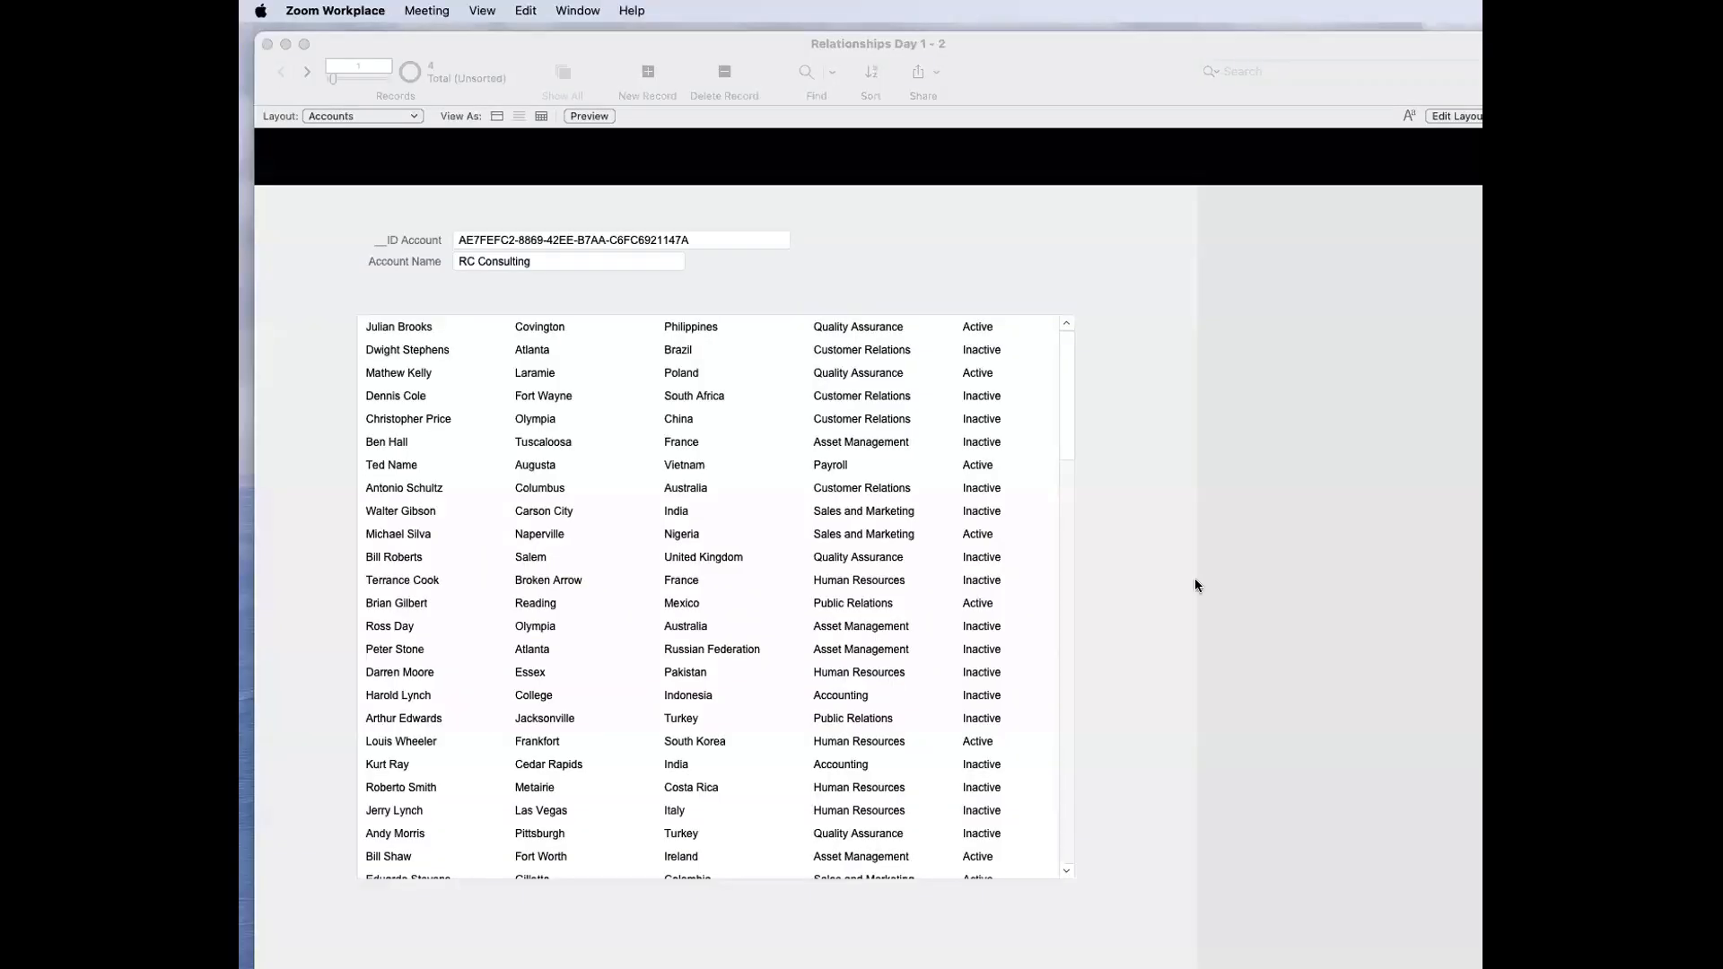
Step: Close the extra database window, and resize and reposition the remaining Relationships Day 1 - 2 window so it fits on the screen
click(1009, 50)
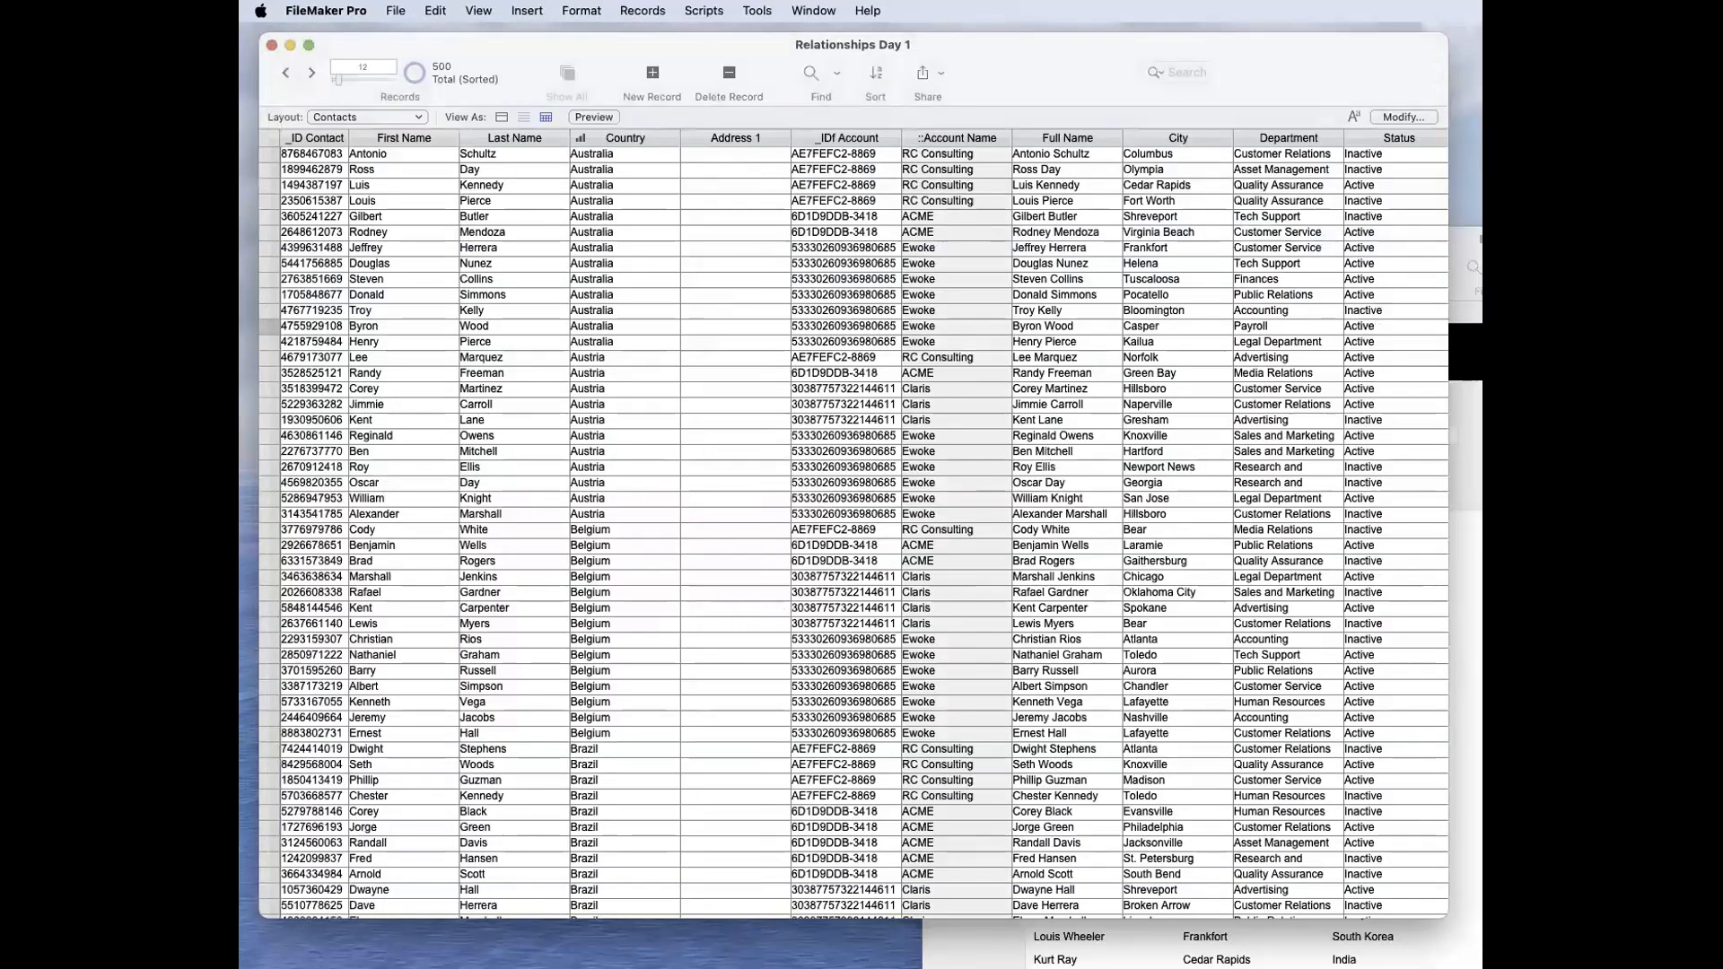
key(super+w)
drag(1635, 239, 1136, 72)
drag(1606, 968, 1430, 966)
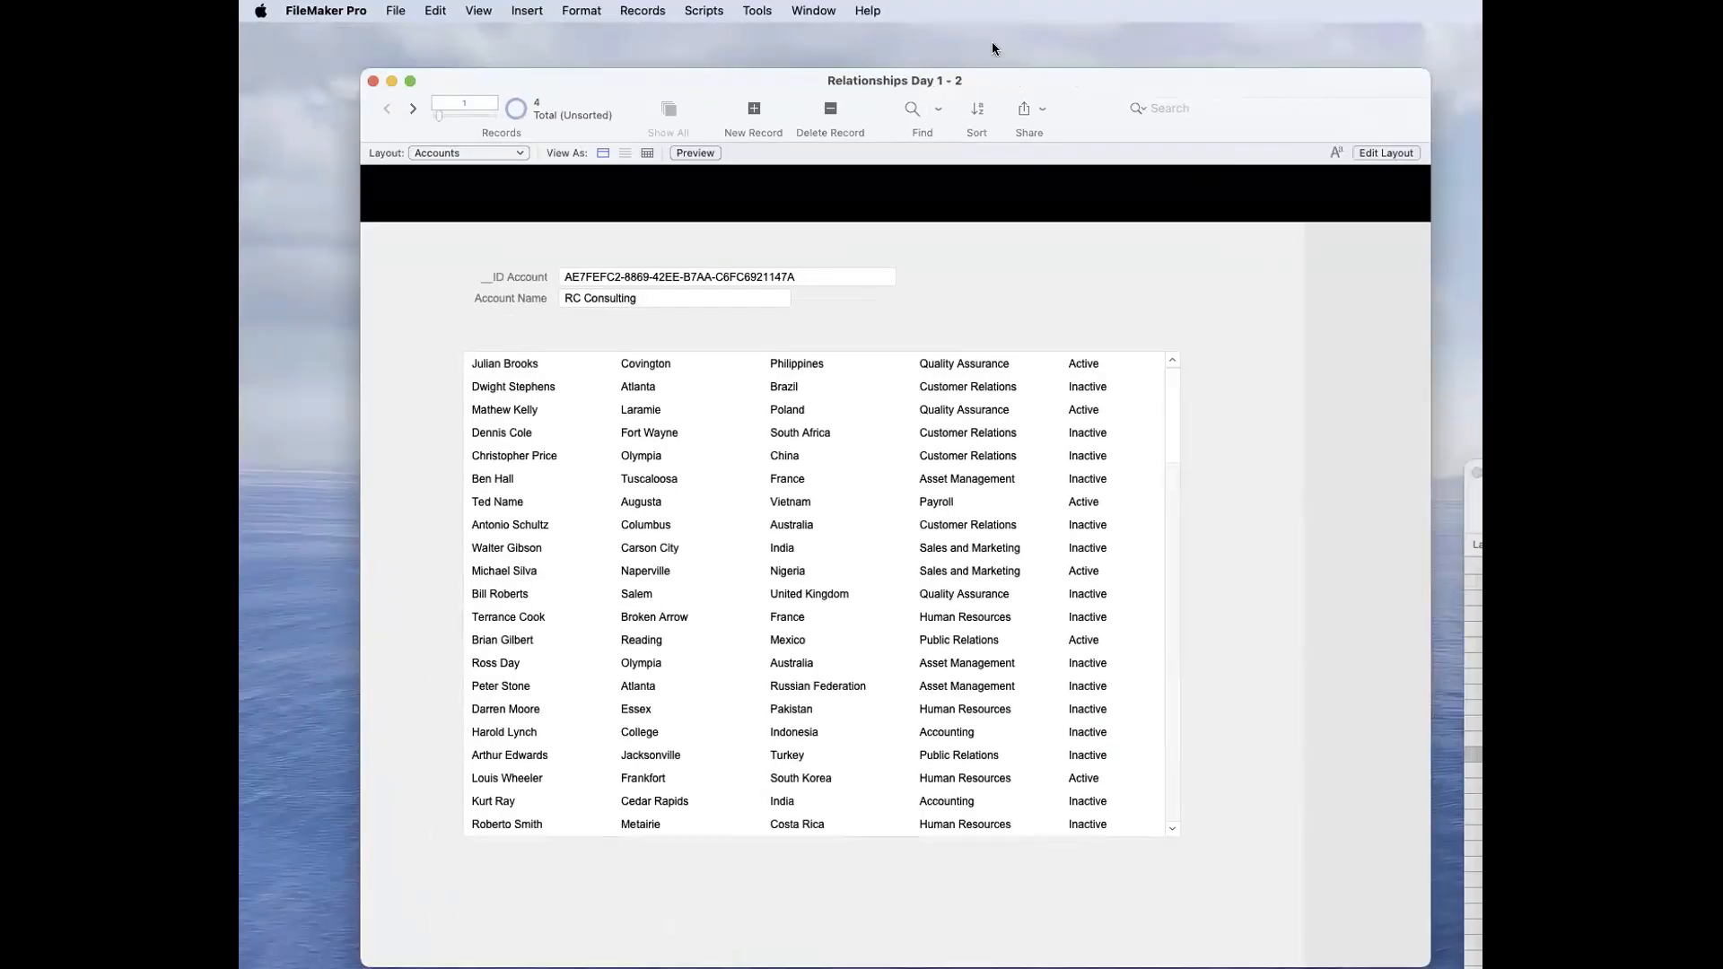
drag(1105, 73, 994, 36)
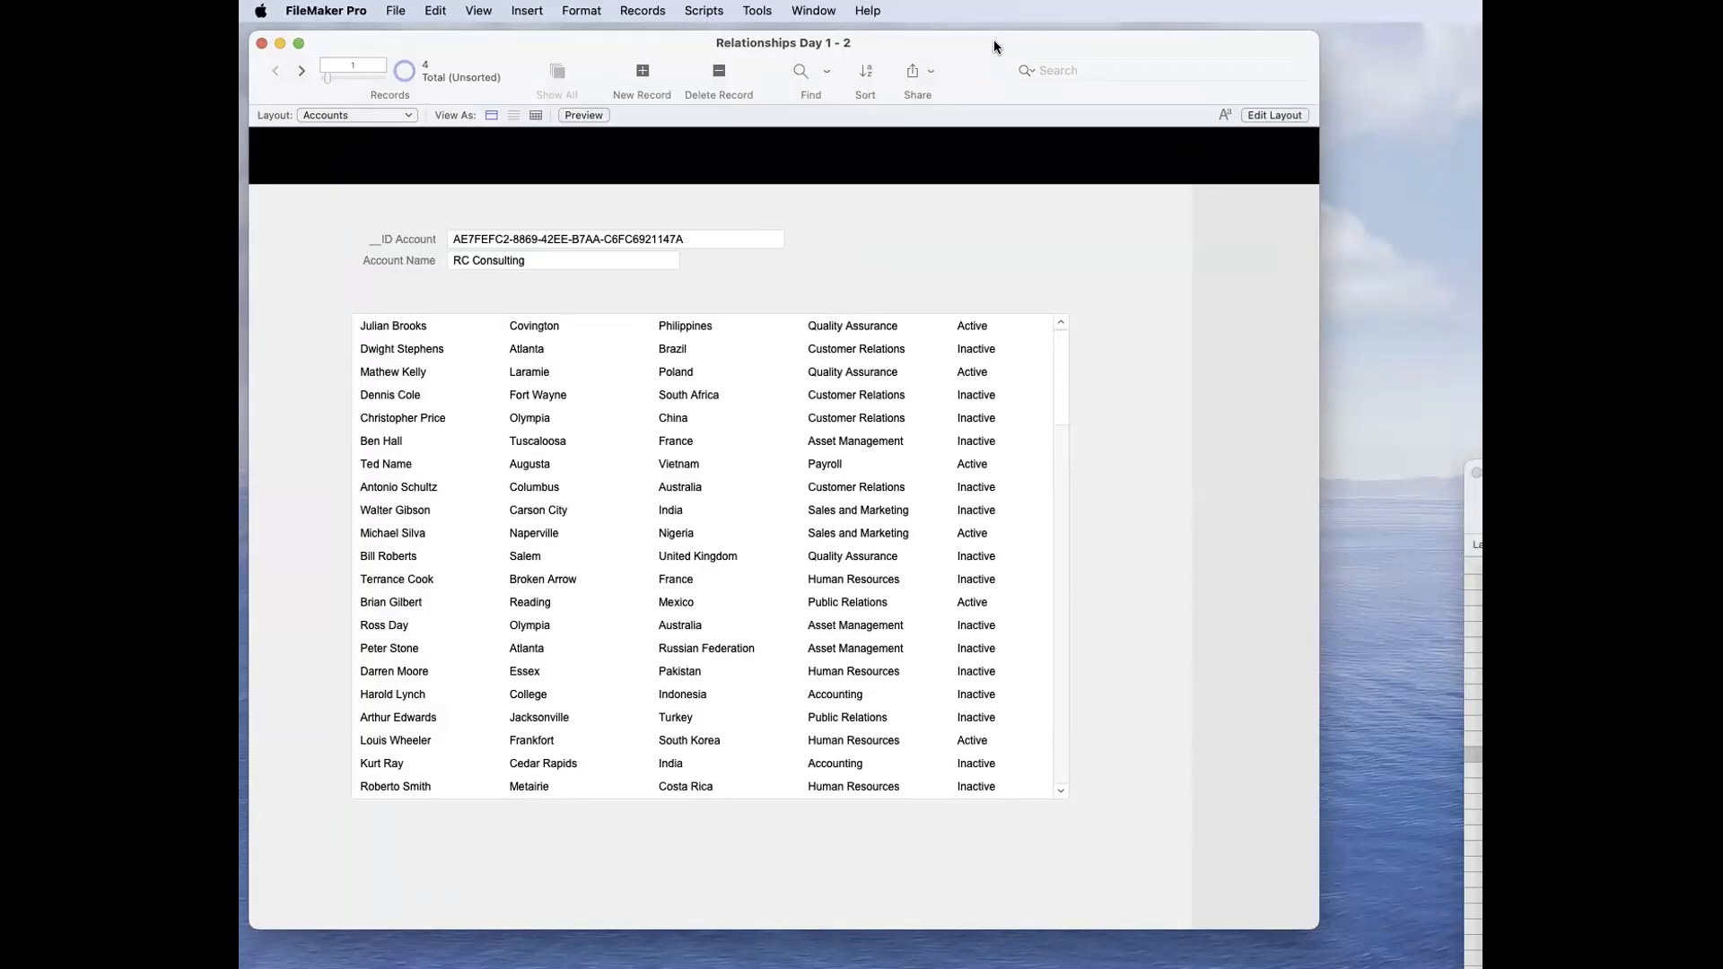
drag(1014, 42, 1031, 48)
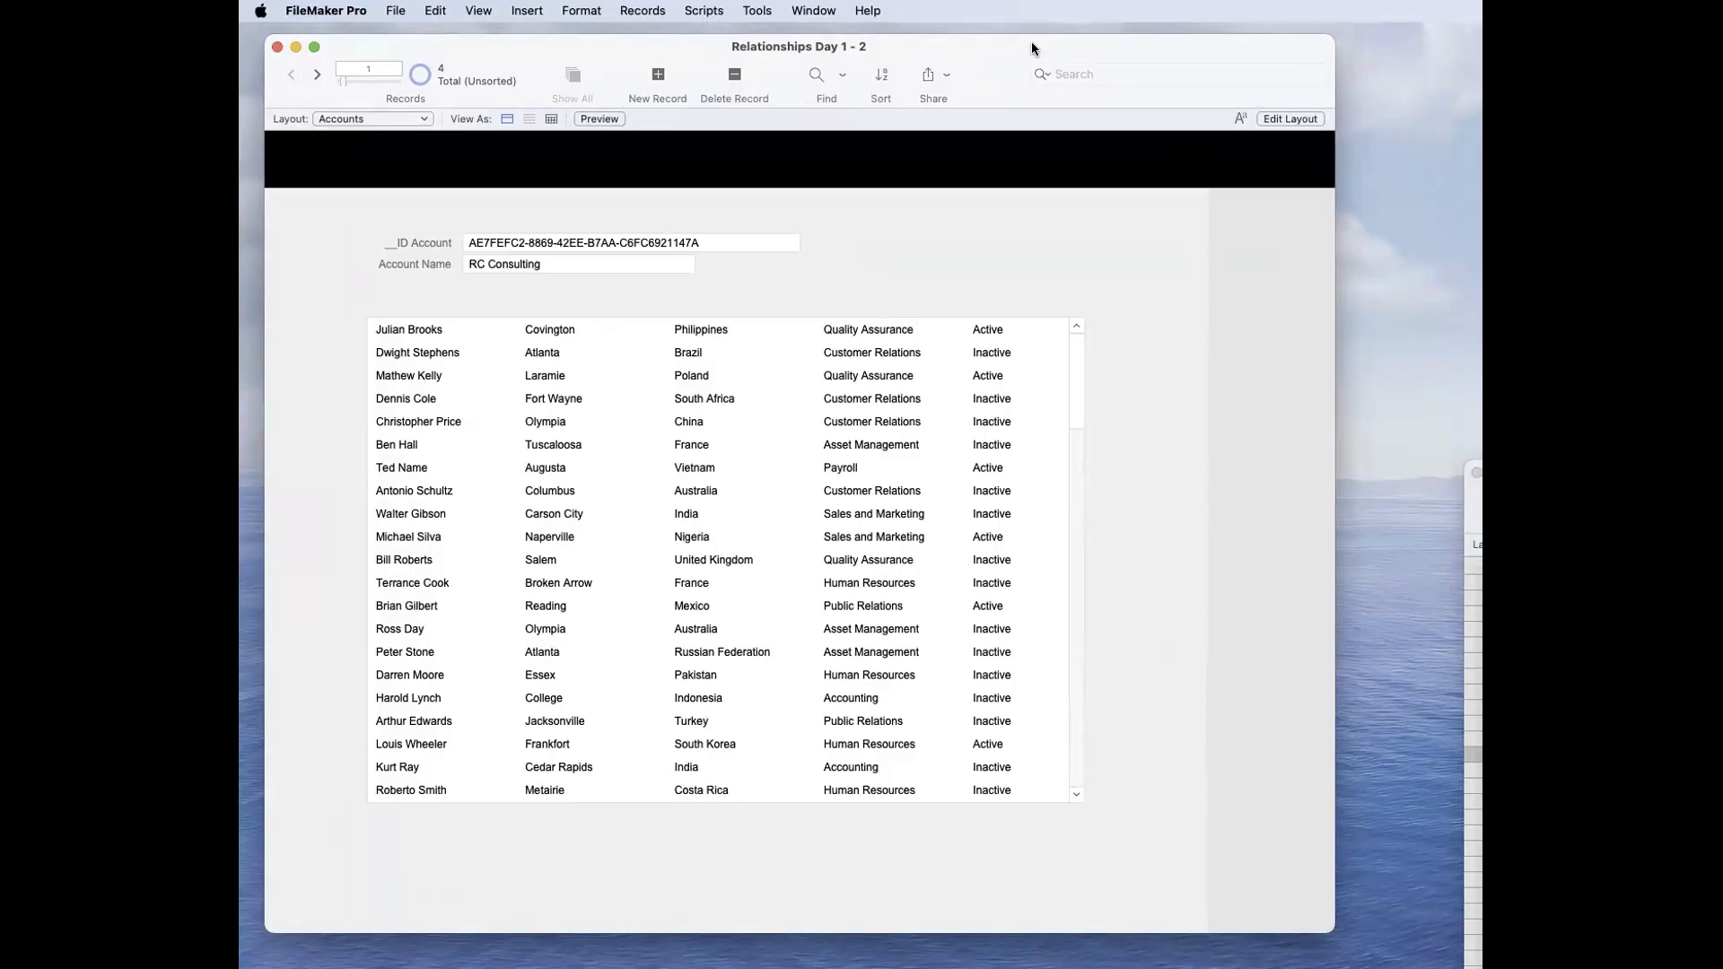
drag(1031, 43, 1028, 40)
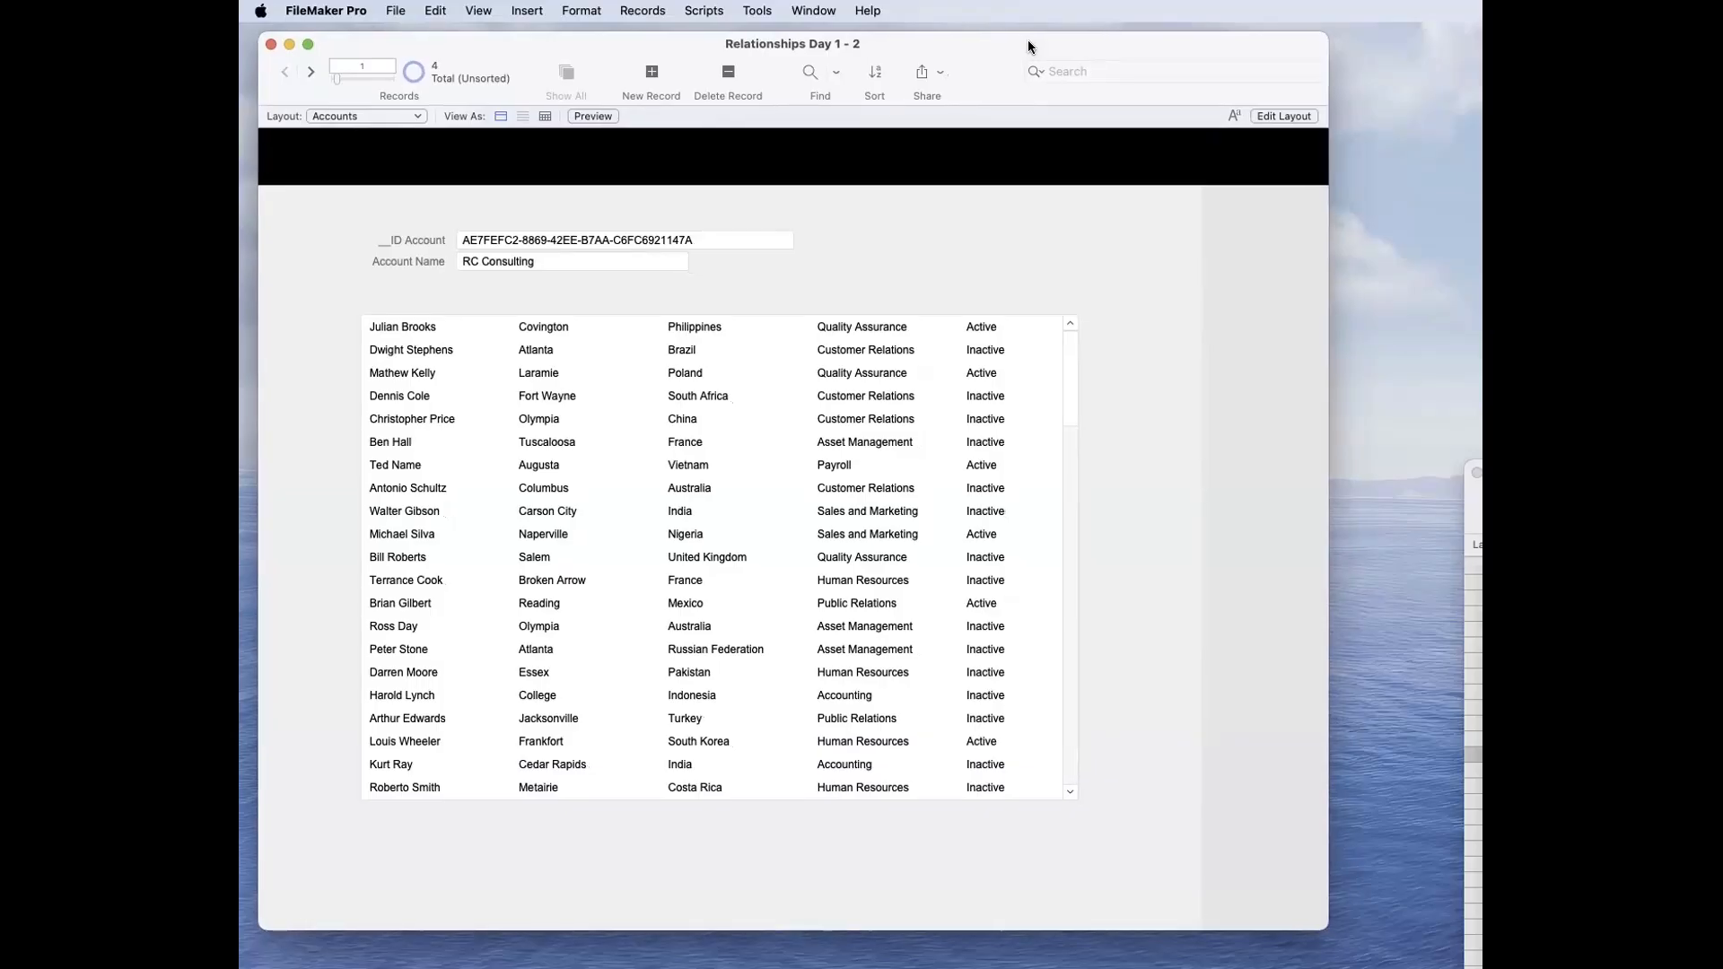
Step: Create a Calculation field named Calc in the Accounts table with the formula 1 + 1 and a Number result
key(super+shift+d)
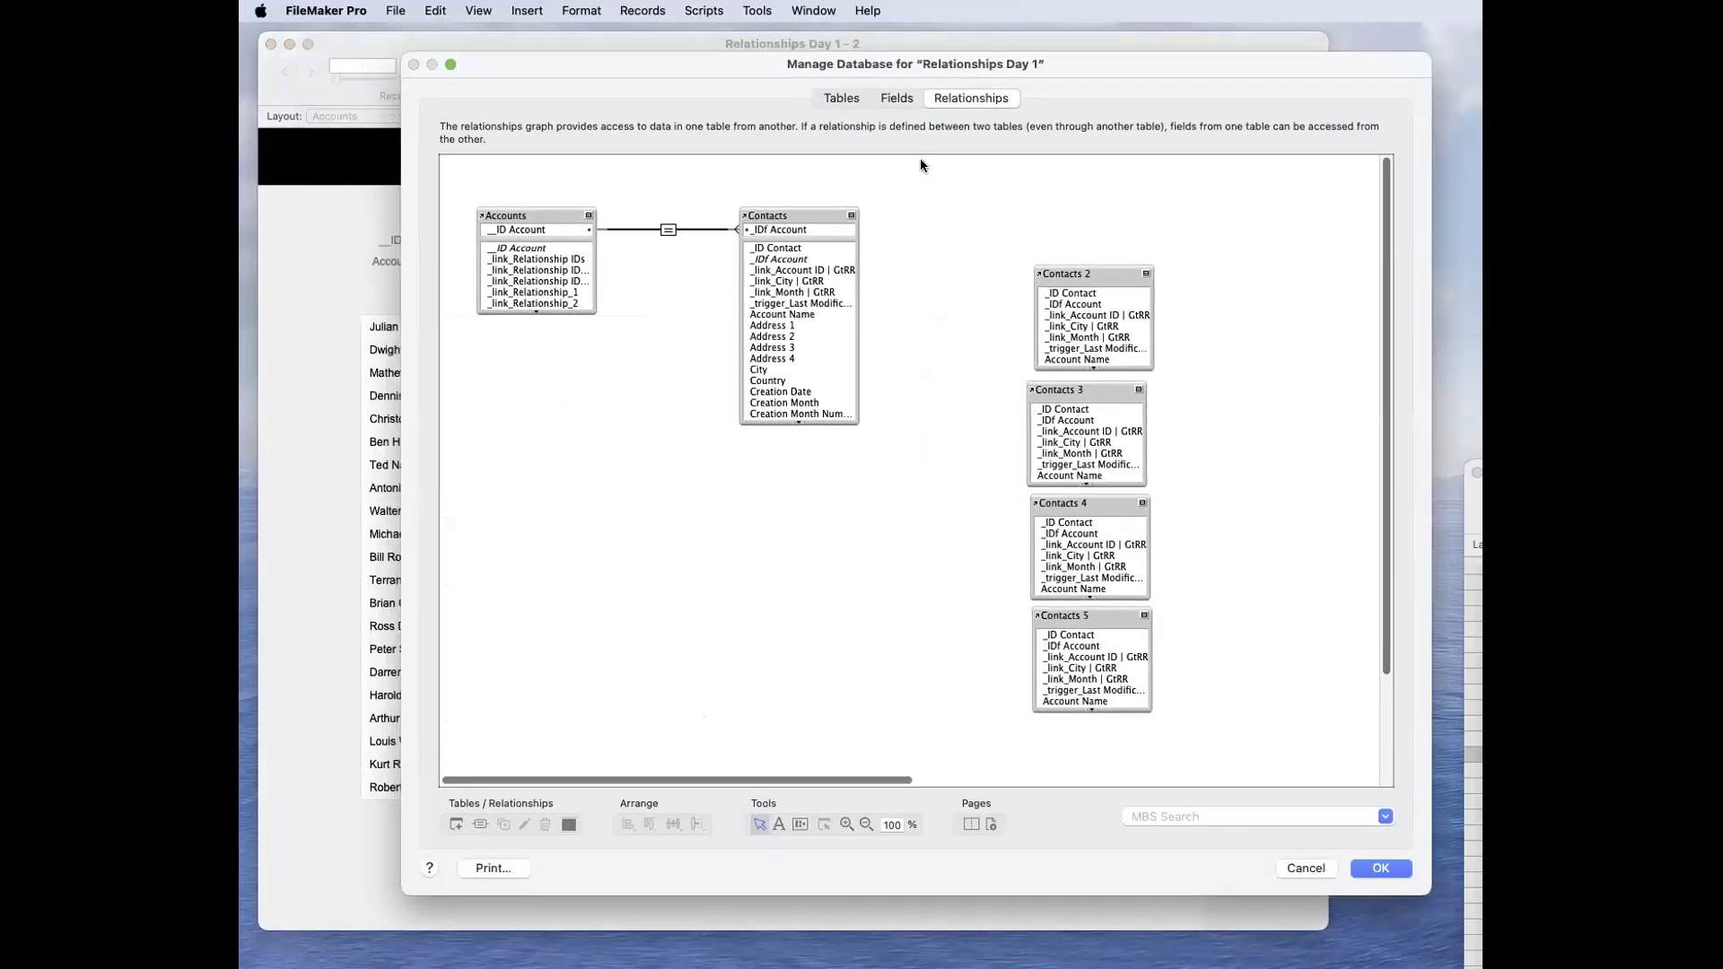
click(897, 99)
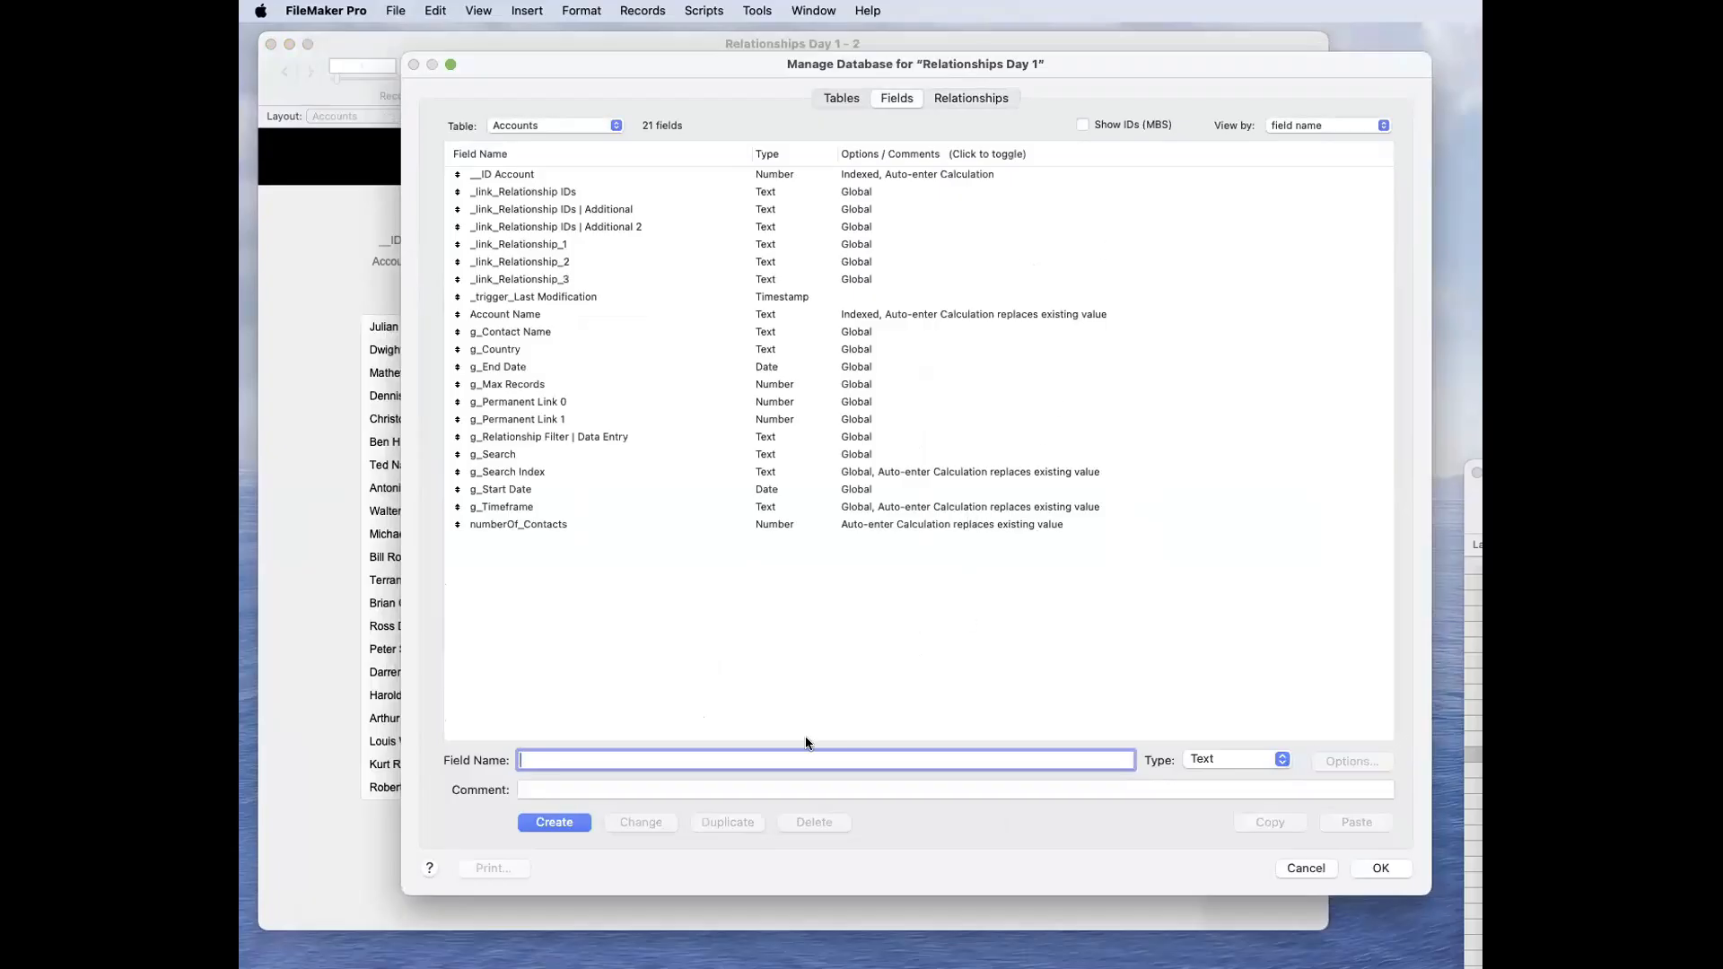
click(1206, 758)
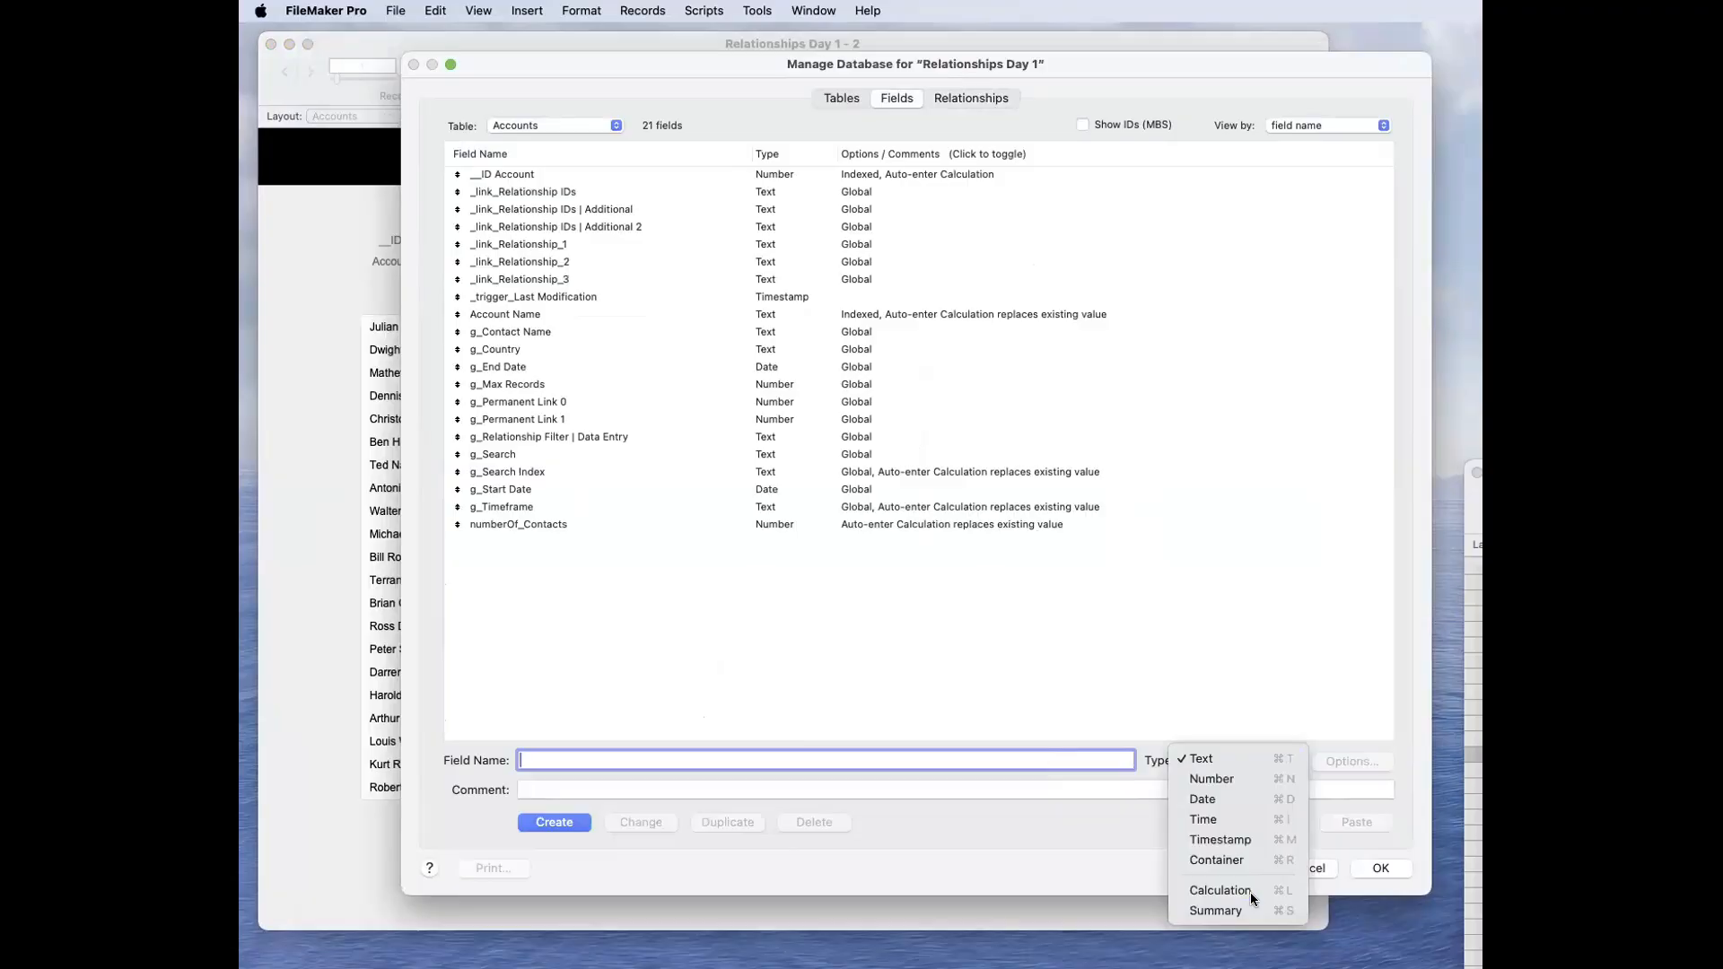
click(1250, 891)
click(1220, 762)
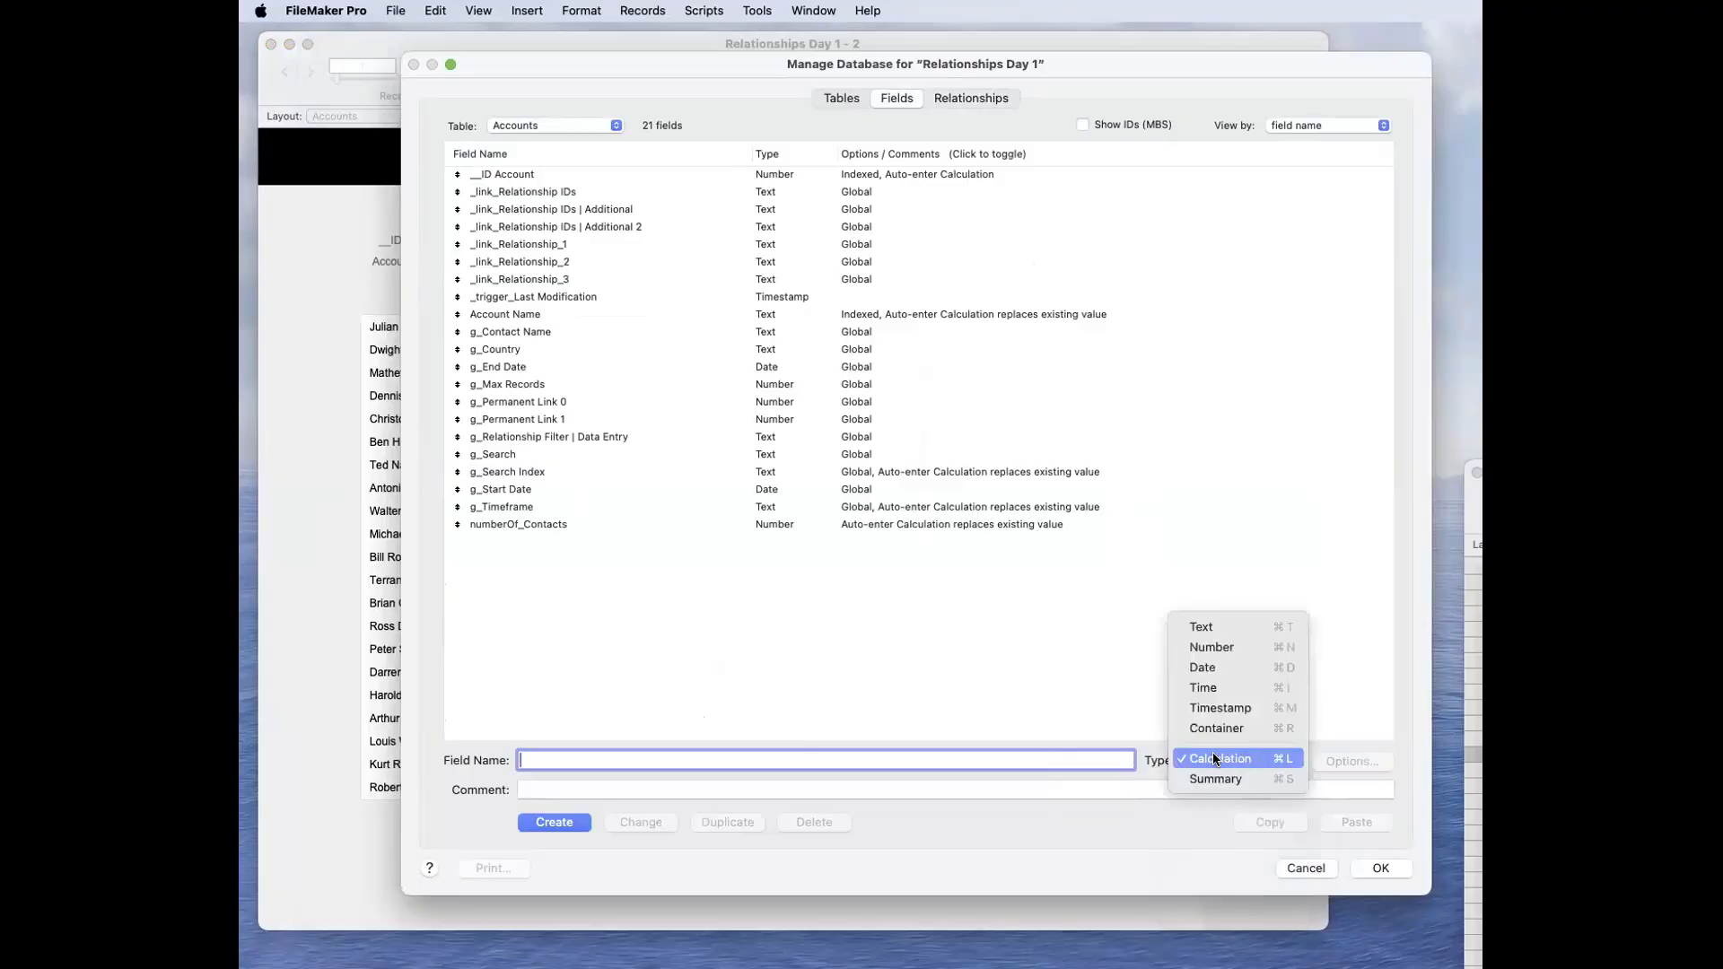
click(1232, 758)
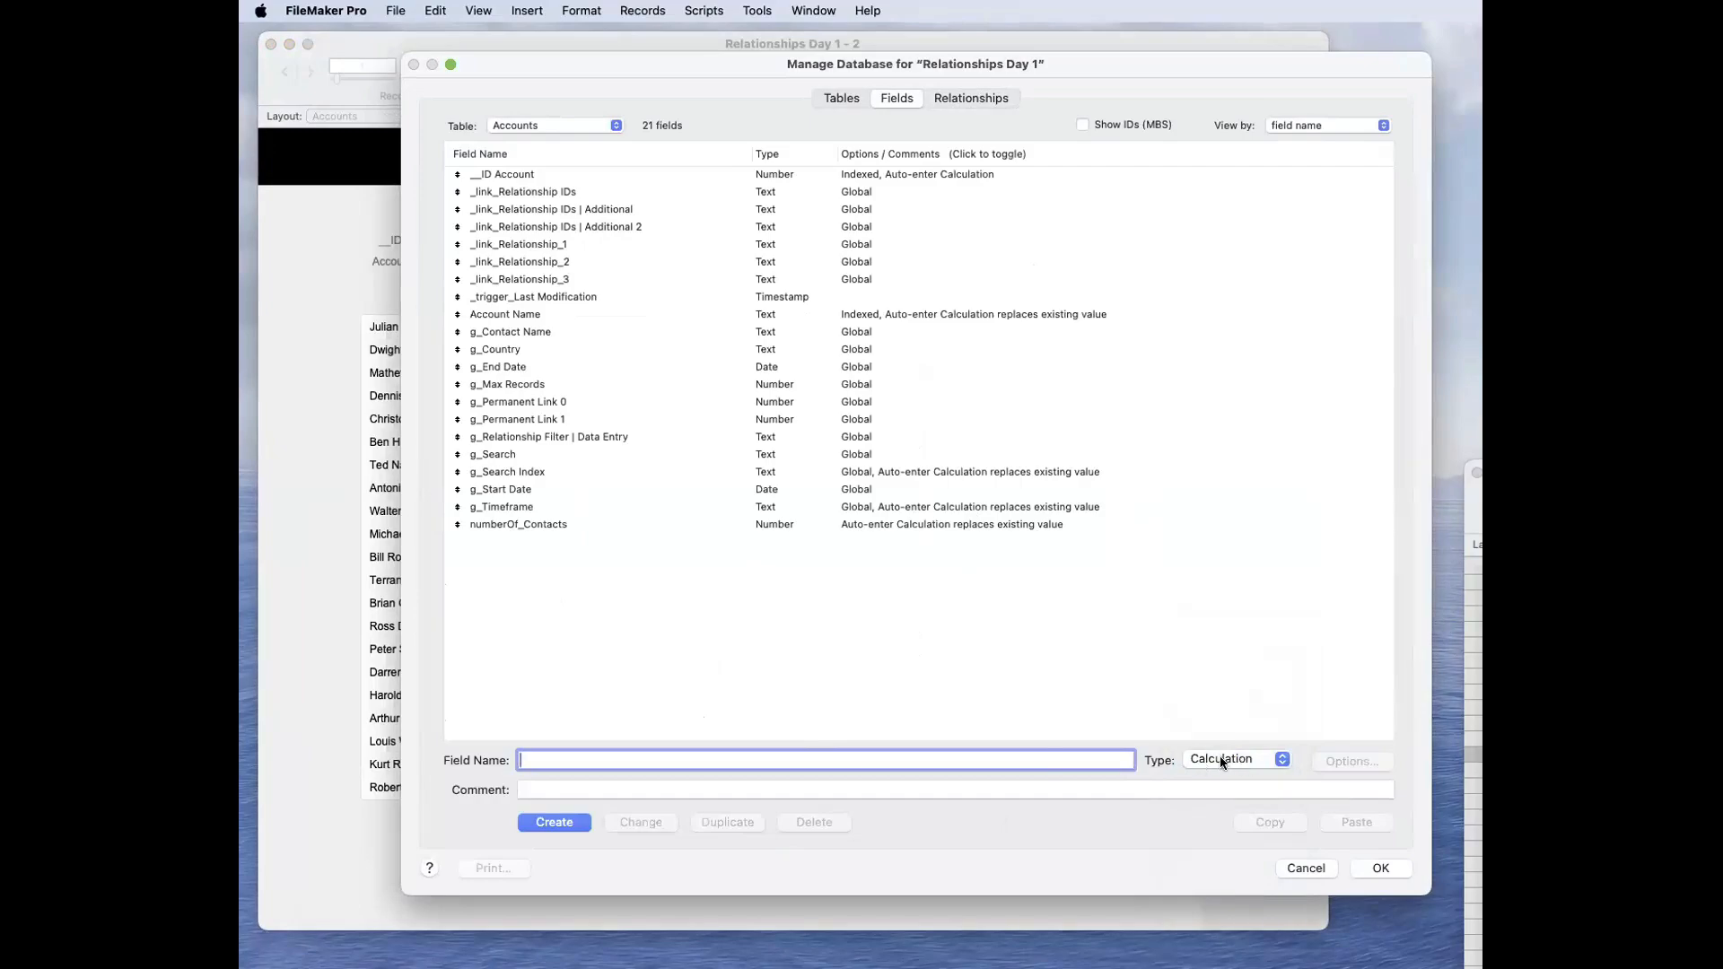
text(Calc)
click(571, 823)
text(1 + 1)
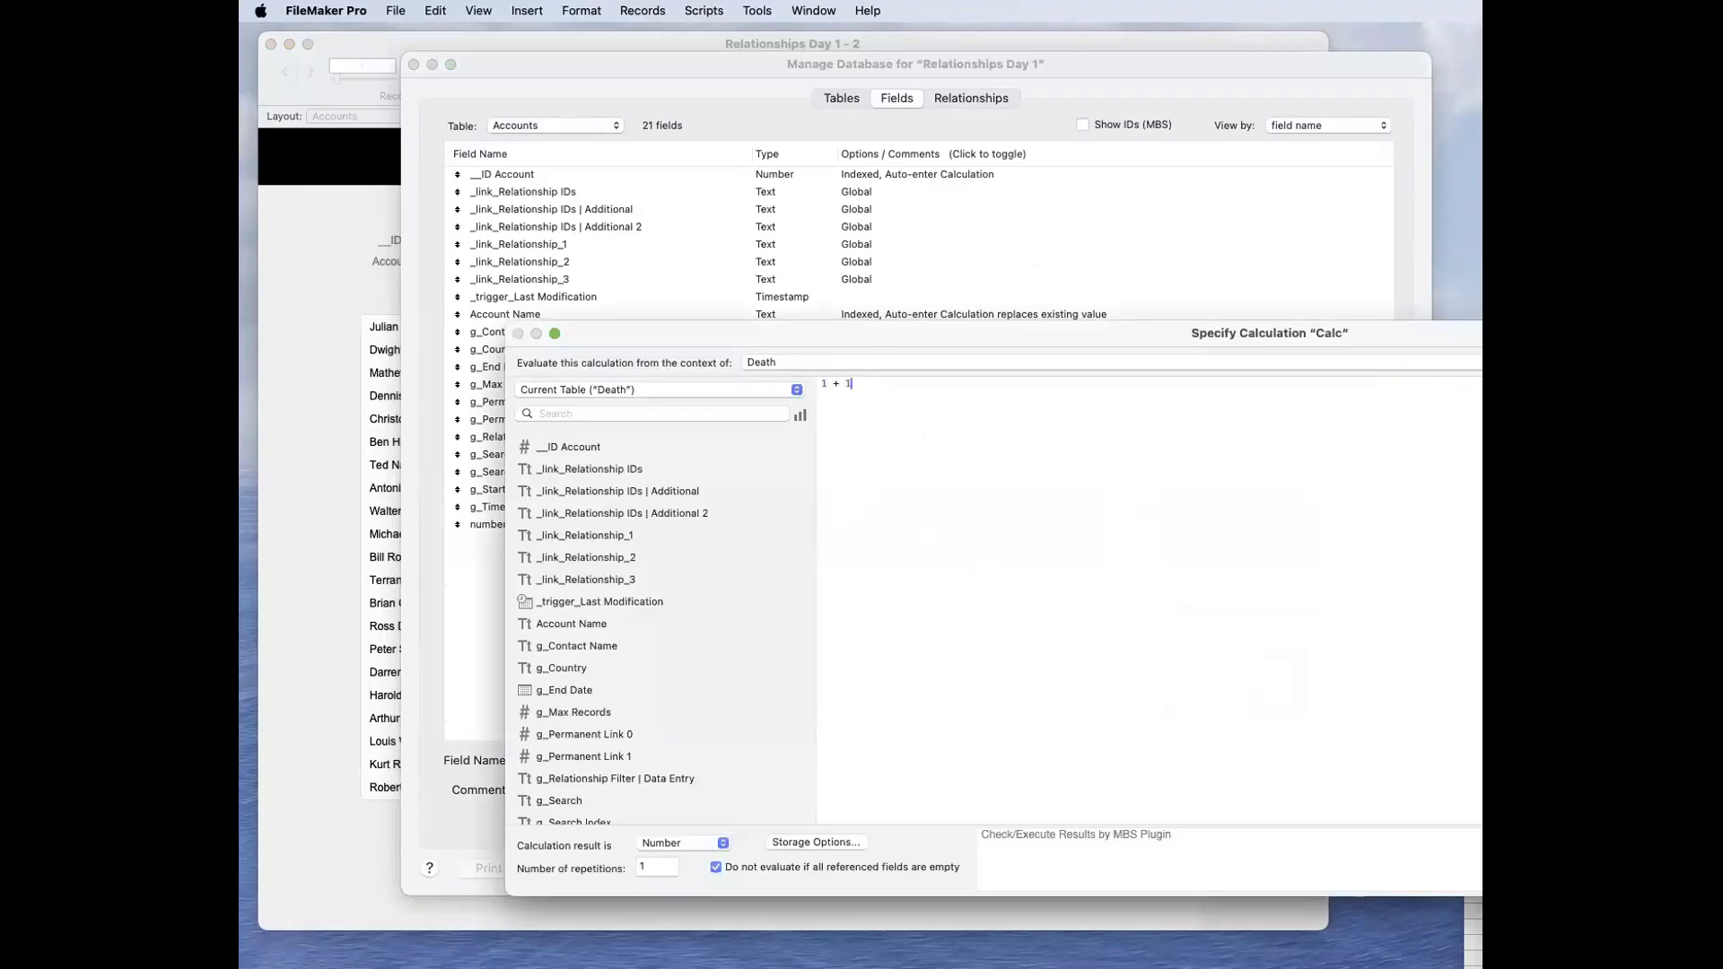
key(Return)
Step: Set the Calc field's calculation to evaluate from the context of Accounts
click(879, 381)
click(891, 331)
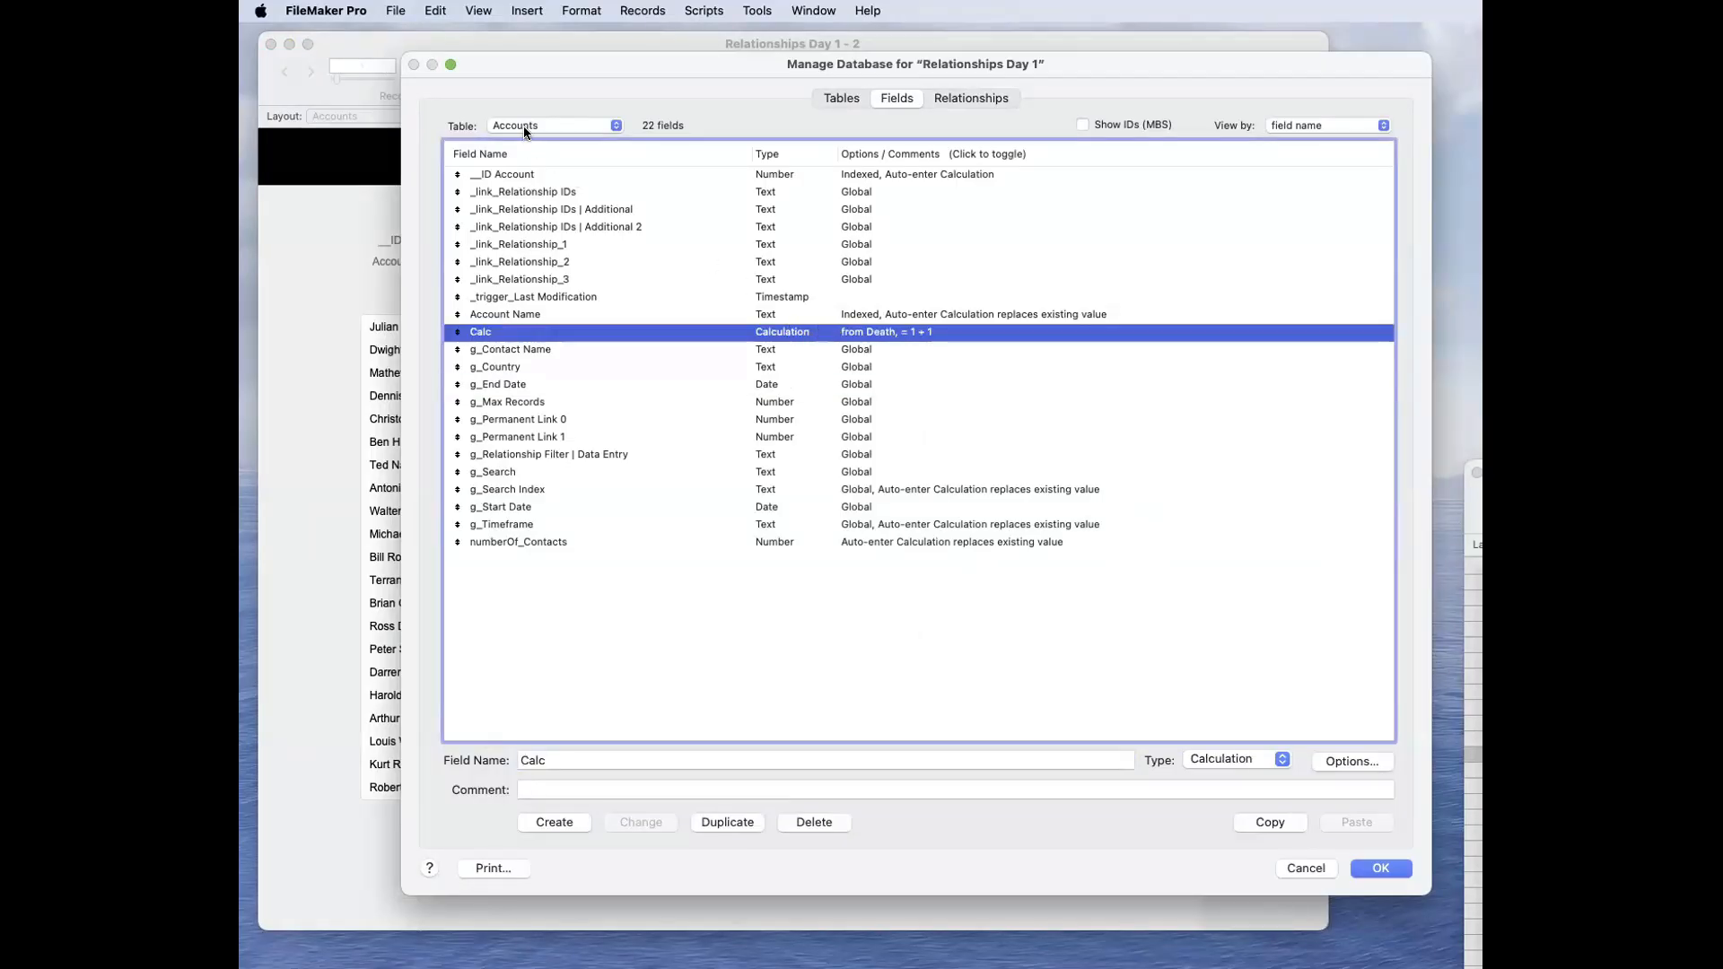
double_click(714, 331)
click(1079, 363)
click(1075, 327)
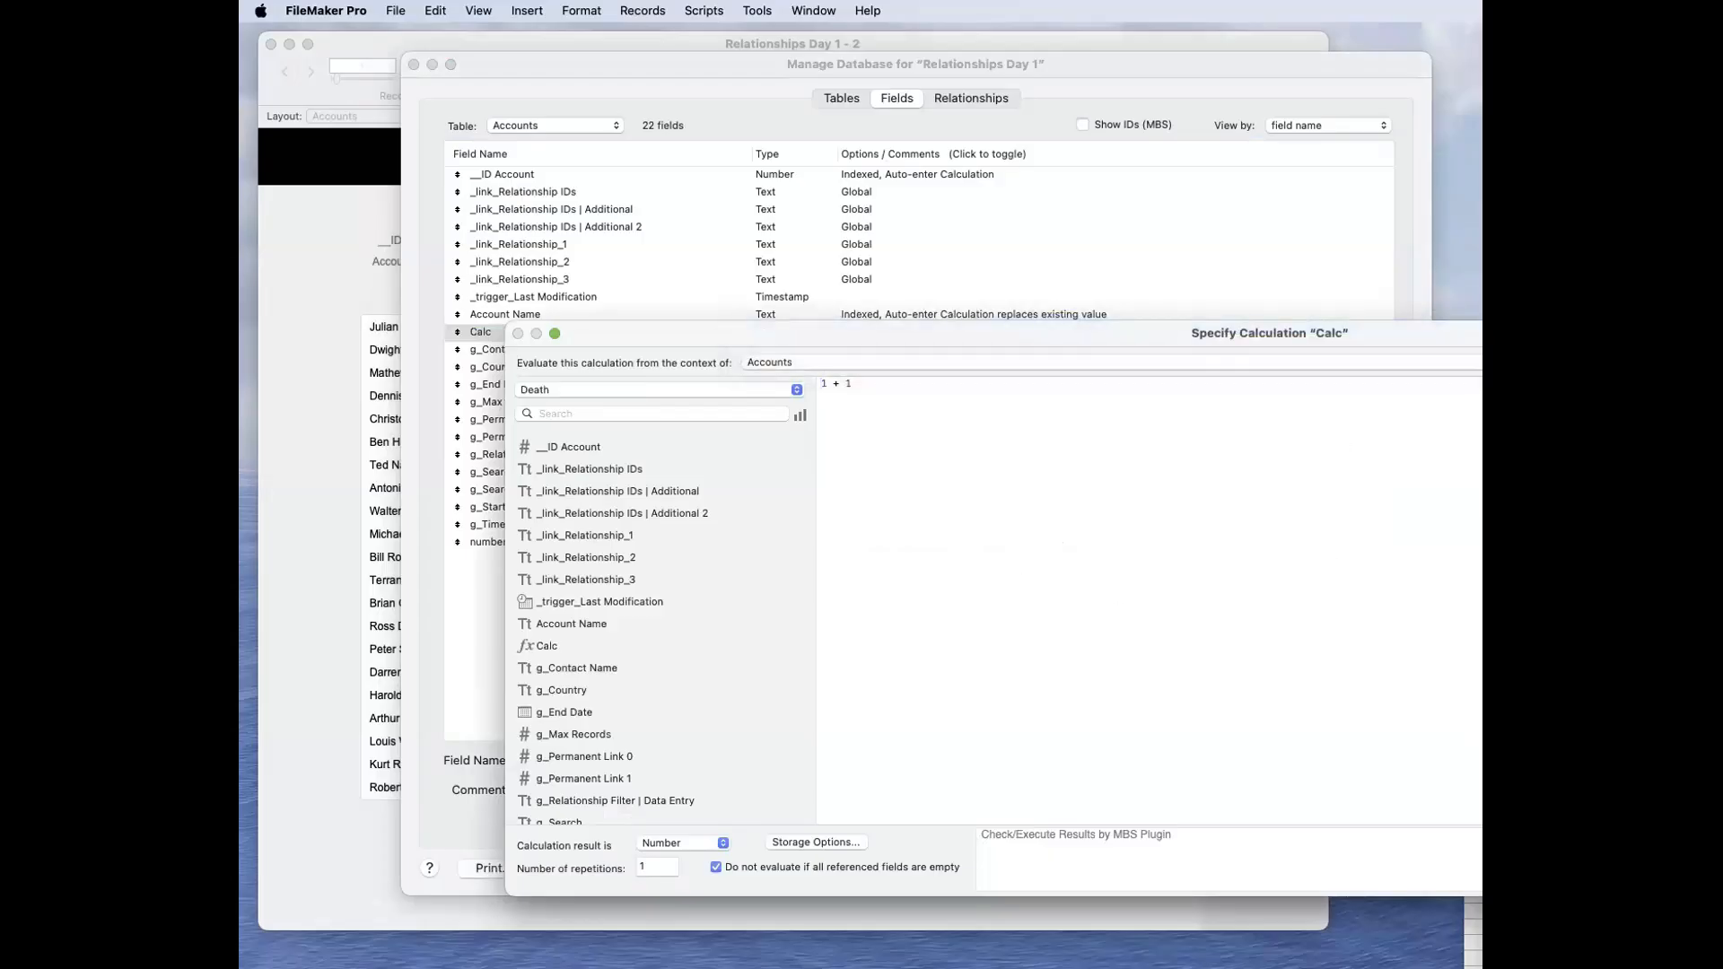
key(Return)
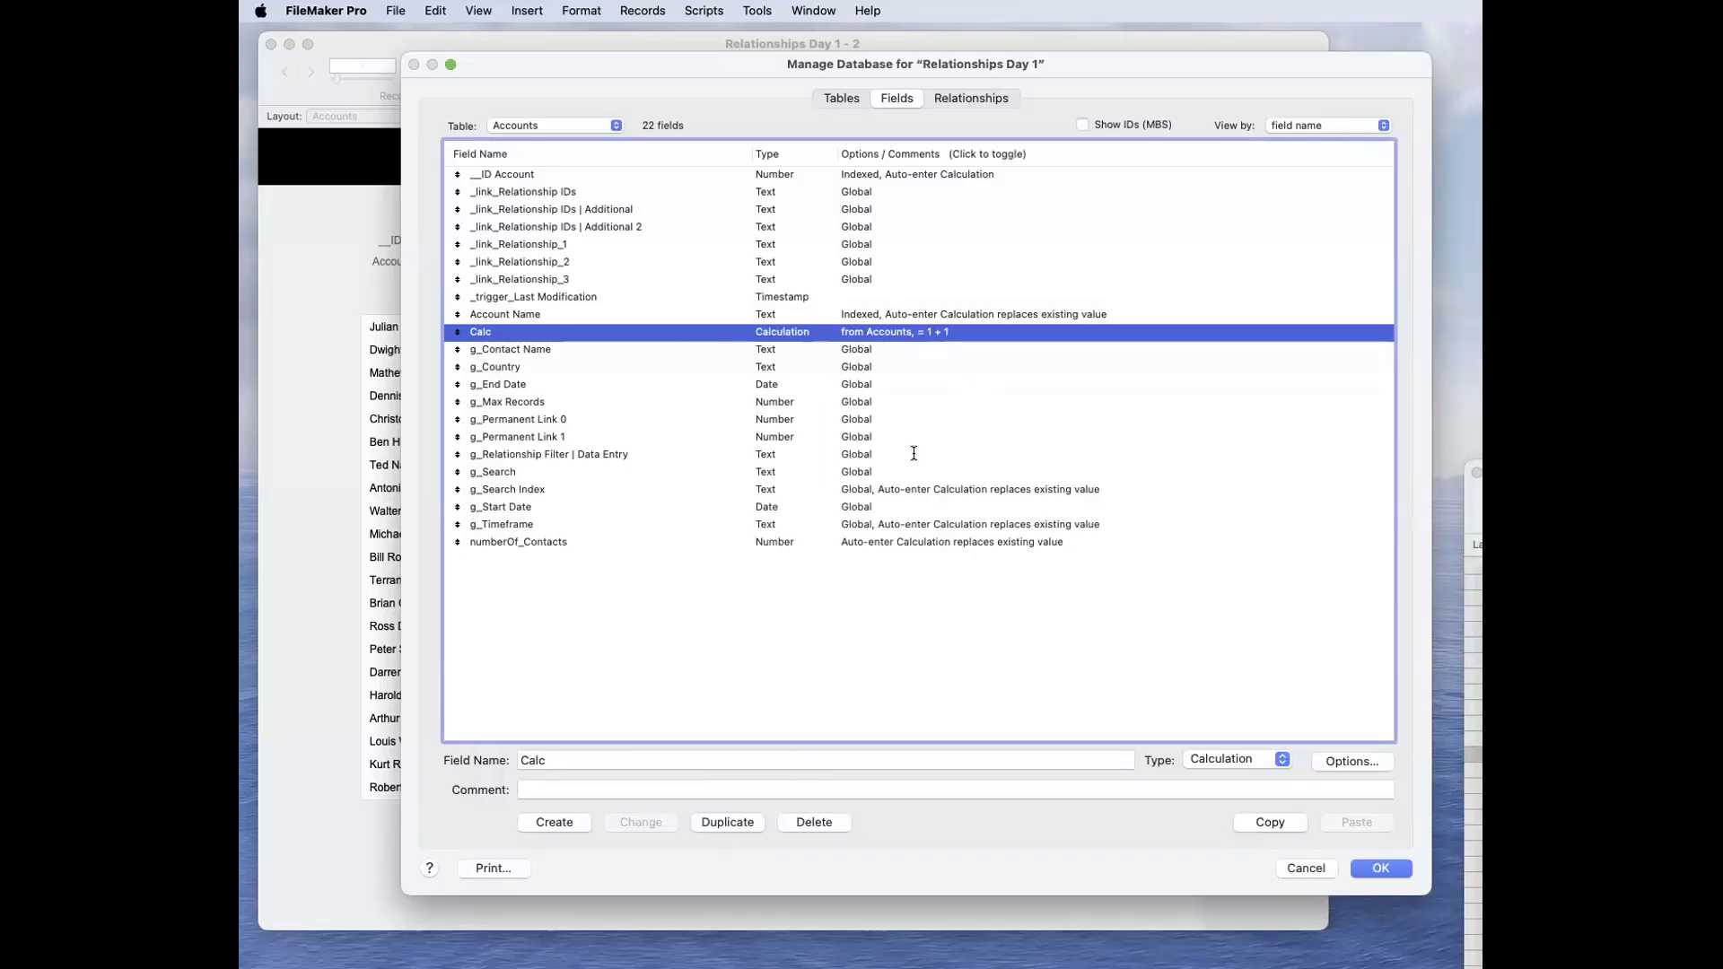
Step: Turn "Do not store calculation results" on and back off in the Calc field's storage options
double_click(831, 335)
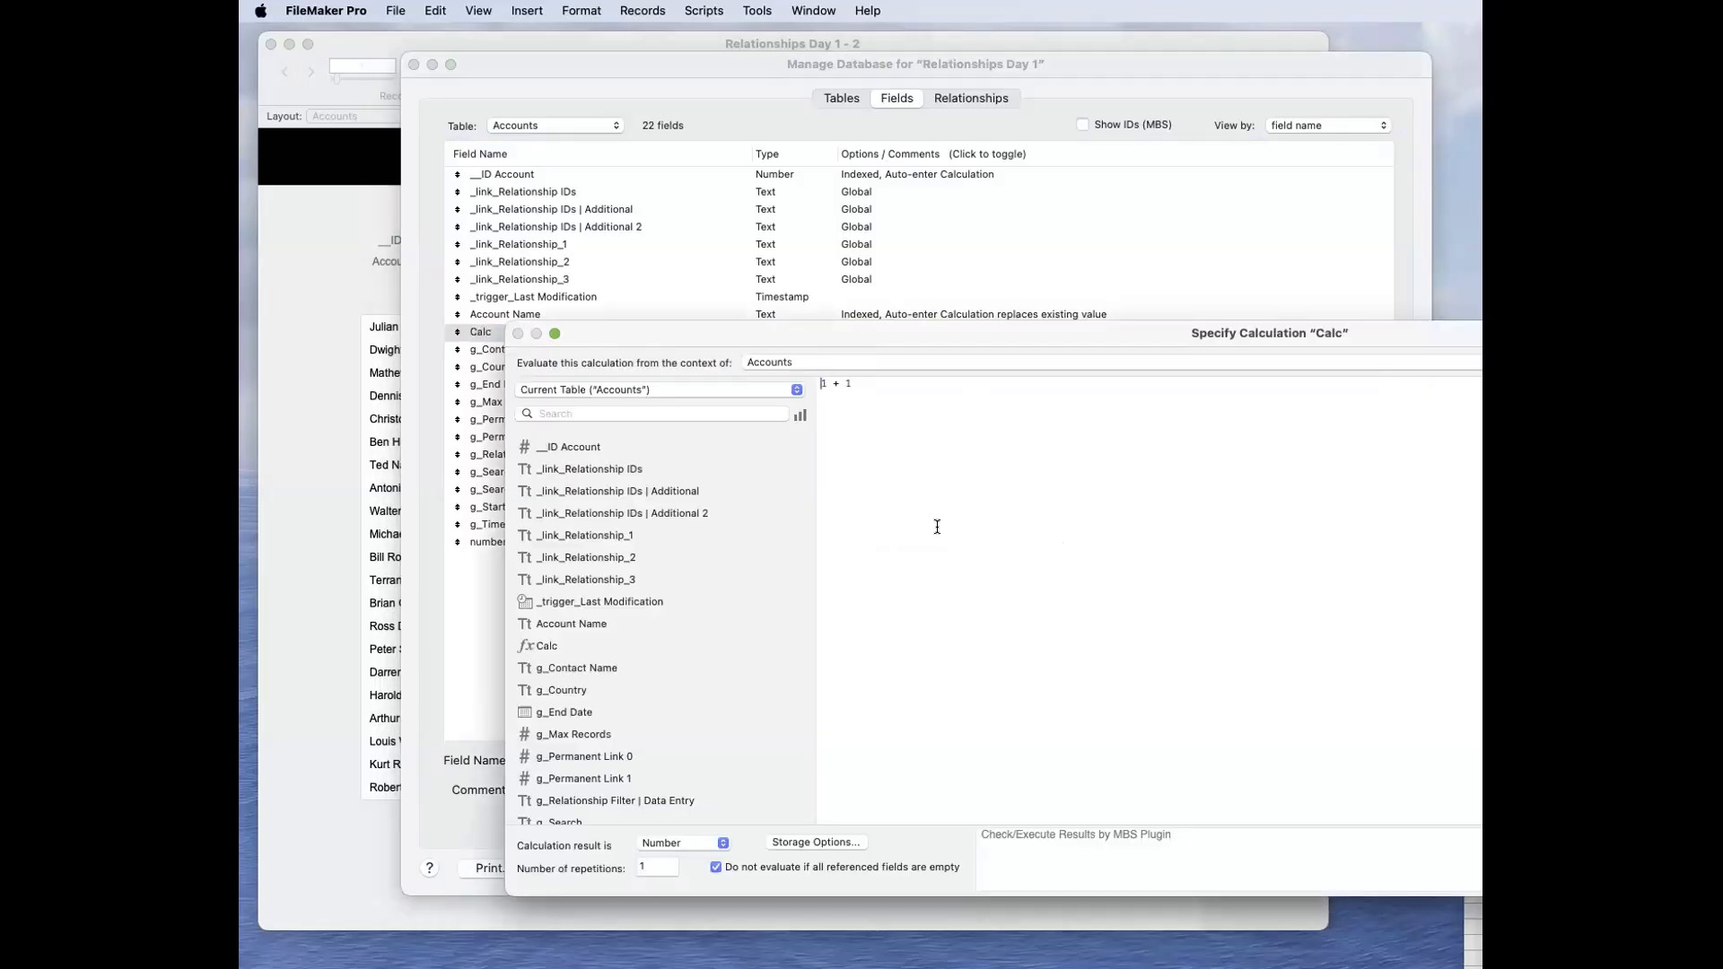
click(798, 844)
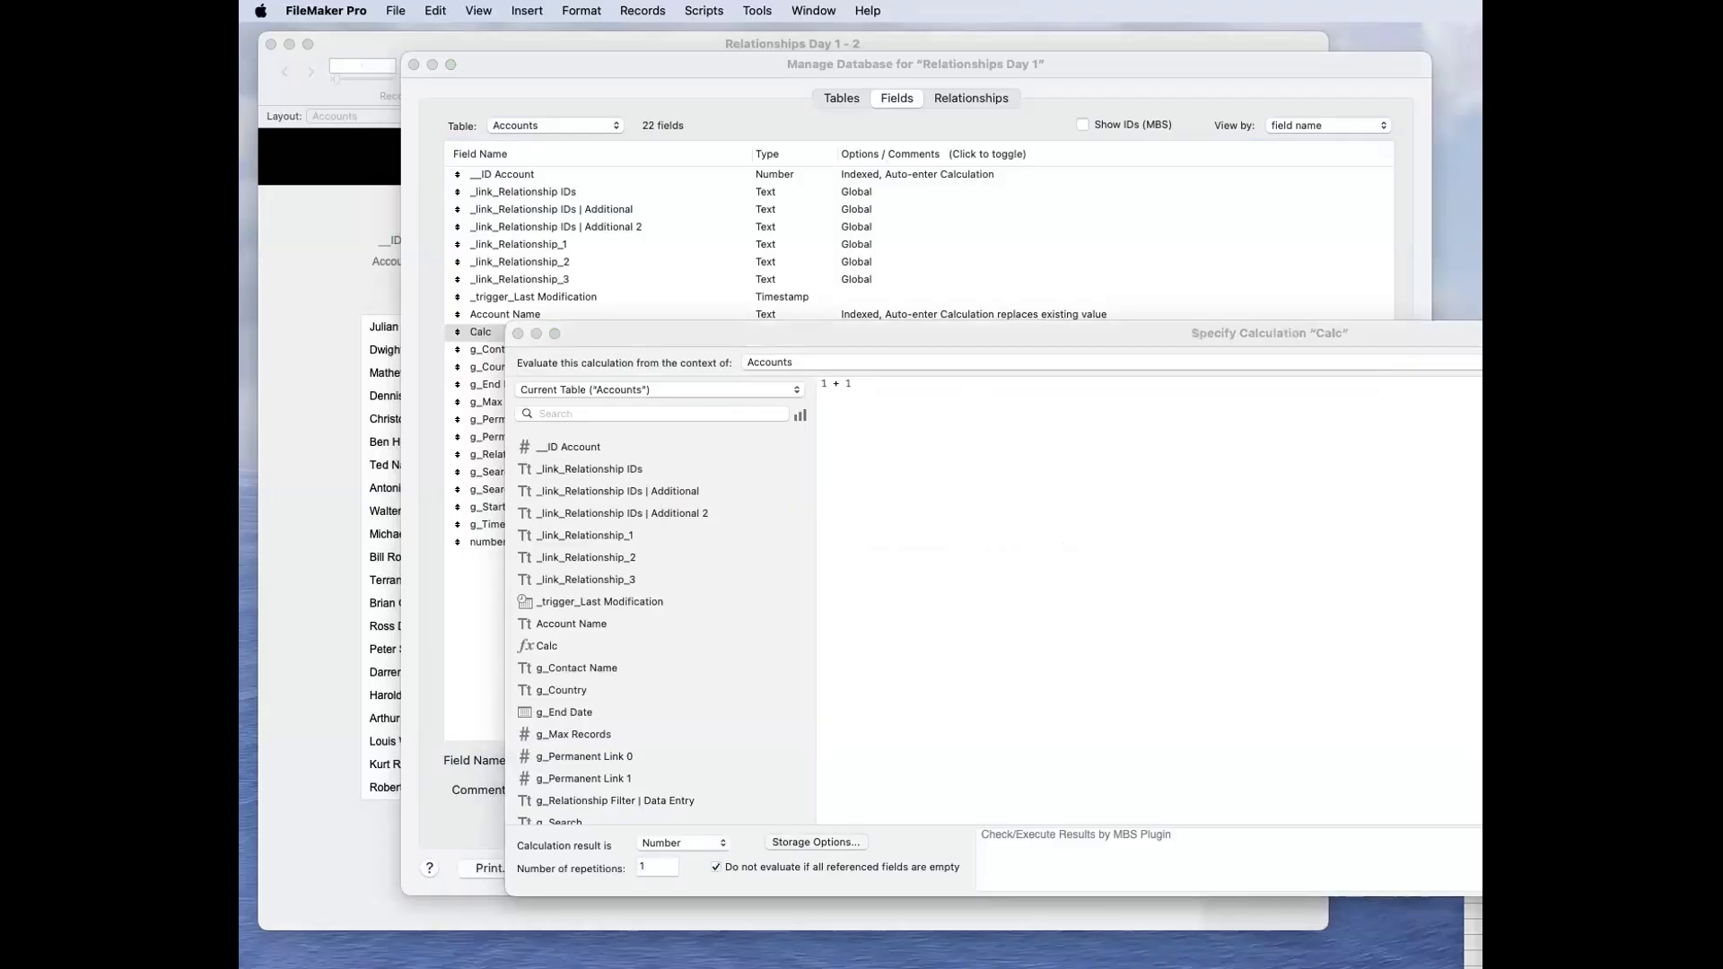
click(1175, 580)
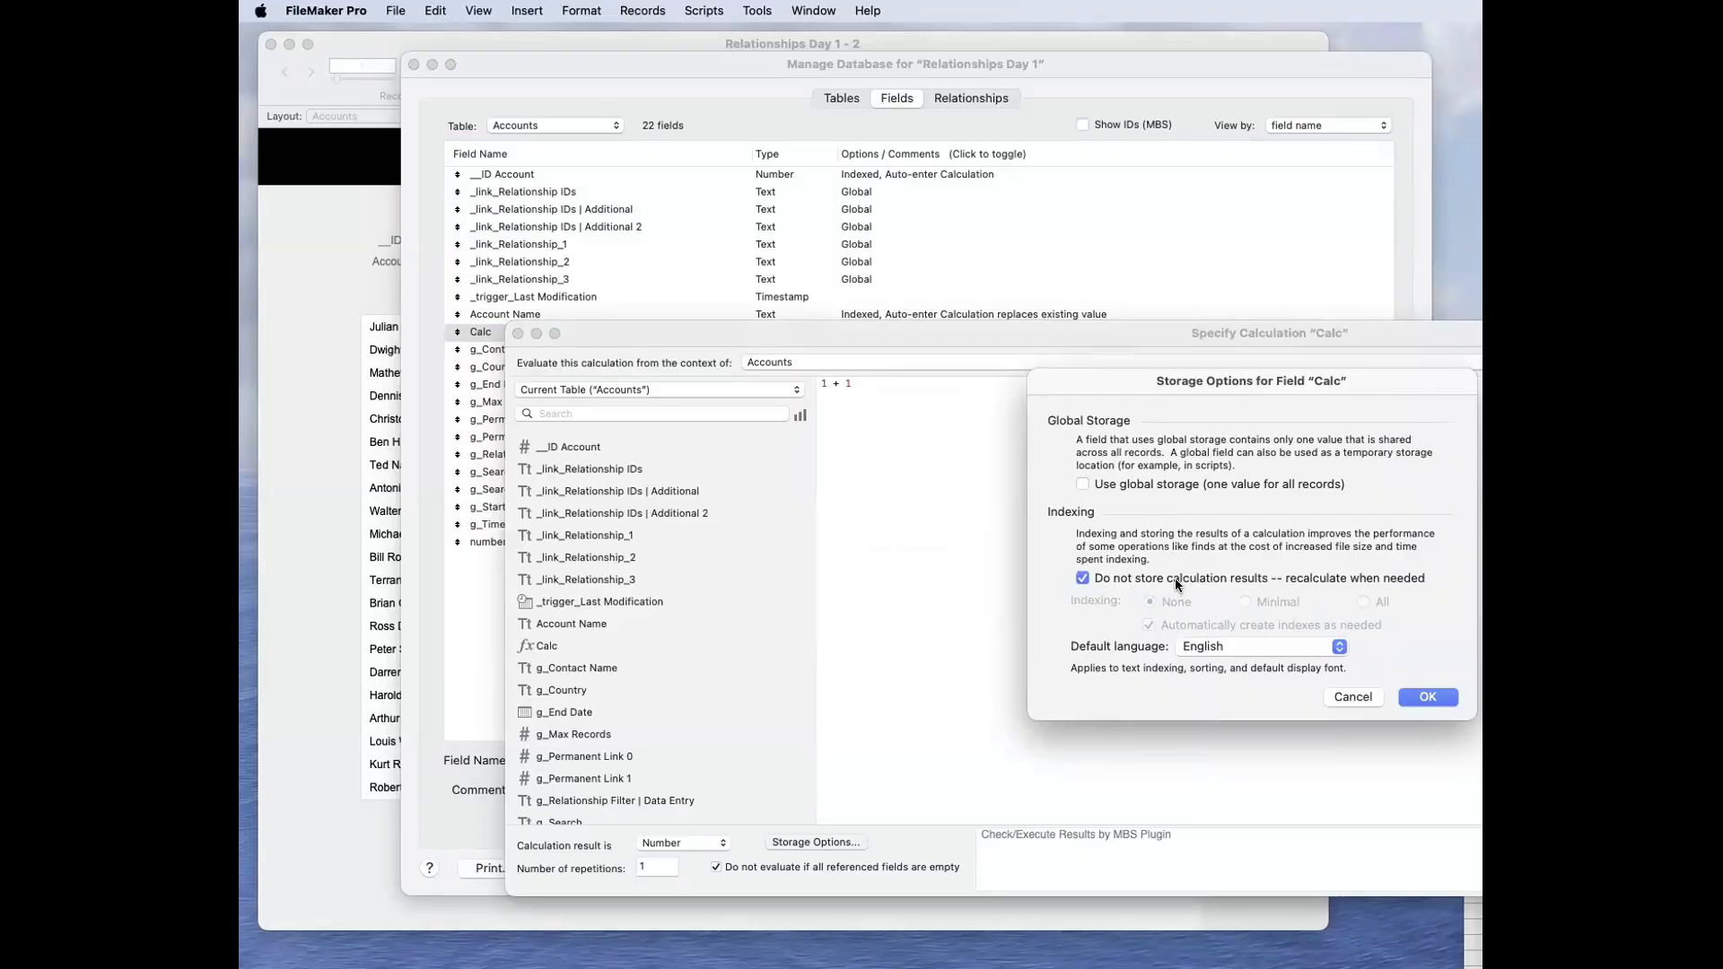
click(1175, 578)
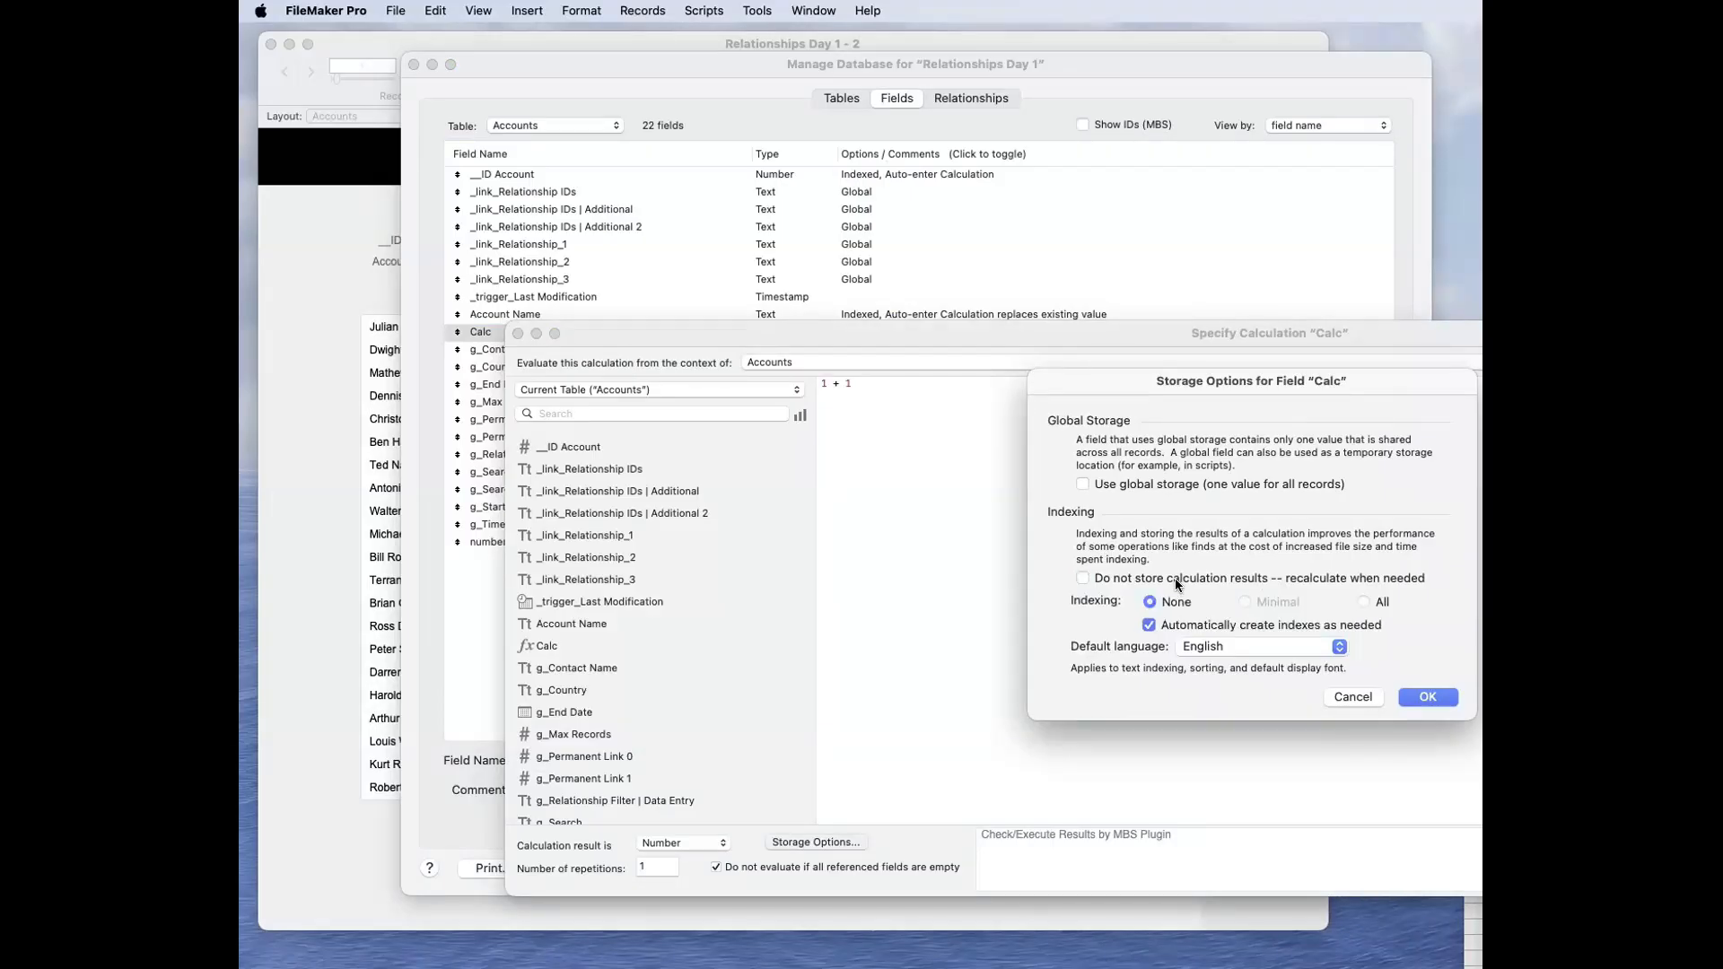
key(Return)
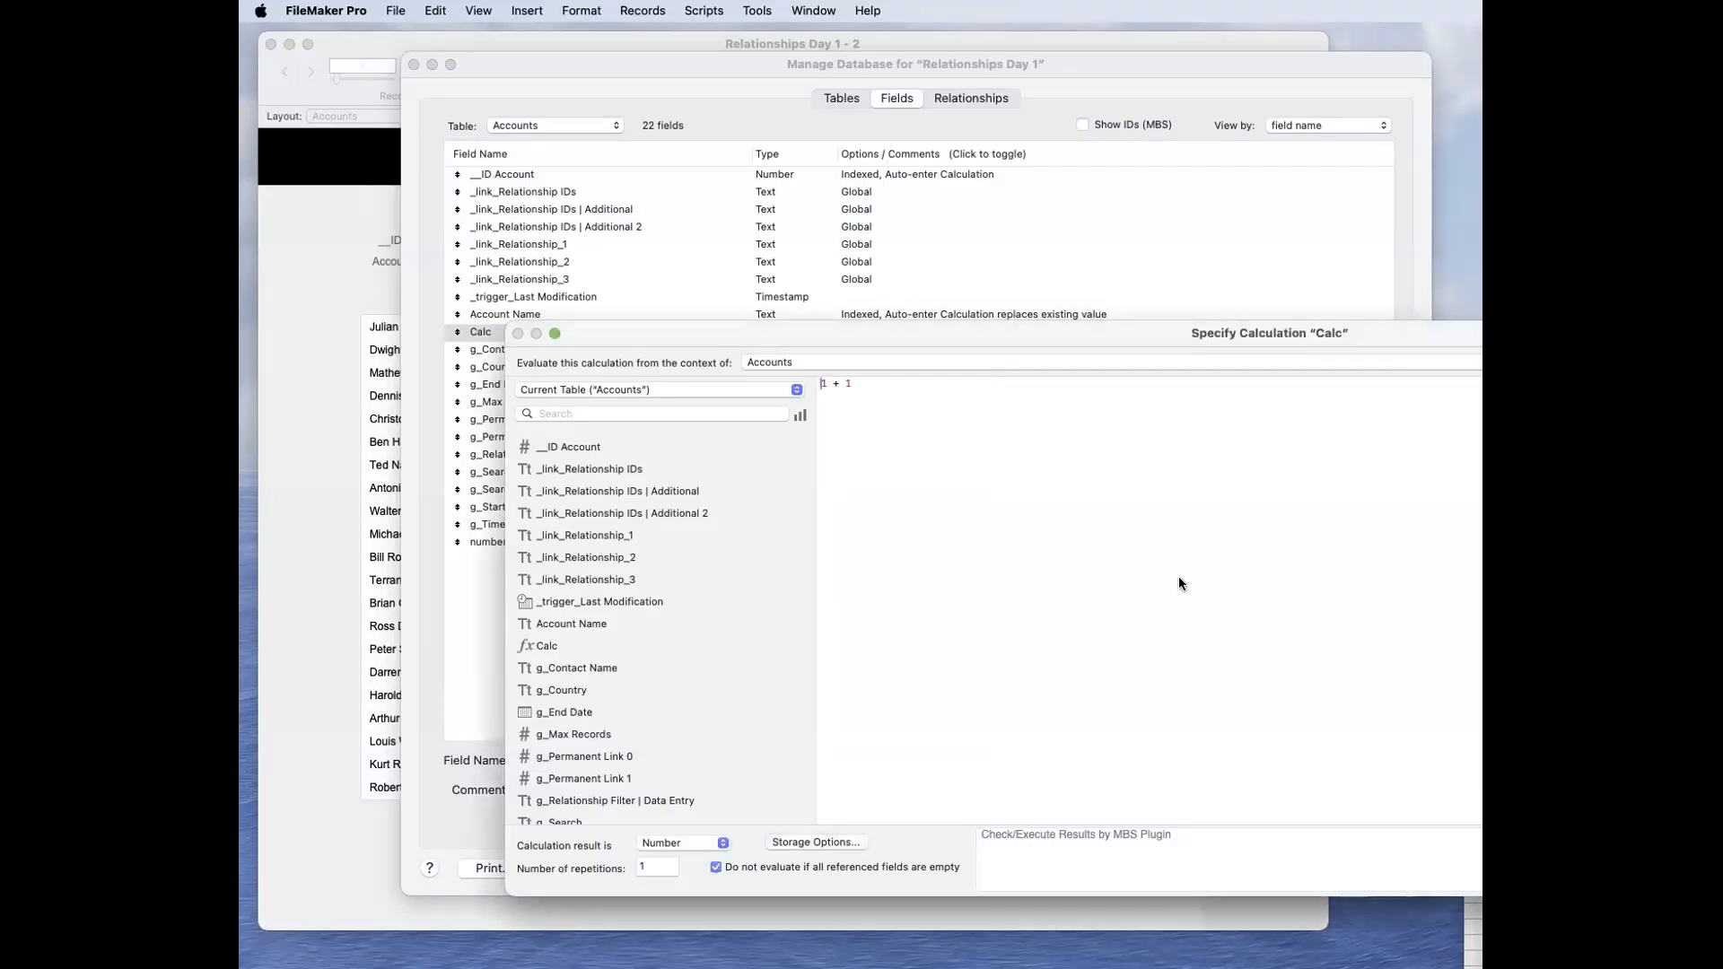
key(Return)
Step: Change the Calc field's type to Text
click(1231, 762)
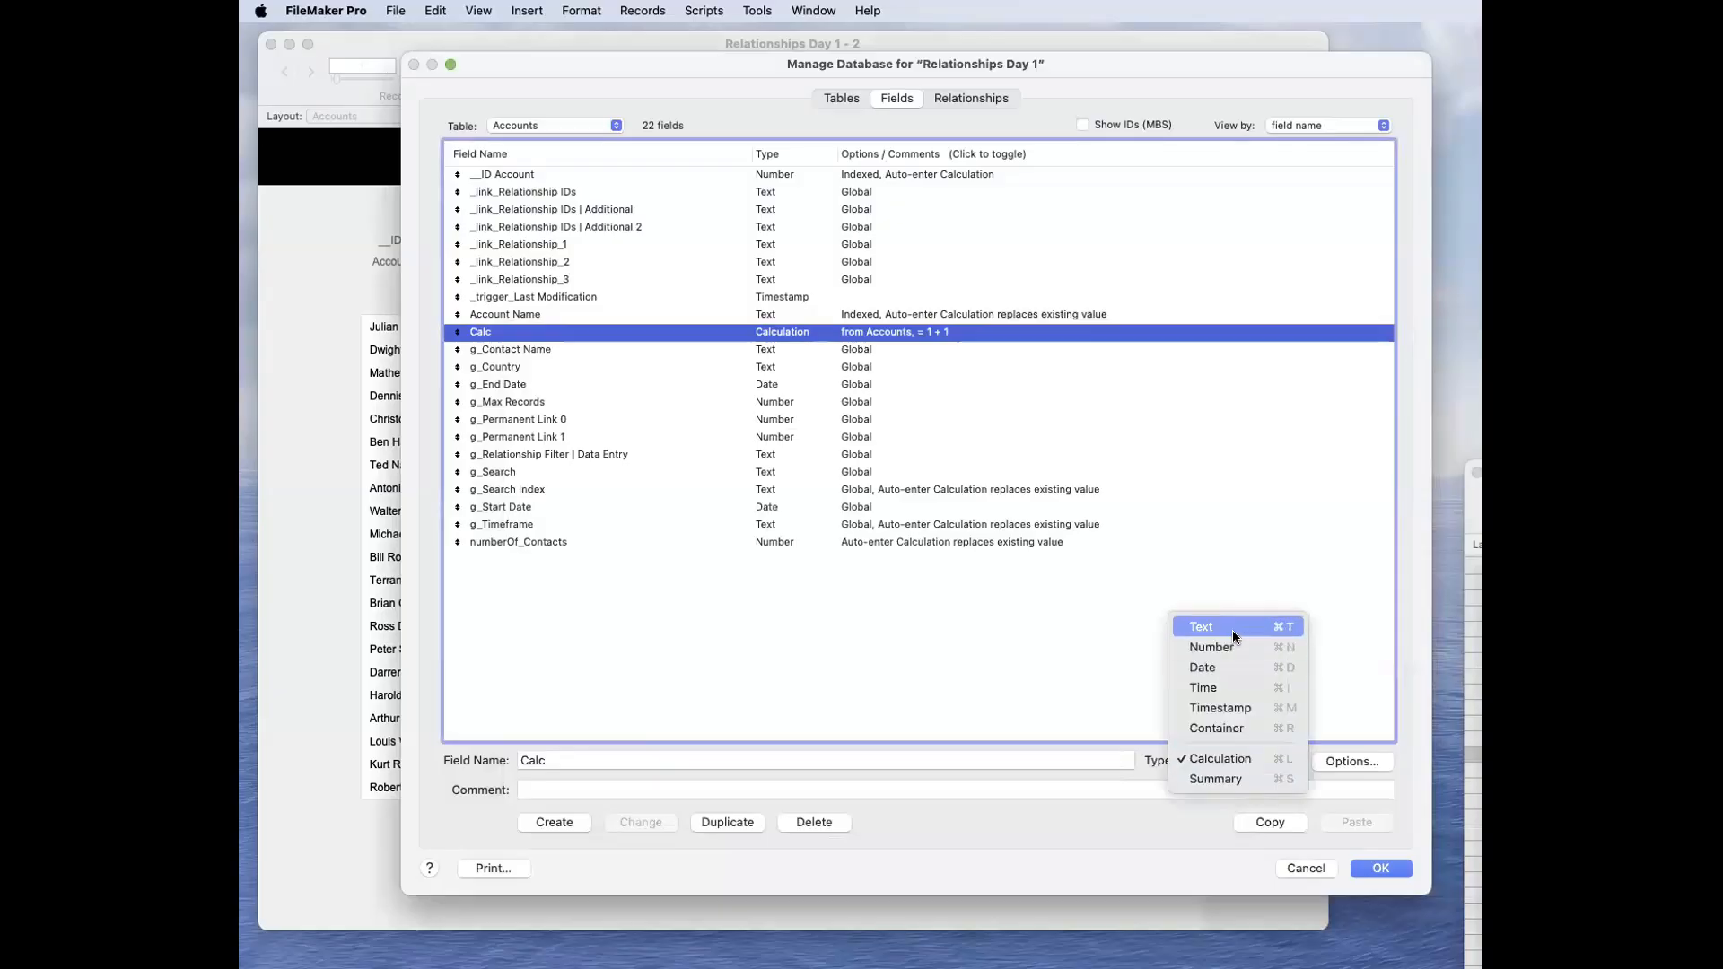
click(1204, 620)
click(640, 822)
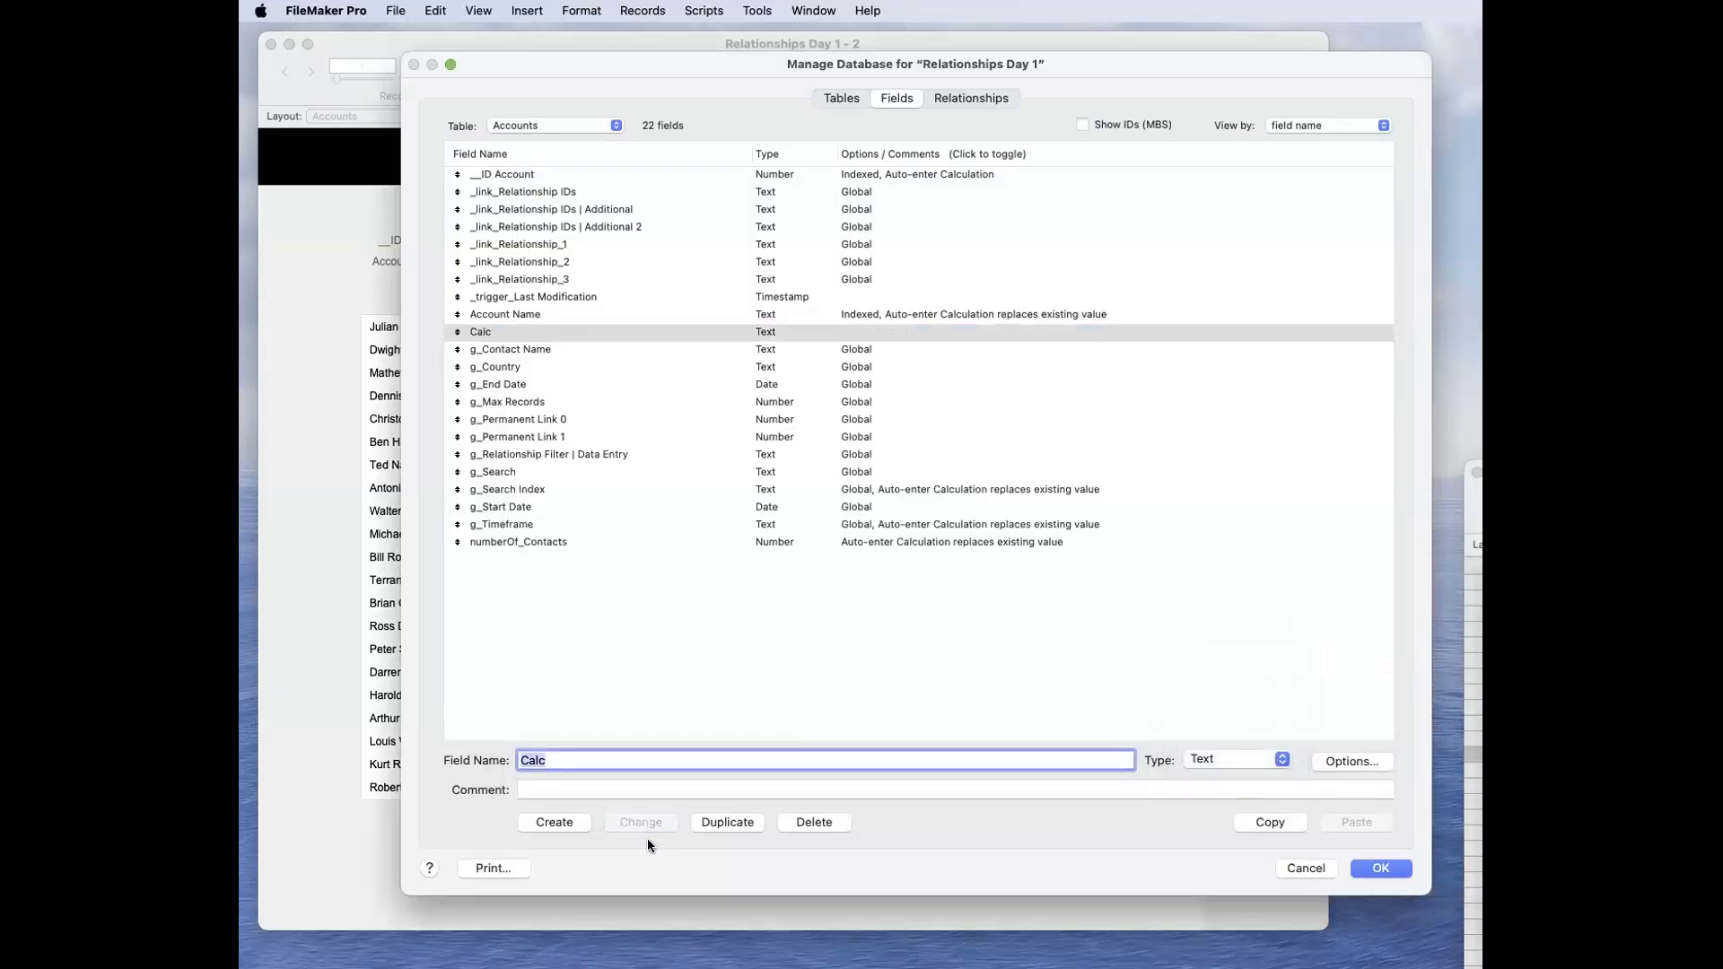
Step: Enable an auto-entered calculated value for the Calc field, keeping "Do not replace existing value" on, and review its storage settings
double_click(789, 332)
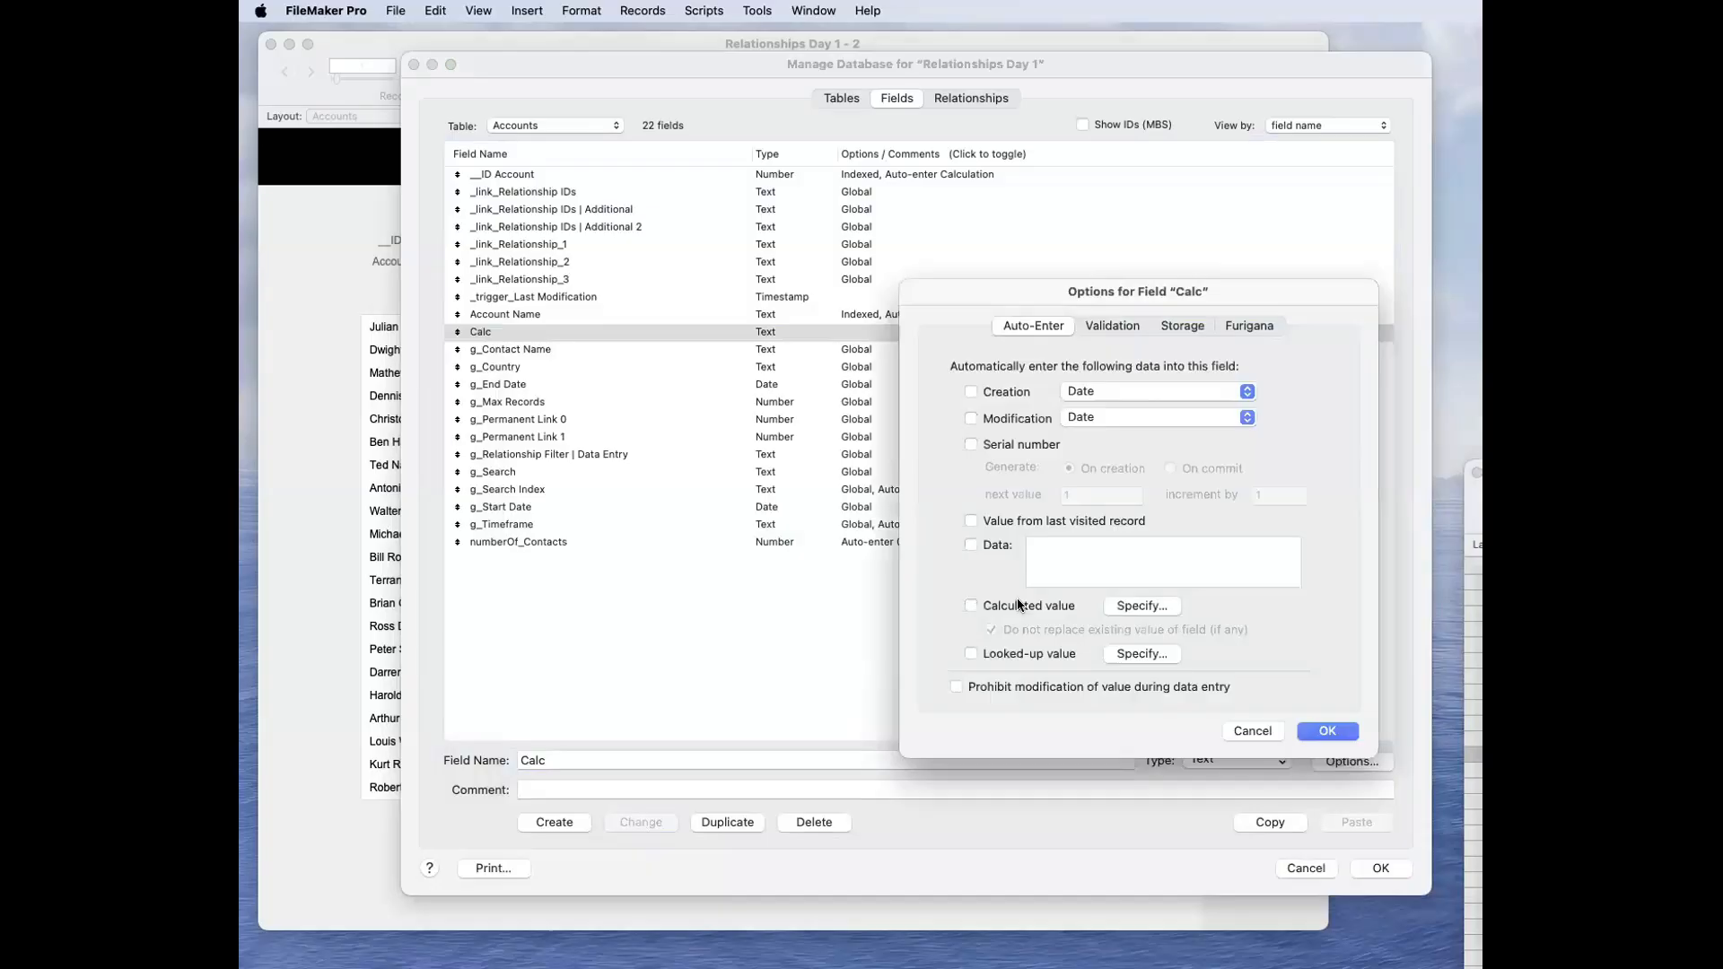
click(1020, 606)
key(Return)
click(1204, 329)
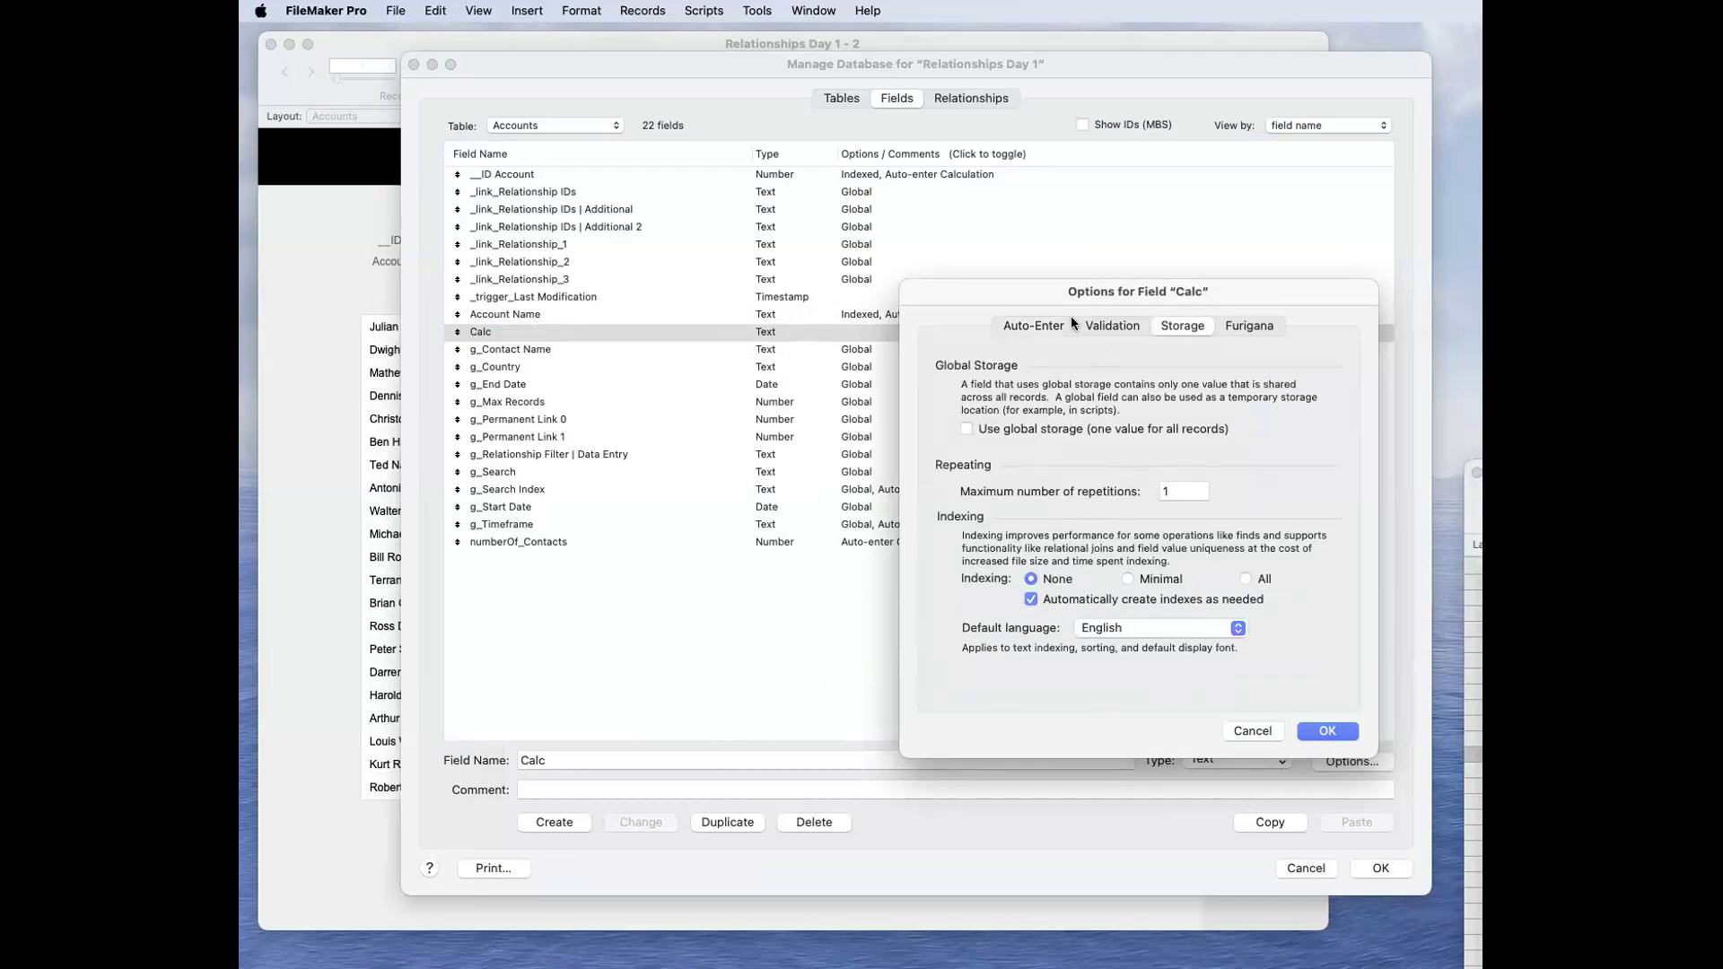
click(1046, 325)
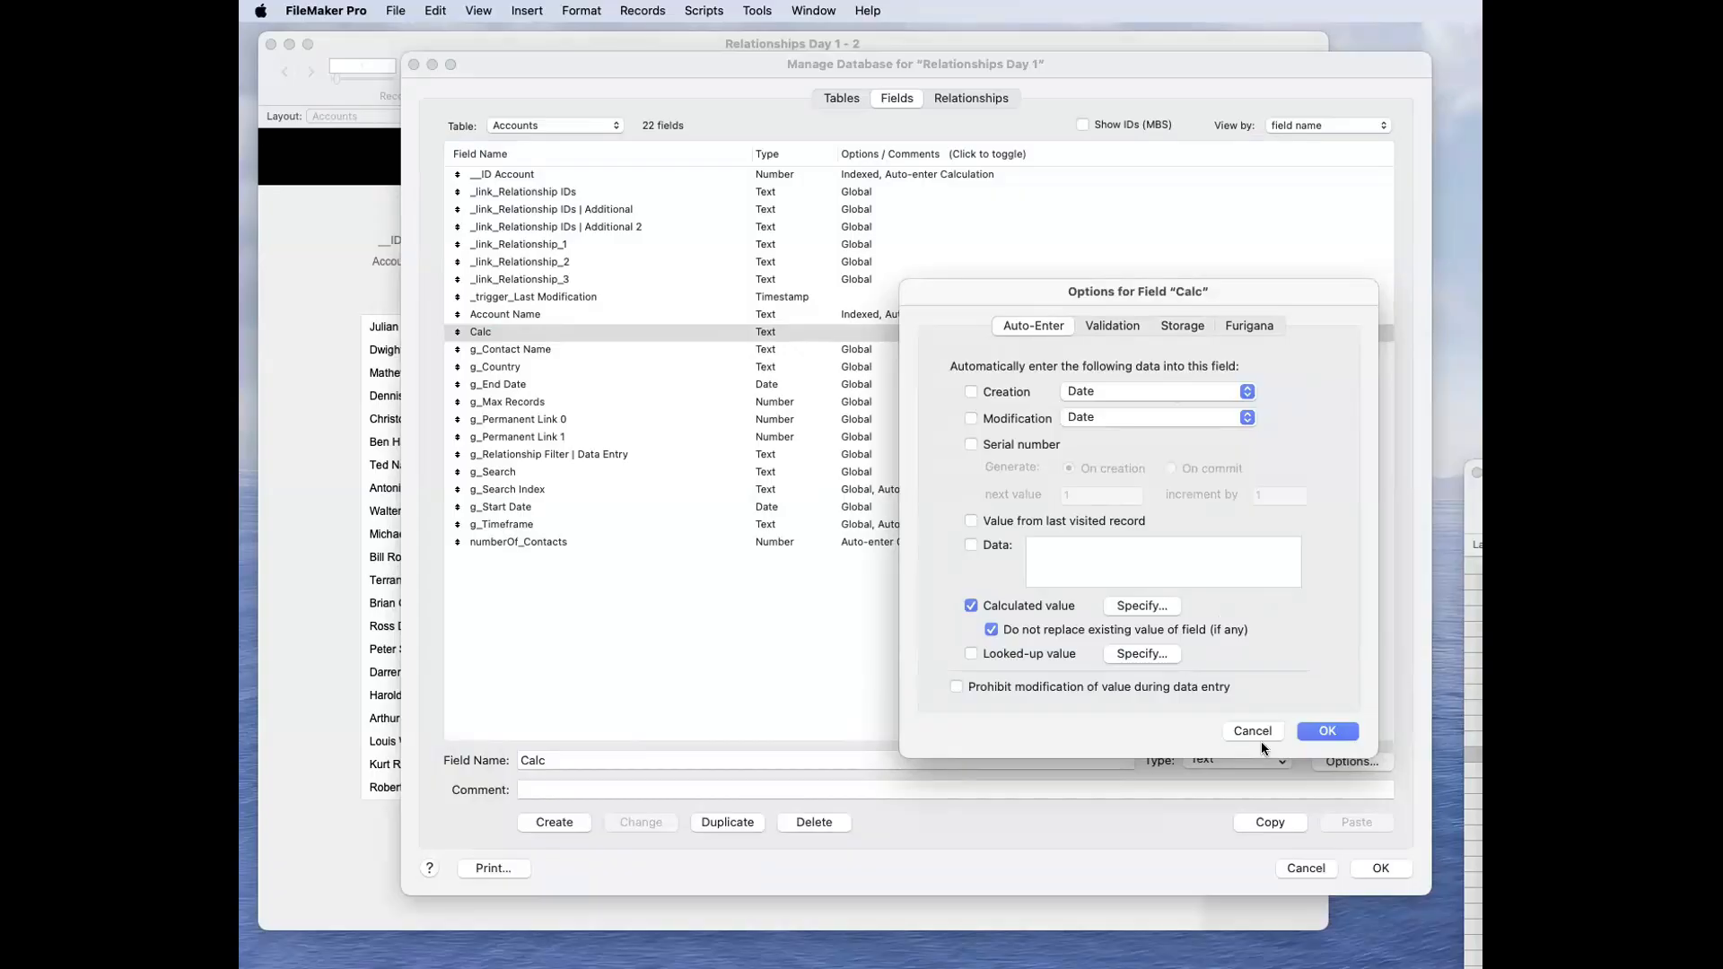
click(1324, 732)
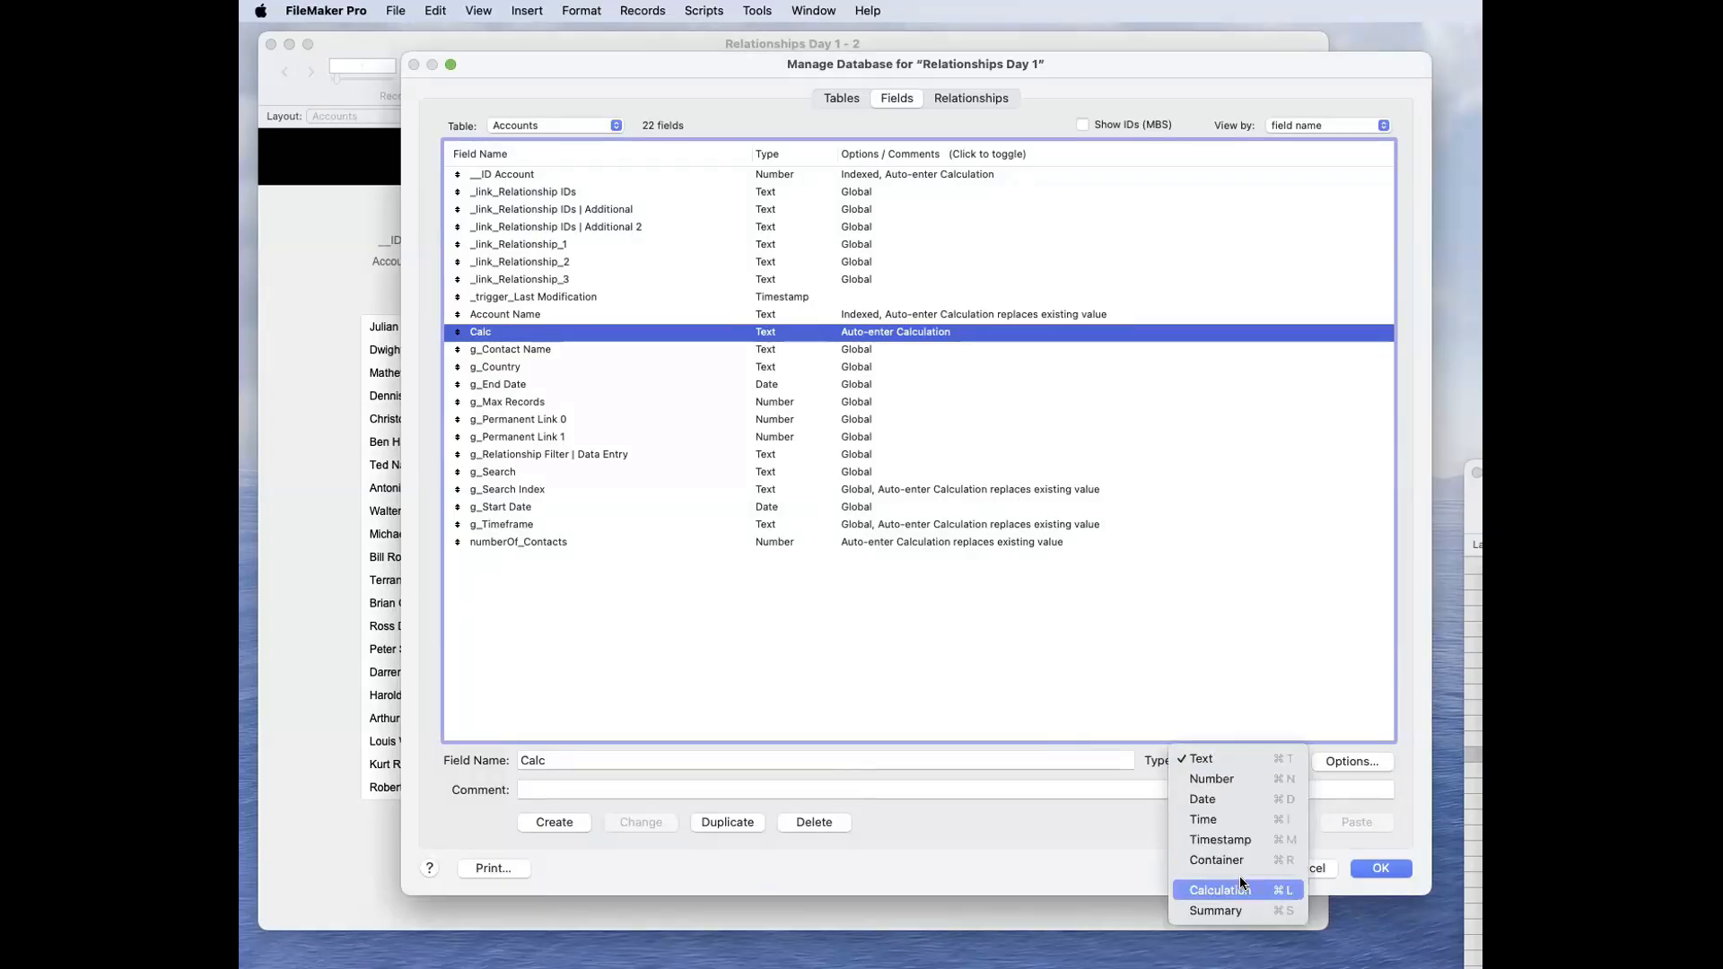
click(1112, 669)
click(1112, 670)
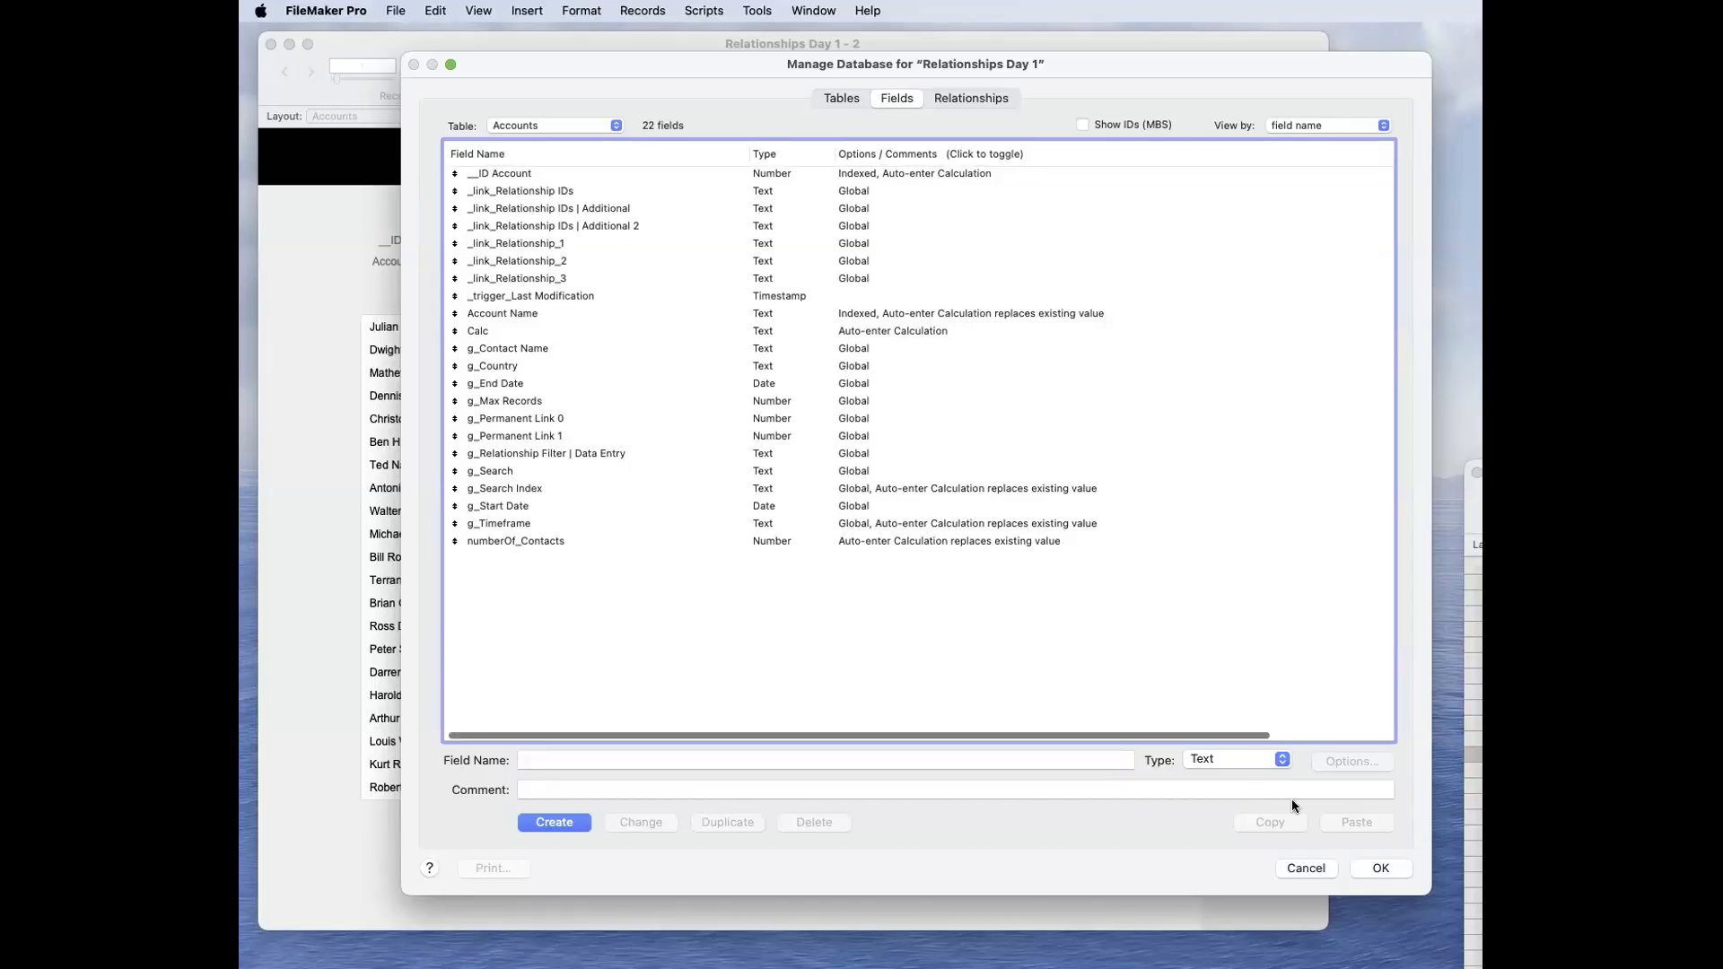
click(1258, 760)
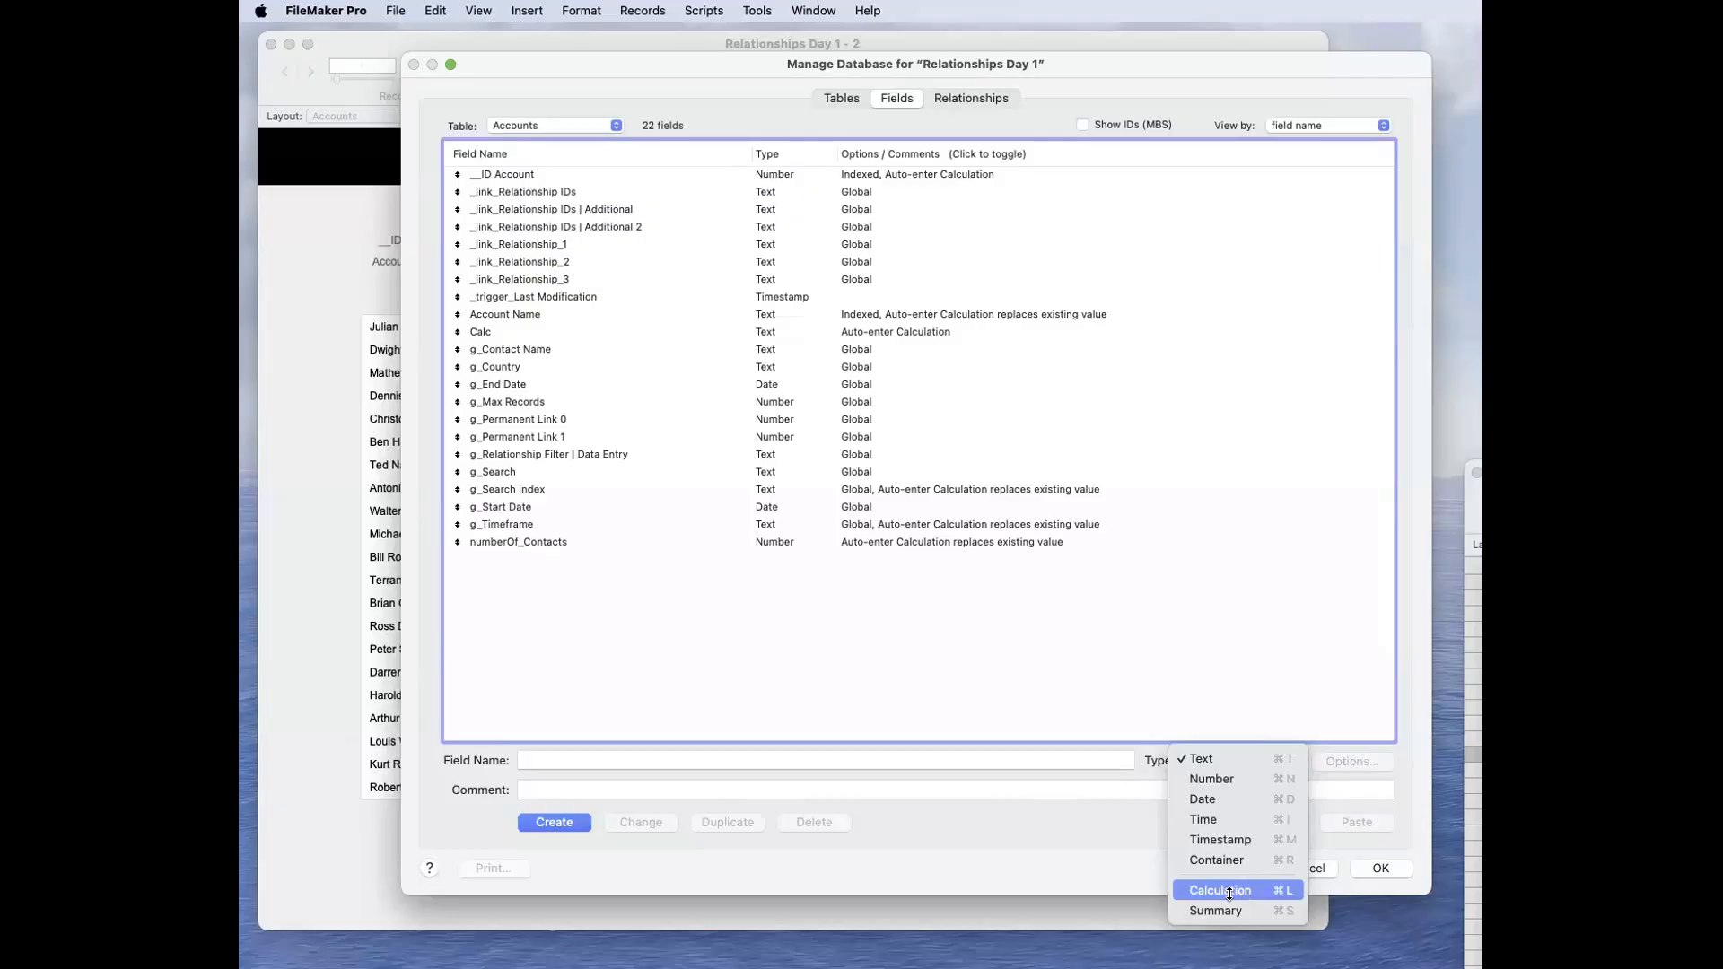
click(1243, 891)
click(1216, 760)
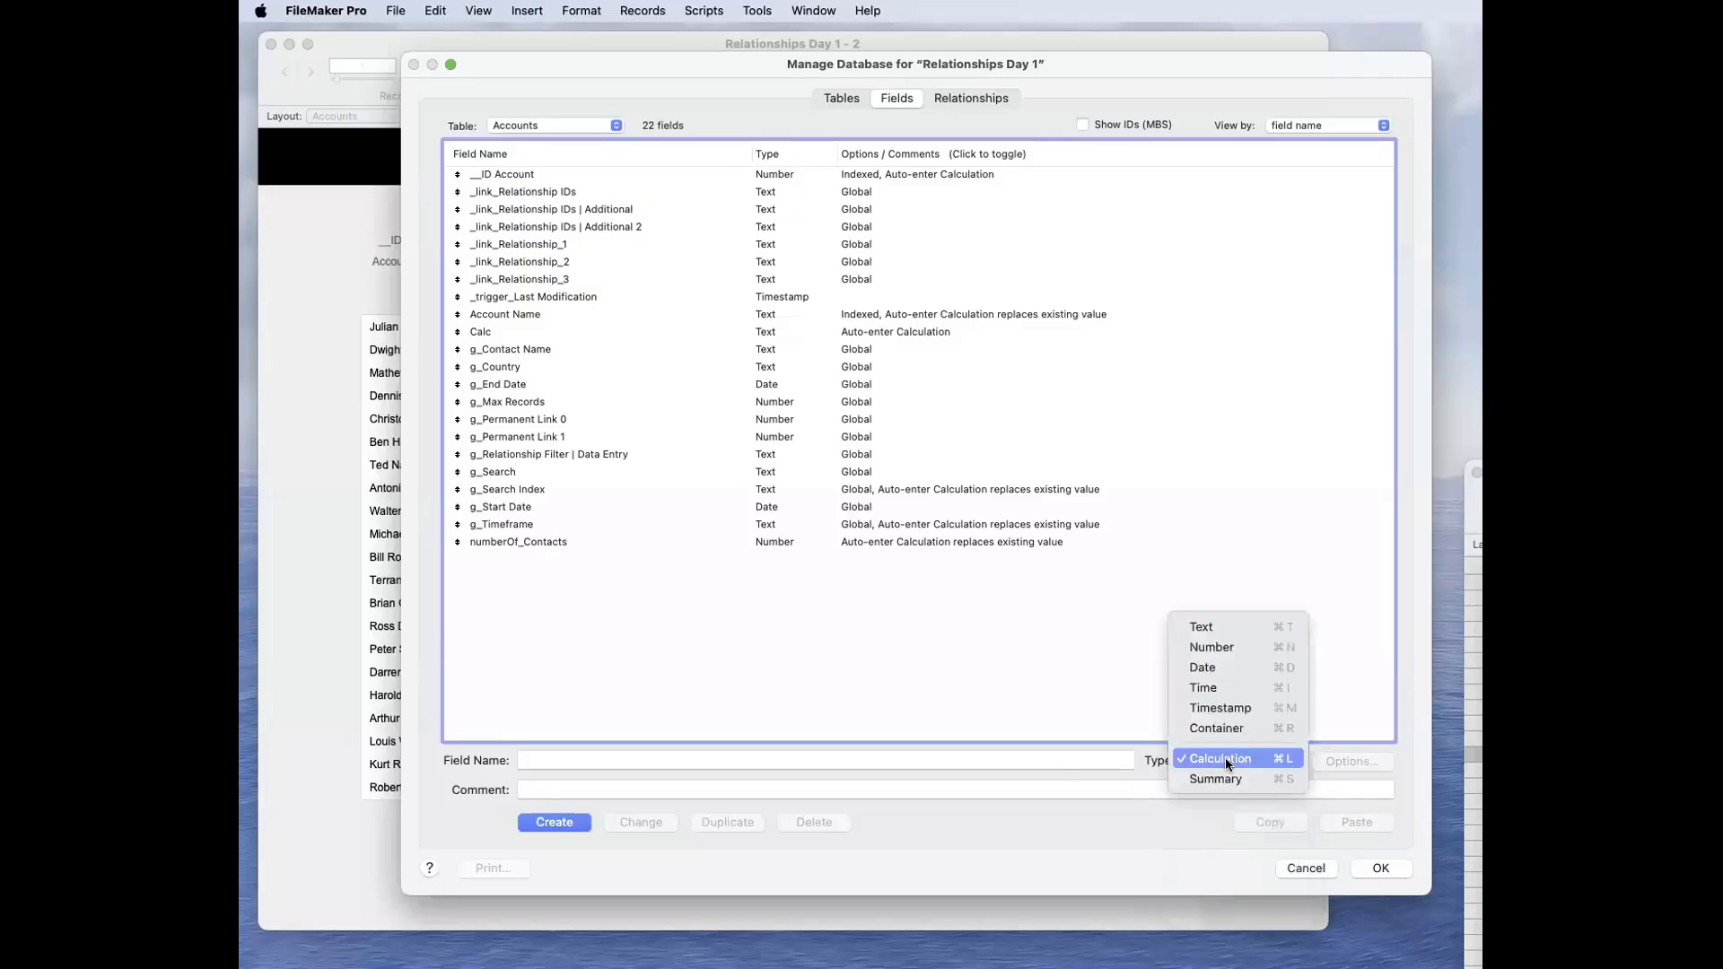
click(1234, 757)
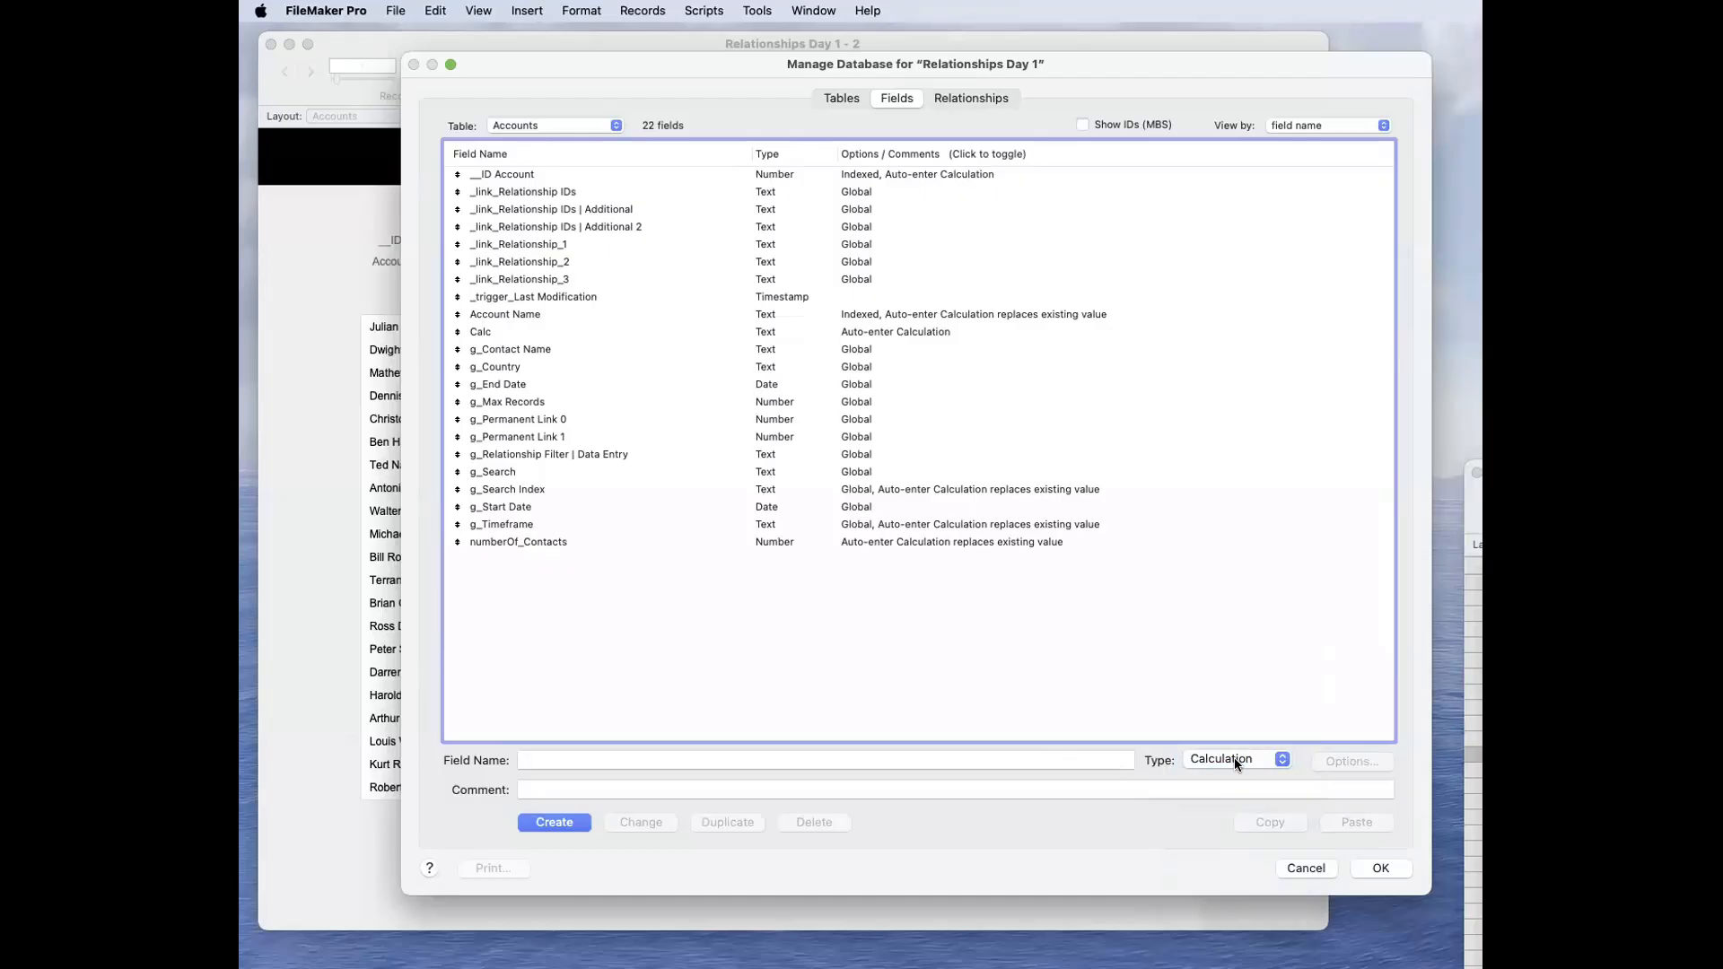
Step: Review the auto-enter settings of the Calc field without changing them
click(754, 332)
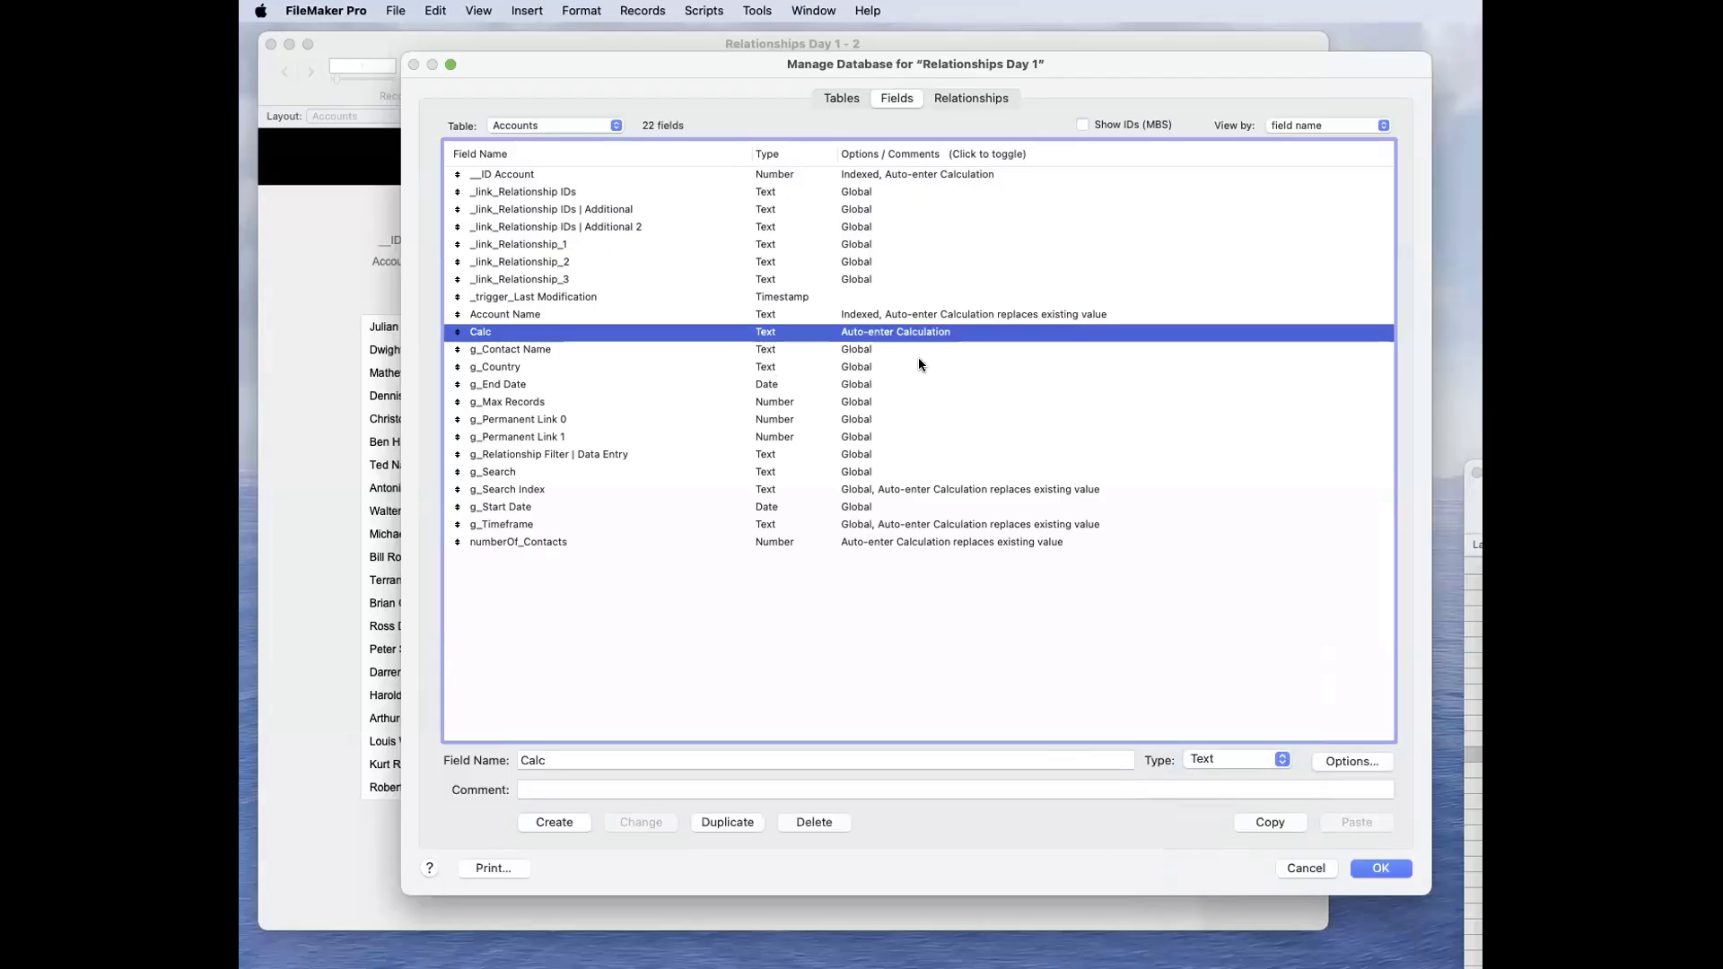
click(1346, 762)
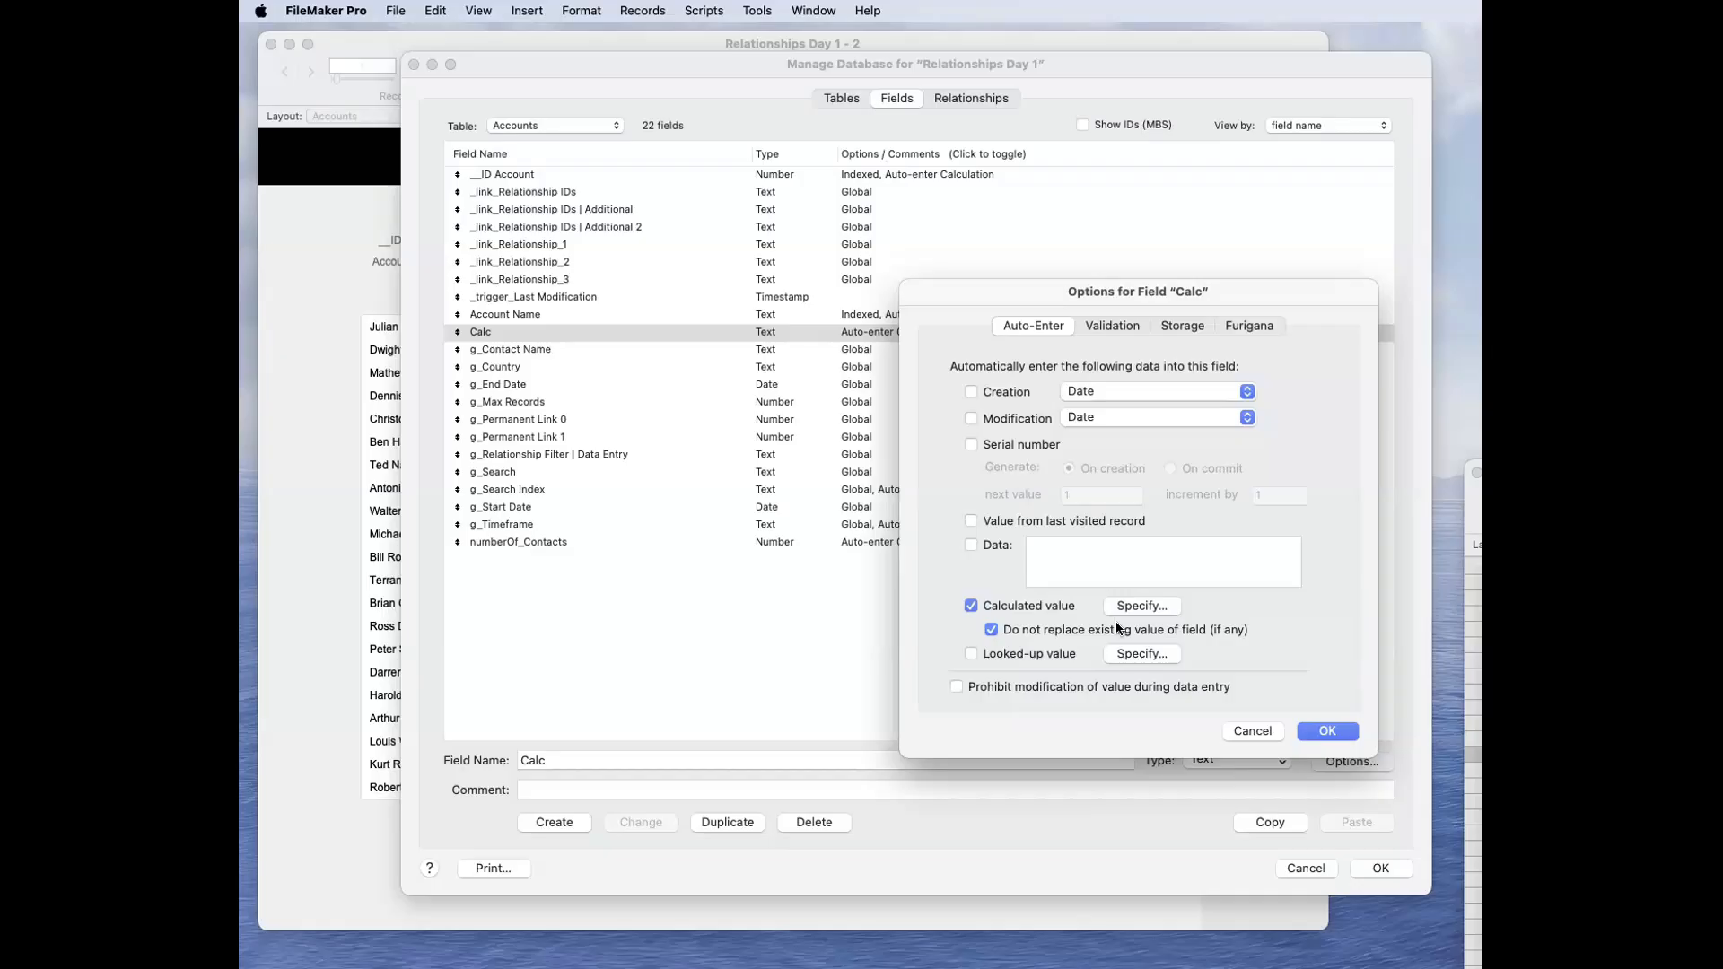
click(1252, 731)
Step: Change the Calc field's type to Calculation and accept the type change
click(1224, 761)
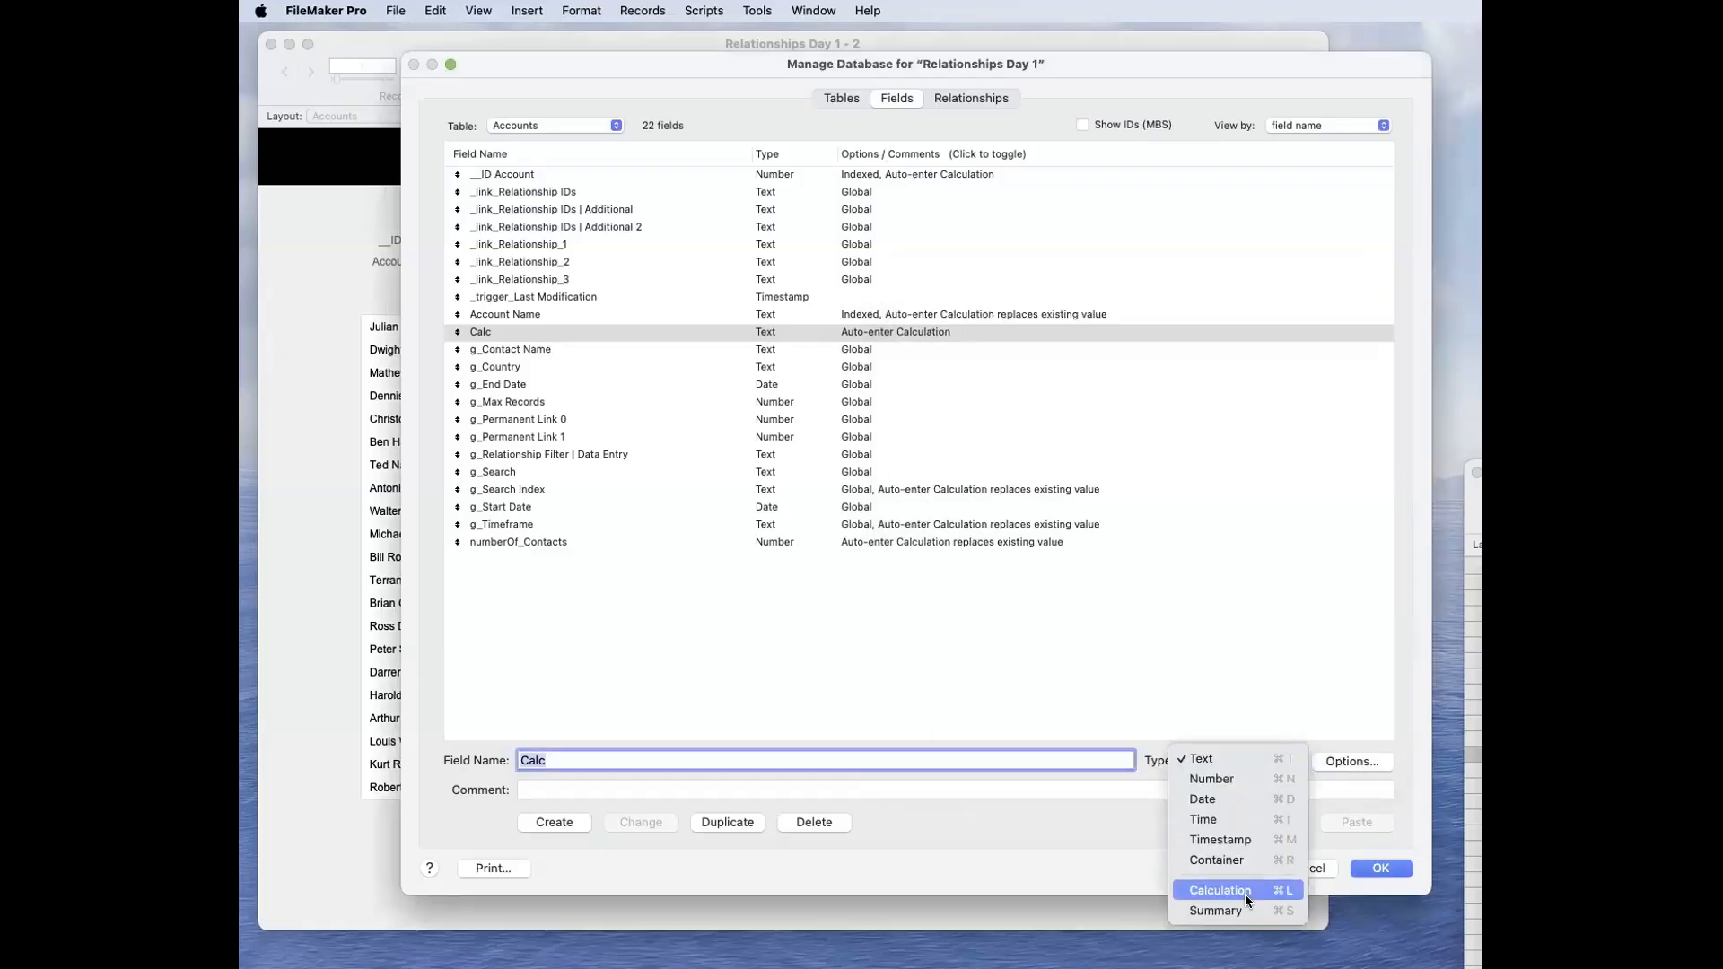
click(1246, 897)
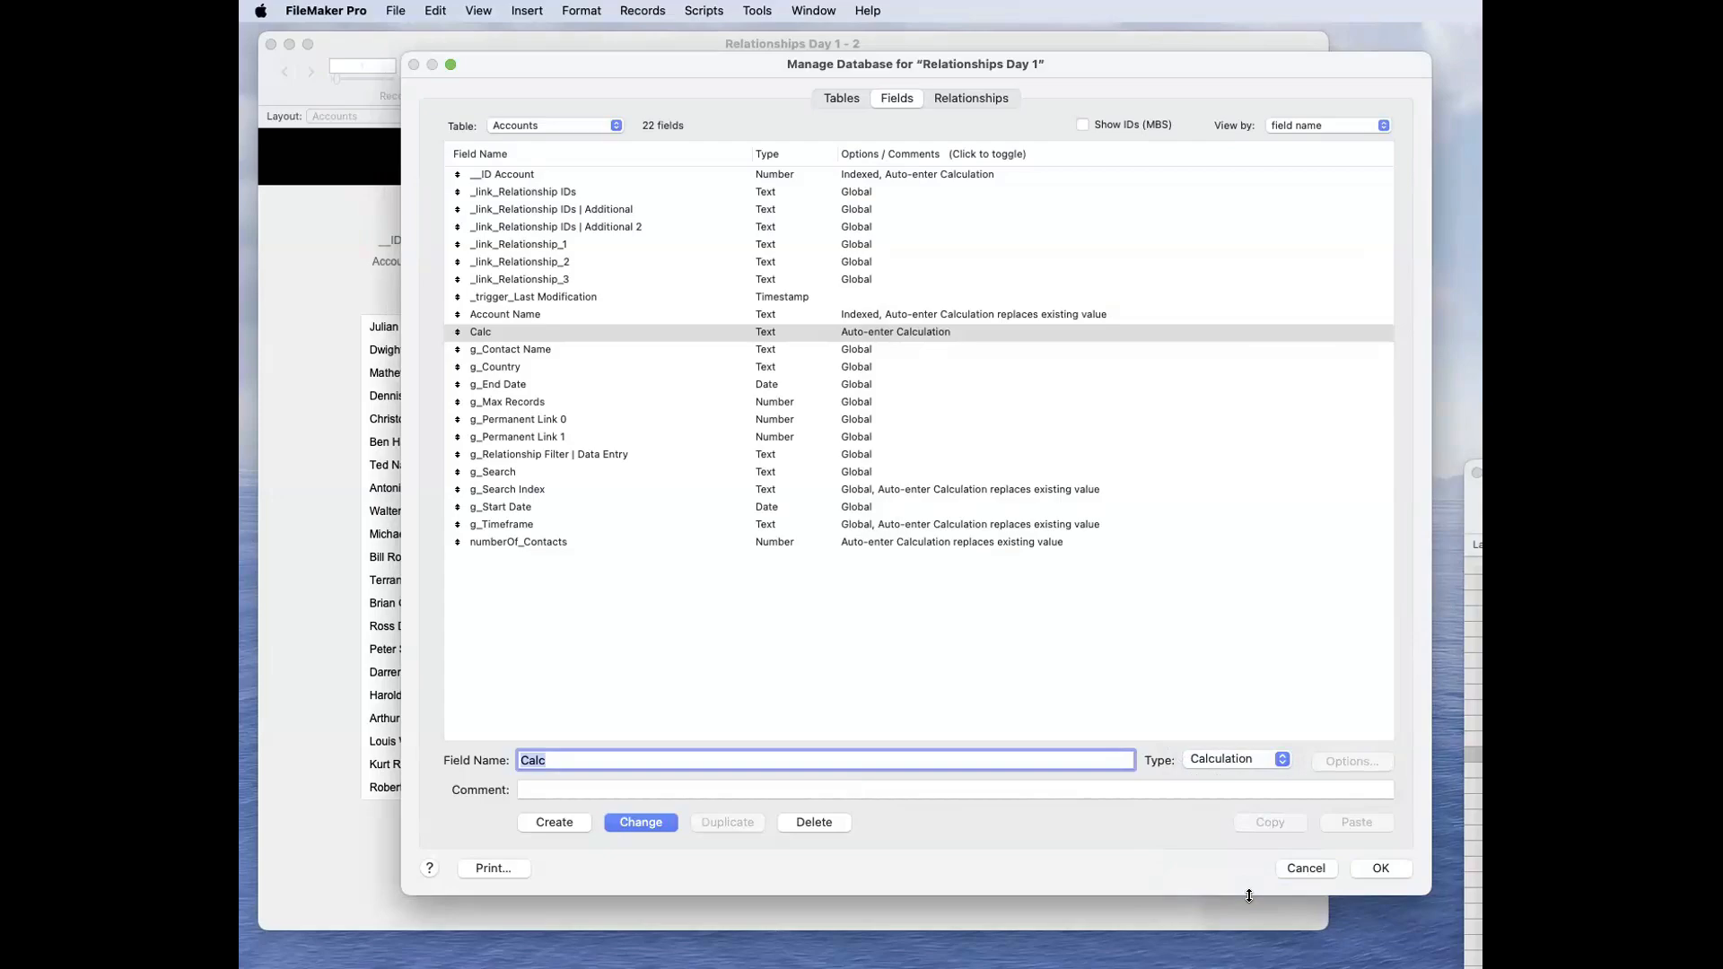
click(652, 824)
click(648, 306)
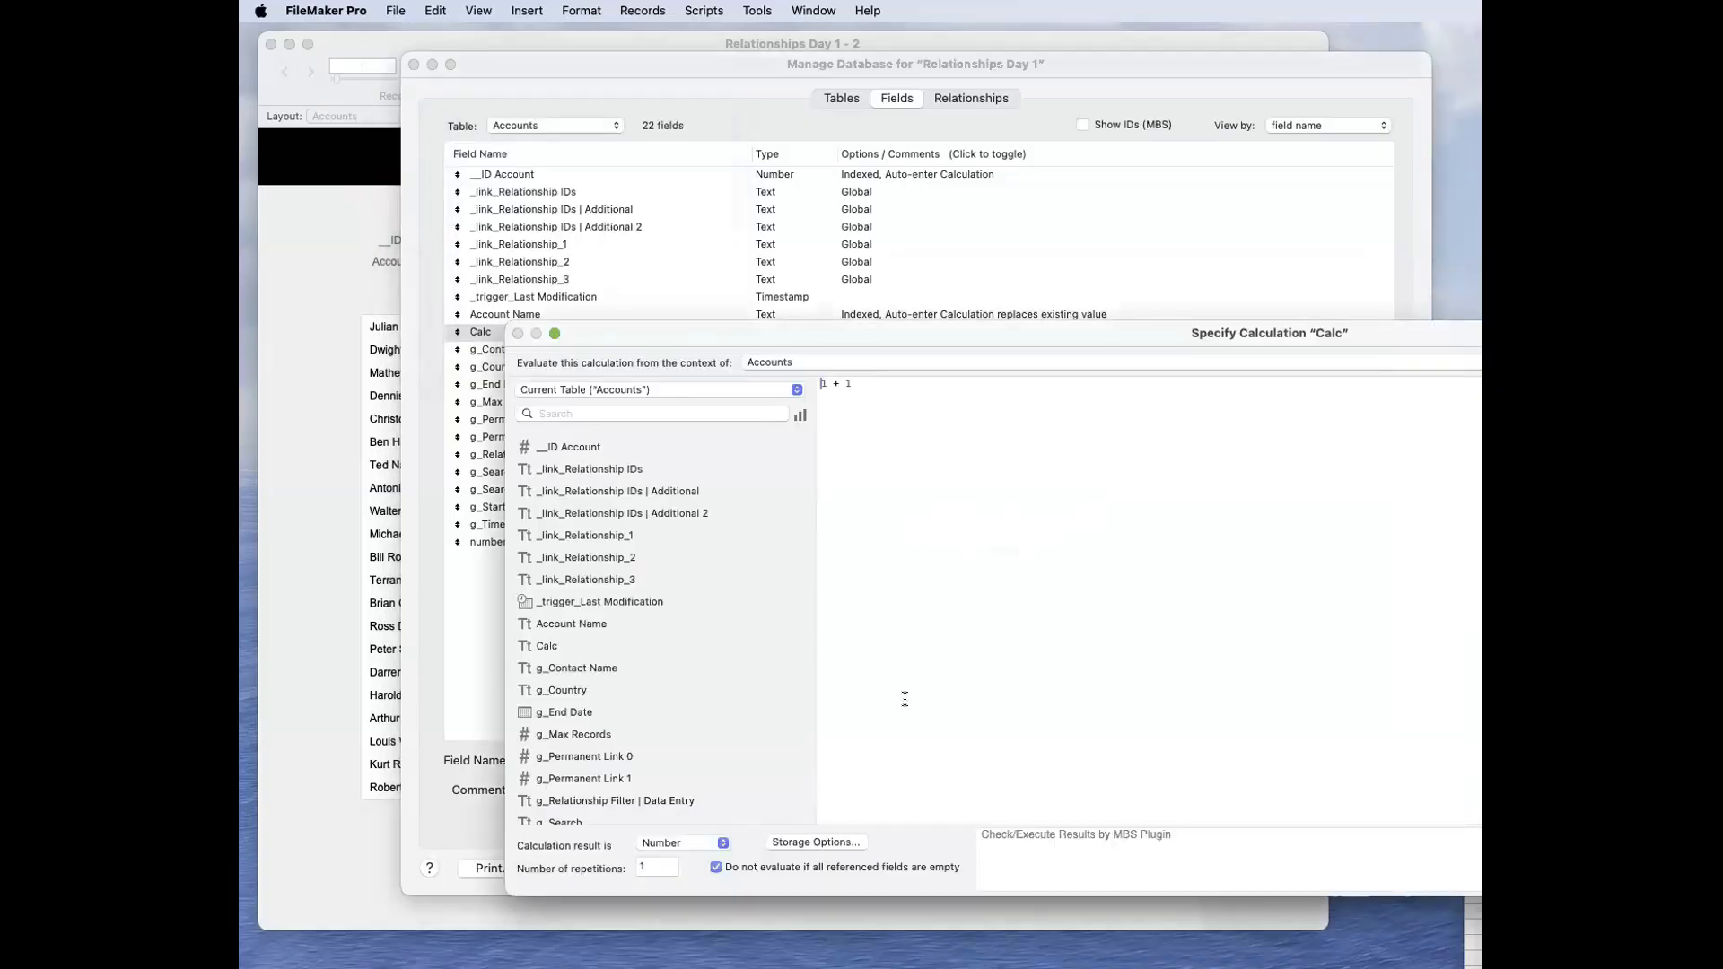
Step: Set the Calc field's indexing to All in its storage options and save the calculation
click(819, 842)
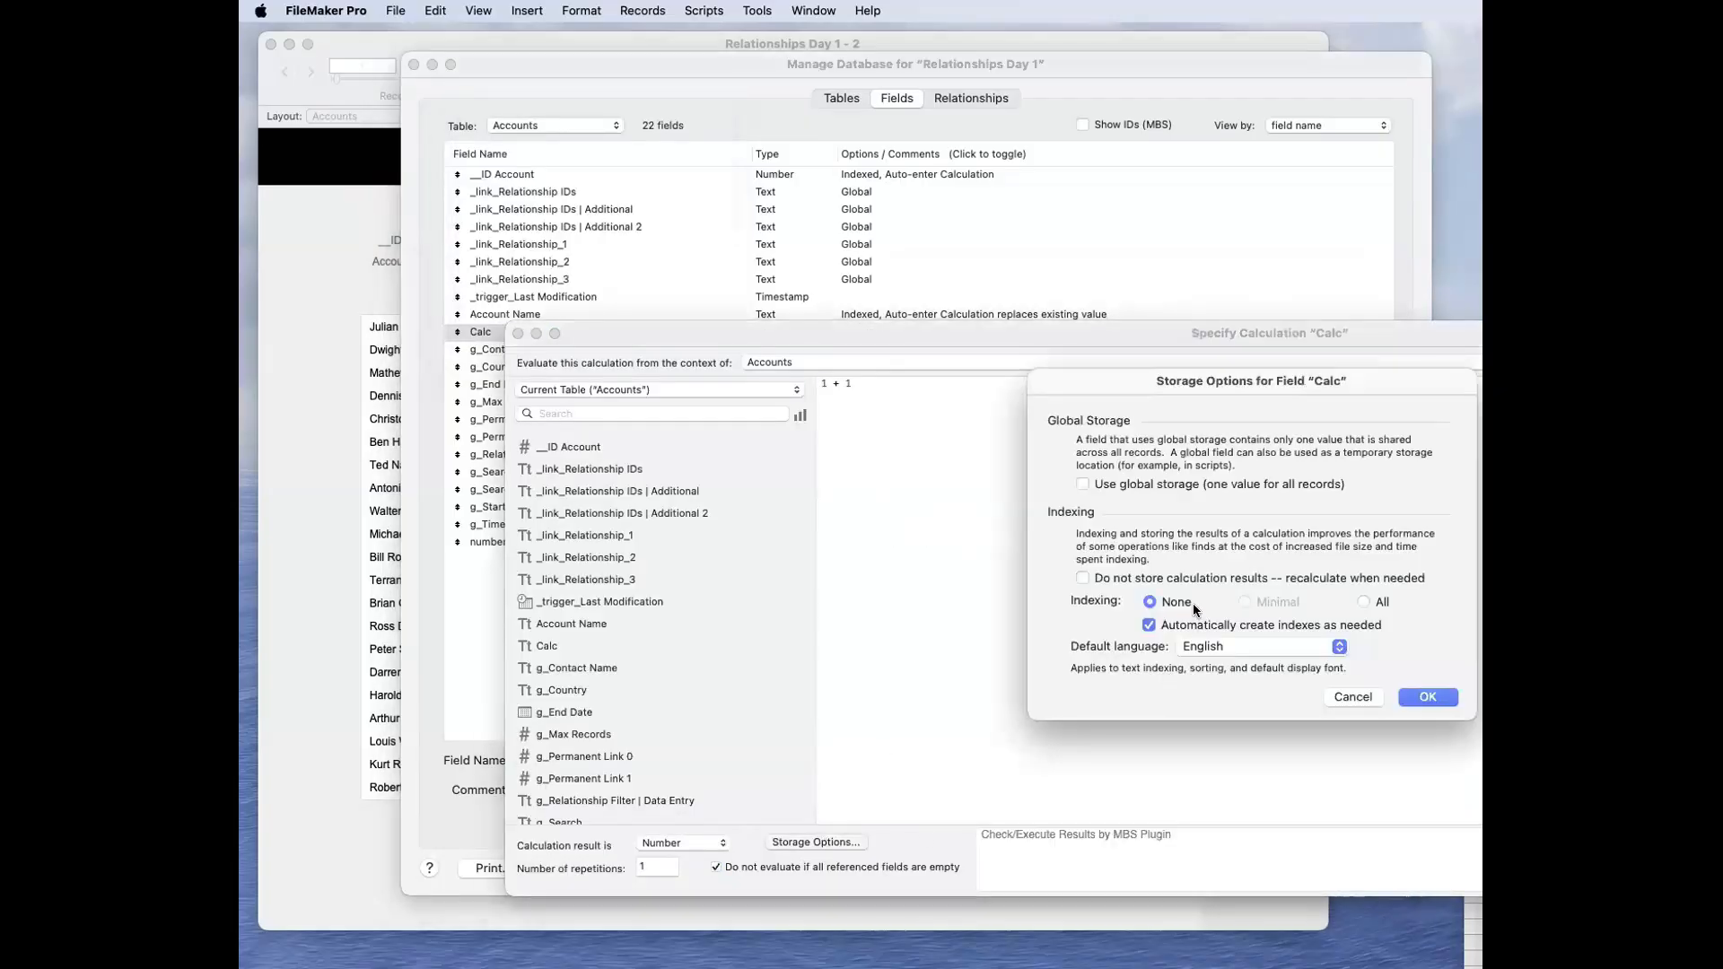
click(1362, 601)
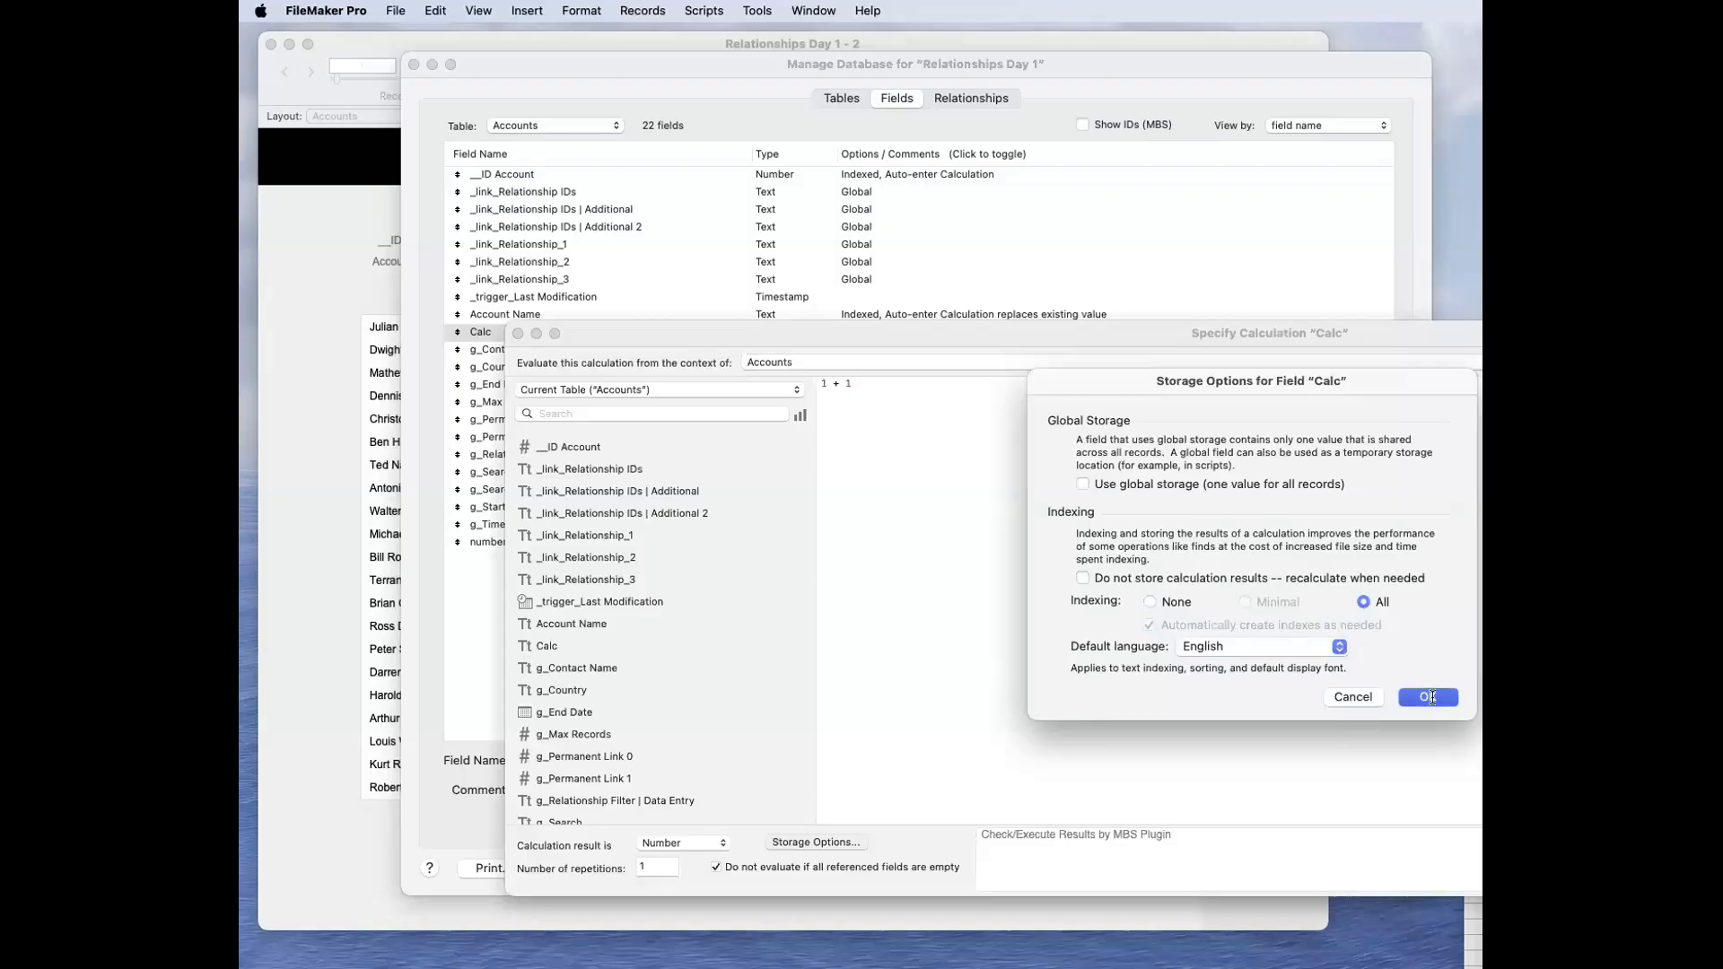
click(1428, 698)
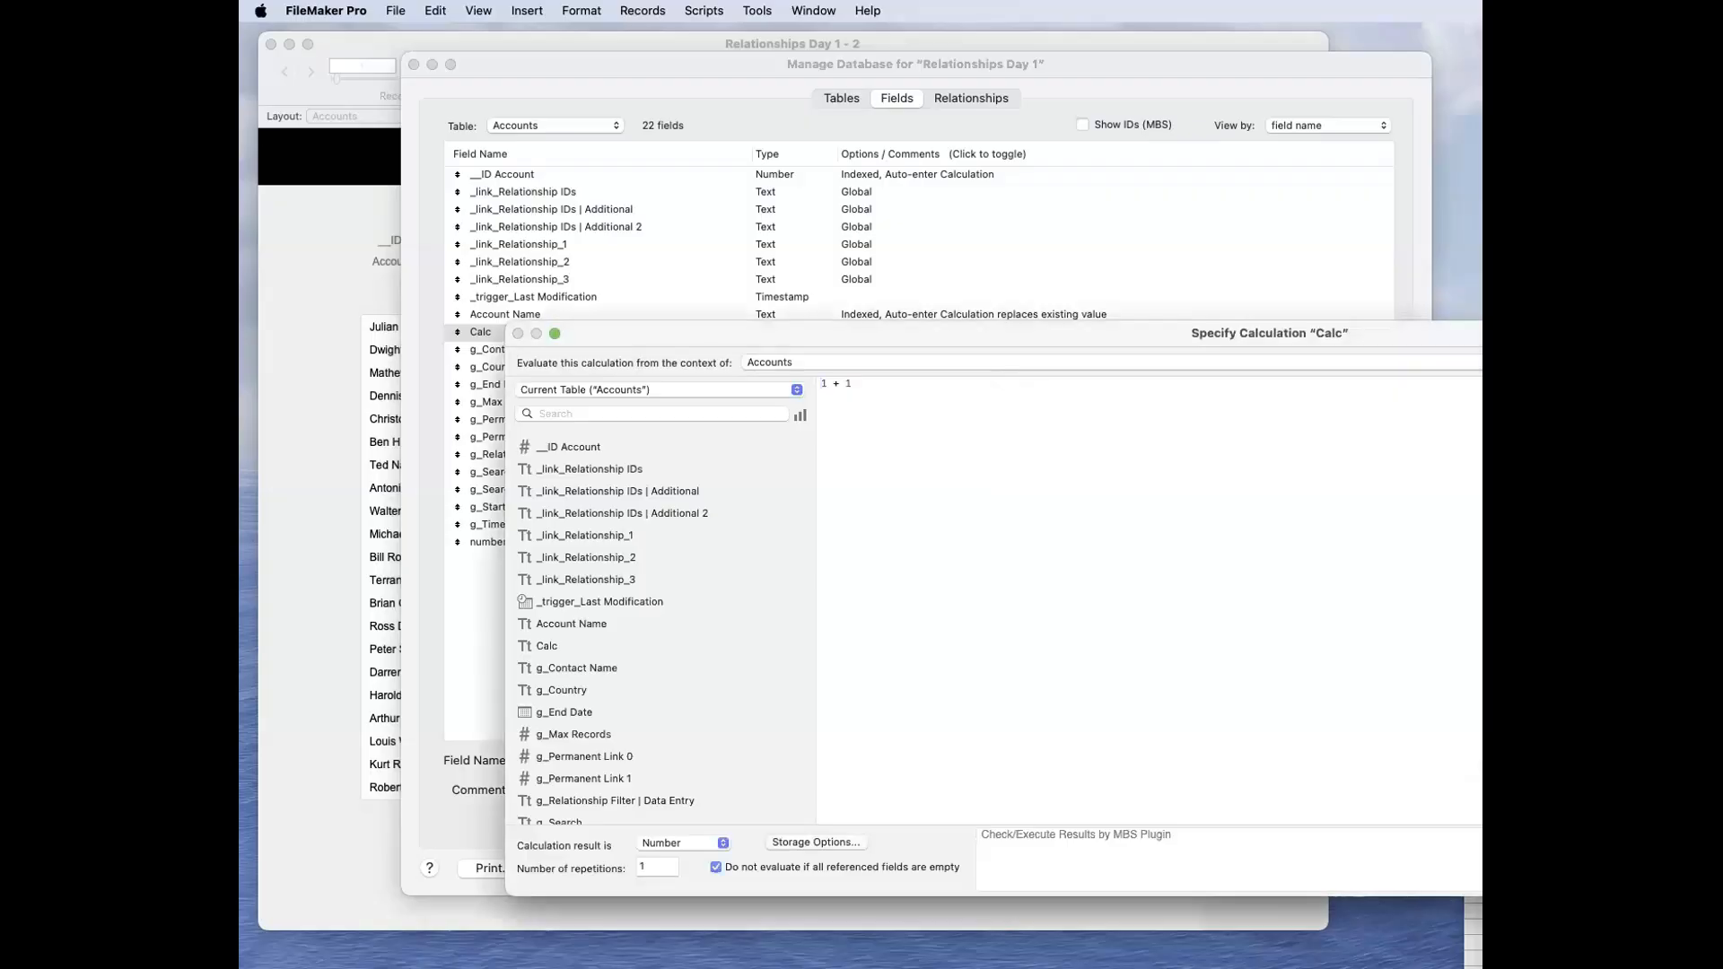
key(Return)
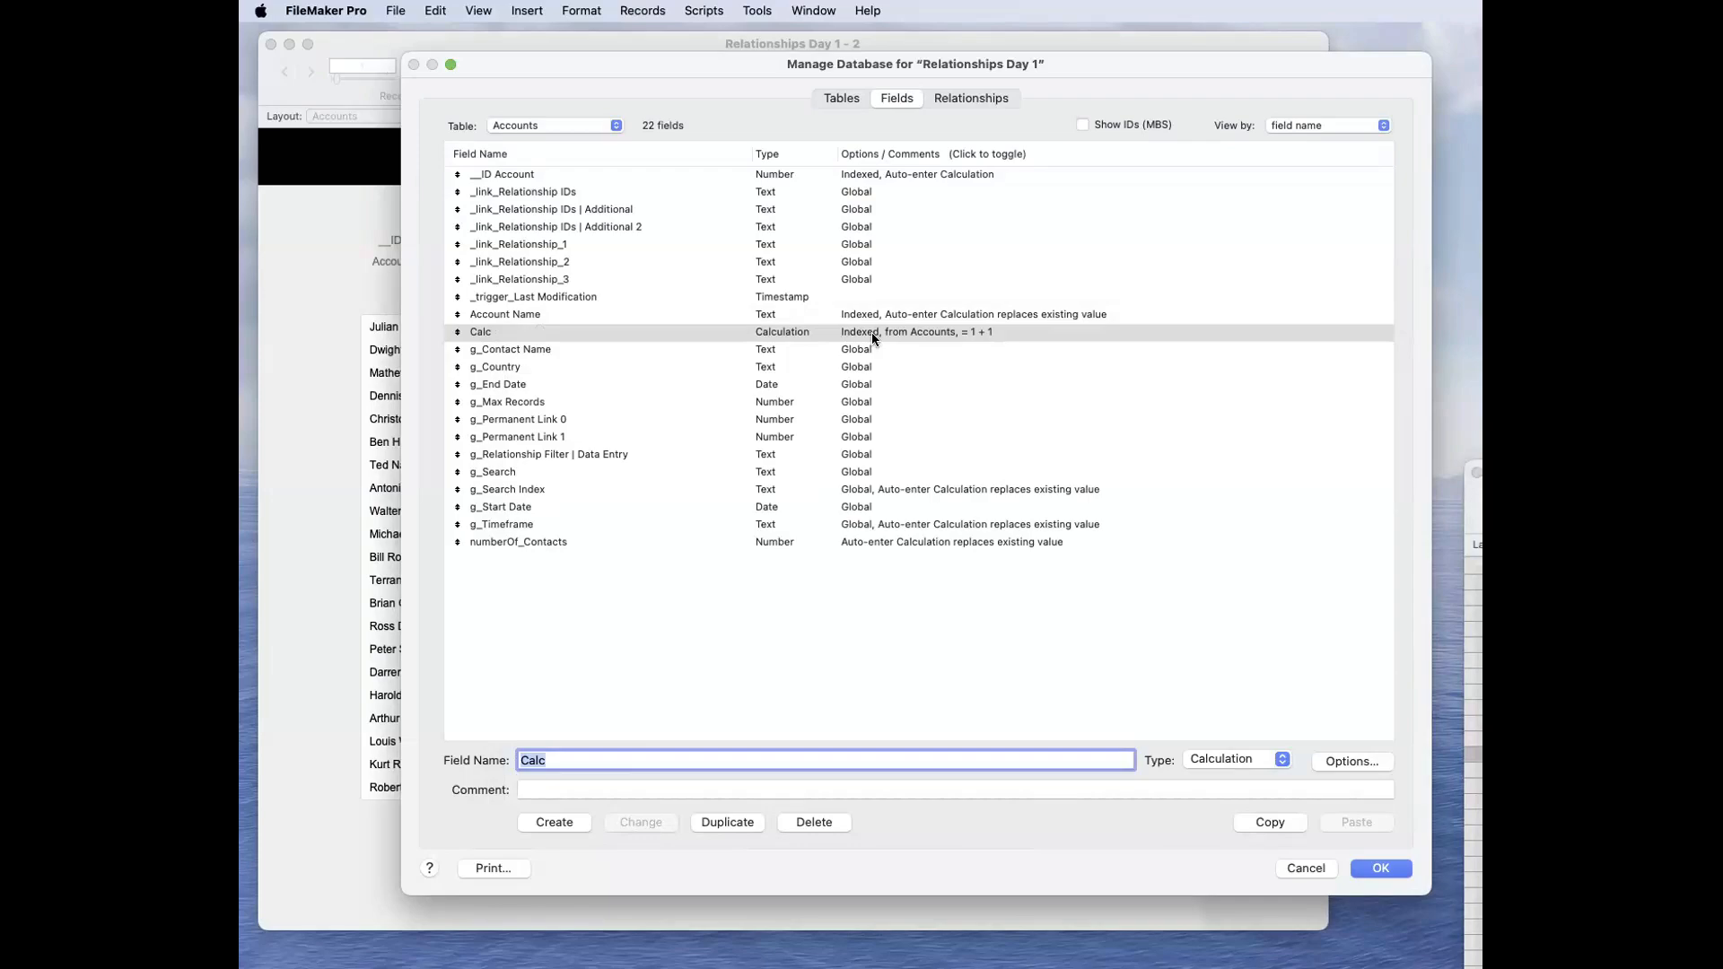
Step: Turn on "Do not store calculation results" for the Calc field and save the calculation
click(870, 332)
click(1355, 761)
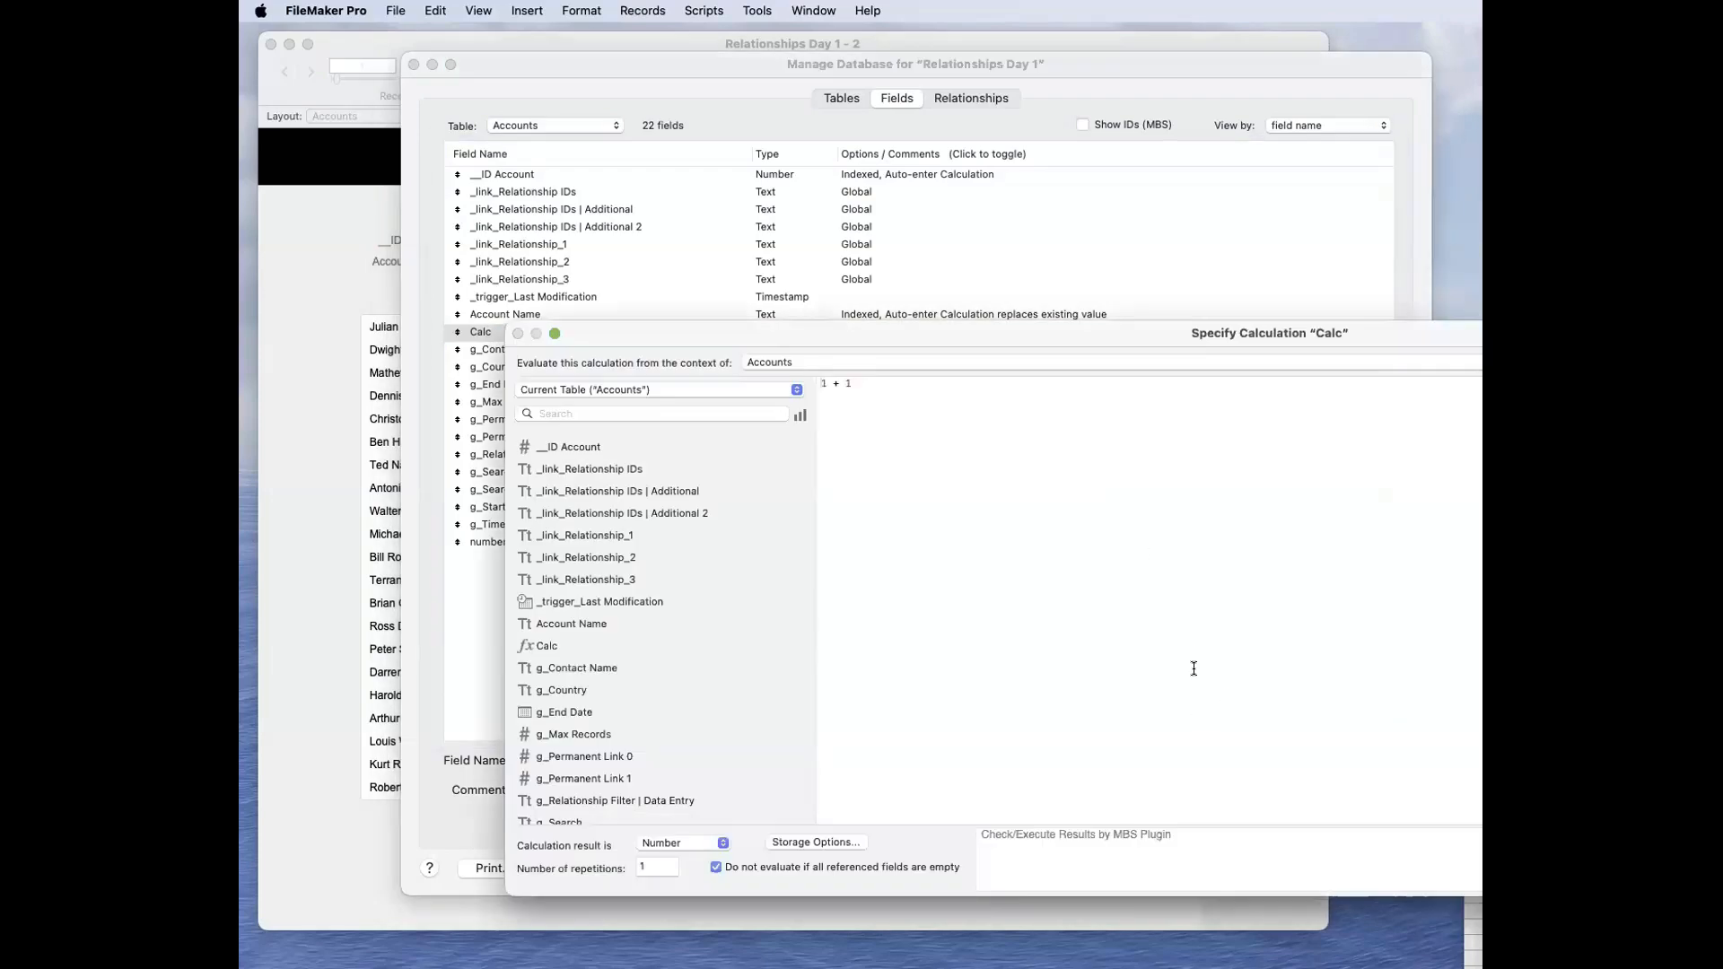
click(818, 842)
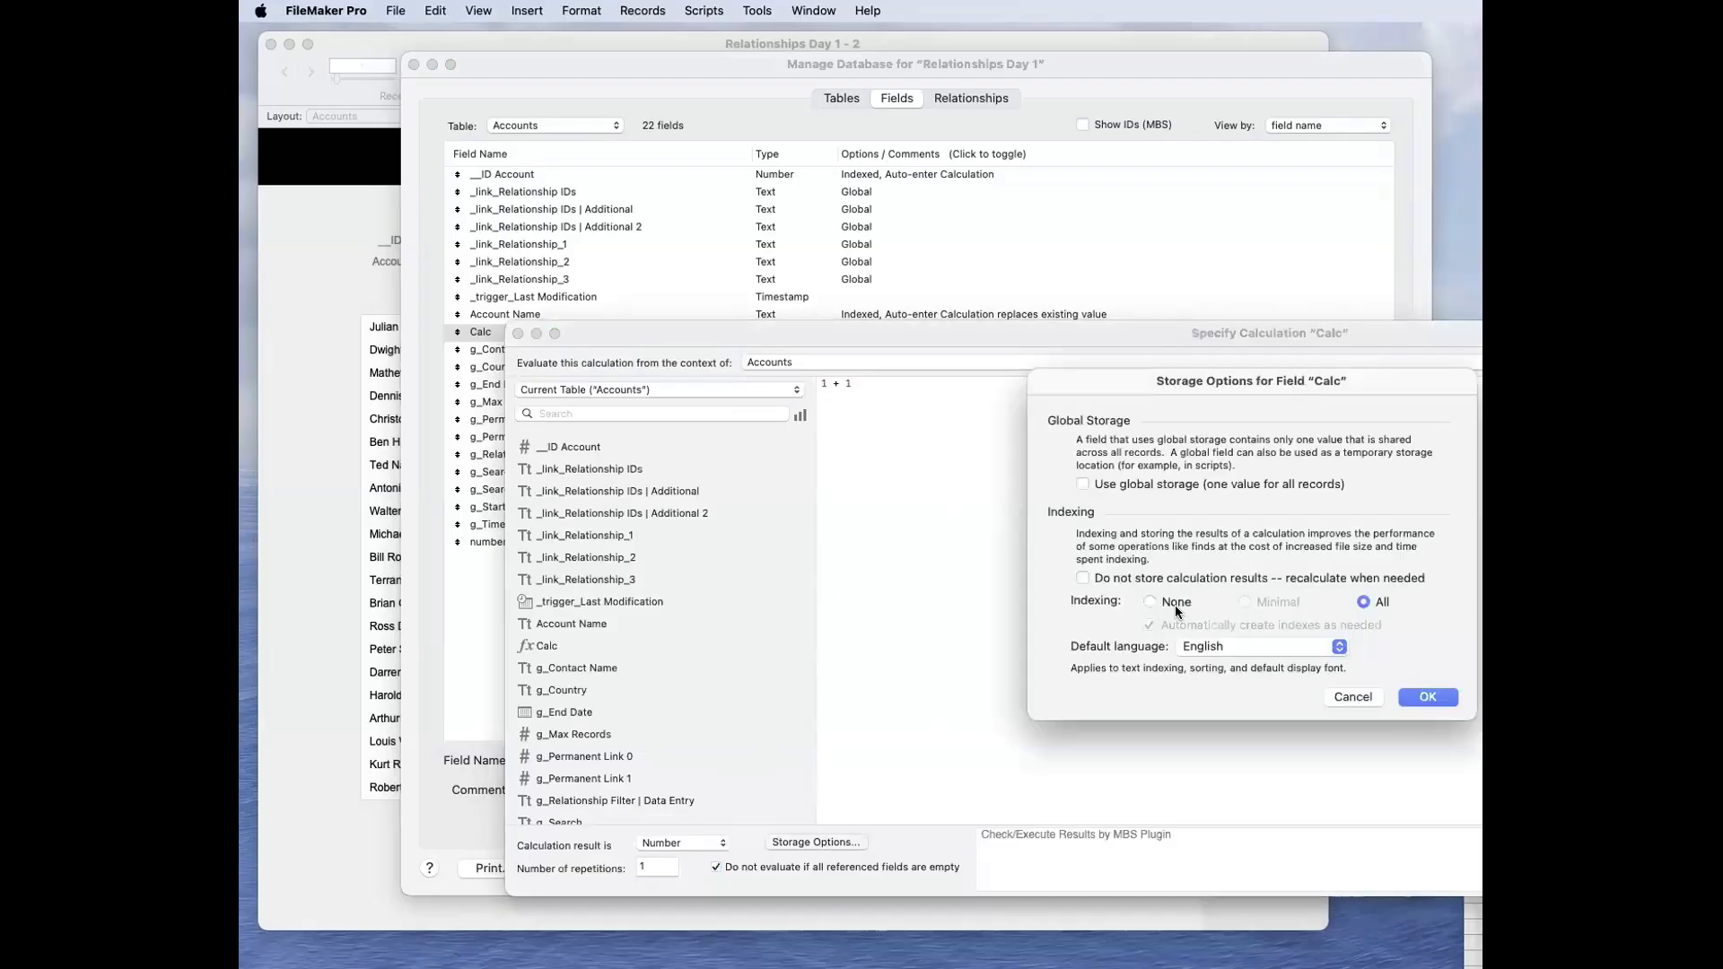
click(1160, 578)
click(1428, 697)
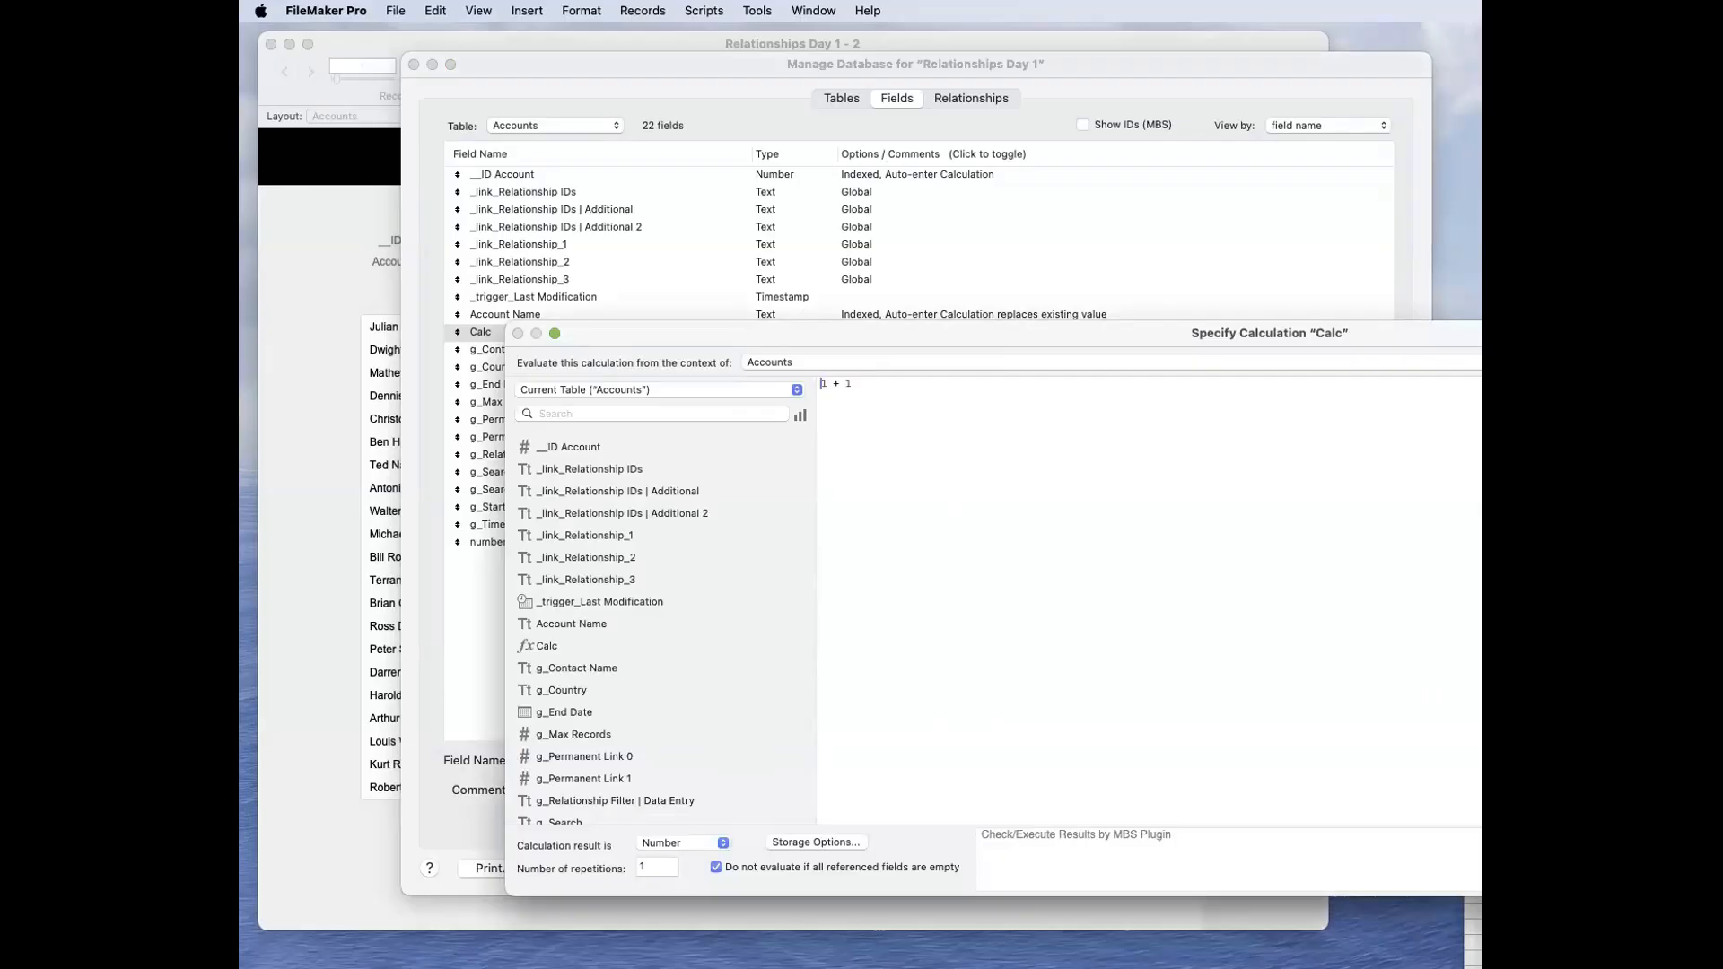
key(Return)
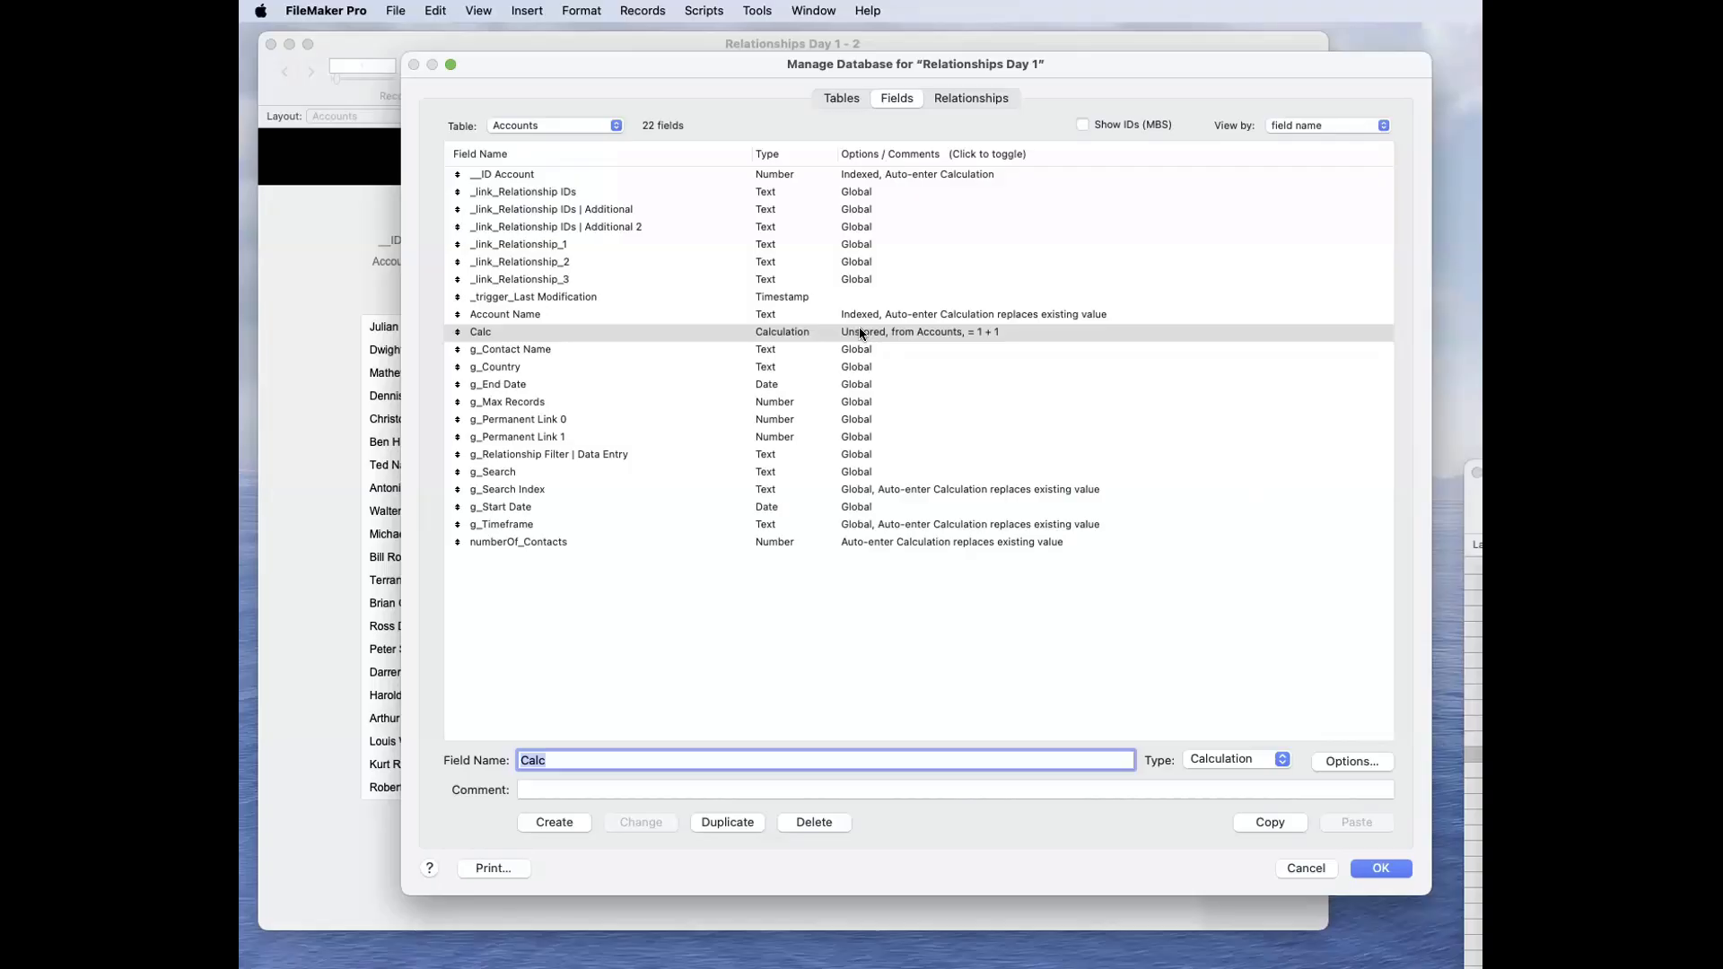
Step: Replace the Accounts match field with Calc in the relationship between Accounts and Contacts
click(960, 95)
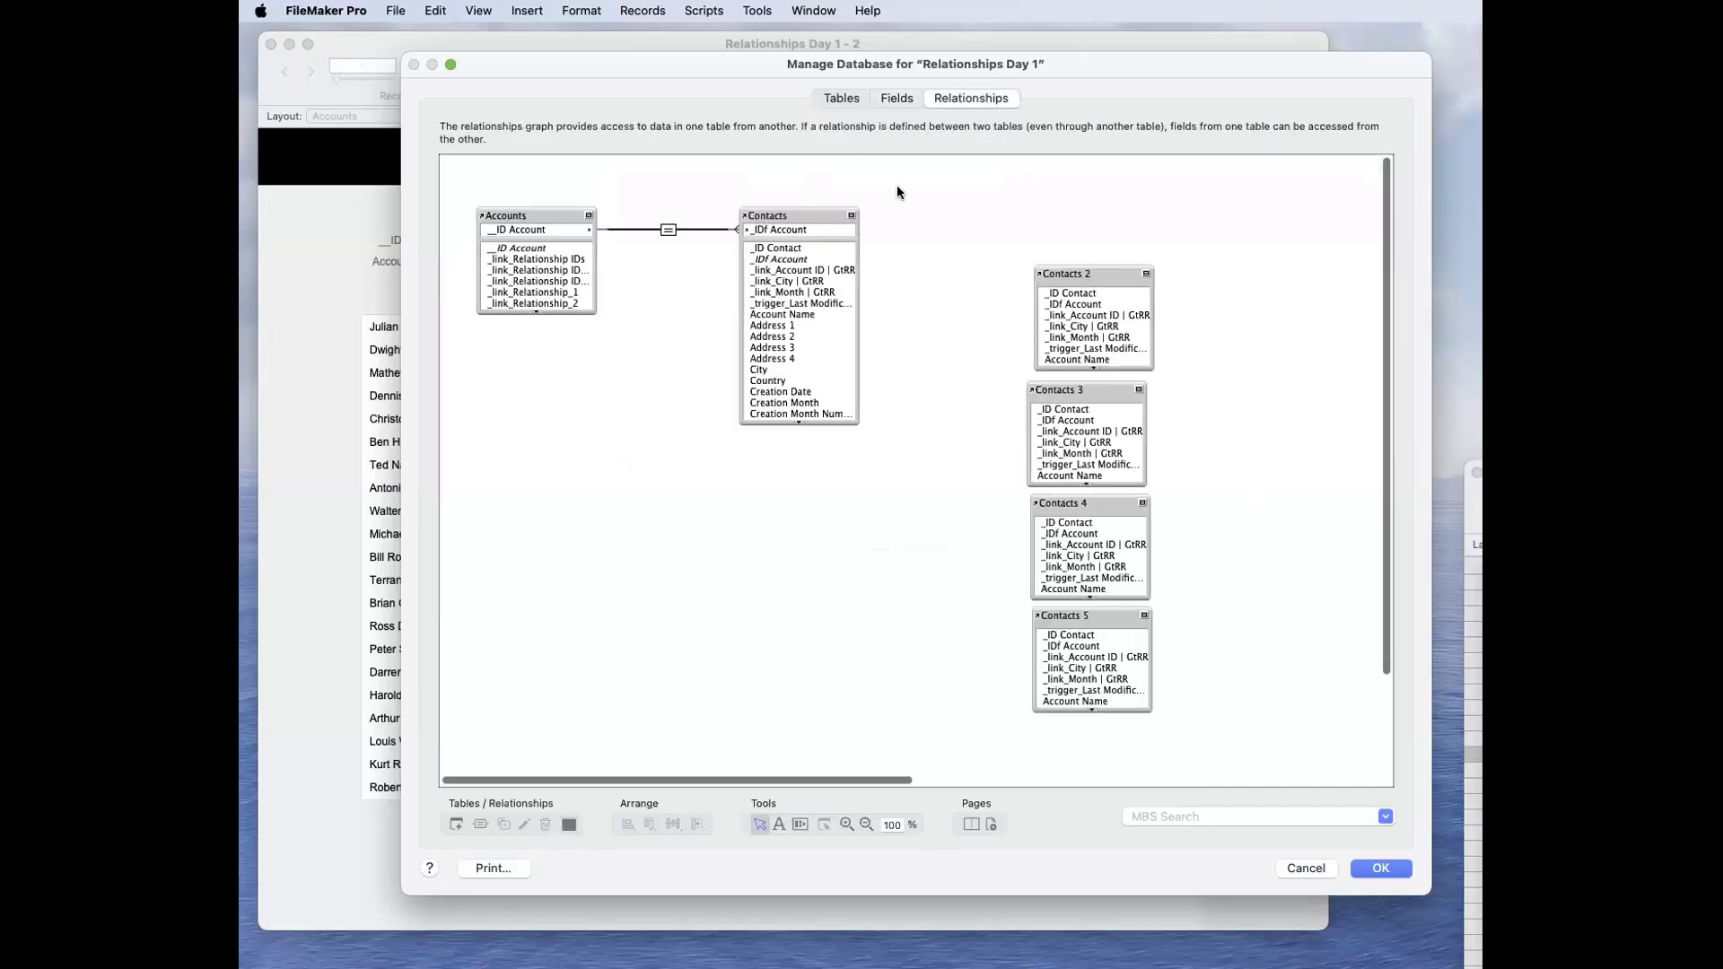
double_click(666, 232)
scroll(841, 464, down, 3)
scroll(840, 464, down, 2)
click(832, 408)
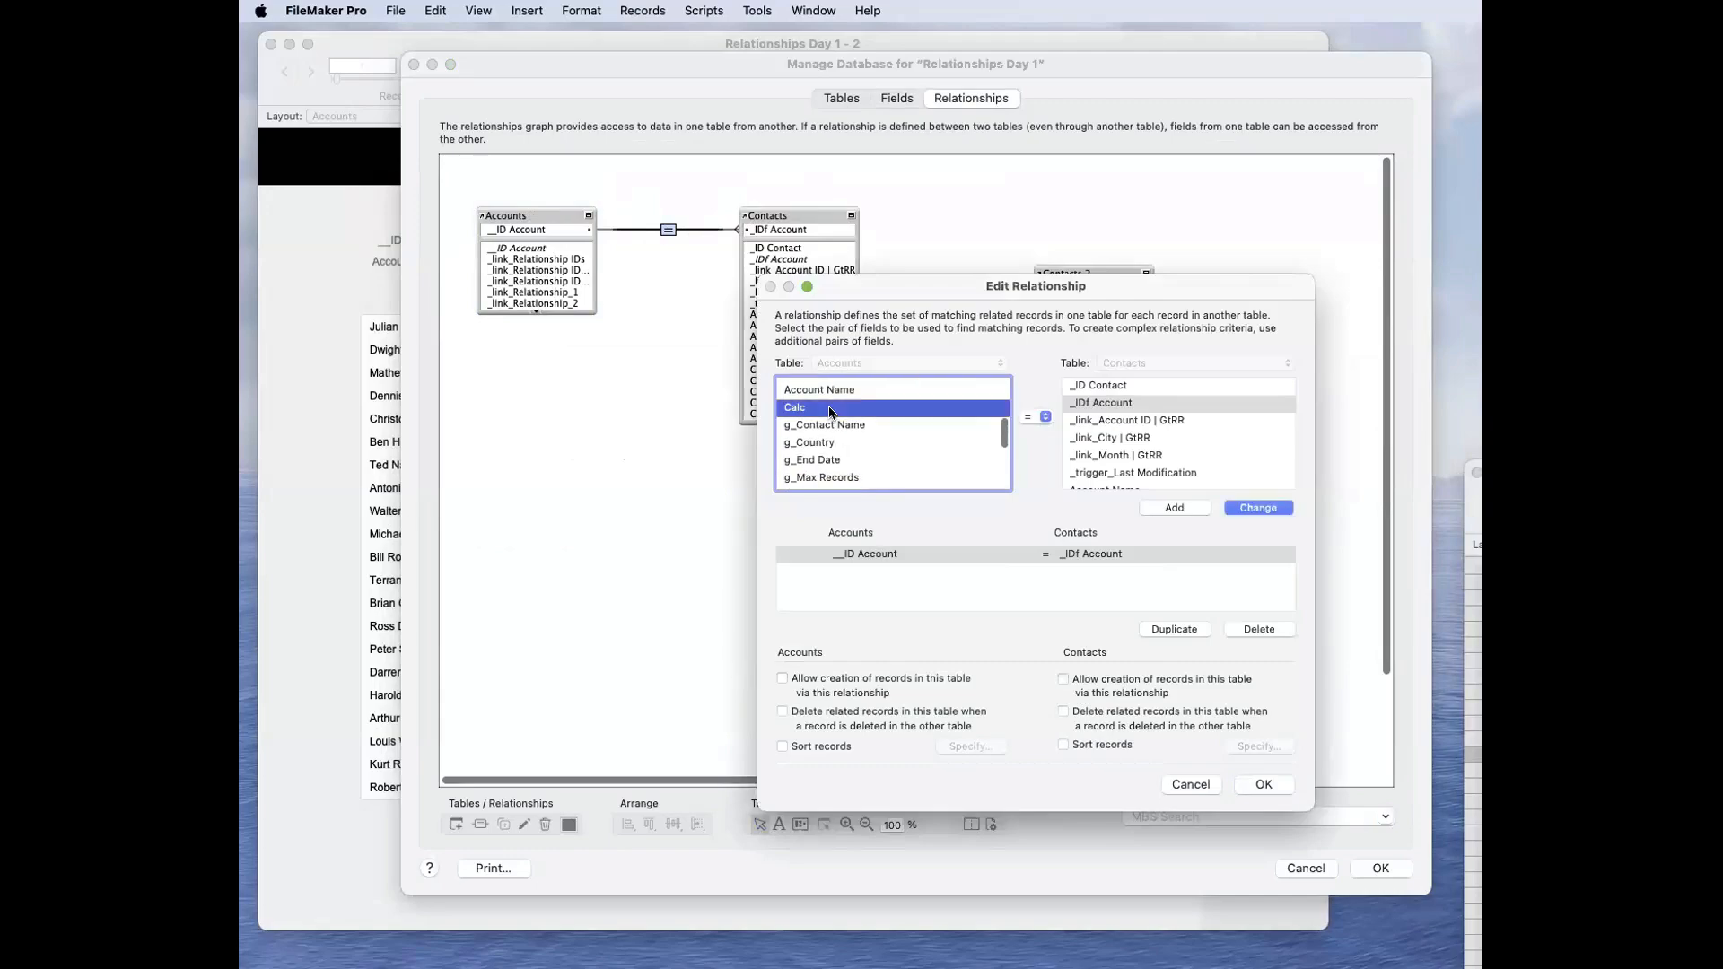
click(1245, 508)
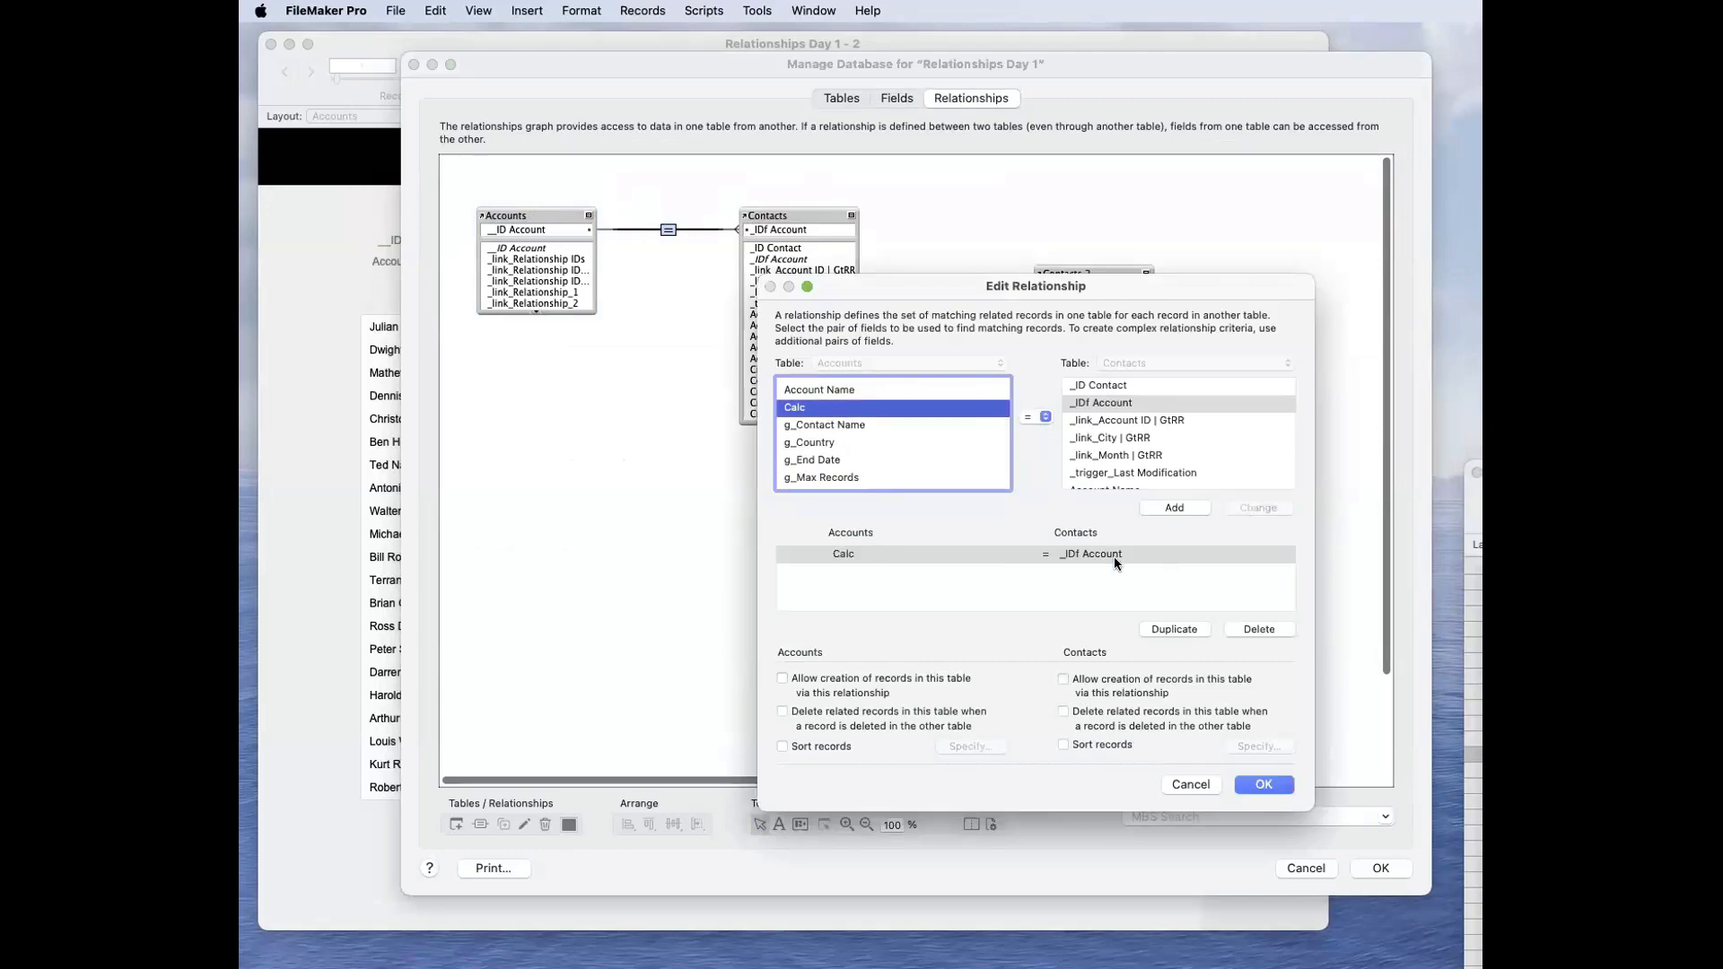
Step: Try matching Calc to the Contacts field _link_City | GtRR in the relationship
click(1145, 437)
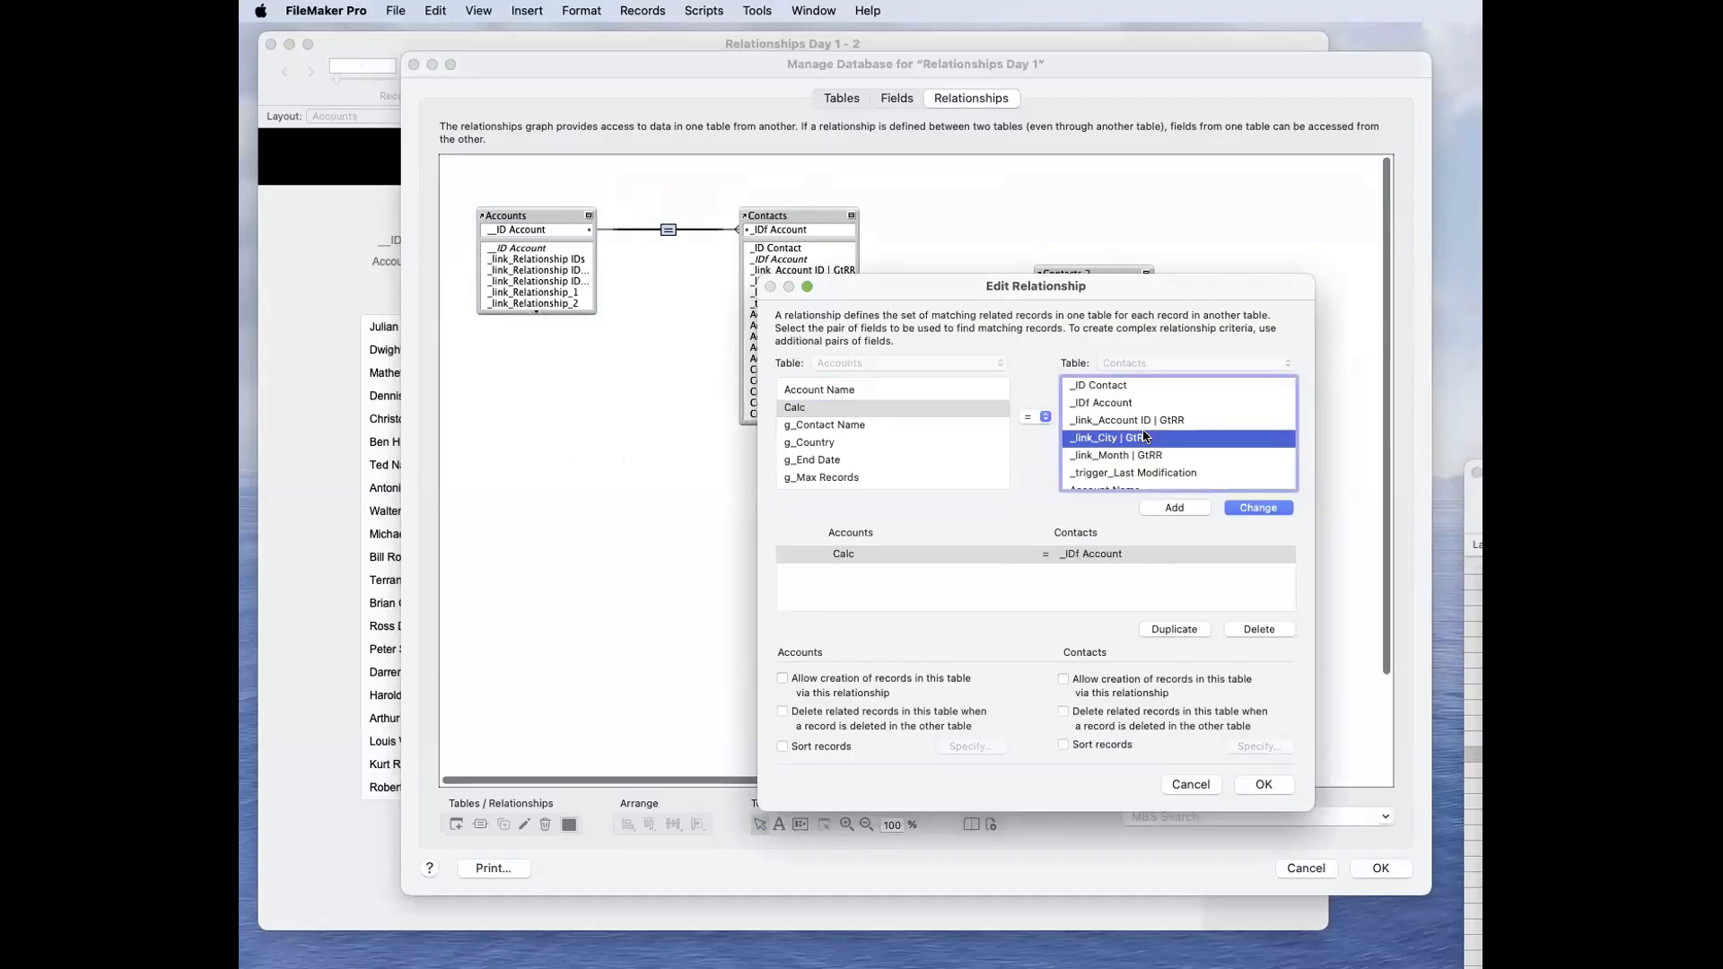
click(890, 426)
click(1129, 437)
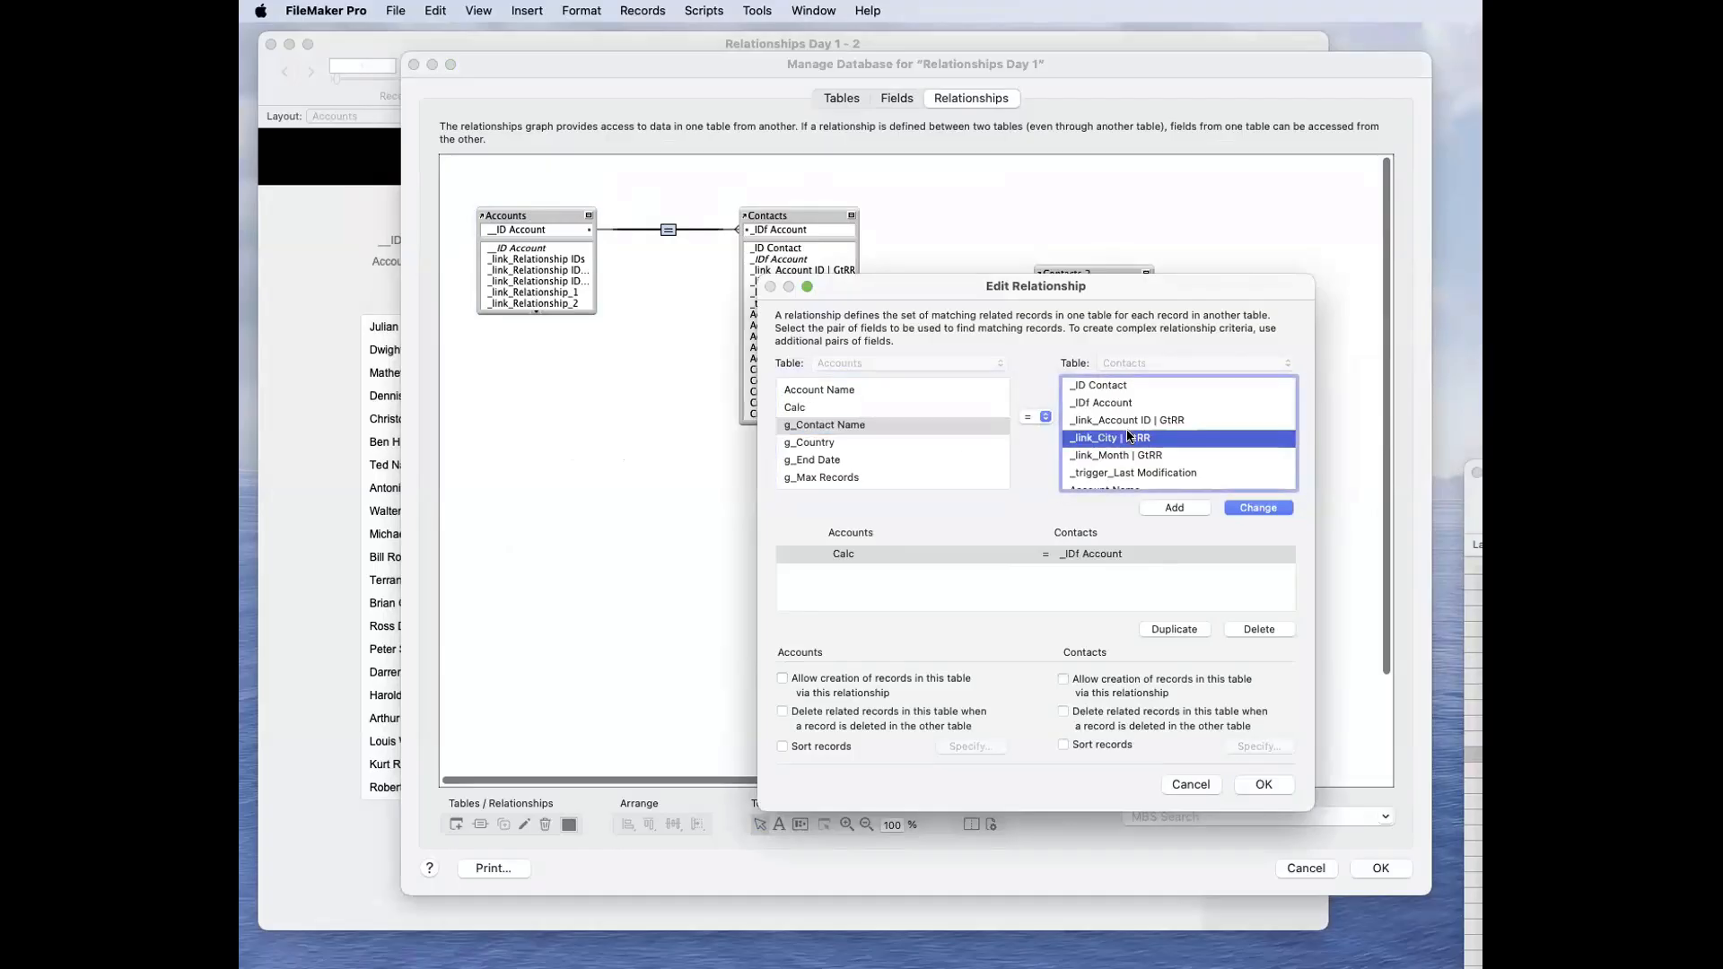
scroll(1128, 437, down, 1)
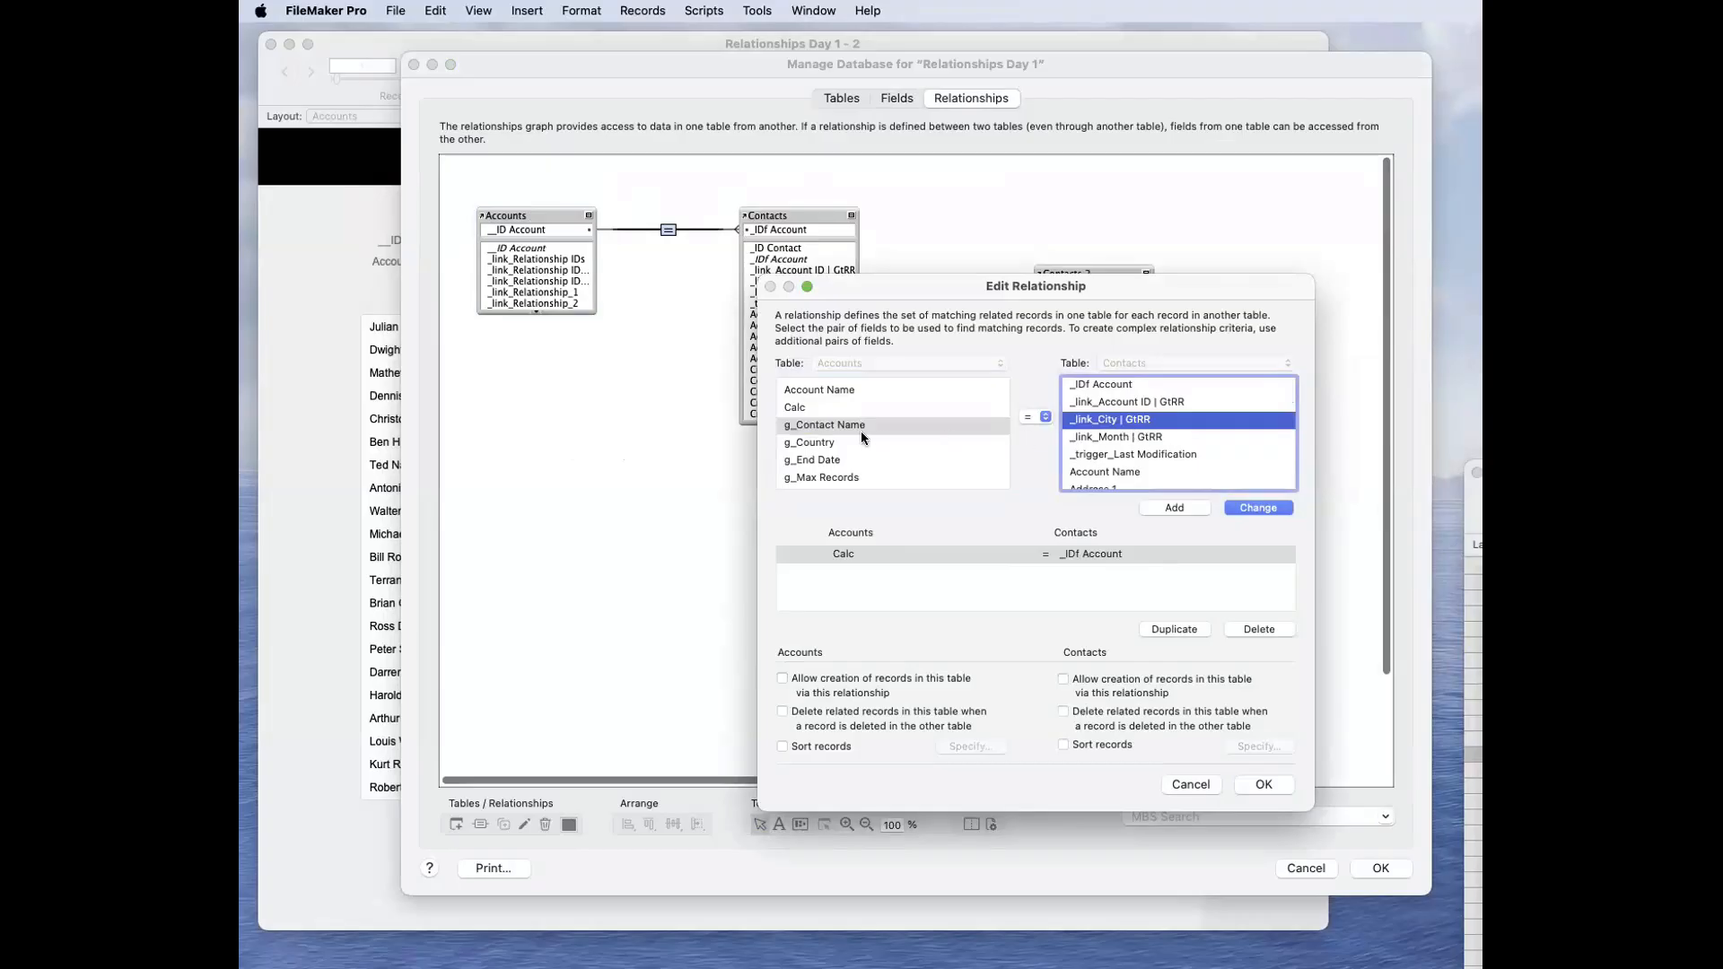
scroll(859, 431, down, 1)
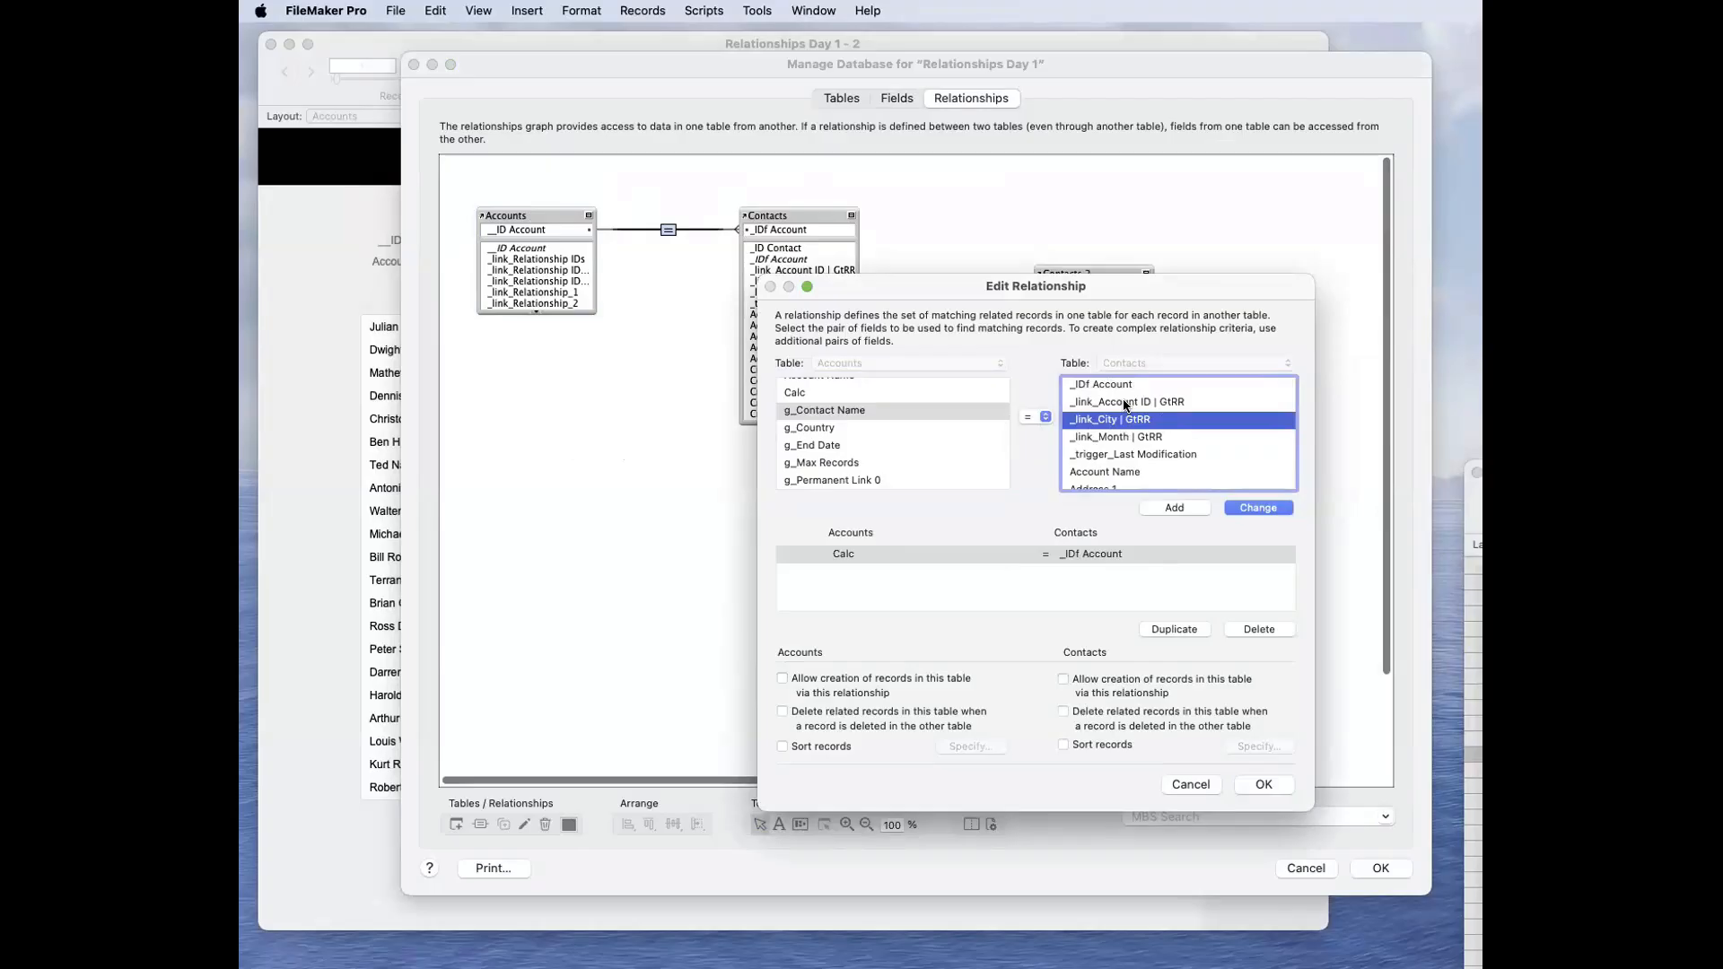
scroll(891, 418, up, 5)
click(853, 555)
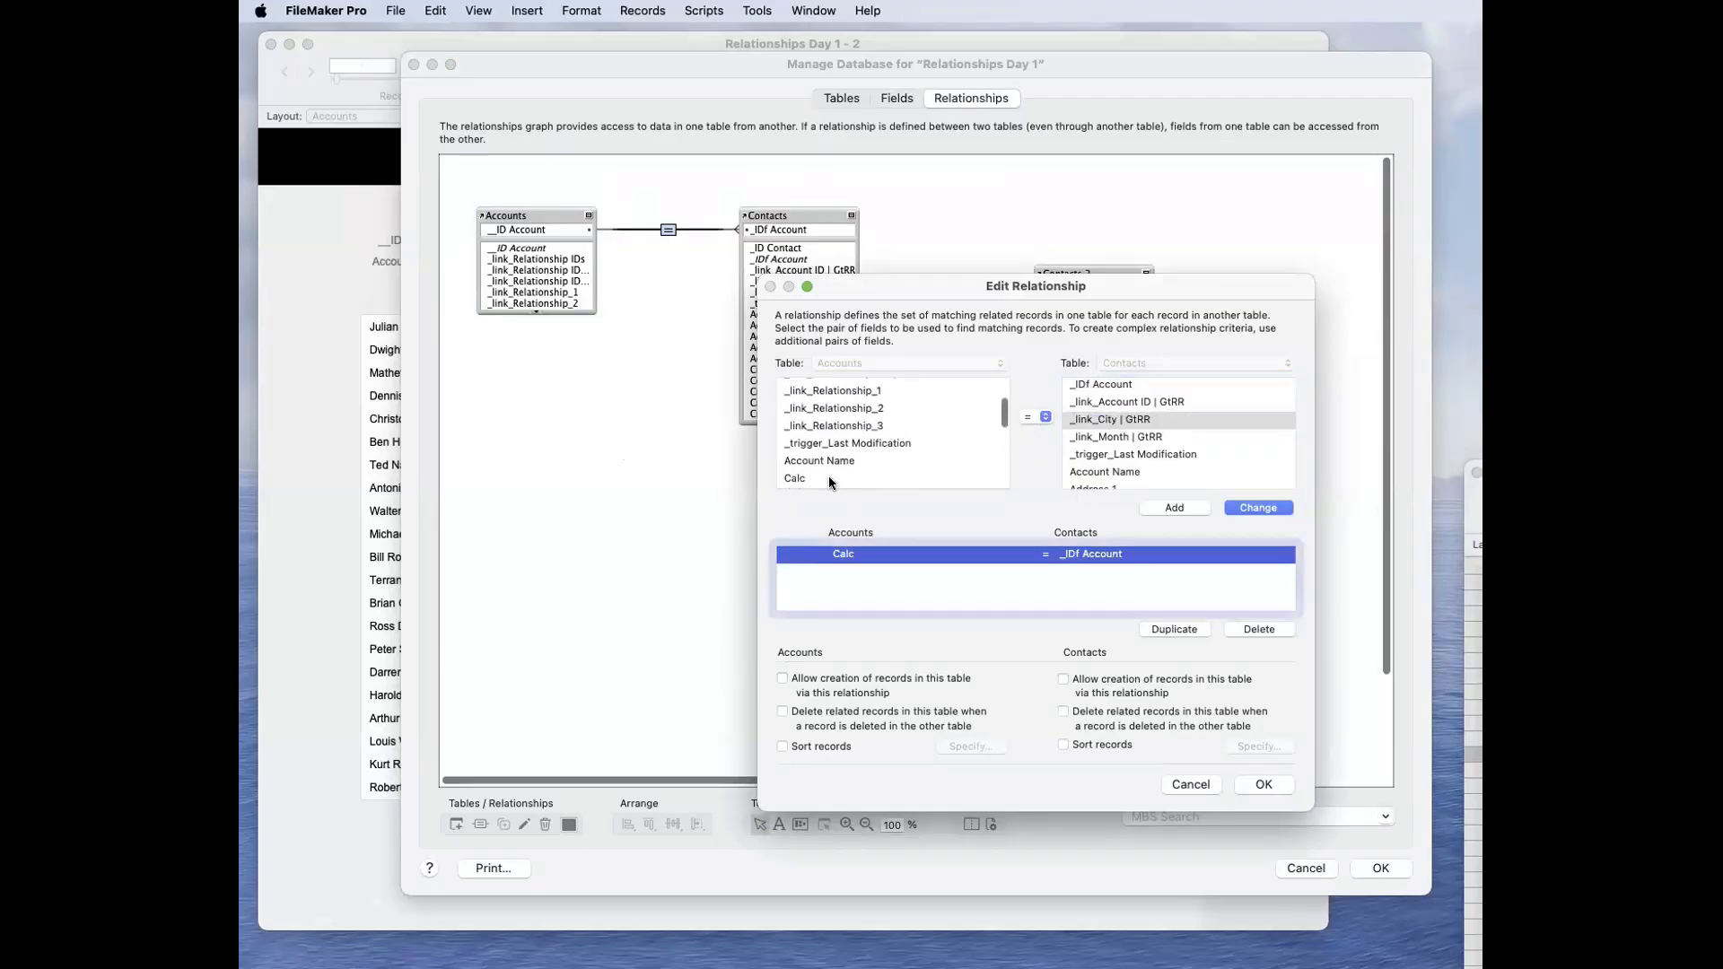
click(827, 477)
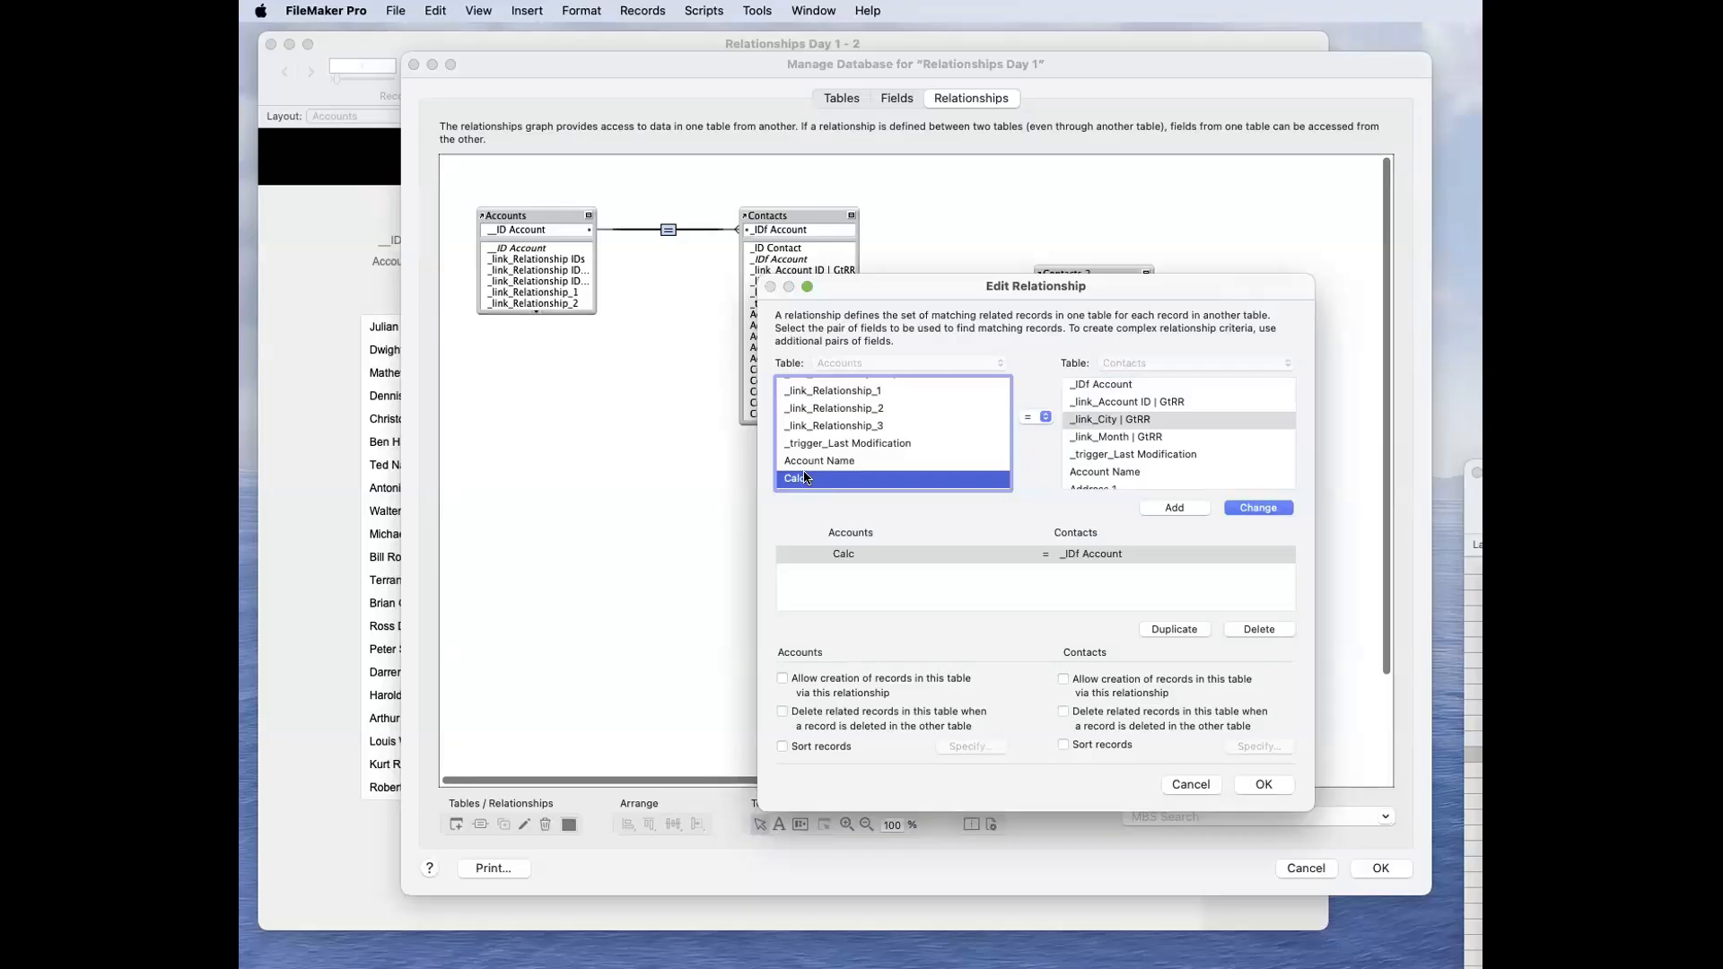
scroll(1126, 411, up, 2)
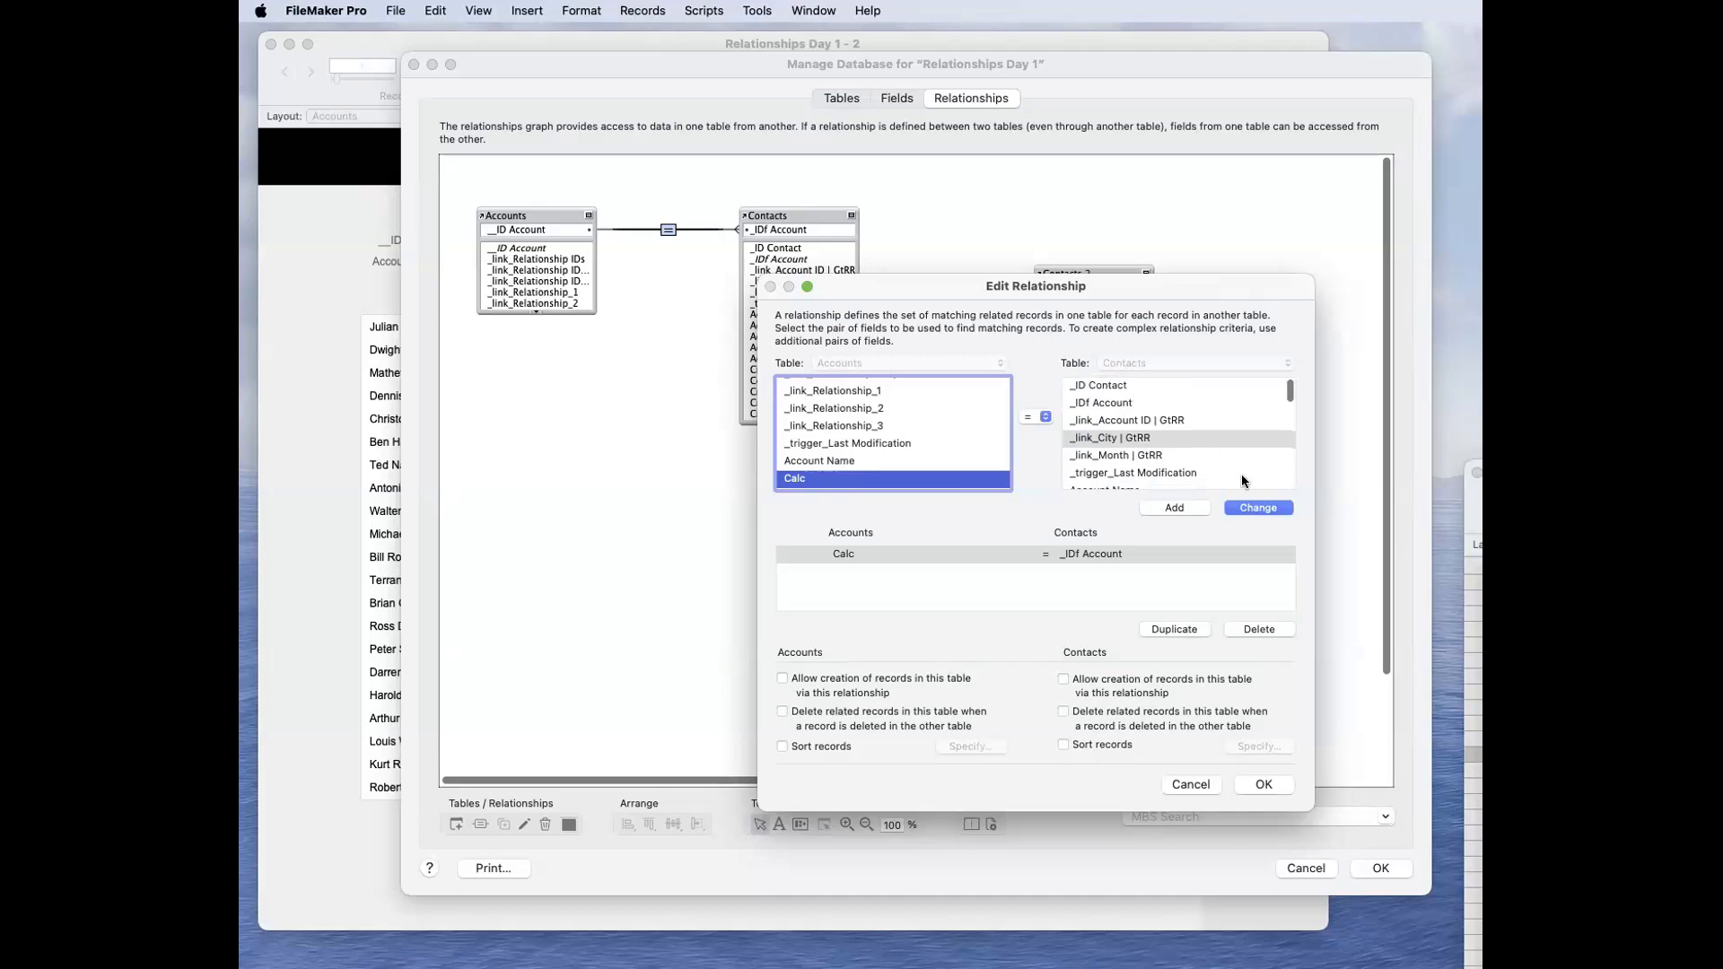
click(1262, 507)
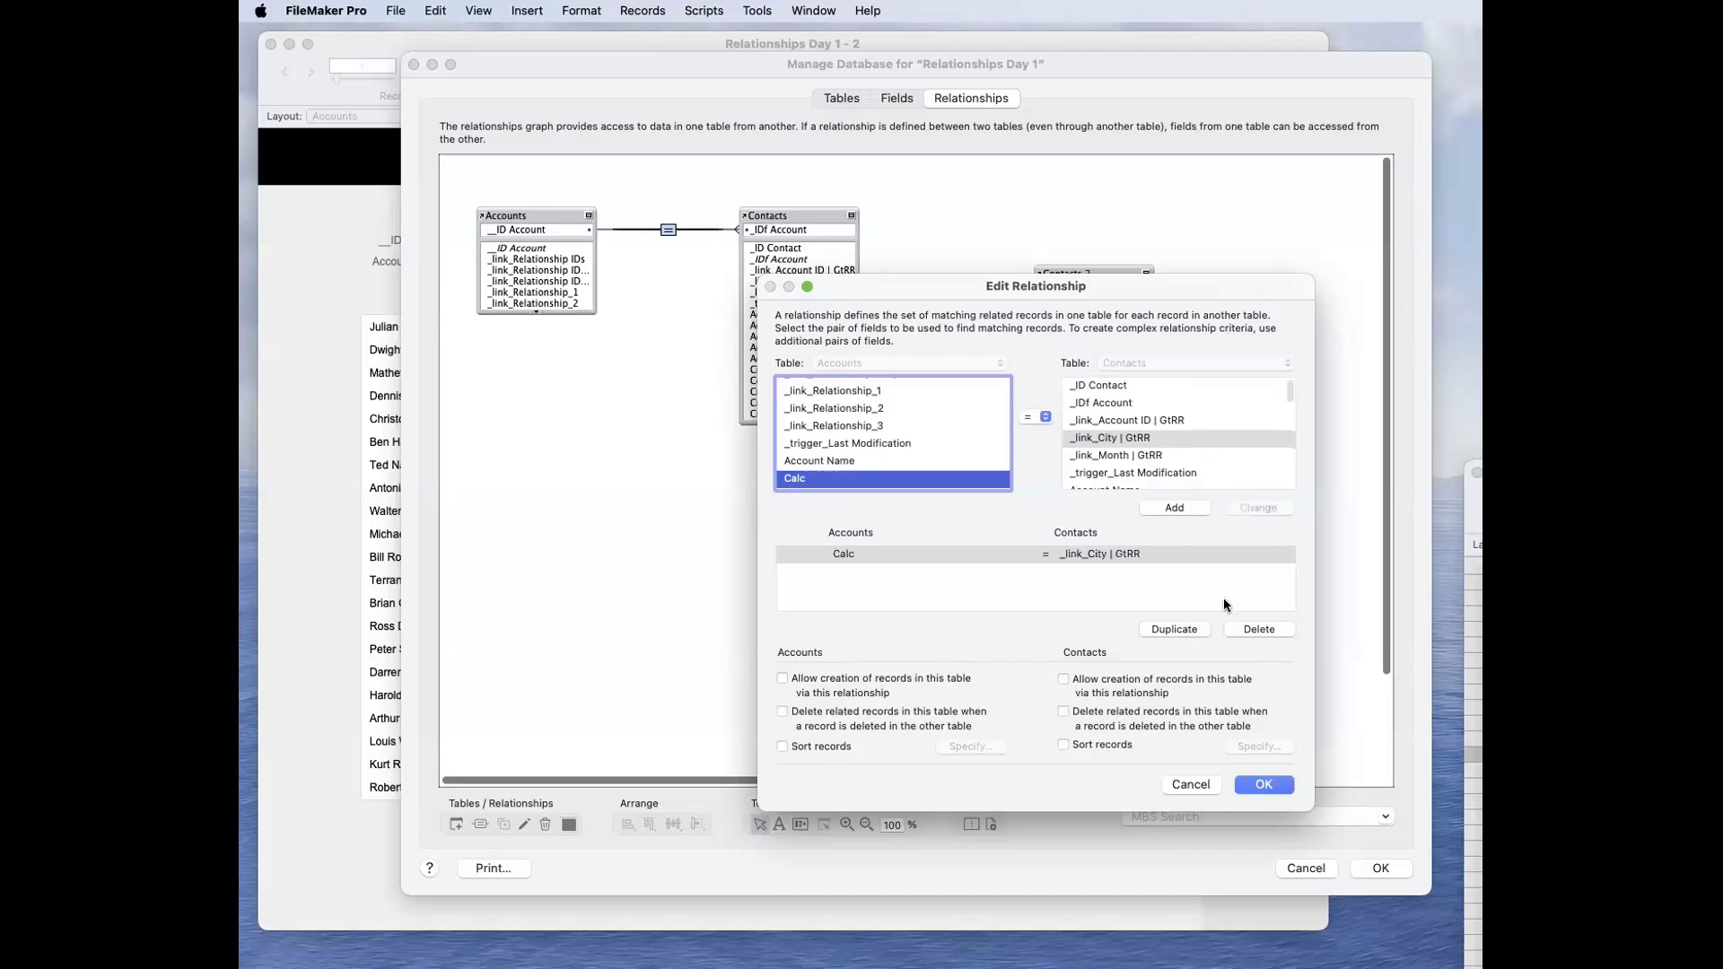
Step: Set the Contacts match field back to _IDf Account and save the relationship and the database changes
click(1127, 403)
click(1258, 507)
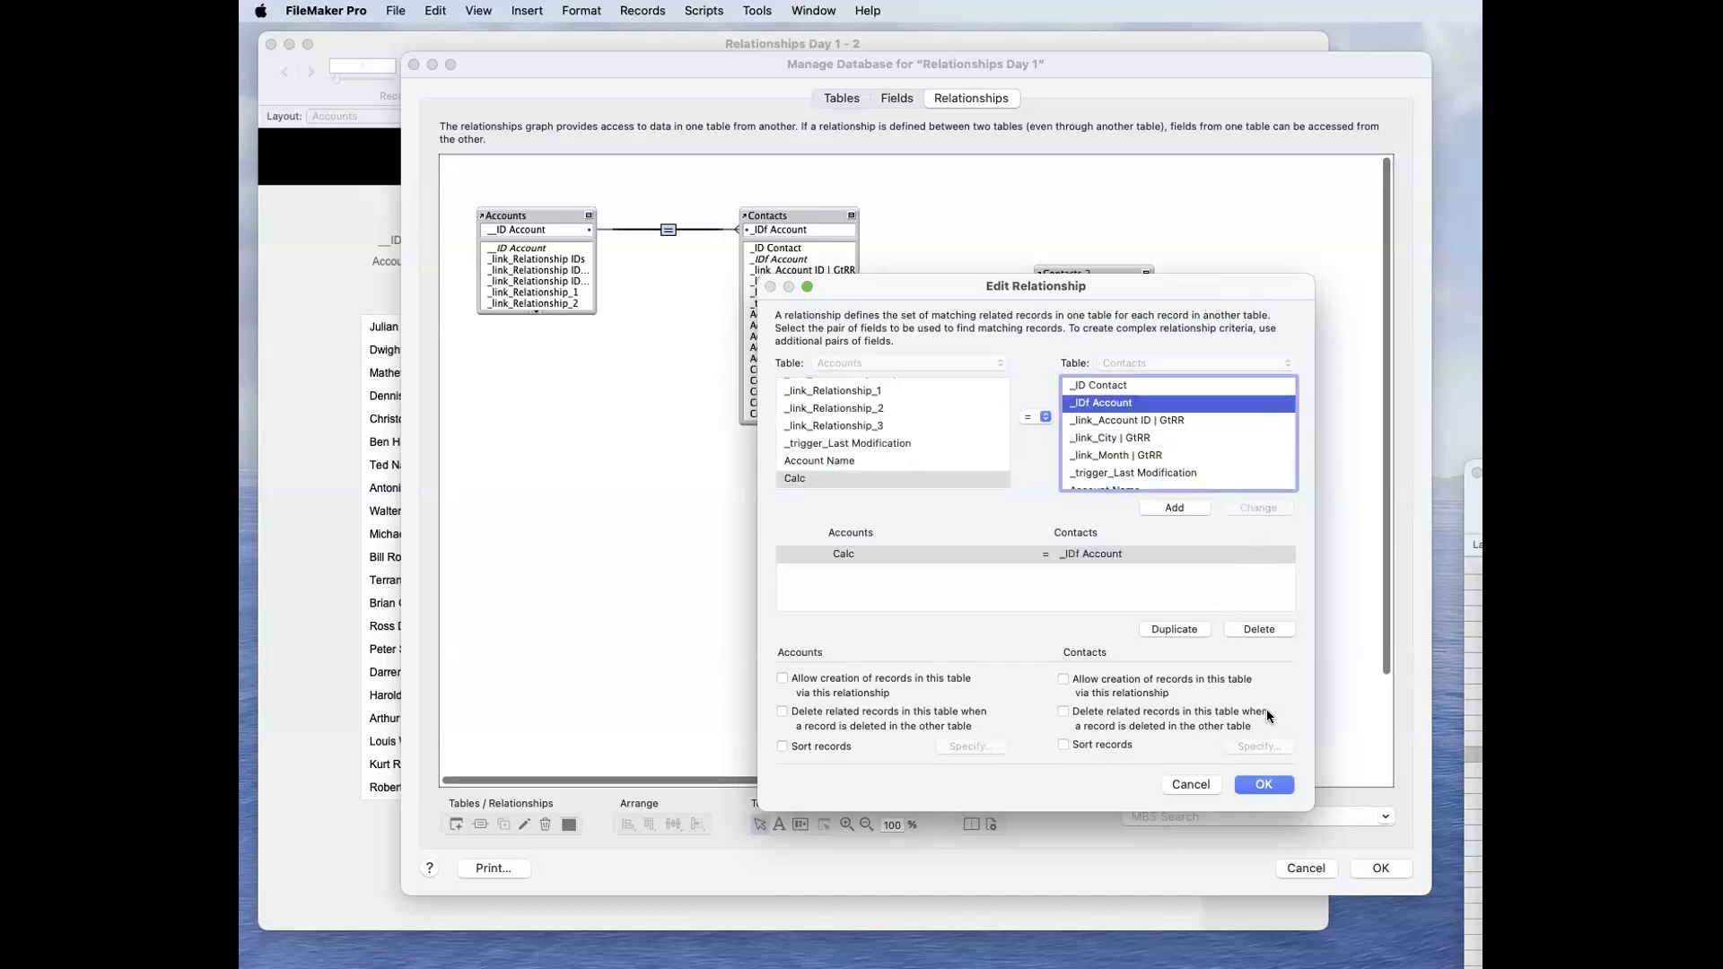
click(1258, 784)
key(Return)
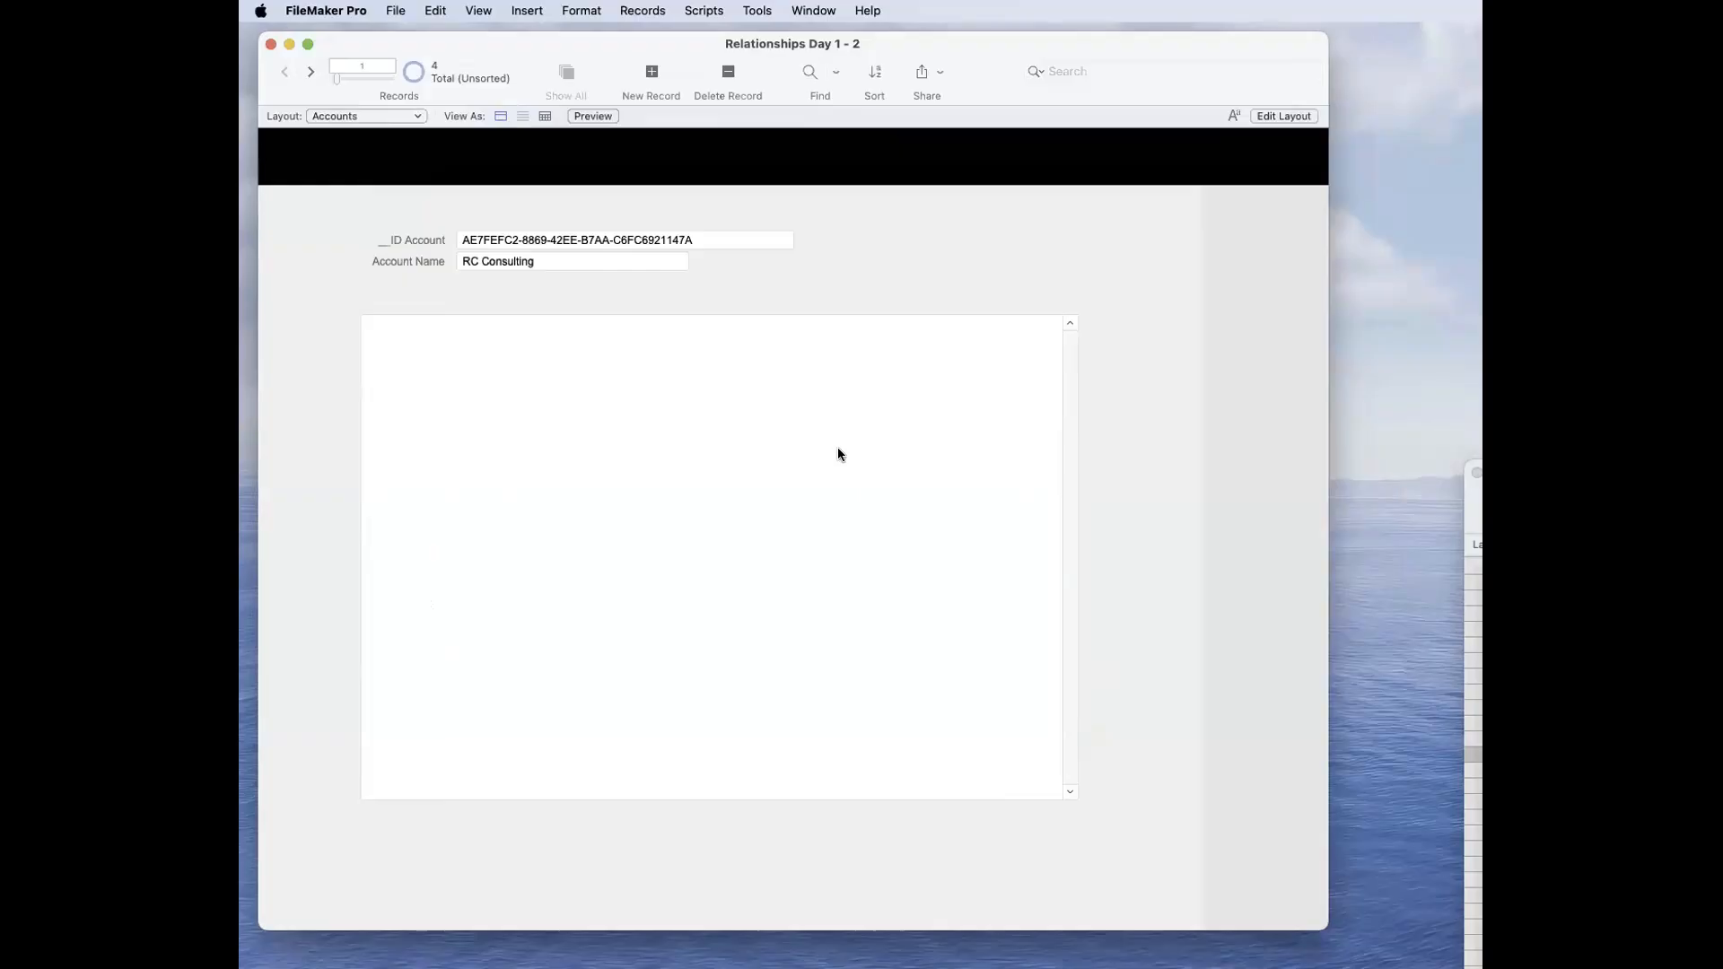
Step: Copy the RC Consulting record's __ID Account value and replace the Calc field's formula with it as quoted text
click(704, 244)
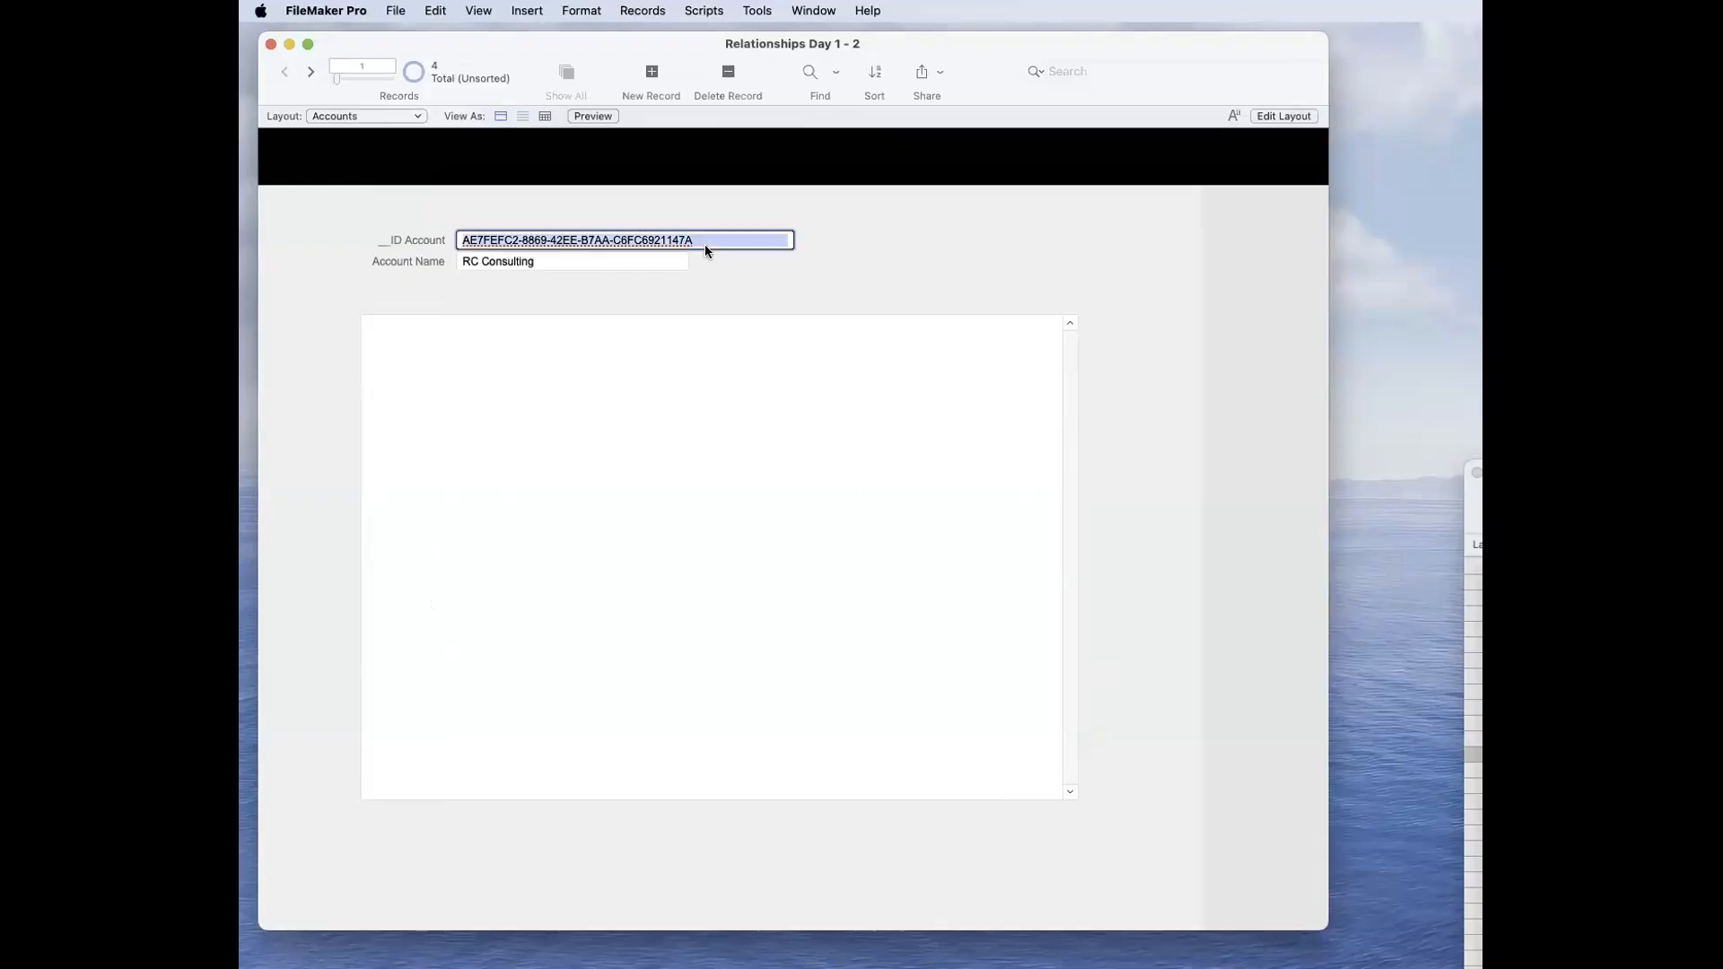
key(super+shift+d)
click(888, 100)
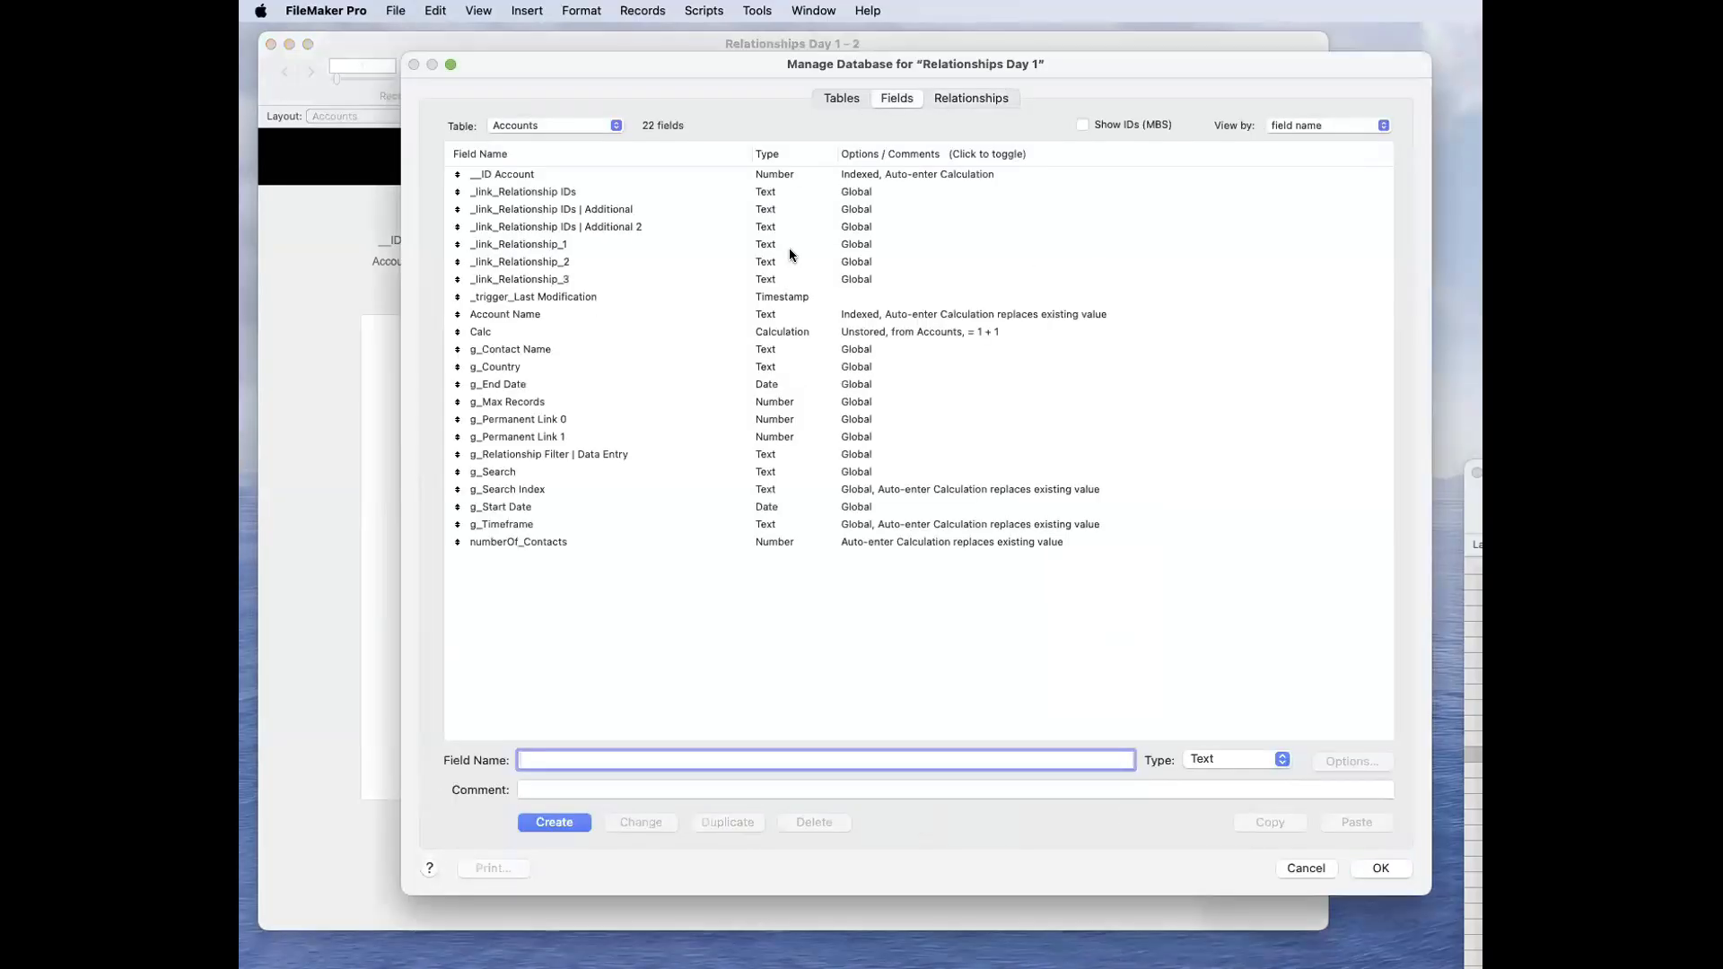
double_click(595, 334)
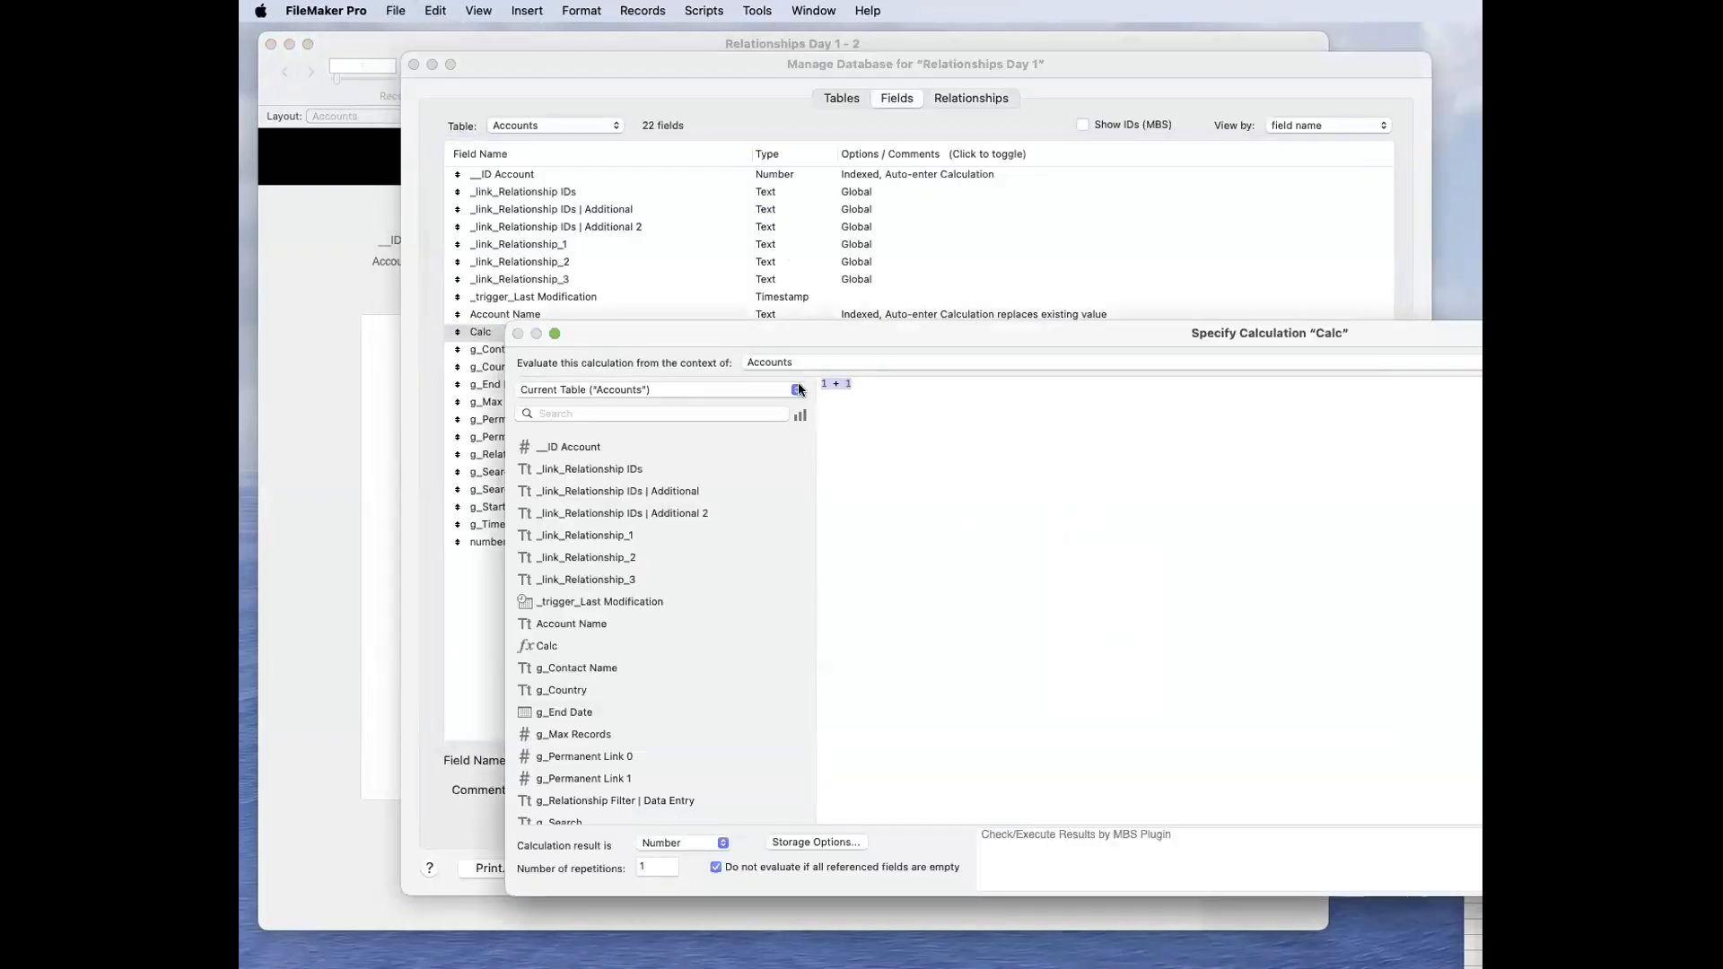
text("AE7FEFC2-8869-42EE-B7AA-C6FC6921147A")
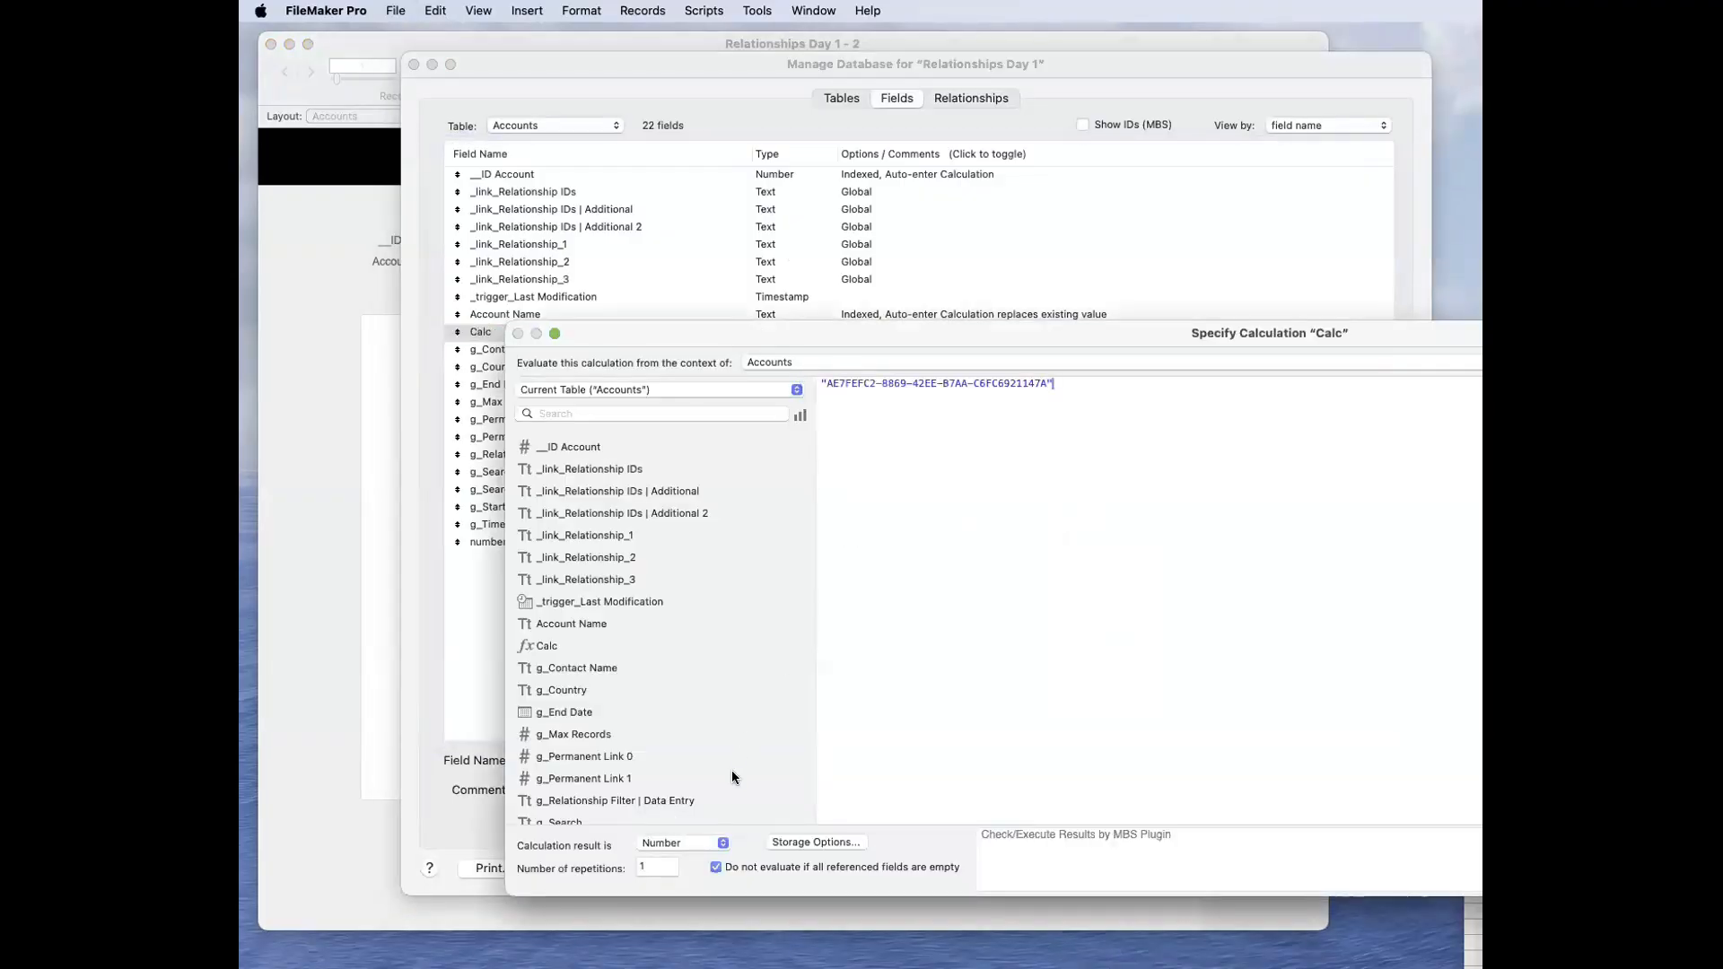
Step: Set the Calc field's calculation result to Text and save the database changes
click(680, 839)
click(680, 825)
key(Return)
click(1389, 869)
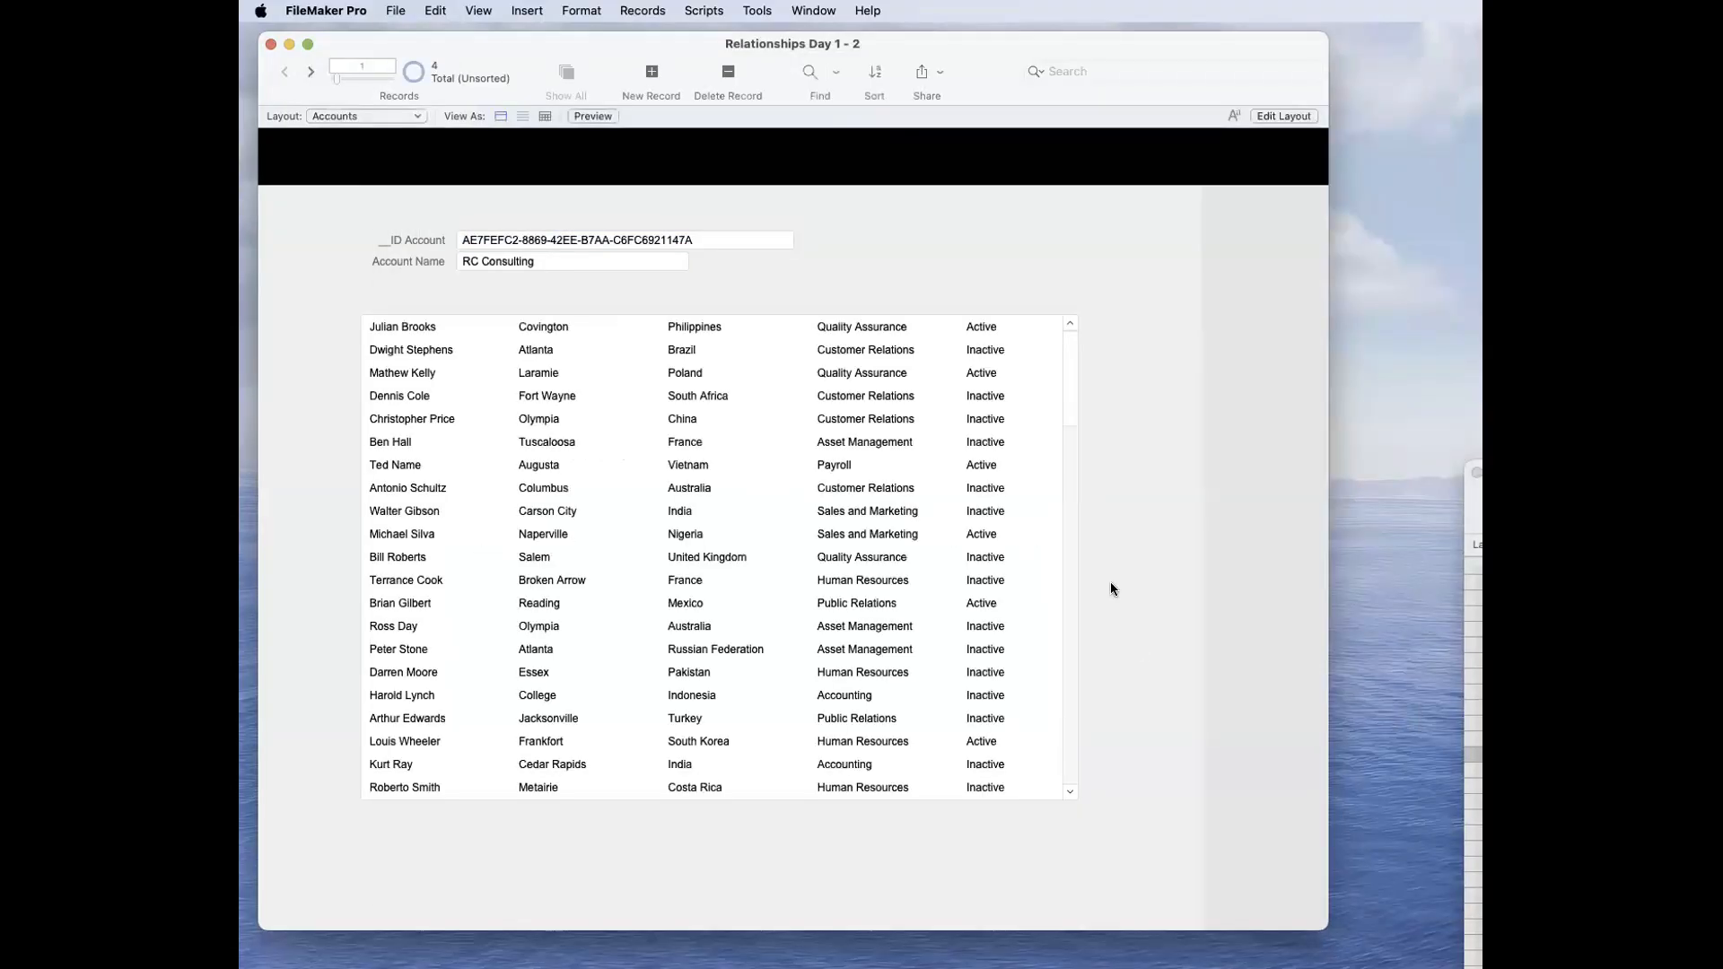
Step: Compare the Calc field's formula with the record's __ID Account value, moving the Manage Database window to uncover the record
click(747, 235)
key(super+shift+d)
double_click(665, 330)
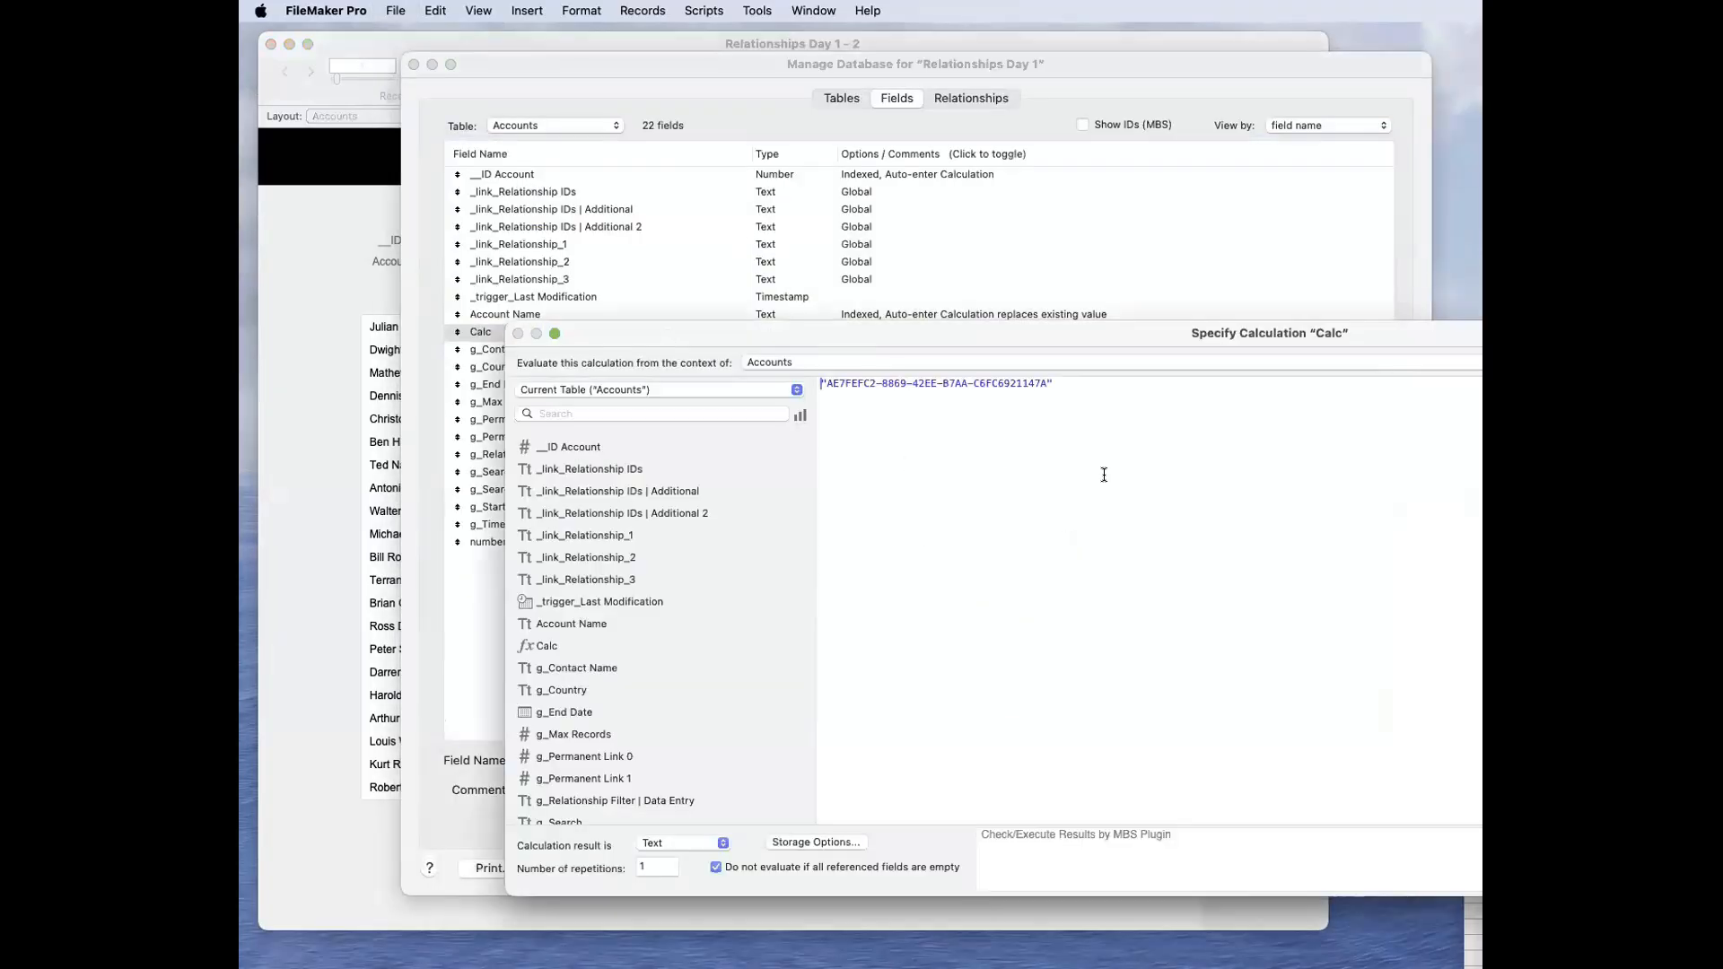
key(KP_Enter)
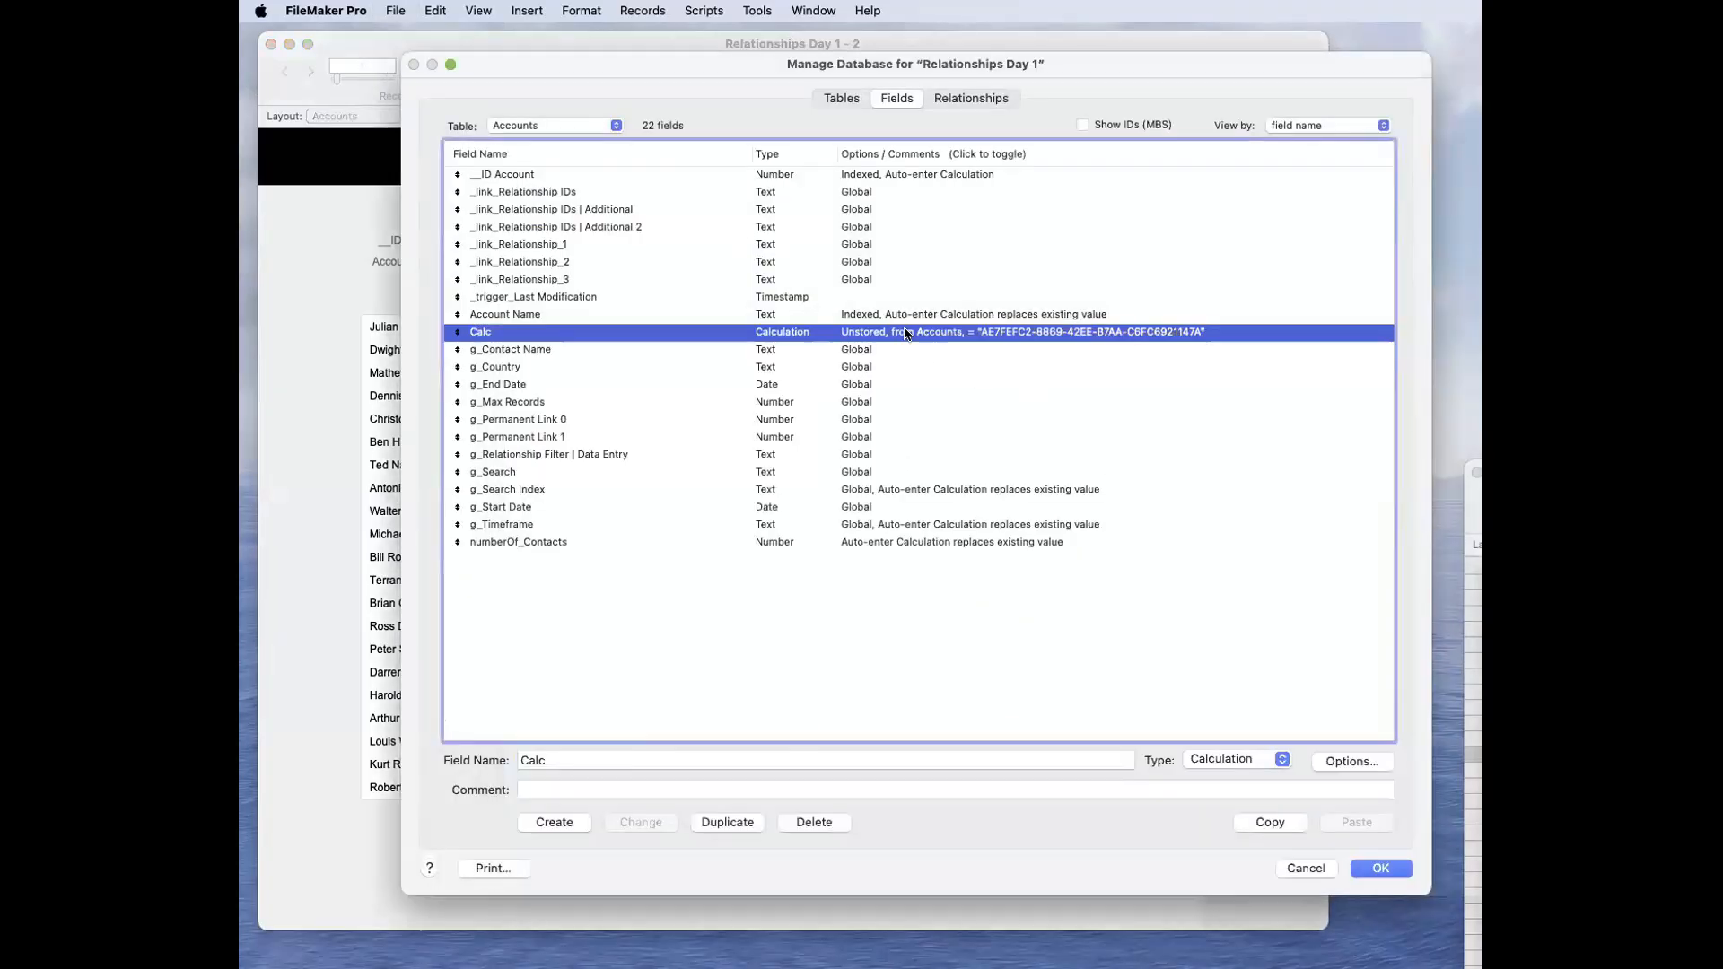
drag(939, 66, 978, 257)
Step: Examine the relationship between Calc in Accounts and _IDf Account in Contacts on the relationships graph
click(1008, 288)
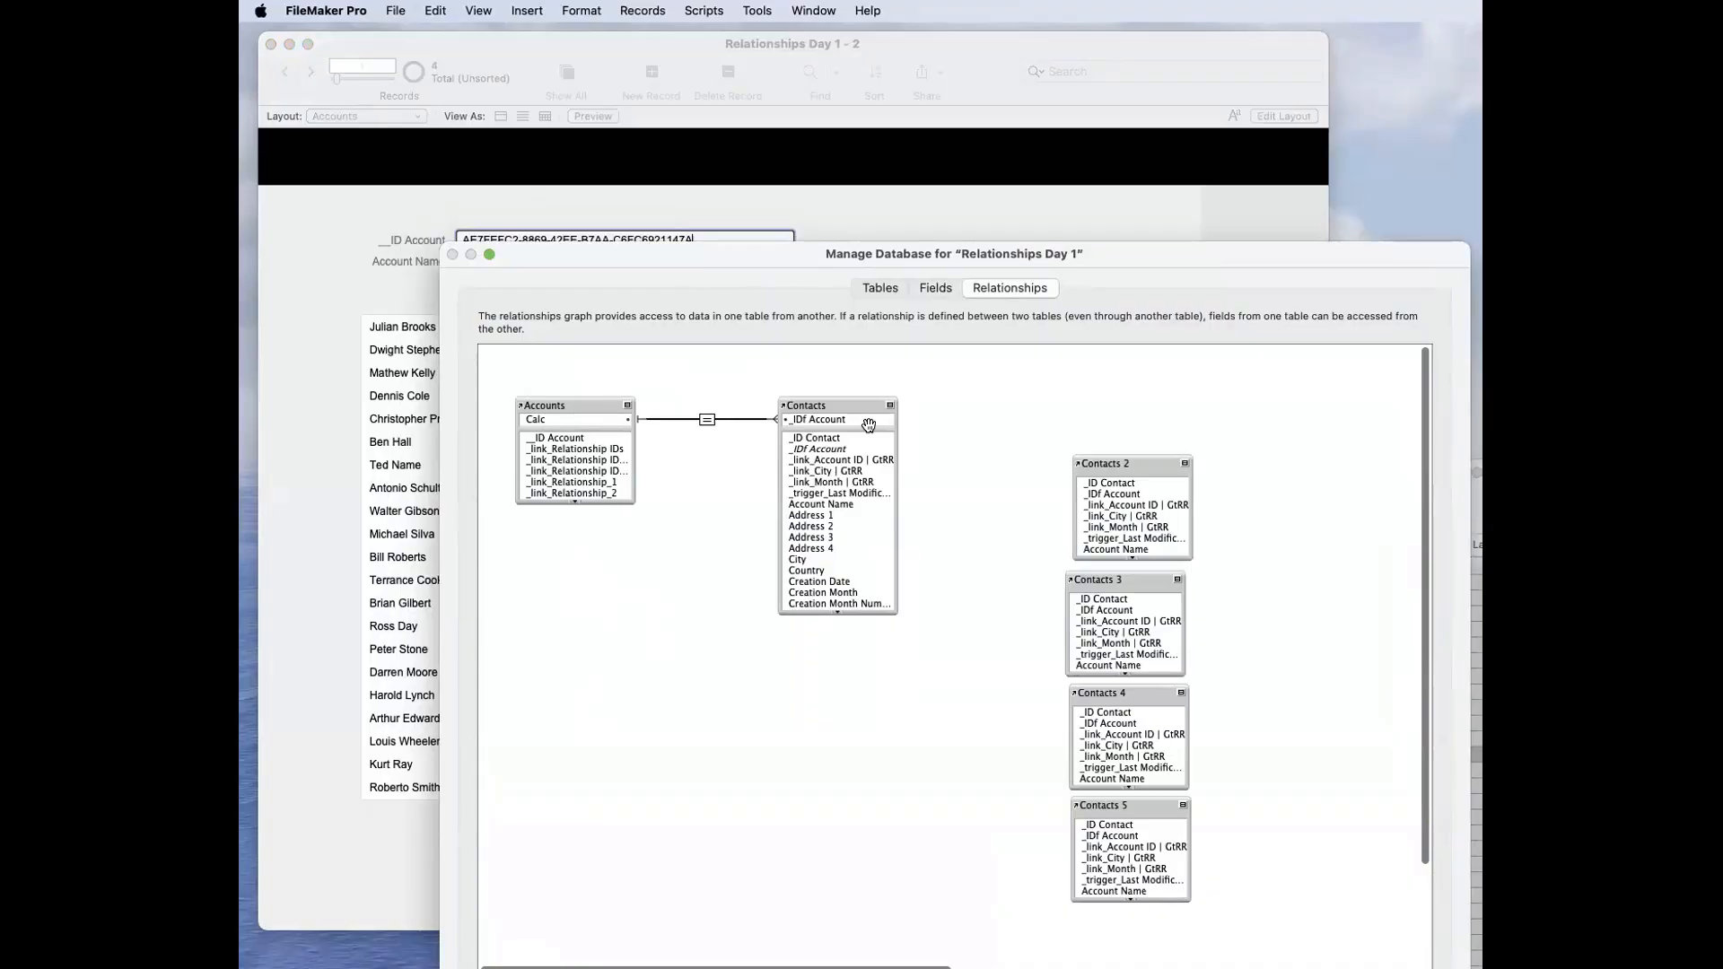
click(582, 423)
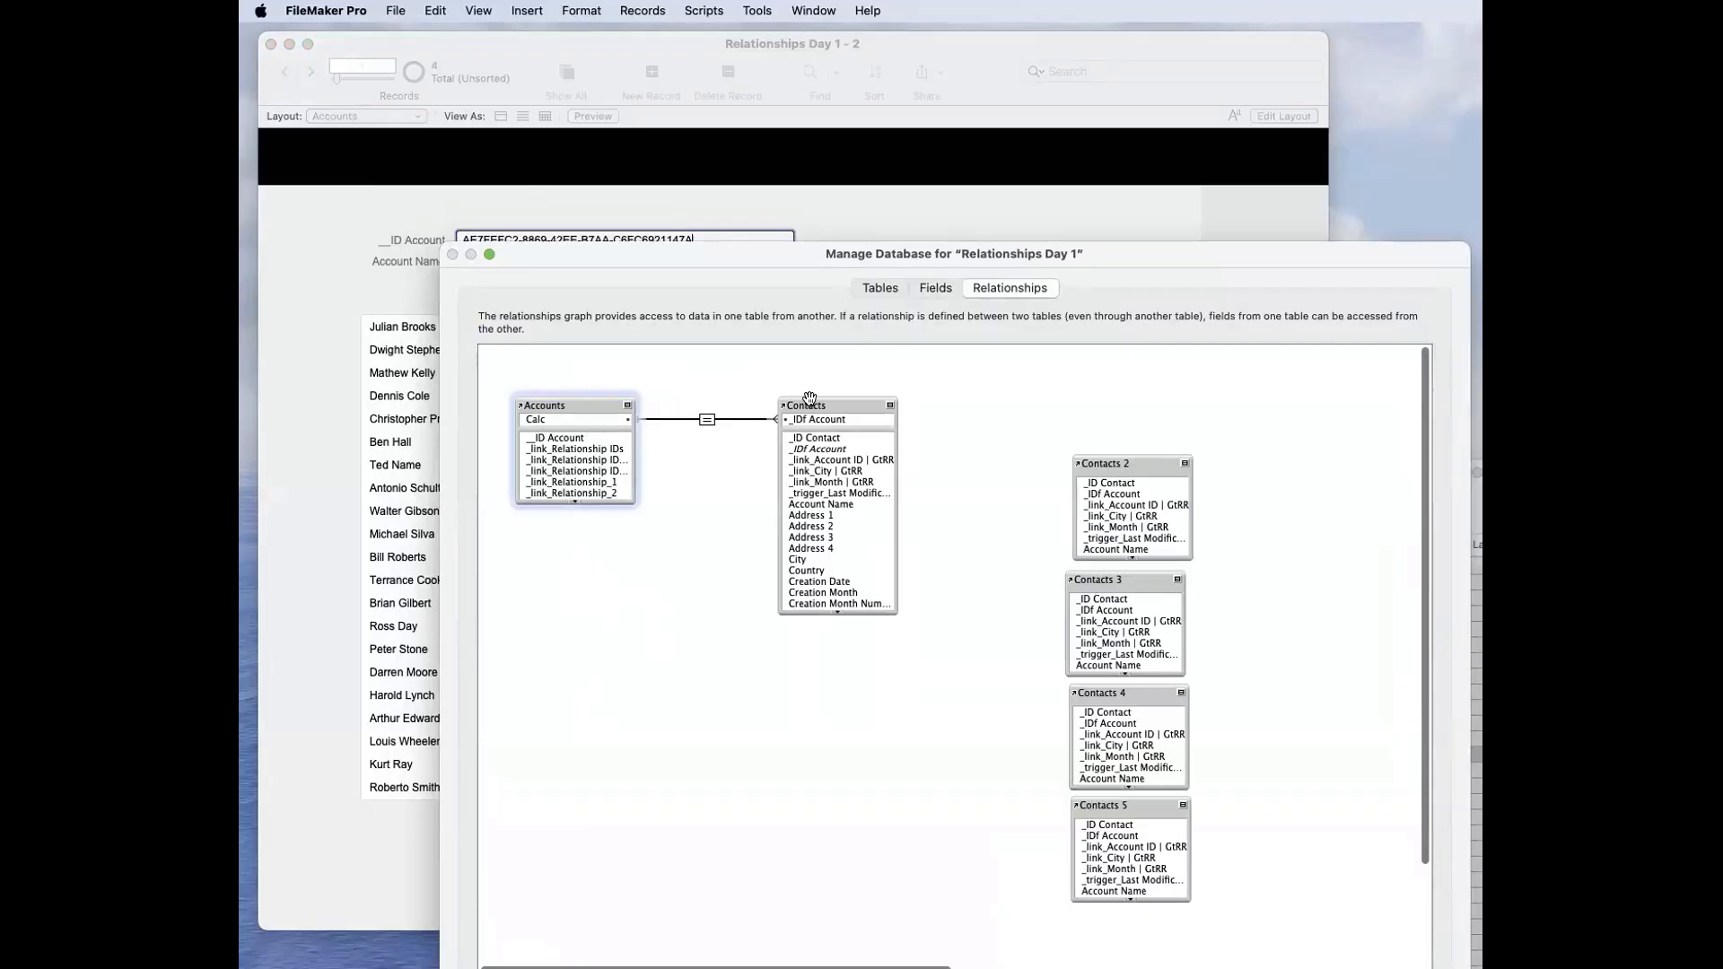
click(724, 461)
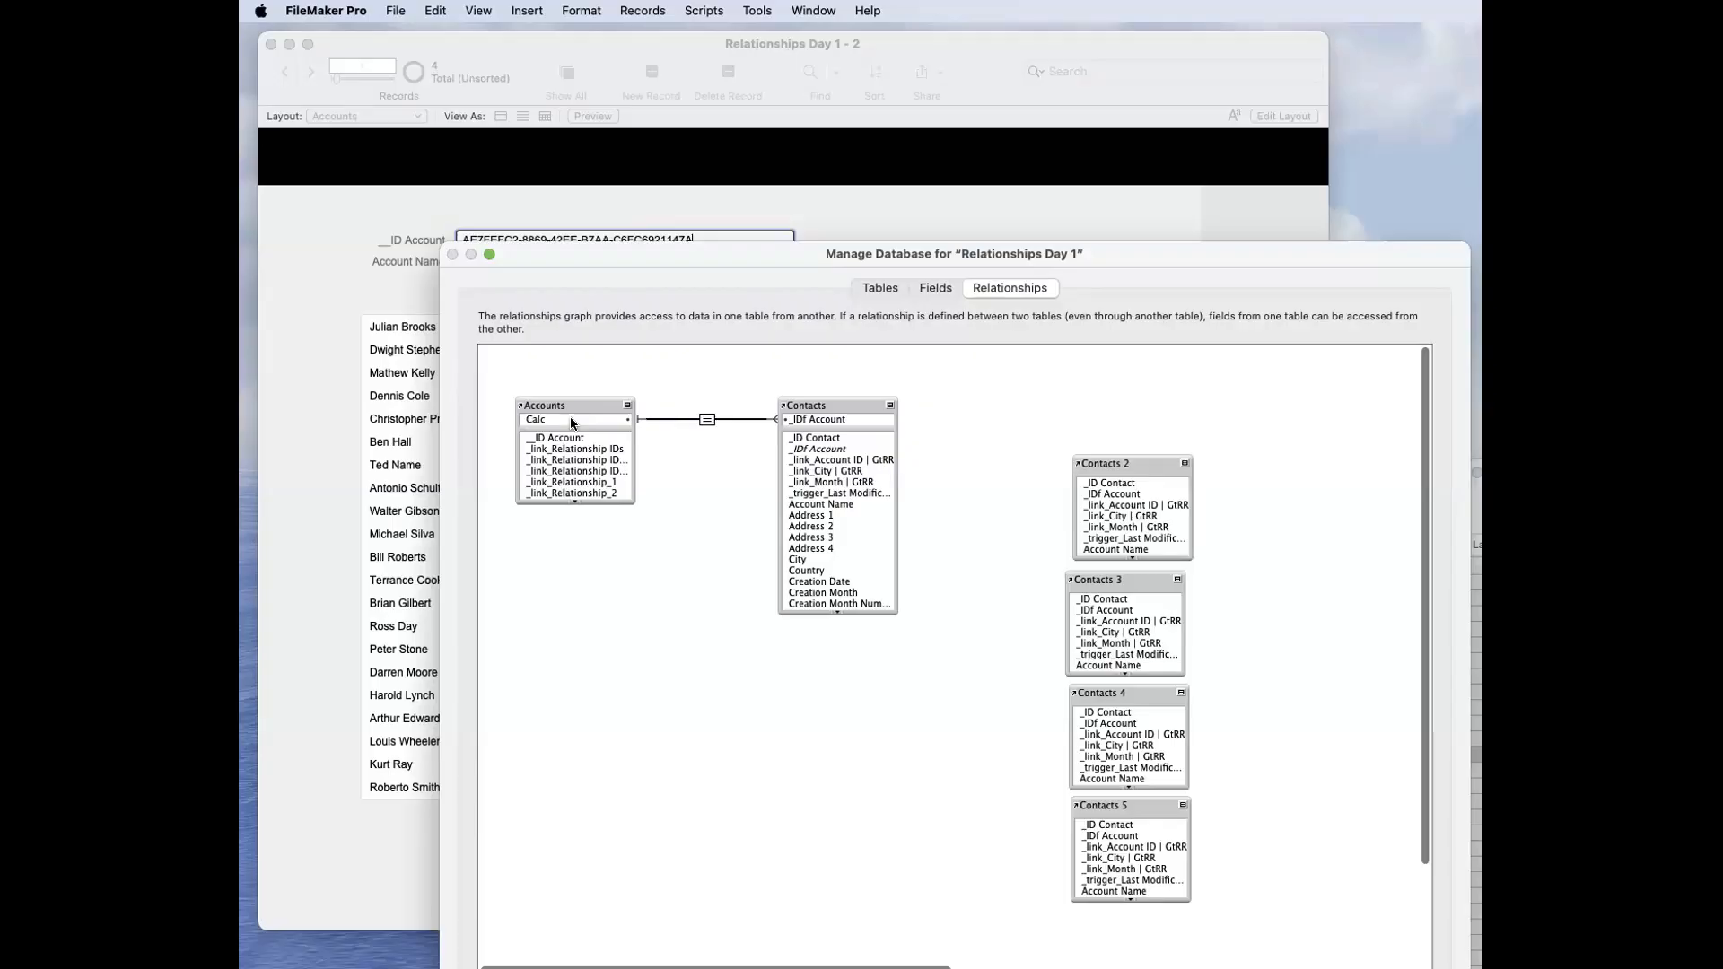
click(827, 431)
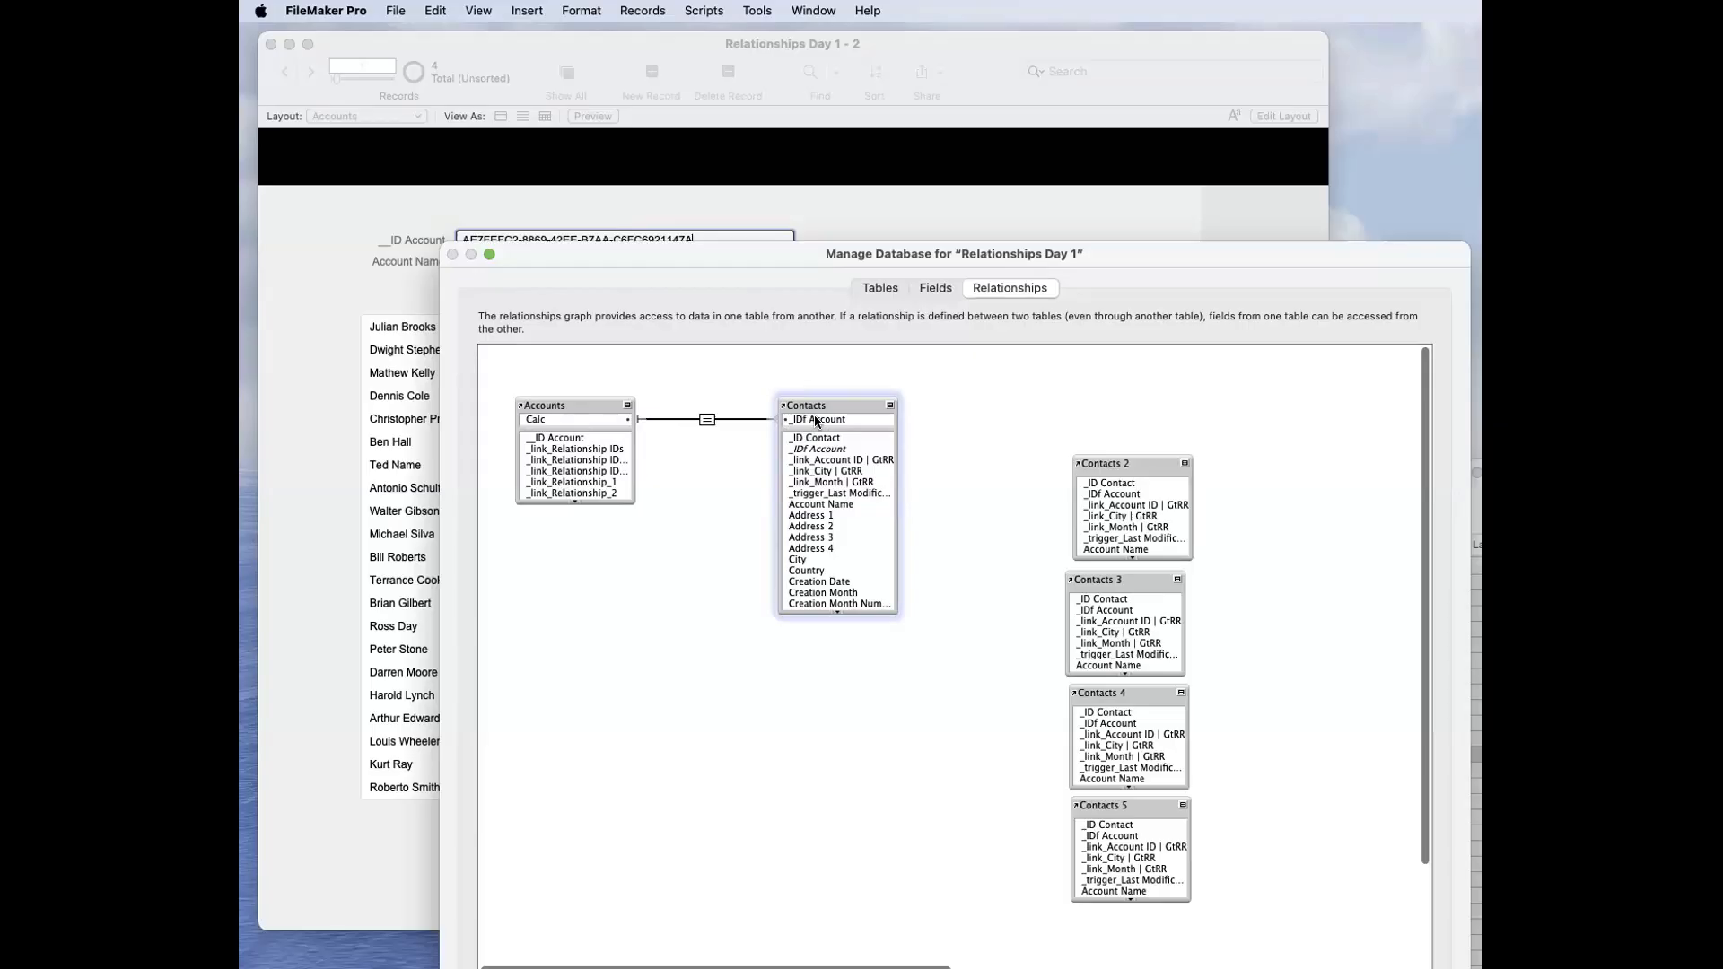
Step: Rename the Calc field in the Accounts table as Sort State, keeping its Calculation type
click(860, 364)
click(936, 291)
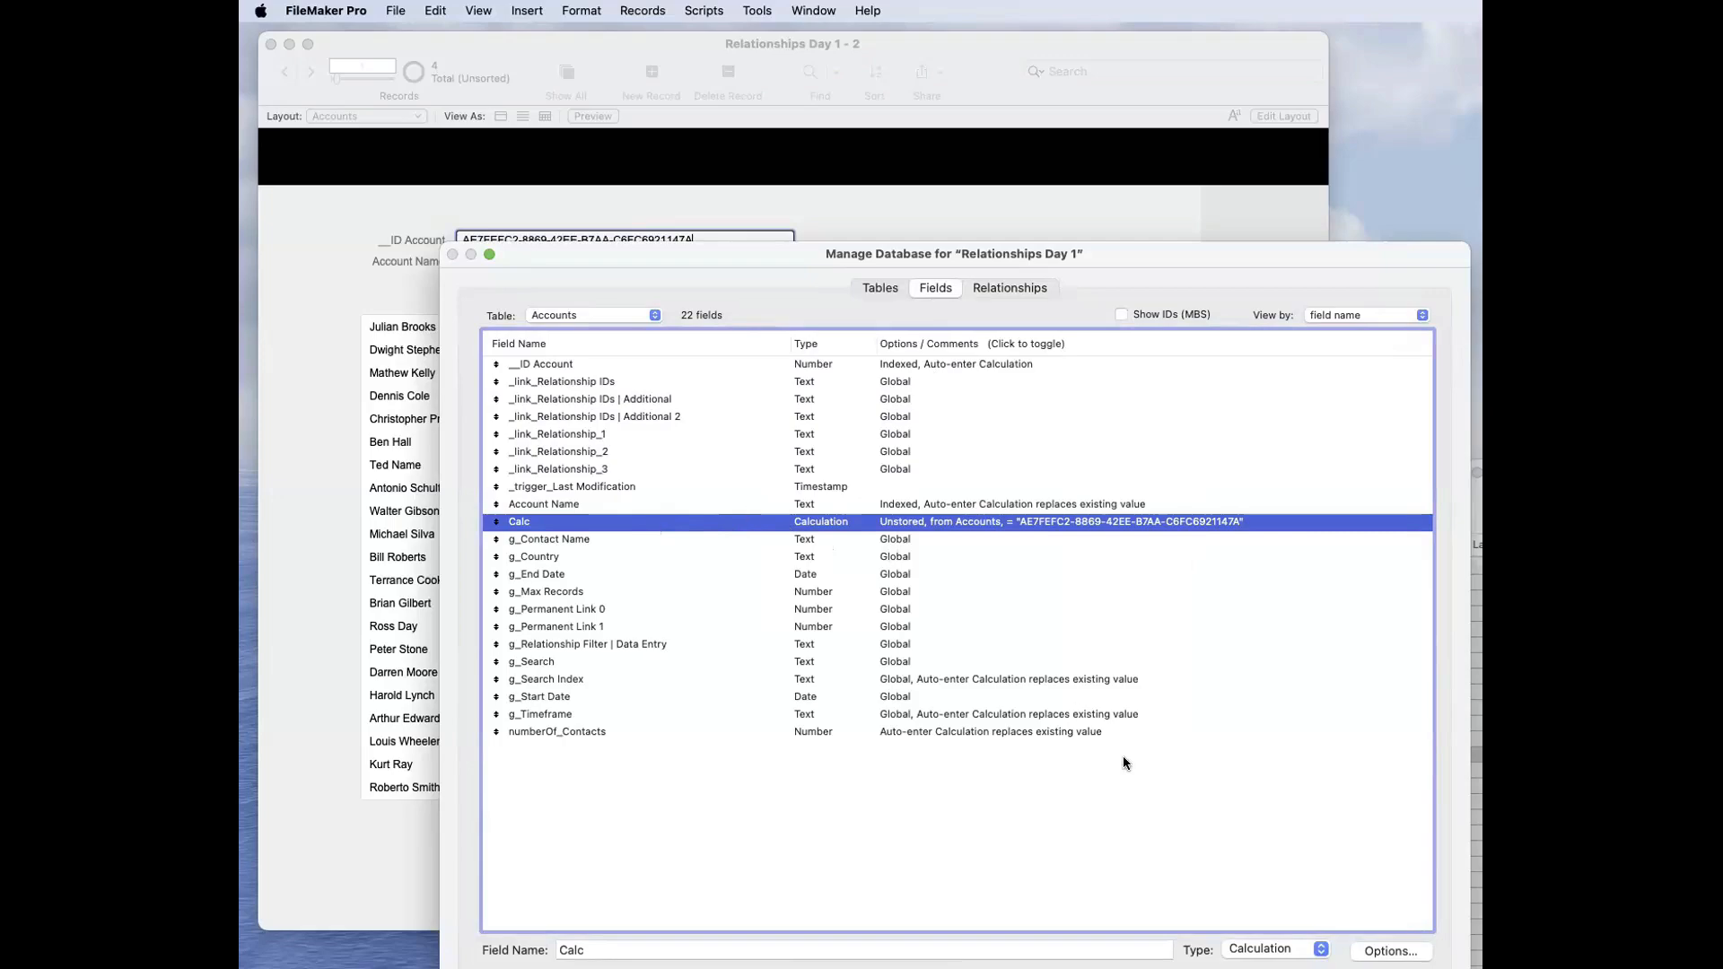
click(1274, 948)
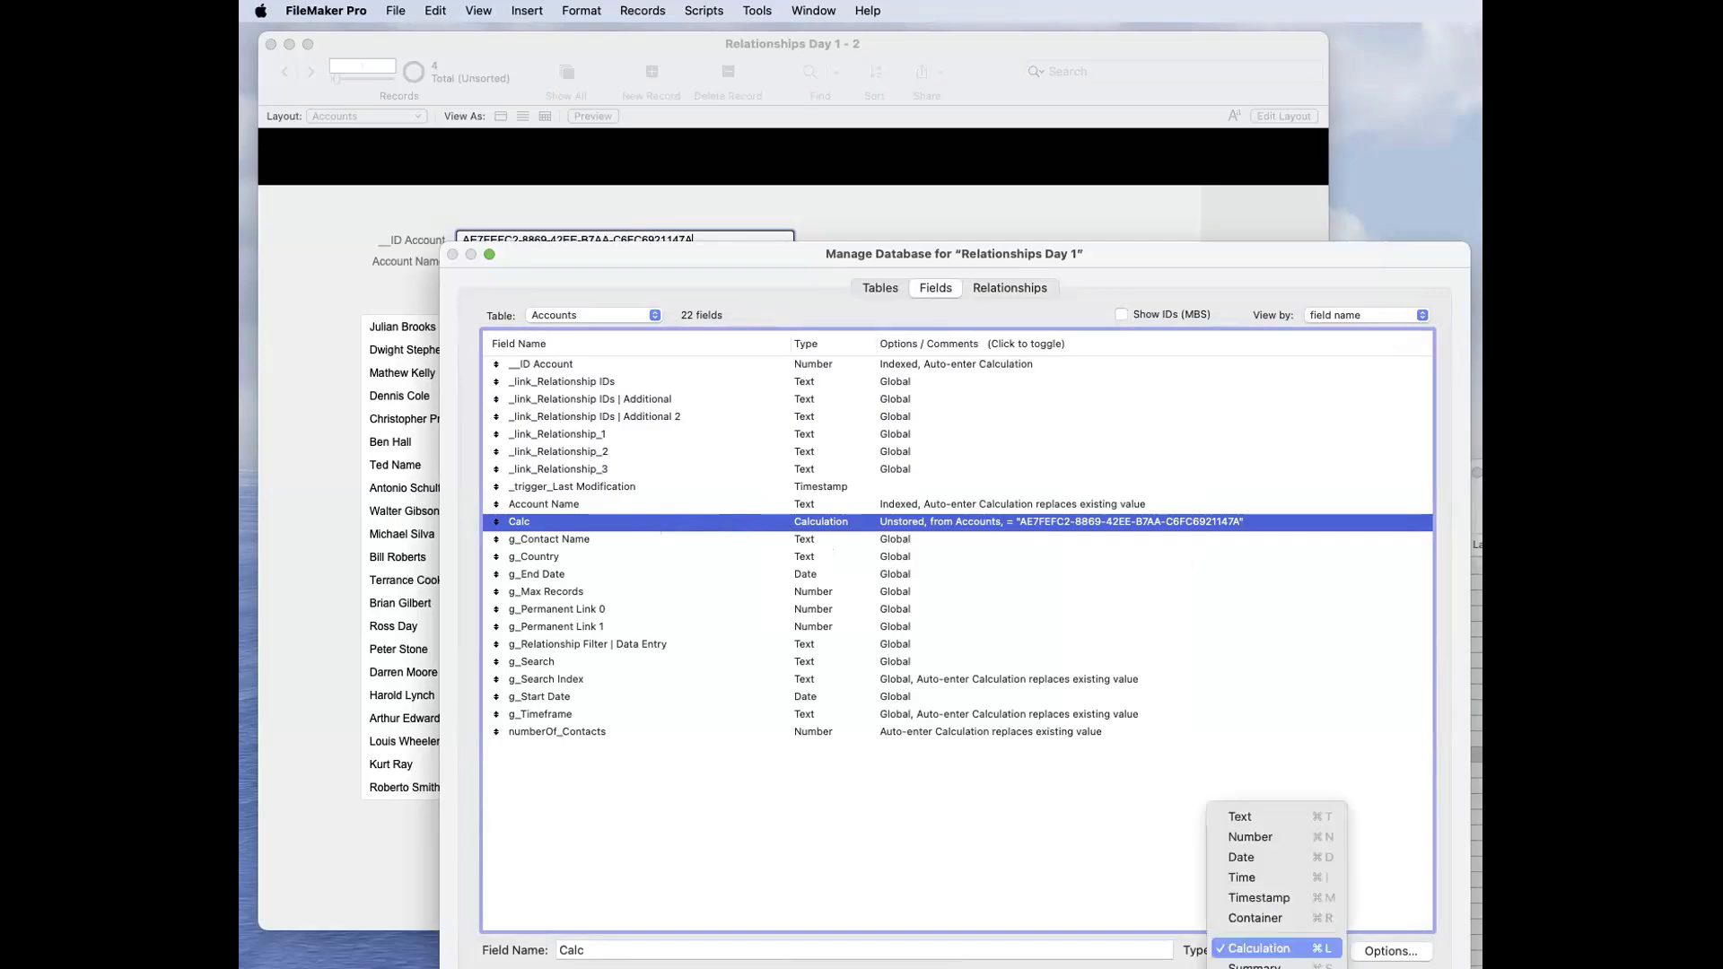
click(1118, 883)
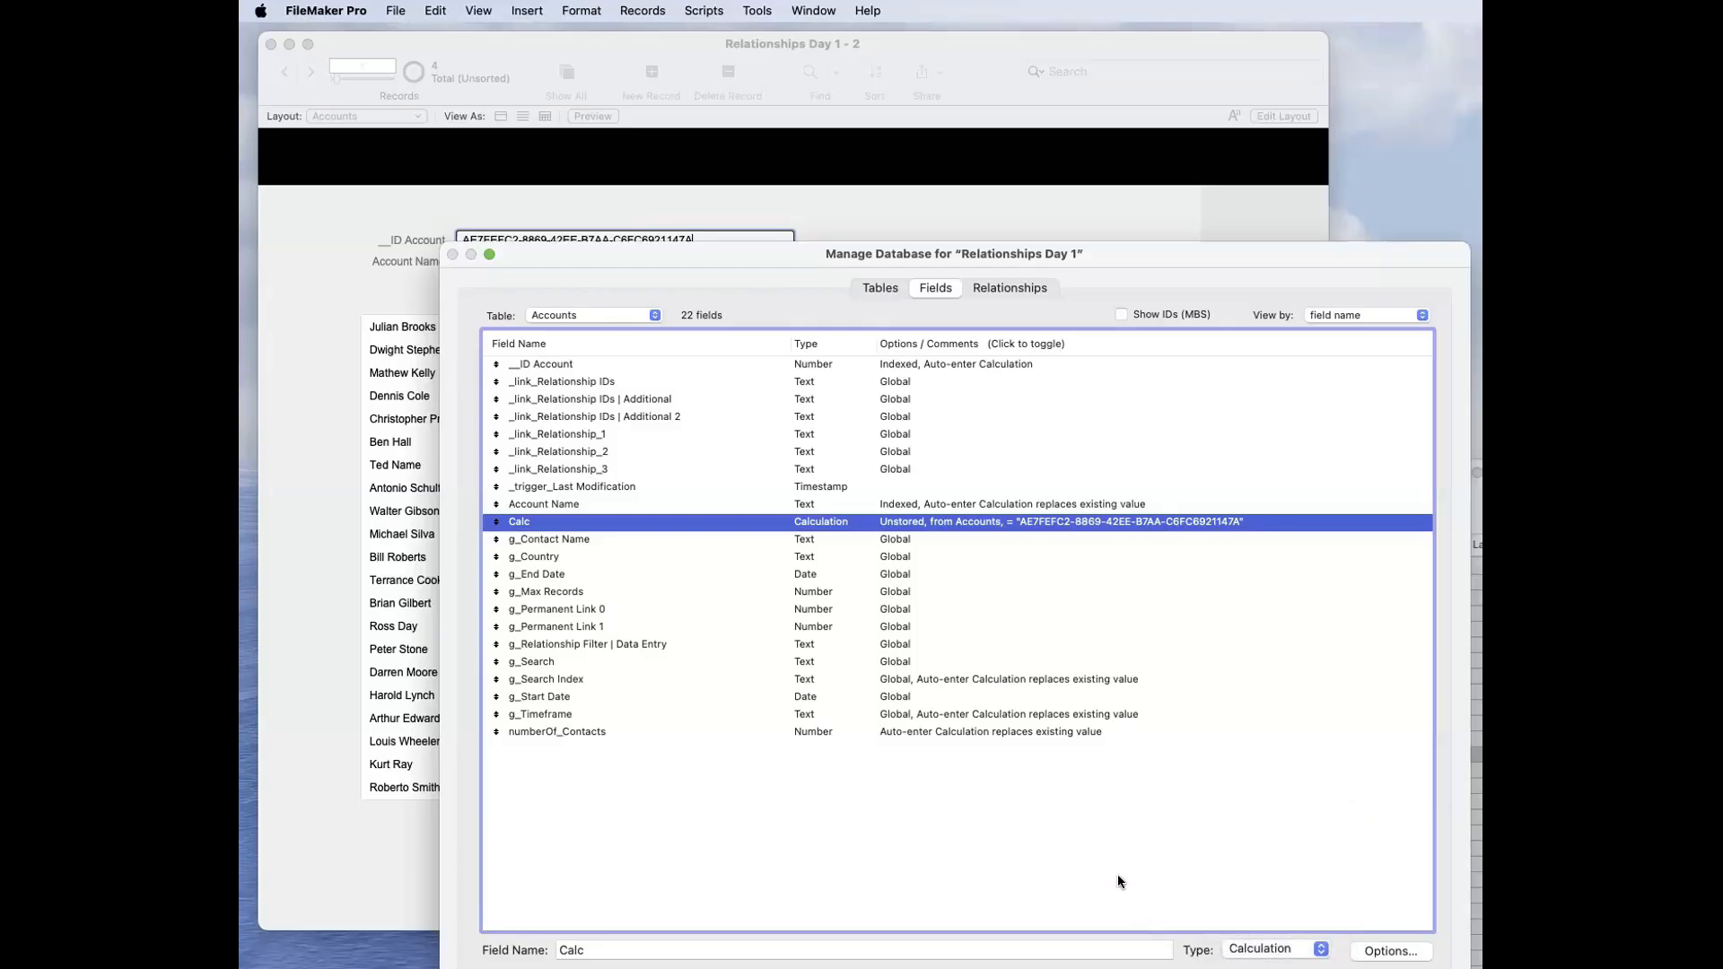
double_click(918, 521)
key(Escape)
double_click(592, 947)
text(Sort State)
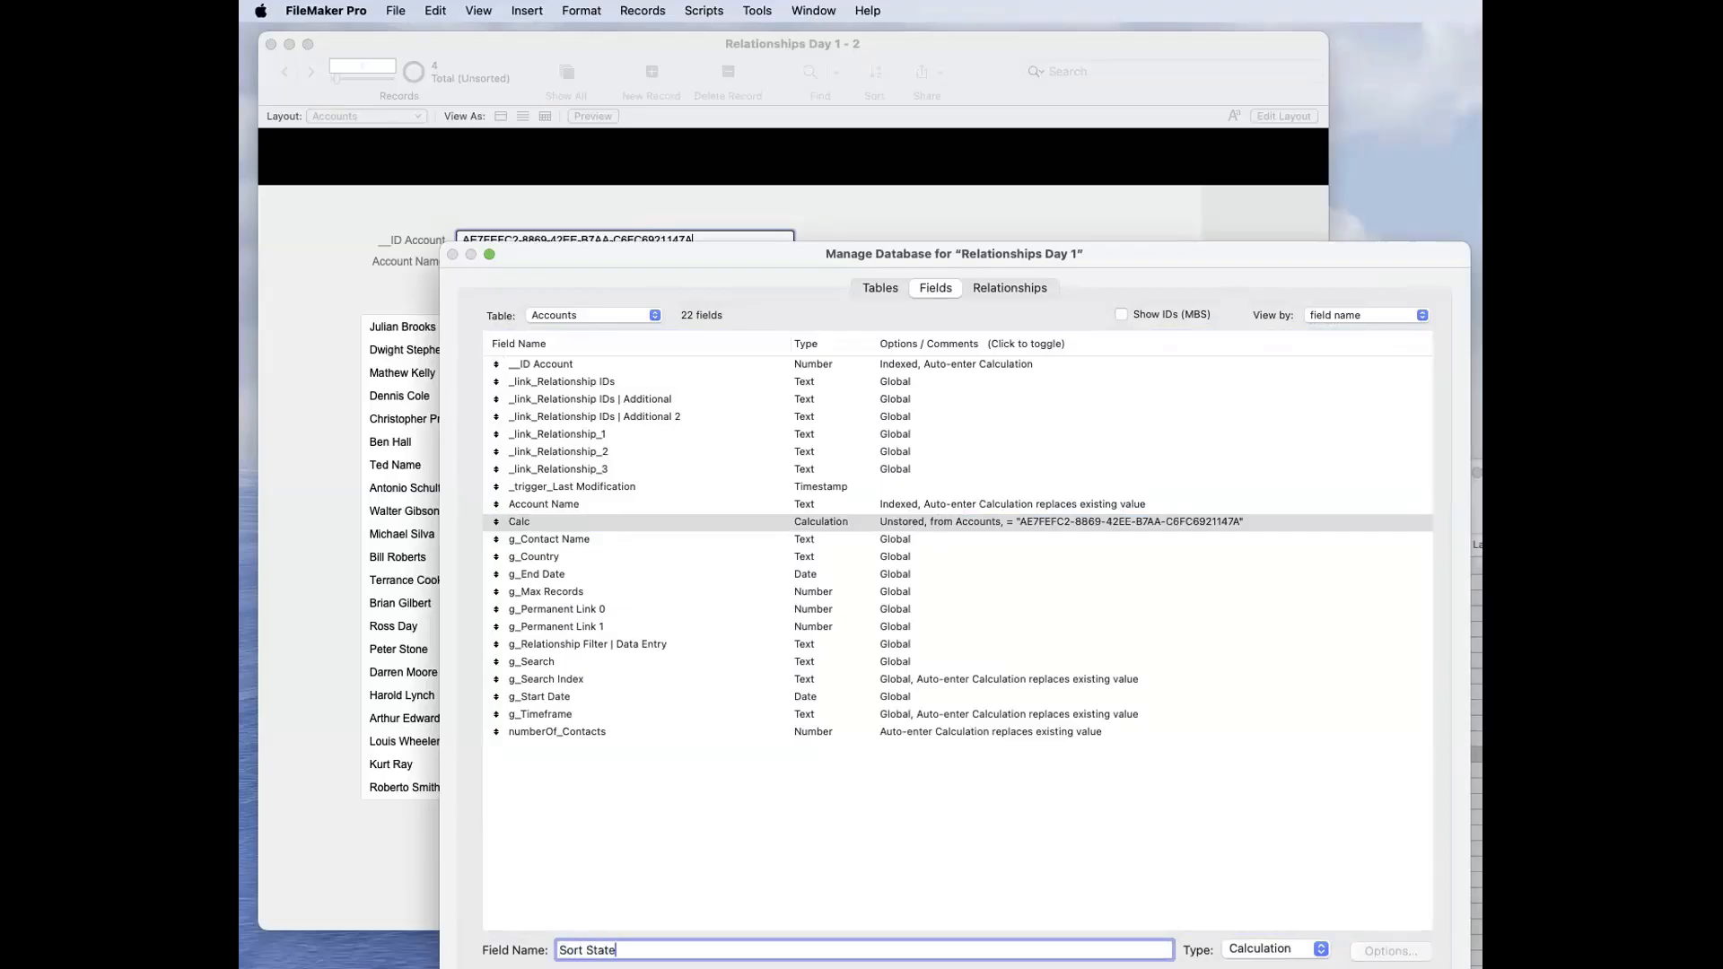
key(Return)
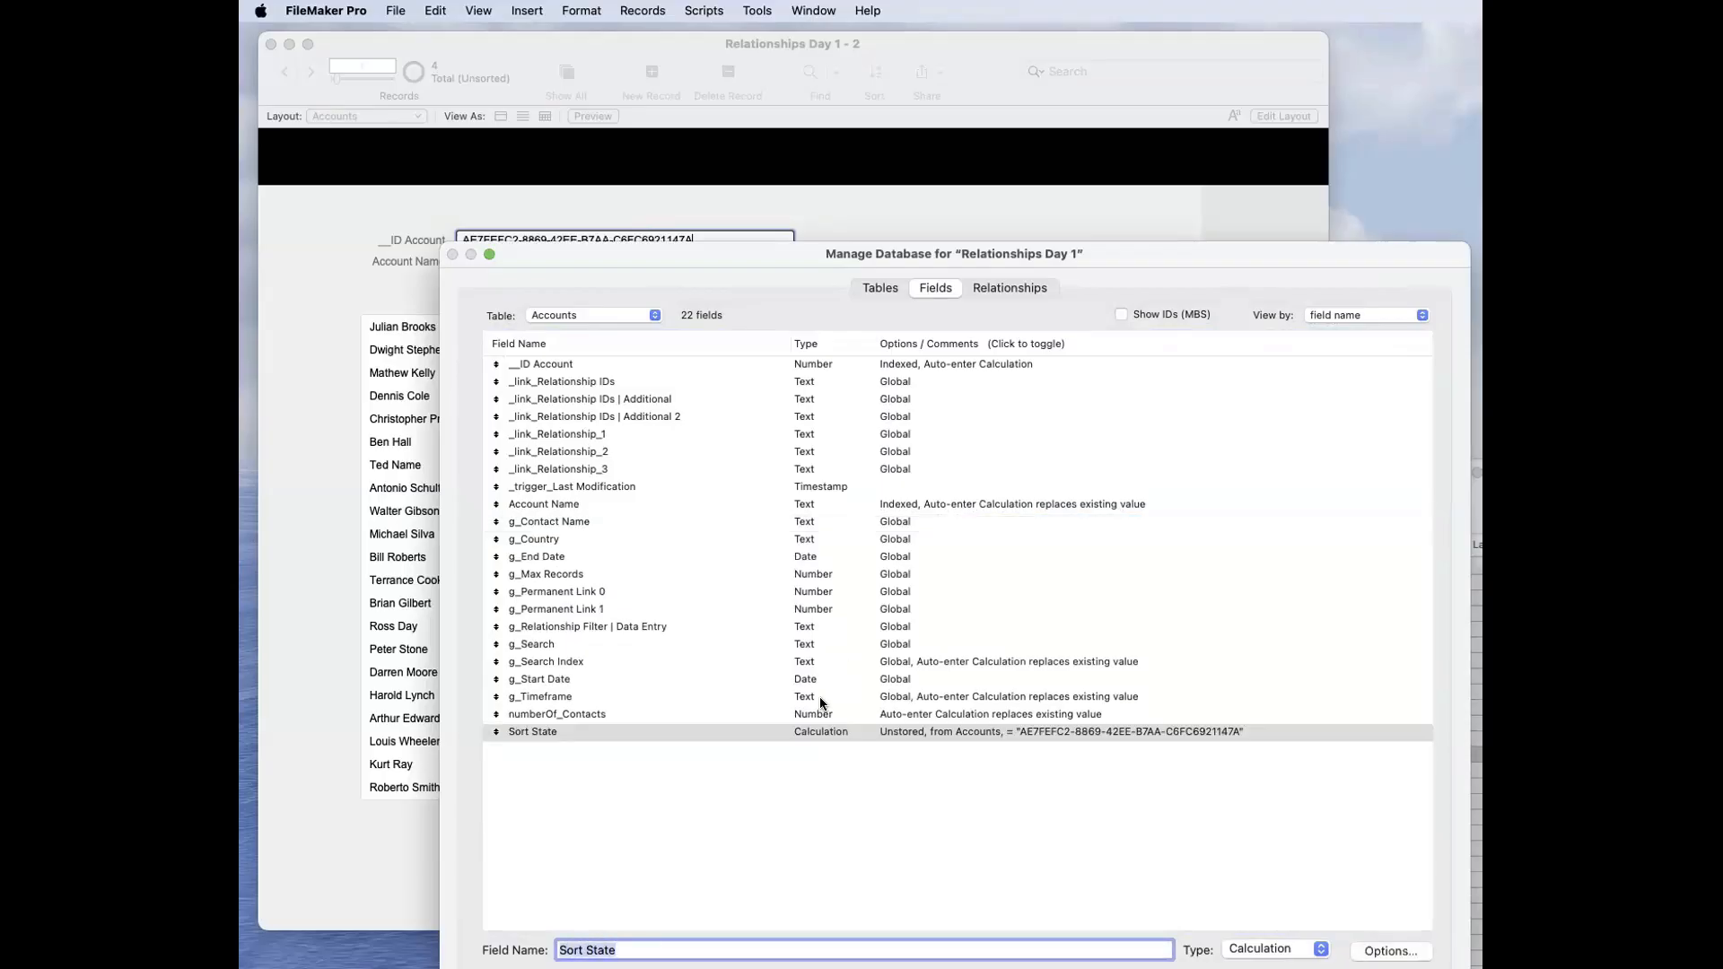
Step: Replace the Sort State field's formula with Get ( SortState ) and save the database changes
double_click(849, 730)
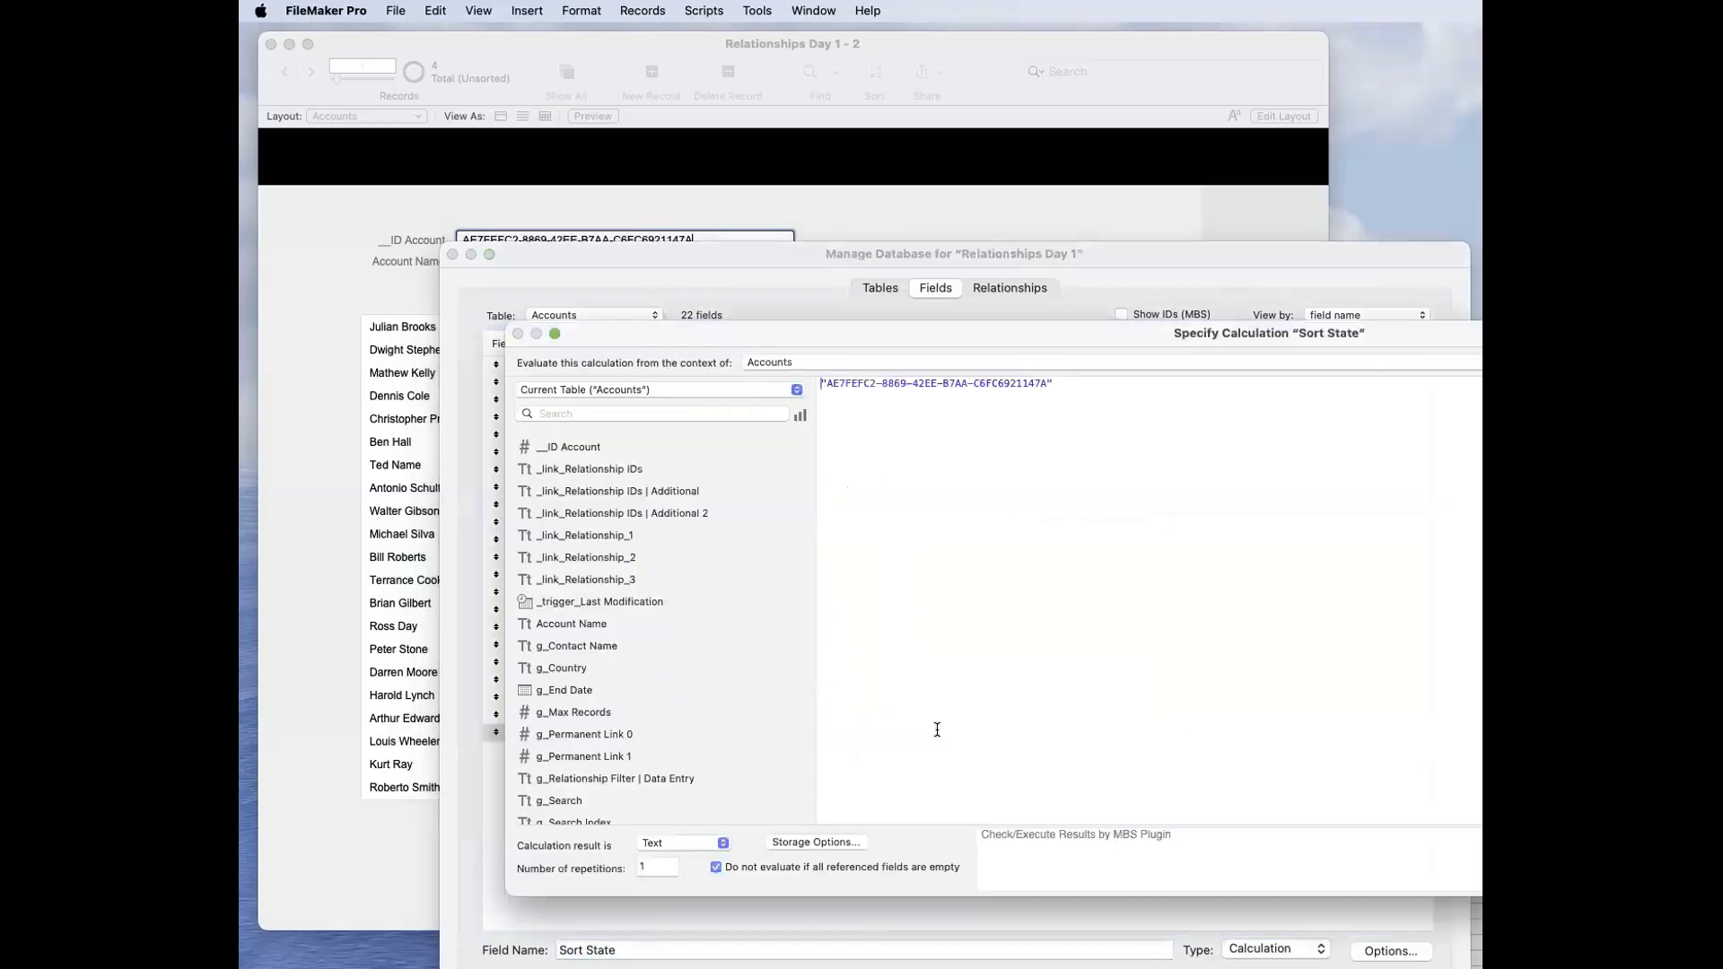
text(get)
key(Return)
text(sor)
key(Return)
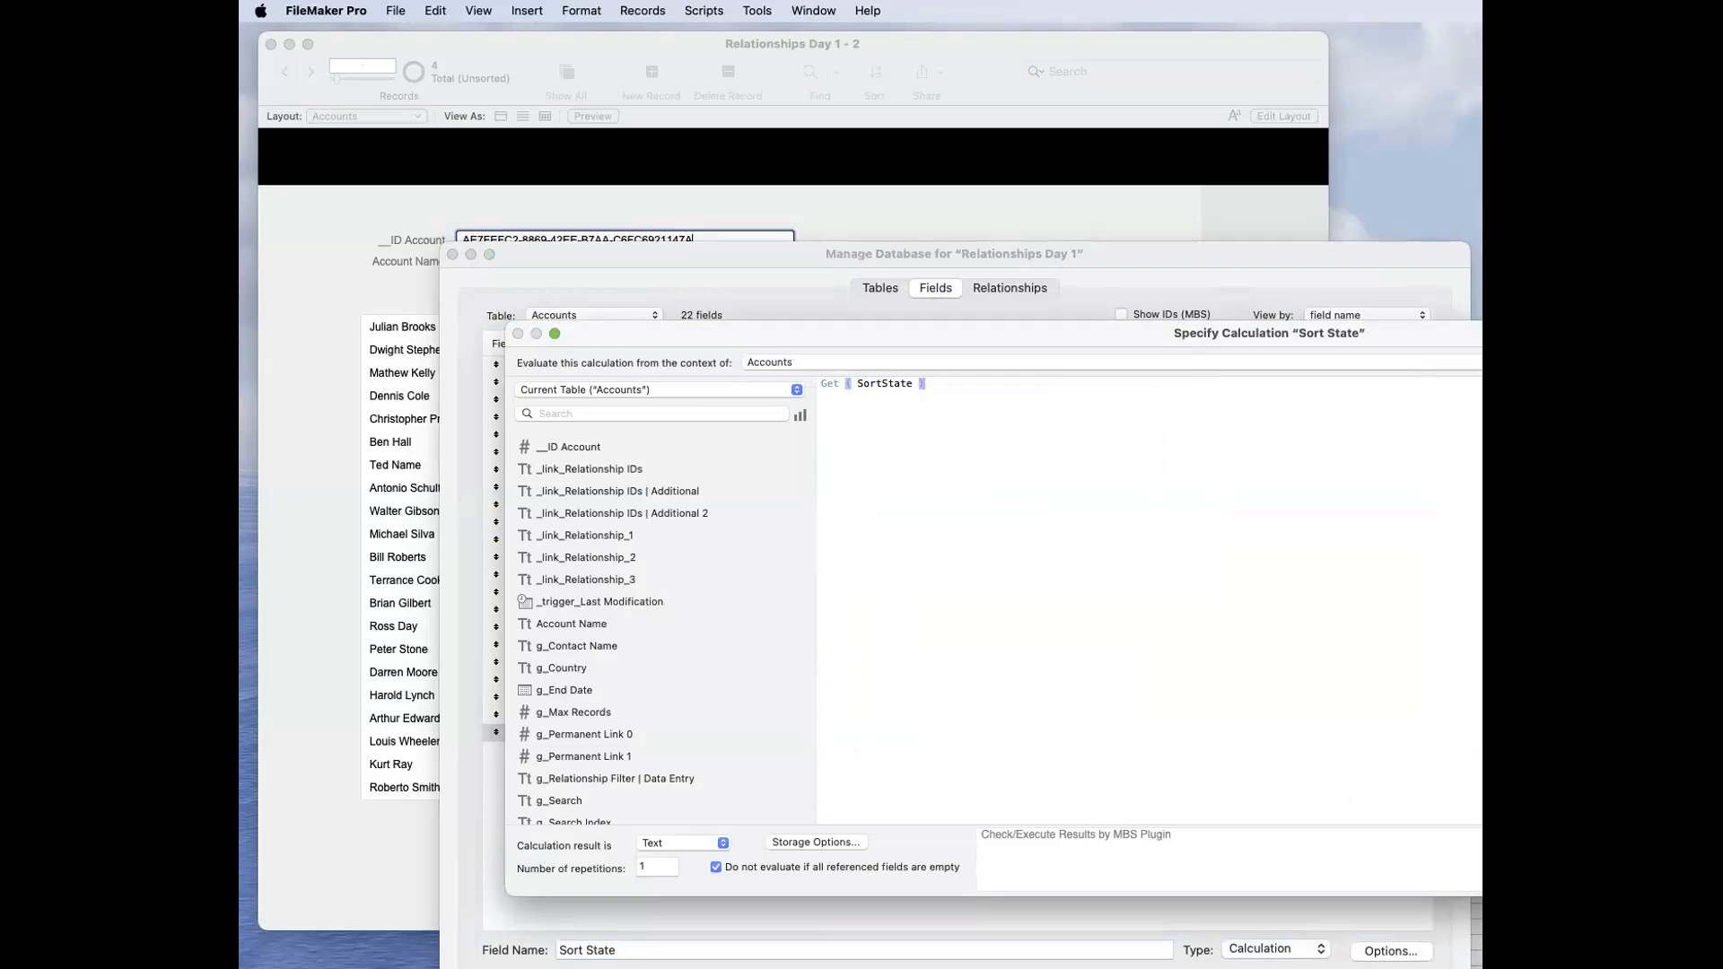
key(Return)
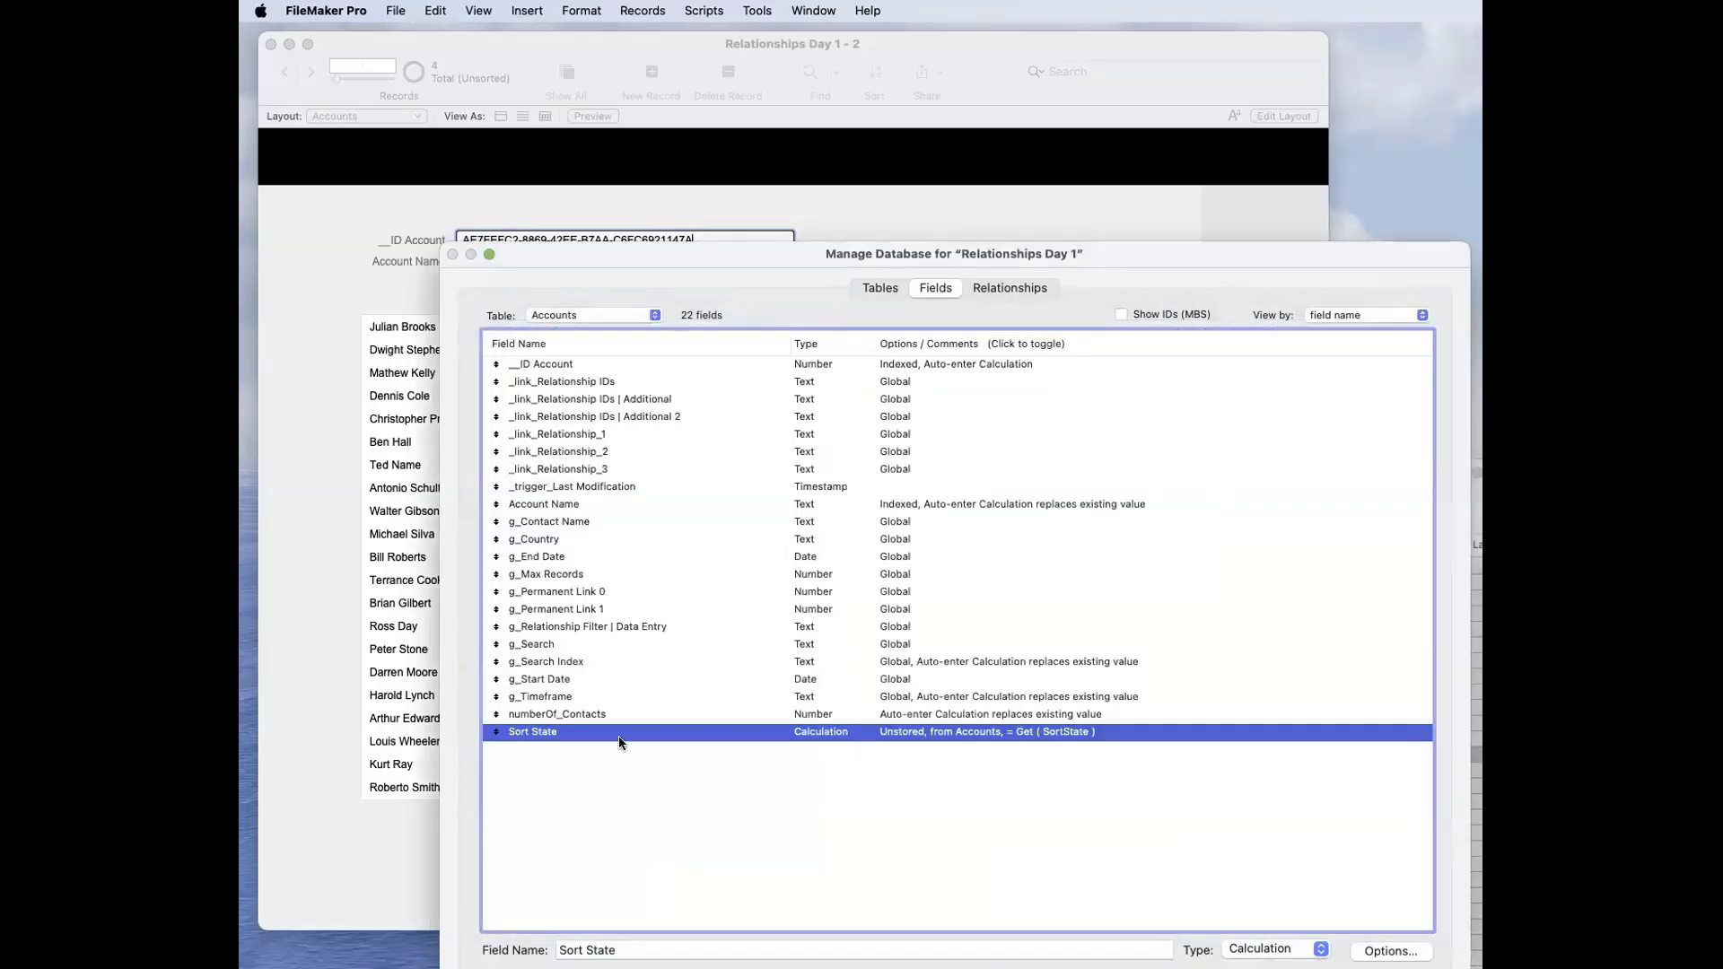
key(Return)
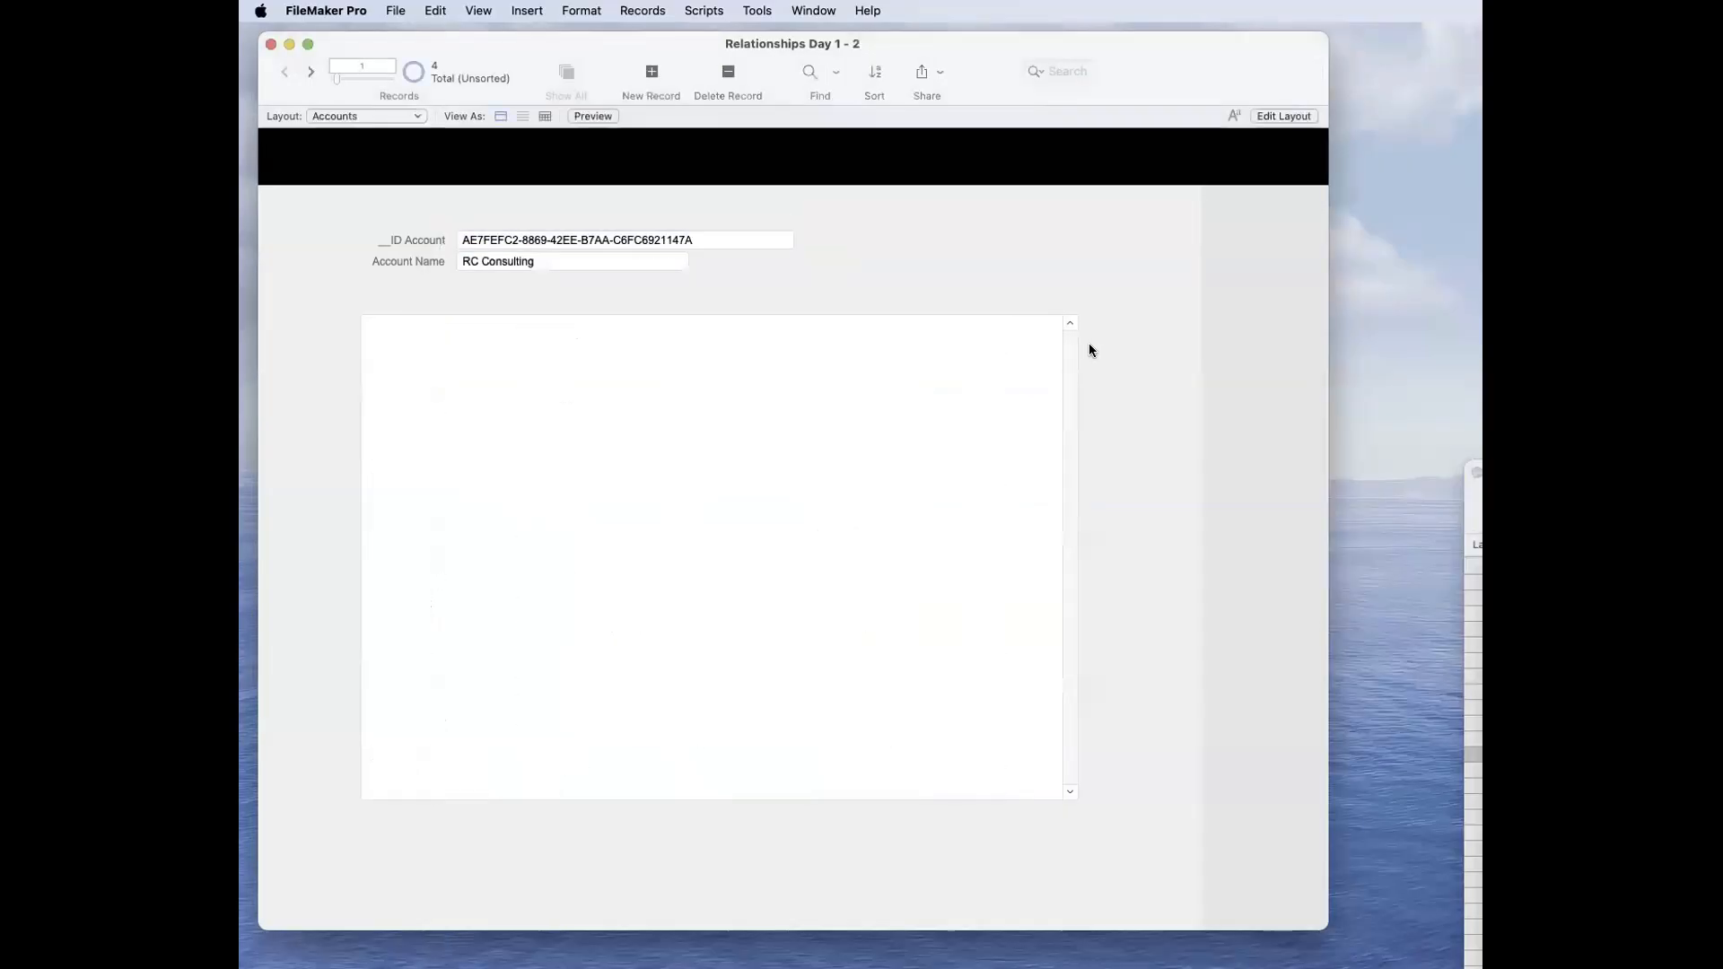
Step: Add the Sort State field from the Accounts table to the Accounts layout, beside the account fields and without a label
key(super+l)
drag(1271, 70, 1296, 241)
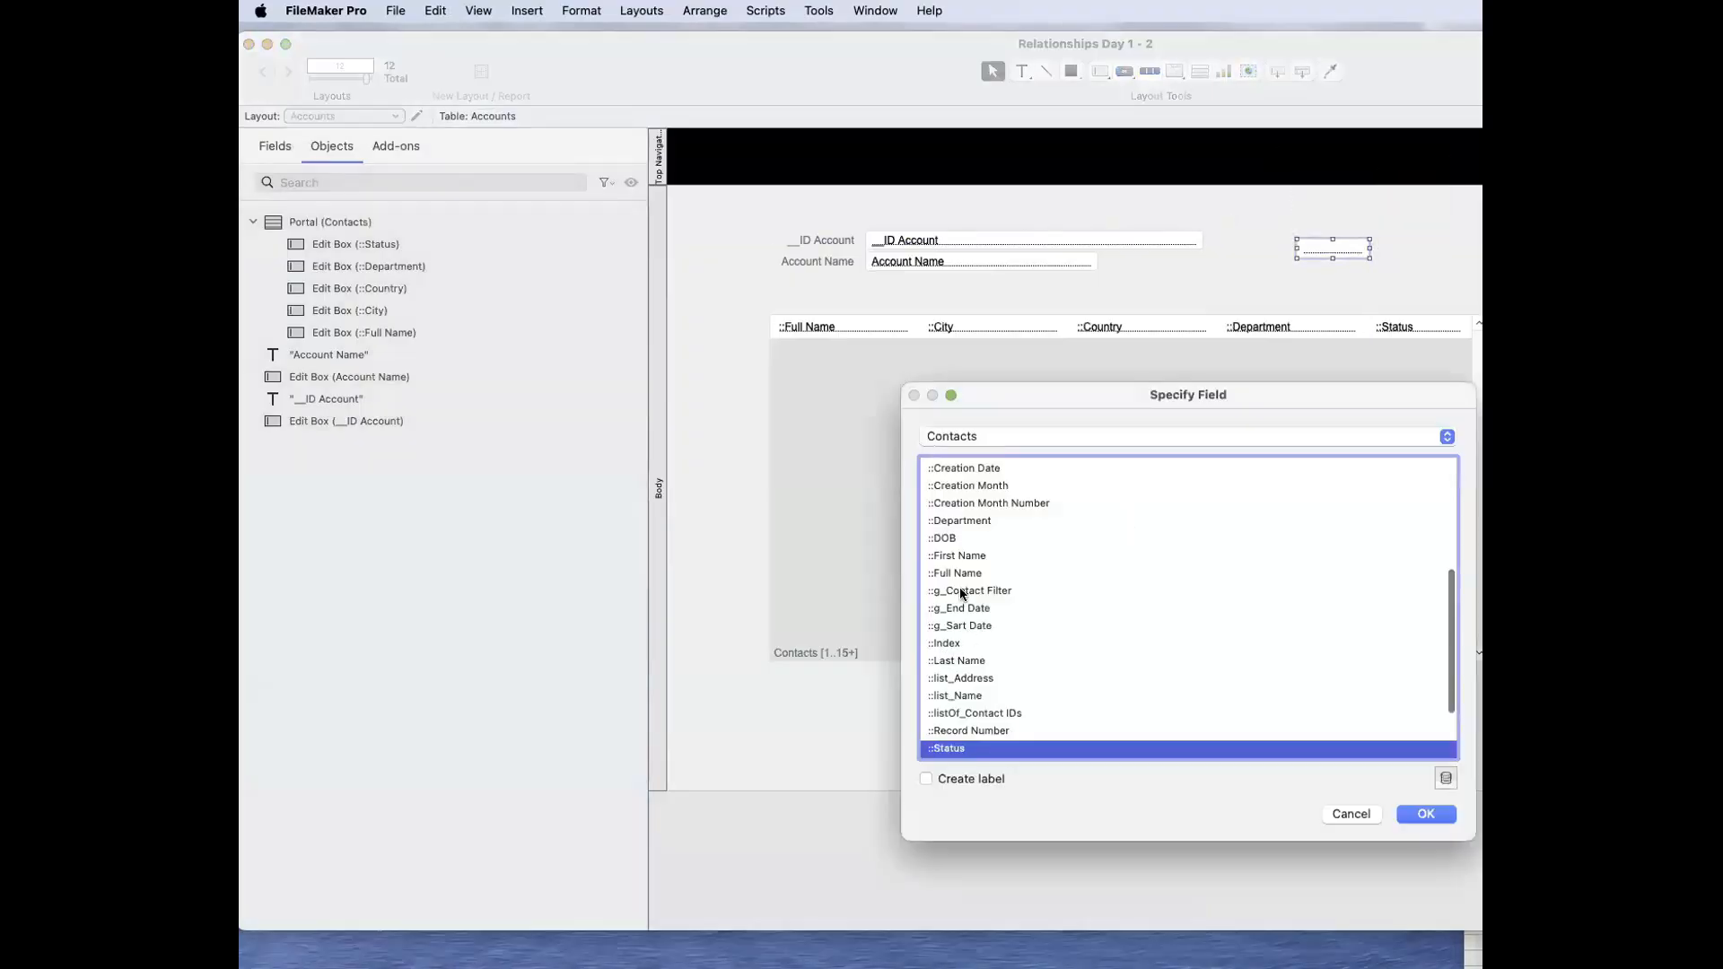
scroll(979, 682, down, 3)
click(978, 434)
click(996, 390)
click(1016, 606)
key(s)
double_click(976, 745)
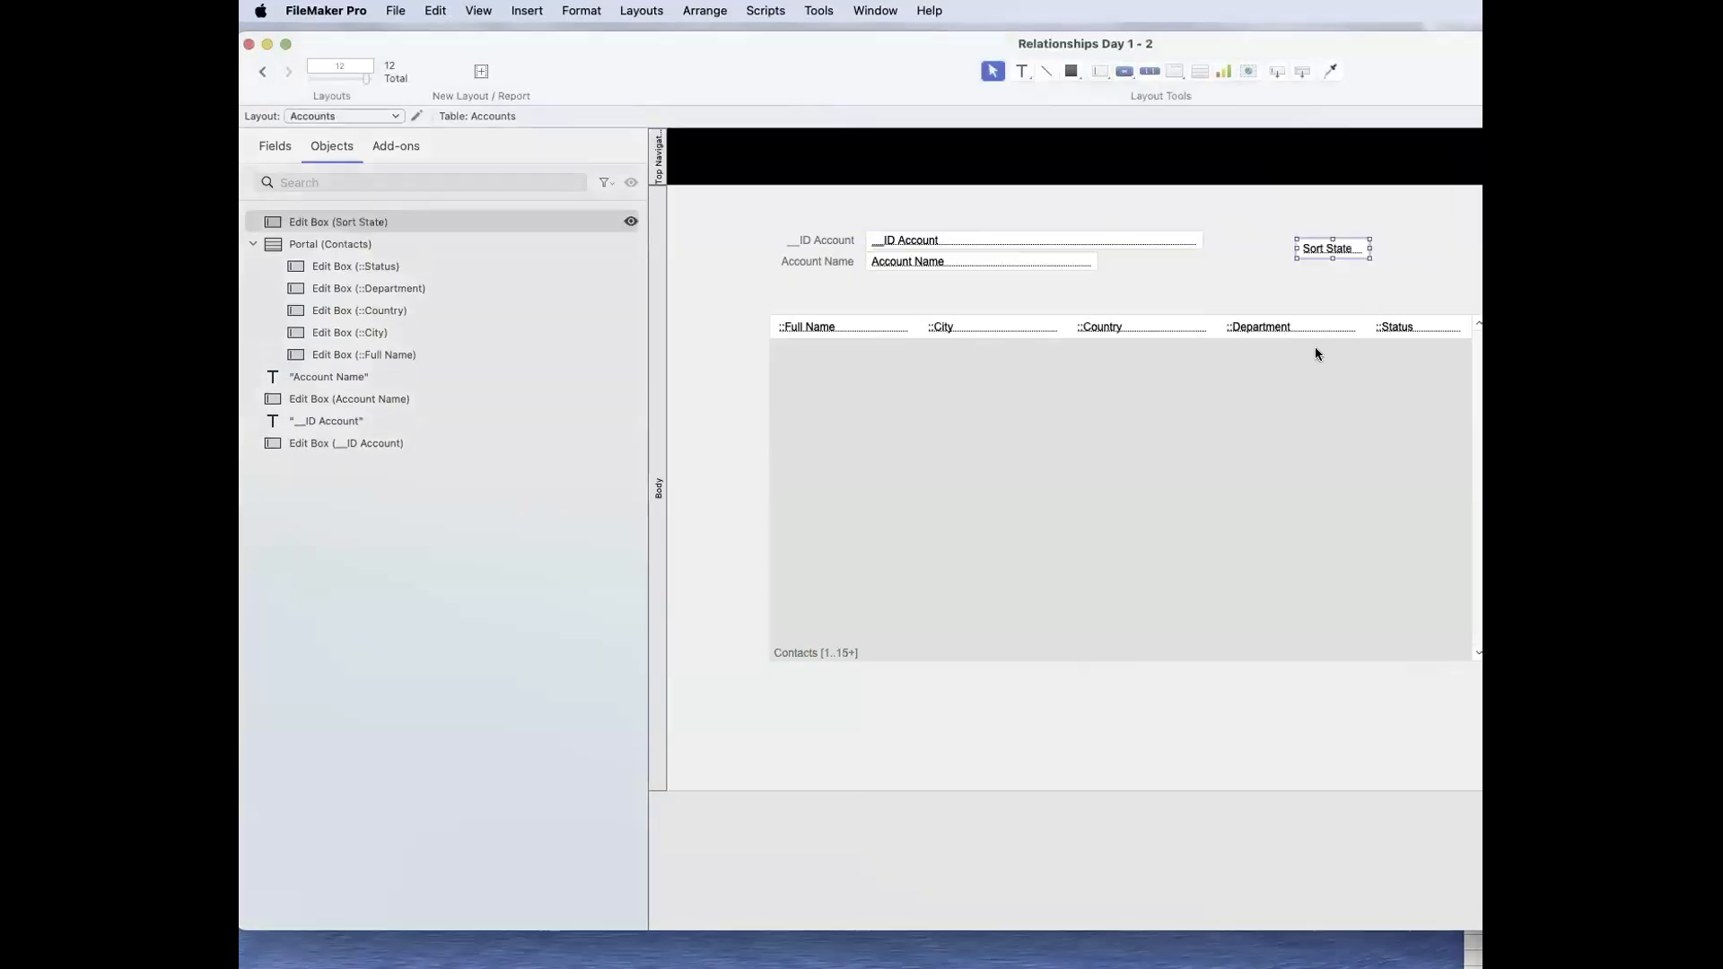
Step: Sort the account records in Browse mode by Account Name in ascending order to test Sort State, and unsort them again
key(super+b)
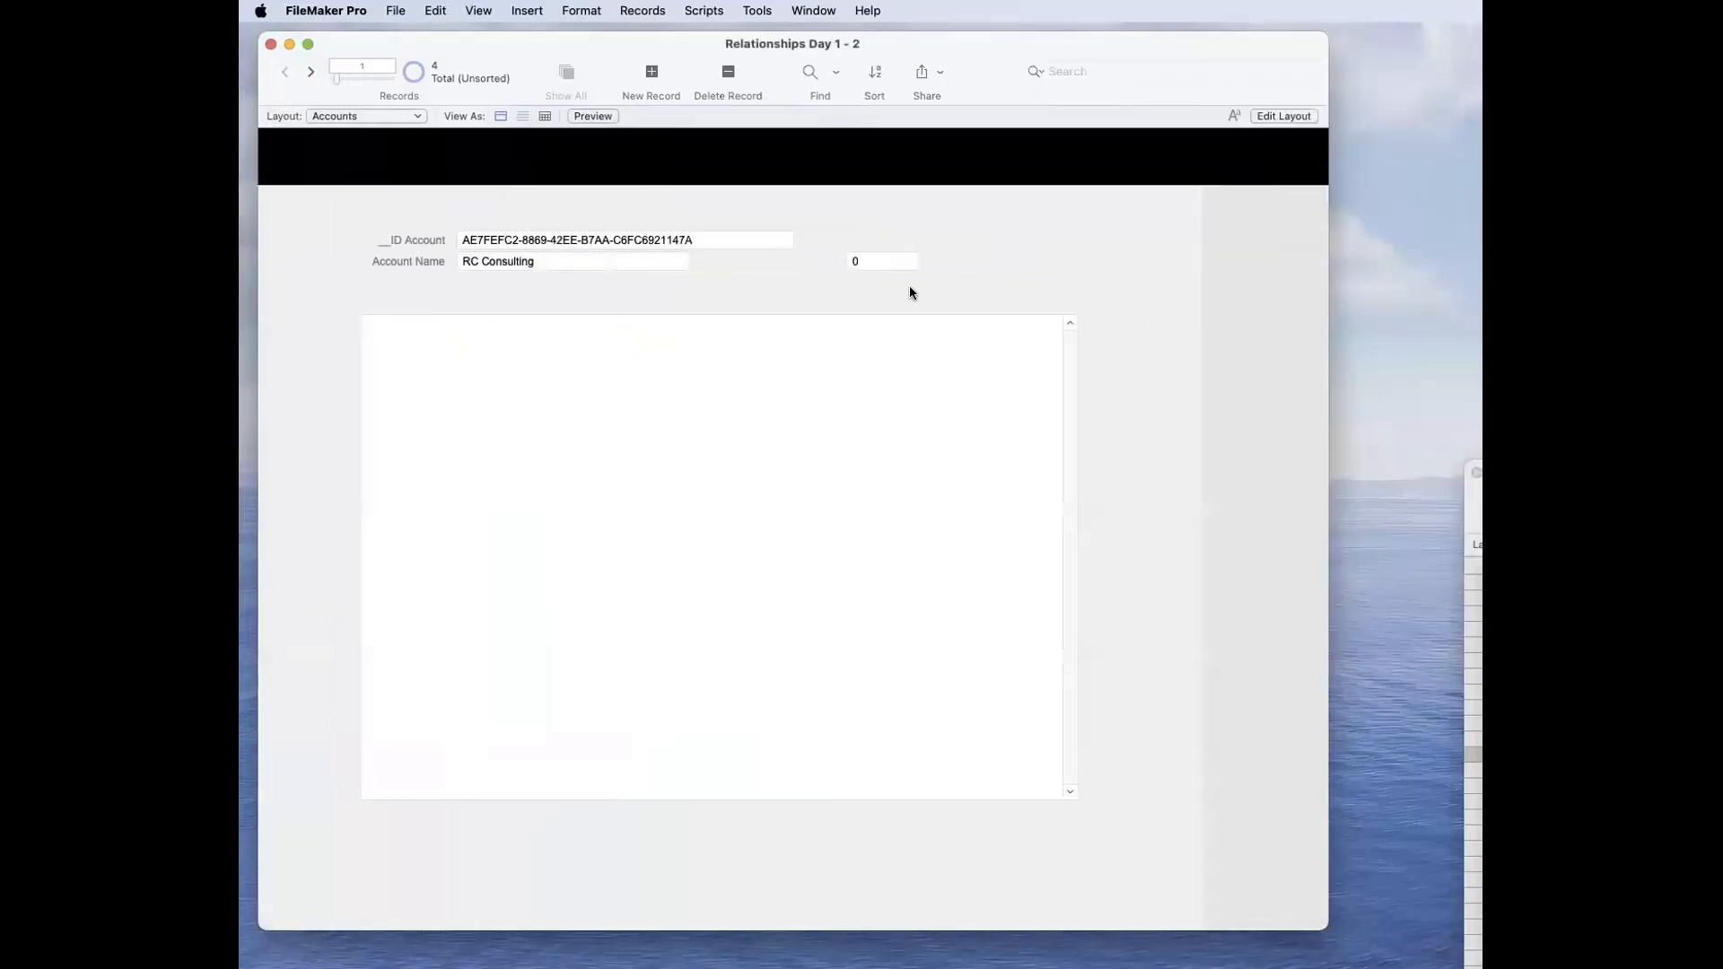
click(903, 261)
click(1020, 258)
key(super+s)
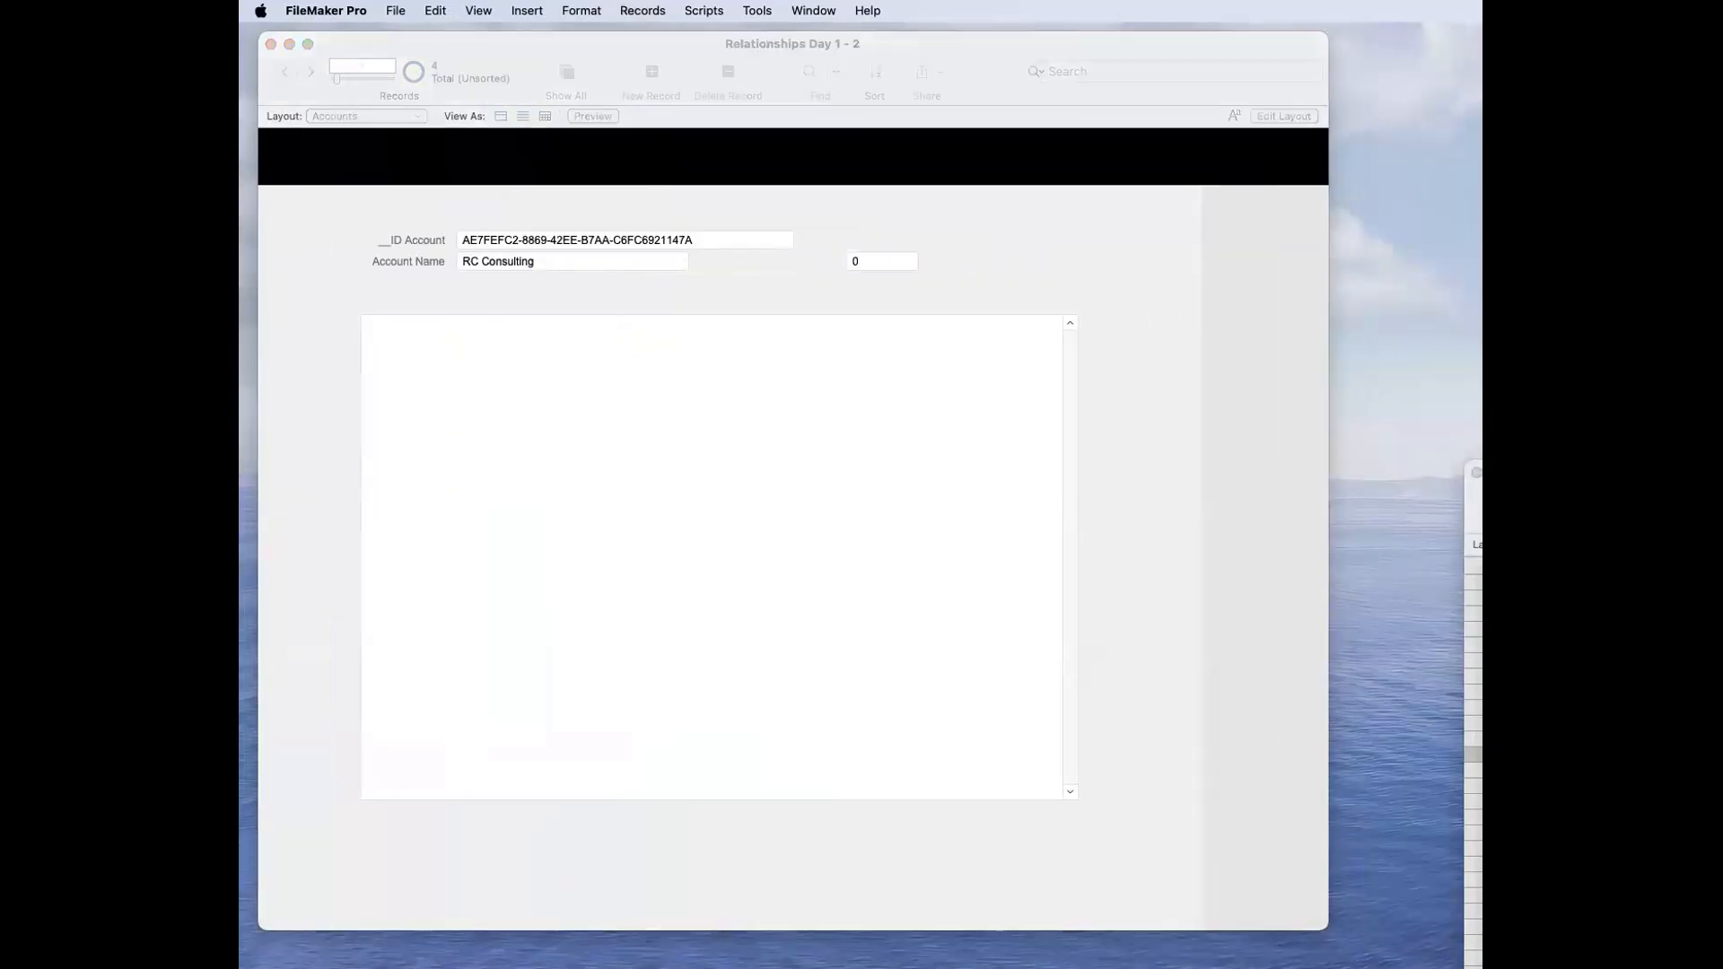
double_click(805, 374)
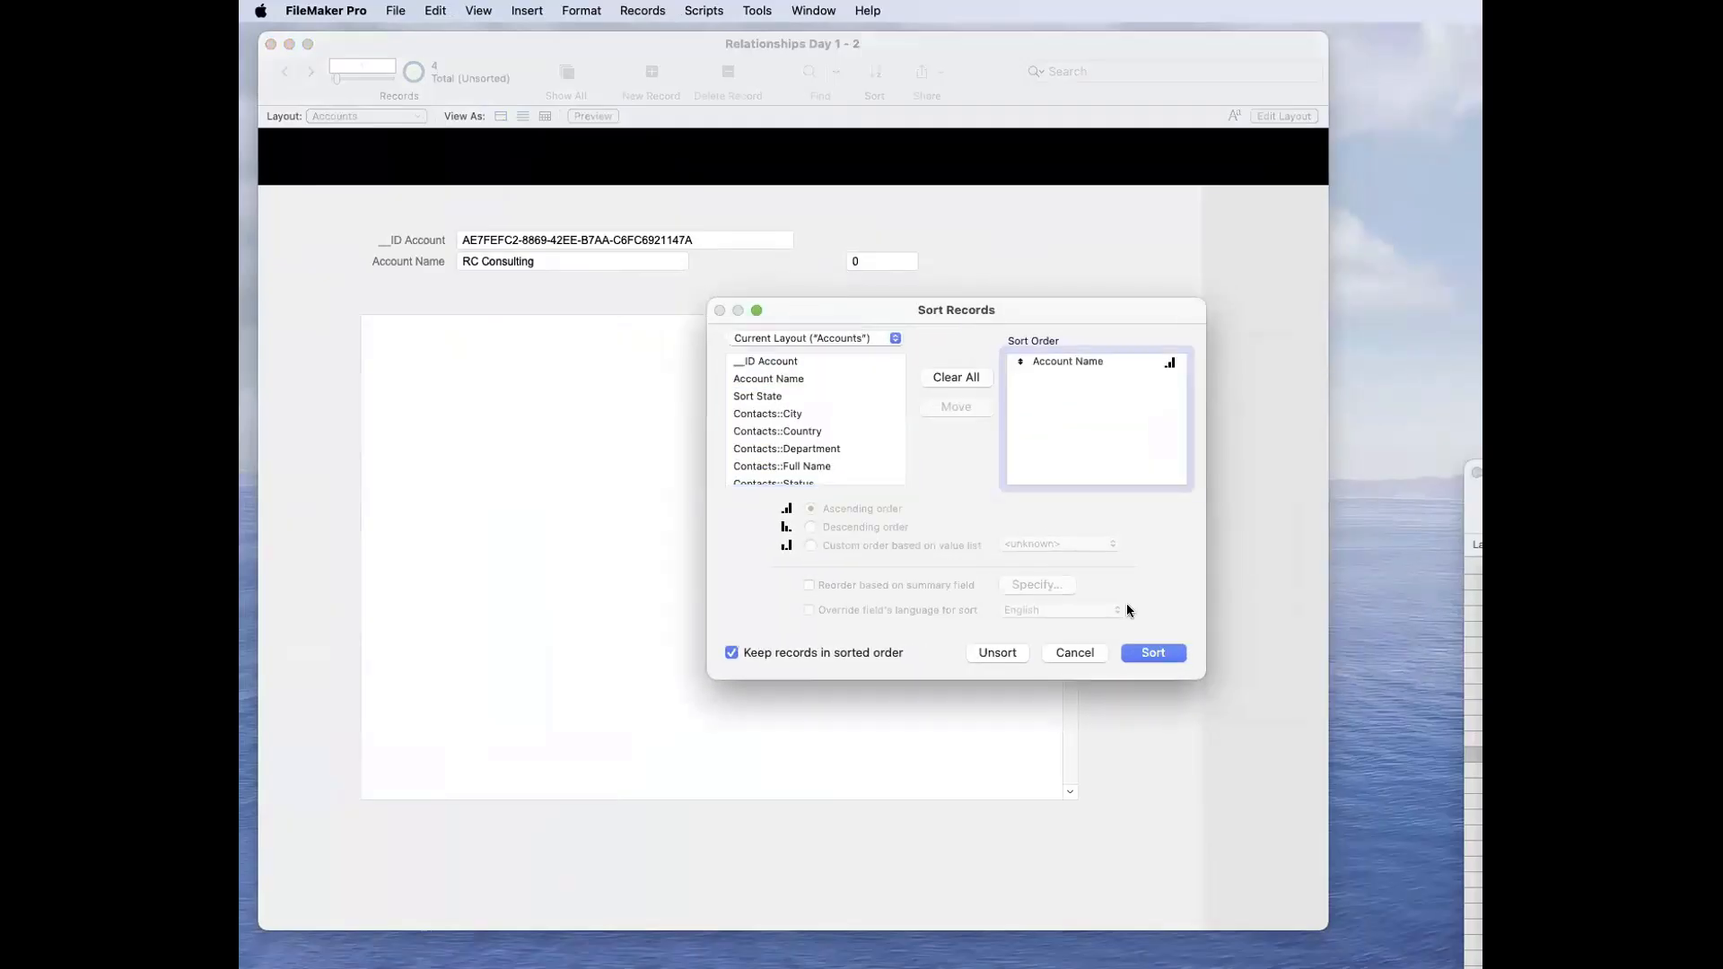
click(1144, 654)
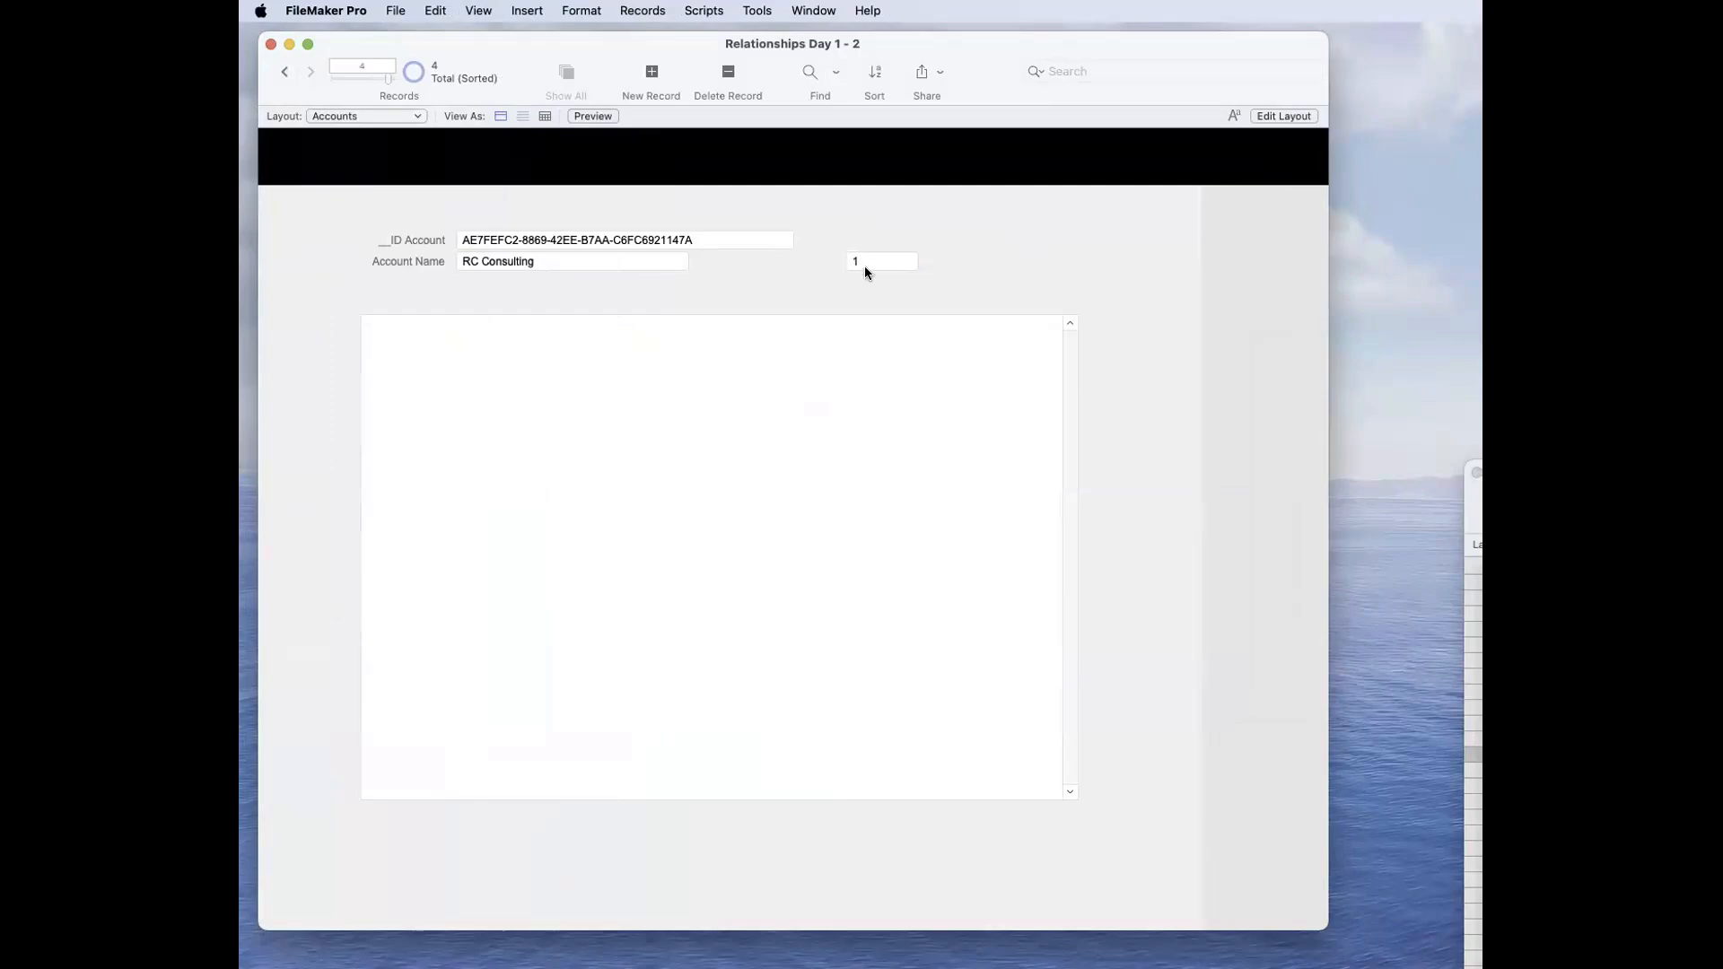
key(super+s)
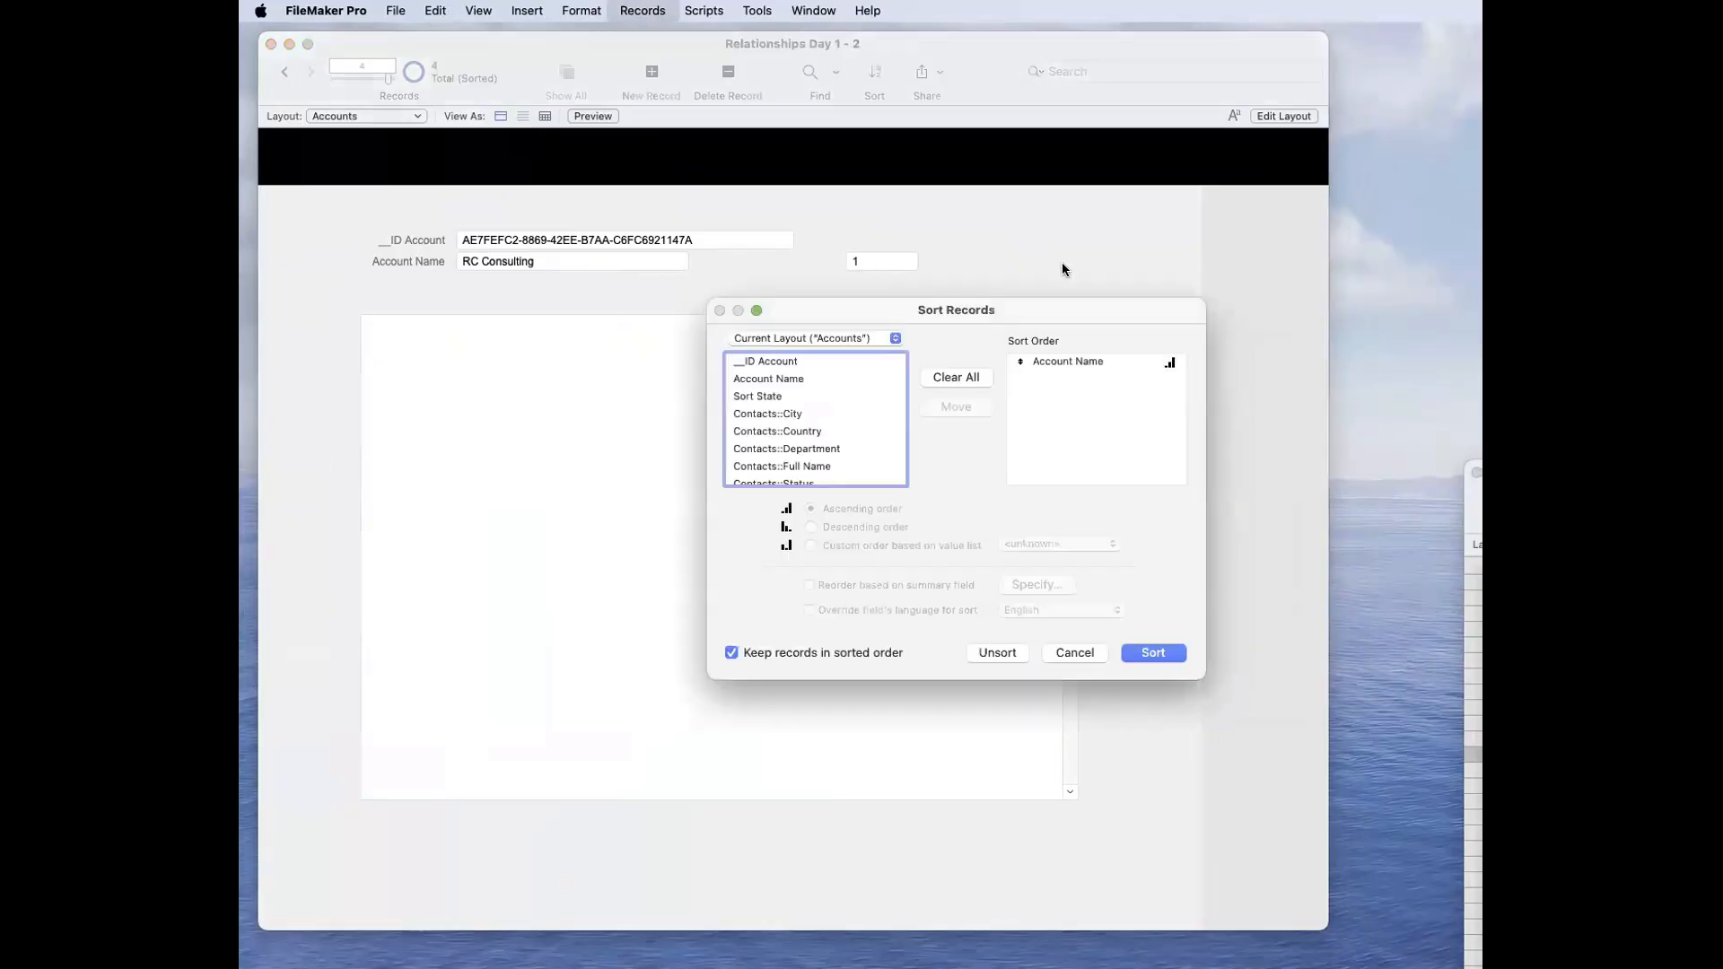
click(983, 652)
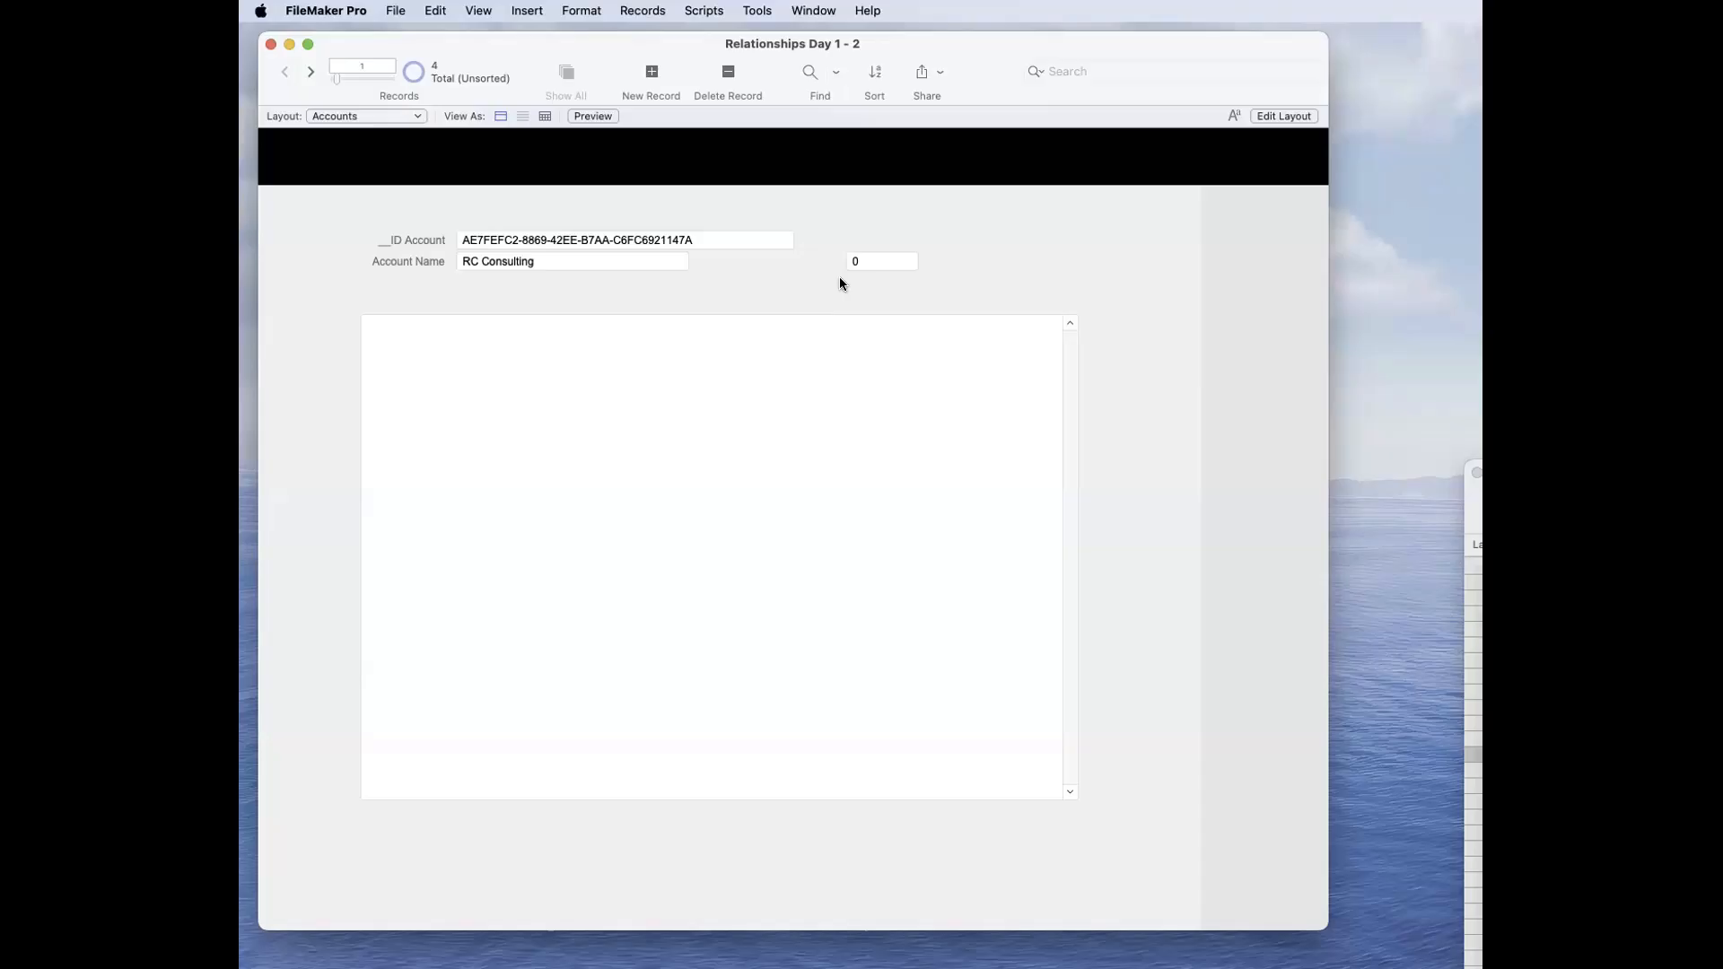
Step: Set the Accounts-to-Contacts relationship to match __ID Account with _IDf Account, and save the database changes
key(super+shift+d)
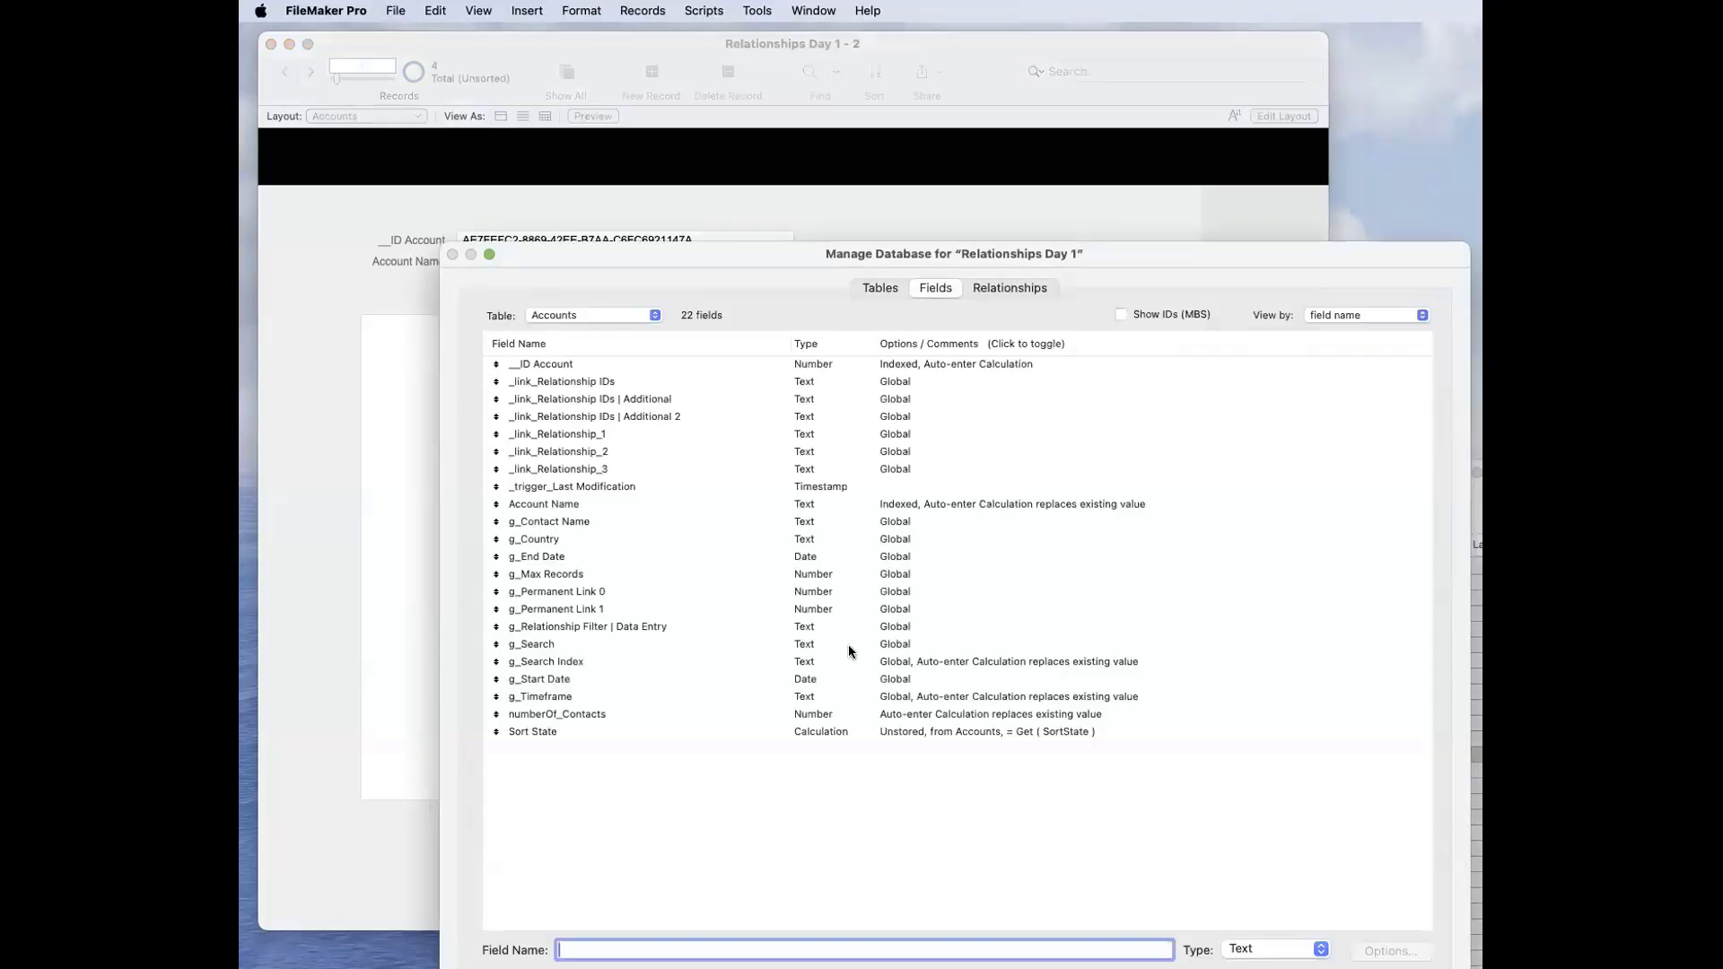
click(765, 732)
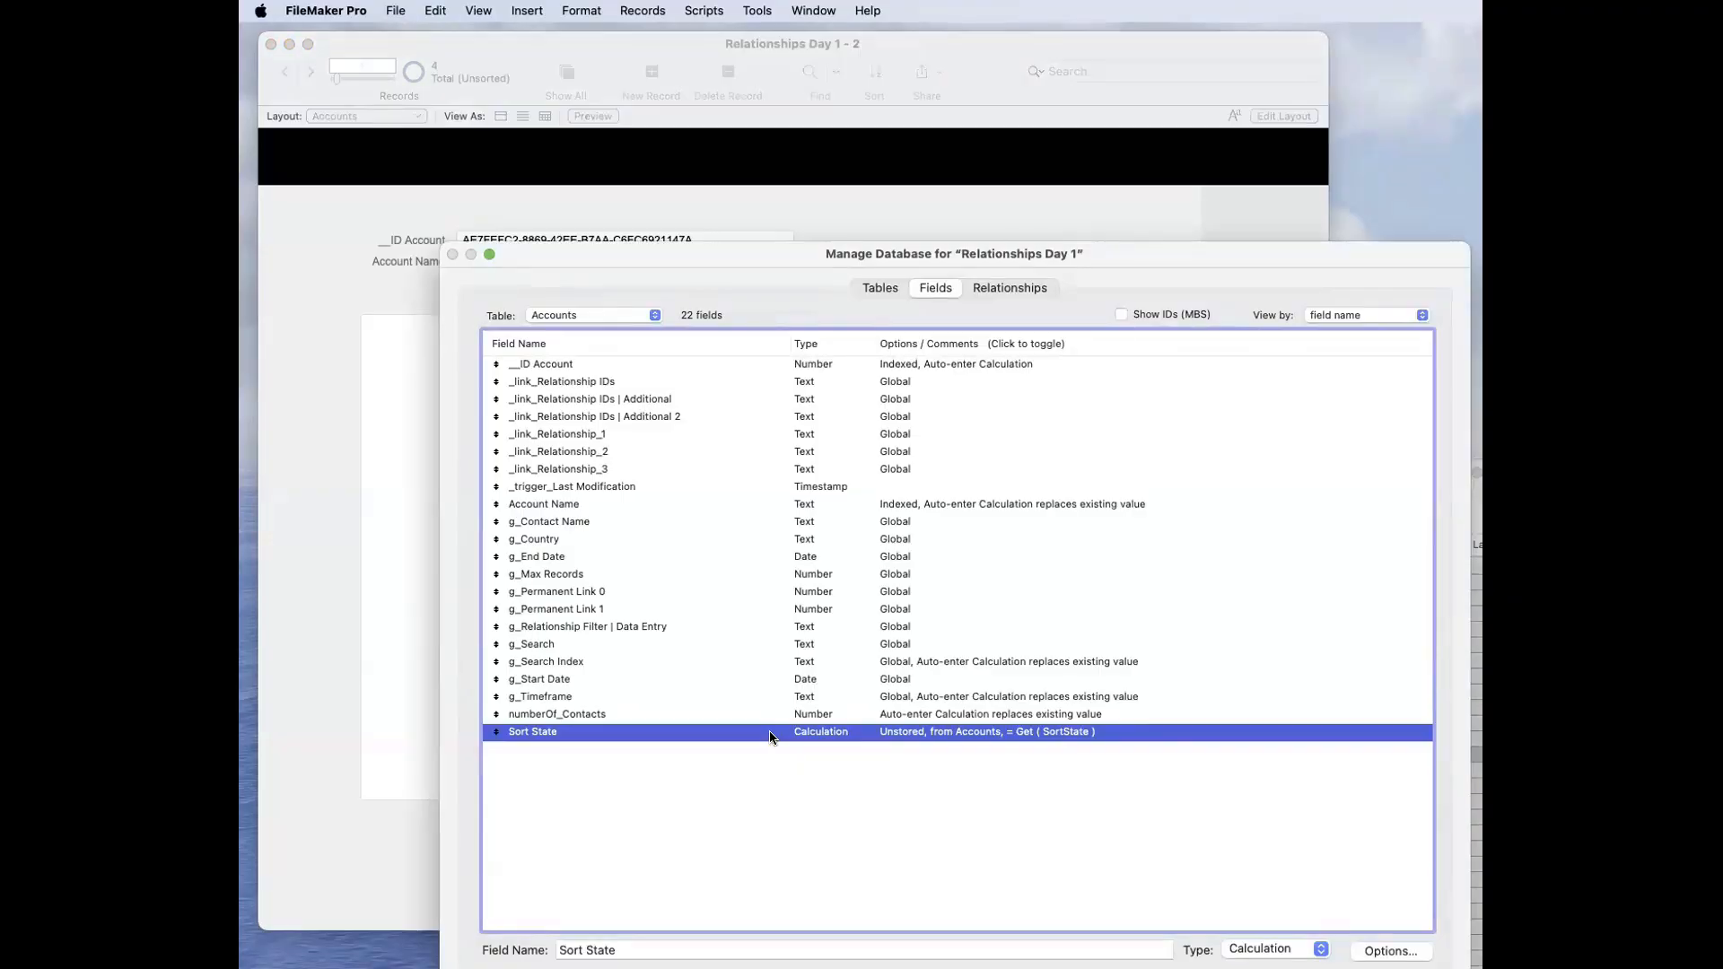
click(1034, 290)
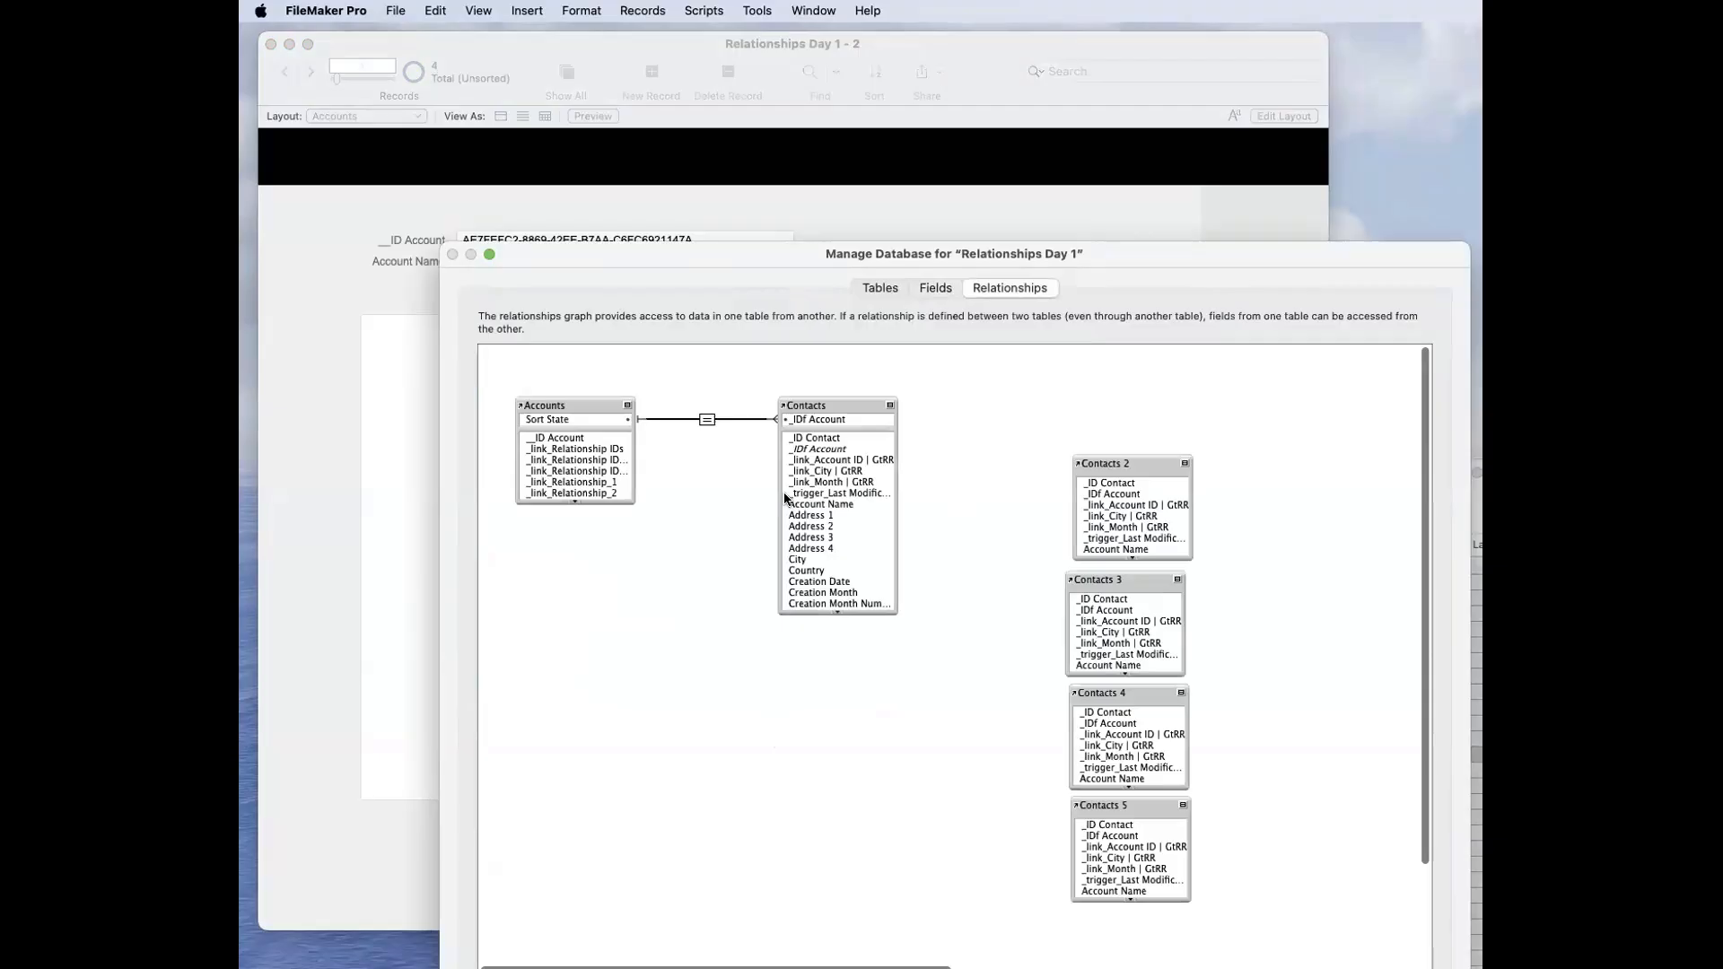
double_click(706, 420)
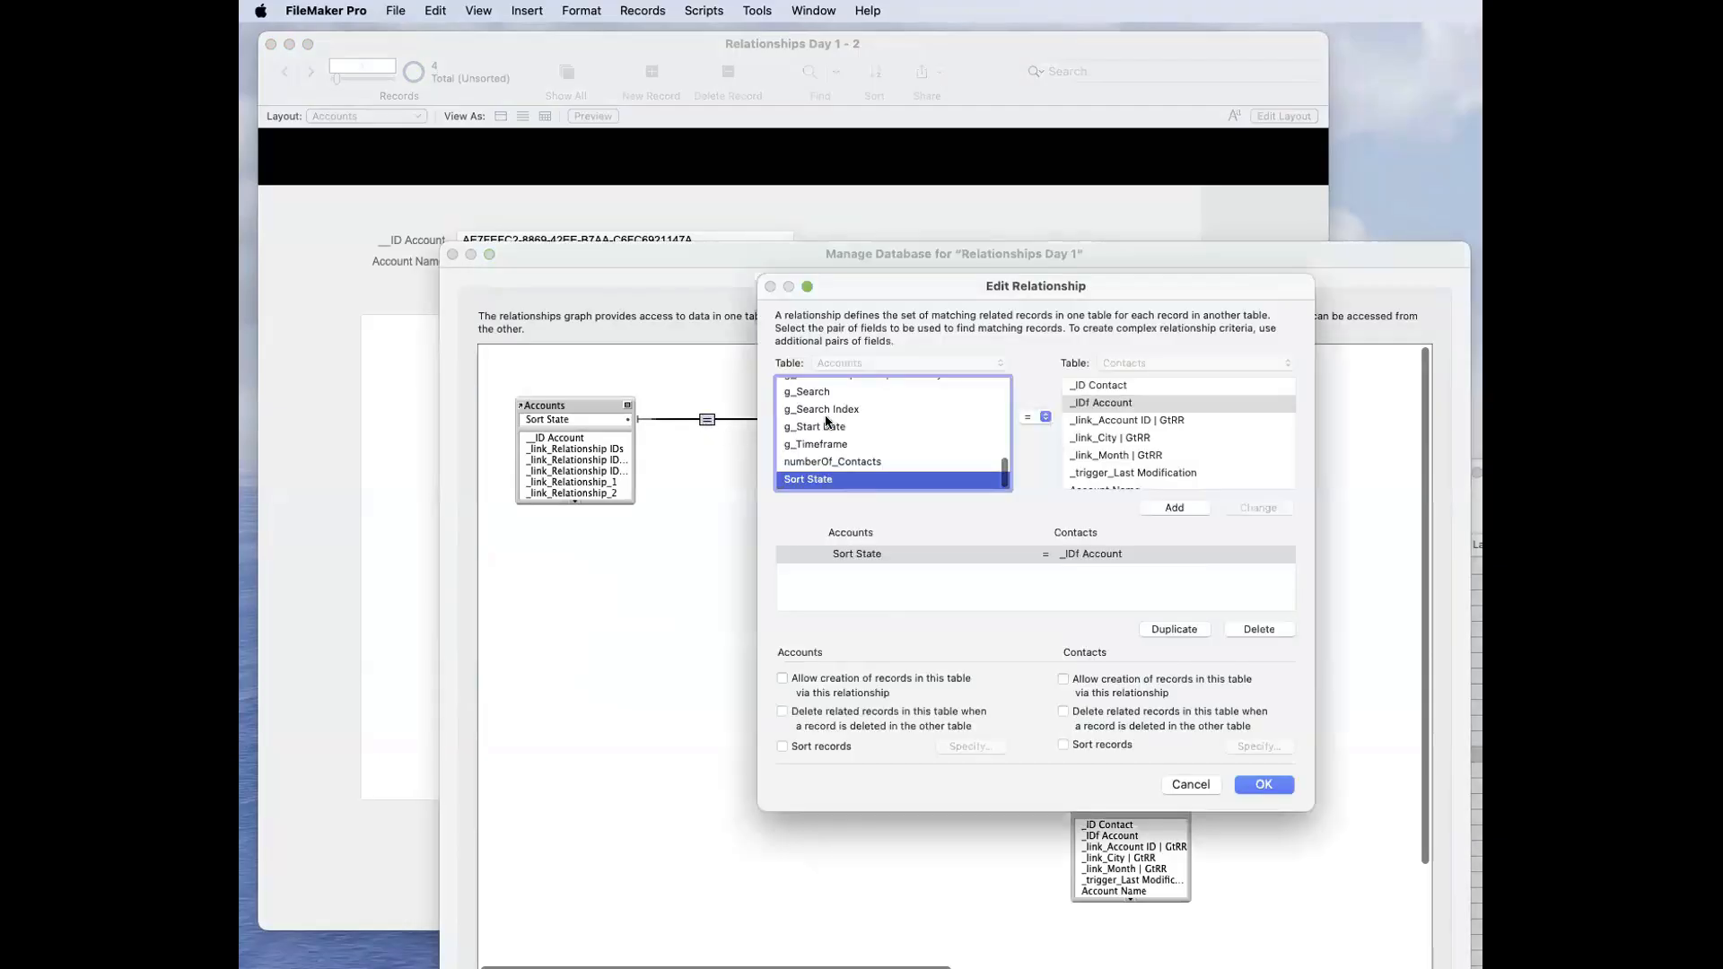
scroll(829, 404, up, 2)
click(818, 392)
click(1258, 508)
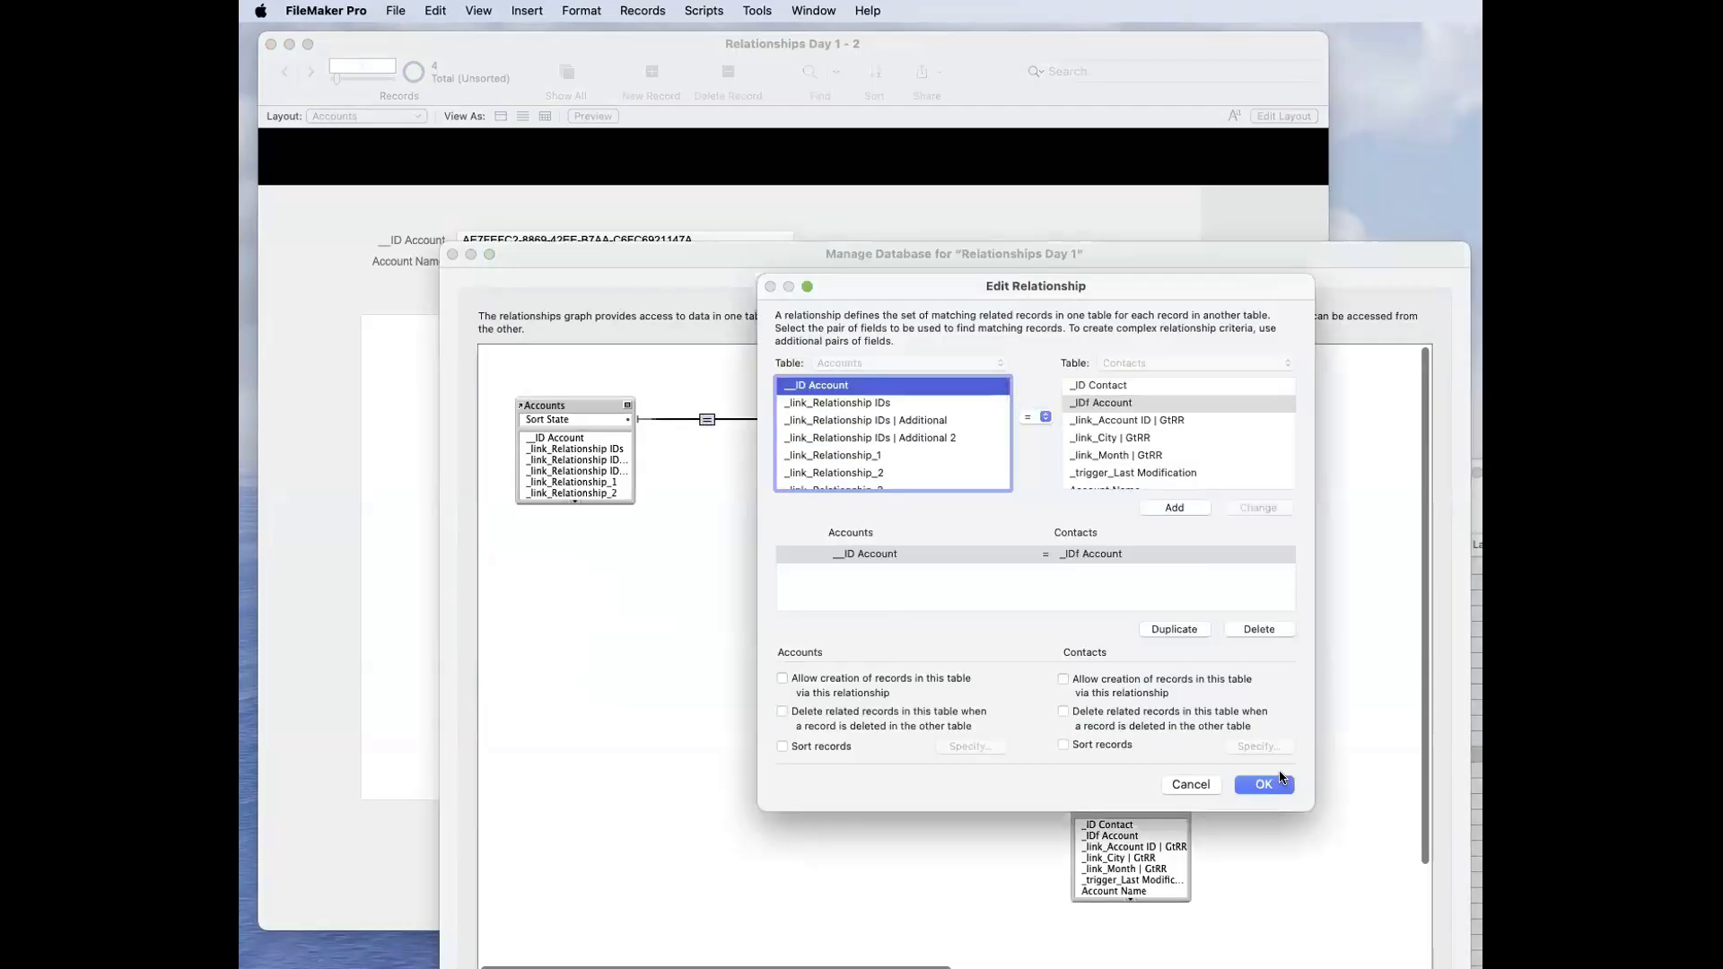
click(1263, 784)
click(945, 289)
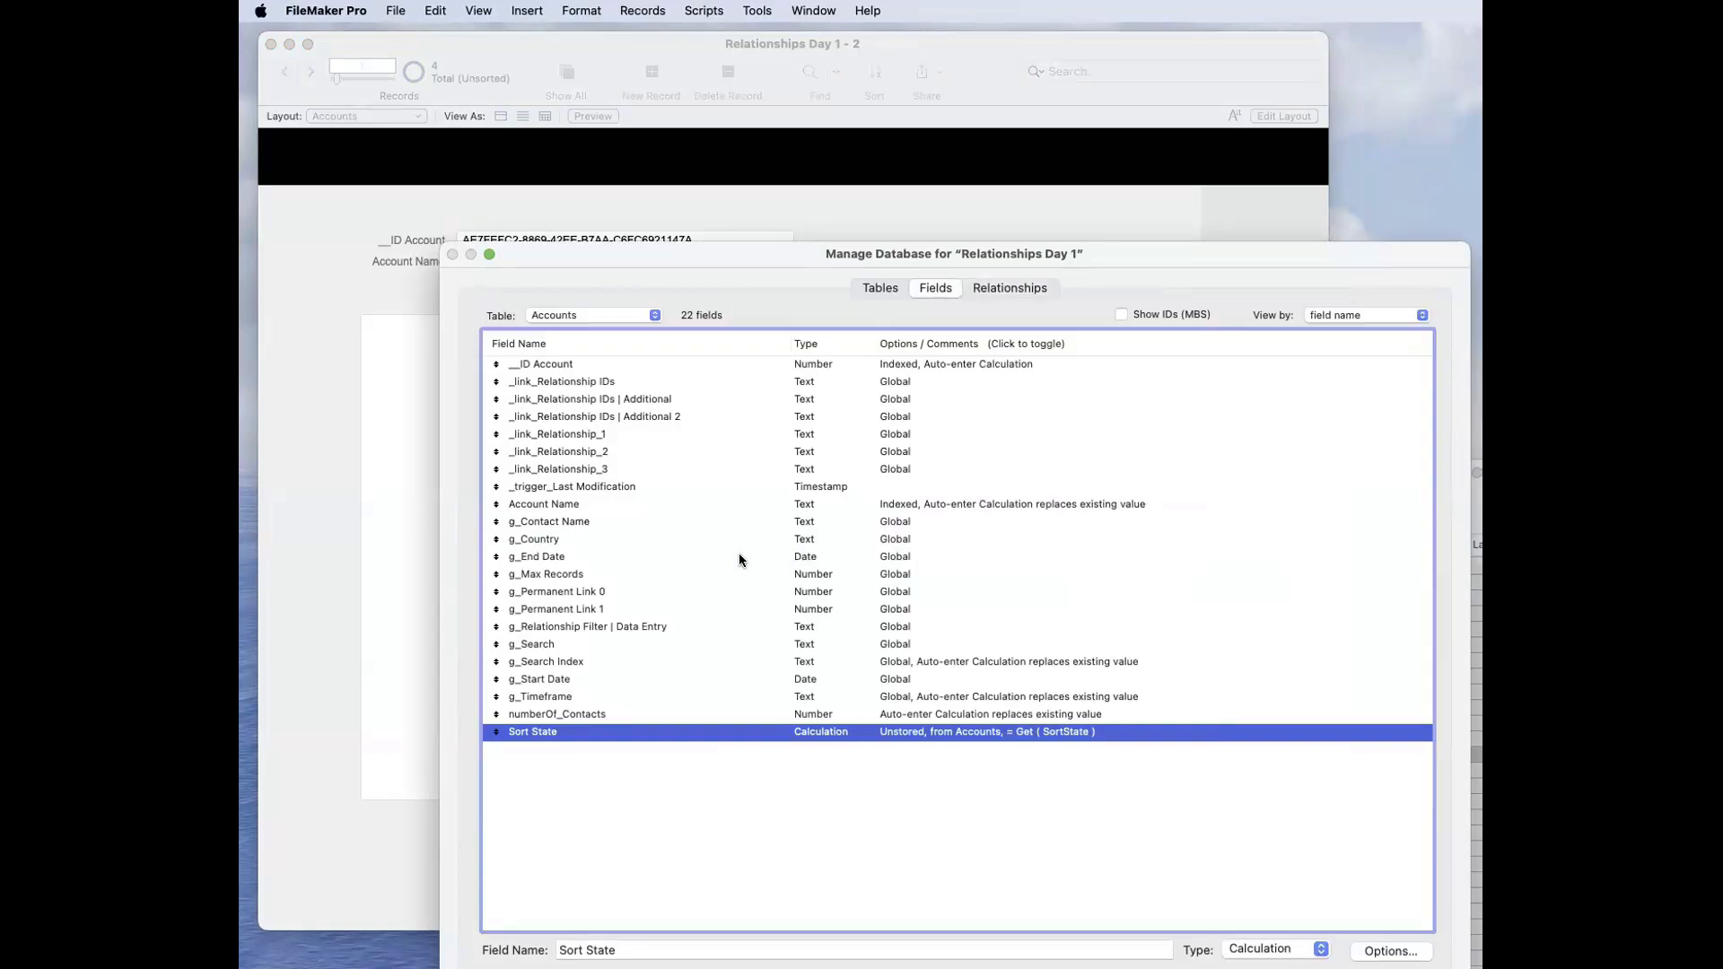
click(618, 733)
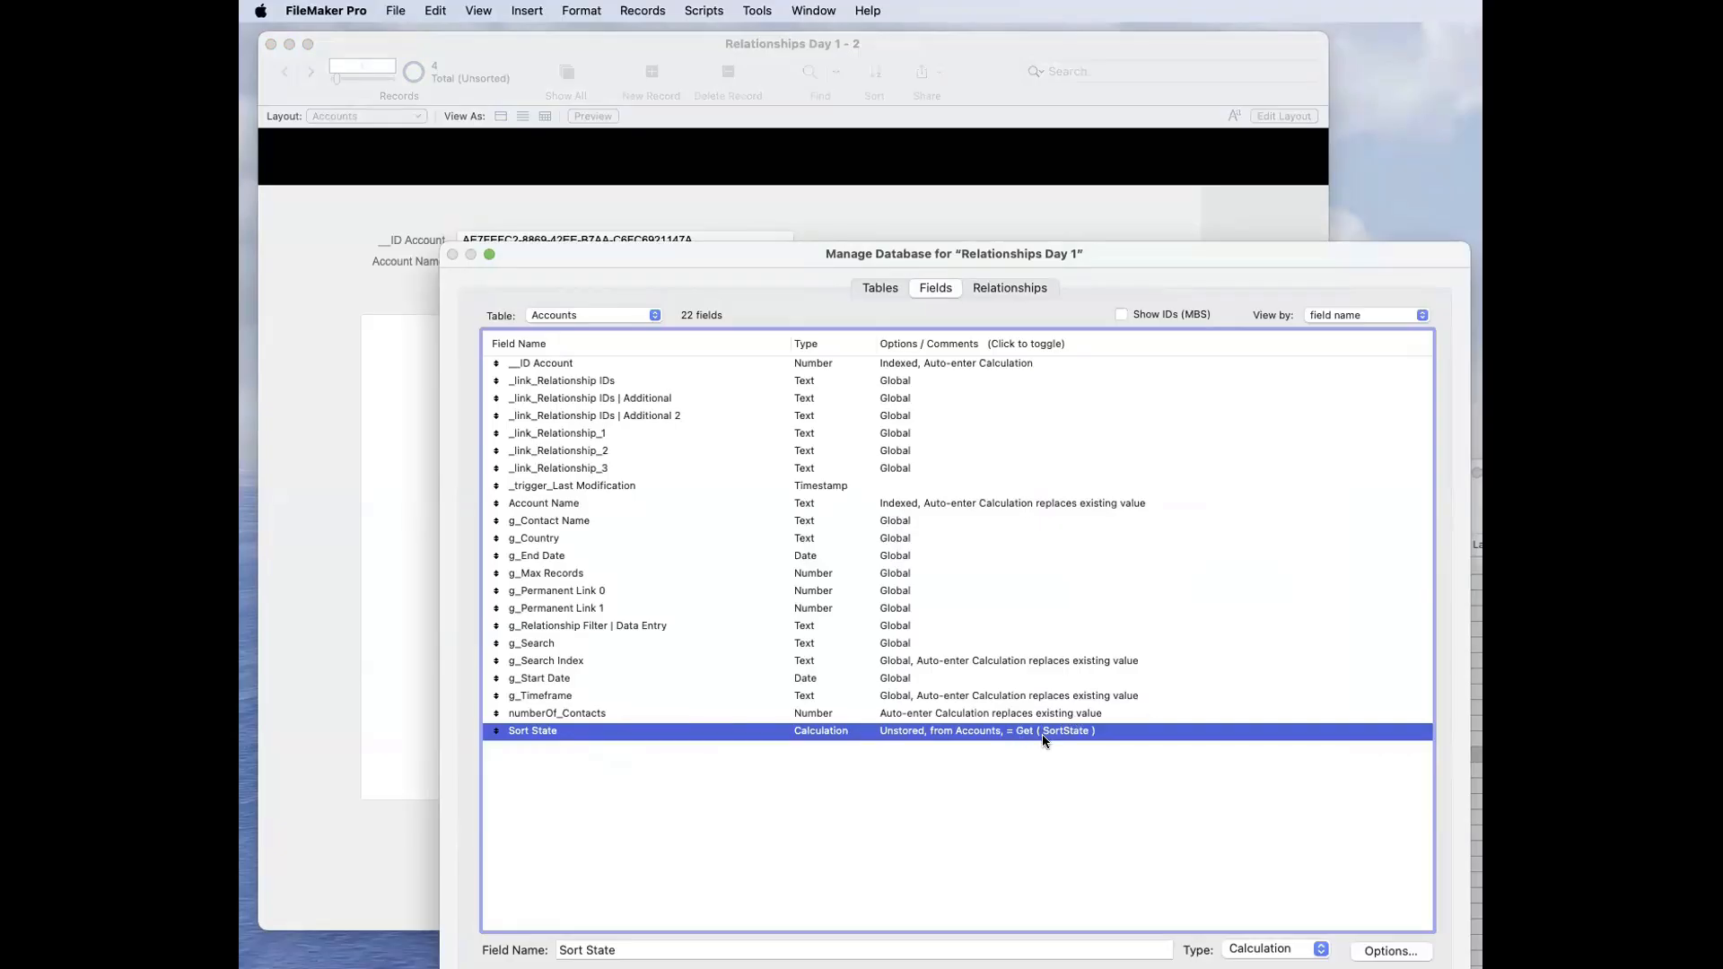
key(Return)
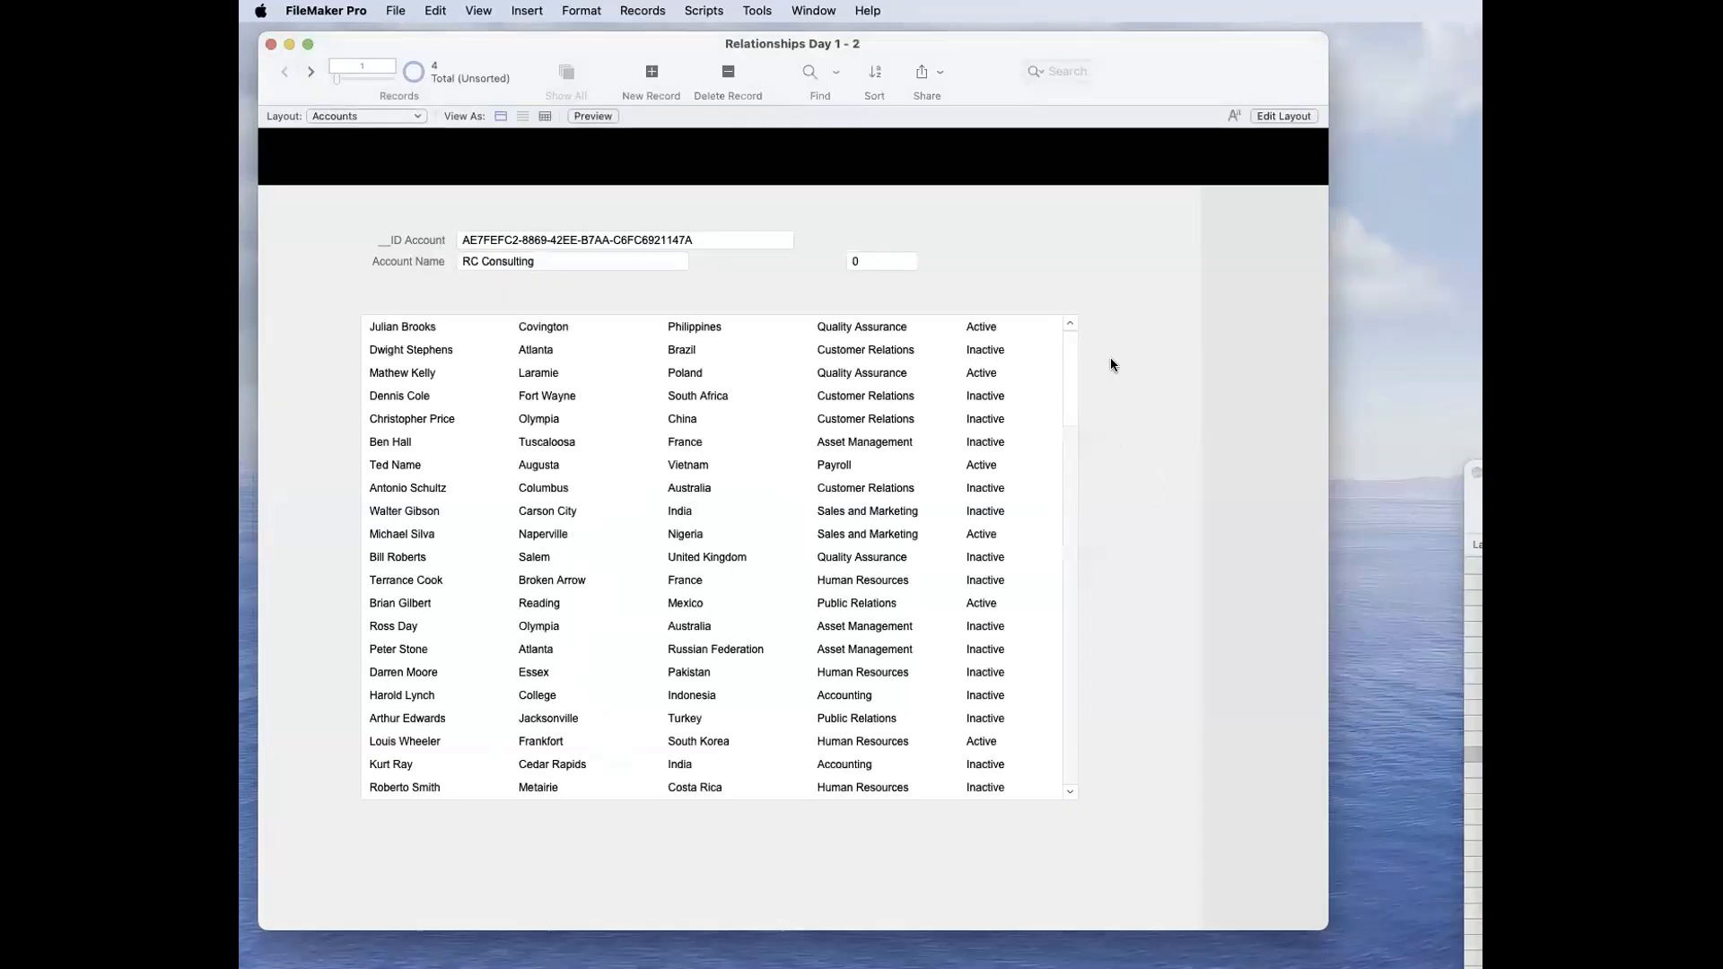
Step: Add a layout calculation with the formula Get ( SortState ) to the Accounts layout, above the Sort State field
key(super+l)
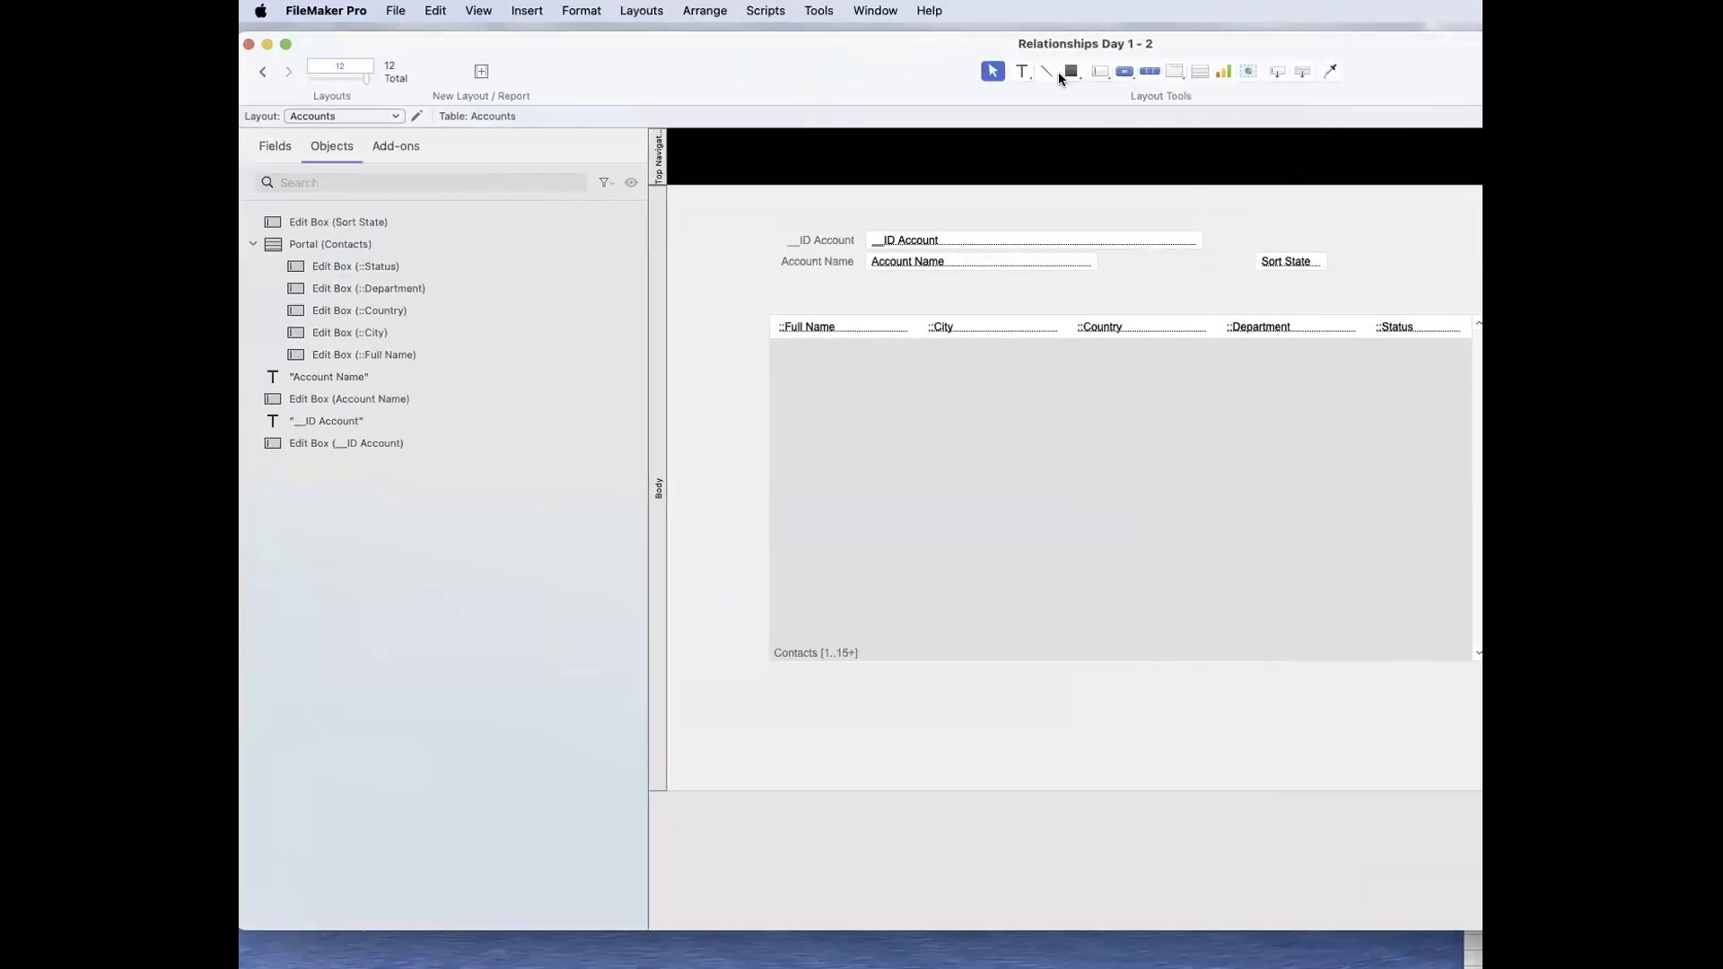
click(1028, 76)
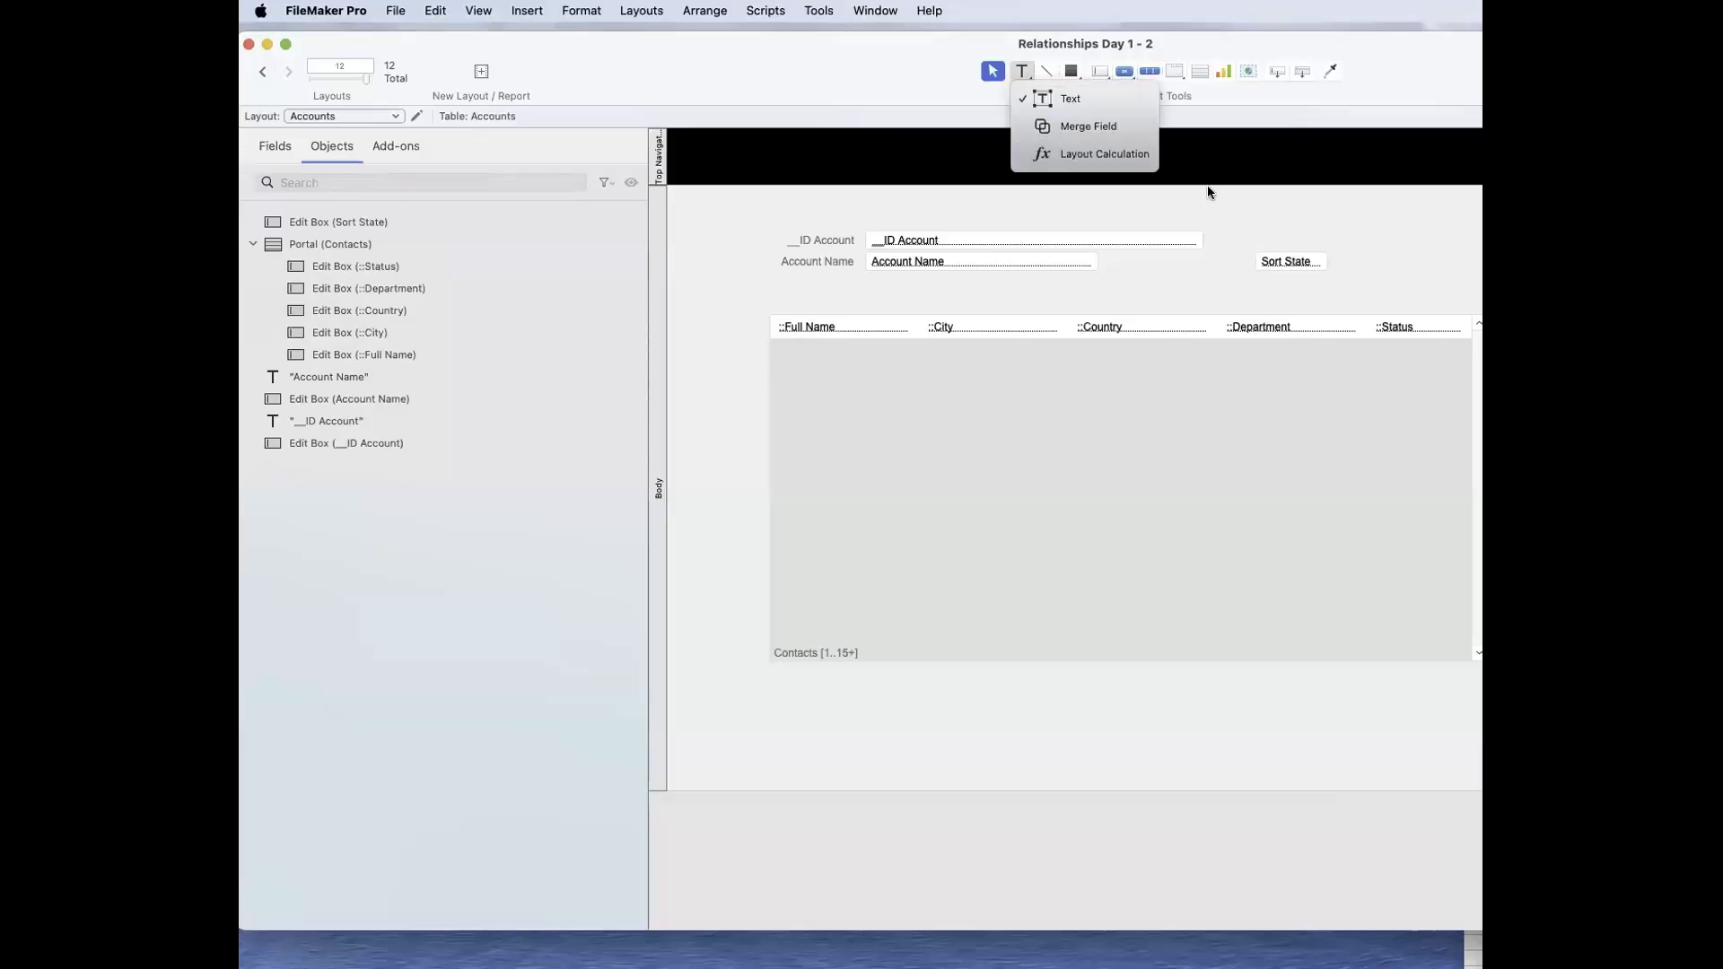
click(1056, 152)
drag(1298, 192, 1396, 223)
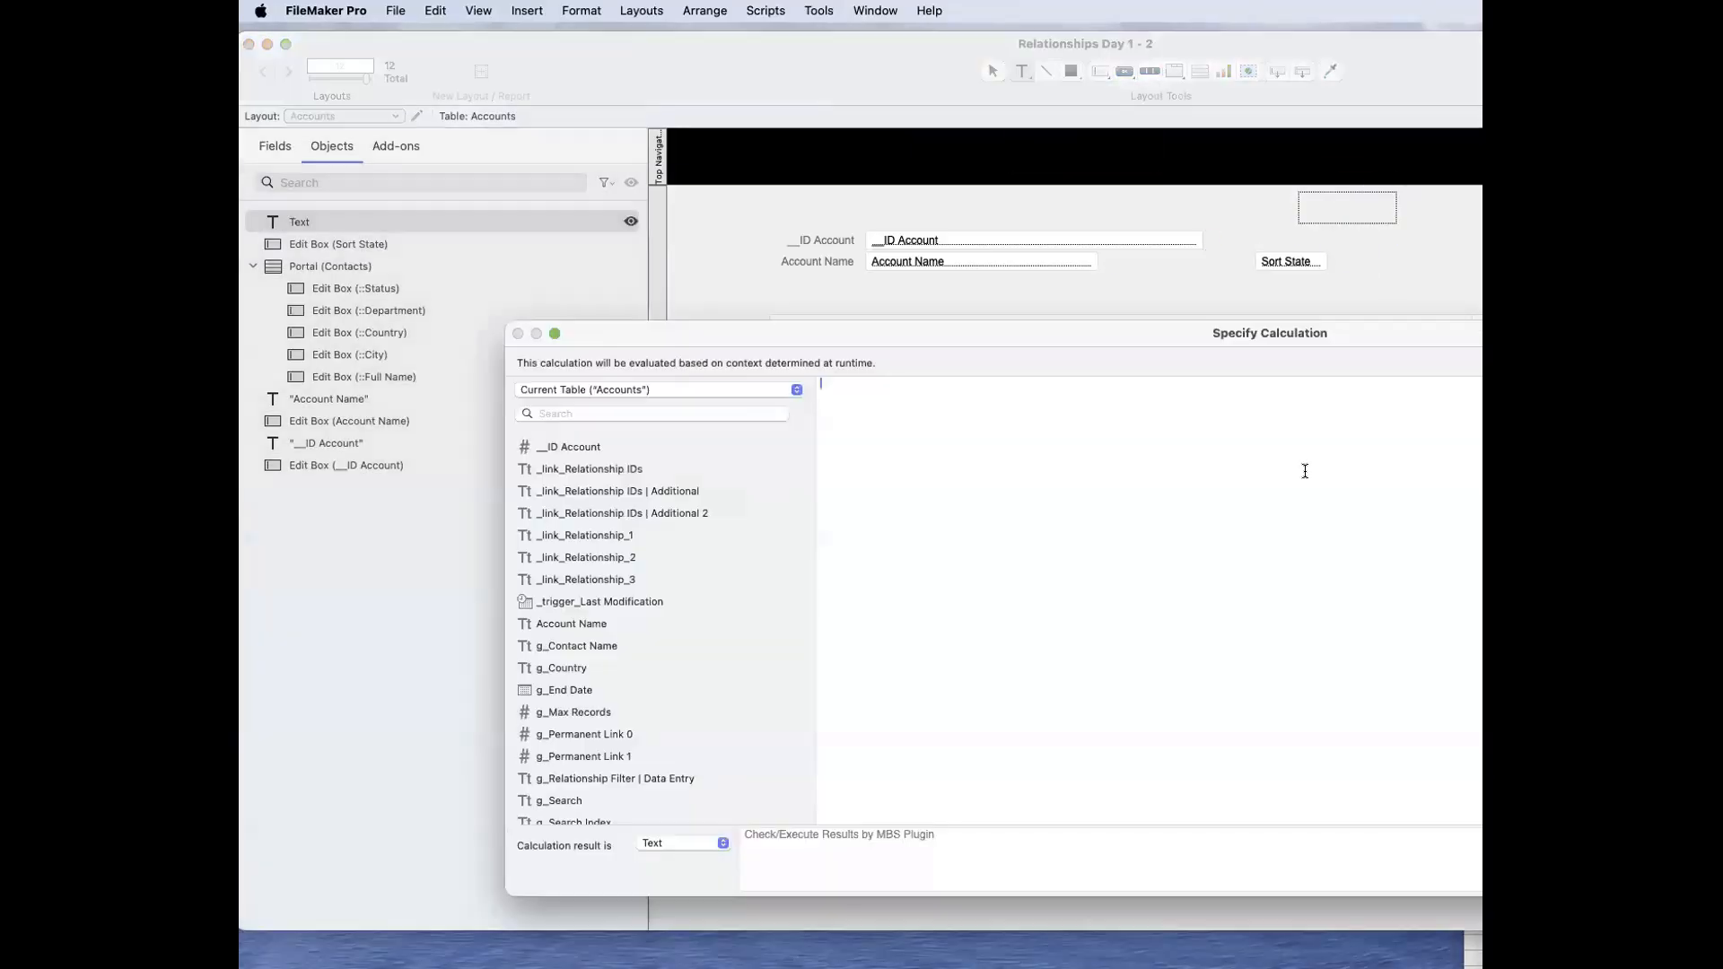
text(Get ( SortState ))
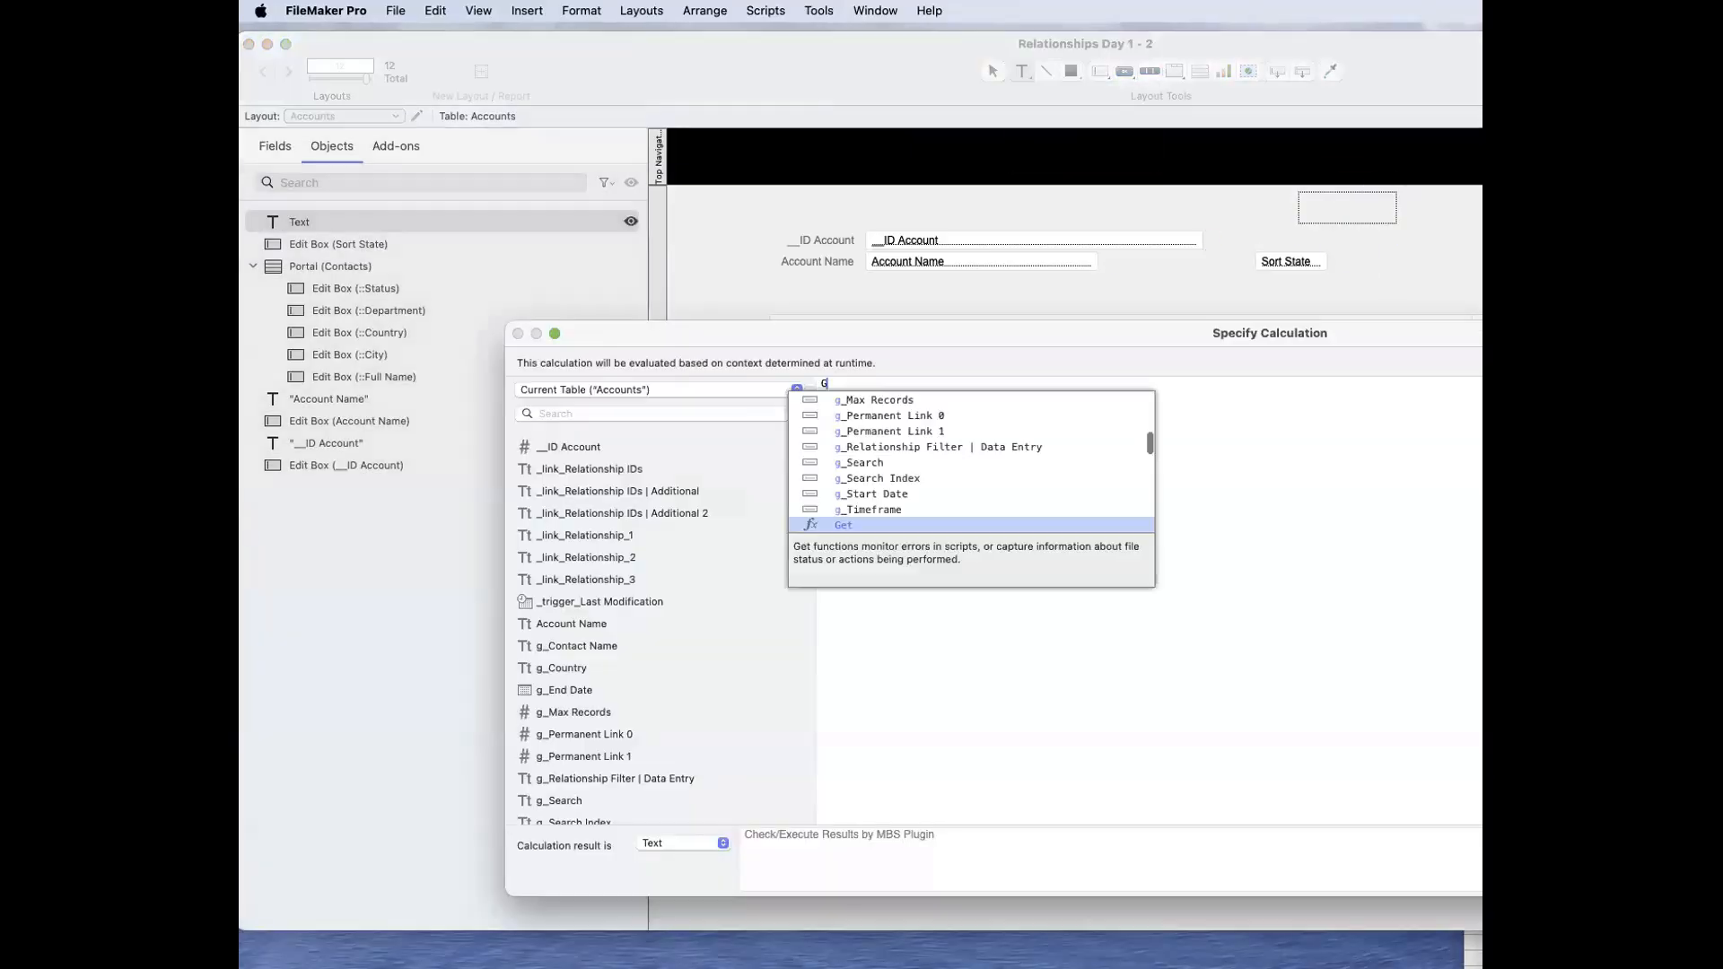
key(Return)
key(KP_Enter)
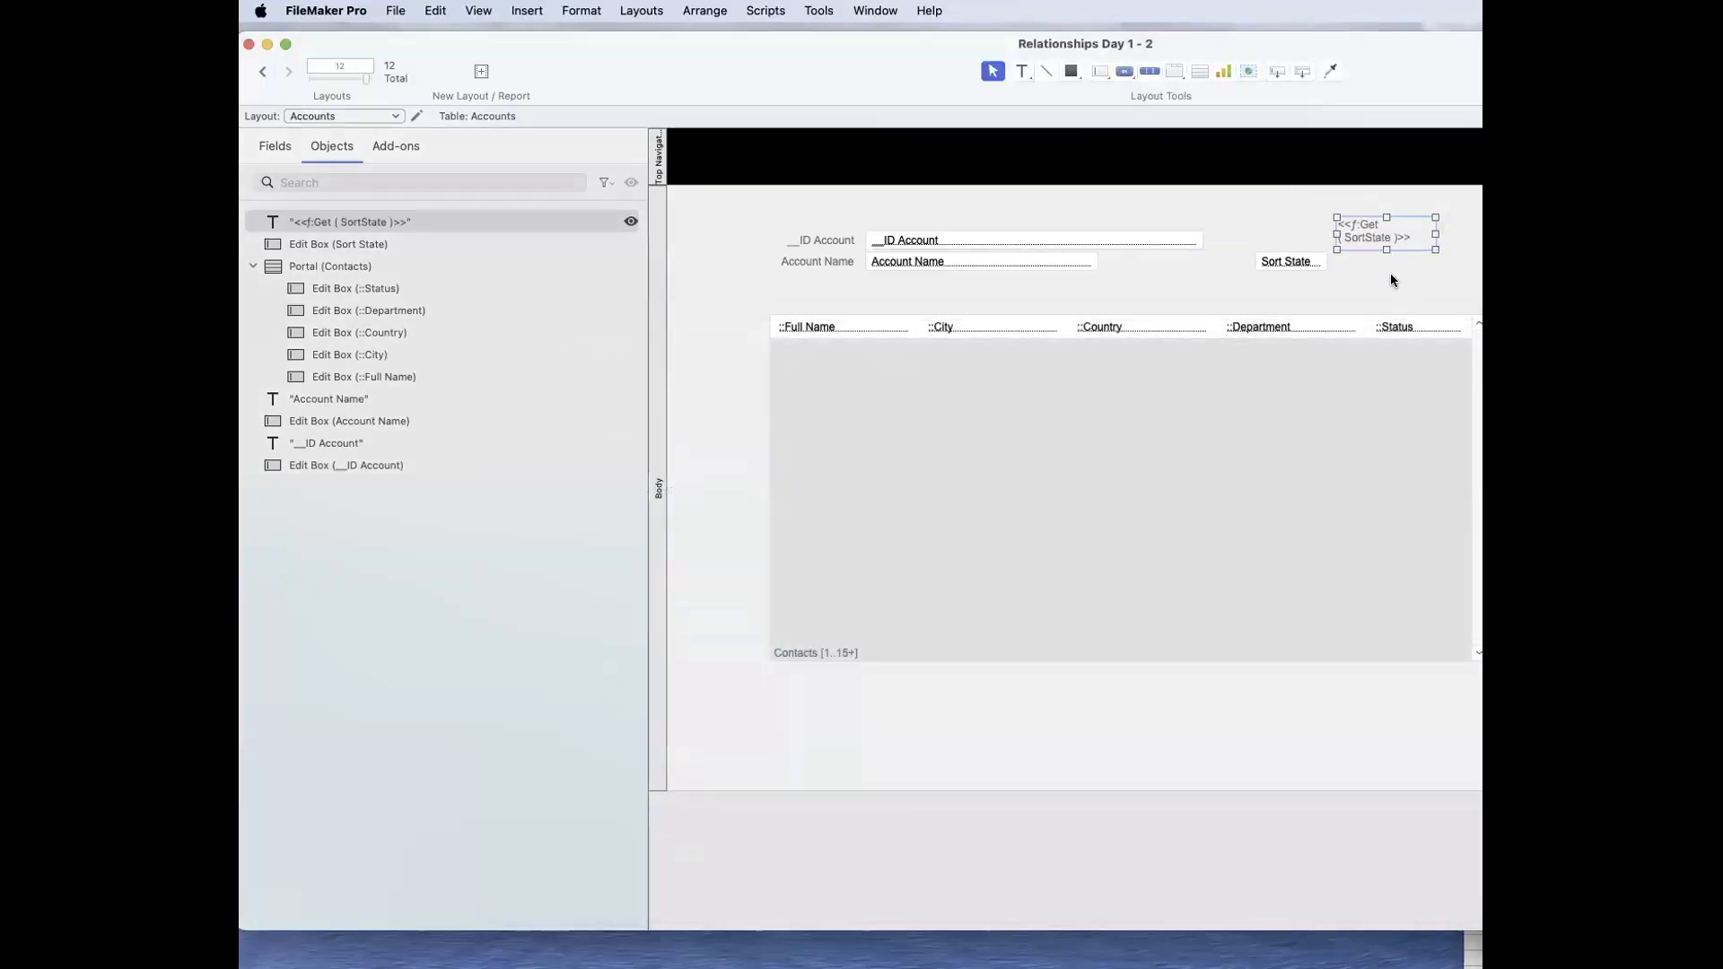
Step: Sort the account records by Account Name in Browse mode to compare the layout calculation with the Sort State field
key(super+b)
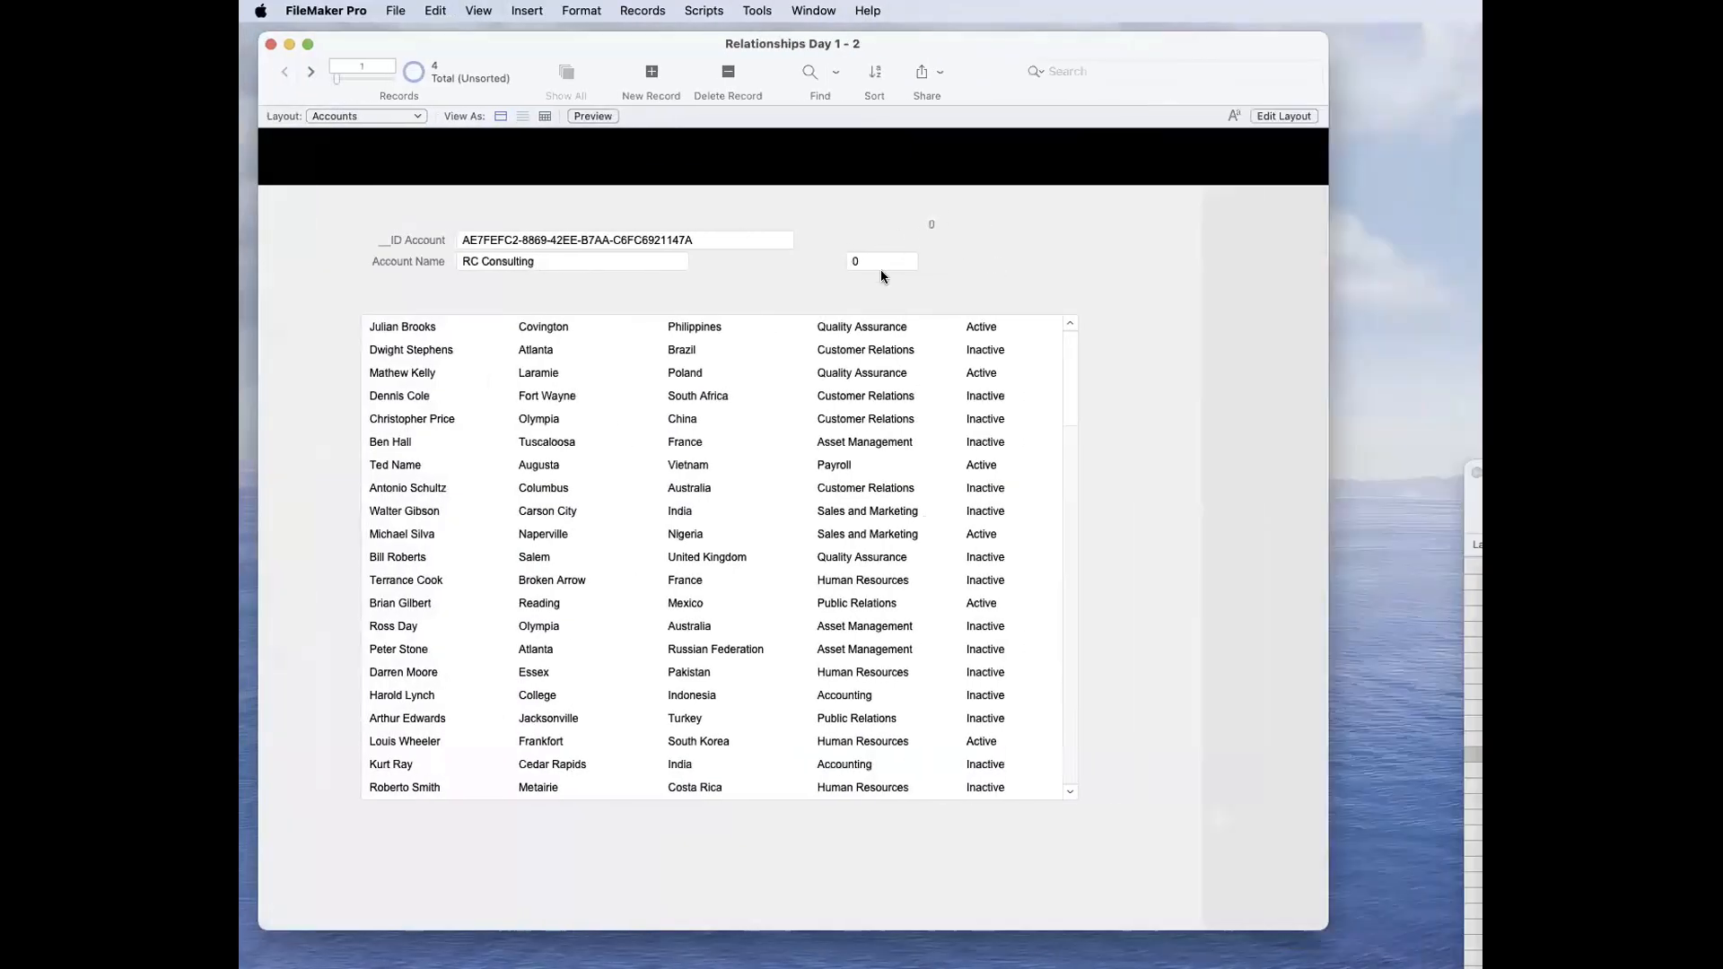
key(super+s)
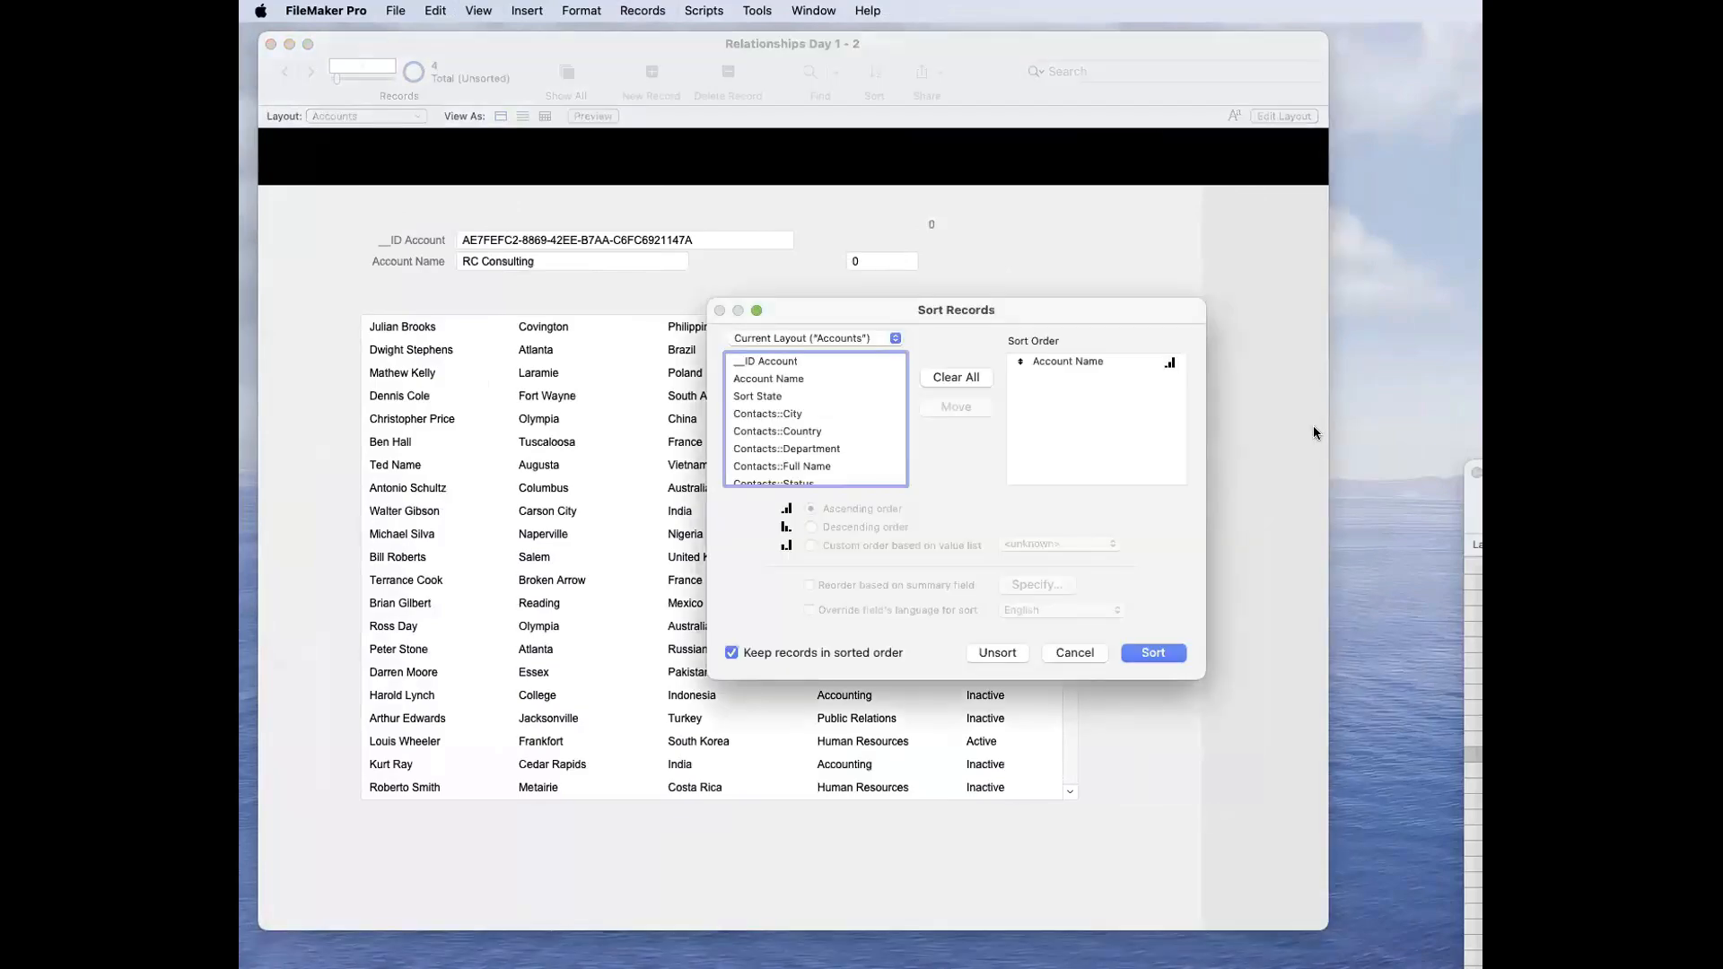
click(1152, 653)
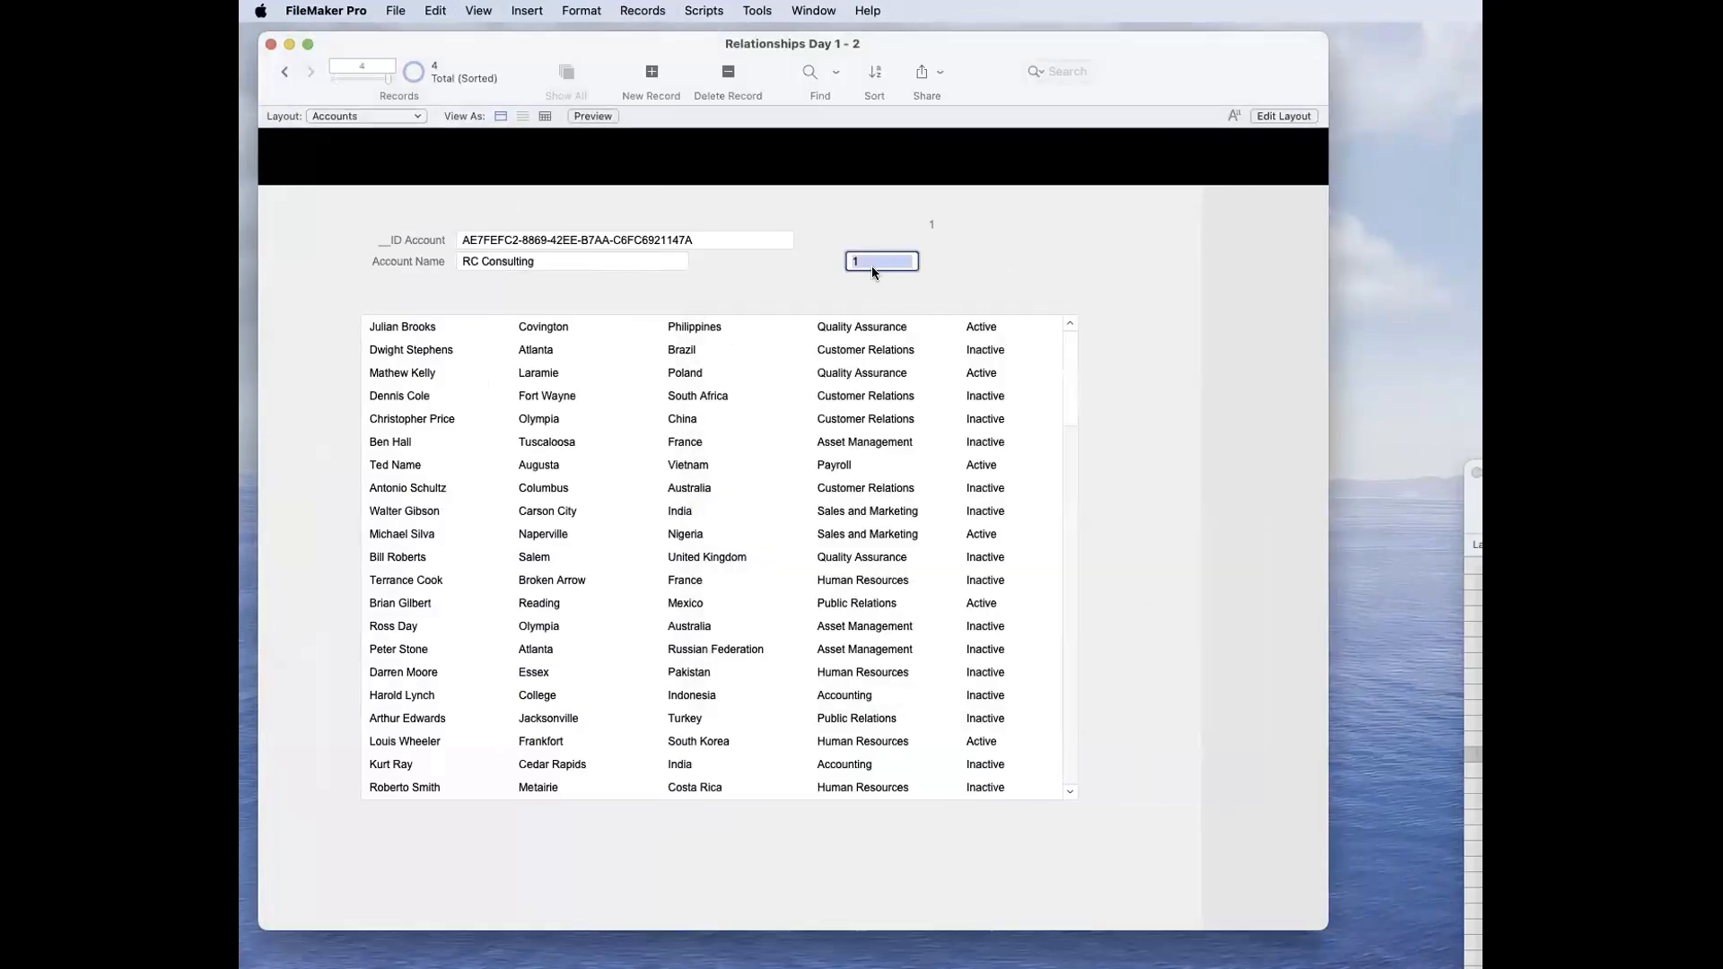
Step: Delete the Sort State field from the Accounts layout
key(super+l)
click(1289, 261)
key(Delete)
Step: Replace the Accounts layout calculation's formula with a Choose function that uses Get ( SortState ) as its test
right_click(1358, 237)
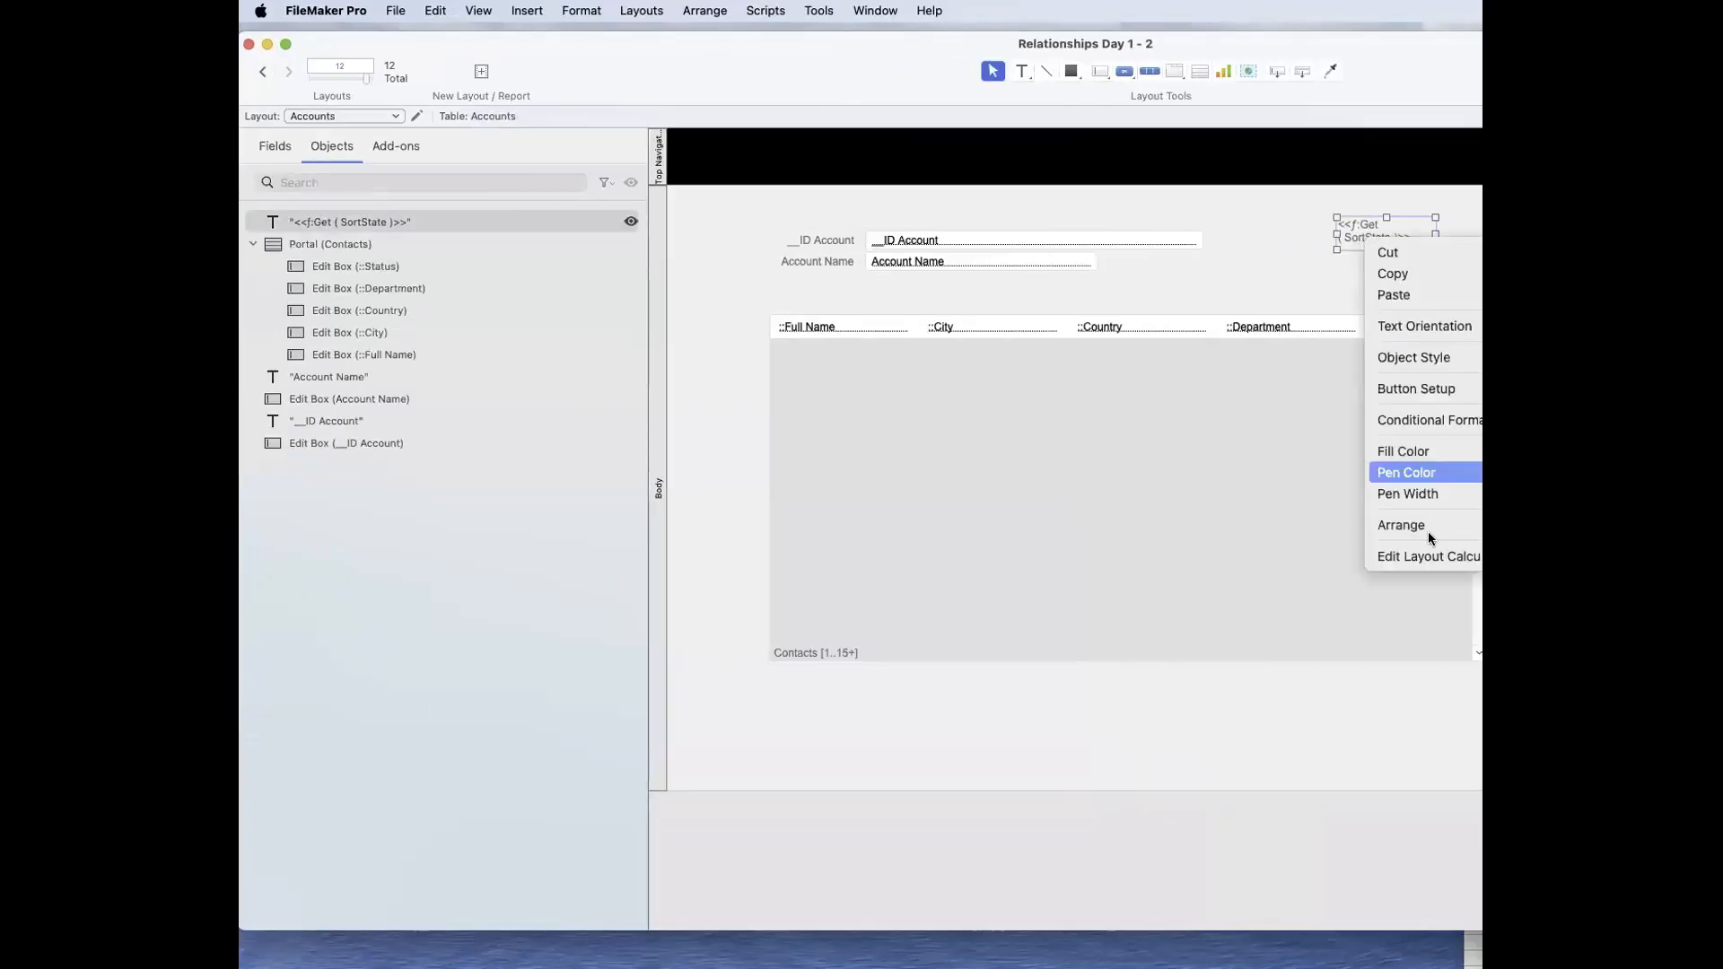
click(1424, 557)
key(super+a)
key(super+c)
text(chooi)
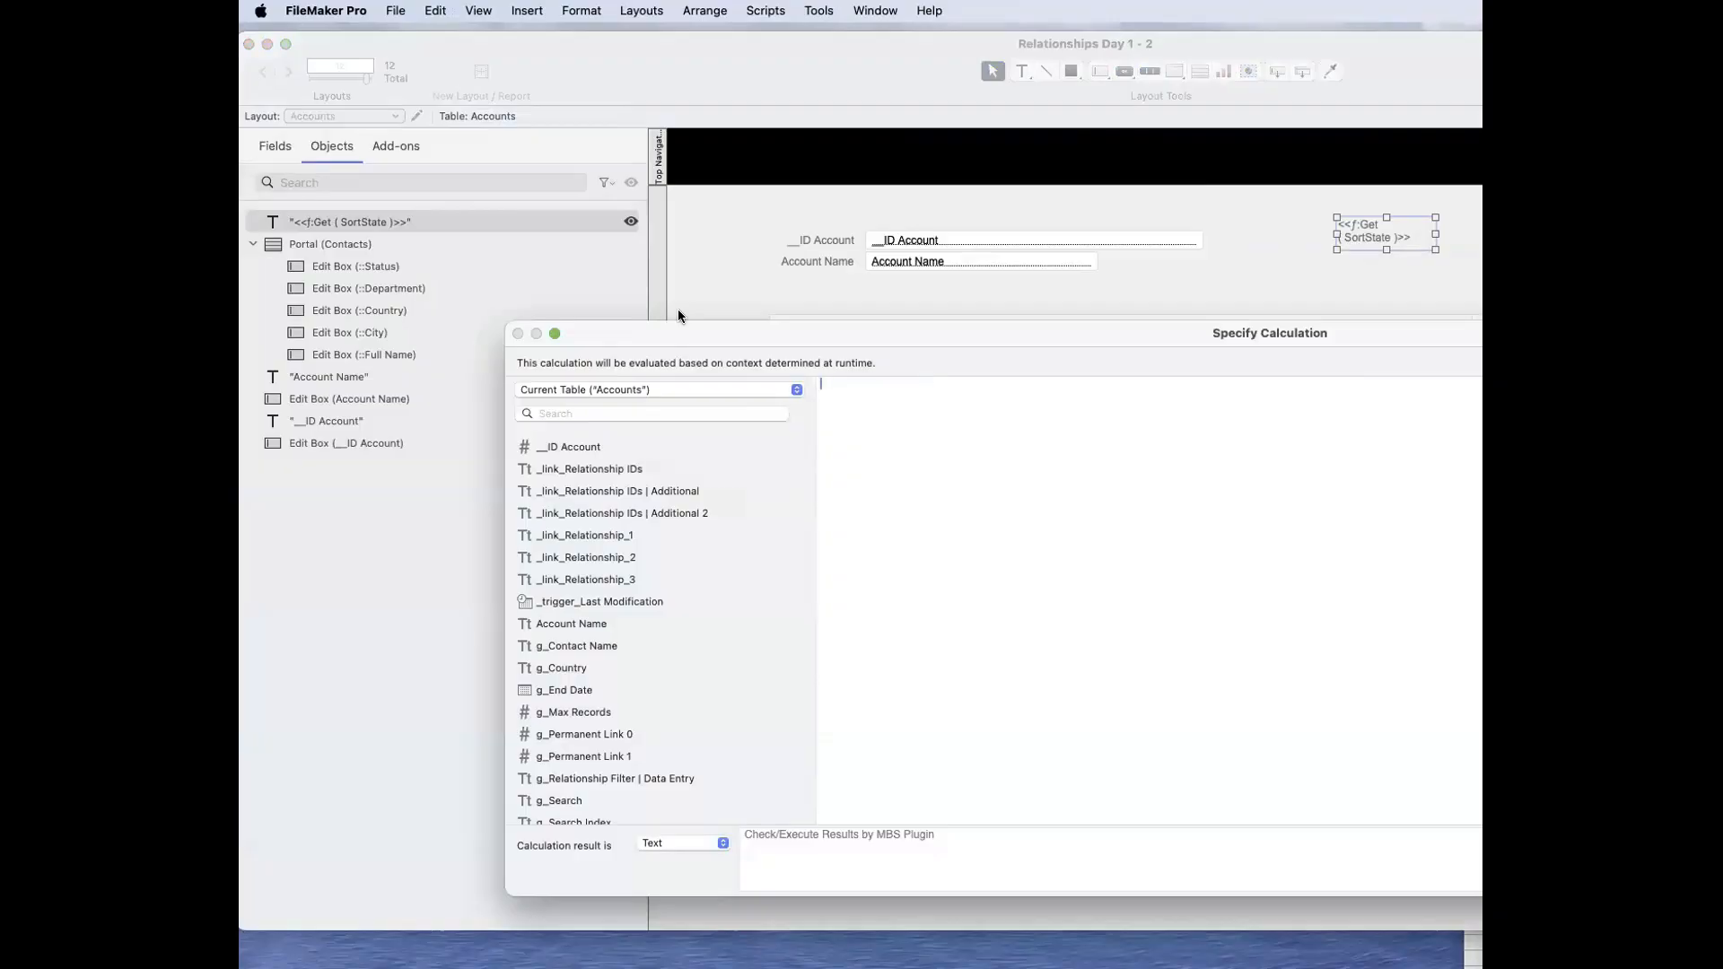
key(BackSpace)
key(BackSpace)
key(Return)
key(super+z)
key(super+z)
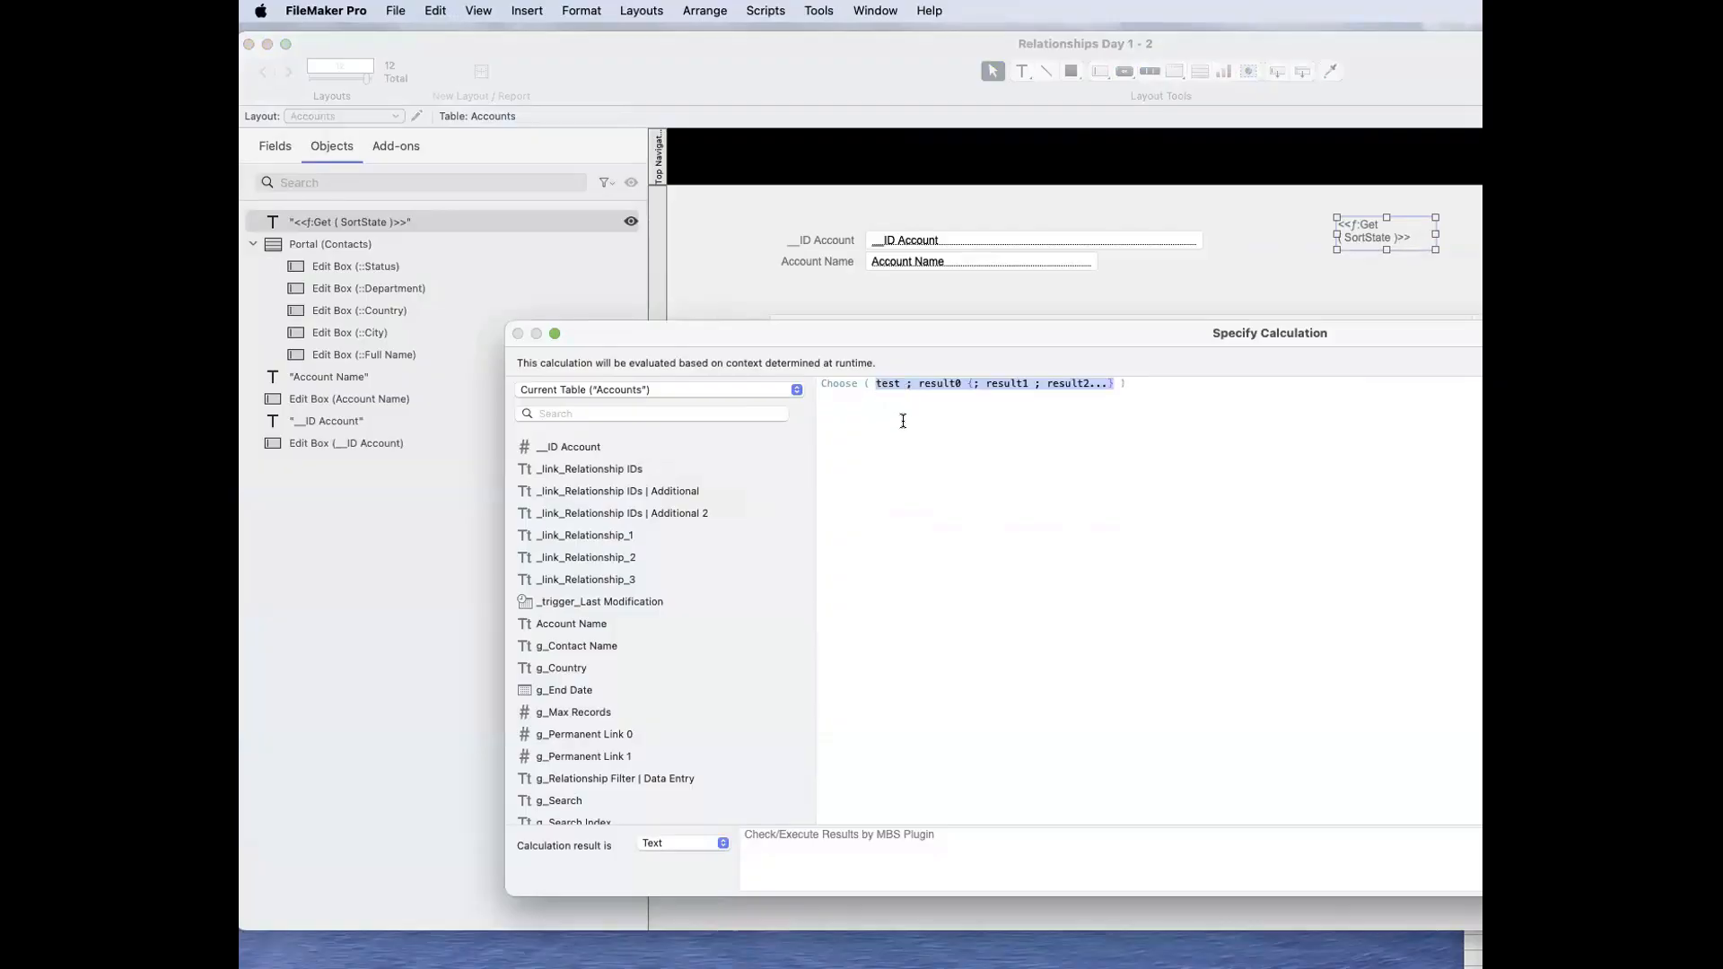
key(super+v)
Step: Add "Unsorted" and "Sorted" as the two results of the Choose function and save the layout calculation
text(; ")
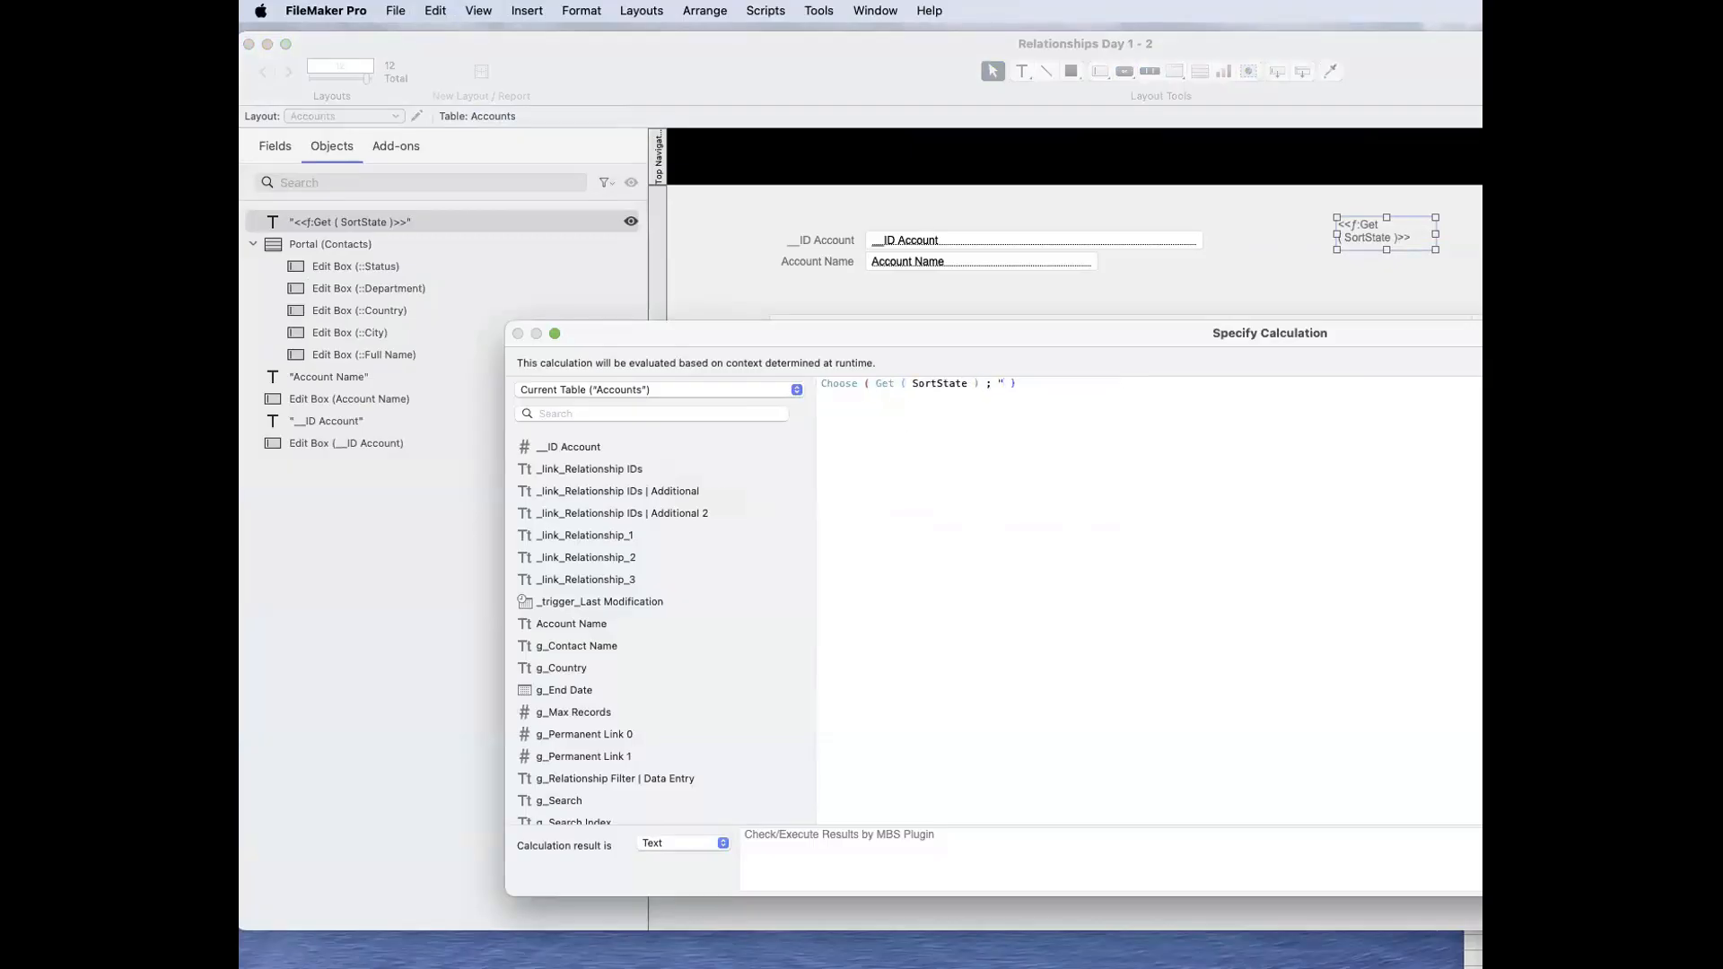
text(Unsoirt)
key(BackSpace)
key(BackSpace)
key(BackSpace)
text(rted" ; Sorted")
click(1076, 384)
text(")
key(Return)
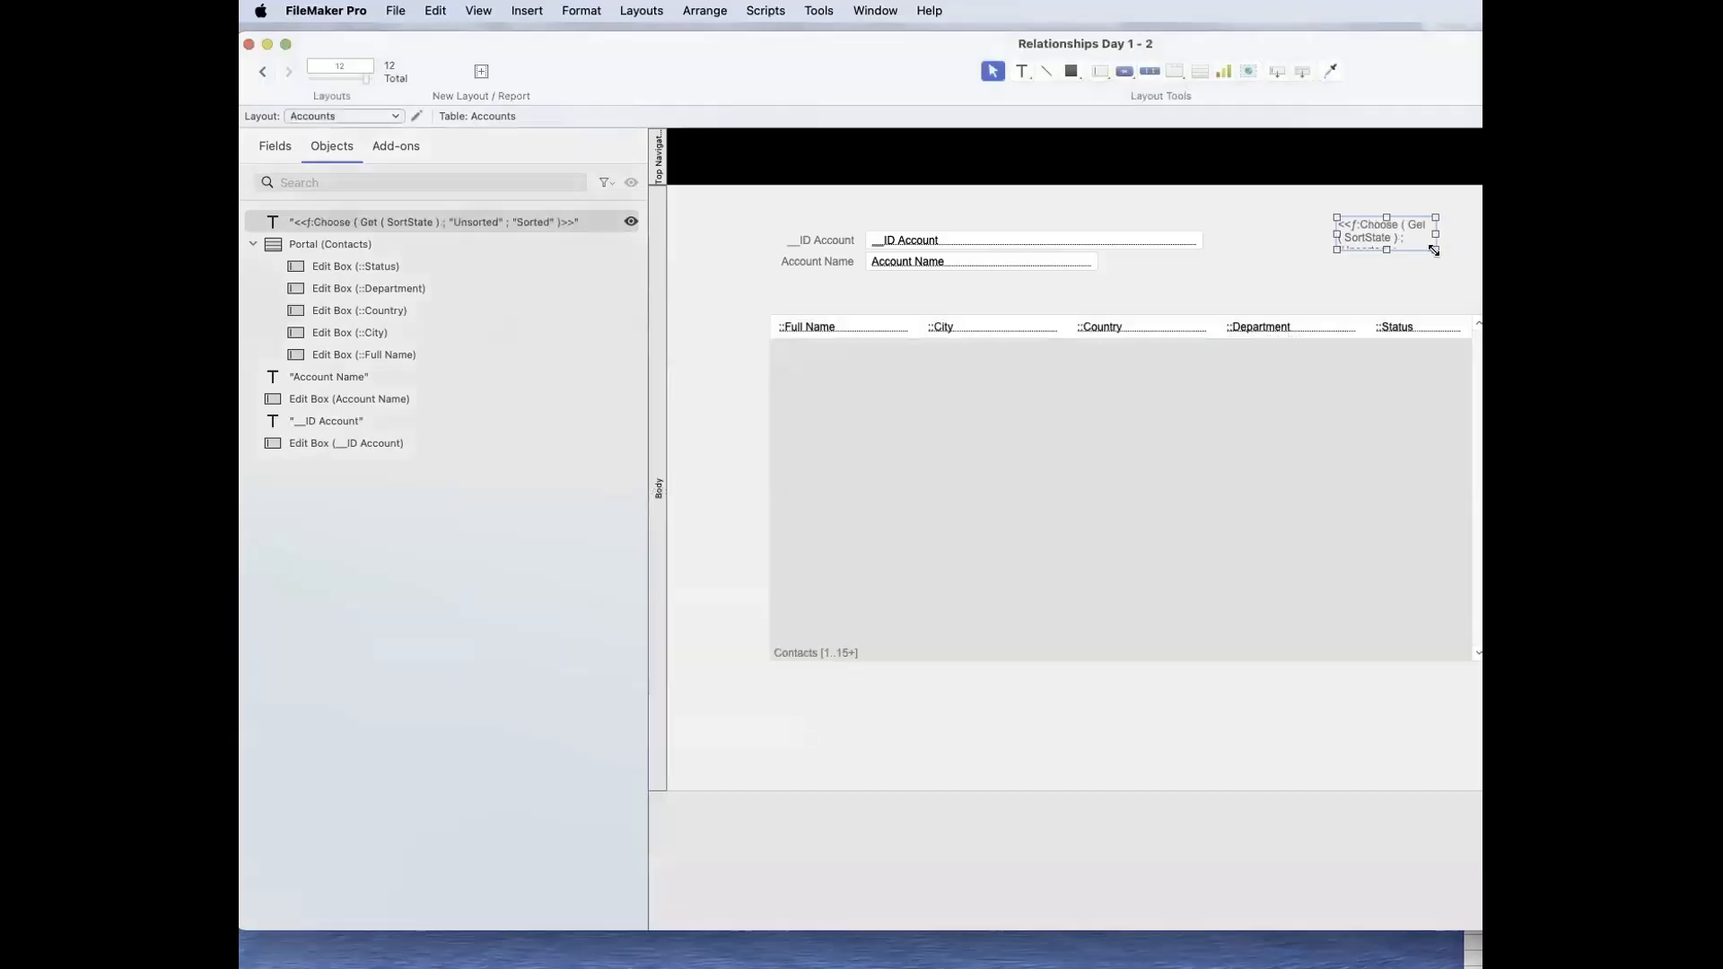
Step: Widen and flatten the layout calculation object, and unsort the account records in Browse mode
drag(1435, 249, 1475, 231)
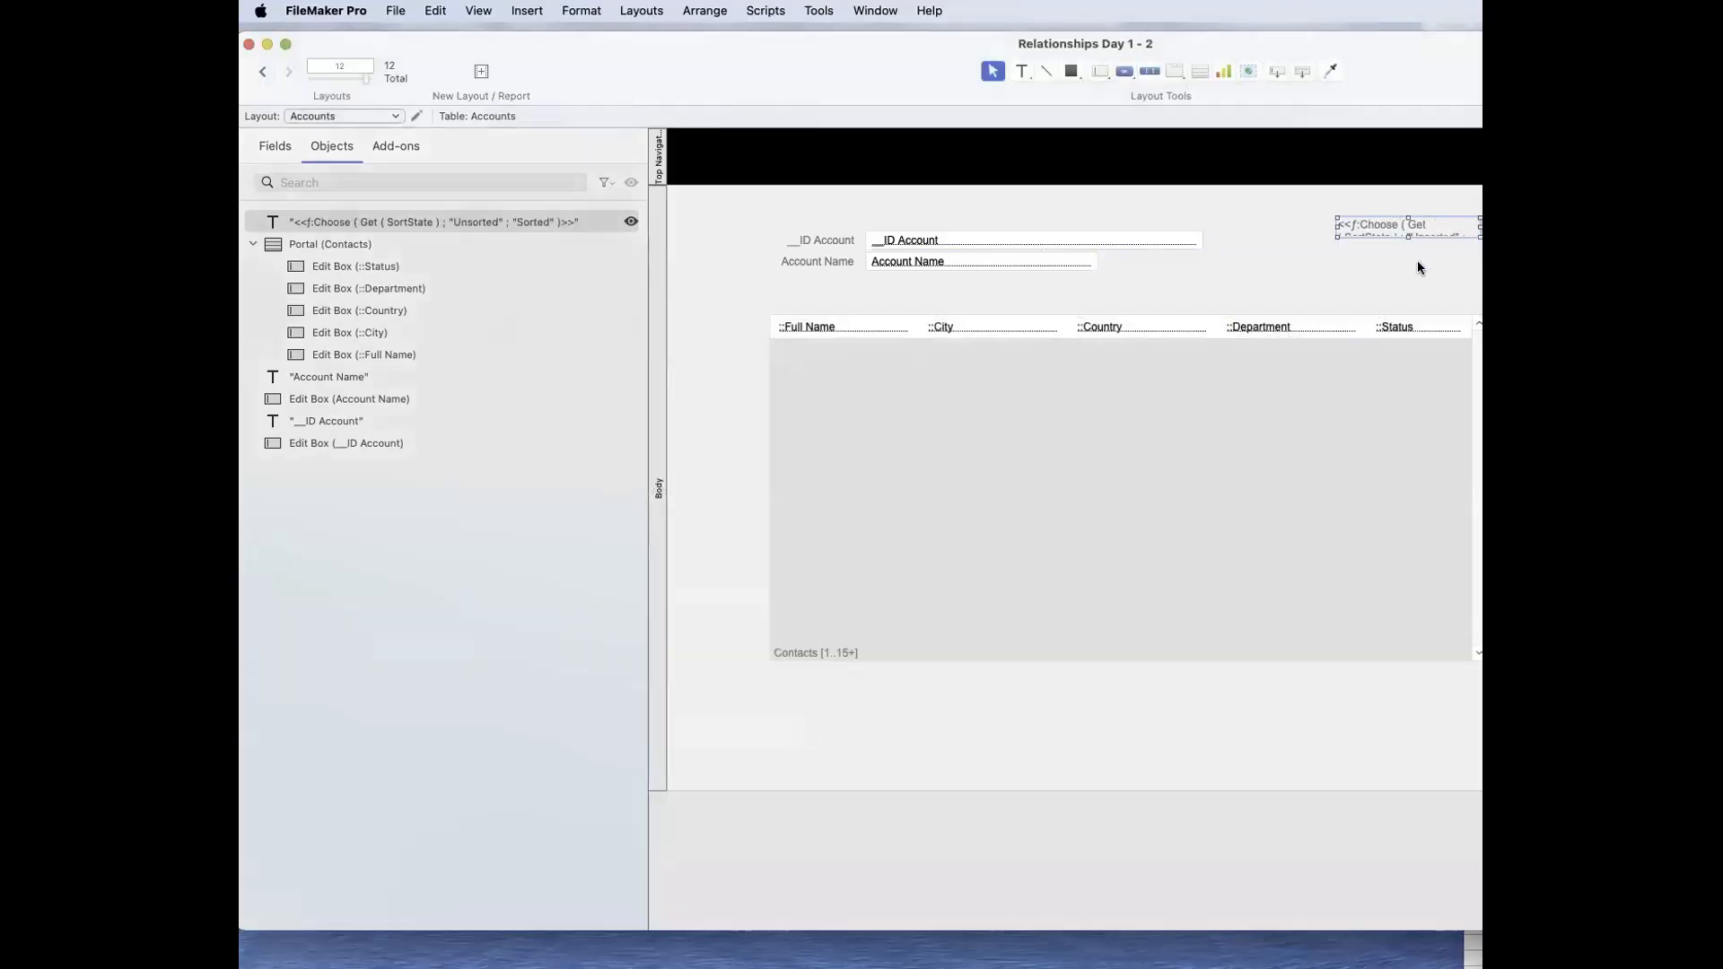
key(super+b)
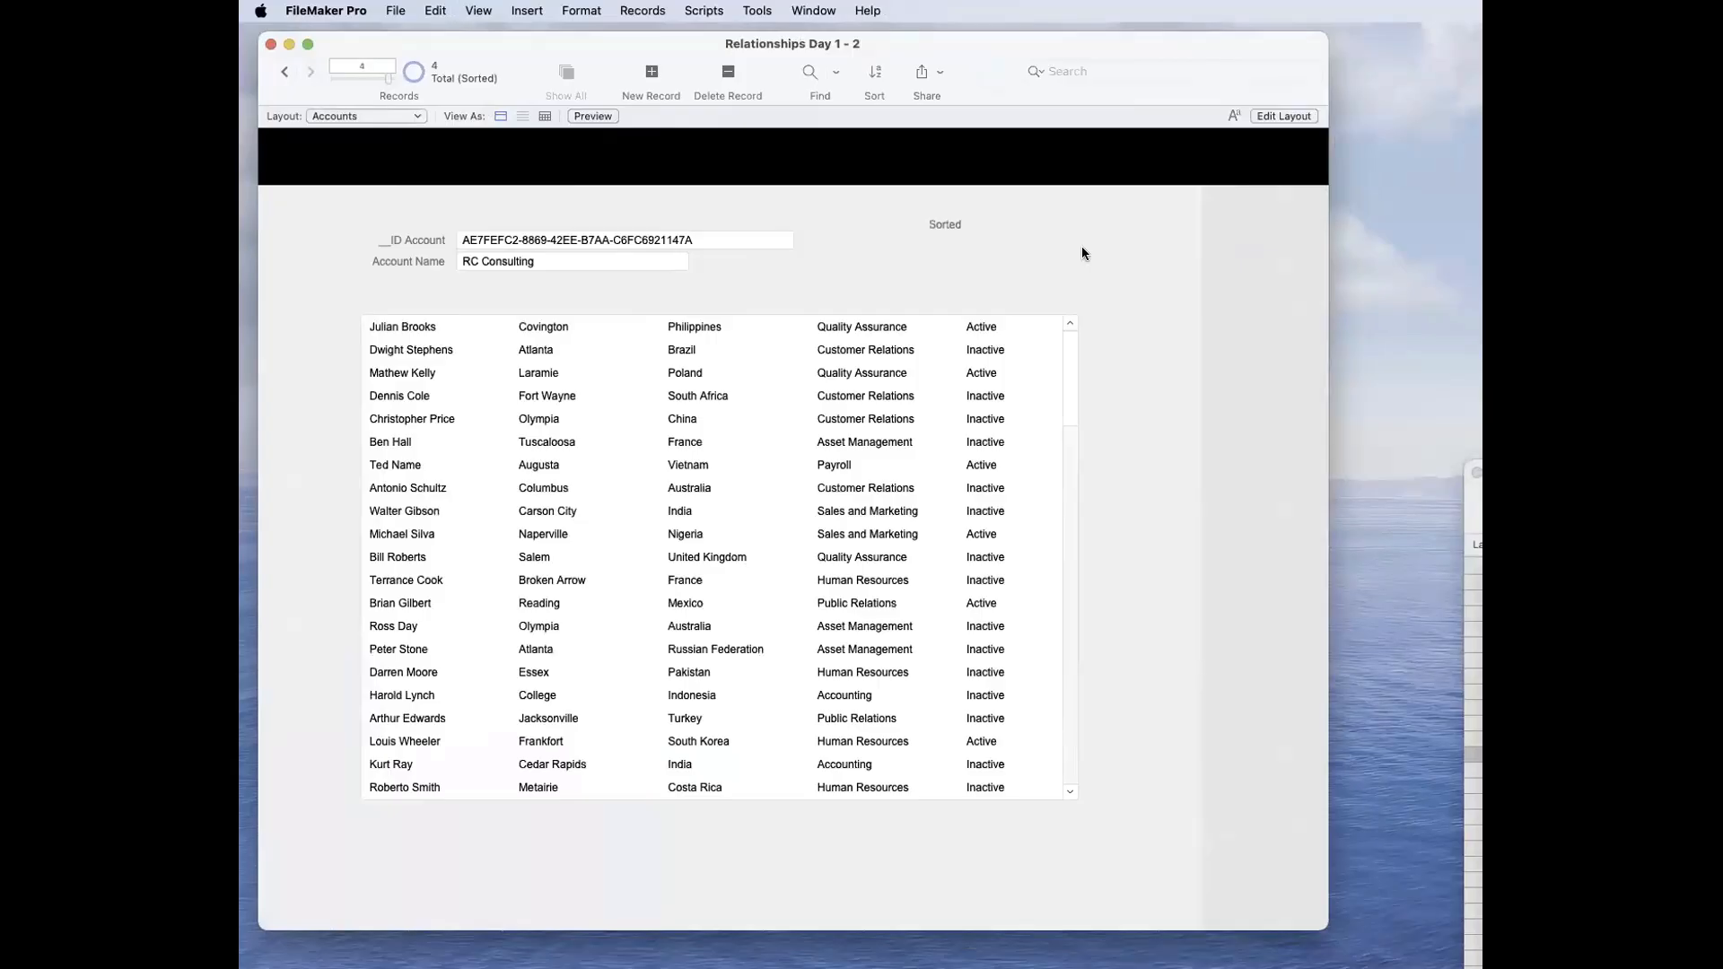
key(super+s)
click(1016, 651)
Step: Reopen the layout calculation for editing and look up its Choose function on the Claris help site in Safari
key(super+l)
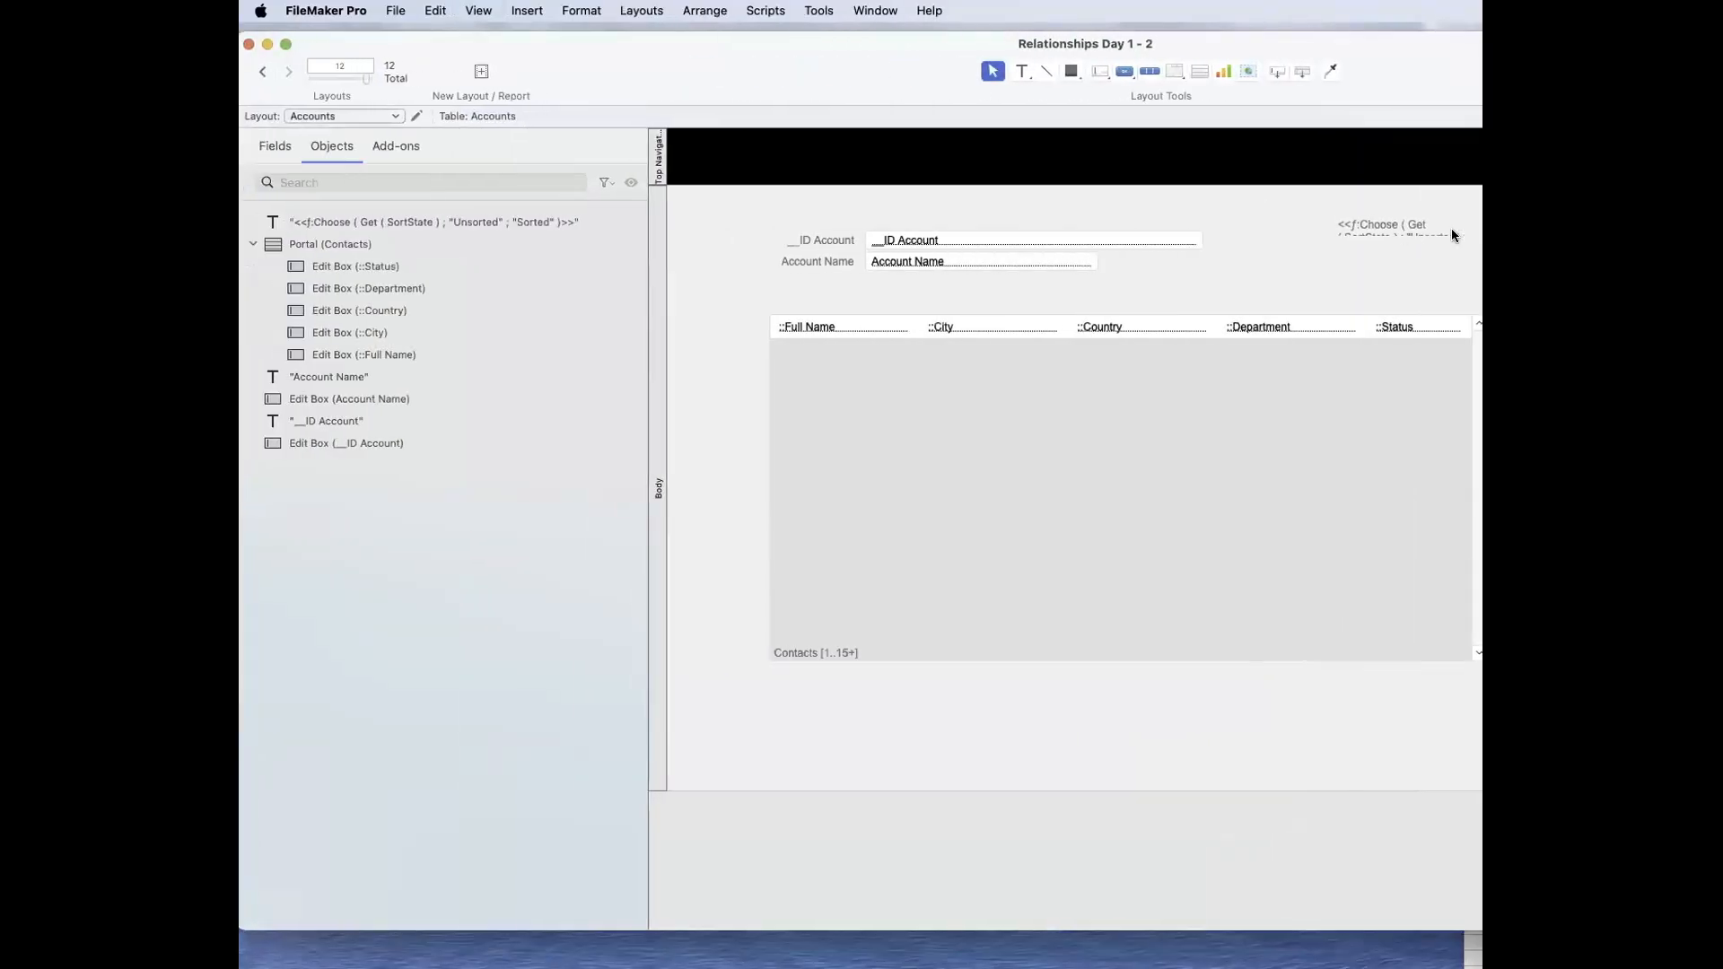
right_click(1411, 224)
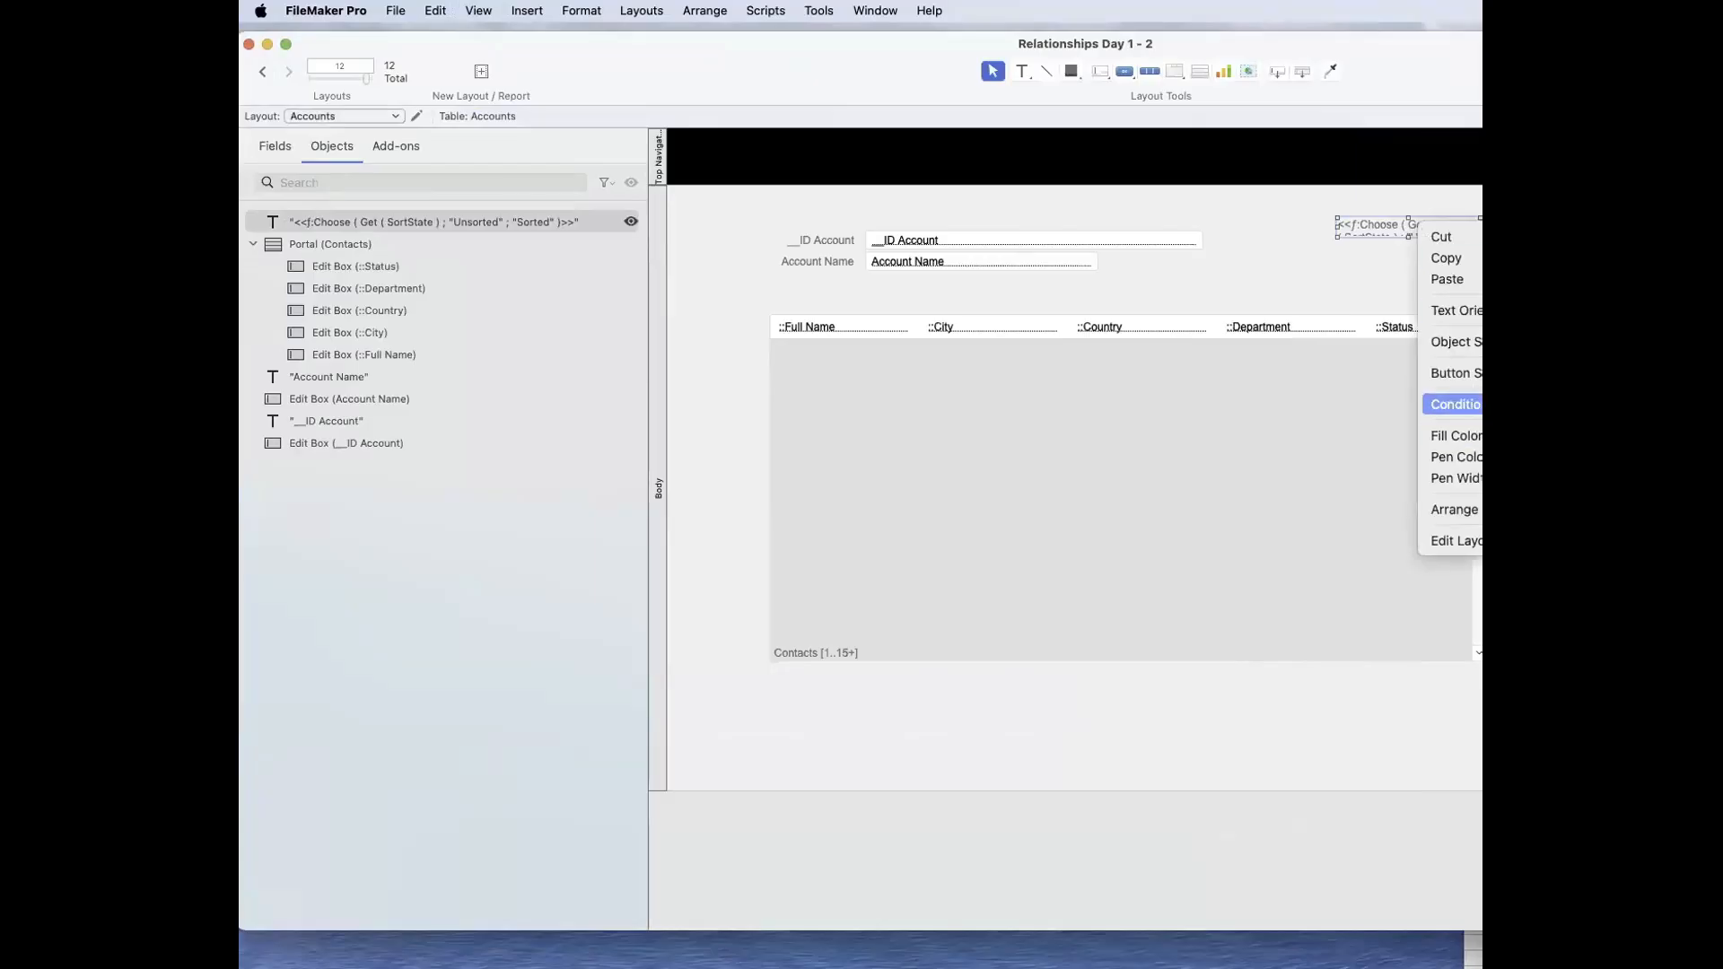
click(1454, 541)
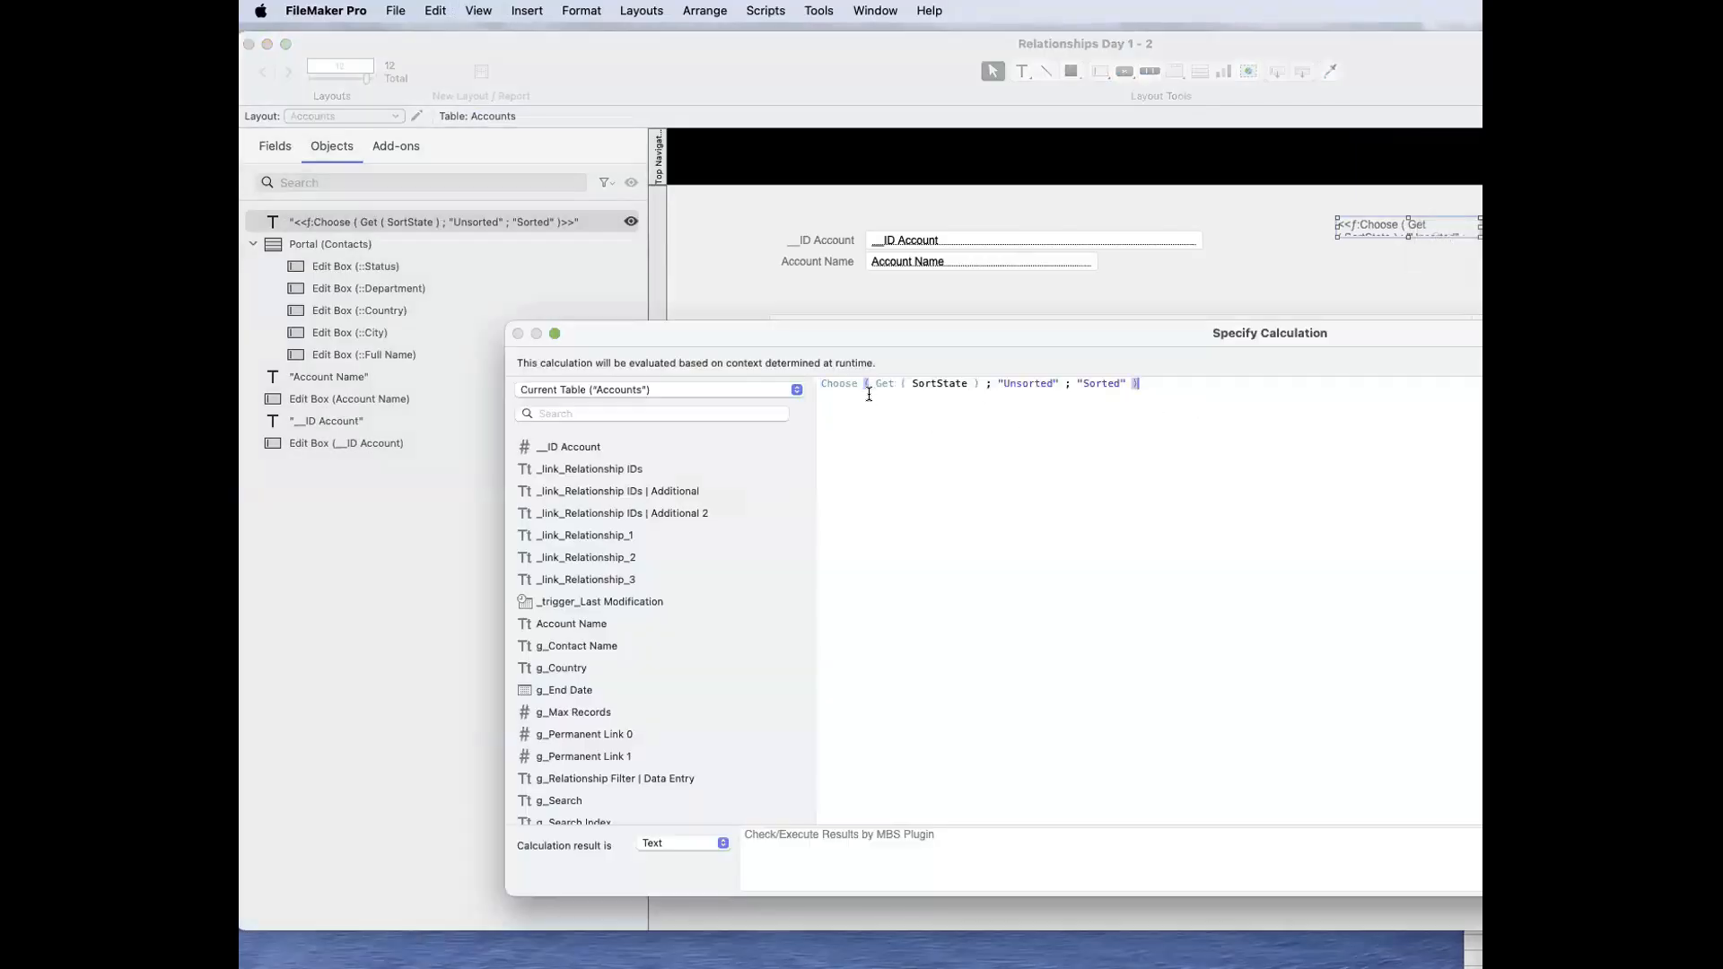
double_click(833, 382)
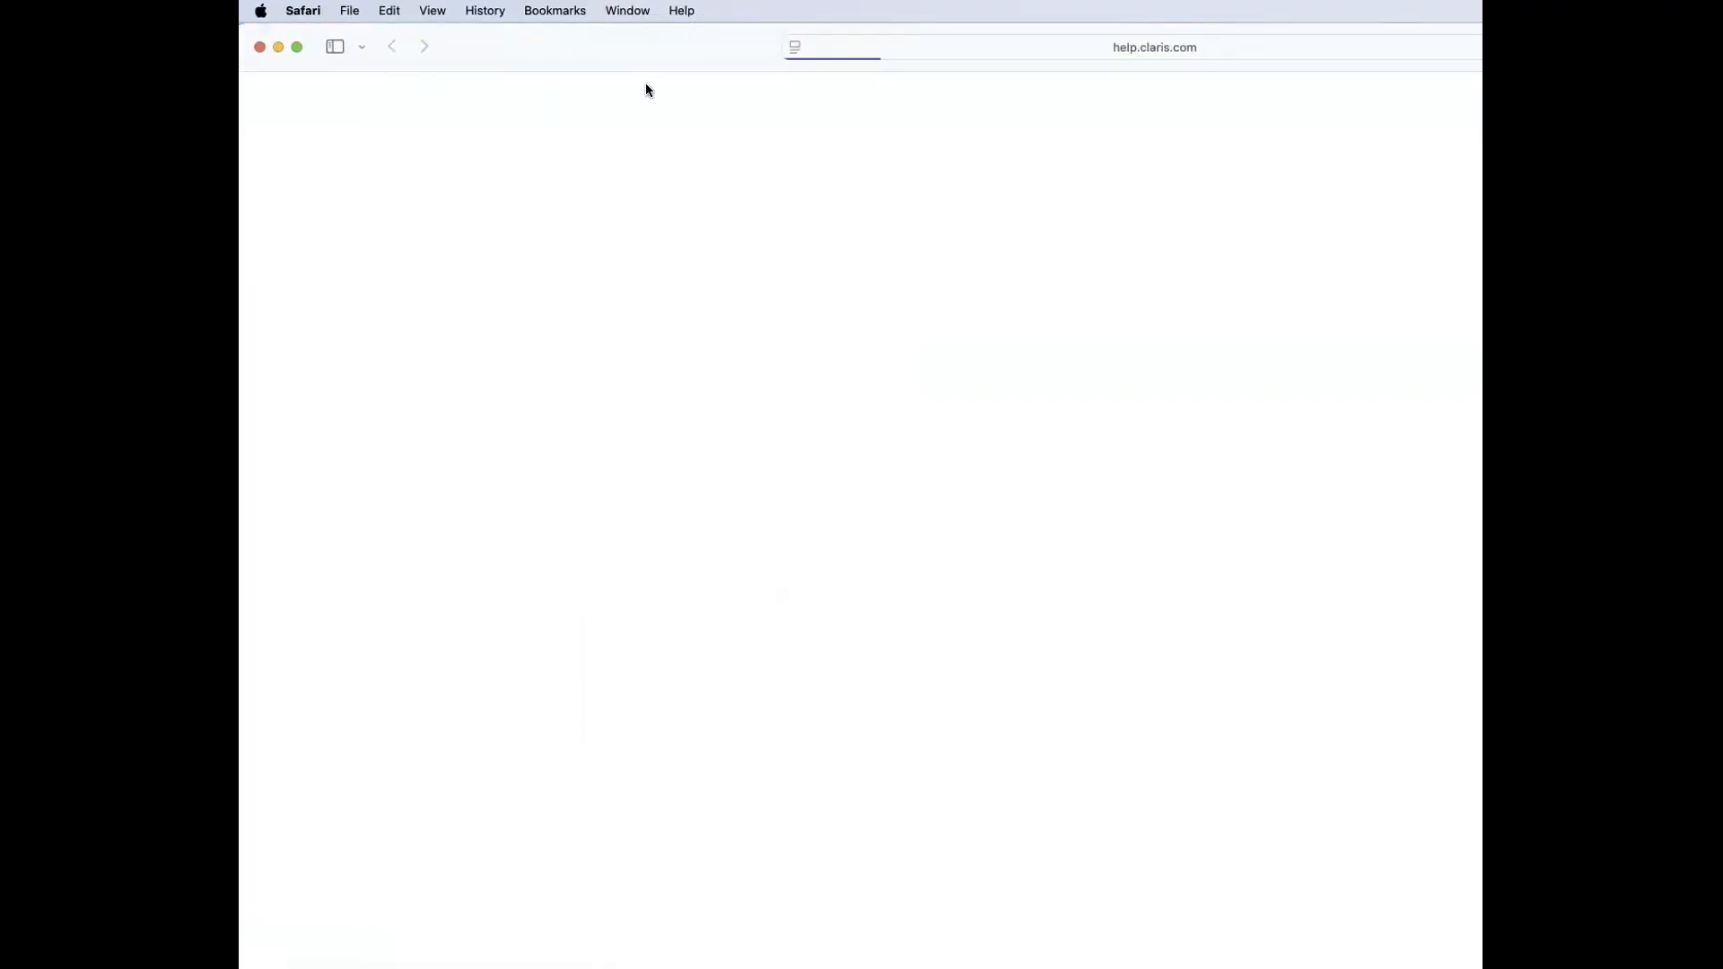
drag(656, 64, 1061, 784)
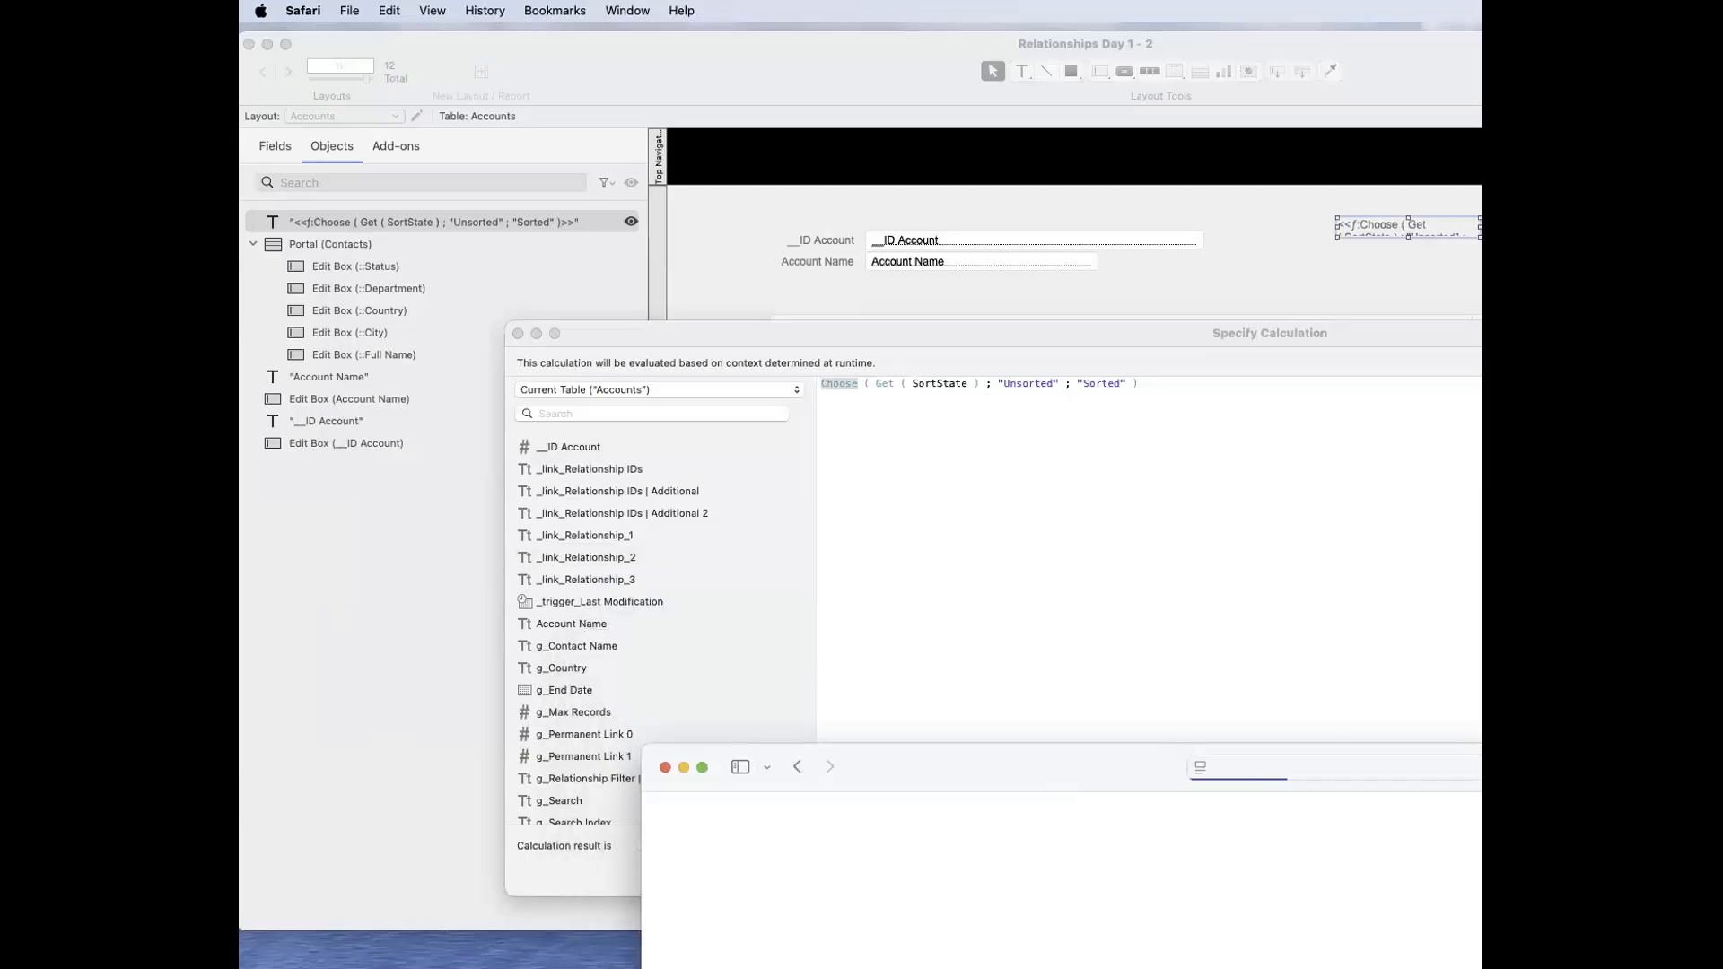
Step: Find the Choose function in the calculation's function list and select it to view its description
drag(1674, 333, 1039, 243)
drag(1397, 803, 1107, 715)
drag(854, 241, 1190, 191)
click(1011, 318)
click(1275, 260)
key(BackSpace)
text(ose)
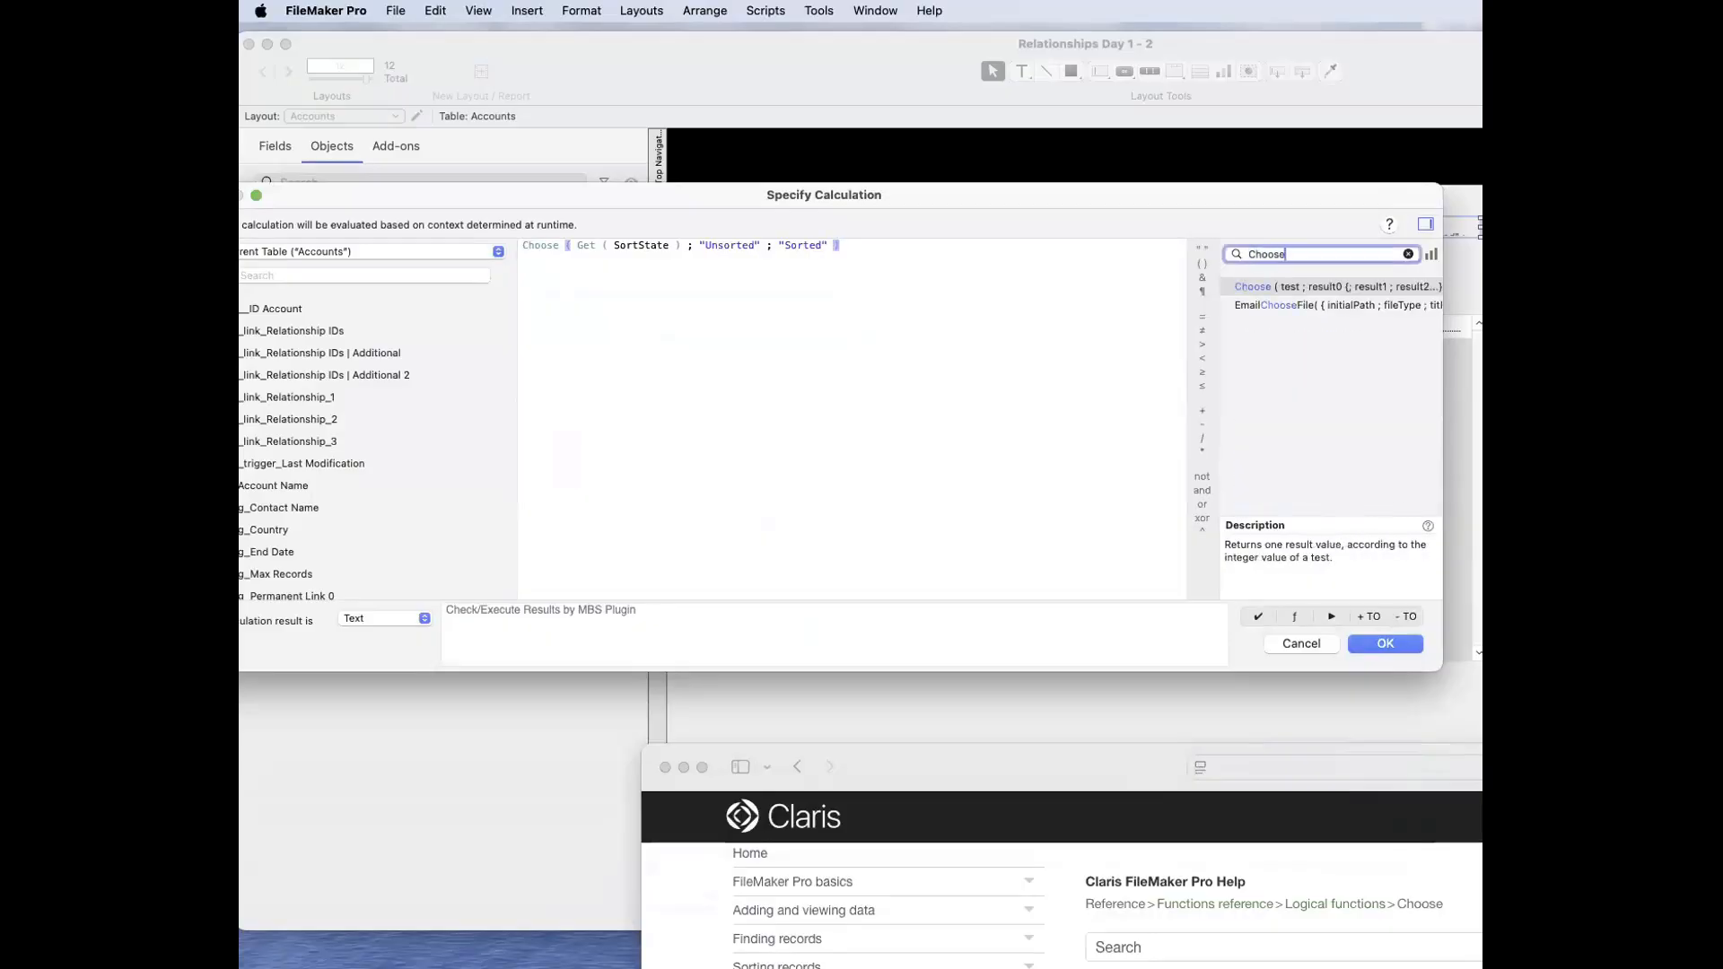
click(1267, 286)
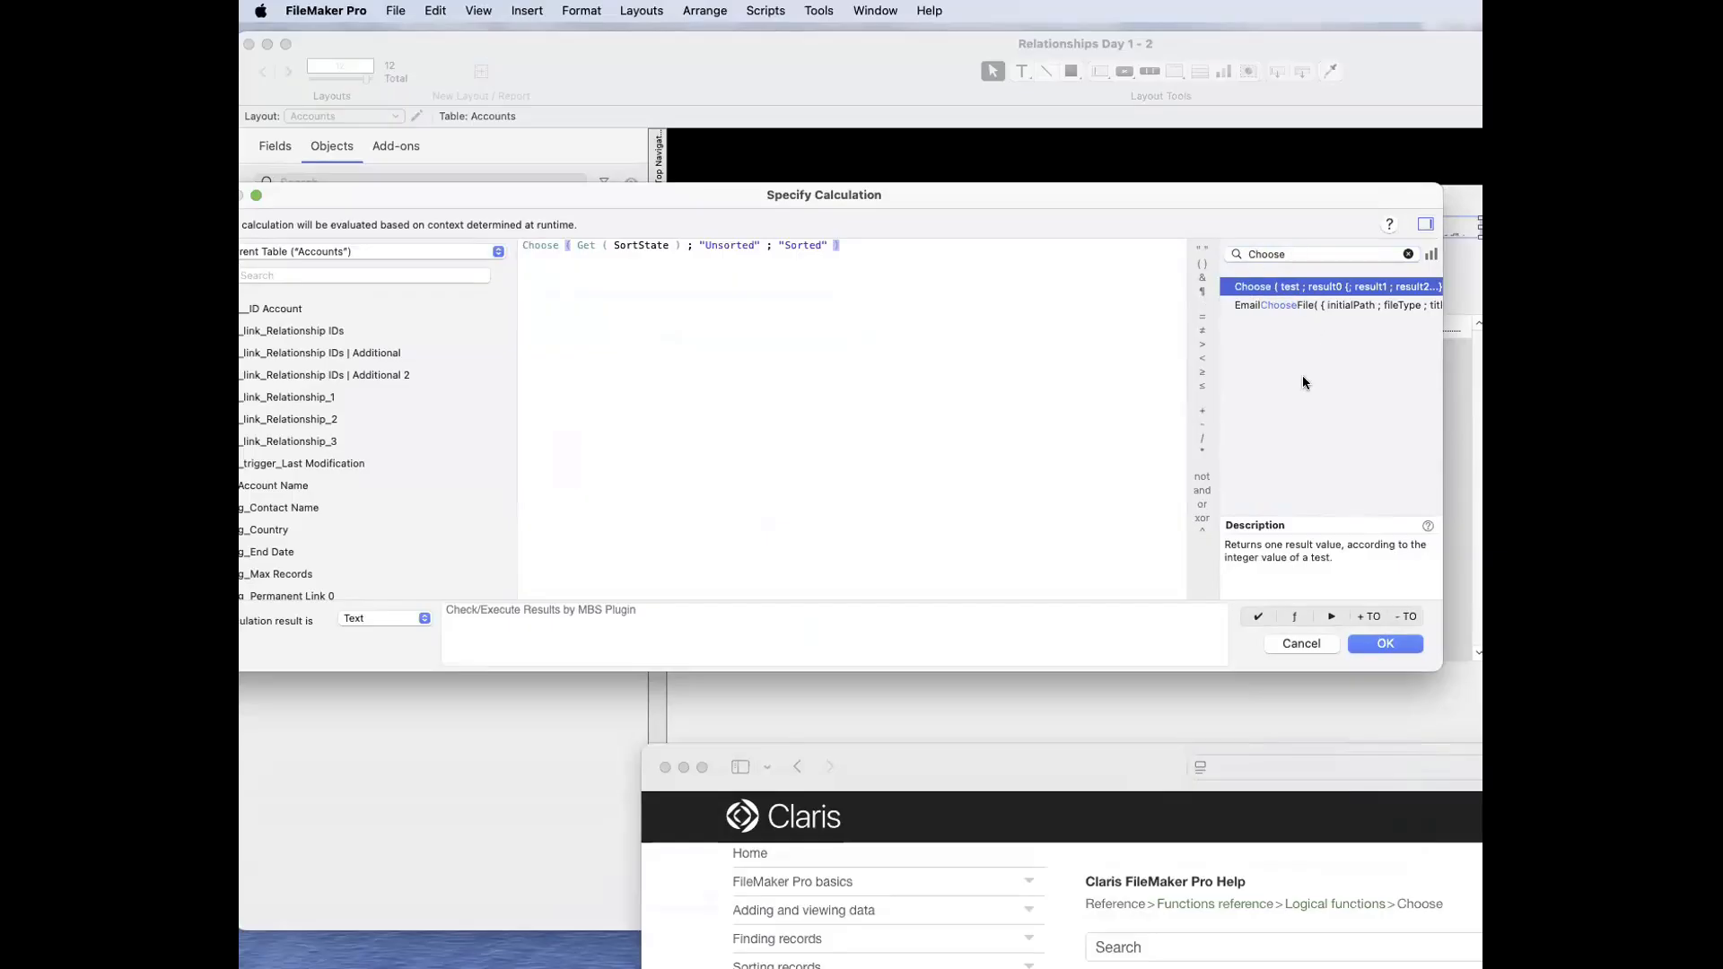
Step: Widen the function list to show the full syntax and open the Claris help page for Choose from its description
drag(1442, 387, 1482, 387)
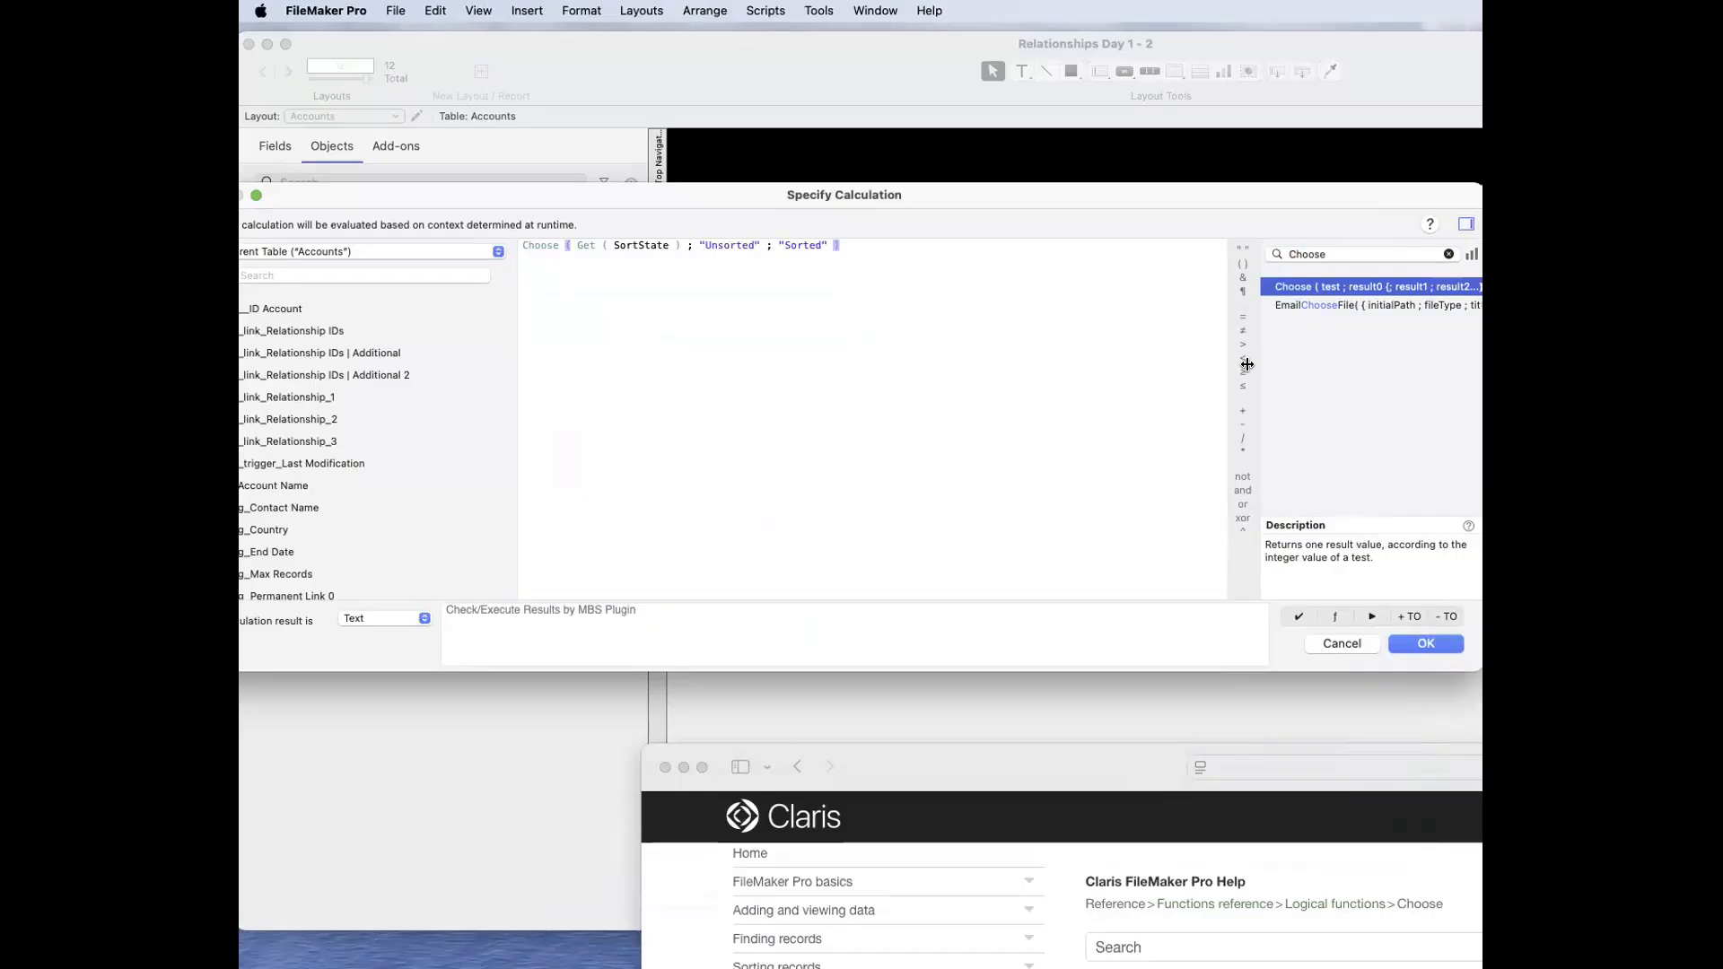
drag(1257, 359, 1026, 345)
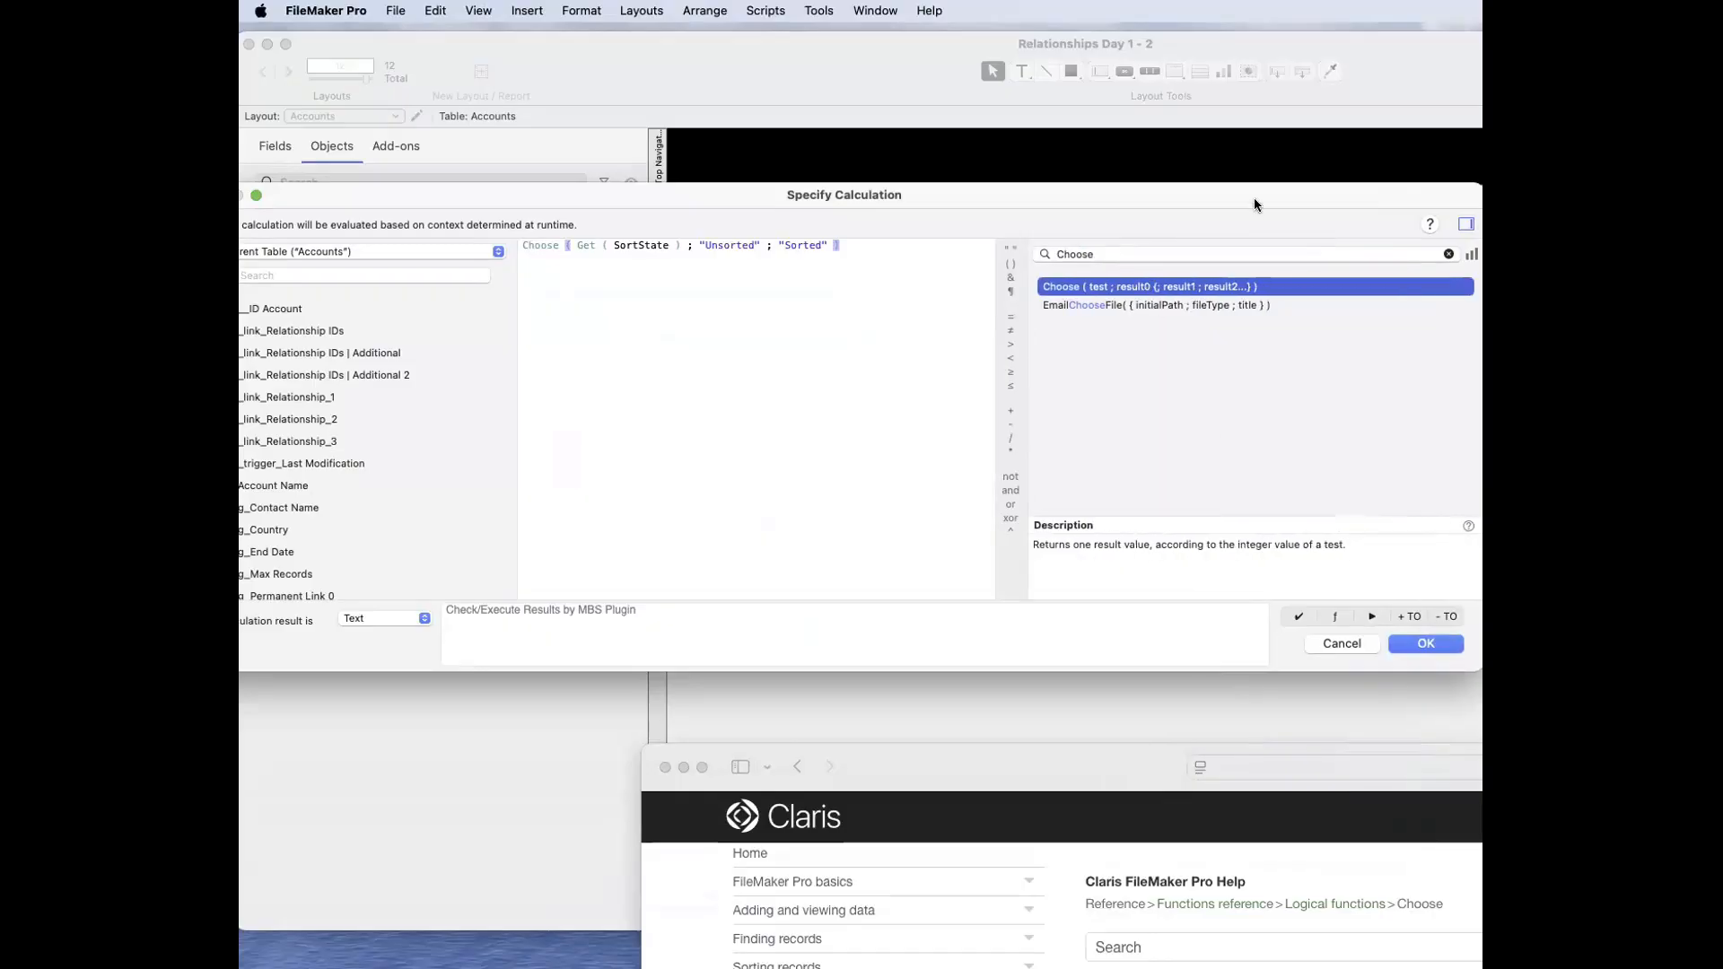
drag(1252, 200, 1042, 202)
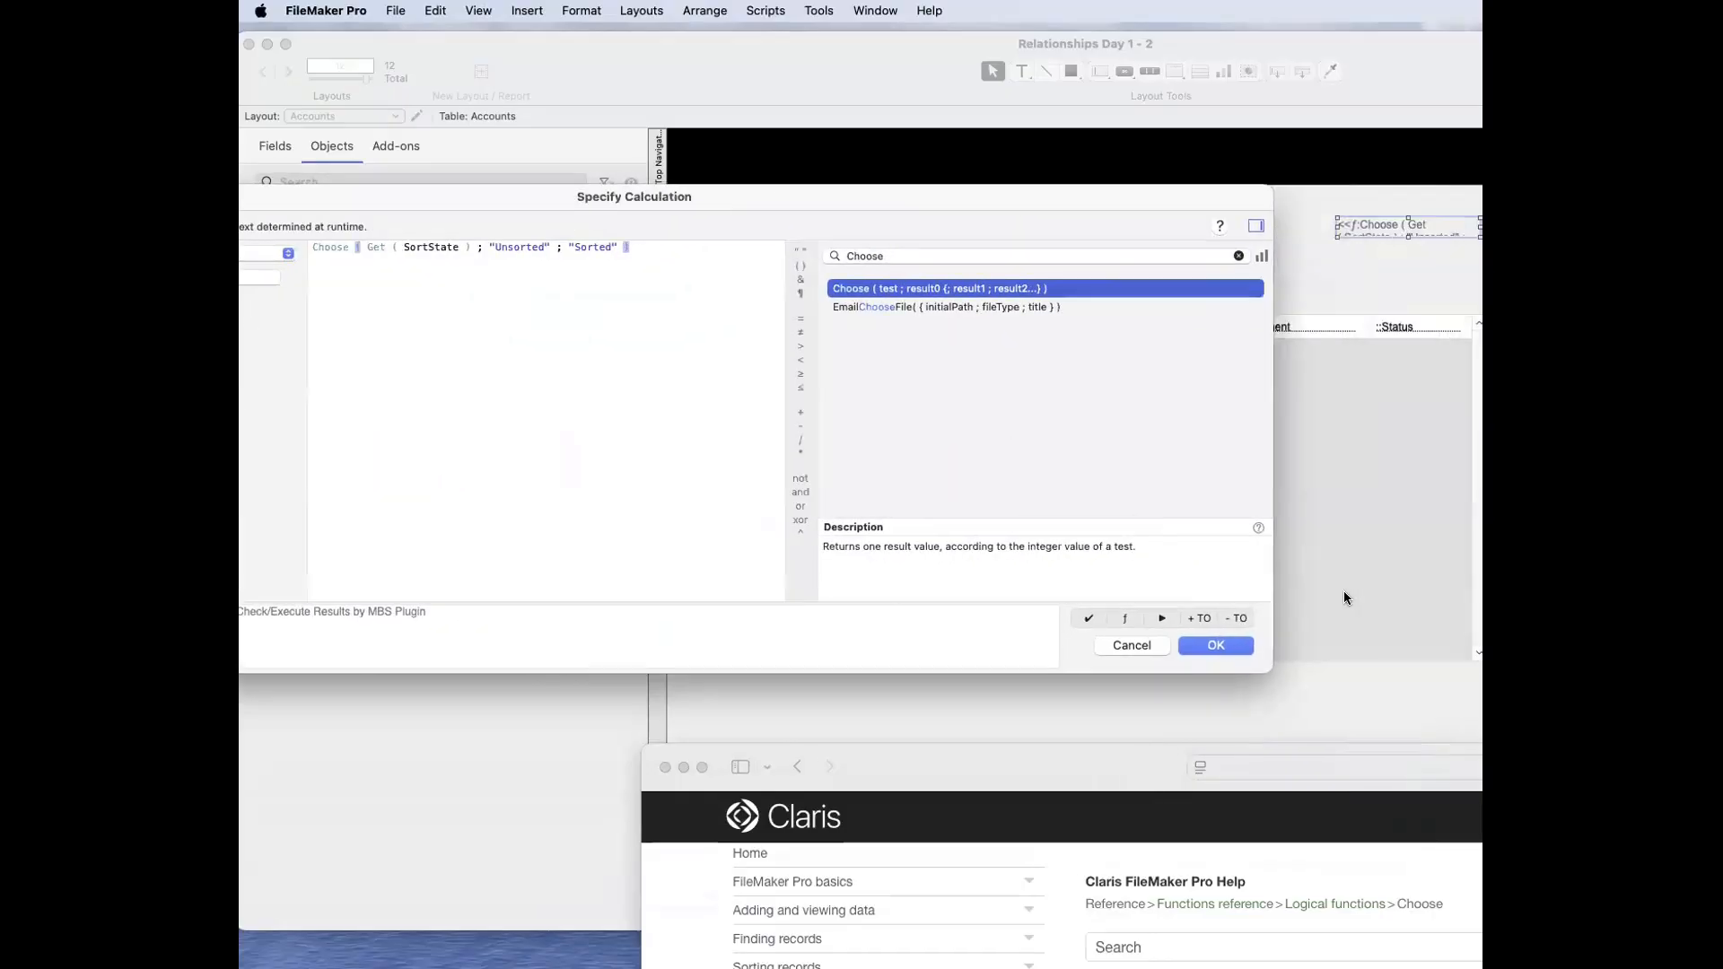
click(1259, 530)
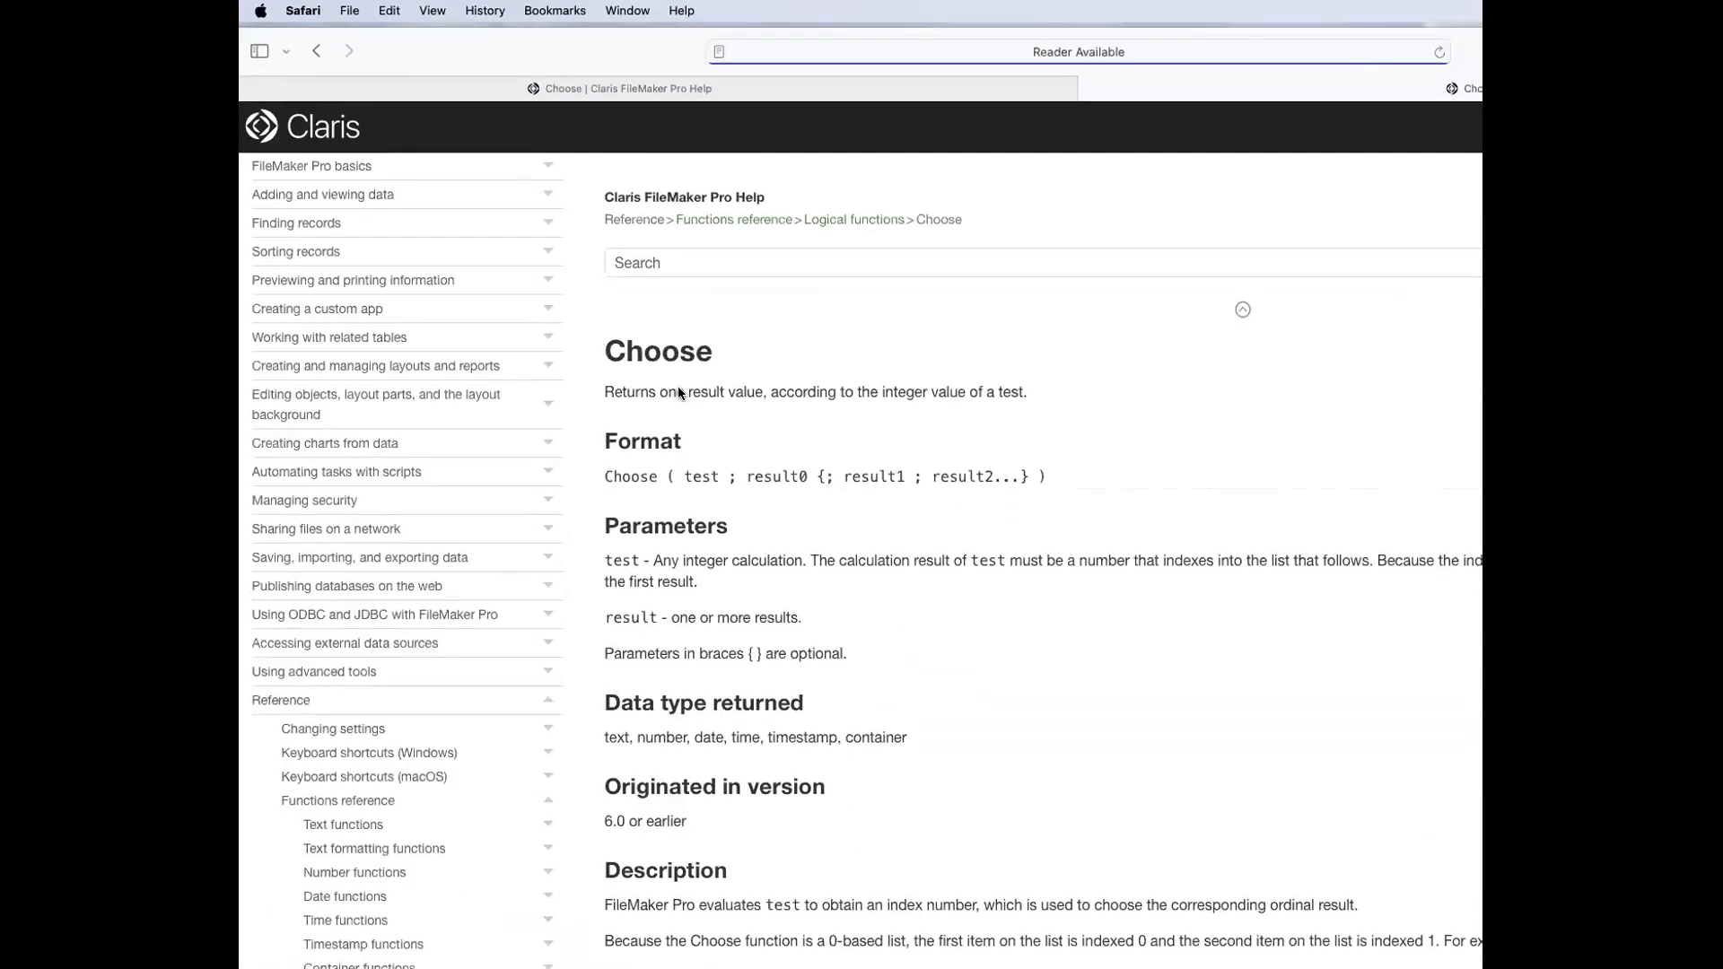
drag(654, 51, 858, 659)
Step: Select the EmailChooseFile function and request its help page
click(902, 314)
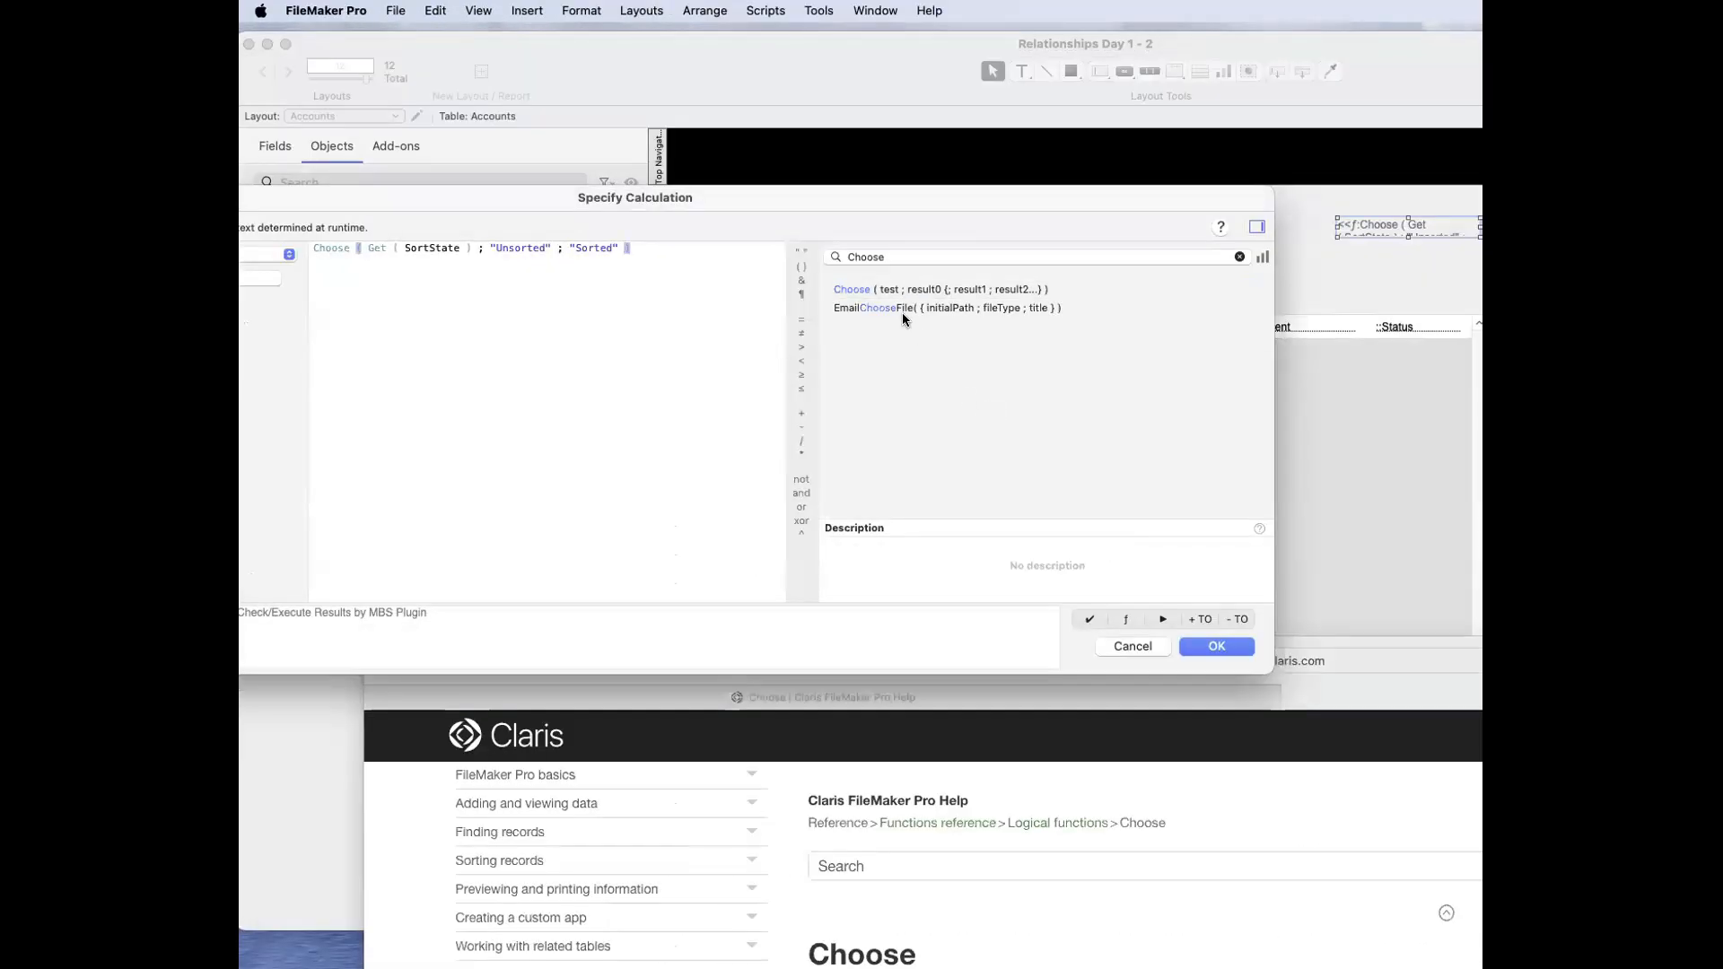
click(901, 312)
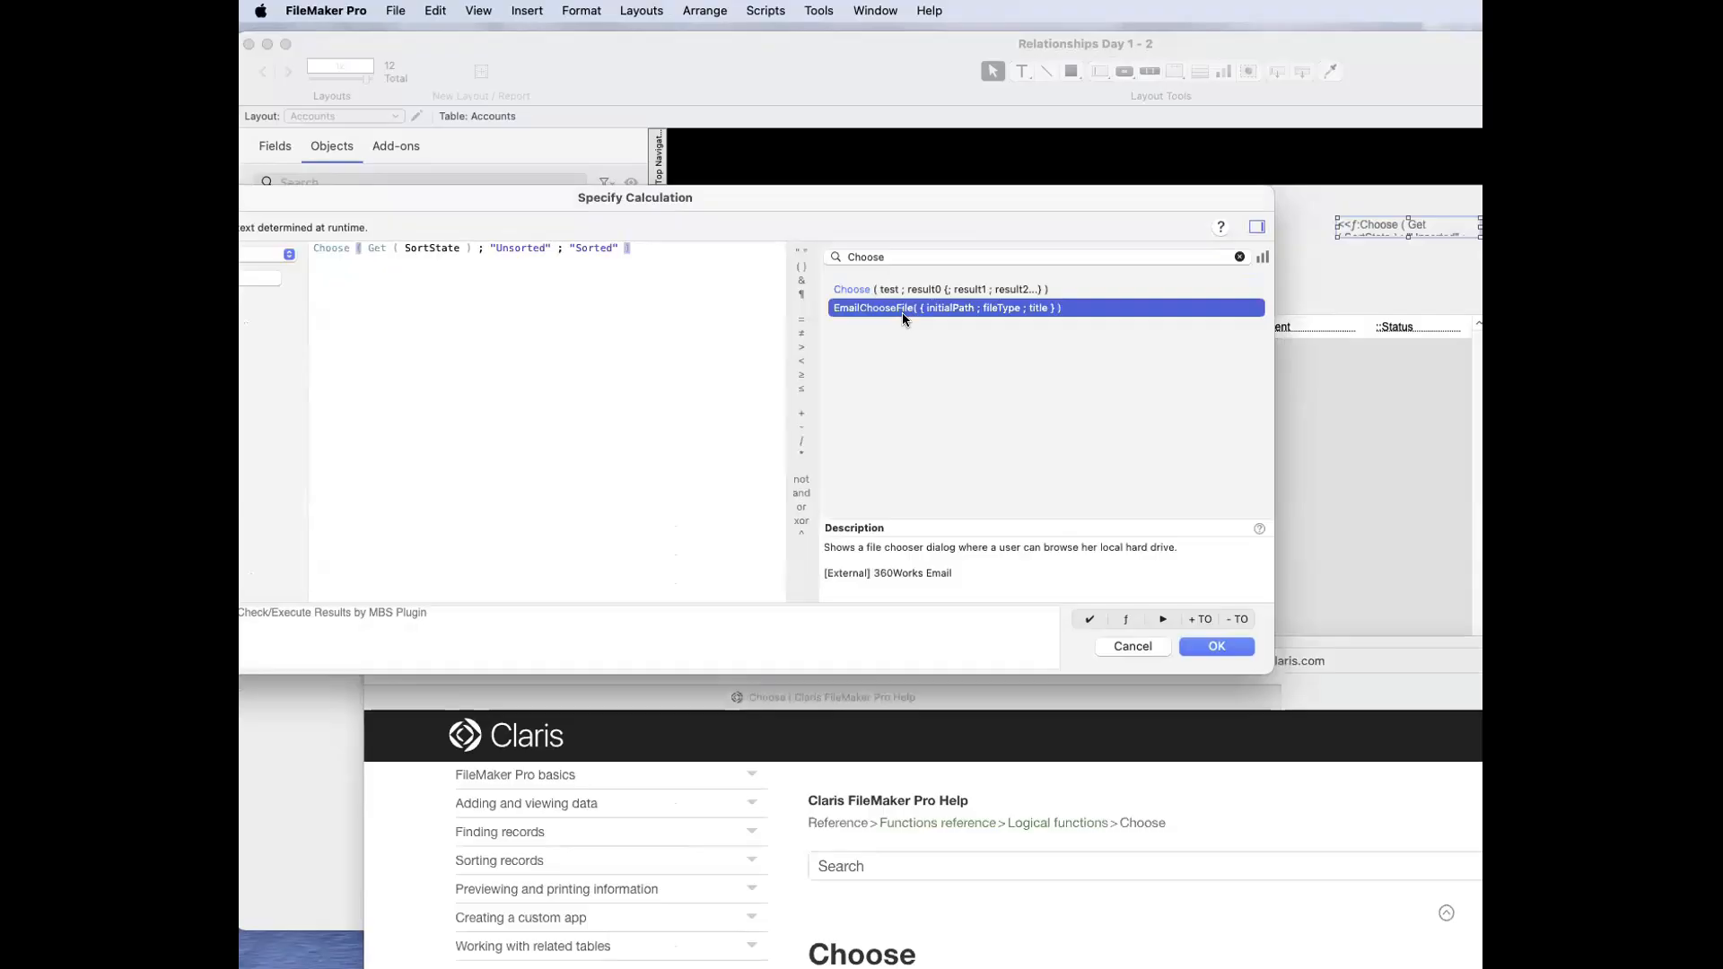
click(1260, 529)
drag(817, 670, 985, 830)
Step: Clear the function search and open the help page for the Abs function
click(952, 341)
click(1039, 259)
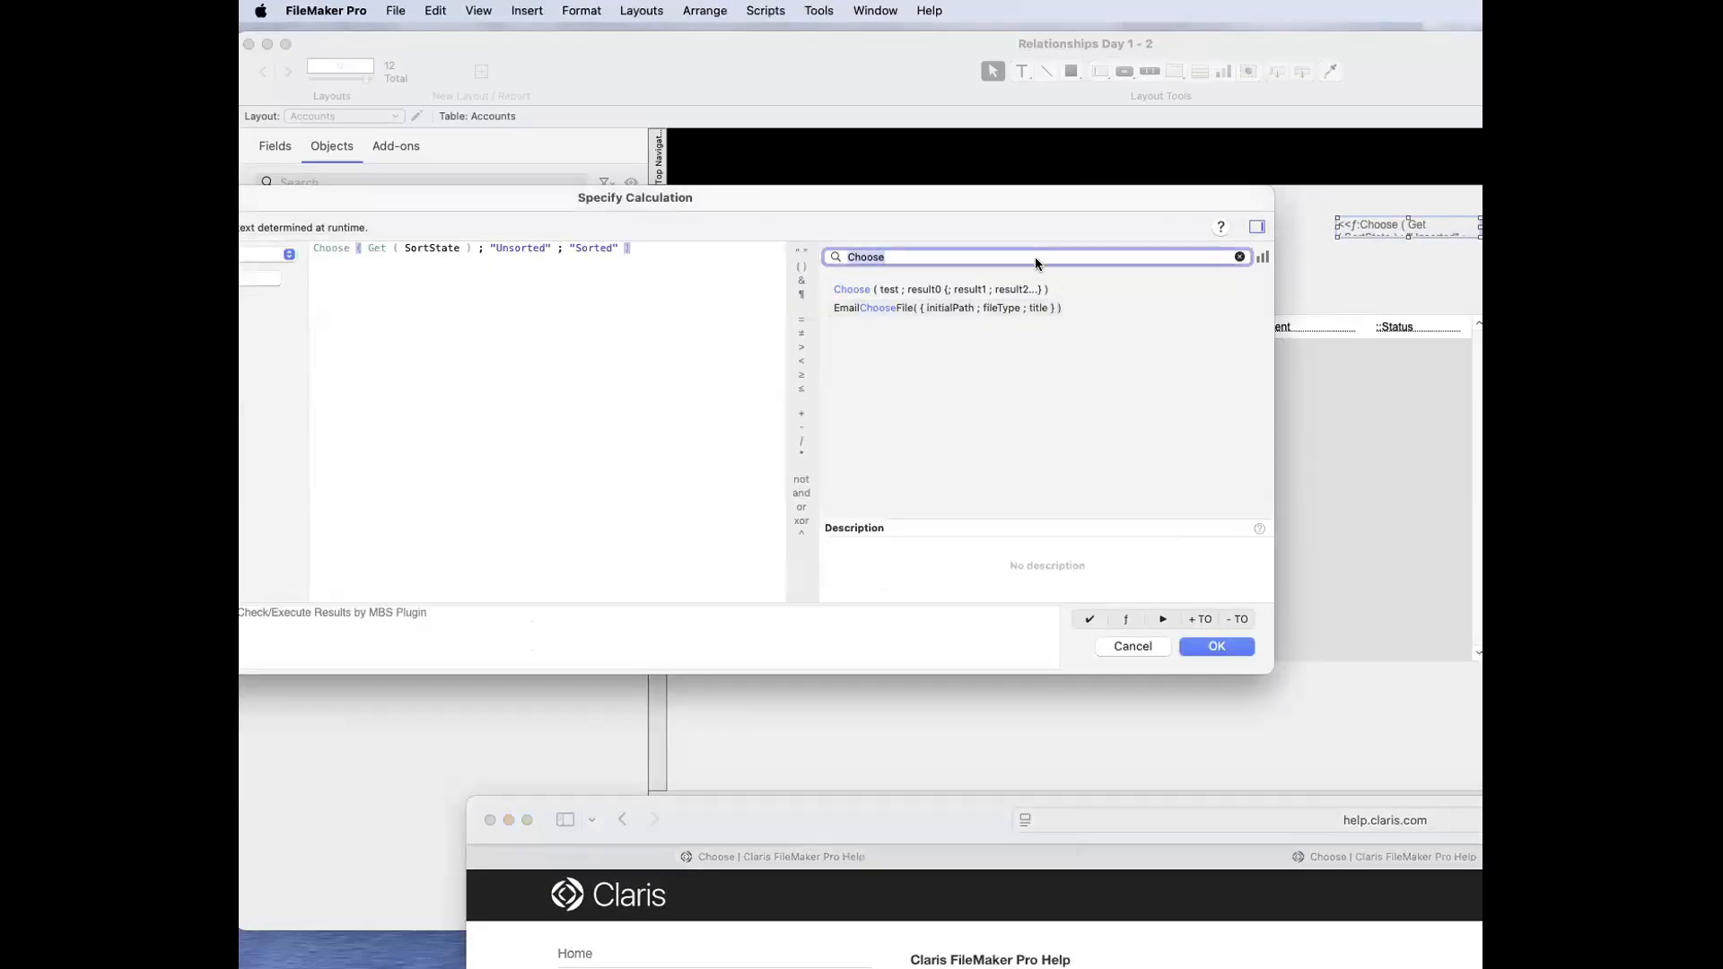
key(BackSpace)
click(938, 327)
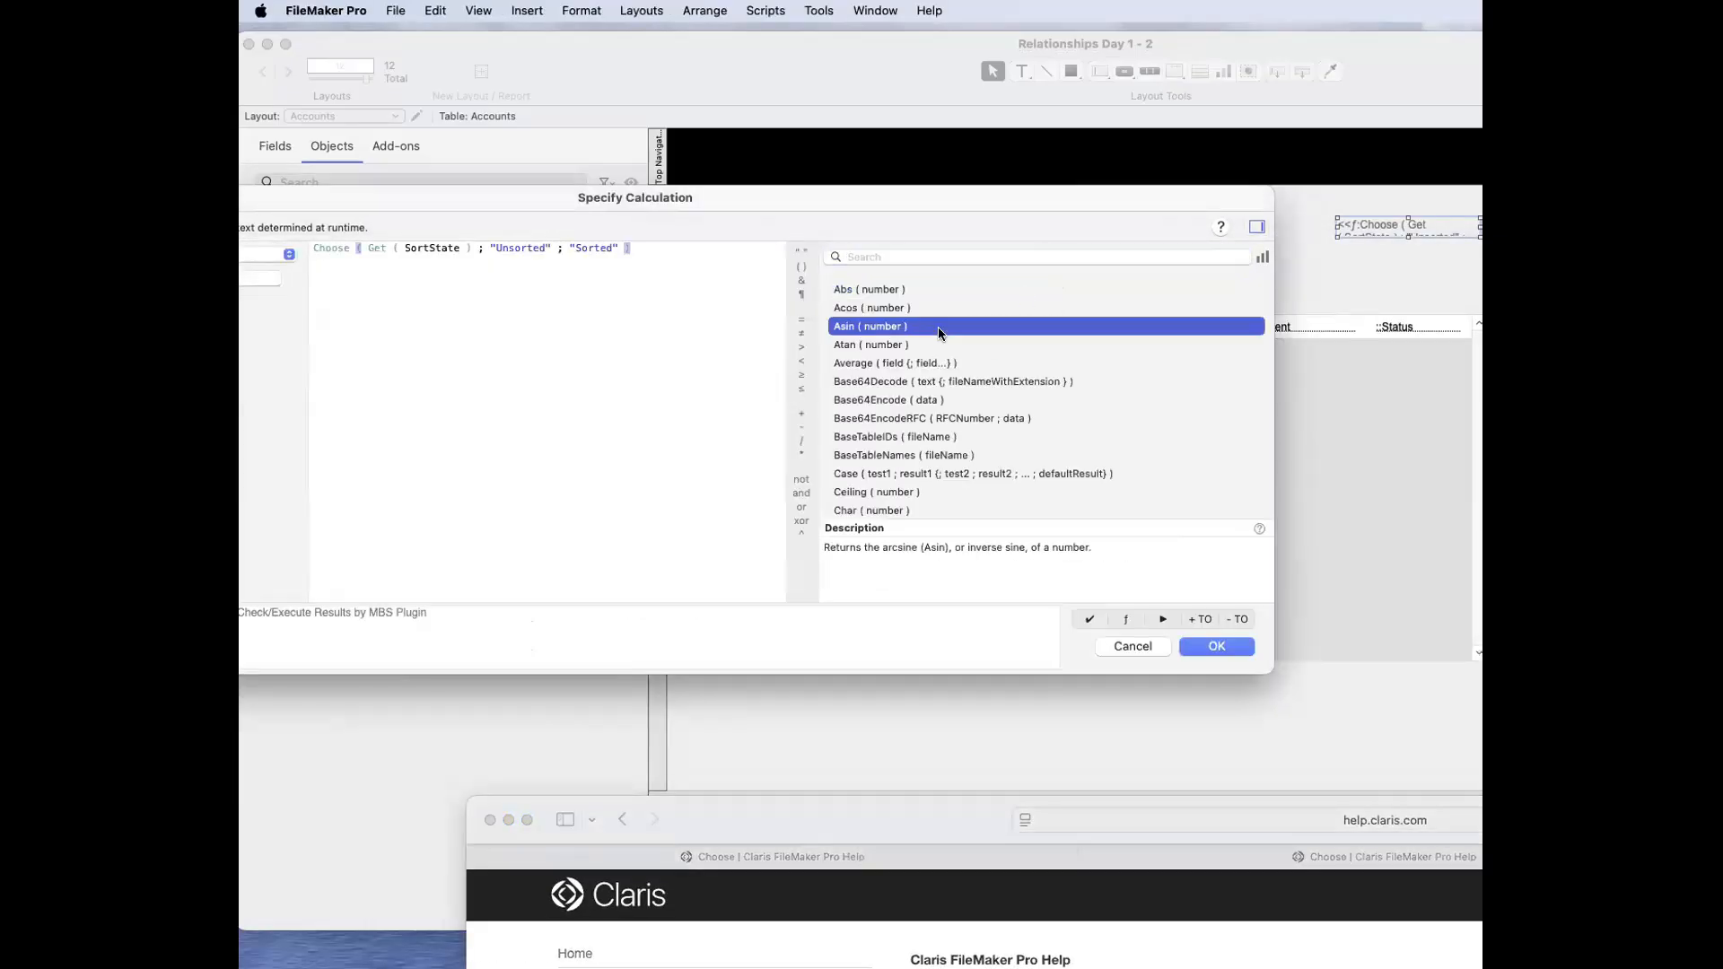
click(931, 294)
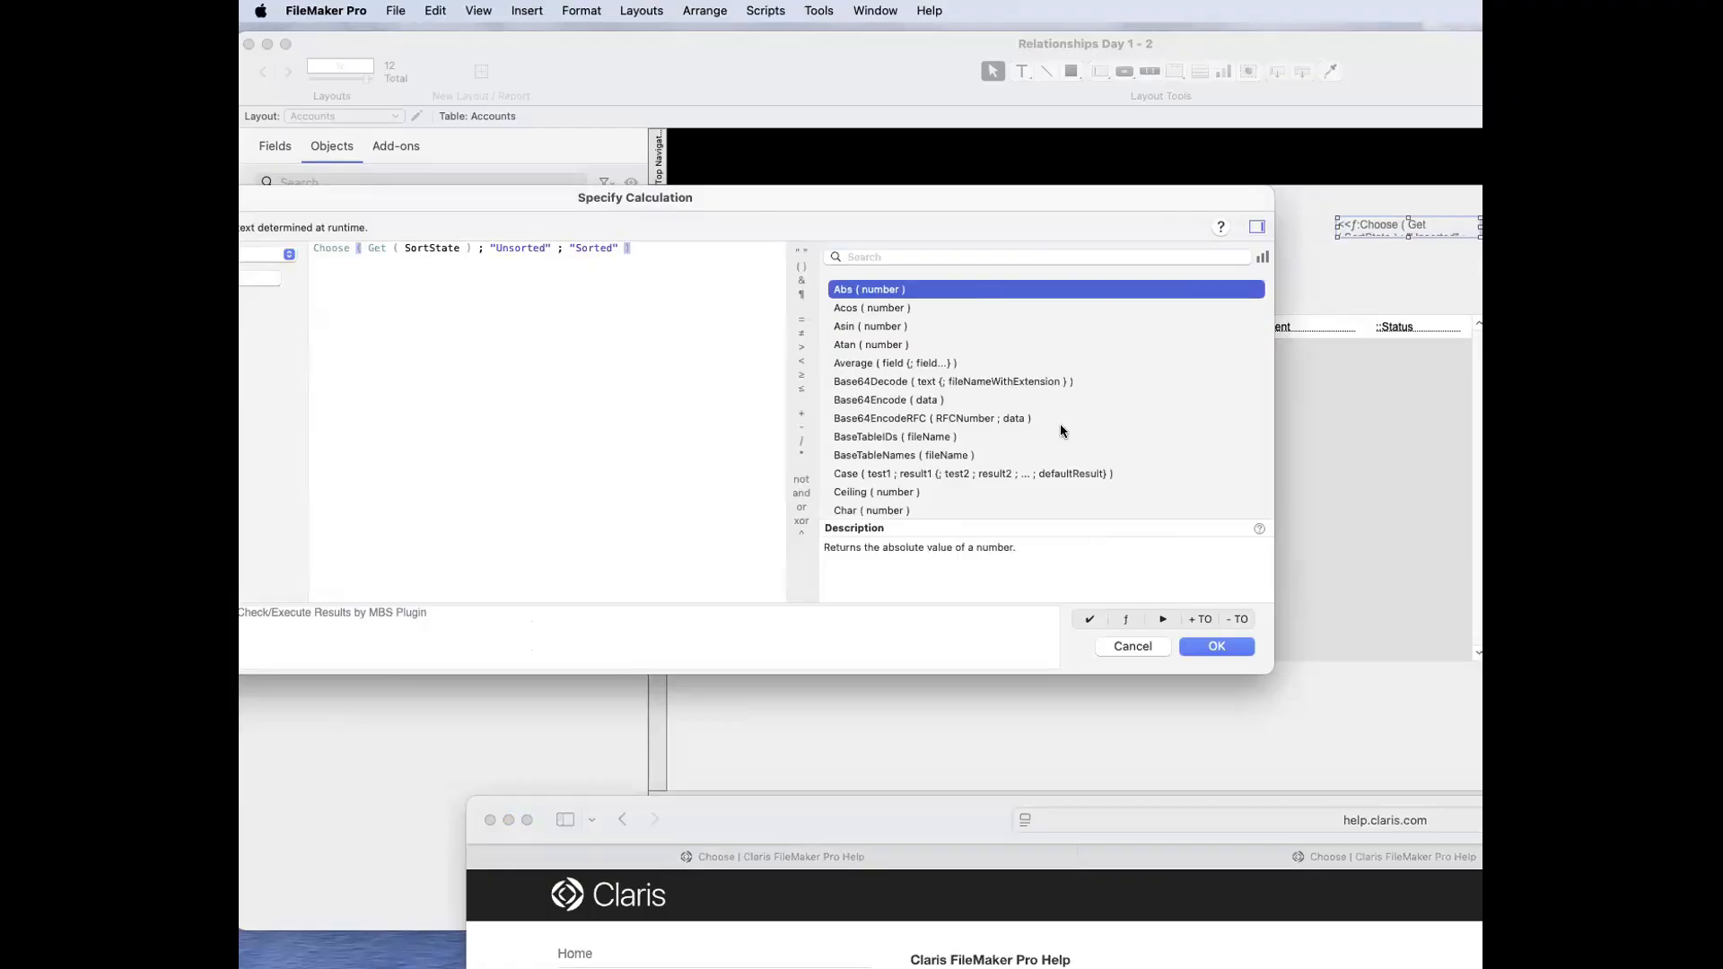
click(1257, 529)
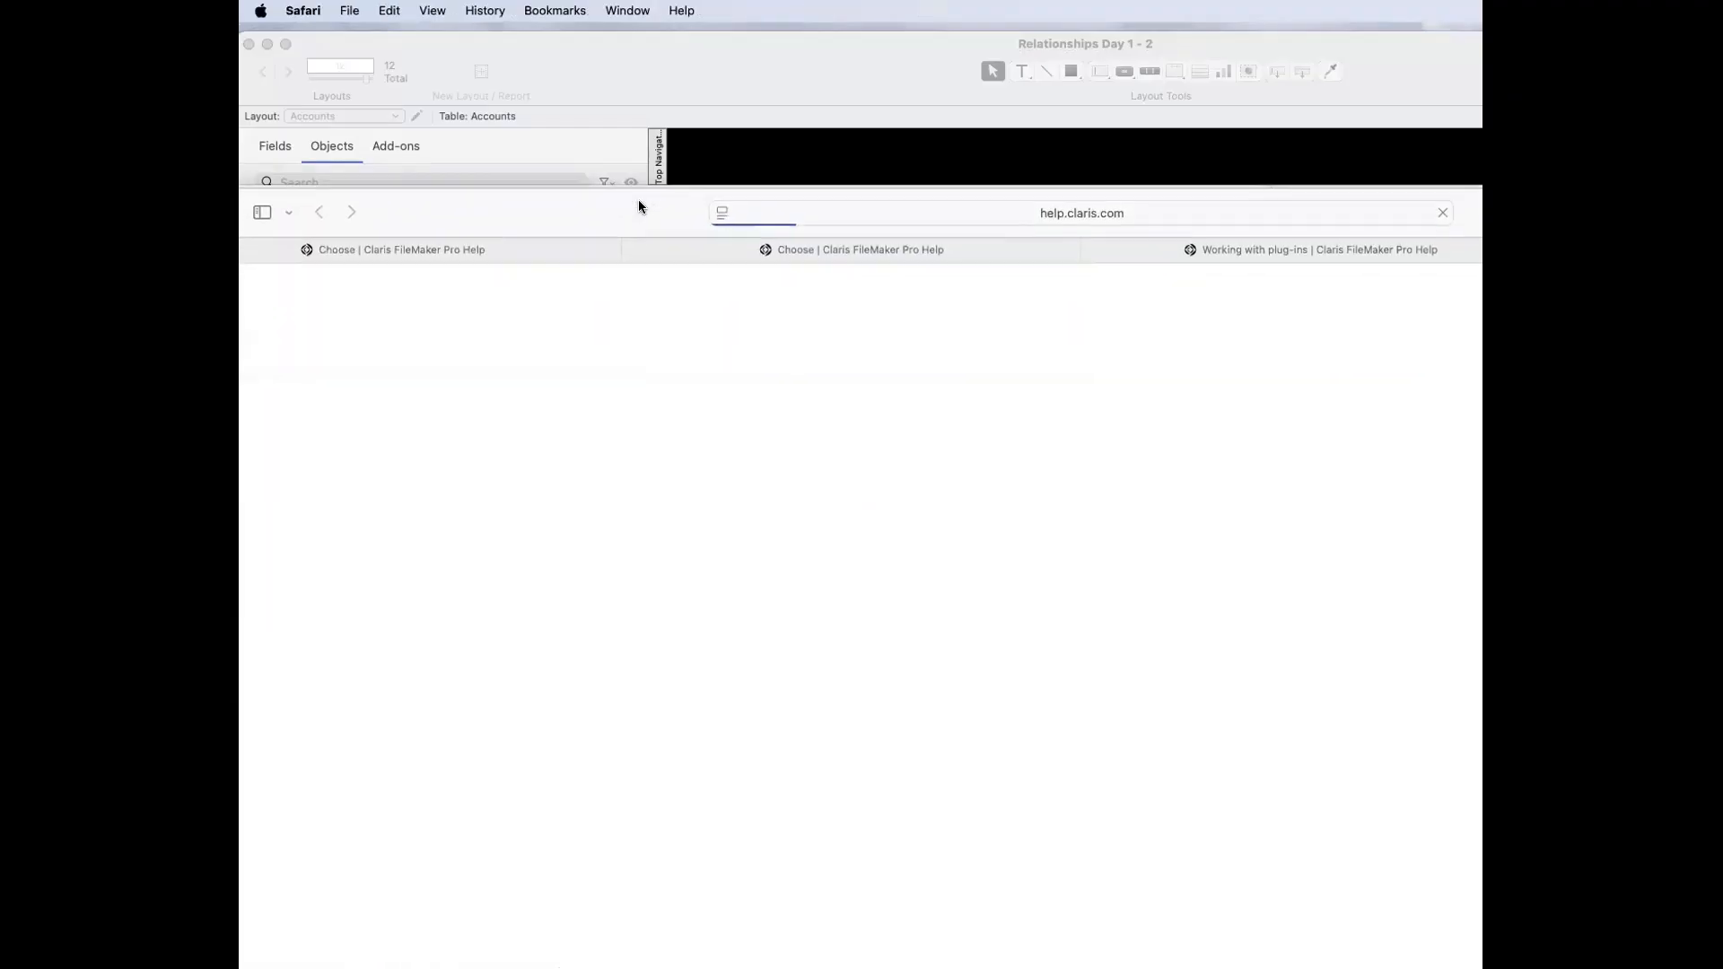
Step: Close the extra help pages in Safari so that the Choose page stays open
drag(638, 200, 751, 76)
key(super+w)
key(super+w)
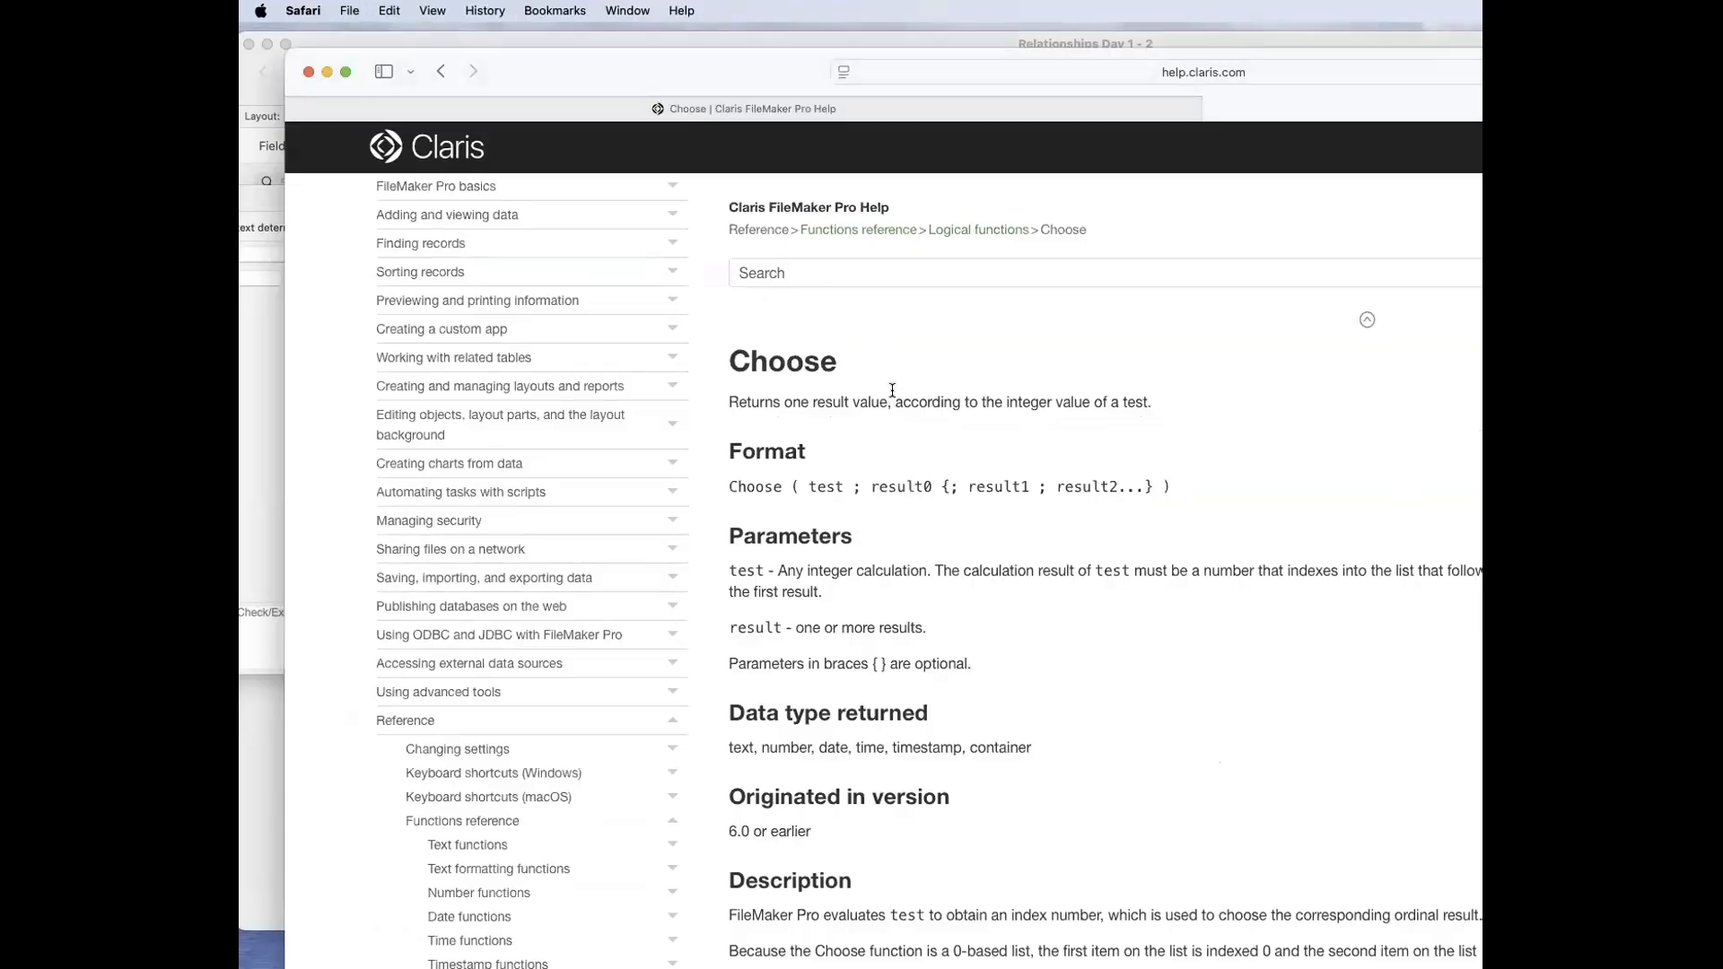
Step: Examine the Choose function's syntax, its test parameter and the Rating formula in Example 1
double_click(812, 487)
scroll(832, 521, down, 3)
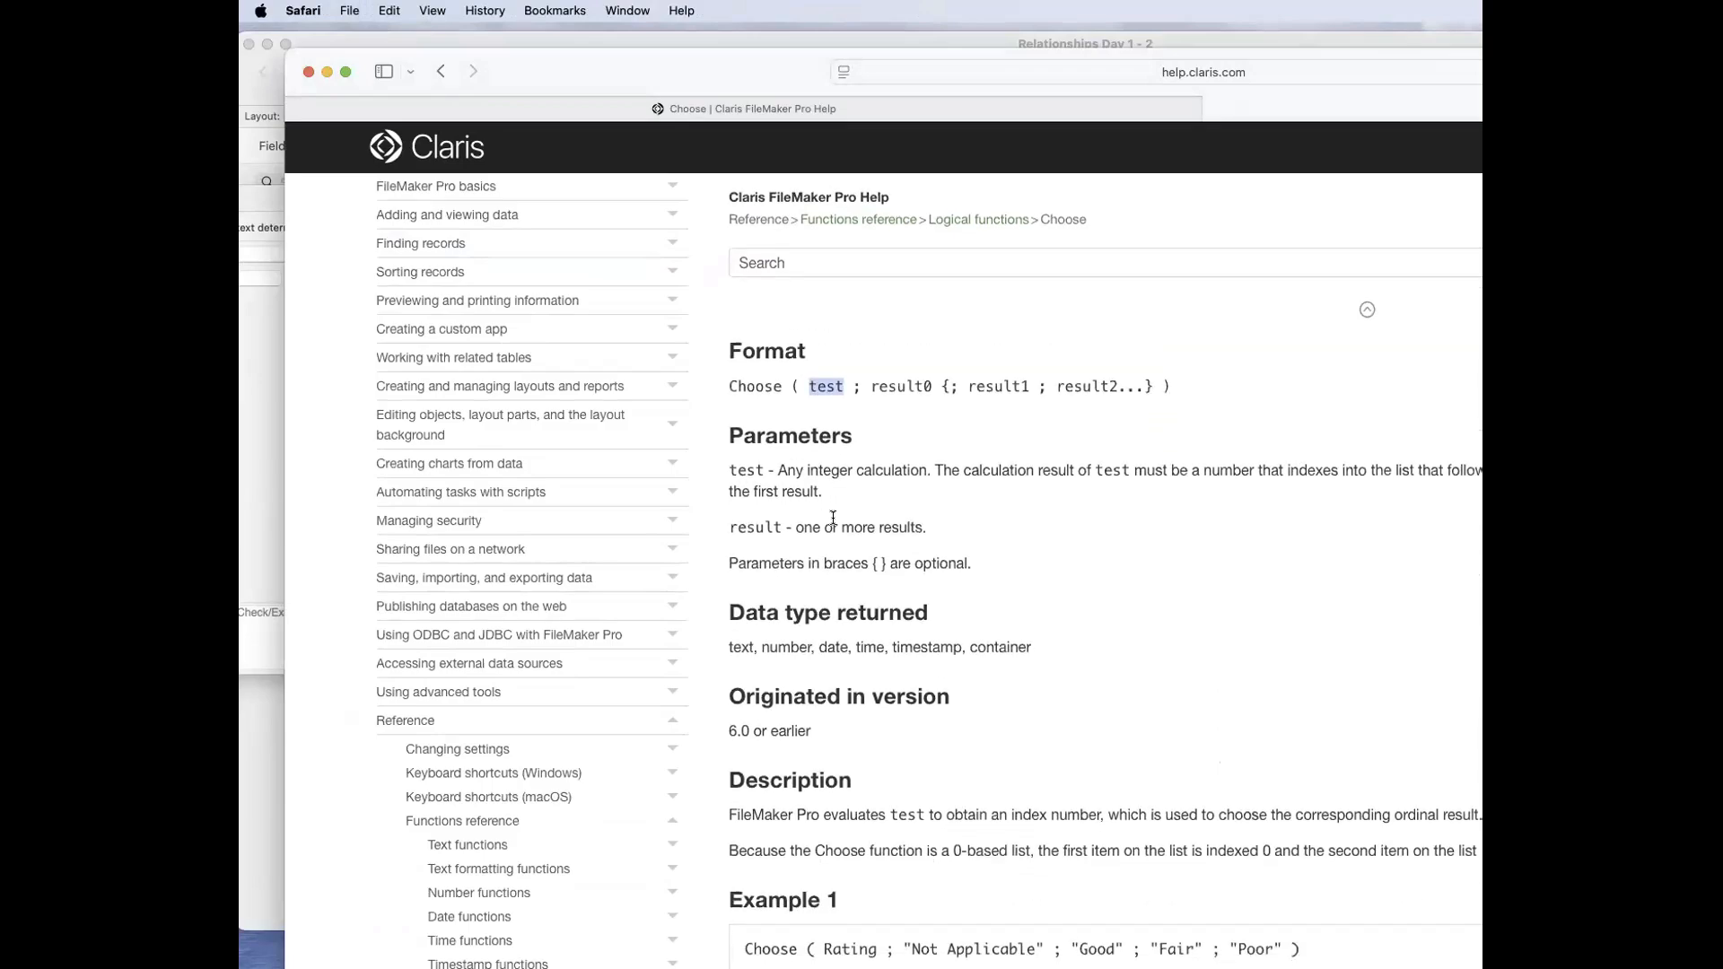
scroll(818, 385, up, 1)
click(925, 909)
drag(900, 934, 1041, 933)
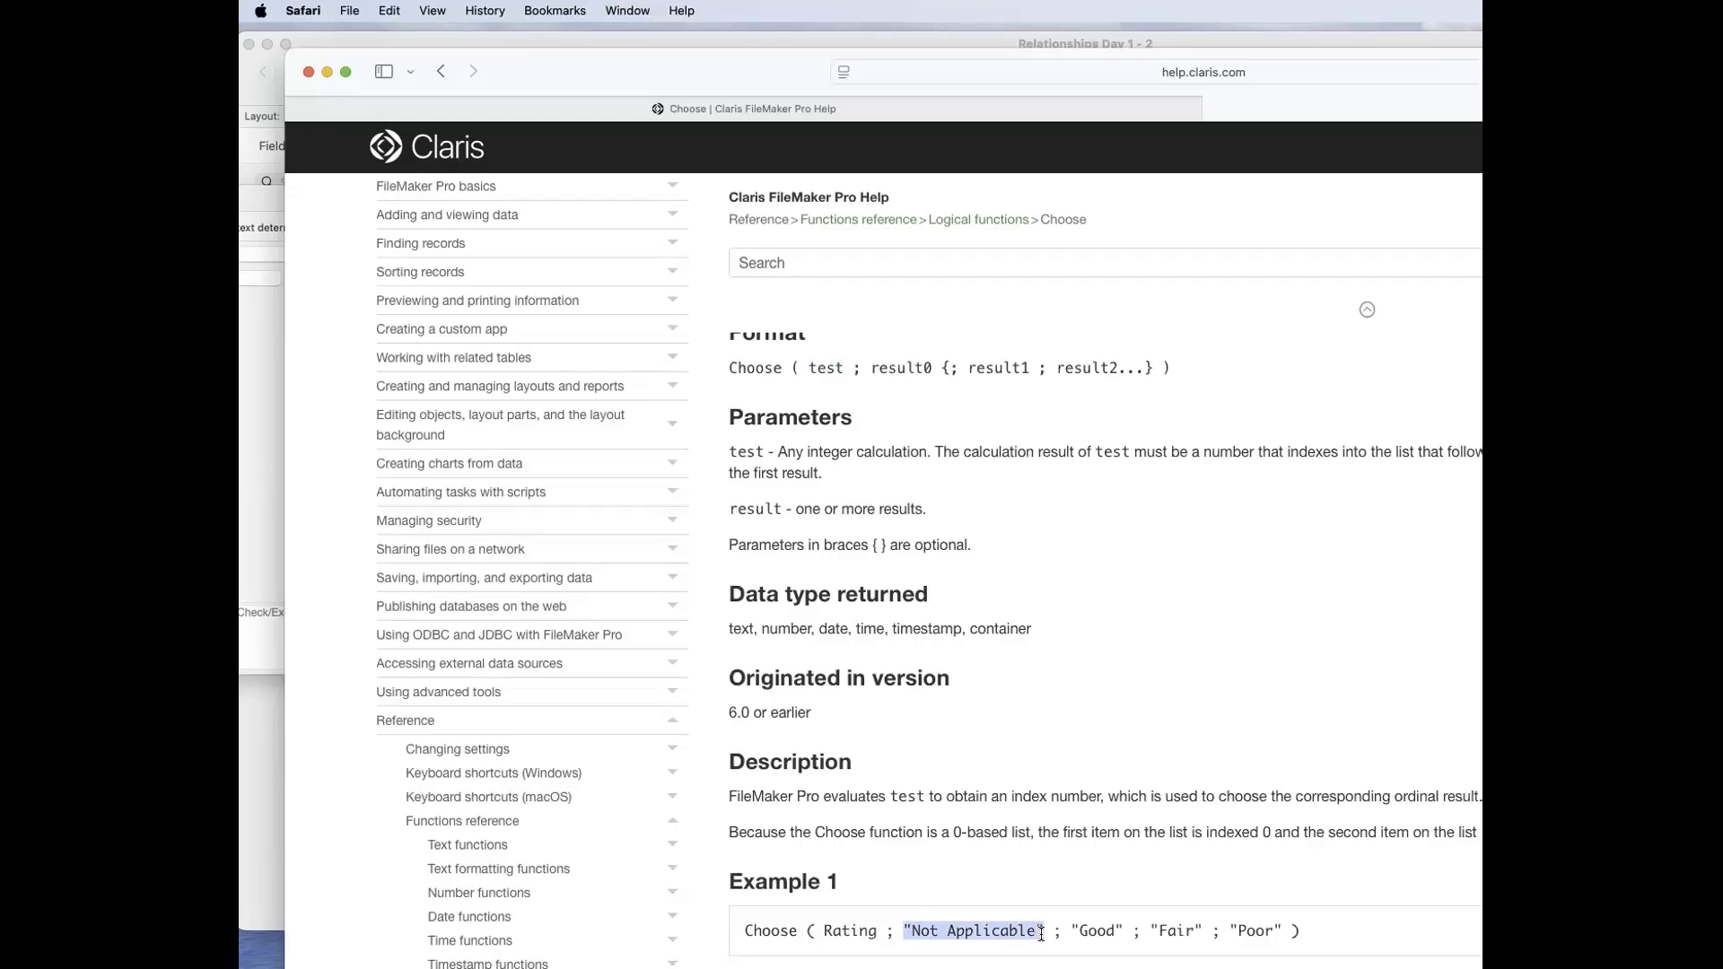
double_click(836, 934)
drag(1070, 931, 1281, 927)
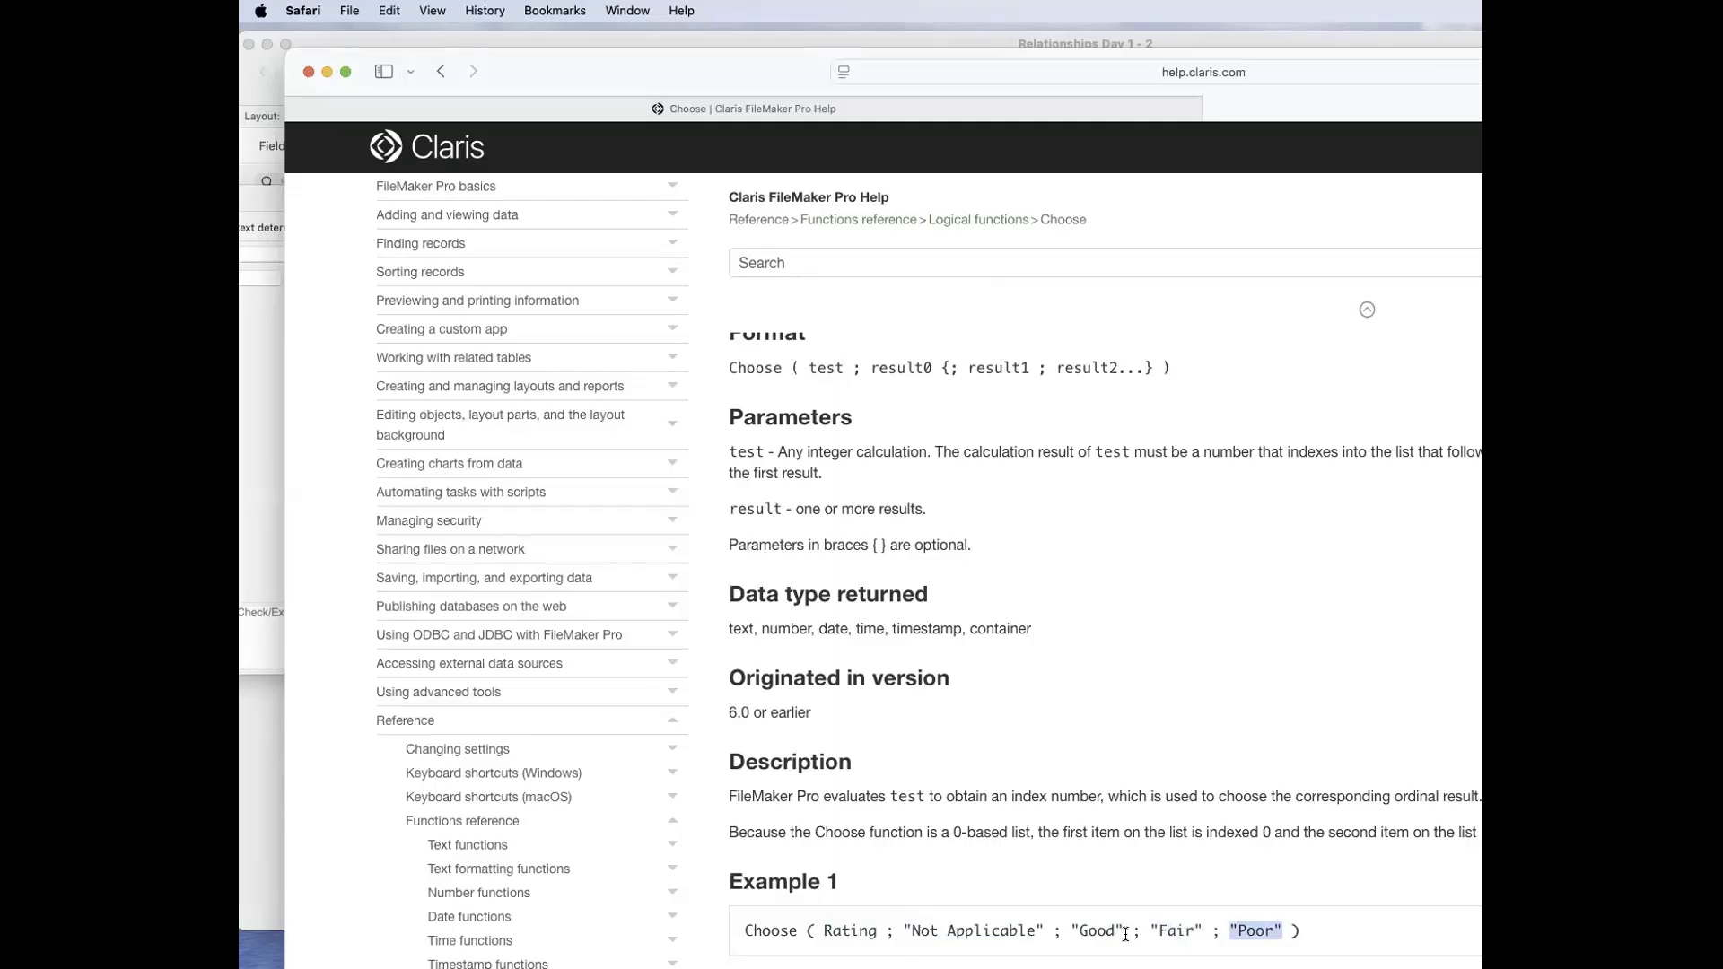
scroll(852, 865, up, 3)
scroll(852, 865, down, 5)
scroll(853, 865, up, 5)
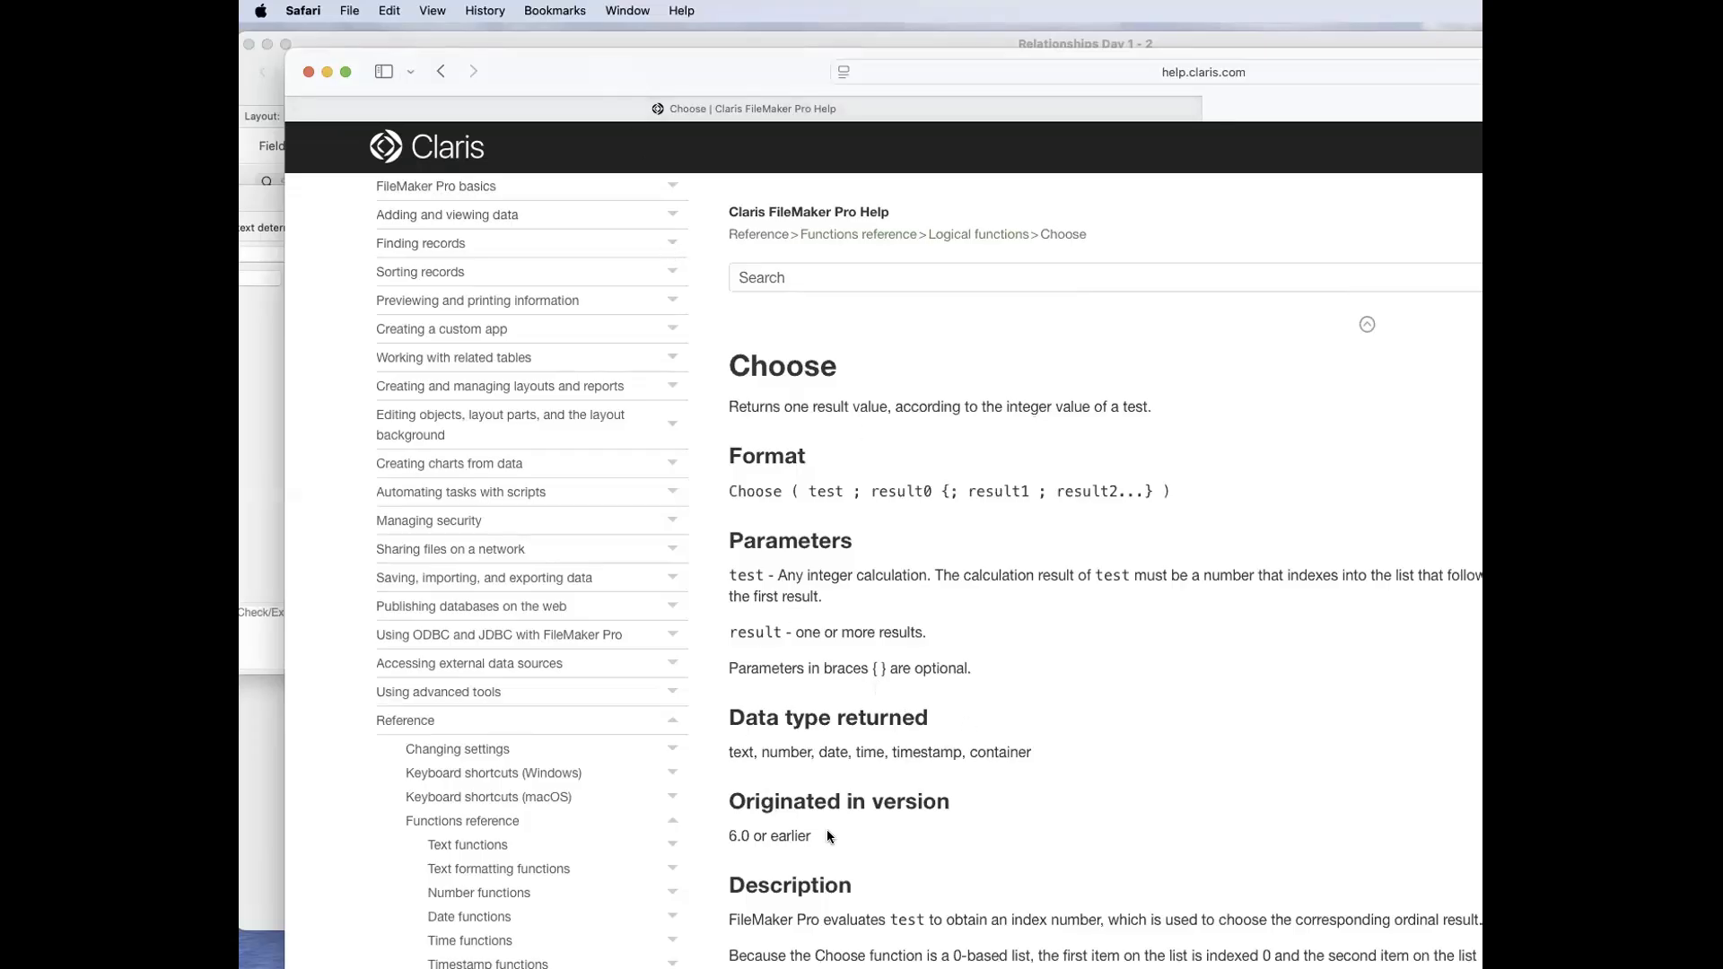
Step: Check which version the Choose function originated in, and close the help page and the calculation editor
drag(727, 835, 811, 836)
drag(602, 65, 612, 66)
click(913, 759)
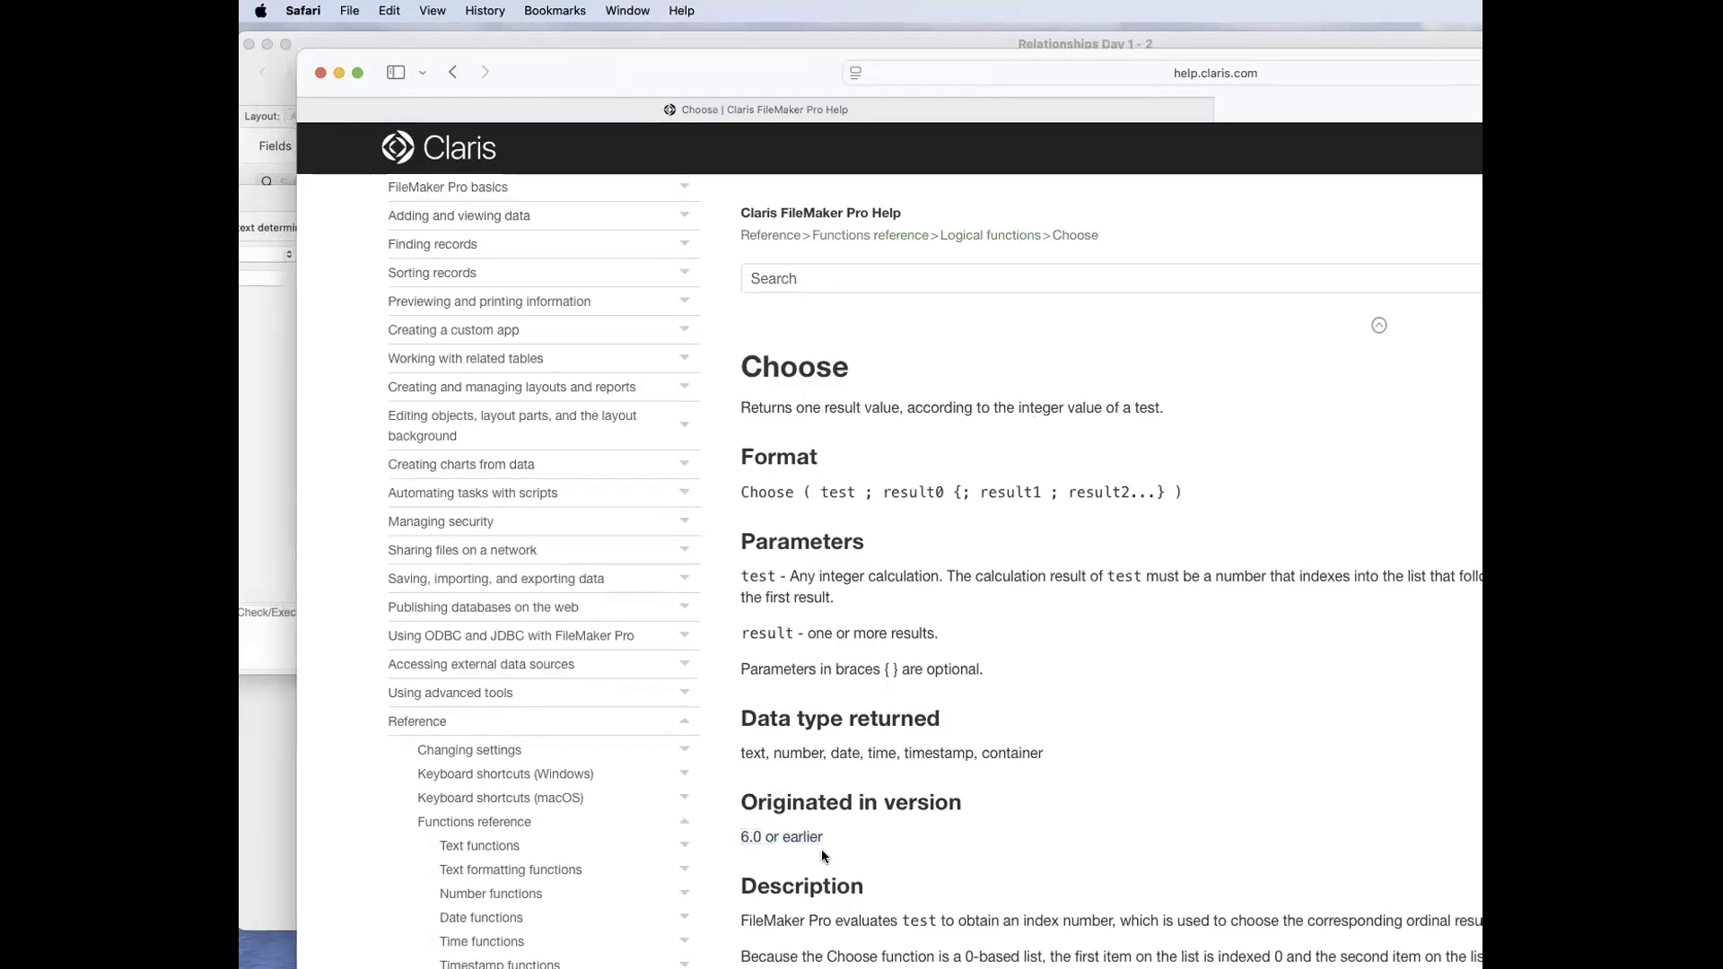
drag(824, 838, 760, 839)
drag(679, 67, 902, 201)
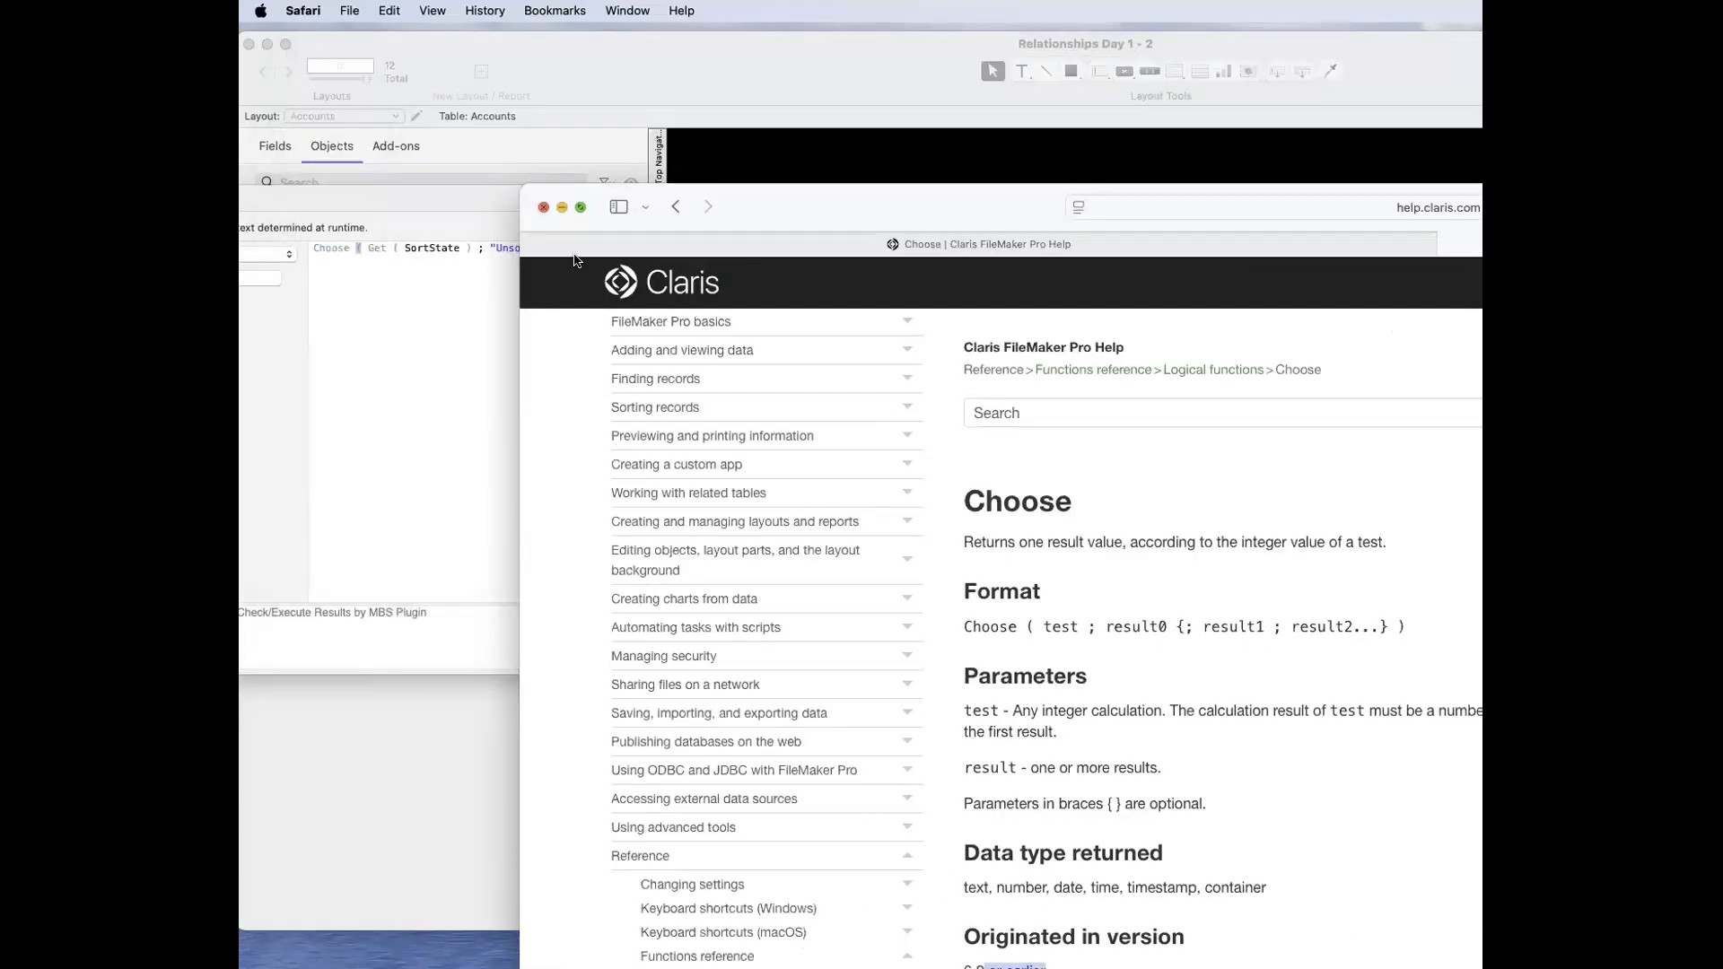
click(542, 207)
click(600, 350)
key(Escape)
Step: Move the layout calculation next to the __ID Account field and return to Browse mode
click(1313, 285)
drag(1372, 242, 1279, 246)
key(super+b)
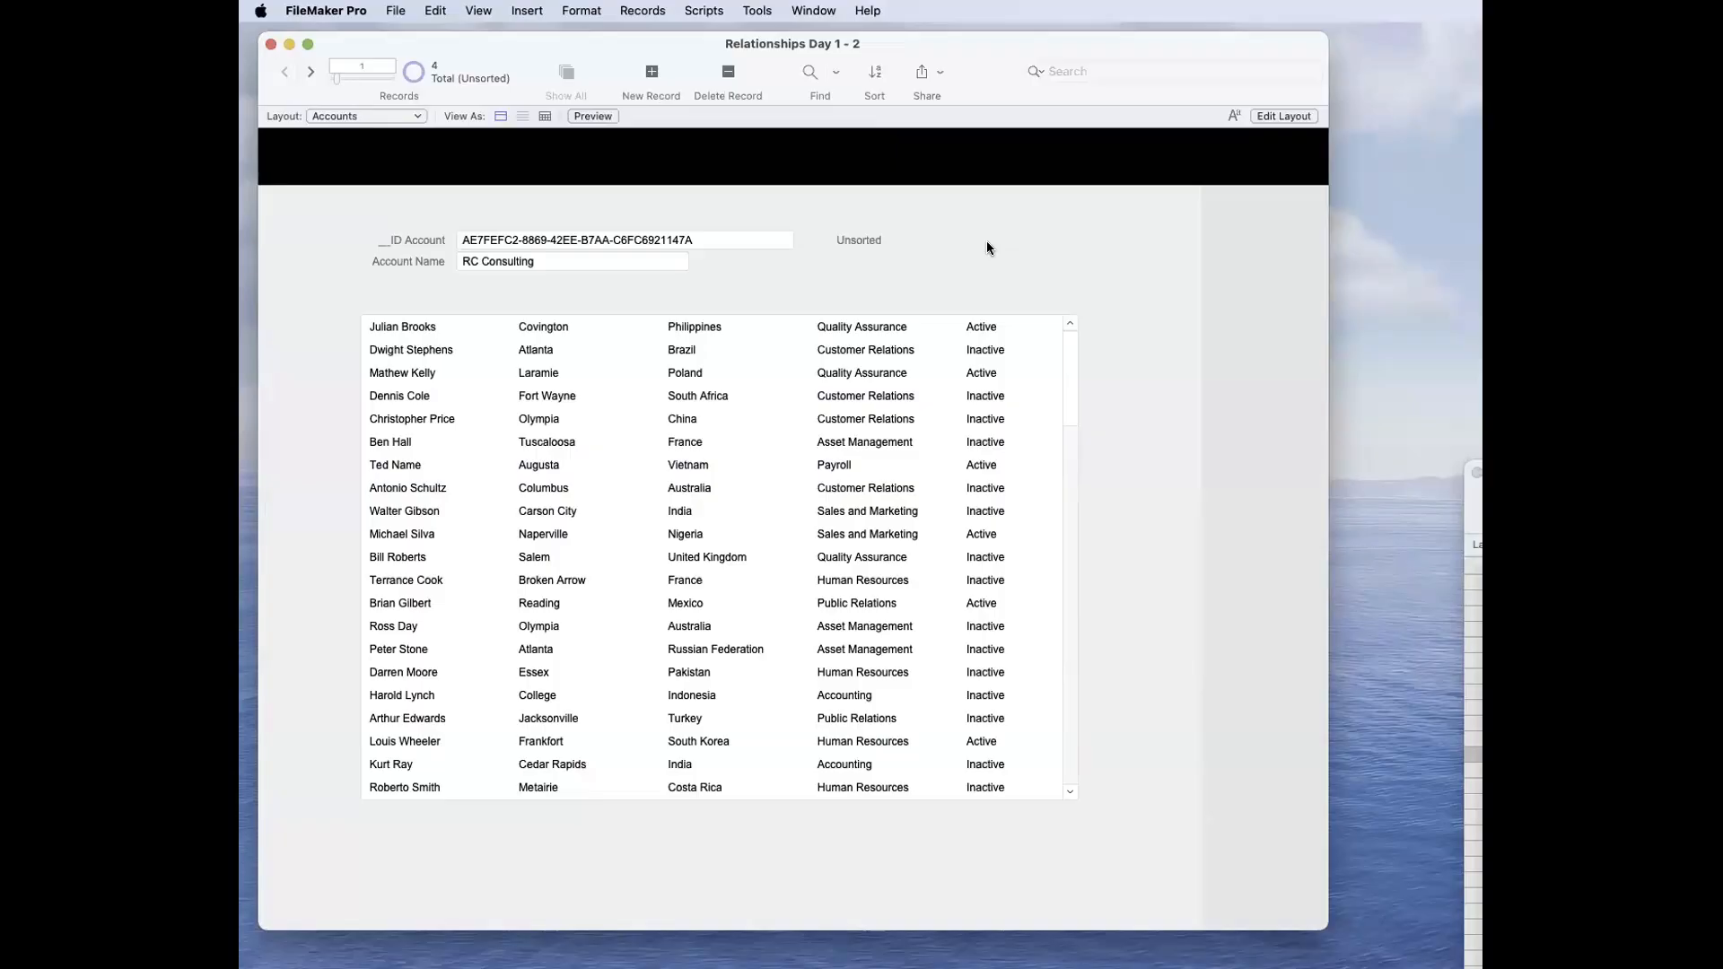
Step: Delete the Sort State calculation field from the Accounts table and save the database changes
key(shift+super+d)
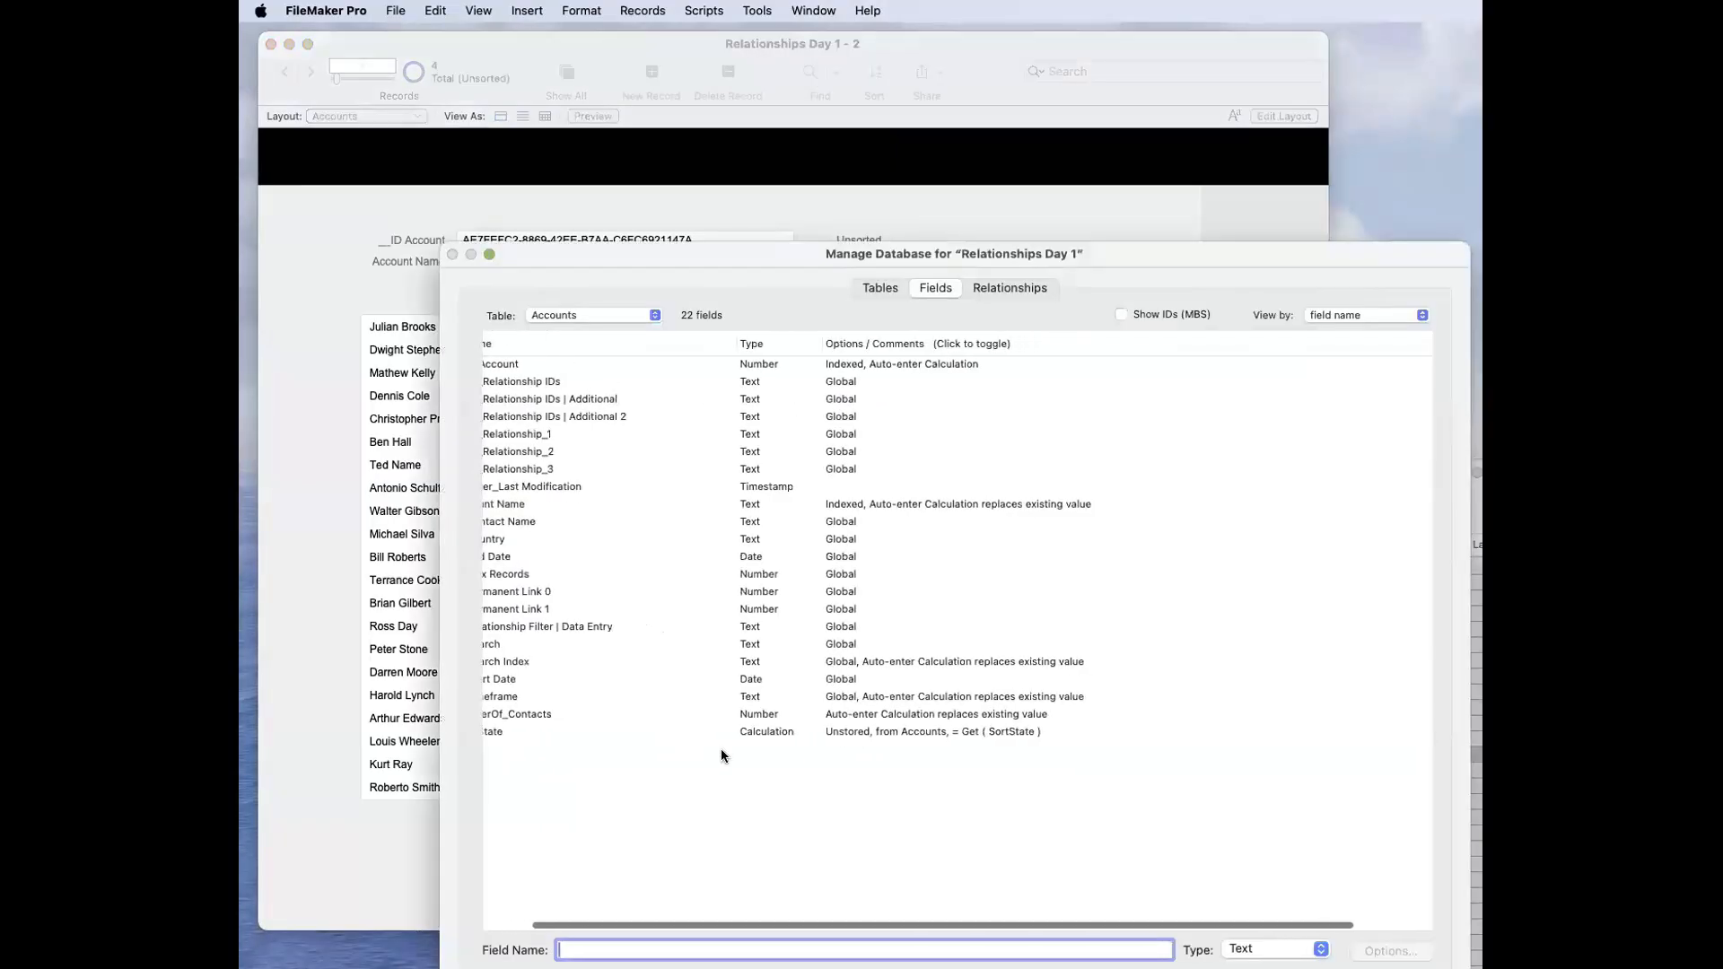
click(769, 736)
key(BackSpace)
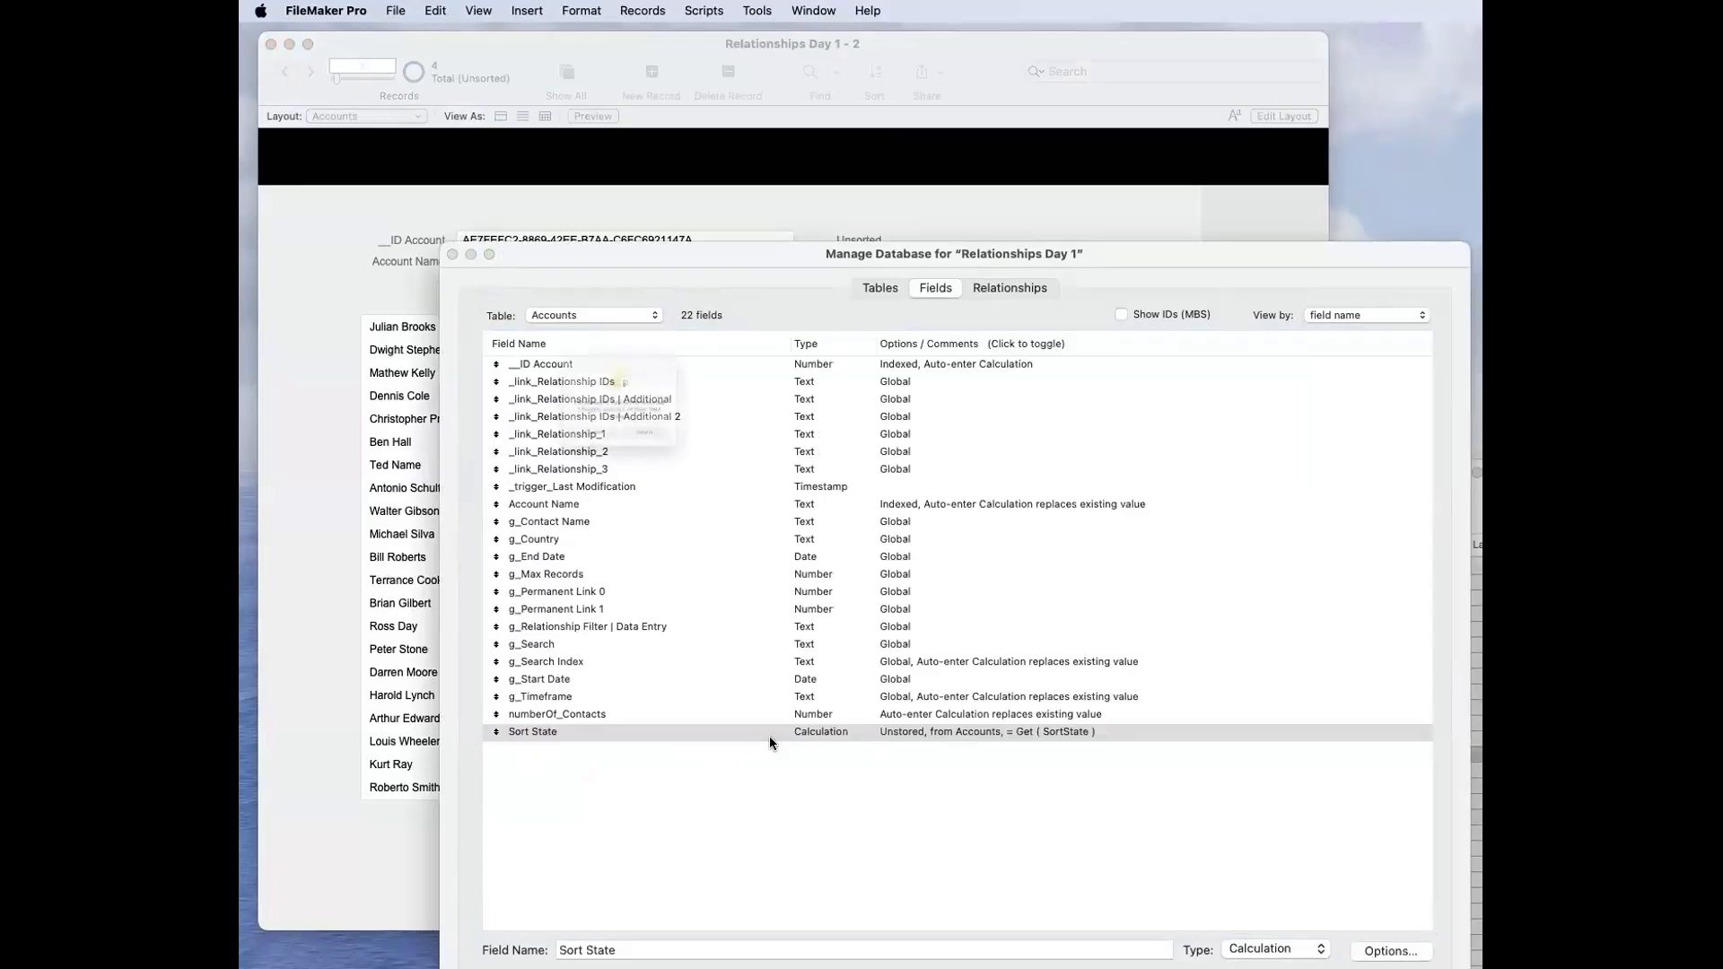
click(675, 471)
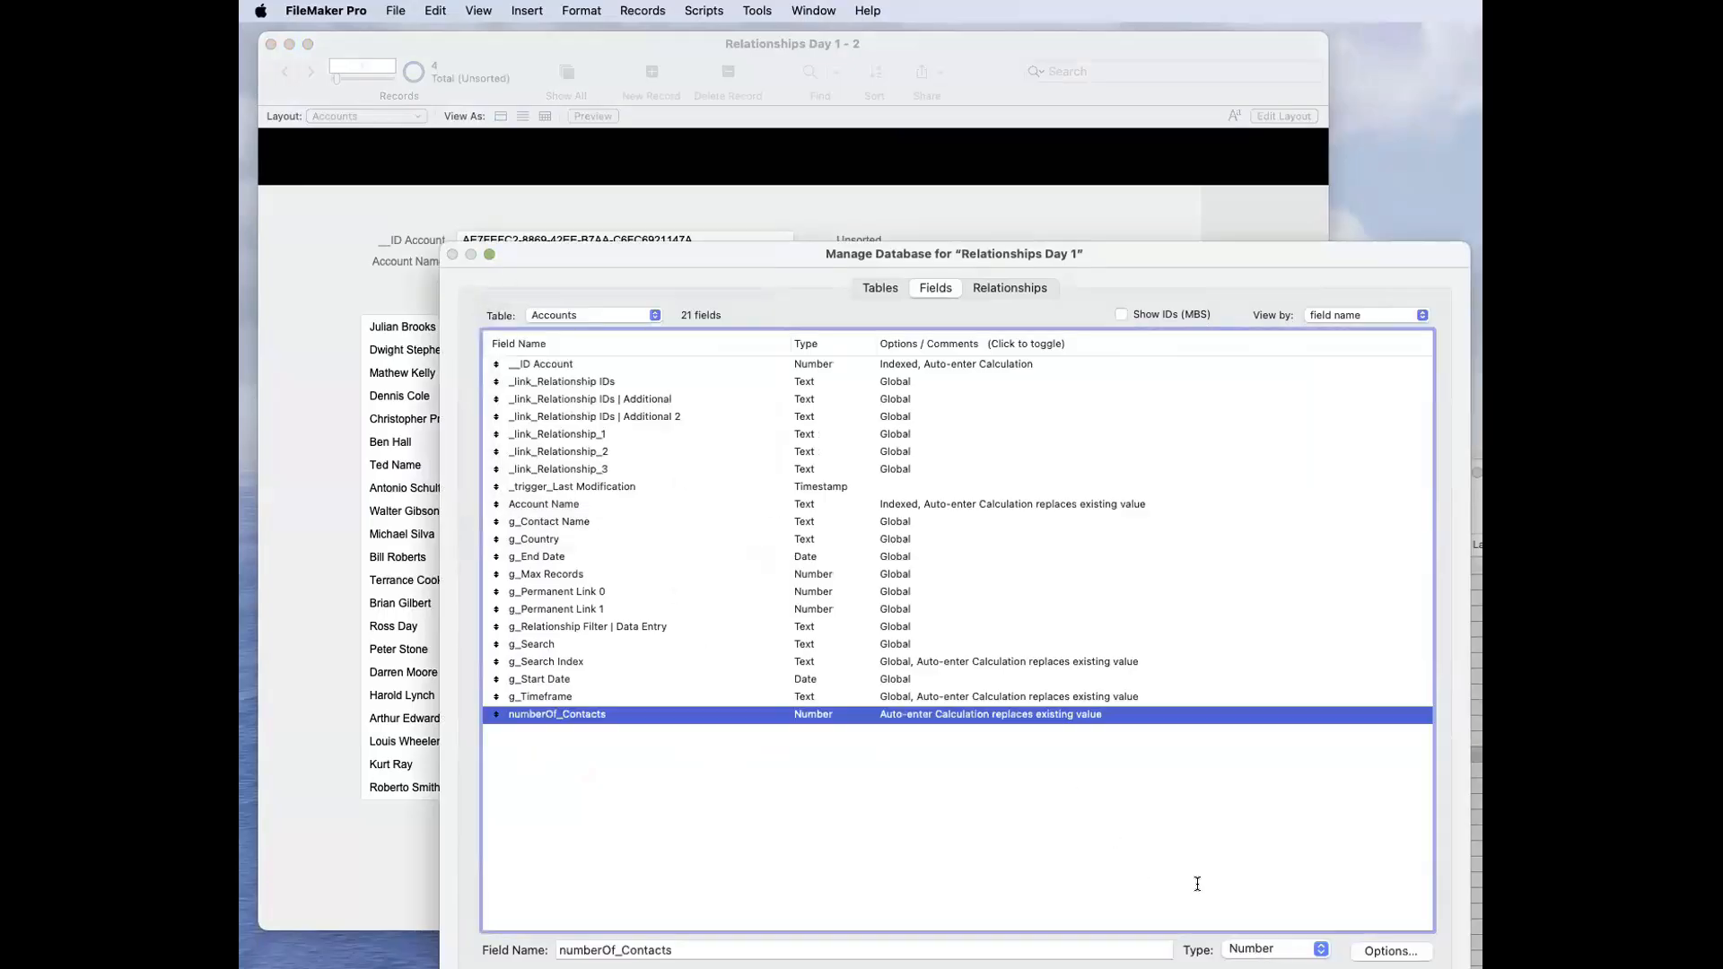
key(Return)
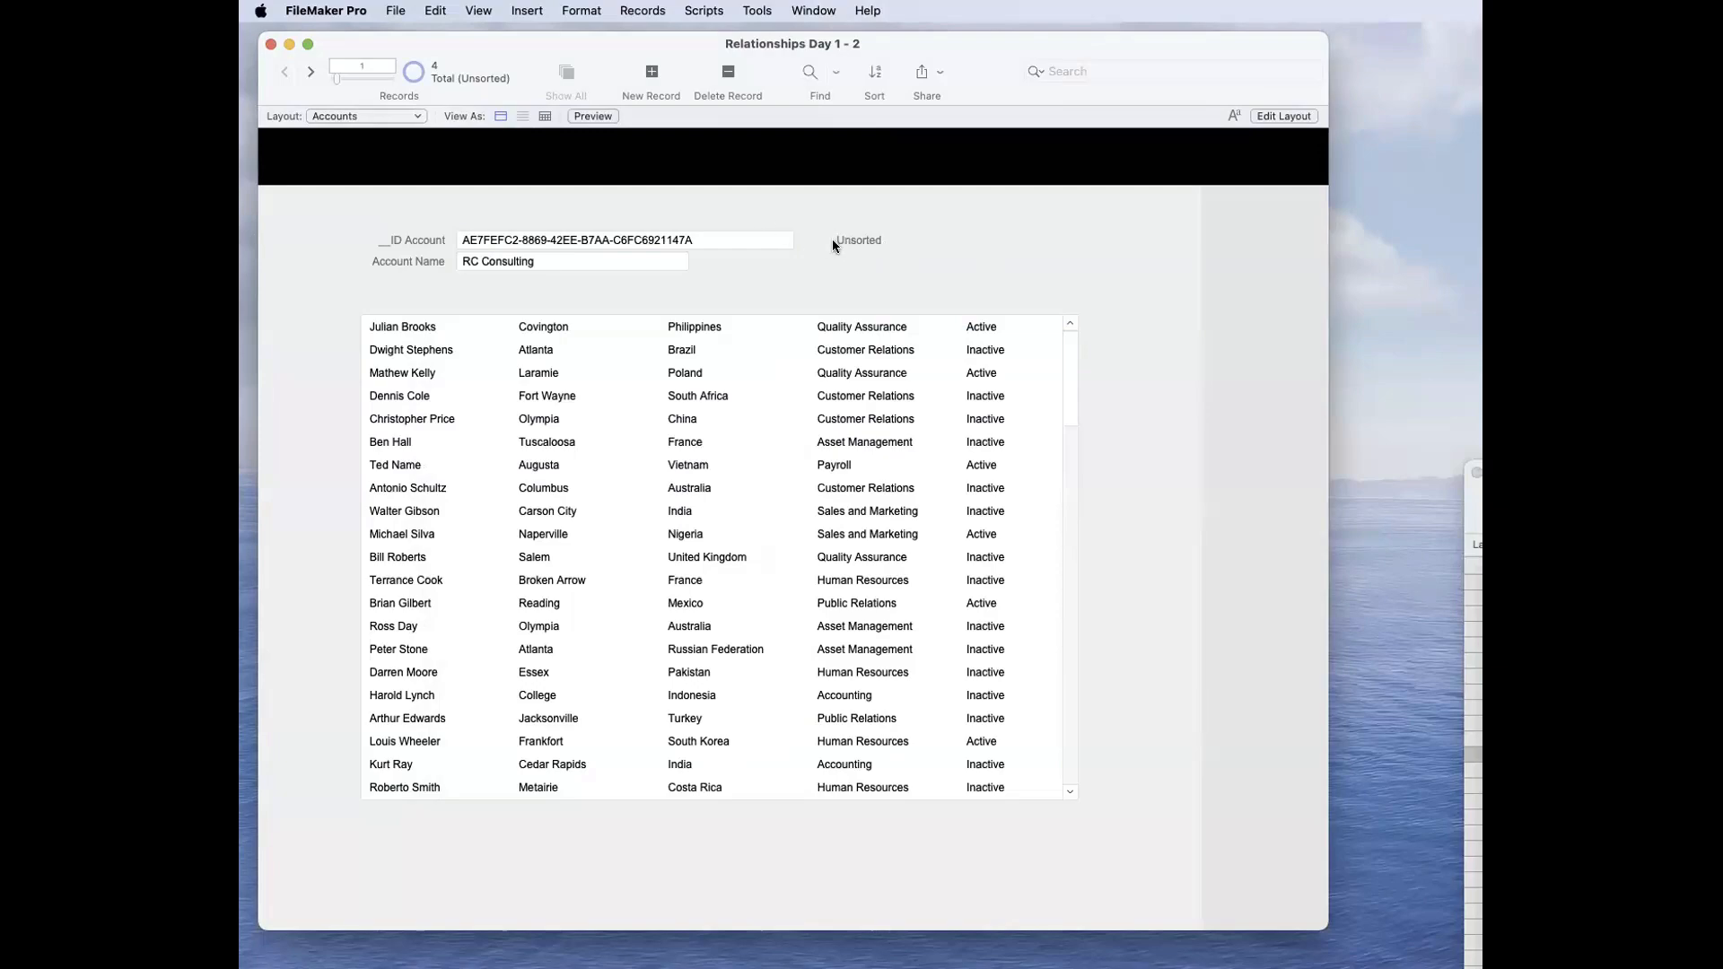
Step: Hide and restore the status toolbar, and sort the account records by Account Name in ascending order
key(alt+super+s)
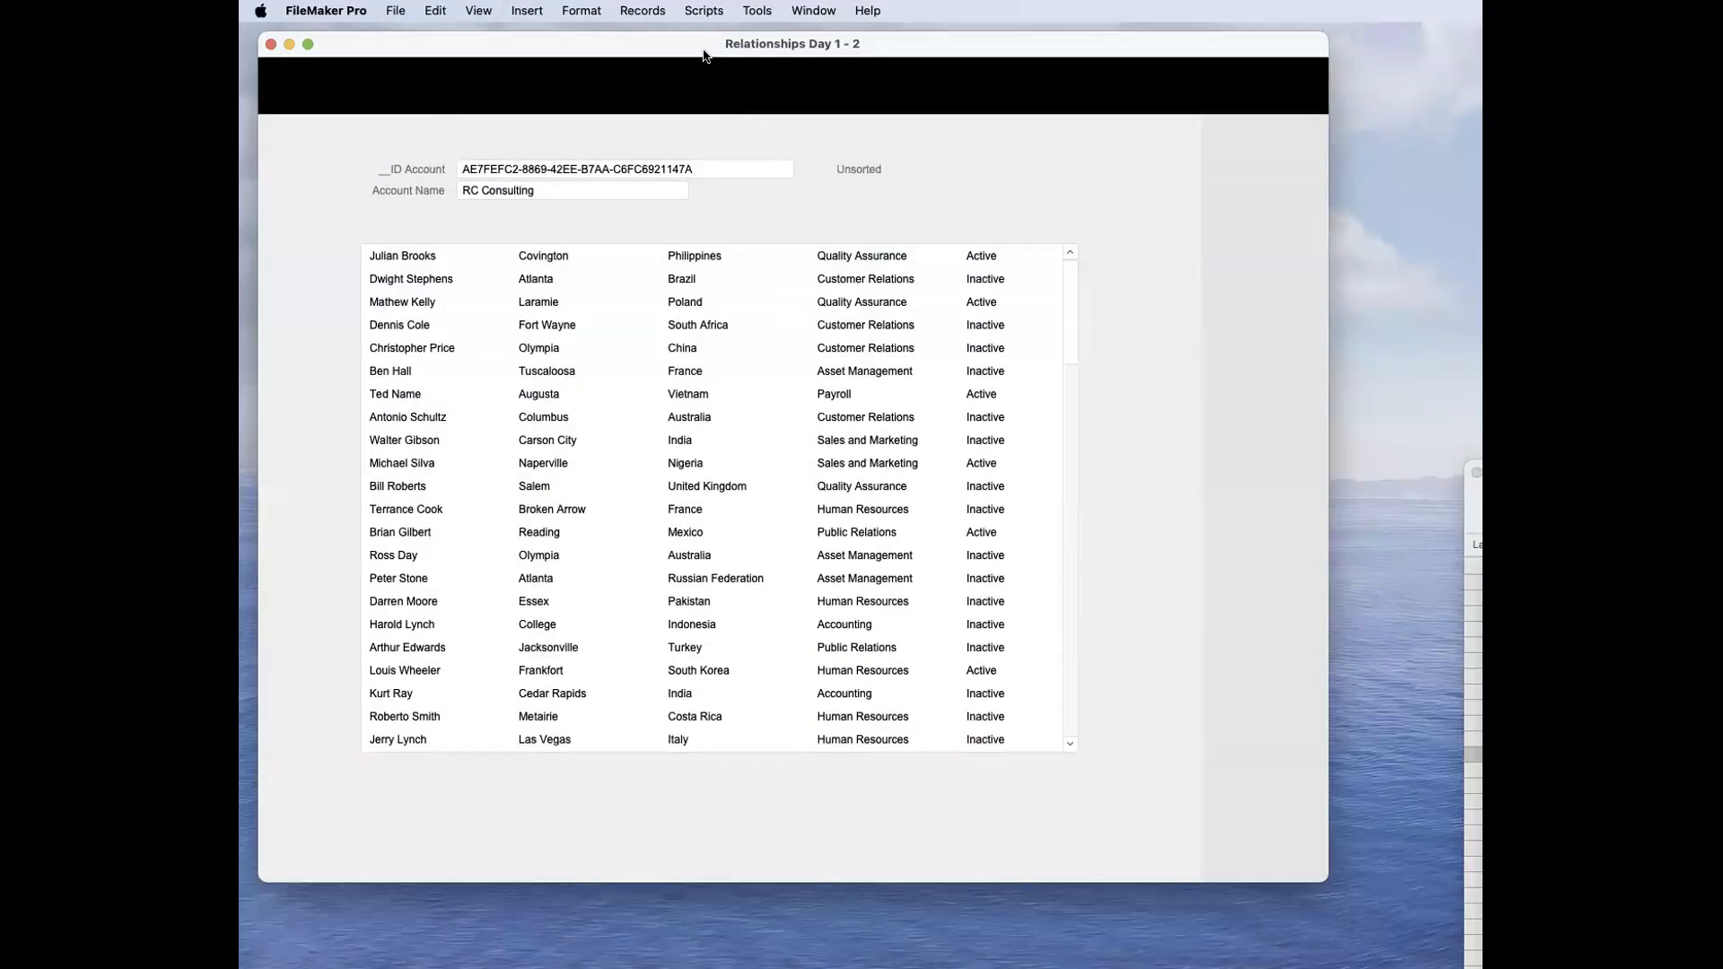
key(alt+super+s)
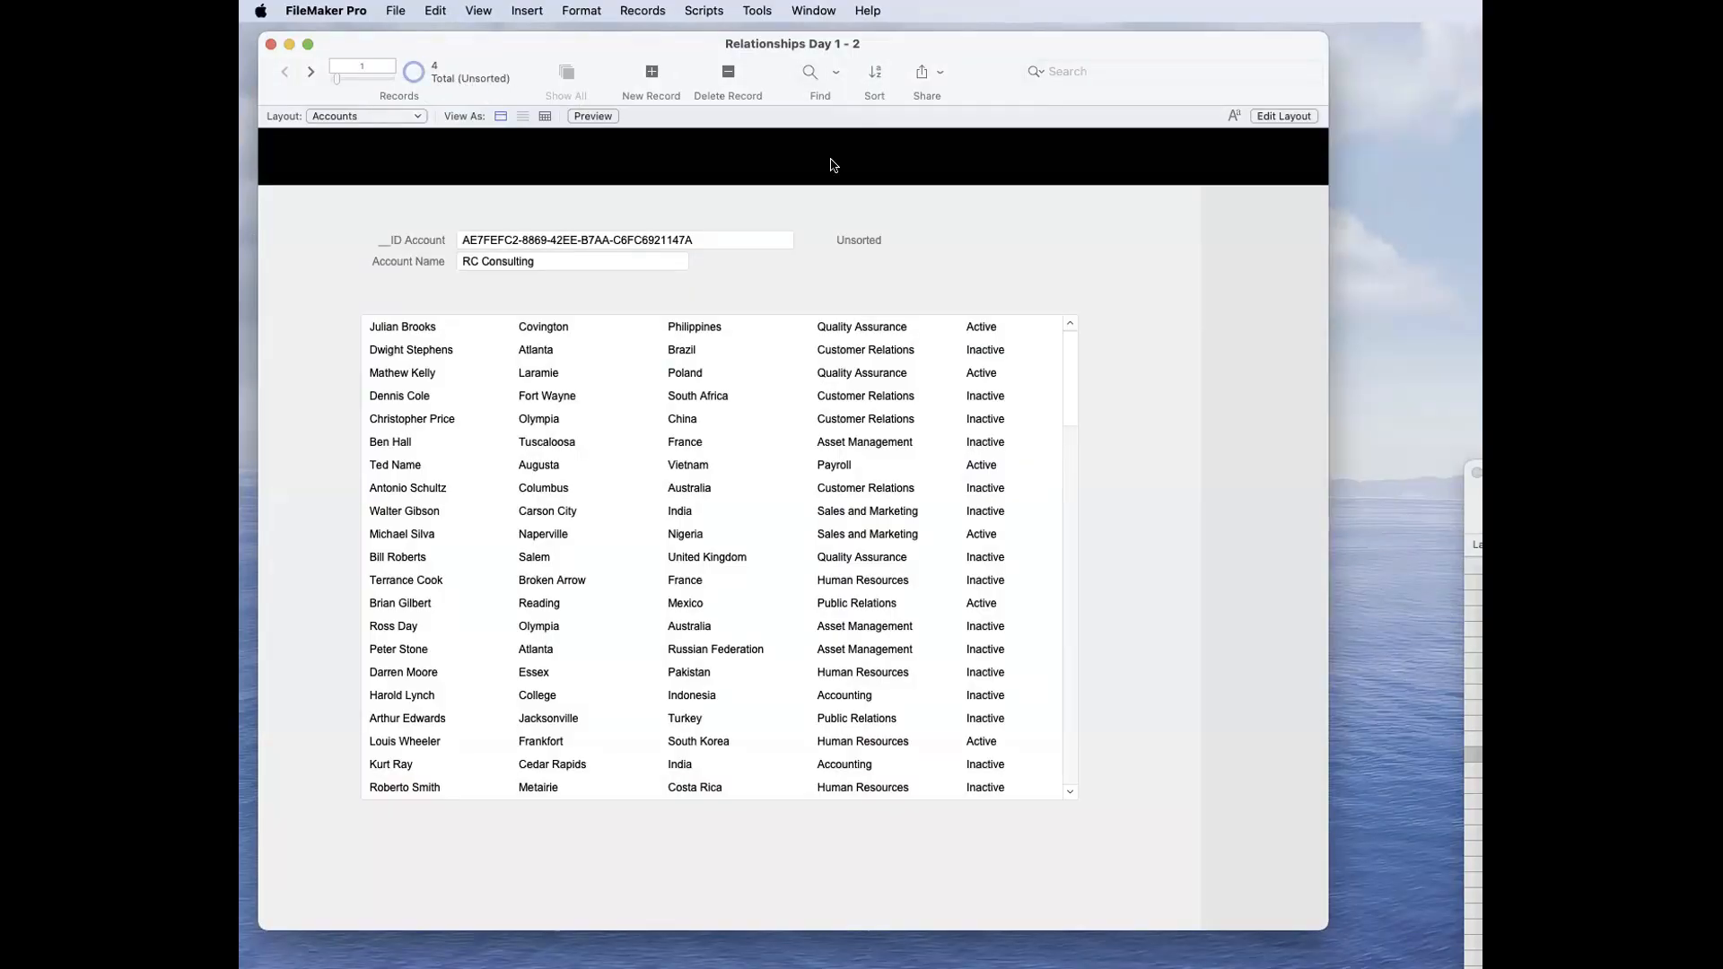
key(super+s)
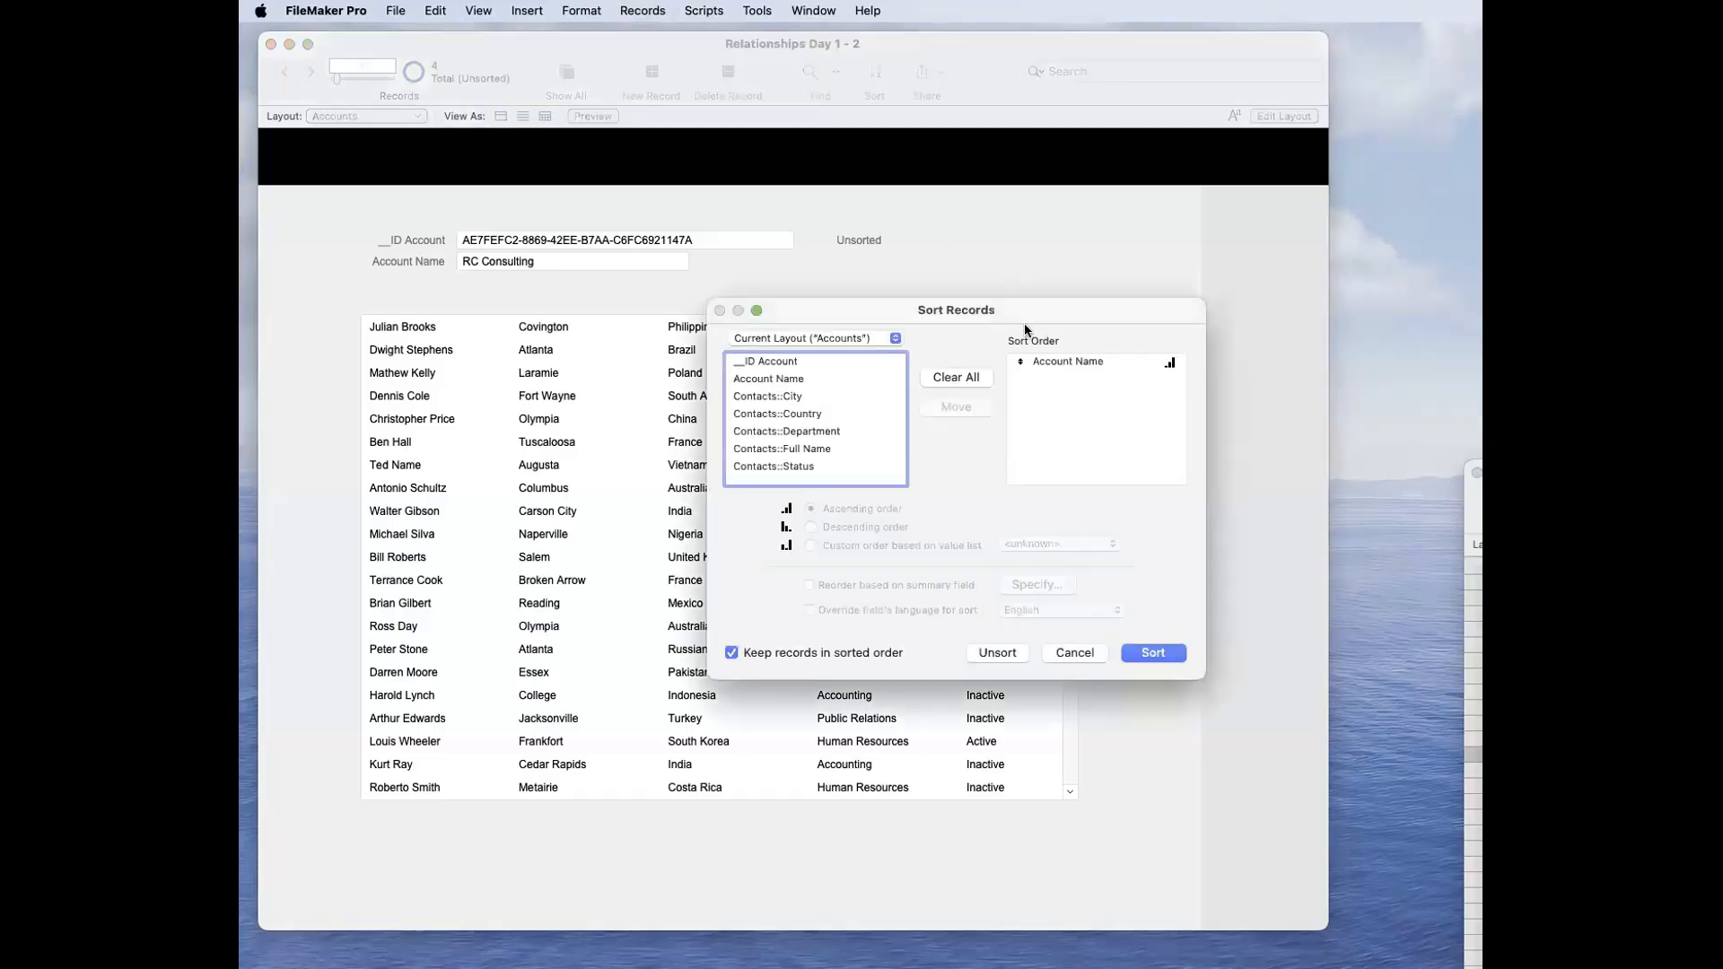
click(1147, 651)
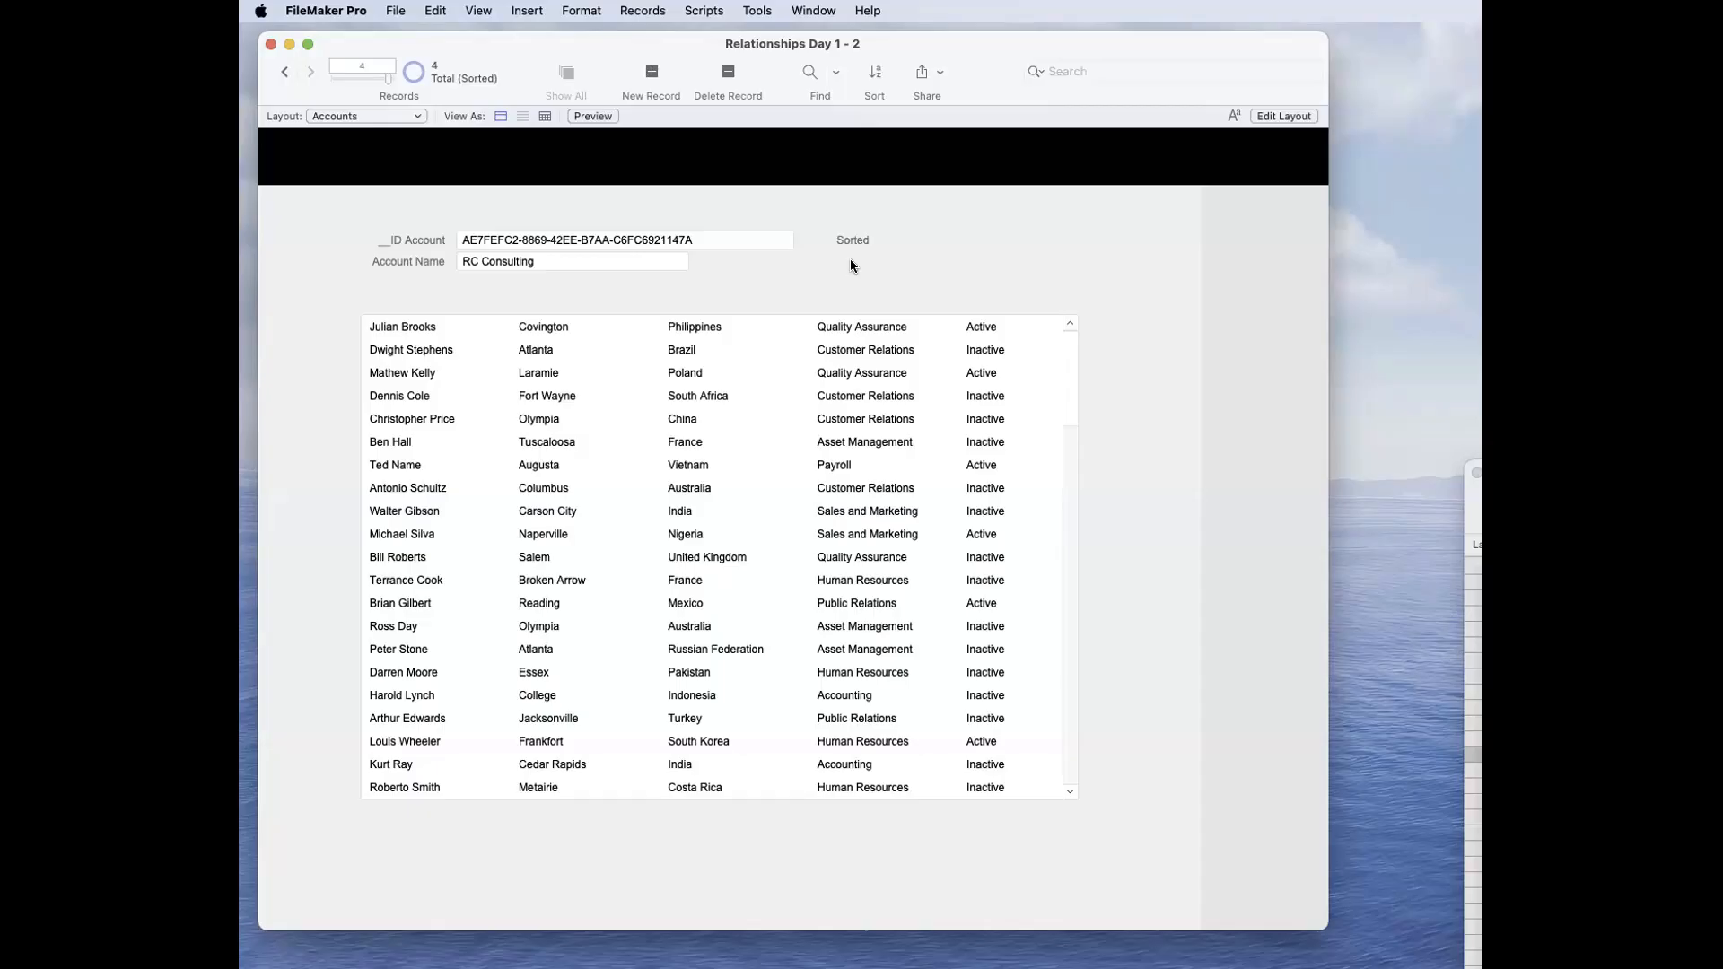
Step: Add a folder below the Accounts Copy layout in the layout list and delete it again
key(super+shift+l)
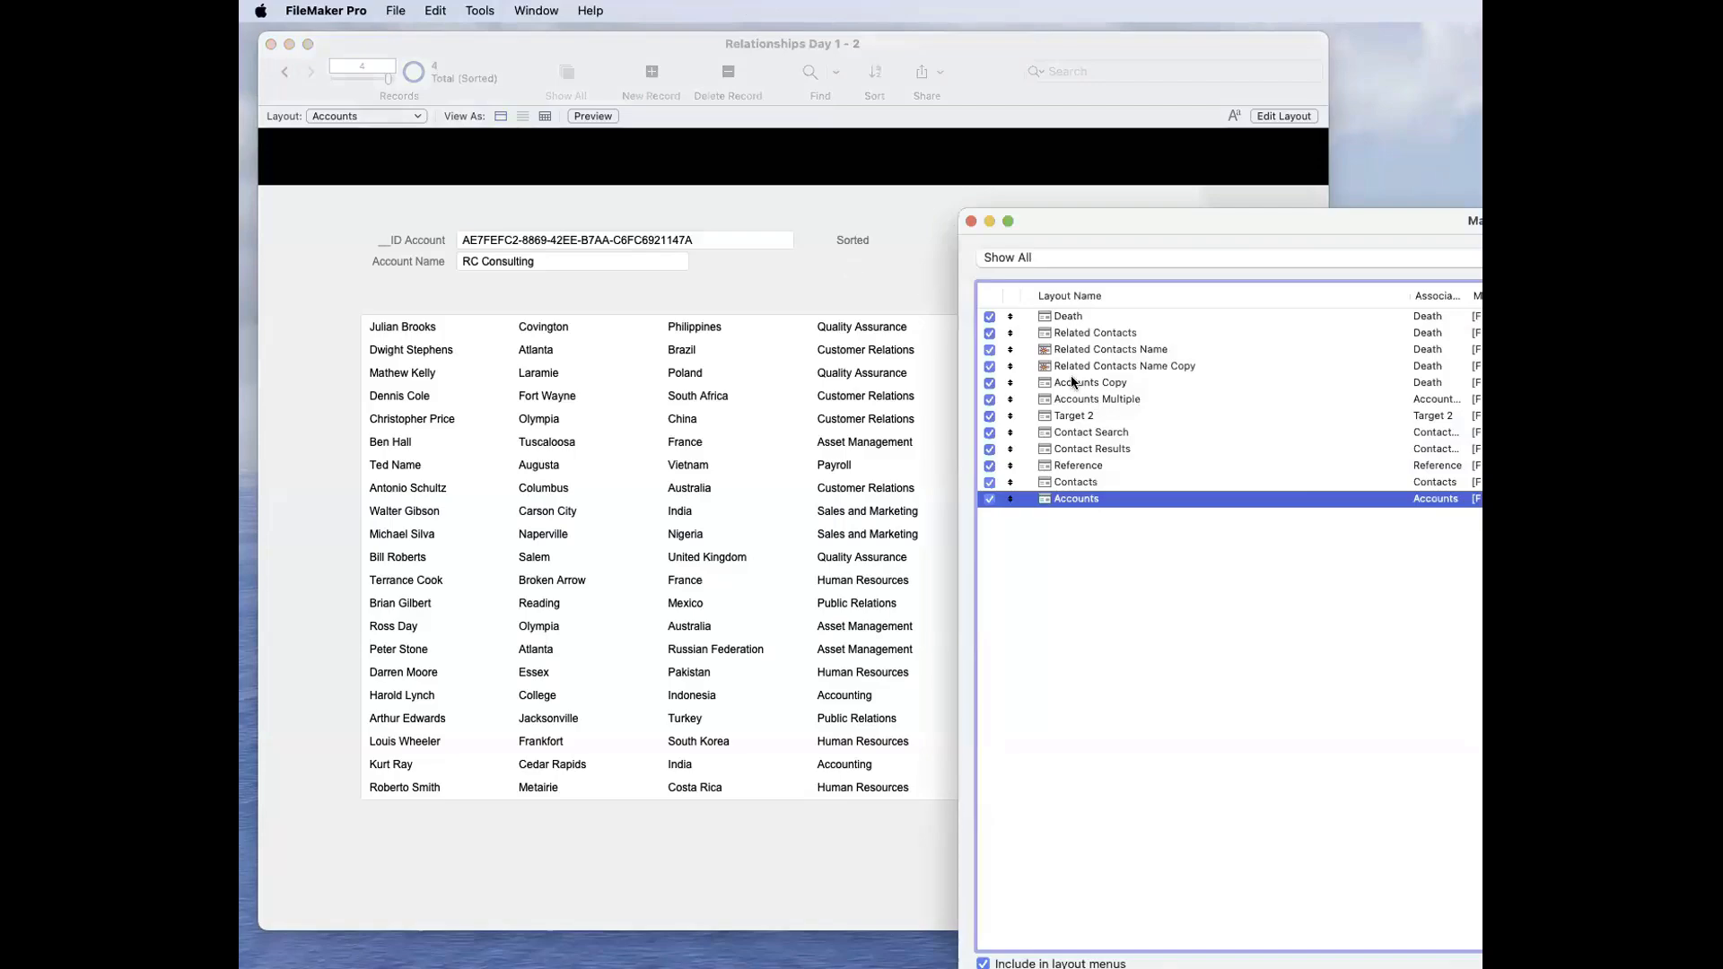
click(1049, 386)
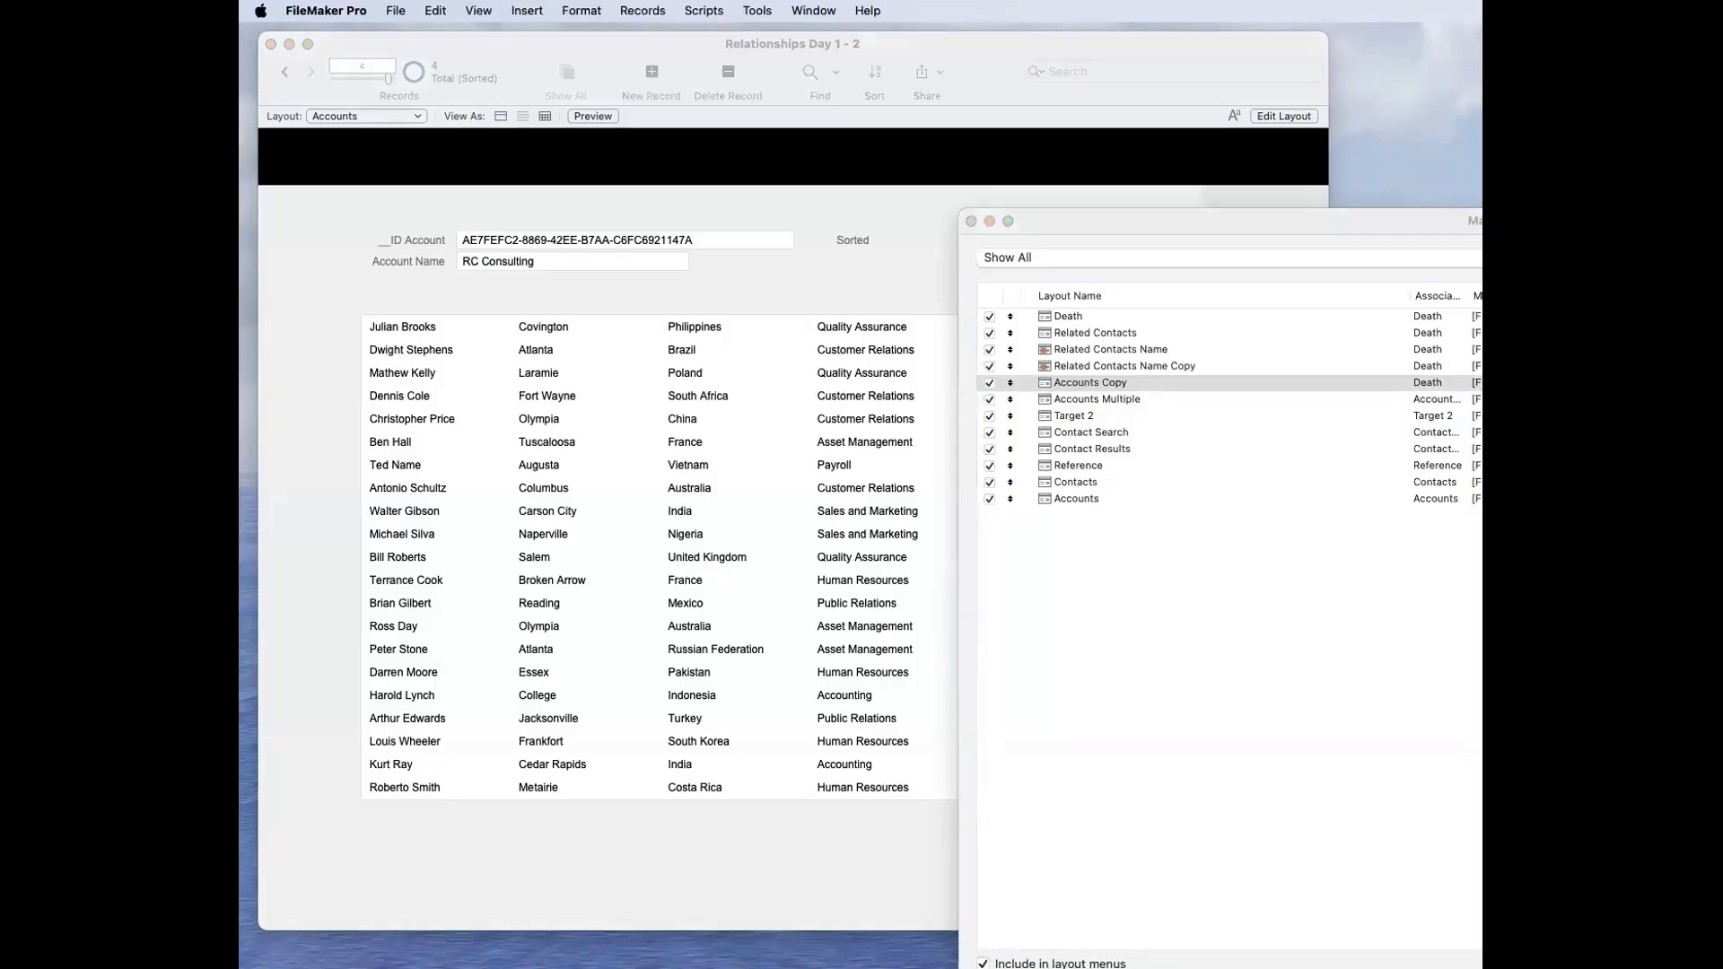
key(Return)
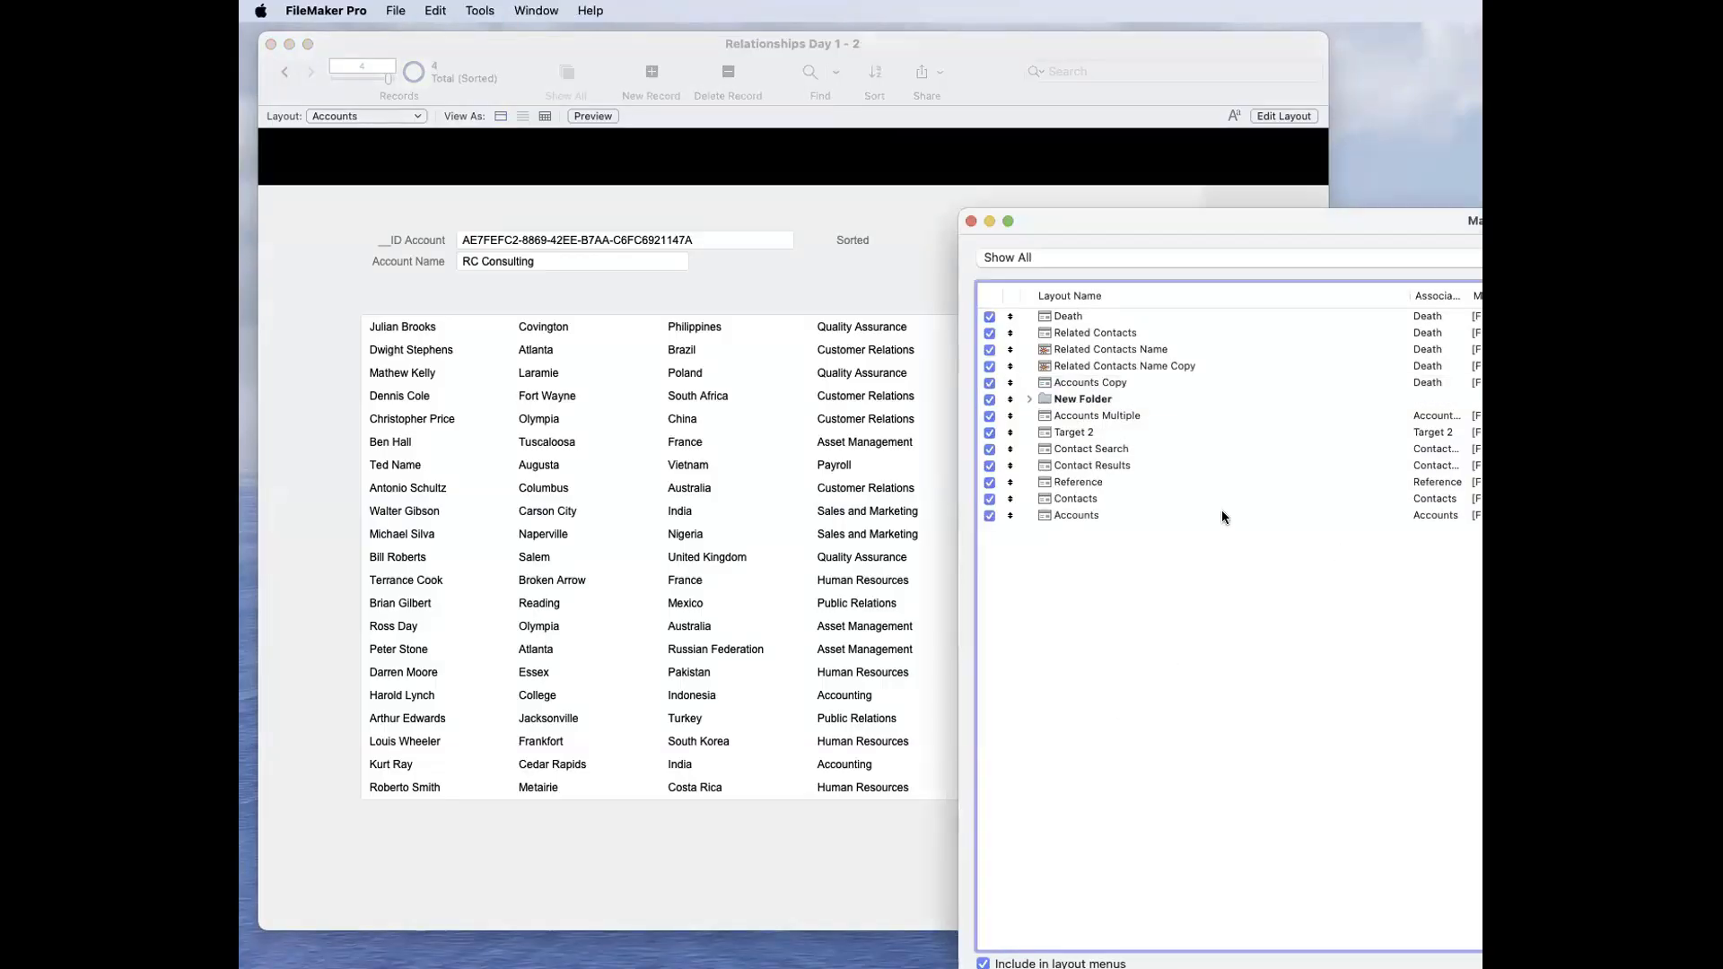
click(1042, 400)
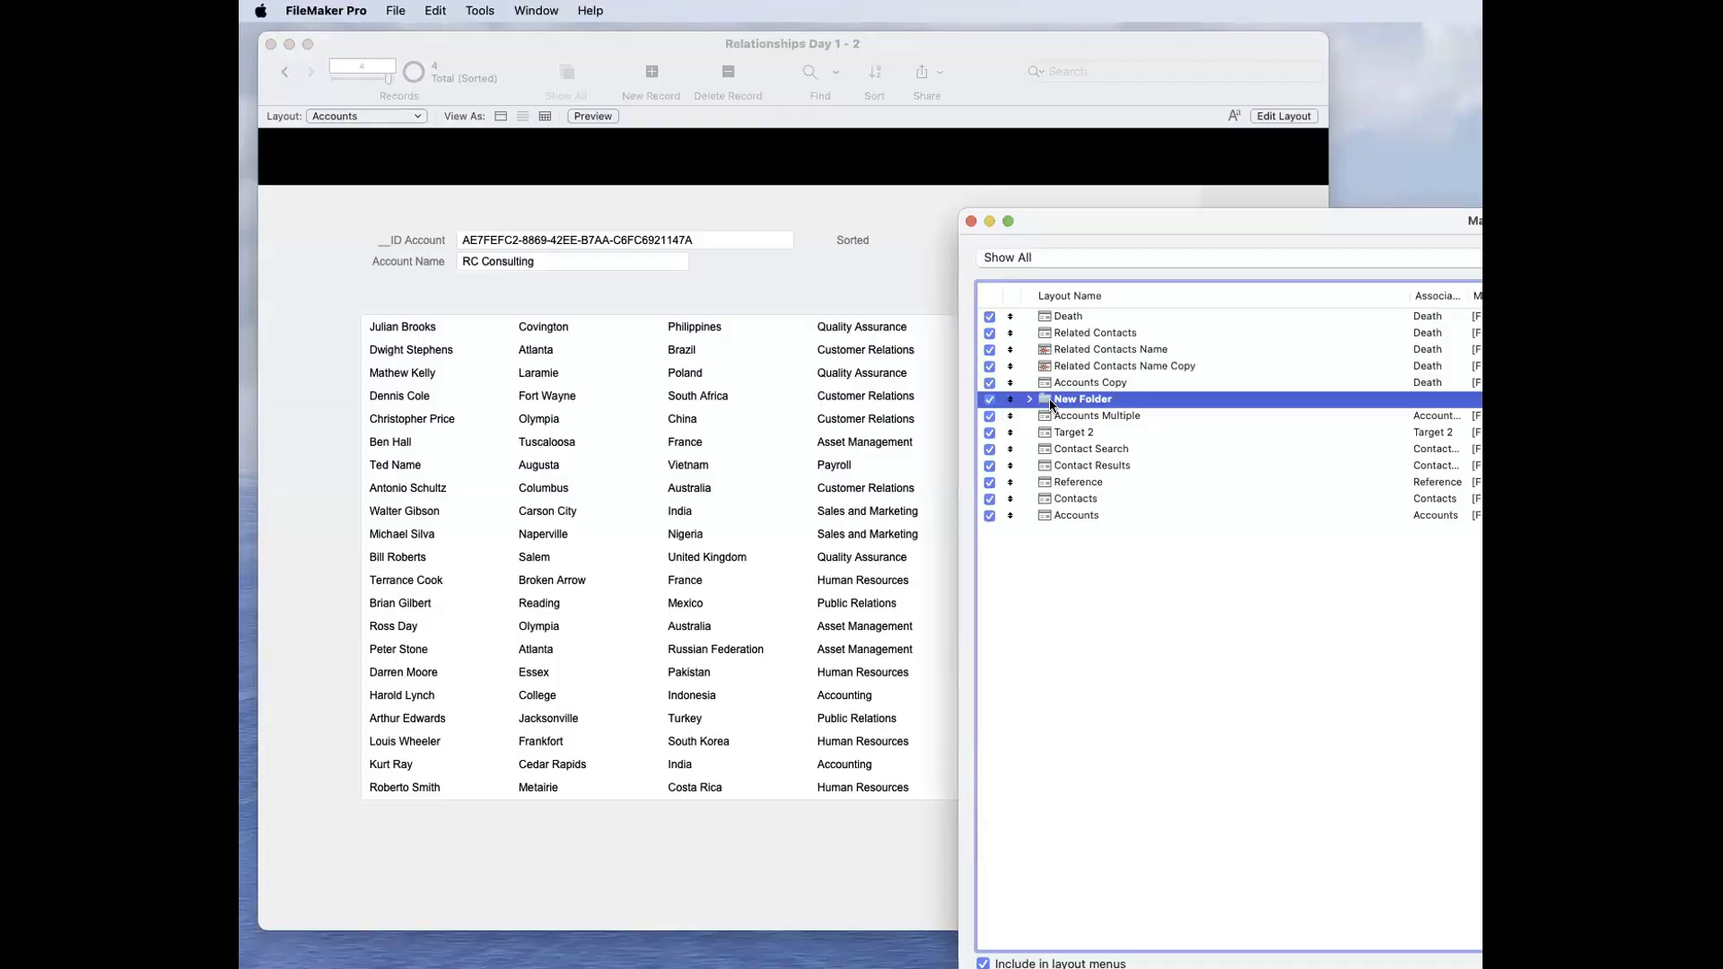
click(1113, 580)
double_click(1078, 397)
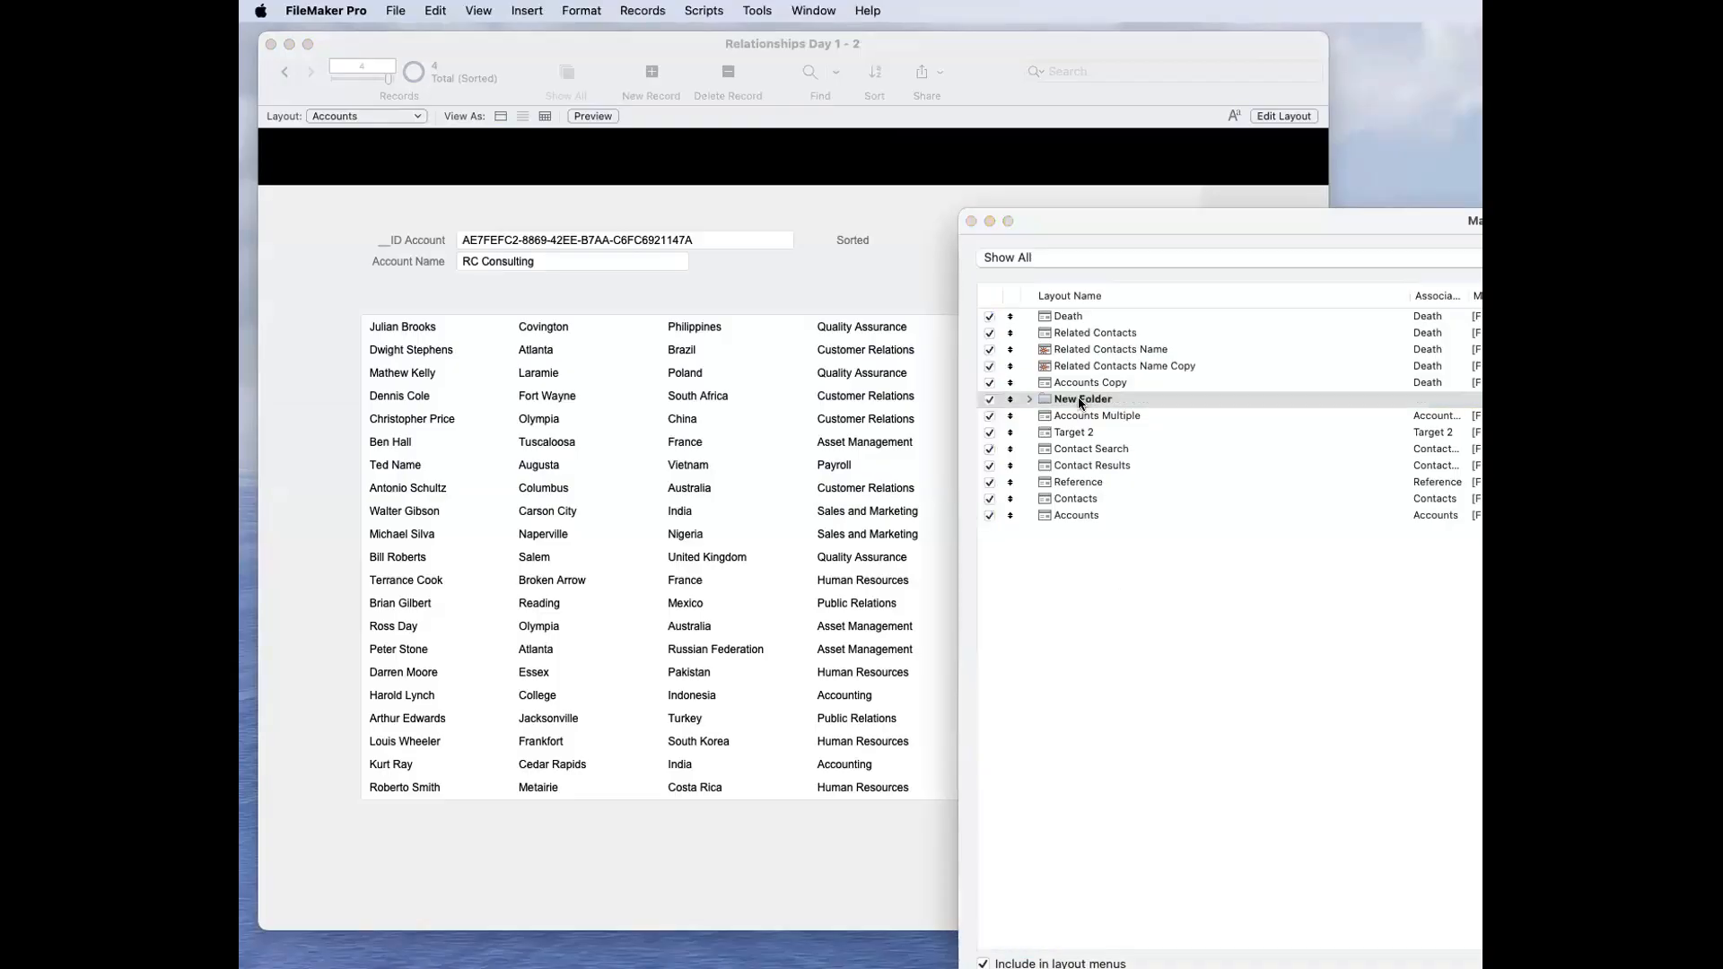
key(Return)
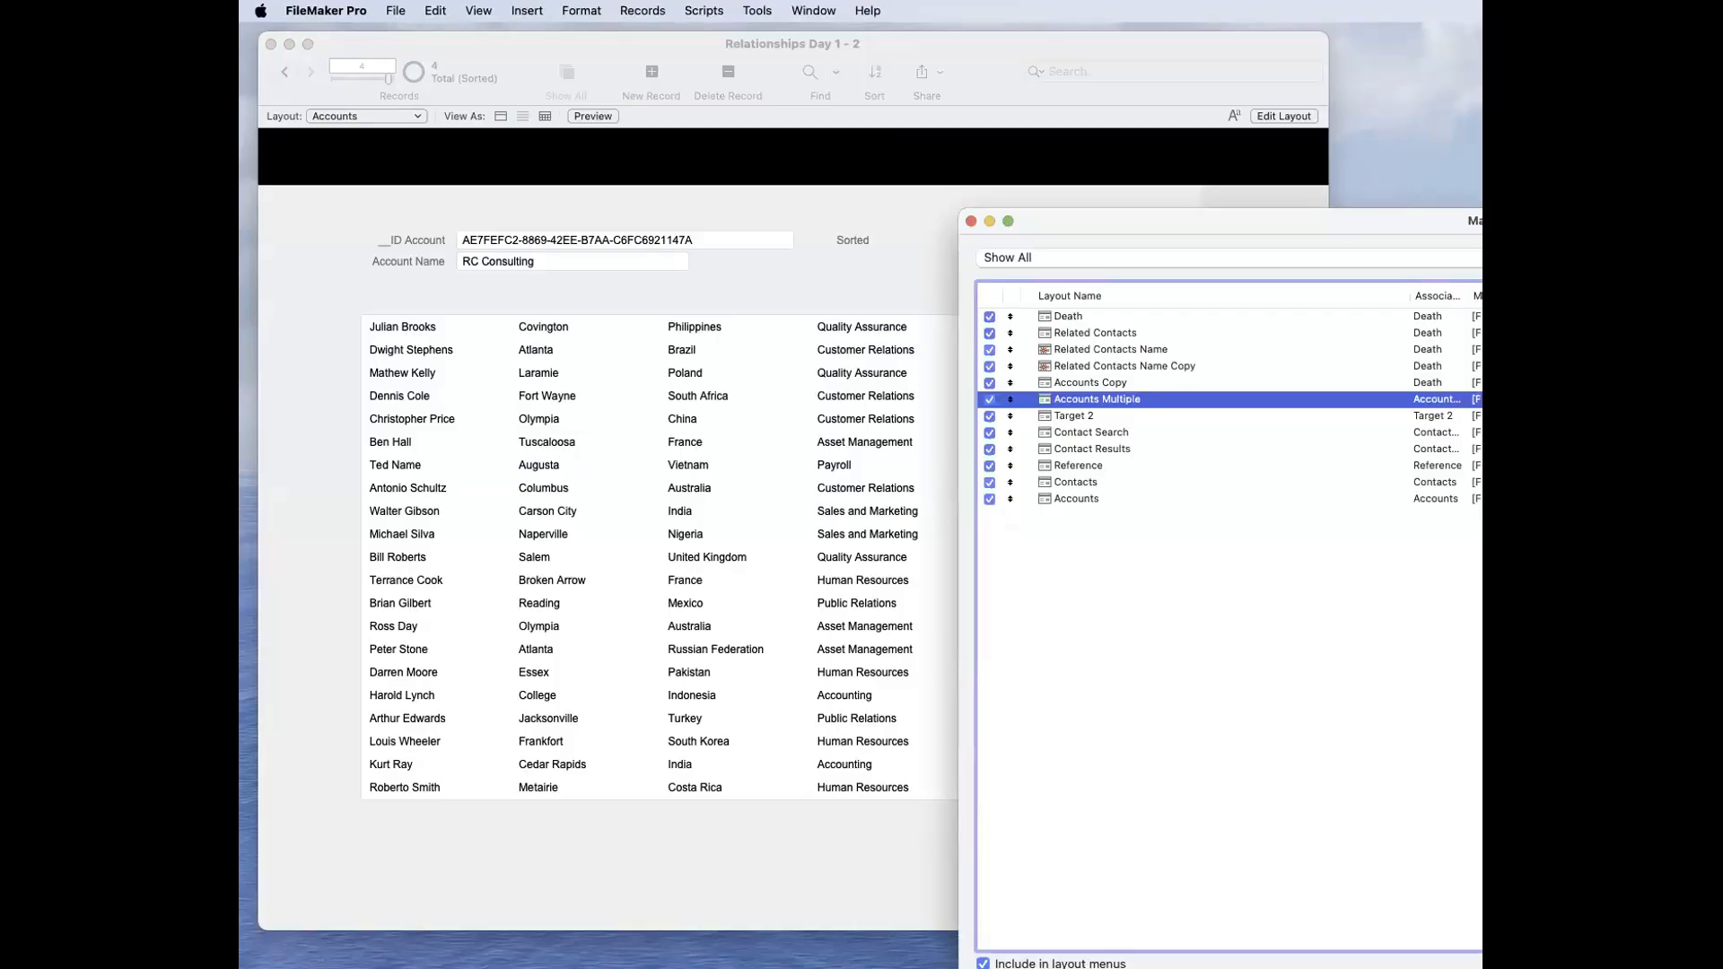
click(1283, 540)
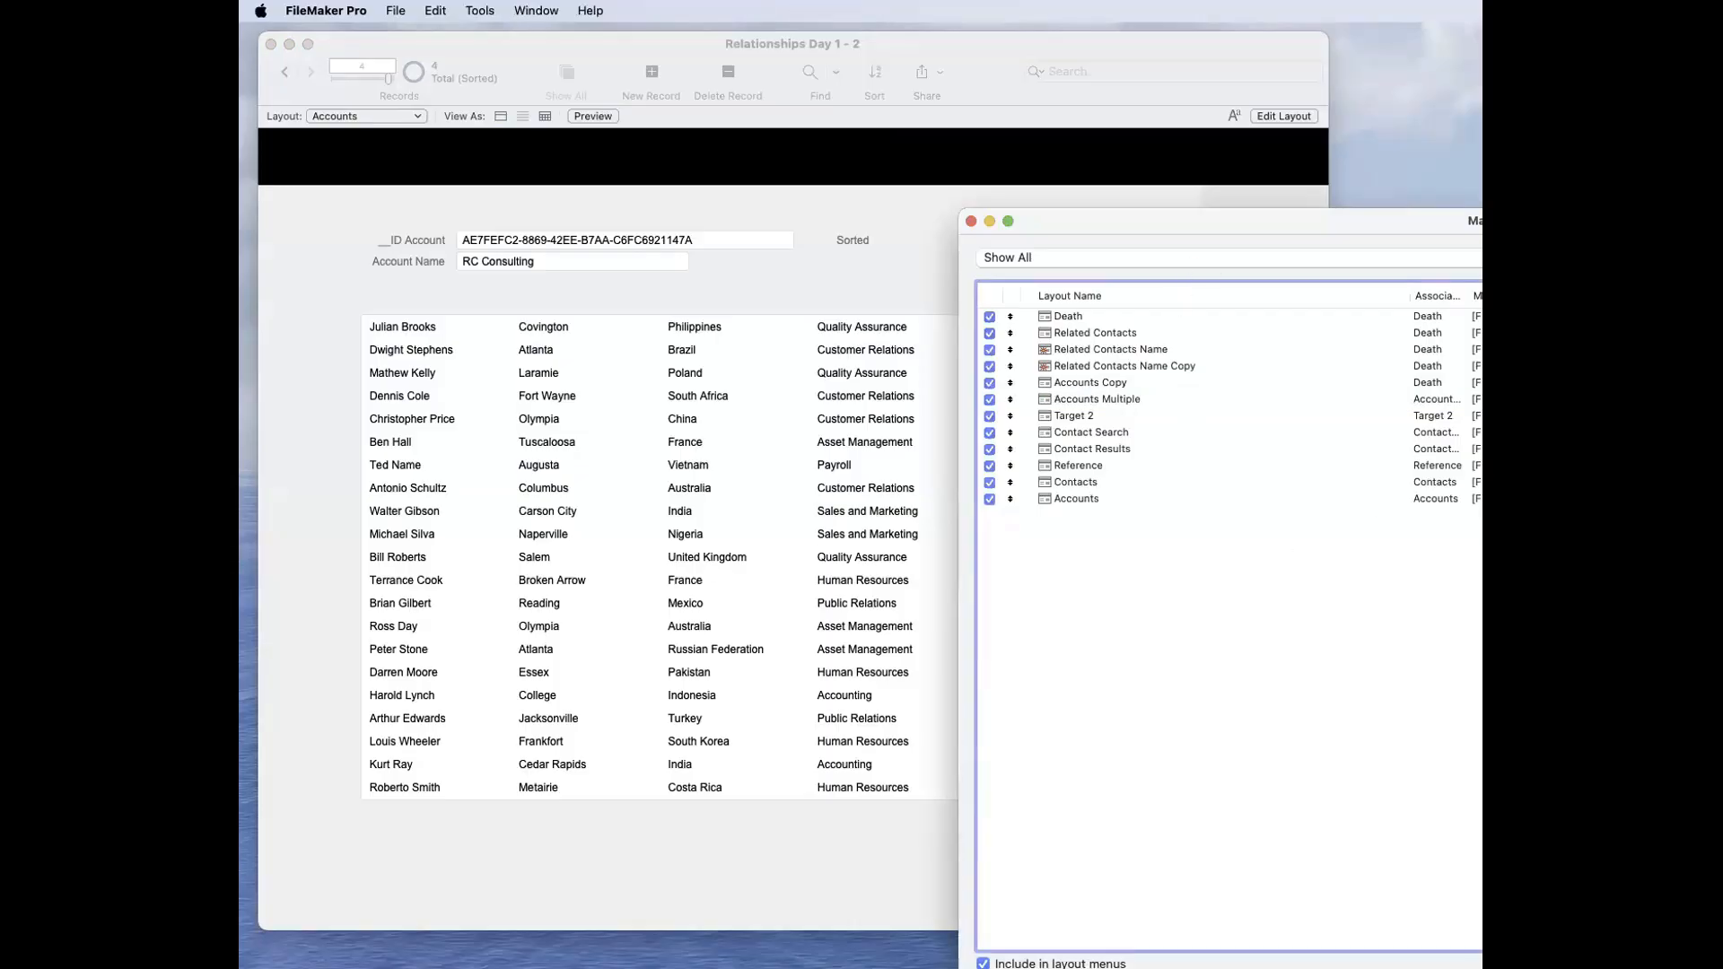
Step: Resize and reposition the Manage Layouts window to view its associated table, Menu Set and ID columns, and close it
drag(1482, 968, 1410, 875)
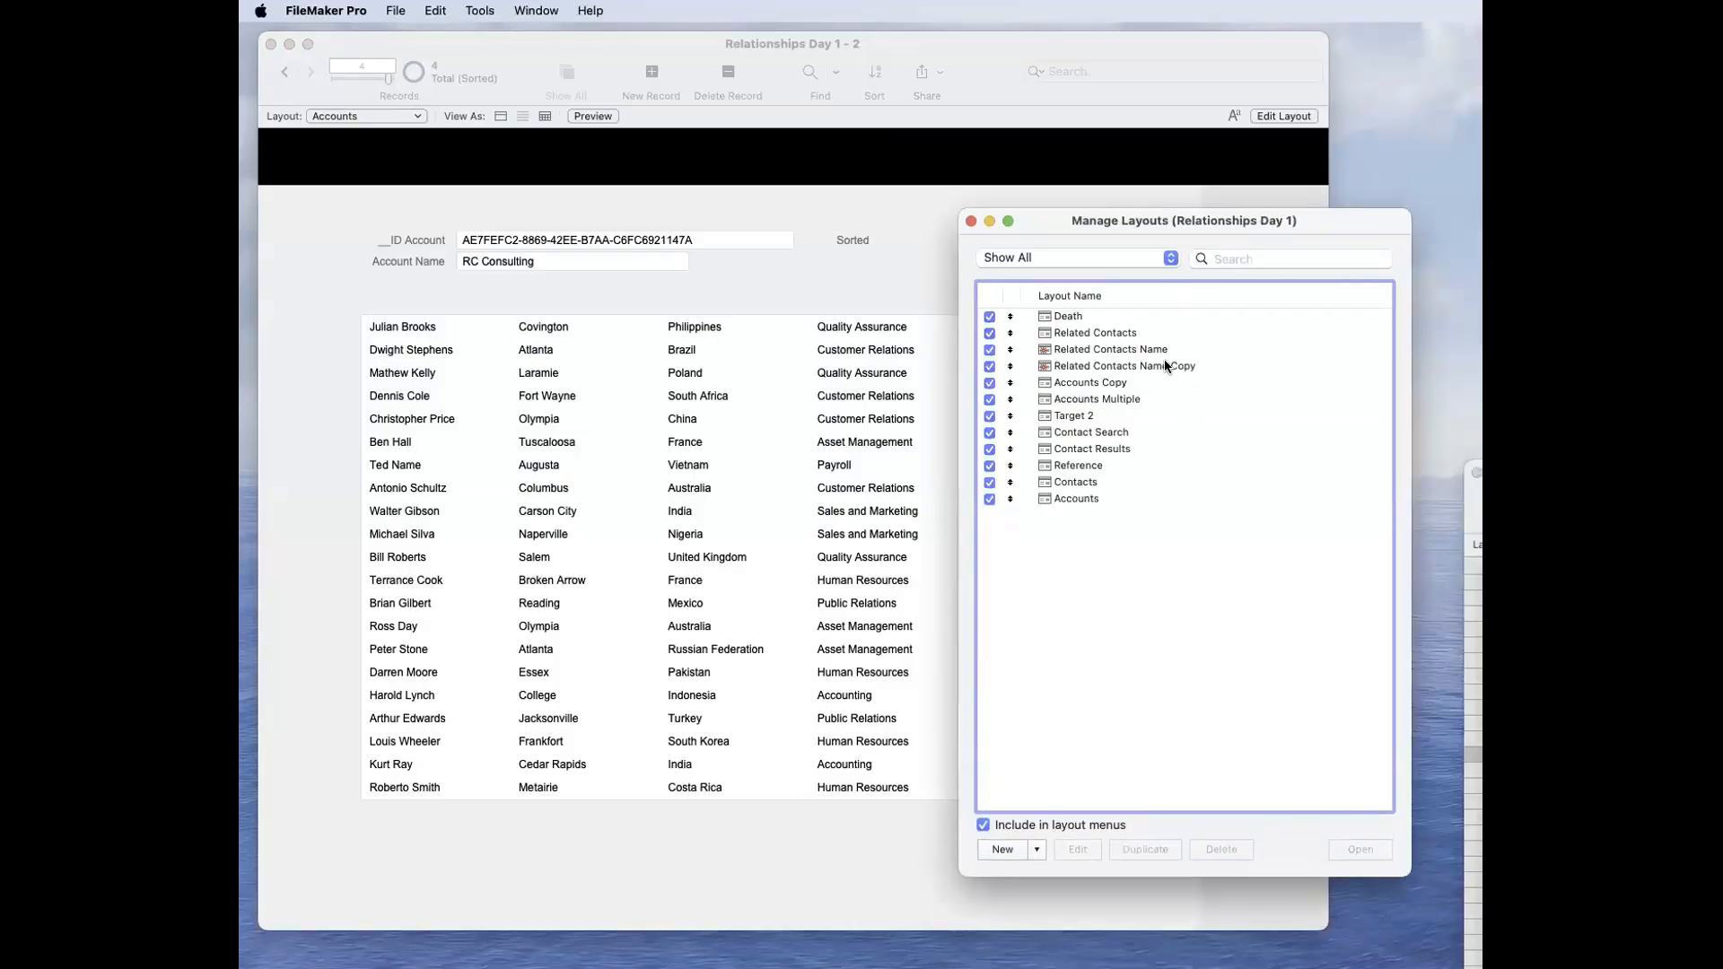
drag(1214, 220, 832, 155)
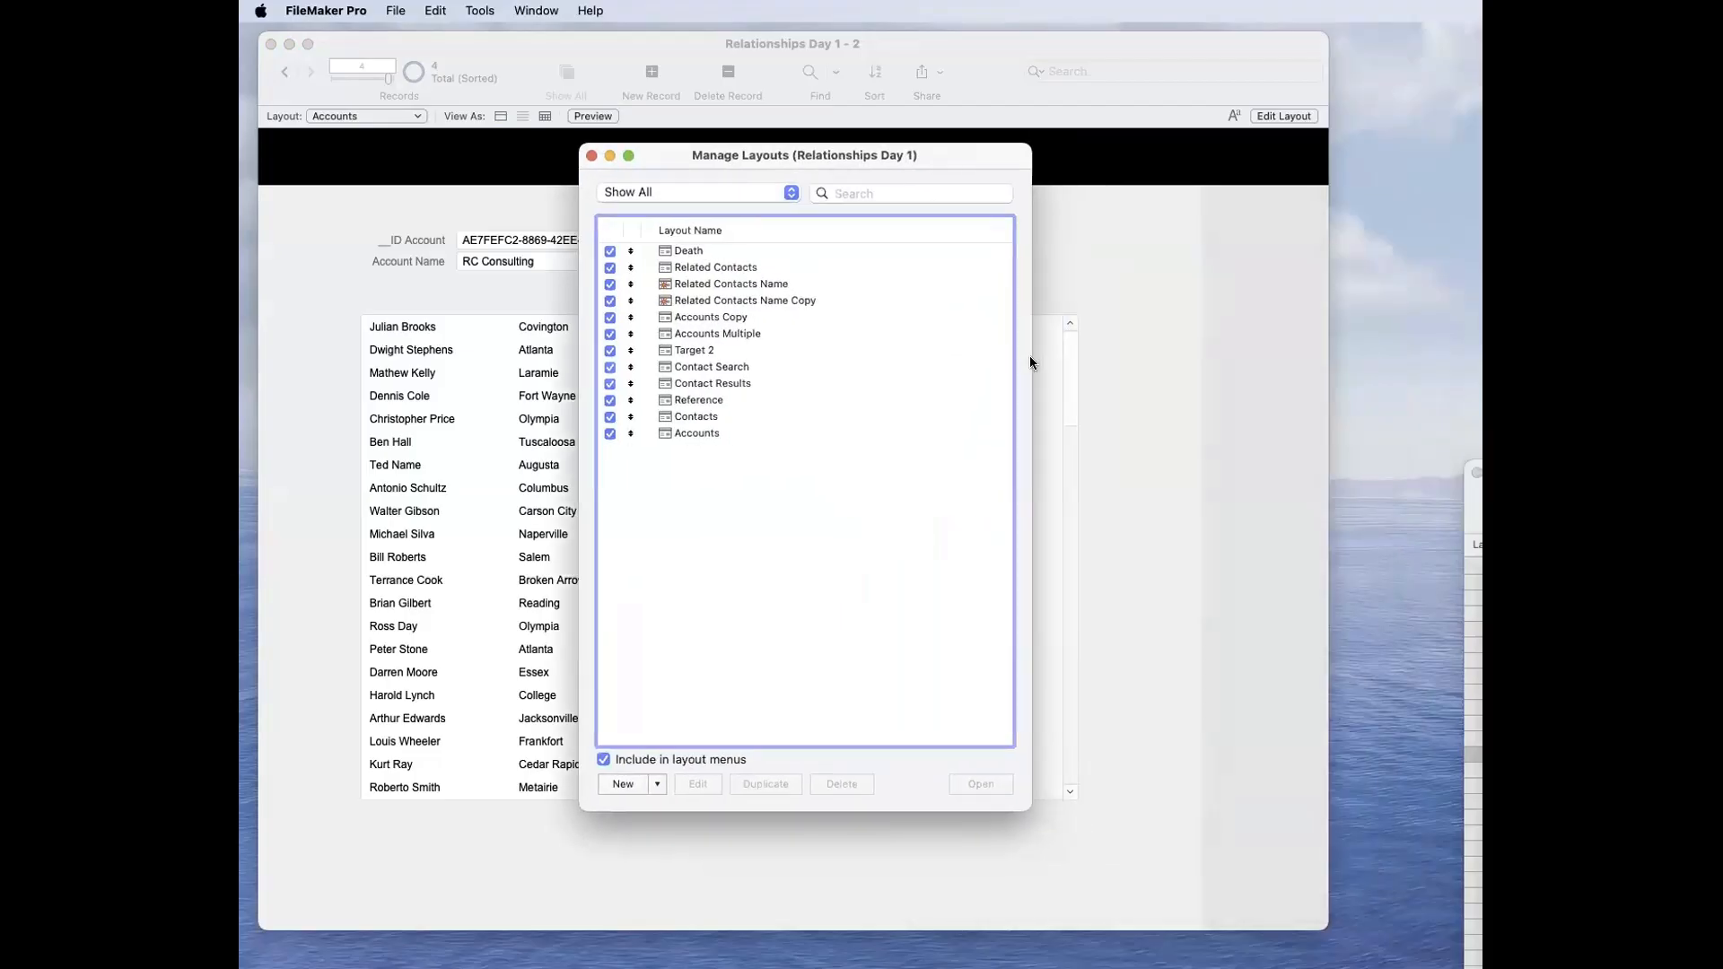
drag(1033, 359, 1289, 370)
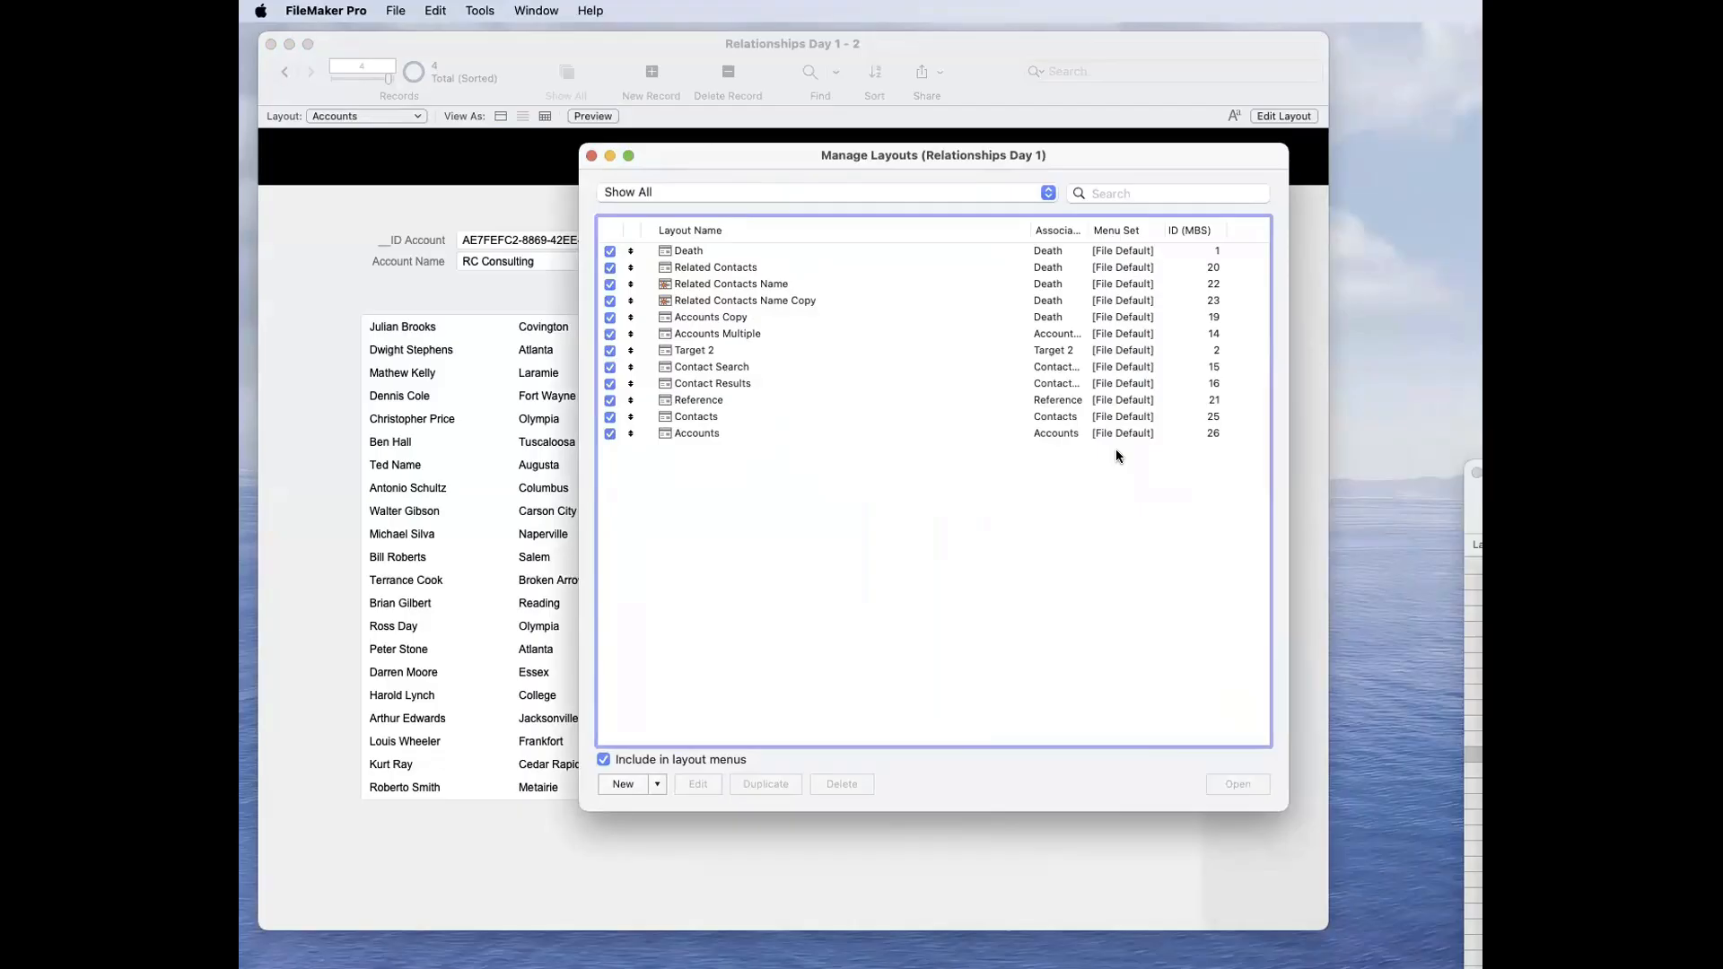
click(591, 157)
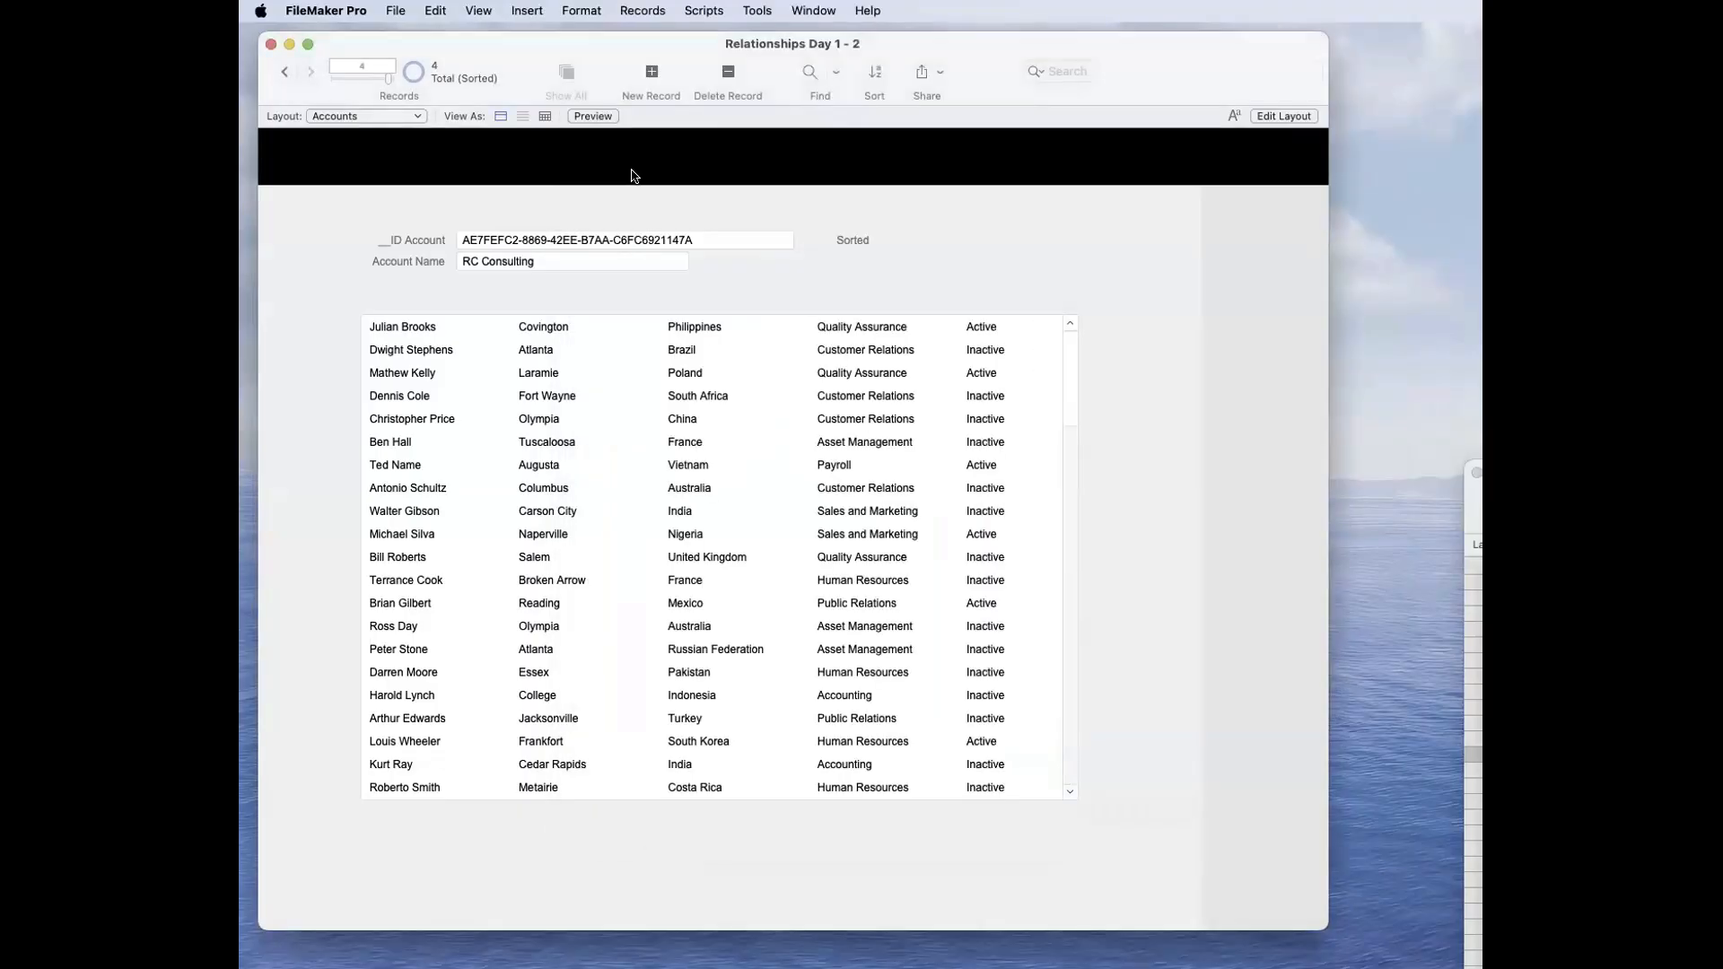
Step: Examine the auto-enter, validation, storage and Furigana options of the g_Max Records field in the Accounts table, and cancel the options
key(super+shift+d)
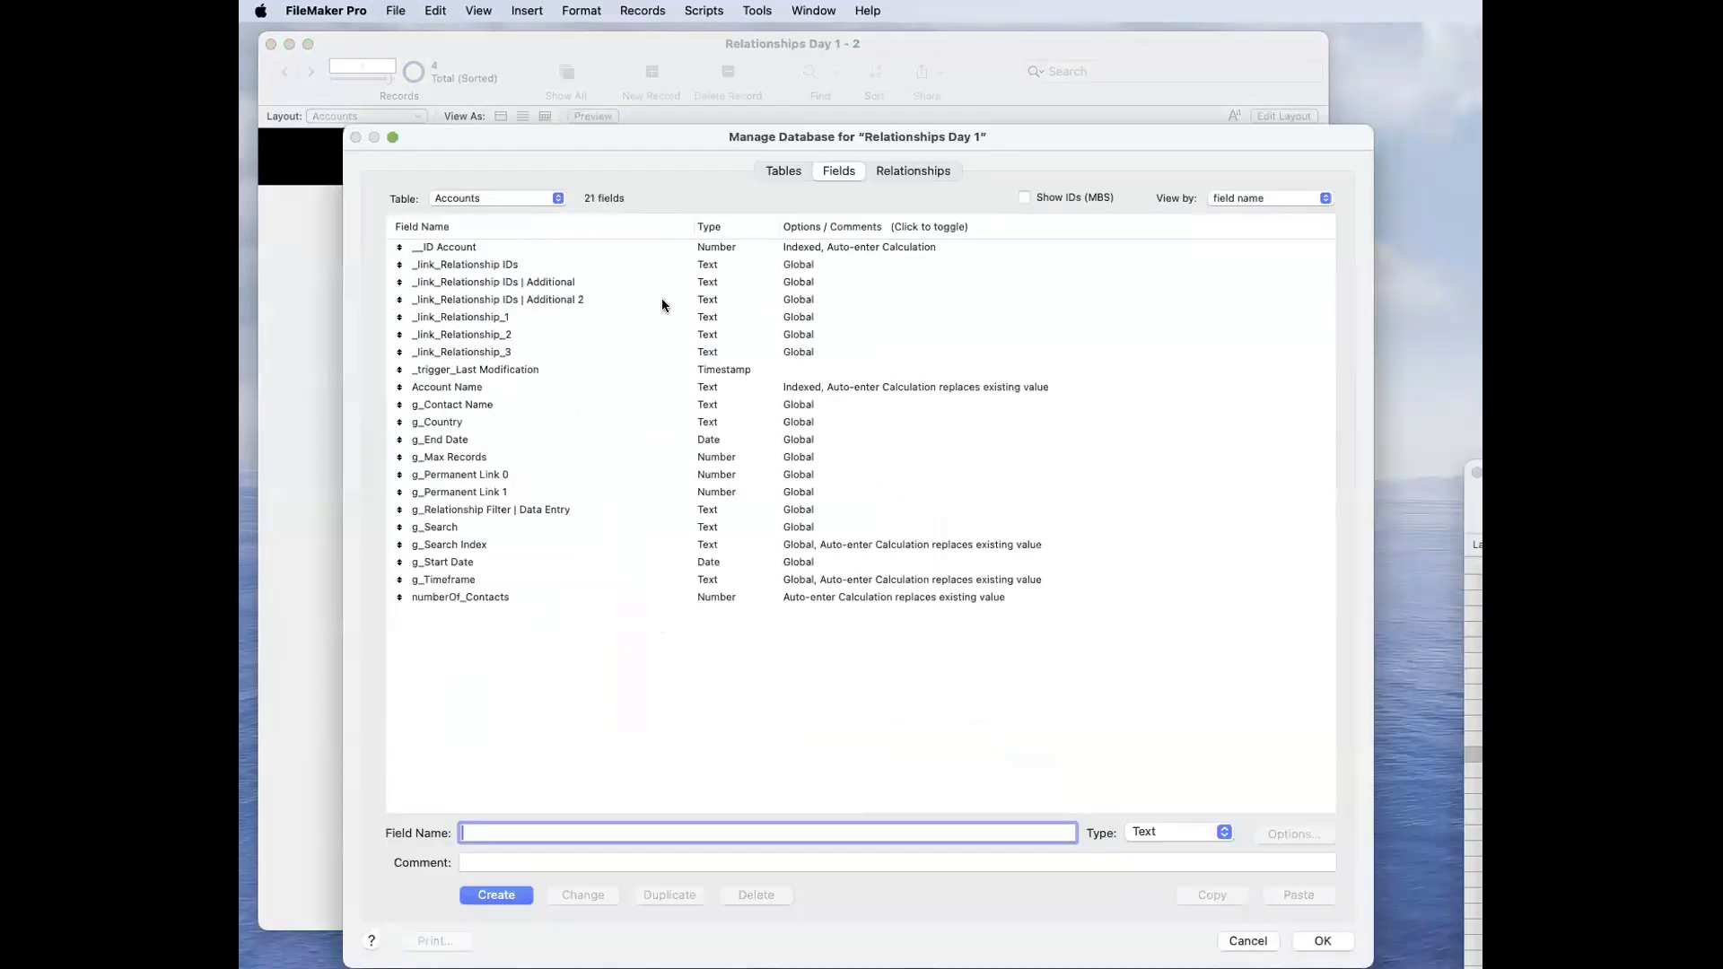
double_click(691, 430)
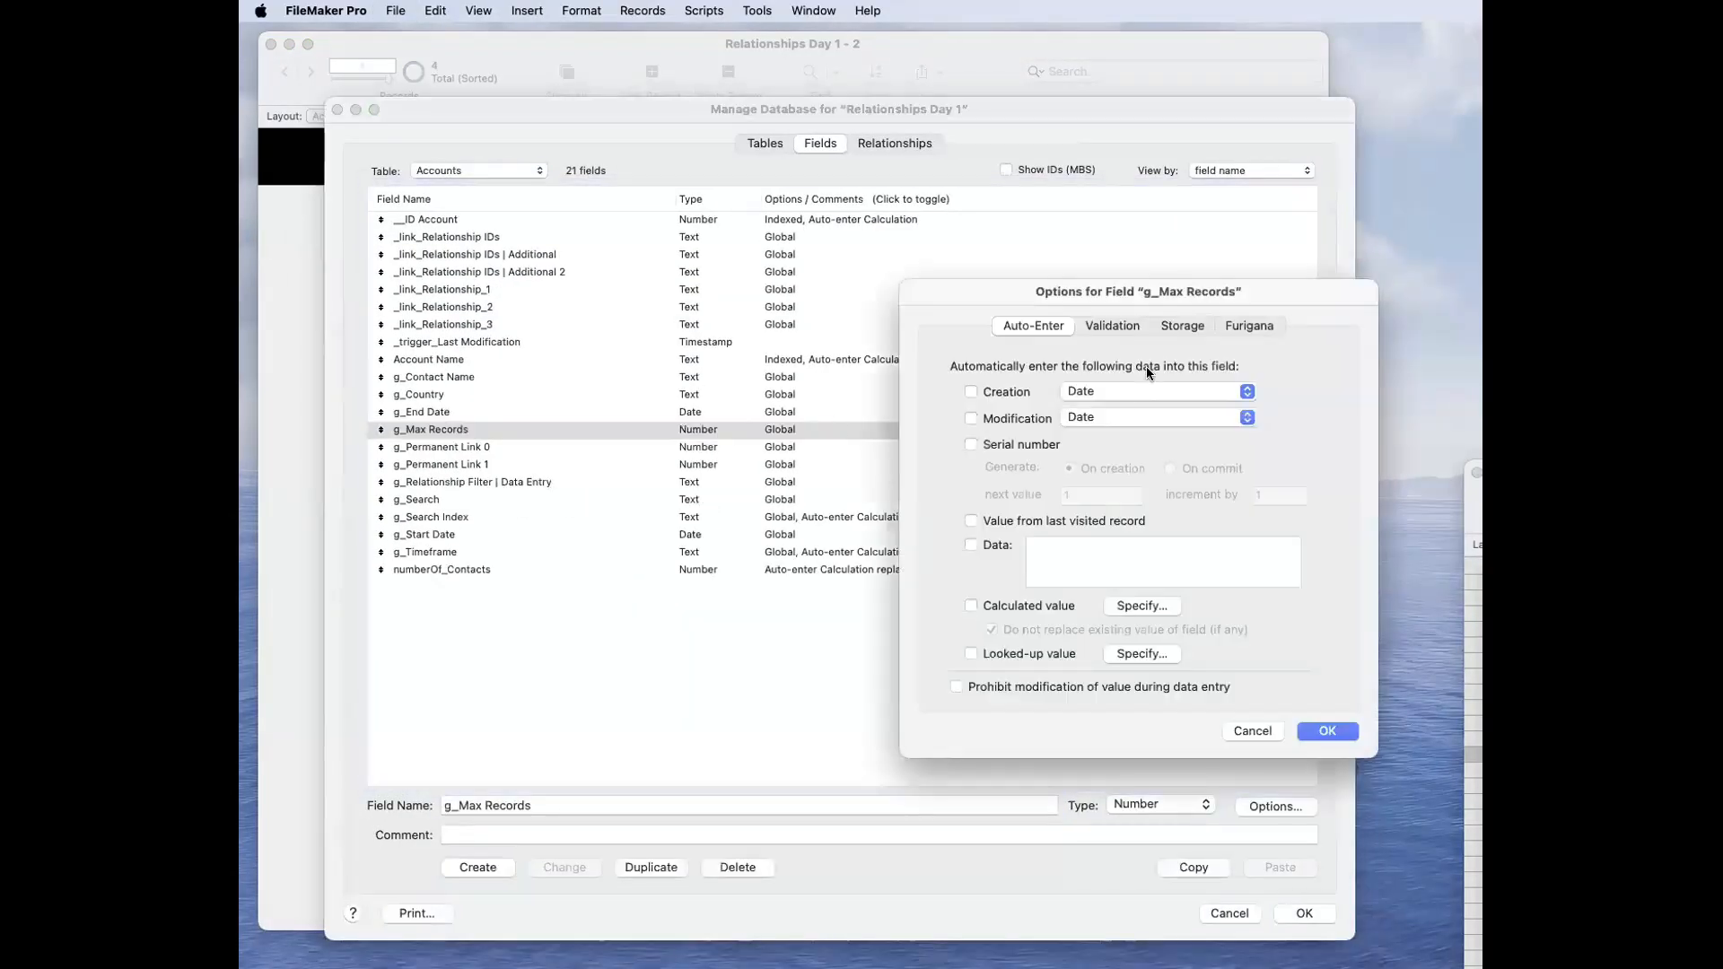
click(1123, 325)
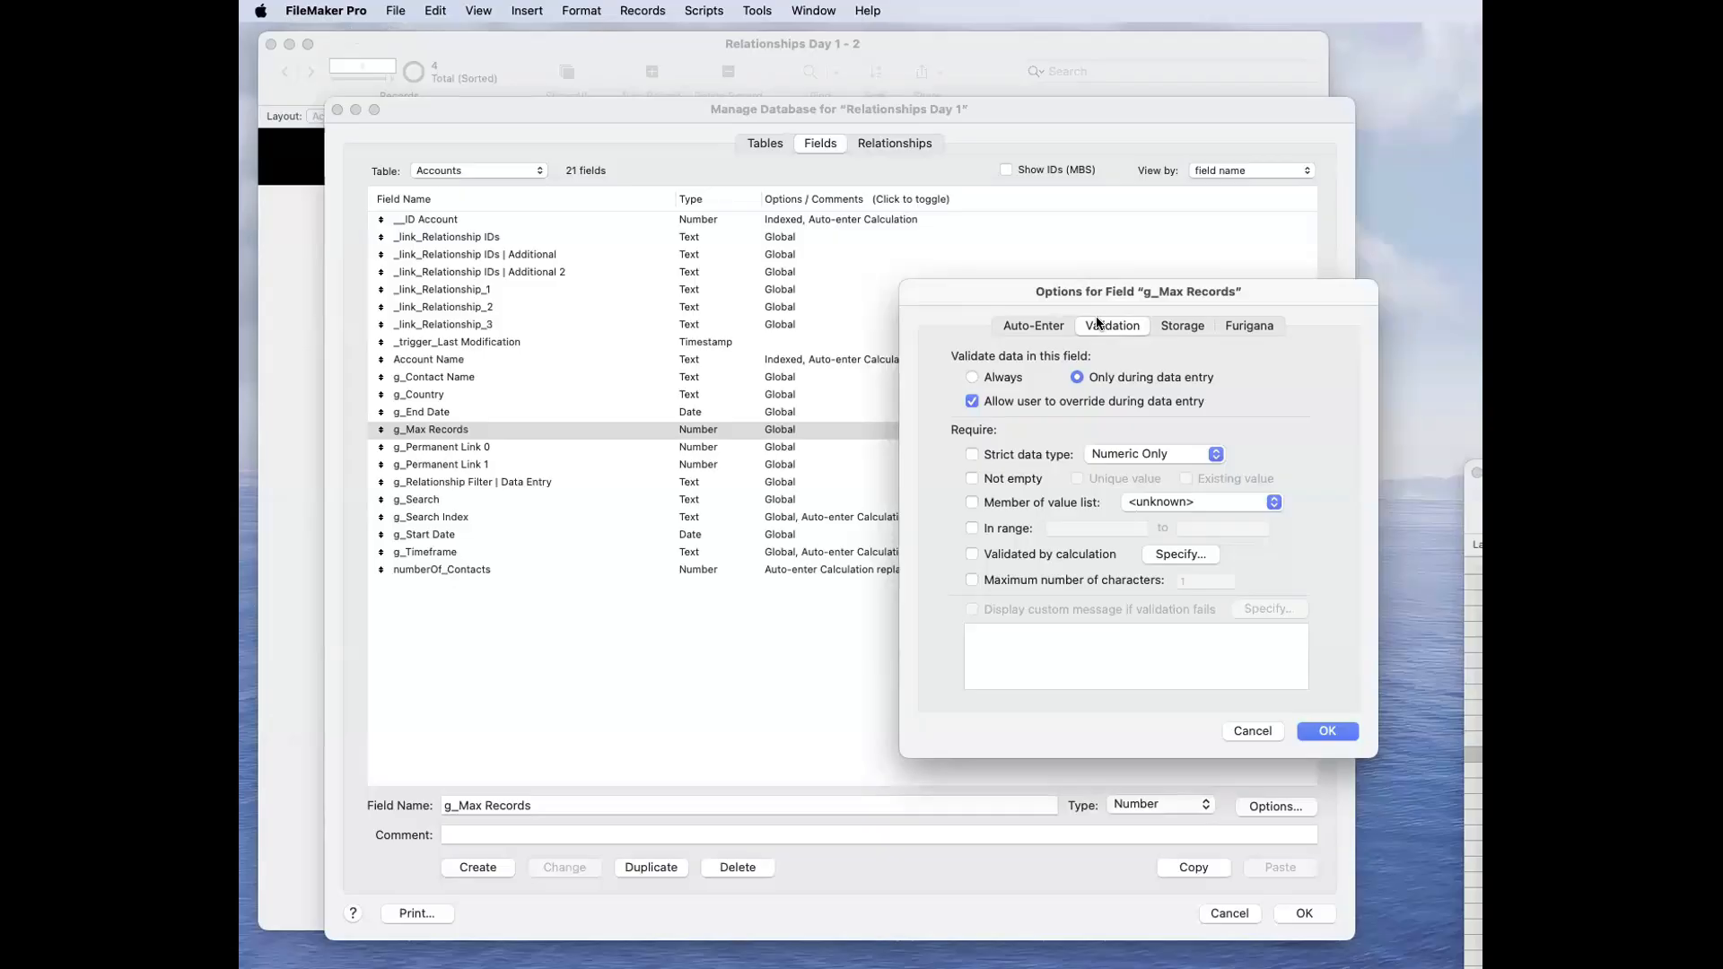
click(1065, 403)
click(1190, 324)
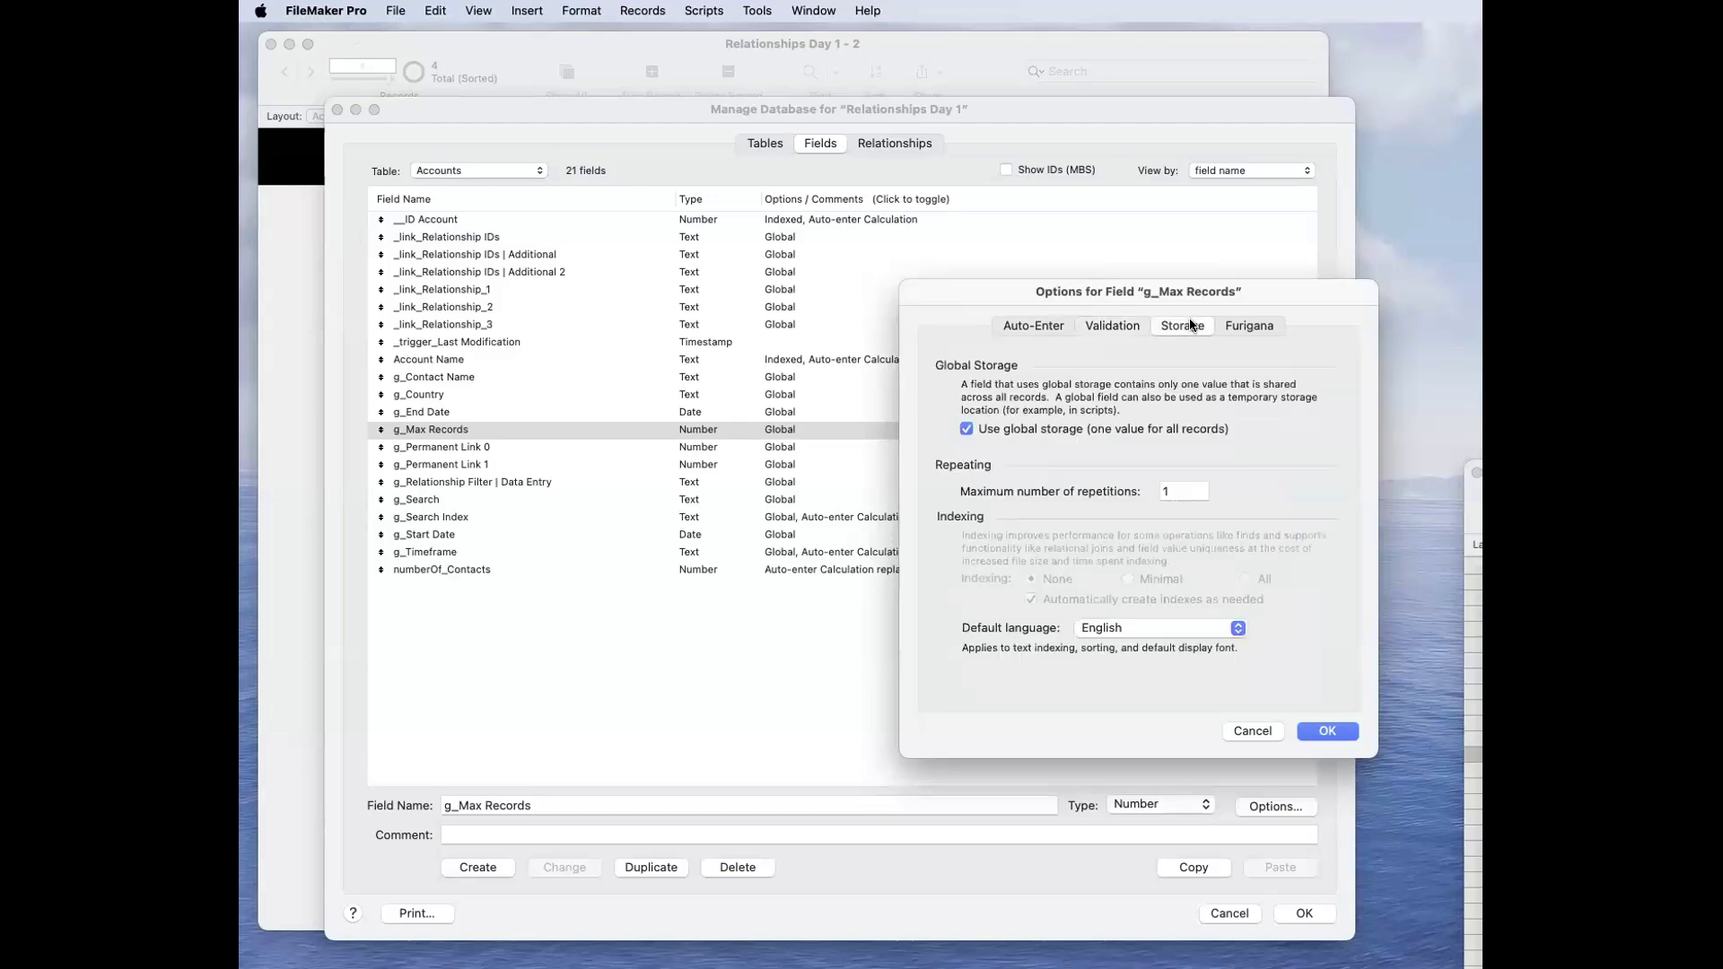
click(1243, 329)
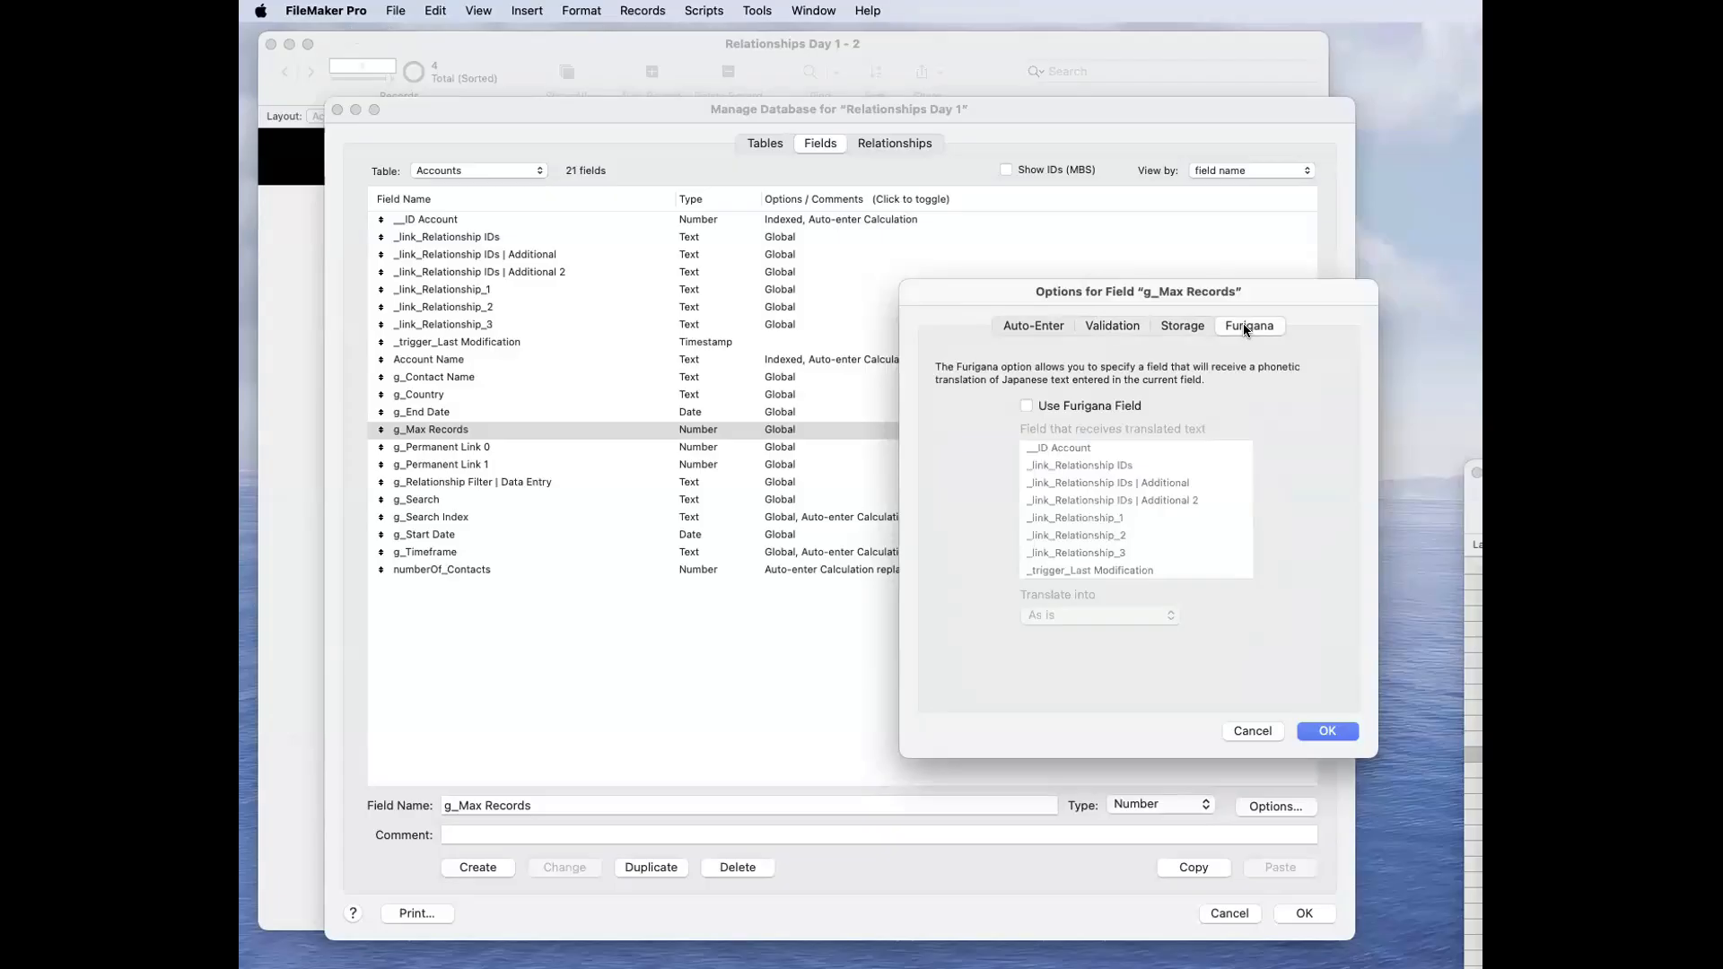
click(1172, 330)
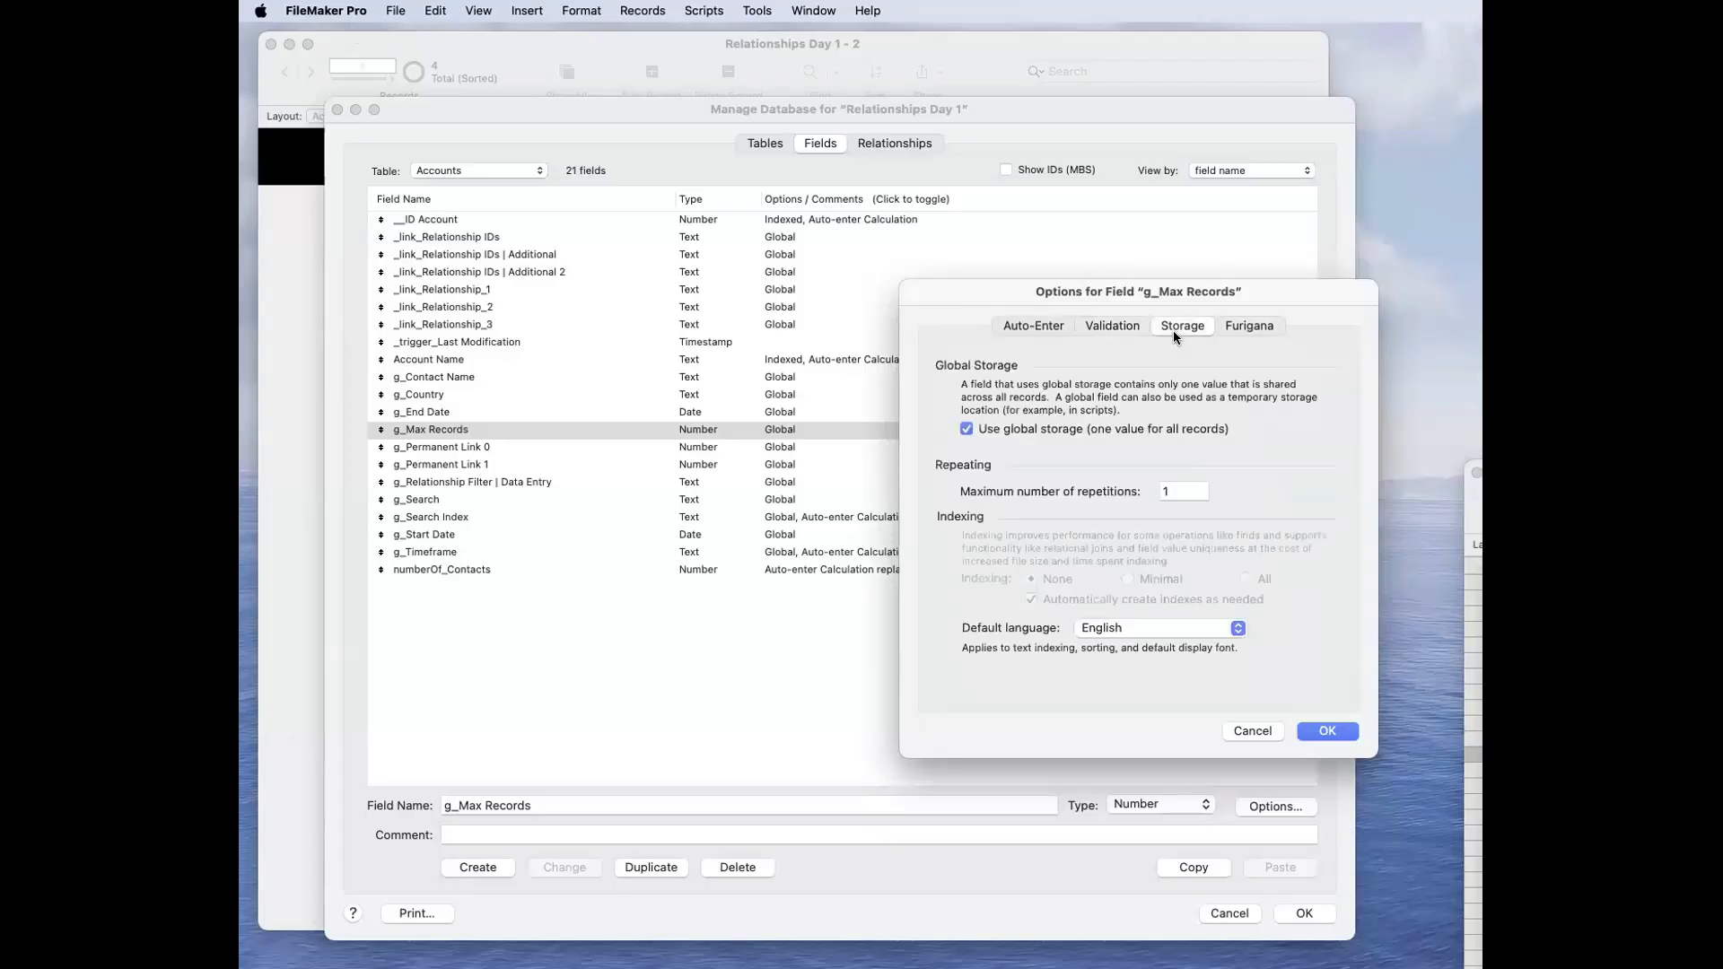
click(1107, 329)
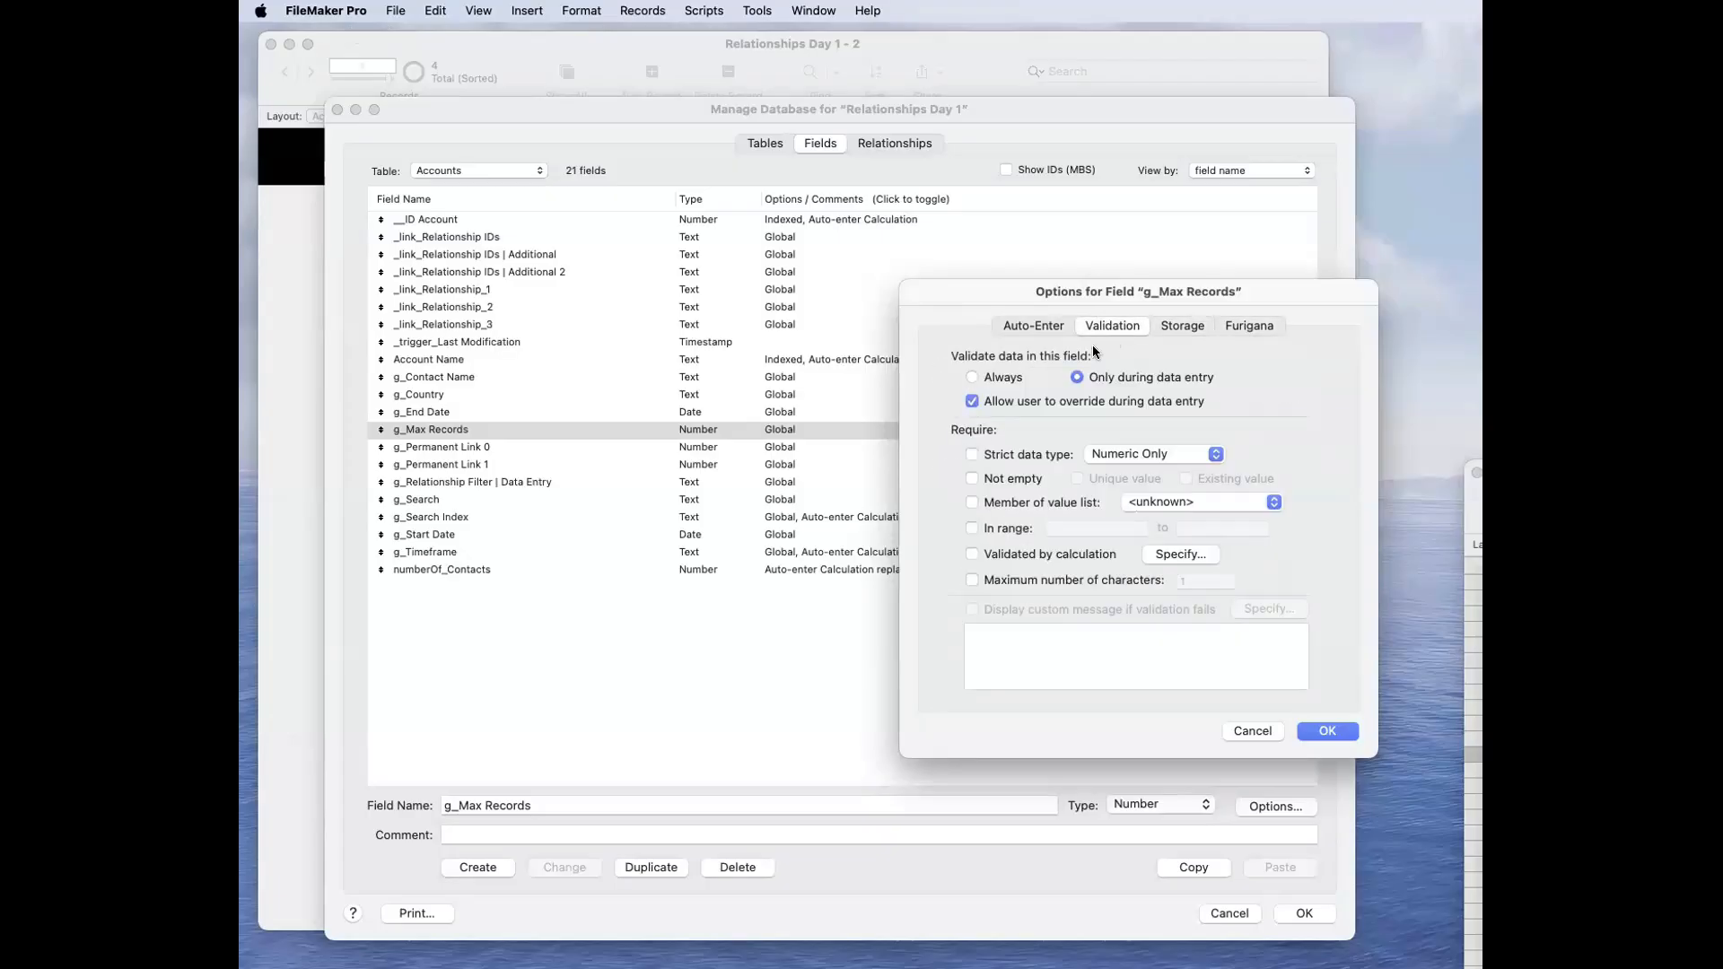
click(1029, 328)
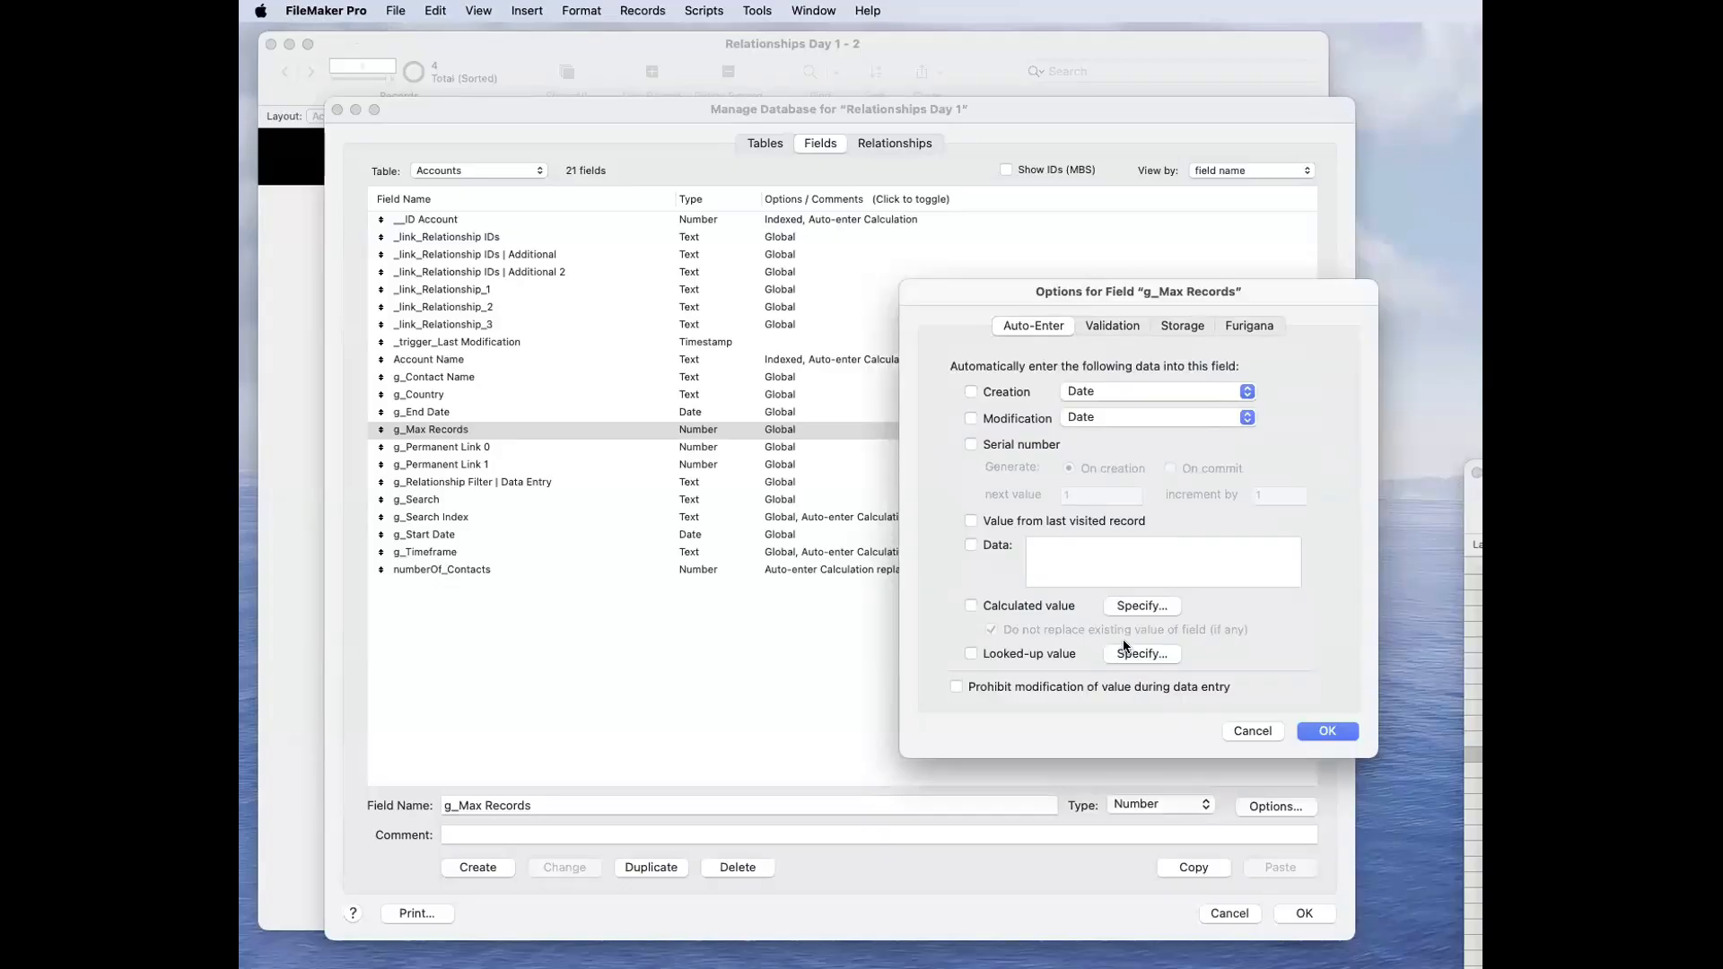
click(1199, 329)
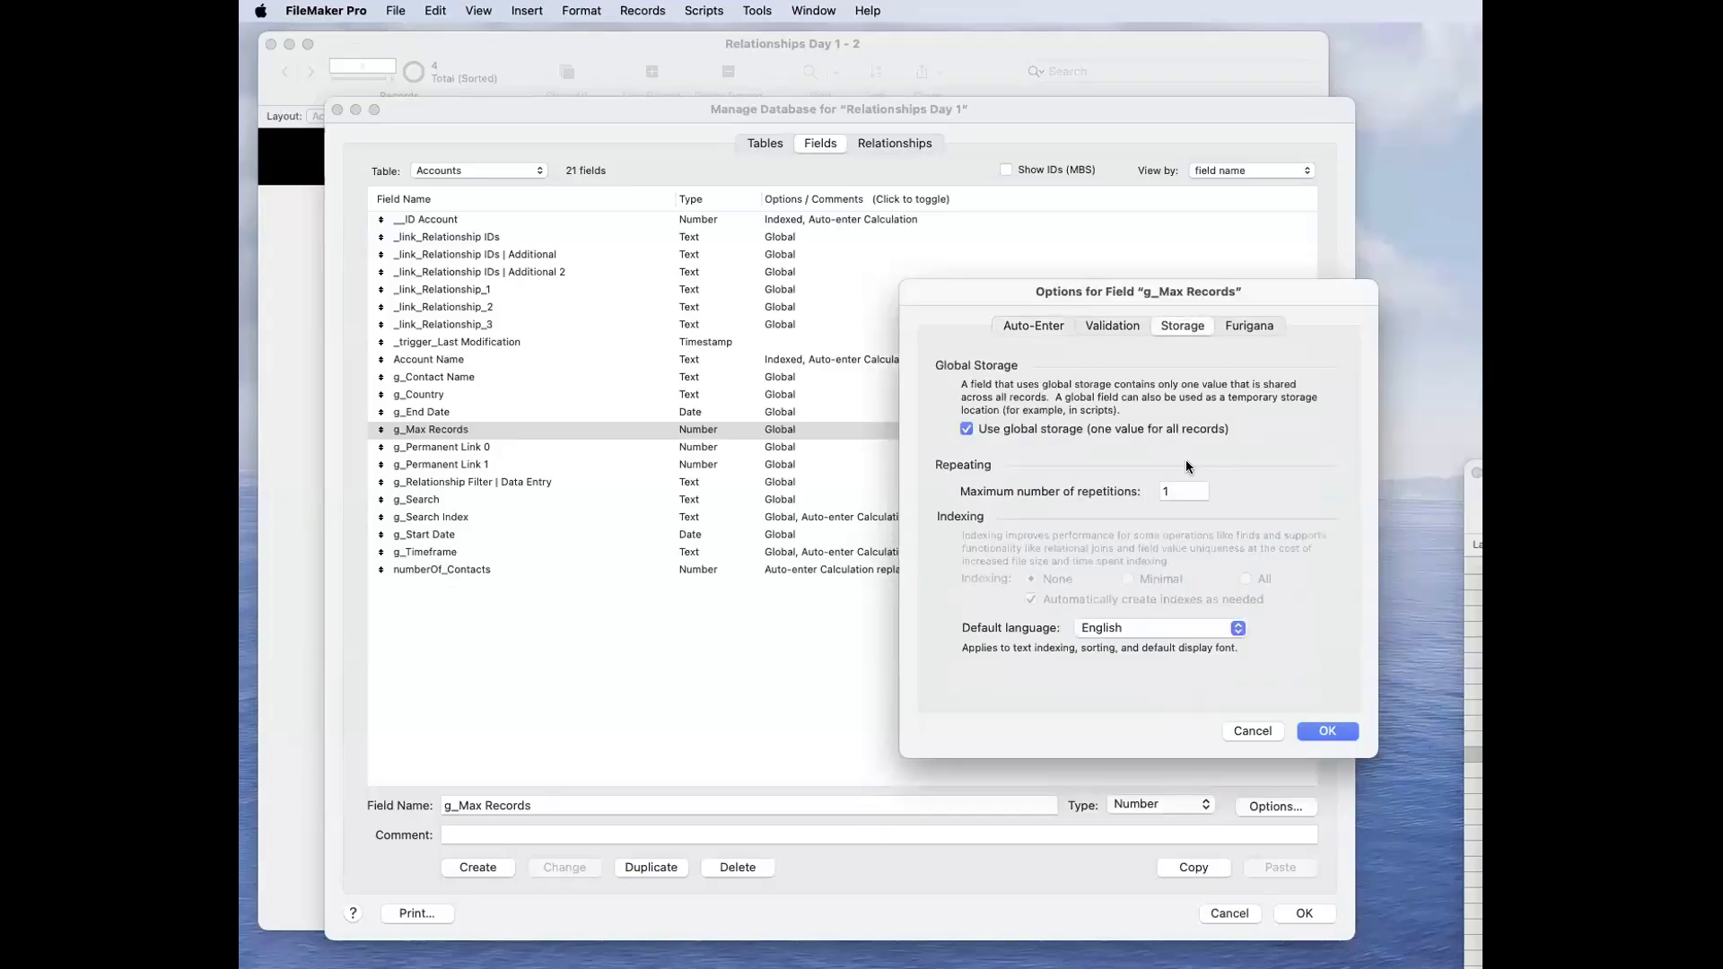
click(1200, 489)
click(1242, 734)
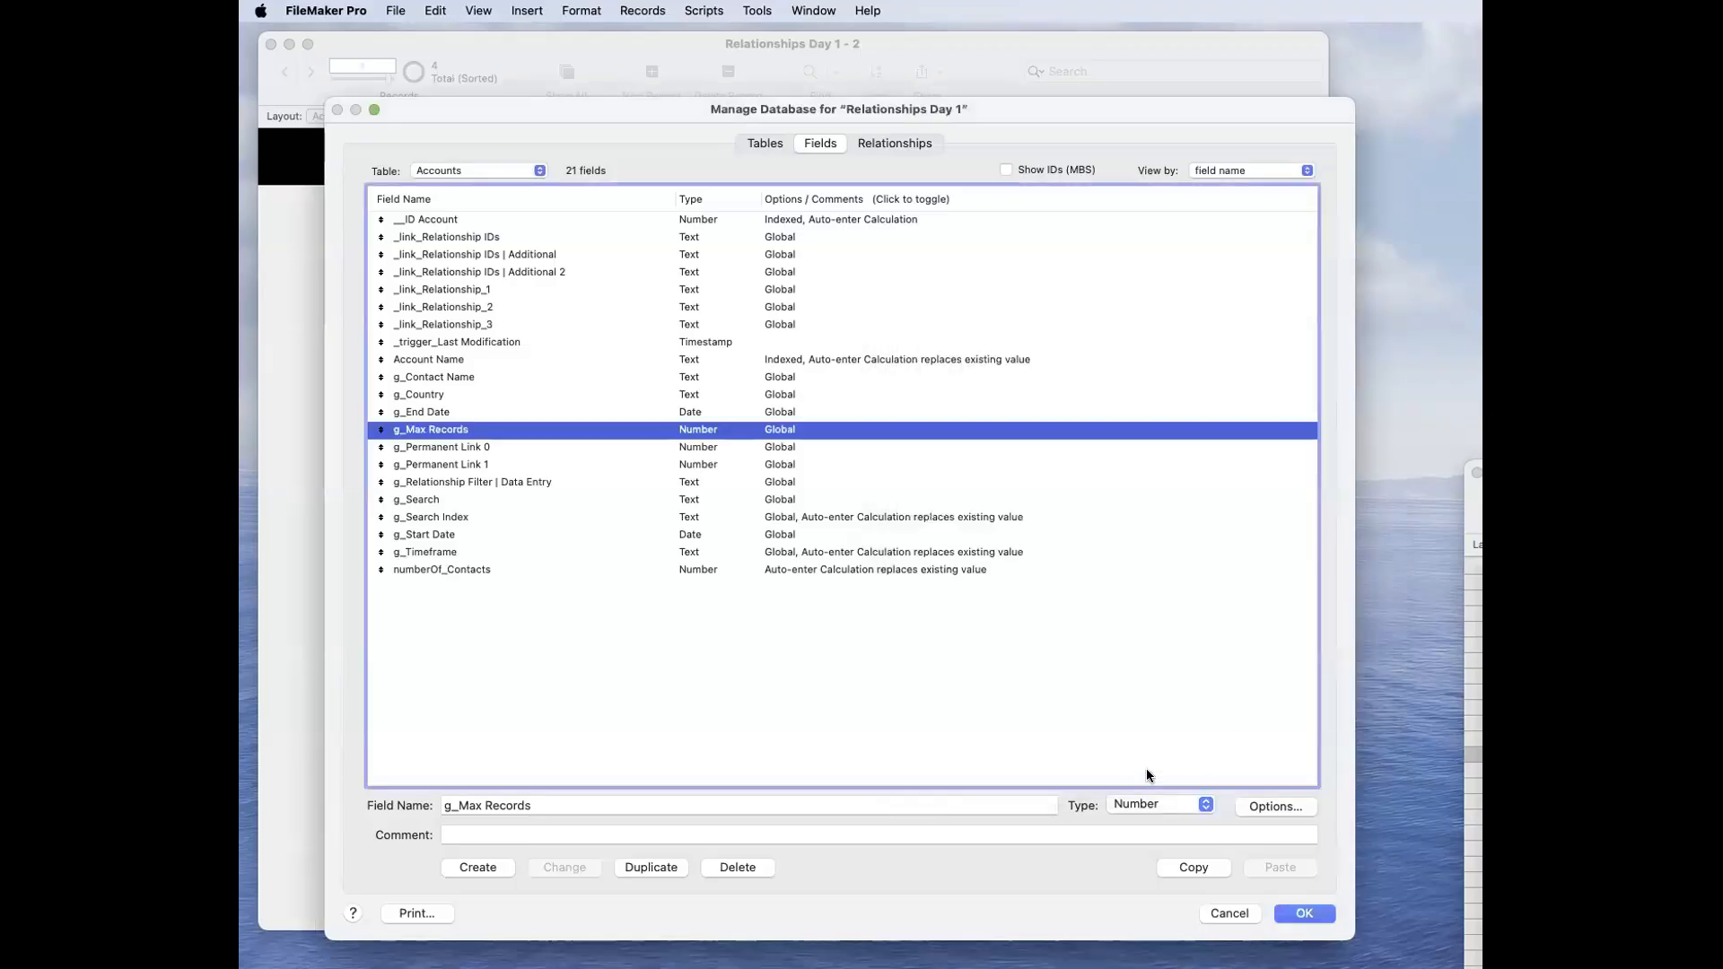
Step: Review the field types available for g_Max Records and leave the database definitions without saving
click(1077, 694)
click(815, 438)
click(1149, 801)
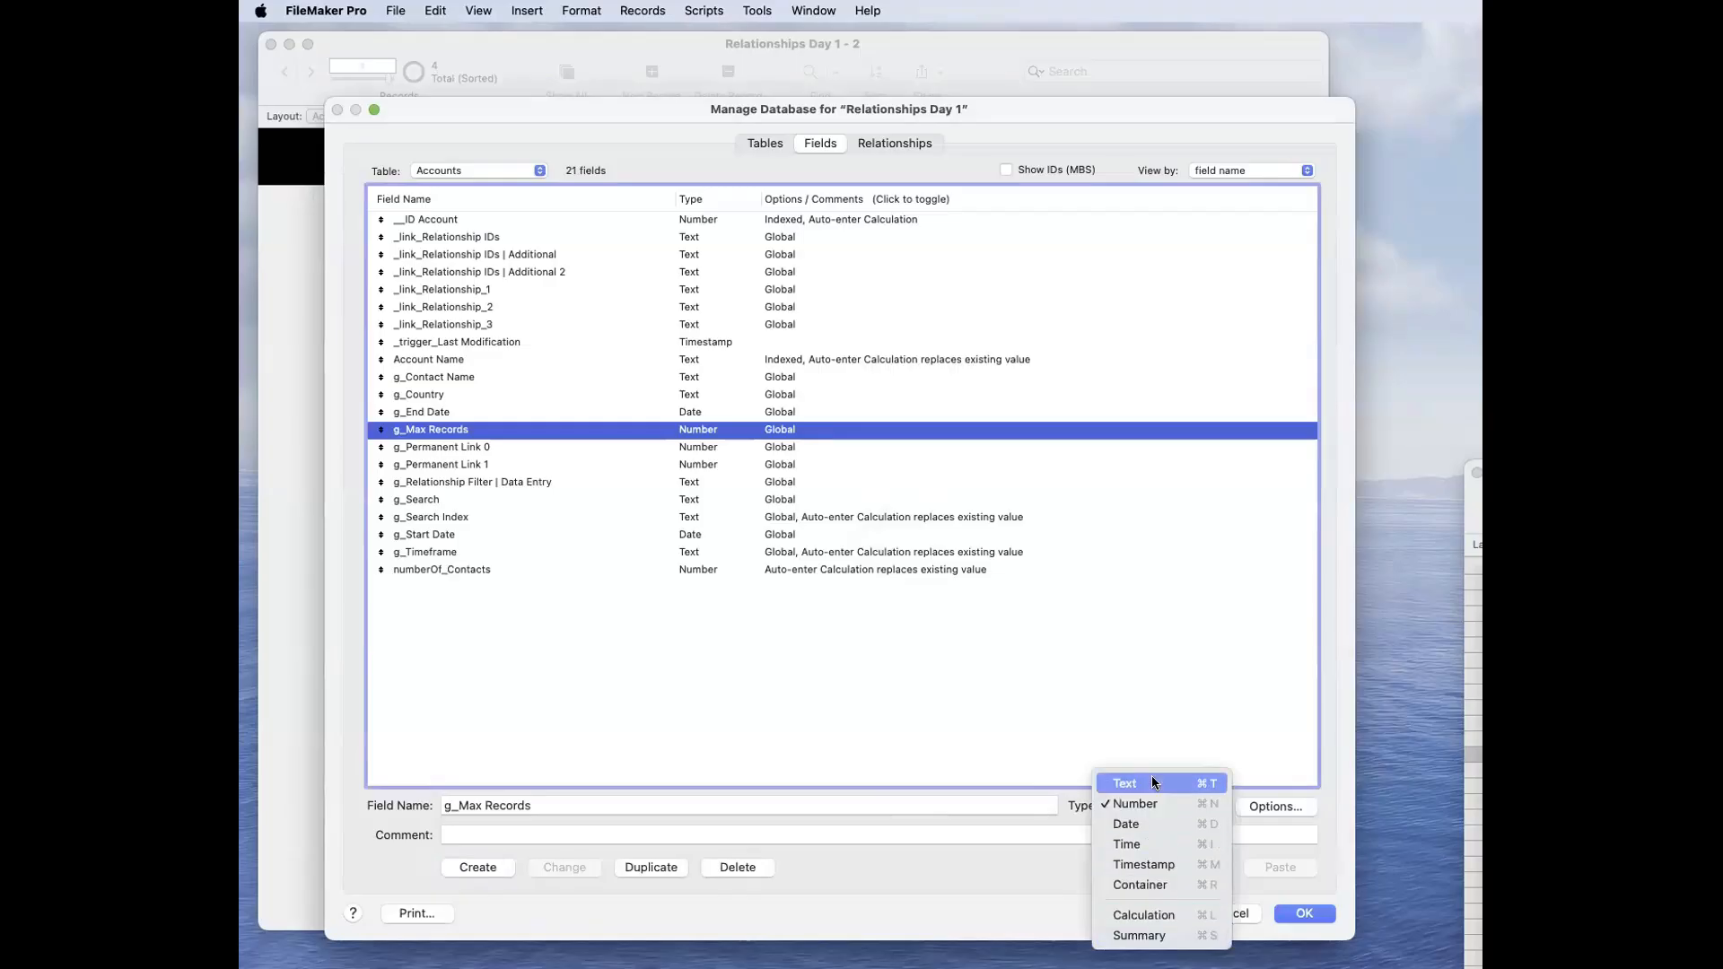
click(1164, 650)
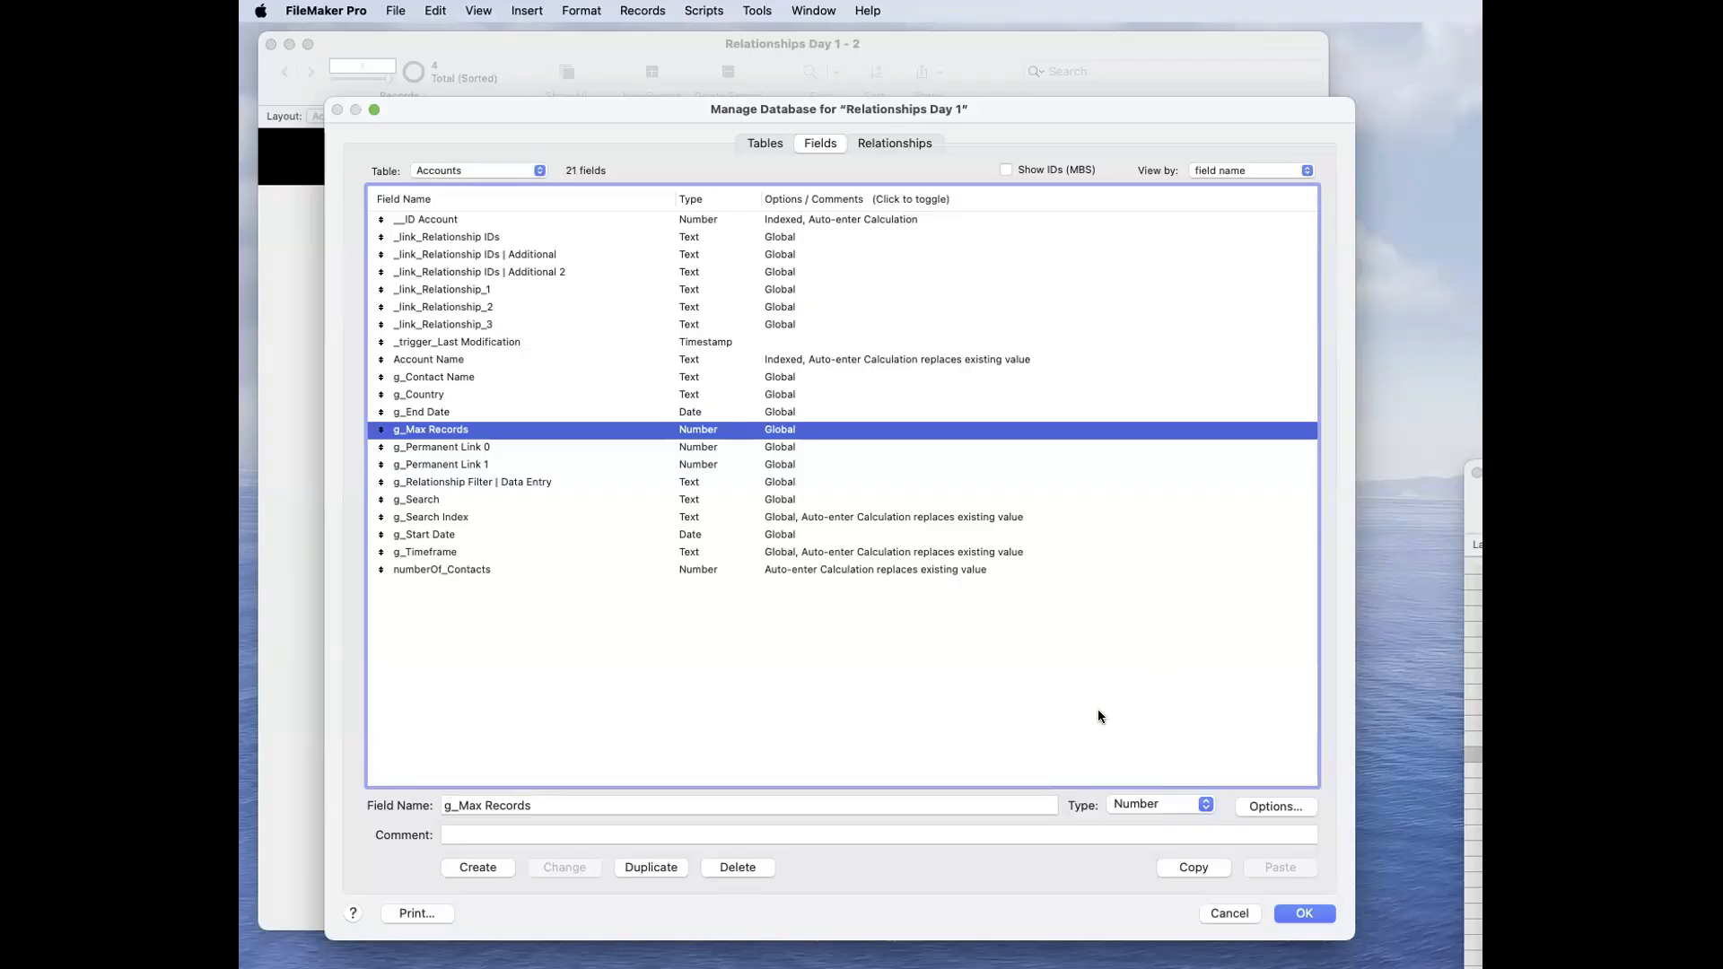
click(1220, 912)
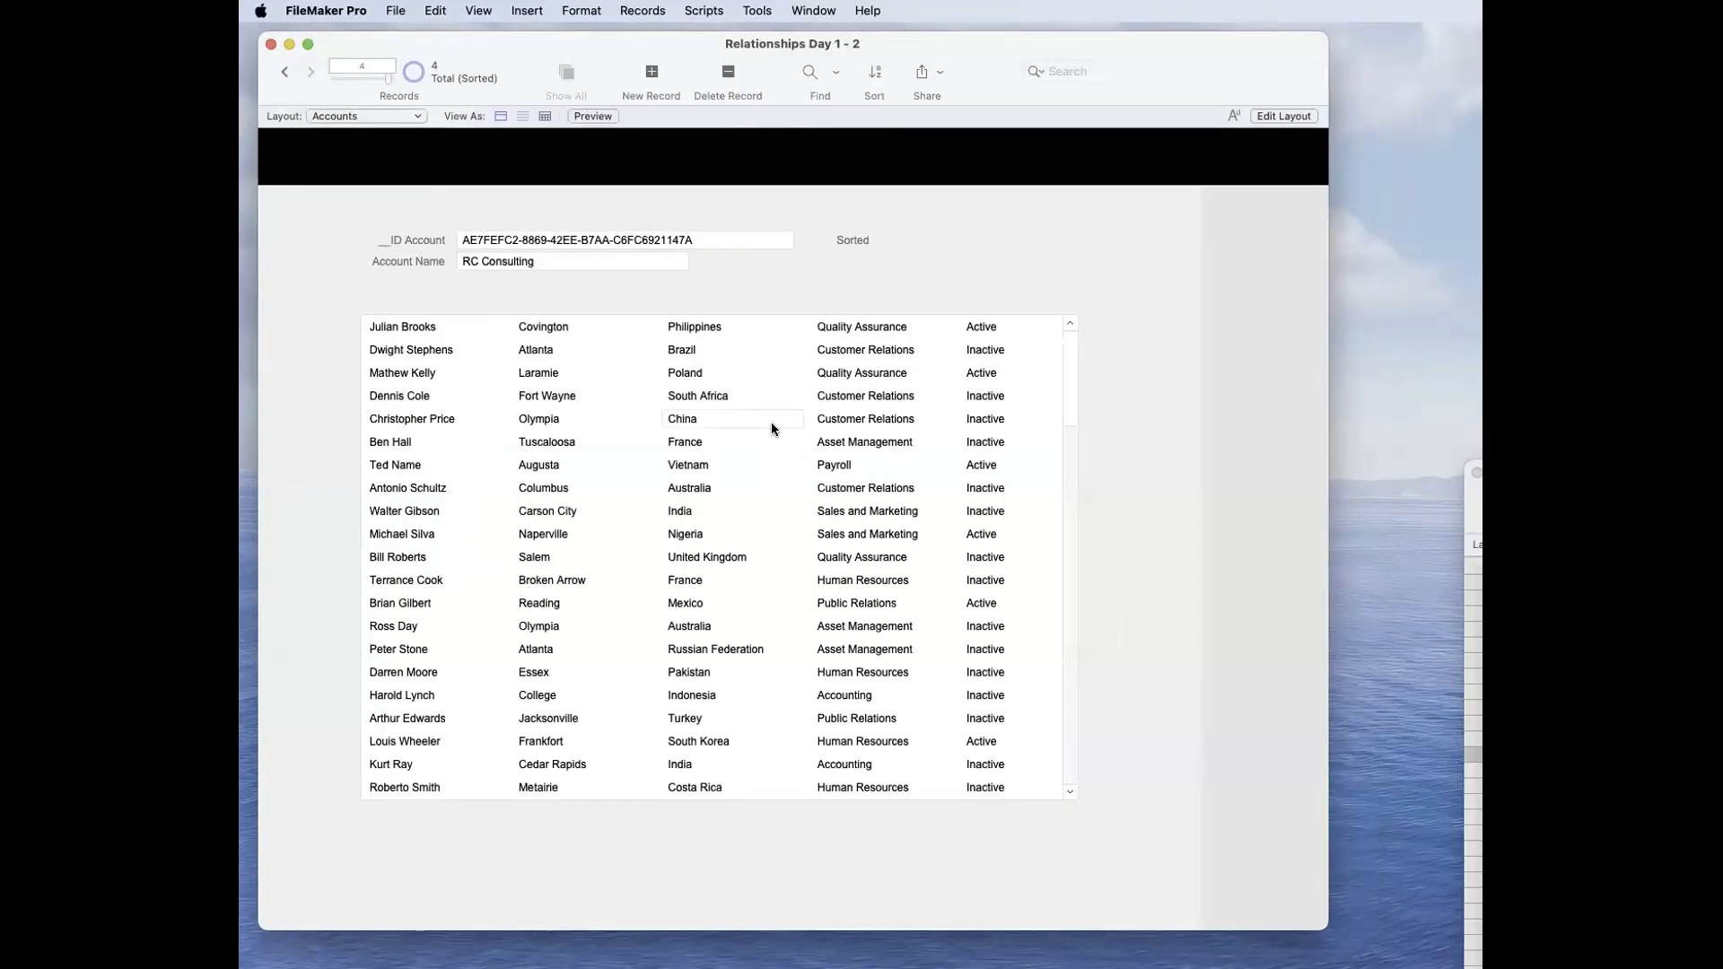
Step: Examine the match criterion of the relationship between Accounts and Contacts, accept the dialogs, and look through the related contacts on the Accounts layout
key(super+shift+d)
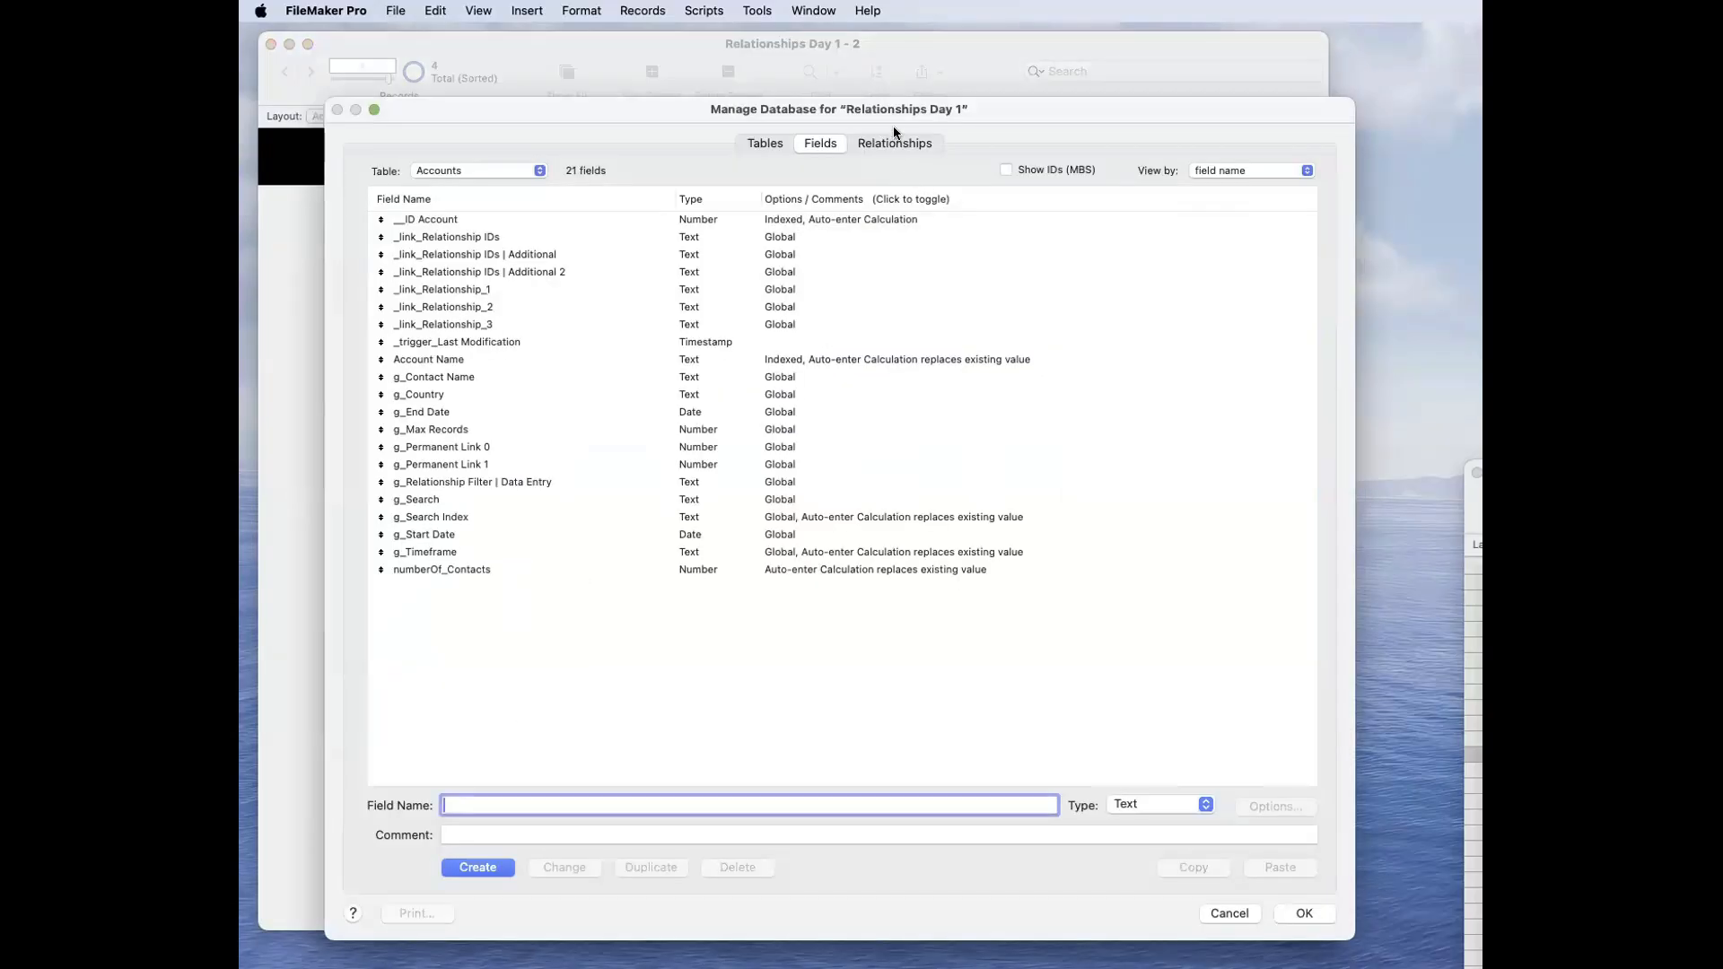
click(894, 143)
click(596, 278)
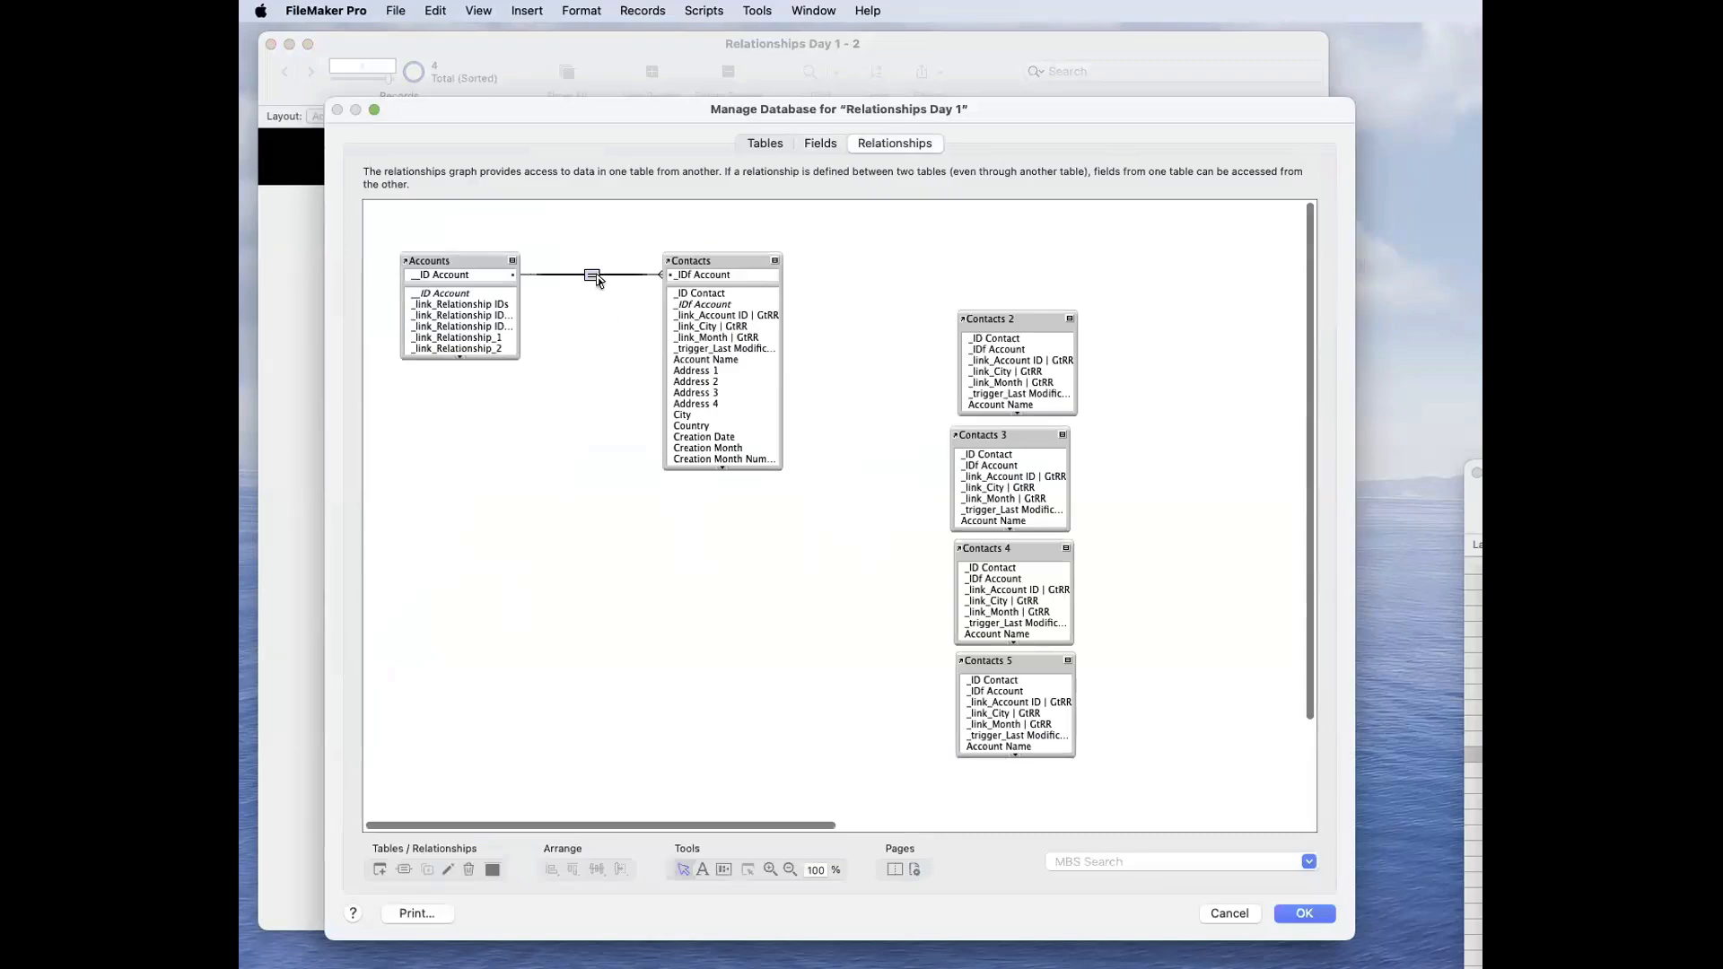
double_click(593, 275)
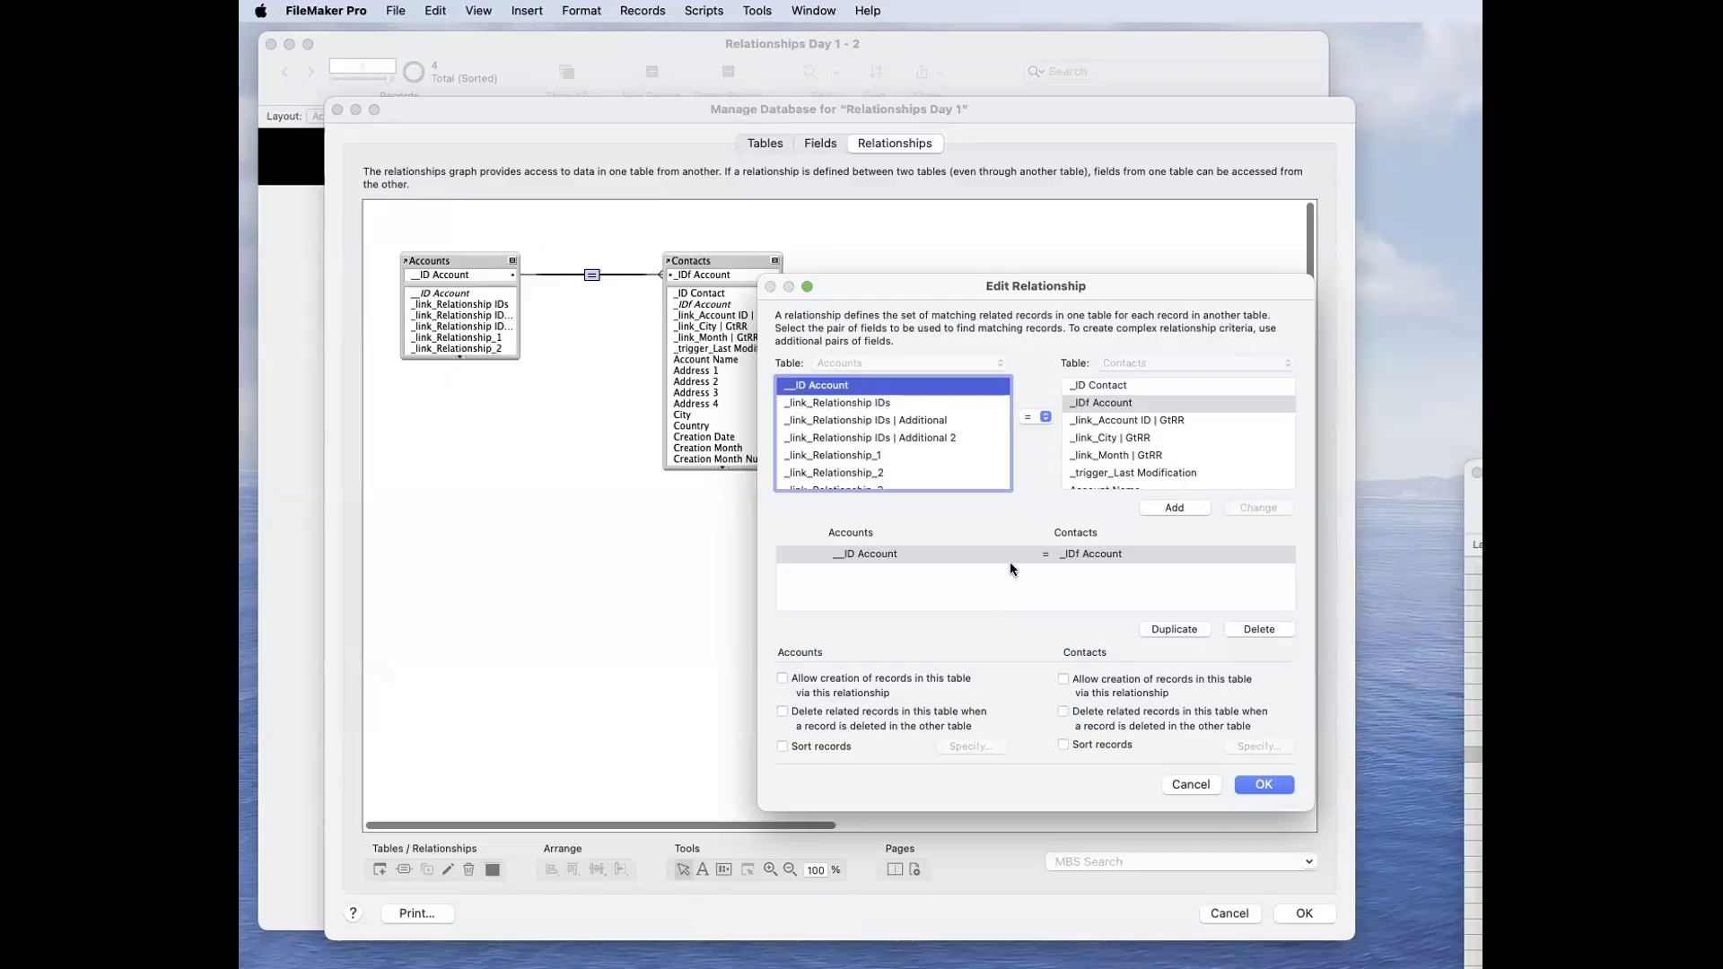
click(1041, 588)
click(1035, 558)
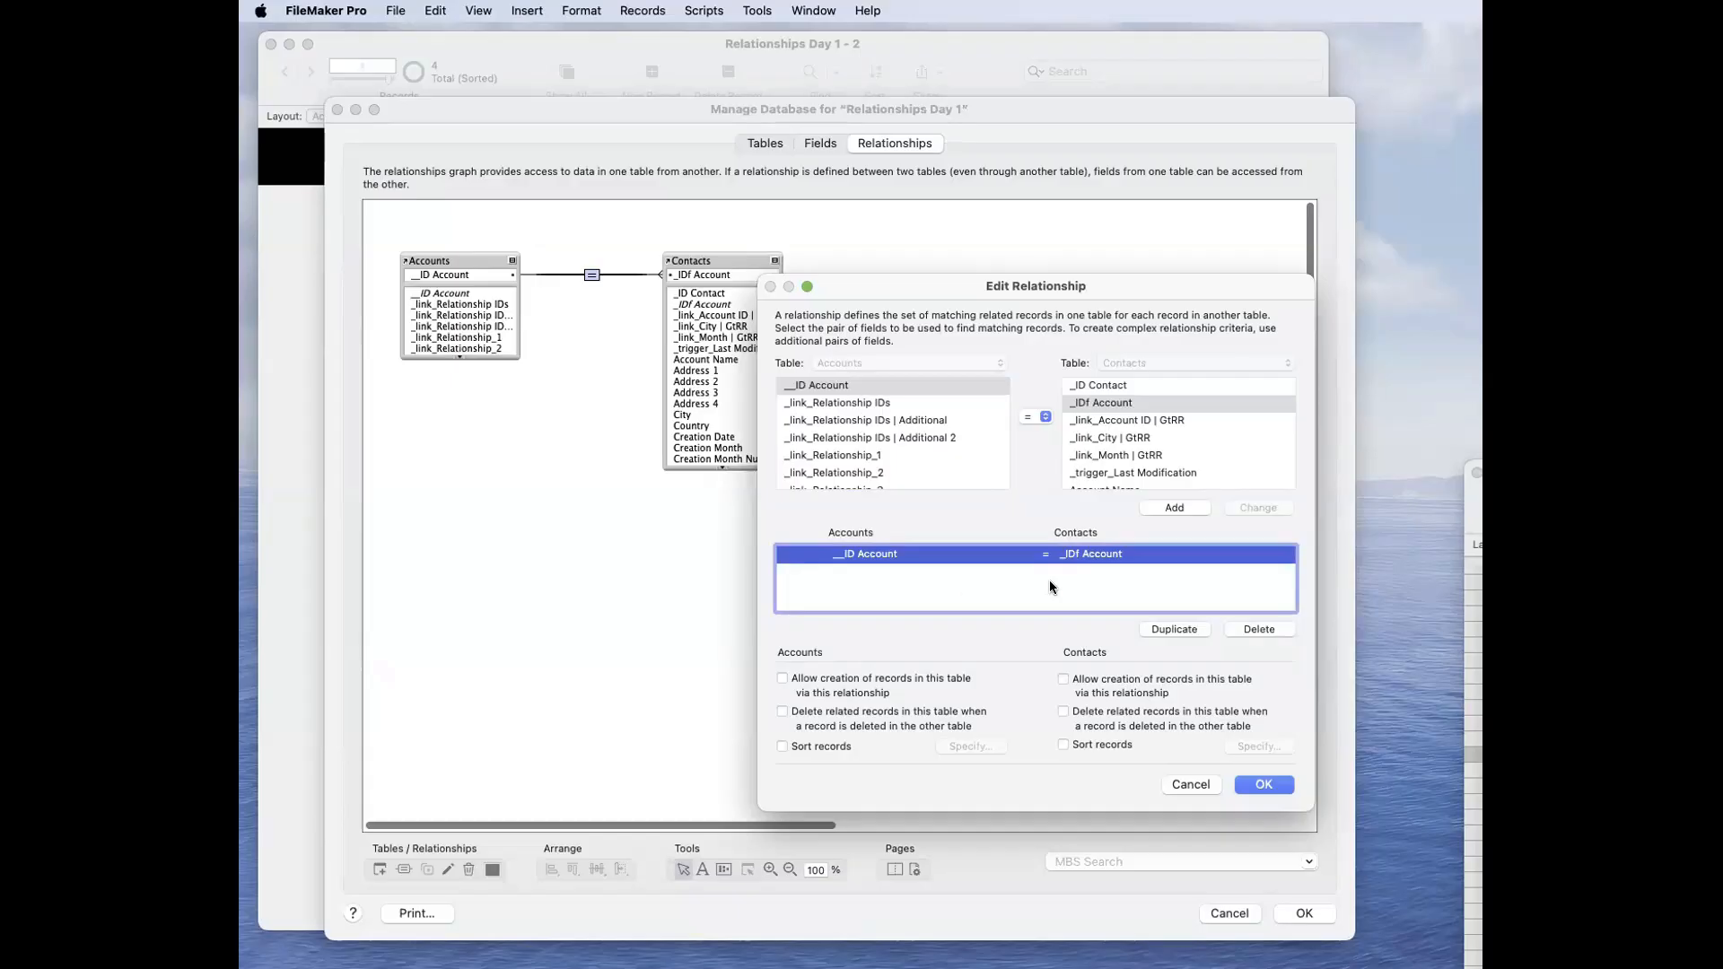
click(1128, 591)
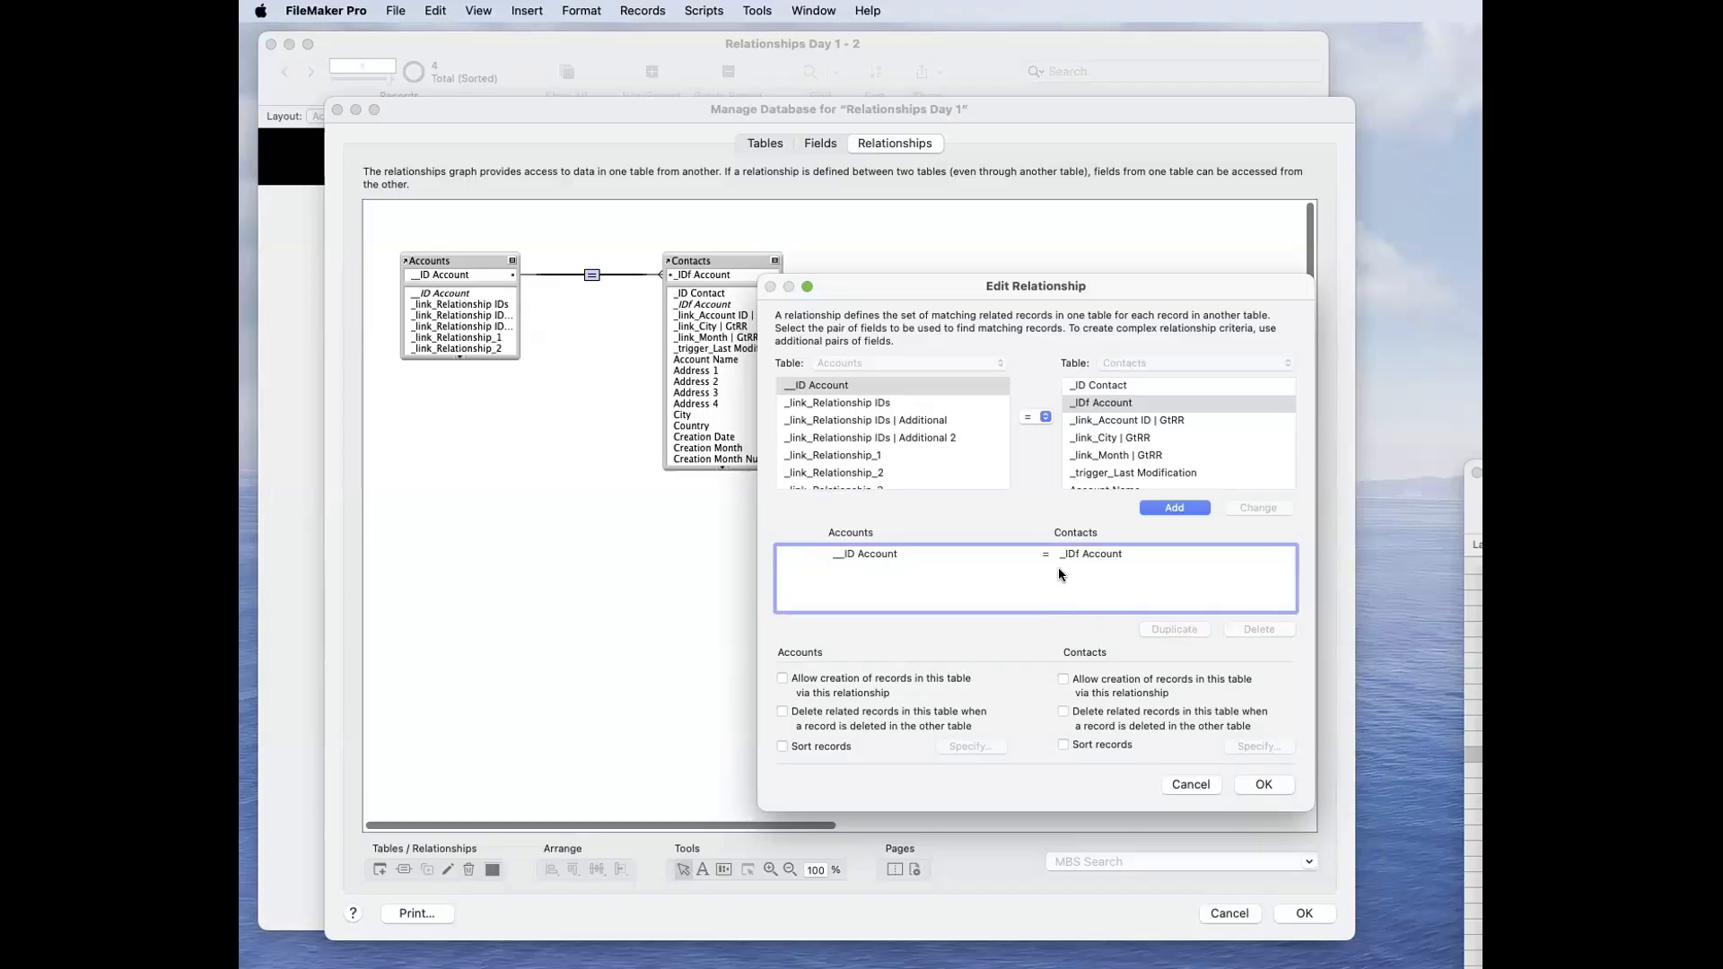
click(1261, 784)
click(1303, 913)
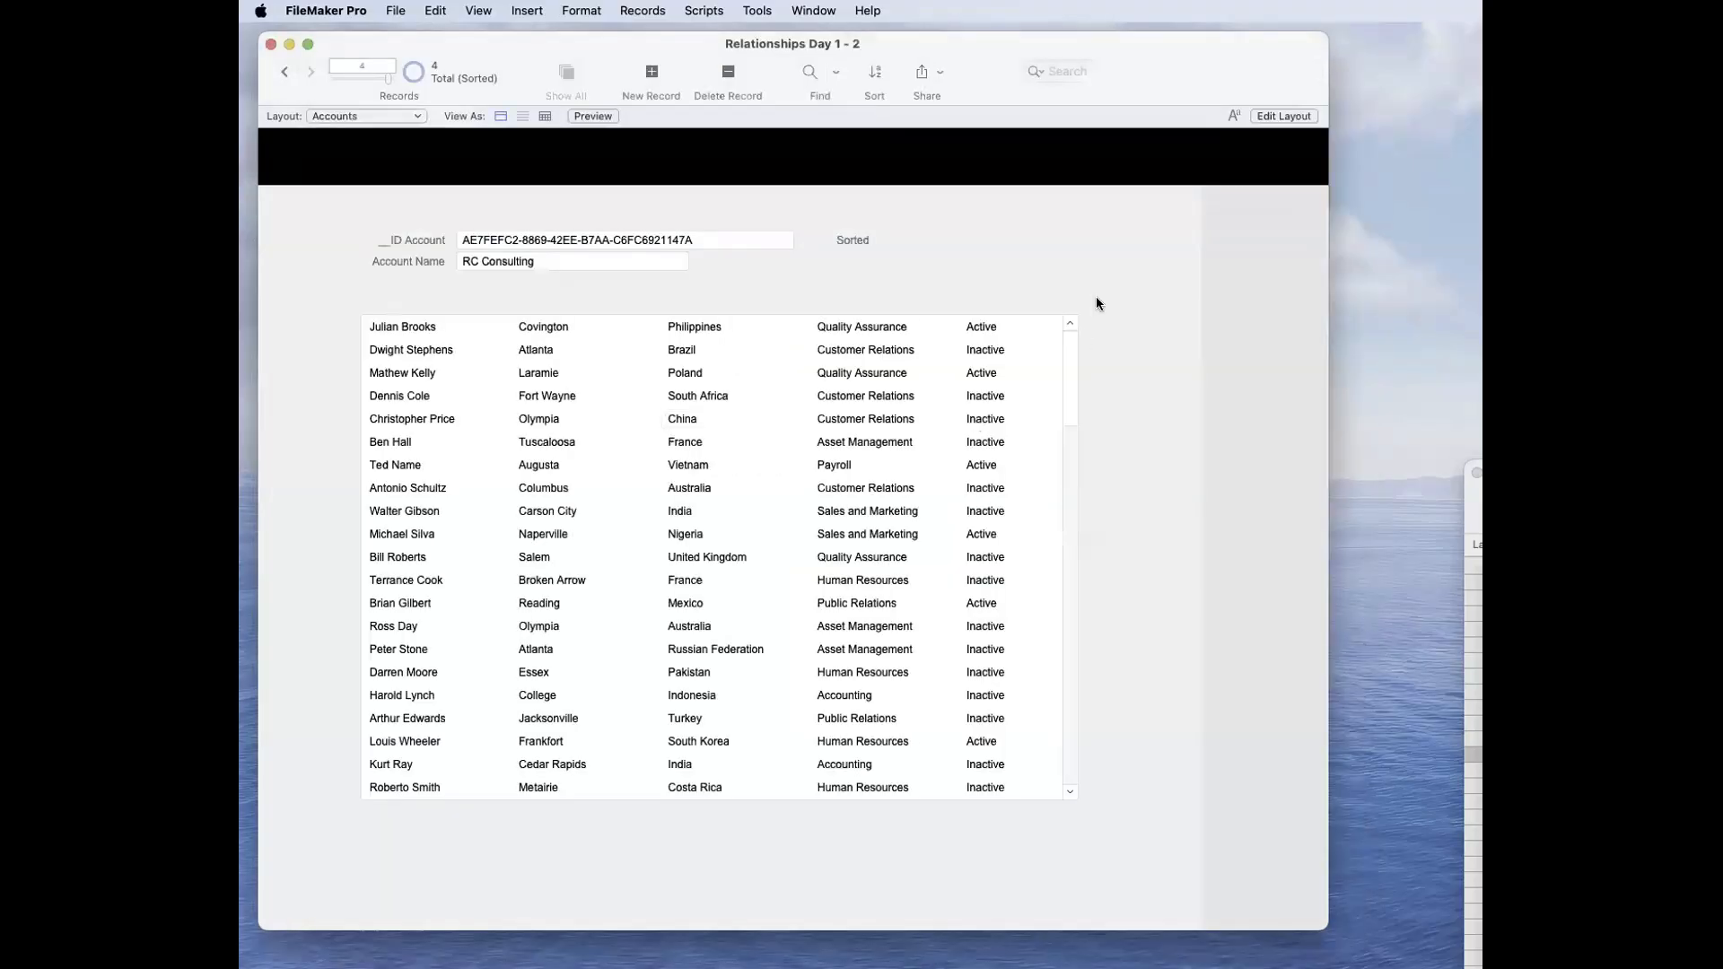
scroll(605, 496, down, 5)
scroll(605, 490, up, 10)
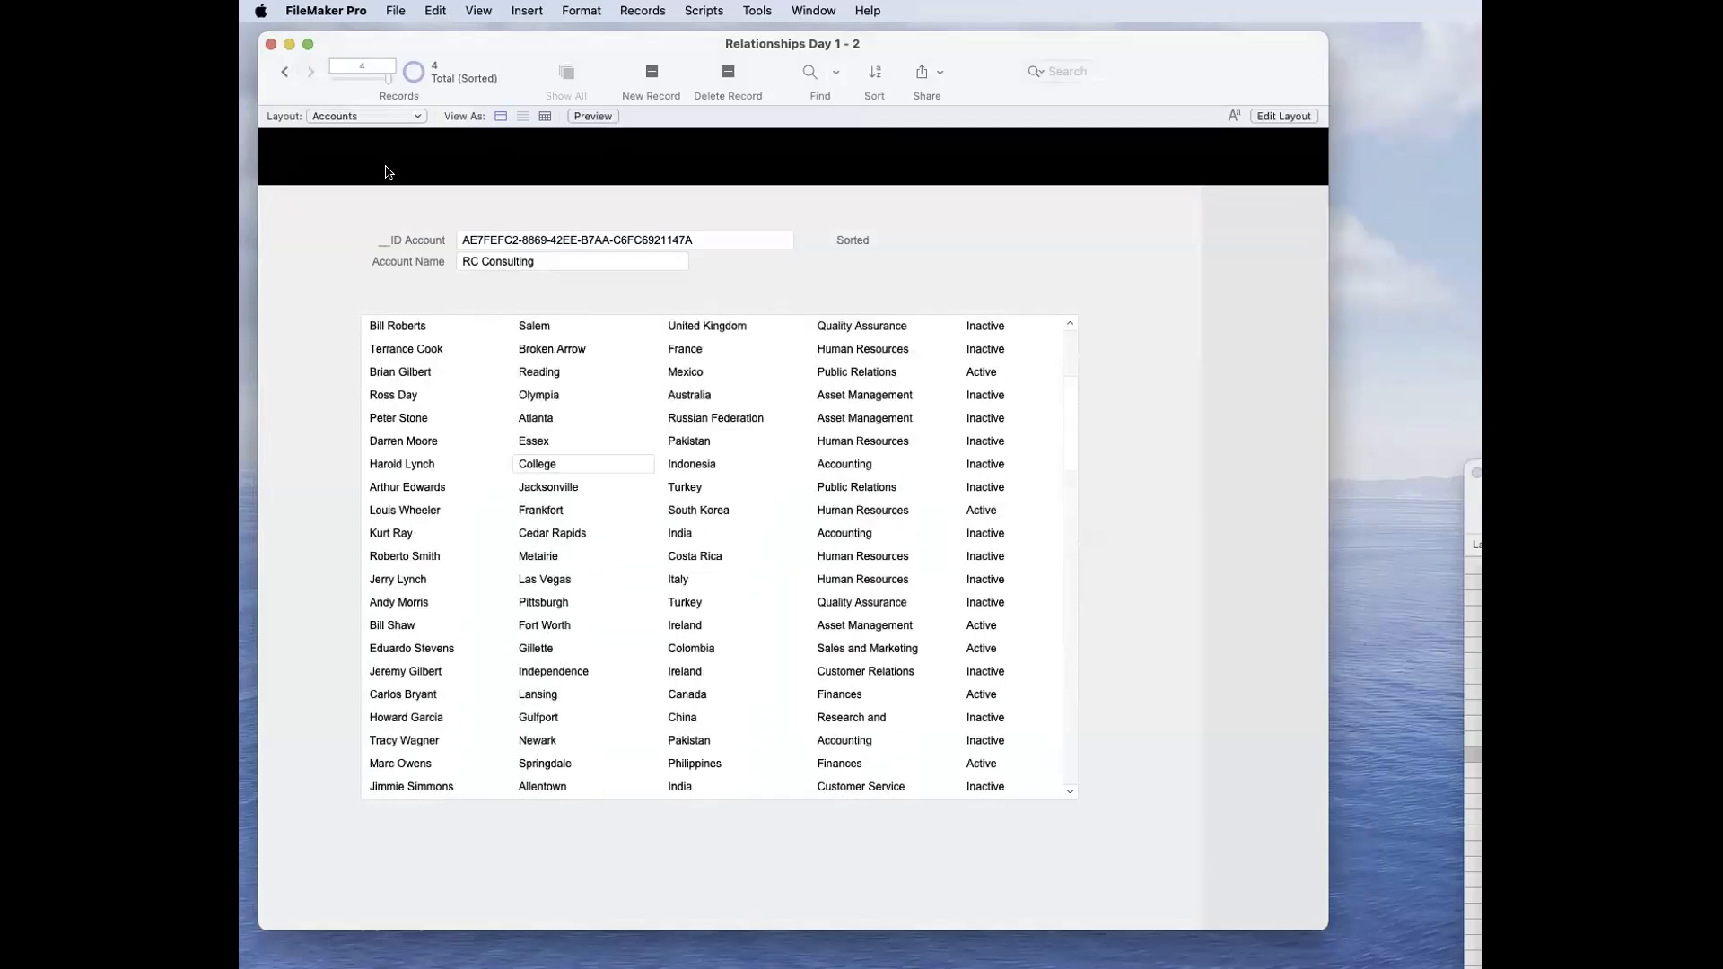
Step: Reposition the Accounts window and look through the account records with their related contacts
drag(384, 84, 312, 93)
click(518, 491)
click(385, 298)
click(302, 79)
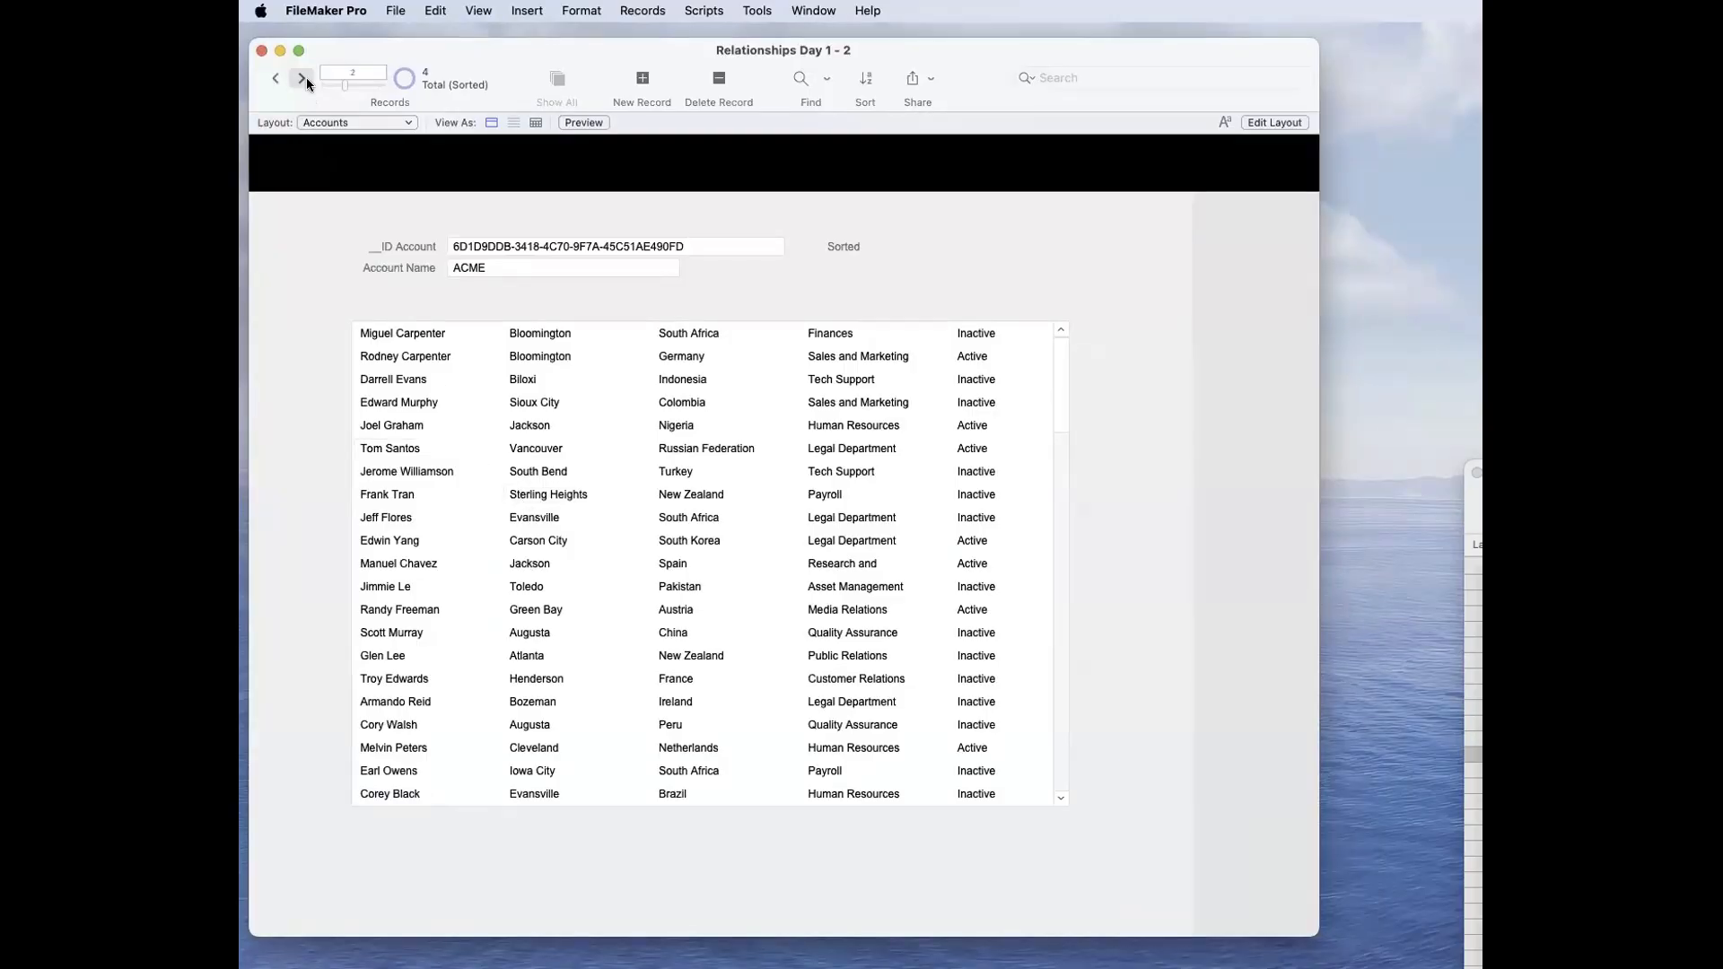
click(303, 80)
click(304, 80)
double_click(279, 80)
click(278, 80)
Step: Unsort the account records and go to the first record, RC Consulting
key(super+s)
click(994, 650)
click(331, 87)
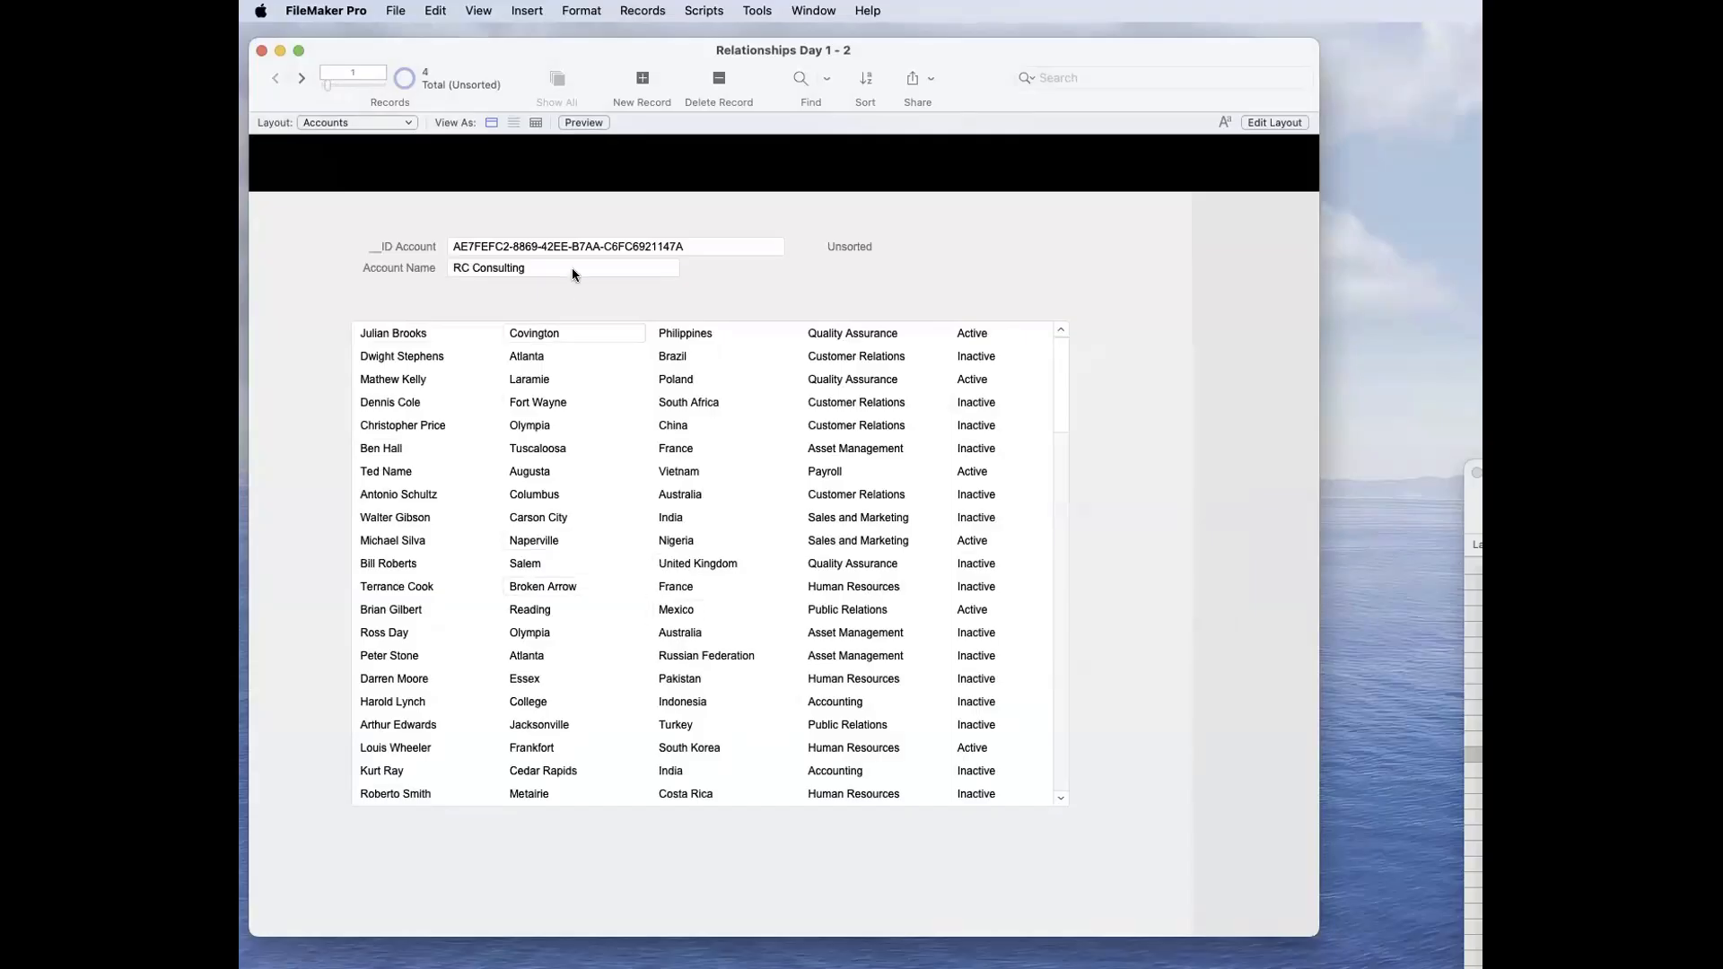
Step: Bring the Contacts table window into view, scan its _IDf Account and Account Name columns, and move the window aside
drag(1473, 473, 883, 132)
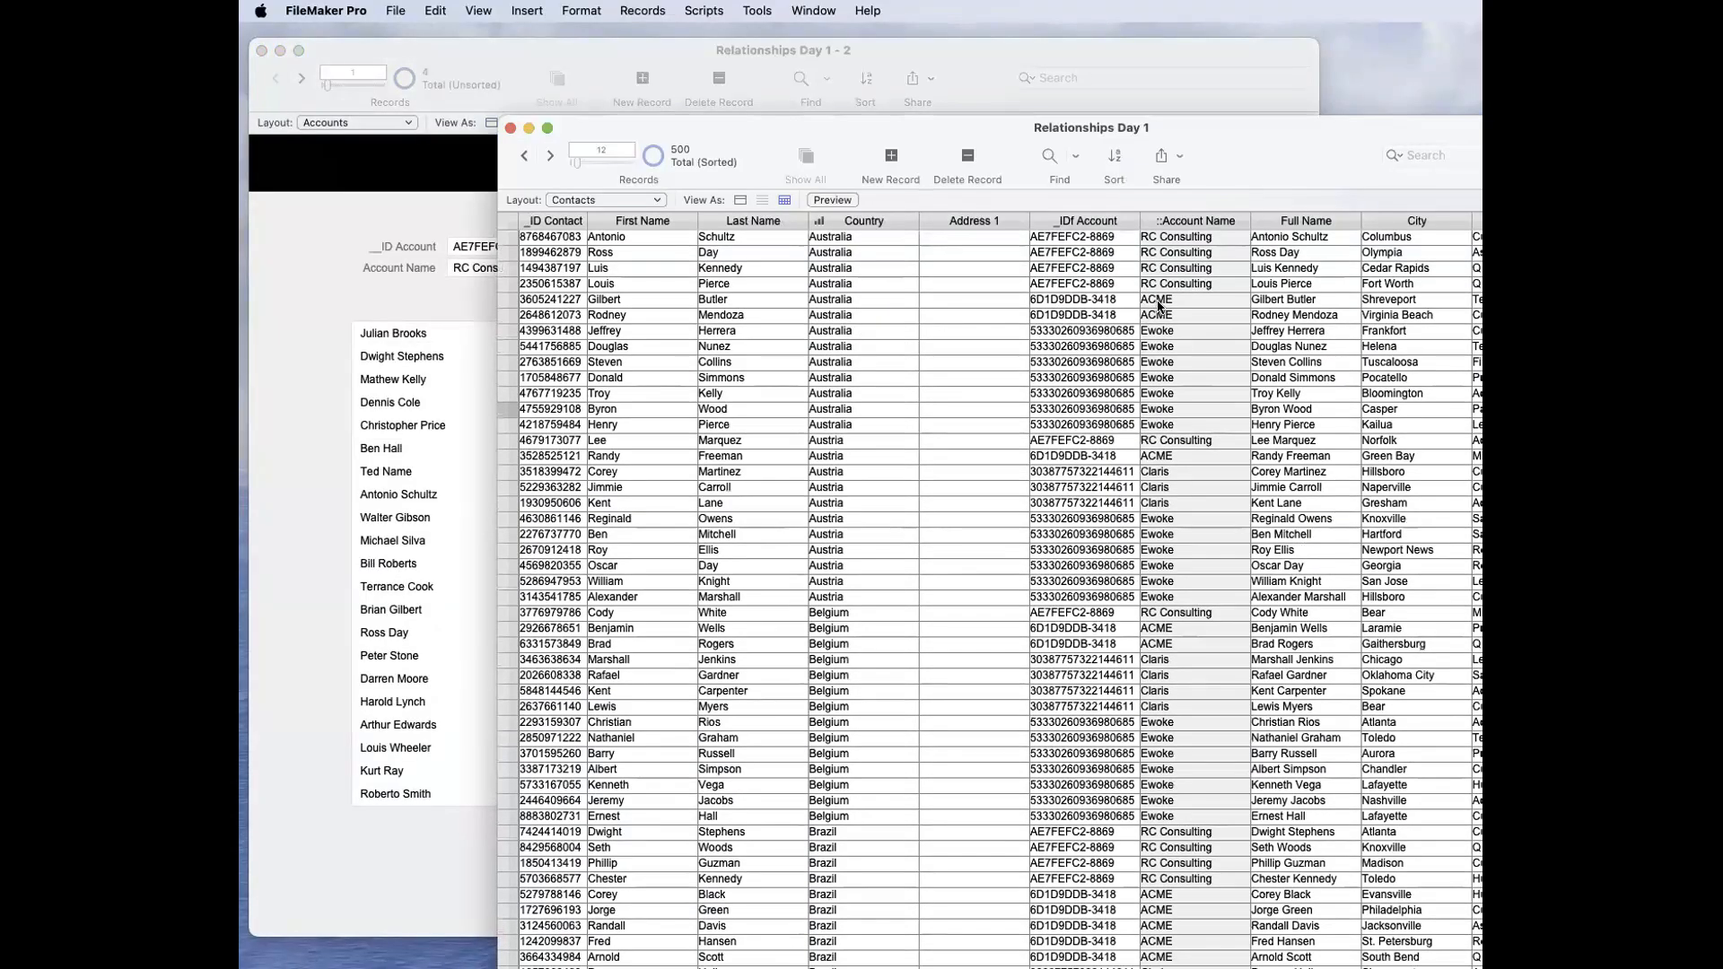
scroll(1172, 350, down, 15)
scroll(1172, 350, up, 10)
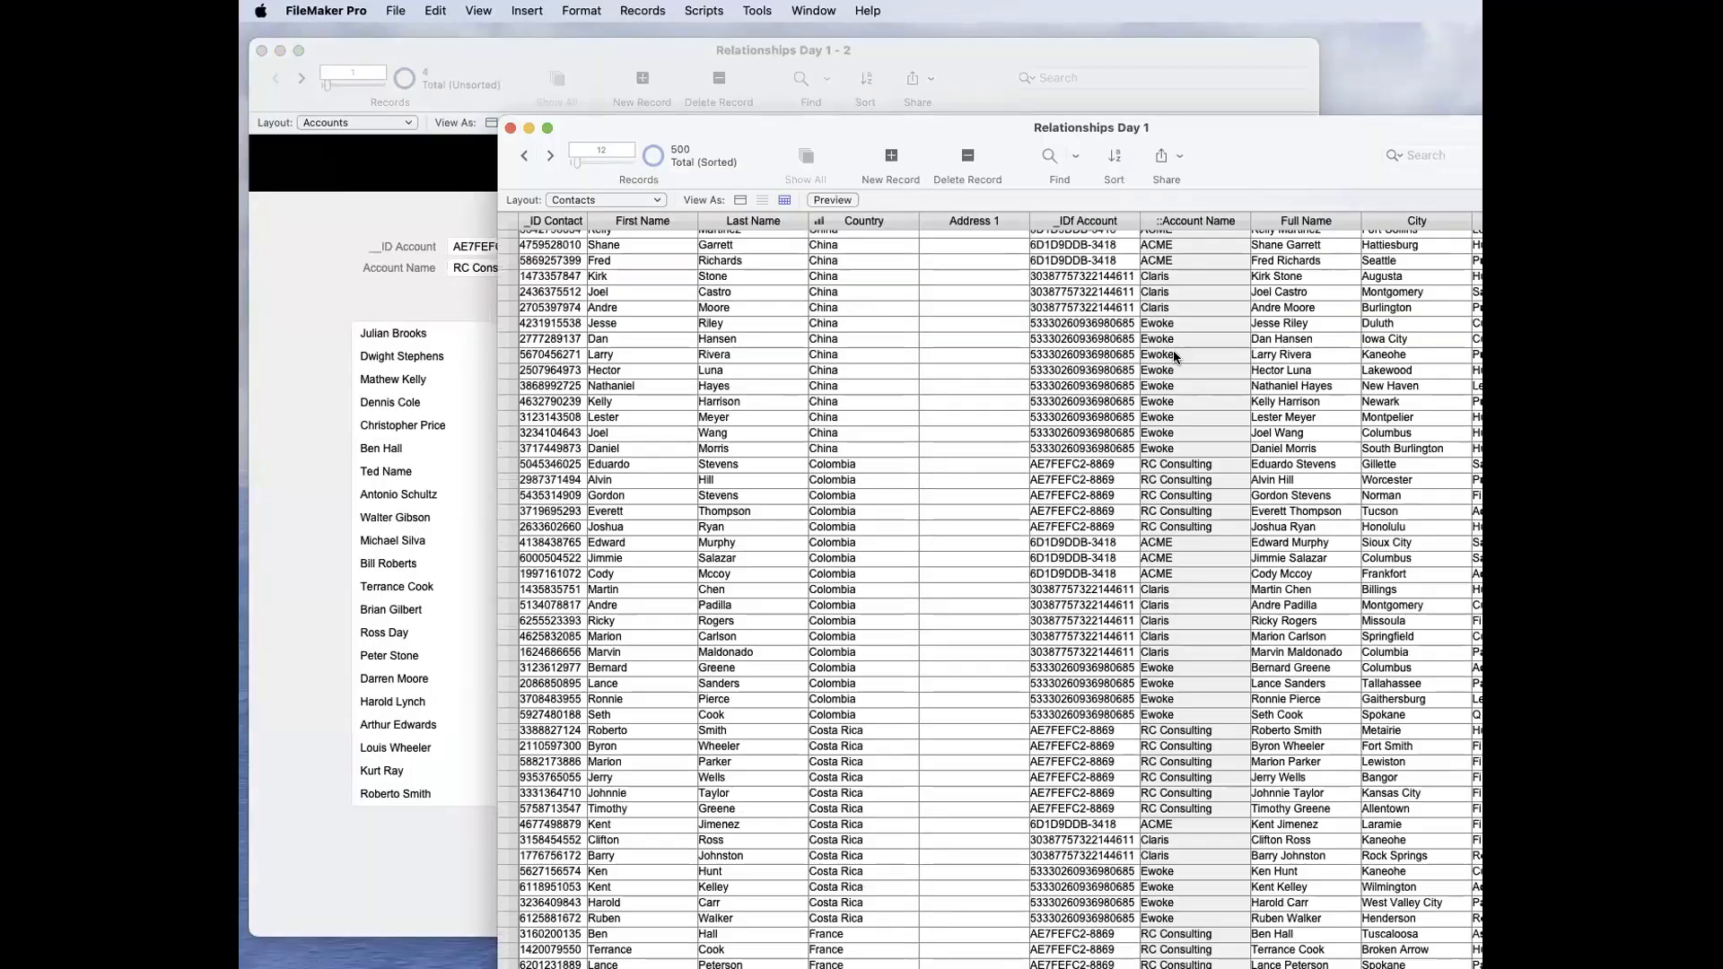
scroll(1171, 350, down, 8)
scroll(1171, 350, up, 10)
drag(808, 122, 1341, 421)
Step: Compare RC Consulting's __ID Account with the _IDf Account values in the Contacts table
click(688, 209)
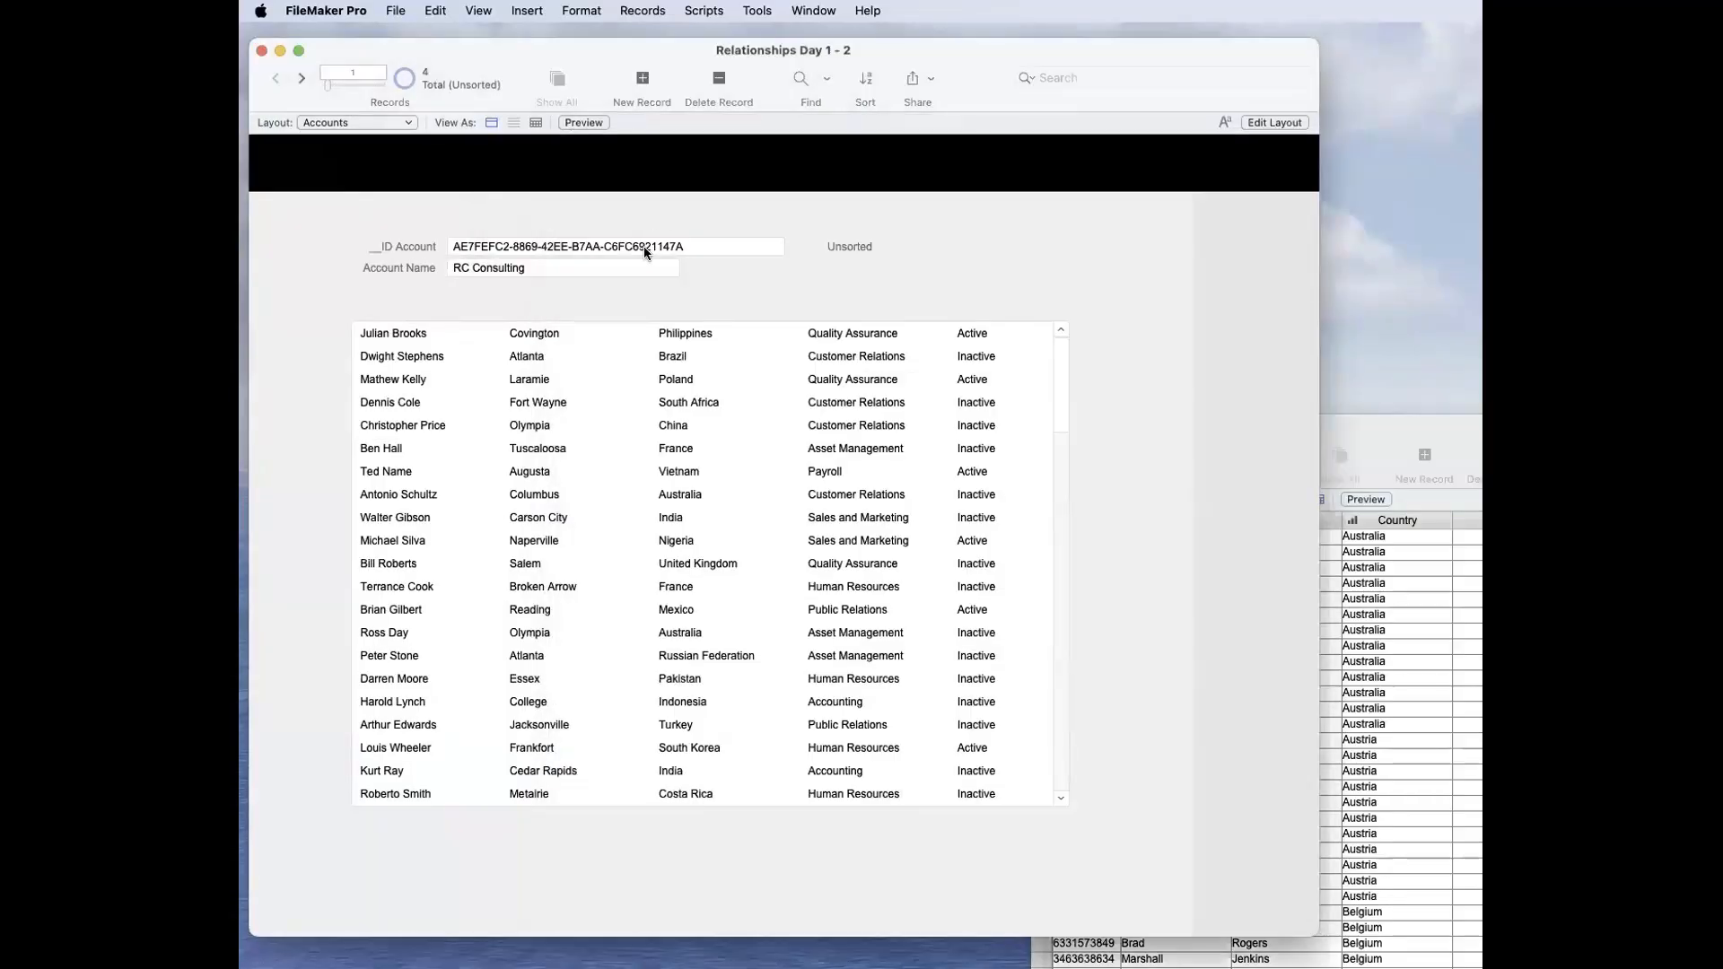
click(680, 249)
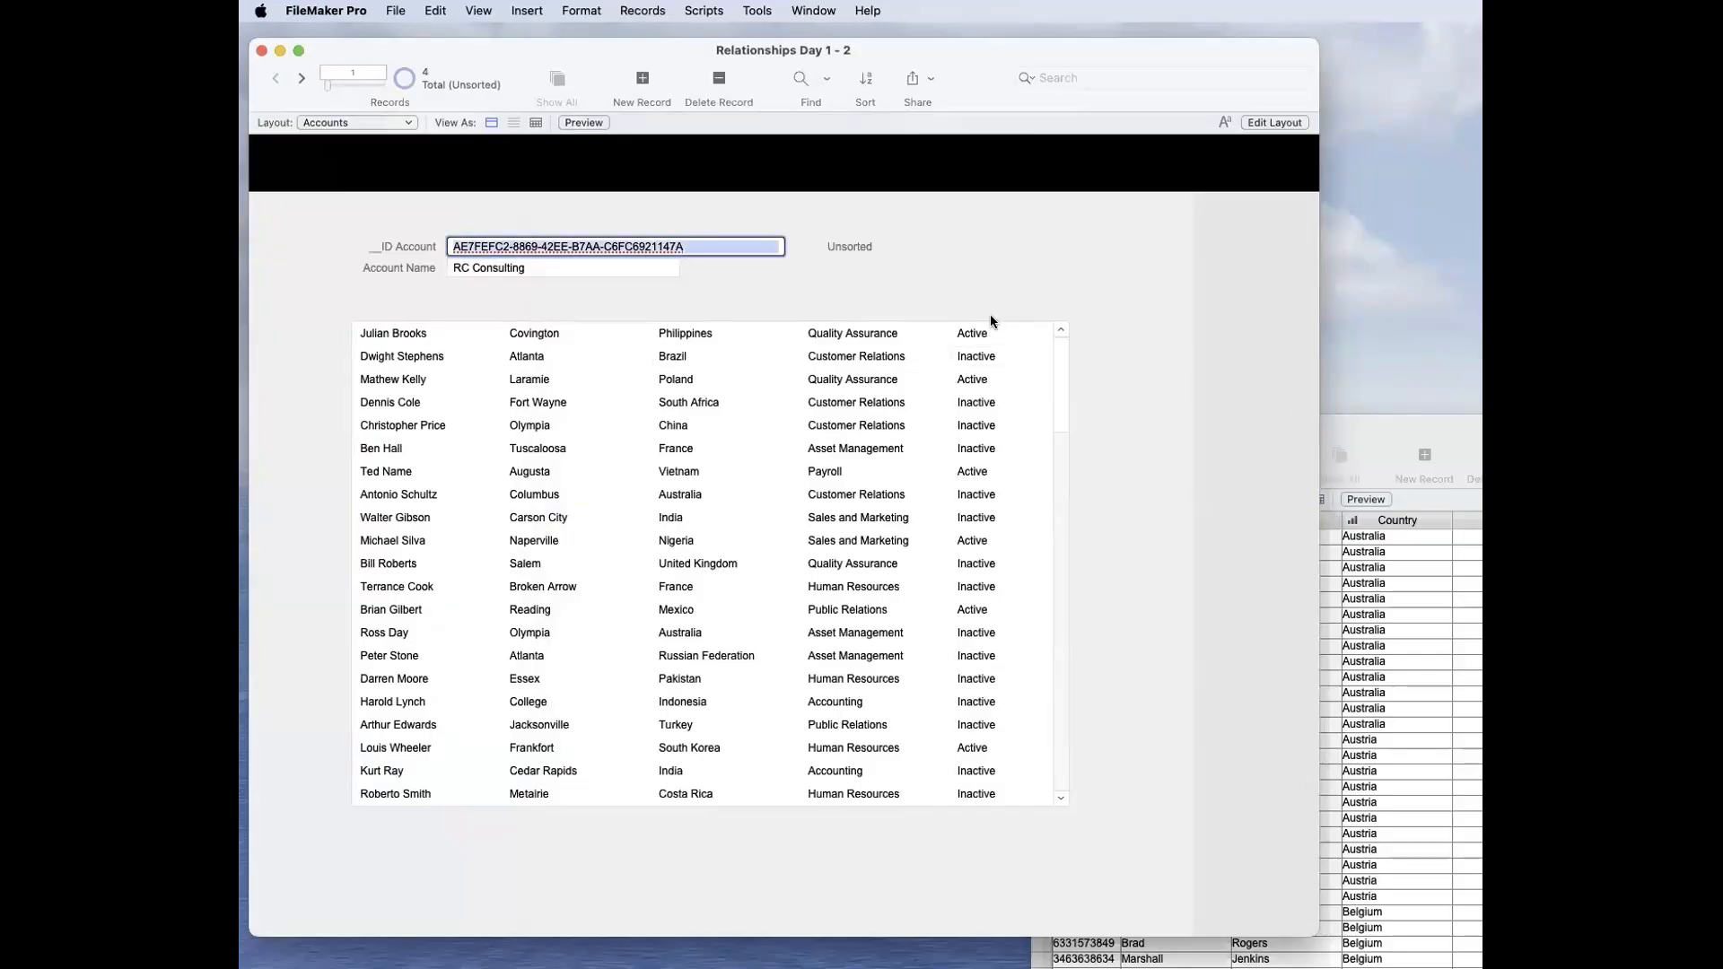
drag(1327, 423, 1091, 378)
drag(975, 268, 1253, 405)
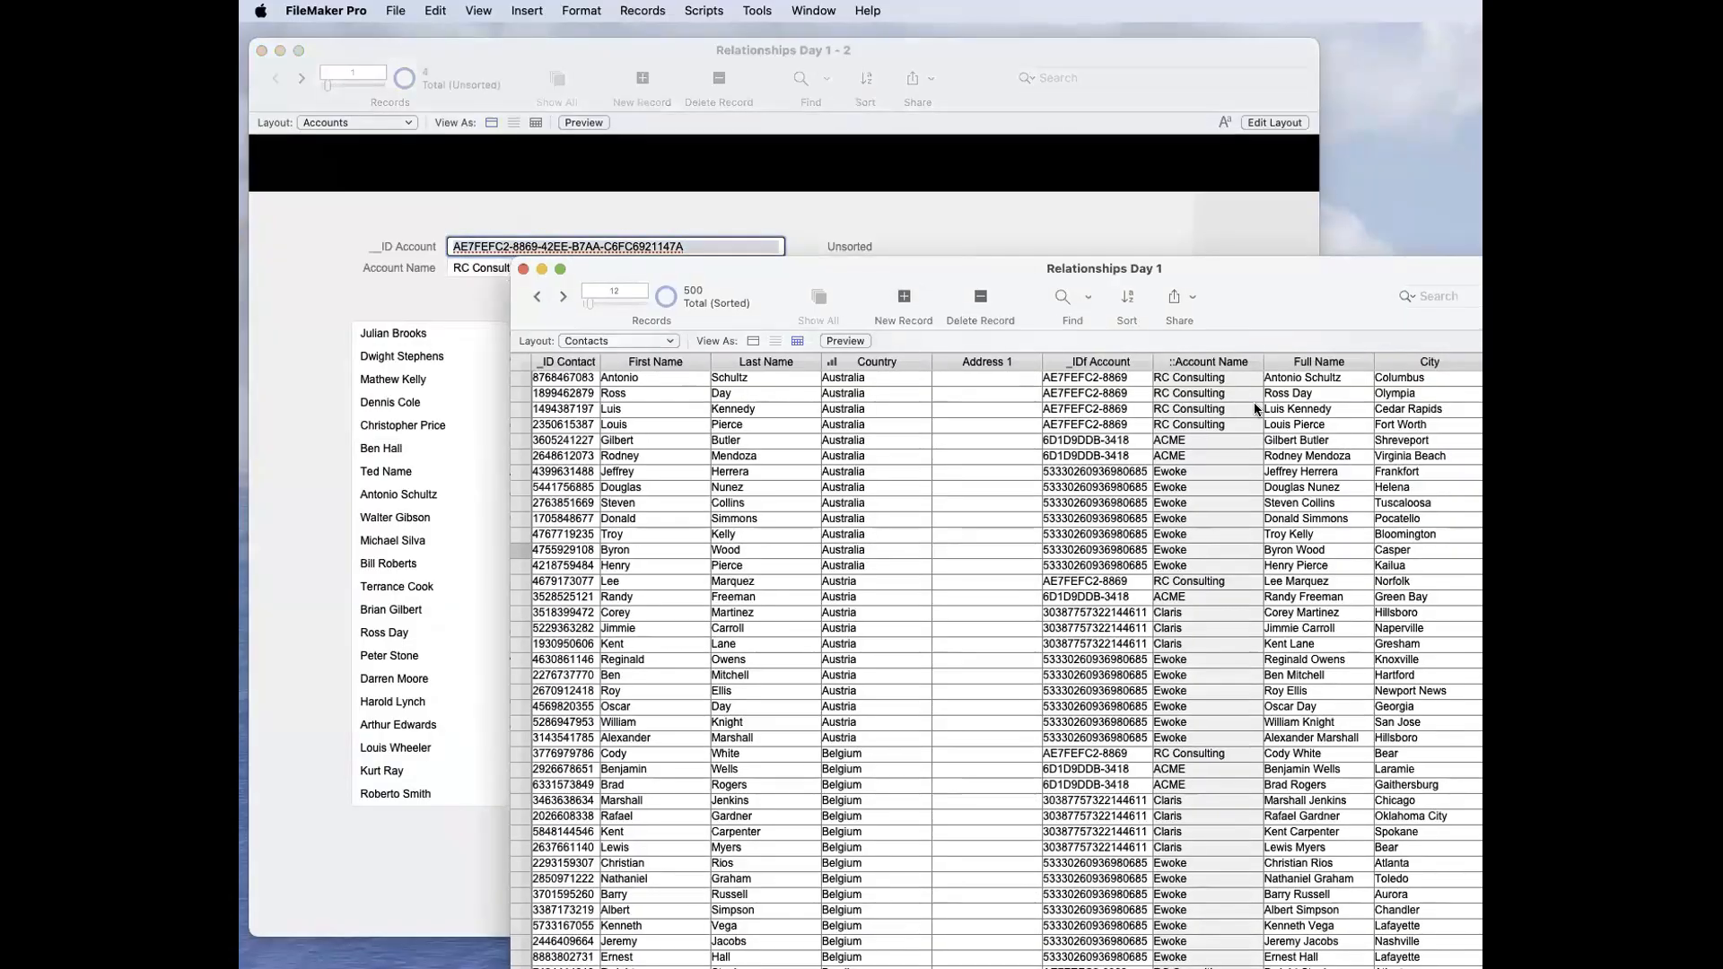
click(1060, 255)
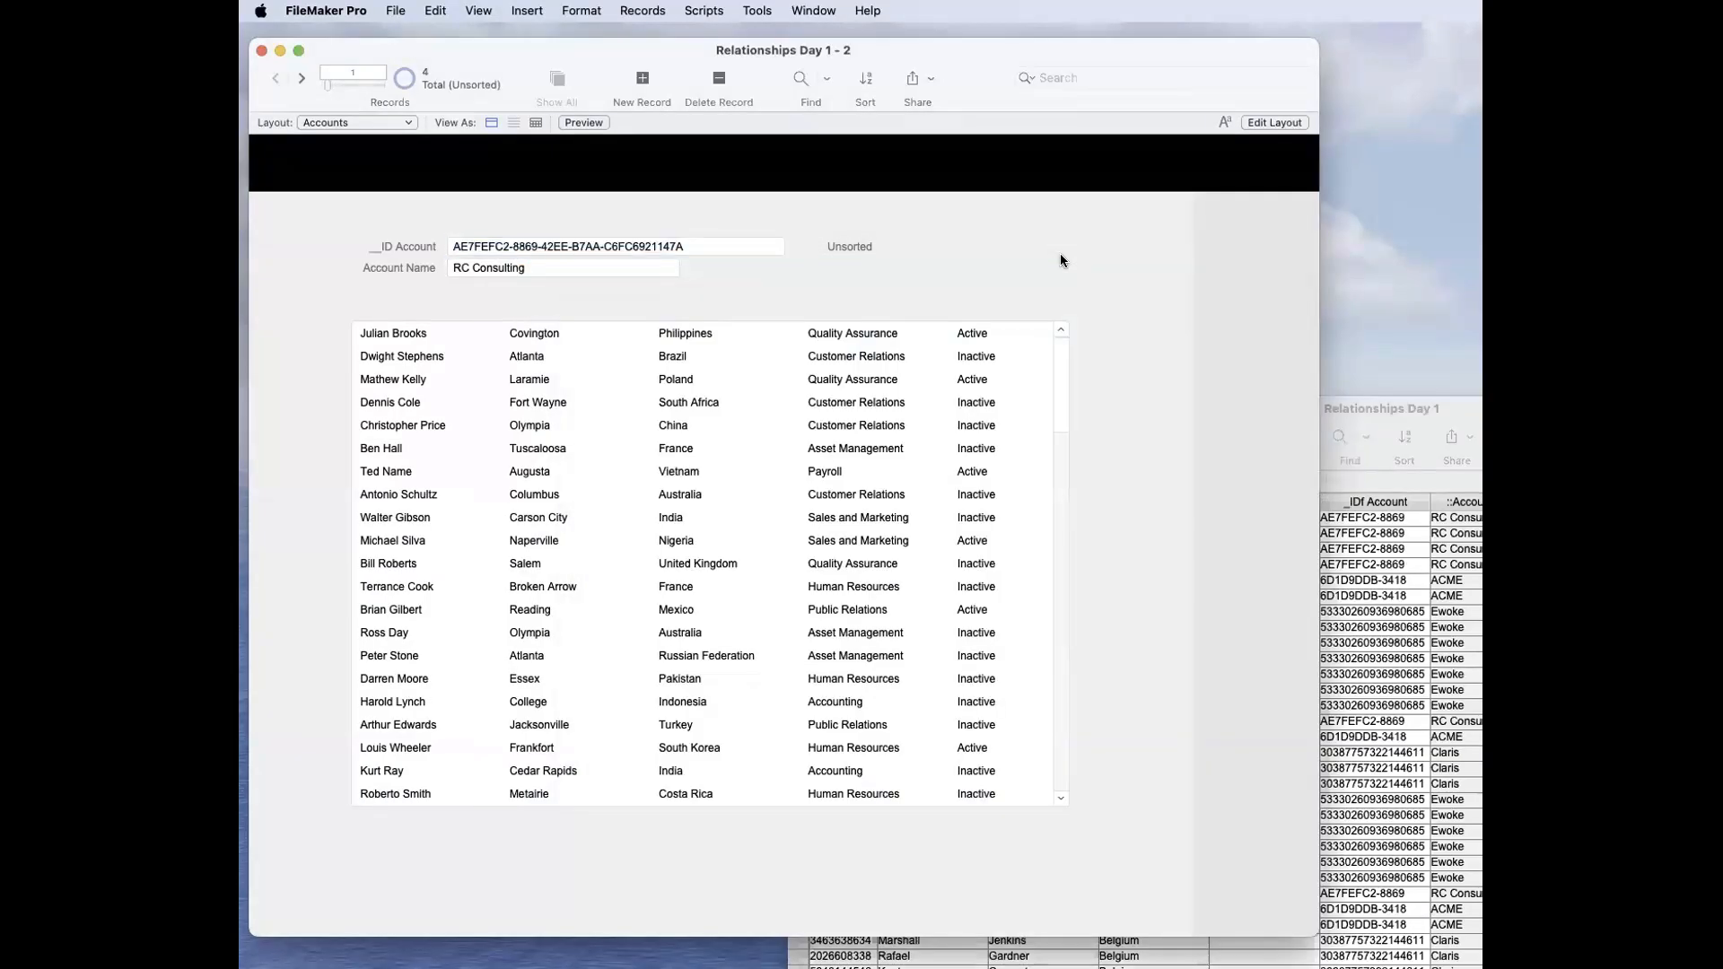
Step: Add the match criterion g_Country = Country to the relationship between Accounts and Contacts
key(super+shift+d)
double_click(591, 274)
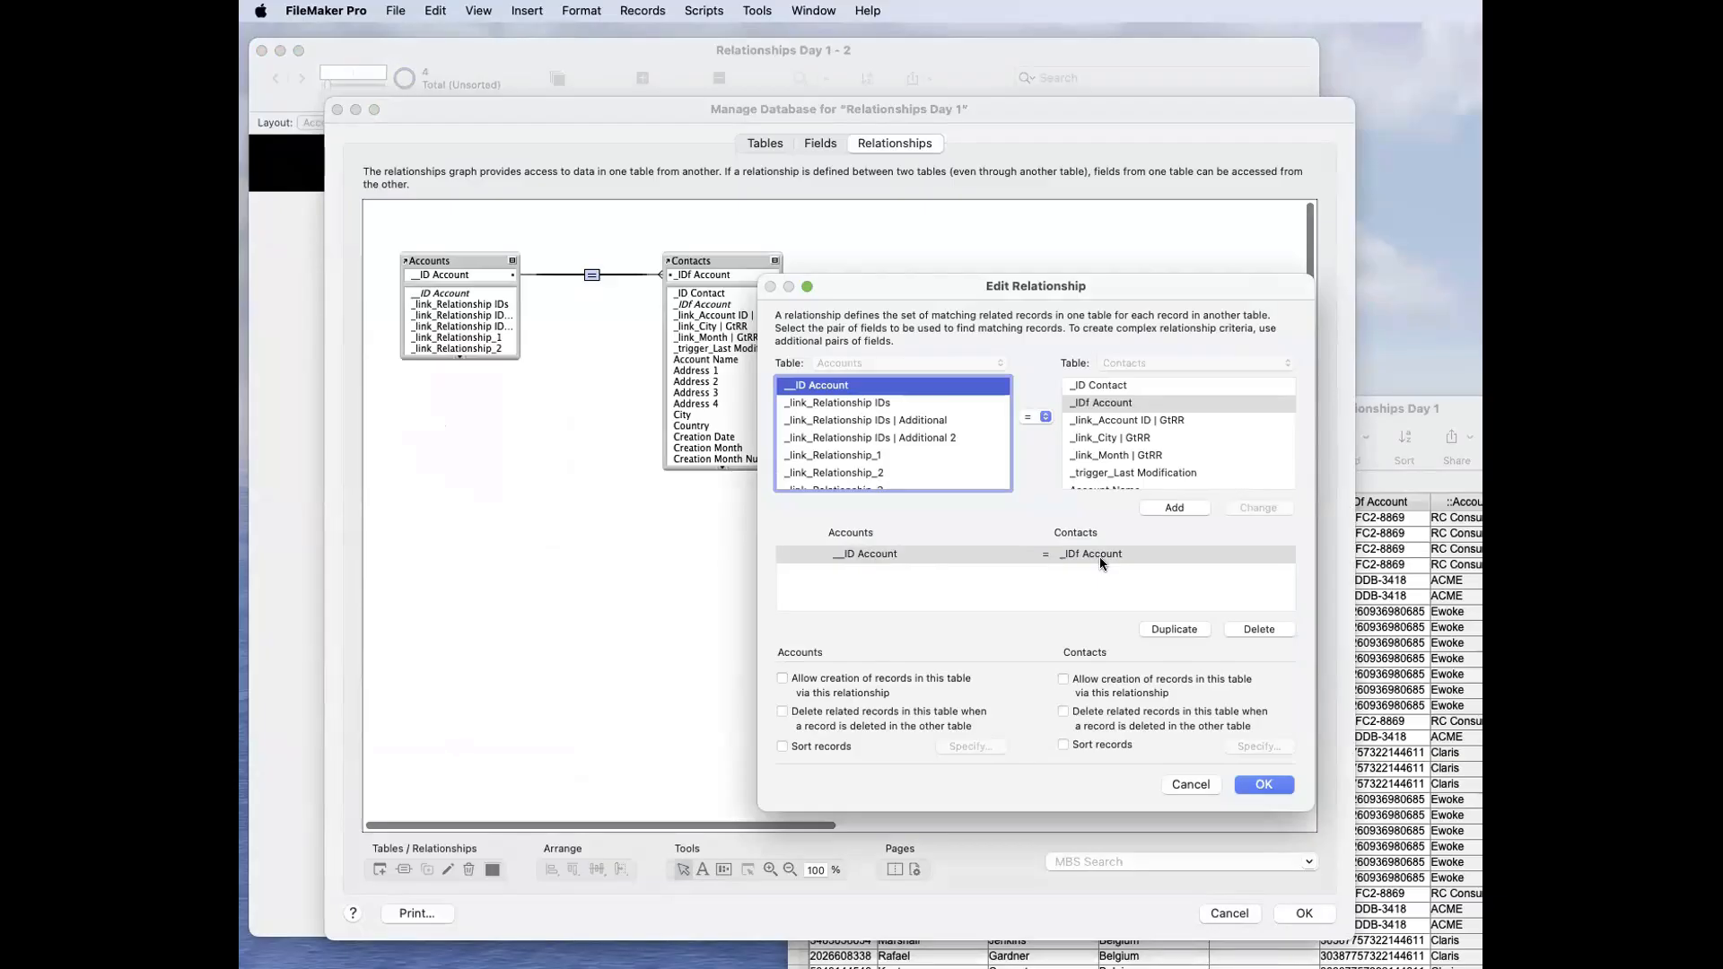
scroll(849, 429, down, 10)
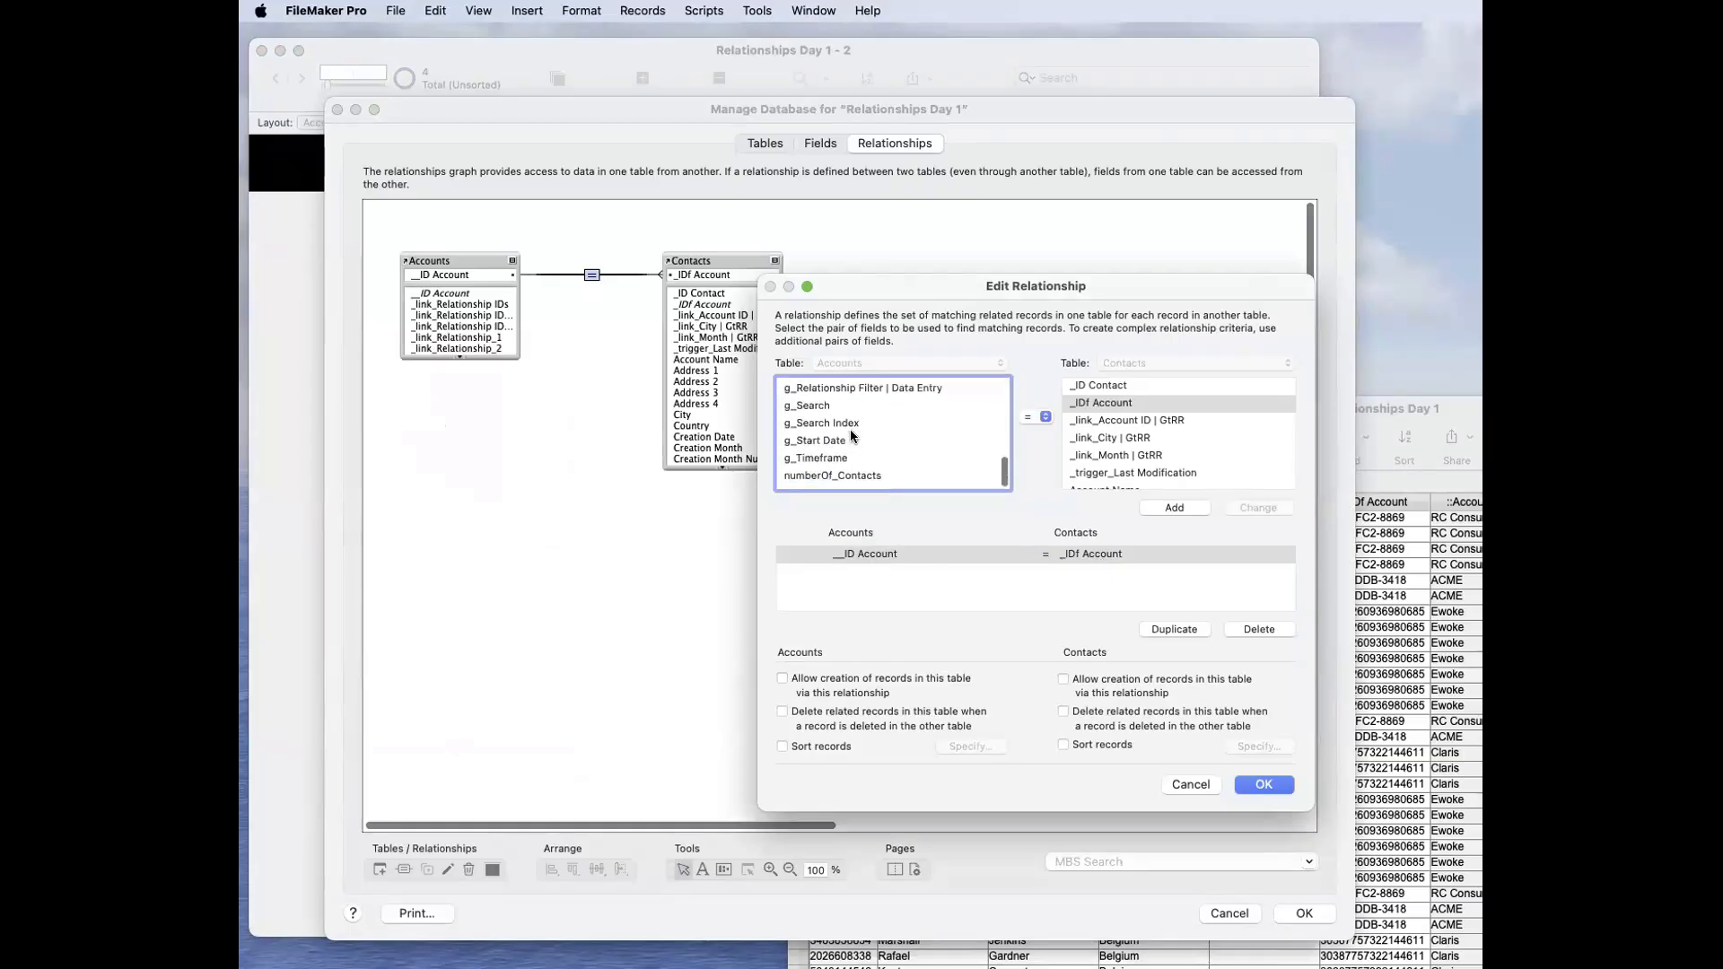
scroll(856, 440, up, 4)
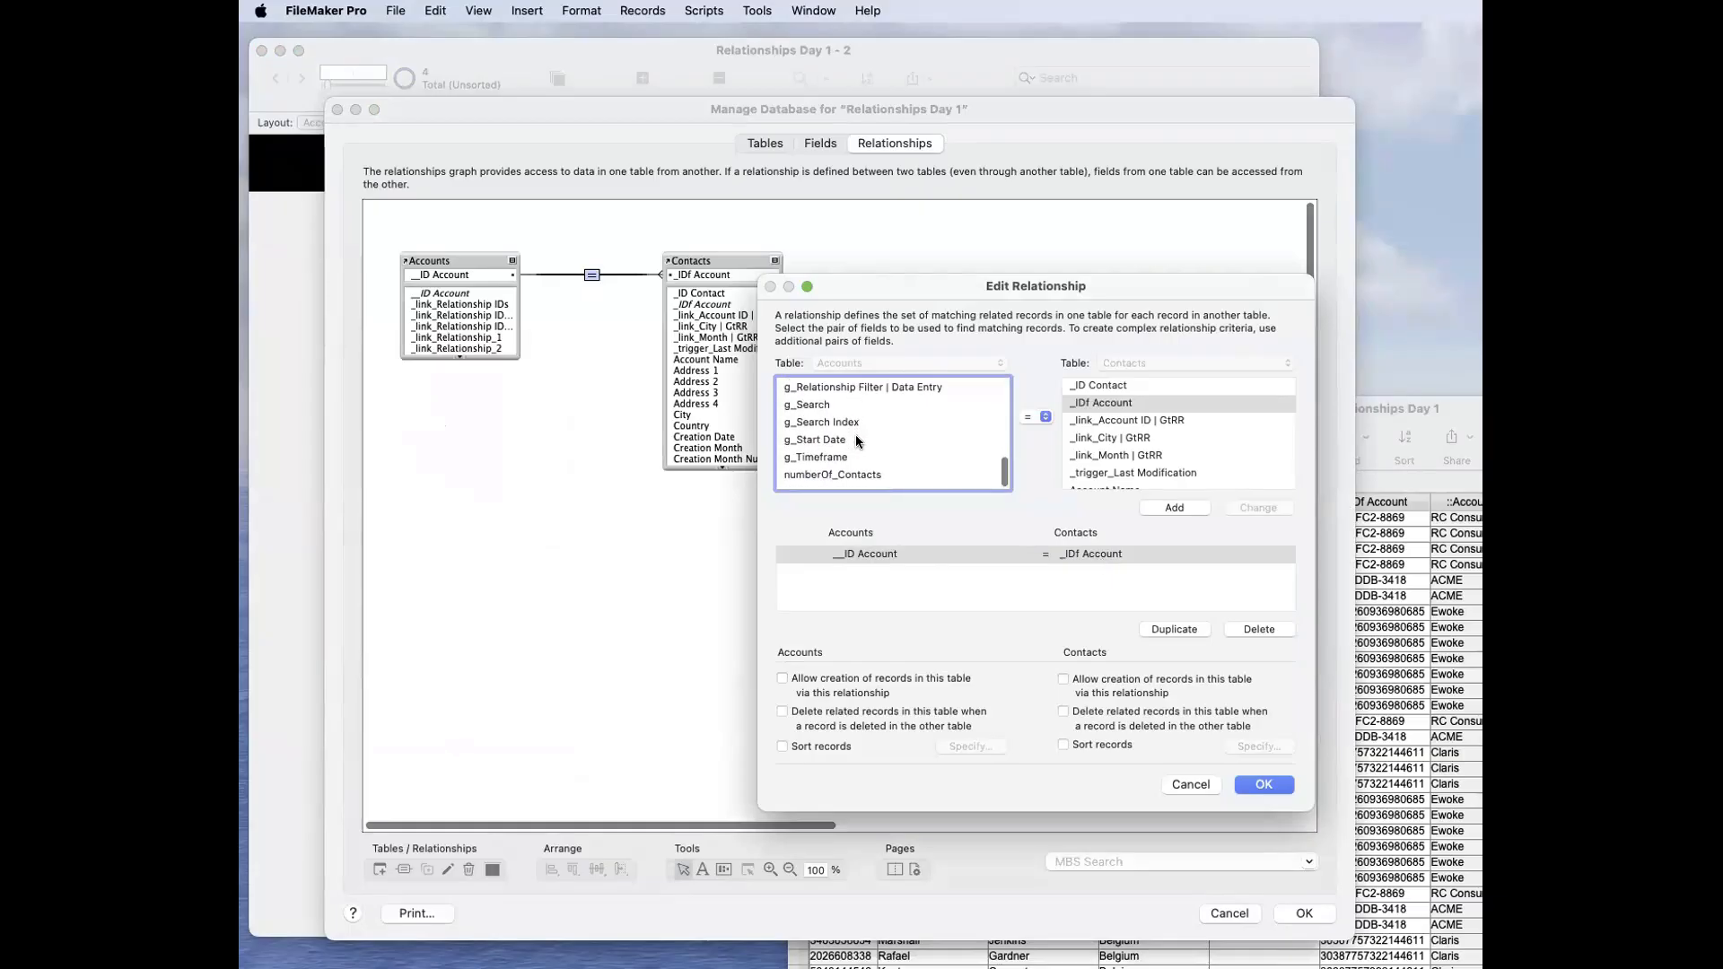
scroll(856, 440, up, 2)
click(823, 413)
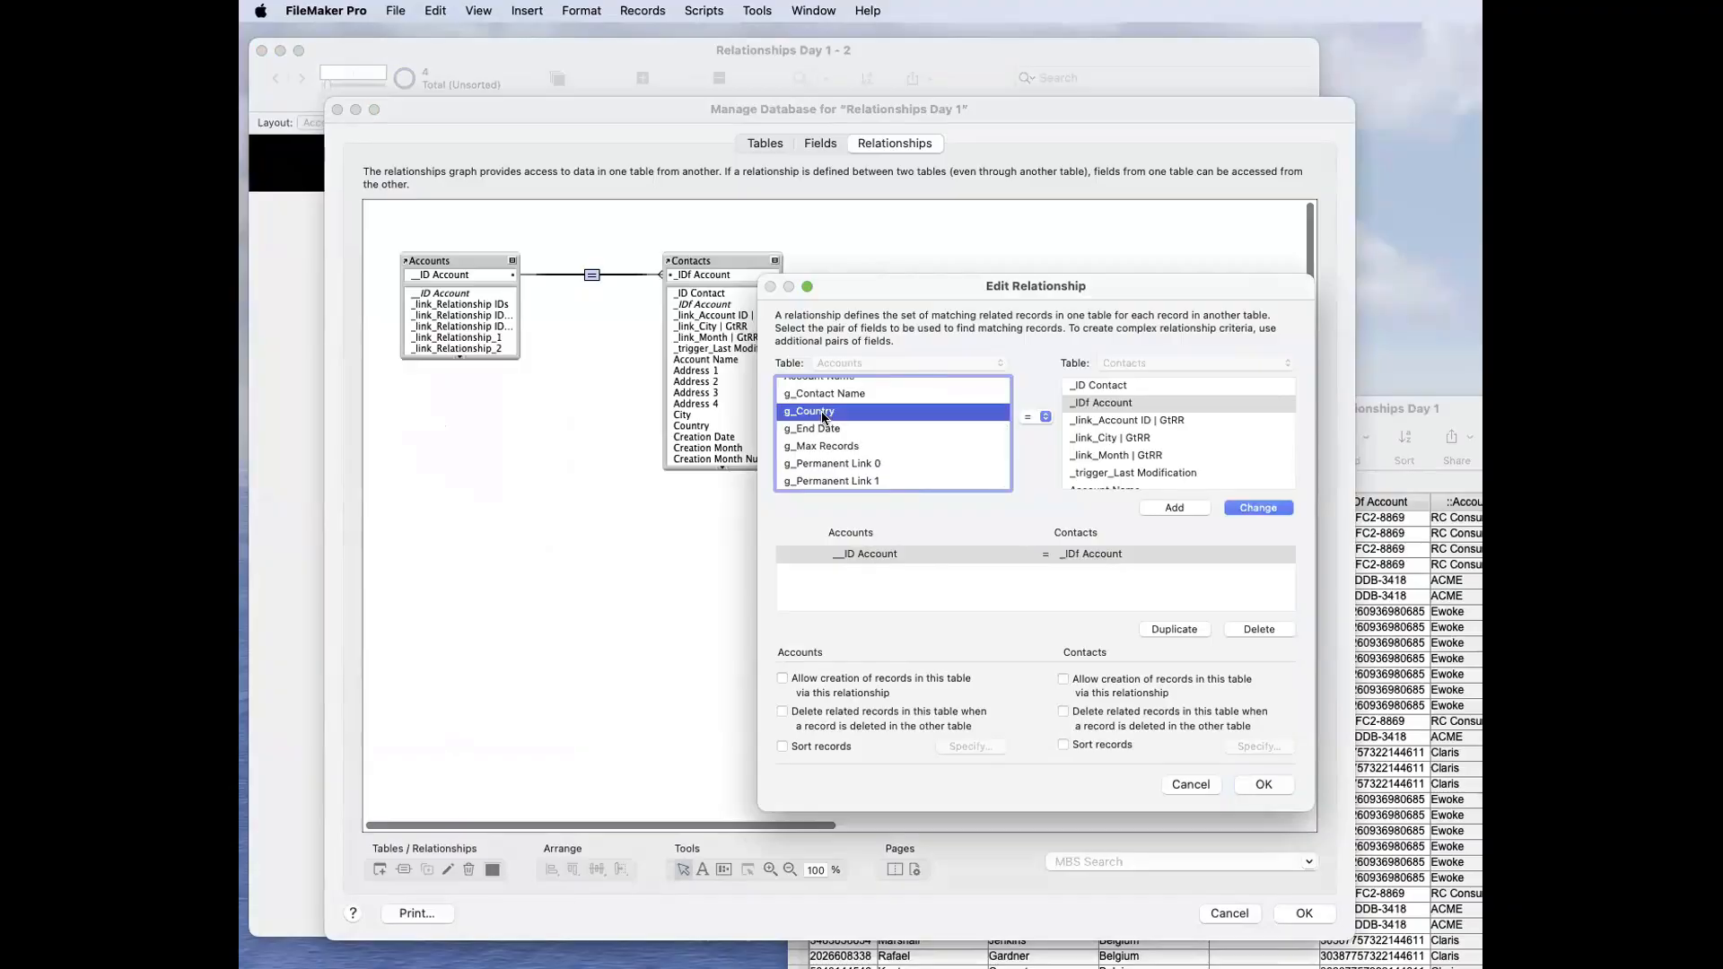
scroll(1150, 461, down, 8)
click(1146, 452)
text(co)
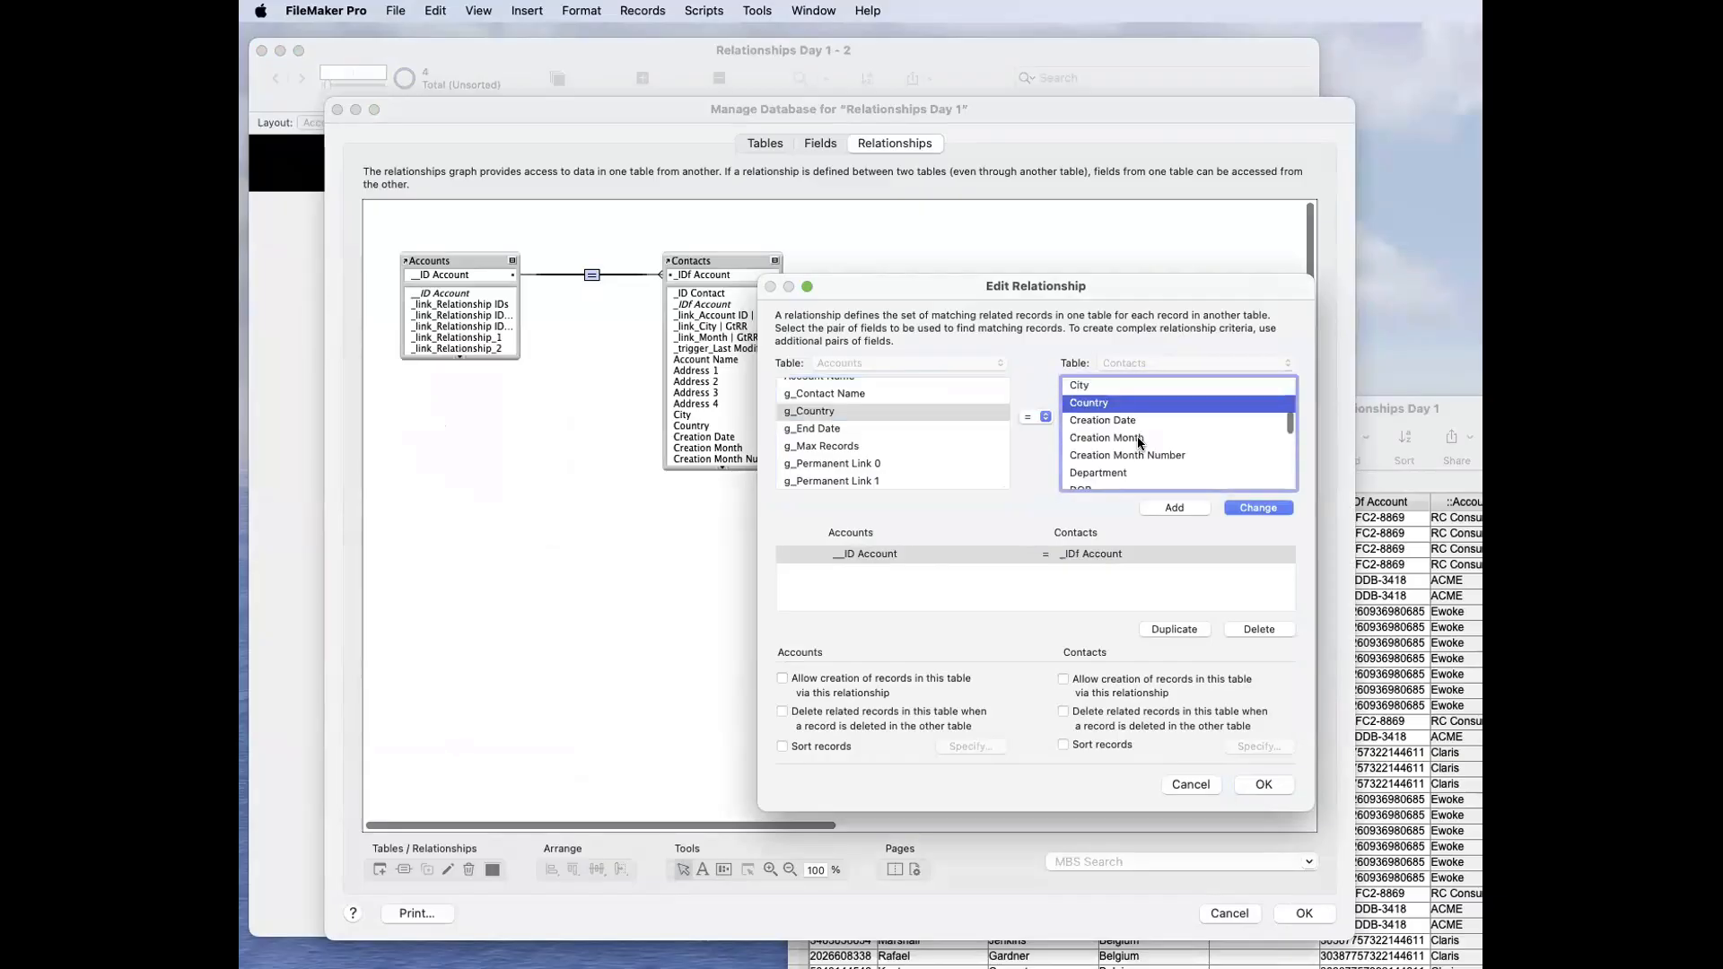
click(1185, 507)
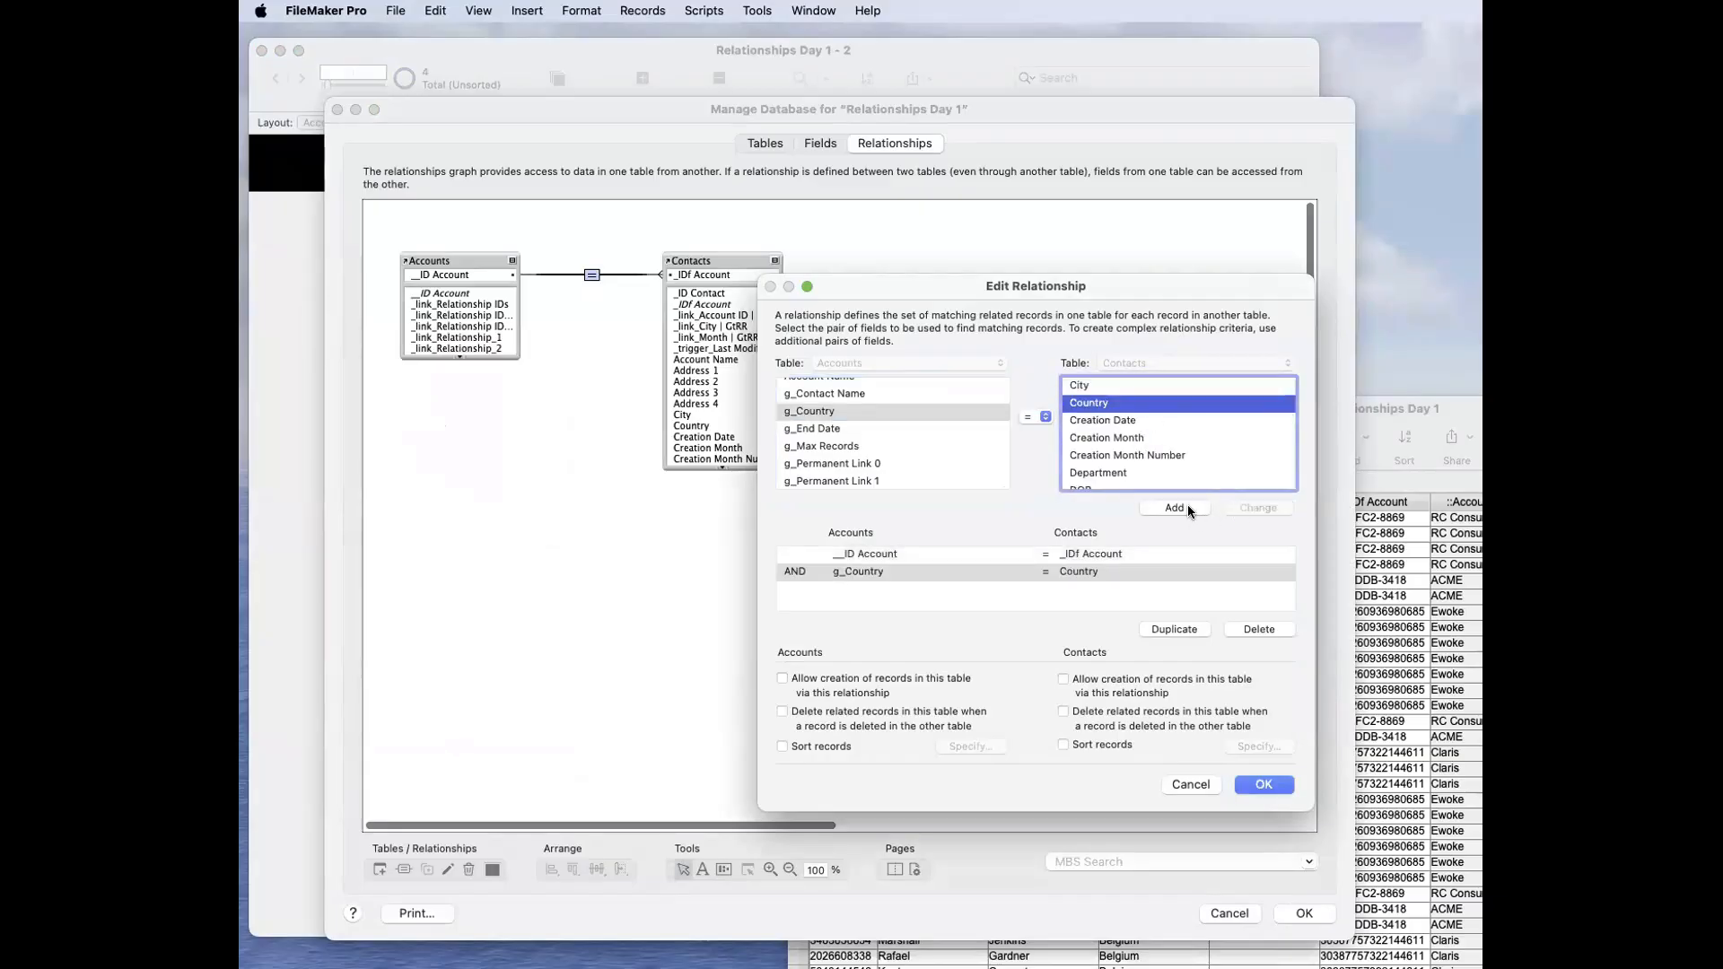
Step: Review the account ID and country criteria of the relationship, and save the relationship and database changes
click(1117, 554)
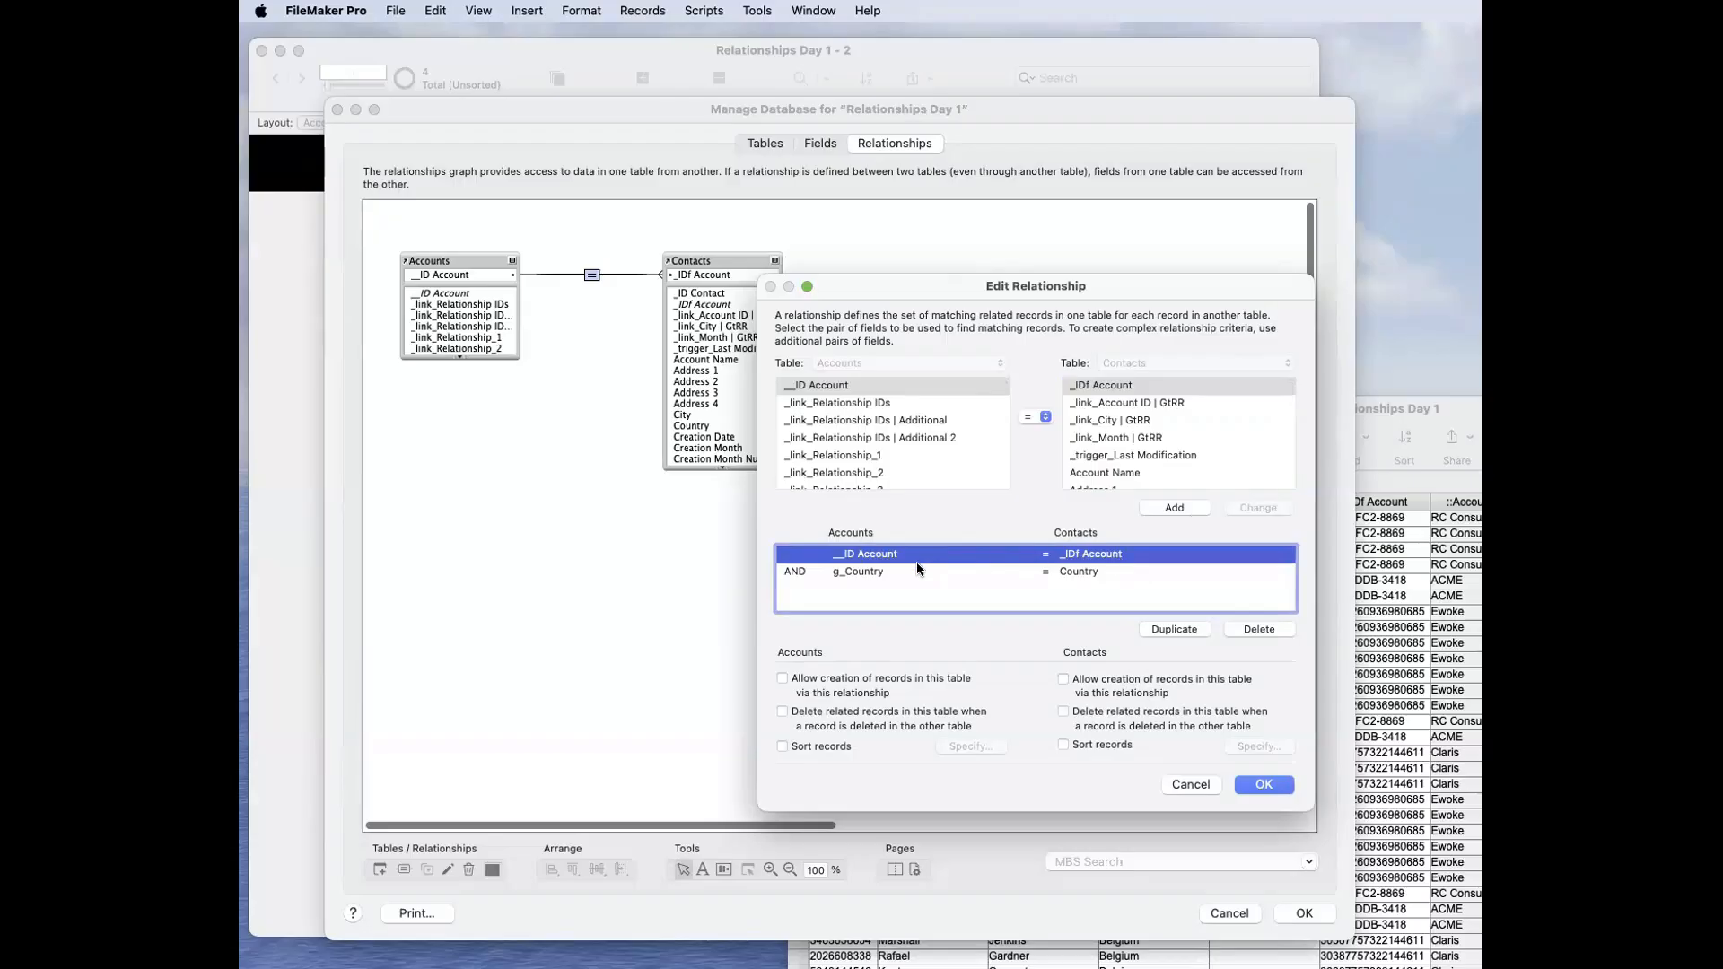
click(864, 571)
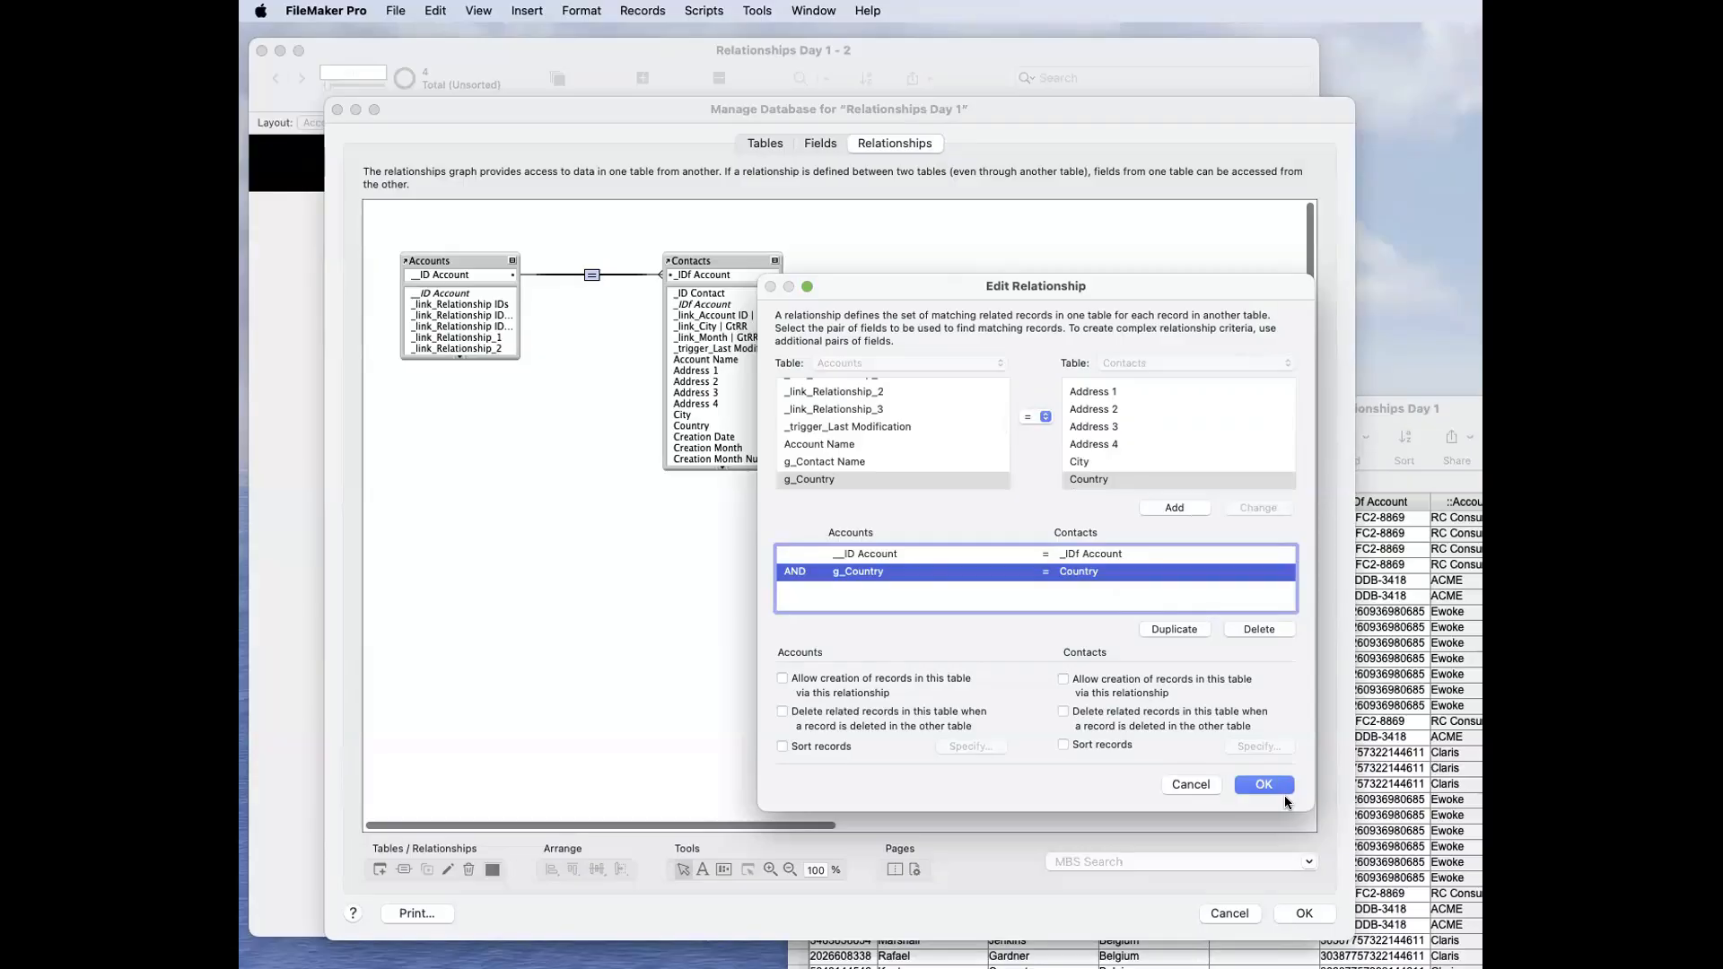
click(1104, 557)
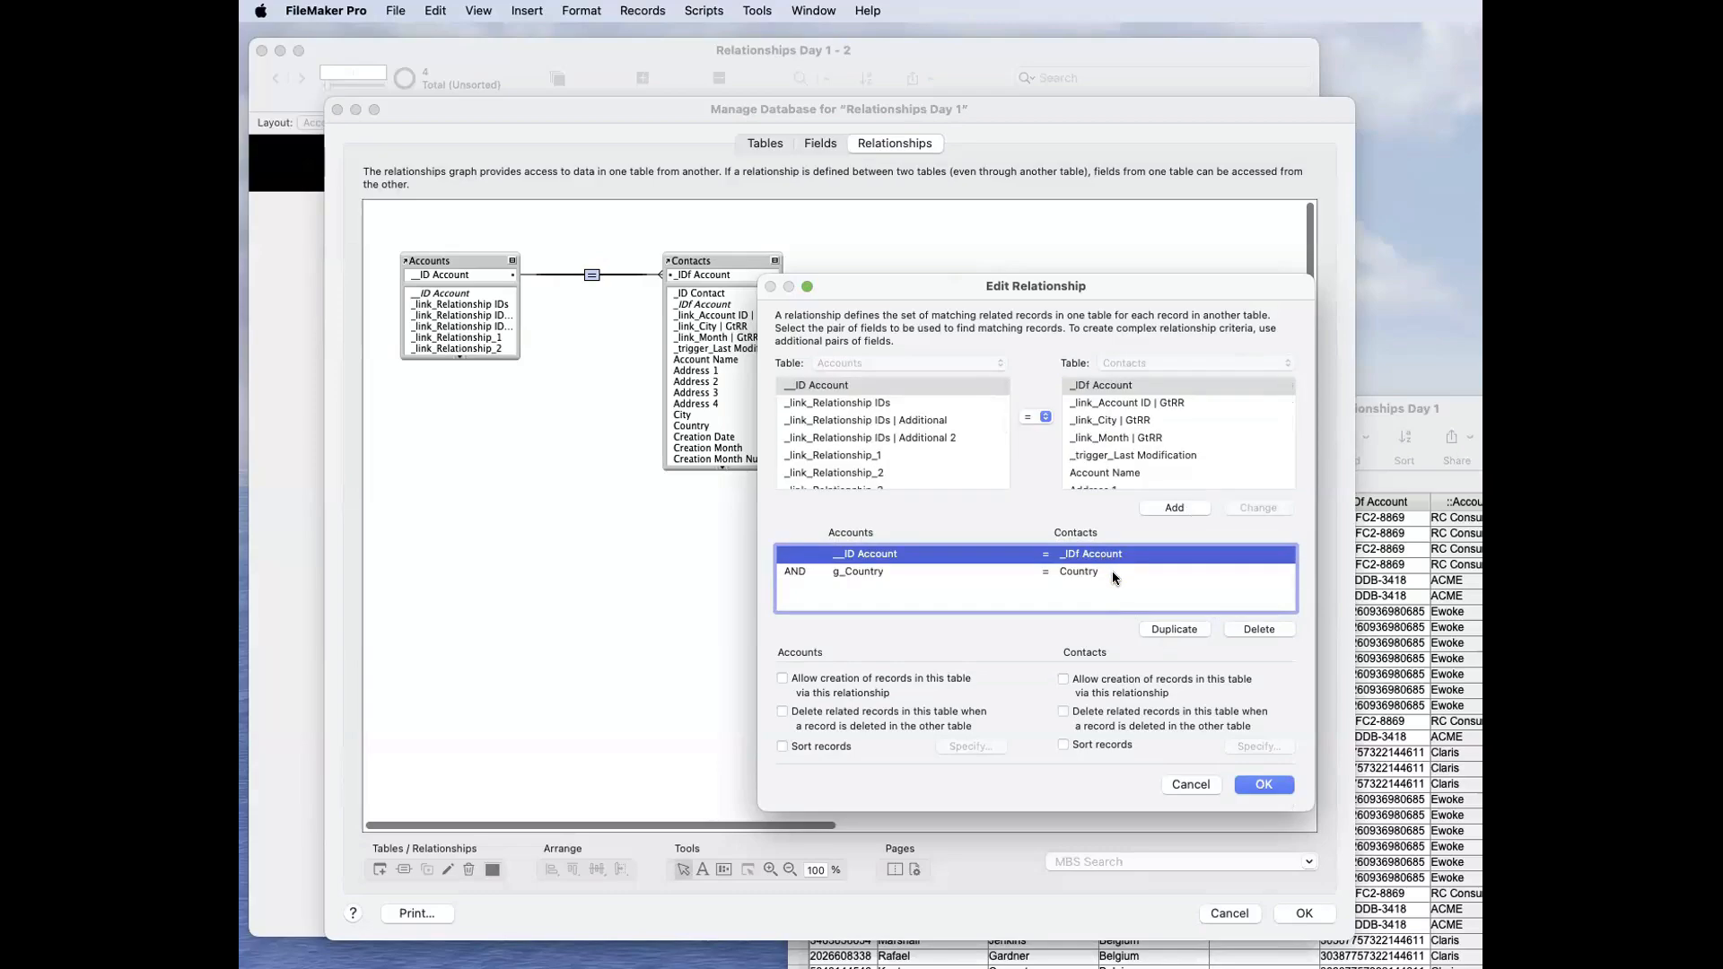
click(1111, 572)
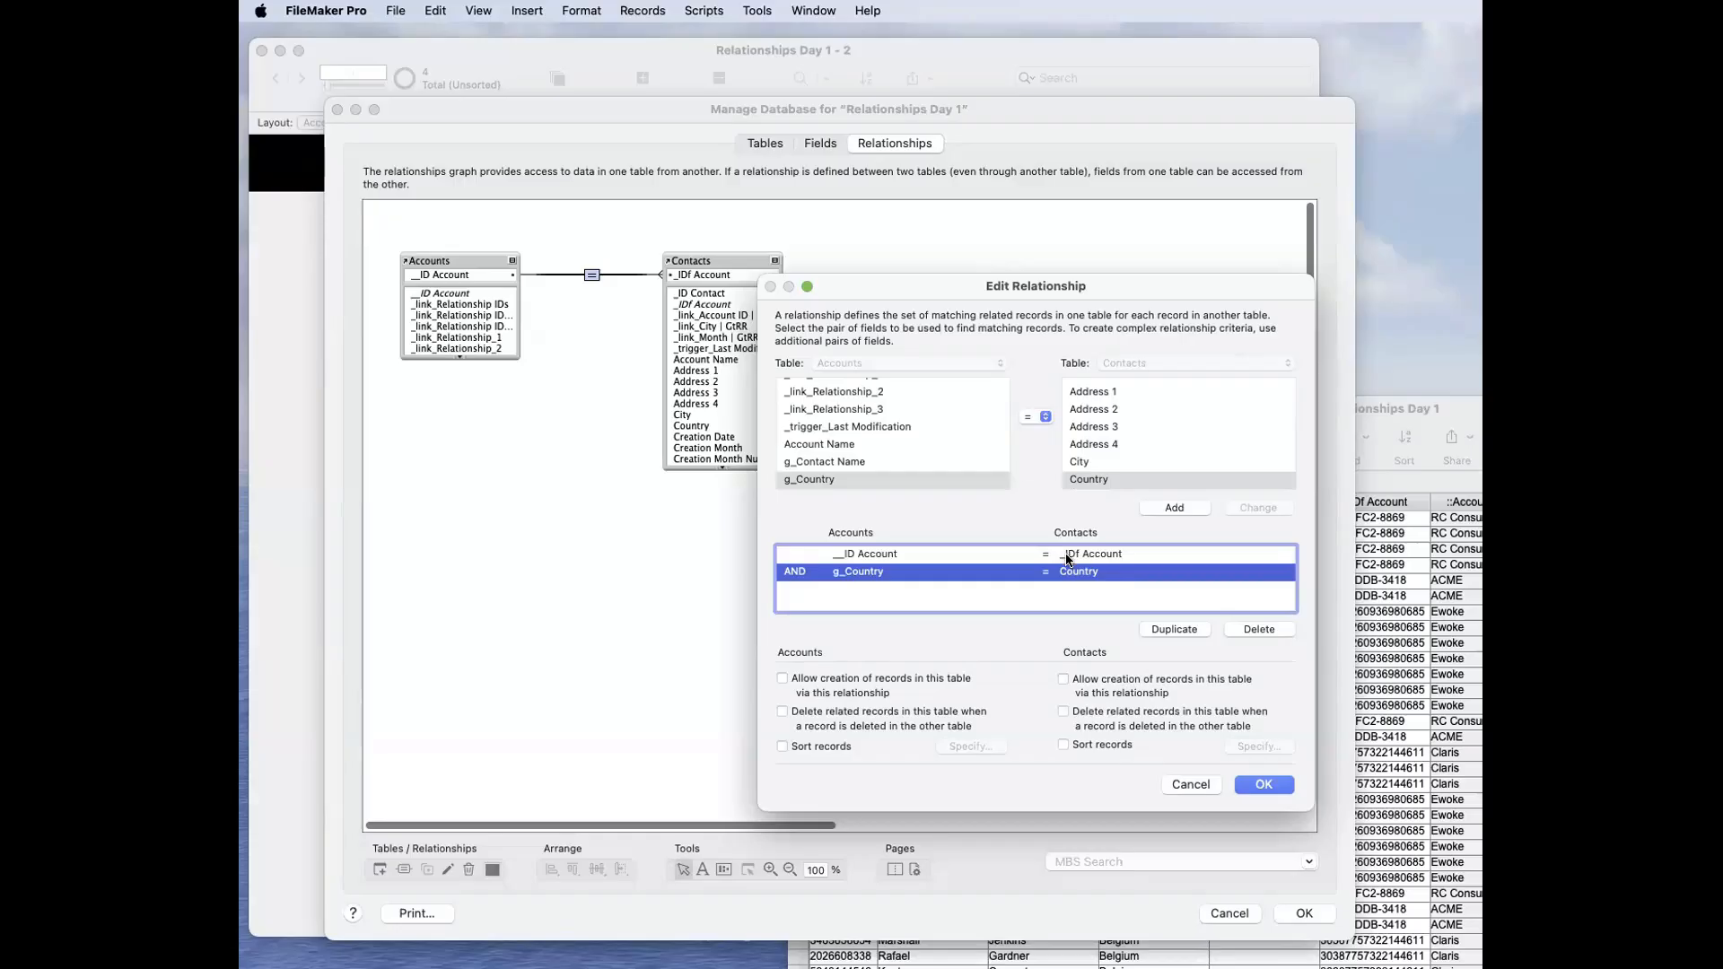
click(984, 558)
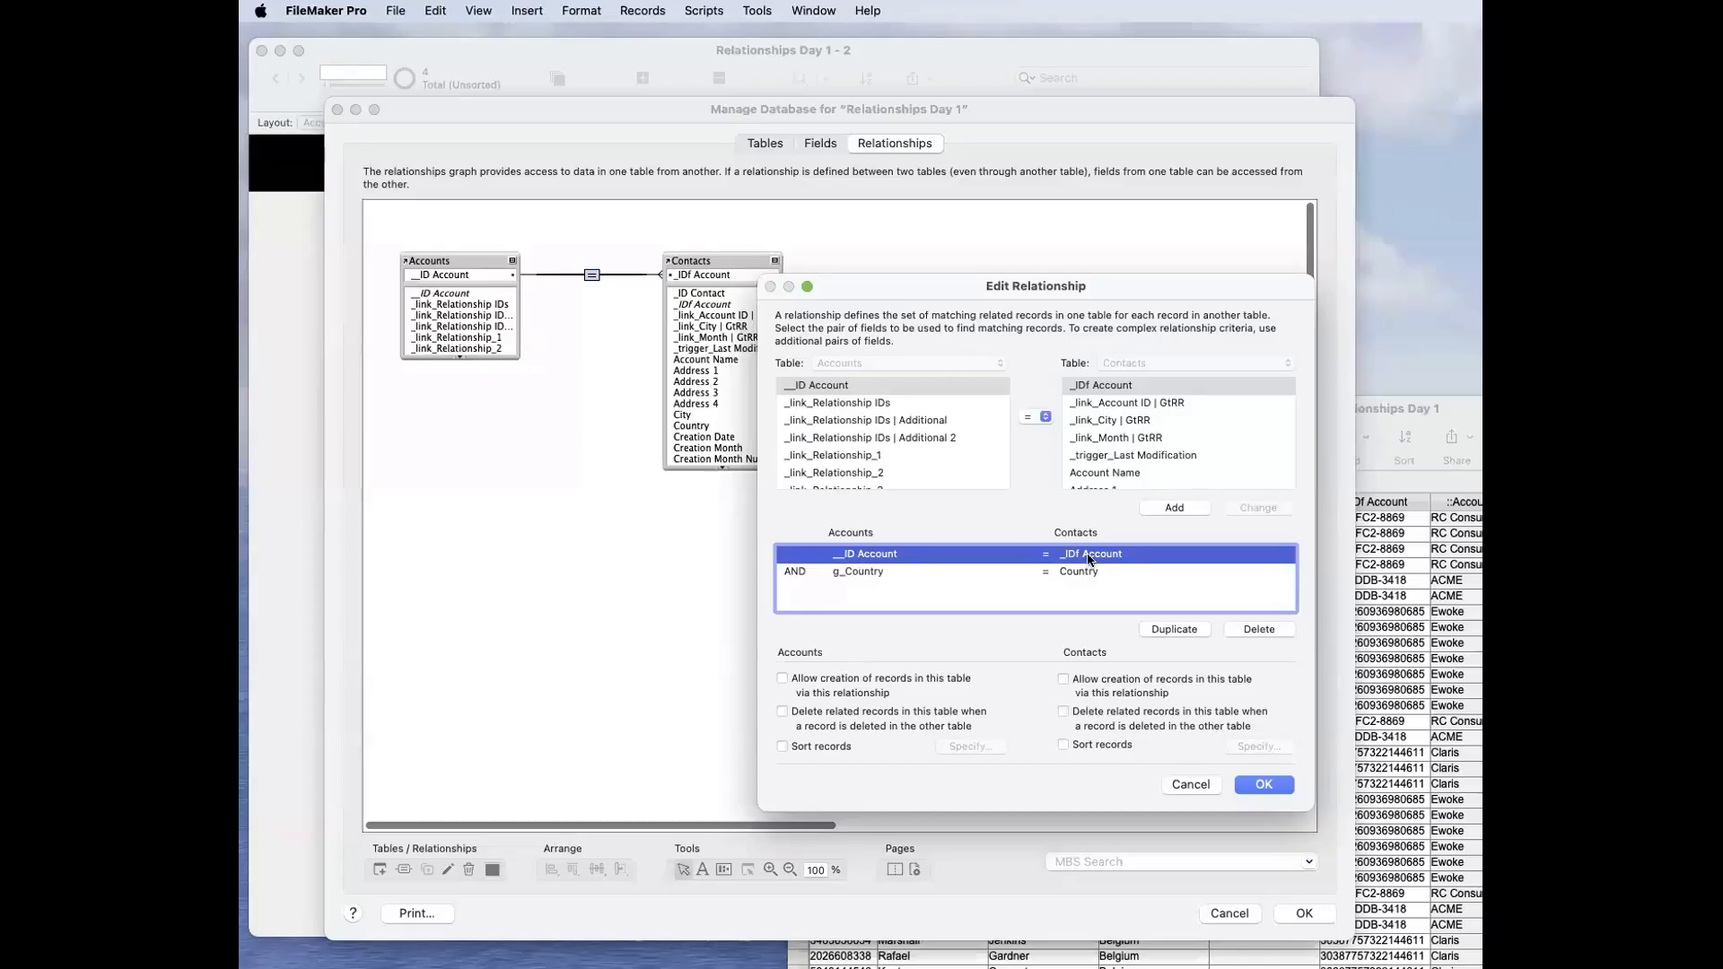
click(877, 572)
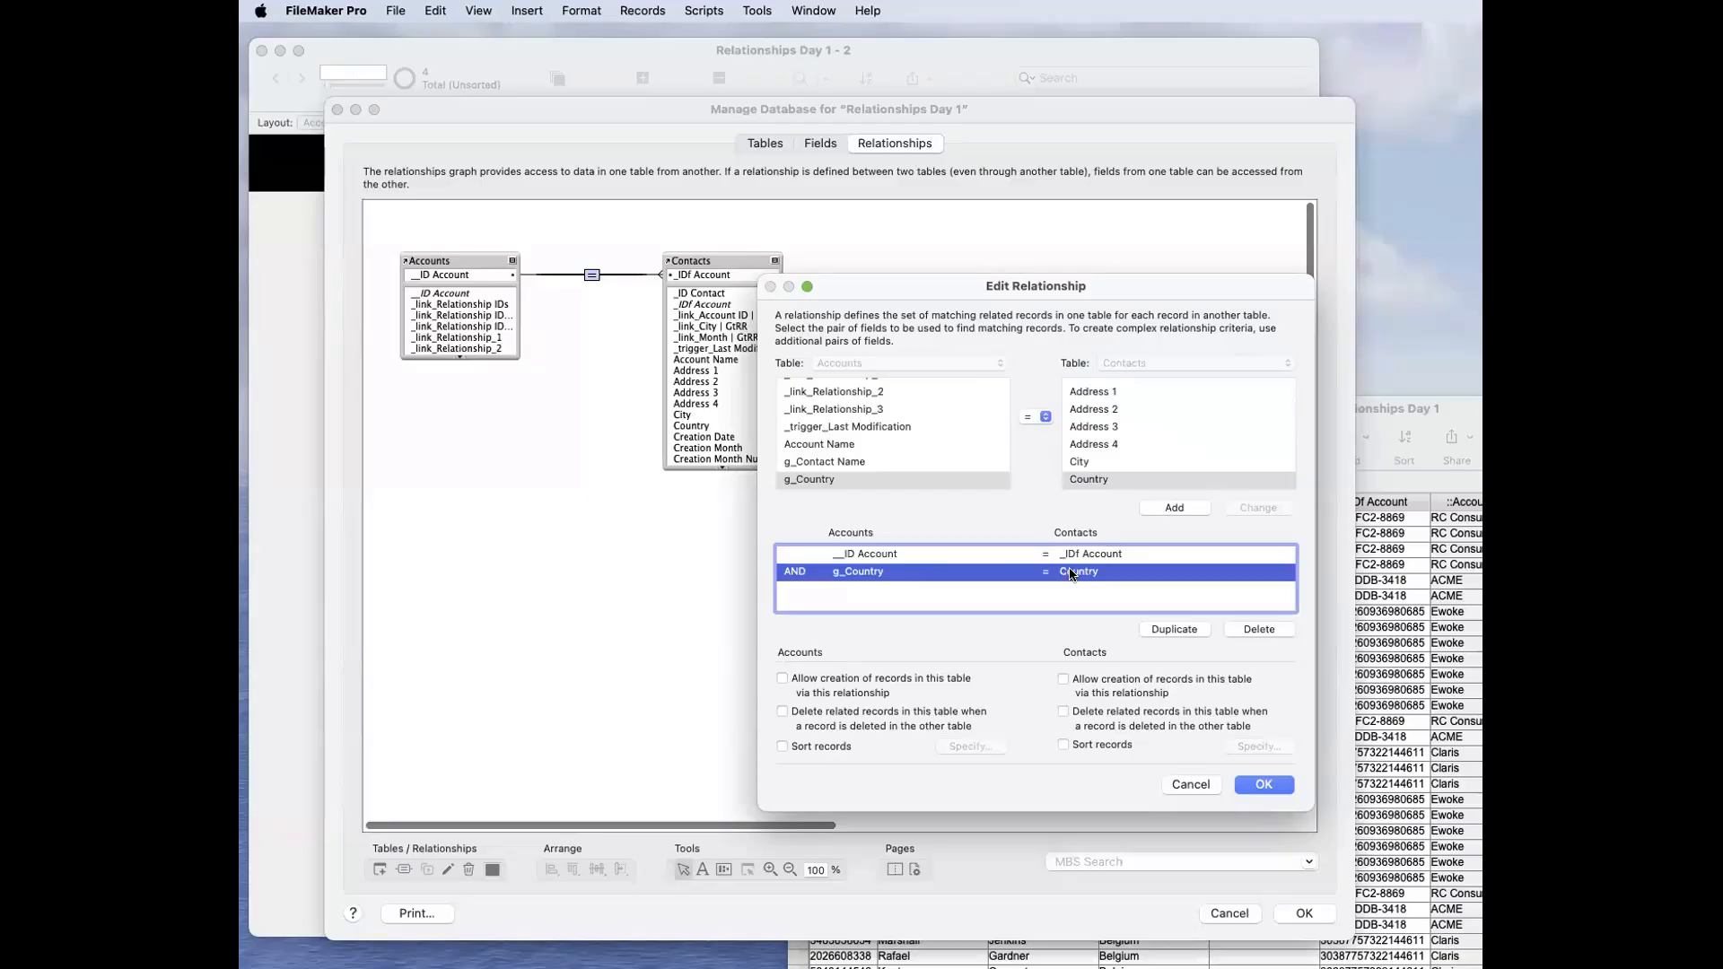
click(1073, 554)
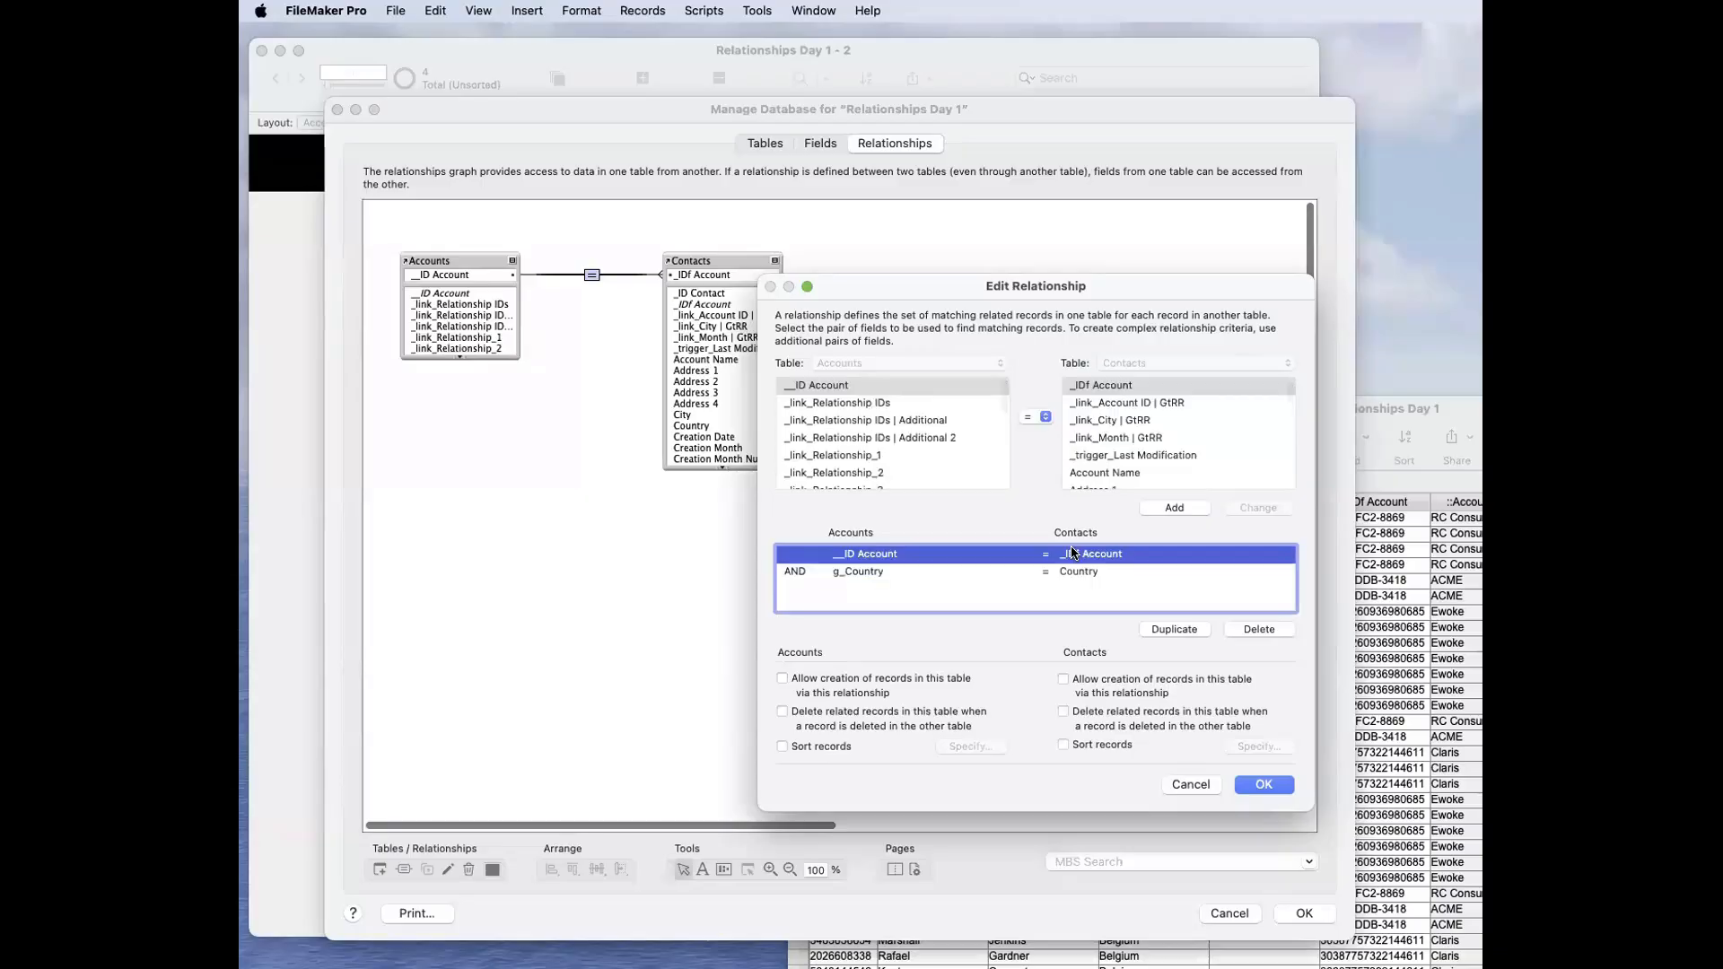
click(1085, 572)
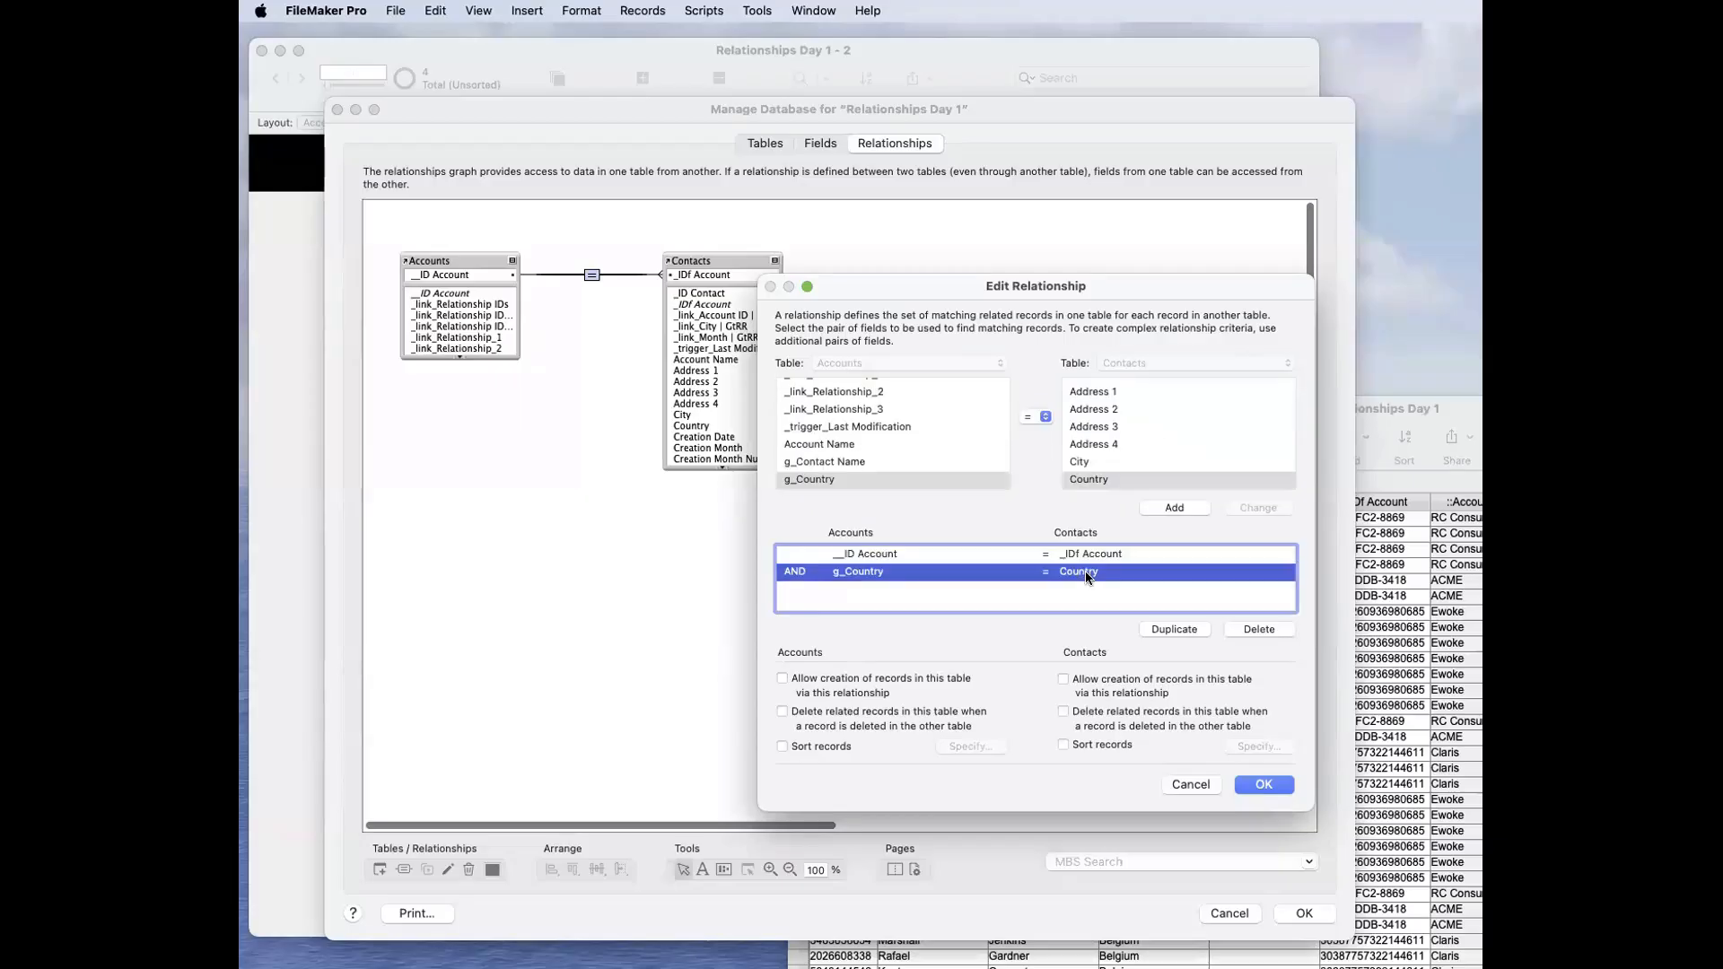
click(1273, 790)
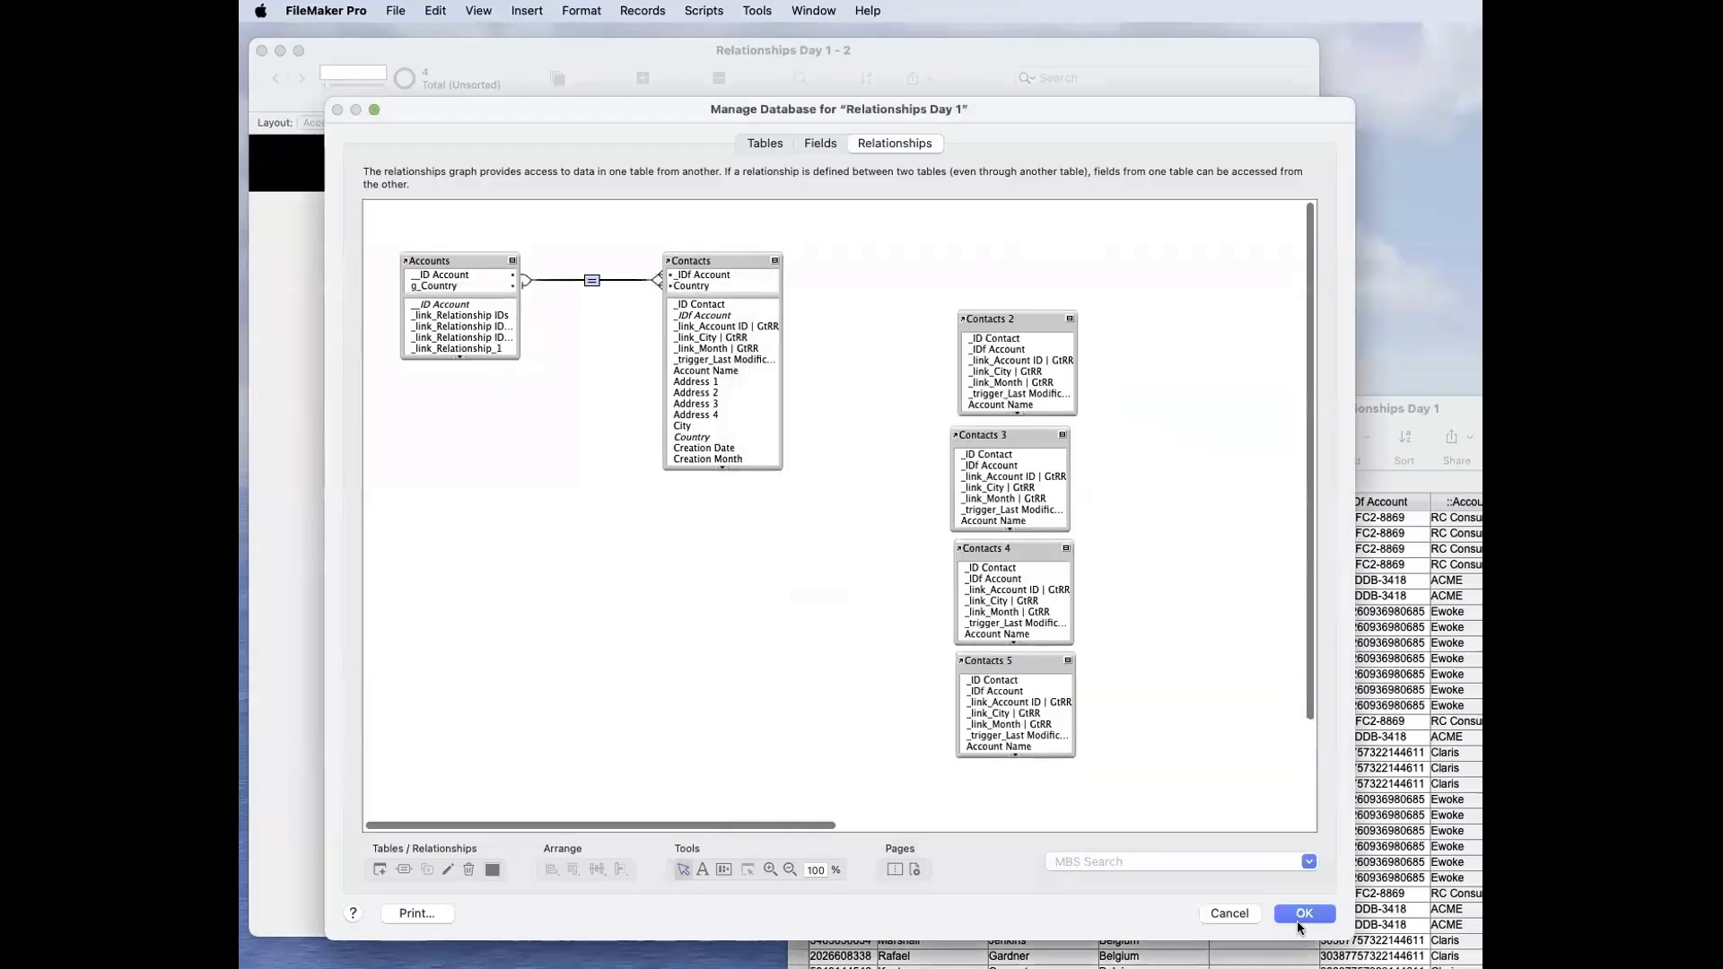
click(1301, 914)
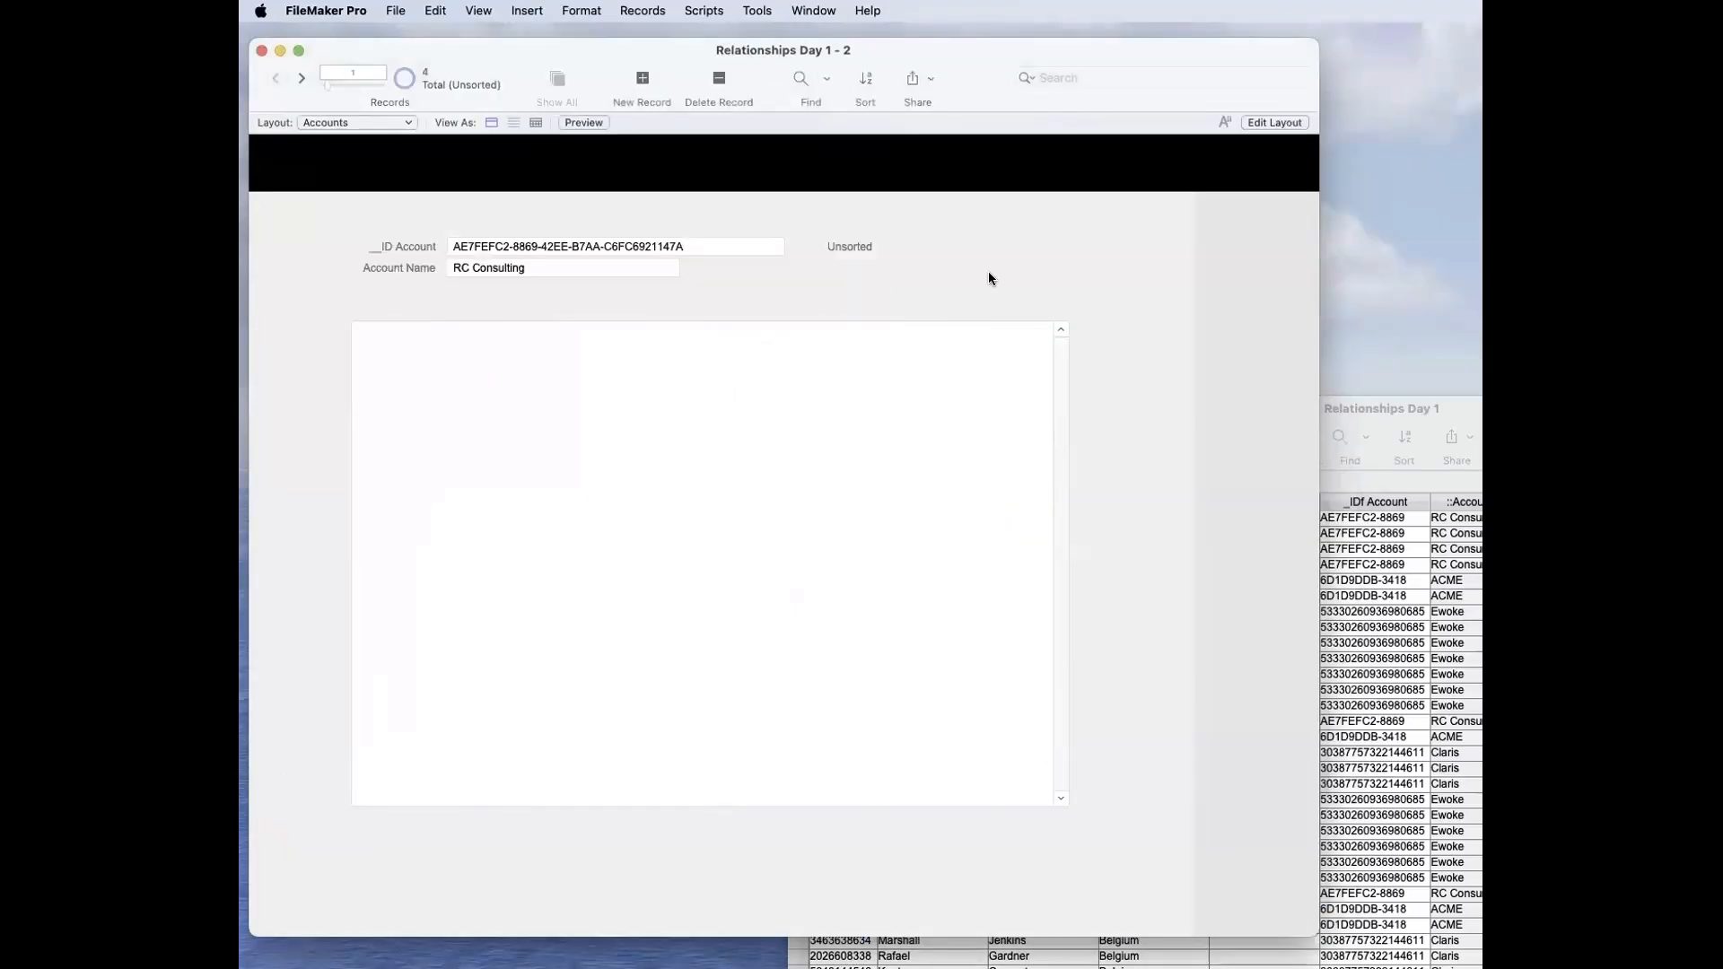
Step: Add the g_Country field with a label below Account Name on the Accounts layout
key(super+l)
drag(1273, 78, 865, 291)
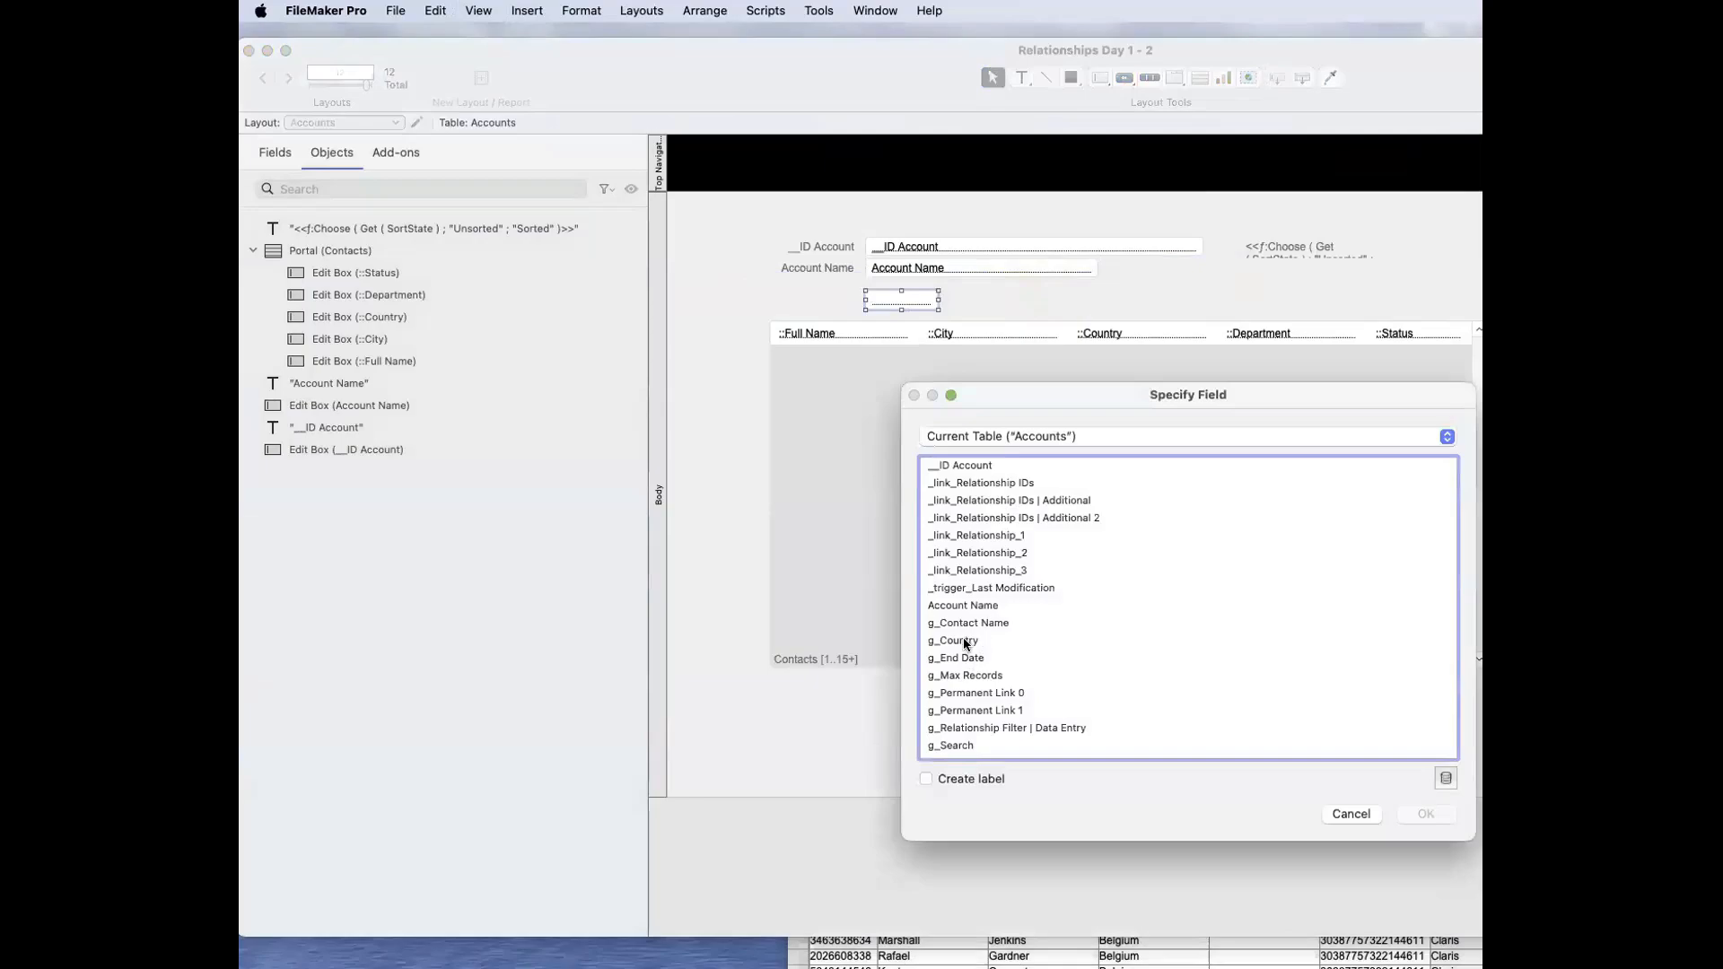
click(965, 641)
click(978, 780)
key(Return)
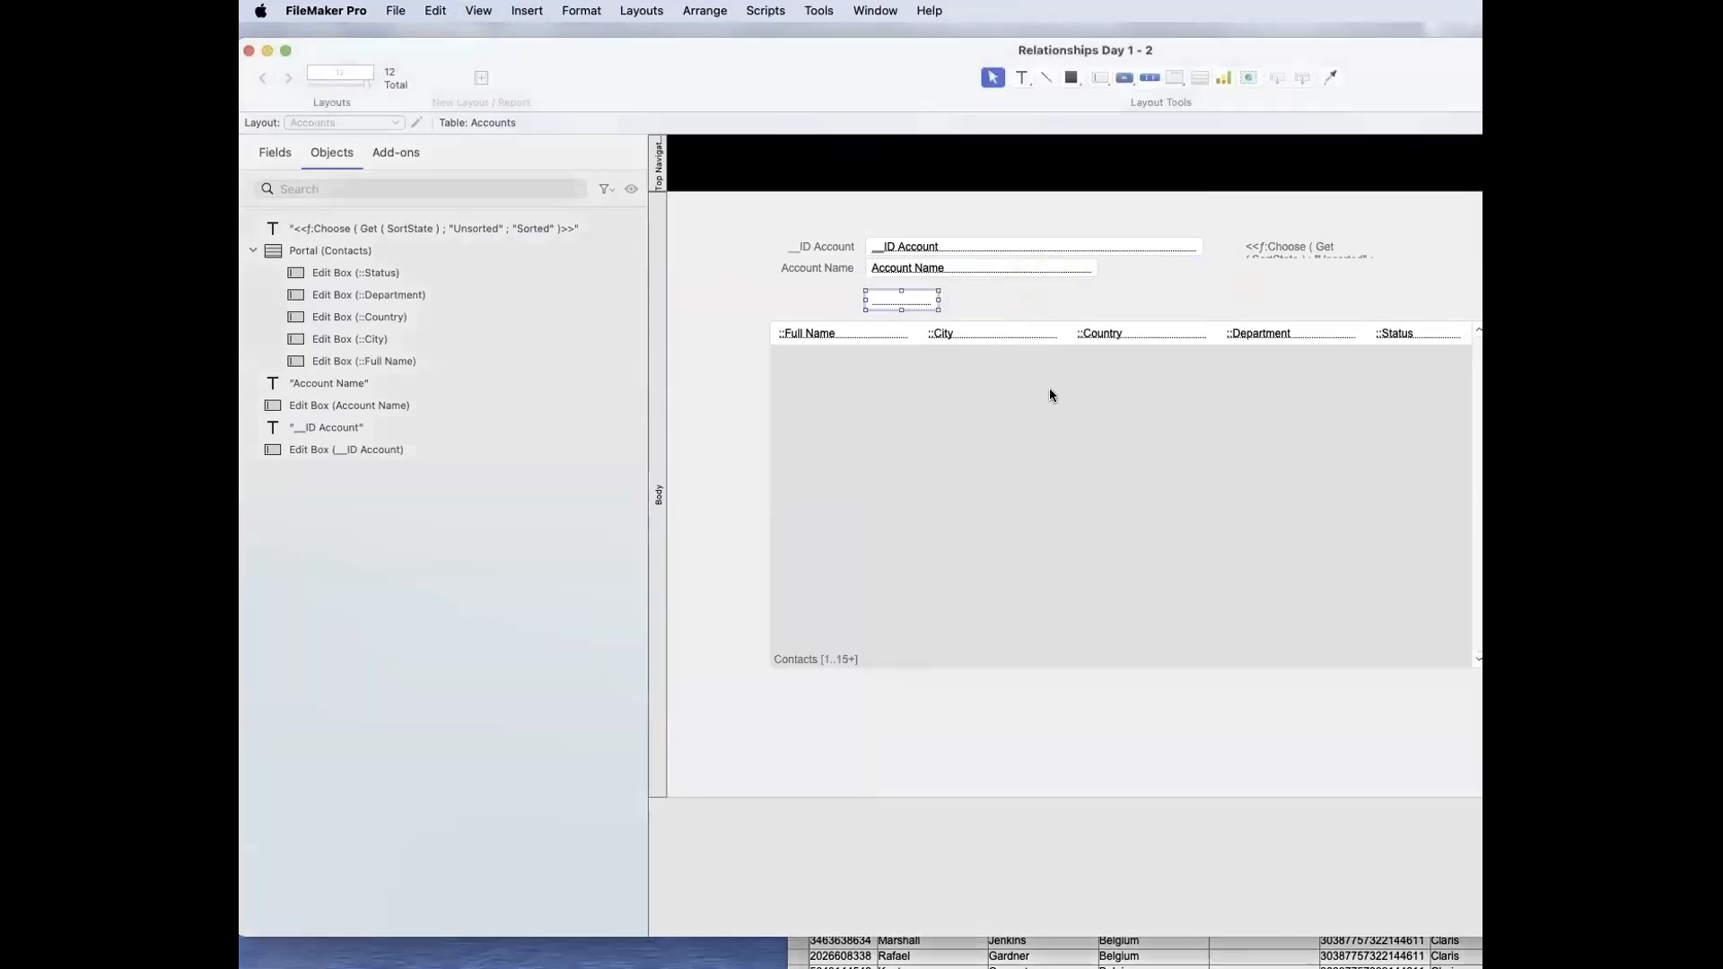
Step: Enlarge the g_Country field to several lines with the Contacts portal moved down below it, and return to Browse mode
click(998, 285)
click(925, 299)
drag(938, 300, 1091, 302)
drag(1027, 485, 1034, 623)
click(977, 307)
drag(977, 307, 977, 391)
click(1133, 338)
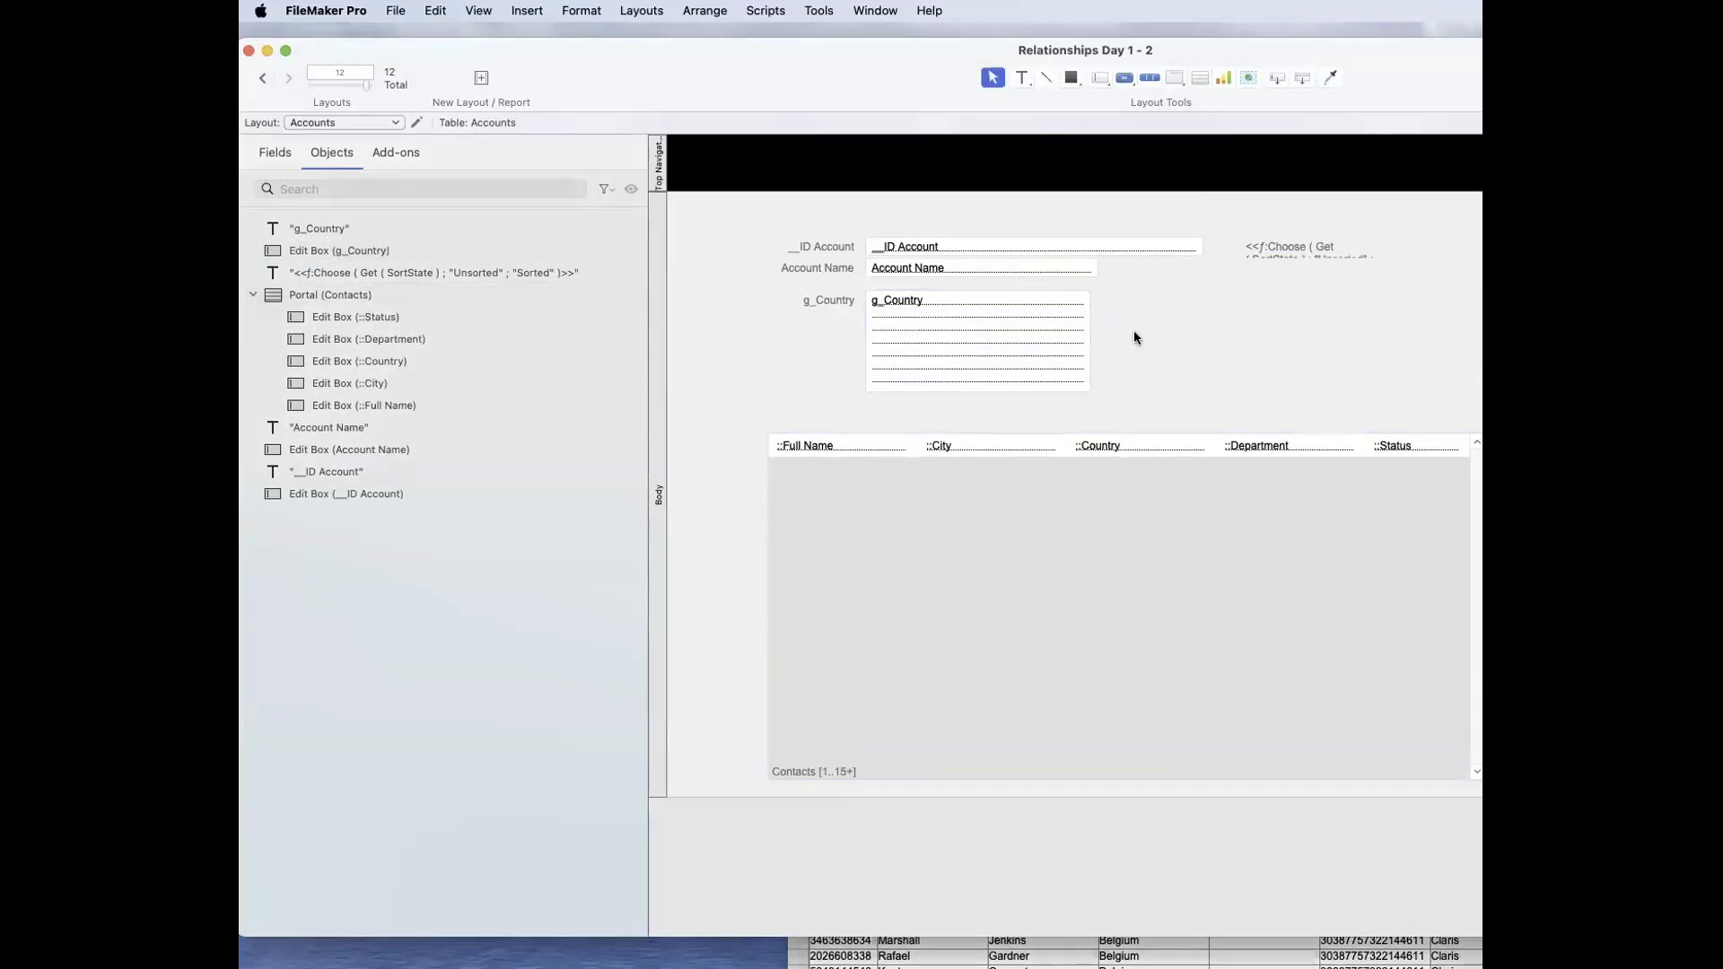
key(super+b)
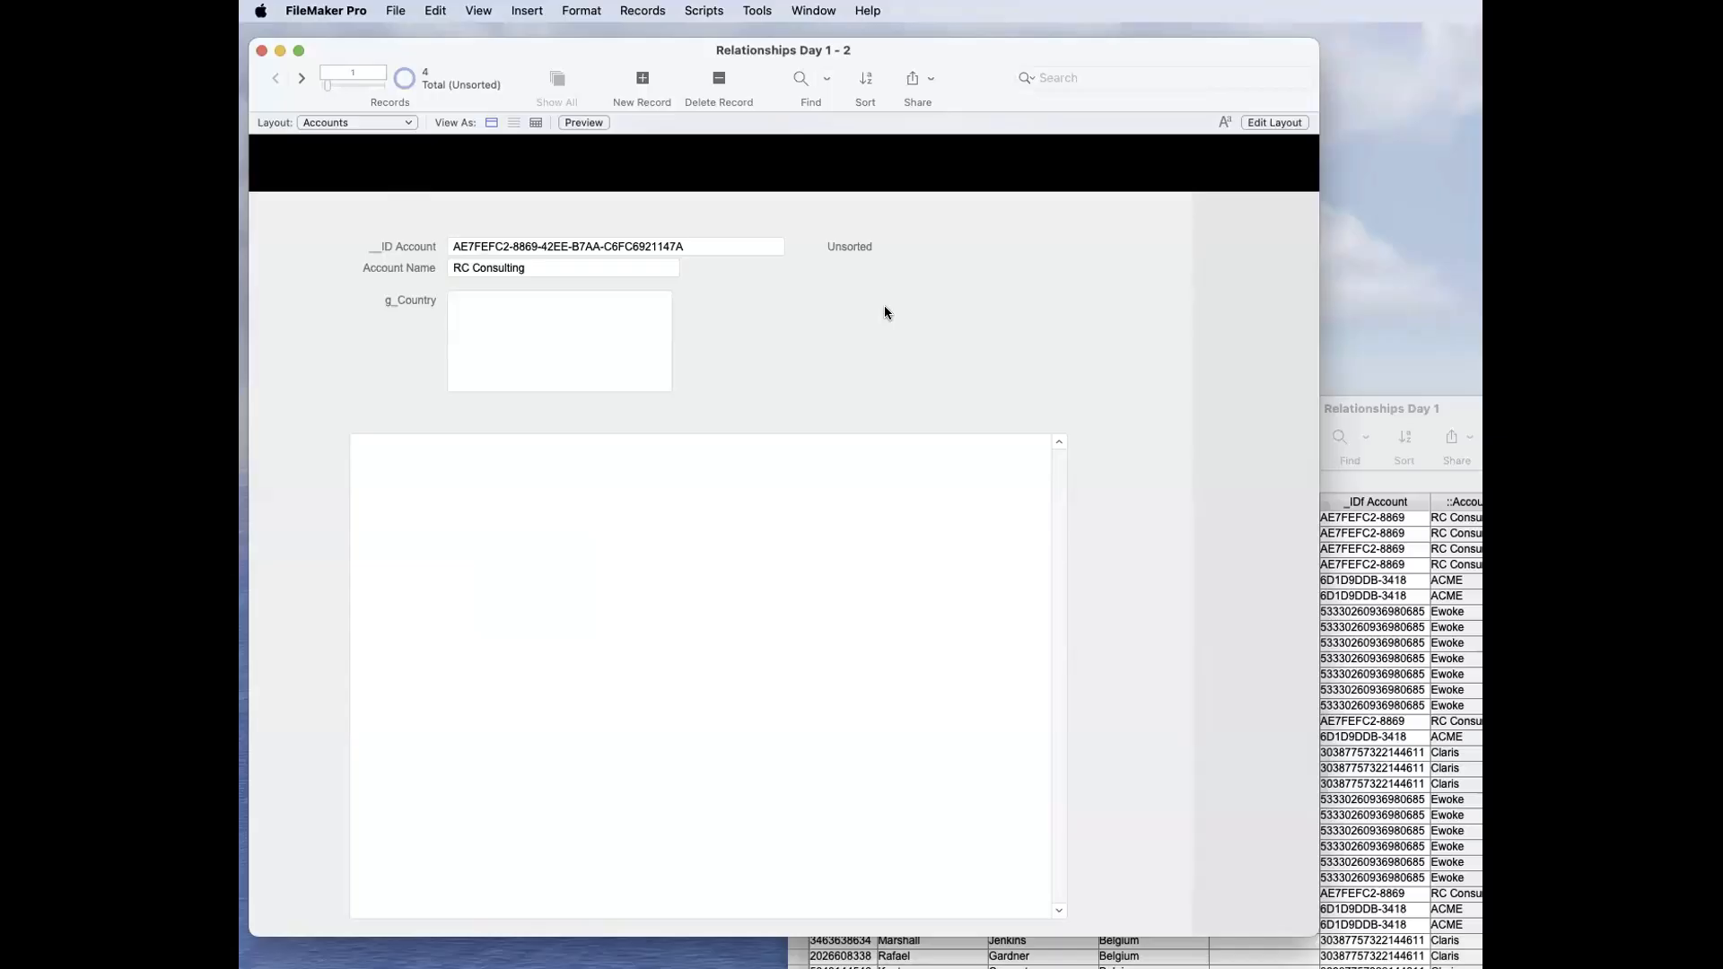
Step: Examine the __ID Account and g_Country criteria of the relationship between Accounts and Contacts, and accept the dialogs
key(super+shift+d)
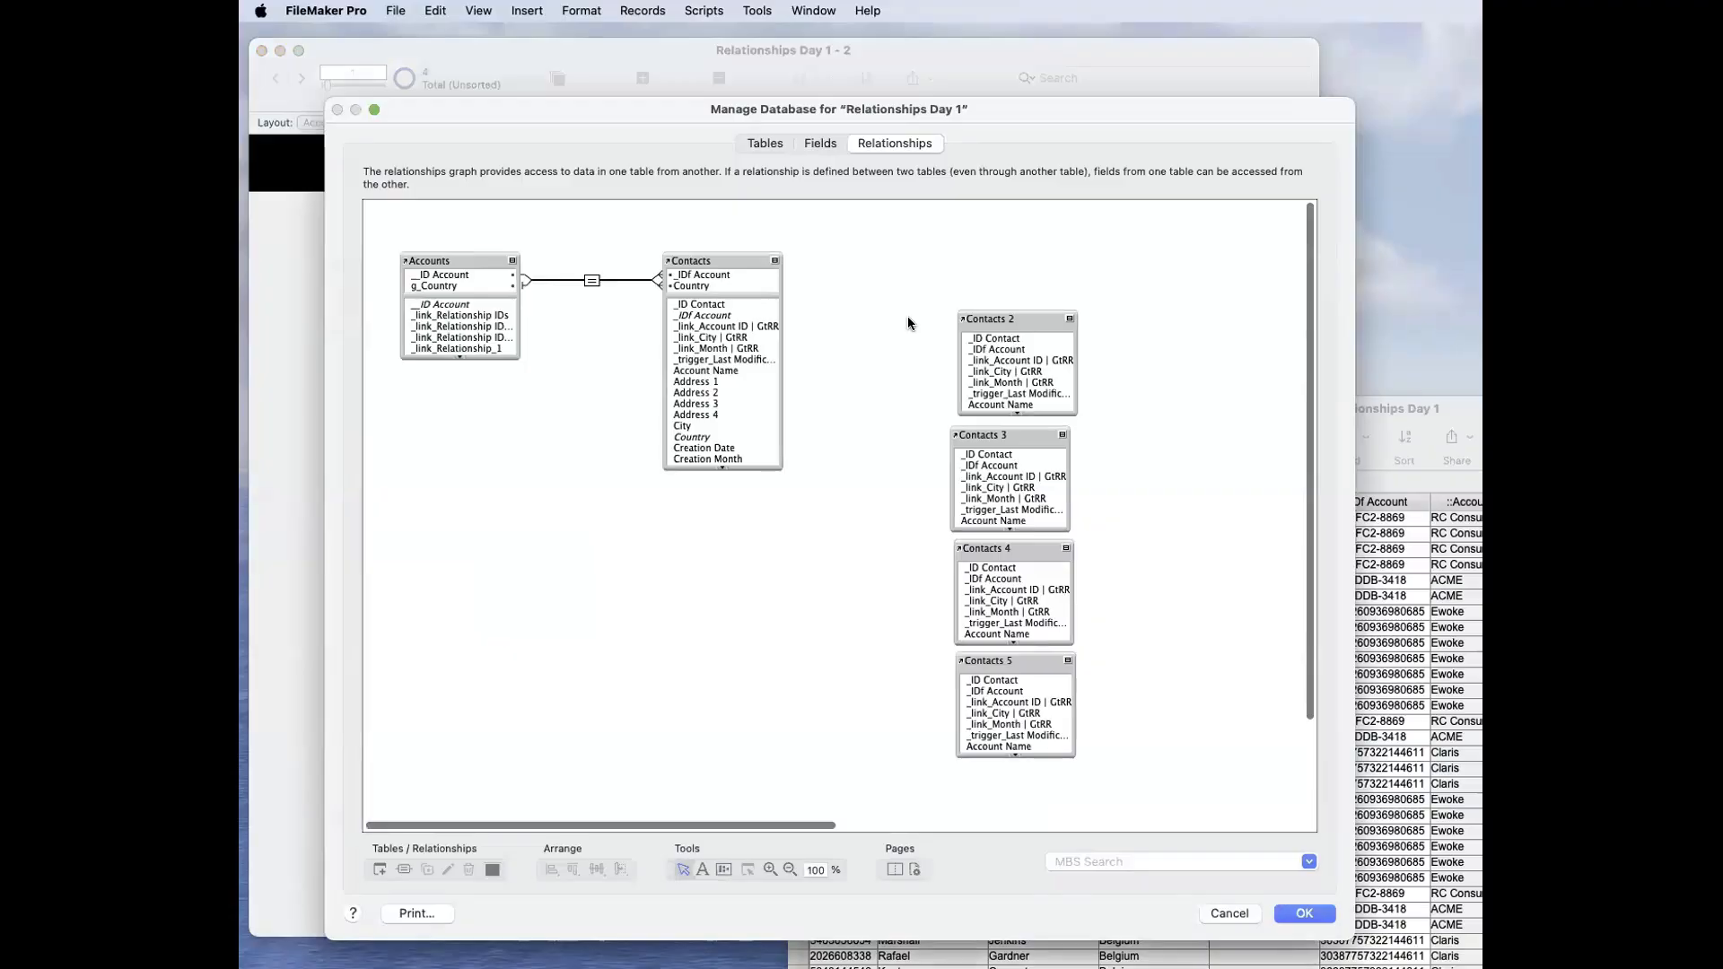
double_click(591, 280)
click(835, 555)
click(856, 572)
click(870, 554)
click(874, 571)
click(877, 556)
click(876, 572)
click(866, 555)
click(861, 572)
click(866, 555)
click(860, 572)
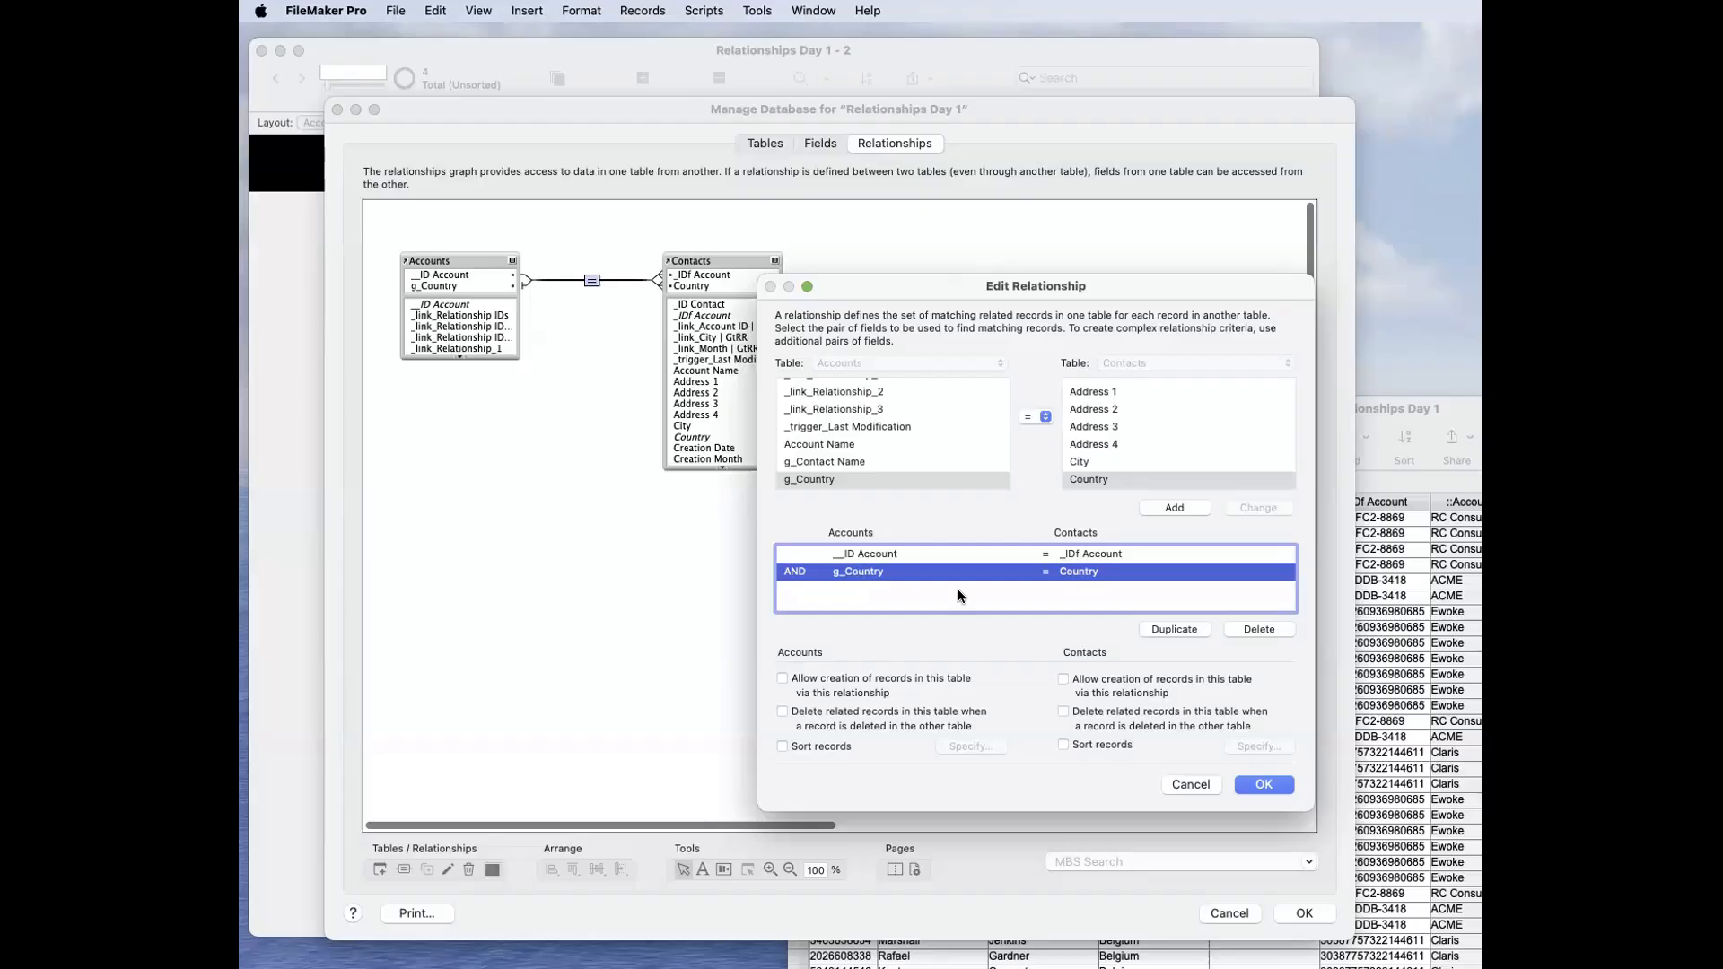
key(Return)
key(Return)
Step: Copy Australia from a contact's Country field into g_Country on the RC Consulting record and commit it
click(568, 341)
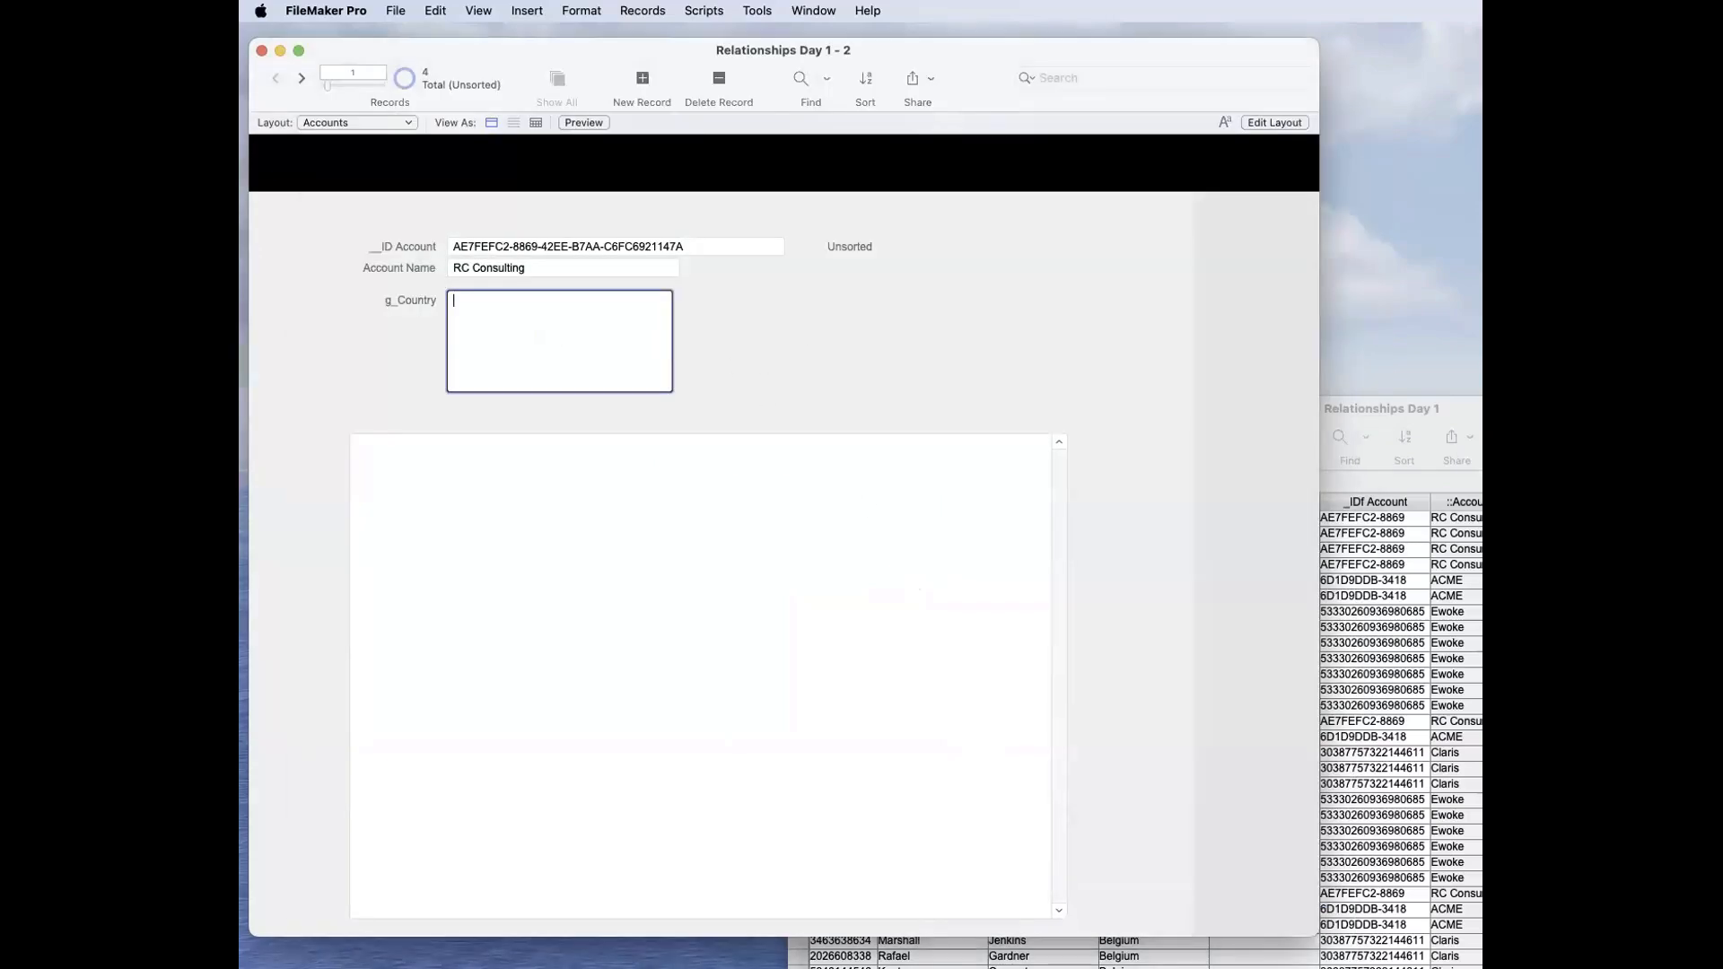
key(super+grave)
click(798, 565)
click(1158, 563)
key(super+c)
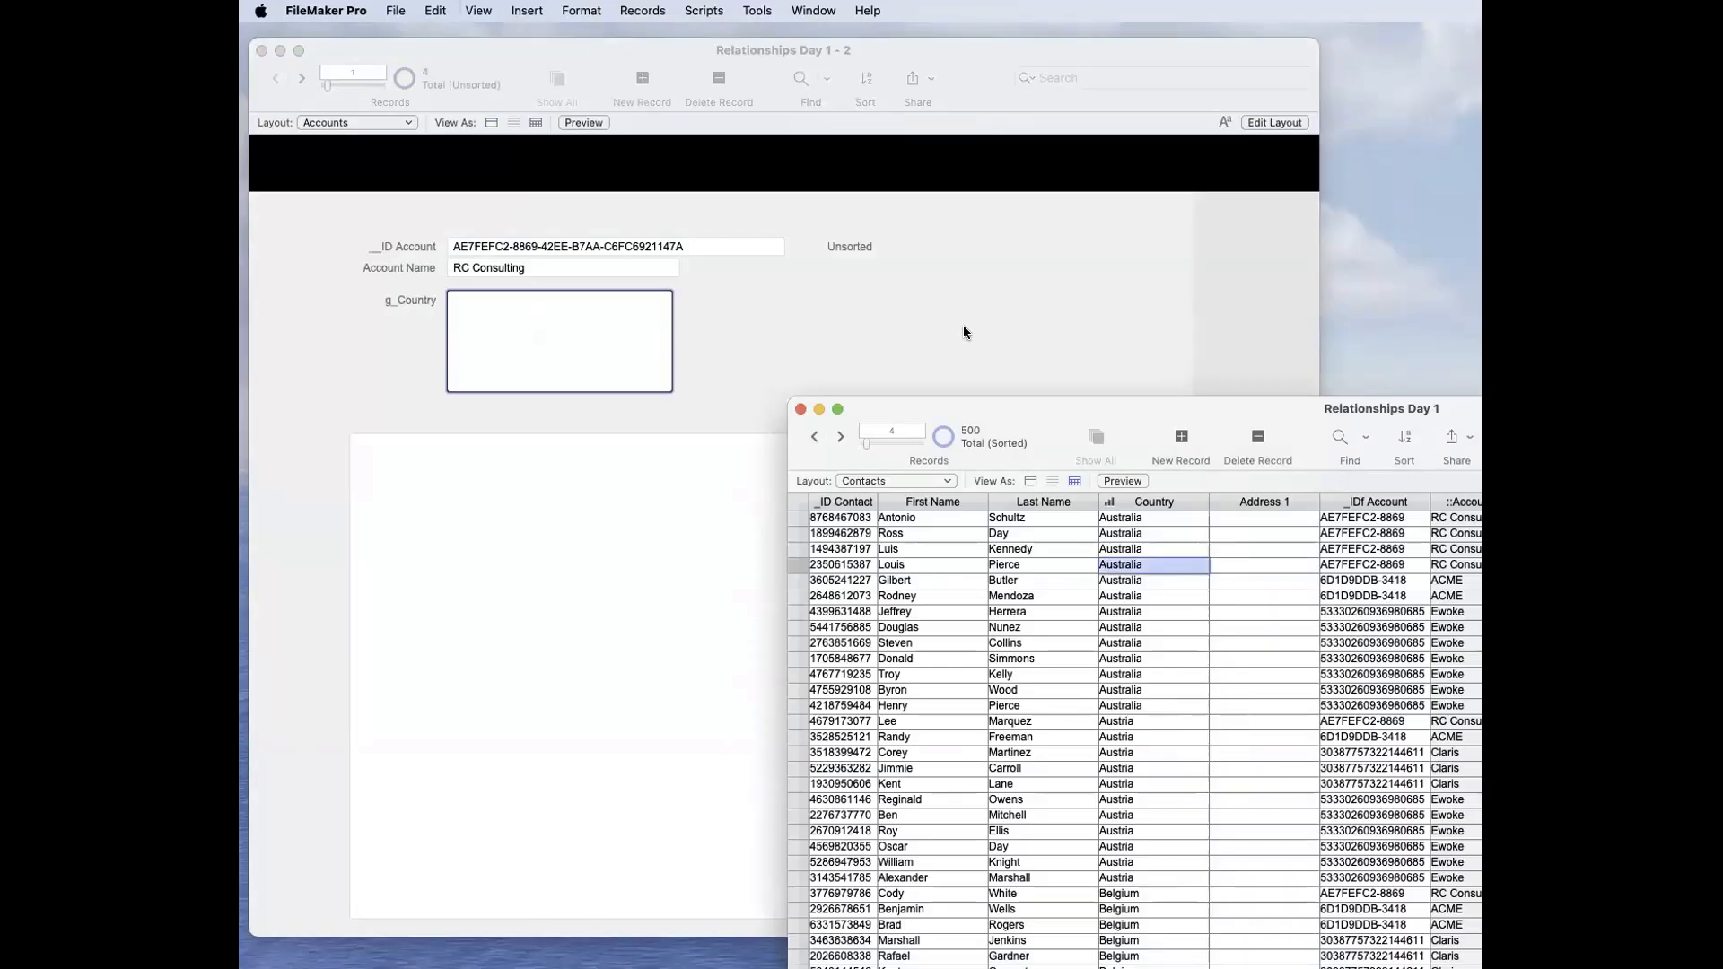
click(617, 350)
key(super+v)
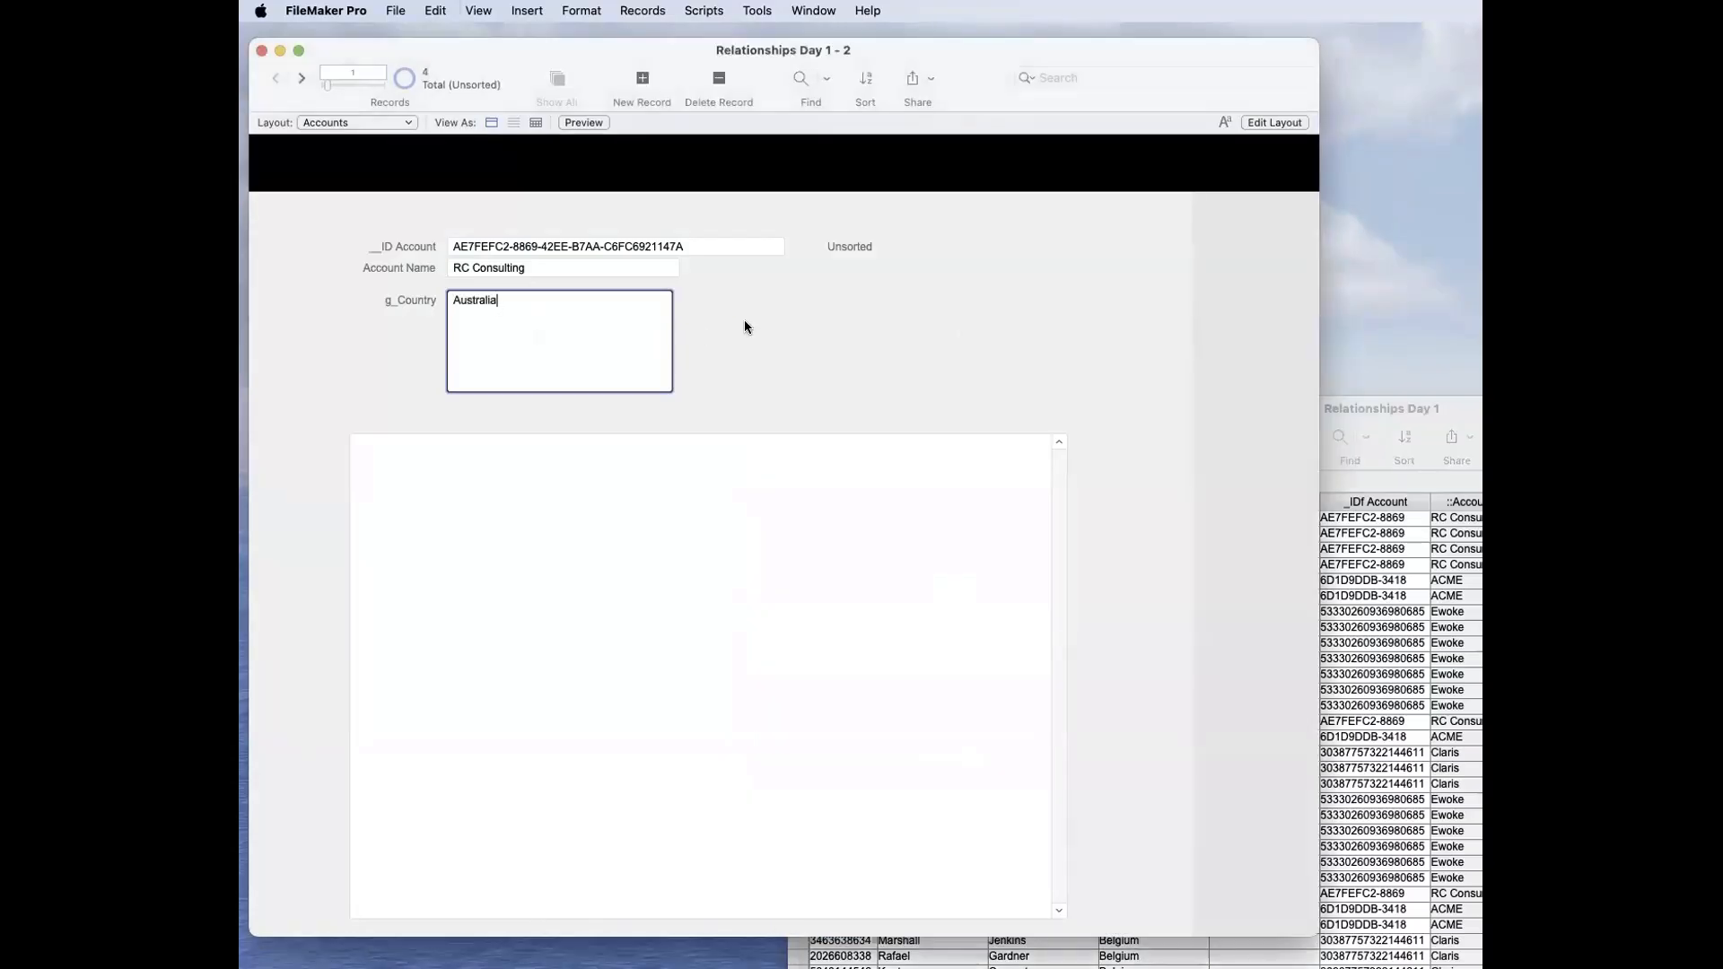
click(744, 321)
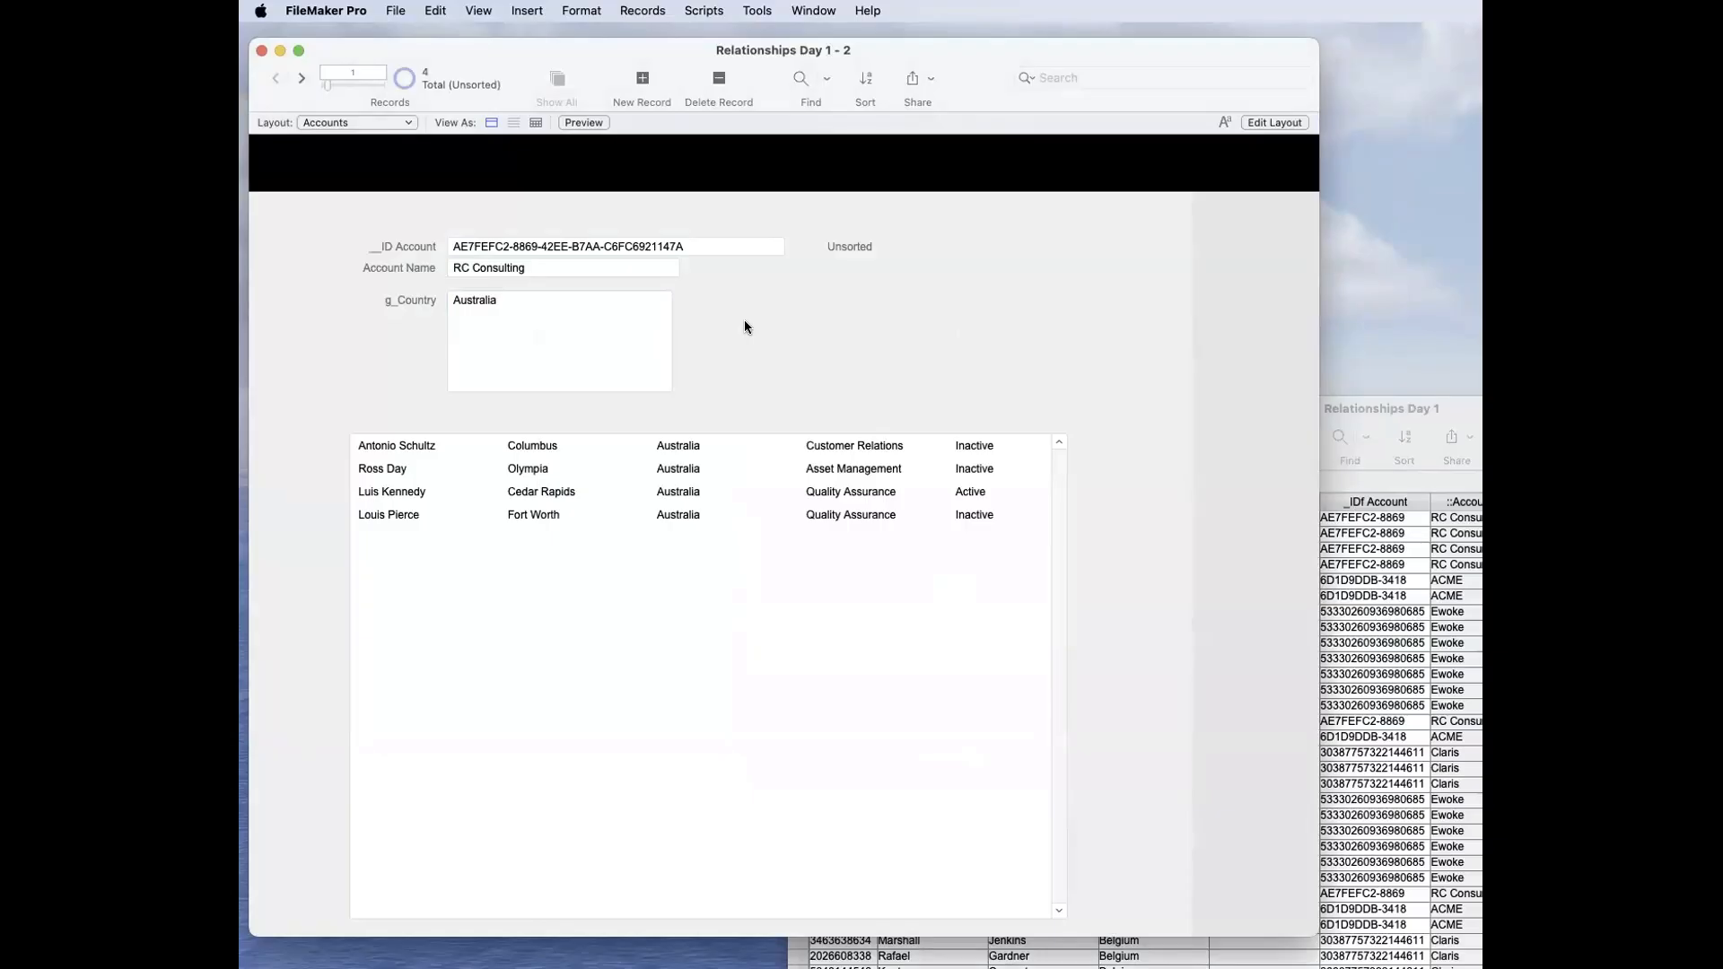
Step: Find all contacts whose _IDf Account matches that of the first RC Consulting contact in the Contacts window
click(1361, 409)
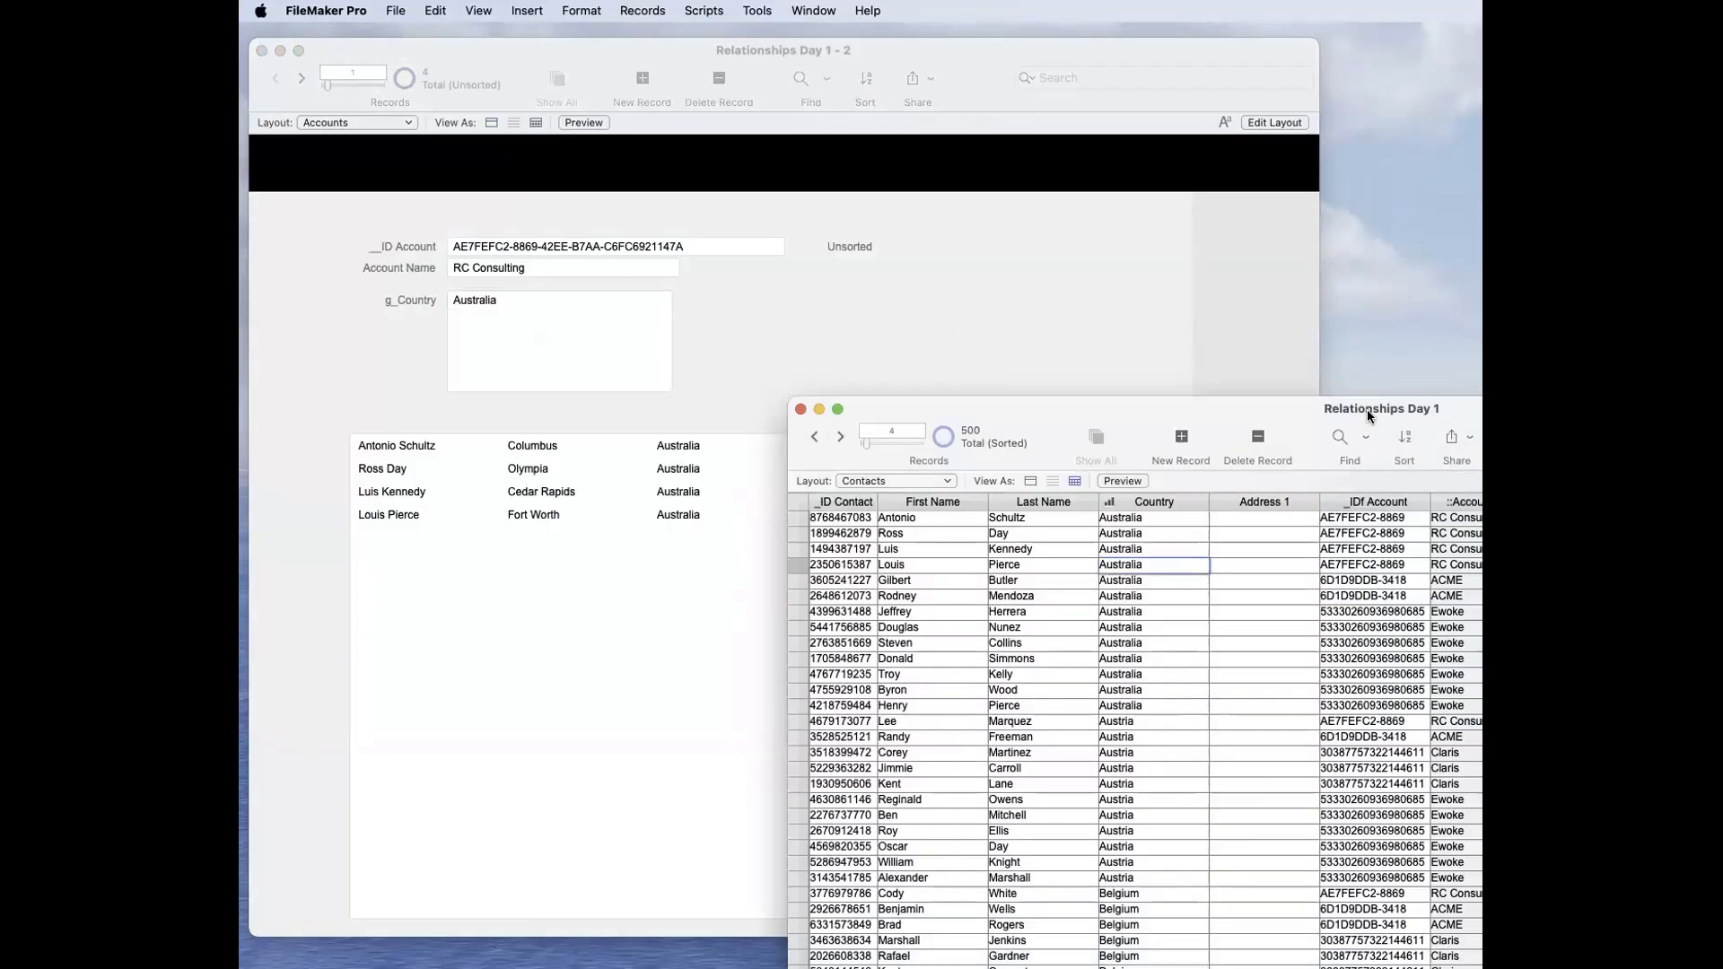
click(1191, 518)
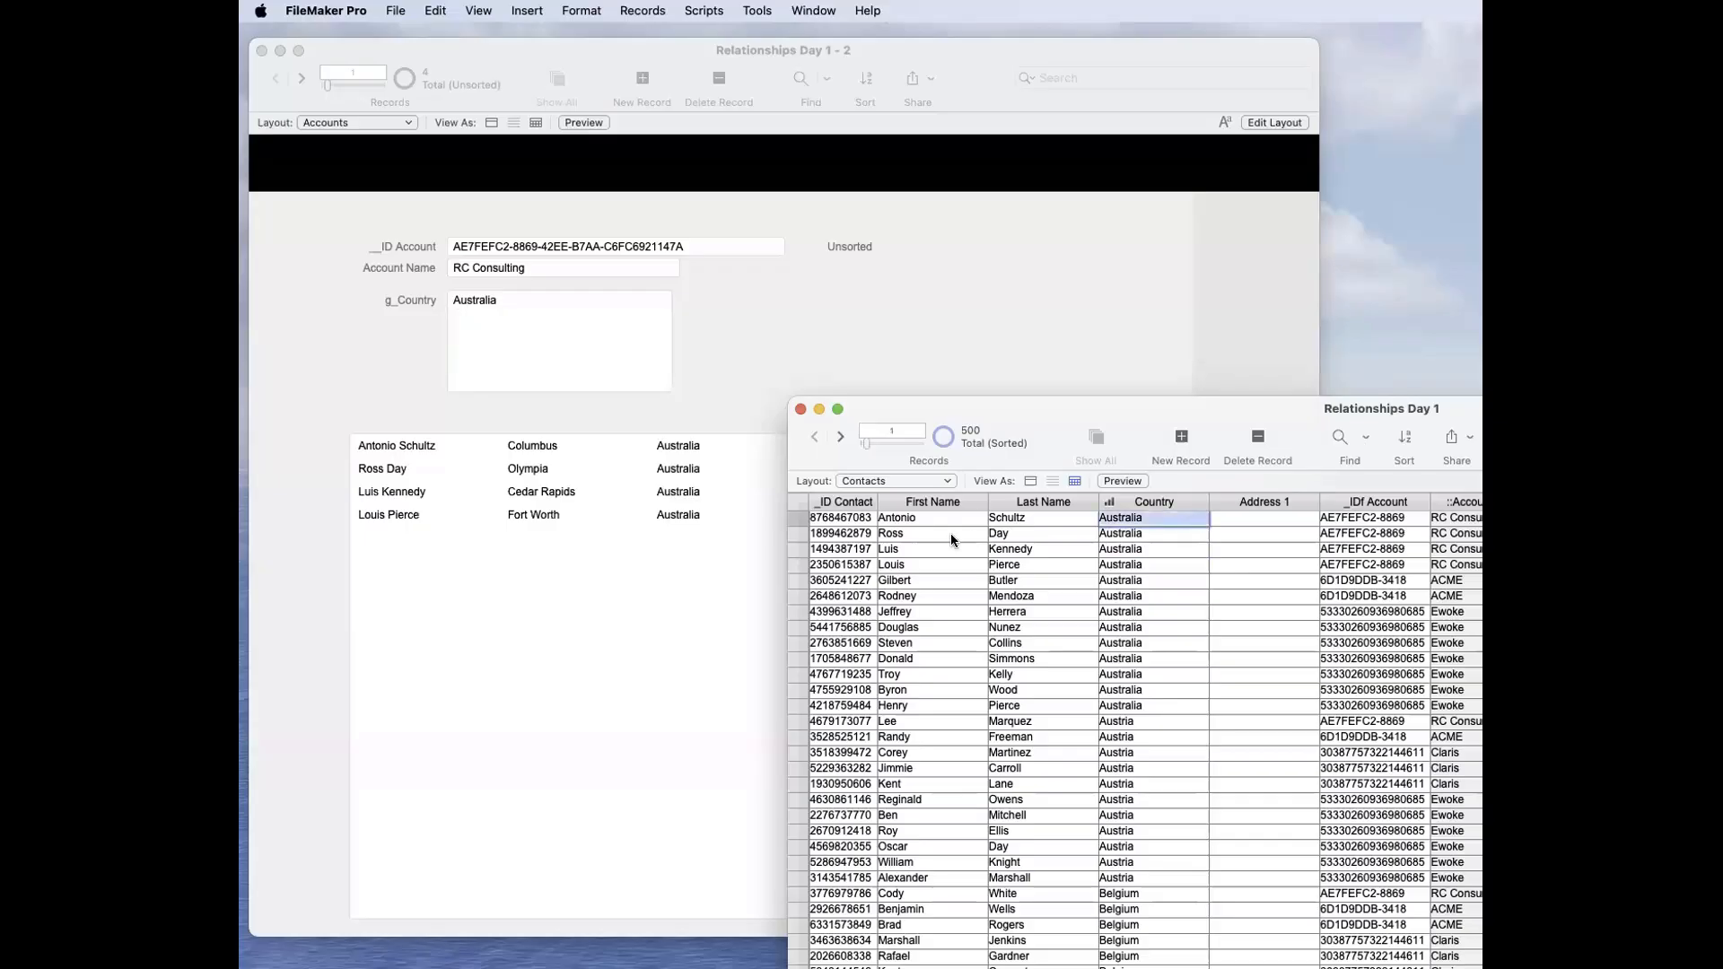
click(1393, 525)
right_click(1398, 528)
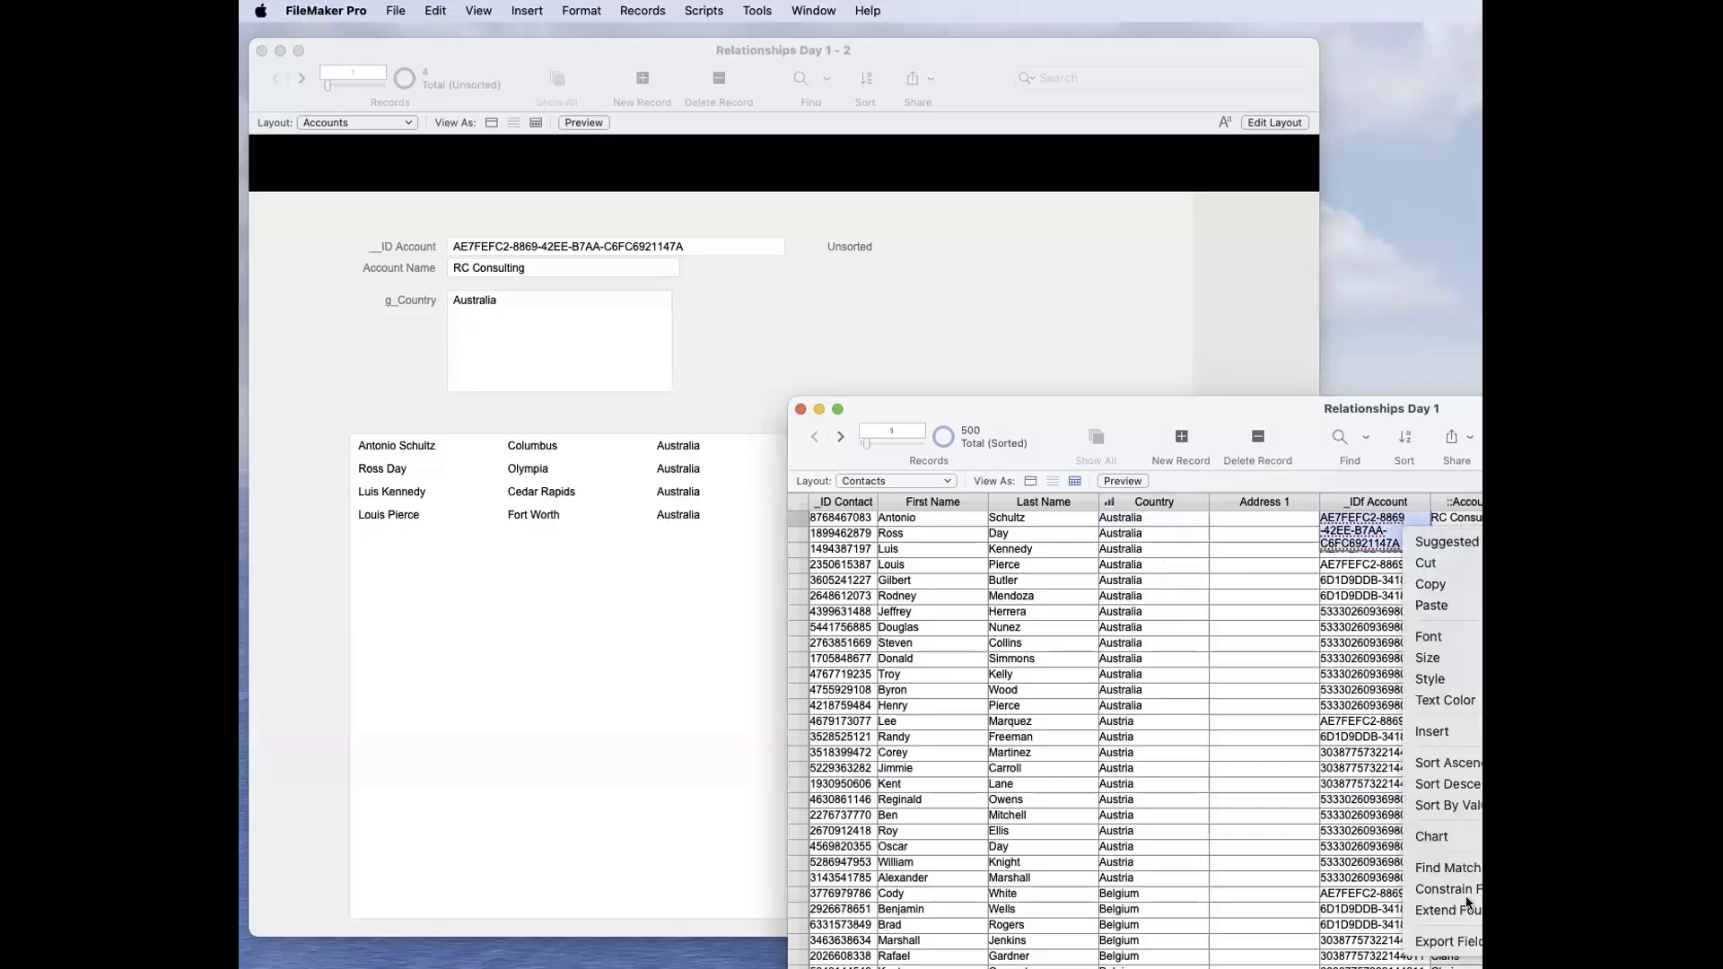
click(1472, 869)
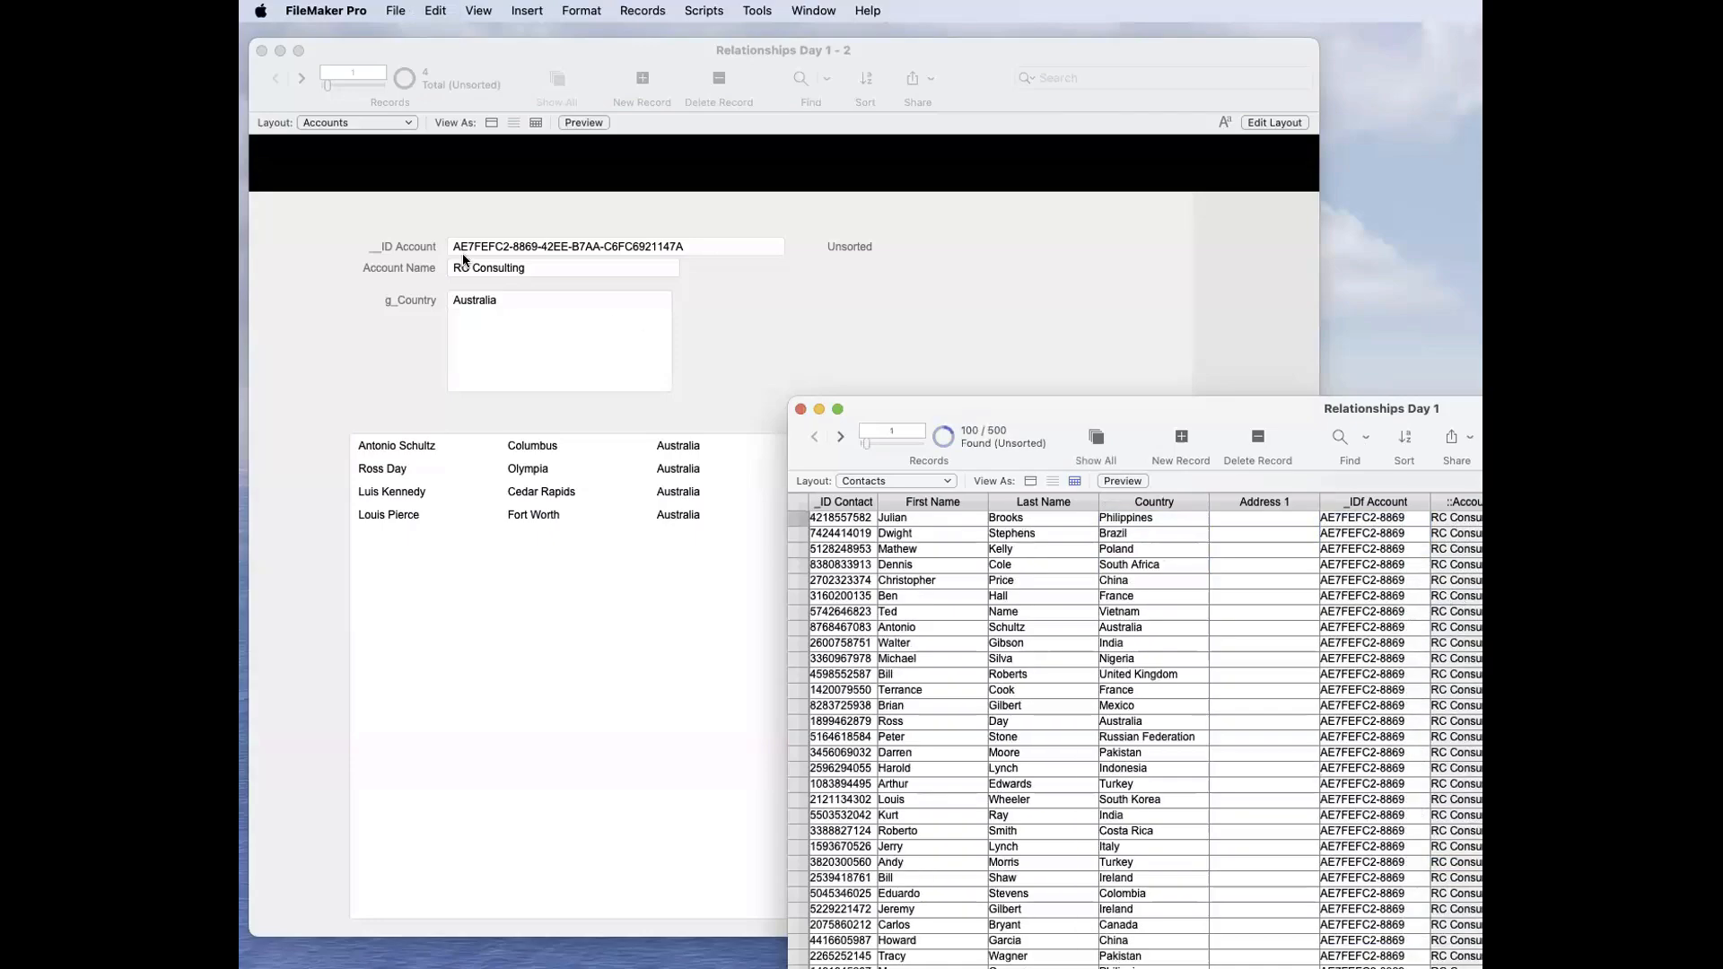
Step: Constrain the found contacts to those with Country Australia, and move the Contacts window clear of the account's fields
scroll(1167, 555, up, 2)
right_click(1140, 722)
click(1193, 968)
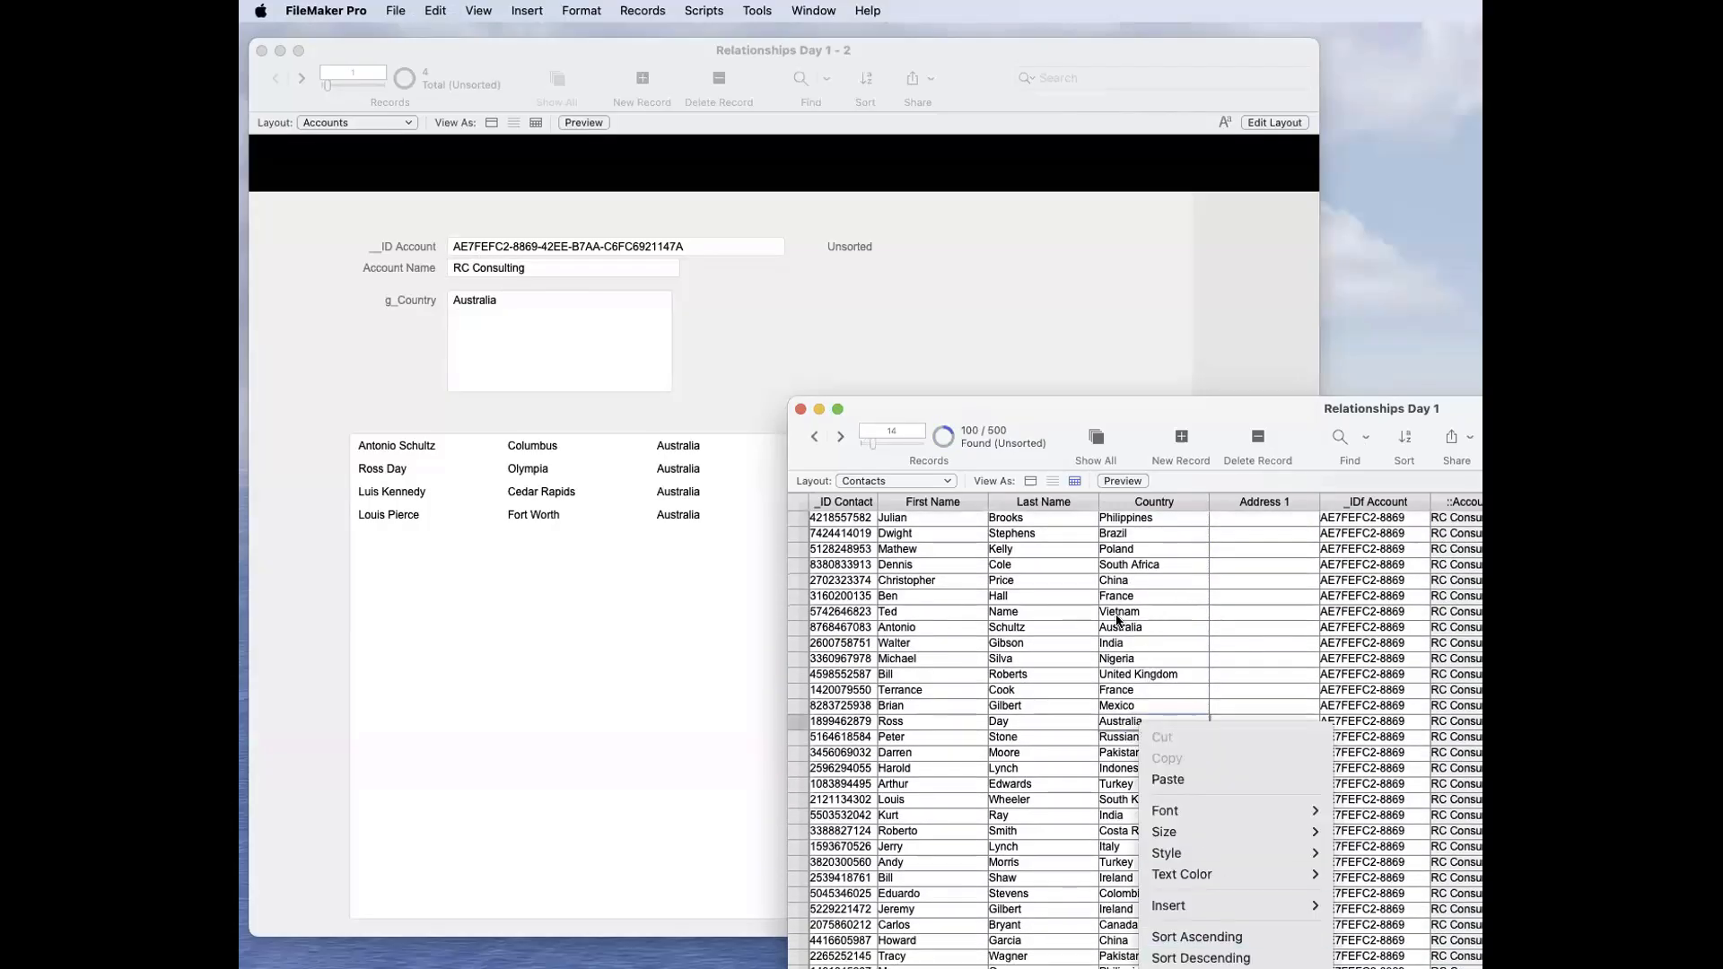
drag(1160, 402, 1251, 296)
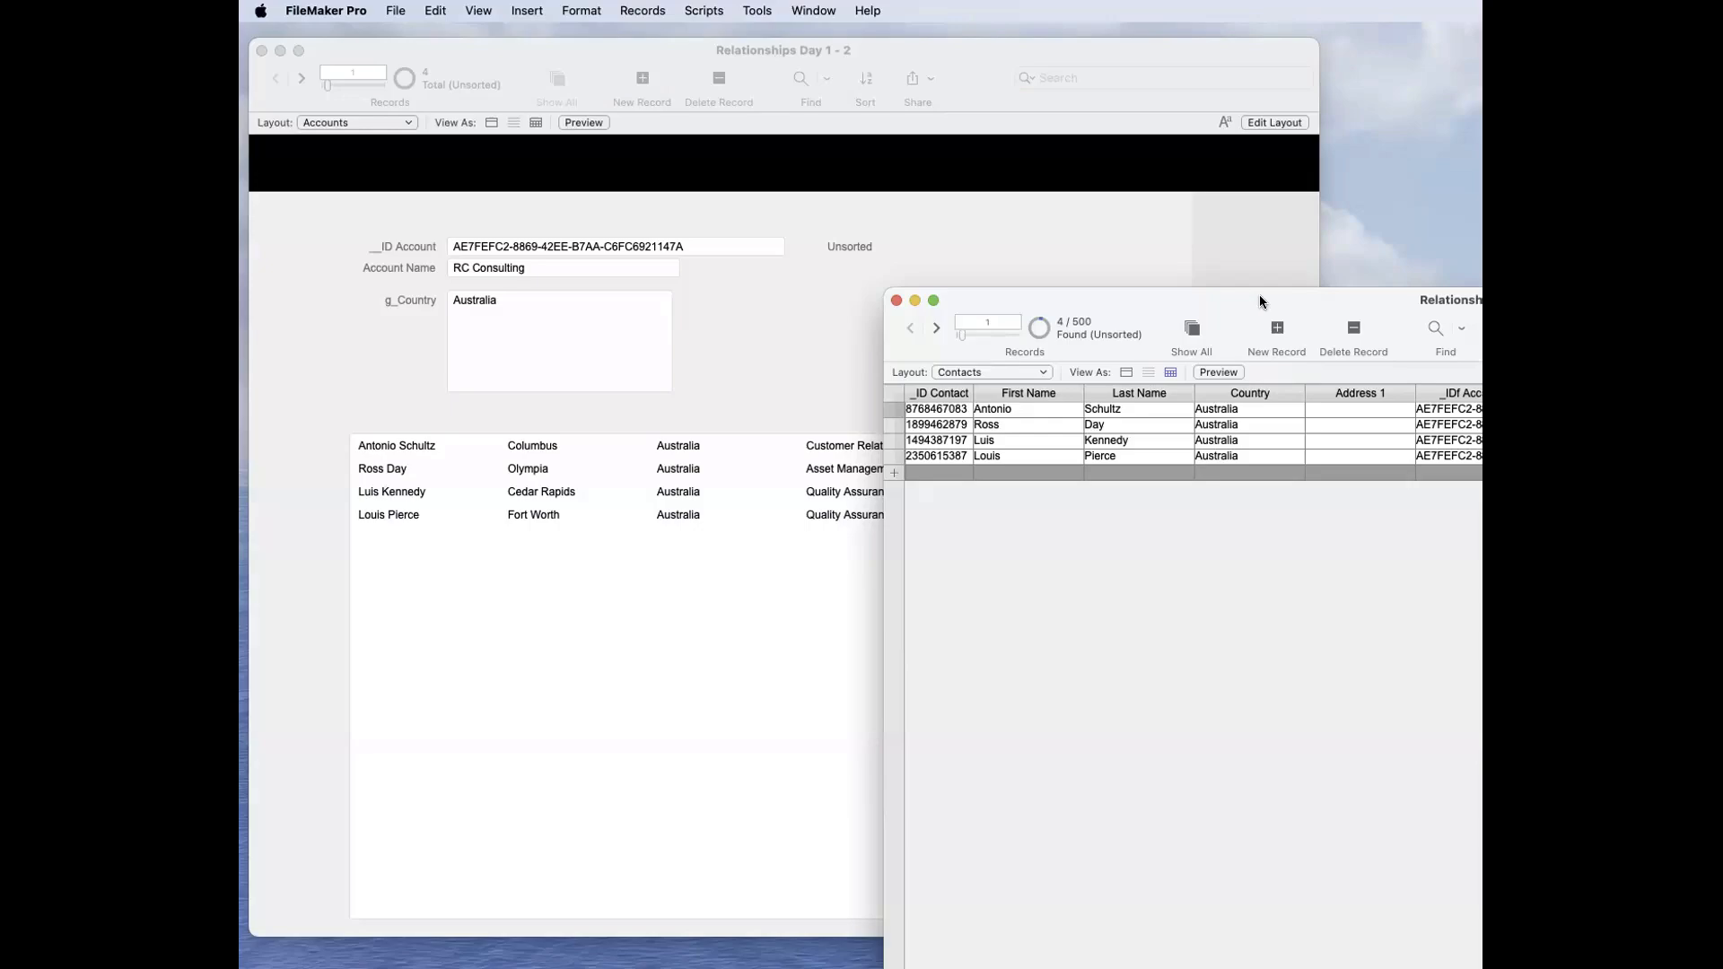
Step: Examine how the __ID Account and g_Country criteria combine with AND in the Accounts–Contacts relationship, and accept the dialogs
key(super+shift+d)
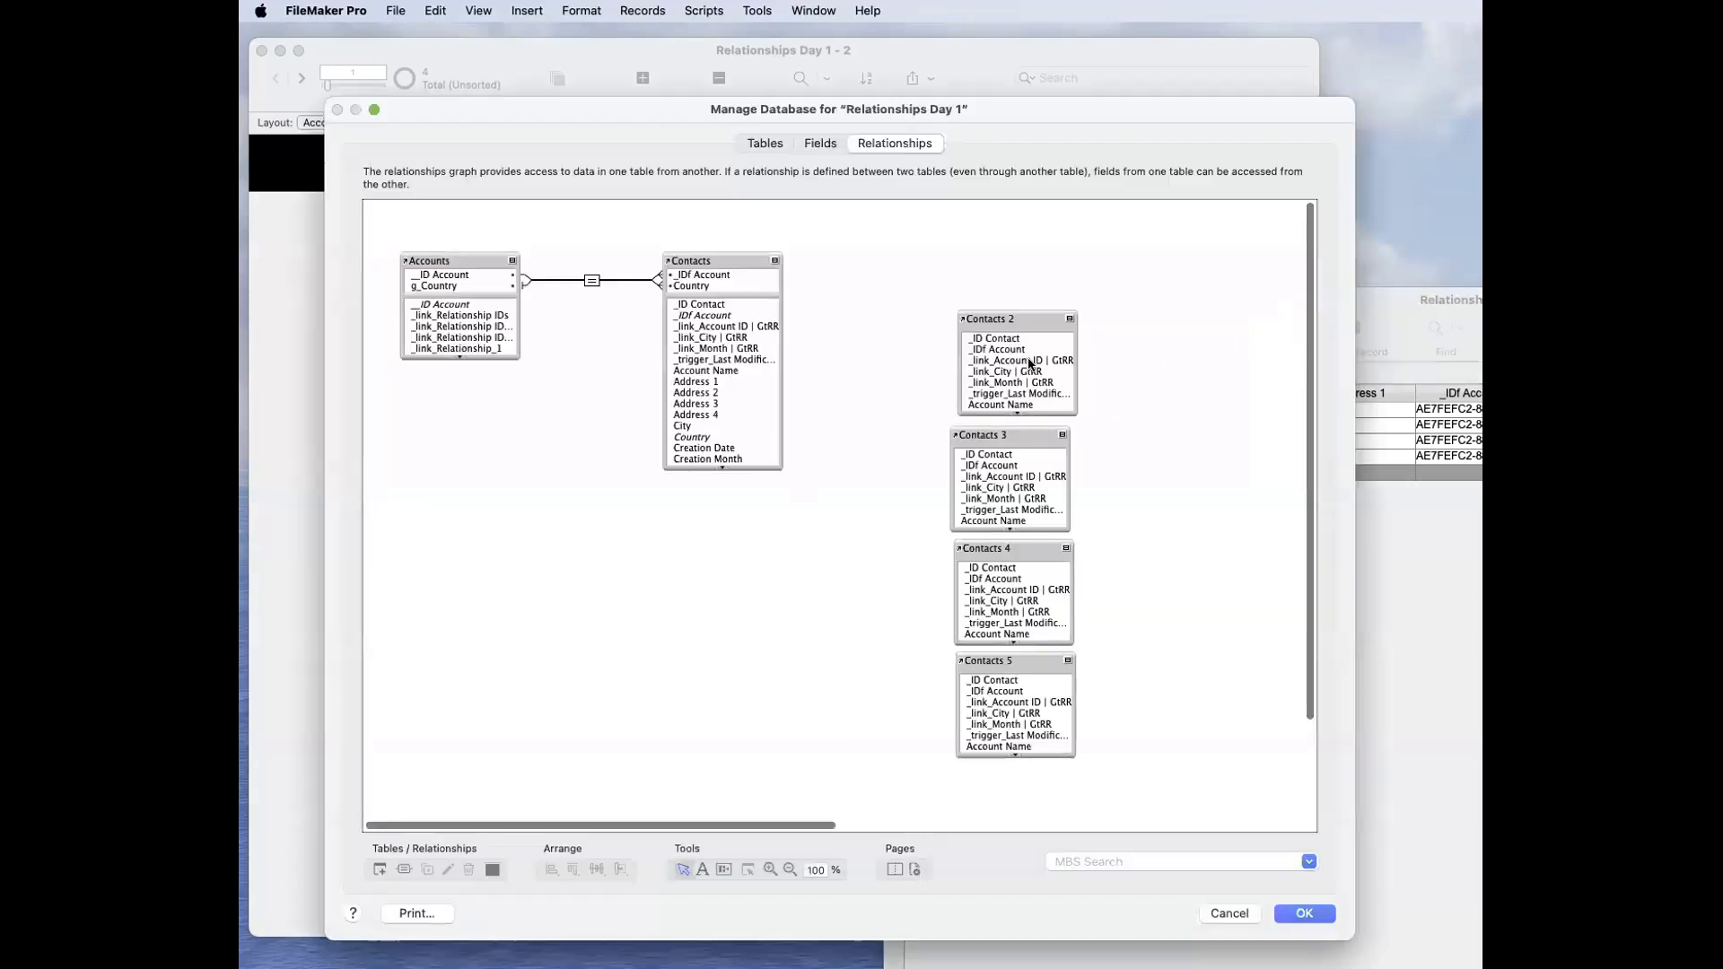
double_click(592, 281)
click(885, 553)
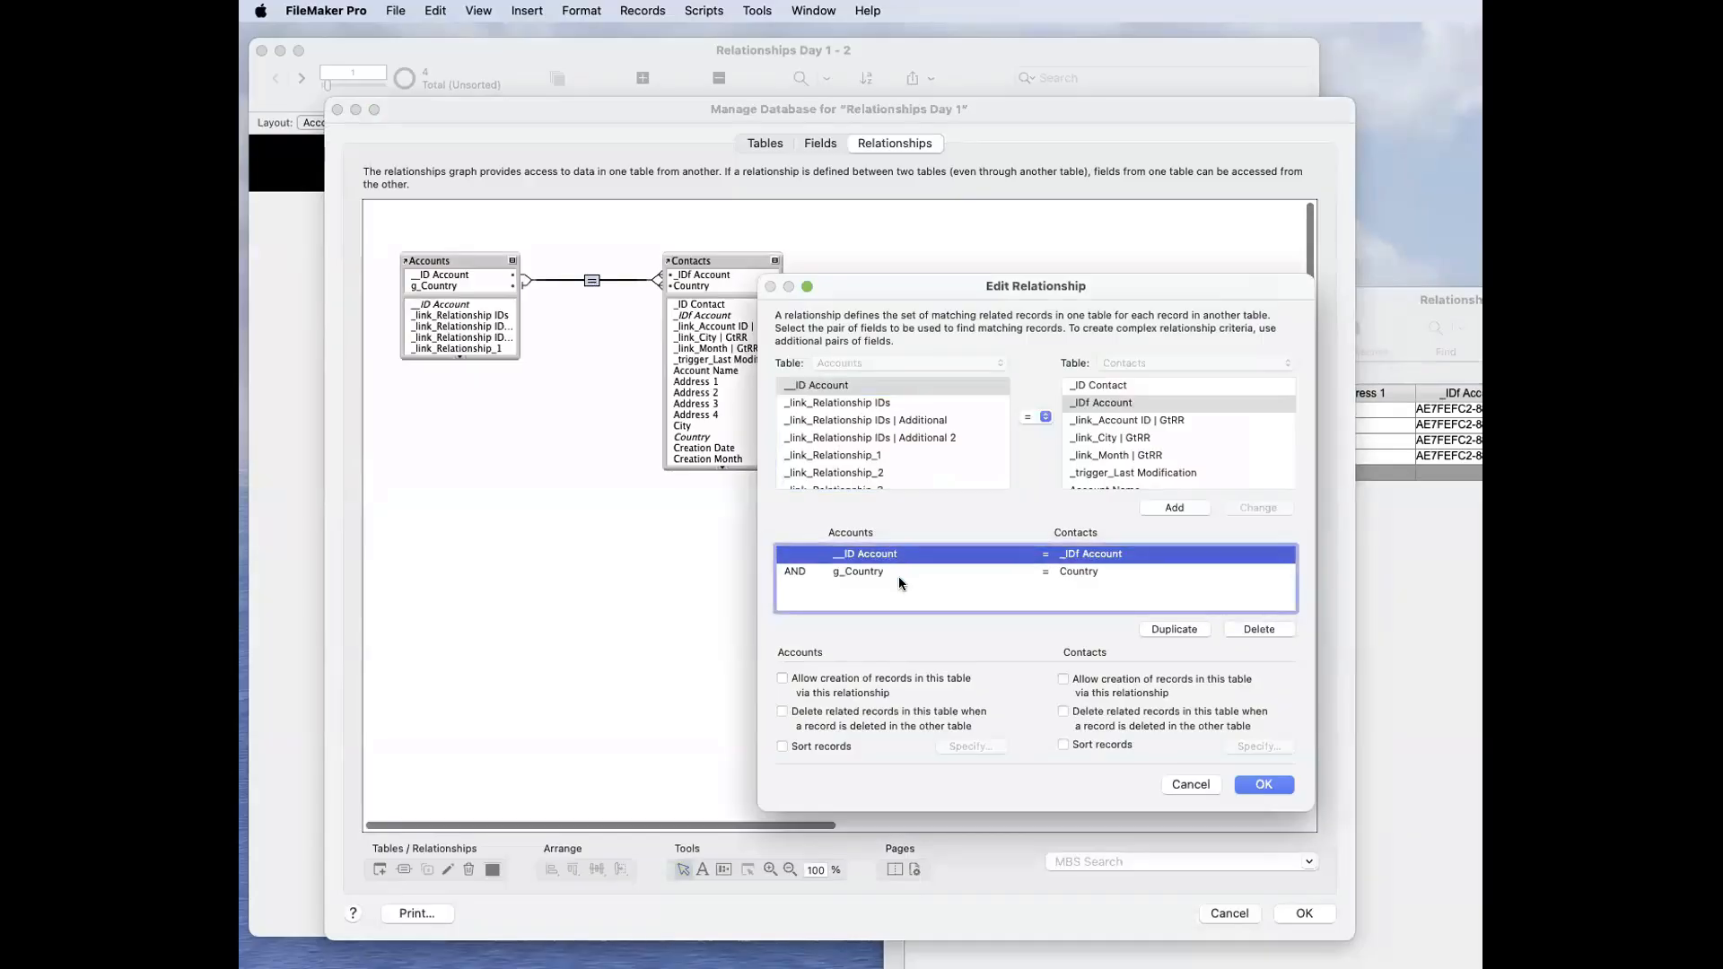
click(919, 568)
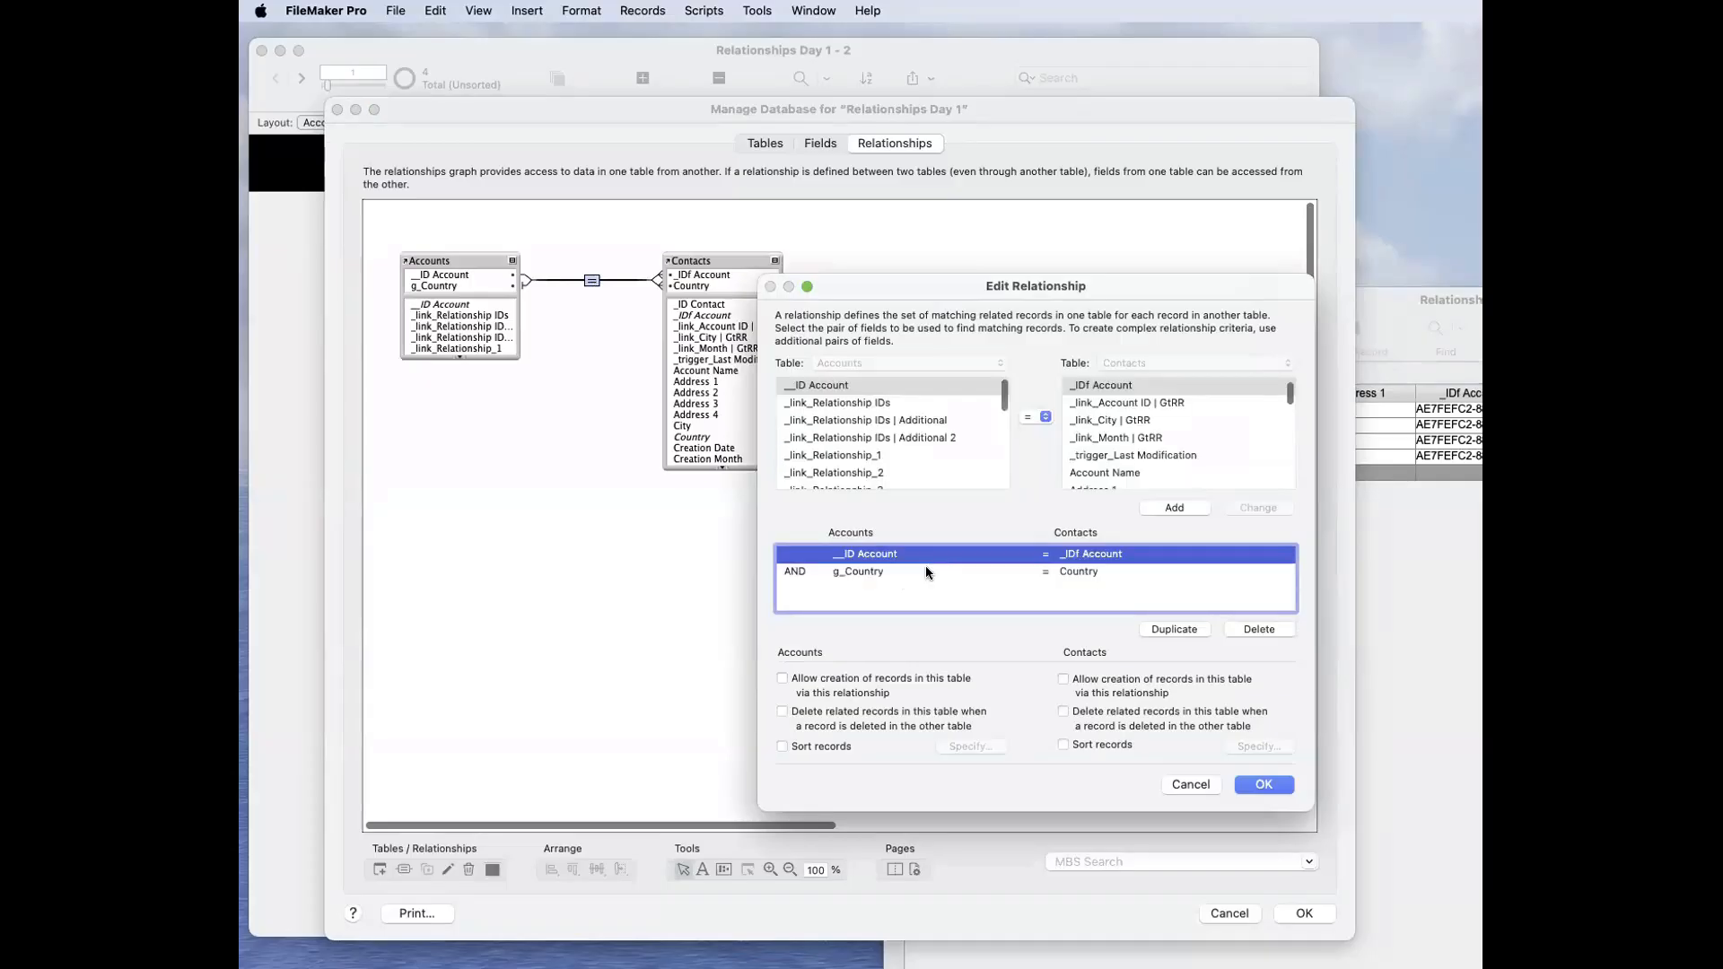
key(Up)
click(930, 569)
click(892, 554)
click(897, 571)
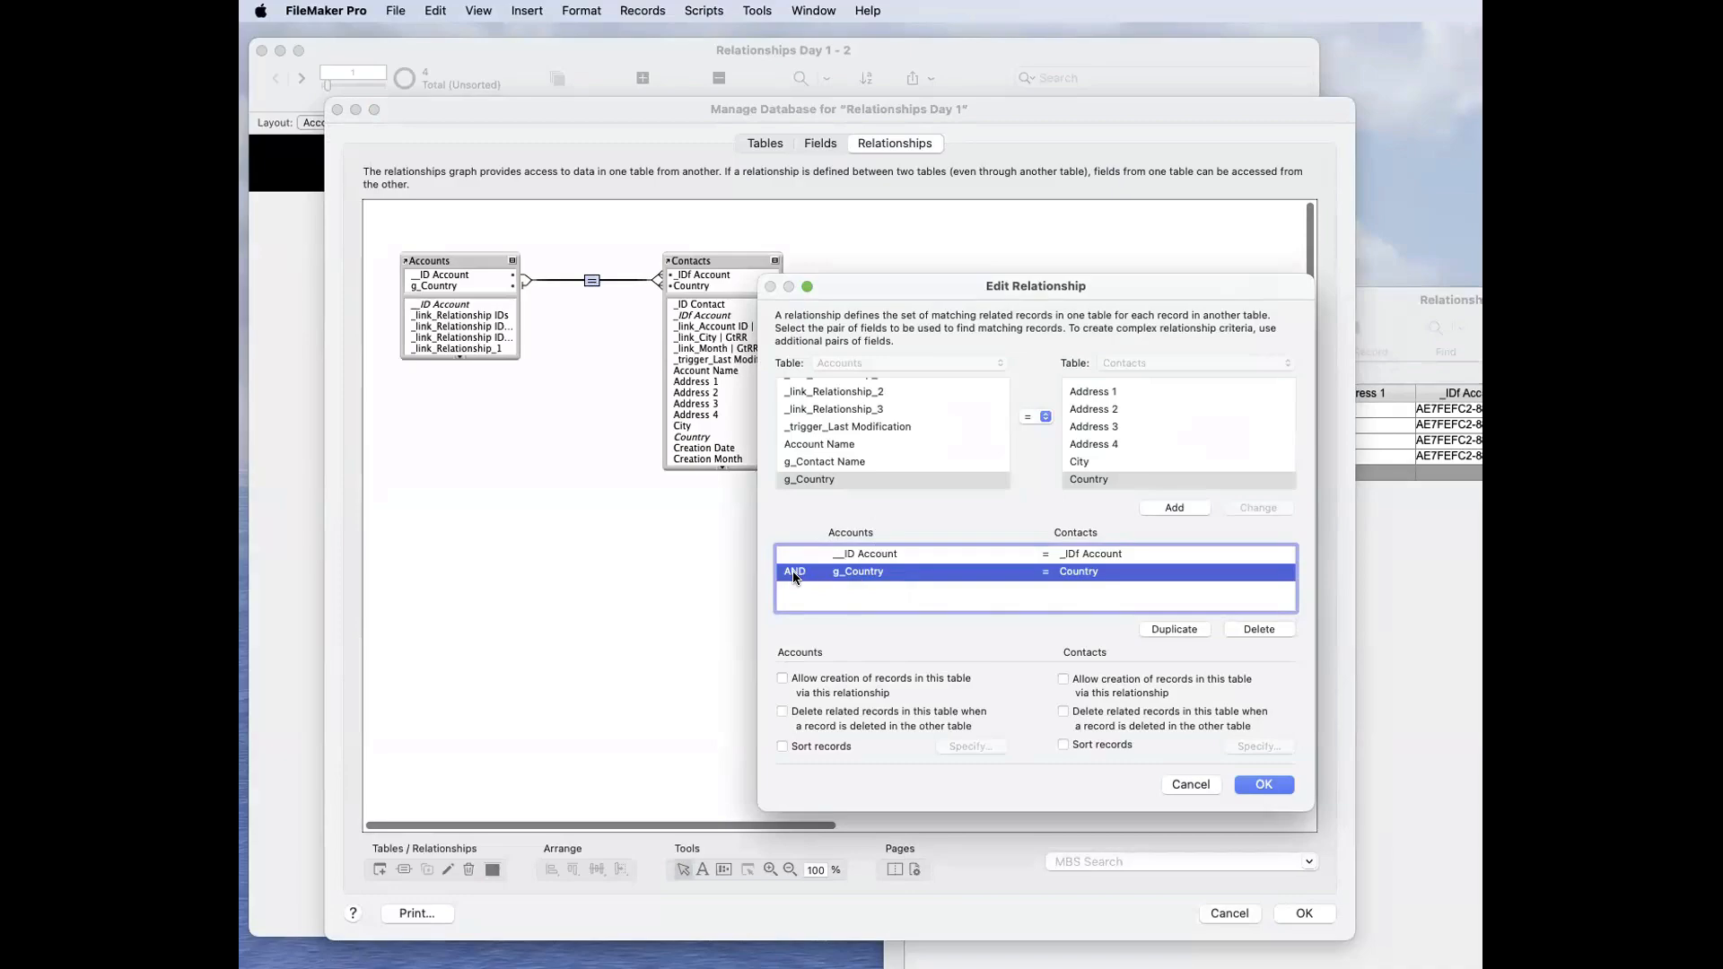
key(Return)
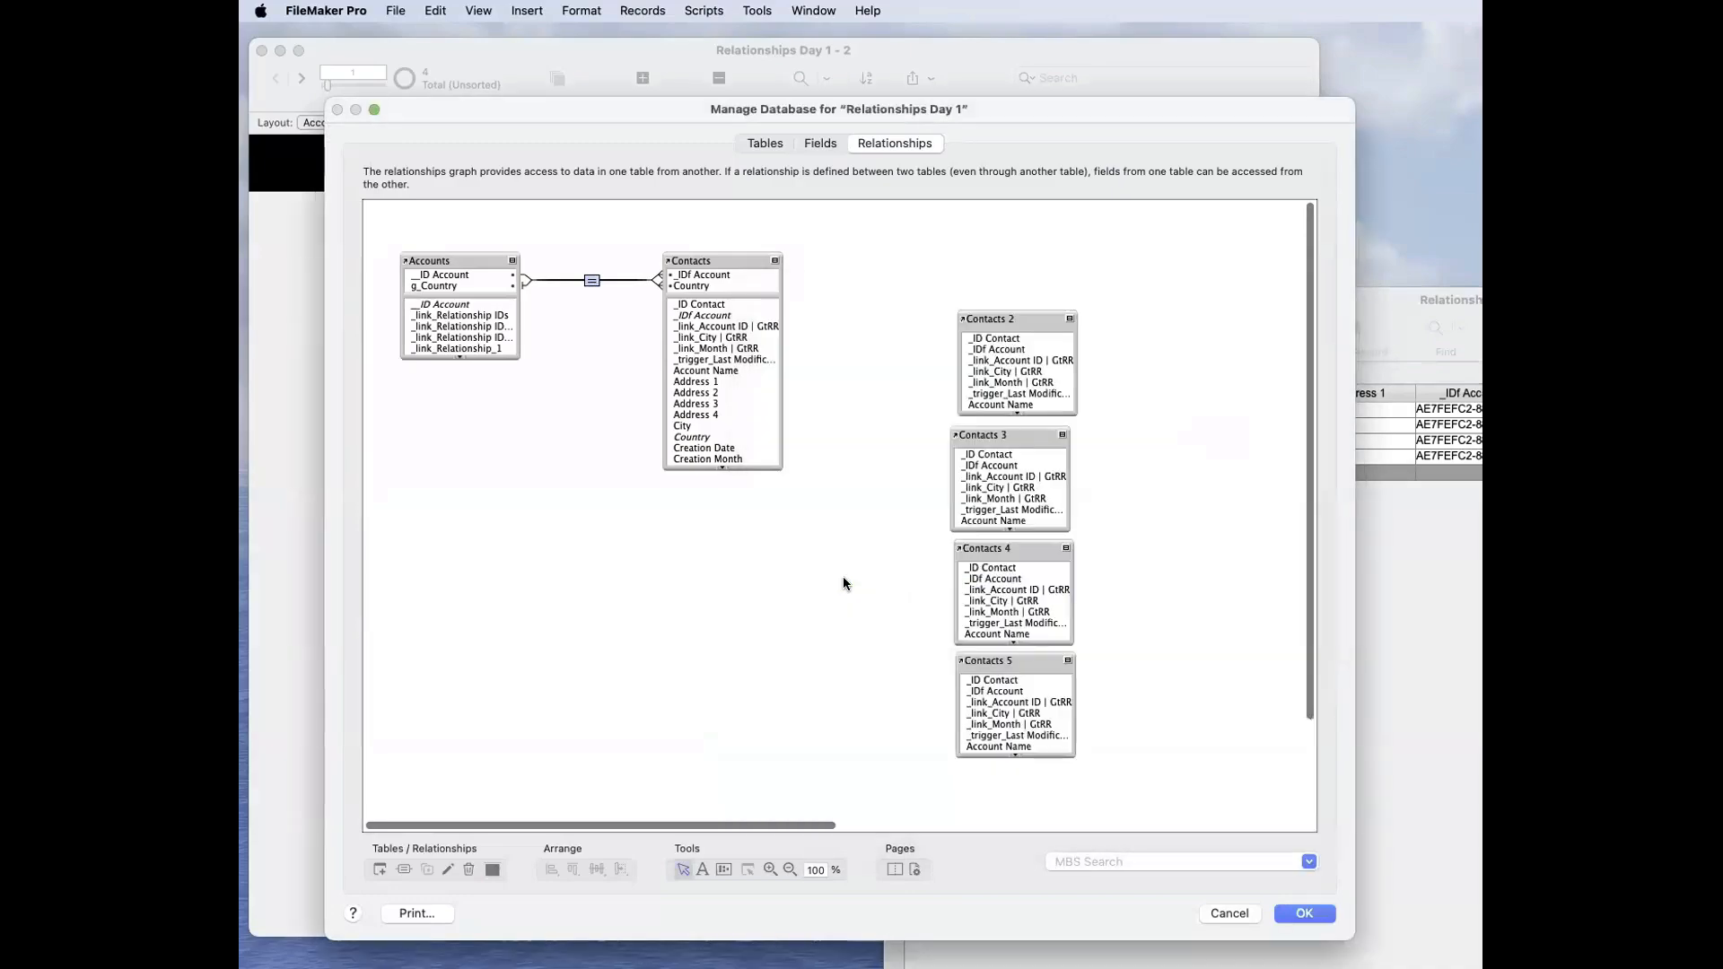
key(Return)
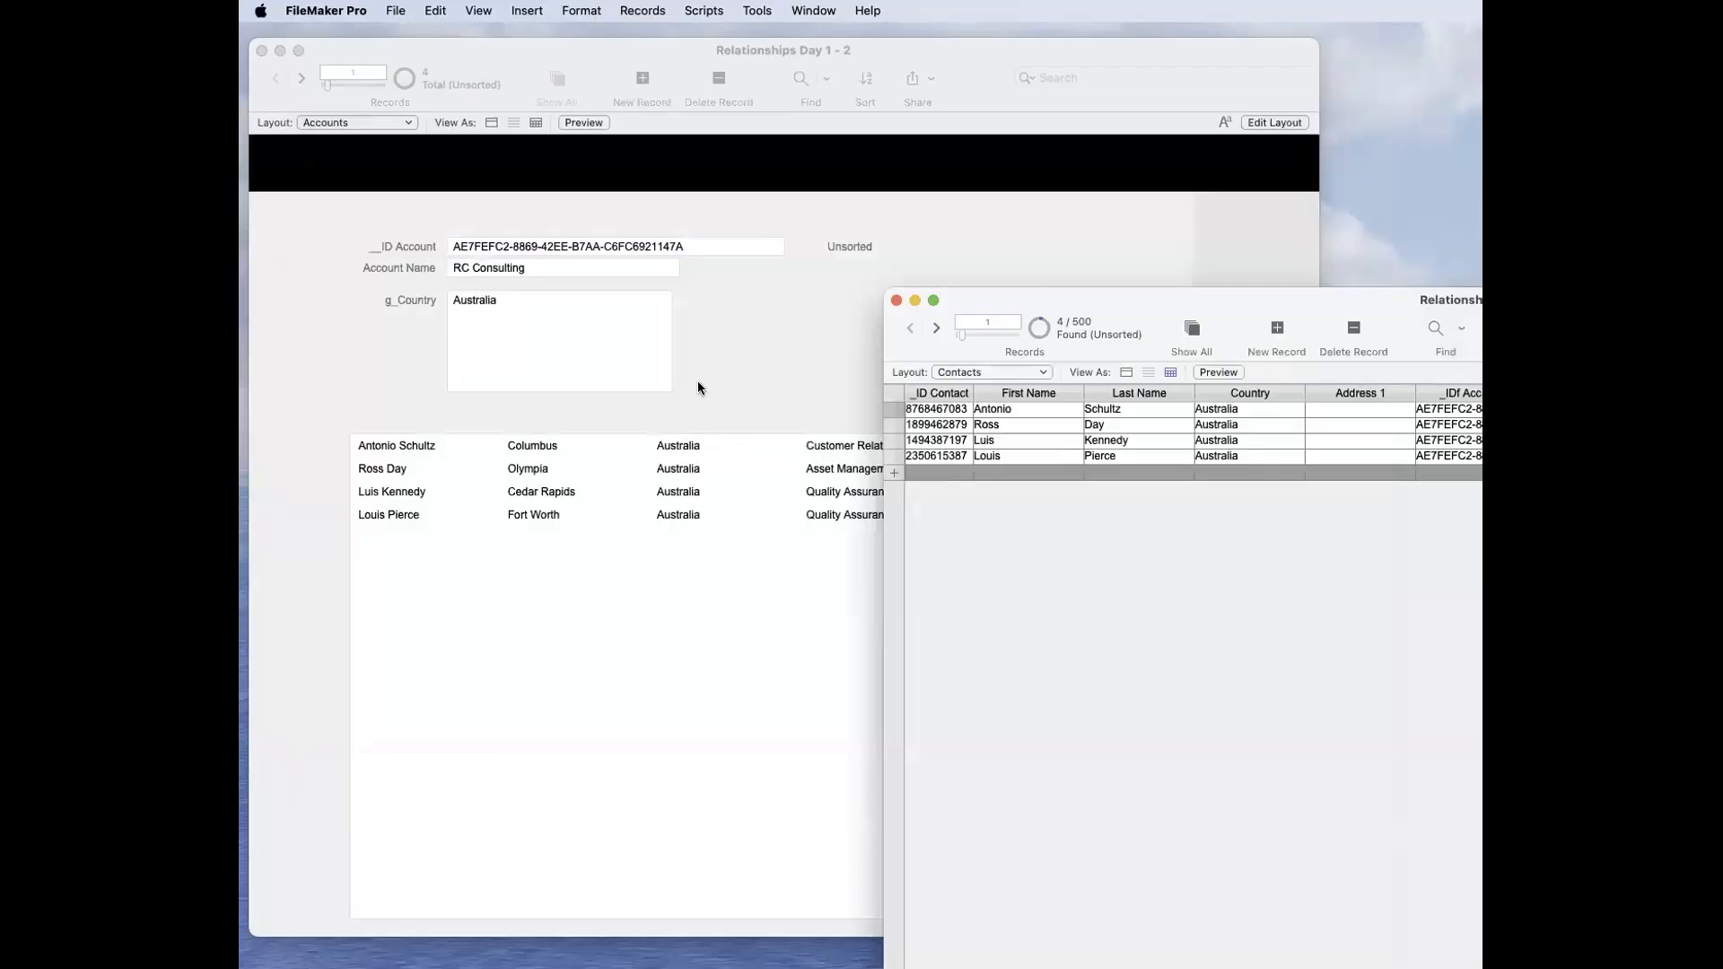
Step: Show all contact records, and add France on a second line of g_Country for RC Consulting and commit it
click(1192, 329)
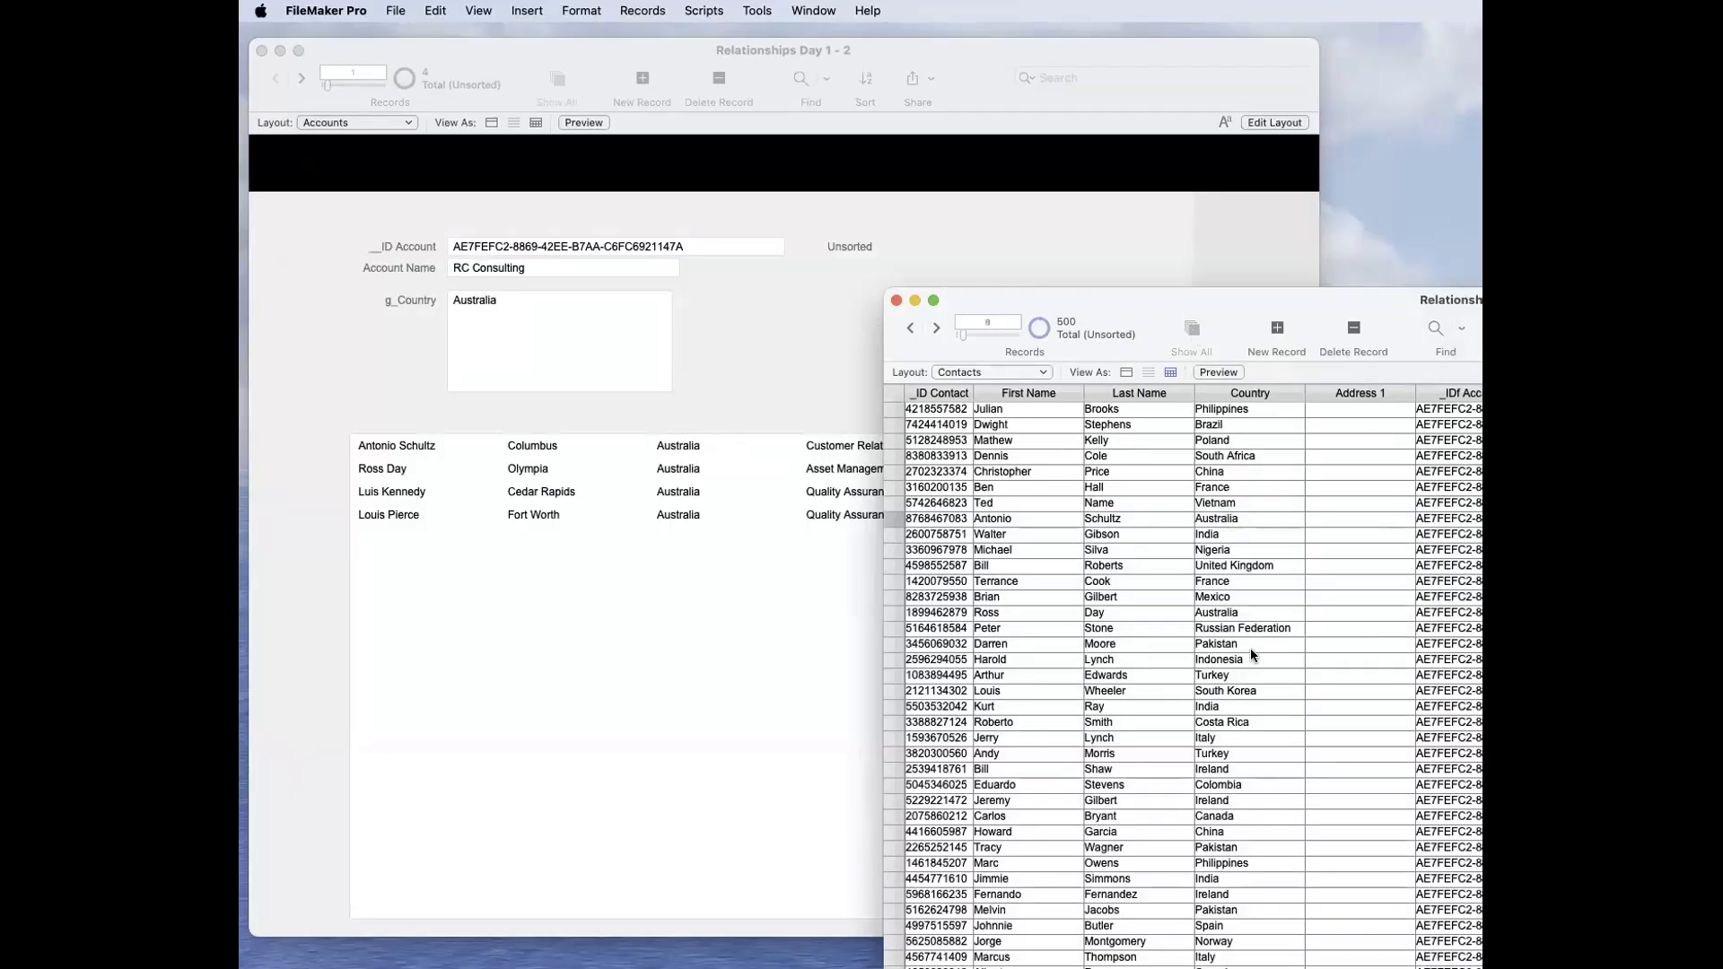
click(632, 337)
click(612, 329)
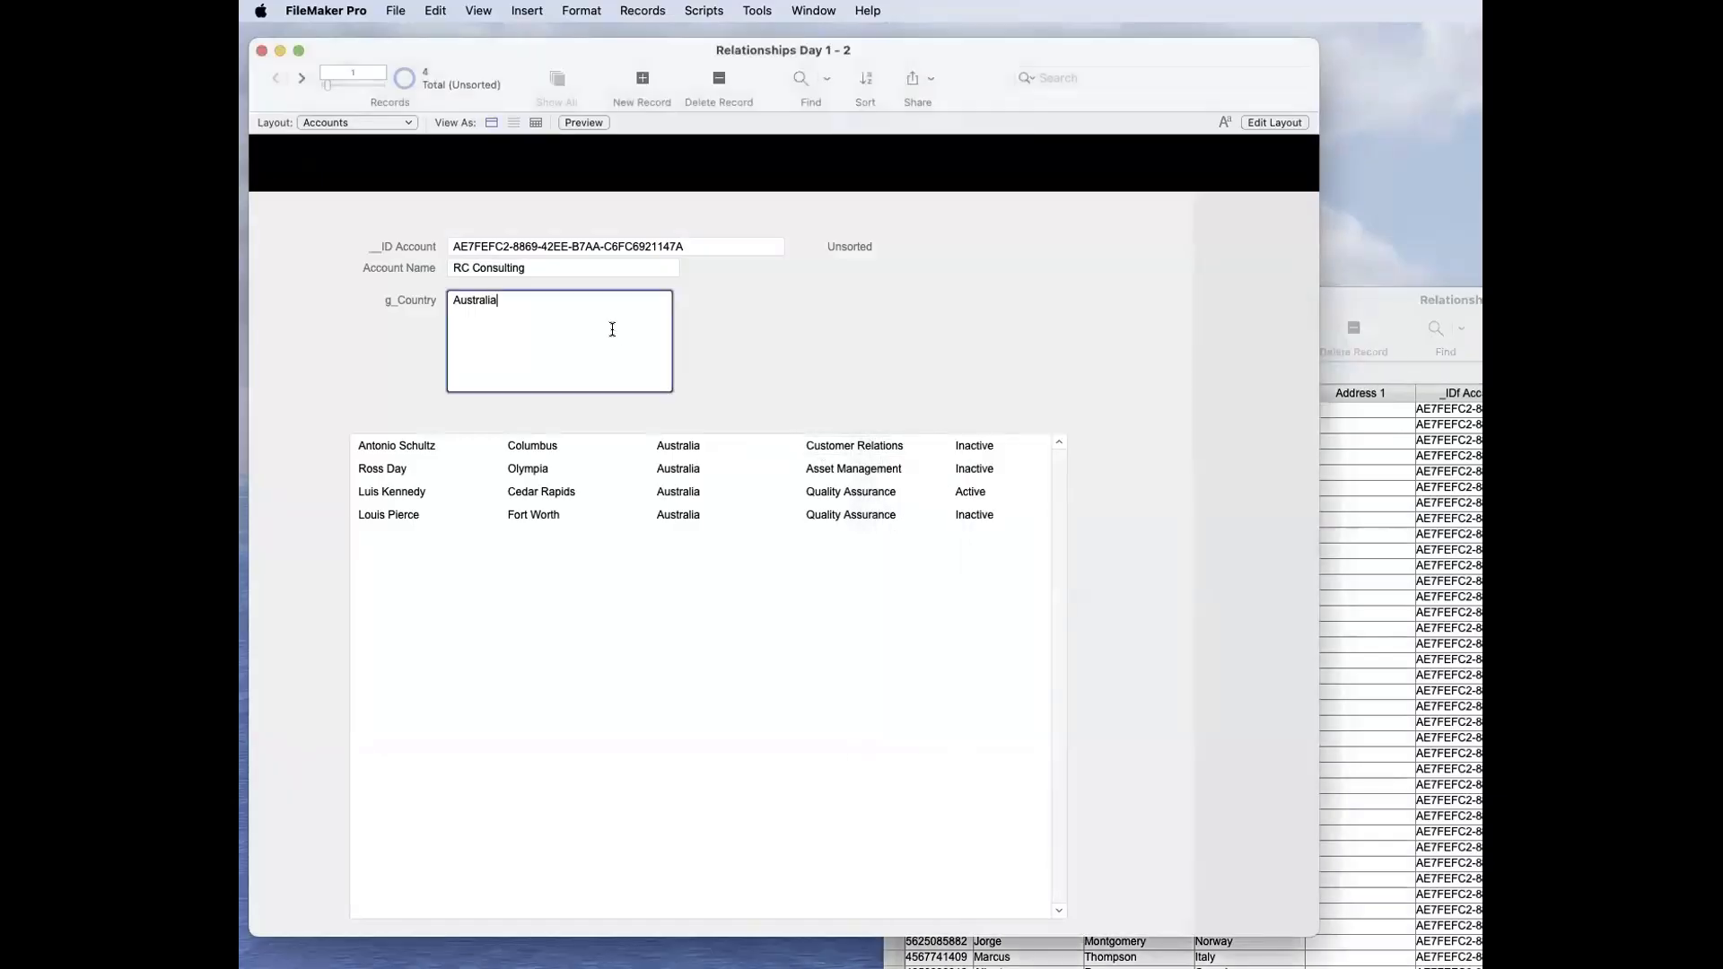
key(Return)
text(France)
click(774, 334)
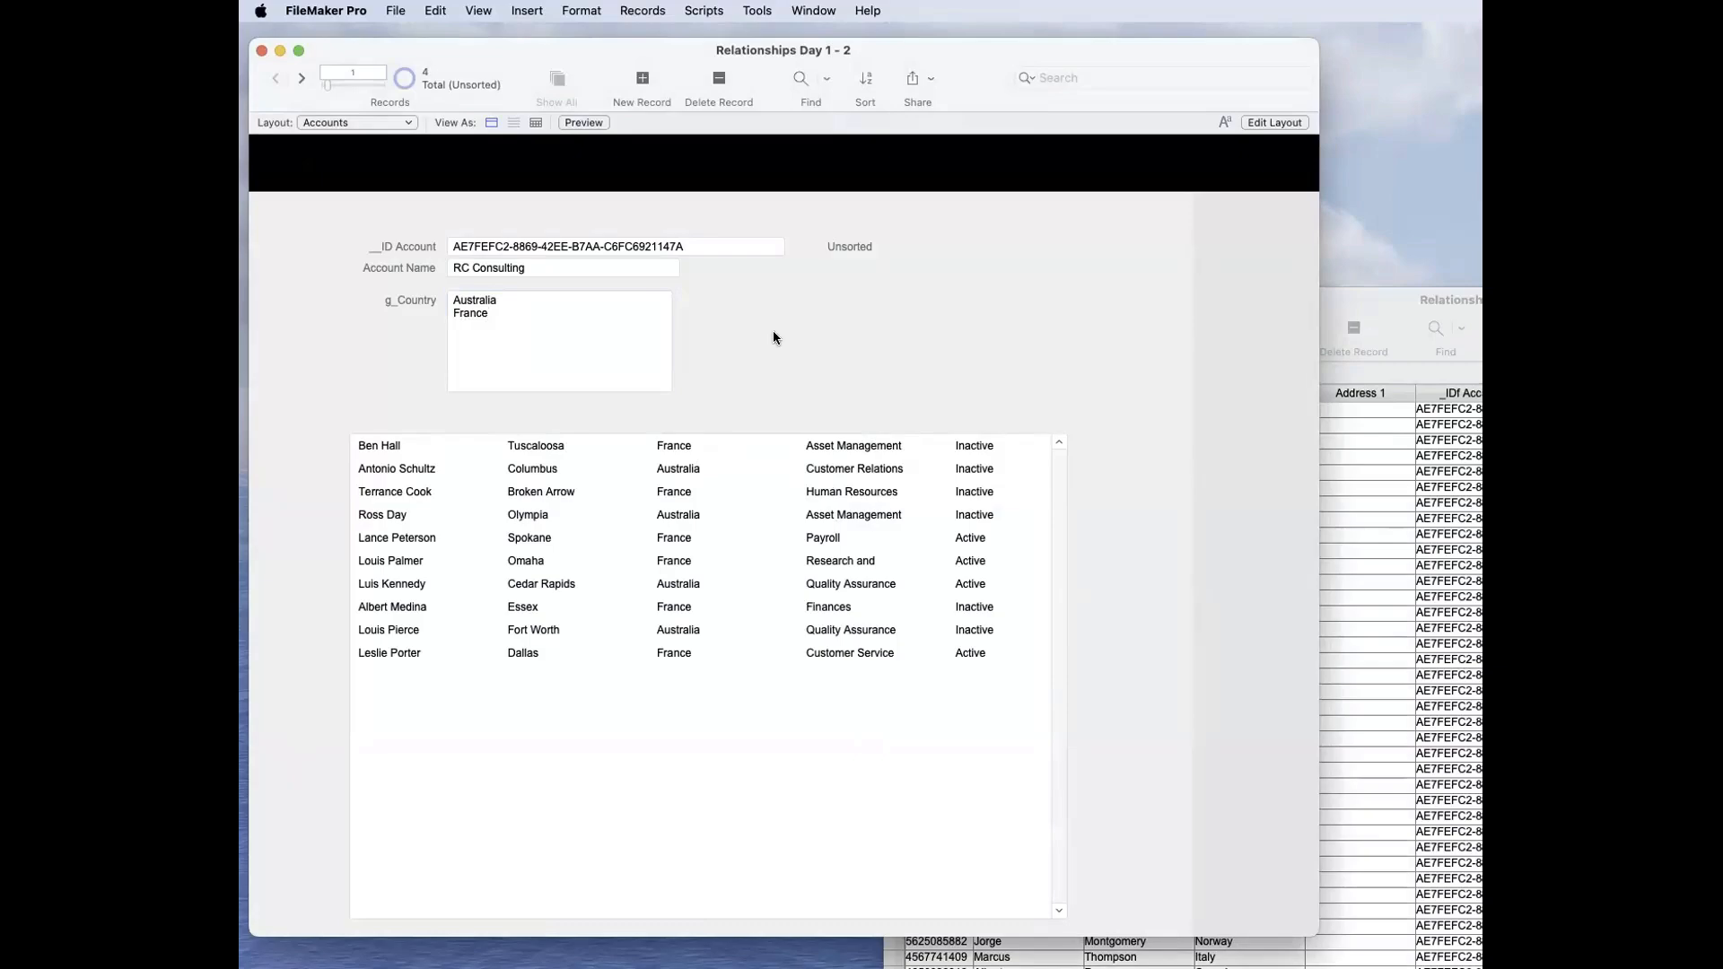
Step: Review which Contacts fields, _IDf Account and Country, are matched in the Accounts–Contacts relationship, and accept the dialogs
key(super+shift+d)
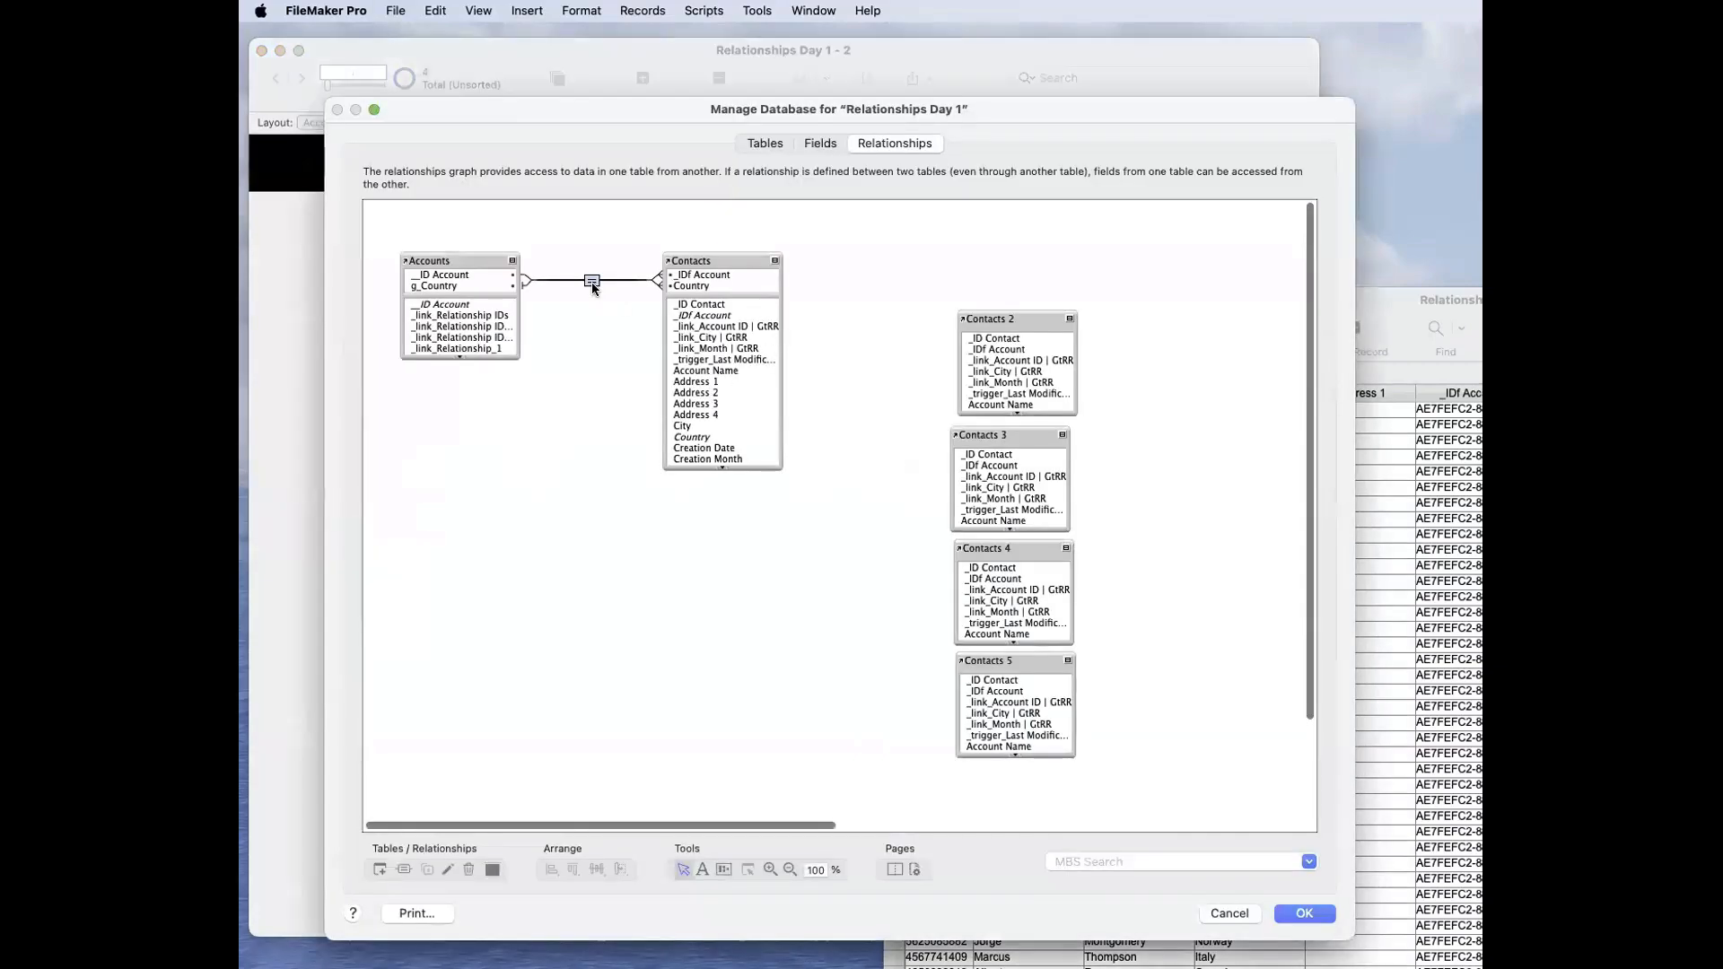
double_click(592, 281)
click(933, 554)
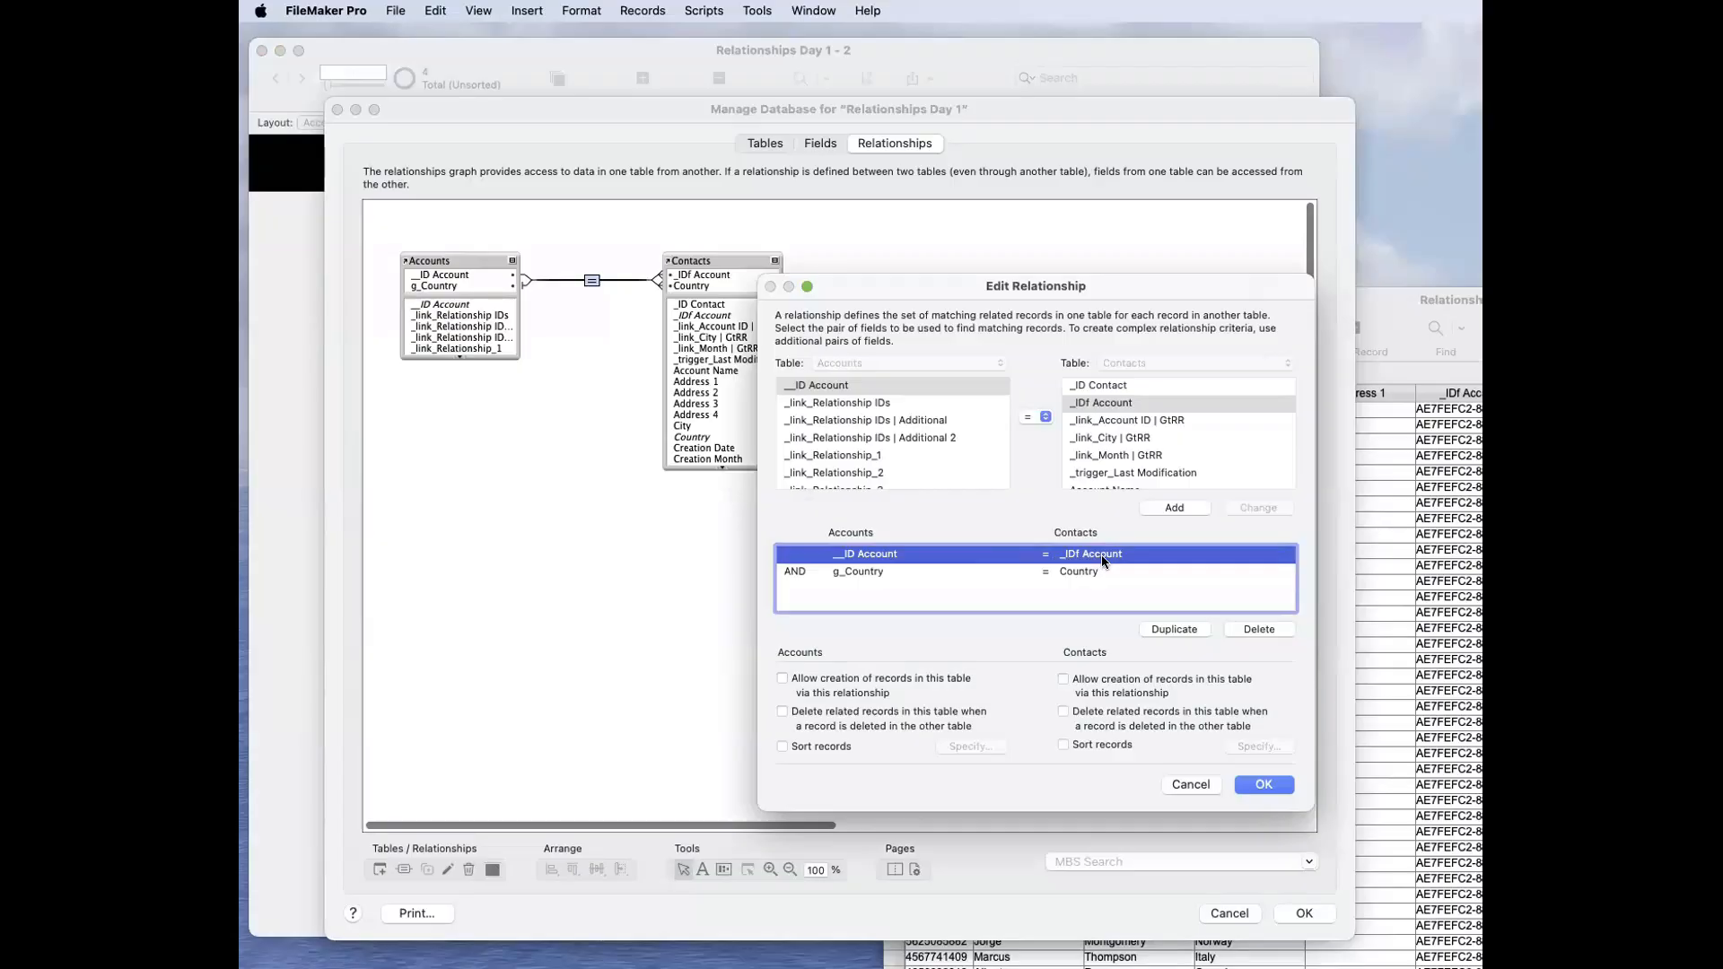
click(903, 571)
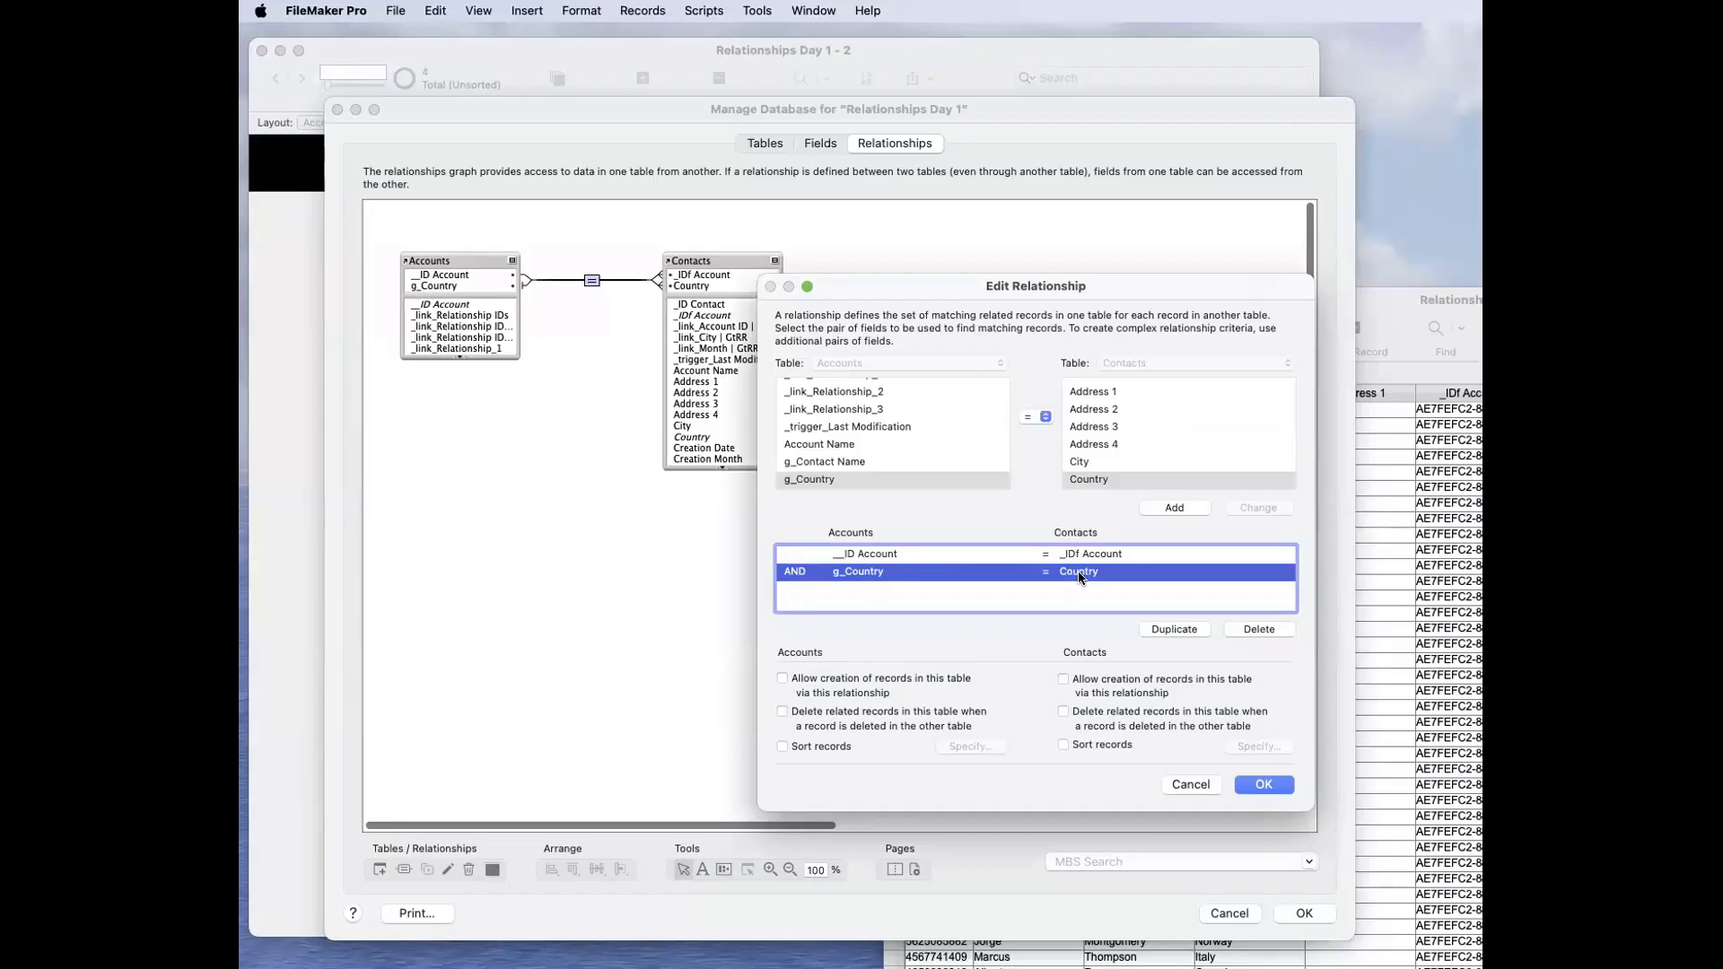
click(1097, 554)
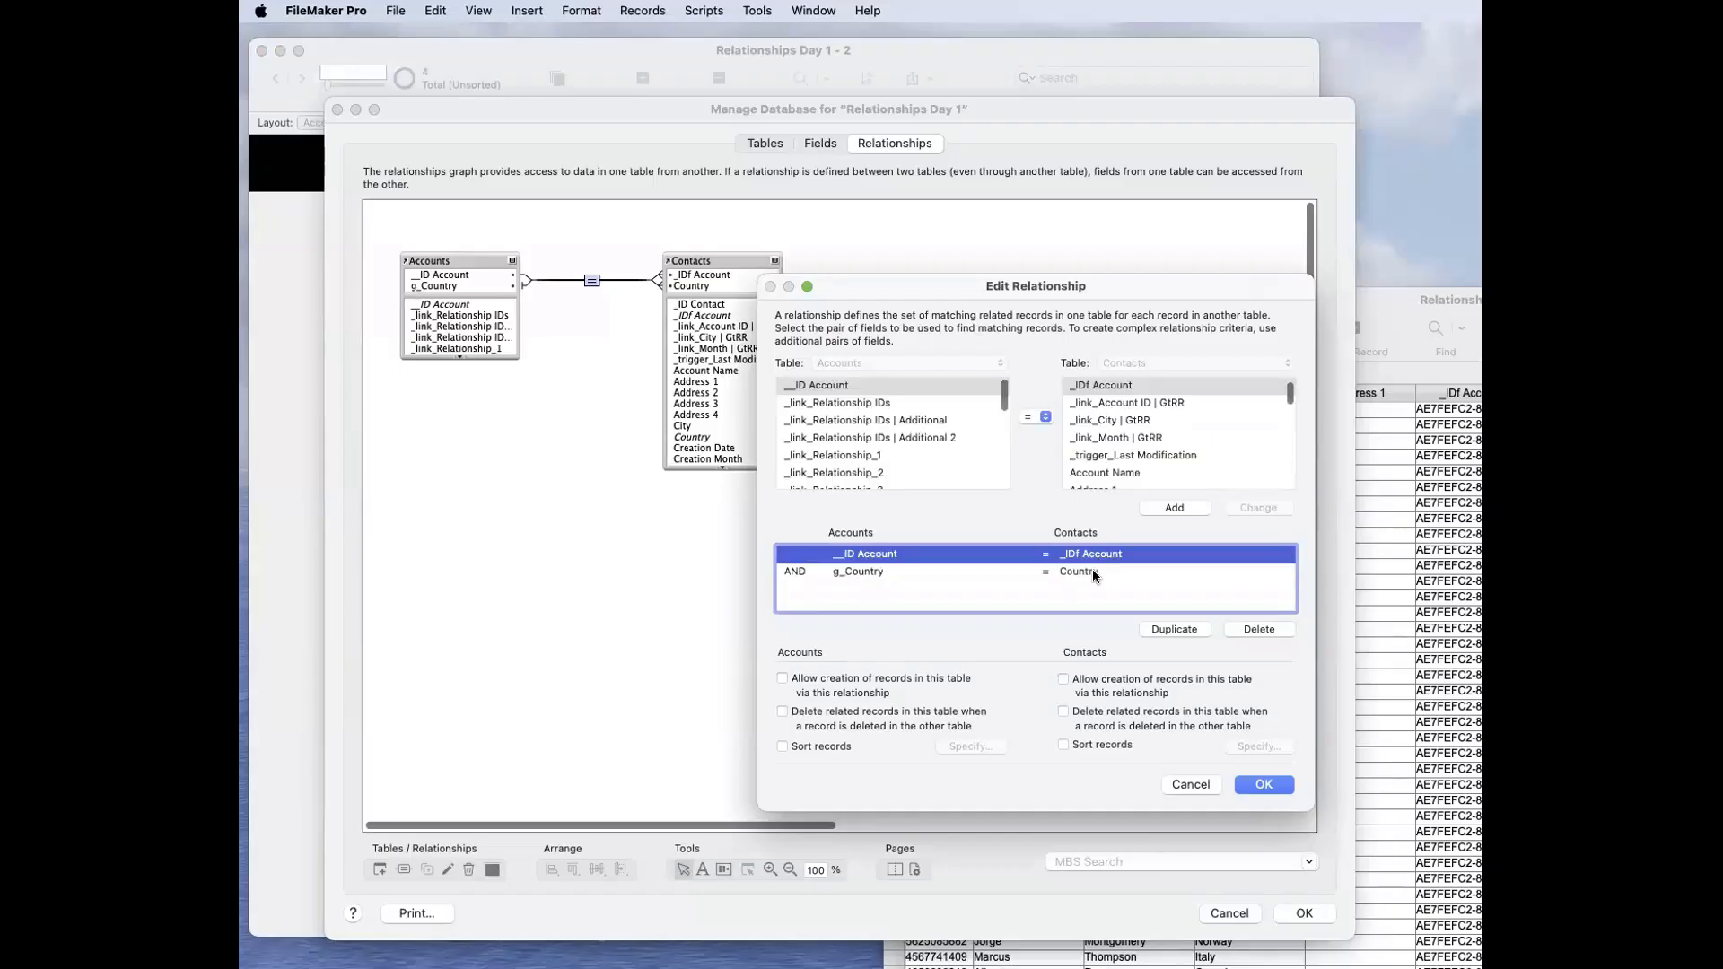
click(1094, 575)
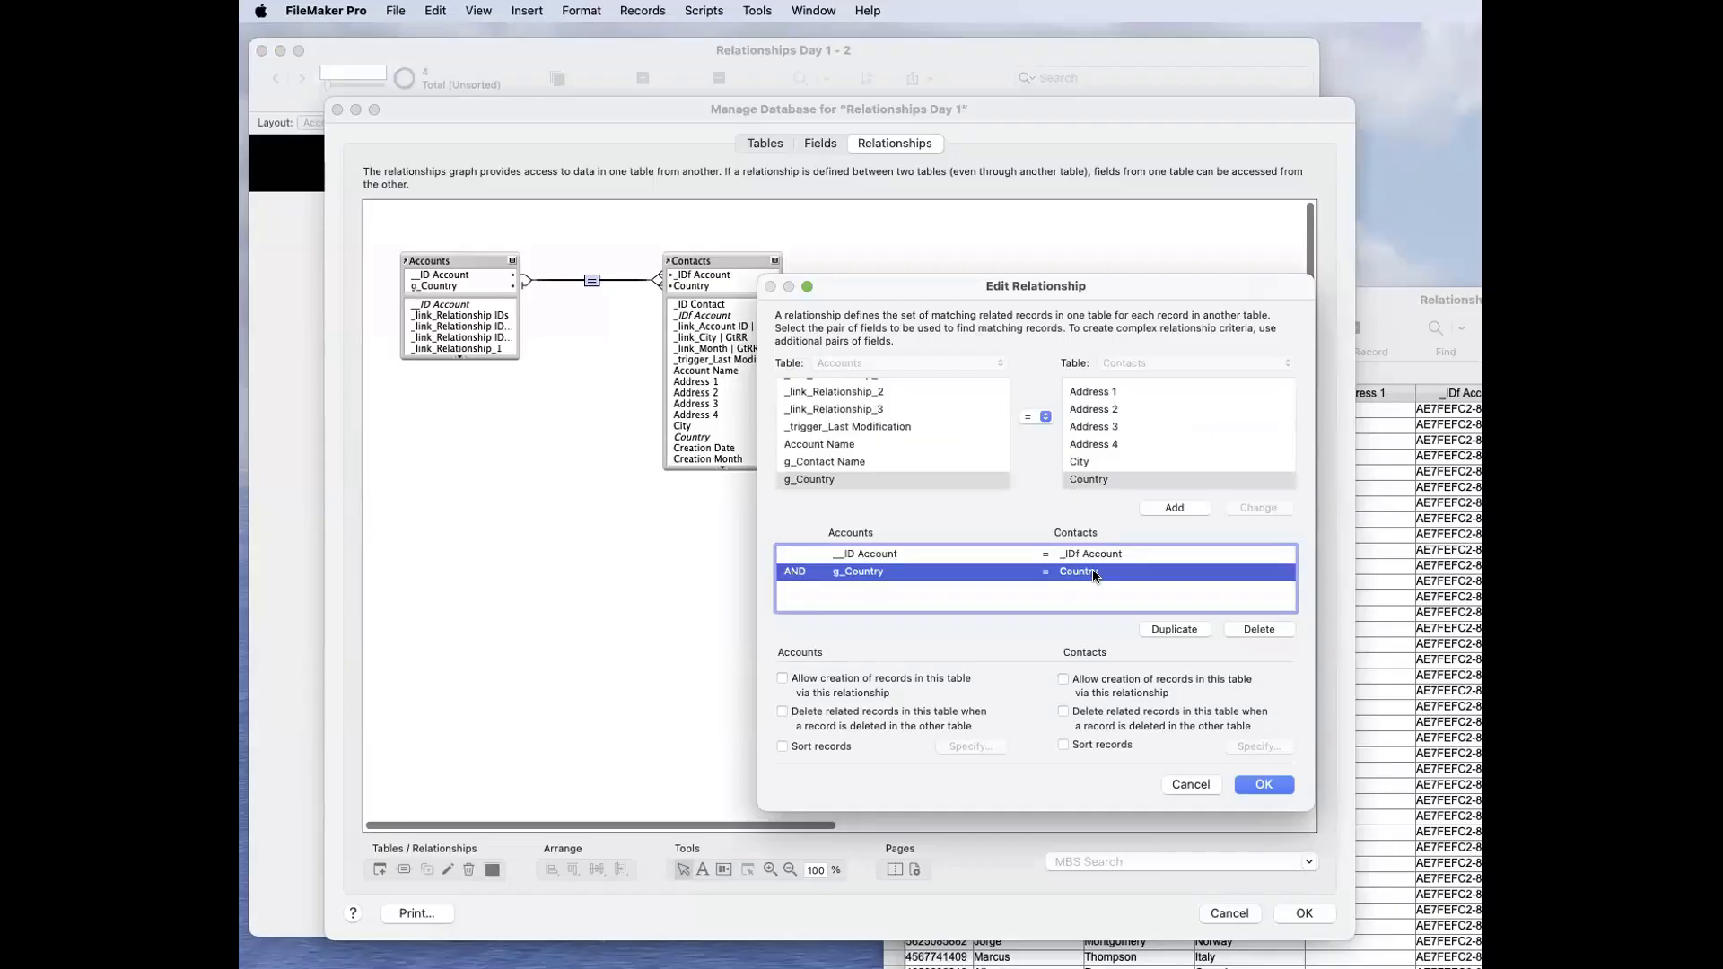
key(Return)
key(Return)
Step: Compare RC Consulting's __ID Account and its Australia and France g_Country values with the Contacts table and the portal rows
click(469, 327)
drag(486, 314, 426, 294)
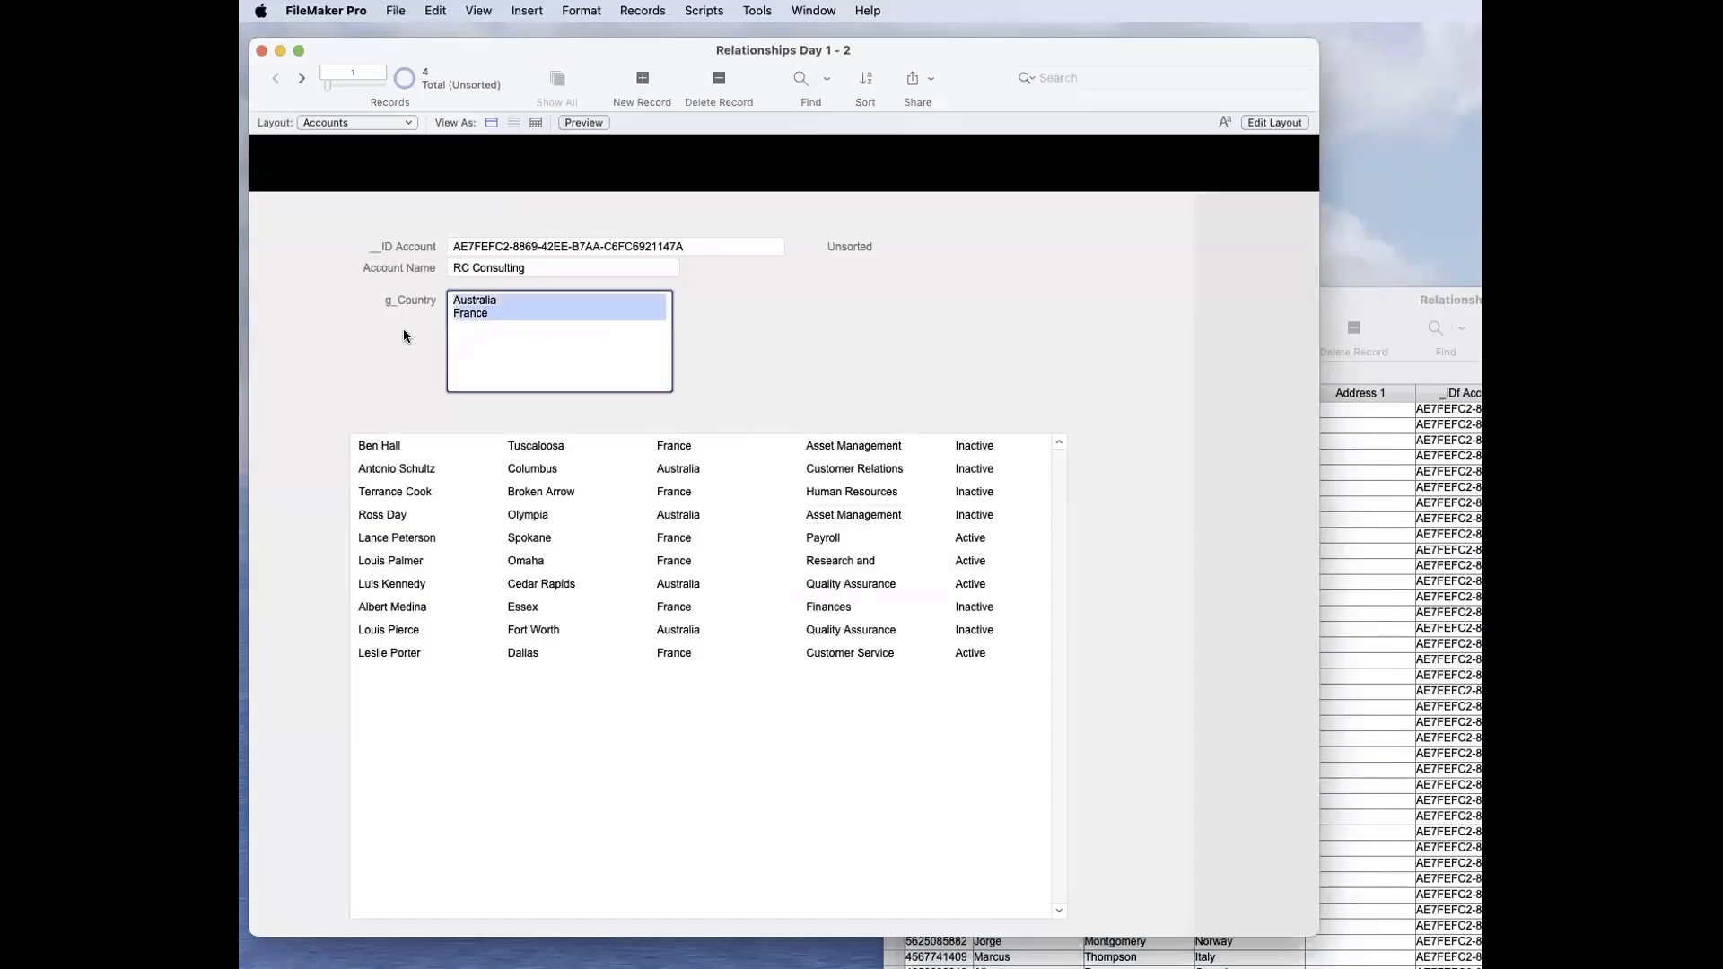
click(400, 375)
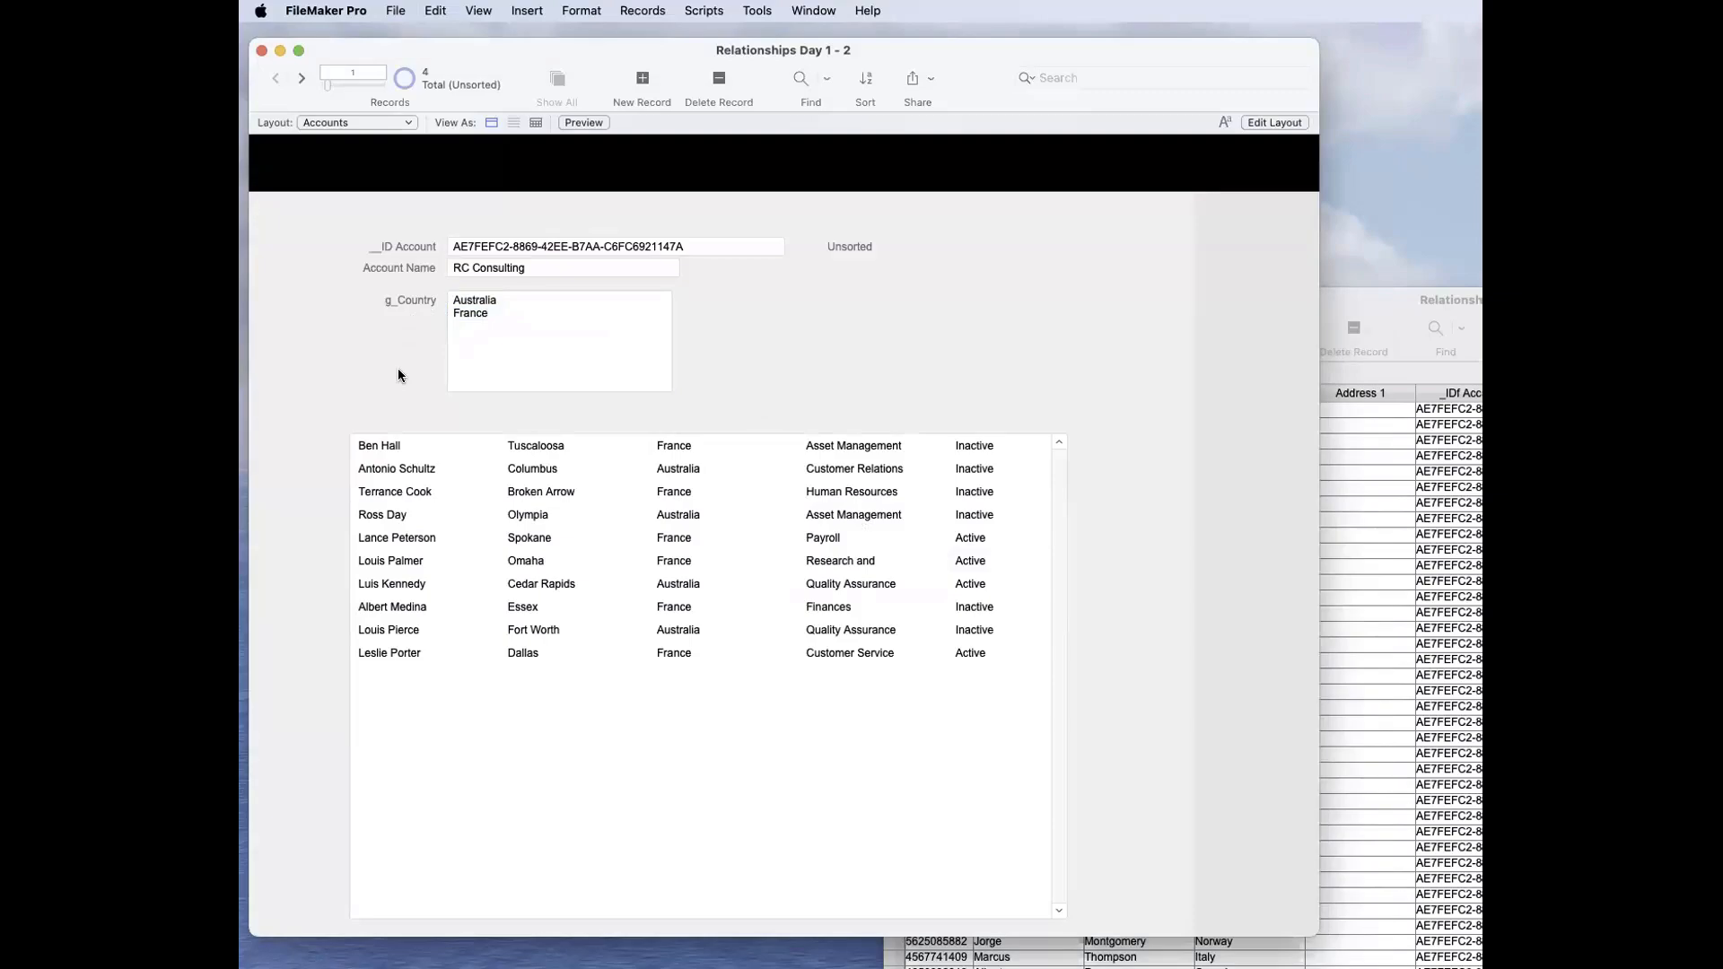
click(516, 246)
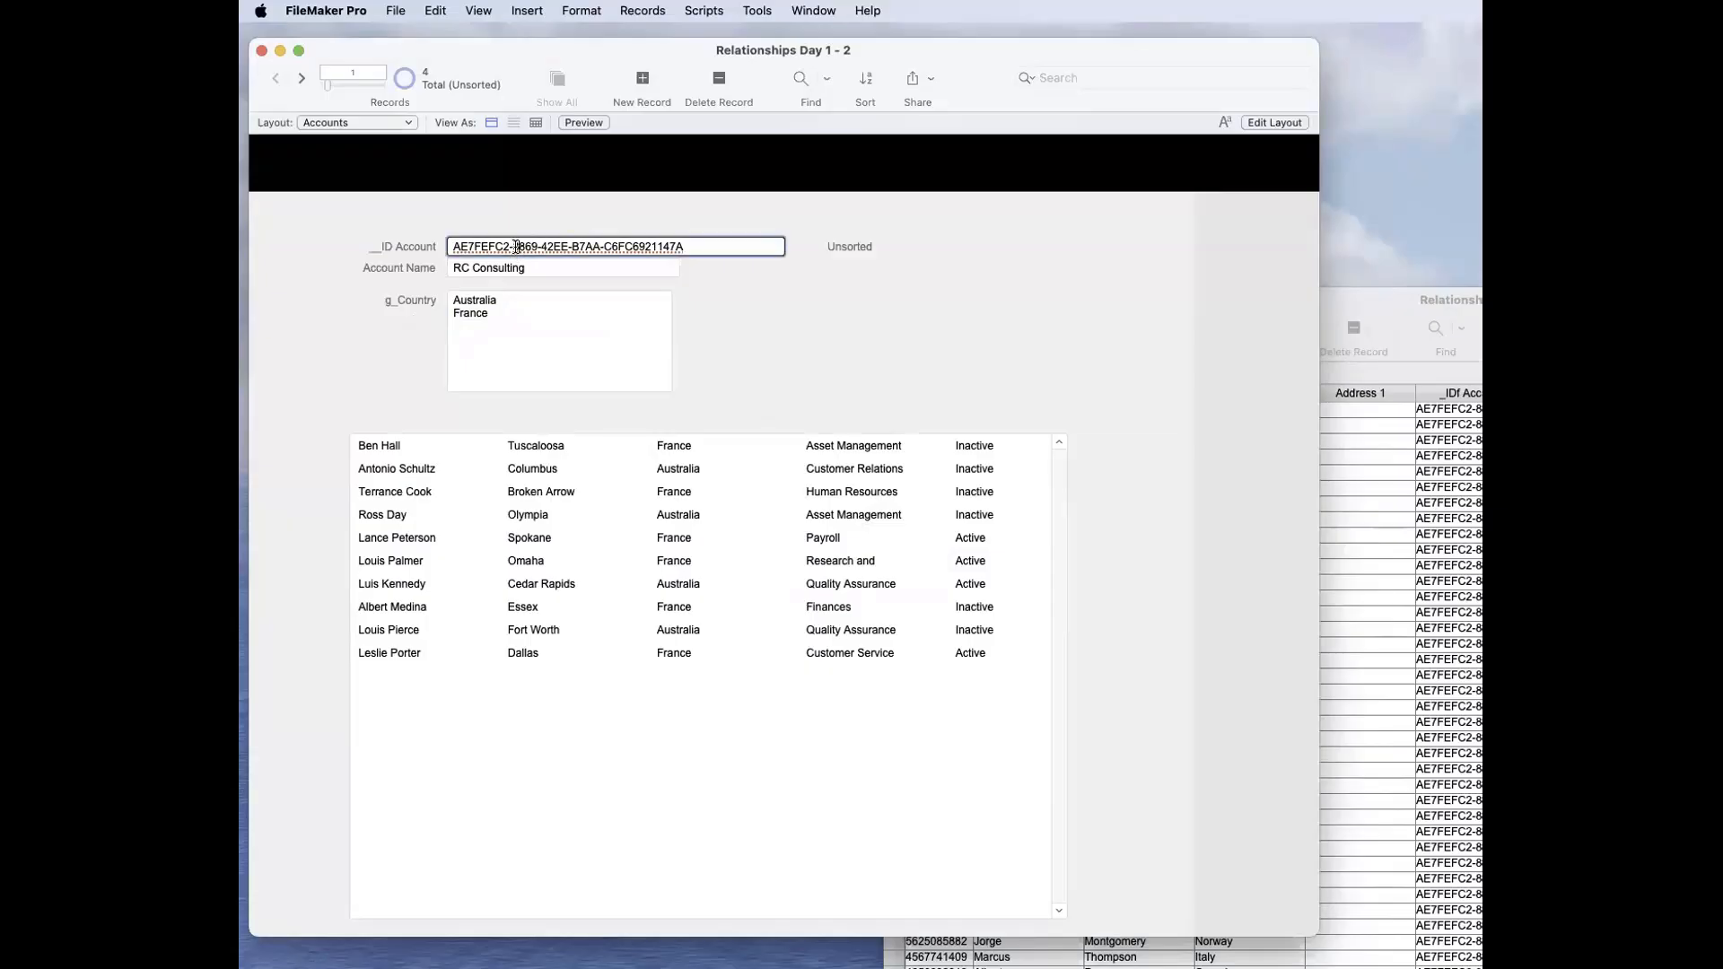
click(567, 335)
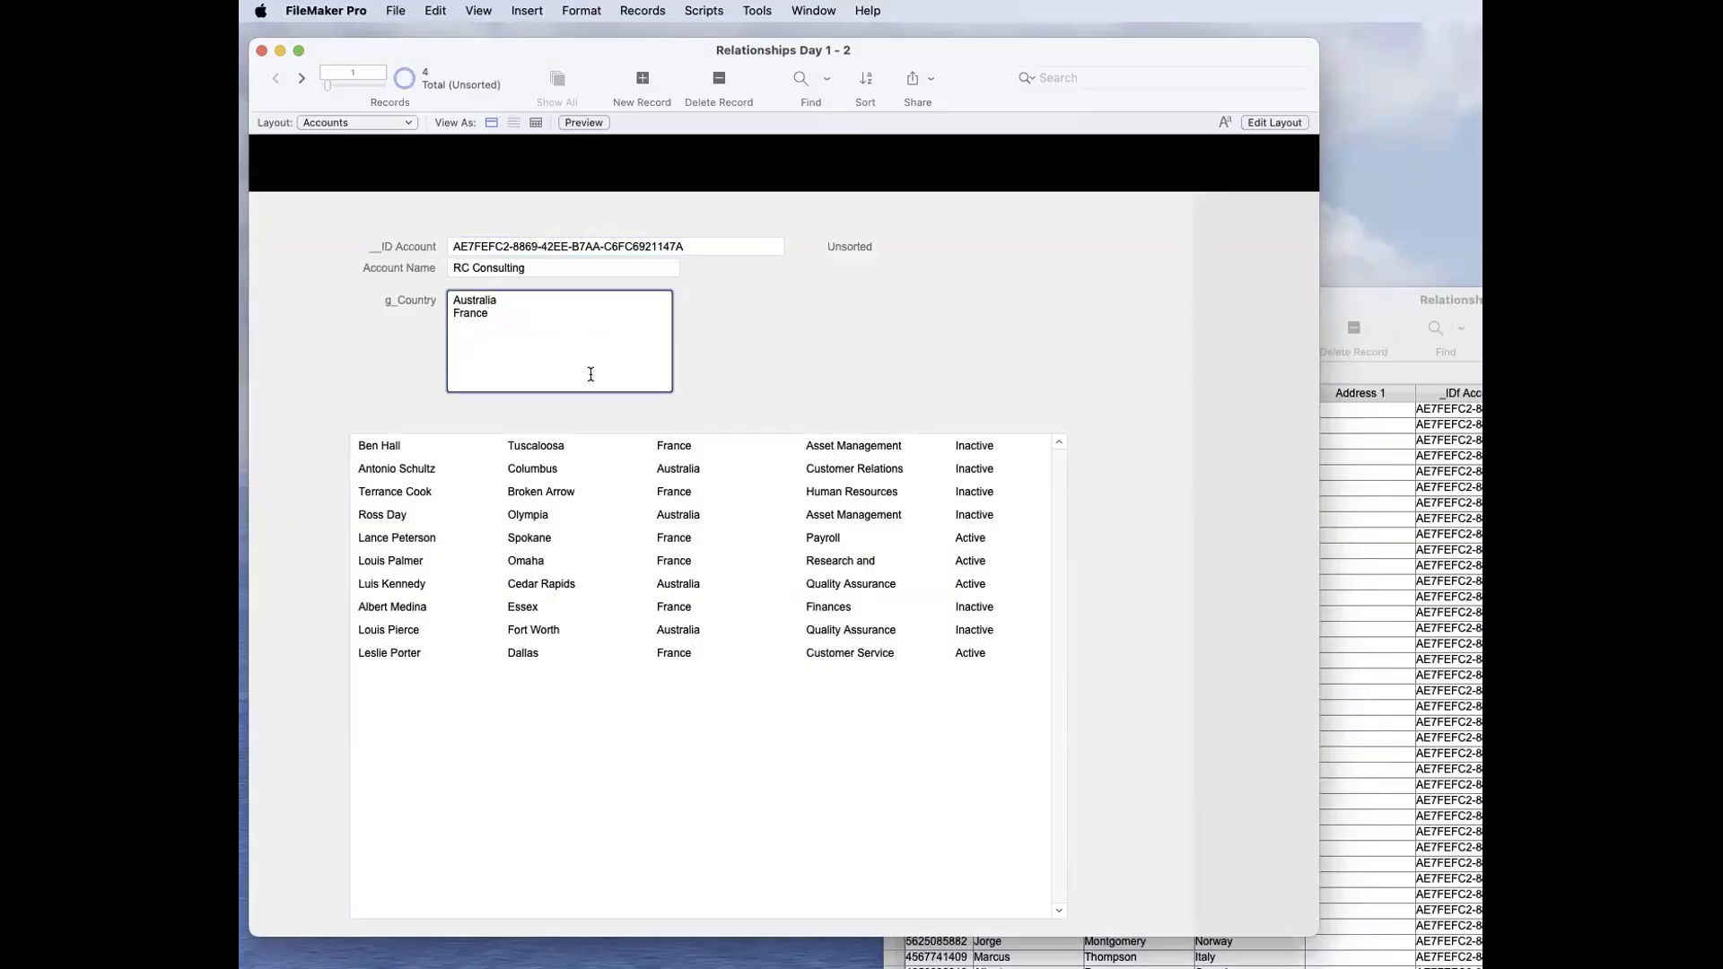
click(778, 370)
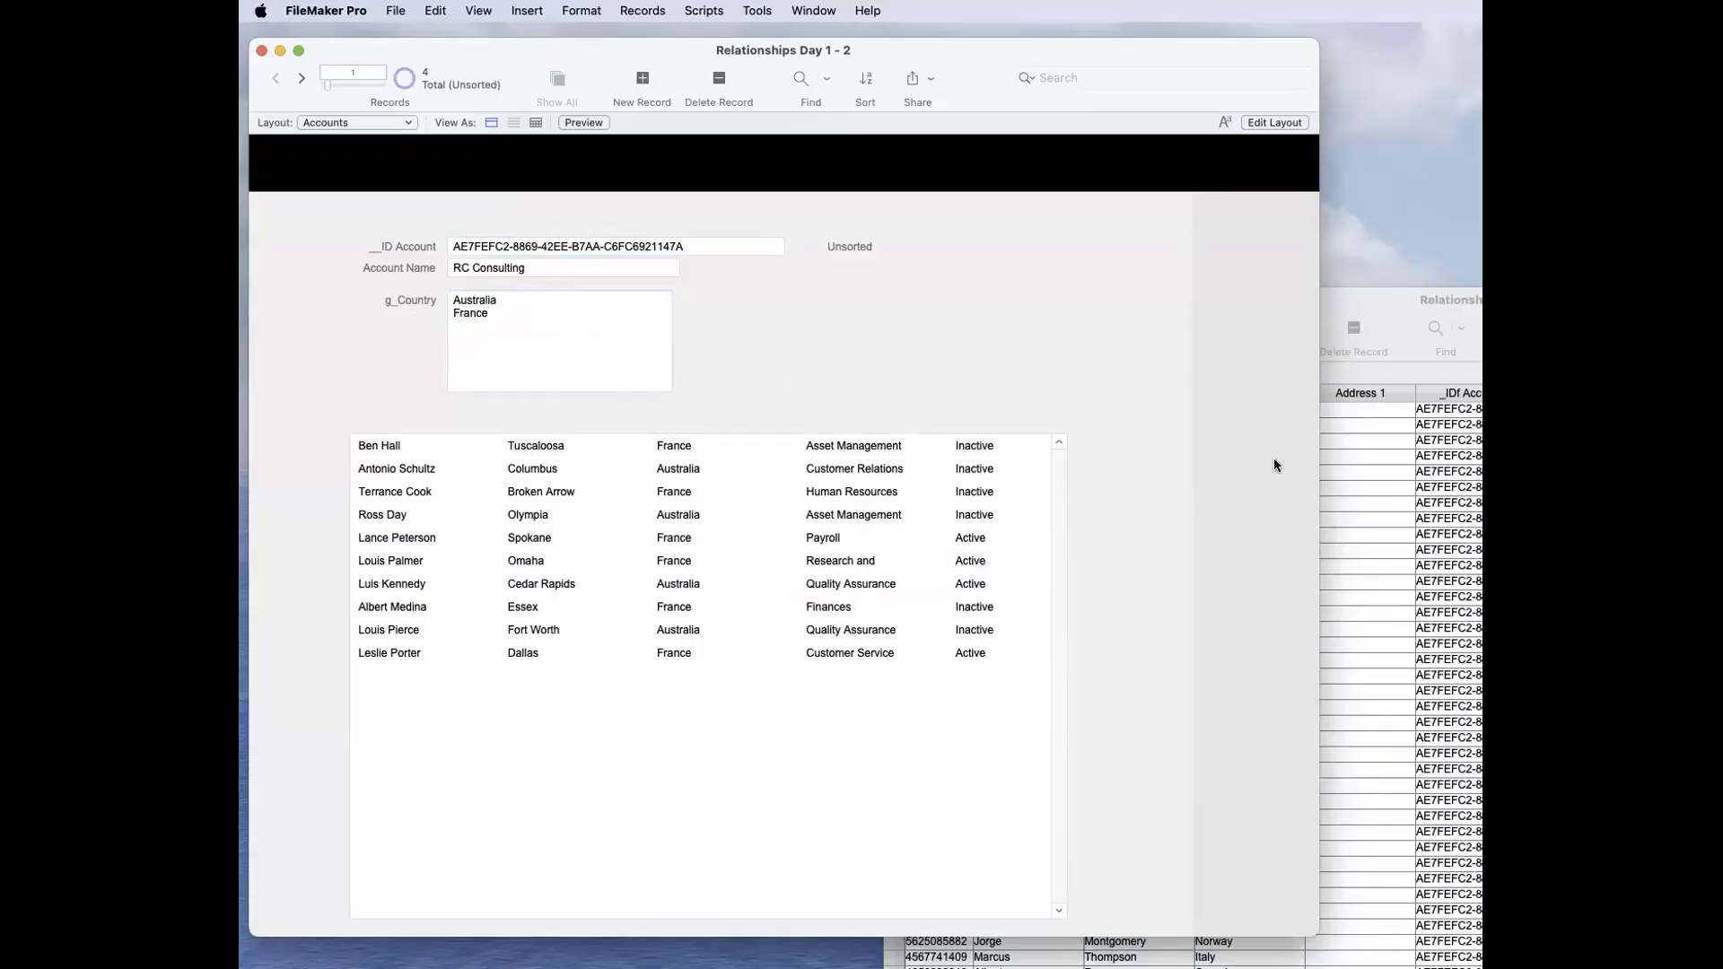
click(1338, 461)
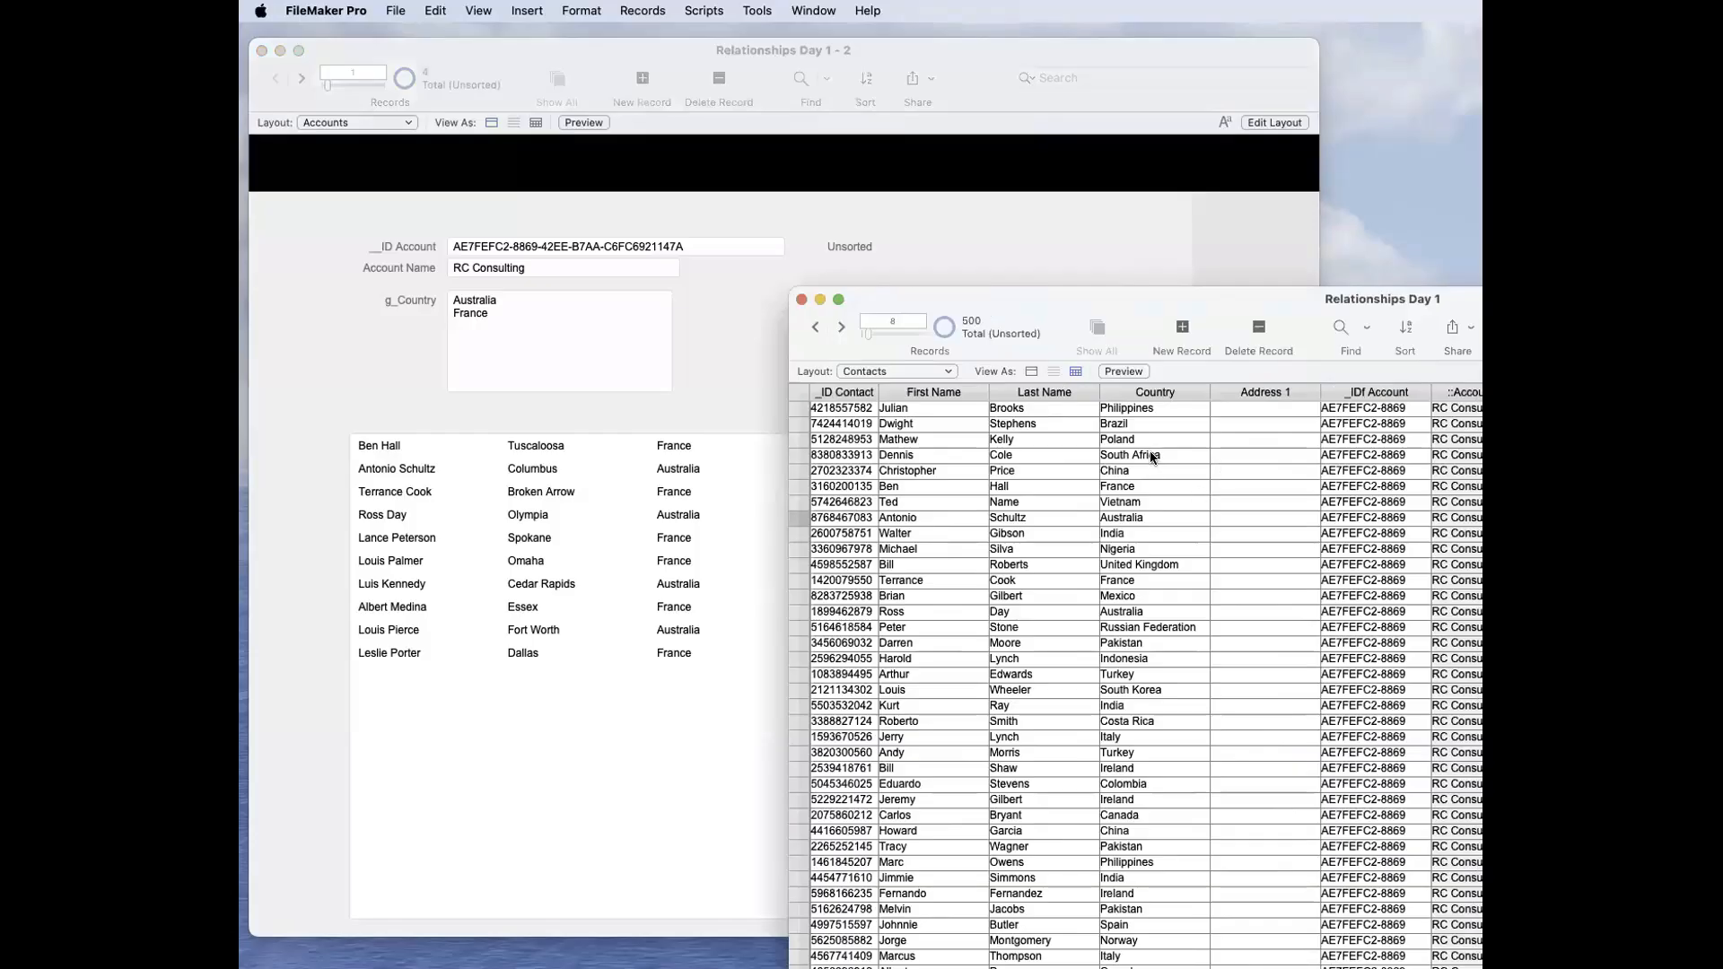
click(590, 377)
click(531, 341)
key(super+a)
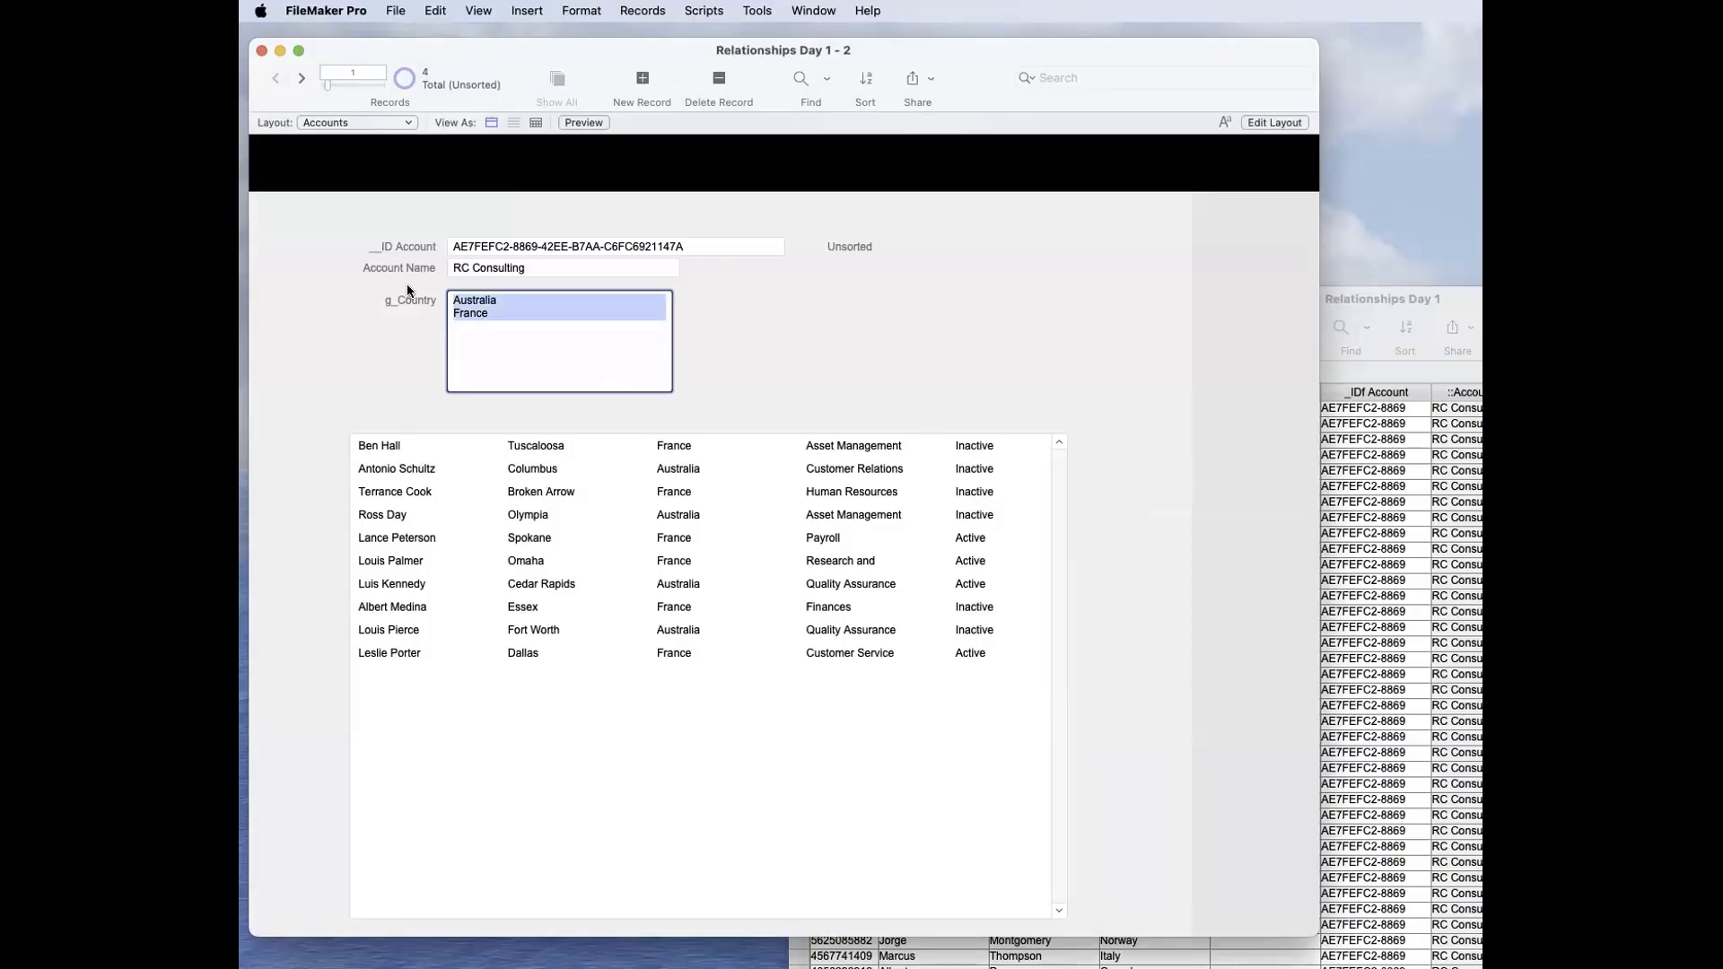
Step: Inspect the two match criteria of the Accounts–Contacts relationship together and one at a time, then accept the dialogs
key(super+shift+d)
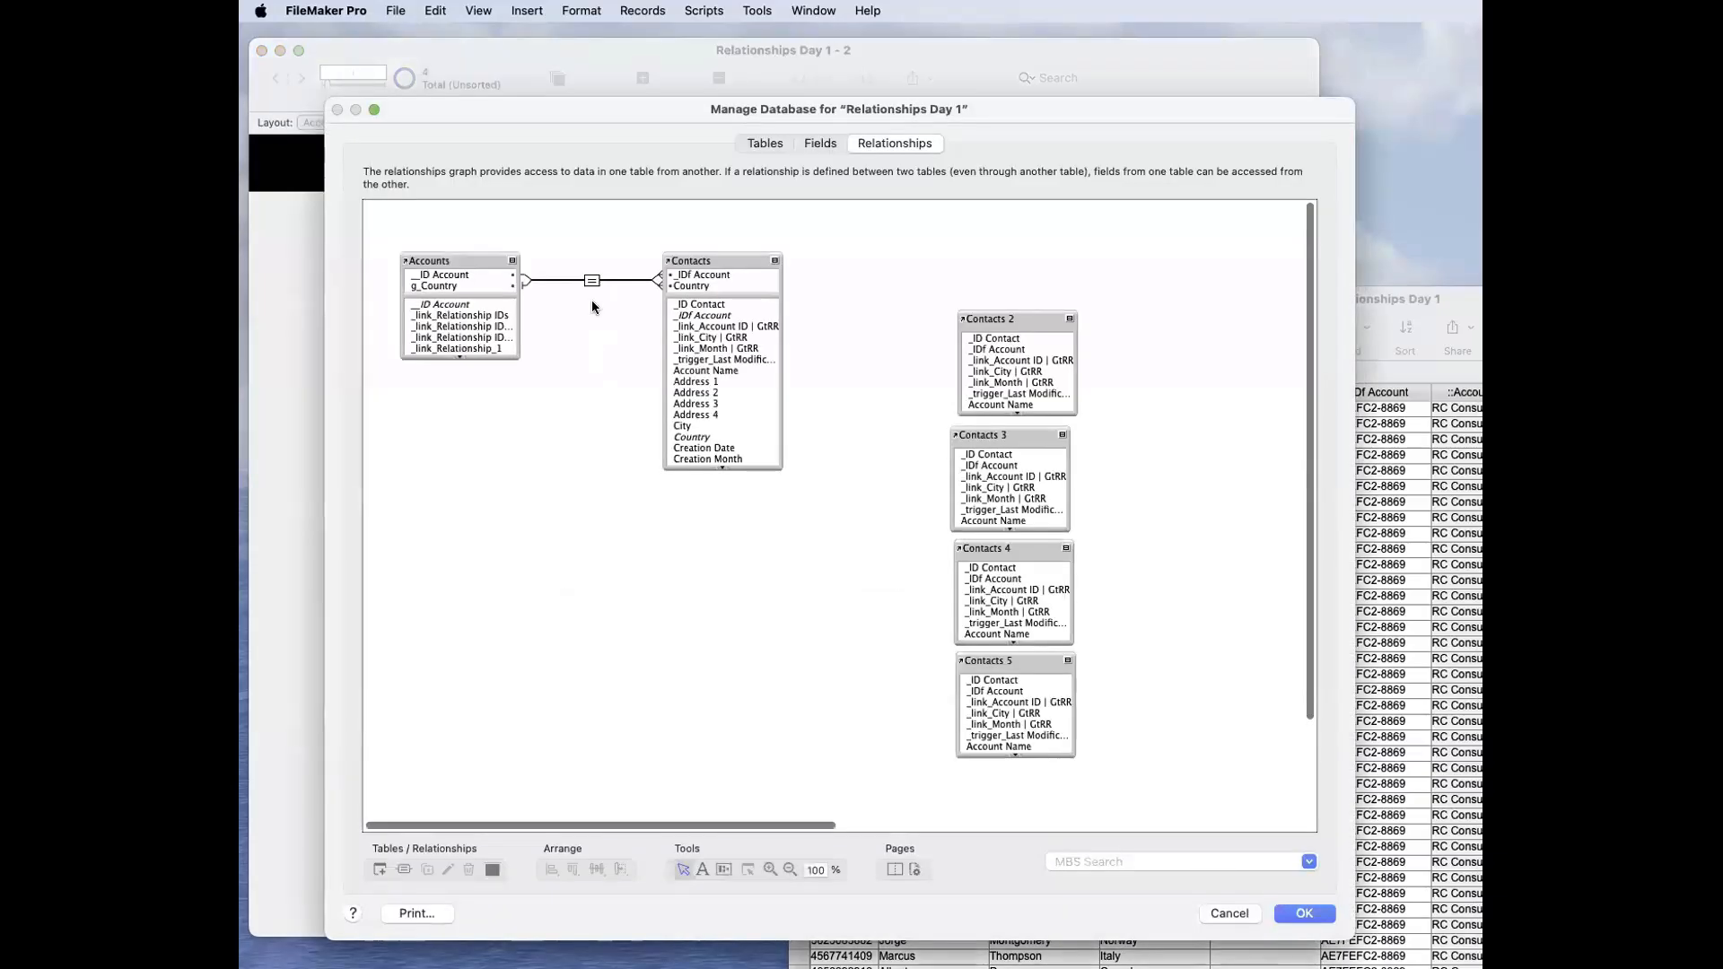
double_click(591, 280)
click(854, 574)
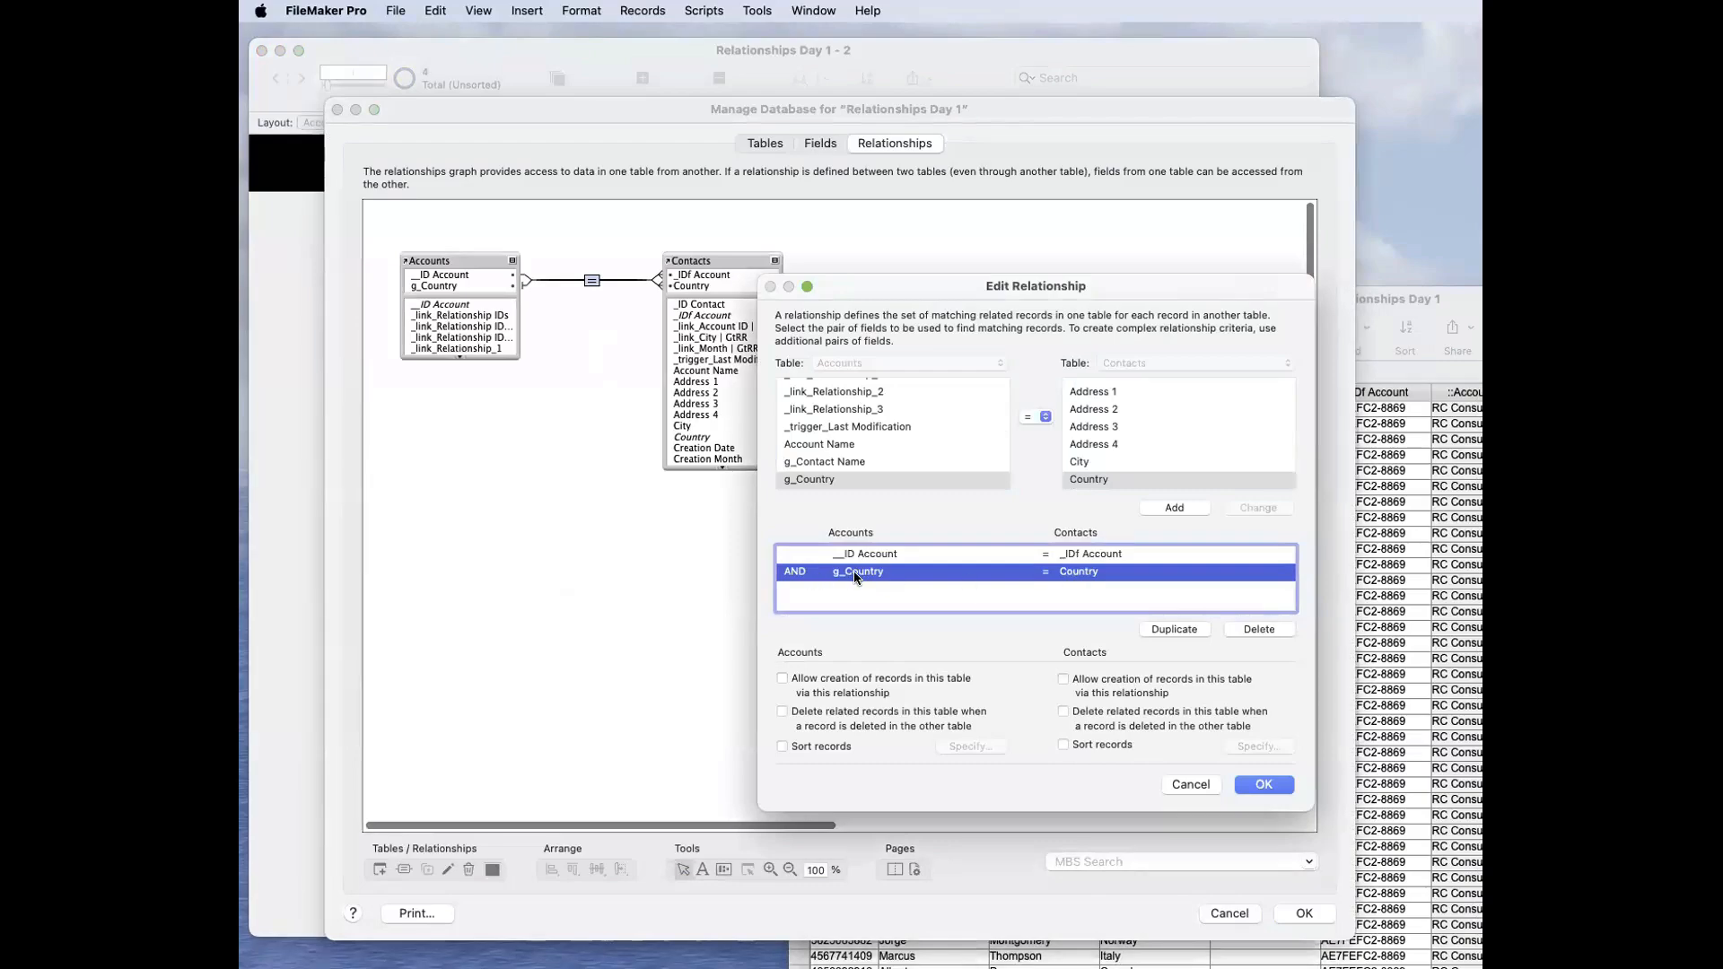
drag(868, 556, 861, 574)
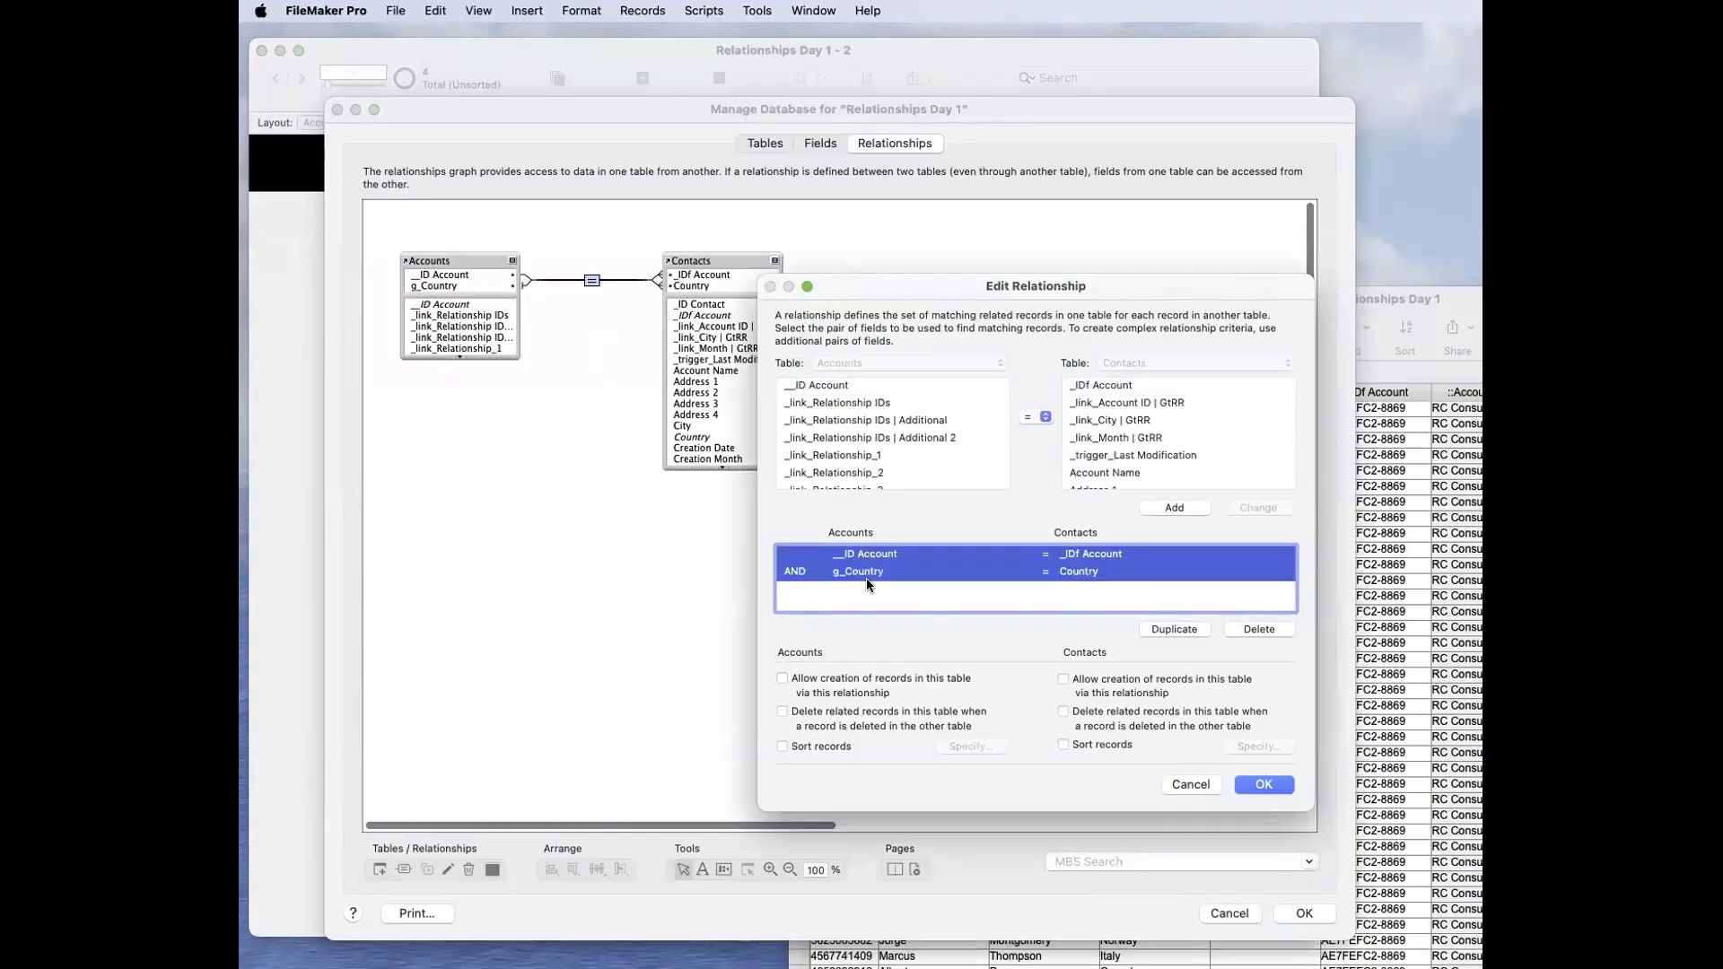
click(867, 588)
click(880, 554)
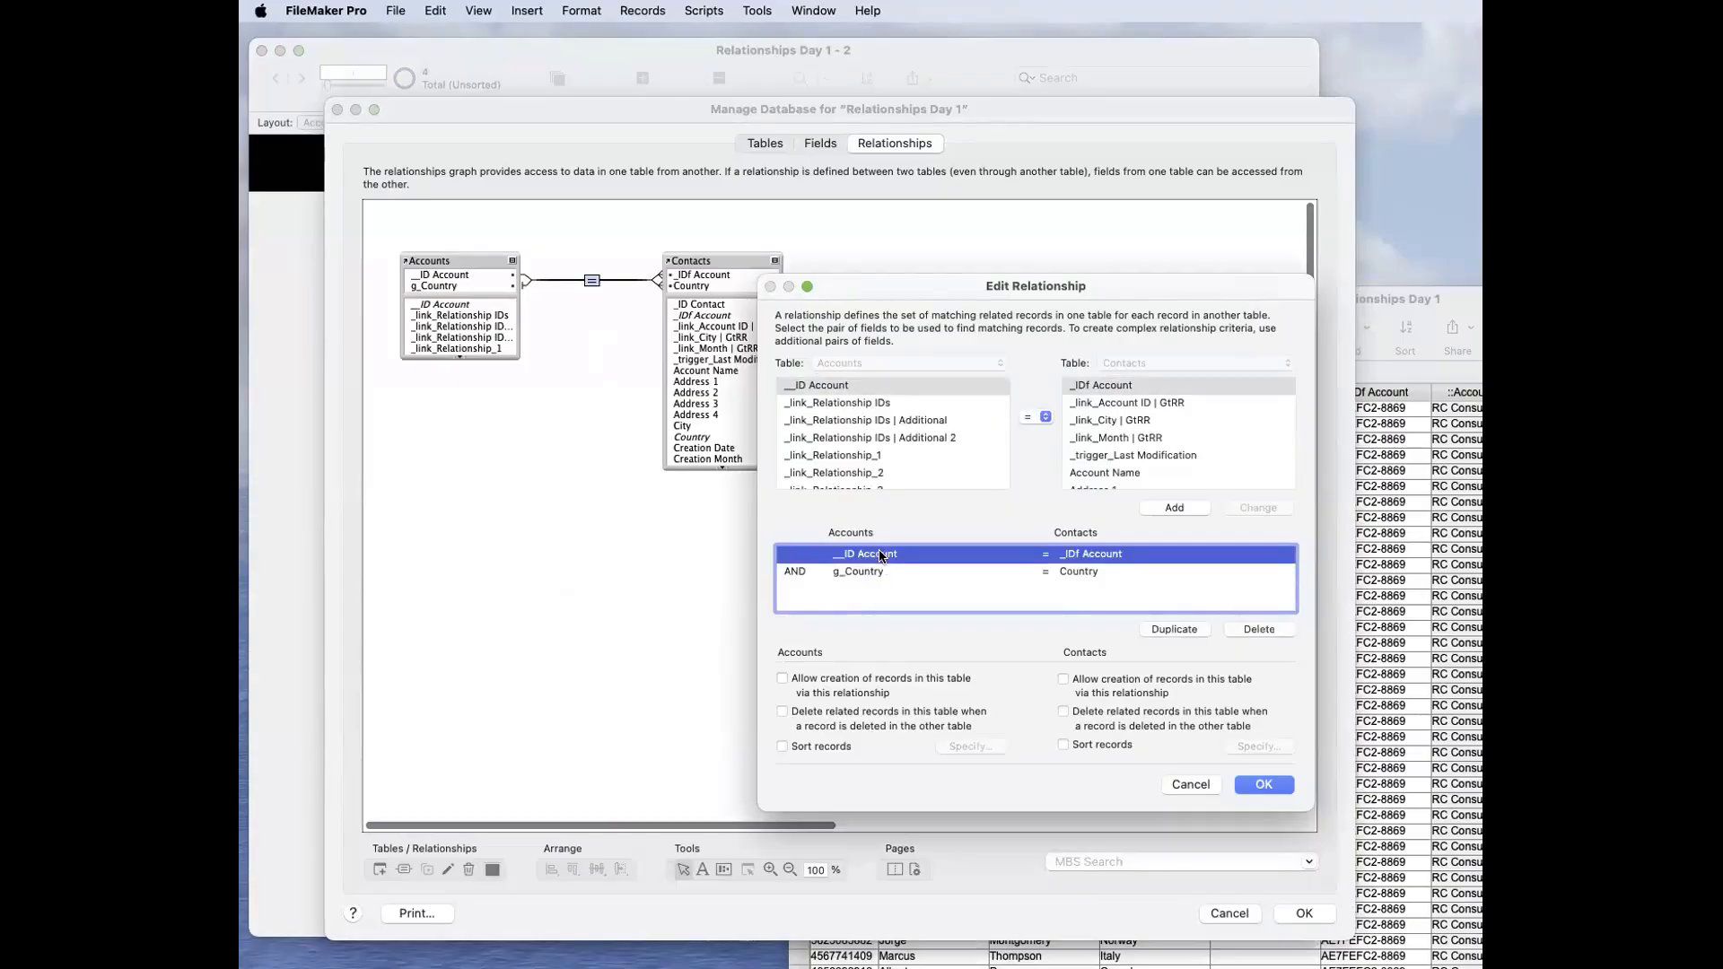
click(876, 572)
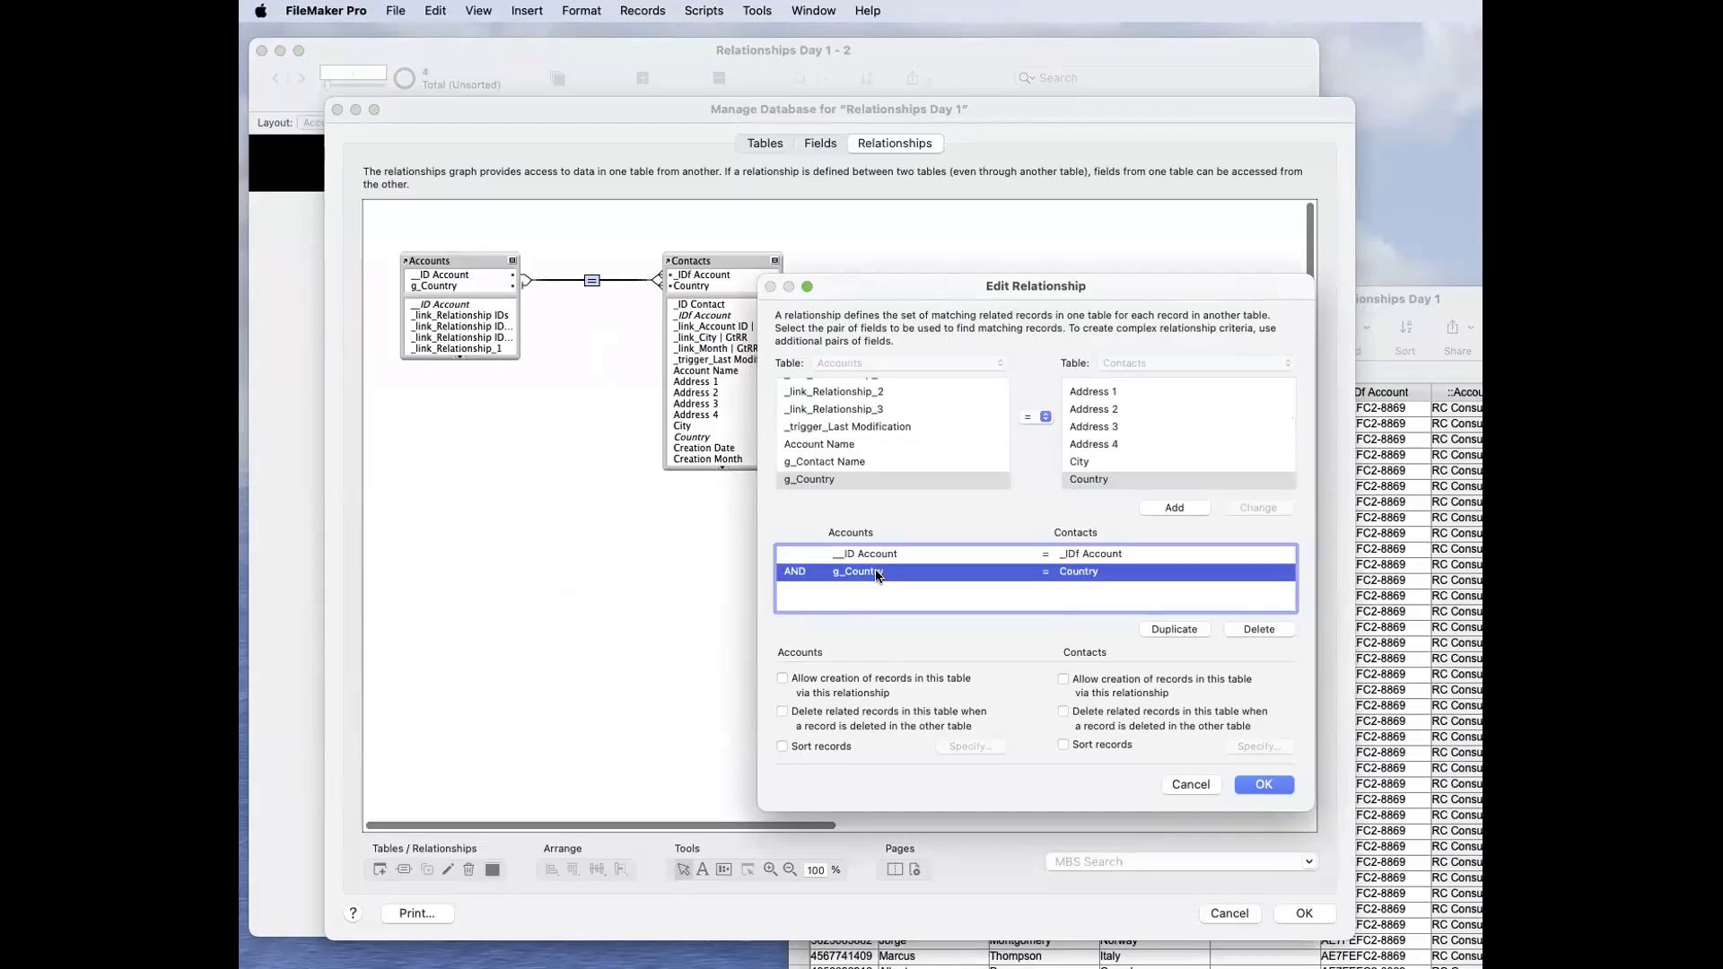
key(Return)
key(Return)
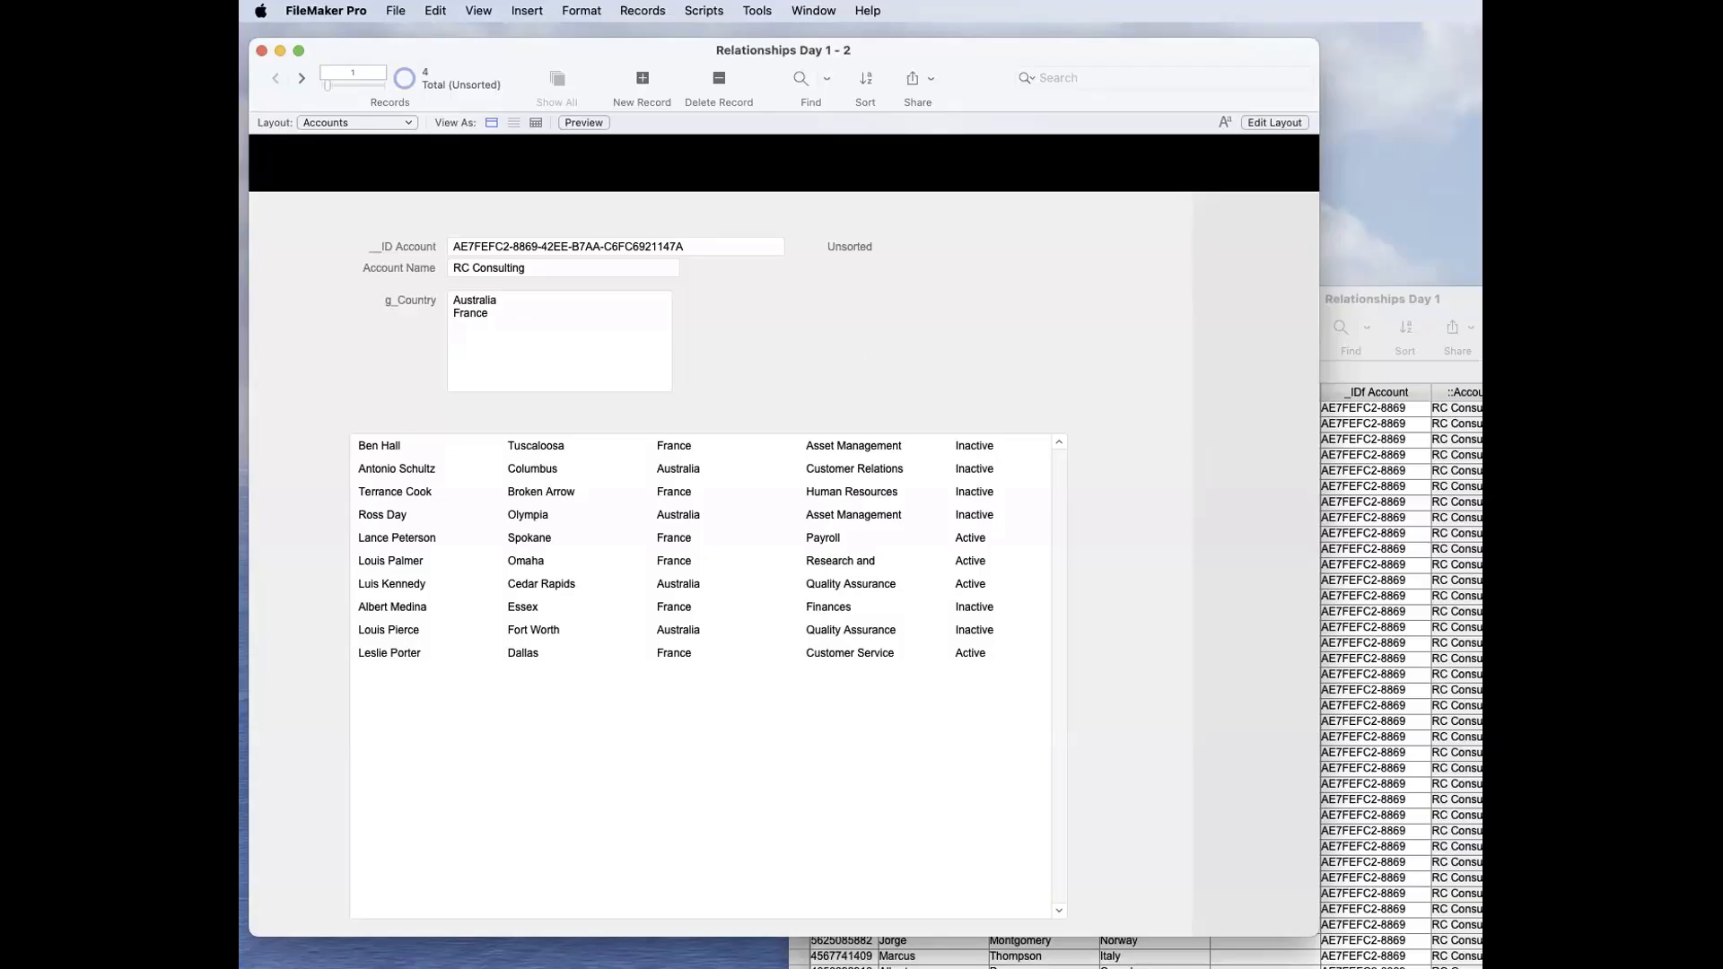
Step: Enlarge the Accounts window, and create a text field g_Account IDs with global storage in the Accounts table
drag(1315, 933, 1441, 968)
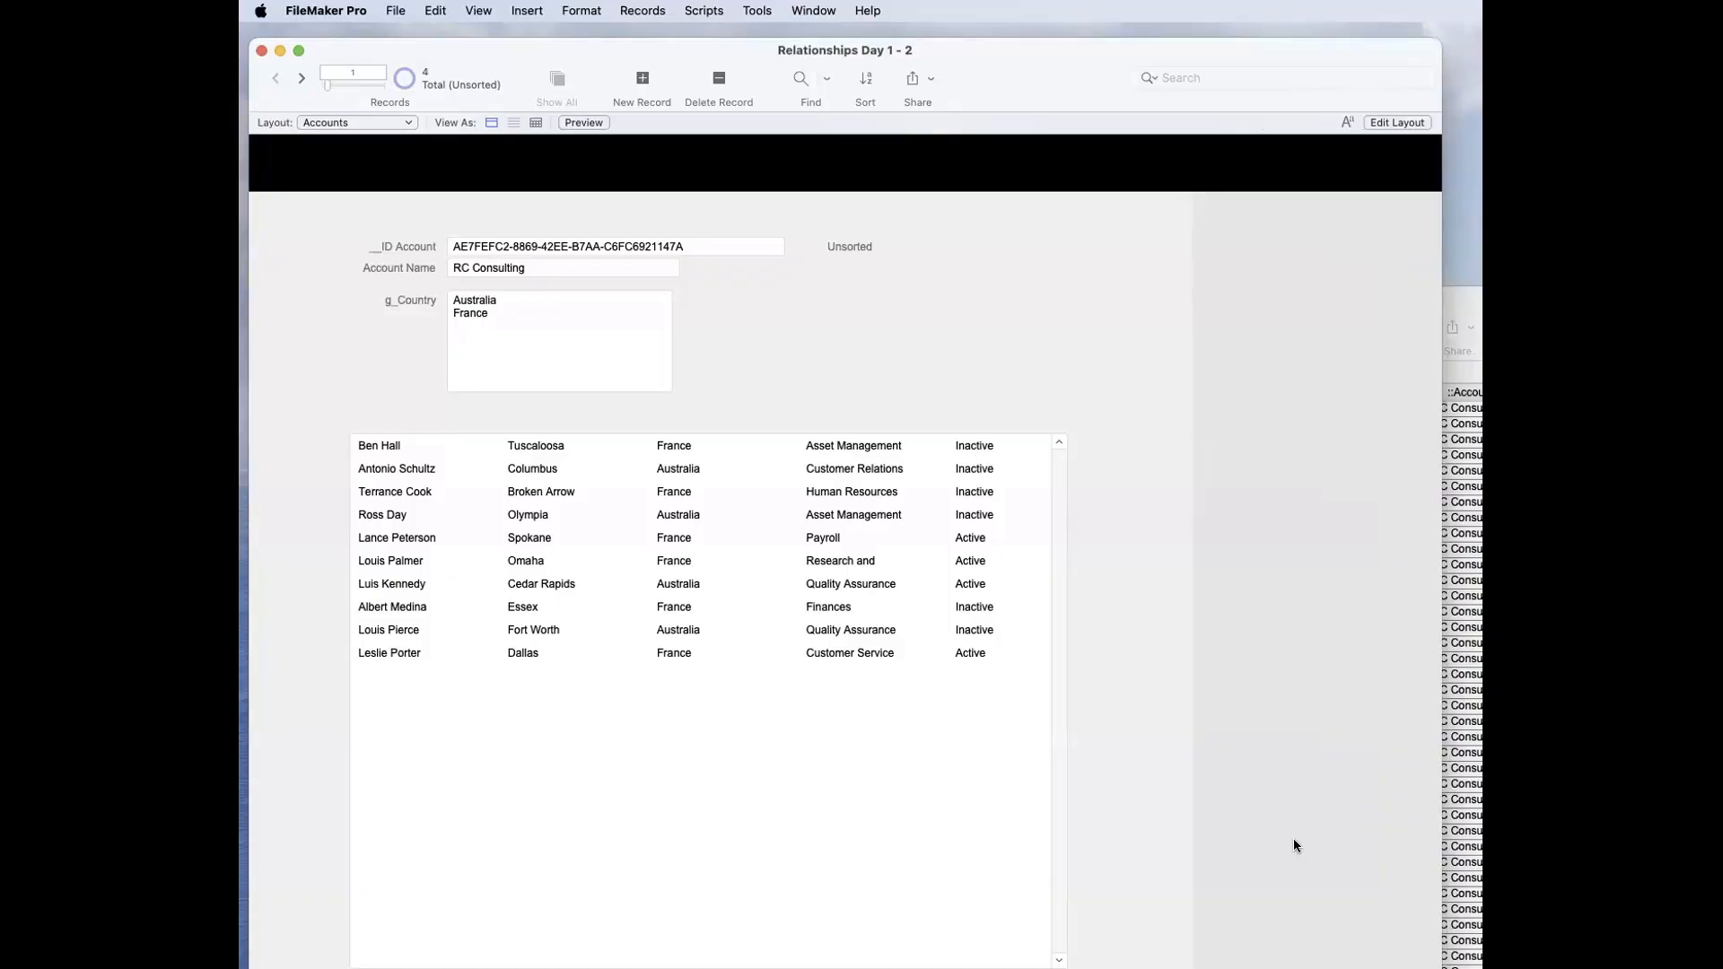
key(super+shift+d)
click(819, 144)
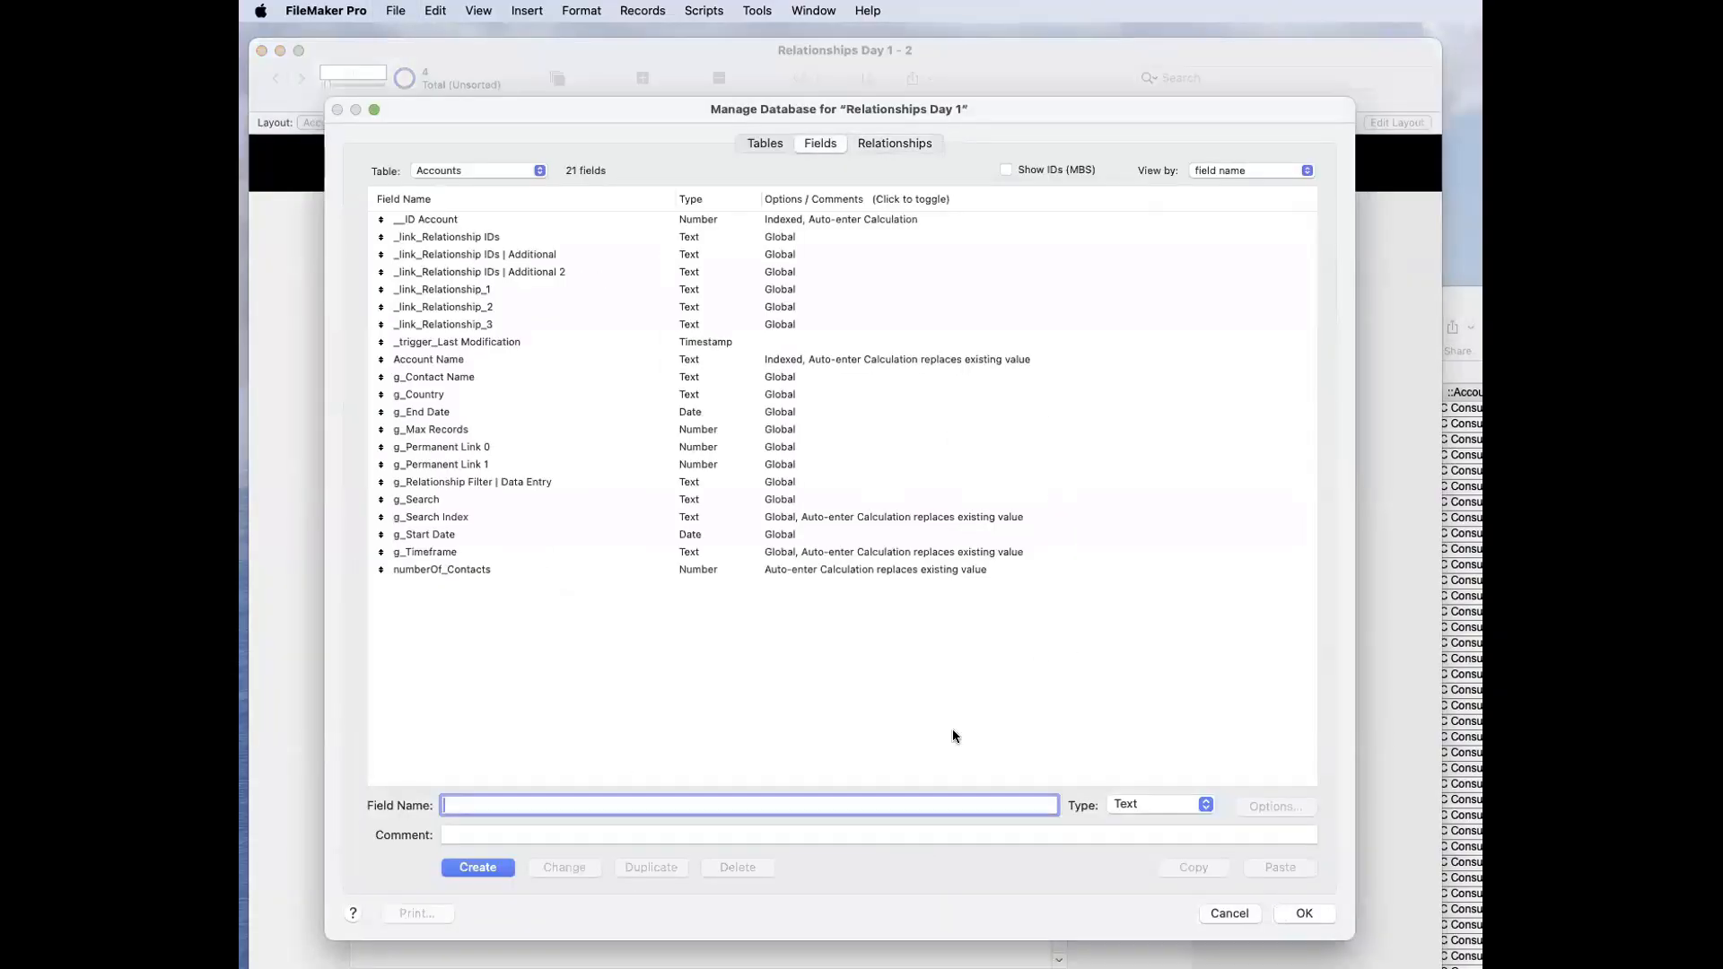
text(g_Account IDs)
click(501, 866)
click(1275, 806)
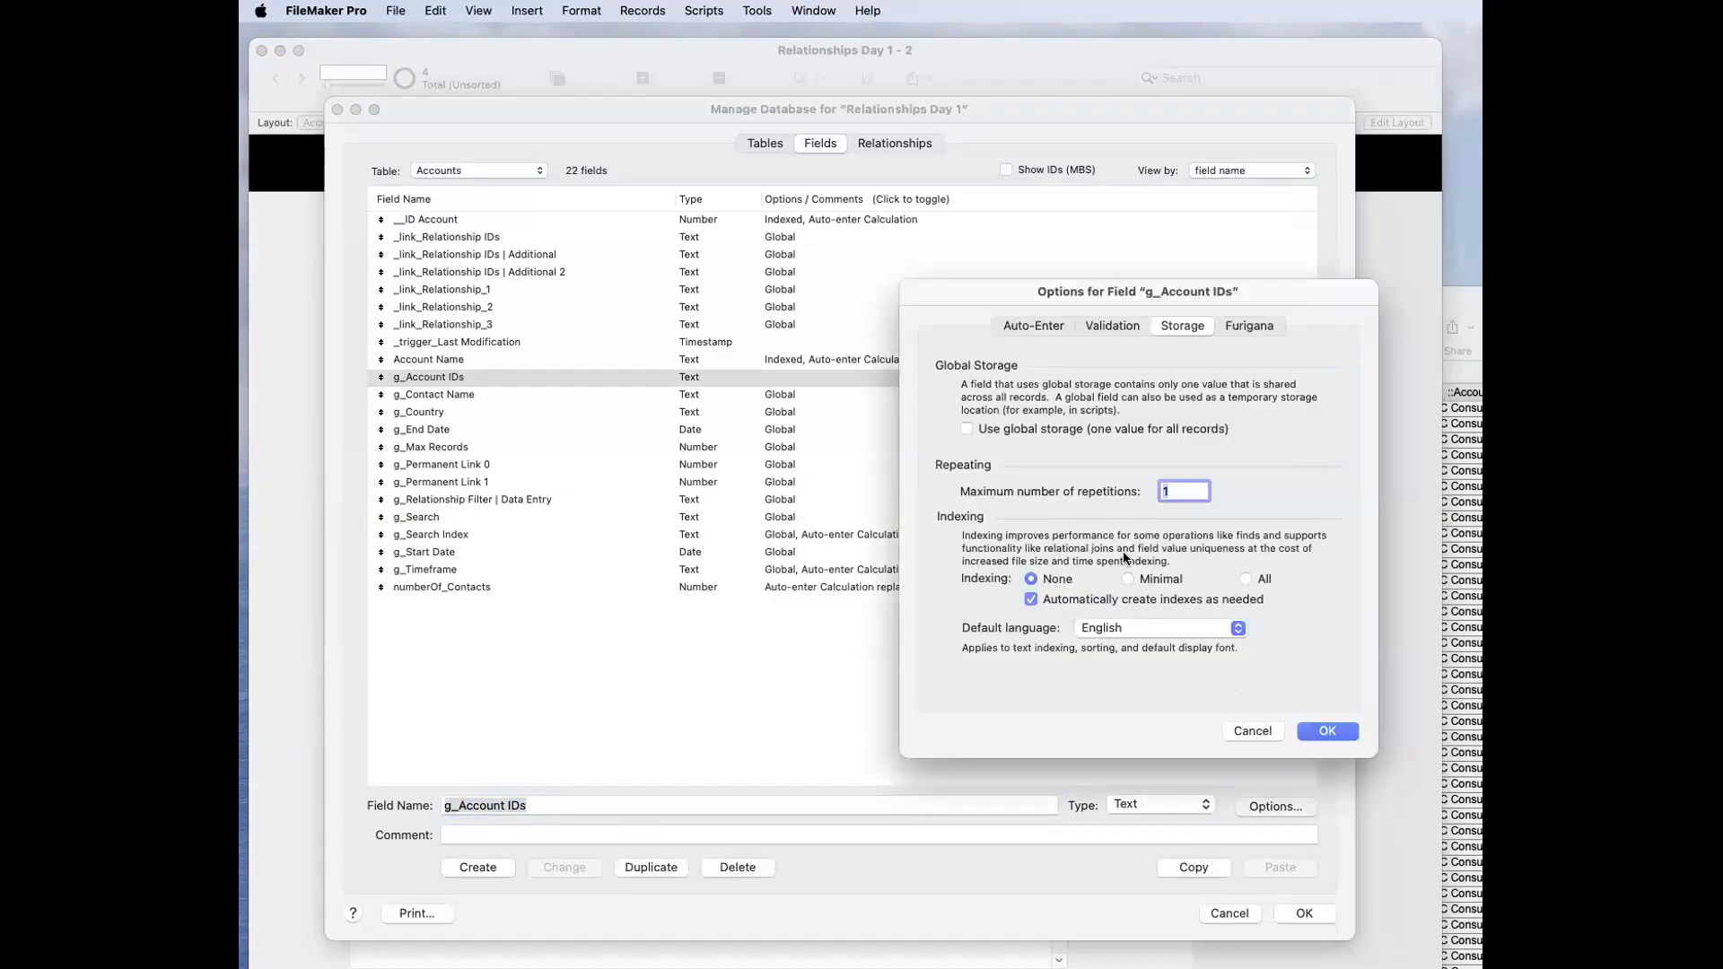
click(1063, 431)
click(1312, 731)
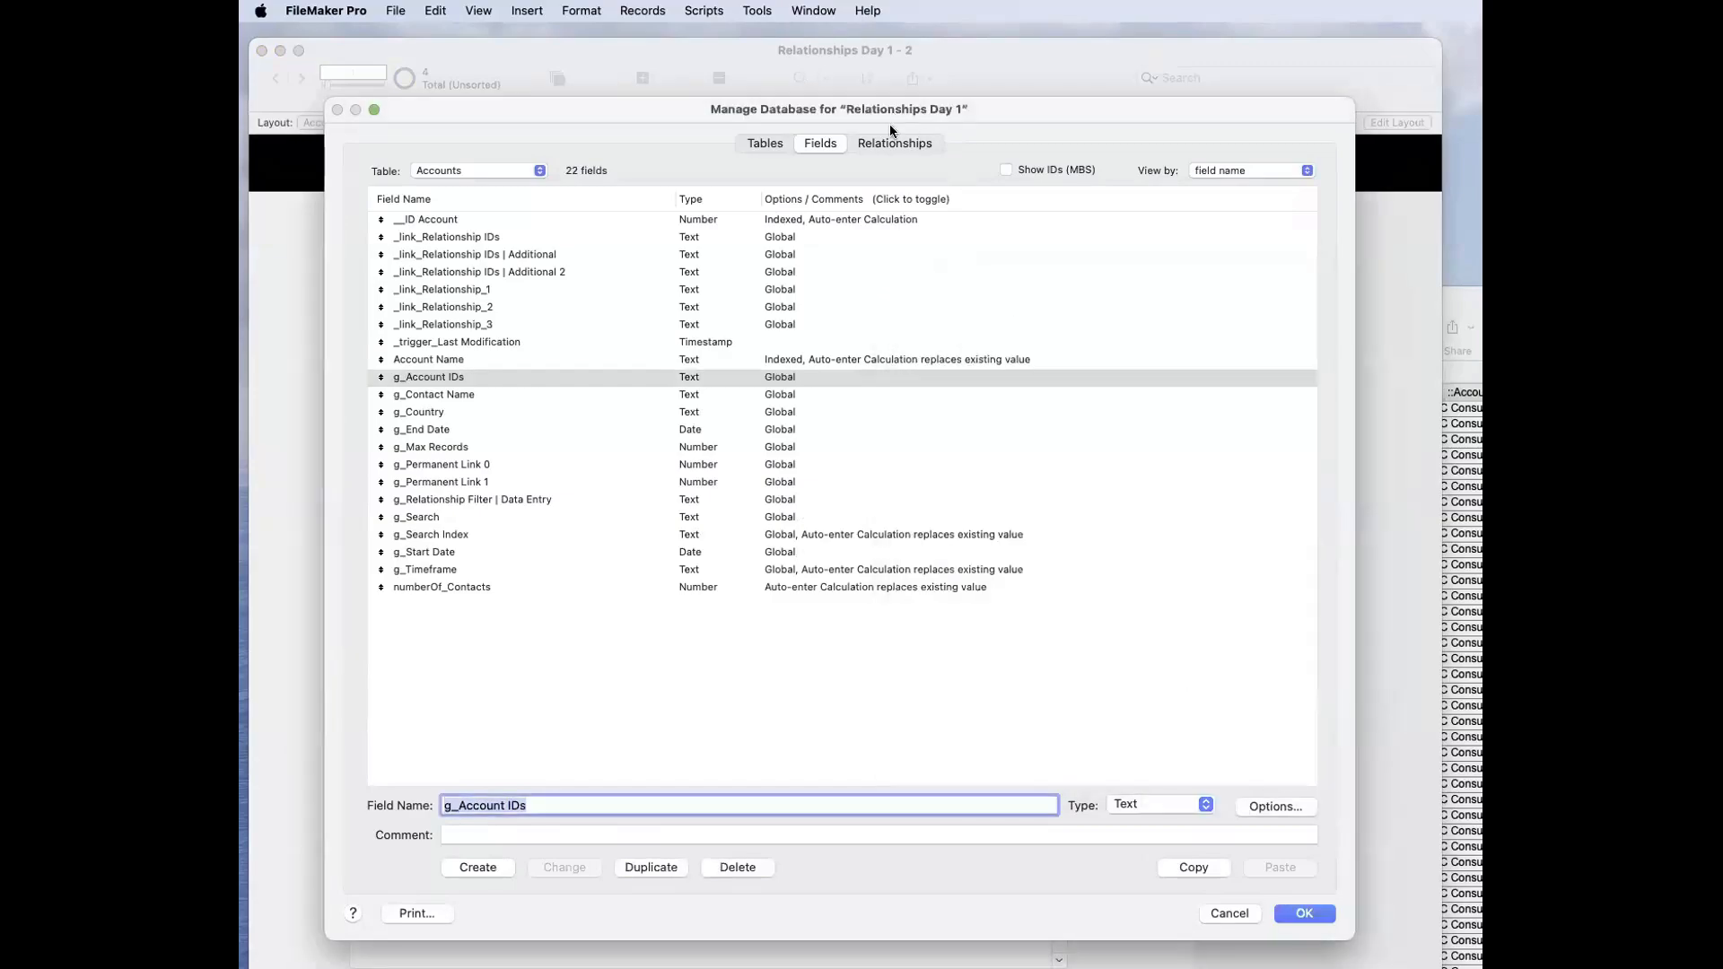
Step: Change the Accounts–Contacts relationship to match g_Account IDs instead of __ID Account with _IDf Account, and accept the dialogs
click(907, 149)
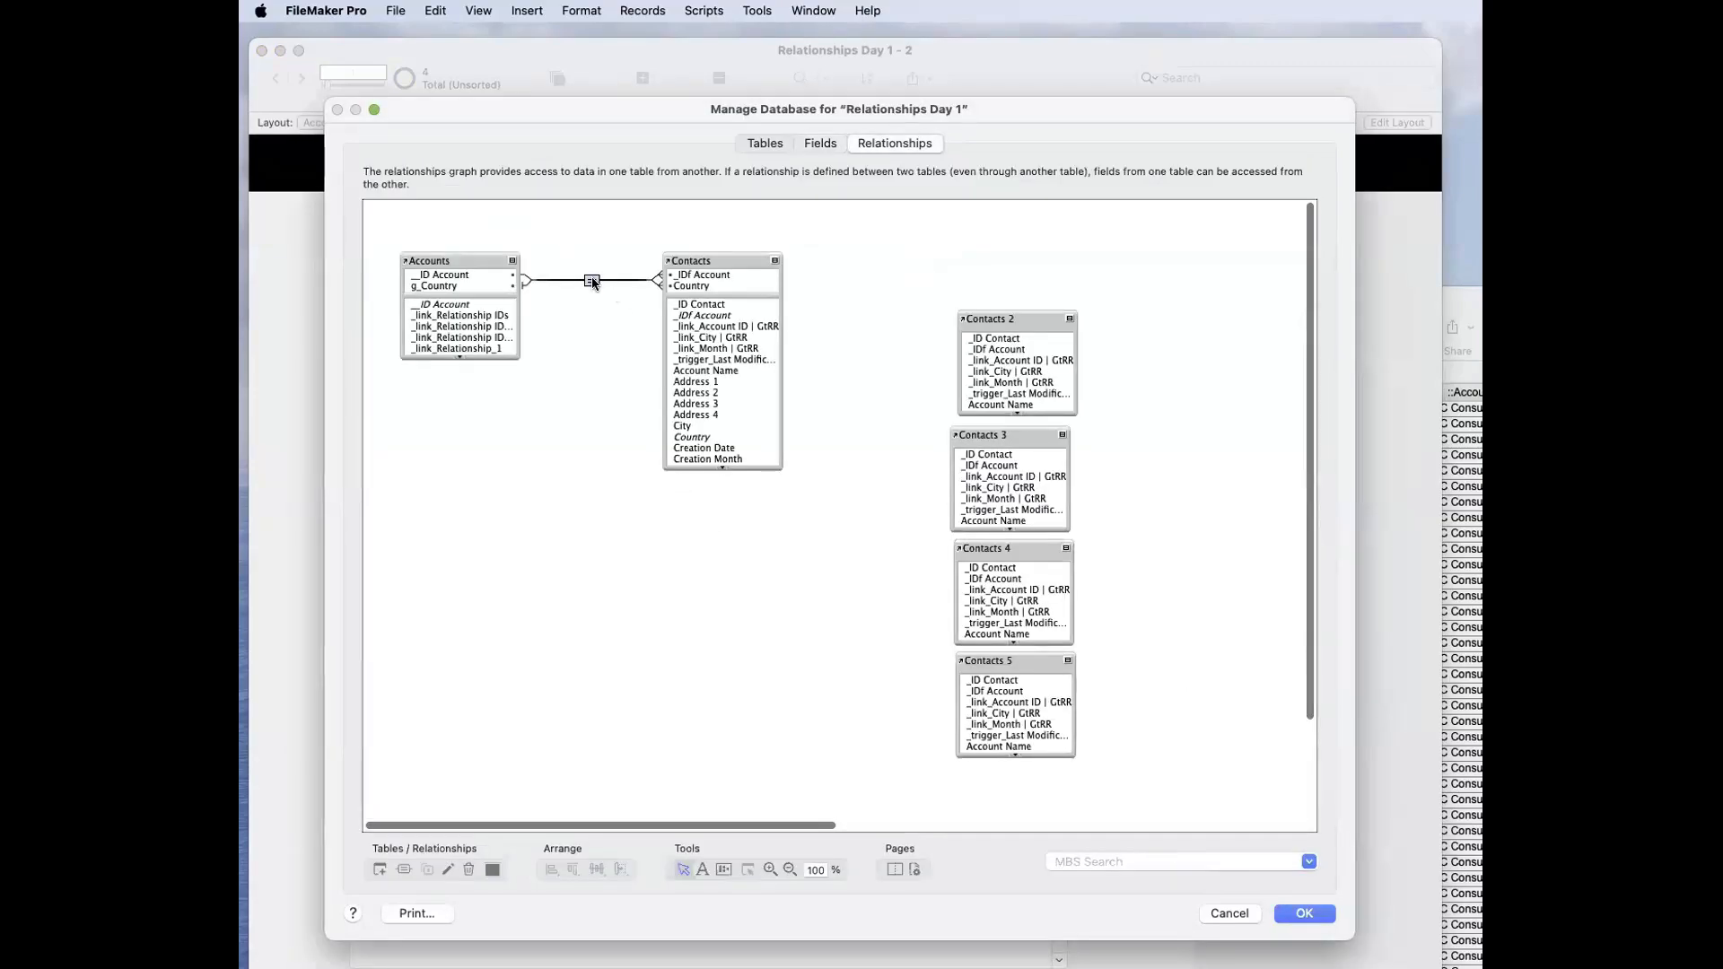
double_click(592, 281)
click(858, 552)
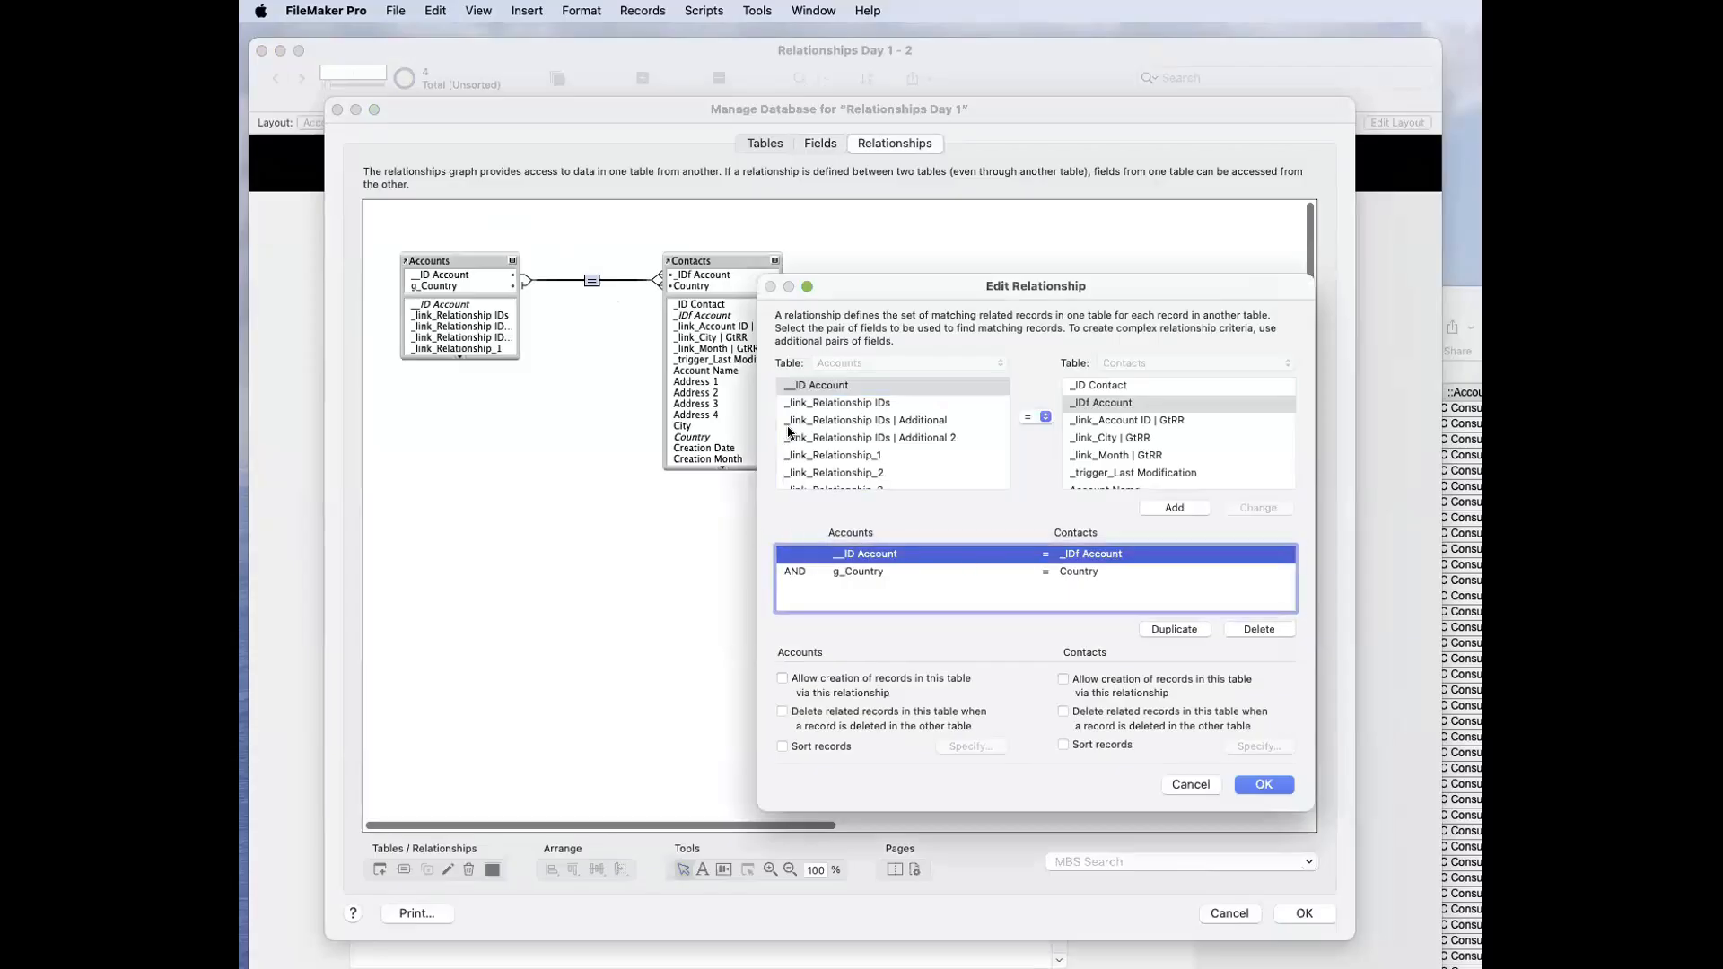
scroll(824, 443, down, 3)
click(819, 433)
click(1257, 507)
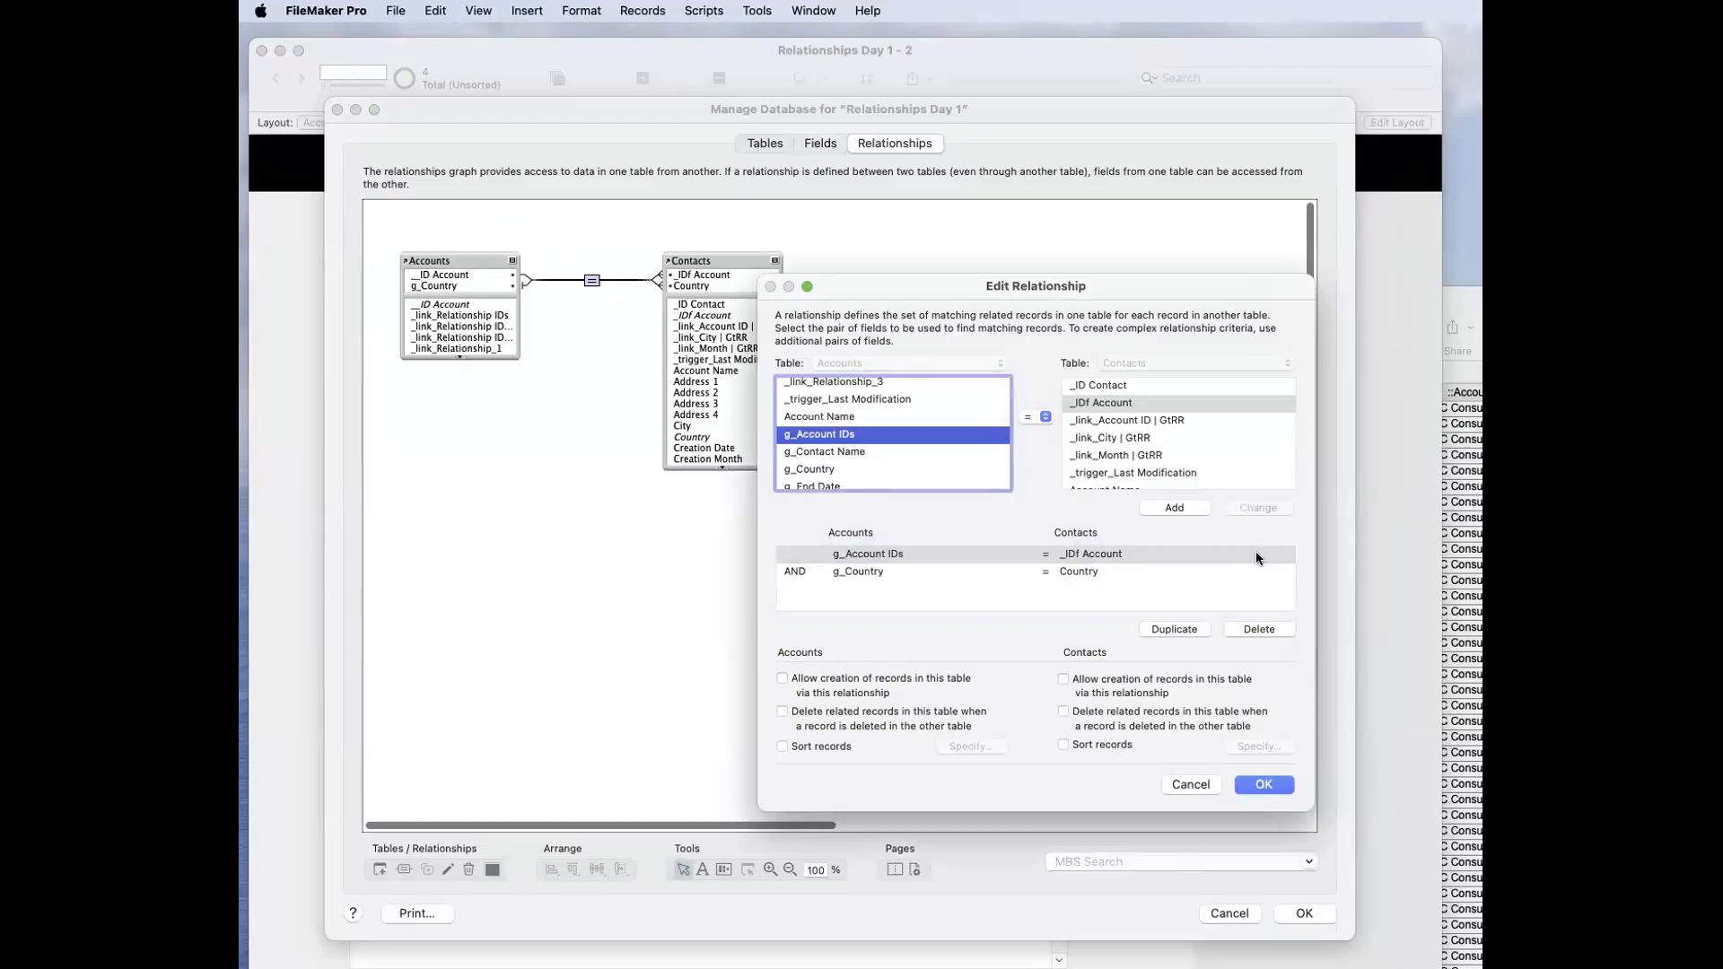
click(1319, 920)
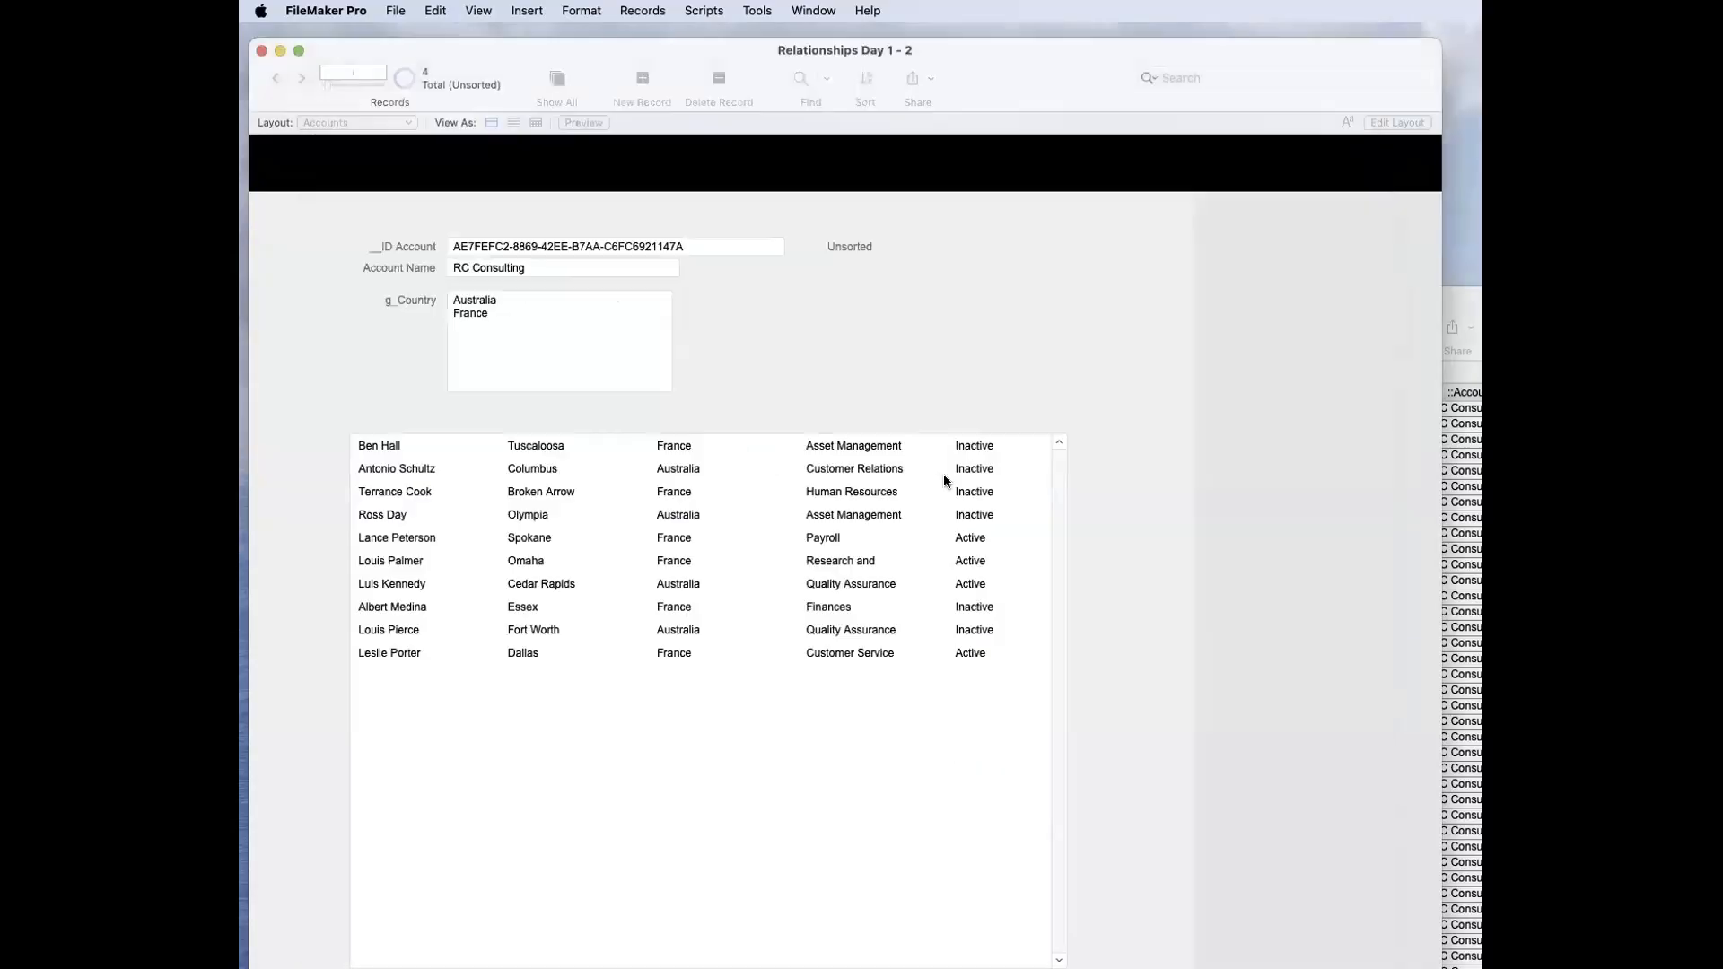
Step: In Layout mode, move the g_Country field and its label to the right, clear of the space above the portal
key(super+l)
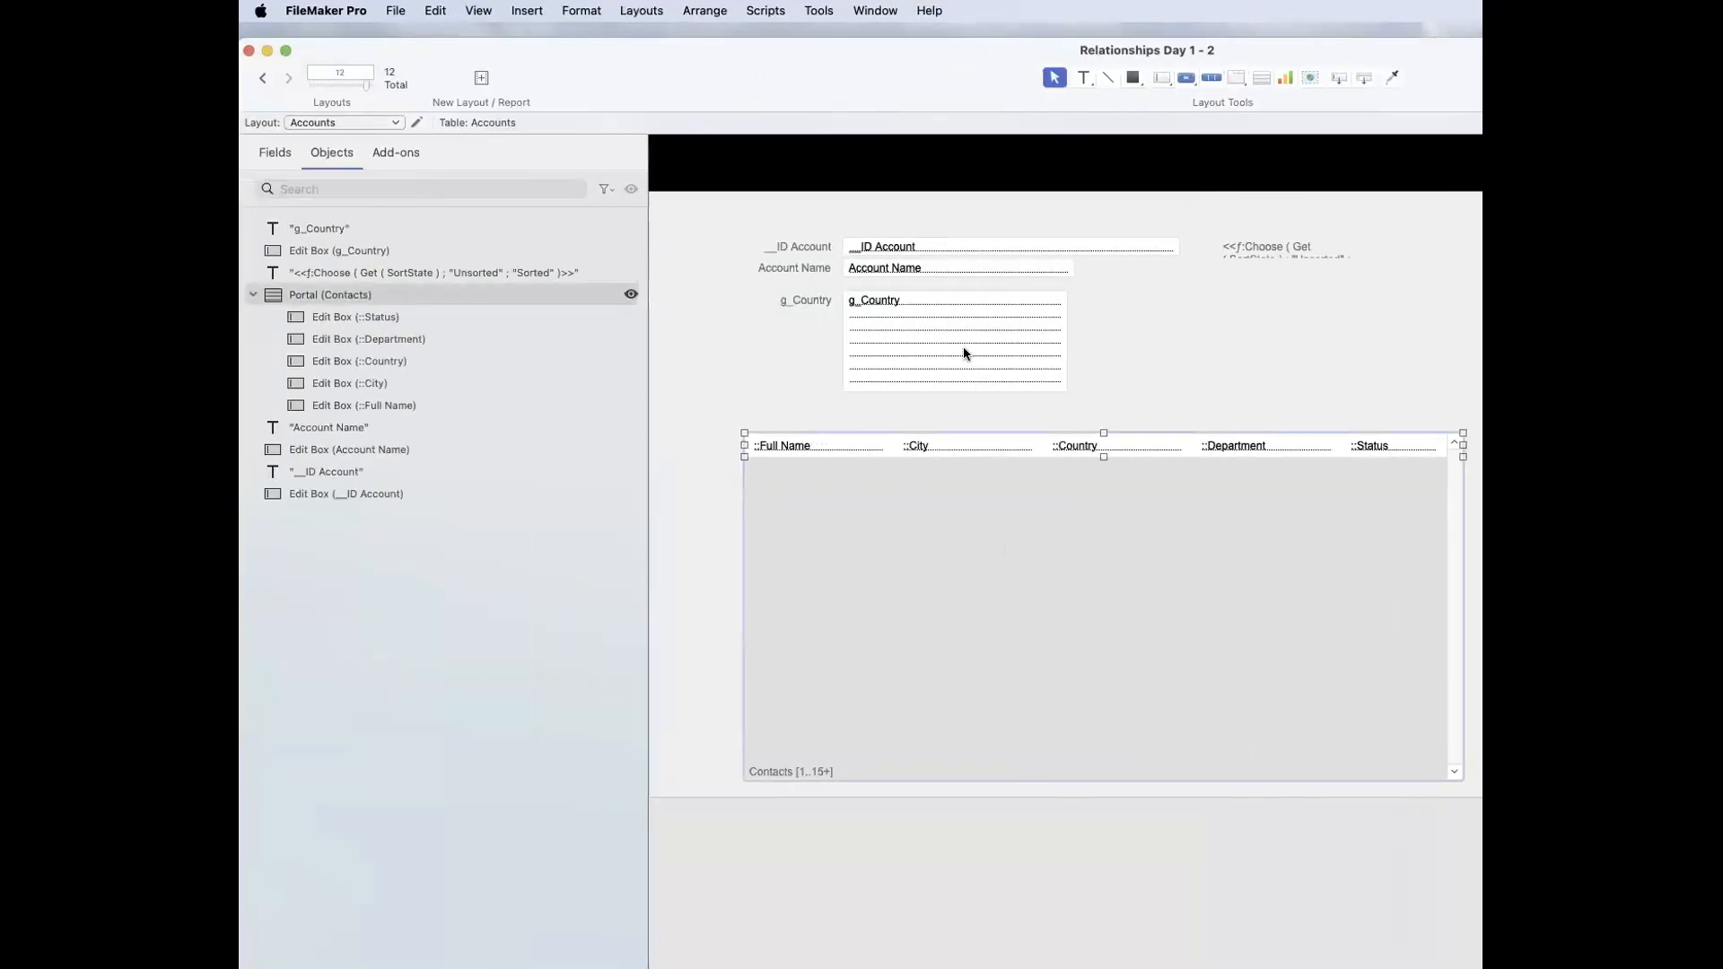
click(888, 316)
shift+click(804, 299)
drag(1047, 352, 1179, 343)
click(703, 228)
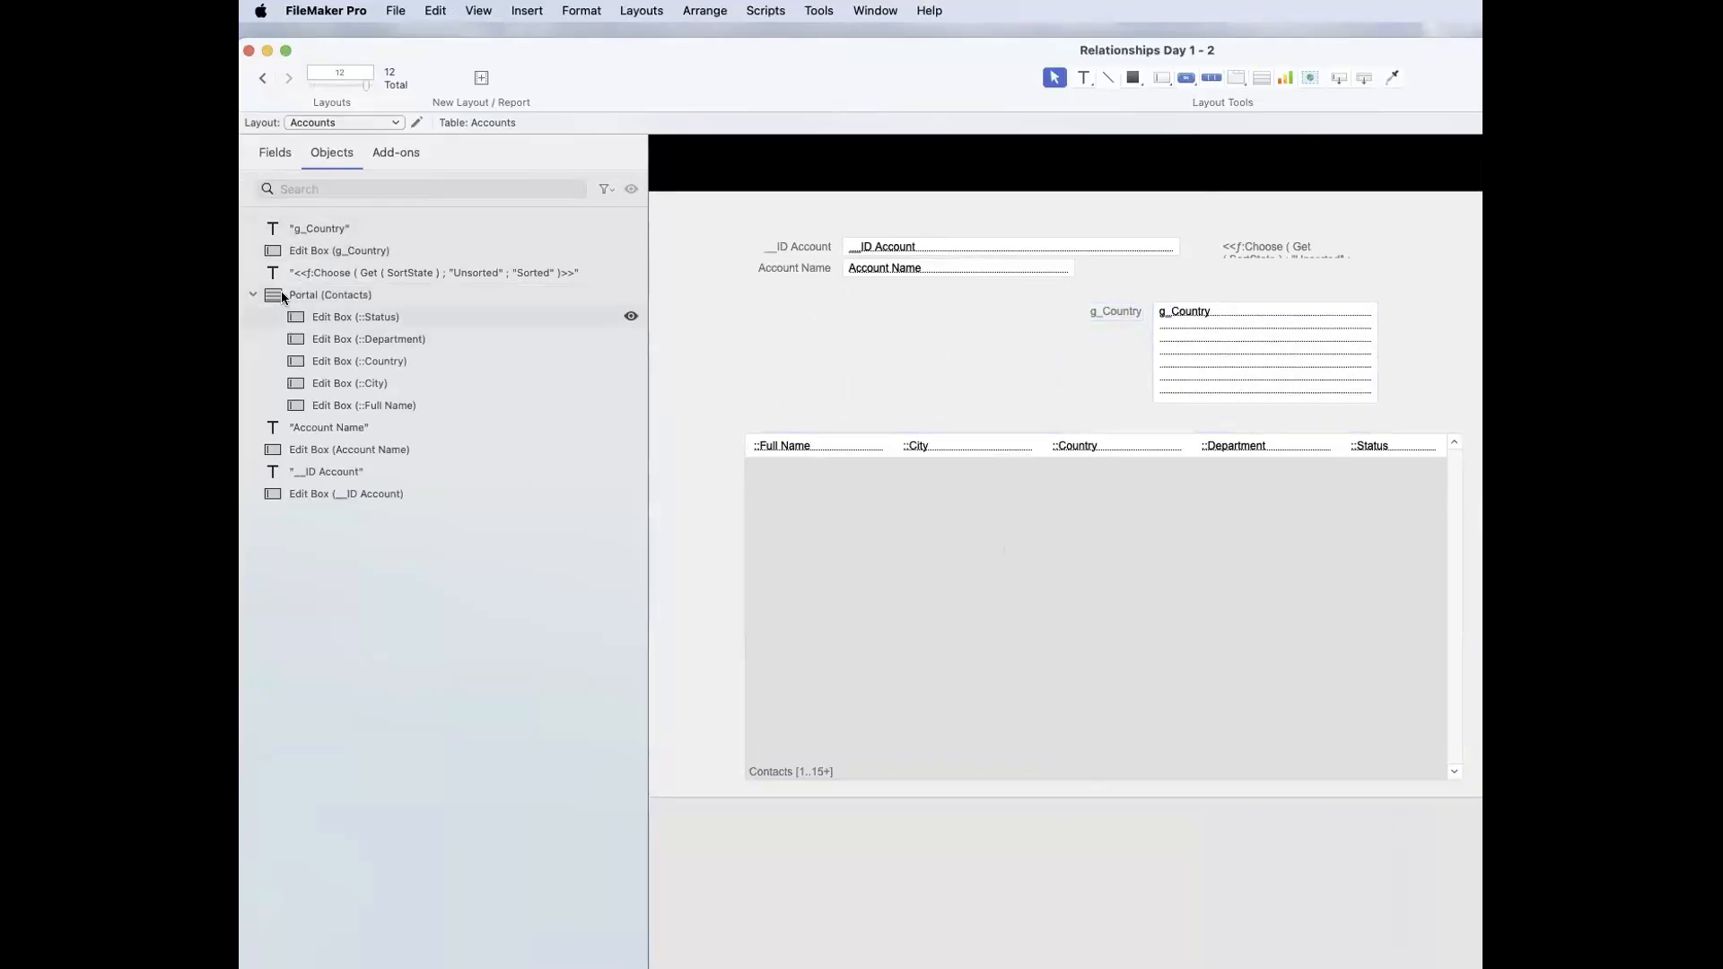
Step: Place g_Account IDs with its label on the Accounts layout beside g_Country, enlarge it to several lines, and return to Browse mode
click(275, 152)
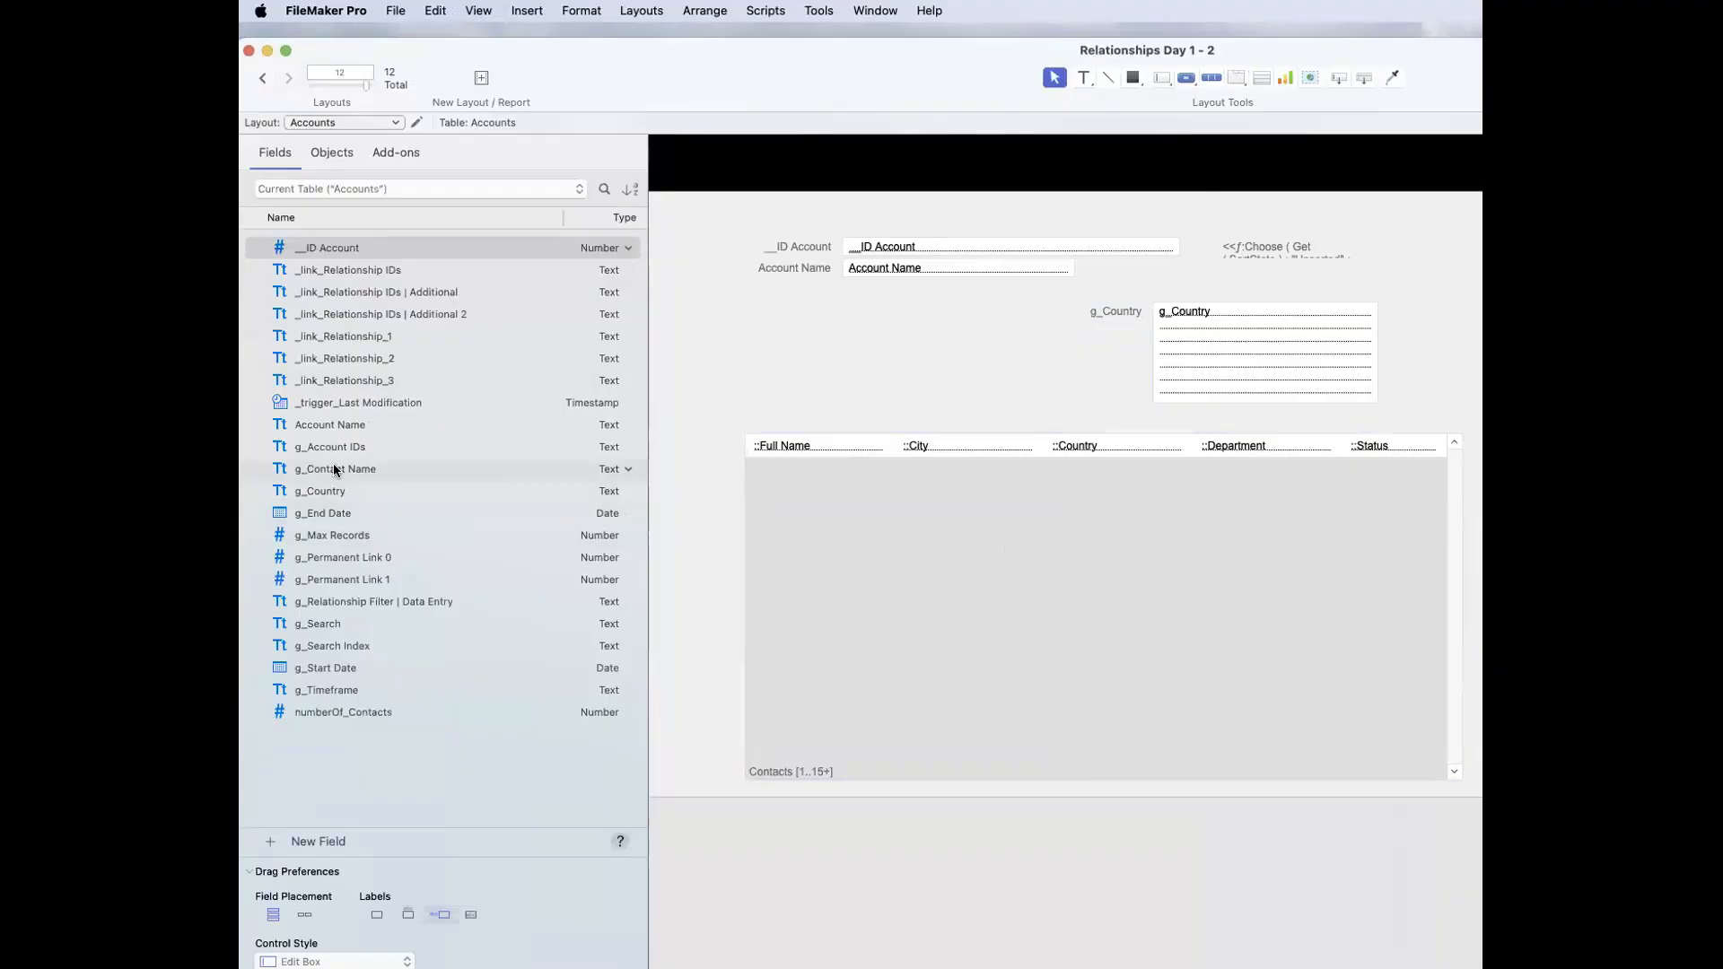
drag(332, 449, 895, 418)
drag(1179, 386, 1346, 382)
click(1005, 363)
drag(1008, 364, 1219, 359)
key(super+b)
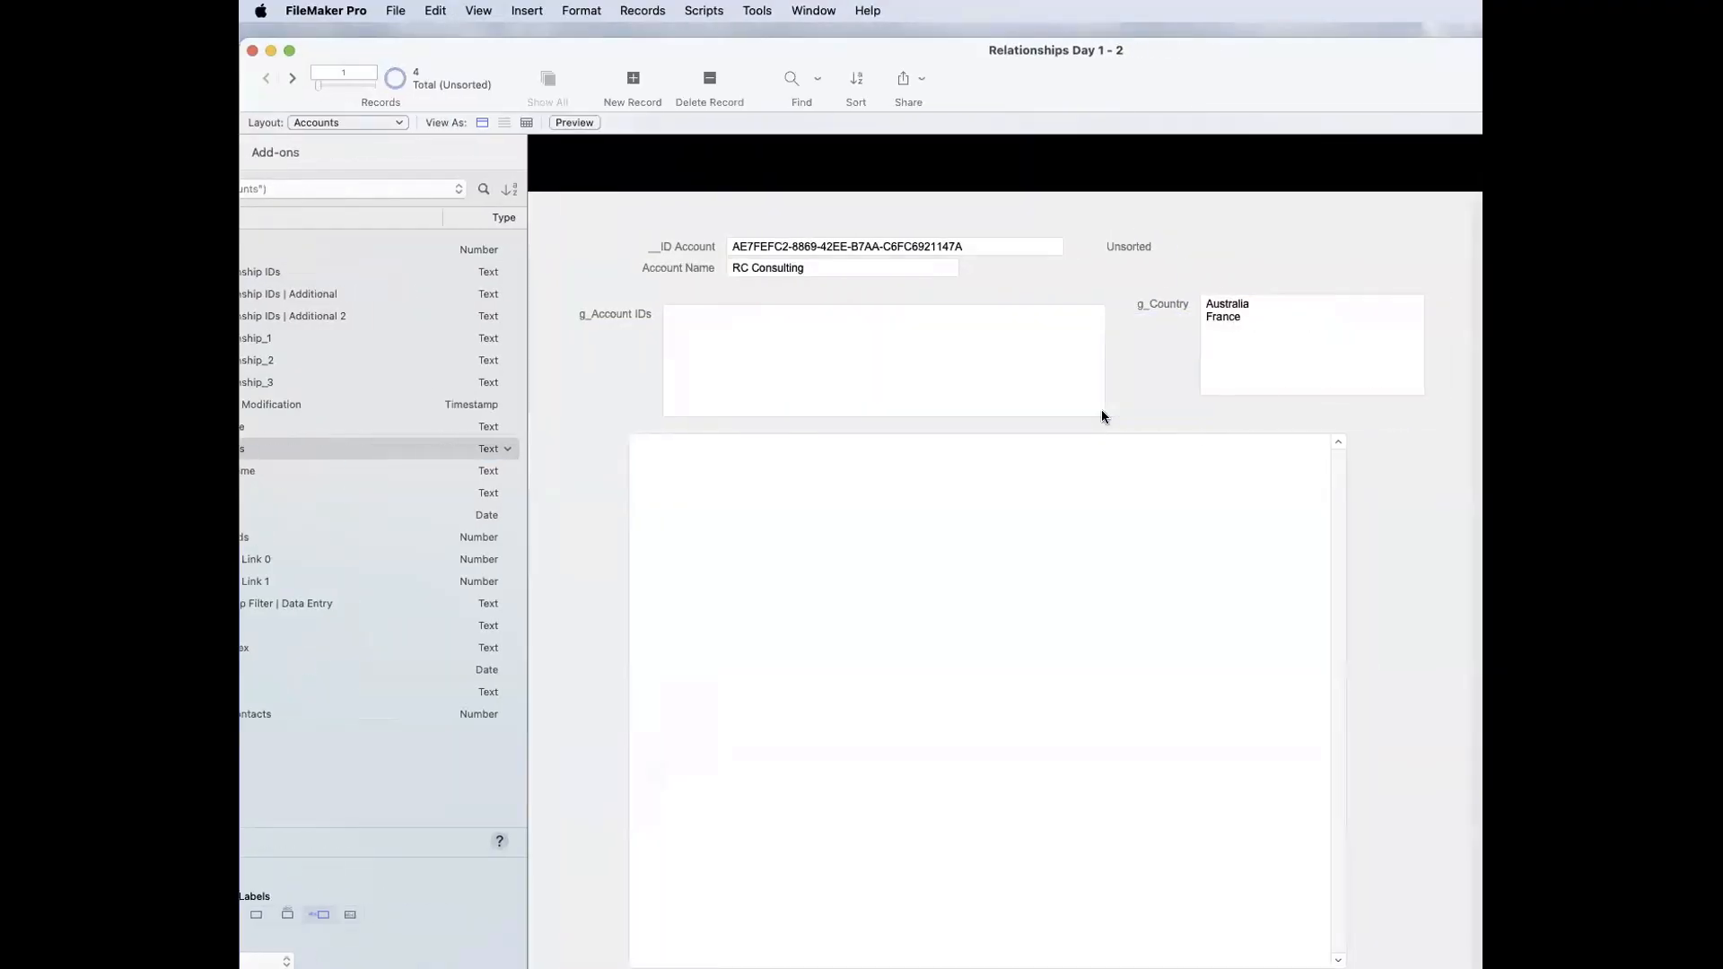
Step: Copy RC Consulting's __ID Account value into g_Account IDs and commit the record
drag(700, 246, 408, 239)
click(927, 393)
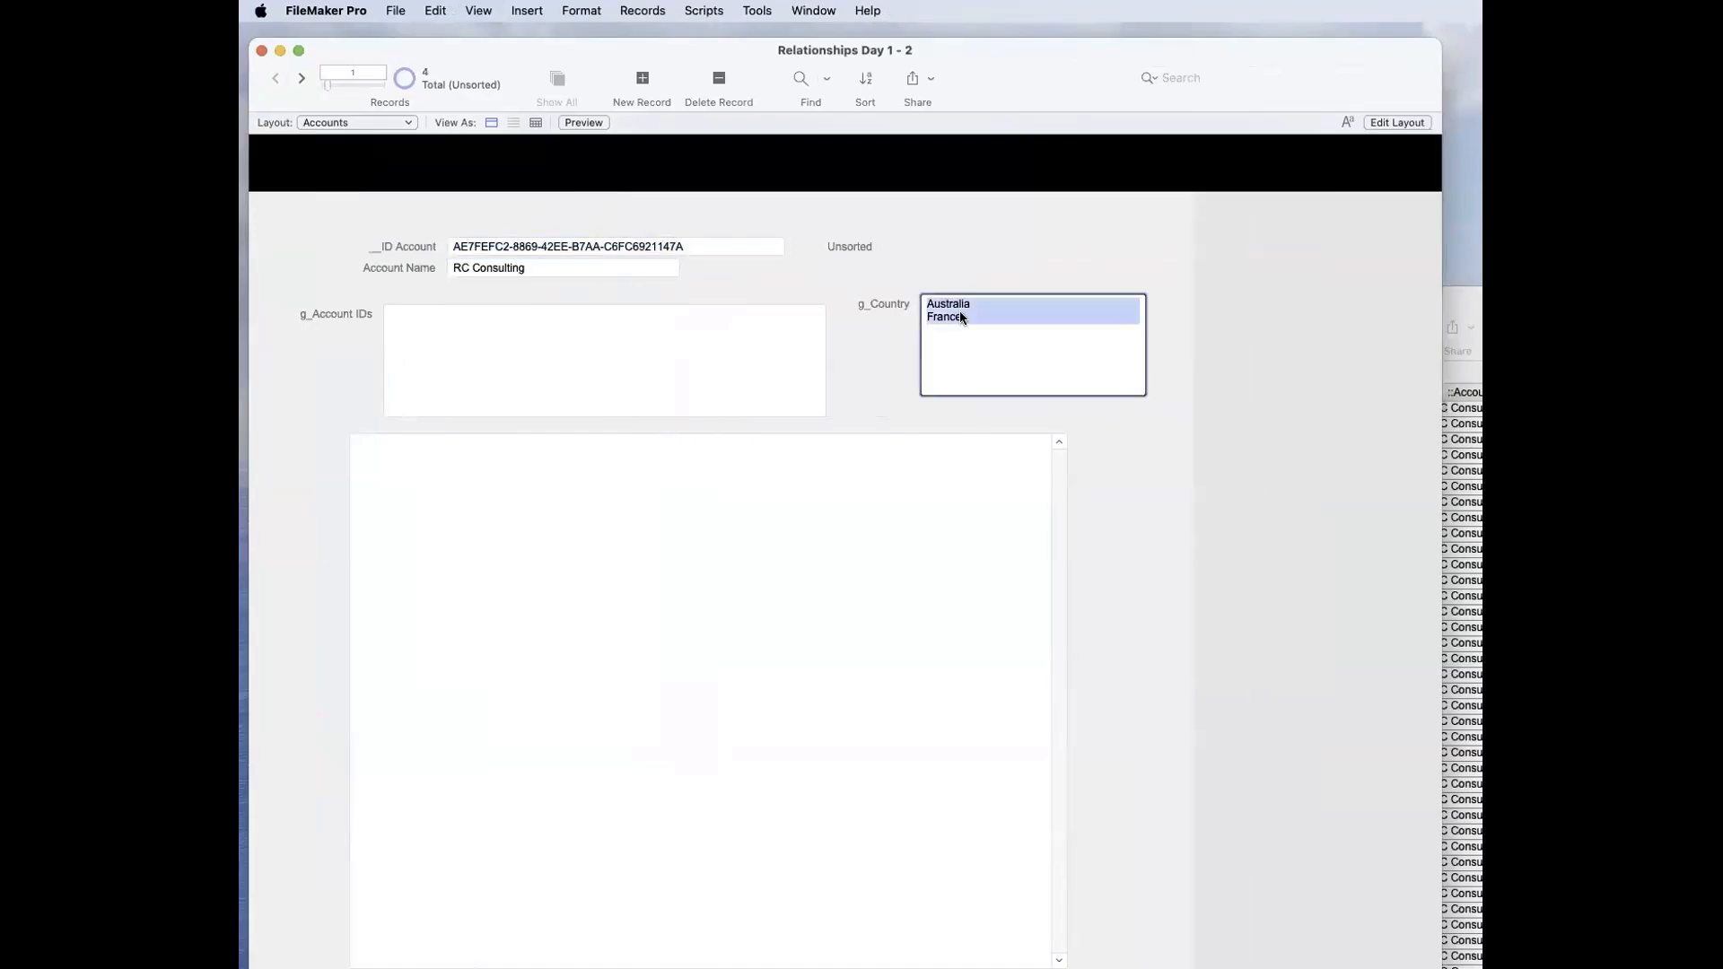
click(938, 254)
drag(754, 245, 456, 240)
key(super+c)
click(498, 388)
key(super+v)
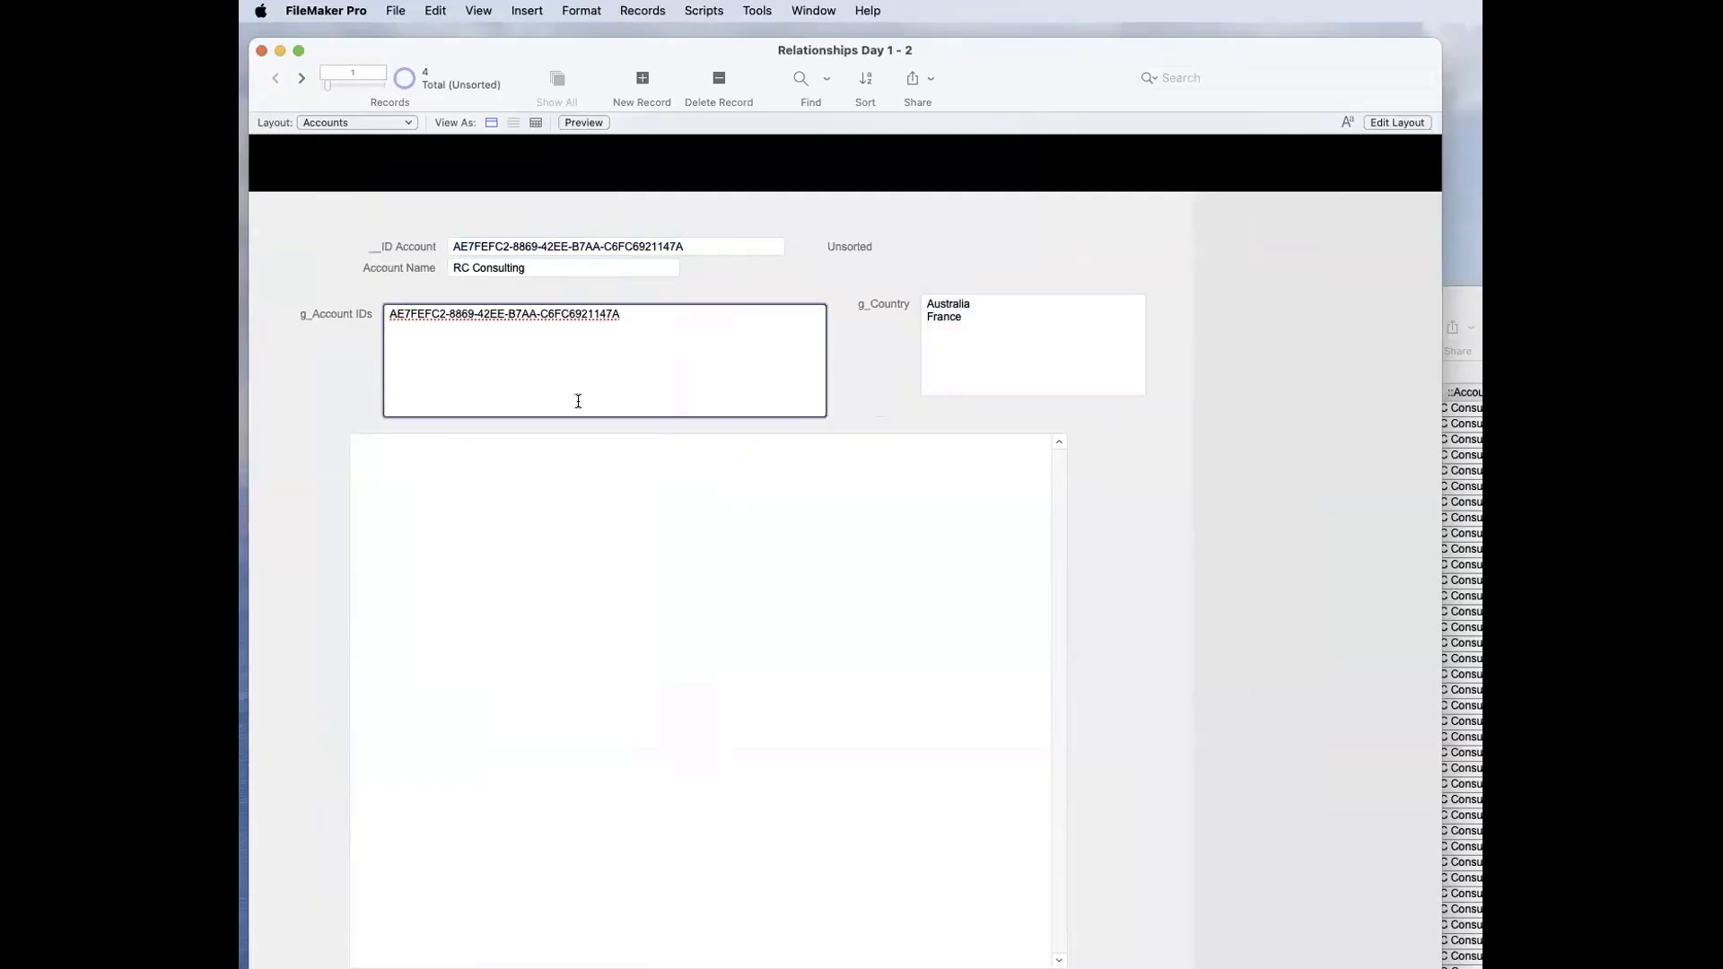
click(850, 393)
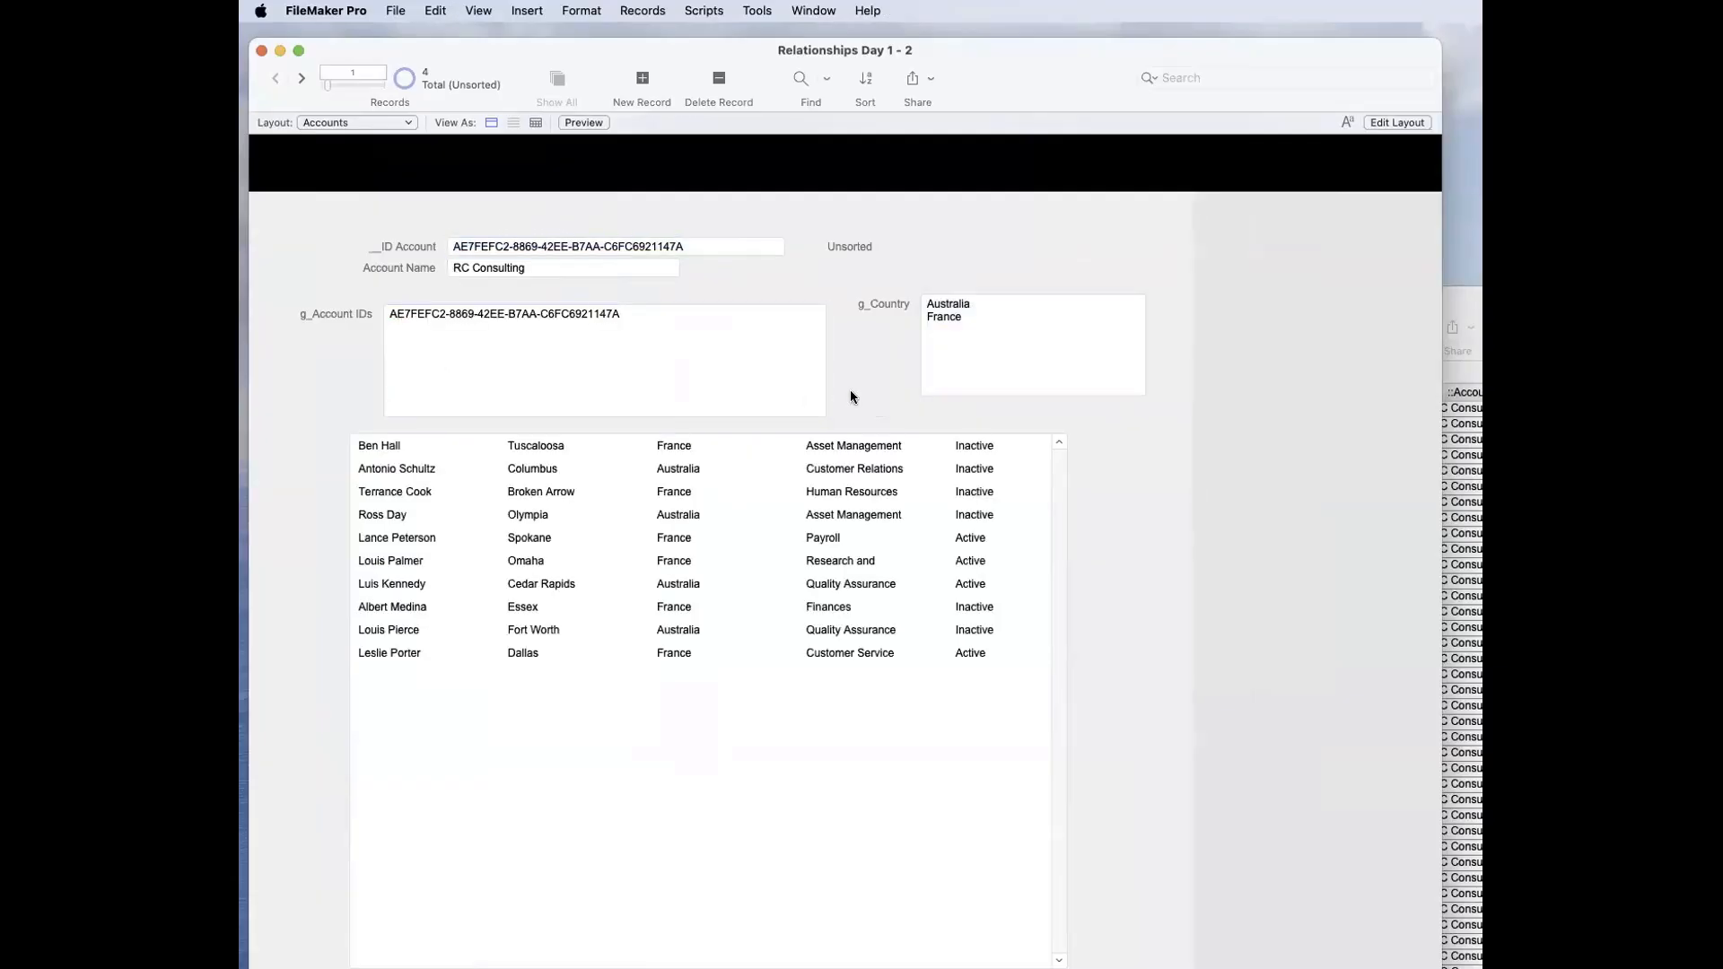
Step: Copy ACME's __ID Account value onto a second line of g_Account IDs on the RC Consulting record, and commit it
click(302, 79)
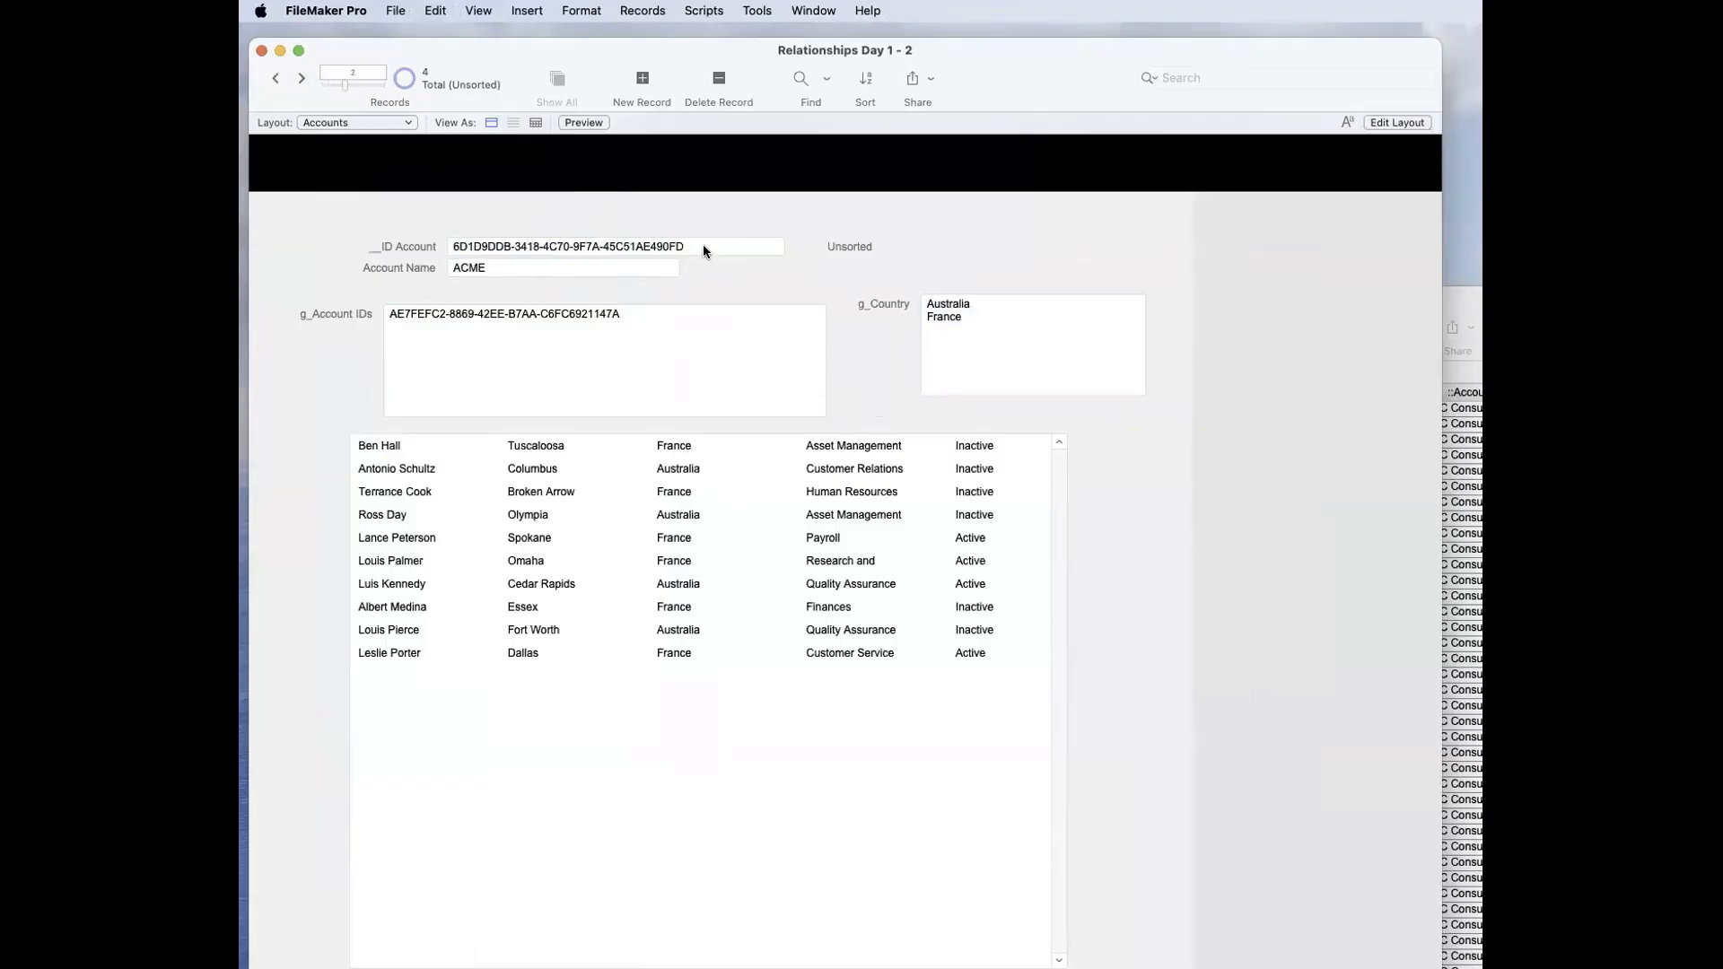
drag(703, 244, 404, 243)
click(276, 79)
click(528, 338)
key(super+v)
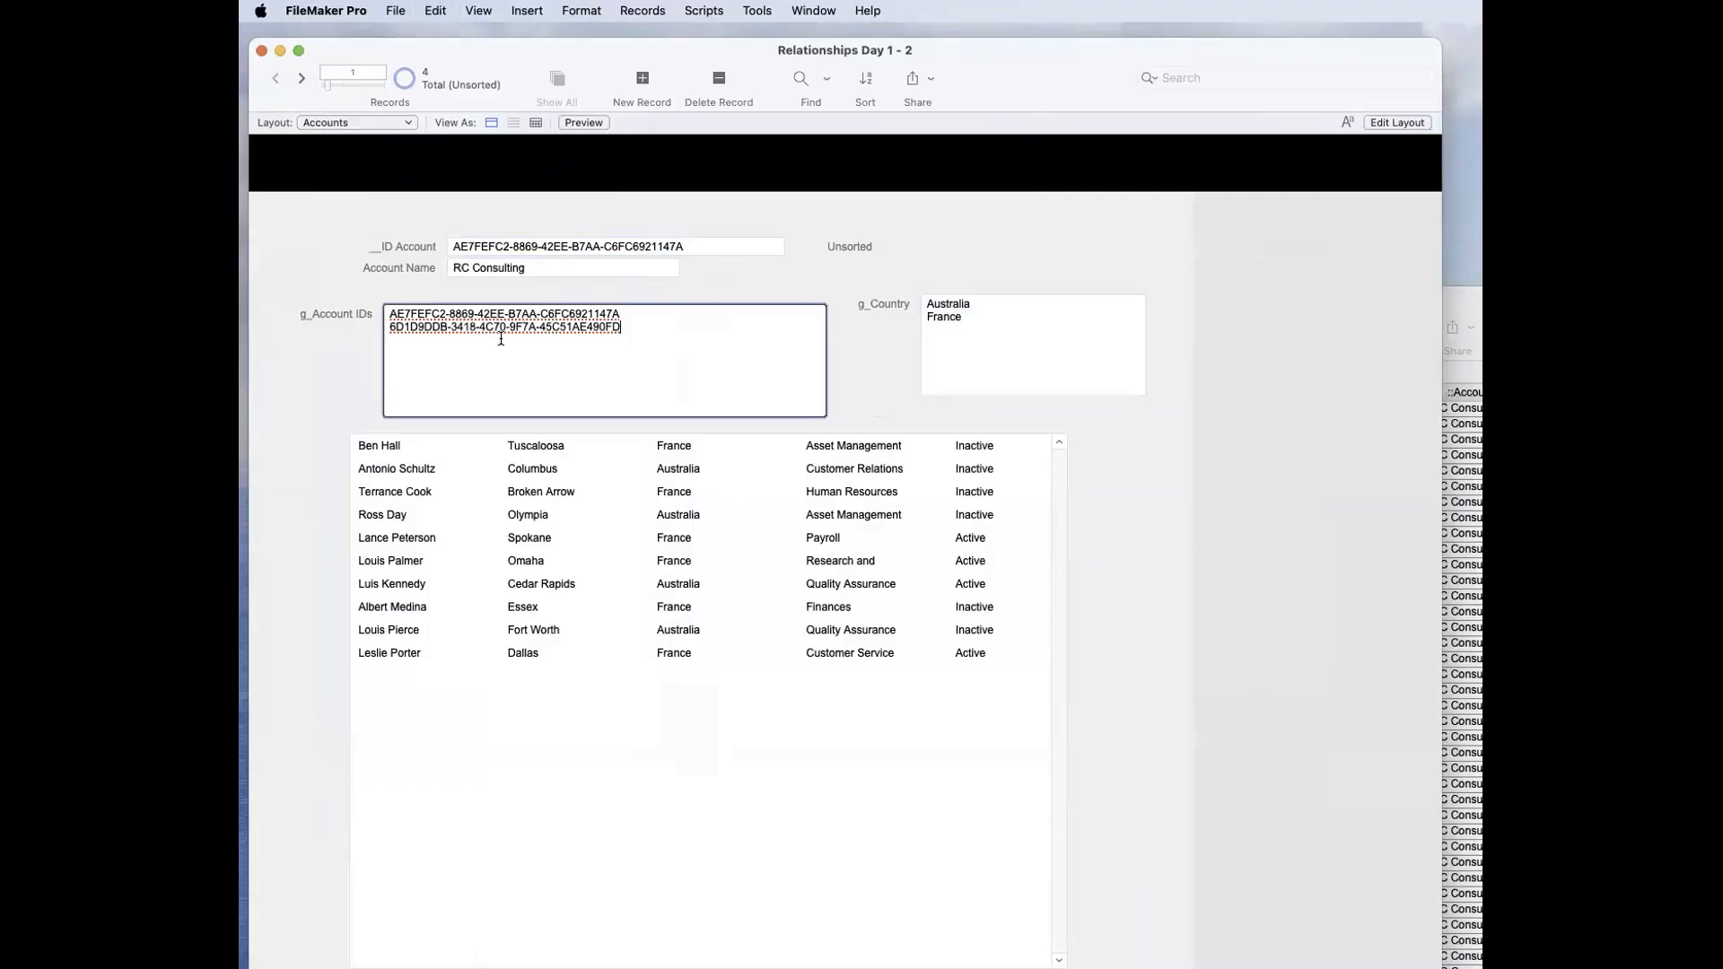
click(375, 289)
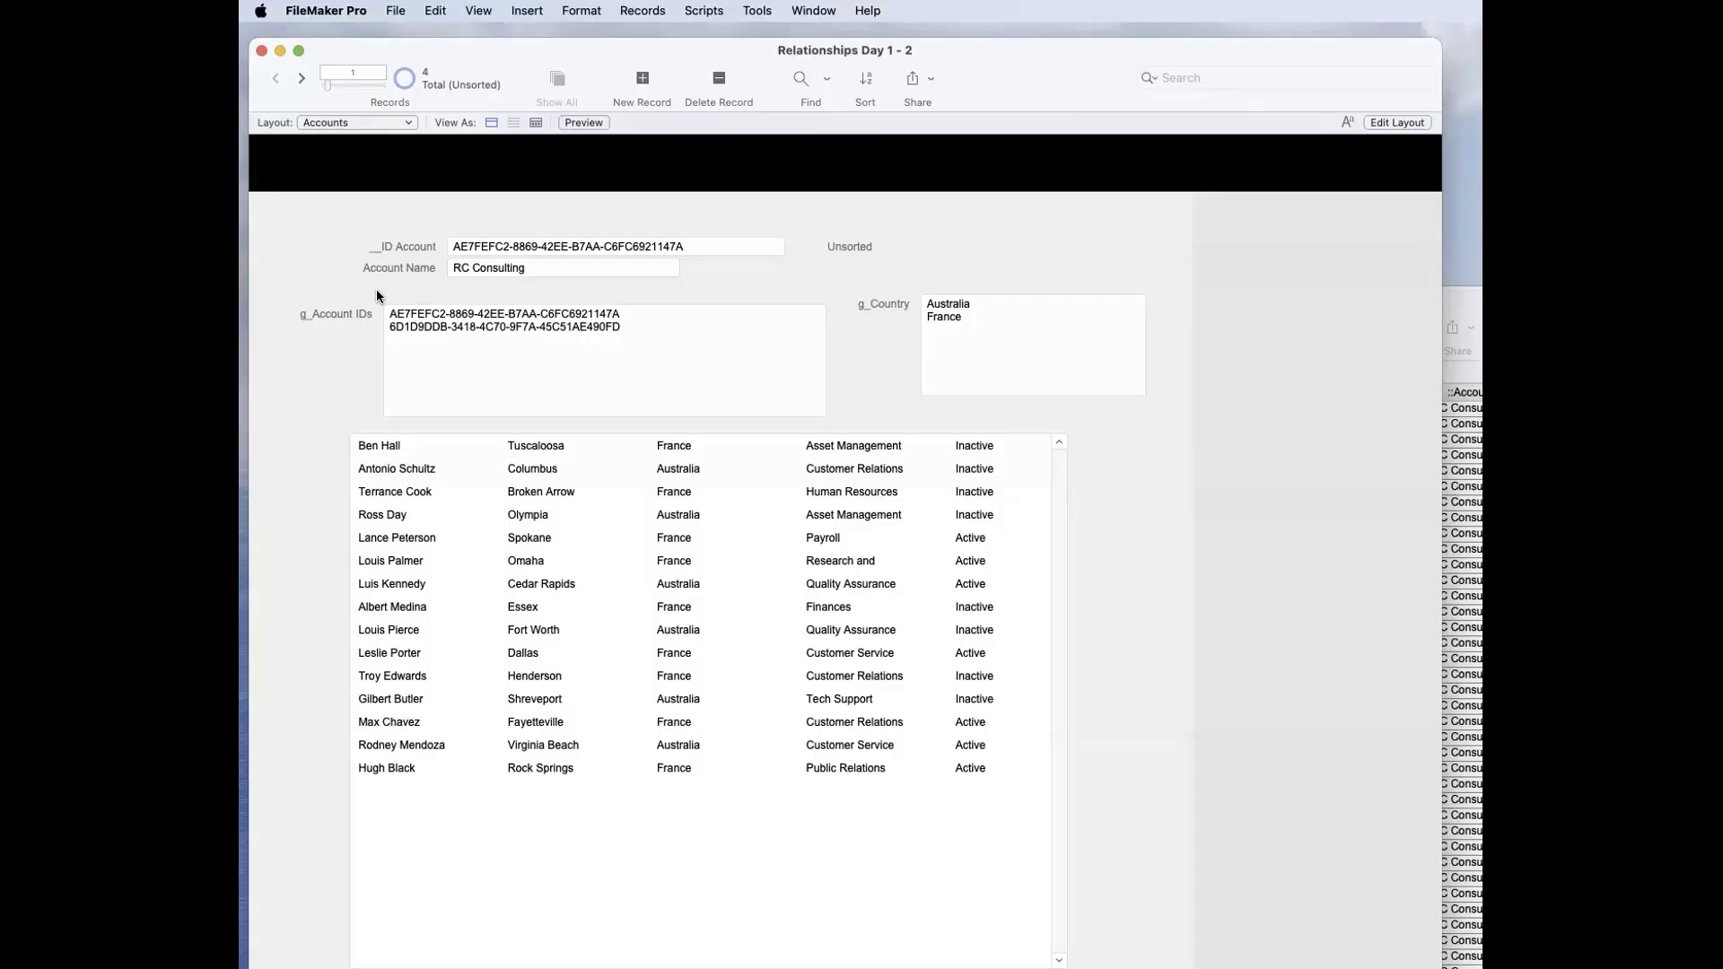
Step: In Layout mode, widen the Contacts portal and shift it left to make room for another column after Status
key(super+l)
click(1469, 454)
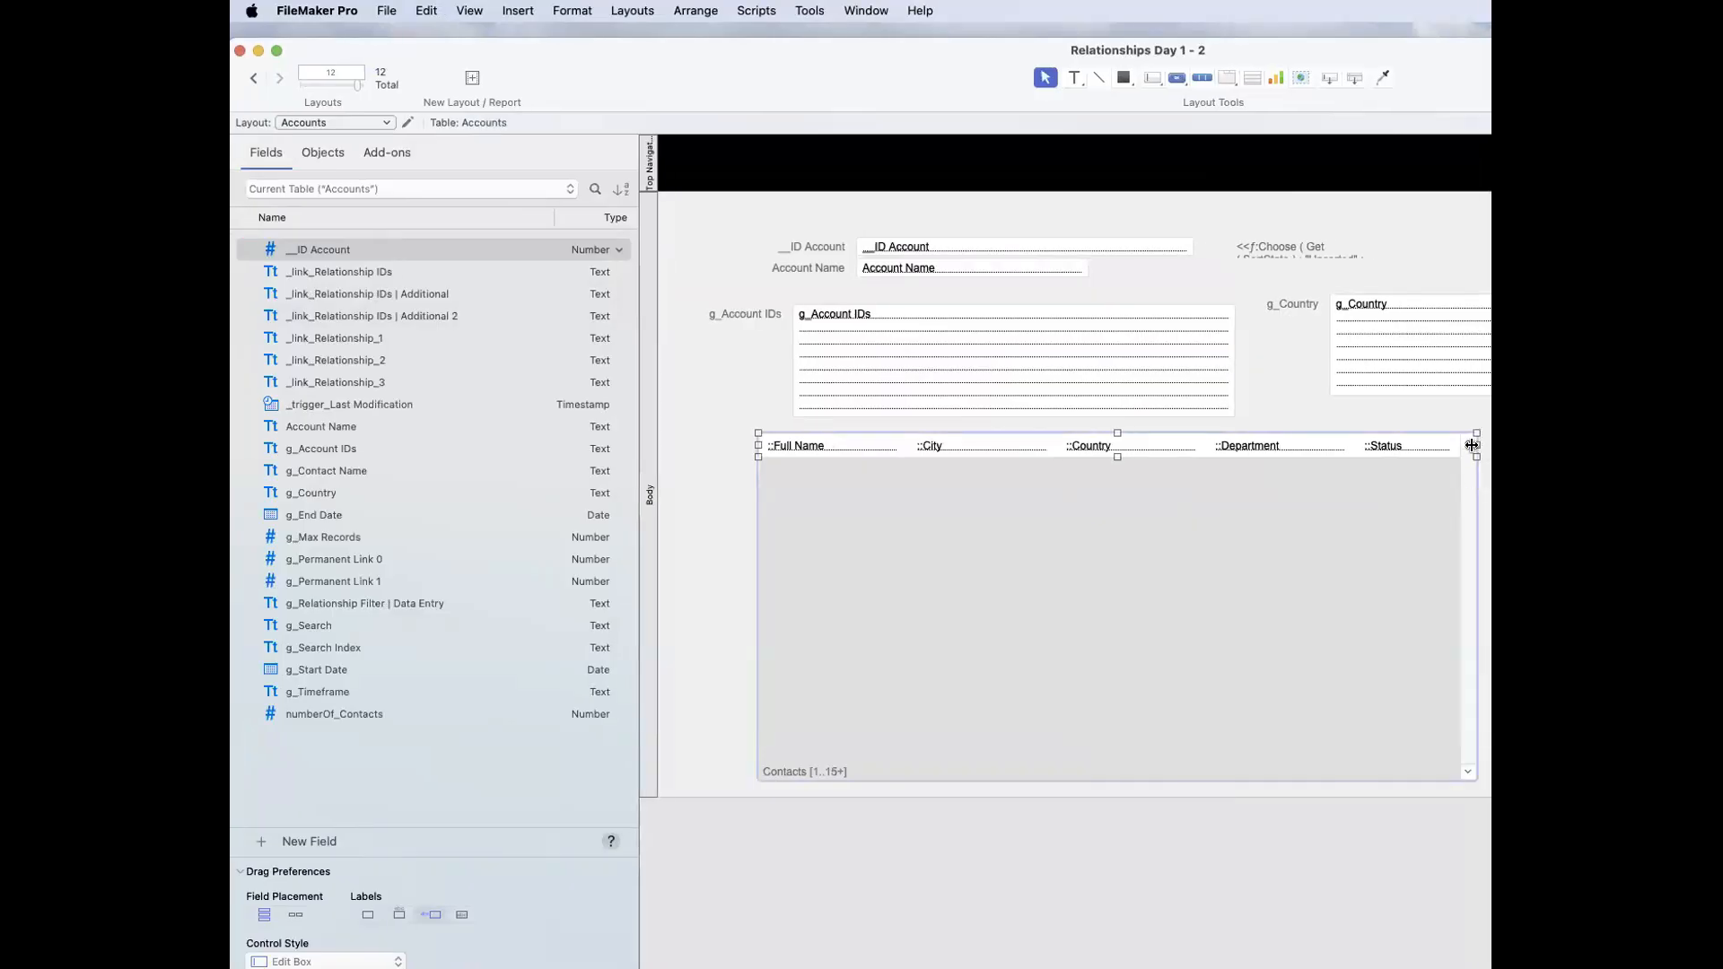
drag(1476, 445, 1553, 445)
drag(1416, 486, 1341, 486)
click(1370, 445)
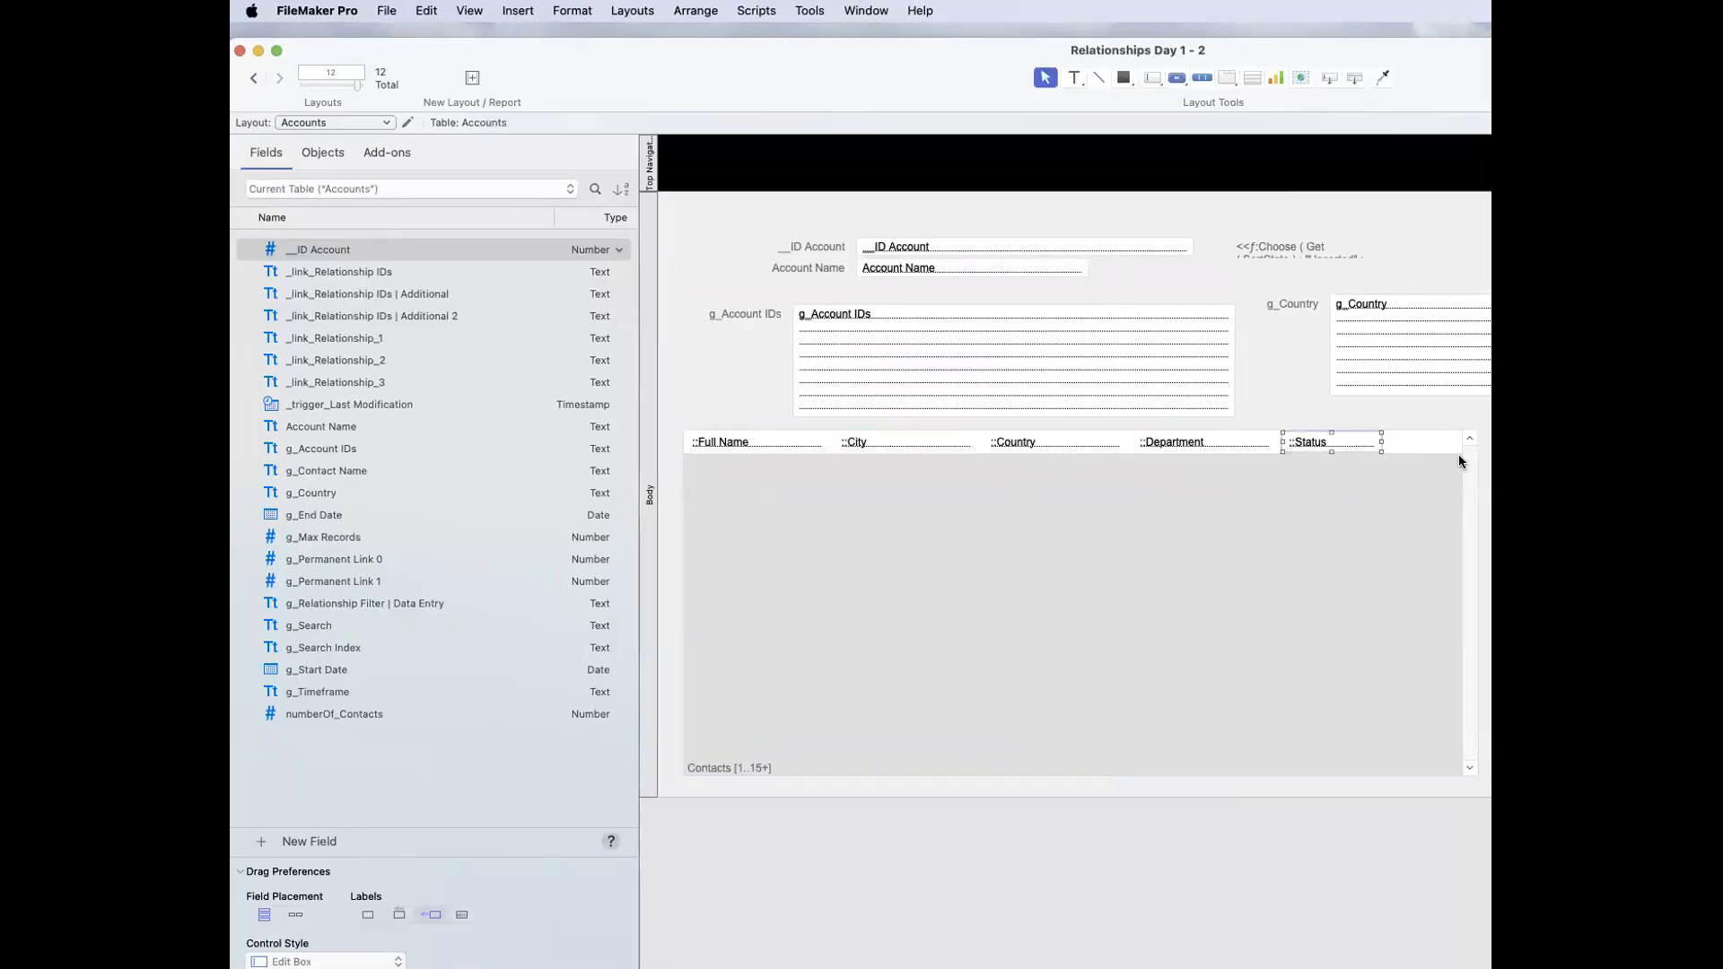
click(1465, 444)
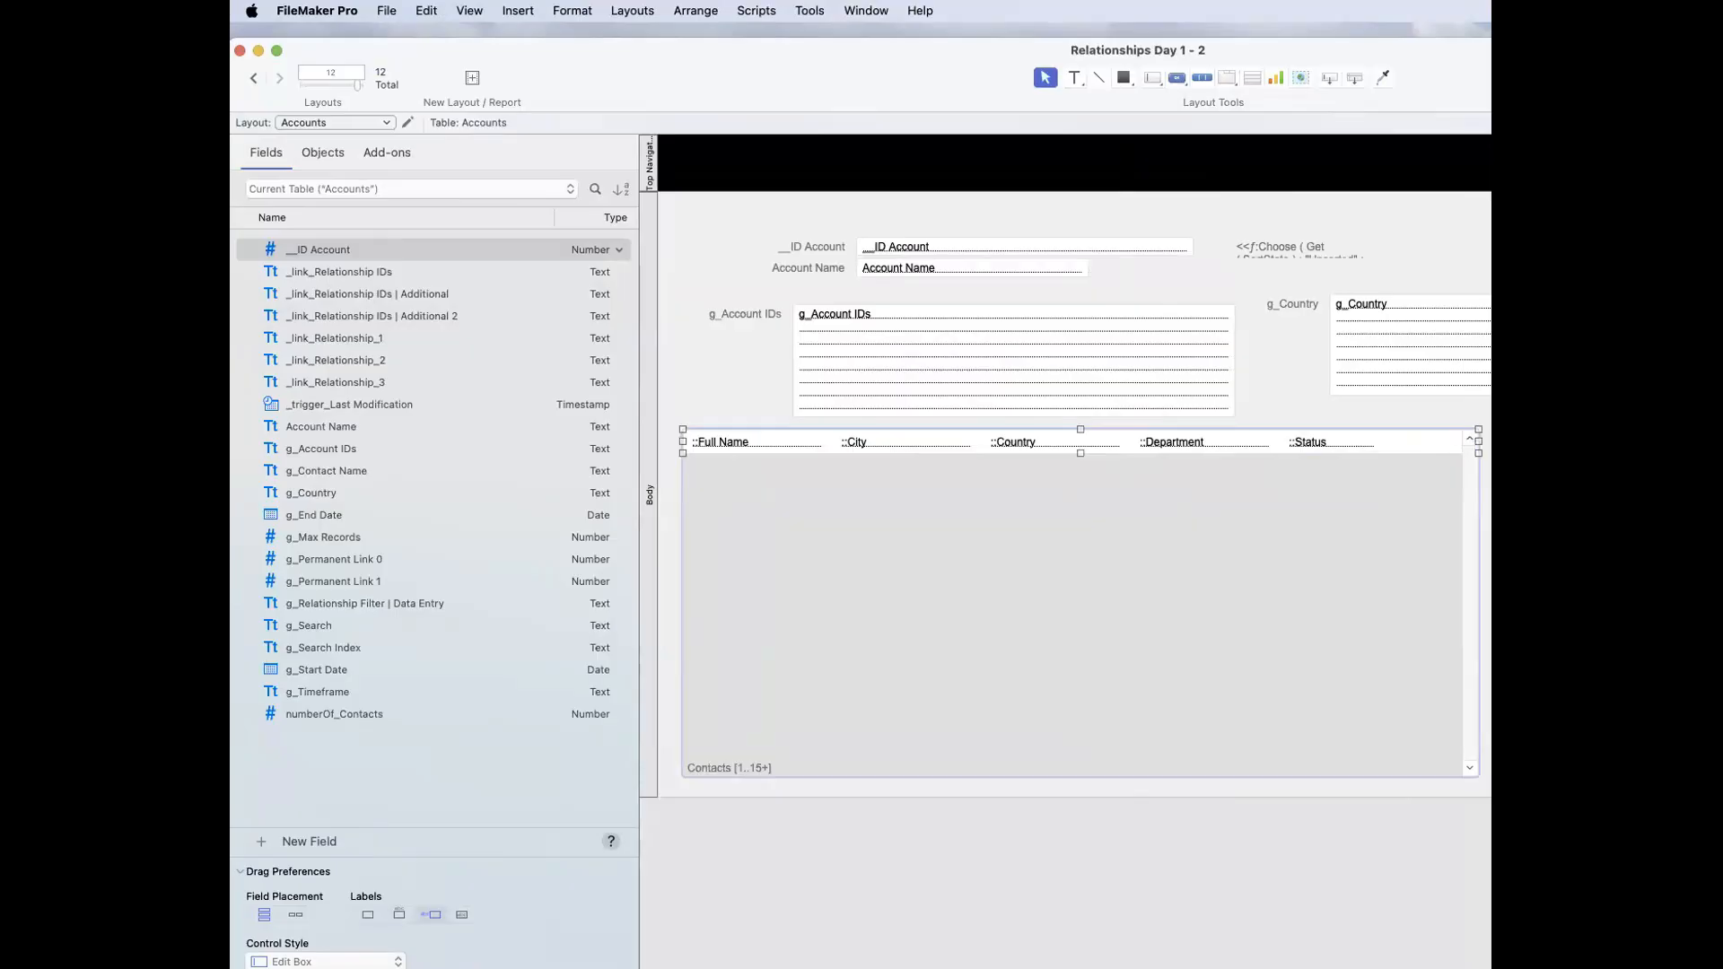
Step: Duplicate the portal's Status field, assign Contacts::Account Name to the copy, widen it, and return to Browse mode
double_click(1327, 440)
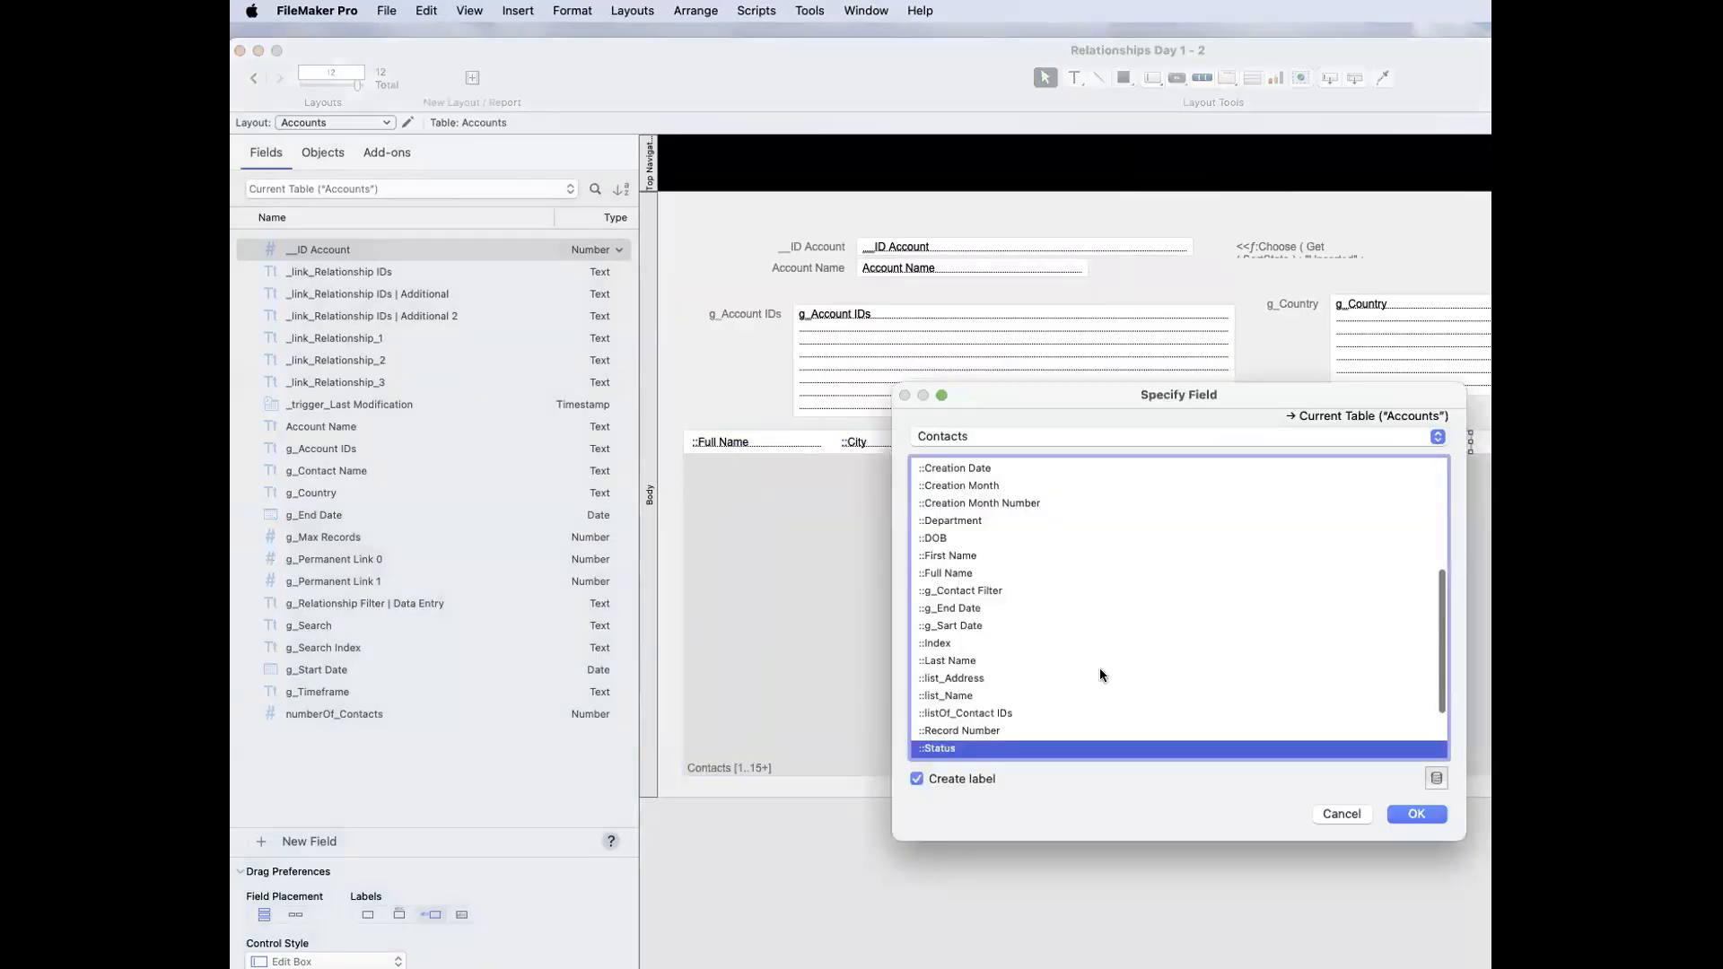
scroll(1010, 632, up, 5)
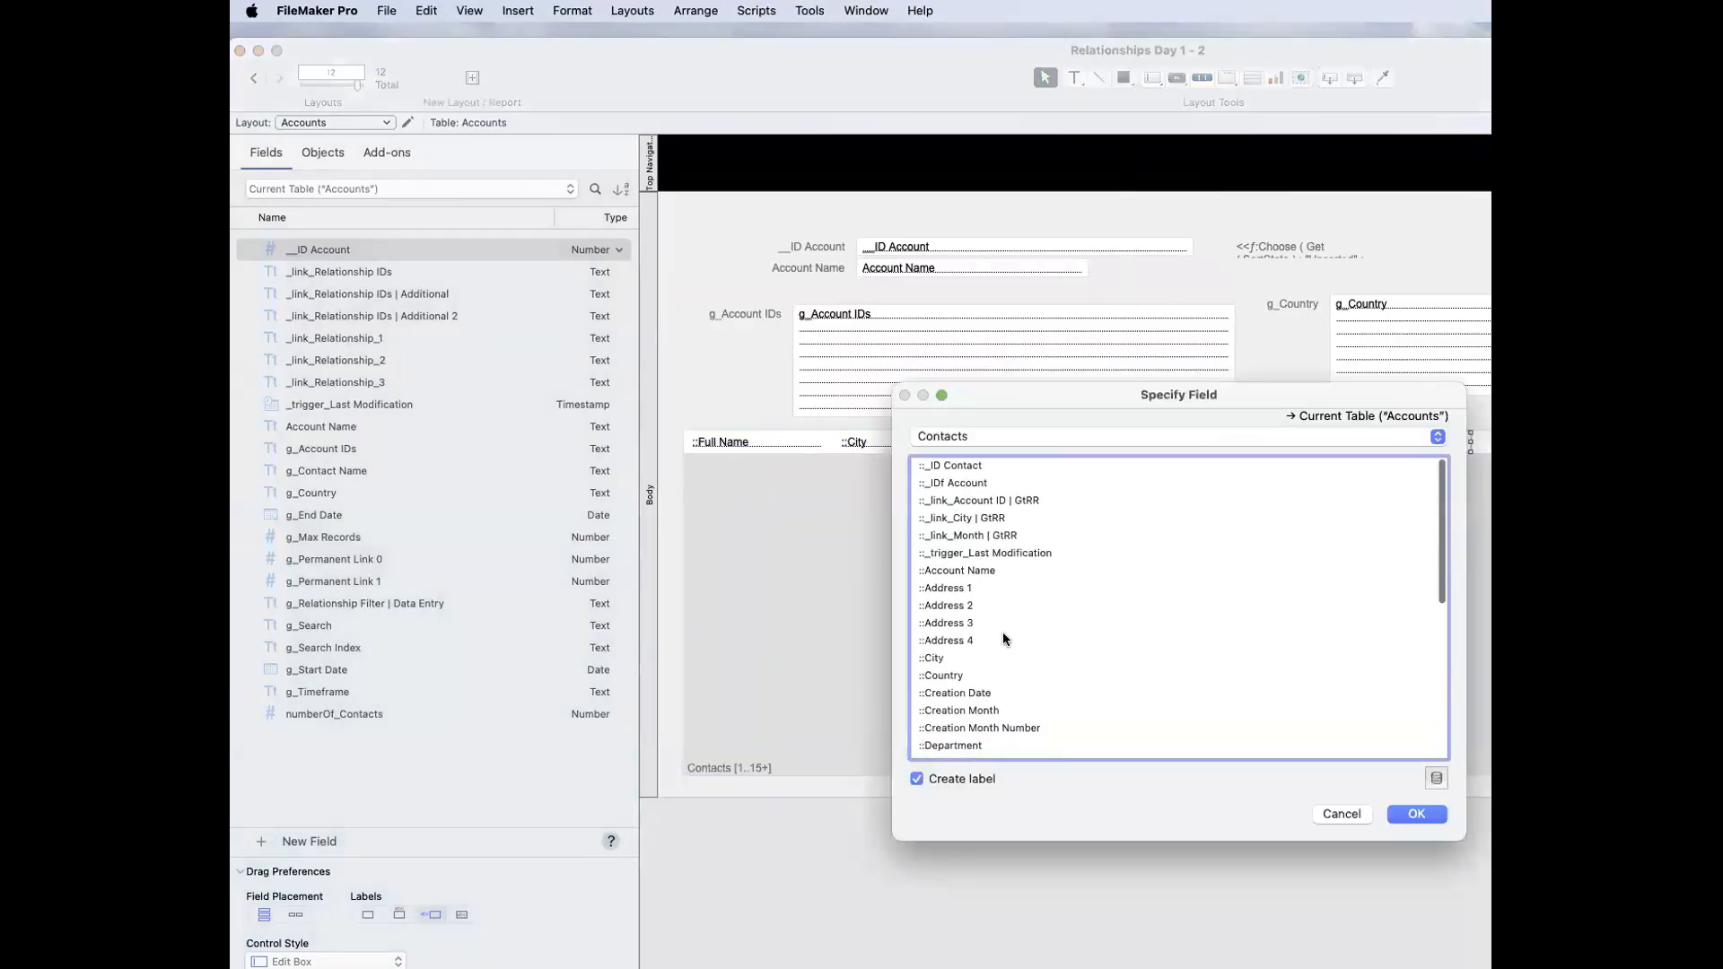
scroll(1001, 640, down, 3)
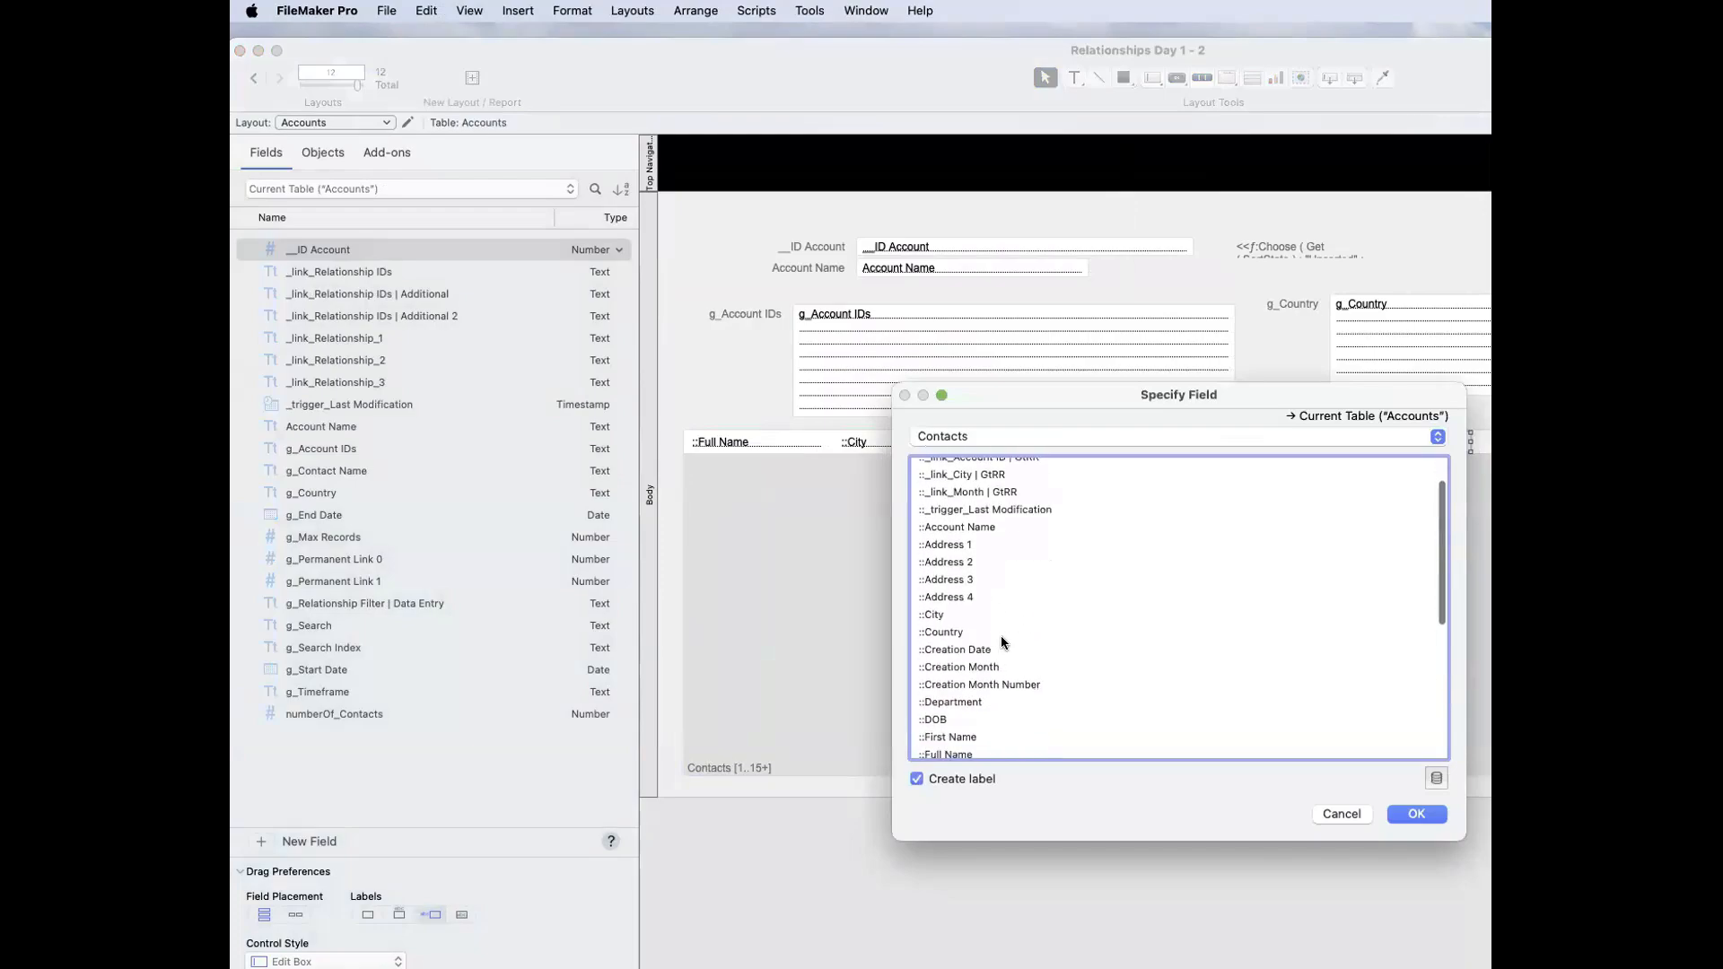
scroll(999, 635, up, 3)
click(960, 568)
click(1416, 814)
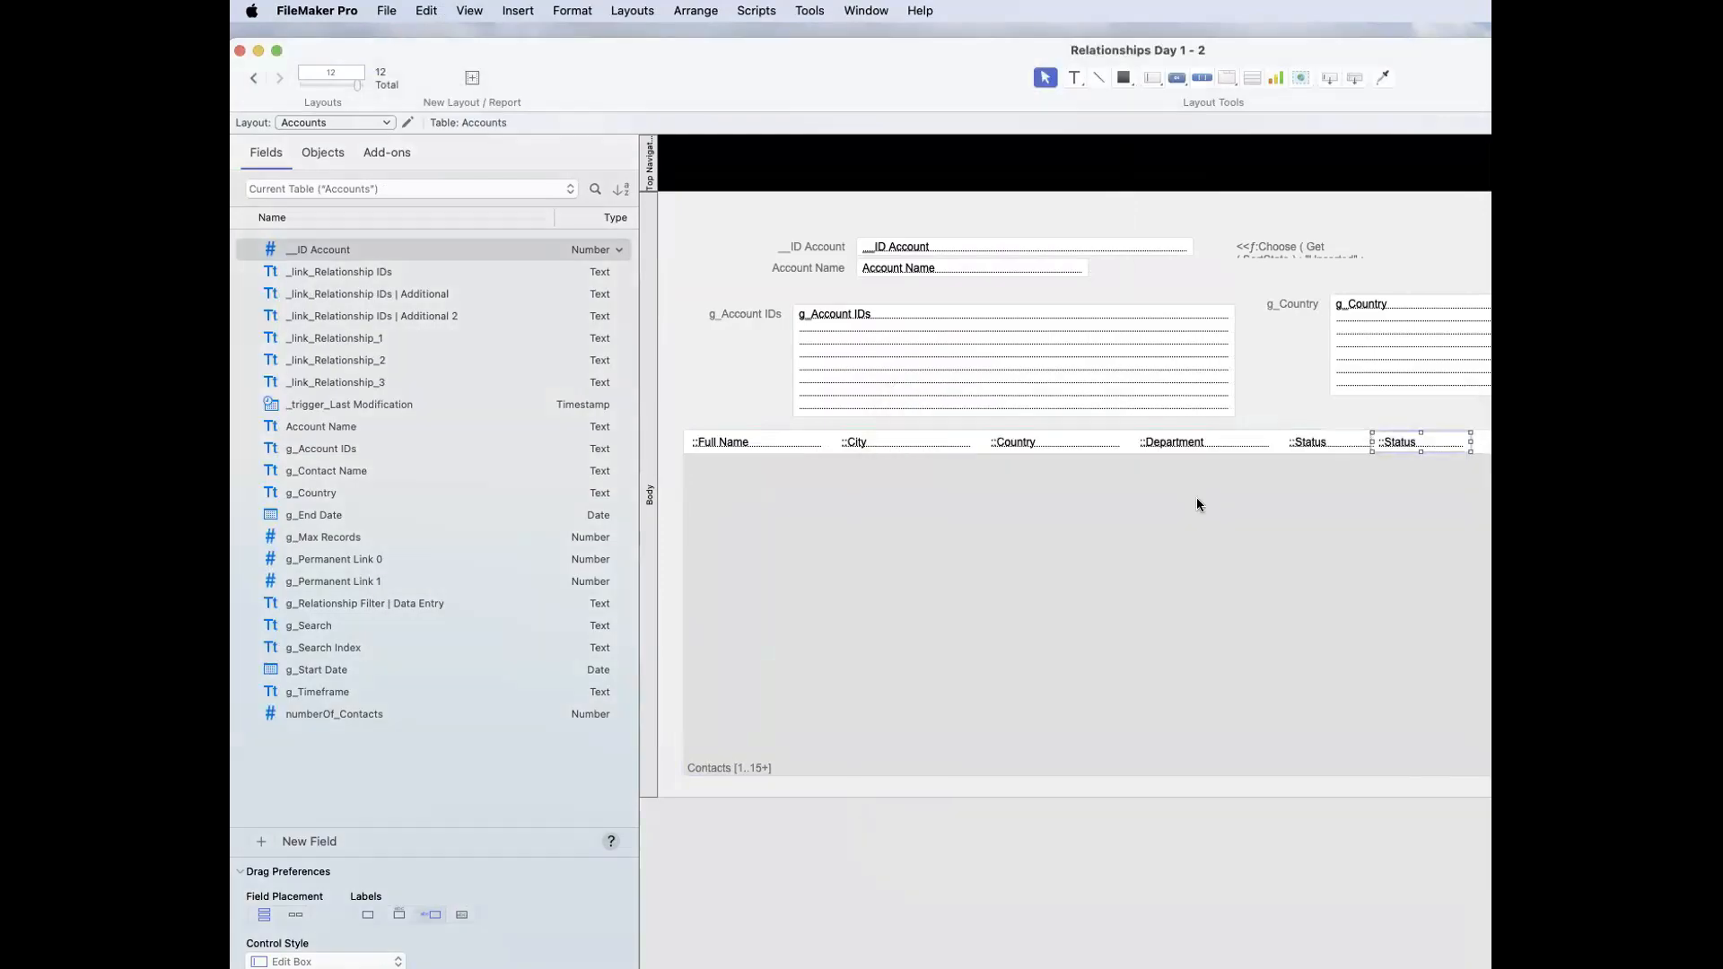
drag(1415, 440, 1437, 440)
click(1329, 442)
click(1434, 442)
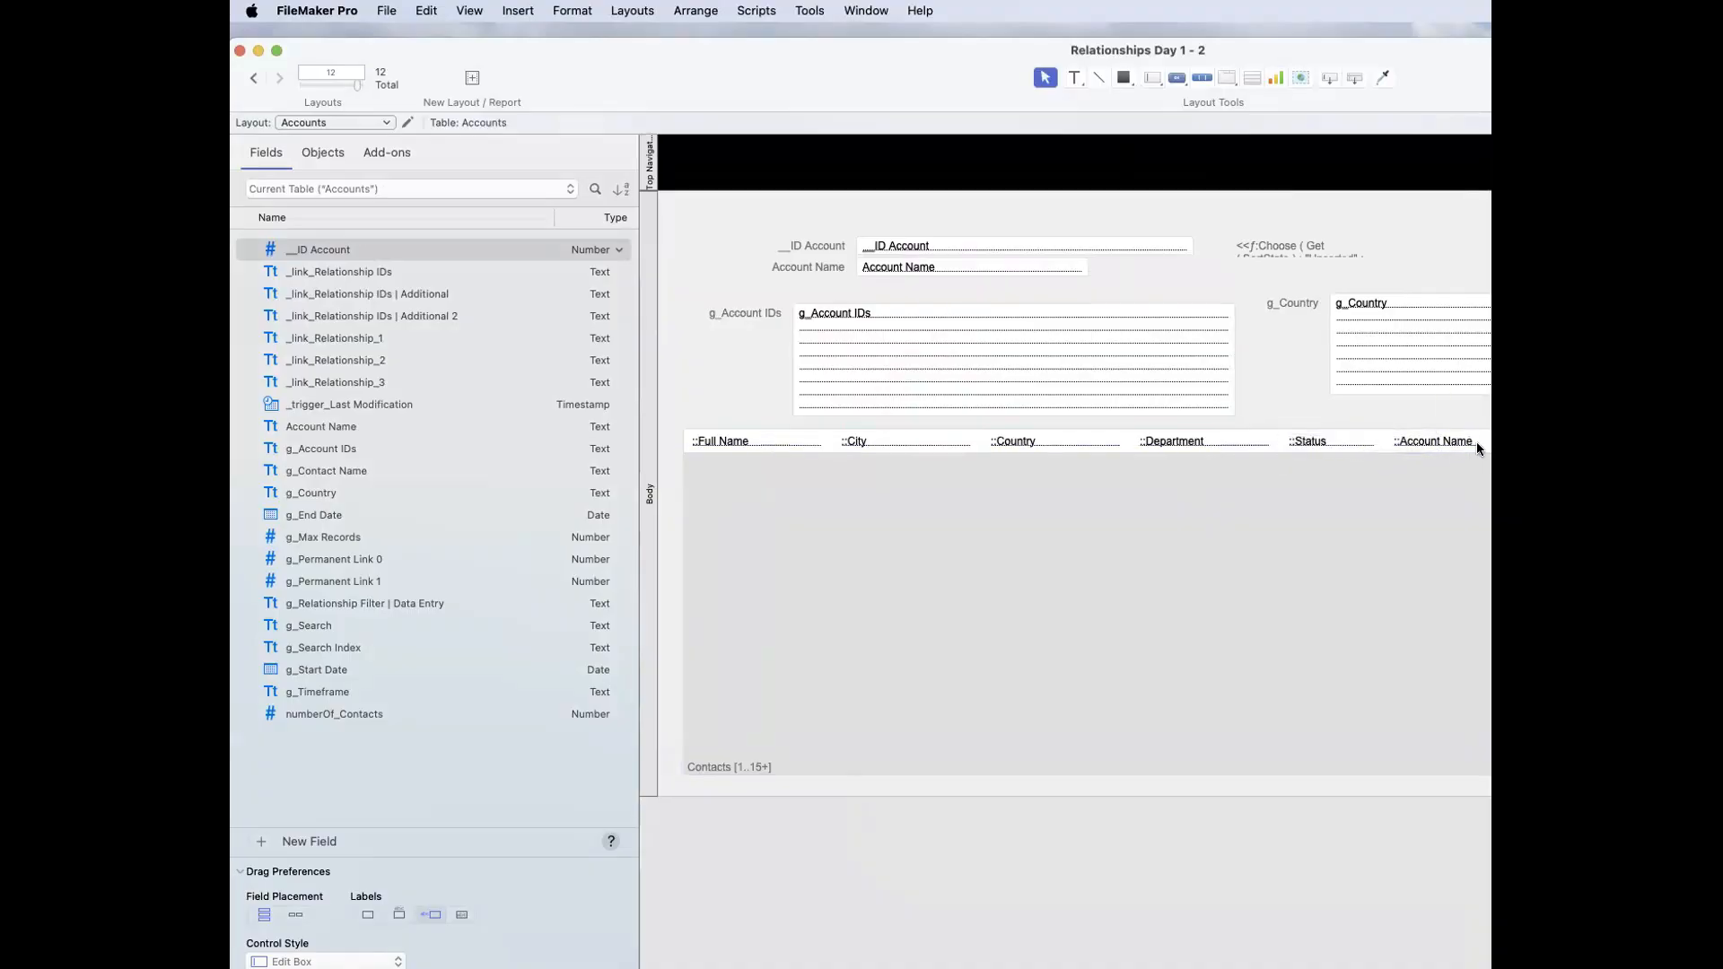
drag(1484, 440, 1542, 439)
key(super+b)
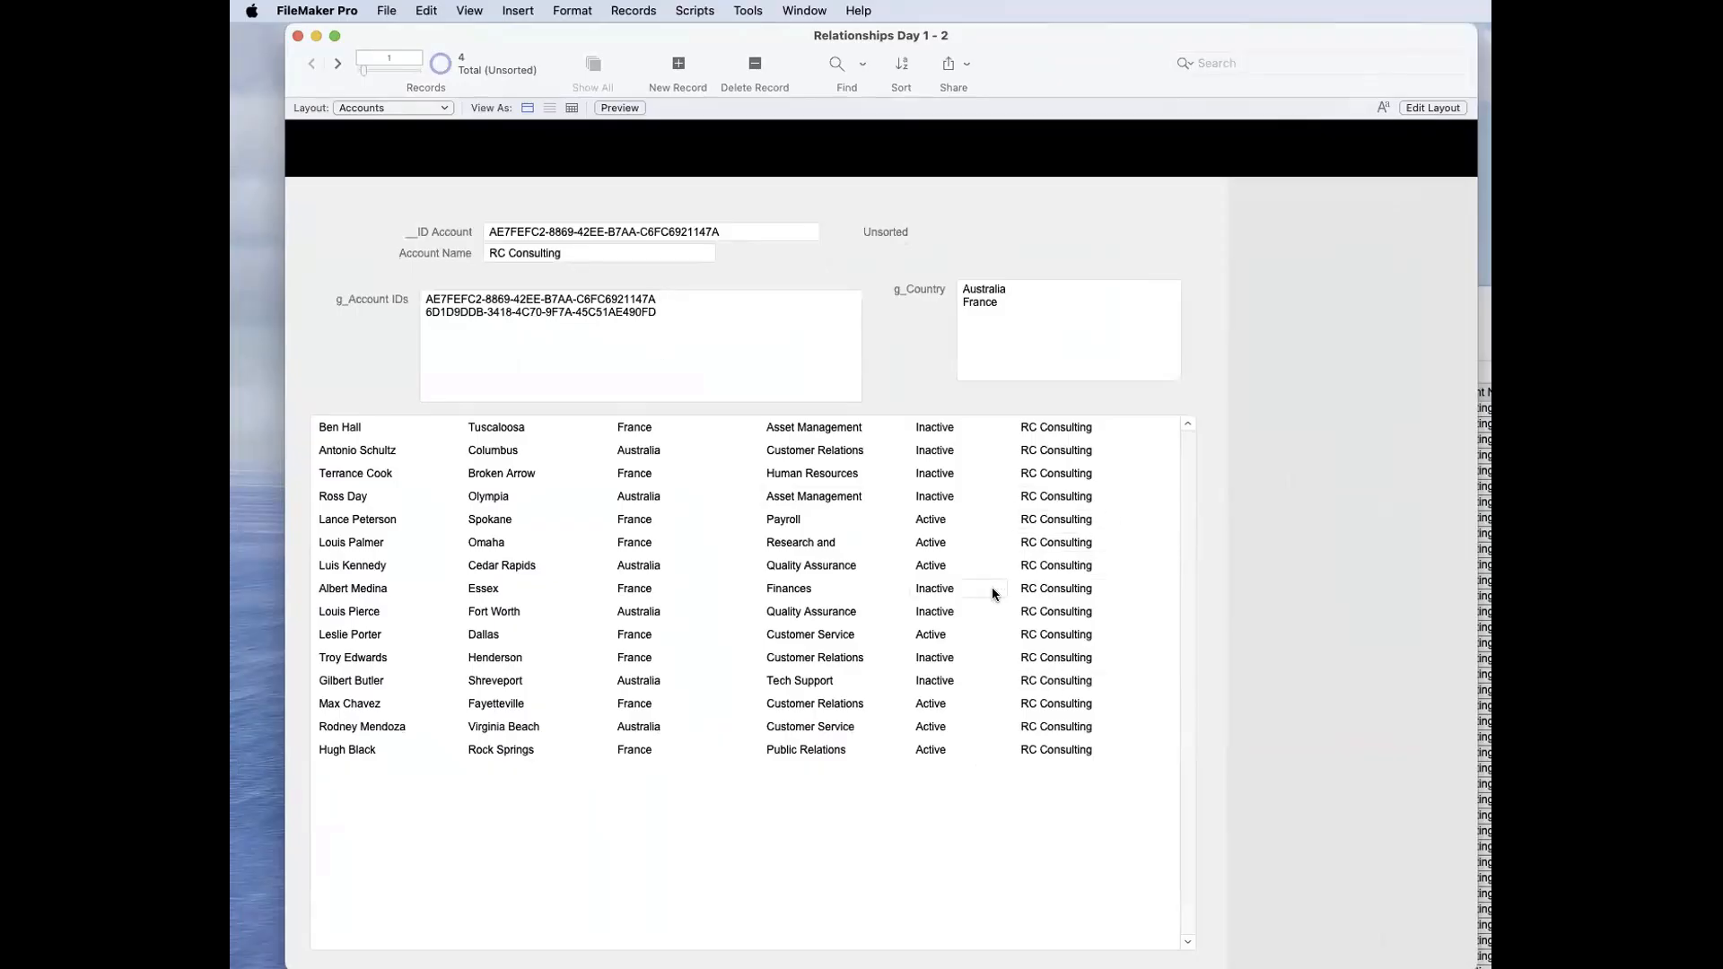
Step: Check which table and field the portal's Account Name column uses, accept the dialog, and return to Browse mode
key(super+l)
double_click(1441, 426)
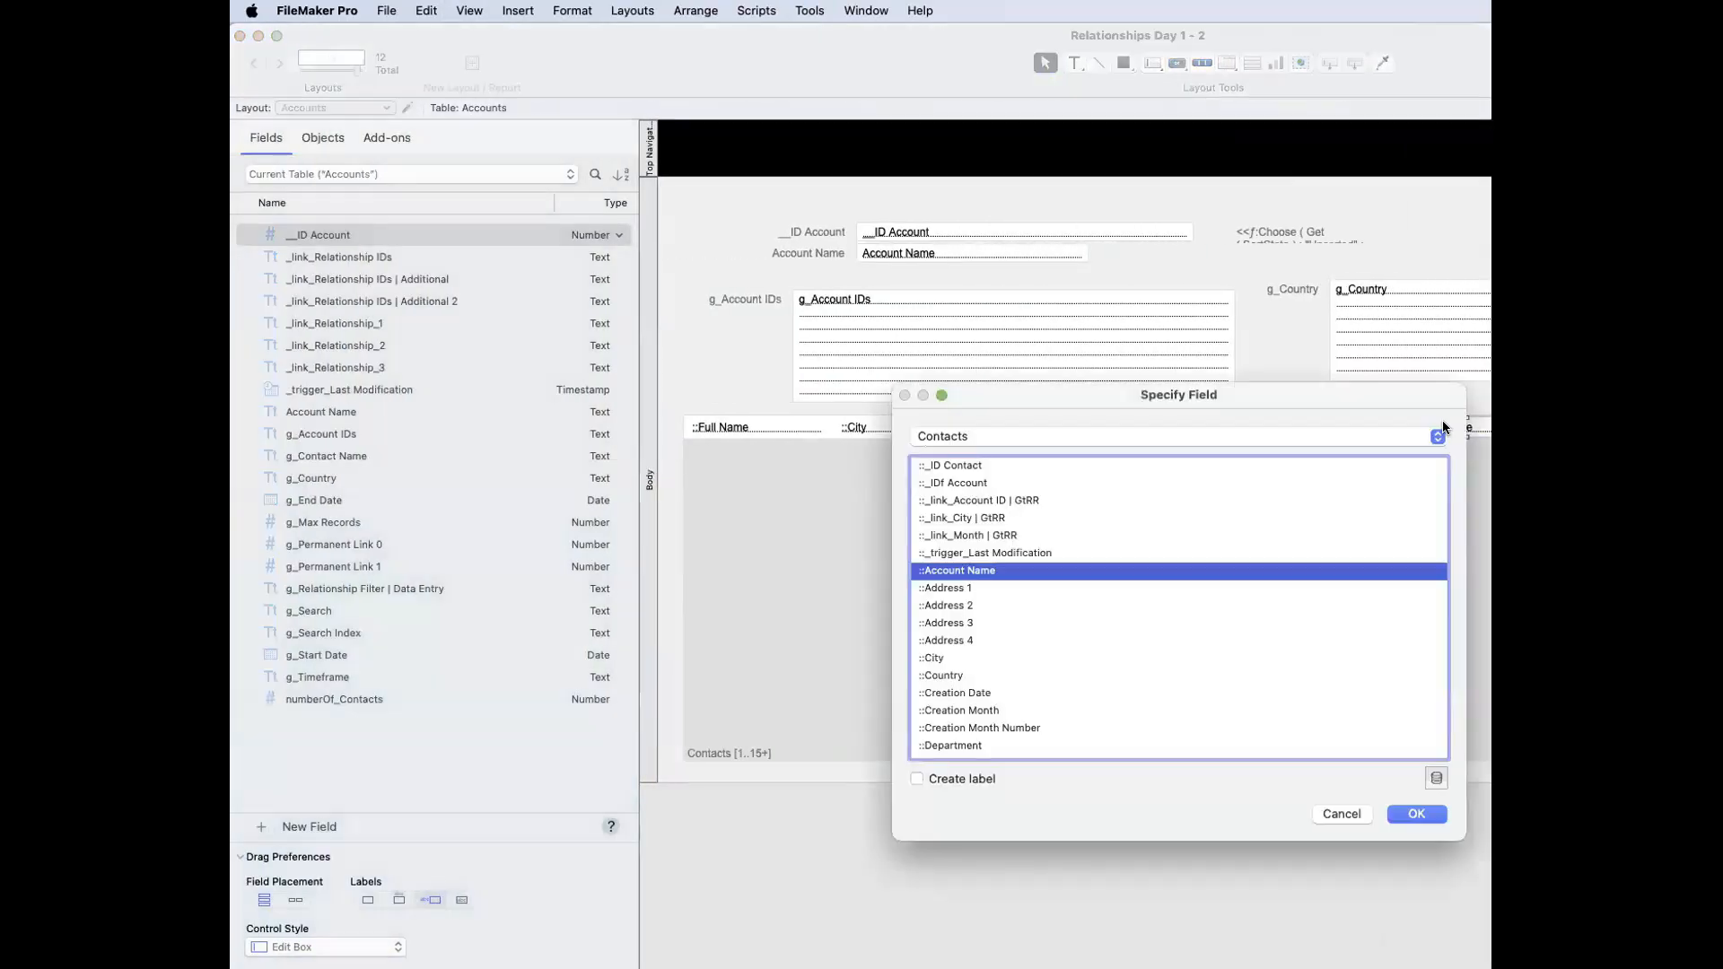
key(Return)
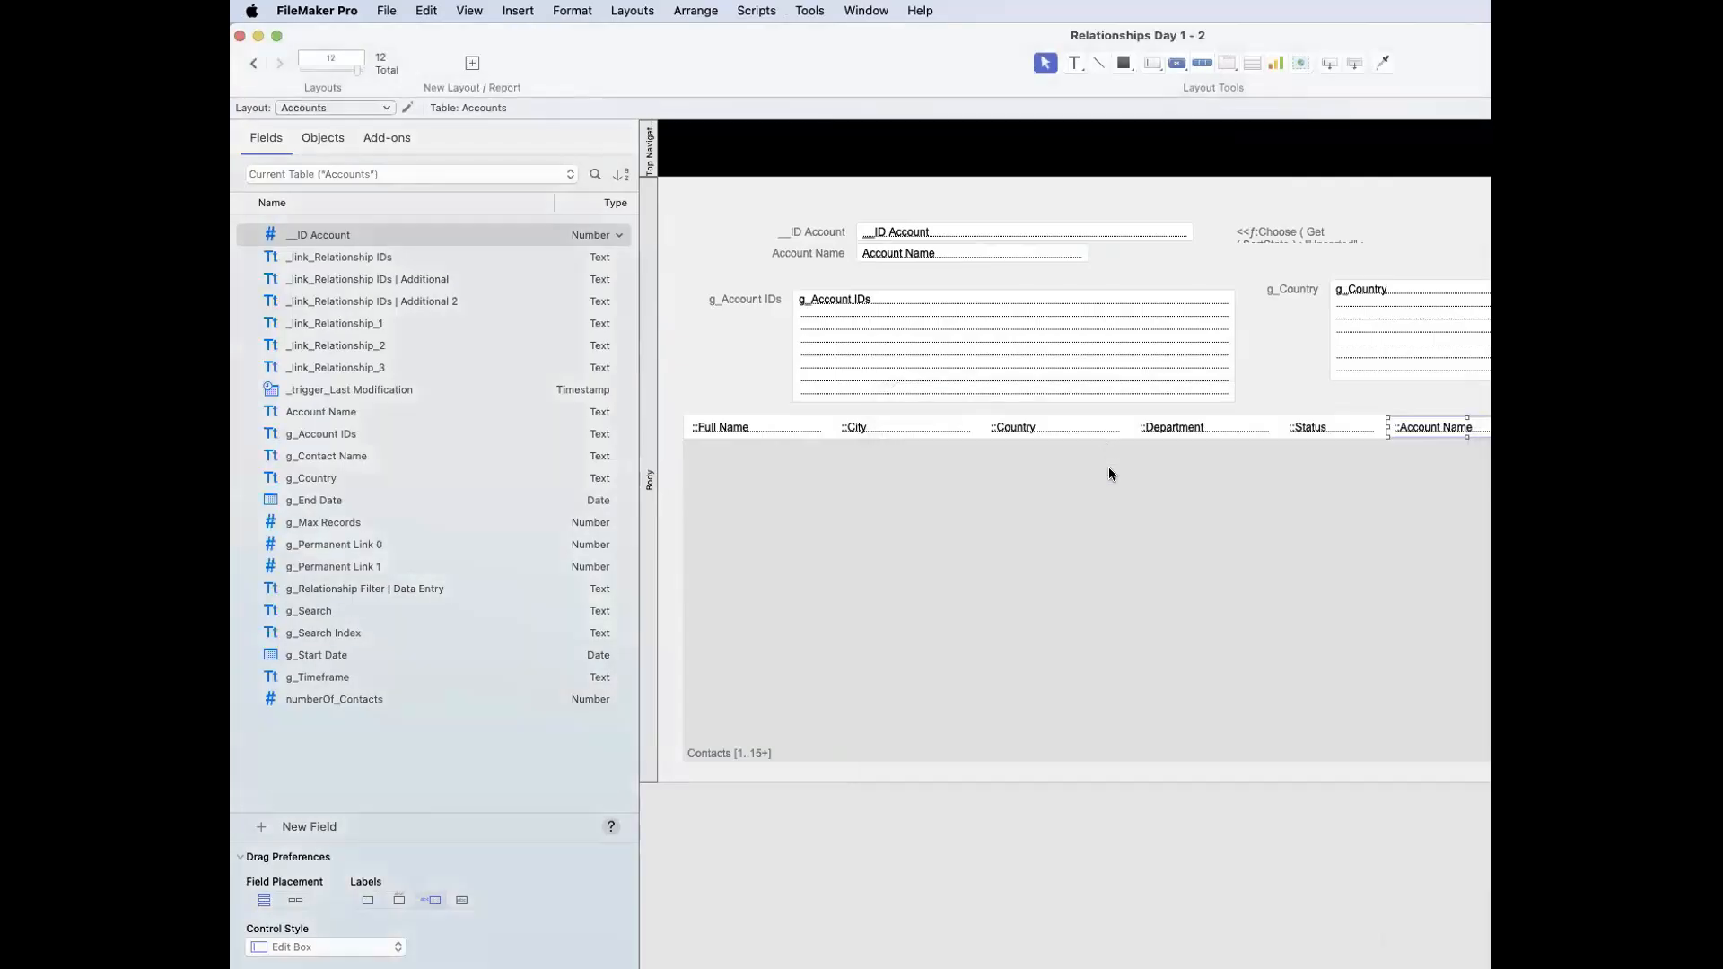
key(super+b)
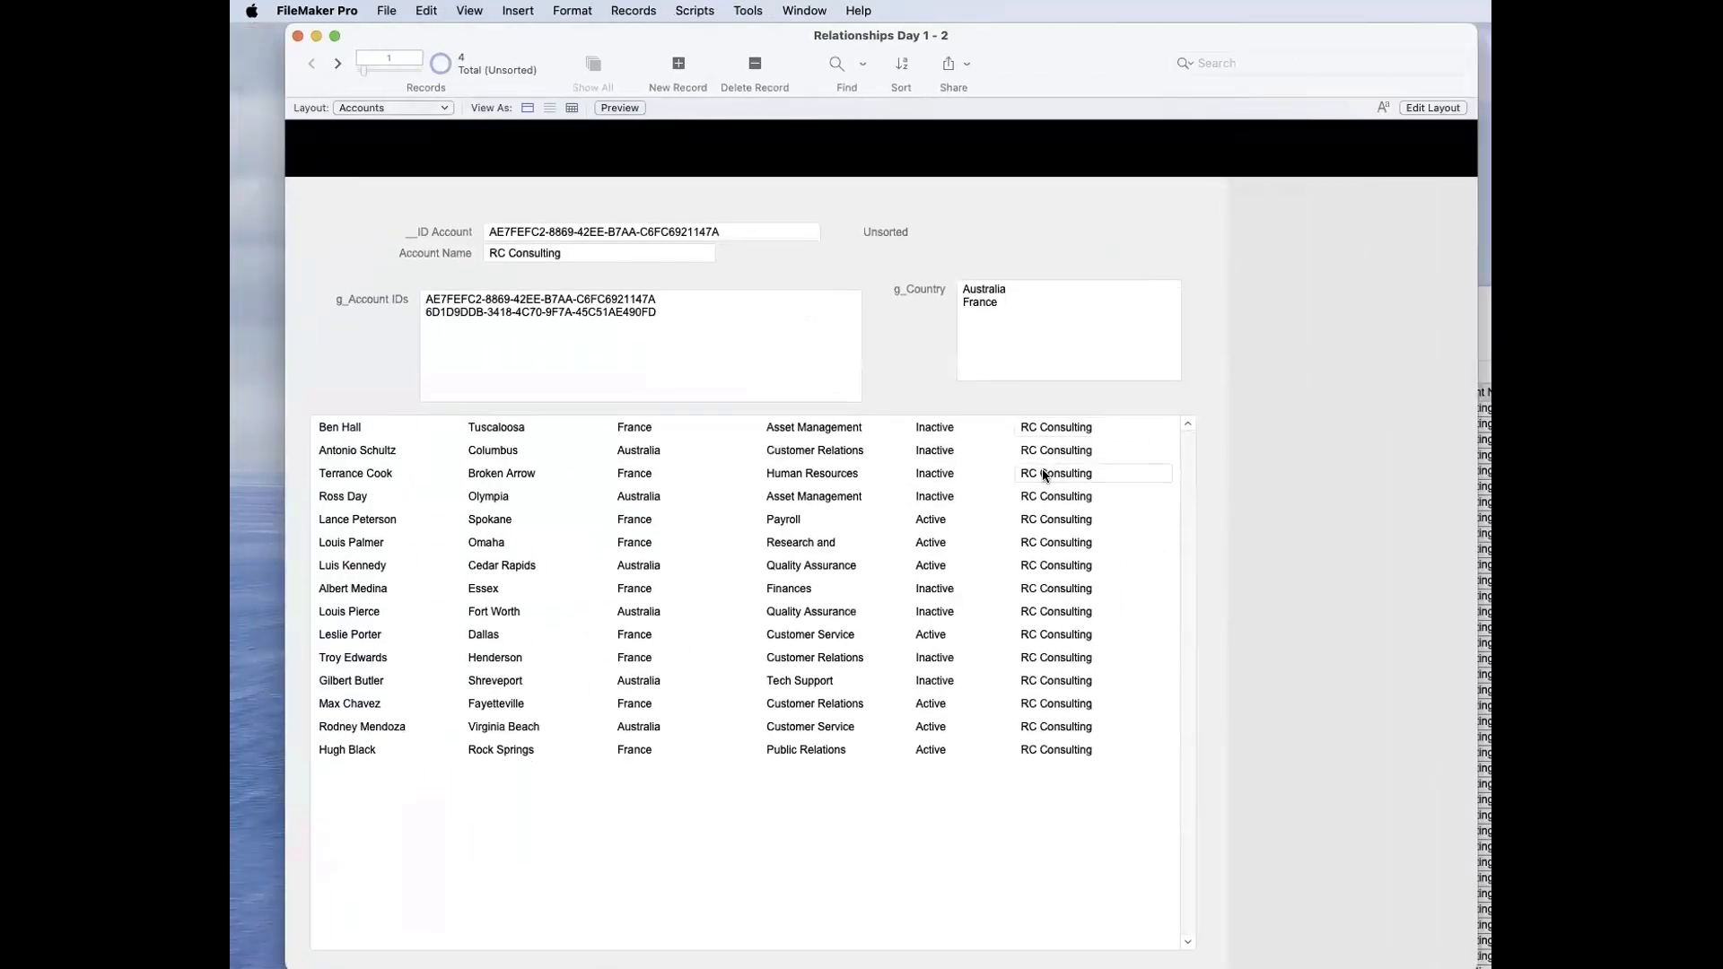
Step: Cut ACME's account ID from the second line of g_Account IDs, commit, and return to the RC Consulting record
click(338, 63)
drag(663, 316, 384, 314)
key(super+x)
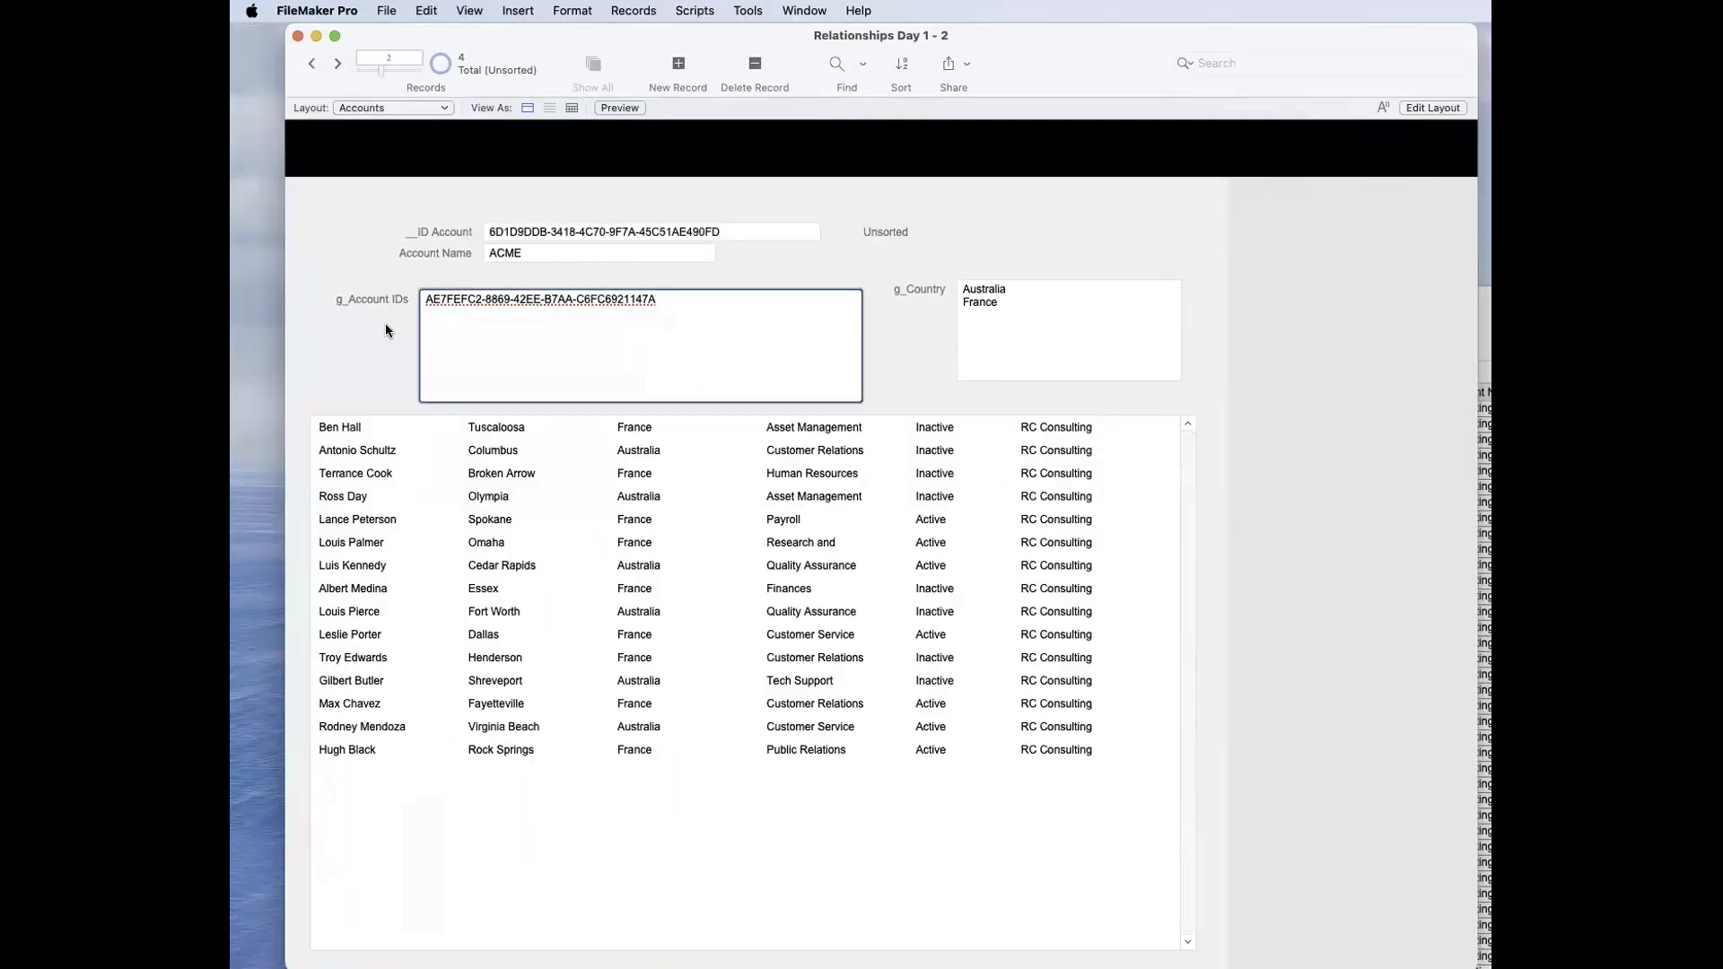
click(386, 324)
click(316, 62)
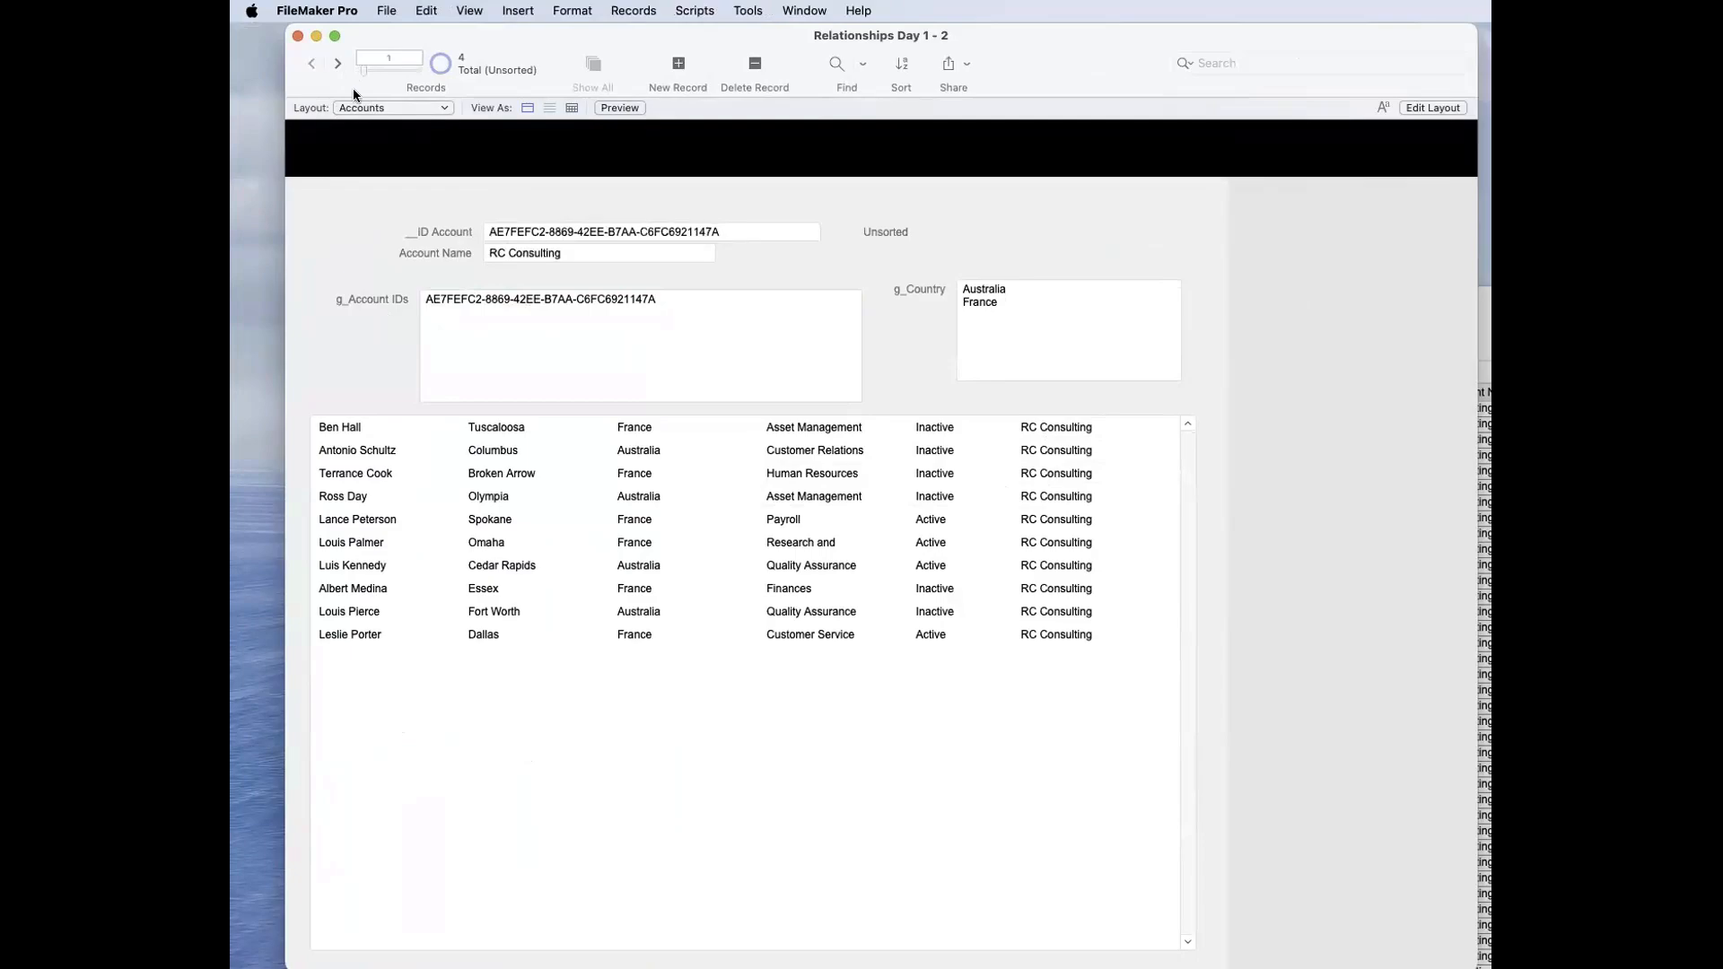
Step: Paste ACME's account ID back onto the second line of g_Account IDs and commit it
click(546, 323)
key(super+v)
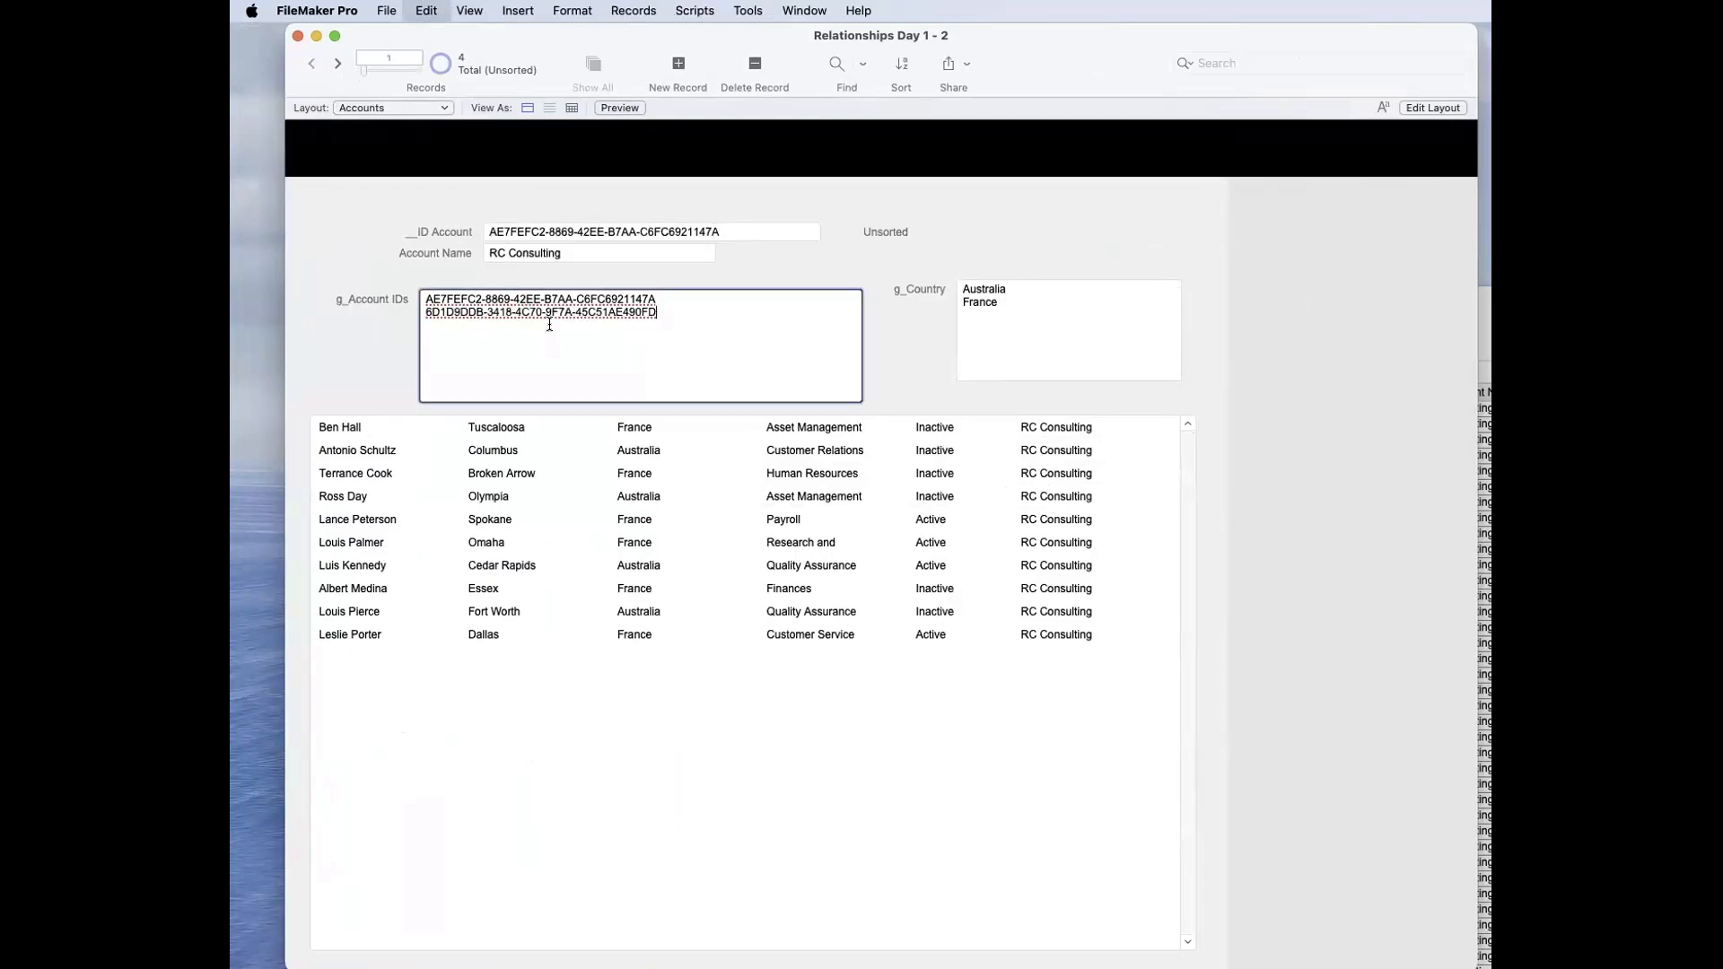
click(408, 332)
Step: Bring the Contacts table window forward and reposition it to show the columns through Account Name
click(1483, 696)
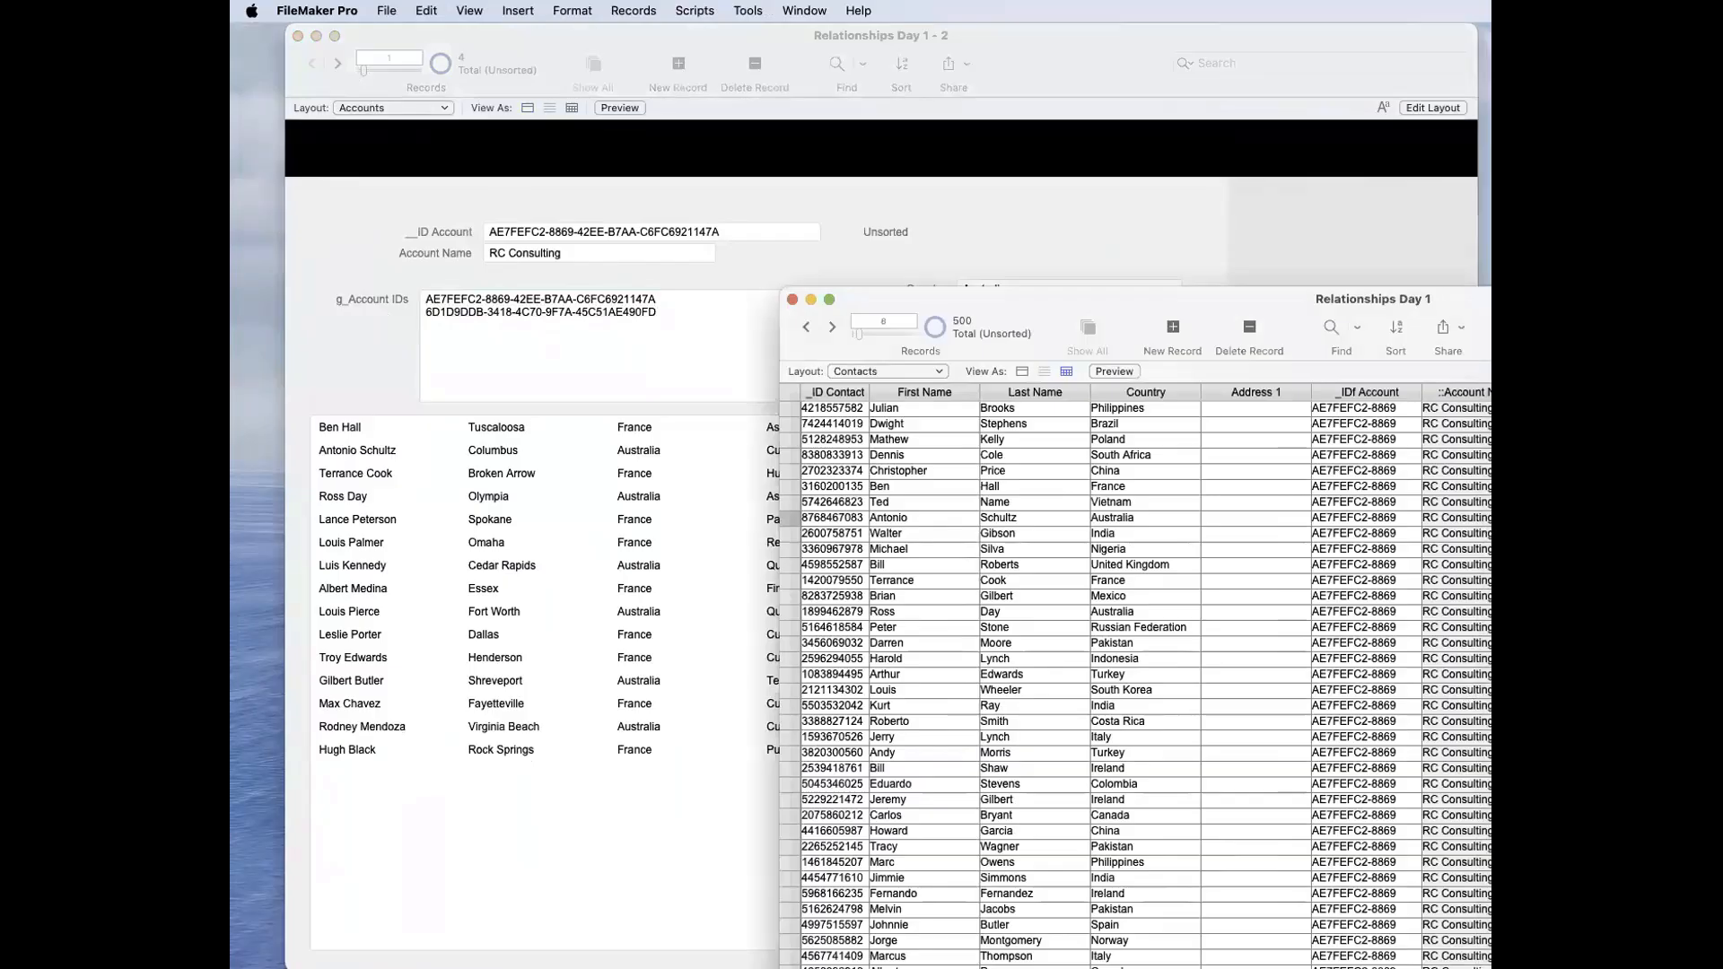
key(super+shift+d)
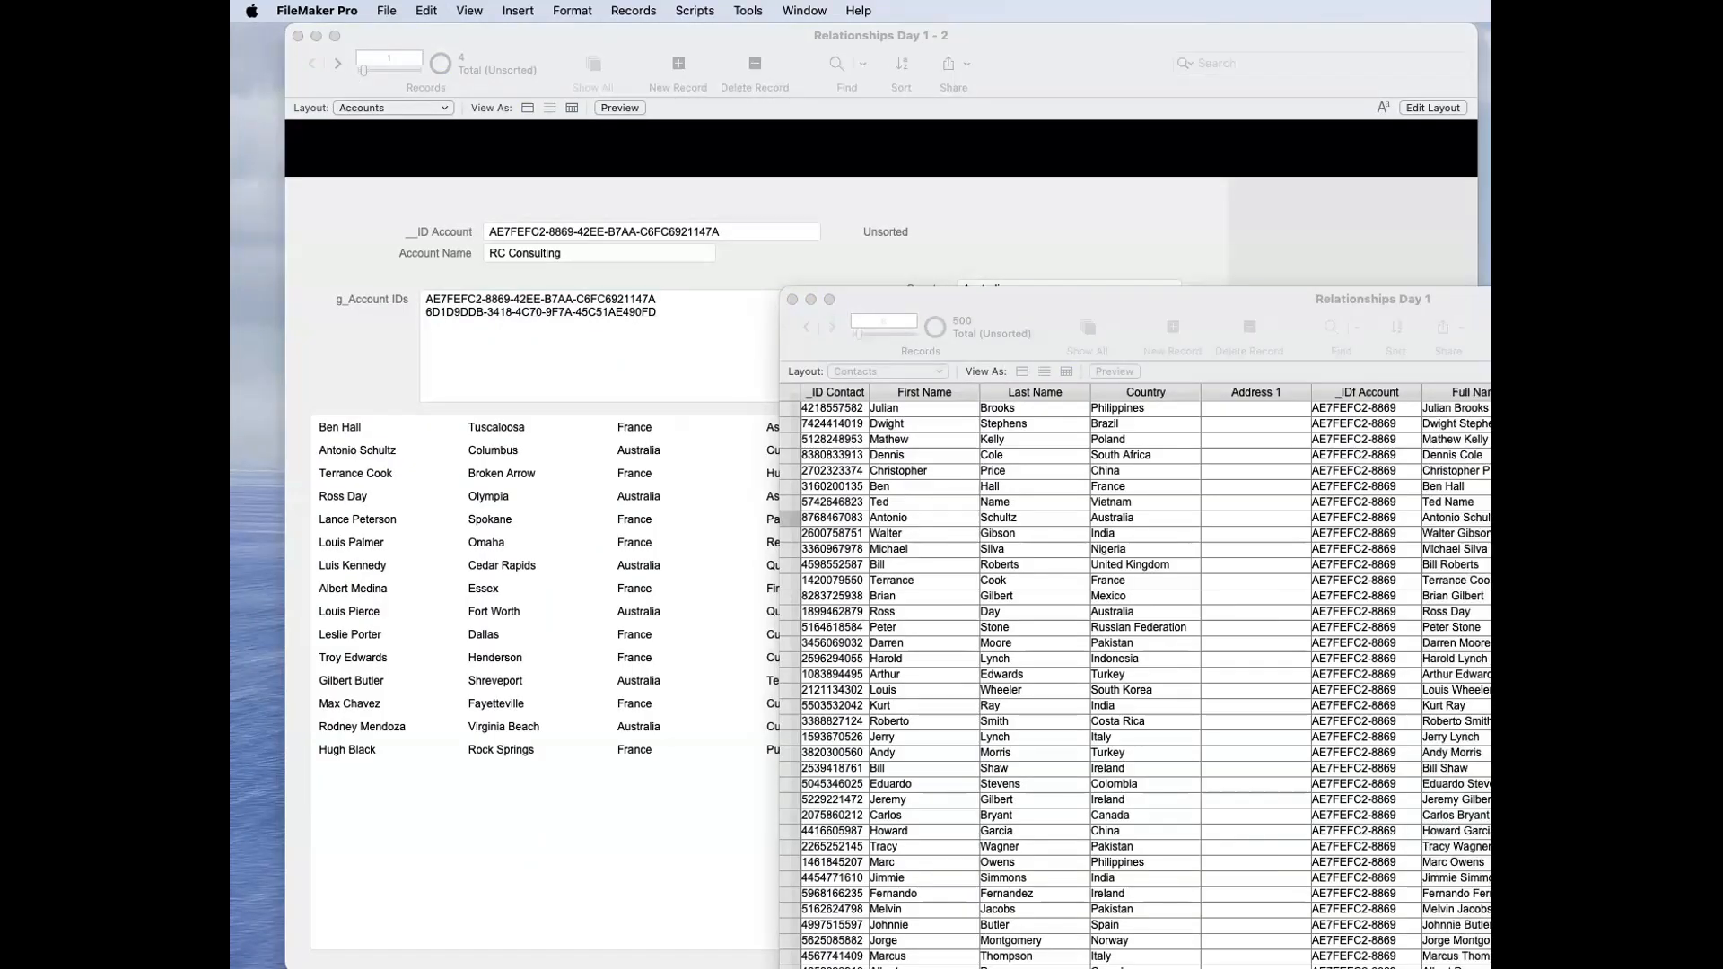
scroll(1144, 673, right, 1)
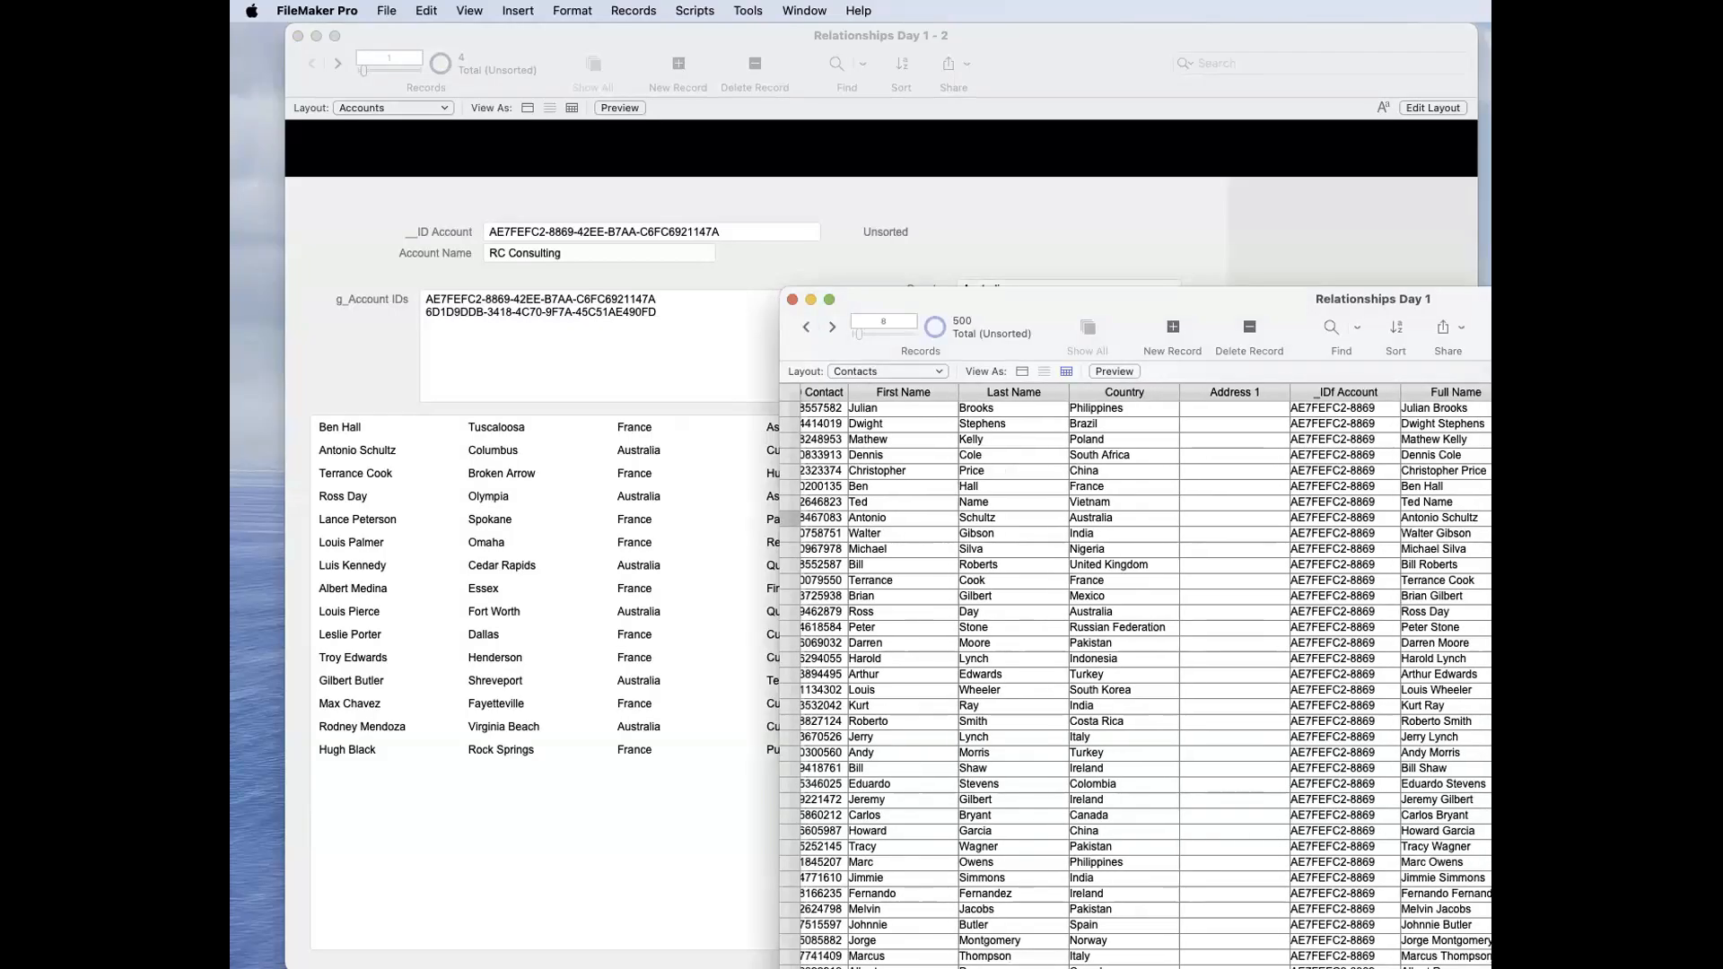
drag(1721, 310, 1046, 226)
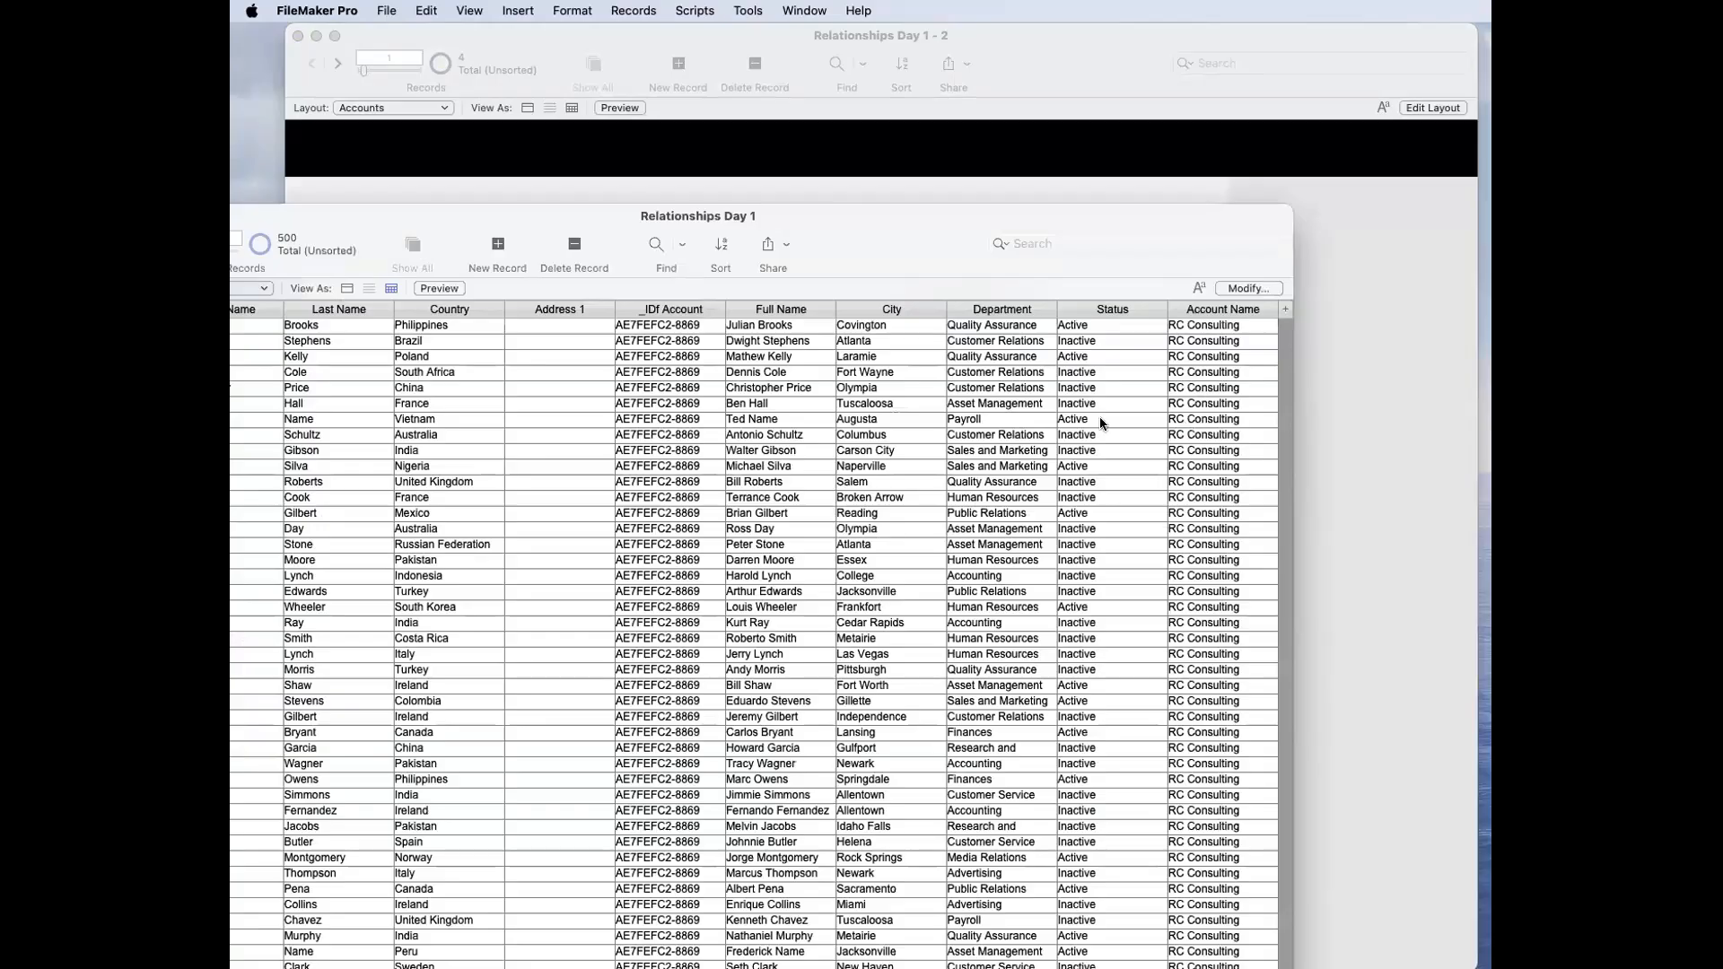
Step: Check the Account Name field in the Contacts field definitions, cancel, and relookup the records' field contents from _IDf Account
key(super+shift+d)
click(812, 144)
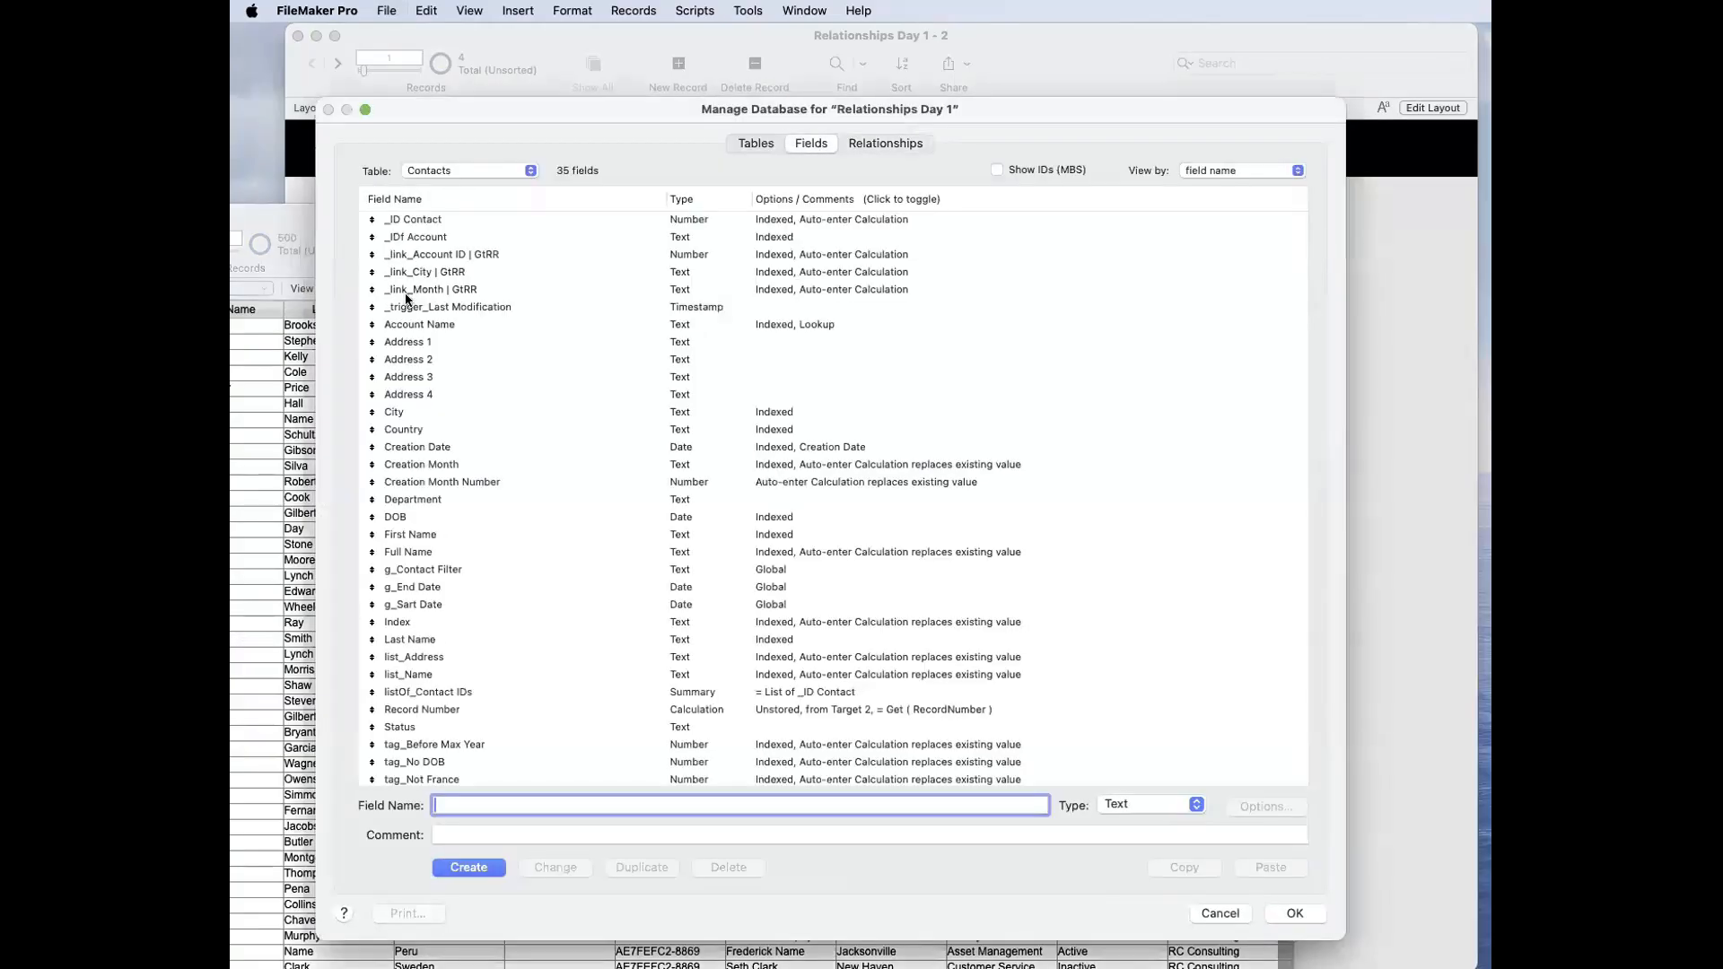
click(439, 329)
key(Escape)
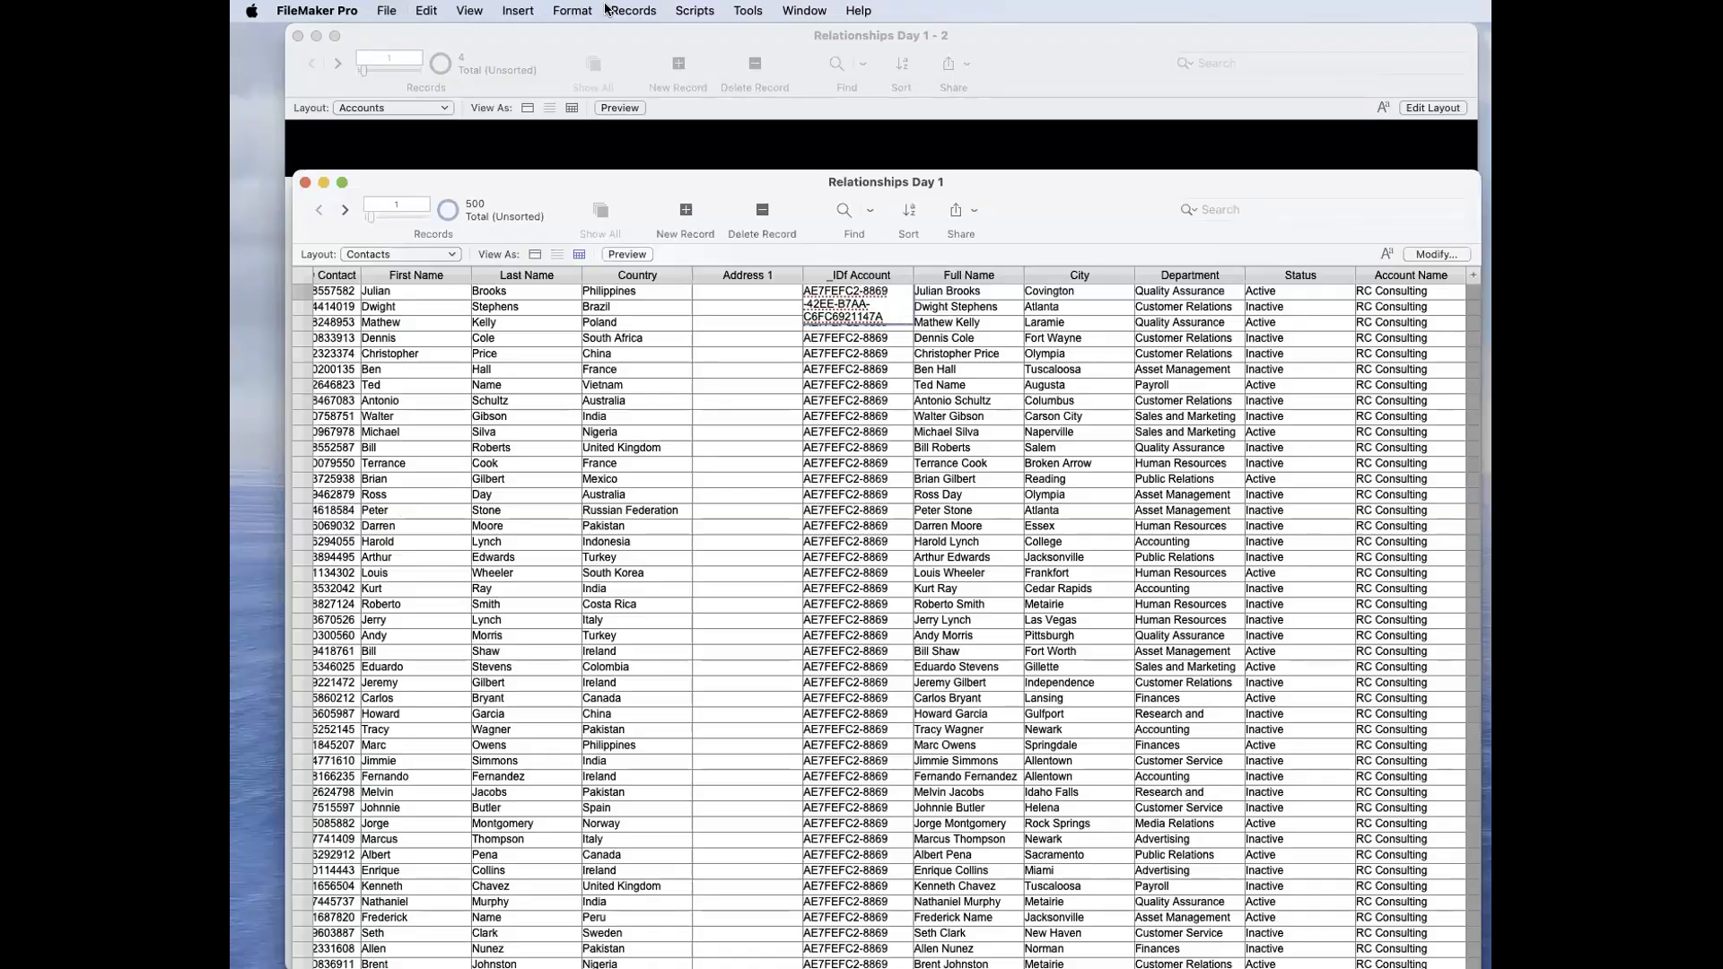
click(608, 10)
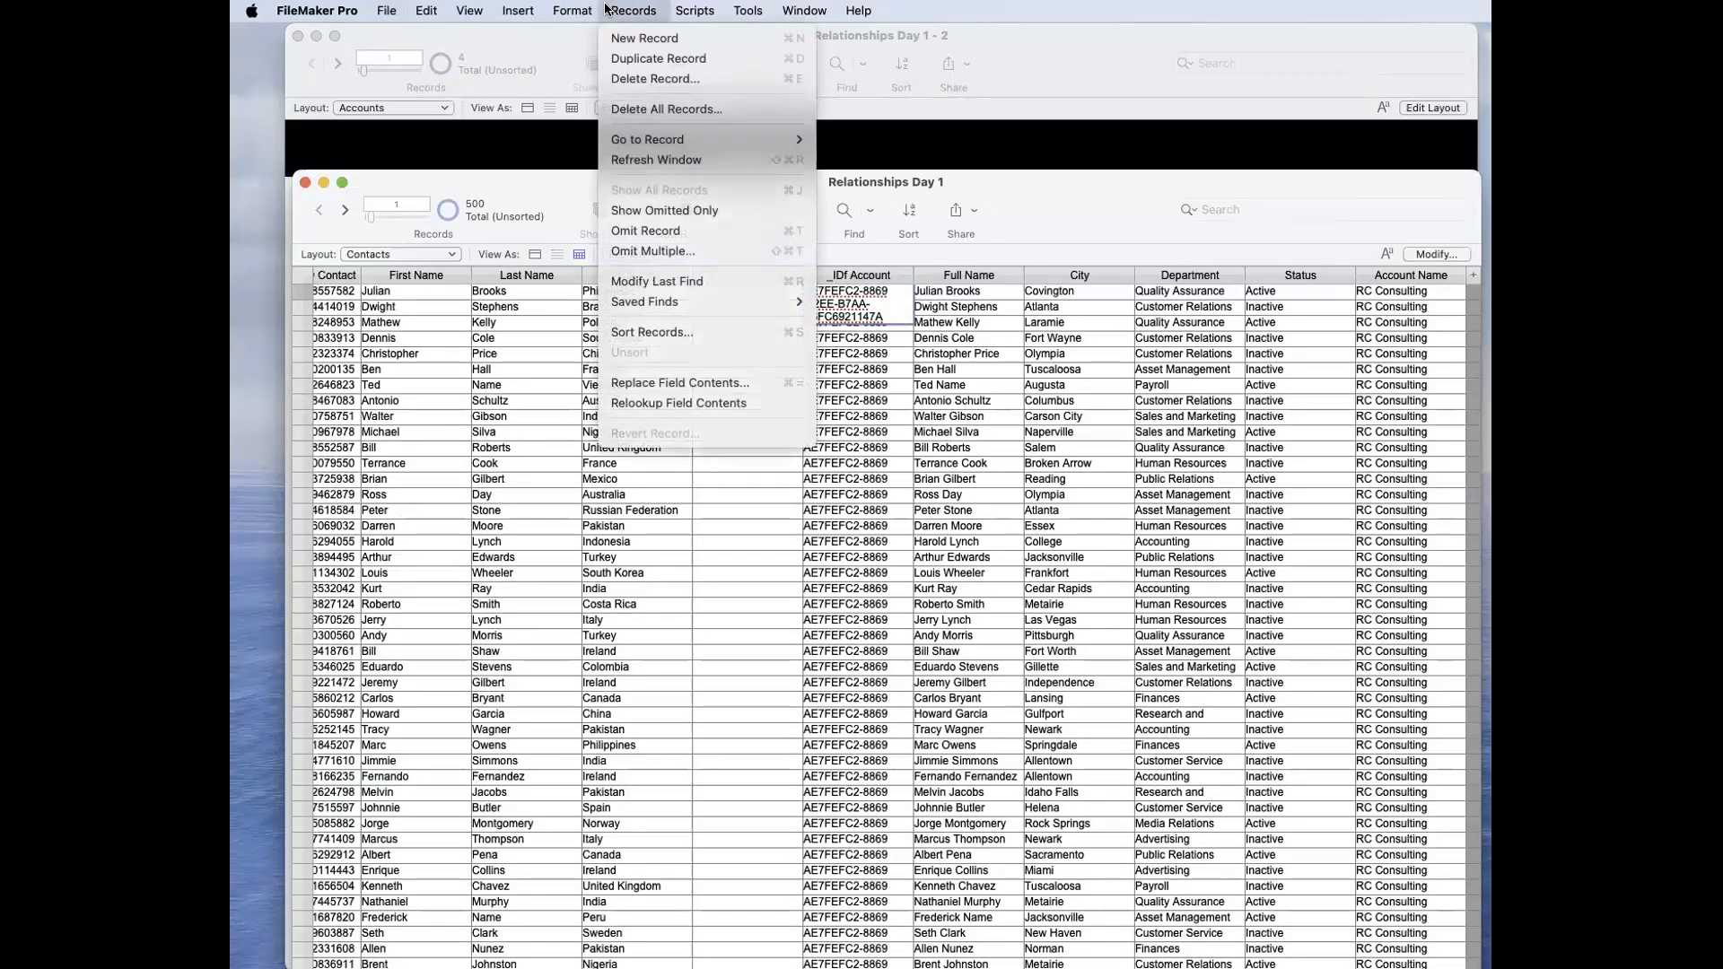
click(646, 402)
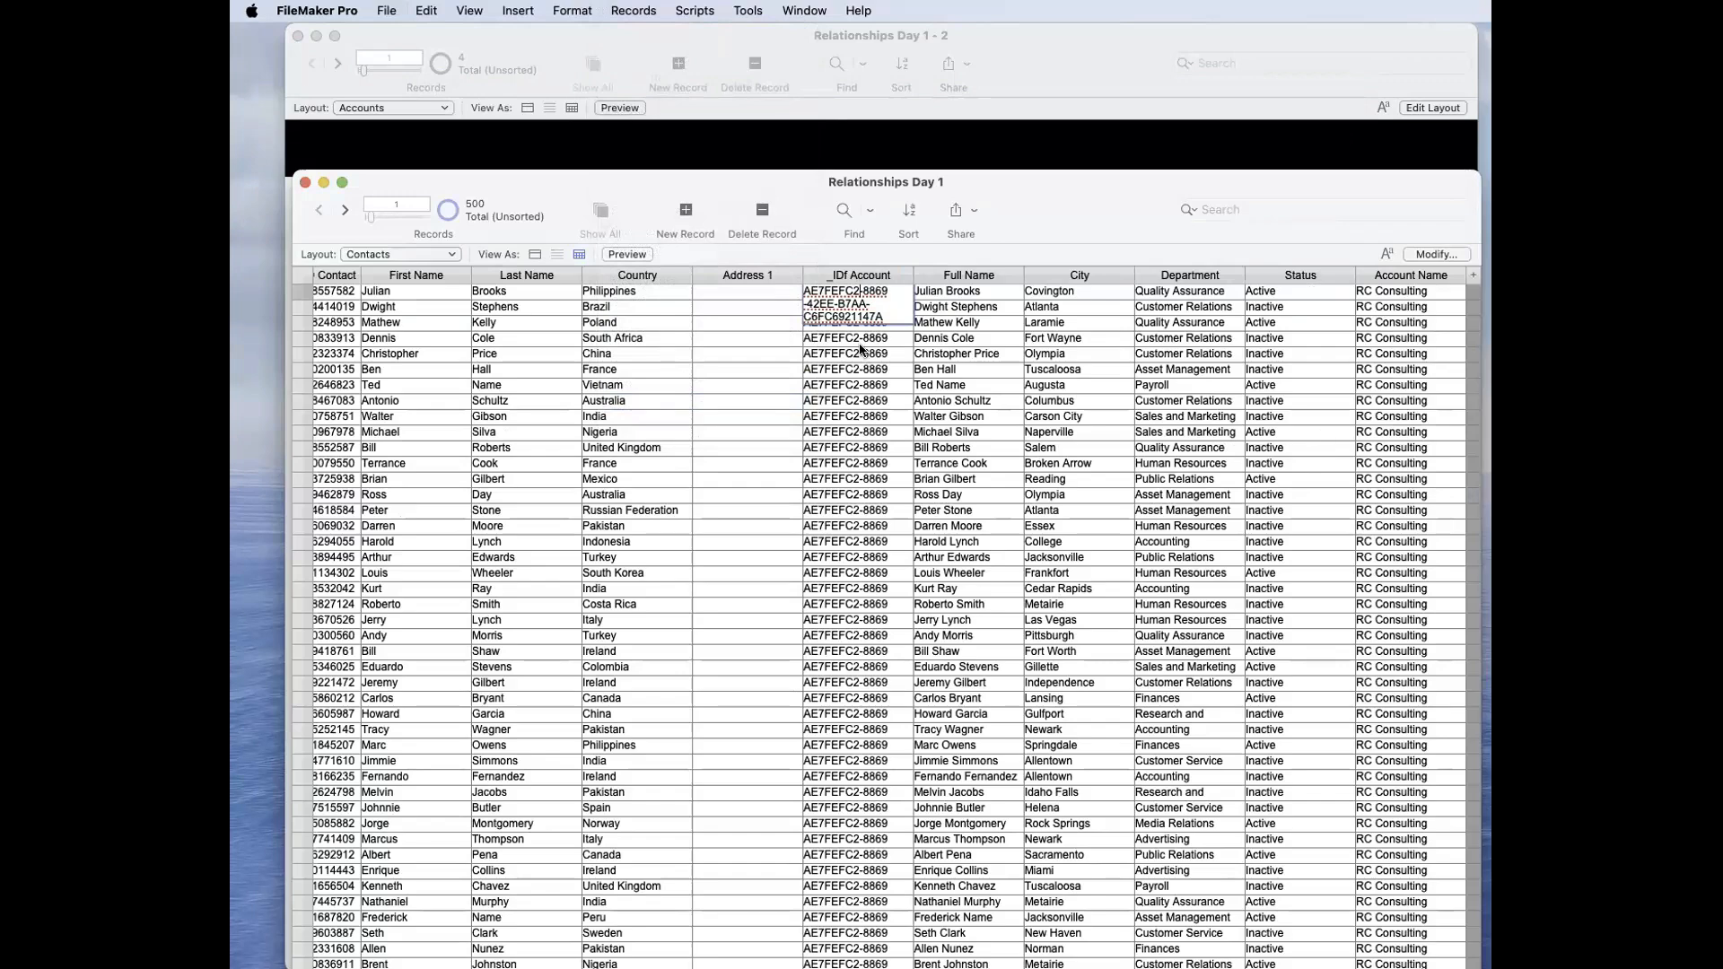
Step: Set the Contacts Account Name lookup to start with Contacts and copy Account Name from Accounts, and save the database changes
key(super+shift+d)
click(886, 144)
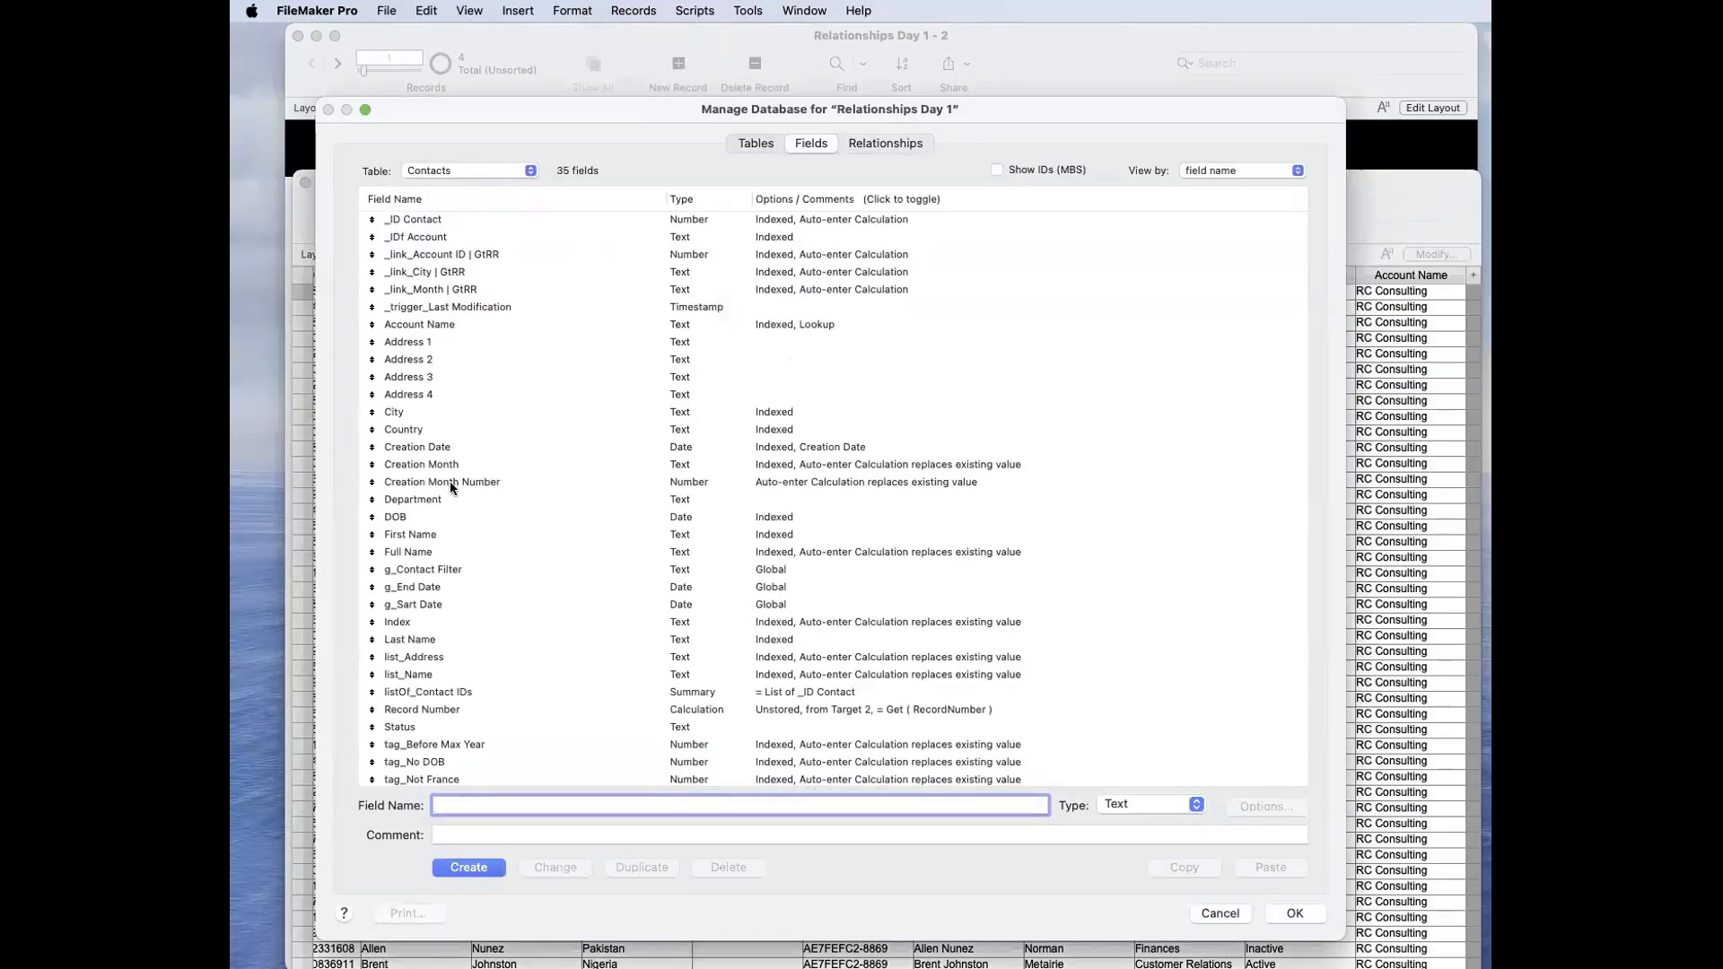
double_click(462, 323)
click(1030, 327)
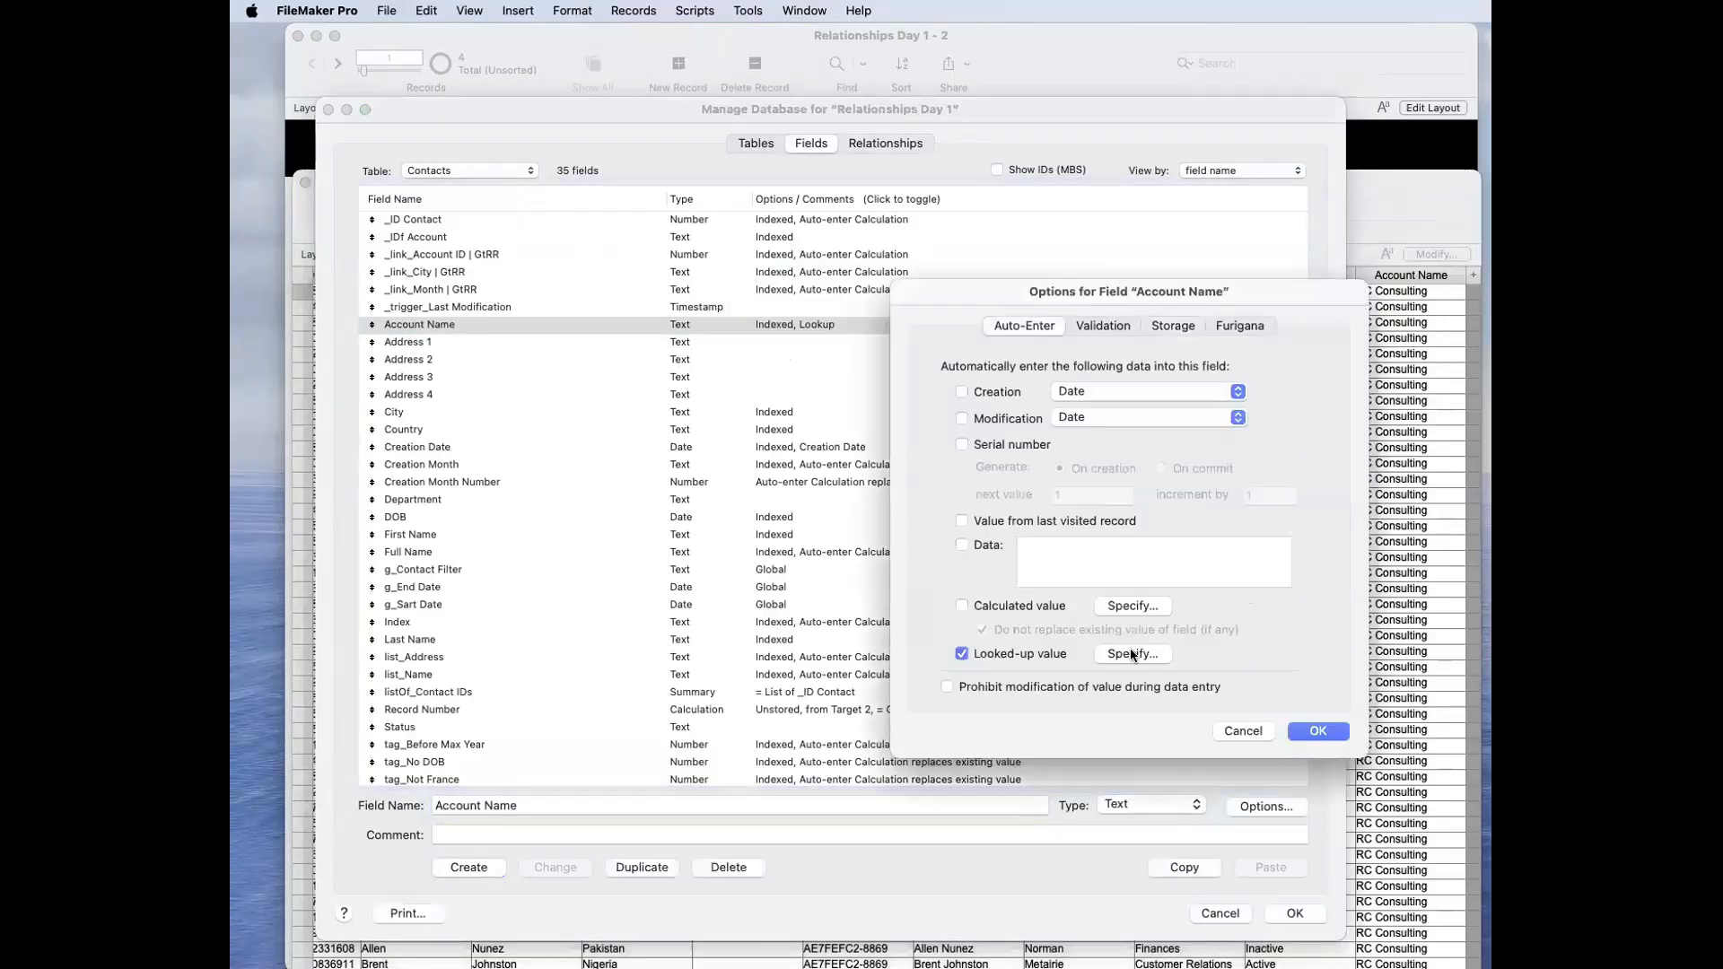
click(1132, 654)
click(983, 315)
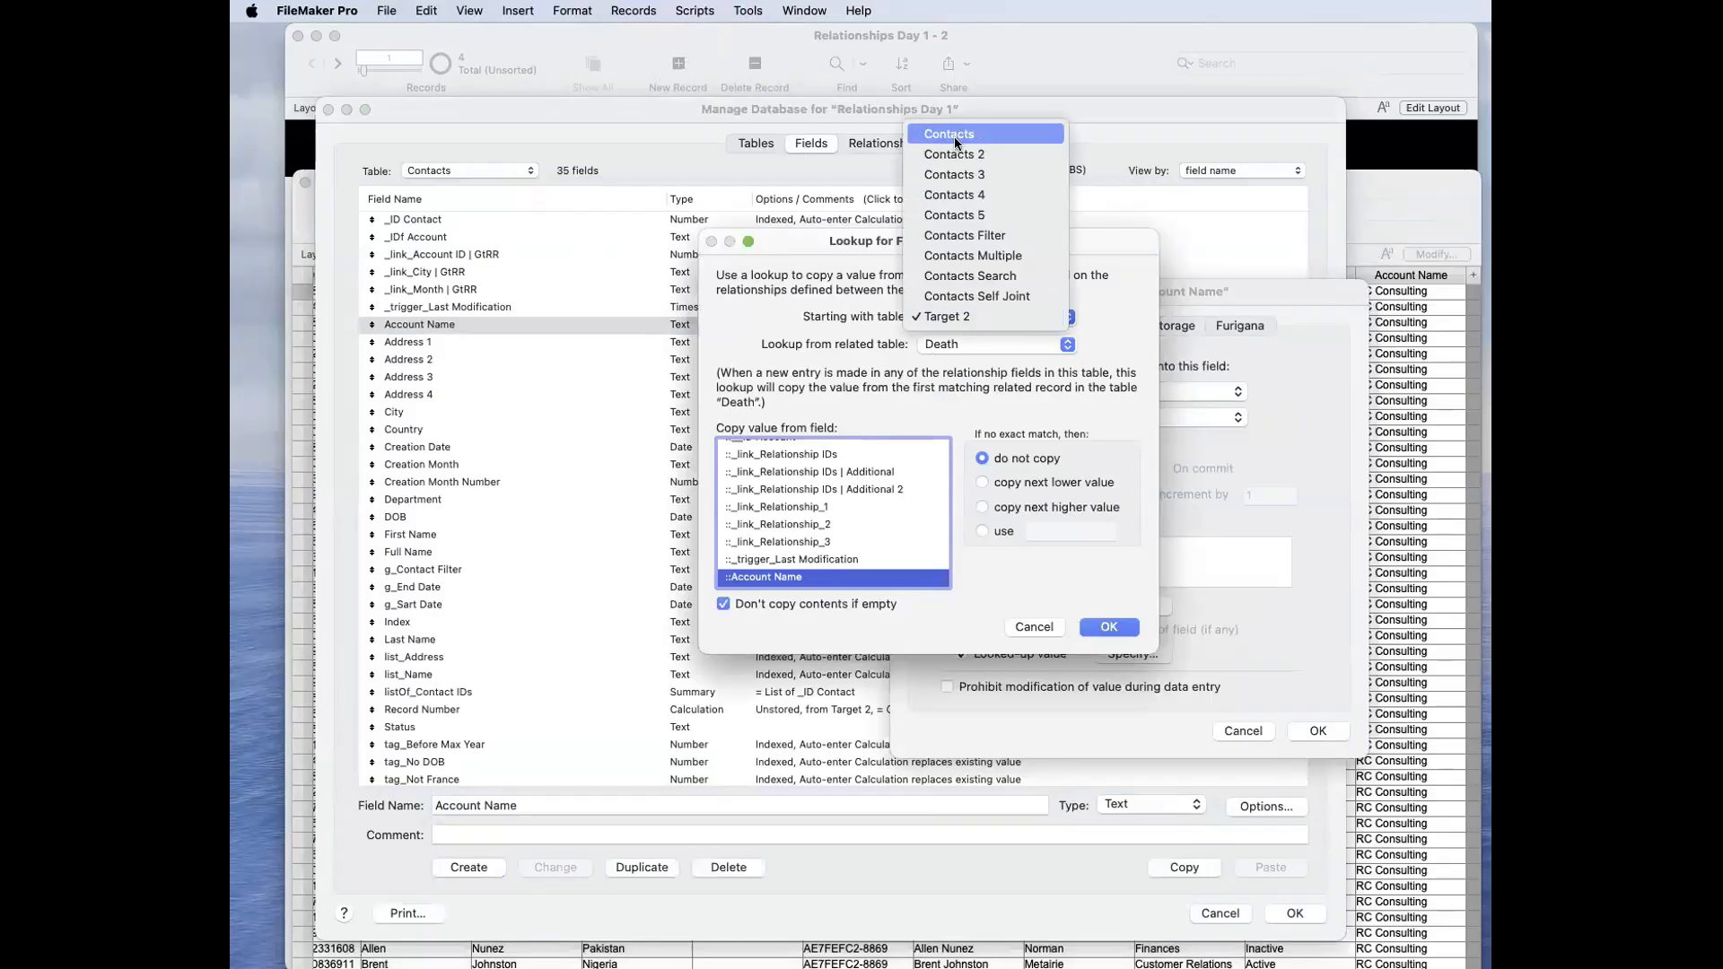
click(955, 135)
click(987, 345)
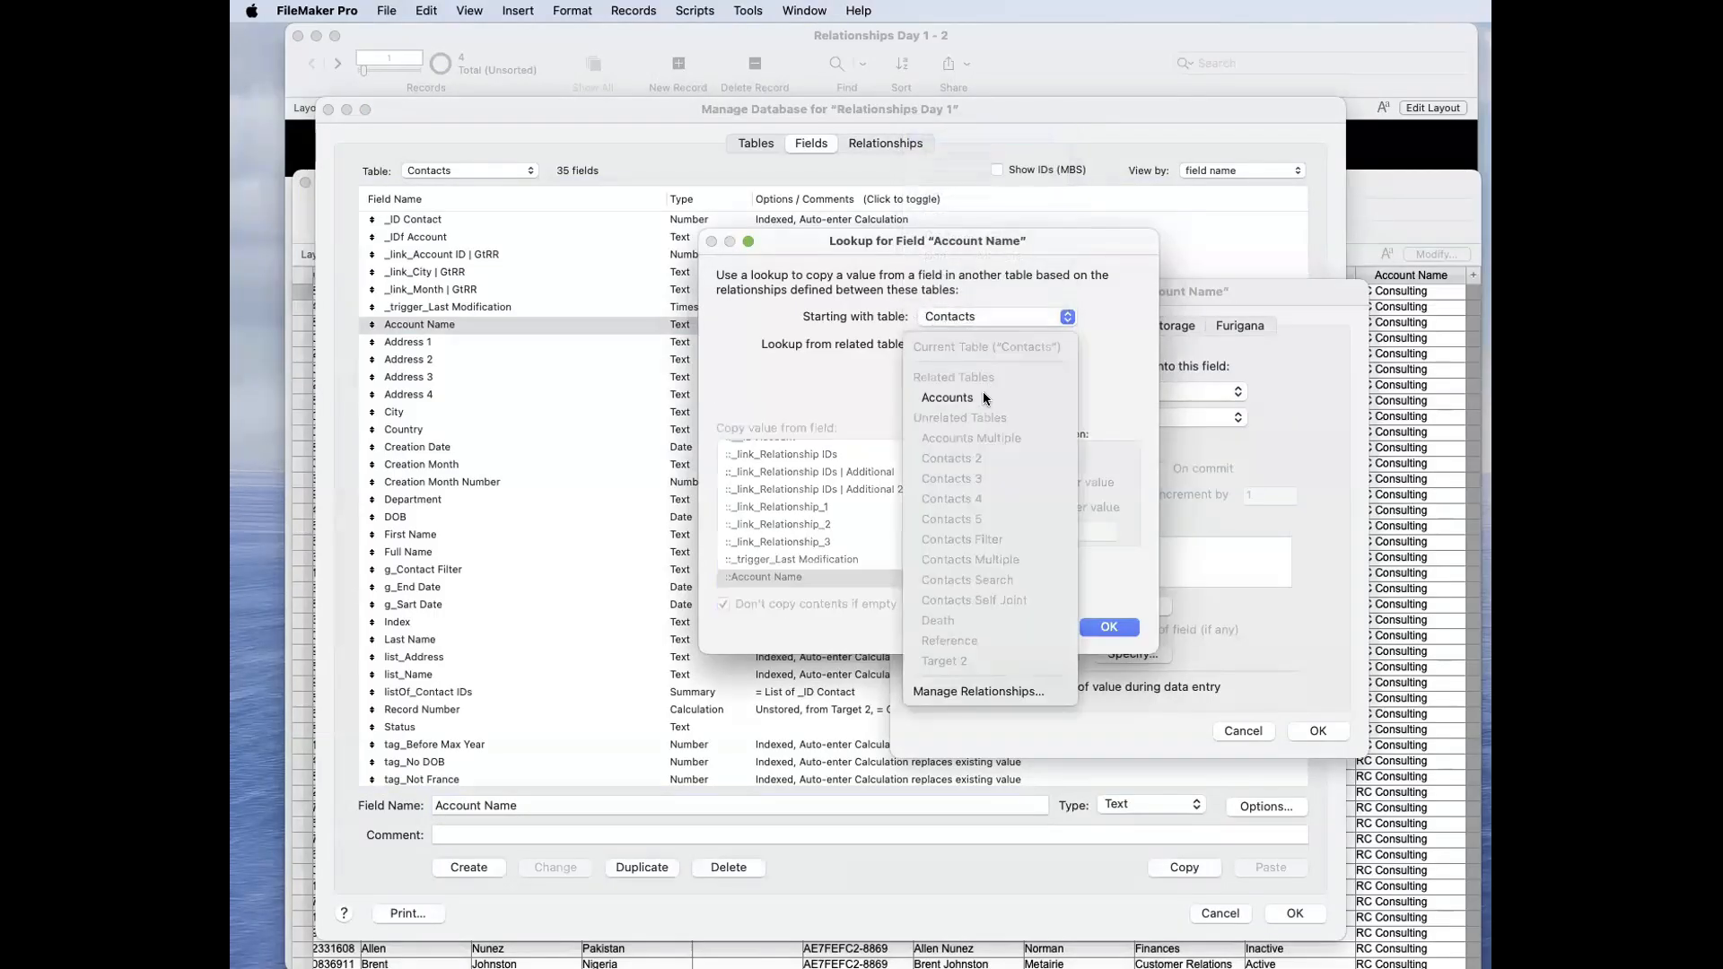
click(983, 398)
click(1112, 628)
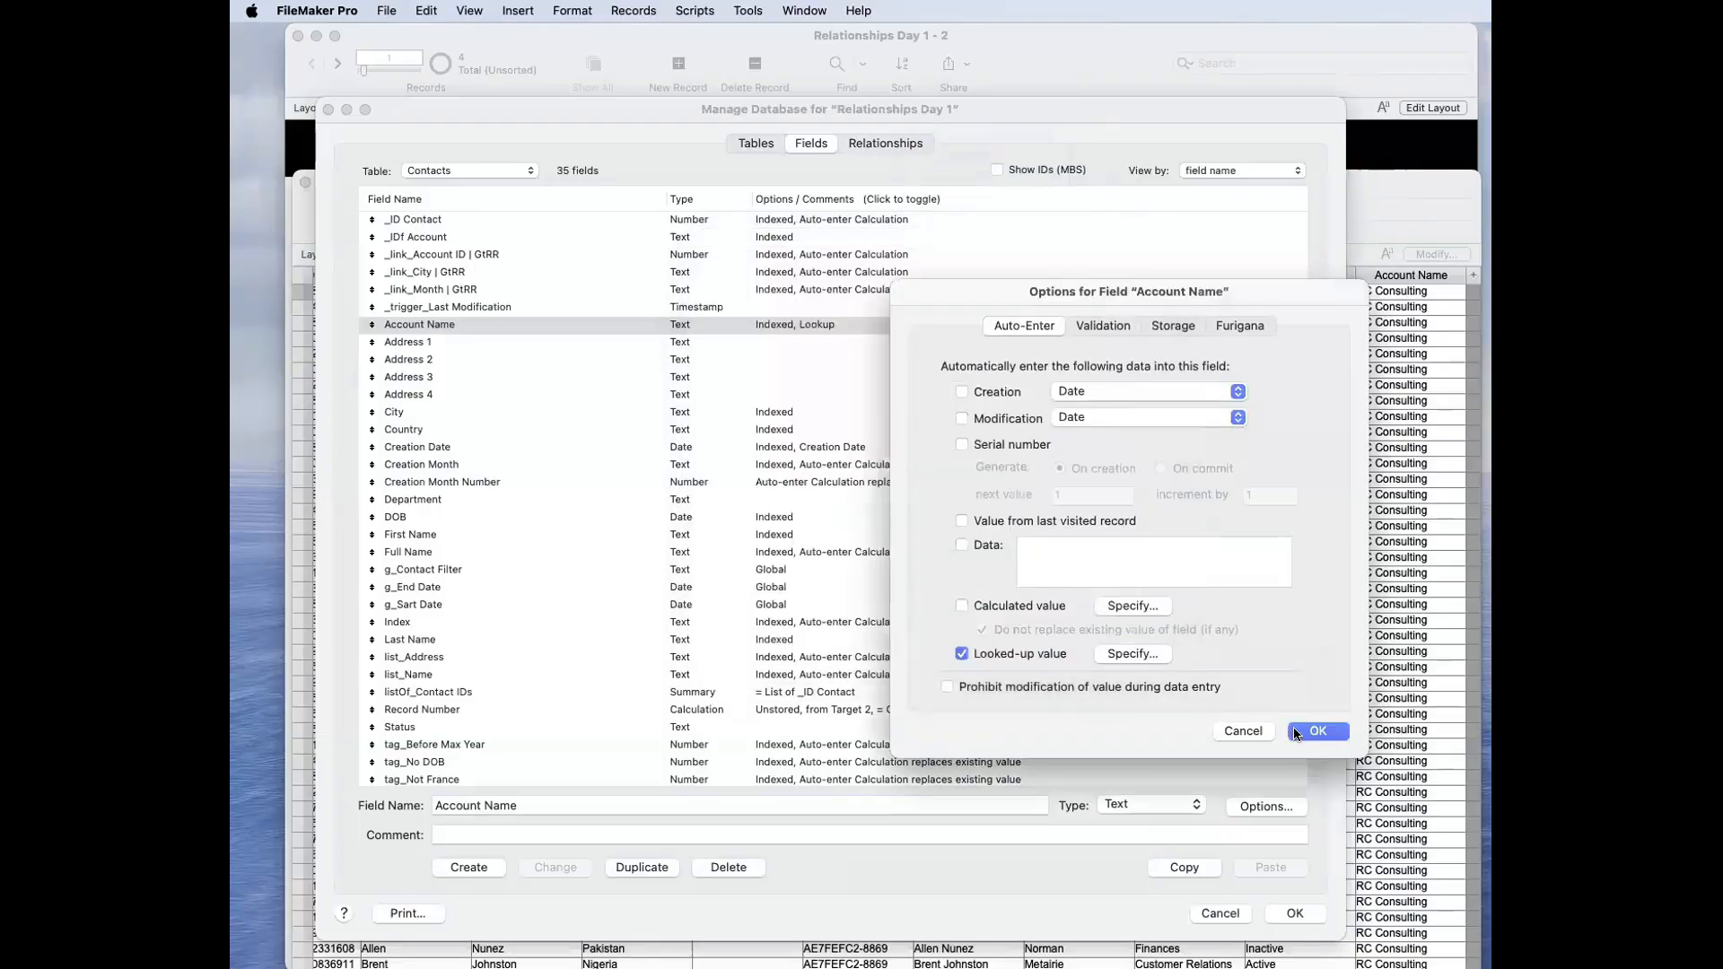
click(1295, 733)
click(1298, 912)
Step: Relookup field contents from the first contact's _IDf Account and review the Account Name column
click(884, 293)
click(633, 10)
click(659, 404)
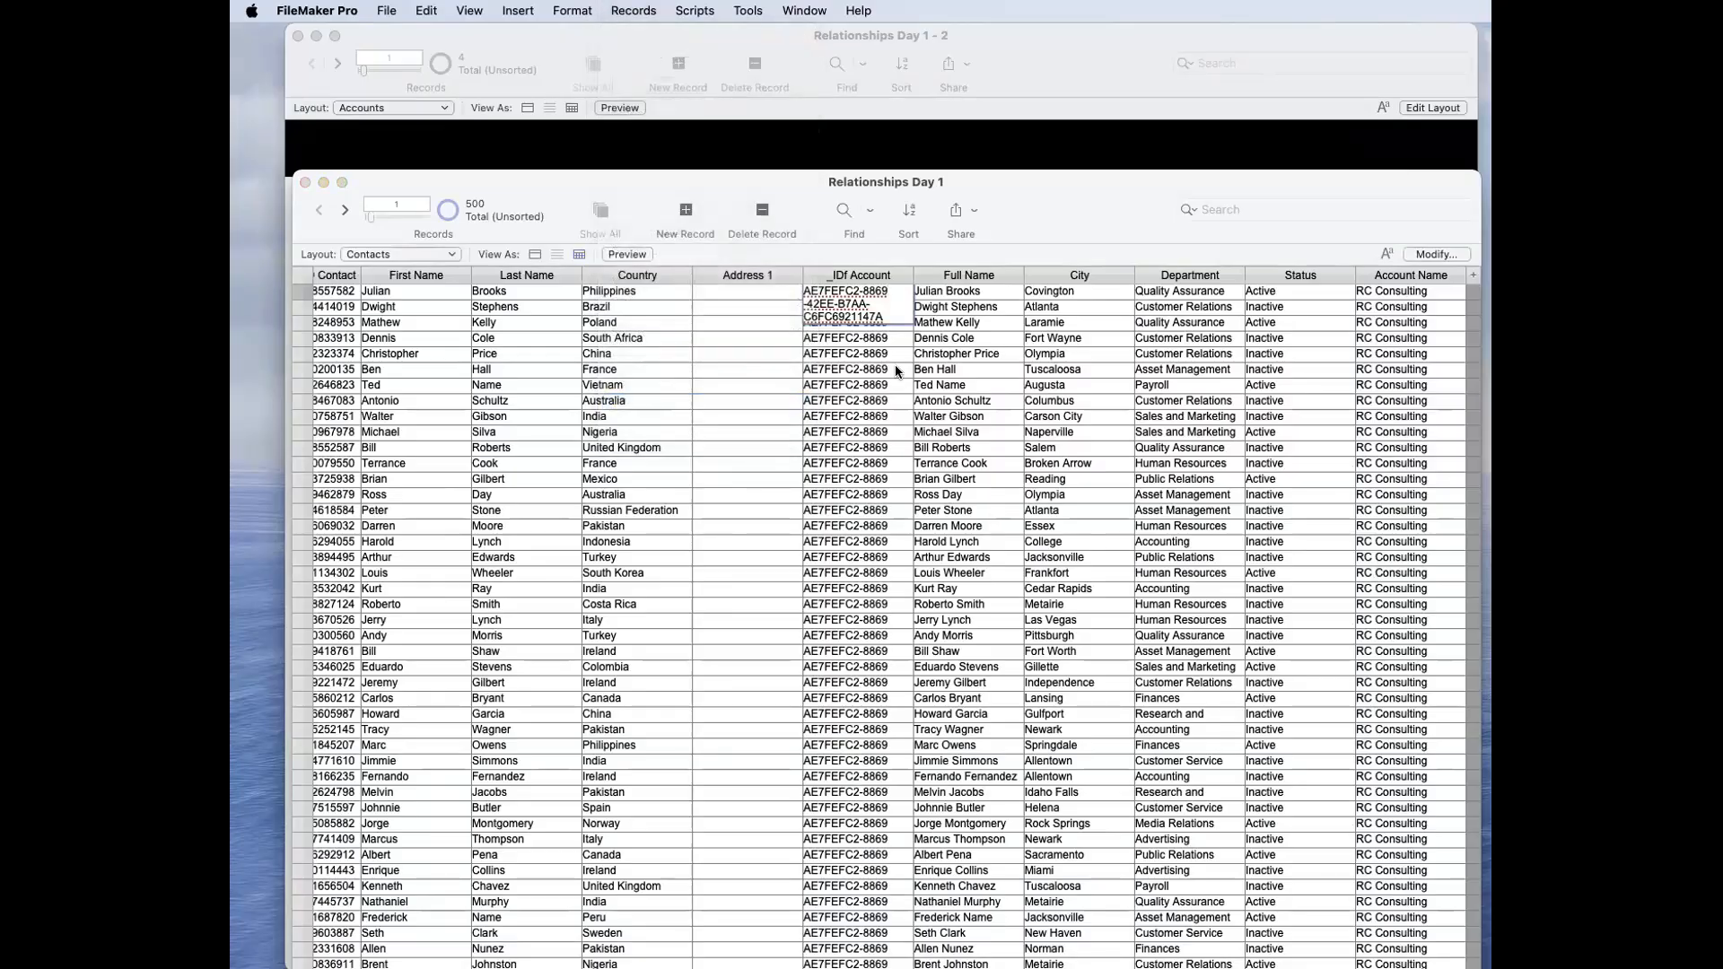
scroll(916, 411, down, 10)
scroll(916, 411, down, 20)
scroll(916, 411, up, 20)
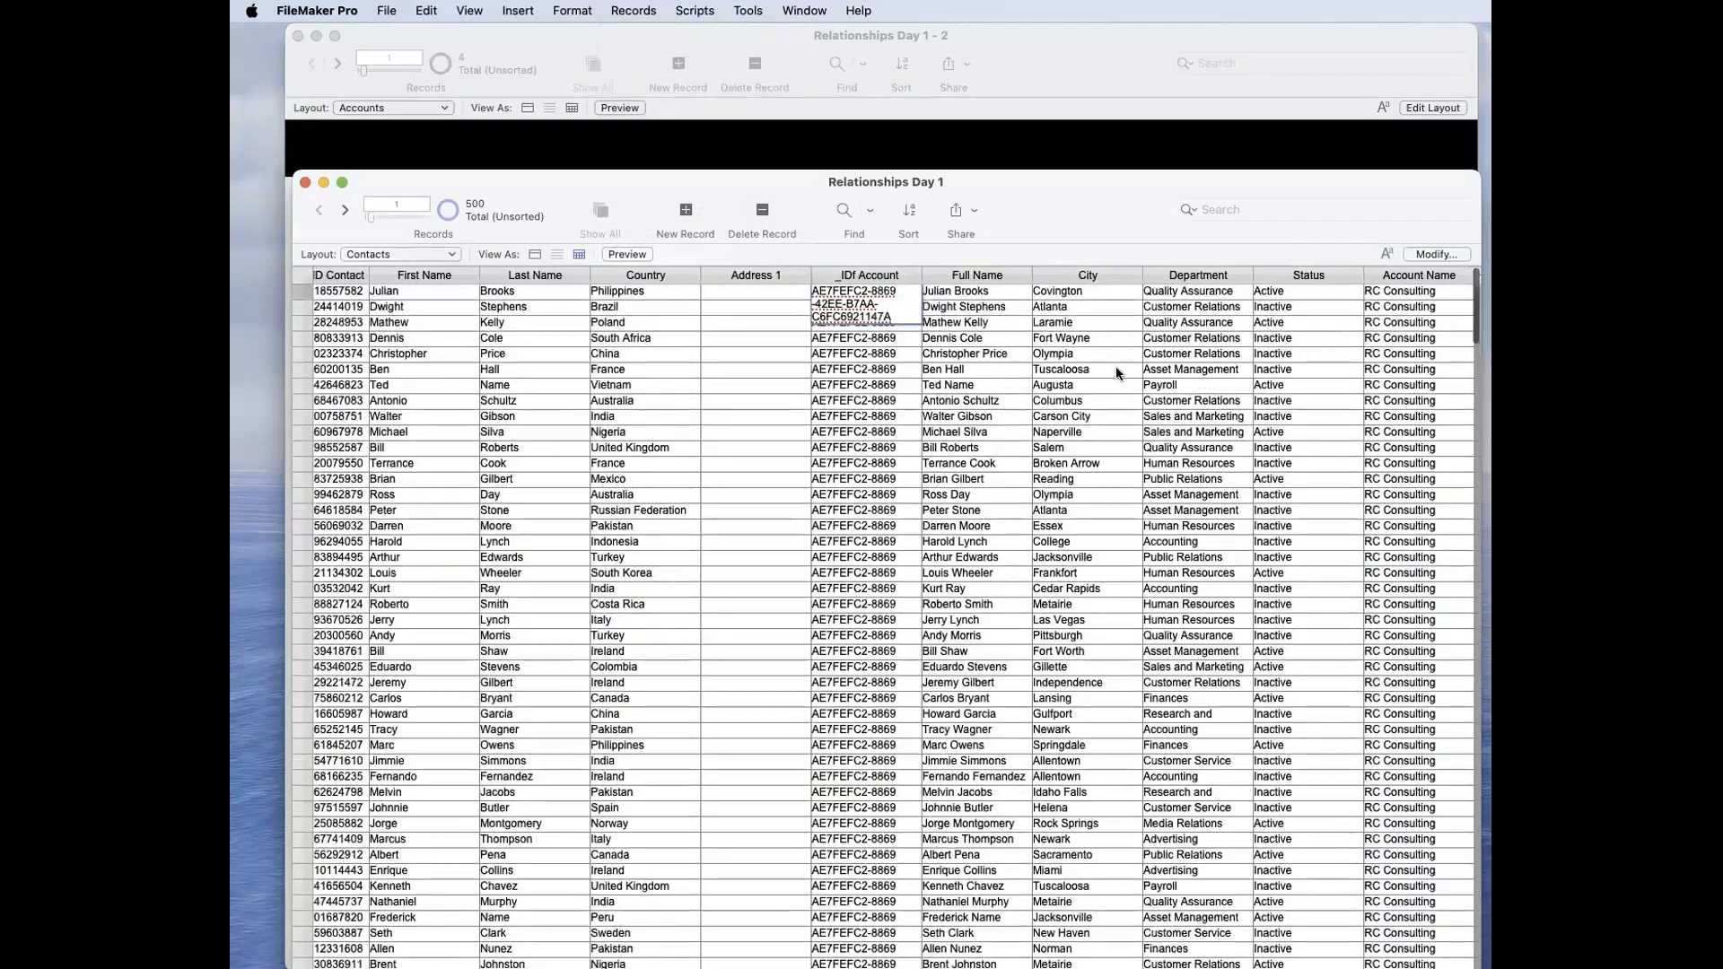
Step: Add a second occurrence of the Accounts table beside Contacts in the relationships graph and name it Accounts Update
key(super+shift+d)
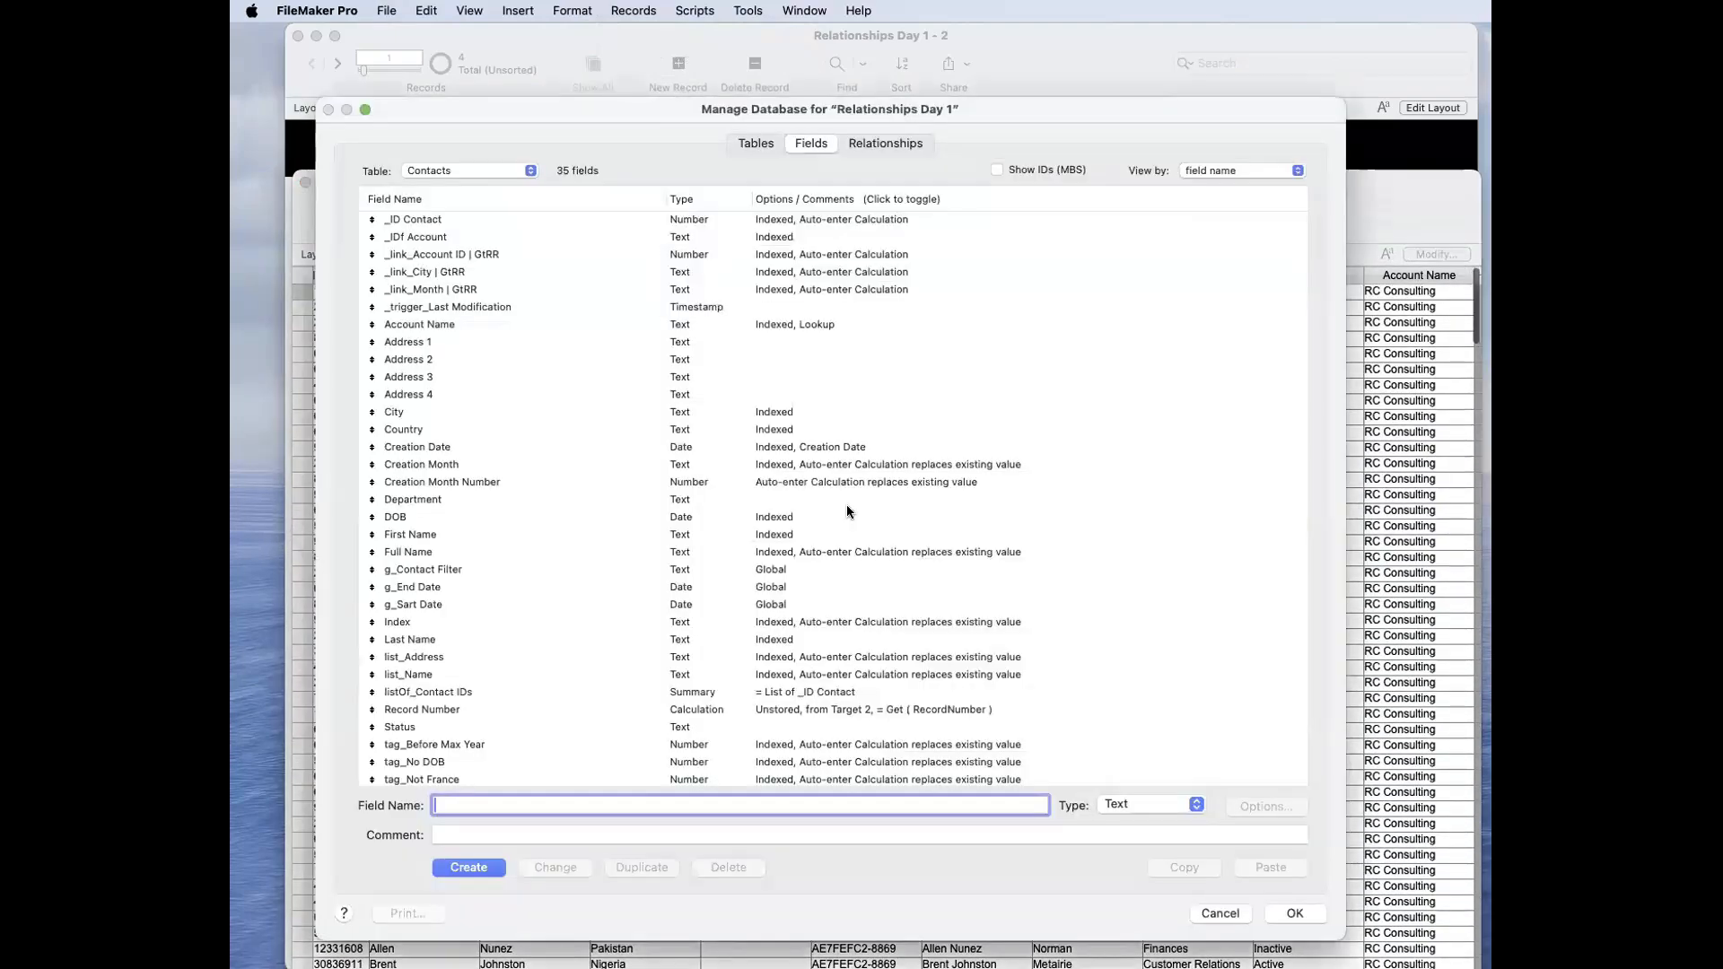
click(873, 142)
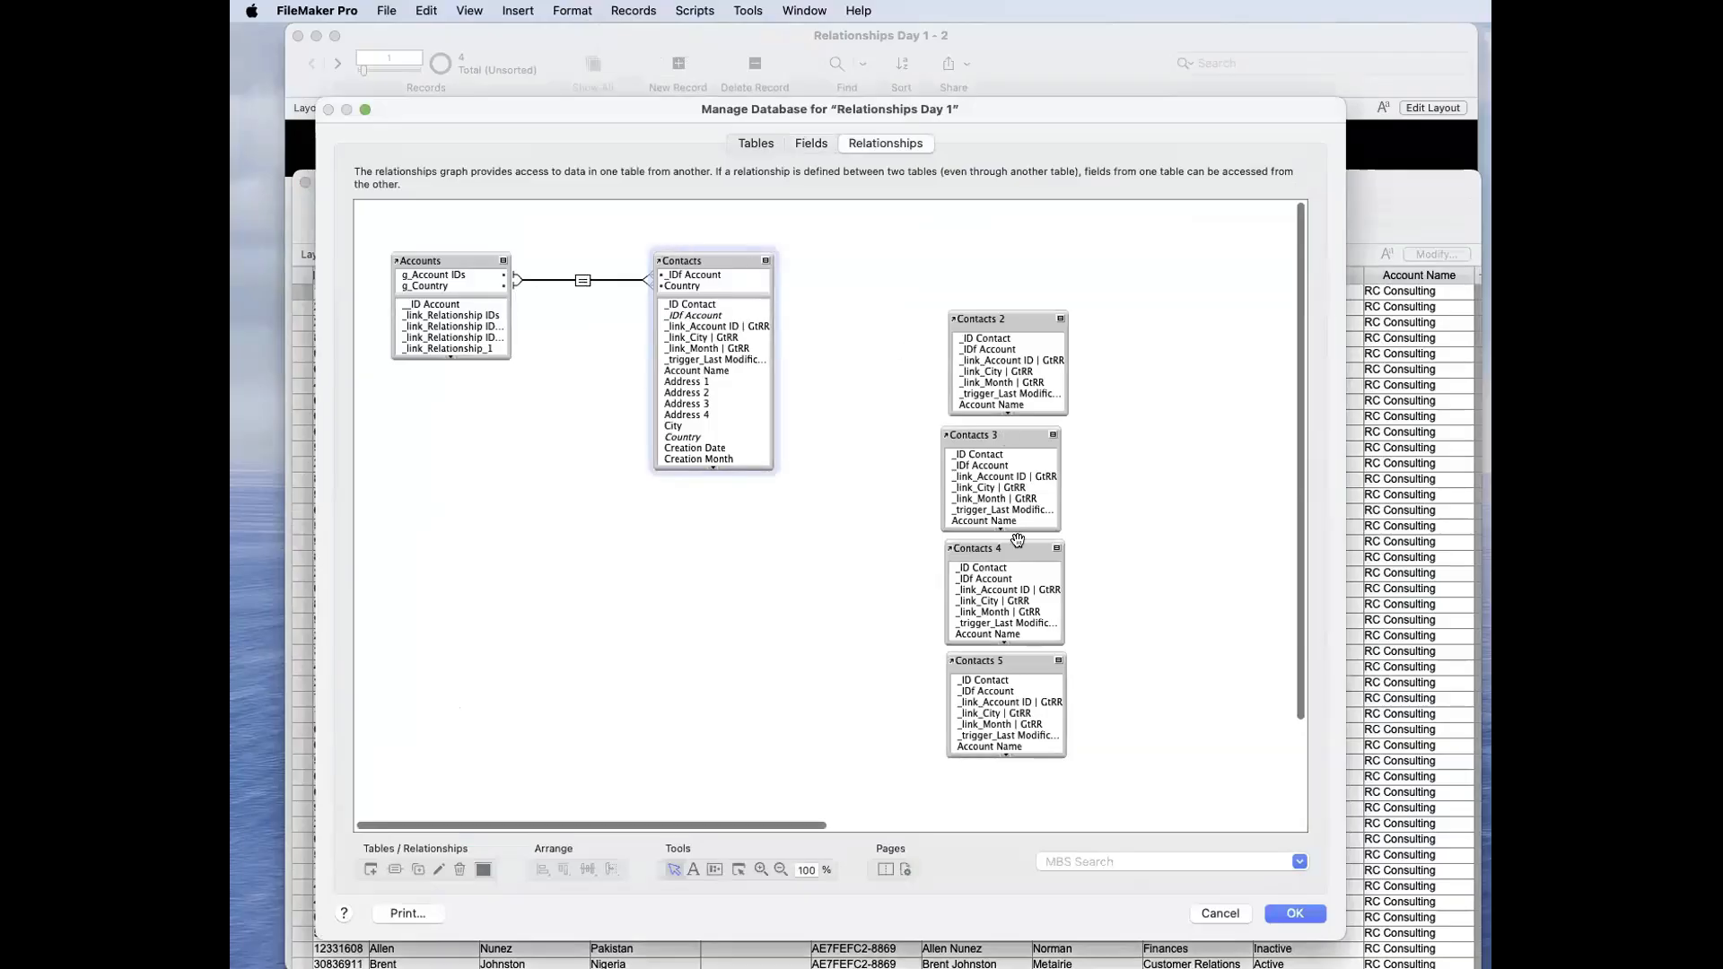
alt+drag(437, 258, 906, 254)
double_click(906, 254)
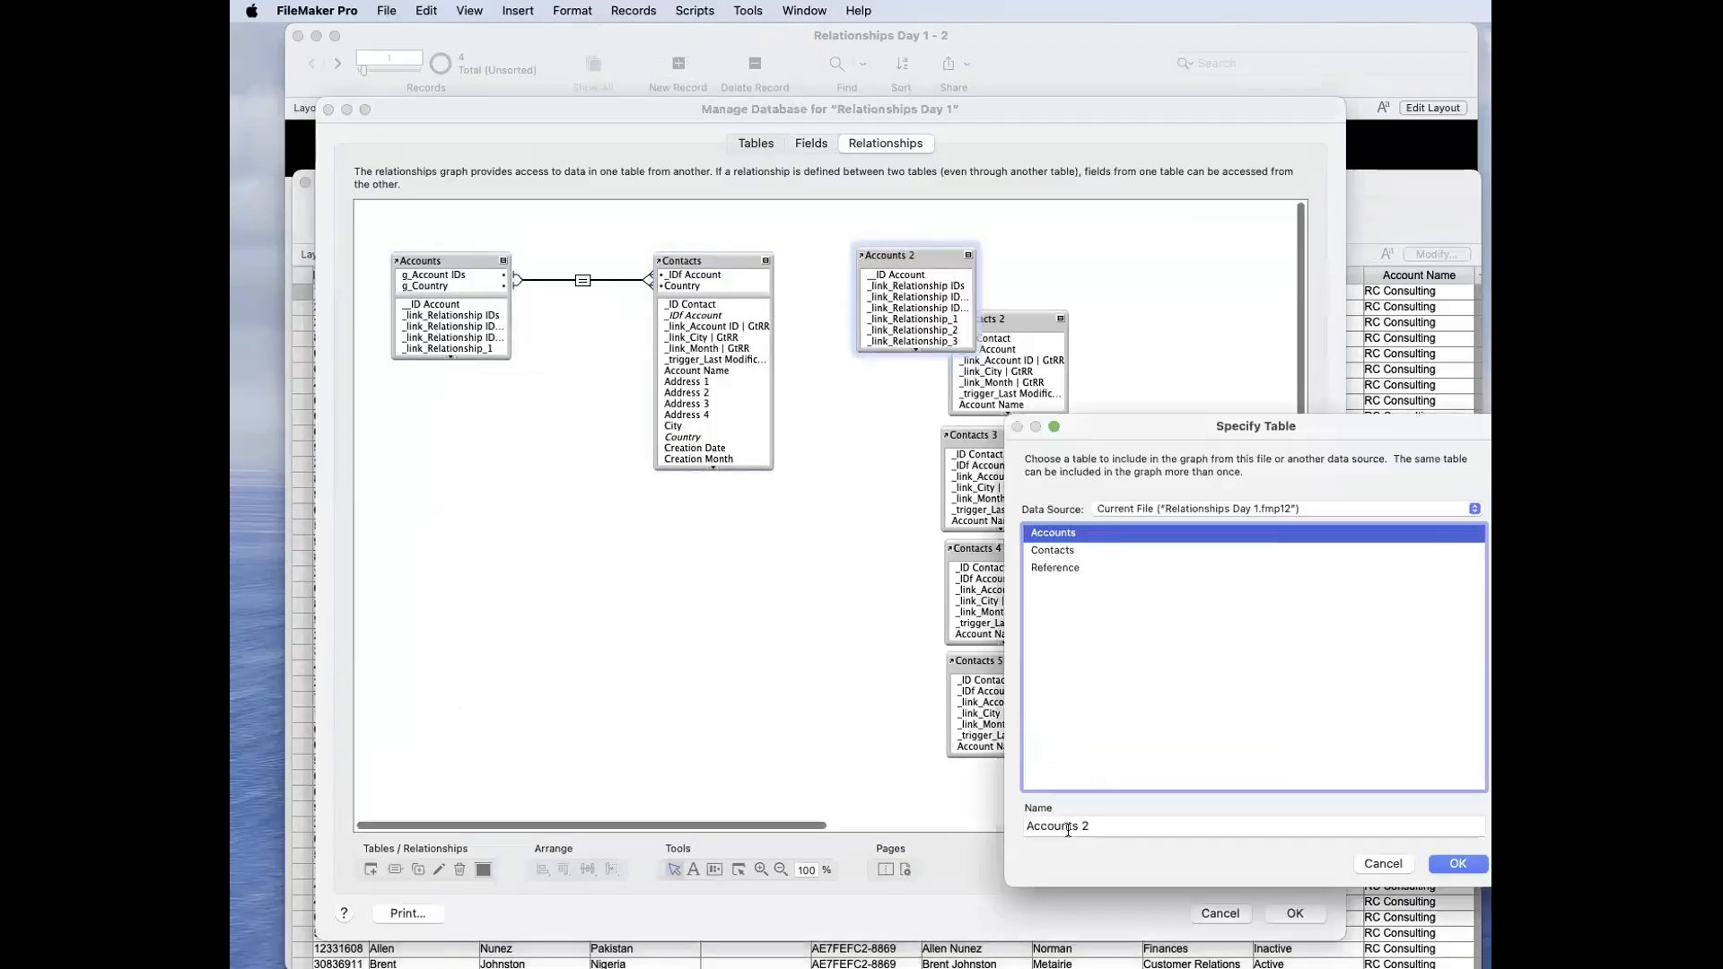
click(1091, 826)
key(BackSpace)
text(Update)
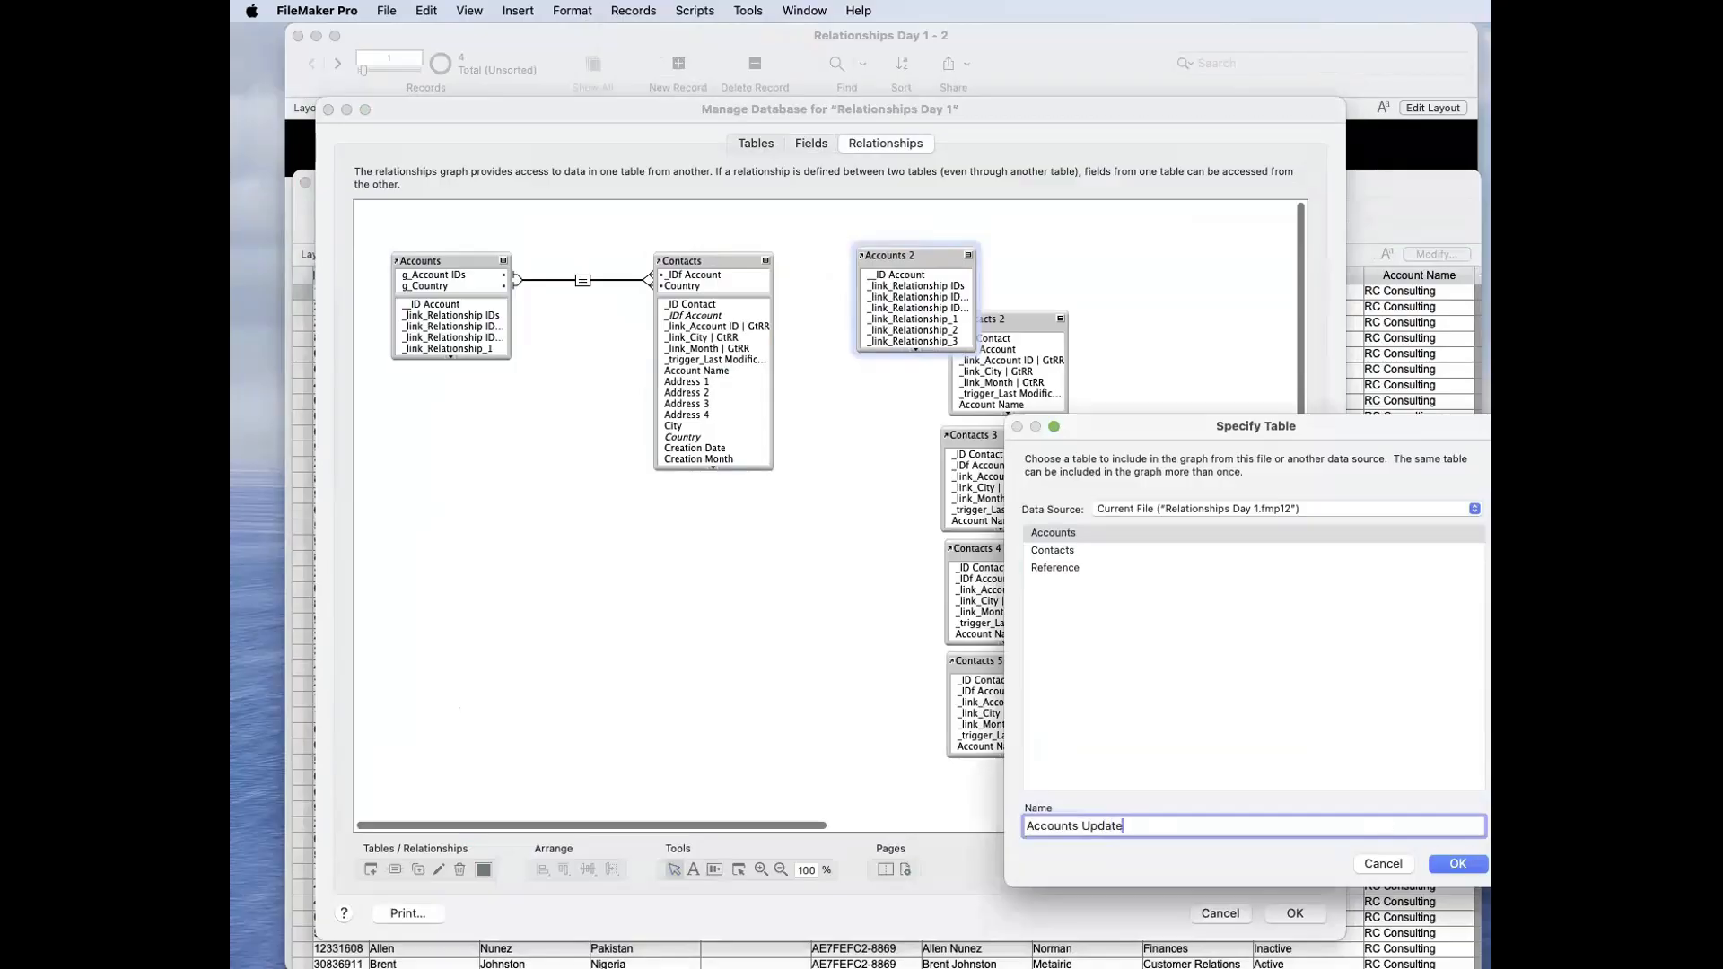
click(1476, 866)
Step: Relate Contacts to Accounts Update by matching _IDf Account to __ID Account
drag(704, 305, 867, 273)
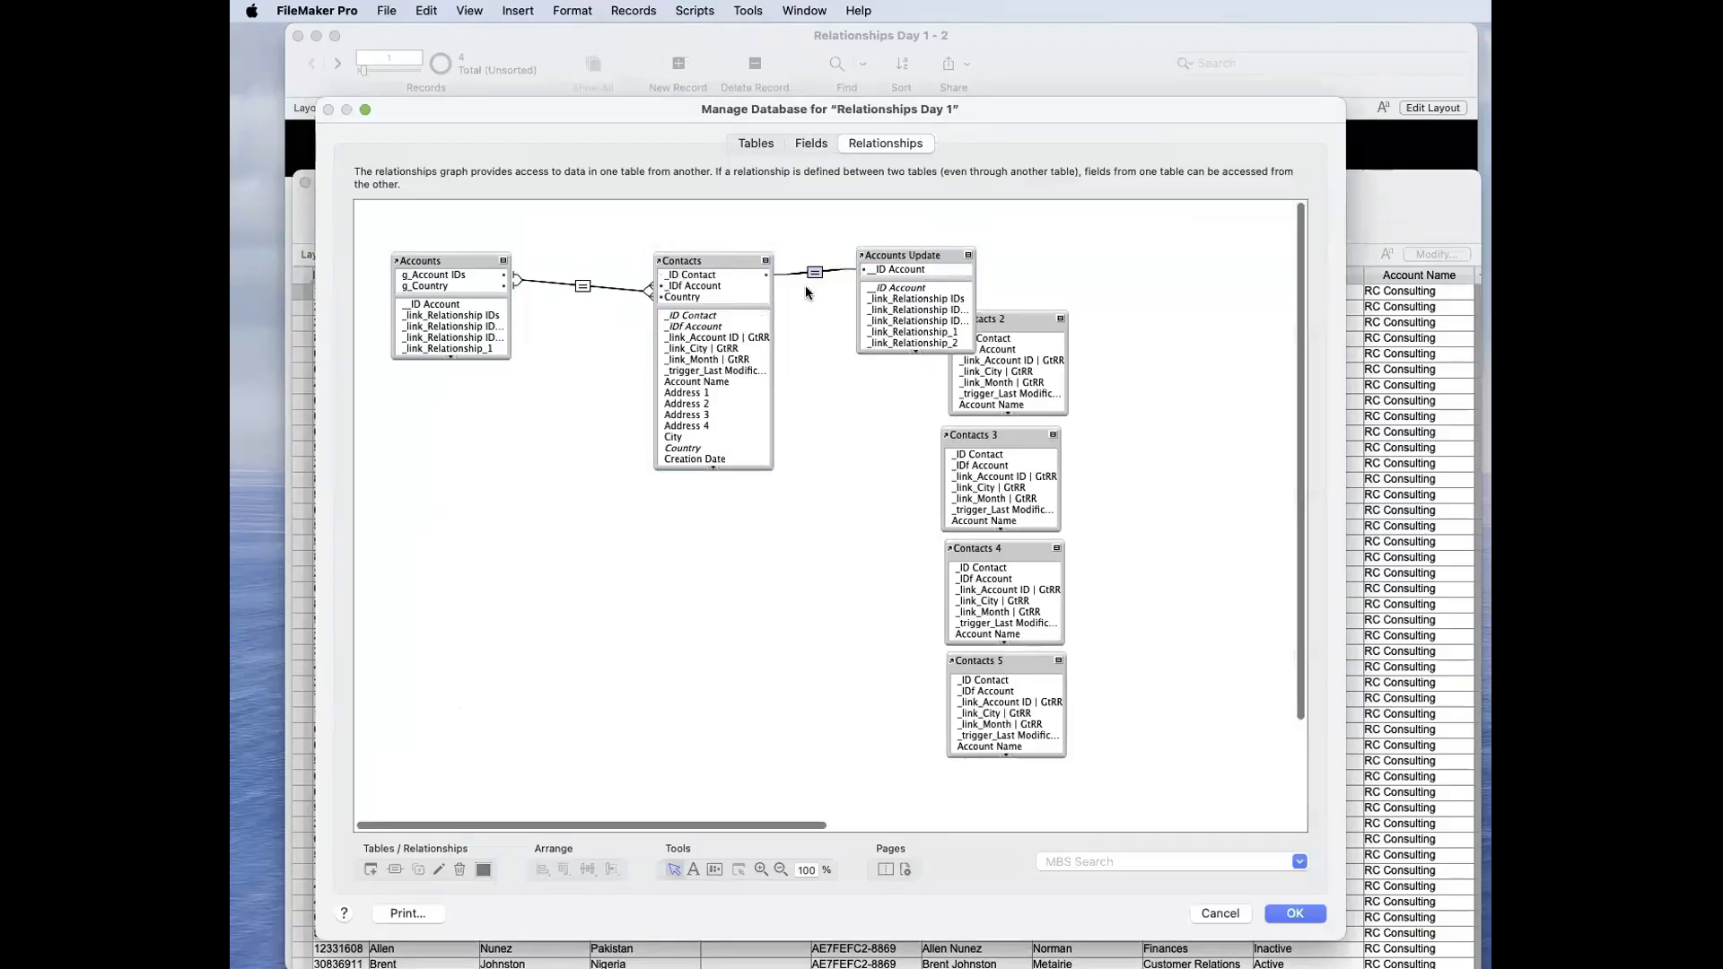
double_click(813, 270)
click(827, 401)
click(1249, 508)
click(1254, 784)
Step: Change the Contacts Account Name lookup to copy from the related table Accounts Update and save the database changes
click(811, 143)
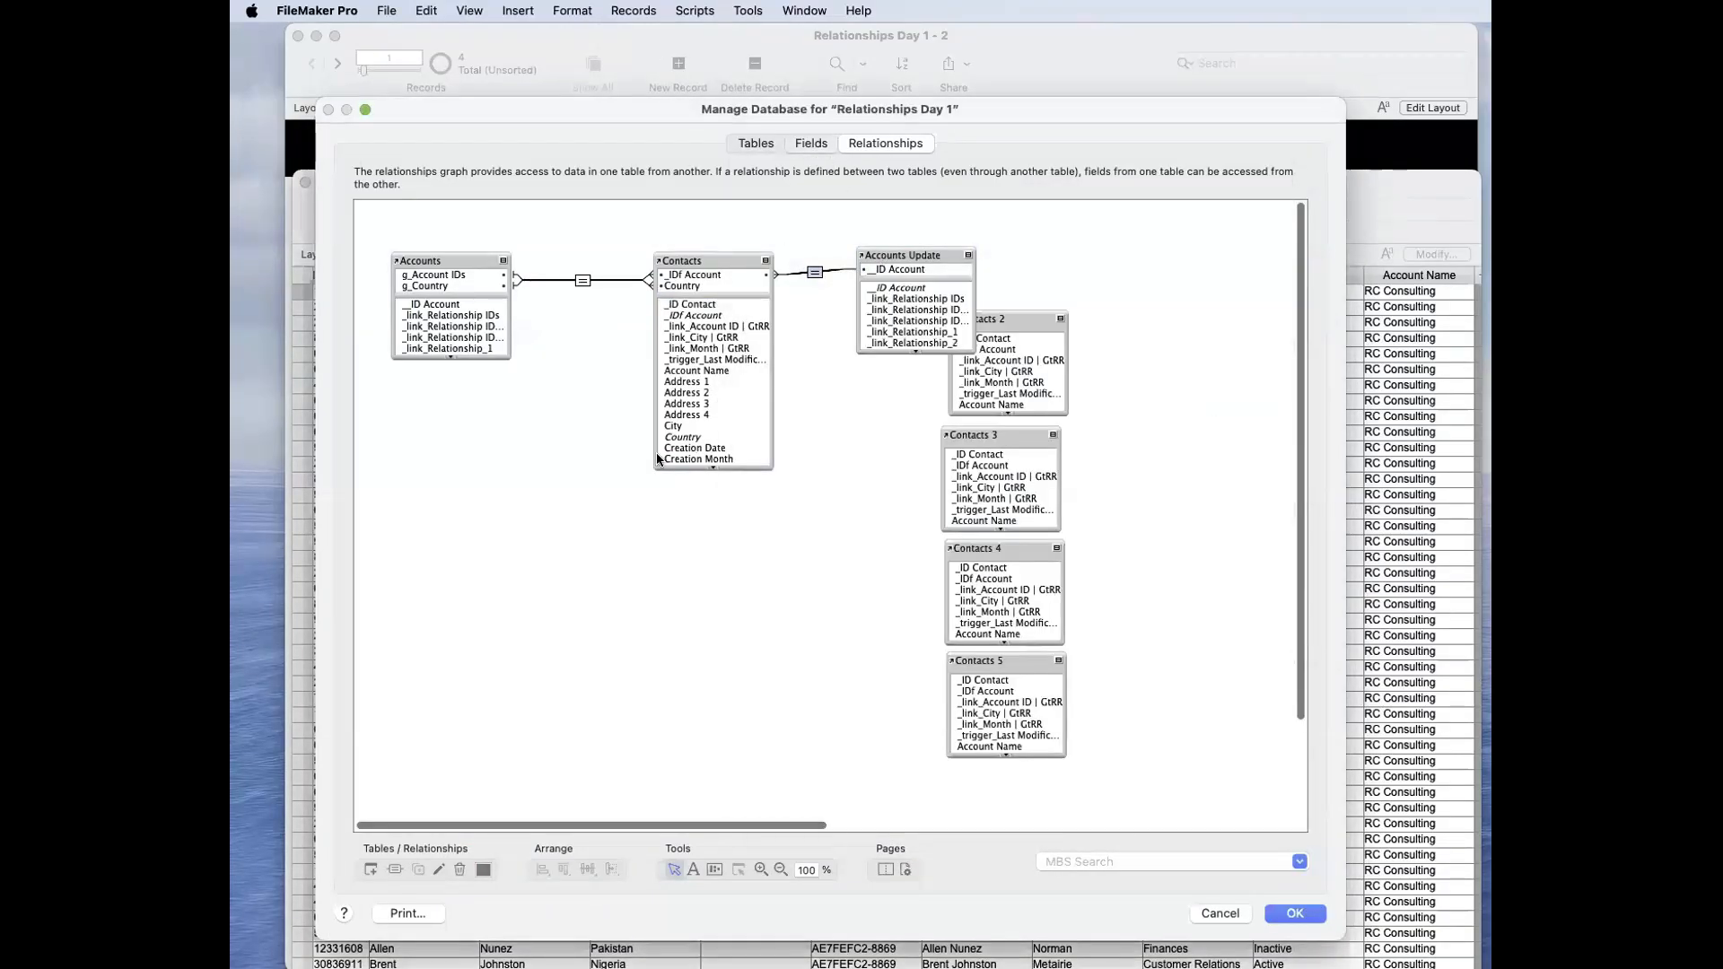
double_click(445, 321)
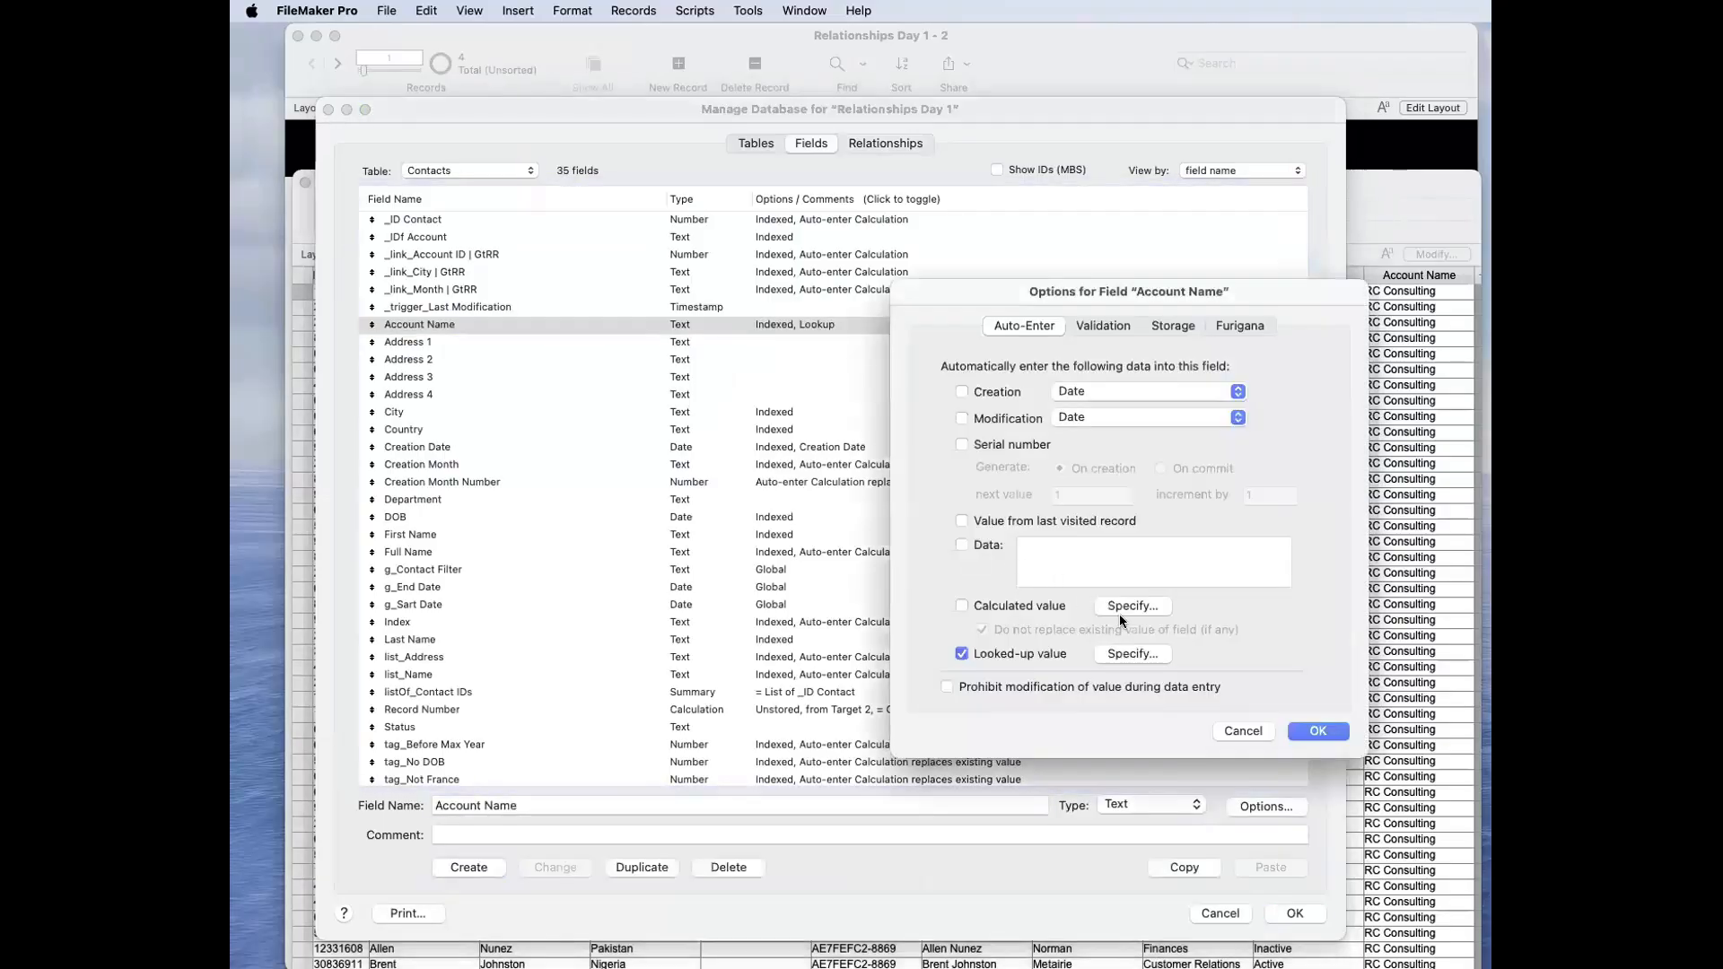
click(1132, 653)
click(991, 343)
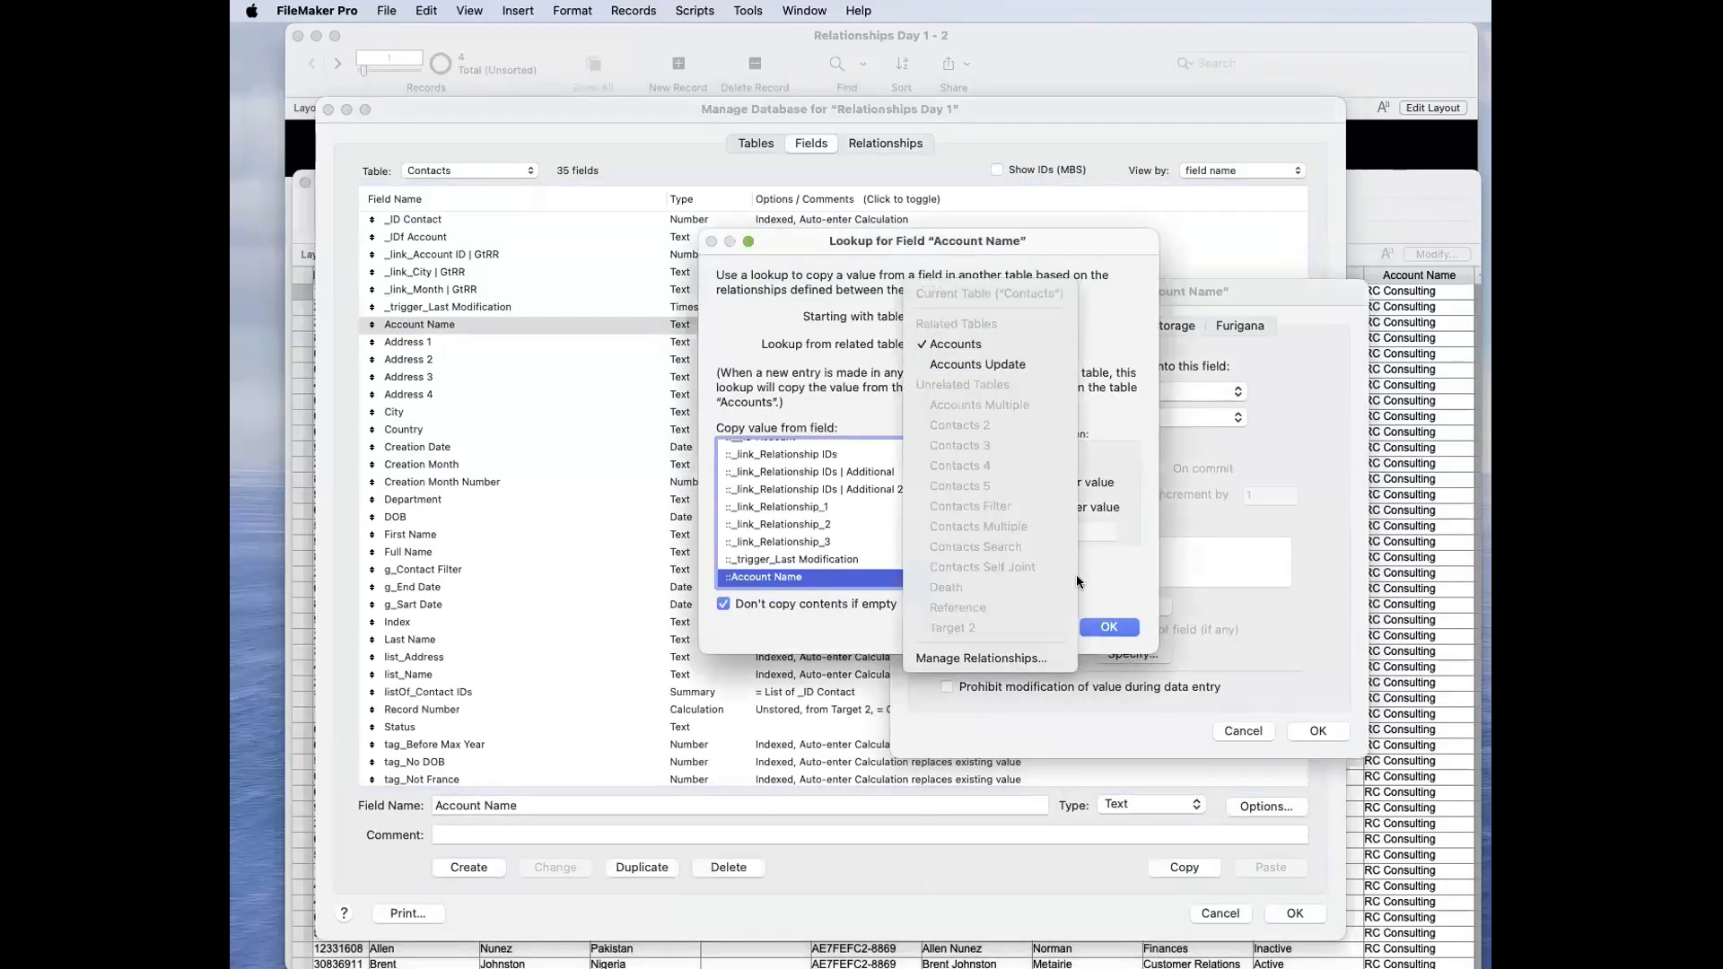
click(978, 365)
click(1109, 625)
click(1328, 732)
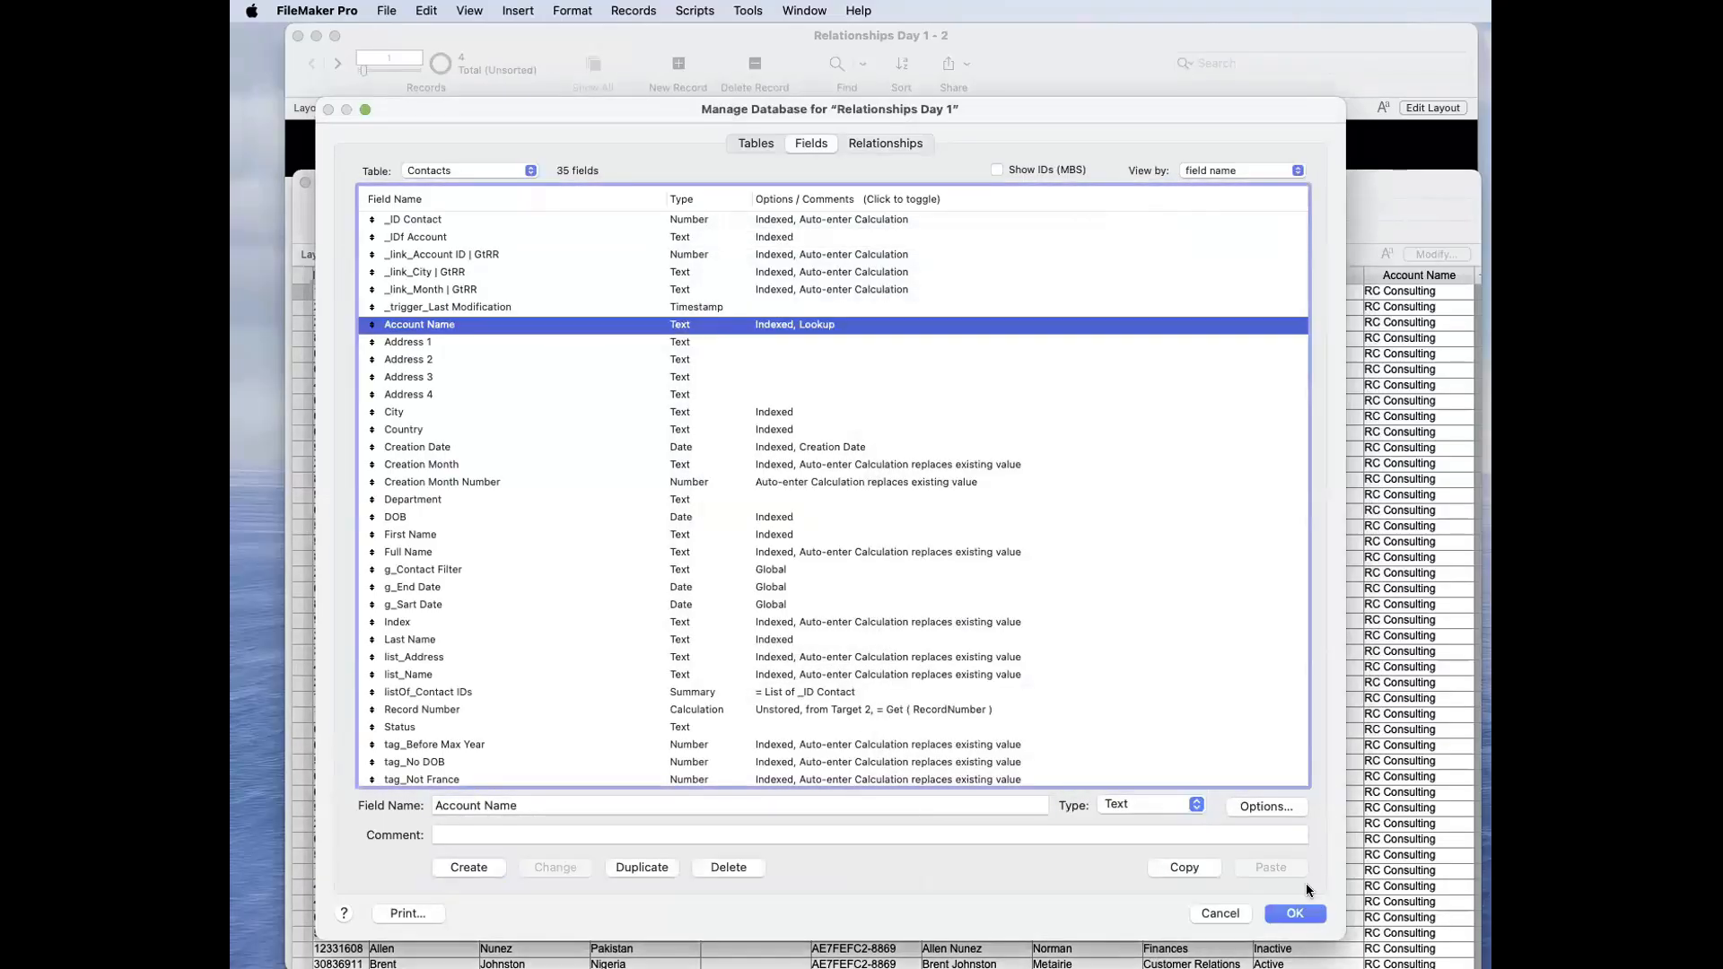
click(1296, 912)
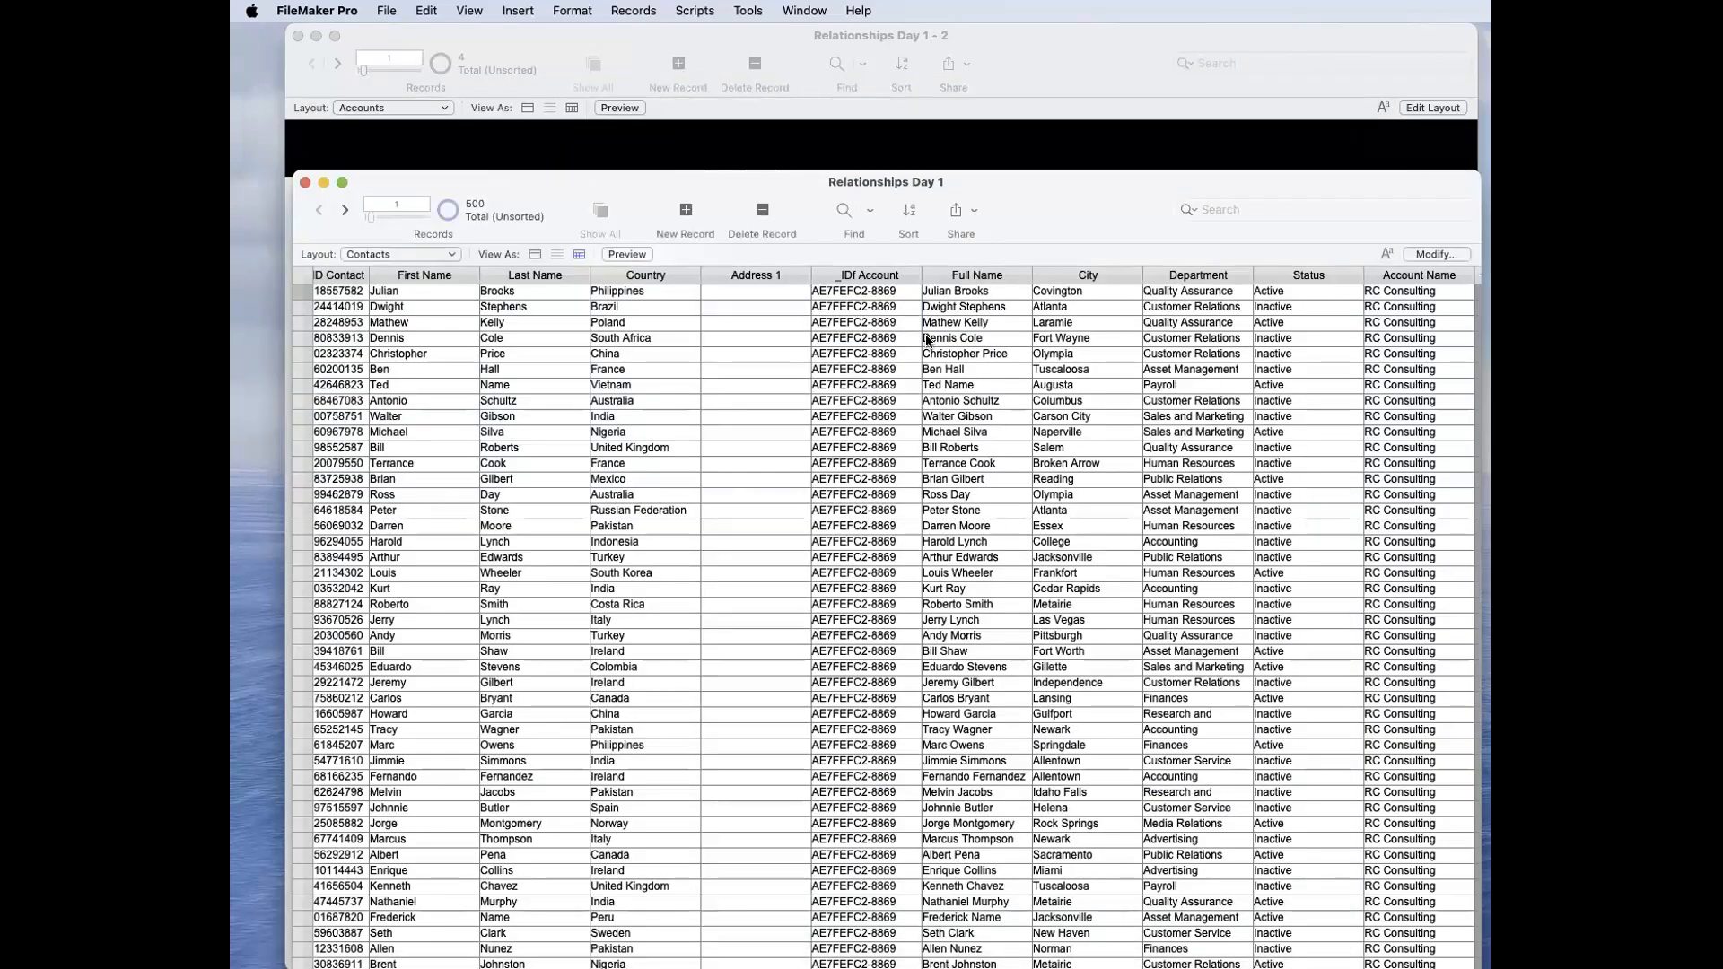
Step: Relookup field contents for all contacts from the third record's _IDf Account field
click(648, 10)
click(714, 397)
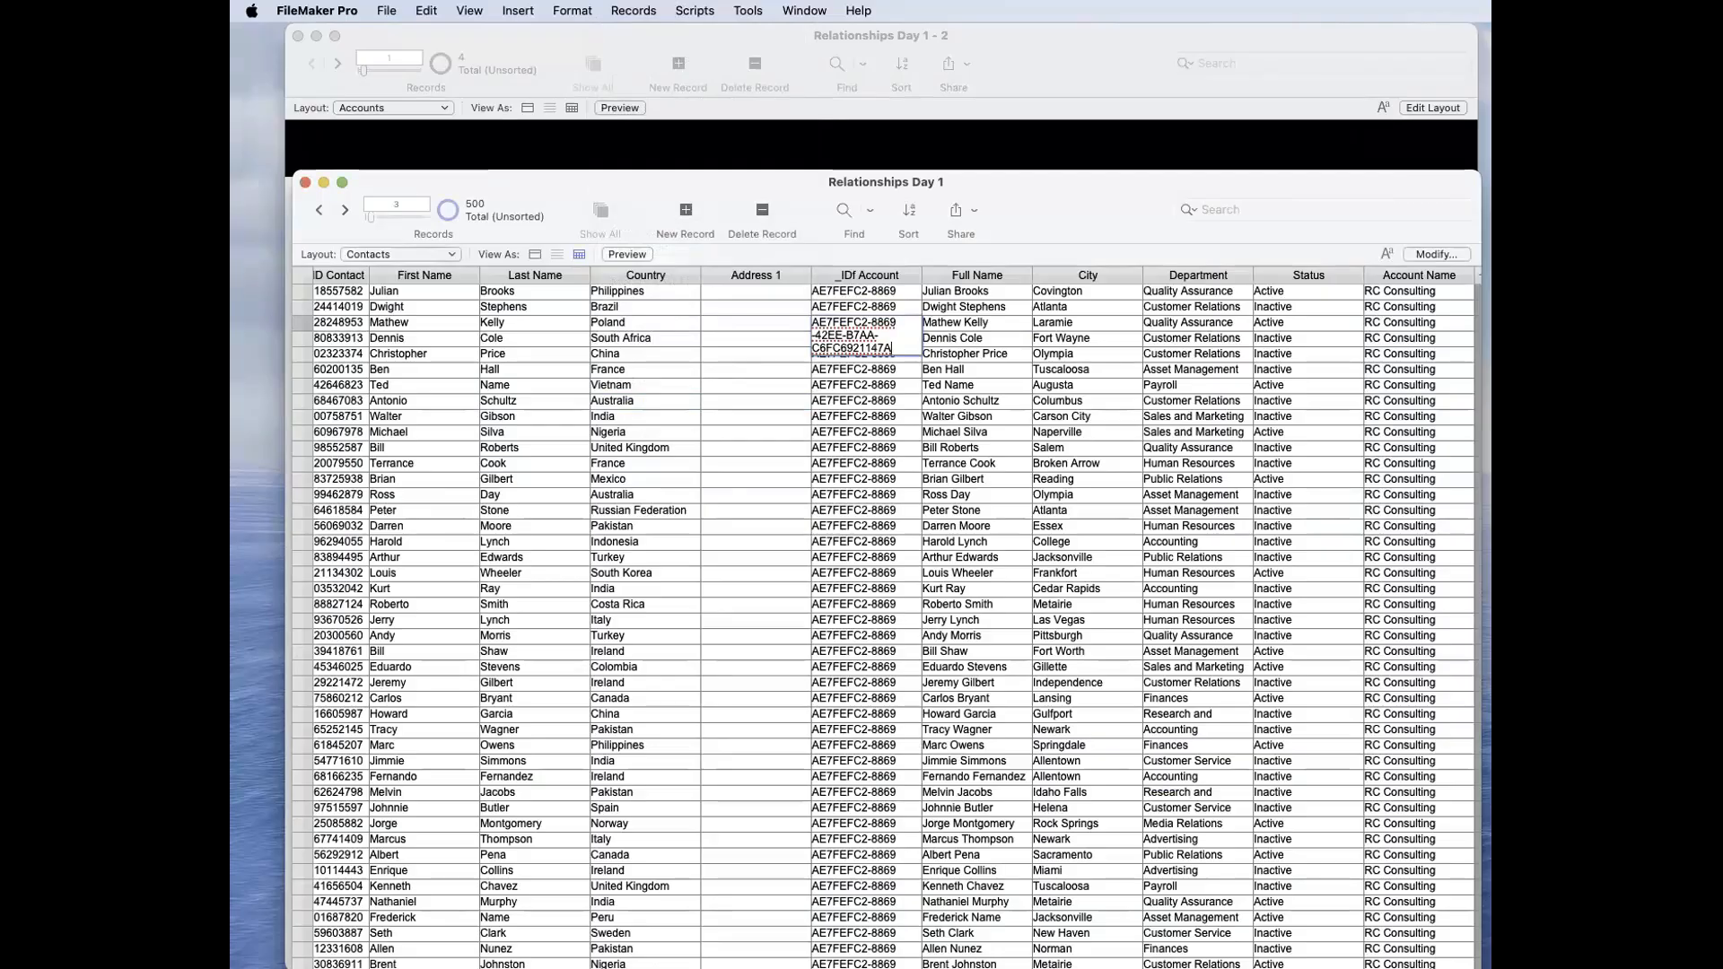
click(634, 10)
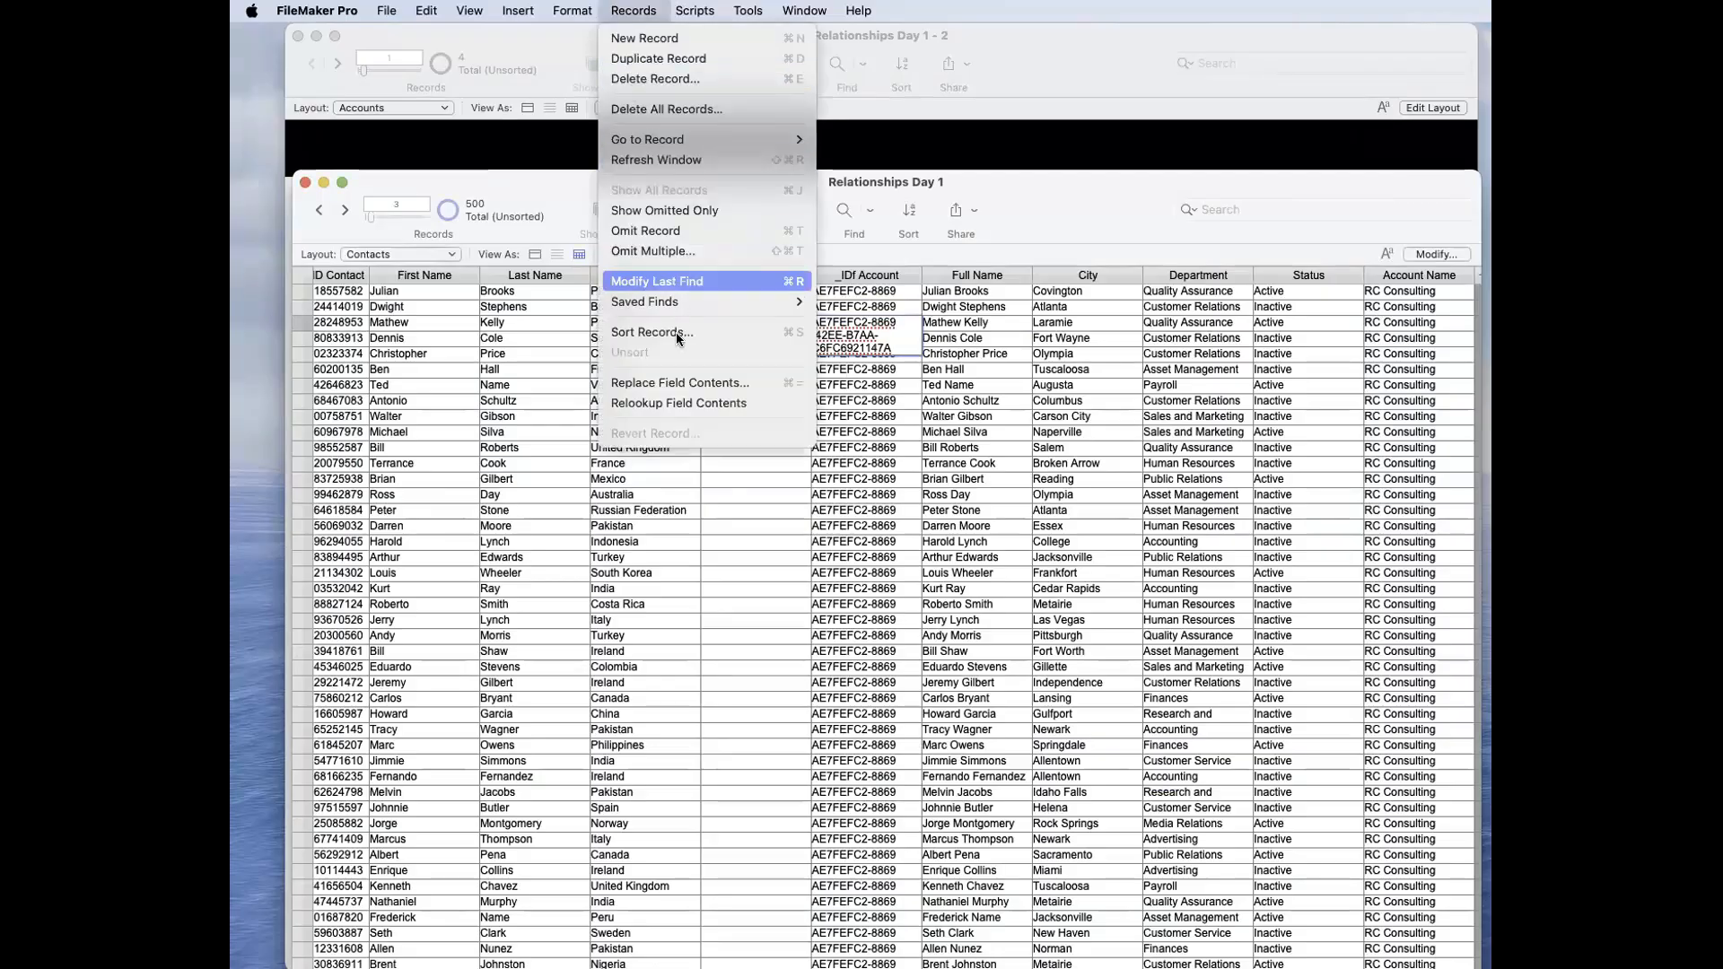
click(701, 402)
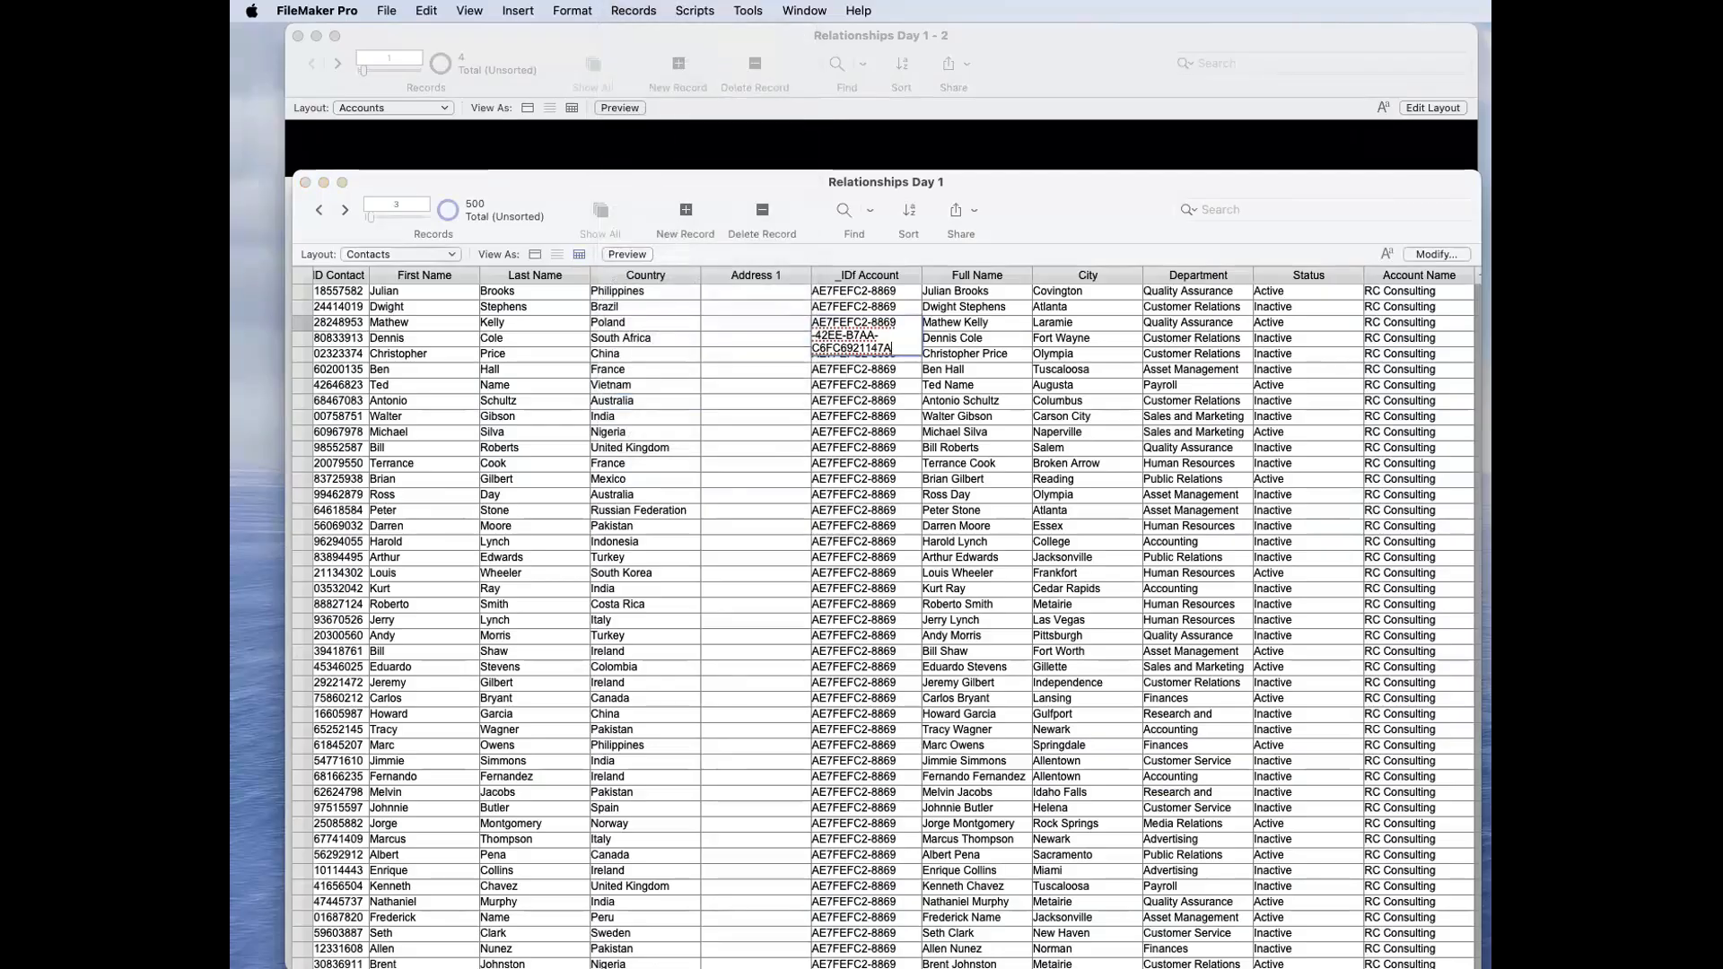
click(1223, 416)
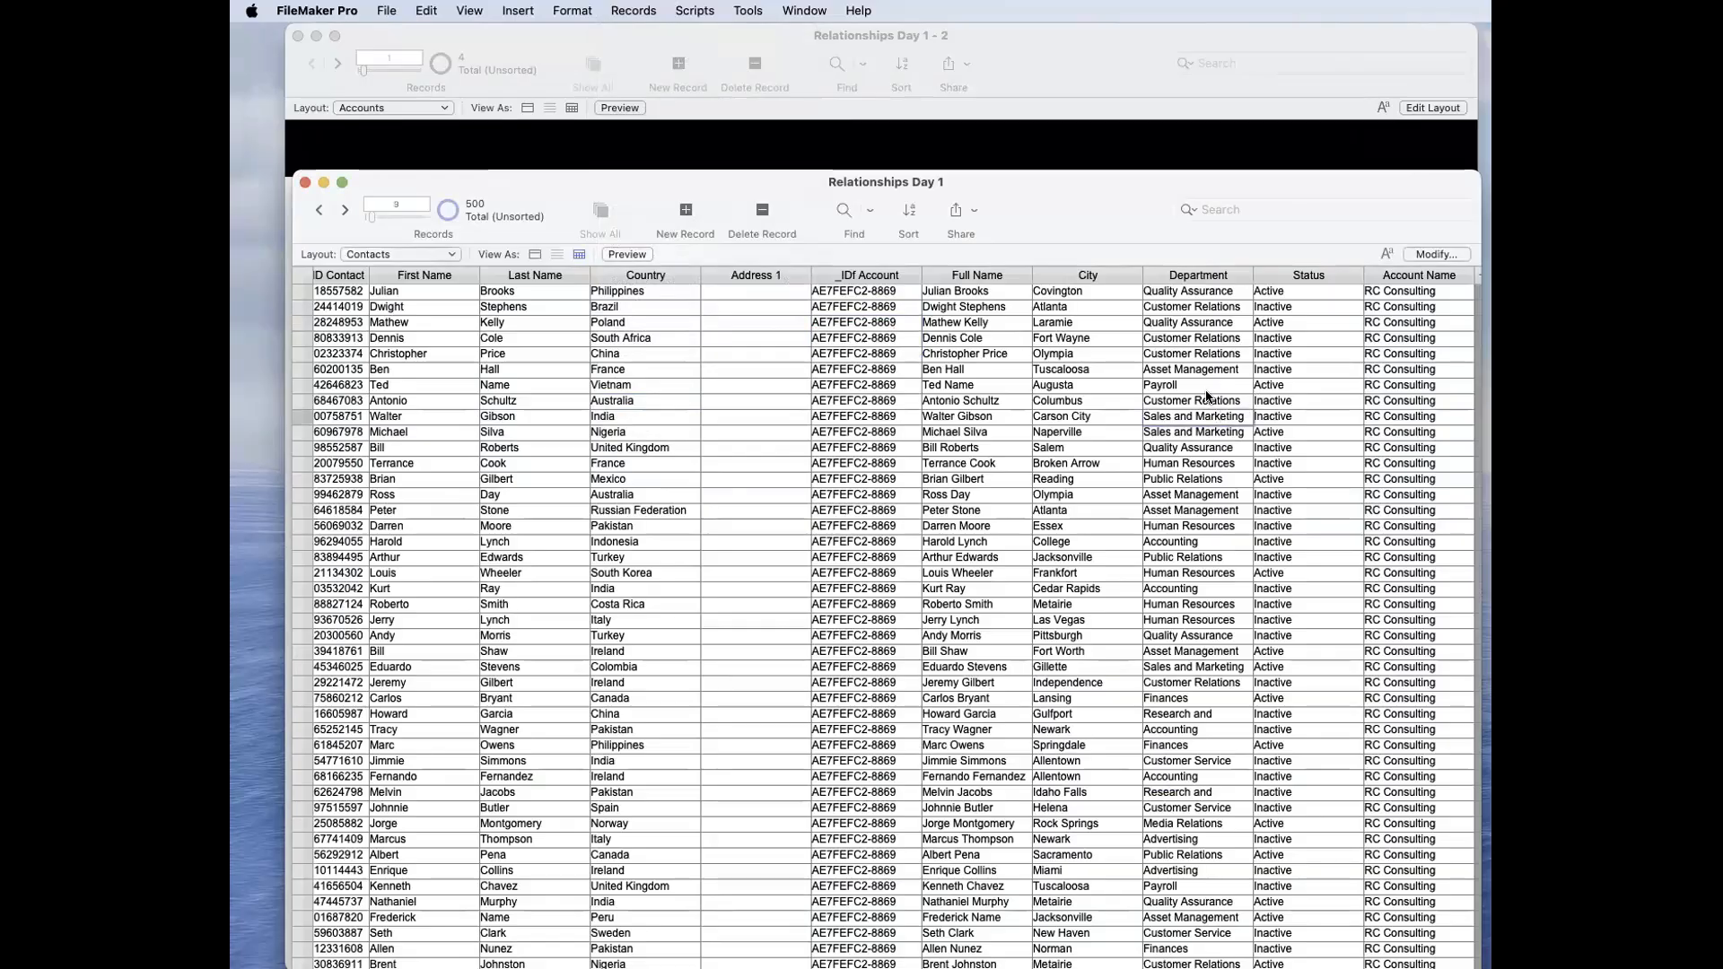
Step: Check which related table the Account Name lookup uses, keep Accounts Update, and accept the field options
key(shift+super+d)
double_click(495, 324)
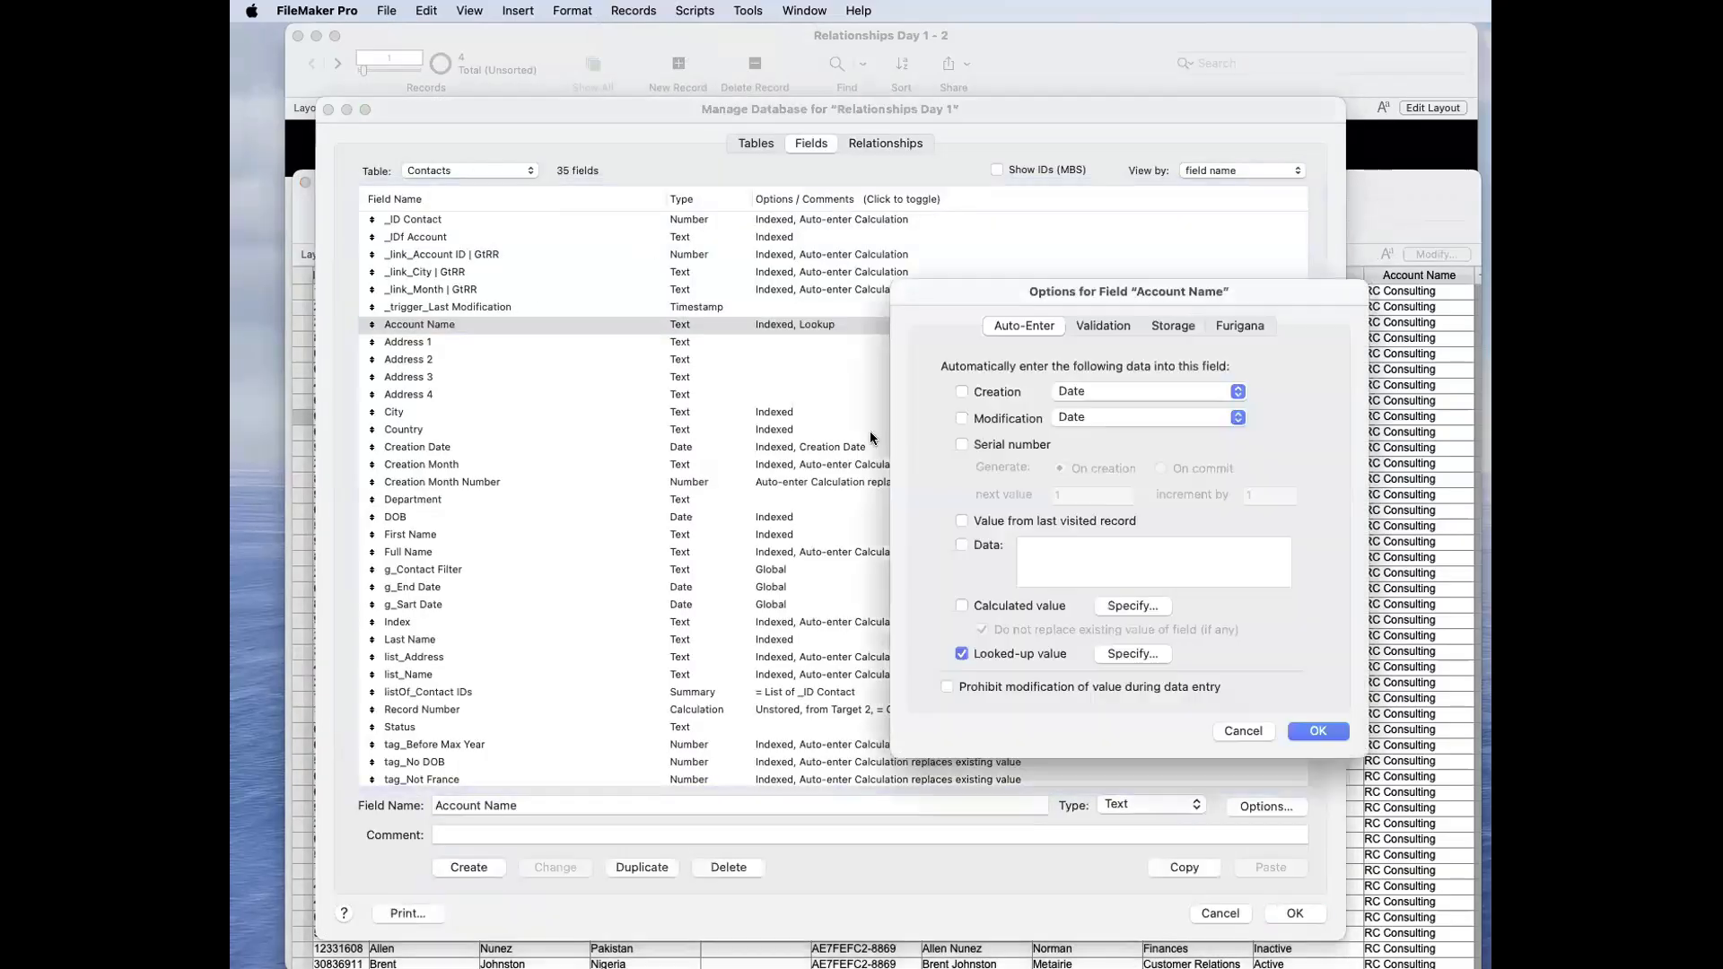
click(1122, 655)
click(987, 345)
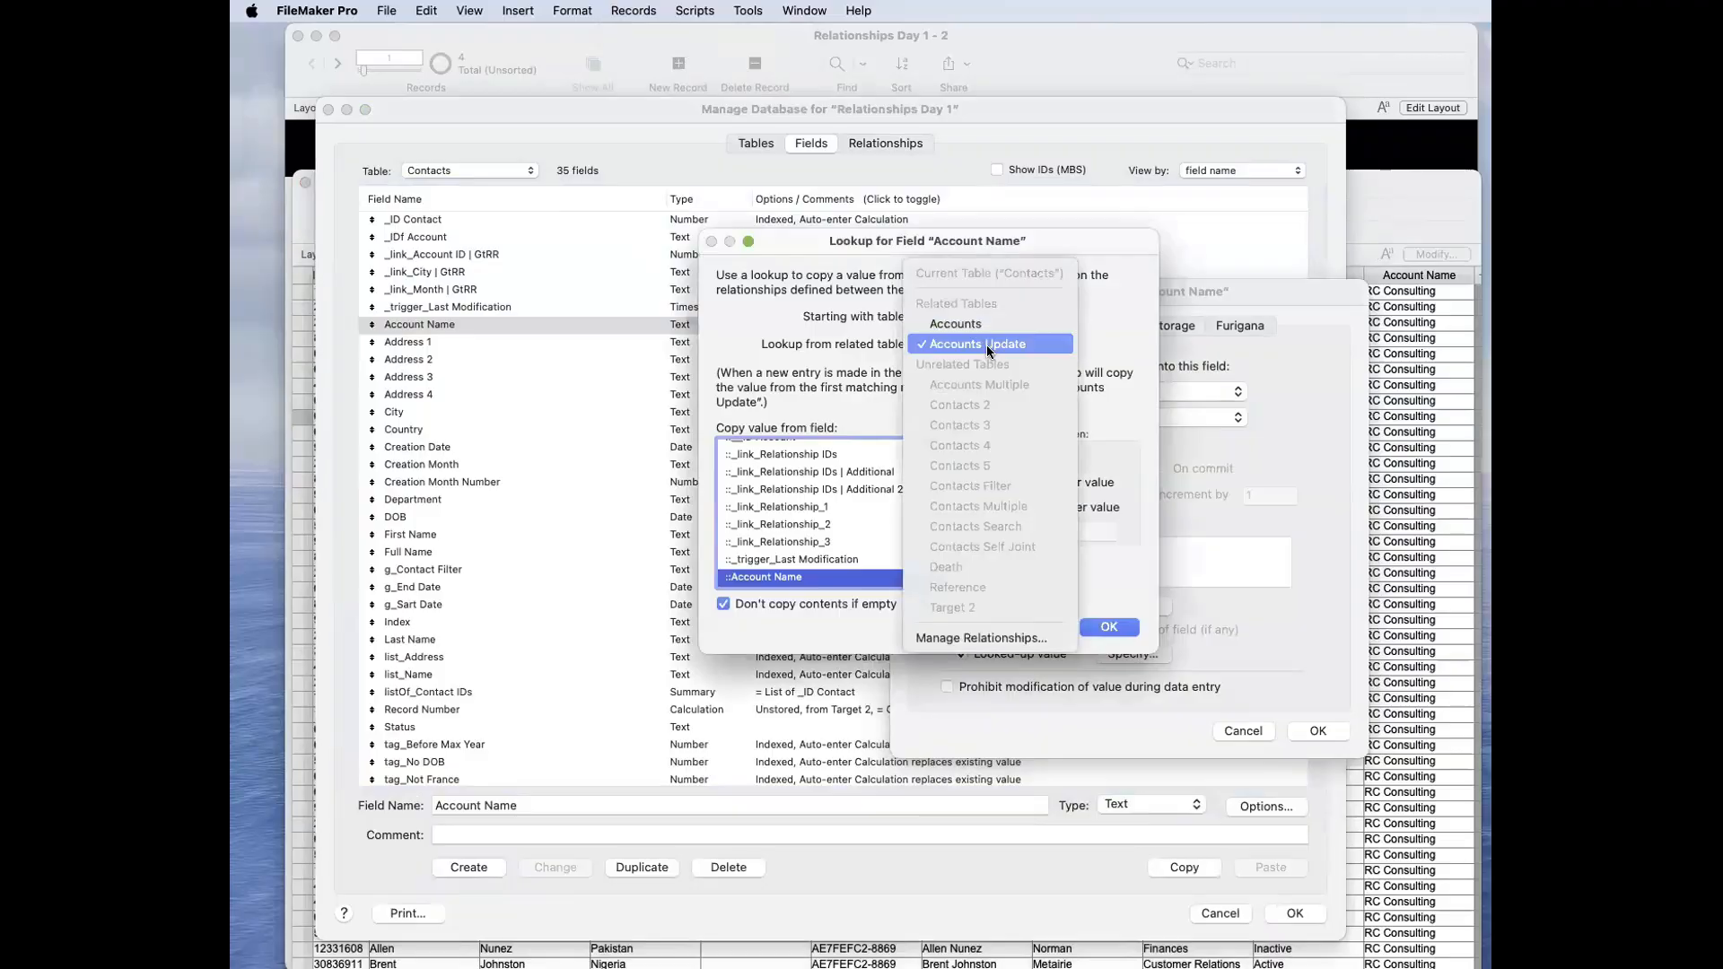
click(987, 345)
key(Return)
key(Return)
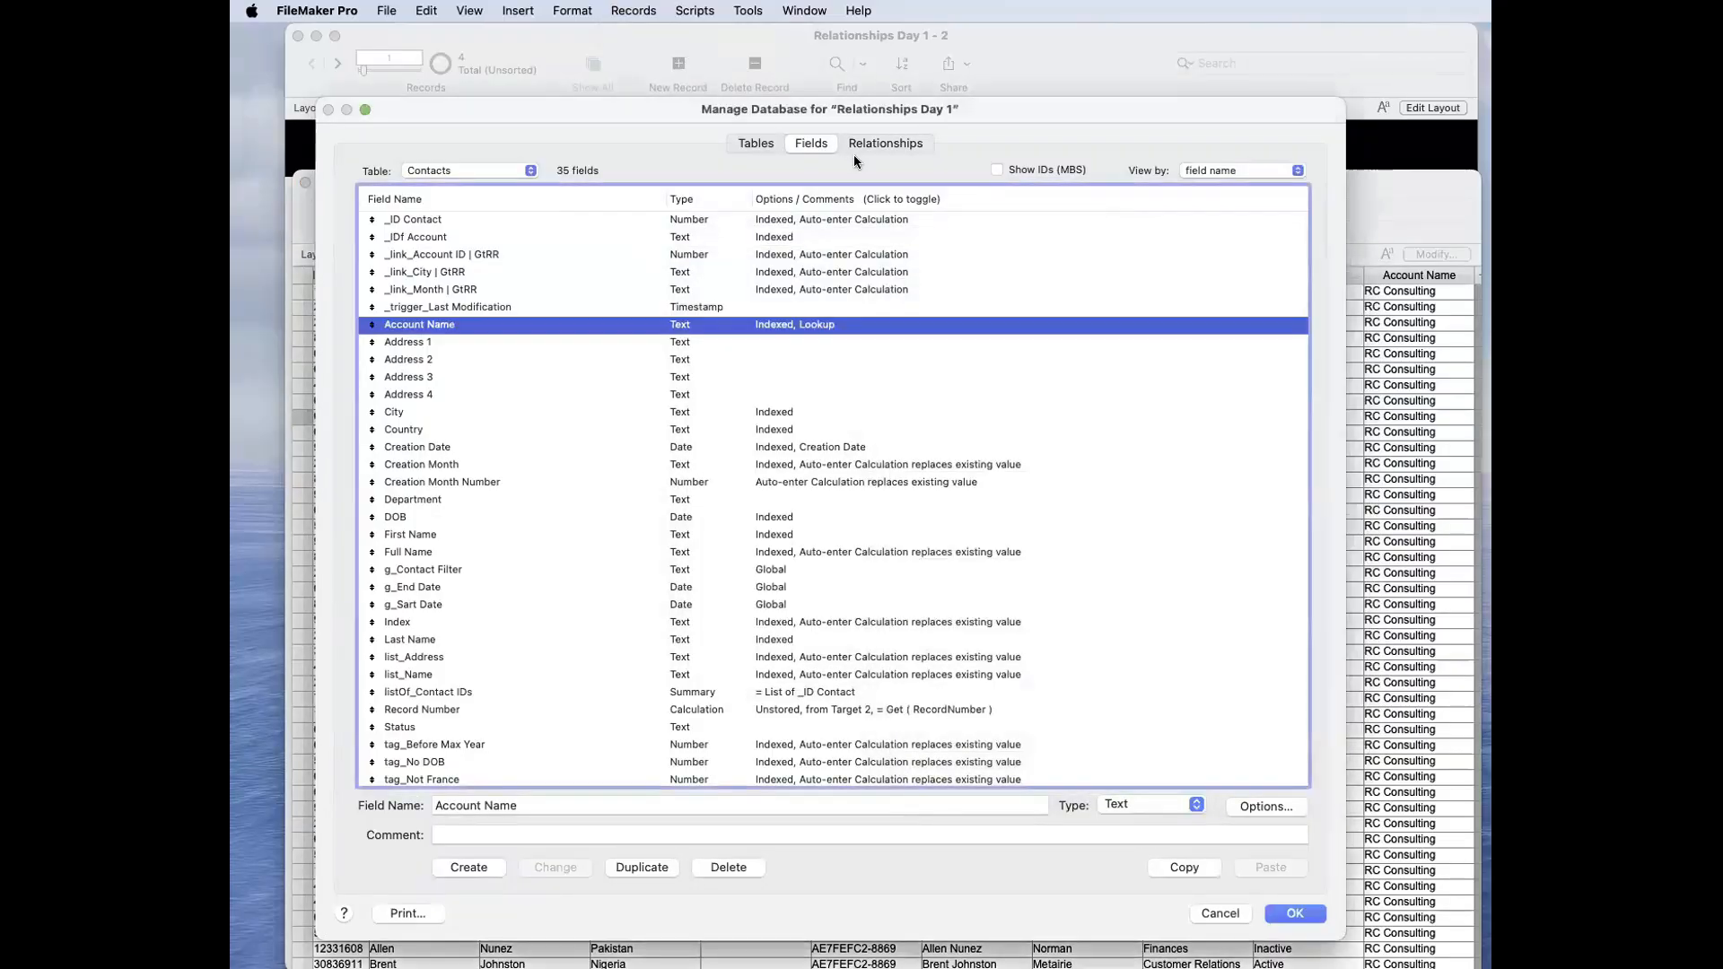
Step: Check the match fields of the relationship between Contacts and Accounts Update and return to the field list
click(858, 149)
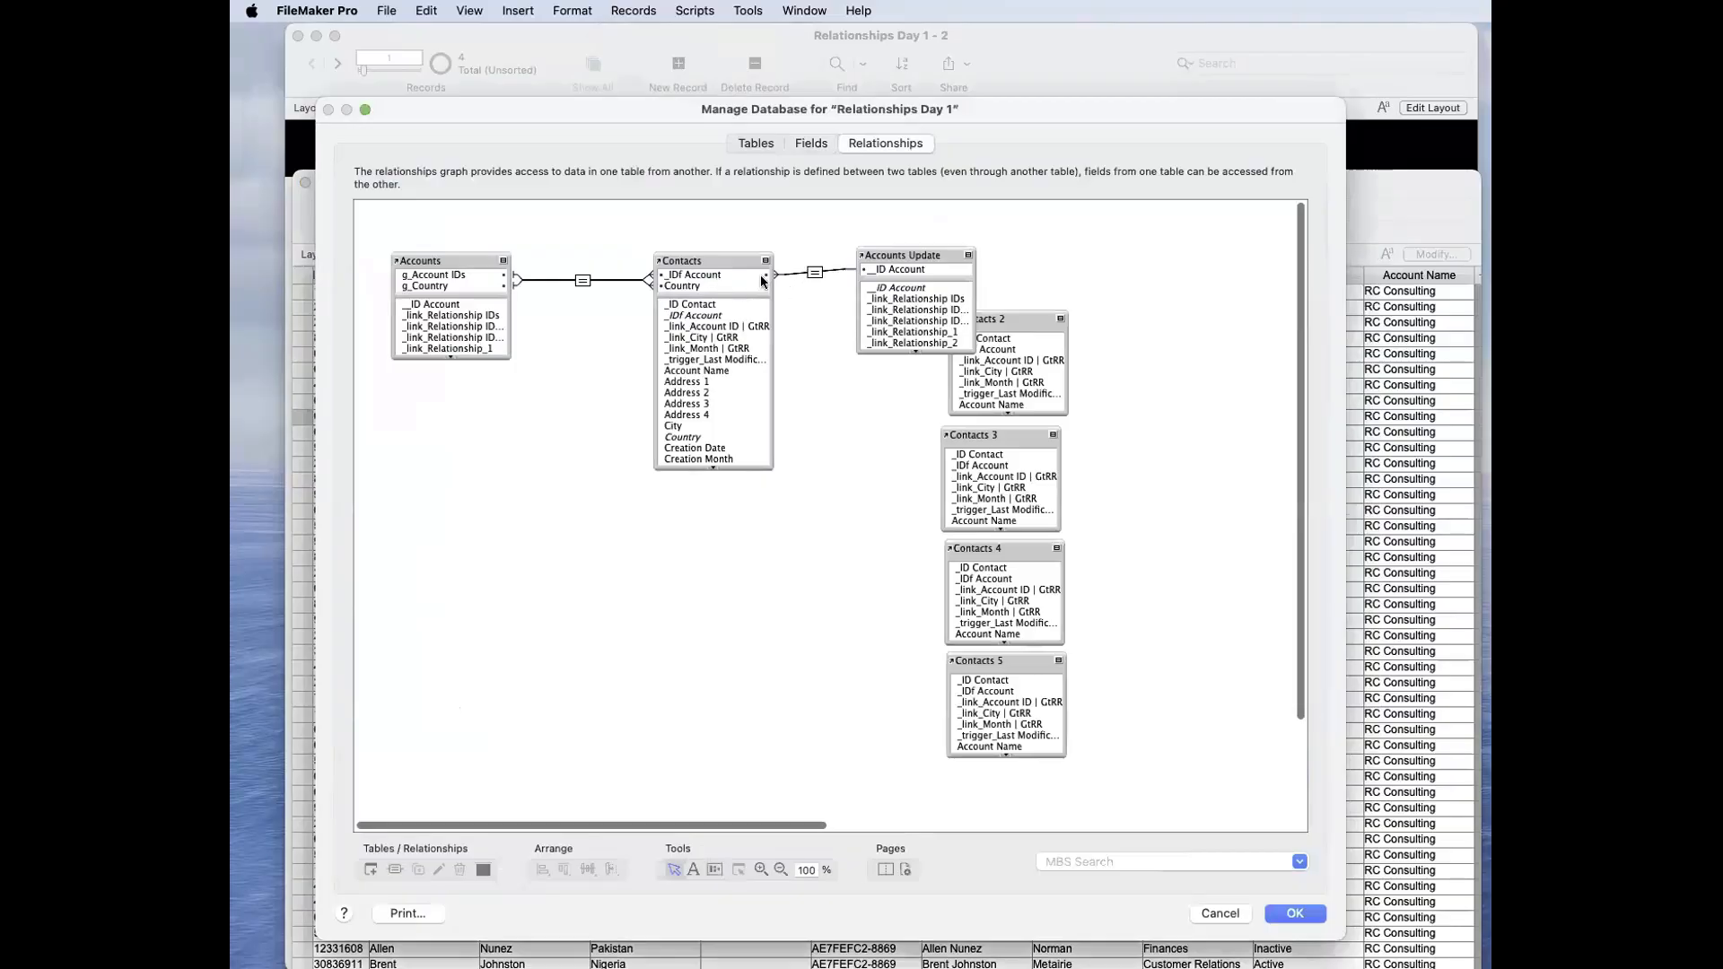
double_click(814, 271)
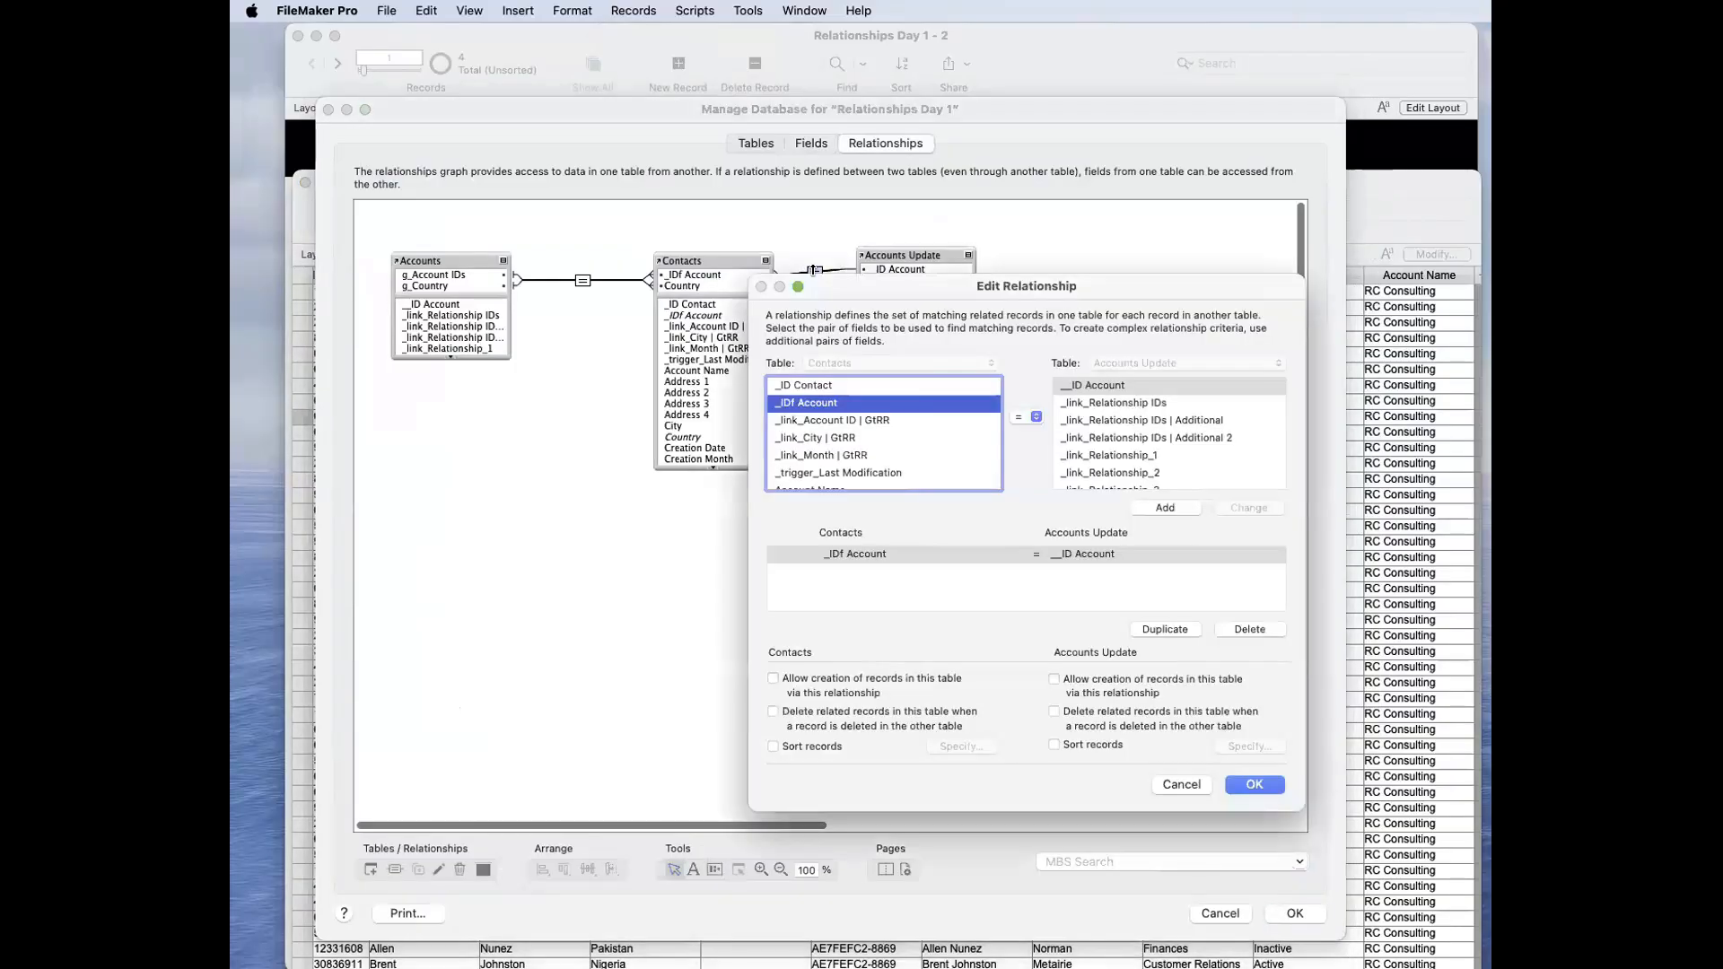
key(Return)
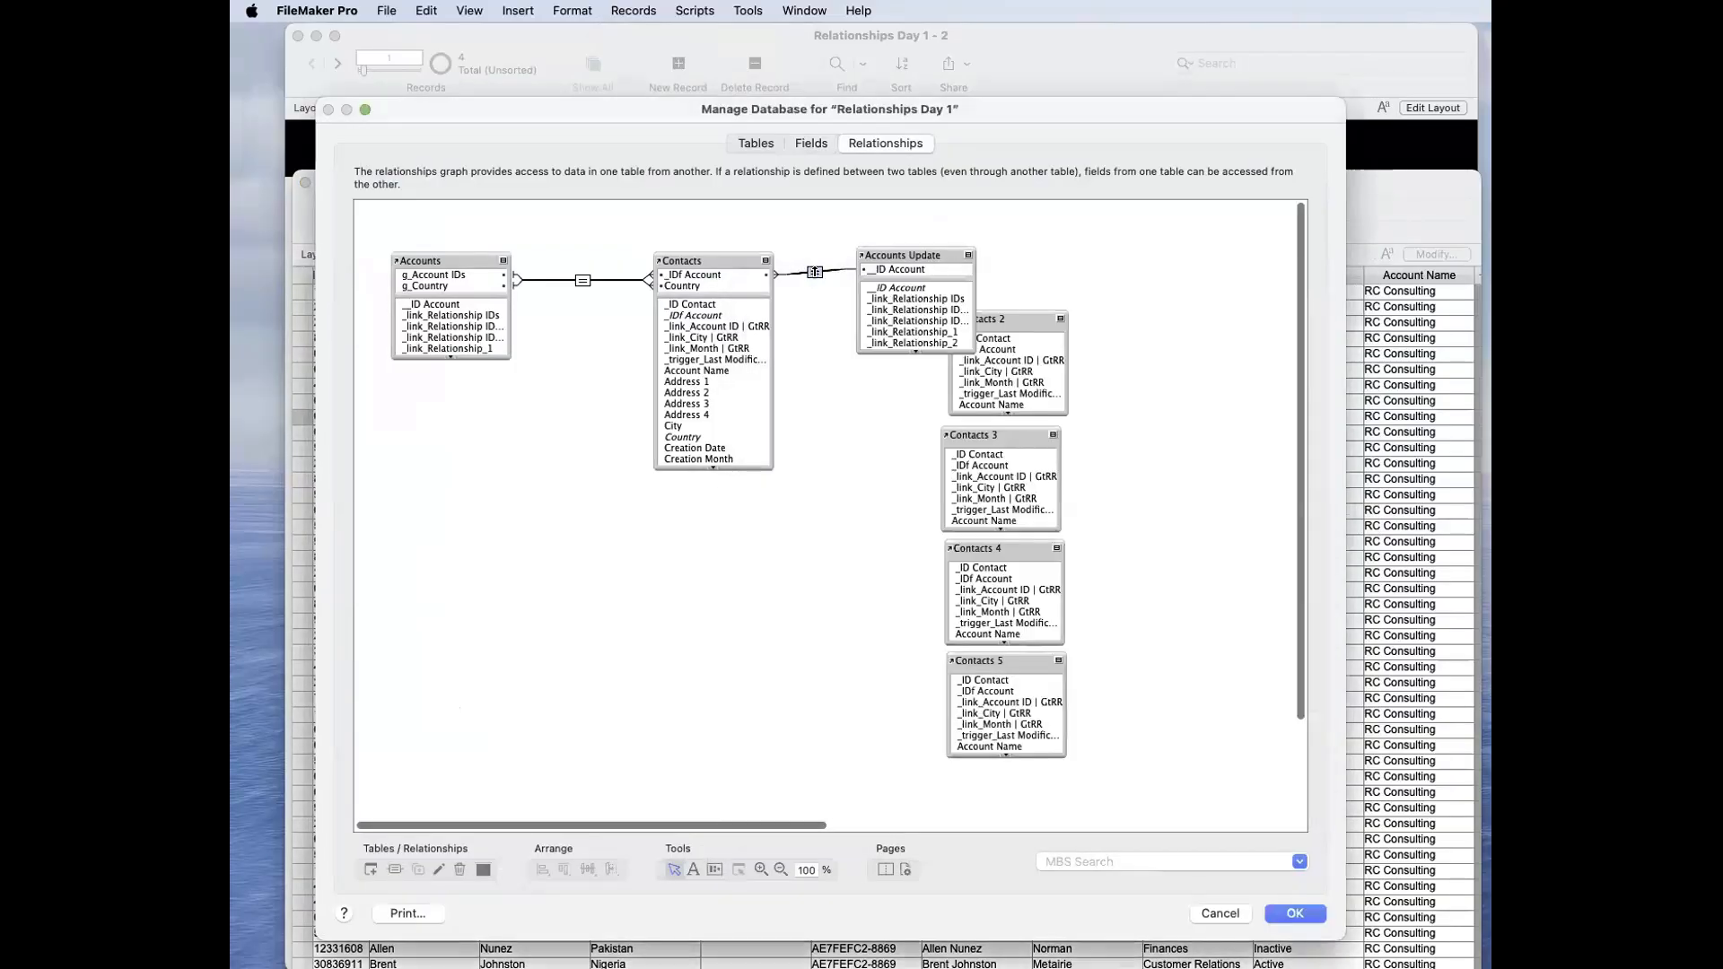
click(812, 143)
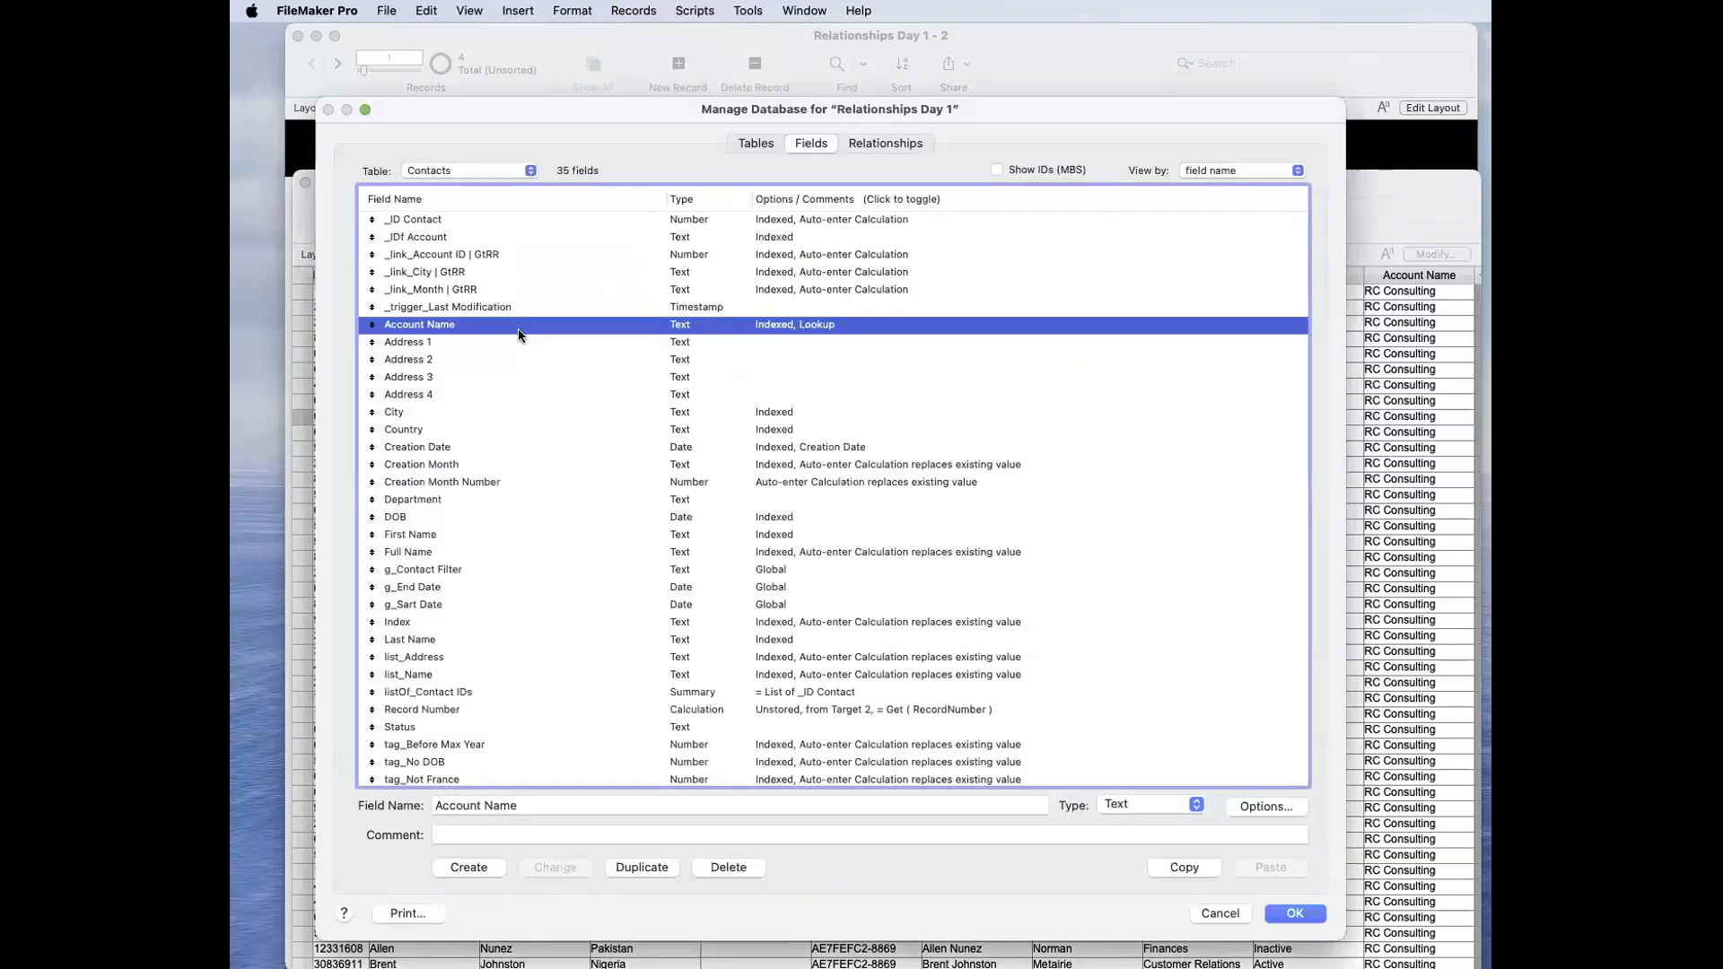
Step: Review the Contacts Account Name lookup settings, discard the dialogs, and check which table the Contacts layout is based on
double_click(520, 327)
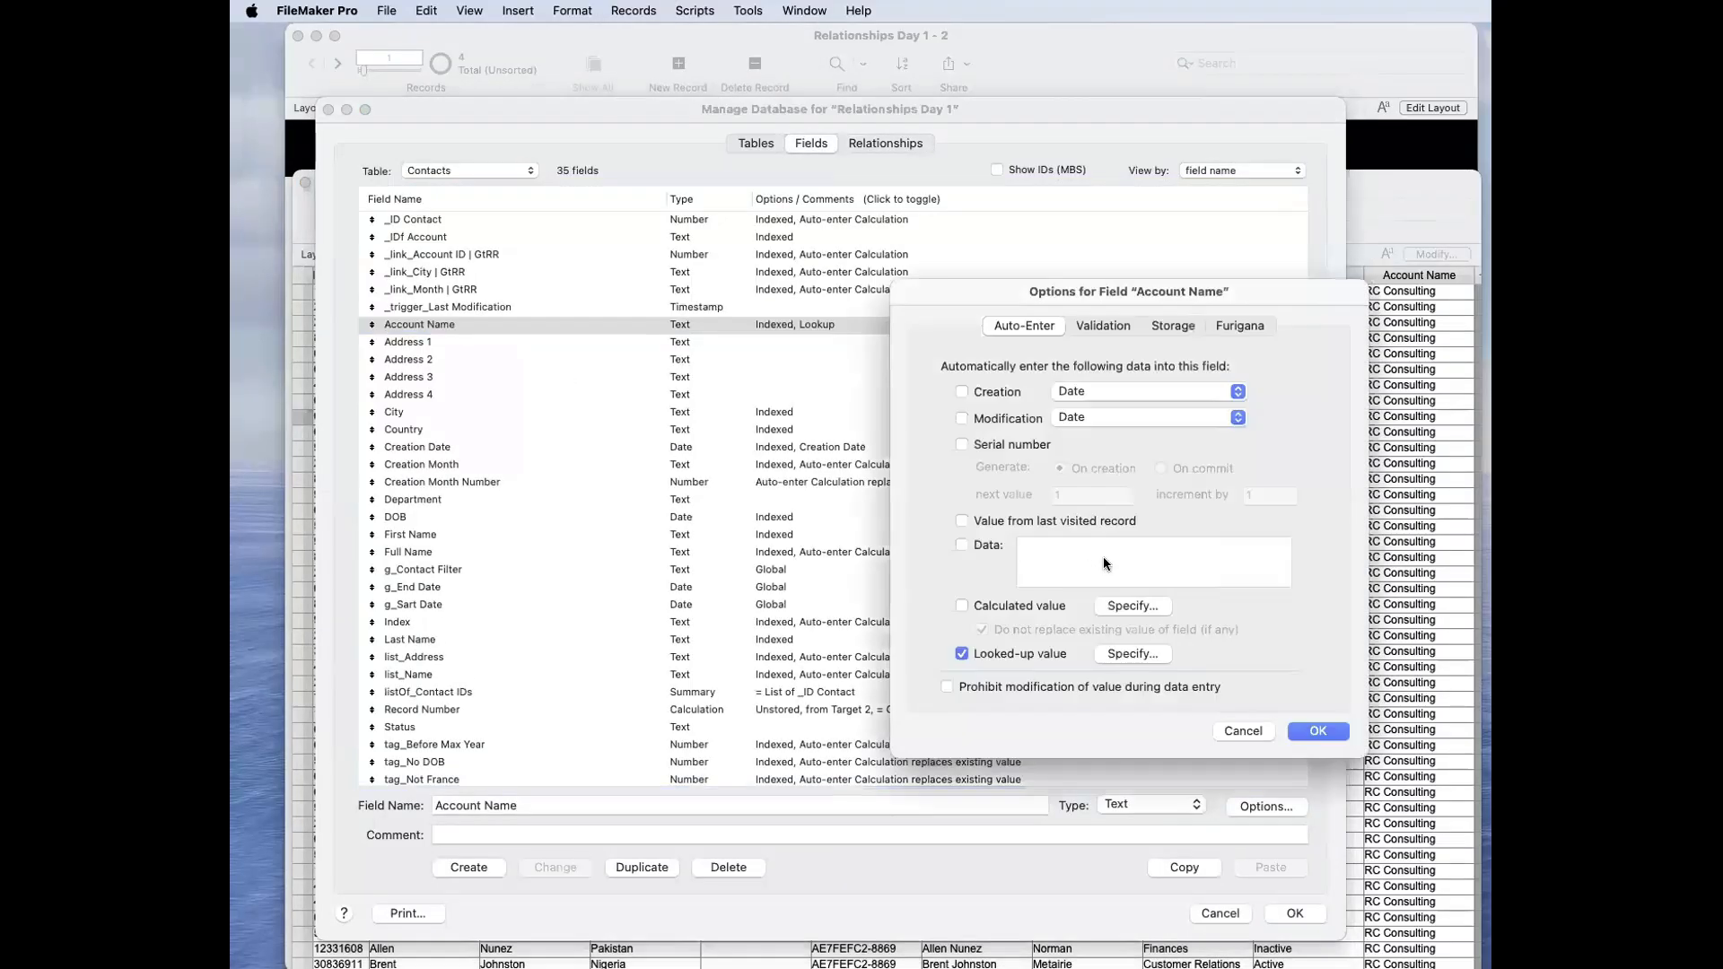
click(1122, 653)
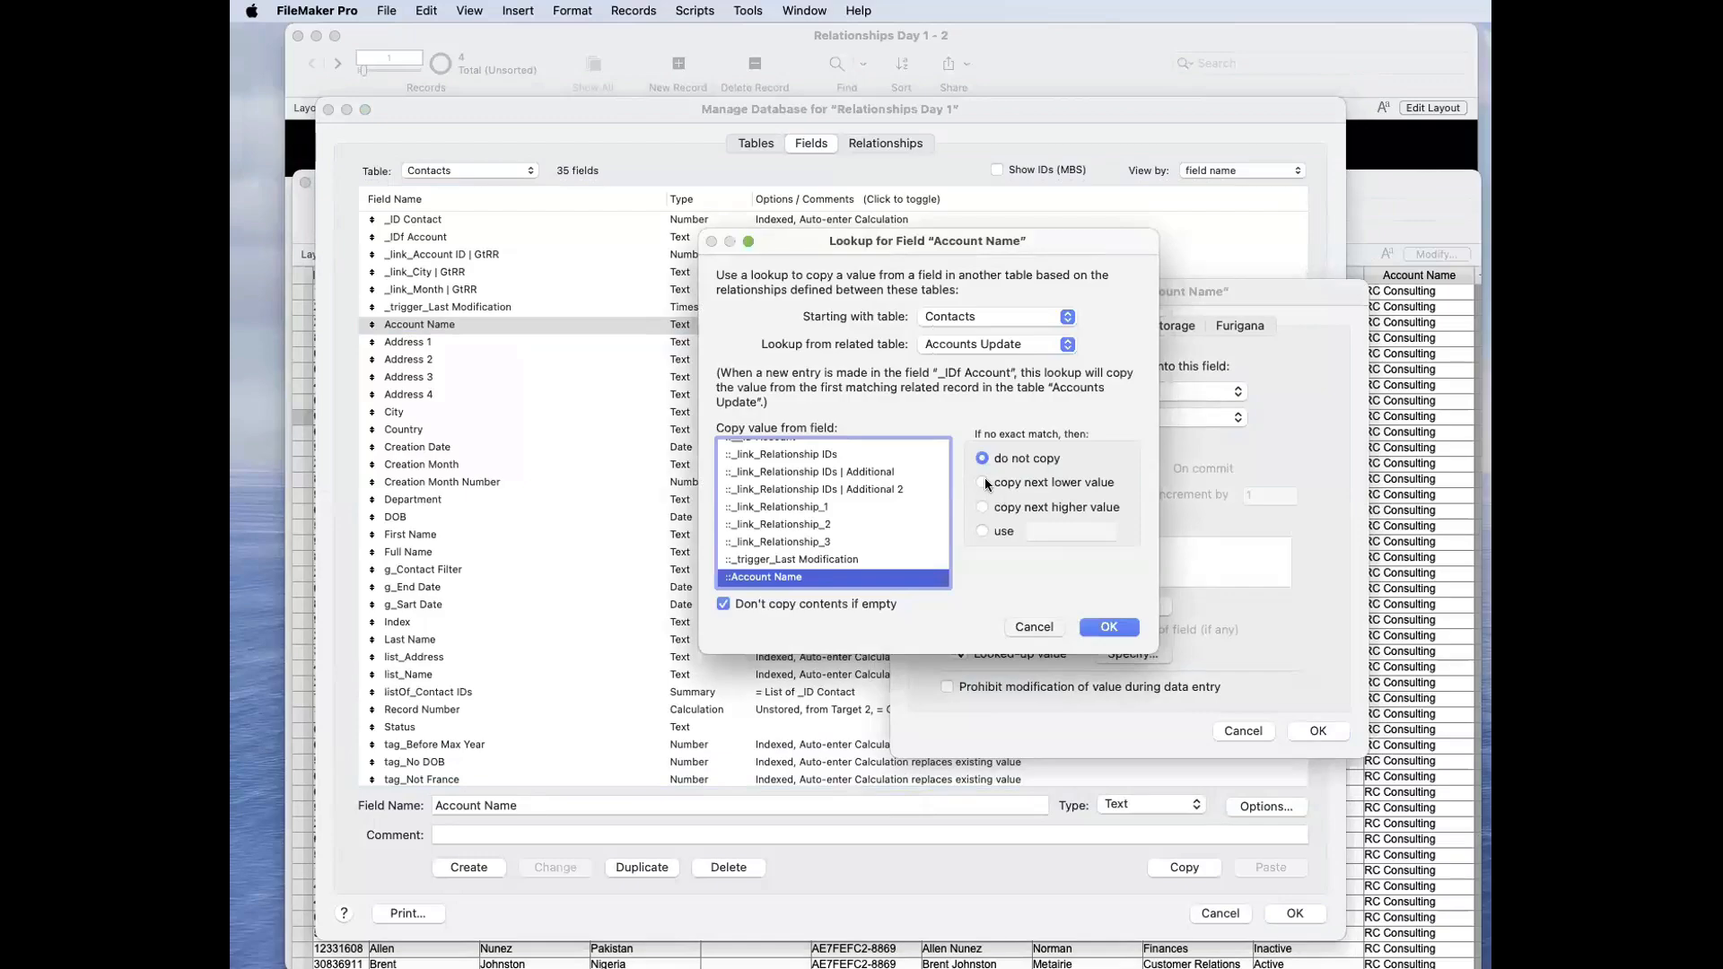
key(Escape)
key(Escape)
key(Escape)
drag(446, 239, 503, 230)
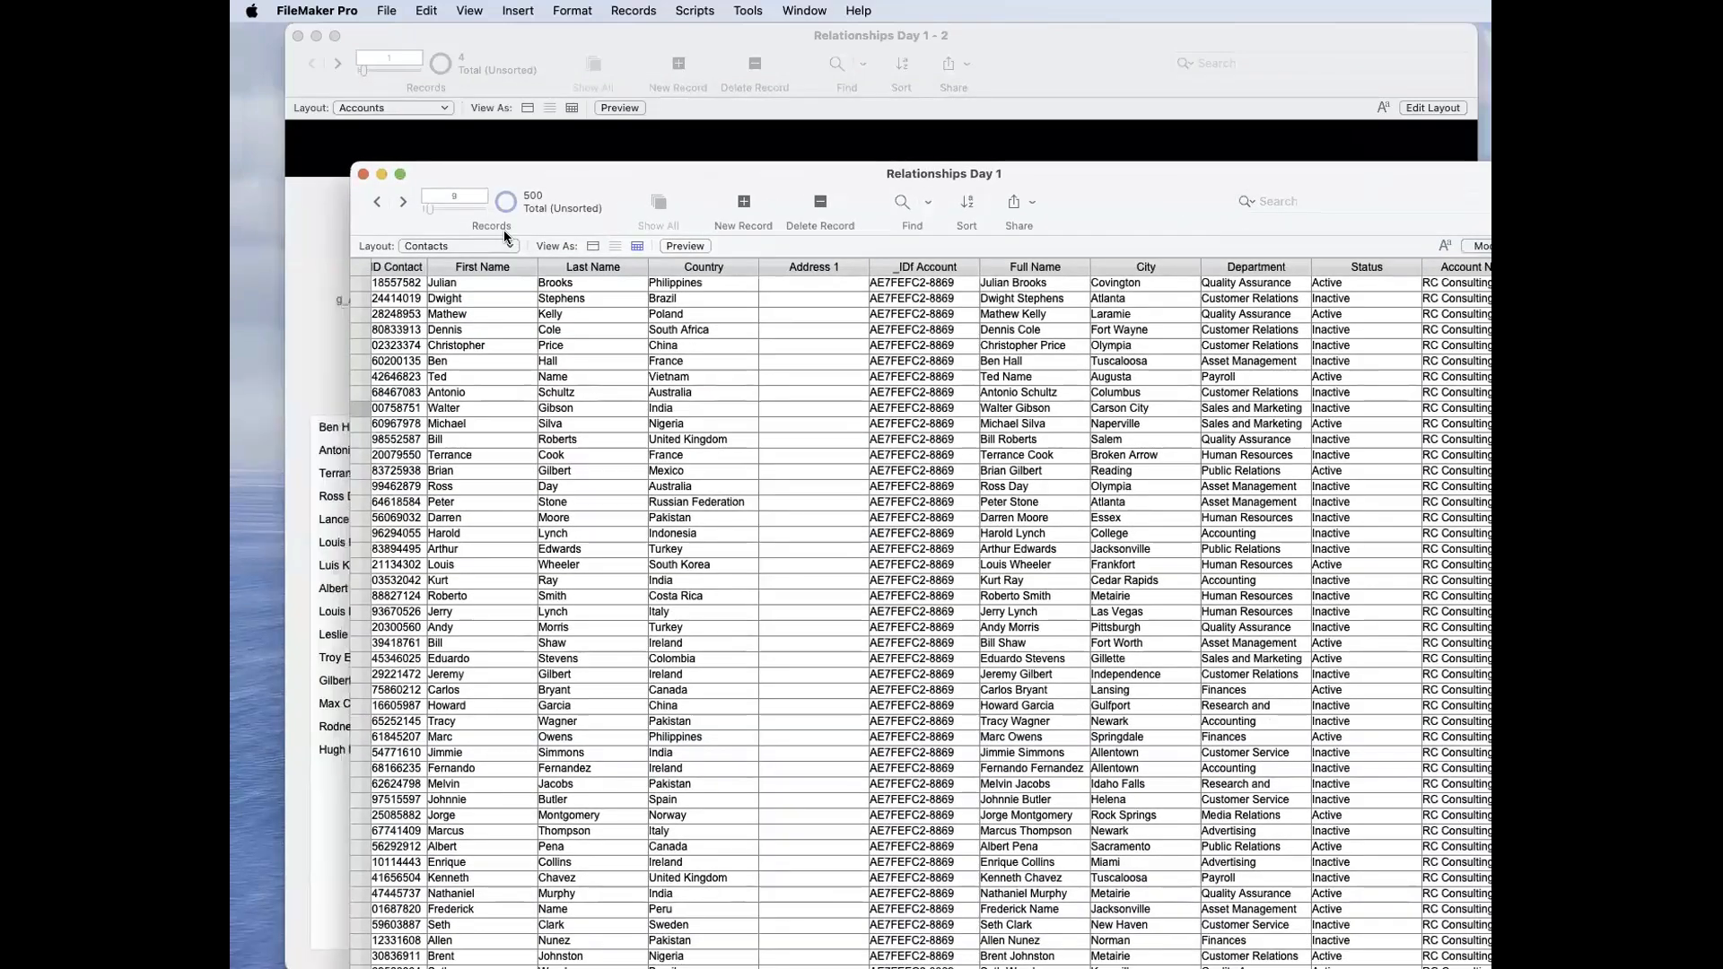
key(super+l)
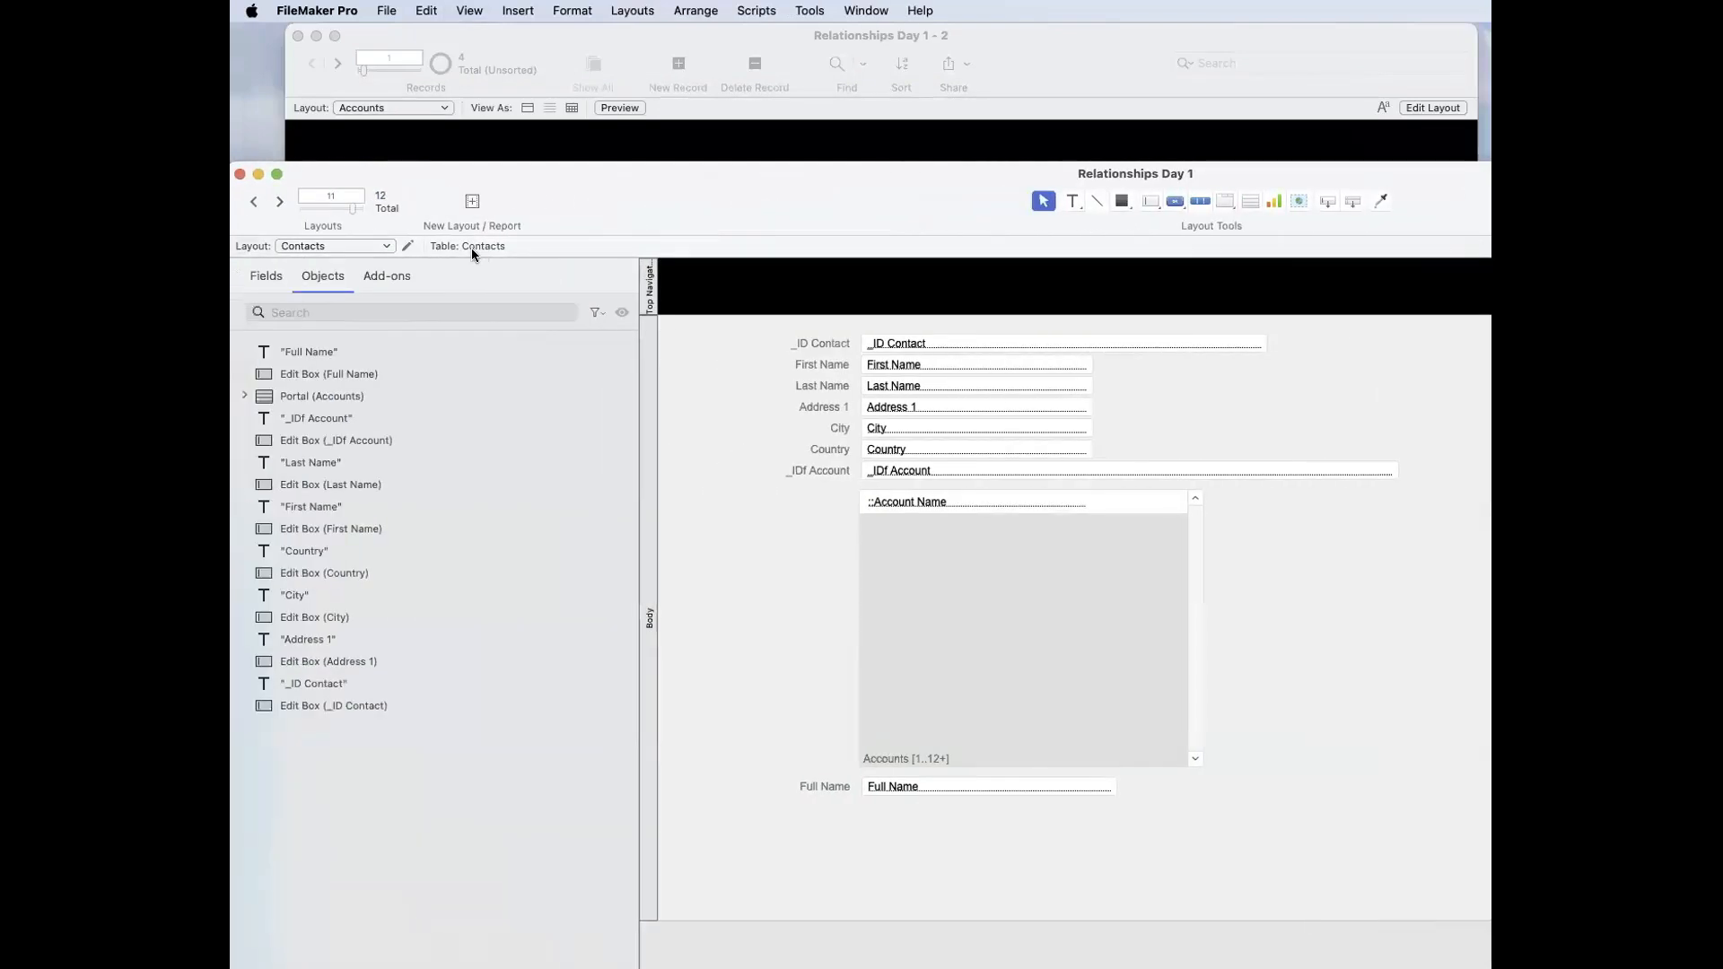
key(super+b)
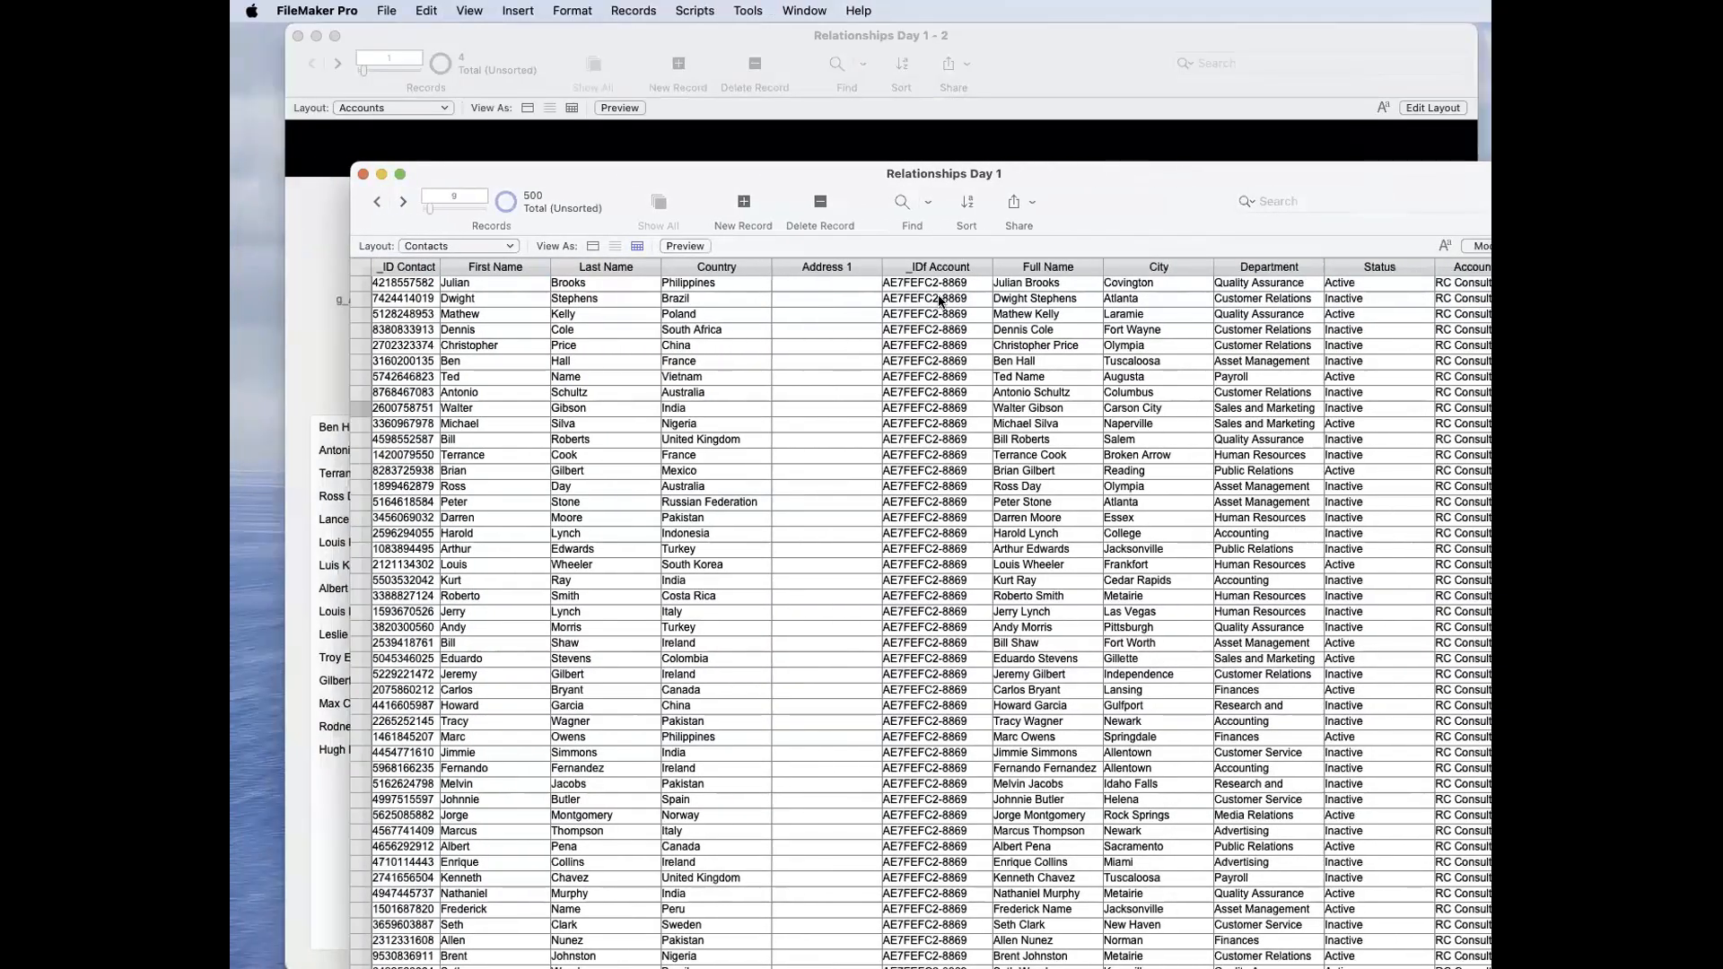
Step: Relookup field contents for all contacts from the first record's _IDf Account field and review the Account Name column
click(951, 289)
click(633, 10)
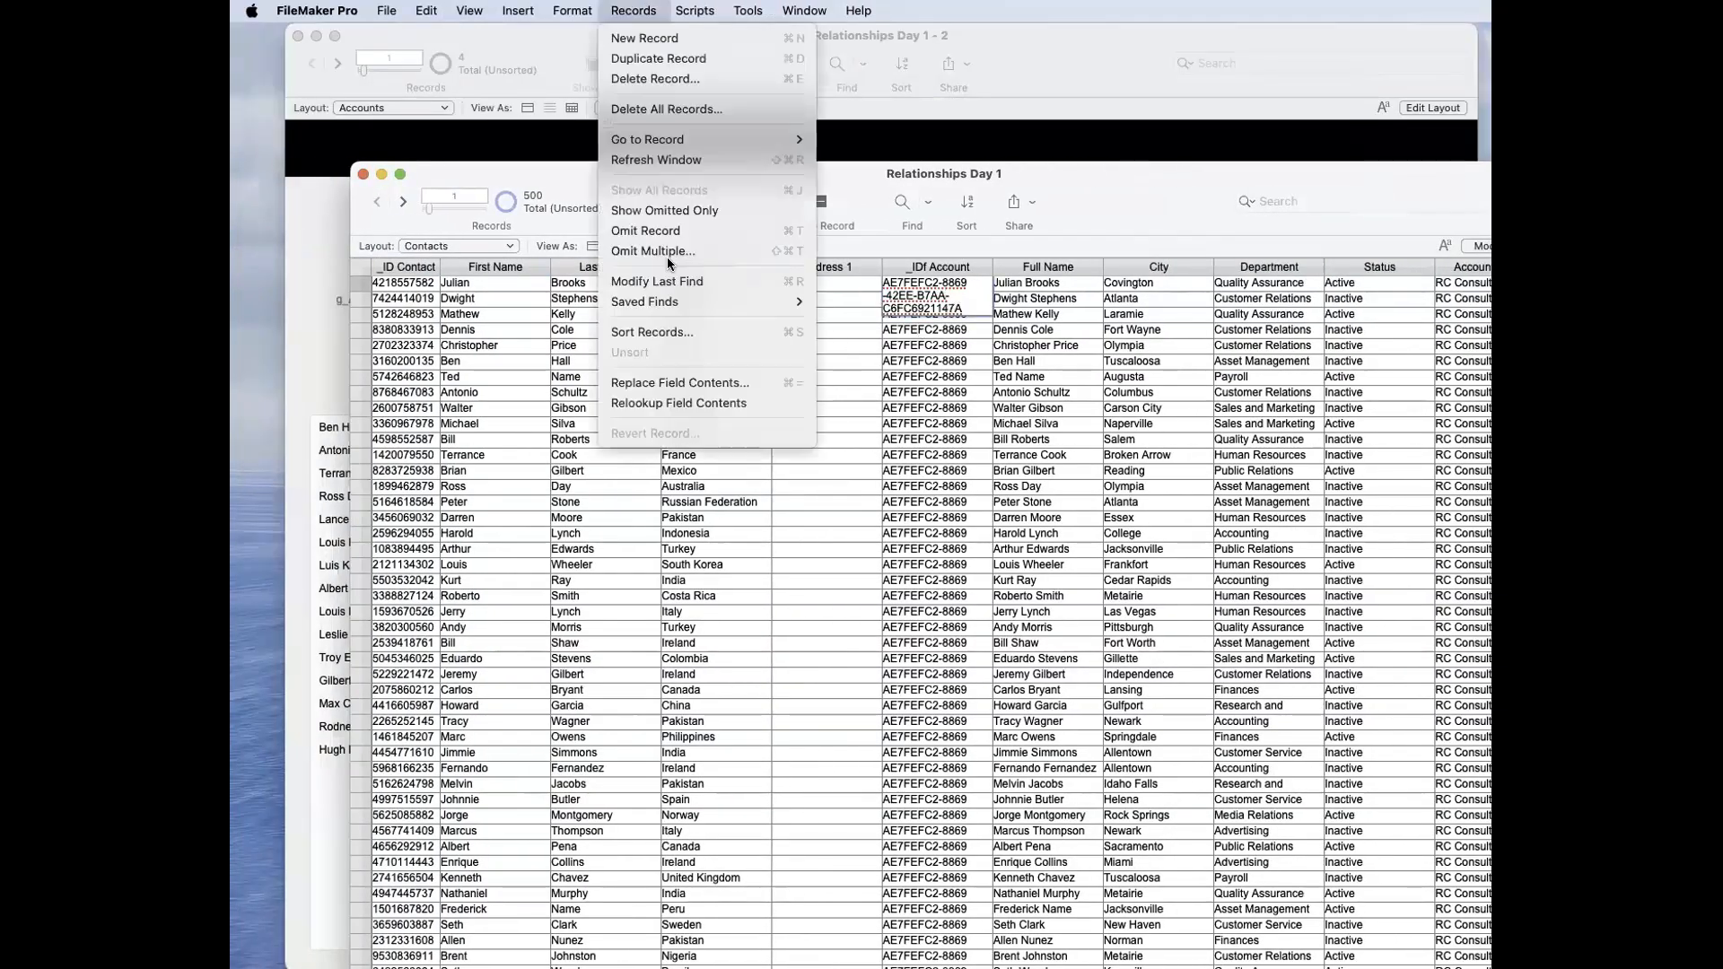
click(689, 402)
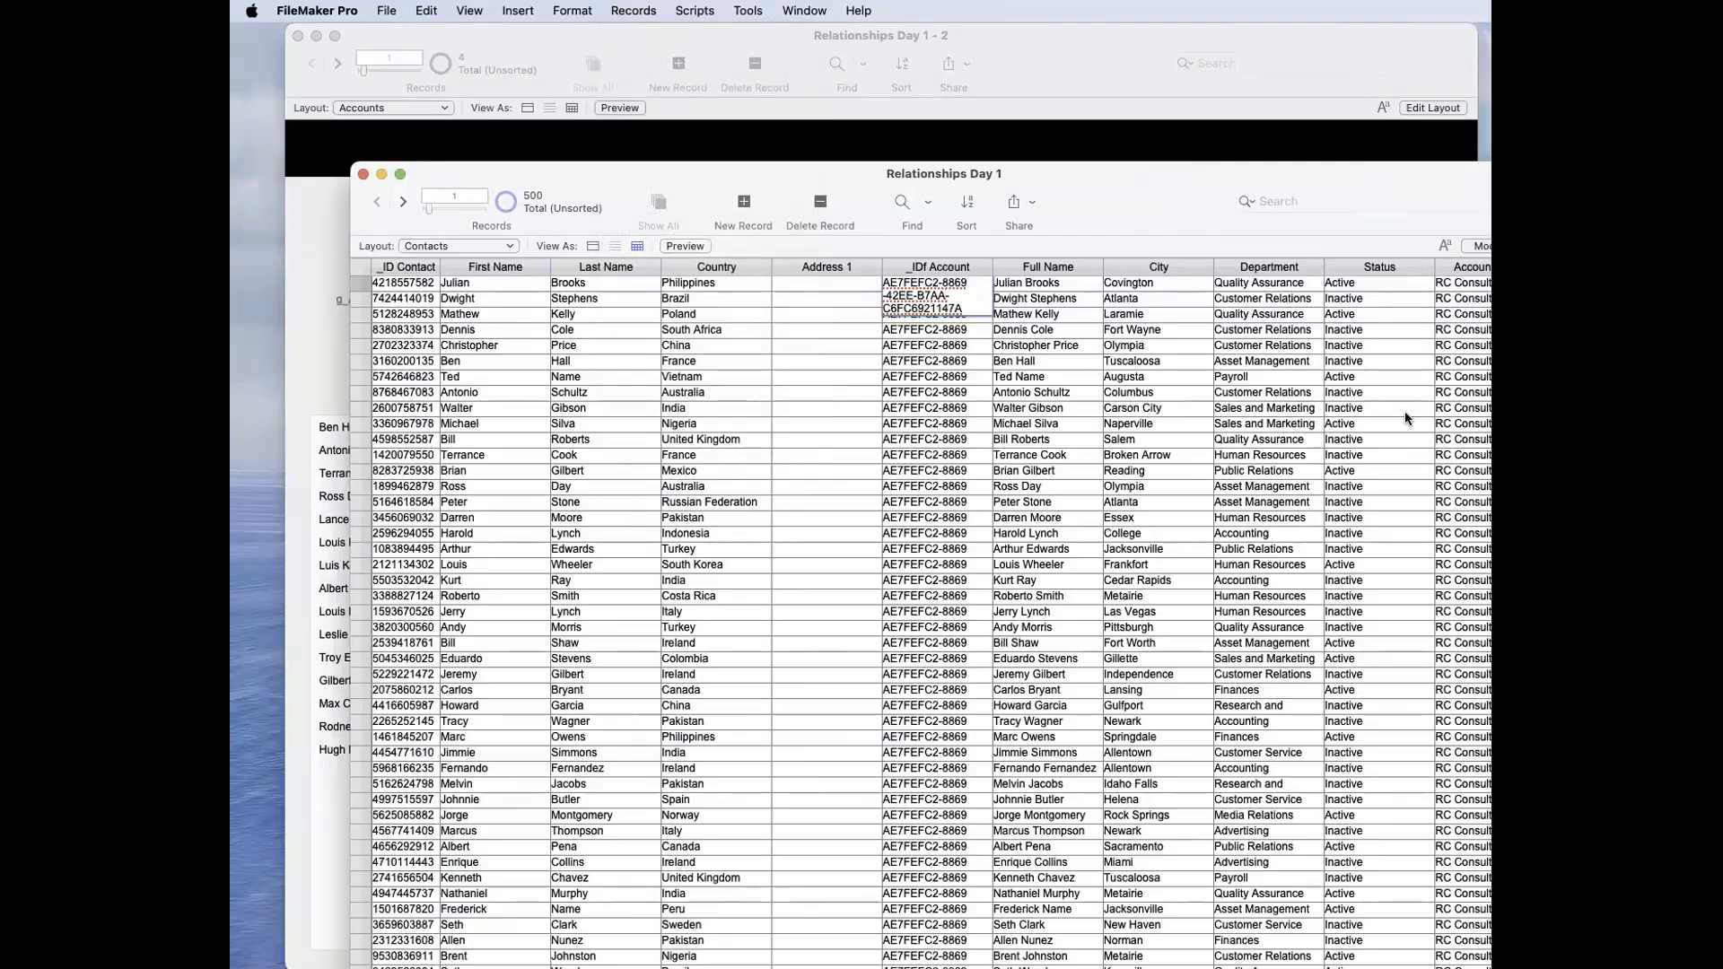
scroll(1376, 436, down, 20)
scroll(1376, 434, down, 20)
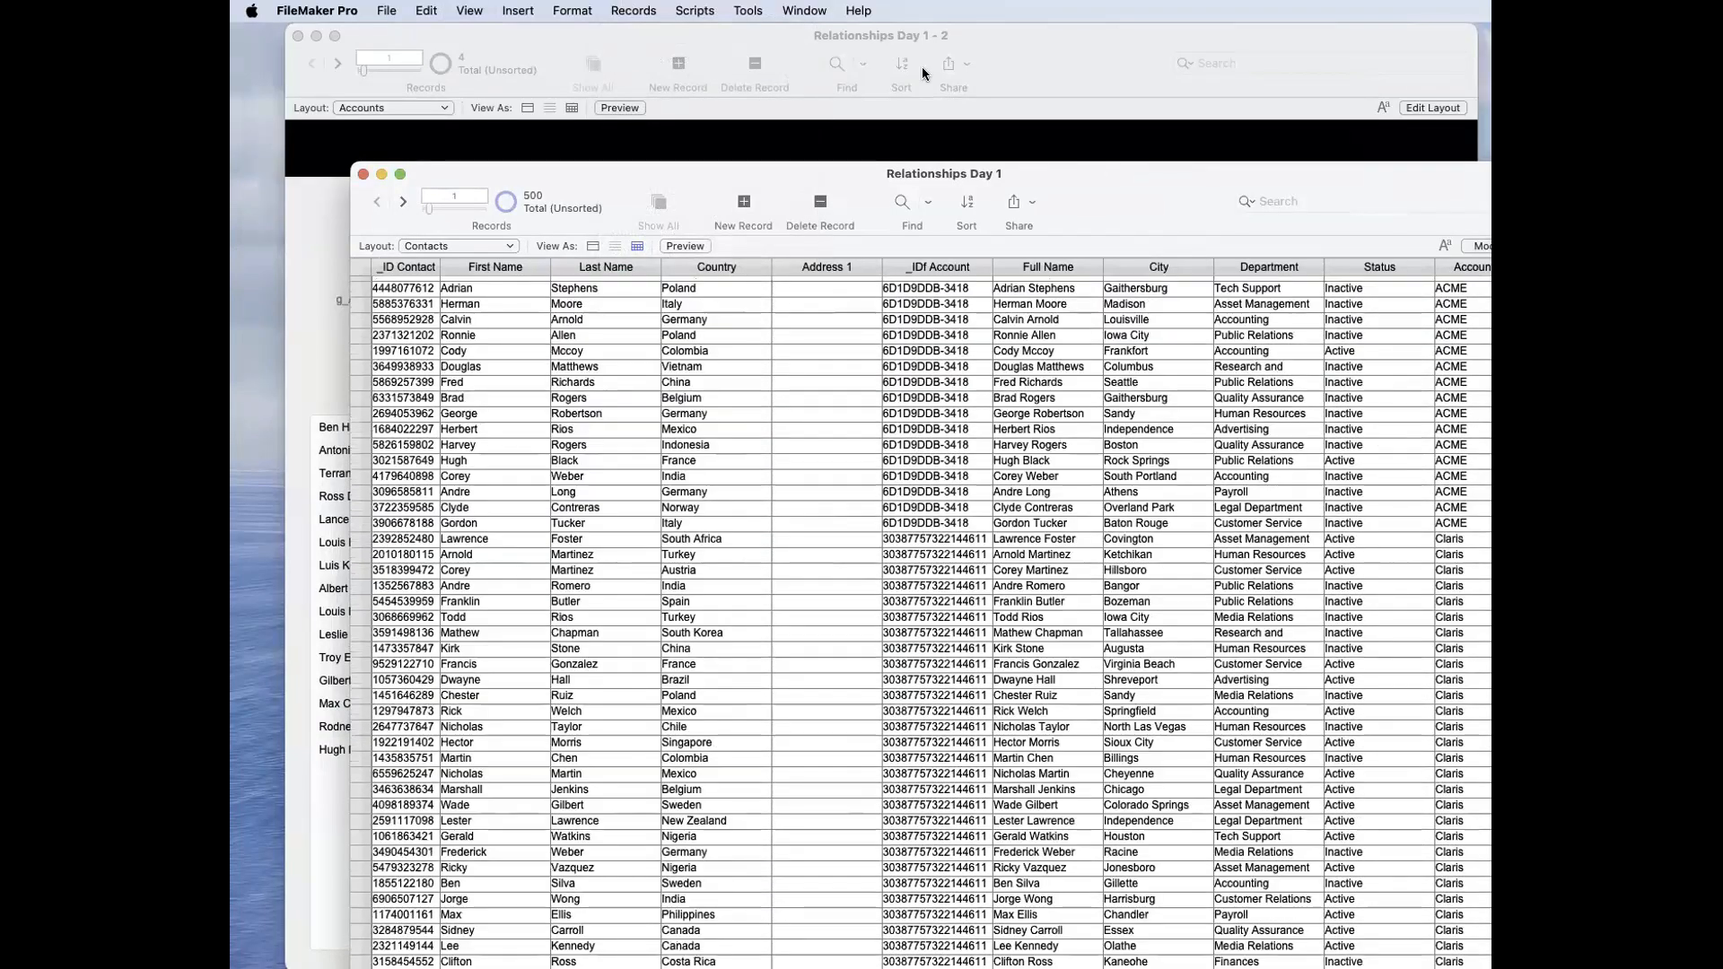
Step: In the Accounts window, remove the RC Consulting ID from g_Account IDs, commit to refresh the portal, and restore the ID
drag(783, 173, 1722, 328)
click(1197, 207)
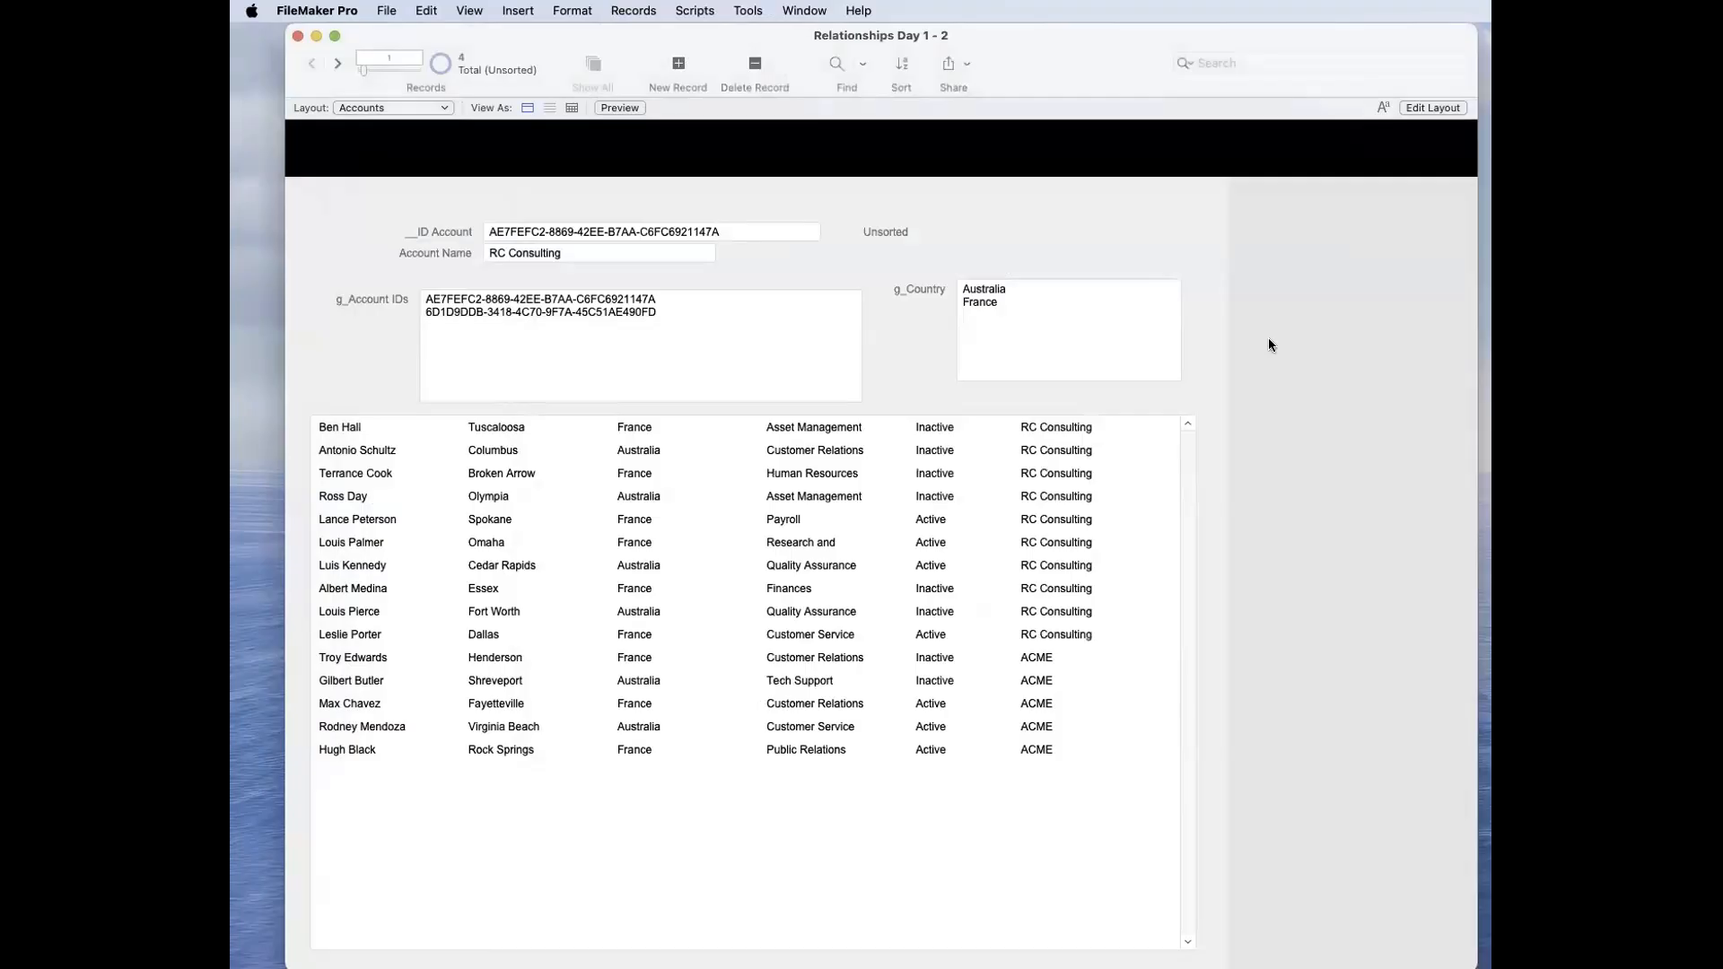
click(654, 301)
drag(666, 300, 384, 289)
key(super+c)
key(BackSpace)
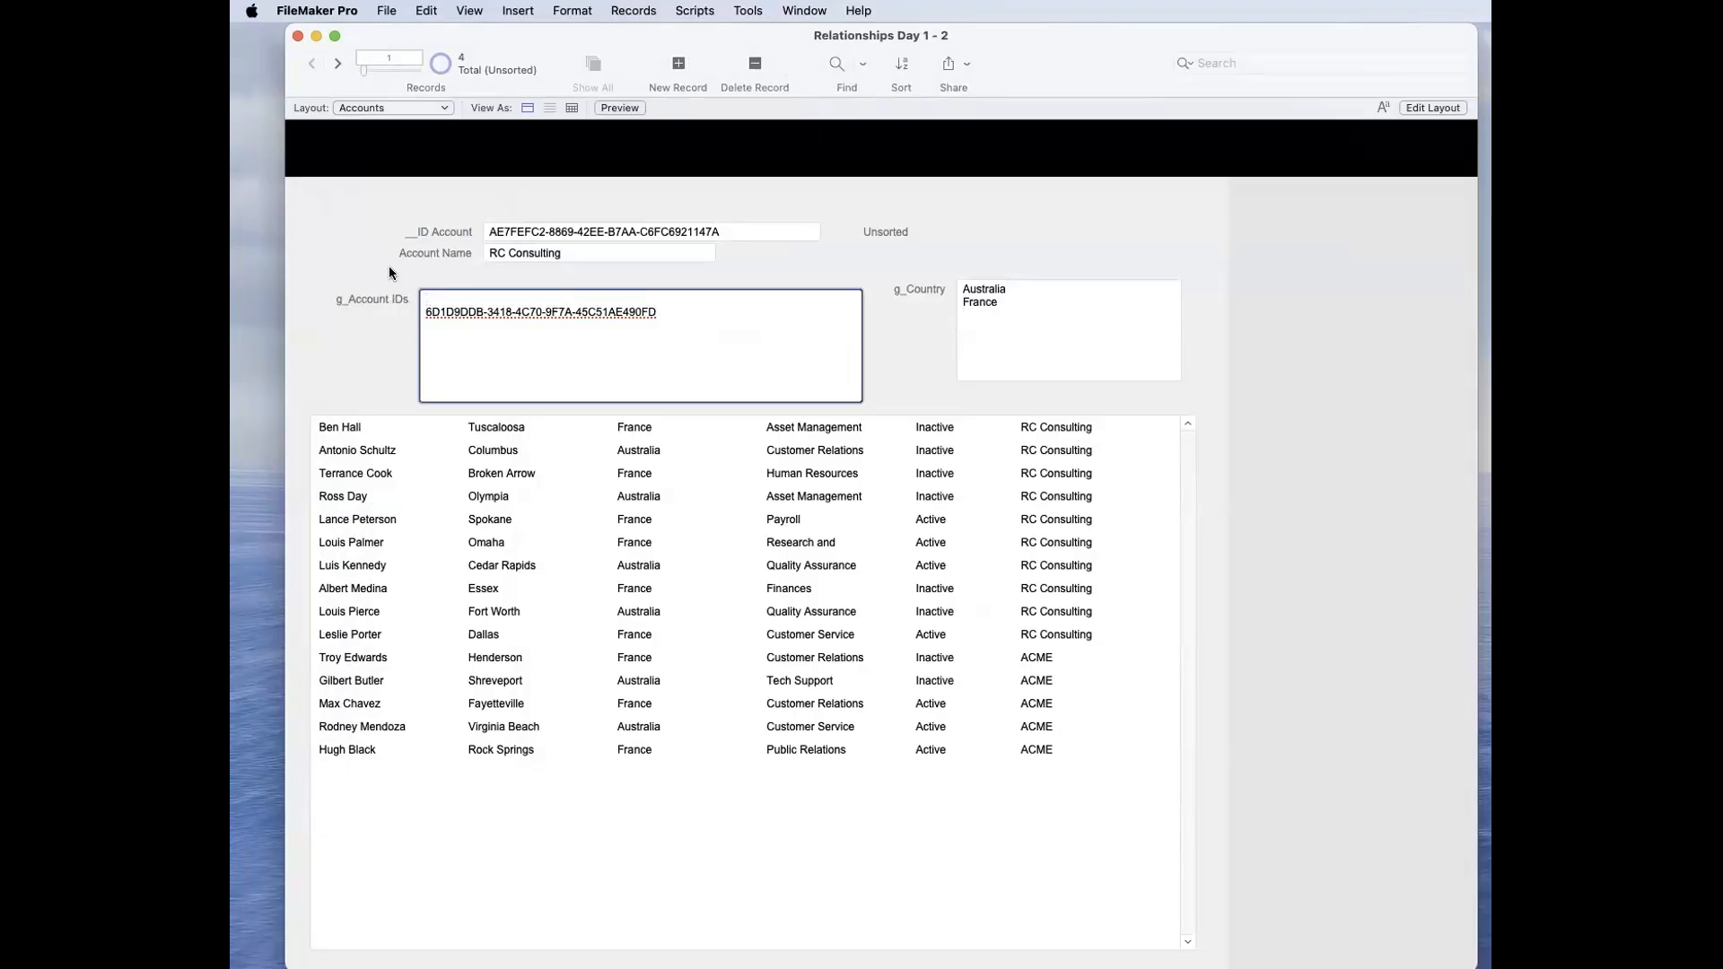
click(389, 273)
click(468, 300)
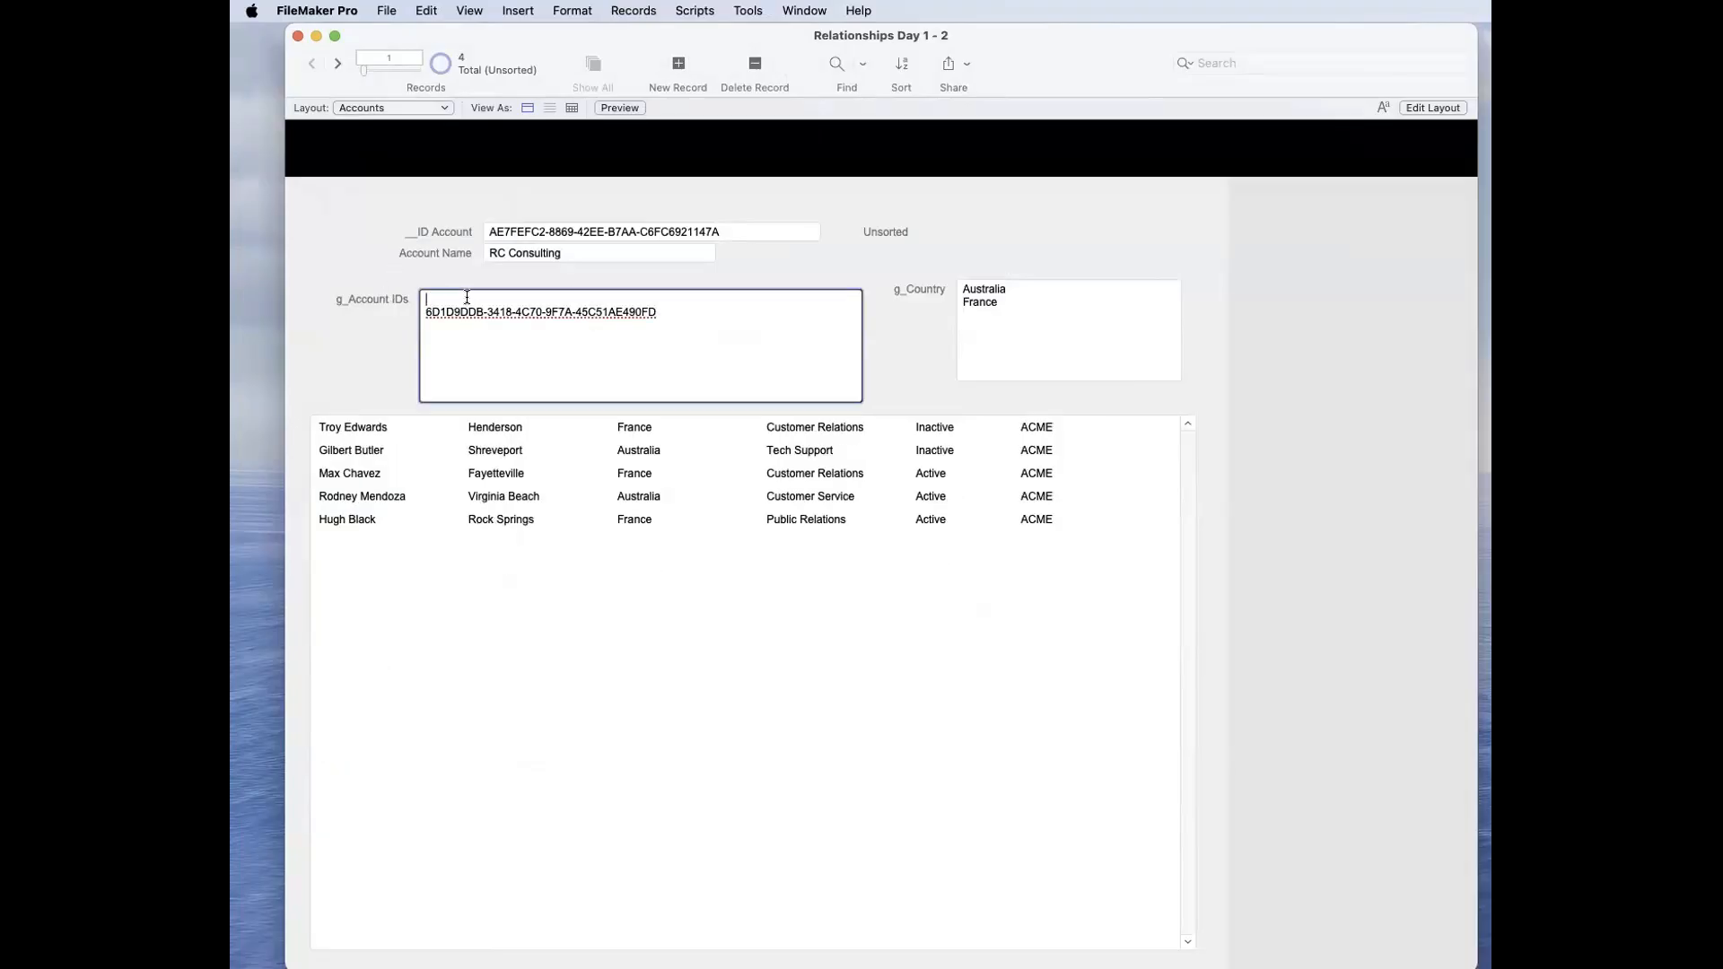
key(super+v)
click(640, 278)
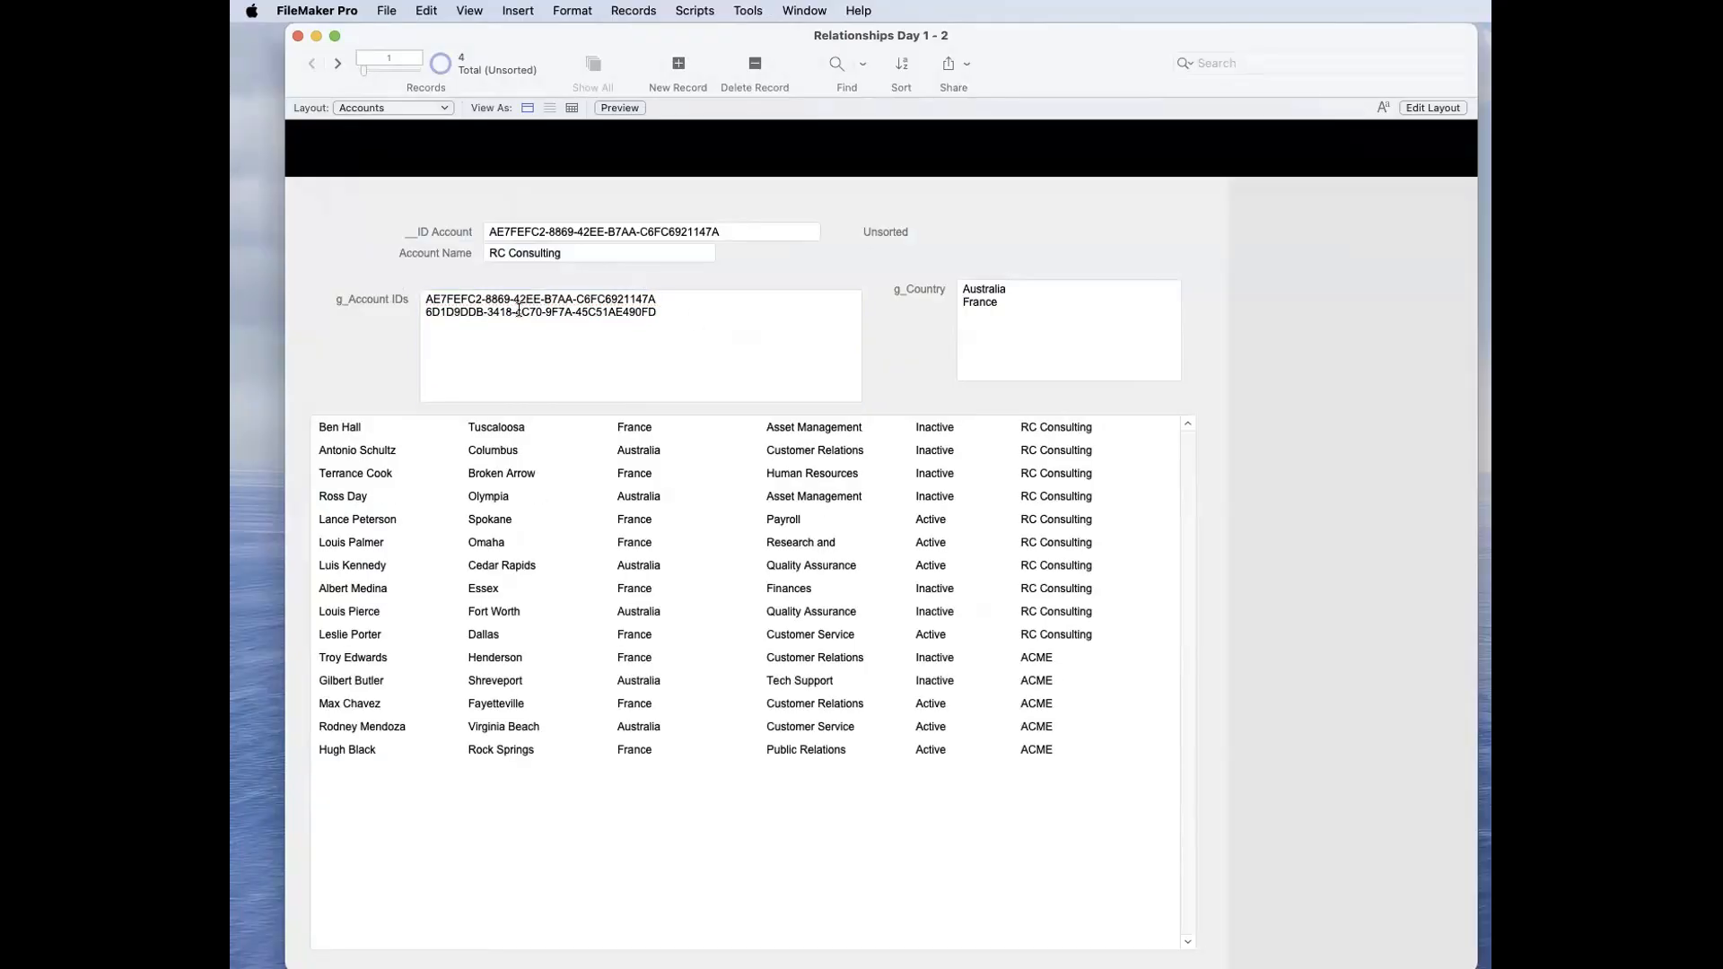
Step: Cut the ACME ID from g_Account IDs, commit to refresh the portal, and paste it back on the second line
triple_click(585, 312)
key(super+x)
click(363, 299)
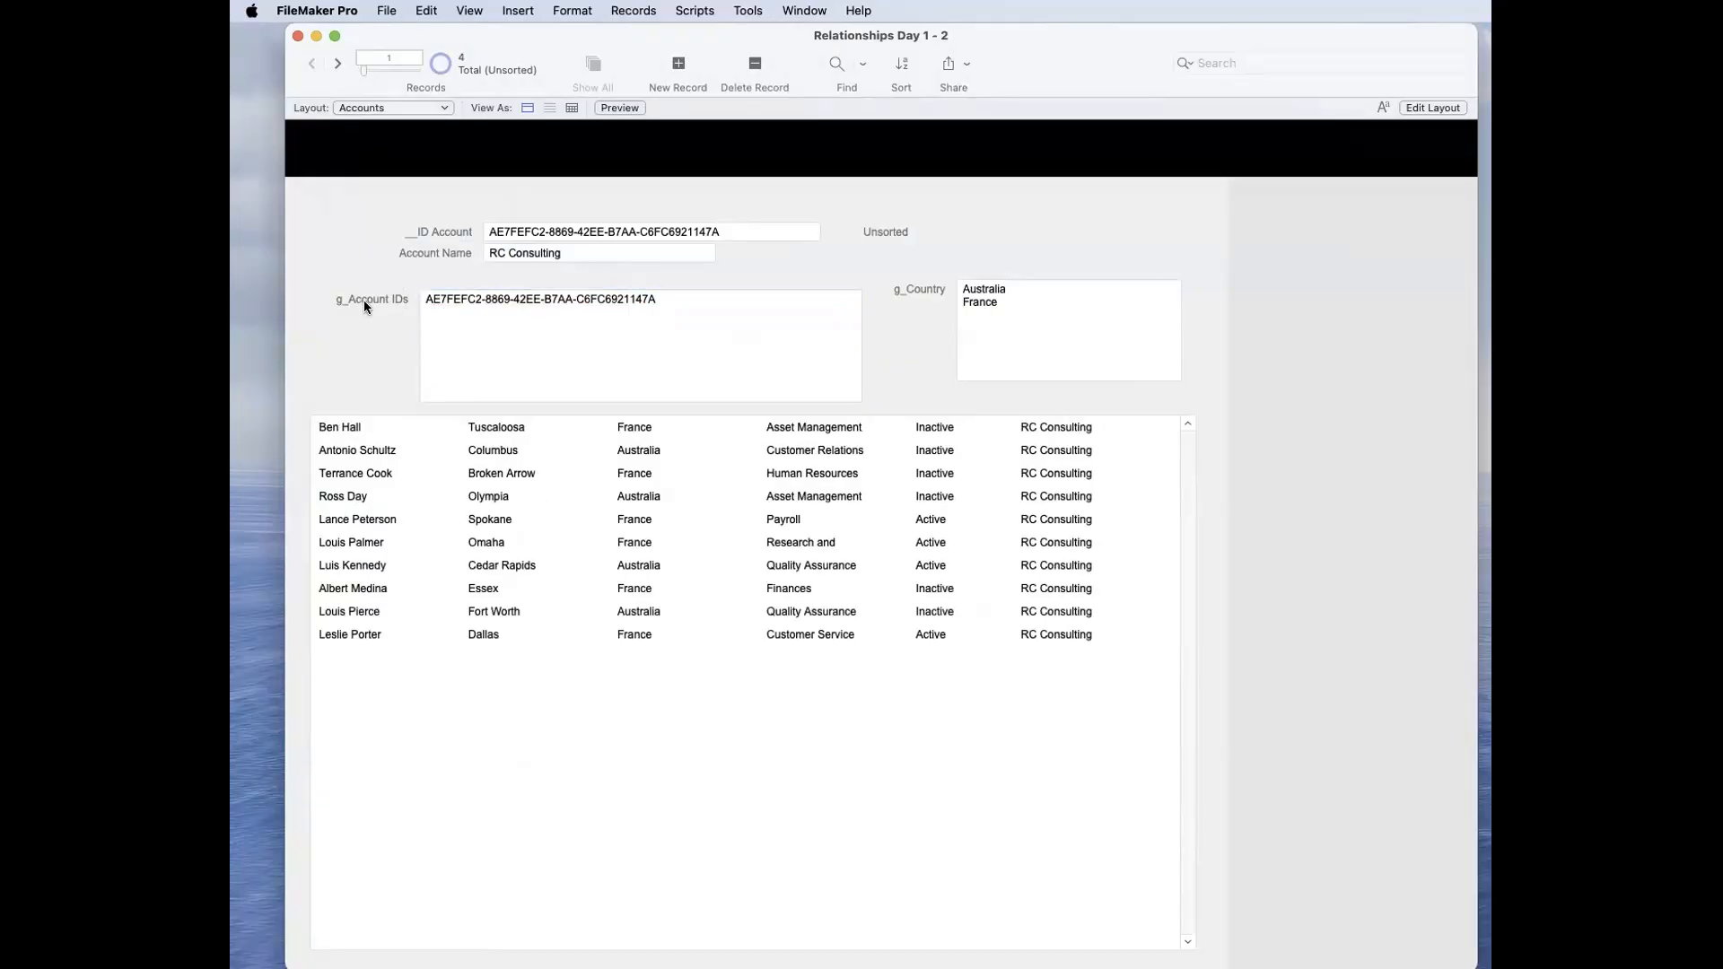
click(479, 336)
key(super+v)
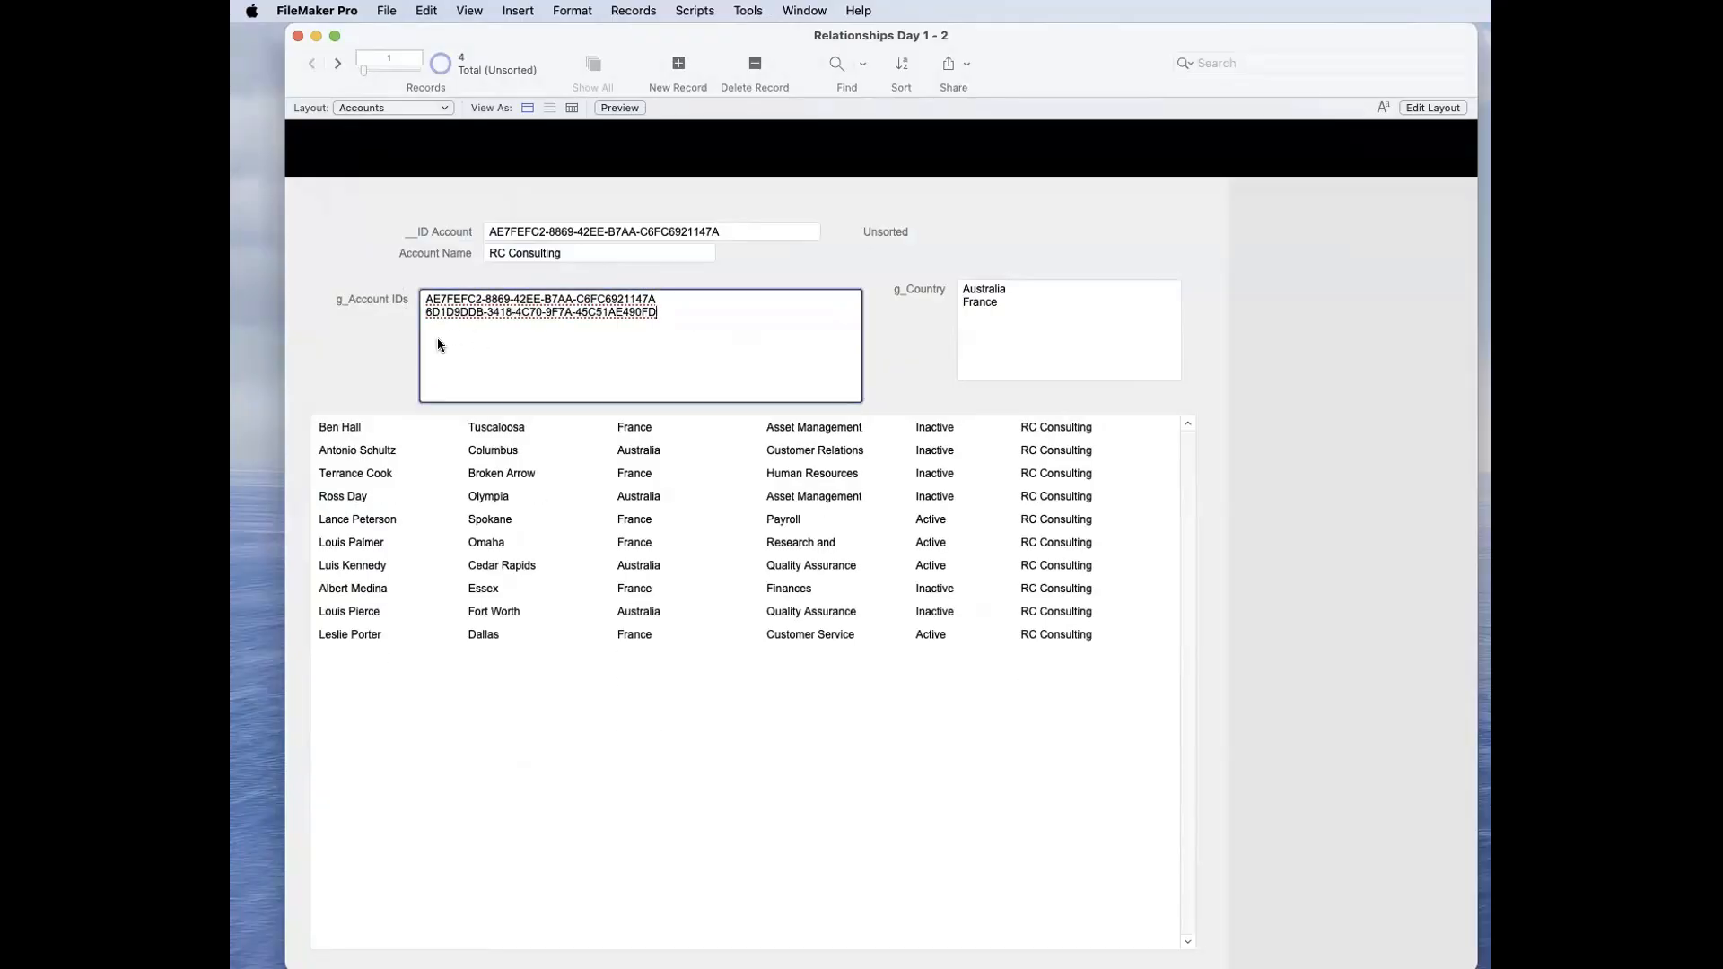
click(369, 335)
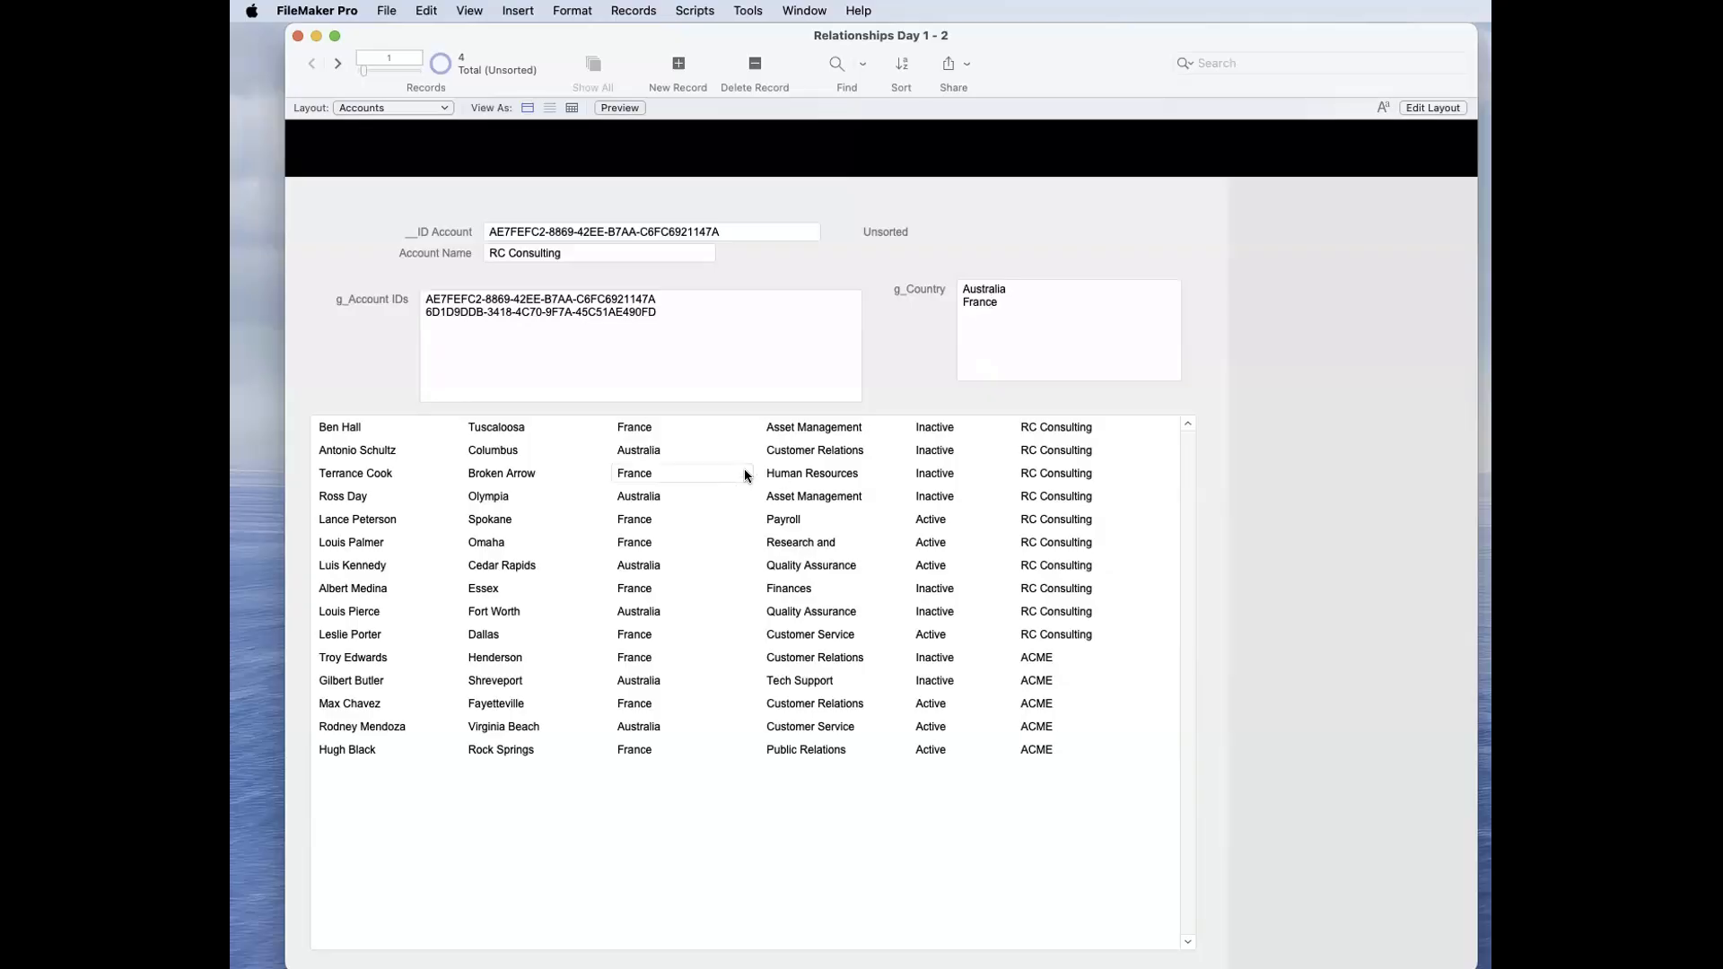
Step: Open a new window on the Contacts layout and move it aside so the Accounts window stays in view
click(805, 10)
click(897, 36)
click(411, 128)
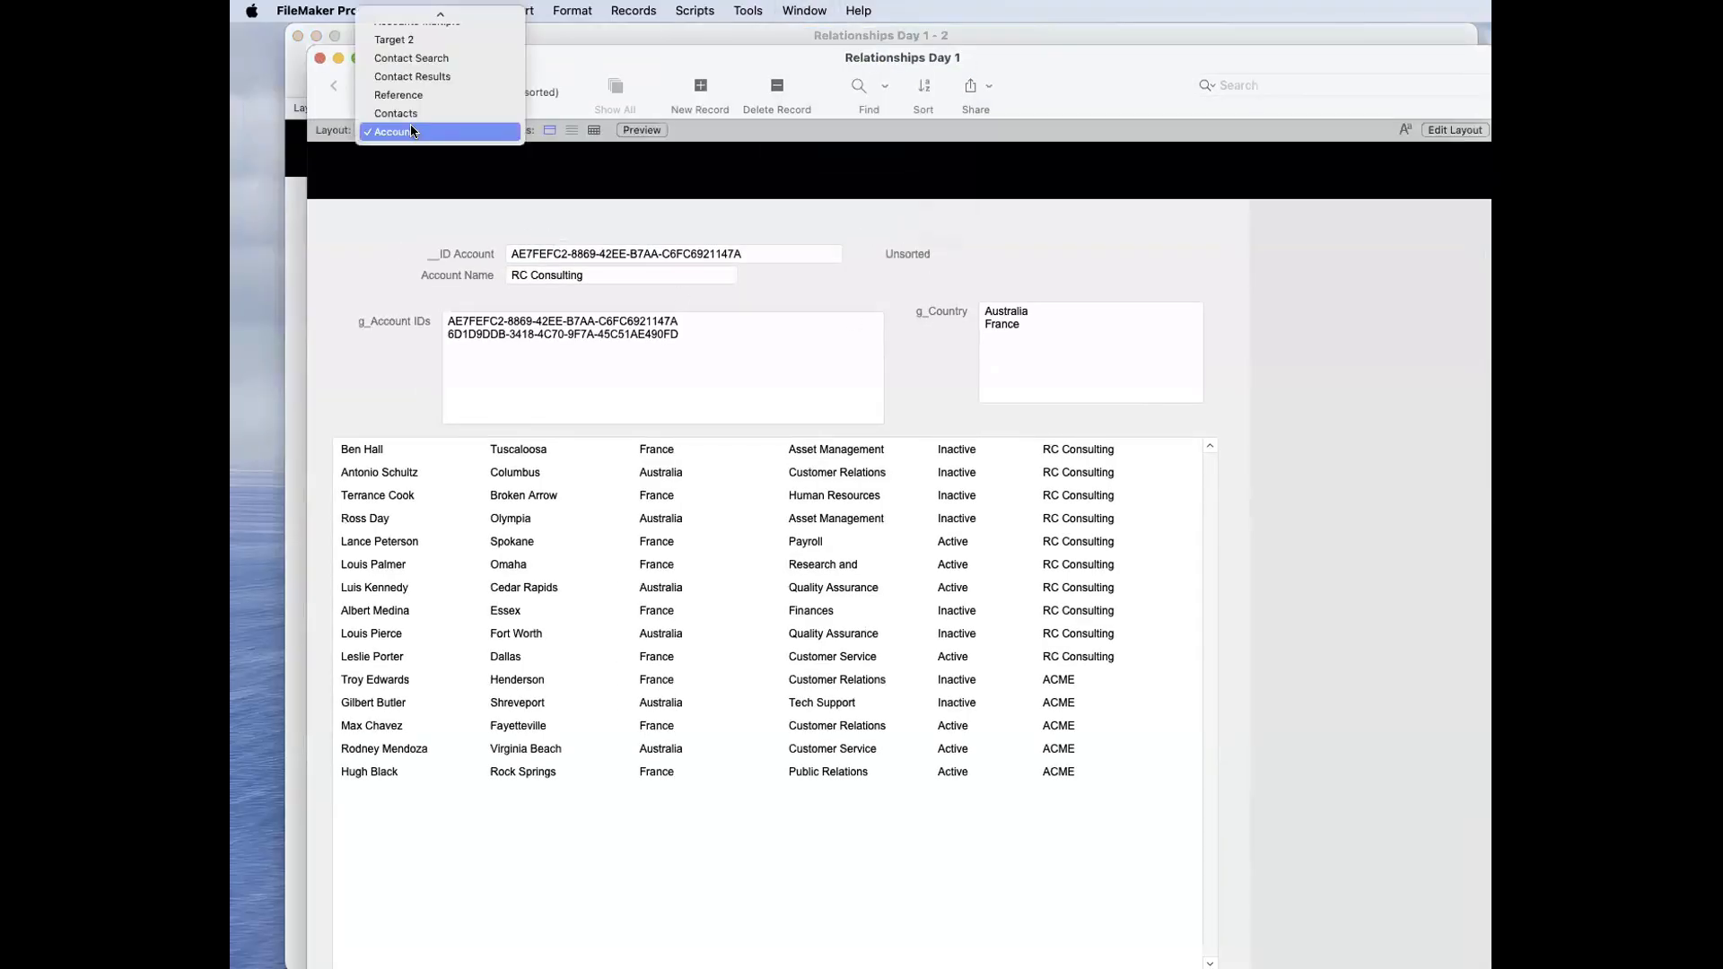
click(440, 131)
drag(466, 52, 1607, 92)
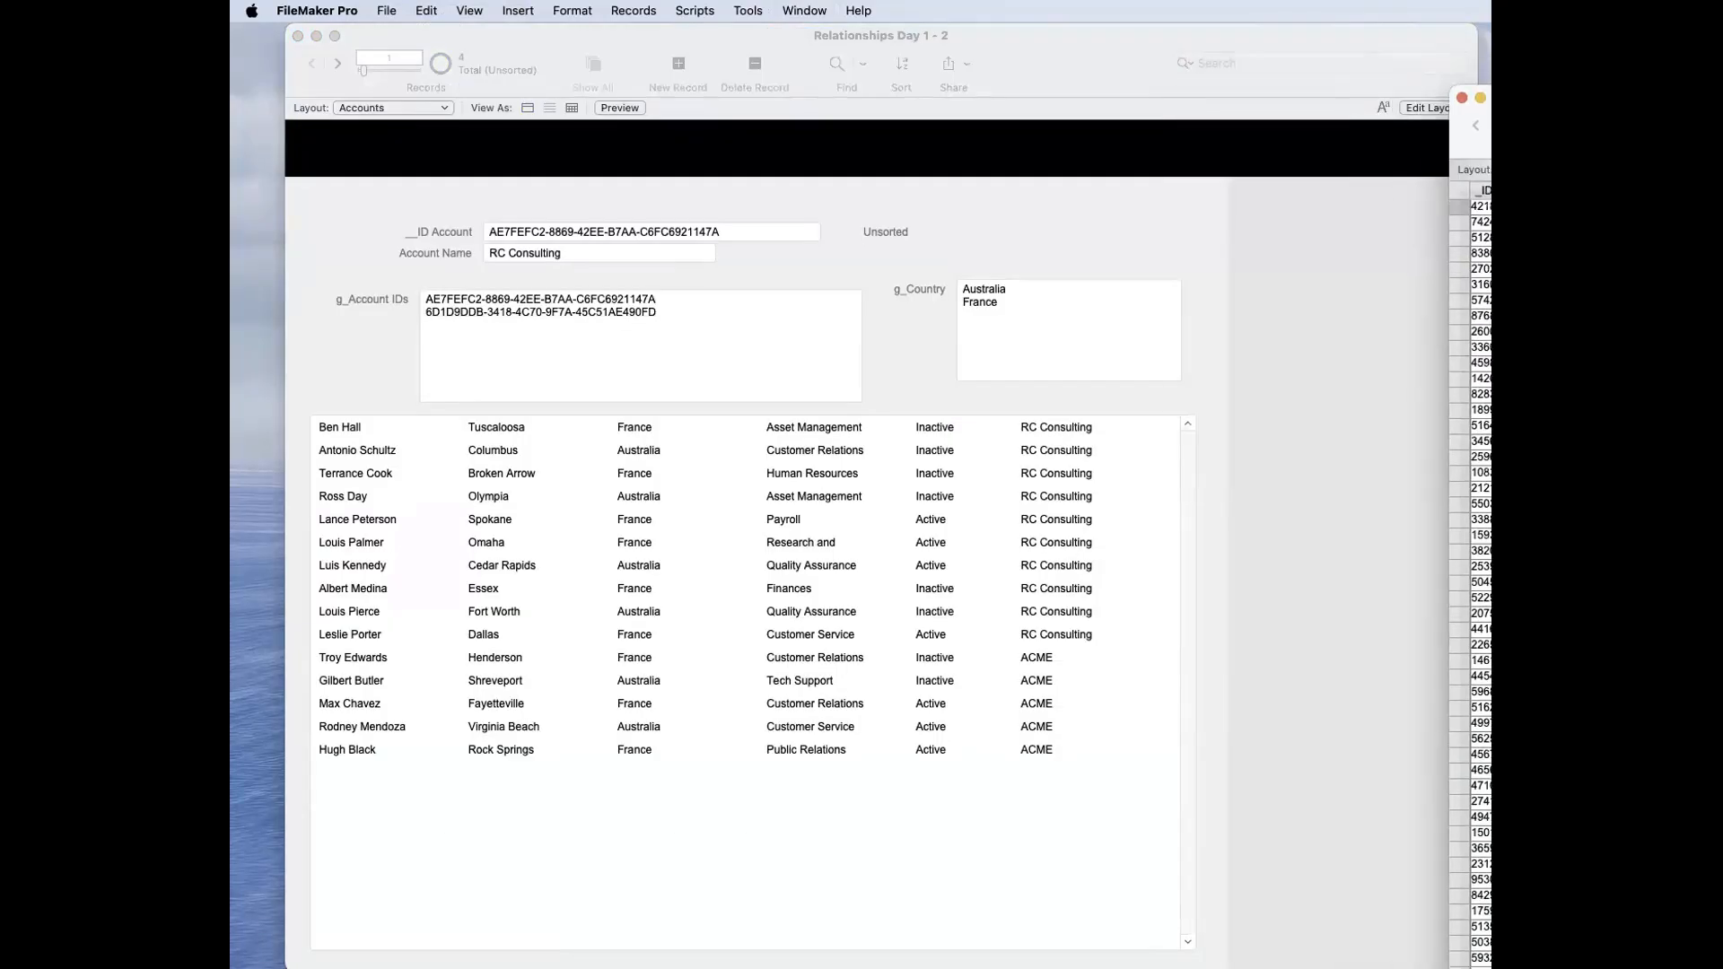
Step: Add United Kingdom as the third country in the Accounts g_Country field and commit the record
click(1480, 395)
click(1480, 364)
click(1066, 345)
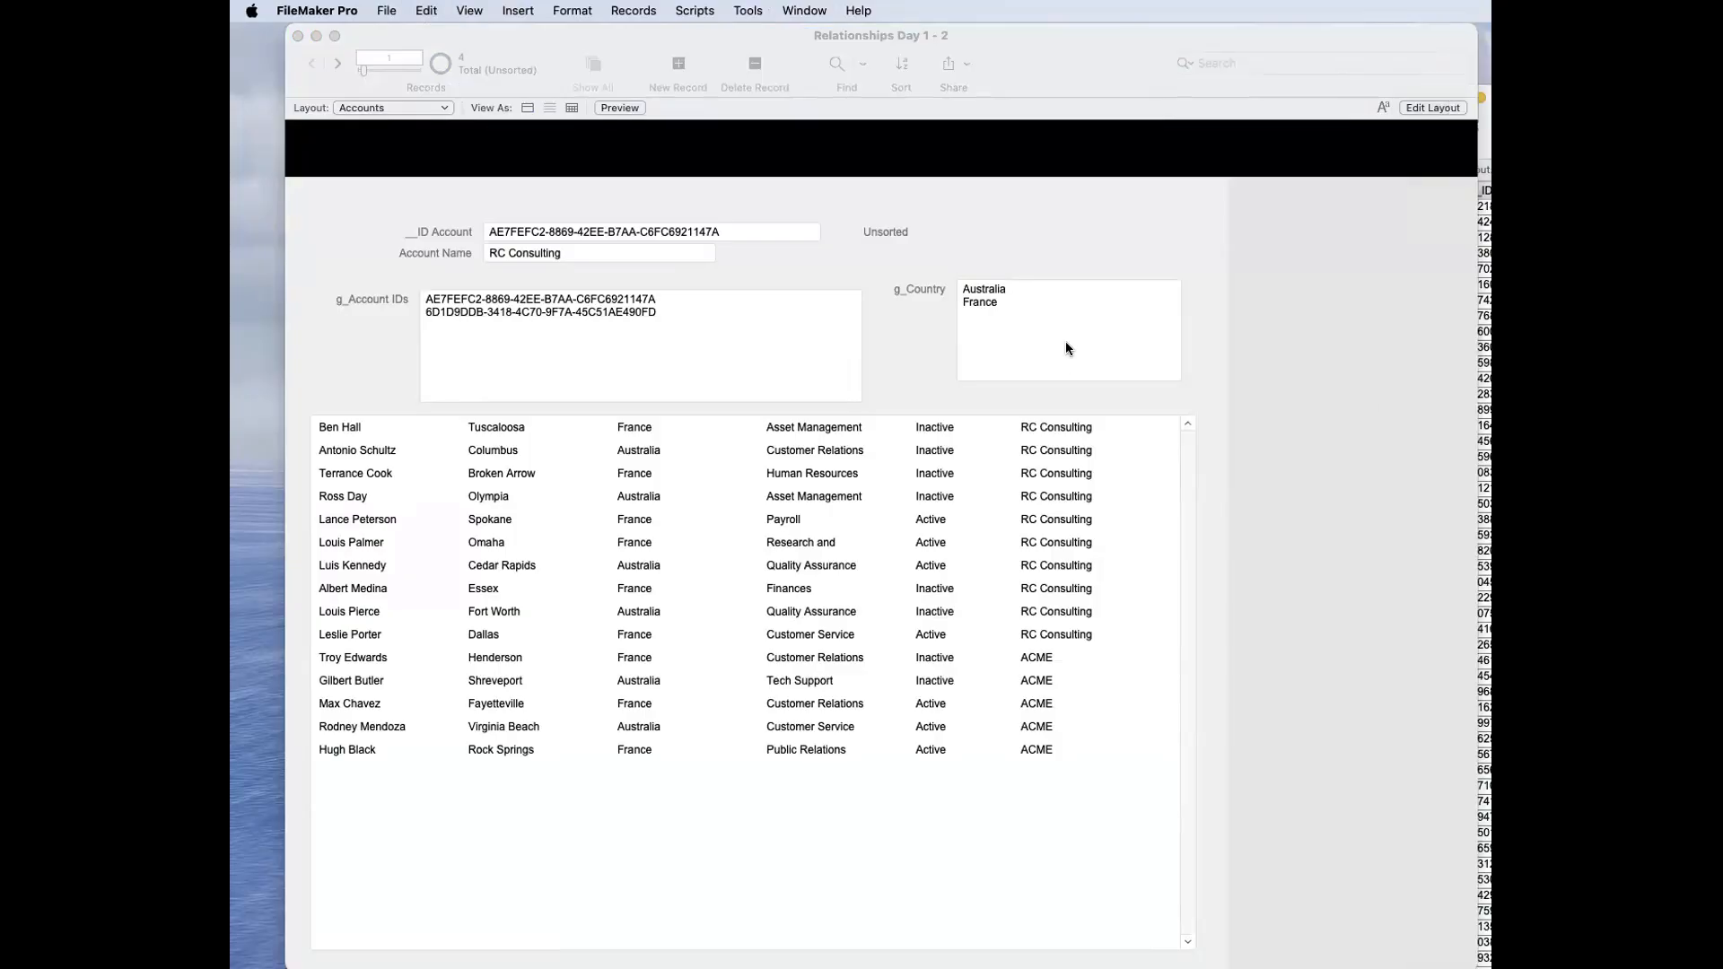
key(super+v)
click(1127, 229)
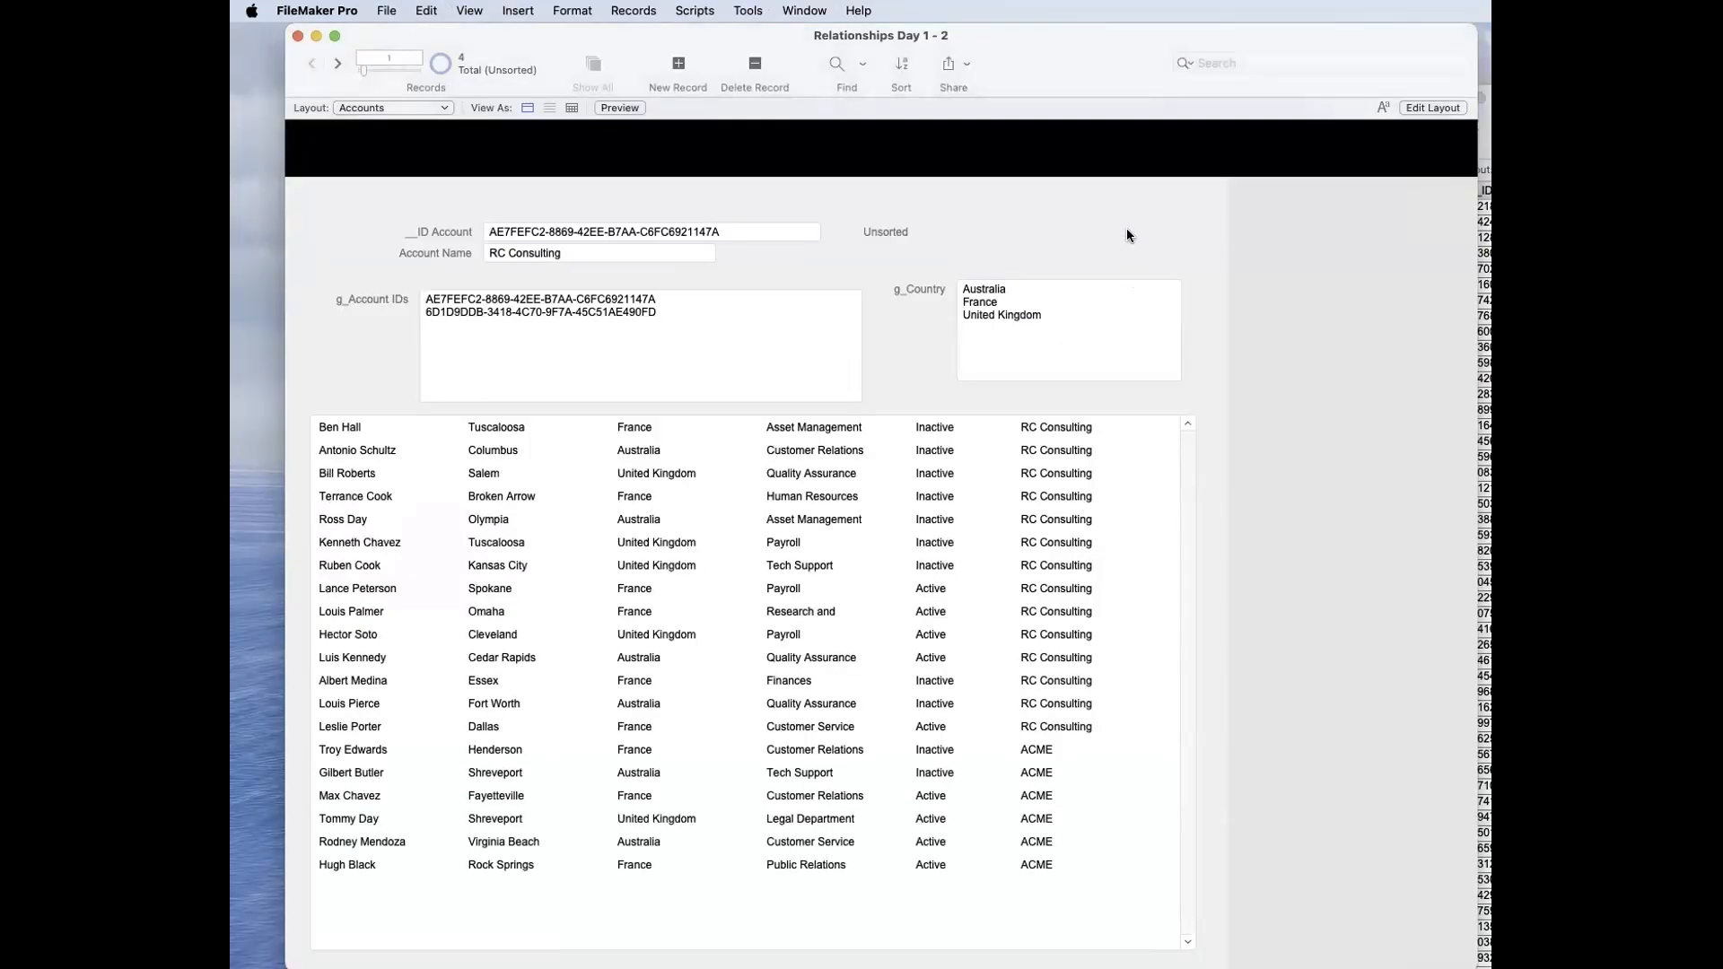
Step: Copy the Claris record's account ID, add it as the third line of g_Account IDs, and review the portal
click(338, 63)
click(518, 253)
click(338, 63)
click(639, 235)
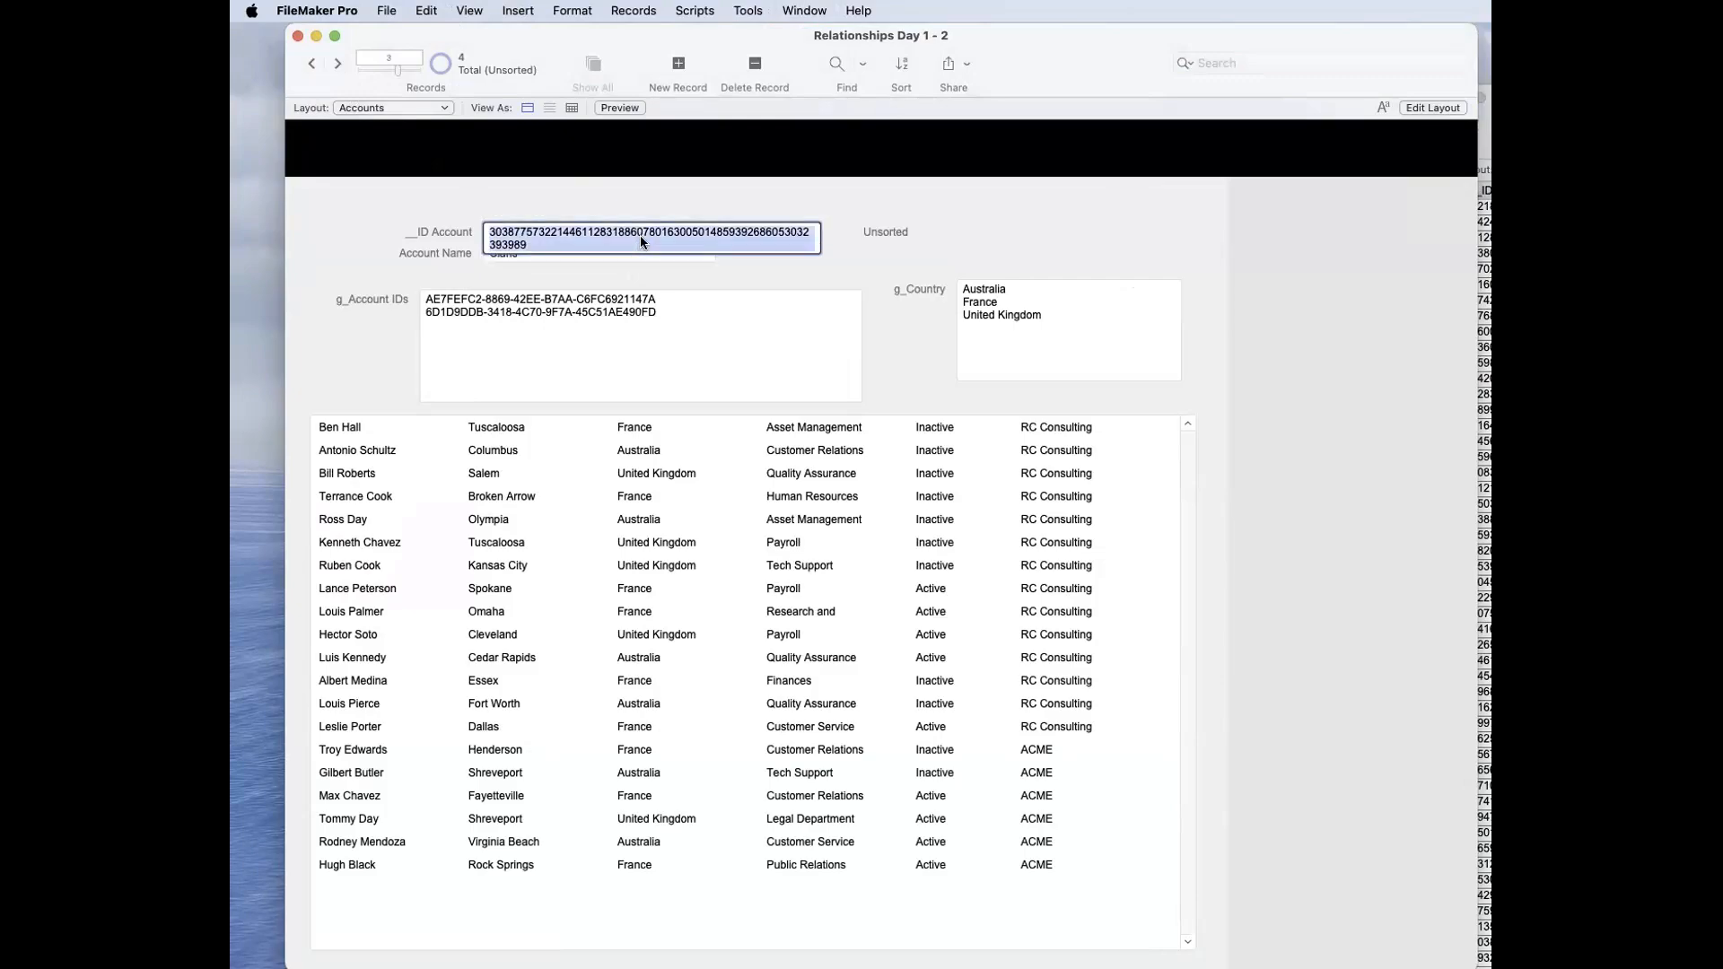
click(565, 372)
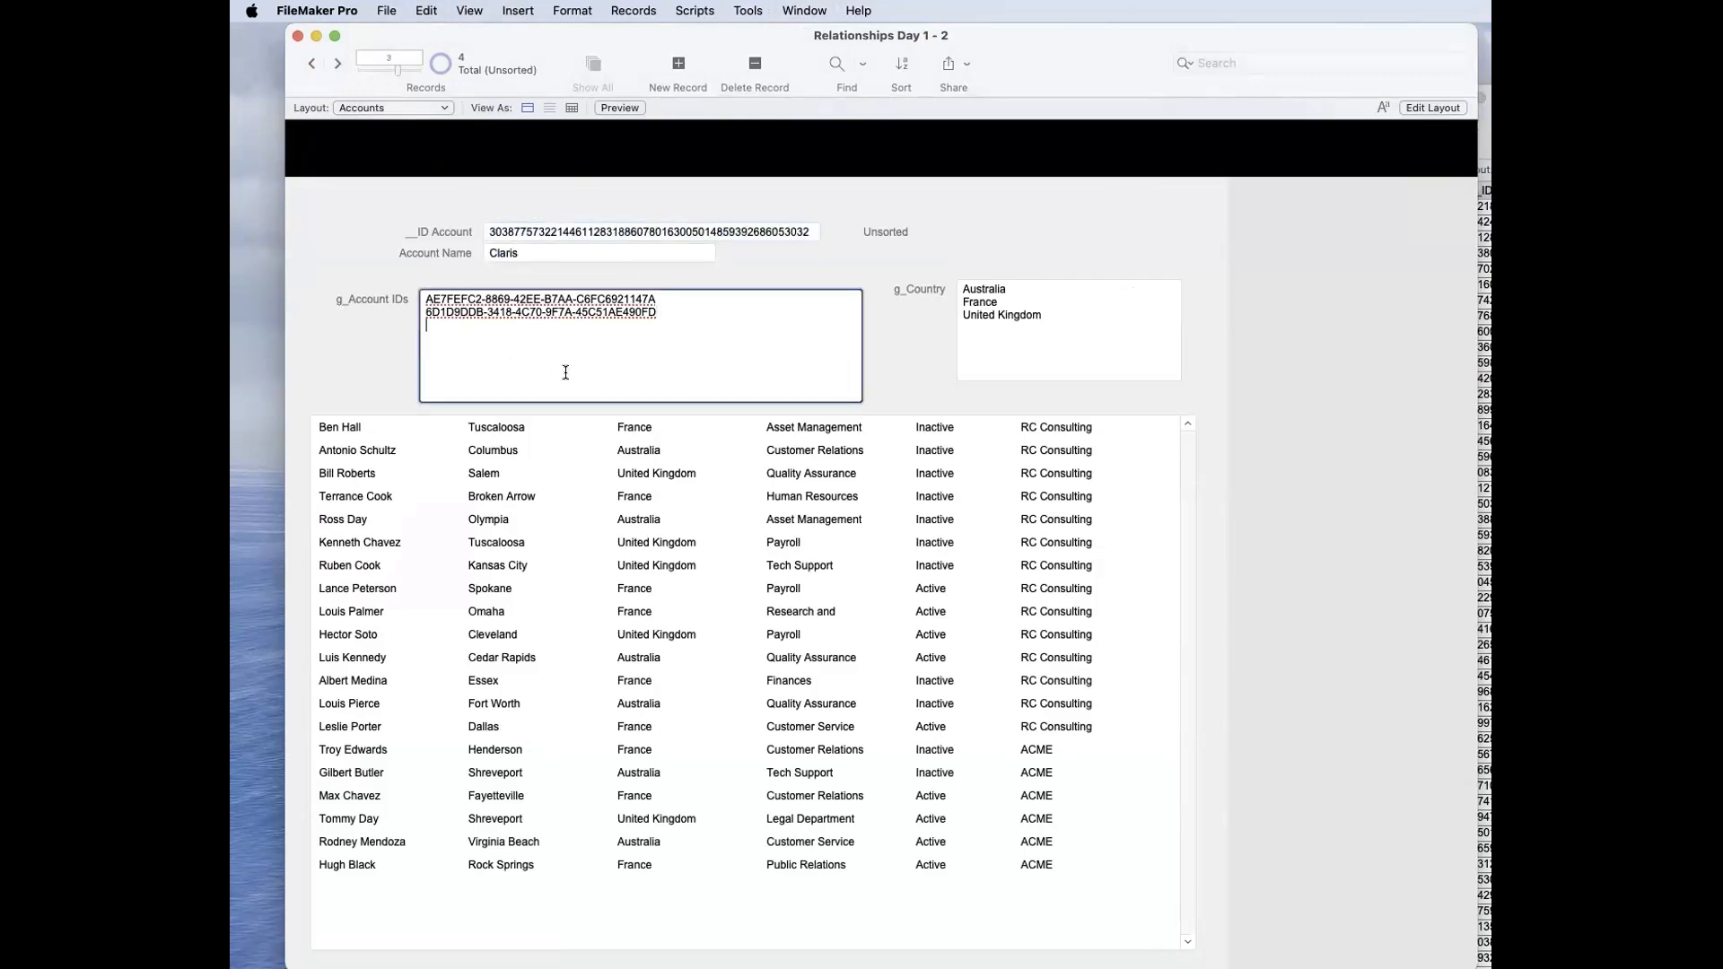
key(super+v)
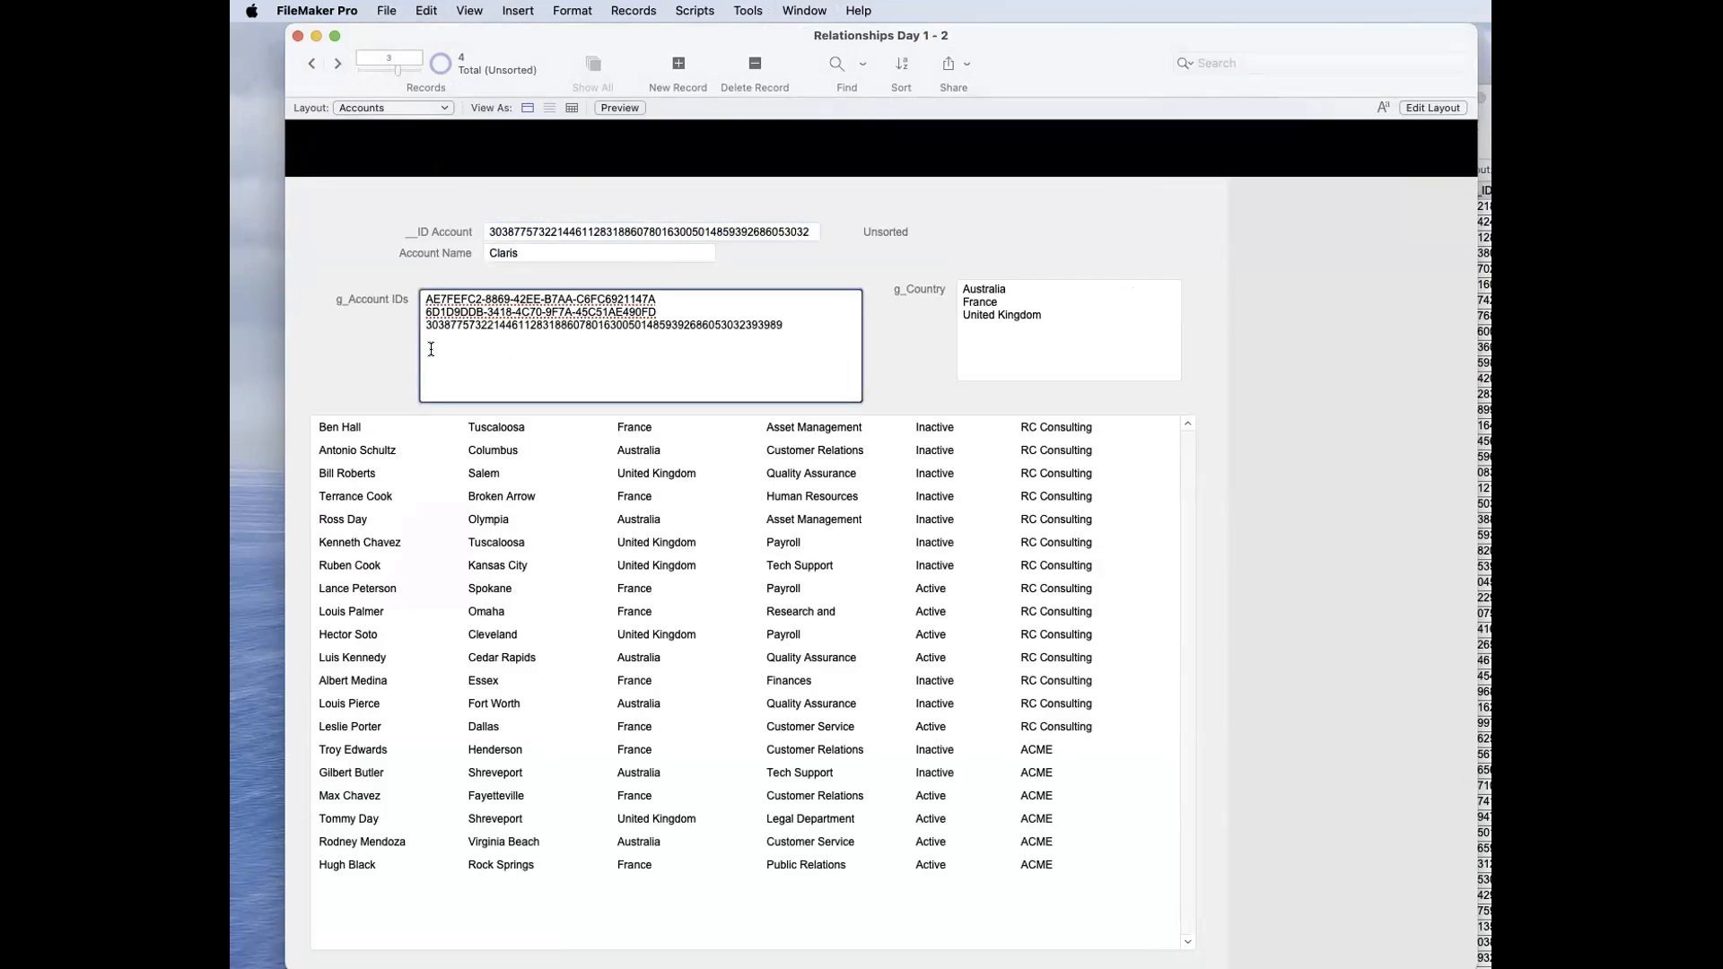
click(401, 345)
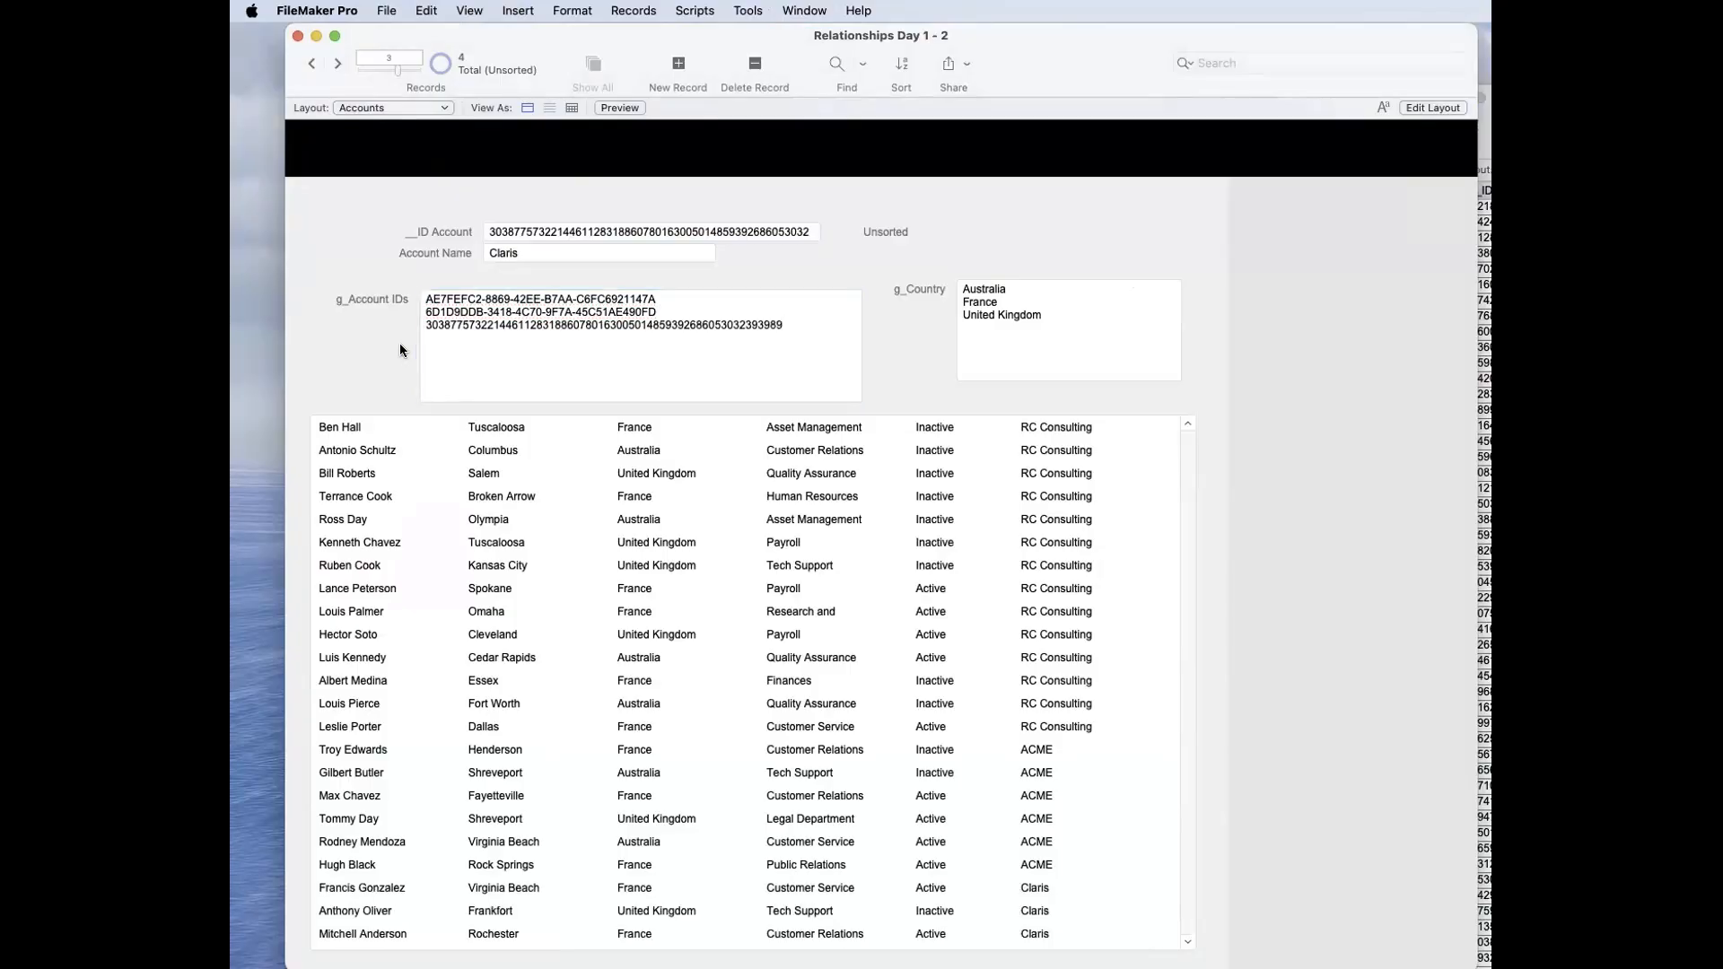
scroll(549, 556, down, 1)
scroll(549, 556, up, 1)
Step: Remove France from g_Country, commit to refresh the portal, and add France back as the last country
click(1014, 303)
key(shift+Down)
key(super+x)
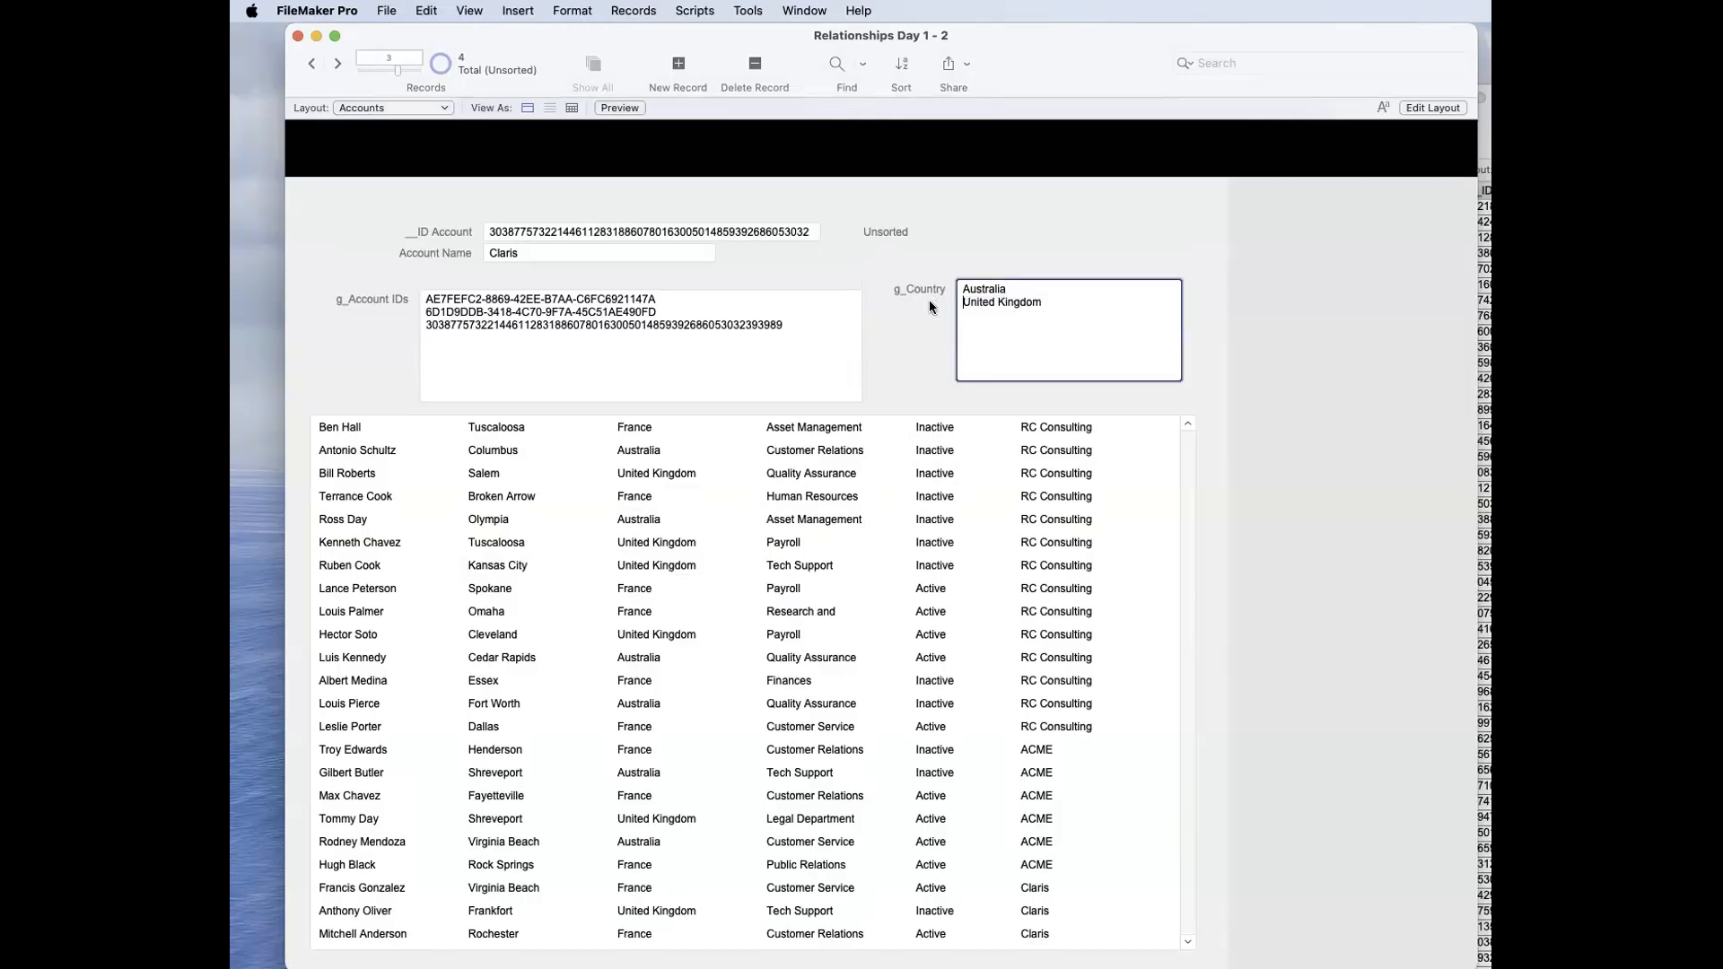
click(931, 307)
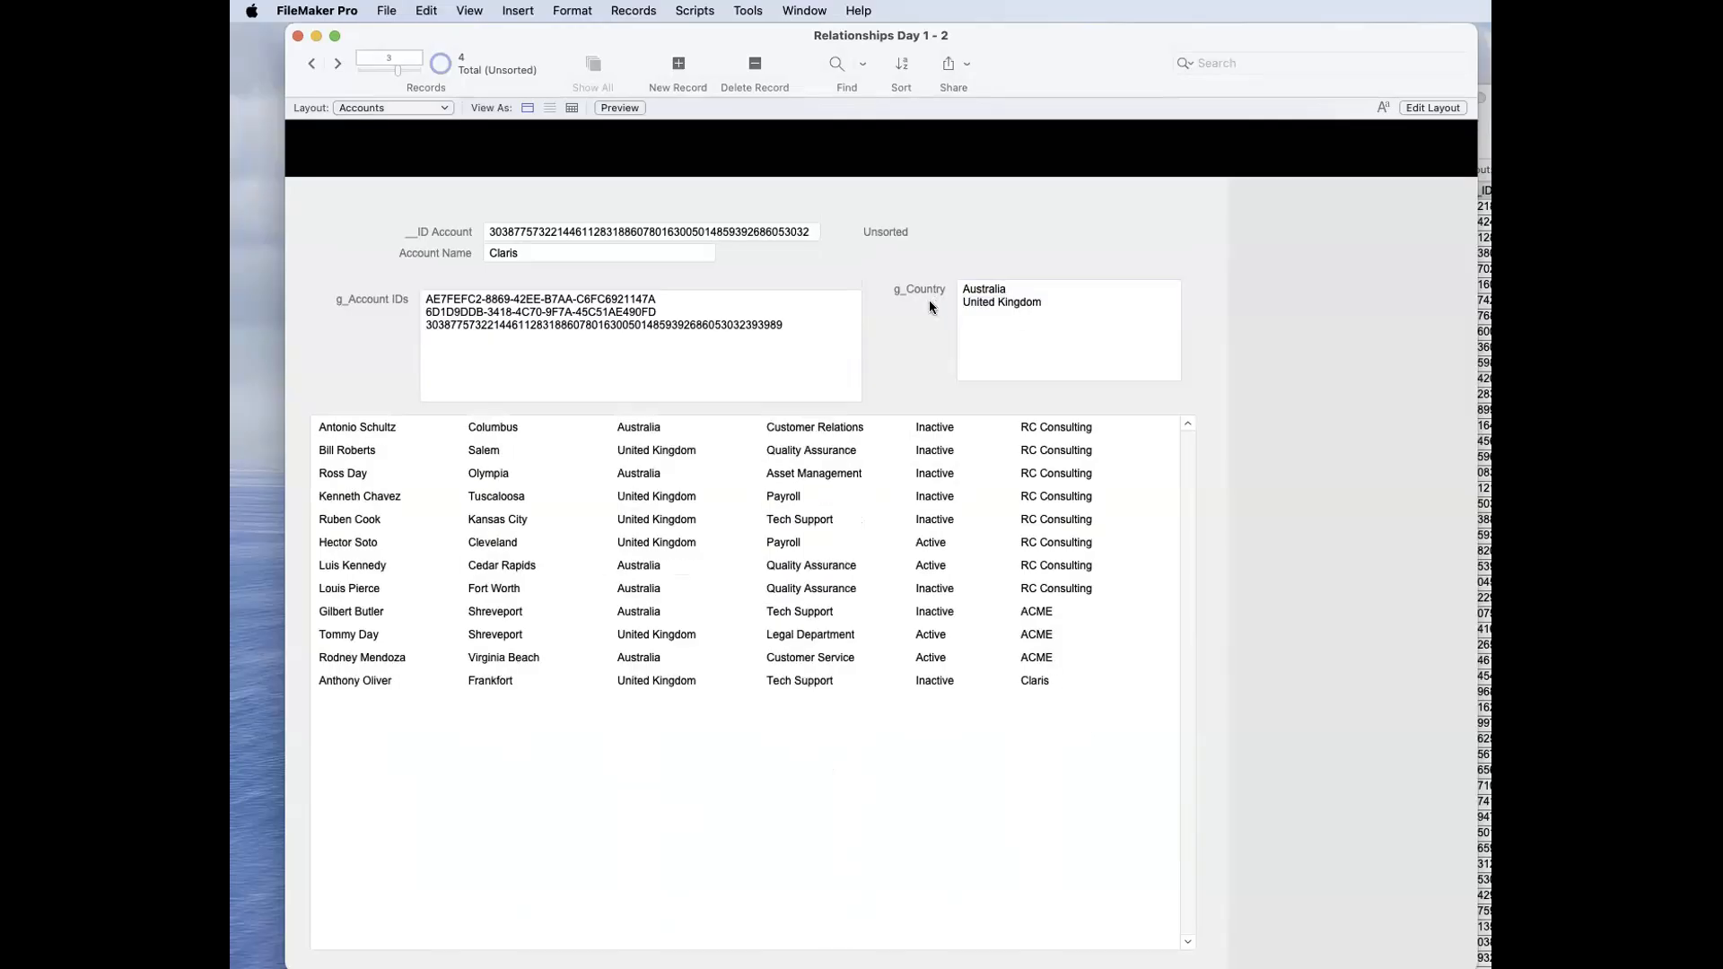
click(1166, 358)
key(super+v)
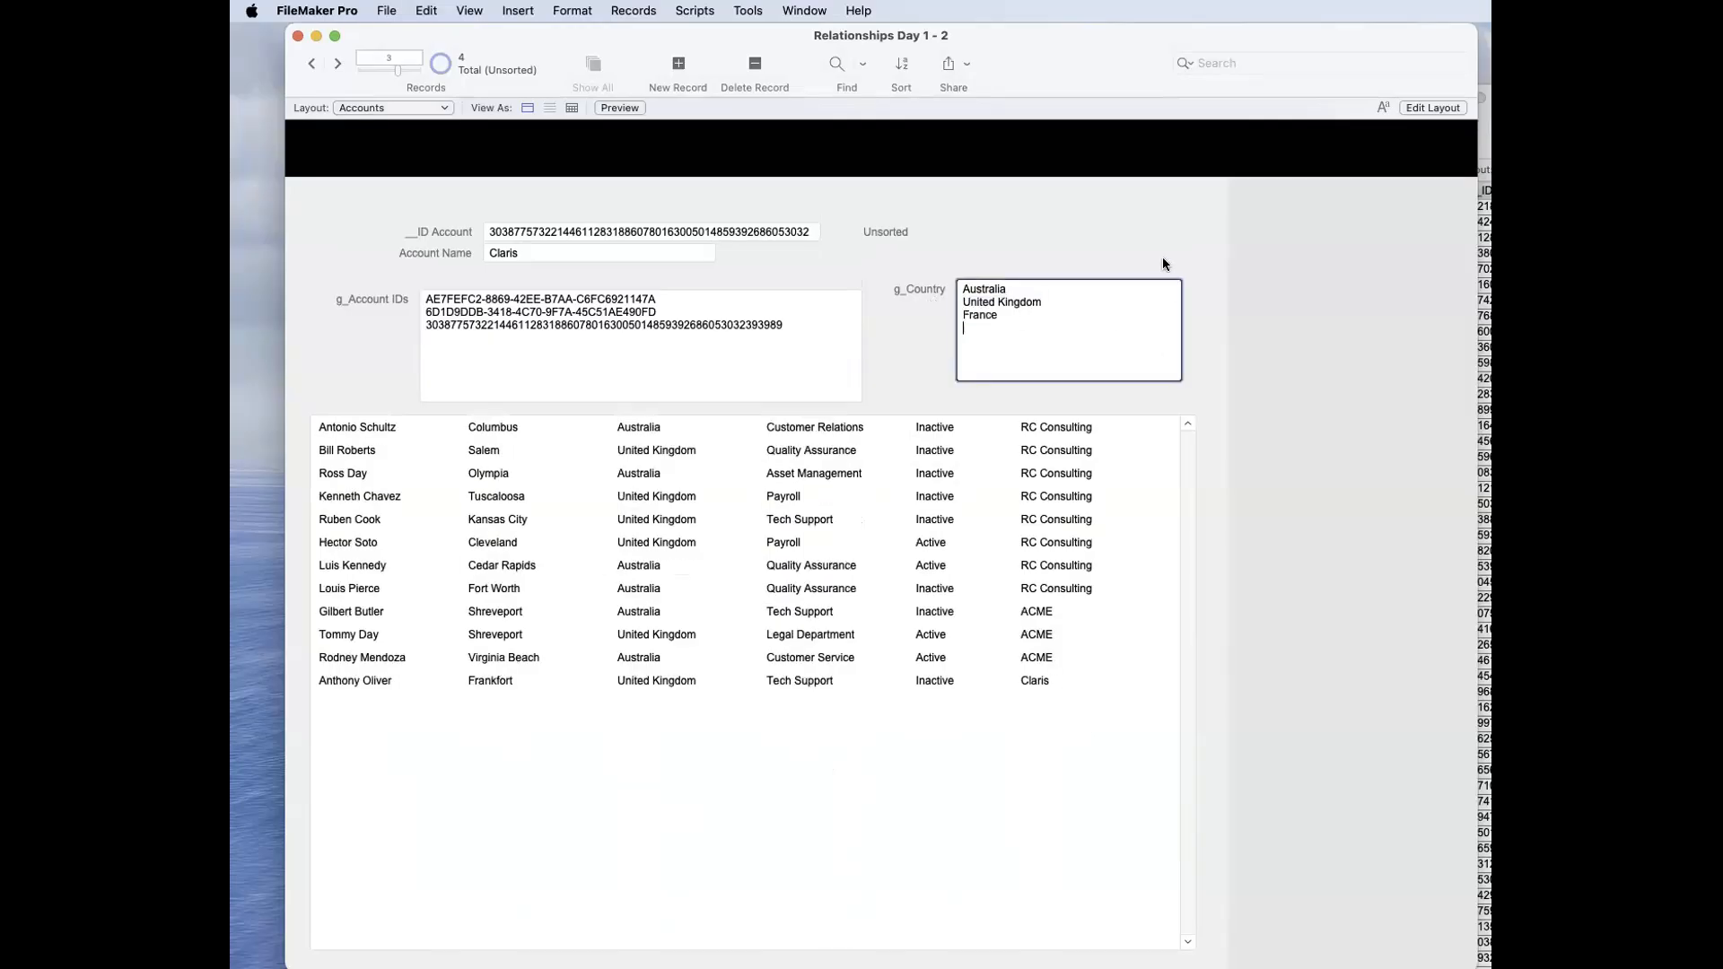
click(1160, 257)
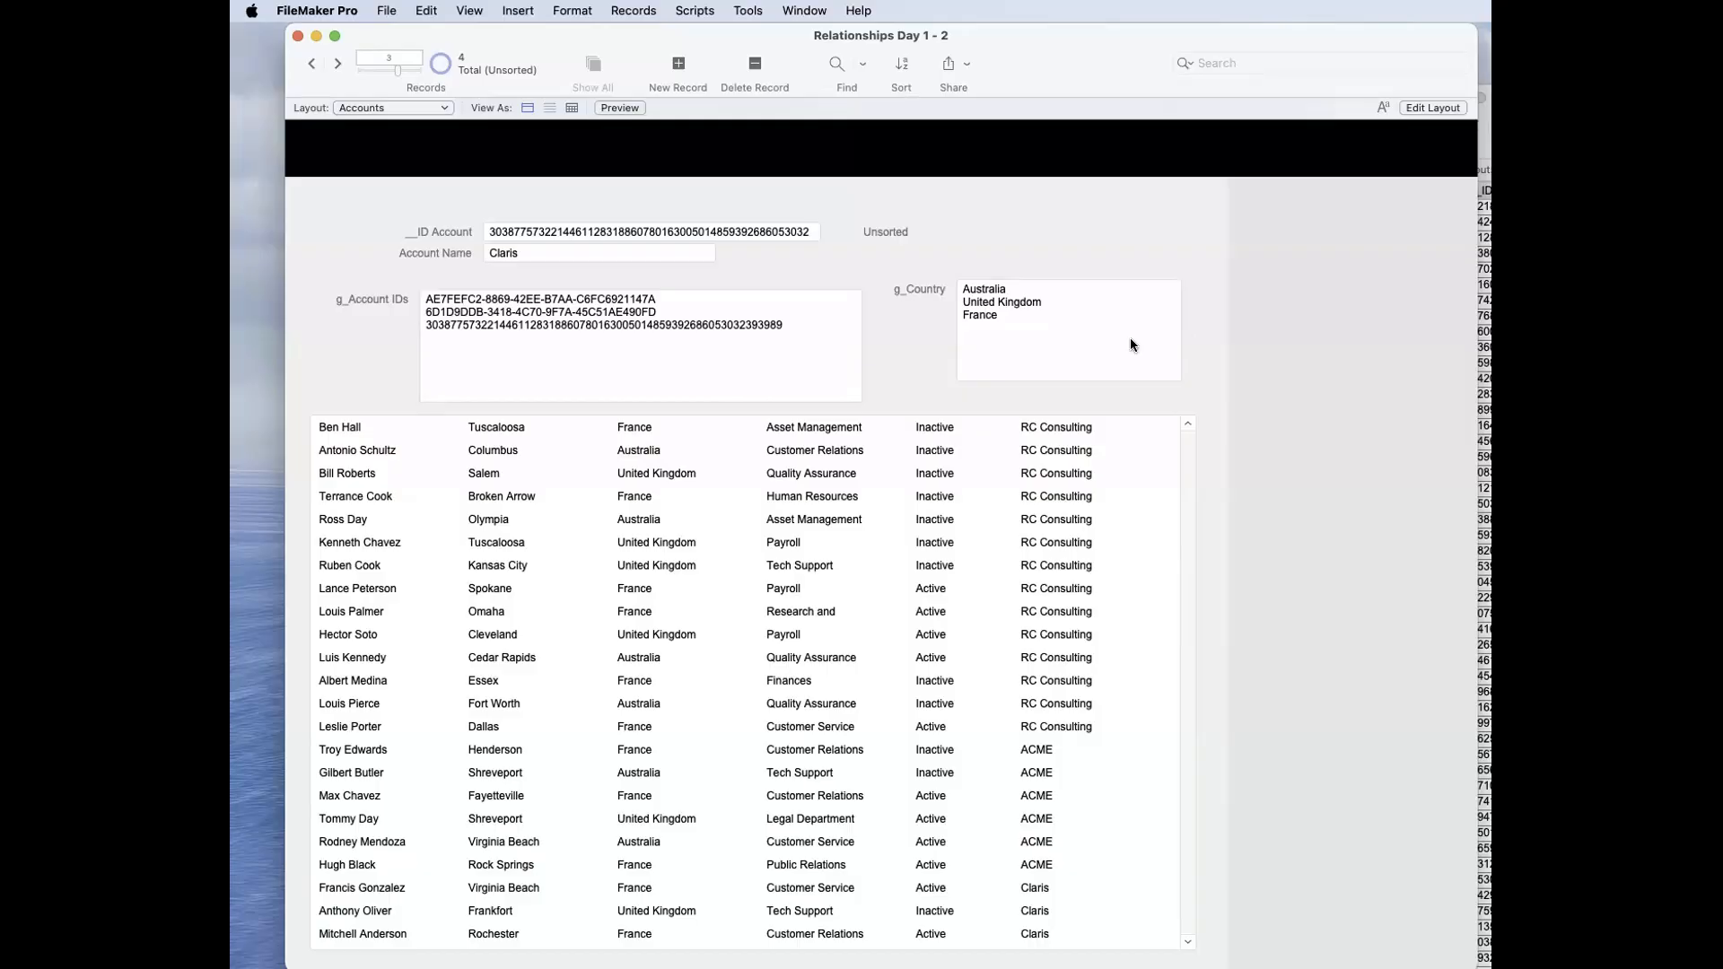
Step: Create a text field named g_Status in the Accounts table
key(super+shift+d)
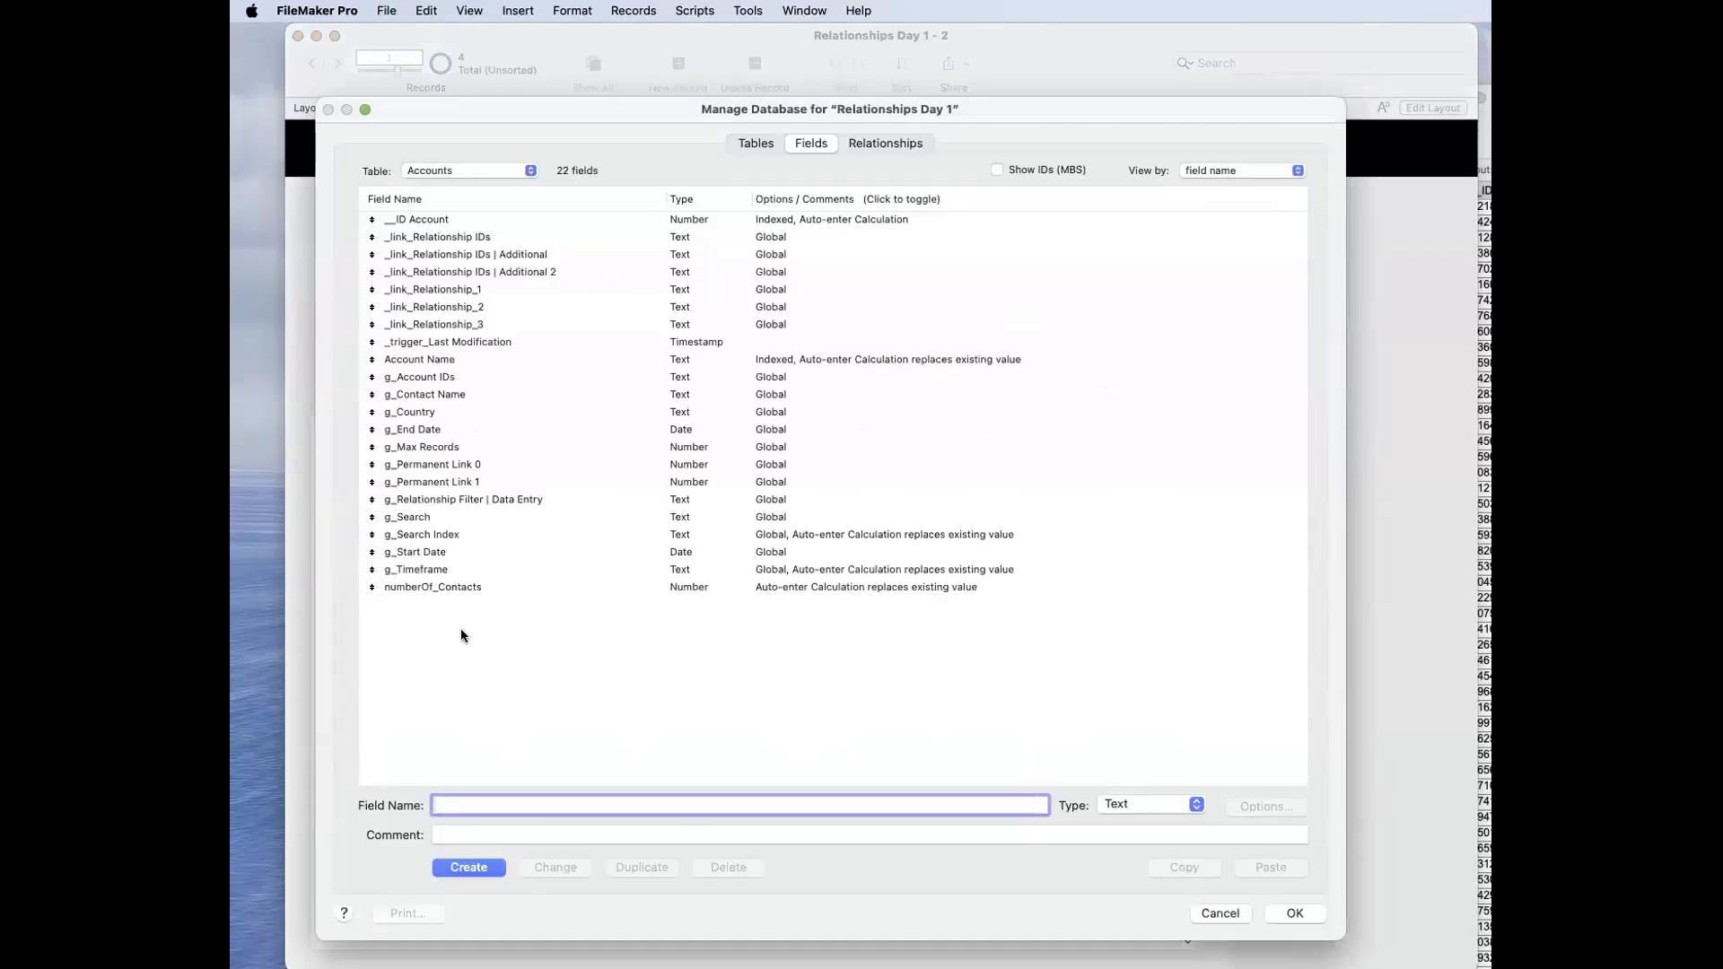
text(g_Status)
click(466, 867)
Step: Set the g_Status field to use global storage and save the database changes
double_click(723, 569)
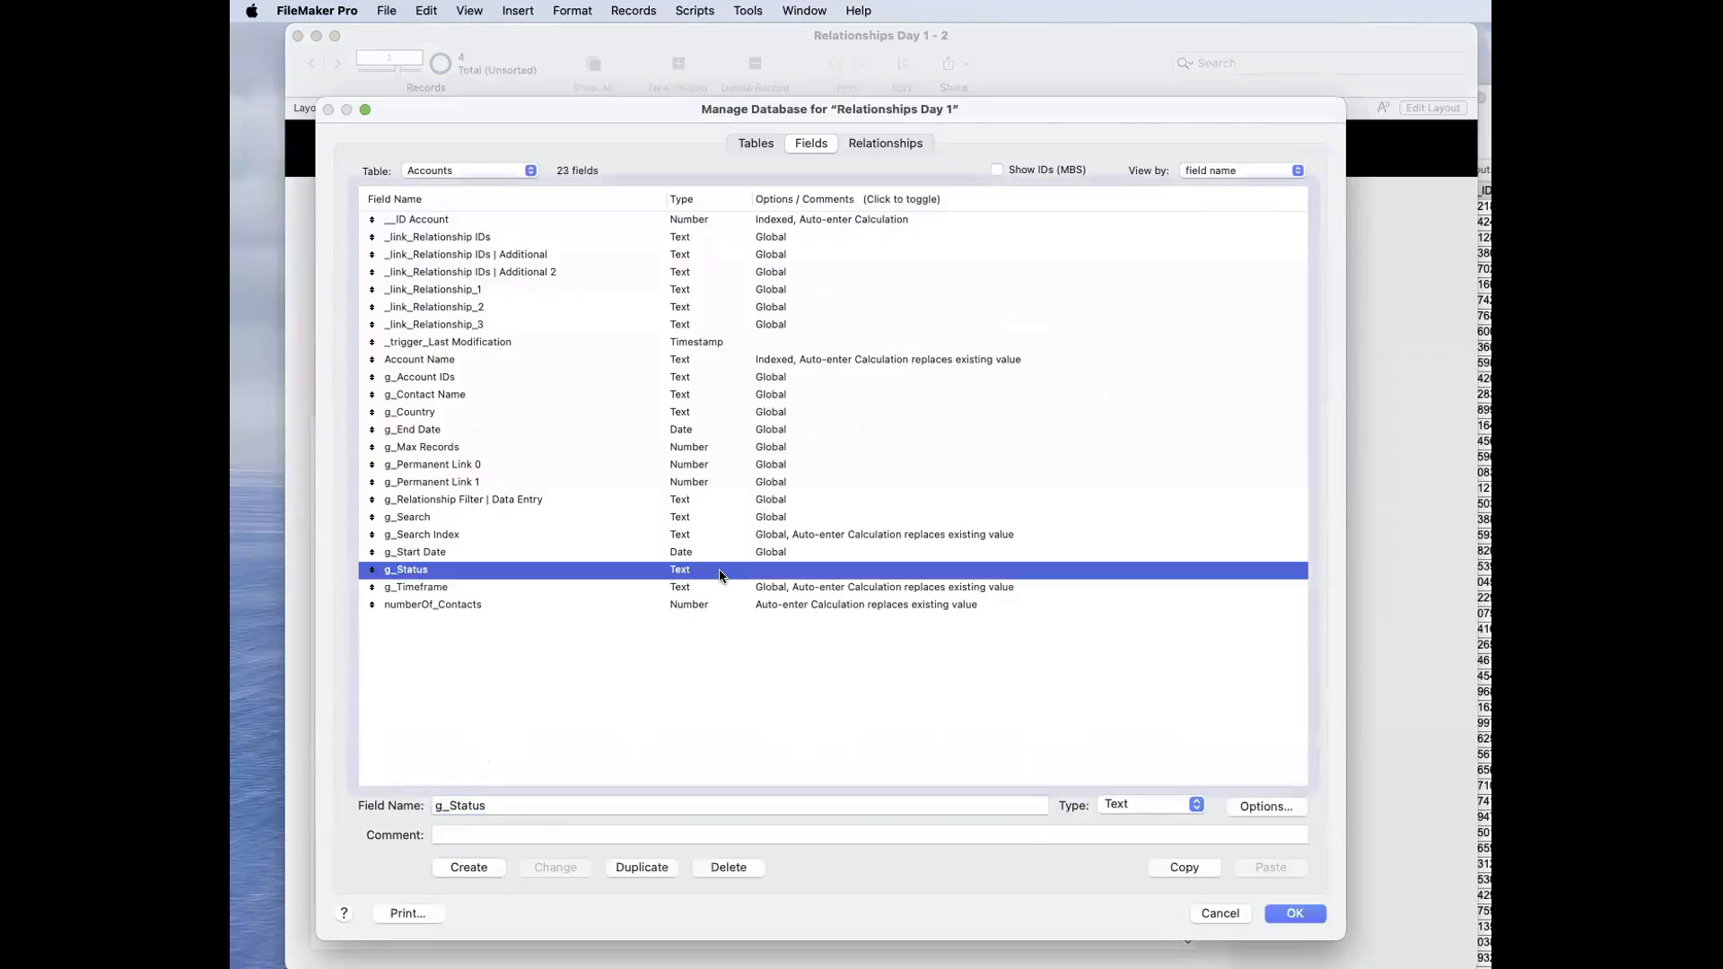
click(1173, 325)
click(1068, 429)
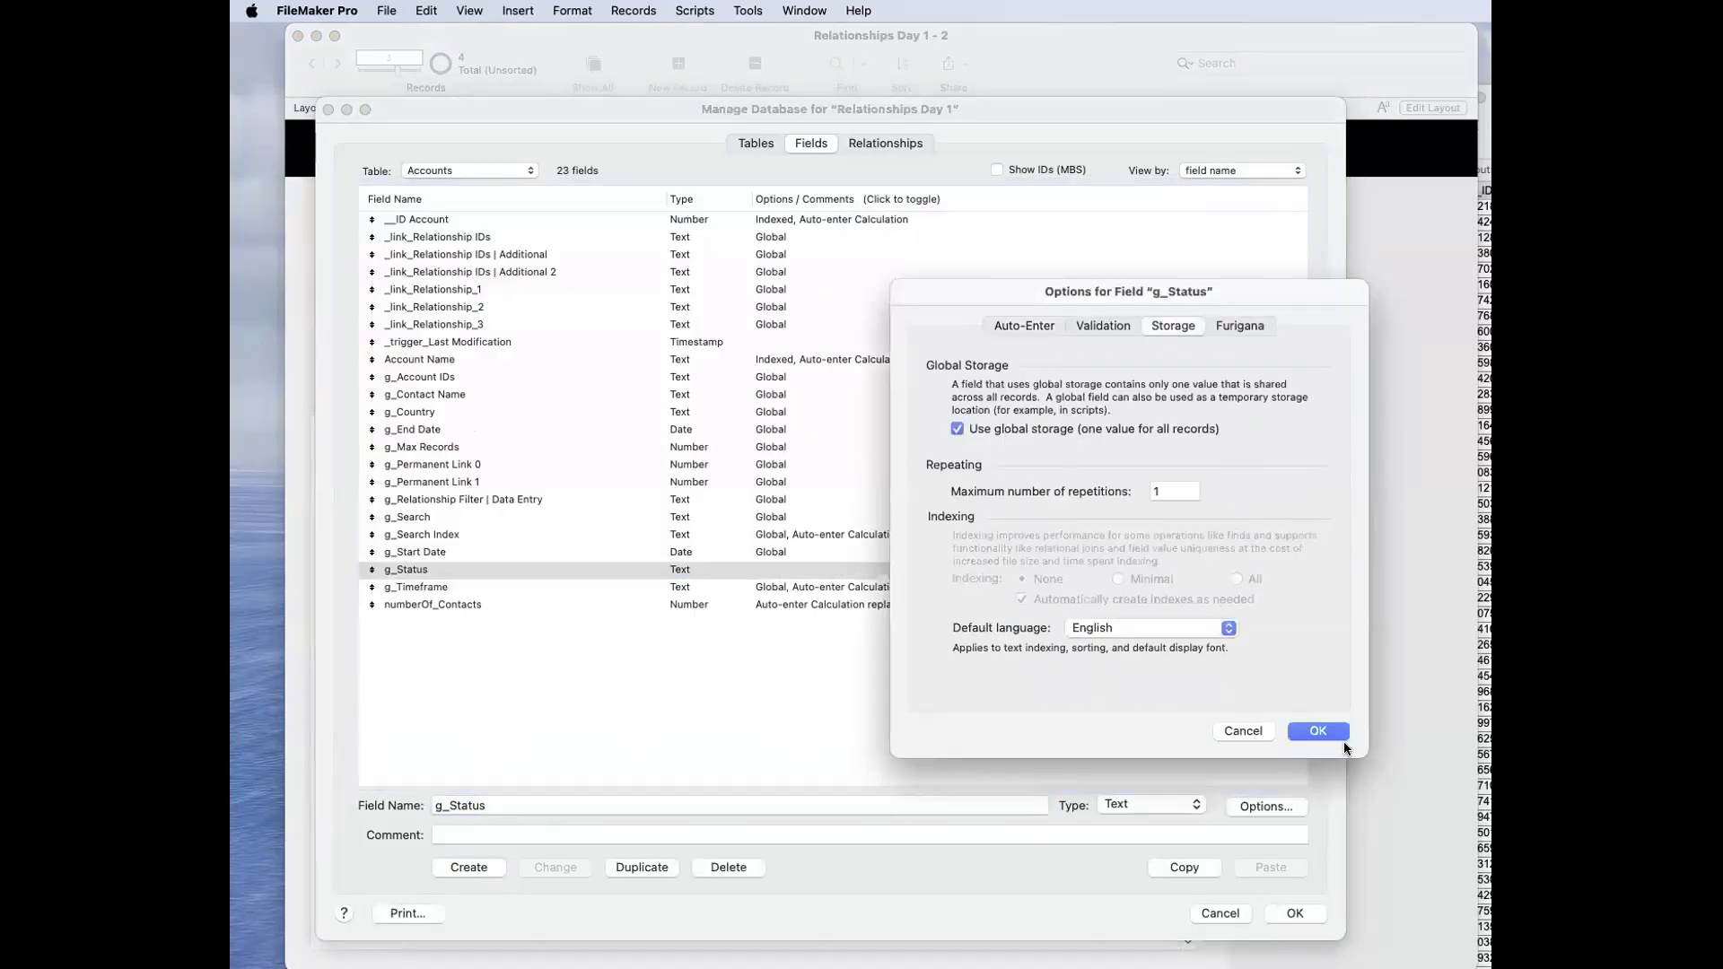
key(Return)
key(Return)
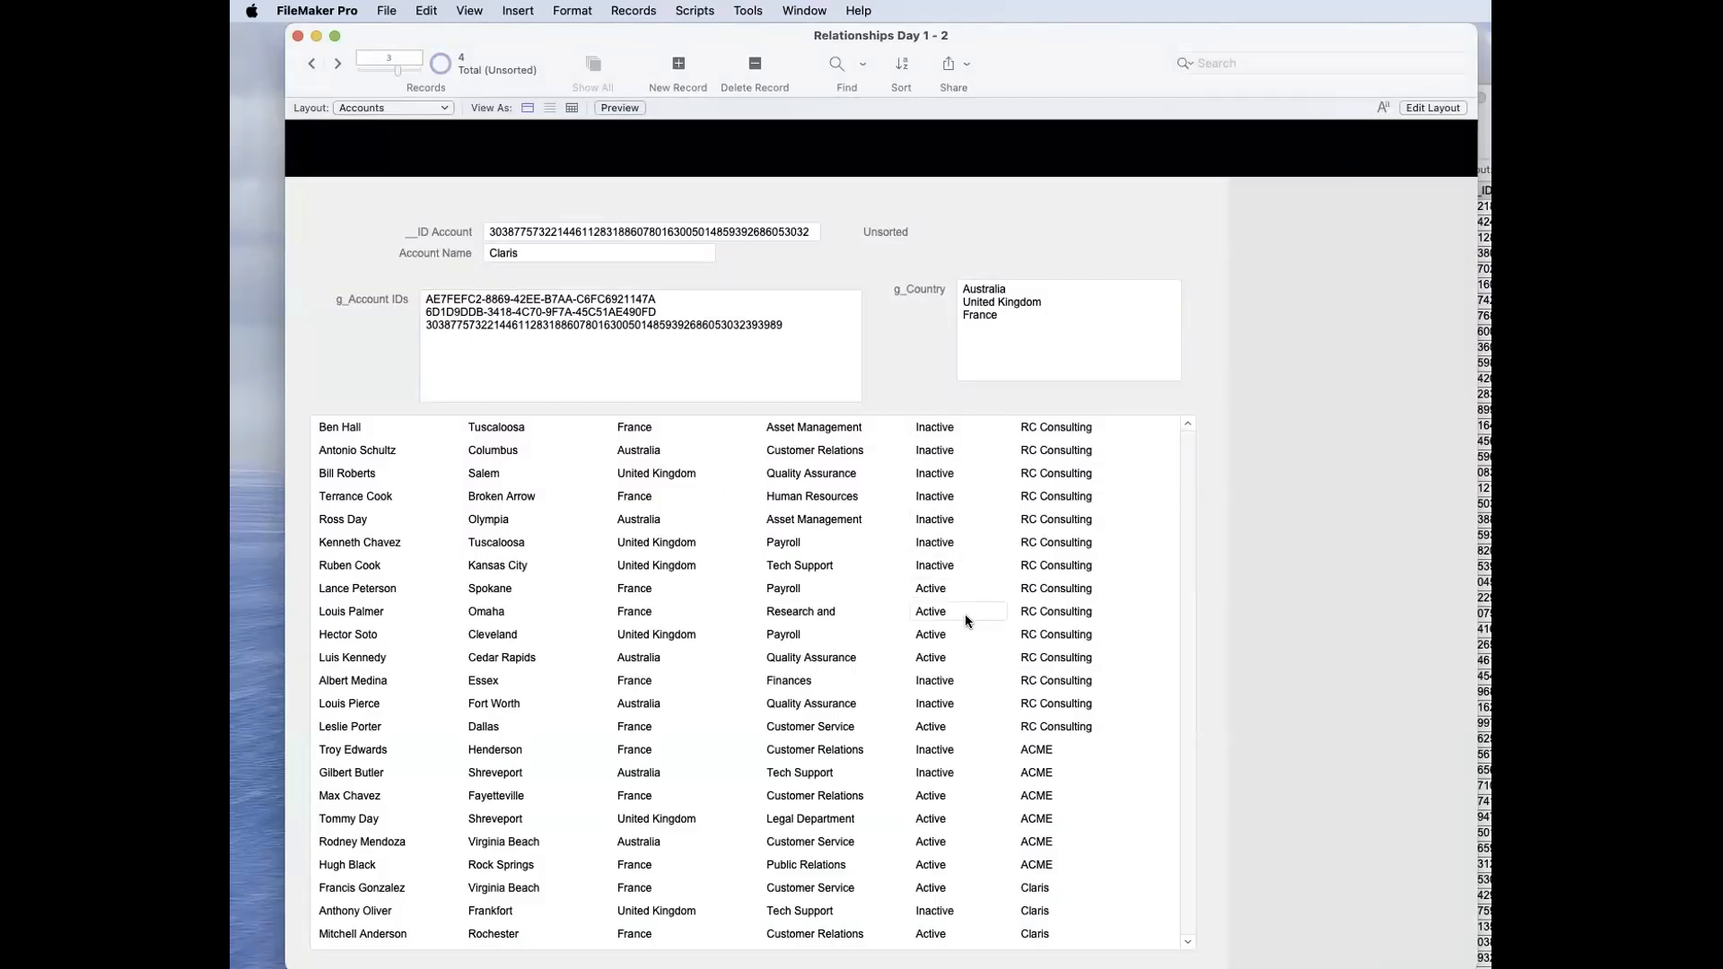
Step: On the Accounts layout, shorten the g_Account IDs field to four lines and place the labelled g_Status field beneath it
key(super+l)
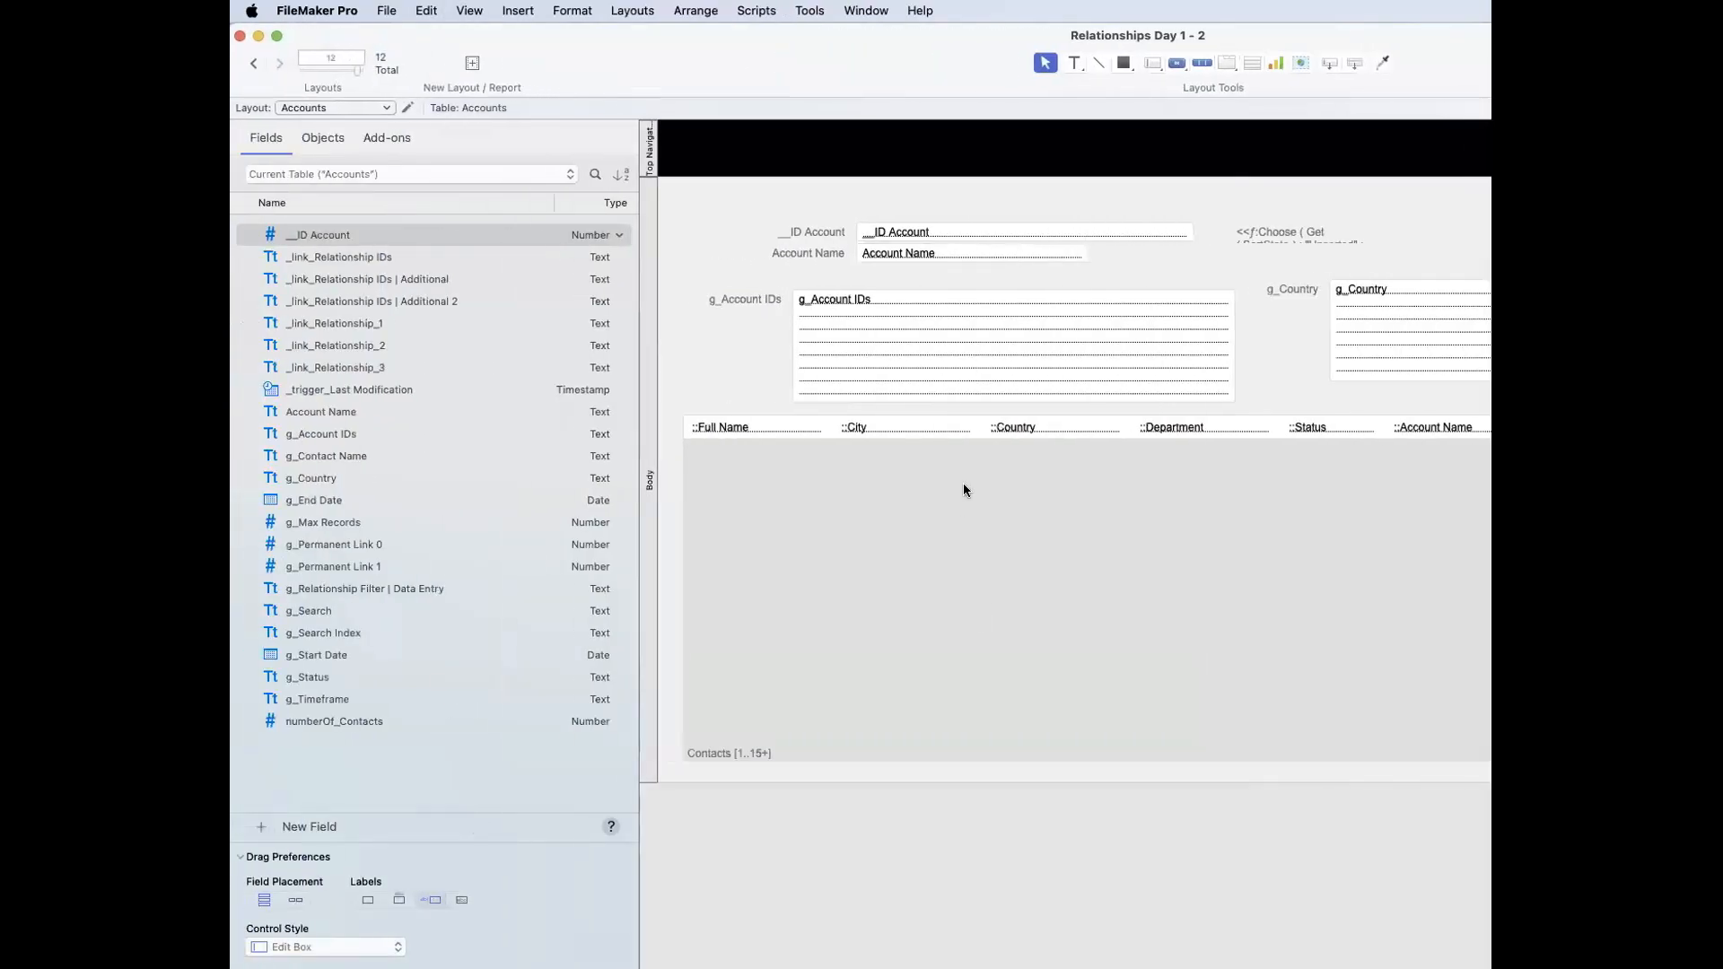
click(963, 395)
drag(1011, 400, 1019, 357)
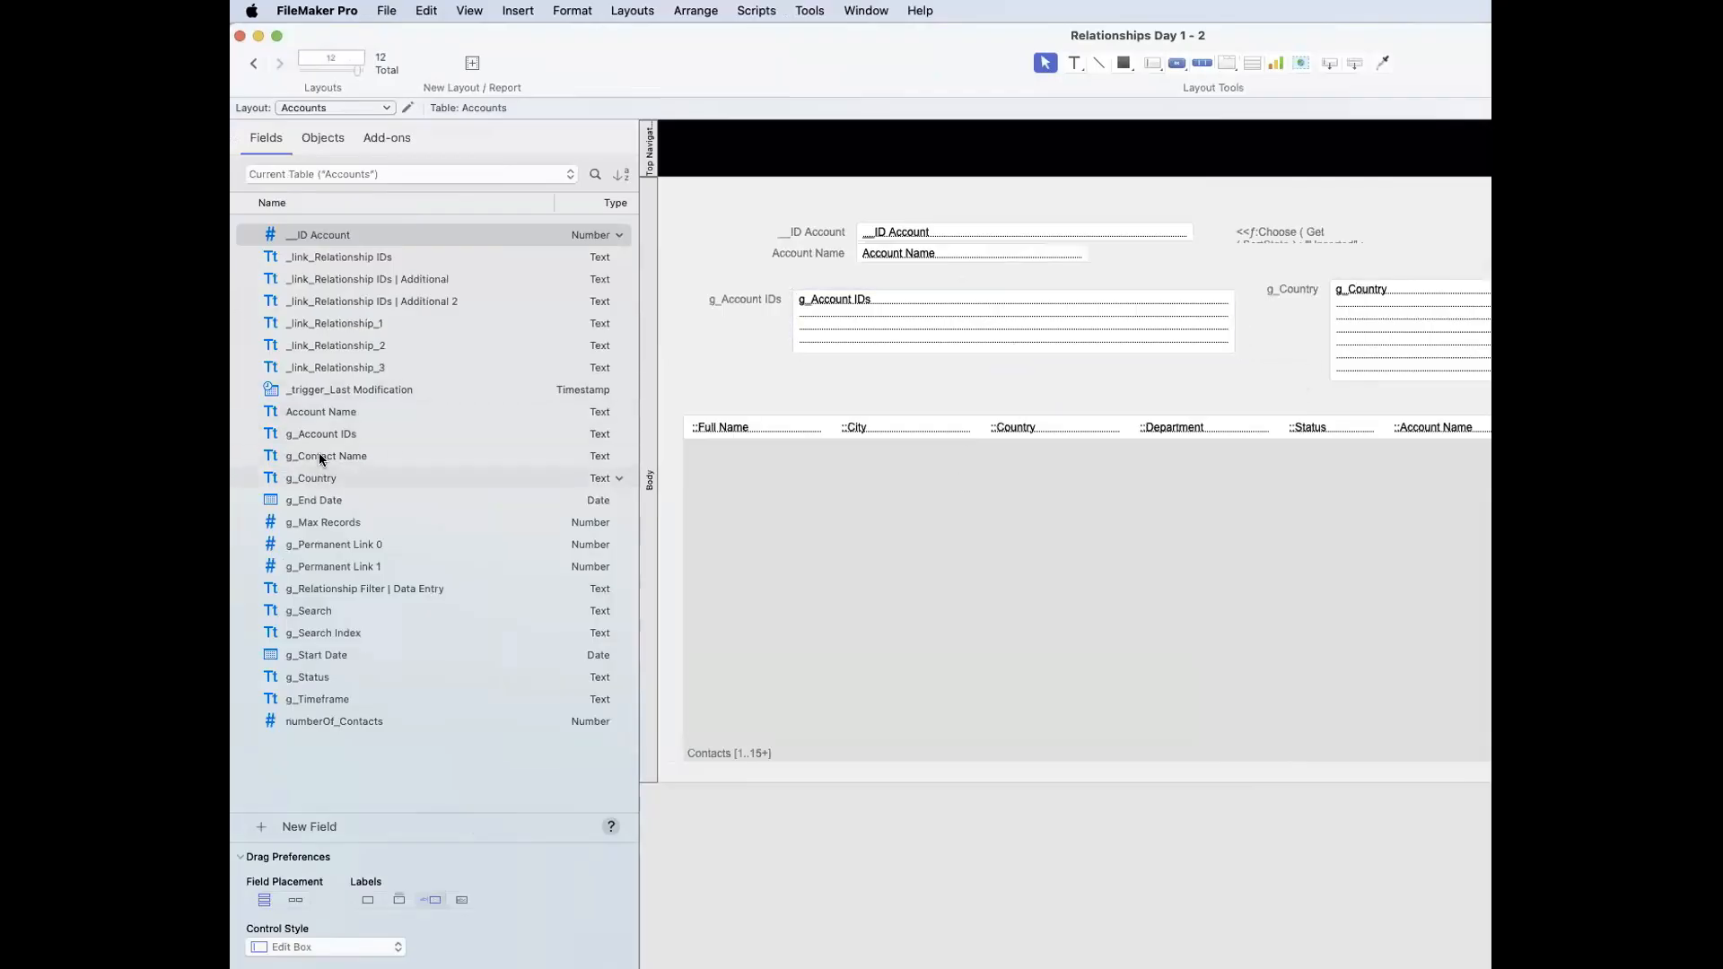
drag(330, 677, 885, 376)
Step: Set the Contacts portal on the Accounts layout to 13 rows
click(895, 533)
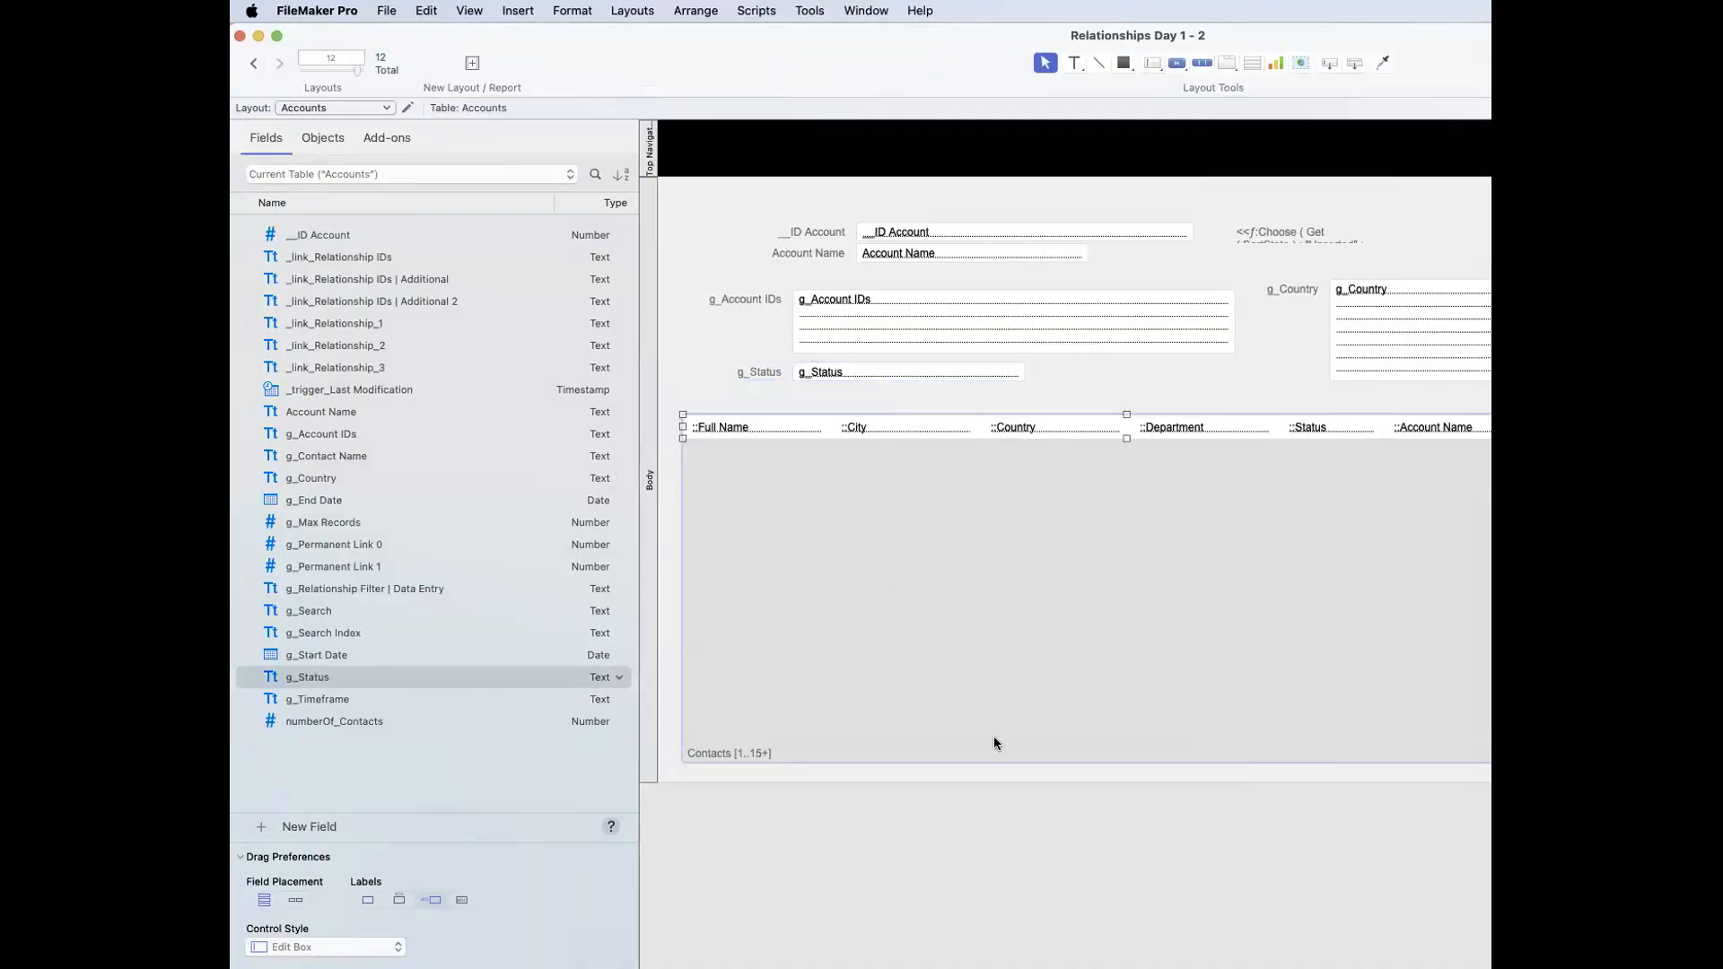
double_click(993, 737)
text(13)
key(Return)
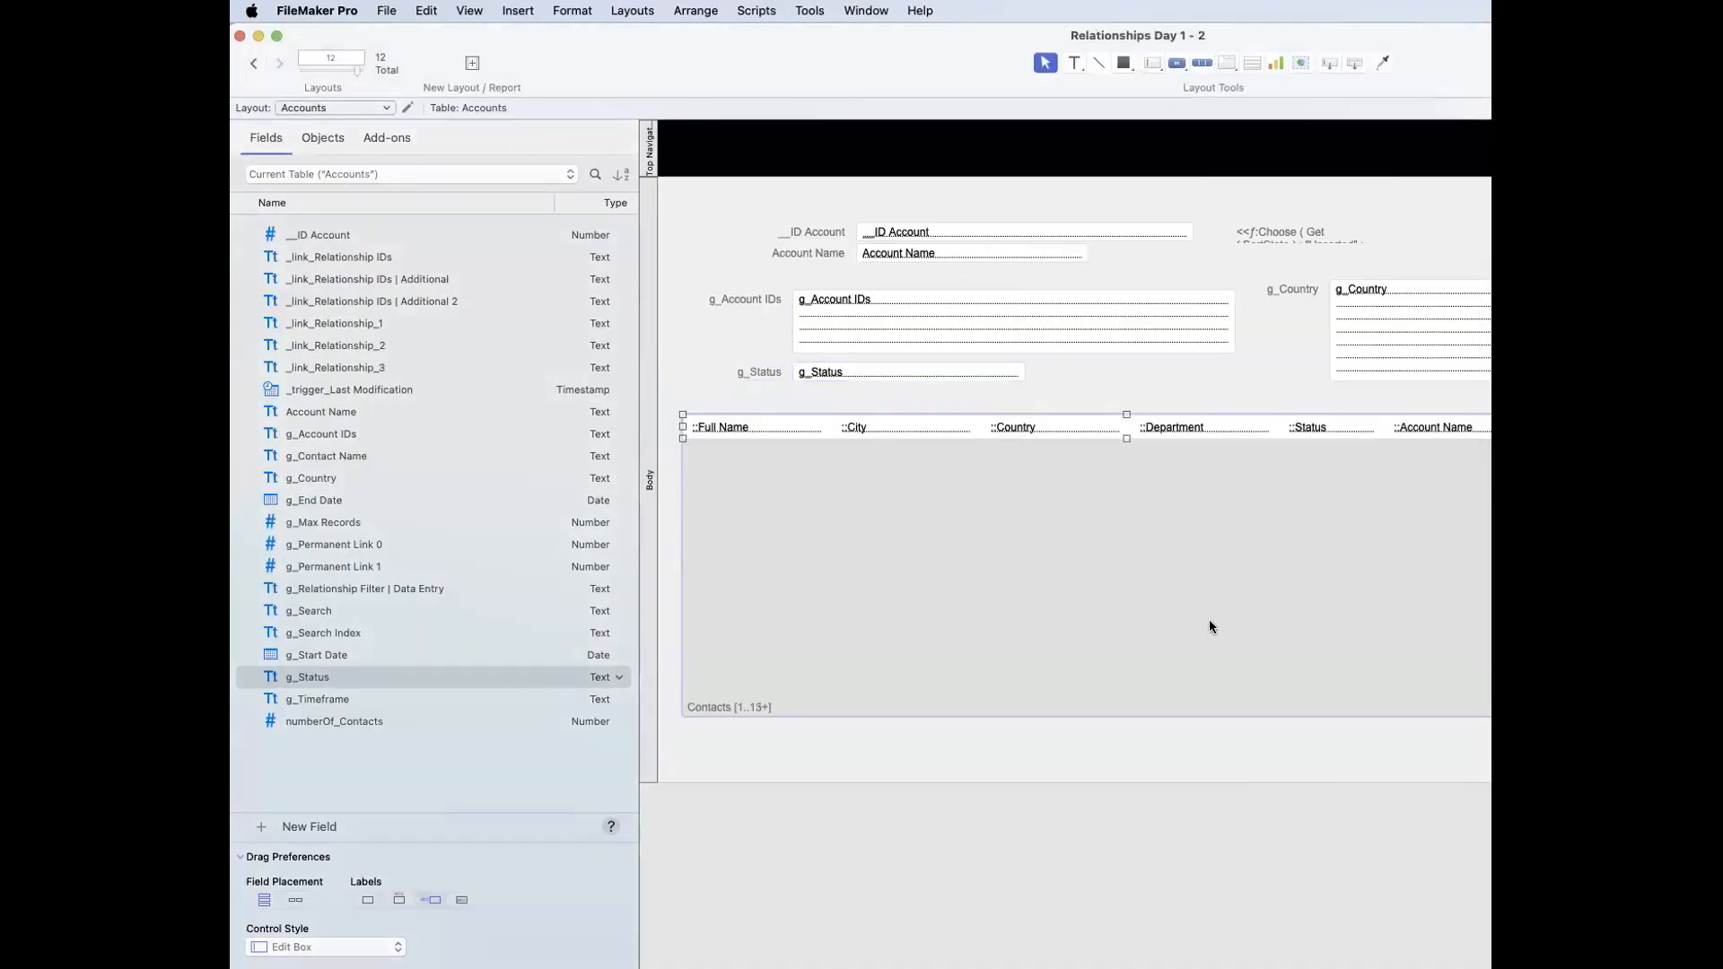
Step: Enlarge the g_Status field to four lines, move the Contacts portal down beneath it and set the portal to 14 rows
drag(1116, 556, 1120, 607)
click(919, 371)
drag(909, 381, 909, 425)
drag(1007, 549, 1007, 546)
double_click(1006, 545)
text(14)
key(Return)
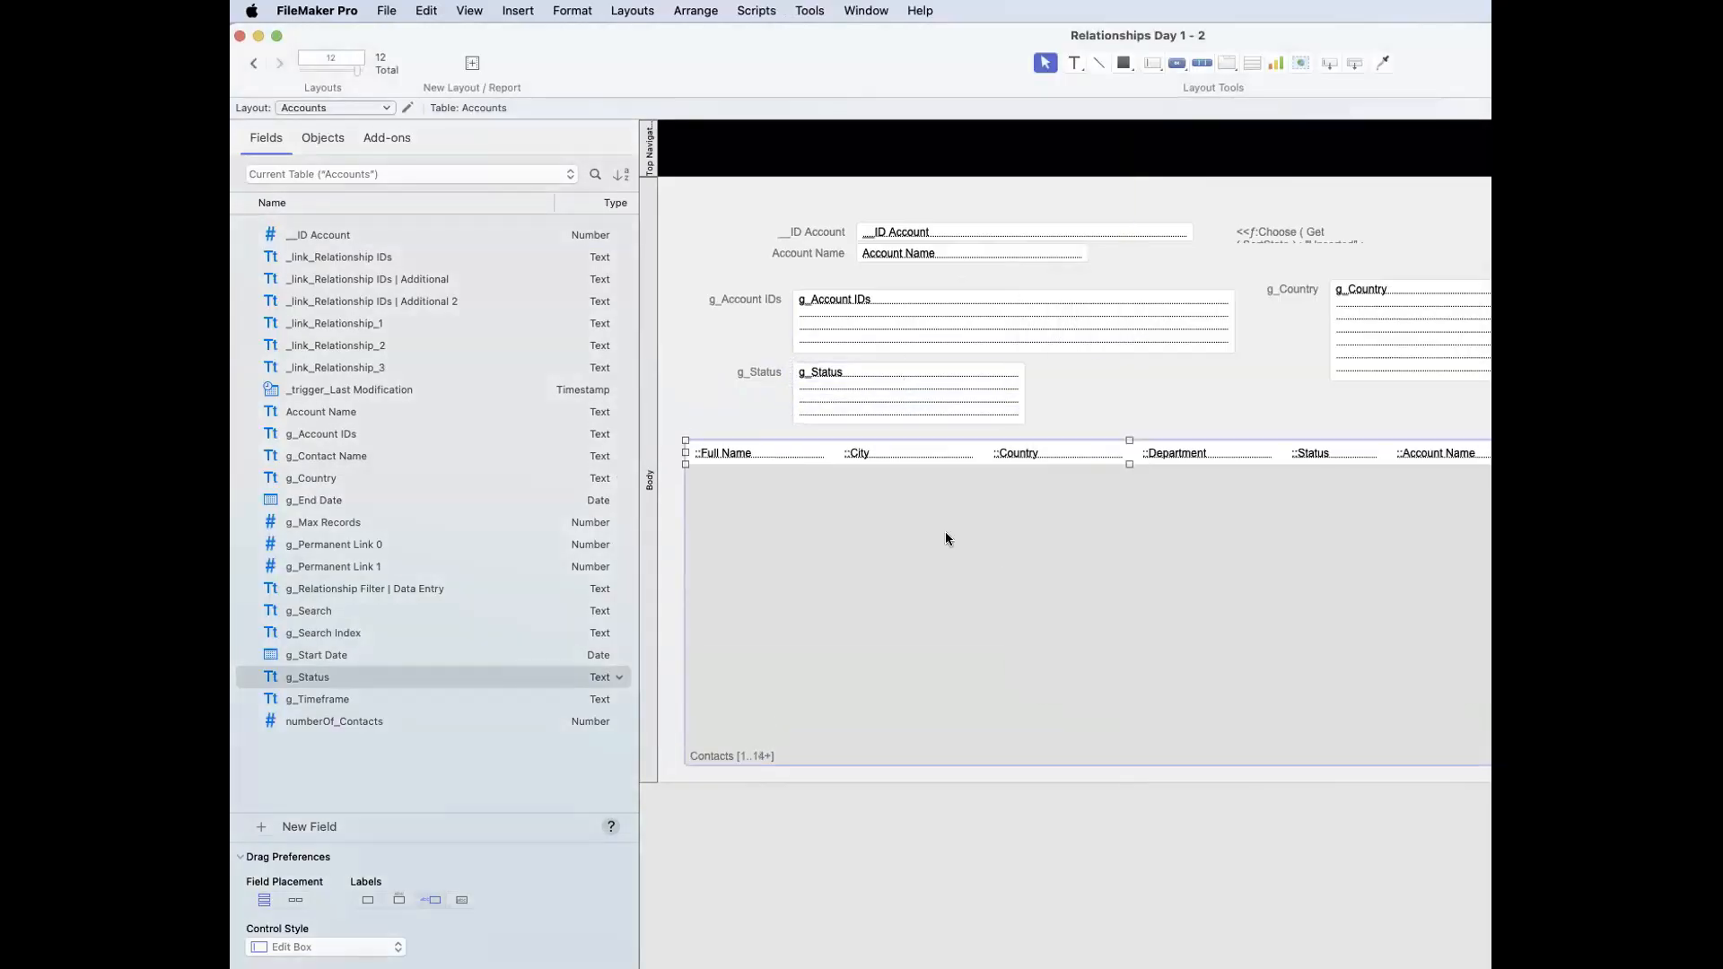
key(super+b)
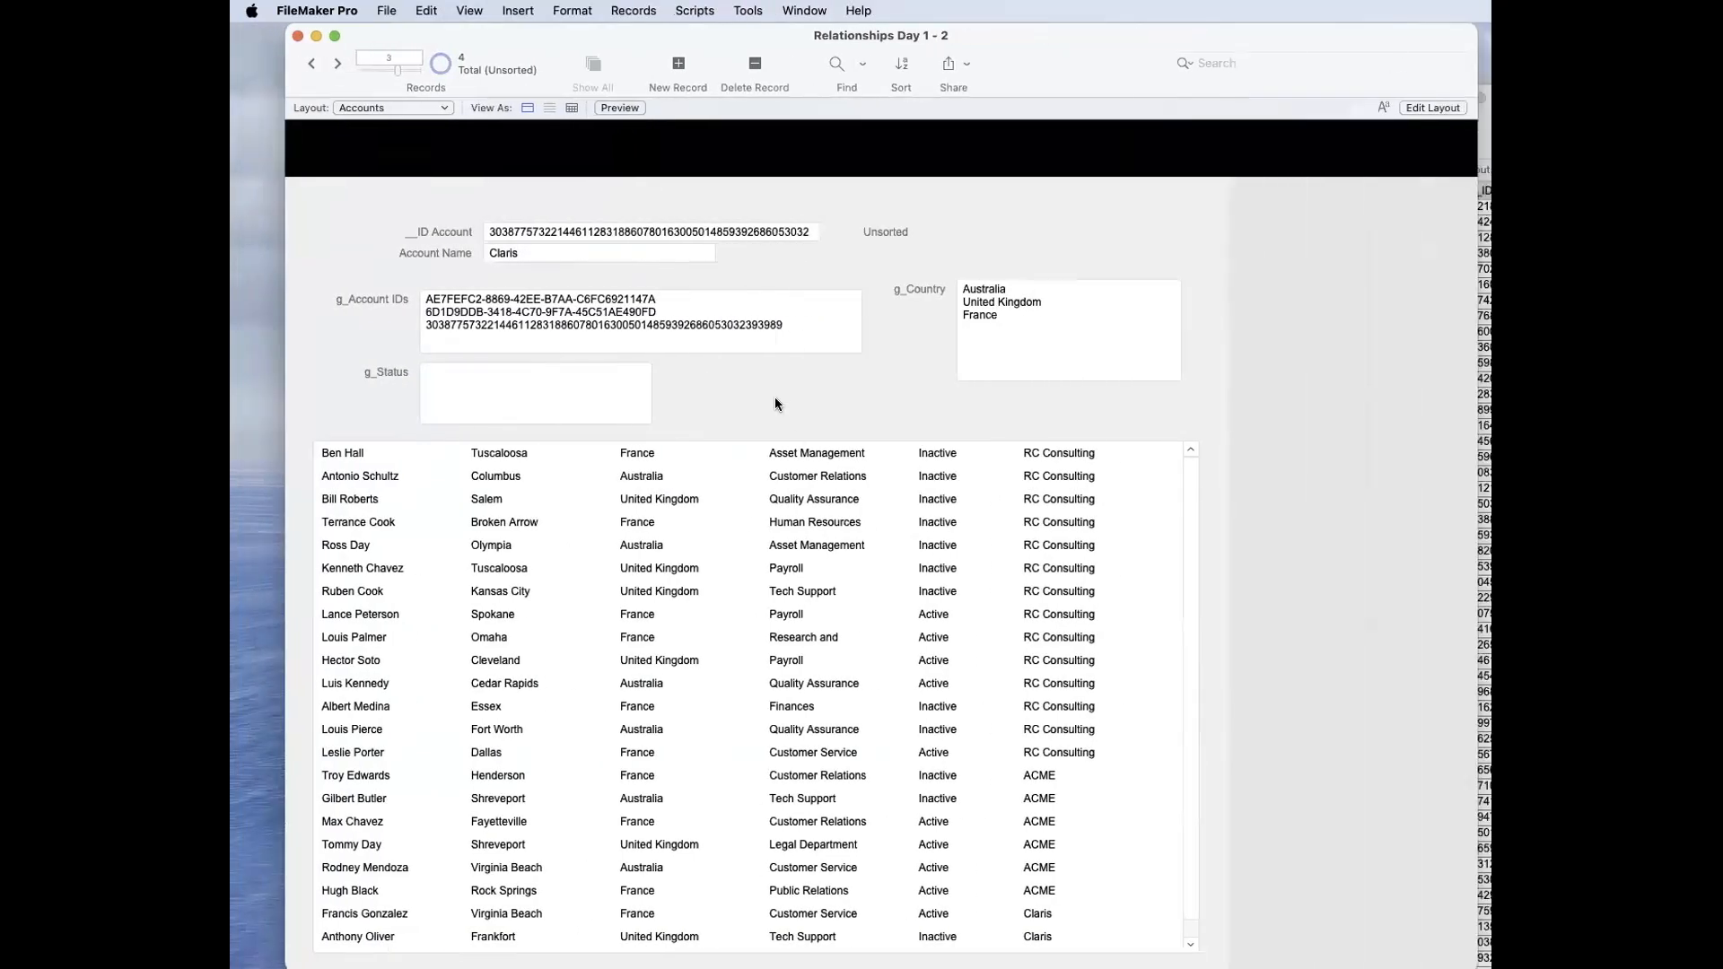
Step: Add the criterion g_Status = Status to the Accounts–Contacts relationship and save the database changes
key(shift+super+d)
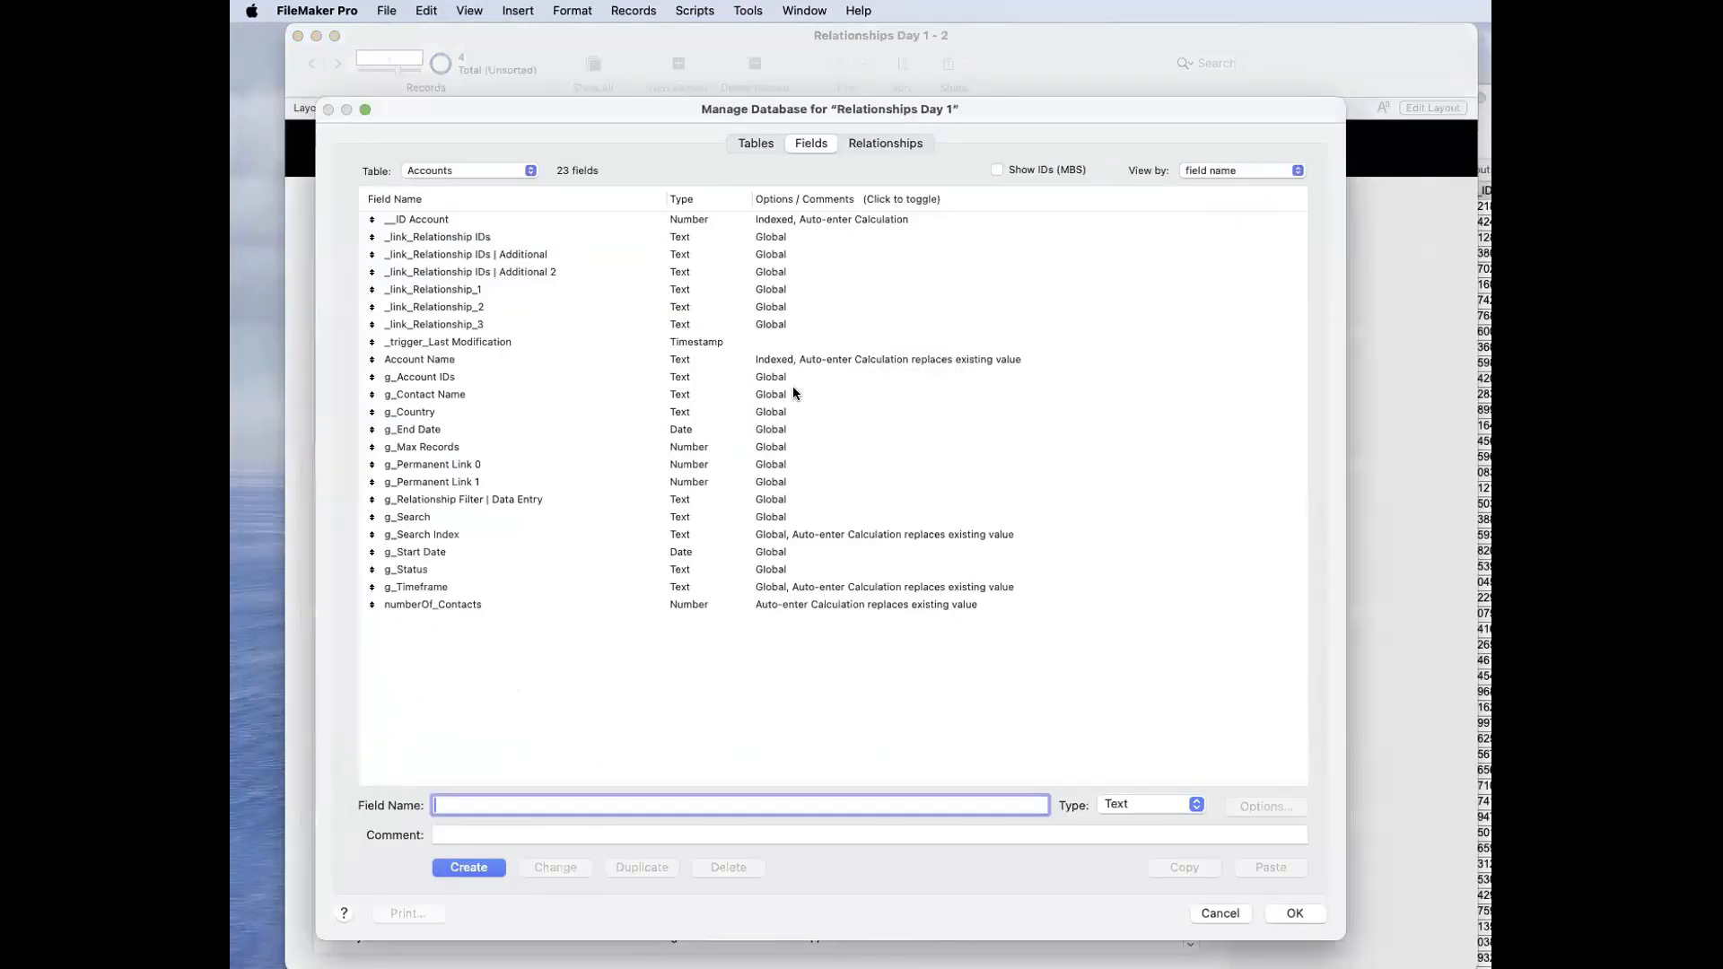
click(875, 144)
double_click(582, 280)
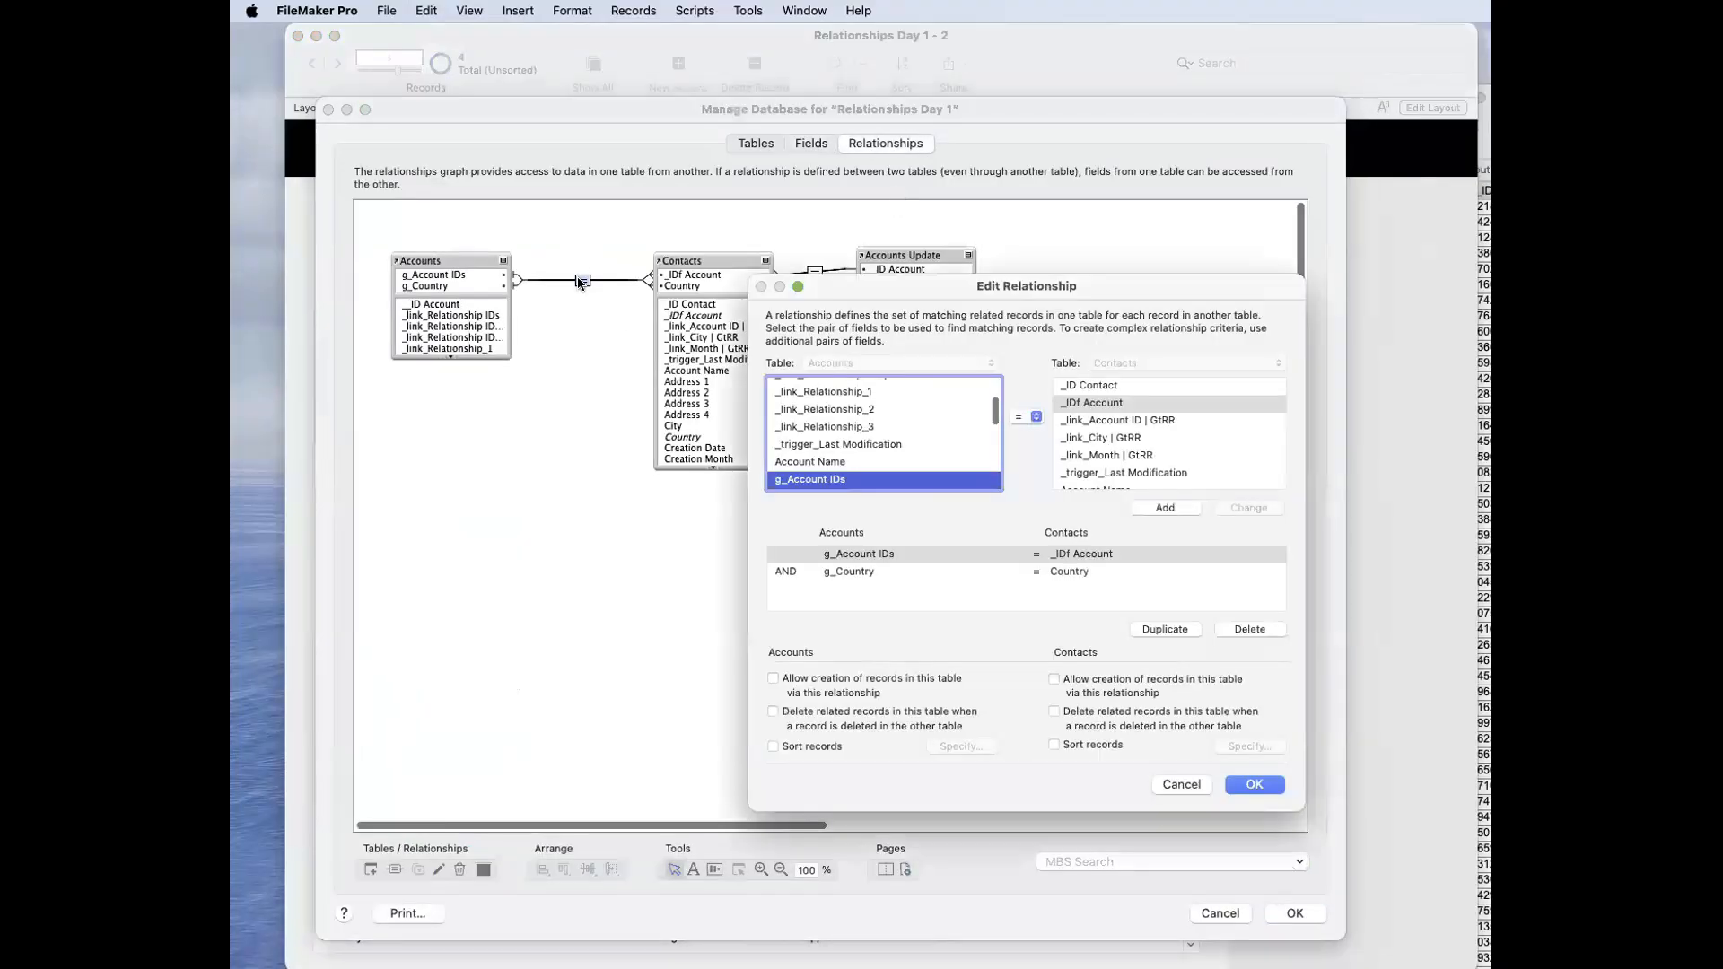
click(853, 570)
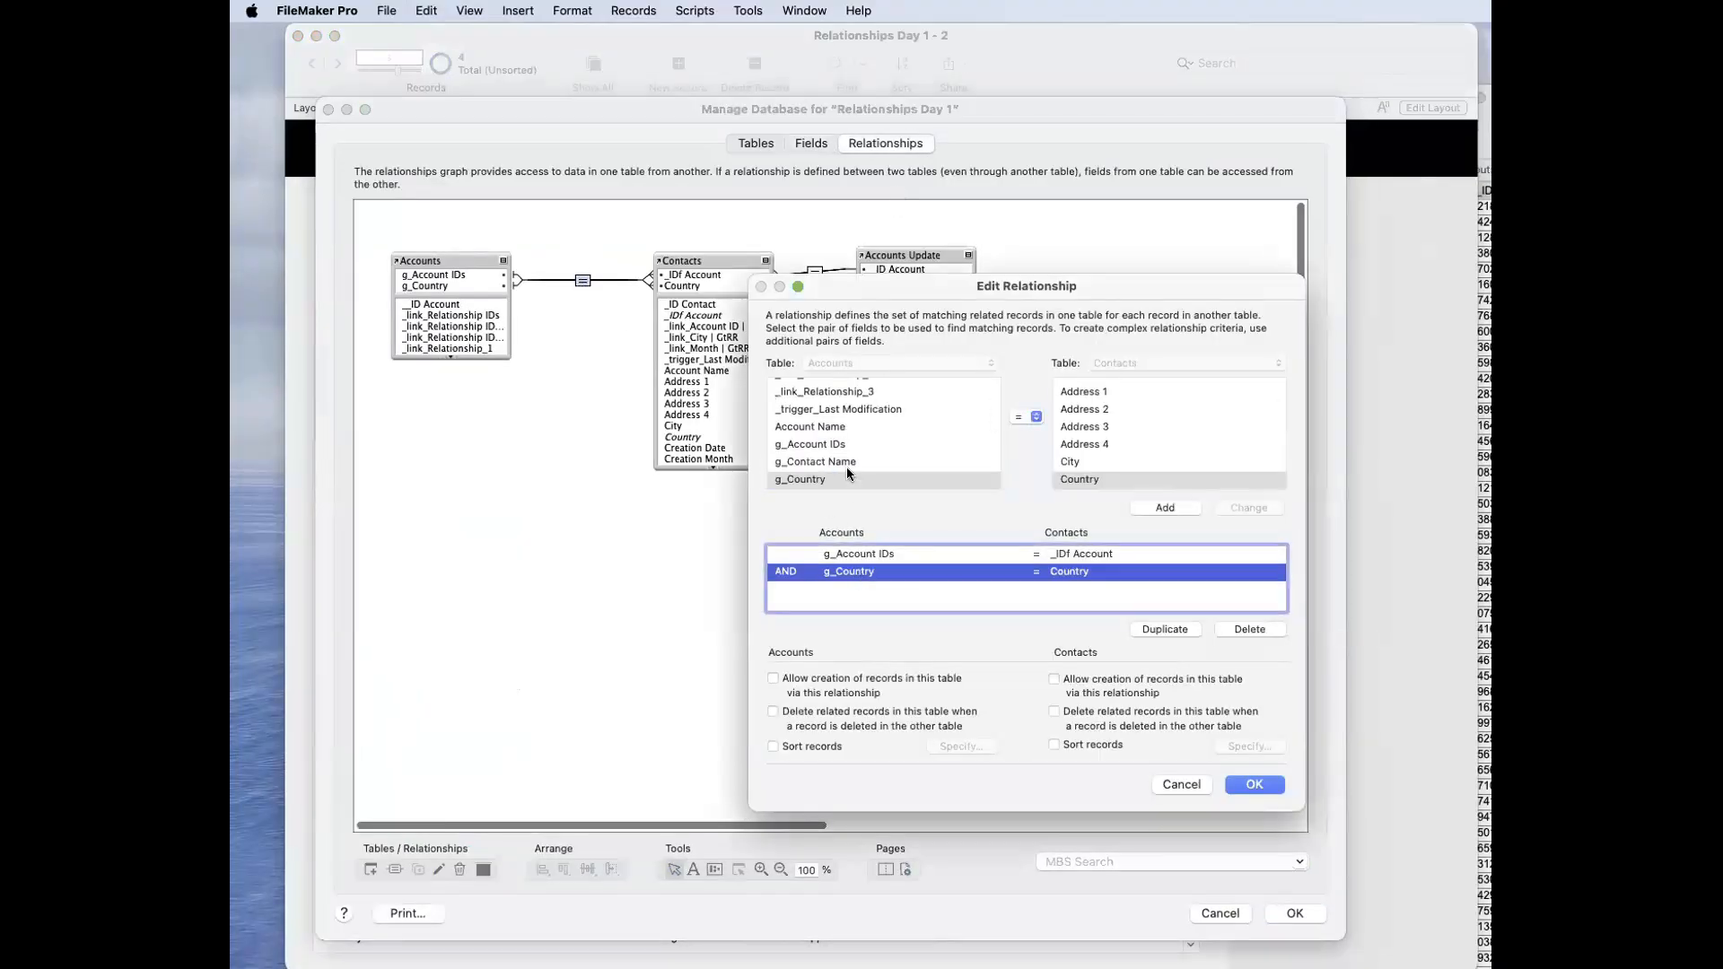
scroll(847, 468, down, 1)
scroll(847, 473, down, 8)
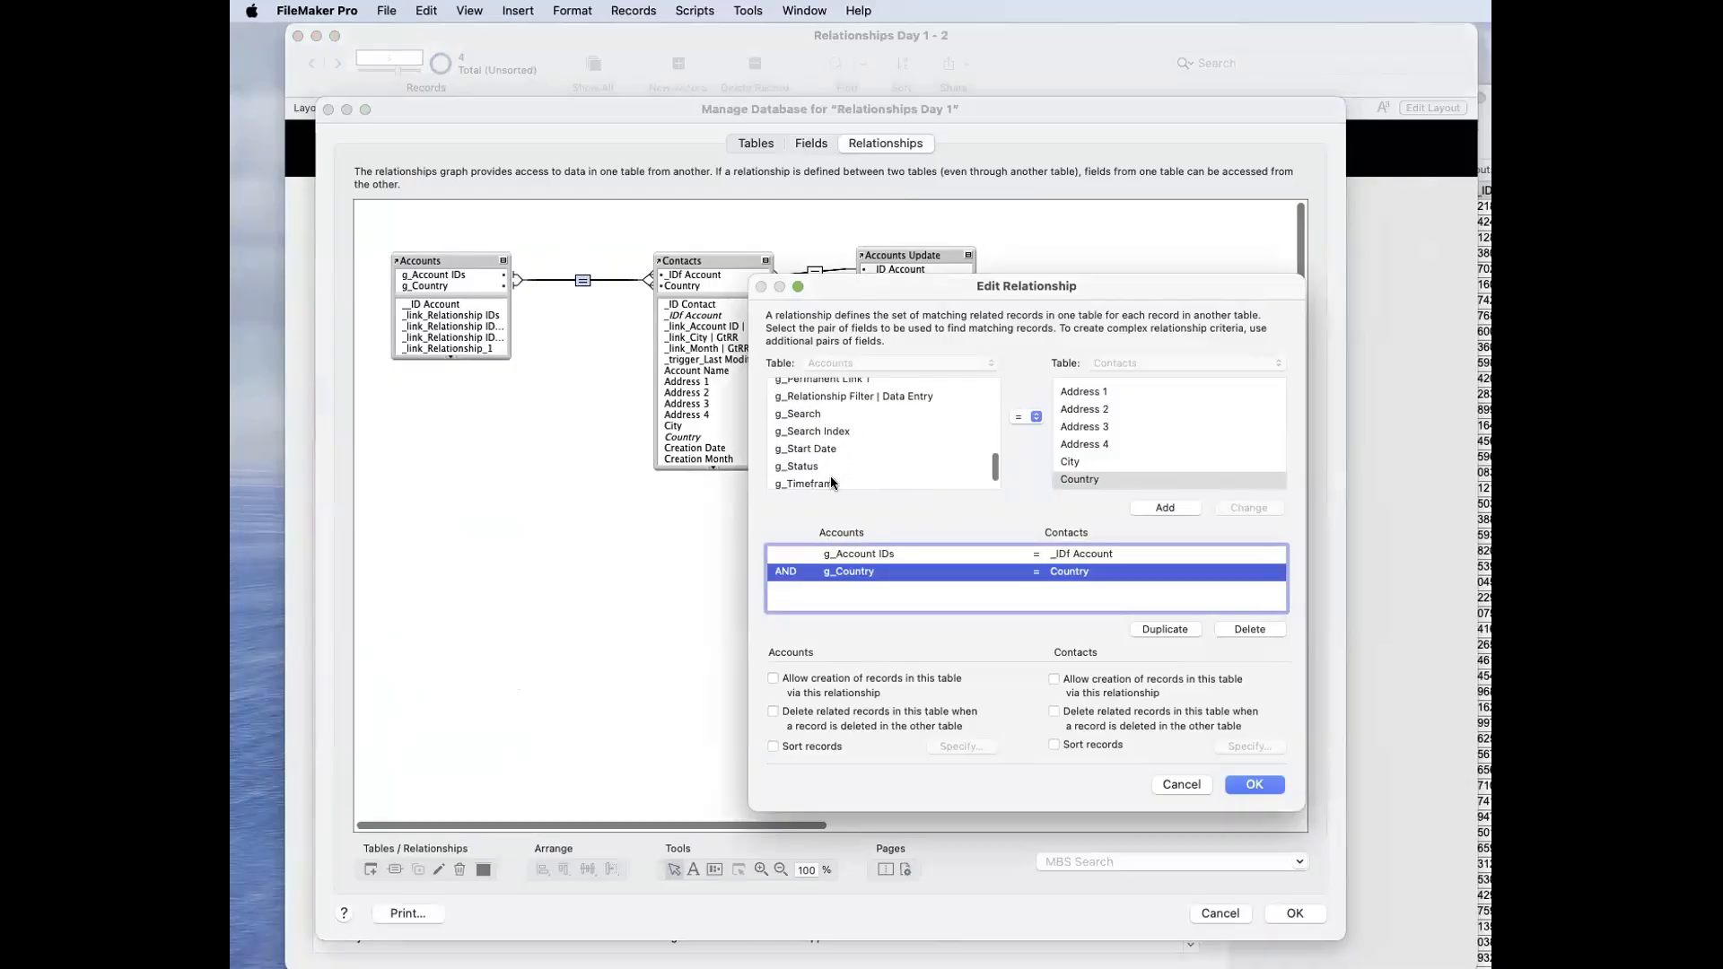
click(832, 462)
scroll(1117, 458, down, 5)
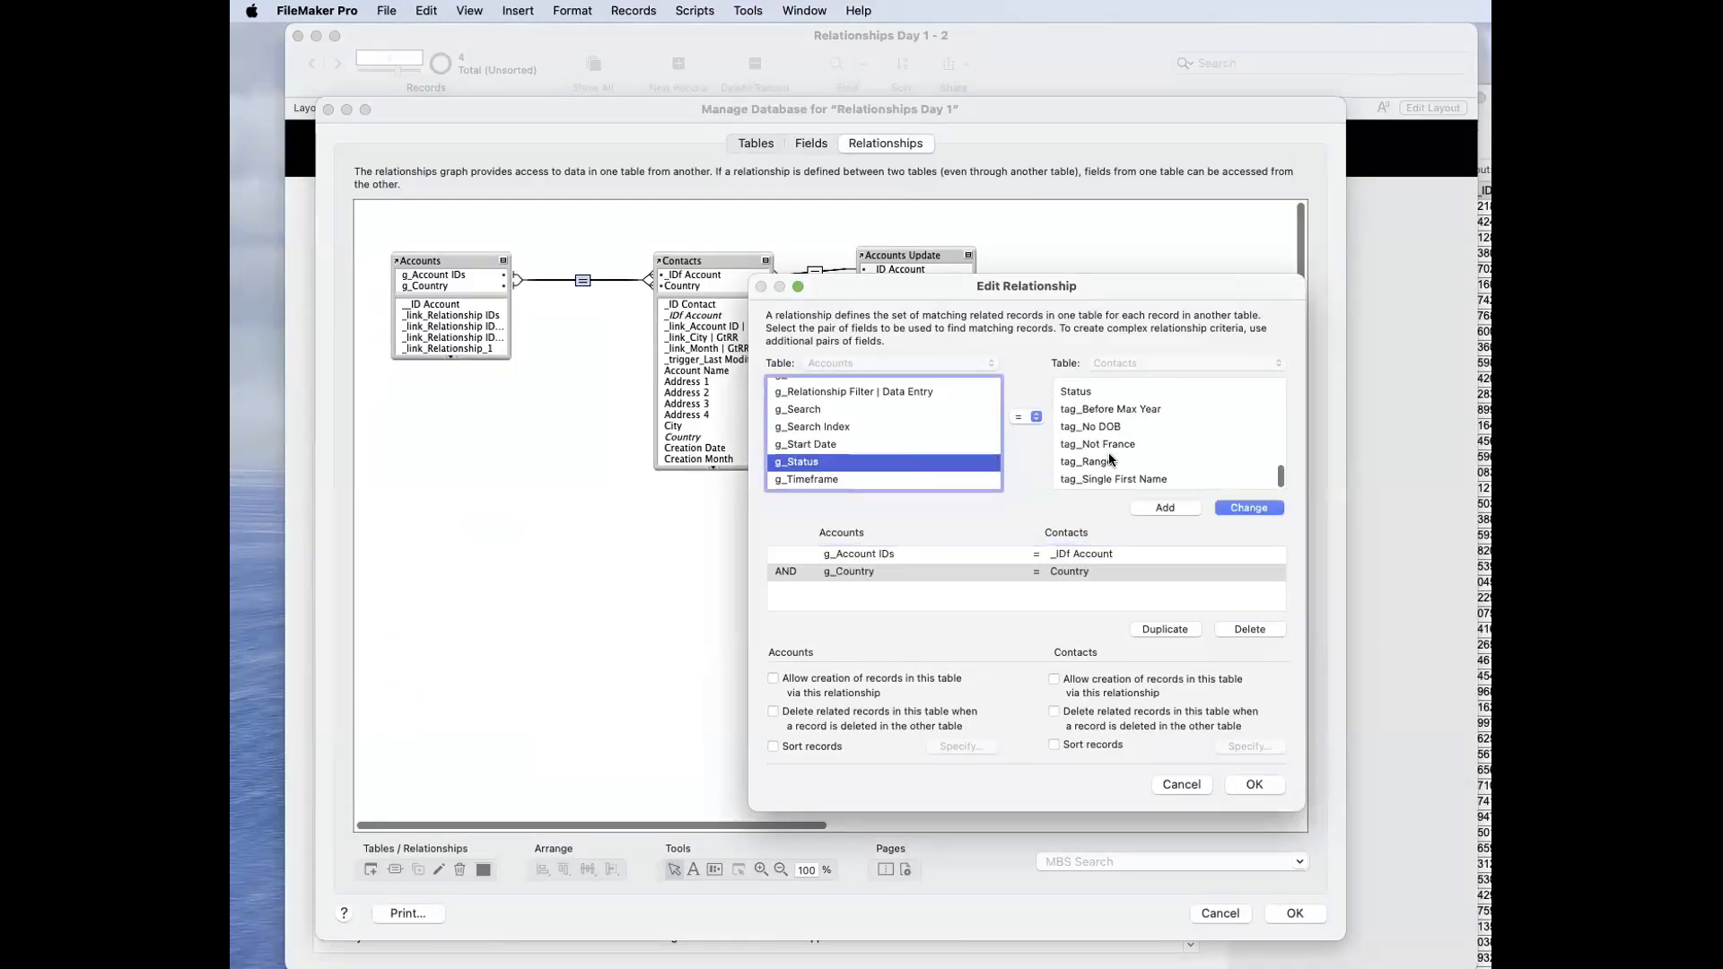
click(1107, 453)
click(1165, 507)
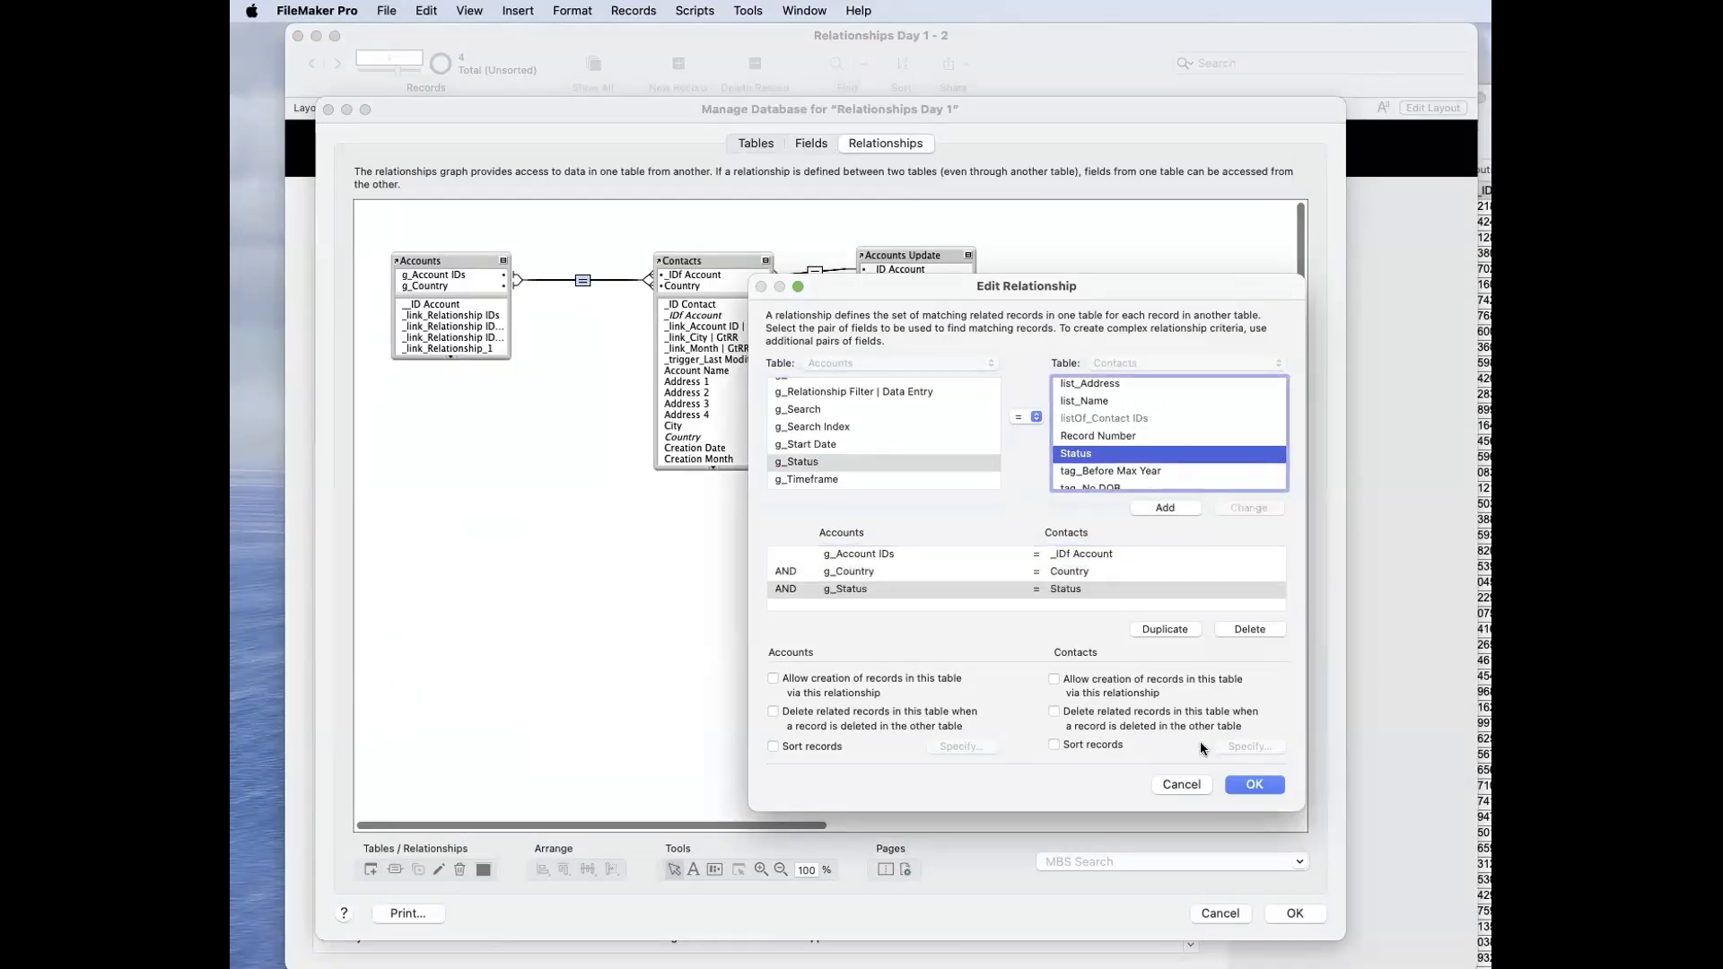
click(1246, 780)
key(Return)
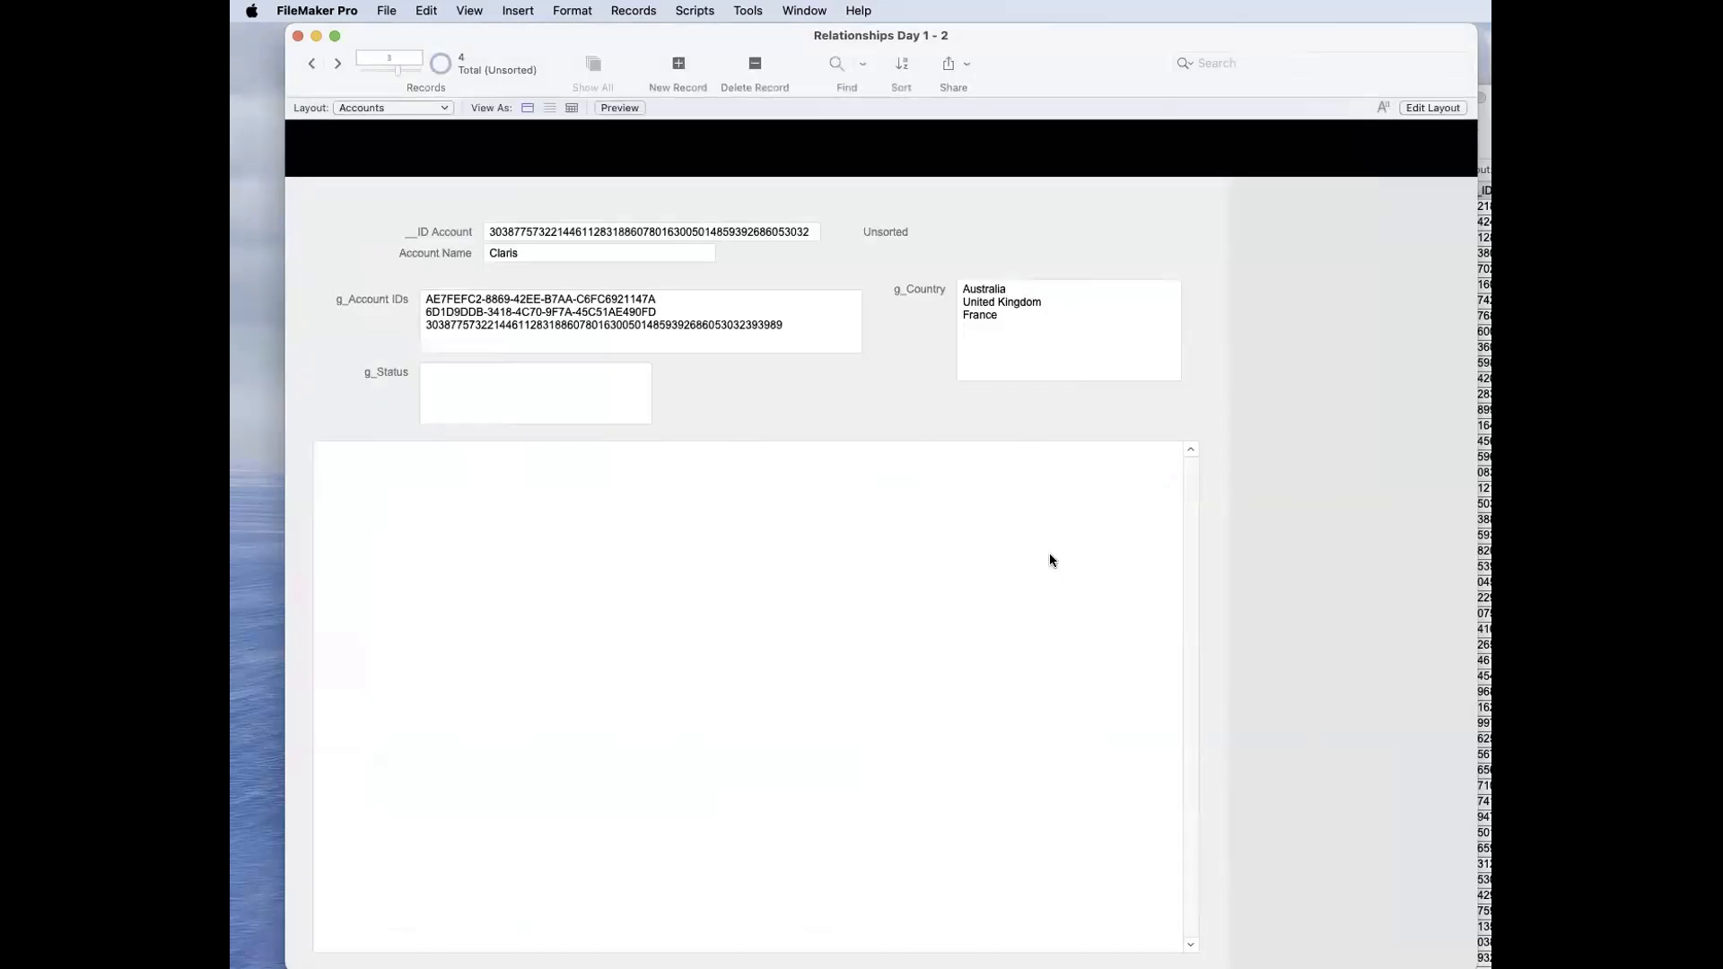
Step: Filter the contacts portal by entering Active in the g_Status field and committing the record
click(468, 371)
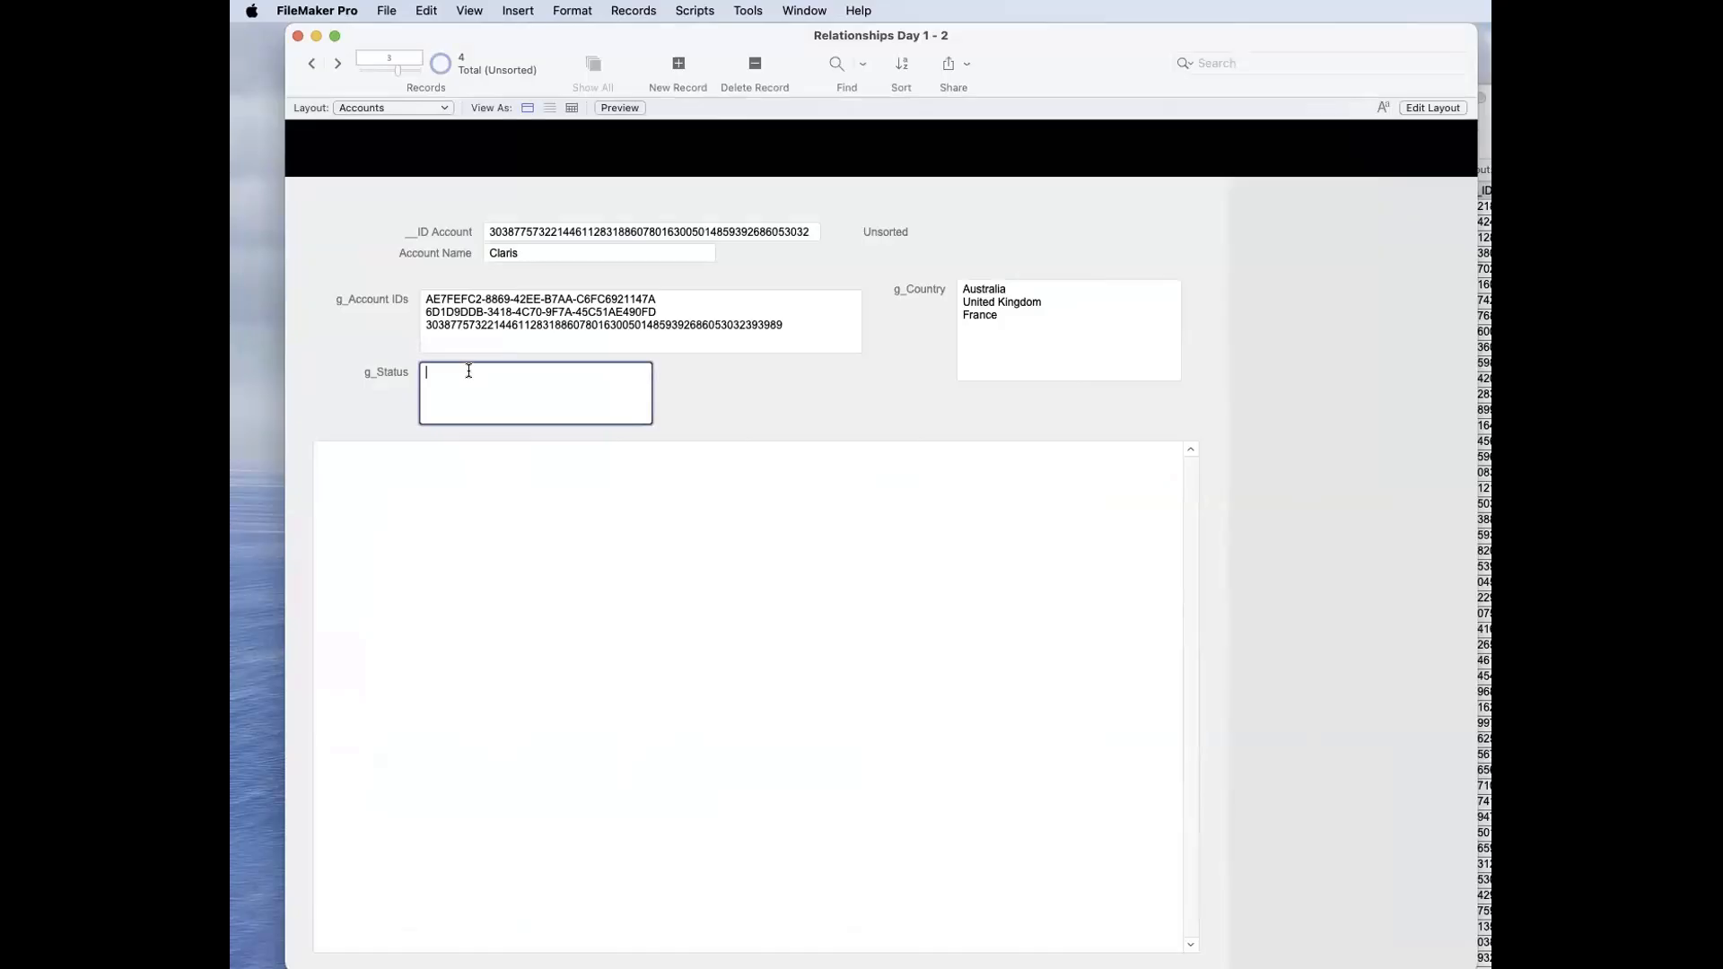
text(Active)
click(716, 401)
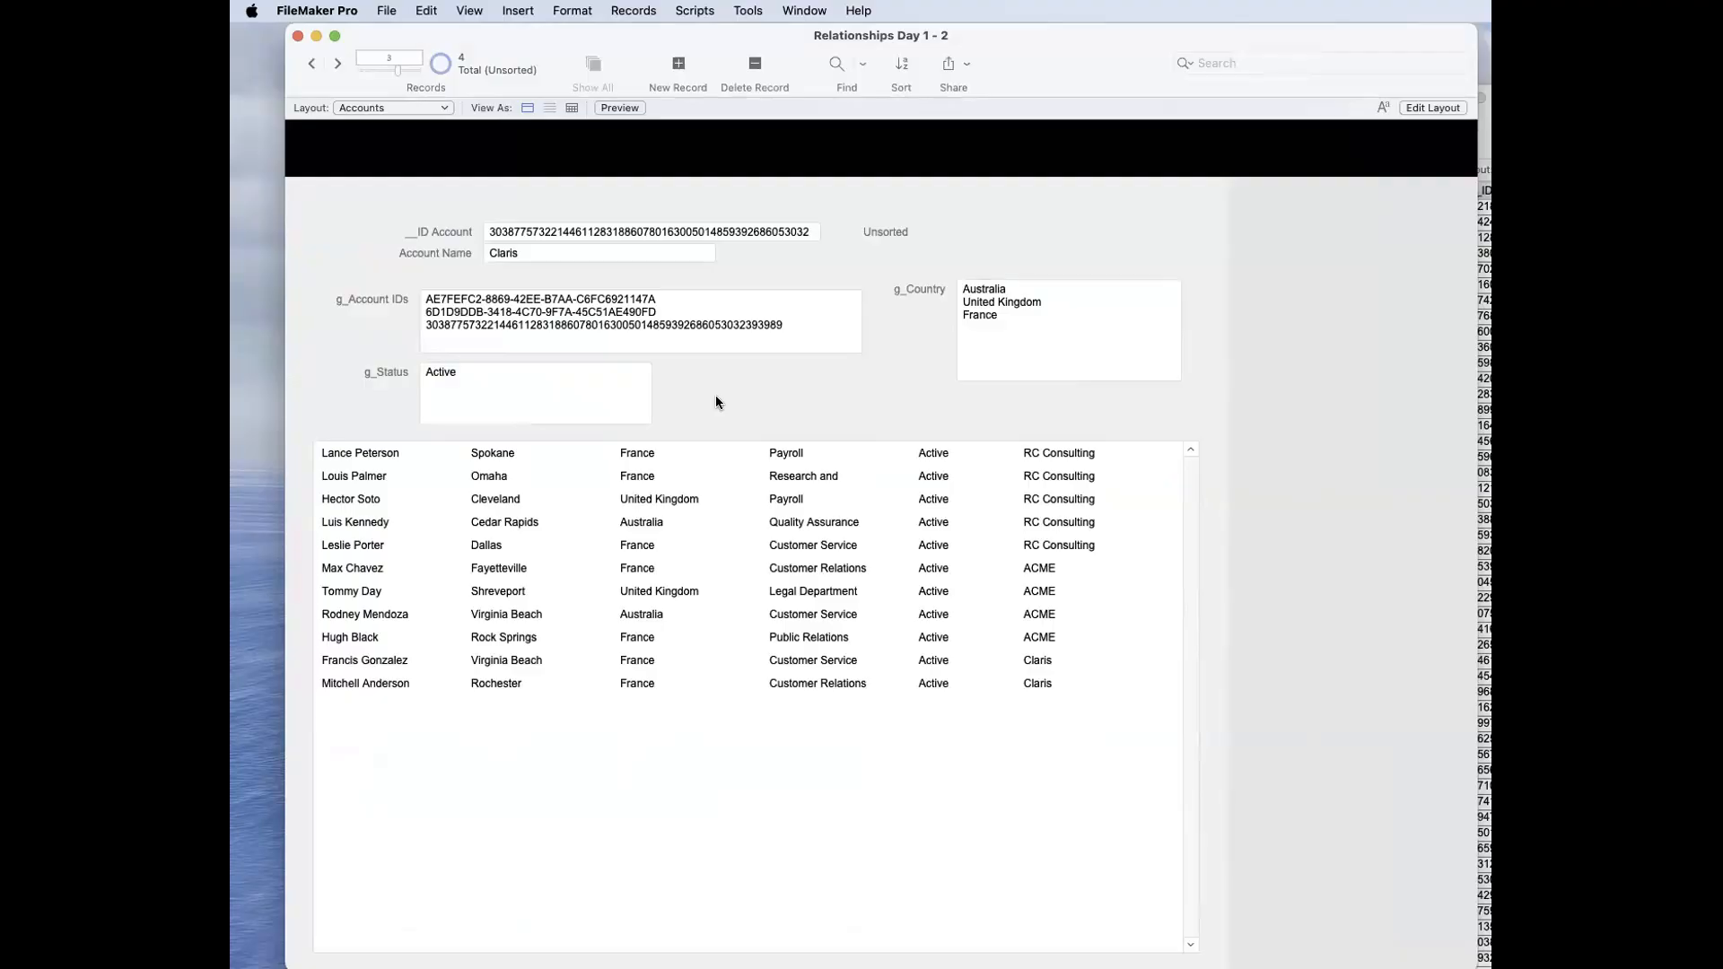
Step: Examine the filter values held in the g_Account IDs and g_Country fields
click(798, 327)
key(super+a)
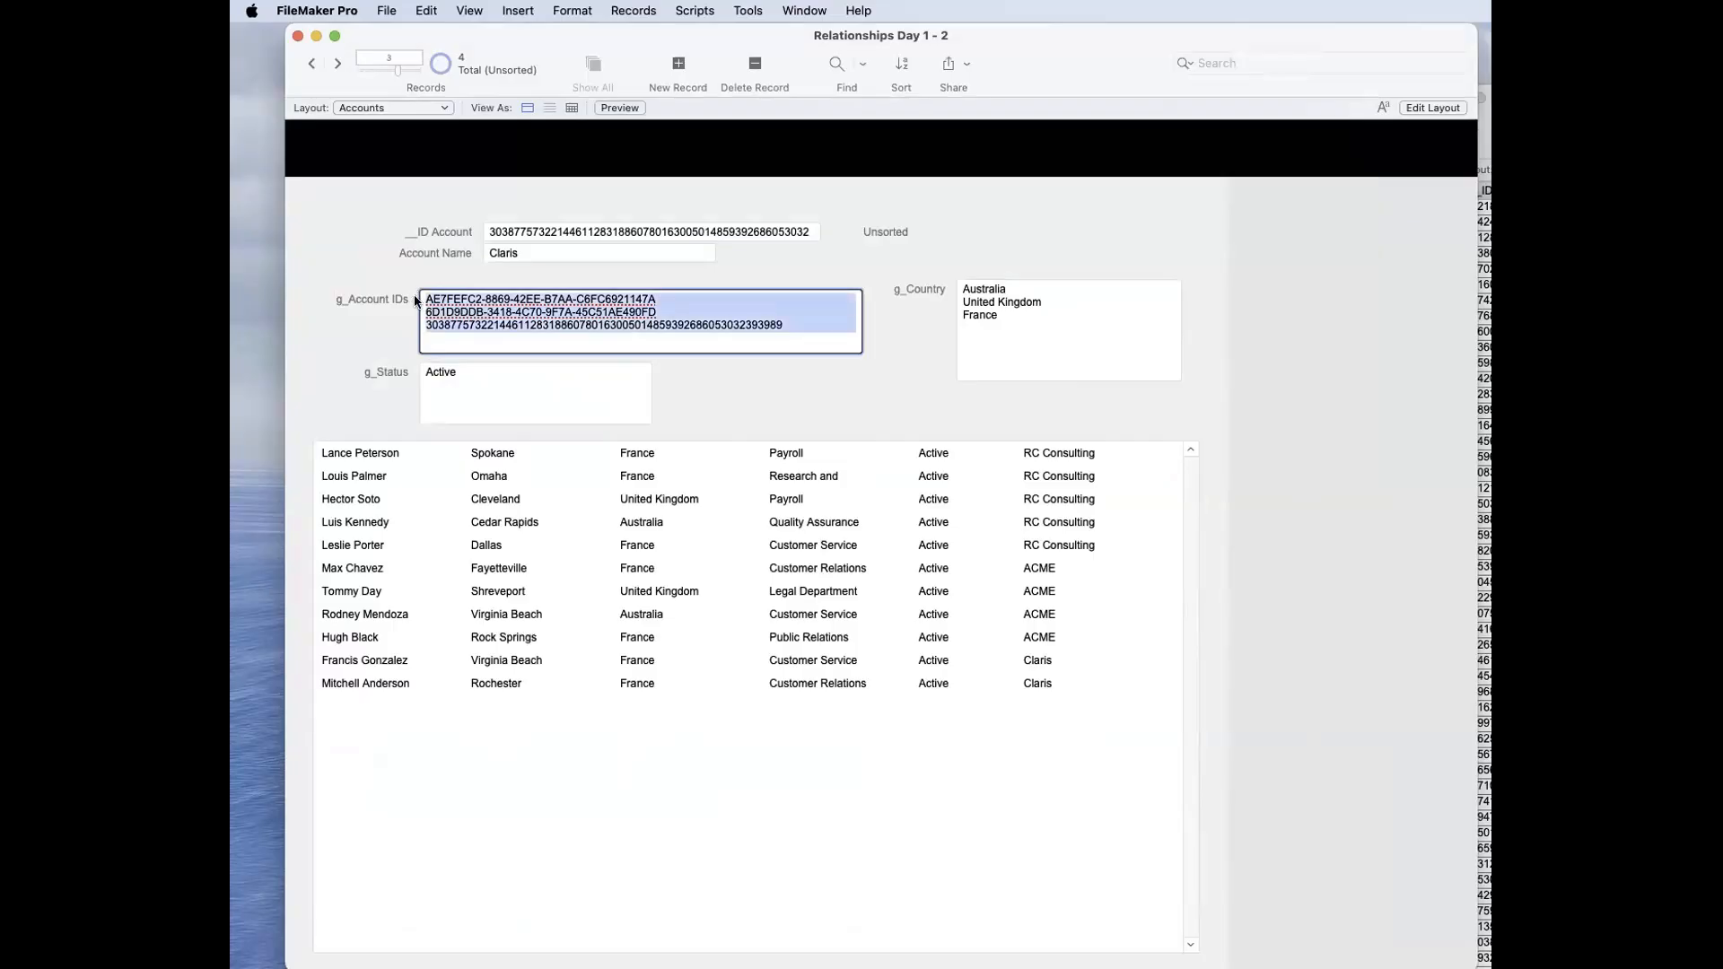
click(870, 327)
click(1003, 320)
key(super+a)
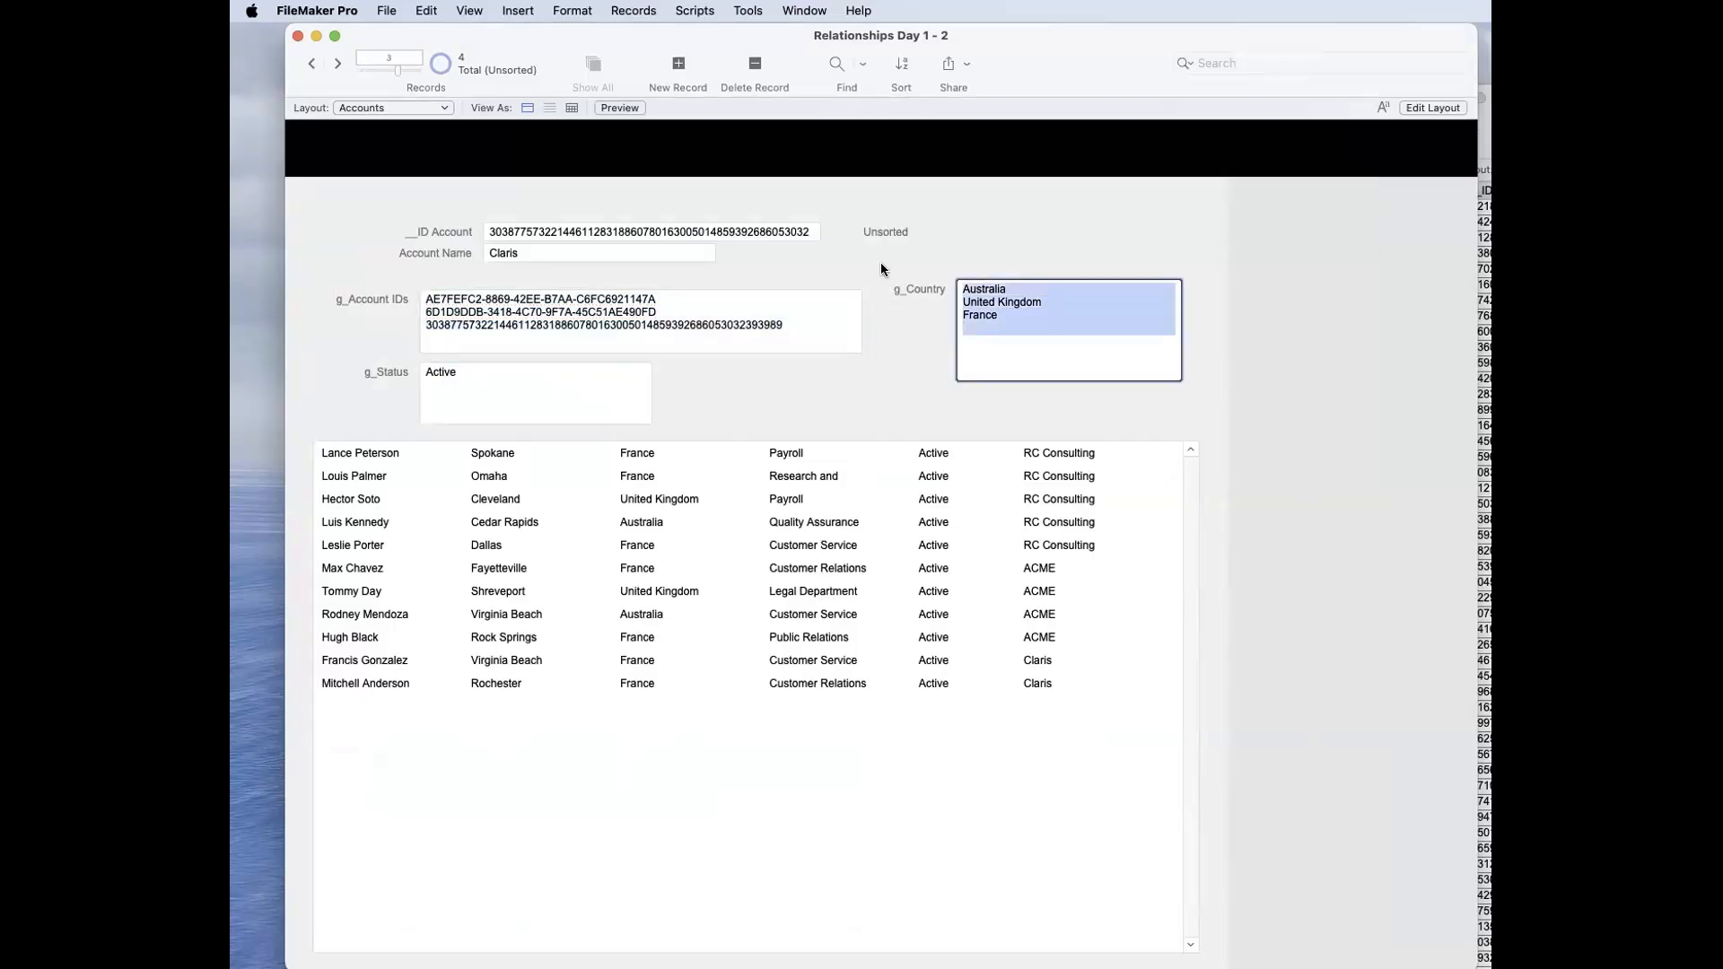
click(881, 267)
Step: Add Inactive as a second value on its own line in the g_Status field and commit it
click(560, 392)
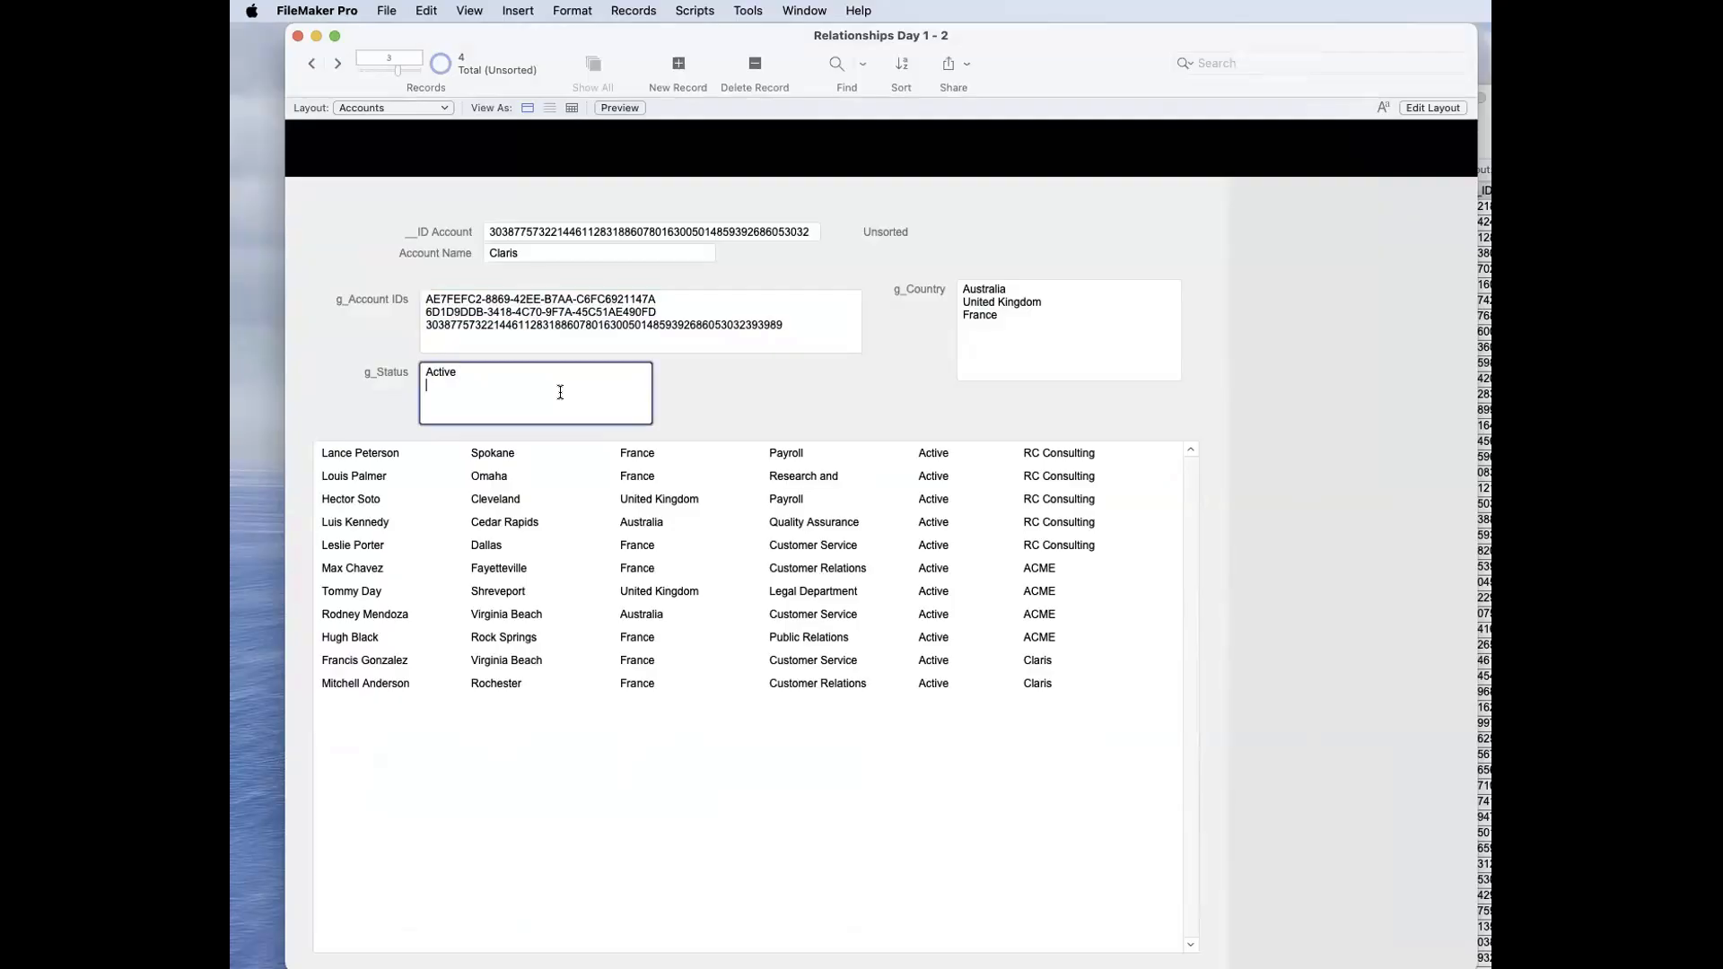
key(Return)
text(Inactive)
click(669, 400)
Step: Remove the Active value from g_Status so that only Inactive filters the contacts
drag(479, 372, 403, 372)
key(BackSpace)
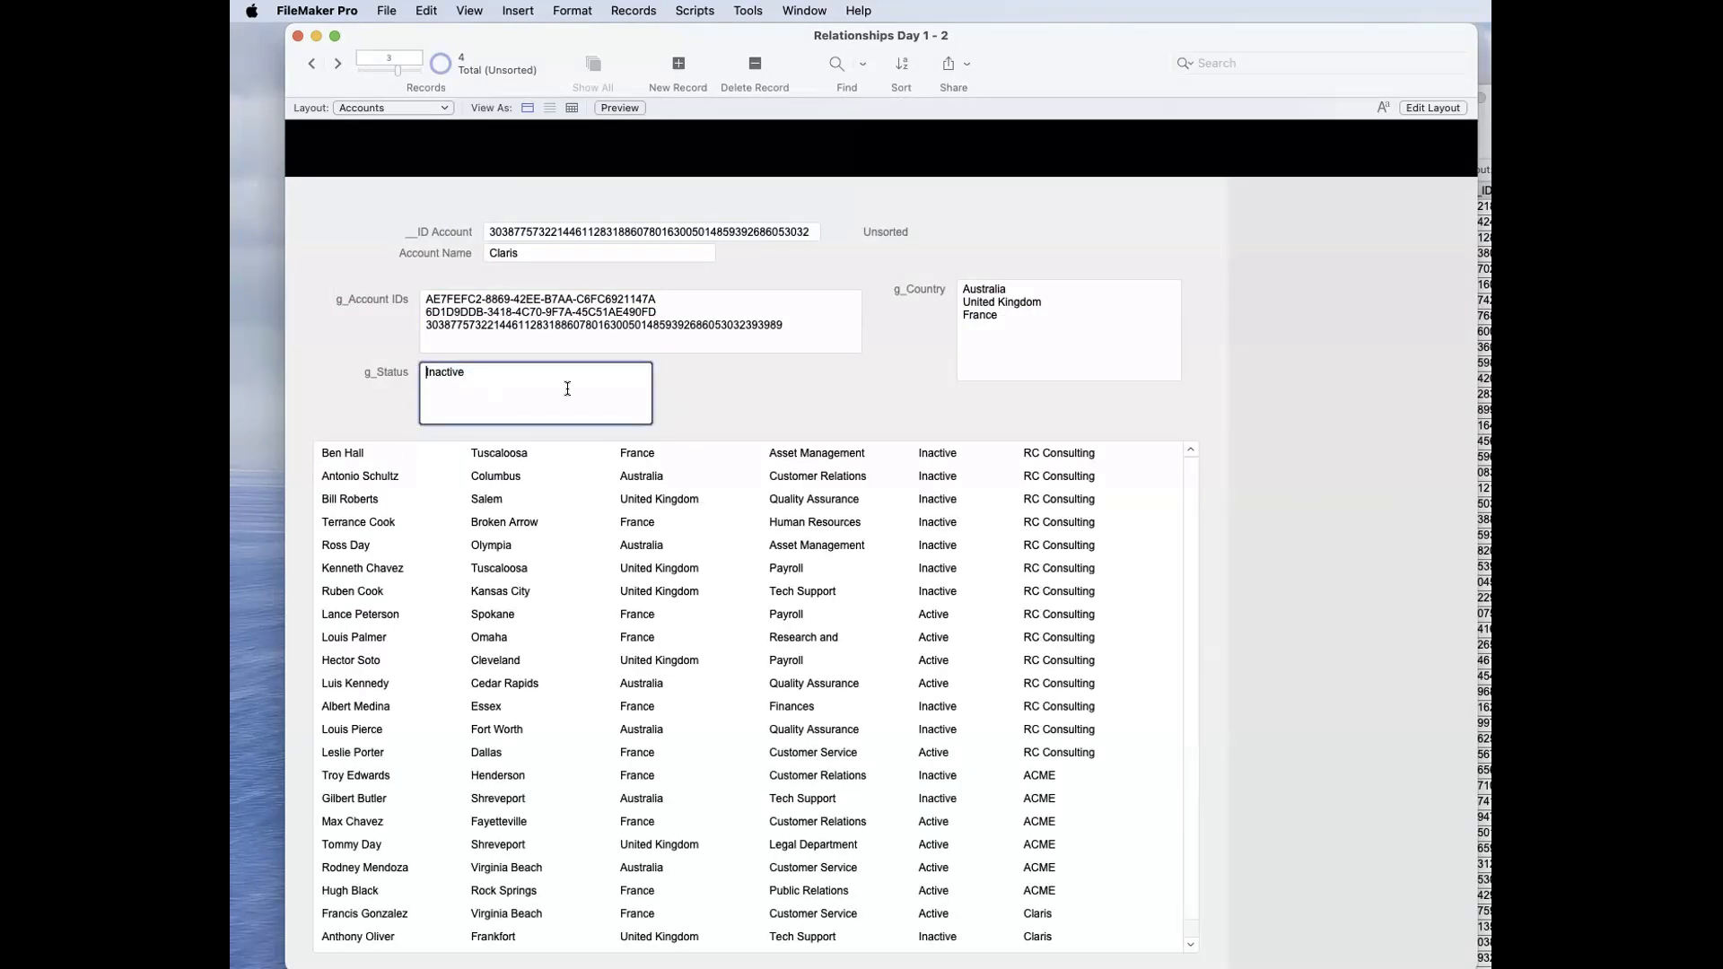
click(711, 395)
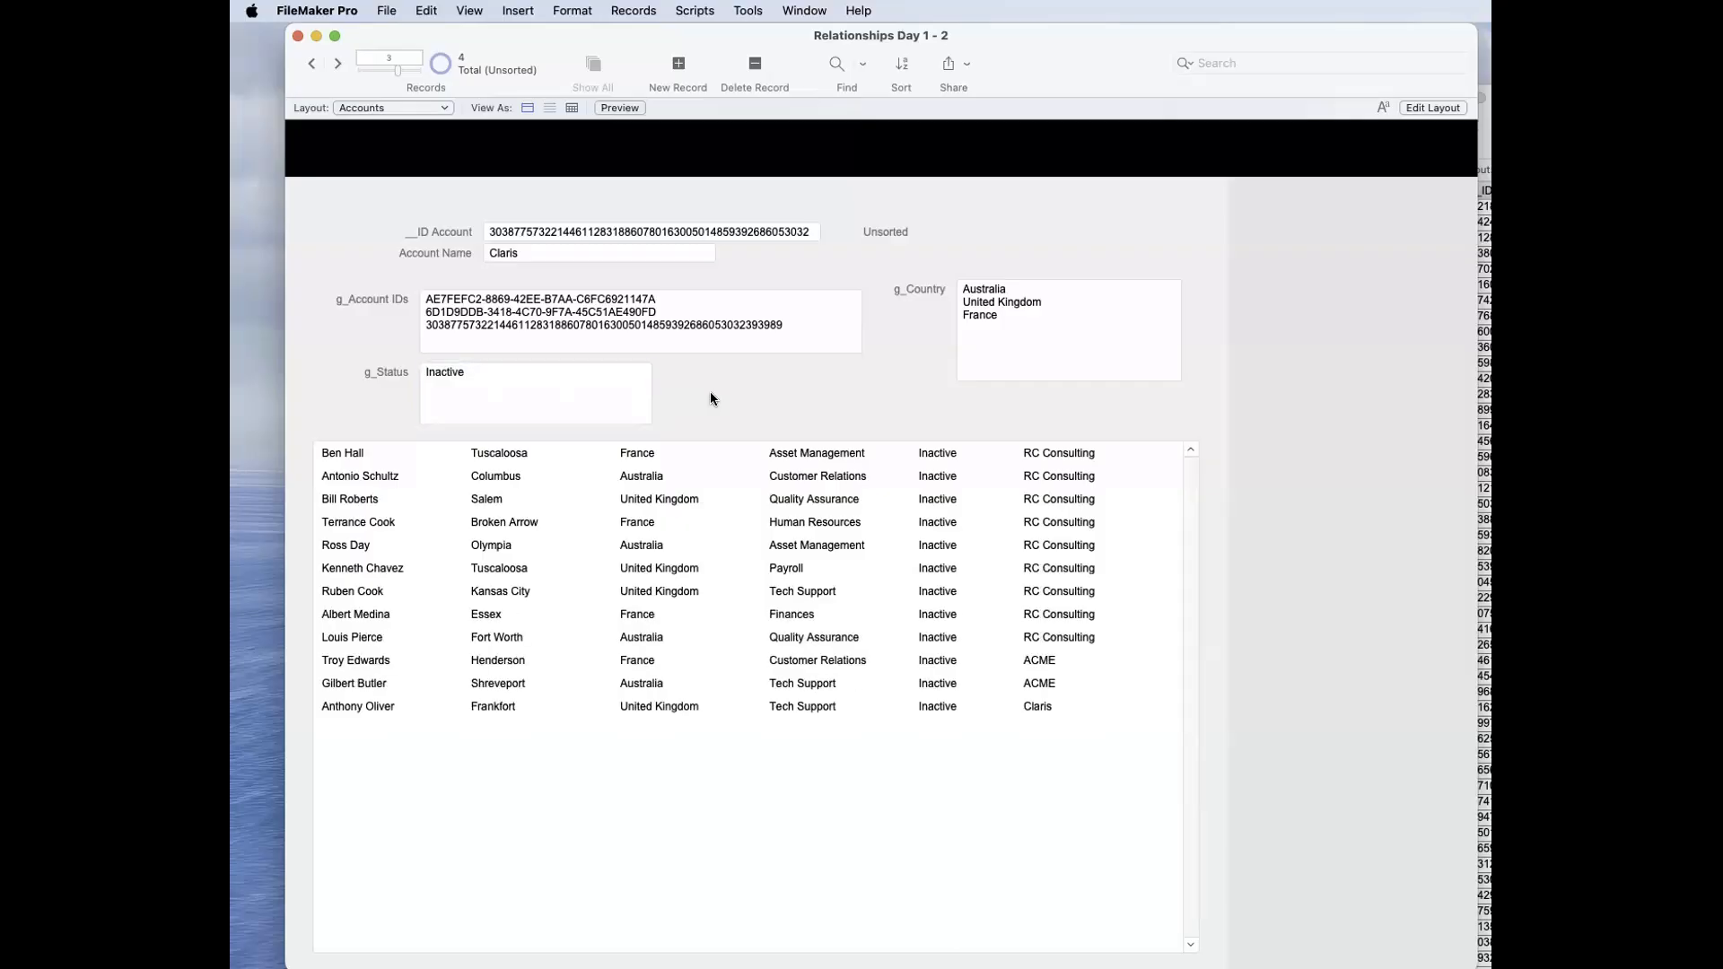
Step: Add Active on a new line below Inactive in the g_Status field and commit the record
click(553, 401)
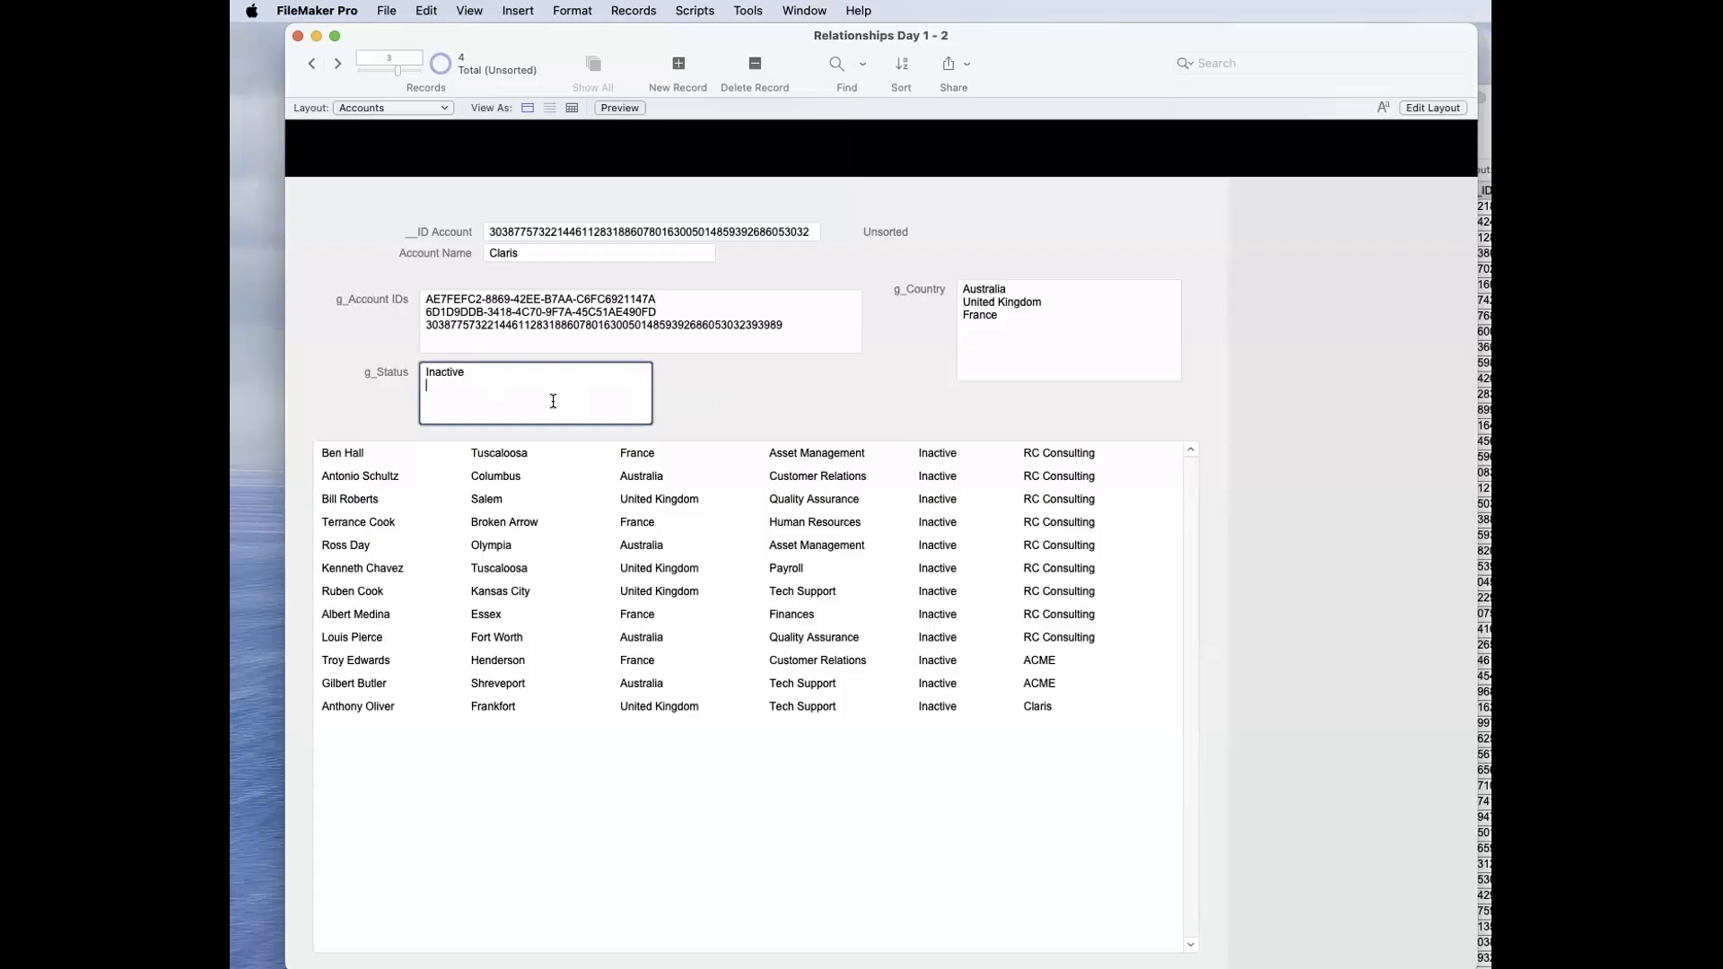
key(Return)
text(Active)
click(702, 401)
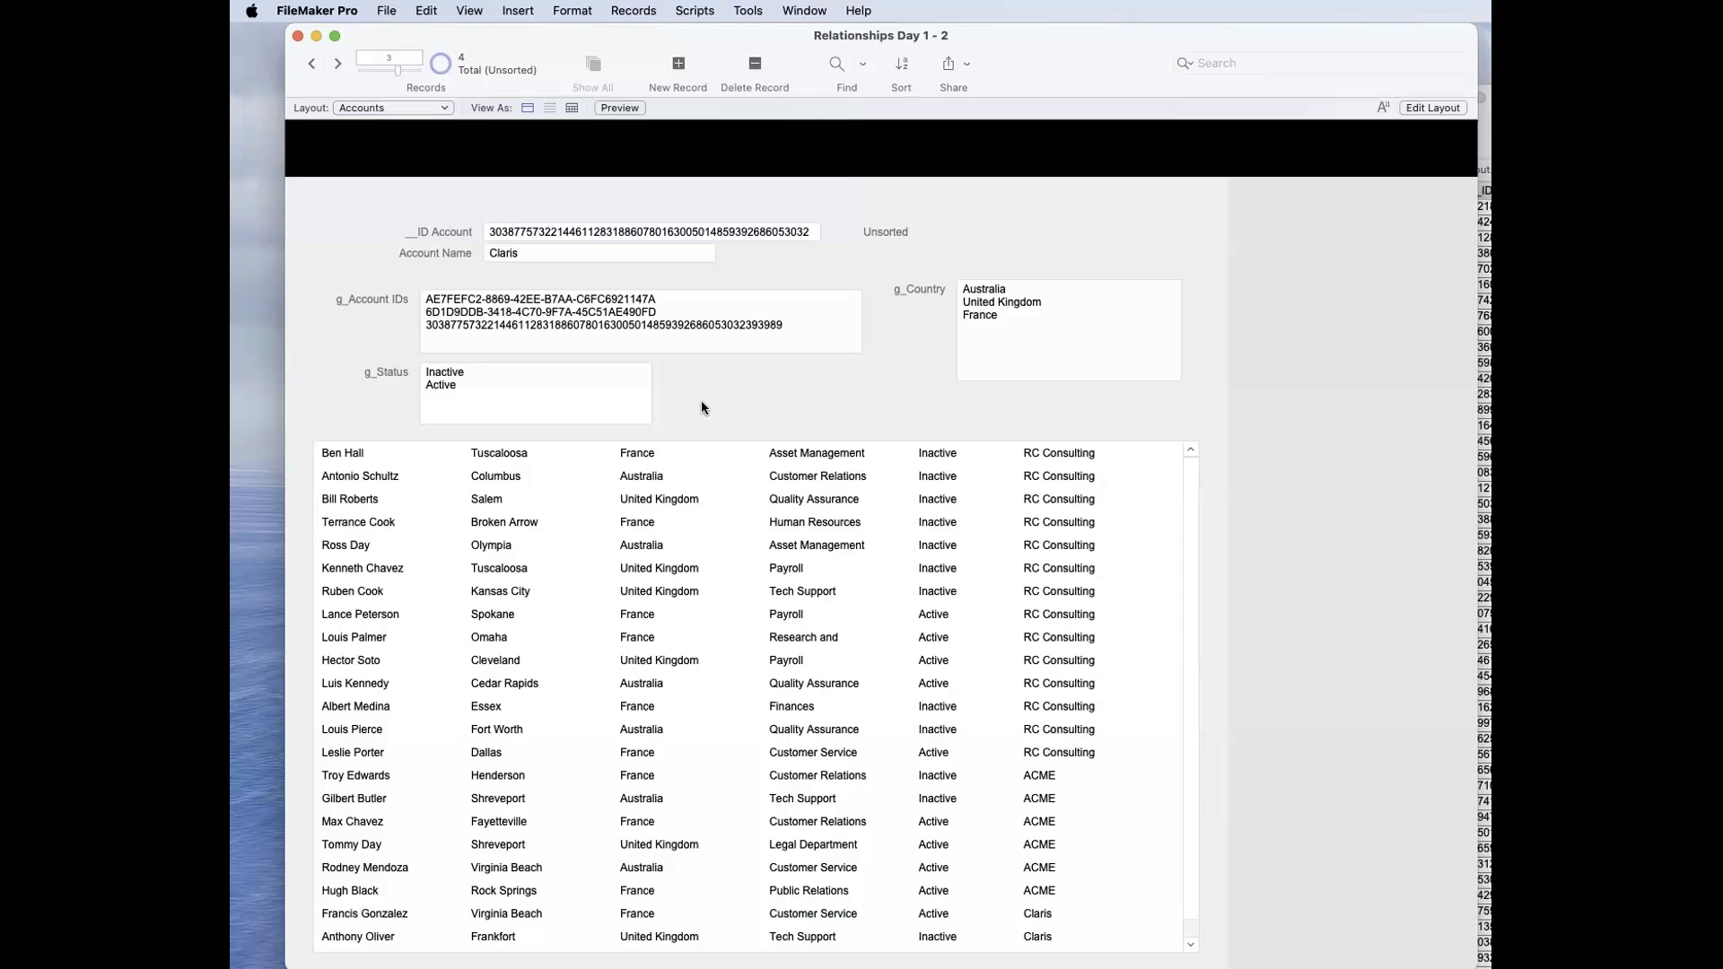
Step: Duplicate the global g_Country field in the Accounts table and rename the copy g_City
key(super+shift+d)
click(811, 143)
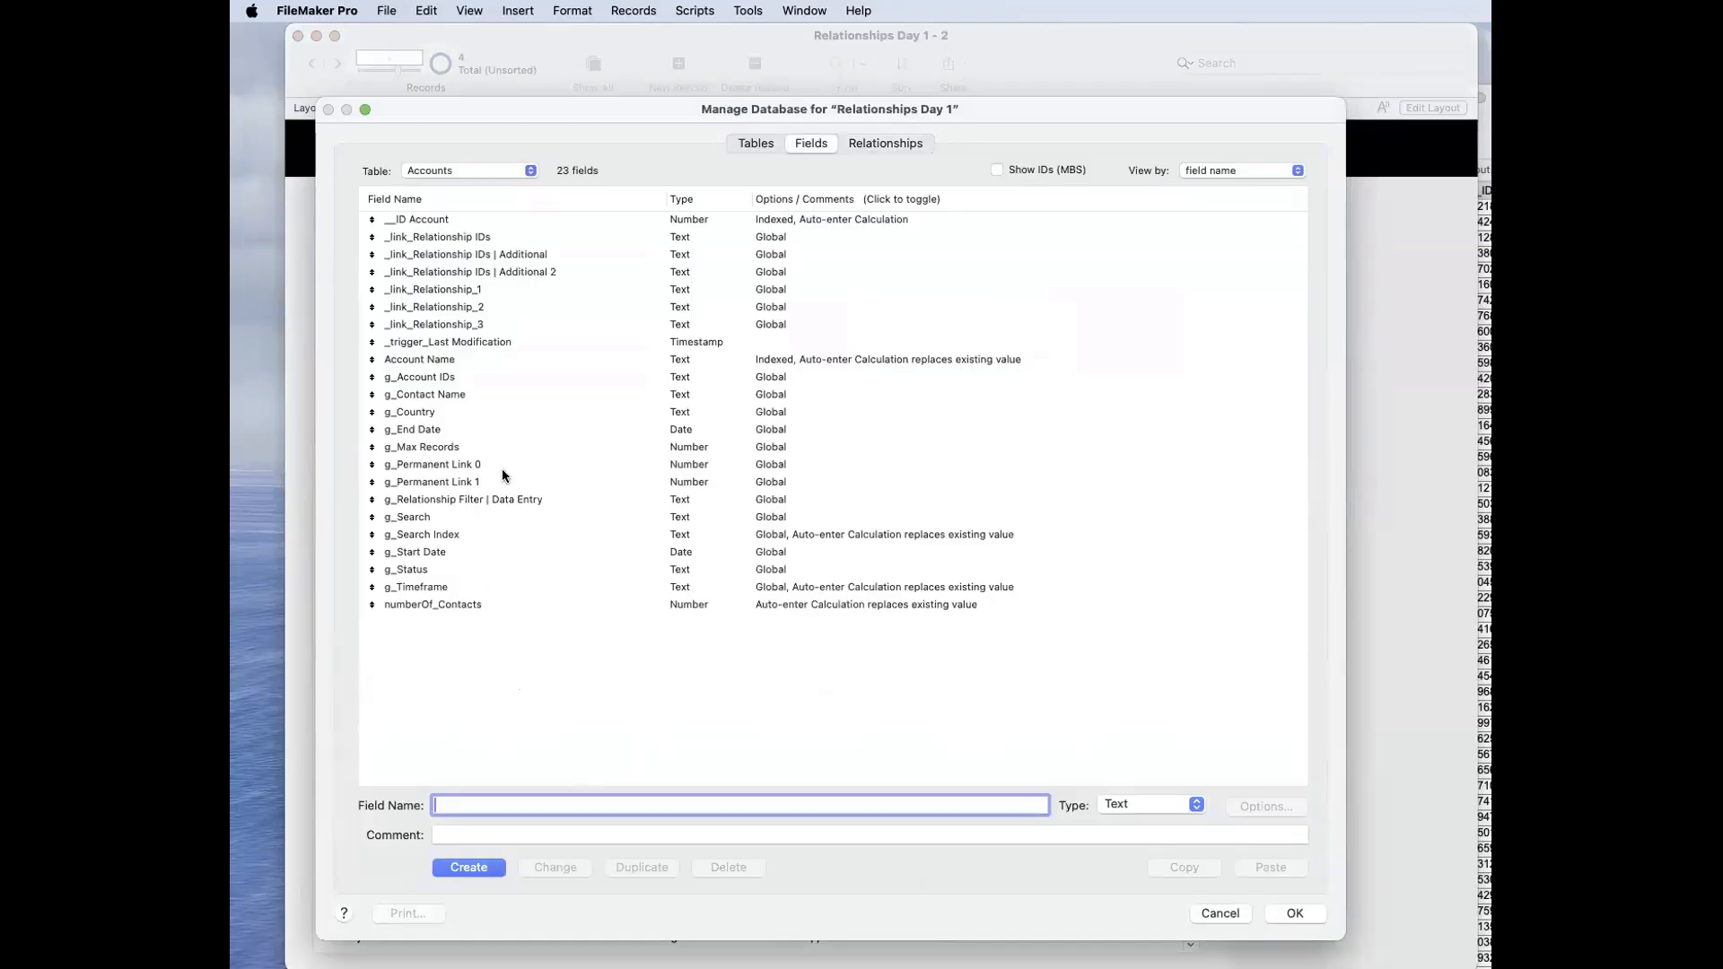
click(443, 415)
click(642, 867)
key(Tab)
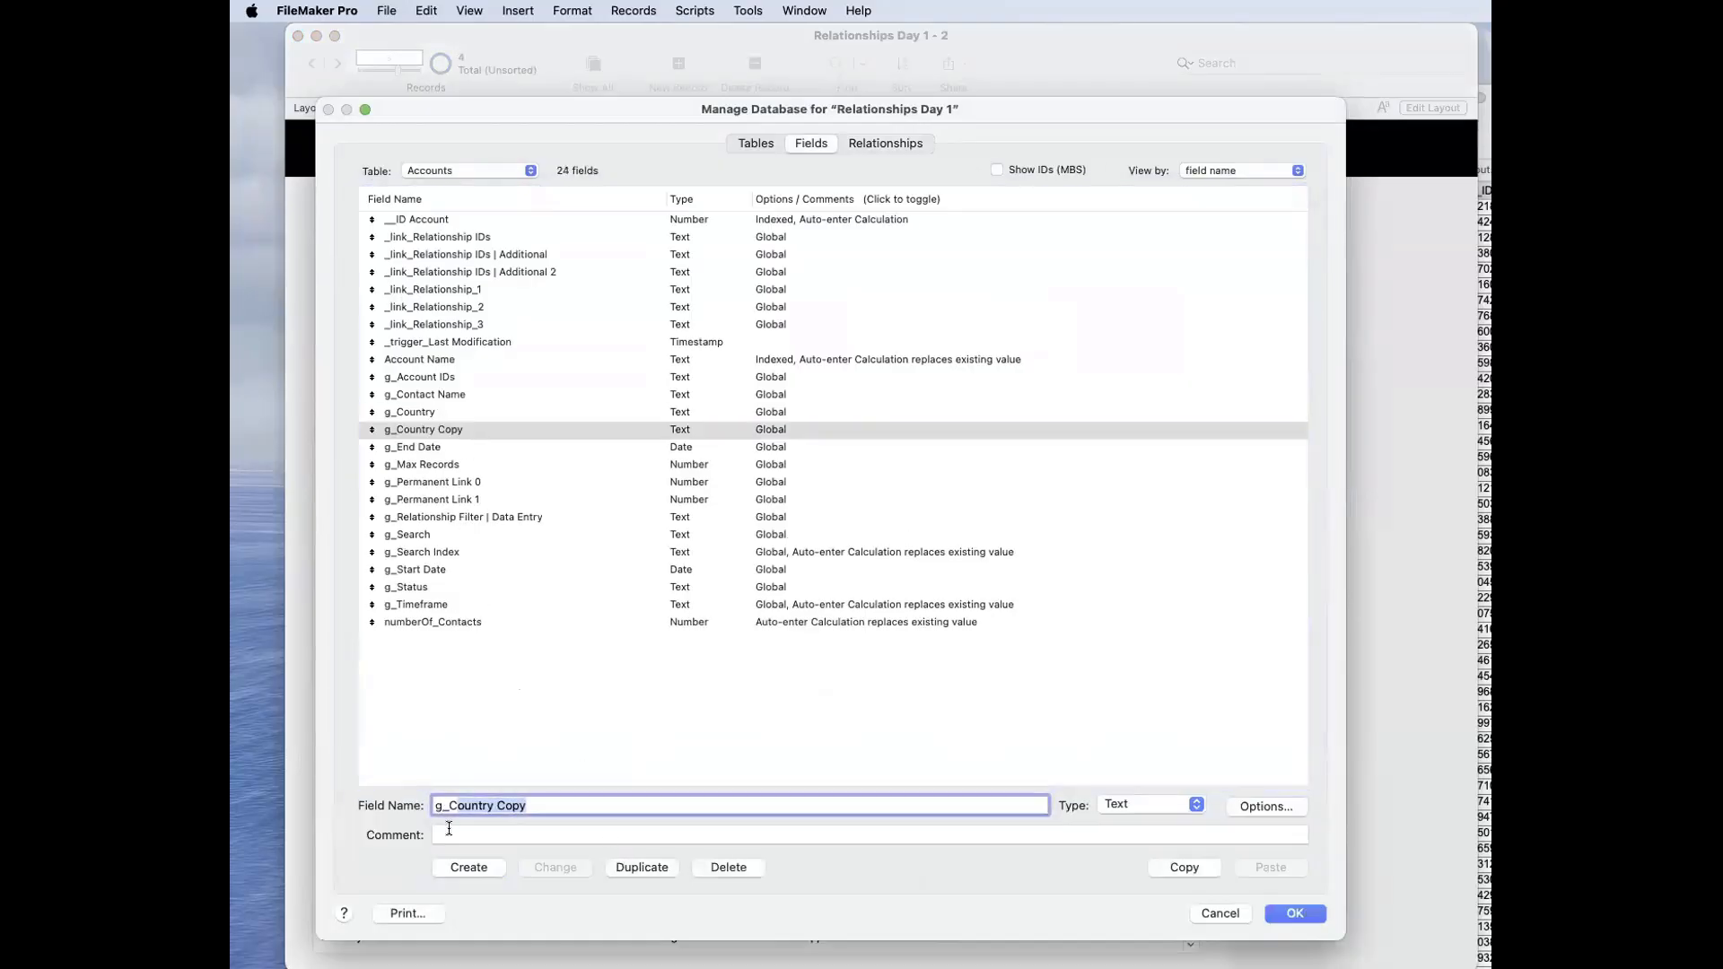
text(g_City)
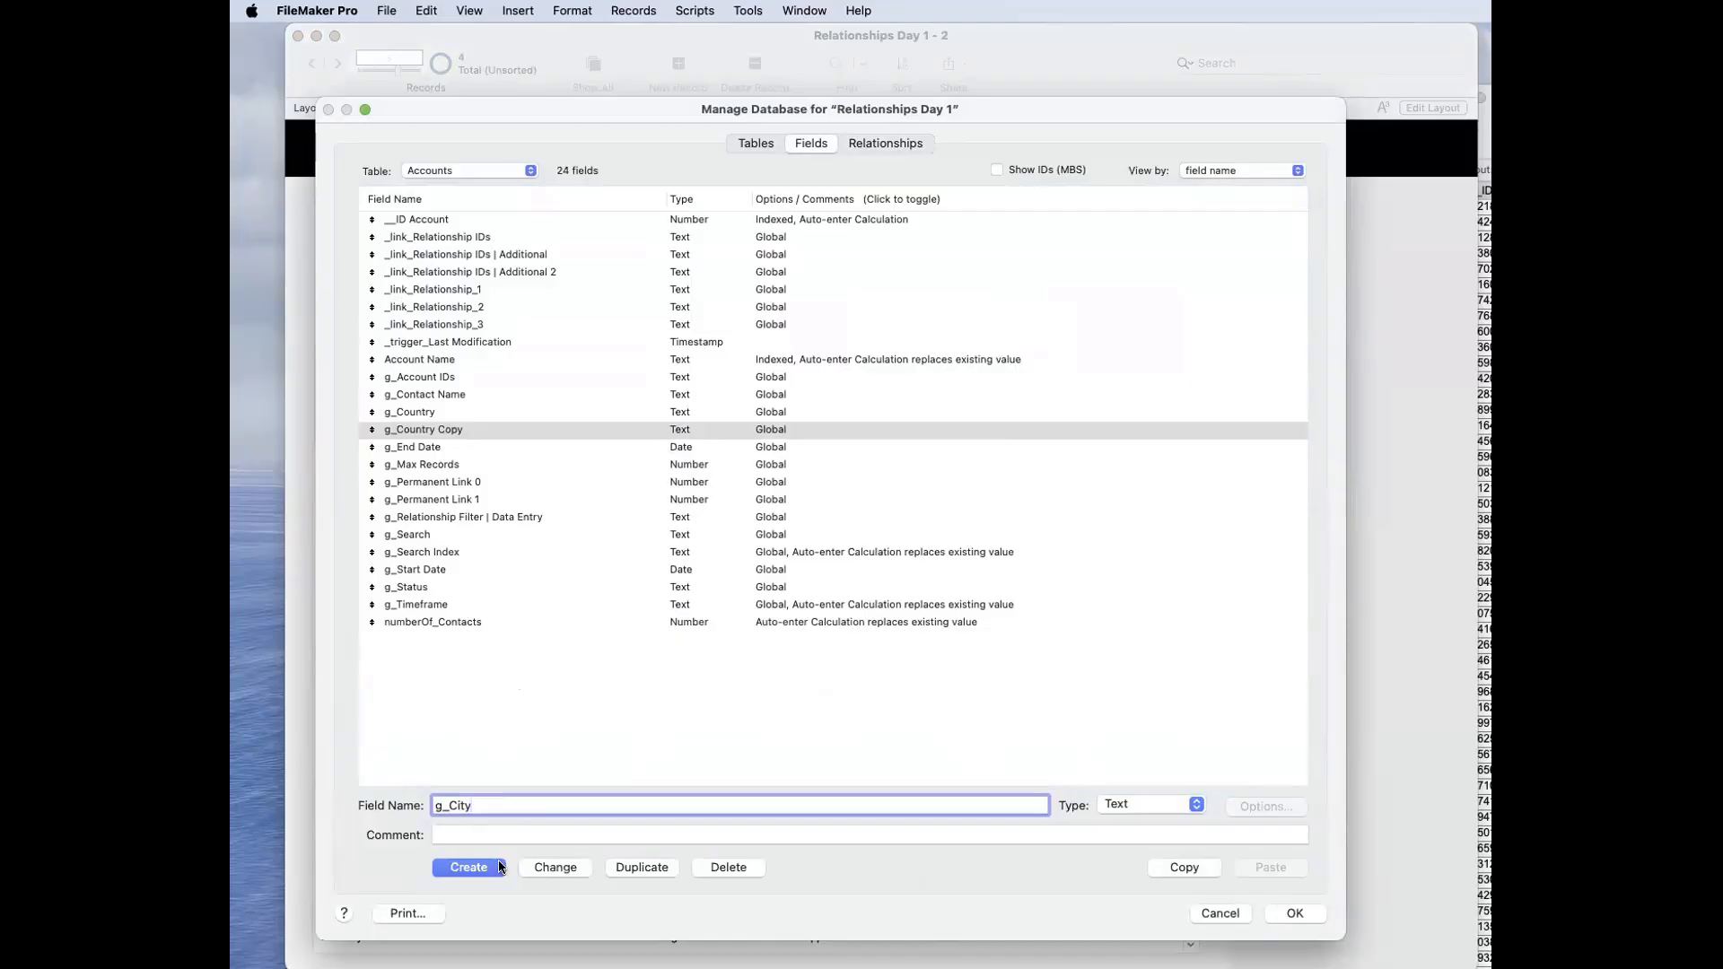
click(535, 867)
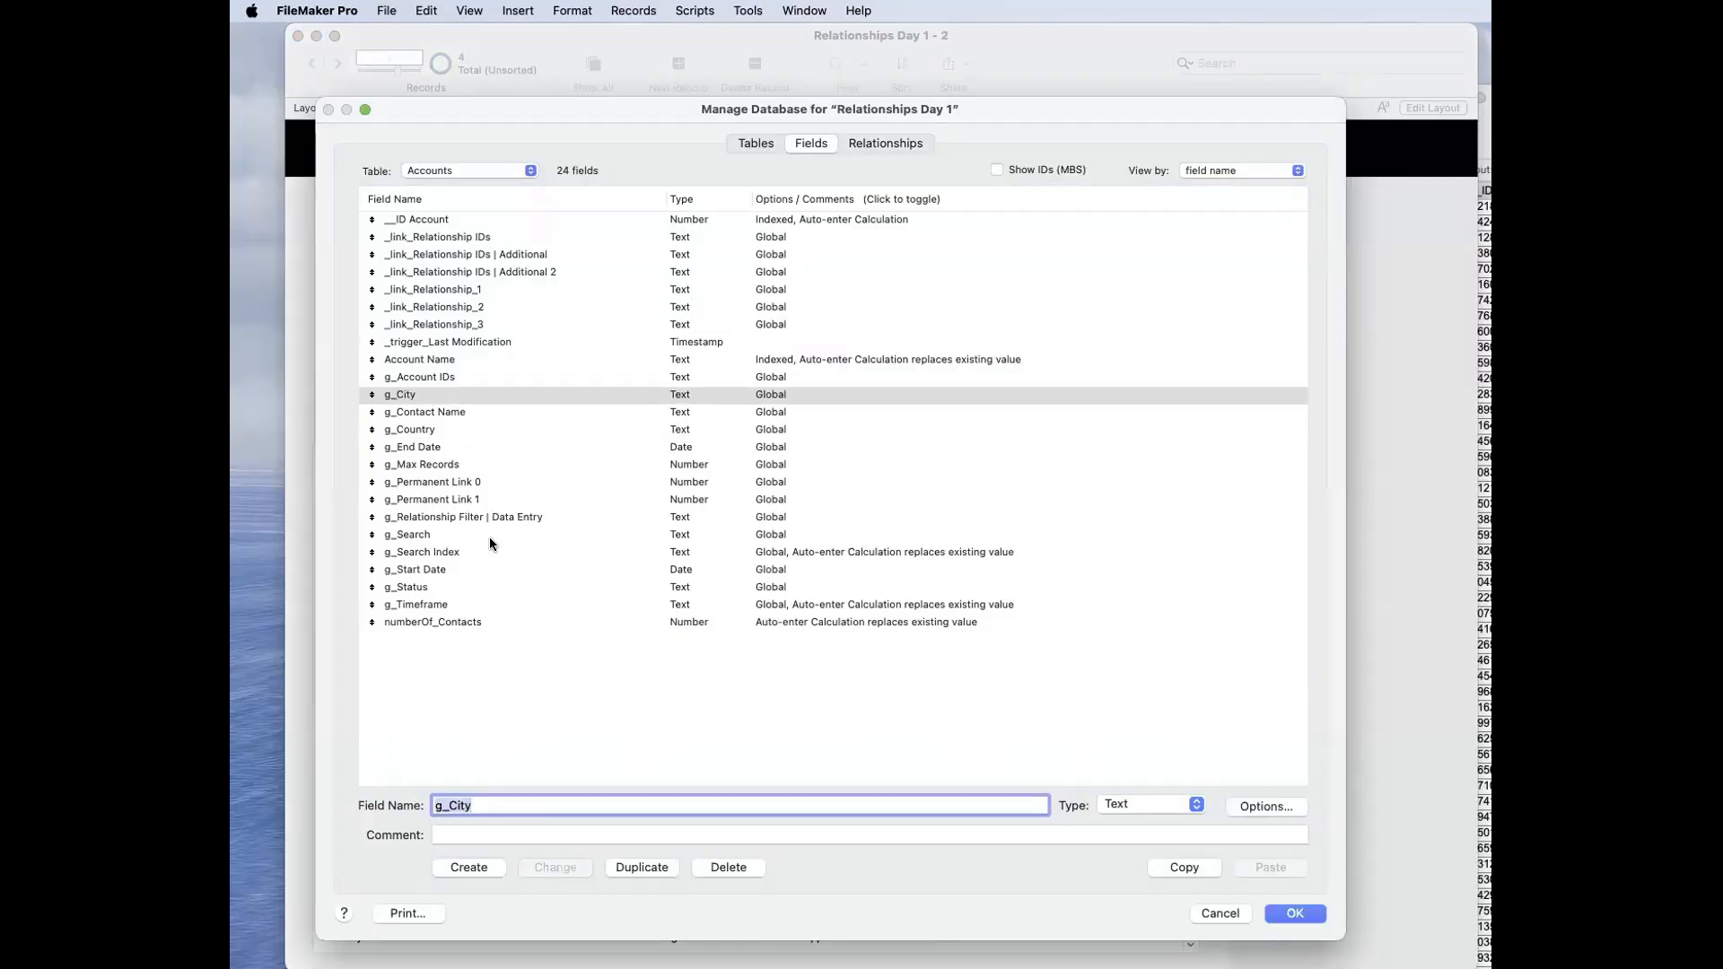
click(424, 399)
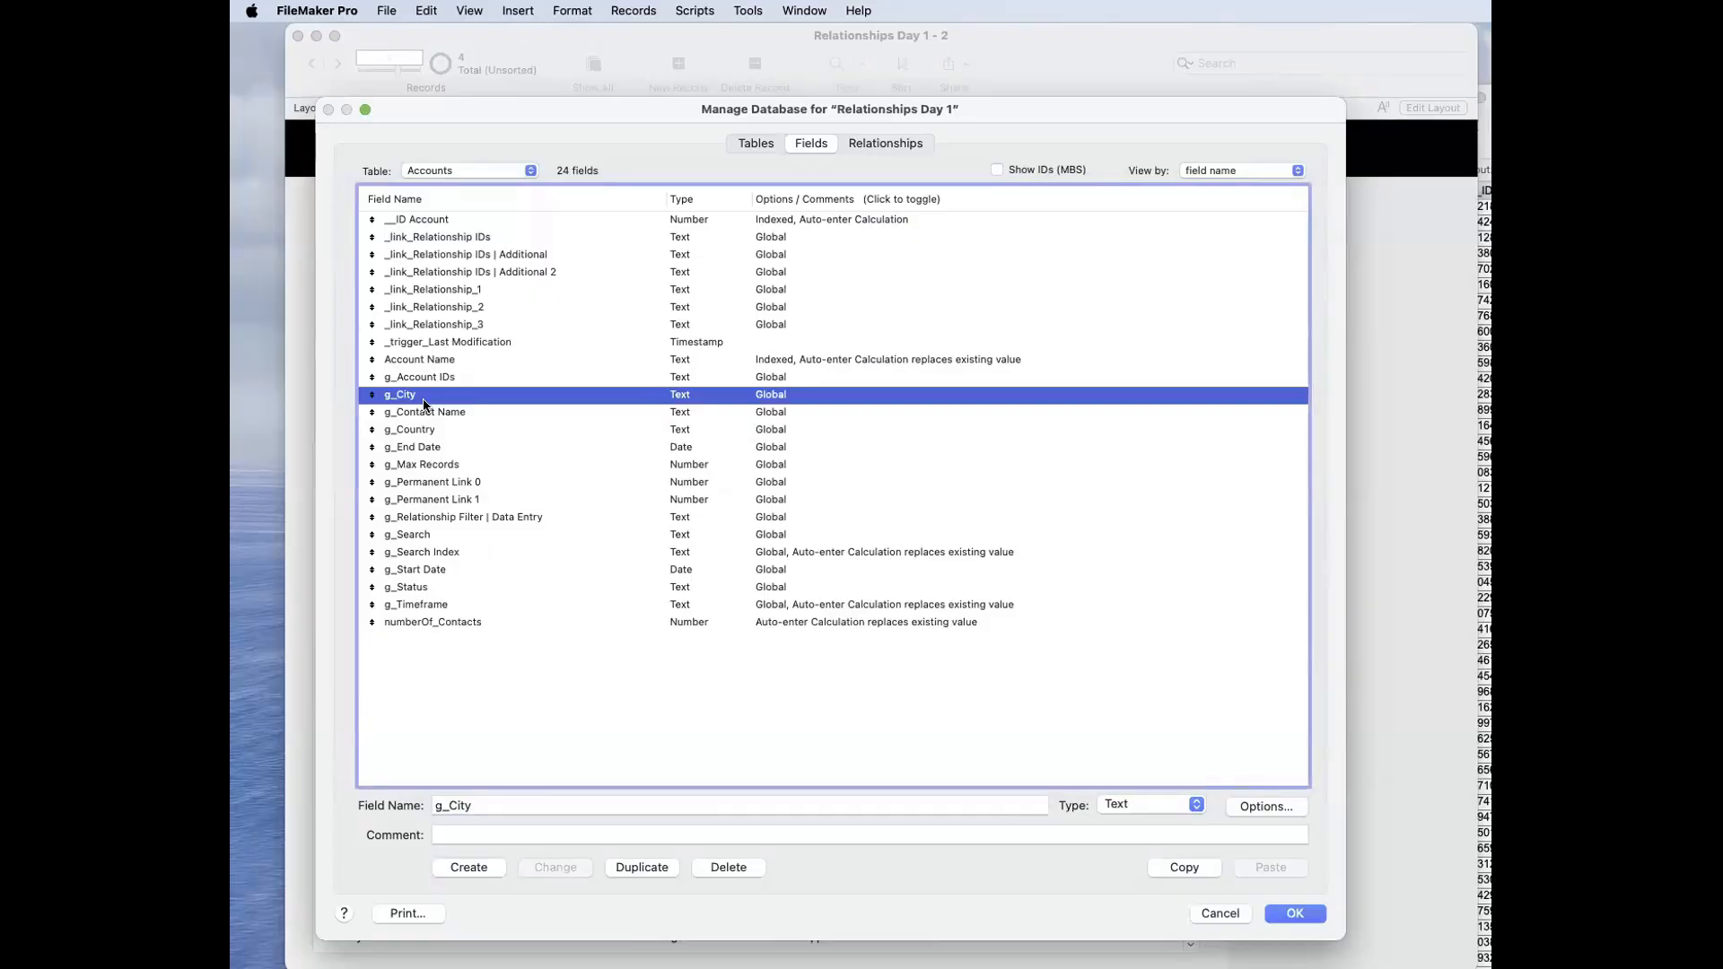
Step: In the Accounts–Contacts relationship, pair g_City with the Contacts City field using the ≠ operator
click(845, 141)
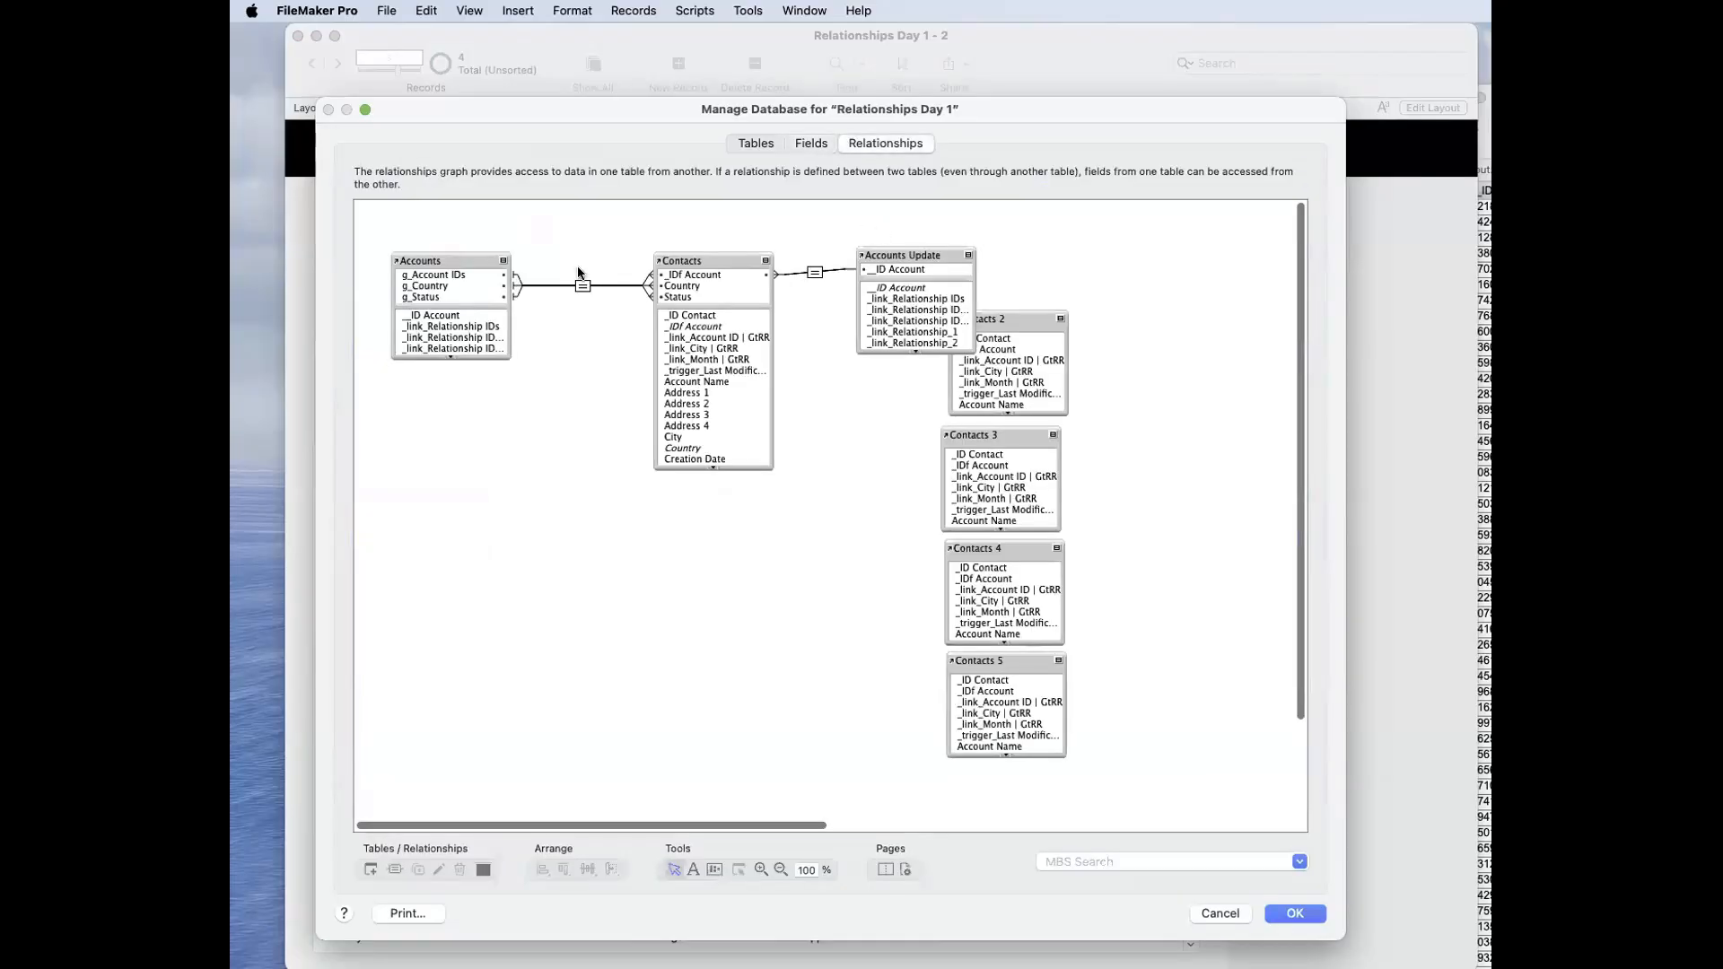
double_click(582, 286)
scroll(834, 458, down, 3)
click(837, 417)
scroll(1149, 426, down, 5)
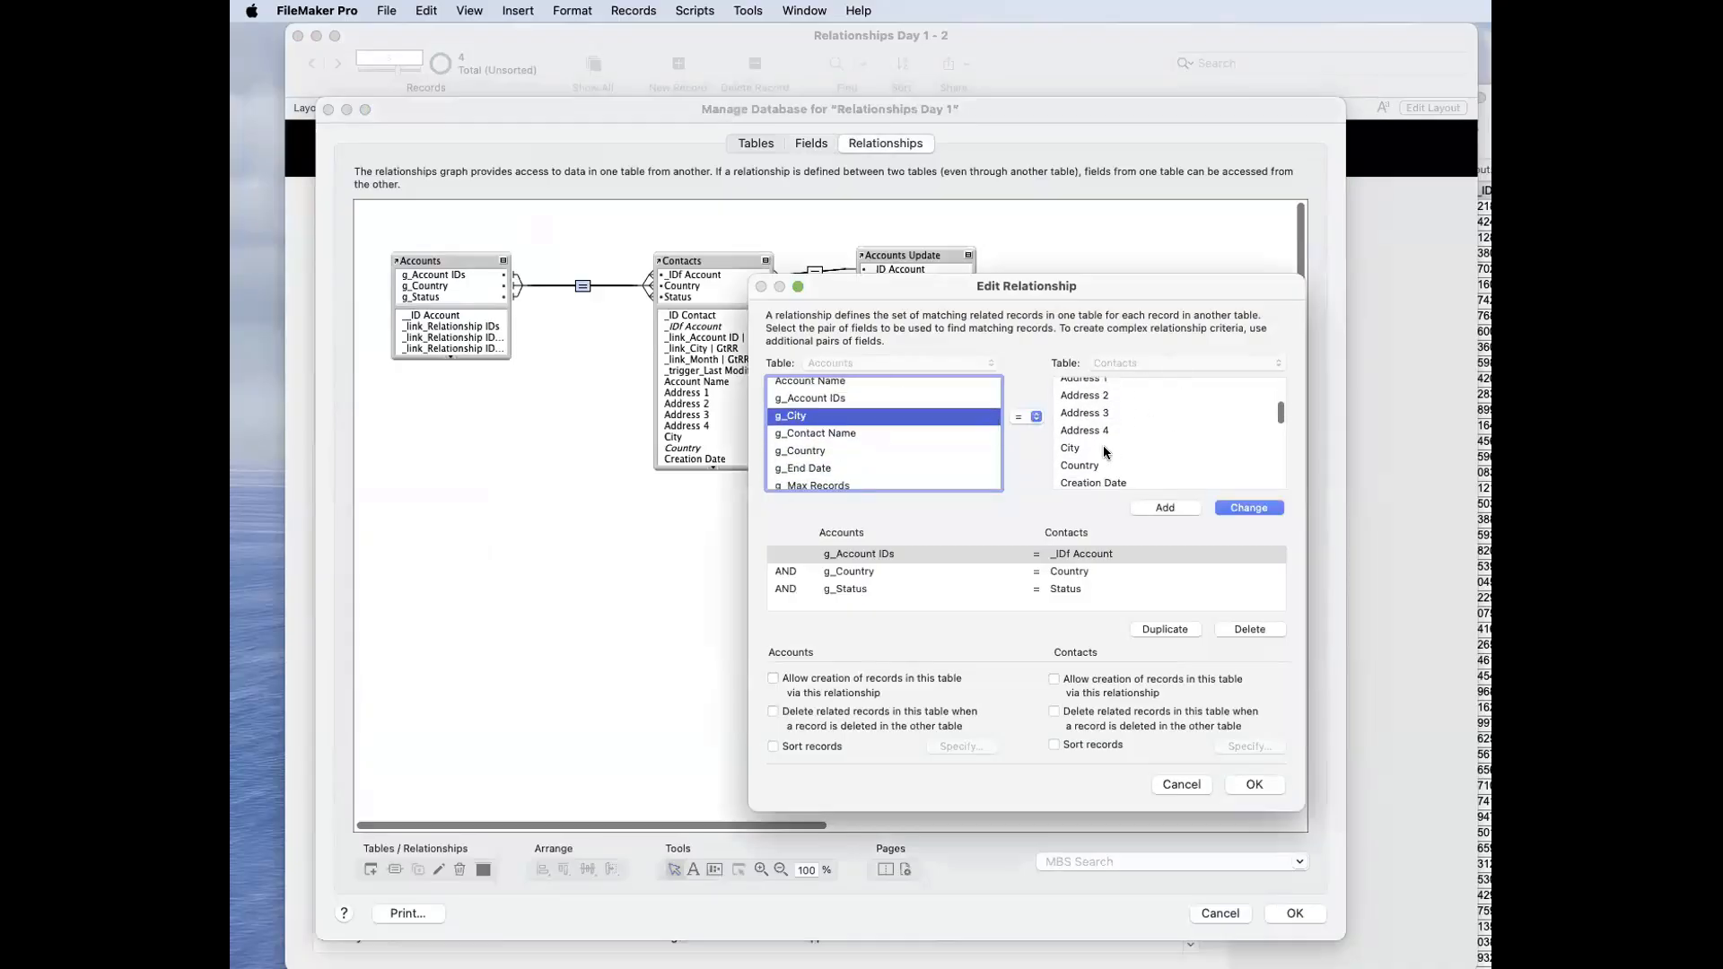
click(1104, 448)
click(1021, 418)
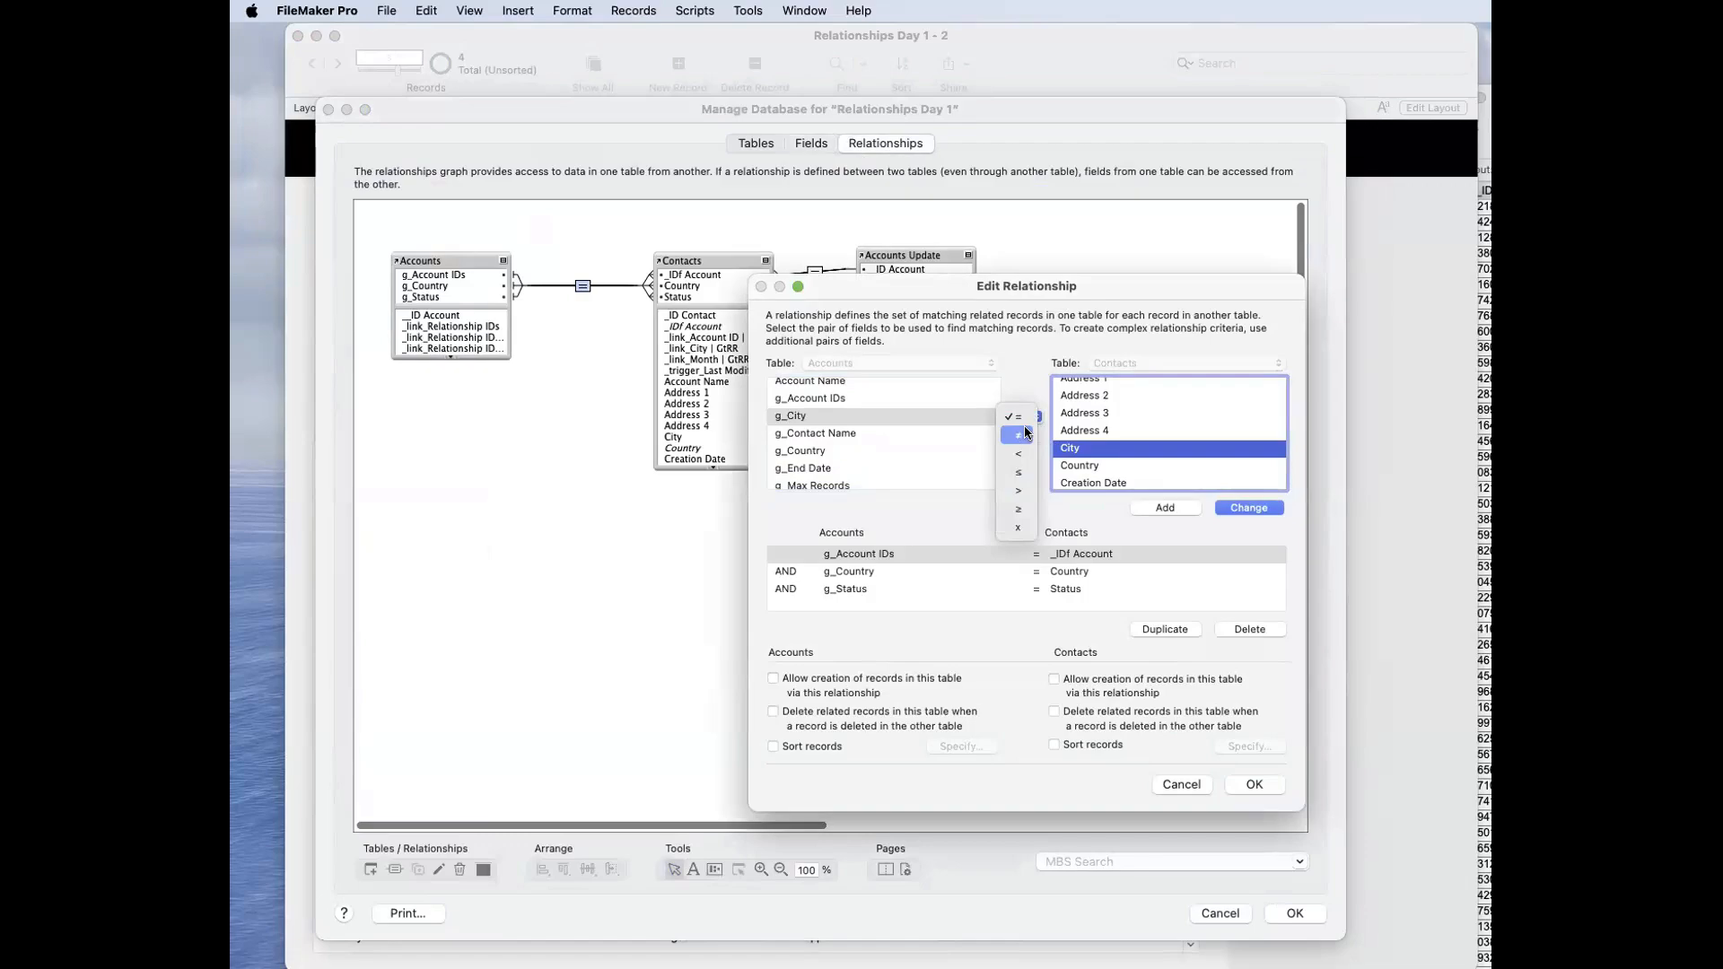
click(1019, 435)
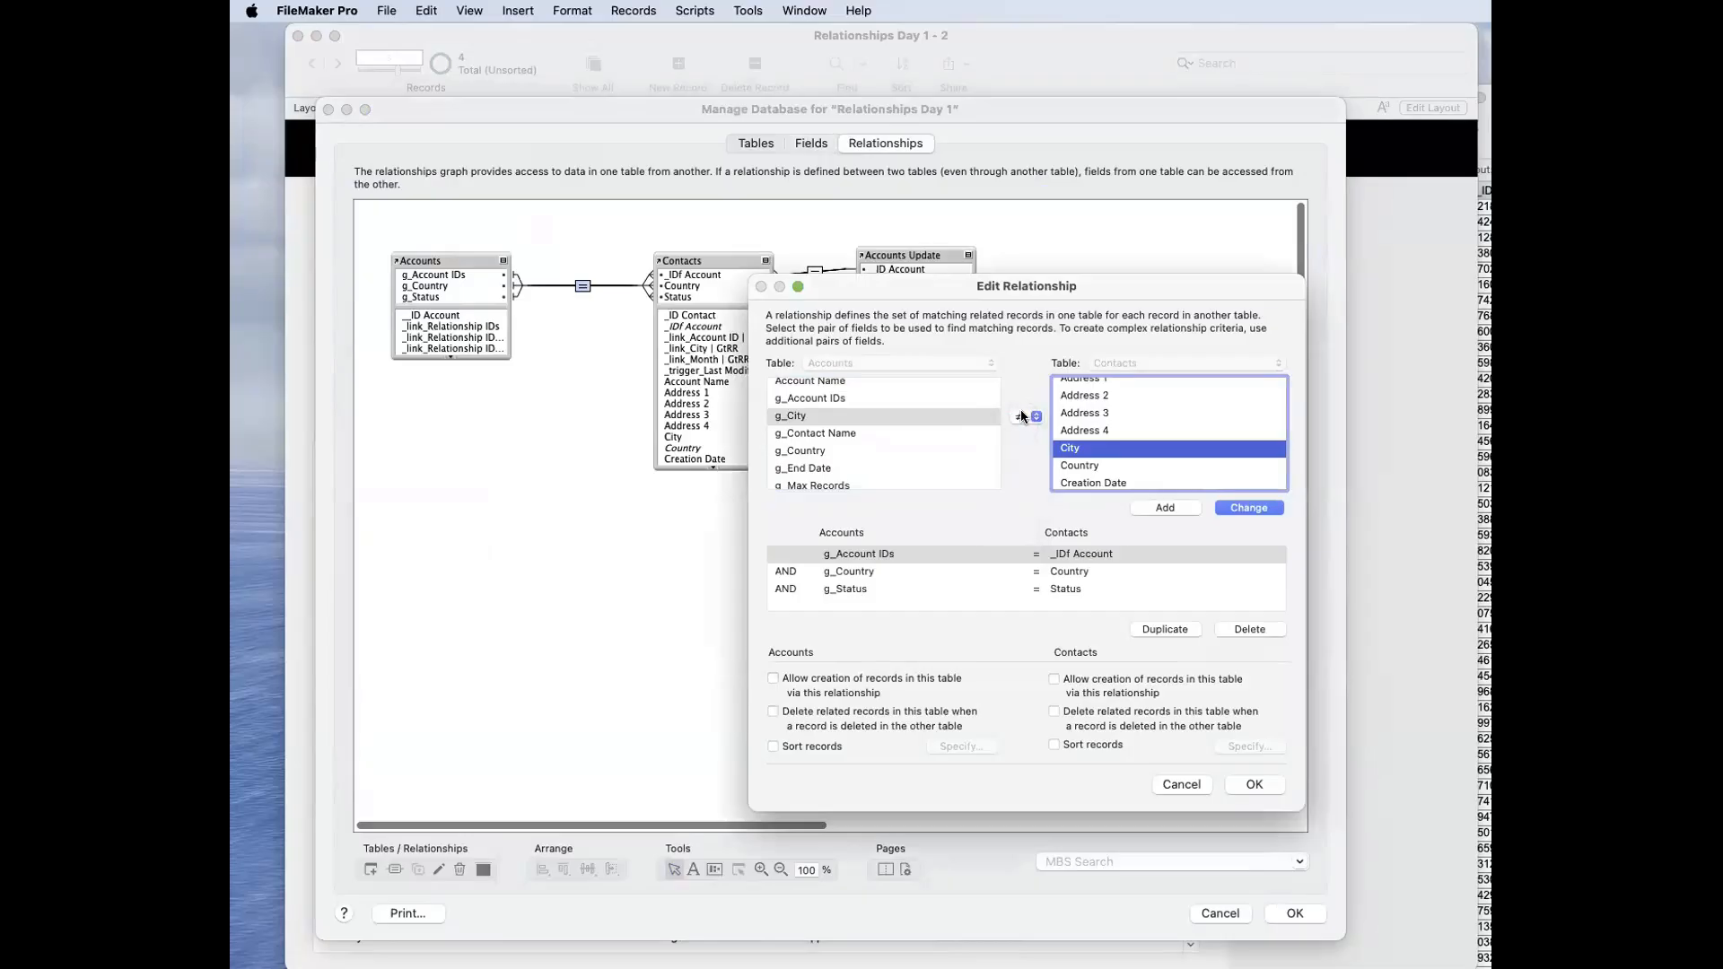
click(1024, 418)
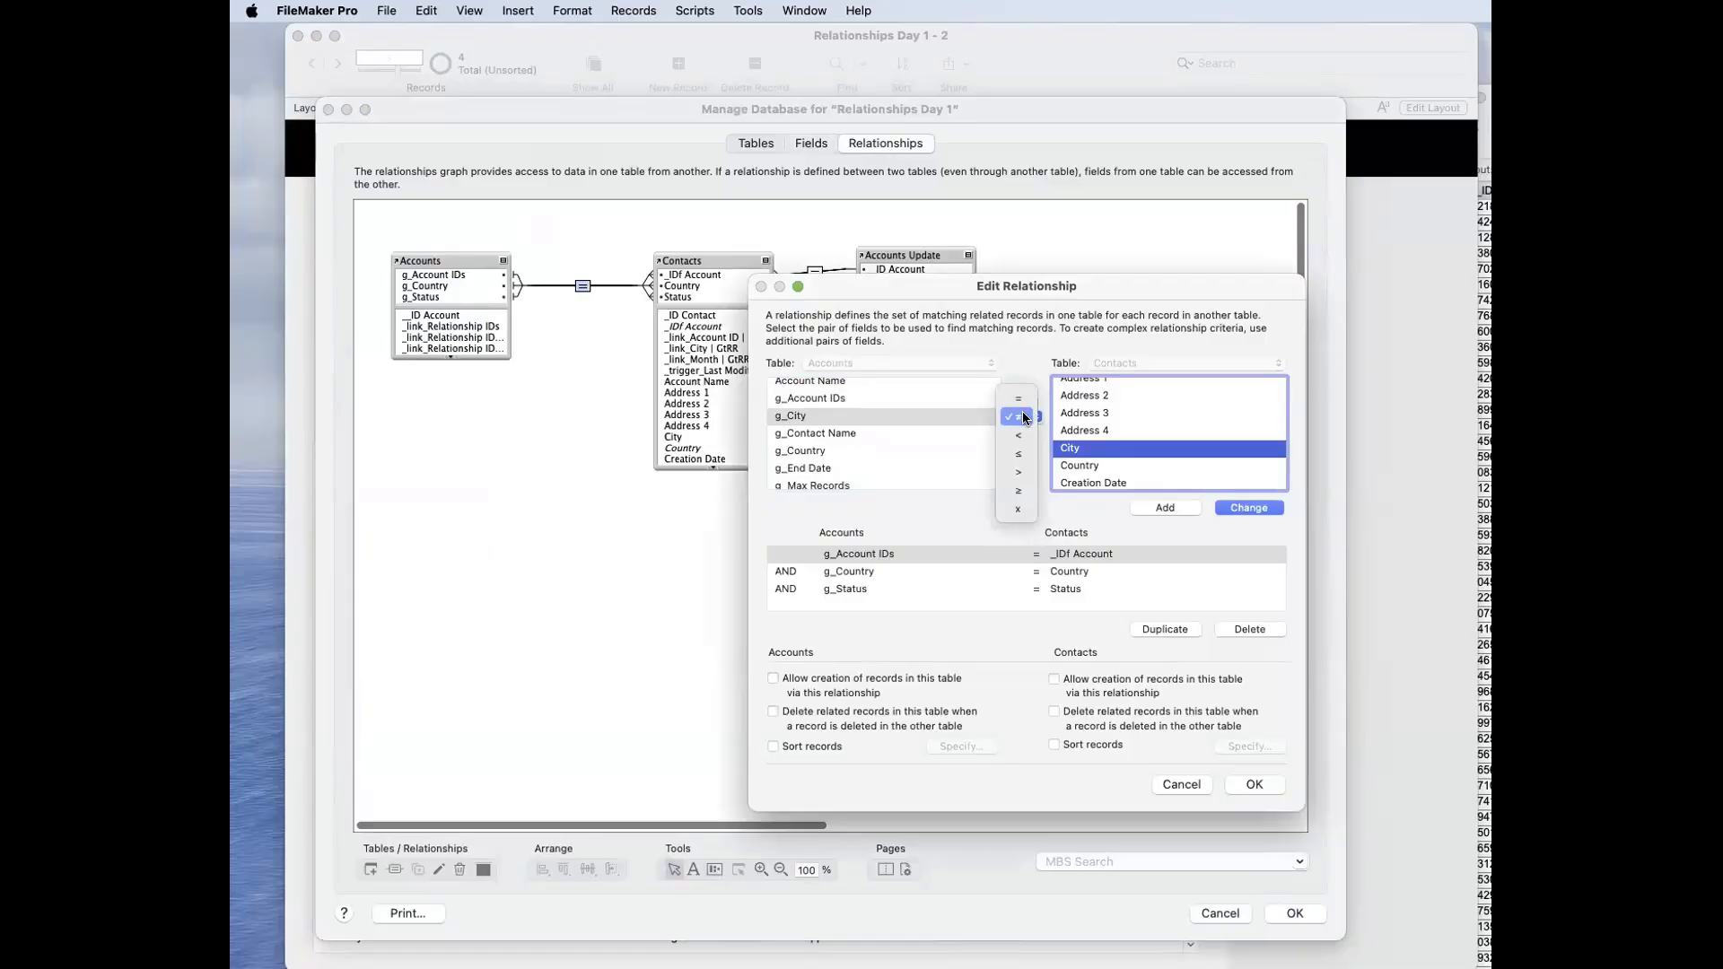
click(1024, 417)
Step: Add the g_City ≠ City pair as a further criterion of the relationship and save the database changes
click(819, 419)
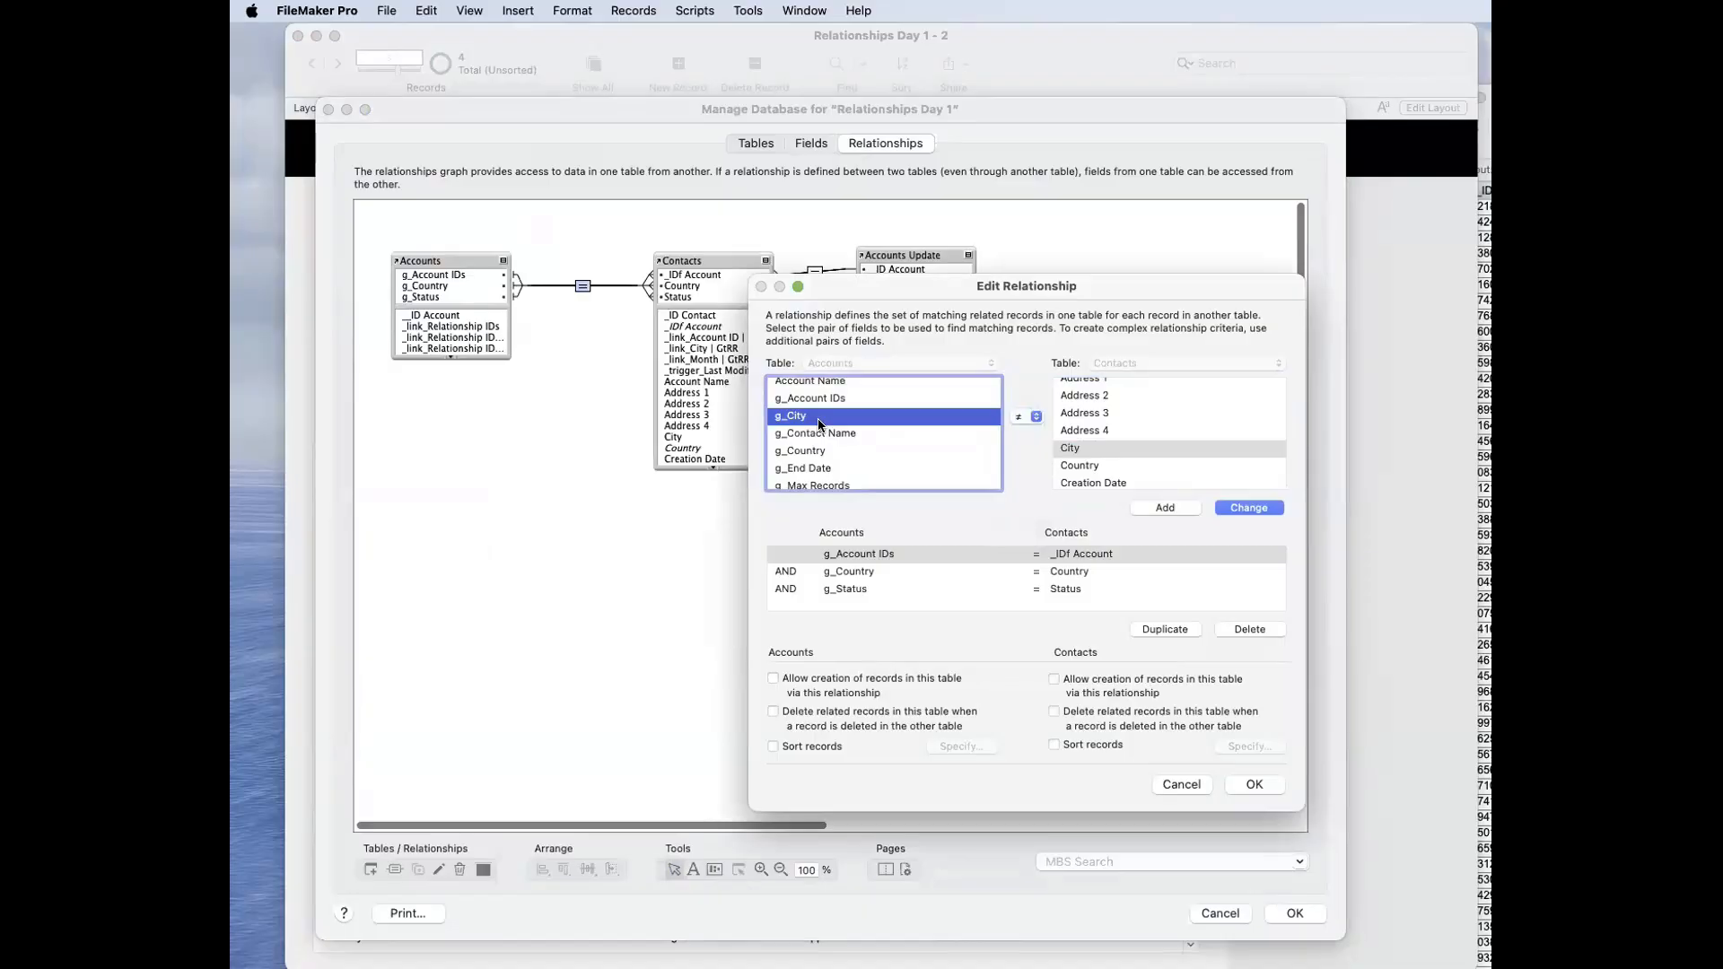
click(1077, 449)
click(1027, 416)
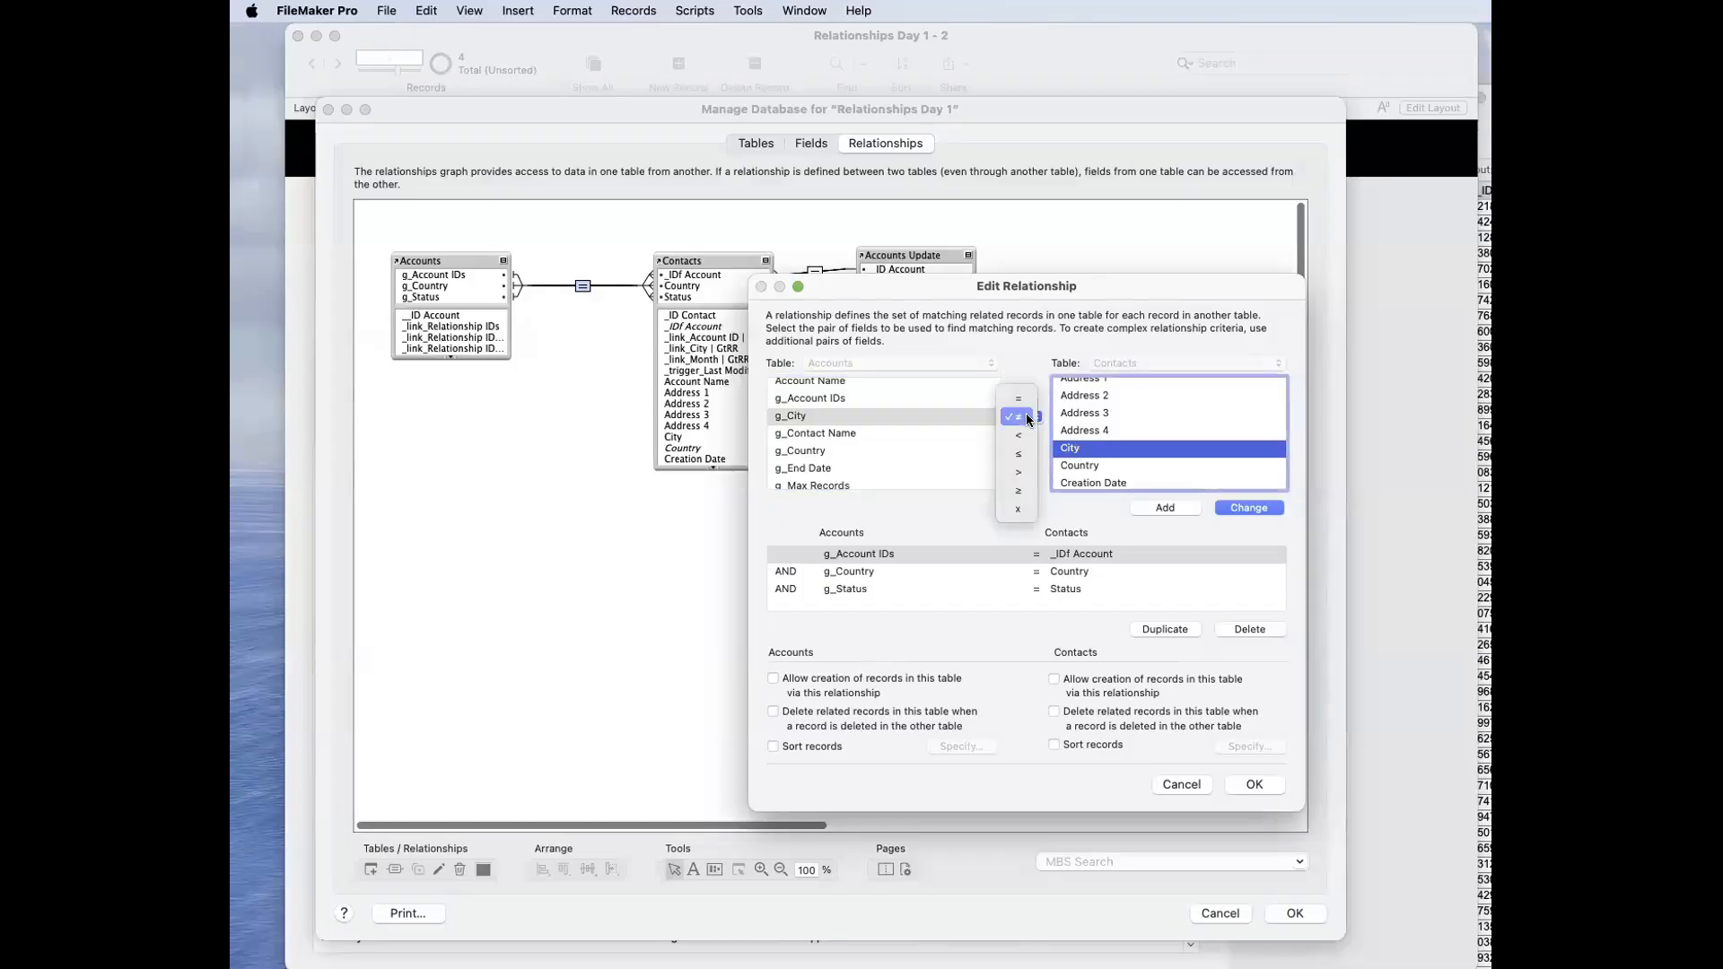
click(1028, 416)
click(855, 416)
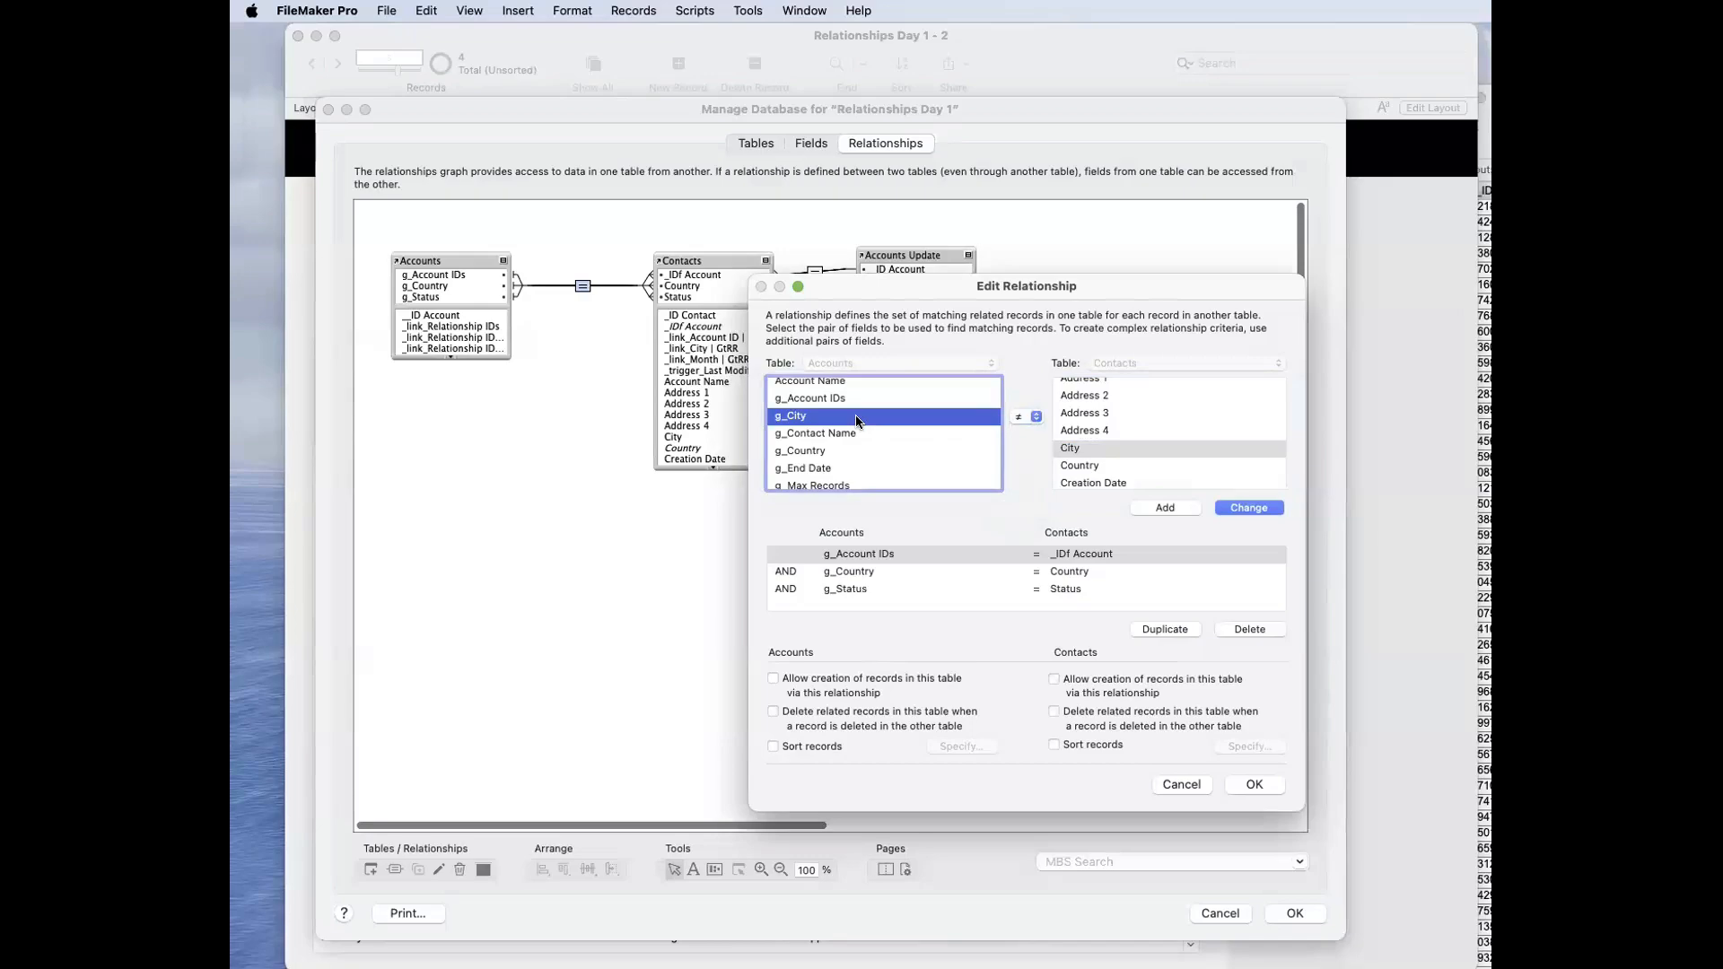
click(1169, 508)
scroll(1050, 566, down, 1)
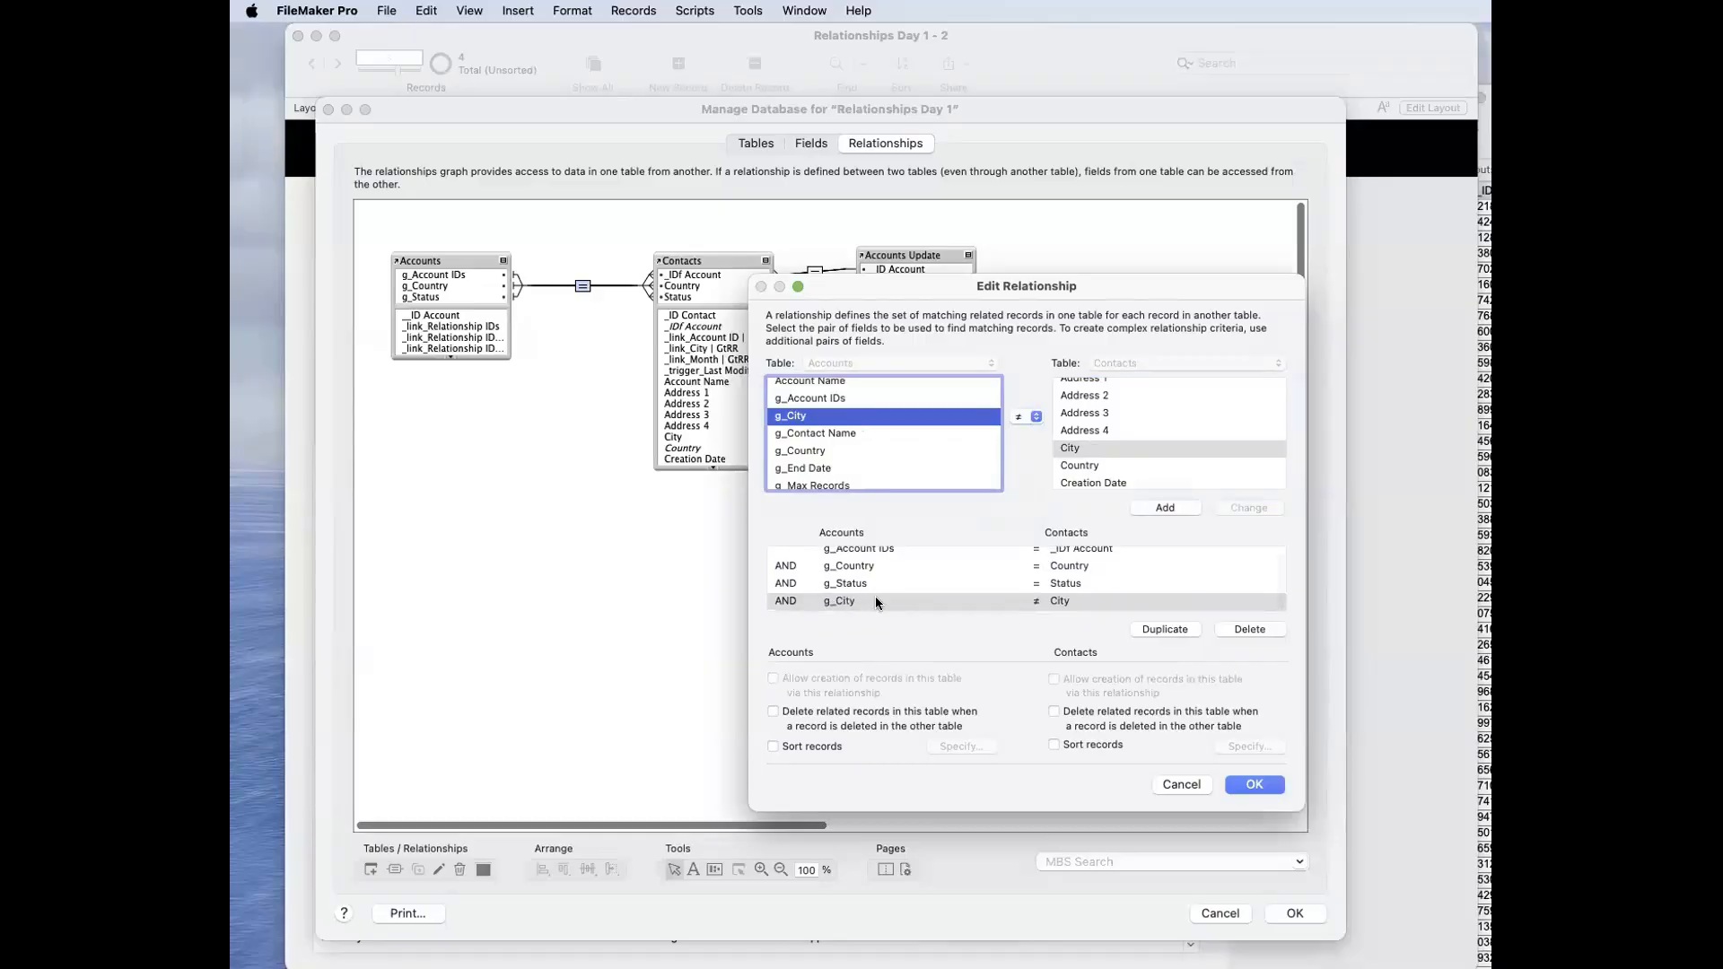
click(1261, 788)
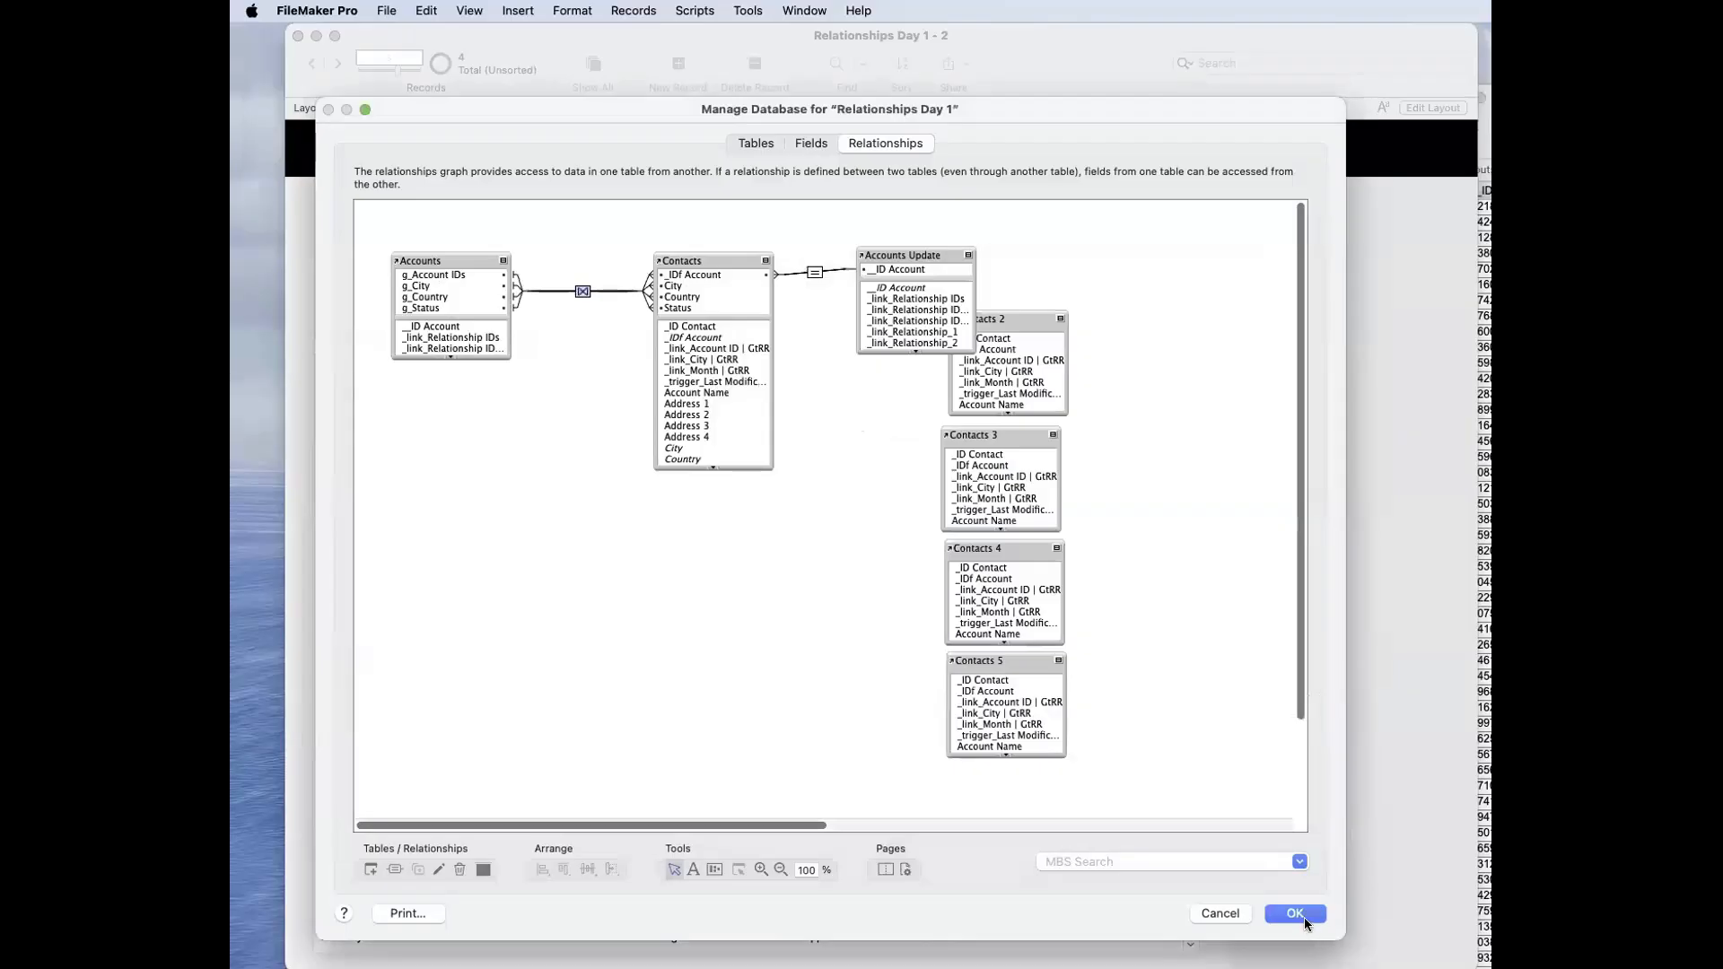
click(1295, 914)
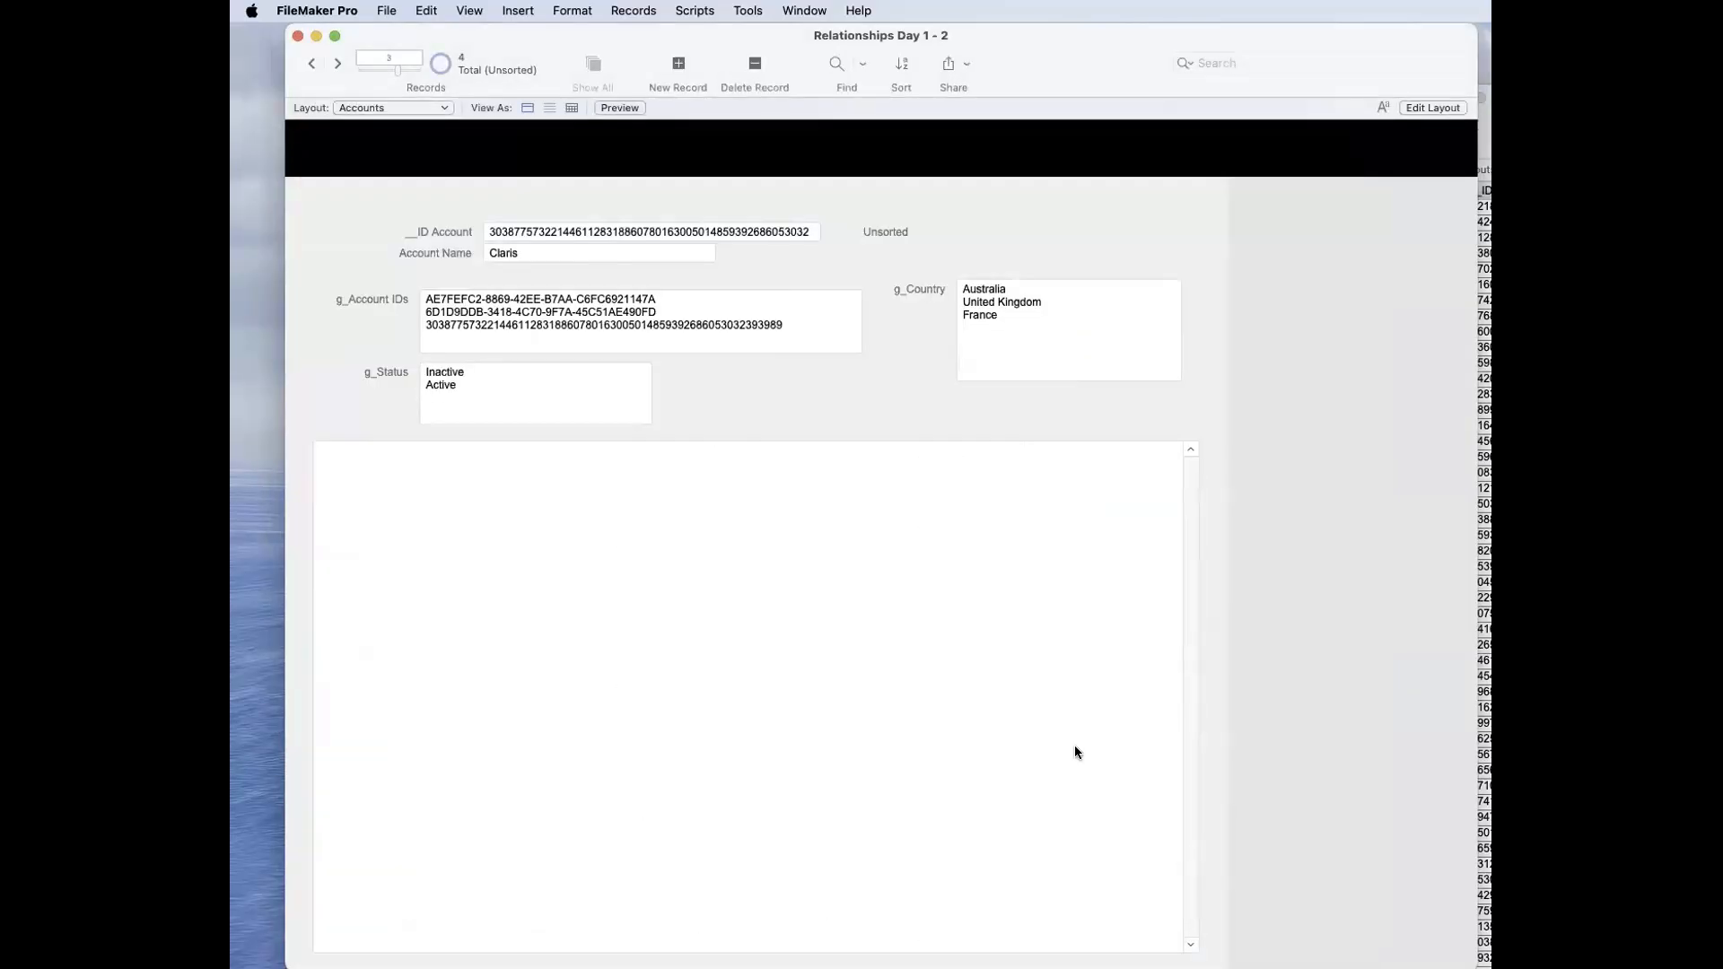
Step: Place the g_City field on the Accounts layout beside g_Status and return to Browse mode
key(super+l)
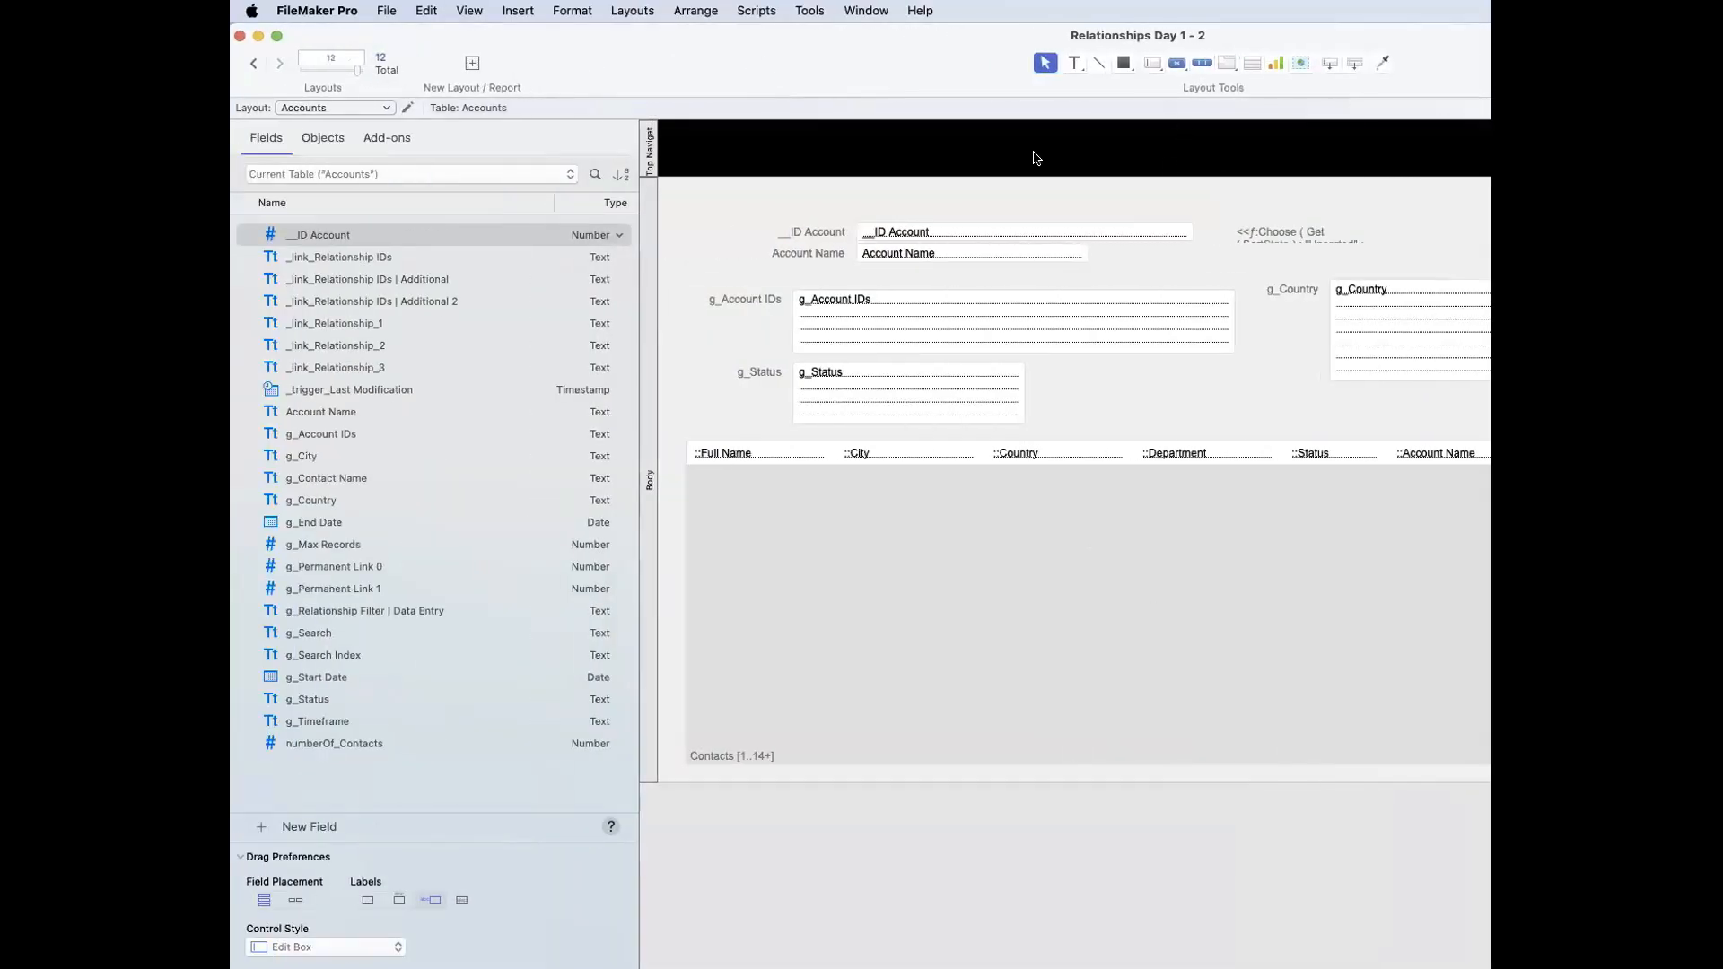
drag(316, 462, 1210, 425)
shift+click(1118, 373)
click(1162, 393)
click(1208, 378)
key(super+b)
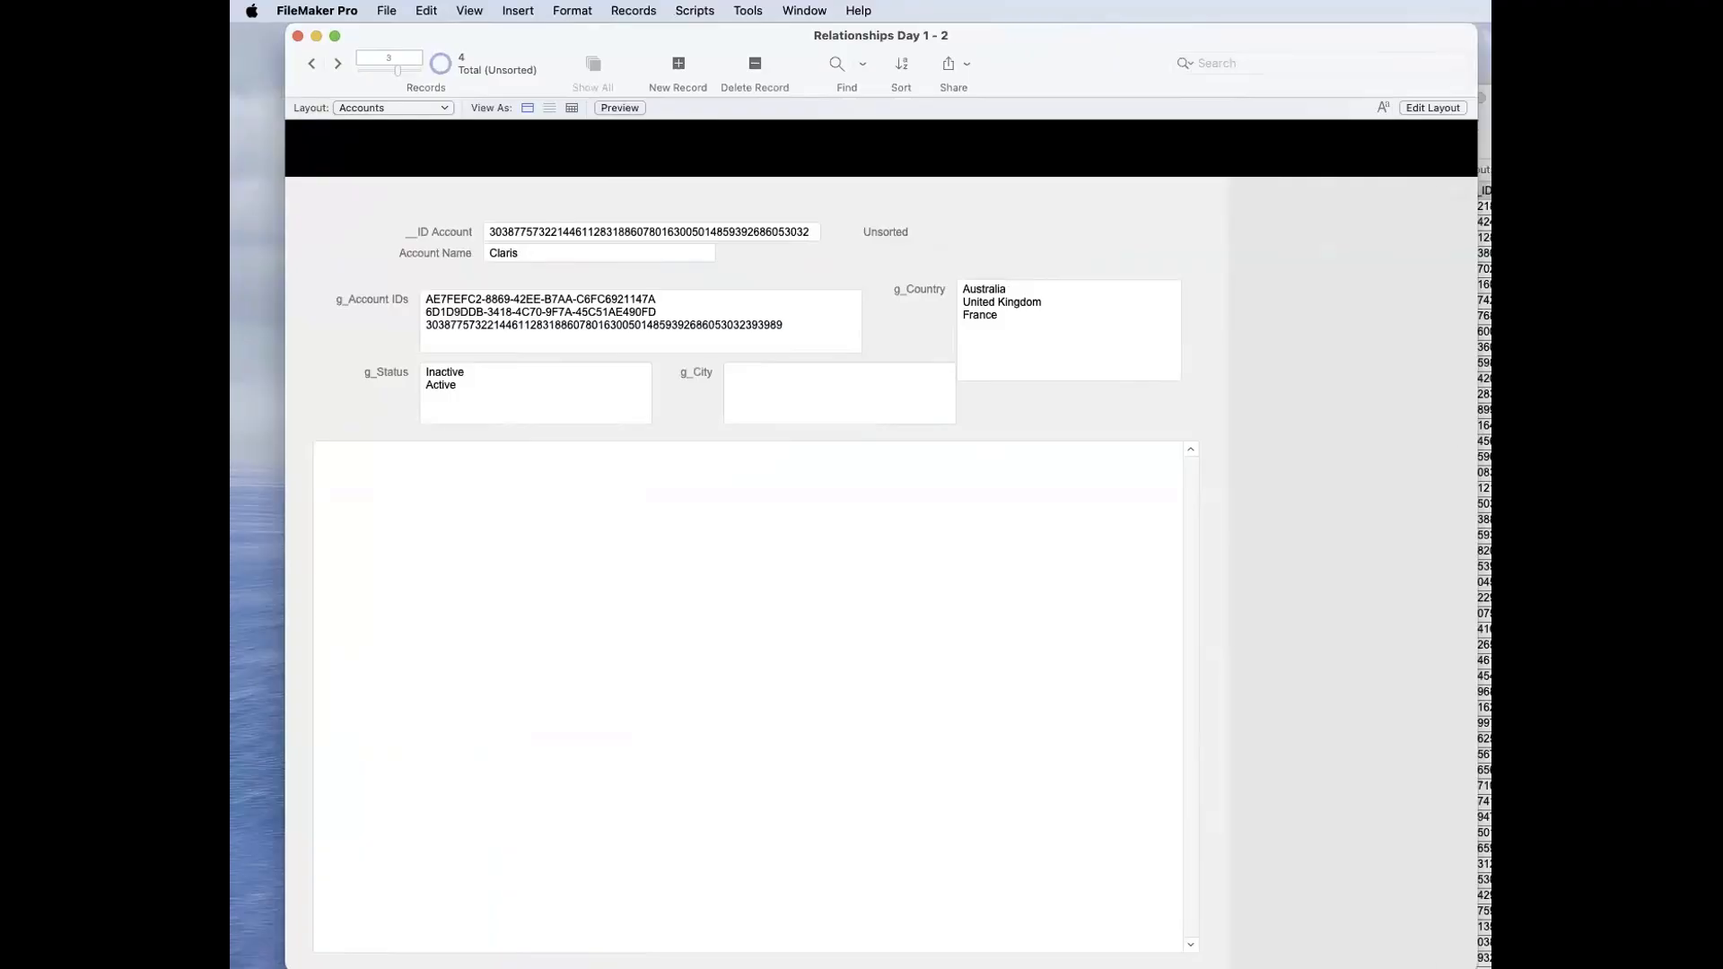
Step: Enter Olympia in the g_City field of the Claris account and commit the record
click(1484, 286)
click(1484, 286)
click(1480, 270)
click(879, 381)
click(879, 380)
text(Olympia)
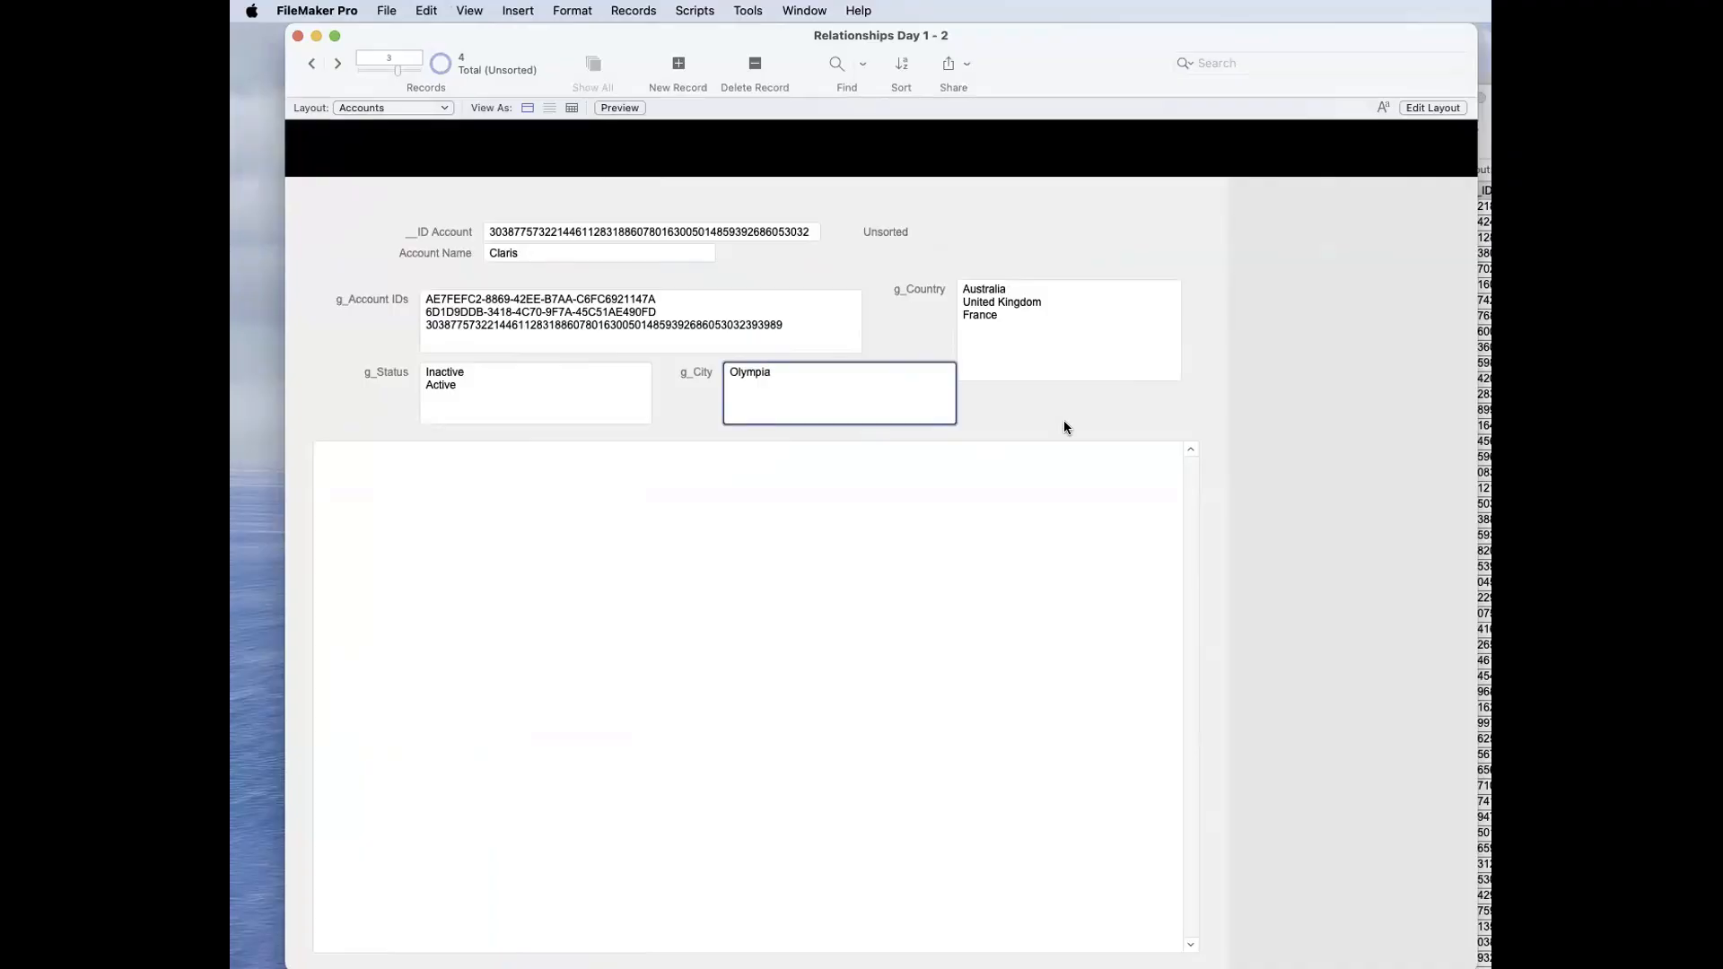
click(1064, 421)
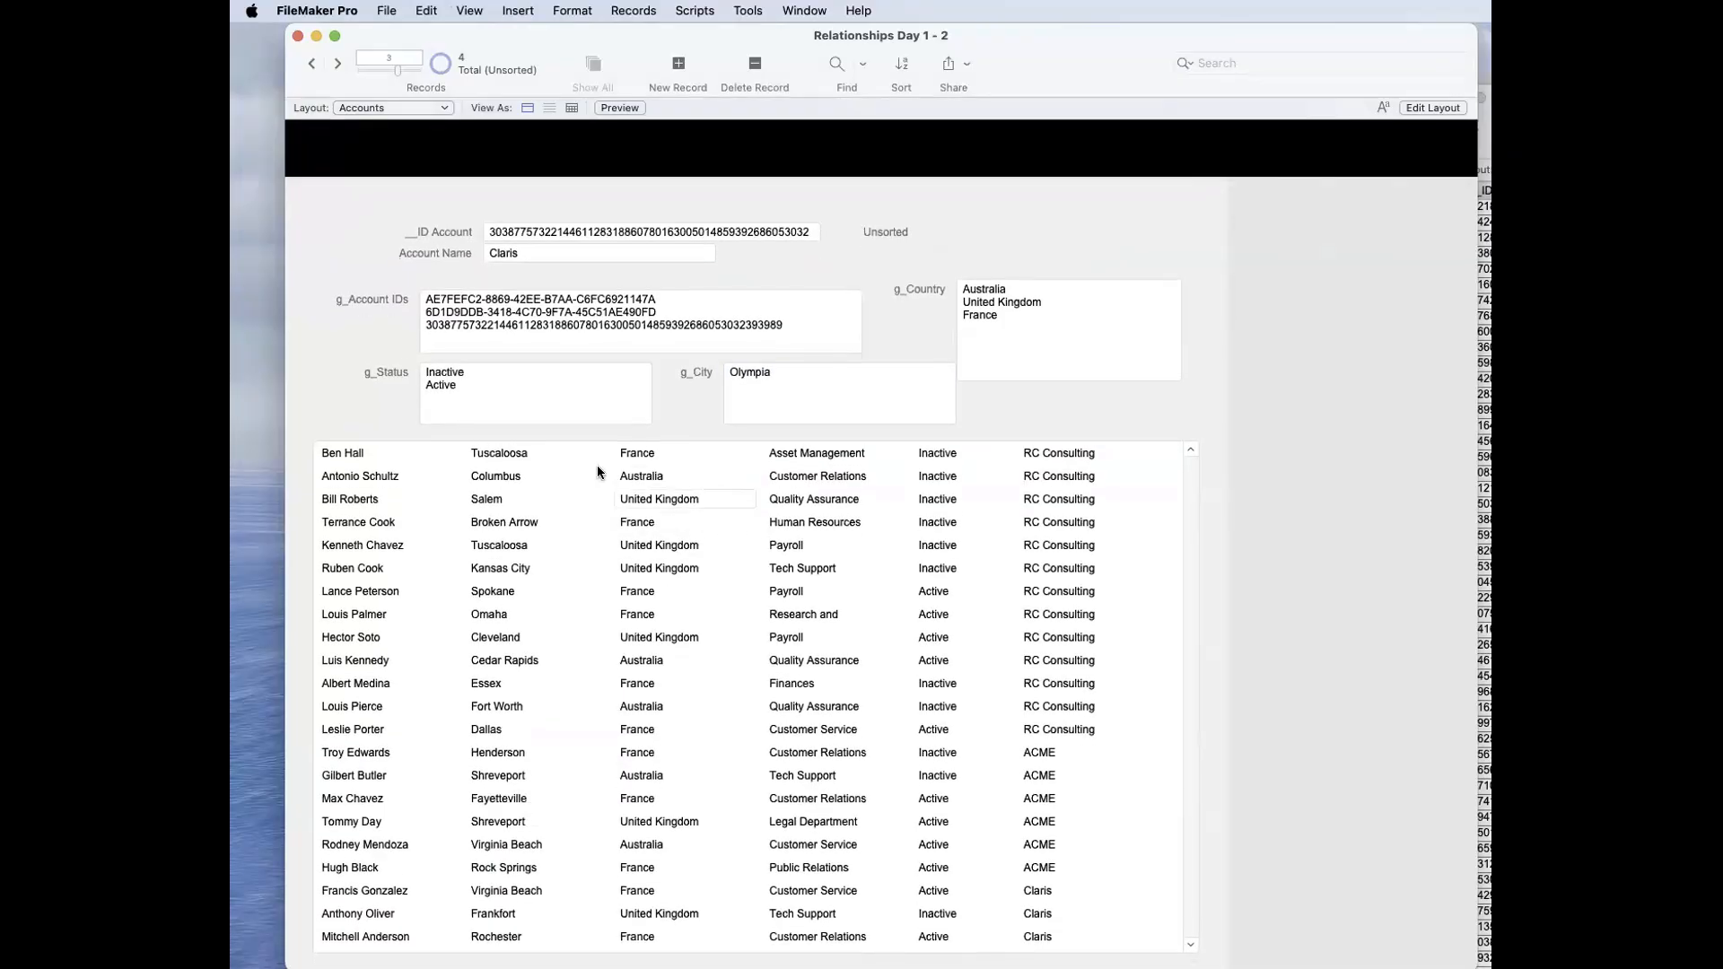
key(super+l)
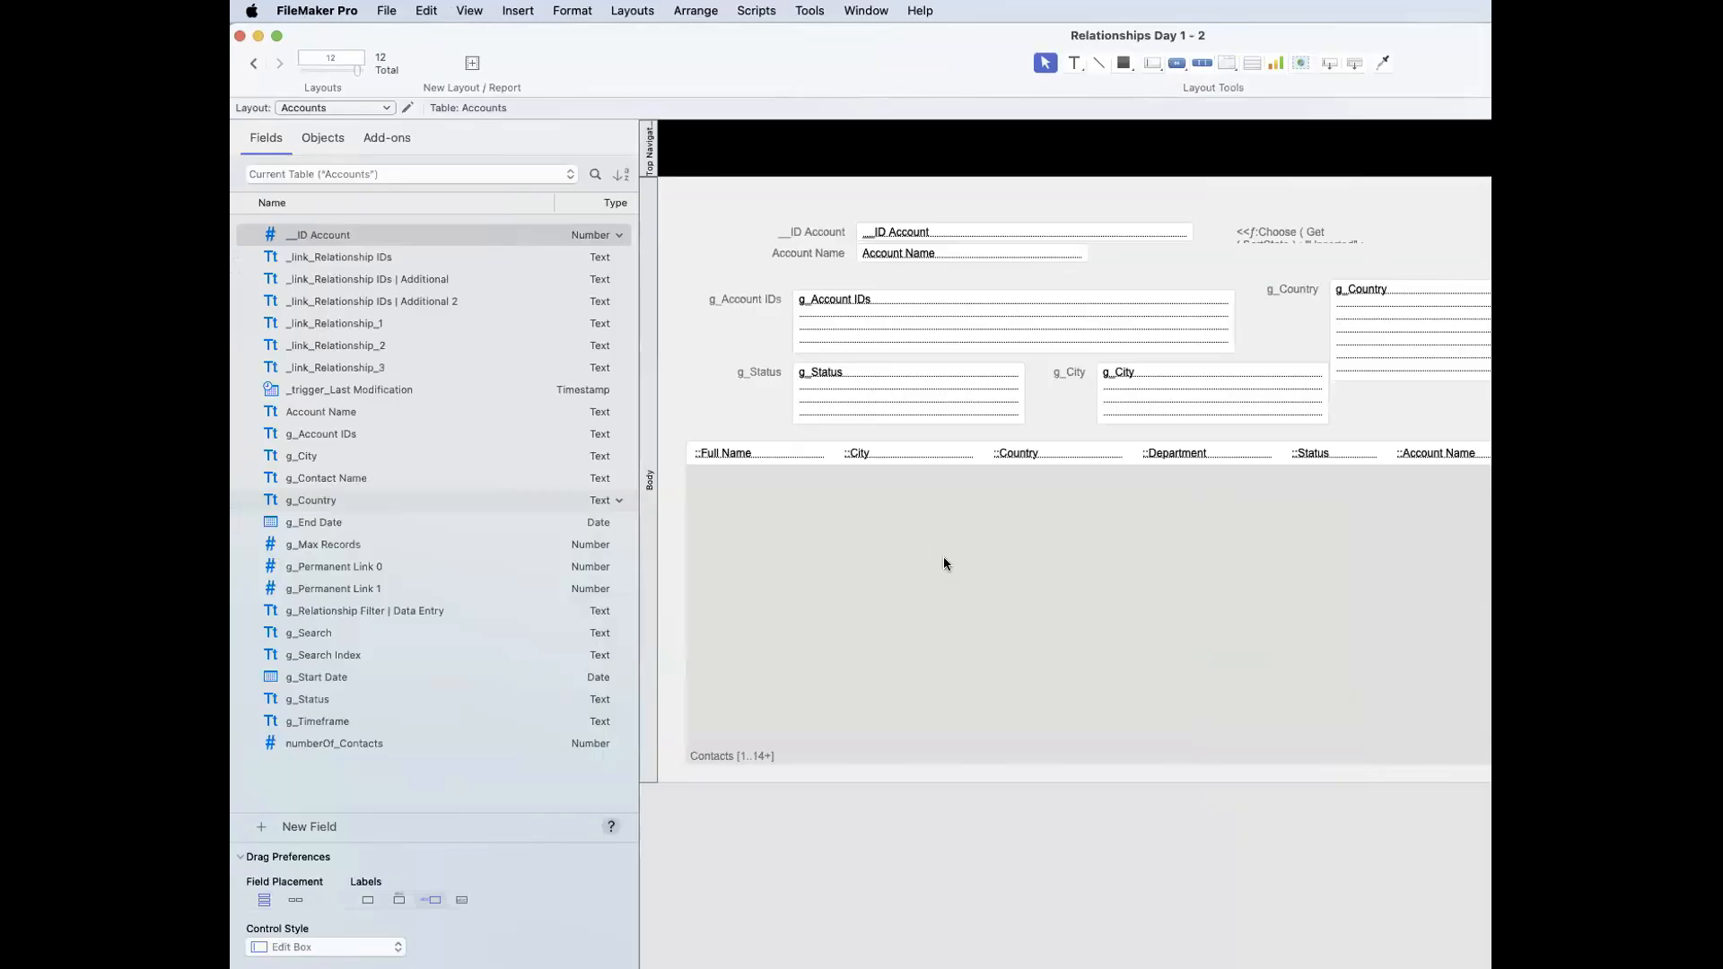
key(super+b)
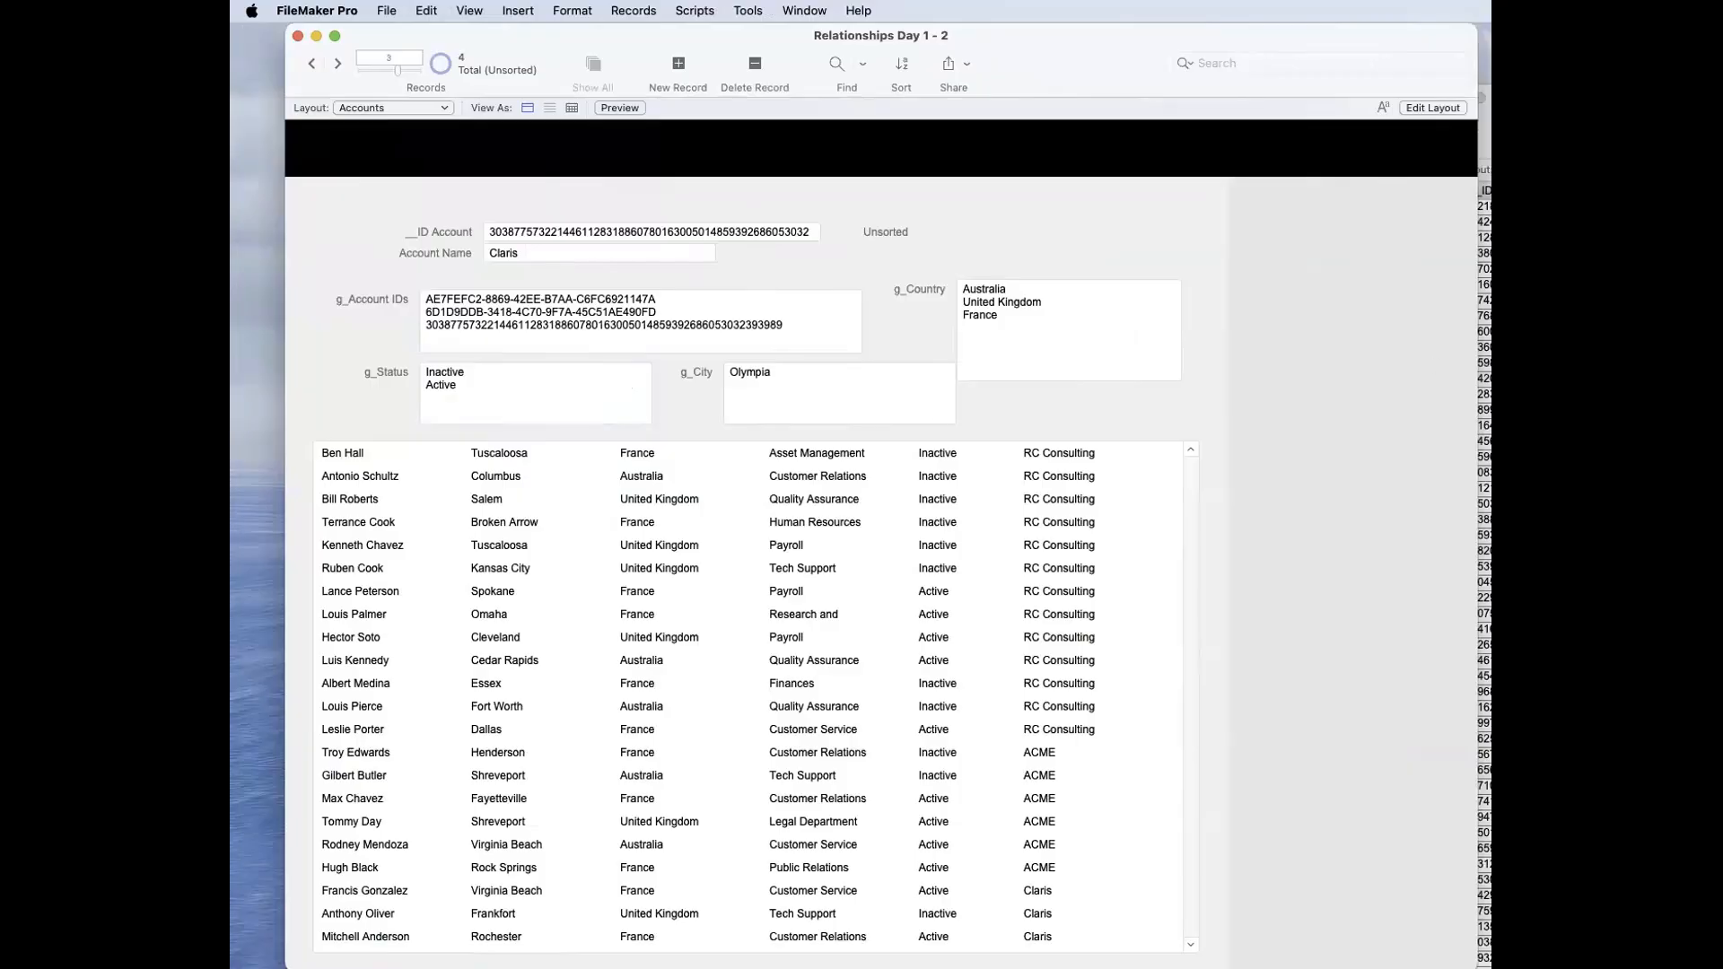
drag(988, 72, 967, 74)
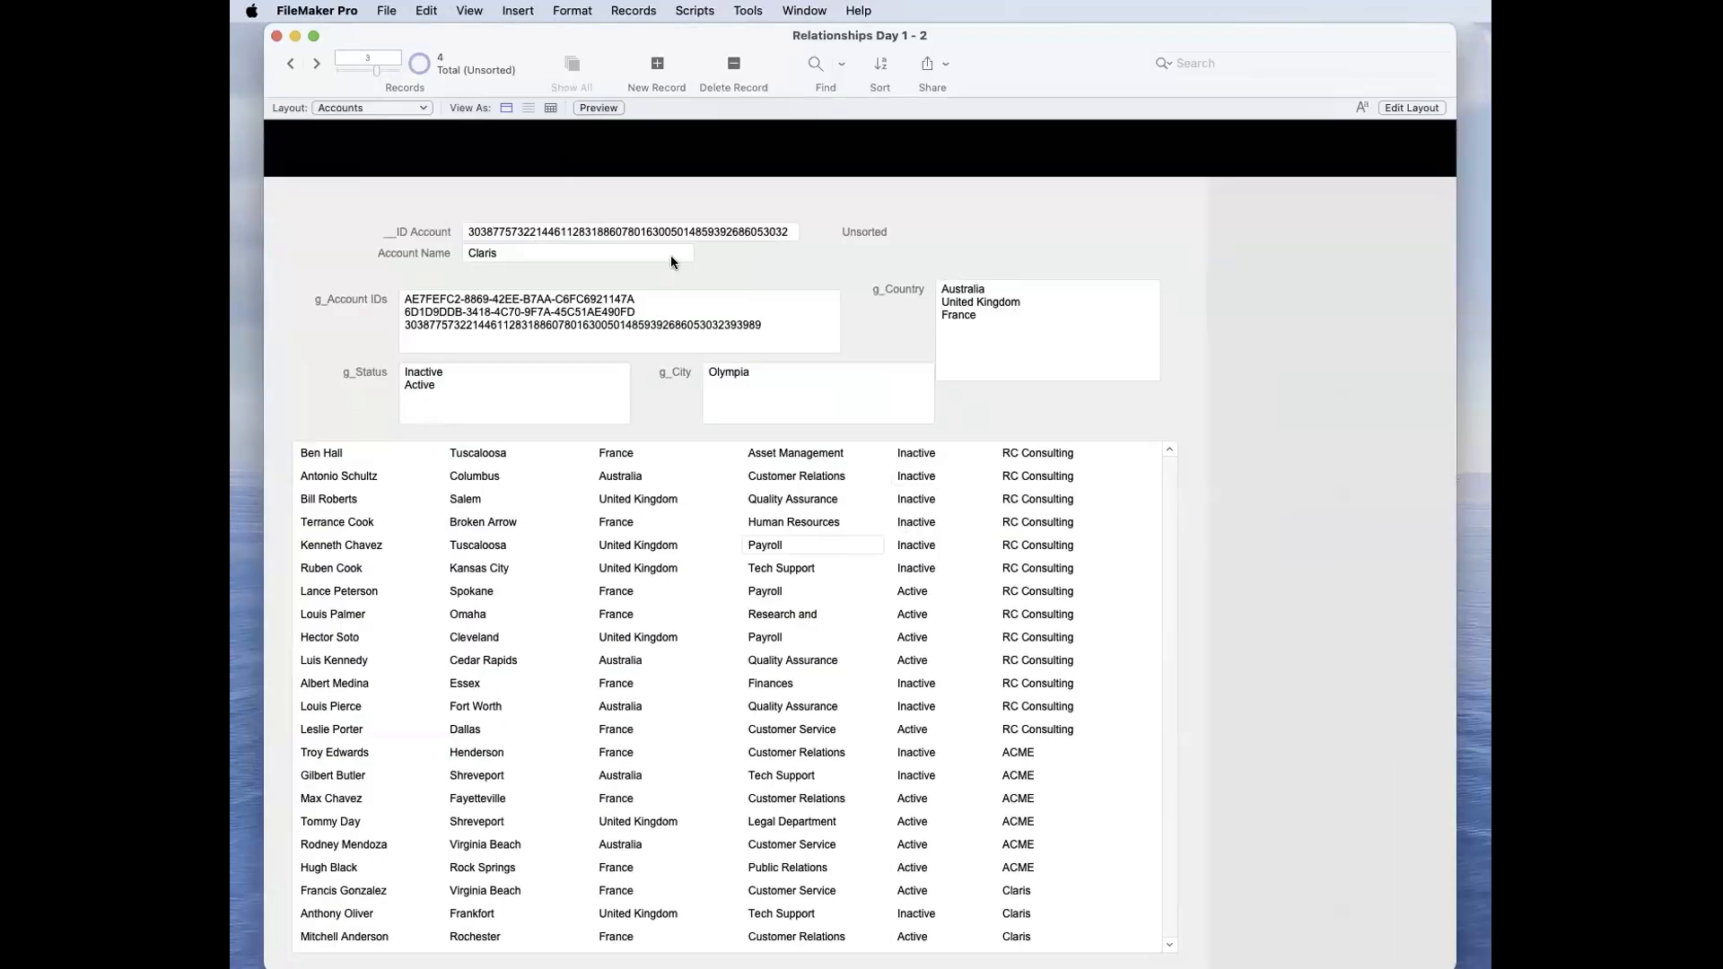
click(790, 11)
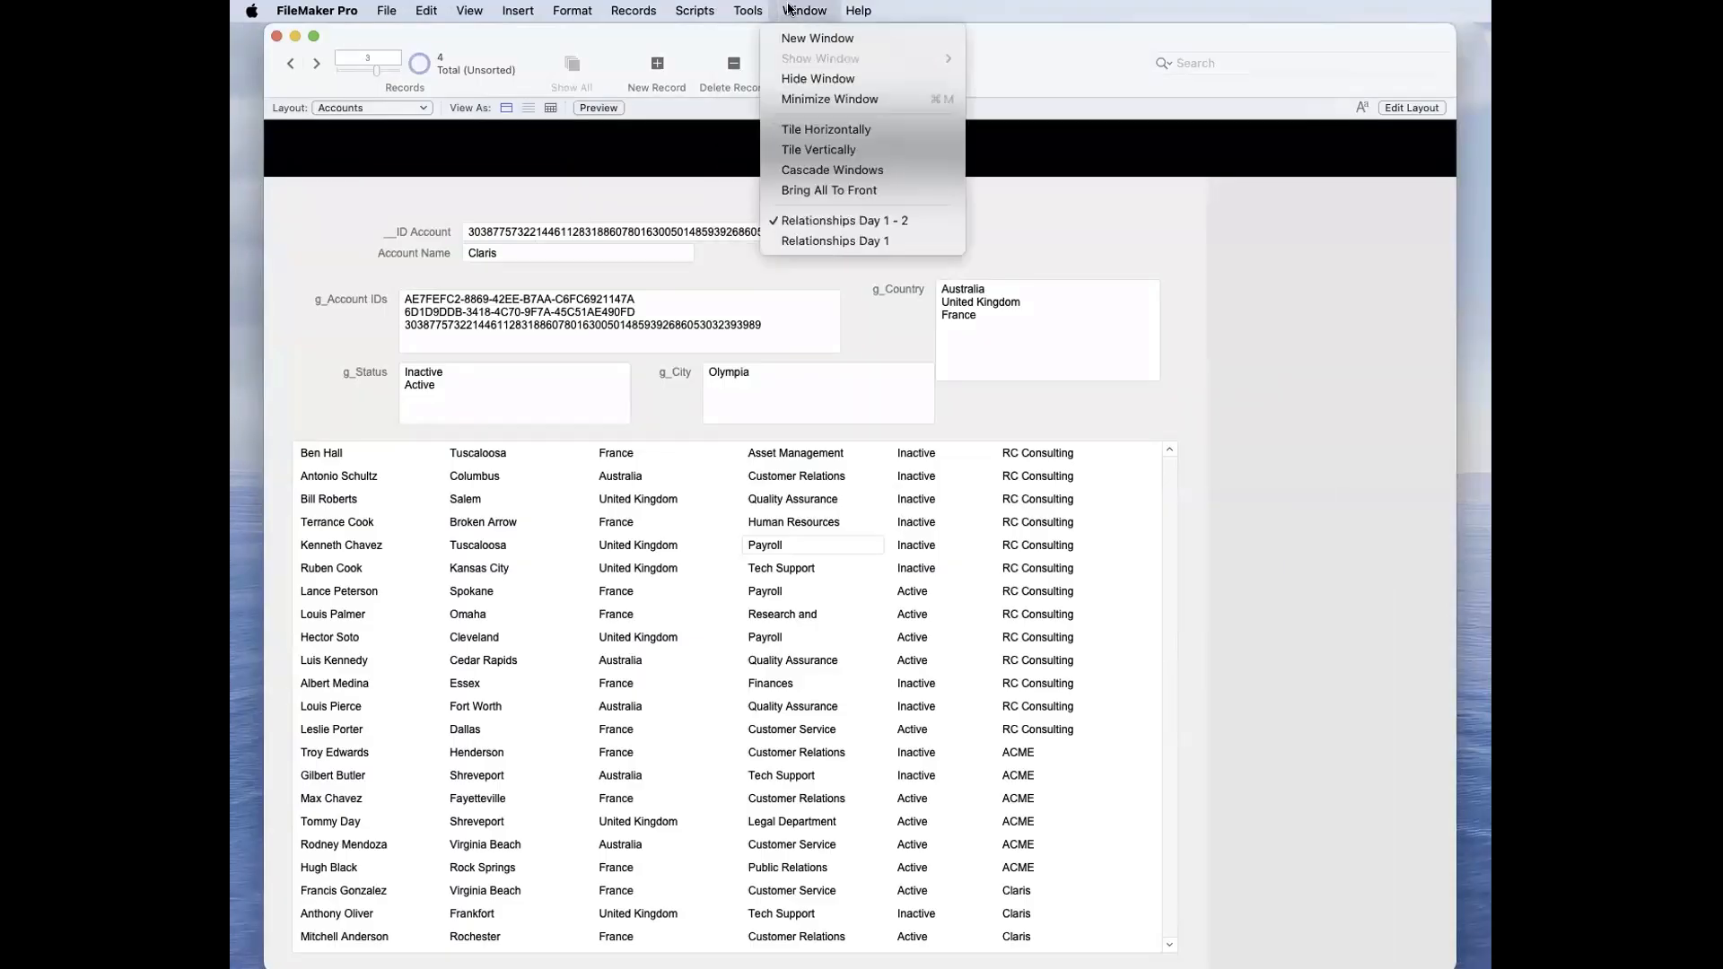
click(798, 231)
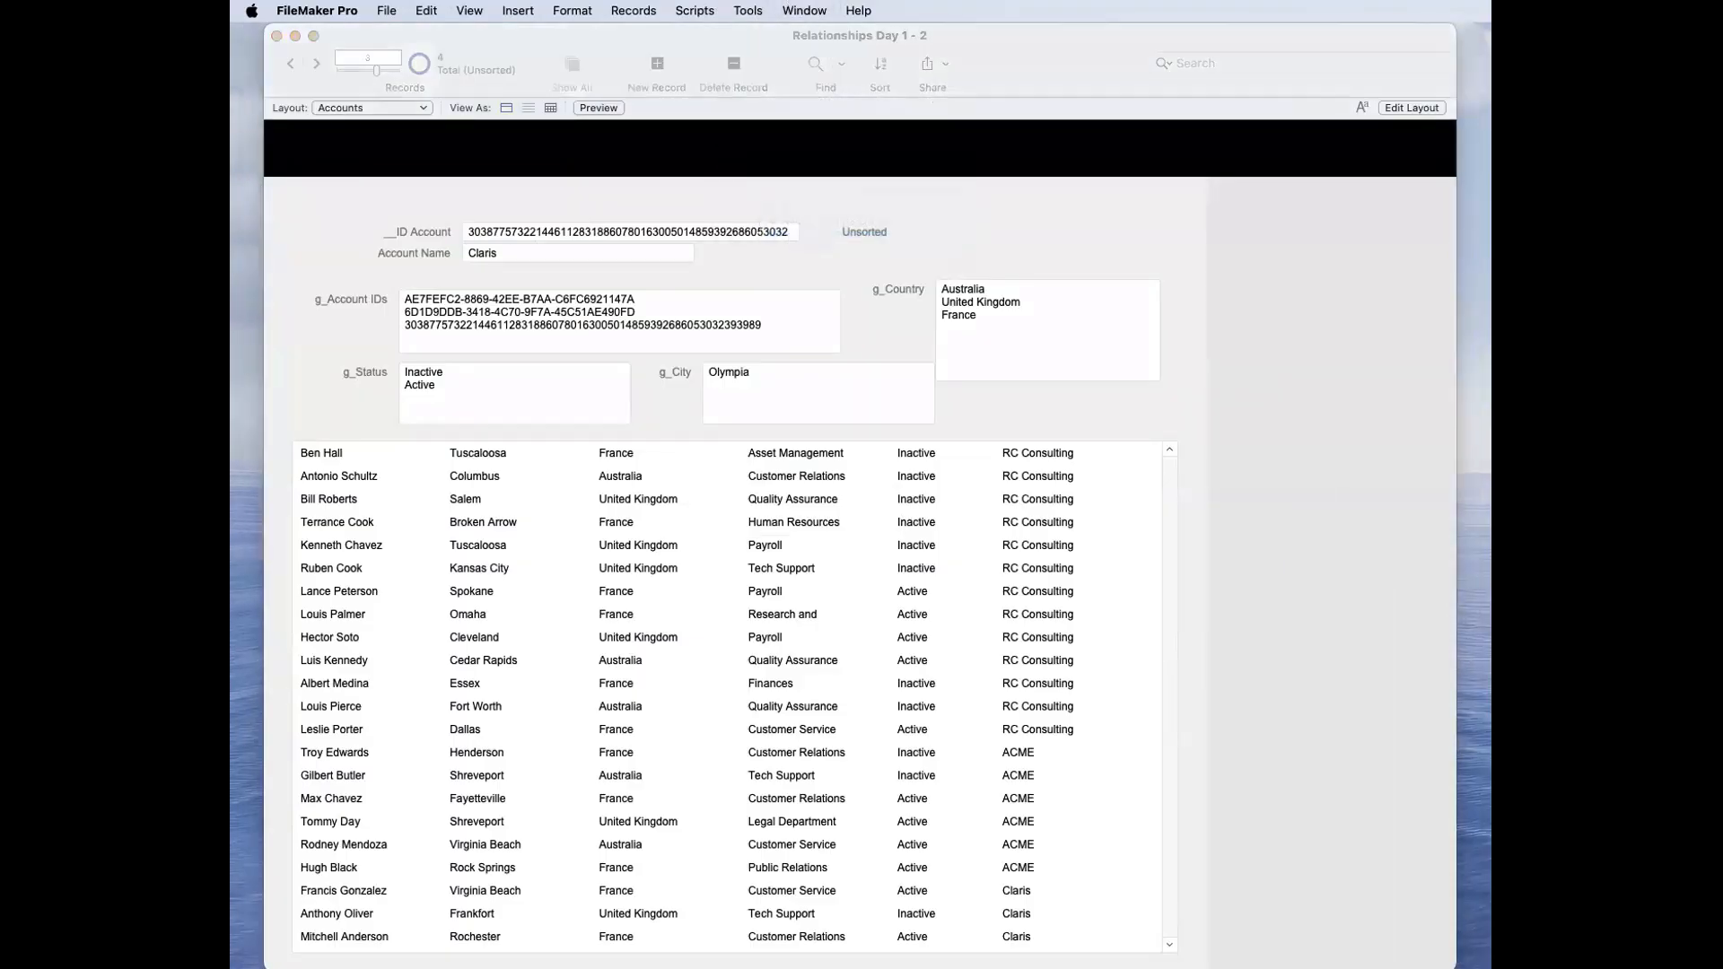
click(1086, 276)
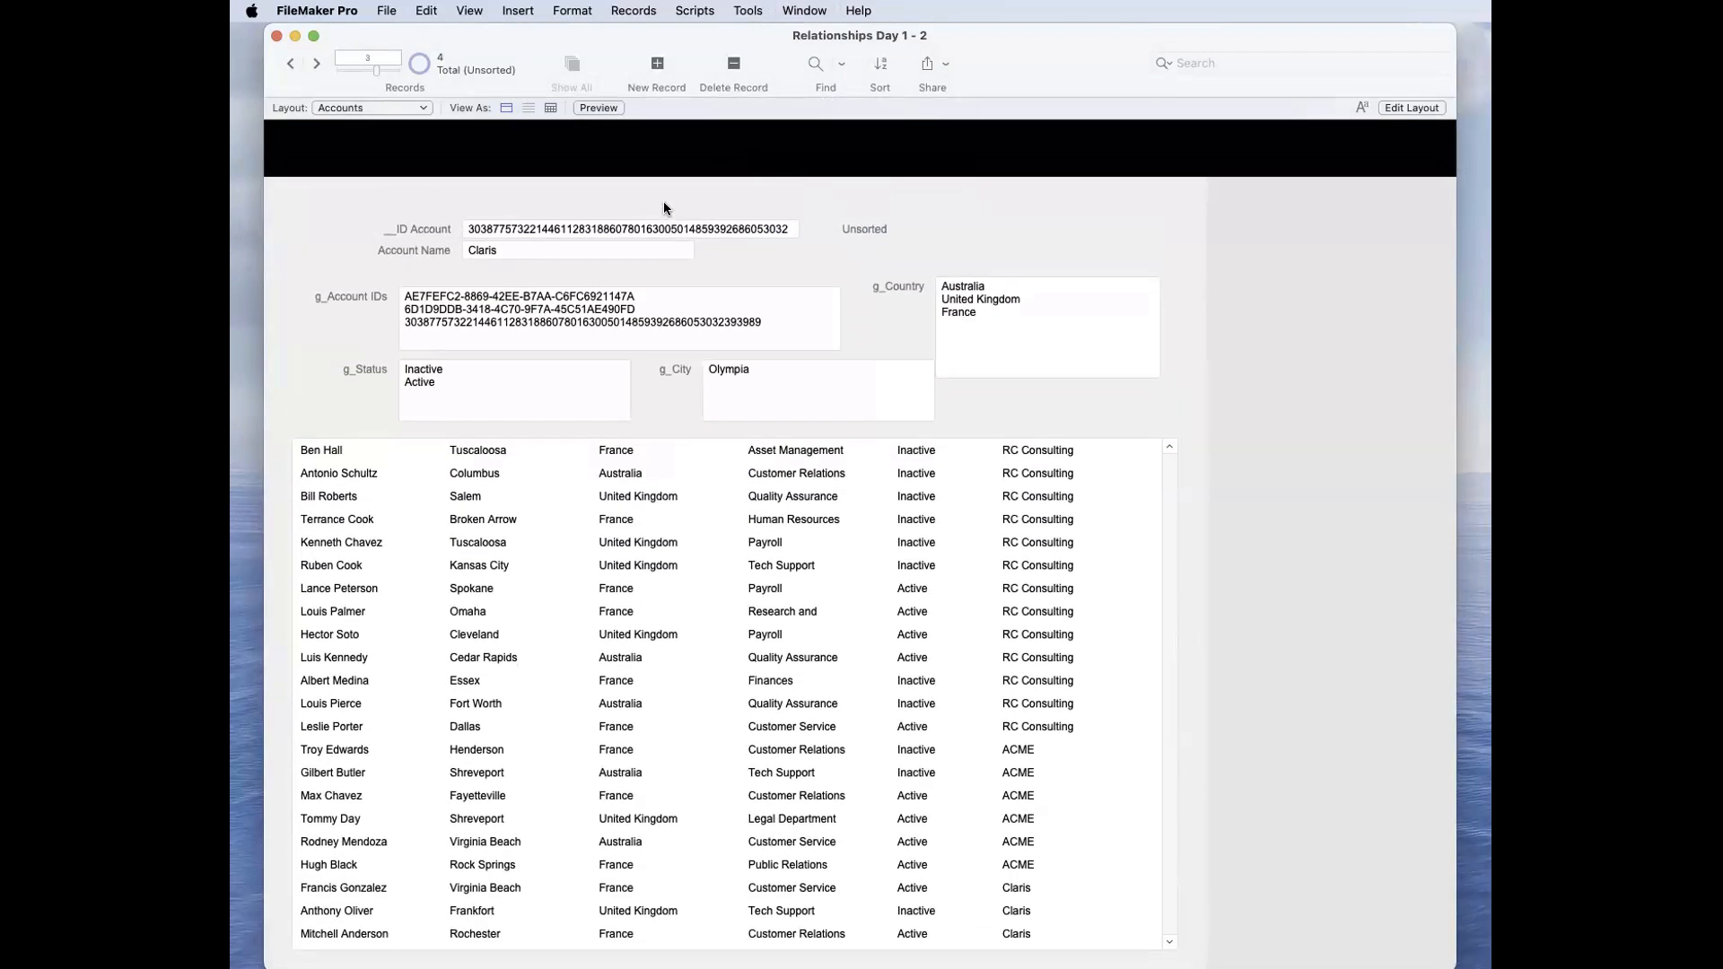
key(super+f)
text(Olympia)
key(super+z)
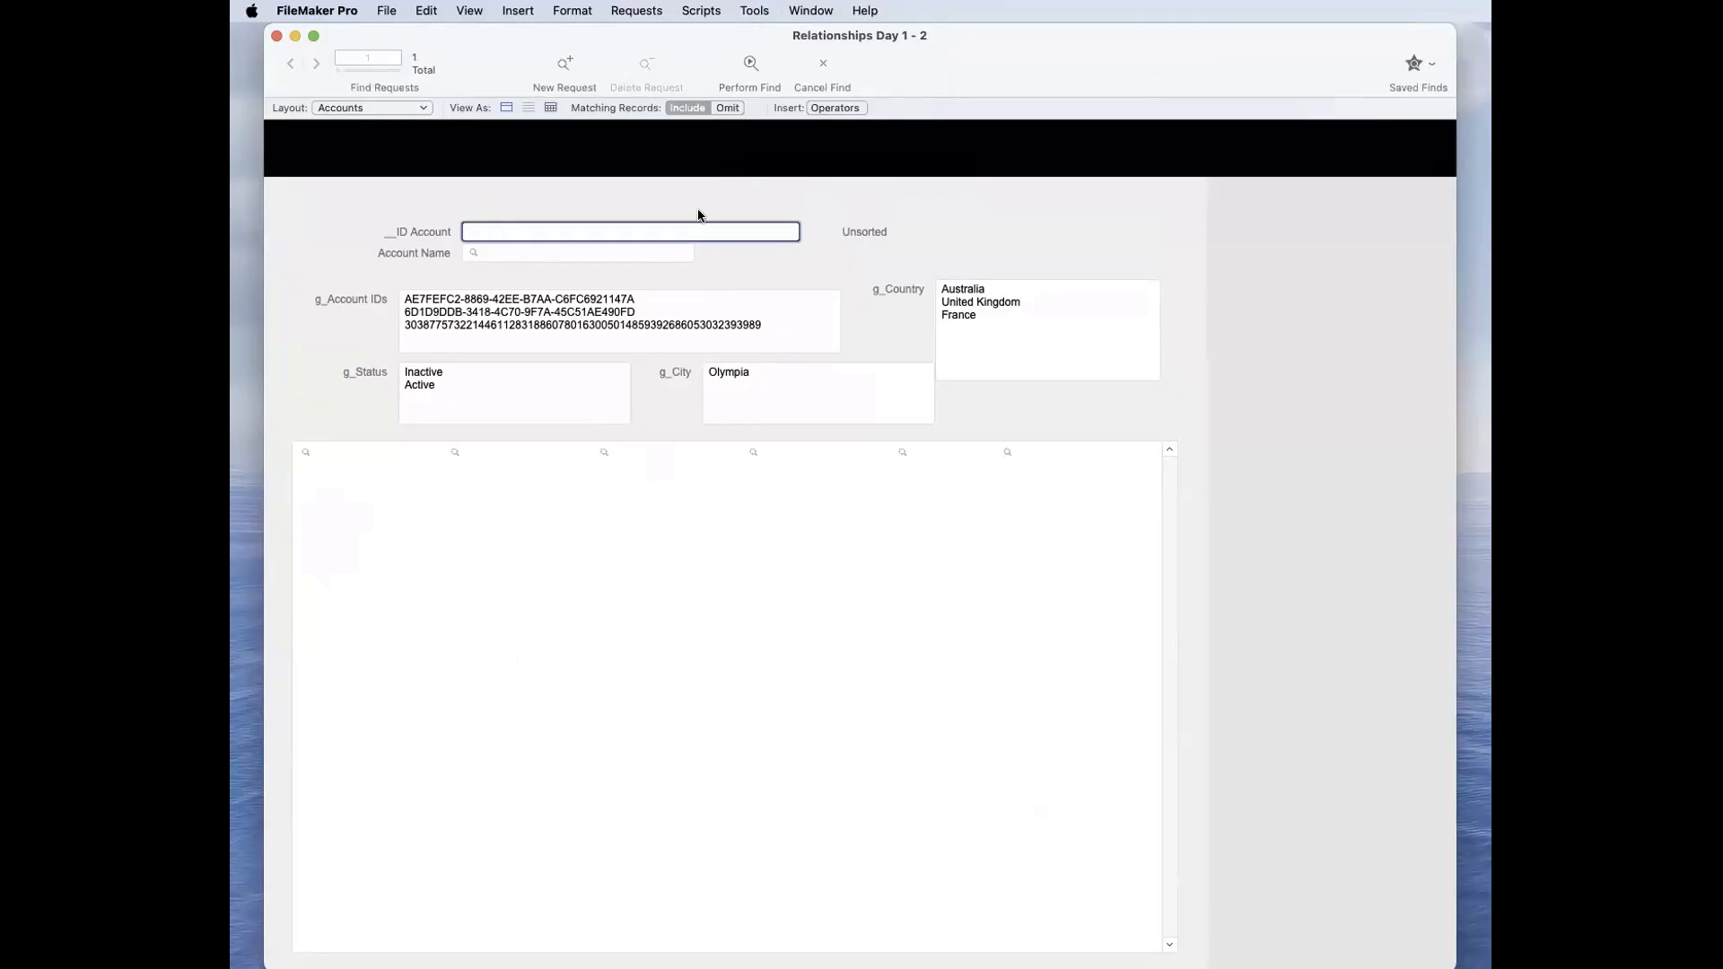
key(super+b)
Step: Close the open database windows and reopen the recent file Relationships Day 1
key(super+w)
click(846, 222)
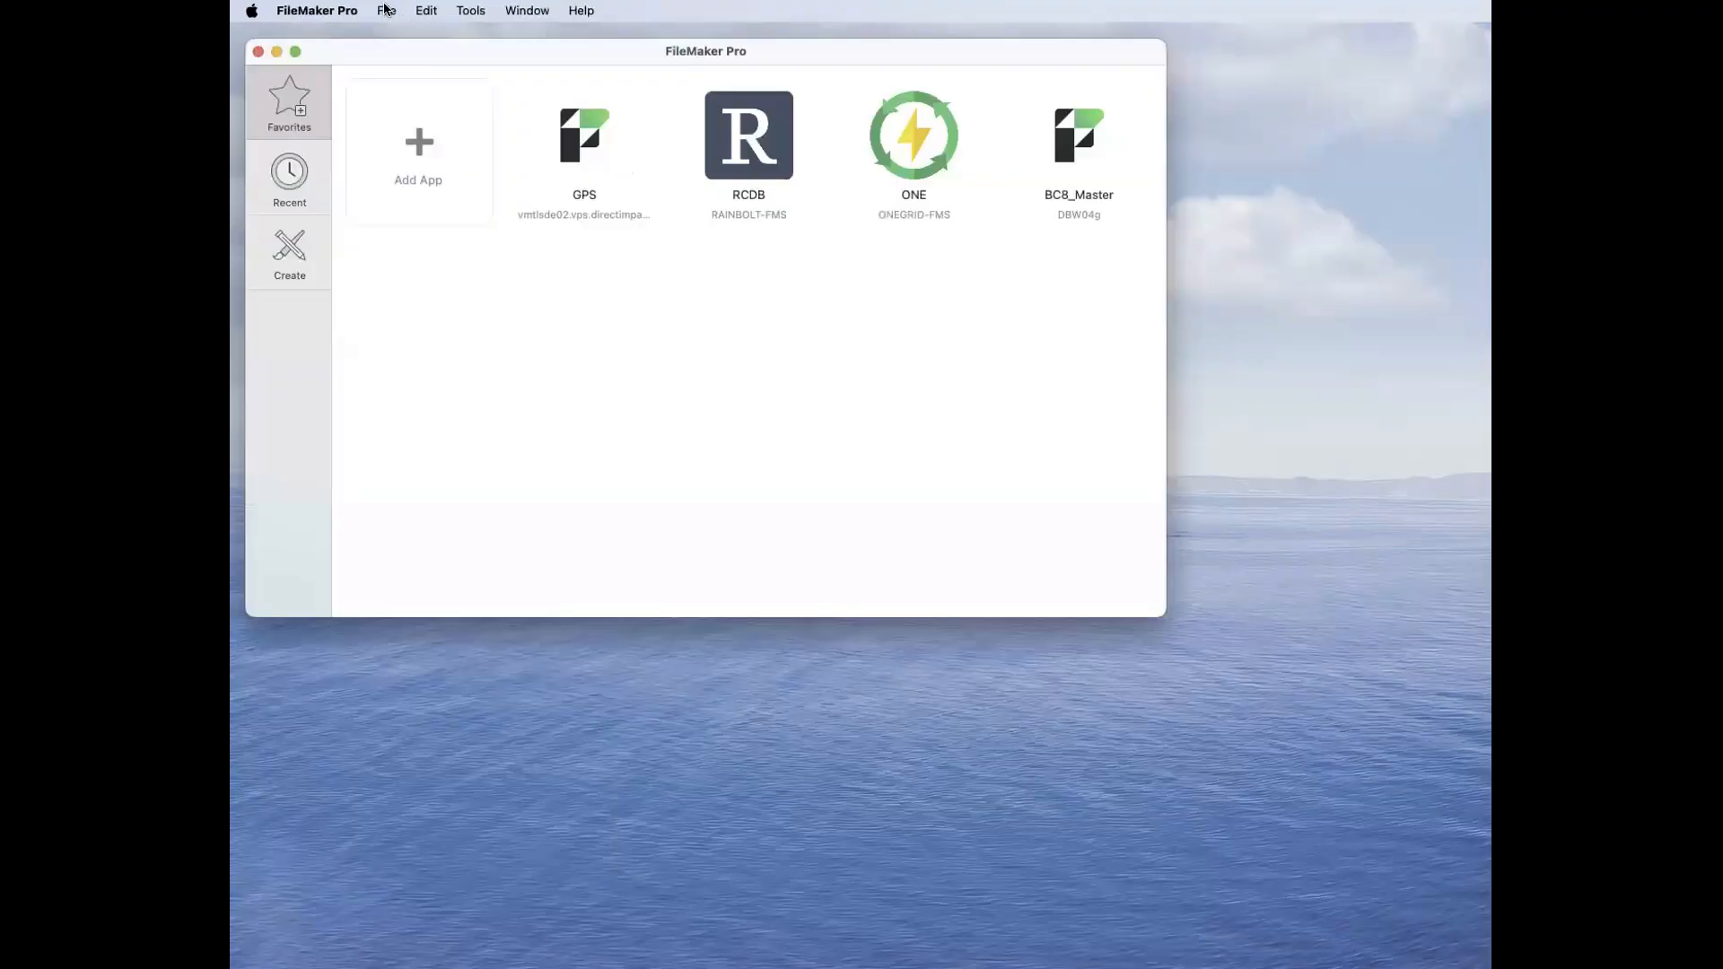
click(386, 10)
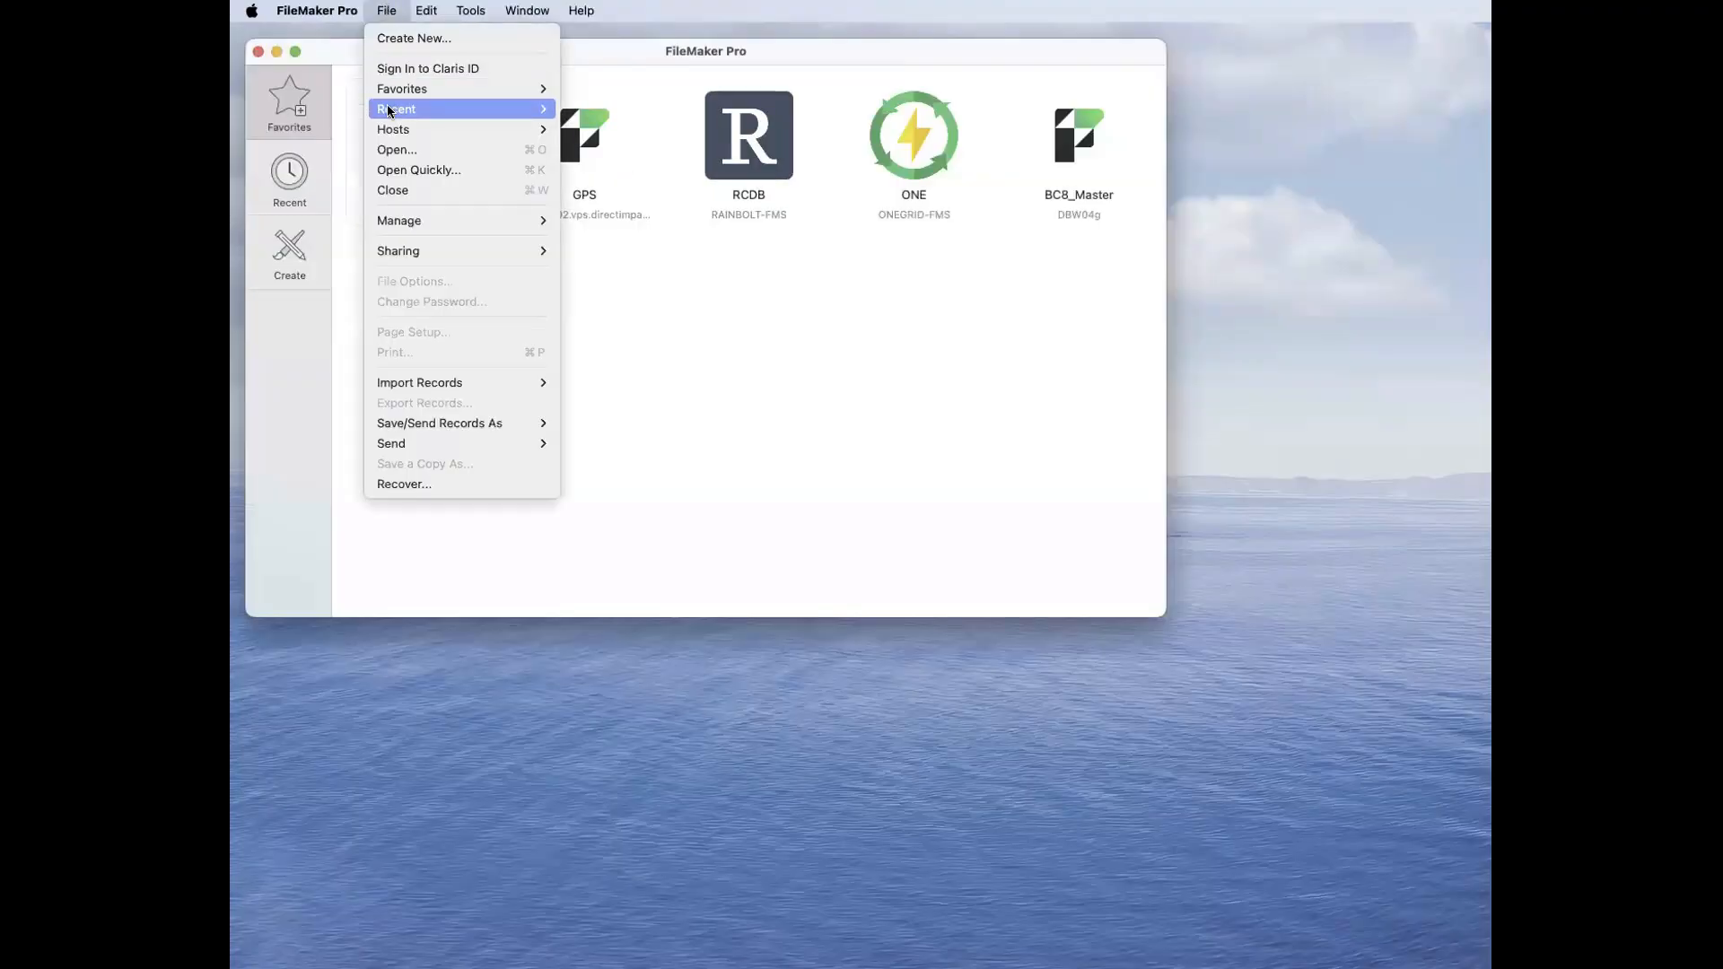
mouse_move(387, 108)
click(616, 135)
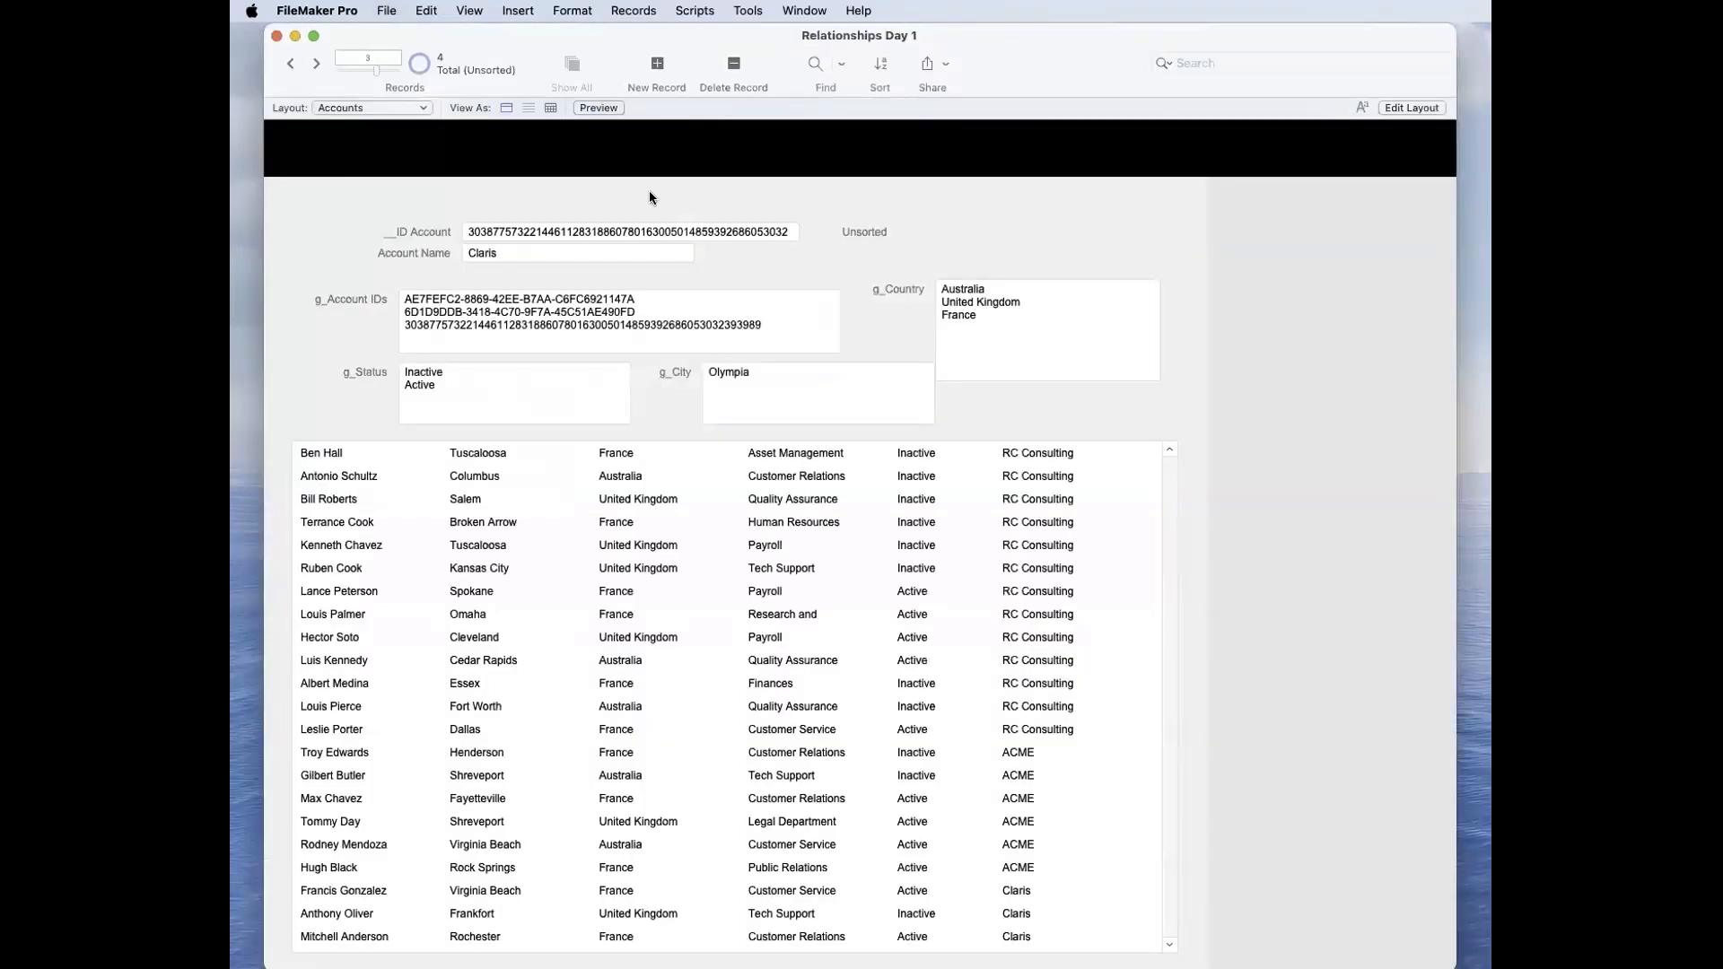
Step: Sort the Contacts portal on the Accounts layout by City in ascending order and return to Browse mode
click(811, 413)
key(super+l)
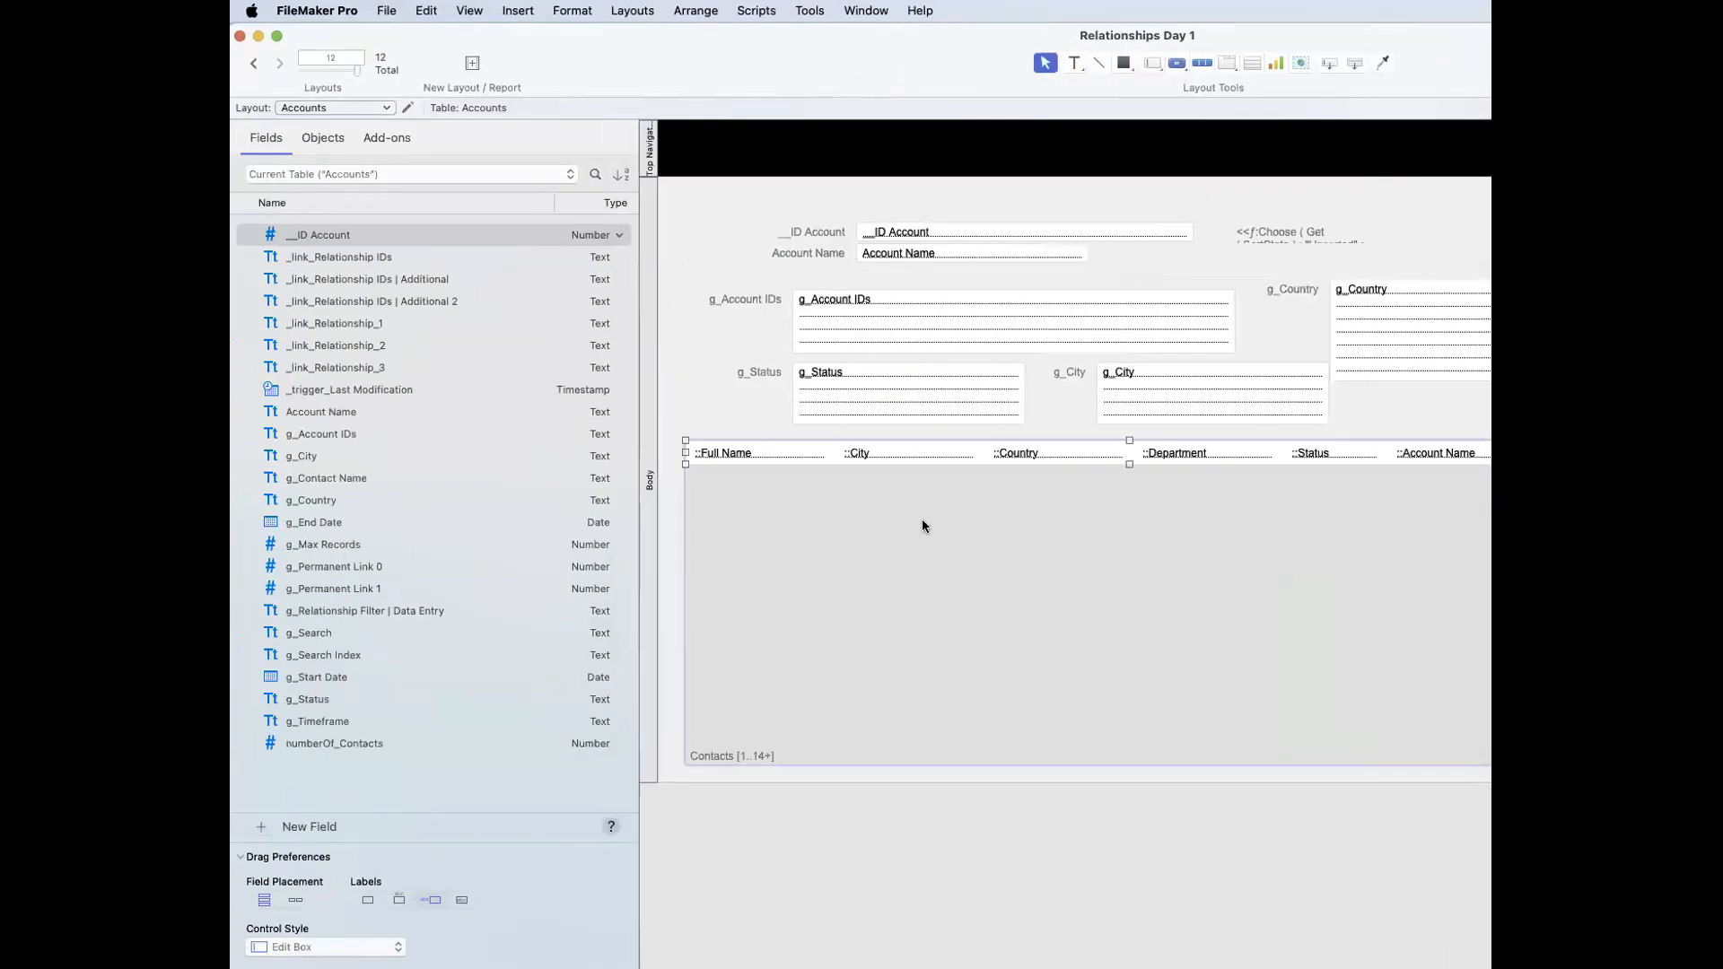
double_click(945, 539)
click(1305, 368)
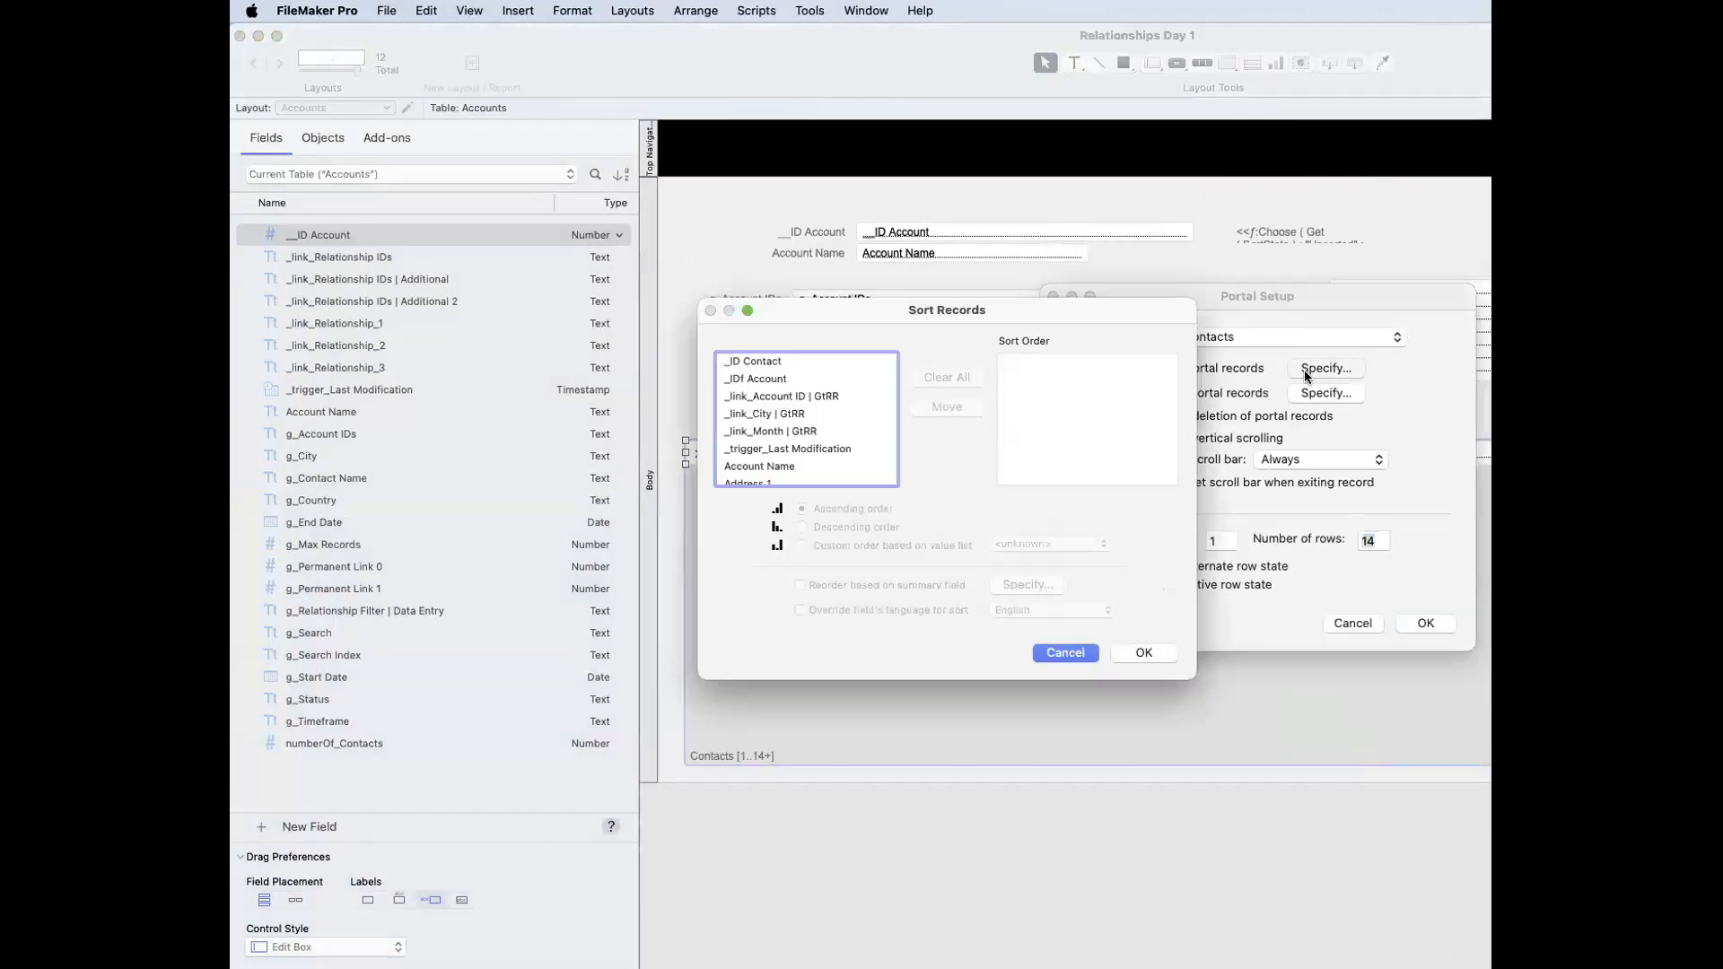
scroll(798, 448, down, 5)
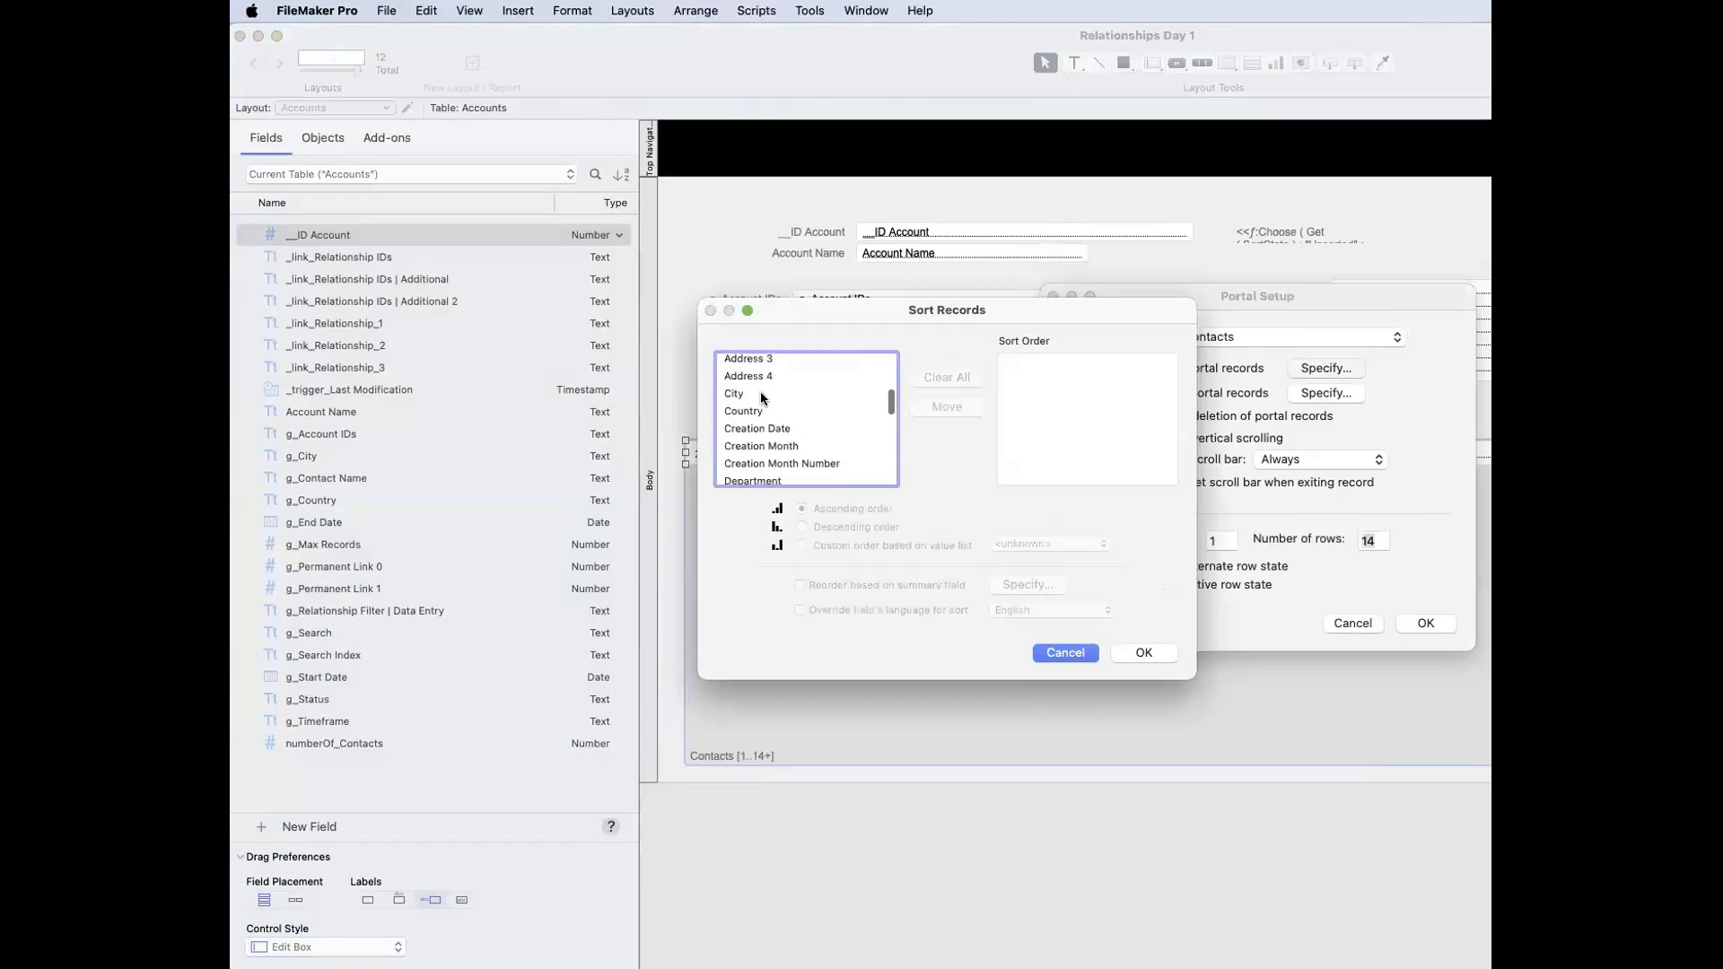
double_click(761, 393)
click(1144, 652)
click(1425, 622)
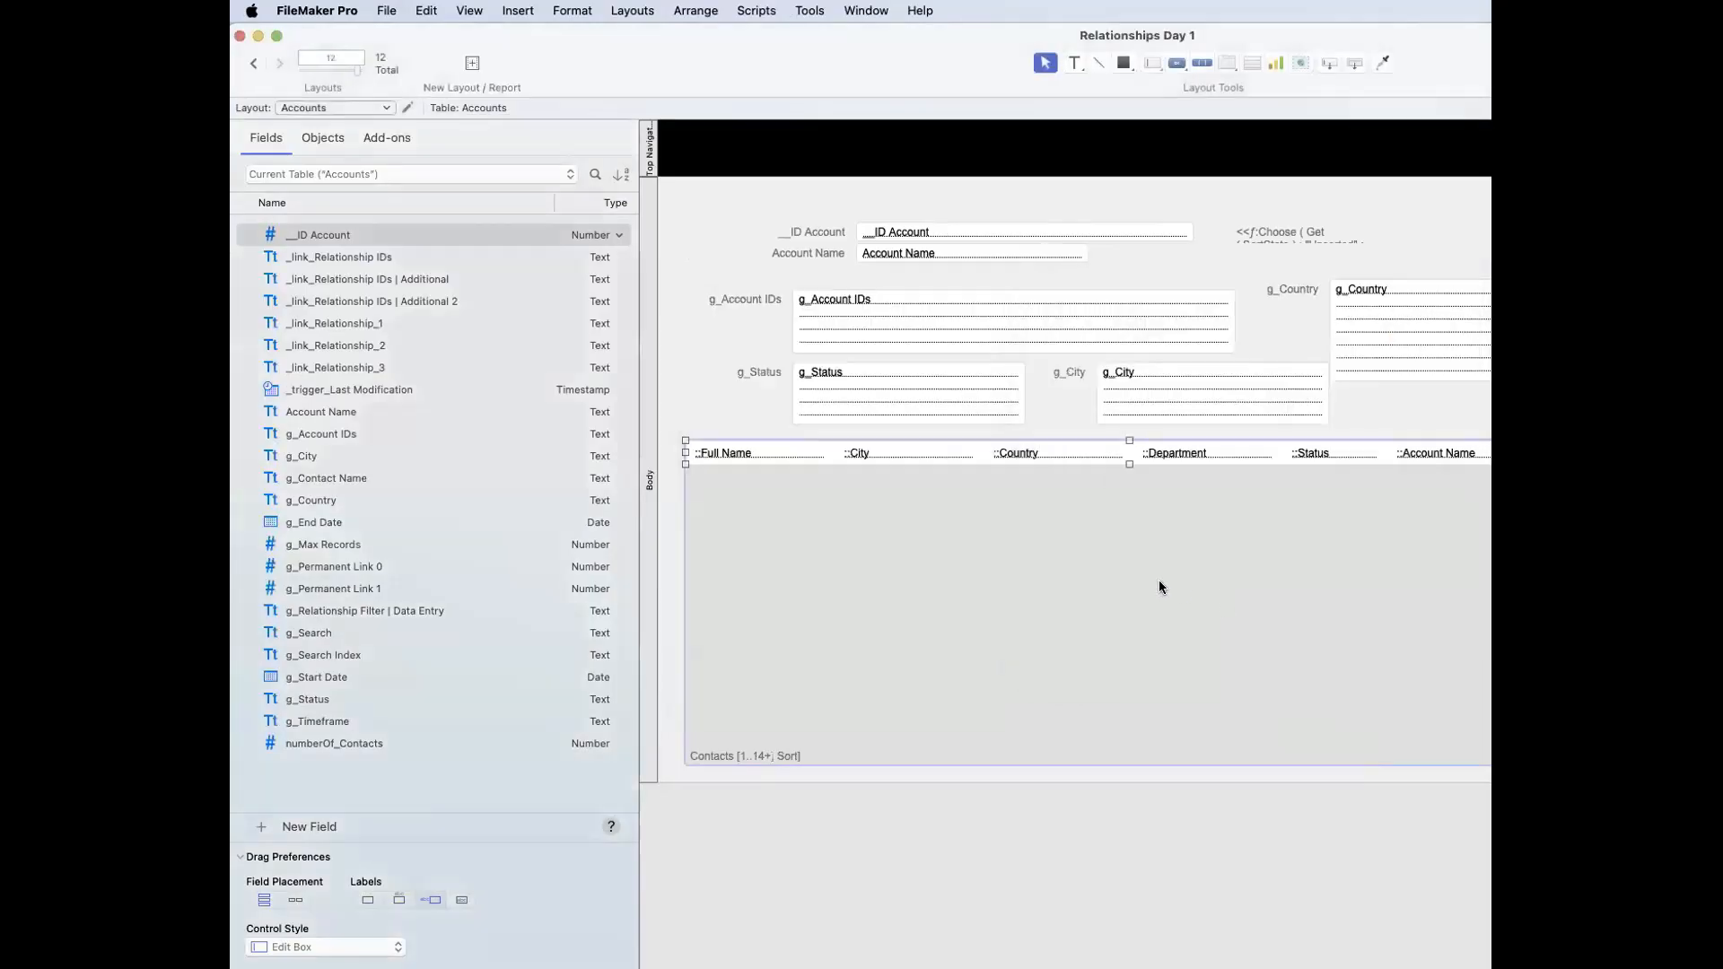
key(super+b)
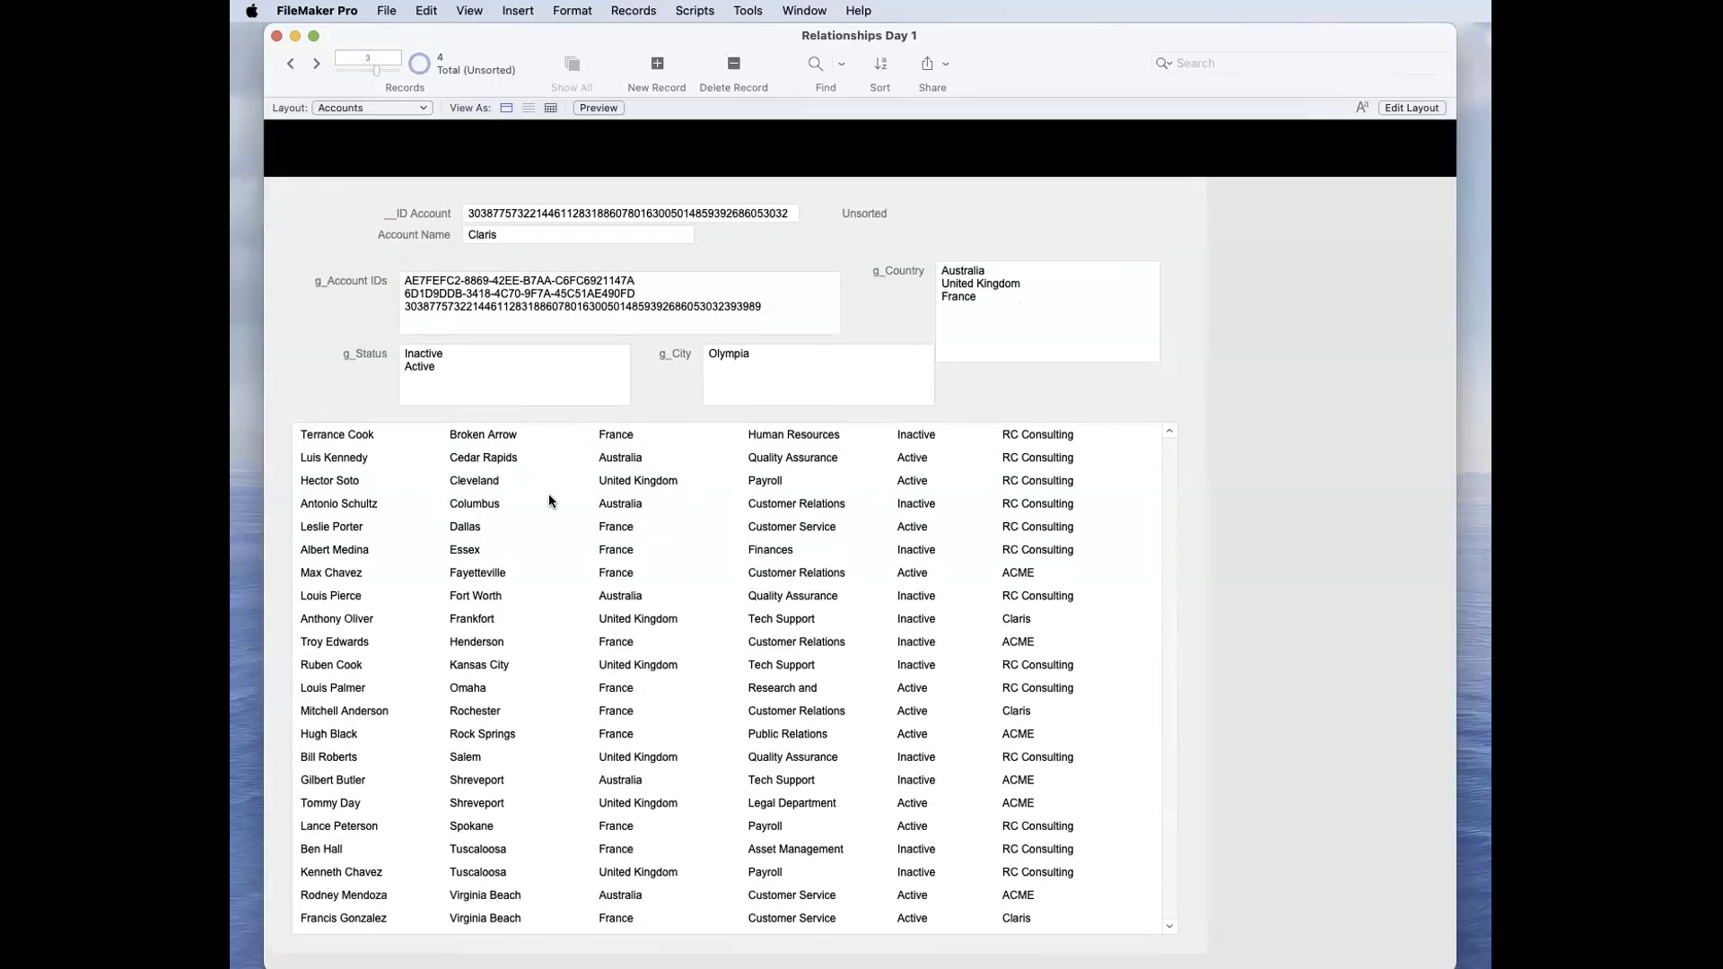
Step: Replace Olympia in the g_City field with # and commit the record
click(703, 369)
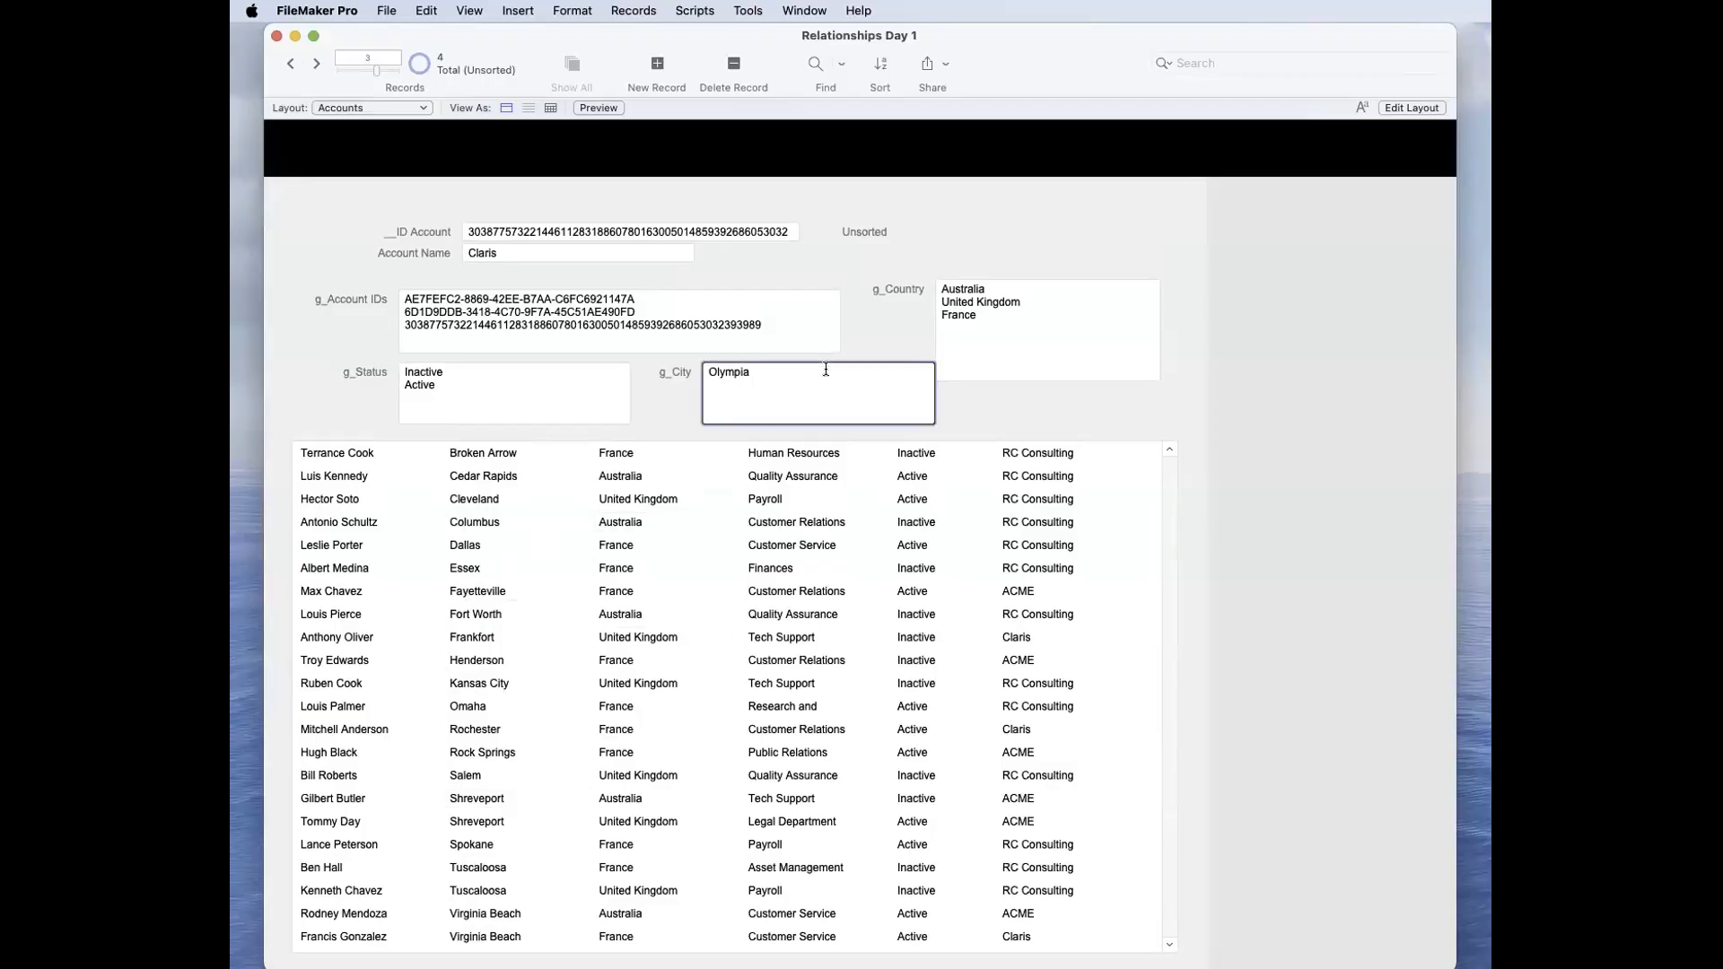
triple_click(734, 371)
key(super+x)
click(670, 355)
Step: Replace the # in g_City with Olympia, taken from the matching contact's City value, and commit the record
click(477, 706)
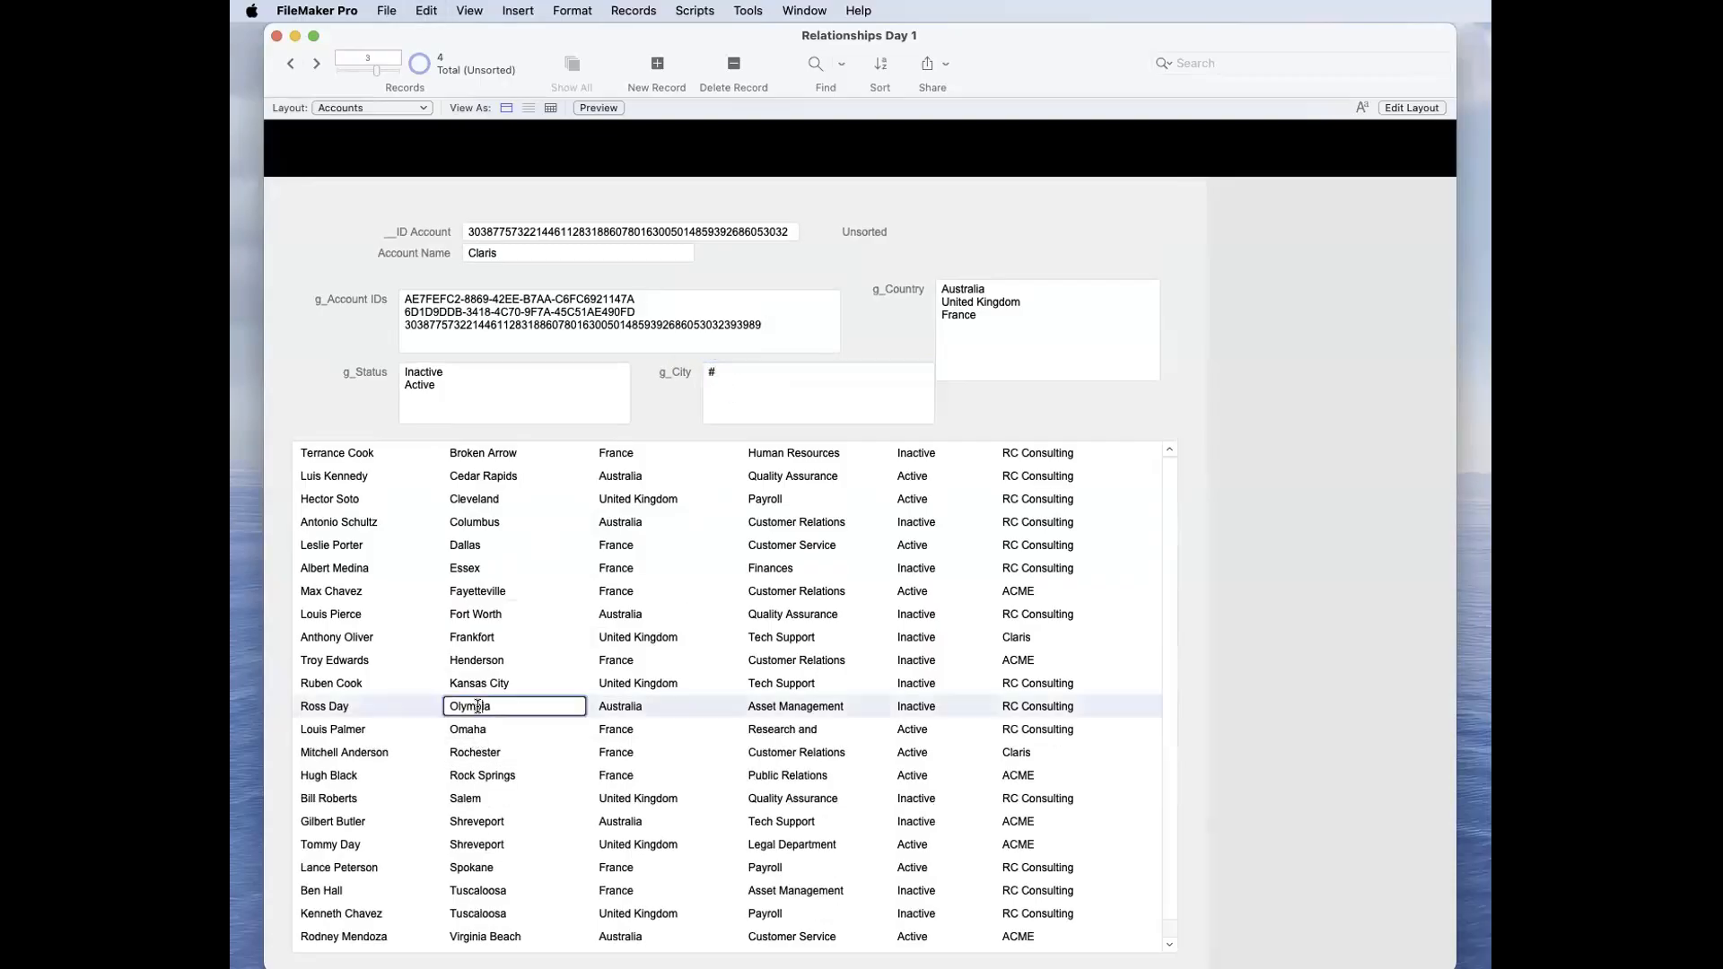
click(762, 384)
key(super+v)
click(666, 387)
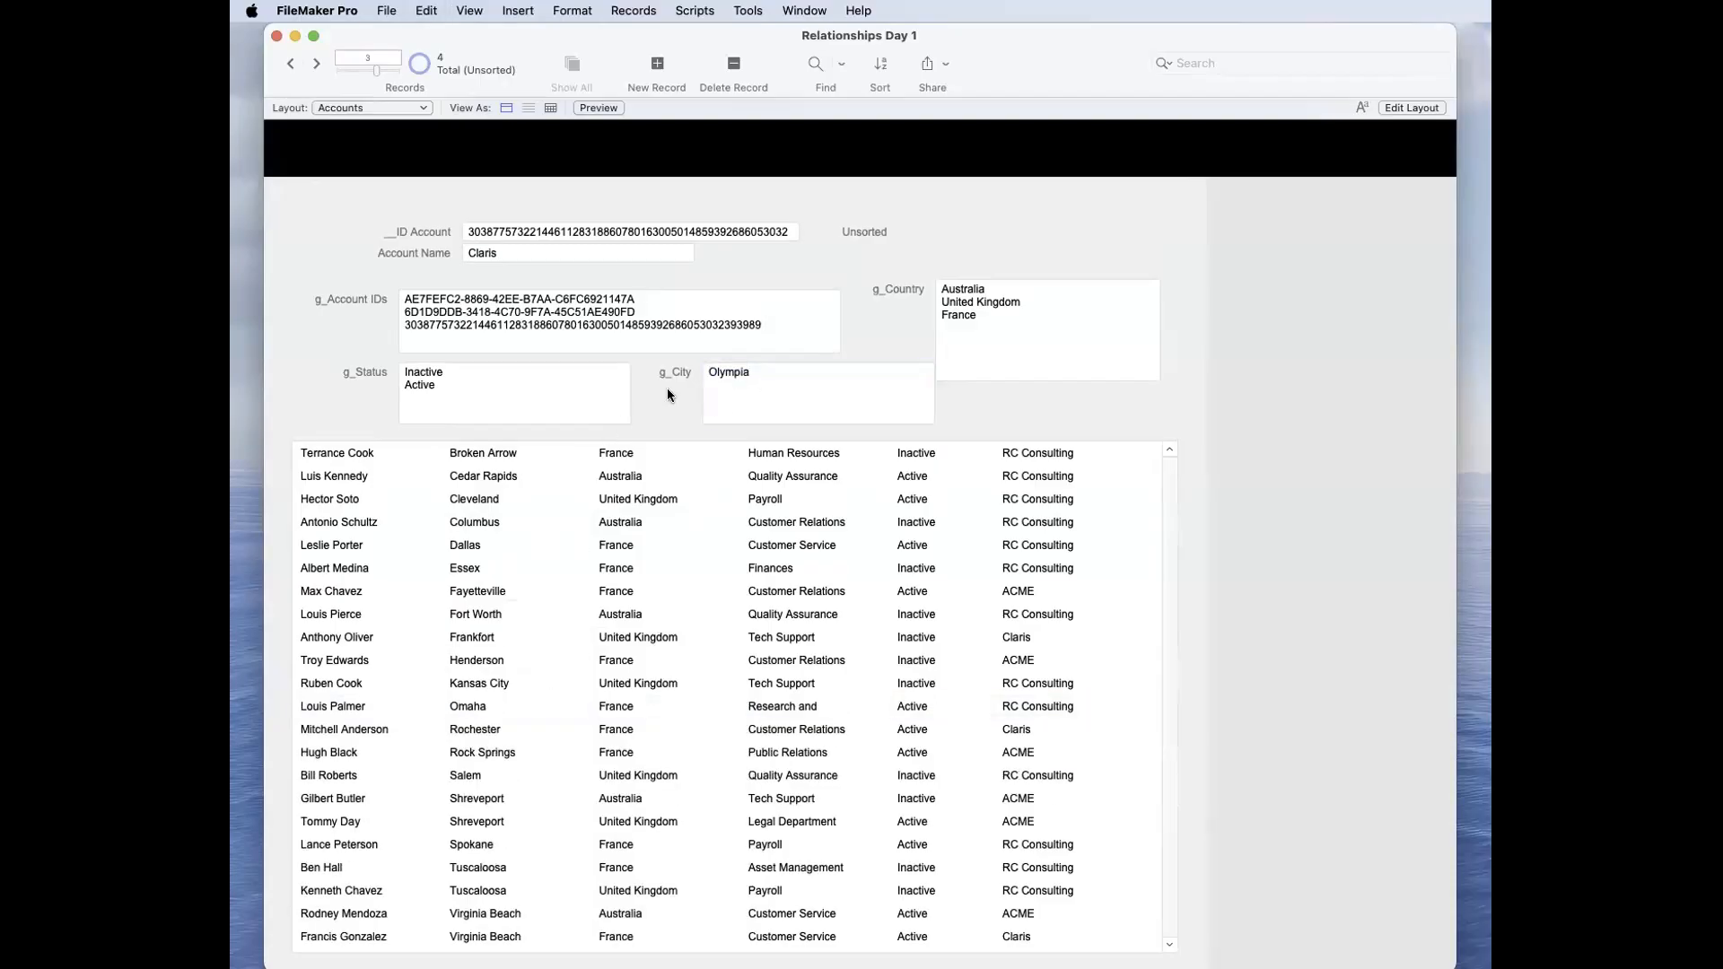
Step: Add Virginia Beach to g_City on a new line, commit it, and remove Olympia from the field
click(797, 392)
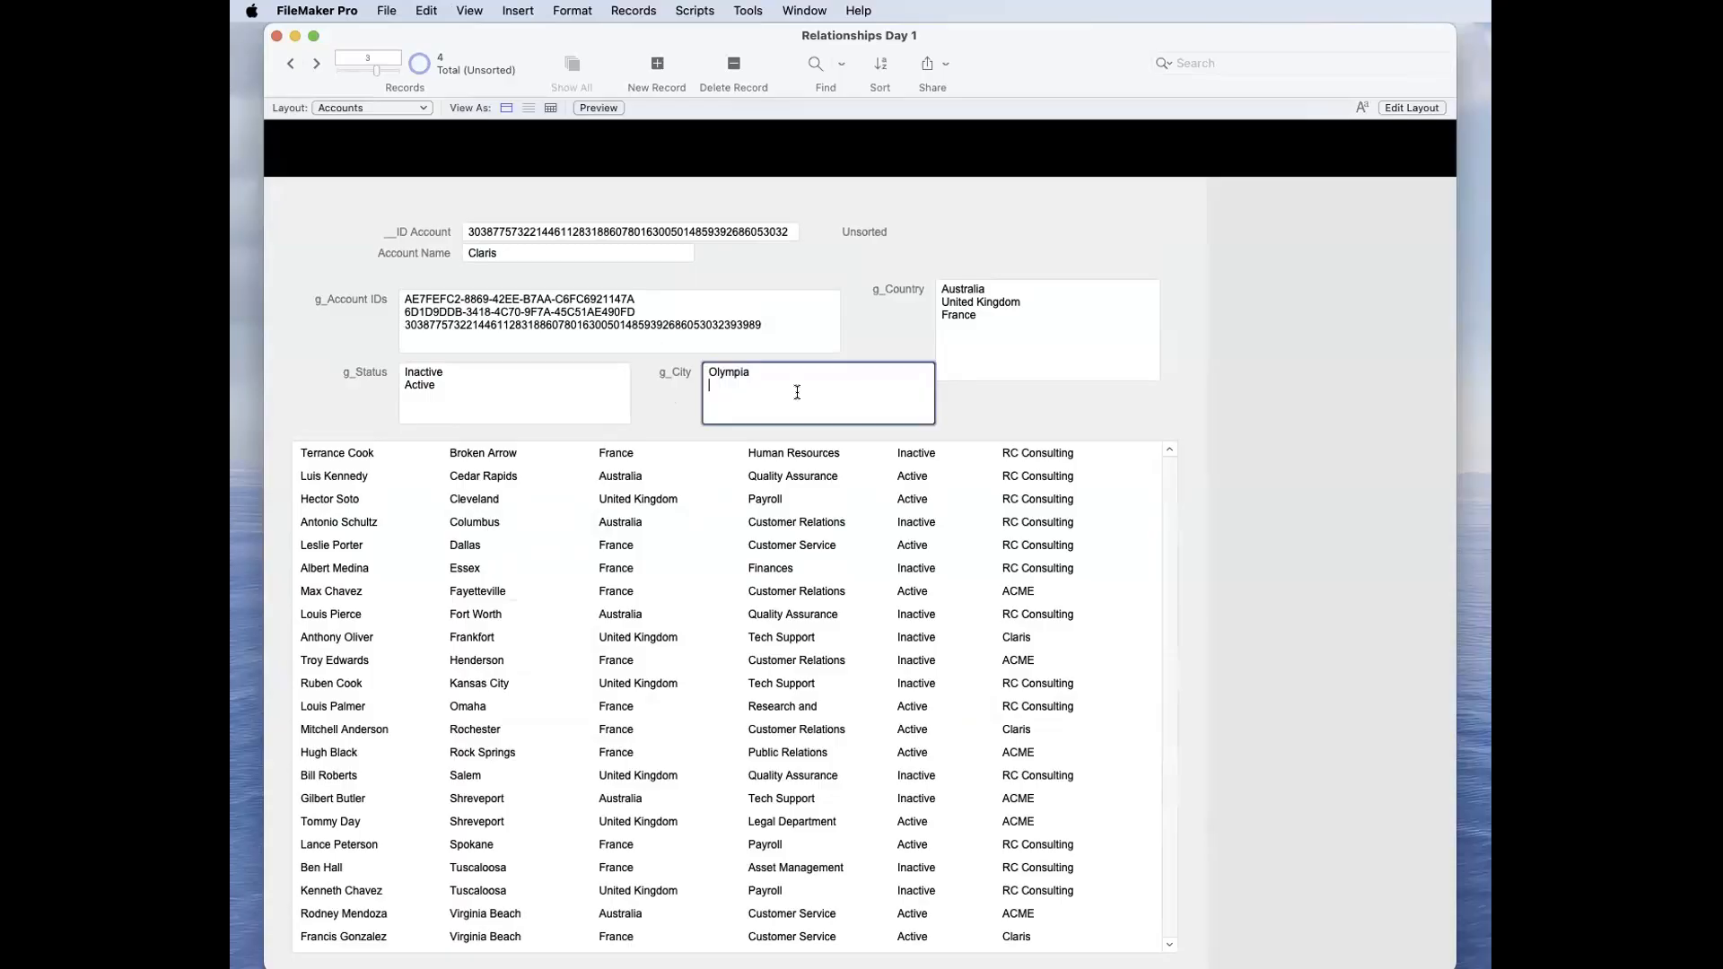
click(520, 910)
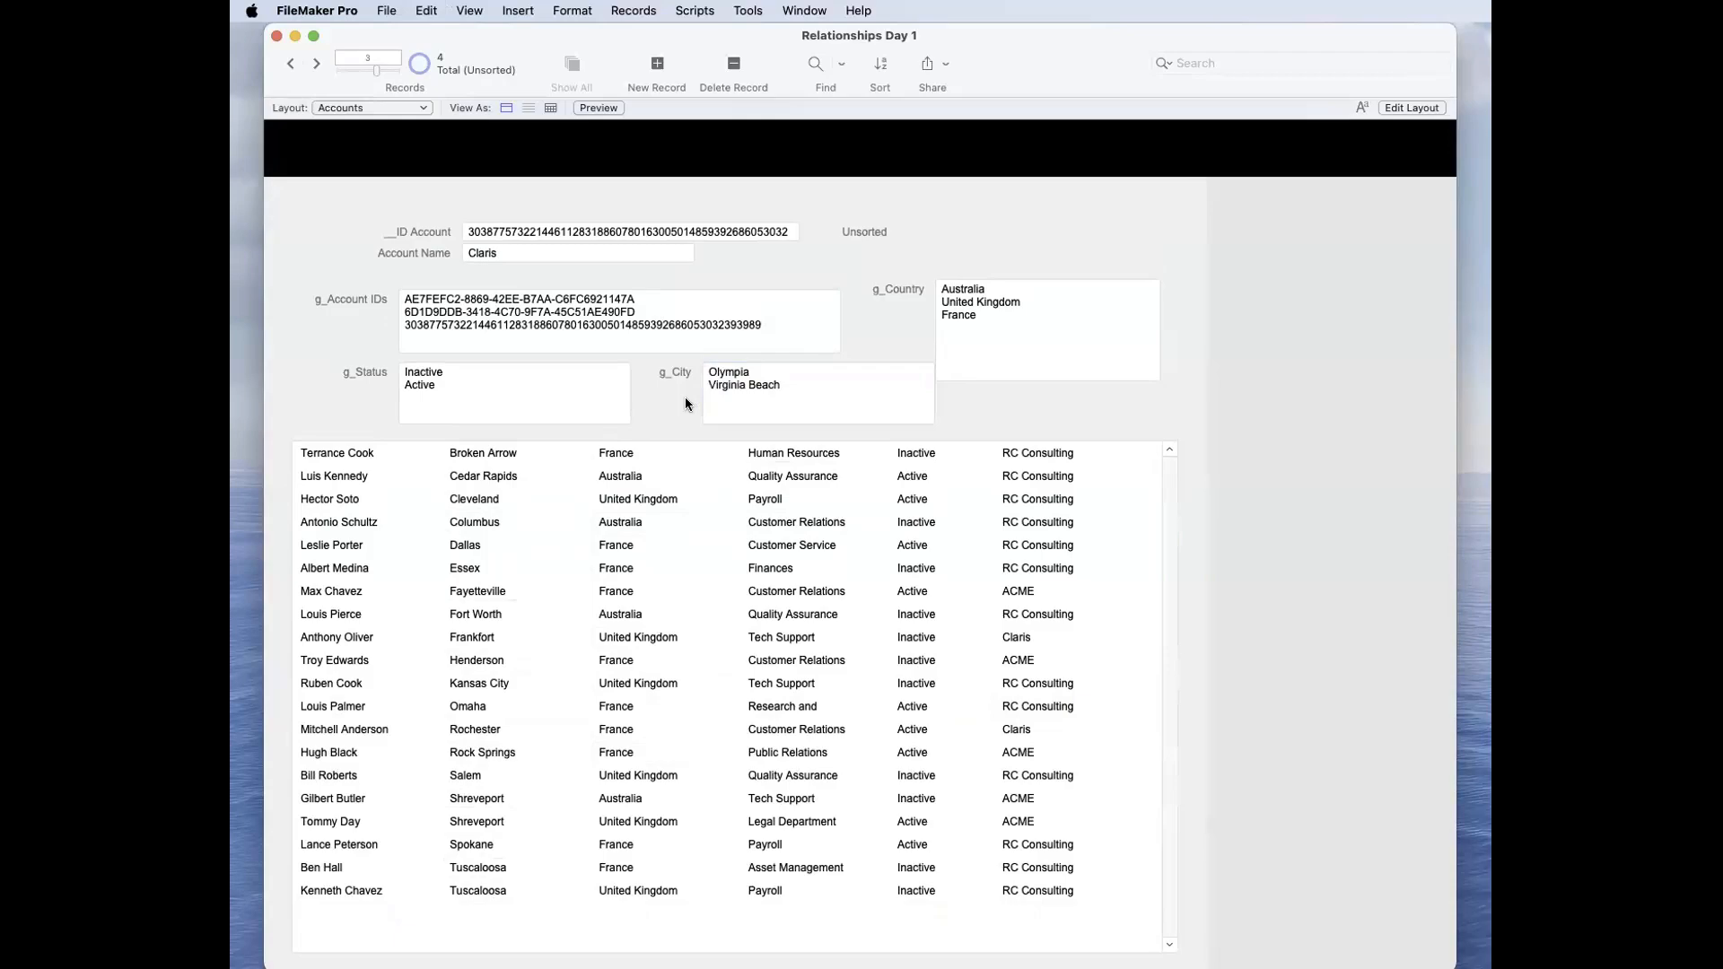
double_click(711, 370)
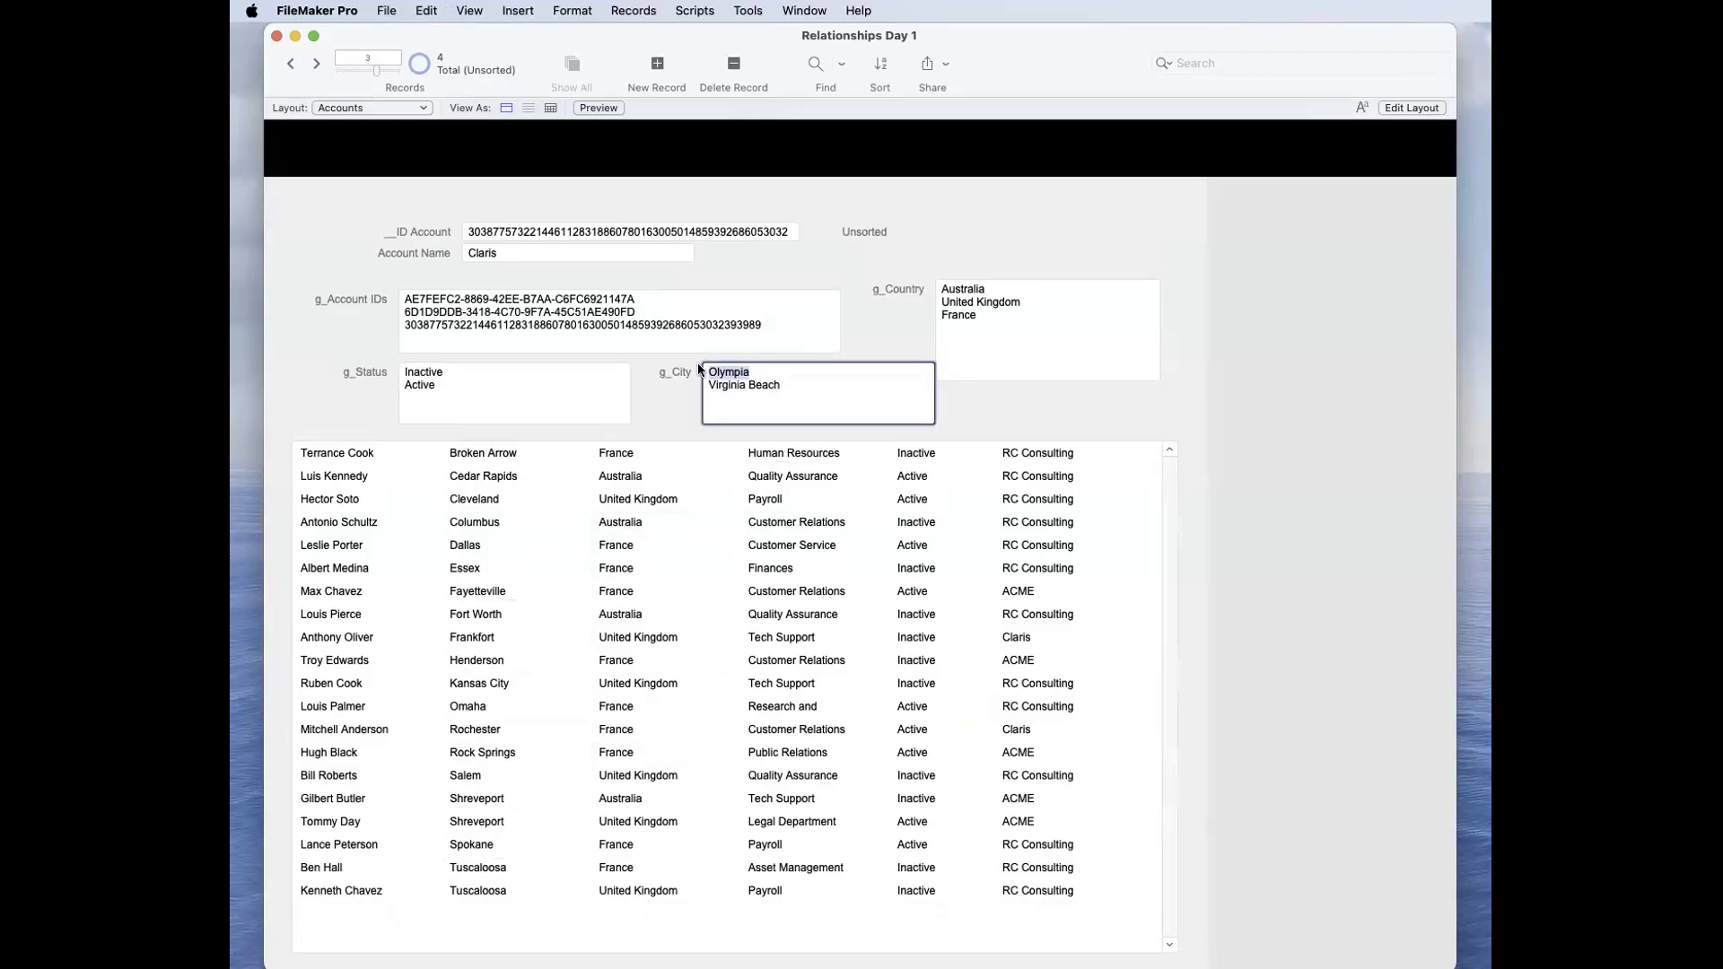
key(Delete)
click(675, 383)
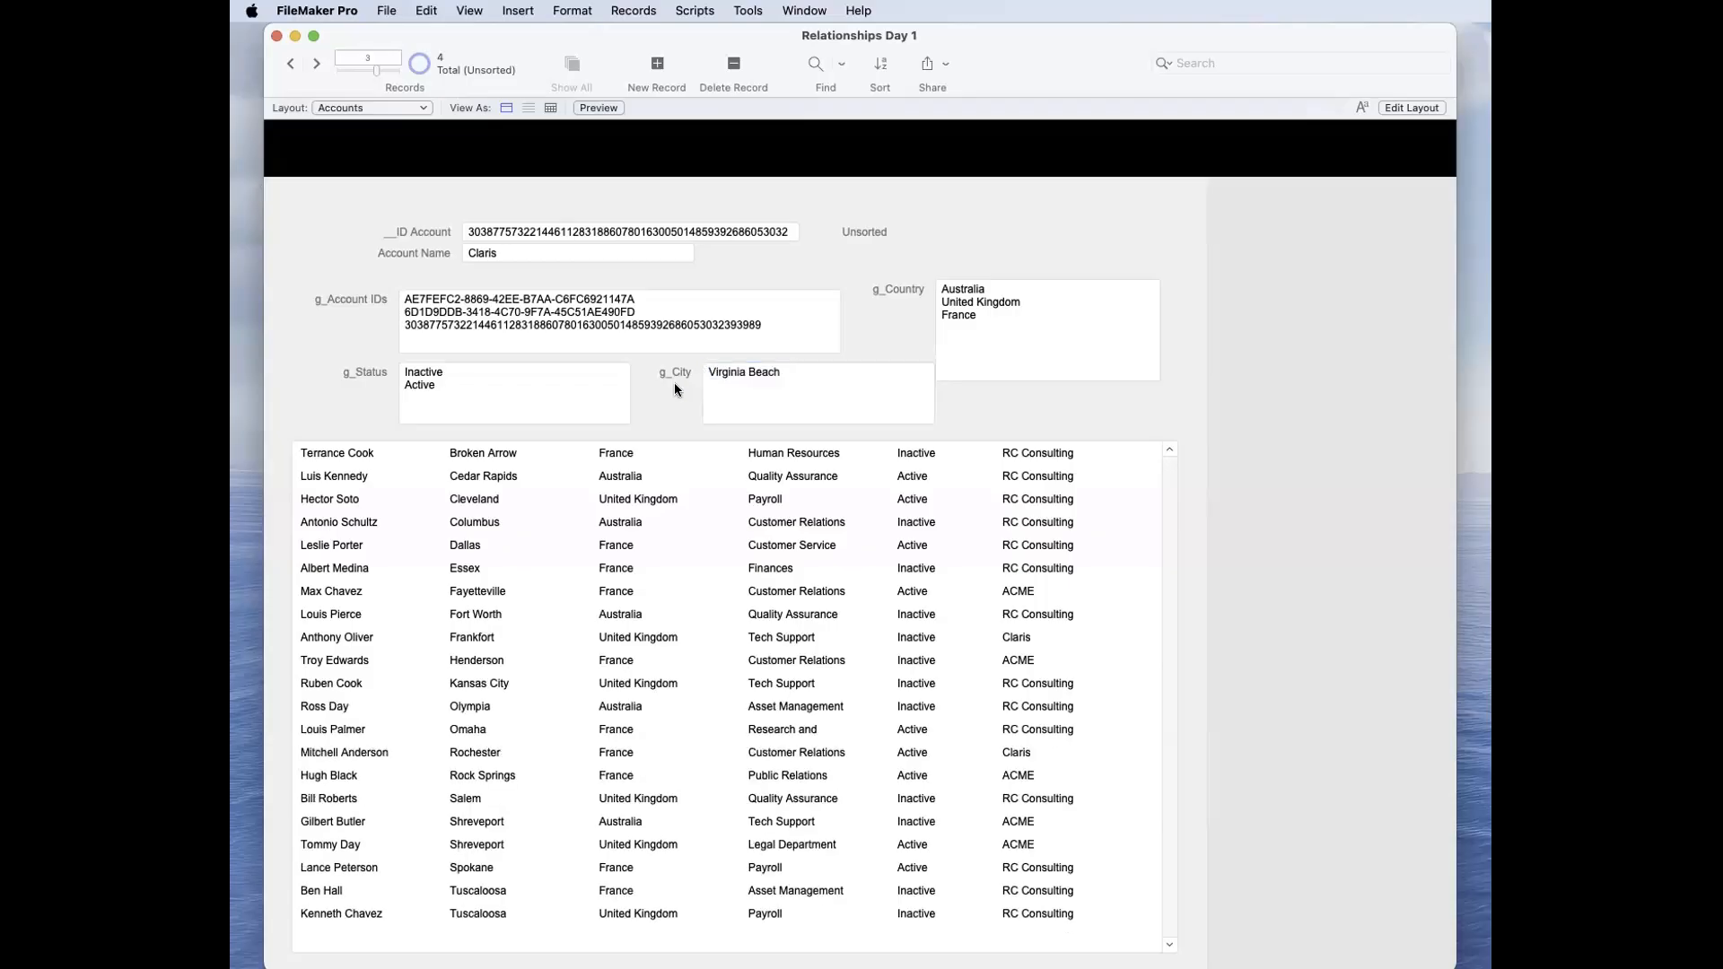
click(489, 630)
click(498, 712)
click(513, 930)
drag(818, 376, 667, 369)
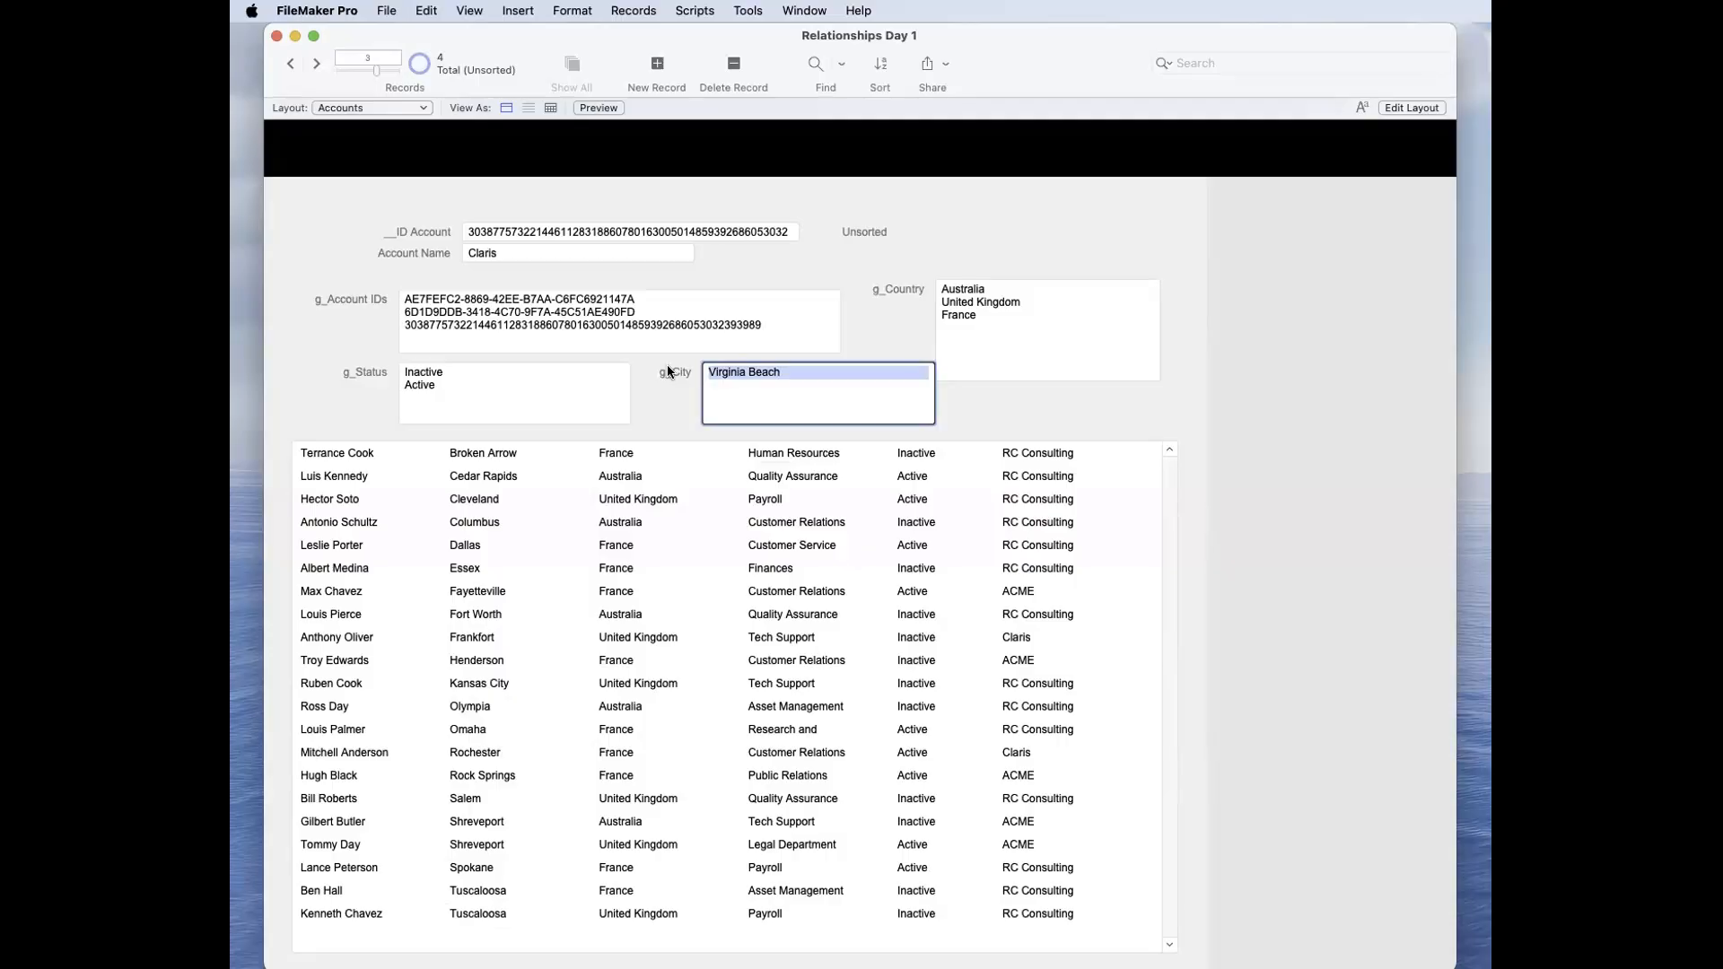
Step: Review the account ID, country, status and city criteria and their operators in the Accounts–Contacts relationship
key(super+shift+d)
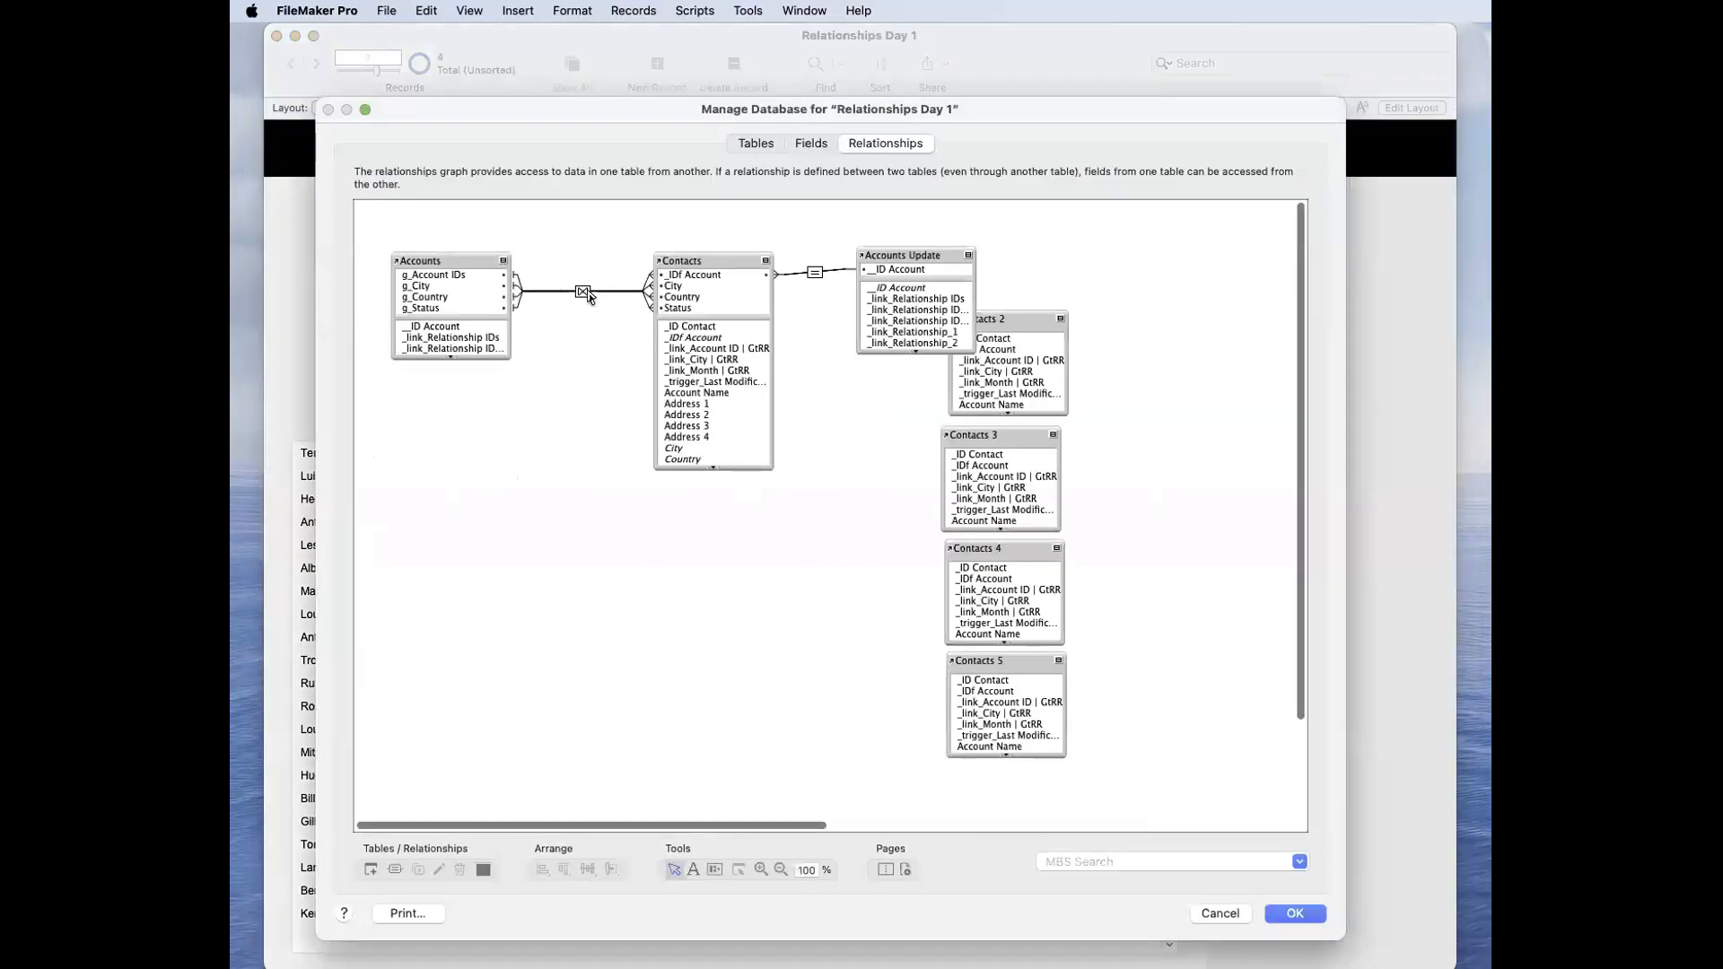
double_click(583, 292)
scroll(978, 568, down, 2)
scroll(1014, 564, up, 2)
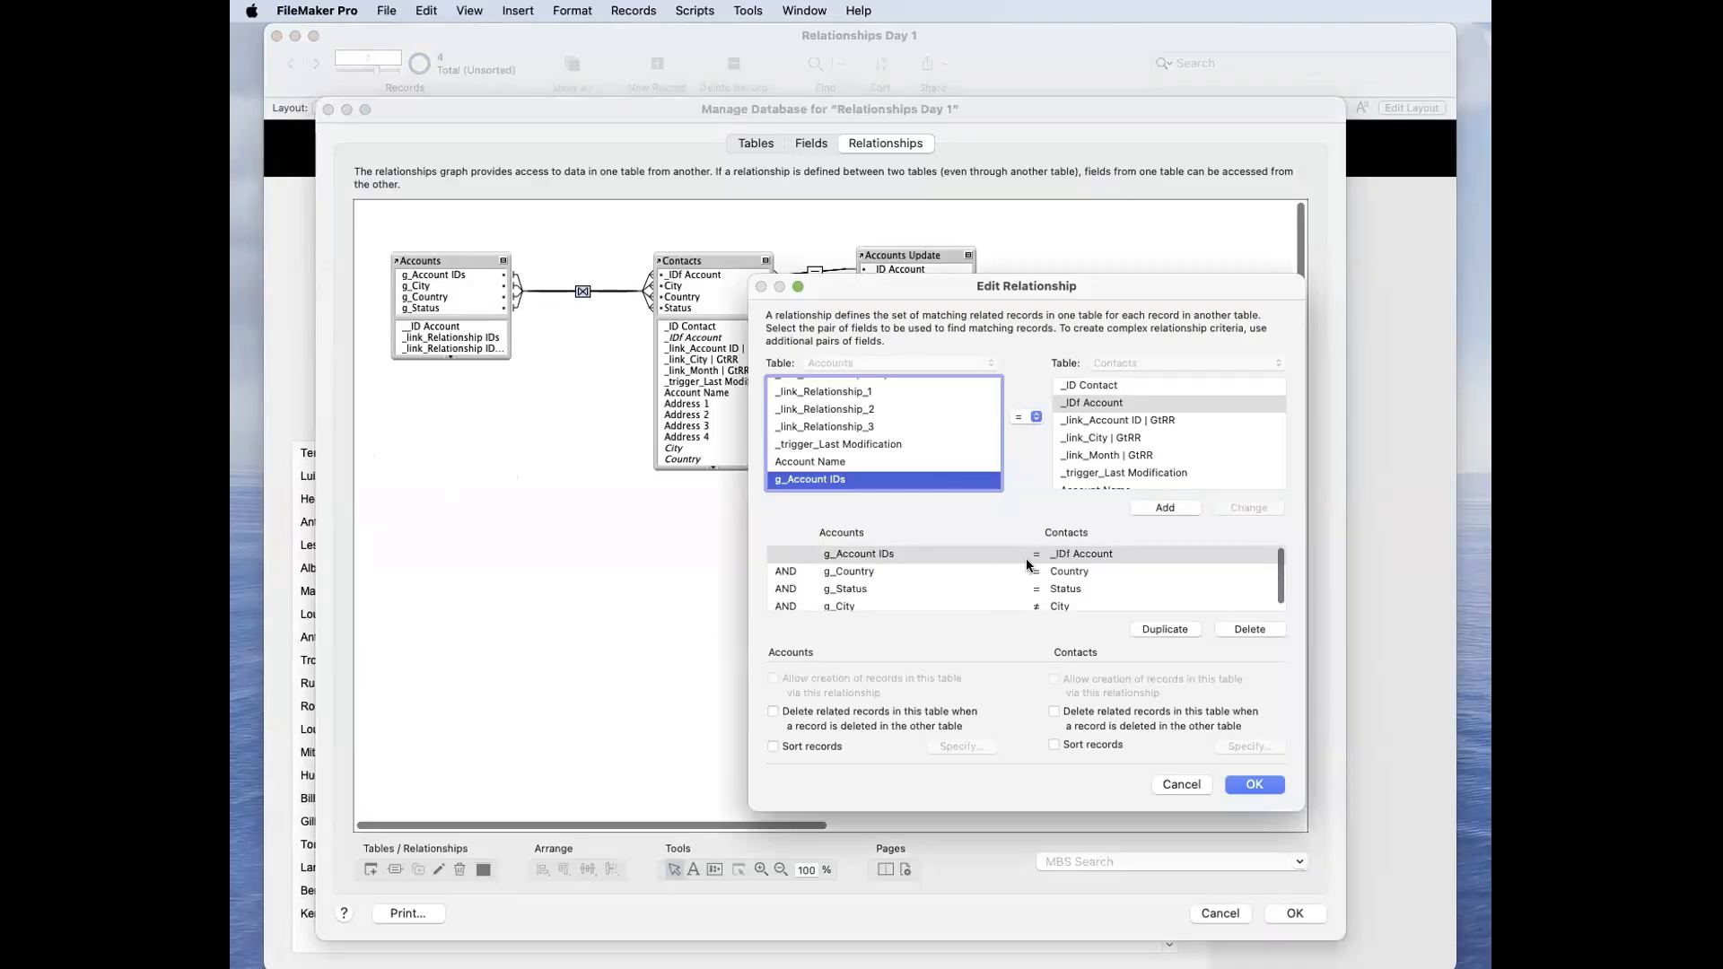
click(949, 571)
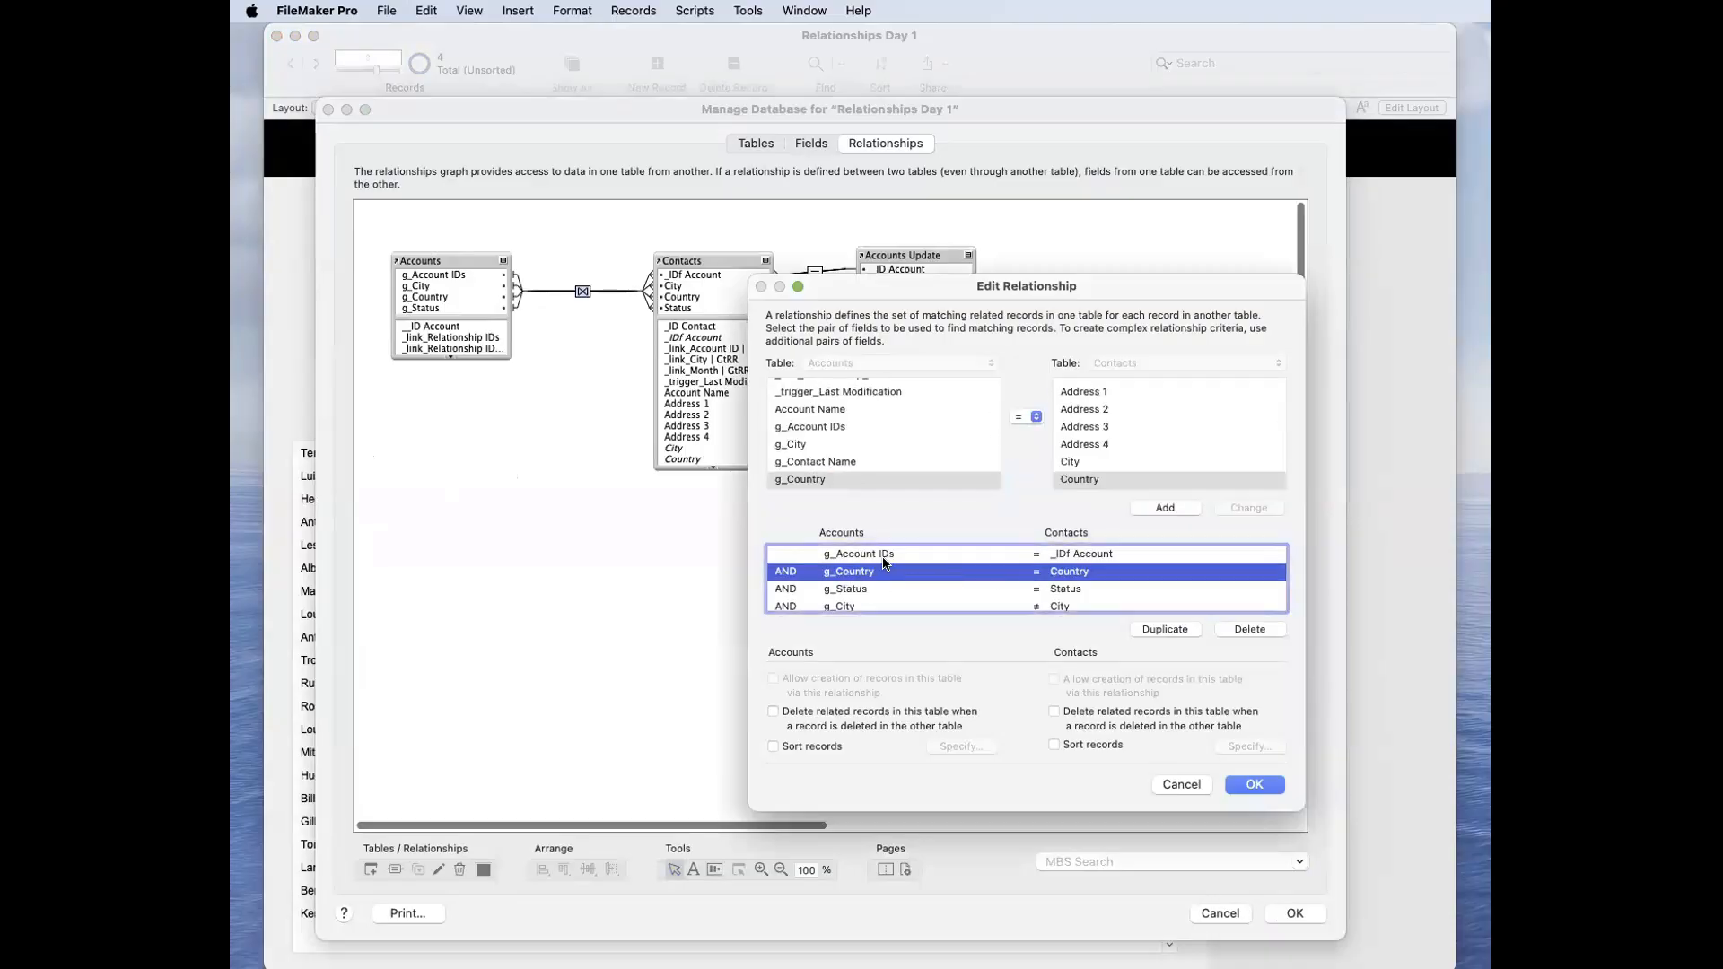
click(882, 554)
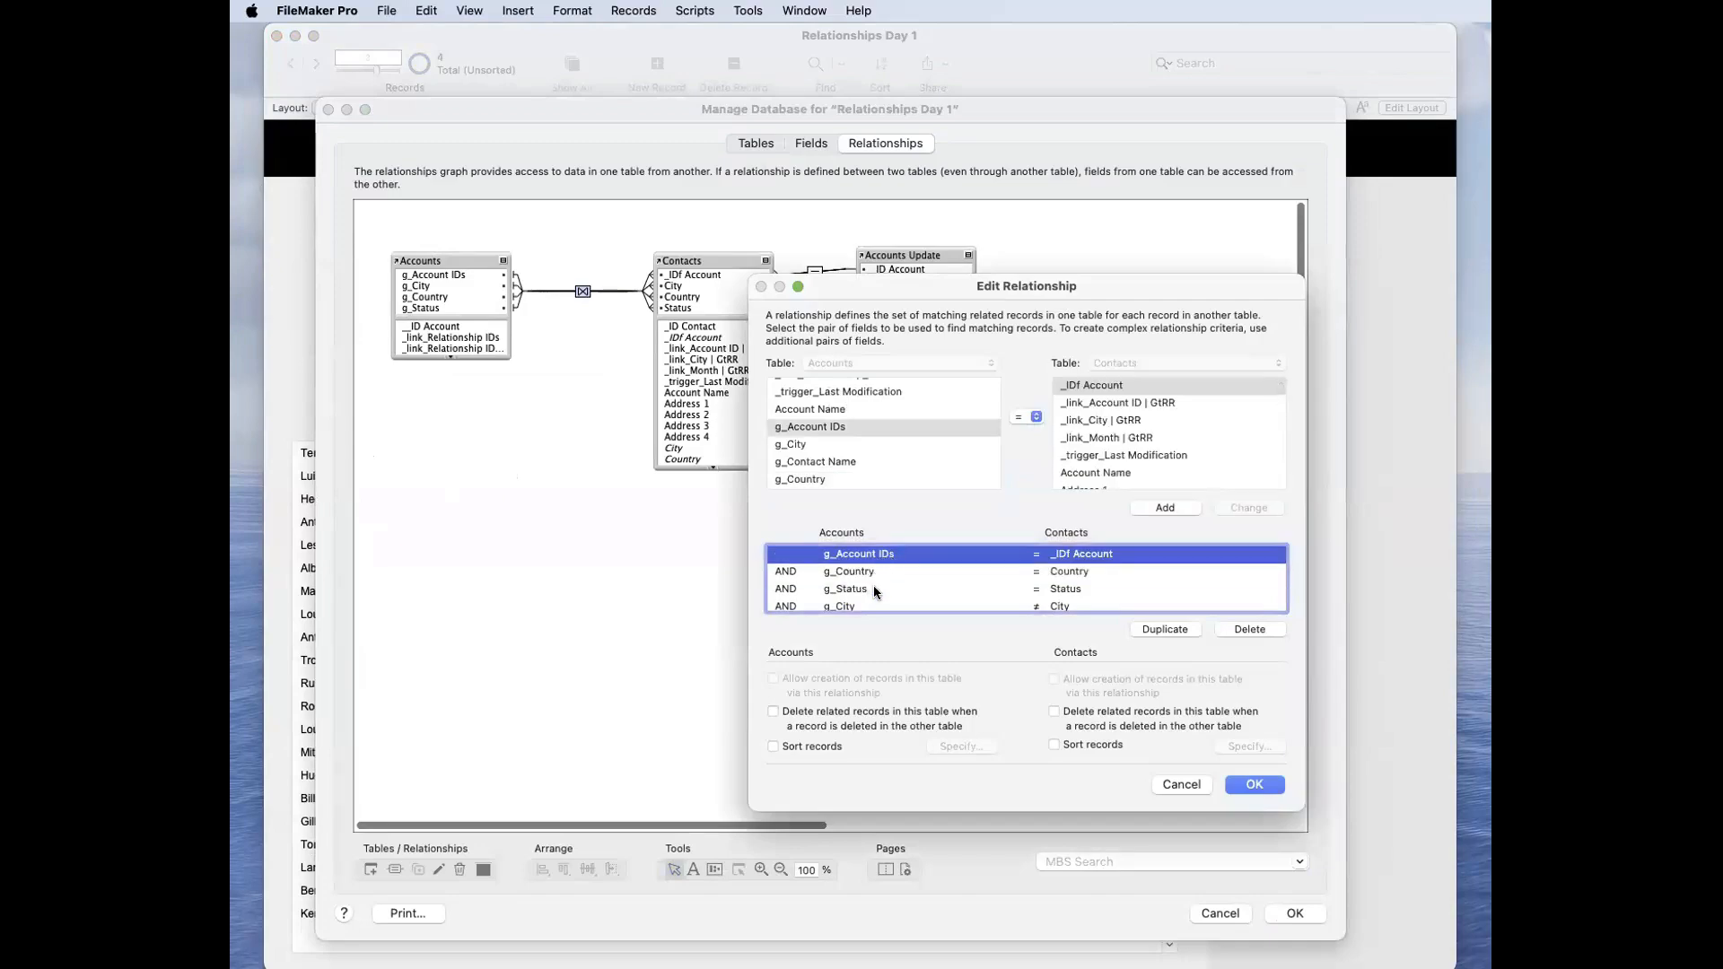
click(874, 587)
scroll(865, 597, down, 1)
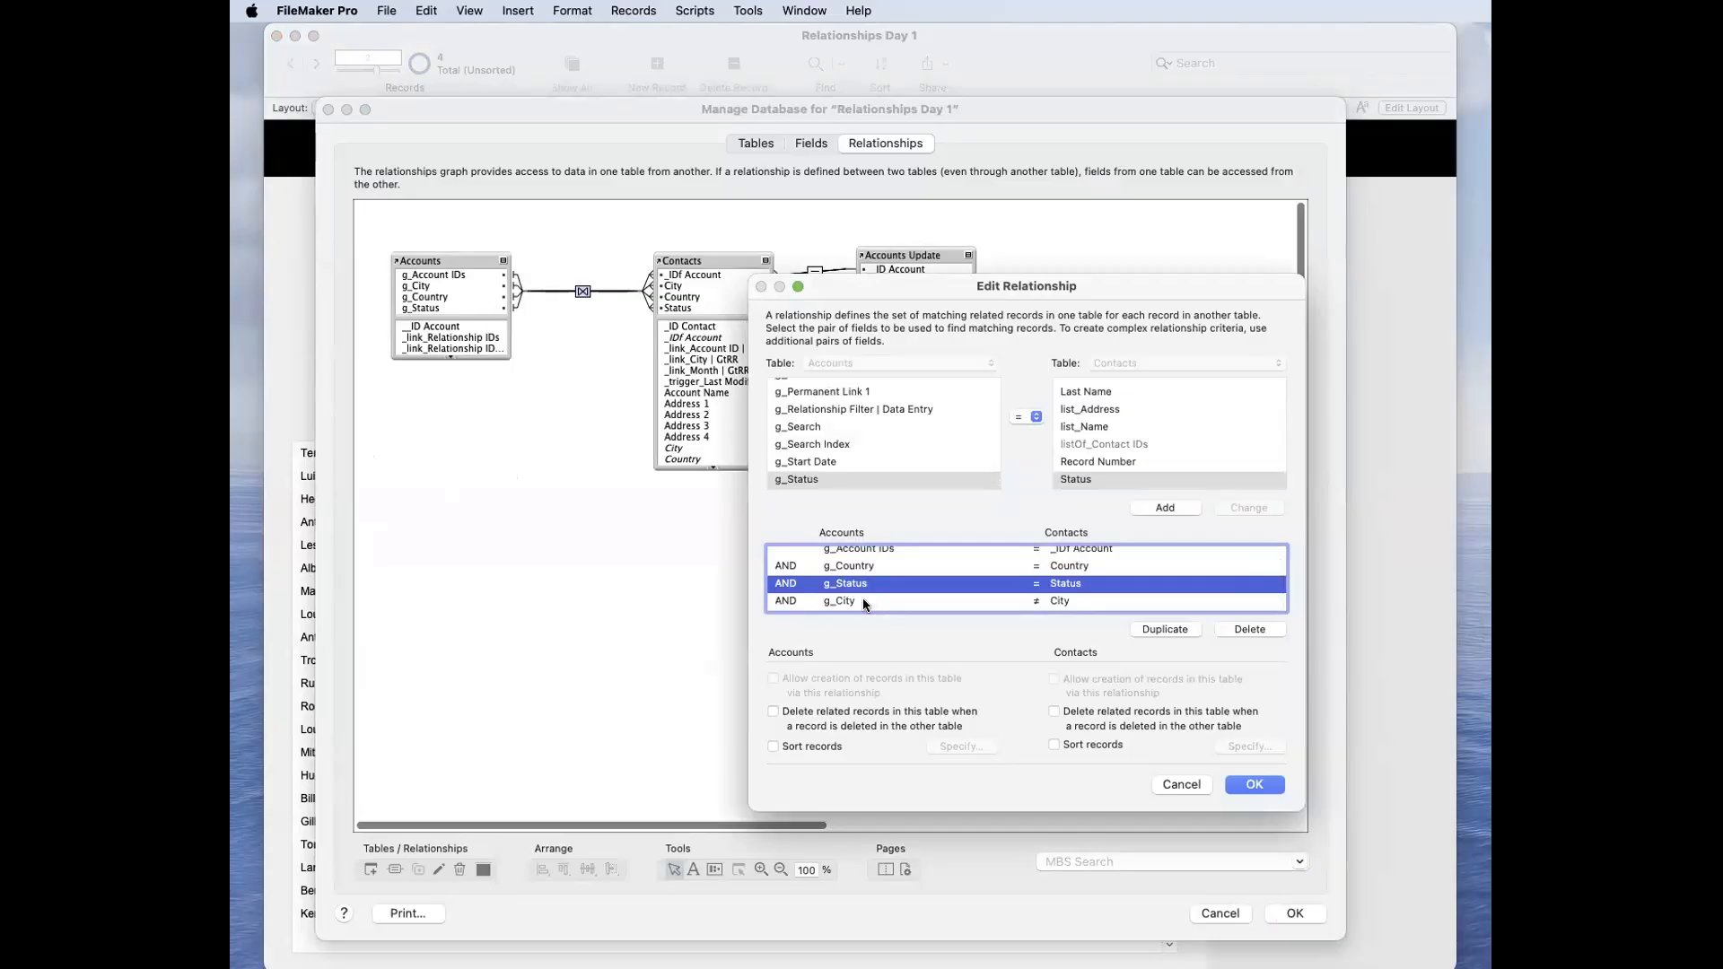
click(863, 601)
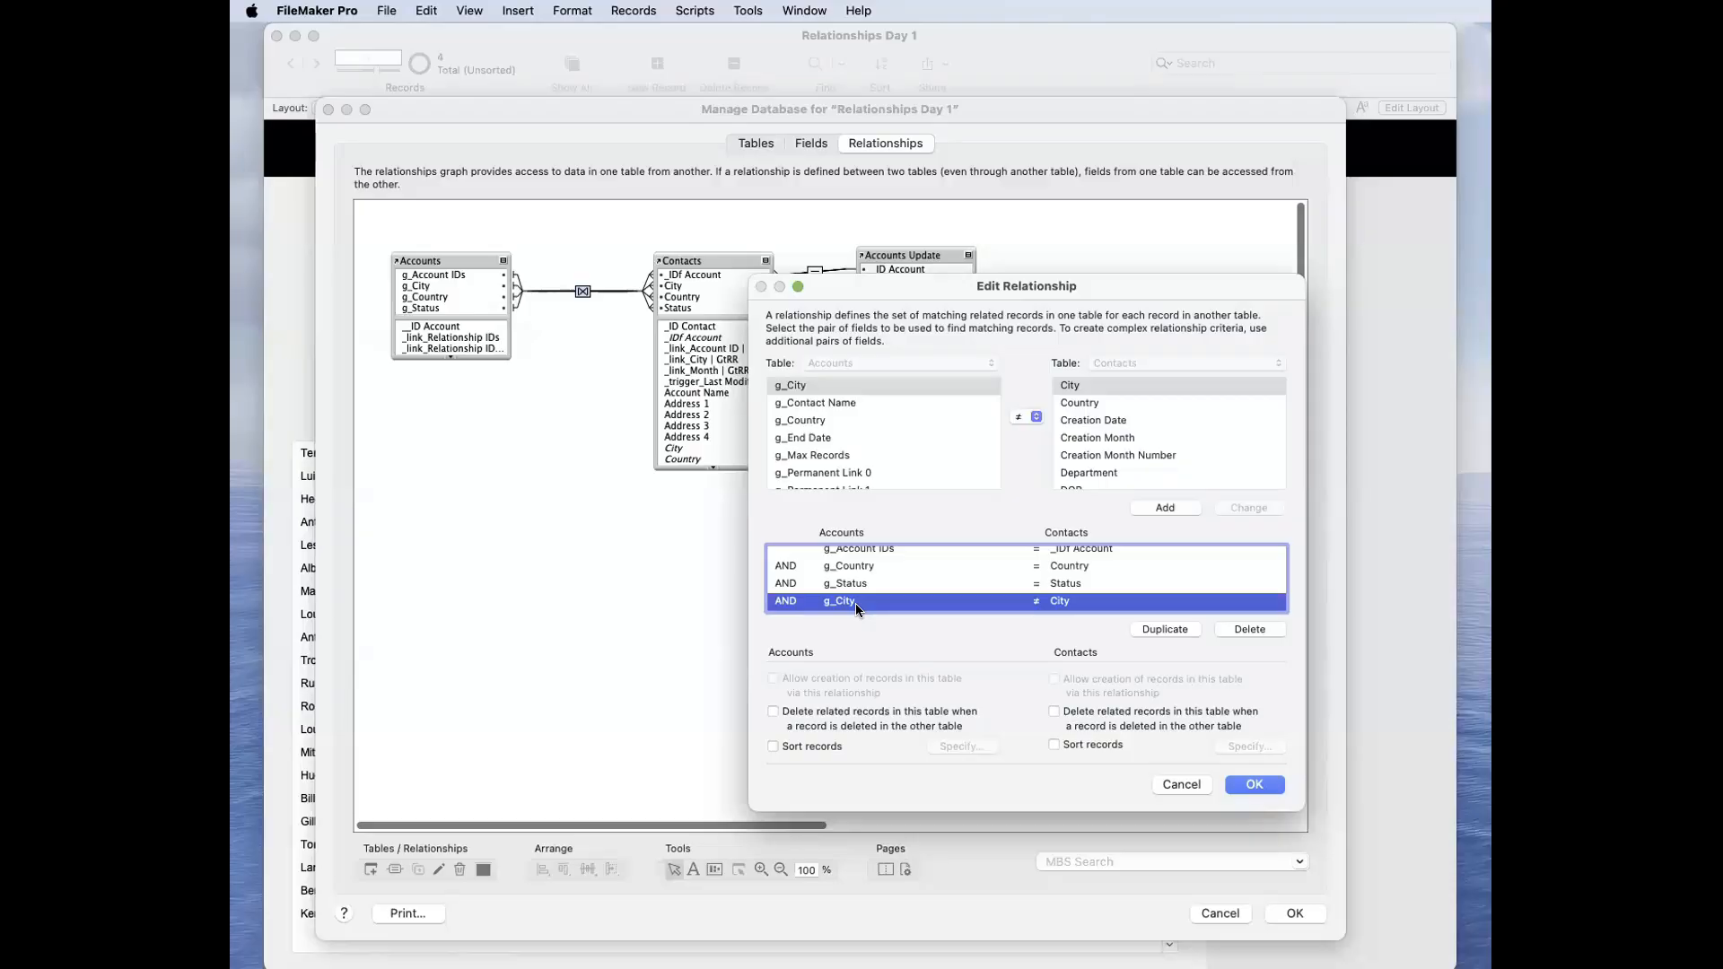
click(1253, 785)
click(1278, 915)
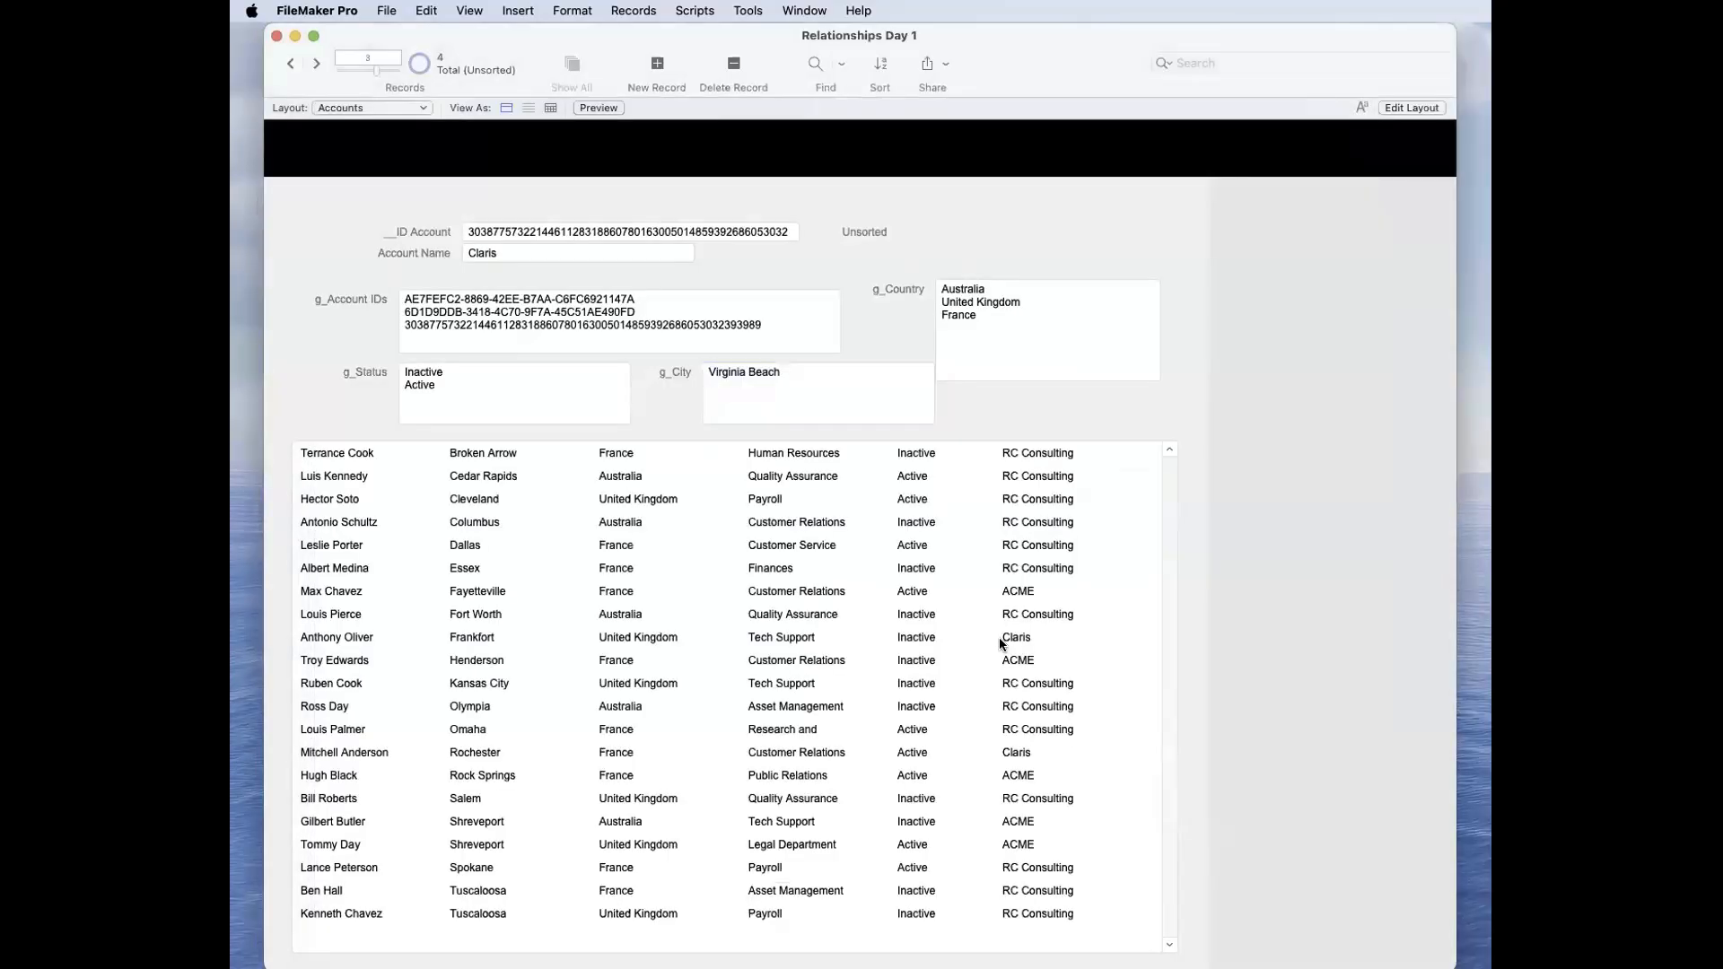
Step: Clear Virginia Beach from the g_City field, leaving the field empty
click(793, 389)
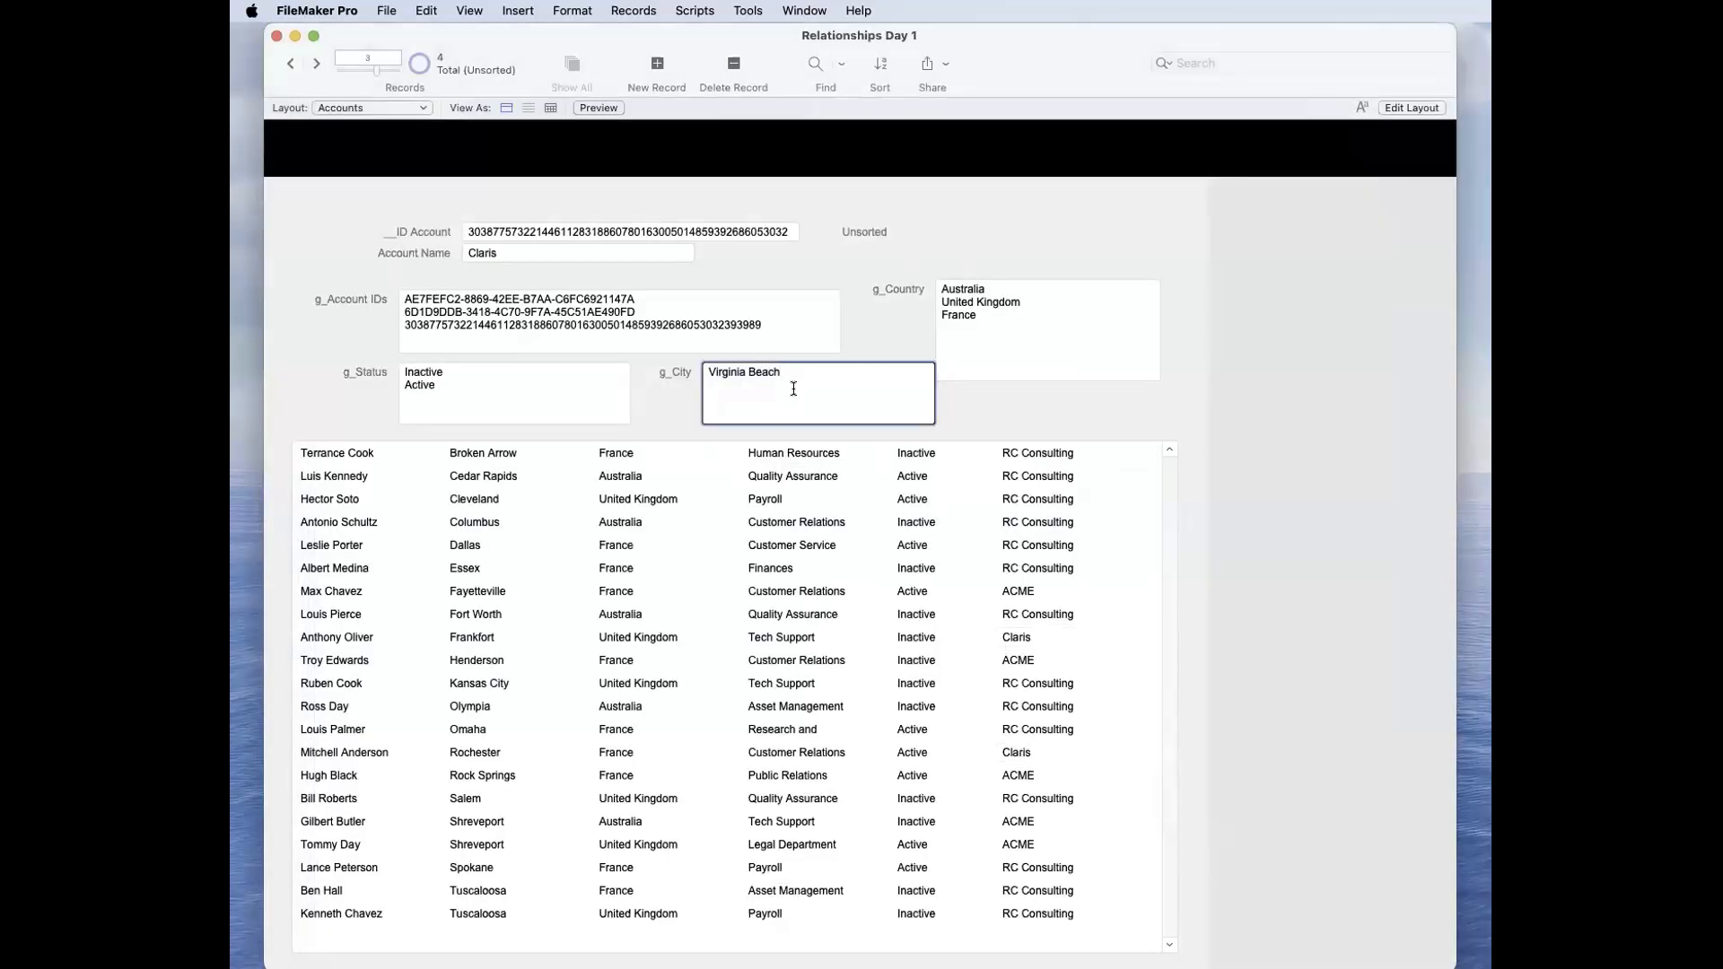
key(super+a)
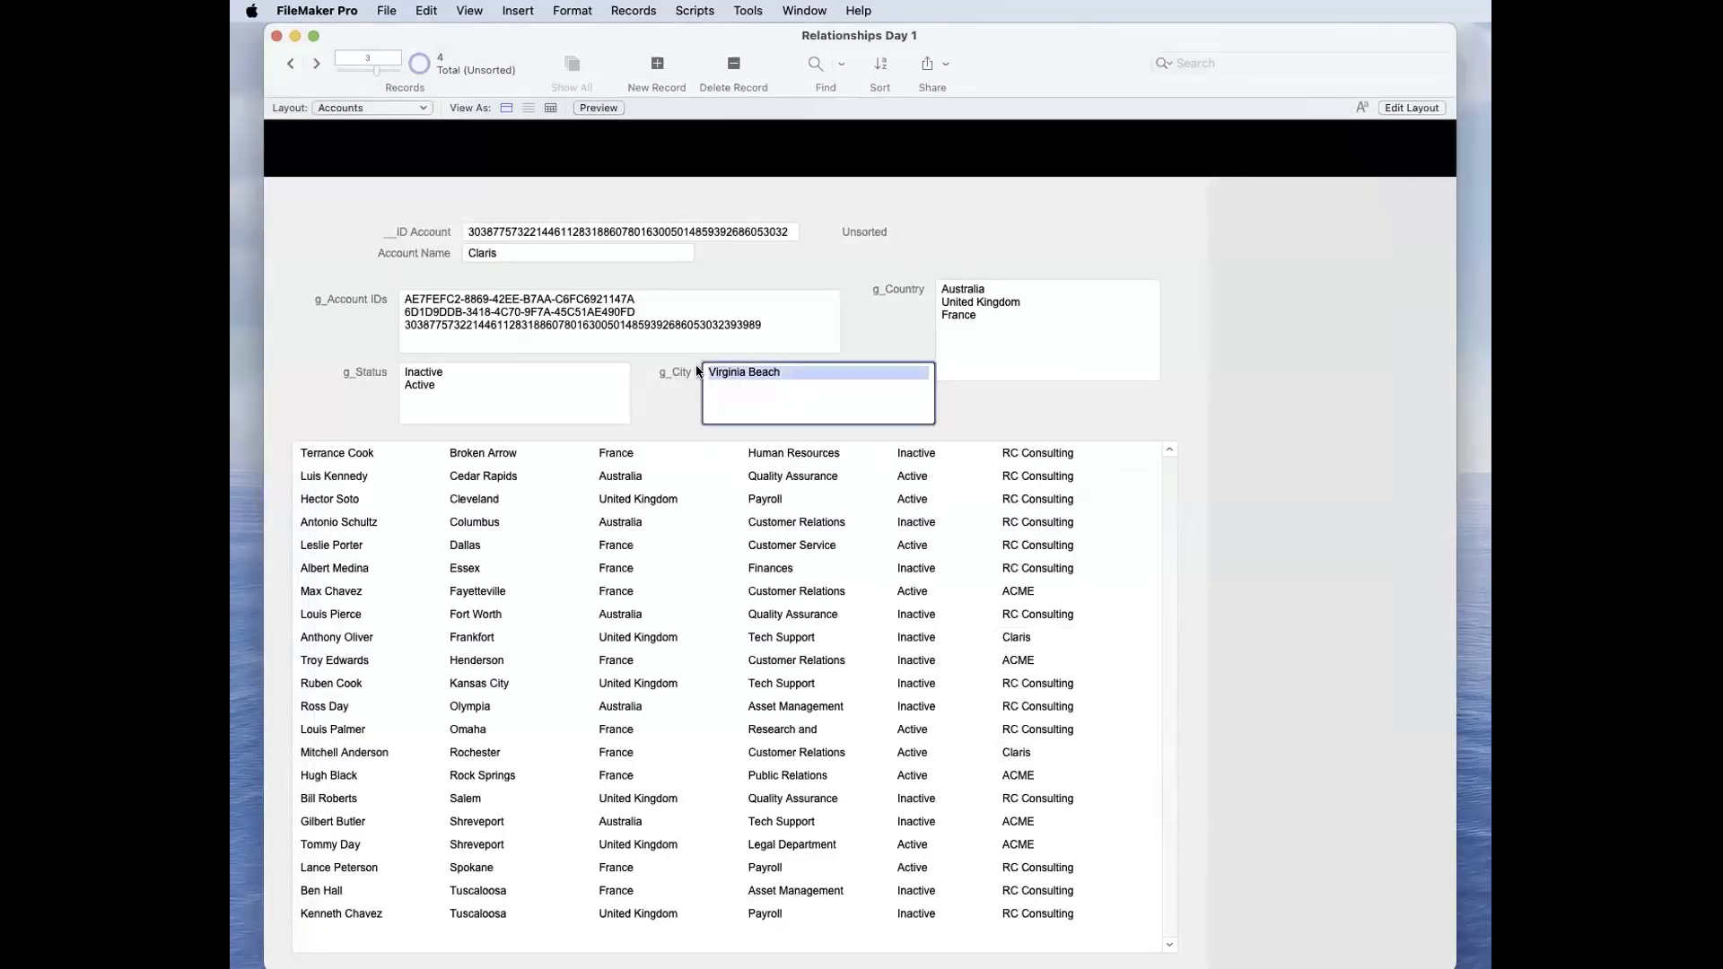
key(BackSpace)
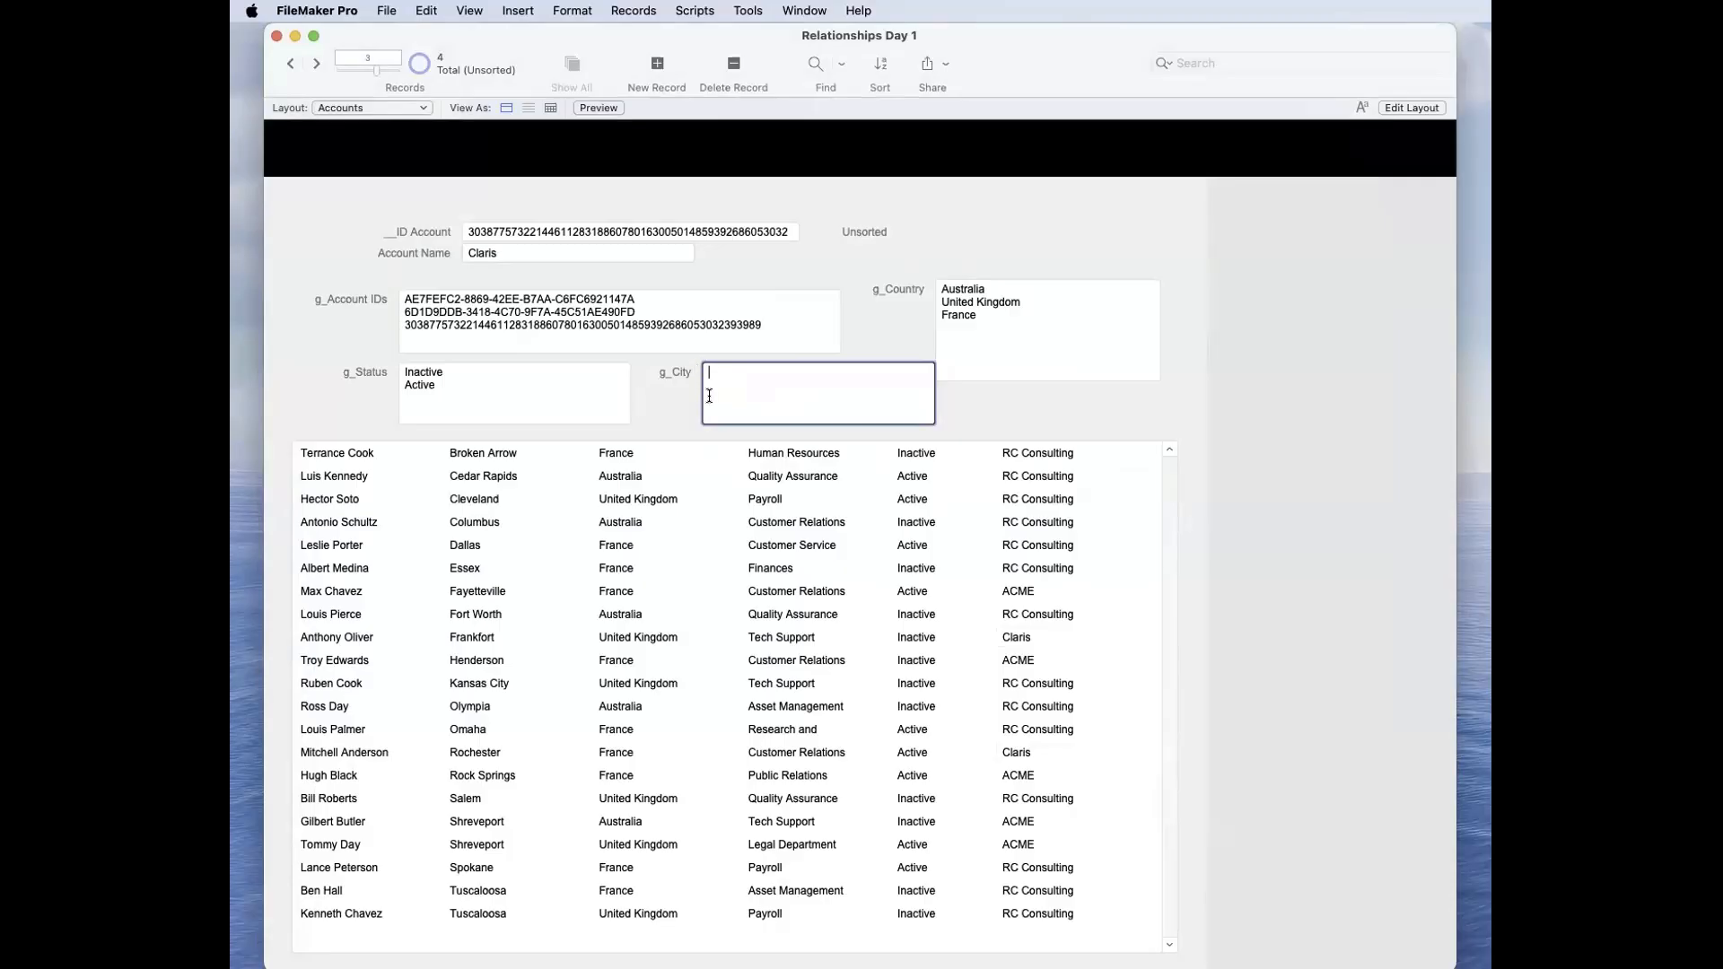
Step: Review the g_City ≠ City criterion in the Accounts–Contacts relationship, close the definitions and commit the empty g_City field
key(shift+super+d)
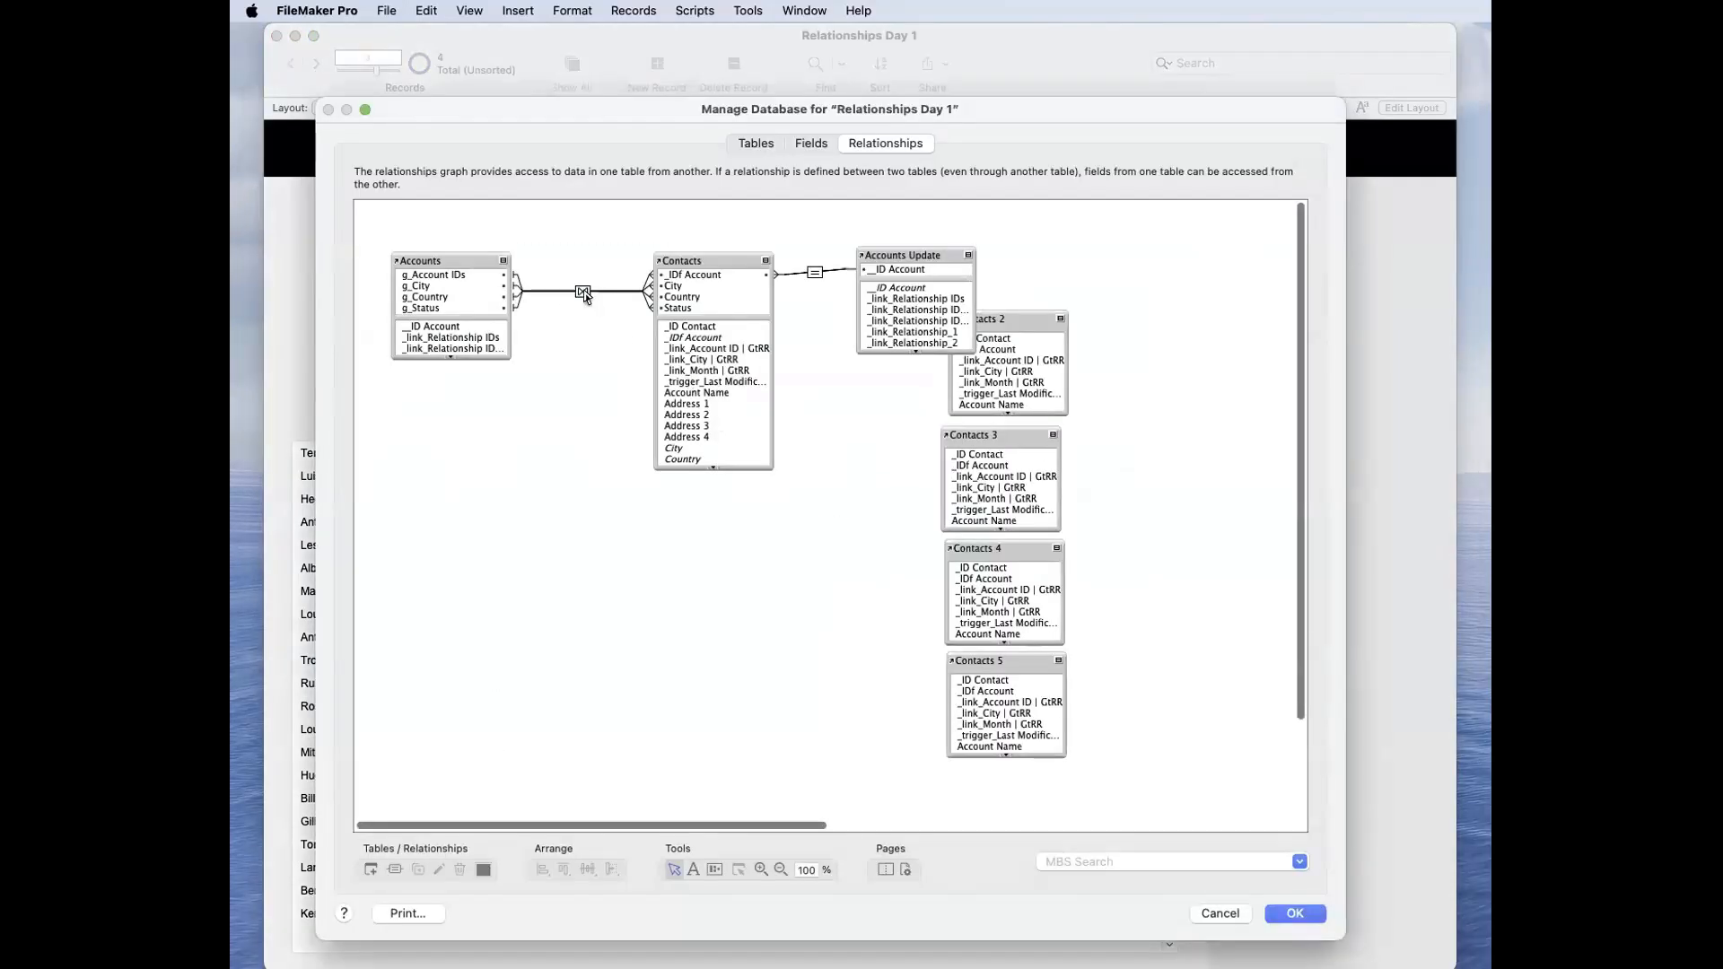
double_click(583, 291)
drag(869, 556, 870, 600)
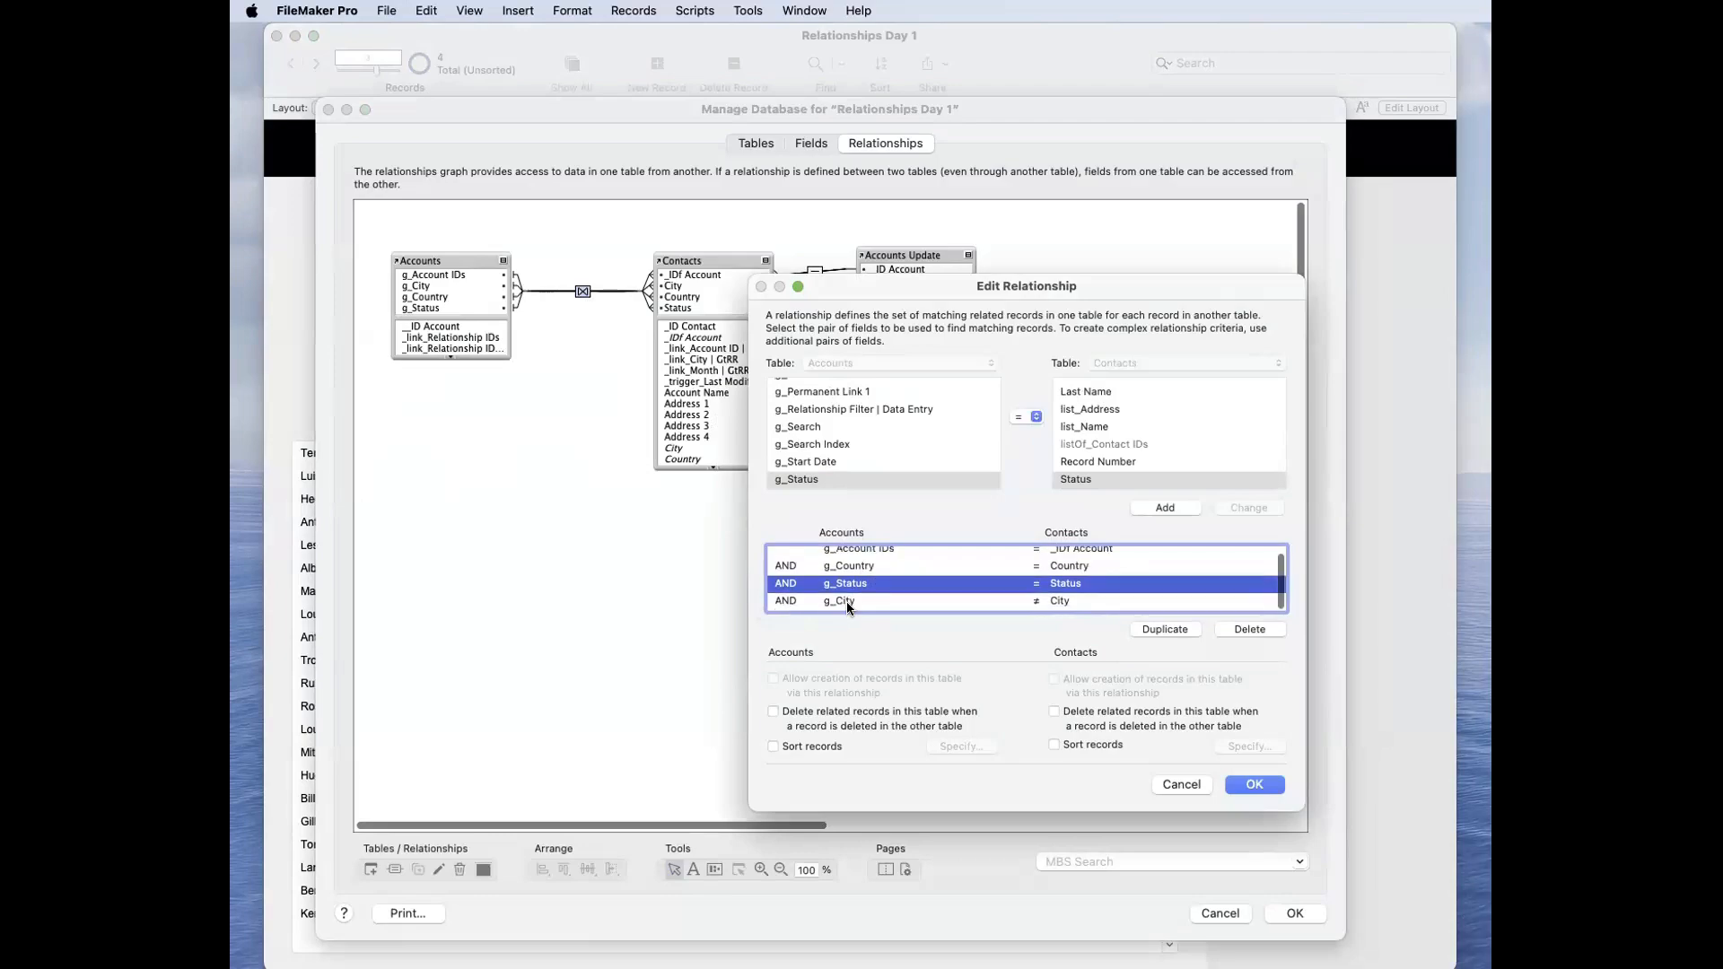
click(847, 603)
key(Return)
key(Return)
click(718, 388)
click(678, 396)
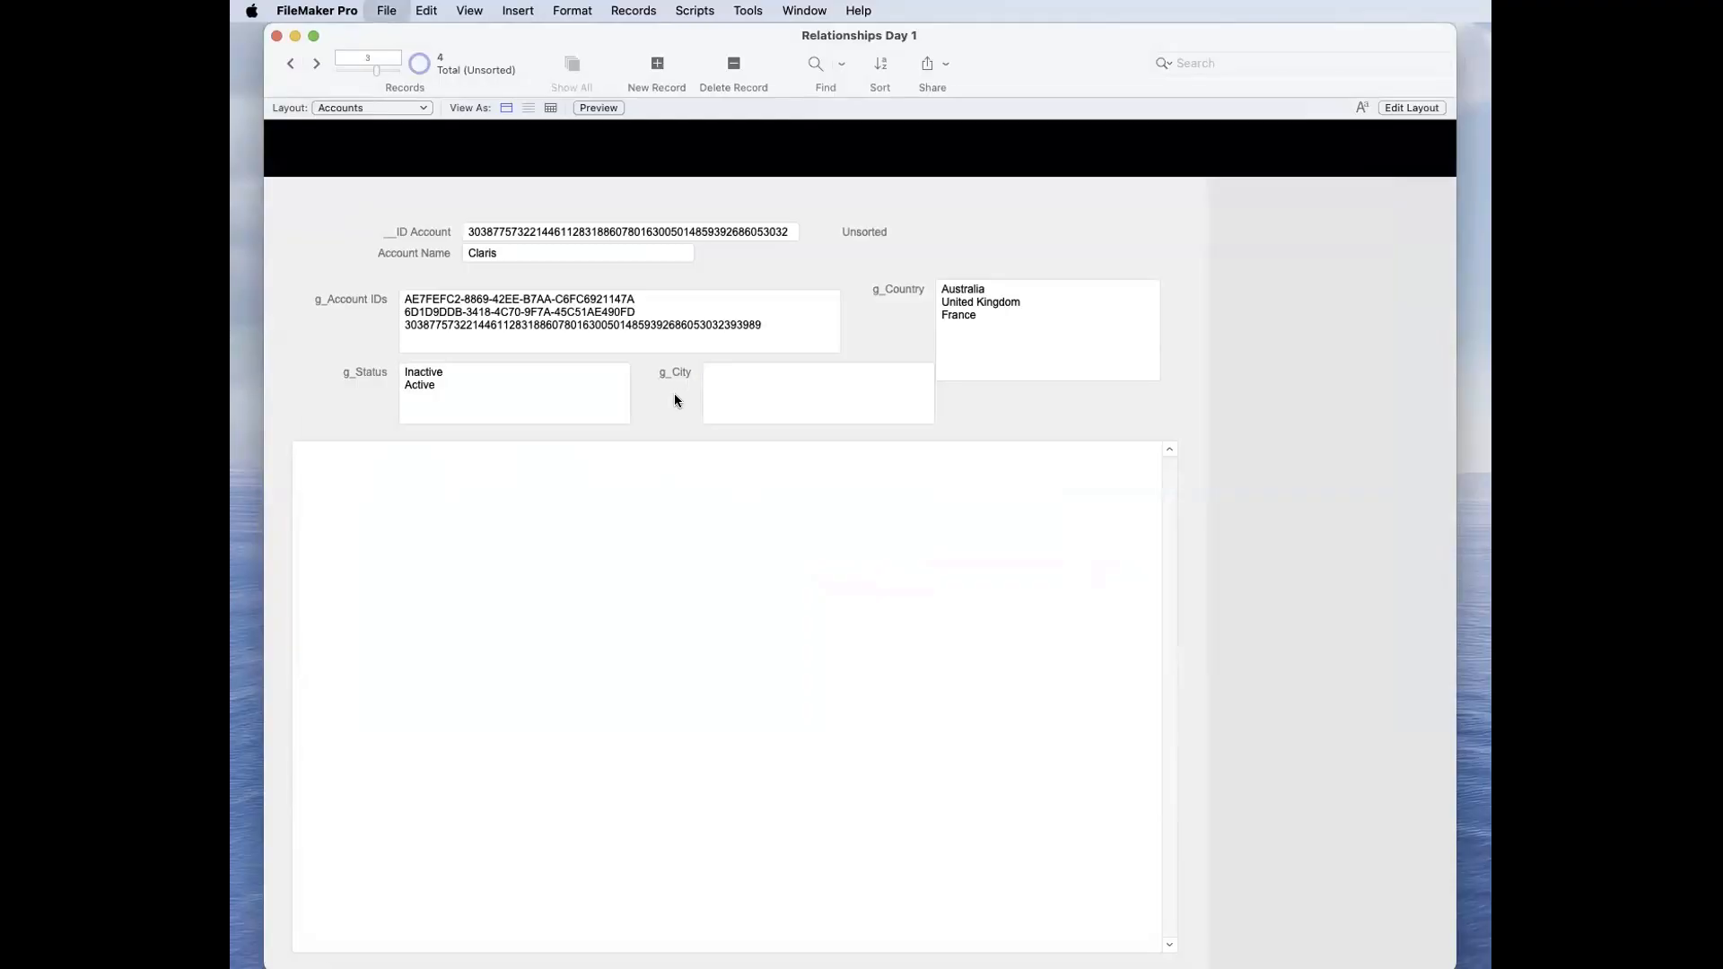
Step: Compare the operators of the g_Status and g_City criteria in the Accounts–Contacts relationship, leaving the definitions unchanged
key(super+shift+d)
double_click(582, 292)
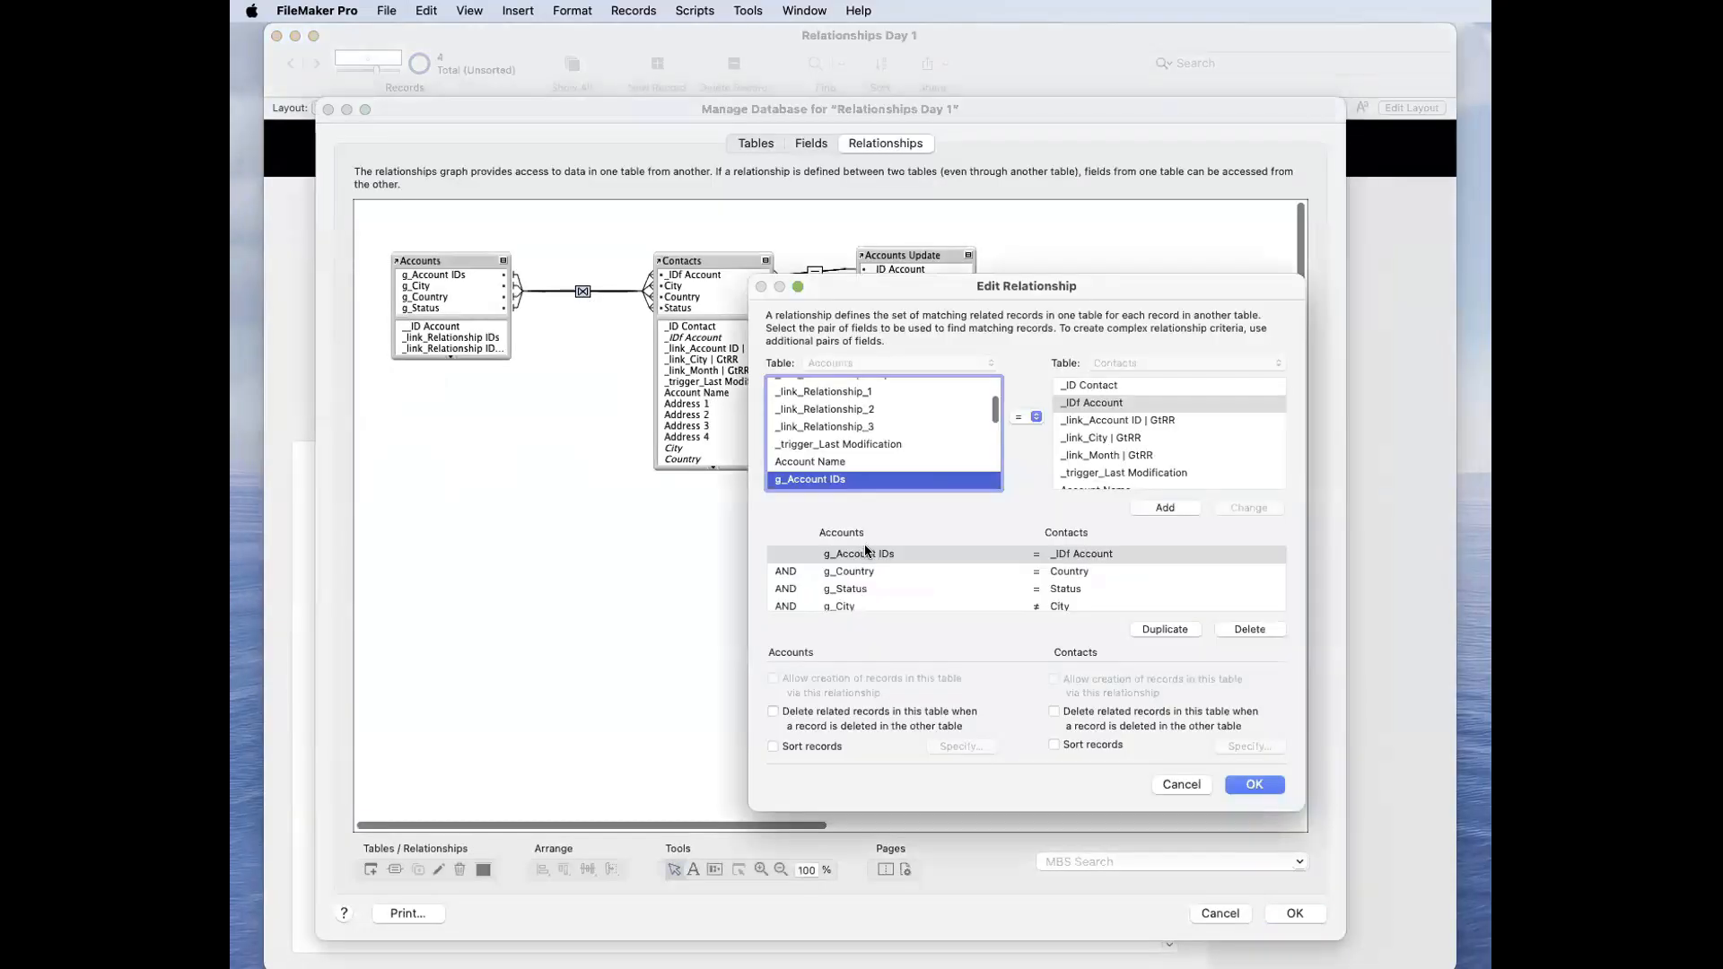
click(863, 605)
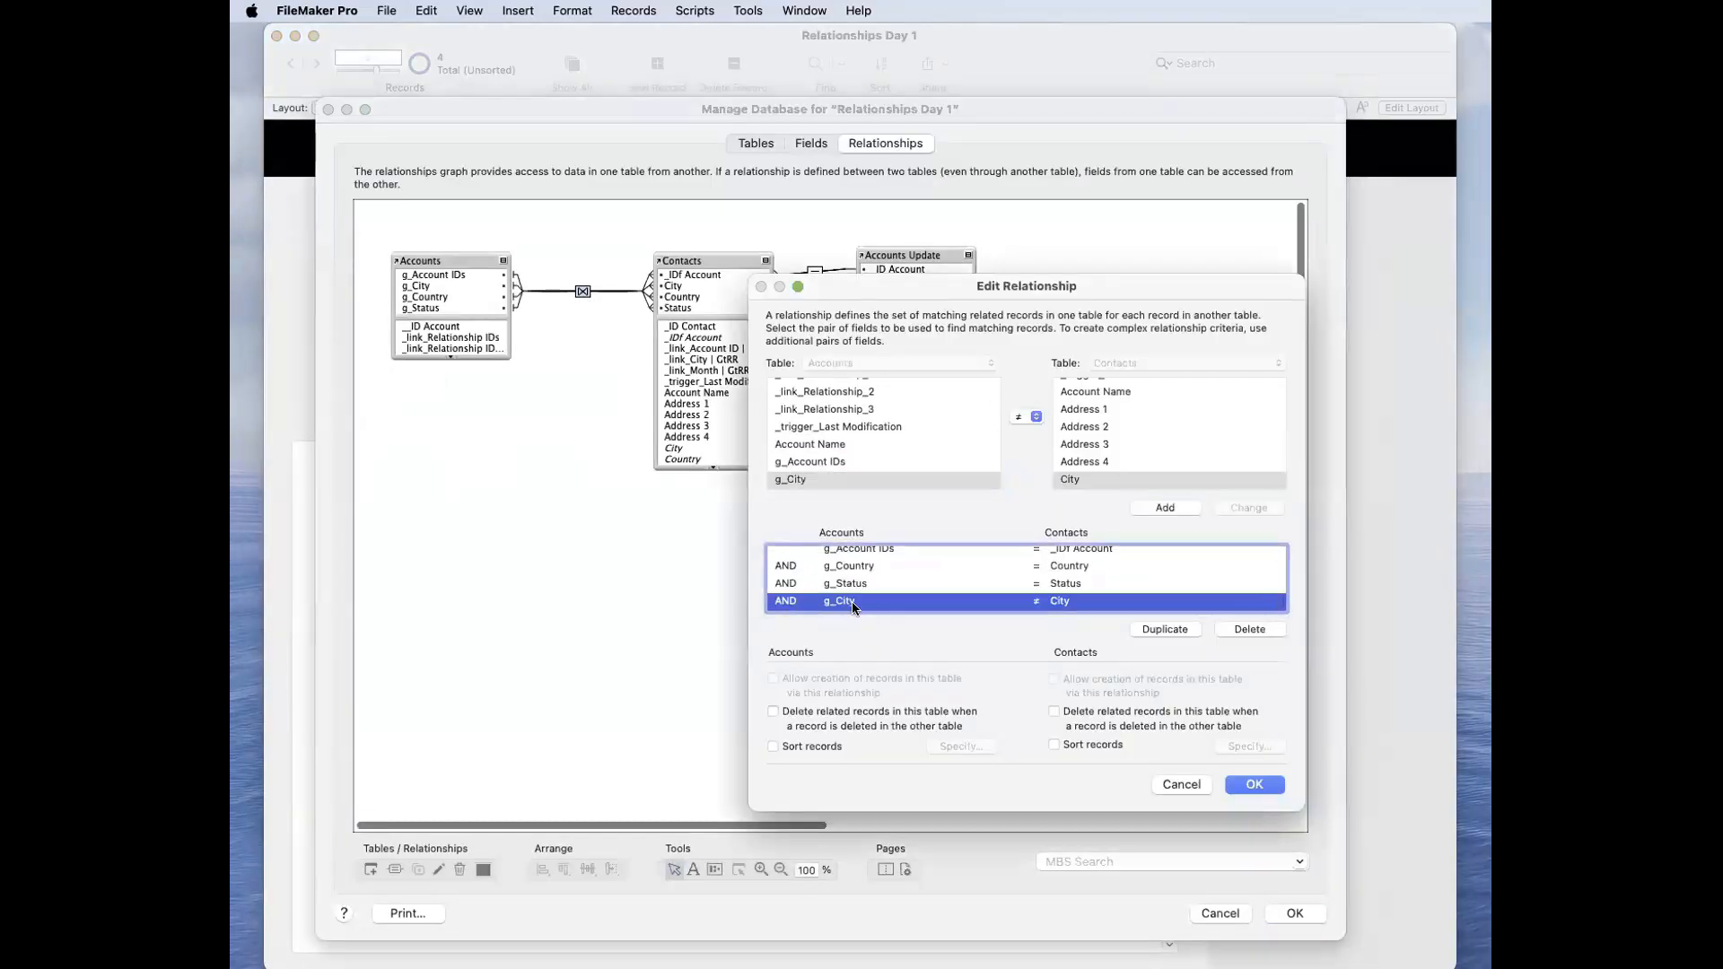
click(1036, 583)
click(1036, 603)
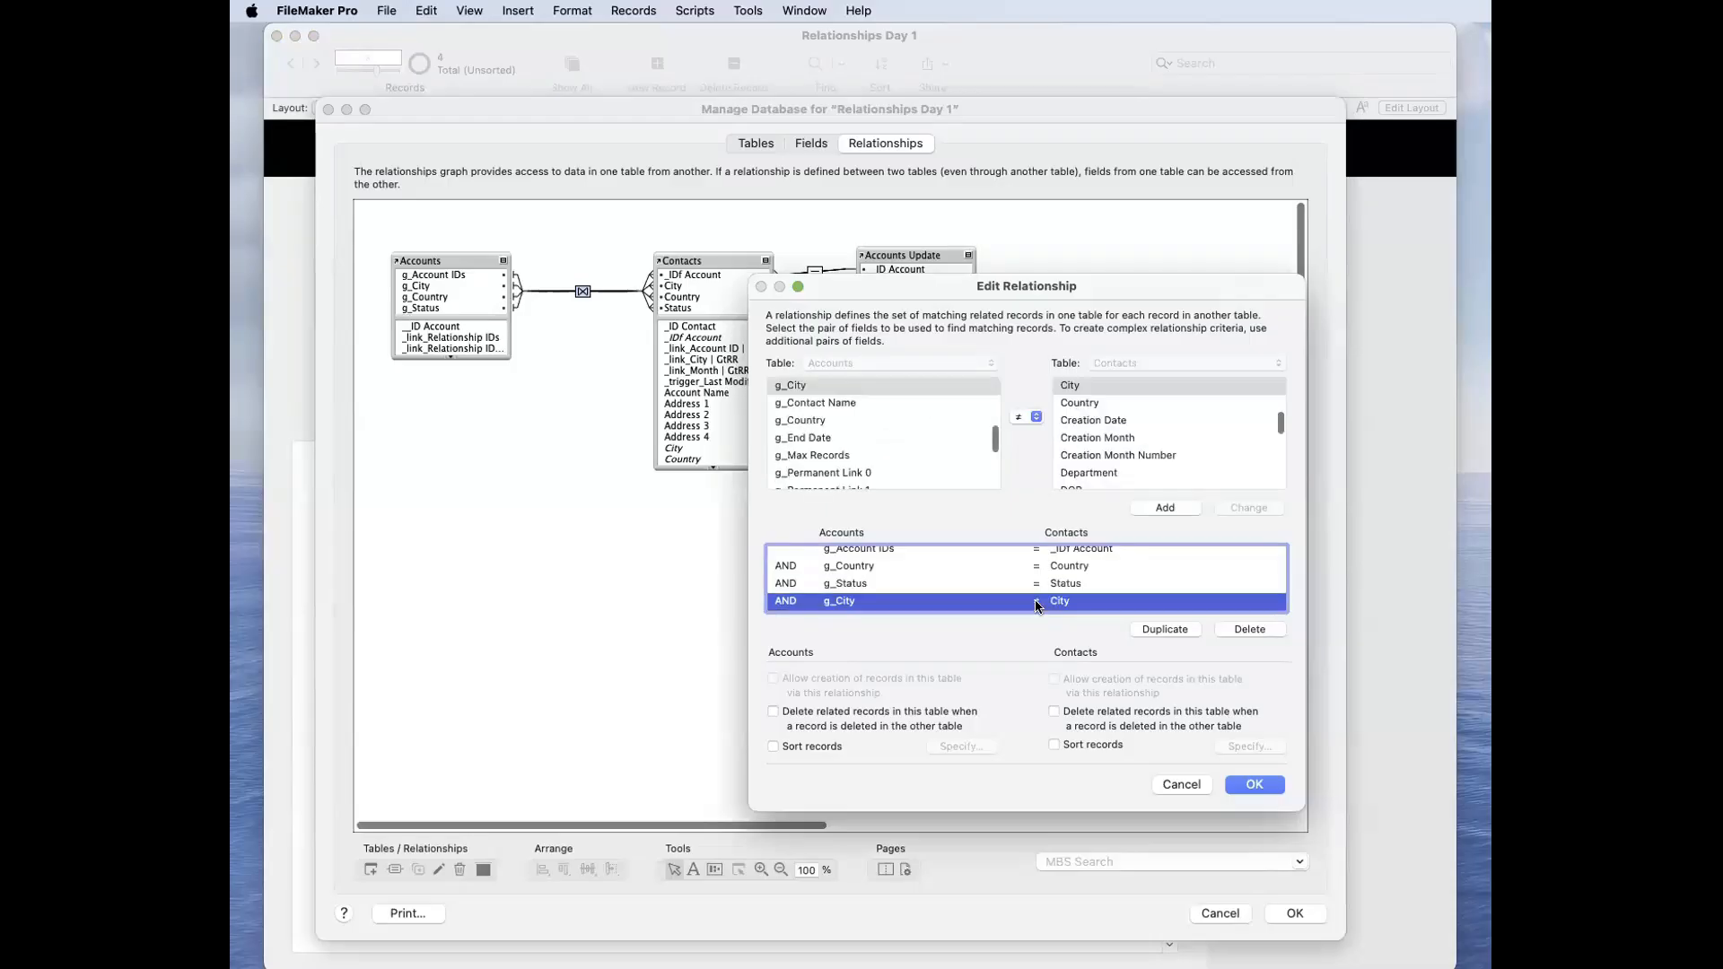
key(Return)
key(Return)
Step: Enter @ in the empty g_City field and commit it, and replace it with skdhksjdhjshdjsd and commit again
click(779, 397)
text(@)
click(961, 418)
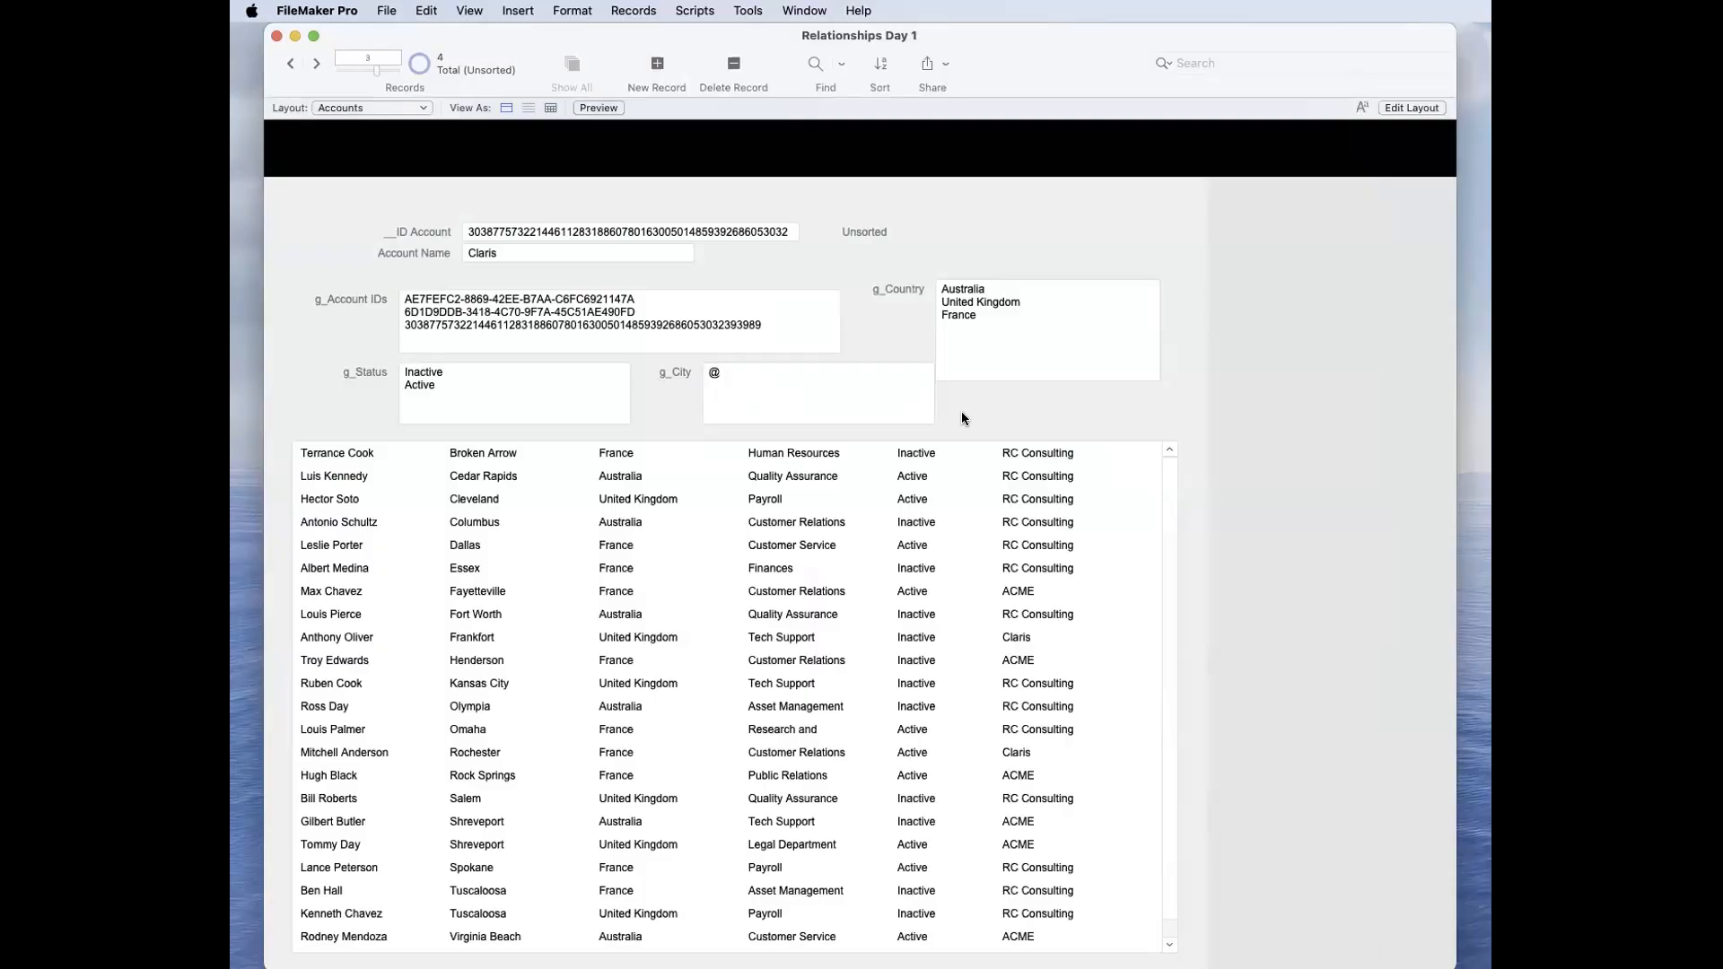
click(796, 397)
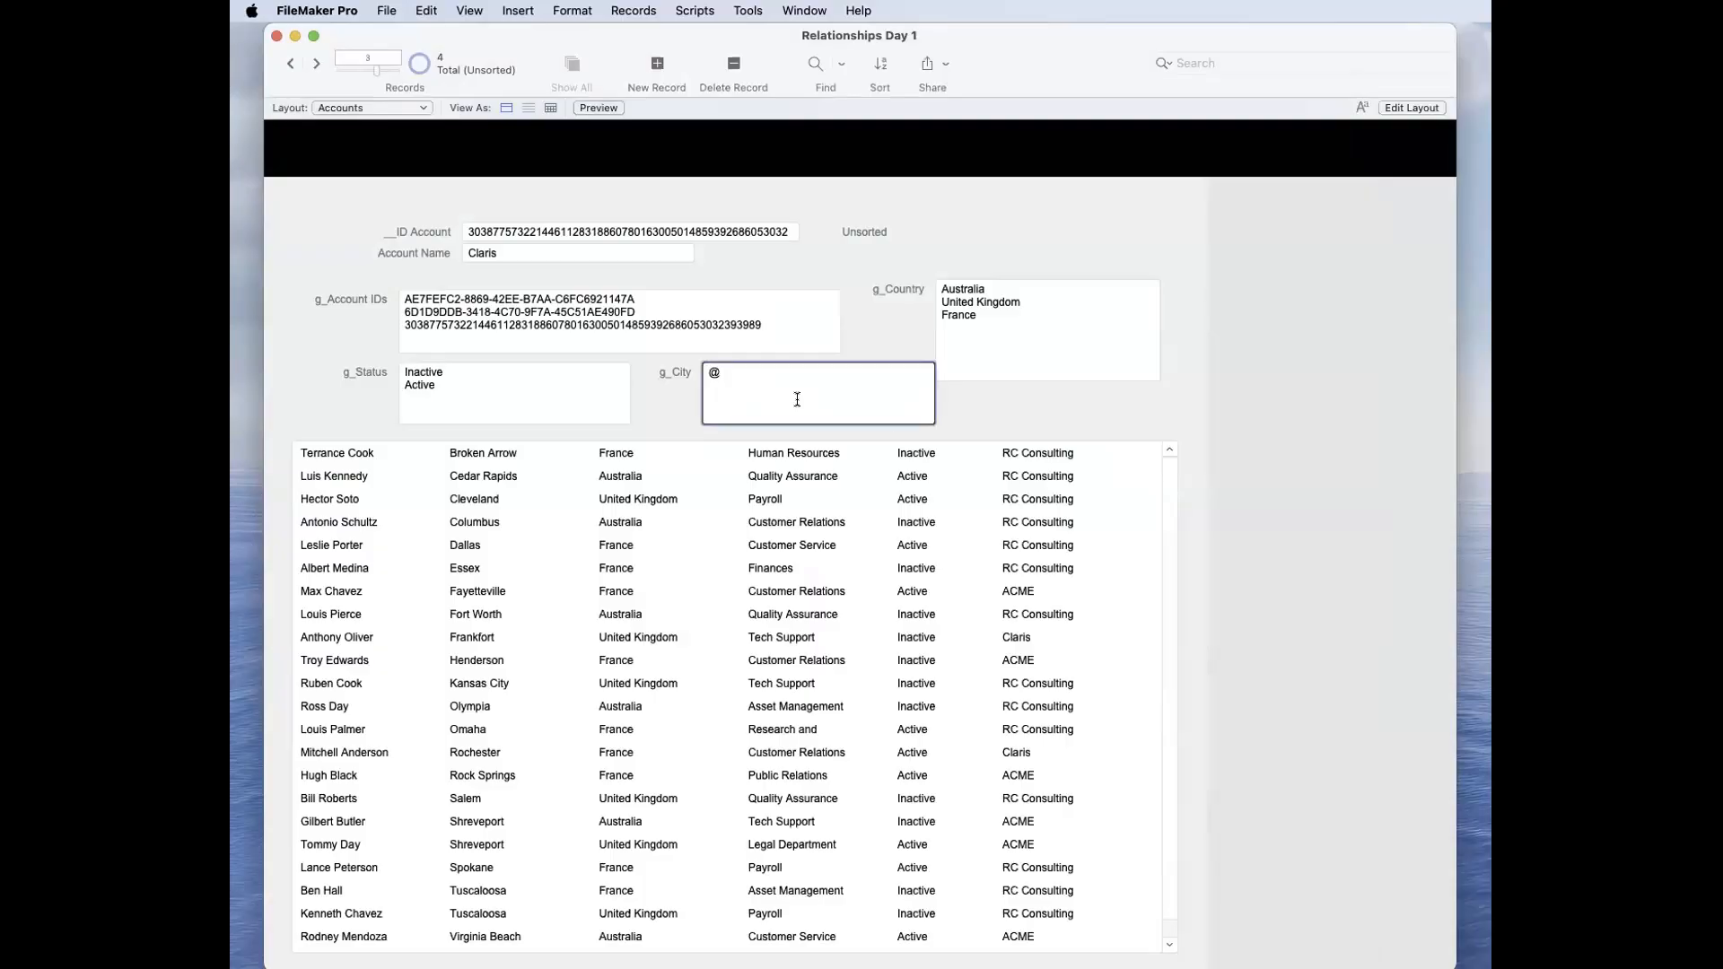
text(skdhksjdhjshdjsd)
click(951, 404)
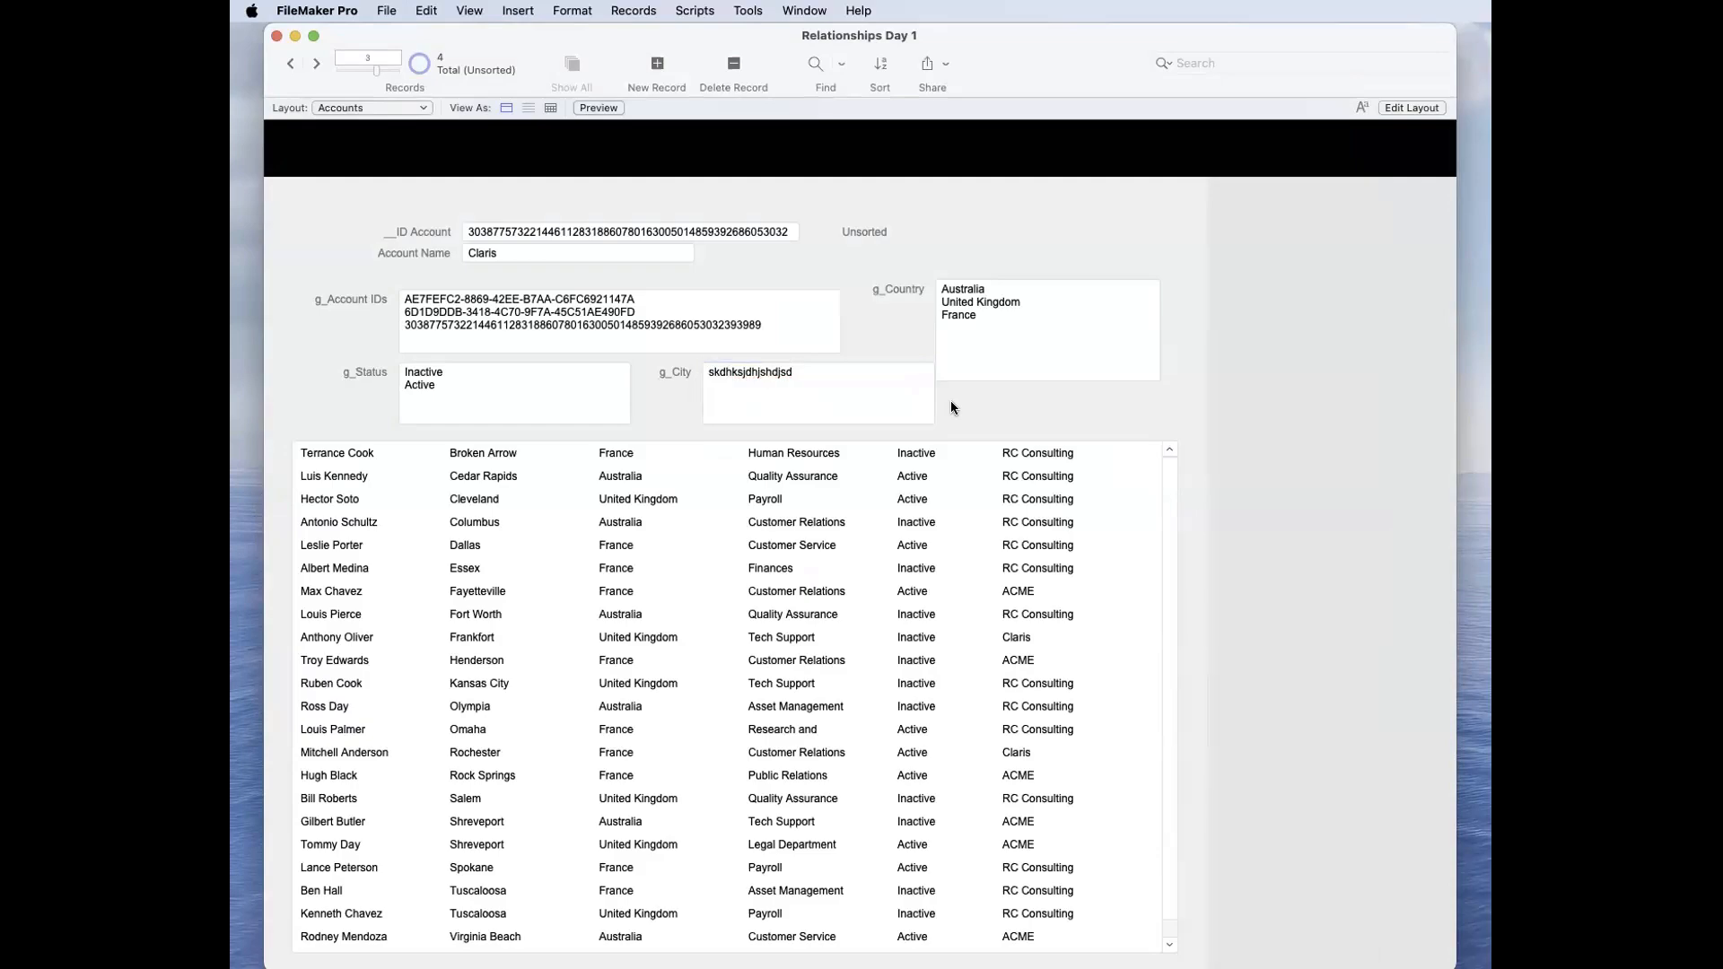
Step: Replace the text in g_City with # and commit the record
click(815, 382)
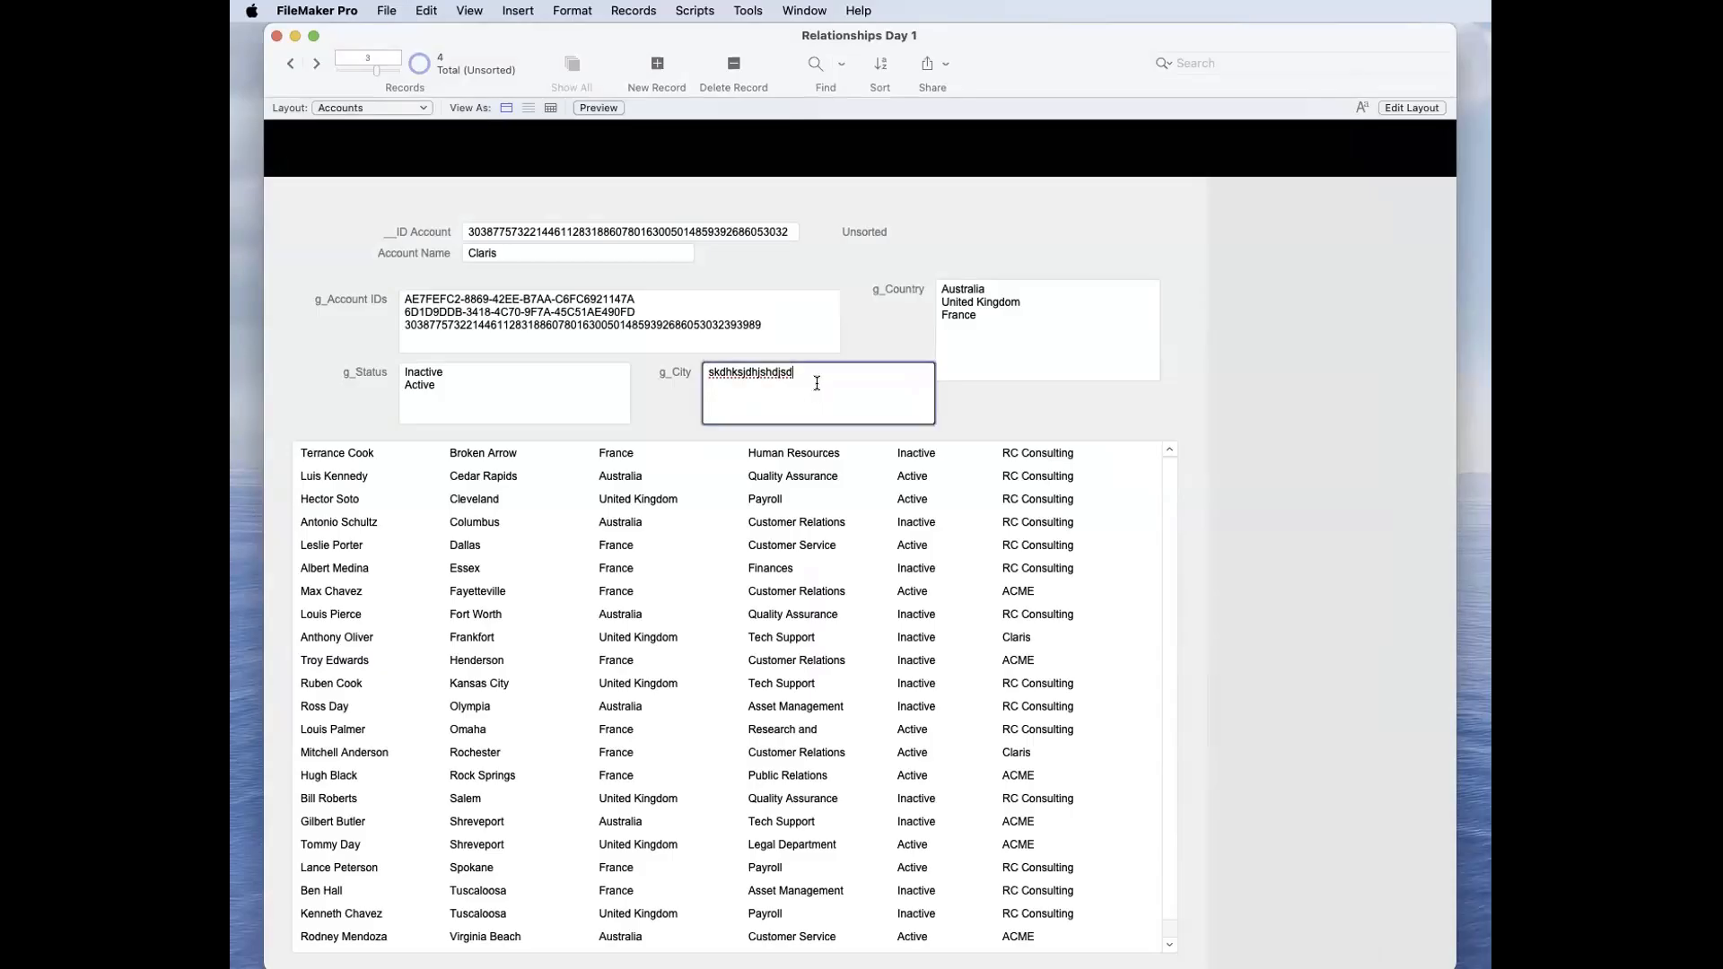
key(super+a)
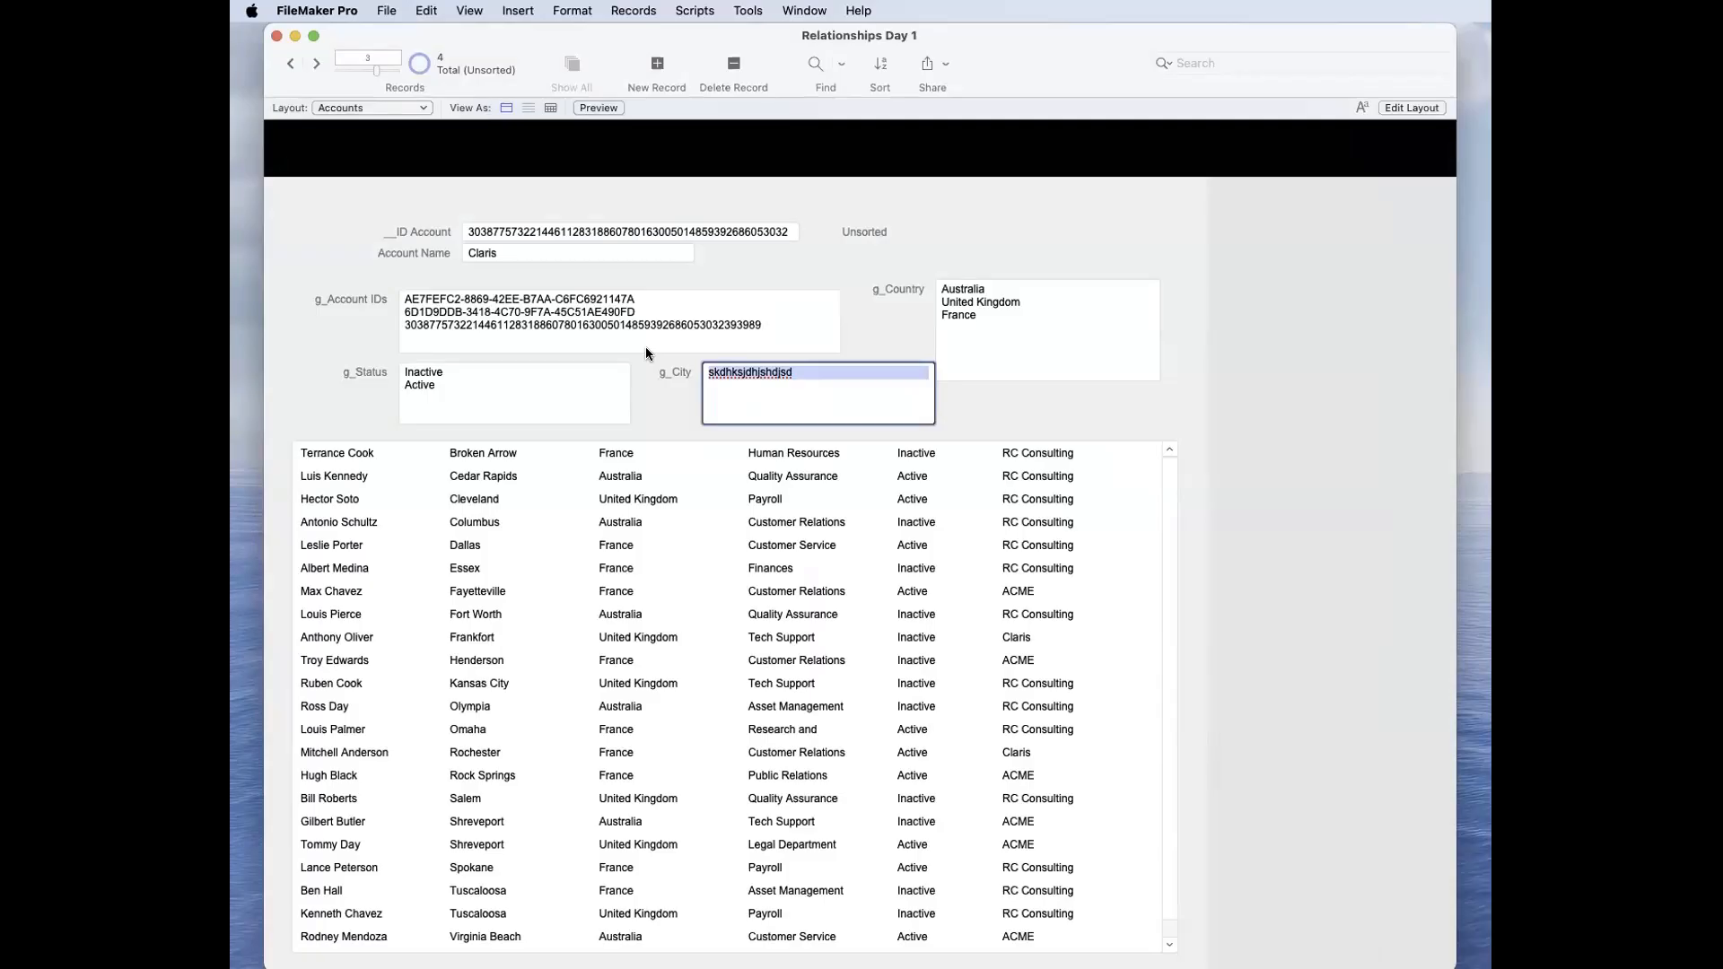
text(#)
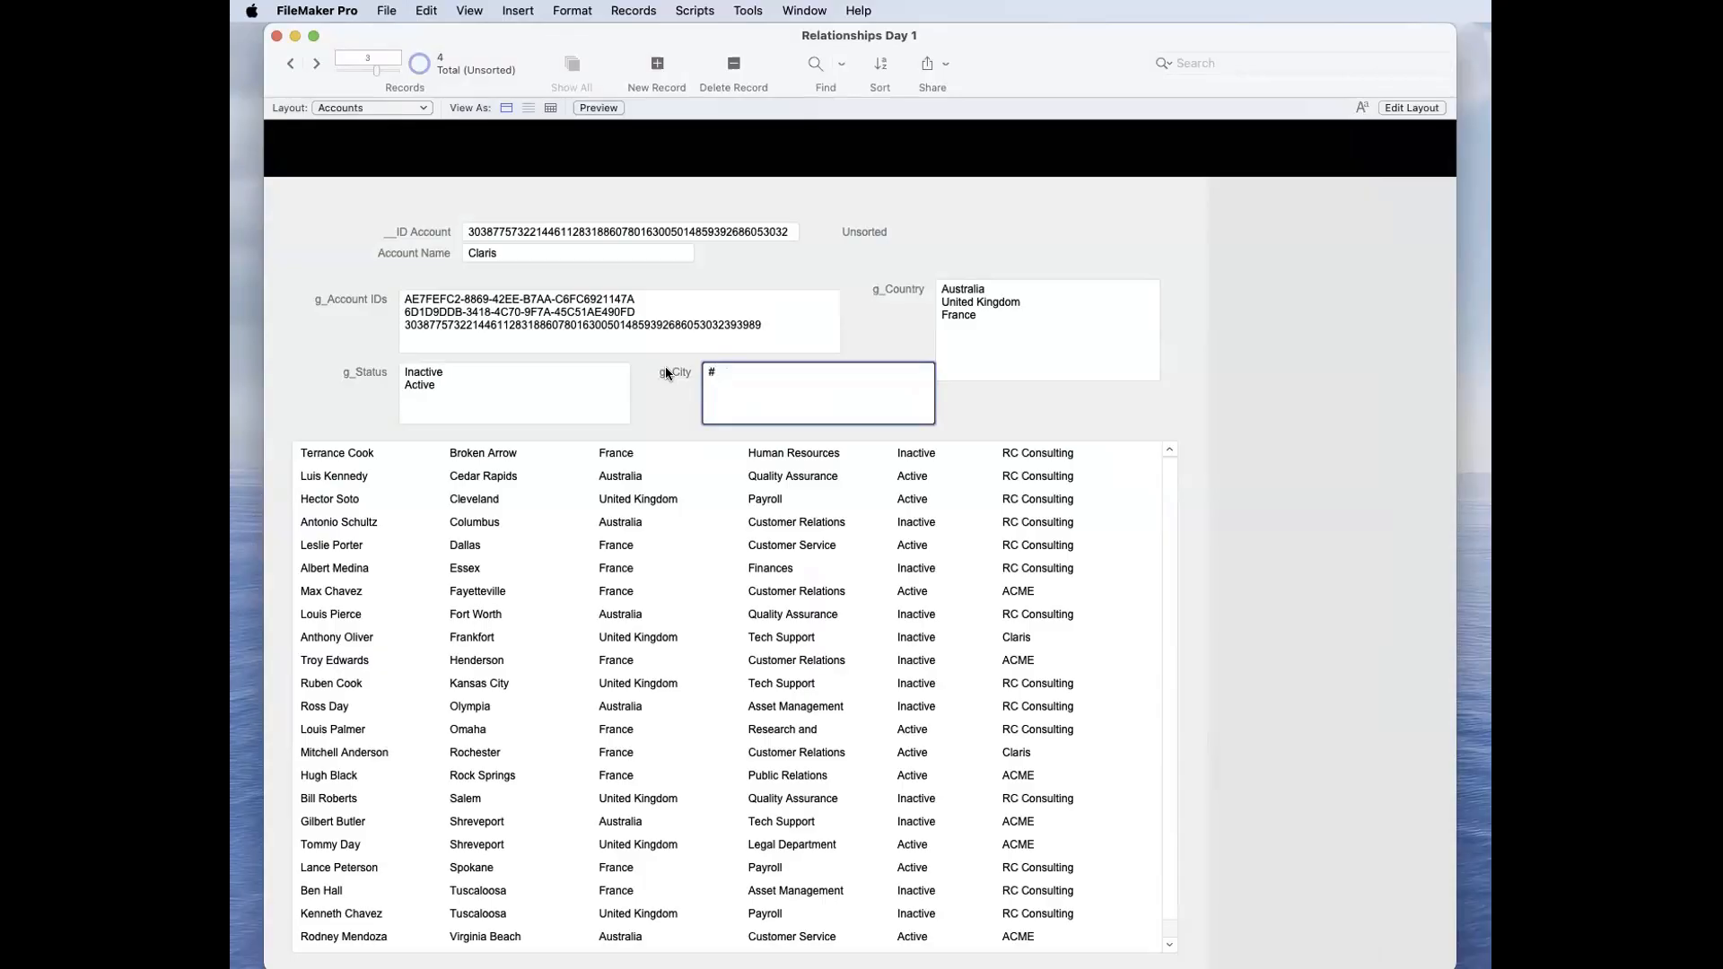
click(664, 369)
click(744, 373)
key(super+a)
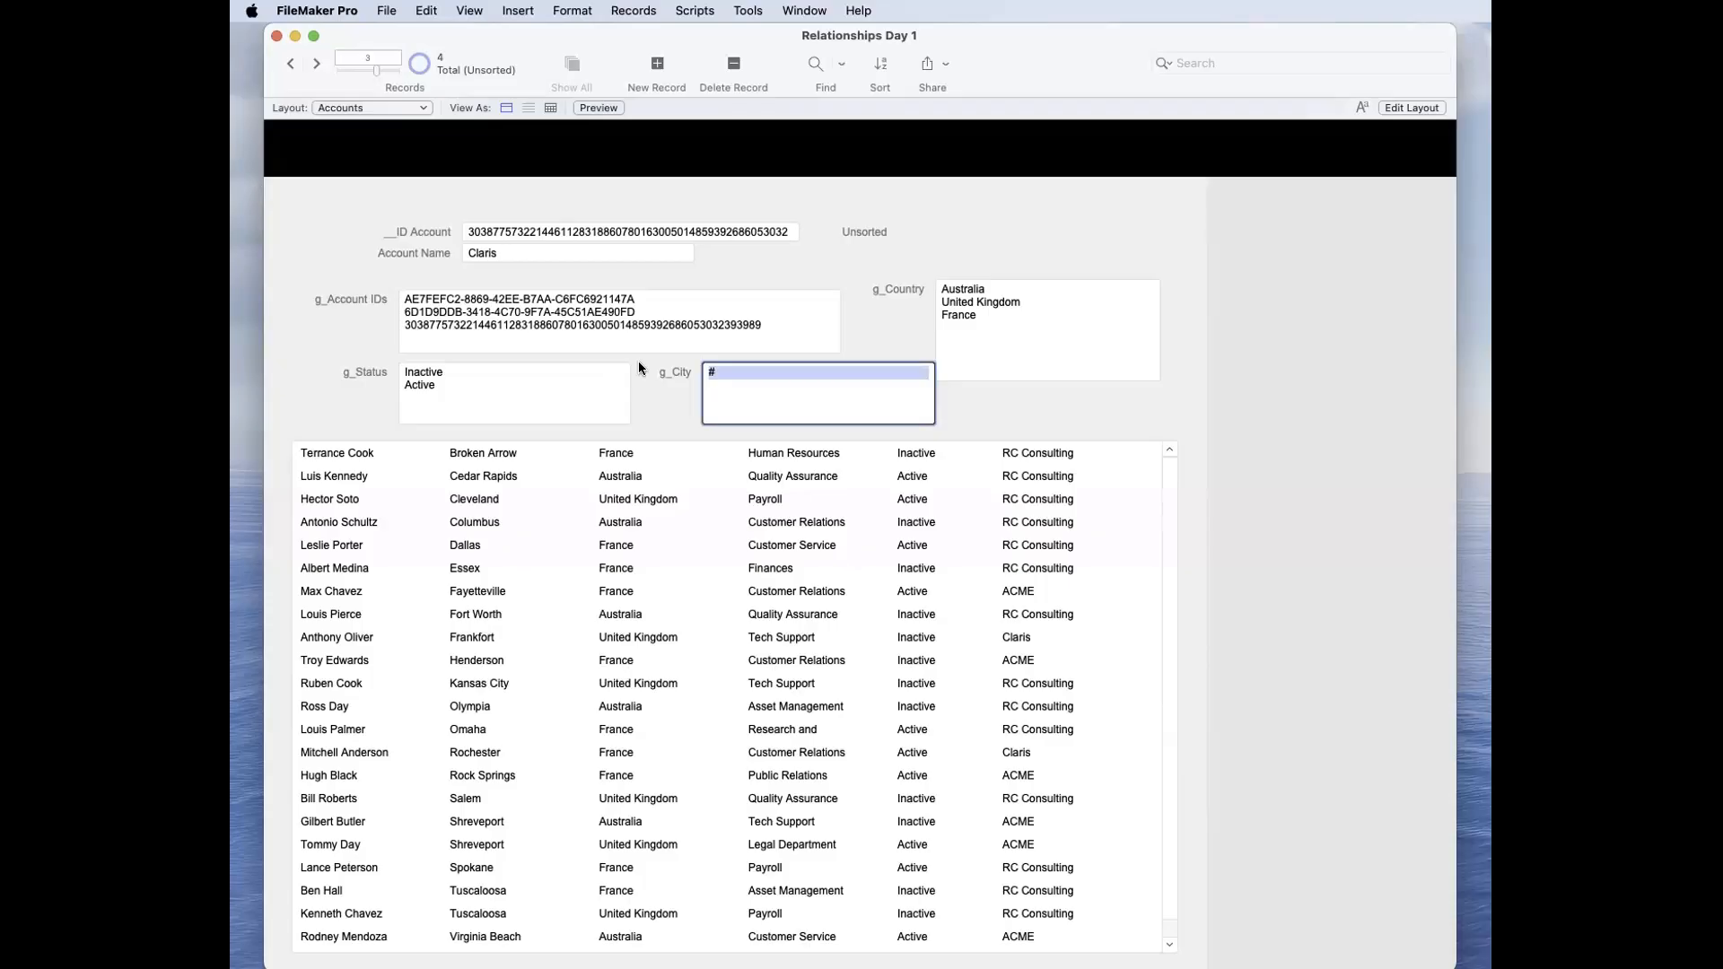
click(689, 372)
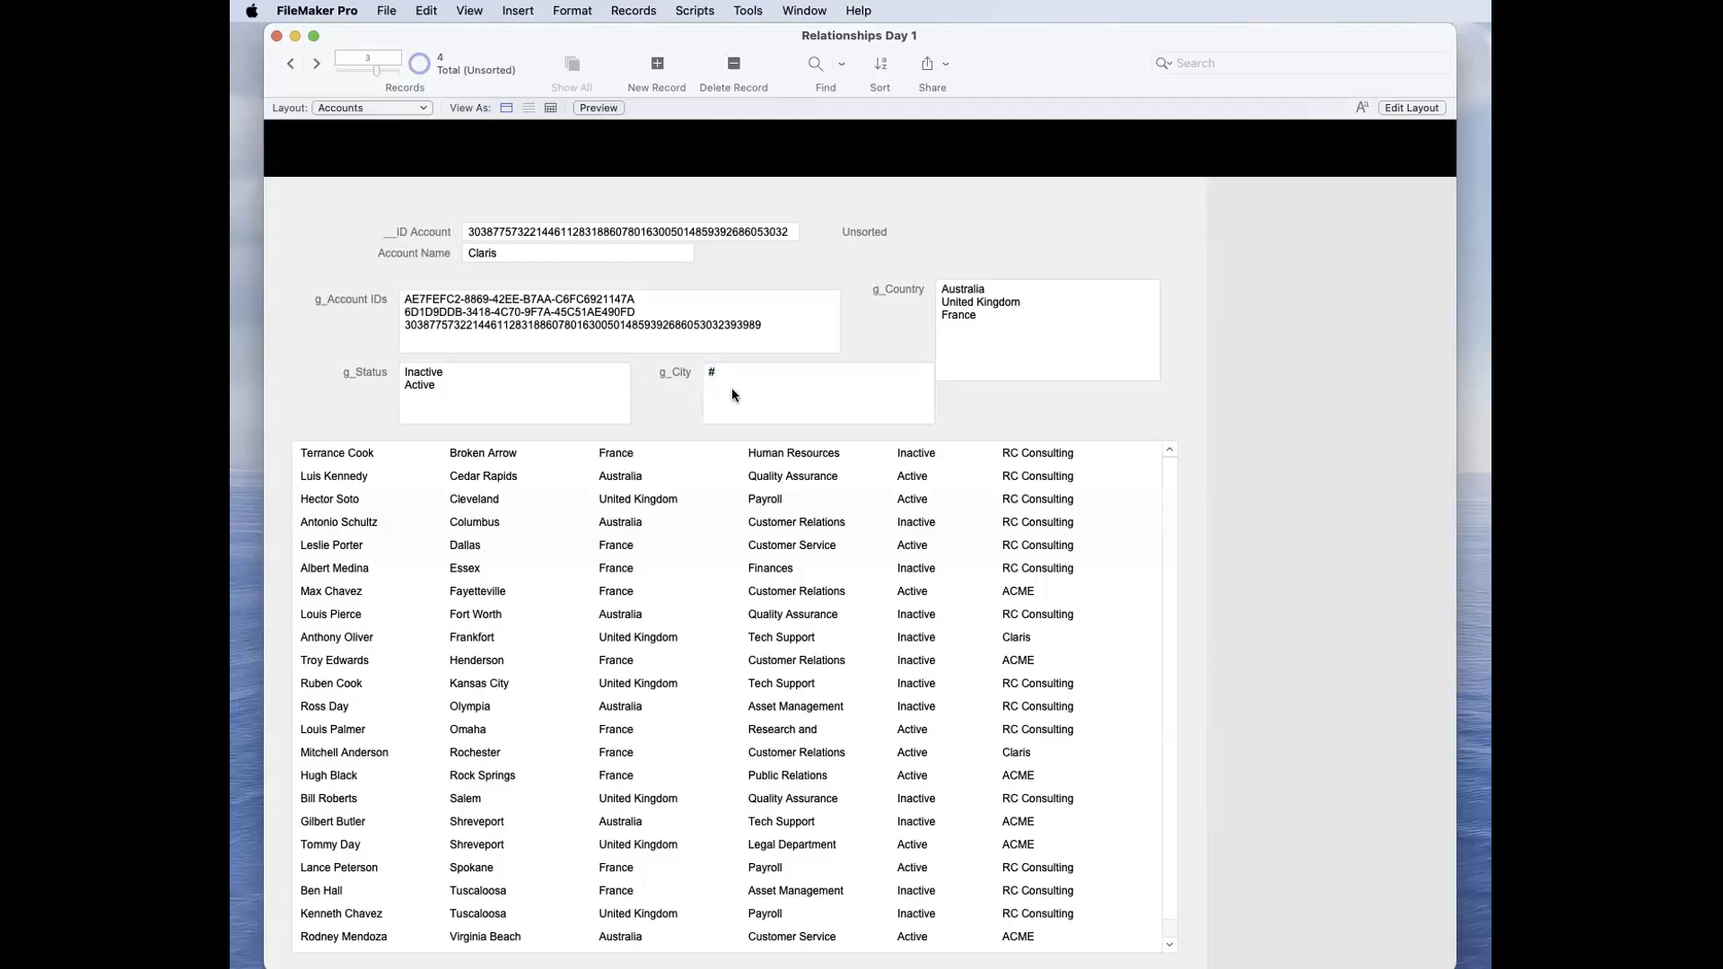
Step: Inspect the last criterion of the Accounts–Contacts relationship, which compares g_City with City, and close the definitions
key(super+shift+d)
double_click(582, 291)
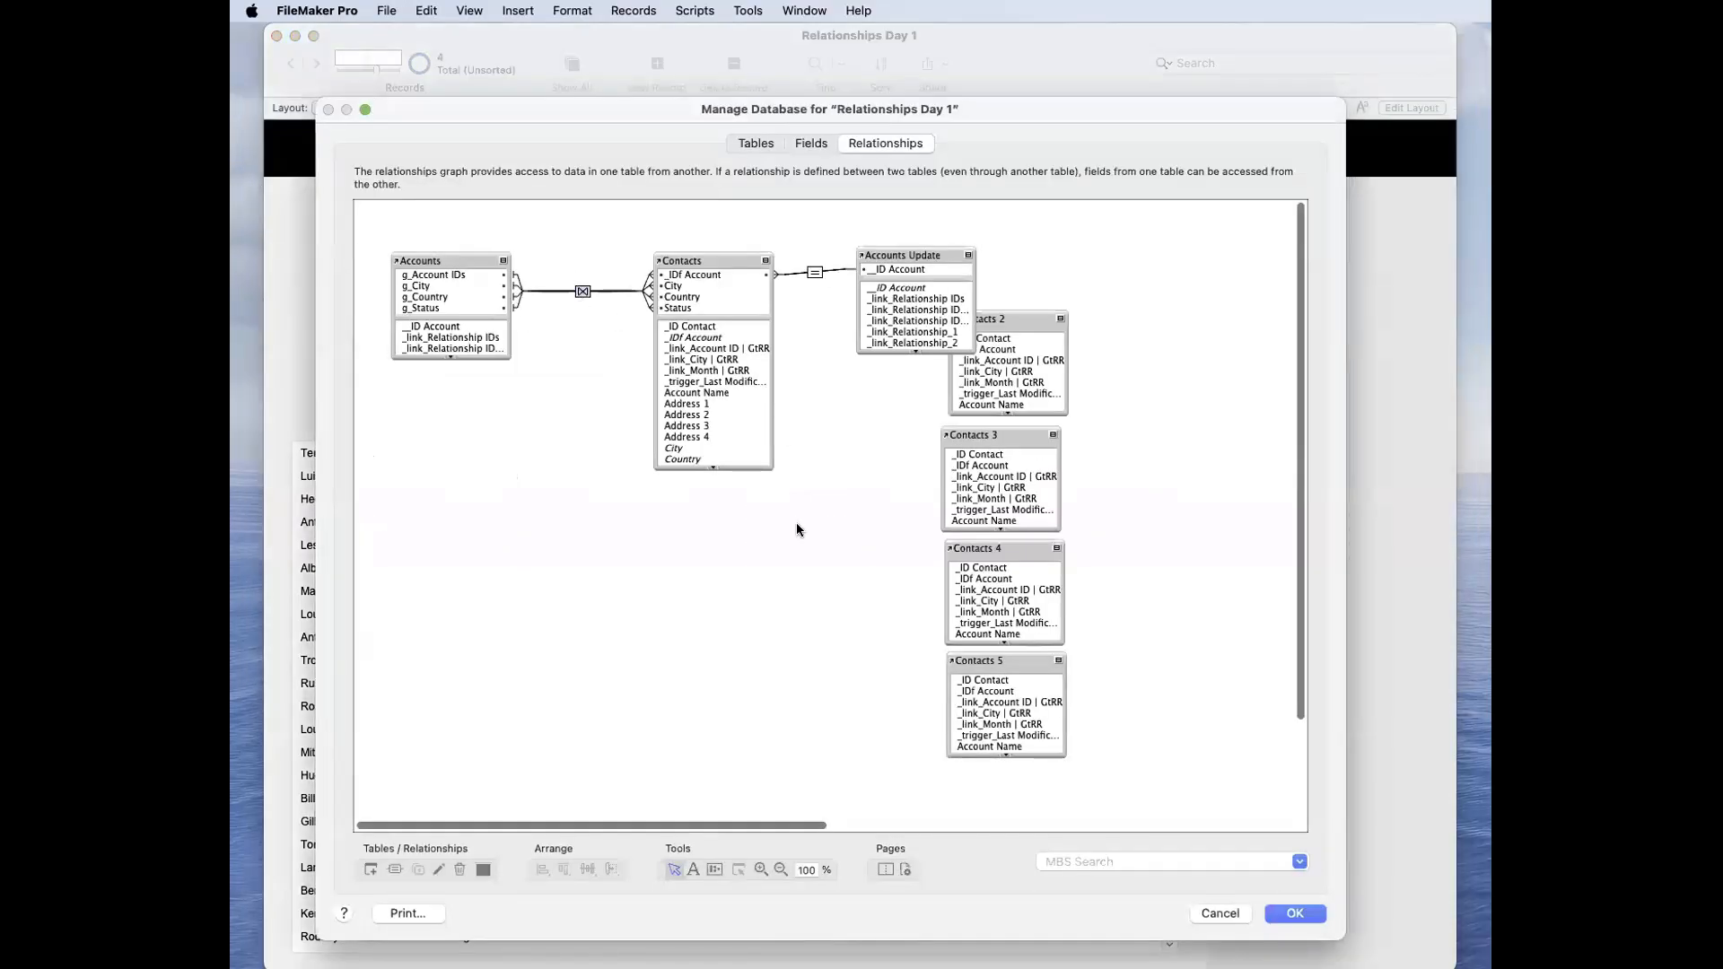
scroll(974, 600, down, 1)
click(979, 599)
key(Return)
key(Return)
Step: Replace all countries in the g_Country field with # and commit the record
click(1016, 324)
key(super+a)
key(super+c)
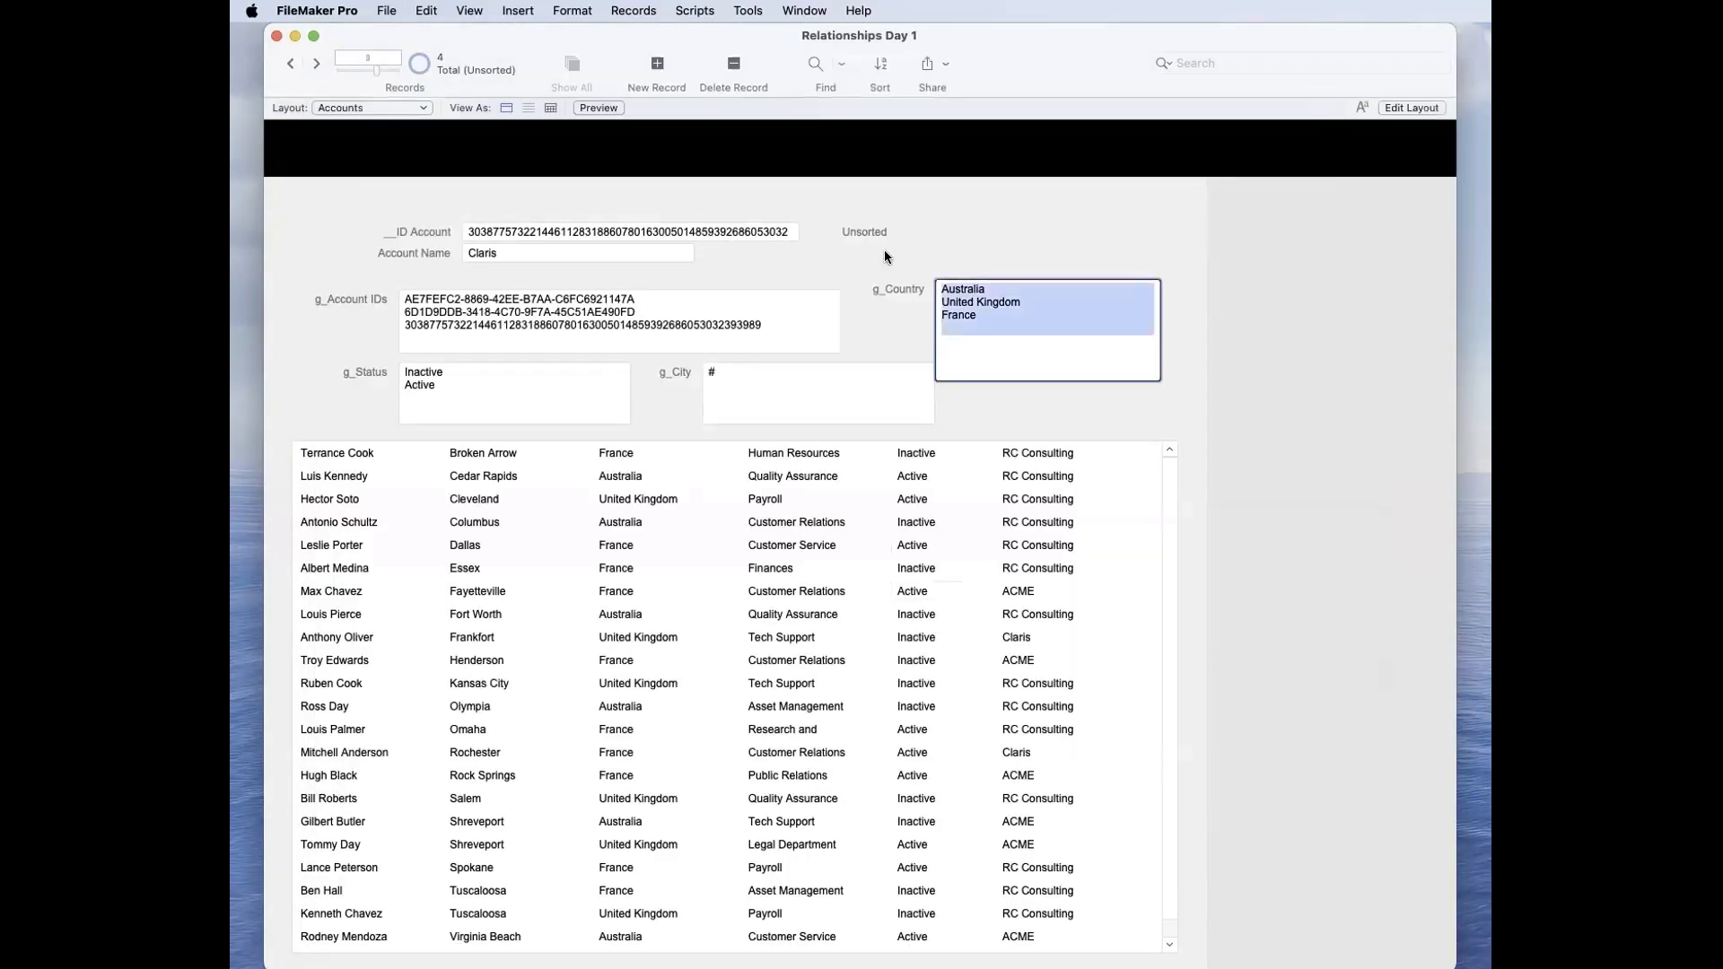
key(BackSpace)
text(#)
click(953, 257)
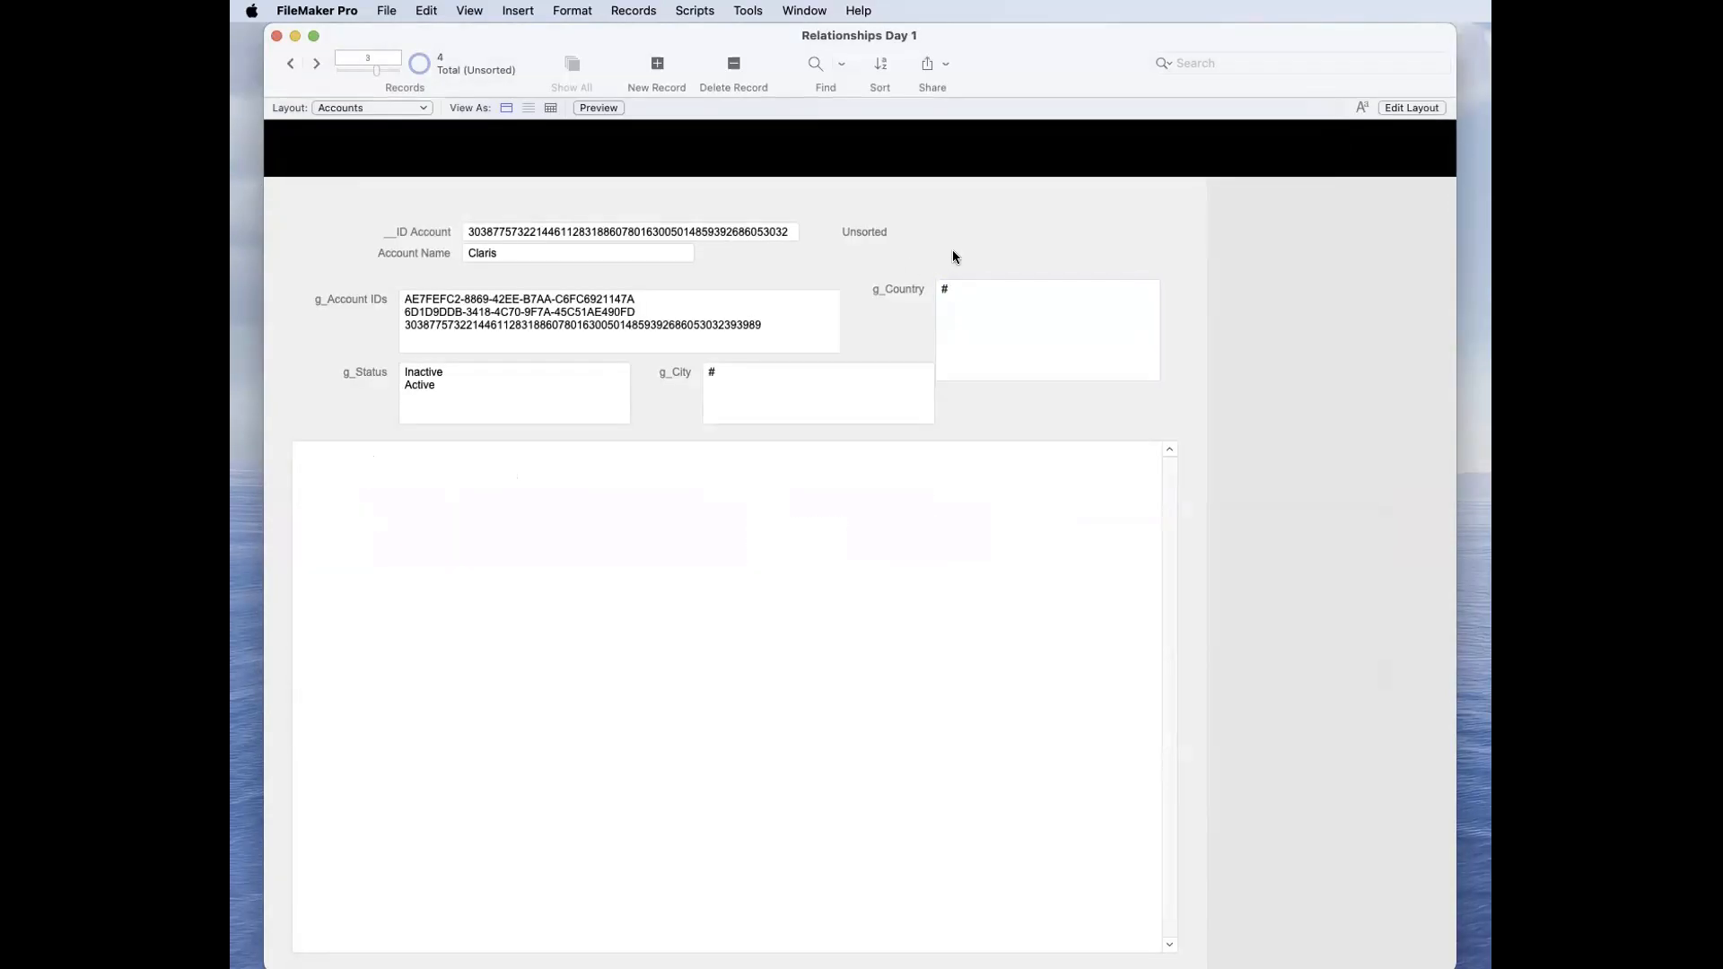
Step: Clear the # from g_Country and commit the field empty
click(958, 303)
key(super+a)
key(BackSpace)
click(948, 230)
click(956, 293)
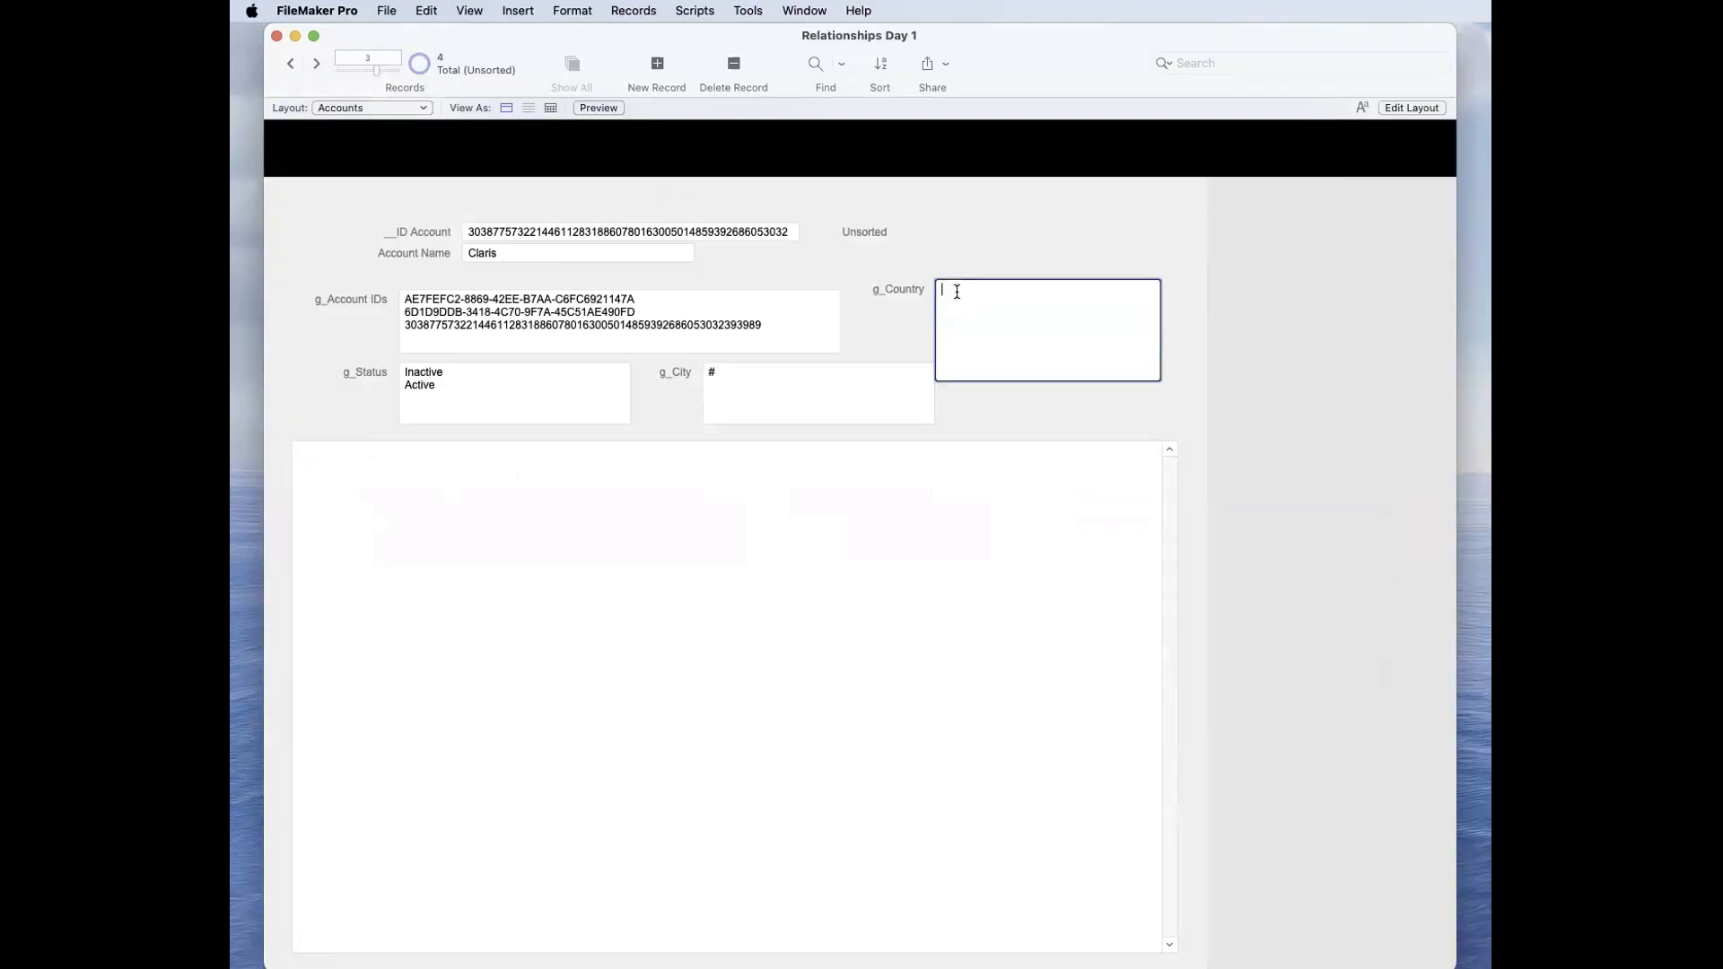
click(1046, 210)
Step: Put Australia, United Kingdom and France back into the g_Country field and commit the record
click(987, 319)
key(super+v)
click(1011, 256)
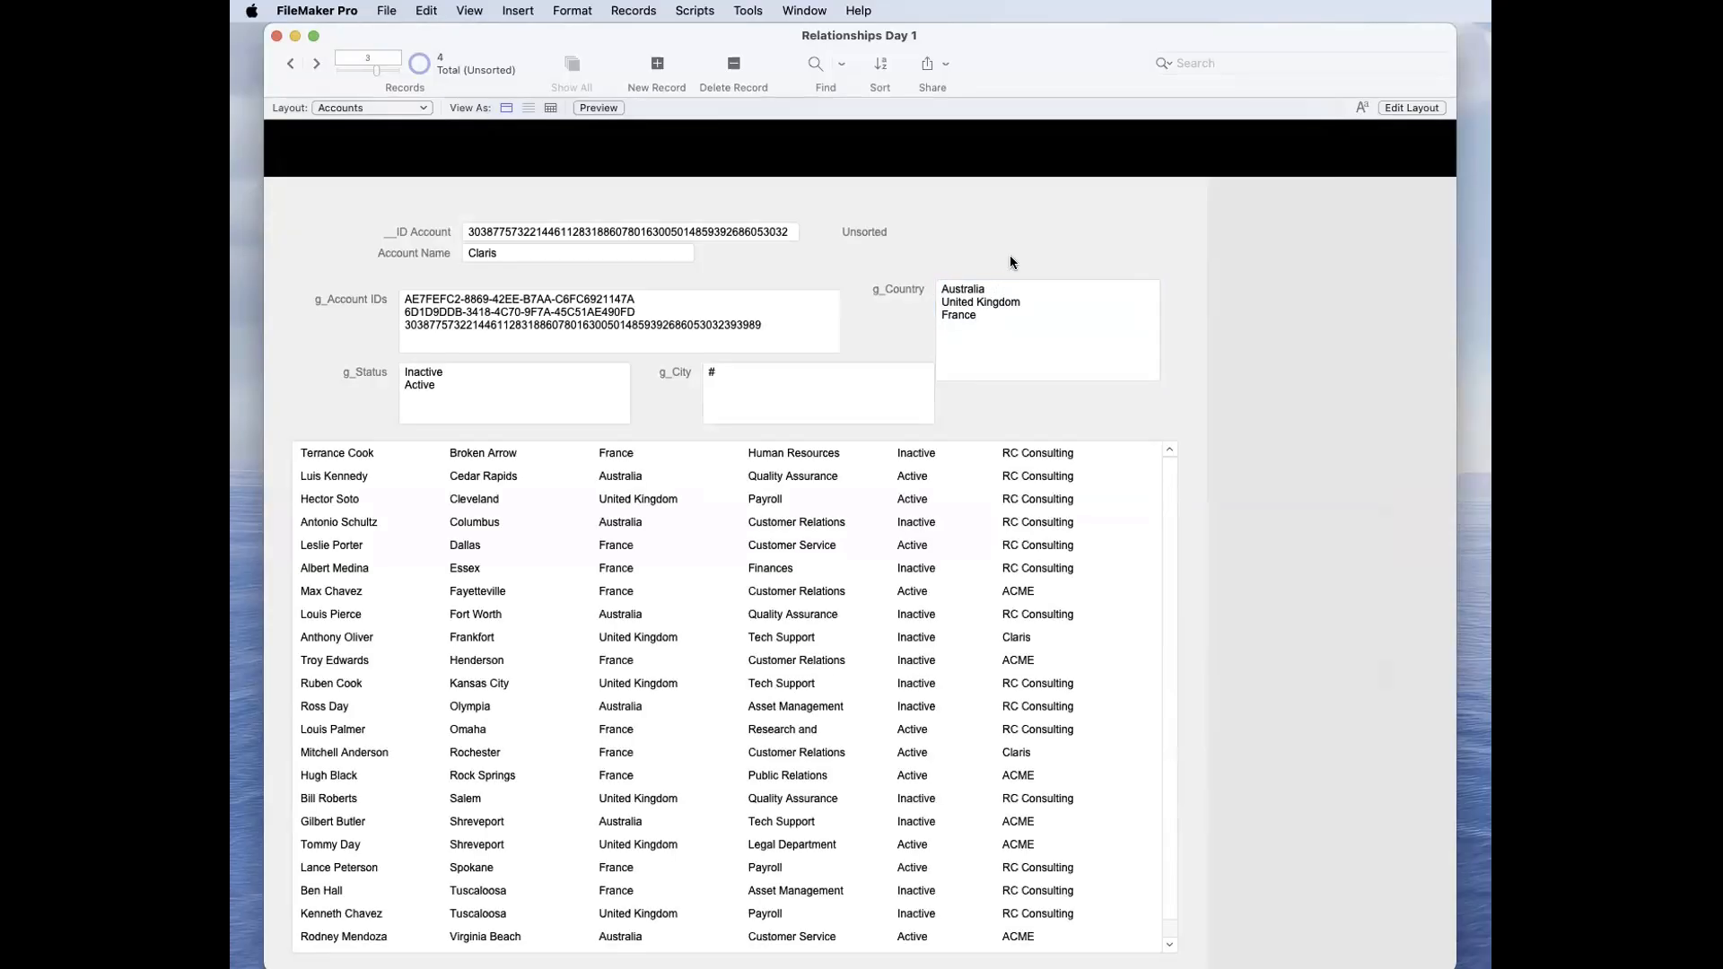
Step: Open the Accounts table's field definitions and try g_Cities as the name for the g_City field
click(796, 388)
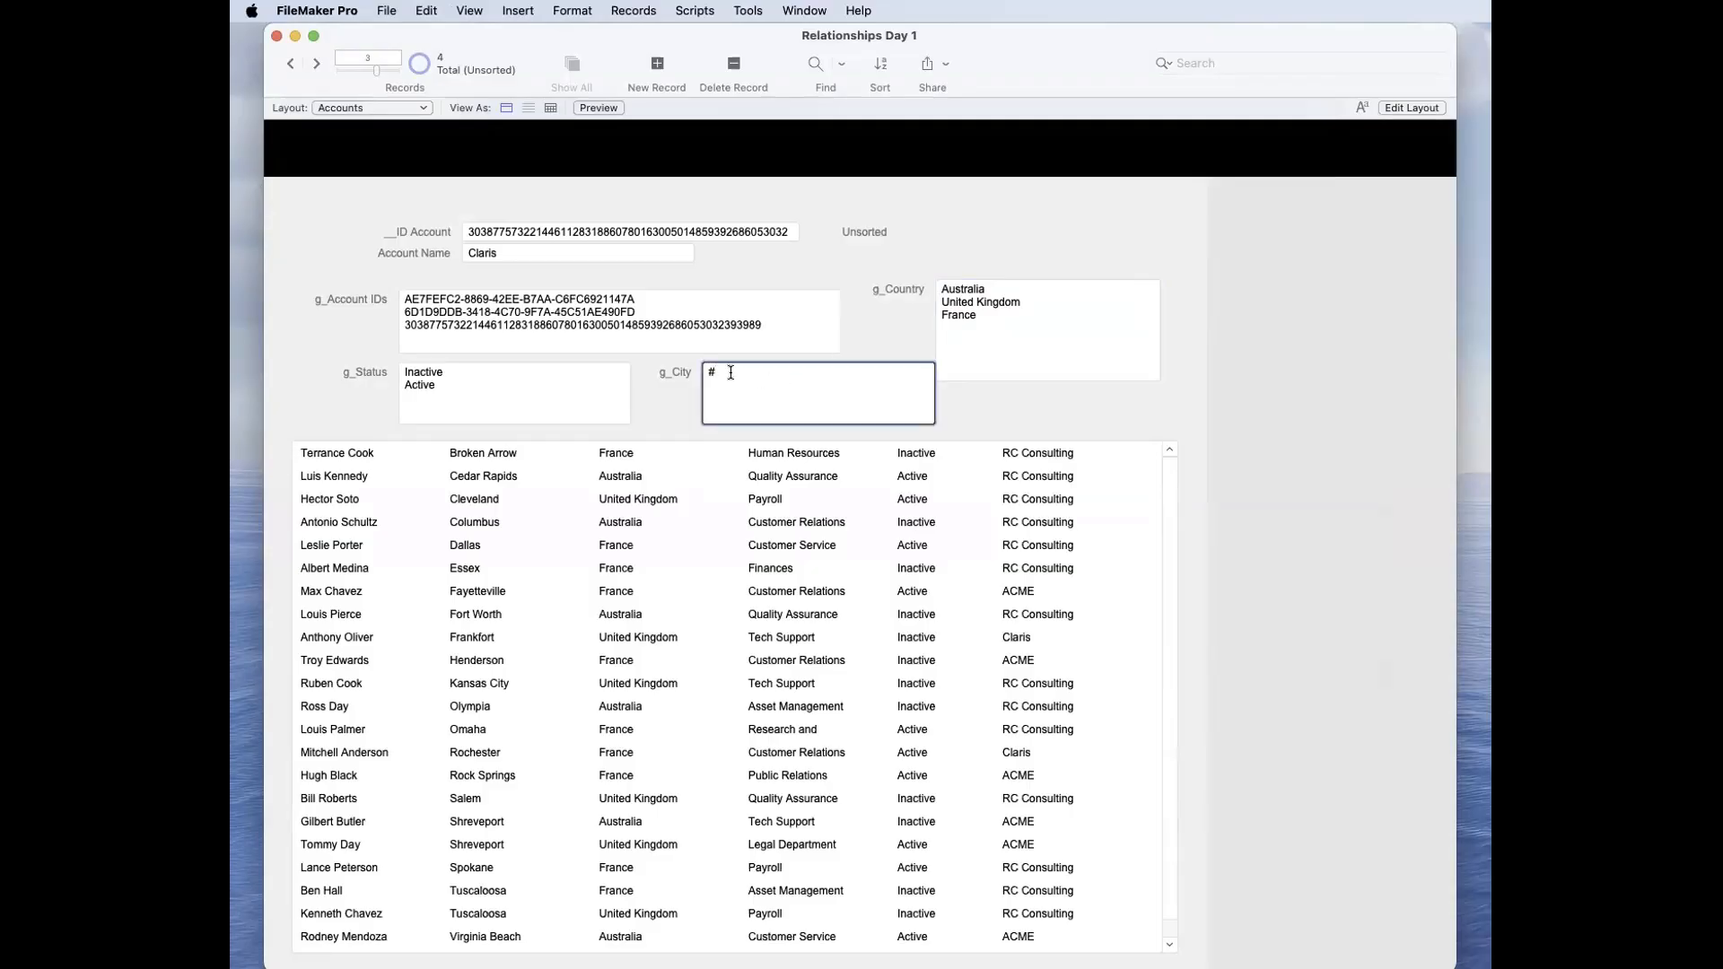
key(super+a)
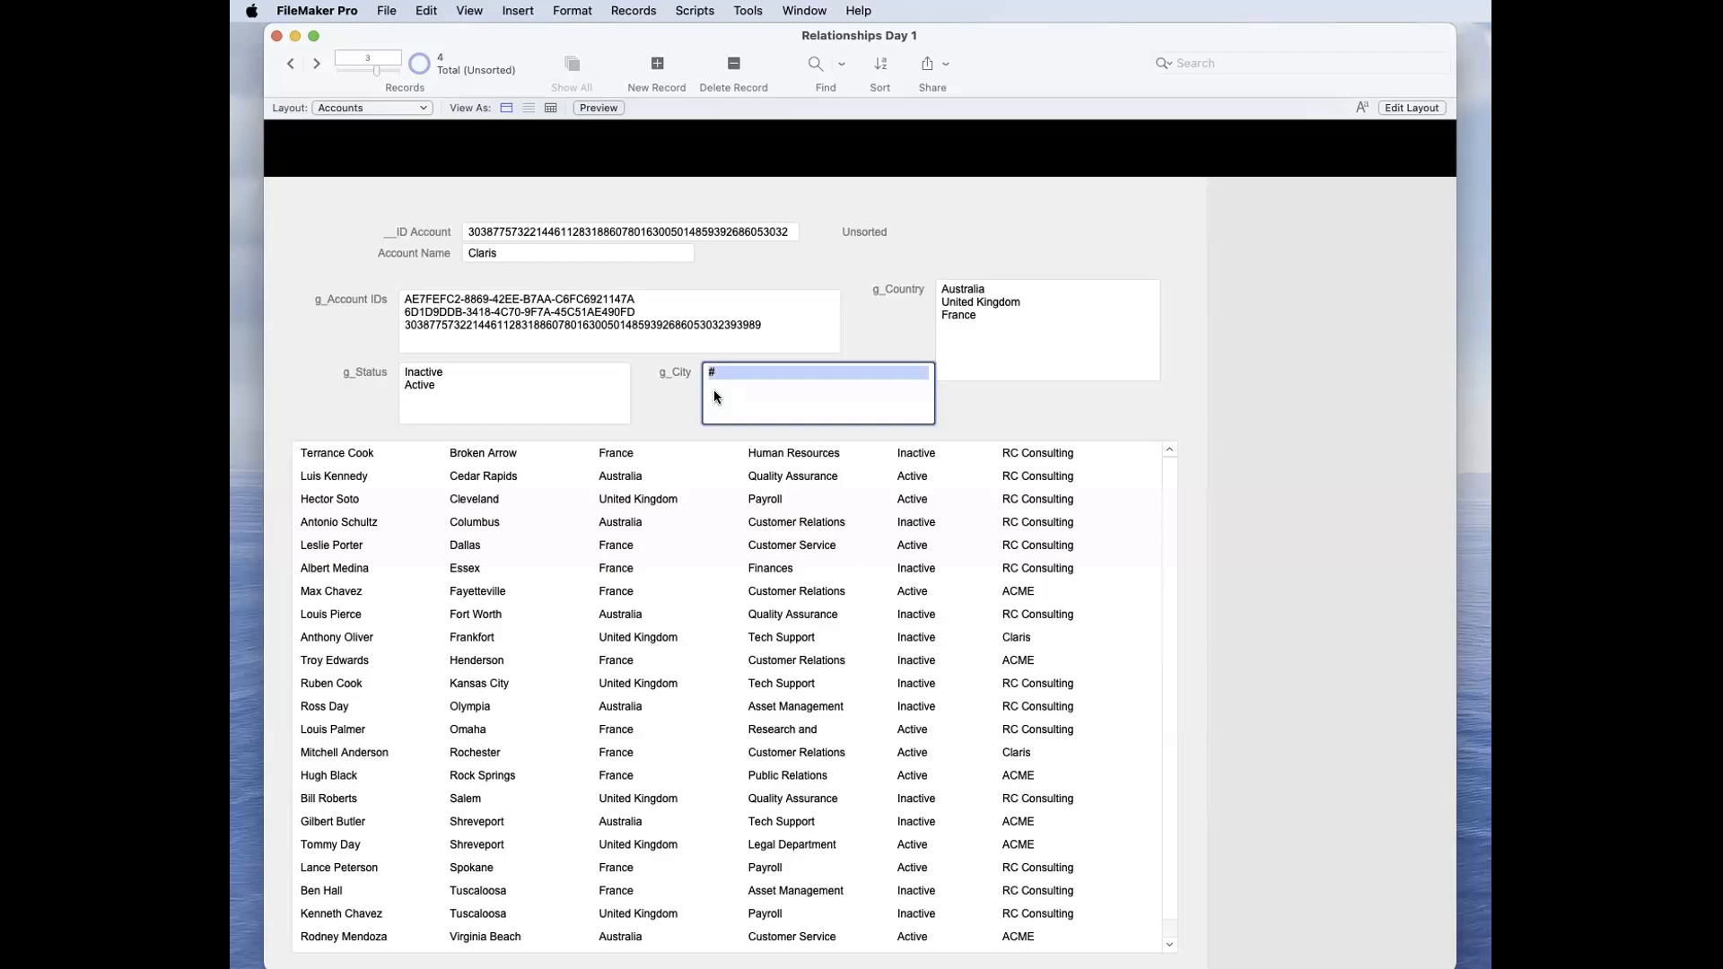
key(super+shift+d)
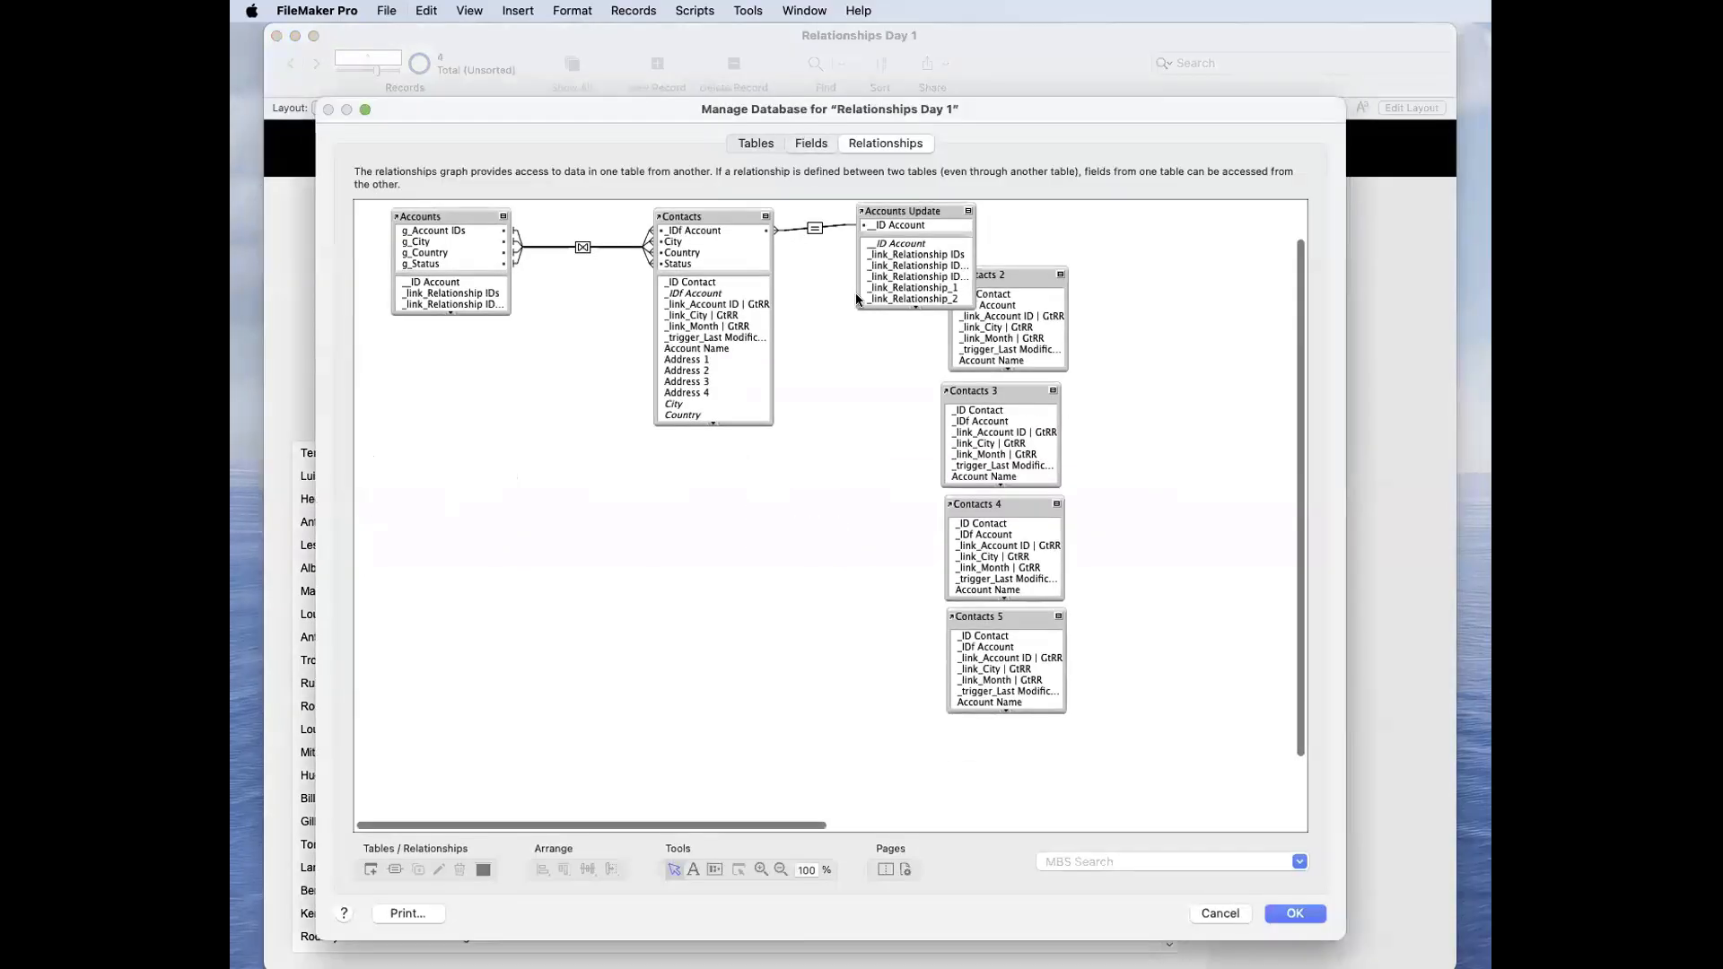
click(810, 145)
click(463, 395)
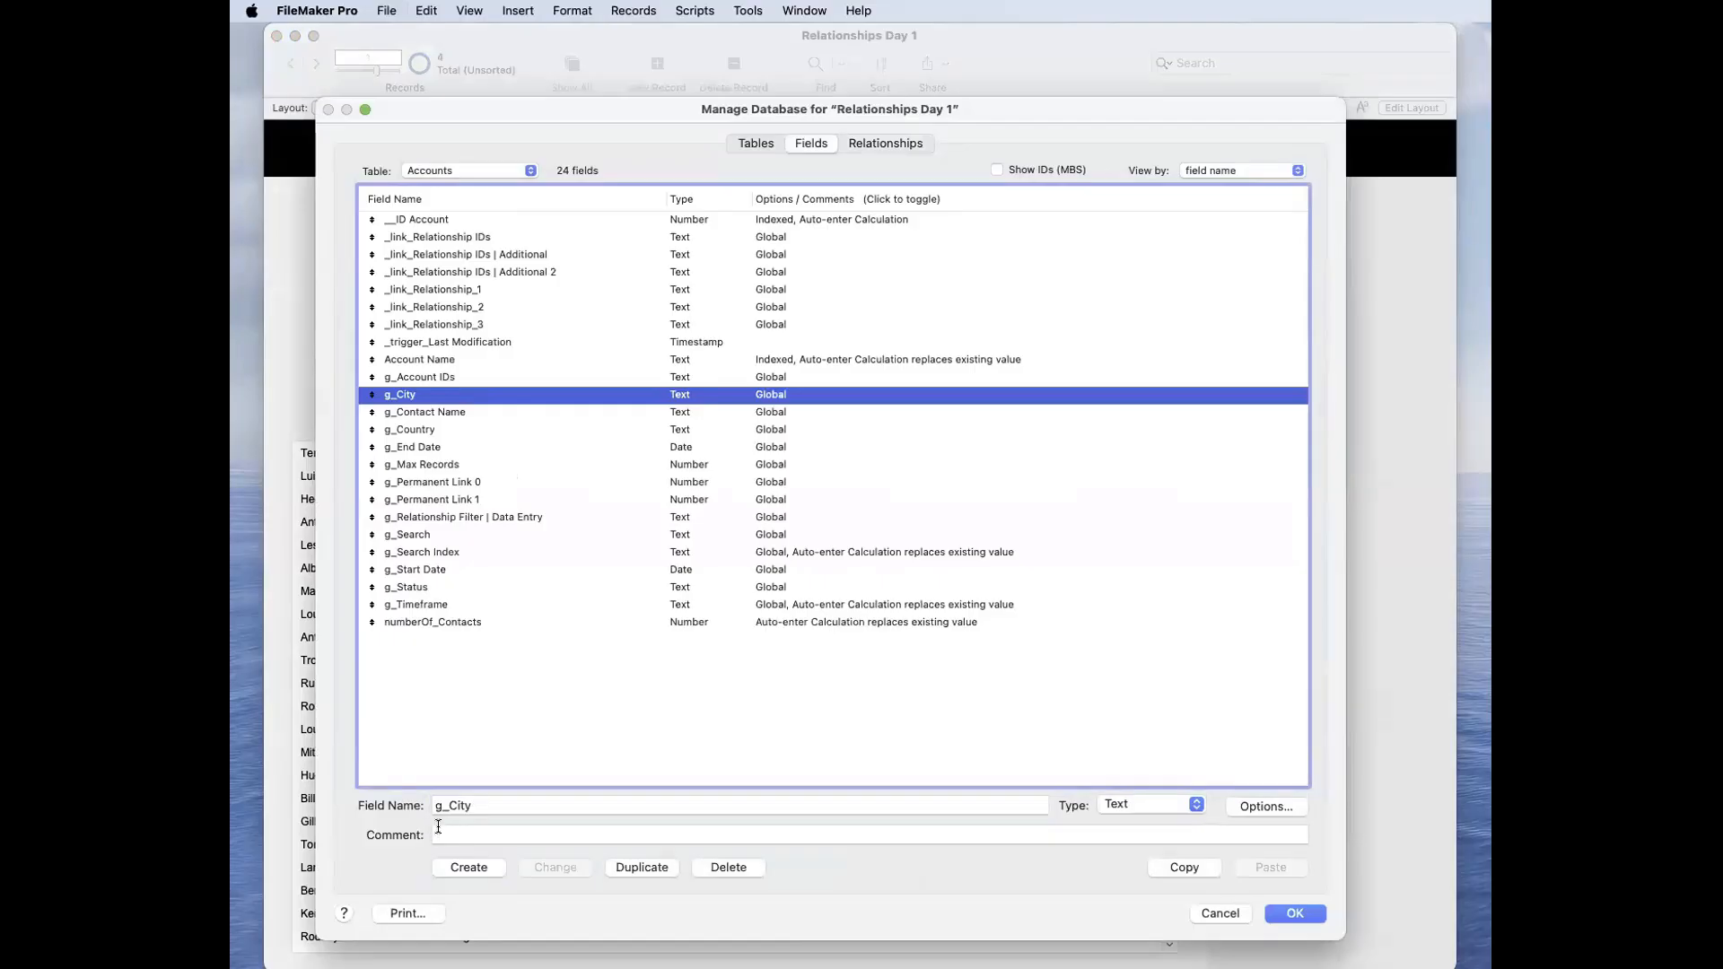
click(481, 805)
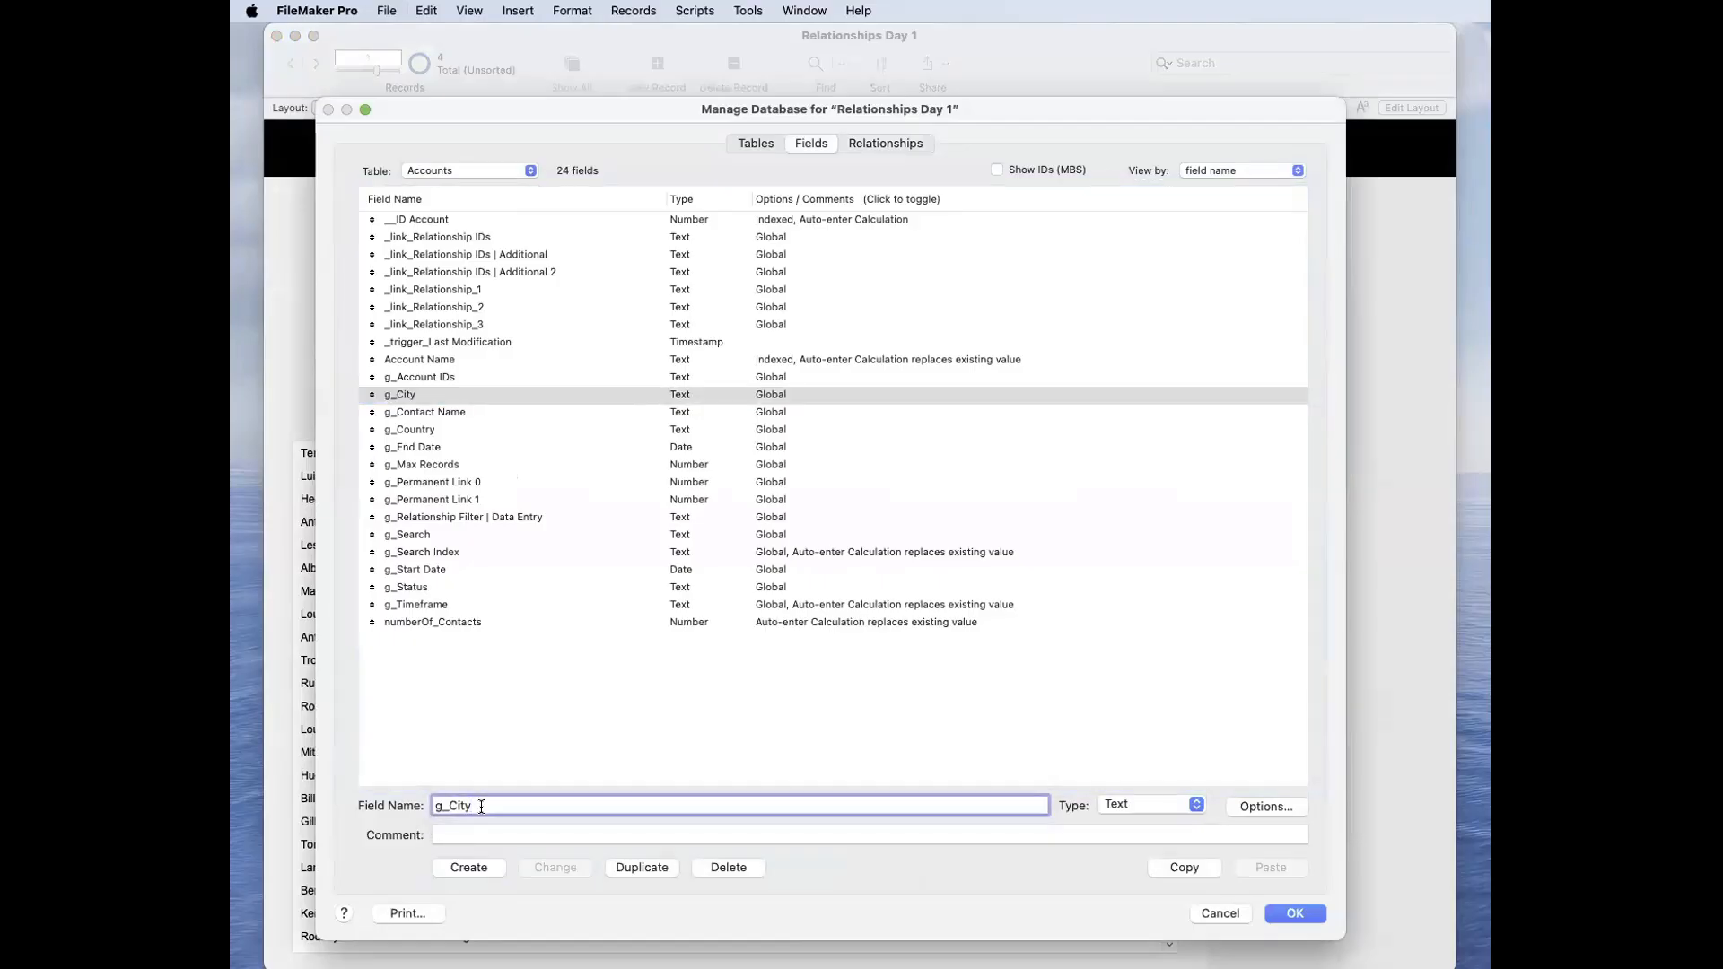
key(BackSpace)
text(ies)
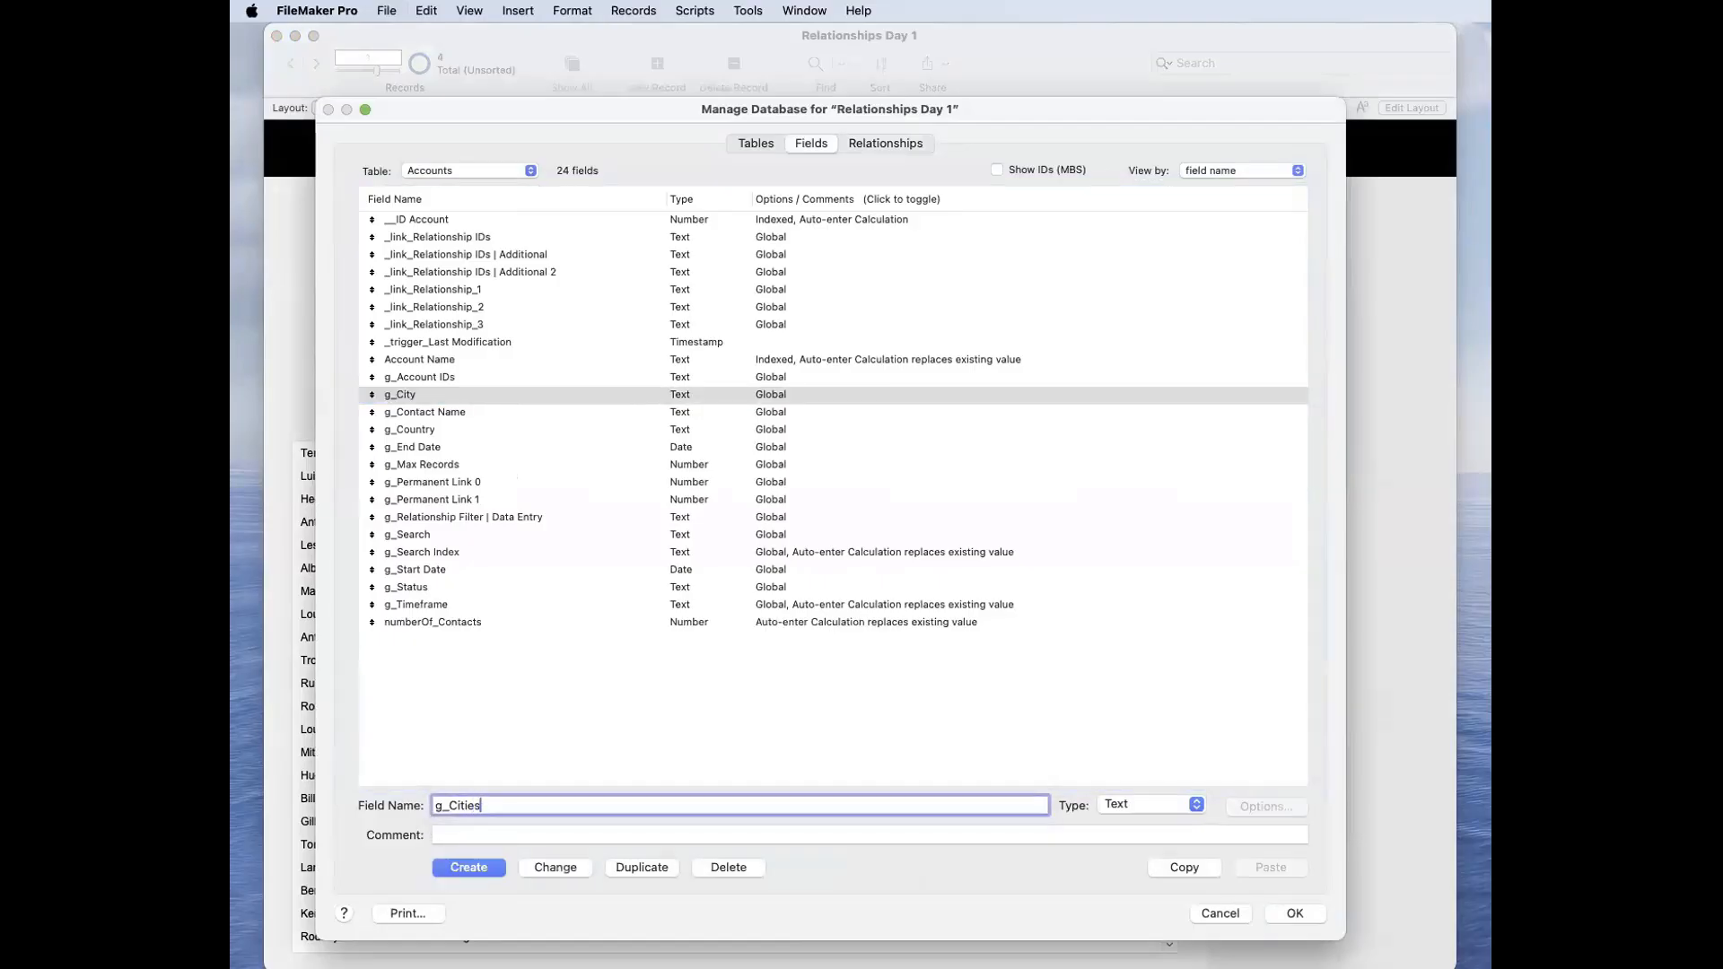
key(BackSpace)
key(BackSpace)
text(y)
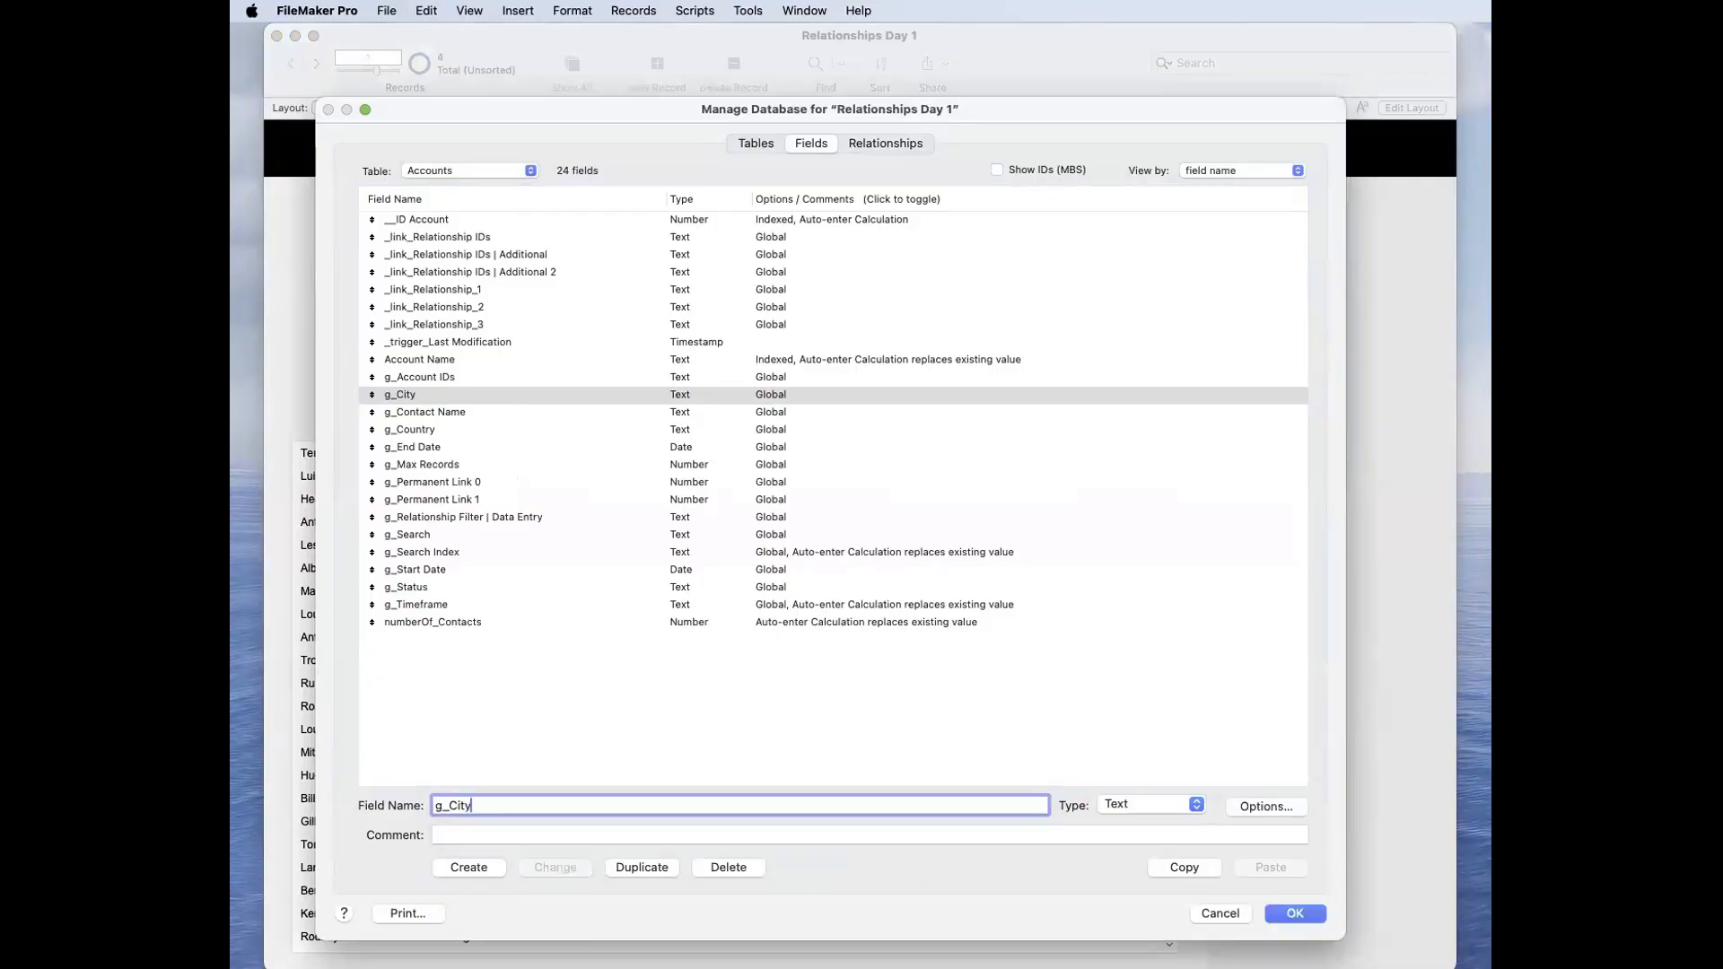
text( | Ommiting)
Step: Rename the g_City field as "g_City | Ommiting"
click(555, 867)
Step: Rename the "g_City | Ommiting" field back to g_City and save the database definitions
click(534, 805)
double_click(485, 814)
key(BackSpace)
key(BackSpace)
key(BackSpace)
key(BackSpace)
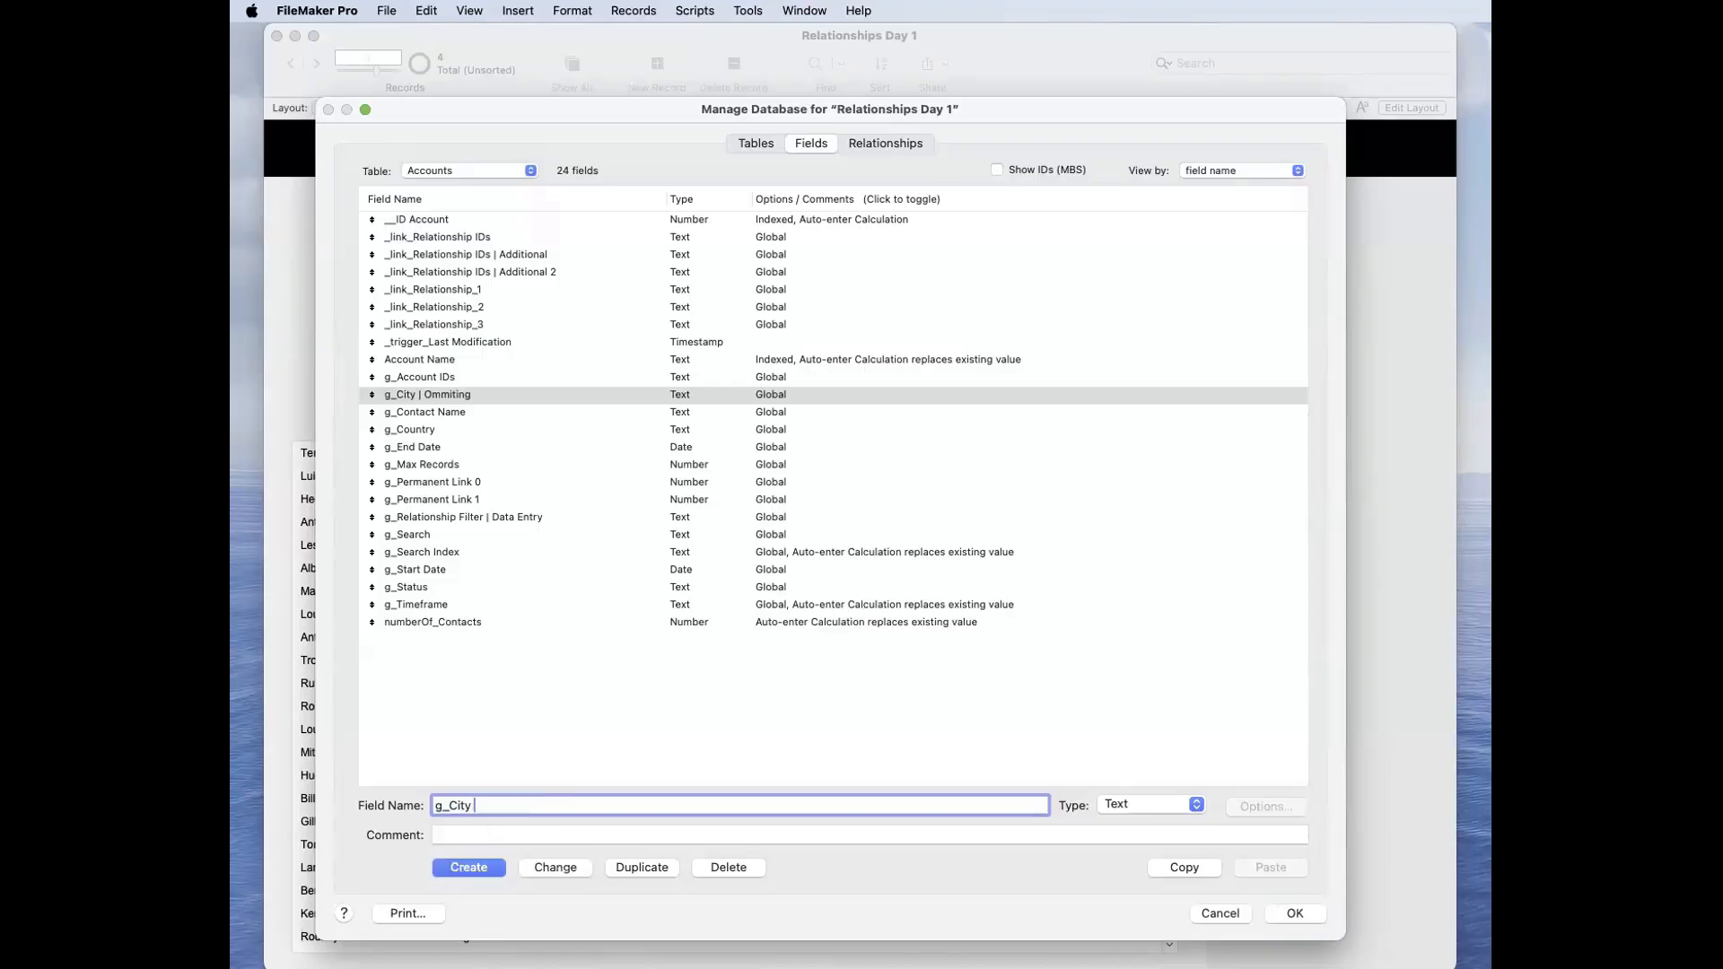
click(554, 867)
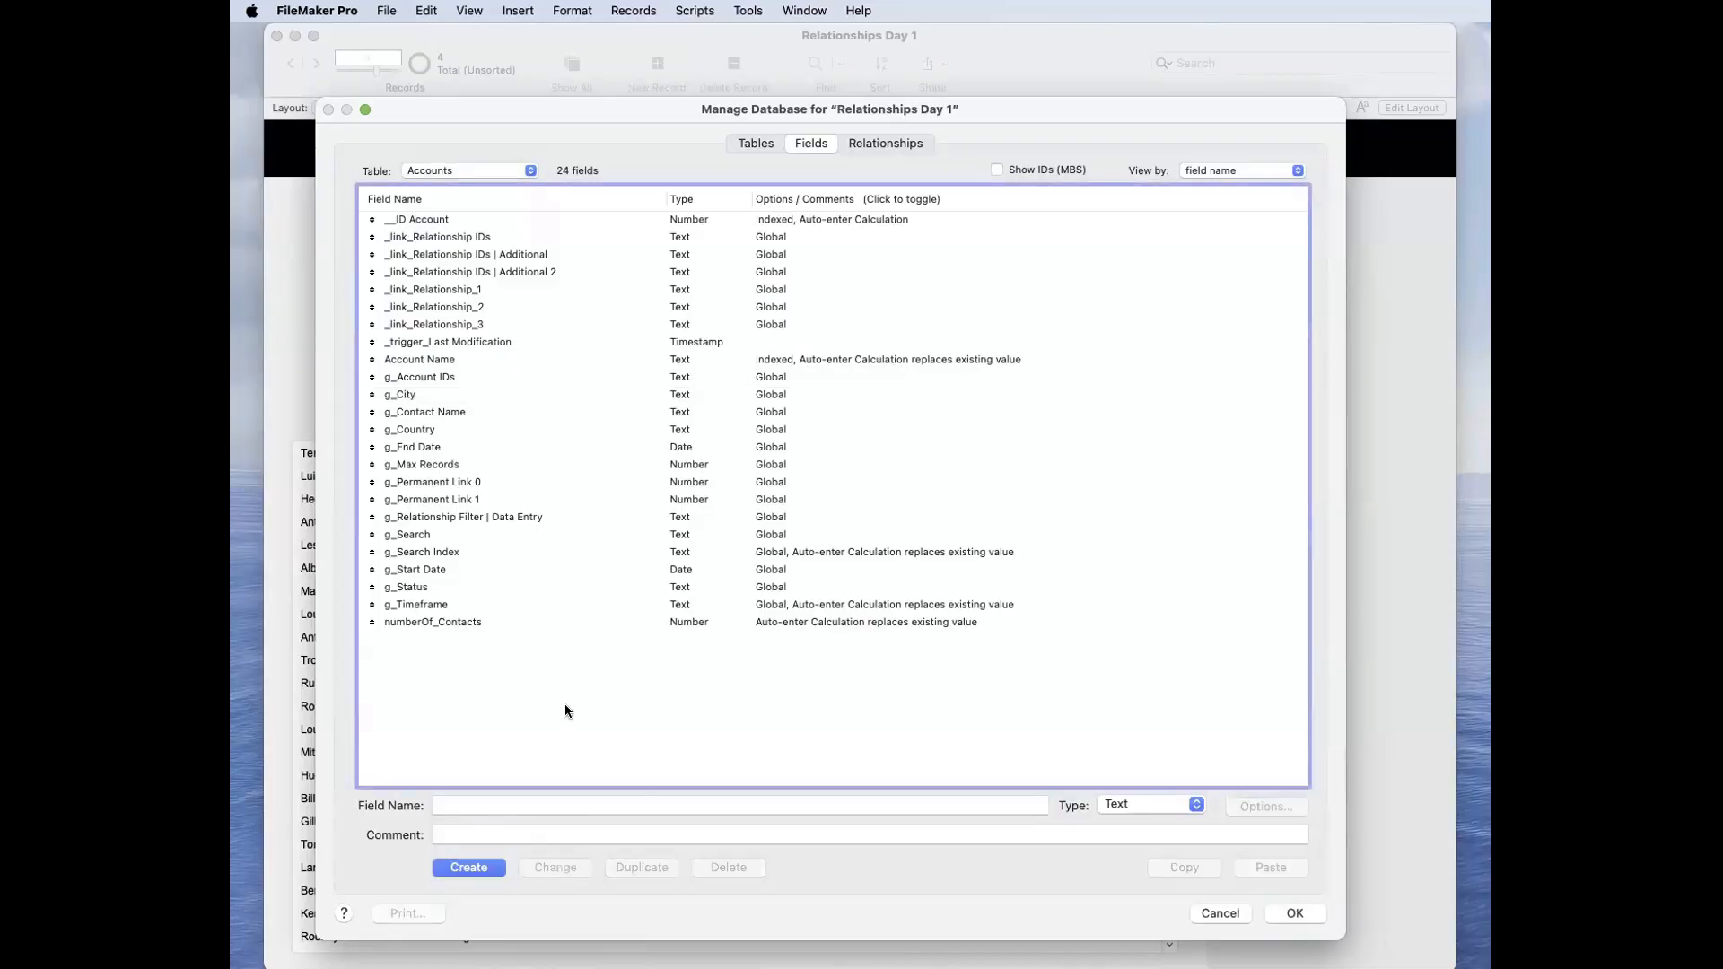
click(1296, 914)
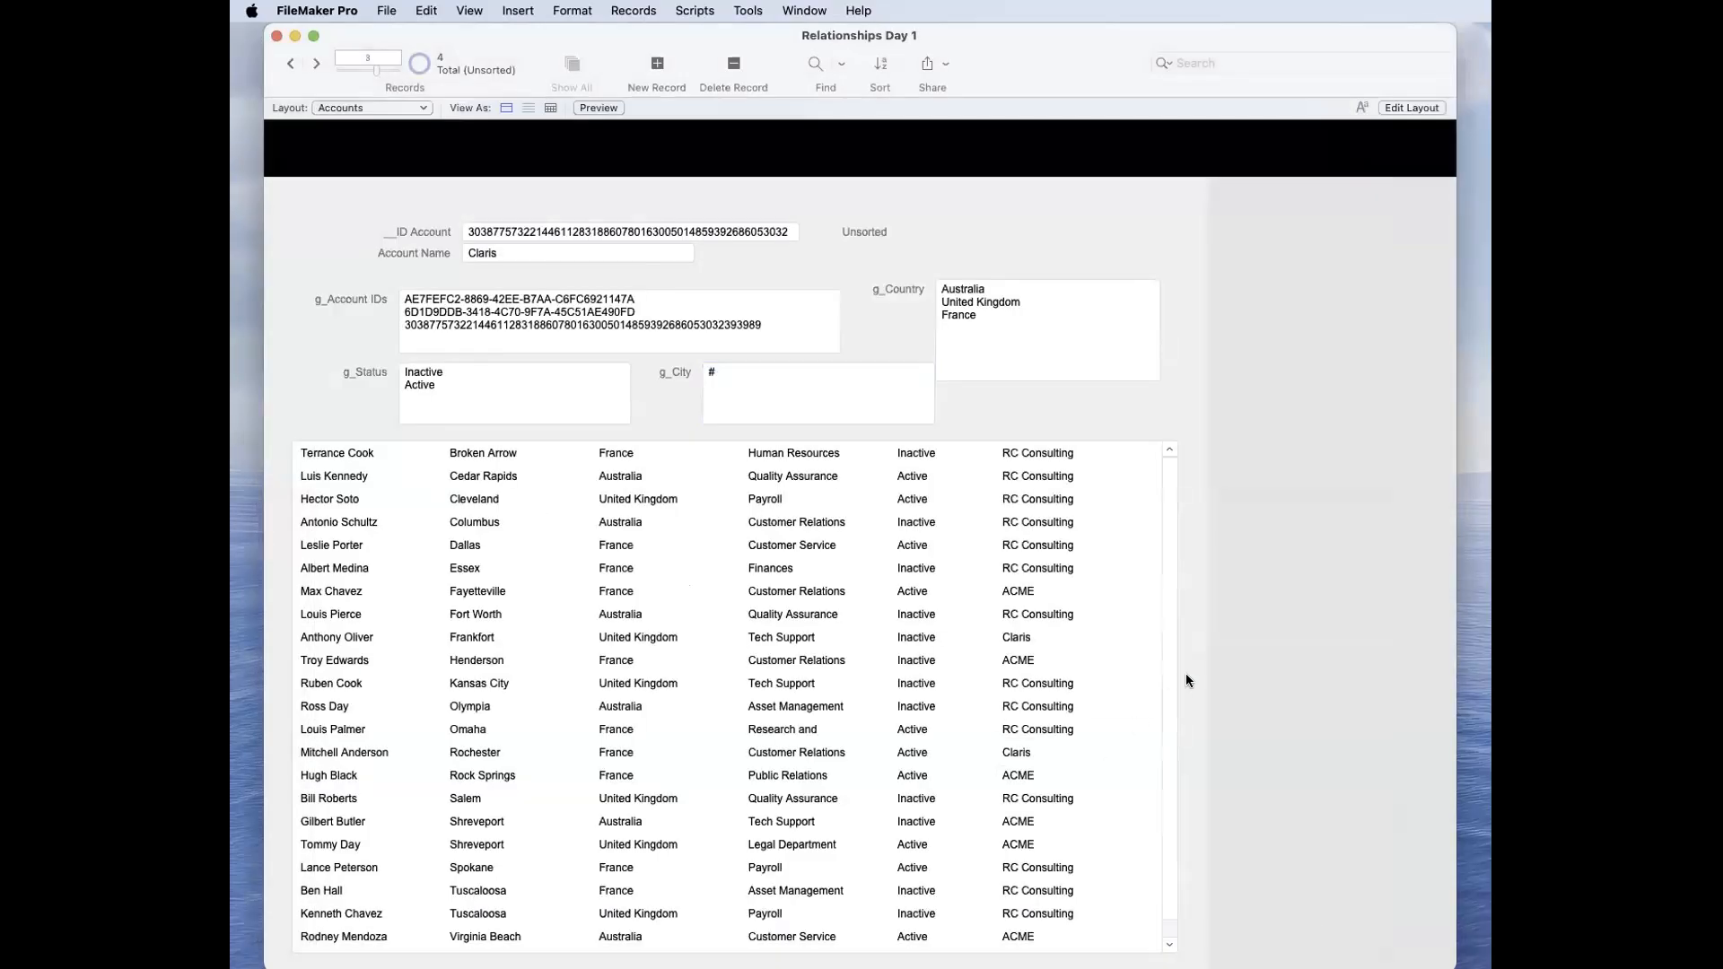
scroll(987, 684, down, 2)
scroll(987, 684, up, 2)
scroll(993, 686, down, 3)
scroll(994, 687, up, 3)
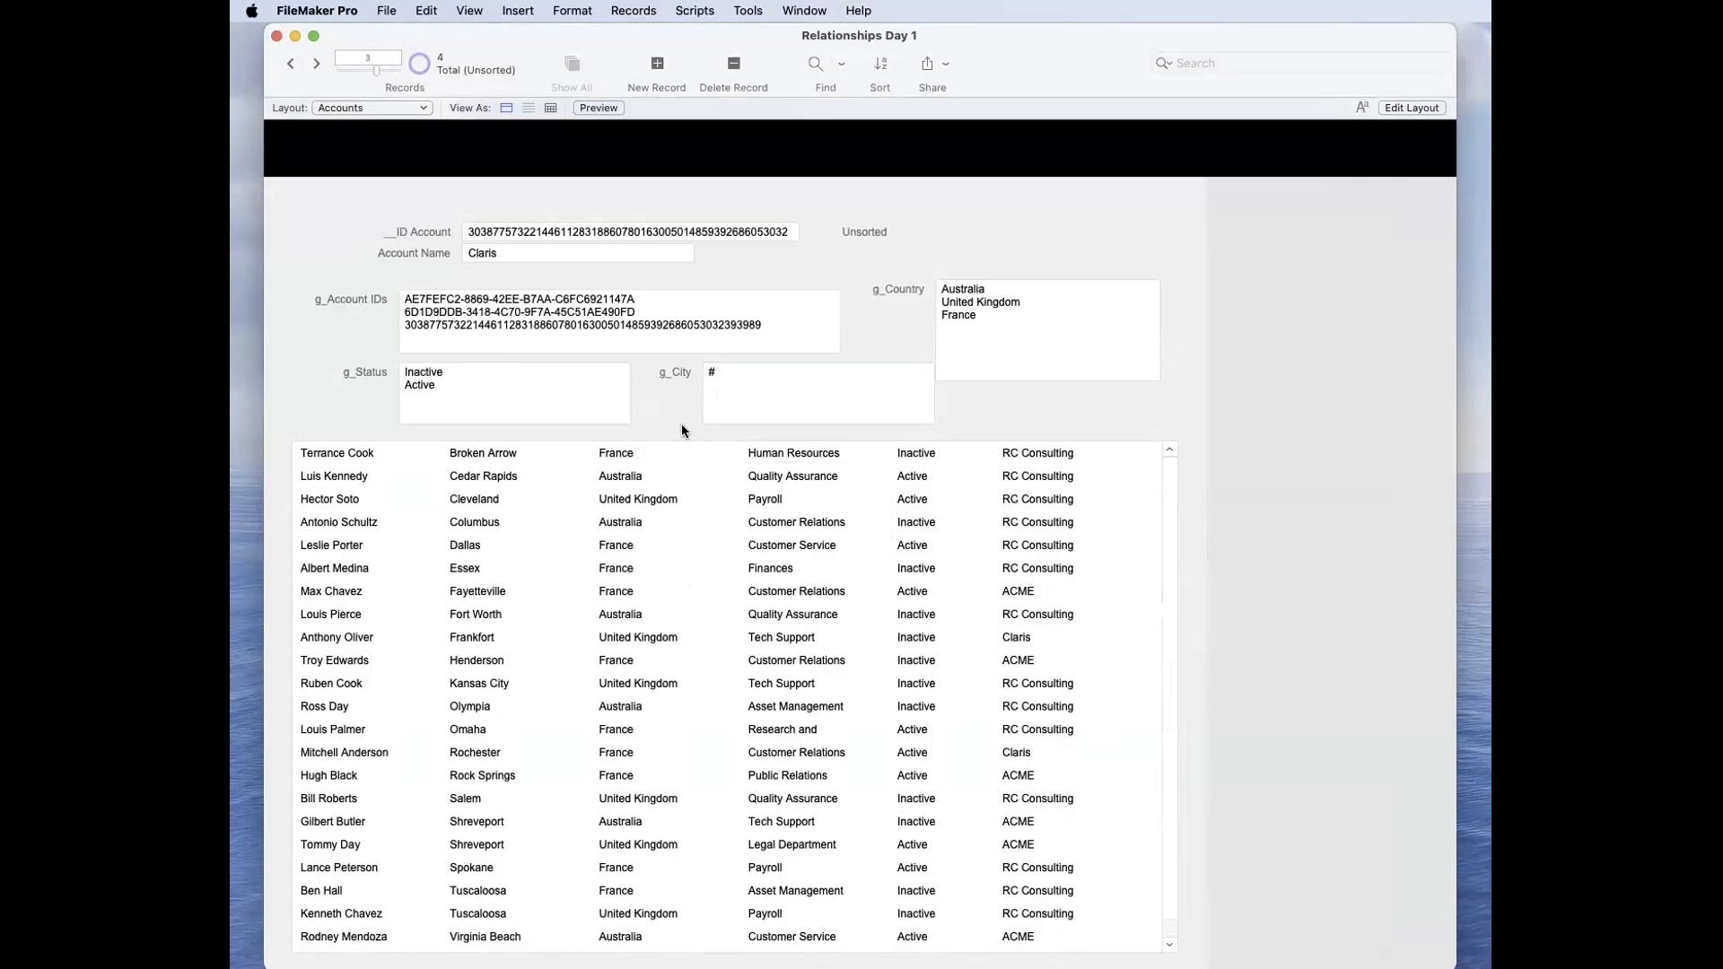
Step: Examine the g_City and g_Country filter values alongside the contacts listed in the portal
click(790, 374)
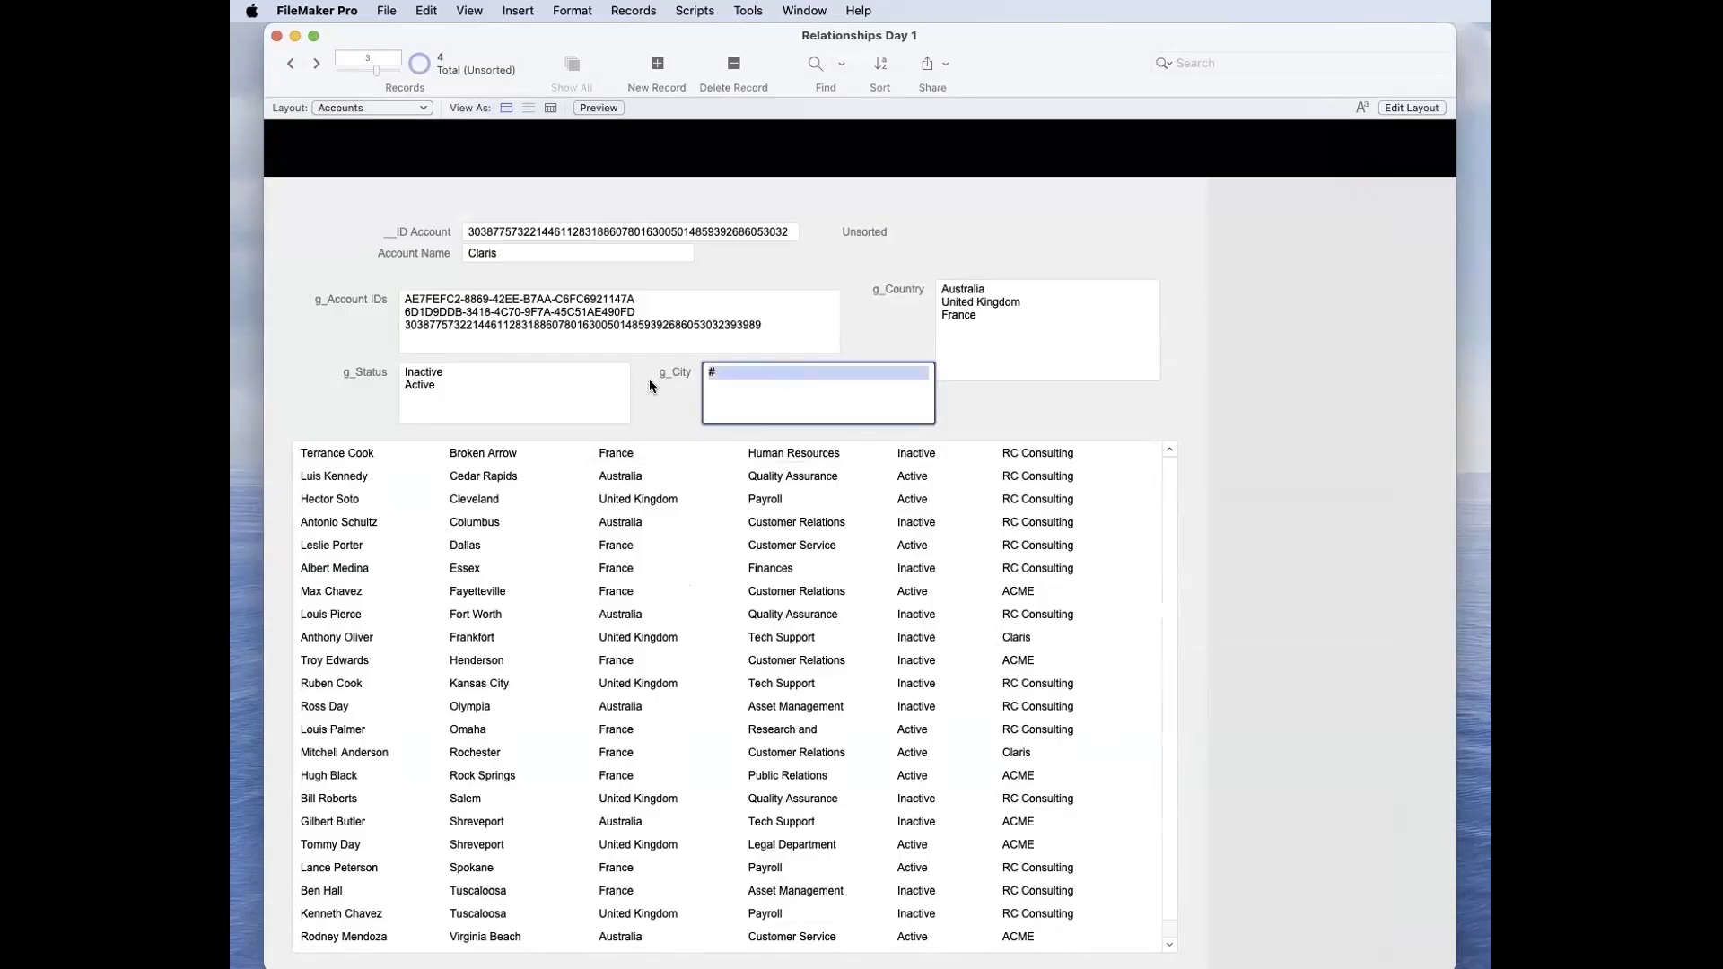
click(652, 386)
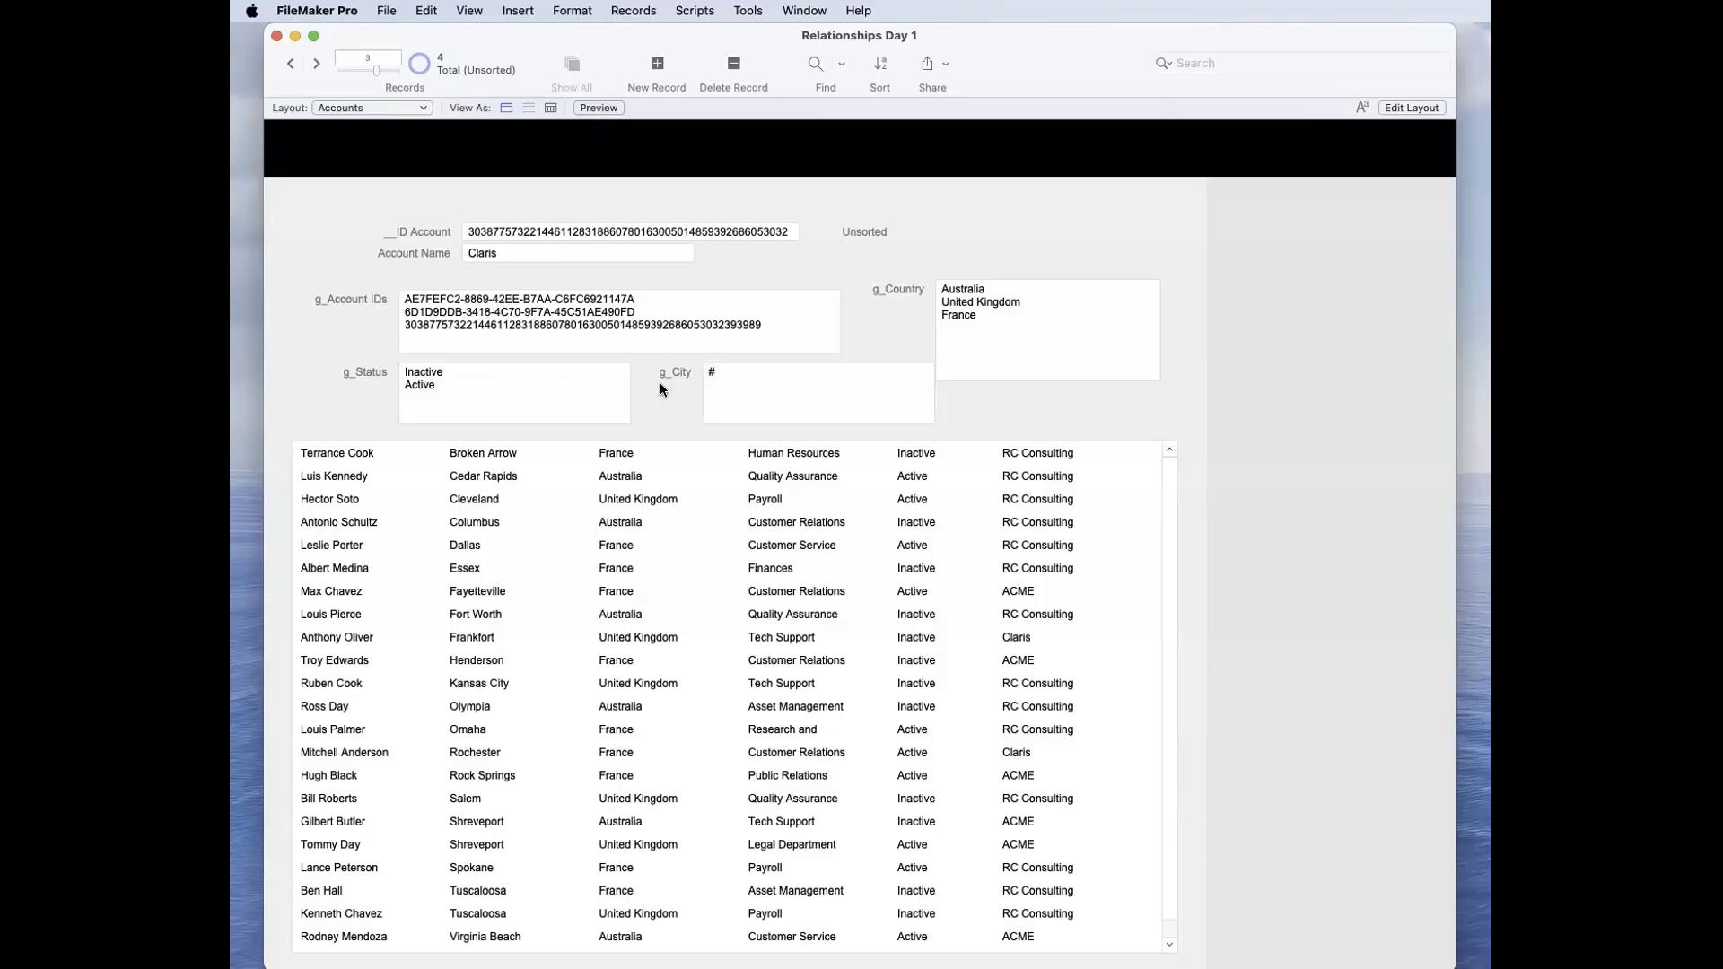
click(970, 348)
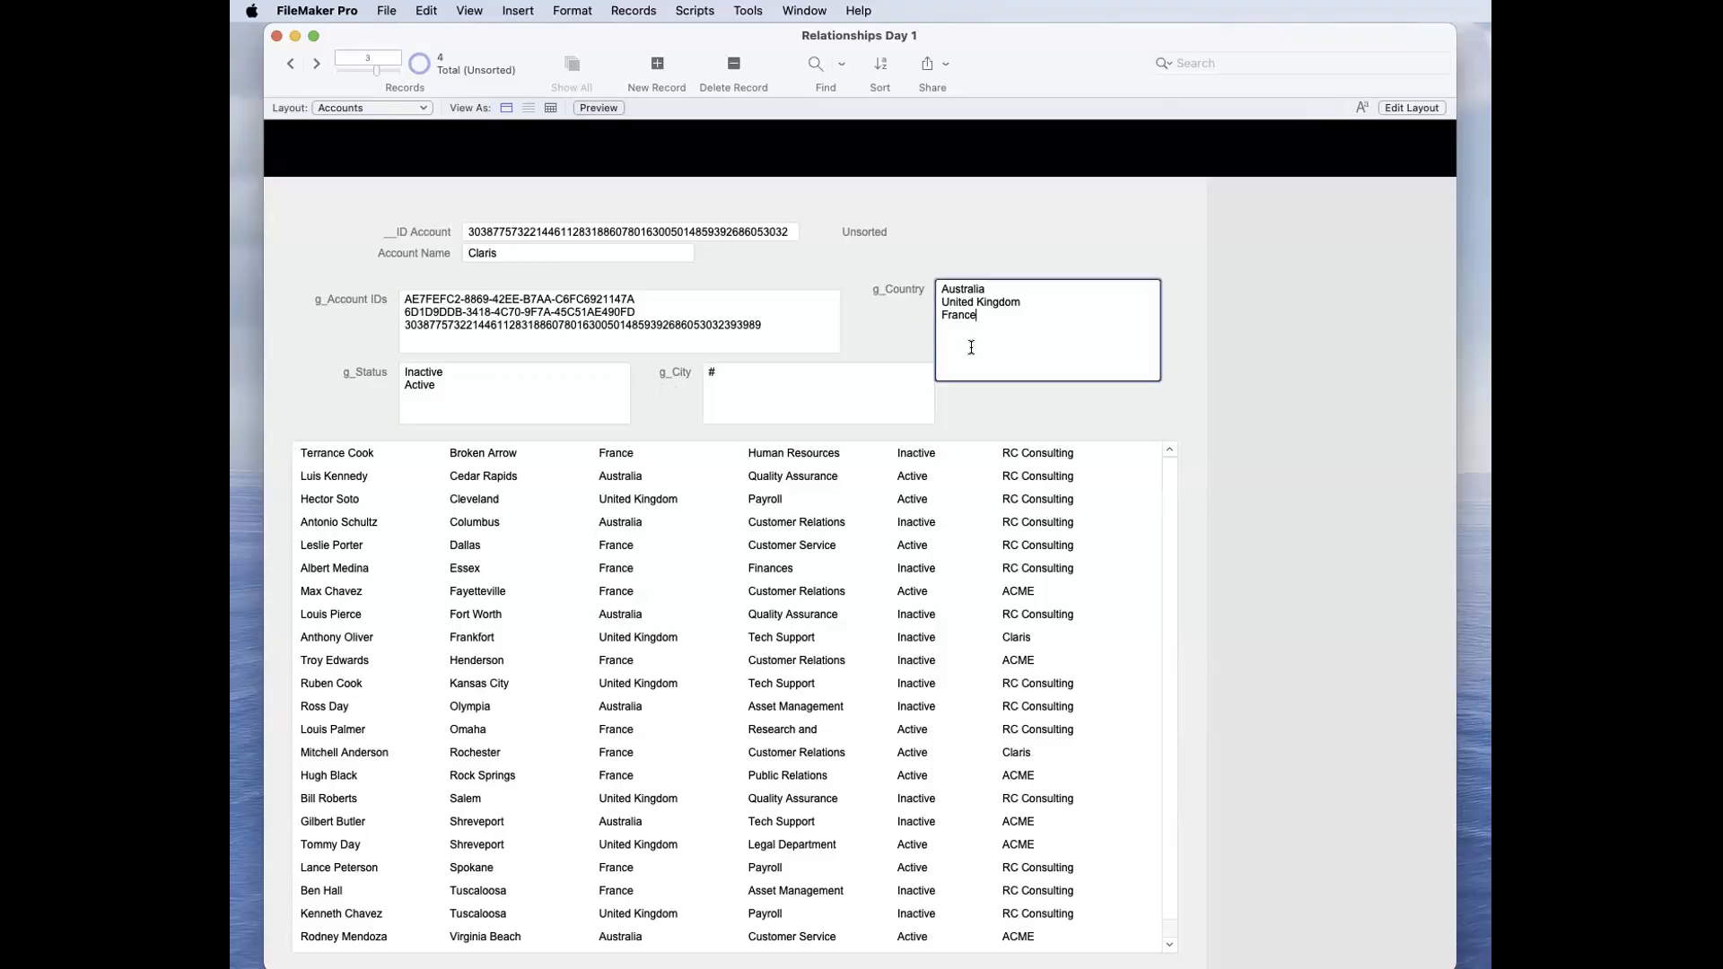
scroll(948, 596, down, 2)
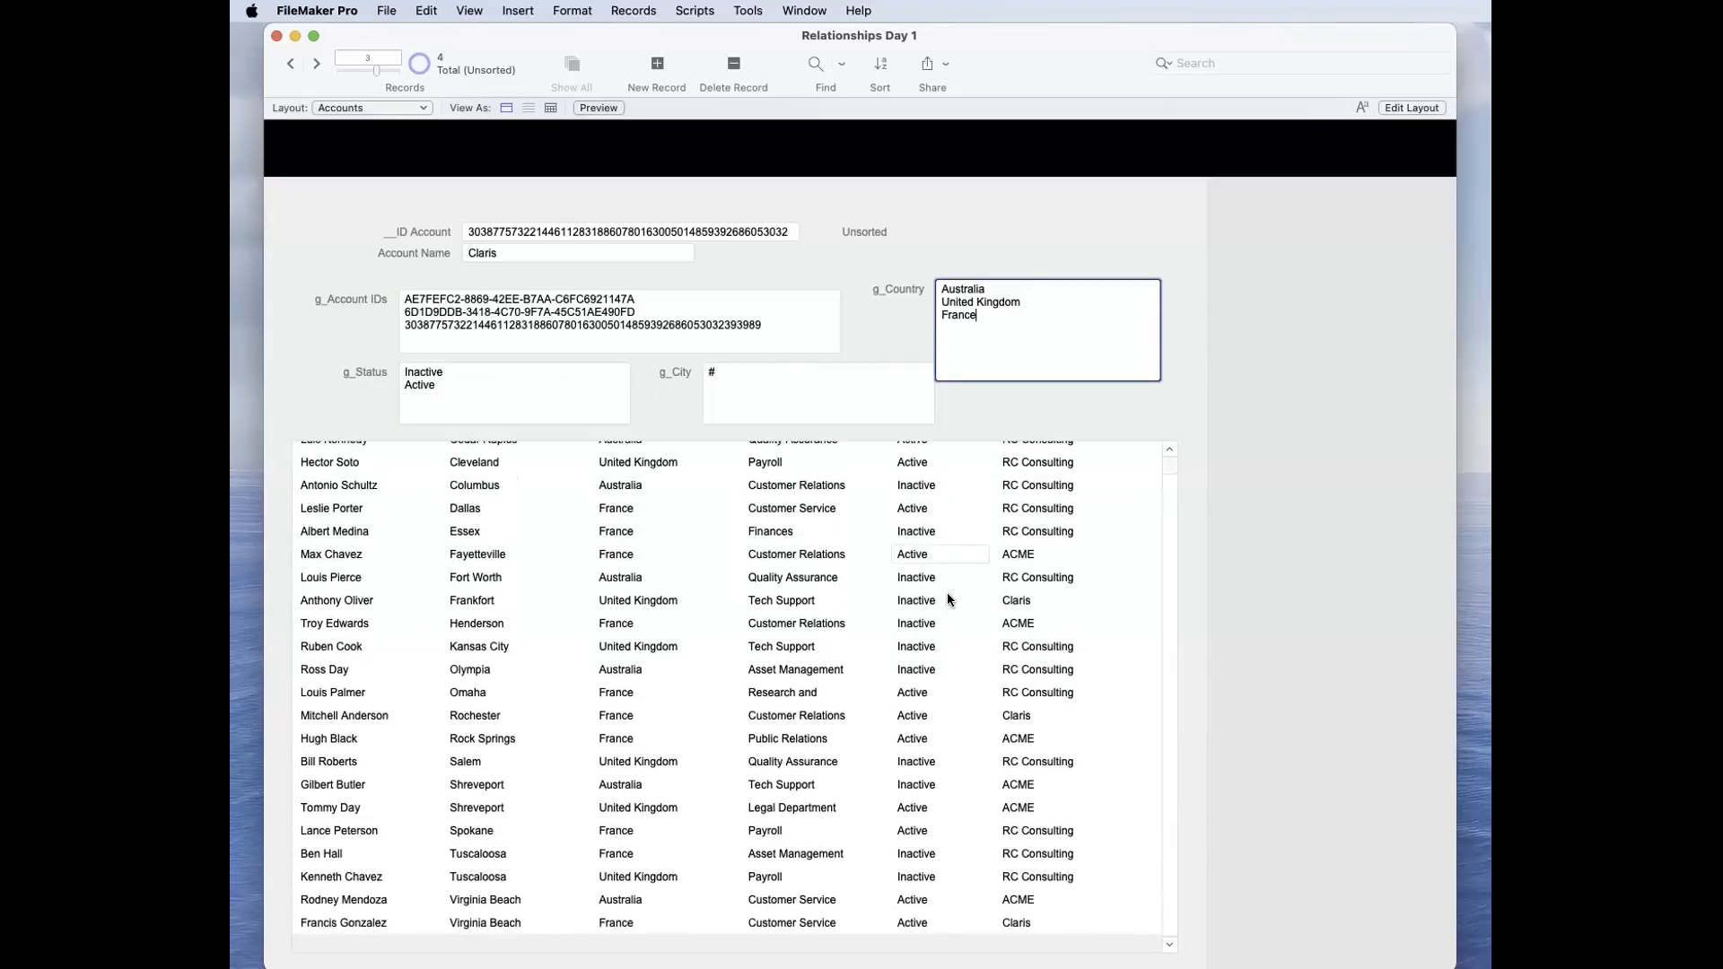
scroll(947, 597, up, 1)
scroll(948, 600, down, 1)
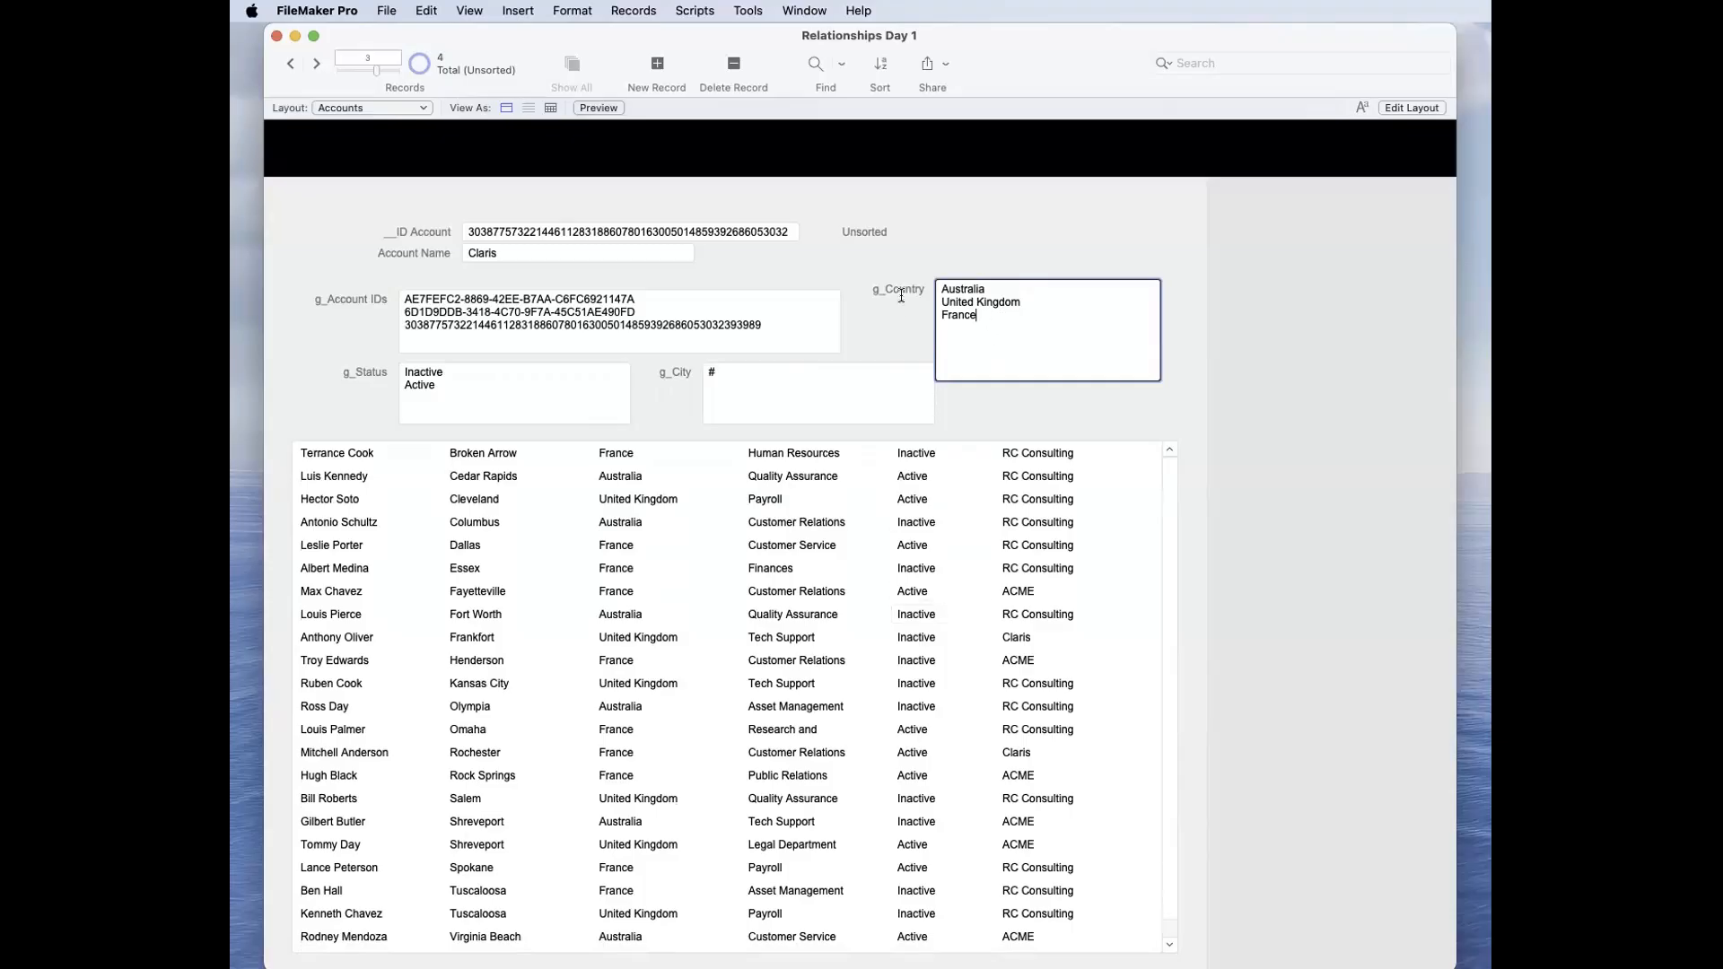
key(super+a)
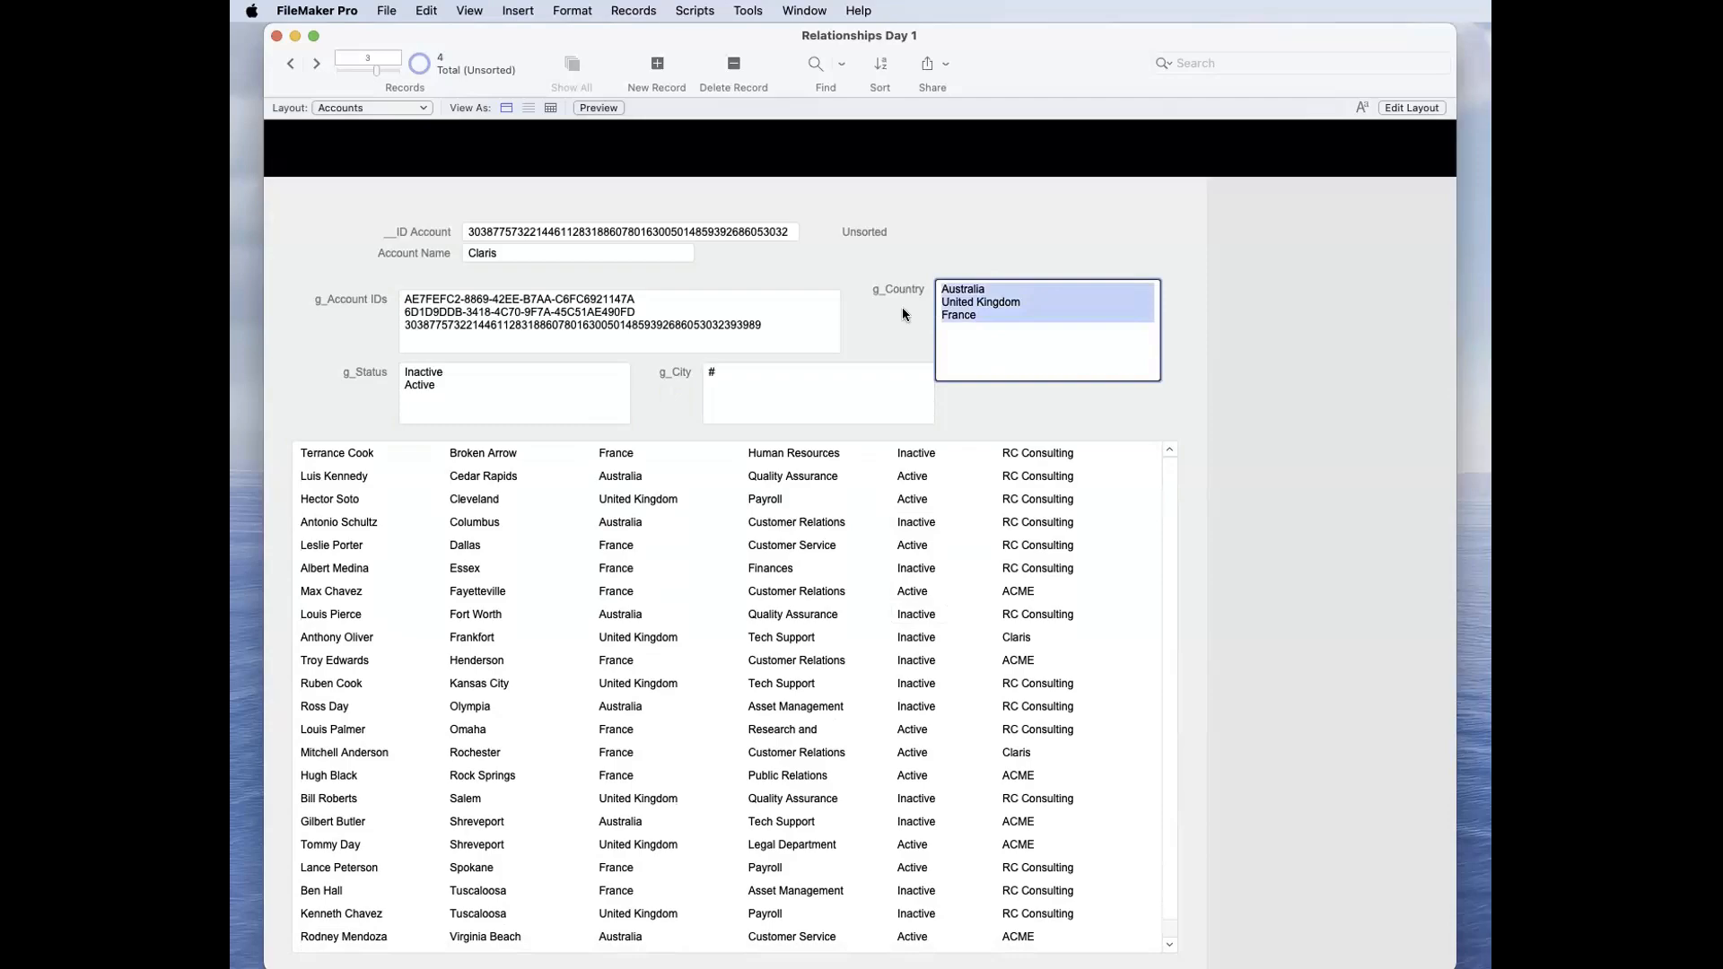
click(902, 311)
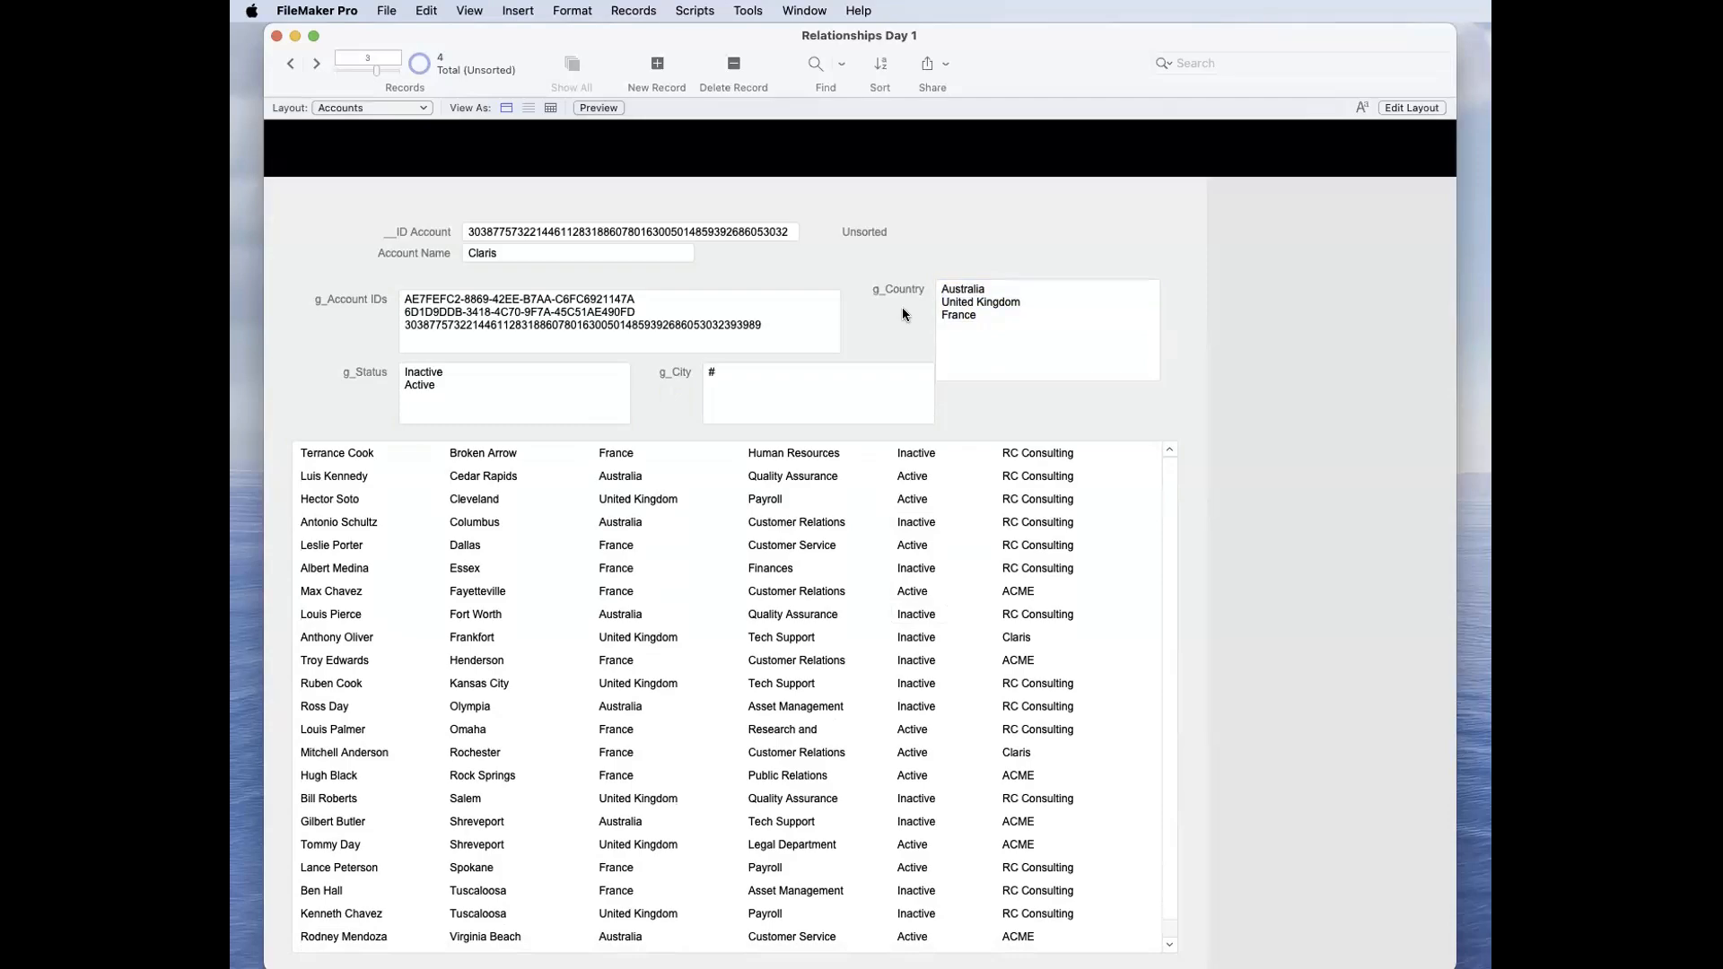
Step: Draw a button labelled Show All on the Accounts layout and position it just above the g_Country field
key(super+l)
click(1177, 63)
drag(1392, 241, 1483, 265)
text(Show All)
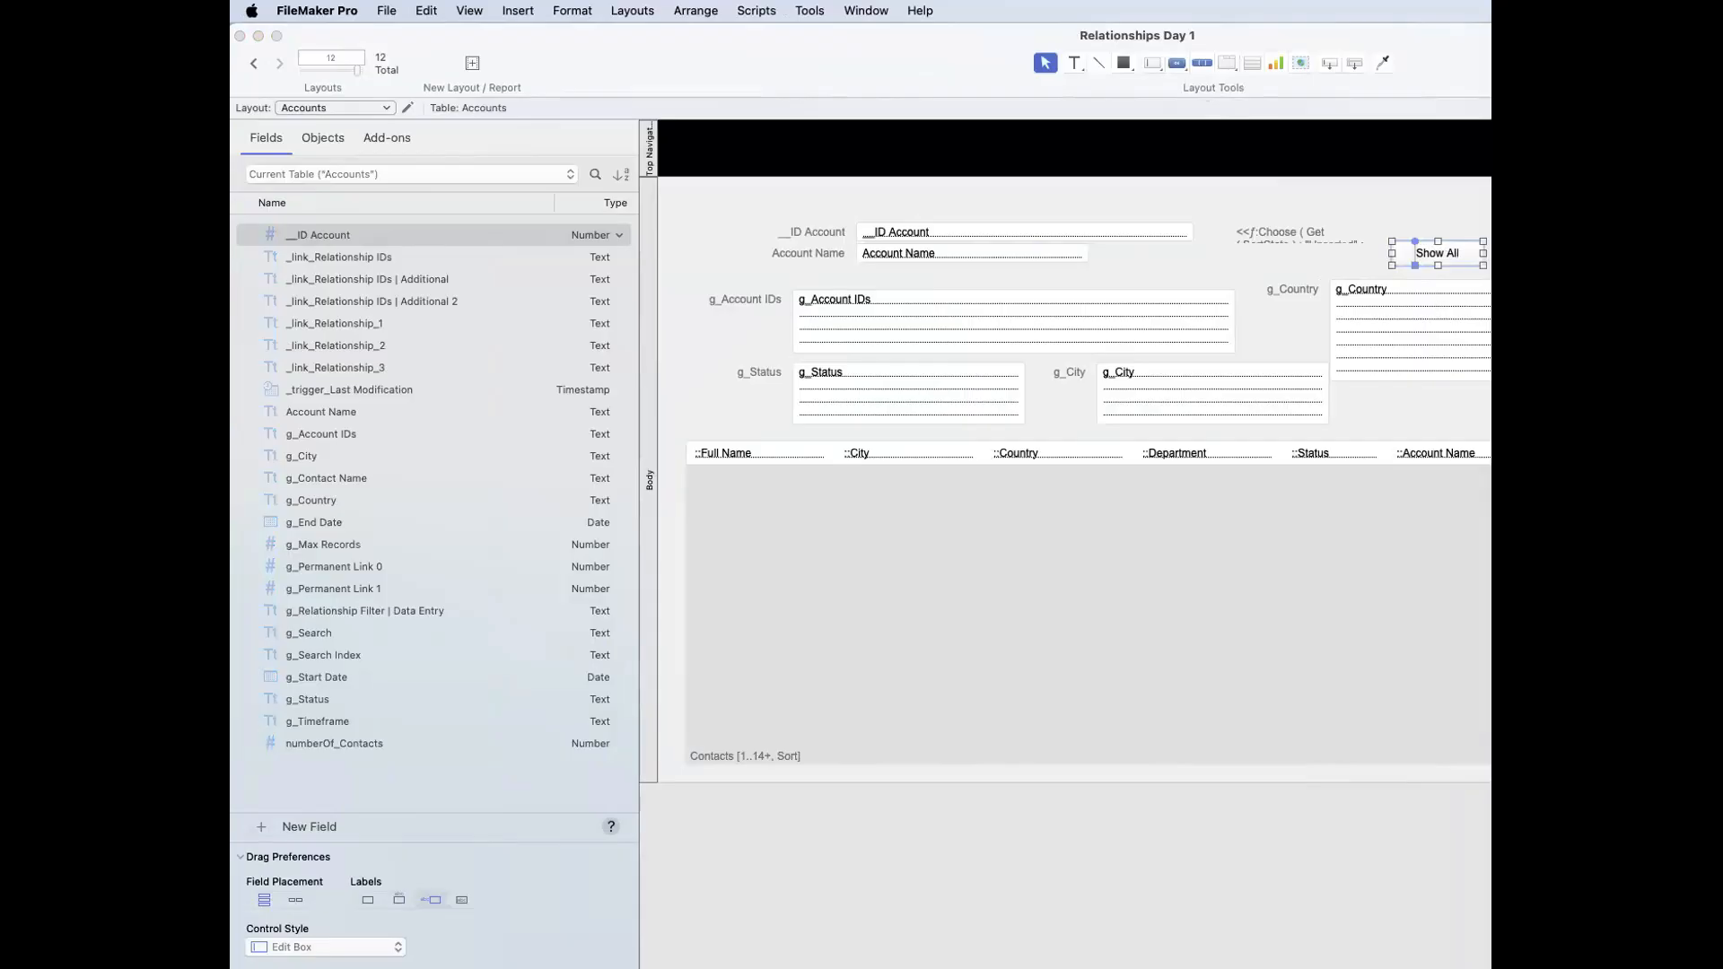
click(1408, 259)
drag(1408, 258, 1346, 272)
click(1440, 266)
drag(1402, 70, 1208, 70)
drag(1196, 266, 1320, 260)
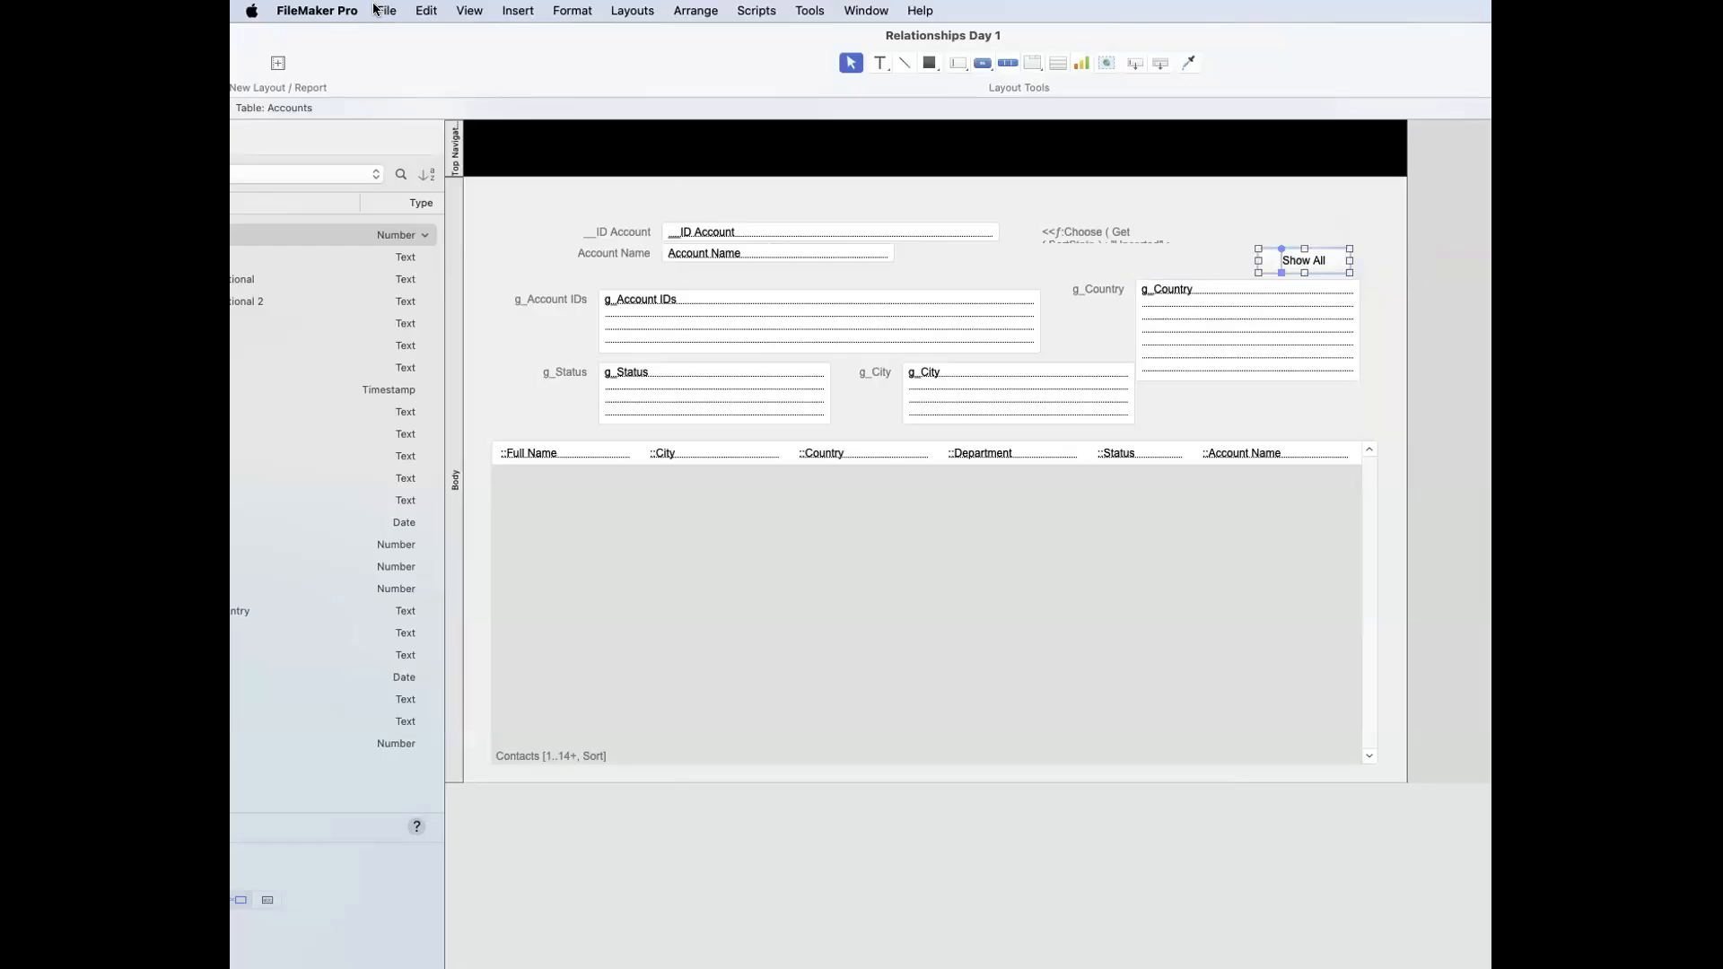
Step: Place a labelled copy of the g_Country field above the Show All button as a one-line pop-up menu
click(1133, 262)
click(1202, 321)
drag(1213, 300, 1240, 205)
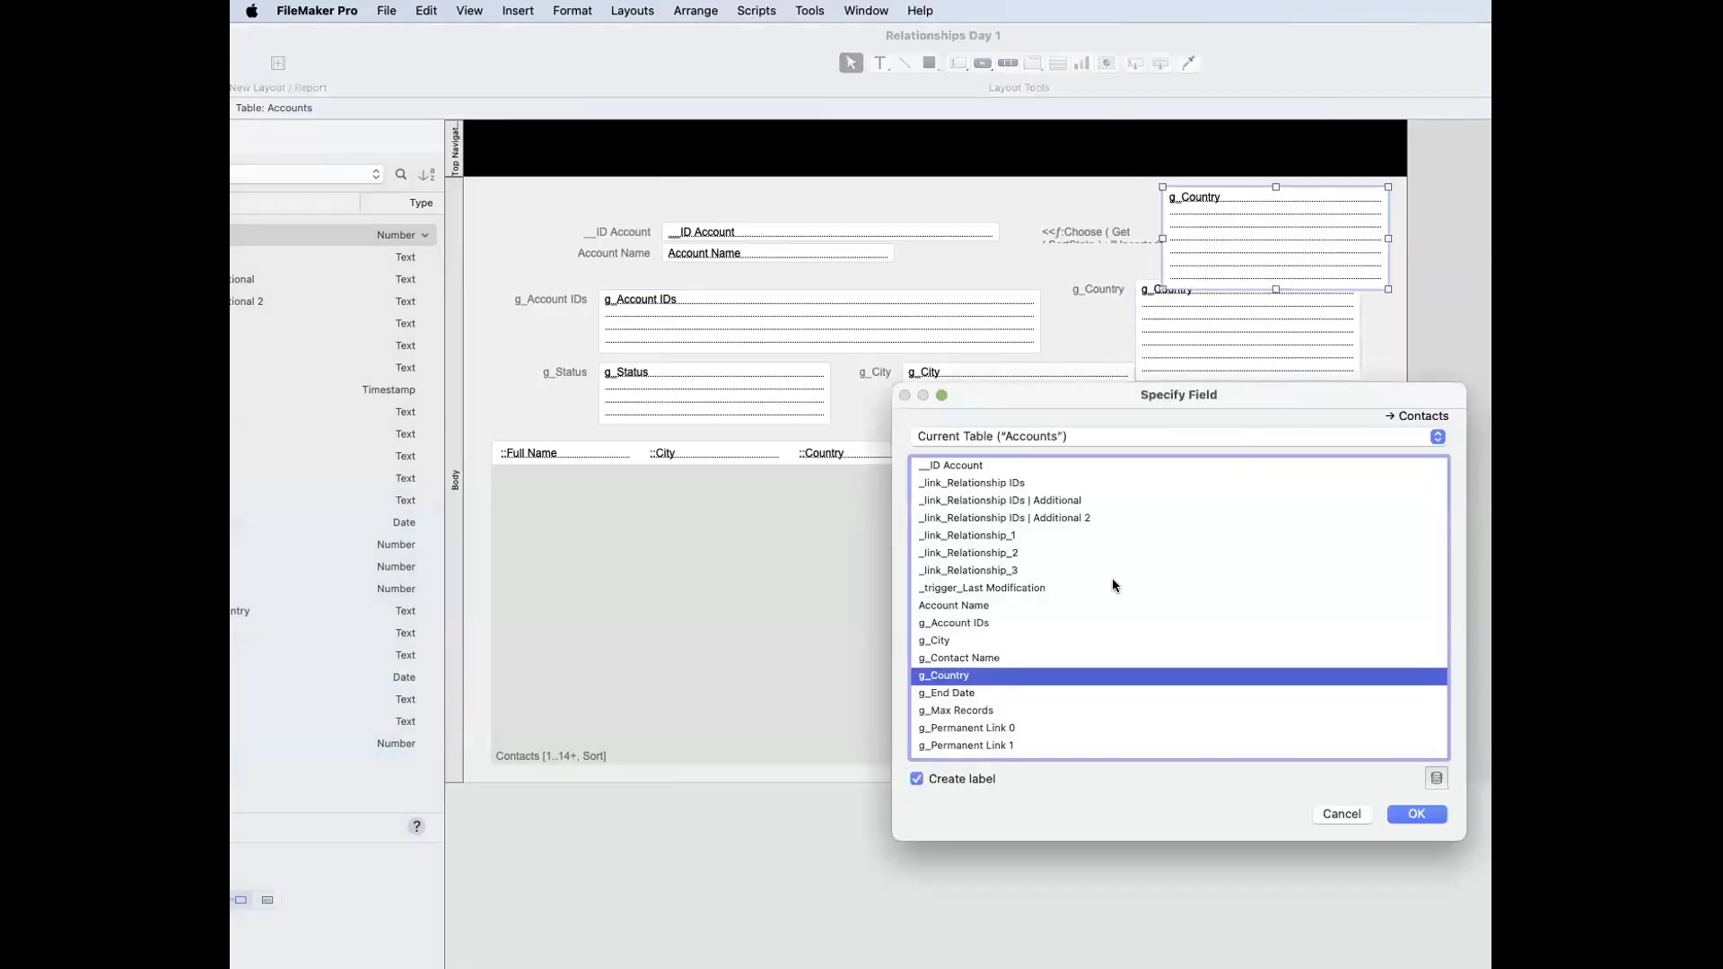
click(1416, 814)
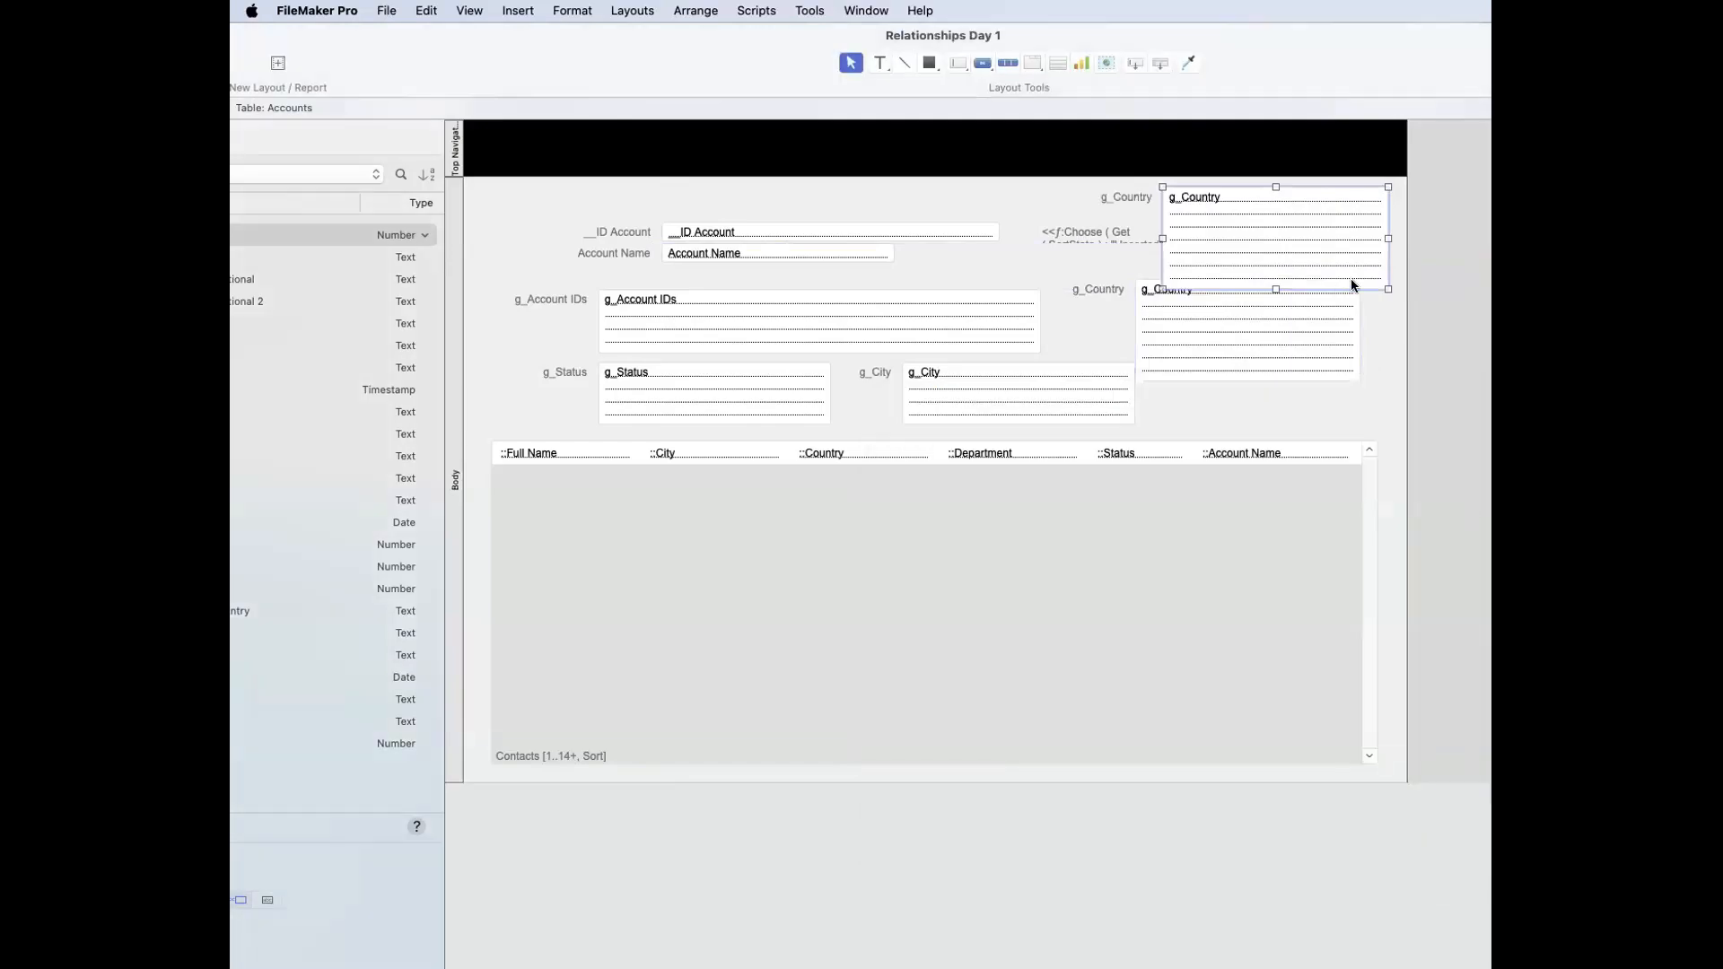
drag(1275, 289, 1278, 210)
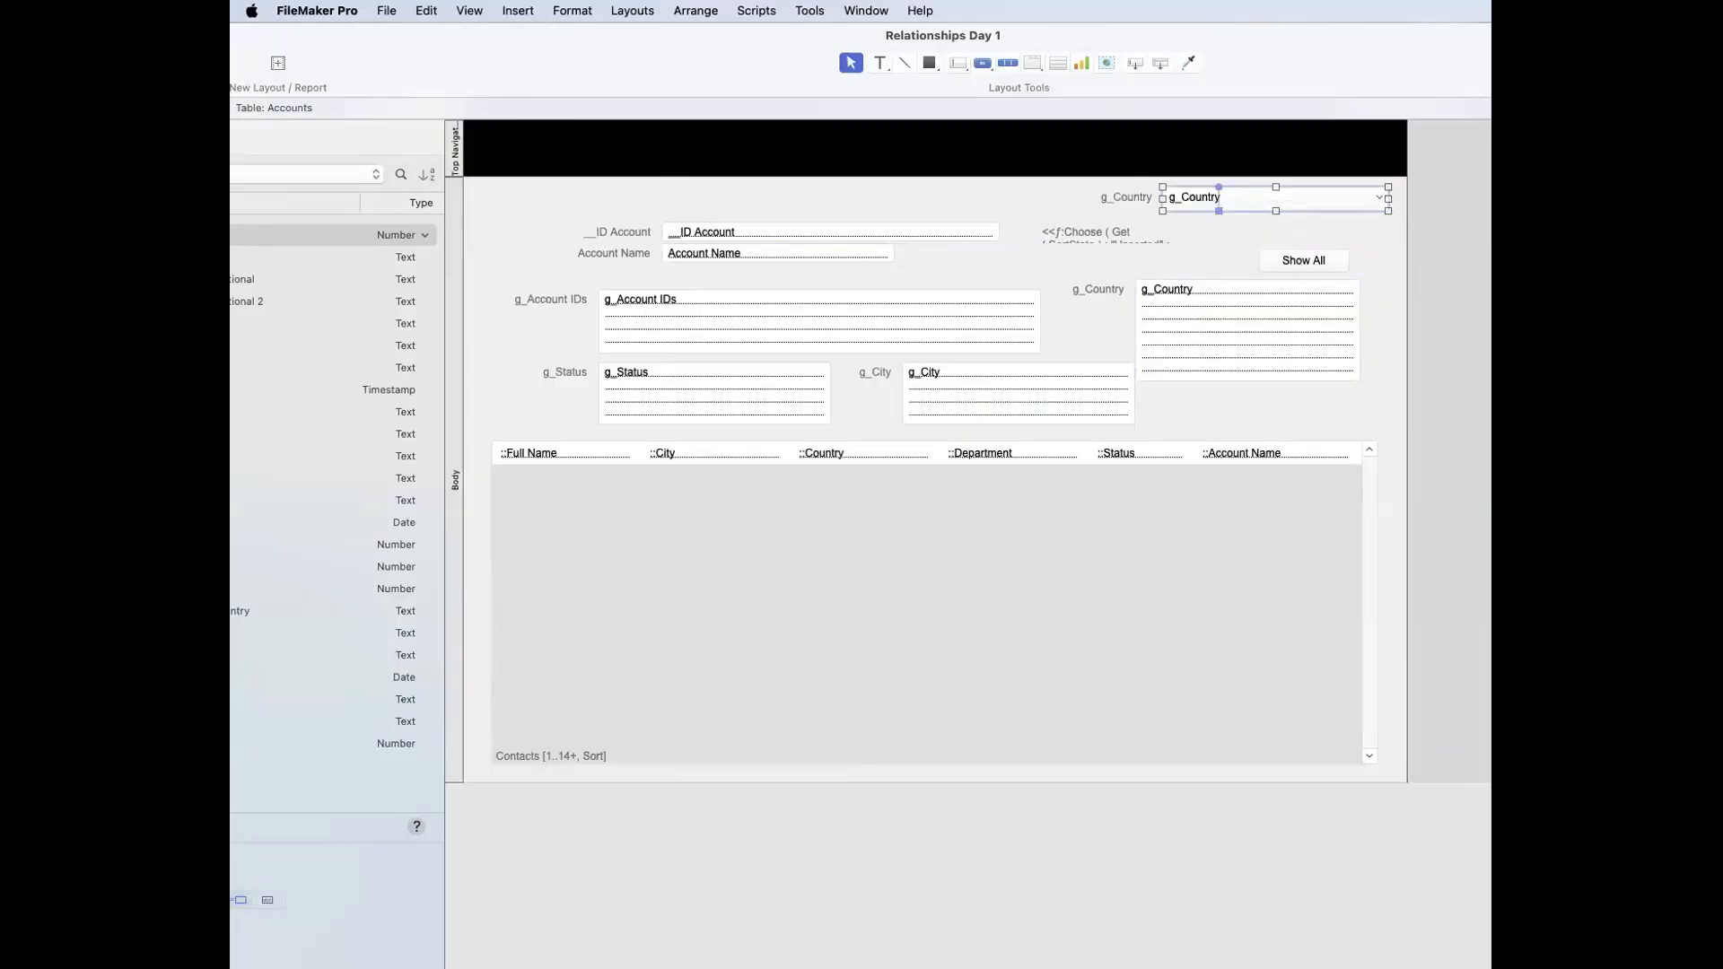
Step: Check the country choices offered by the new g_Country pop-up menu in Browse mode
key(super+b)
click(1293, 199)
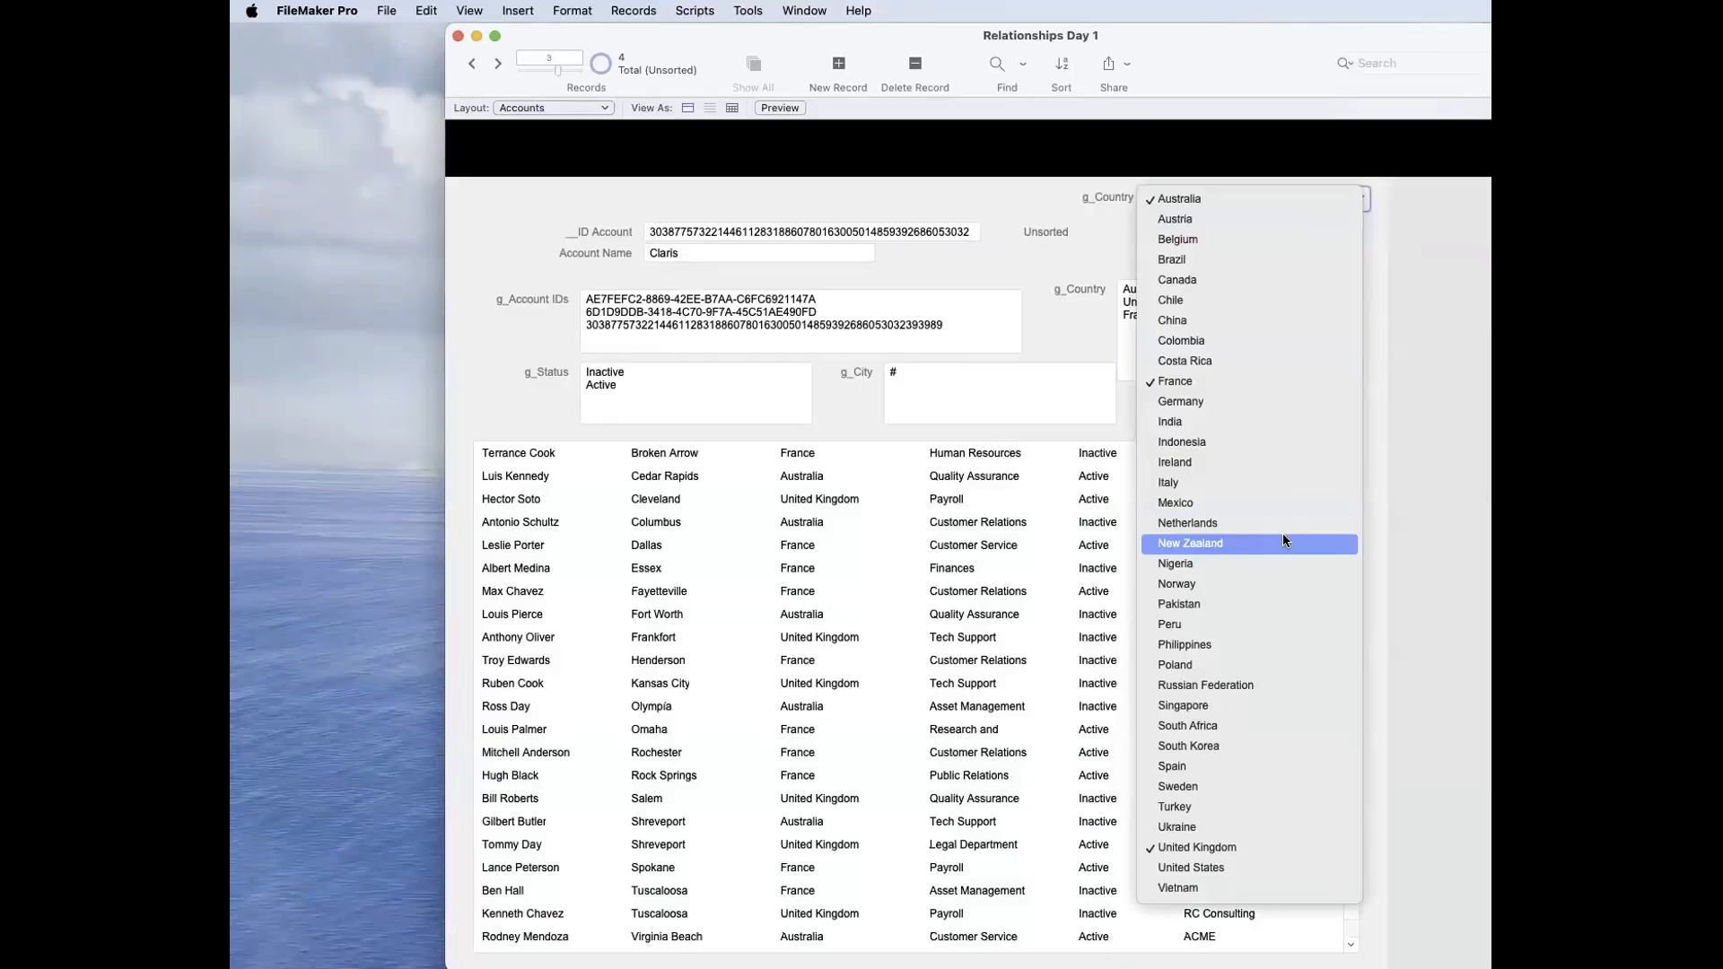
click(1455, 374)
click(1455, 373)
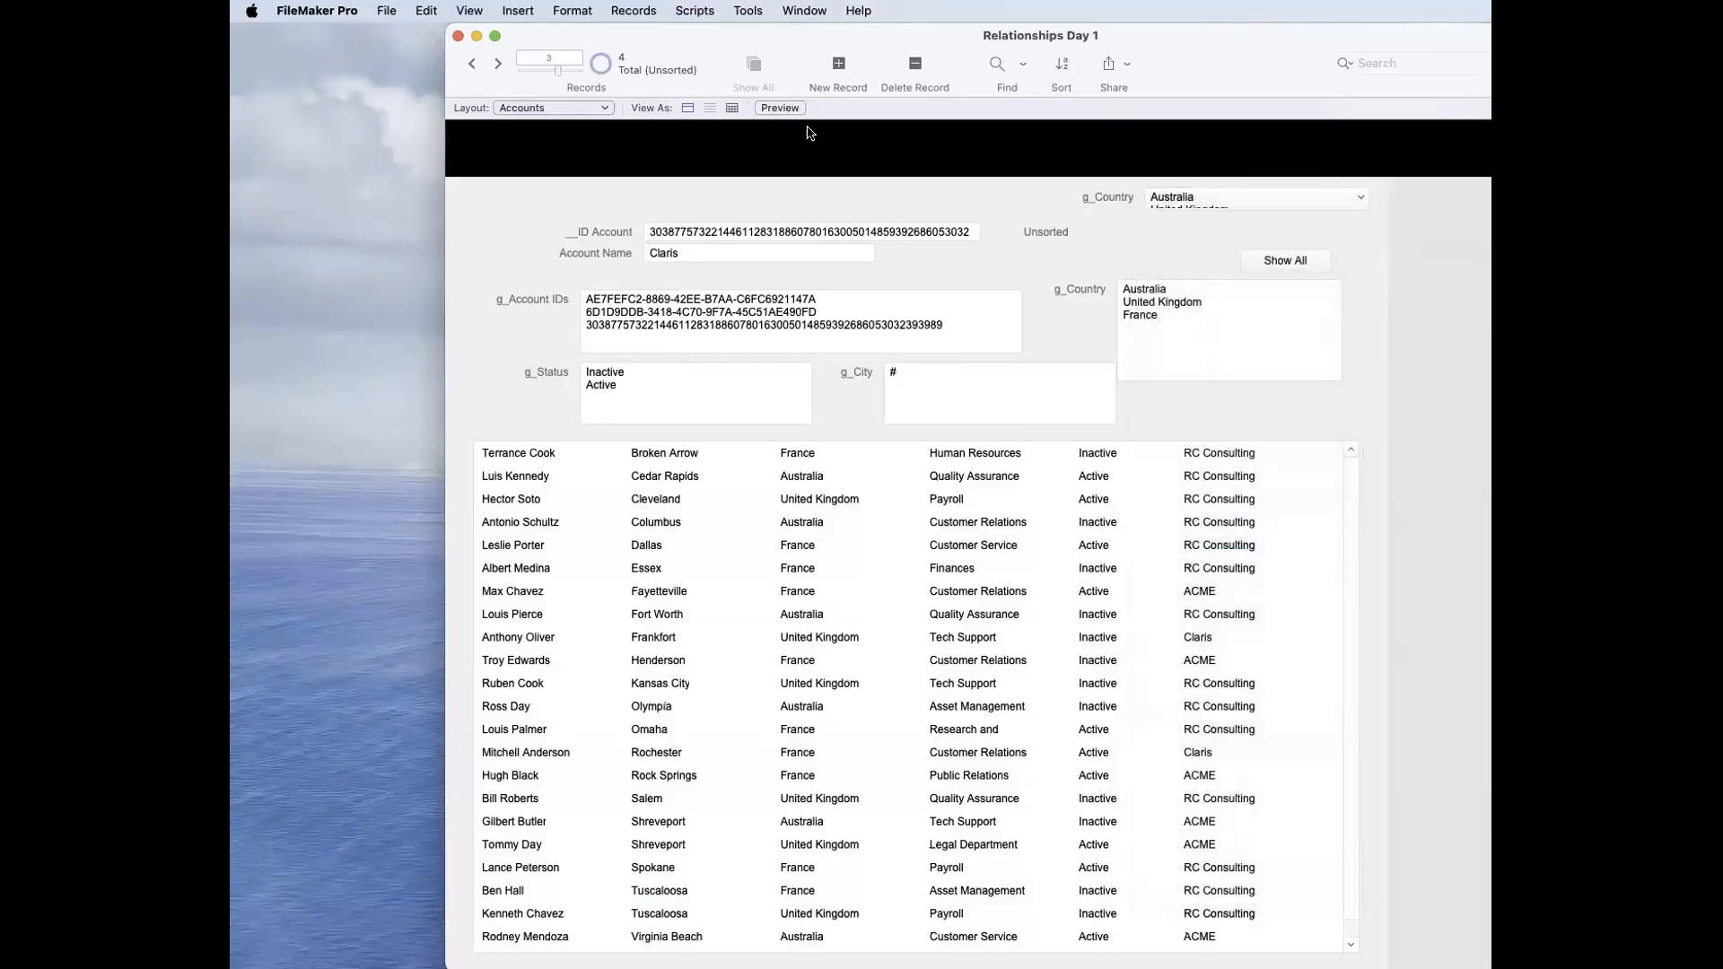
Step: Give the Show All button a Single Step action that uses the Set Field script step
key(super+l)
click(1412, 199)
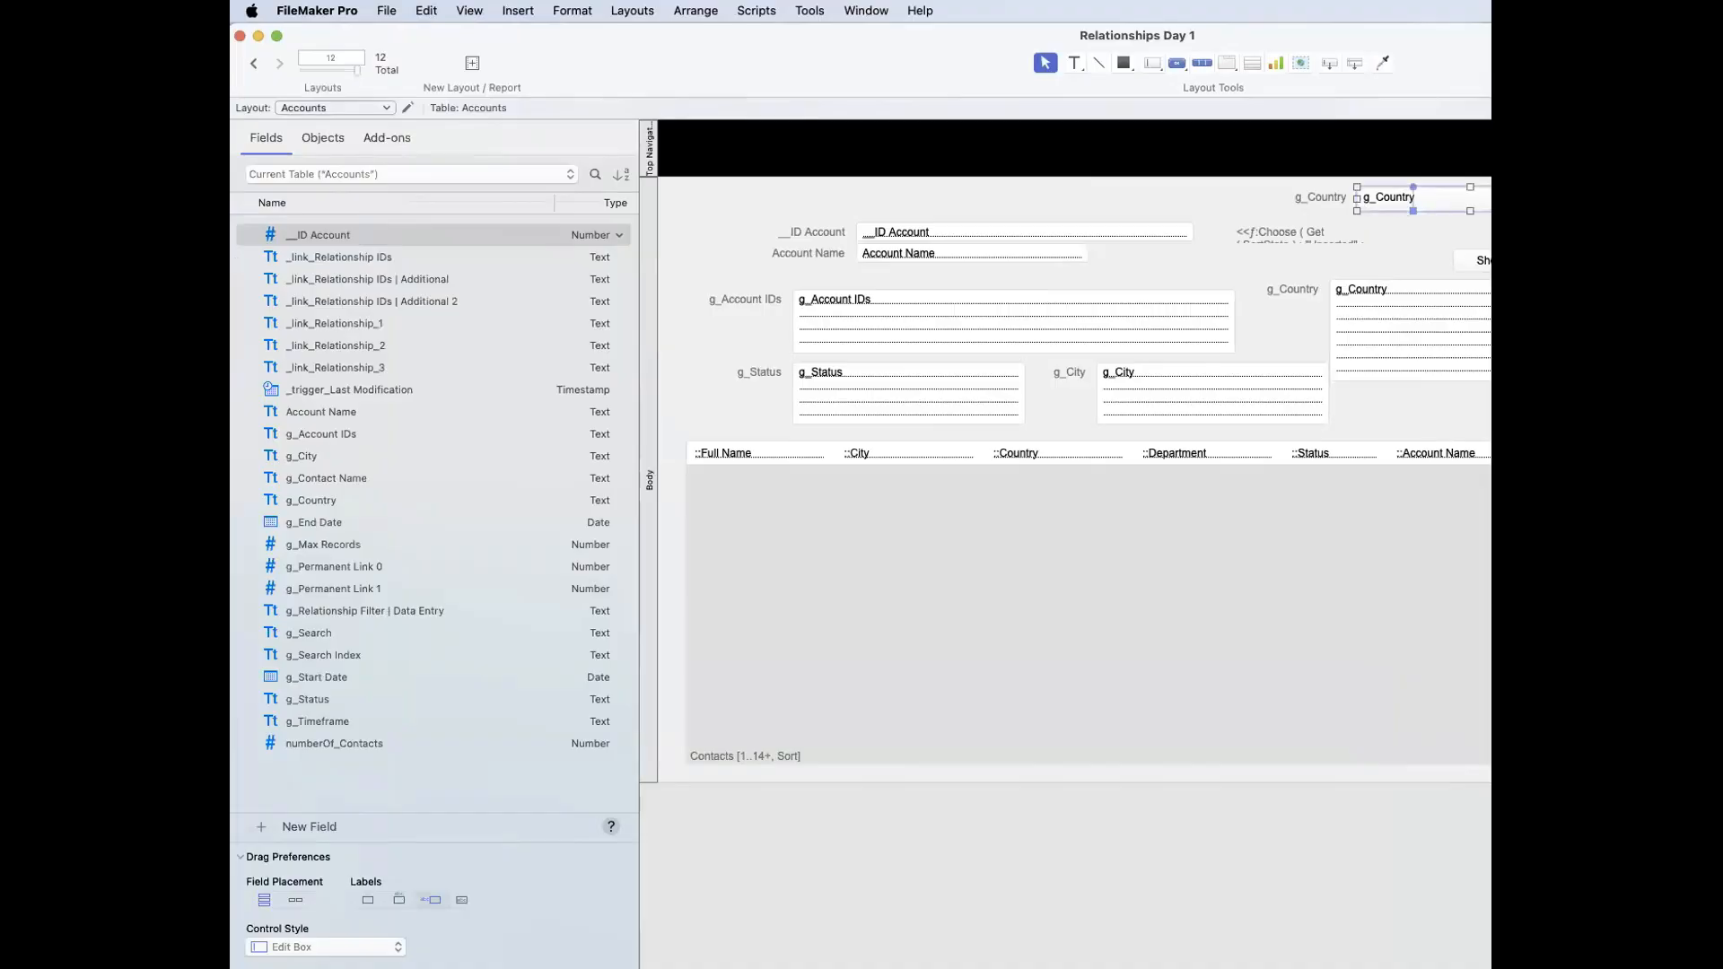
double_click(1488, 260)
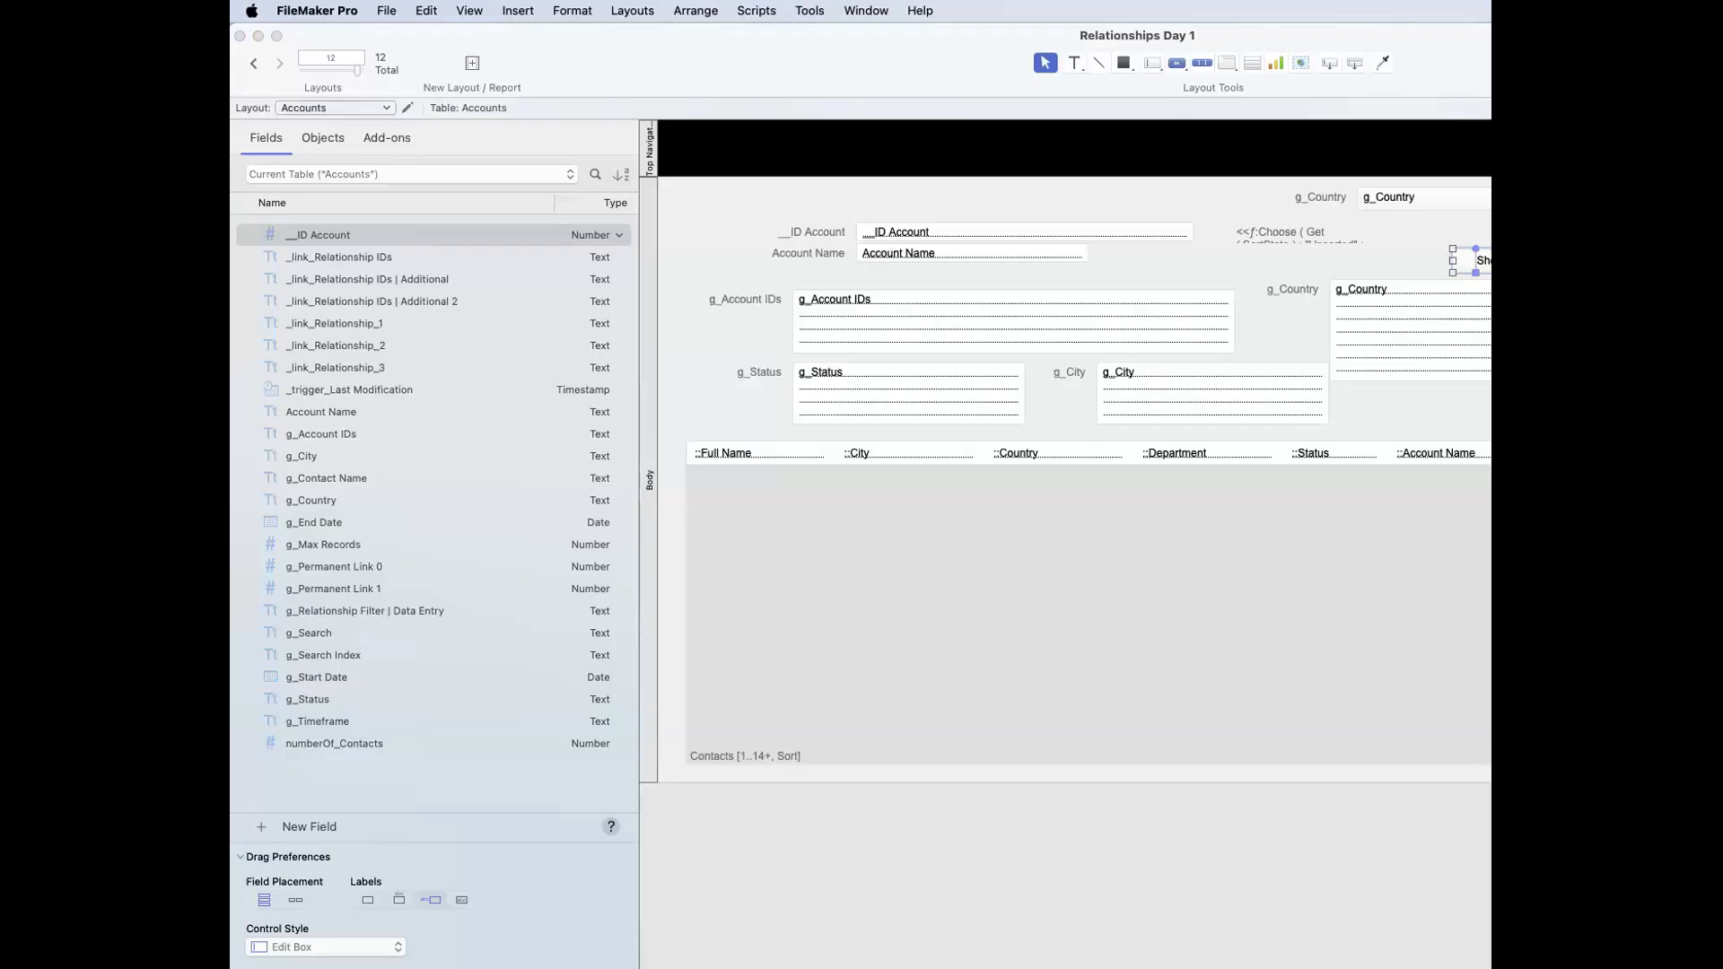
drag(1406, 71, 1171, 82)
drag(1566, 325, 1096, 325)
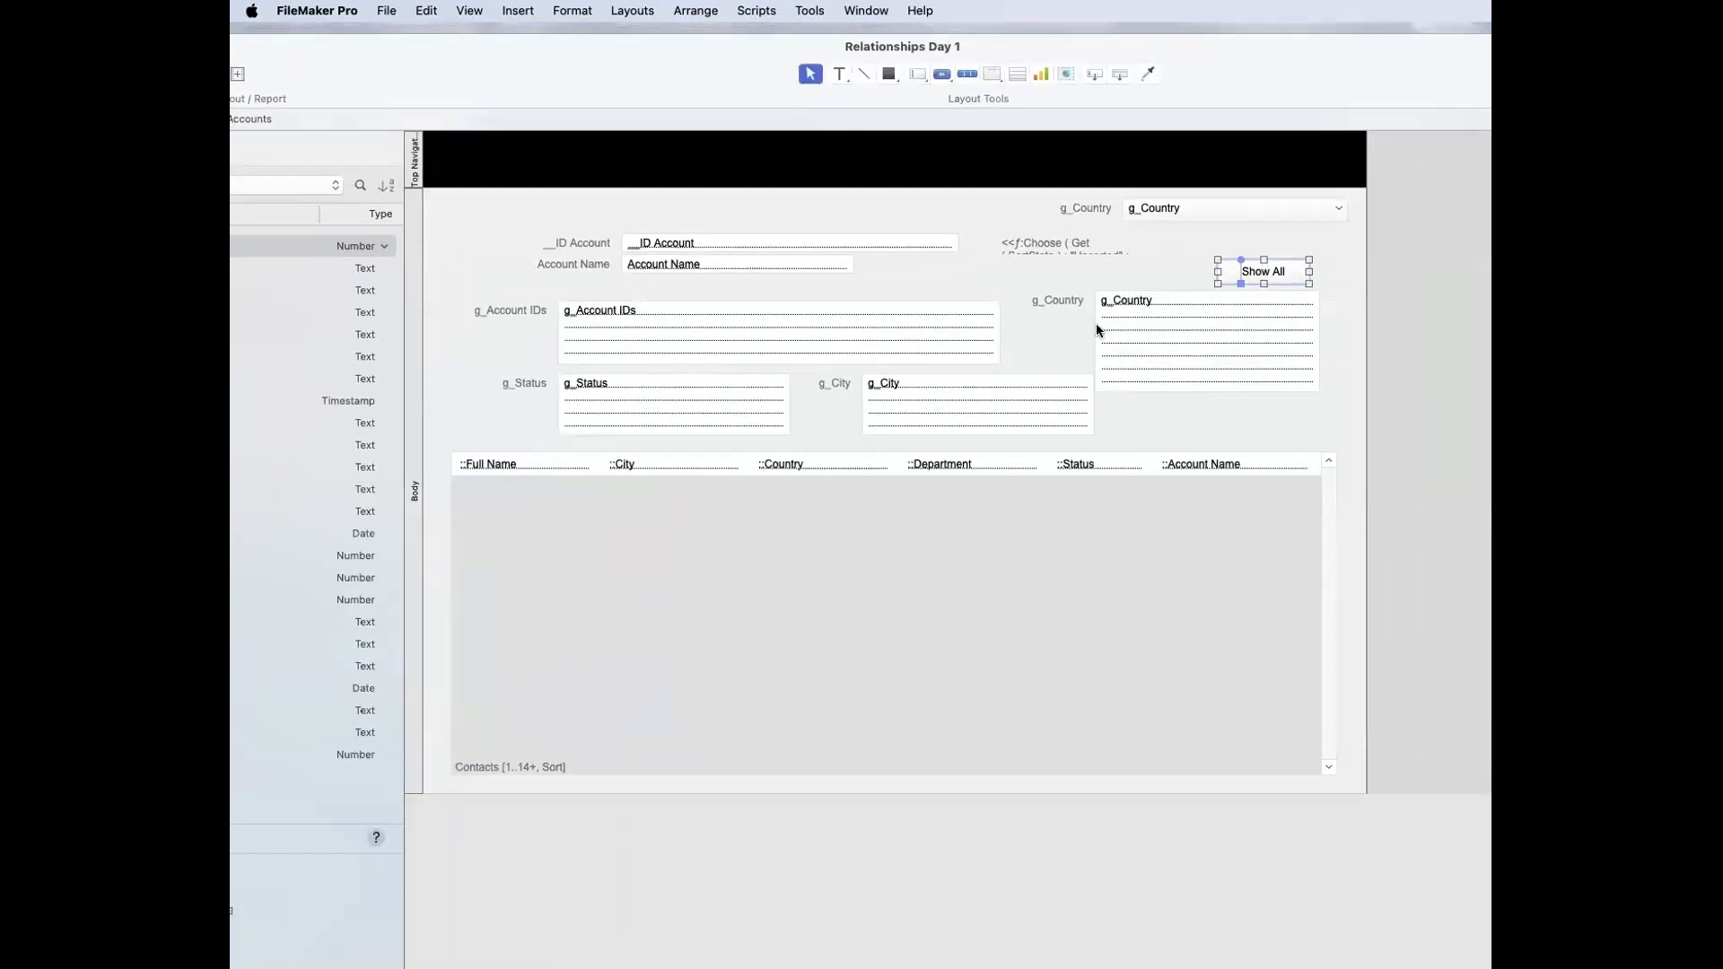
click(1098, 408)
click(1109, 463)
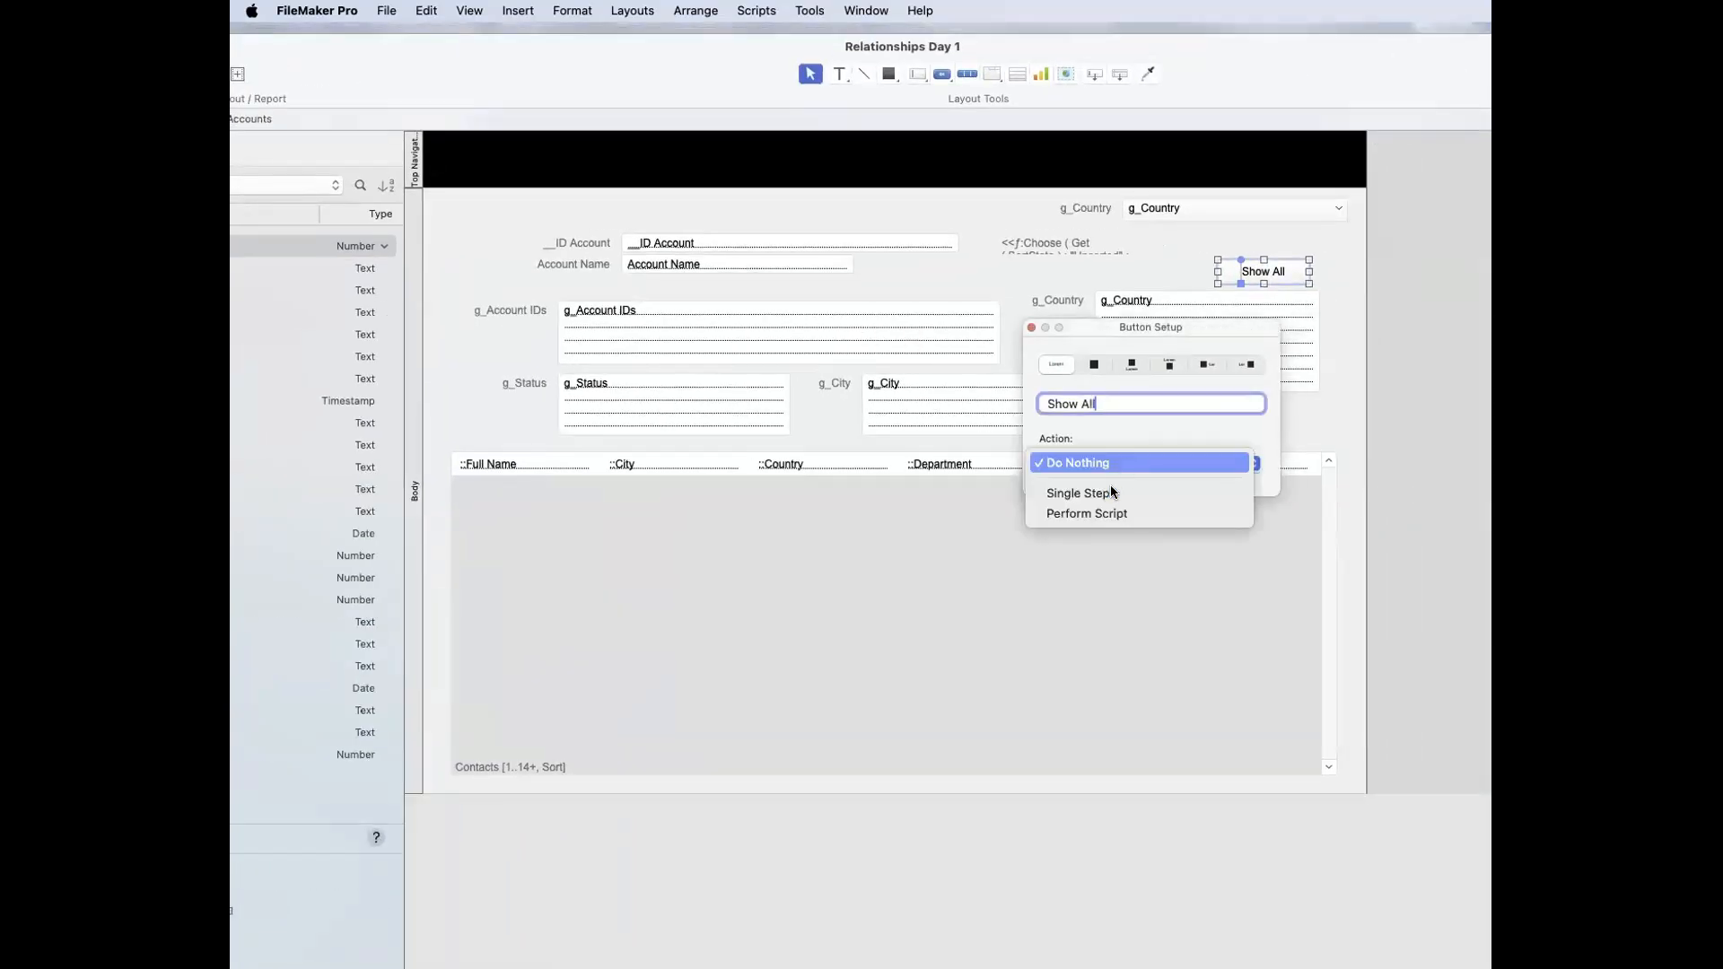
click(1118, 490)
click(1151, 114)
text(Set)
click(1096, 197)
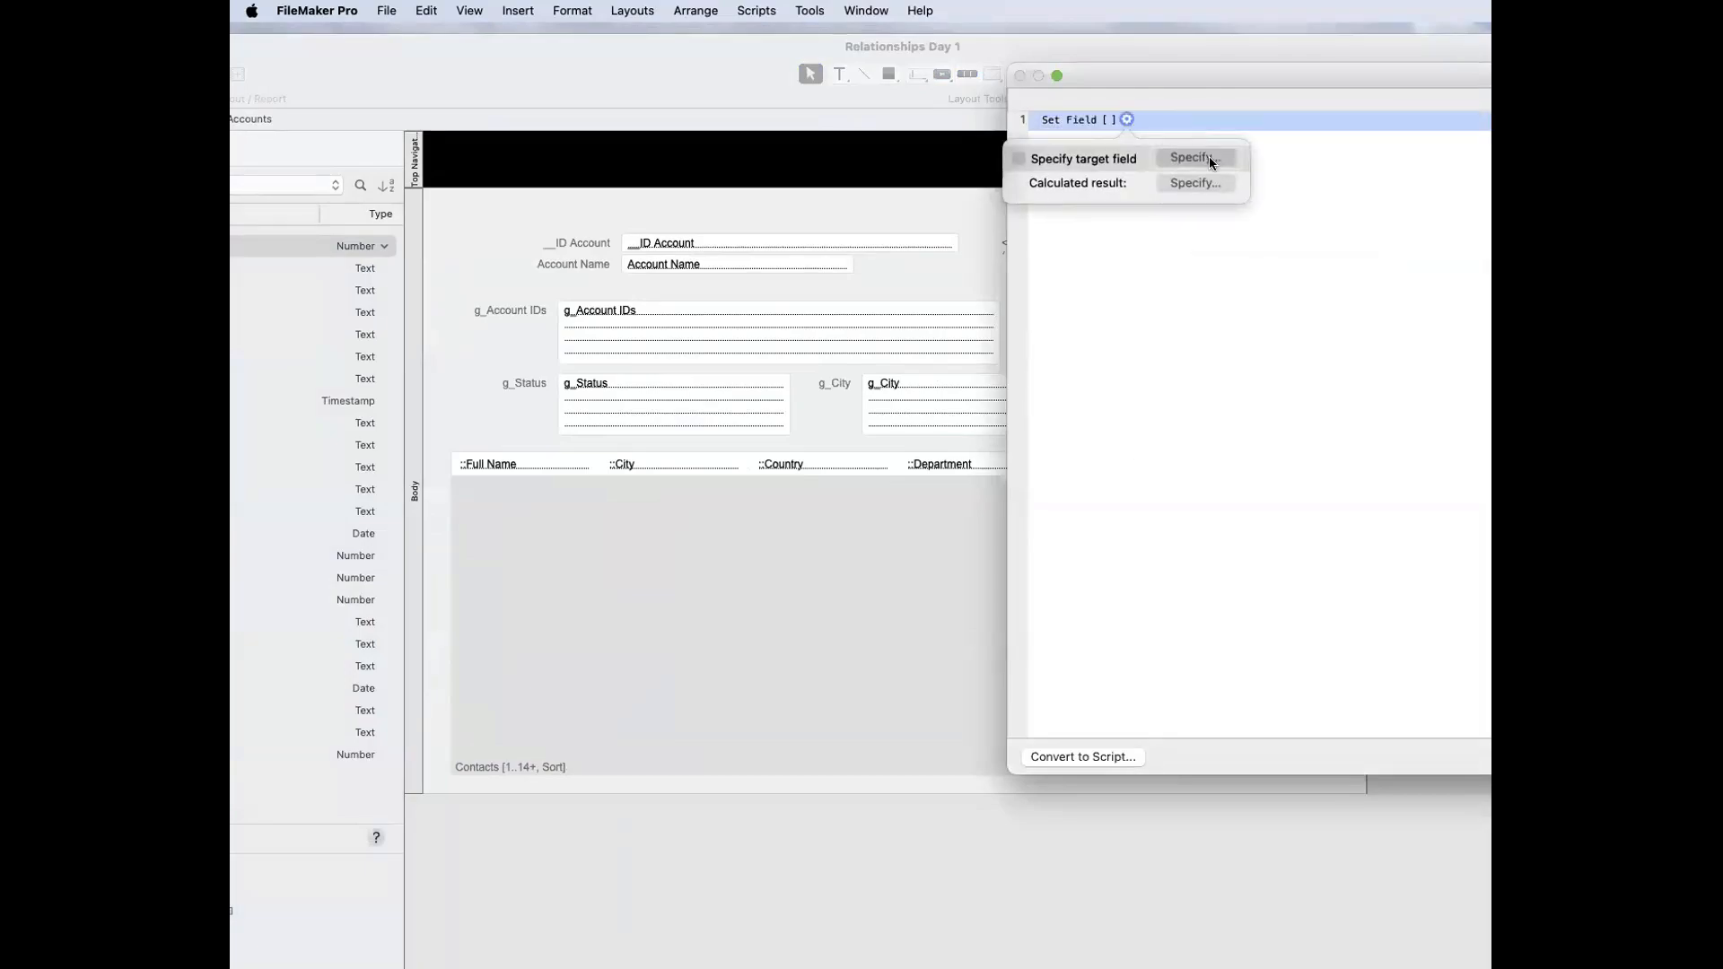
Step: Specify Accounts::g_City as the target field of the button's Set Field step
click(1206, 159)
scroll(1355, 492, down, 3)
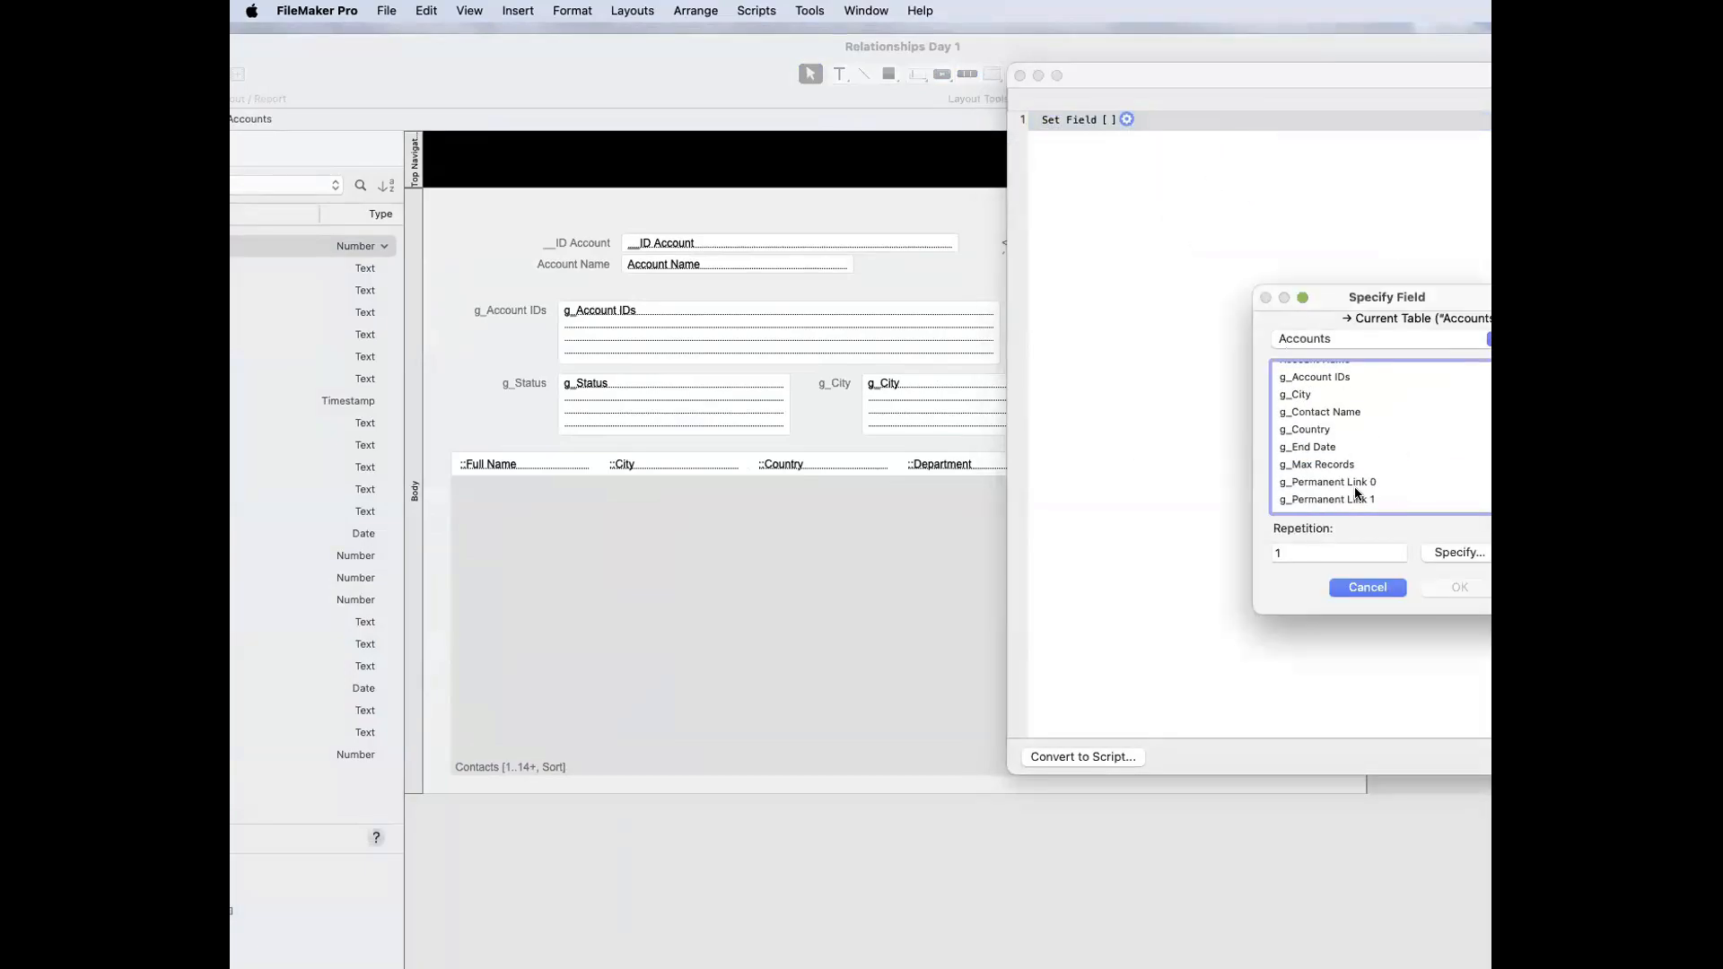
click(1299, 393)
click(1450, 589)
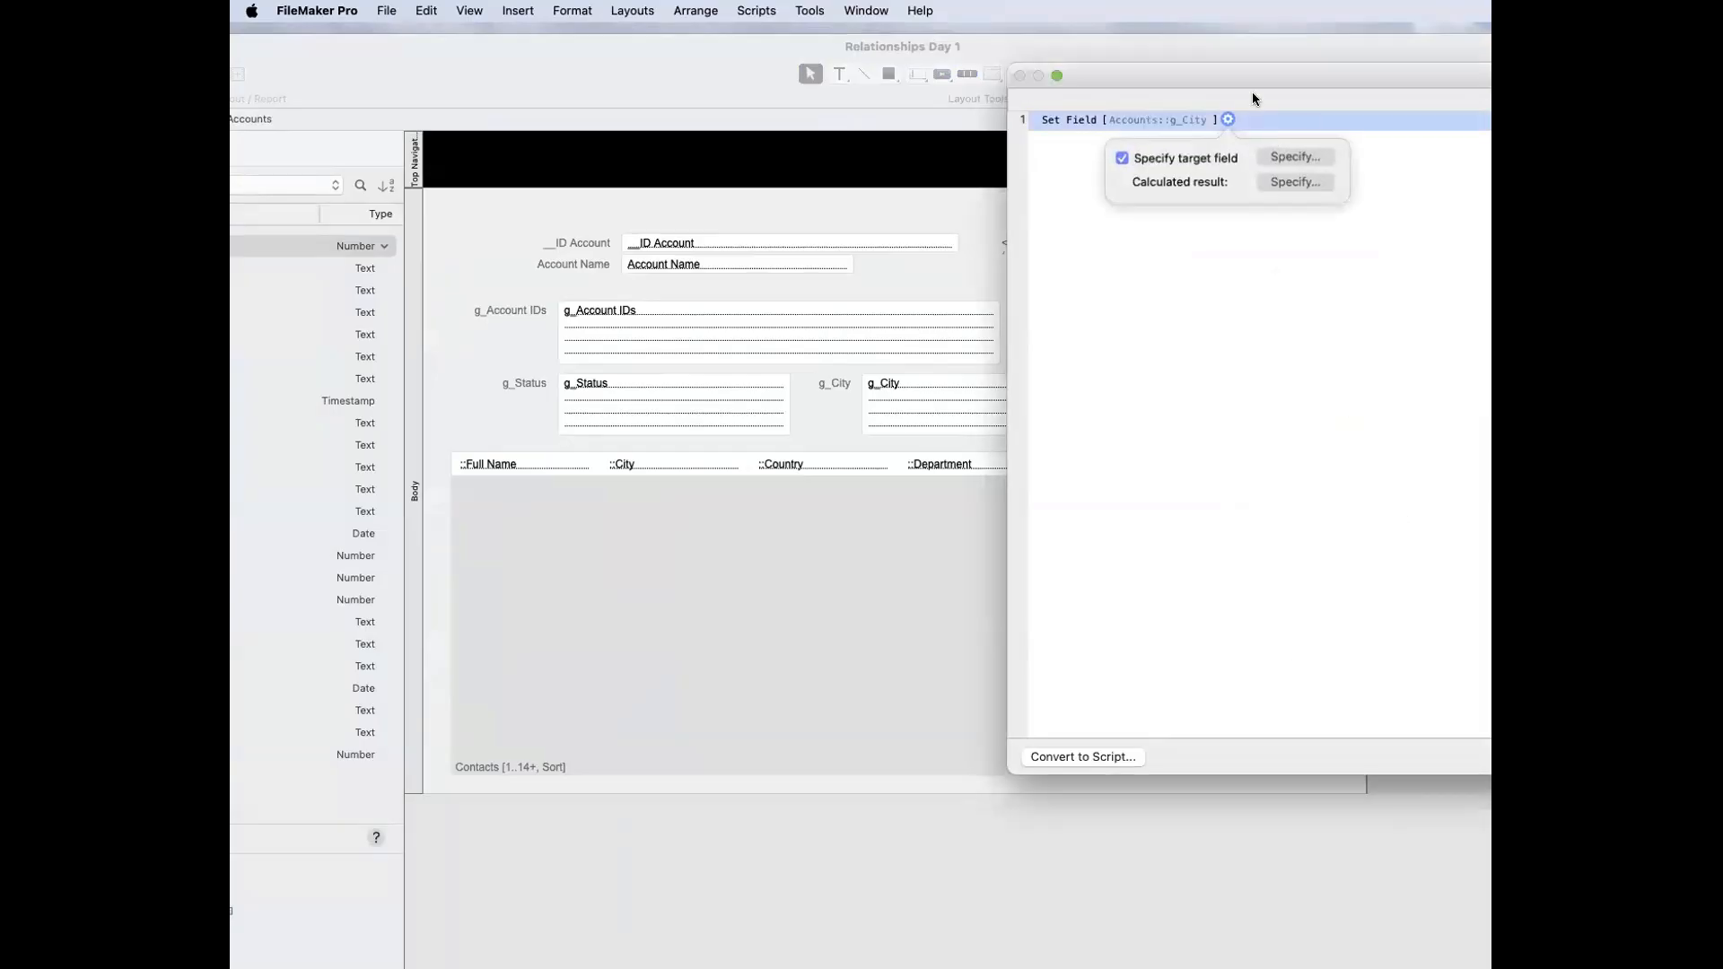
Step: Begin the Set Field step's calculated result with the ValueListItems function
click(1297, 183)
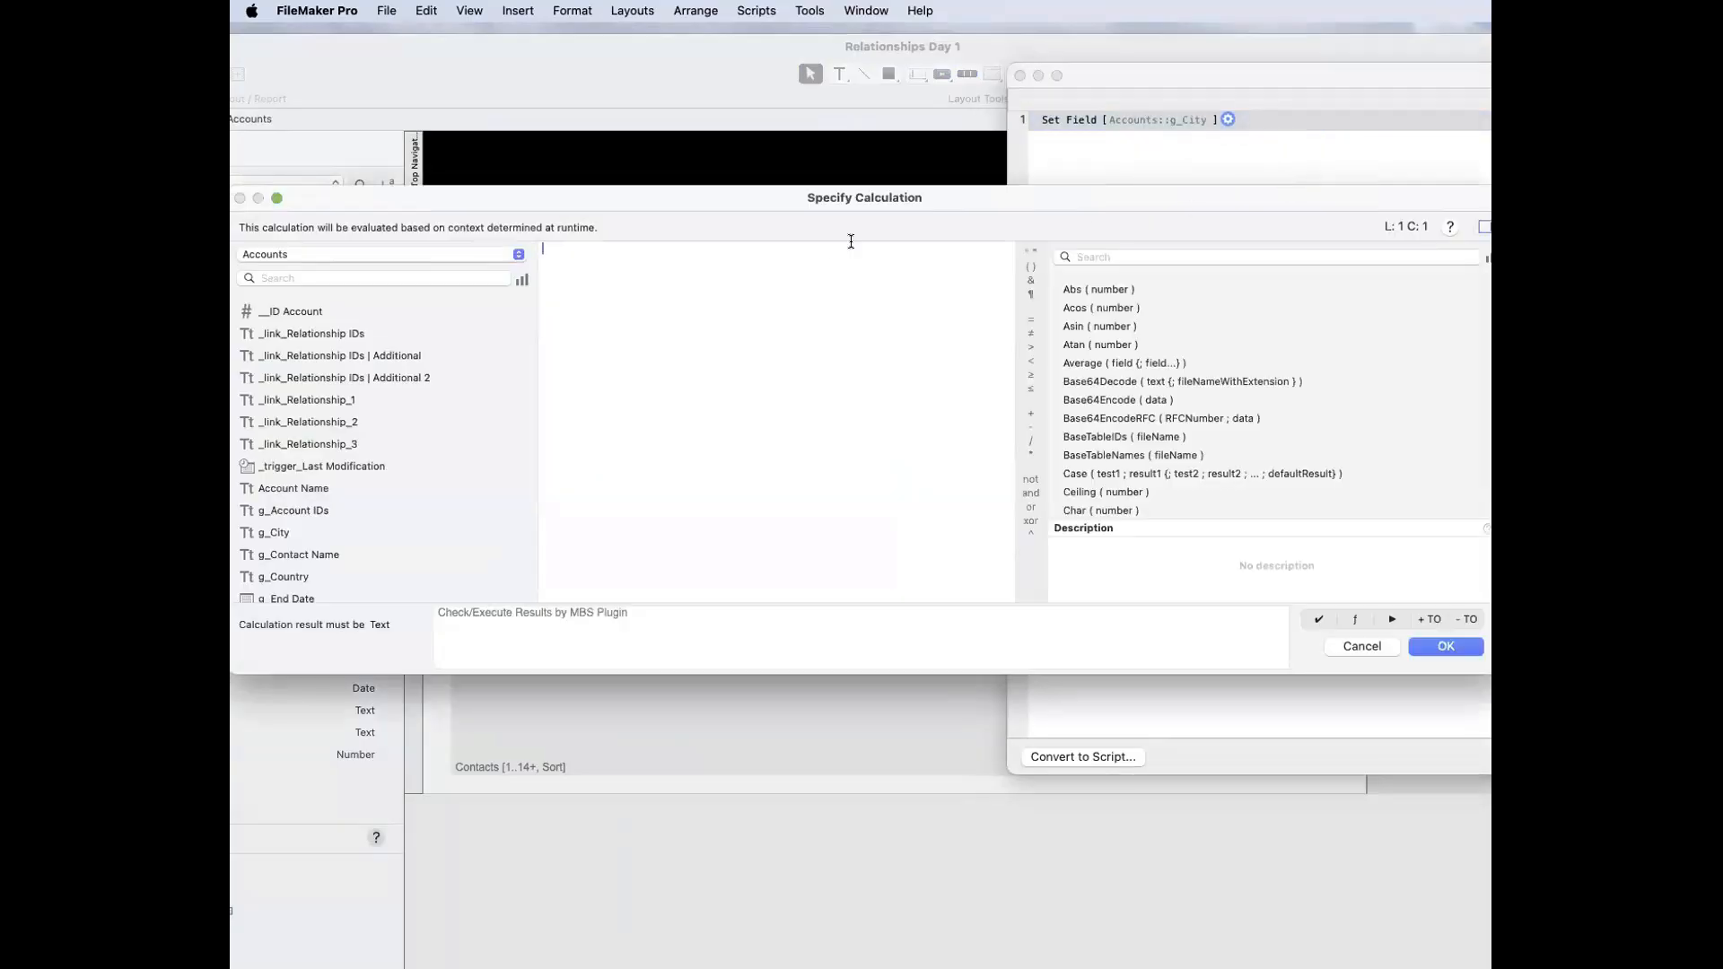
text(Value)
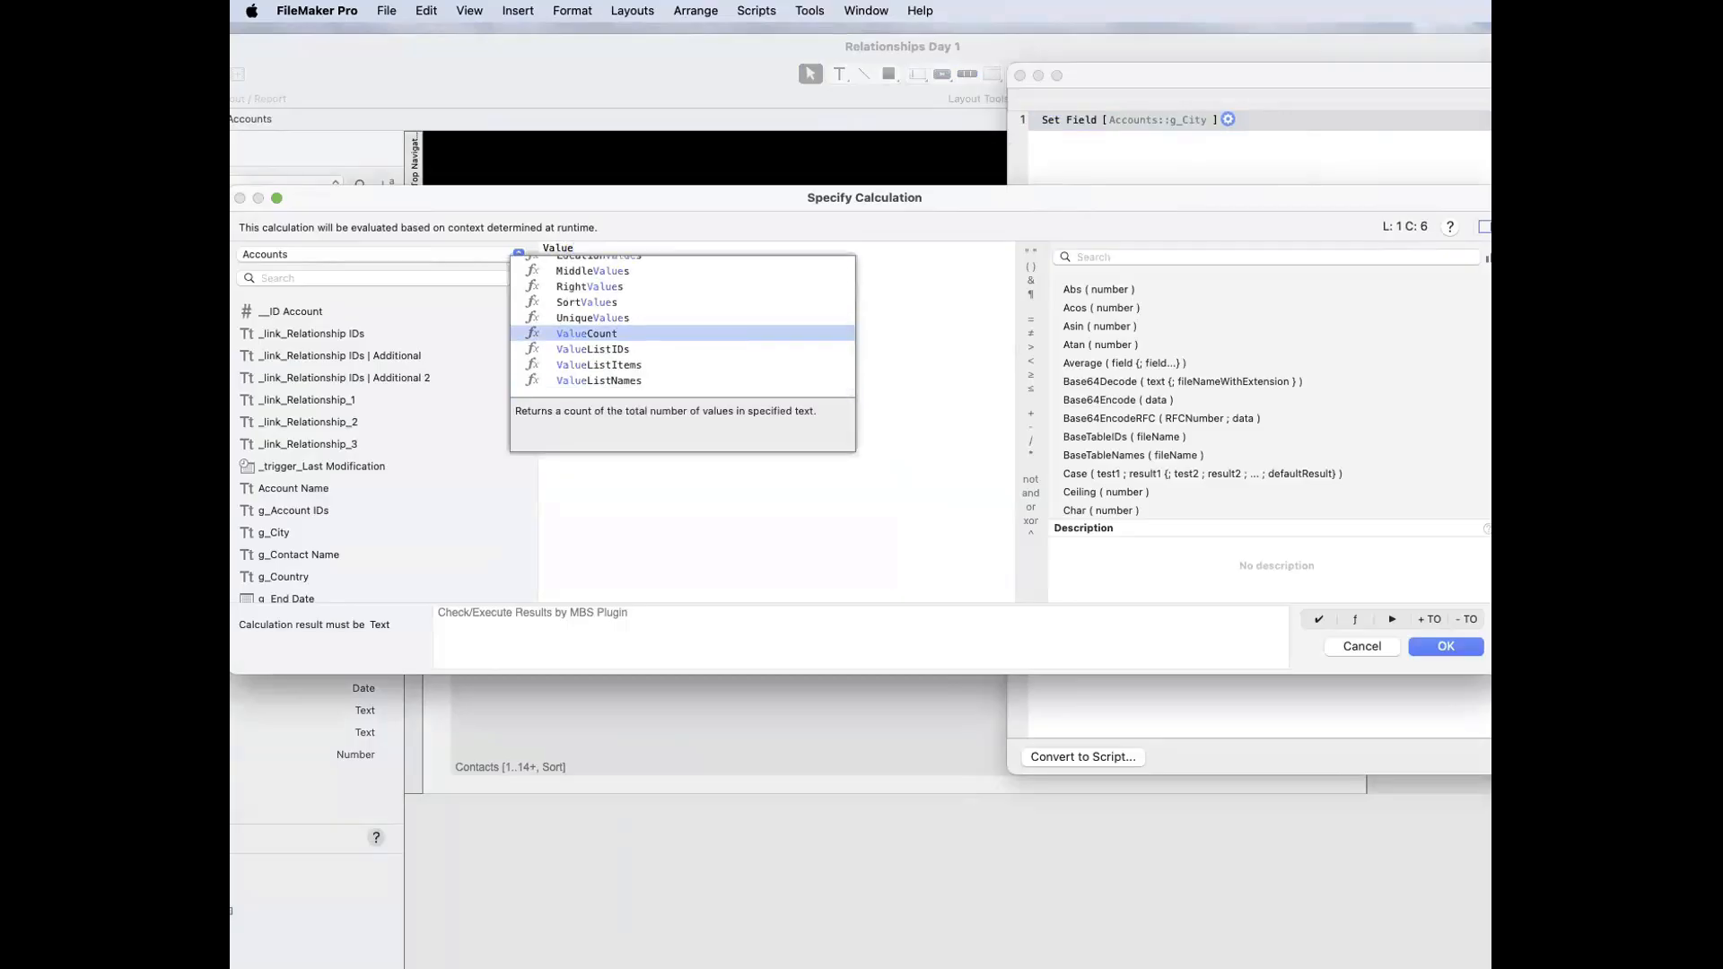
key(Down)
key(Down)
key(Return)
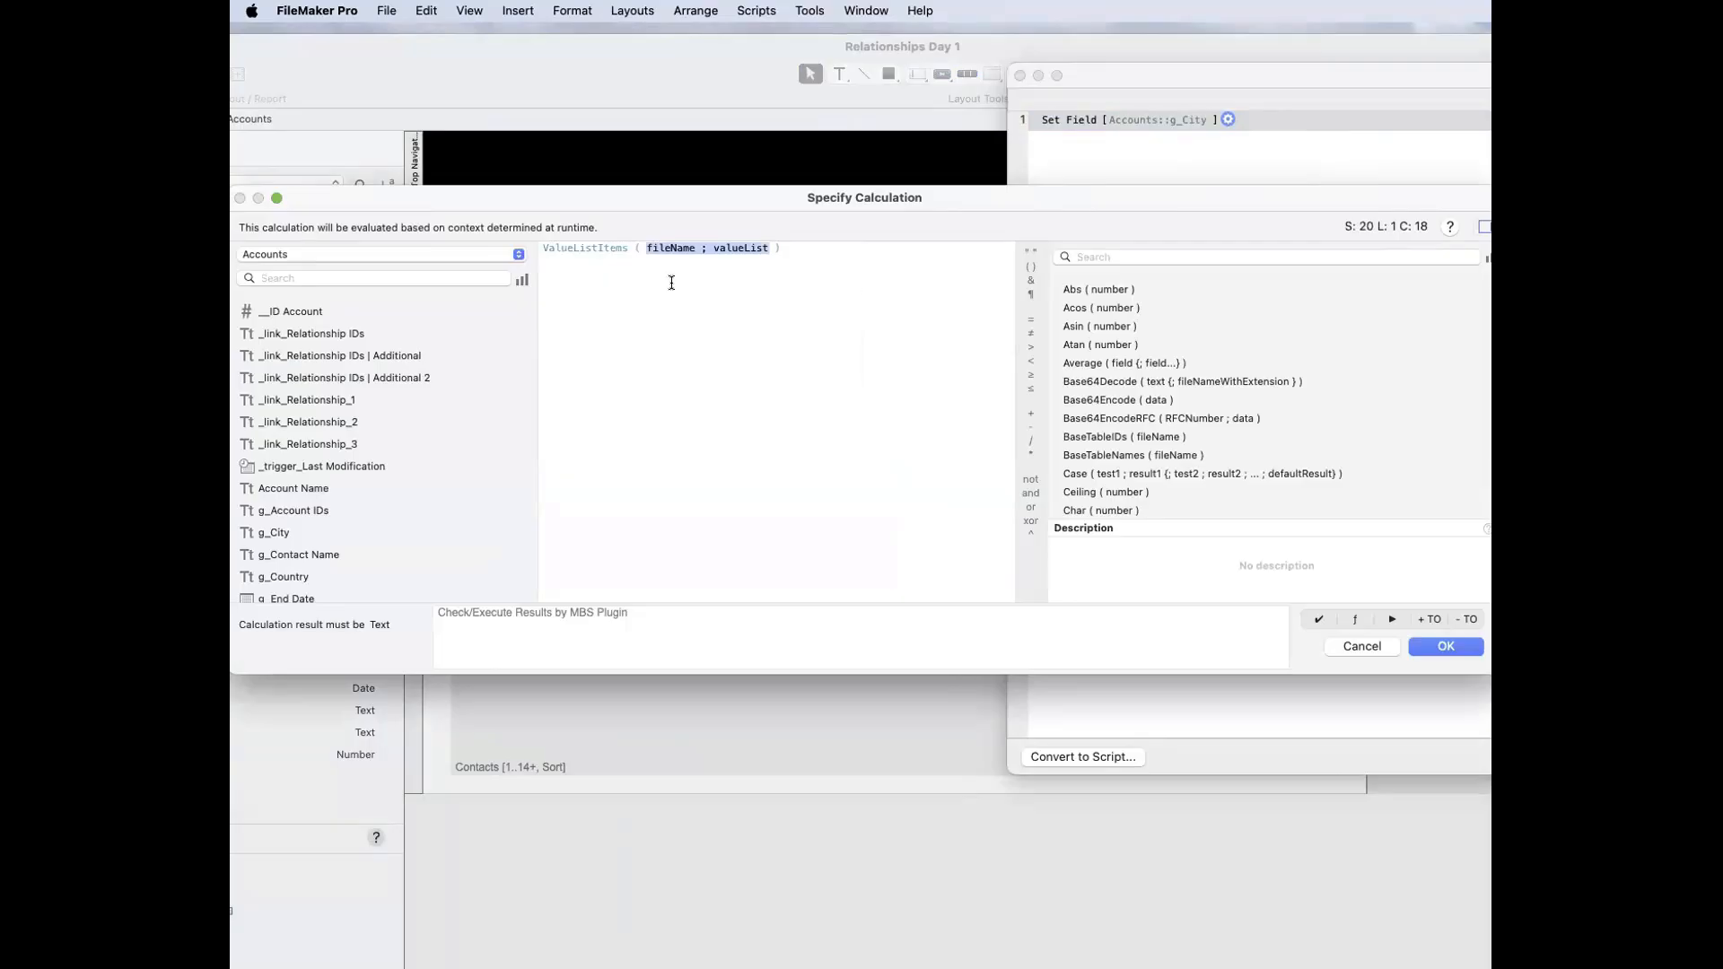
Step: Complete the calculation as ValueListItems ( "" ; "Countries" ) and save the Show All button's action
double_click(667, 250)
text("")
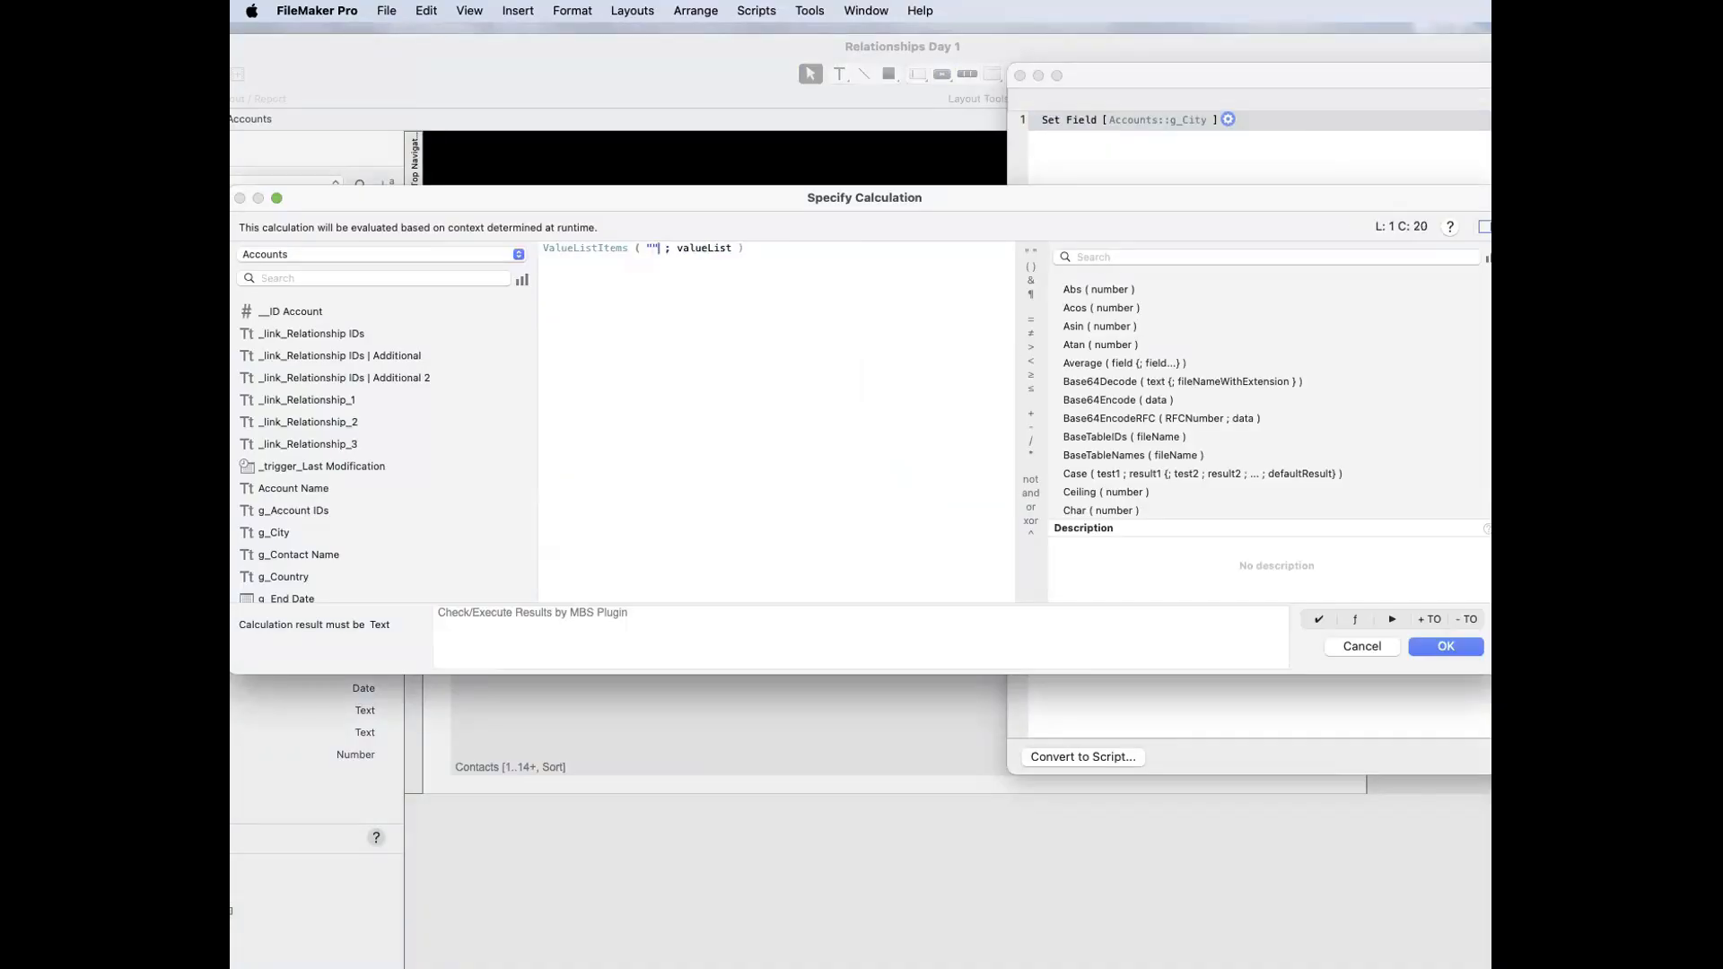
double_click(697, 249)
text(")
text(Xountries)
key(Left)
key(Left)
key(BackSpace)
text(C)
key(Right)
key(Right)
key(Right)
key(Right)
key(Right)
key(Right)
key(Right)
key(Right)
text(")
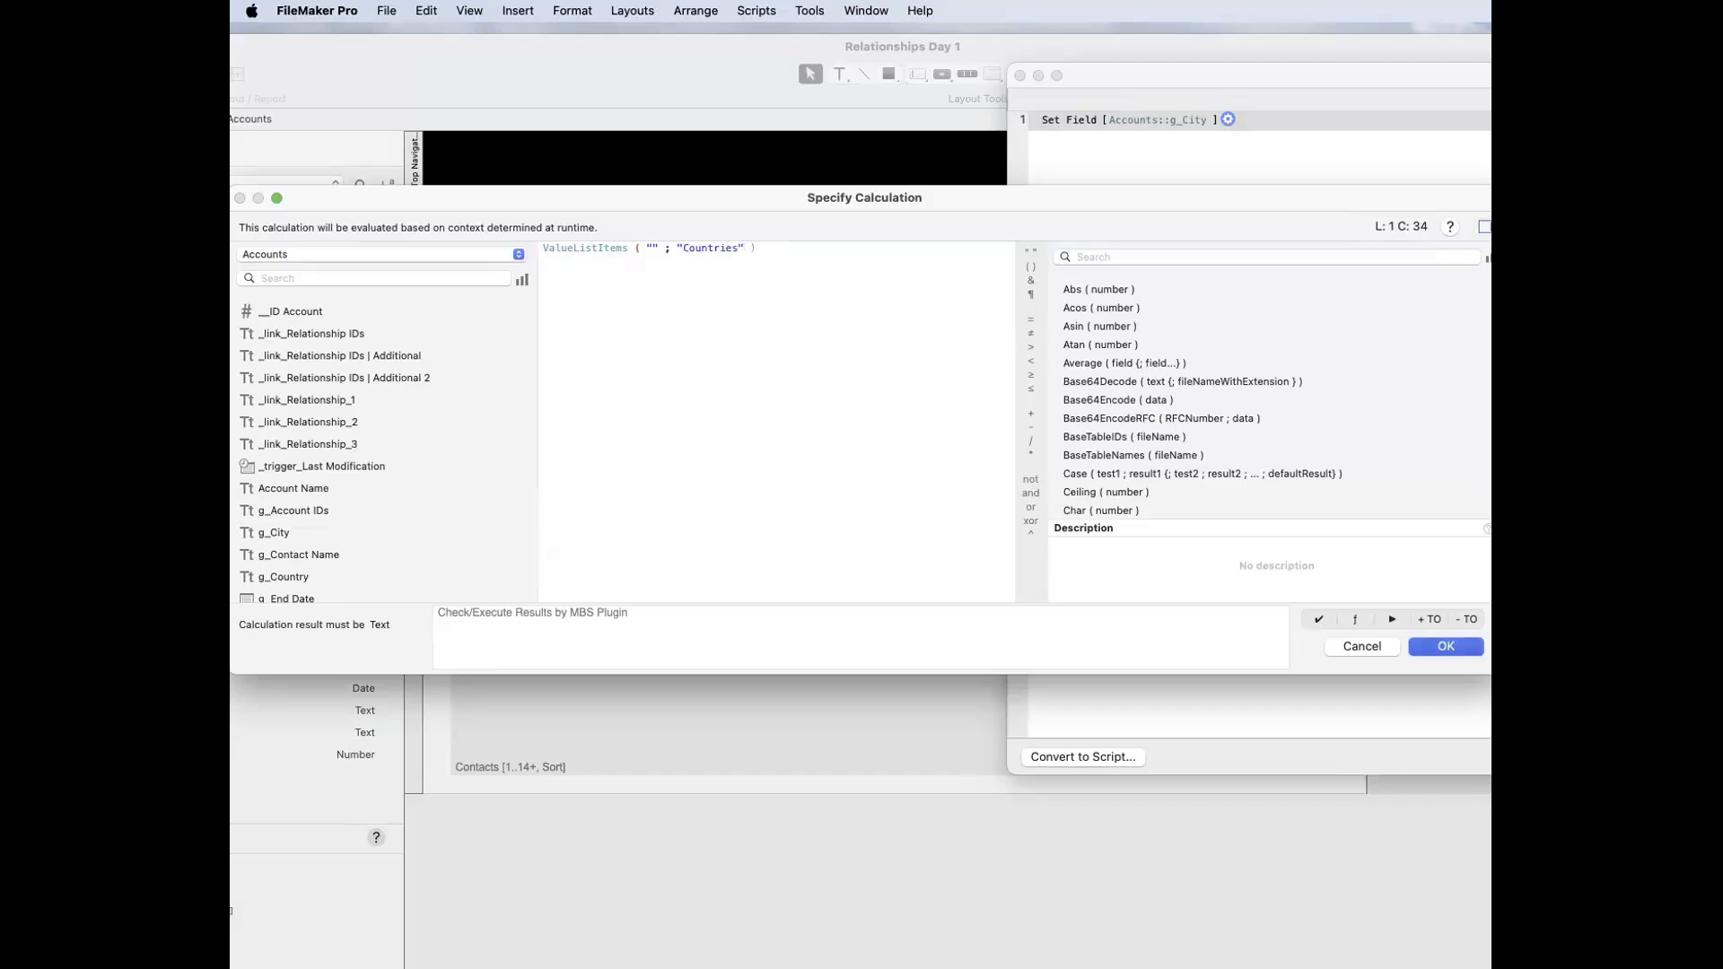
key(Return)
click(1265, 435)
key(Return)
click(1030, 326)
click(1034, 274)
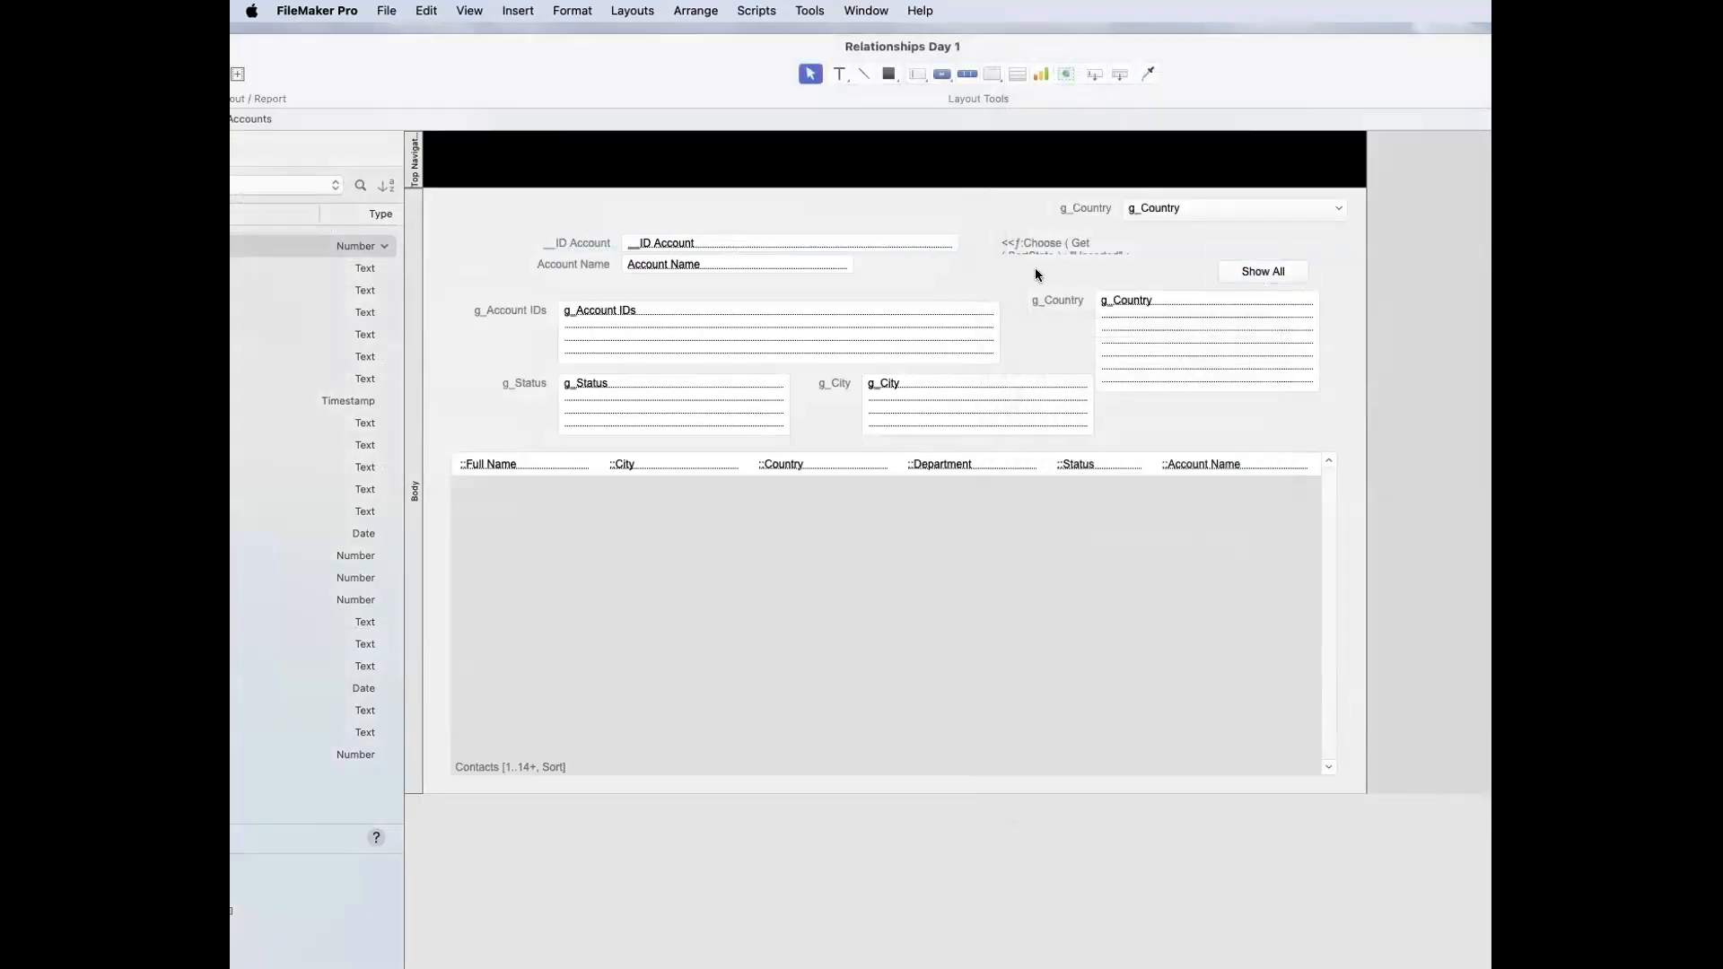
Step: Test the Show All button in Browse mode, and put # back into the g_City field
key(super+b)
click(1246, 273)
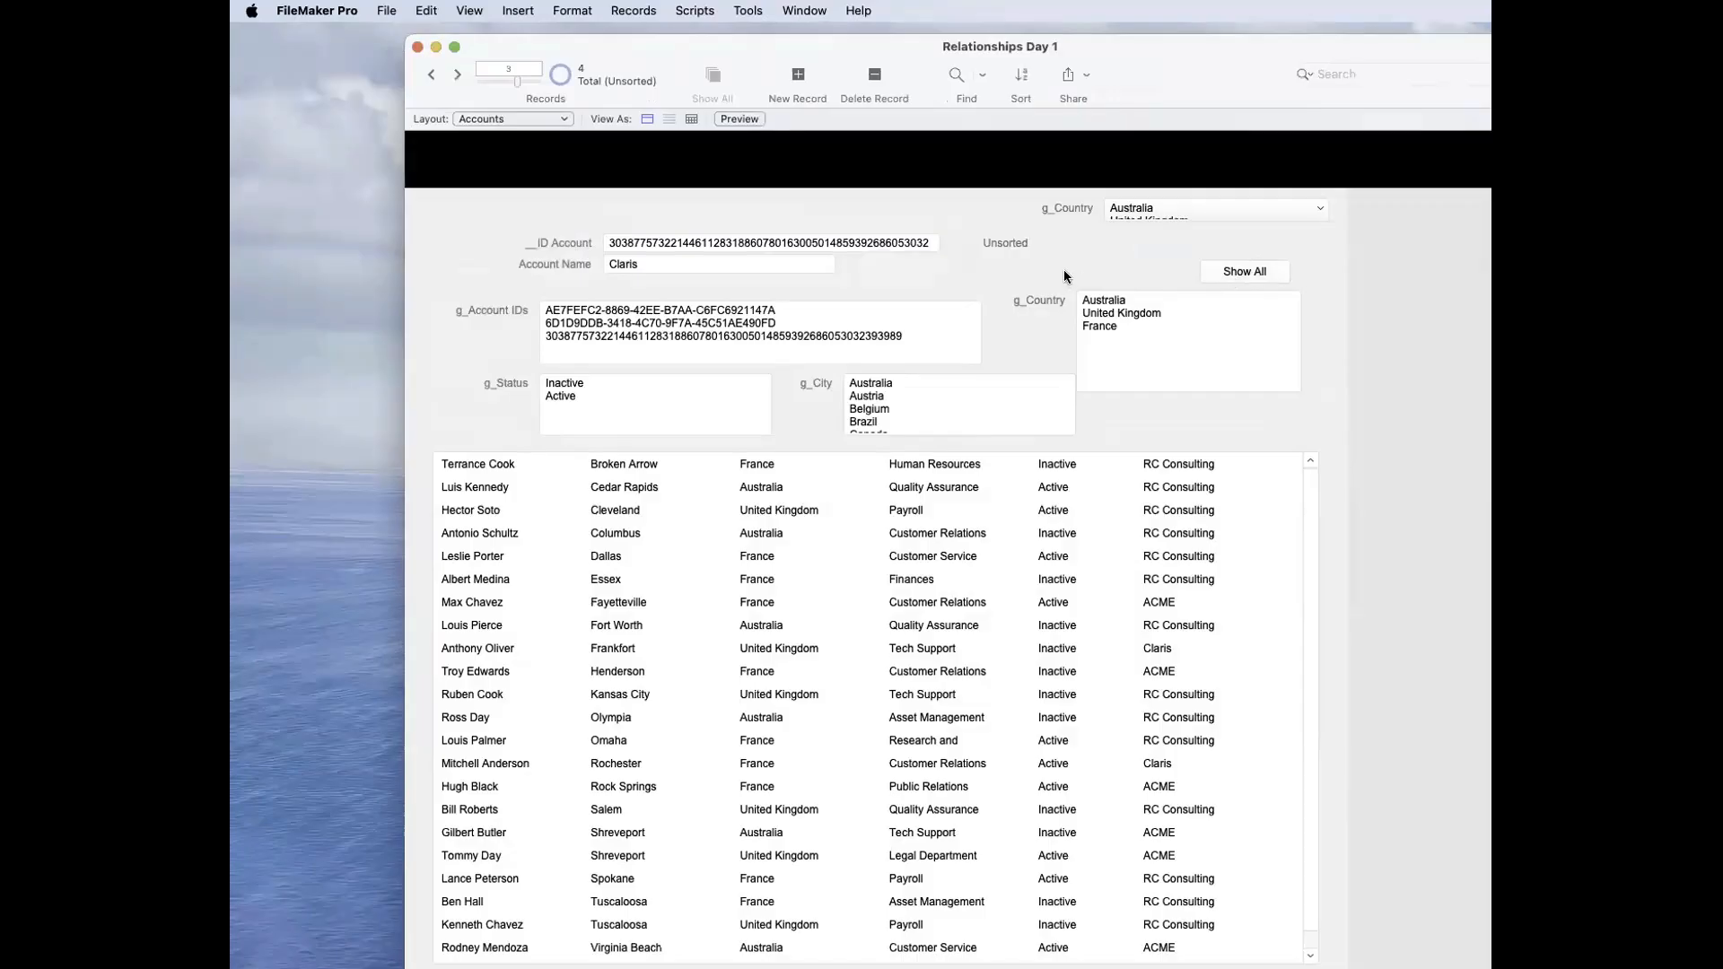
click(1010, 391)
key(super+a)
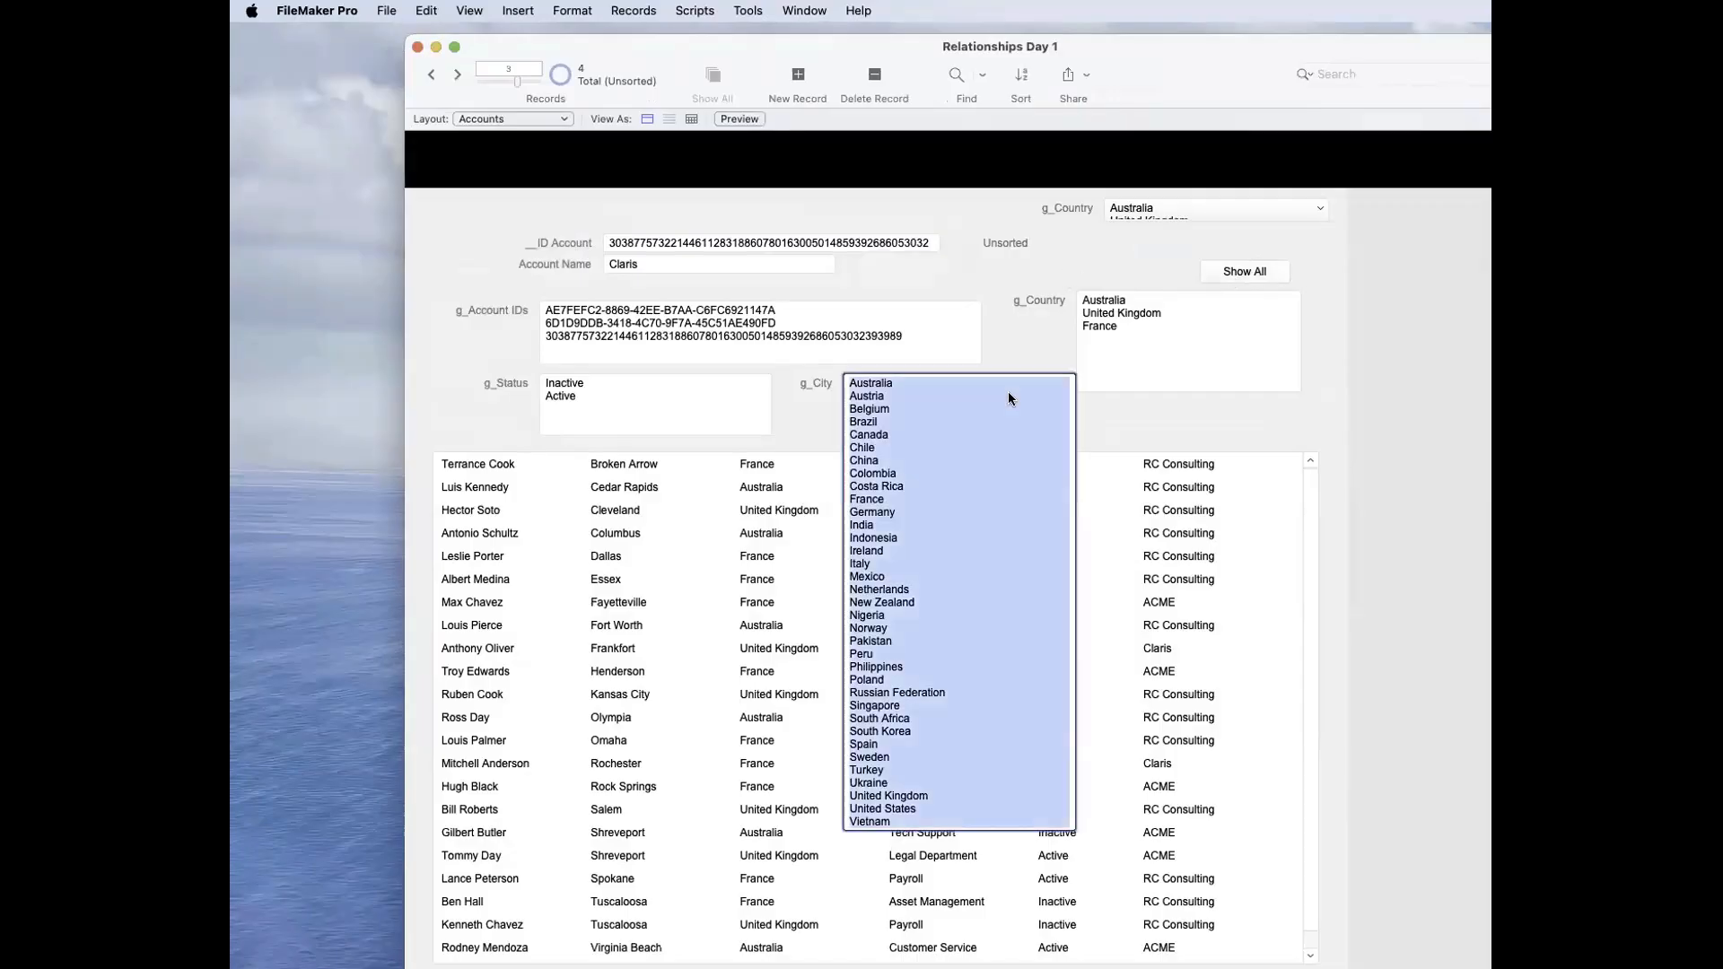
text(#)
click(1077, 280)
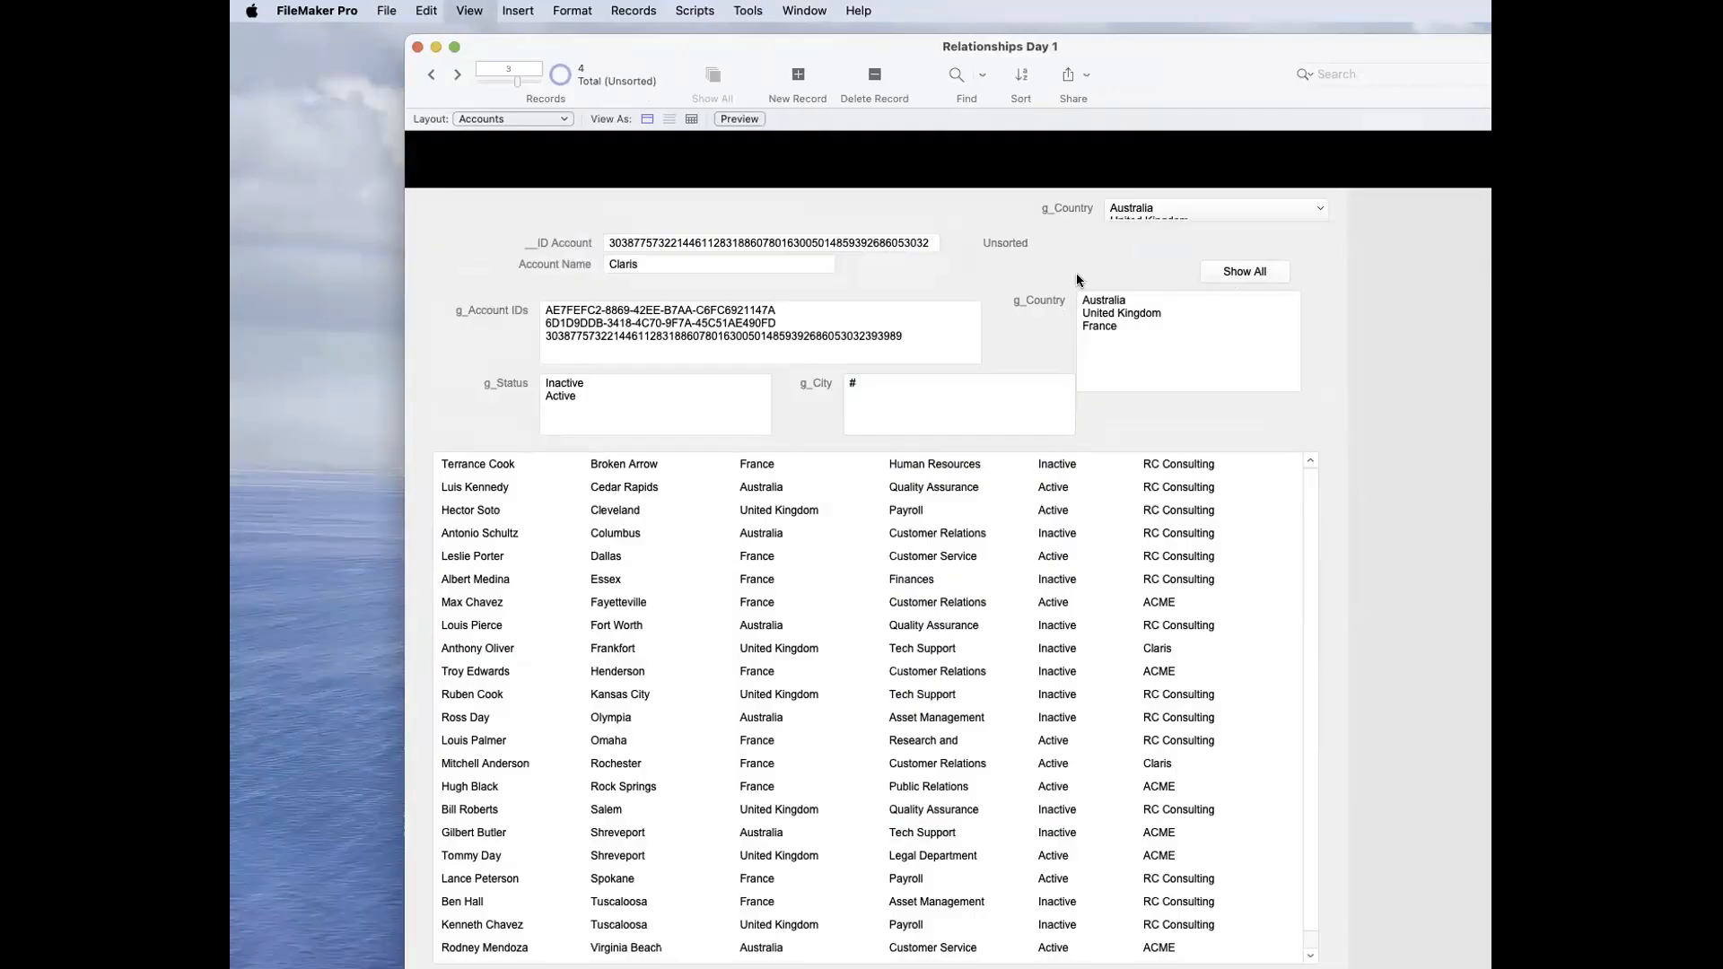
Step: Reopen the Show All button's action on the layout and set its Set Field target to Accounts::g_Country
key(super+l)
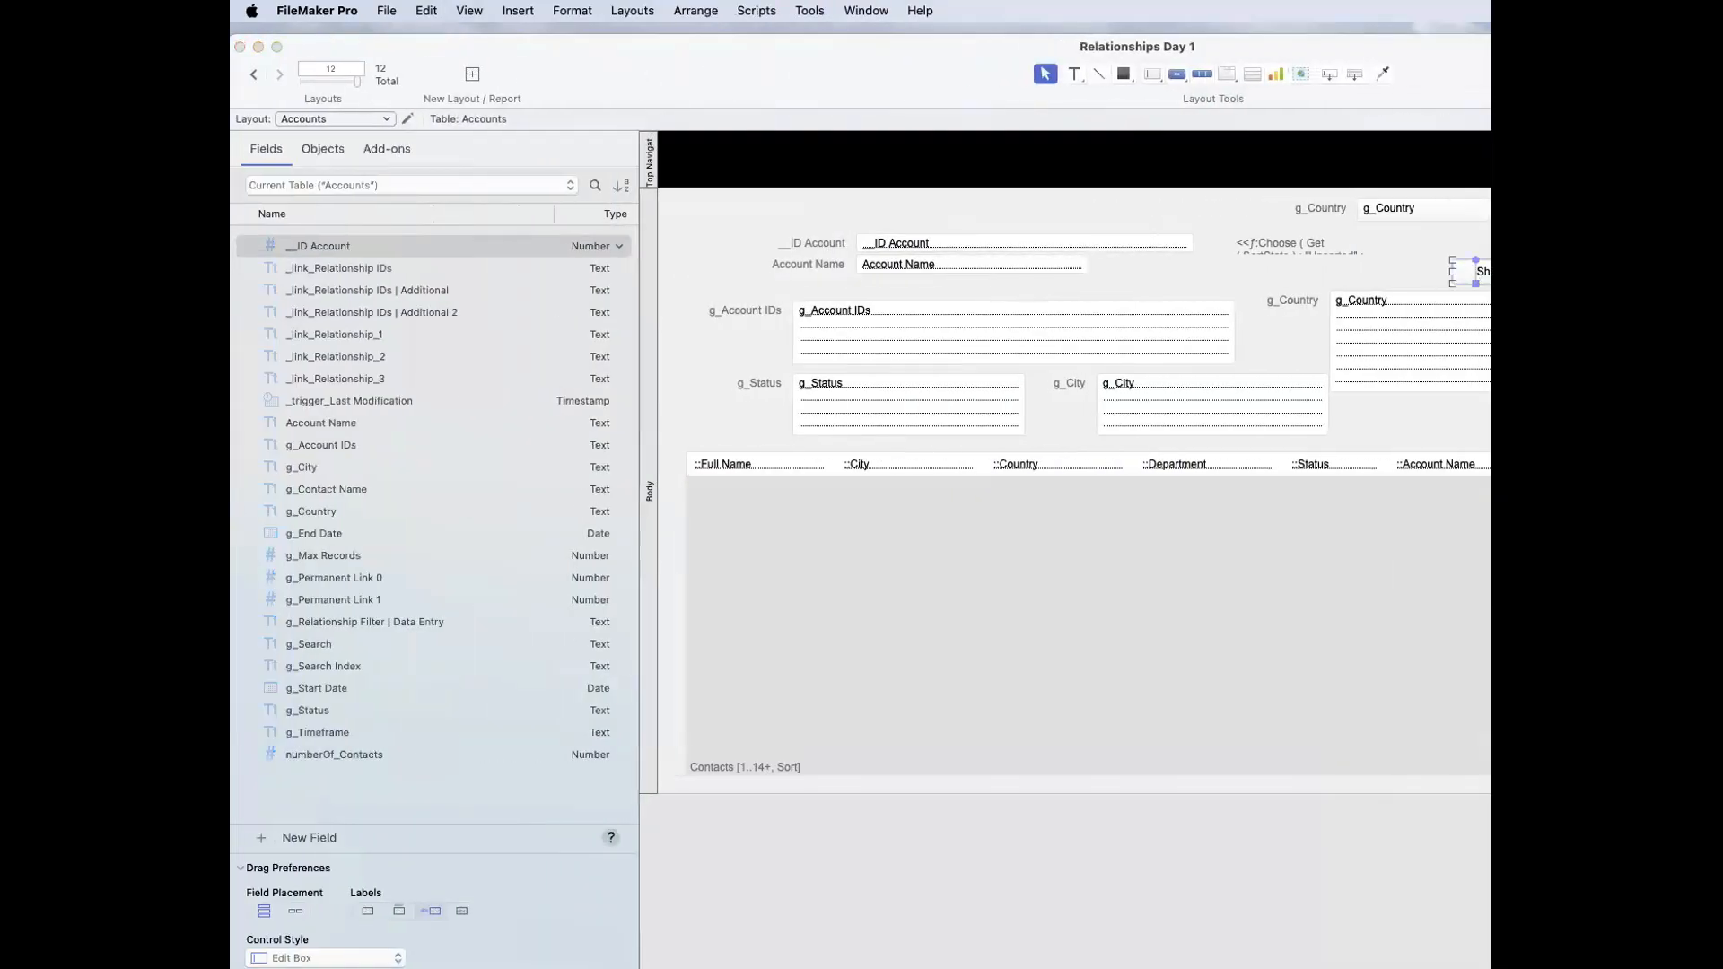
double_click(1482, 272)
click(895, 431)
key(Escape)
click(860, 404)
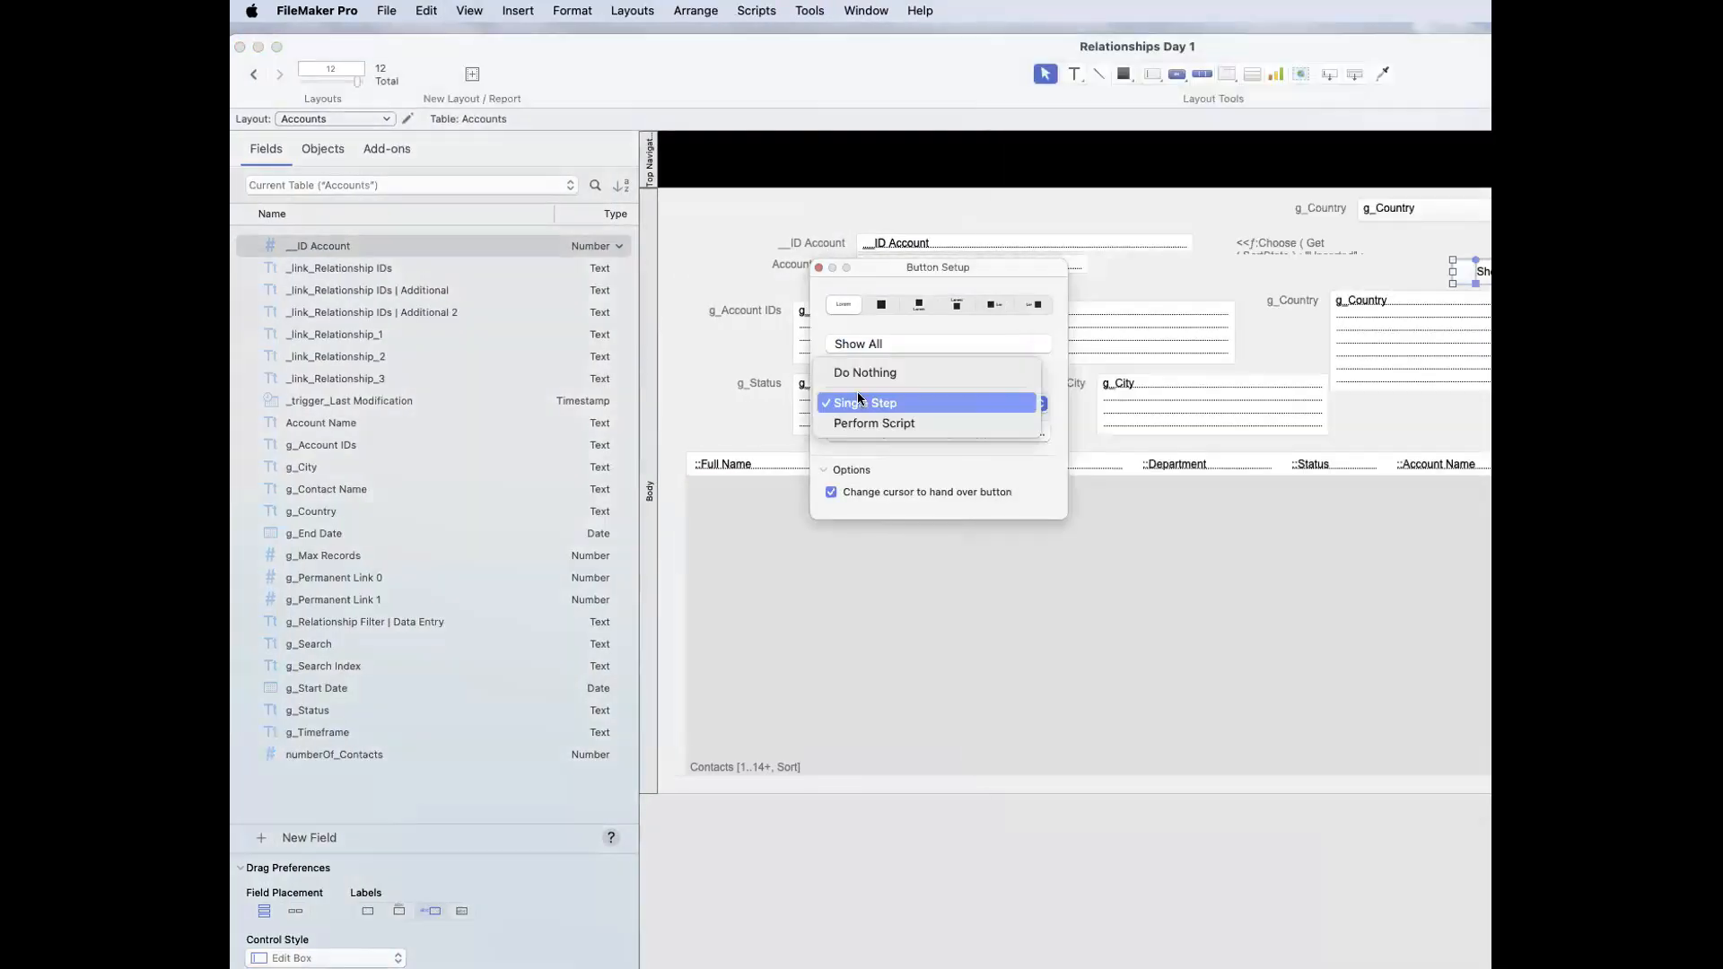
click(859, 403)
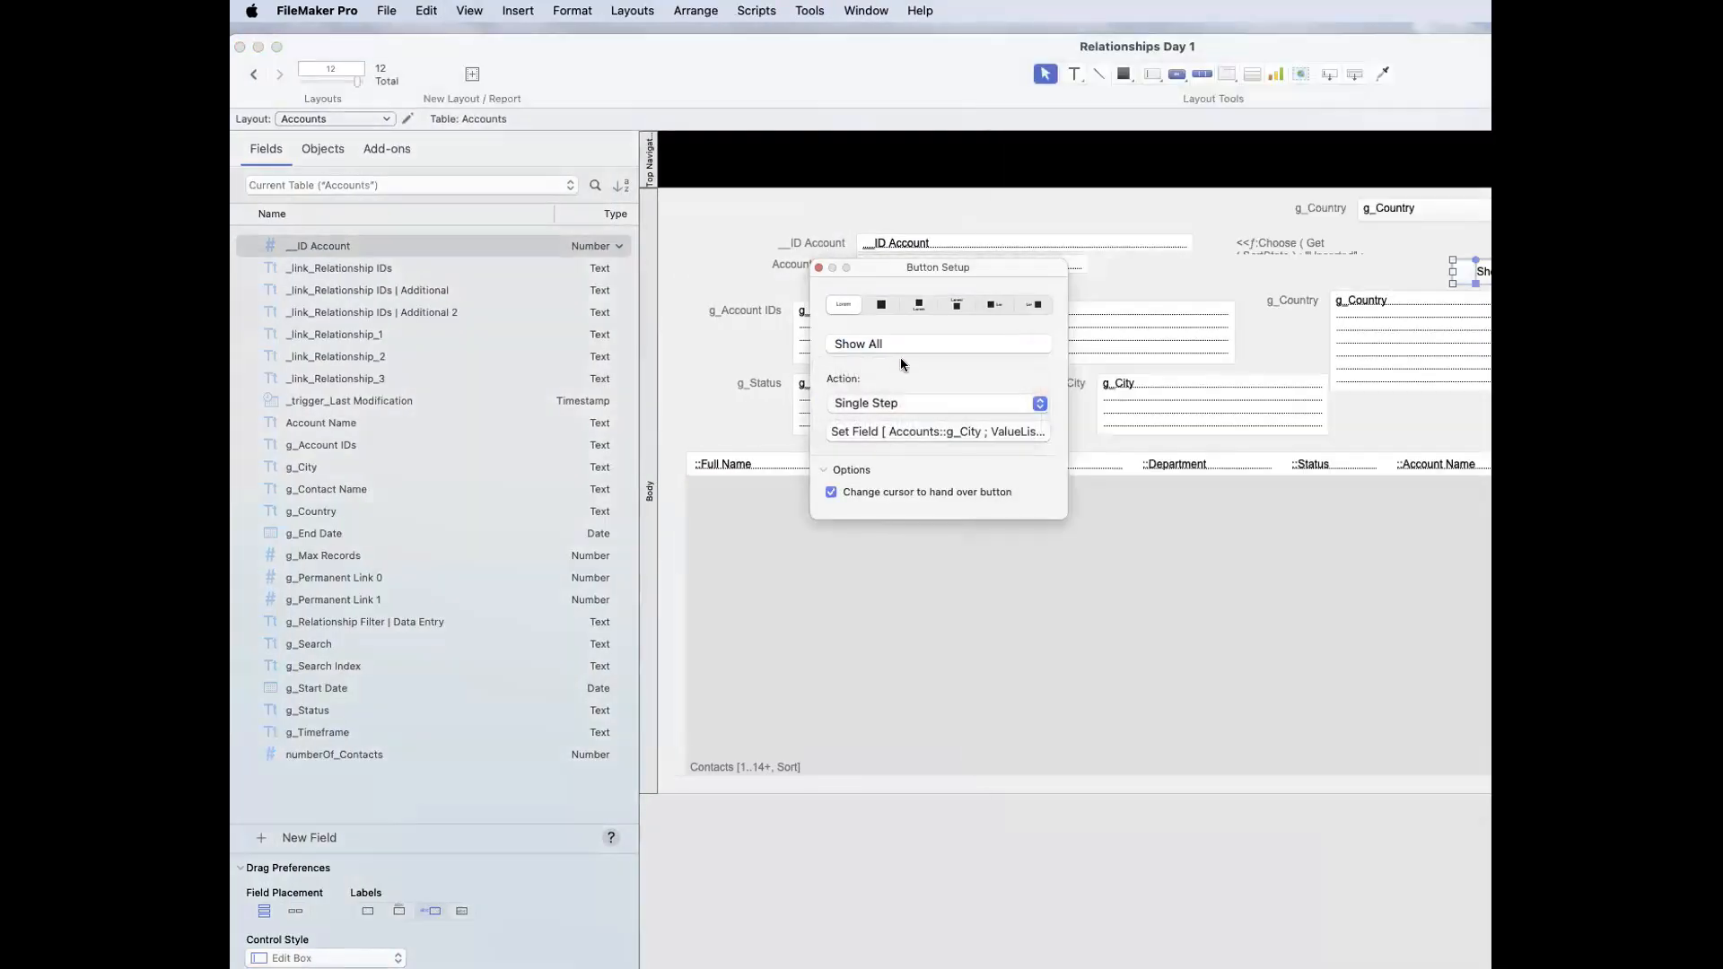
click(912, 432)
click(1159, 119)
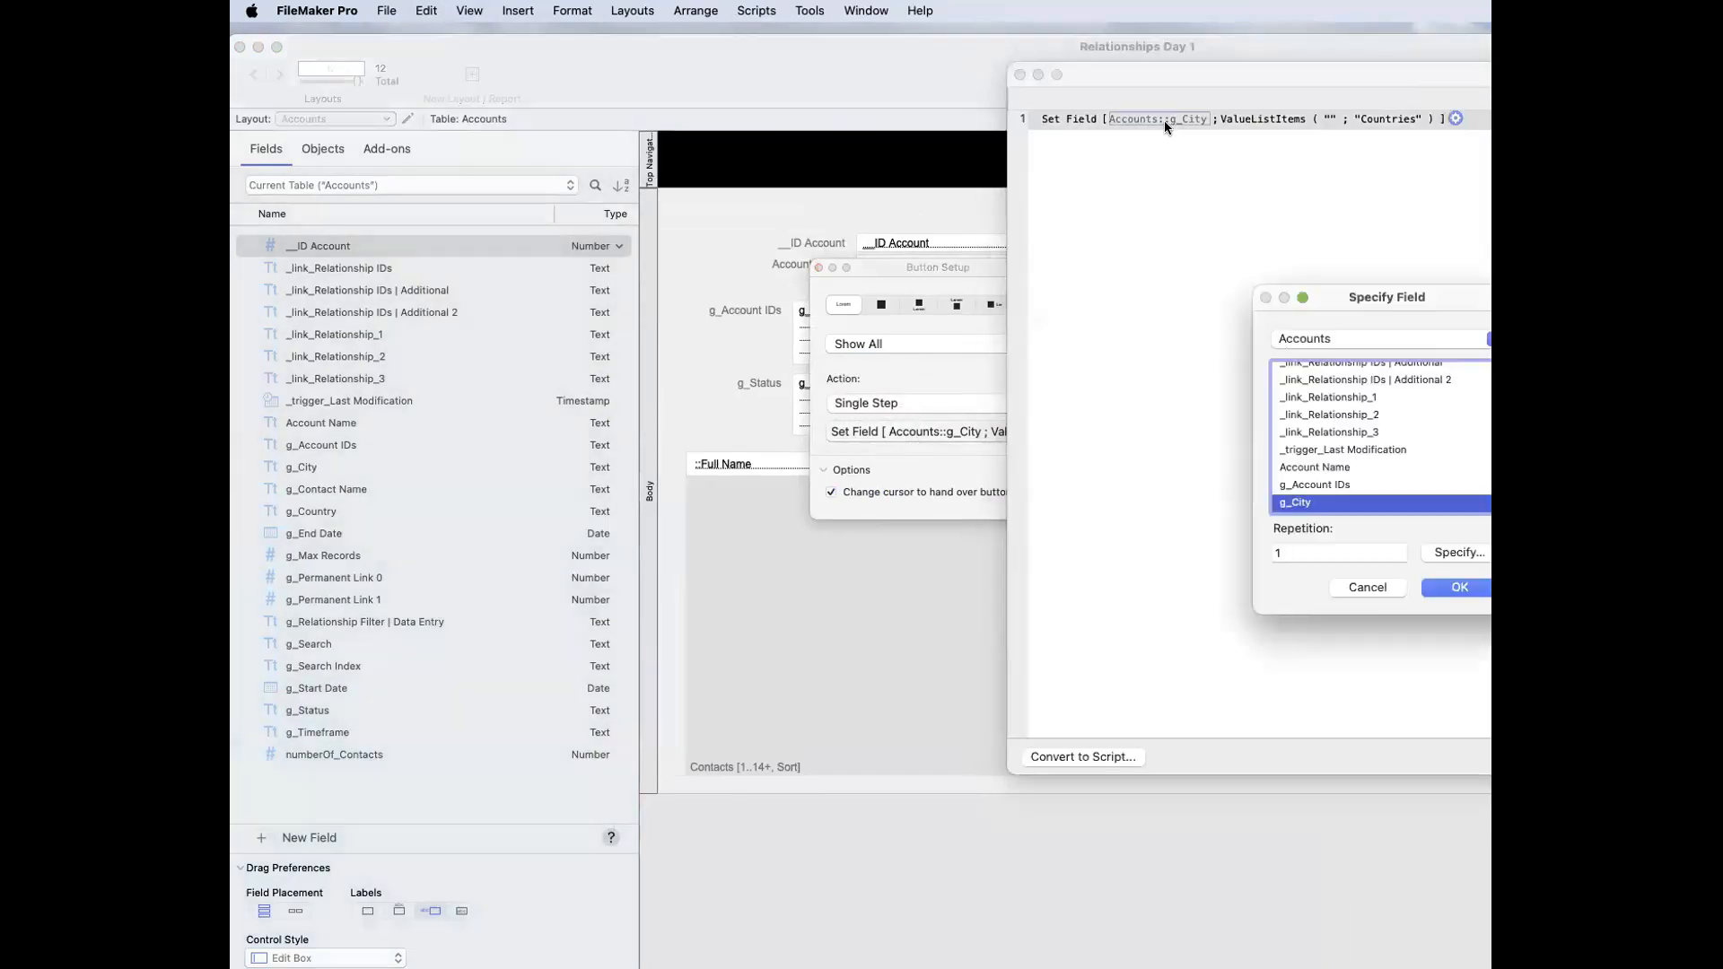
scroll(1328, 489, down, 2)
double_click(1322, 503)
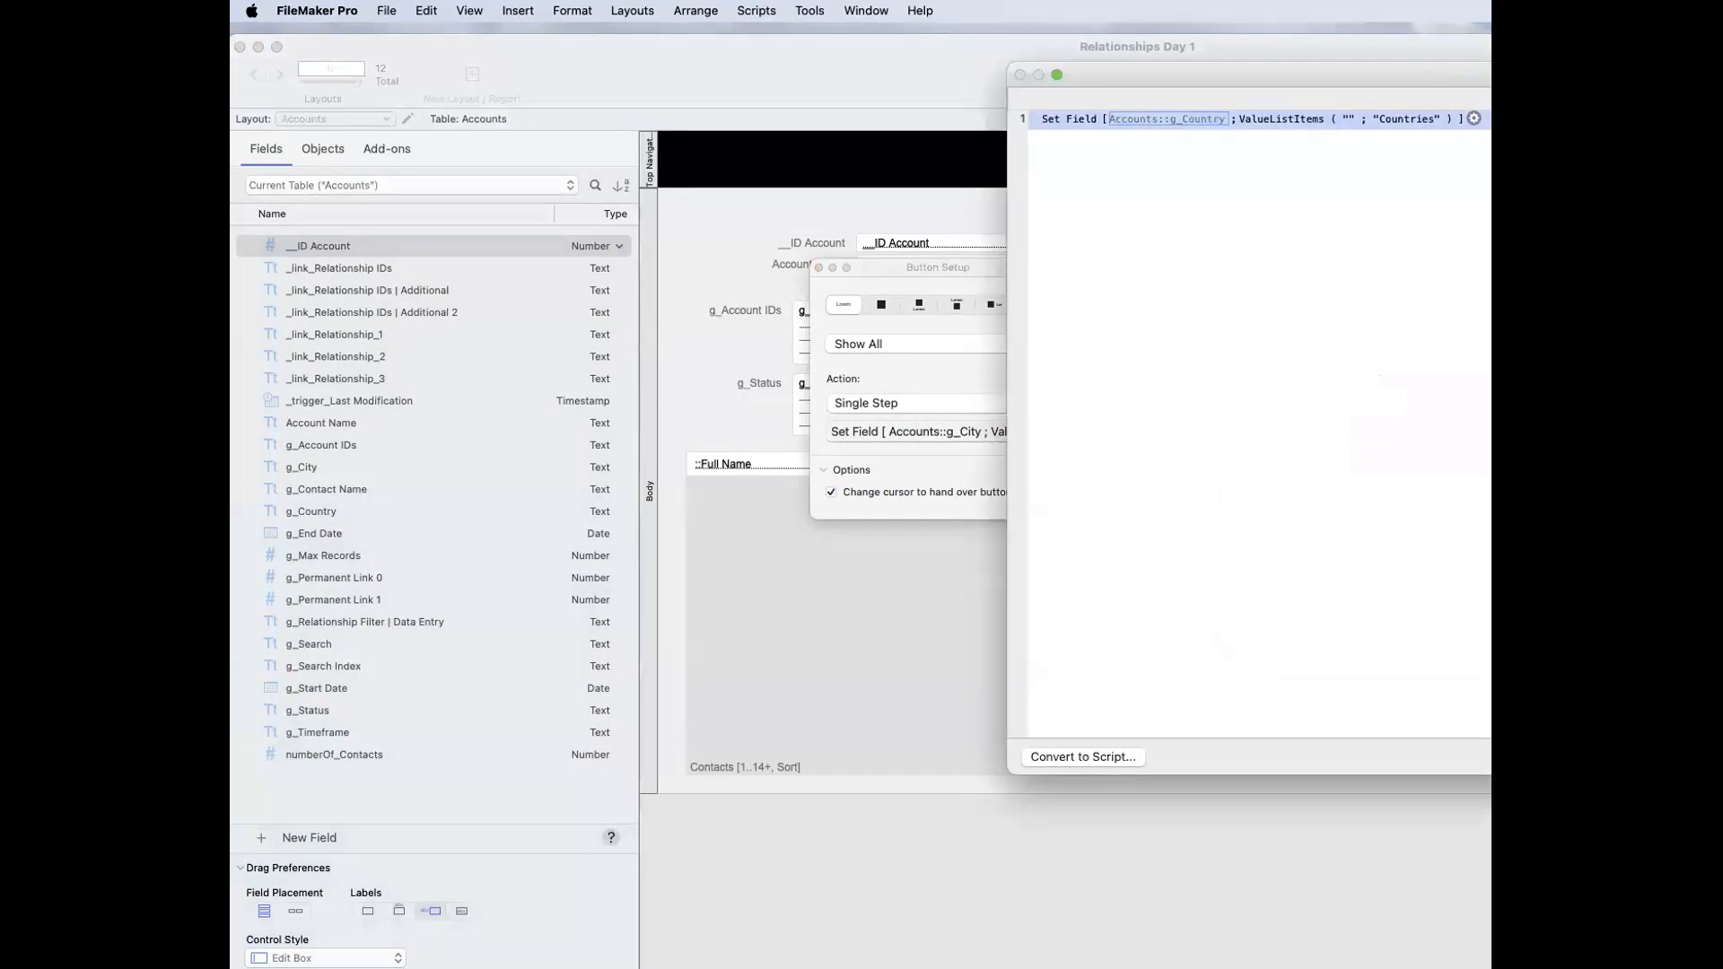
Step: Save the Show All button's action, return to Browse mode, and run the button to fill g_Country
key(Return)
click(1122, 573)
key(super+b)
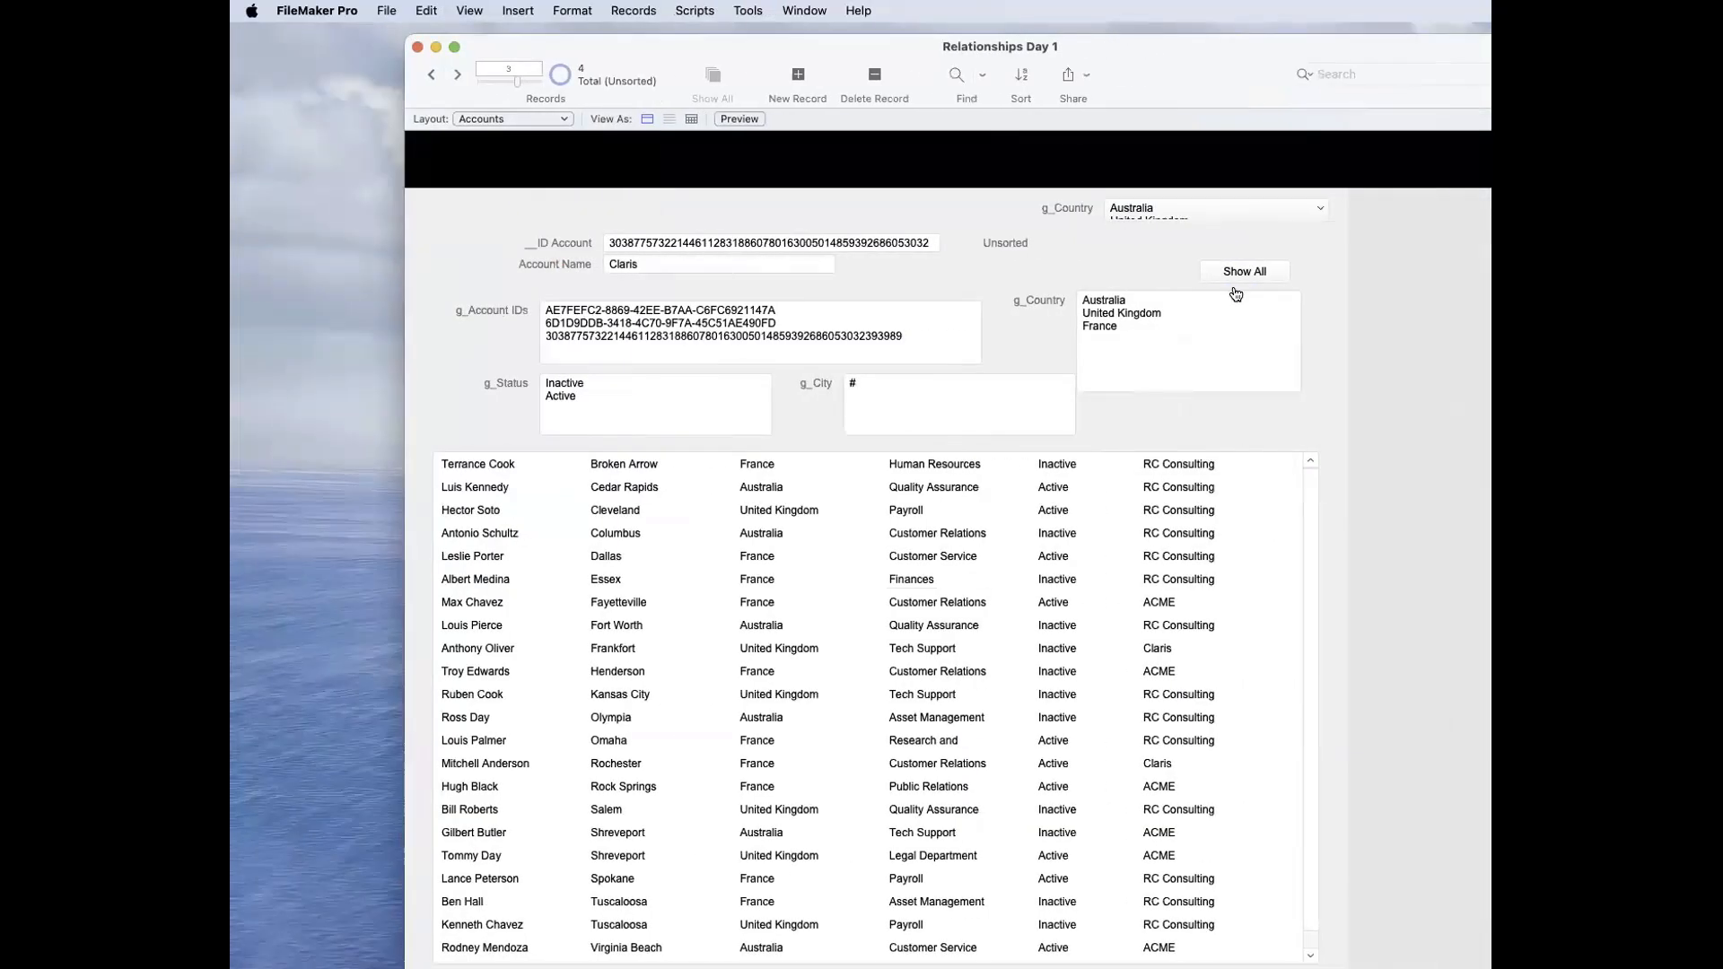
click(1242, 278)
click(1233, 309)
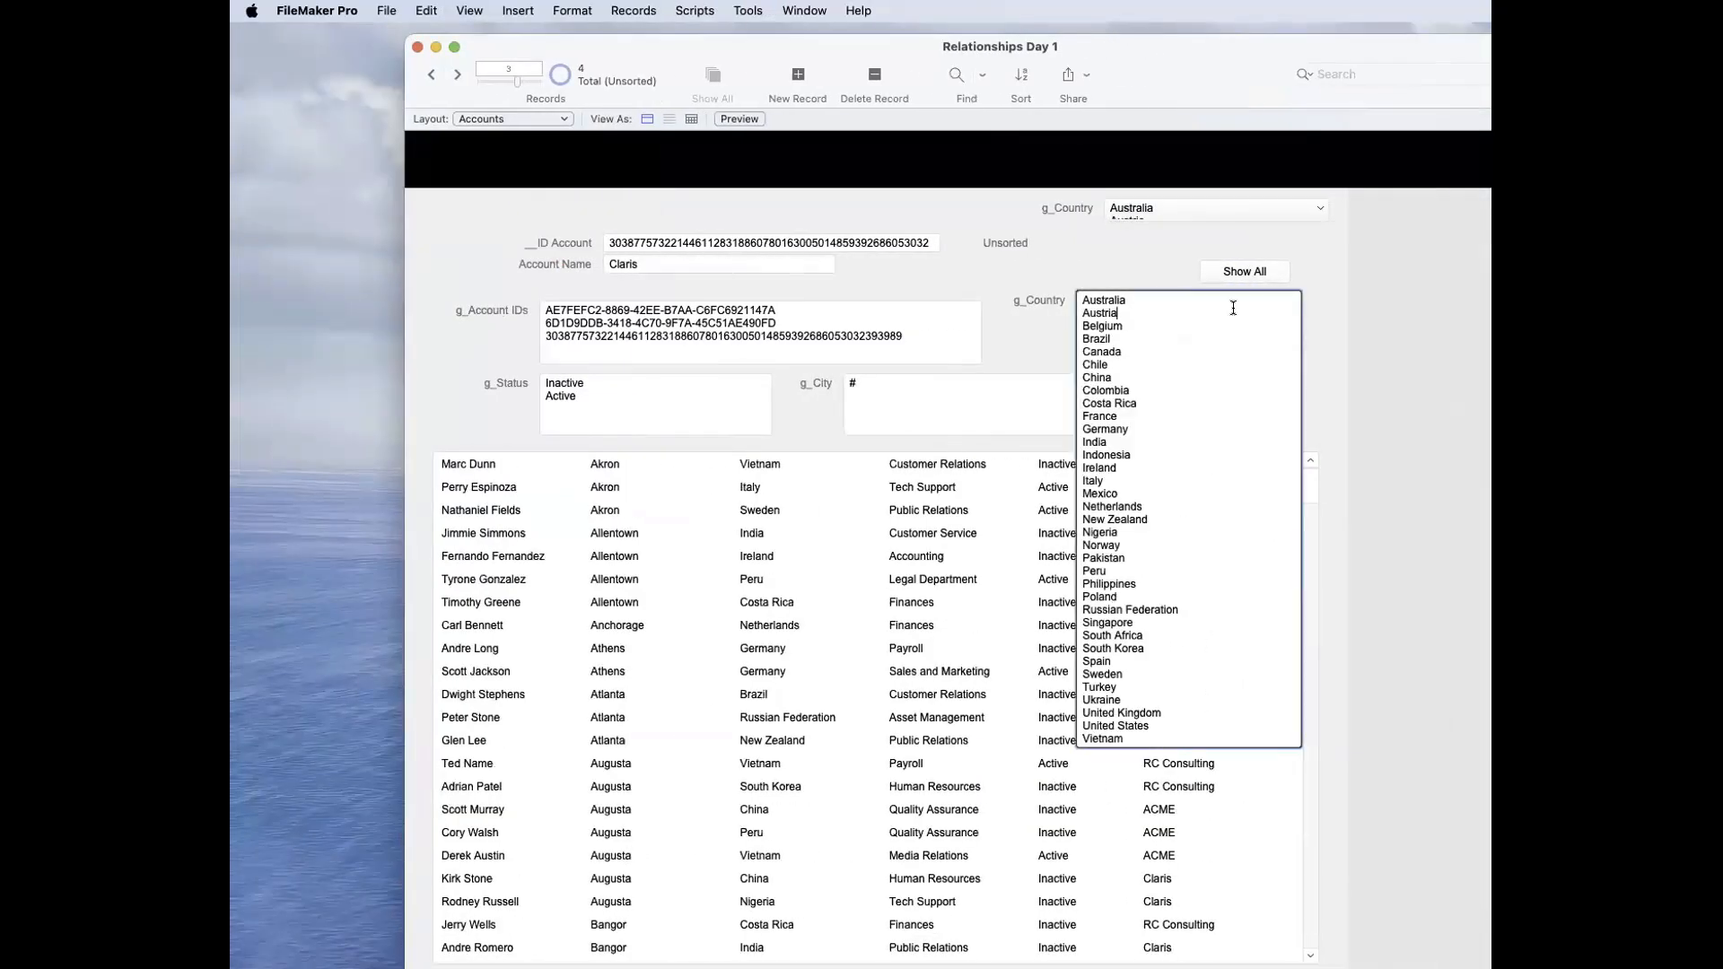
click(1030, 315)
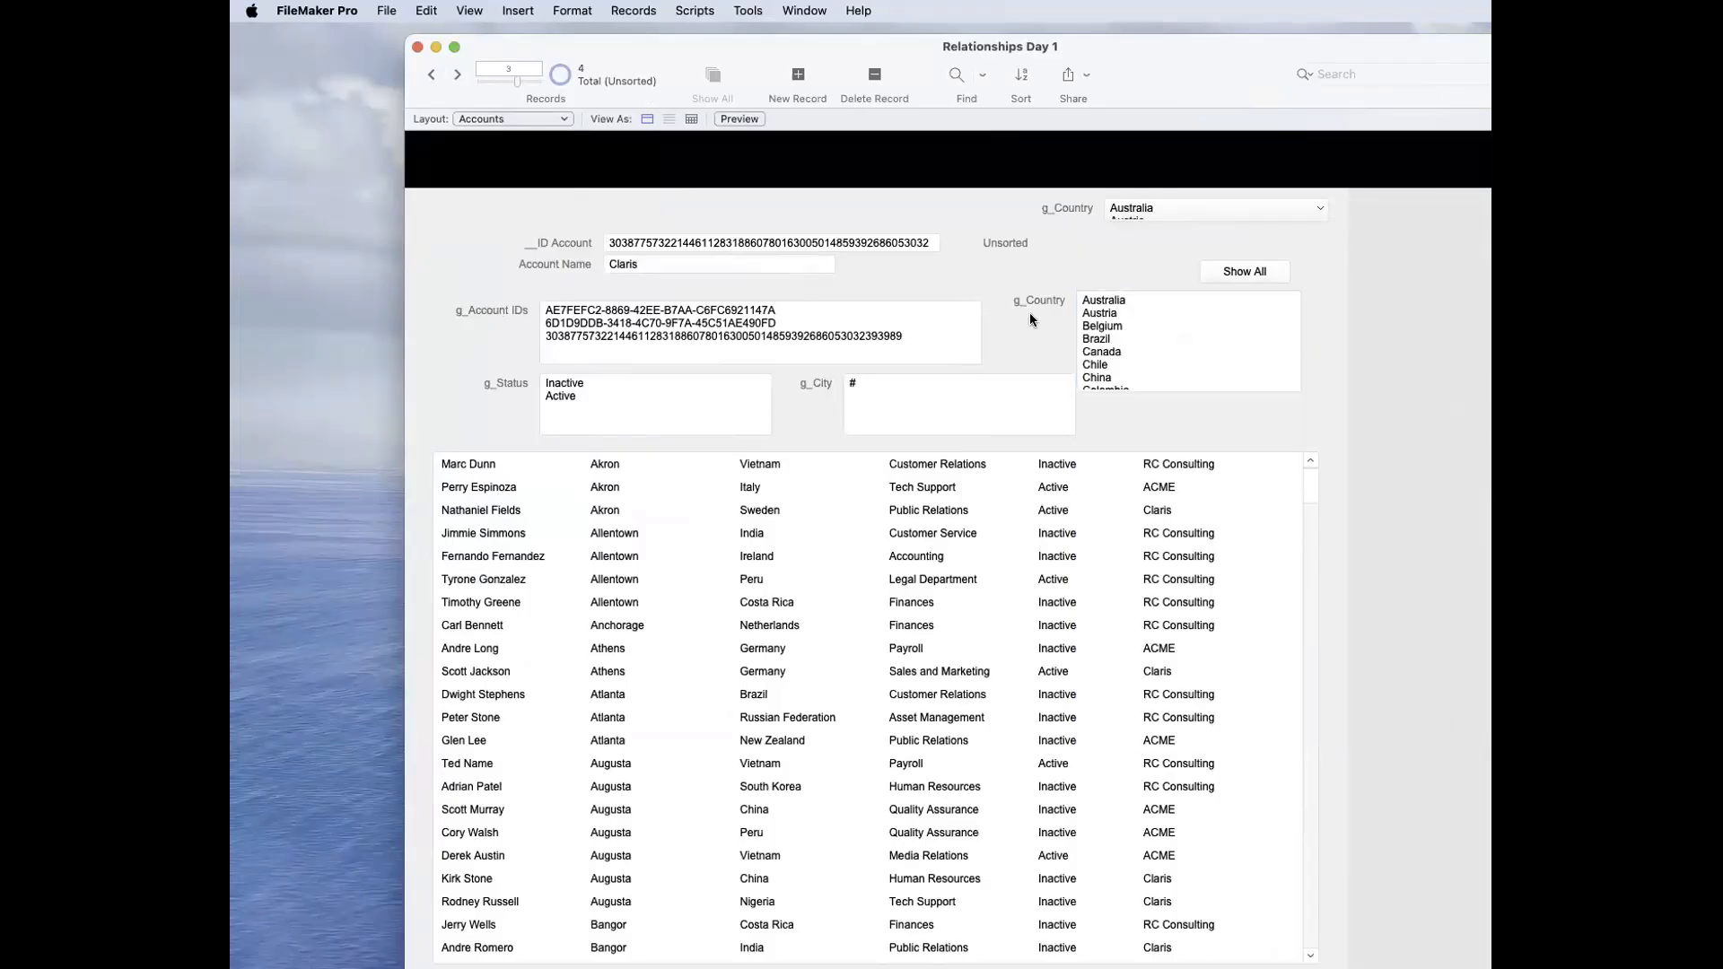
Step: Delete Brazil through Vietnam from the g_Country list field and refill it with the Show All button
click(1182, 327)
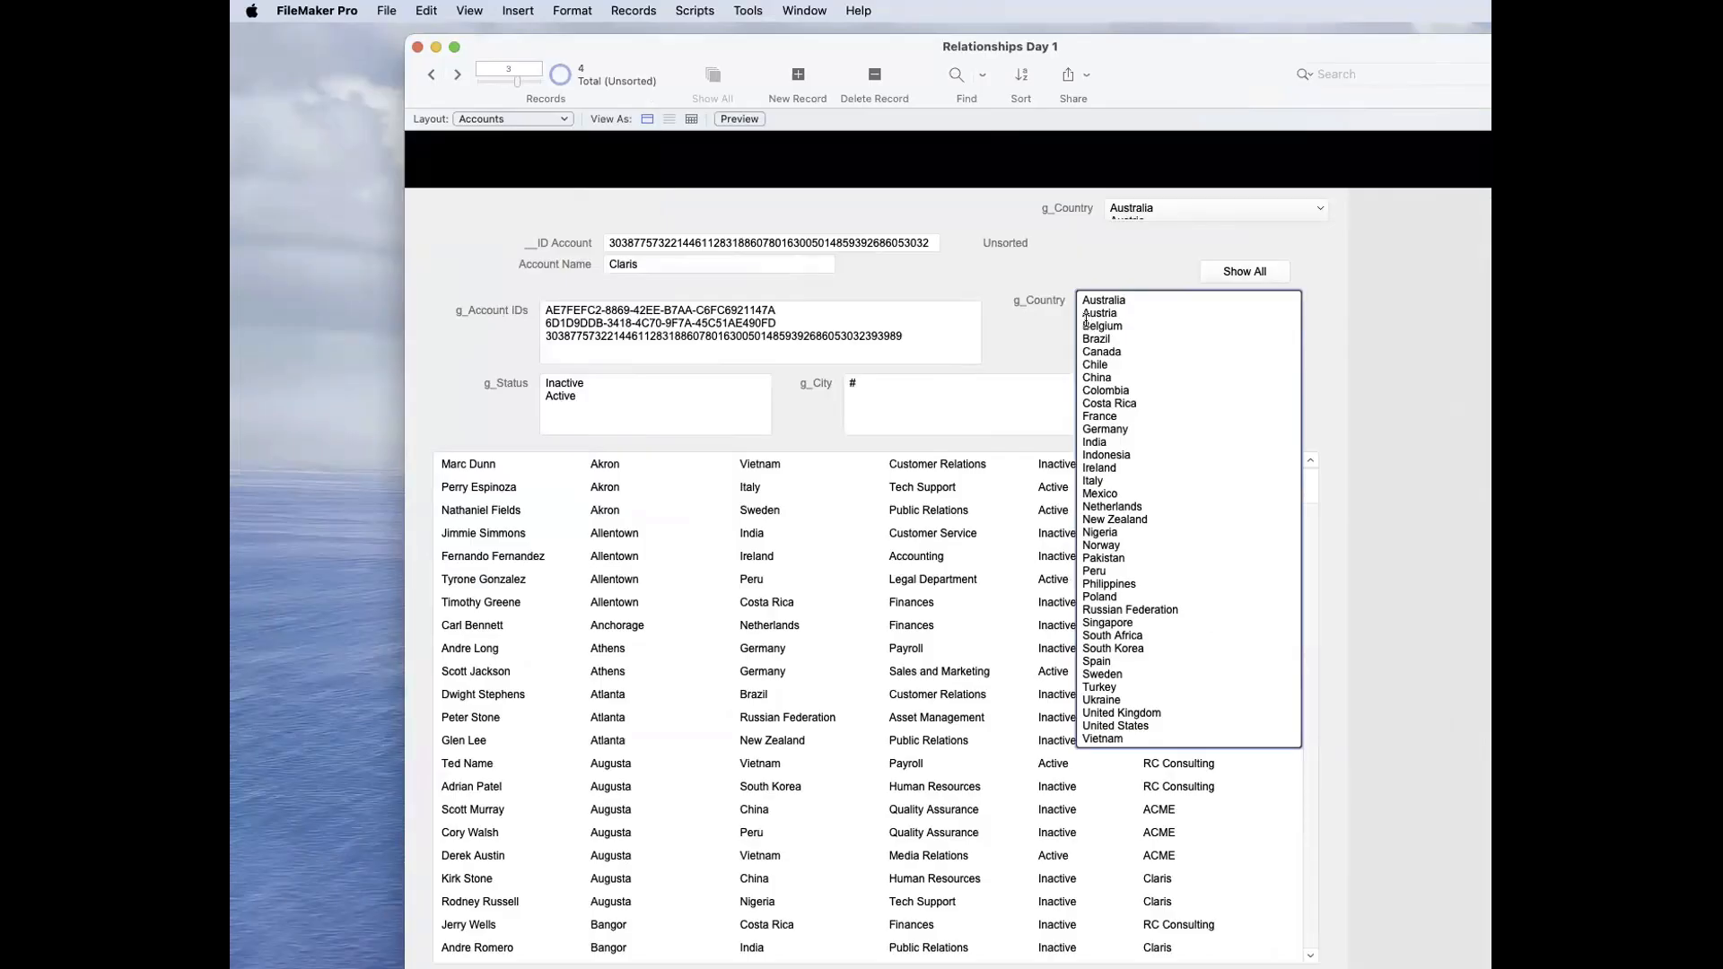
drag(1080, 339, 1206, 940)
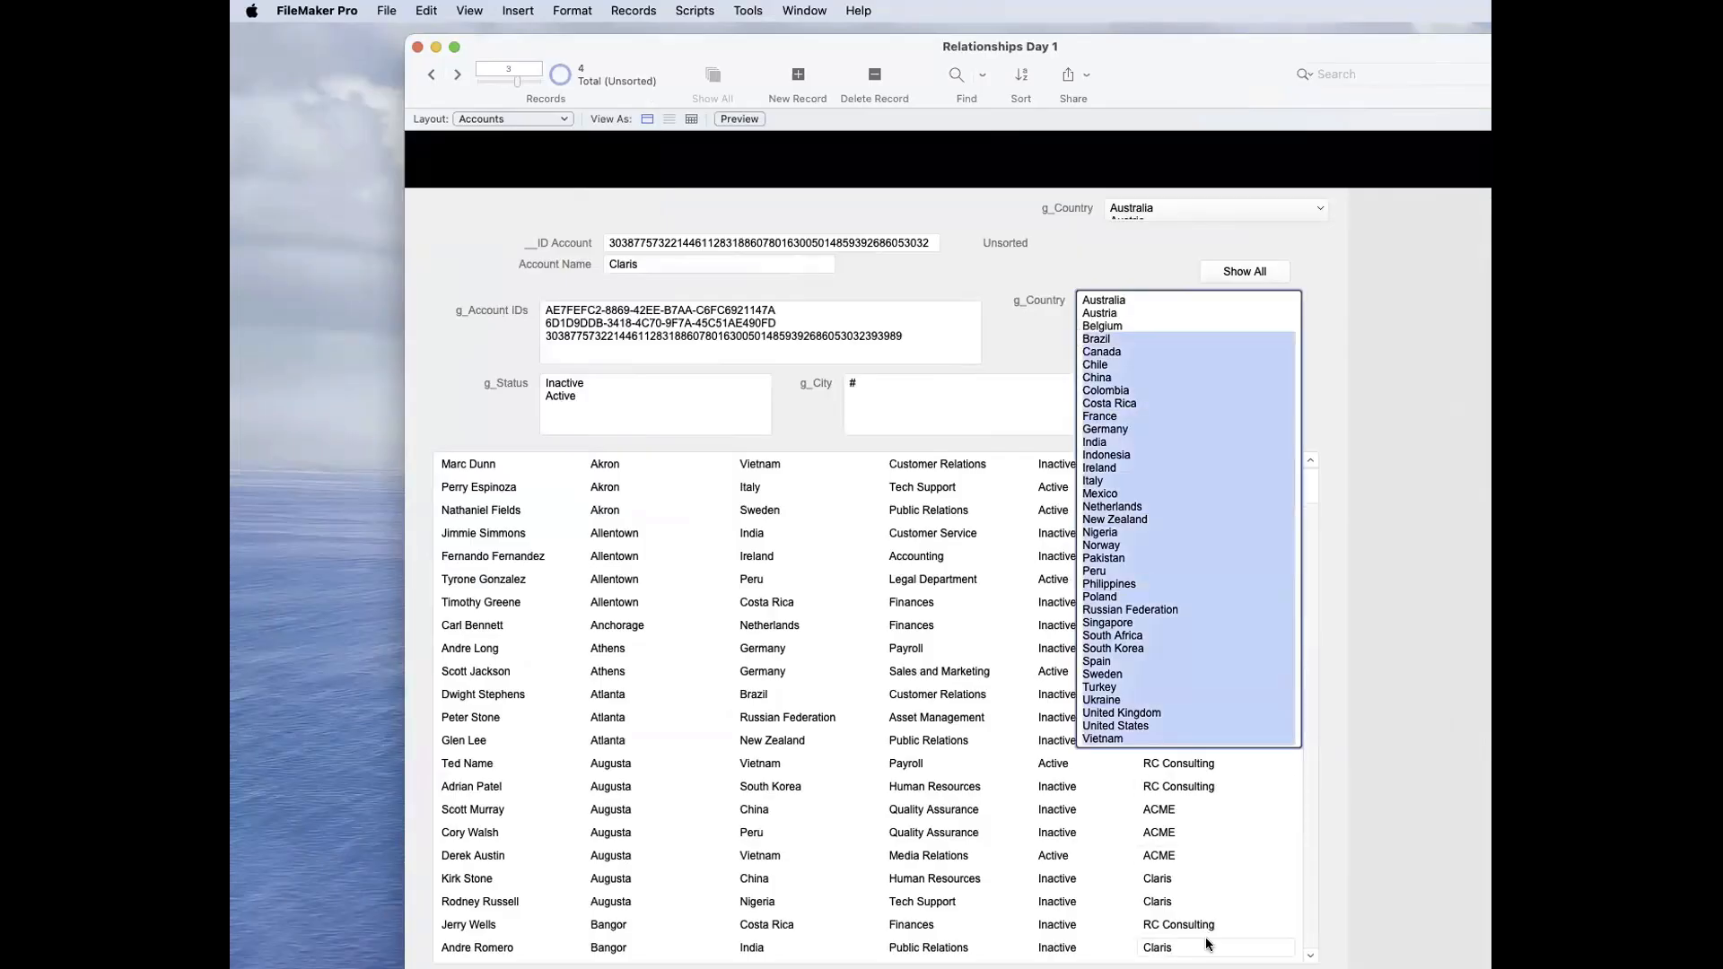
key(BackSpace)
click(1414, 553)
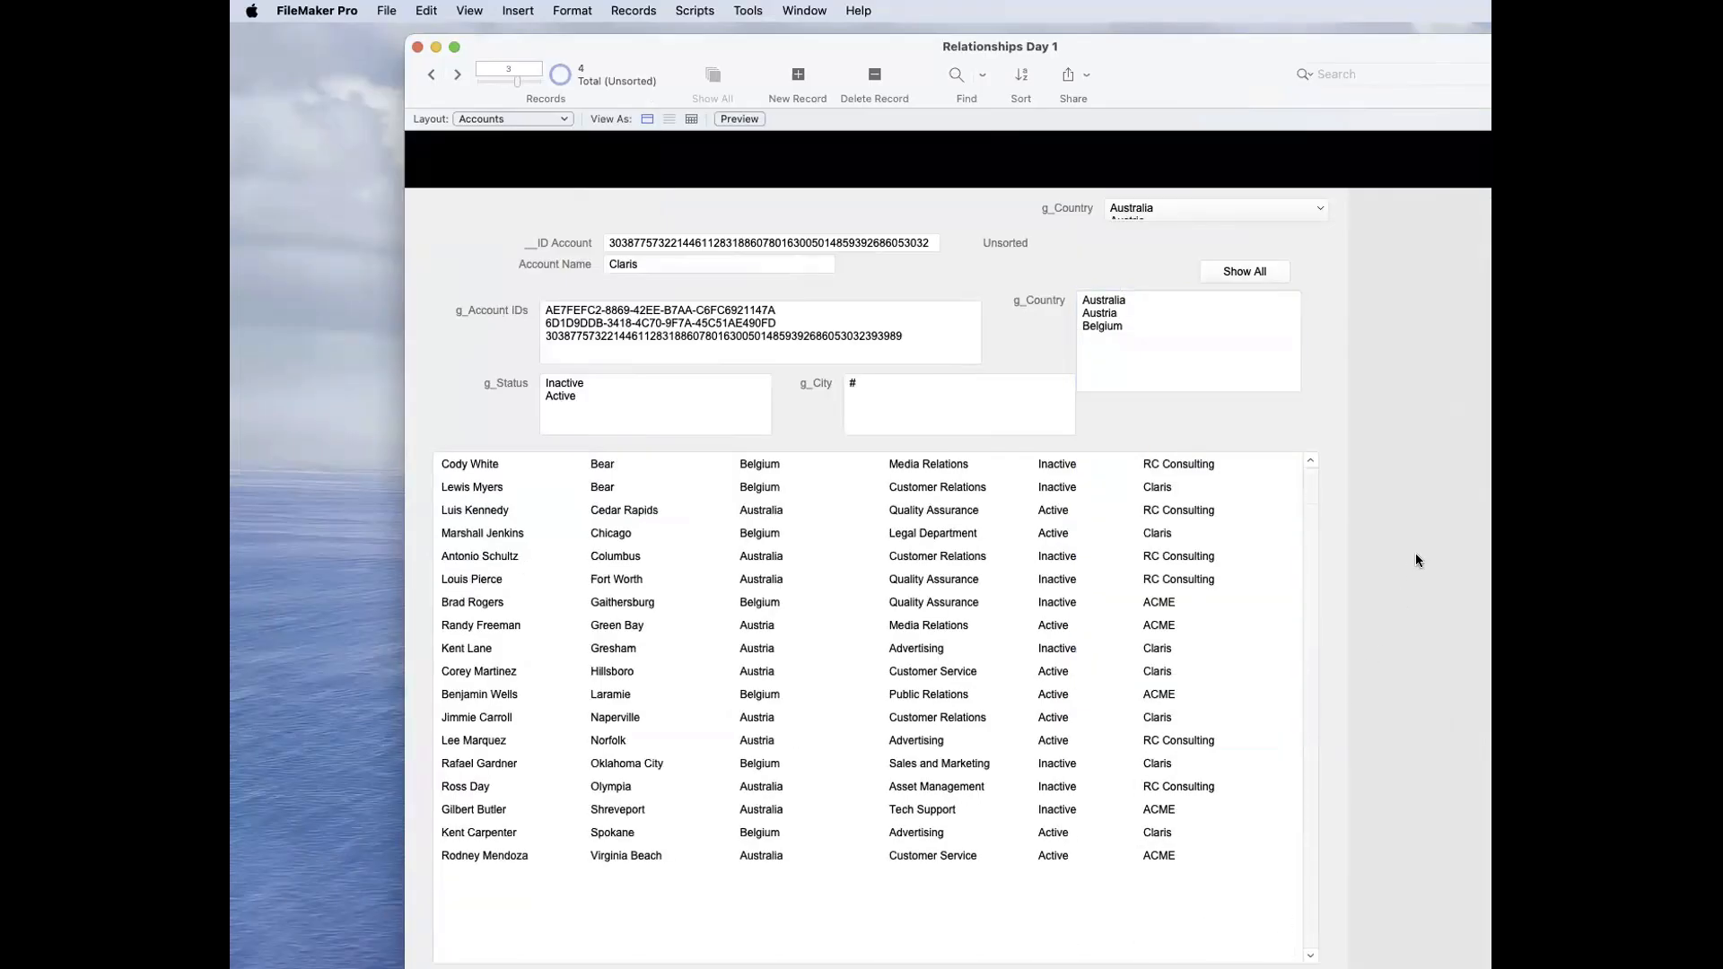
click(1276, 279)
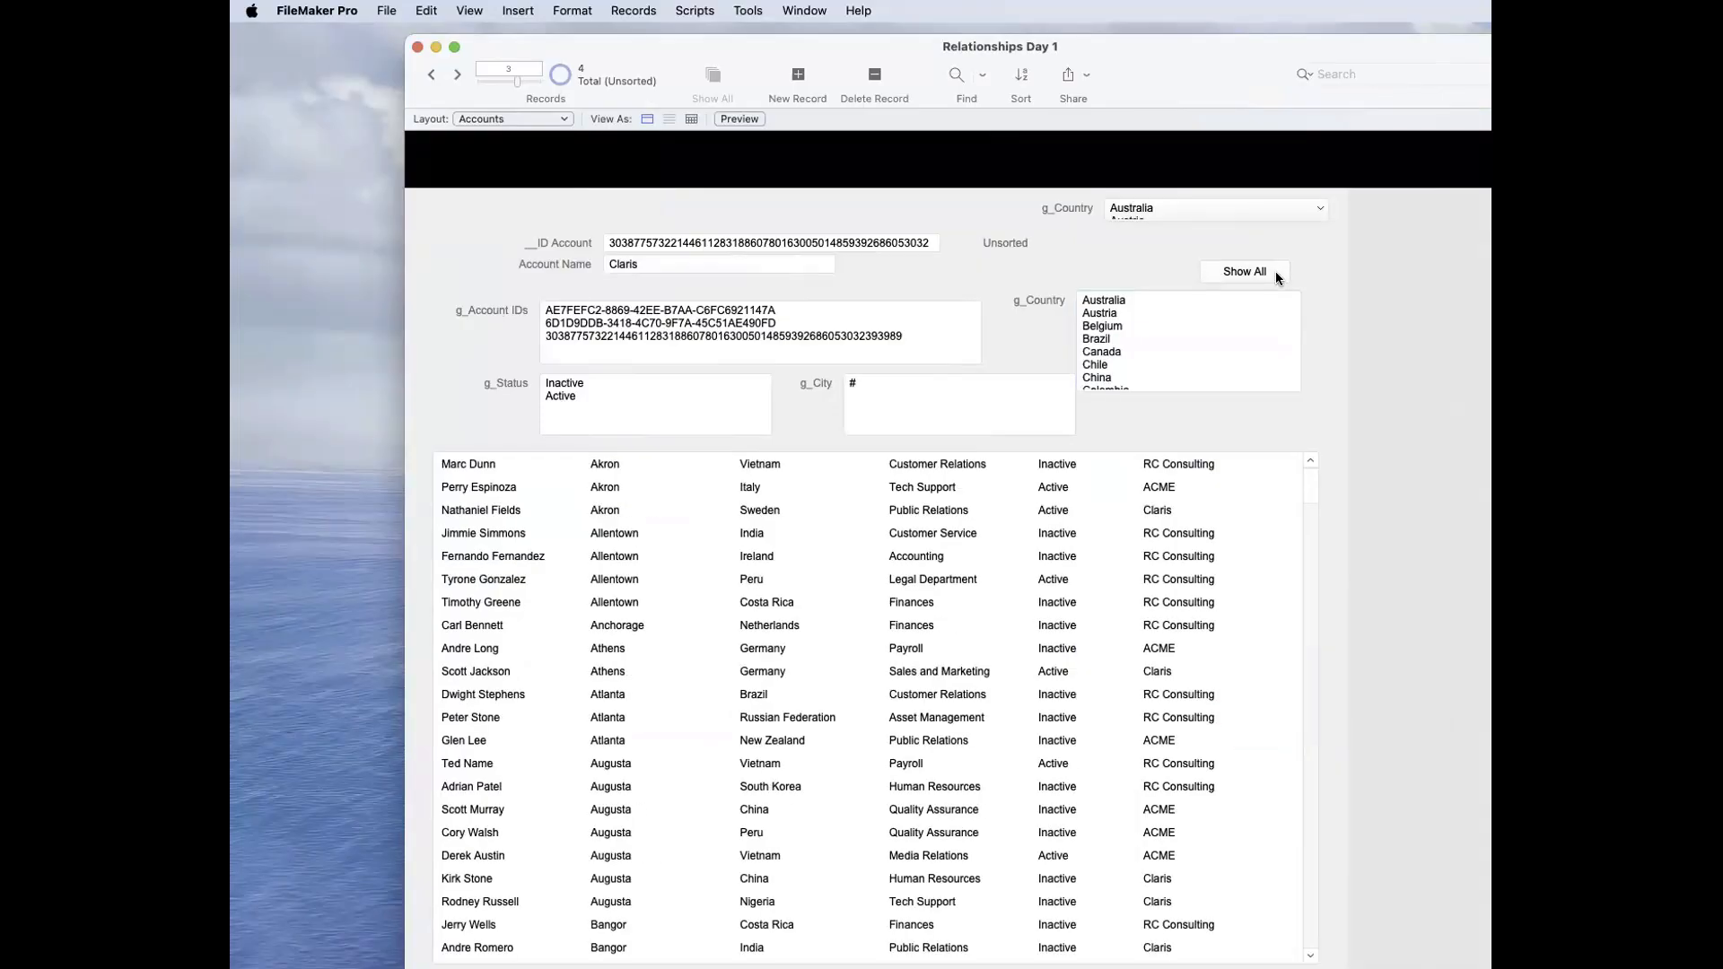
click(1215, 323)
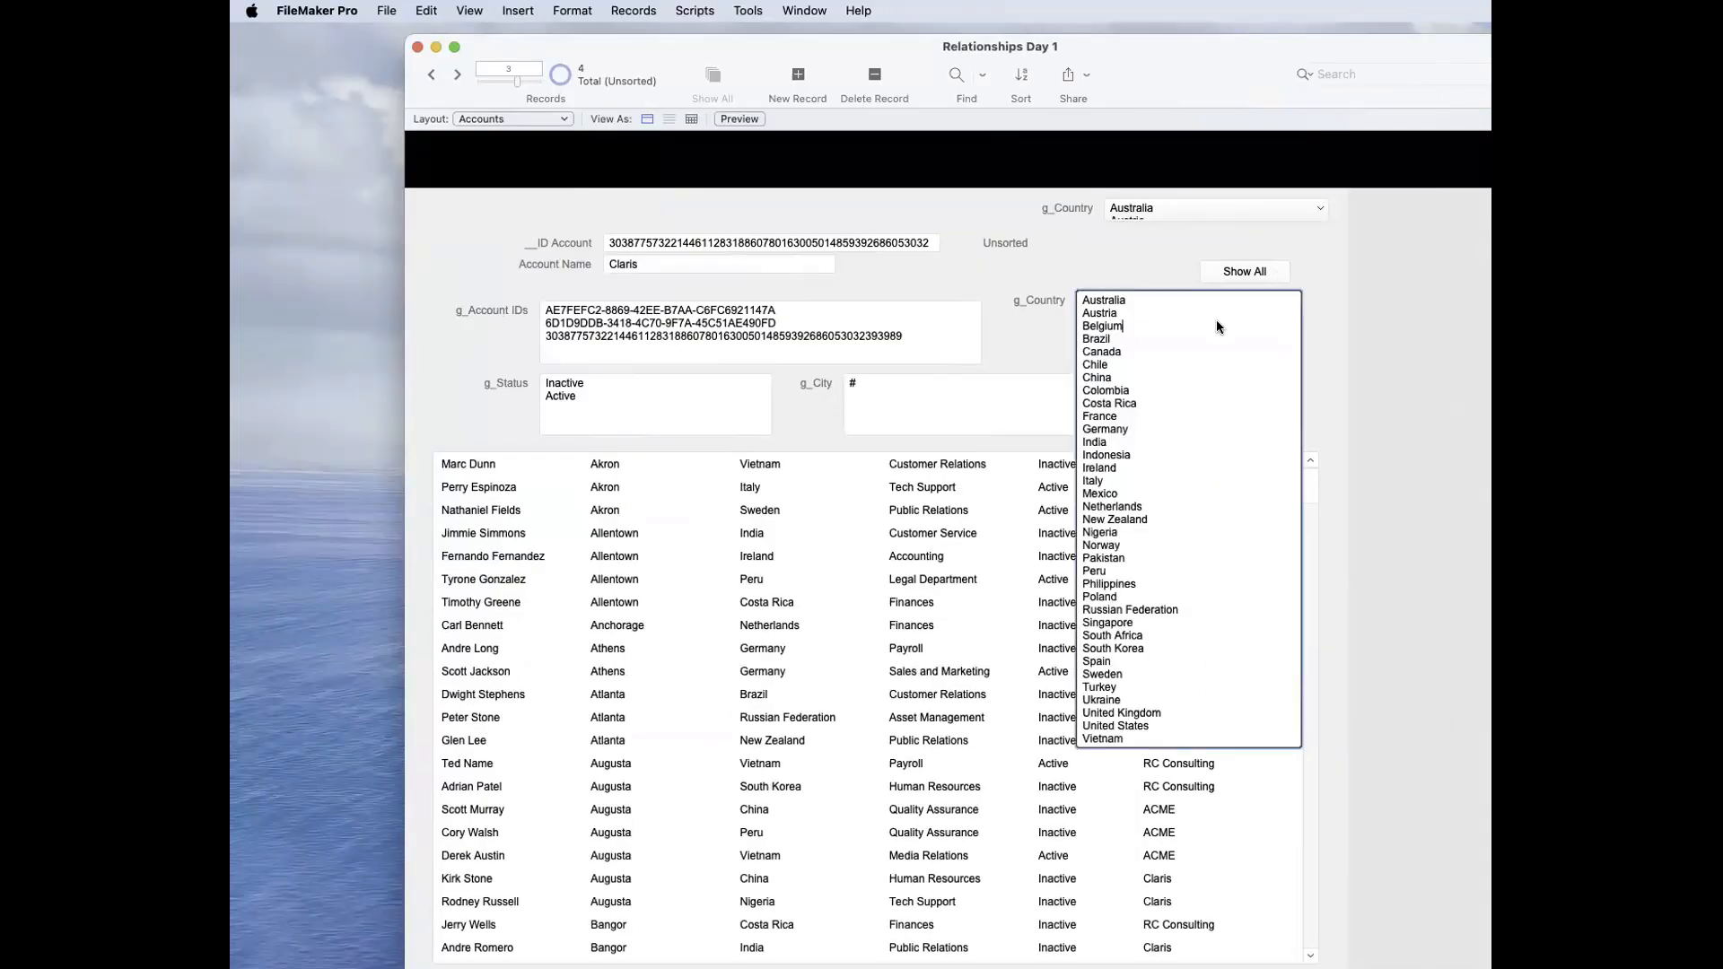
Step: Examine which countries are selected in the g_Country pop-up and listed in the larger g_Country field
click(1220, 212)
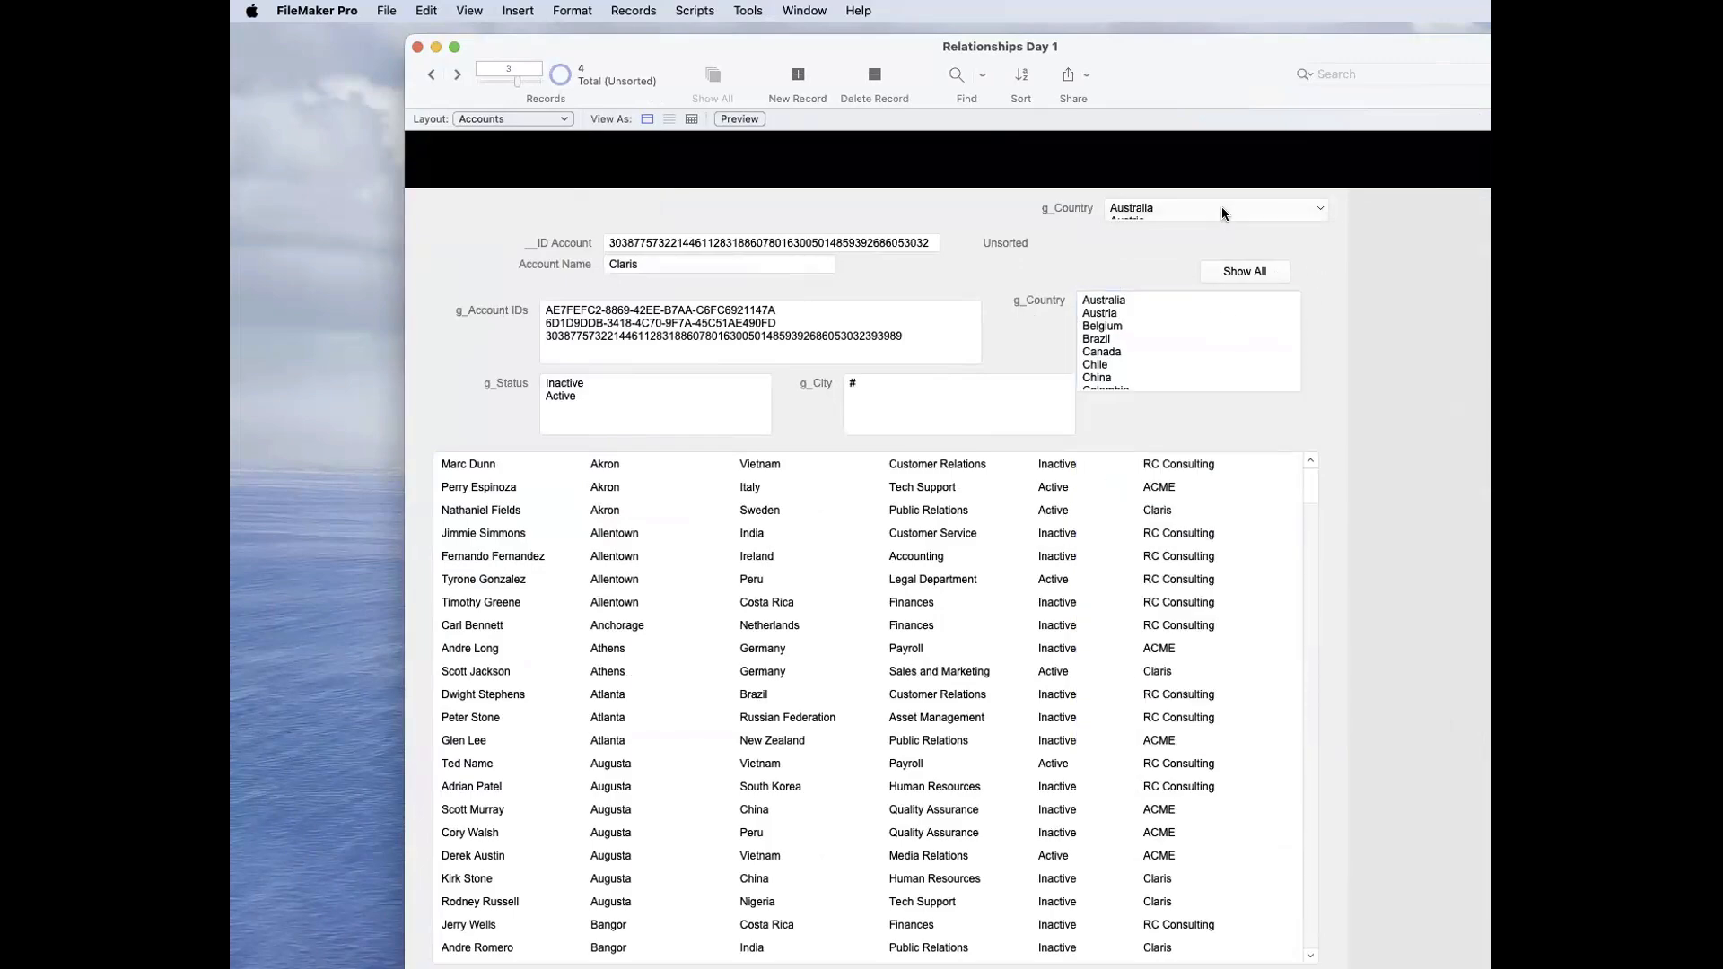
click(1221, 209)
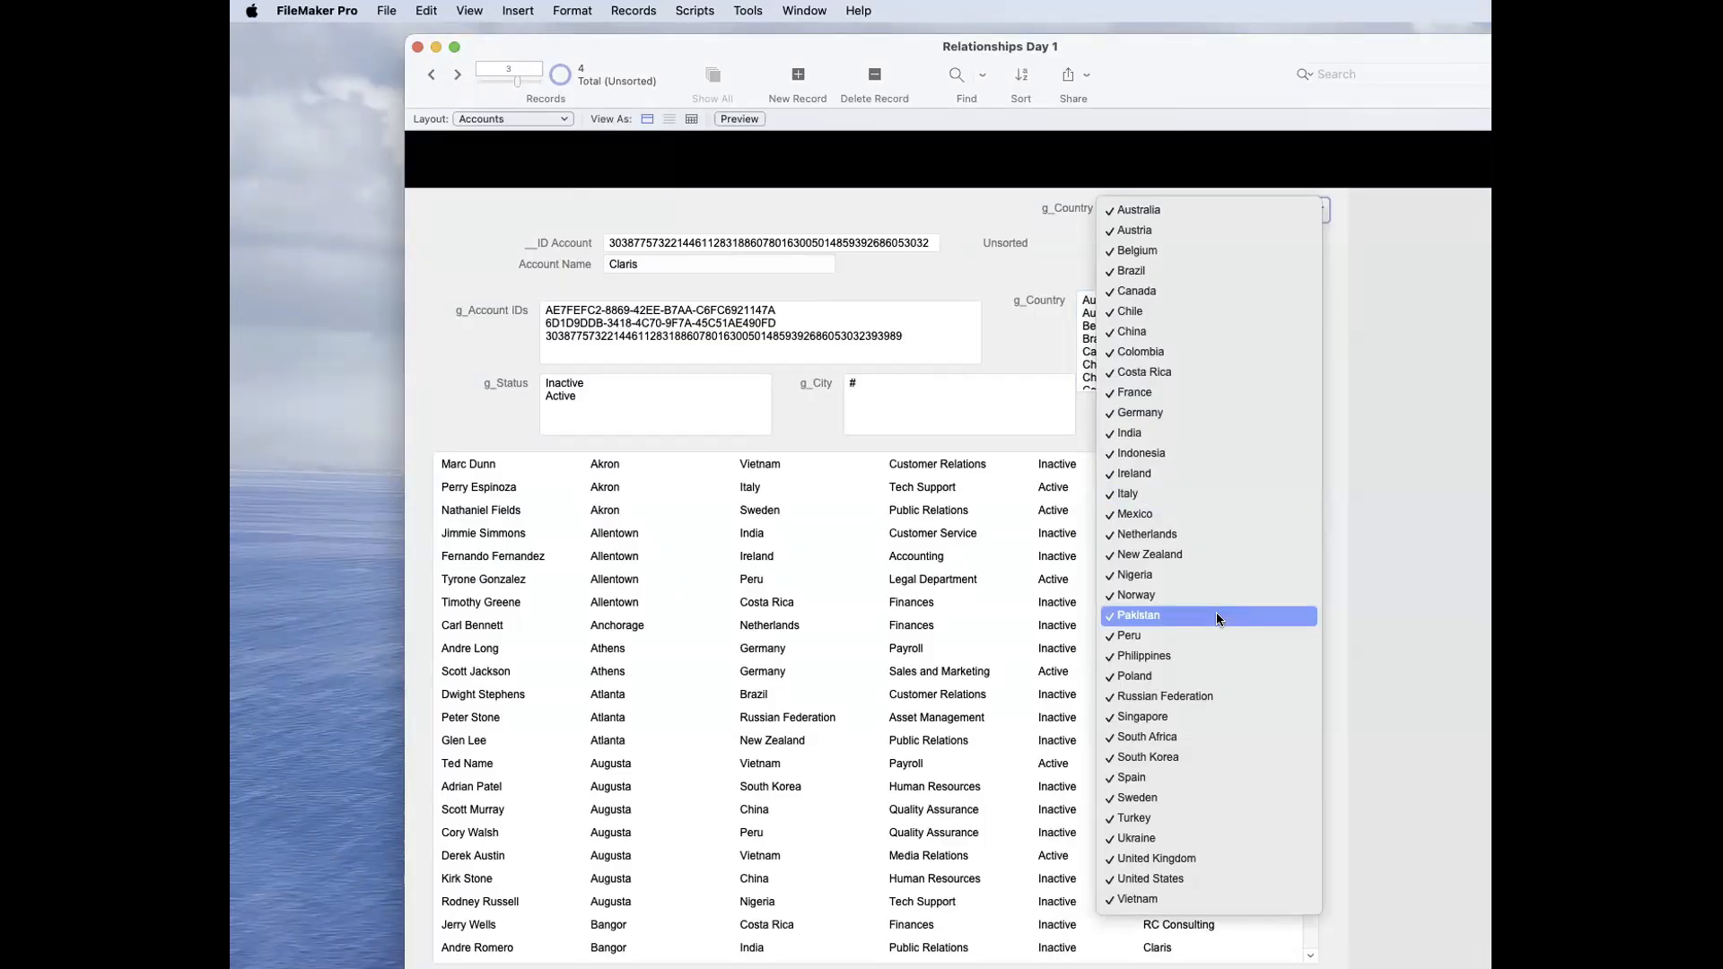
click(1366, 470)
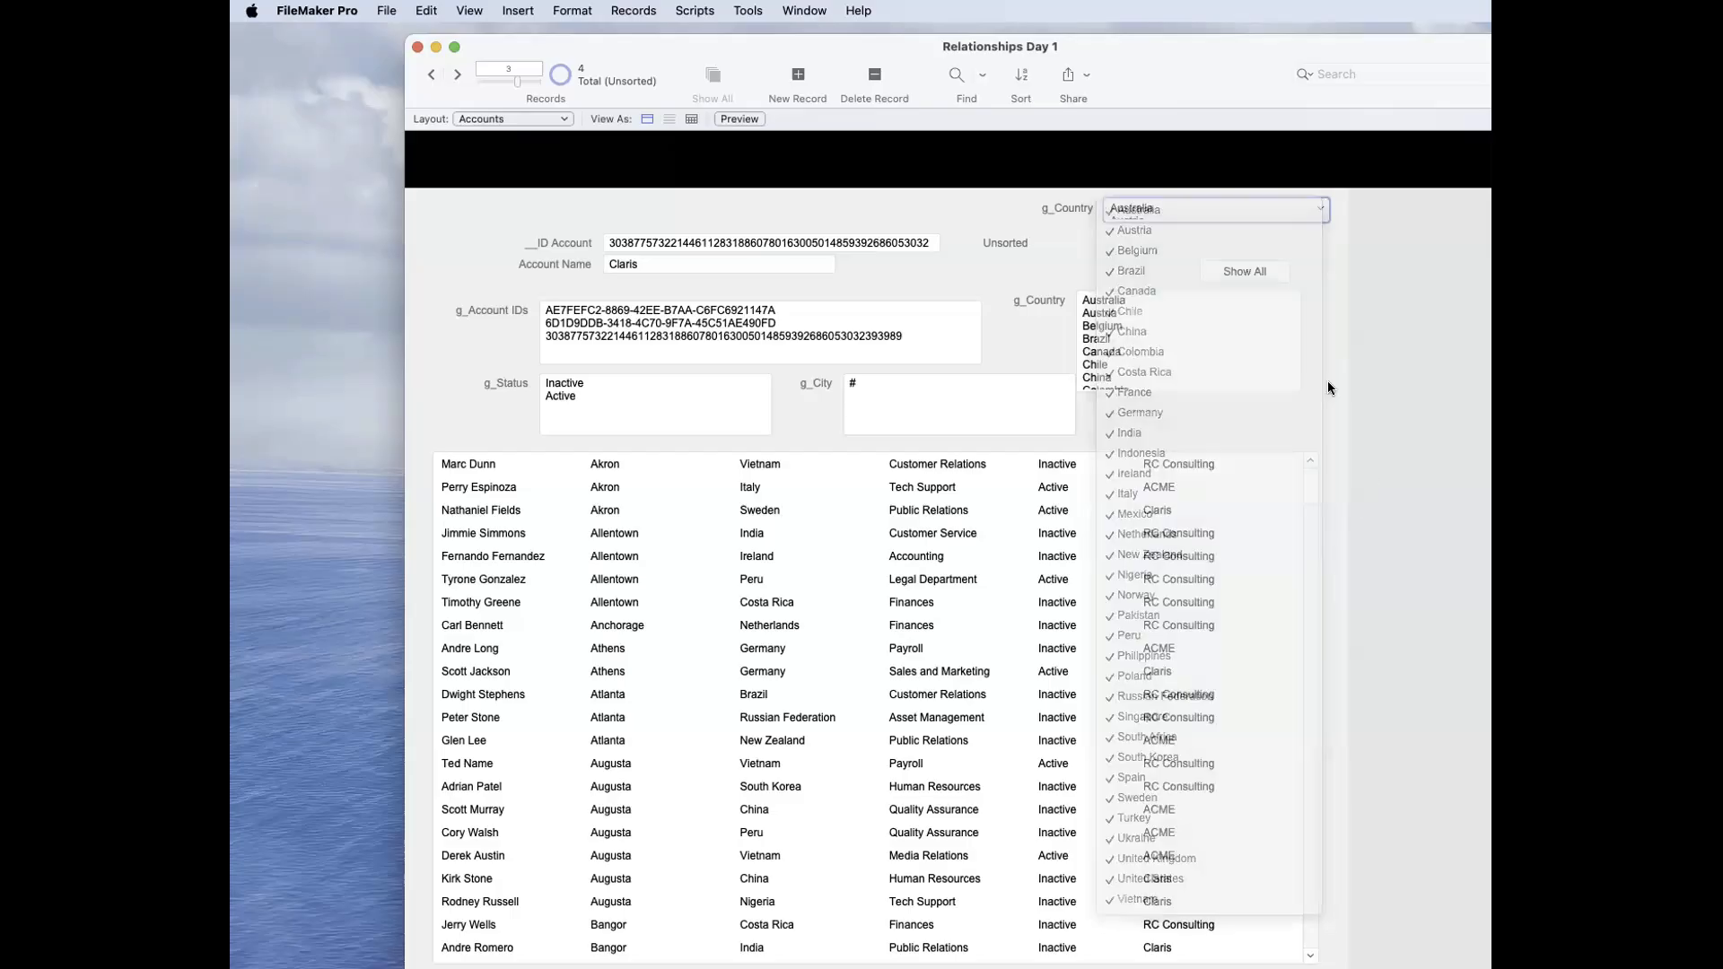
click(1207, 201)
click(1208, 188)
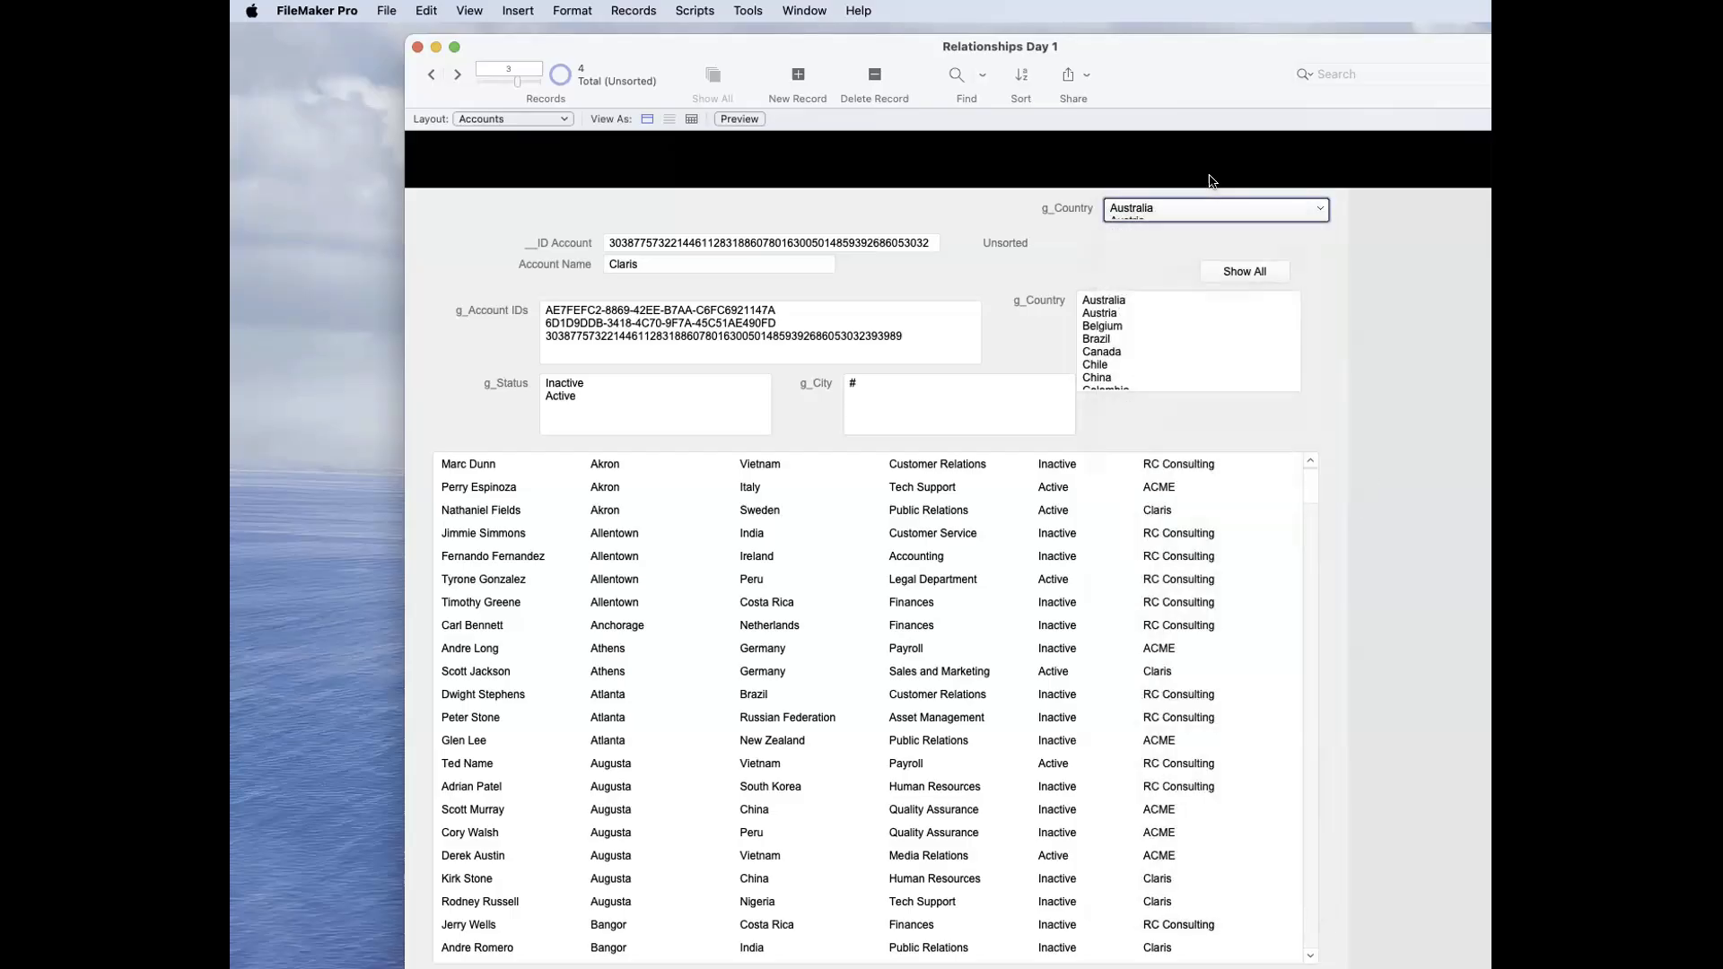
click(1232, 337)
click(980, 281)
click(1165, 379)
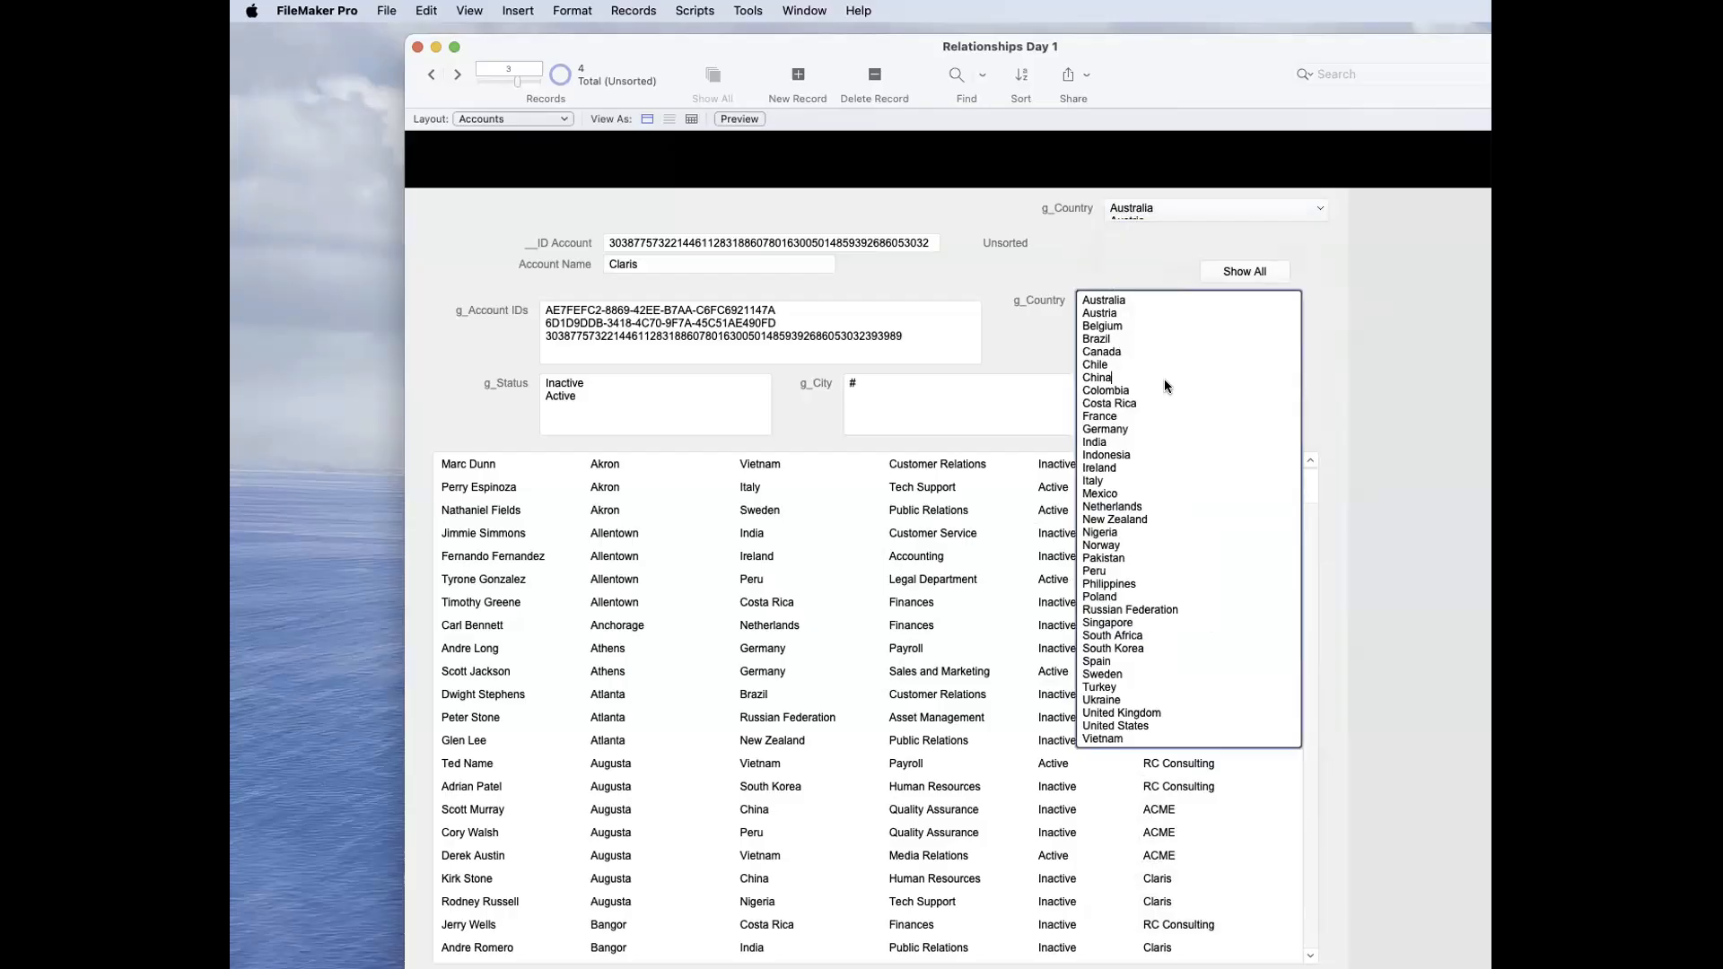
click(826, 406)
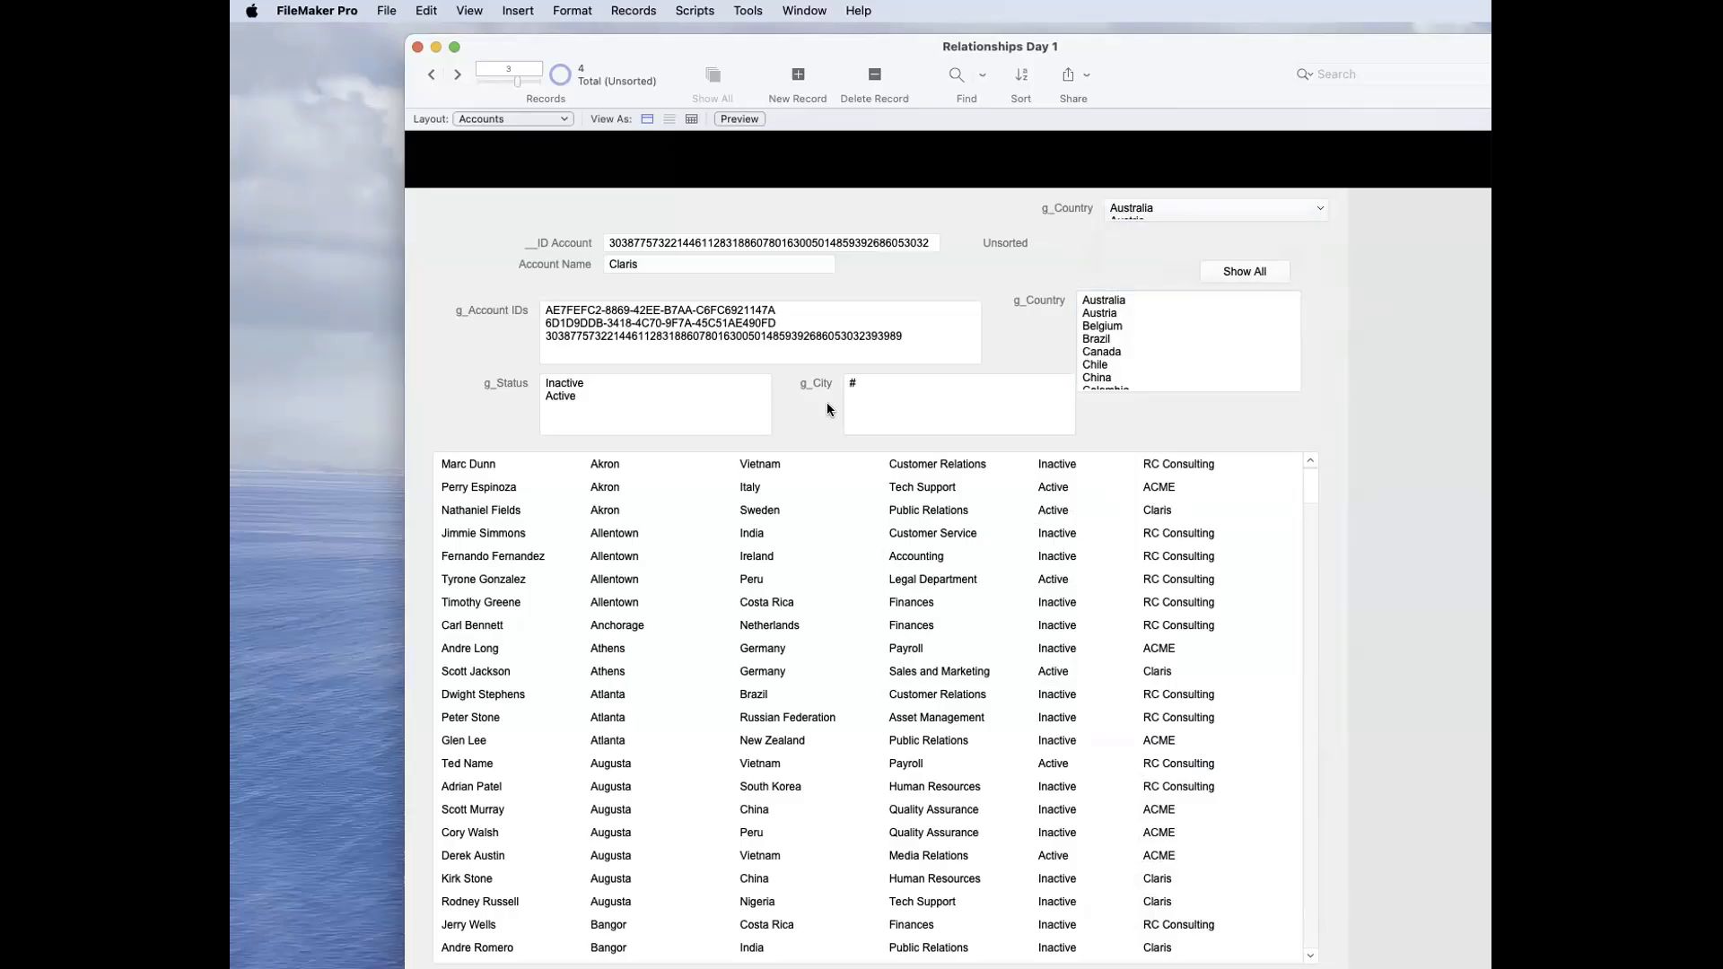
key(super+l)
click(1111, 401)
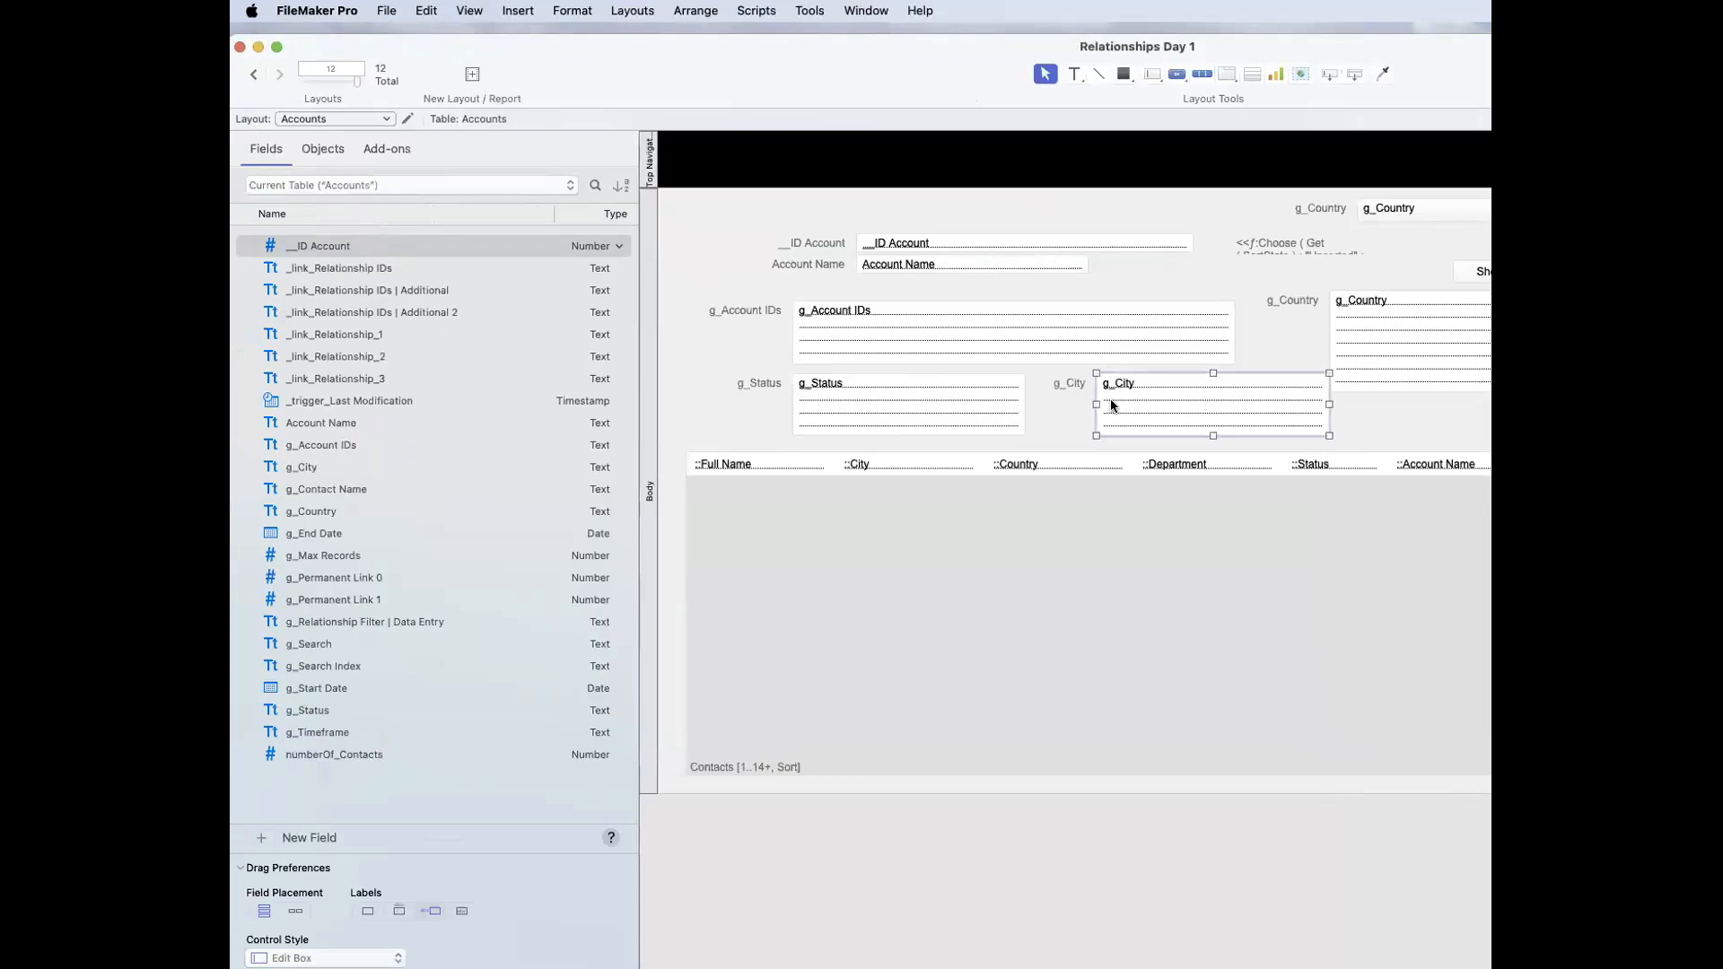
key(super+b)
click(1090, 250)
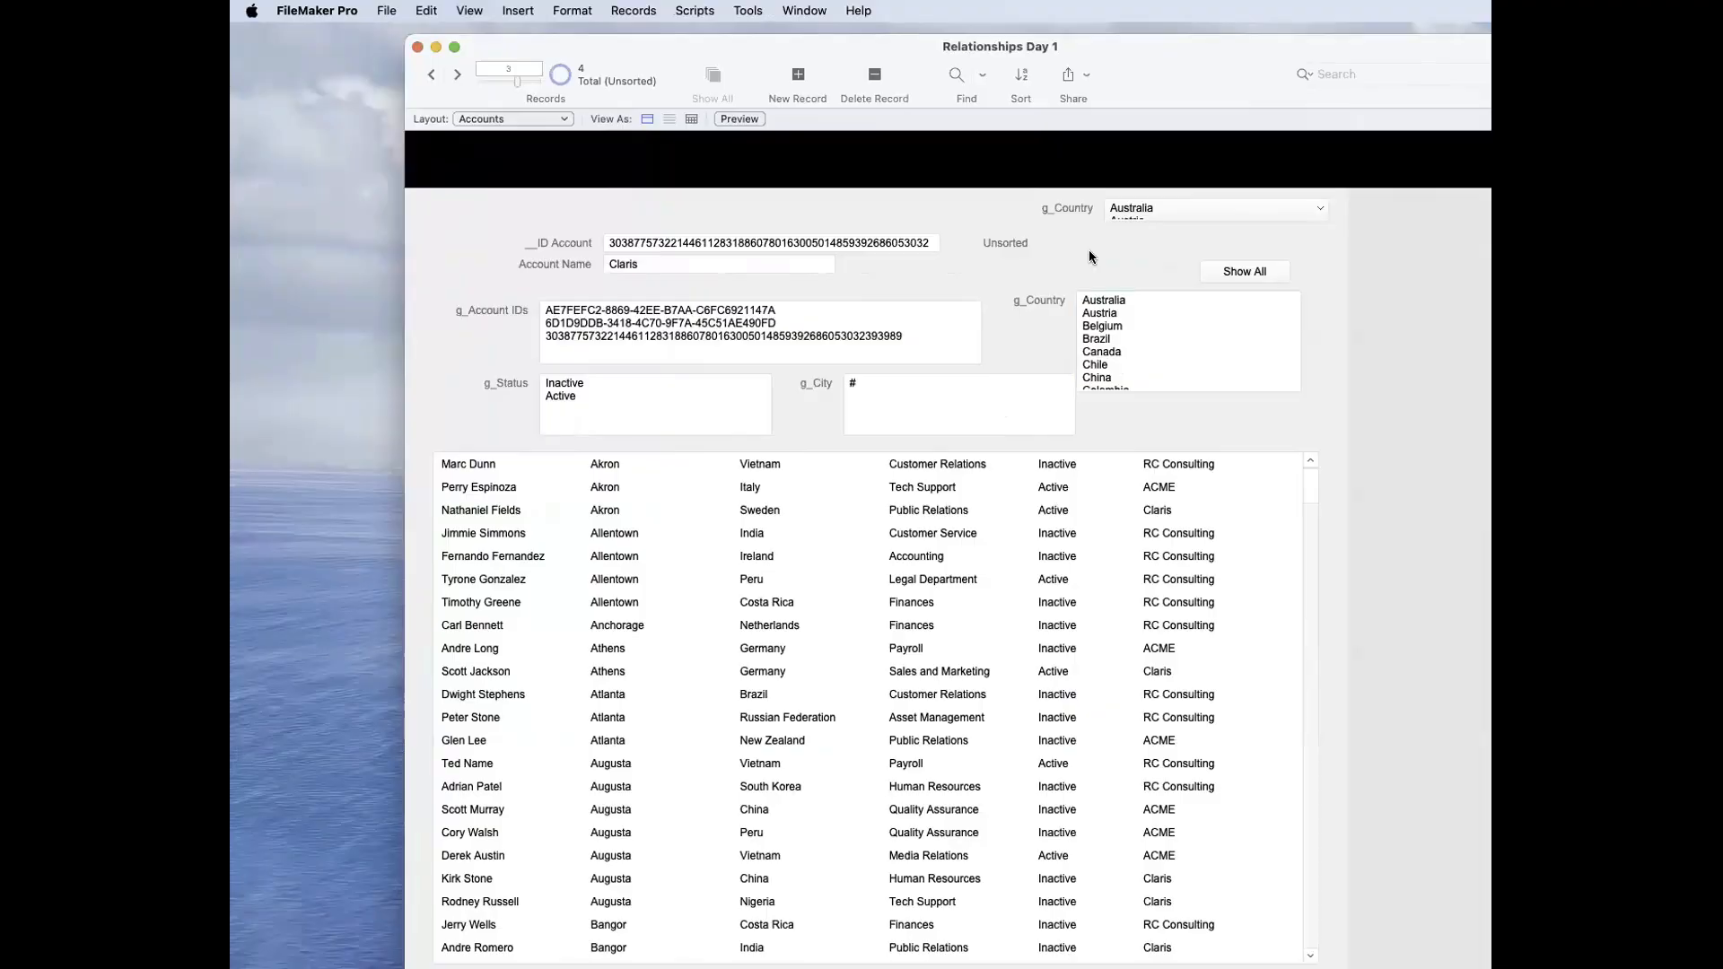
click(1129, 331)
click(1125, 265)
Step: Clear the g_City field and commit the record to test the relationship with an empty value
drag(877, 45, 720, 22)
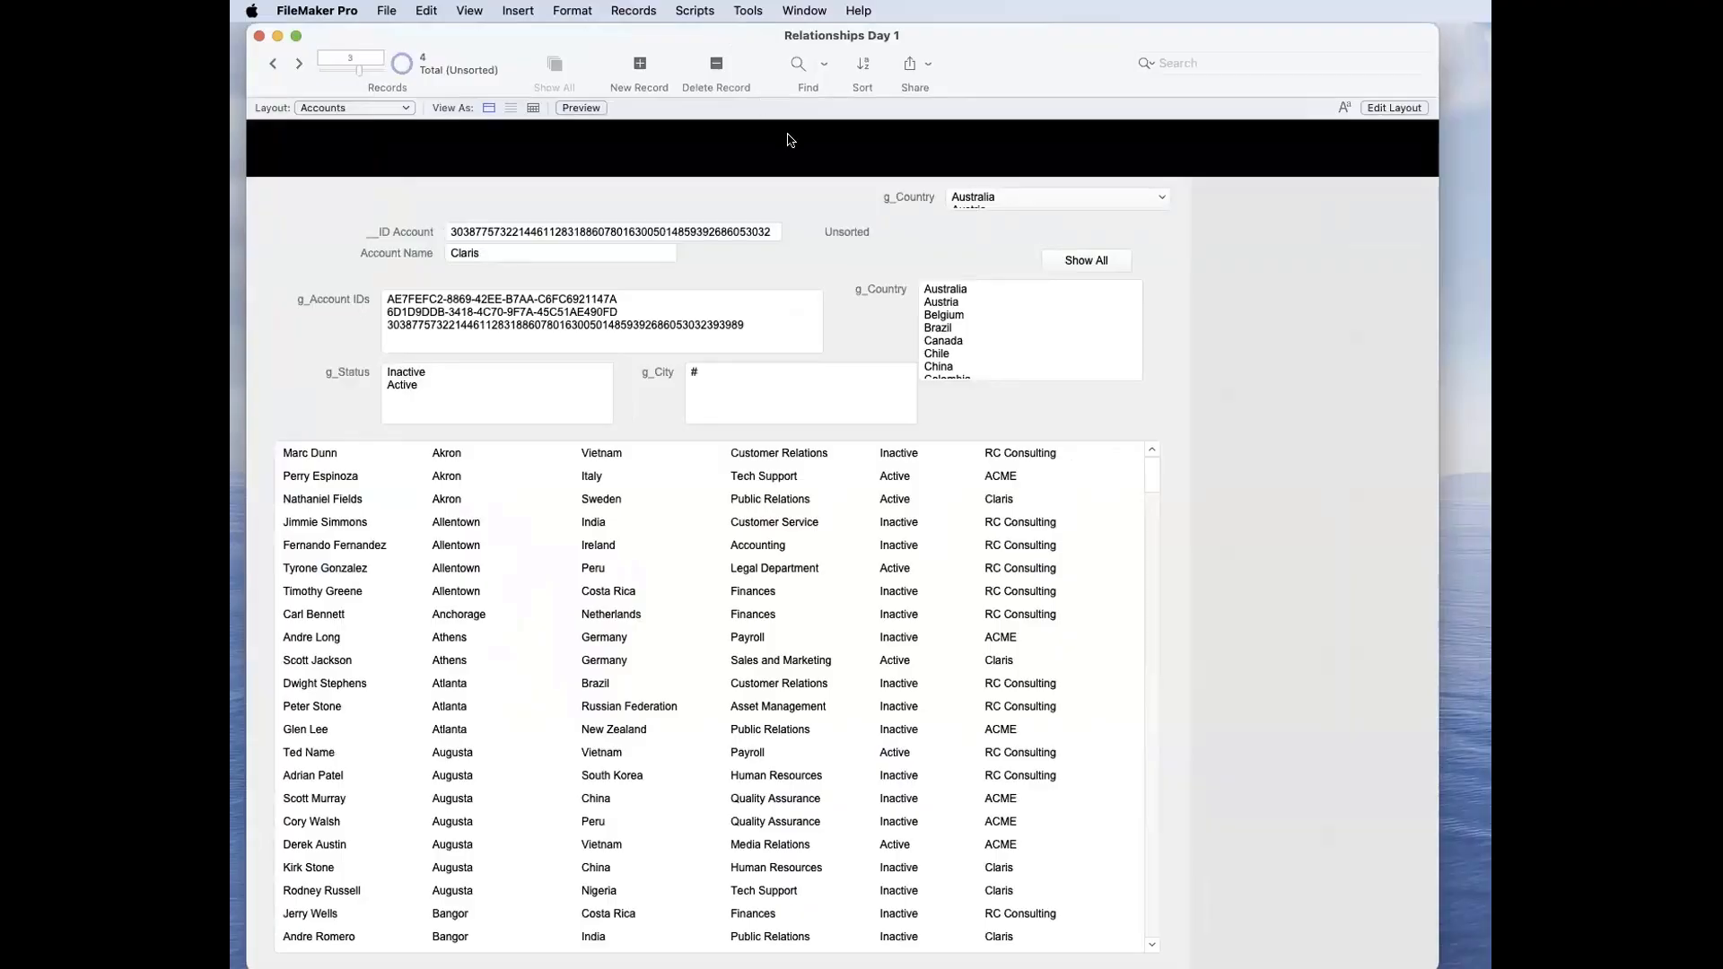
click(747, 10)
click(747, 11)
click(763, 397)
text(#)
key(BackSpace)
click(847, 319)
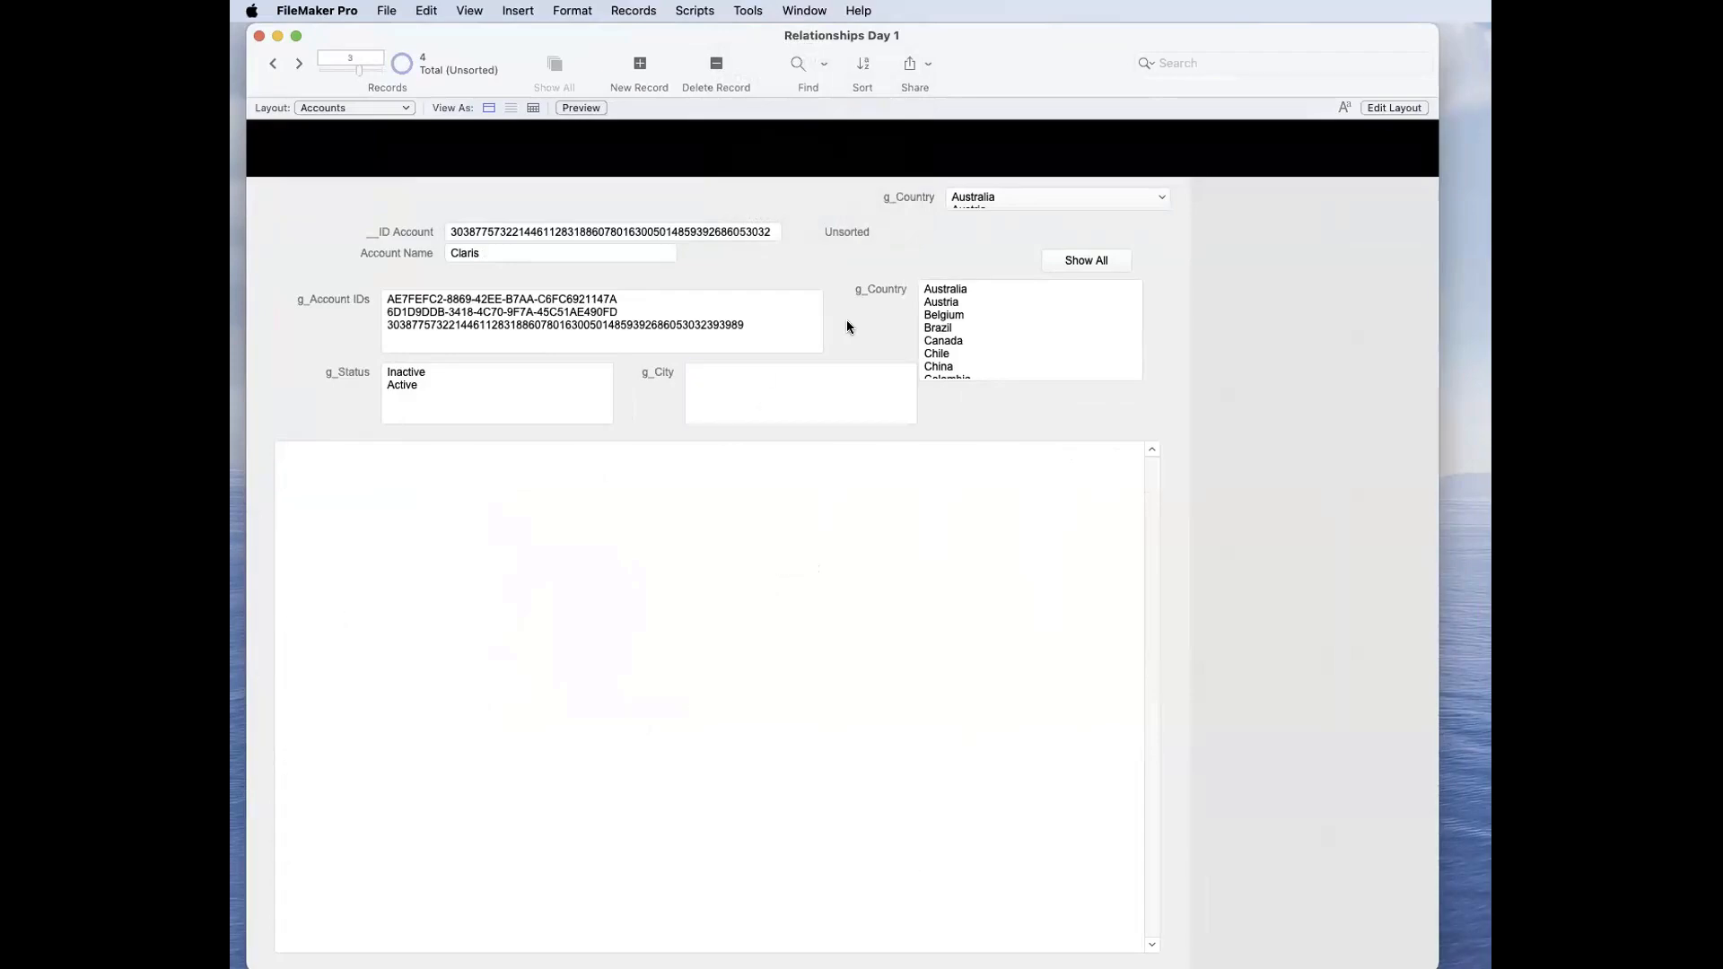
Step: Fill the g_City field with a string of random letters and commit the record
click(795, 403)
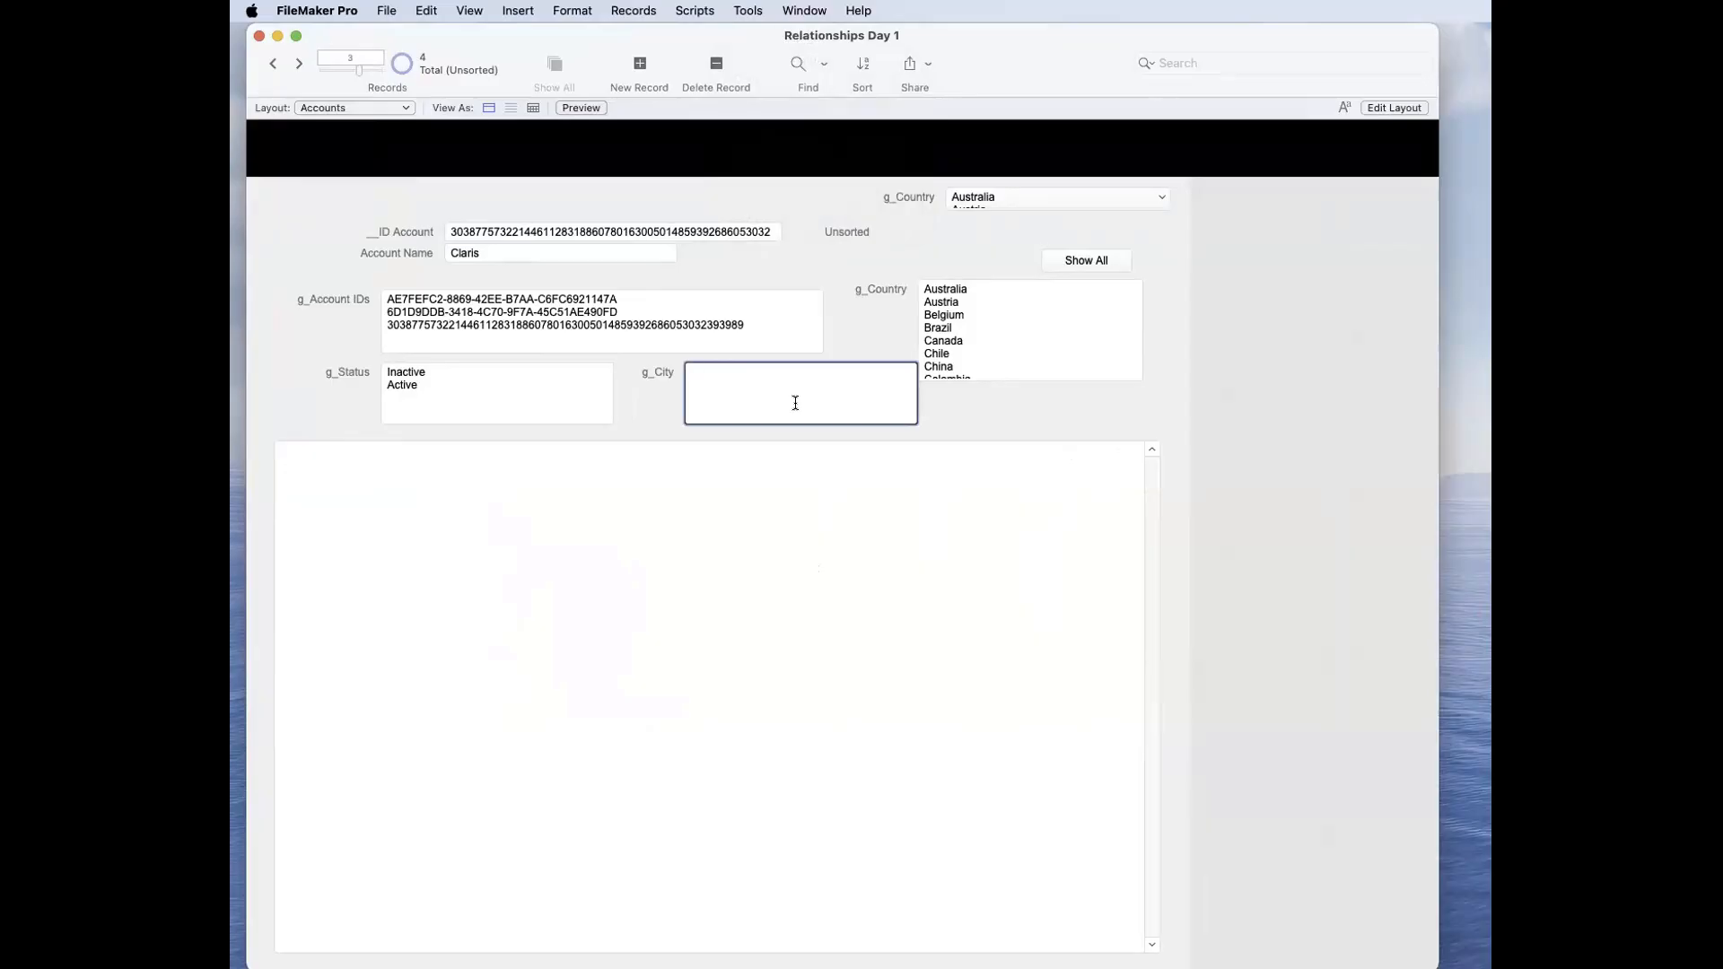
text(kfkdhfkdjfkdhfjdhjfhdjfhjdfhjdhfjdhfjdf)
click(849, 340)
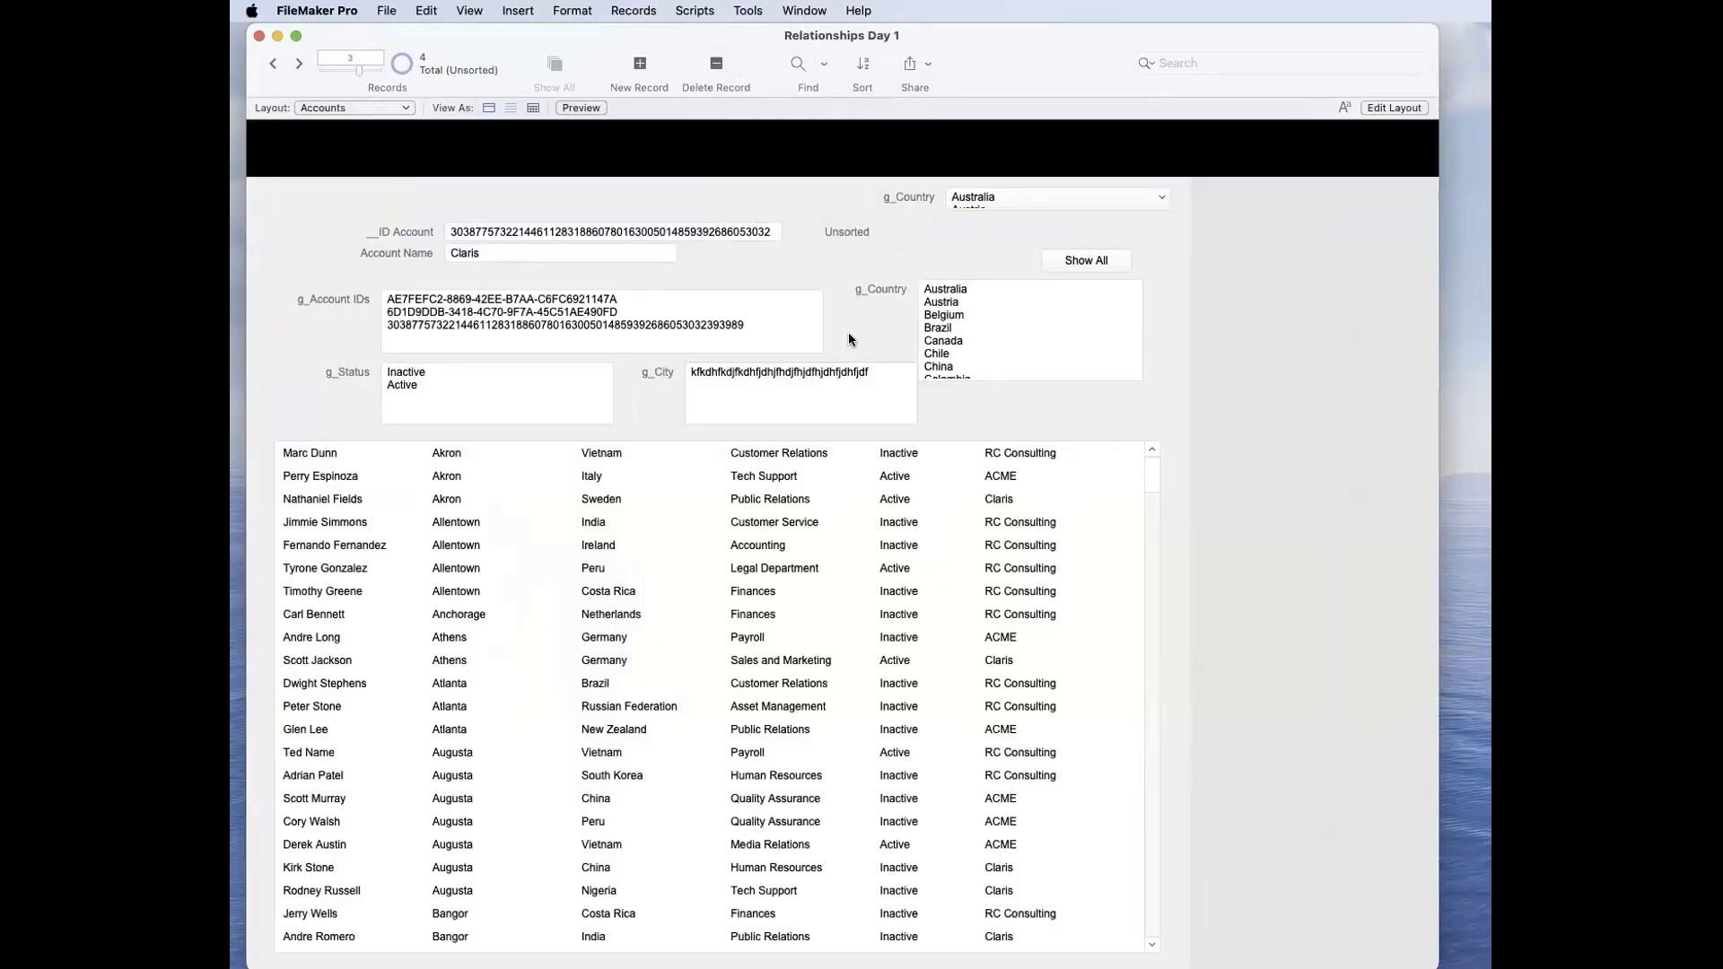
Step: Replace the random text in the g_City field with # and commit the record
drag(815, 395, 658, 349)
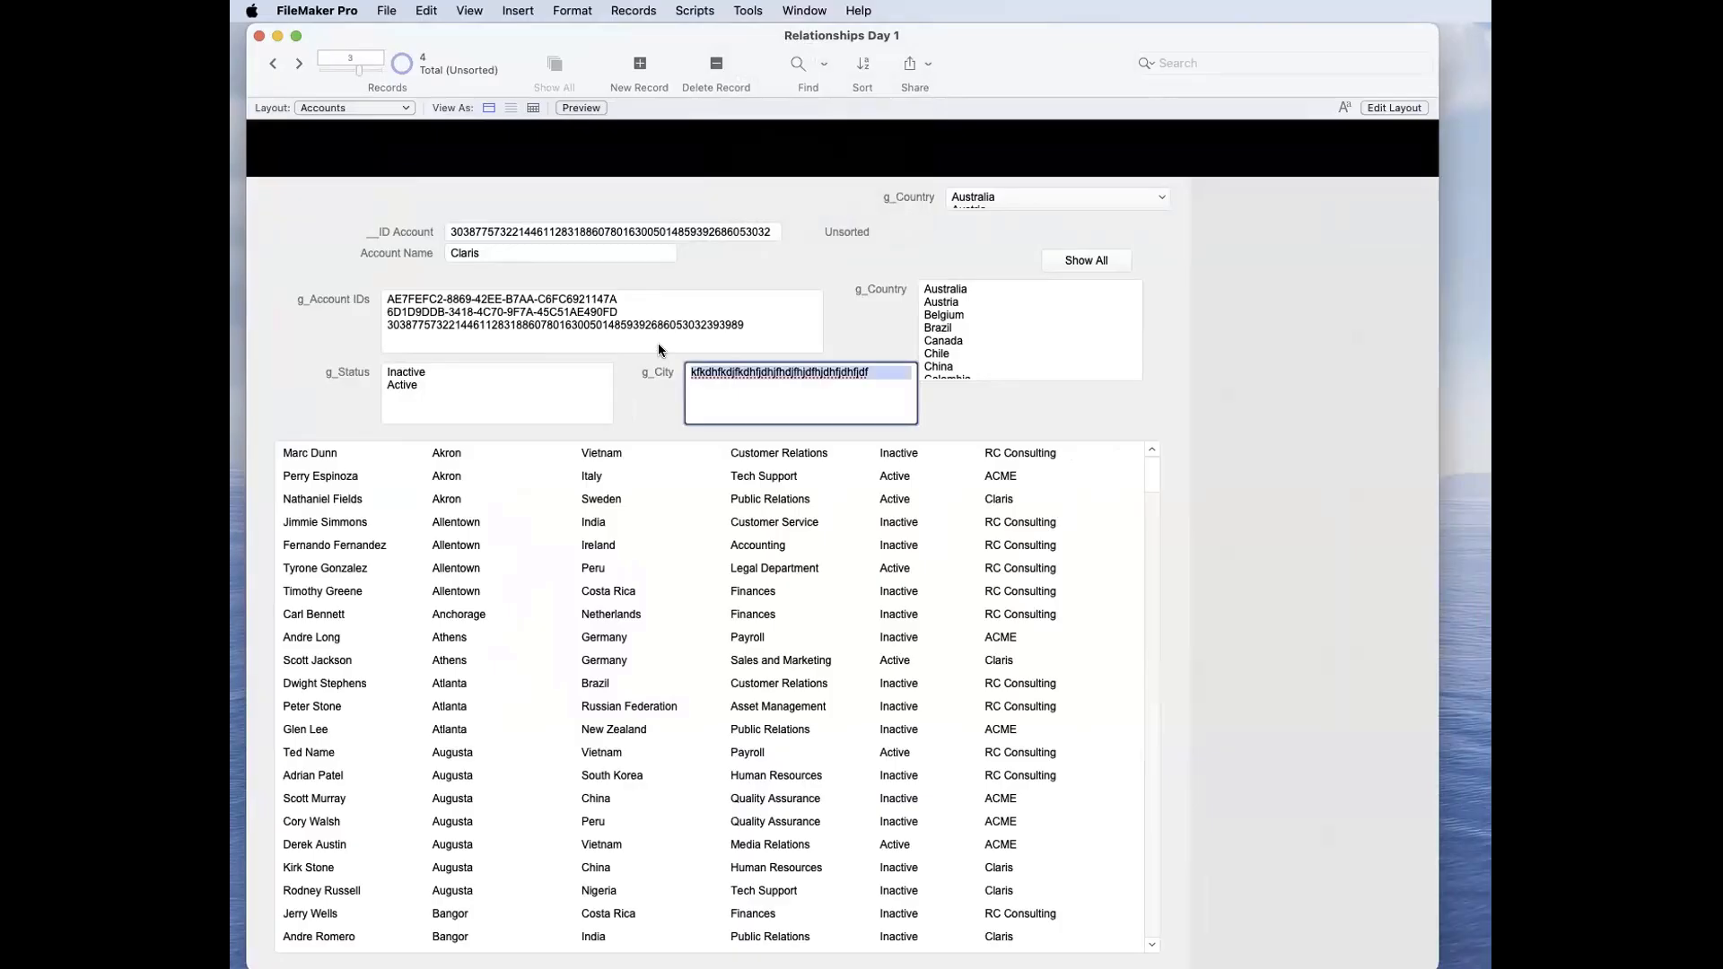
text(#)
click(837, 334)
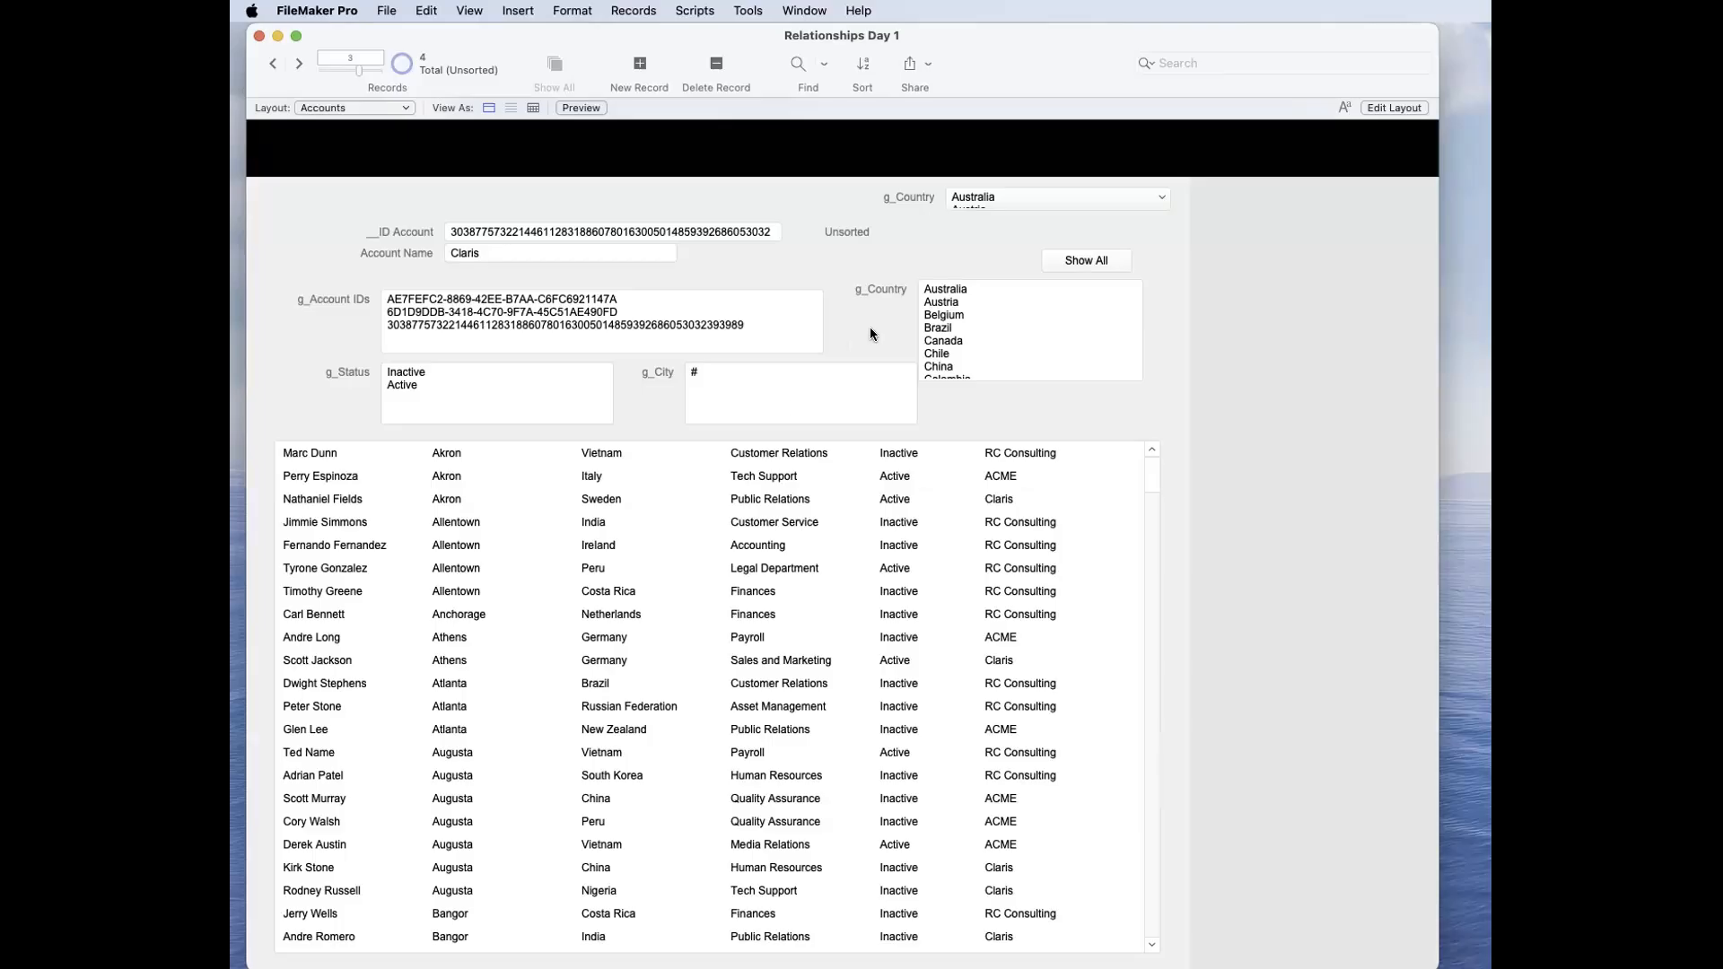
click(748, 387)
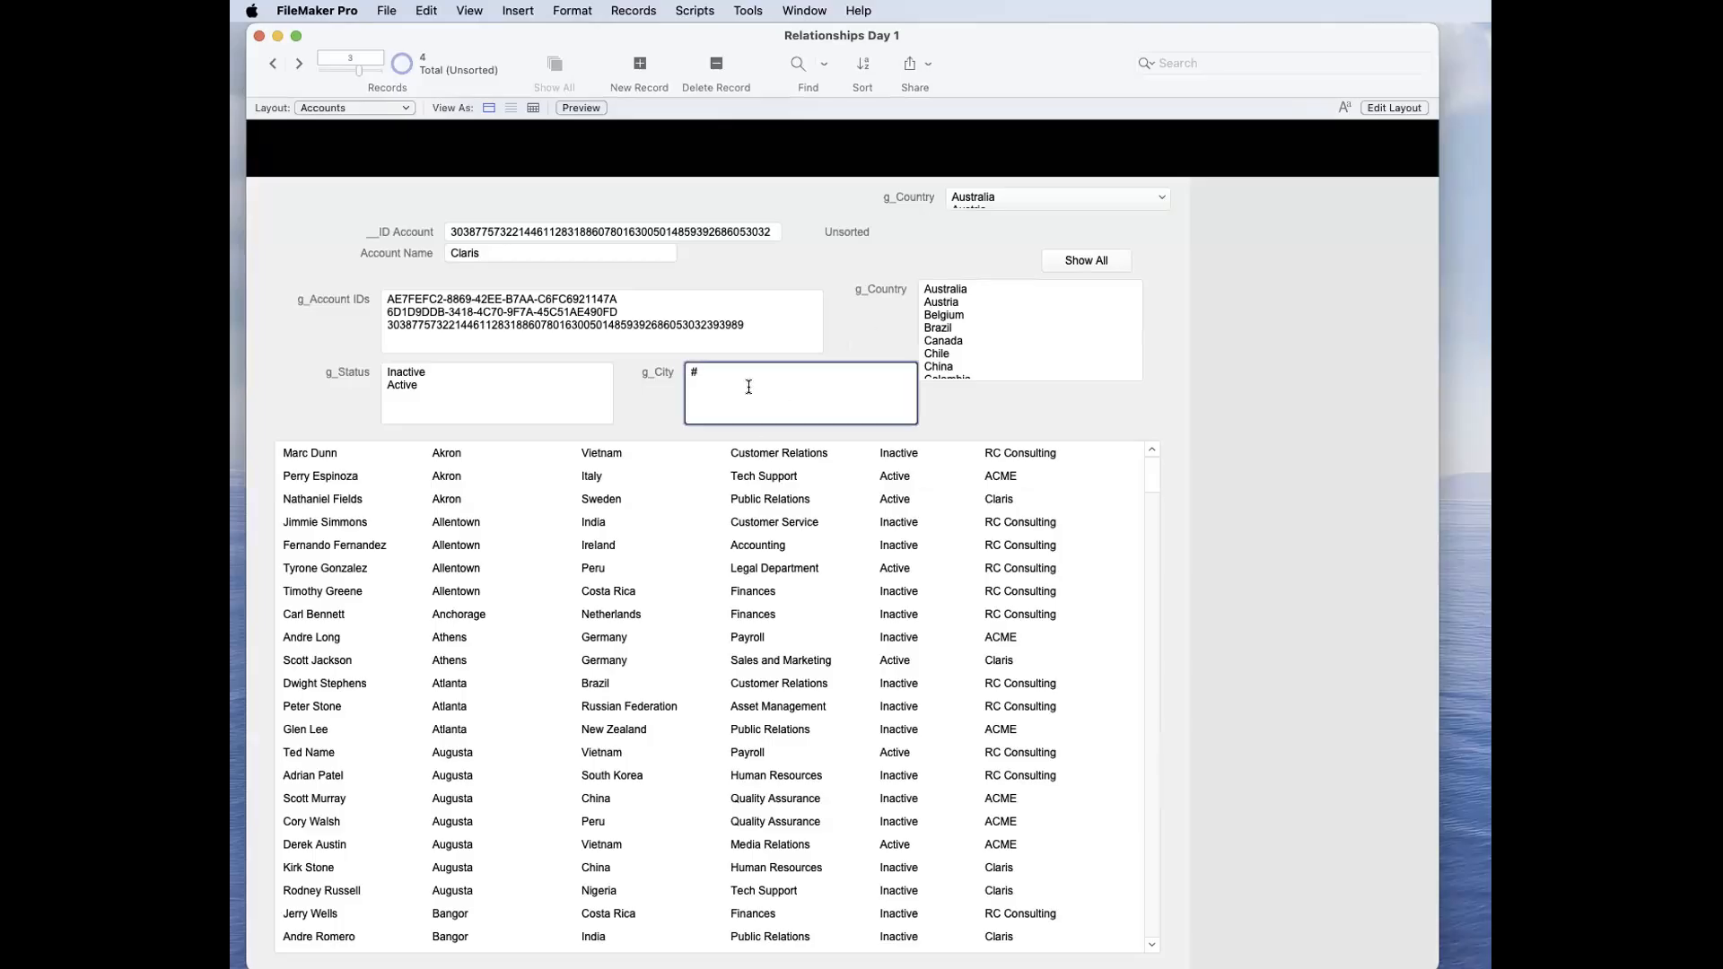
click(658, 379)
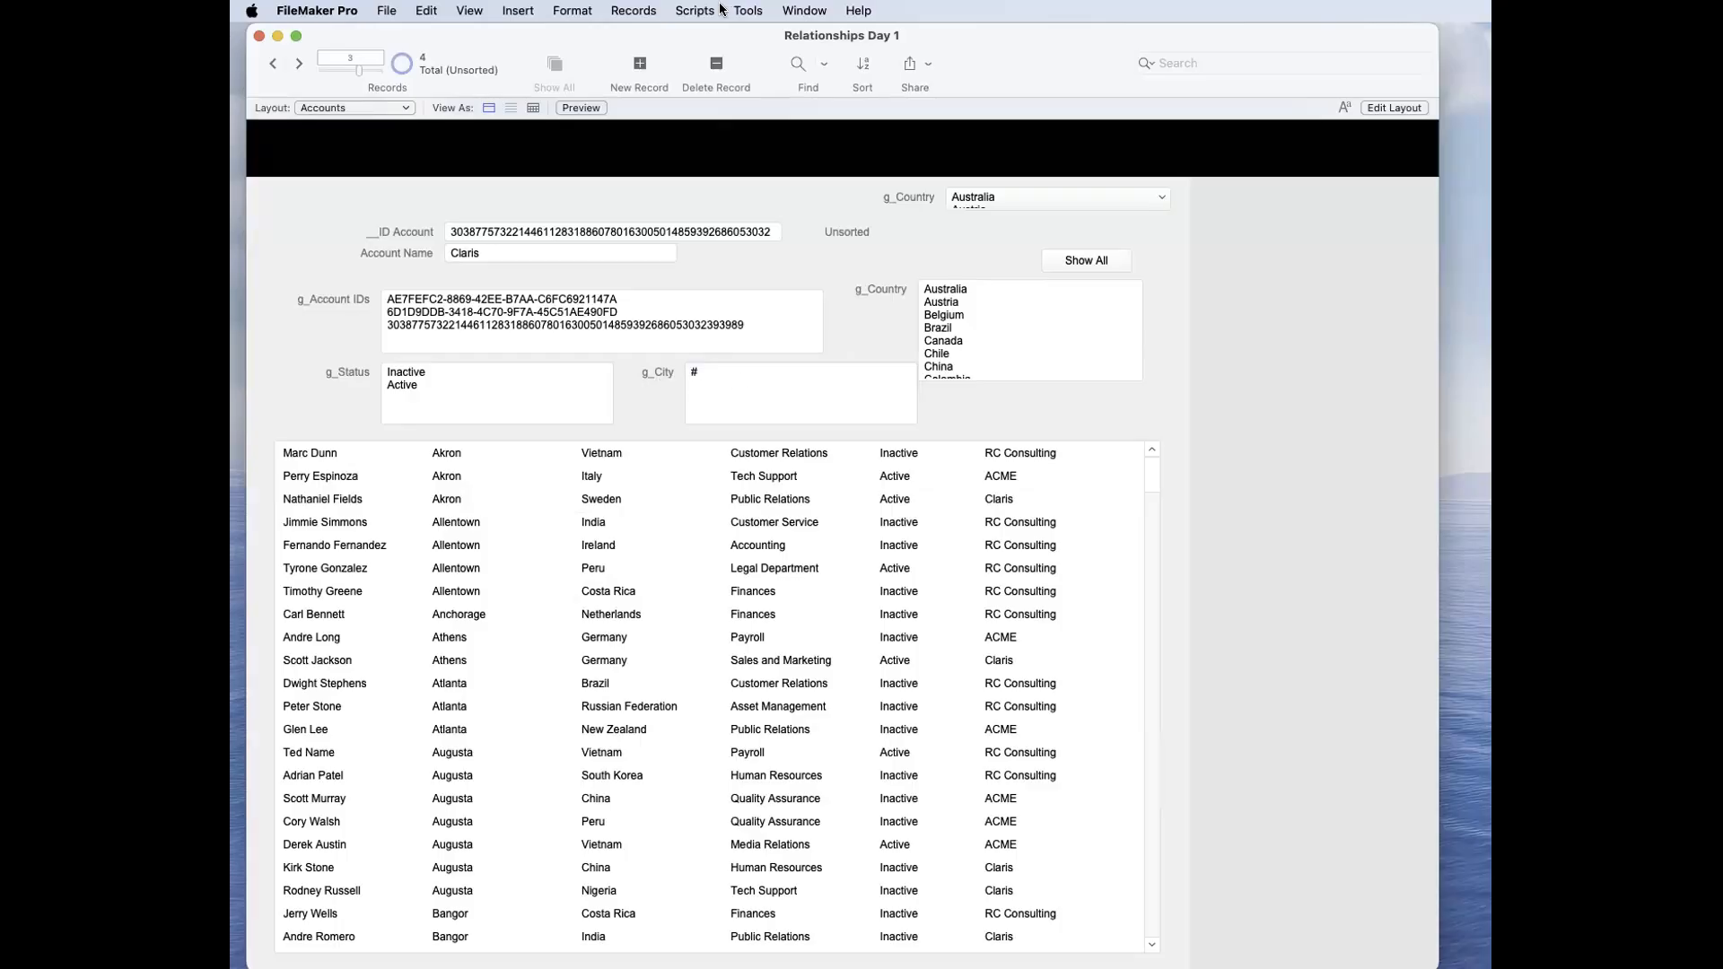
click(747, 11)
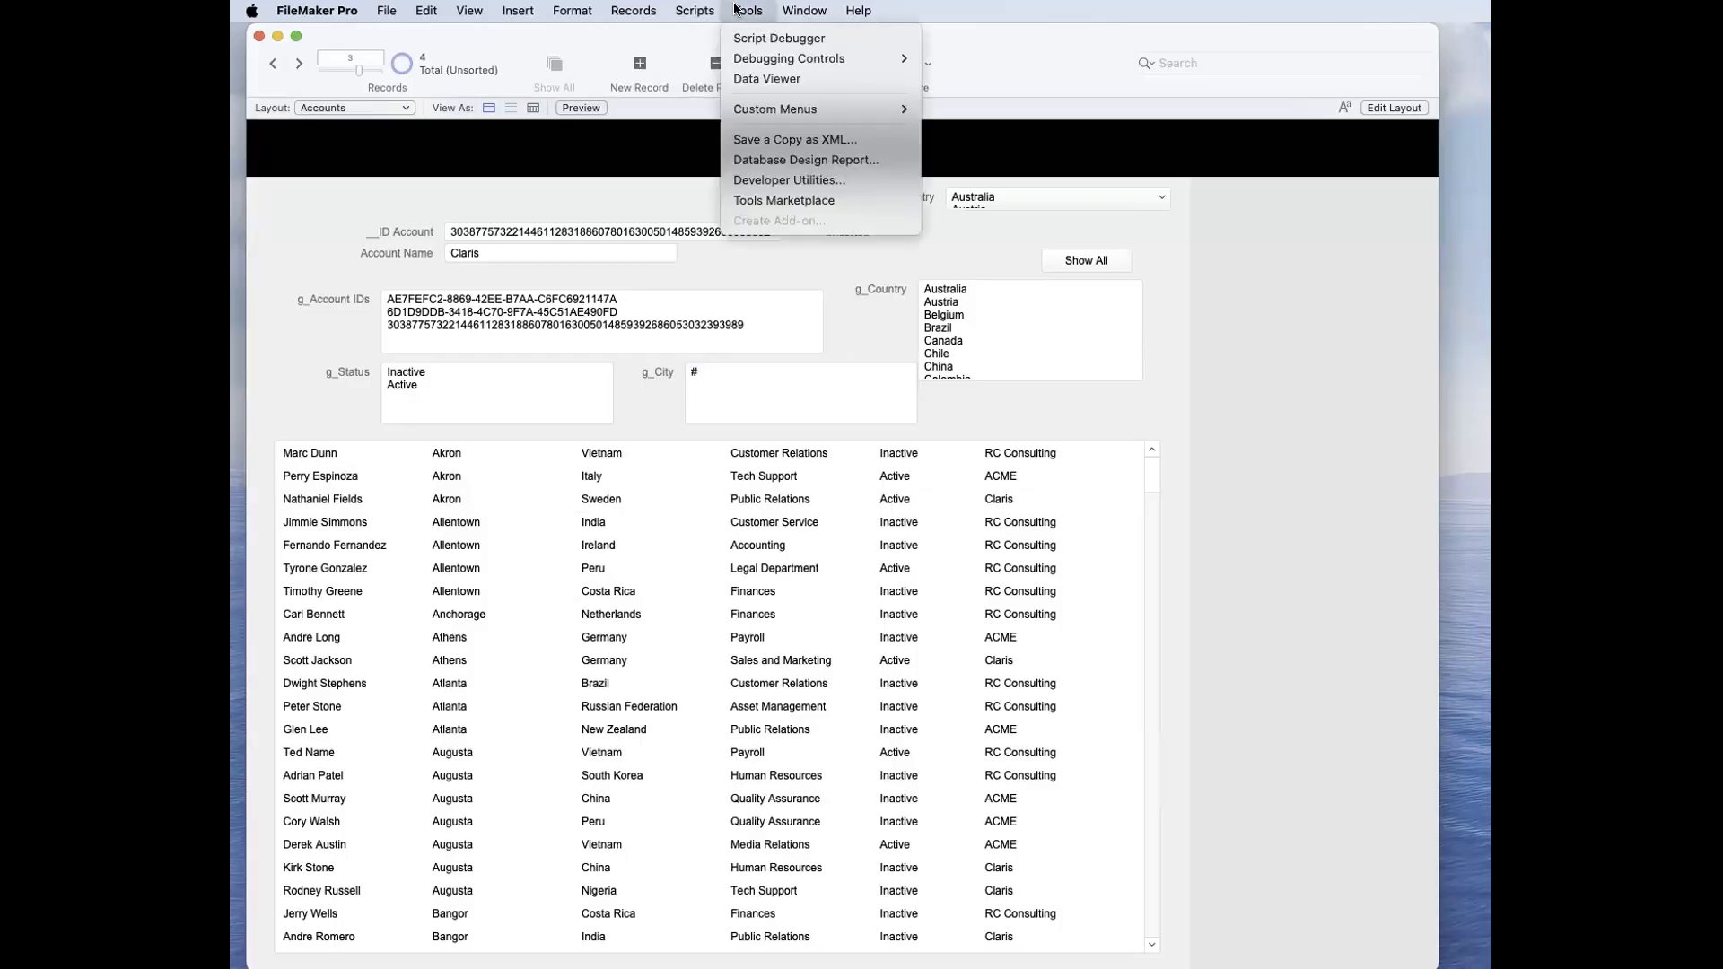
click(734, 76)
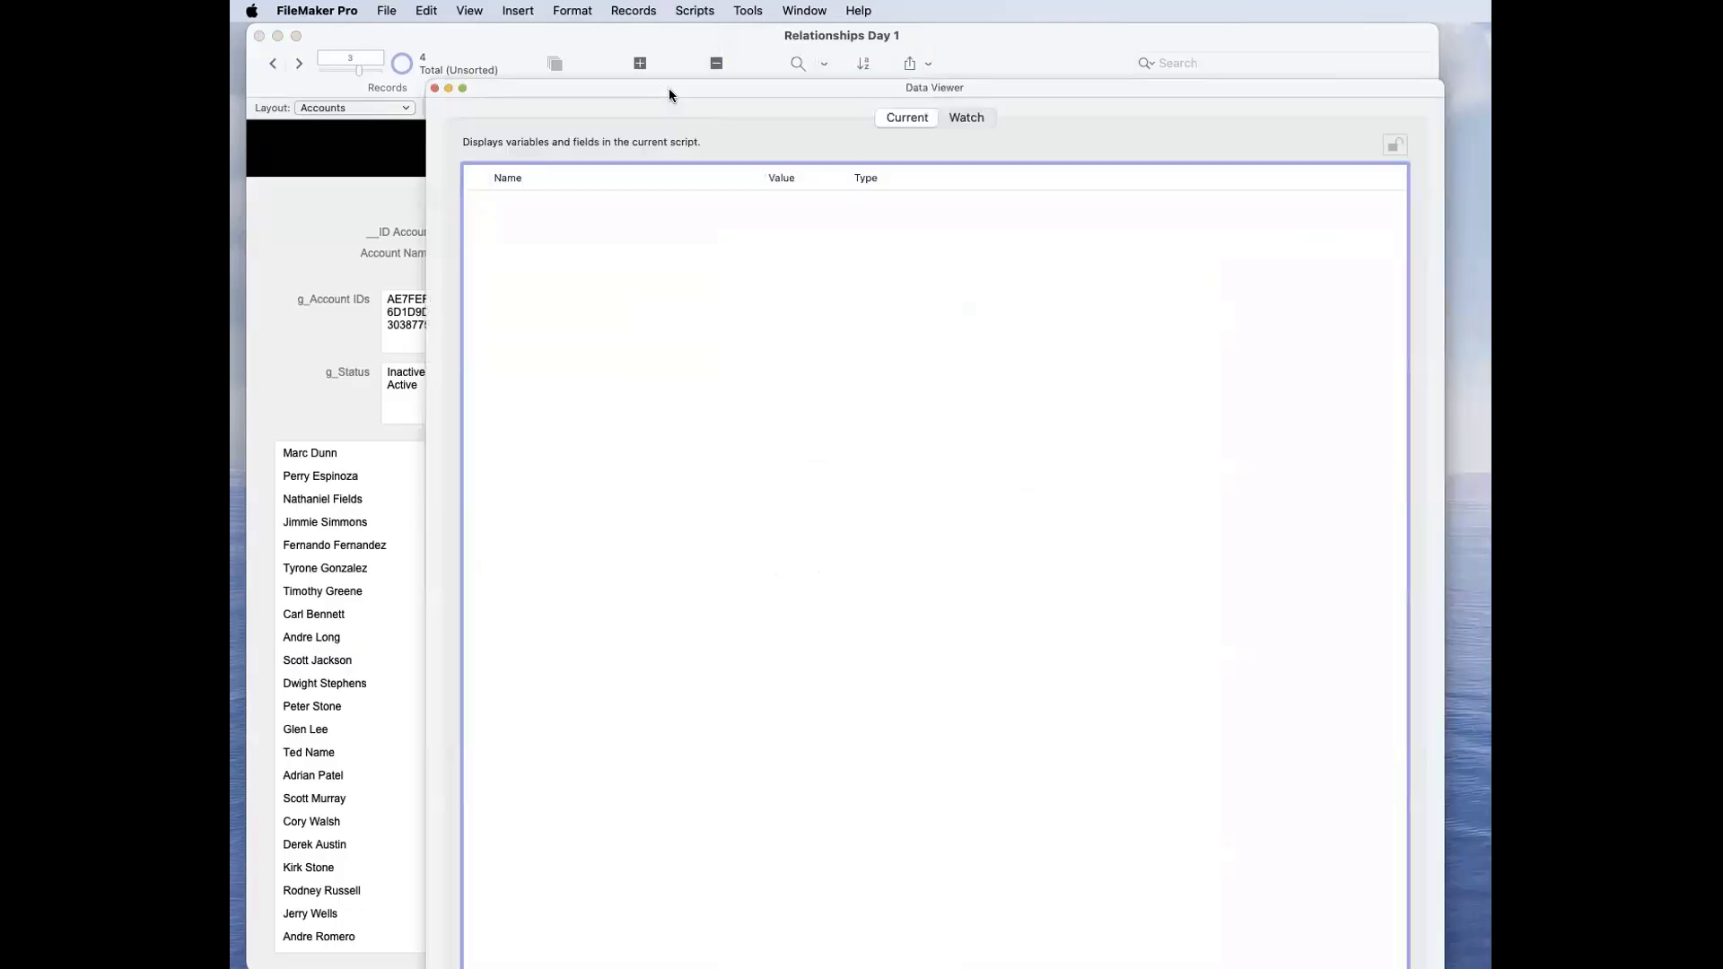
key(super+w)
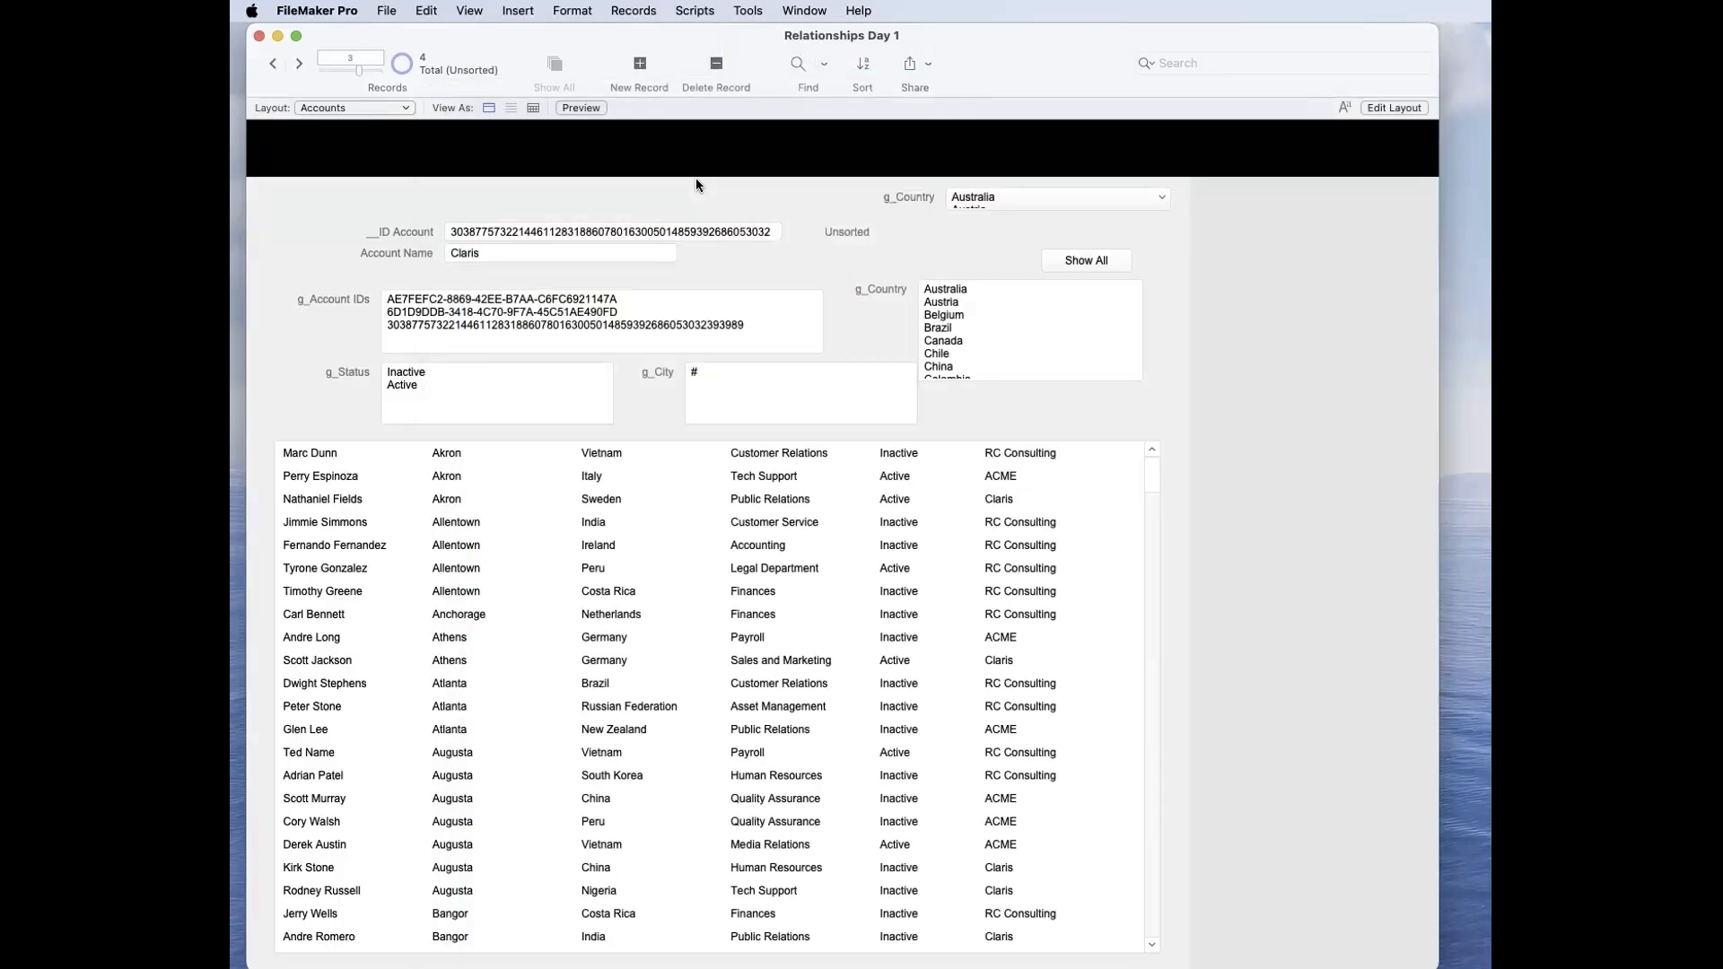
Step: Examine which source field the Countries value list uses, leaving its definition as it is
click(386, 10)
mouse_move(422, 221)
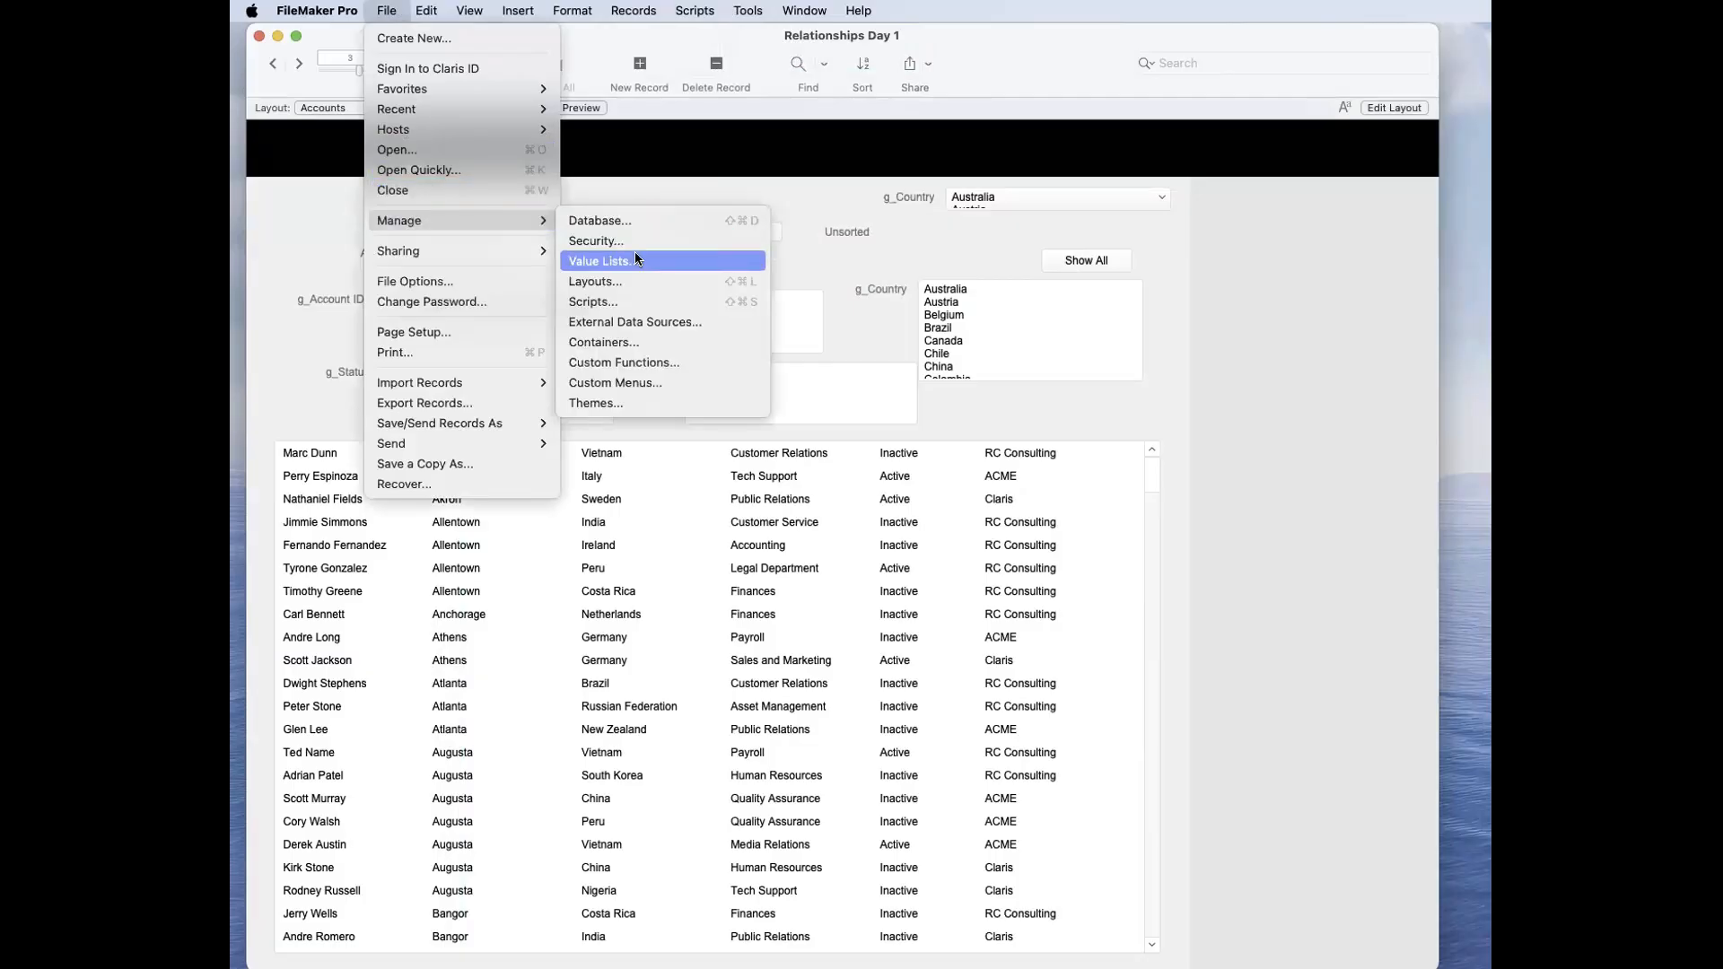
click(635, 256)
double_click(1219, 463)
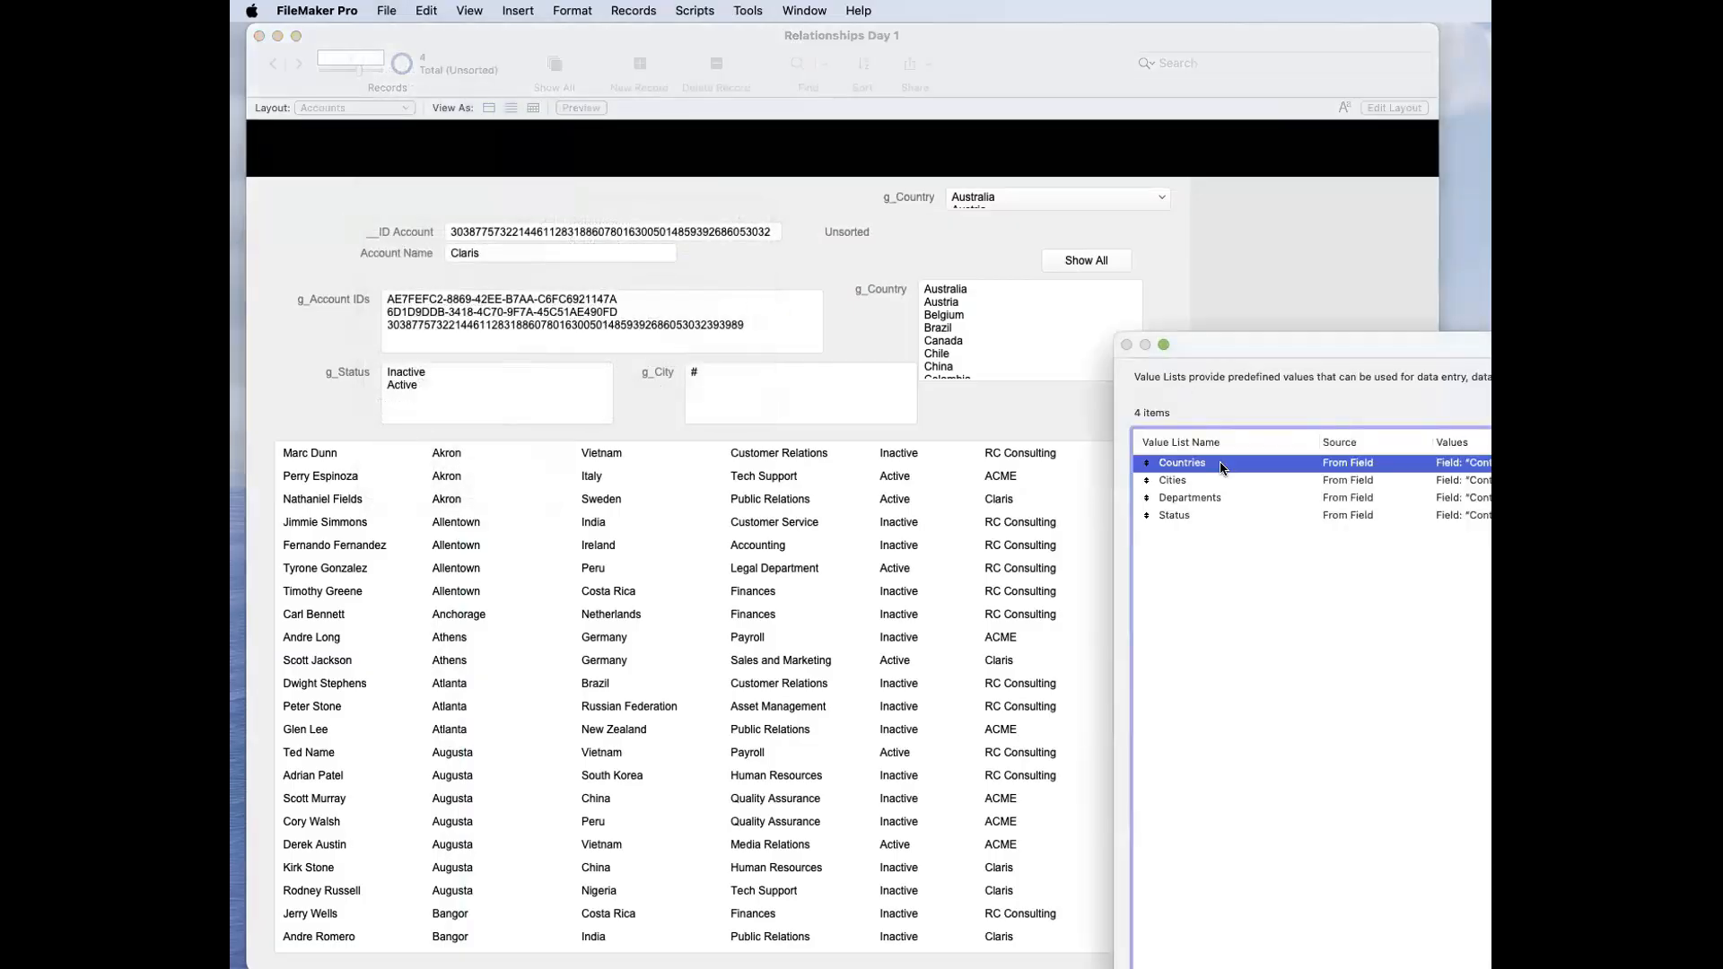
click(1077, 421)
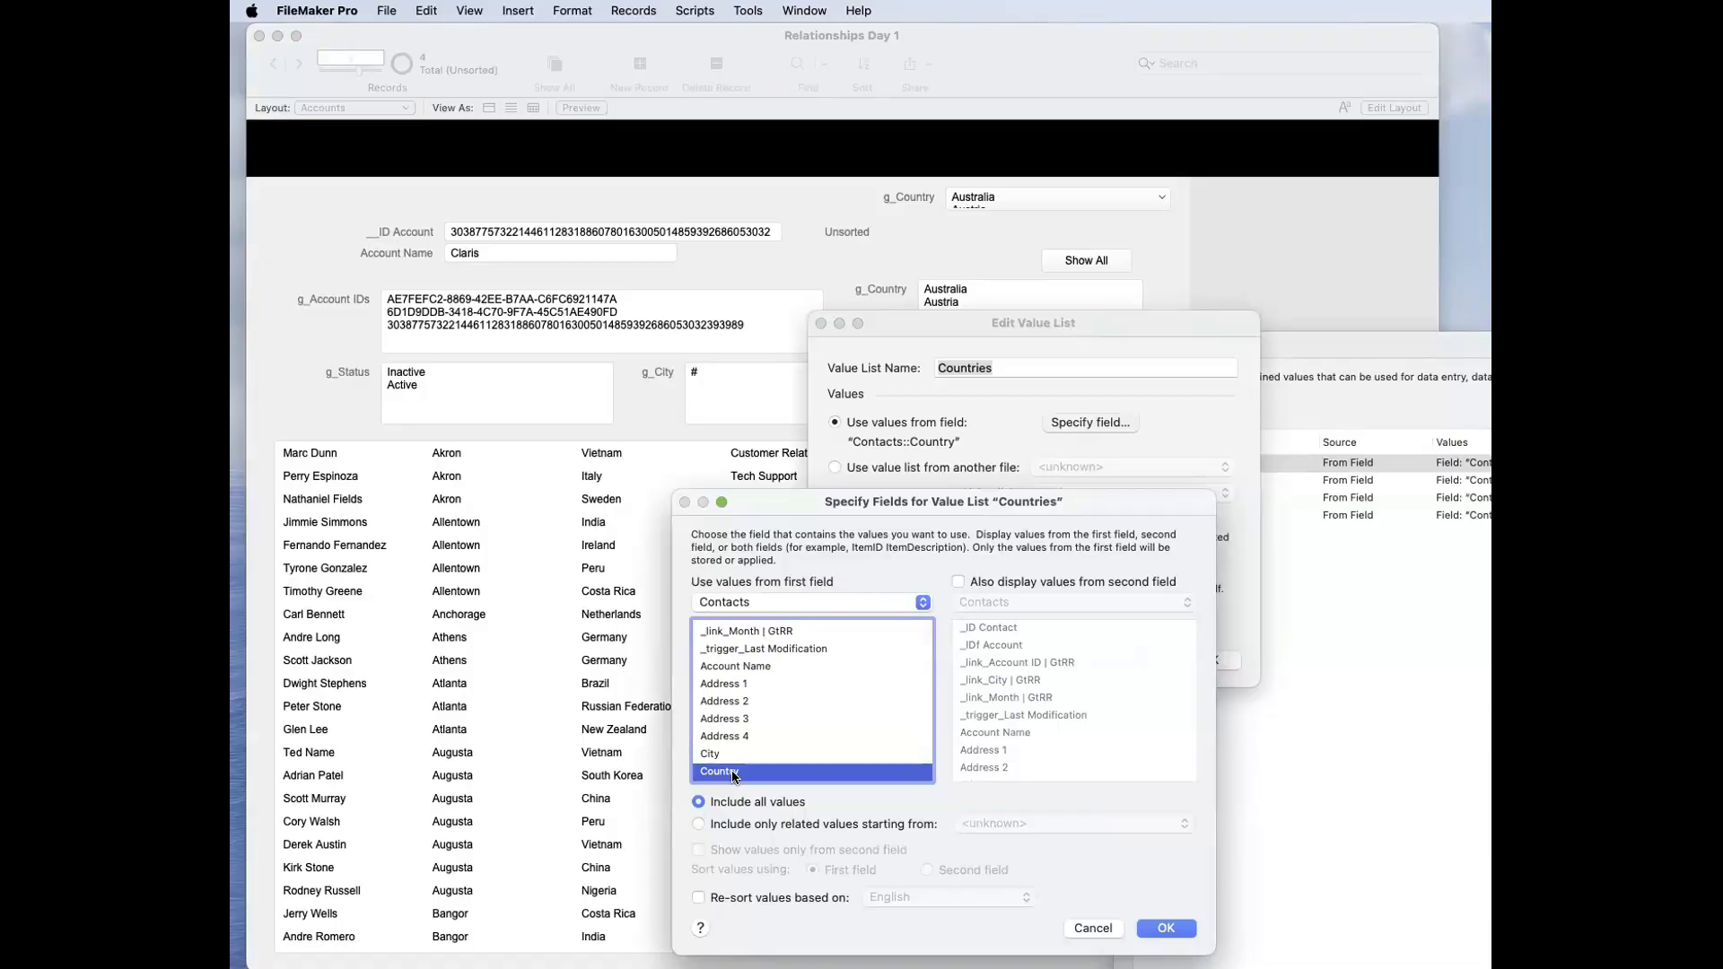
key(Return)
key(Return)
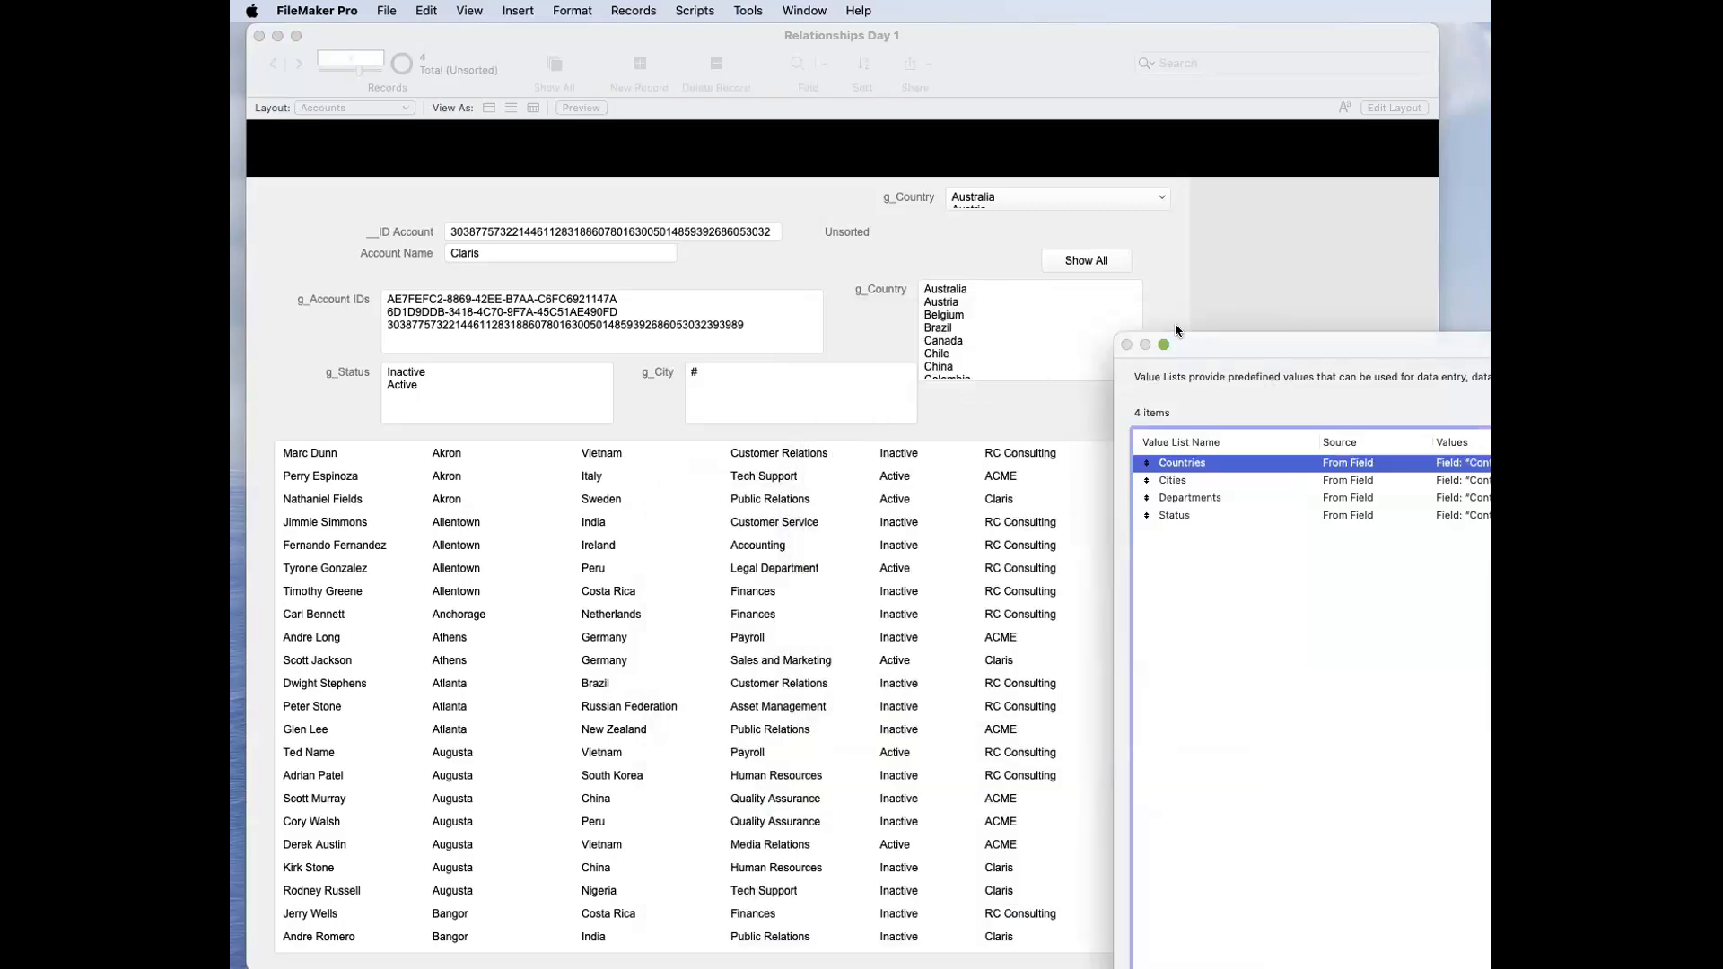
key(Return)
Step: Review the values in the g_Country pop-up and the names of the file's value lists
click(1073, 196)
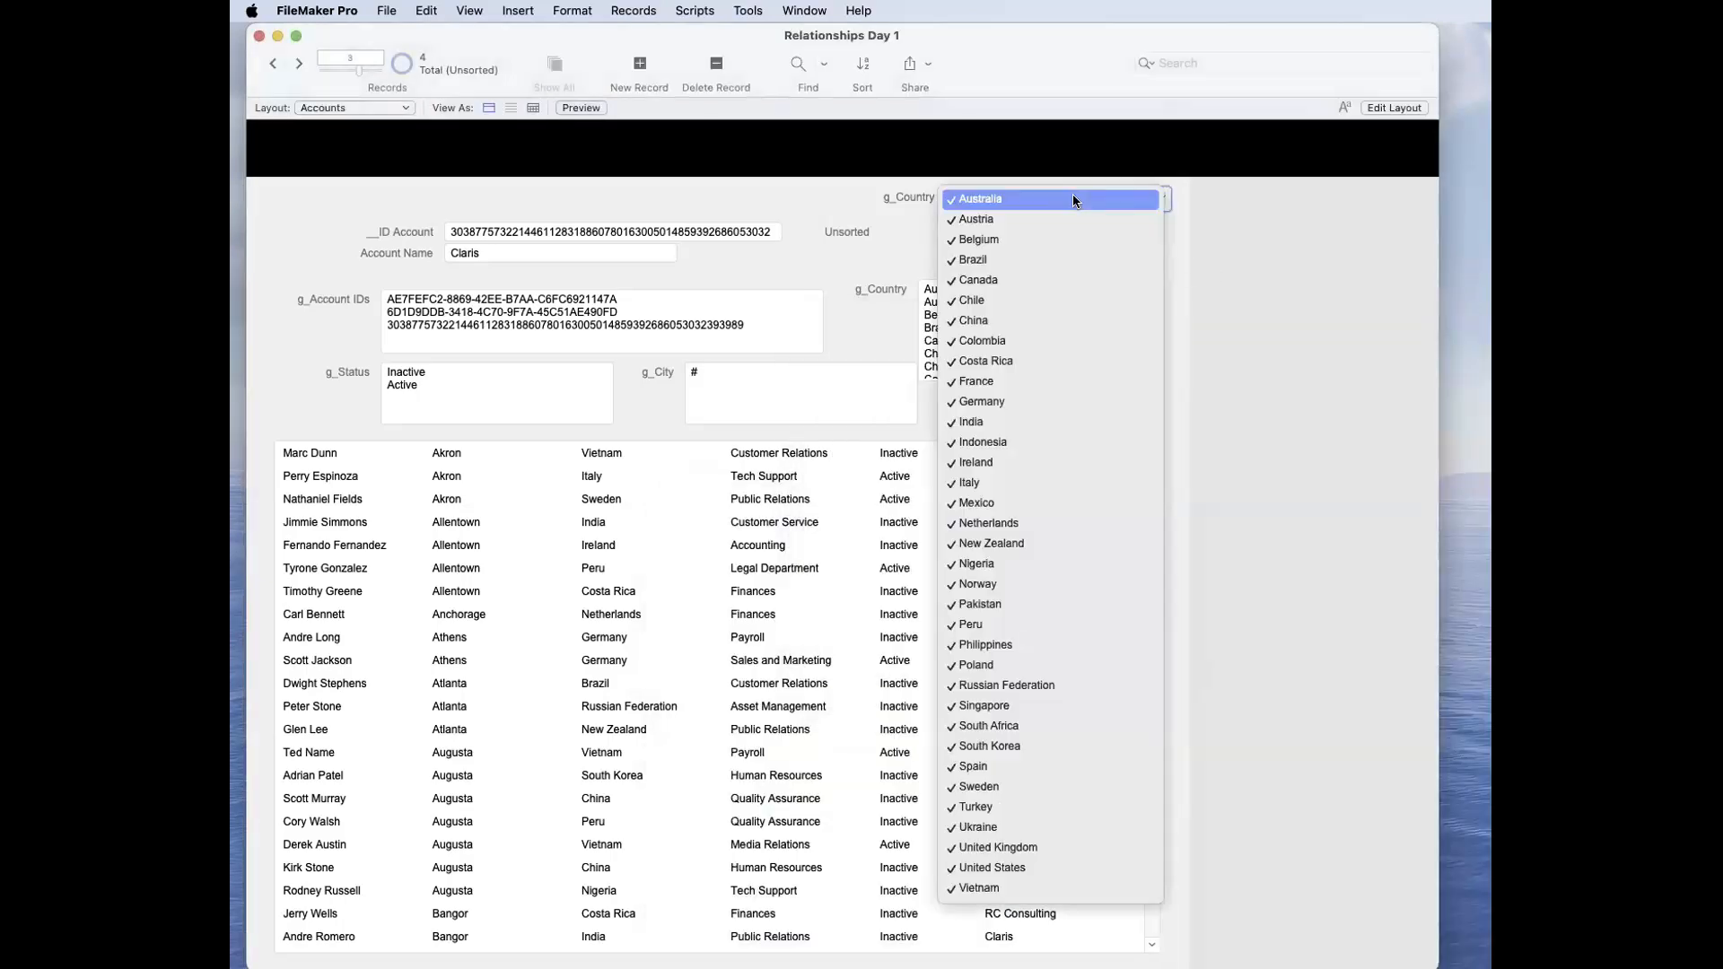
click(974, 199)
click(377, 10)
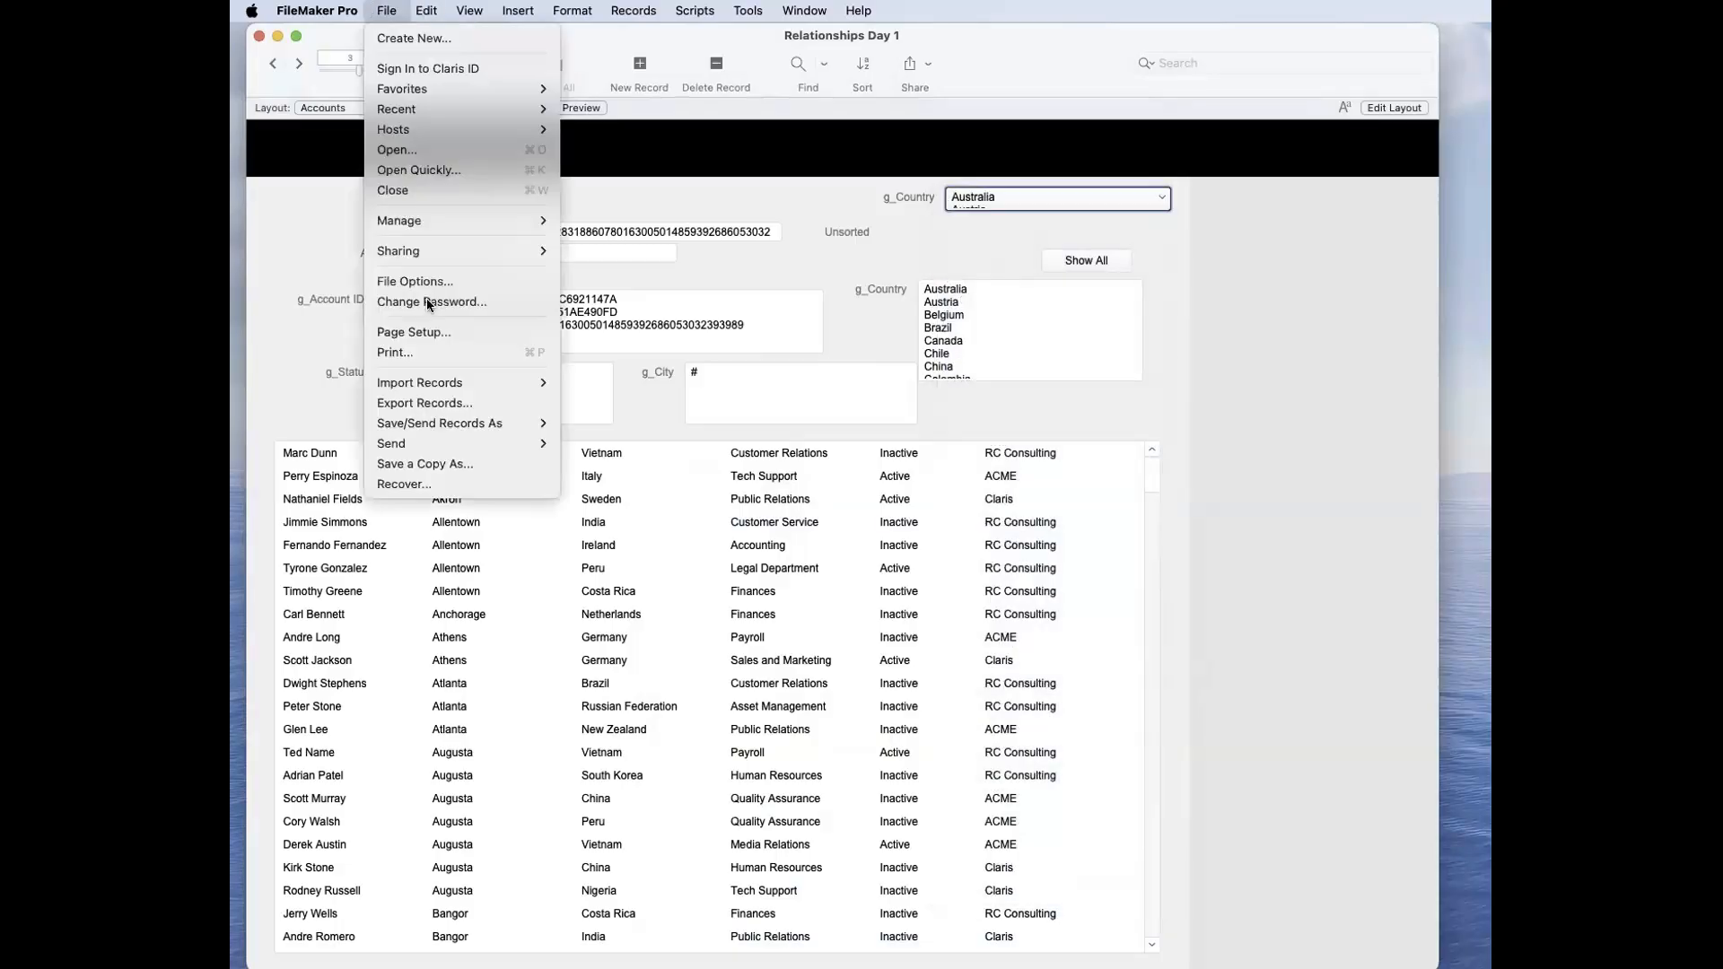
mouse_move(427, 220)
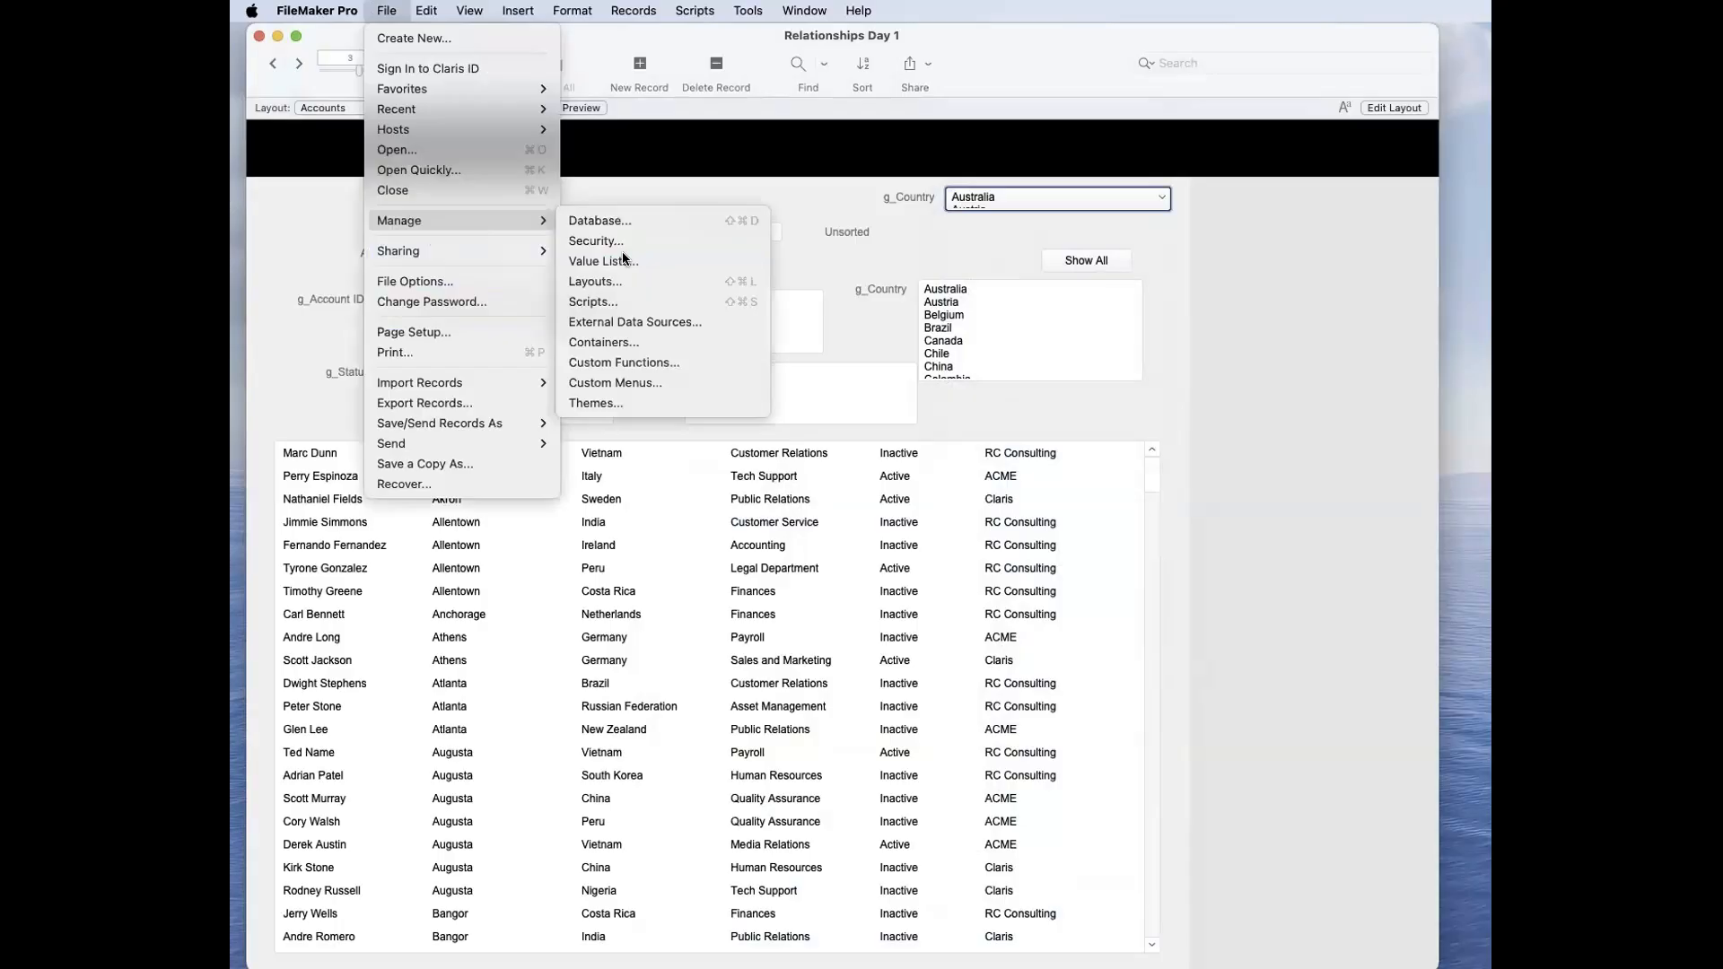
click(622, 259)
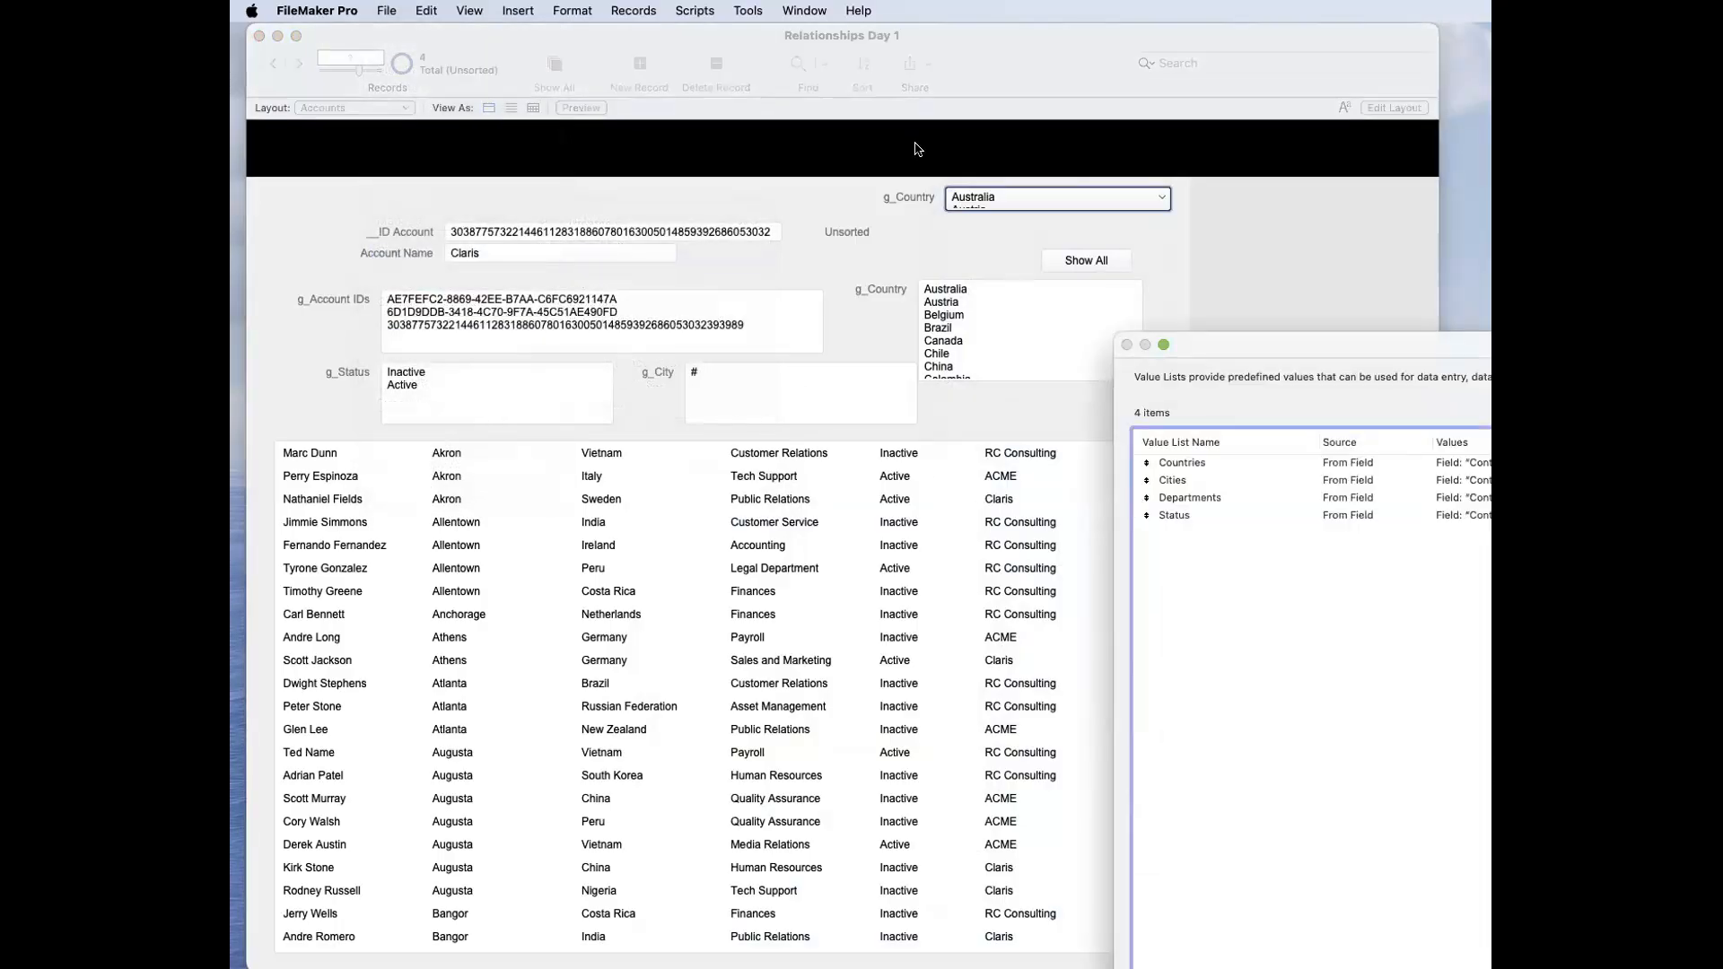
key(Escape)
Step: Start a new watch expression in the Data Viewer using the ValueListItems function
click(748, 10)
click(763, 96)
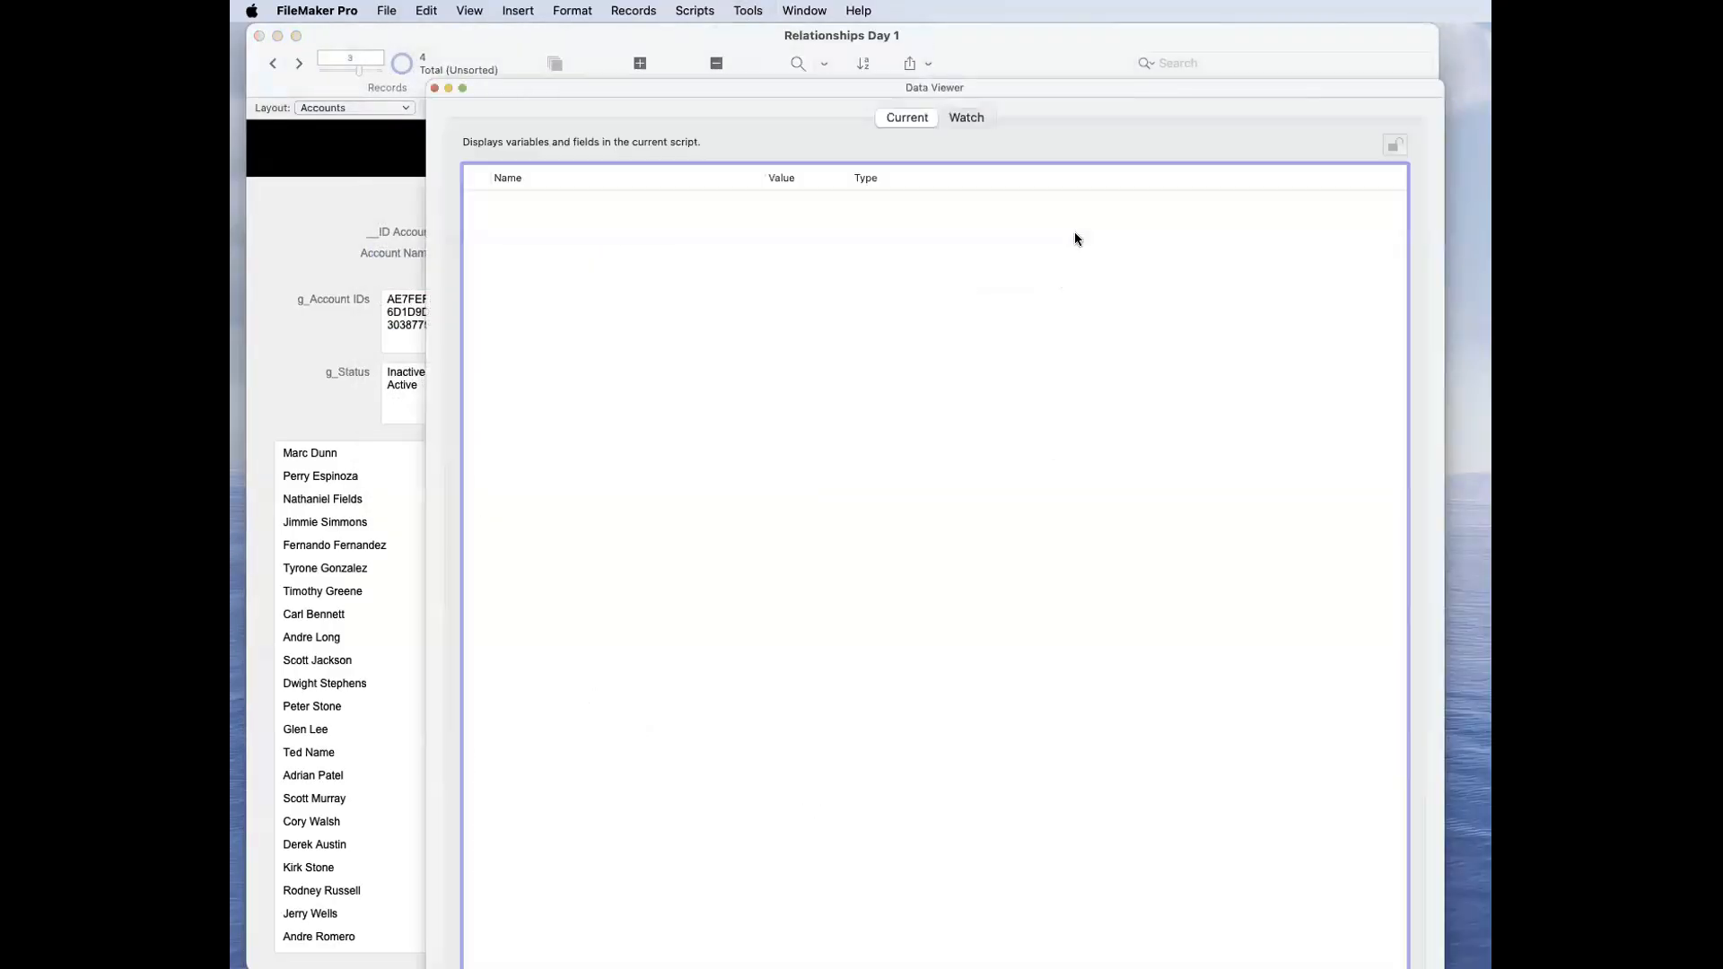
click(964, 118)
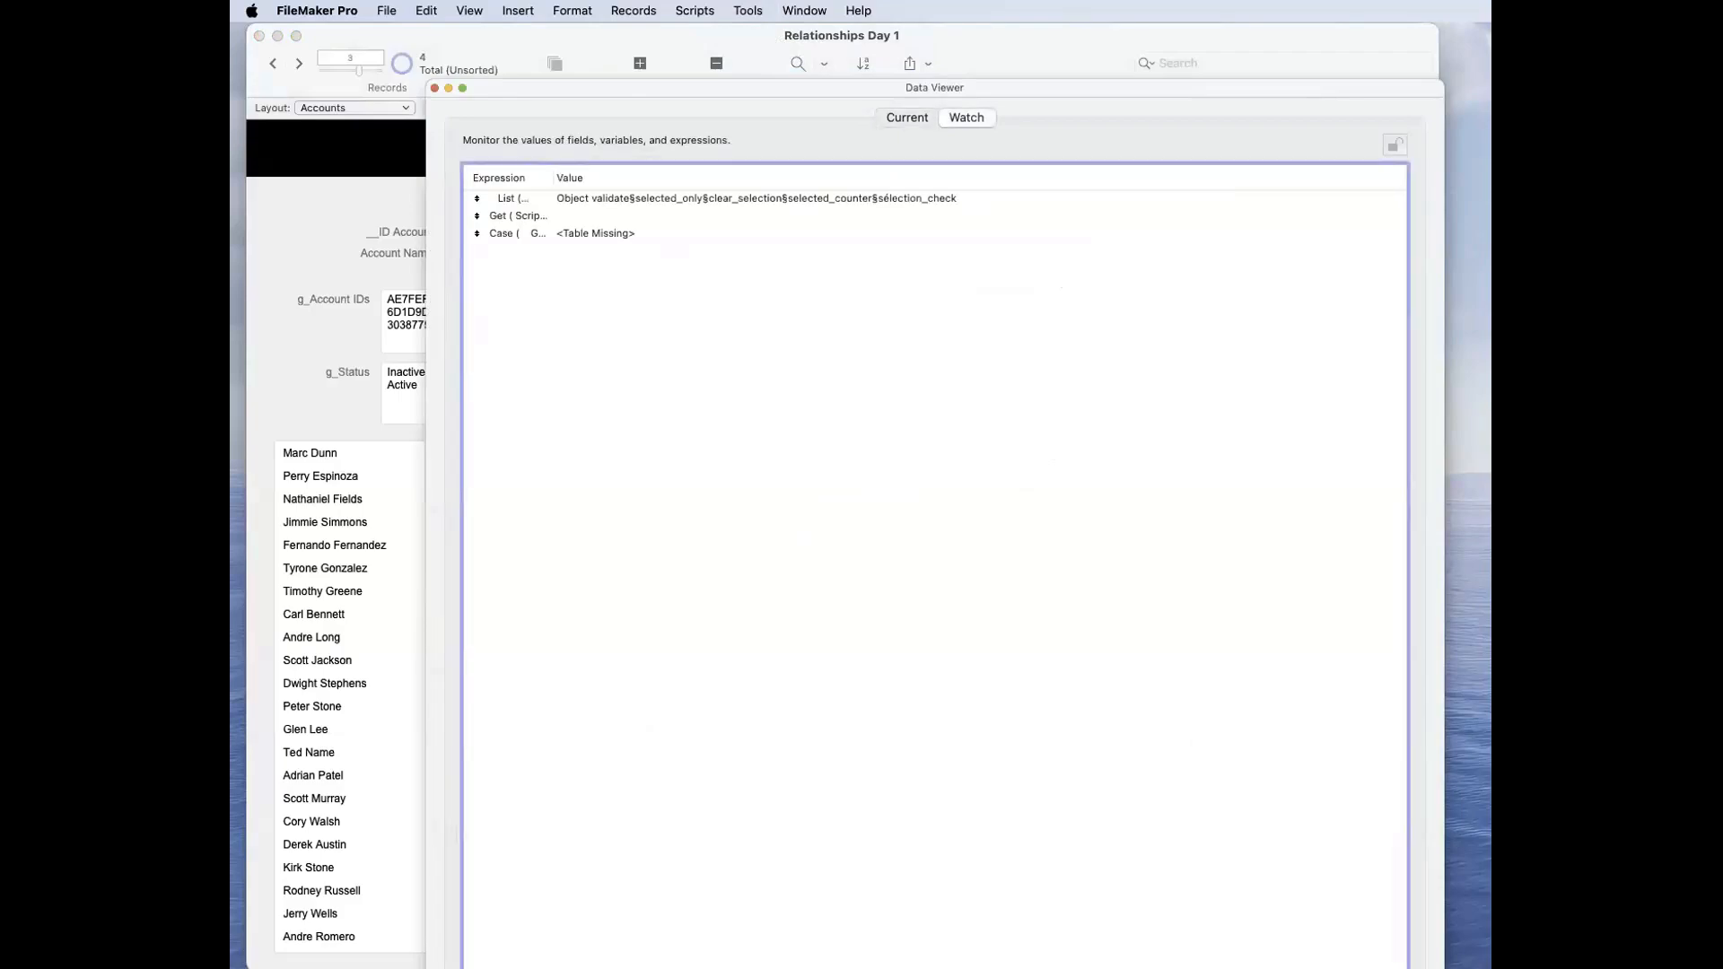
double_click(744, 375)
text(valu)
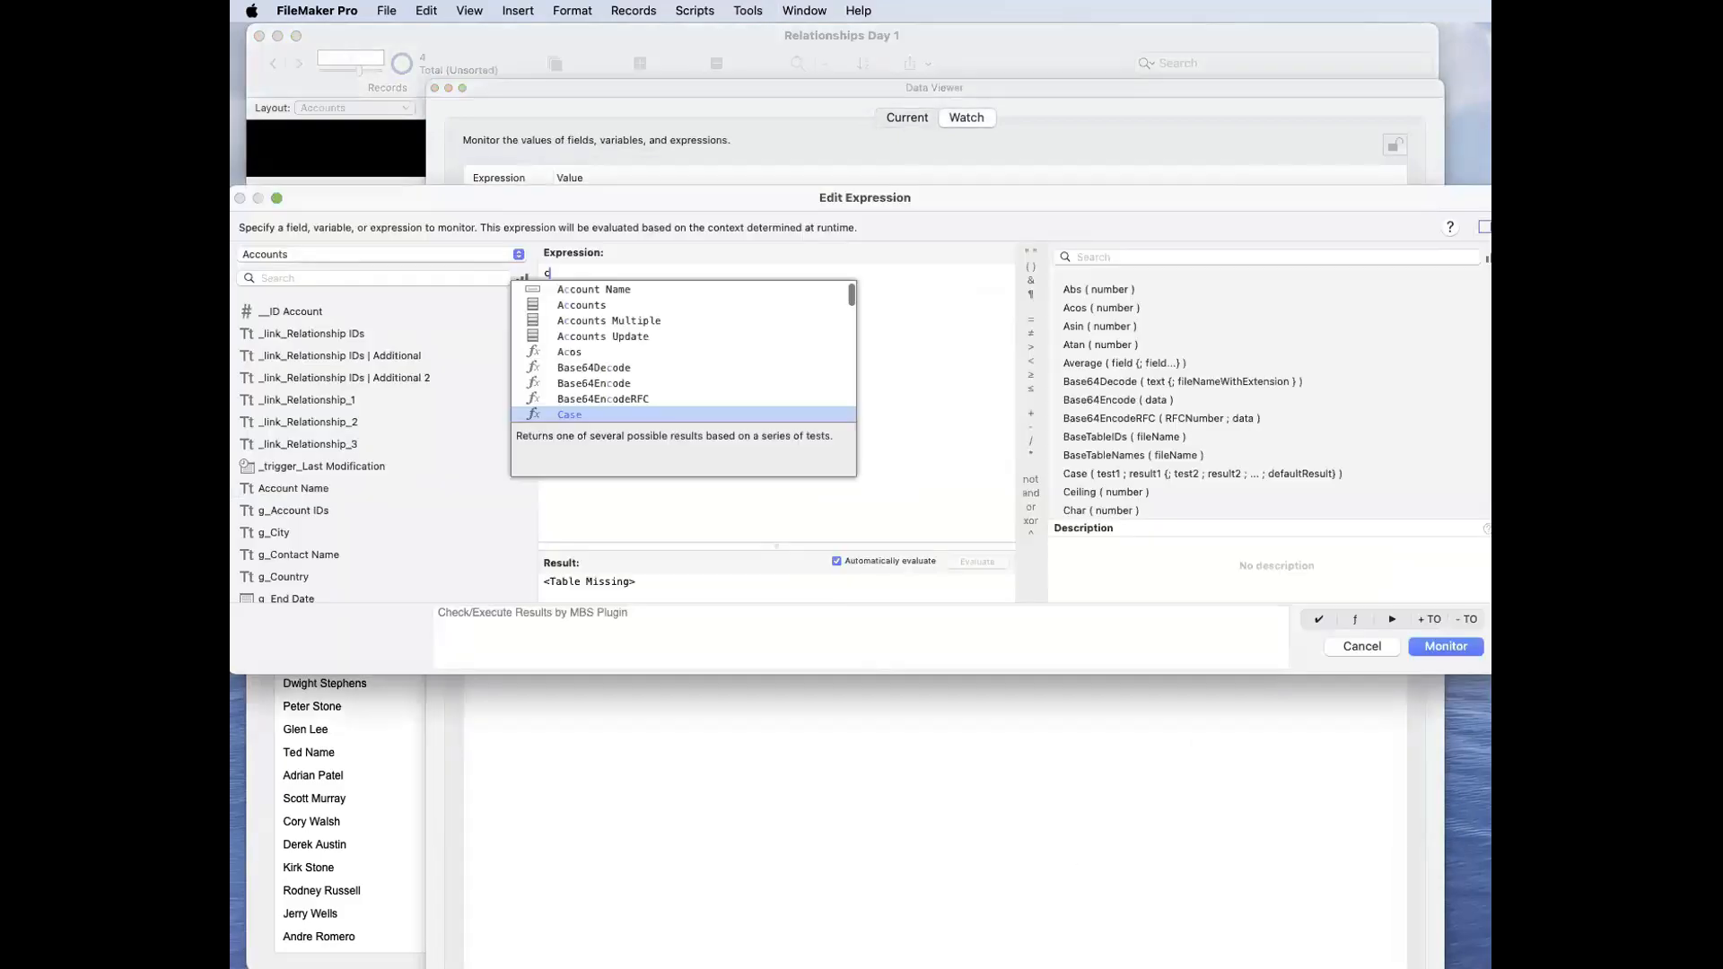
key(Down)
key(Down)
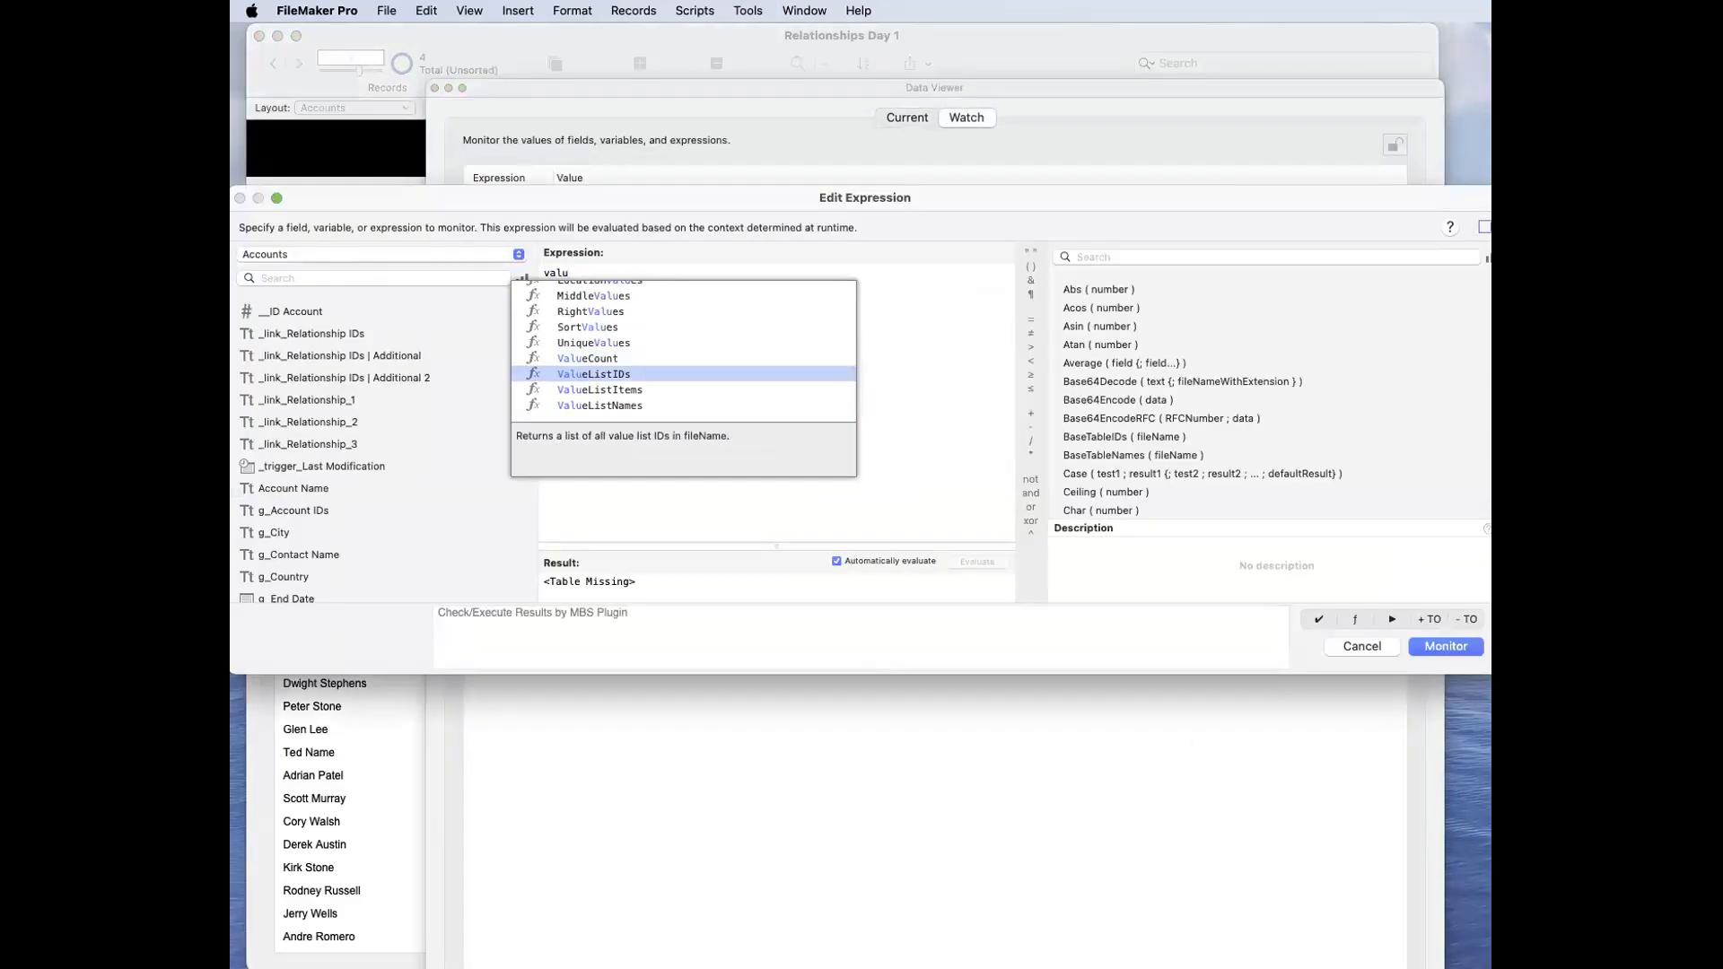
key(Return)
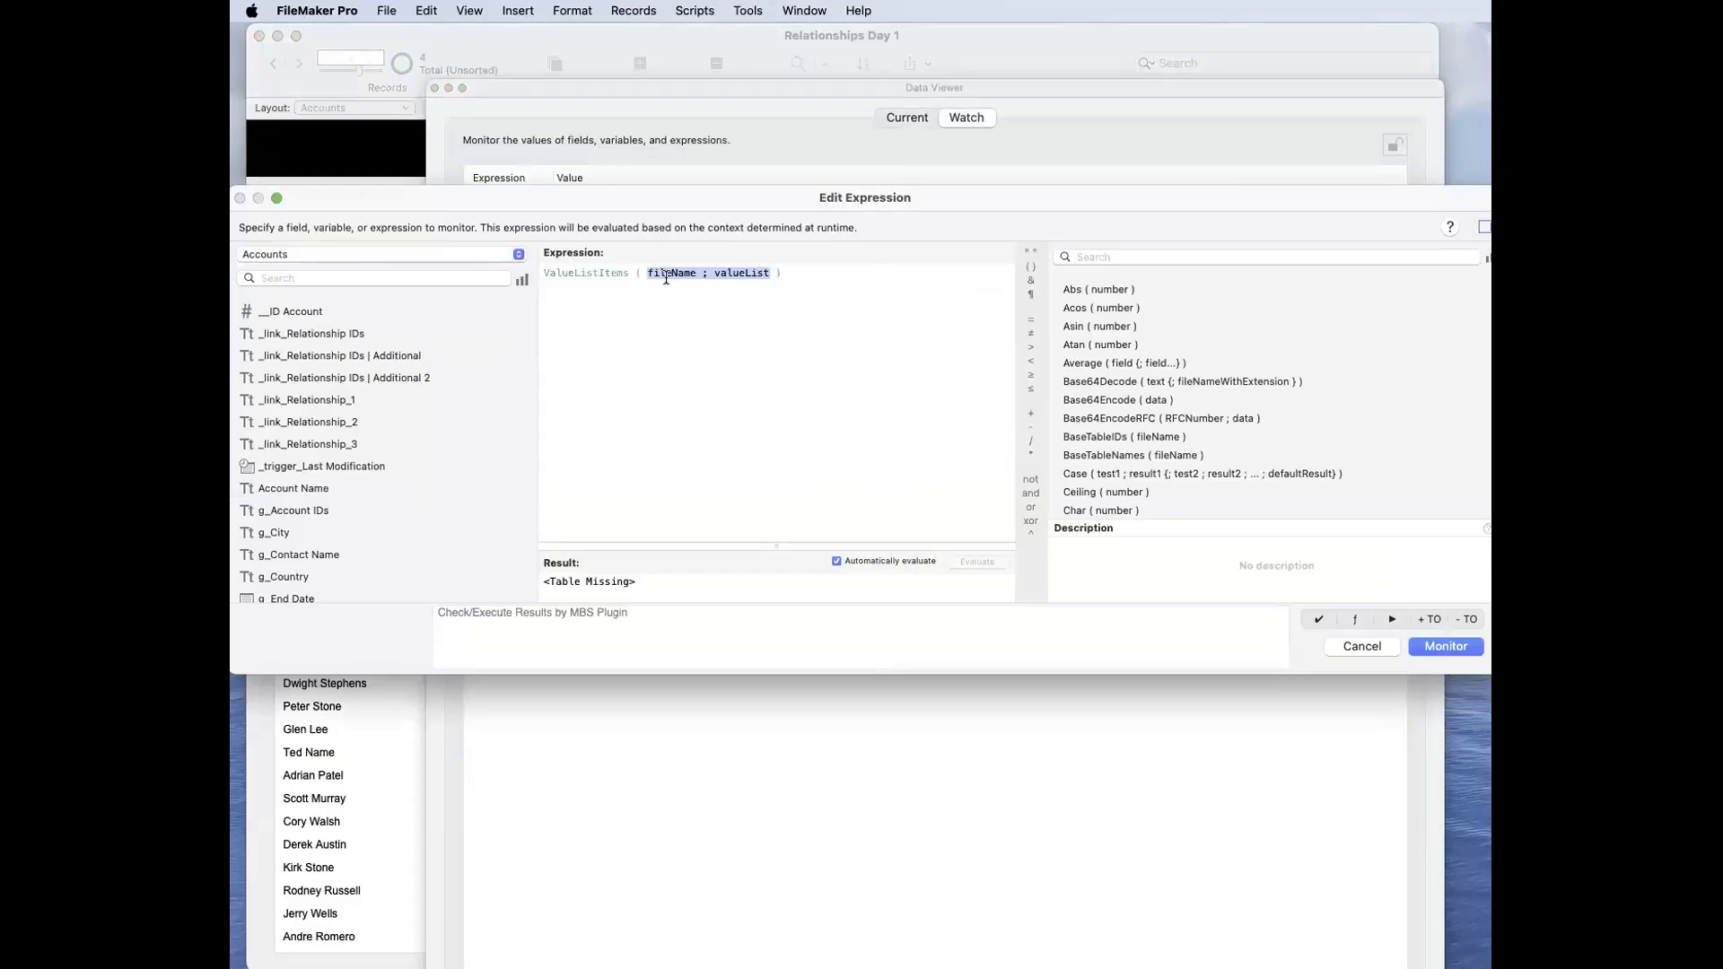
Step: Set the function's file name to "" and value list to "Countries", and enlarge the result area to show the evaluated values
click(668, 272)
double_click(667, 271)
key(BackSpace)
text("")
double_click(708, 273)
text("Countries")
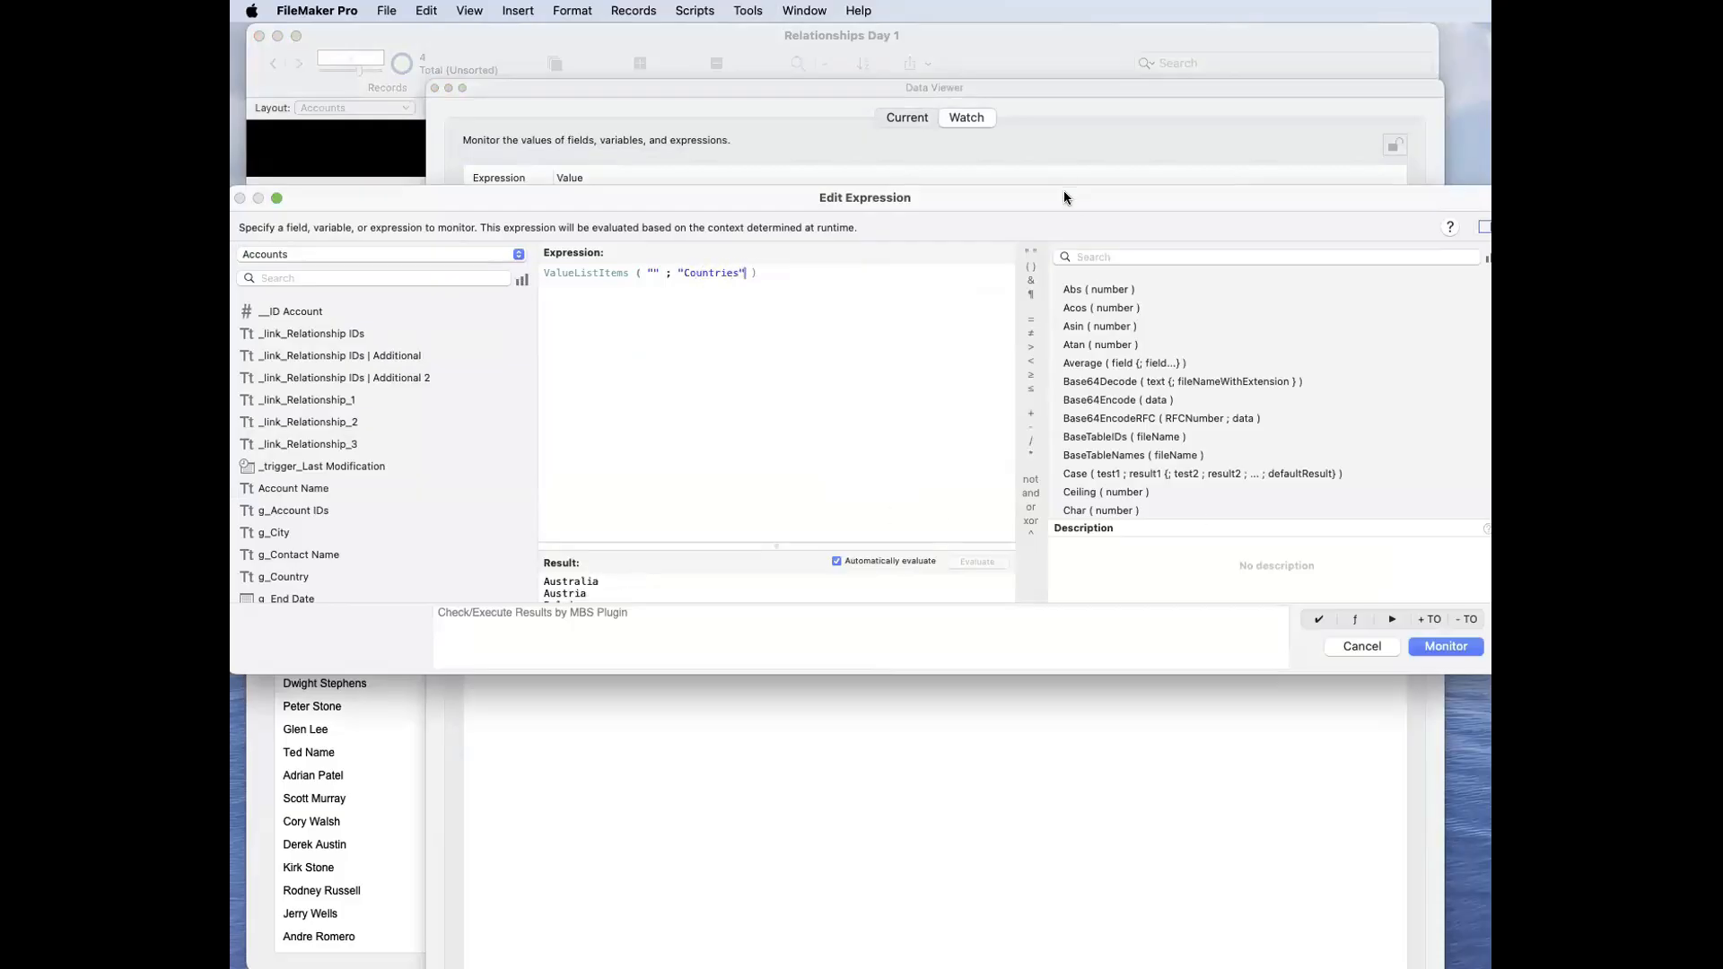
drag(1063, 195, 1064, 33)
drag(1480, 504, 1412, 824)
drag(774, 696, 804, 285)
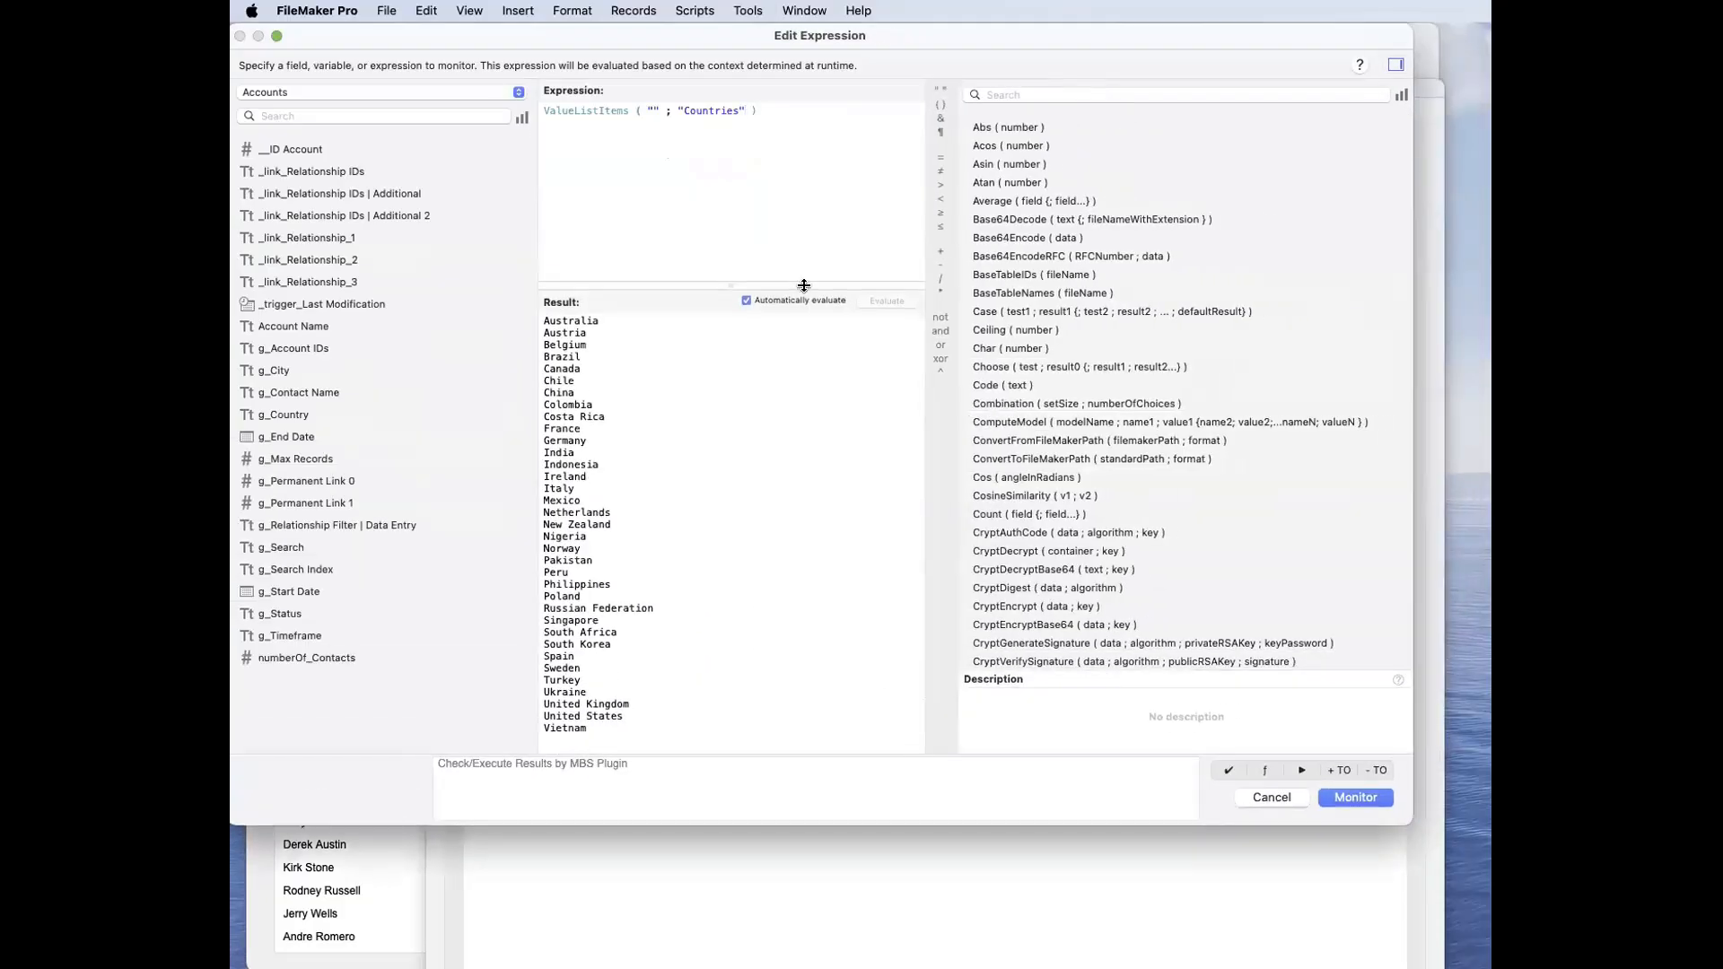
Step: Evaluate ValueListItems for the "Cities" and "Status" value lists, and discard the expression and close the Data Viewer
double_click(712, 109)
text(Citi)
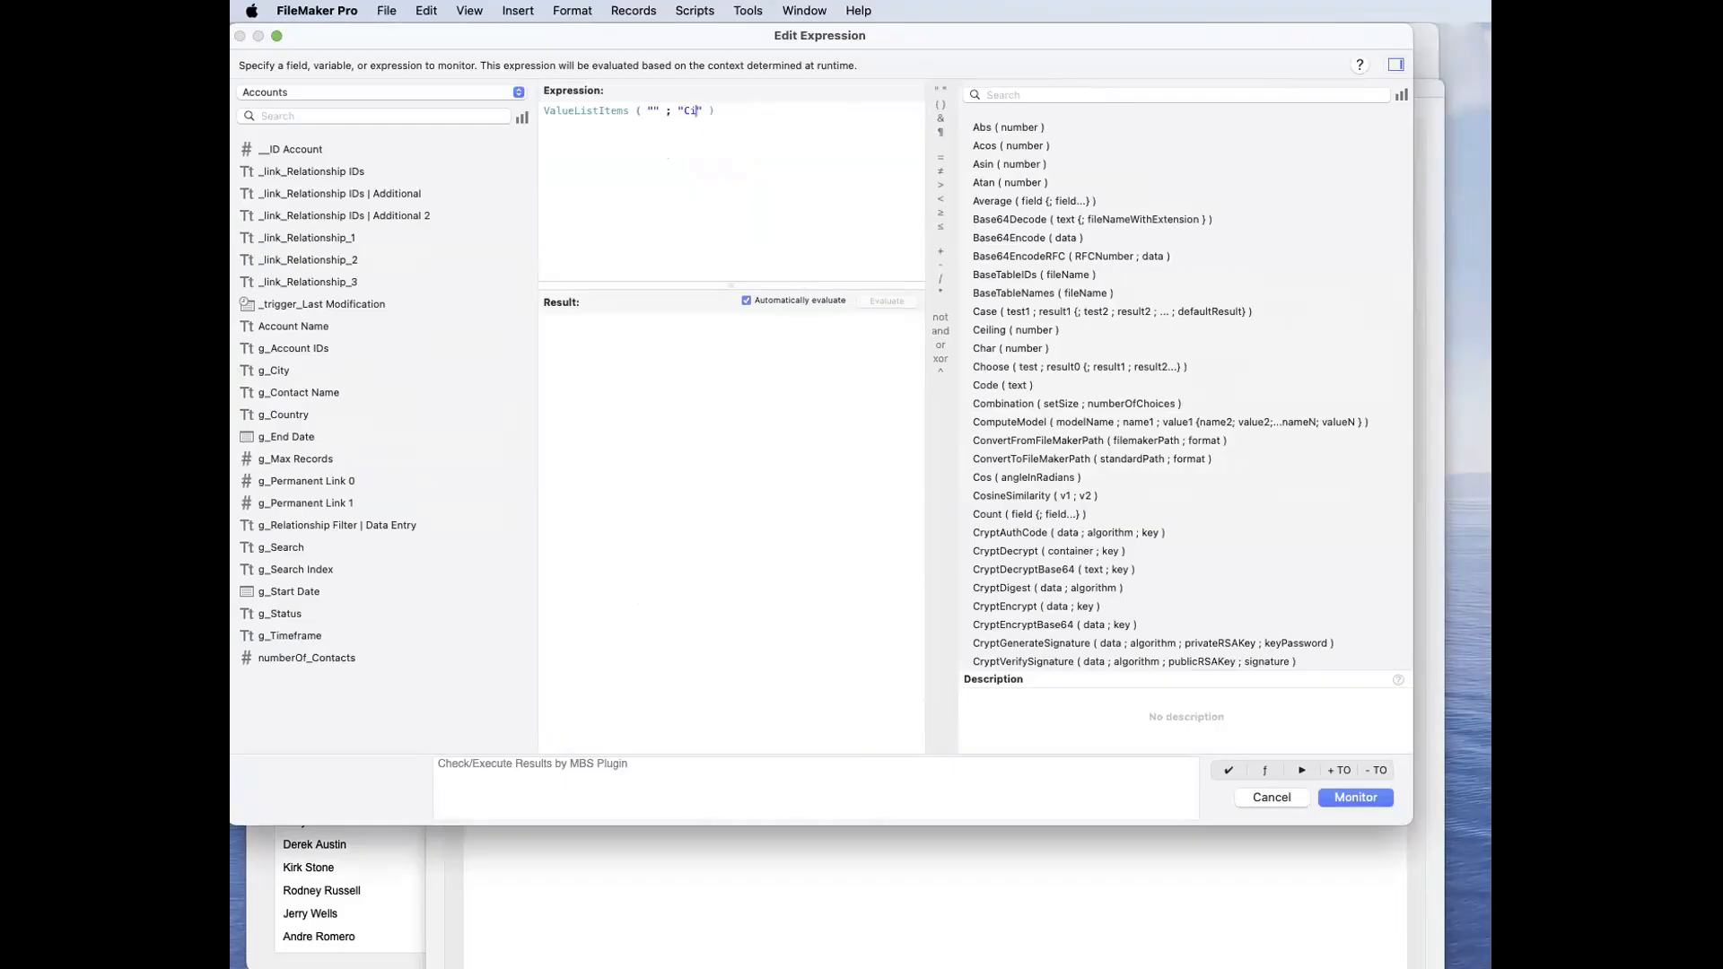
text(es)
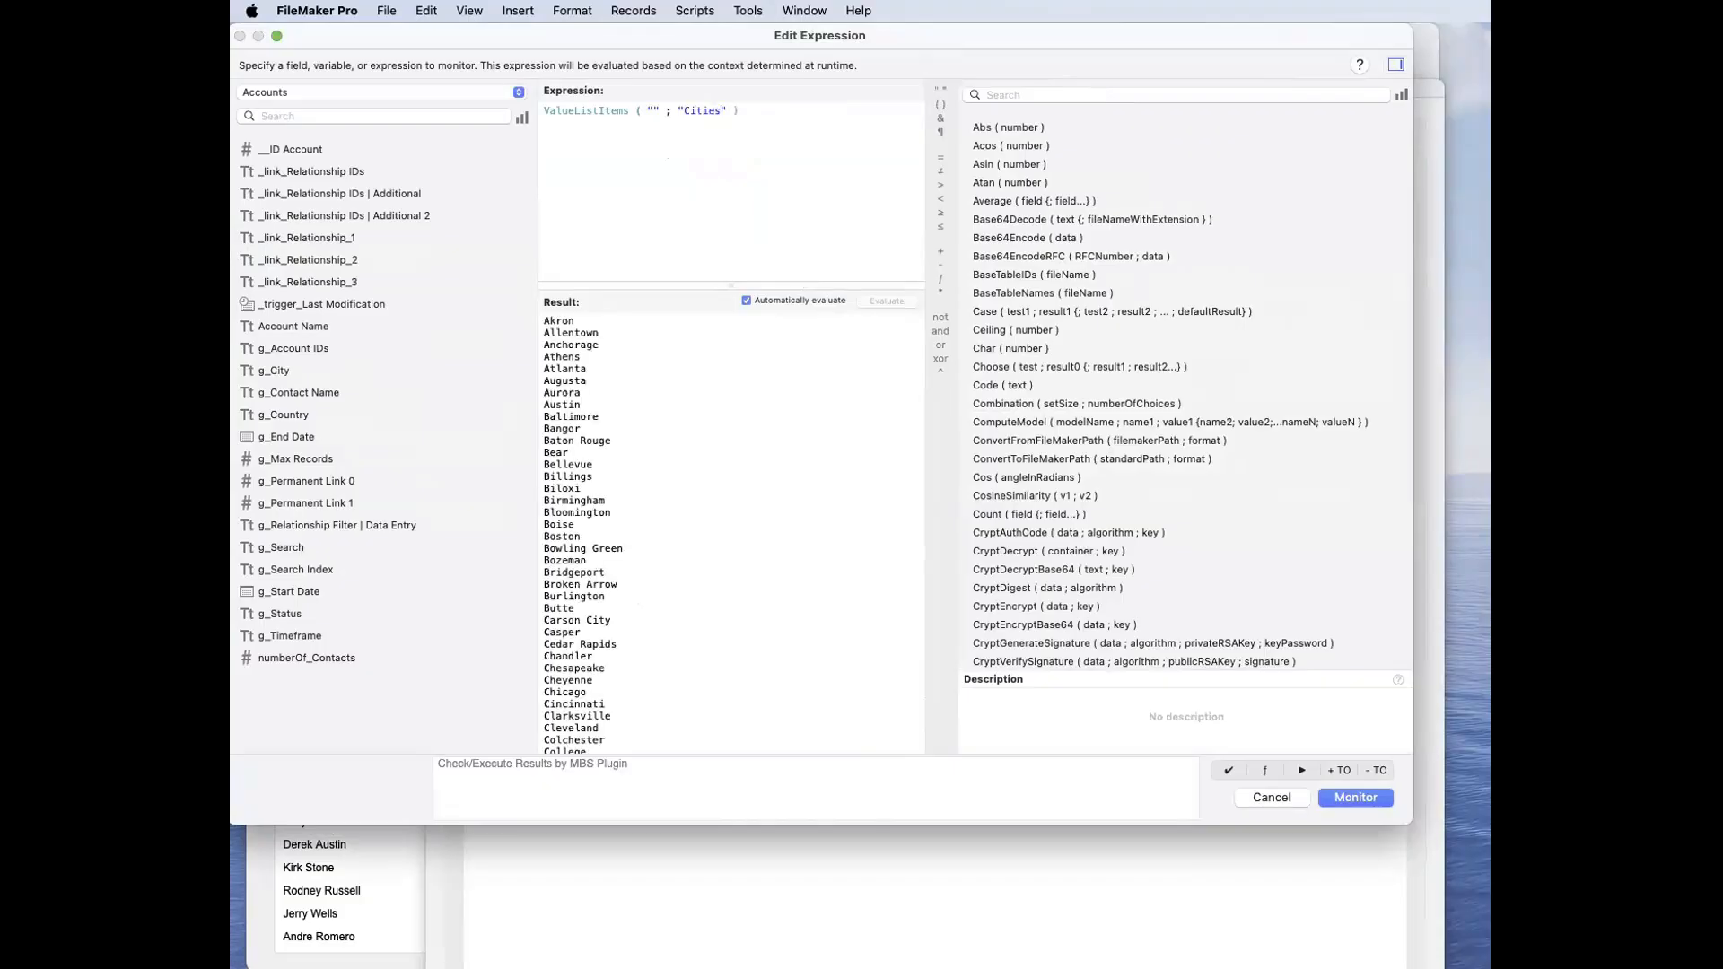
double_click(712, 110)
text(Status)
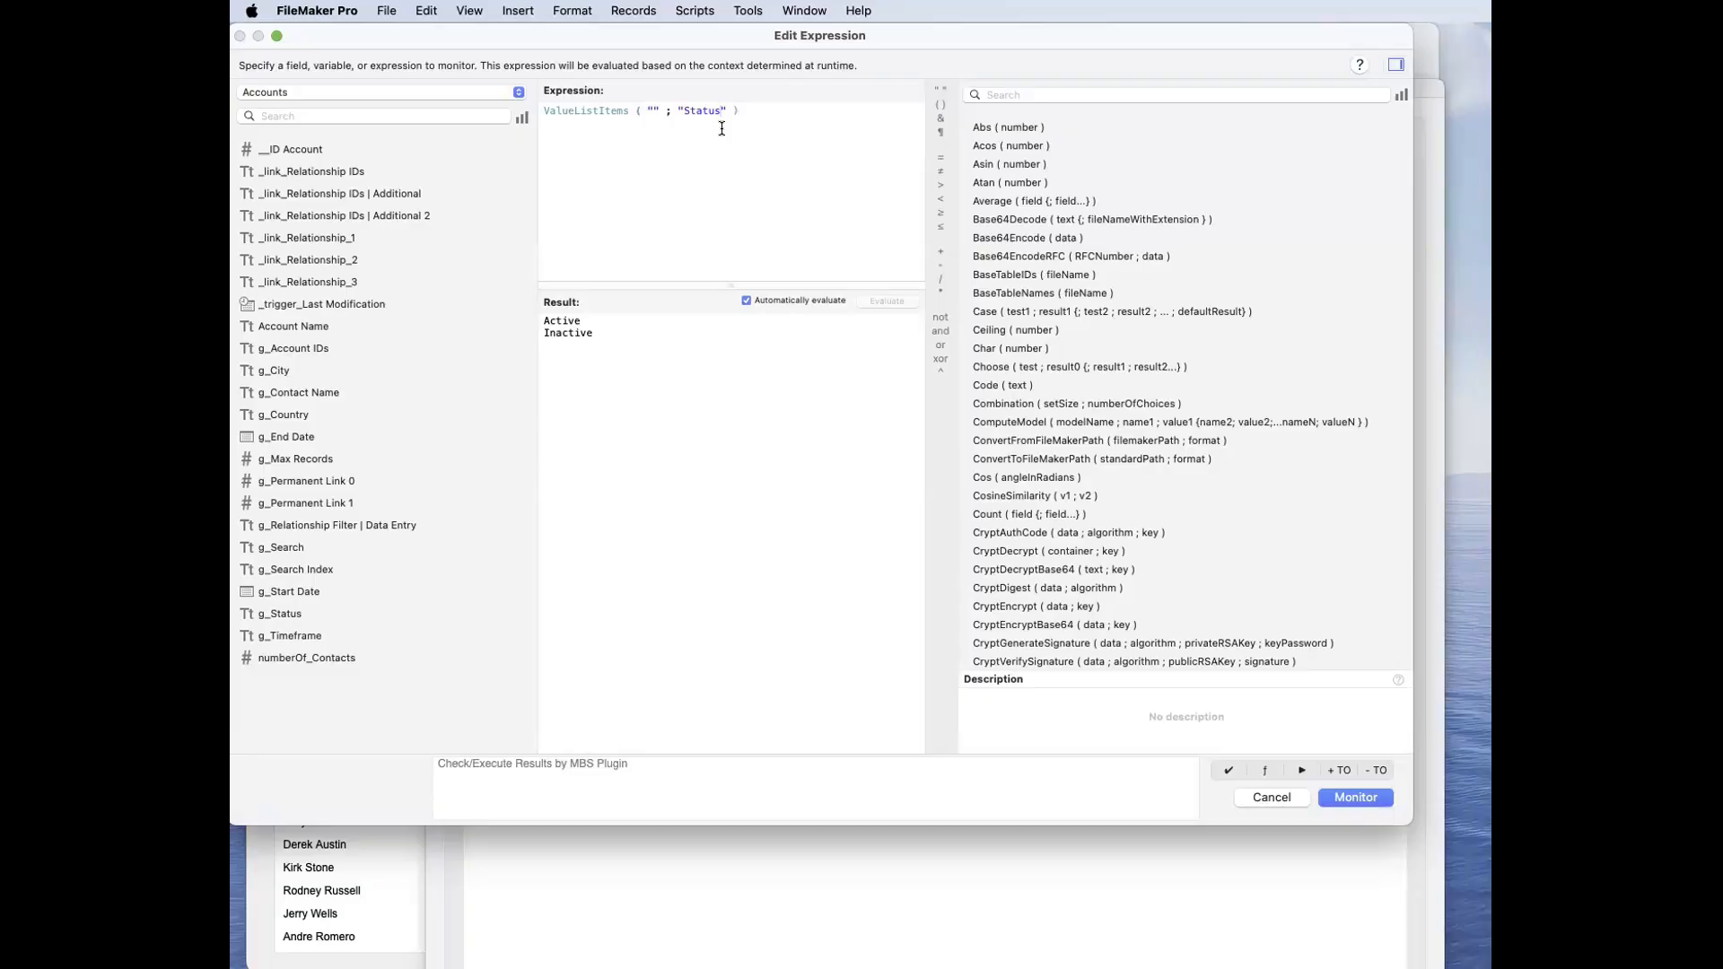
key(Escape)
key(Escape)
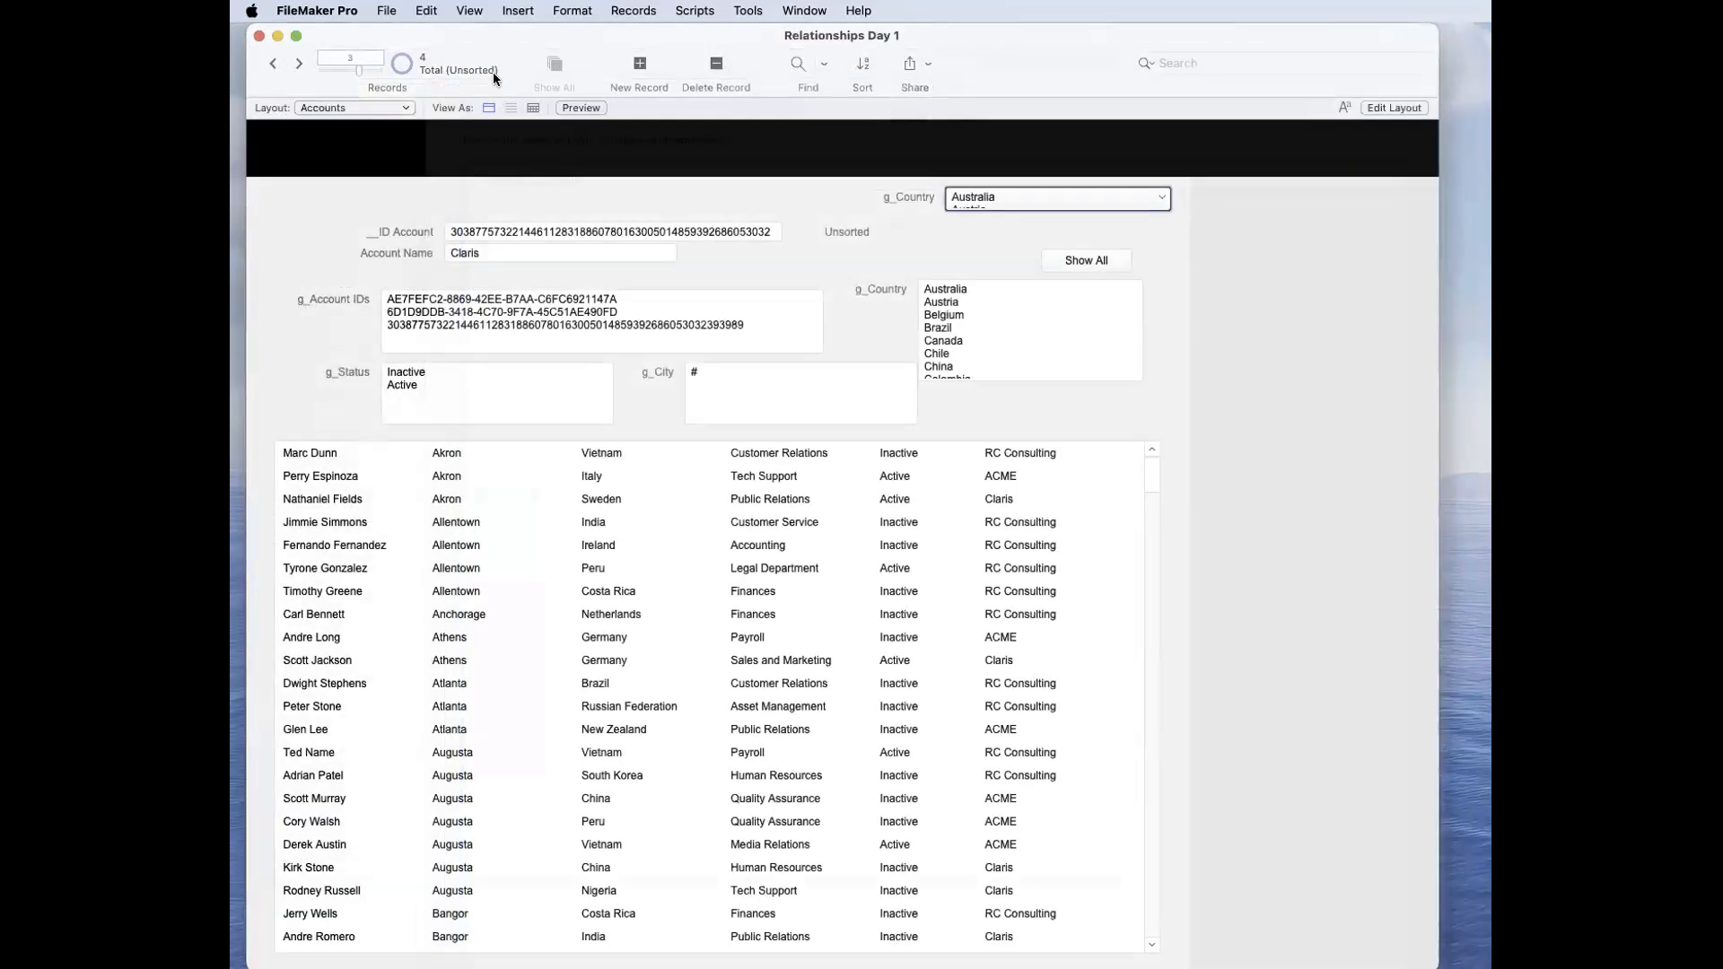
Step: Examine the Countries value list's source field settings and available table occurrences, leaving the definition as it is
click(387, 10)
mouse_move(411, 217)
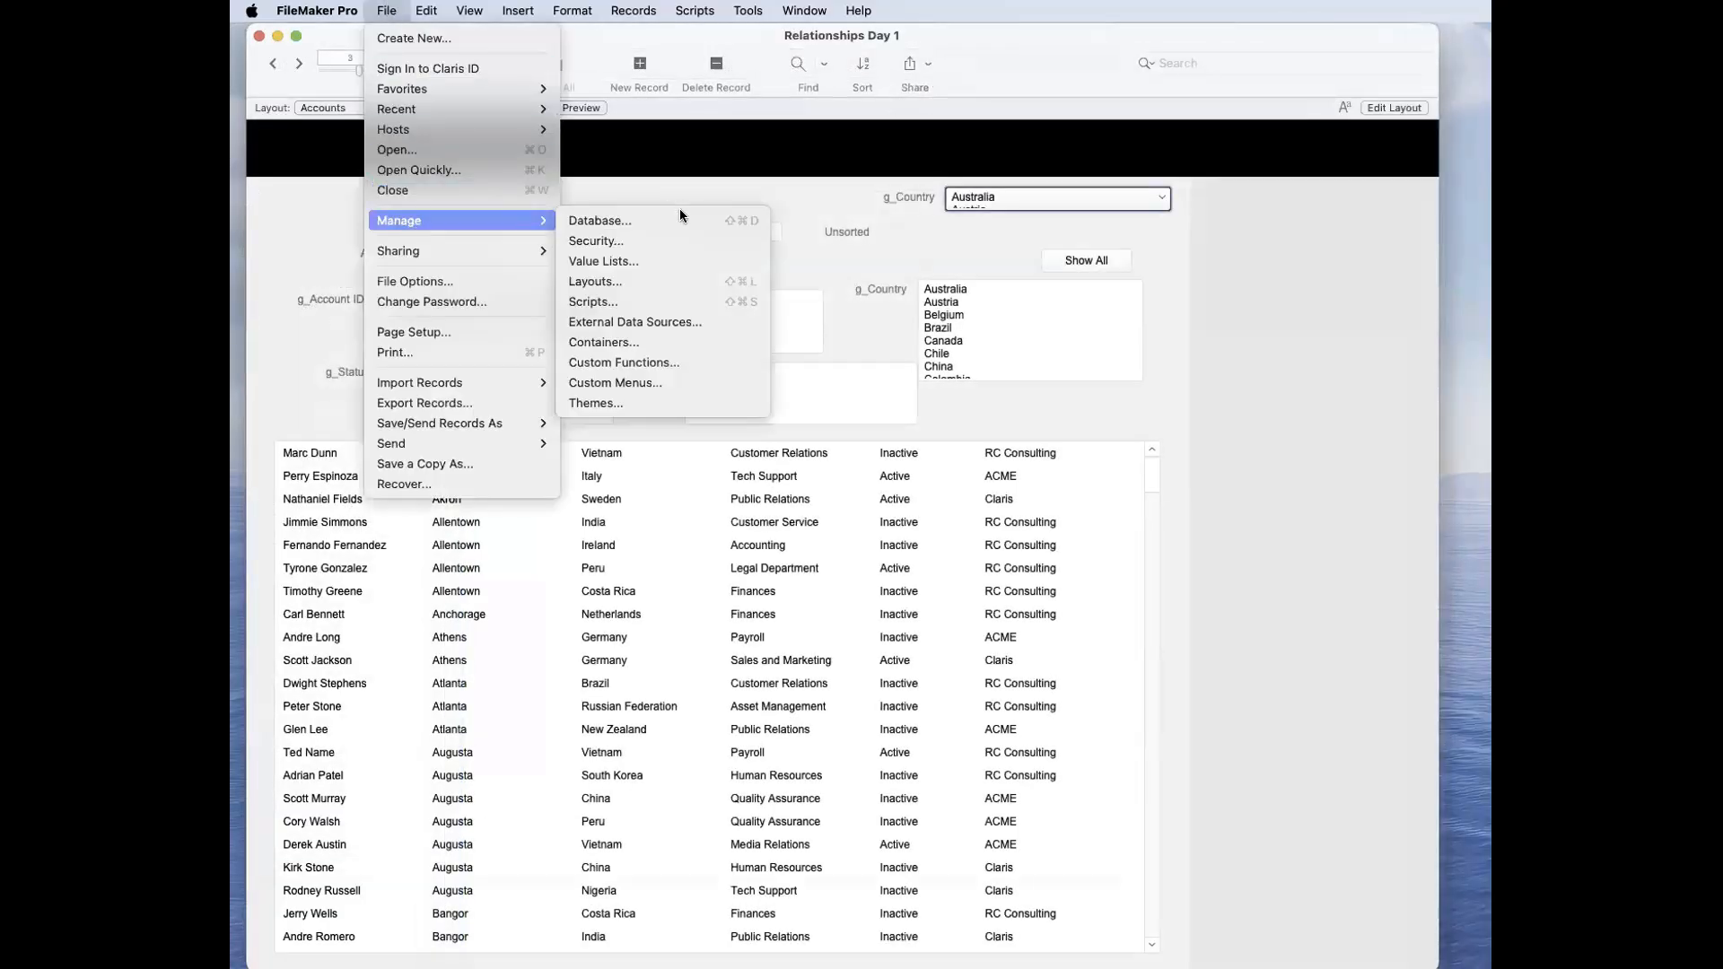
click(665, 258)
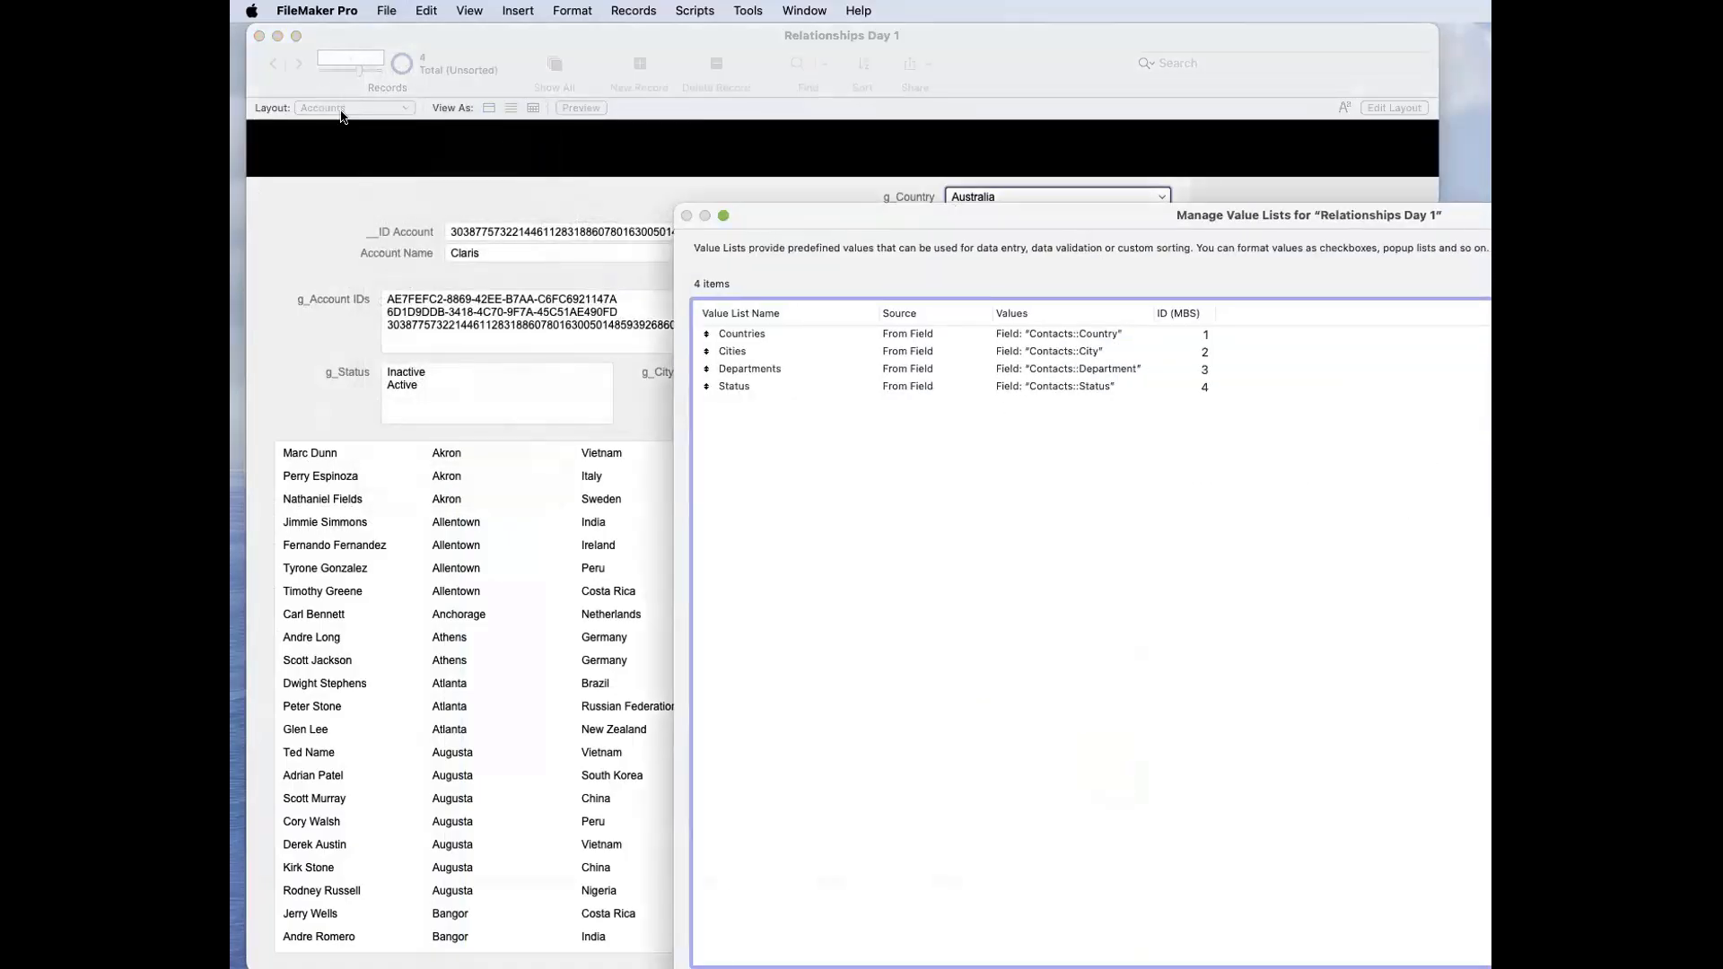
double_click(822, 336)
click(1073, 418)
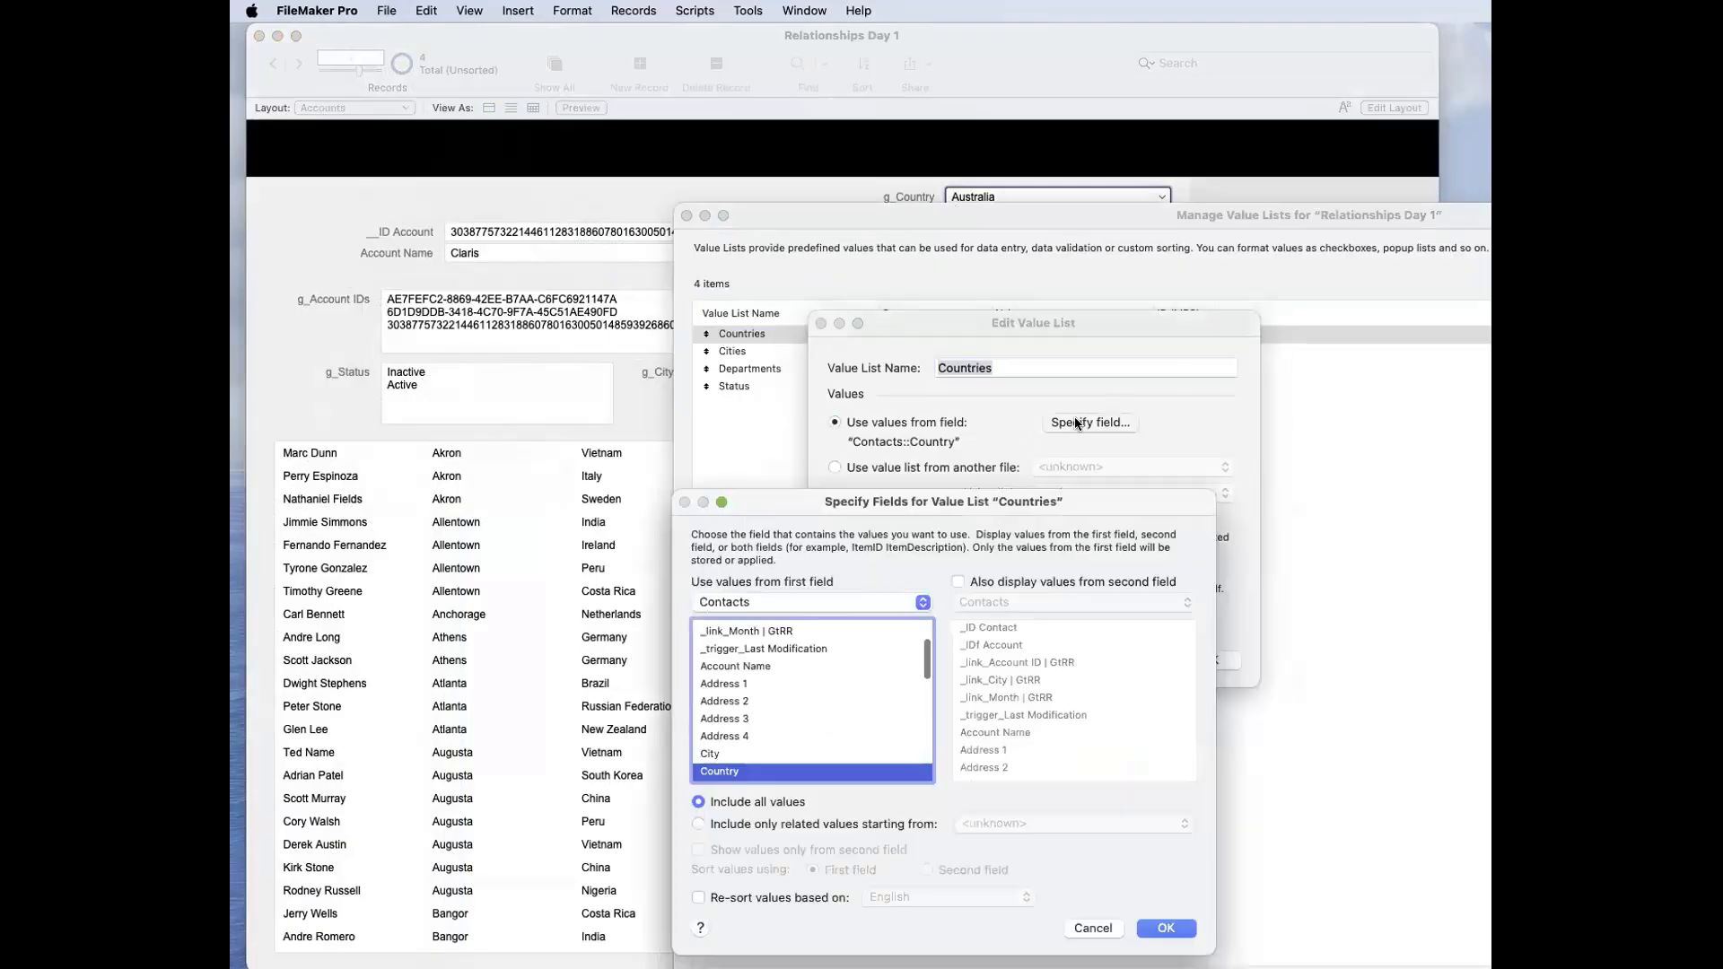
click(907, 816)
click(763, 801)
click(762, 605)
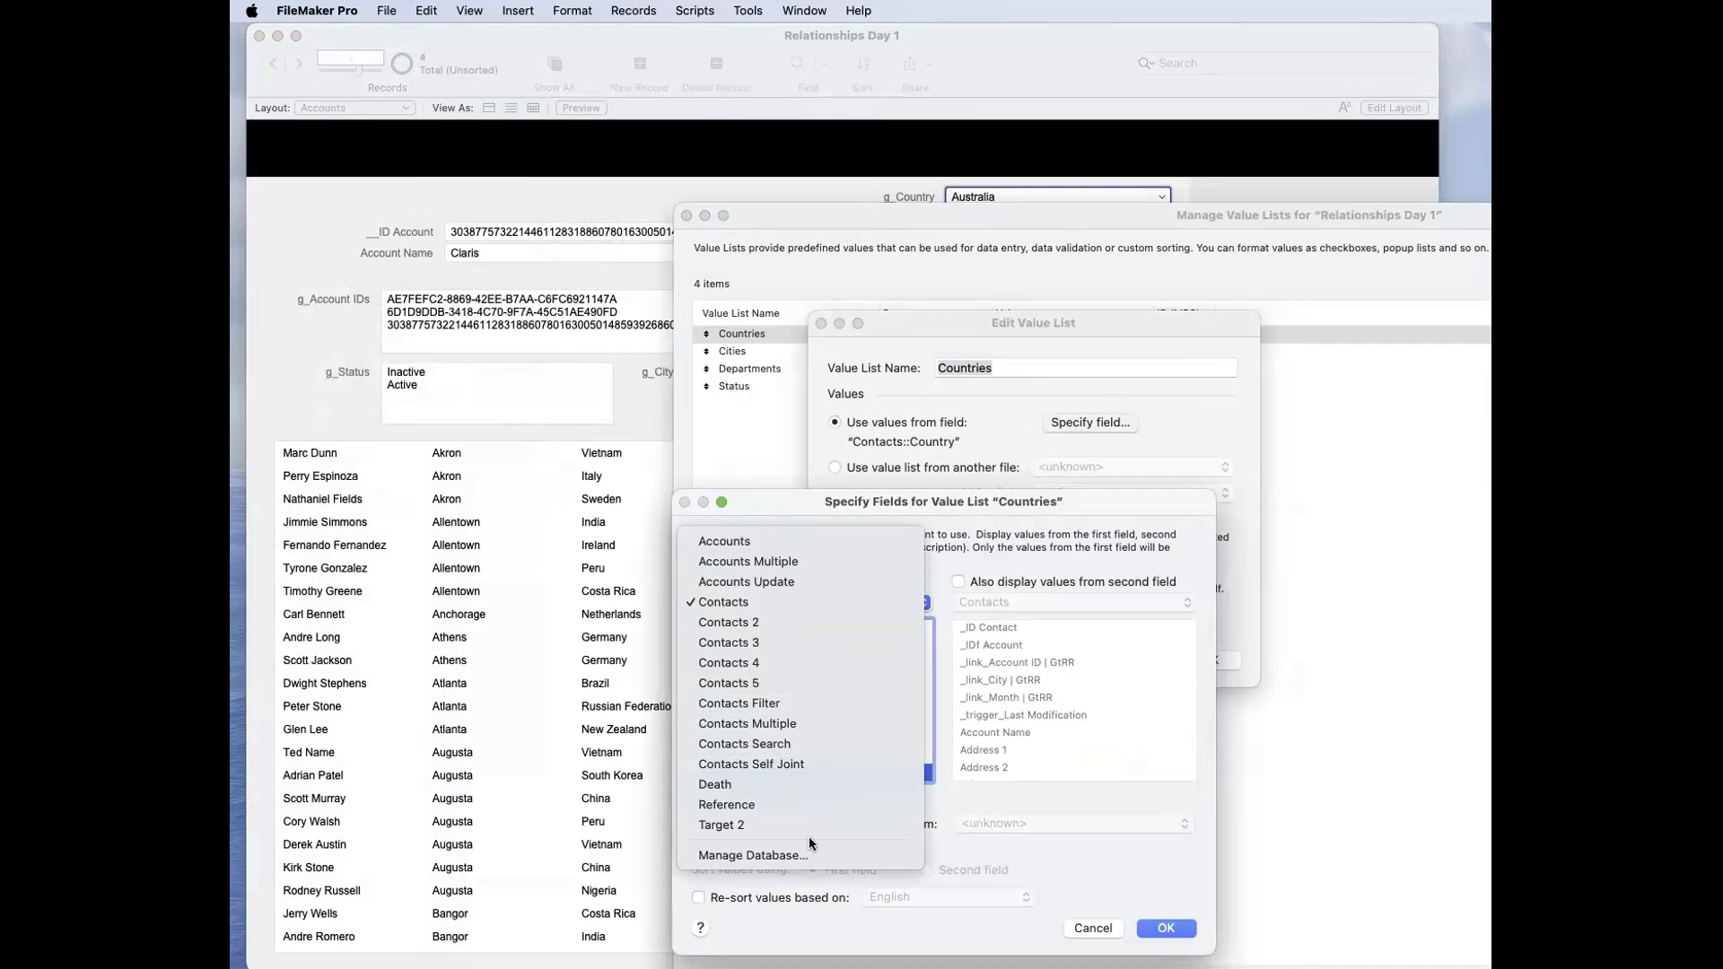
key(Escape)
key(Escape)
key(Escape)
click(861, 472)
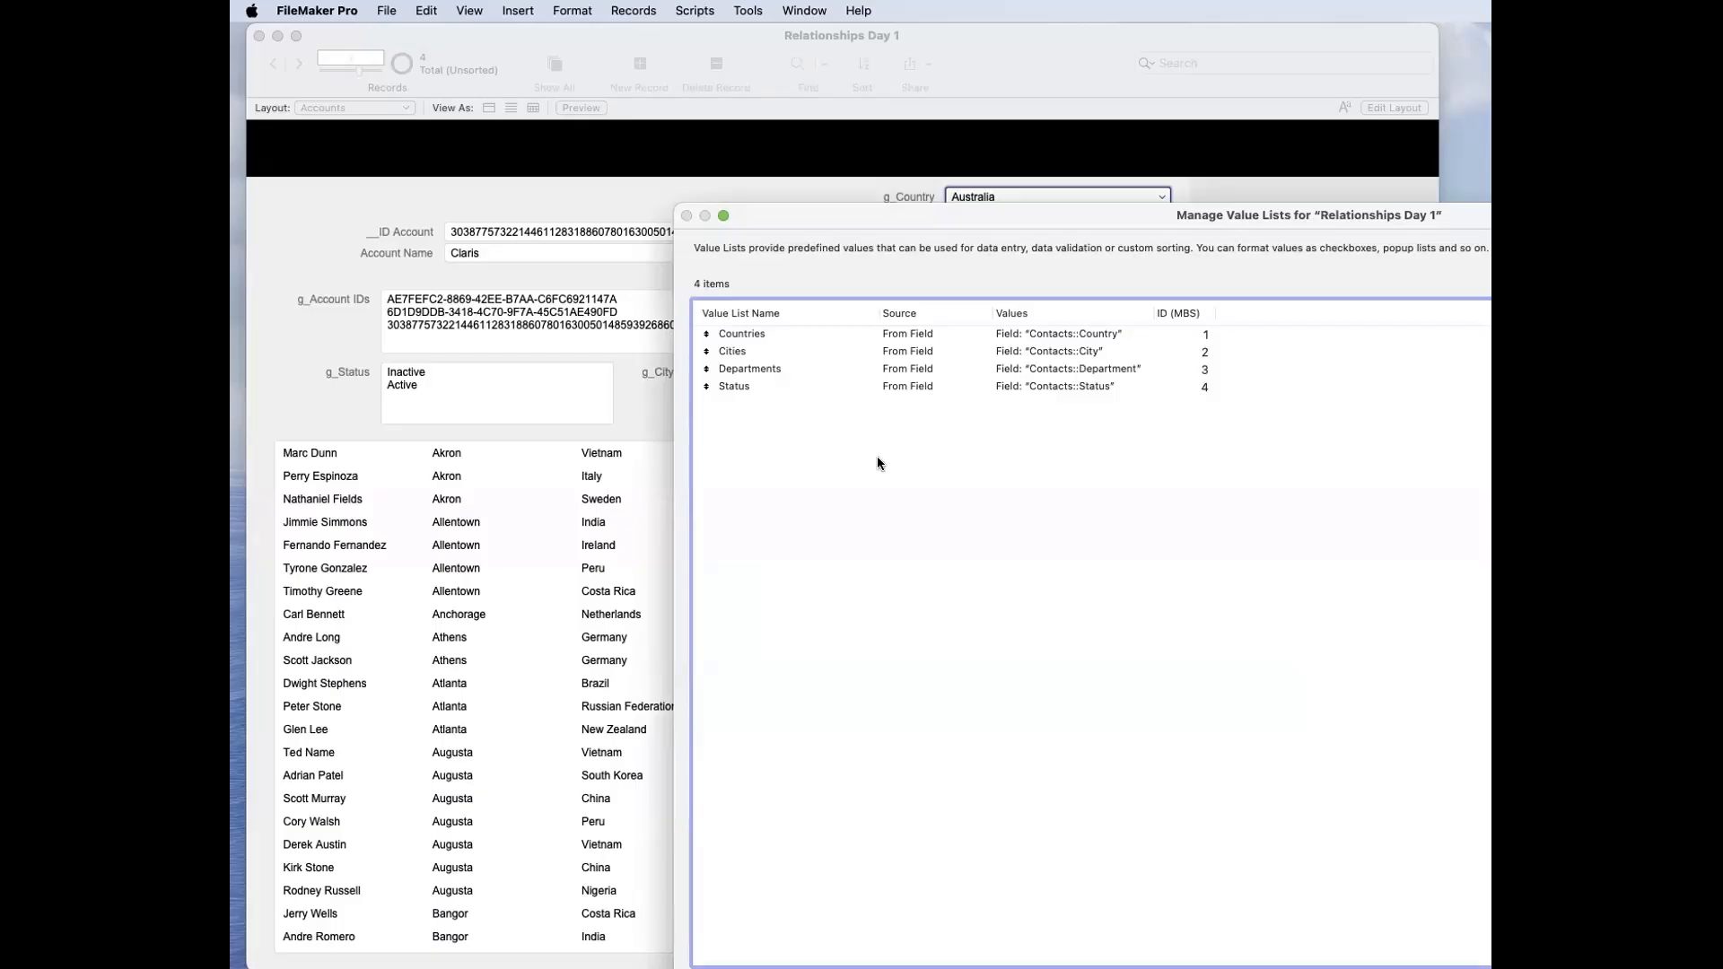
Step: Recheck the field that supplies the Countries value list, and close the value list manager without editing it
double_click(815, 334)
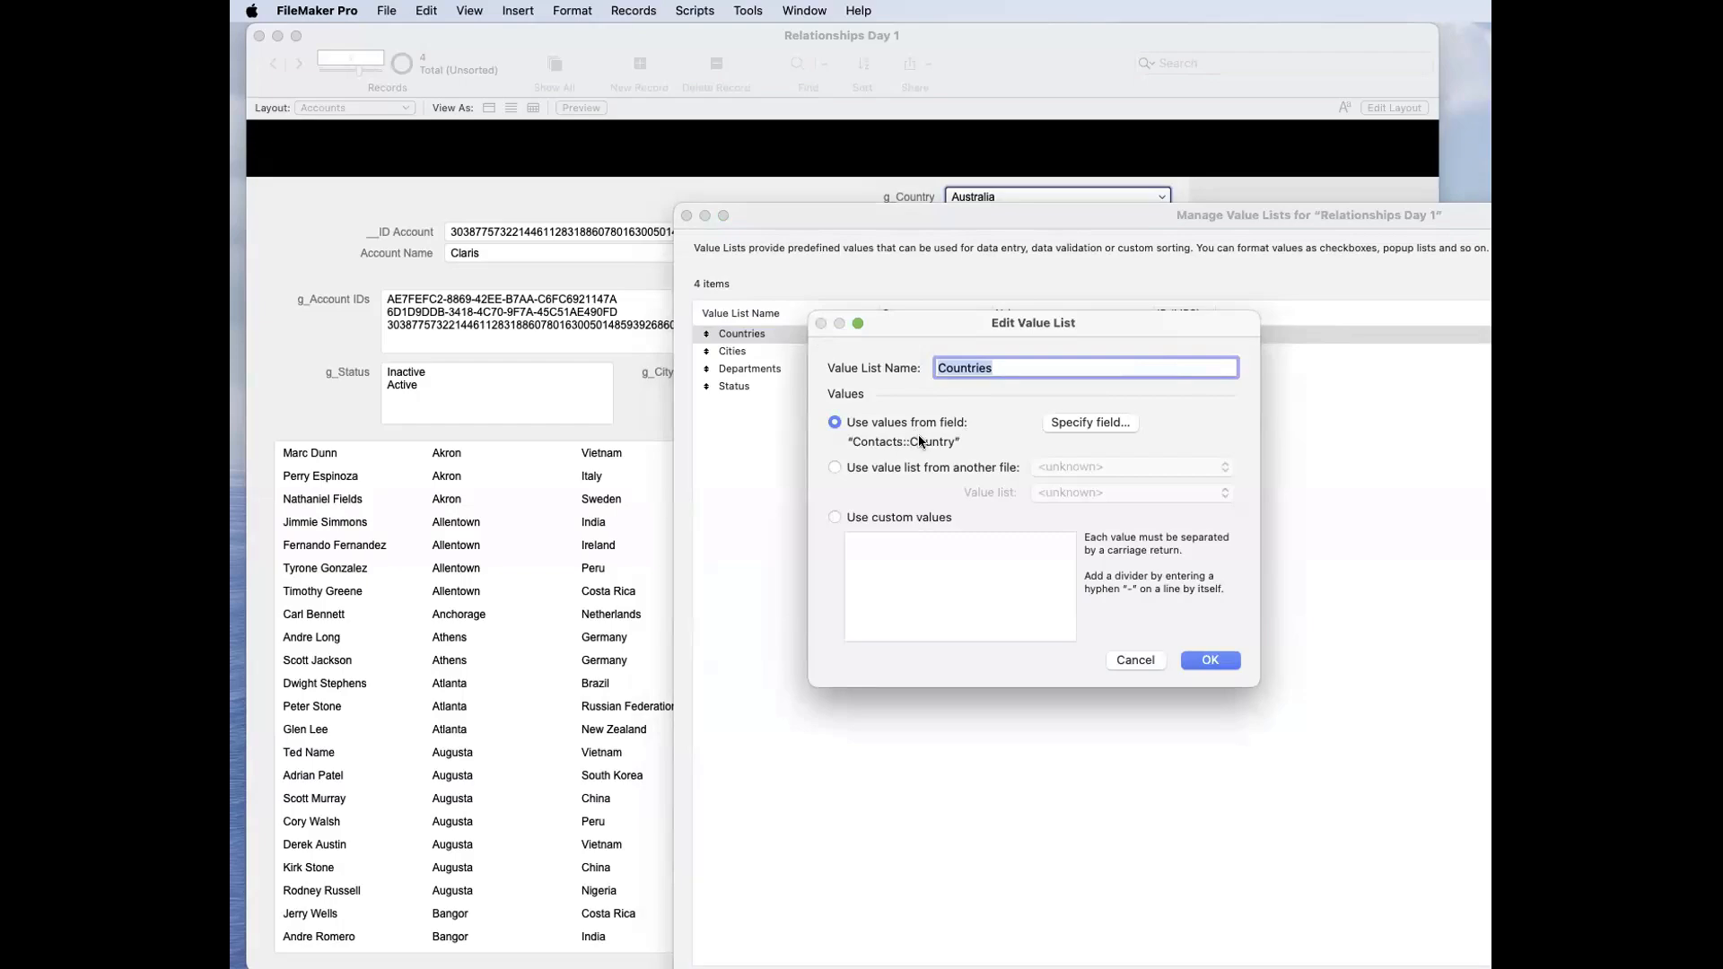
click(1127, 666)
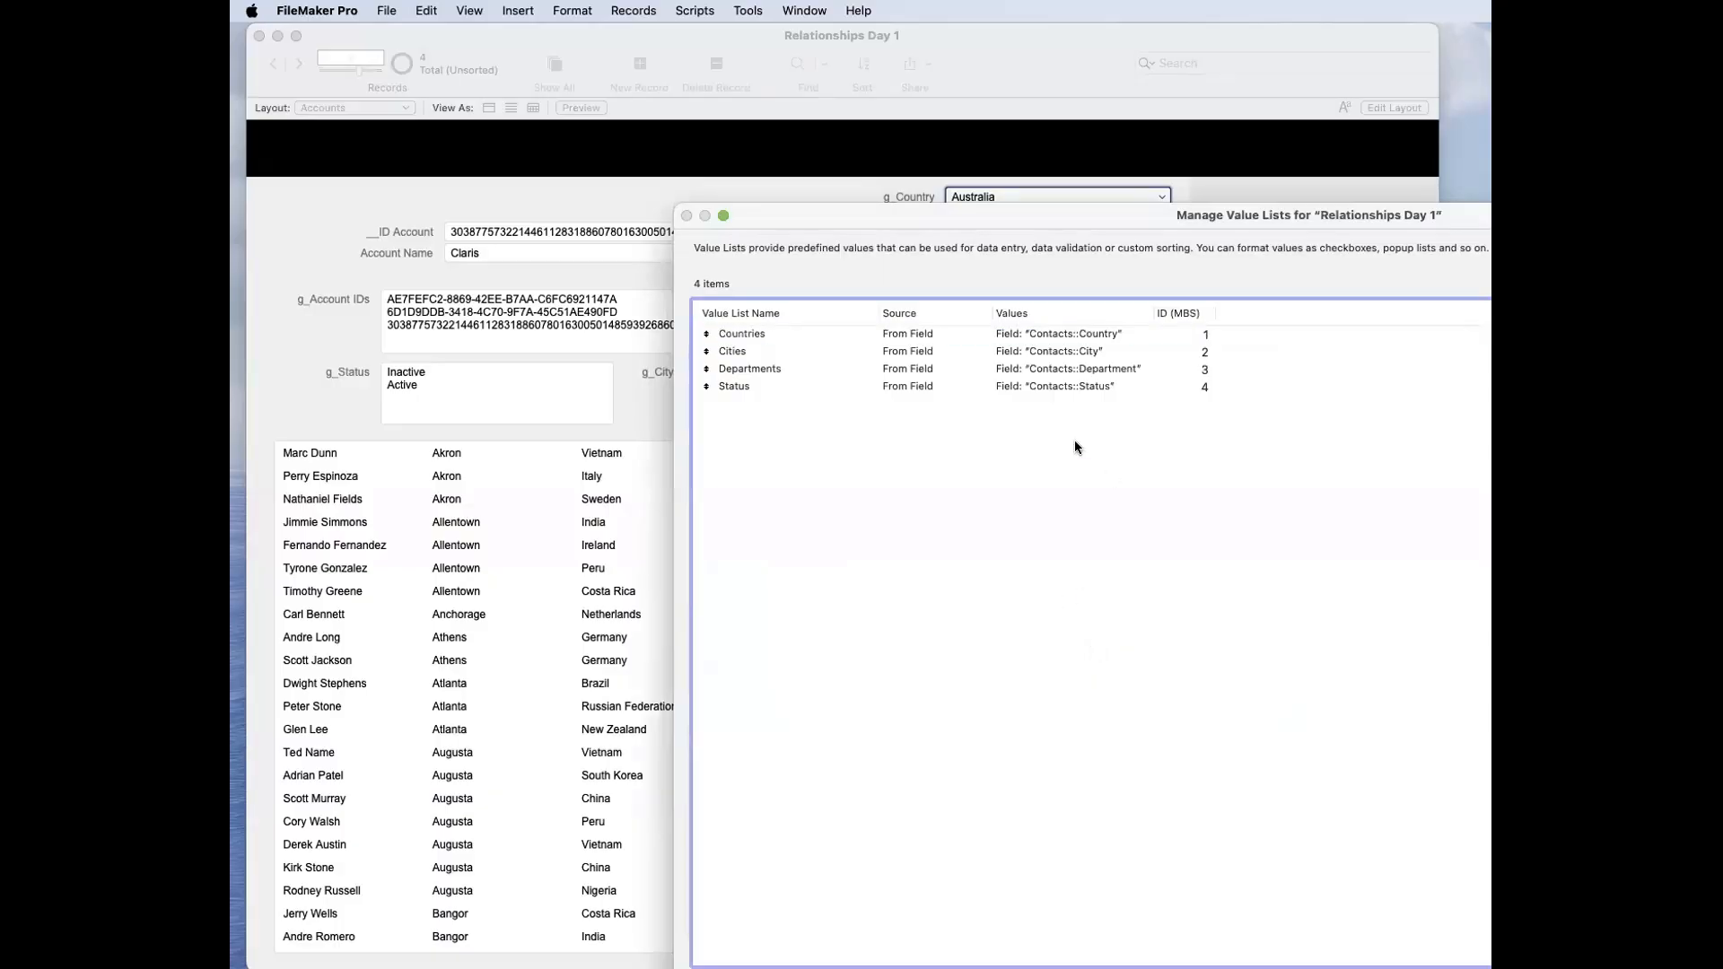
key(Return)
click(930, 255)
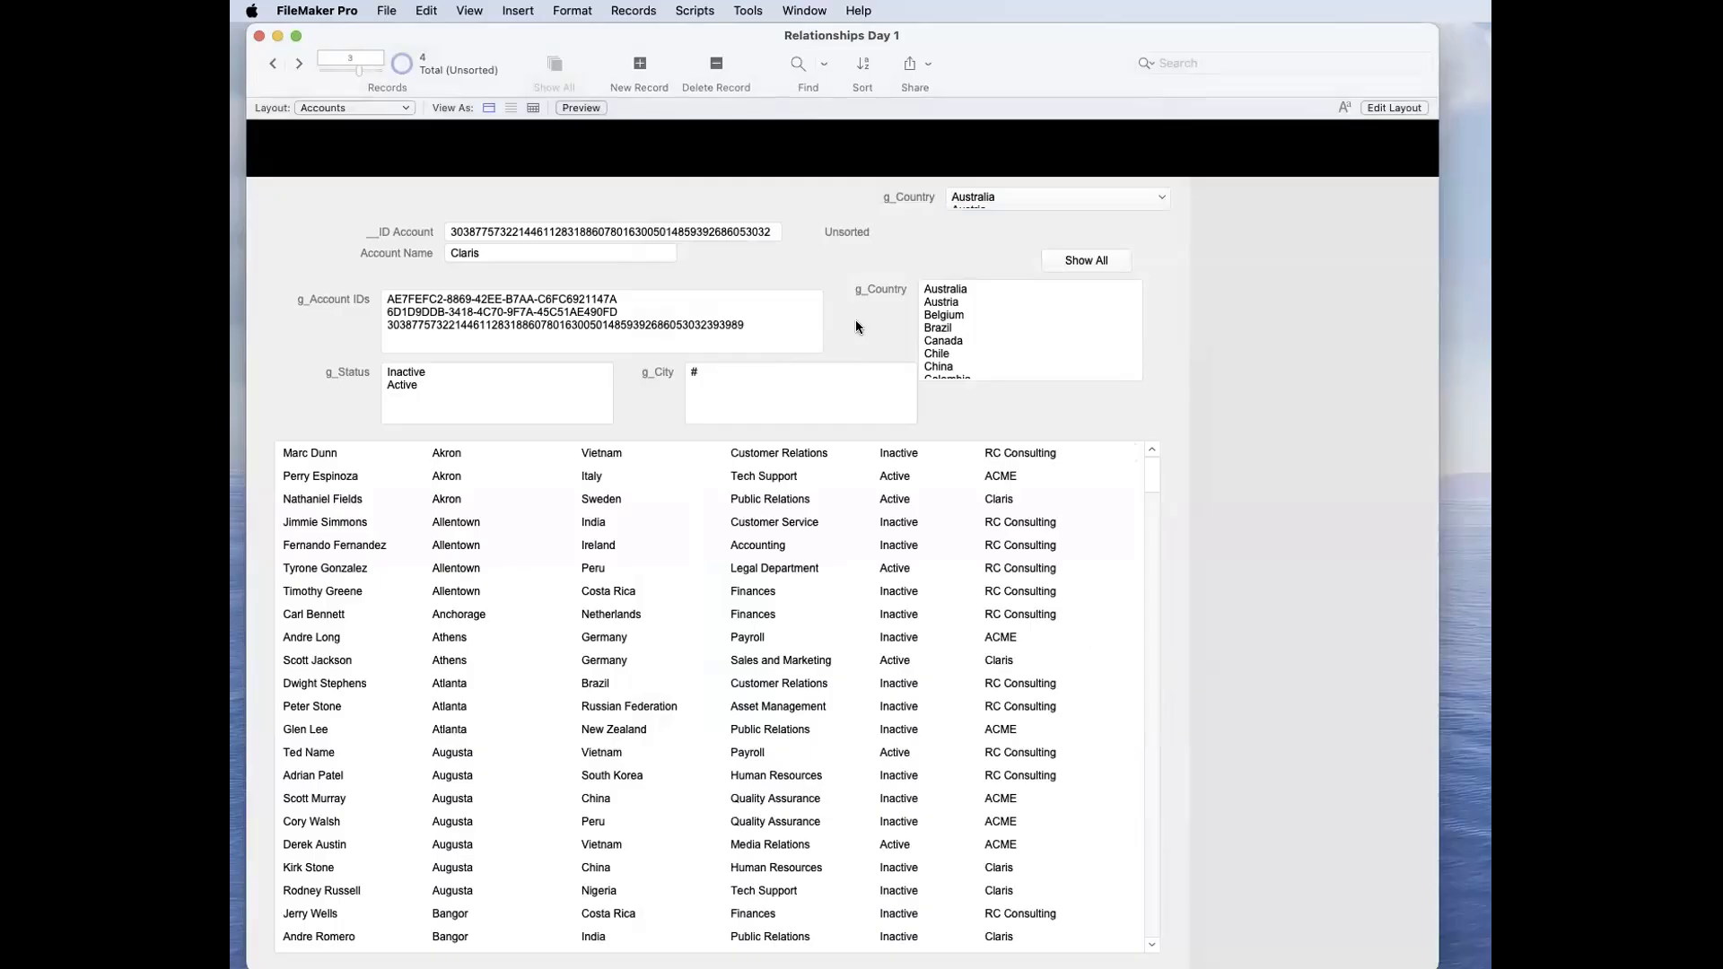
Step: Clear all values from the g_Country field and commit the record
click(951, 315)
key(super+a)
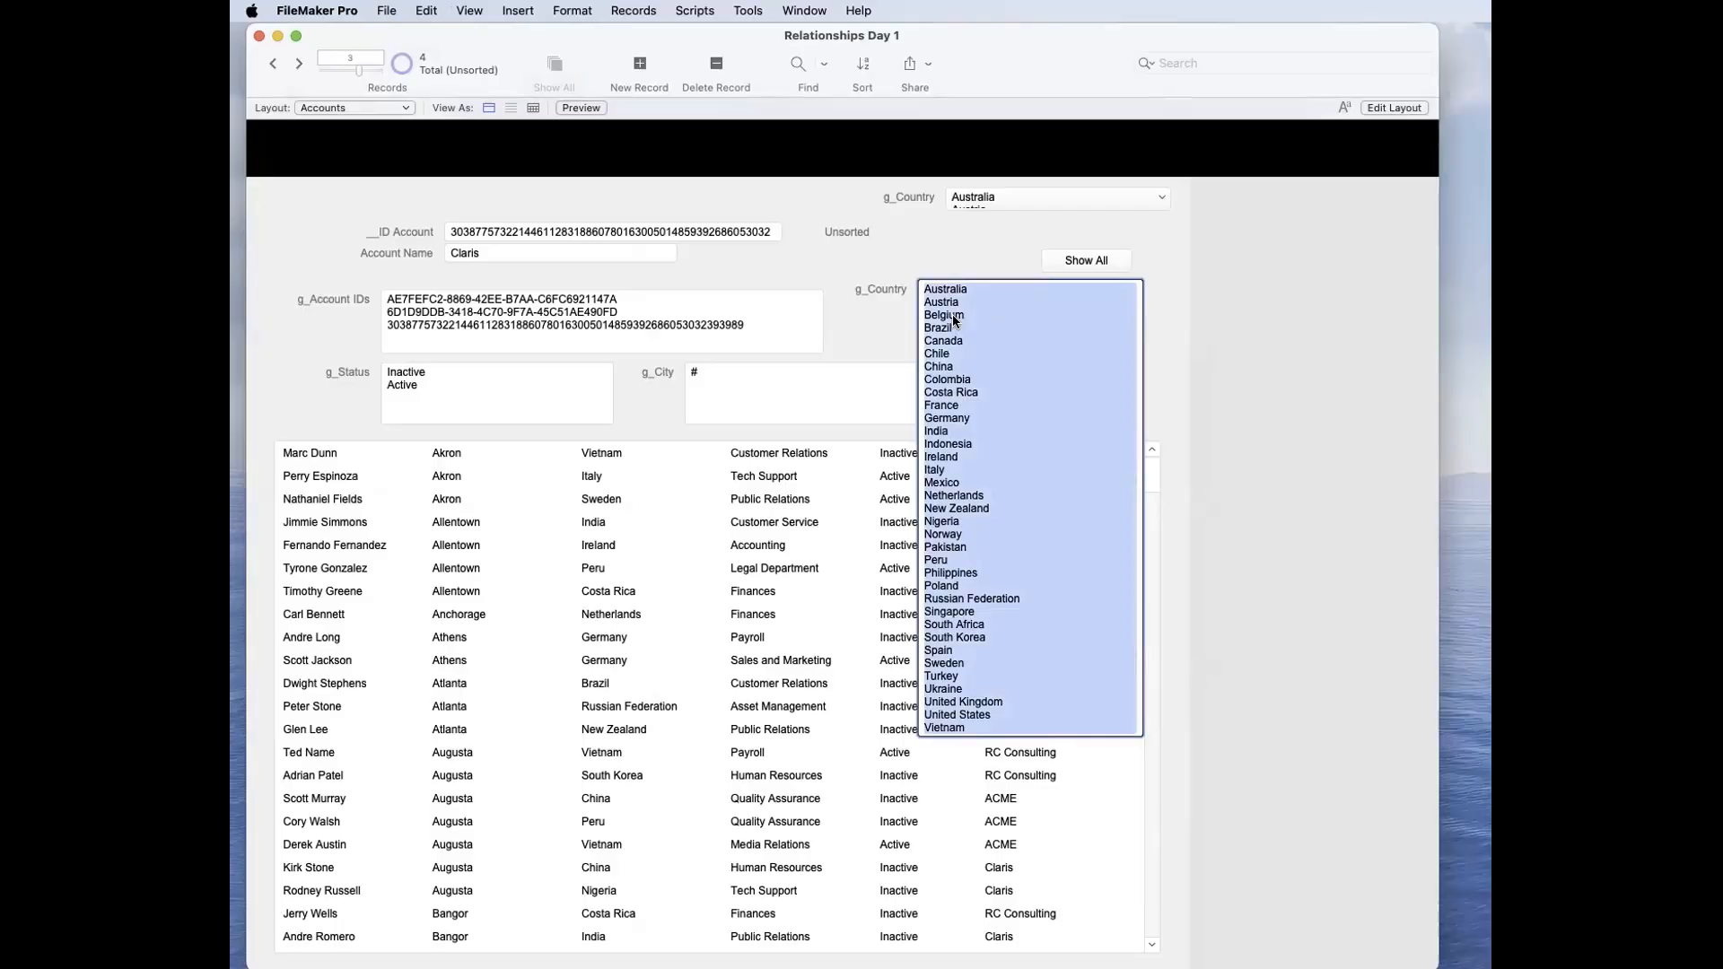
key(BackSpace)
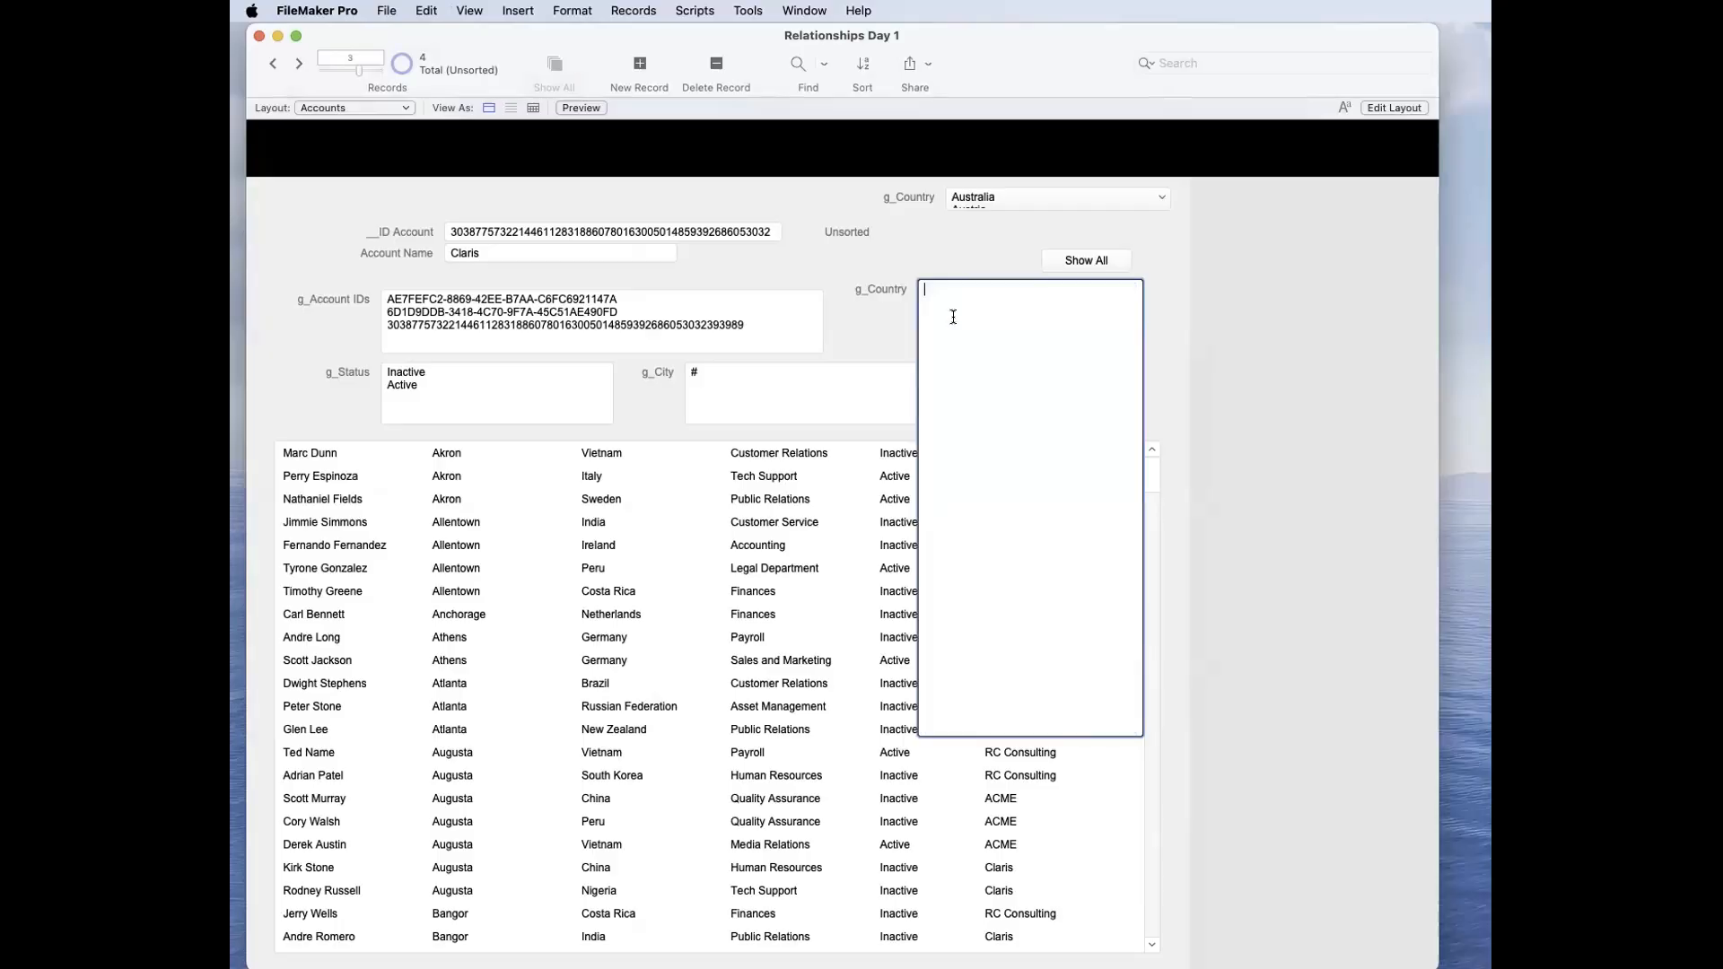
click(954, 262)
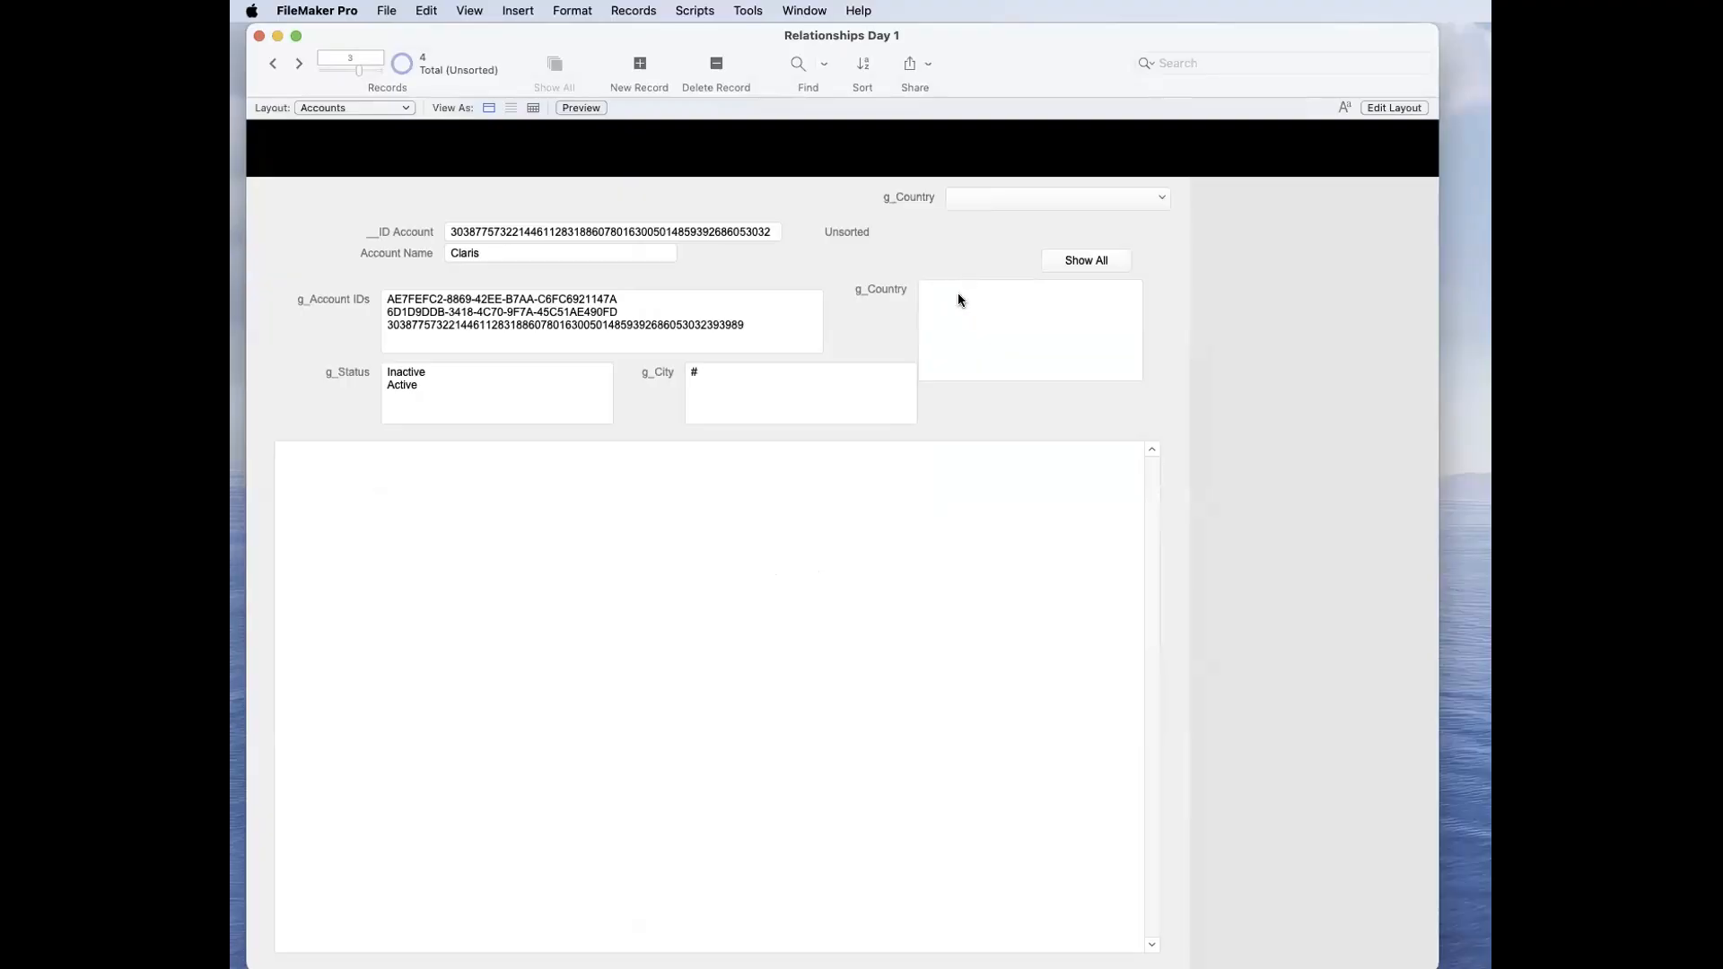
Step: Refill the empty g_Country field with every country using Show All, check the list, and commit the record
click(960, 300)
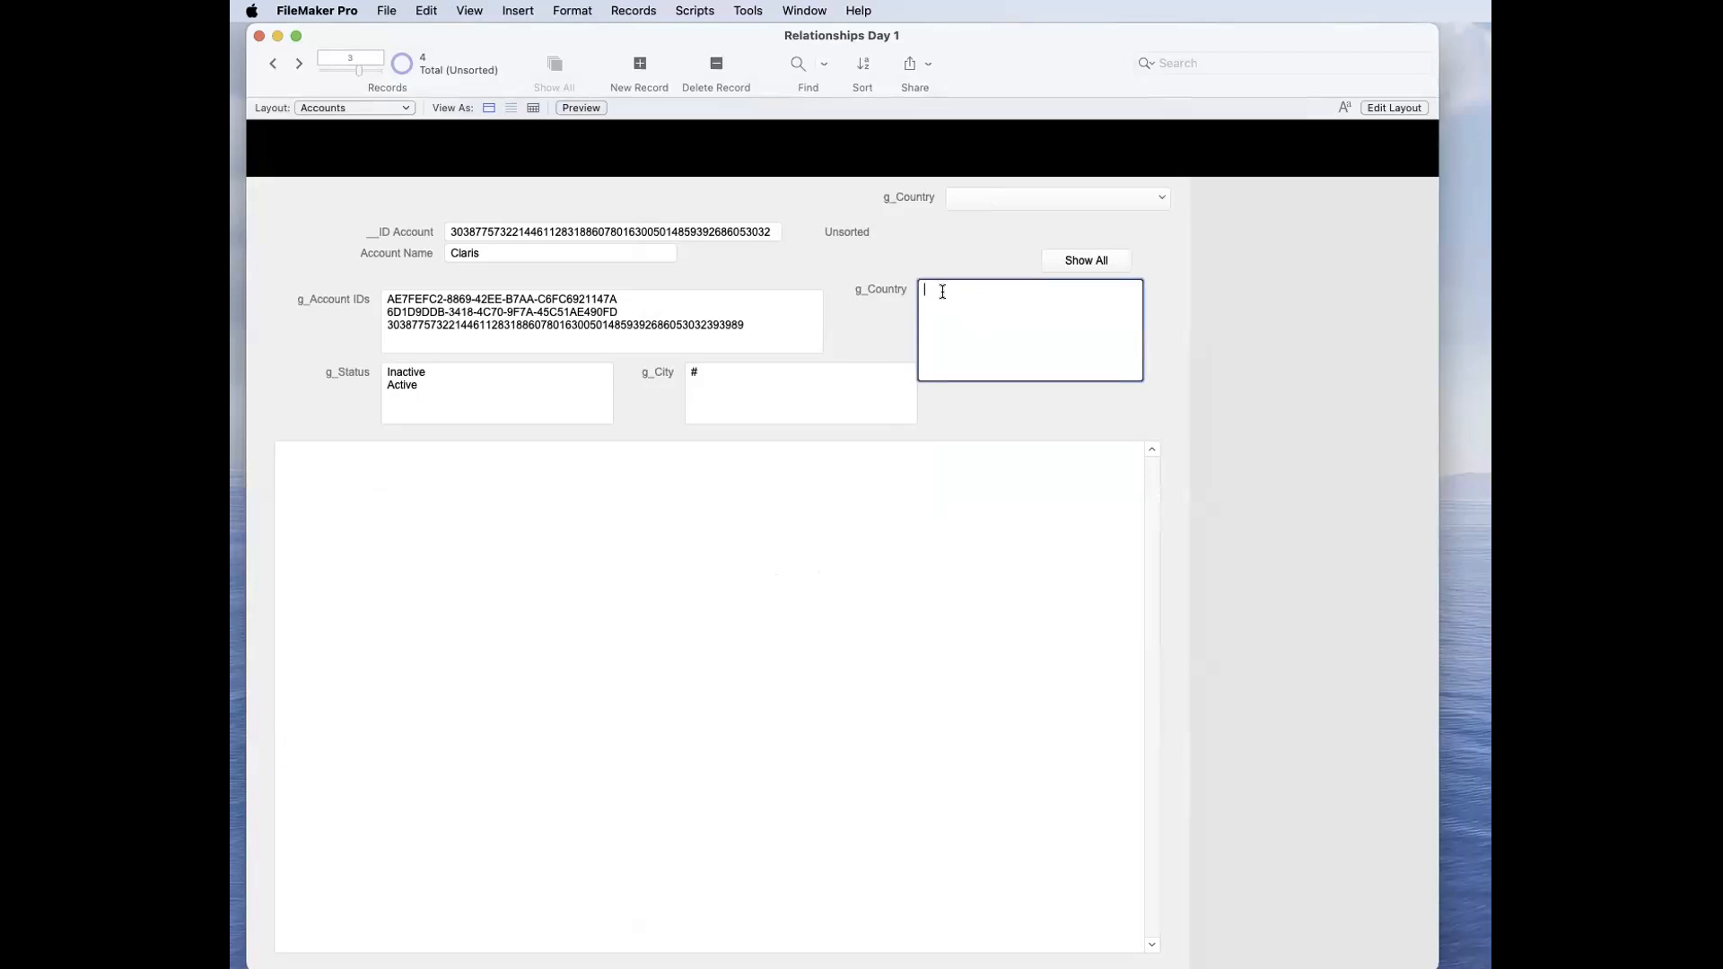
click(1079, 261)
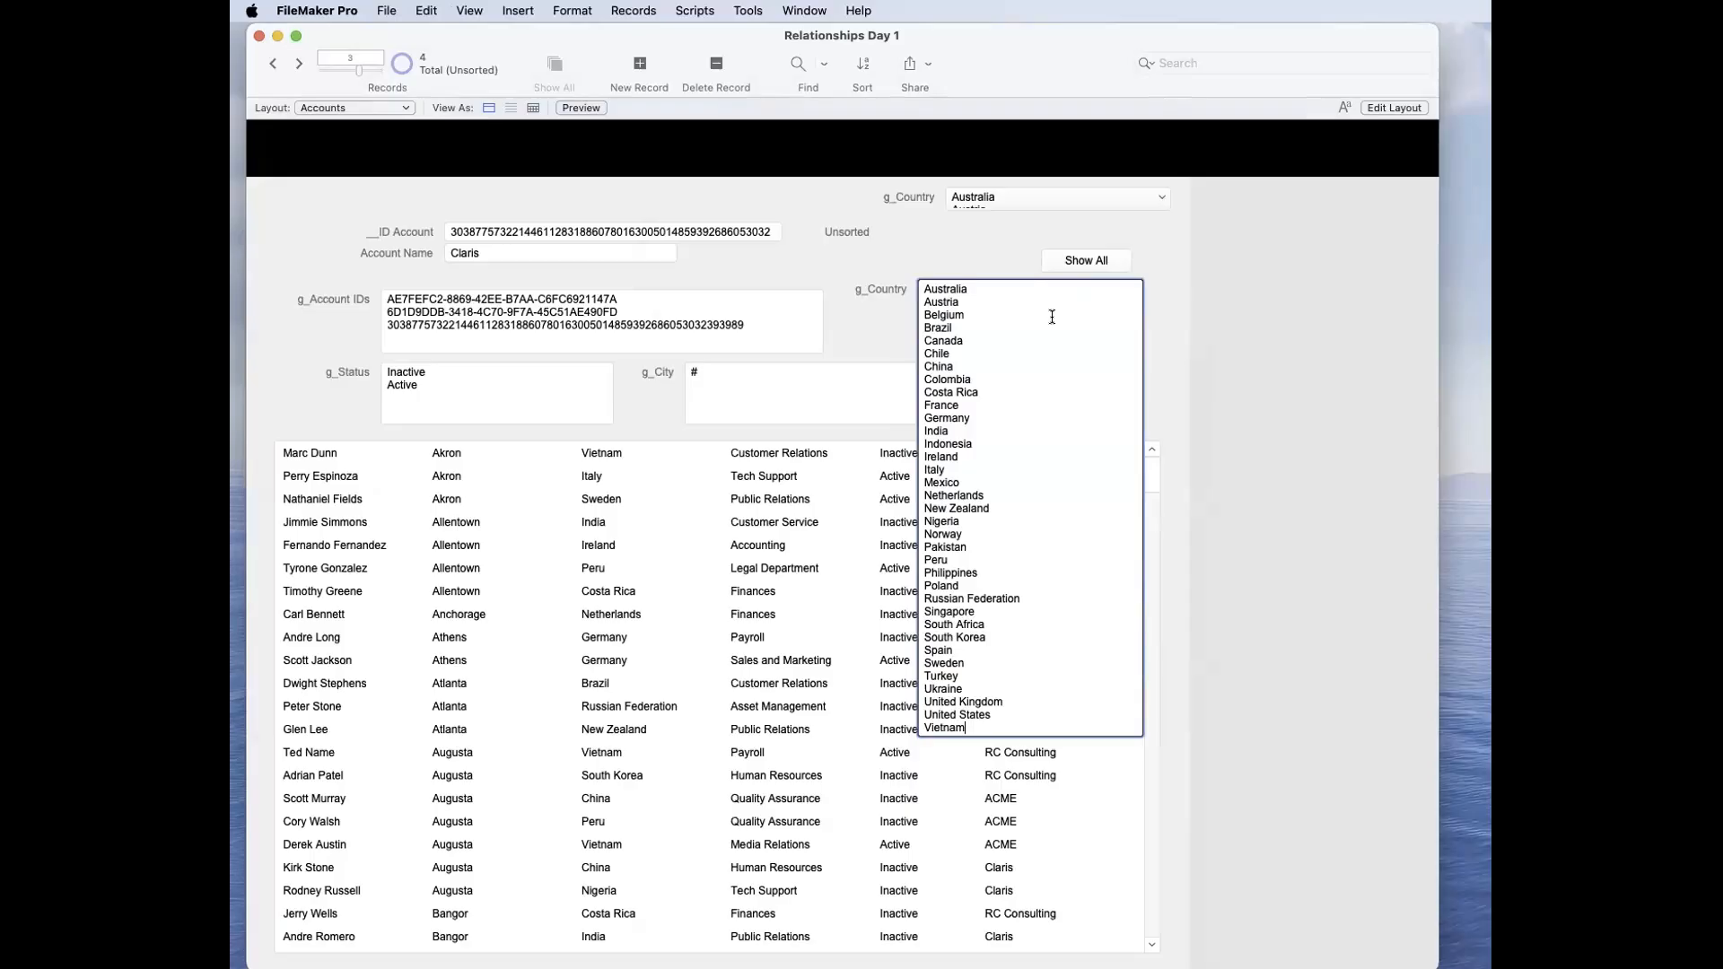
scroll(705, 495, down, 10)
scroll(703, 520, up, 10)
scroll(702, 519, down, 1)
click(860, 336)
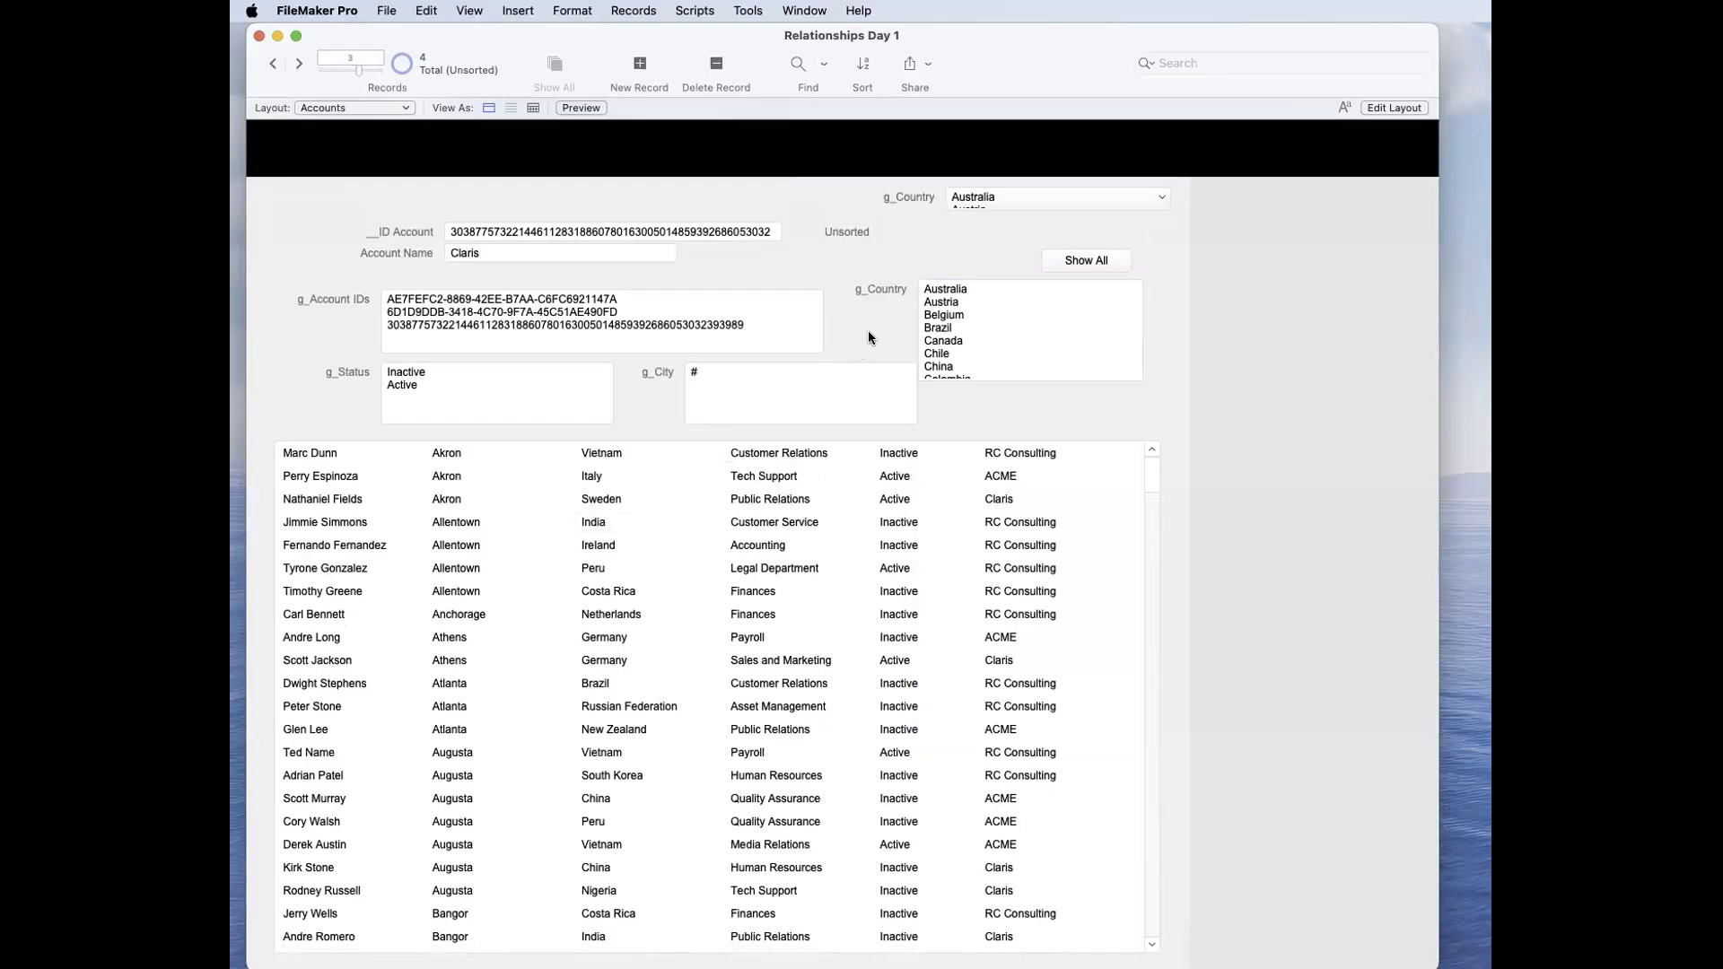
Step: Duplicate the City field in the Contacts table's field definitions
key(super+shift+d)
click(486, 169)
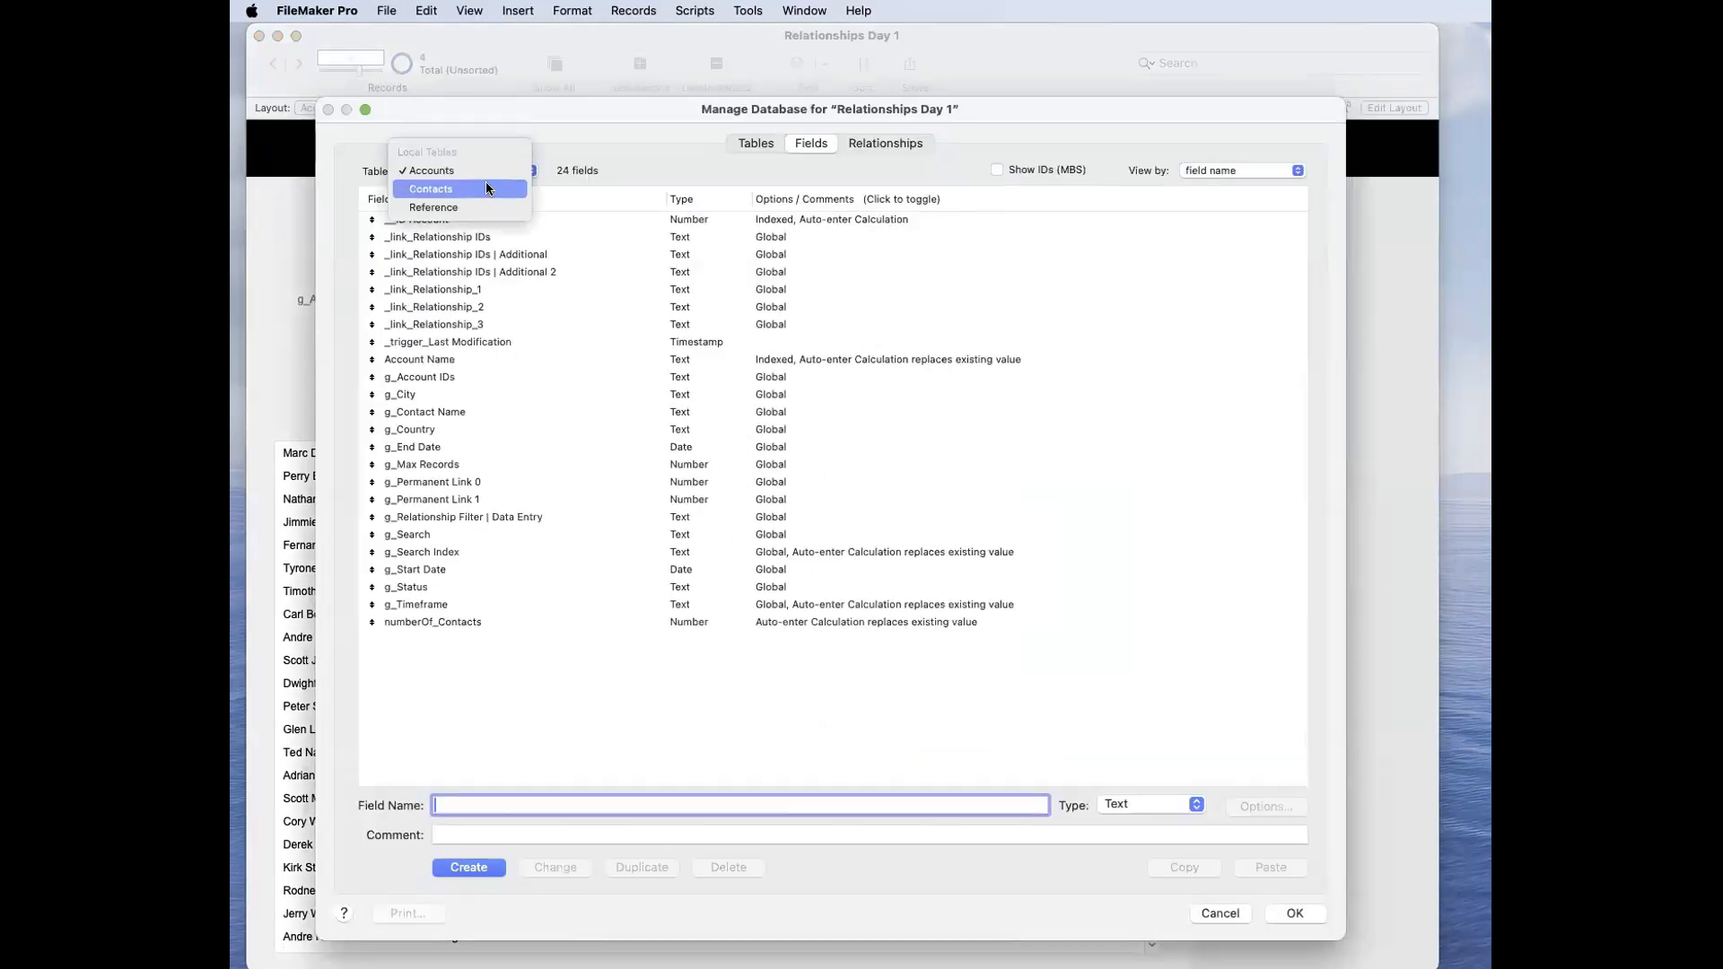
click(486, 189)
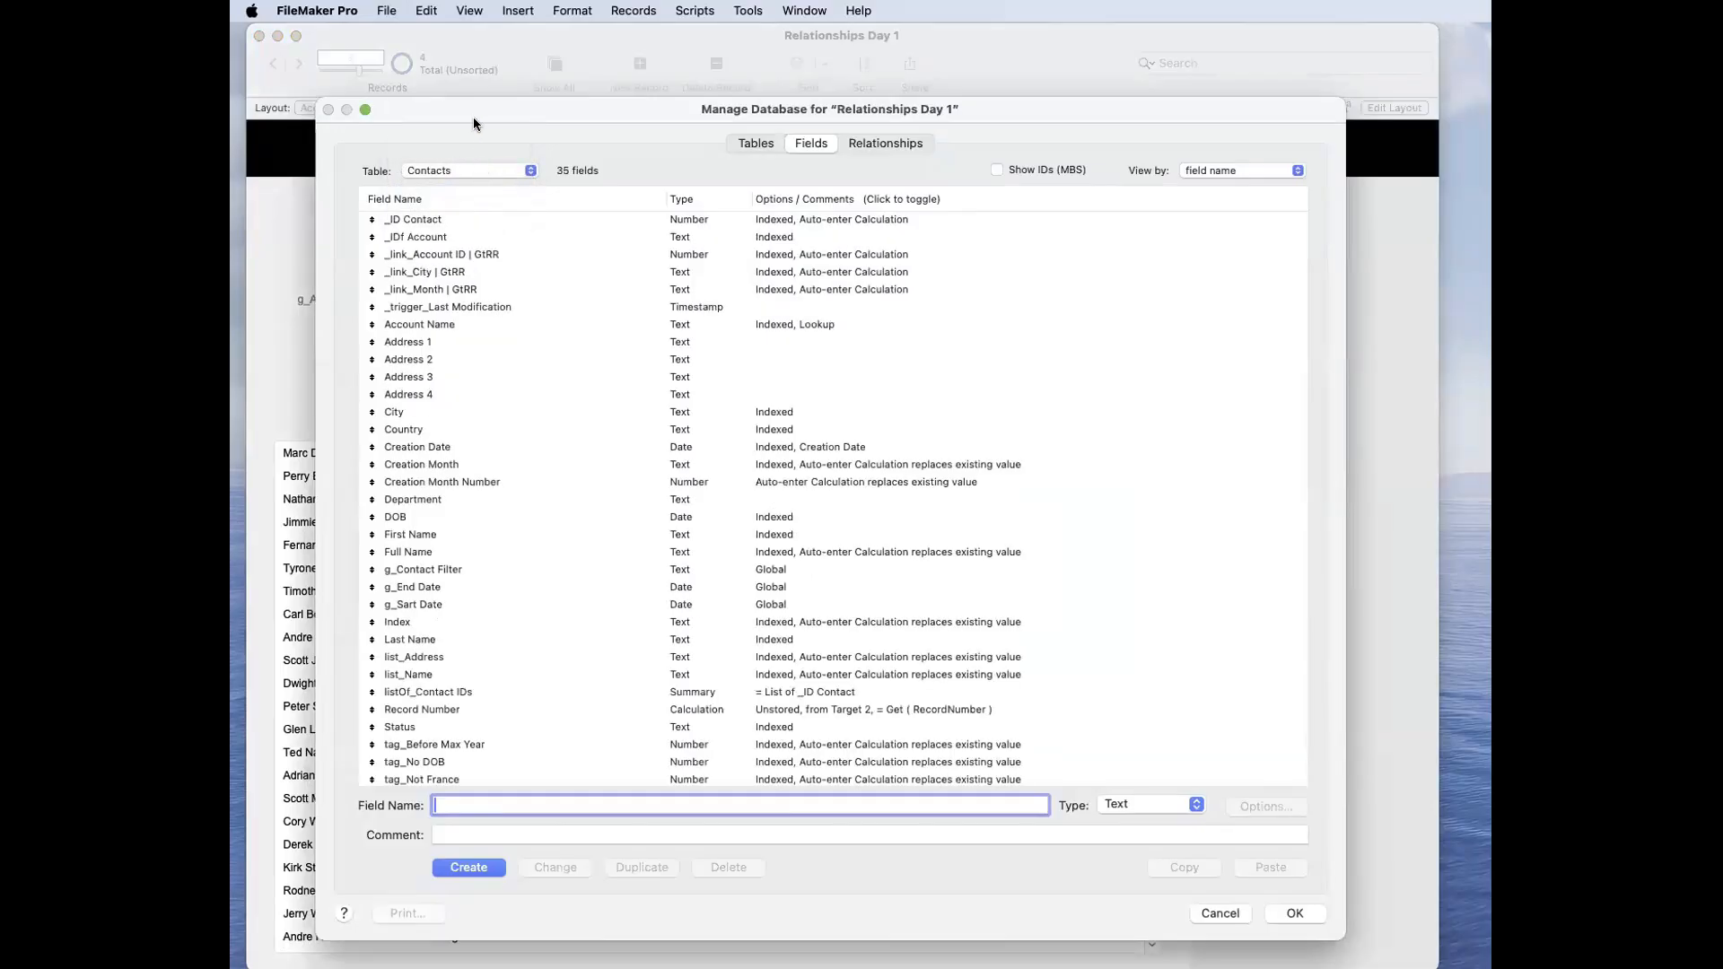
drag(475, 109, 557, 108)
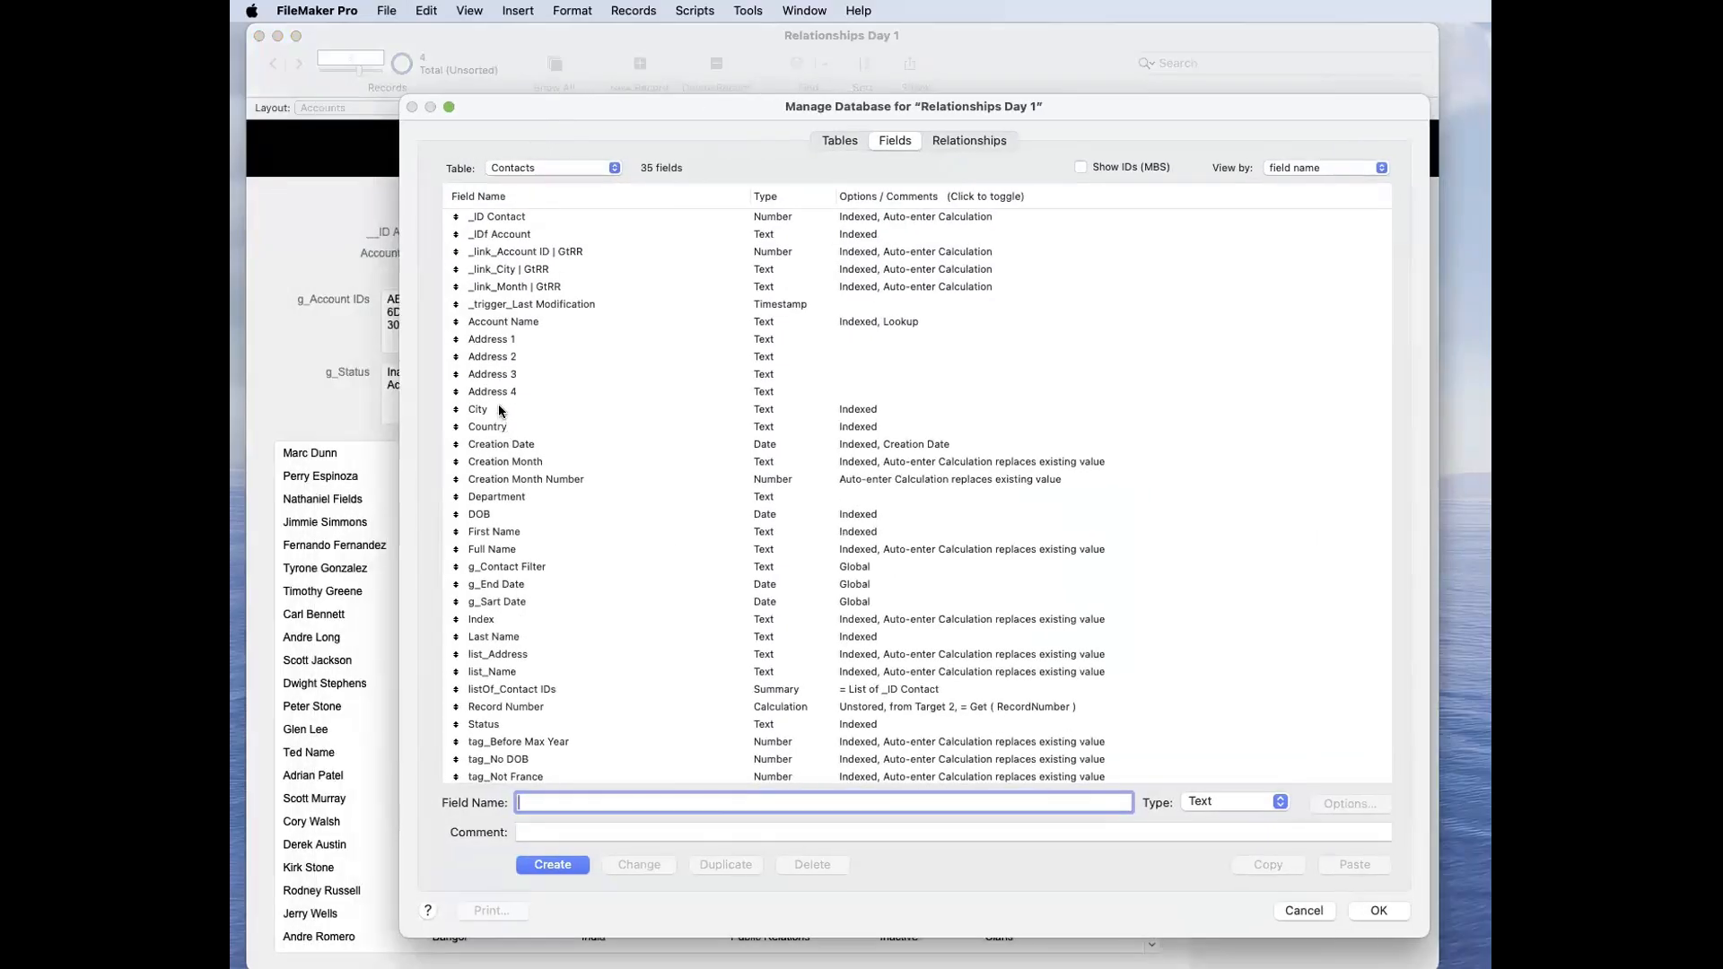
click(500, 409)
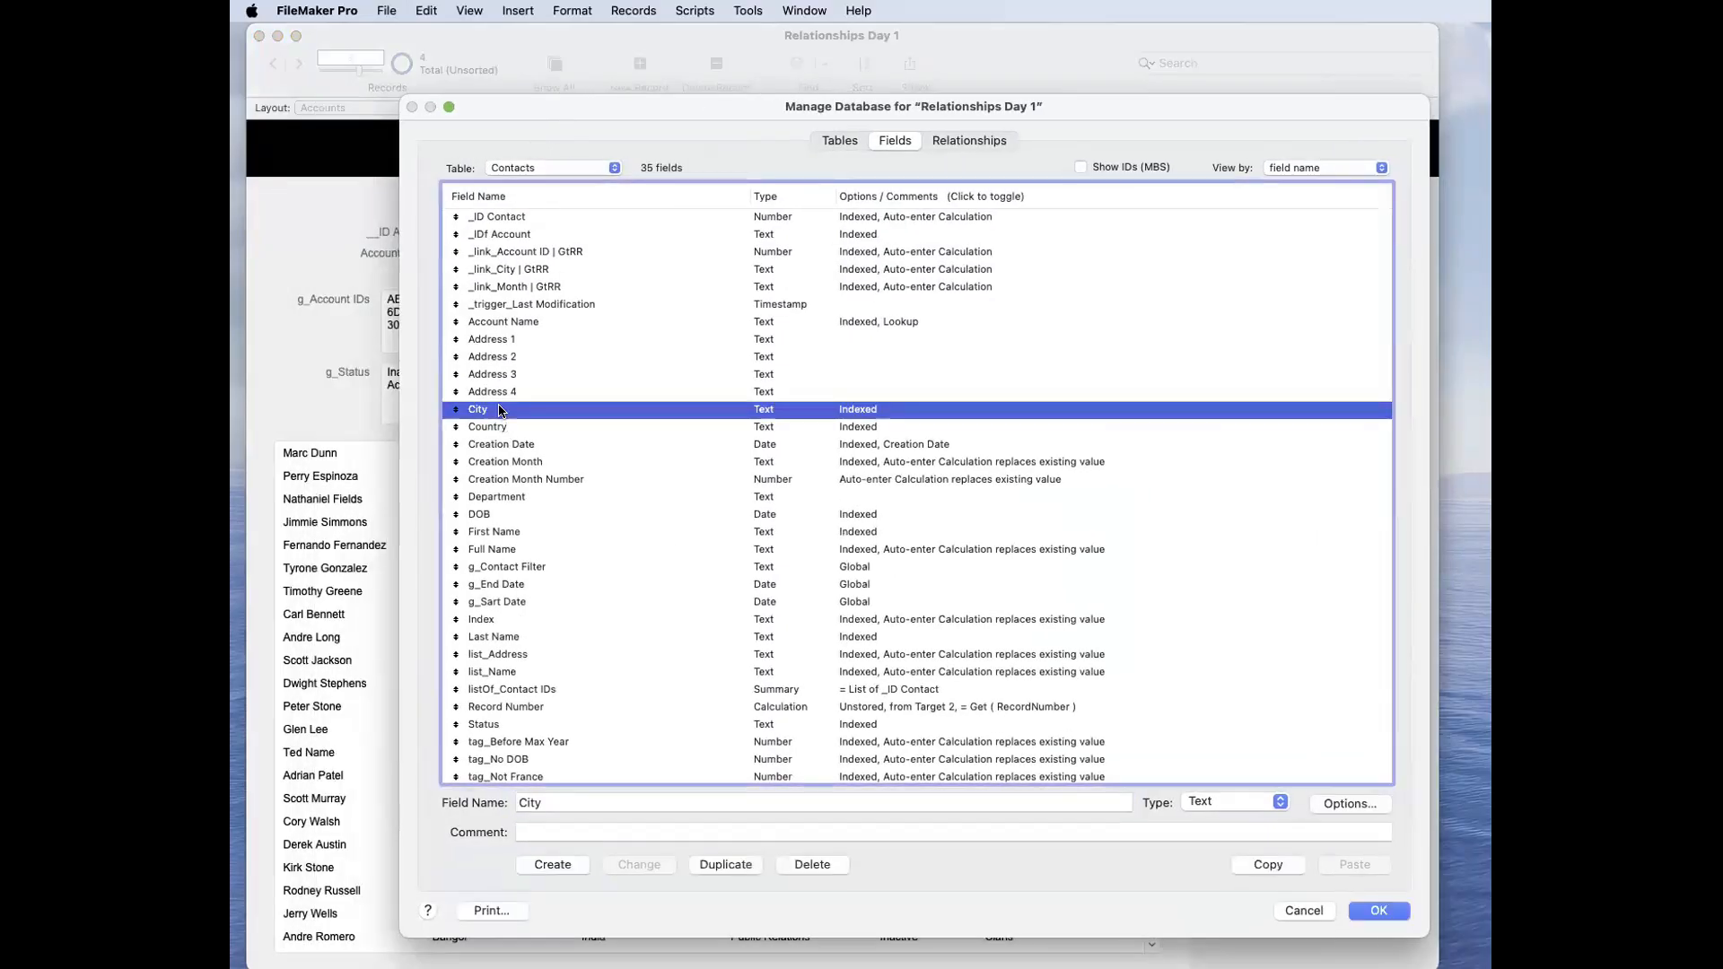
click(721, 866)
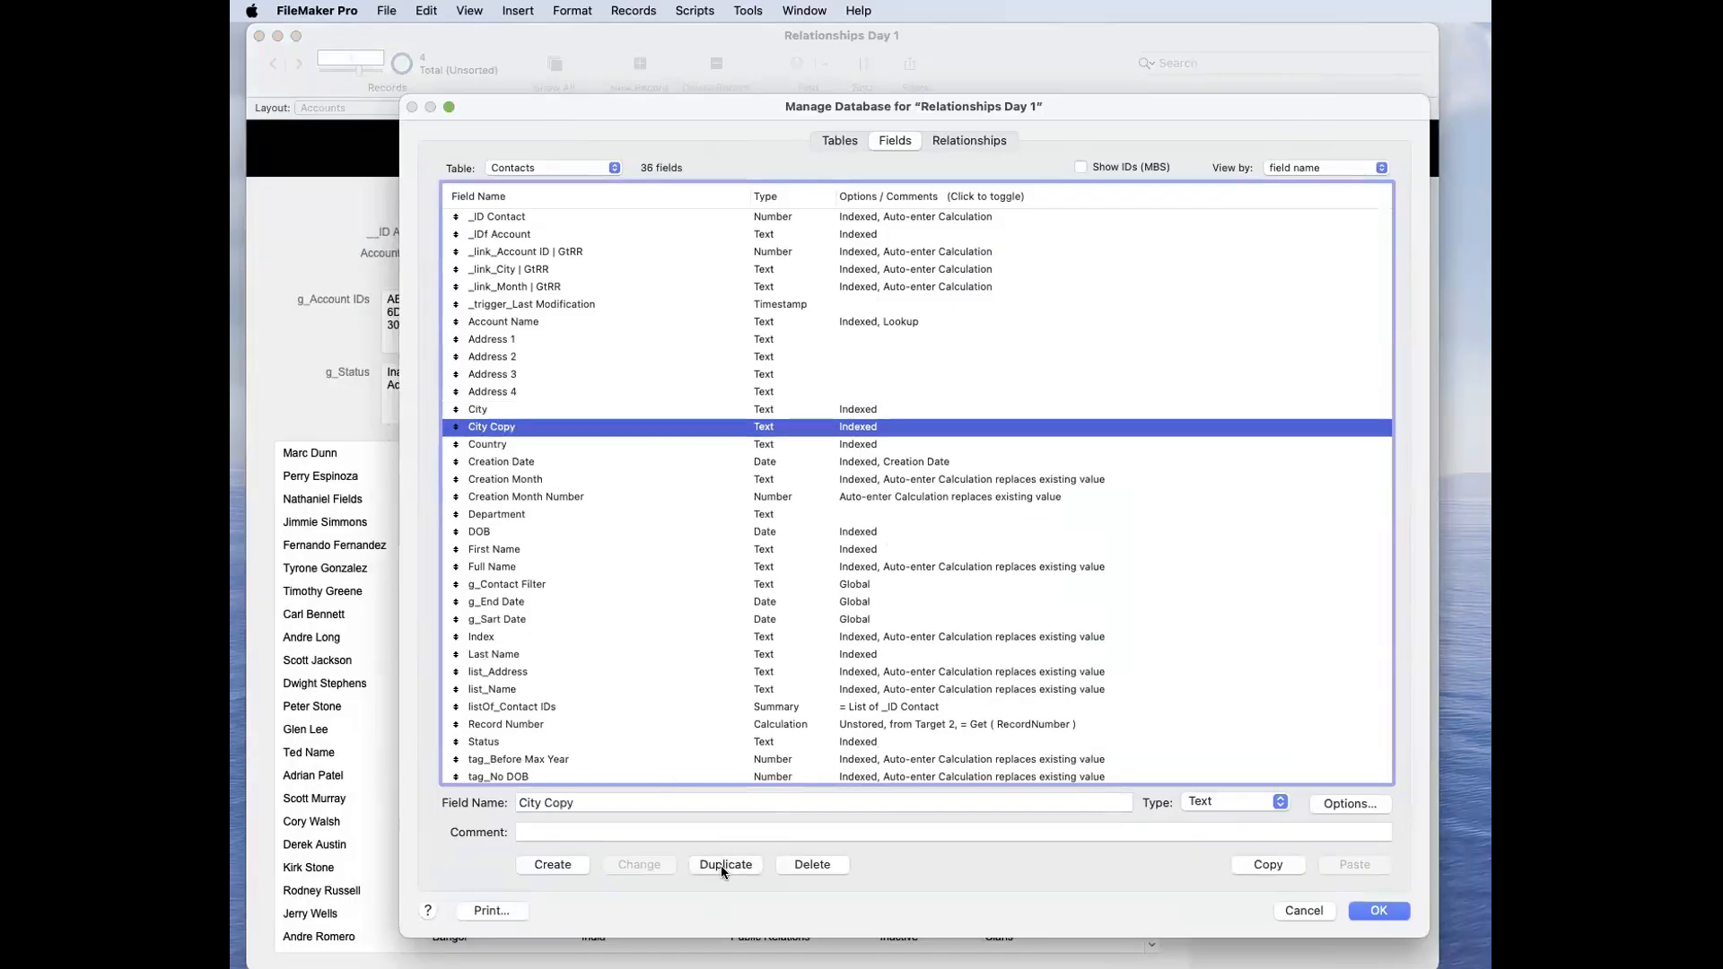
Step: Try to rename the City Copy field as _link_City | GtRR, and discard the rename while selecting the existing link field
click(517, 802)
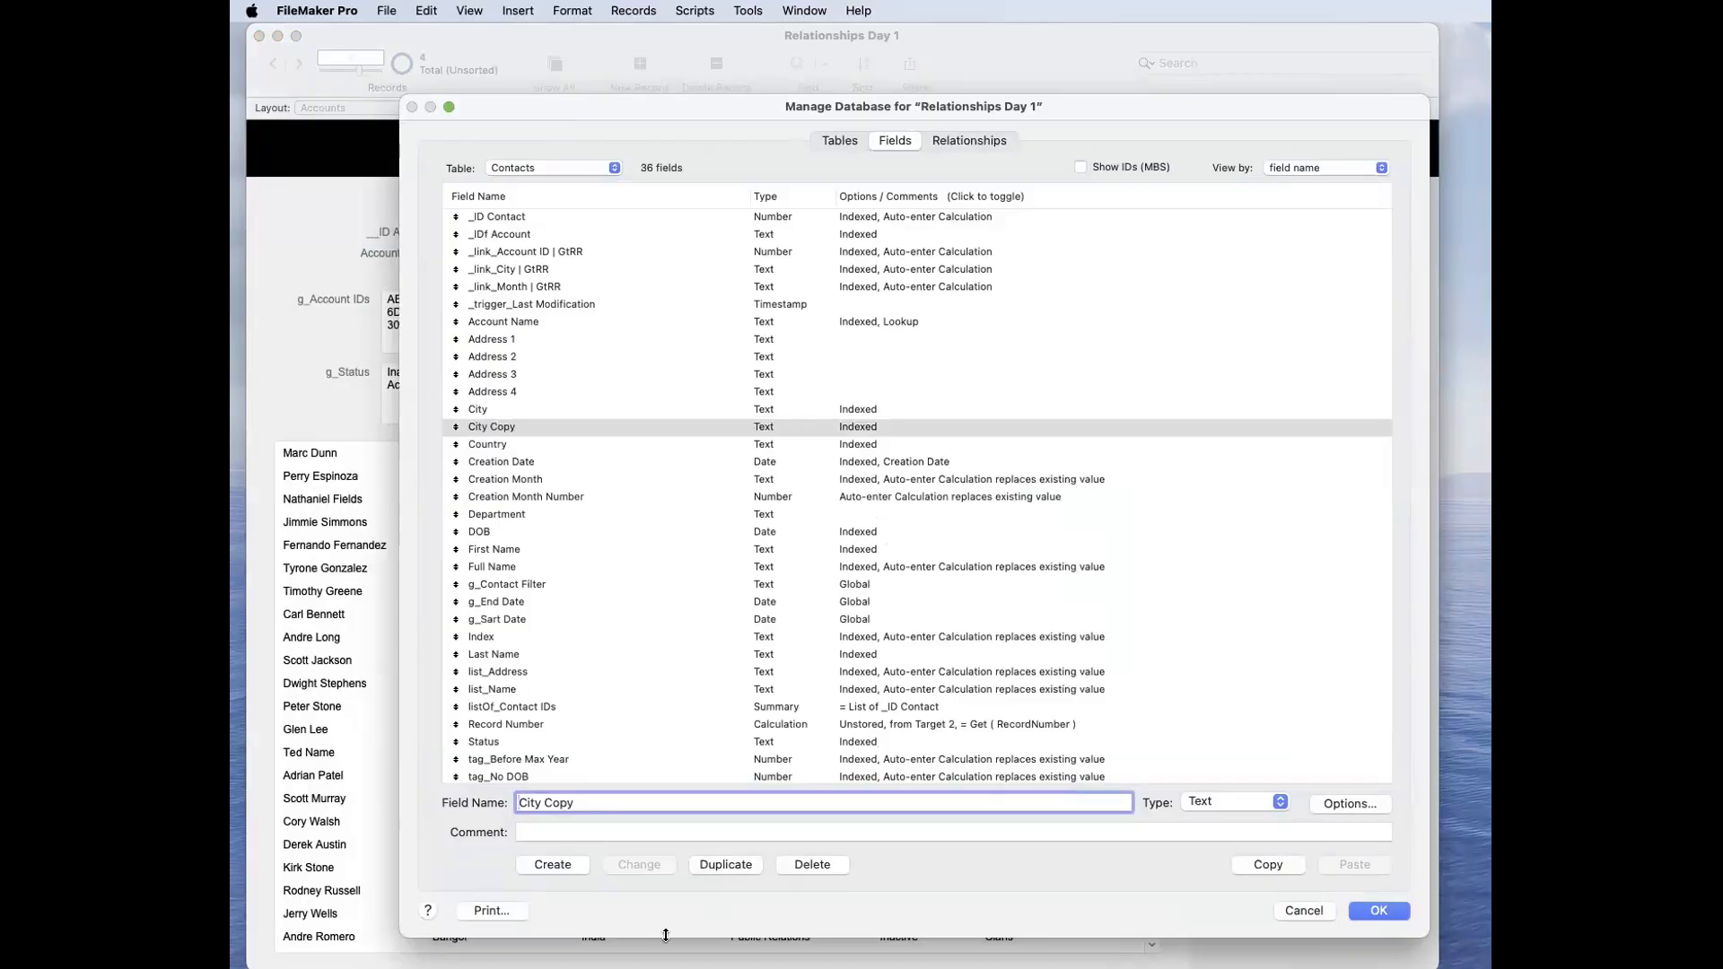
text(_link_)
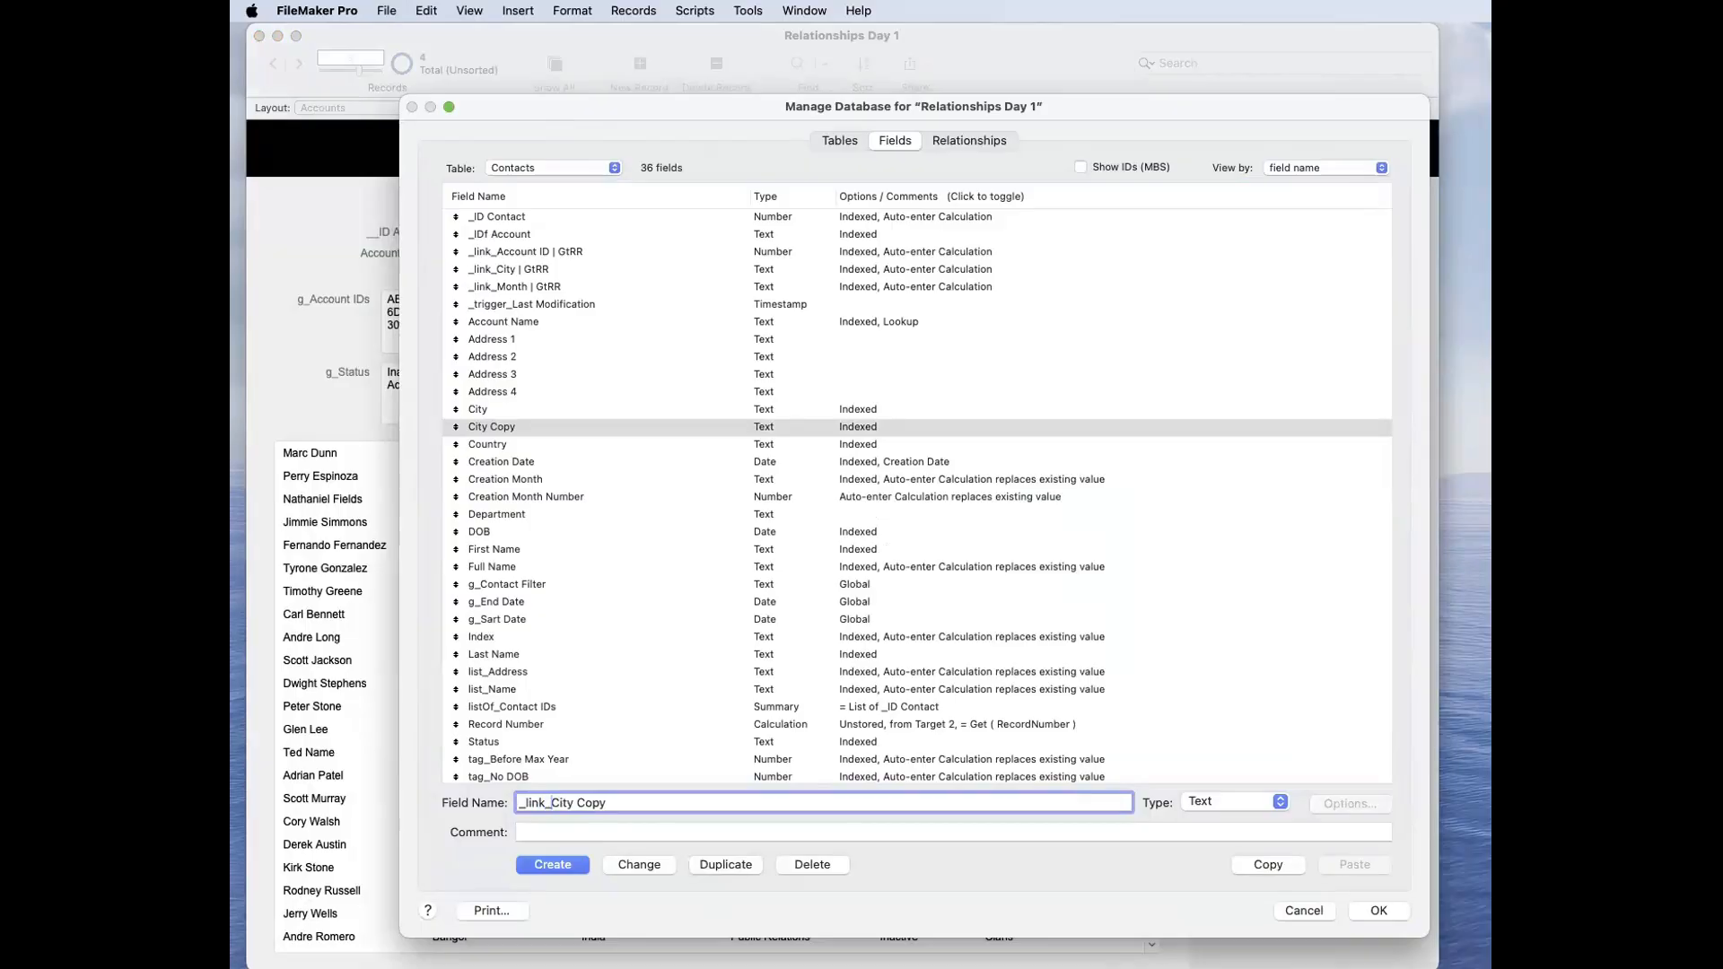
key(BackSpace)
key(BackSpace)
key(BackSpace)
key(BackSpace)
text(| GtRR)
click(542, 269)
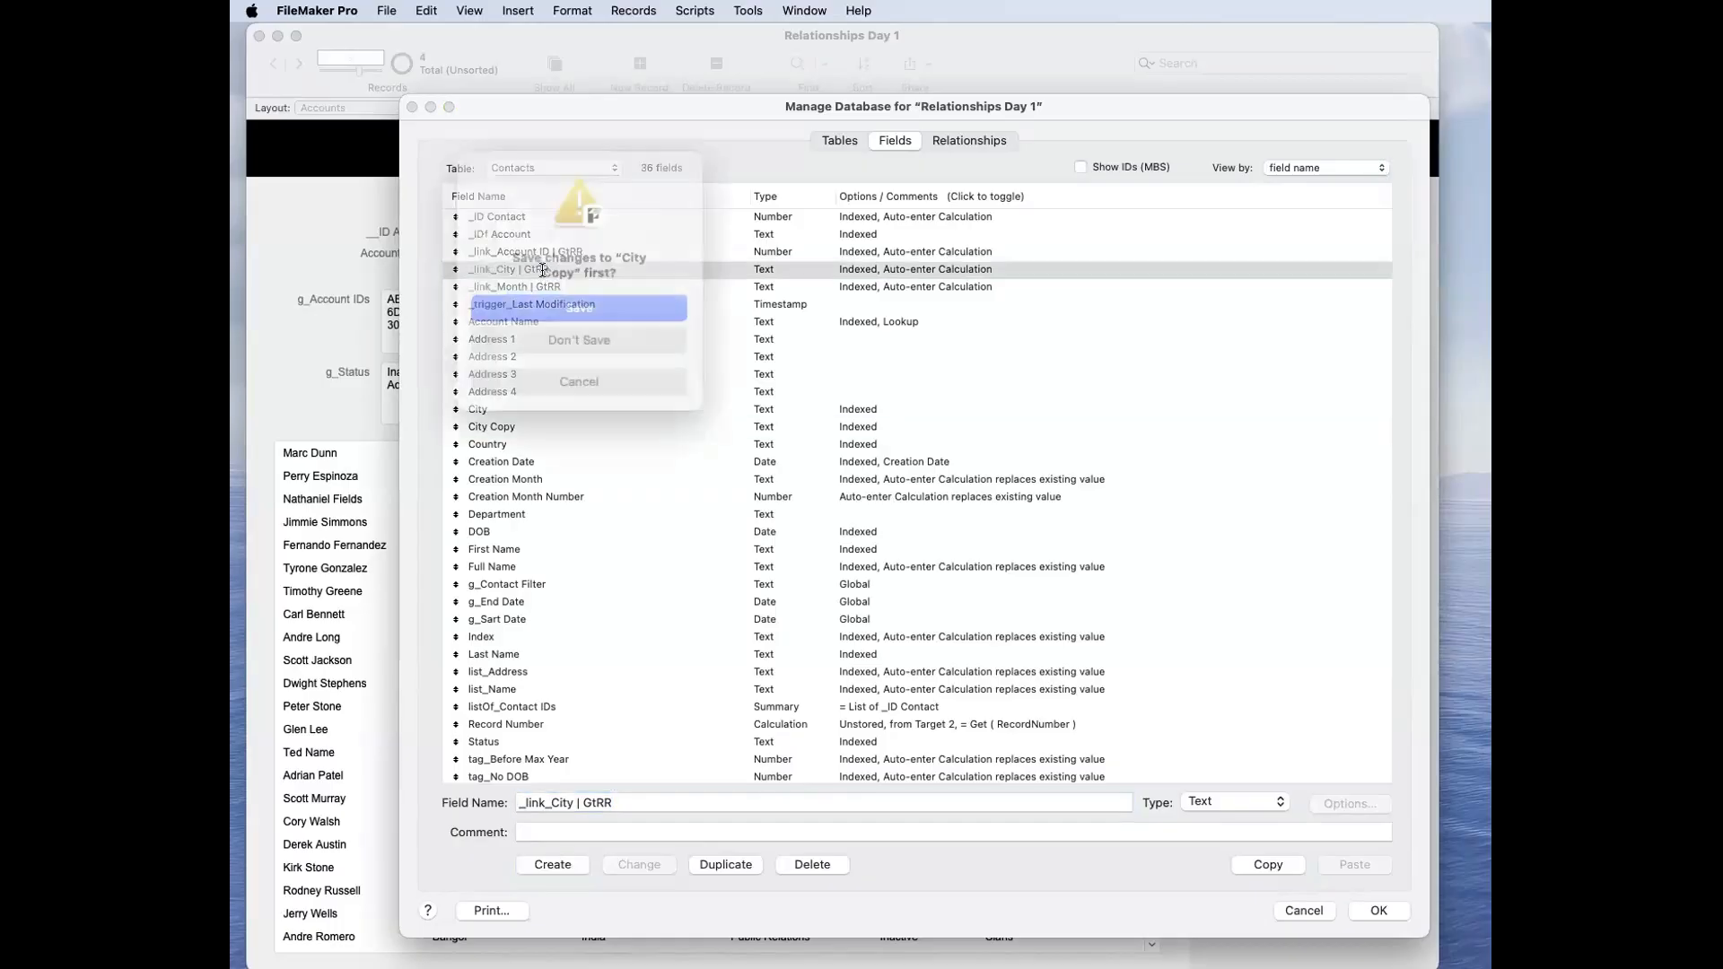
click(579, 346)
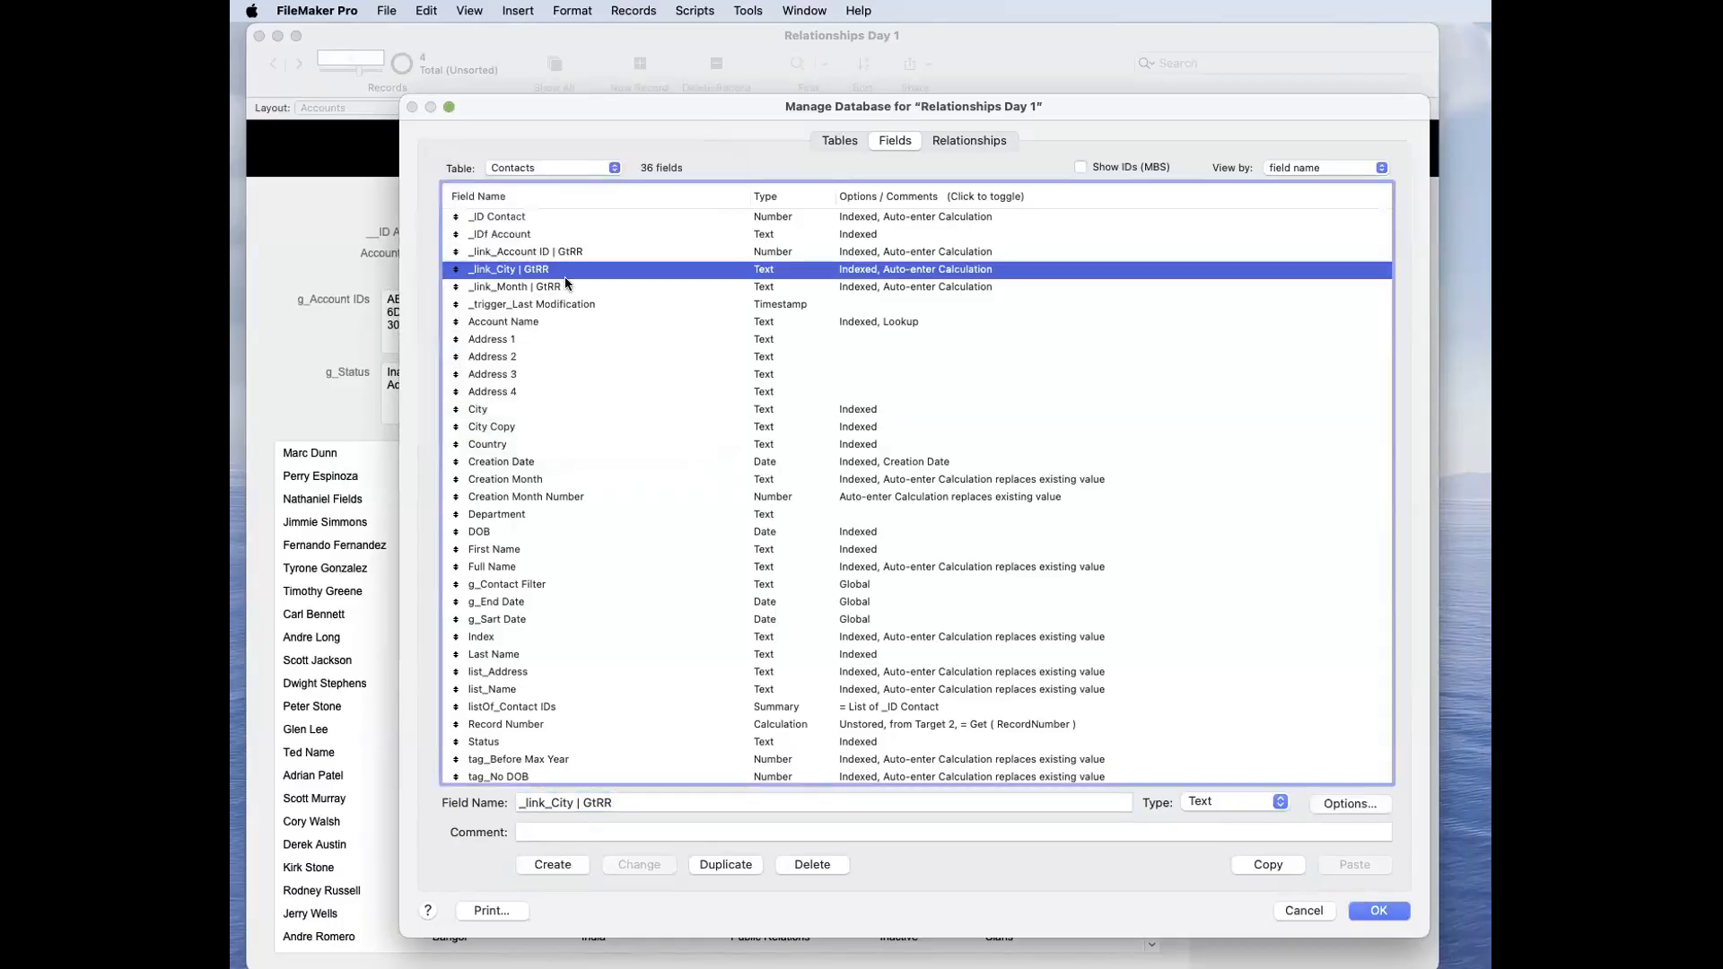
Step: Delete the City Copy field from the Contacts table
click(547, 428)
key(BackSpace)
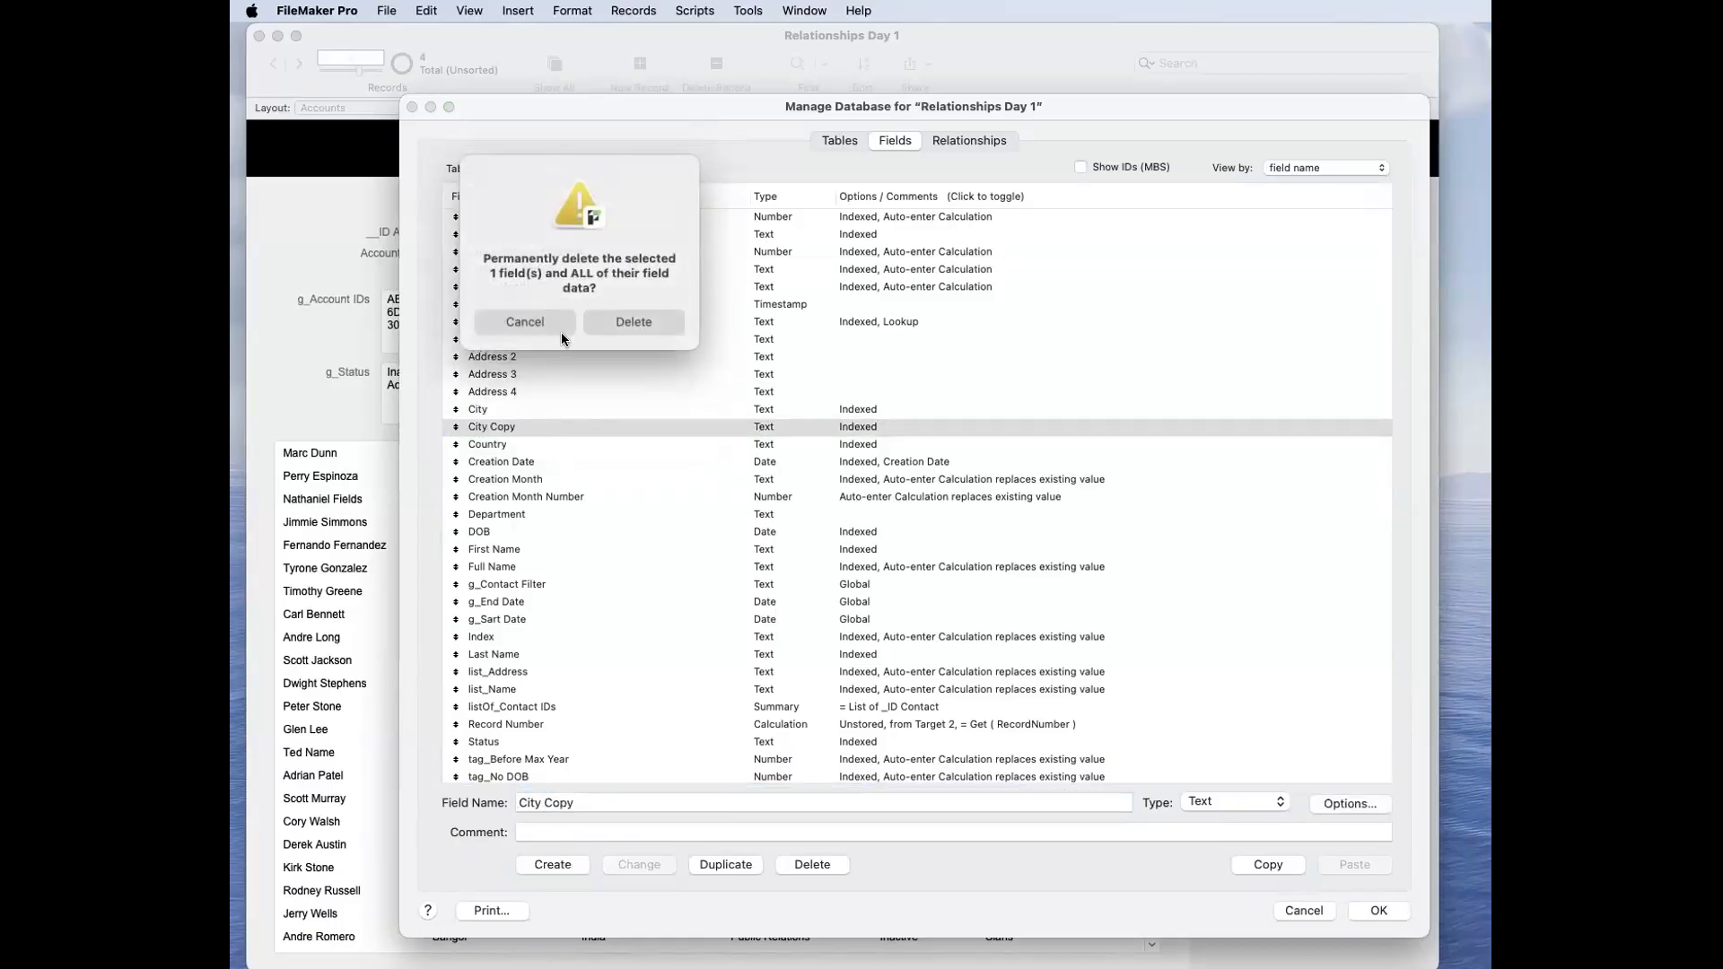
click(612, 326)
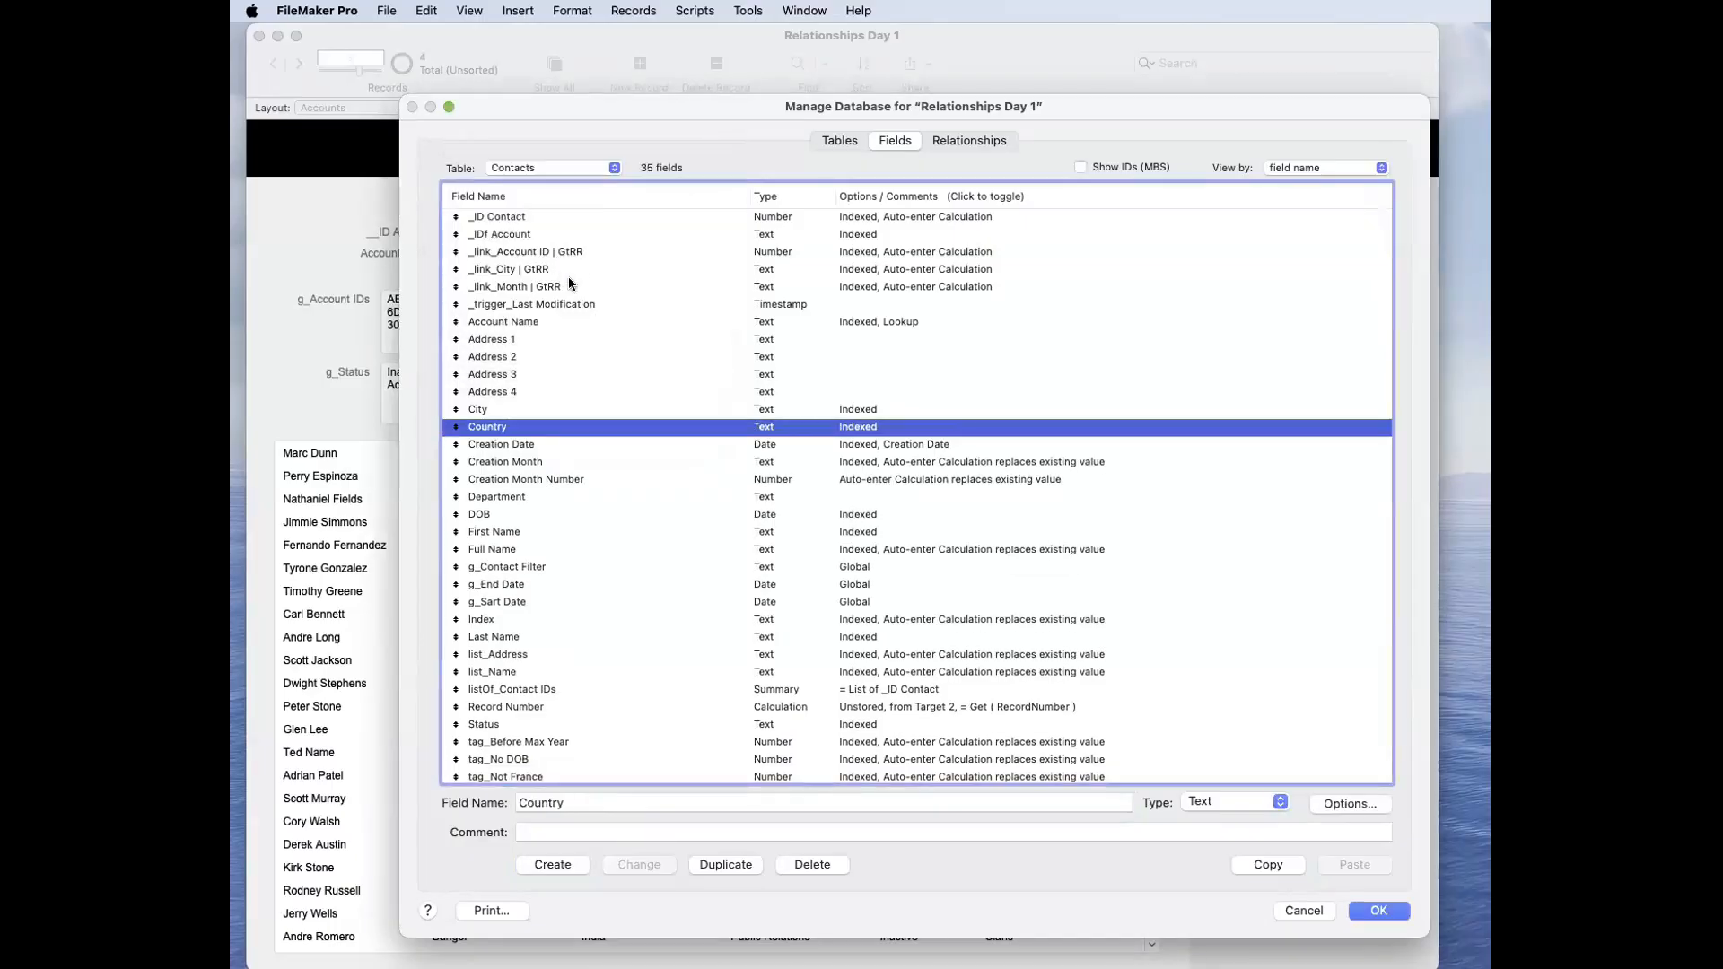
Step: Open the auto-enter calculation of the _link_City | GtRR field and copy its whole formula
click(565, 271)
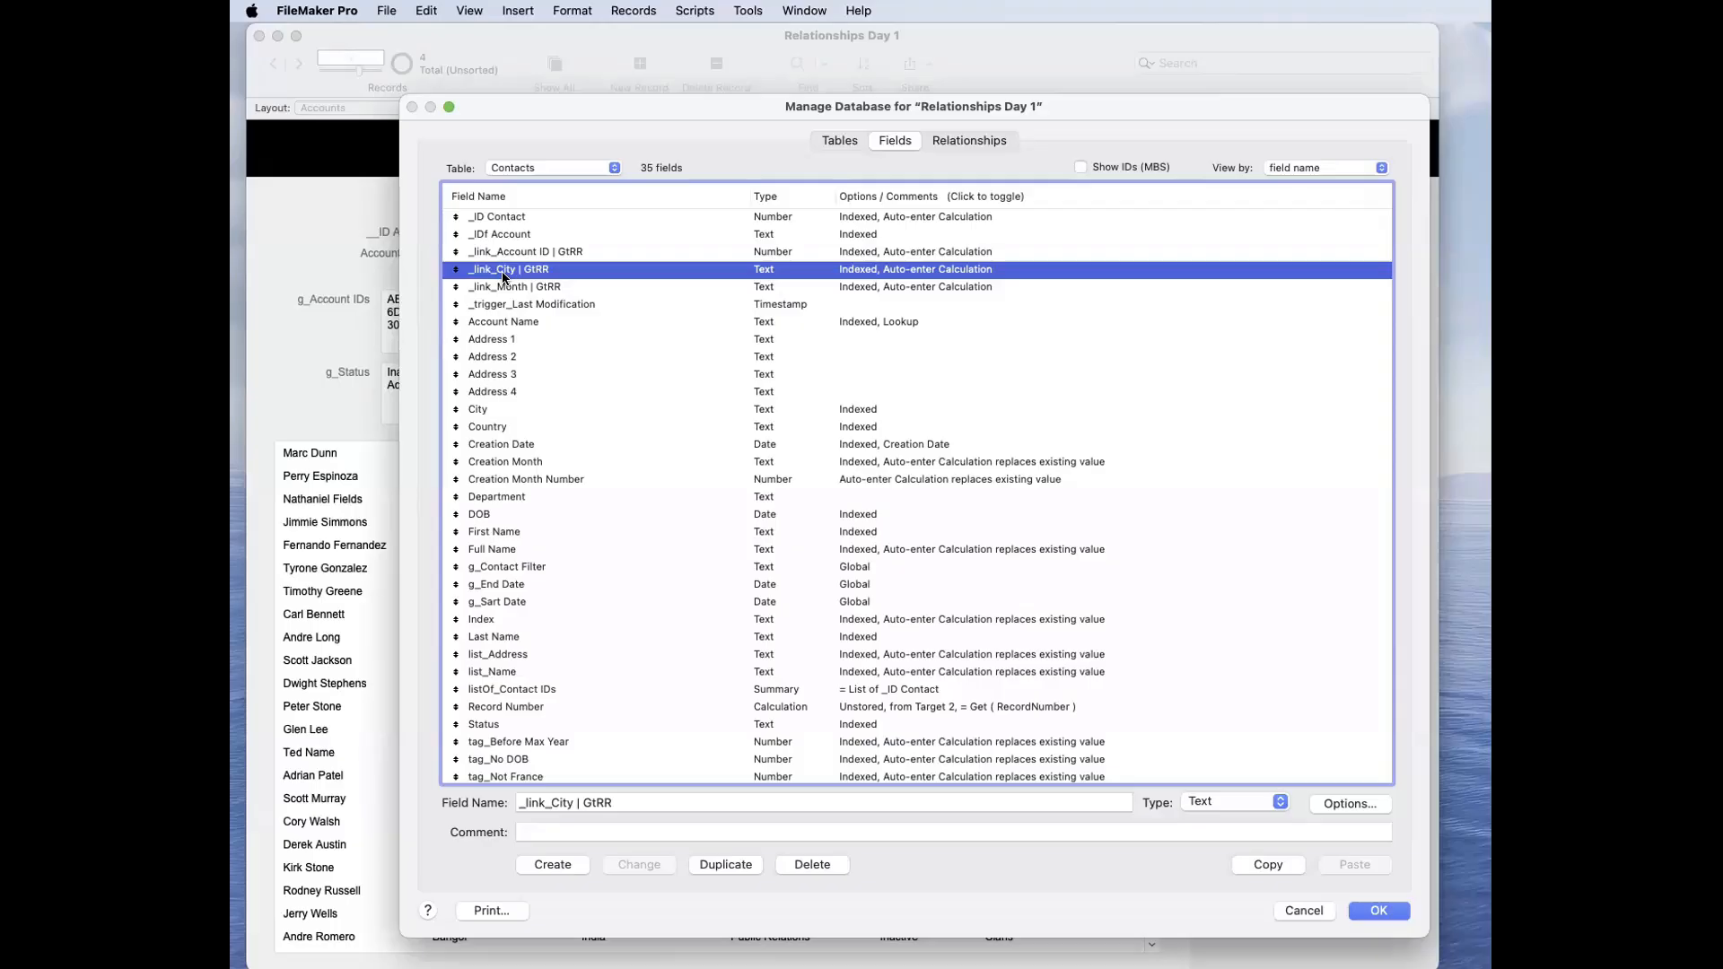
scroll(502, 272, right, 1)
scroll(516, 271, left, 1)
double_click(549, 271)
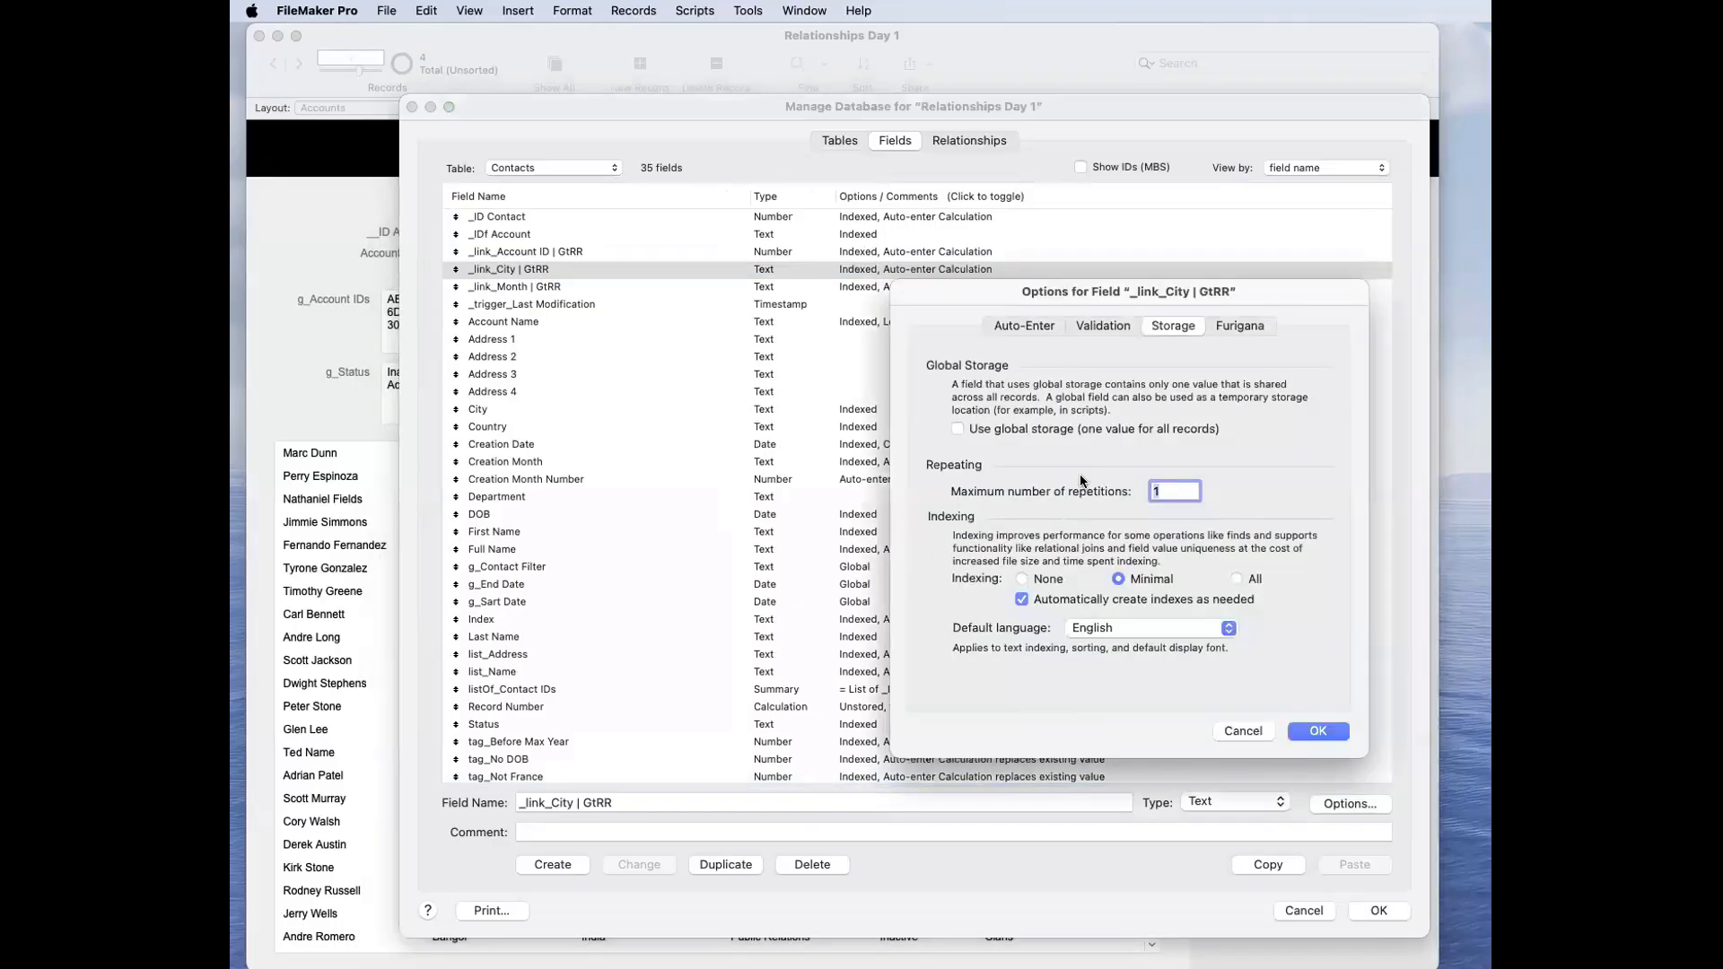
click(1048, 325)
click(1132, 607)
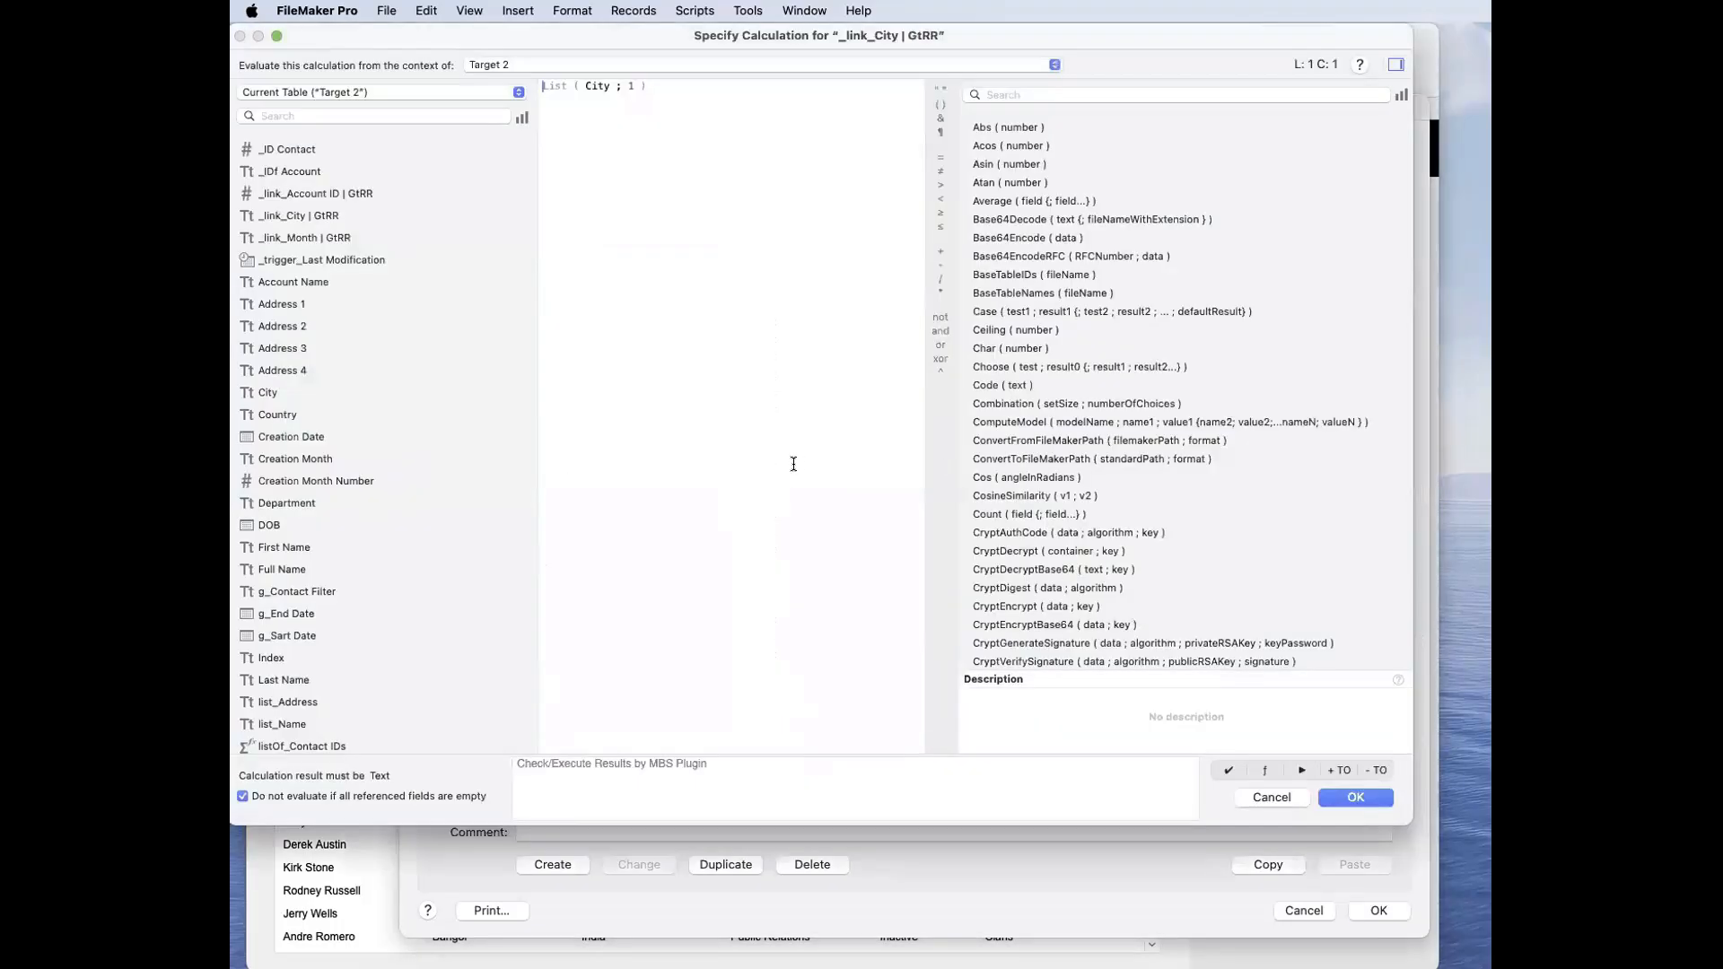
click(548, 90)
click(623, 105)
key(super+a)
key(super+c)
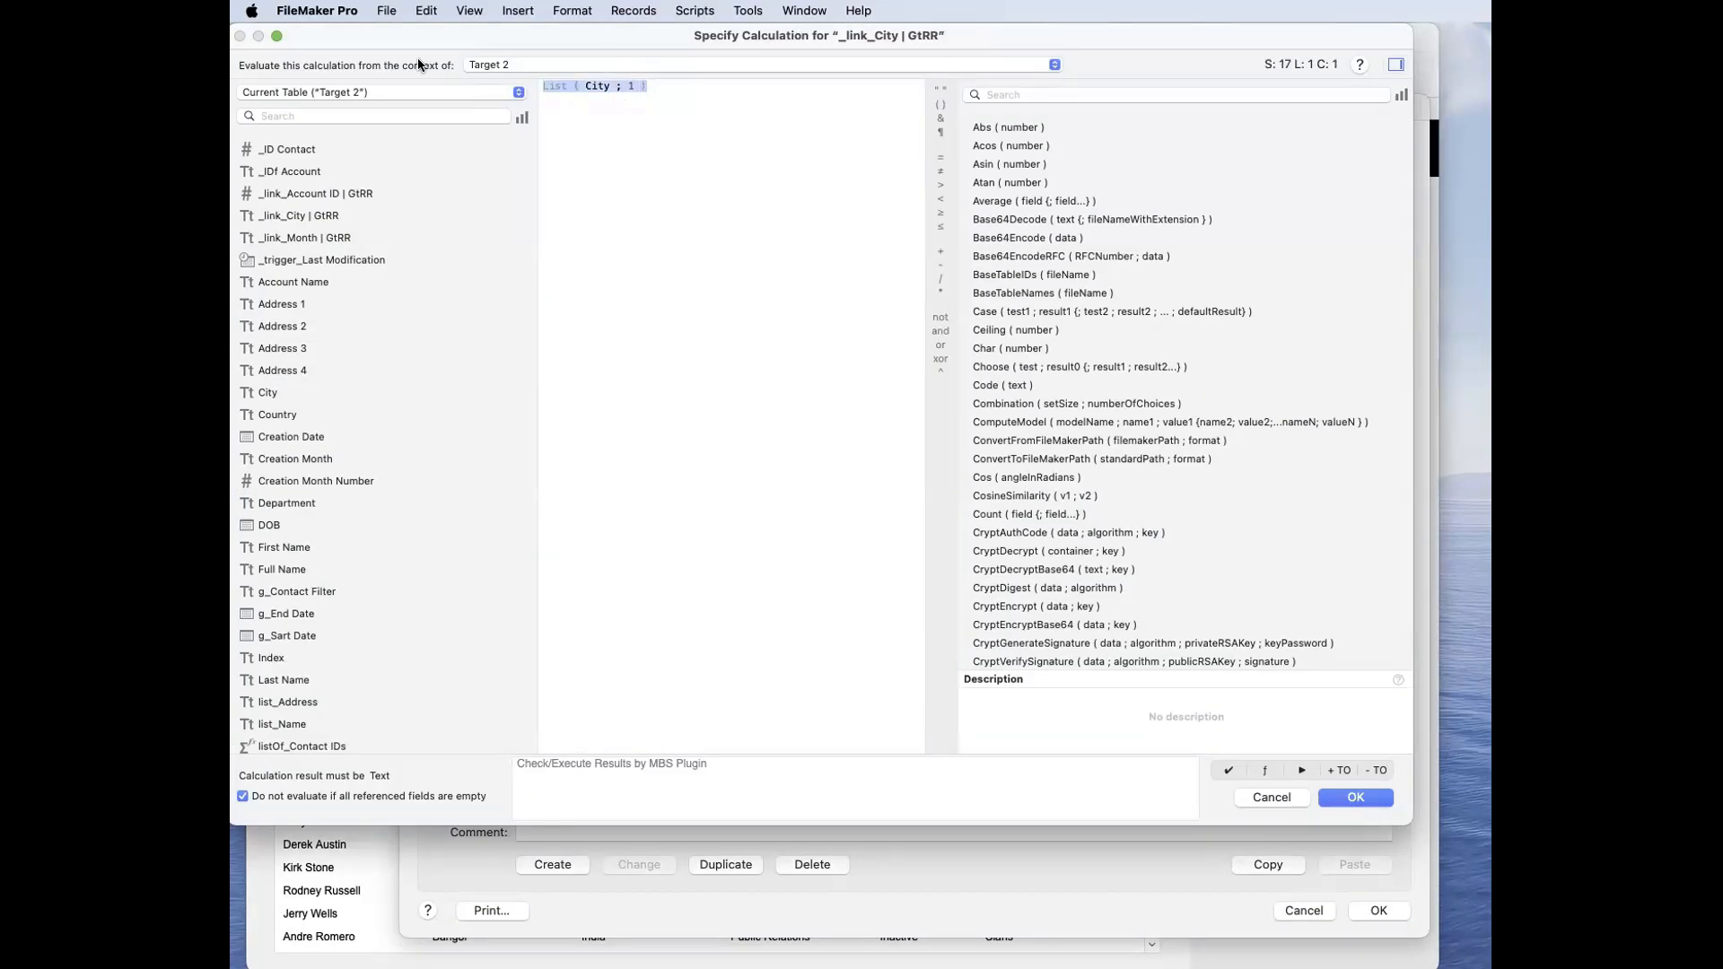
Step: Close the calculation, field options and database dialogs, discarding all changes made to tables, fields and relationships
key(Escape)
key(Escape)
key(Escape)
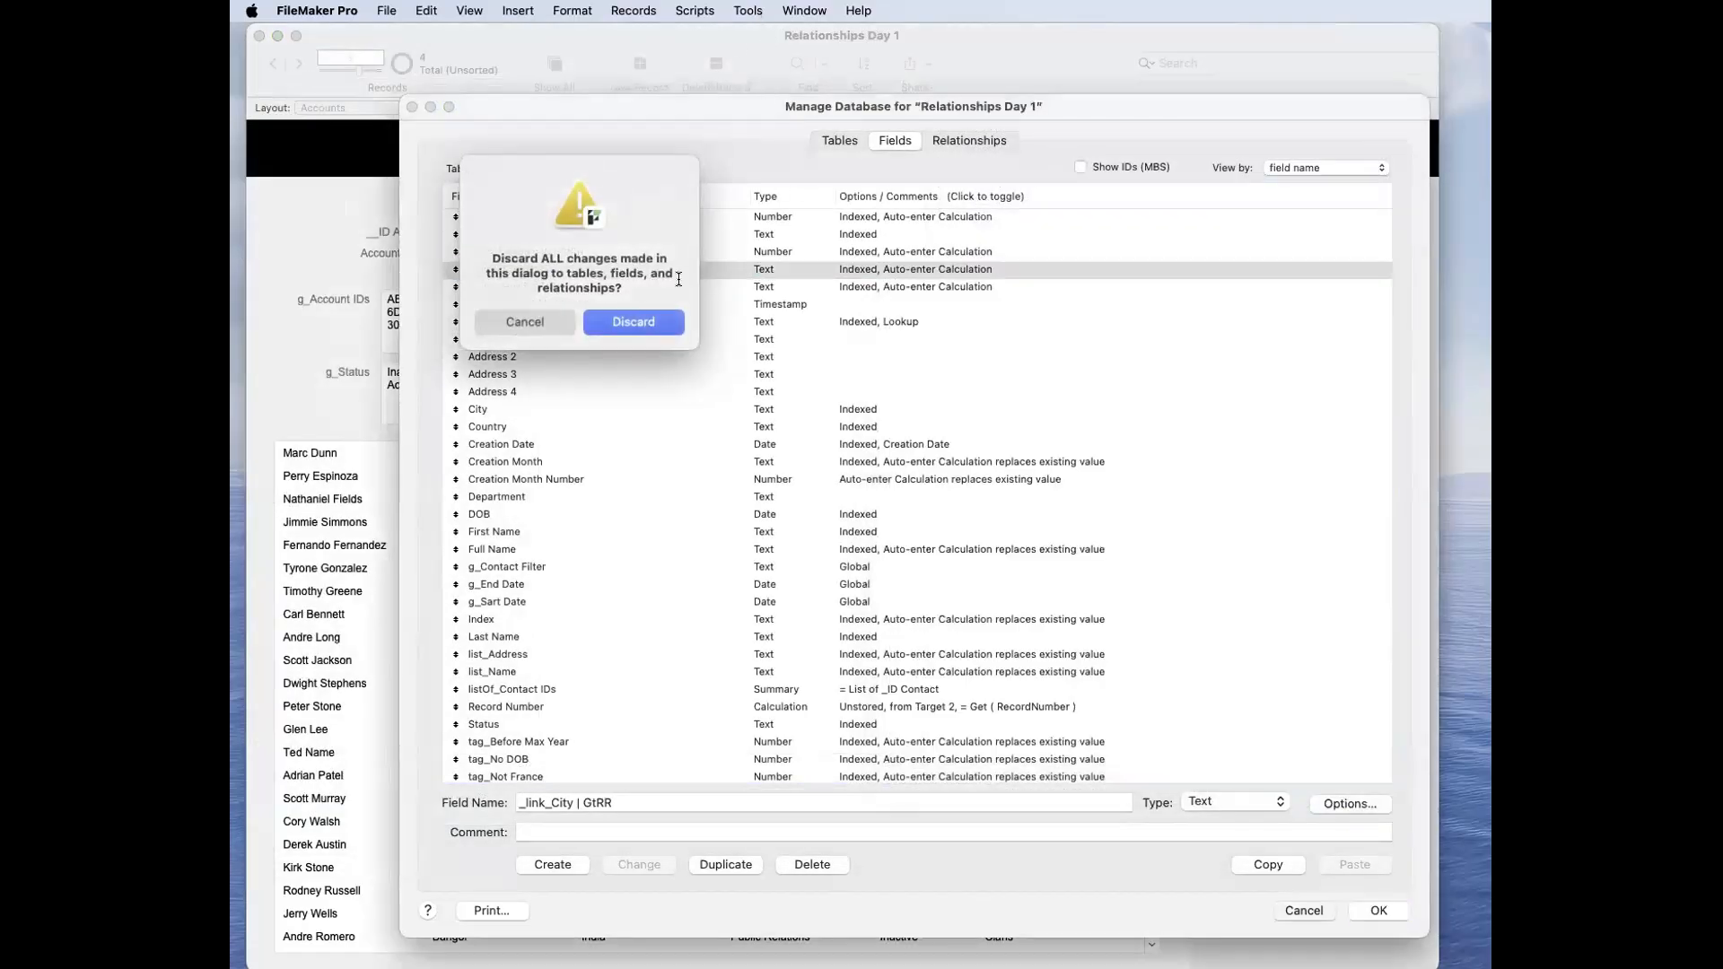
click(623, 323)
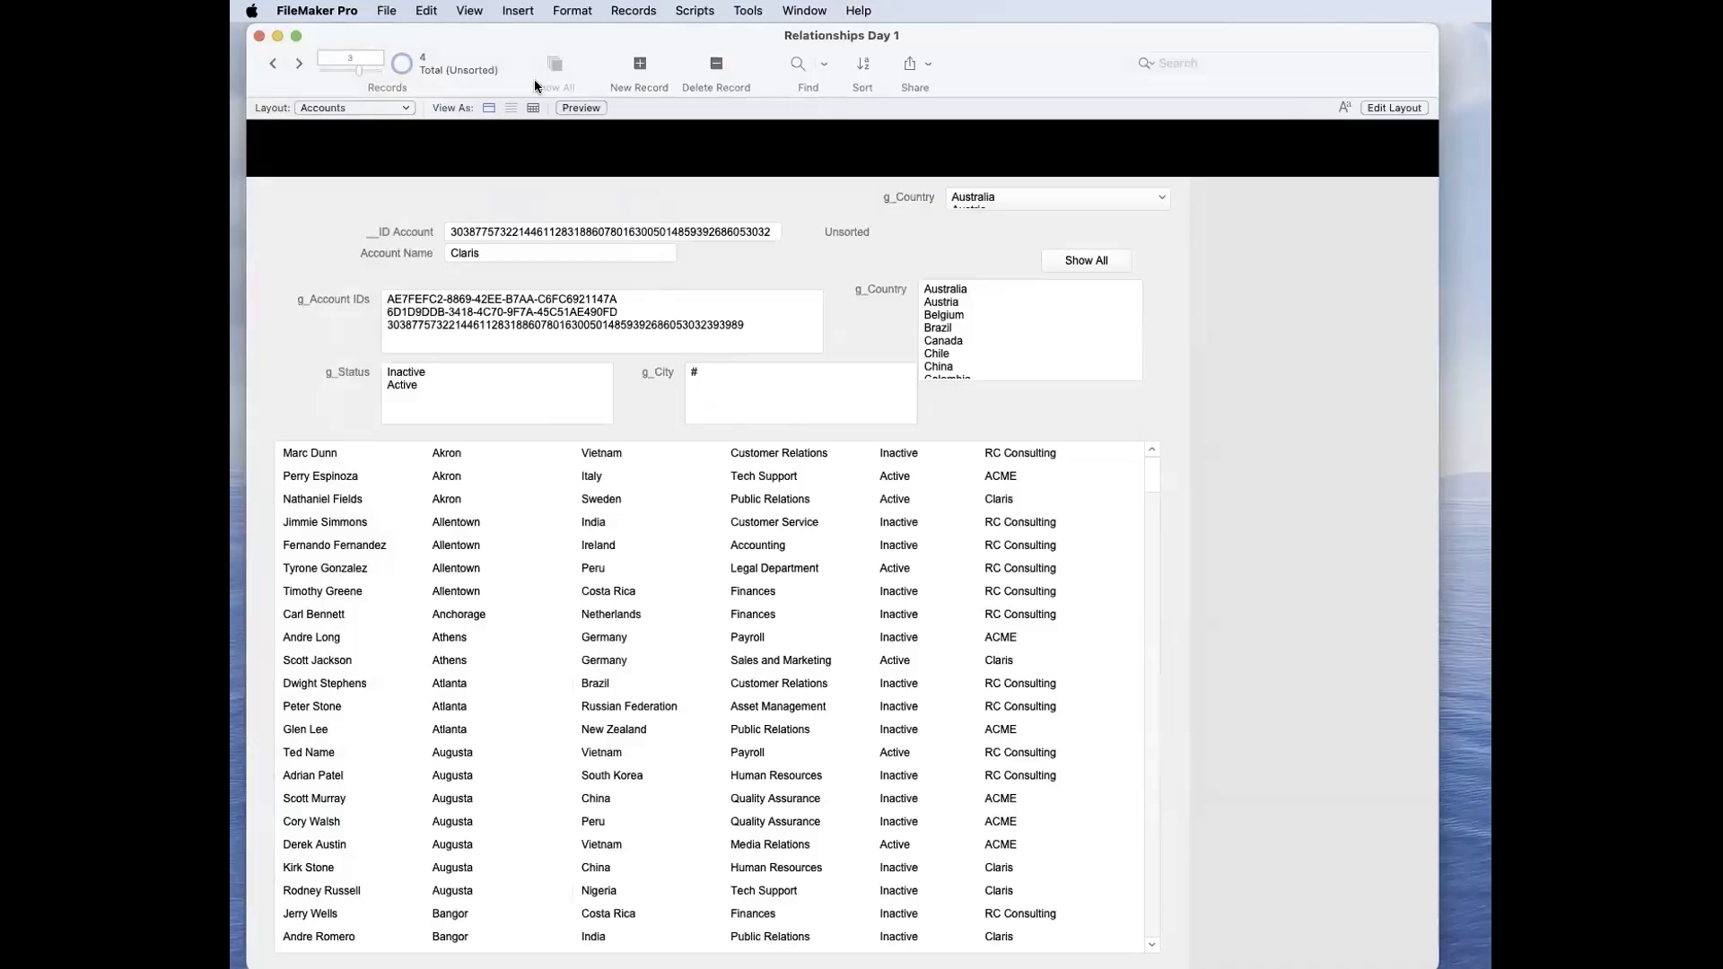
Step: Open a second window of the file and switch it to the Contacts layout
click(804, 10)
click(819, 38)
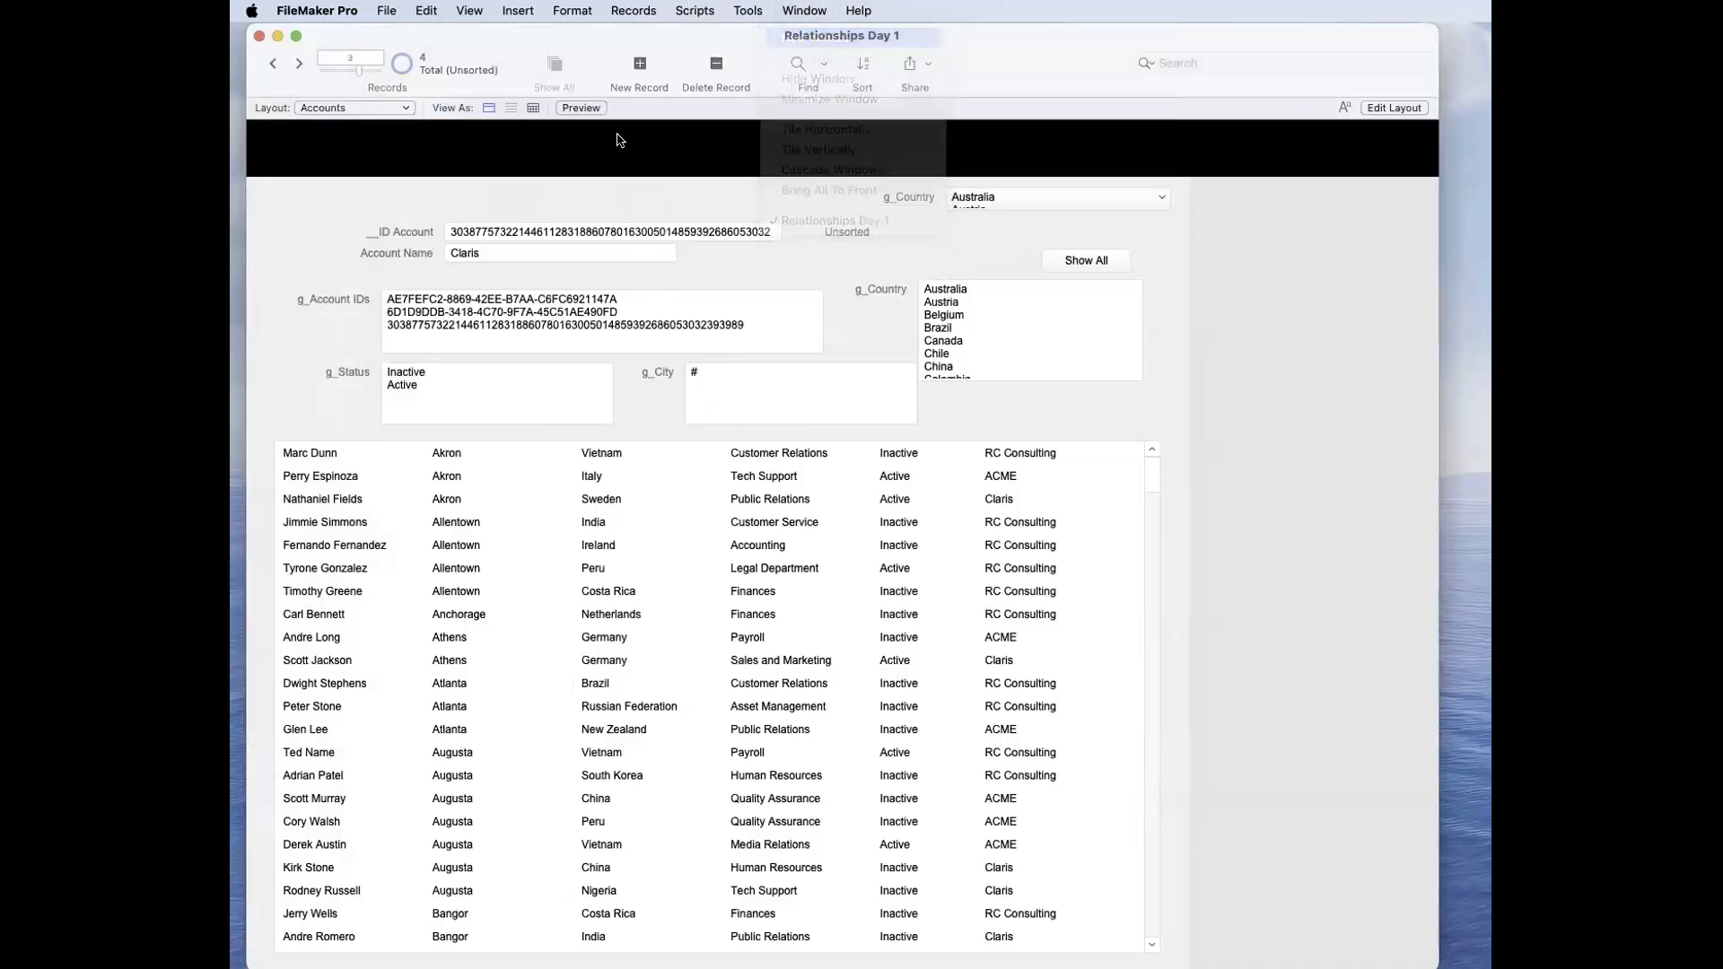
click(380, 131)
click(381, 113)
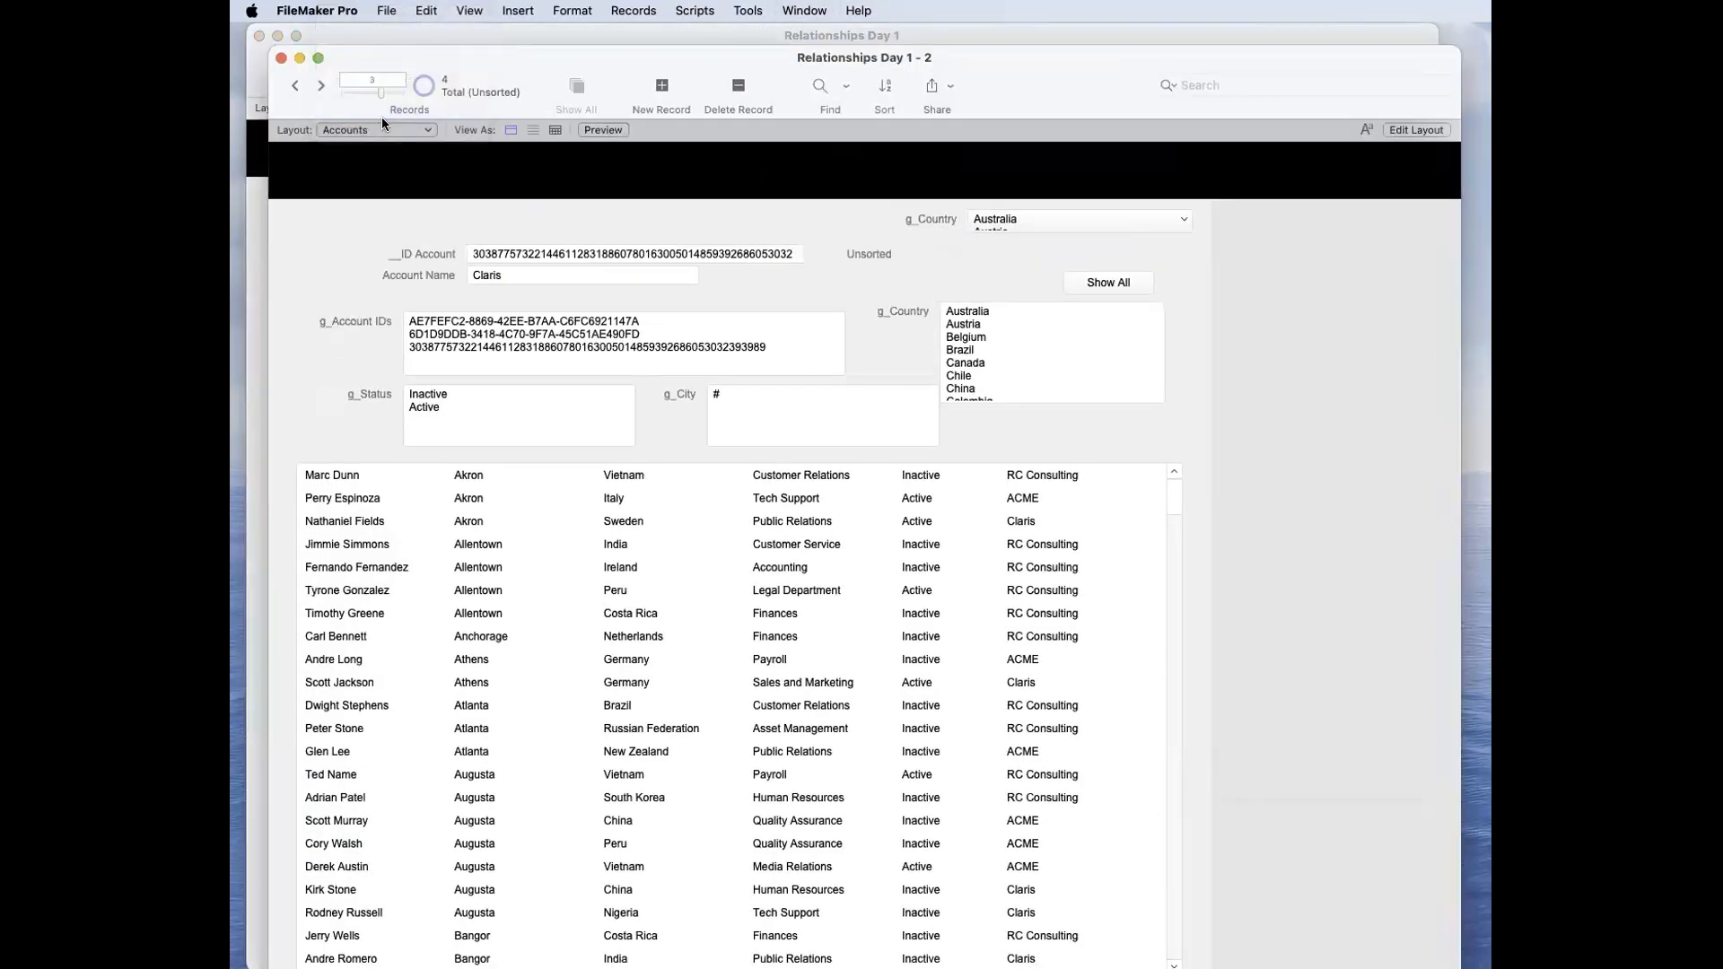
Step: Add the watch expression List ( Contacts::City ; 1 ) to the Data Viewer, using the copied formula and the Contacts City field
click(748, 10)
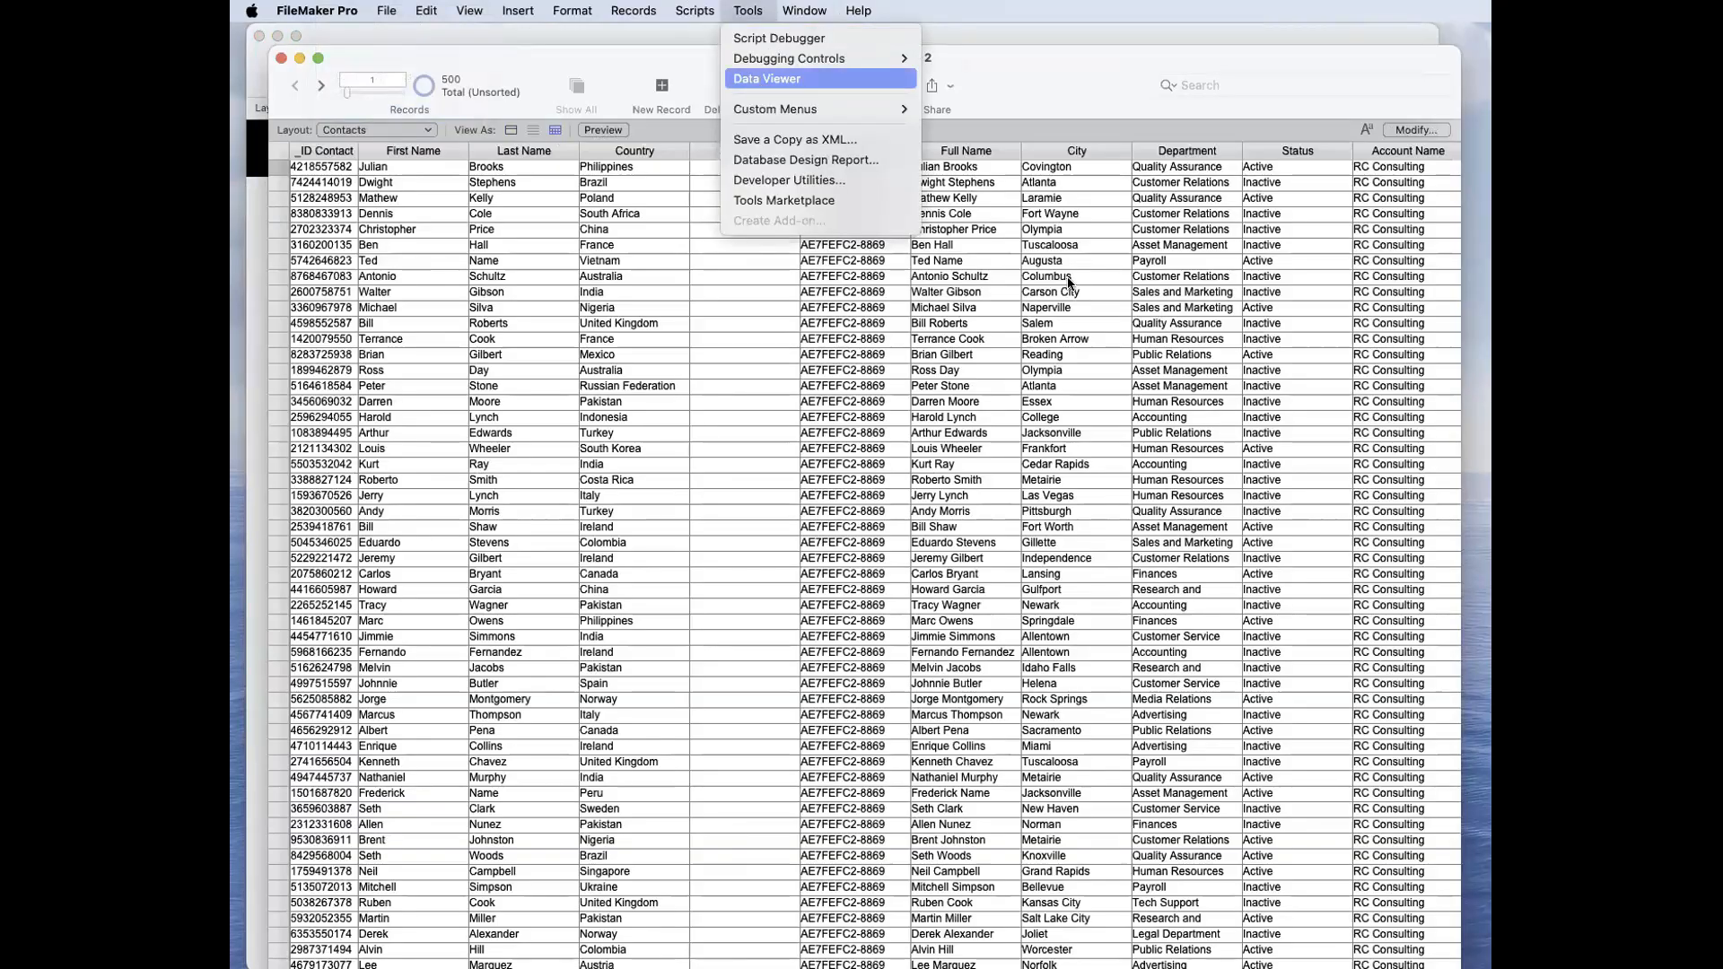
click(757, 79)
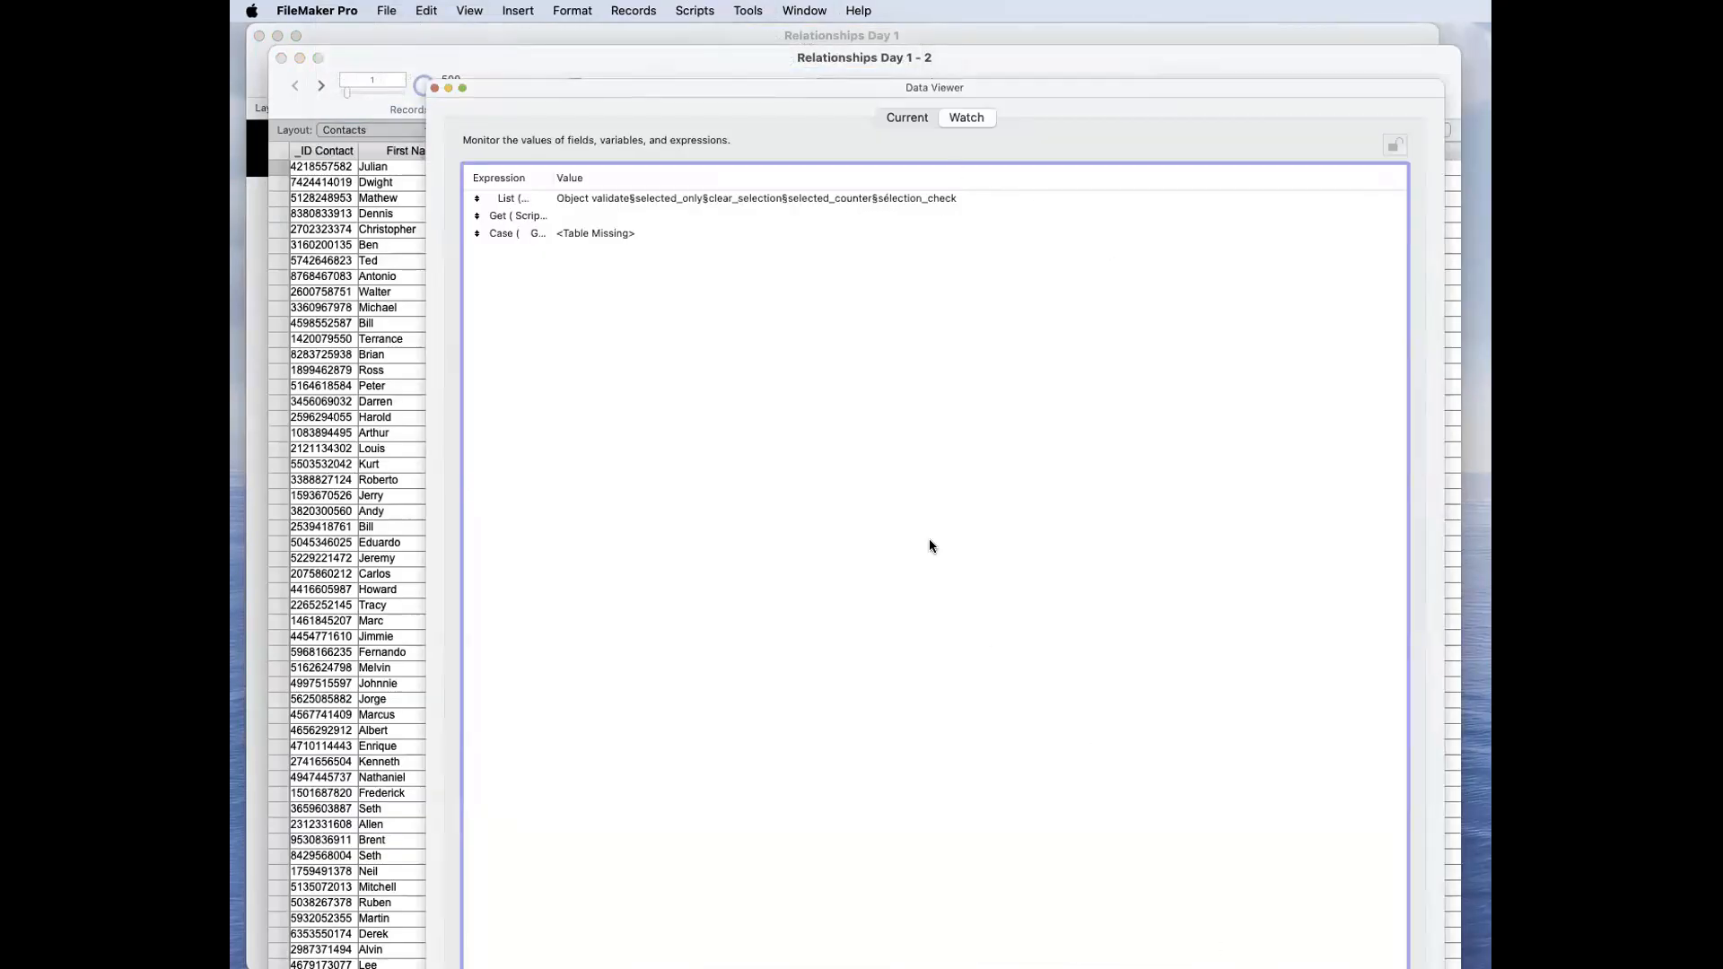
double_click(981, 646)
key(super+v)
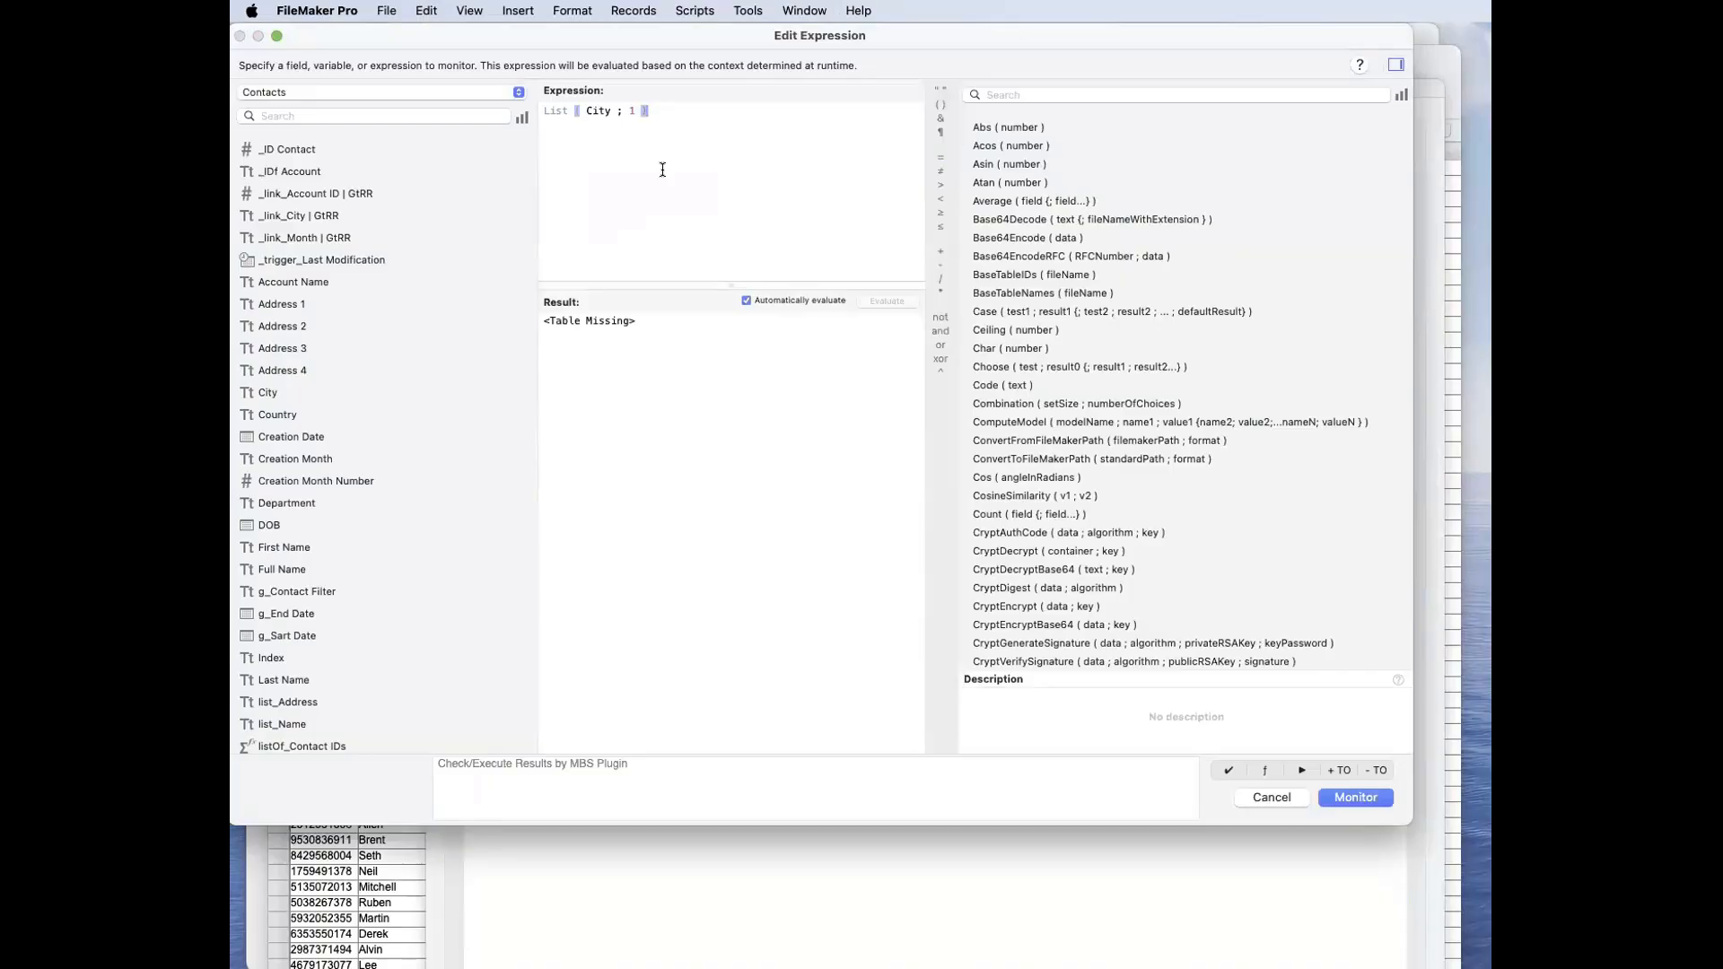
double_click(277, 393)
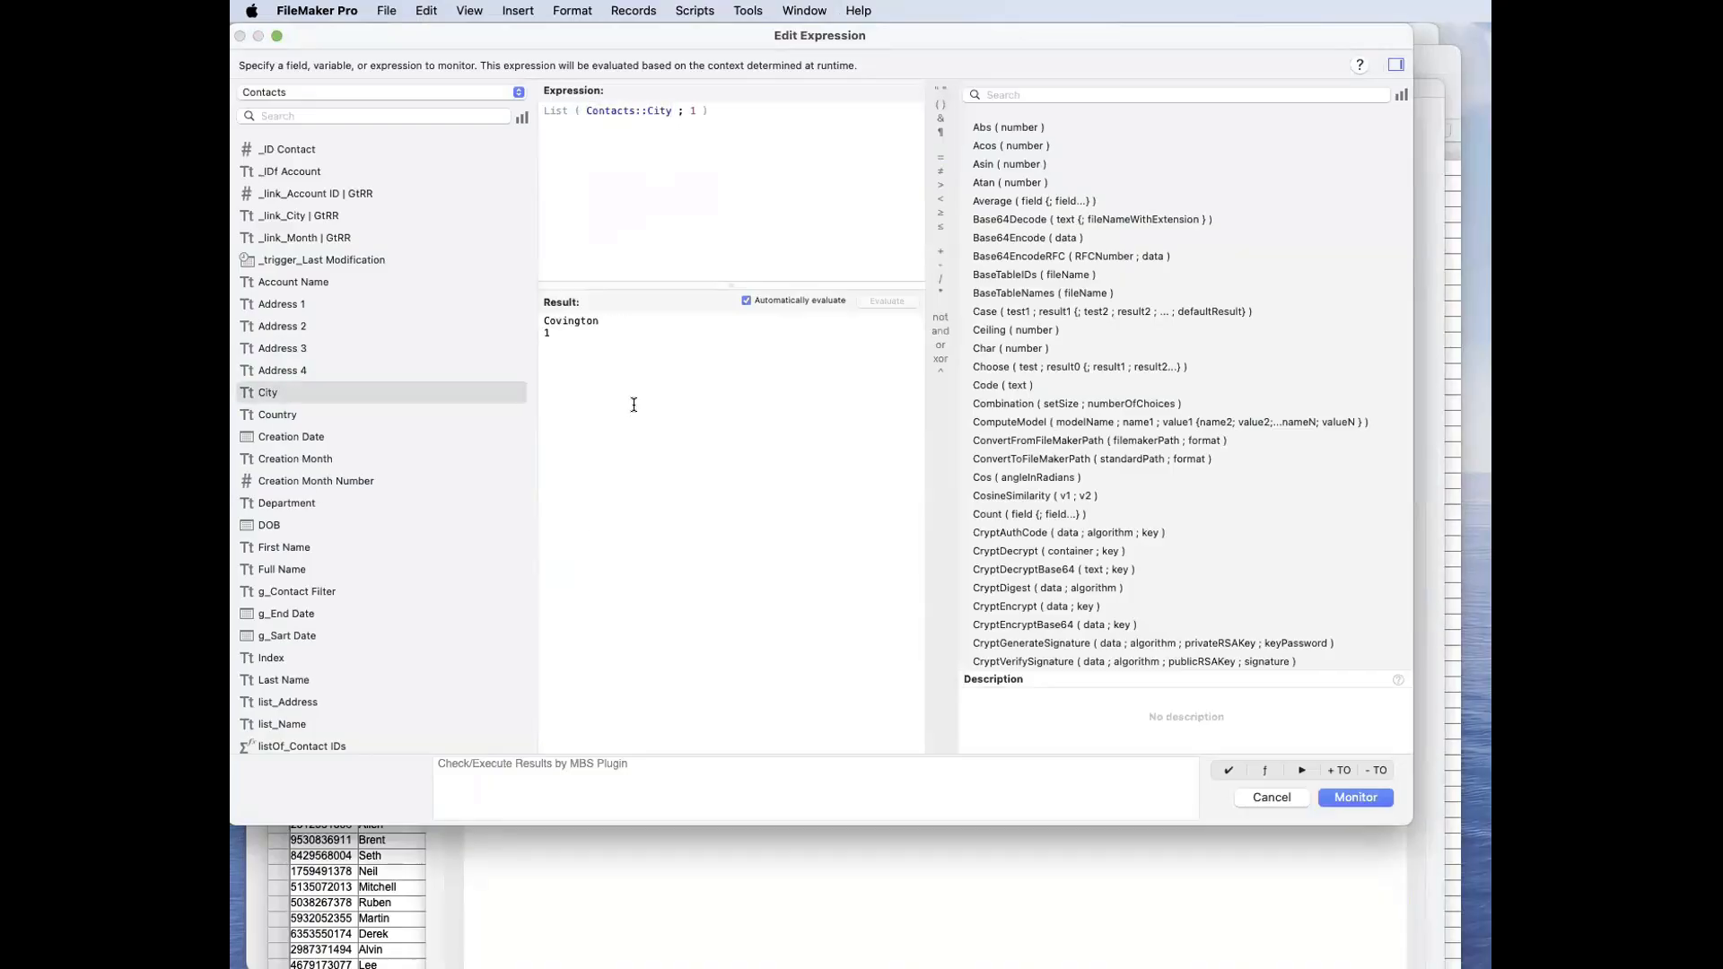
drag(630, 318, 517, 309)
click(562, 336)
drag(619, 320, 533, 316)
click(566, 338)
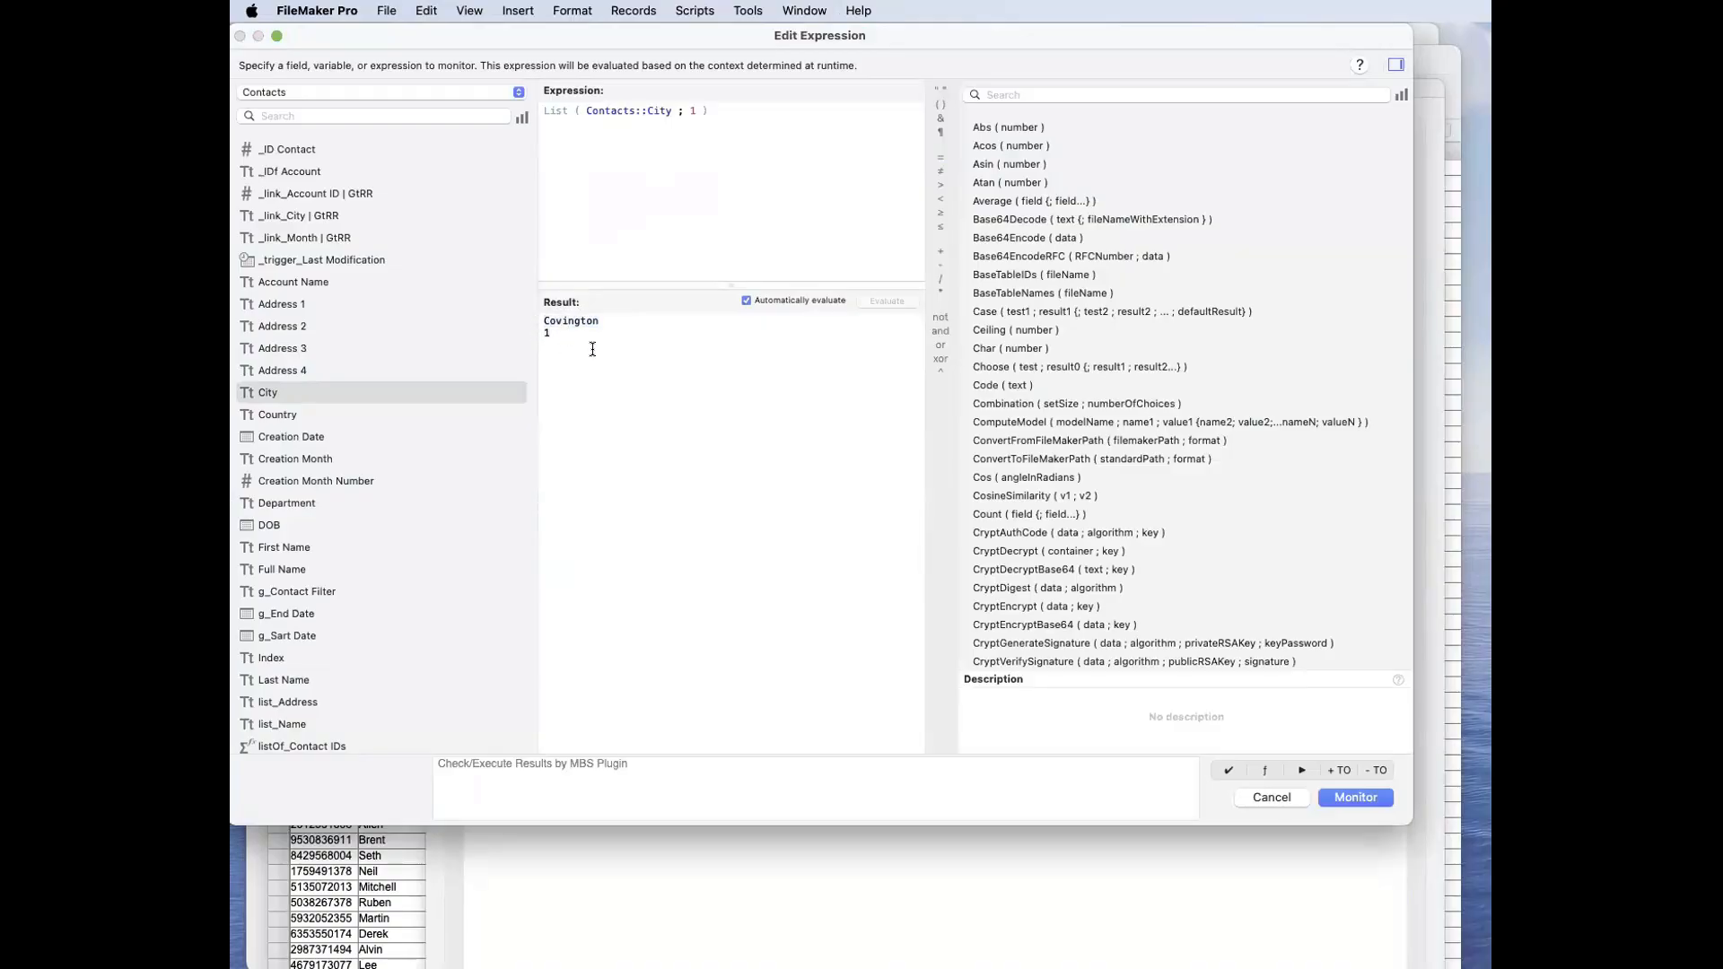
click(1340, 796)
Step: Move the Data Viewer aside and go through several contact records, comparing the watched city list for each one
drag(702, 90, 1128, 100)
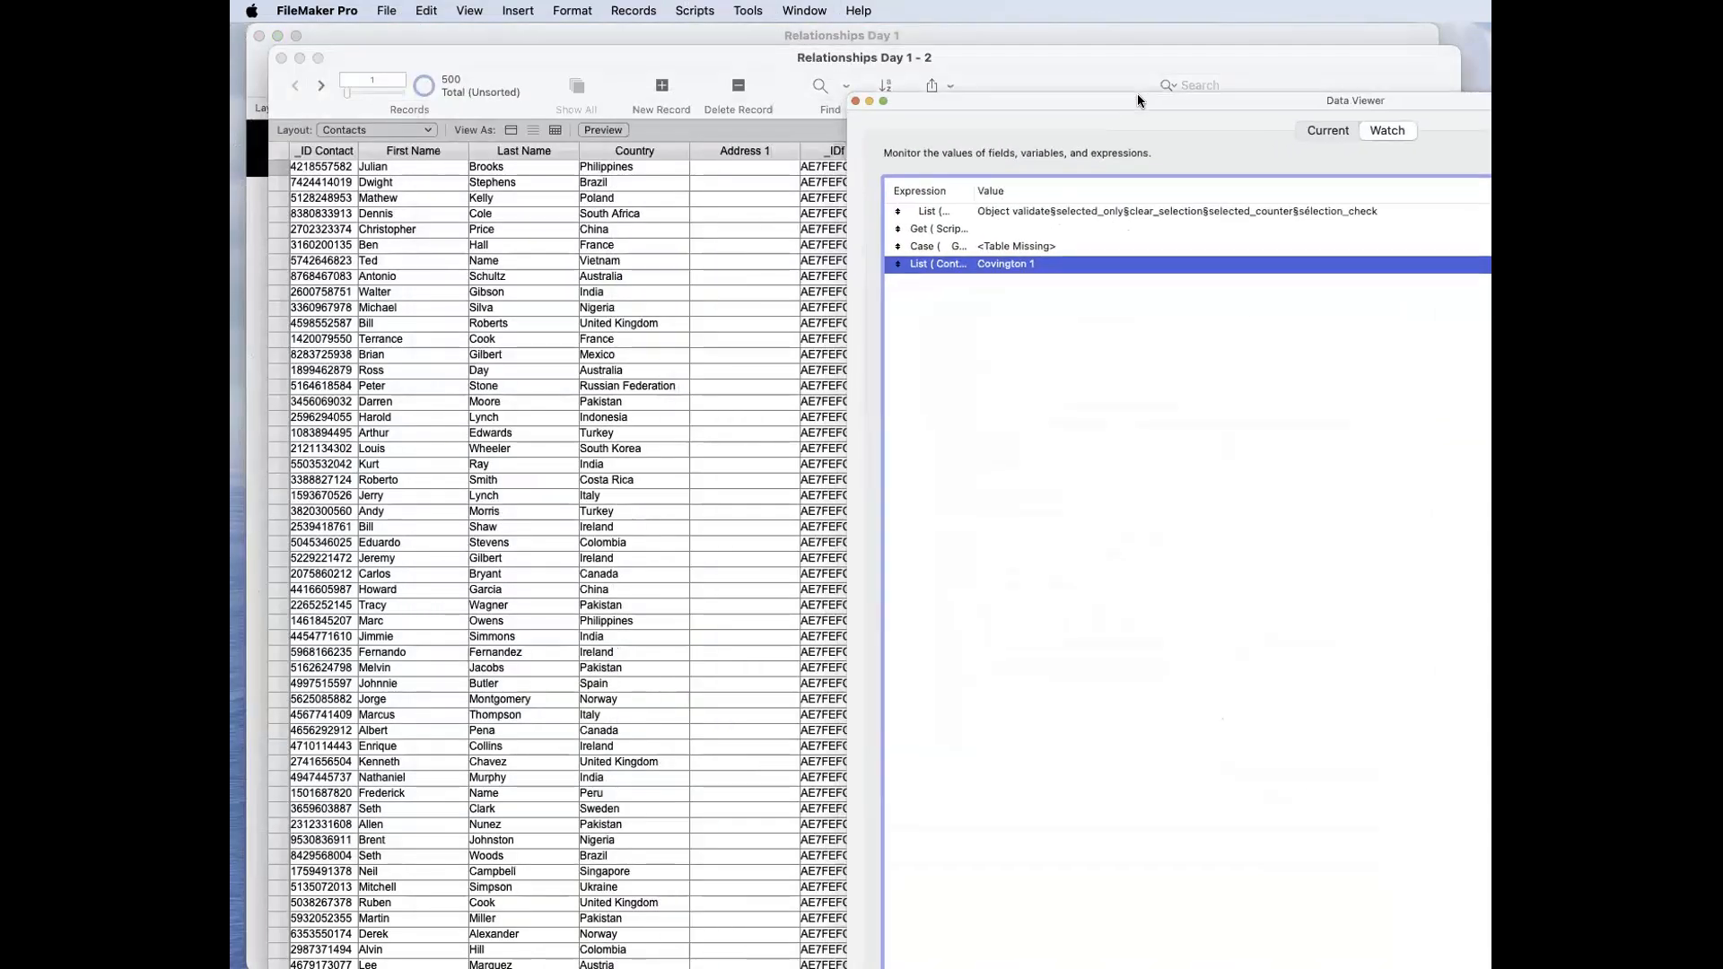
scroll(424, 269, down, 2)
click(434, 371)
click(425, 389)
click(435, 453)
click(434, 502)
click(434, 553)
click(435, 595)
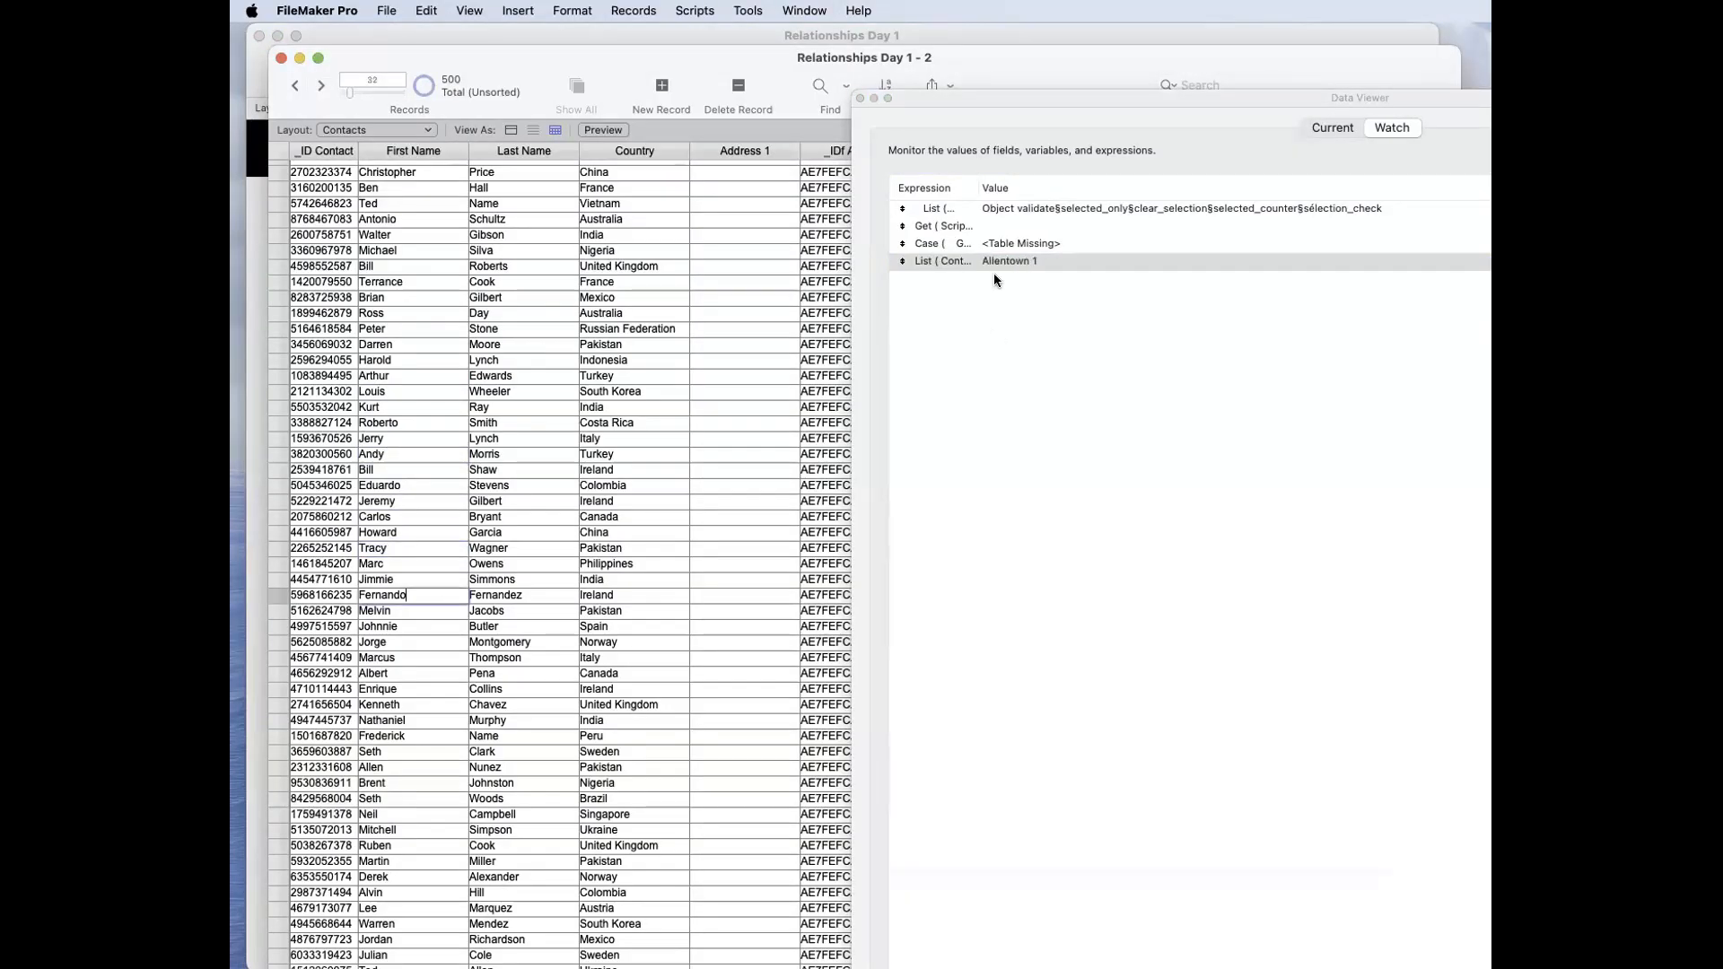
scroll(422, 545, down, 5)
click(424, 549)
click(423, 612)
click(424, 643)
click(434, 693)
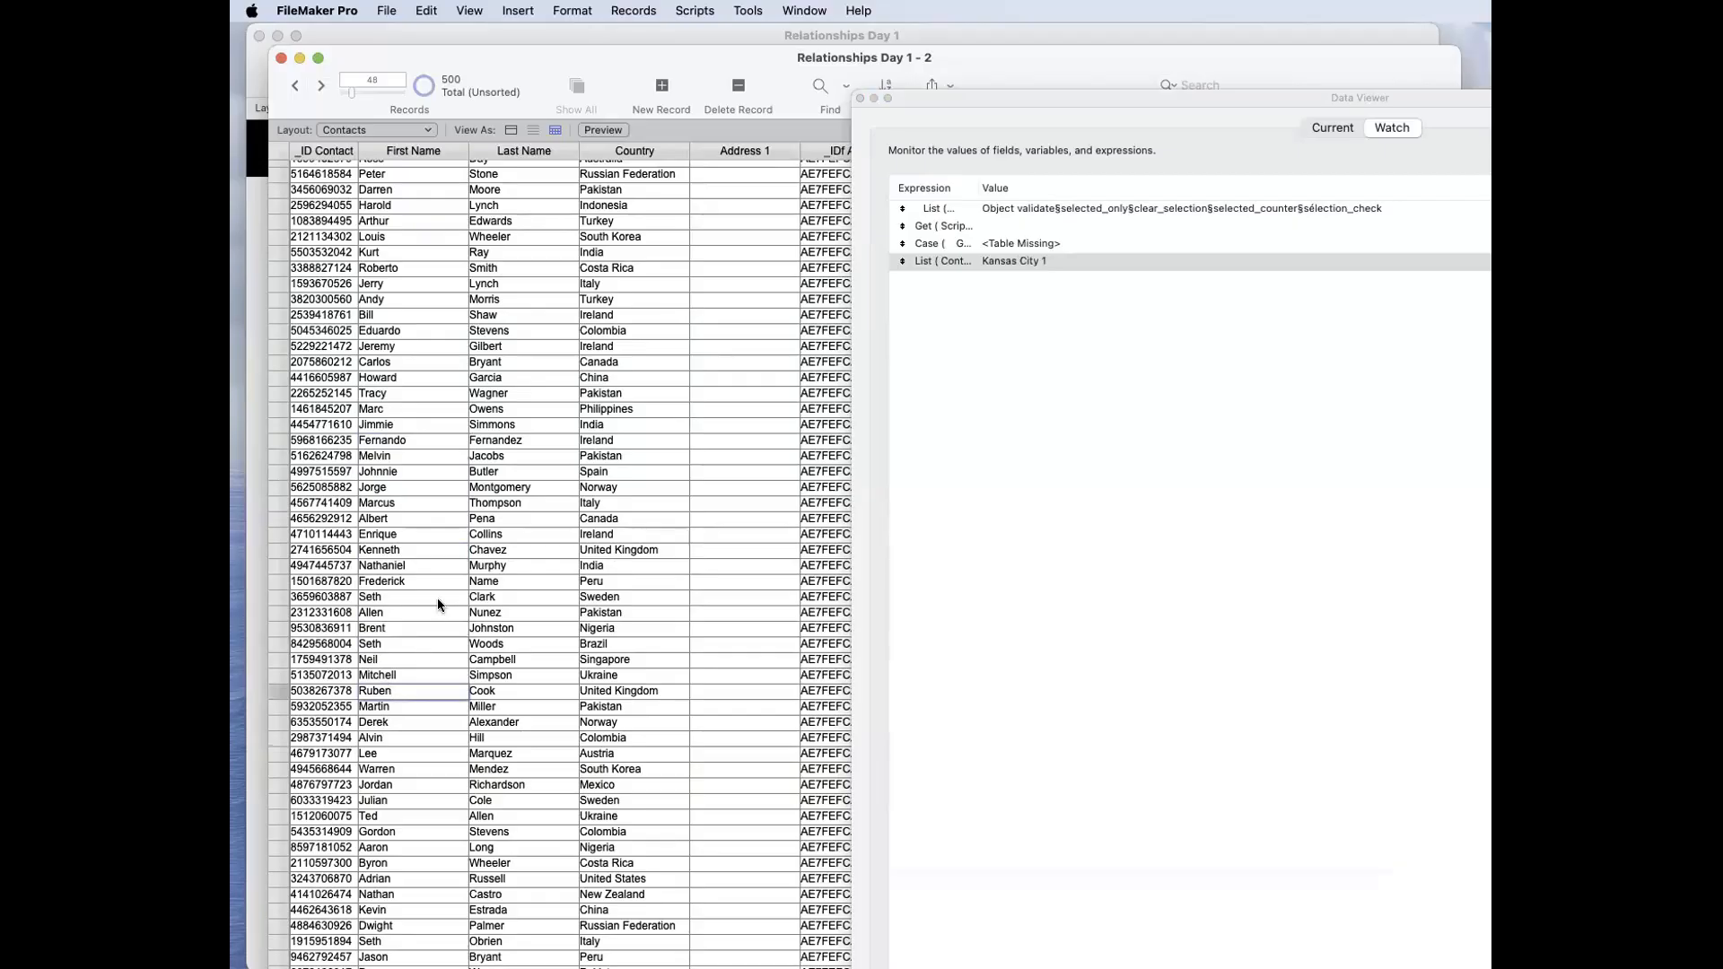
scroll(438, 597, down, 3)
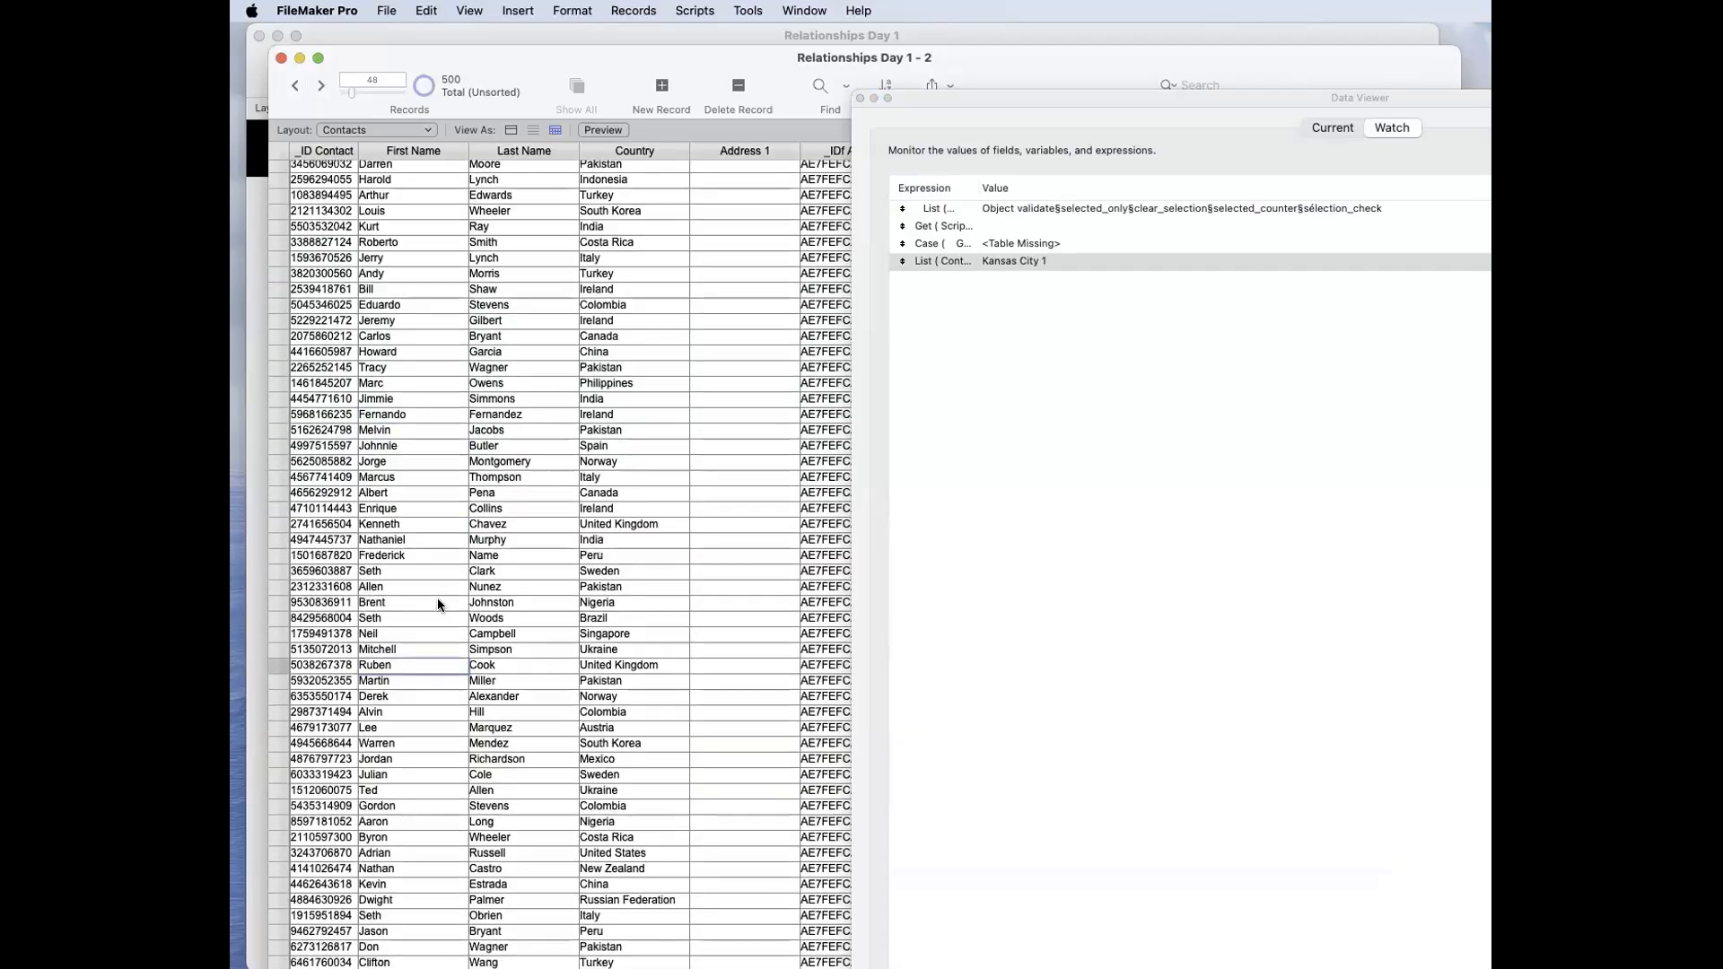
Step: Reopen the List ( Contacts::City ; 1 ) watch expression and examine its result lines
double_click(1046, 260)
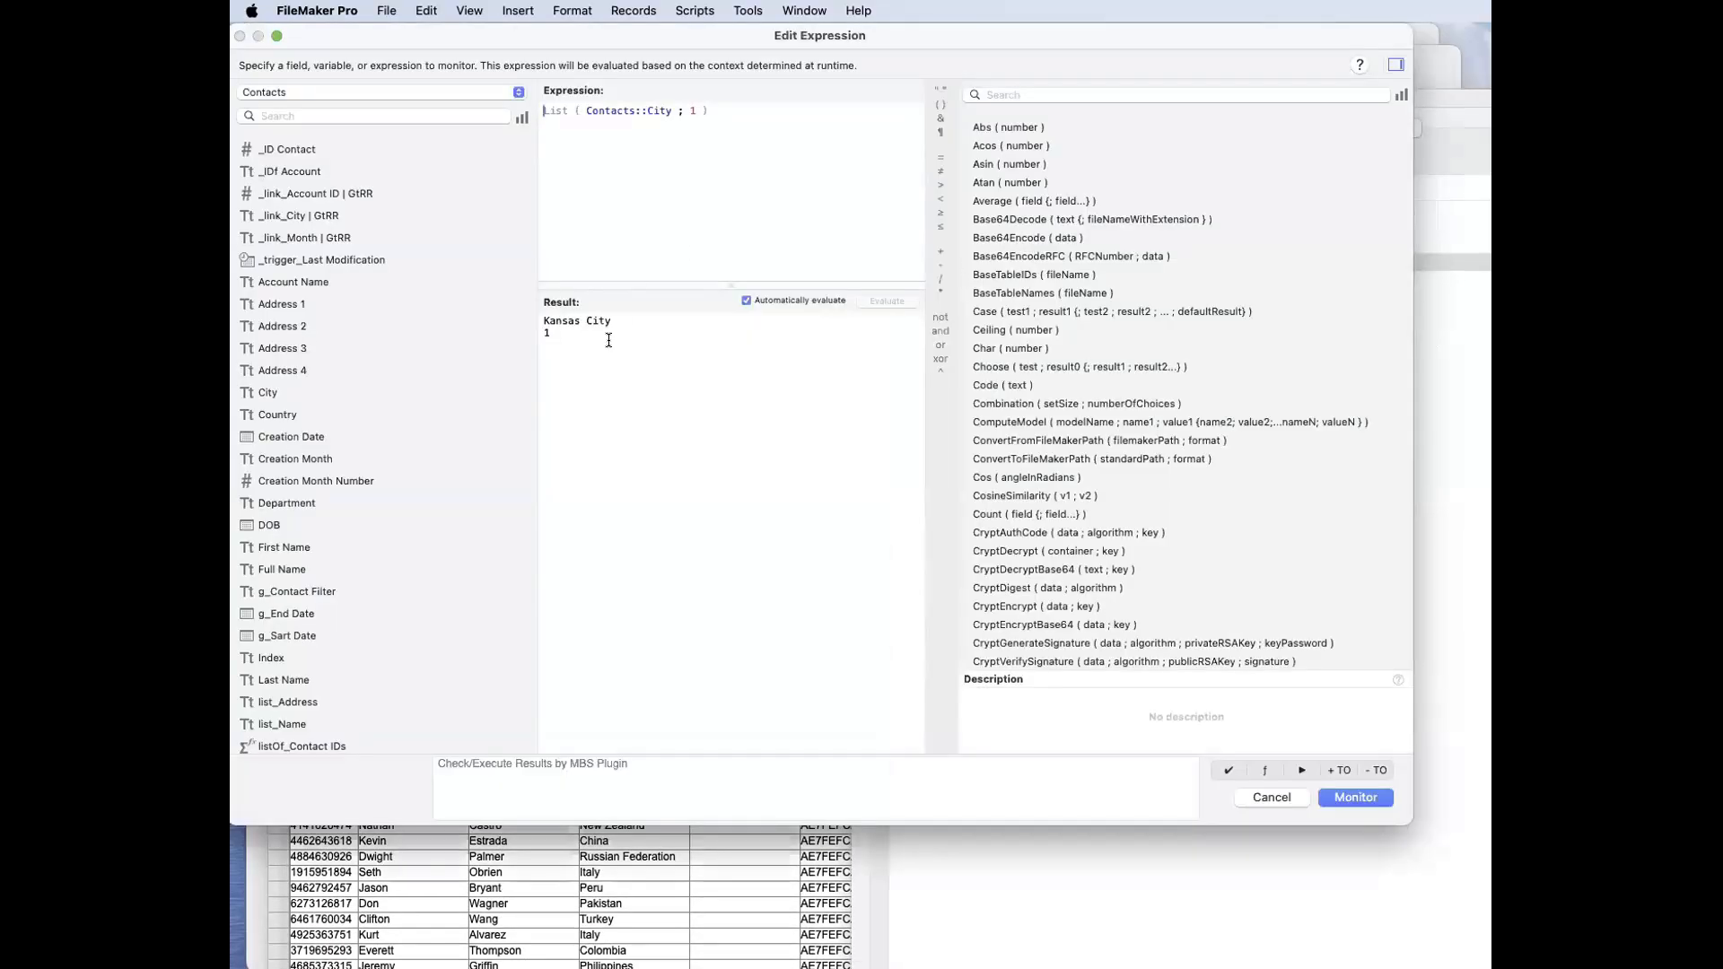
drag(609, 340, 512, 317)
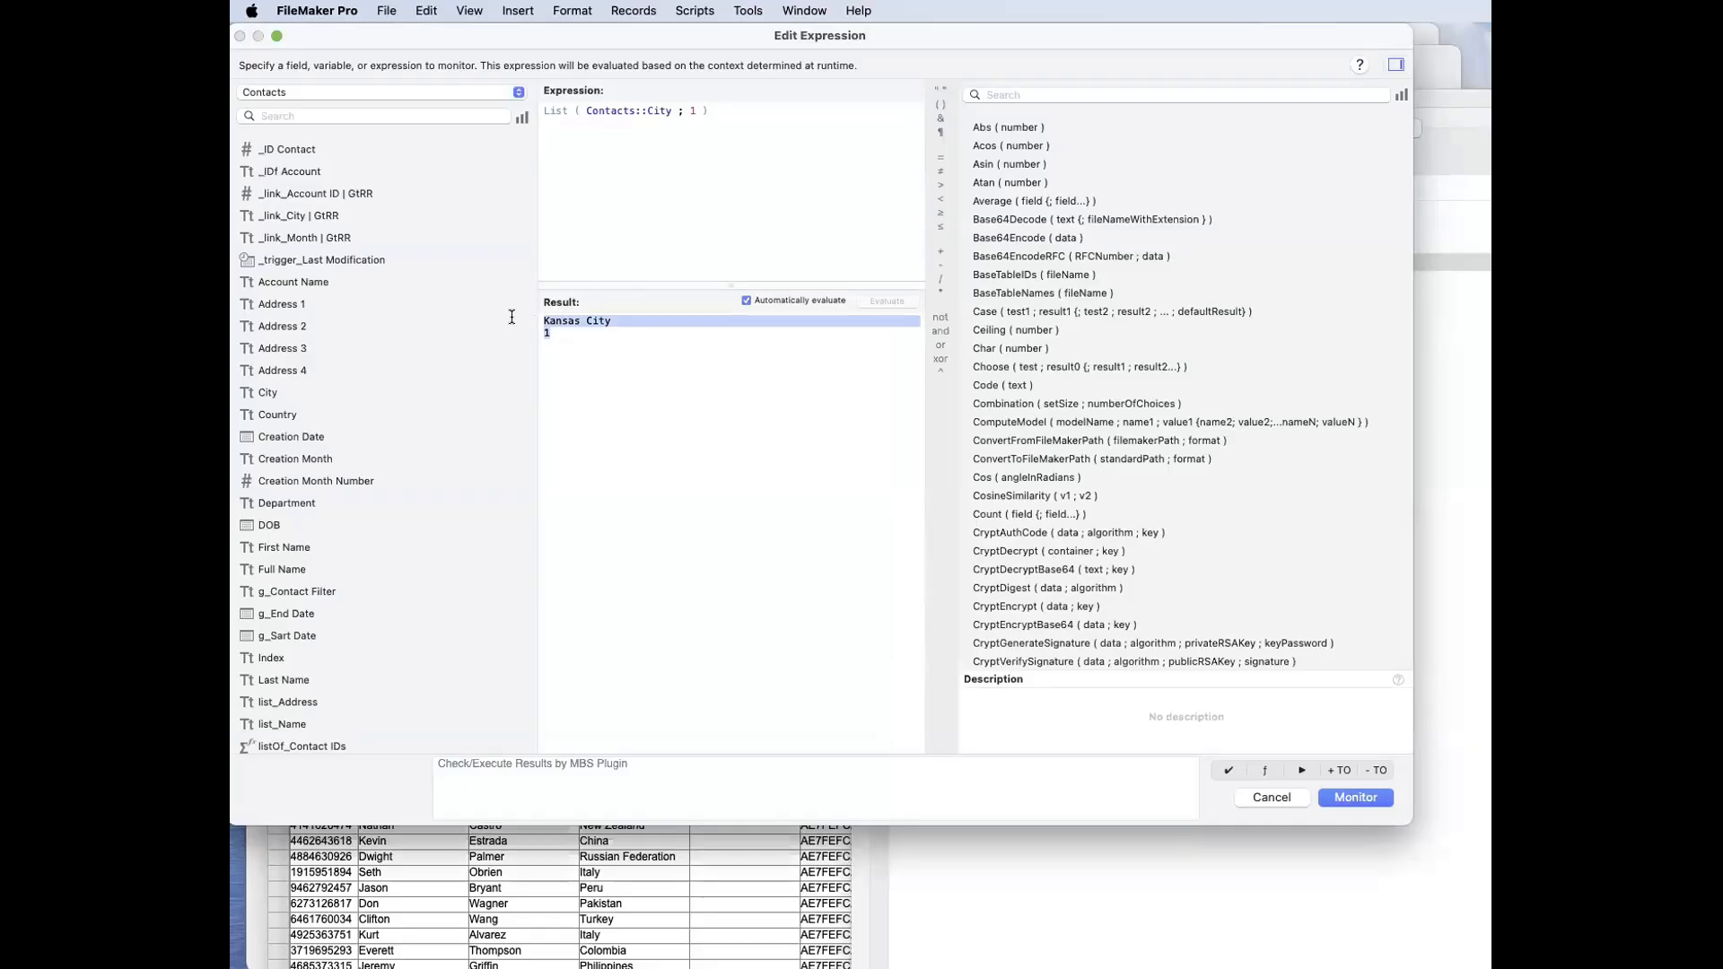
click(588, 346)
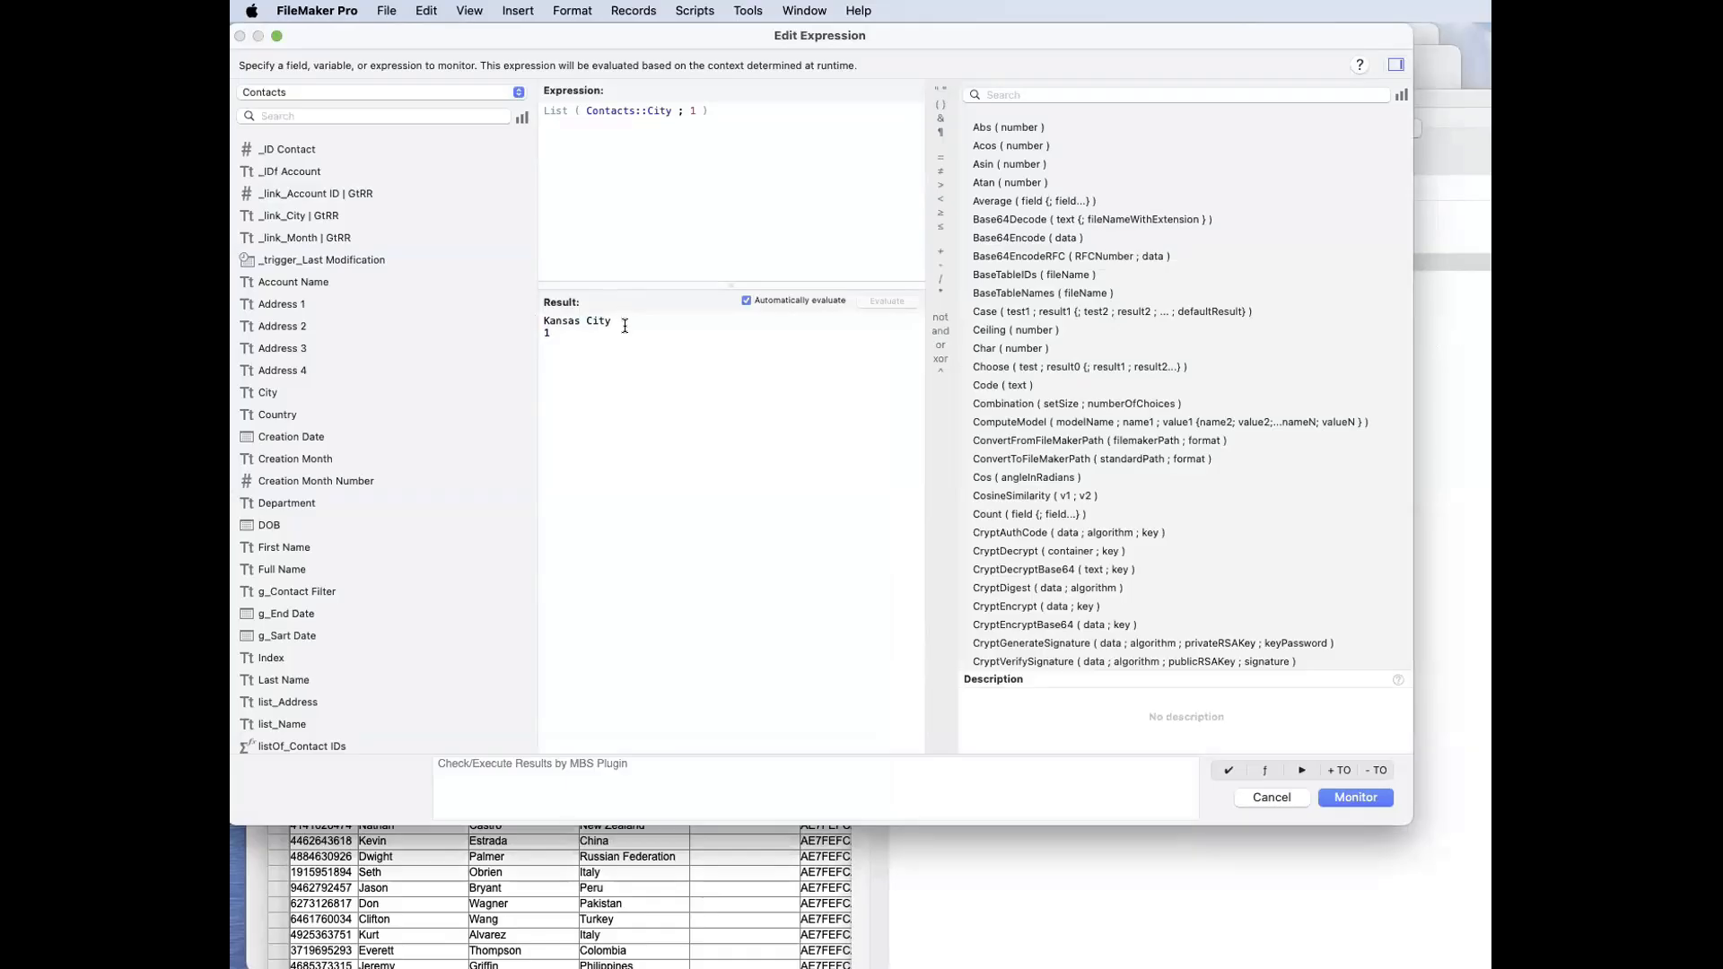
Step: Try rewriting the watch expression without the List function, as Contacts::City & ¶ & 1
click(558, 121)
drag(584, 110, 553, 83)
key(BackSpace)
click(654, 149)
key(BackSpace)
key(BackSpace)
key(BackSpace)
key(BackSpace)
key(BackSpace)
key(BackSpace)
text(& ¶ & 1)
Step: Undo the rewrite until the expression is List ( Contacts::City ; 1 ) again
key(super+z)
key(super+z)
key(super+z)
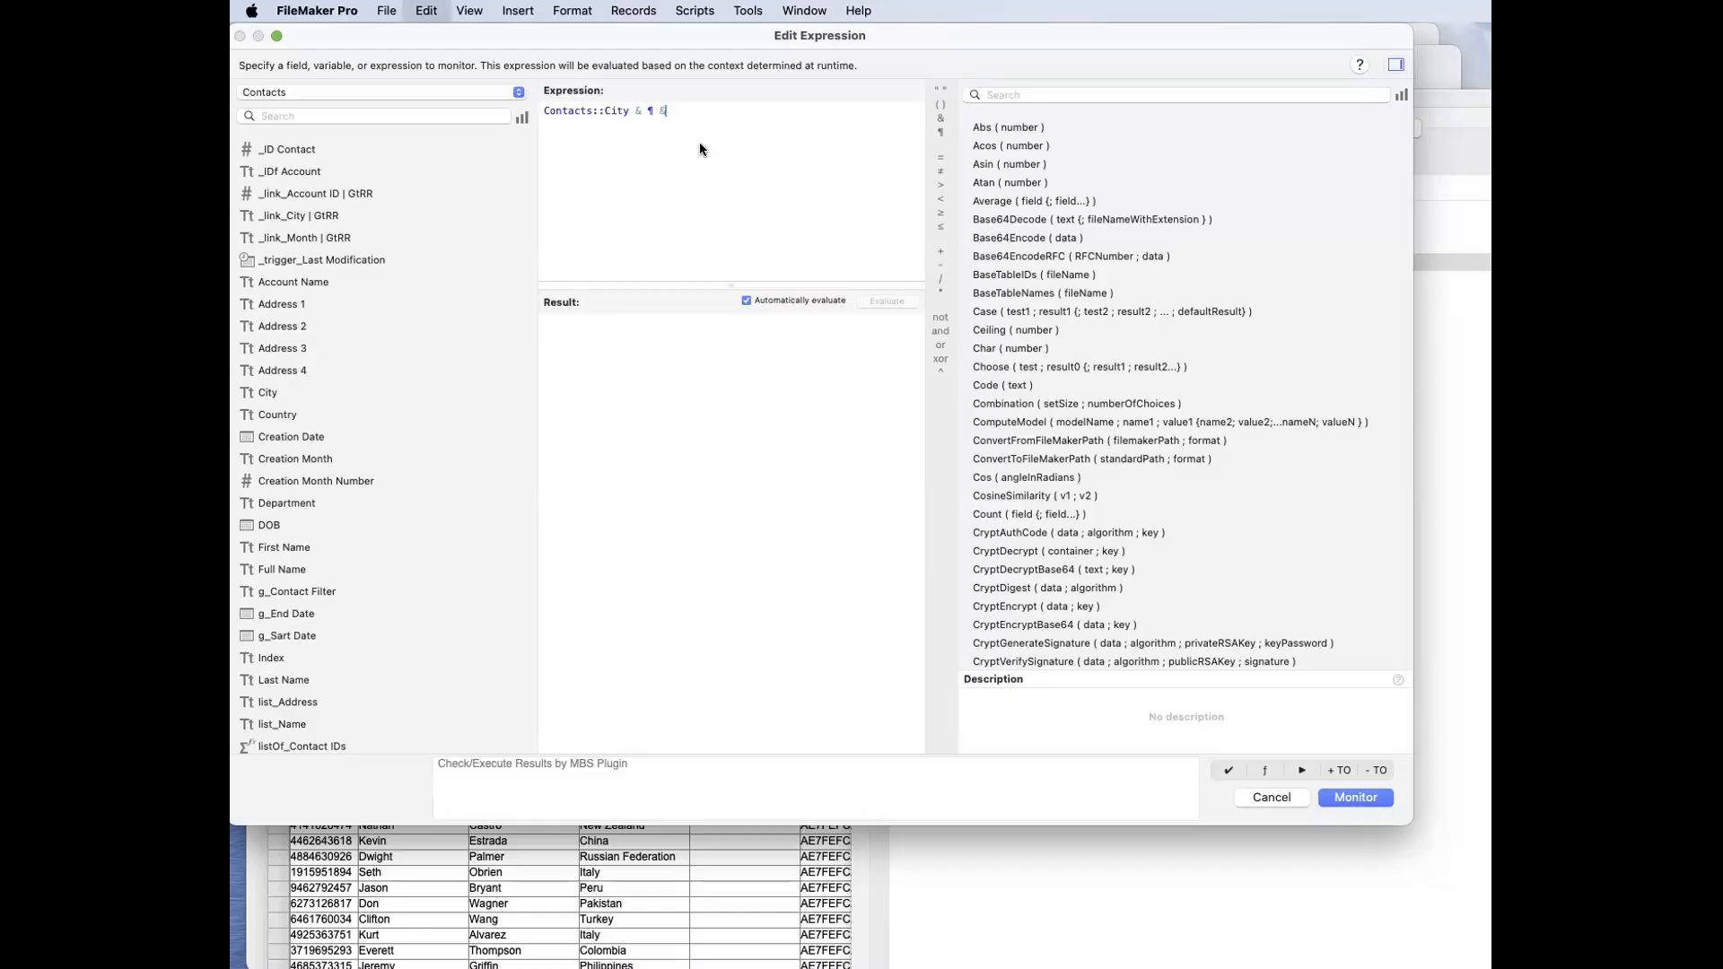
key(super+z)
key(super+z)
key(super+z)
click(694, 134)
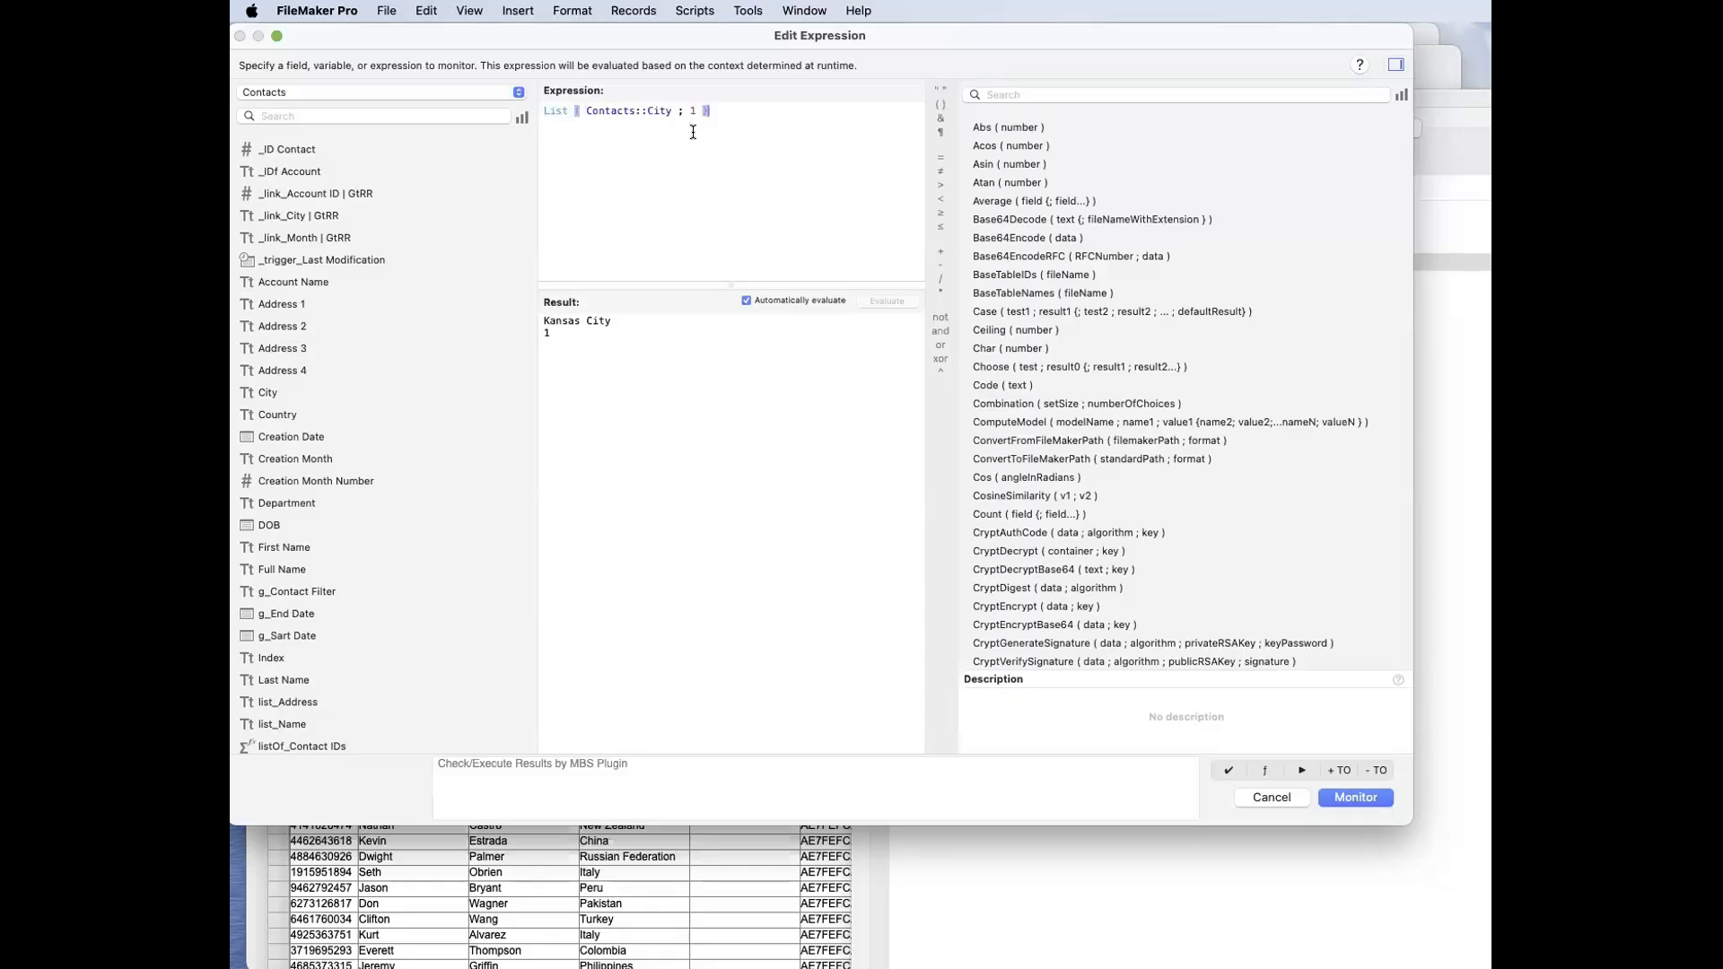
Step: Accept the watch expression and close the Data Viewer
click(1337, 795)
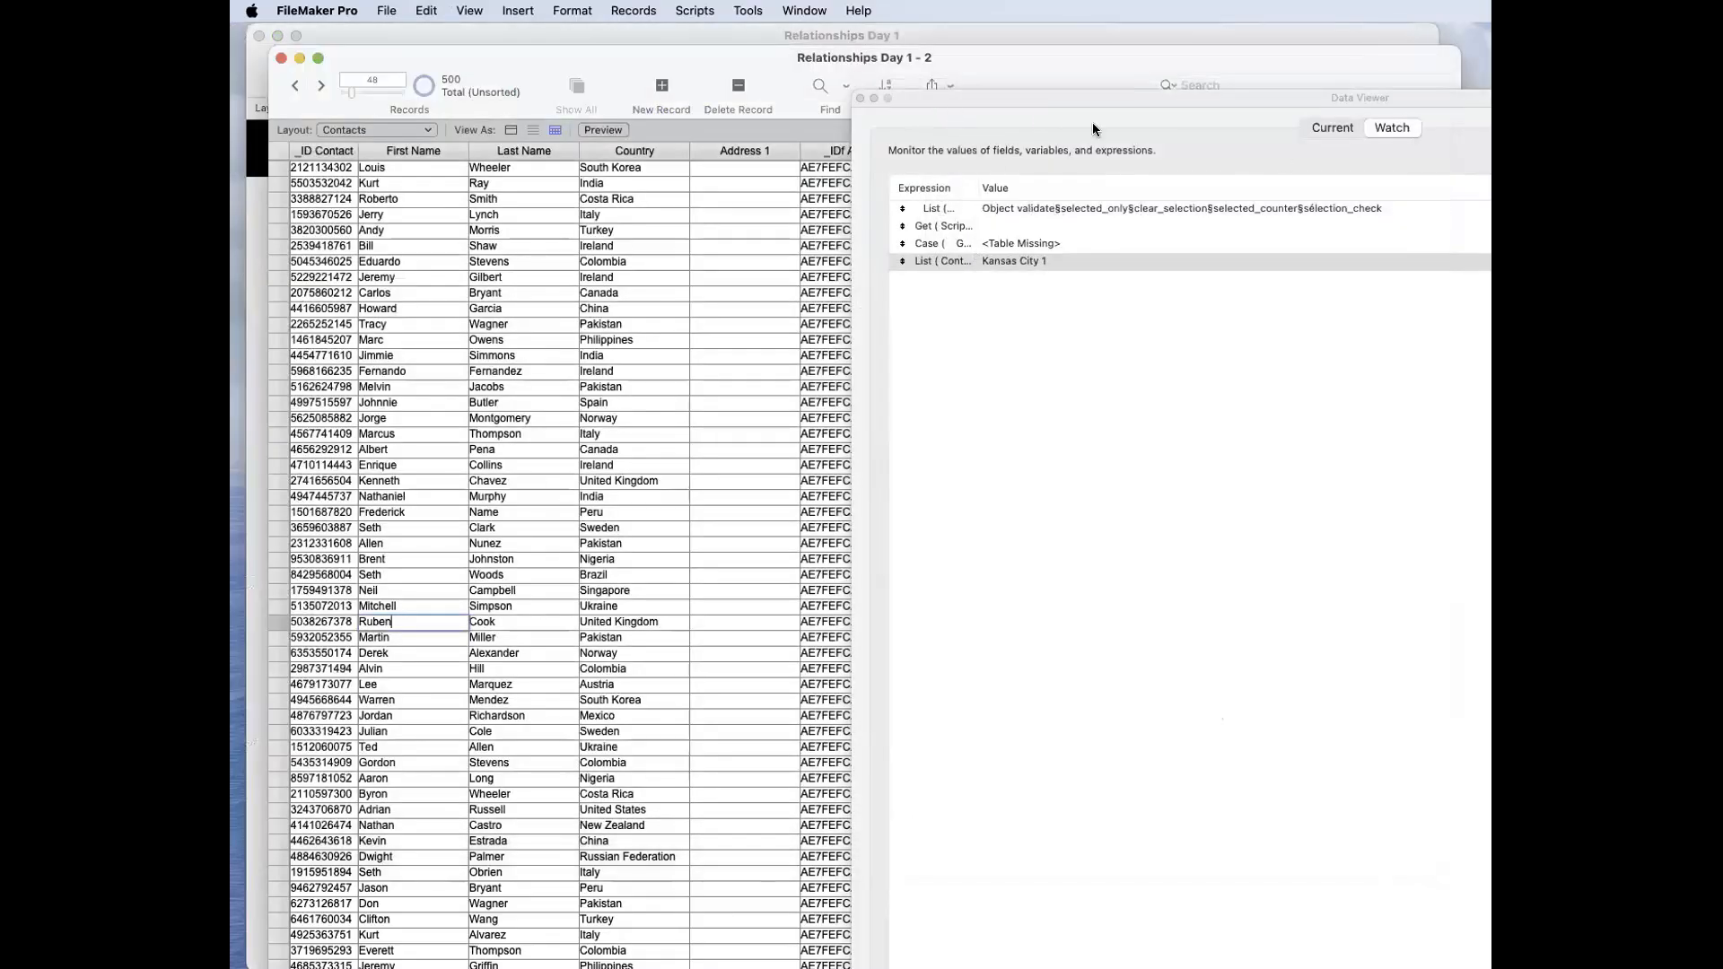
drag(935, 96, 1111, 119)
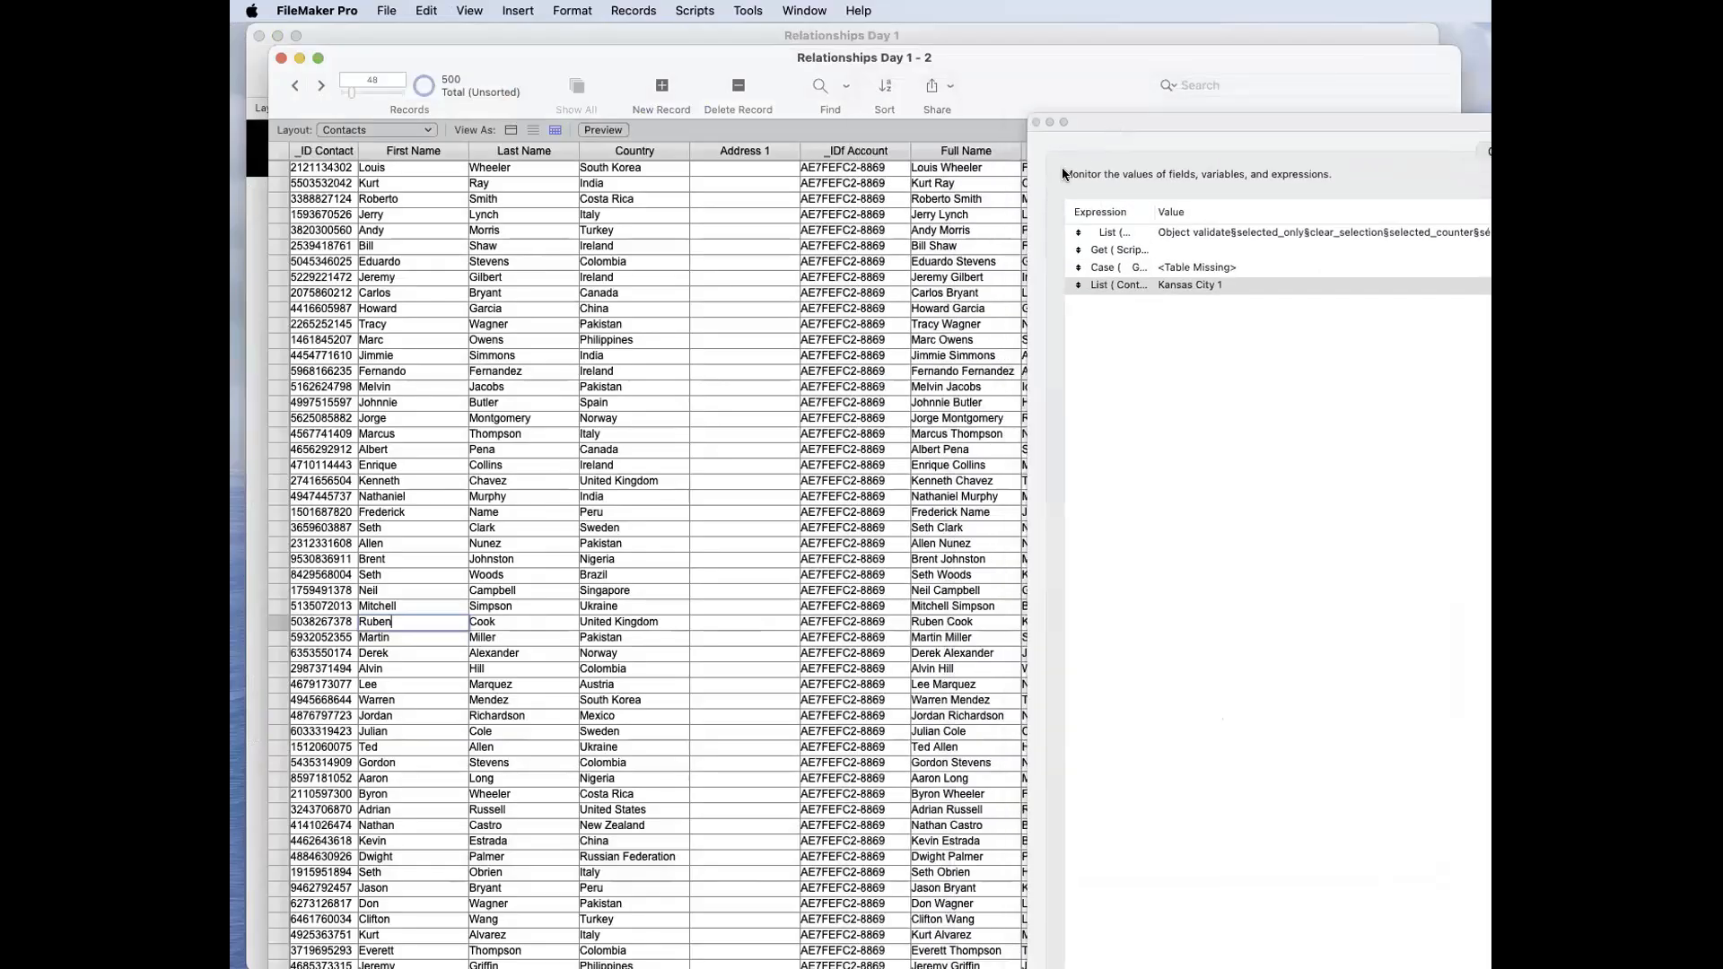
click(1032, 119)
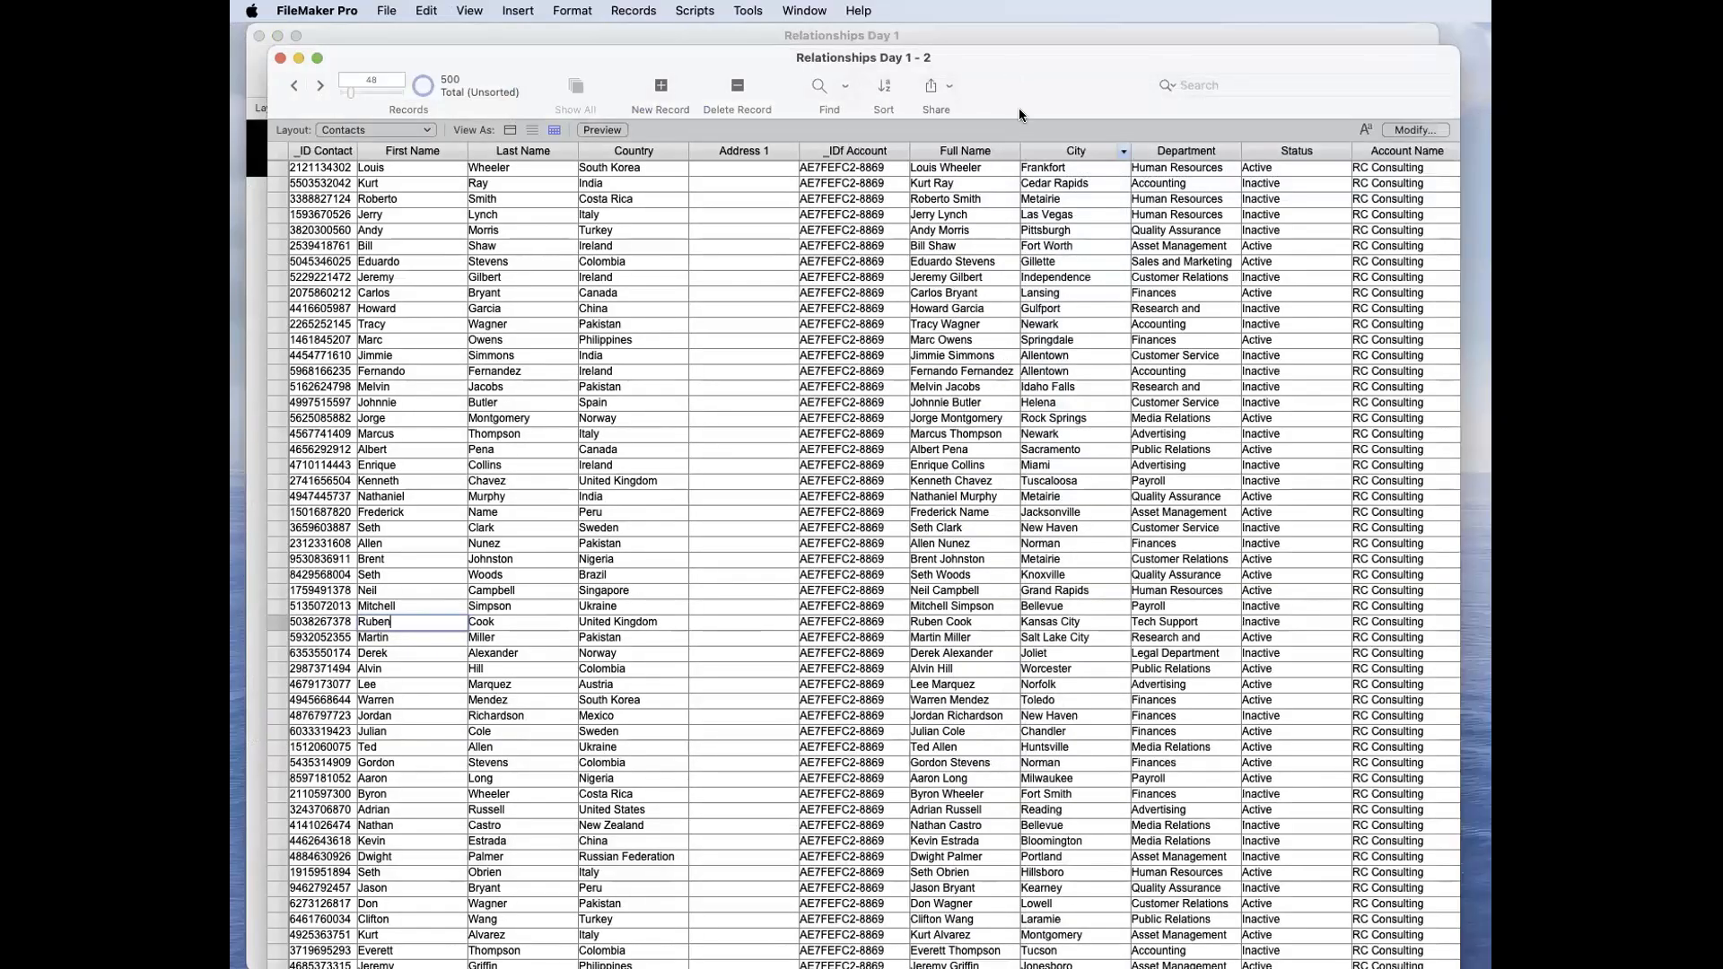
Step: Duplicate the _link_City | GtRR field in the Contacts table and rename the copy _link_Country | GtRR
key(super+shift+d)
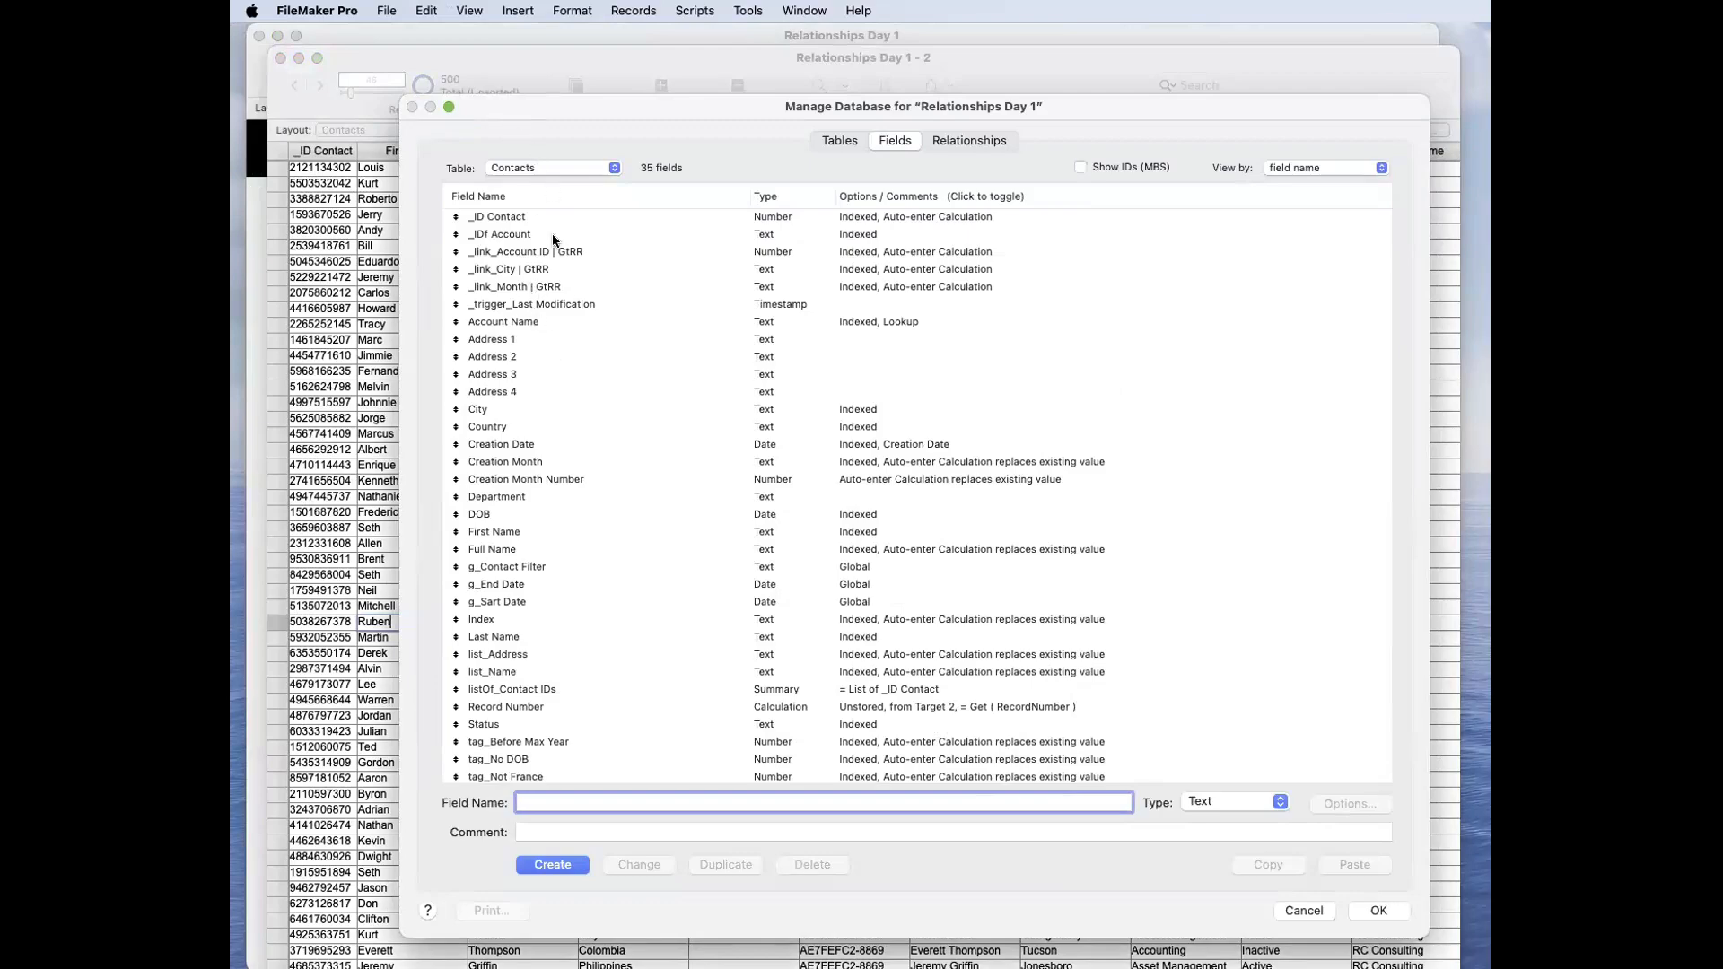
click(564, 267)
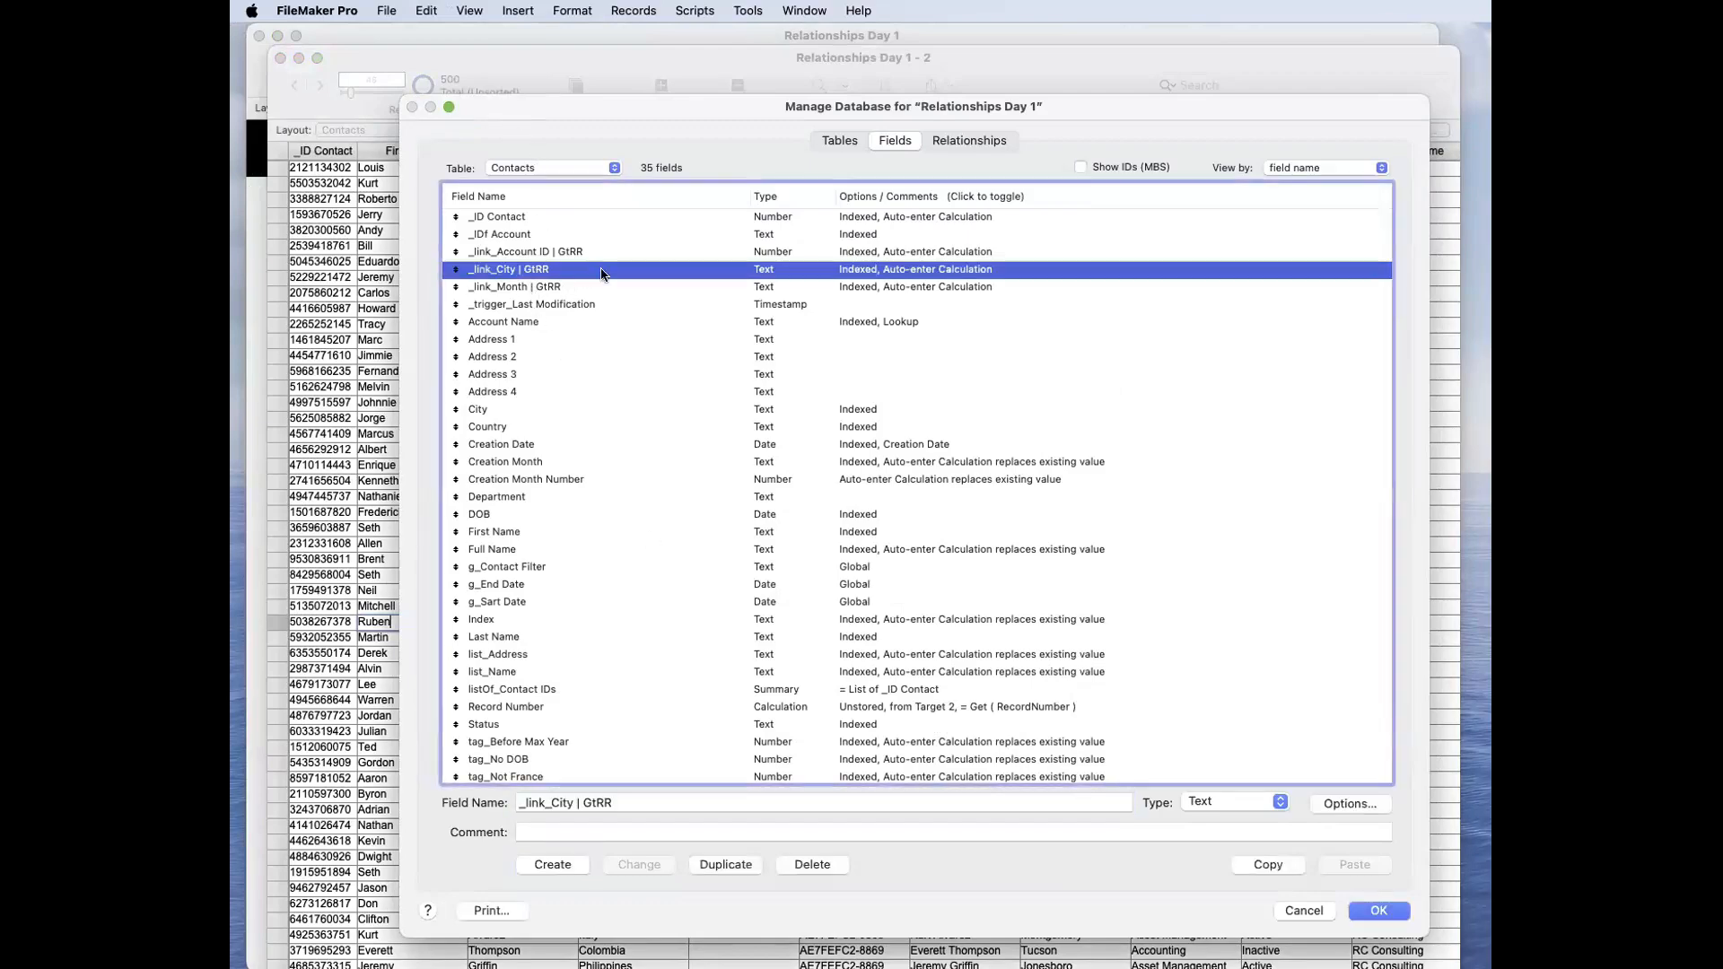
click(725, 865)
drag(547, 804, 571, 806)
text(Country)
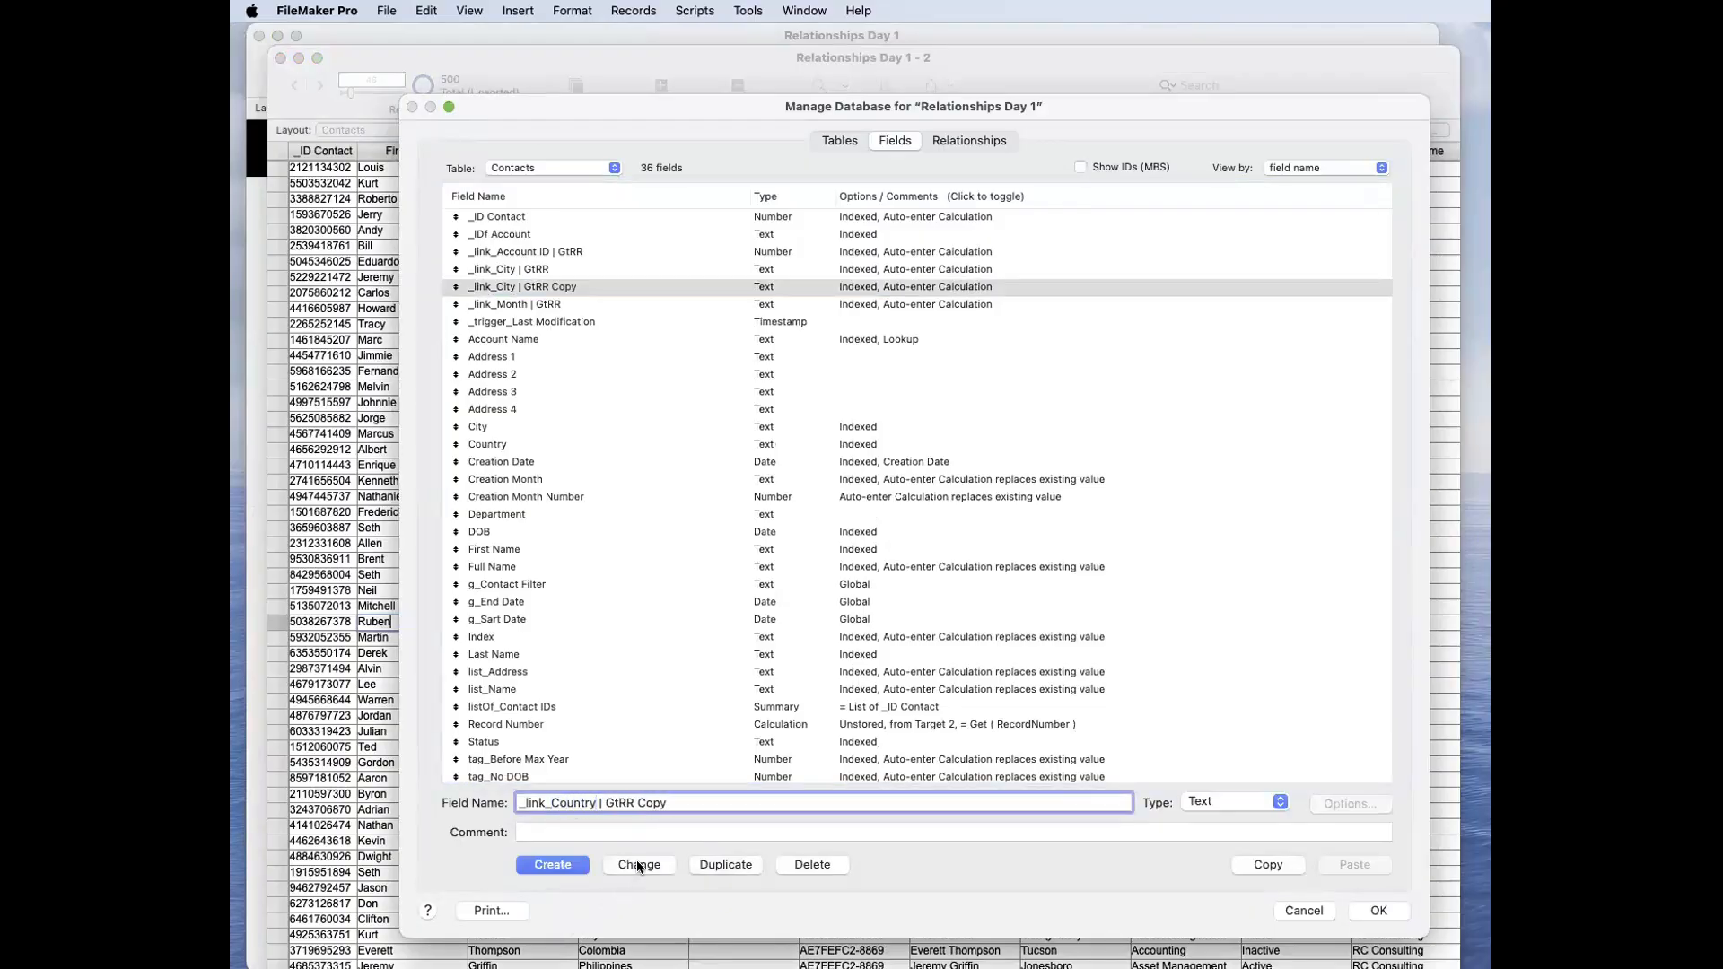
double_click(648, 803)
text(R)
click(643, 864)
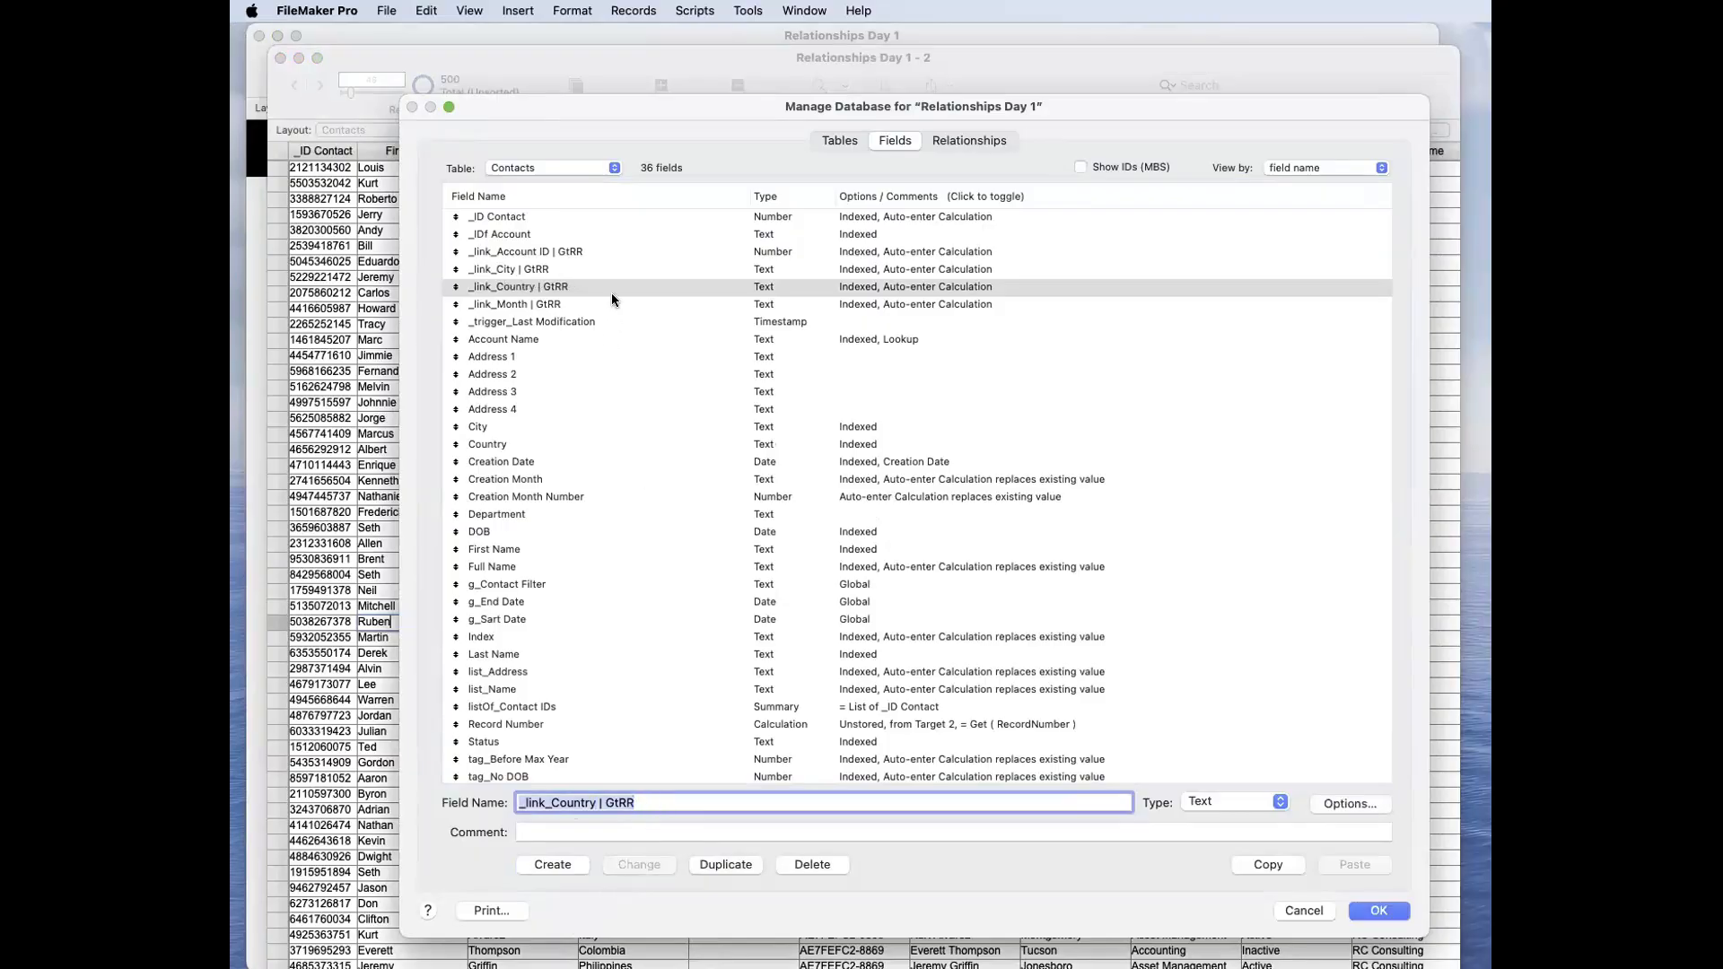
Step: Set the auto-enter calculation of _link_Country | GtRR to List ( Country ; 1 ) and let it replace existing values
double_click(611, 293)
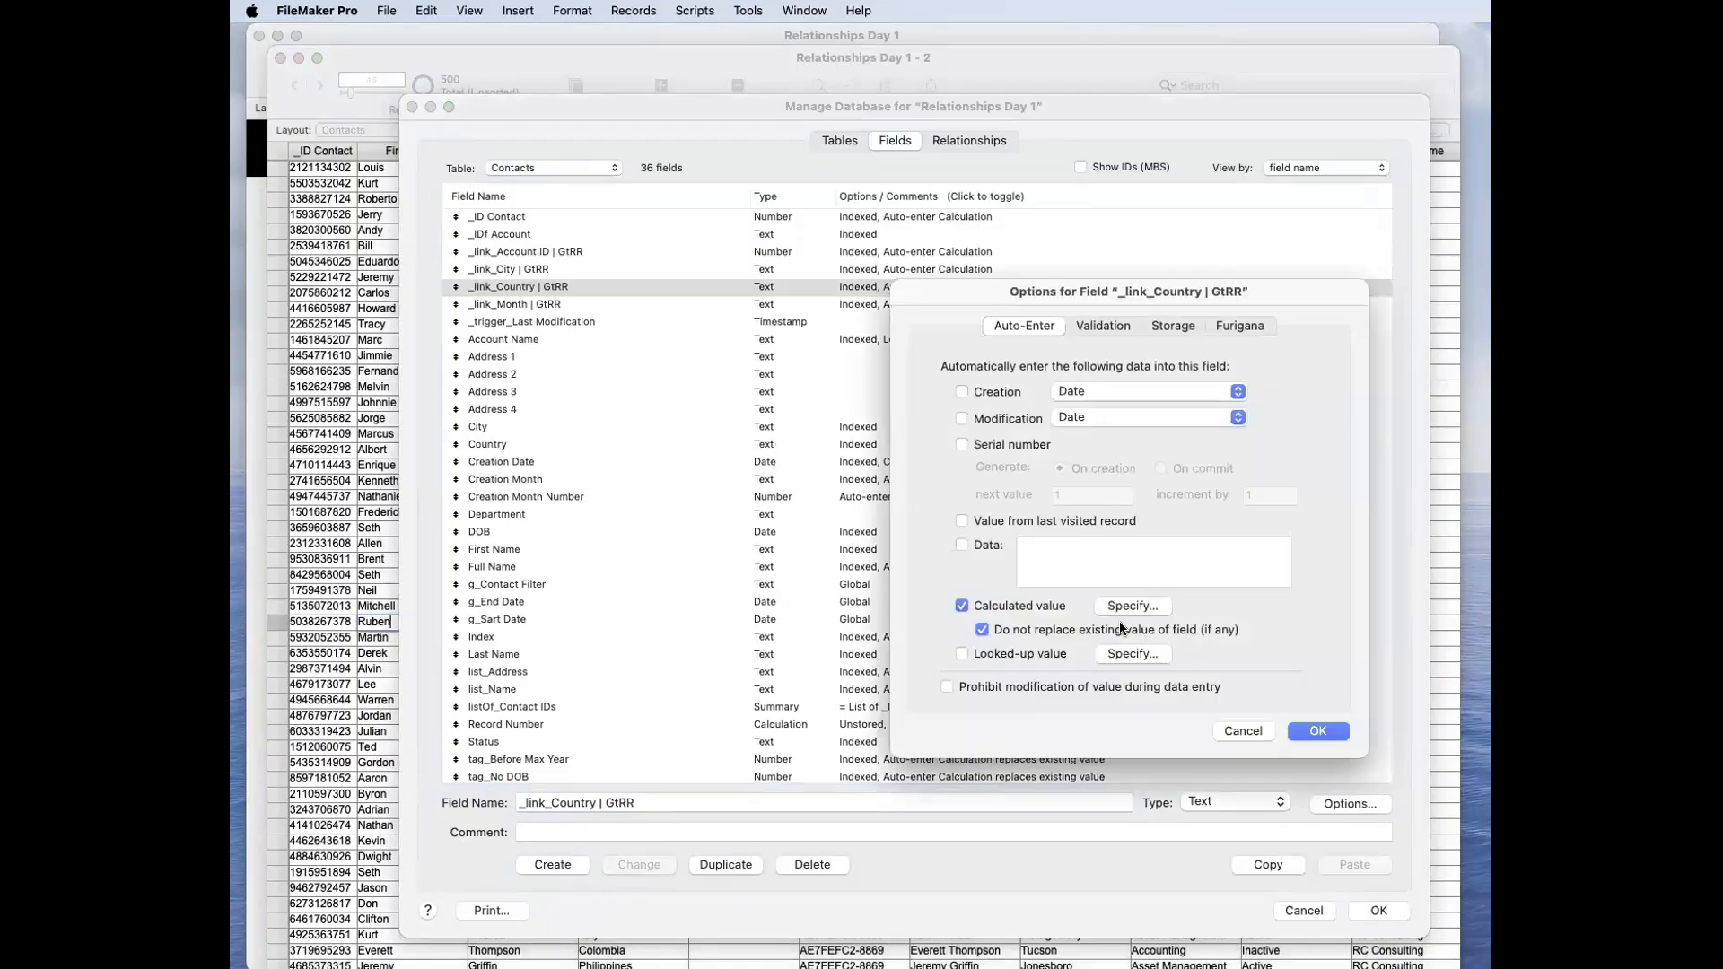
click(1137, 607)
double_click(597, 86)
text(Country)
key(Return)
key(Return)
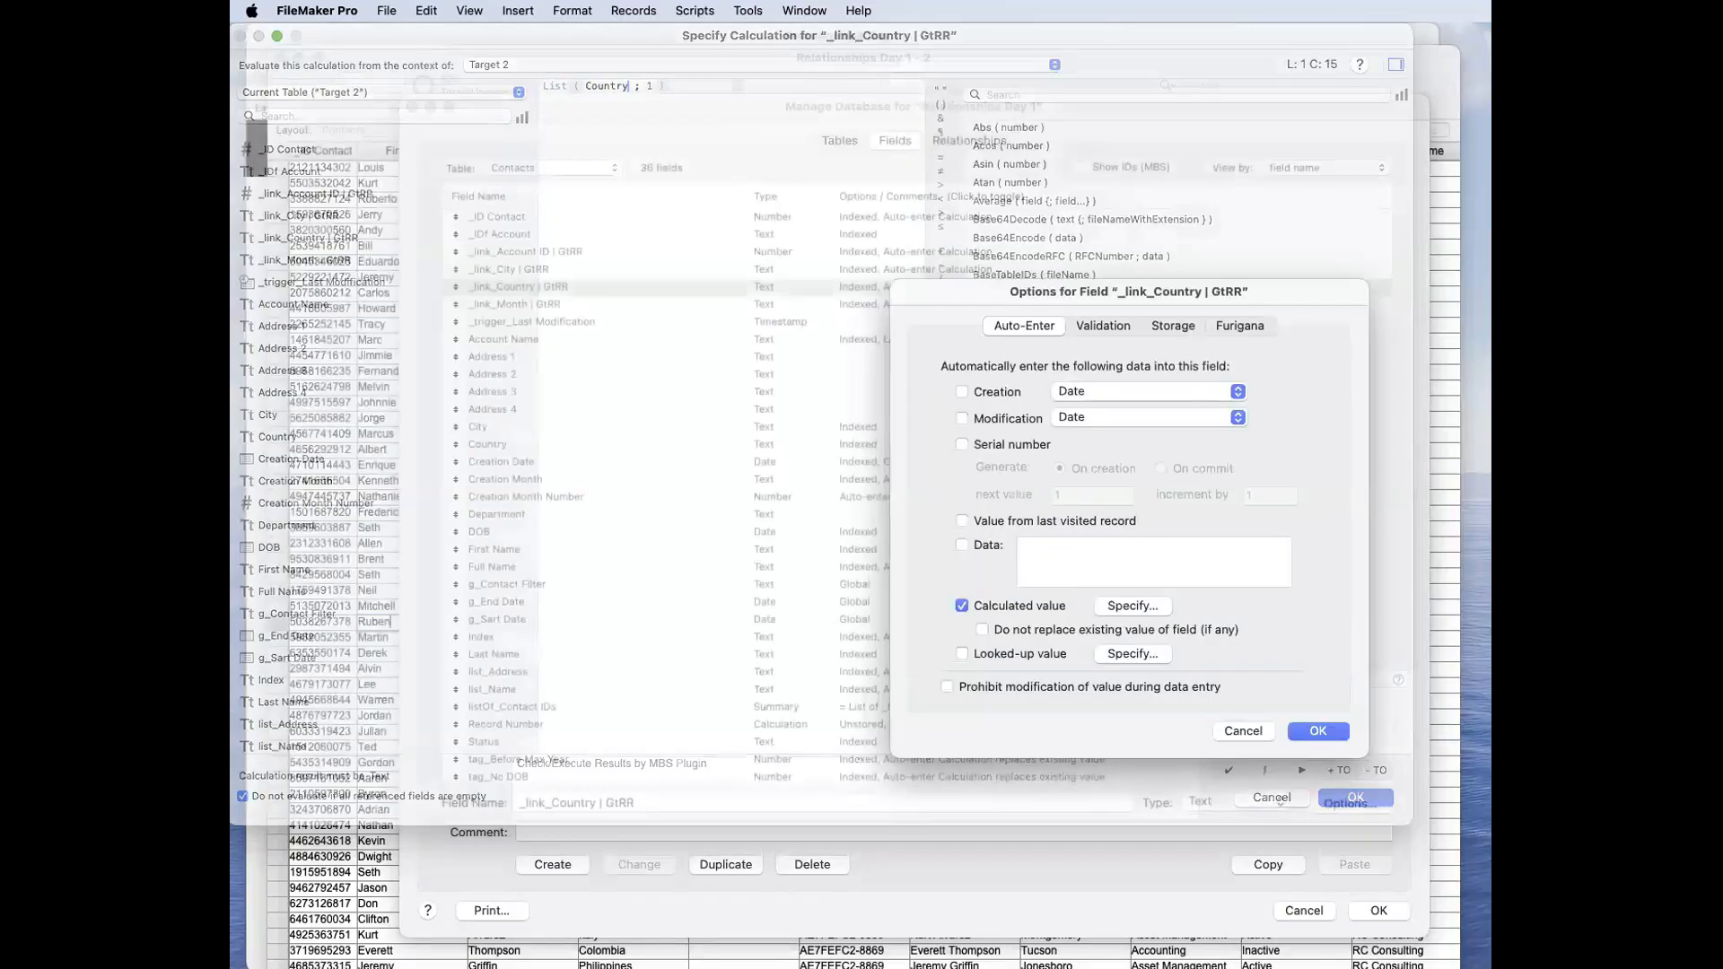
key(Return)
Step: Let the auto-enter calculations of _link_City | GtRR and _link_Account ID | GtRR replace existing values
double_click(899, 268)
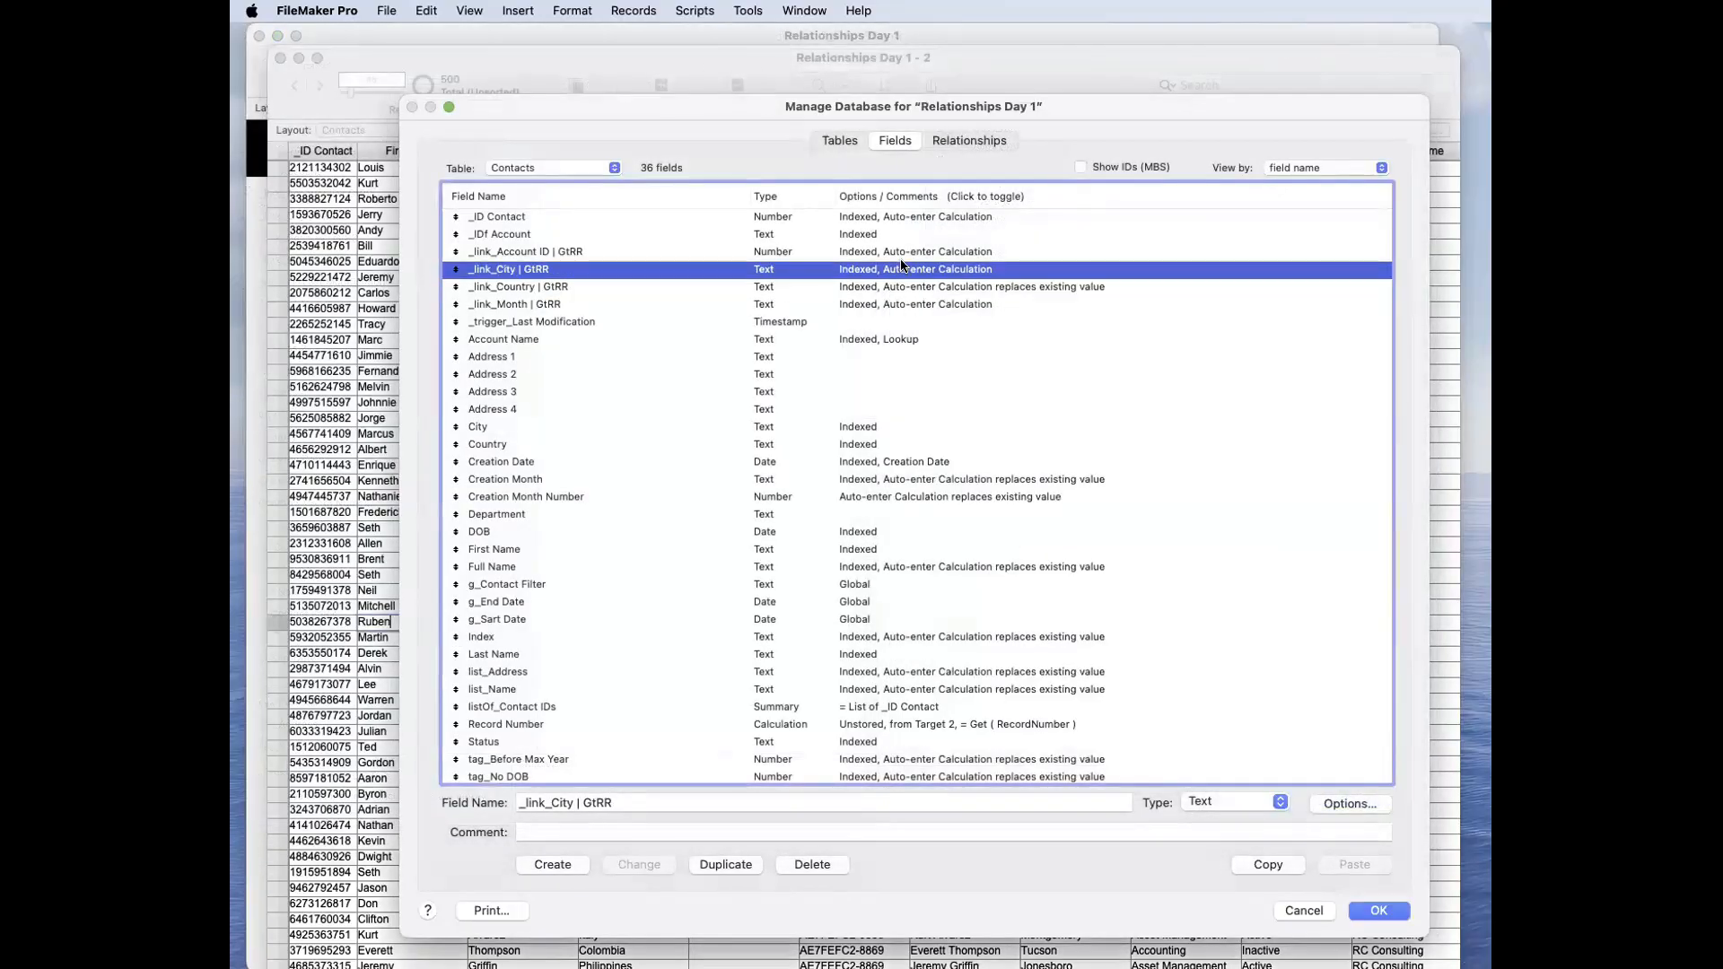
click(1096, 628)
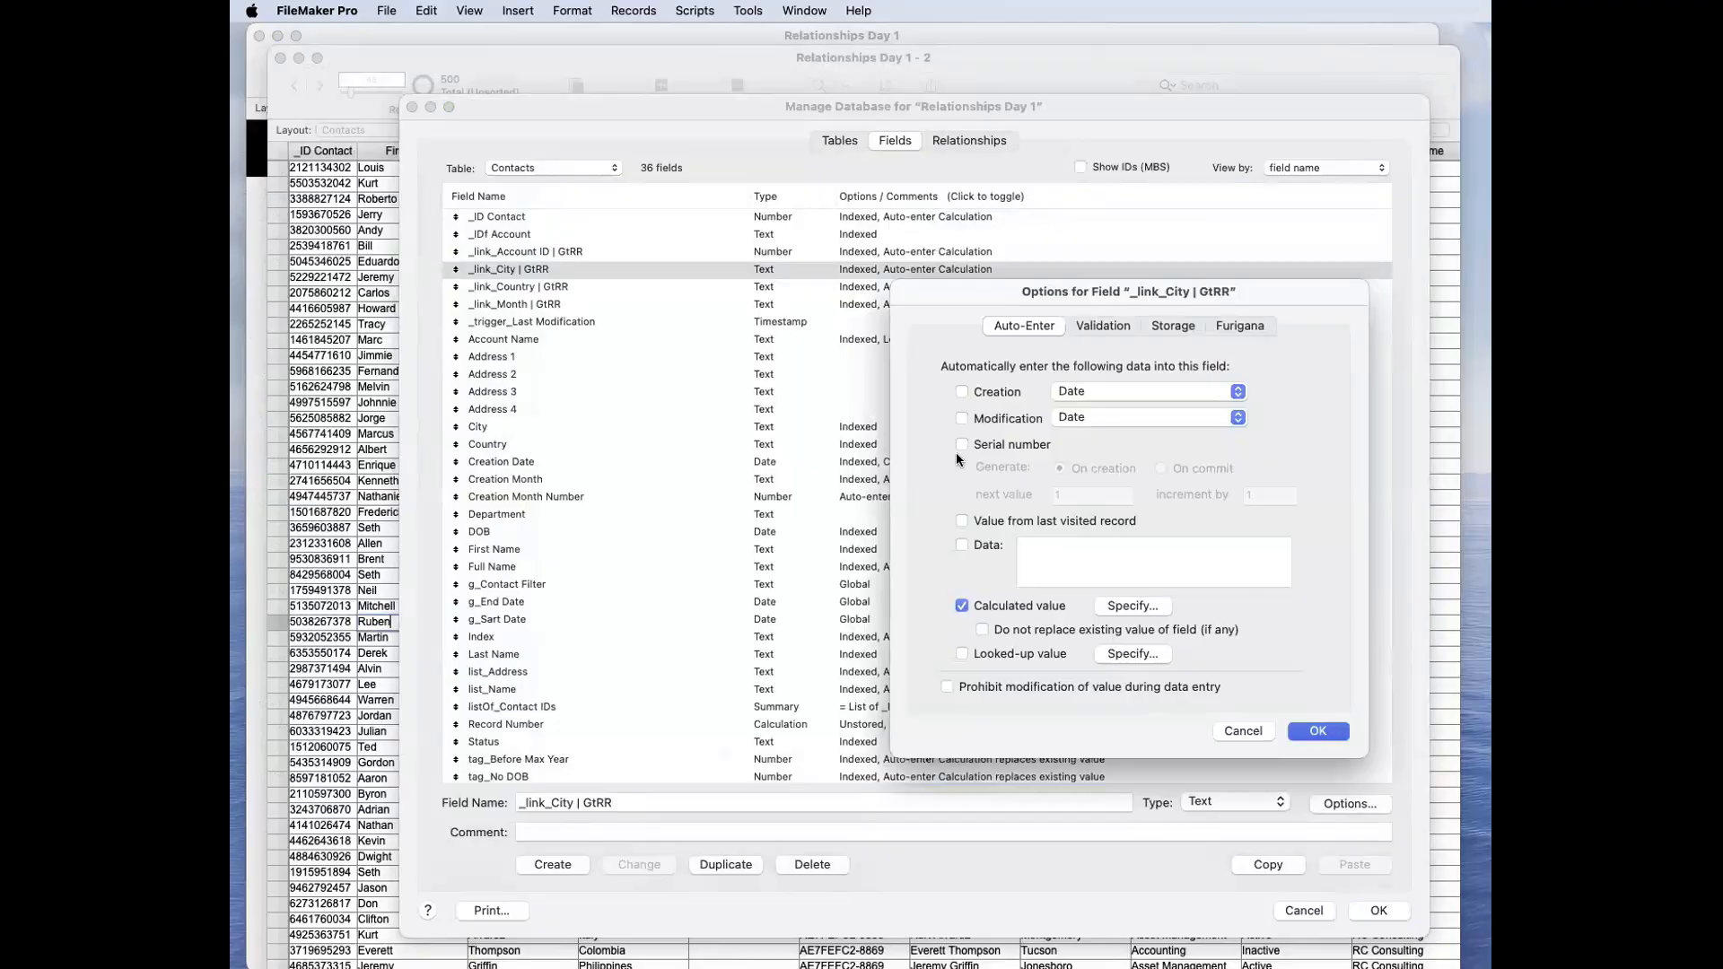
key(Return)
double_click(851, 252)
click(1071, 631)
click(1071, 630)
click(1315, 730)
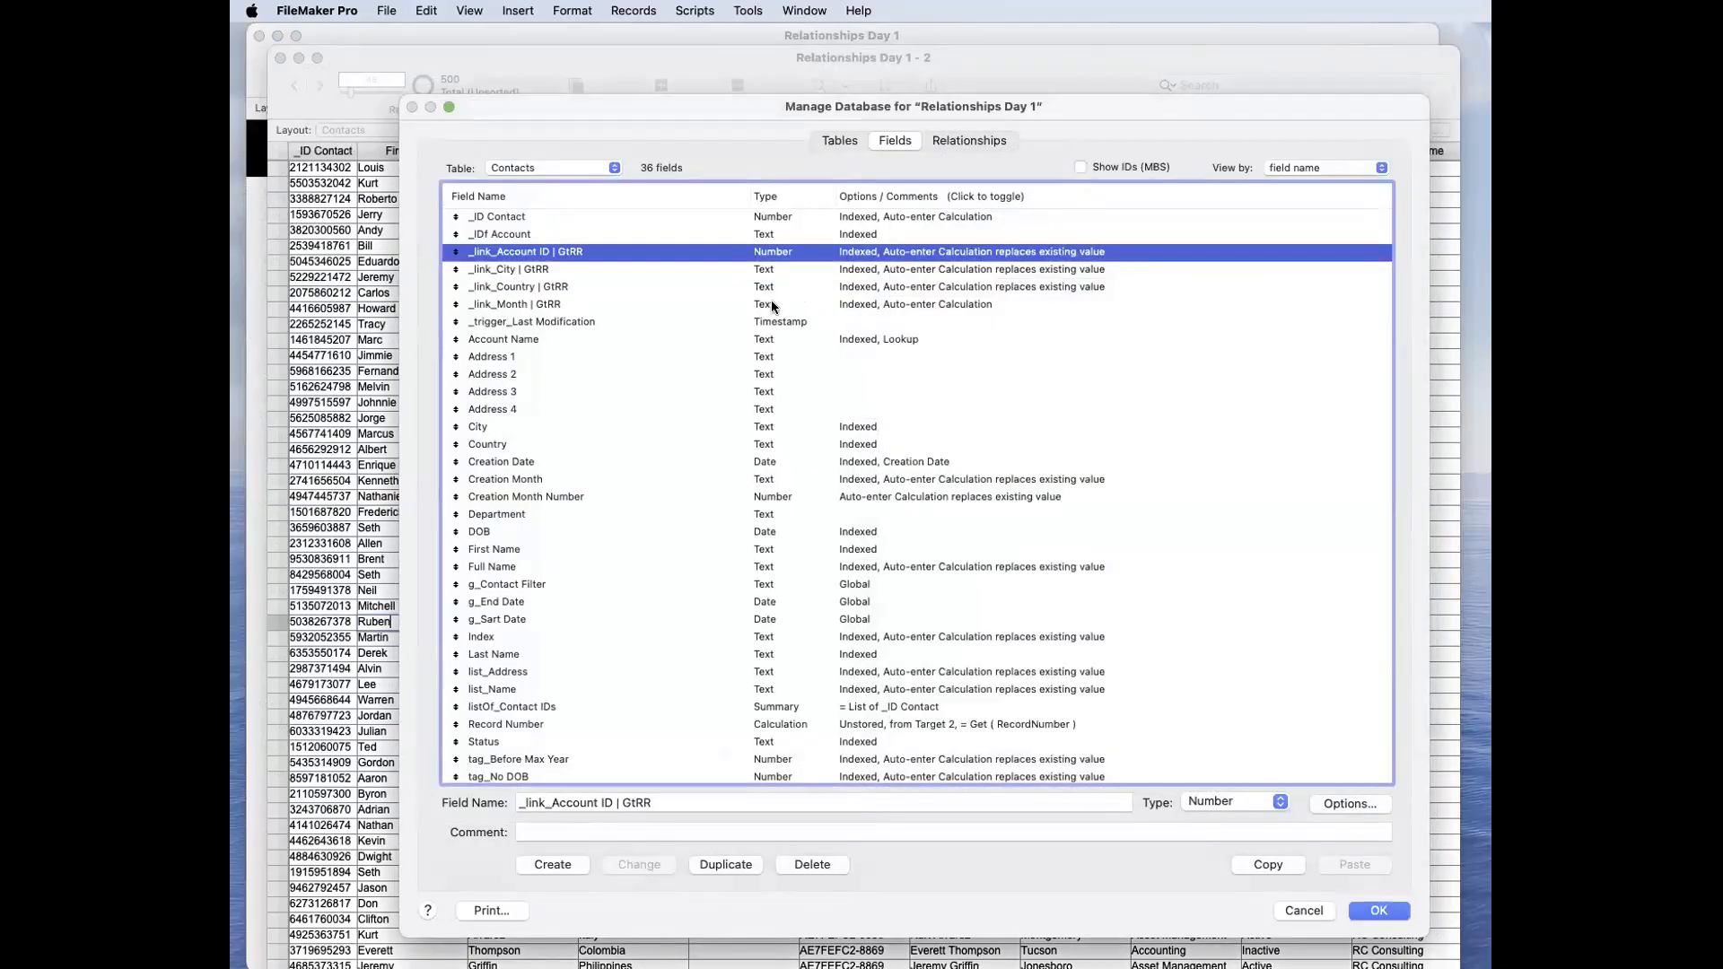
Step: Let the auto-enter calculation of the _link_Month | GtRR field replace existing values
double_click(771, 302)
click(1083, 629)
click(1314, 730)
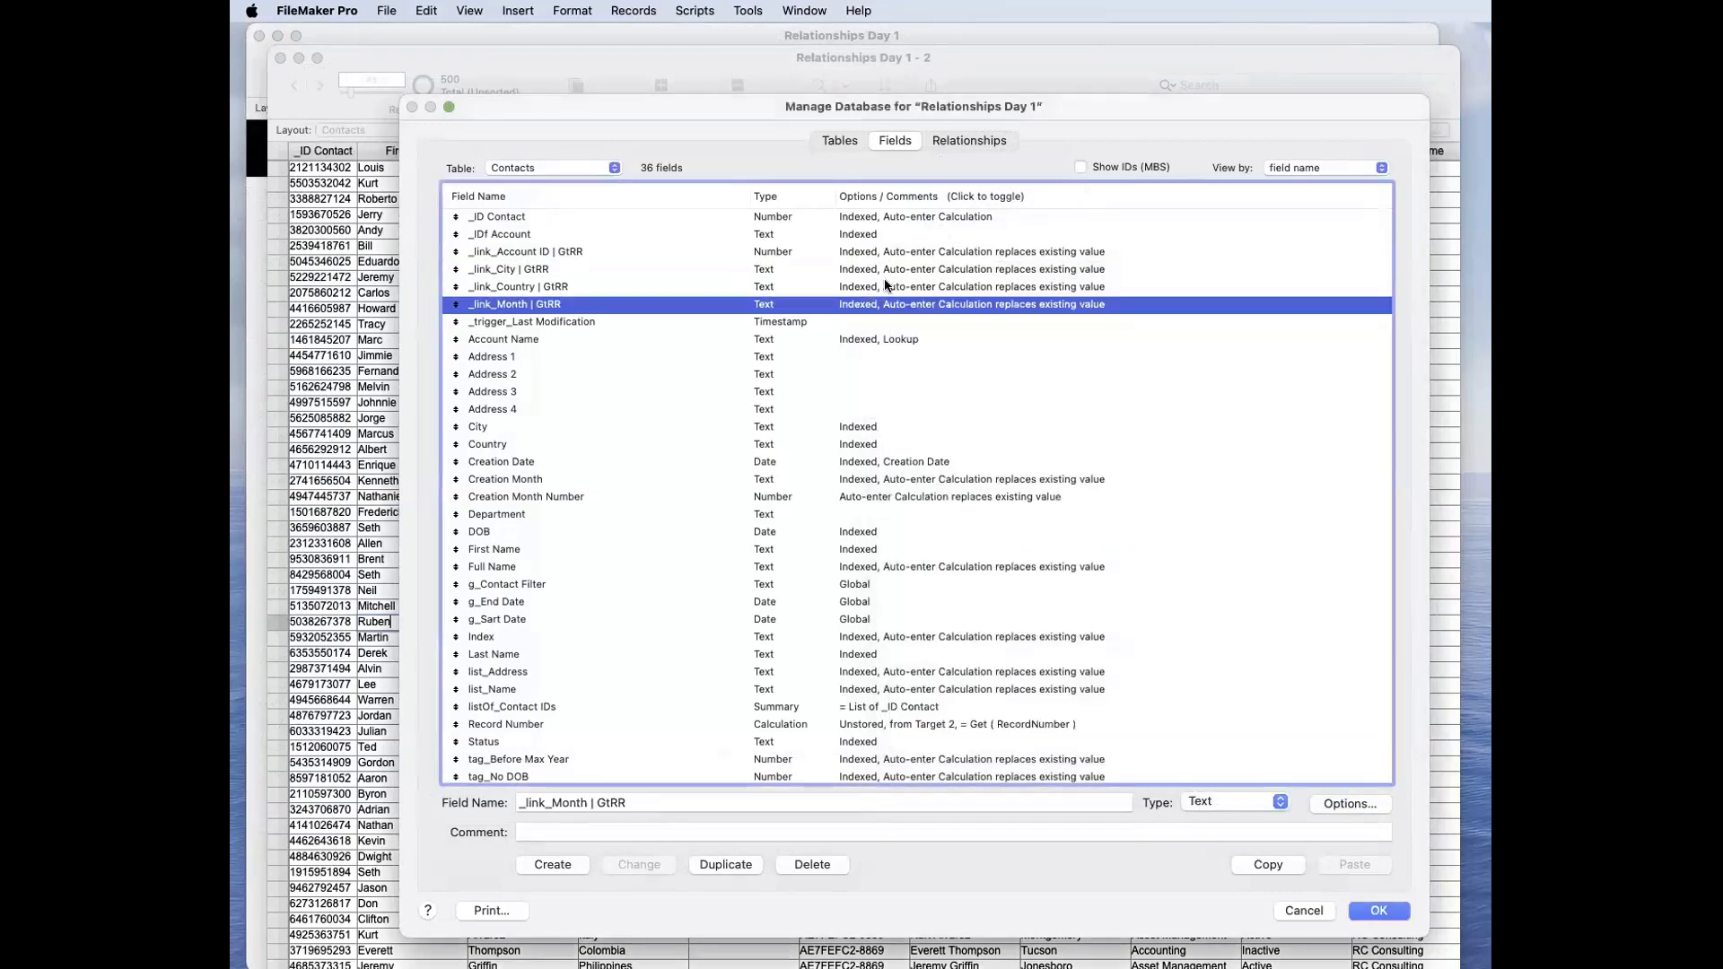
Step: Review the auto-enter options of _link_Country | GtRR and save the database field changes
click(901, 286)
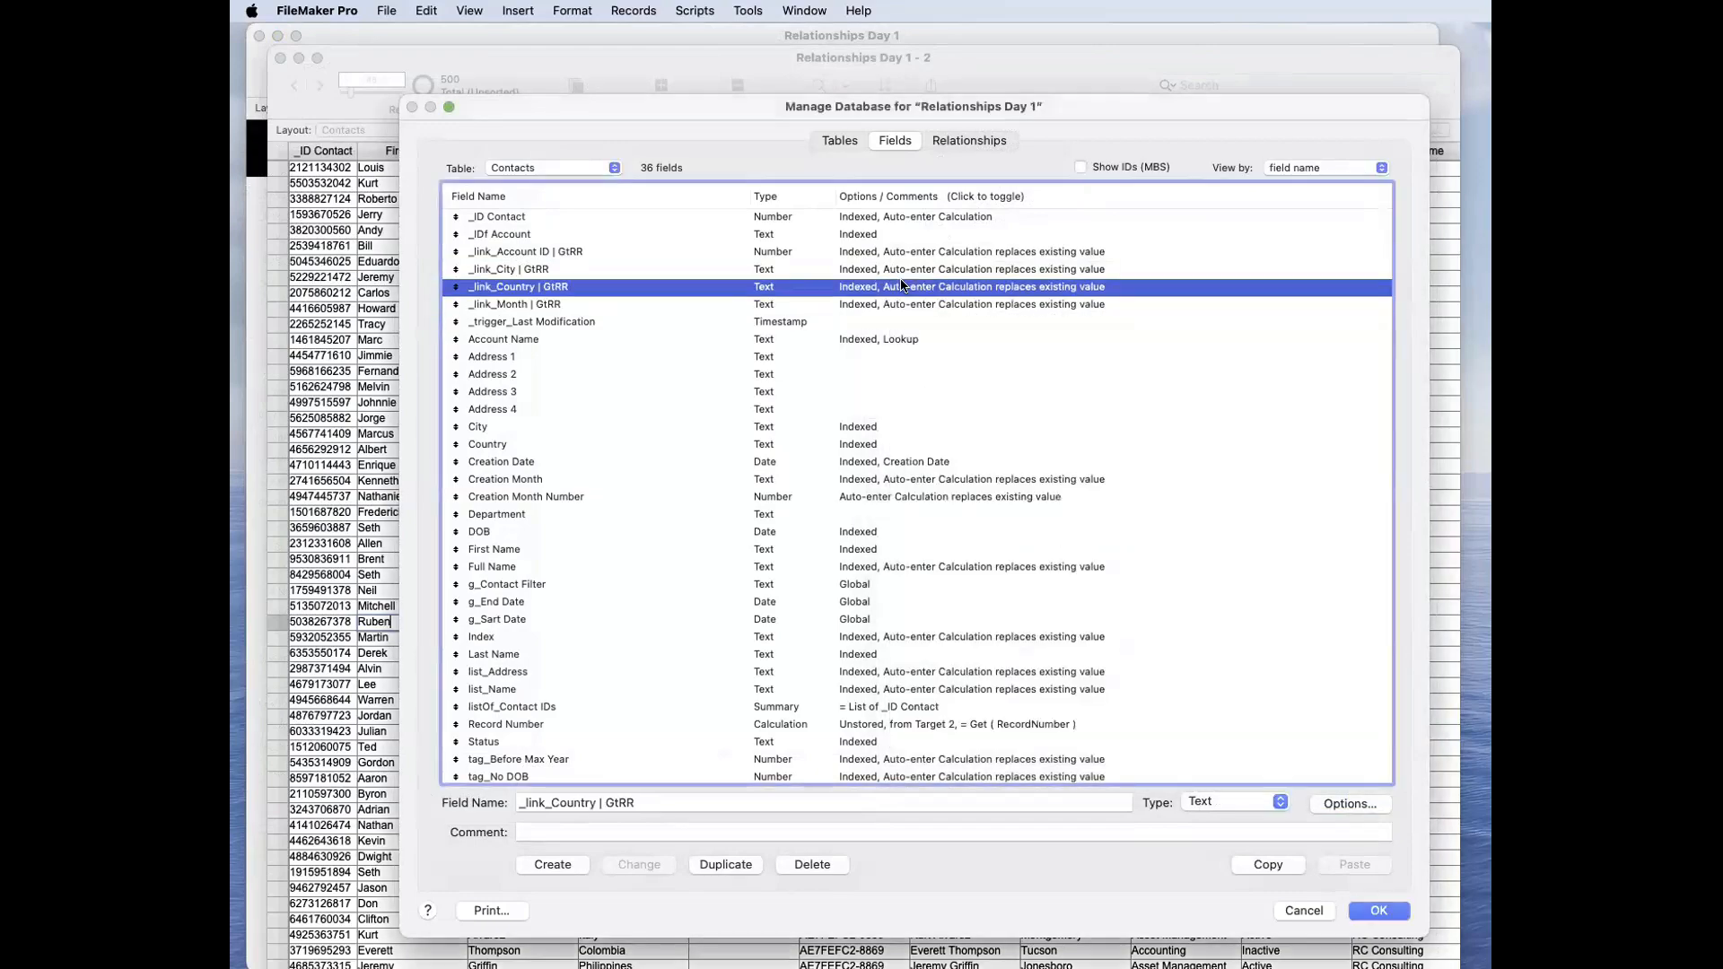
double_click(901, 286)
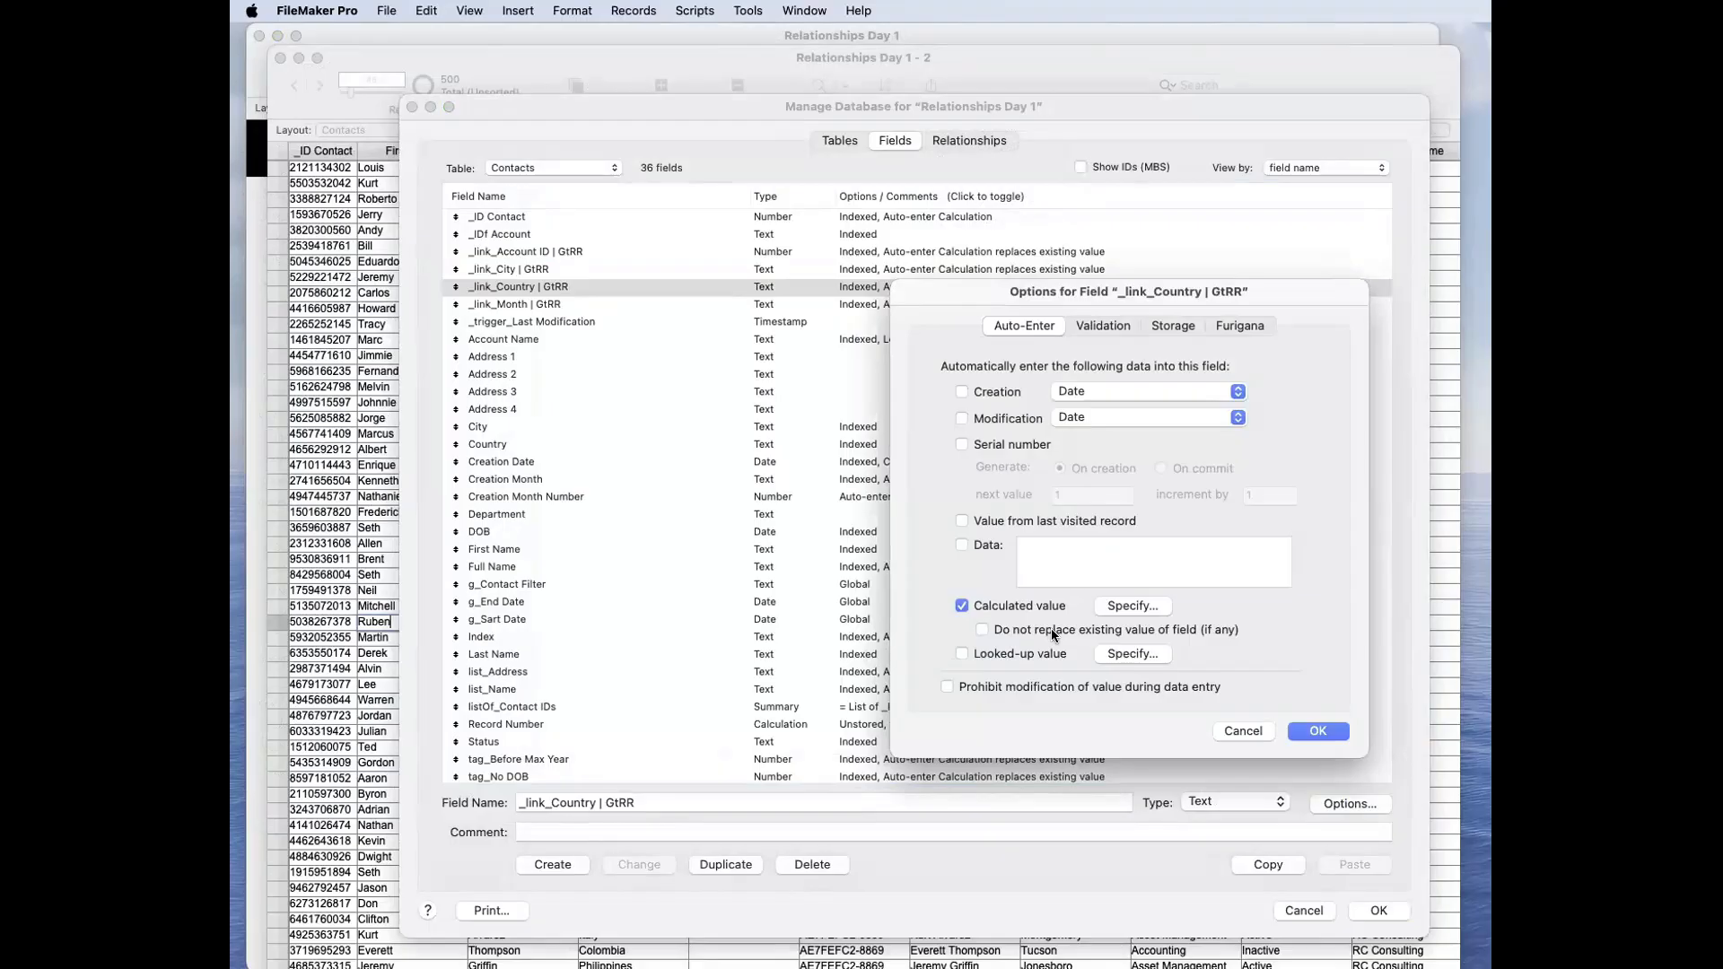
click(1315, 730)
click(1378, 910)
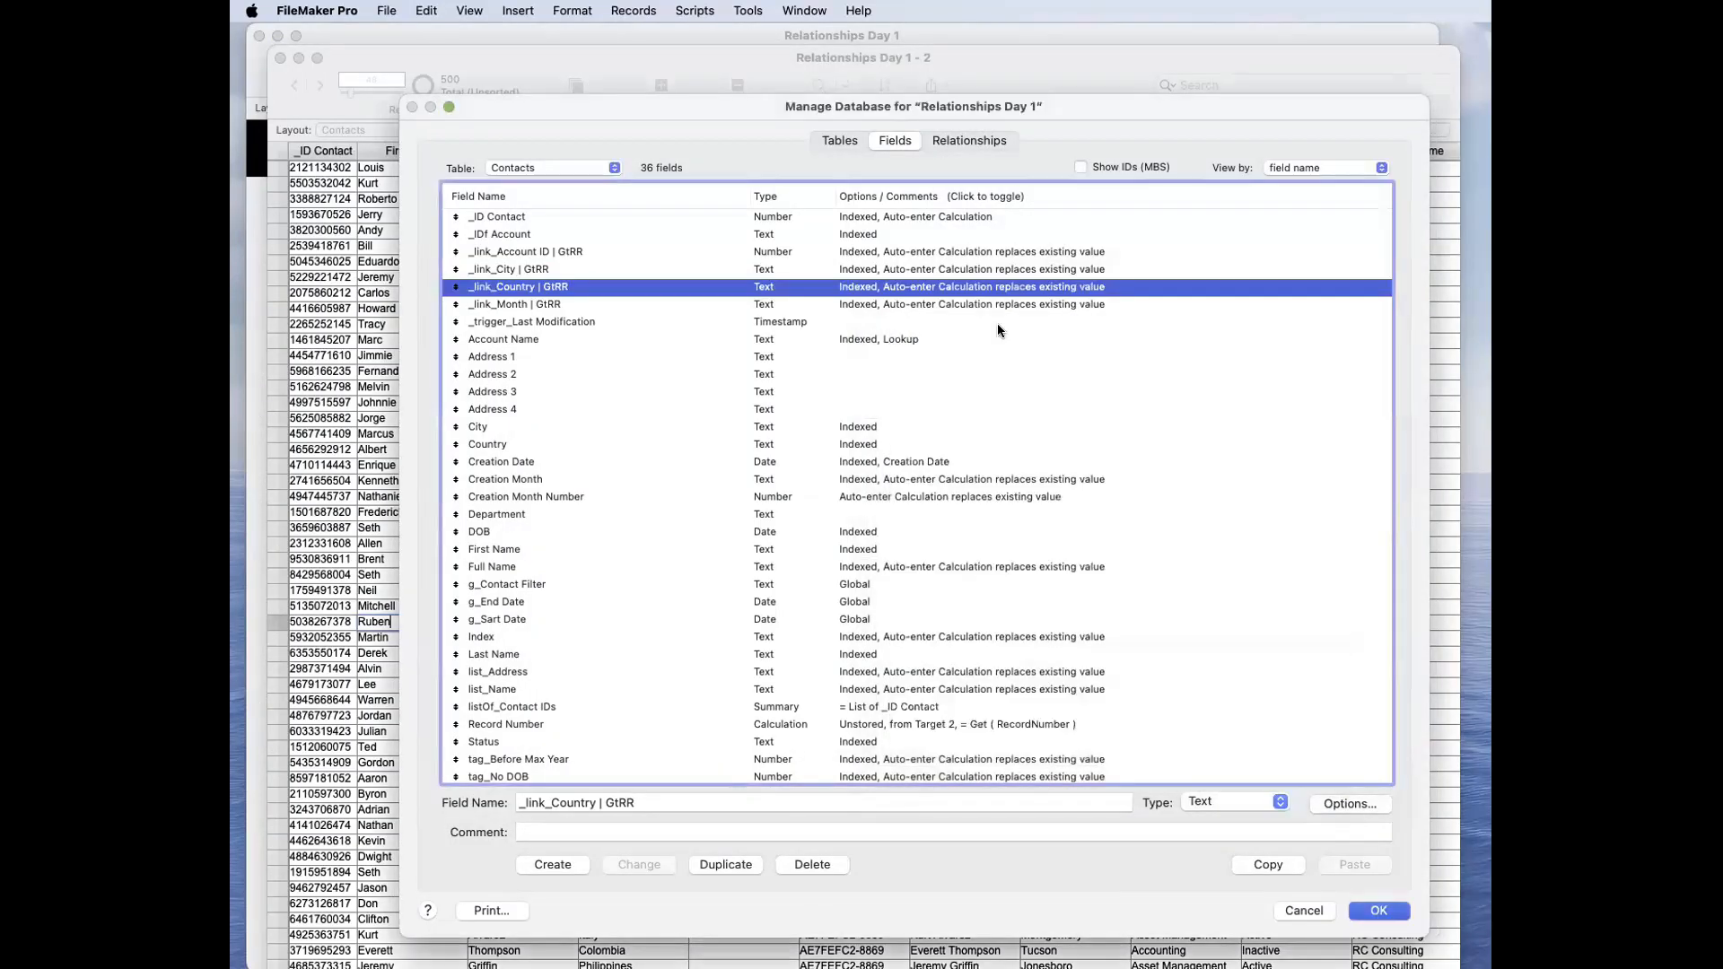
Step: Select the contact record with the city Independence and show it in form view
drag(648, 56, 726, 59)
click(579, 277)
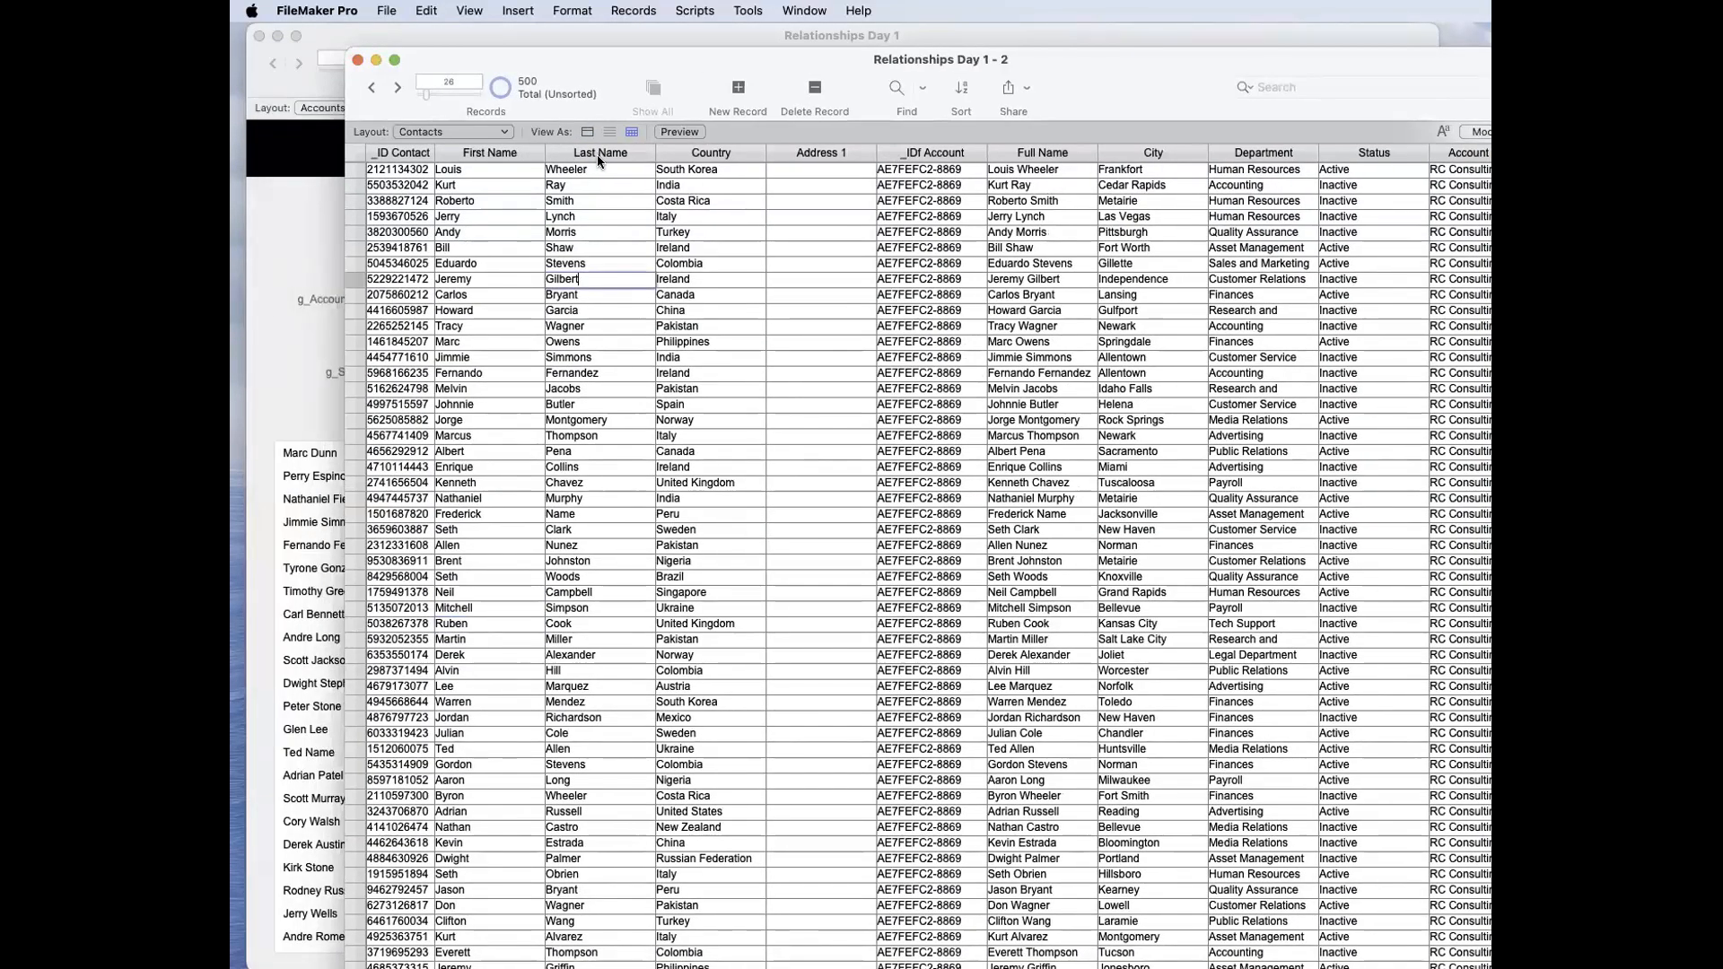
click(589, 131)
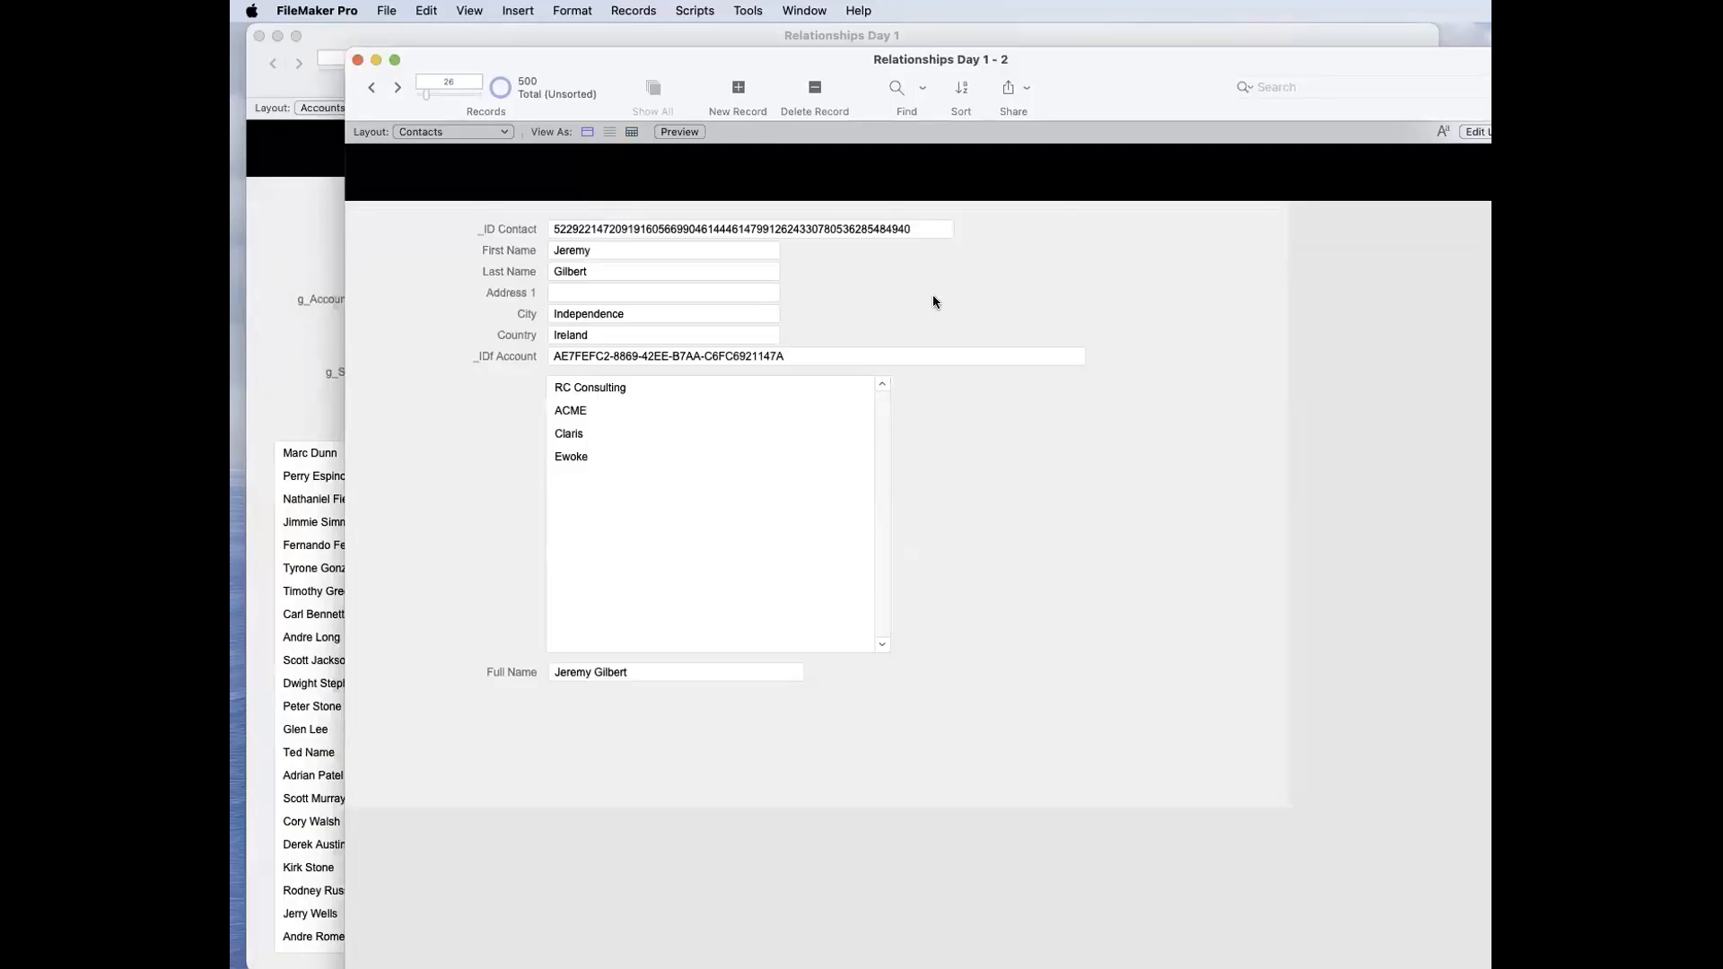
Step: Add the _link_Country | GtRR field to the Contacts layout beside the address fields, widen the space it needs, and return to Browse mode
key(super+l)
drag(362, 349, 1281, 322)
drag(1136, 282, 1247, 258)
key(super+b)
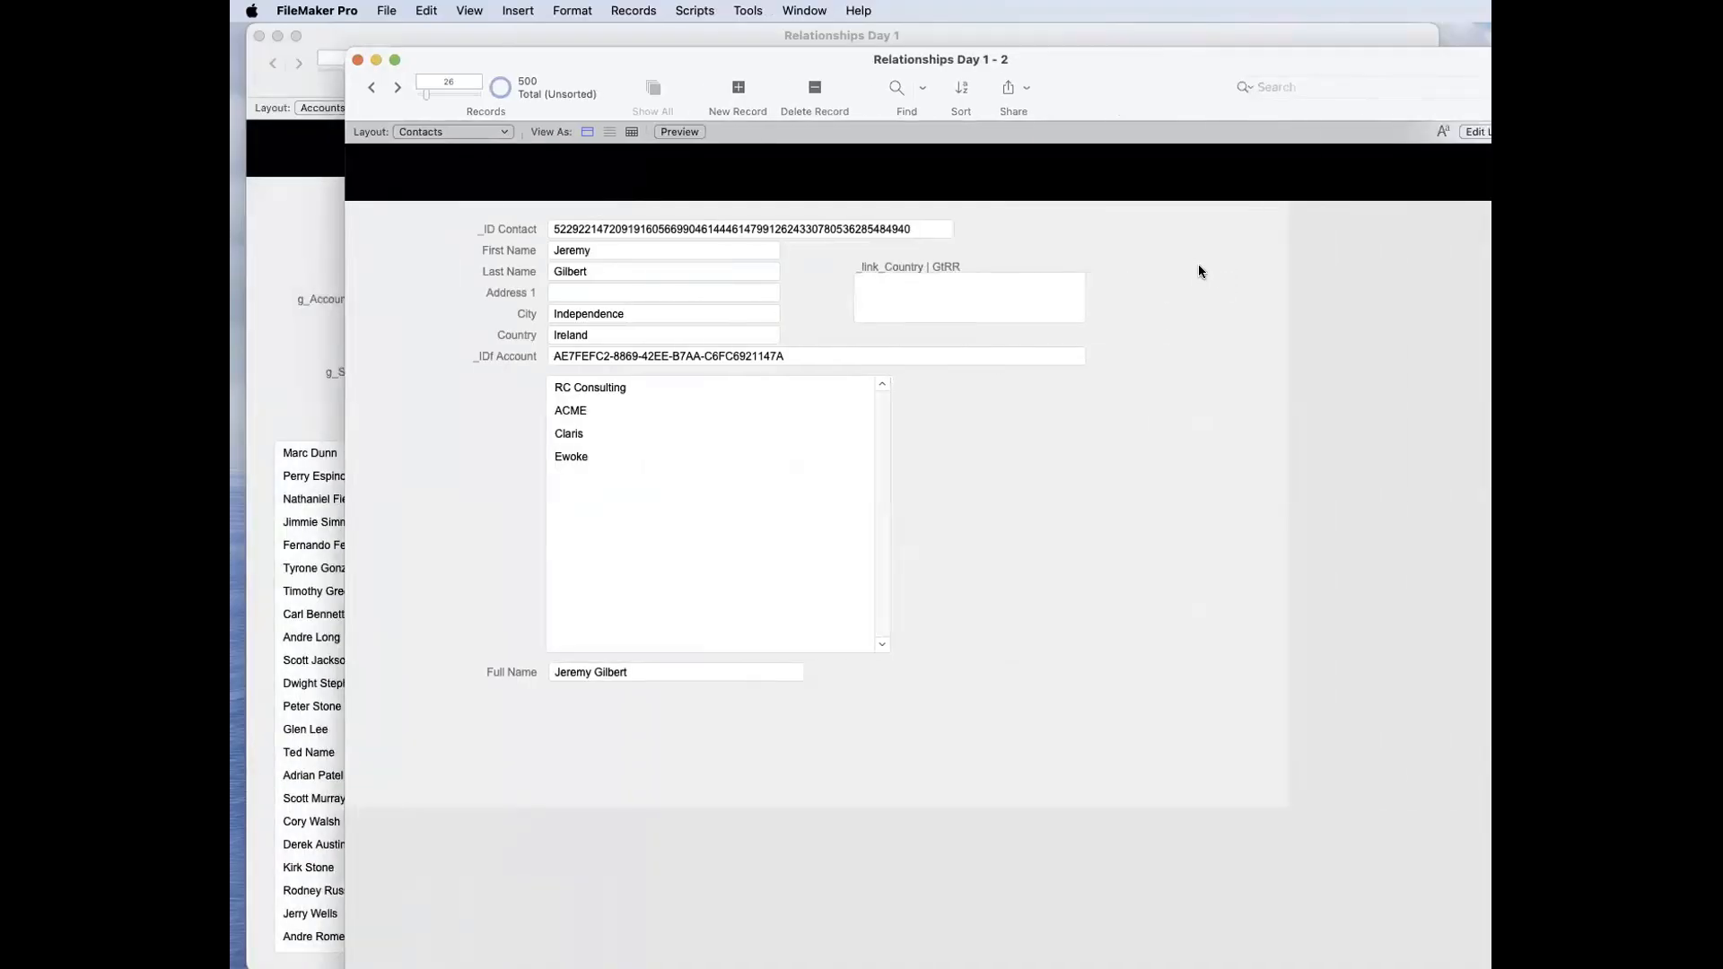
Step: Clear the contact's Country, commit the record, and enter Ireland again to trigger the link calculation
click(650, 329)
key(BackSpace)
click(1087, 509)
click(689, 329)
text(Ireland)
click(806, 301)
Step: Change the contact's Country to Scotland and commit the record
click(637, 338)
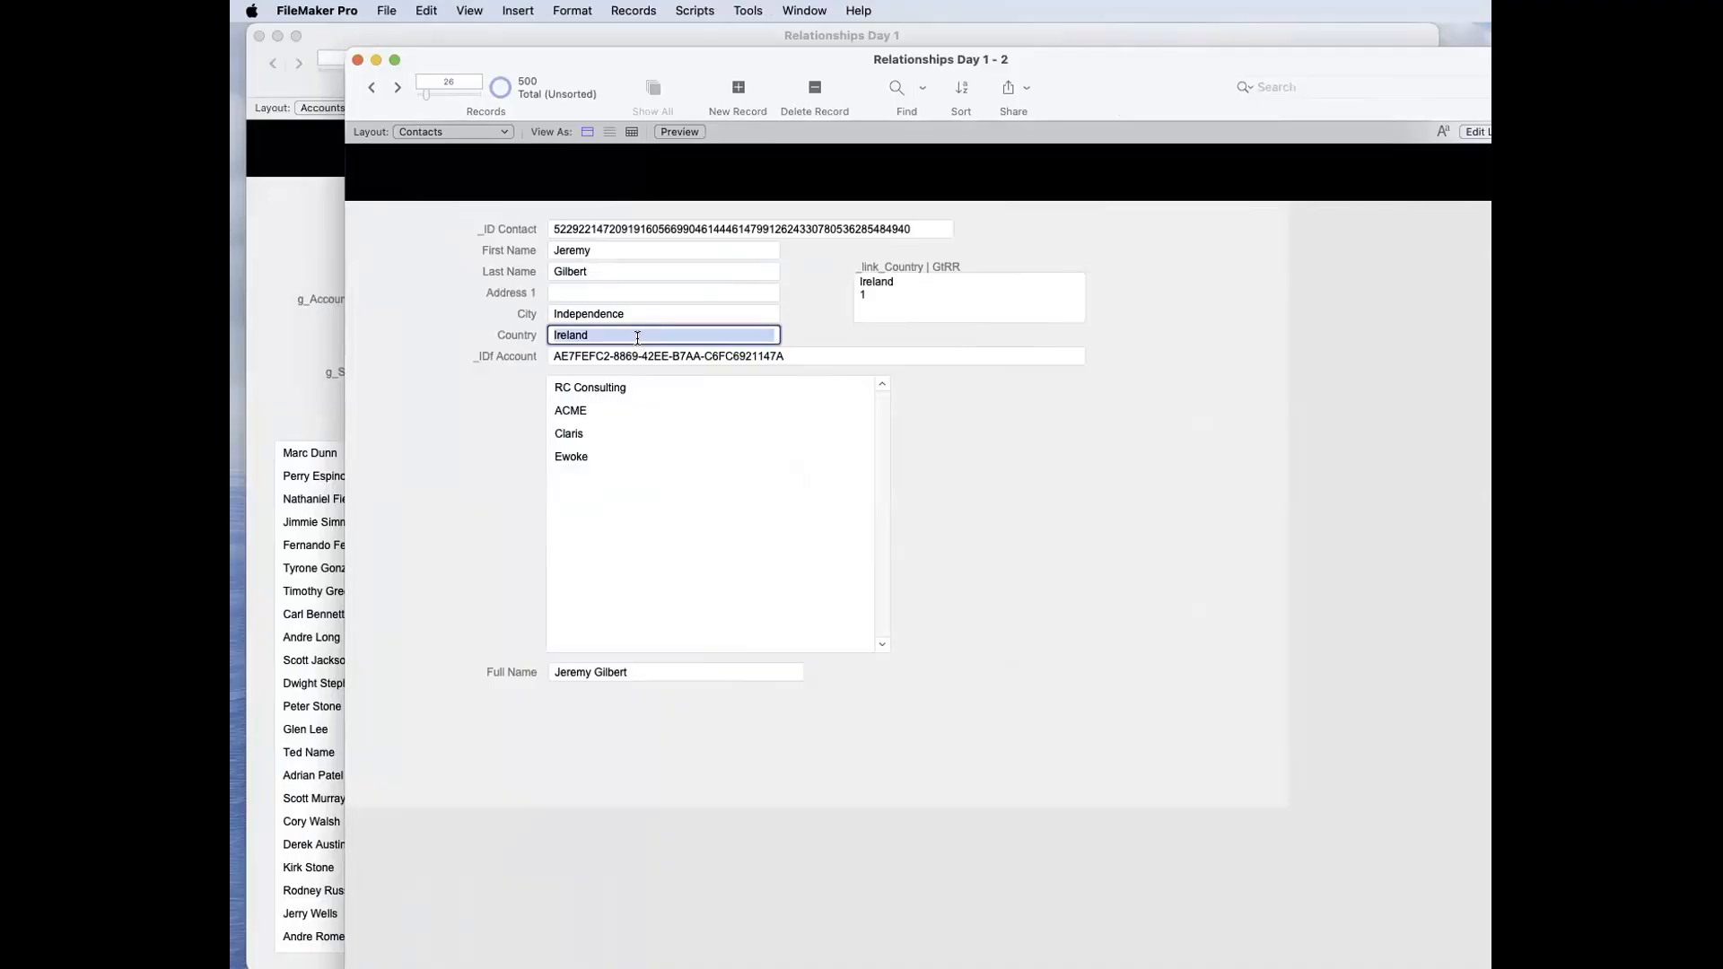
text(Sco)
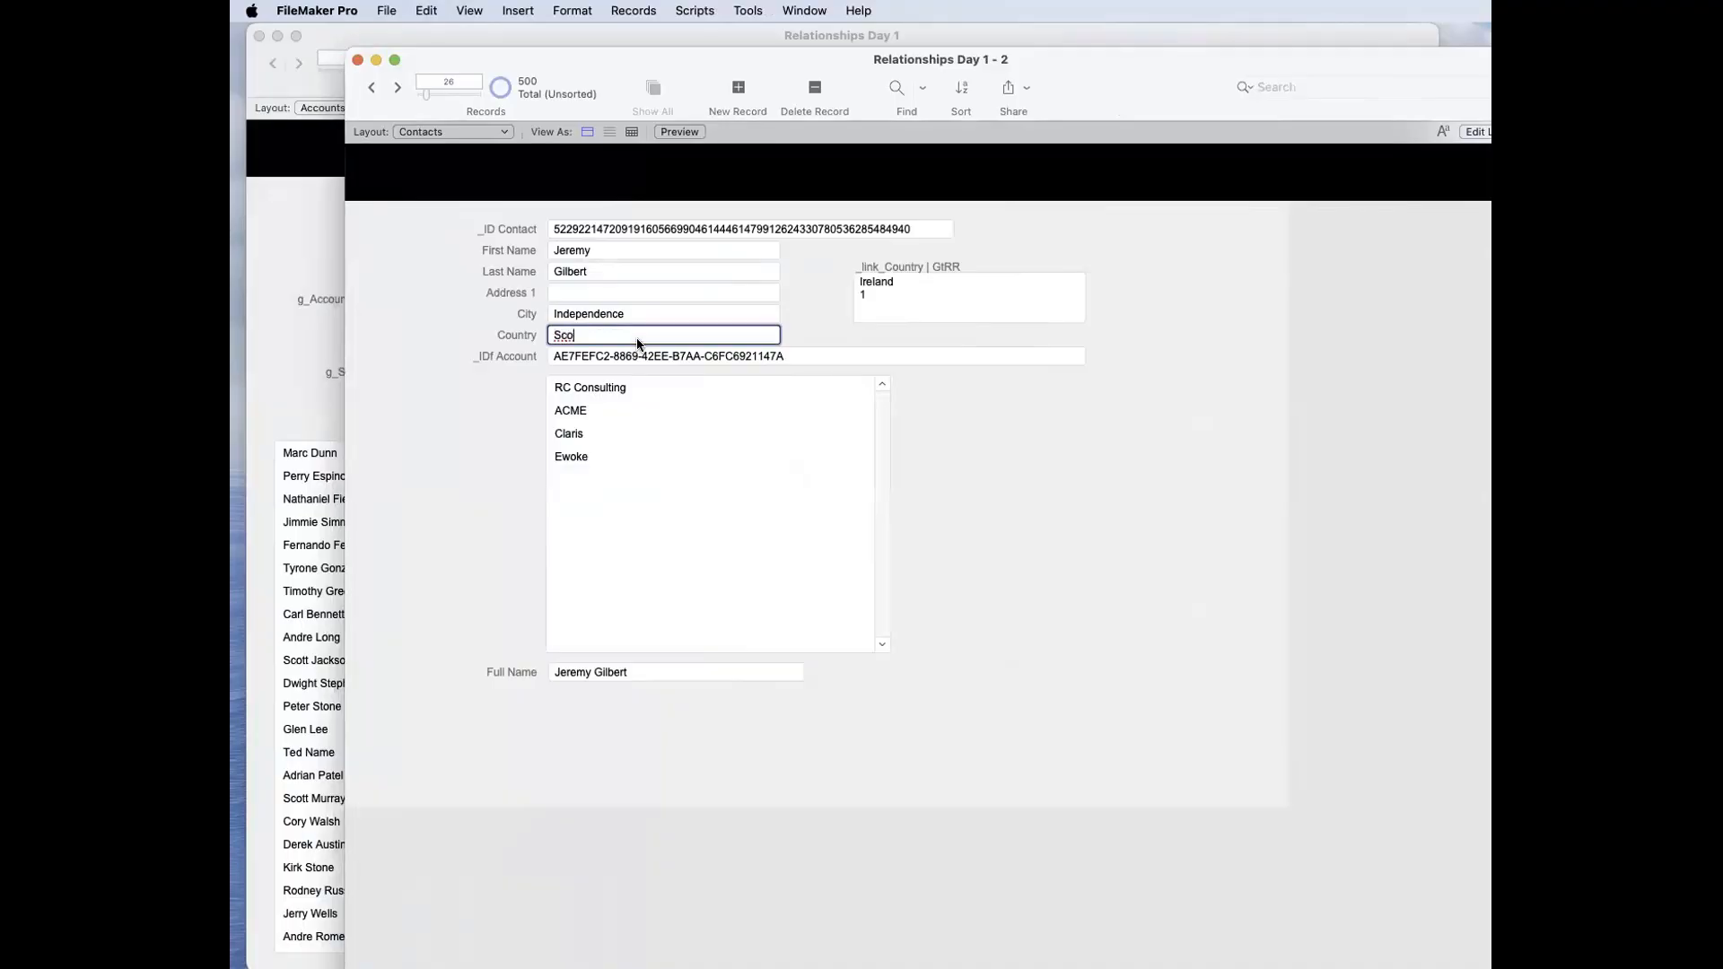
text(tland)
click(800, 330)
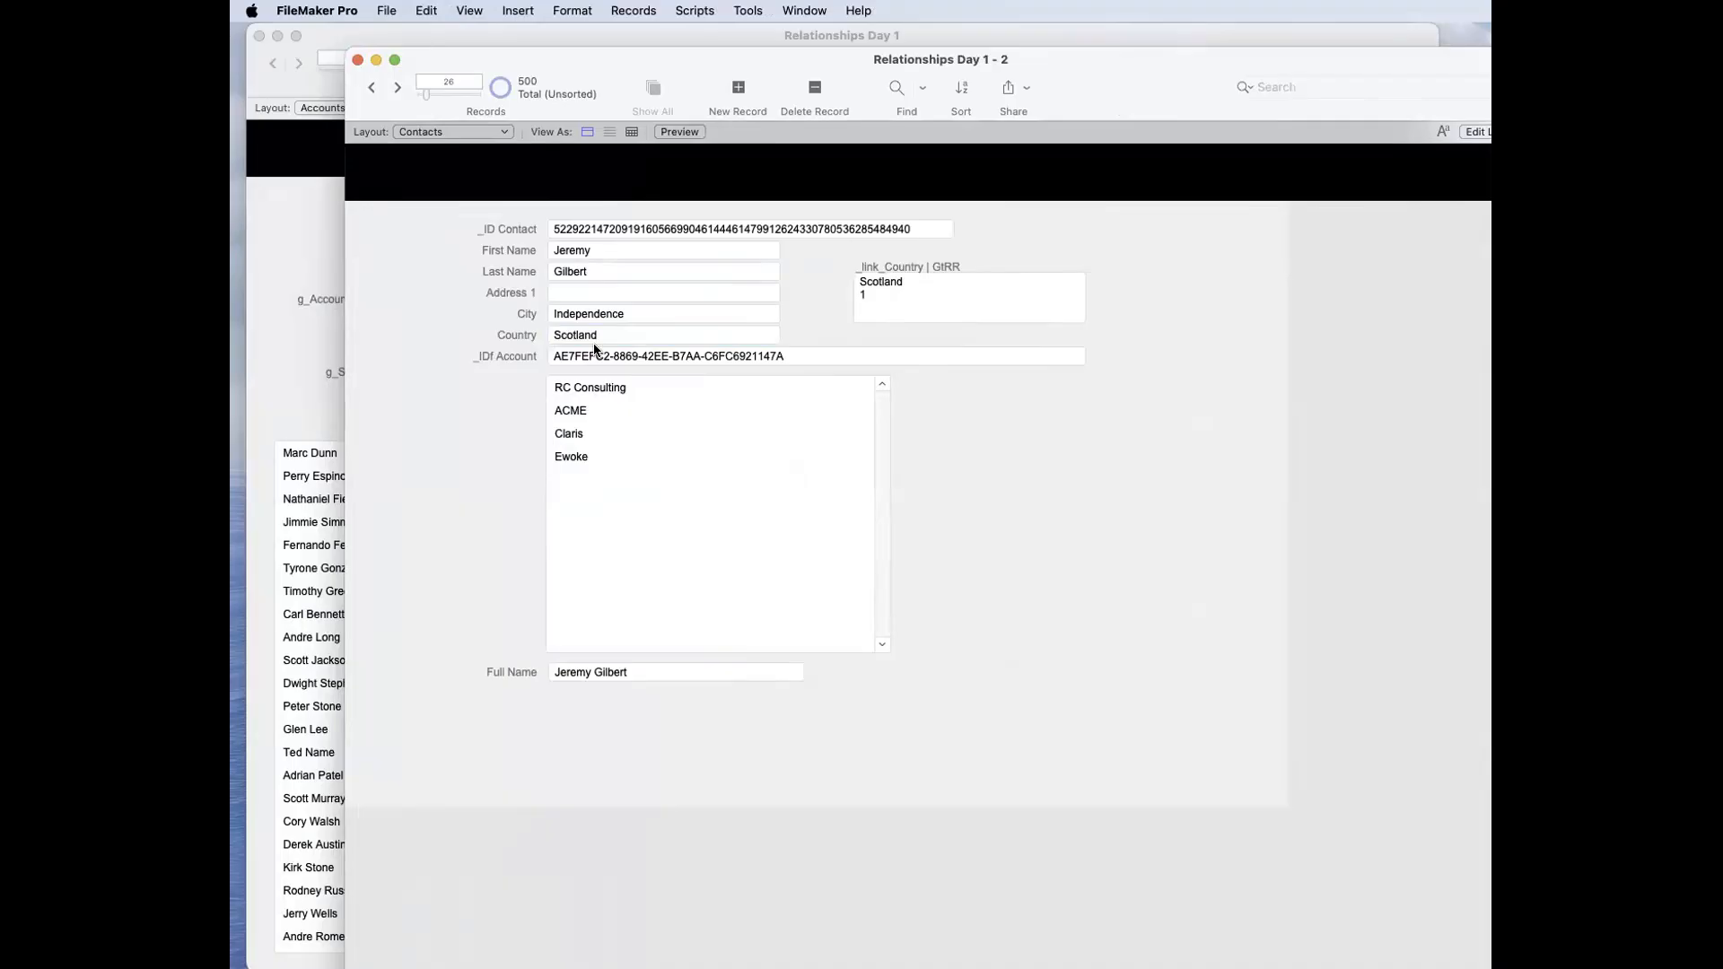
Step: Open the auto-enter calculation of _link_Country | GtRR and examine which field it references
key(super+shift+d)
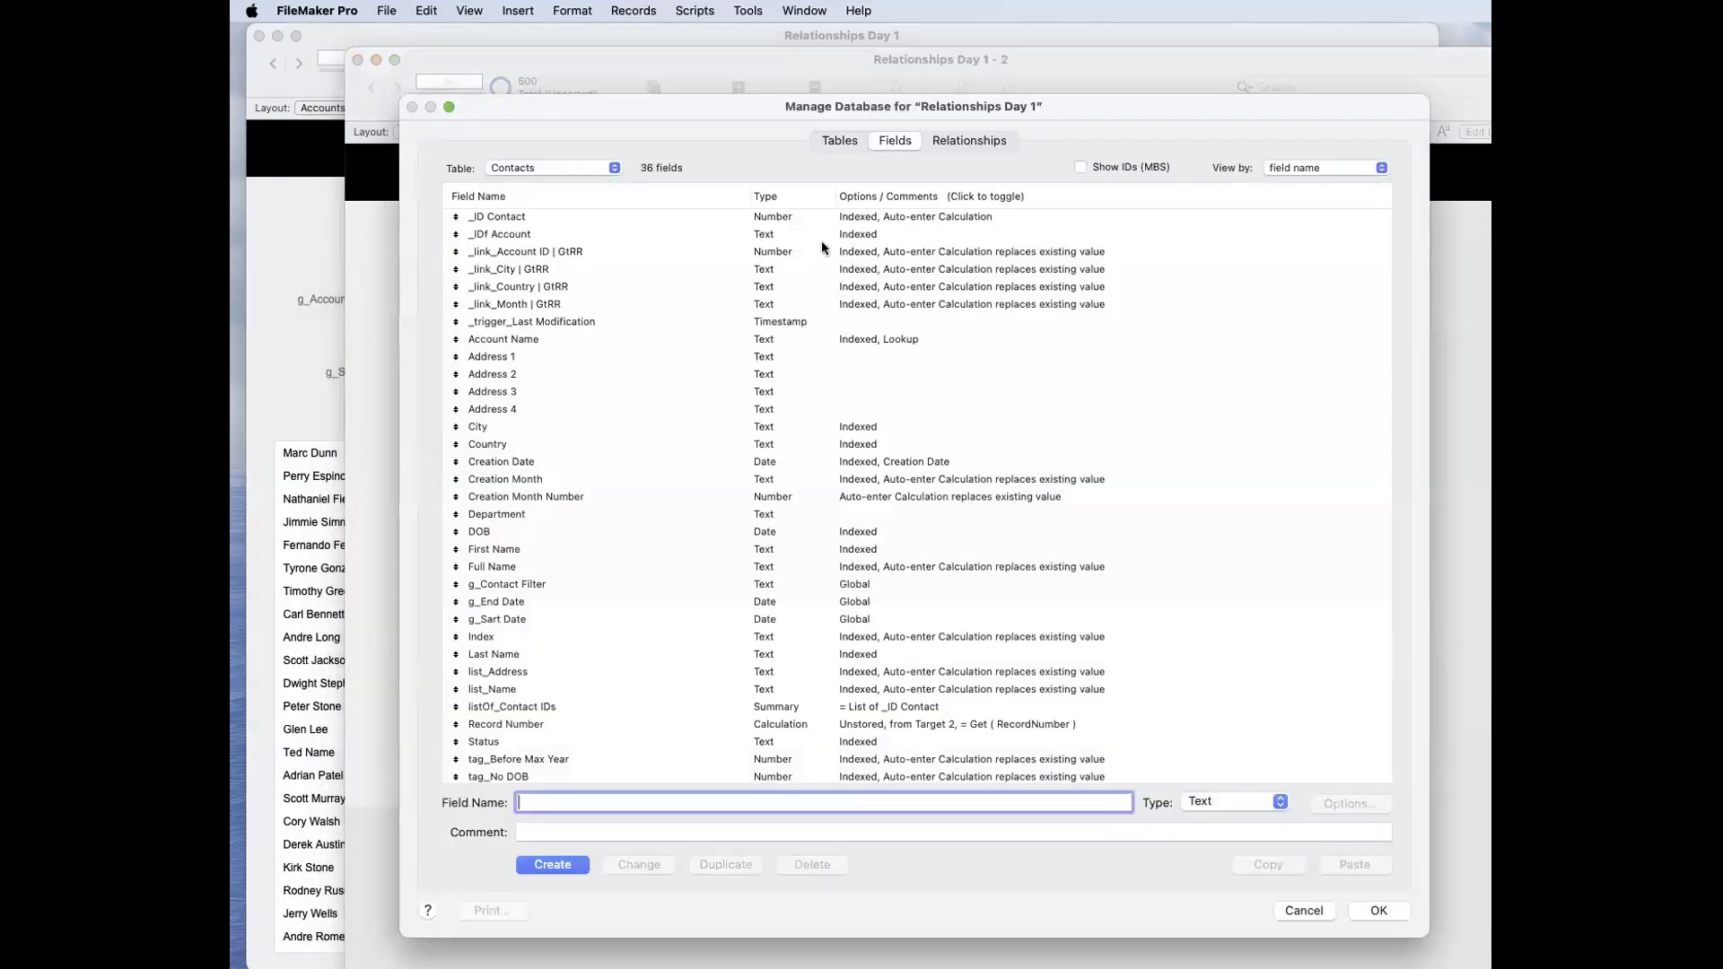
double_click(643, 283)
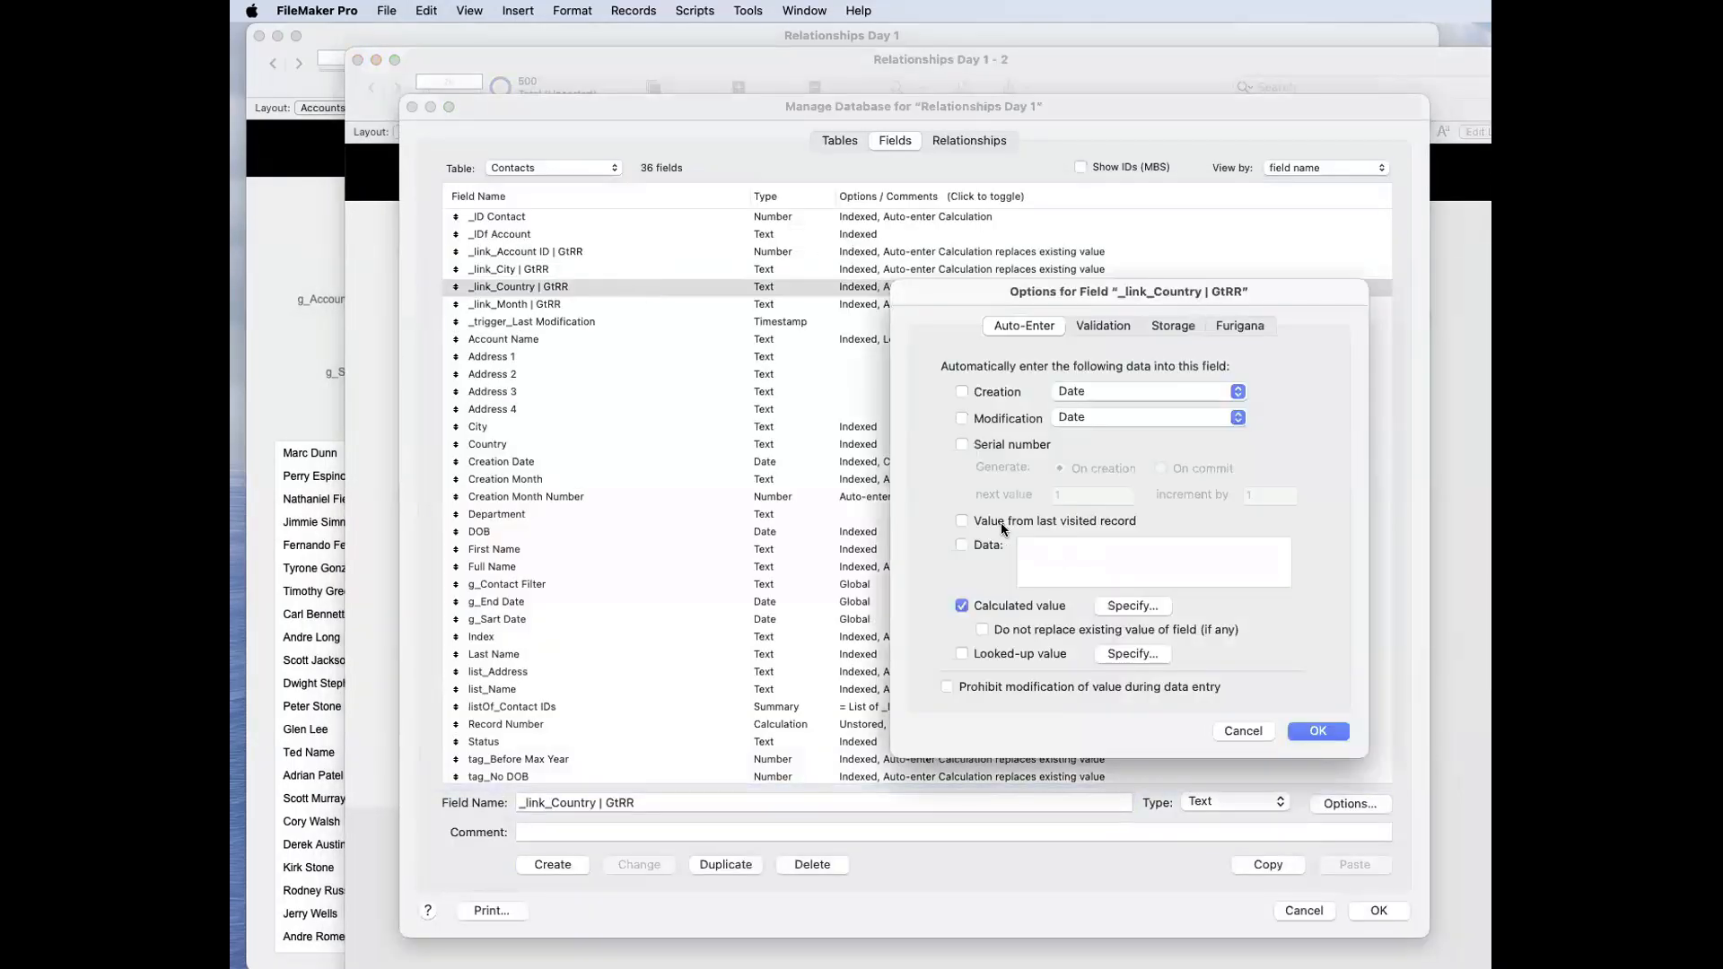
click(1127, 607)
click(761, 303)
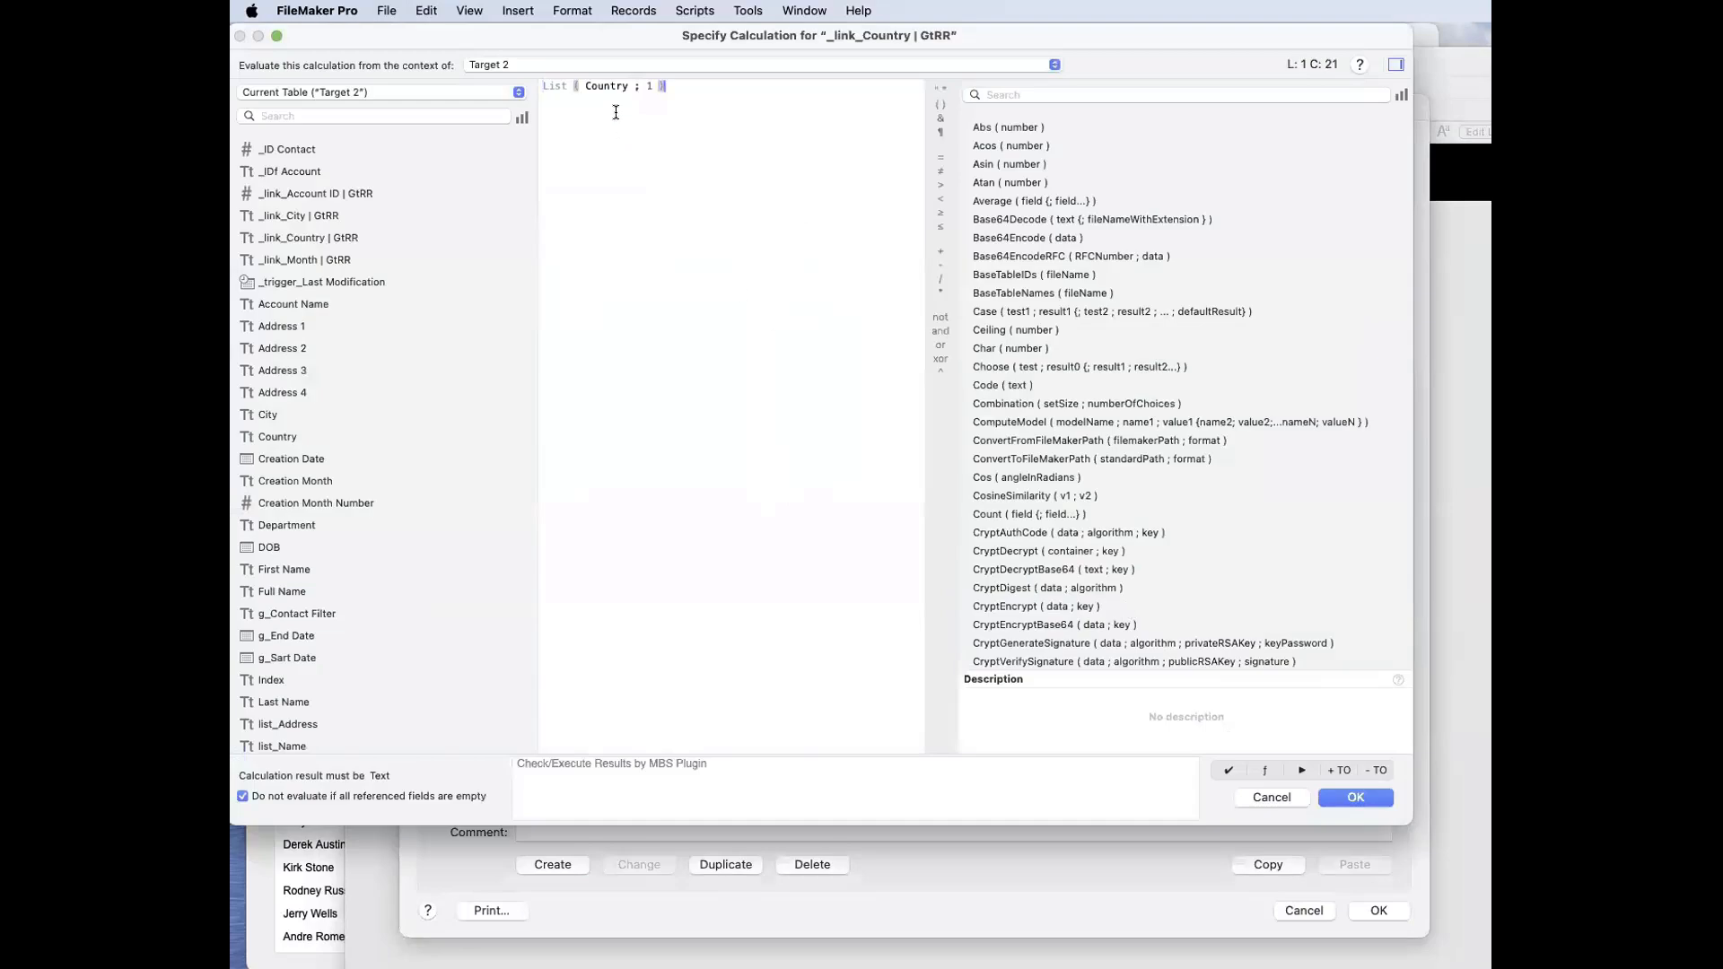
drag(612, 36, 747, 146)
double_click(780, 260)
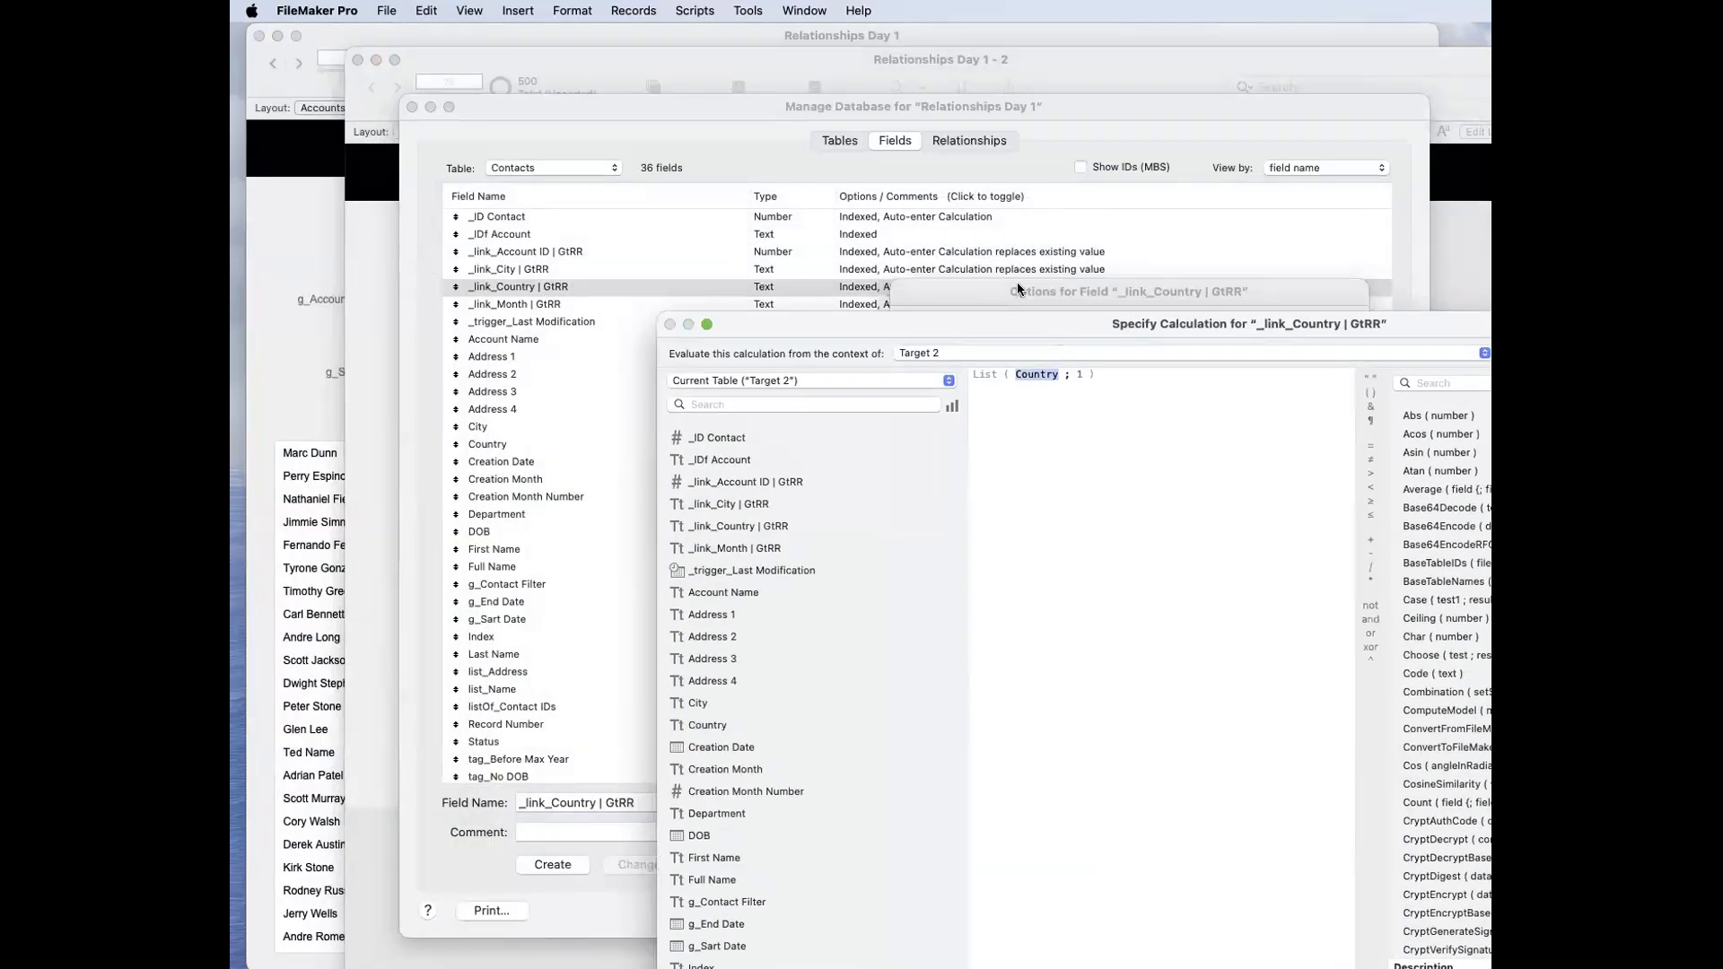
drag(1023, 324, 967, 242)
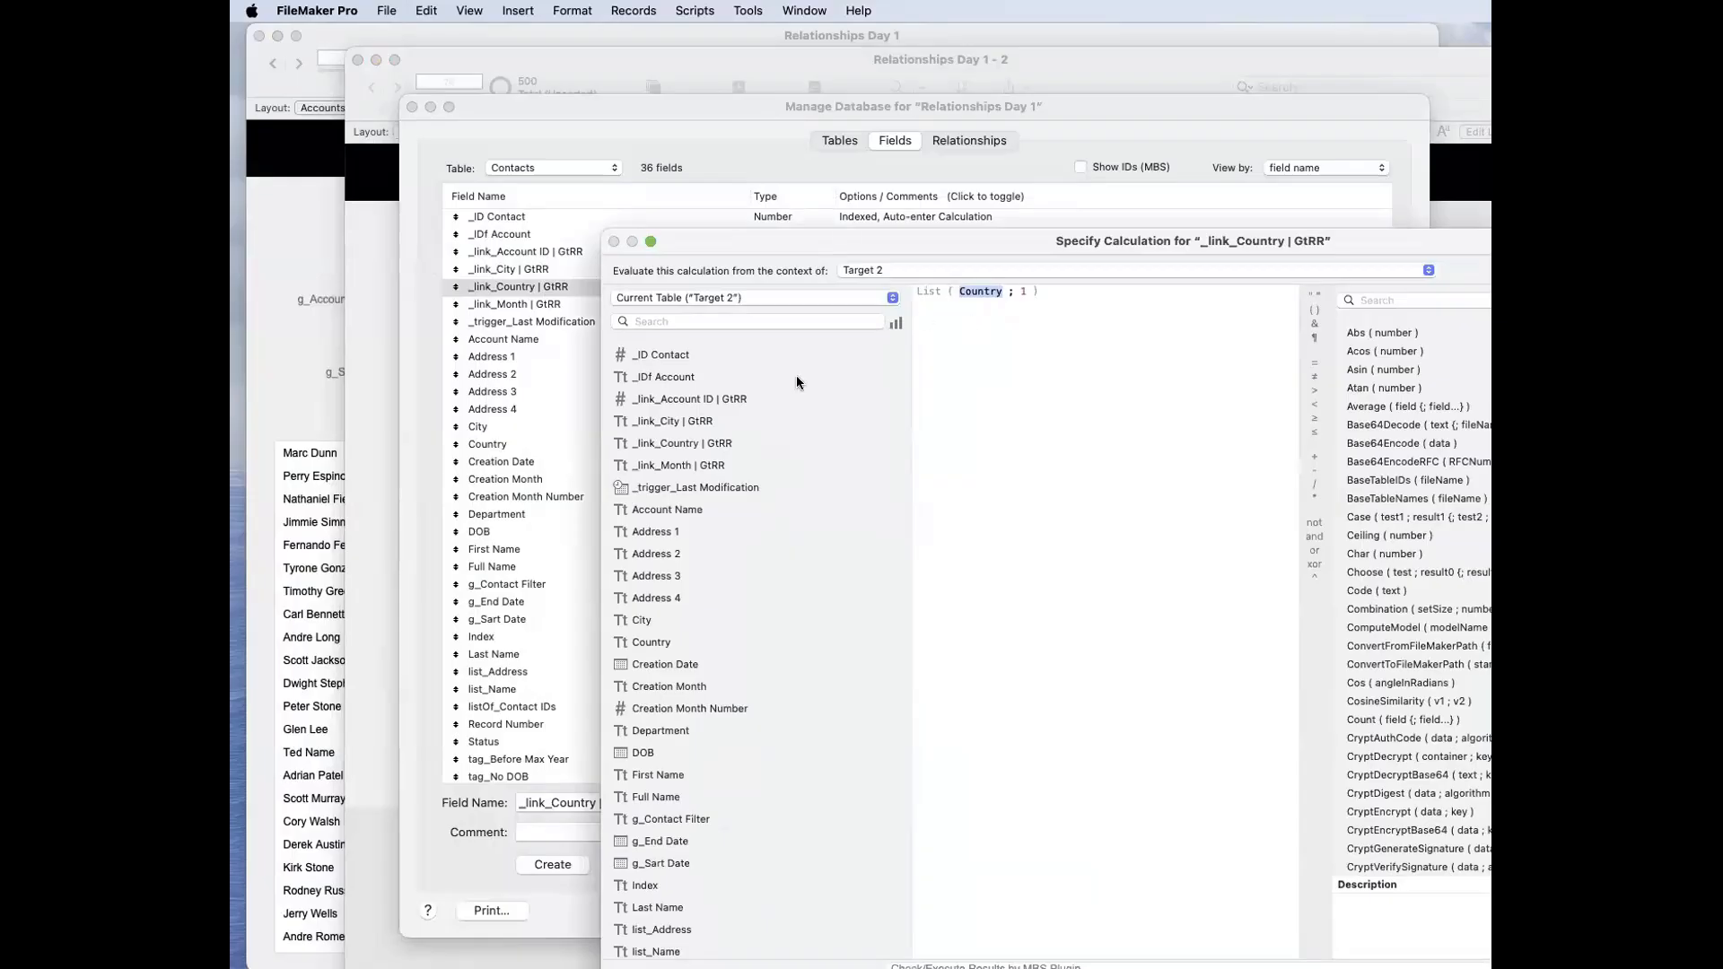
click(682, 643)
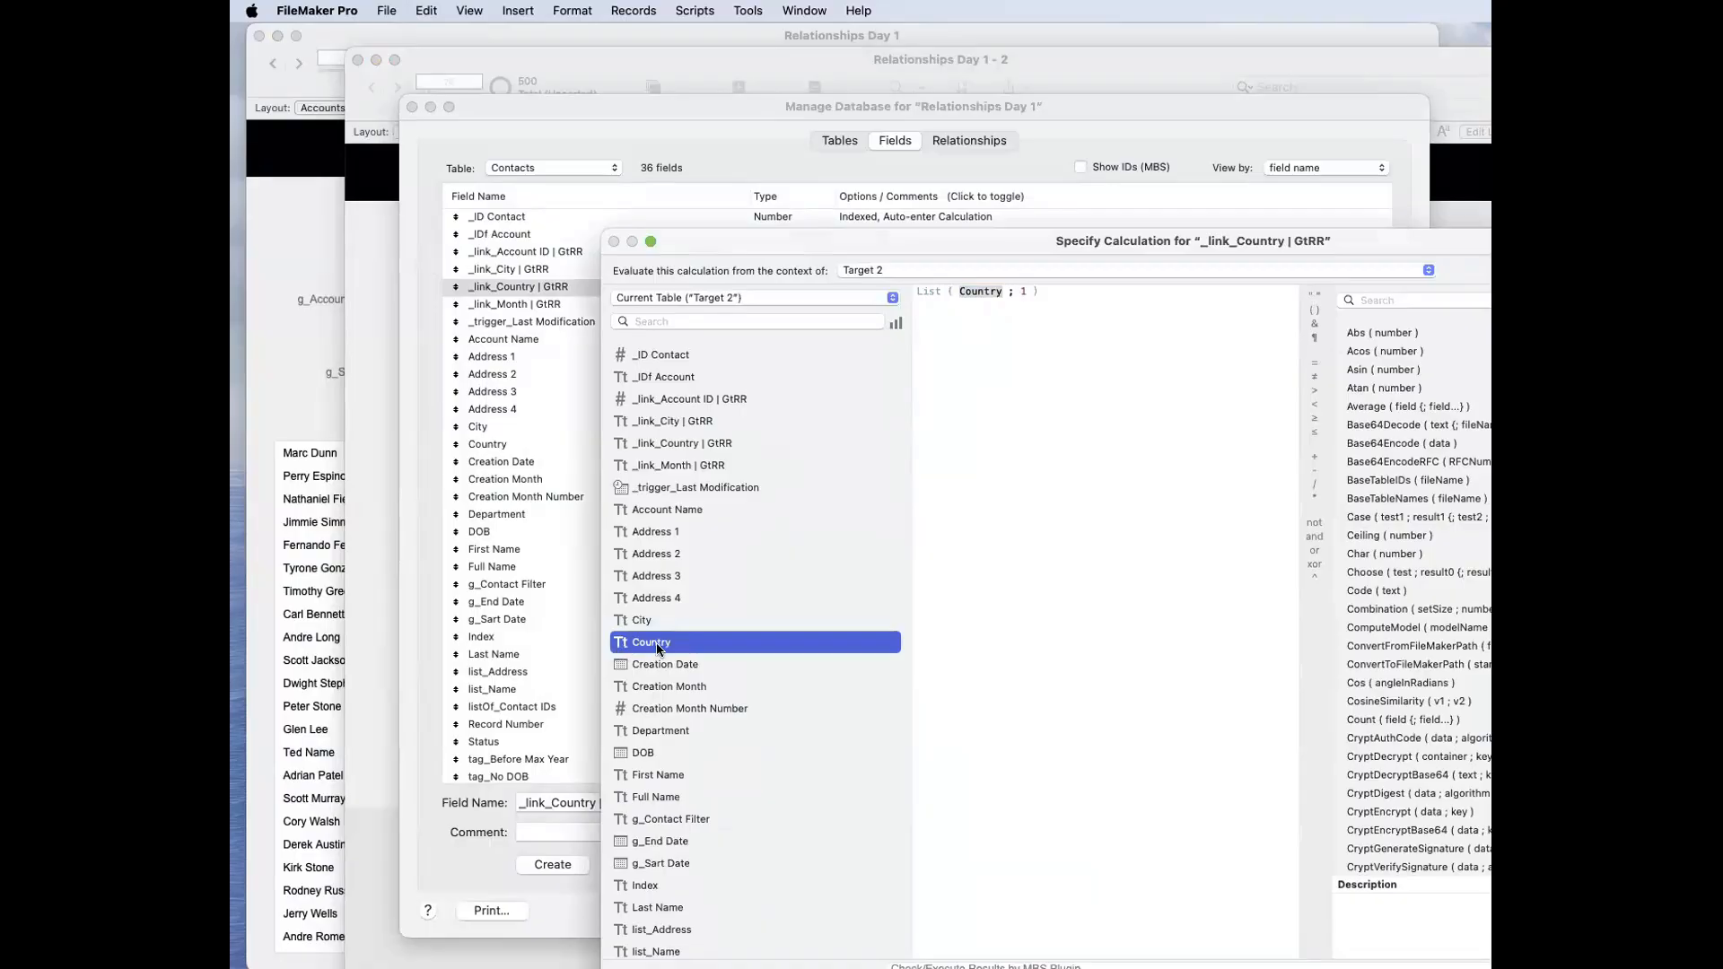
click(1031, 350)
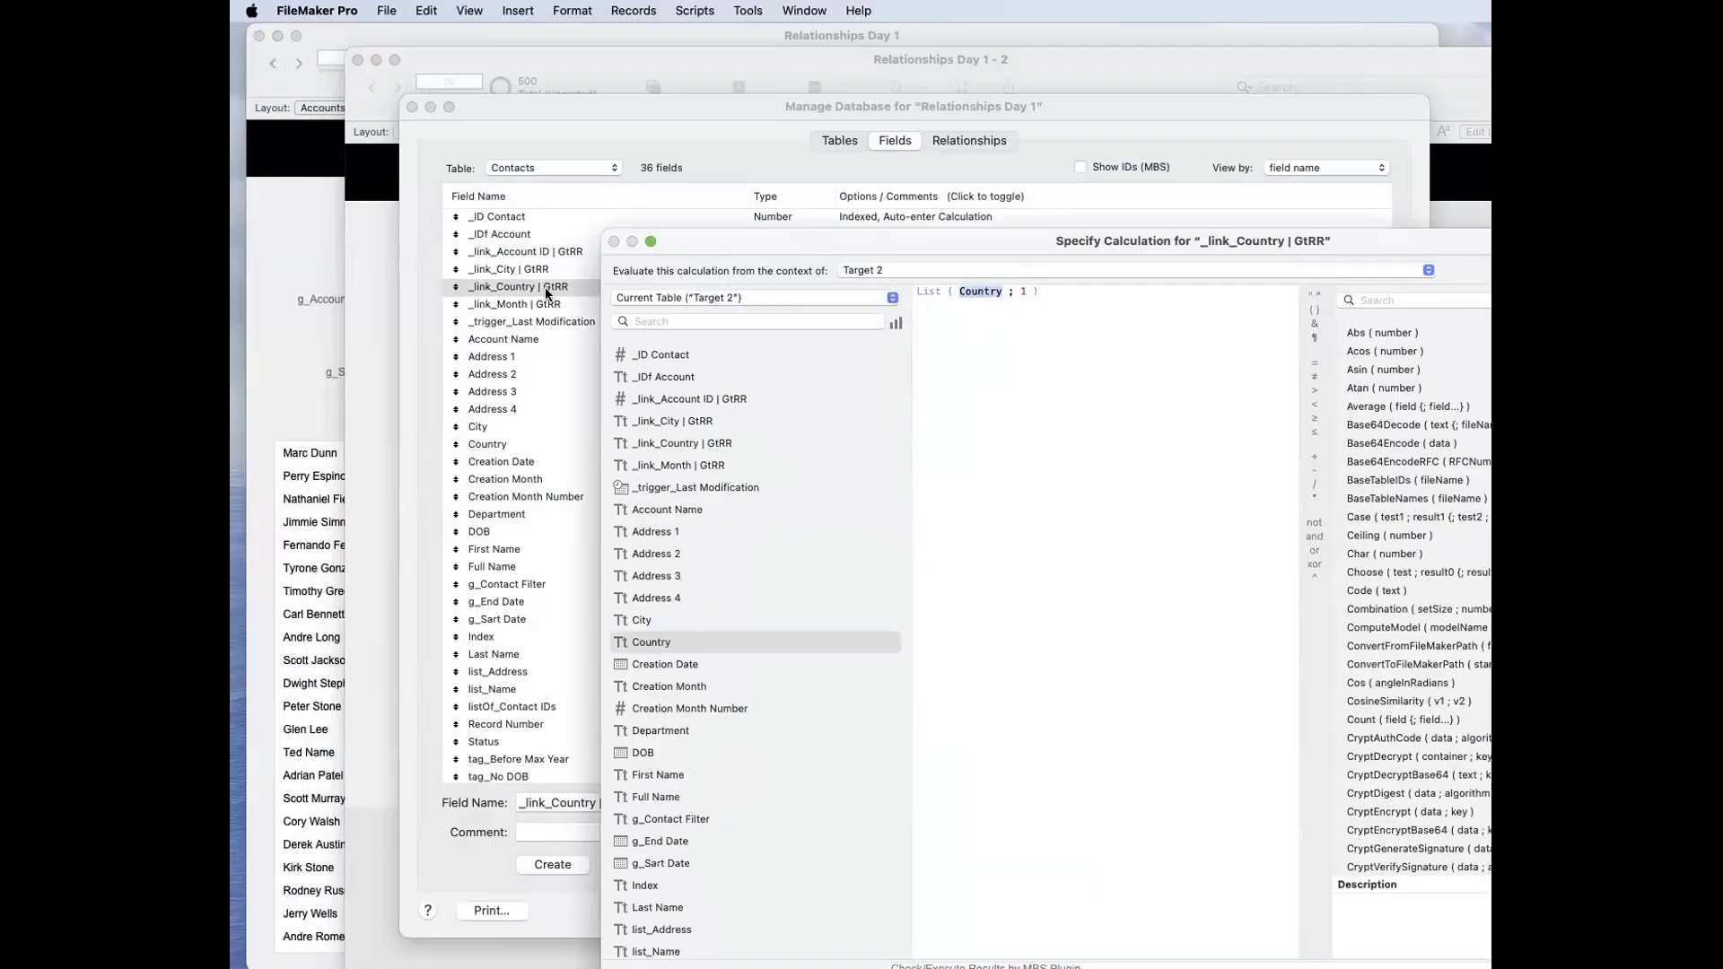
Step: Set the auto-enter calculation of _link_Country | GtRR not to replace existing values and save the database changes
key(Return)
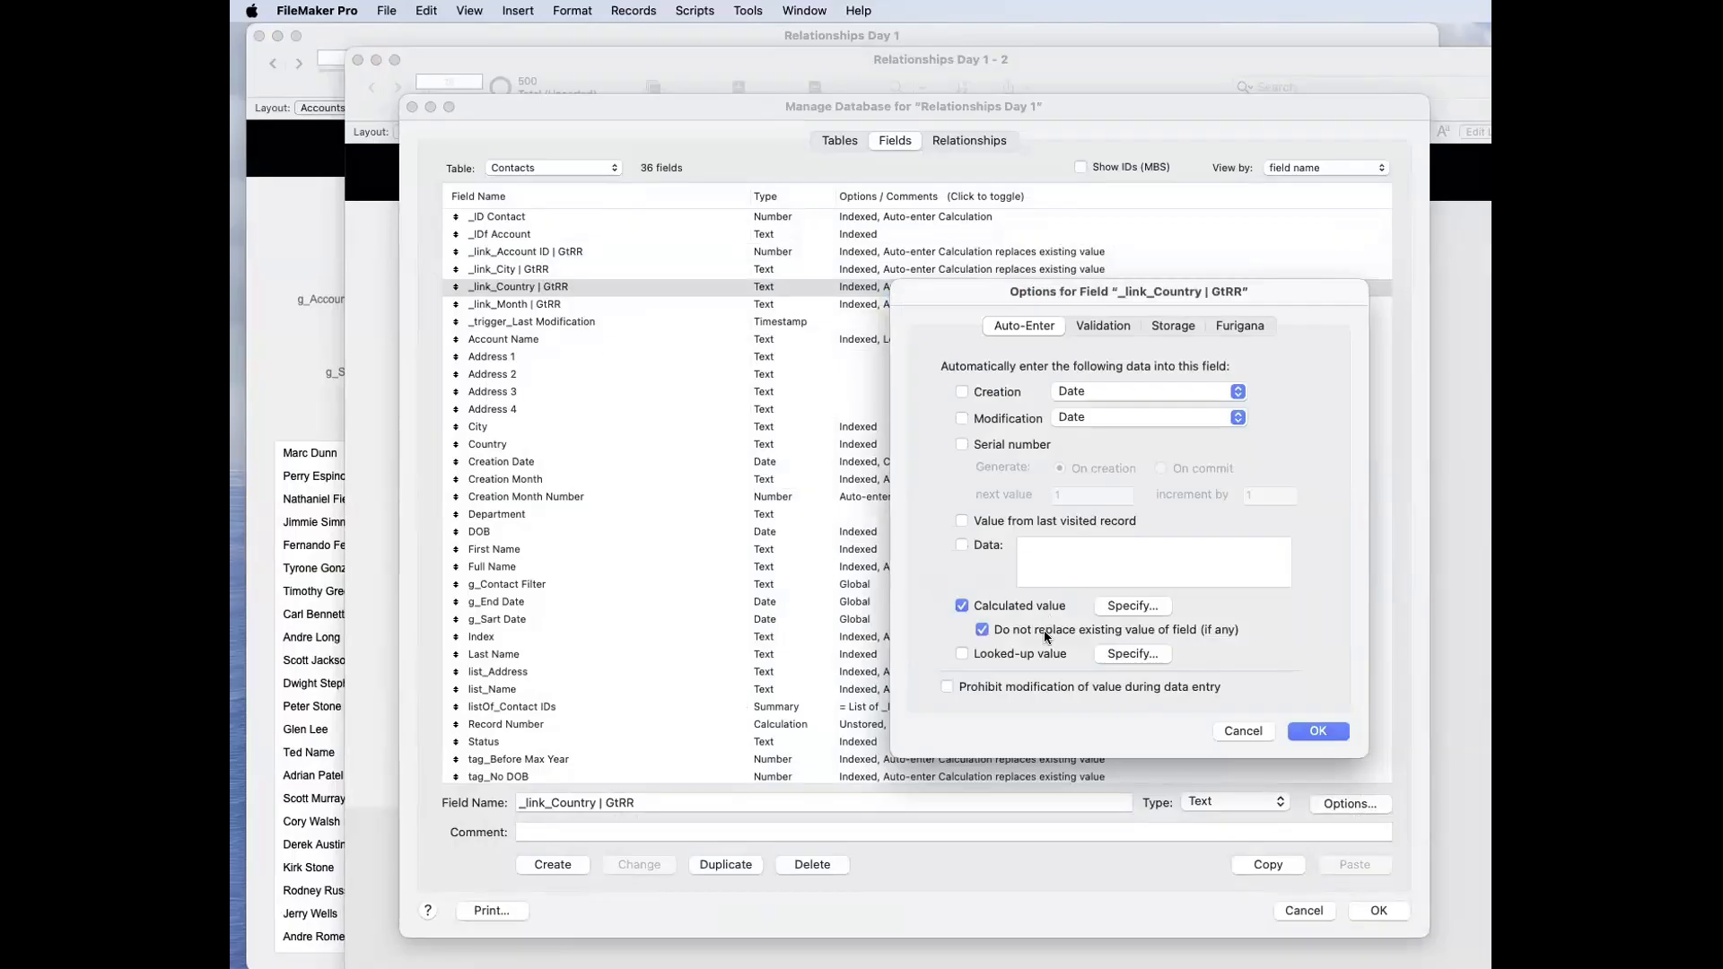
click(1320, 731)
click(1378, 910)
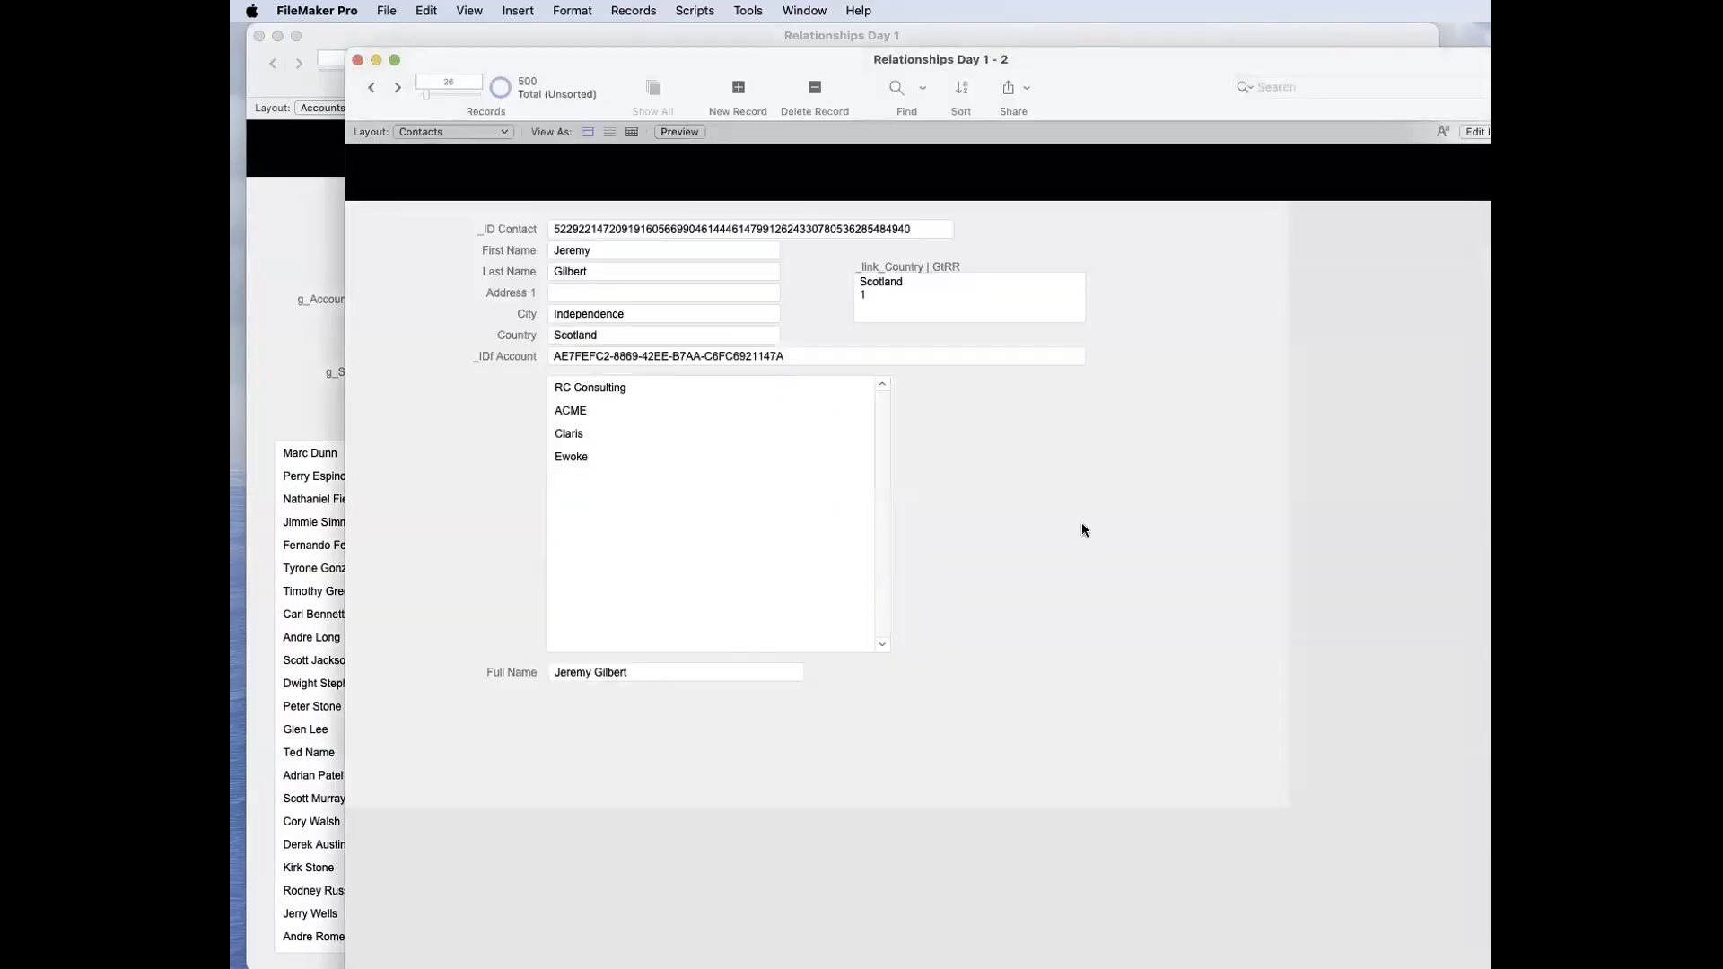
Step: Try changing the contact's Country to Ireland and check the value in _link_Country | GtRR
click(621, 334)
key(super+a)
text(Ireland)
click(987, 437)
drag(912, 288, 844, 283)
click(608, 335)
Step: Review the auto-enter options and the calculation of _link_Country | GtRR, and close the database definitions
key(super+shift+d)
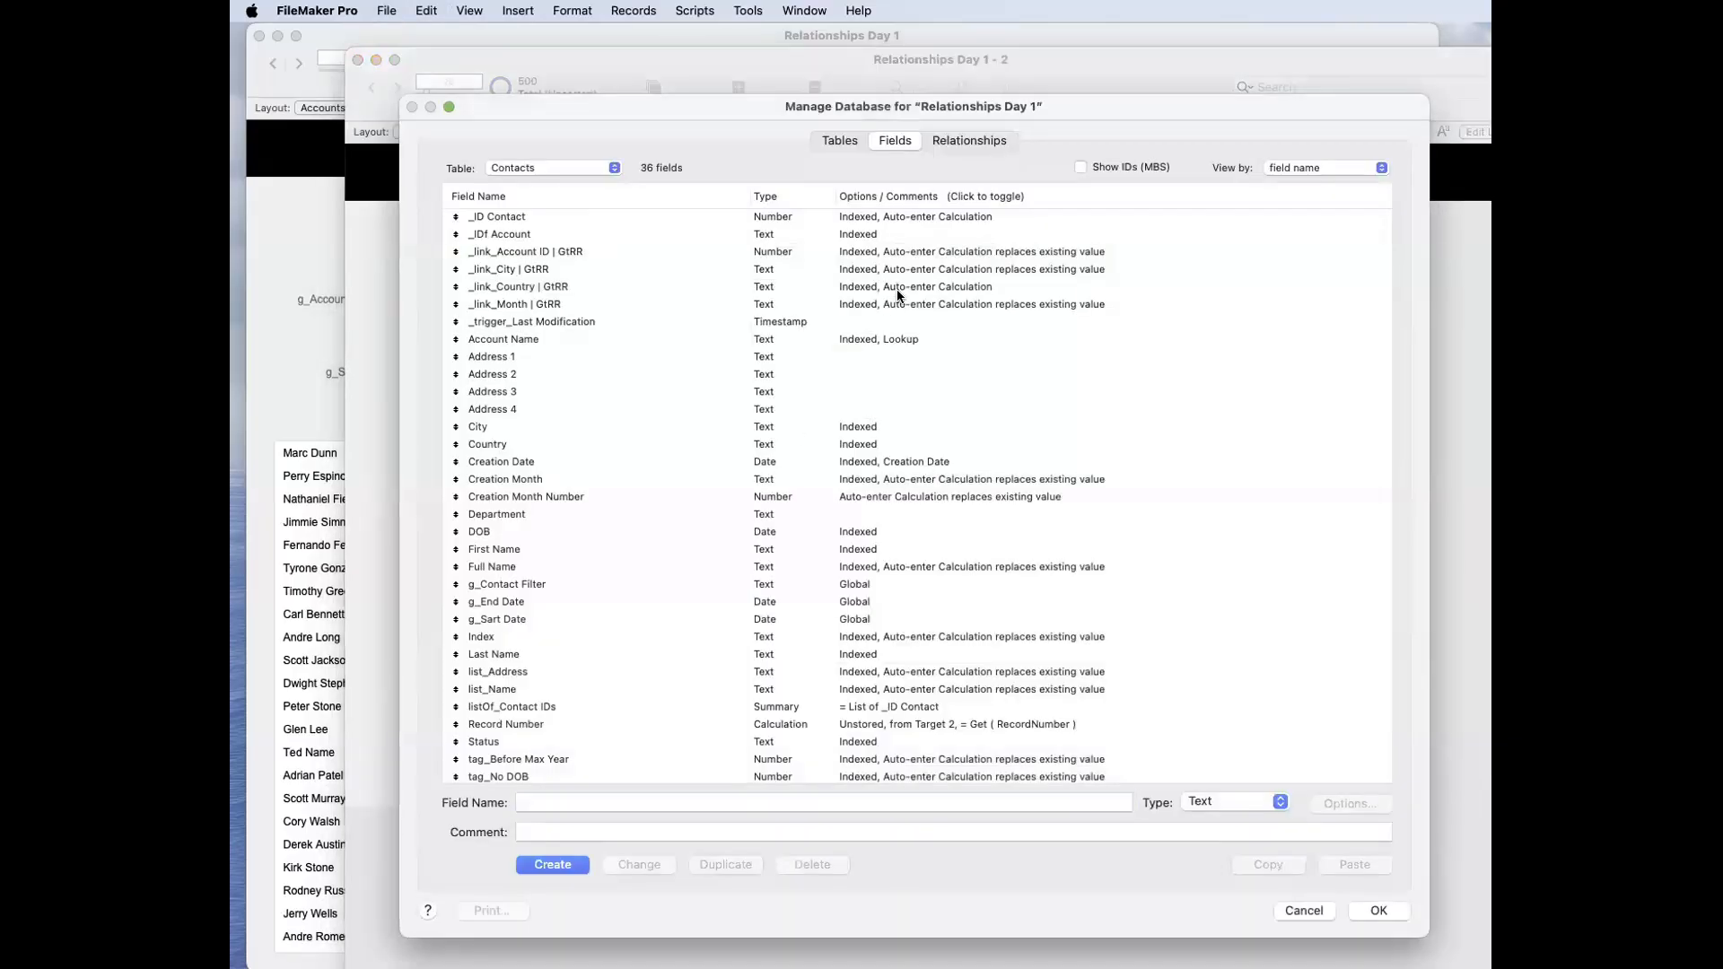
double_click(897, 289)
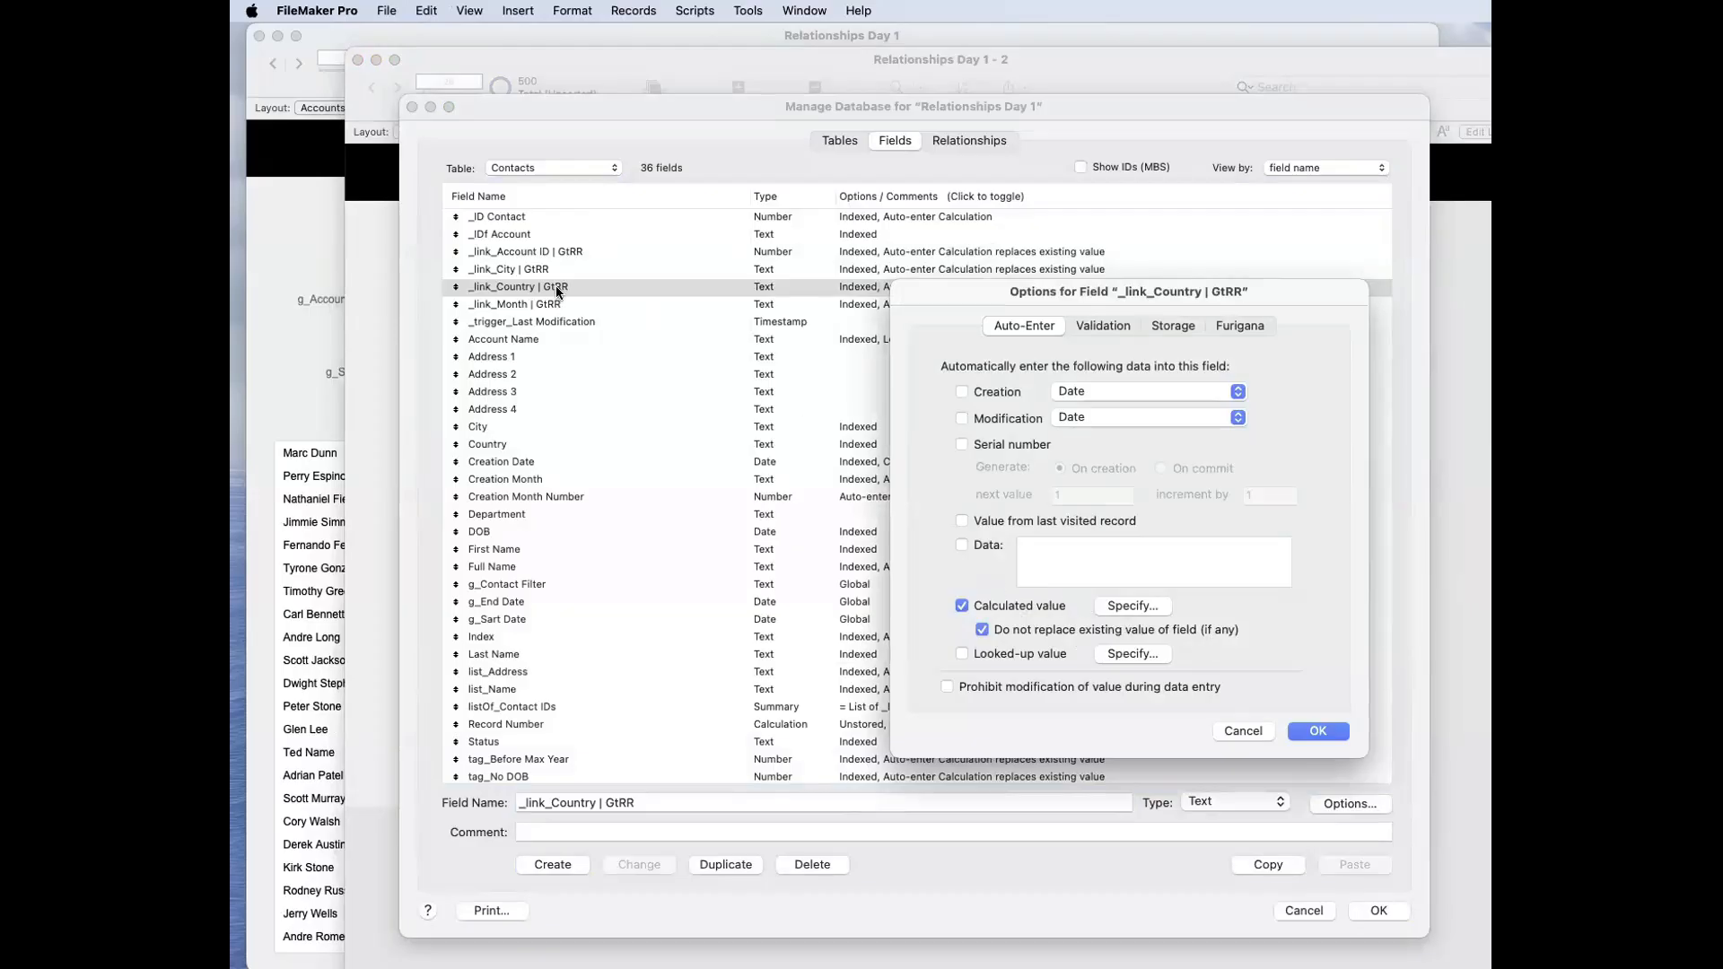
click(1133, 606)
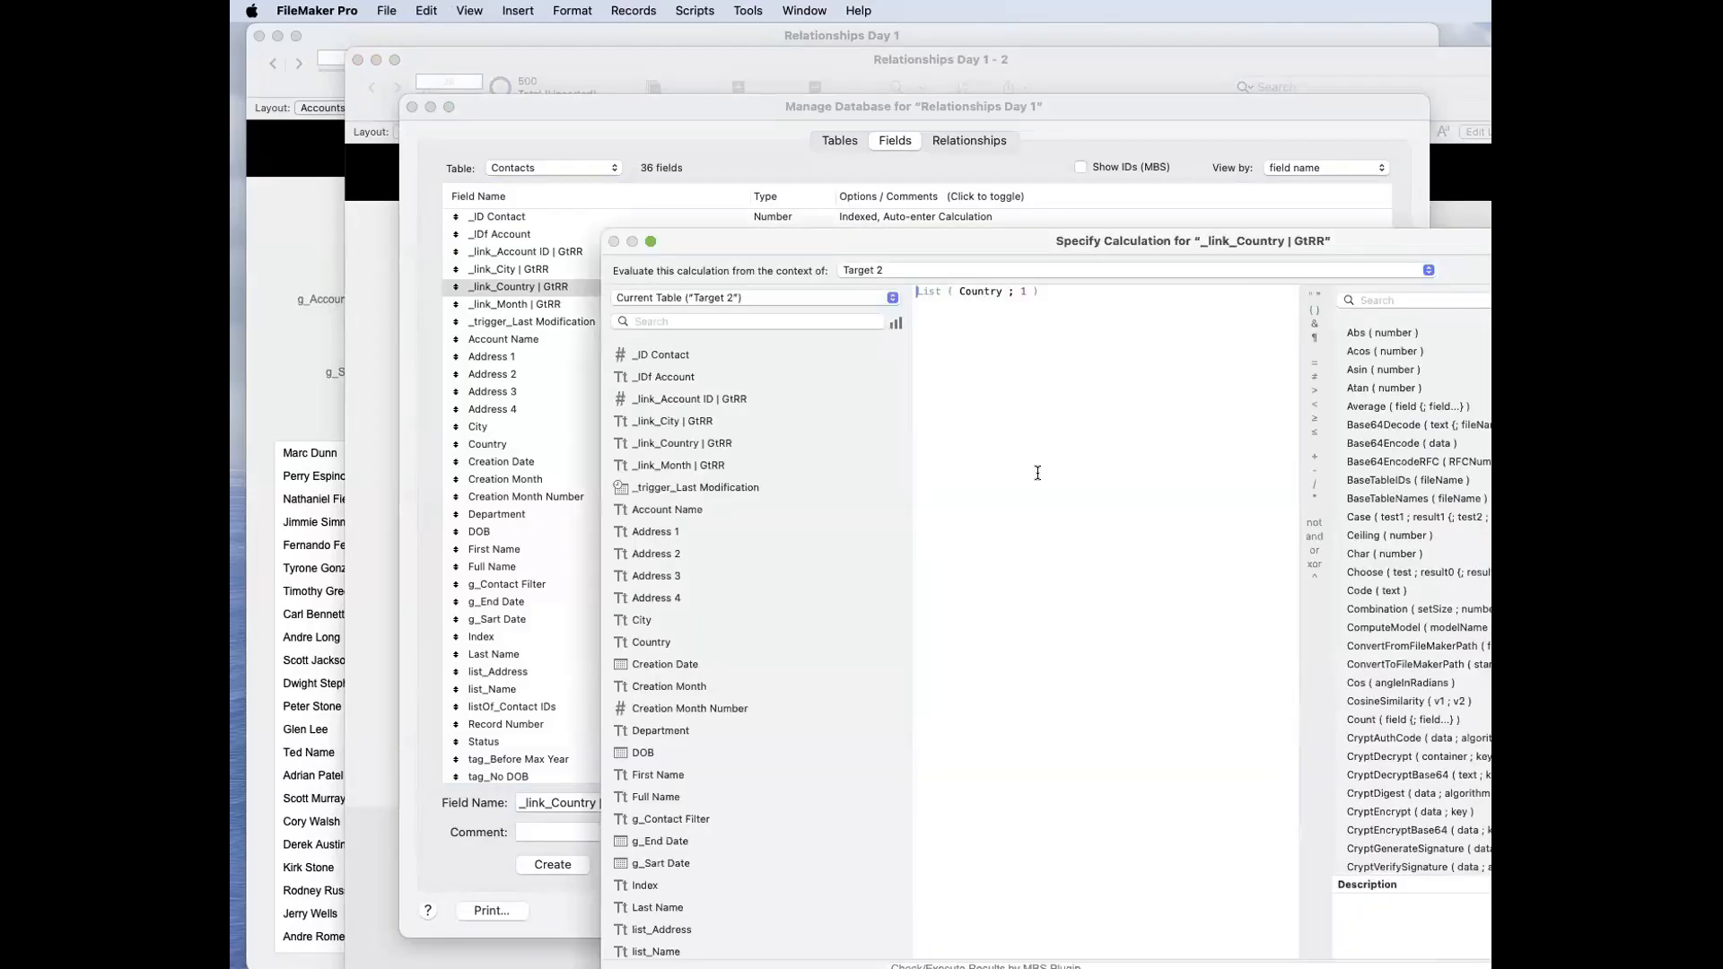
double_click(978, 293)
key(Escape)
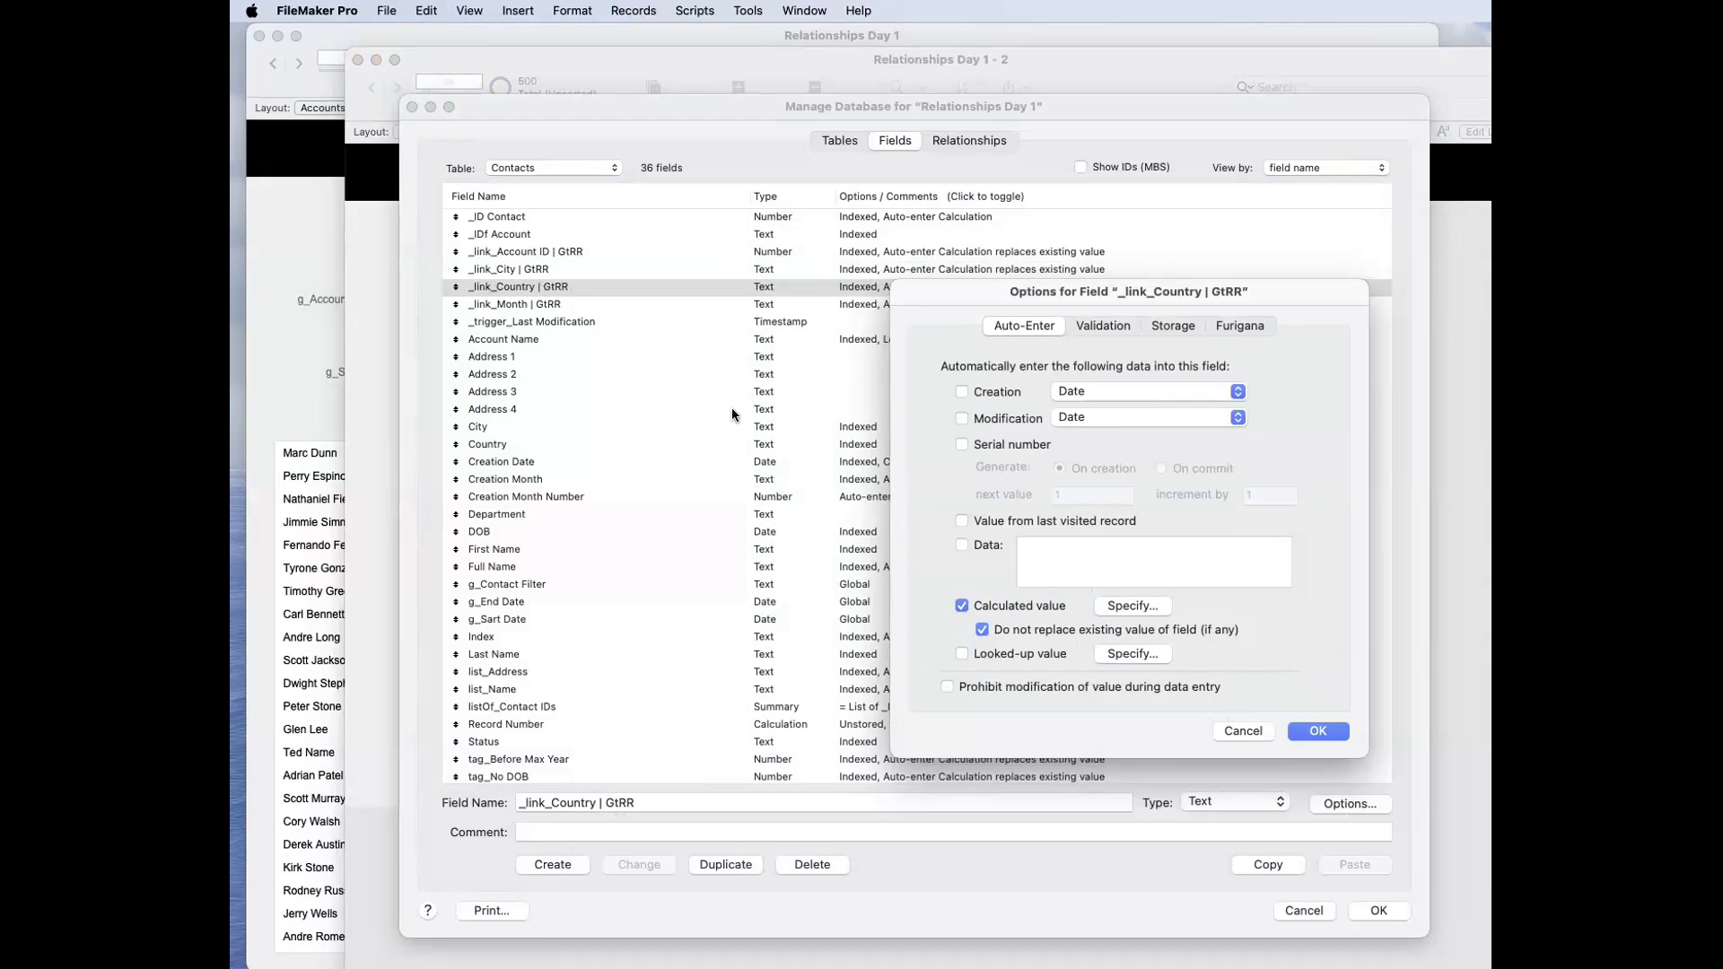
click(1319, 730)
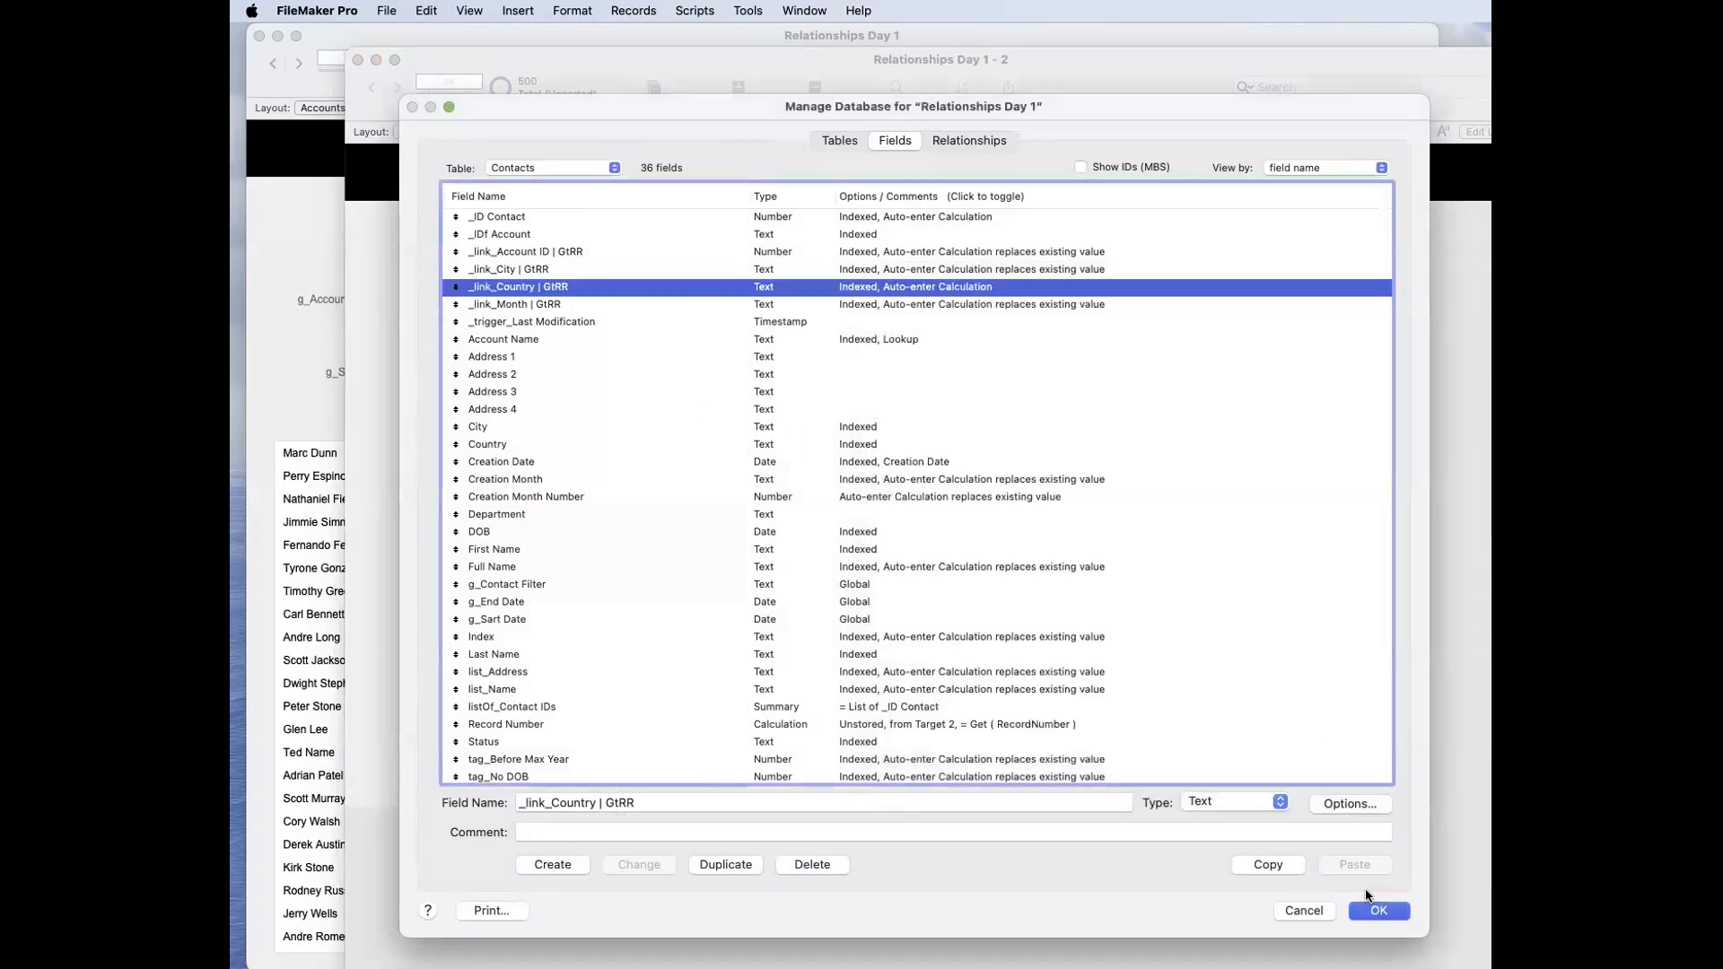
click(1373, 908)
Step: Create a new contact record with USA as its Country and commit it
click(738, 89)
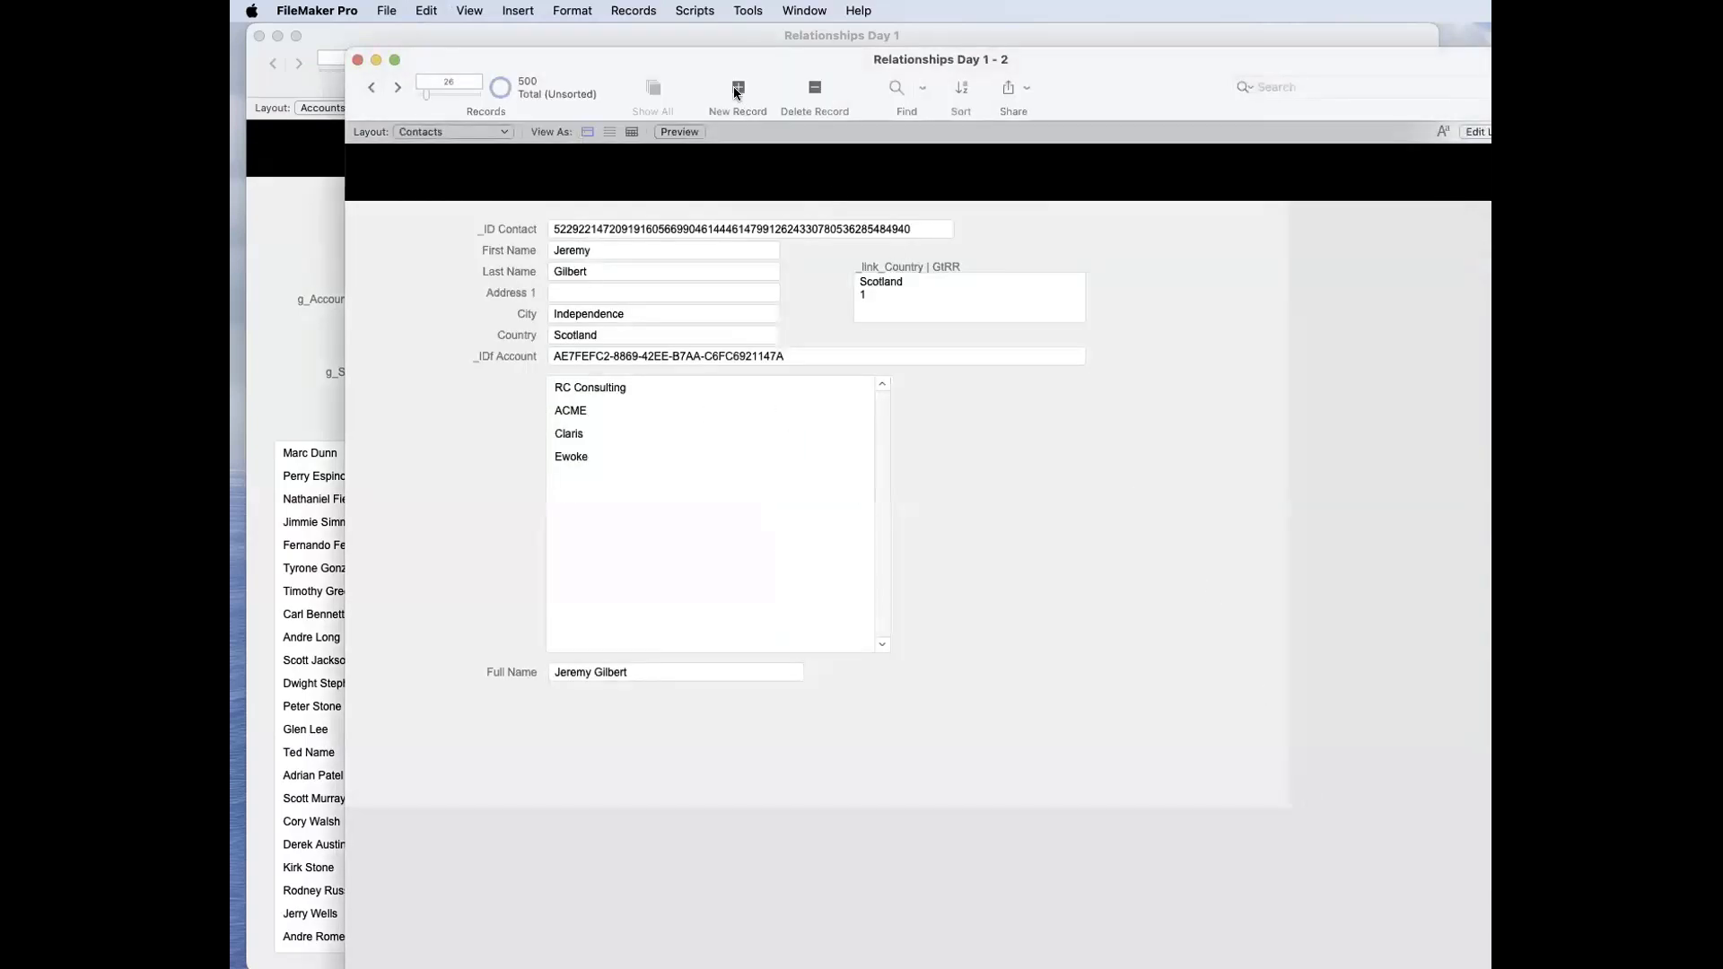
click(648, 337)
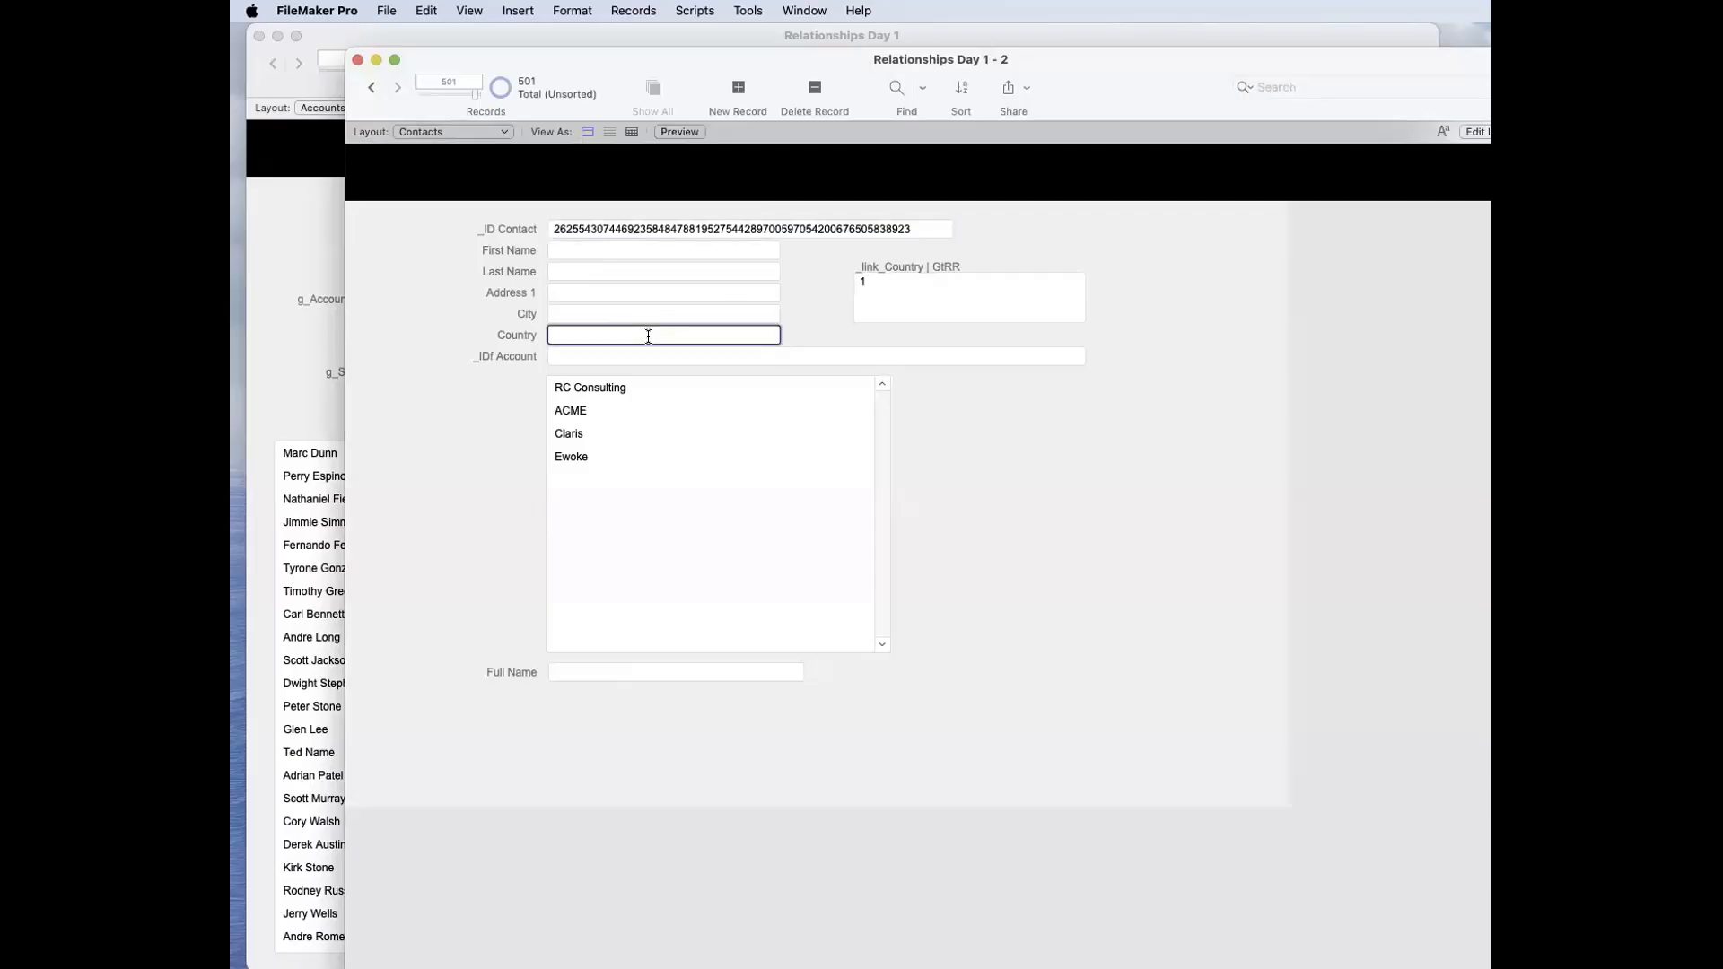
text(USA)
click(961, 436)
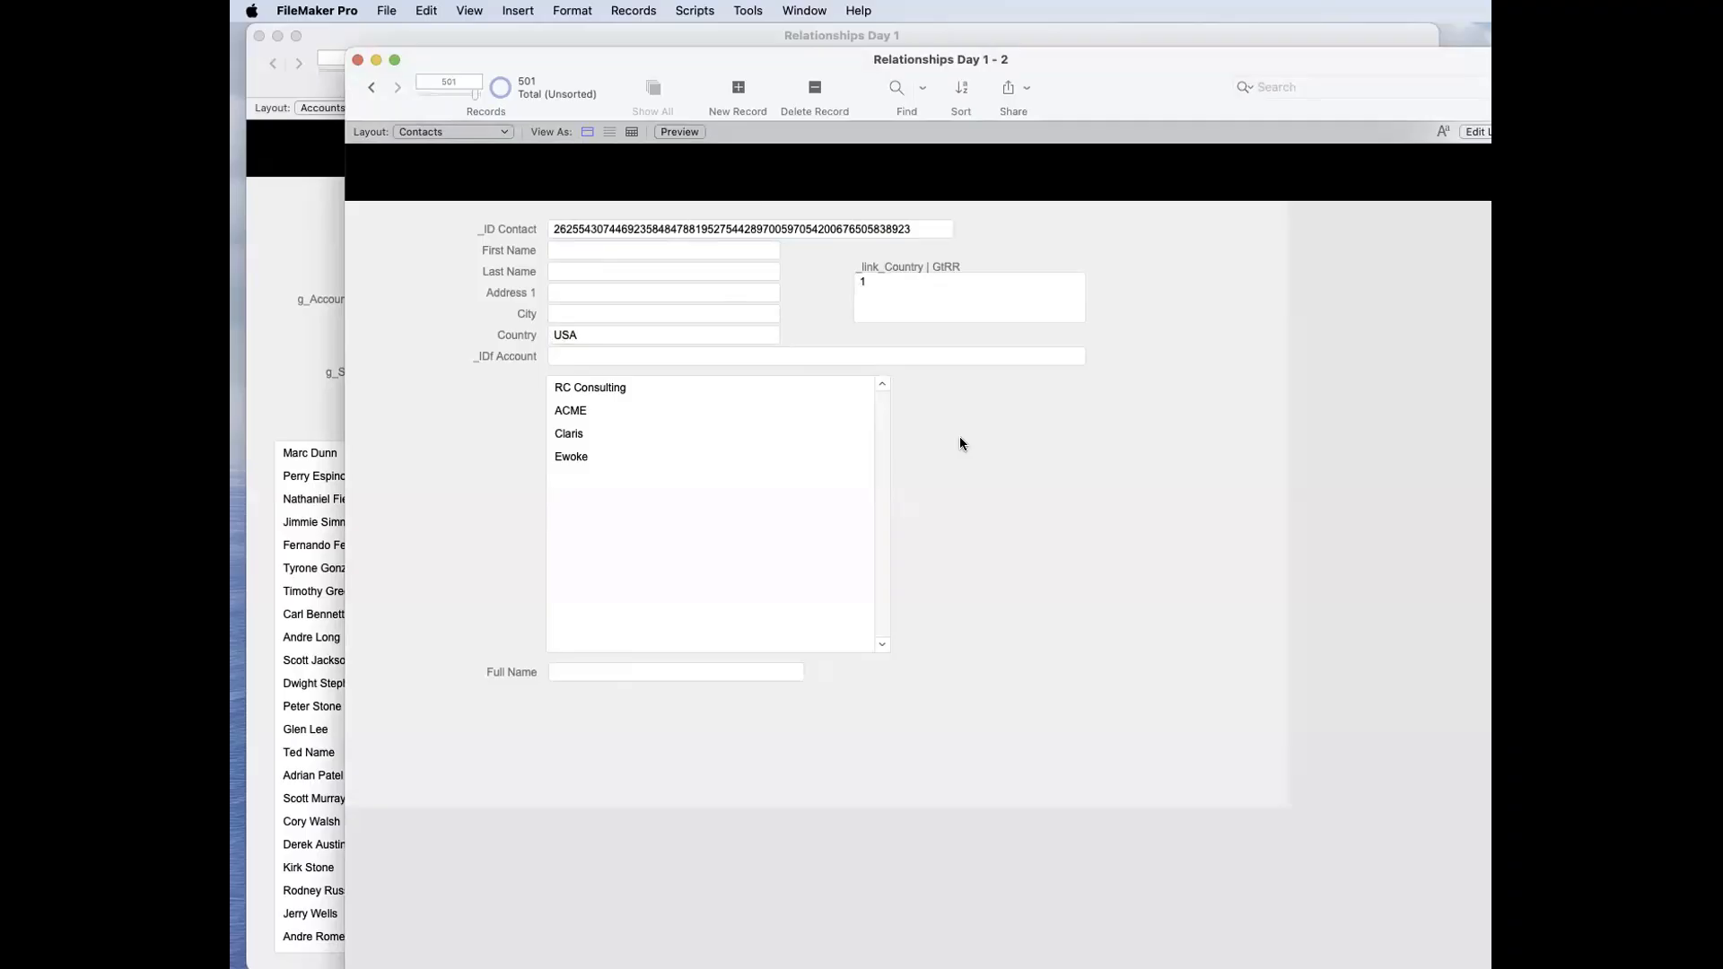
Step: Empty the new record's _link_Country | GtRR field and re-enter USA as the Country to recalculate it
click(866, 277)
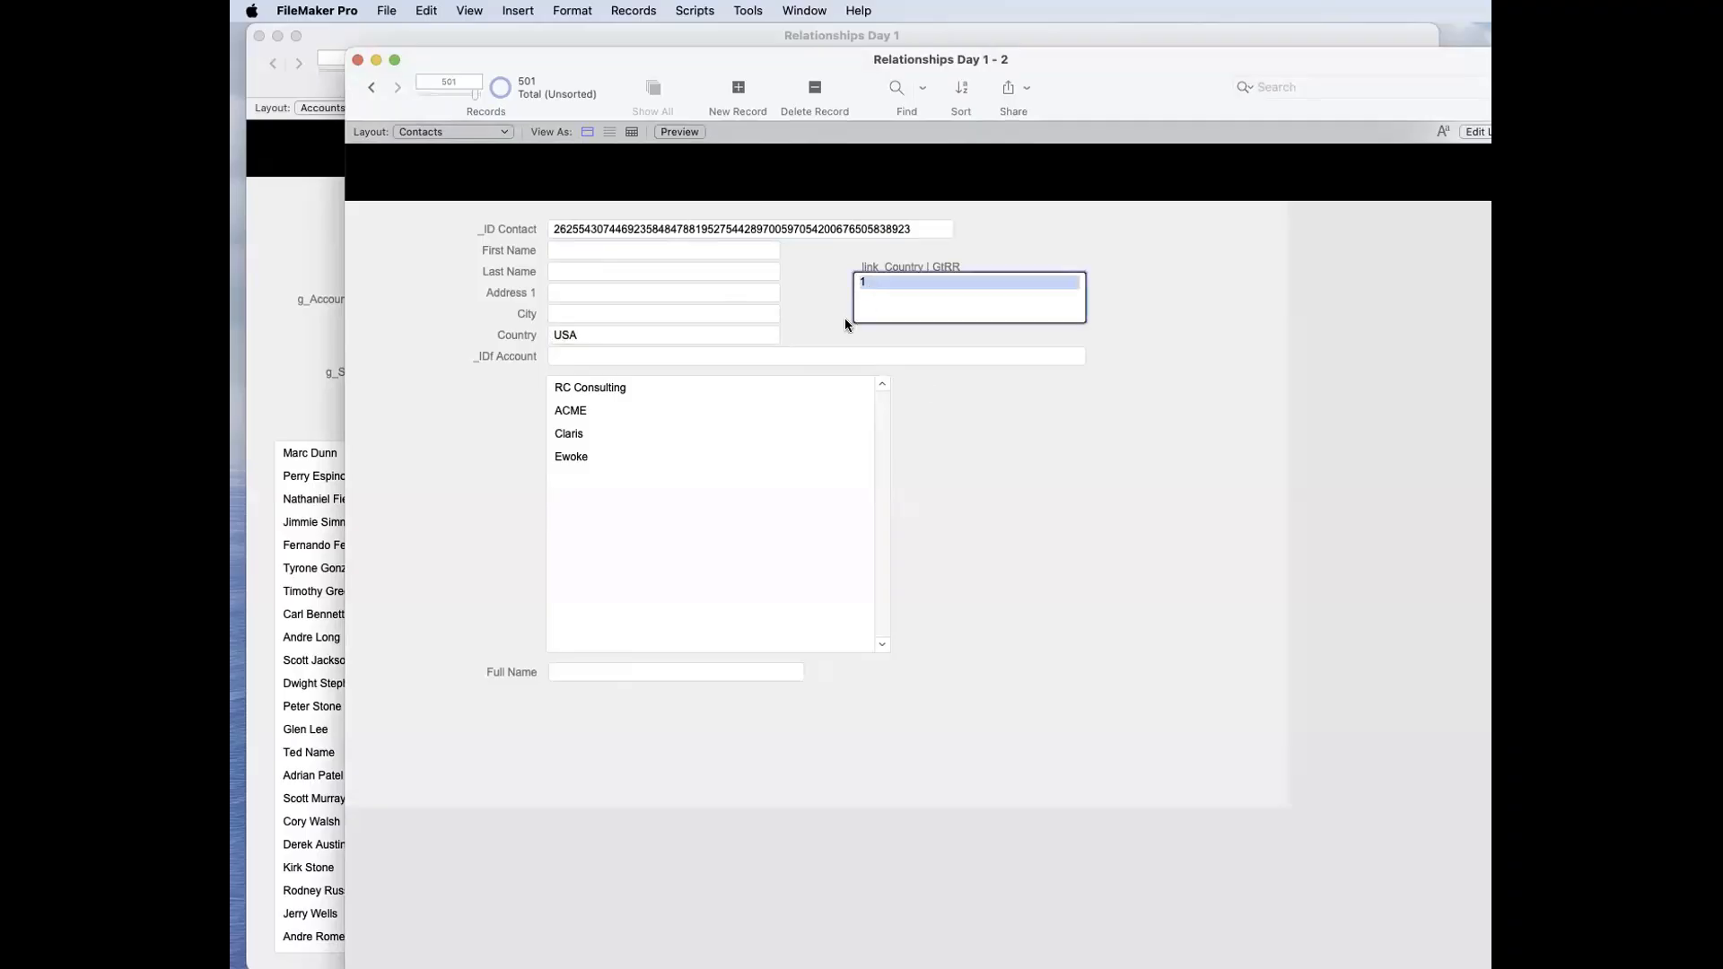
click(694, 338)
click(900, 291)
key(super+a)
key(BackSpace)
click(1057, 542)
click(694, 331)
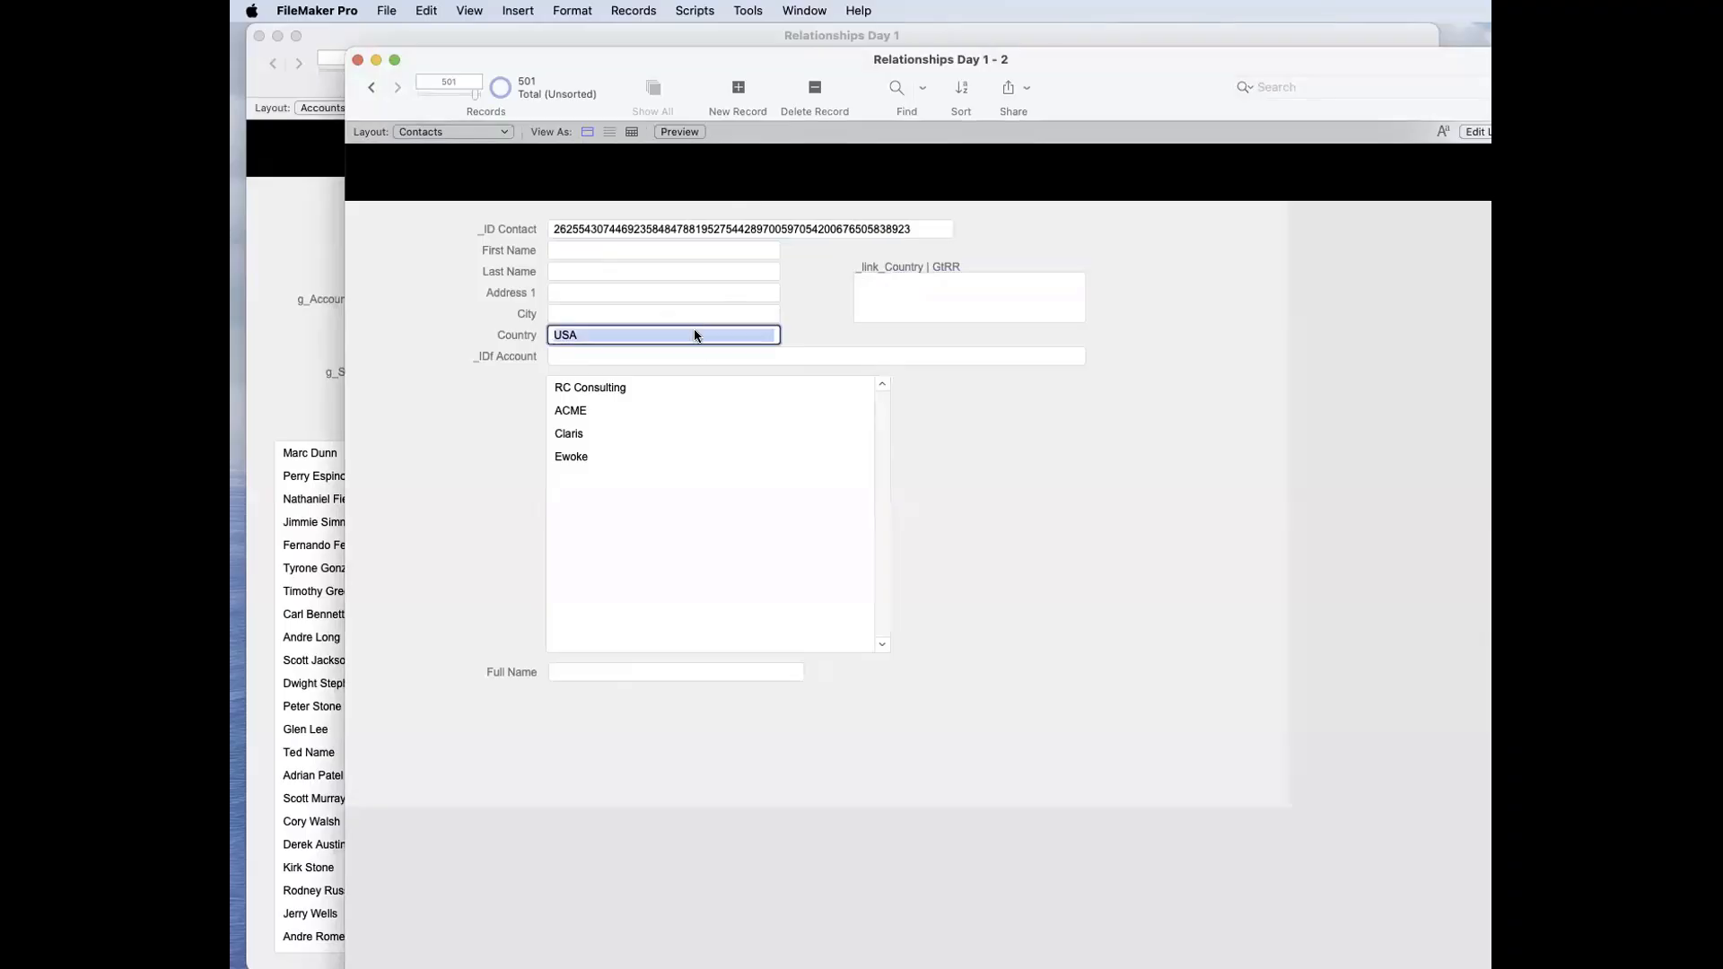
text(USA)
click(796, 312)
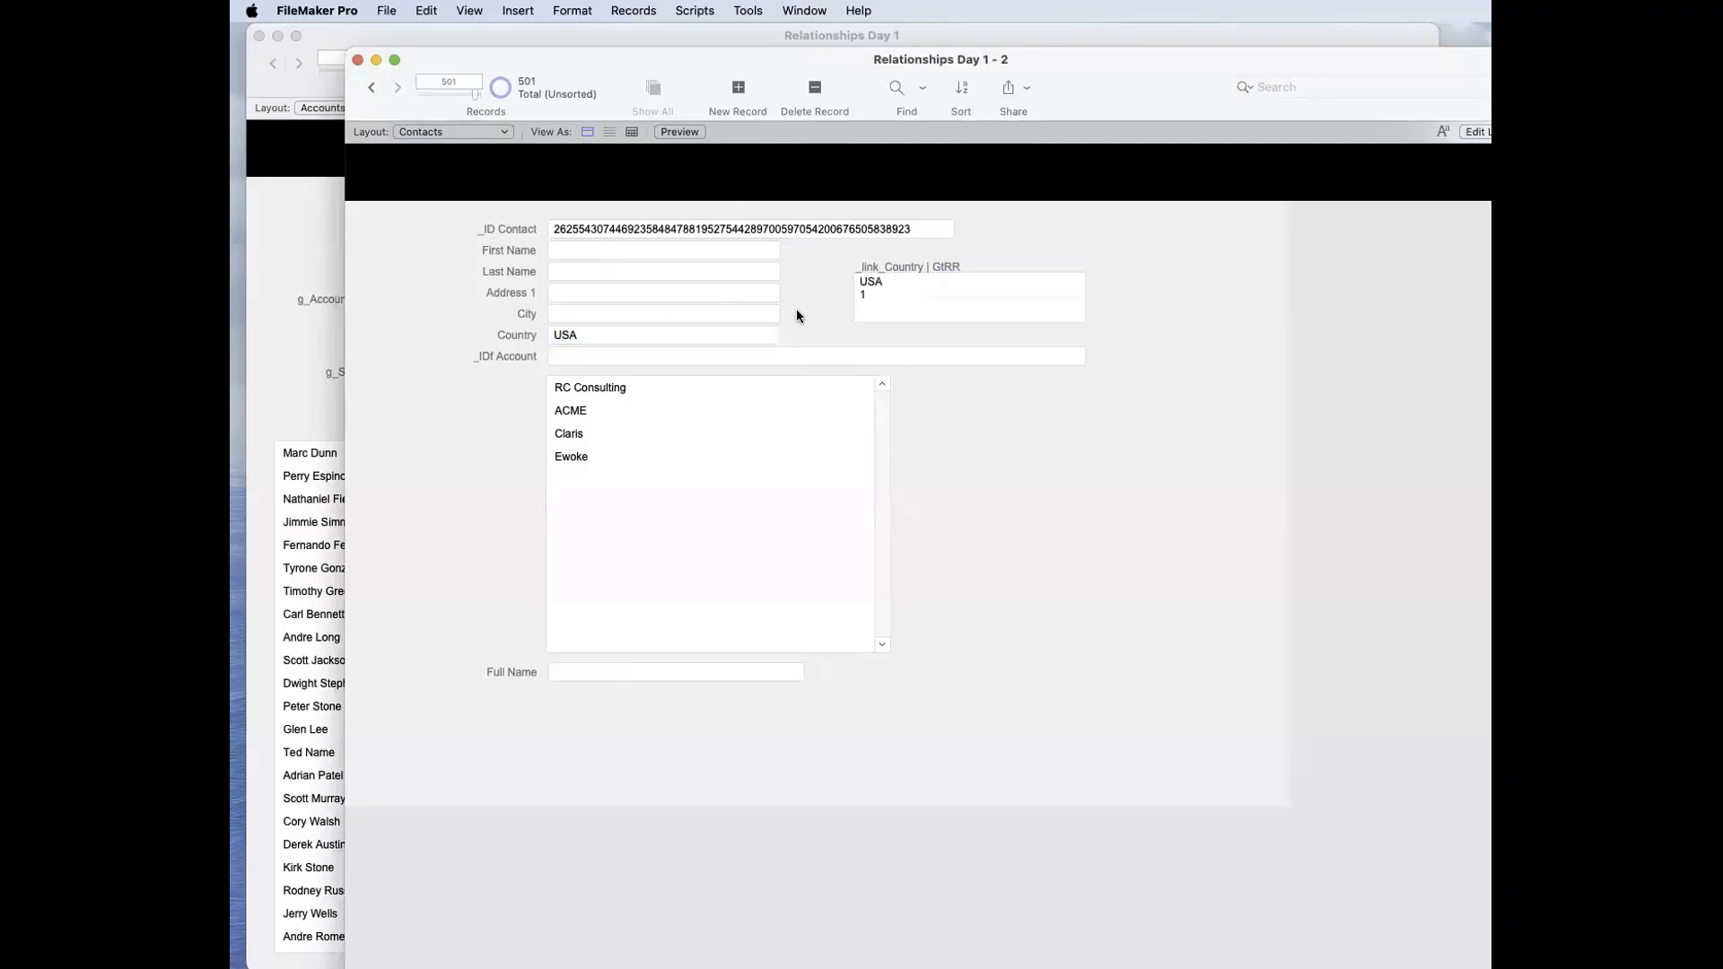
Step: Change the new record's Country to France and commit it
click(615, 344)
text(France)
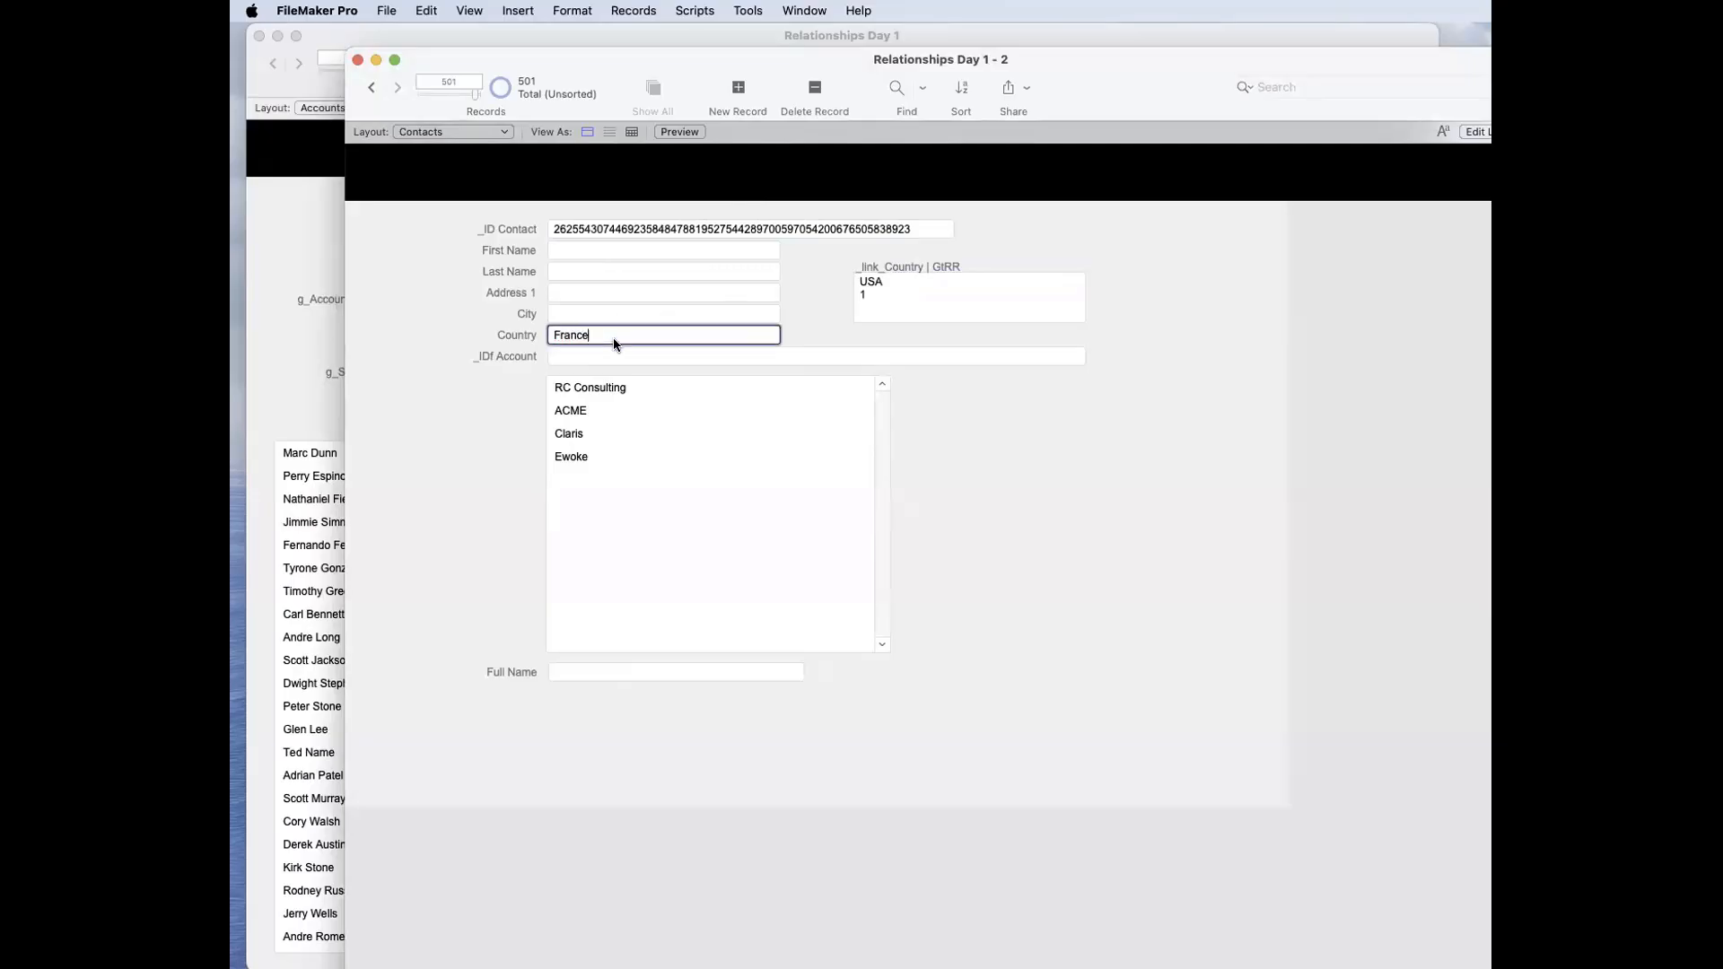
click(811, 332)
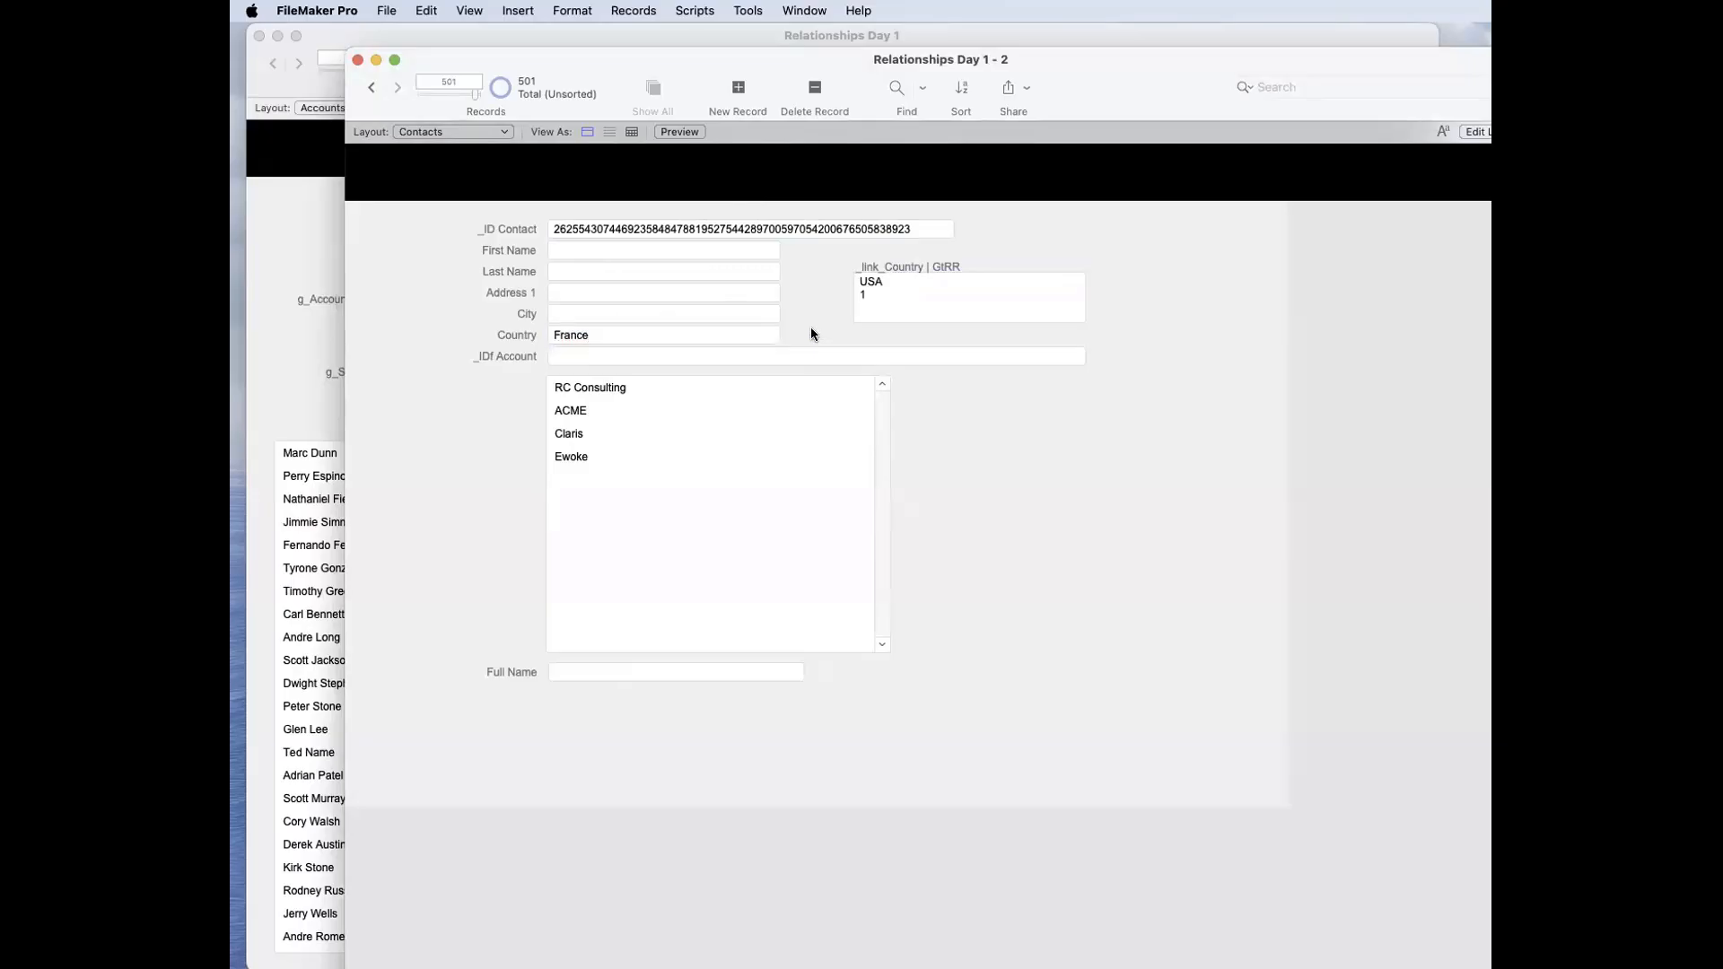
Step: Clear the _link_Country | GtRR value and re-enter France as the Country so the link recalculates
click(870, 285)
key(BackSpace)
click(838, 258)
click(686, 337)
text(France)
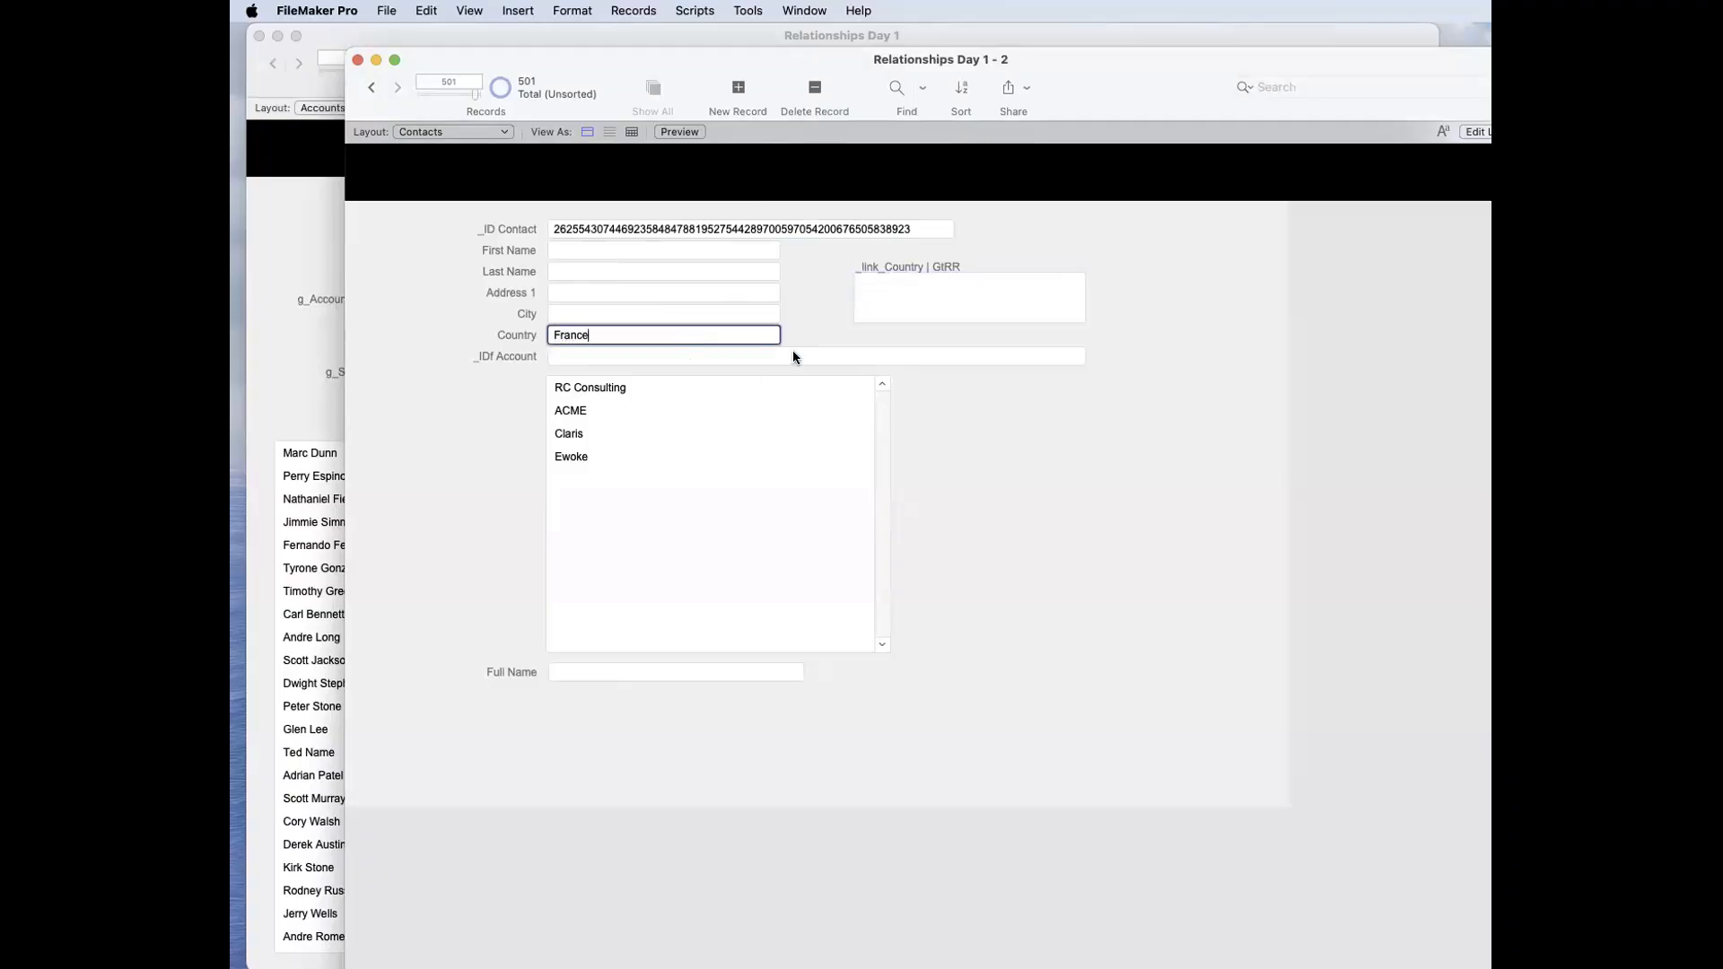
click(811, 331)
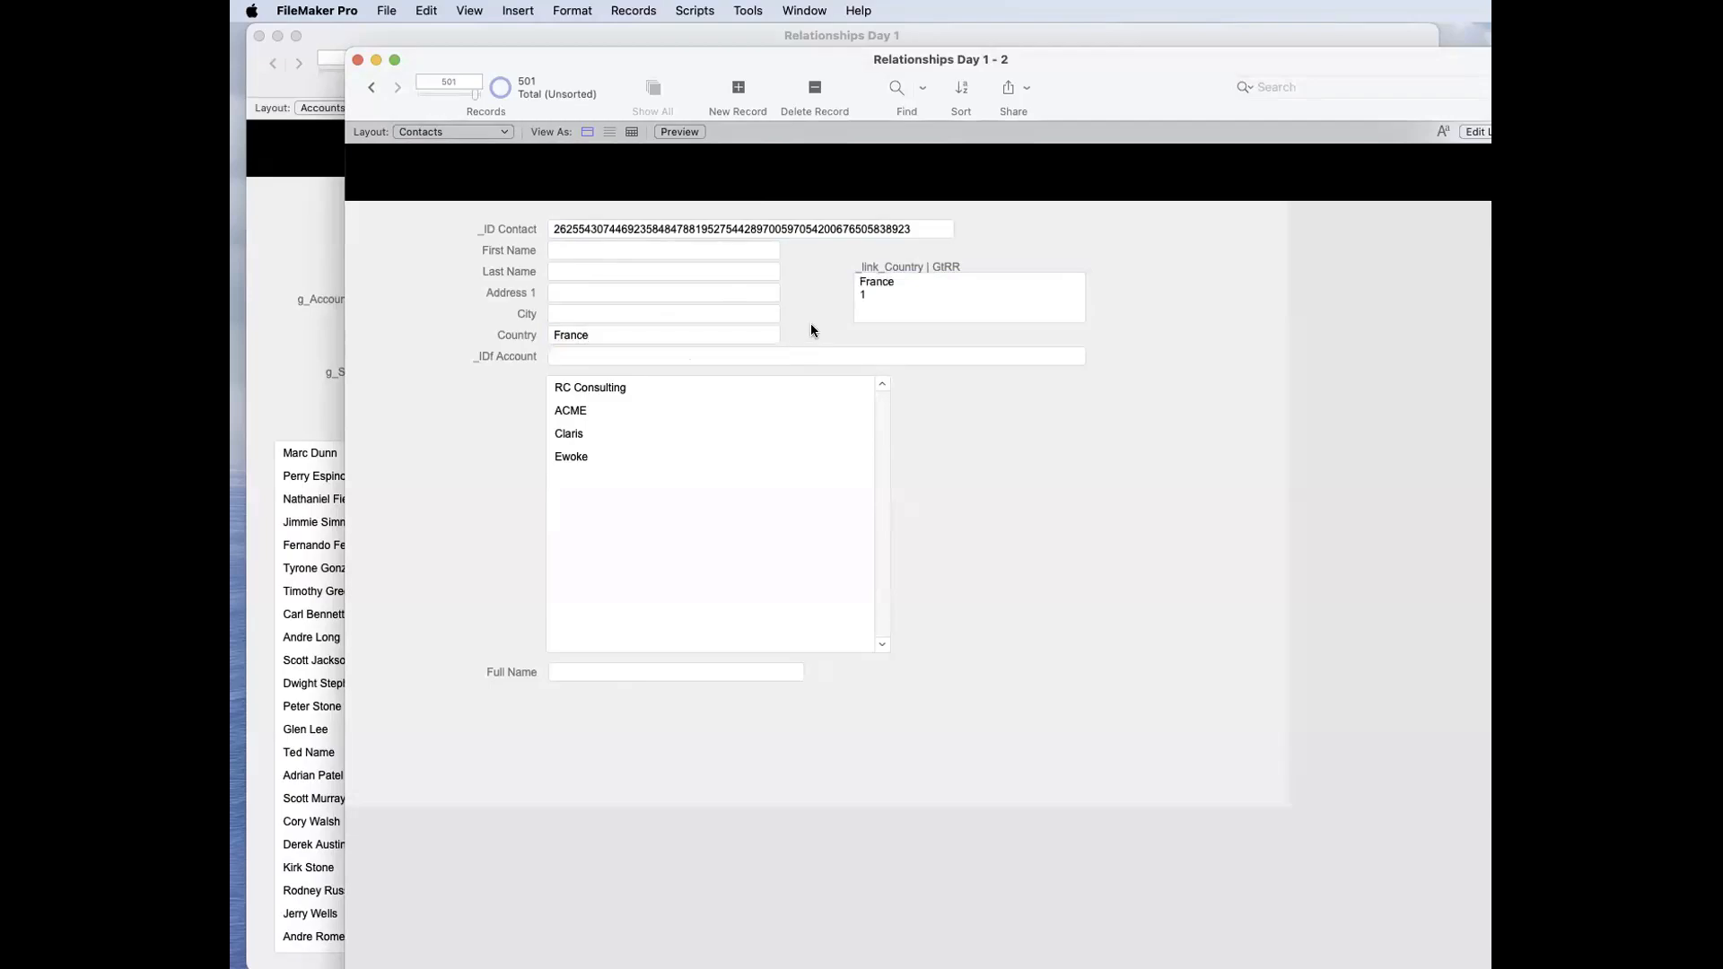
Step: Change the new contact's Country to USA, commit it and check the _link_Country | GtRR field
click(639, 333)
text(USA)
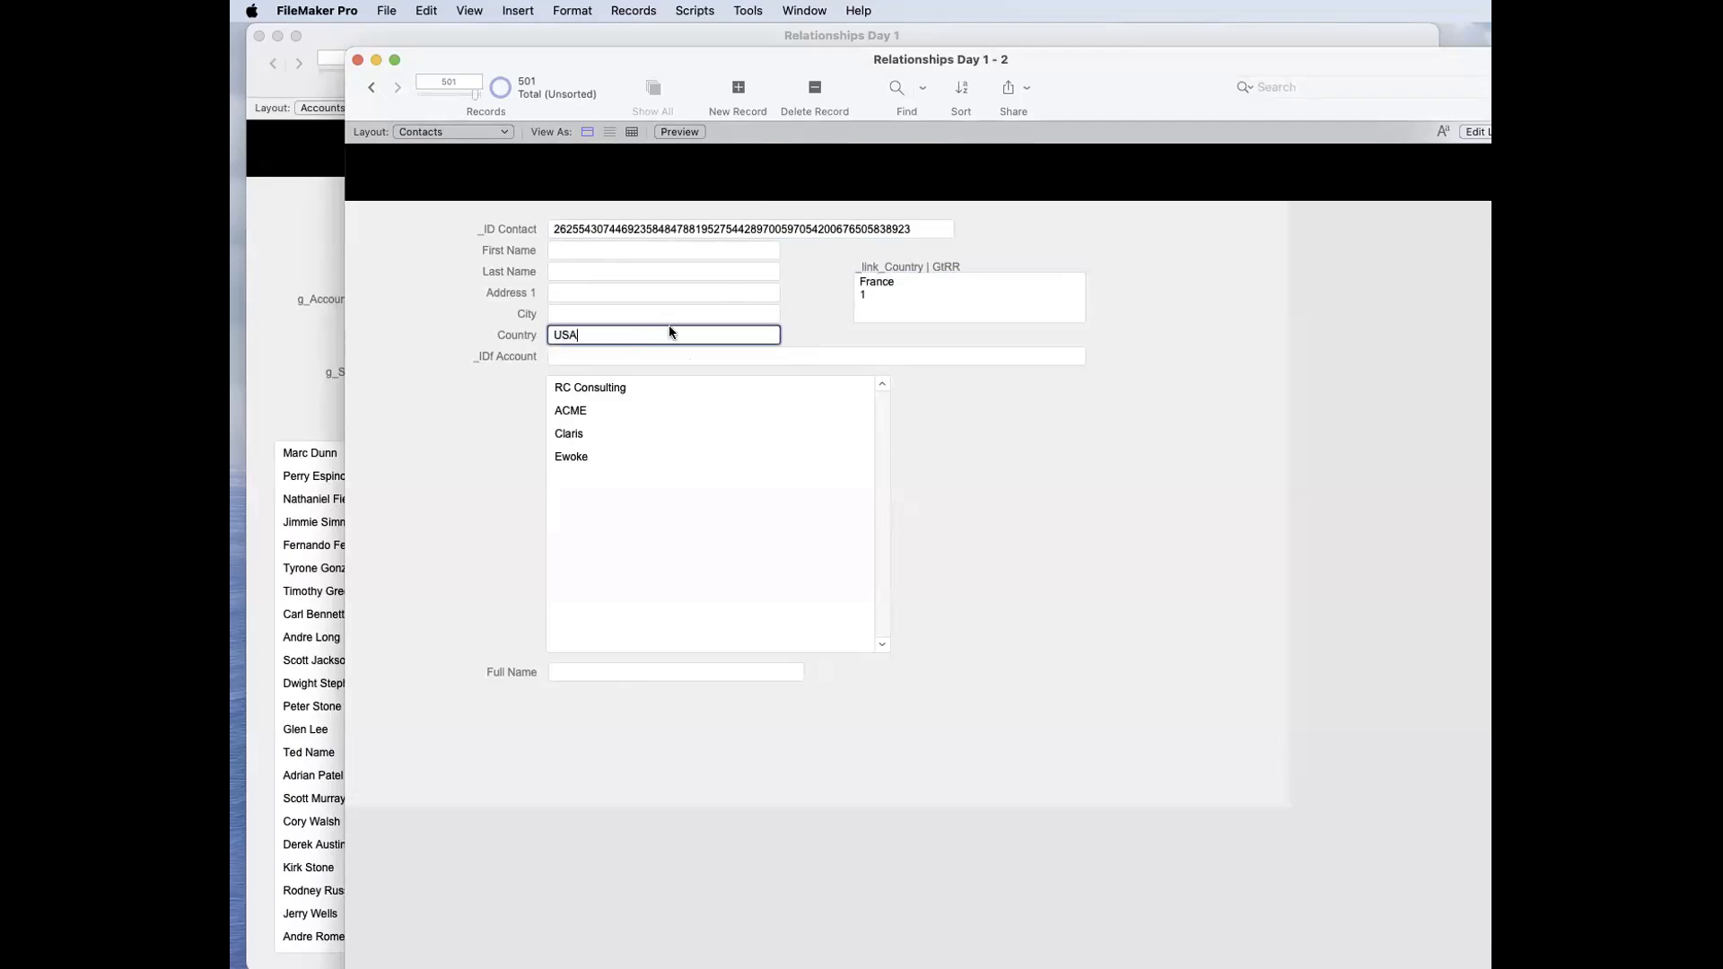
click(816, 305)
click(883, 301)
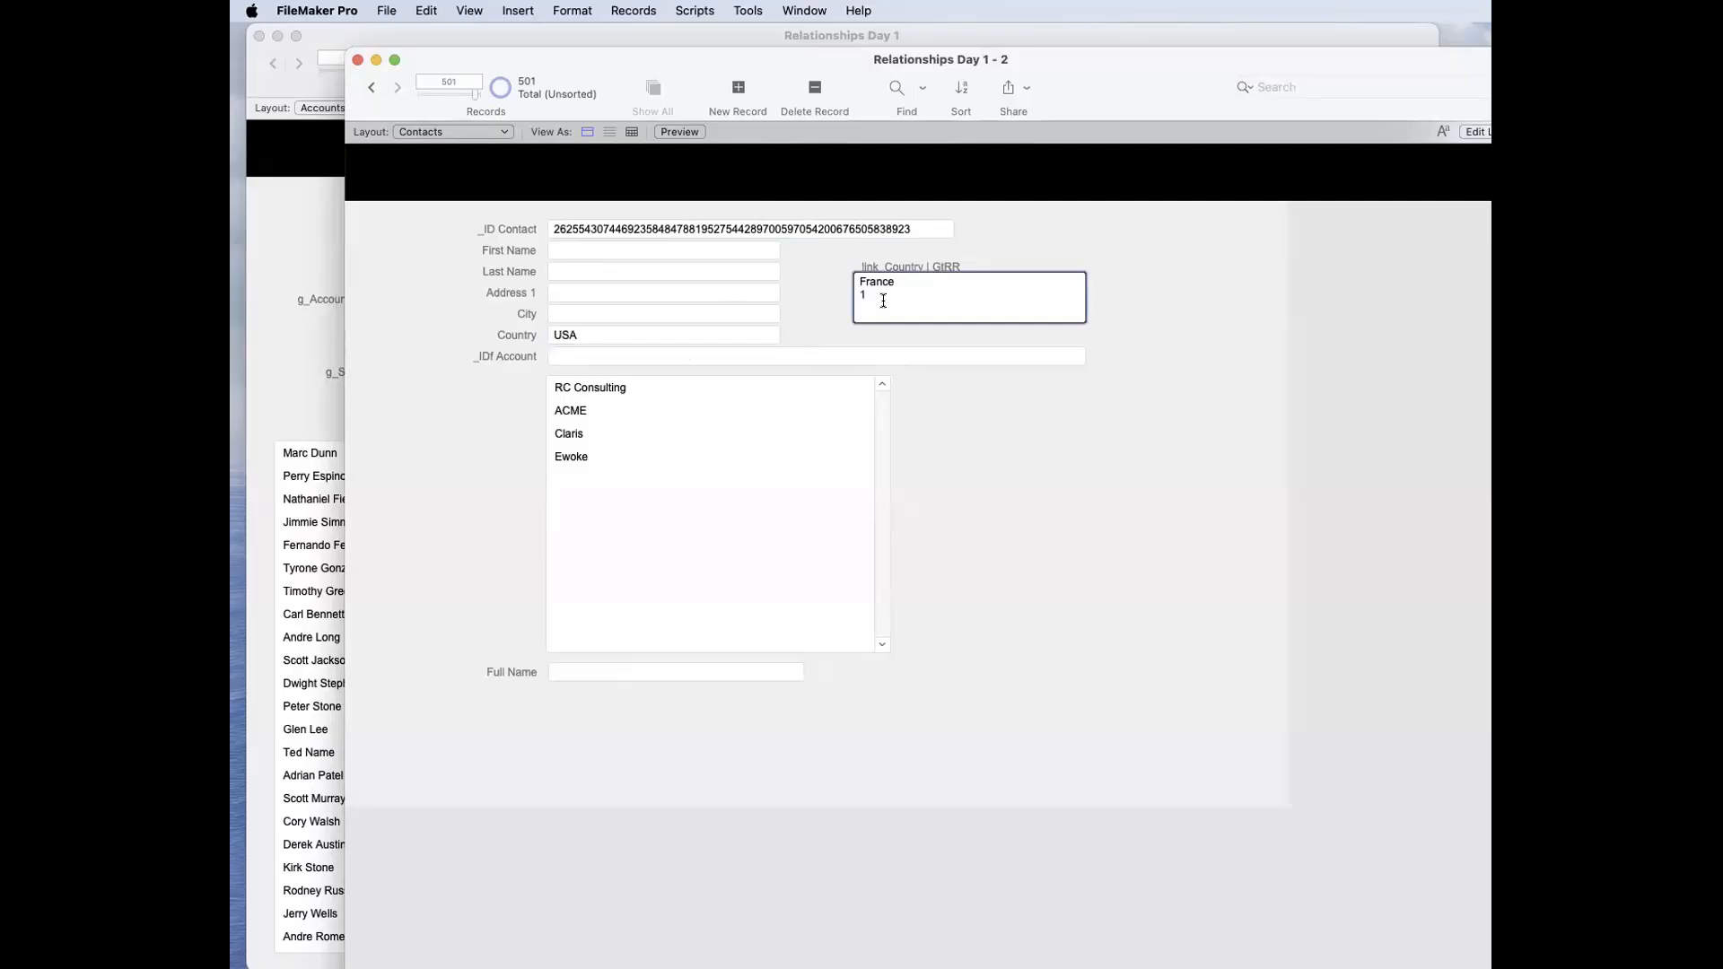
Step: Let the auto-enter calculation of the Contacts field _link_Country | GtRR replace existing values and save the field definitions
key(super+shift+d)
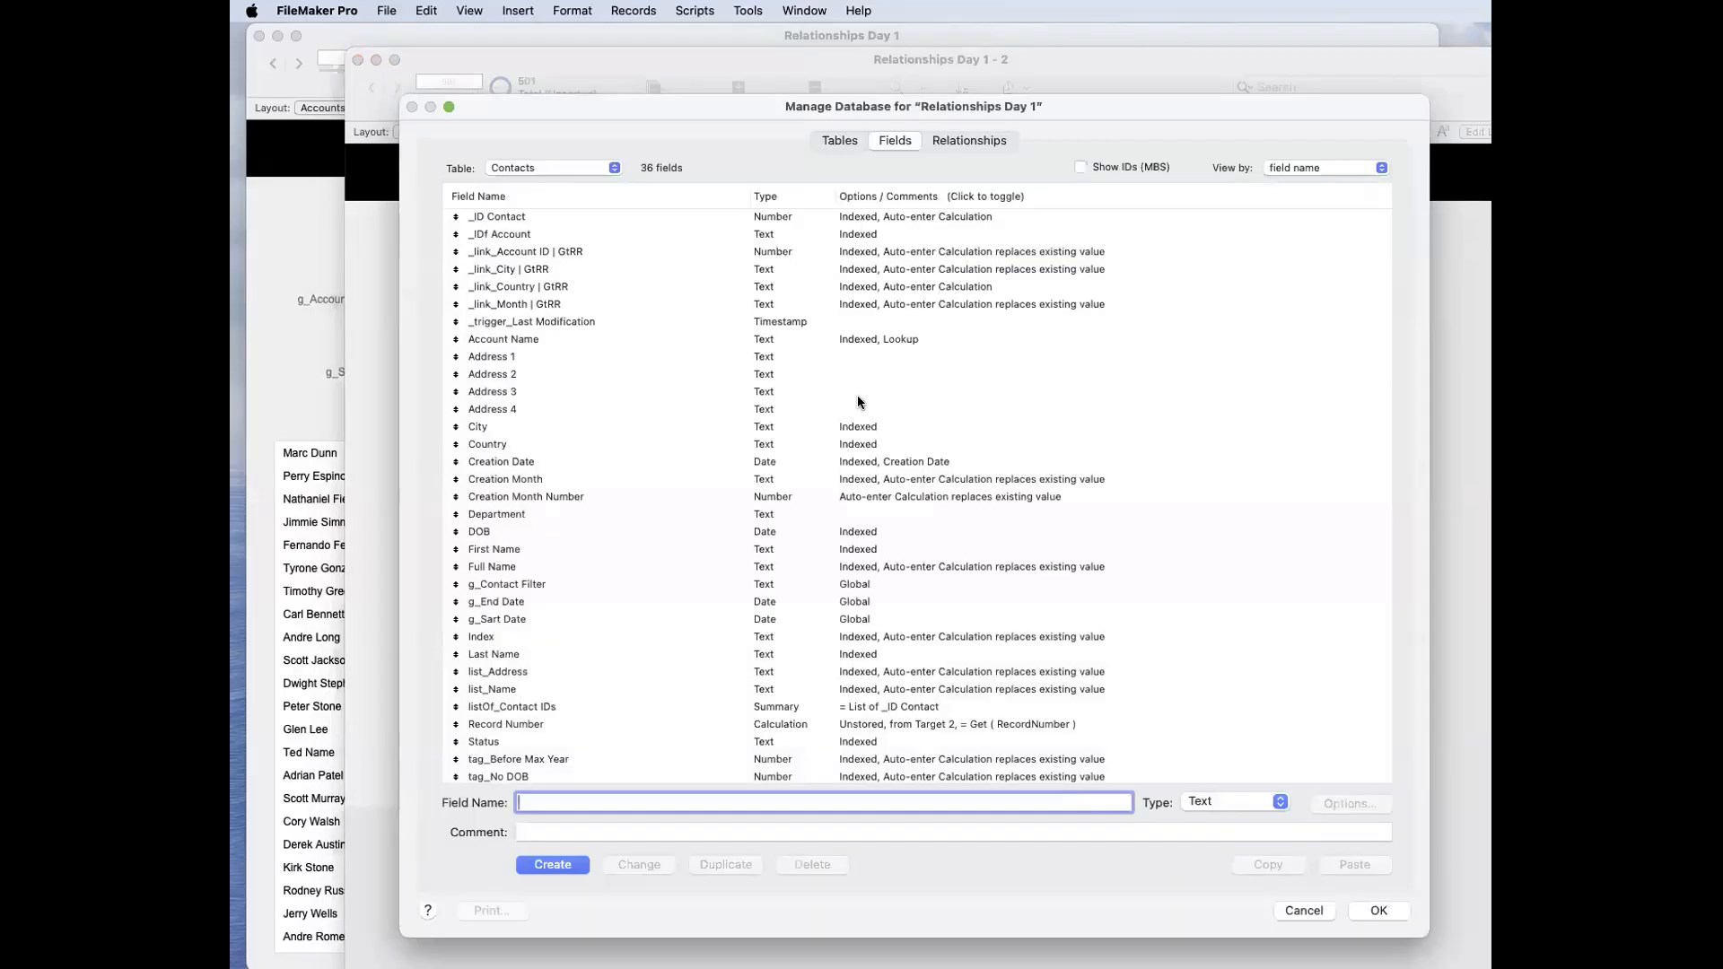
double_click(912, 287)
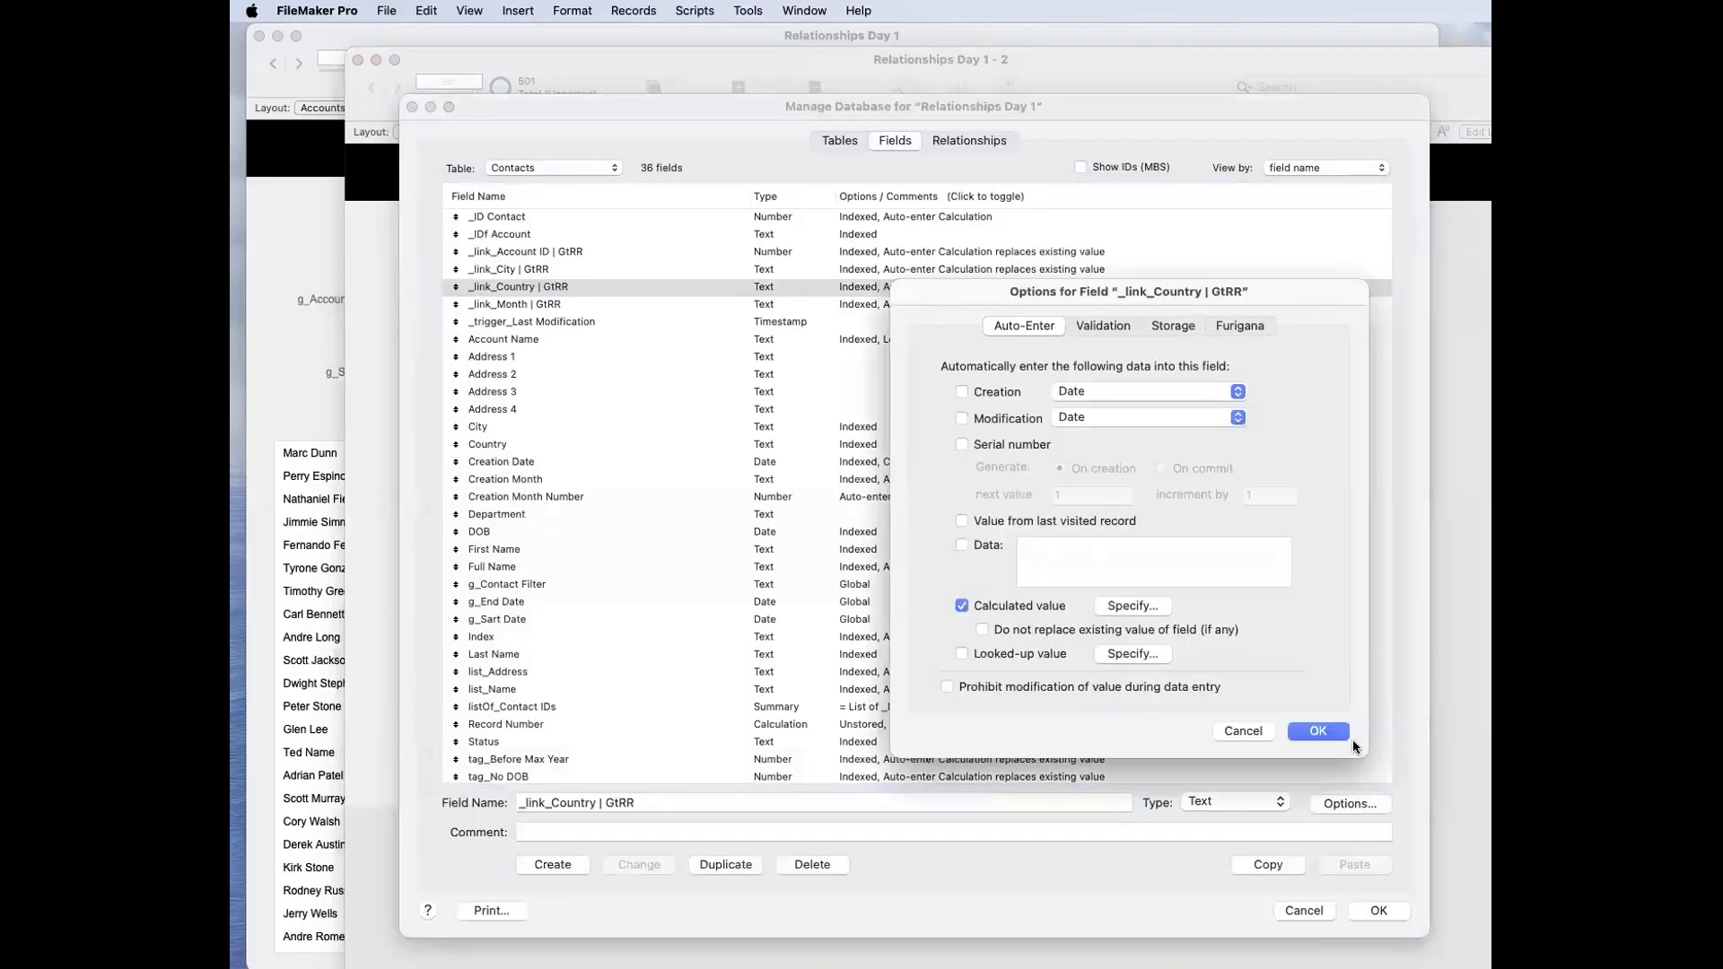
click(1334, 732)
click(1378, 910)
Step: Test the link update by committing USa and then Italy as the new contact's Country
click(616, 339)
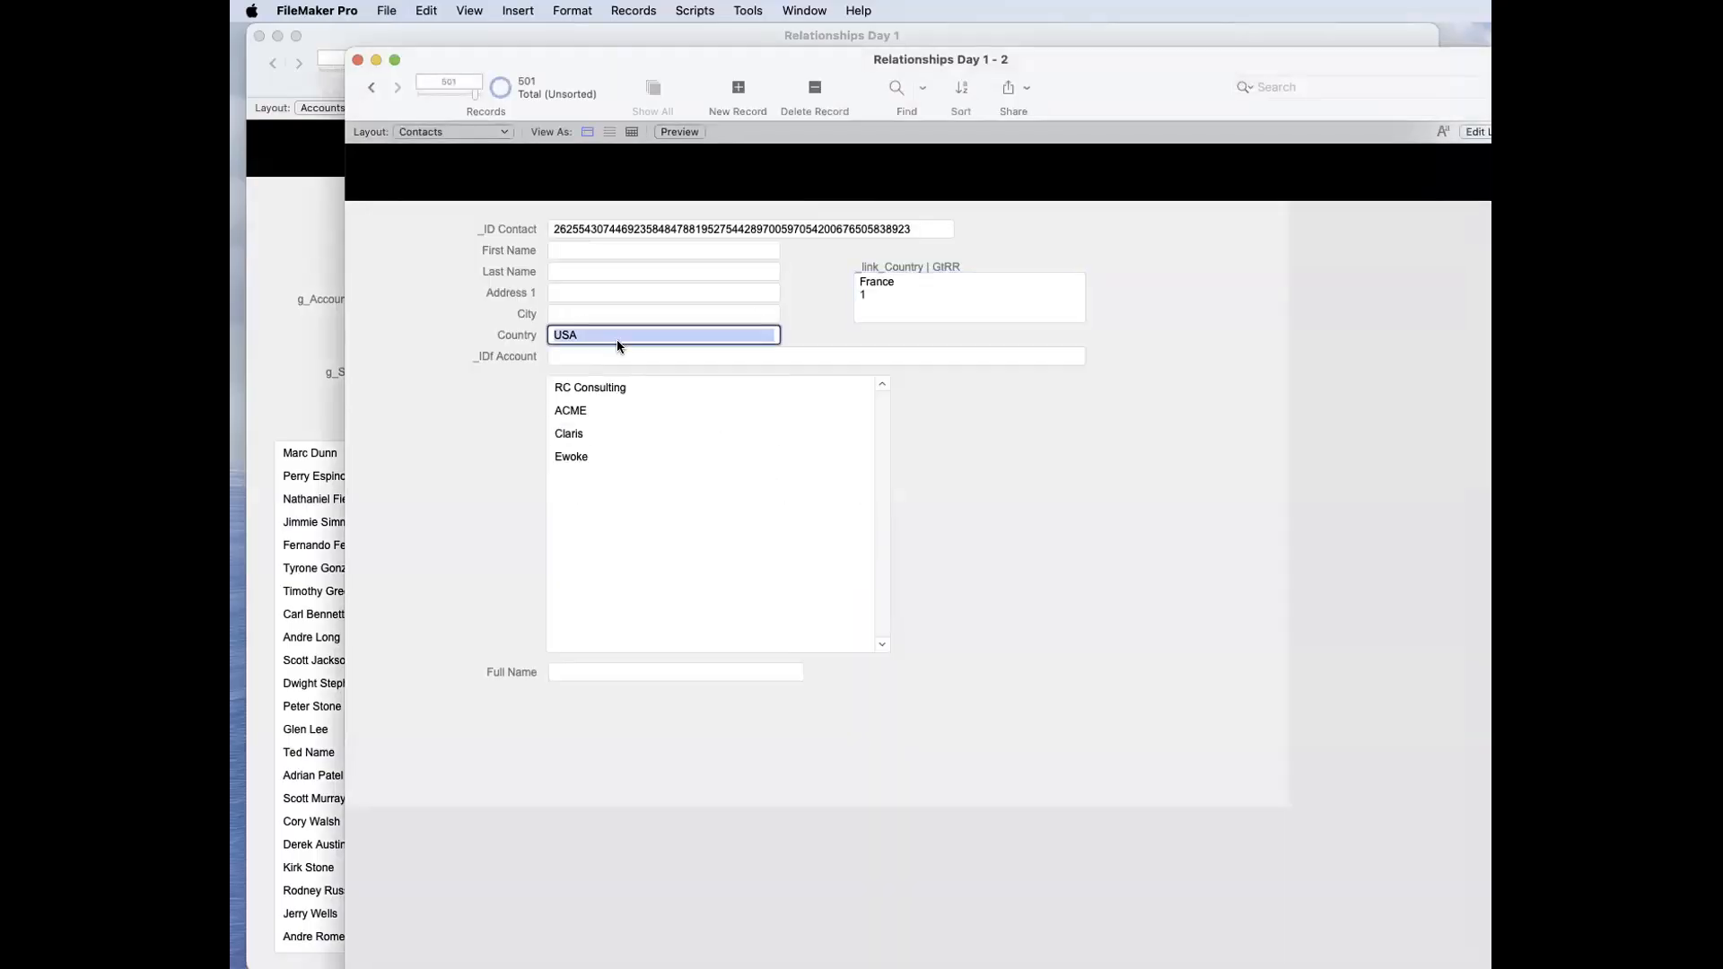
text(USa)
click(795, 320)
click(686, 331)
text(Italy)
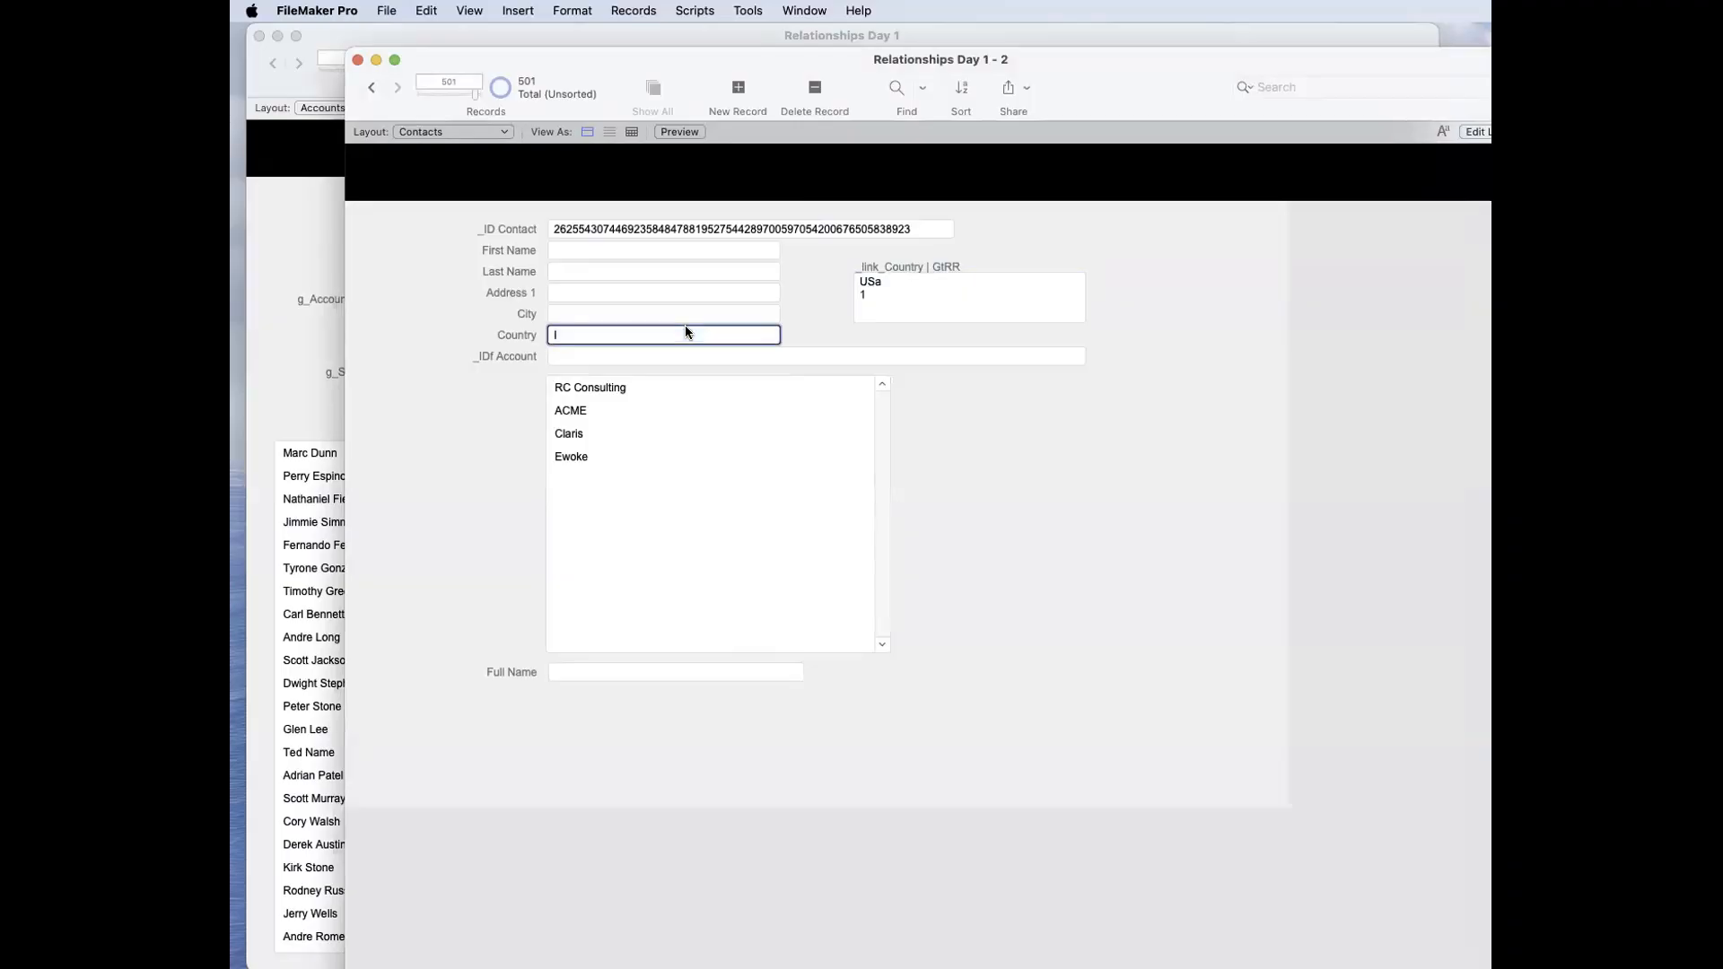
click(817, 312)
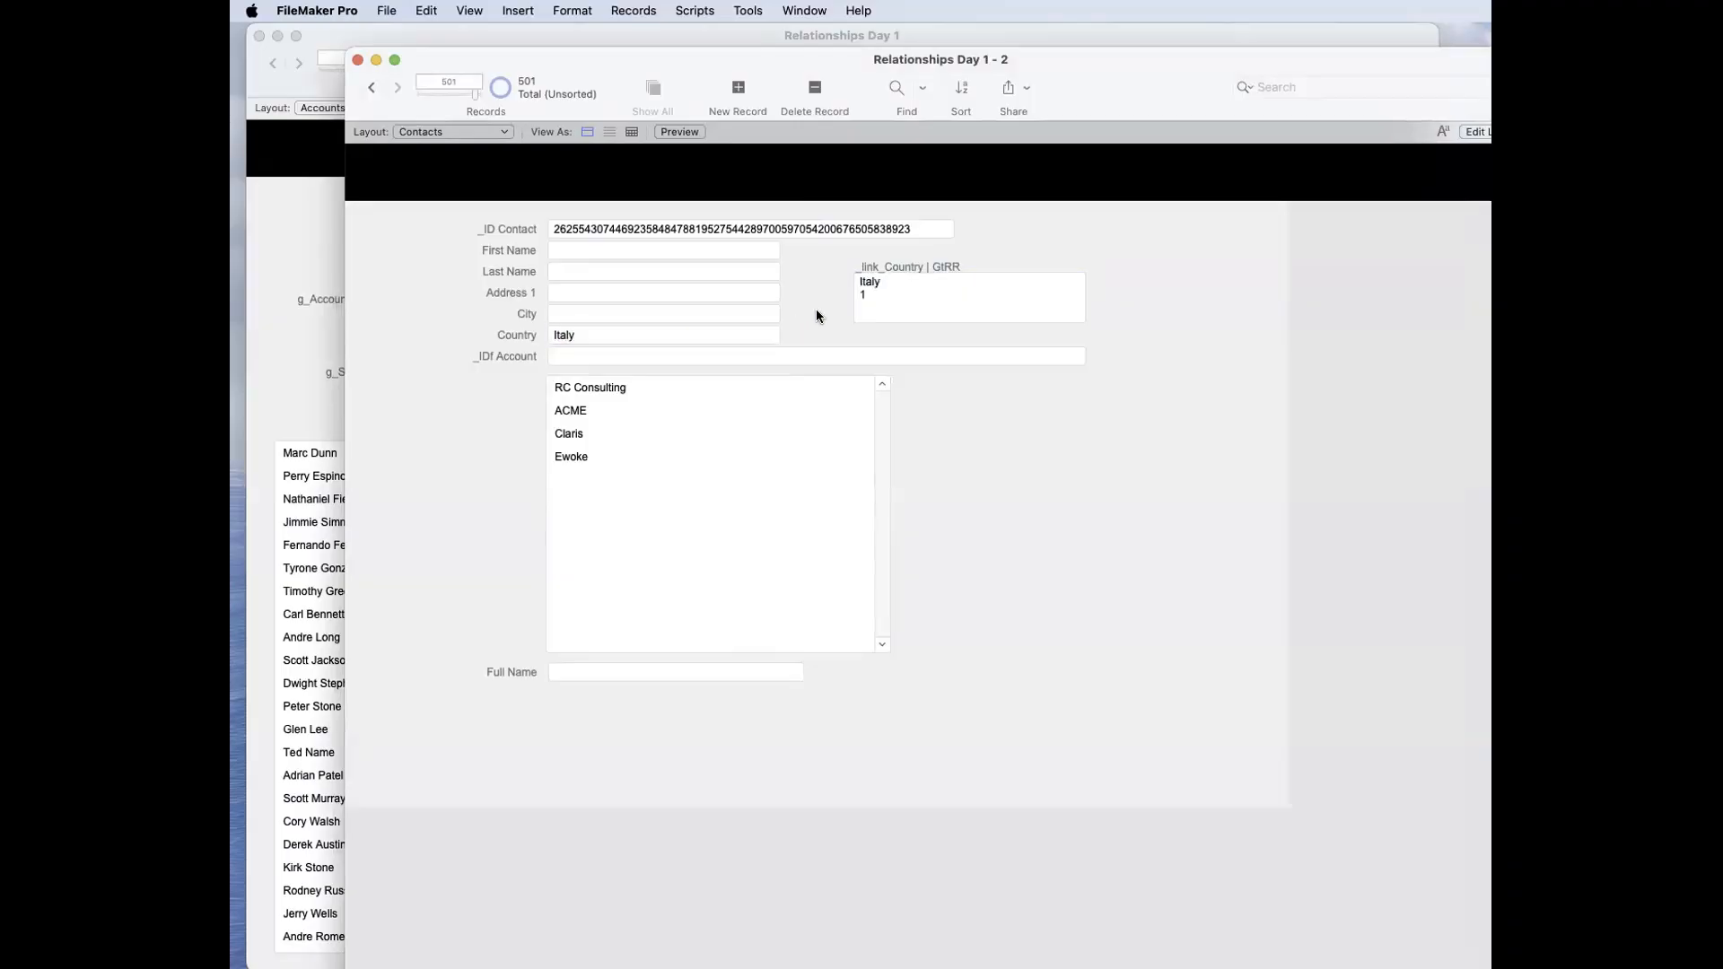
Step: Close the contacts window, open a new window on the Contacts layout and move it aside from the Accounts window
key(super+w)
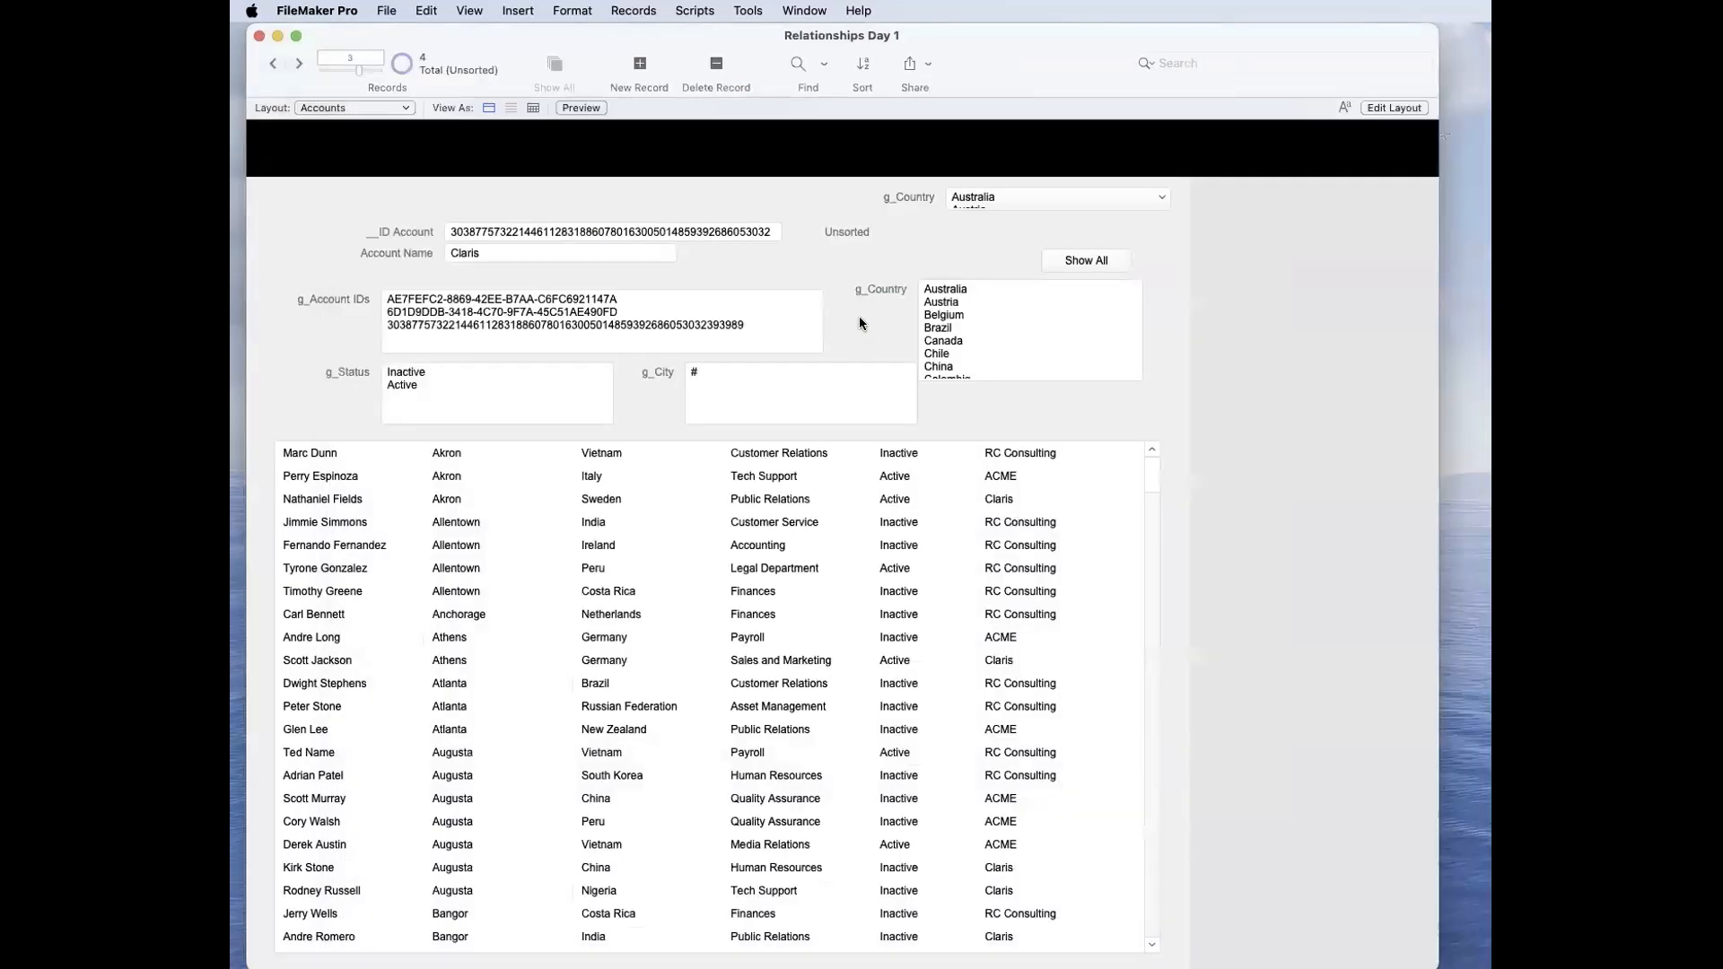
click(804, 10)
click(812, 37)
click(376, 131)
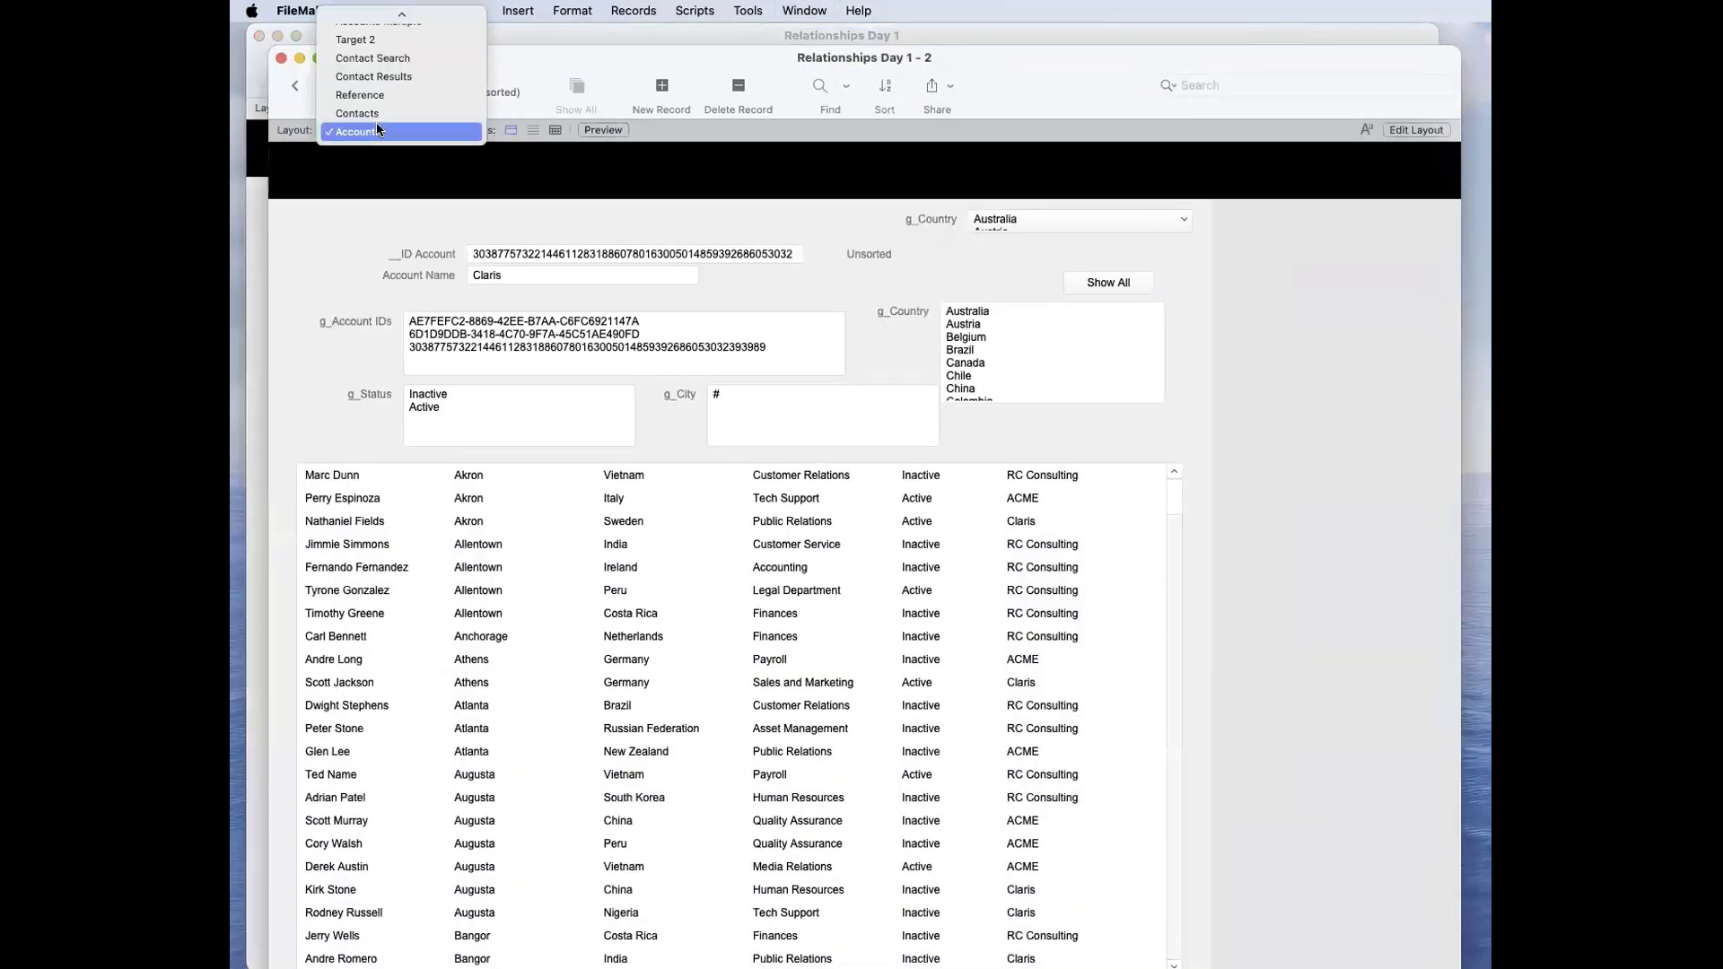
click(372, 111)
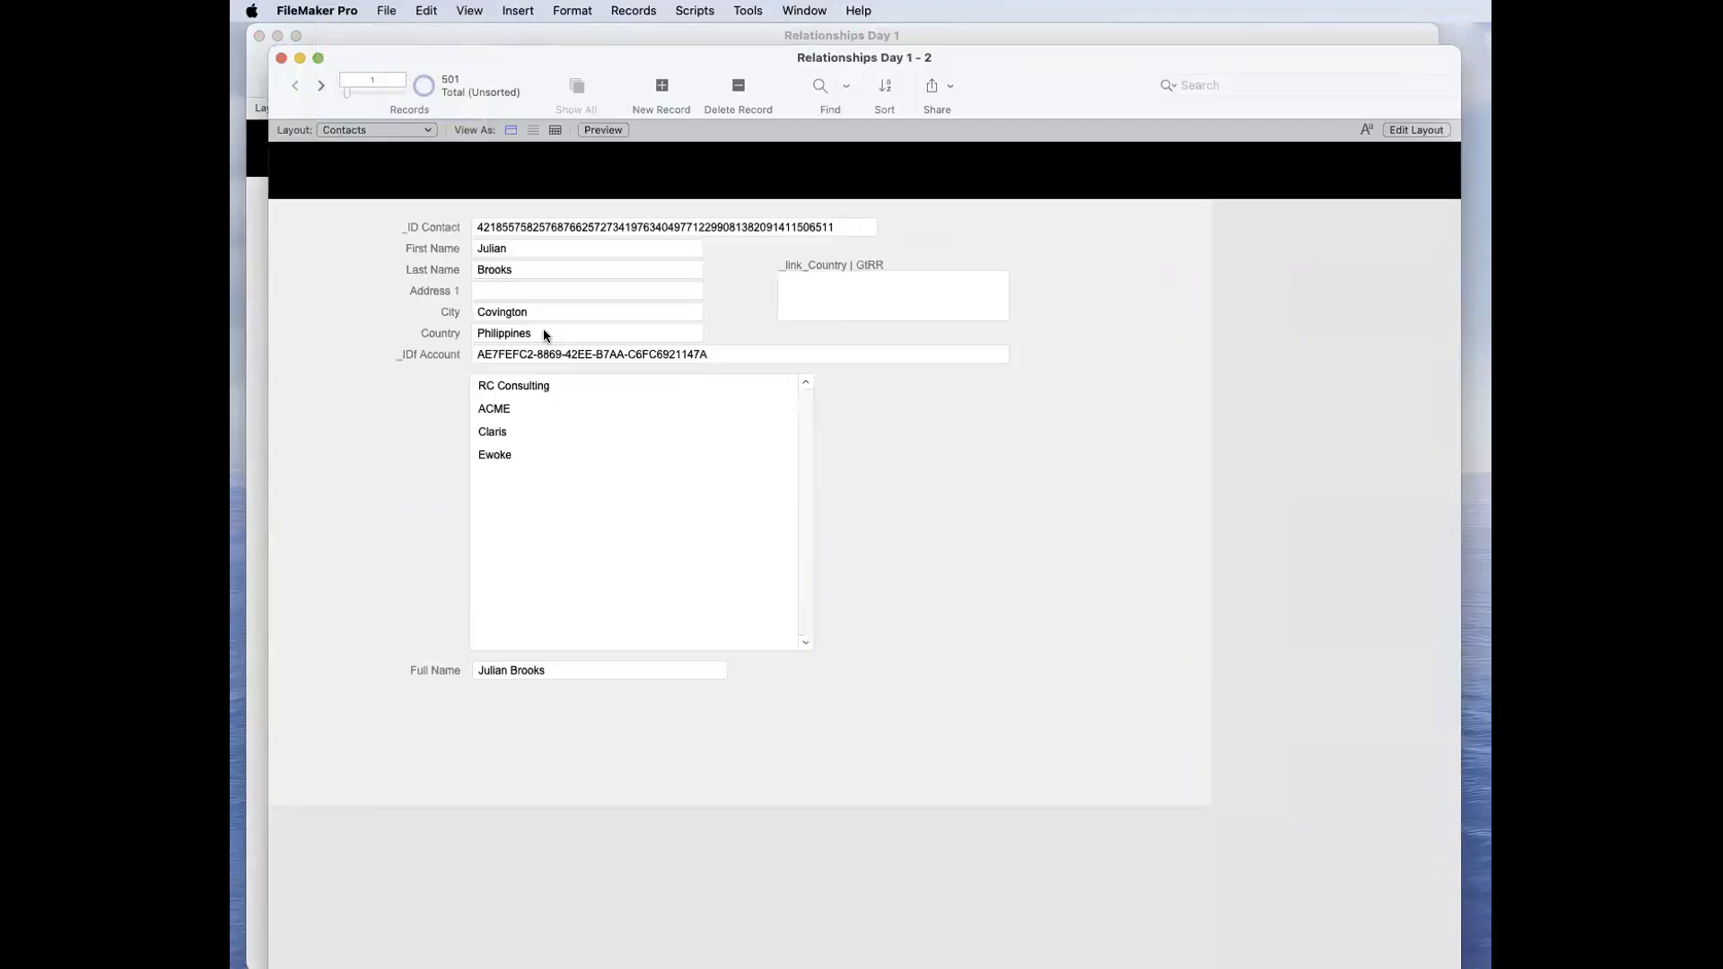
drag(492, 59, 702, 102)
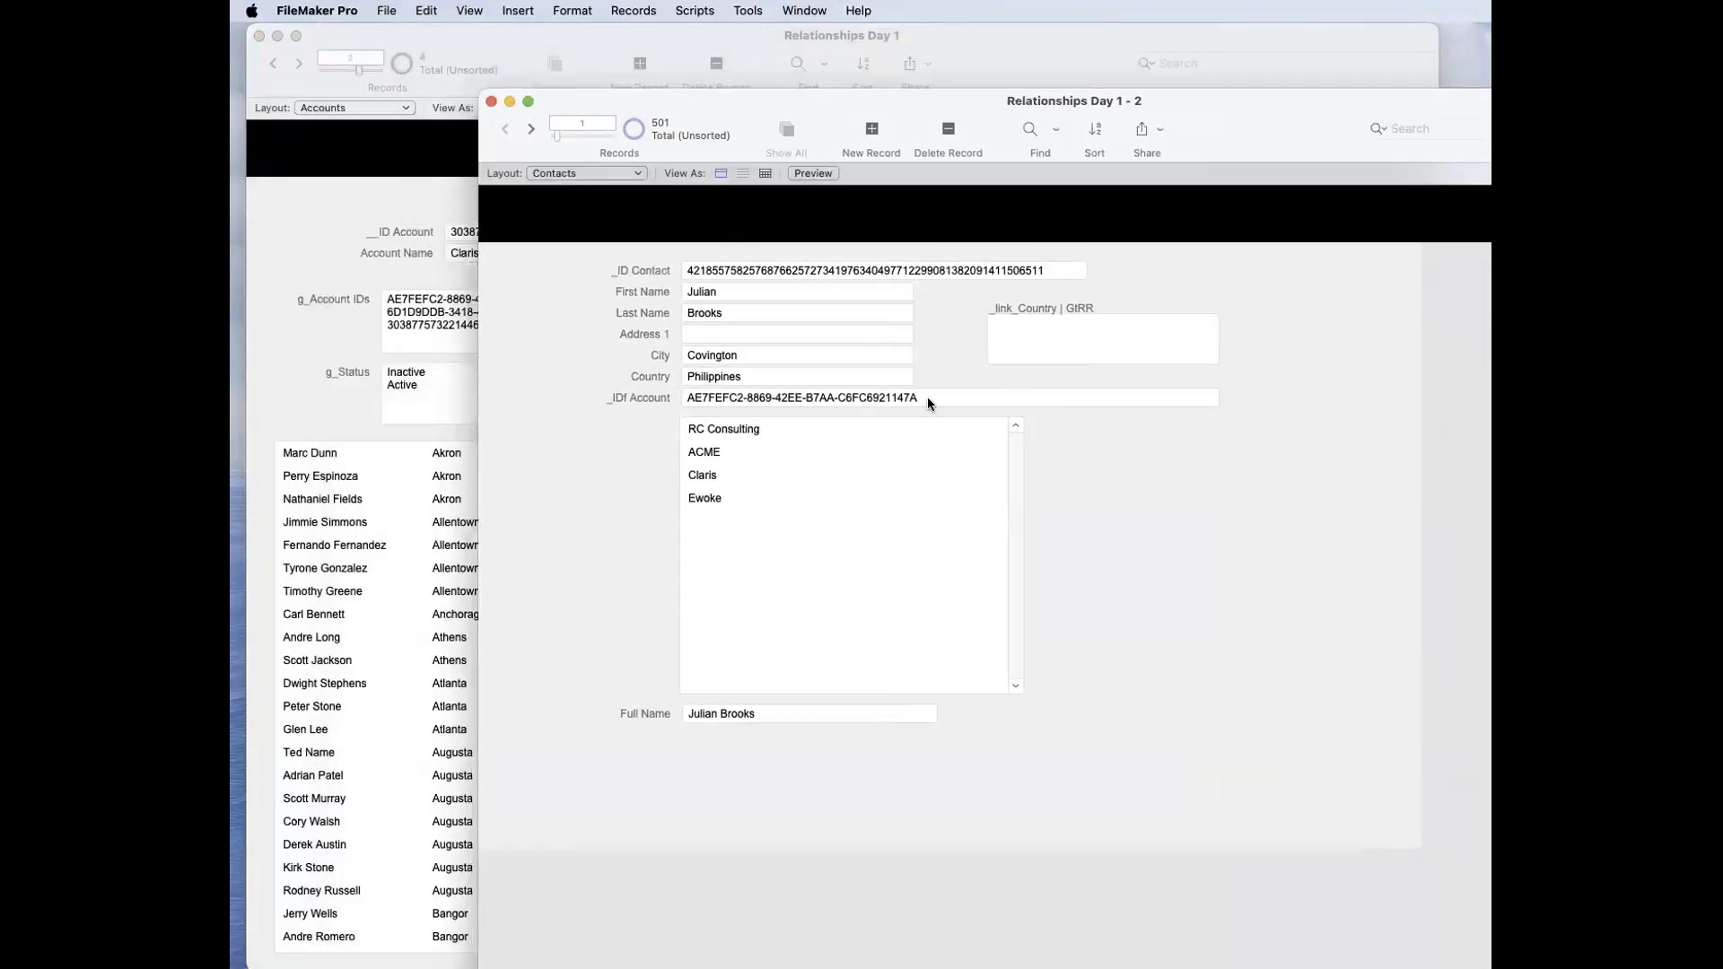
Step: Inspect the first contact's Country and _link_Country | GtRR fields, and look at the database field definitions without changing them
click(1054, 331)
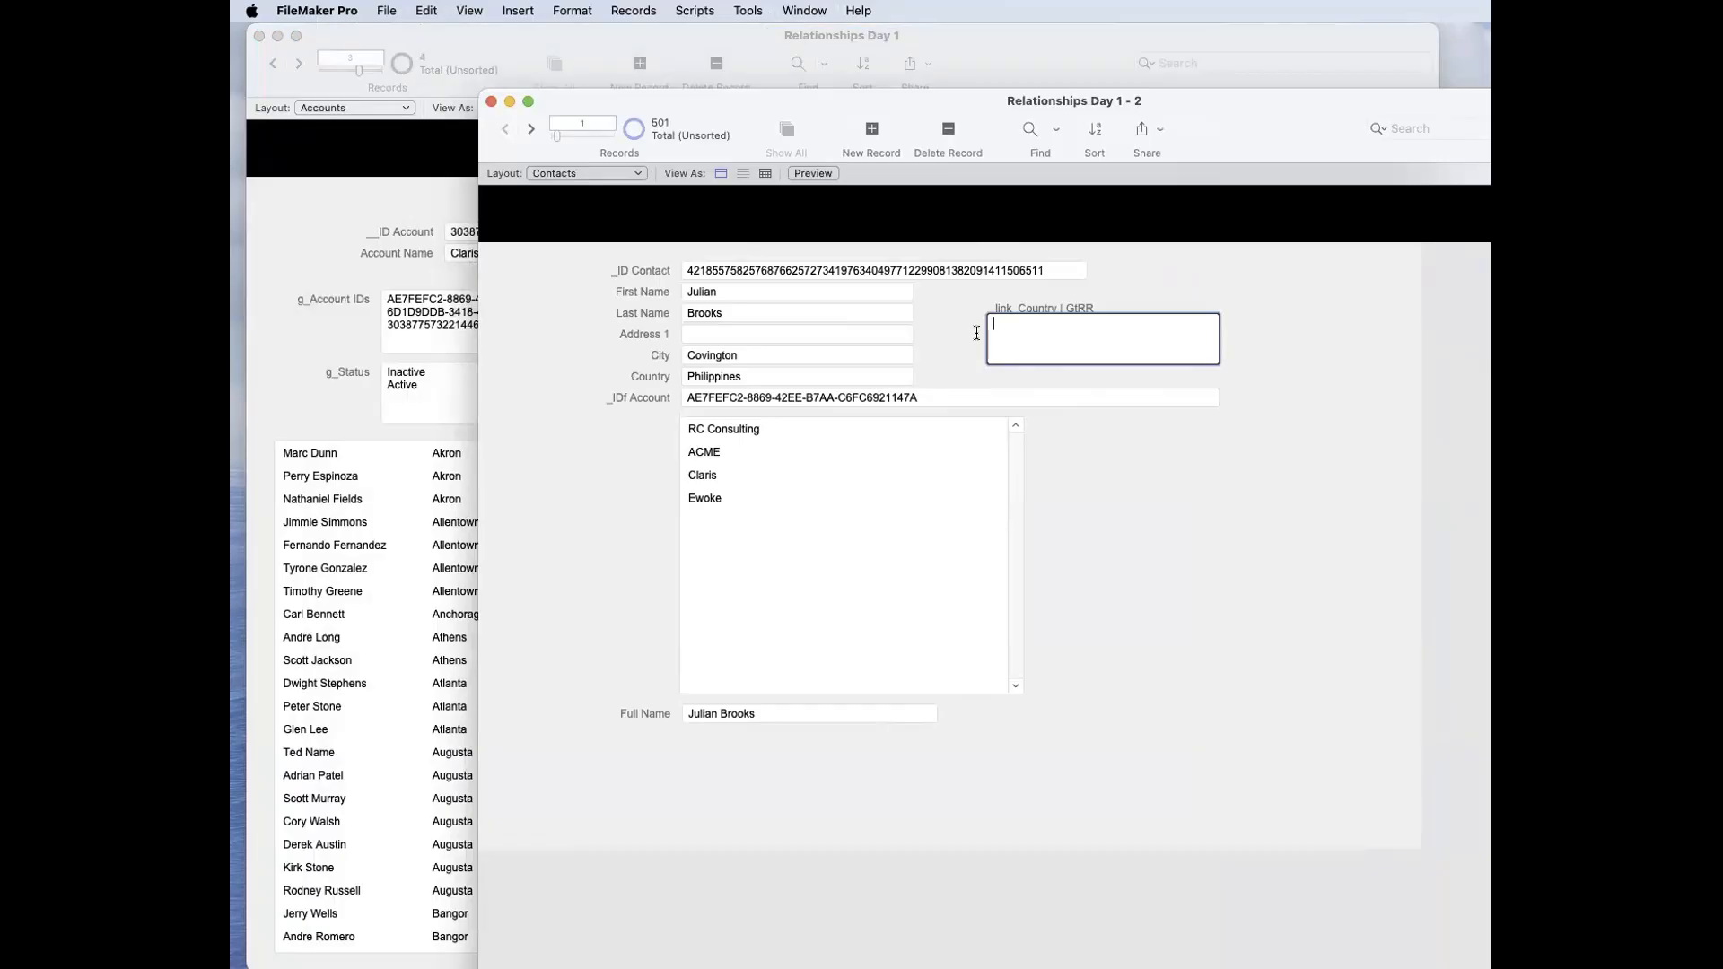
click(771, 379)
click(1074, 334)
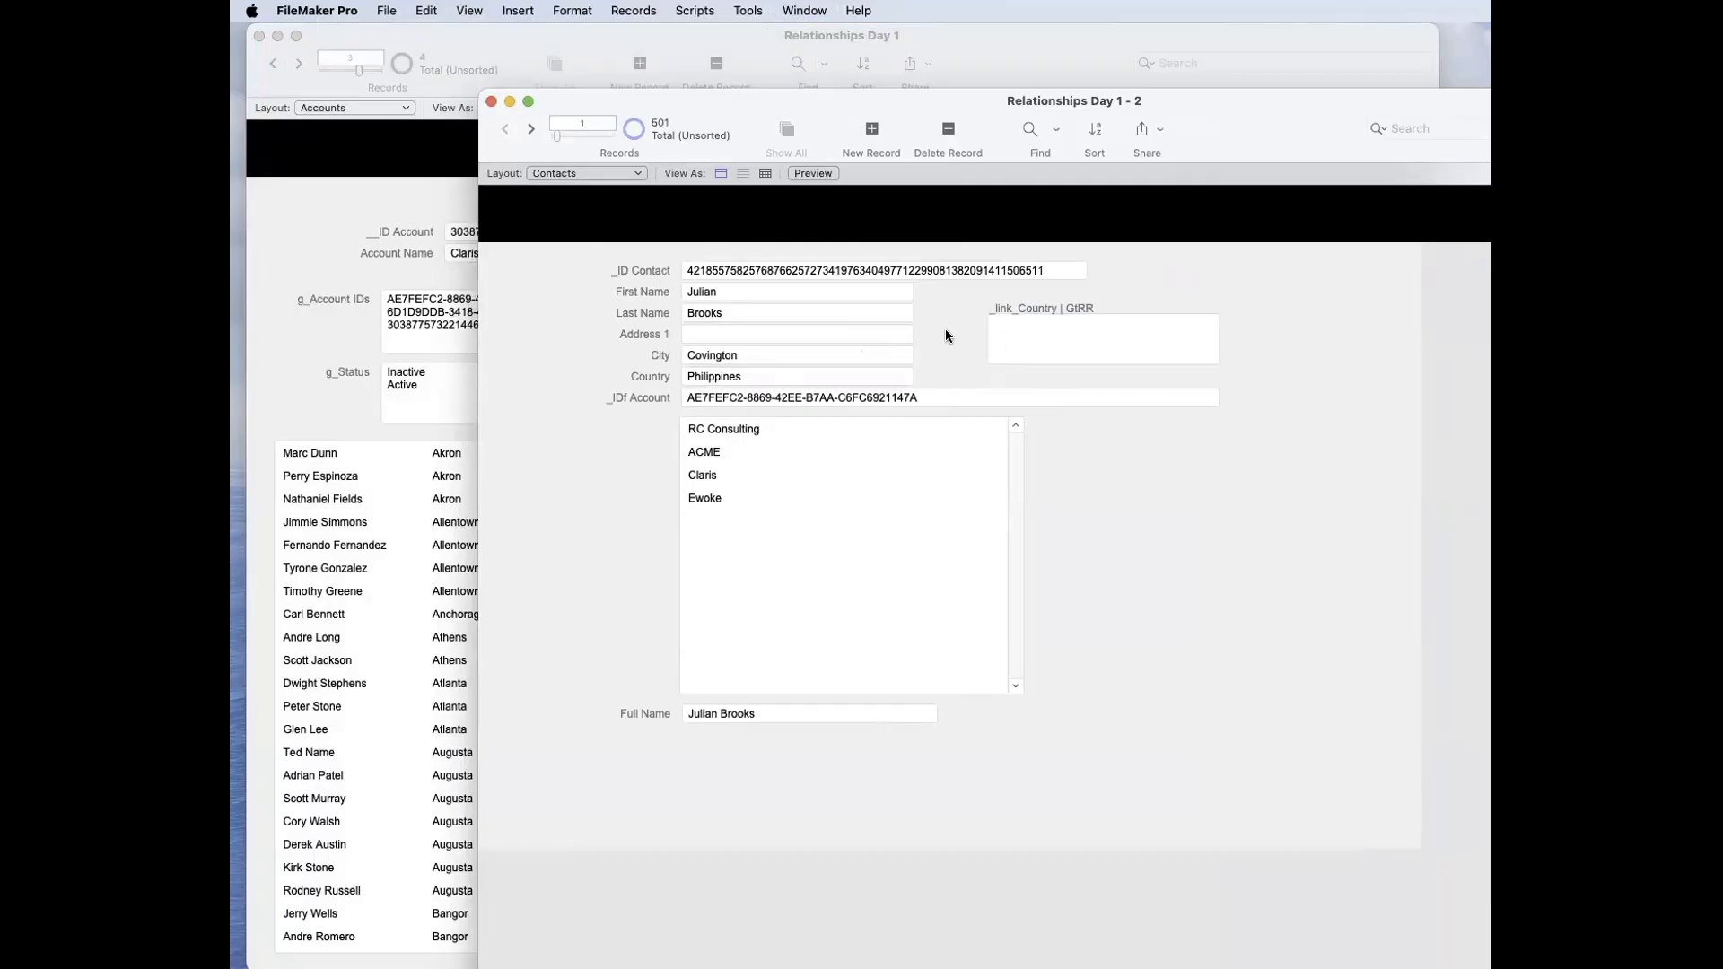
click(828, 373)
key(shift+super+d)
drag(1491, 276, 1390, 265)
key(Escape)
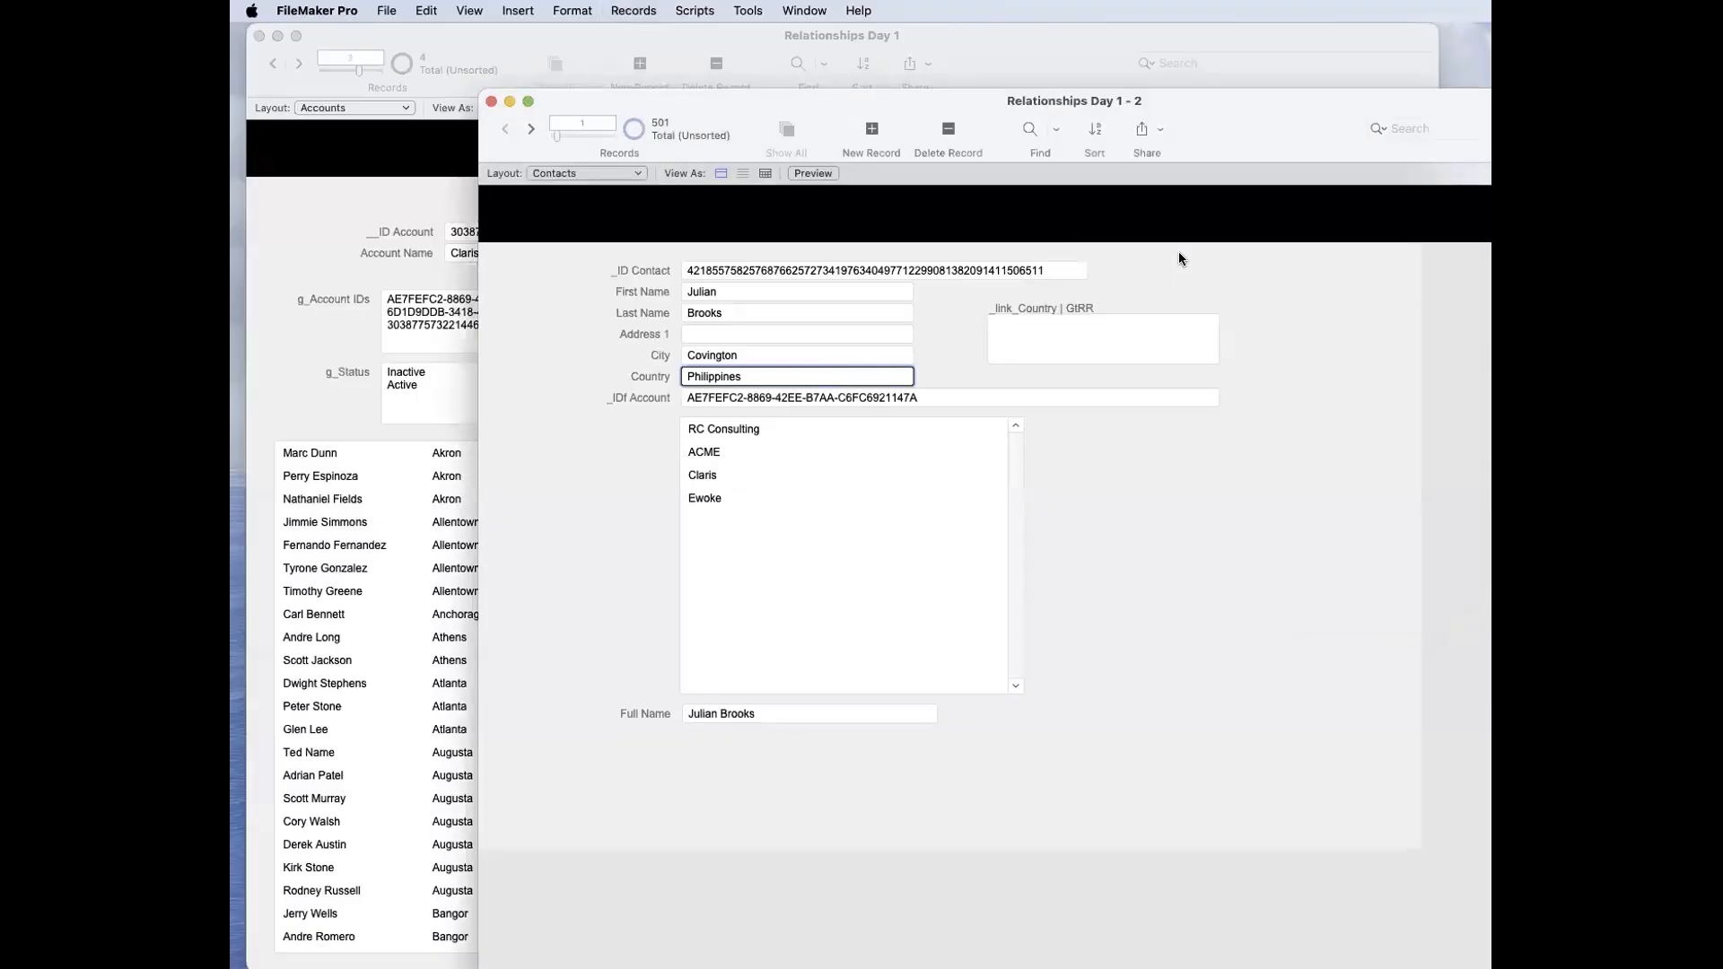
Step: Replace the Country field in all found contacts with a calculated result equal to Country, forcing the link fields to recalculate
click(658, 11)
click(661, 380)
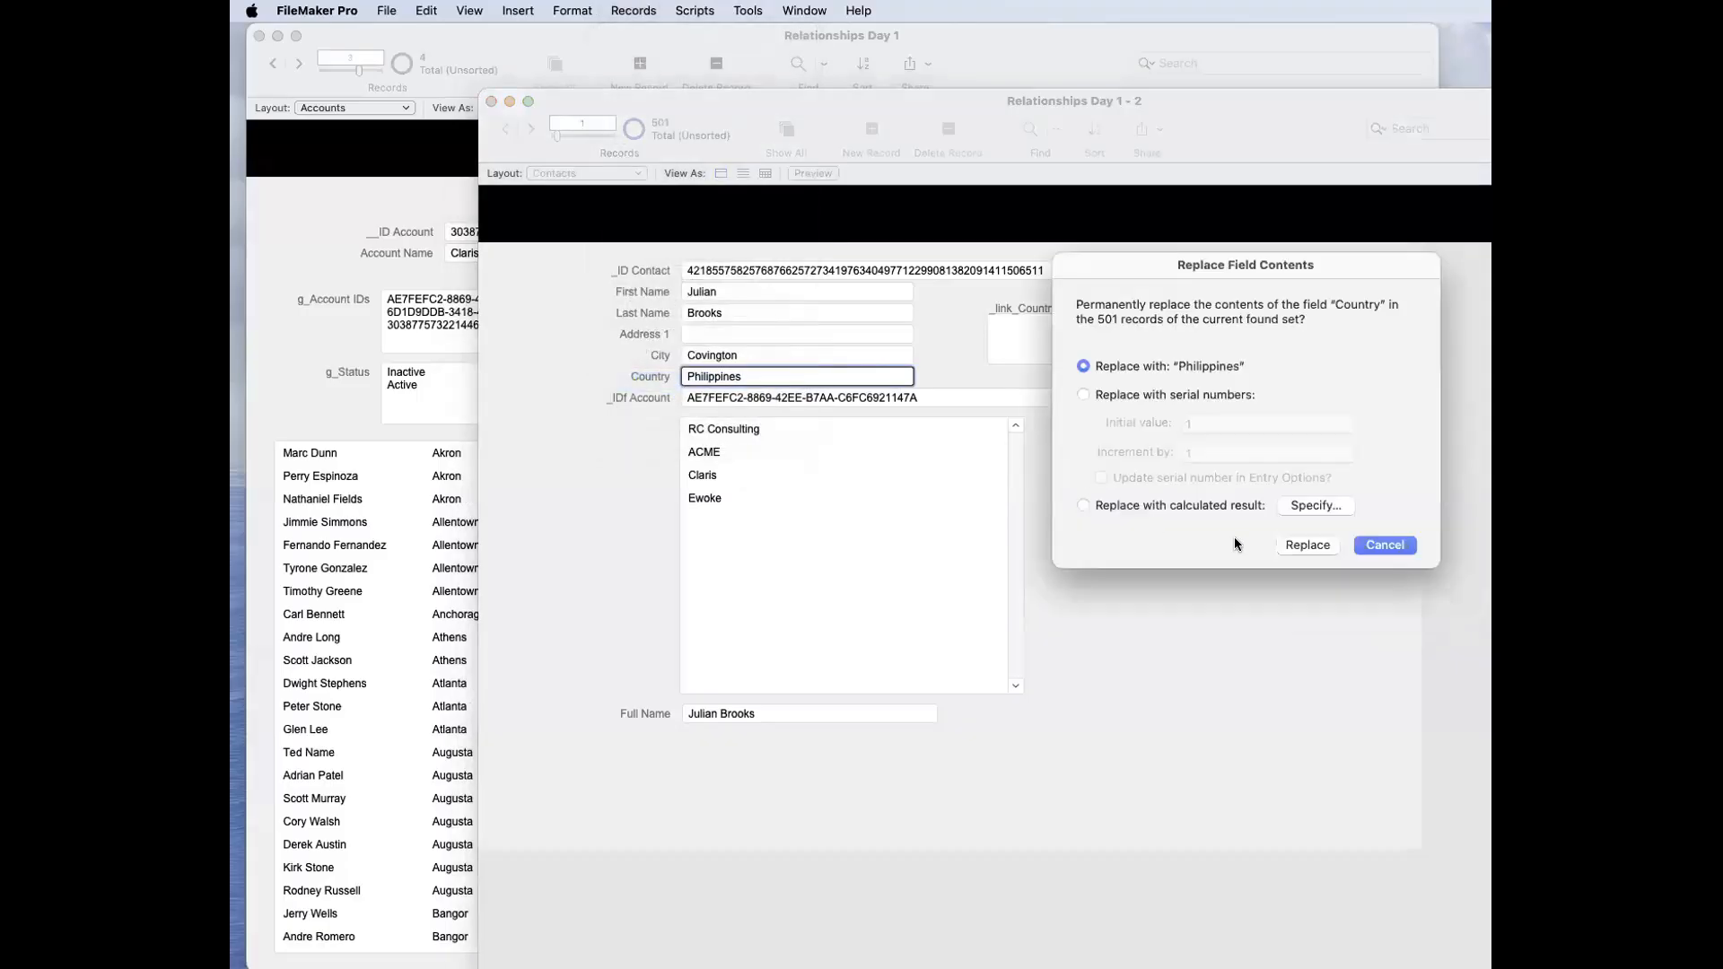
click(1337, 511)
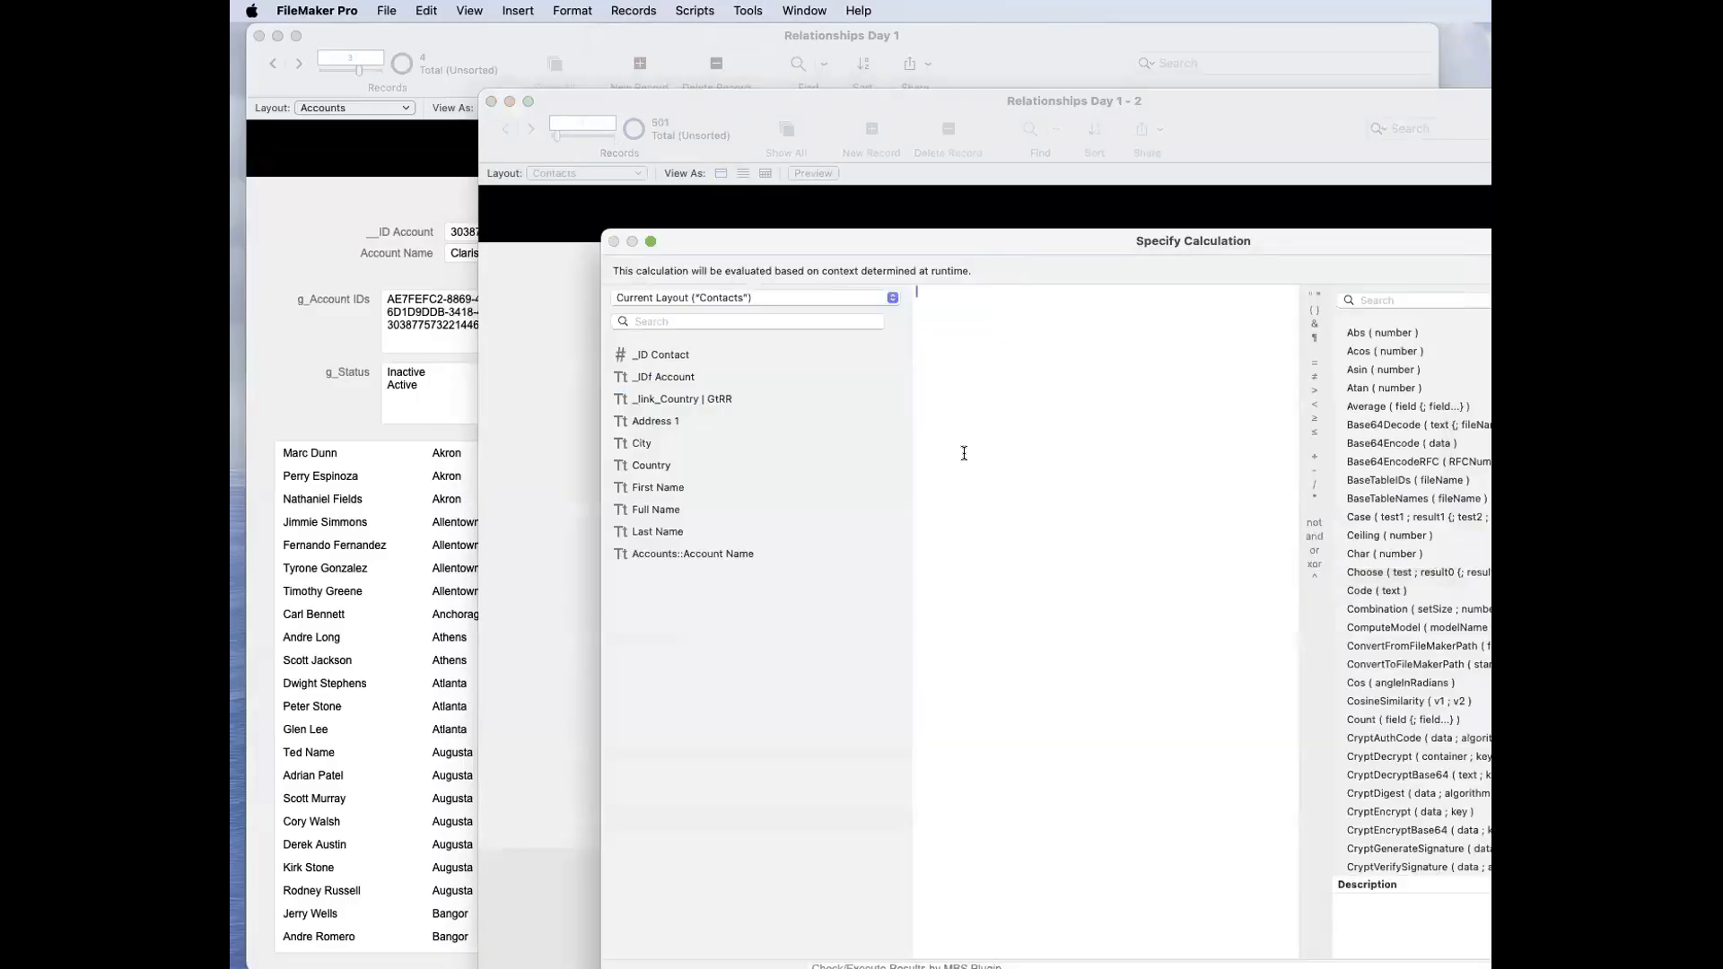
double_click(692, 454)
key(Return)
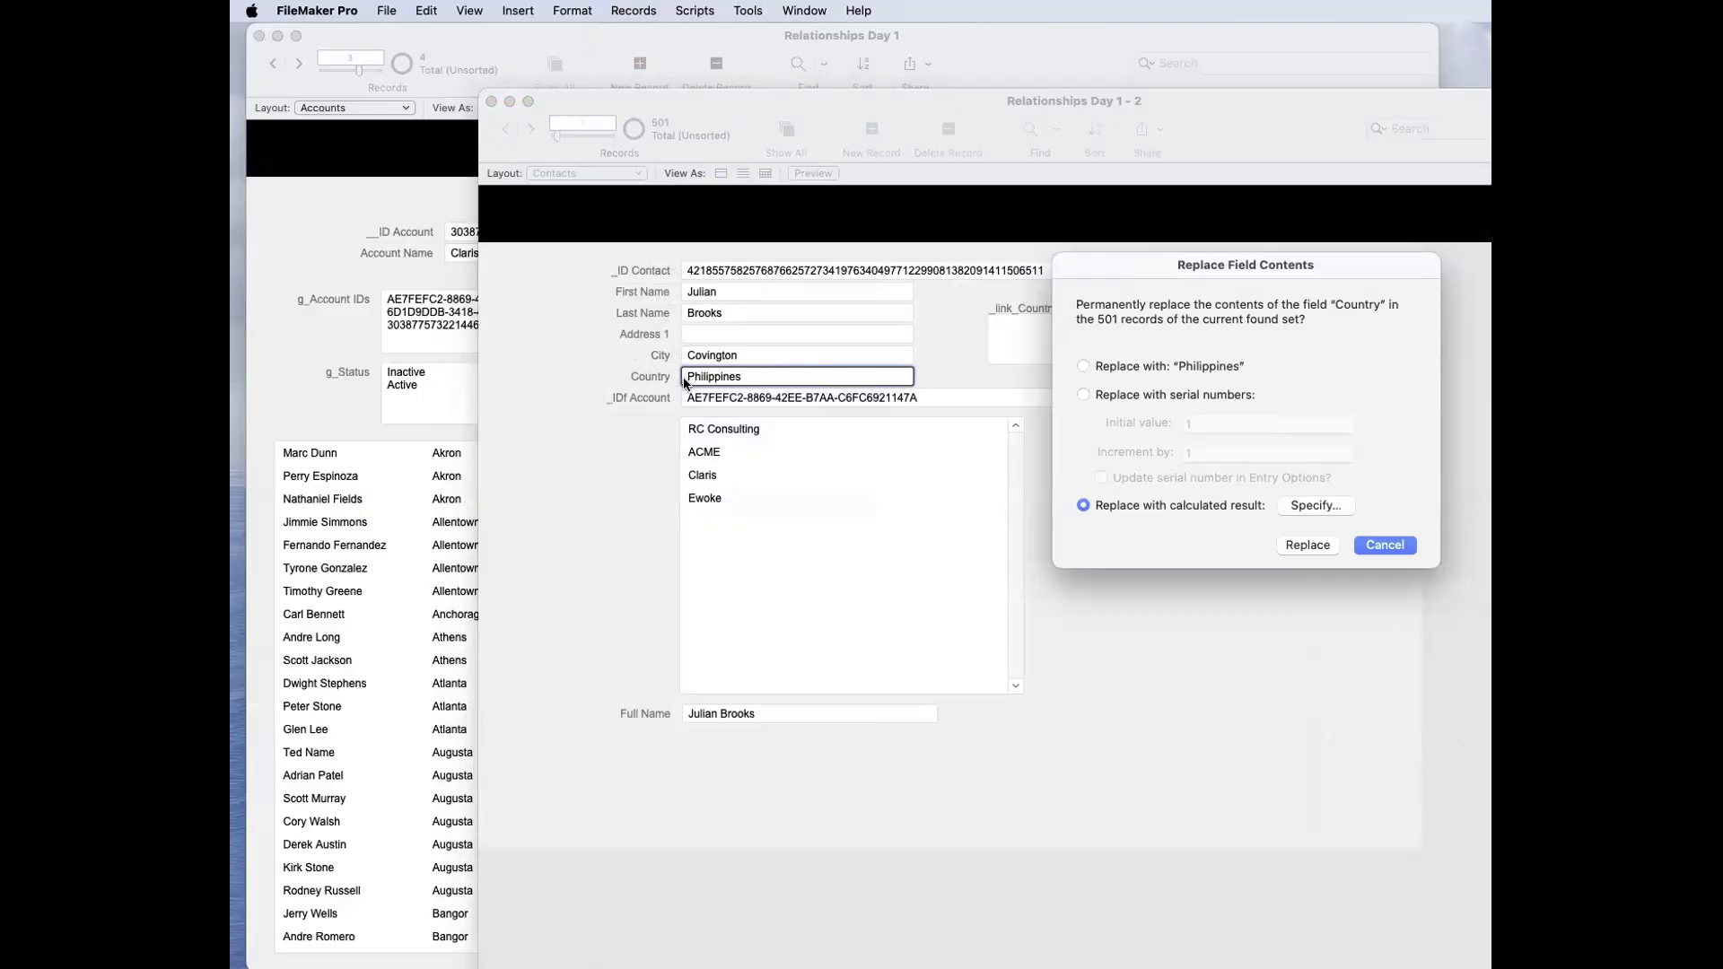
click(1306, 544)
Step: Browse forward from the first contact through the records to check their _link_Country | GtRR values
click(1099, 324)
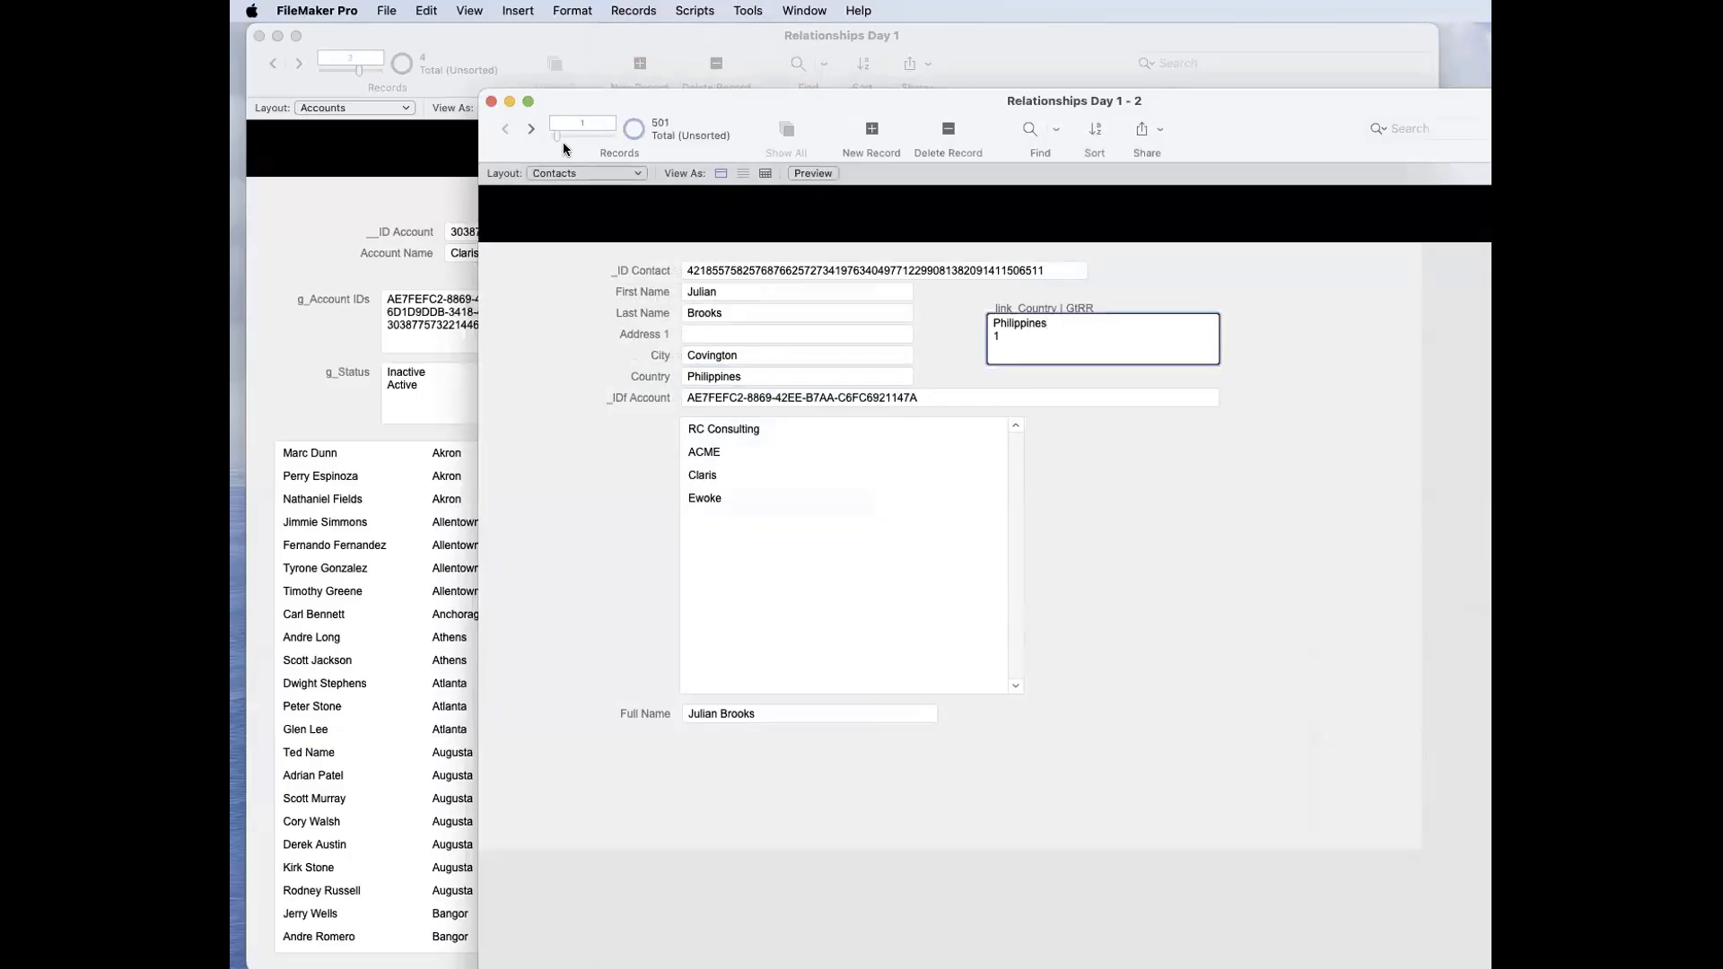
click(531, 130)
click(532, 130)
click(531, 130)
click(532, 130)
click(531, 130)
click(531, 130)
click(531, 131)
click(531, 130)
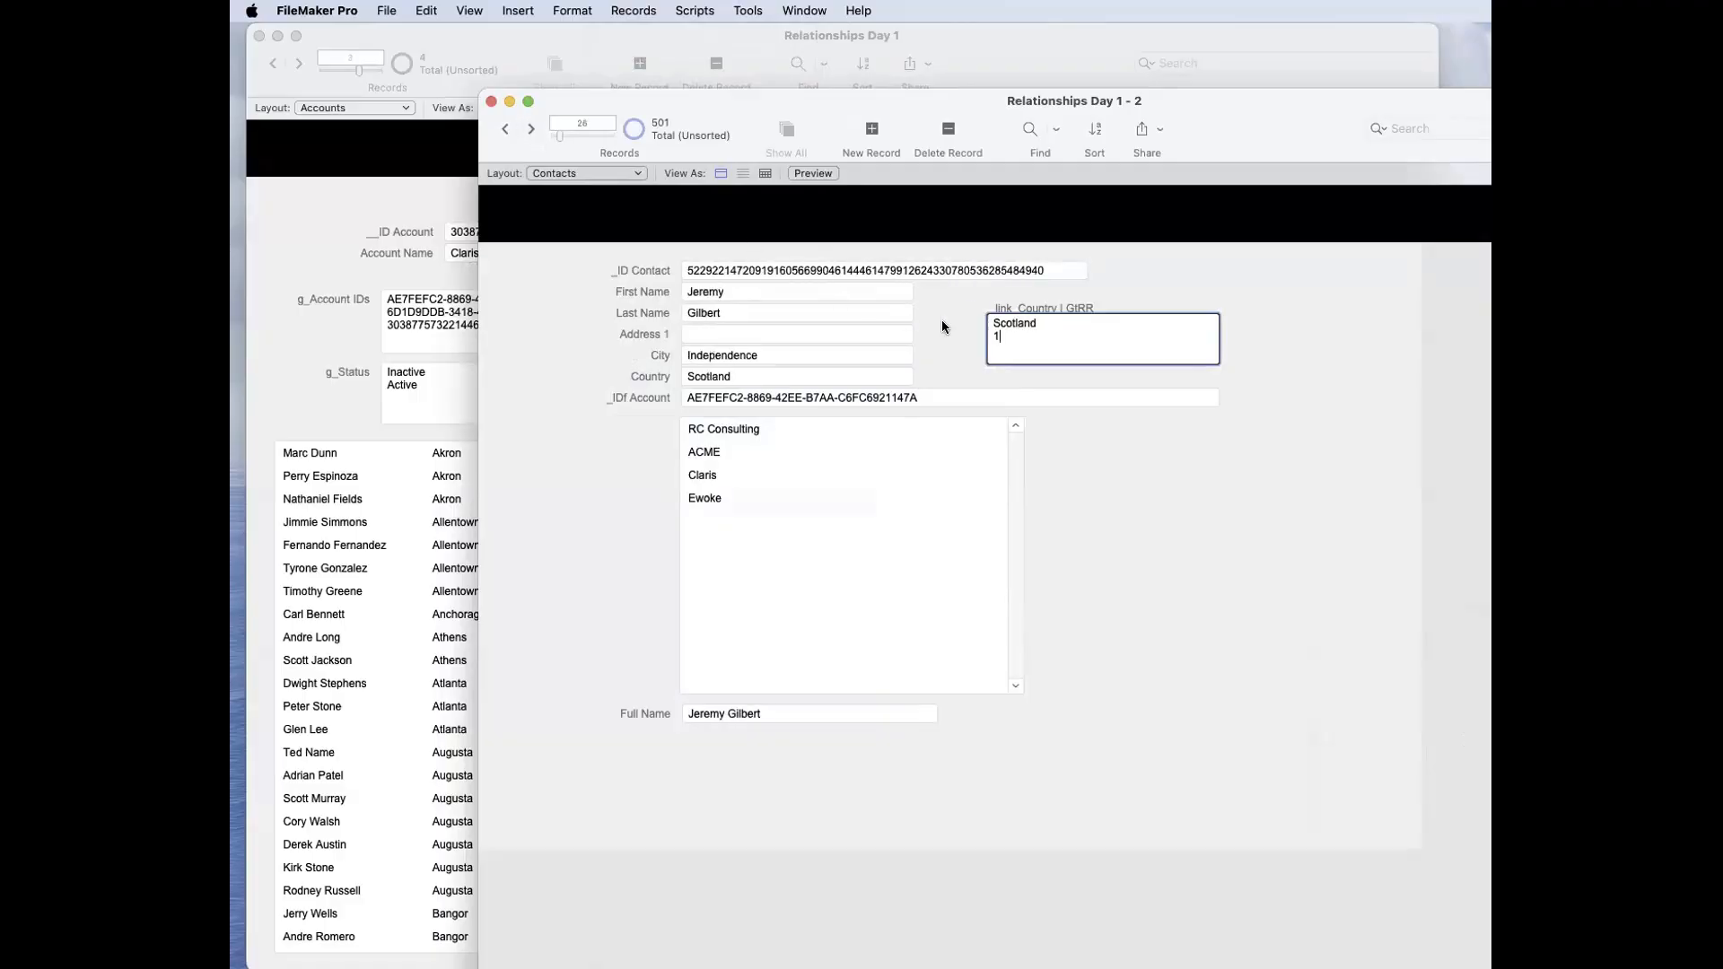
Step: Change the Country of the displayed Scotland contact to Ireland and commit the record
click(744, 391)
click(748, 381)
key(super+a)
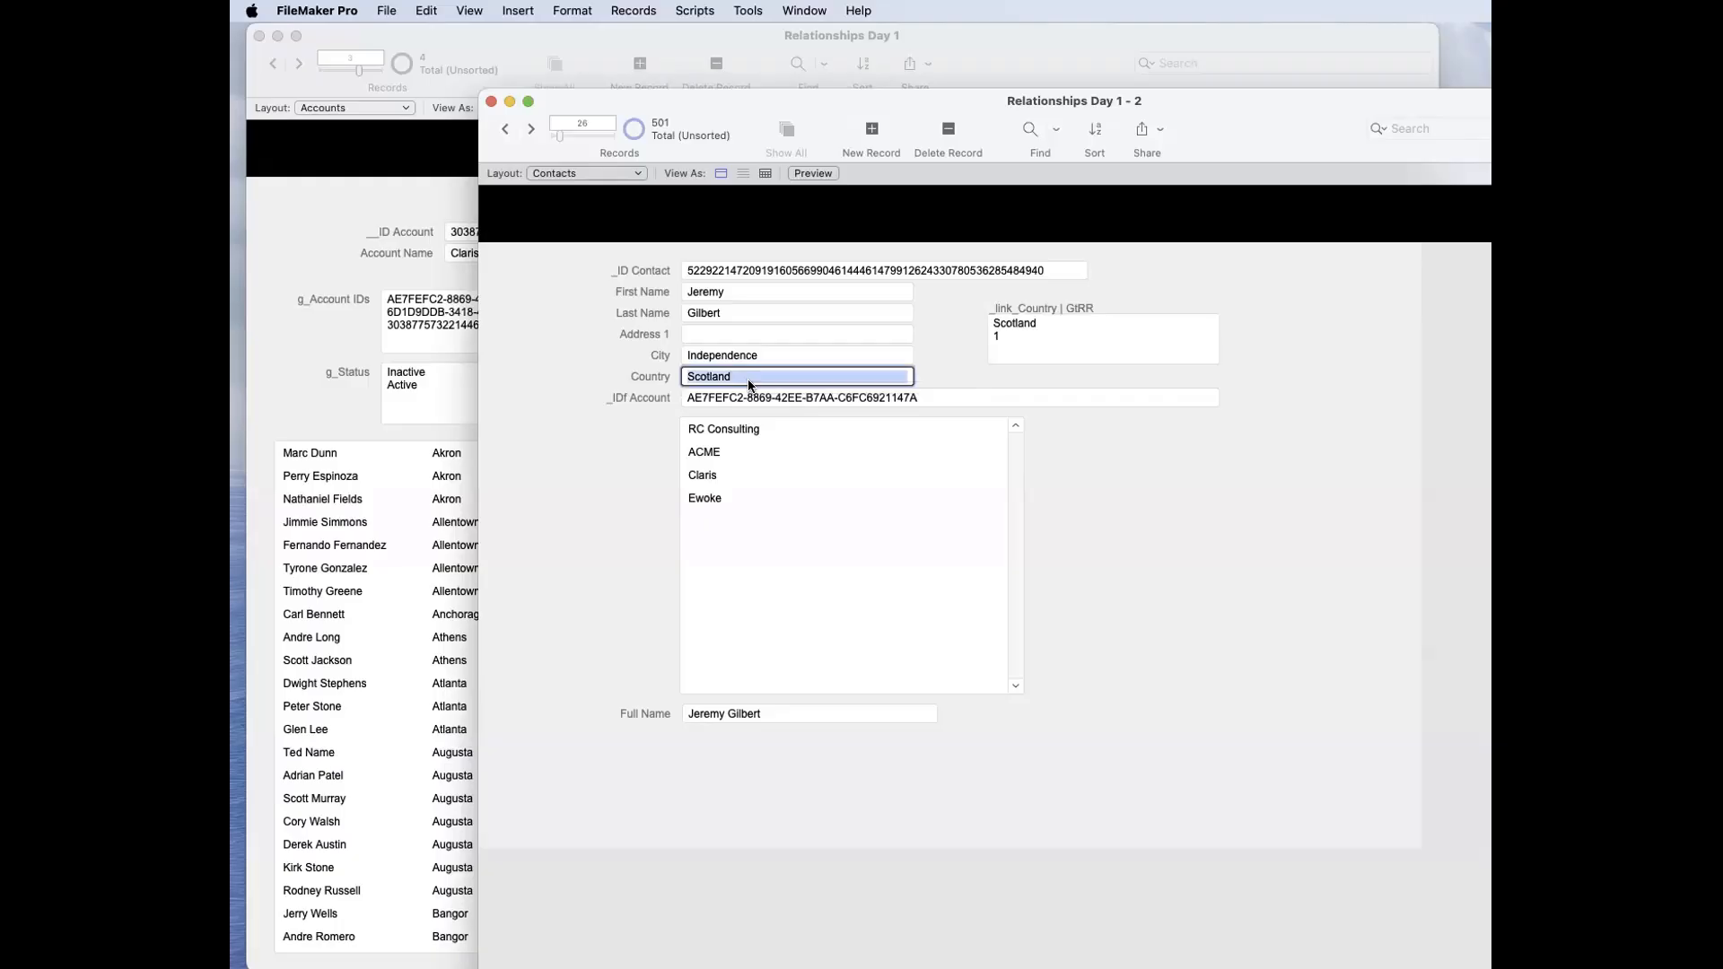
key(BackSpace)
text(Ireland)
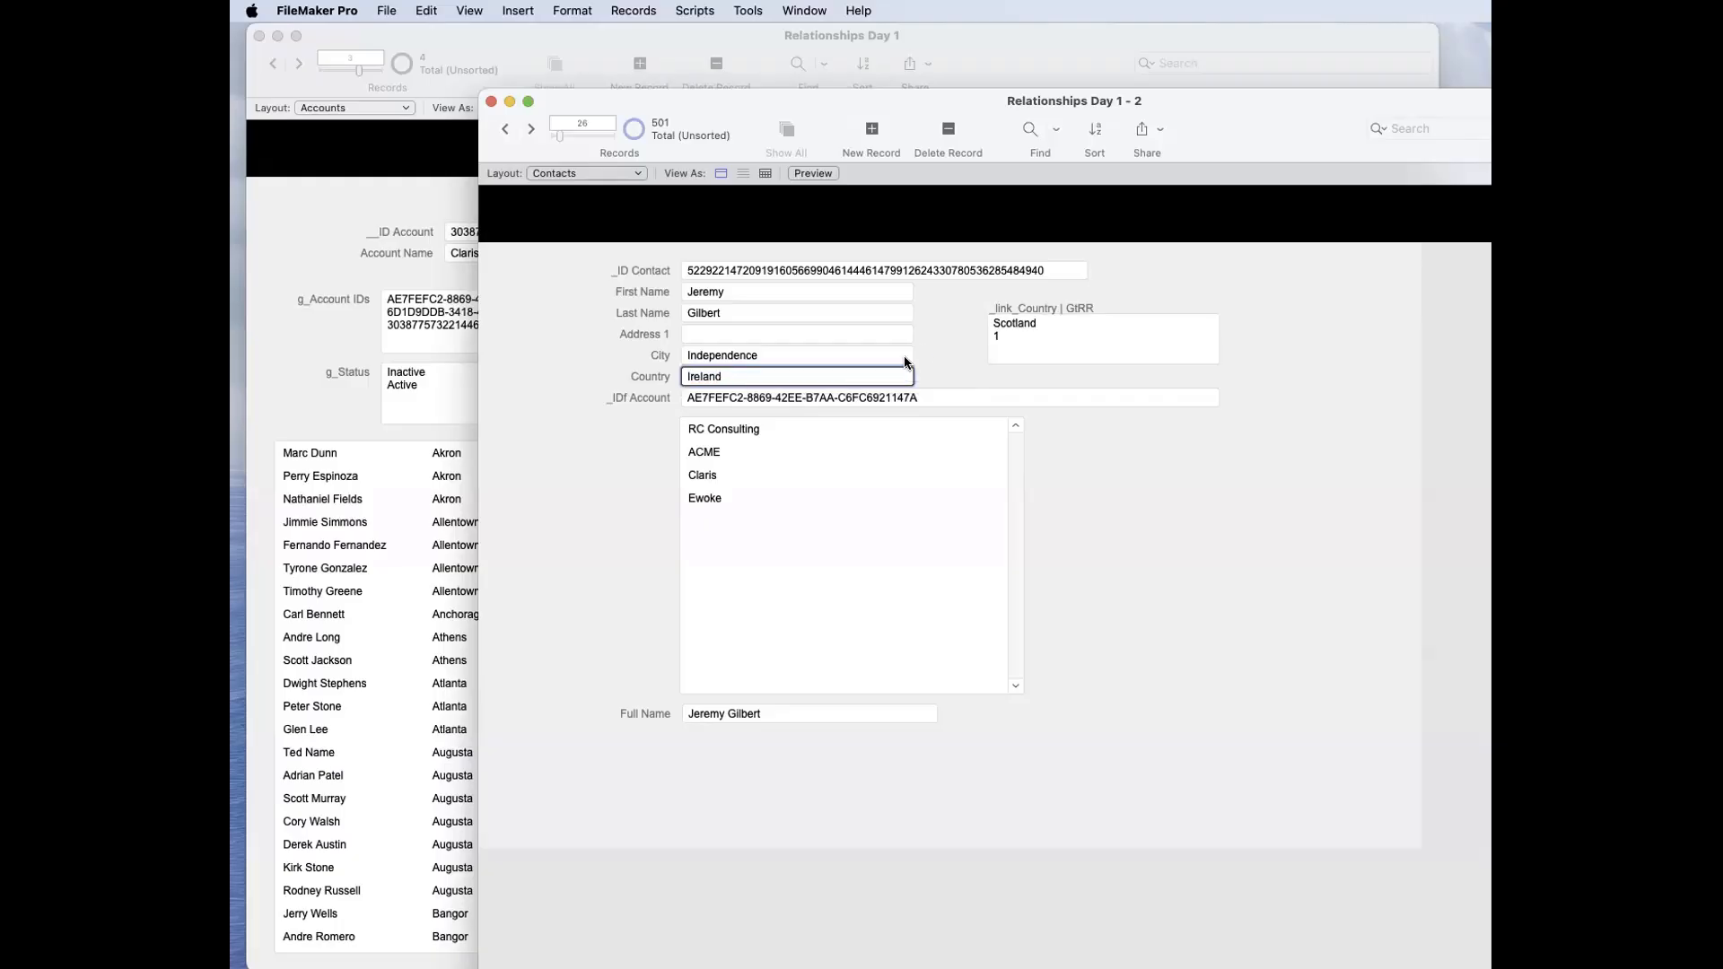
click(924, 350)
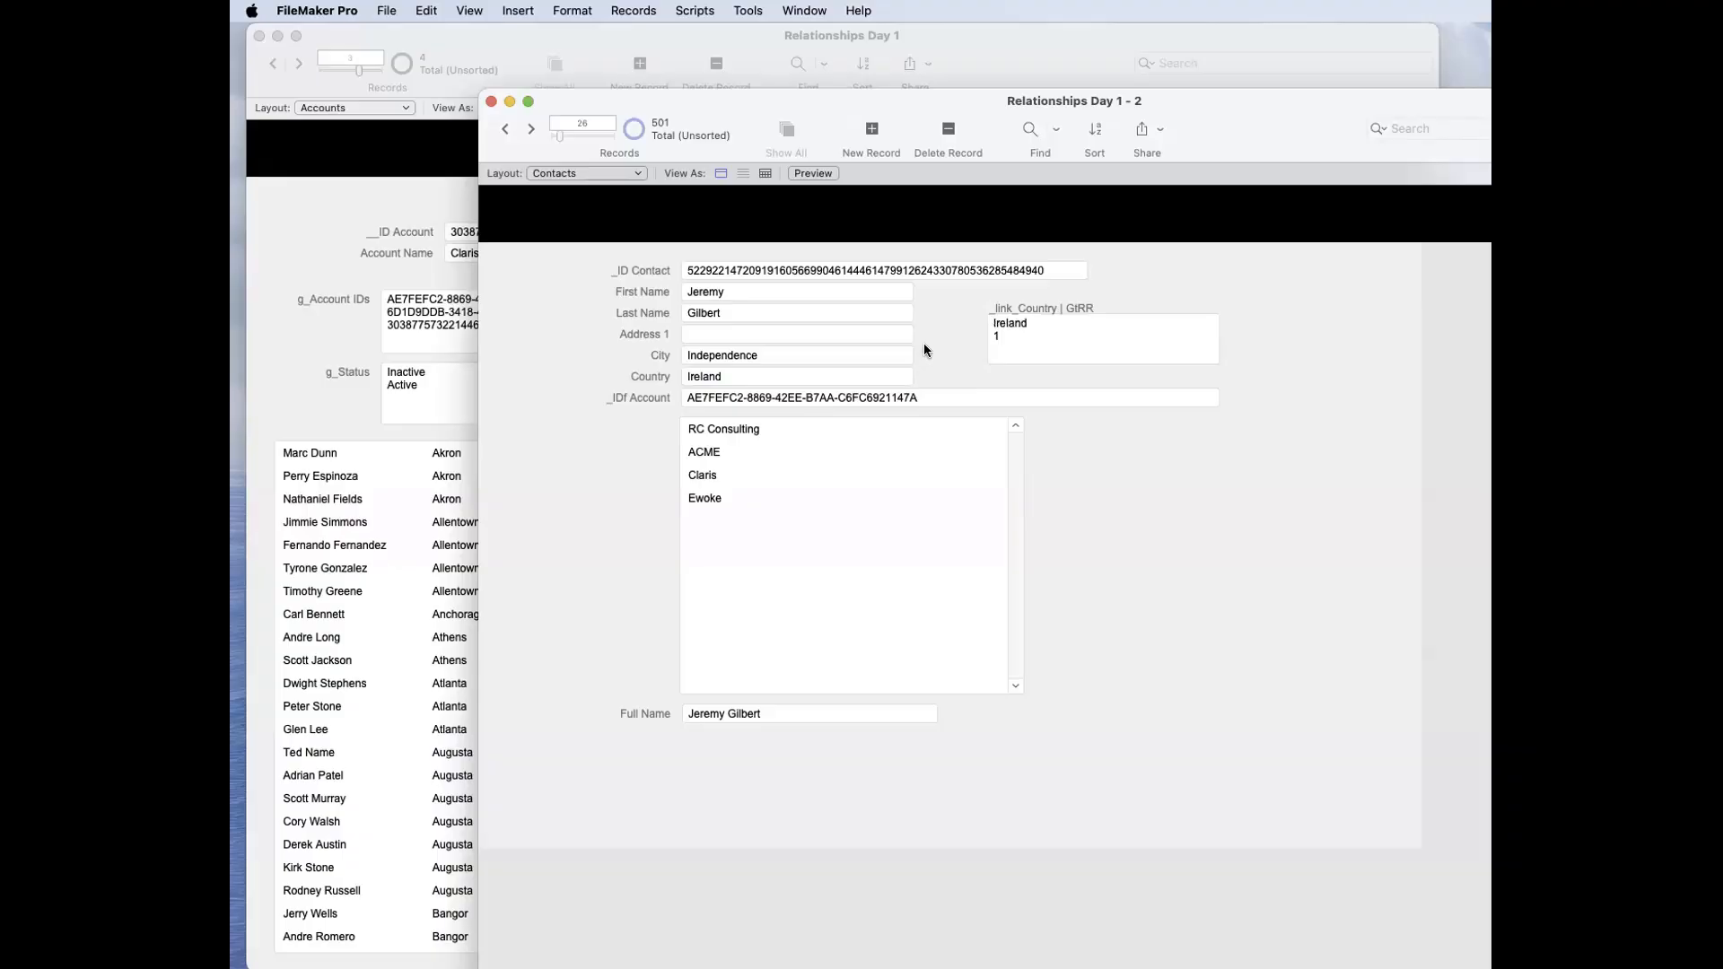
Step: Create another new contact record with USA as its Country and commit it
click(866, 129)
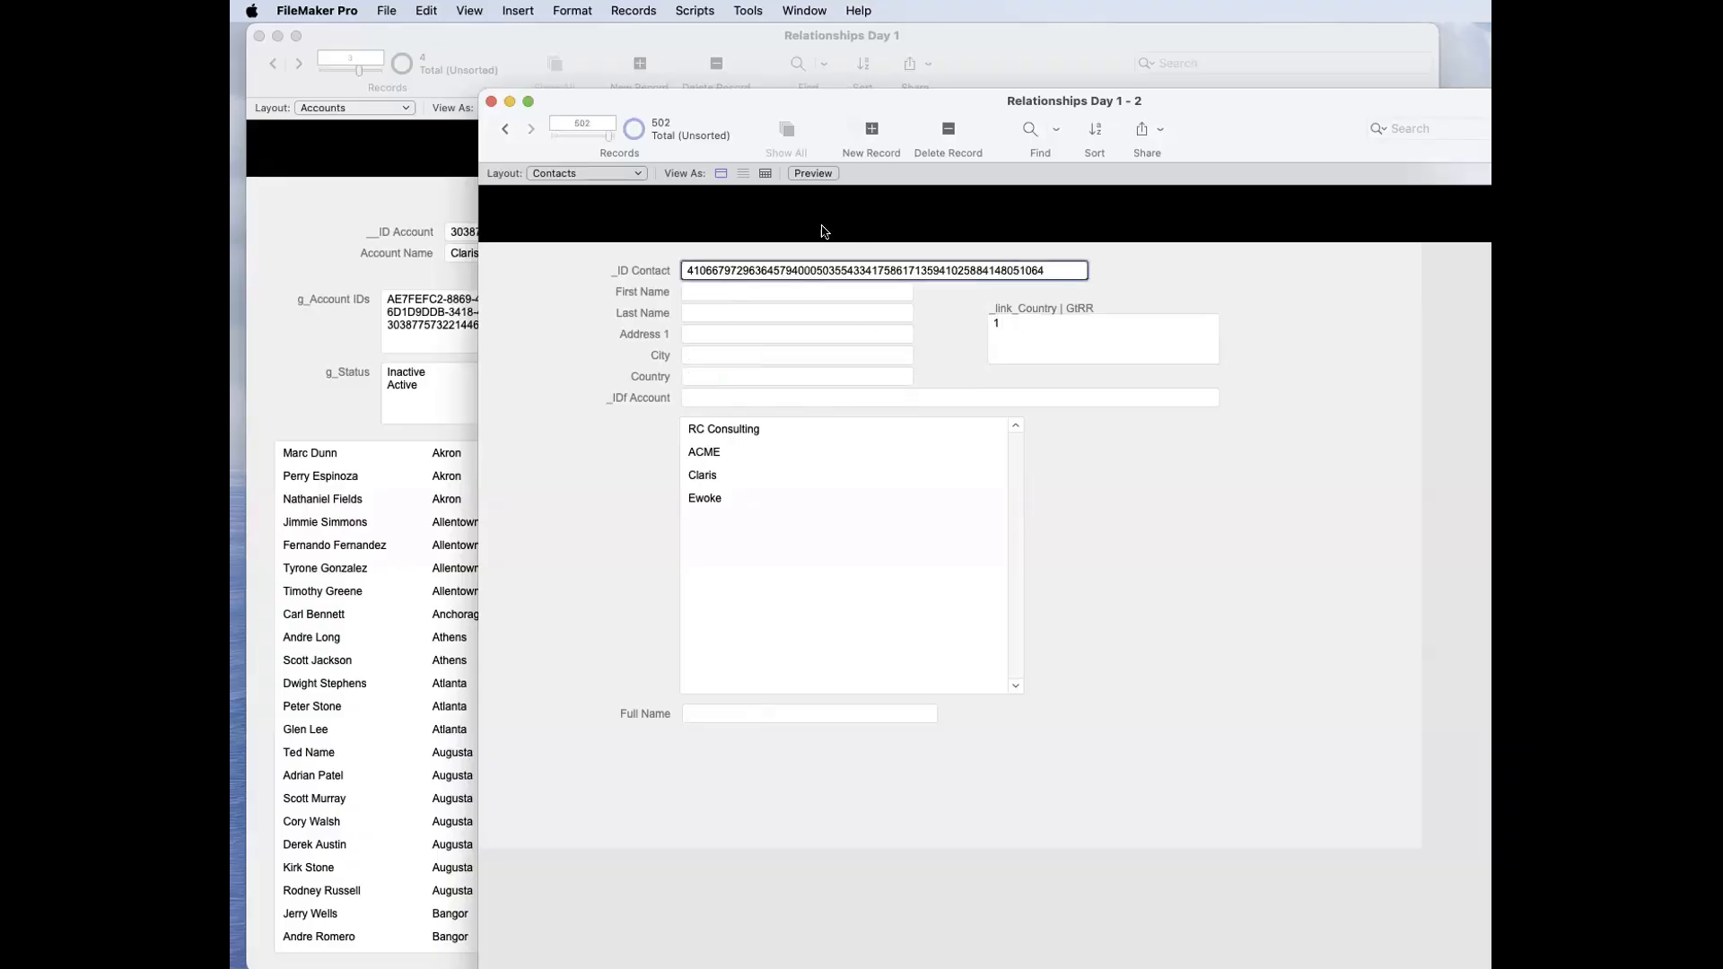
click(715, 356)
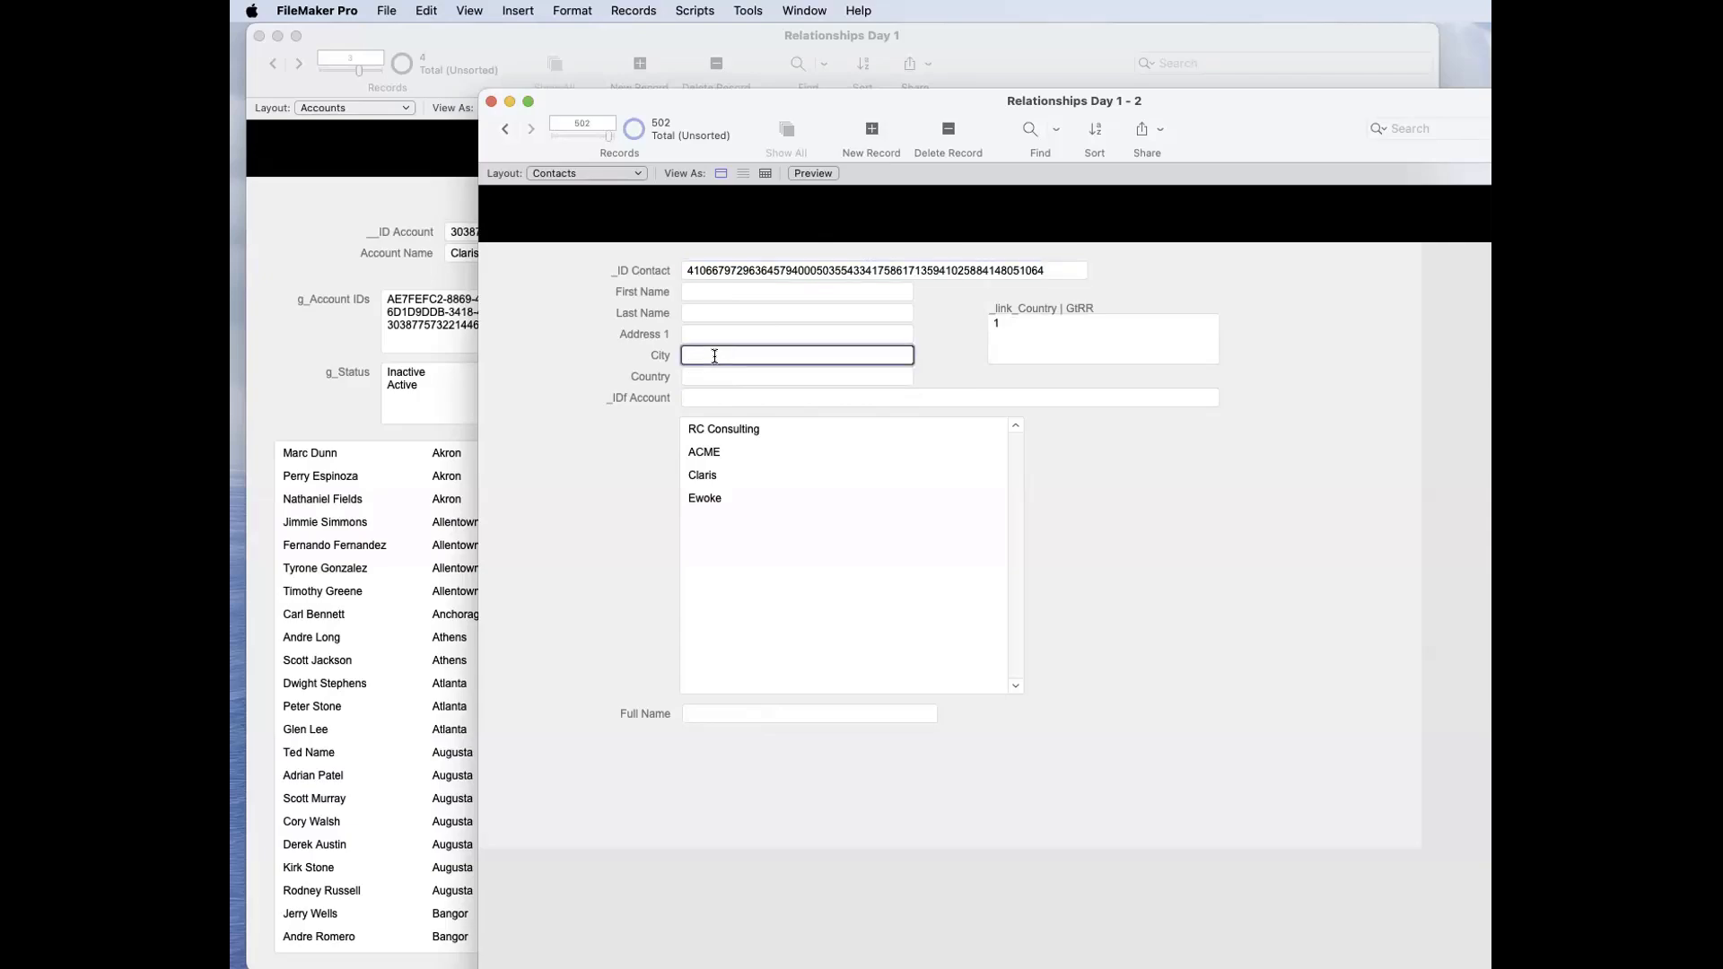
click(722, 378)
text(USA)
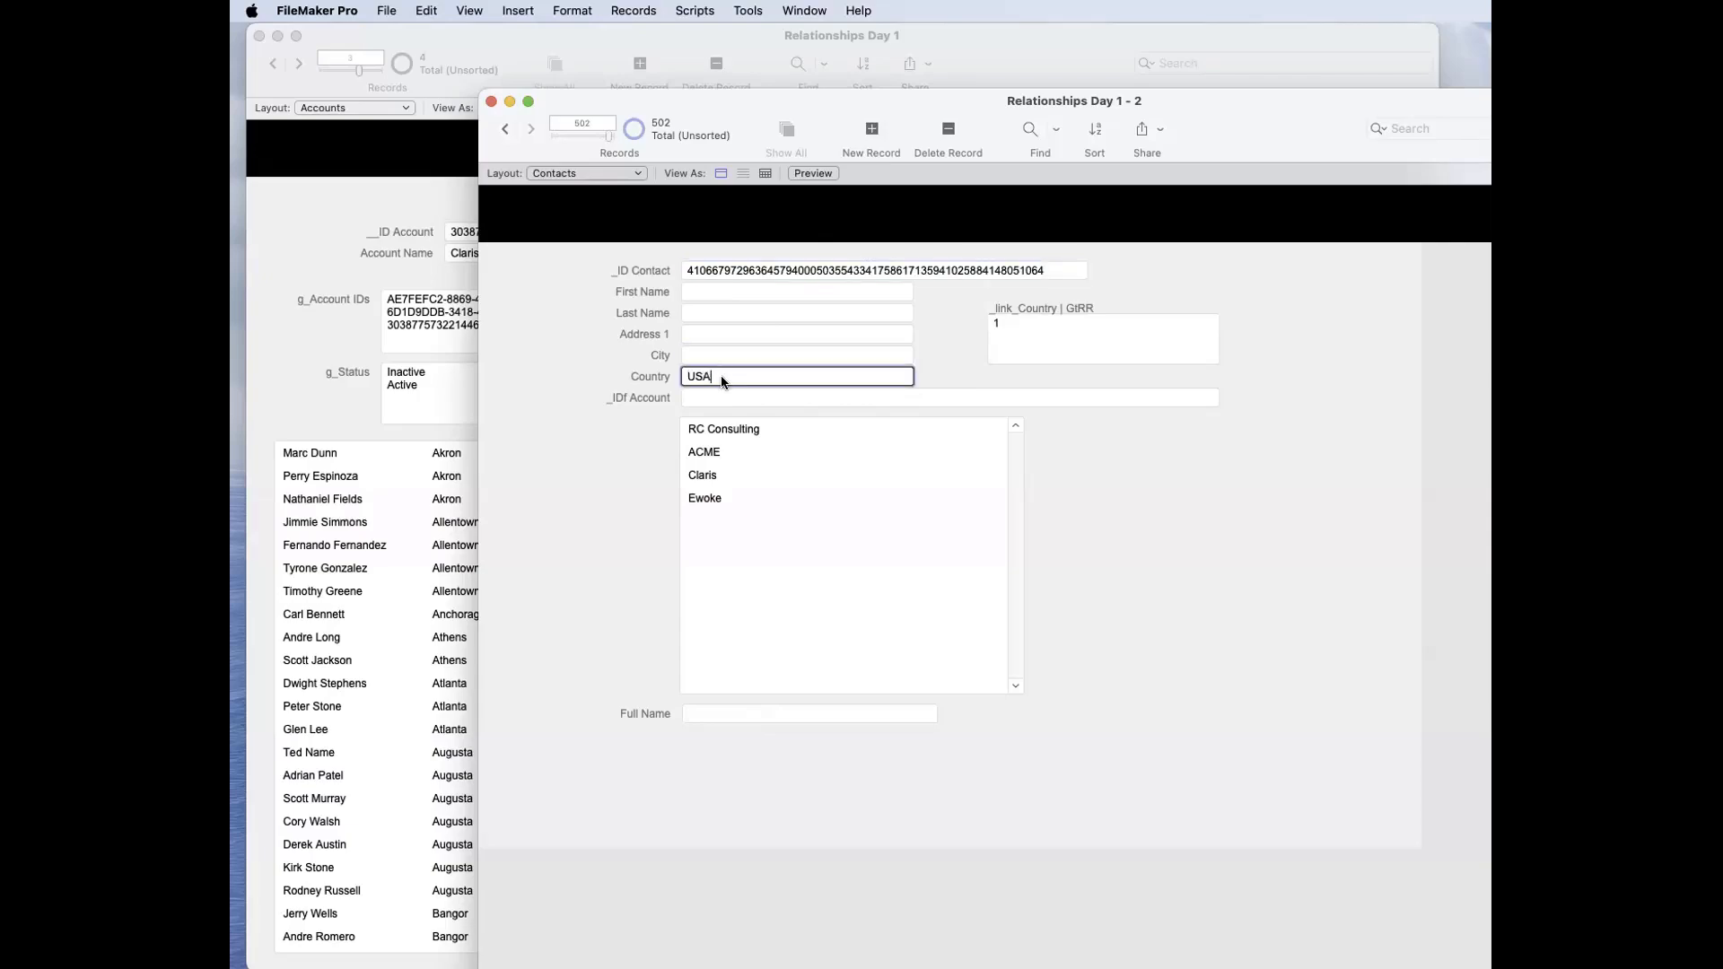
click(626, 350)
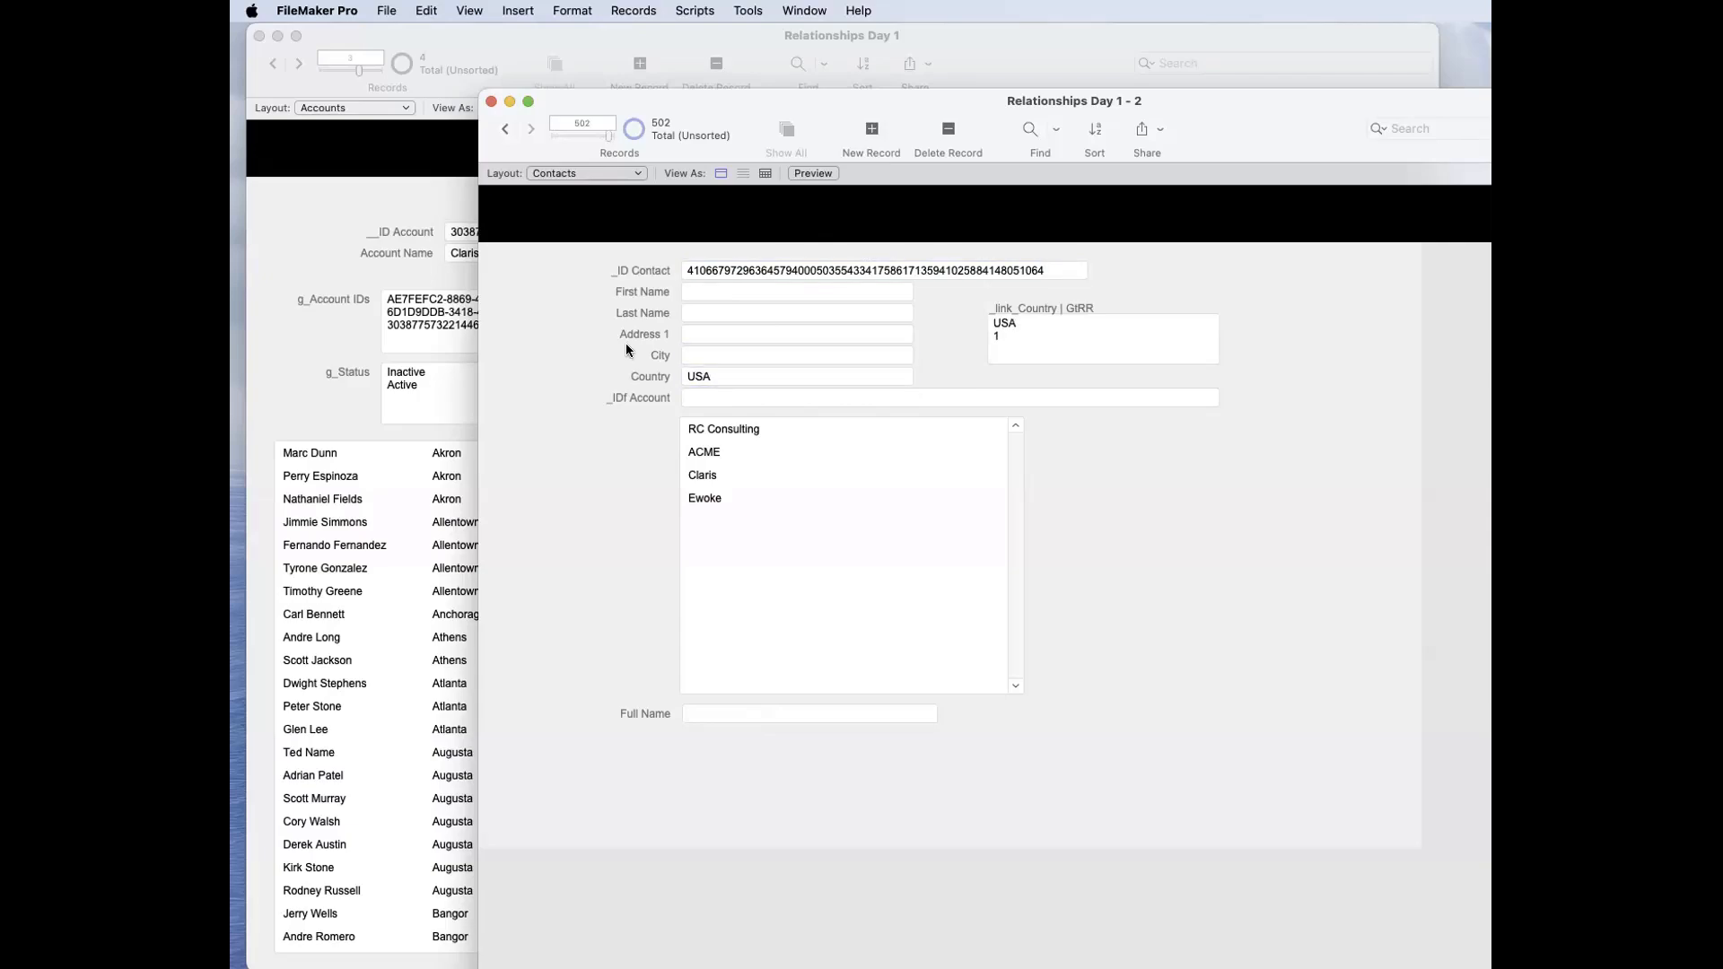
Step: Delete the two blank-name test contacts whose Countries are USA and Italy
key(super+e)
click(1282, 389)
key(super+e)
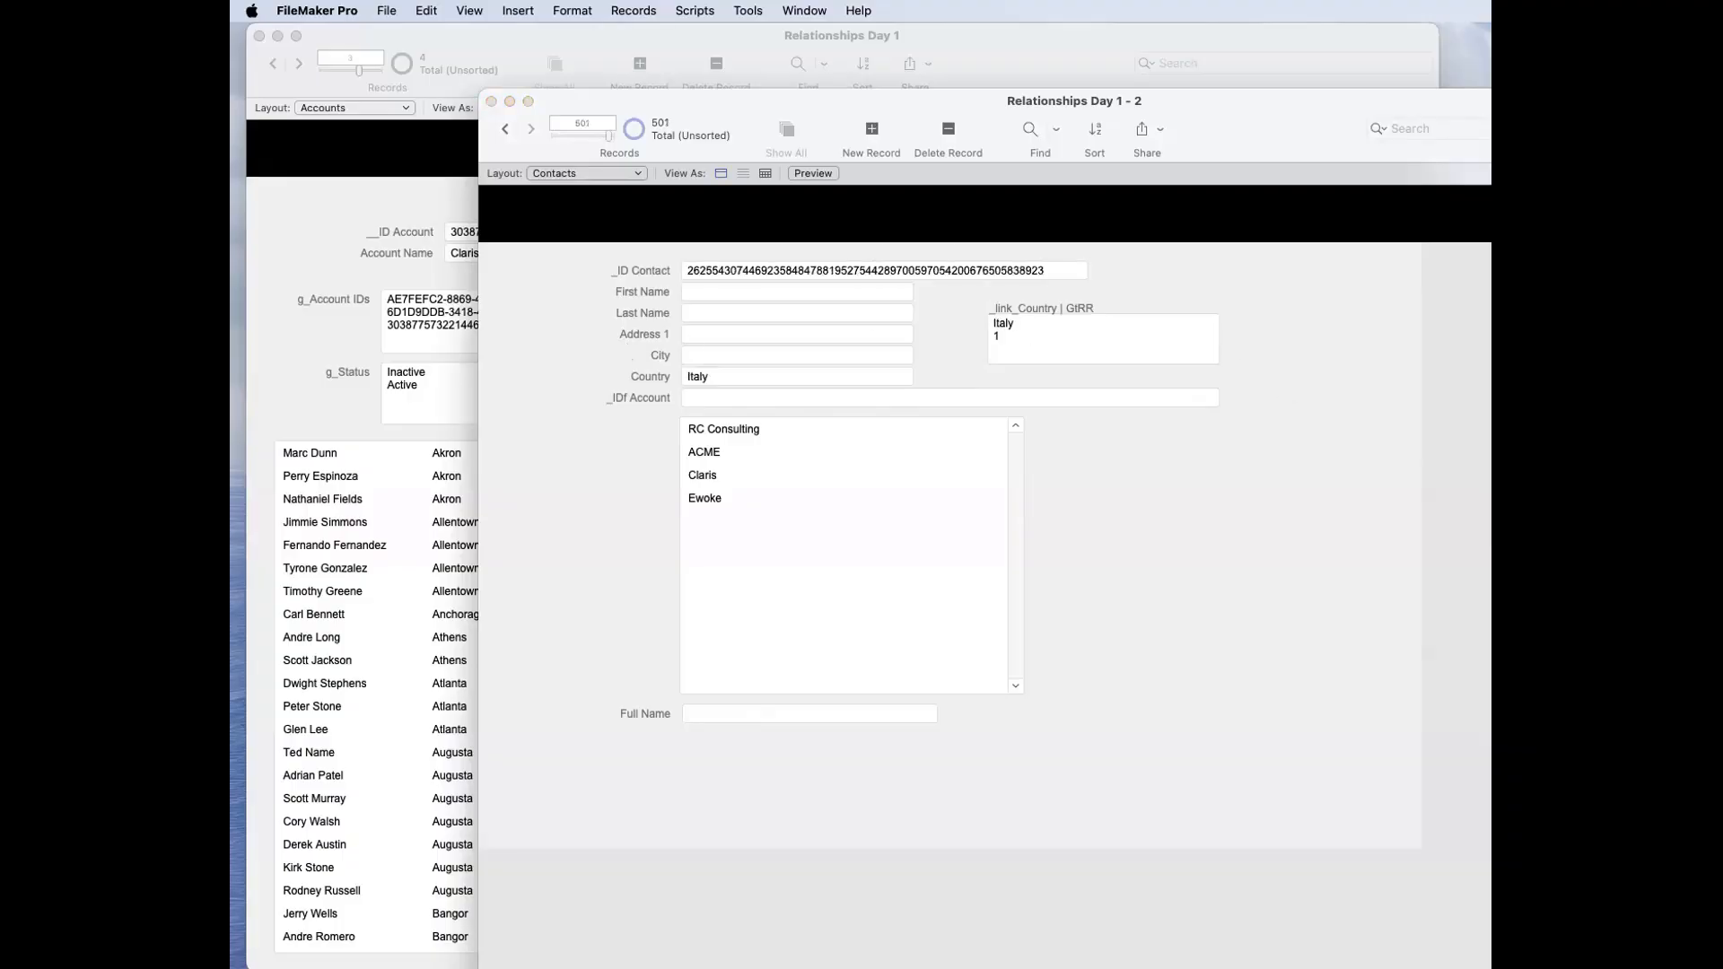
click(1281, 389)
Step: Go back to the first contact record, shift the contacts window aside and examine the _link_Country | GtRR value
drag(608, 137, 543, 142)
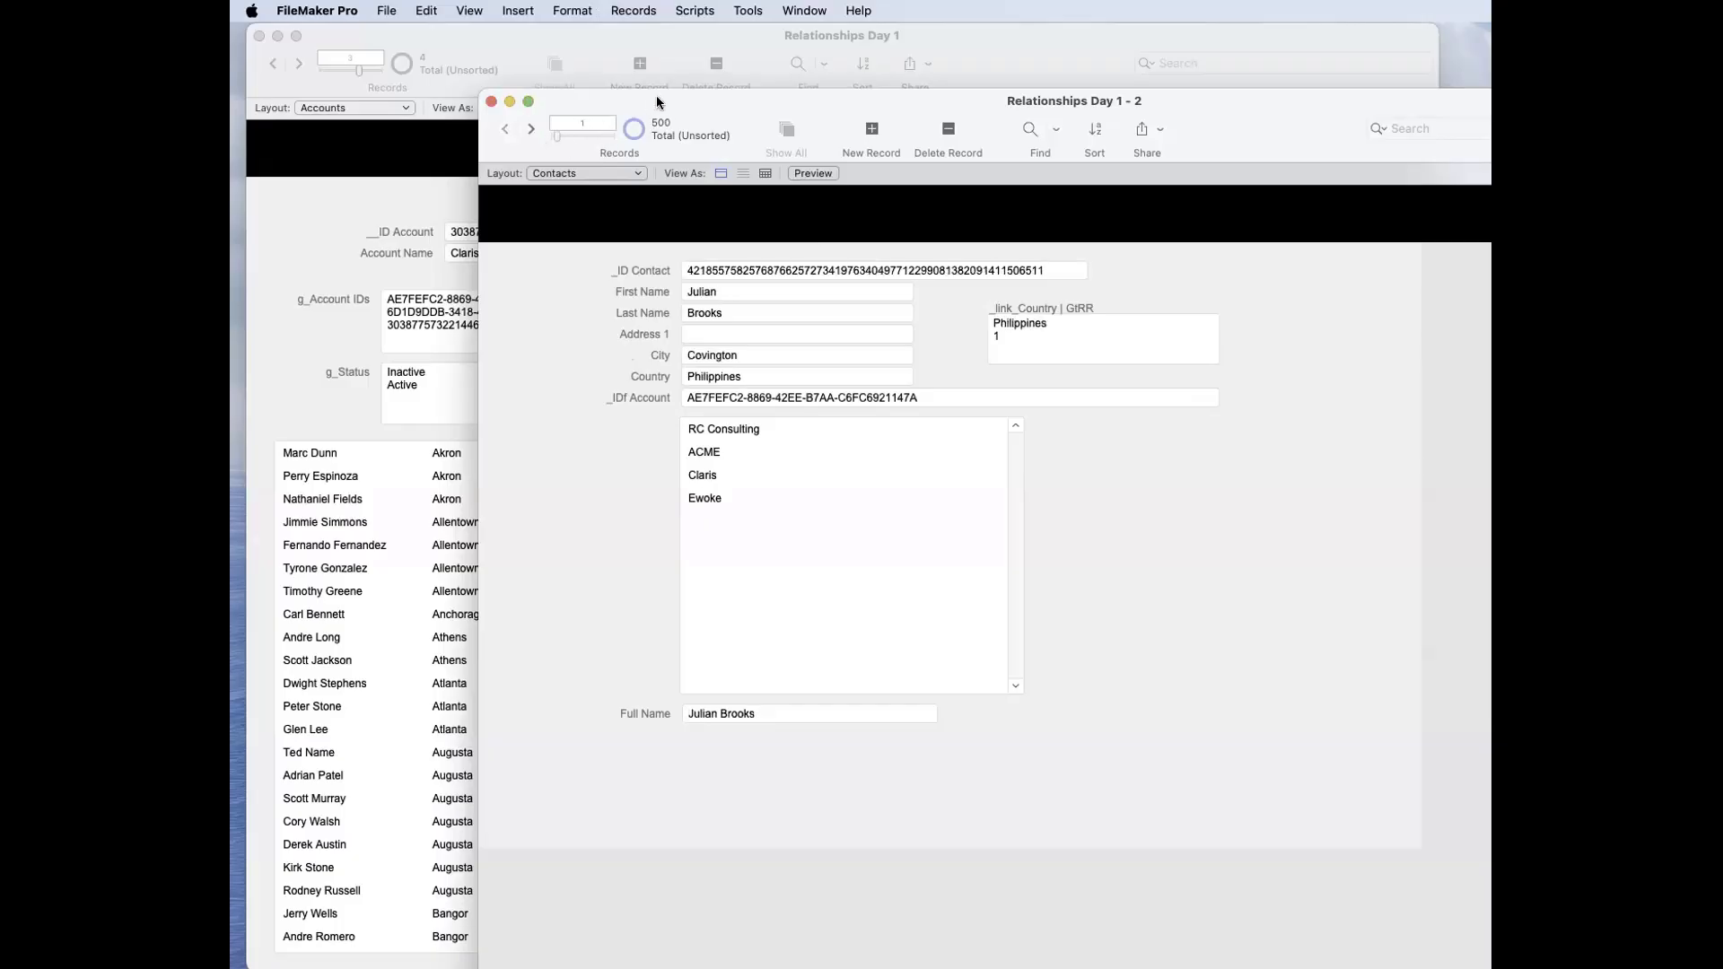
drag(822, 100, 977, 97)
drag(1193, 334, 1145, 315)
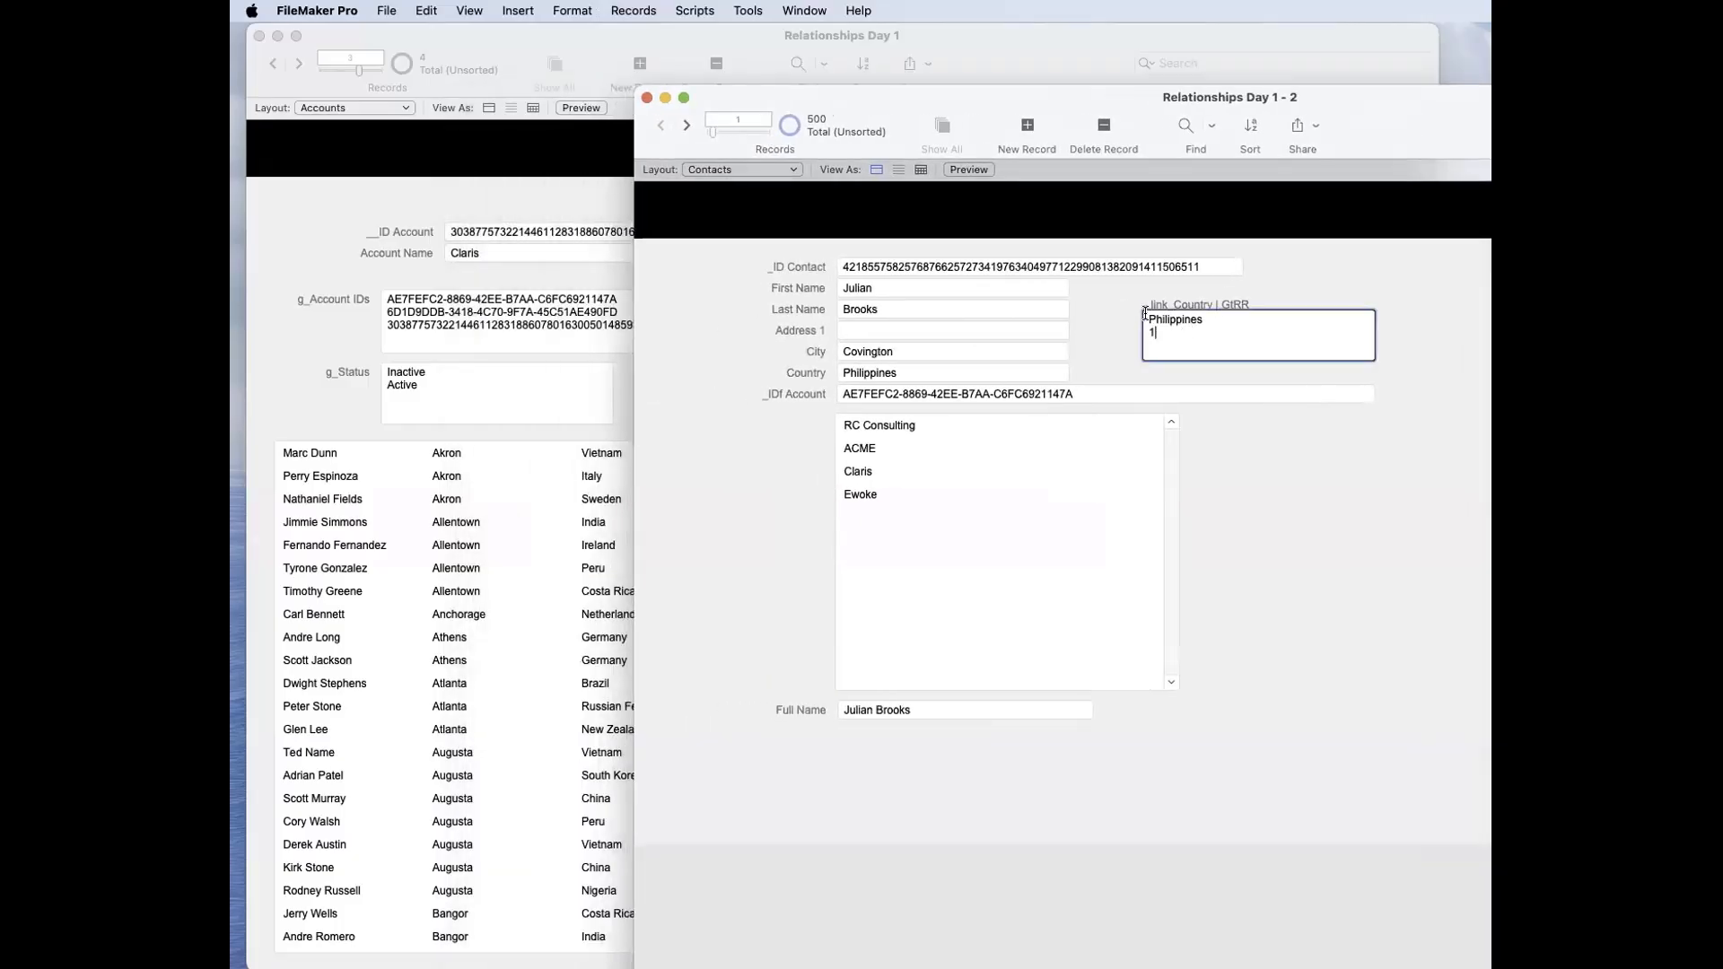
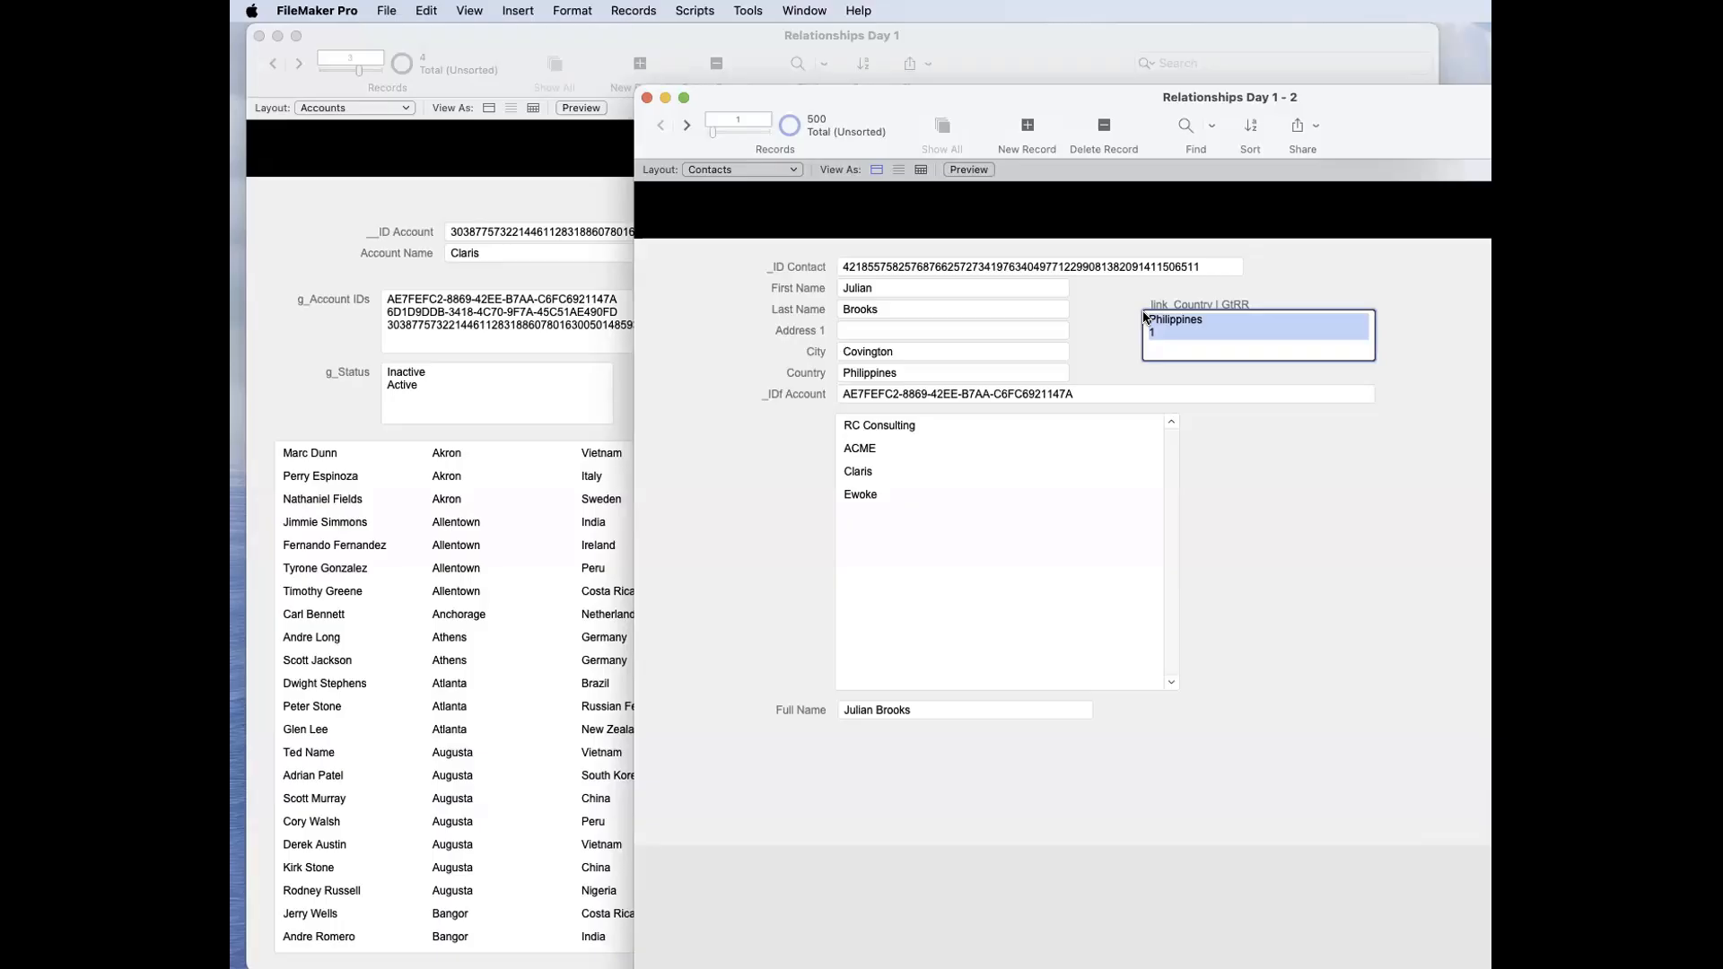
Step: Examine the _link_Country | GtRR values on the first contact and go to contact record 249
click(1289, 532)
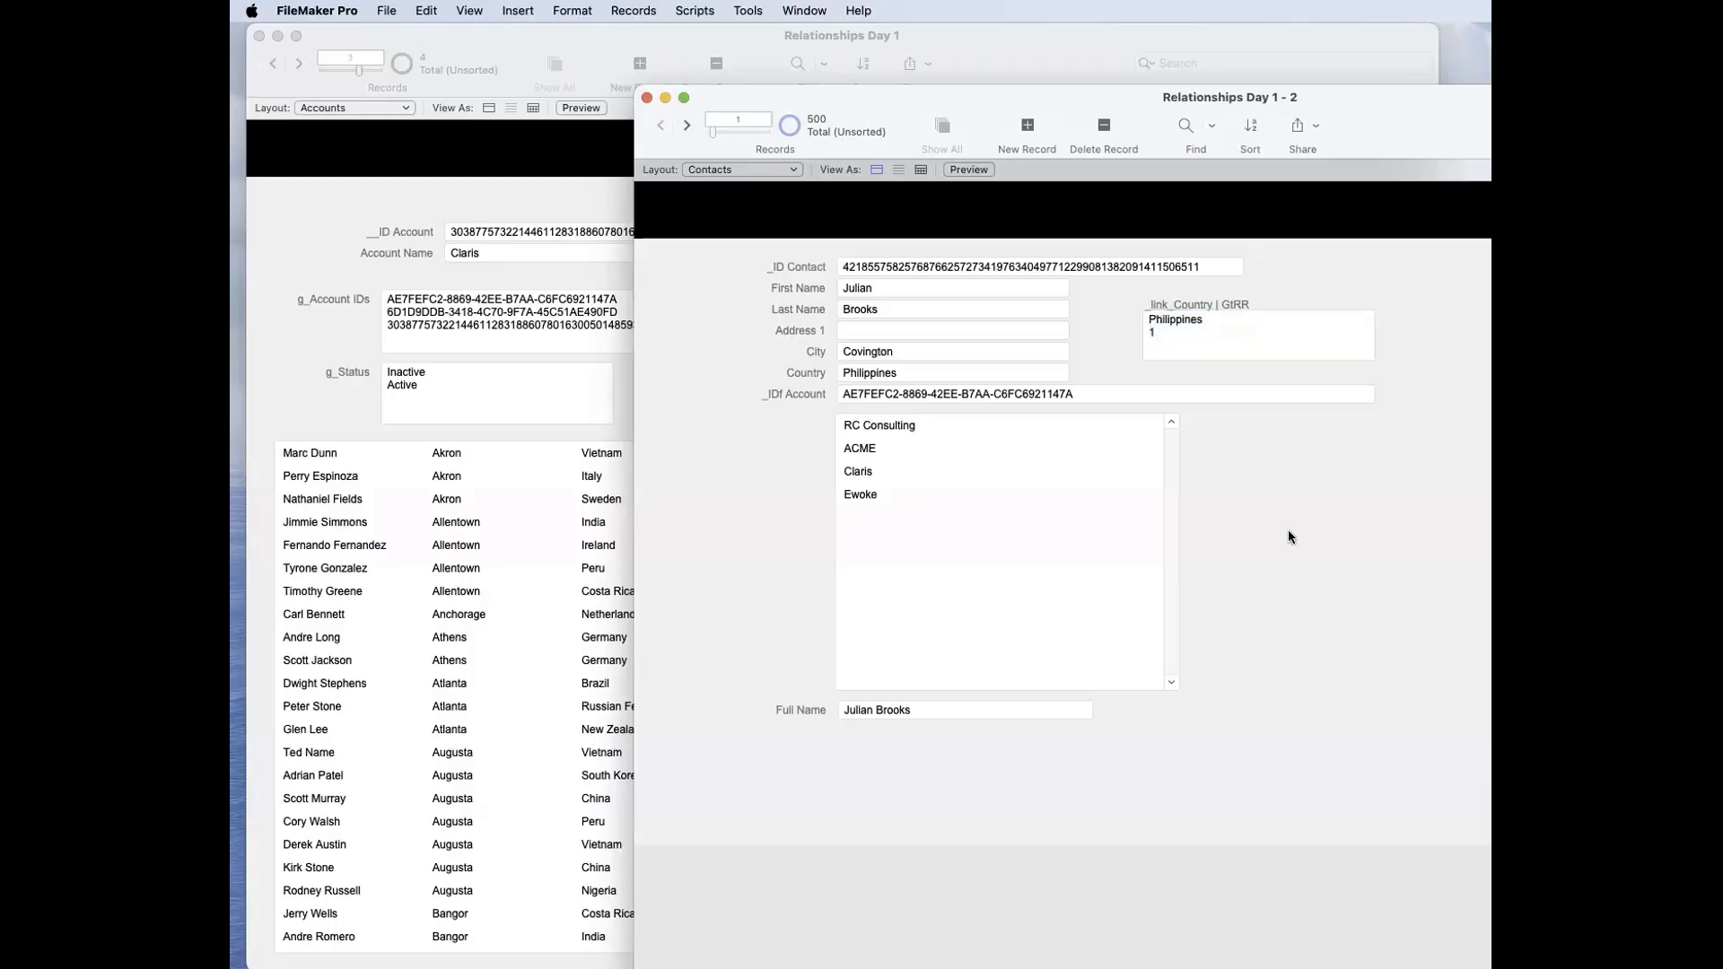
click(1192, 325)
click(1104, 318)
click(962, 265)
click(963, 240)
drag(714, 132, 739, 132)
Step: Edit the Accounts-to-Contacts relationship so g_Country matches _link_Country | GtRR instead of Country, and save the database changes
drag(879, 118, 1404, 439)
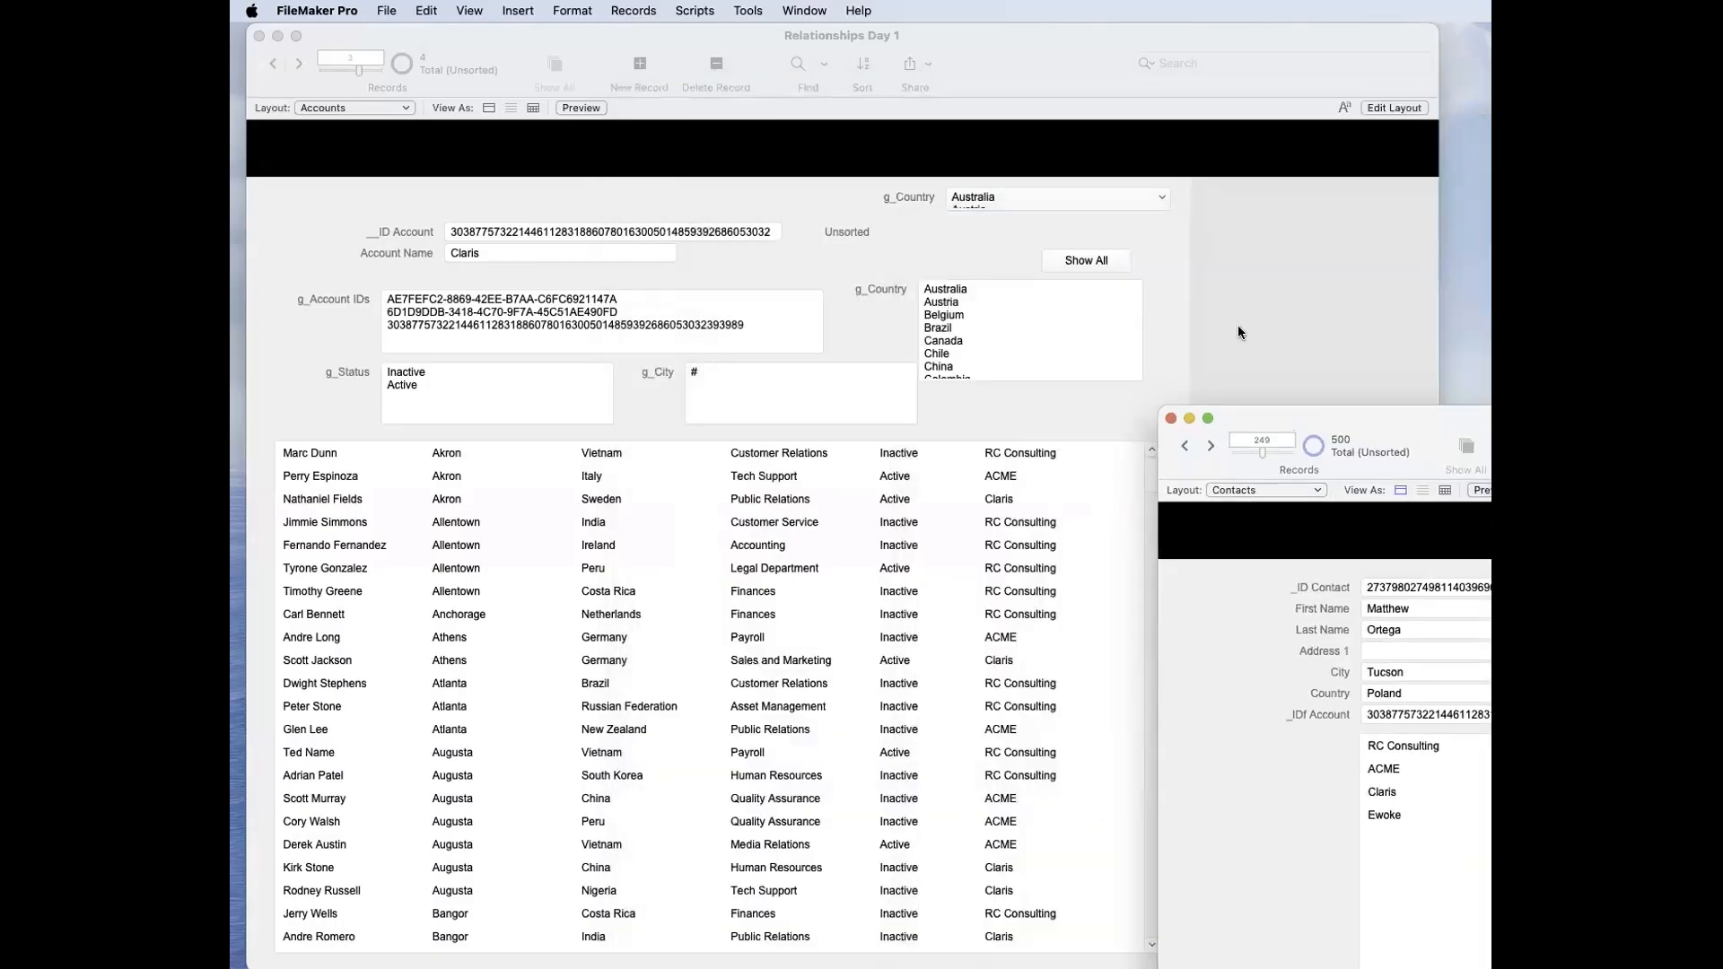
click(1245, 316)
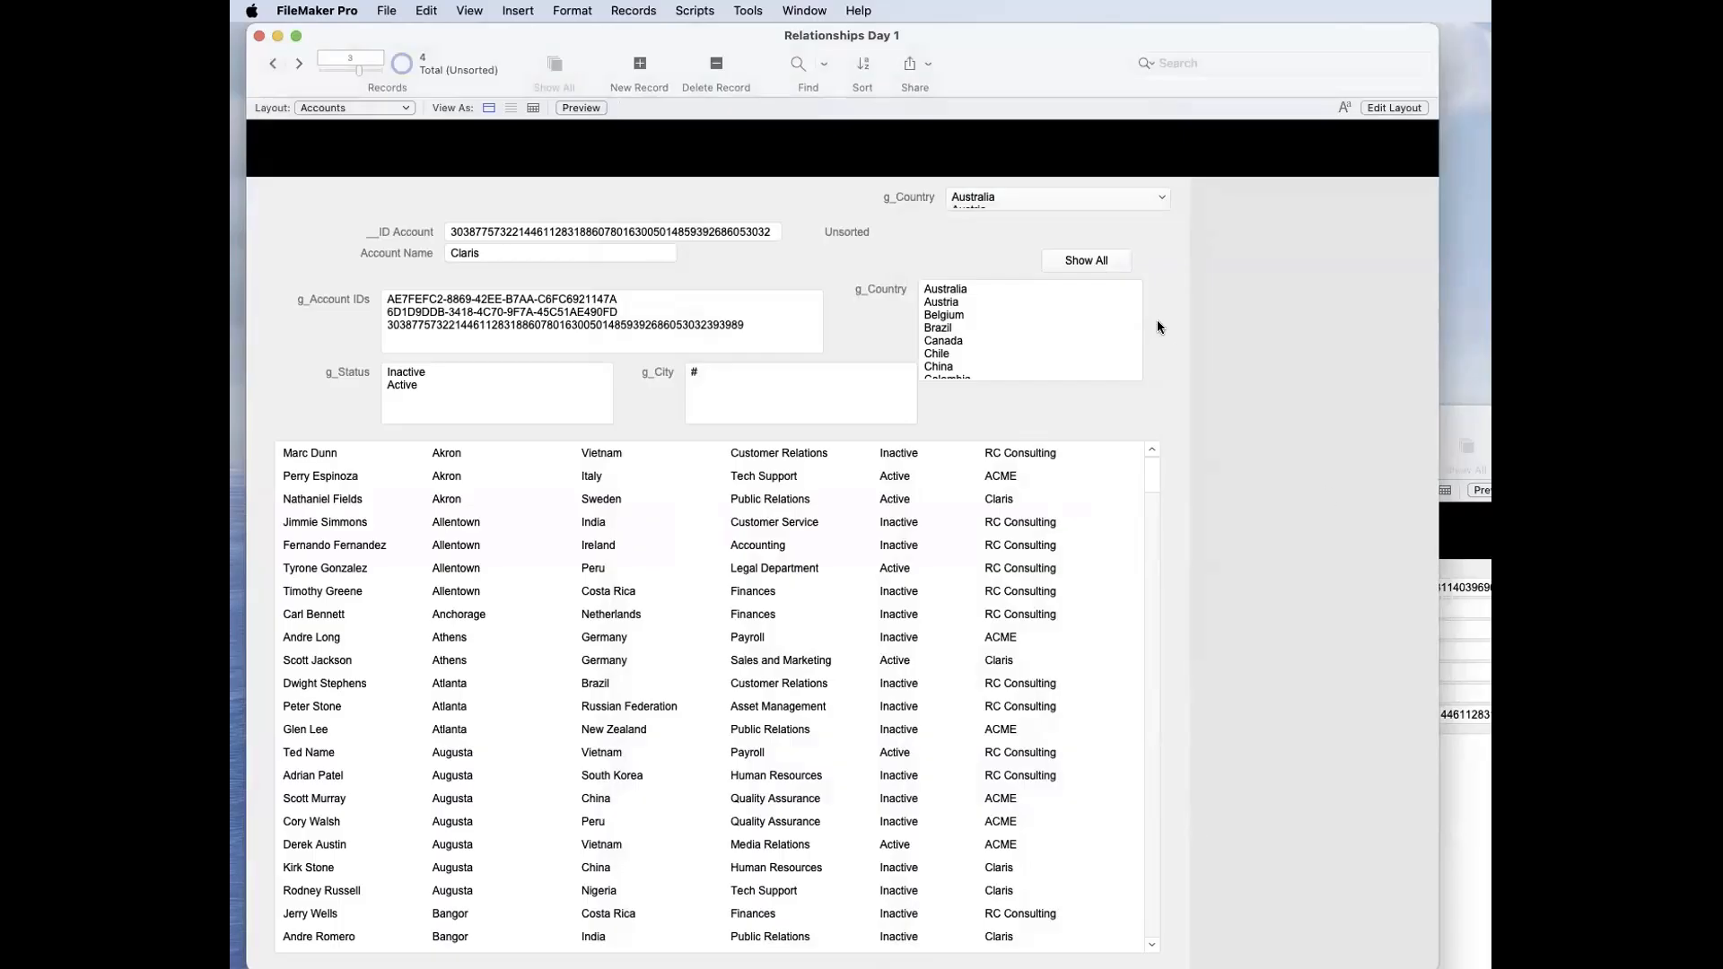
key(super+shift+d)
click(968, 142)
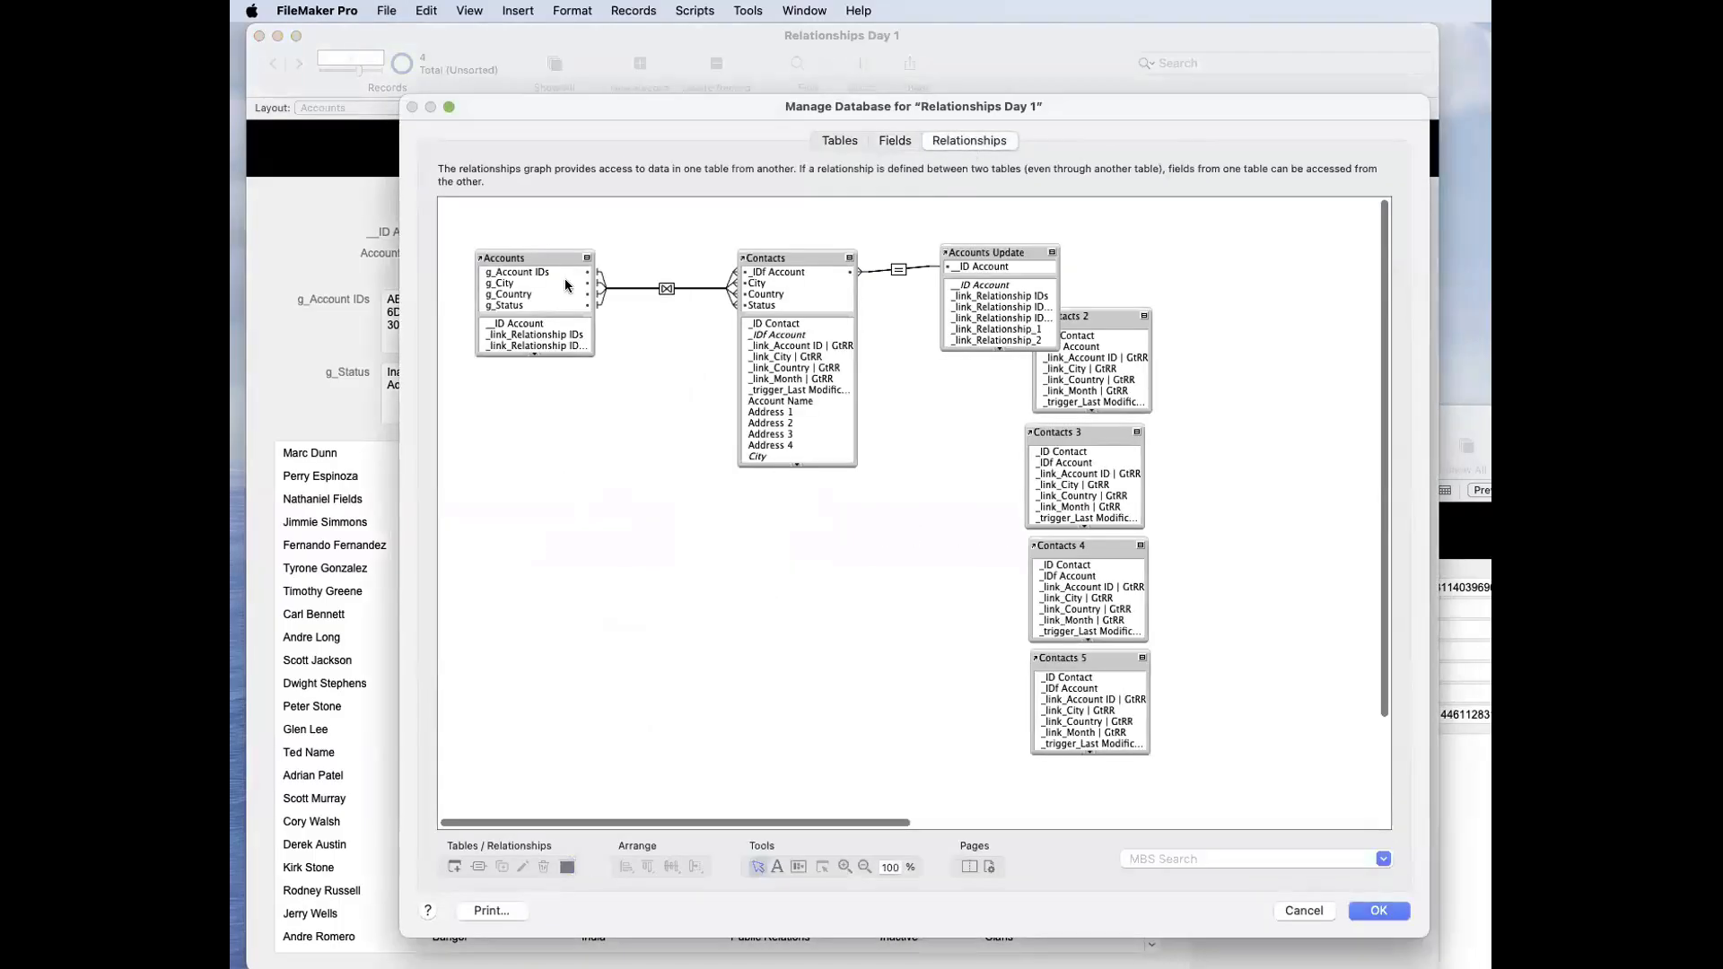
click(666, 289)
double_click(666, 289)
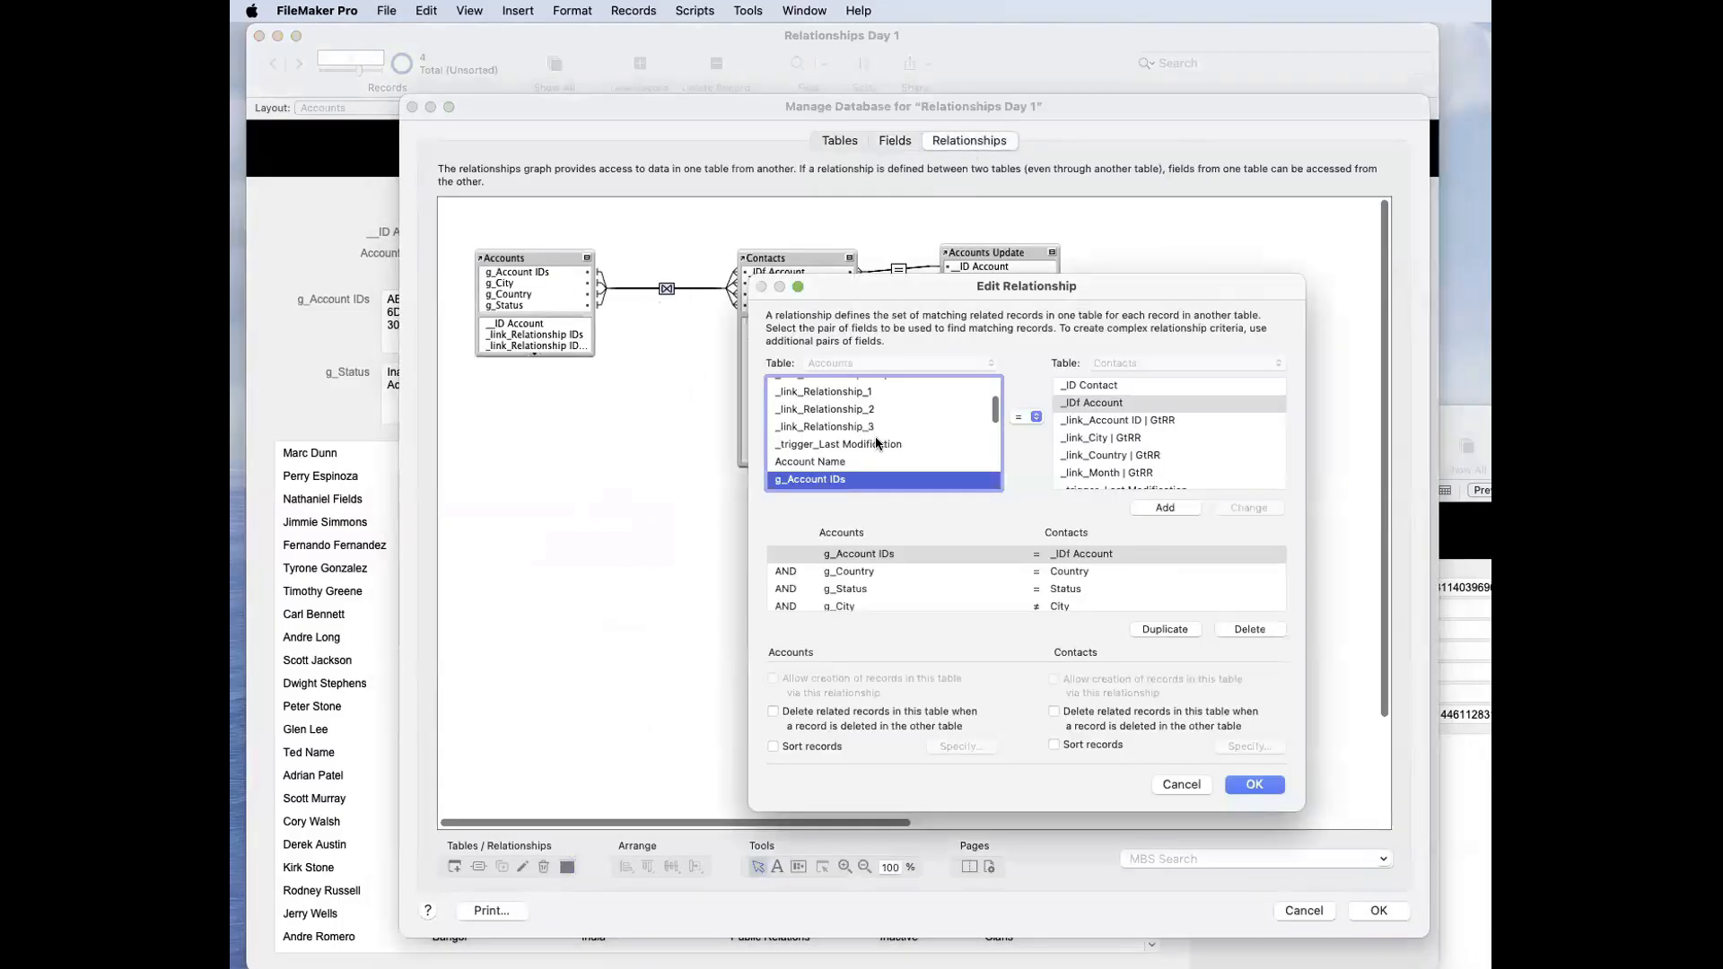
click(874, 571)
scroll(1093, 474, up, 5)
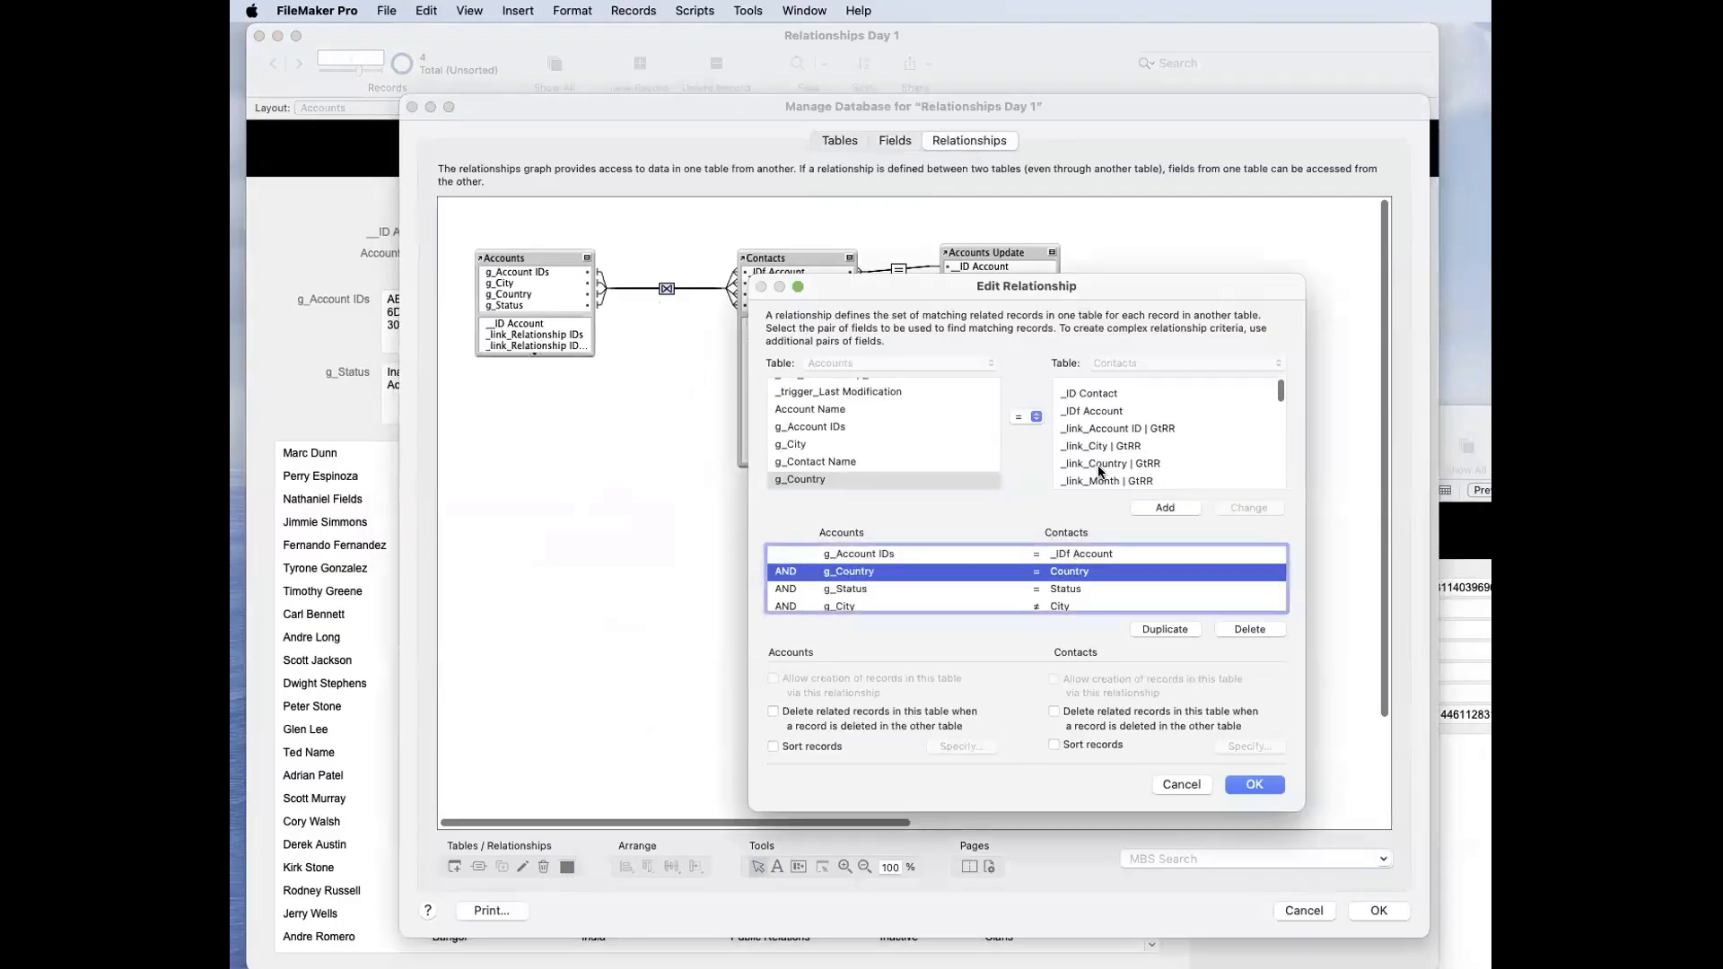
click(1111, 456)
click(1256, 507)
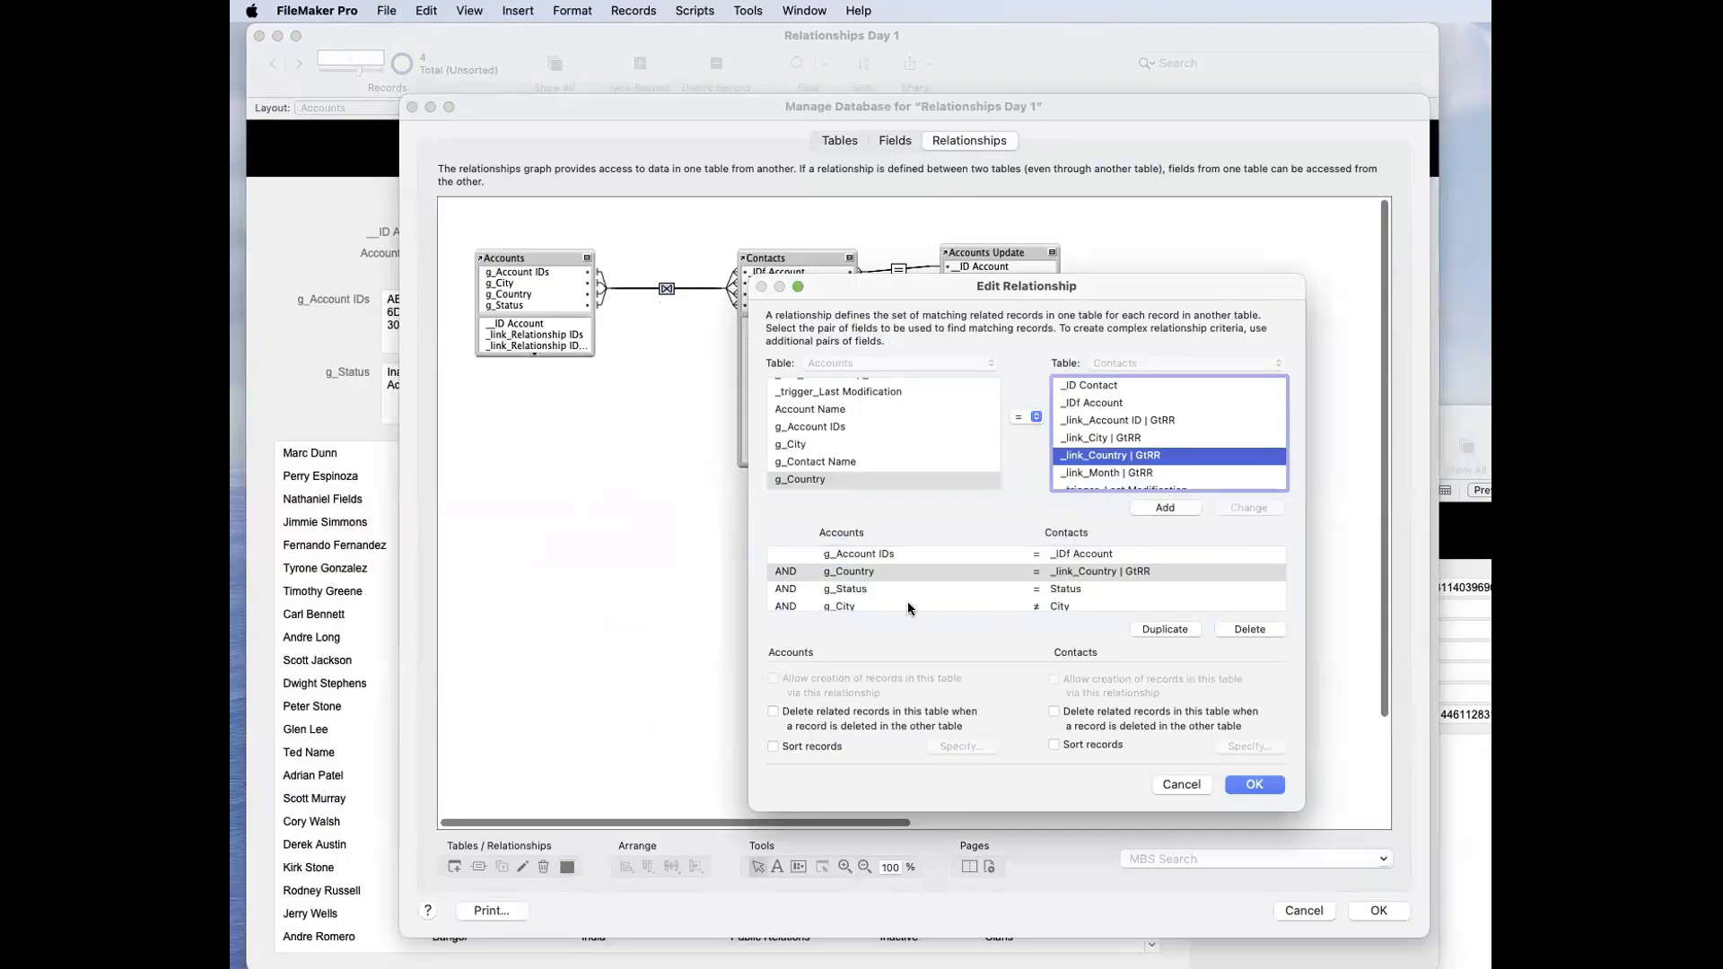
click(1235, 783)
click(1372, 910)
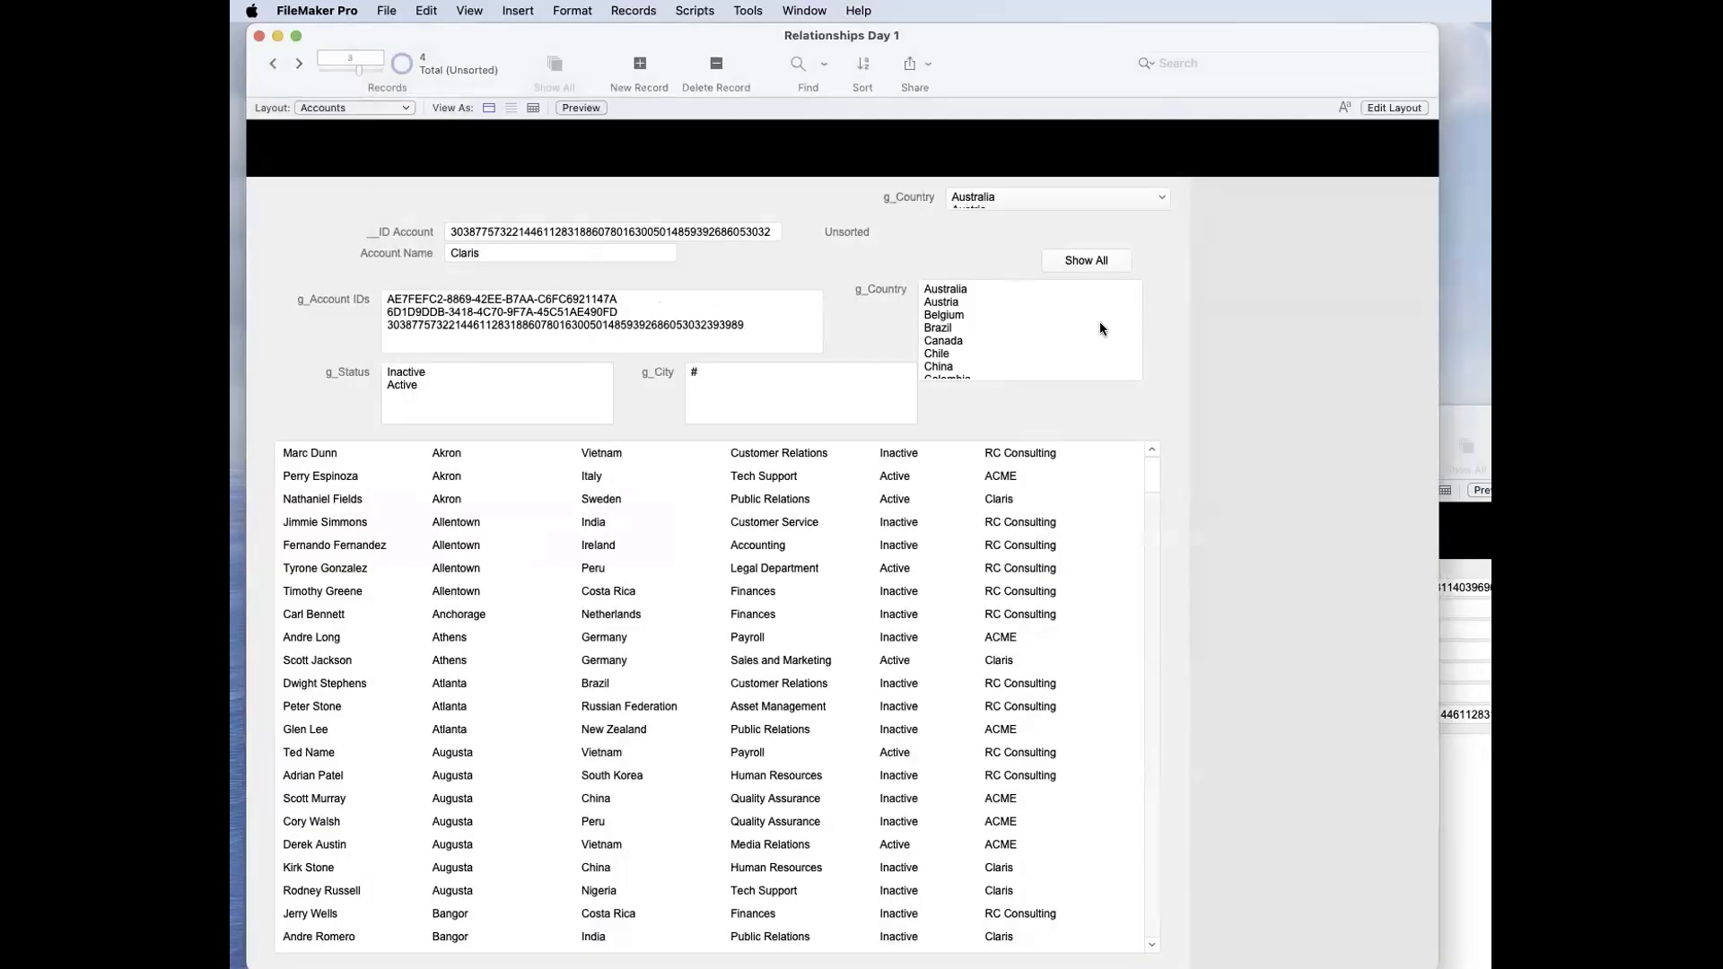
Step: Clear all countries from the large g_Country field and commit, and enter 1 as its only value
click(1098, 319)
key(super+a)
key(BackSpace)
click(1186, 285)
click(1015, 322)
text(1)
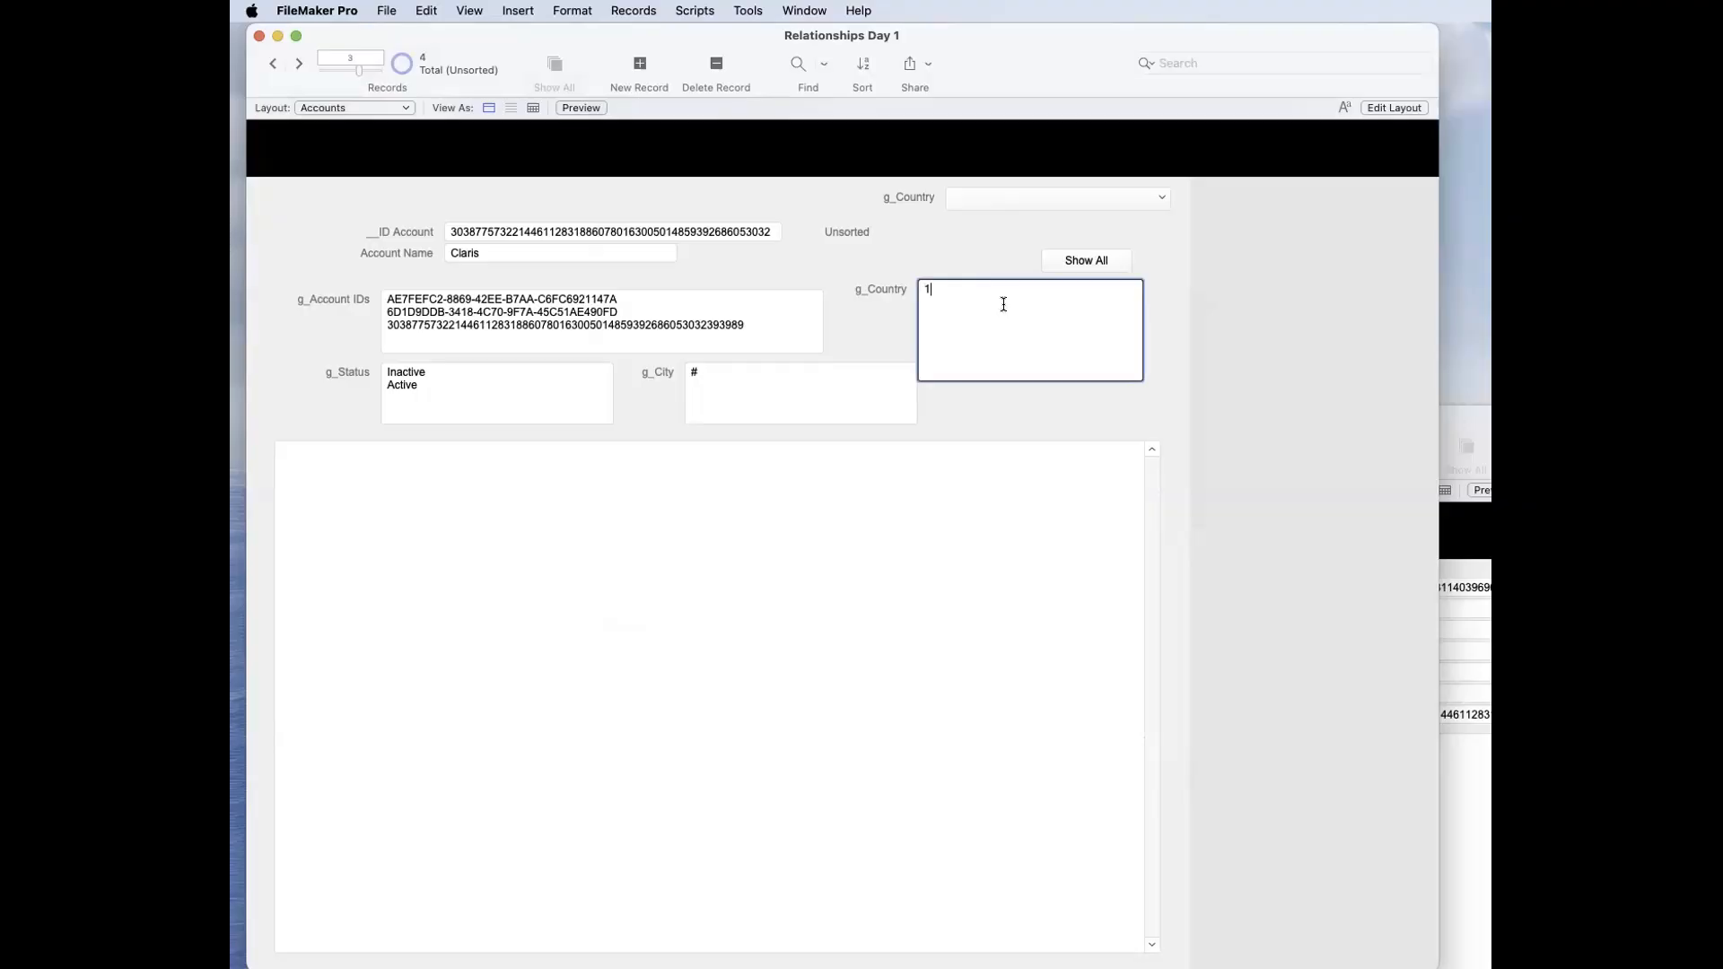
click(999, 259)
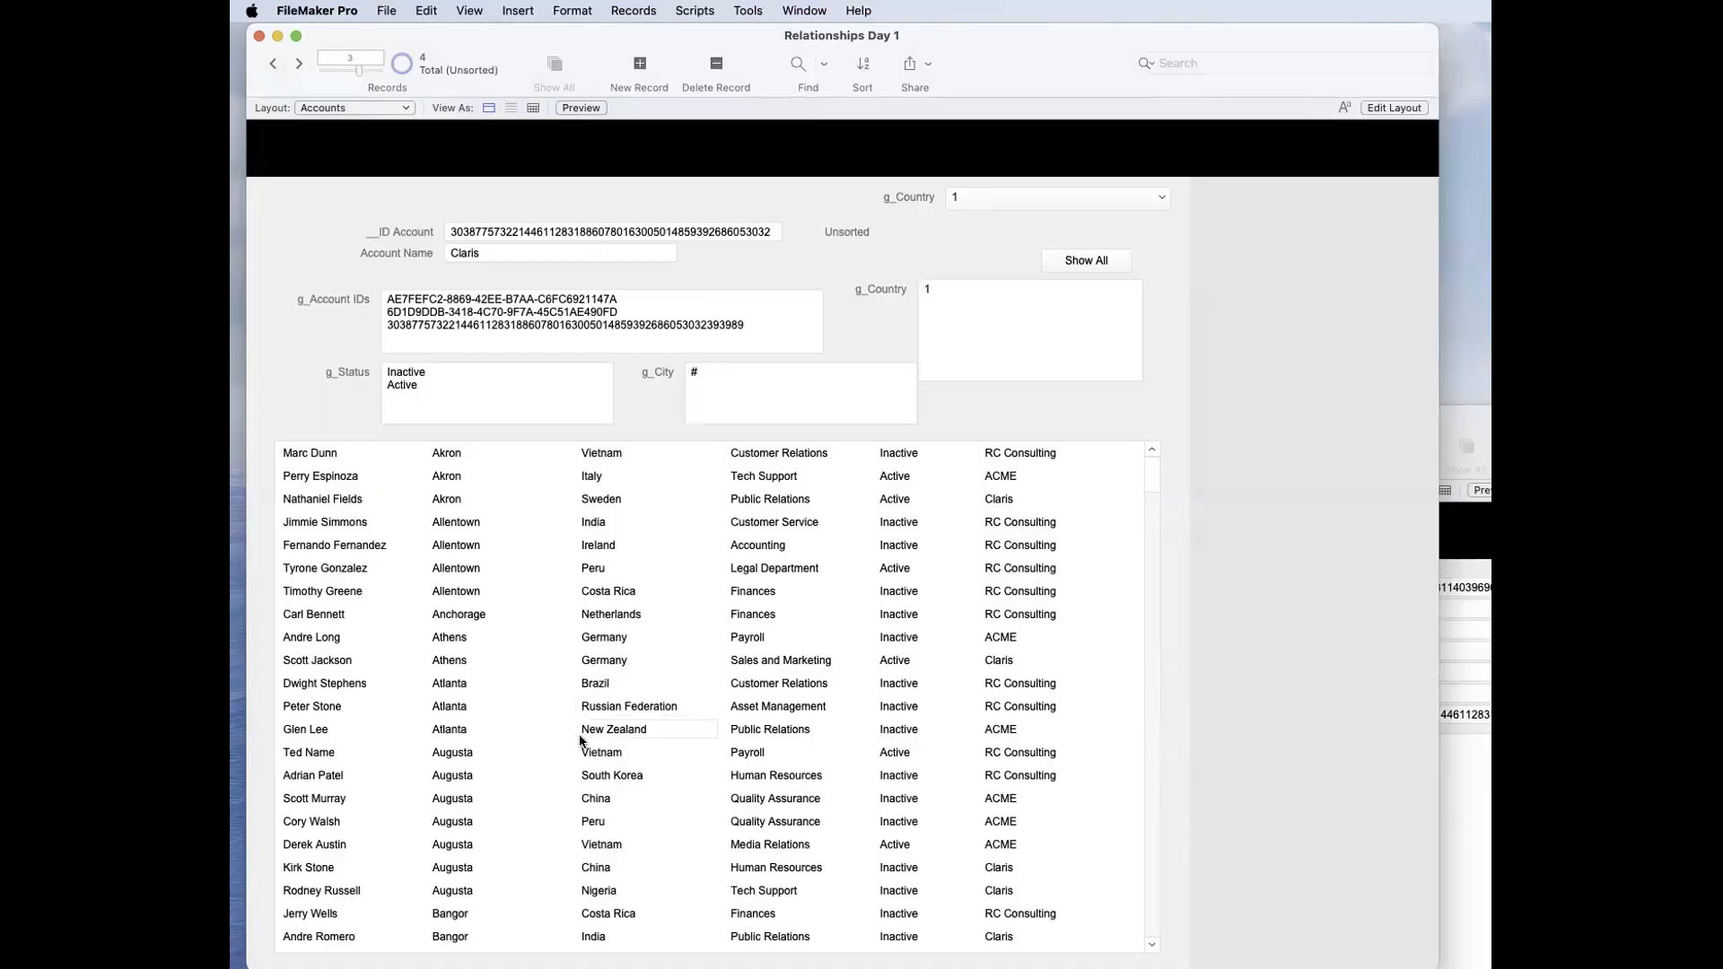
Step: Copy New Zealand from a portal row into g_Country, replacing its whole content, and commit
click(635, 729)
key(super+c)
click(994, 316)
key(super+a)
key(super+v)
click(964, 265)
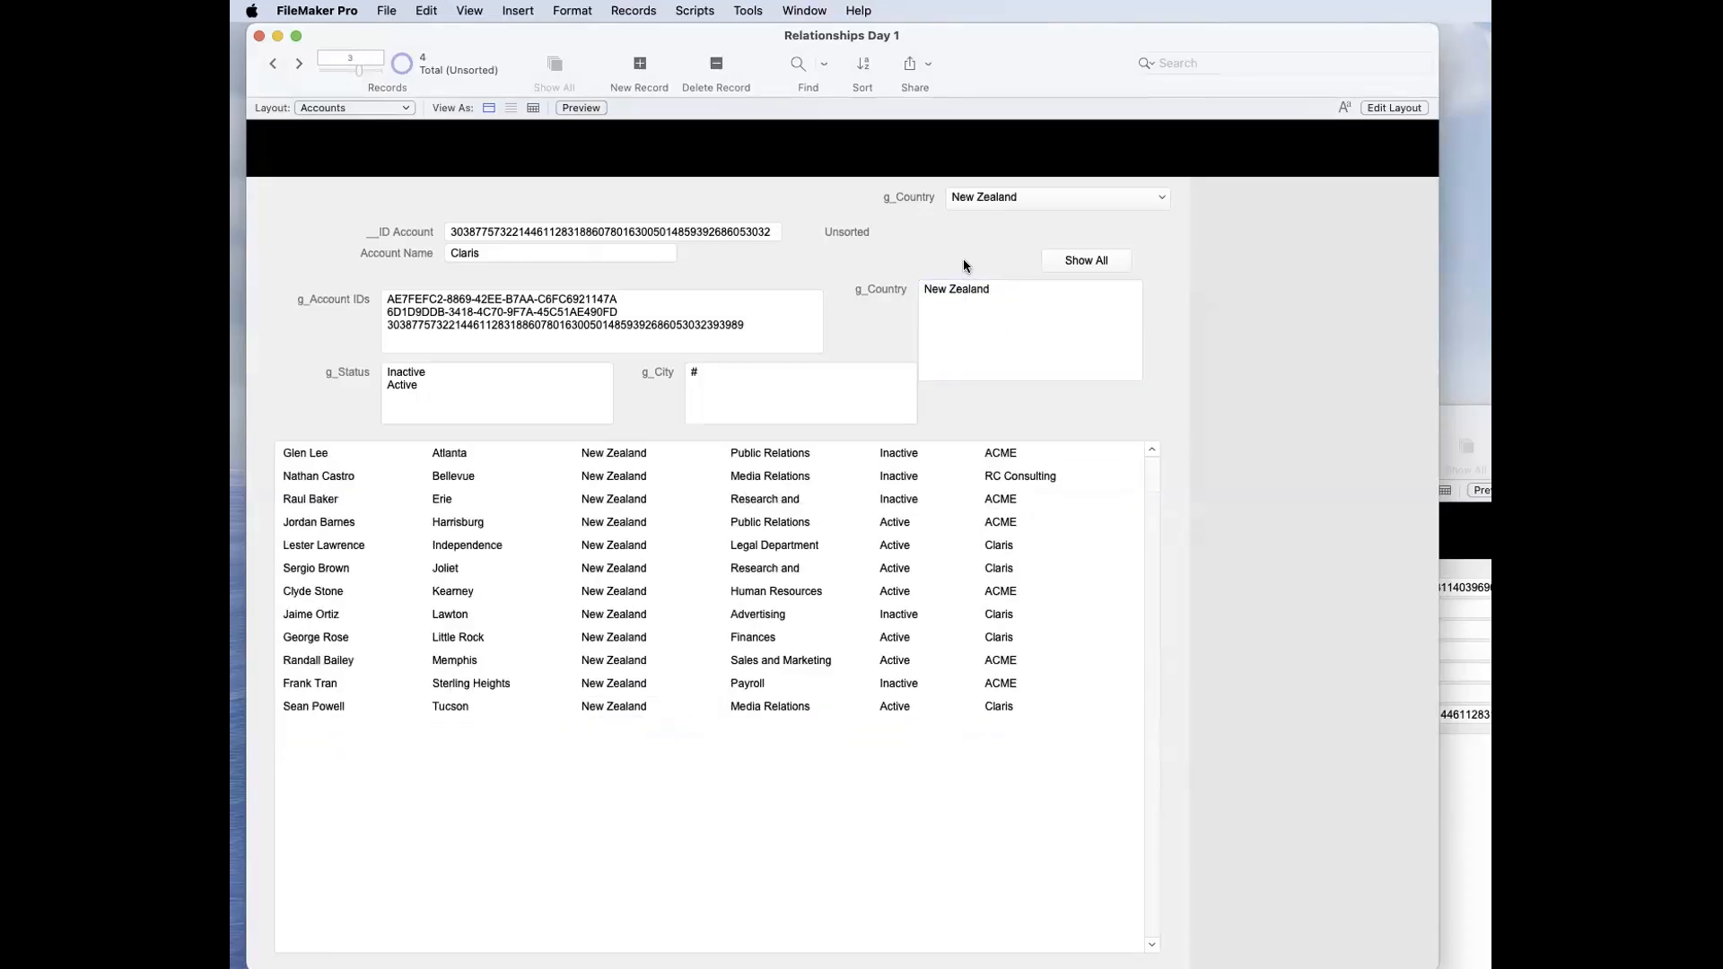
Step: Switch g_Country between 1 and New Zealand to test the portal filter, committing each change and ending on 1
double_click(972, 297)
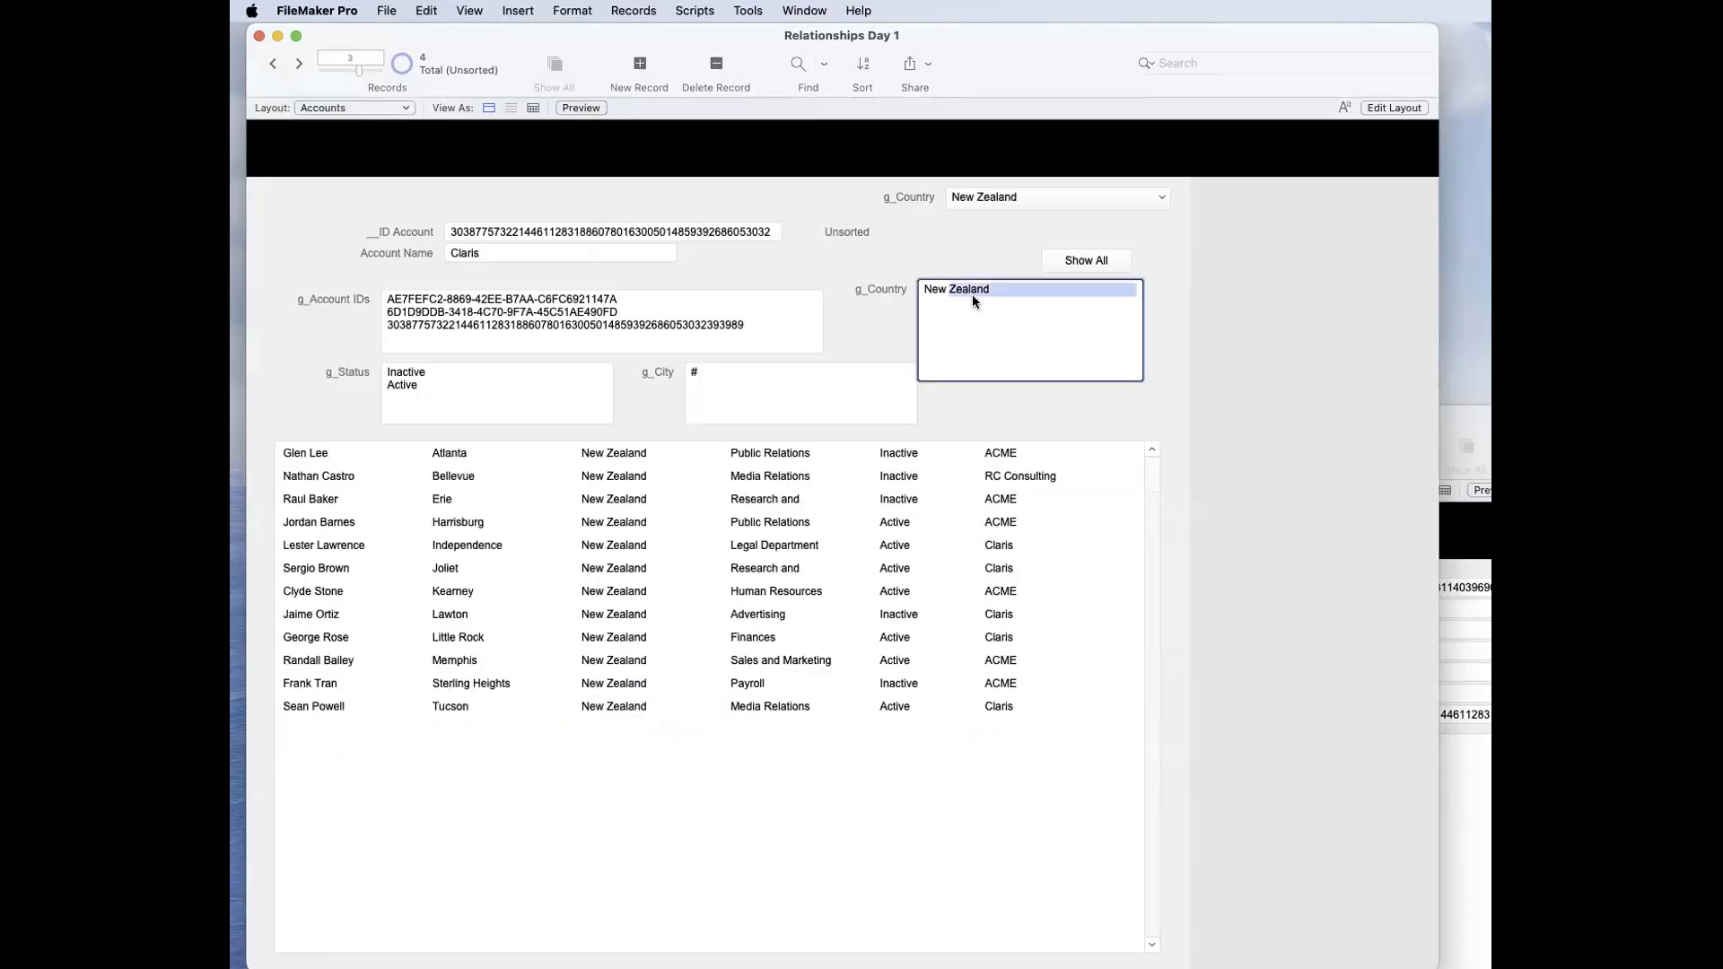
key(super+a)
text(1)
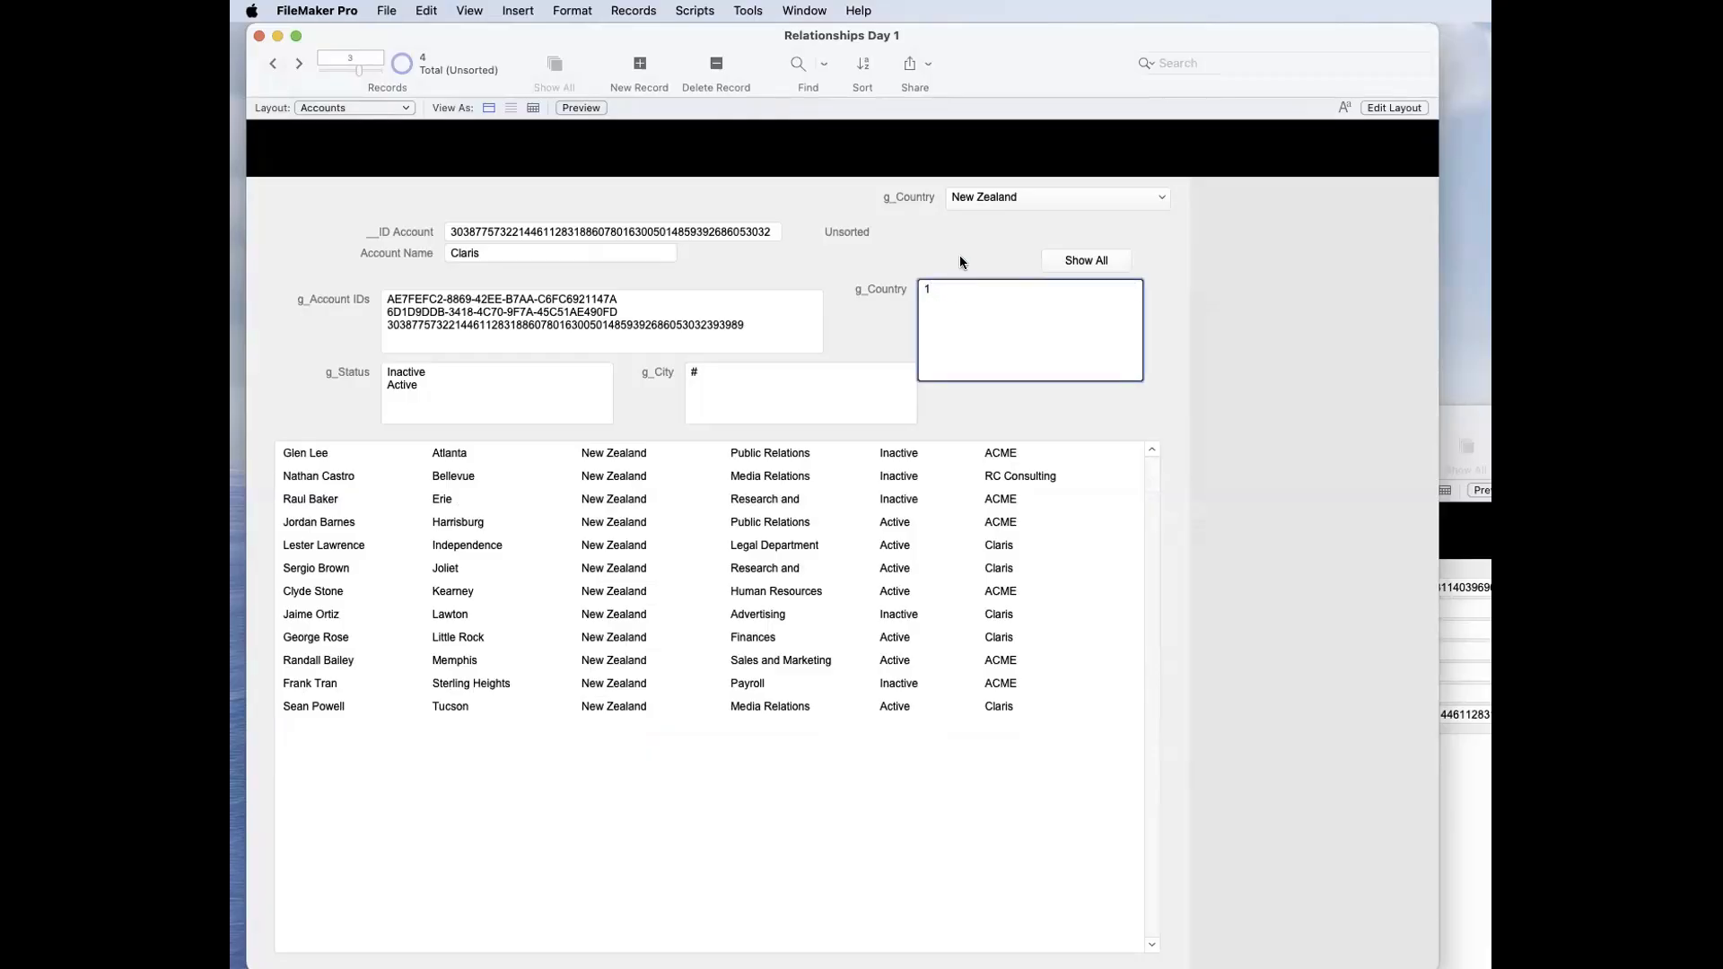
click(960, 255)
click(958, 281)
key(super+a)
key(super+v)
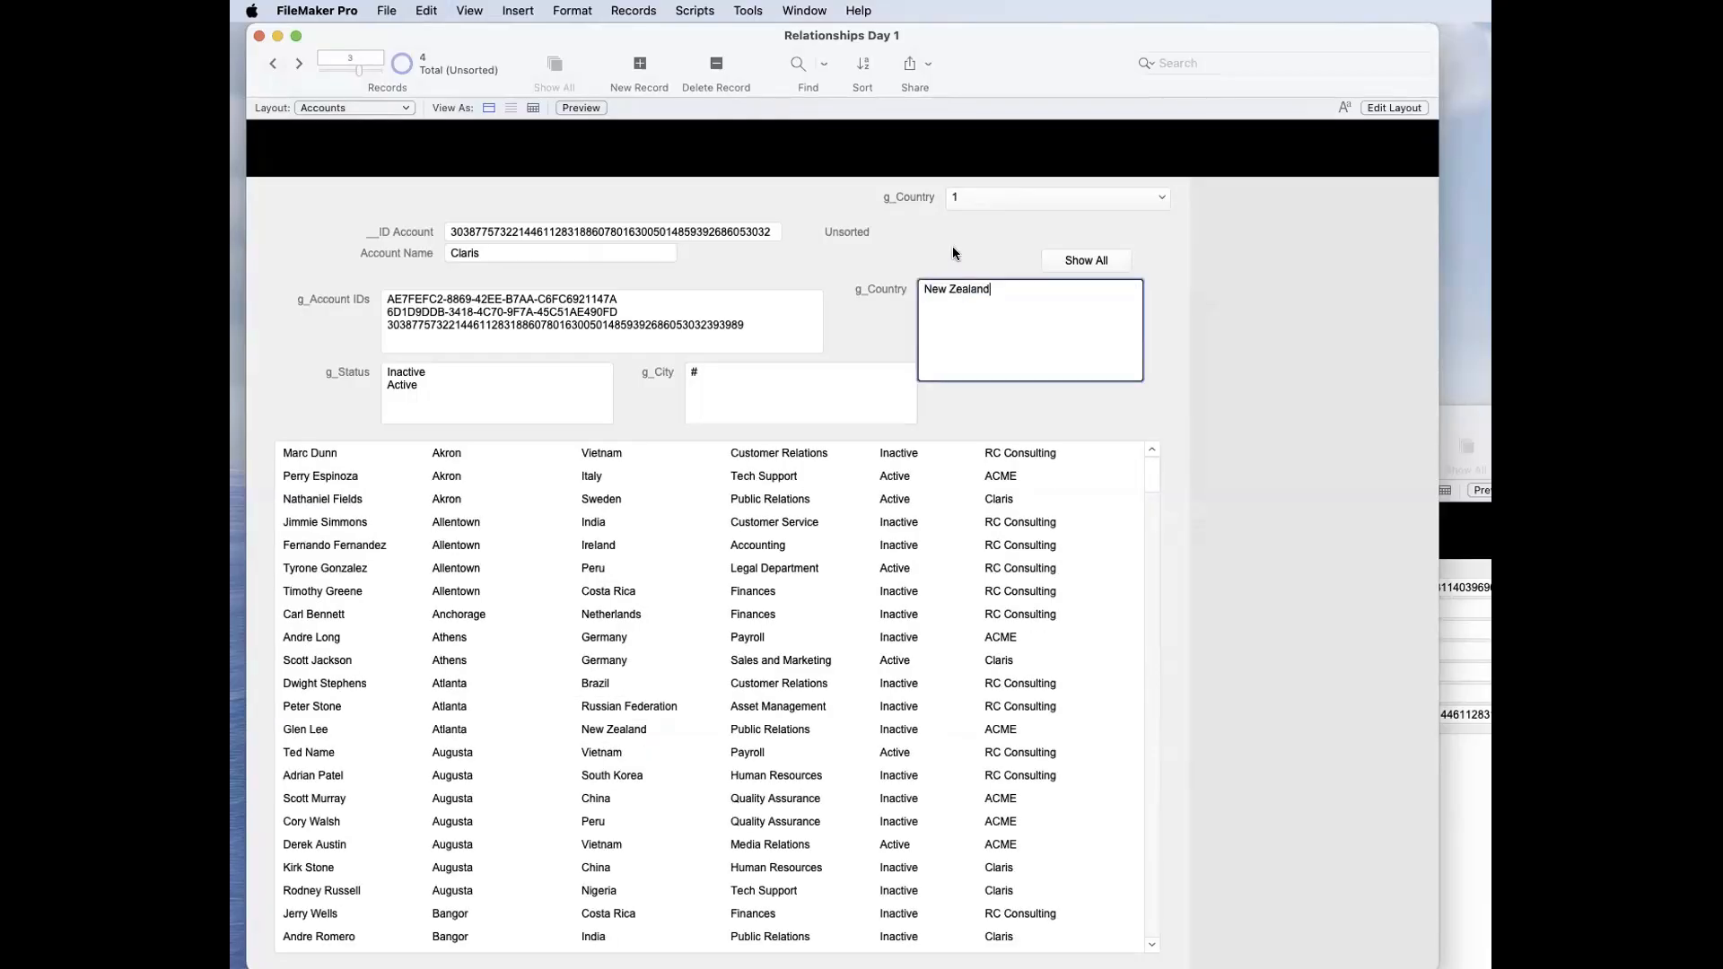
click(953, 249)
click(989, 307)
key(super+a)
text(1)
click(935, 242)
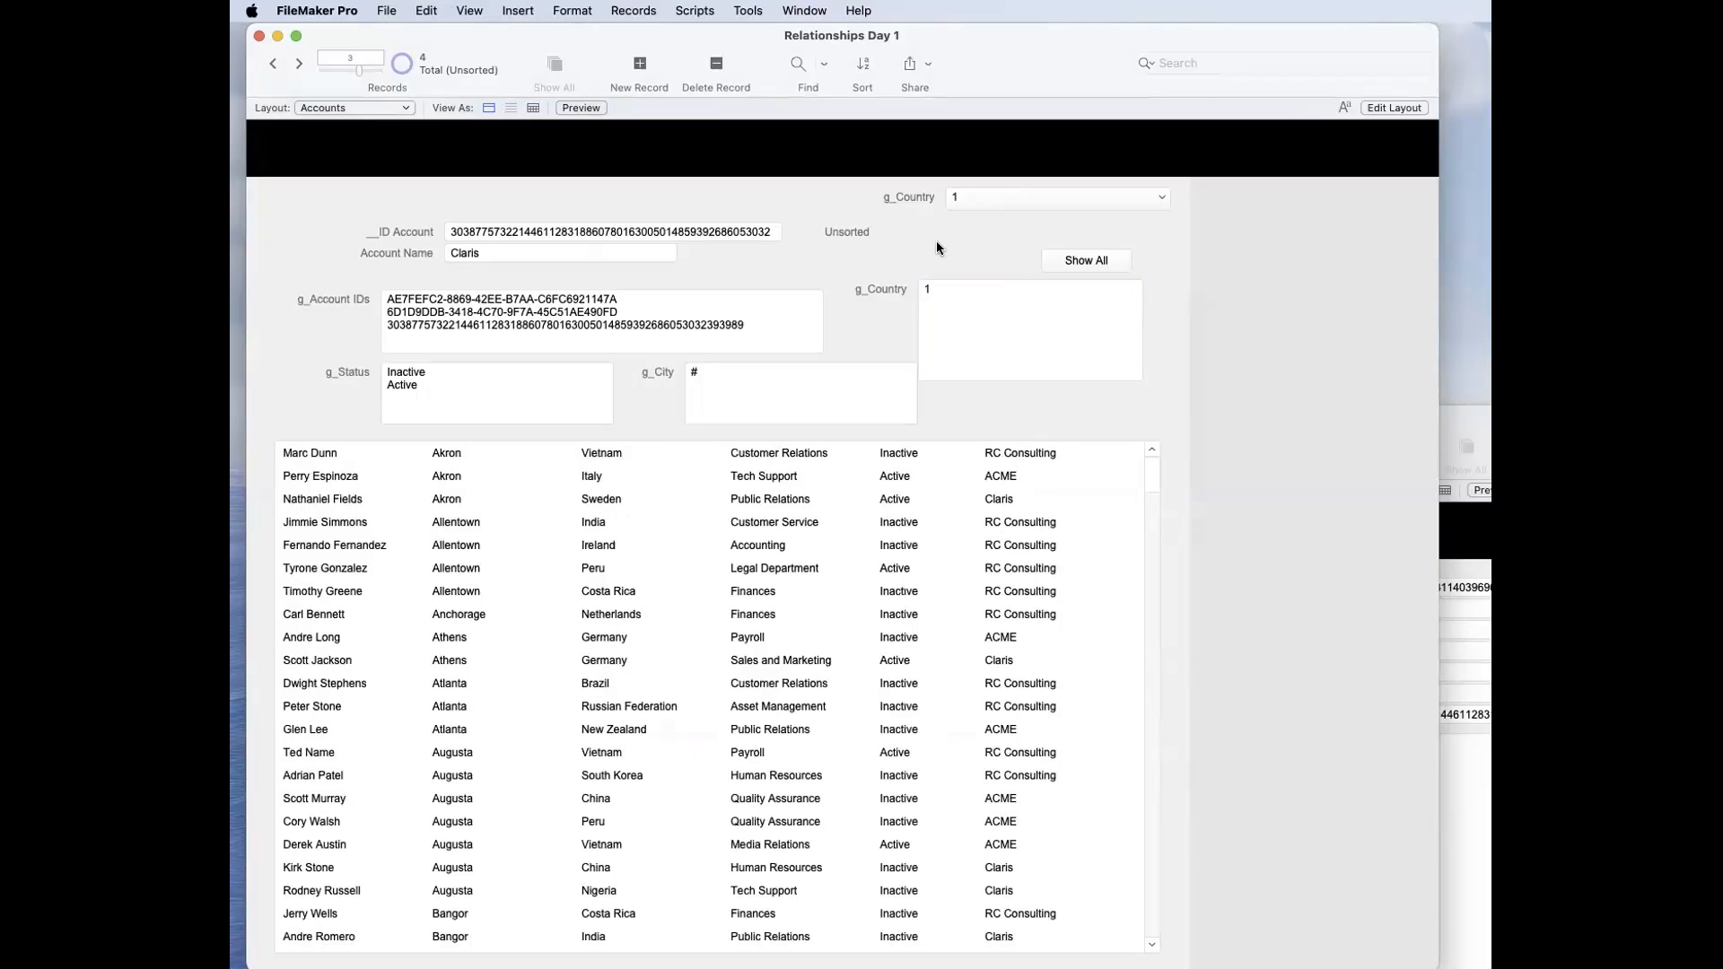
Step: Replace the g_Country content with New Zealand and Peru on separate lines and commit
click(949, 310)
key(super+a)
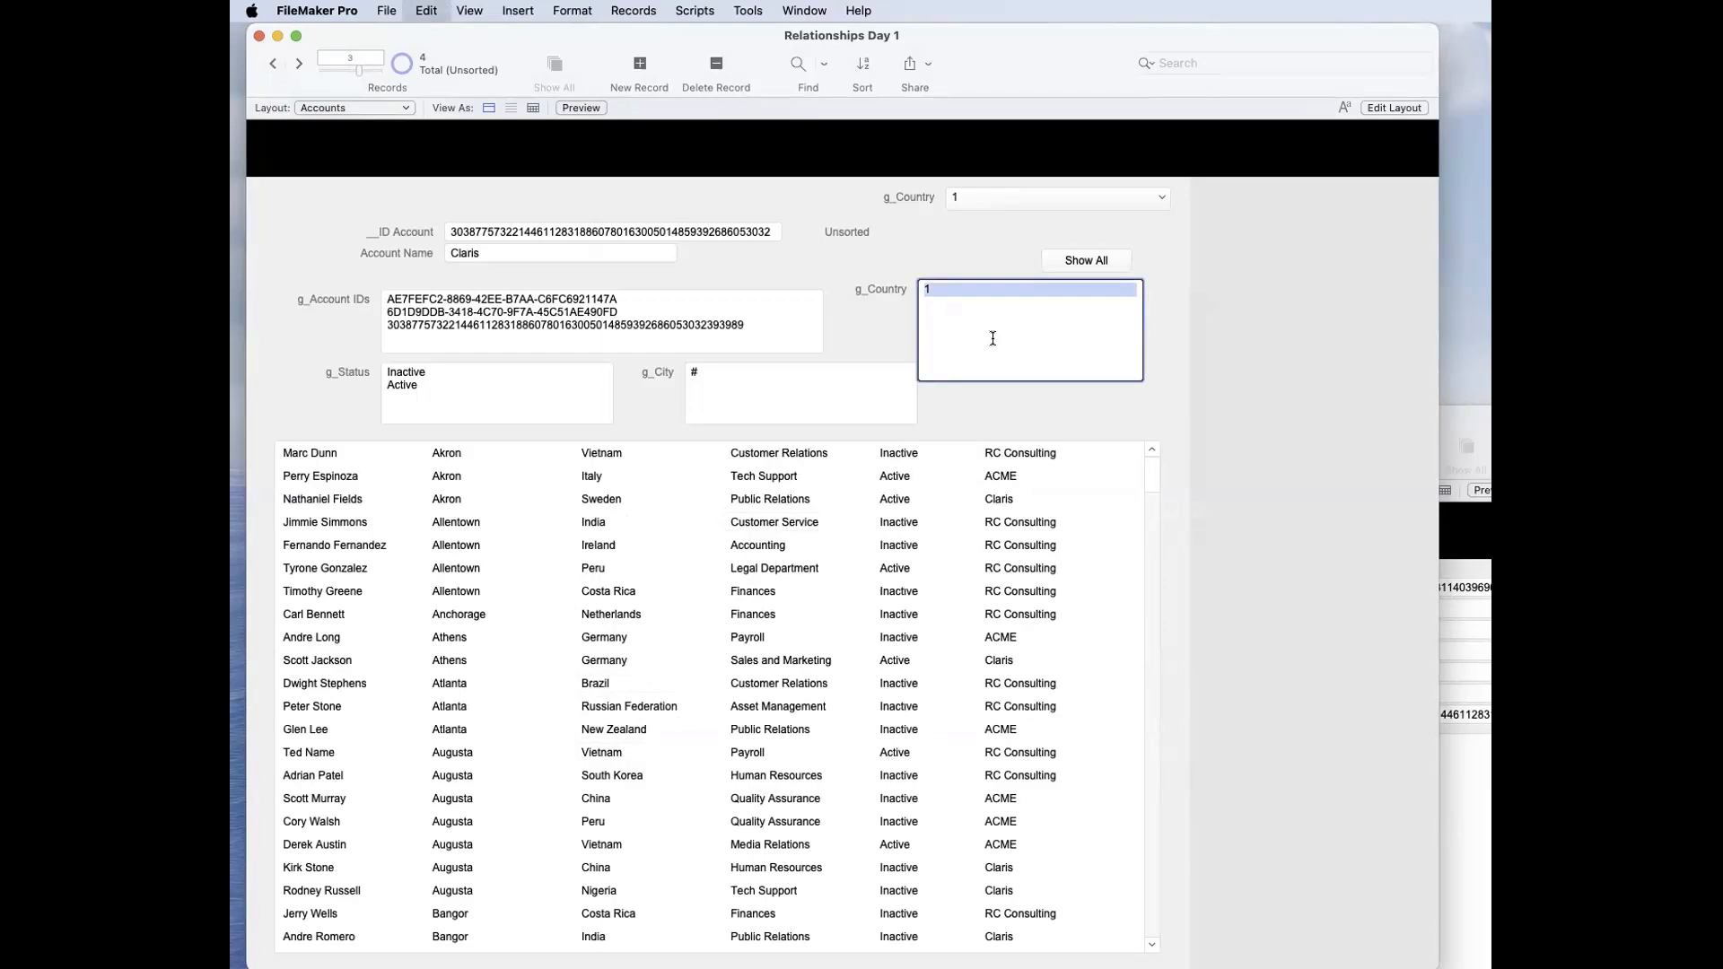
key(super+v)
key(Return)
text(Peru)
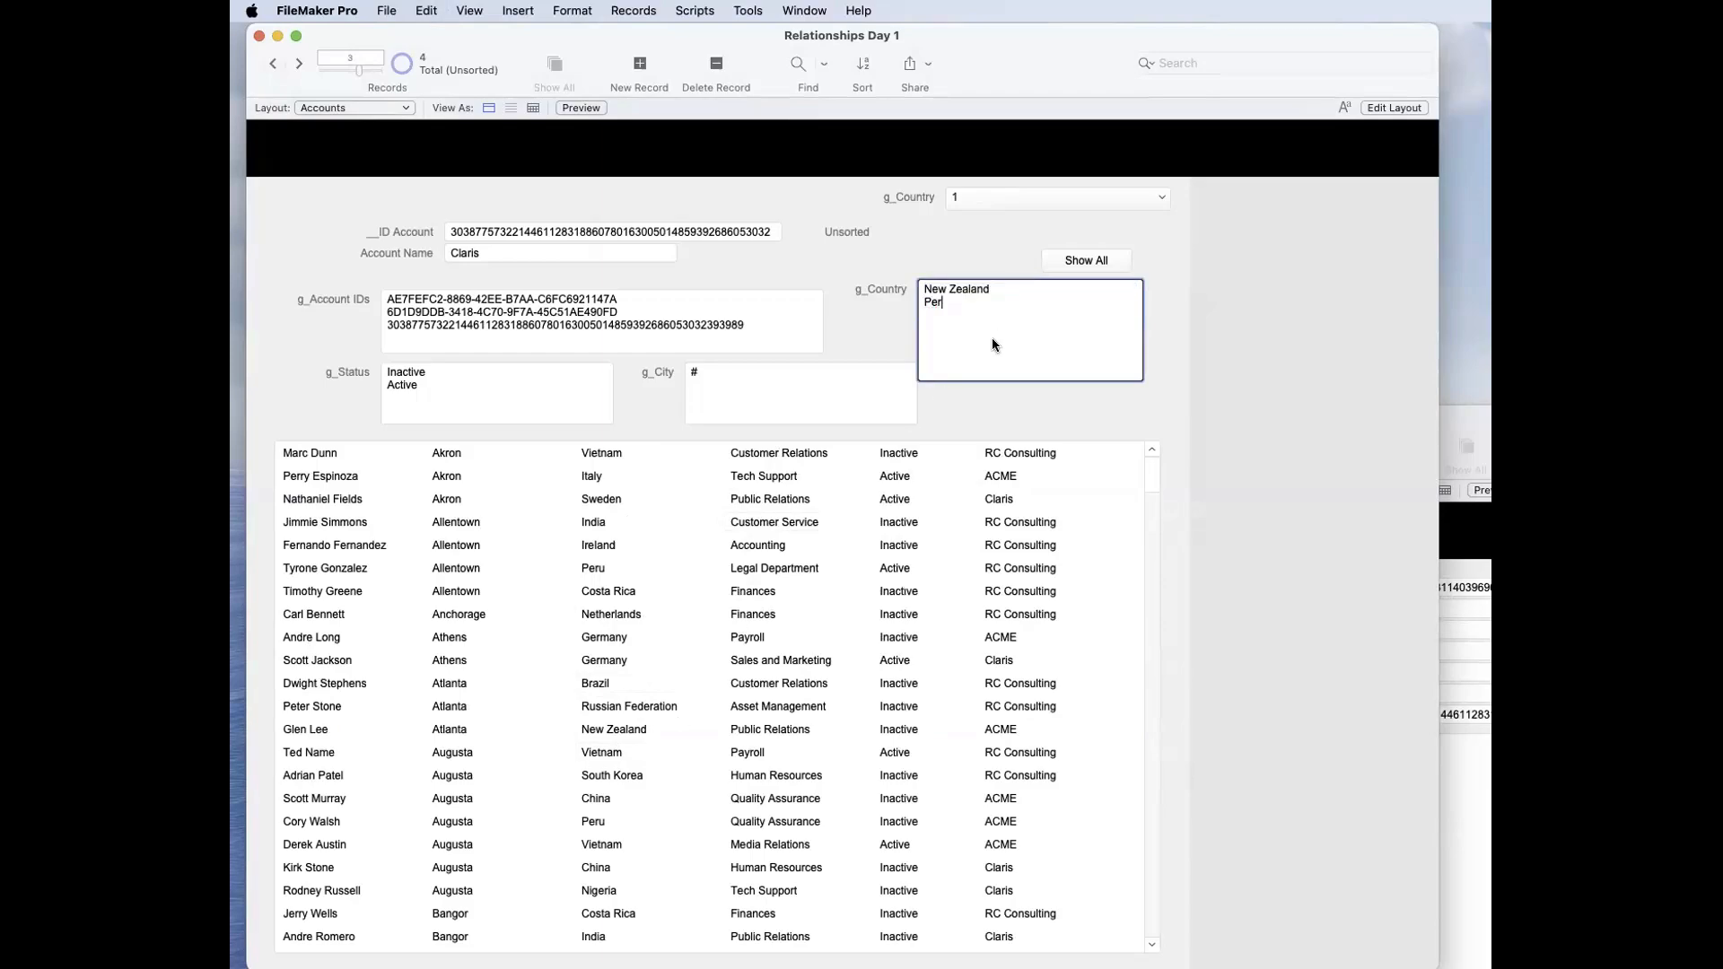
click(850, 305)
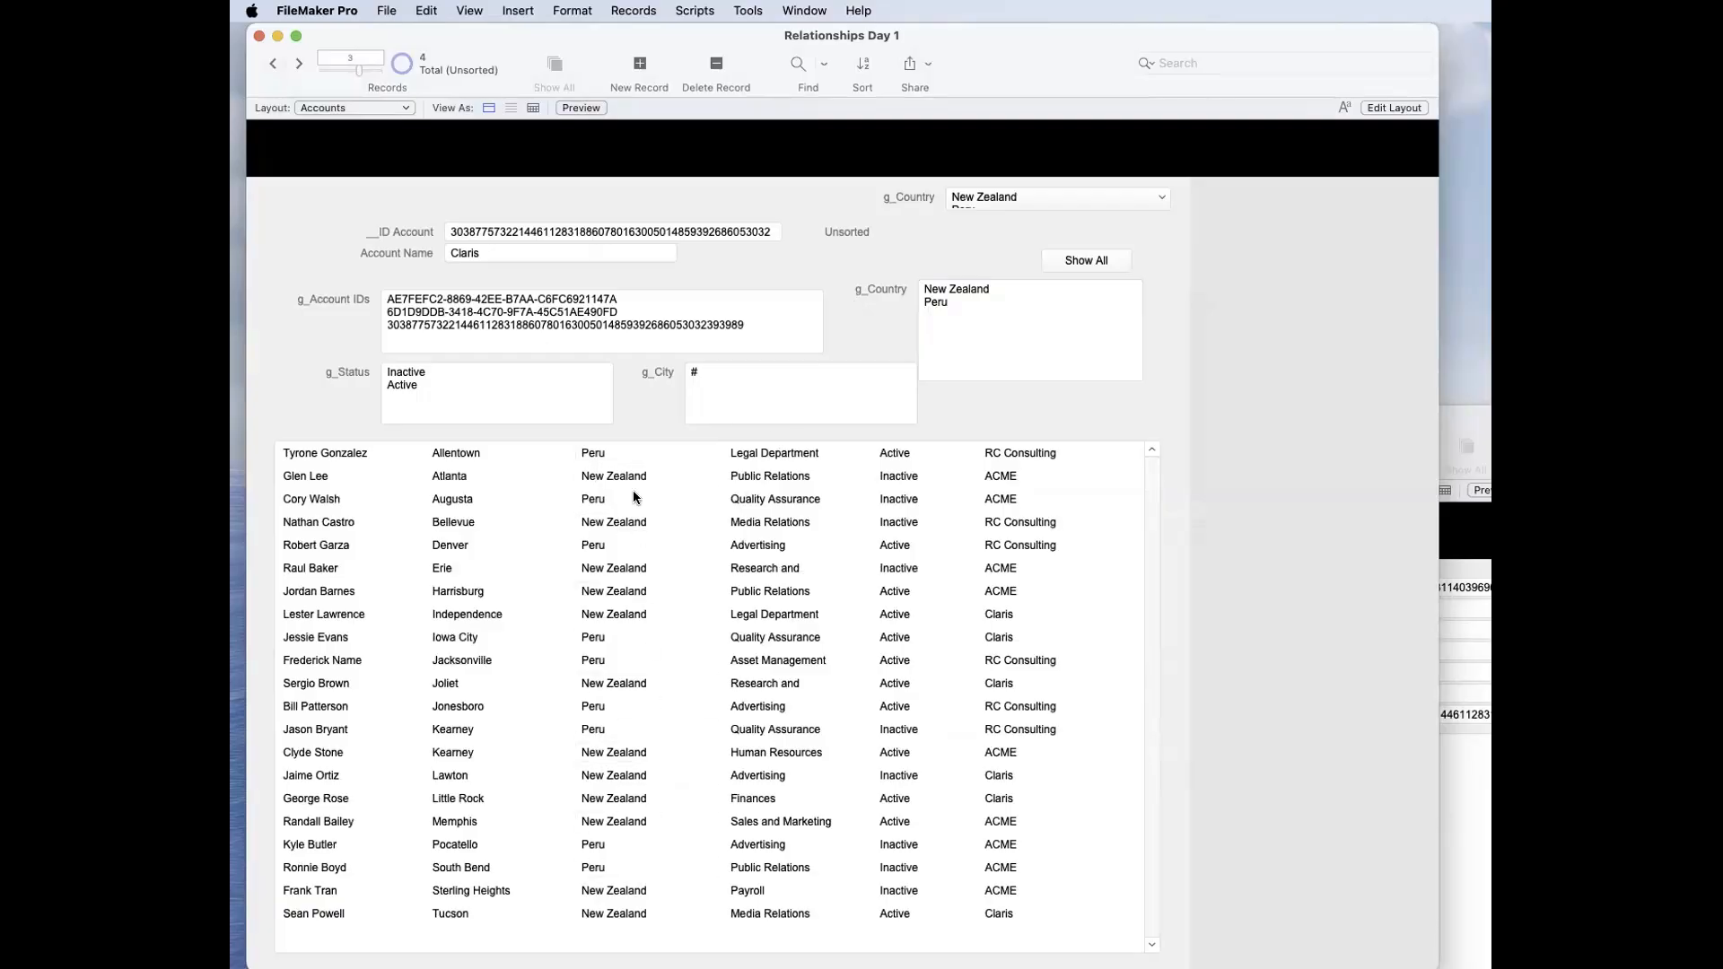
Step: Replace both country names in g_Country with 1 and commit
click(956, 325)
key(super+a)
text(1)
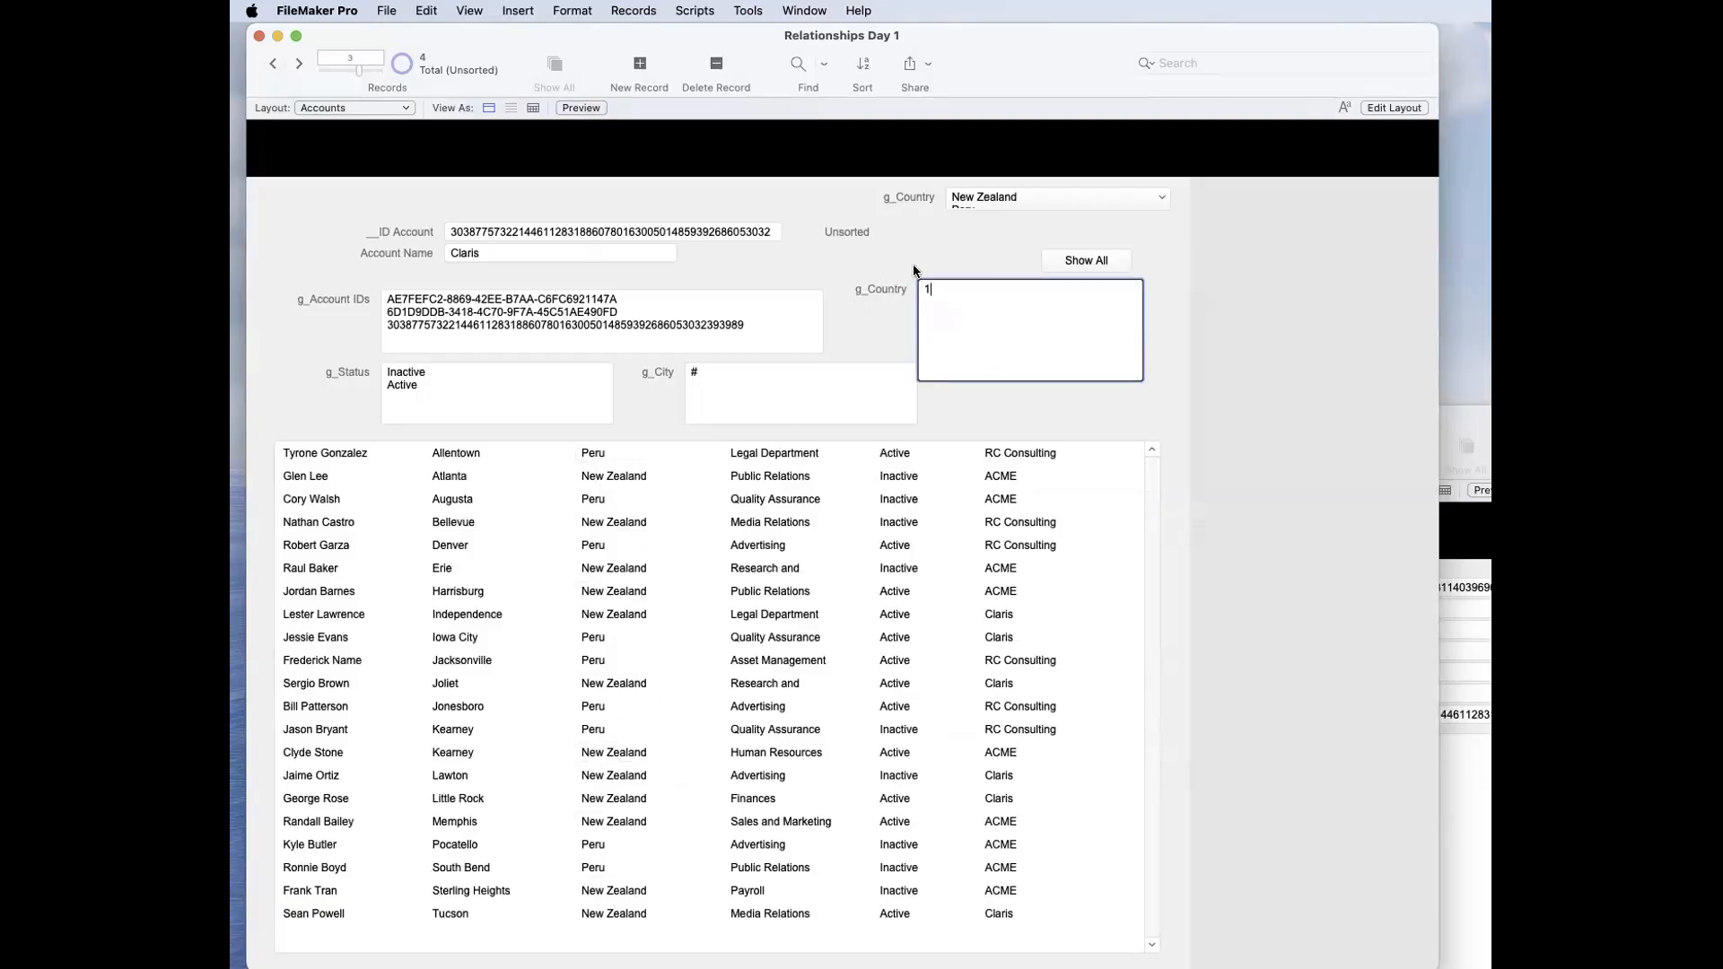
click(914, 269)
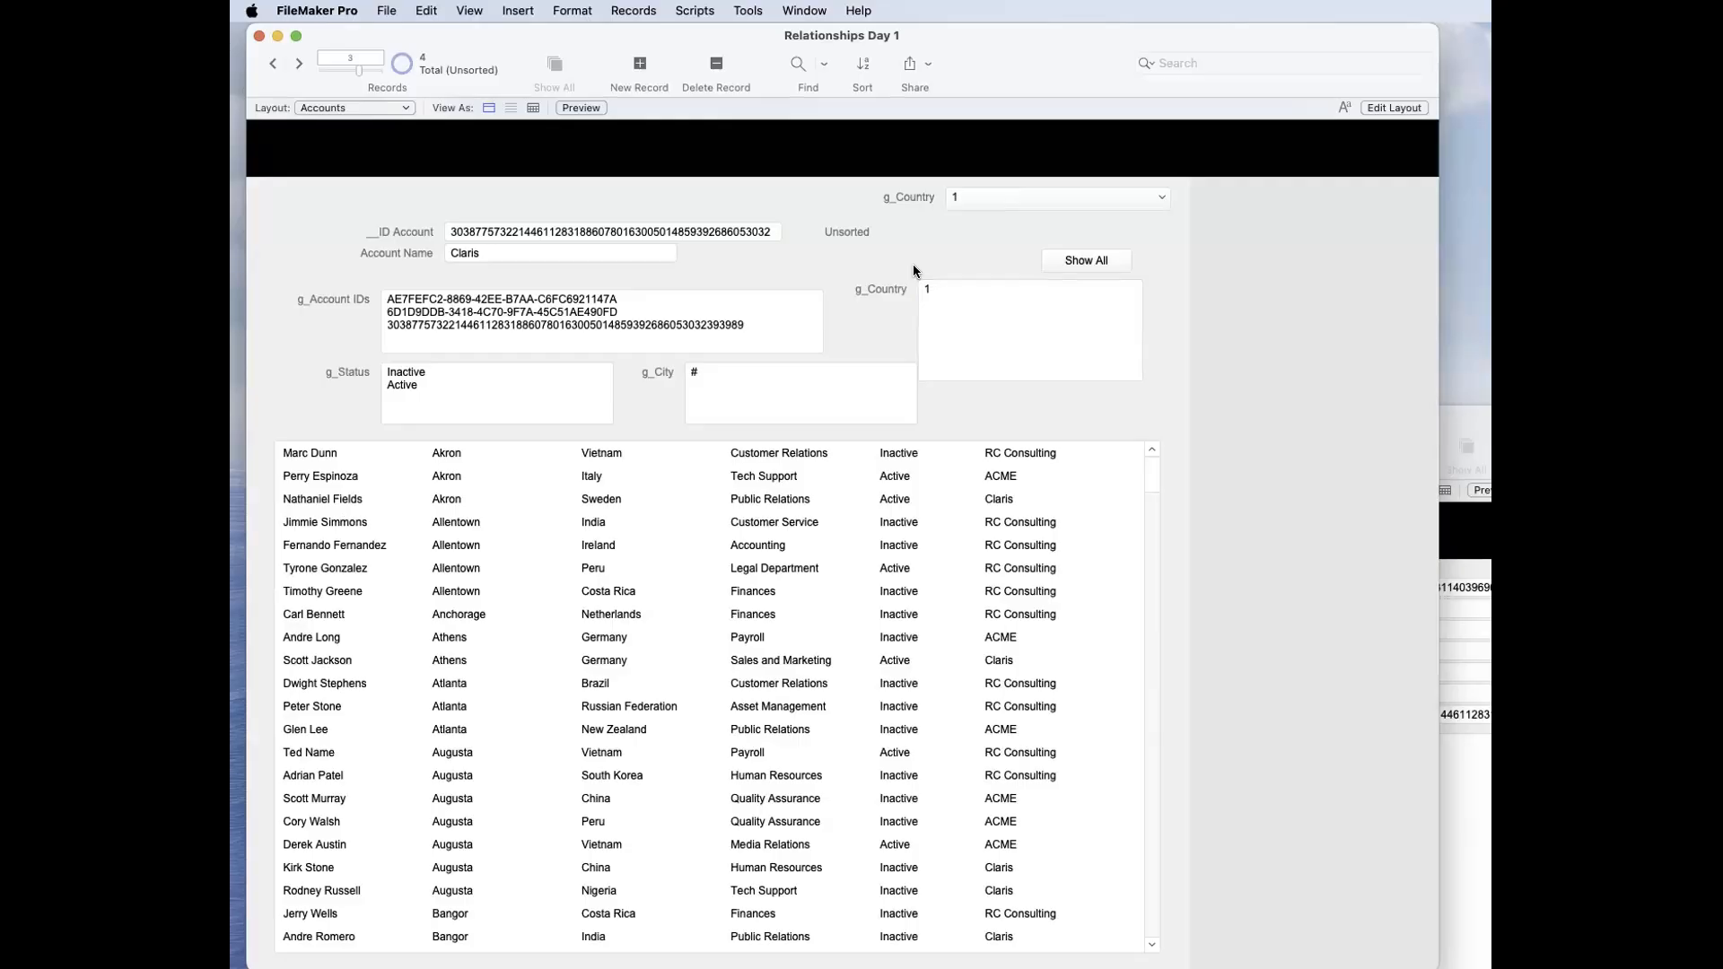
Step: Bring the contacts window into view and compare the contact's _link_Country | GtRR values with g_Country in the accounts window
drag(1546, 418, 1257, 304)
key(super+l)
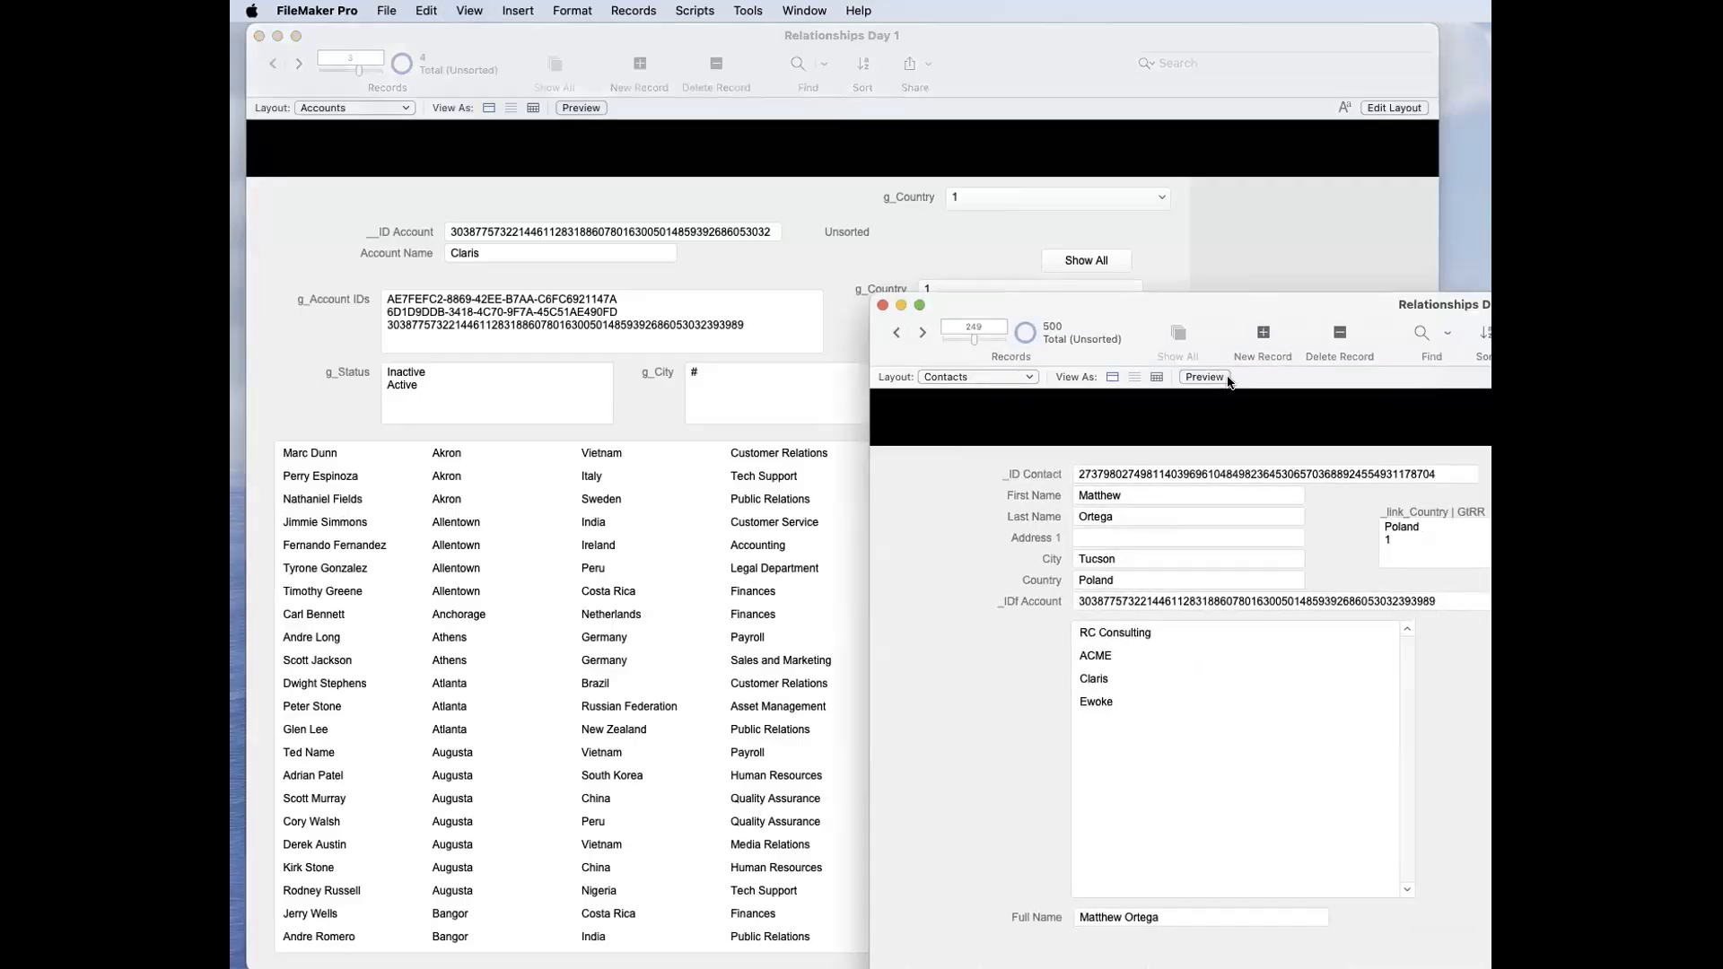
click(1406, 541)
drag(1406, 541, 1369, 512)
click(1393, 537)
click(1402, 540)
click(1170, 269)
click(994, 300)
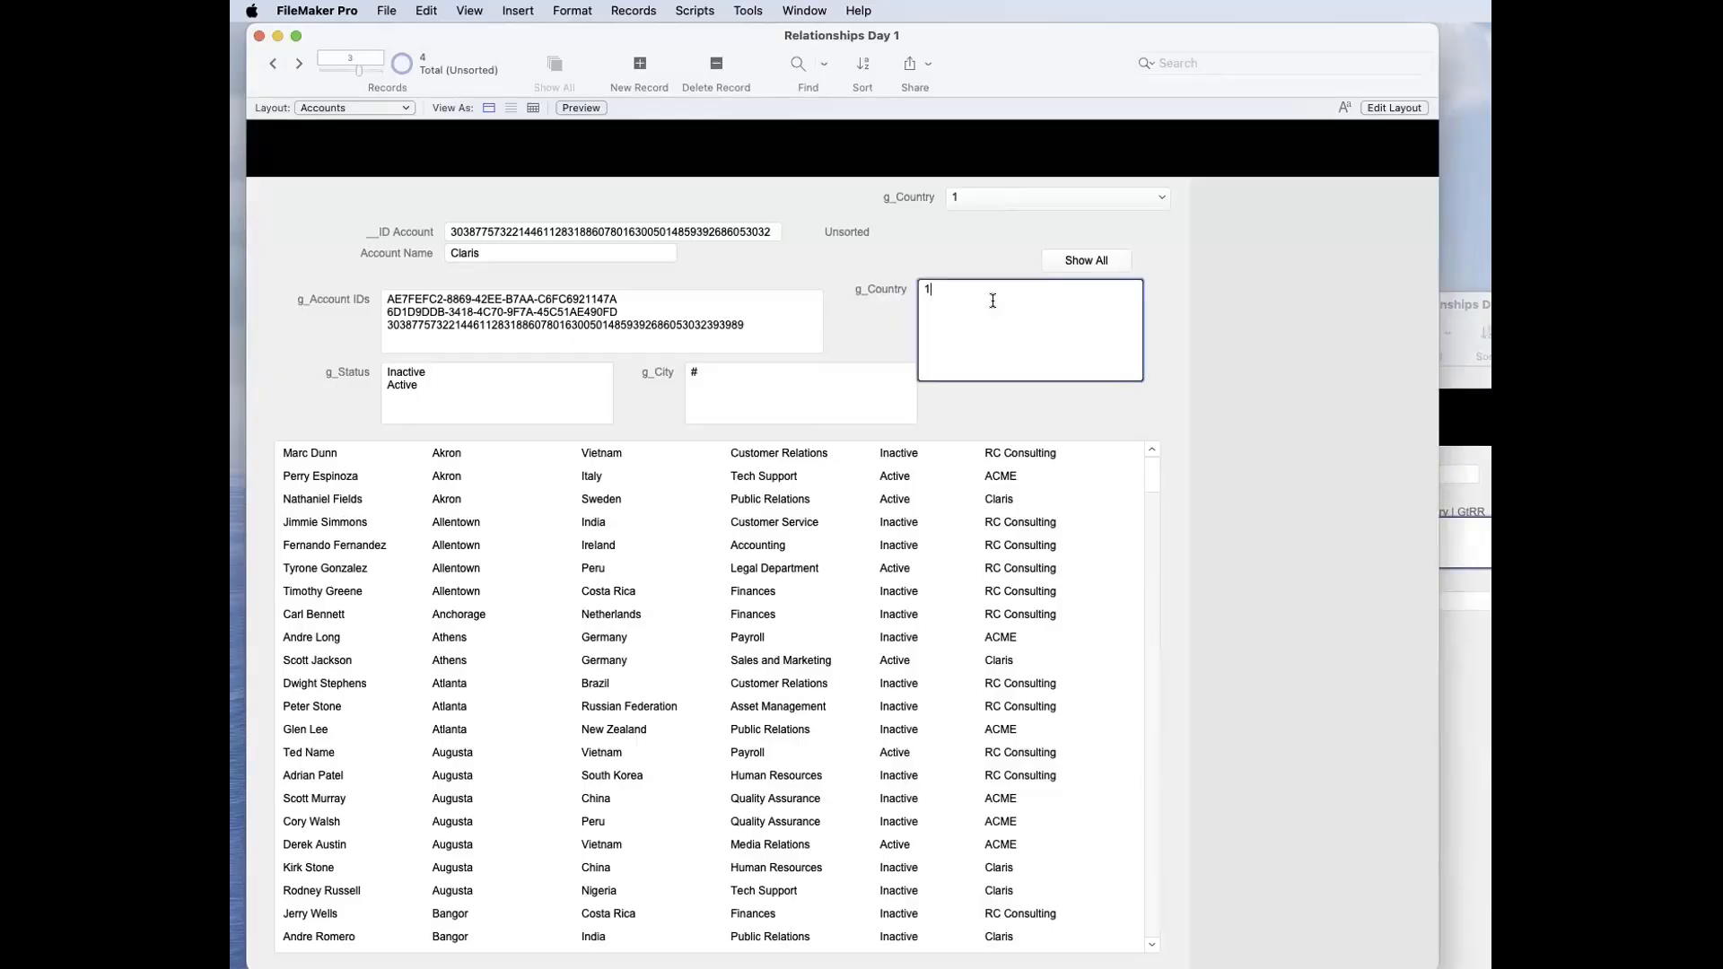
Step: Reposition the contacts window and highlight the 1 line in the contact's _link_Country | GtRR field
click(1455, 429)
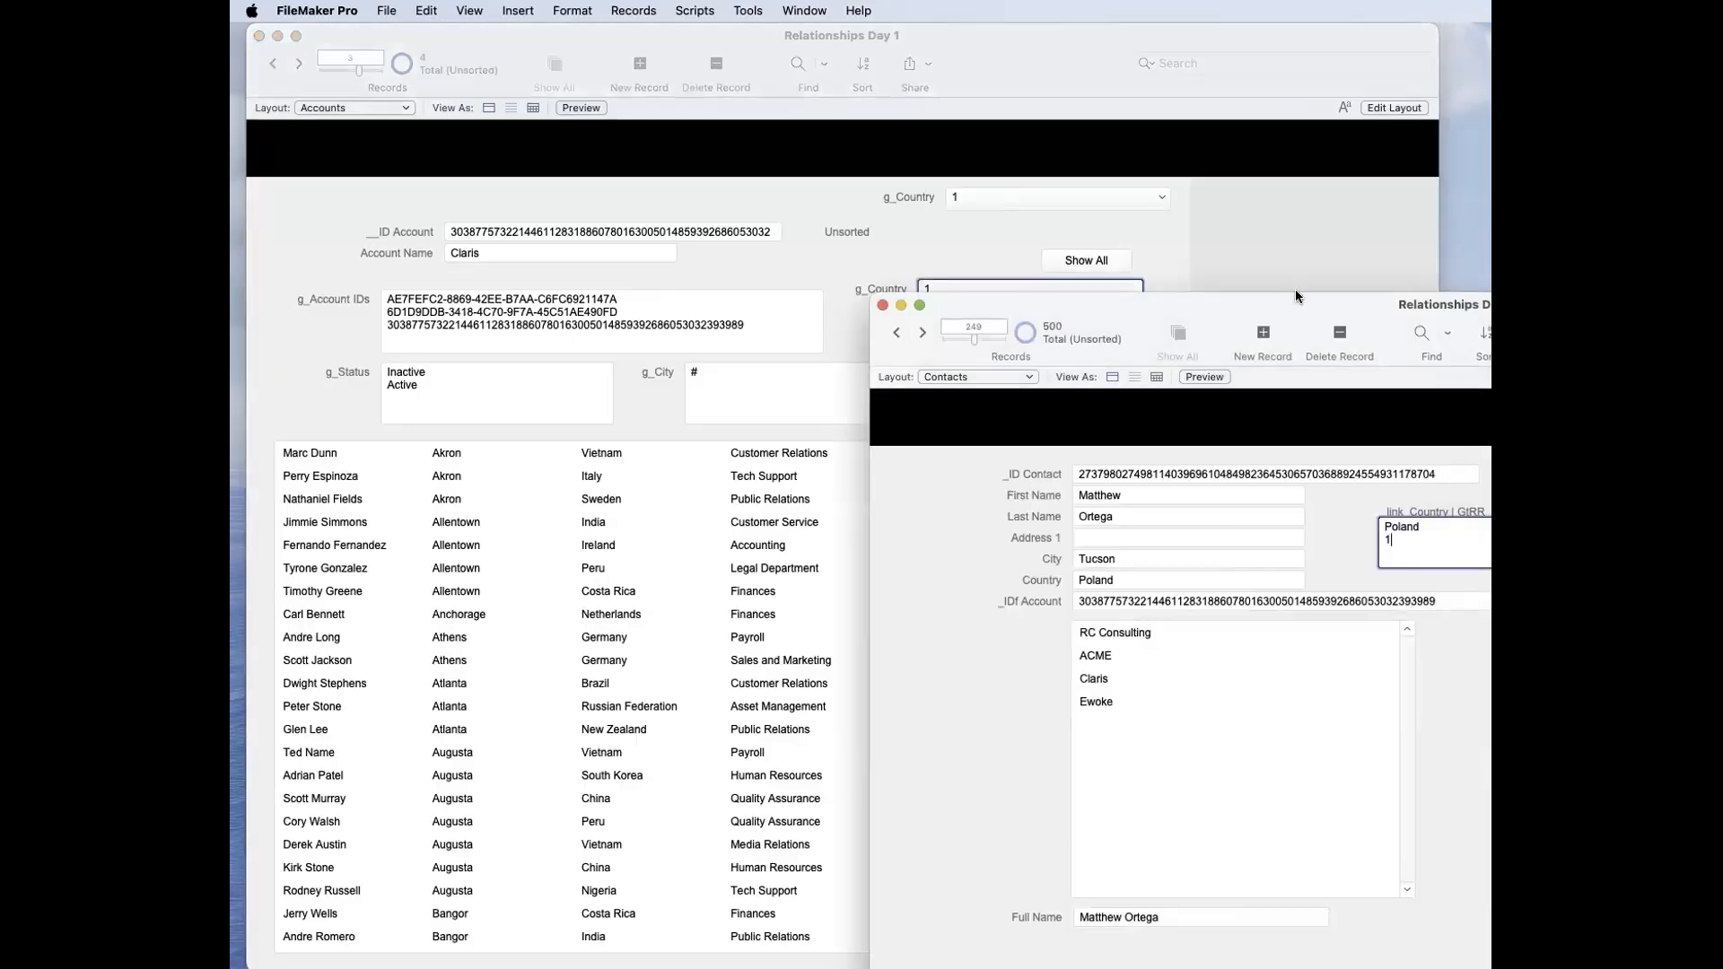
drag(1296, 303, 1035, 242)
drag(1143, 482, 1099, 480)
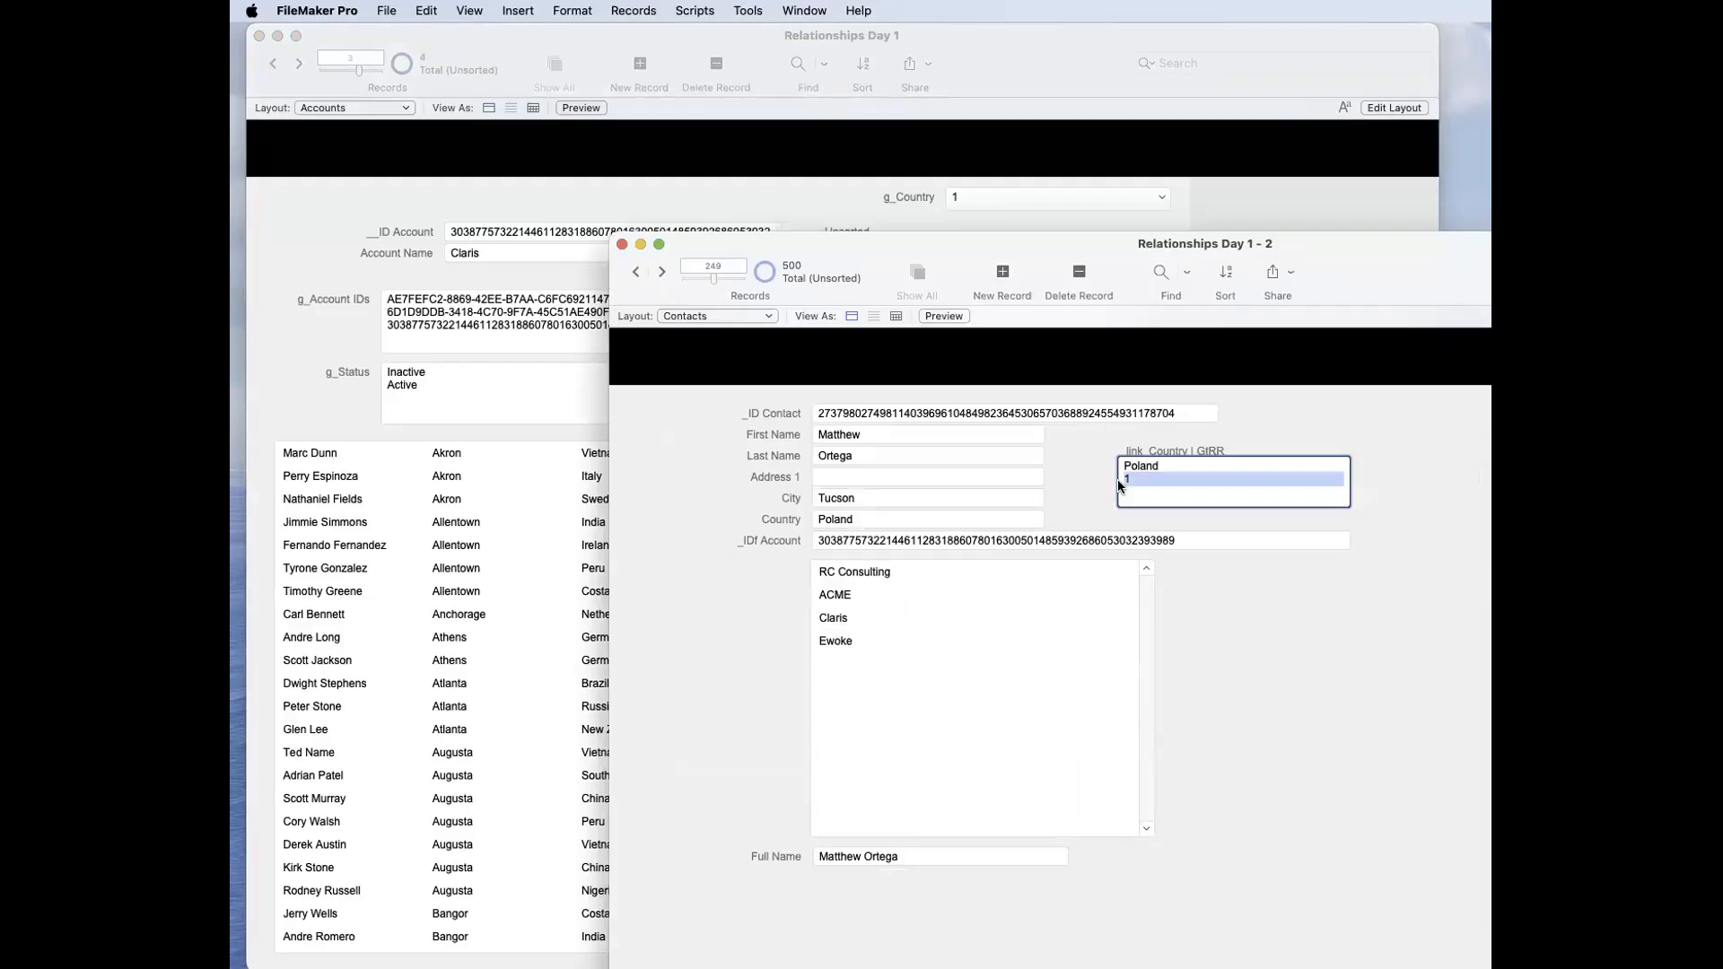
click(1145, 479)
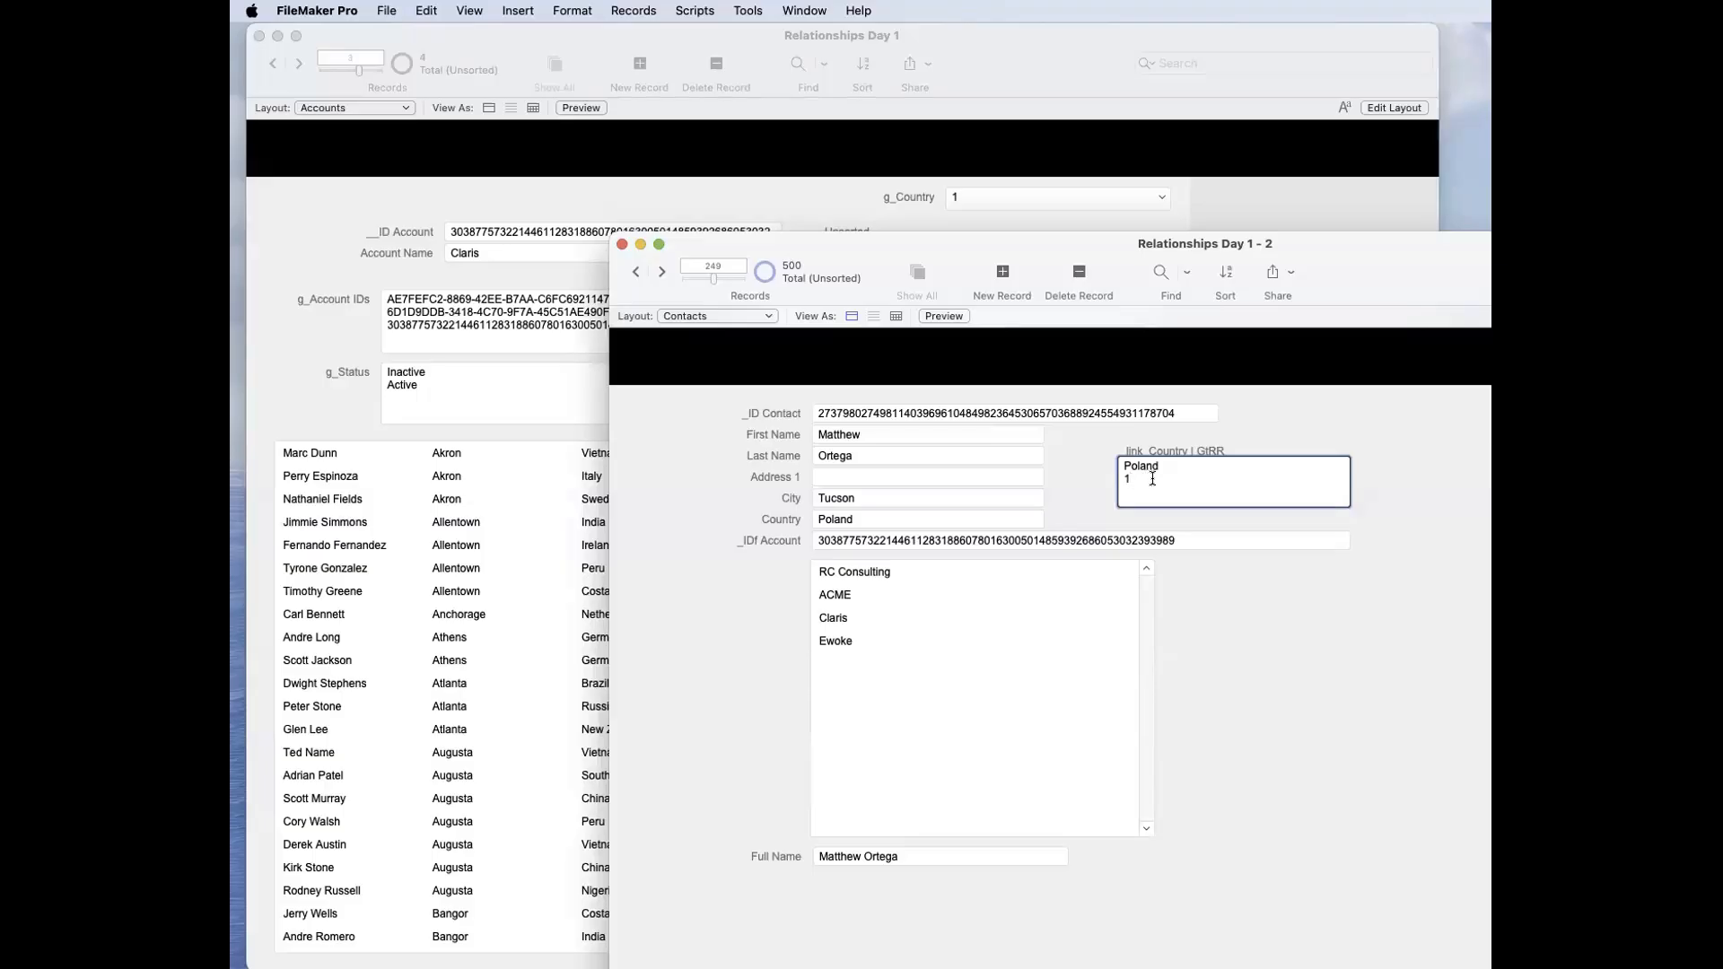
Step: Move the contacts window aside, clear g_Country in the accounts window and commit
drag(1122, 253, 1369, 461)
click(1018, 324)
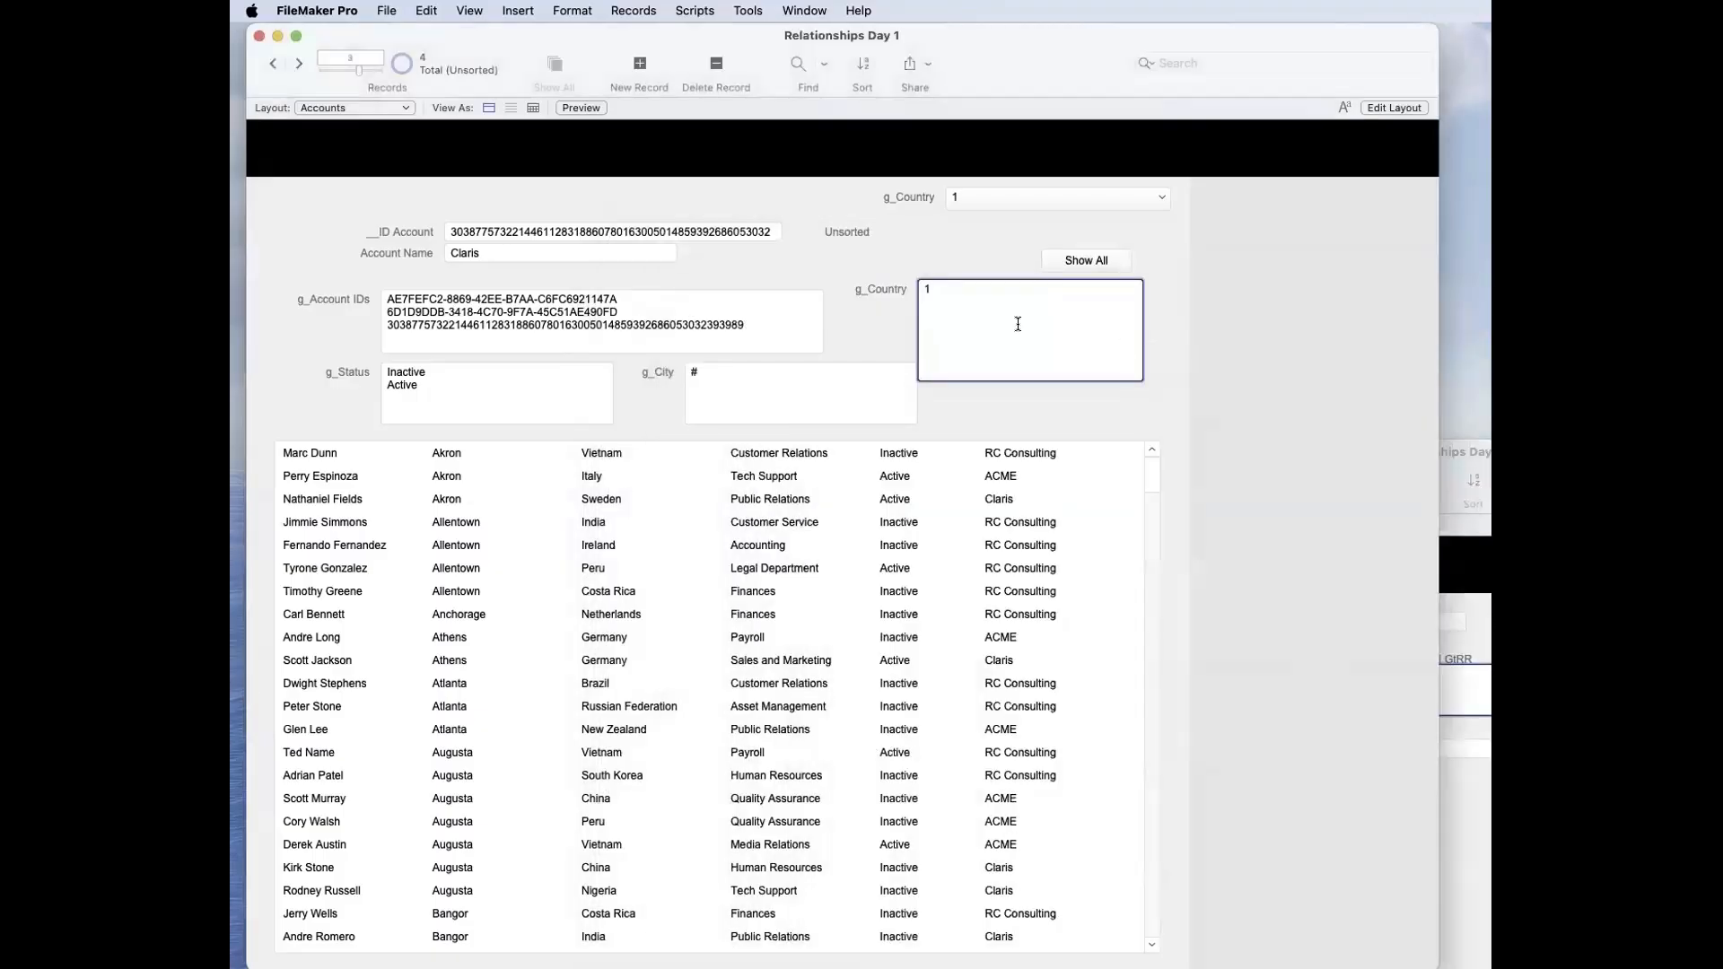
key(super+a)
key(BackSpace)
click(972, 251)
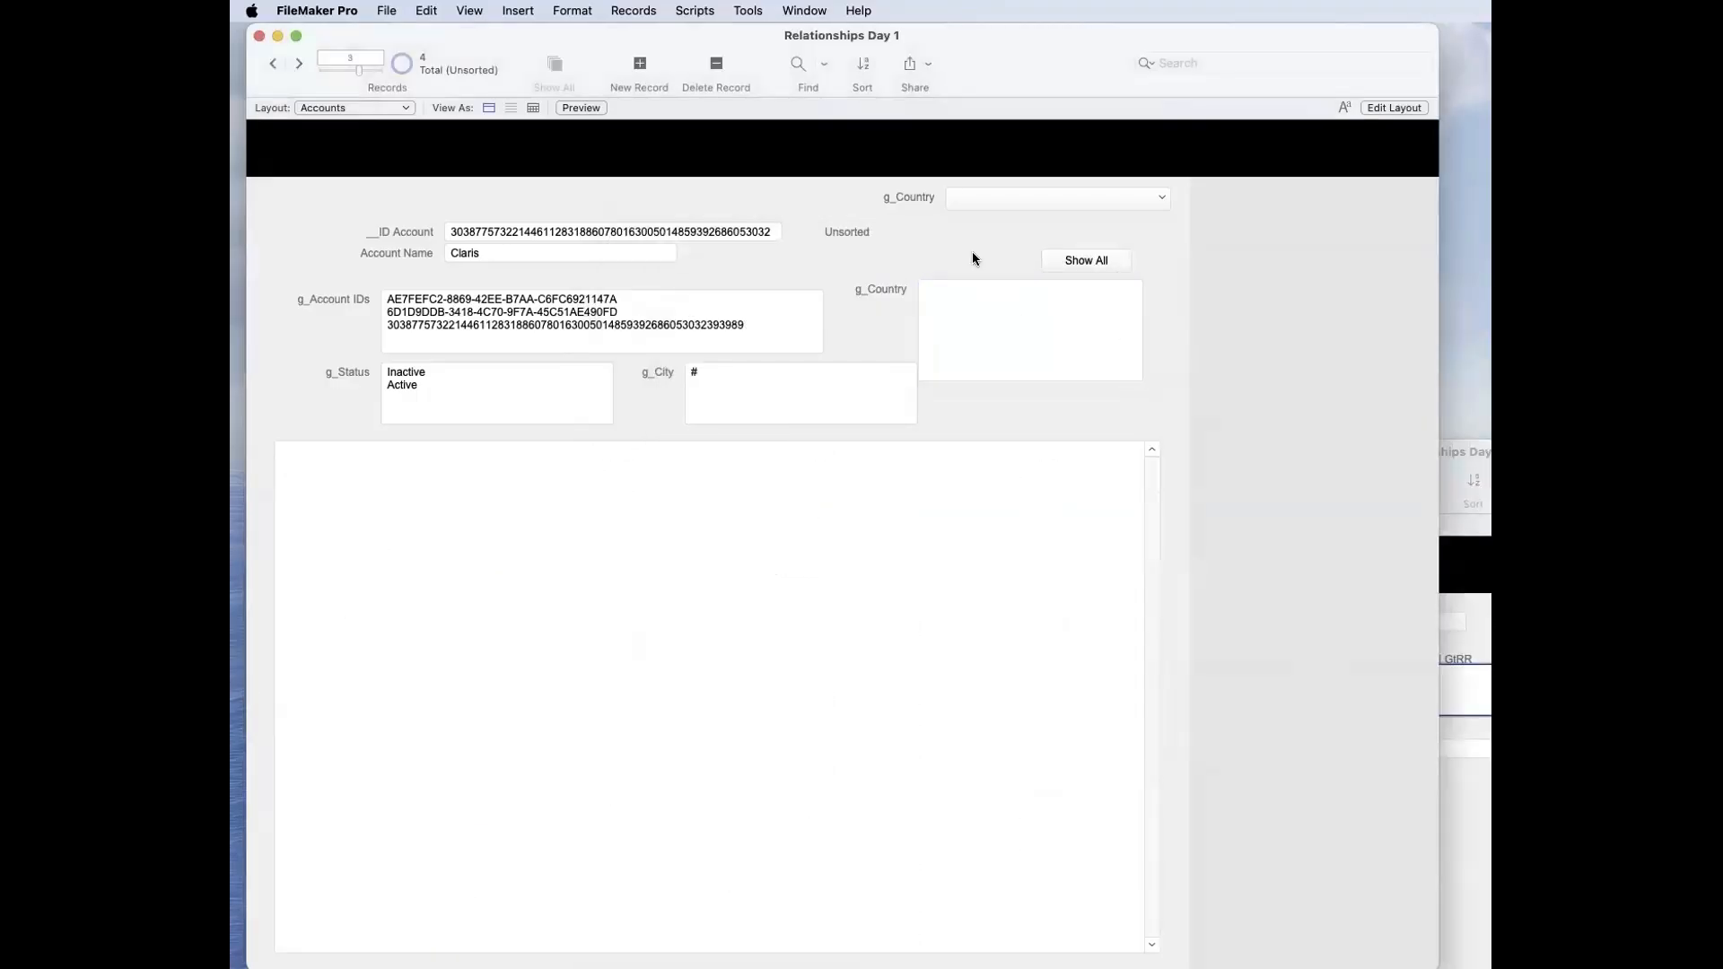
Step: Enter 1 in g_Country and clear the field again, committing each change
click(977, 298)
text(1)
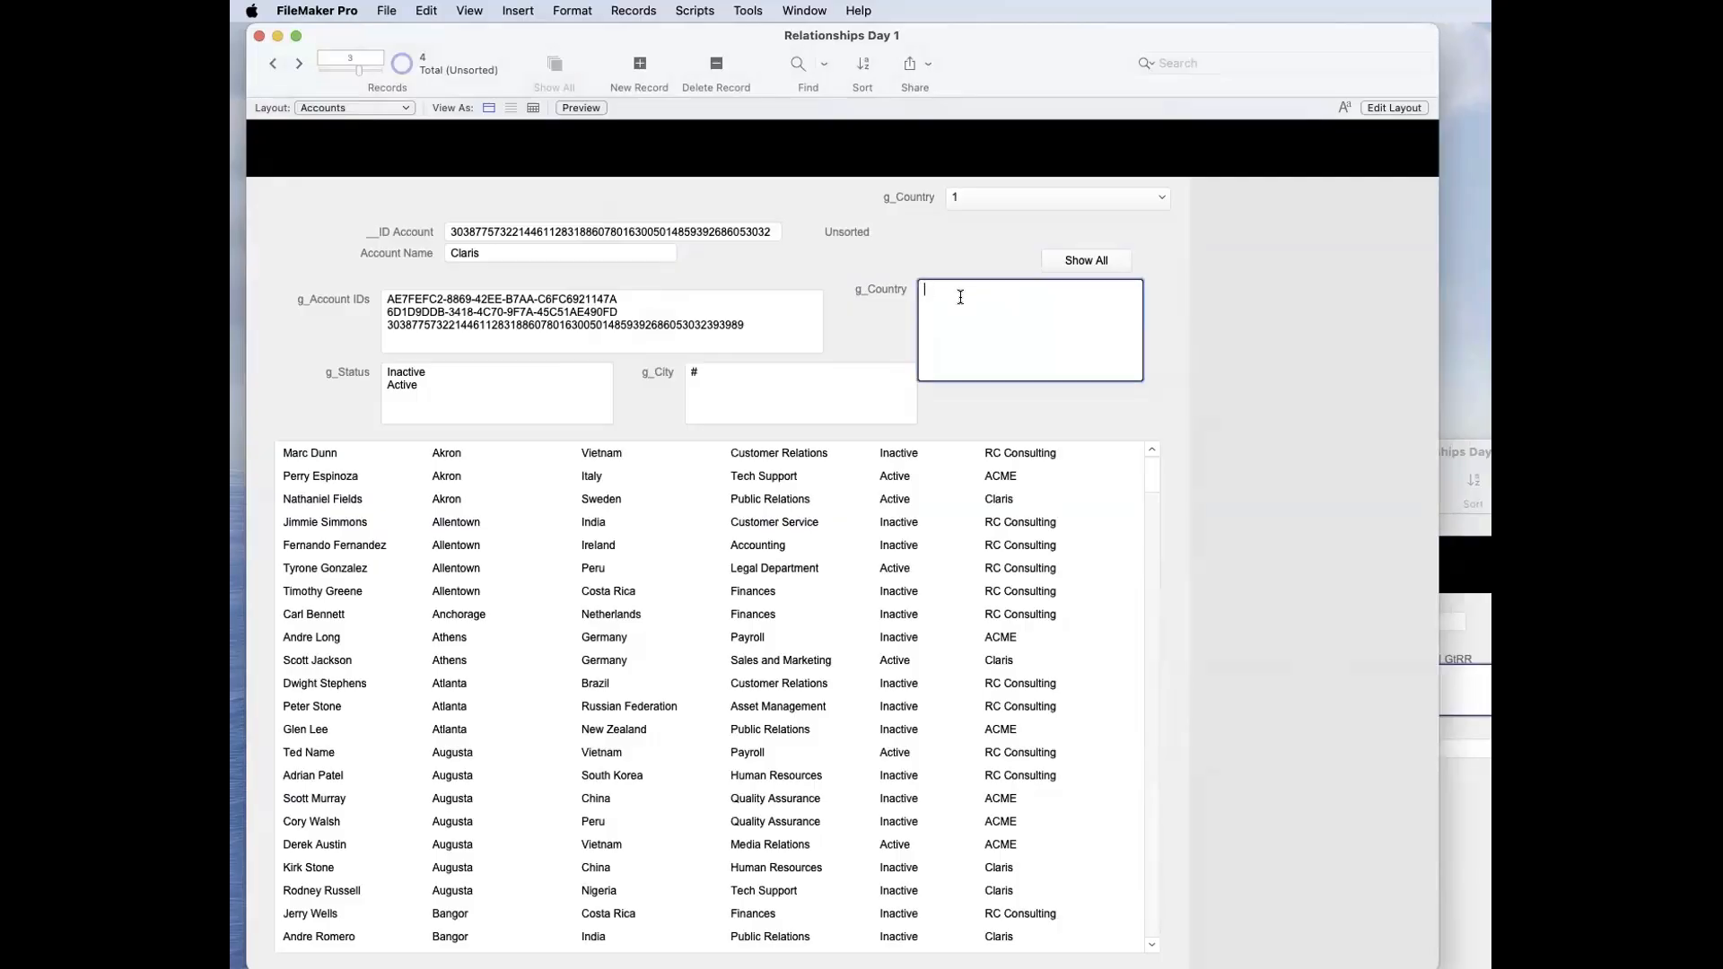
click(953, 242)
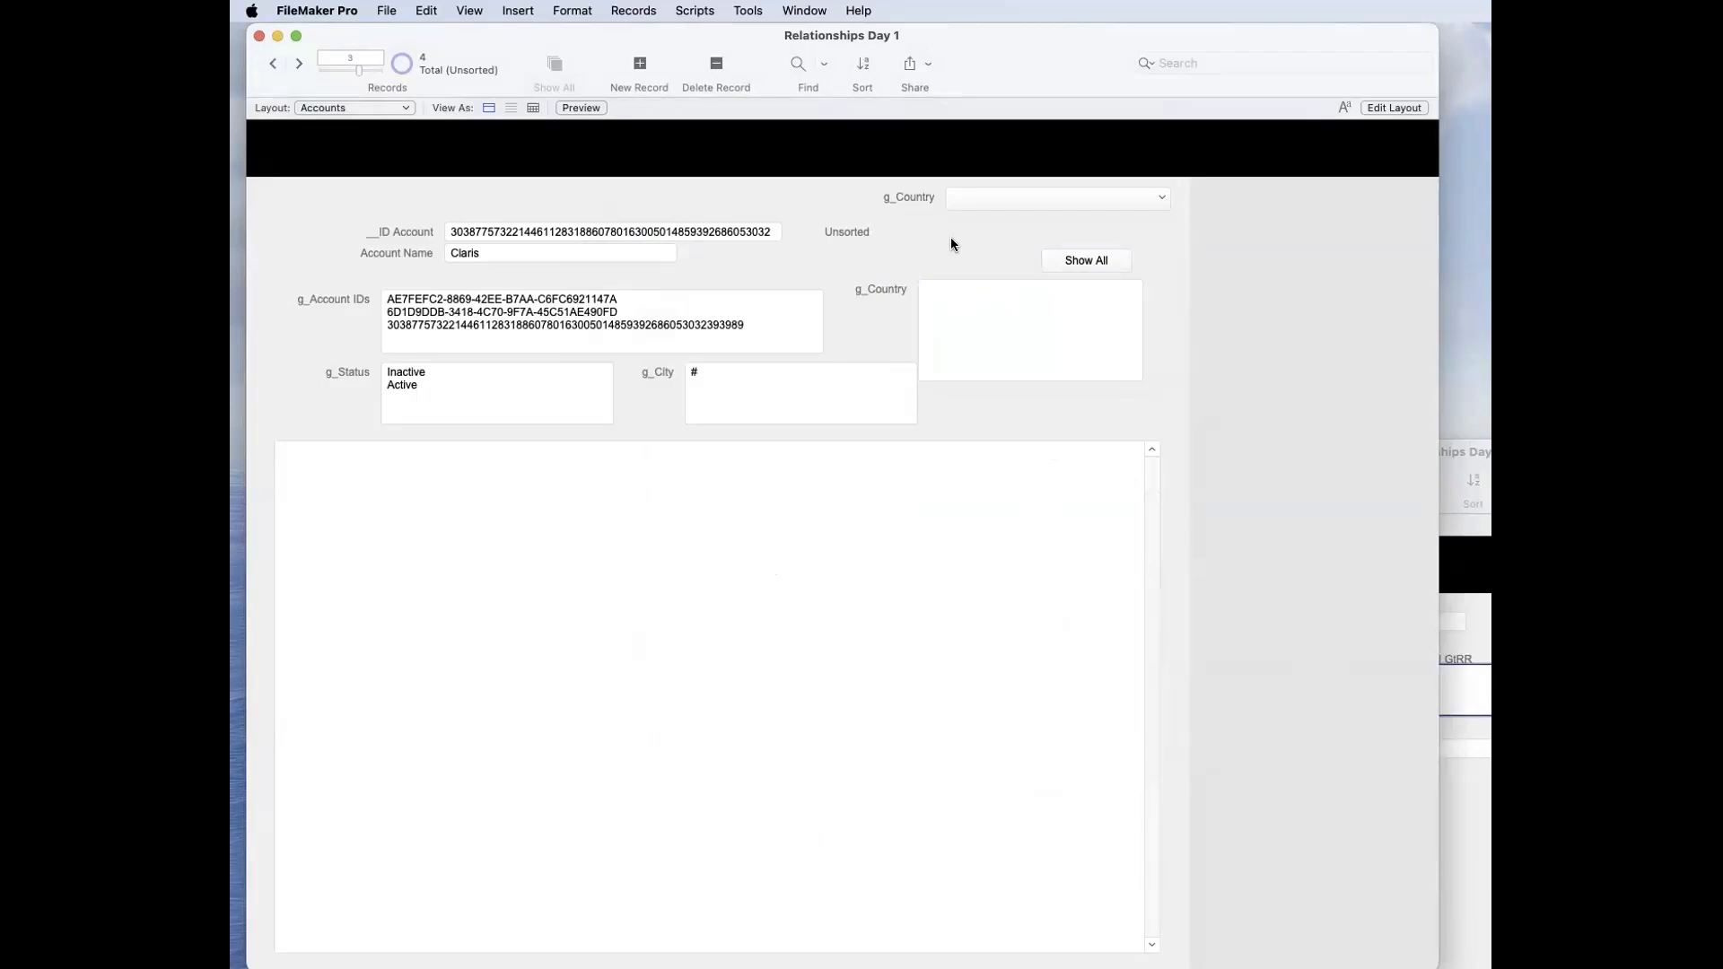
Step: Enter 1 in the emptied g_Country field and commit the record
click(969, 288)
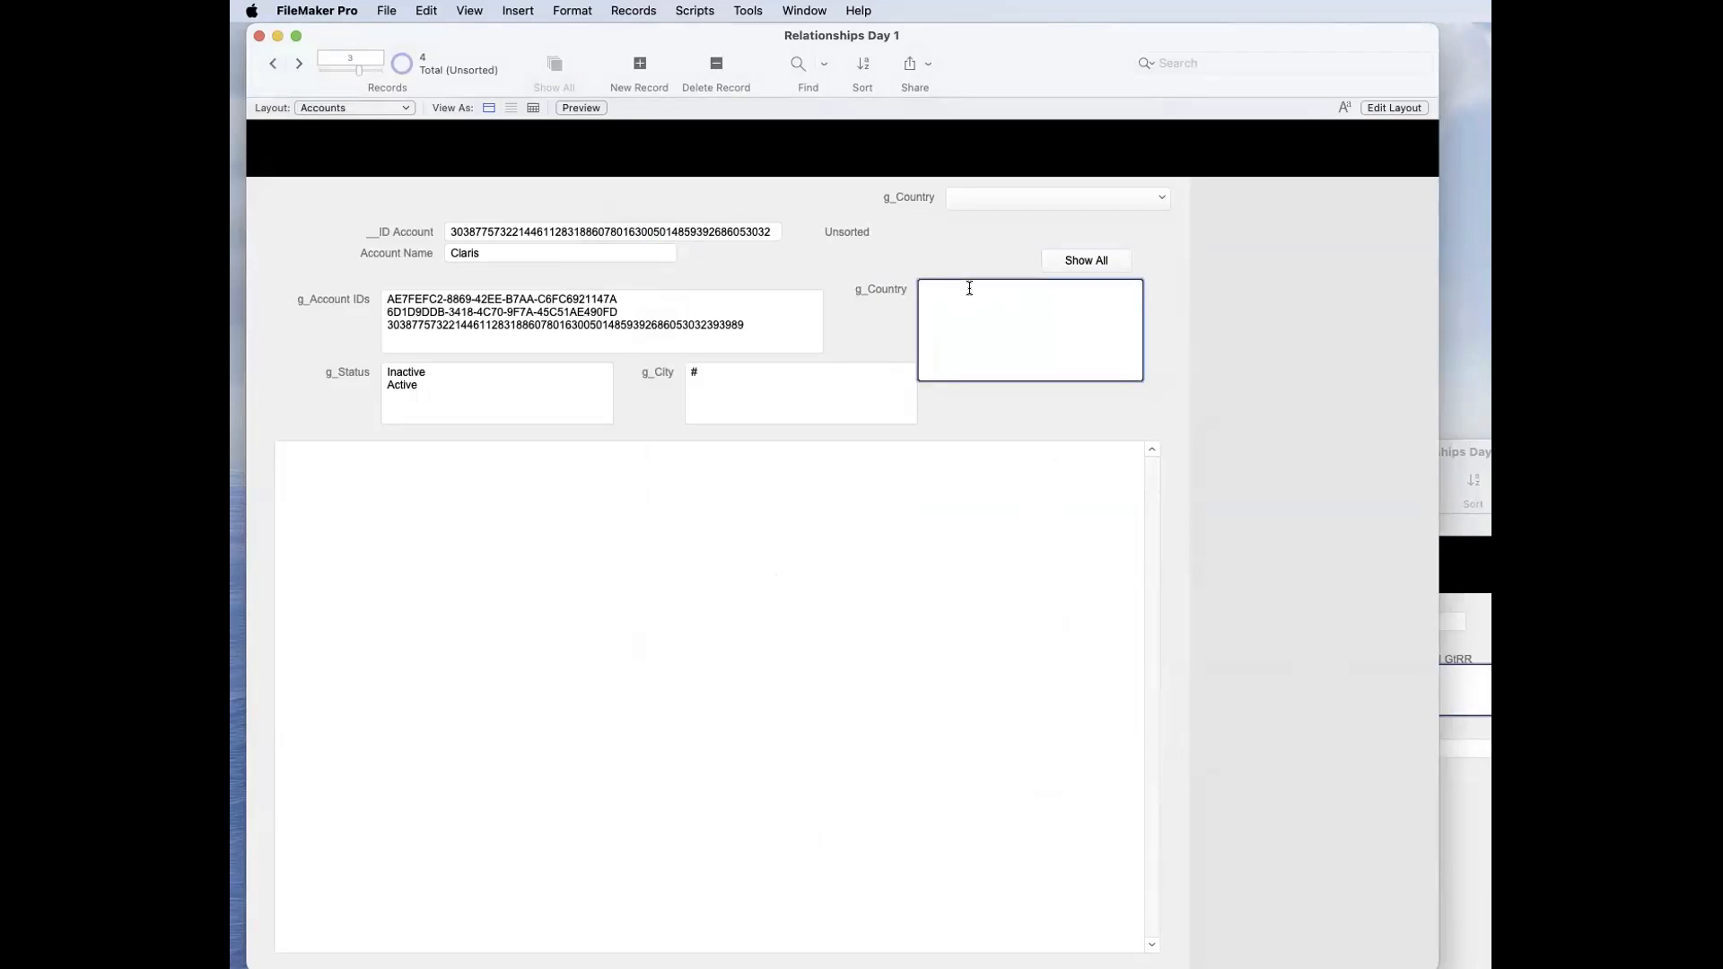
text(1)
click(957, 262)
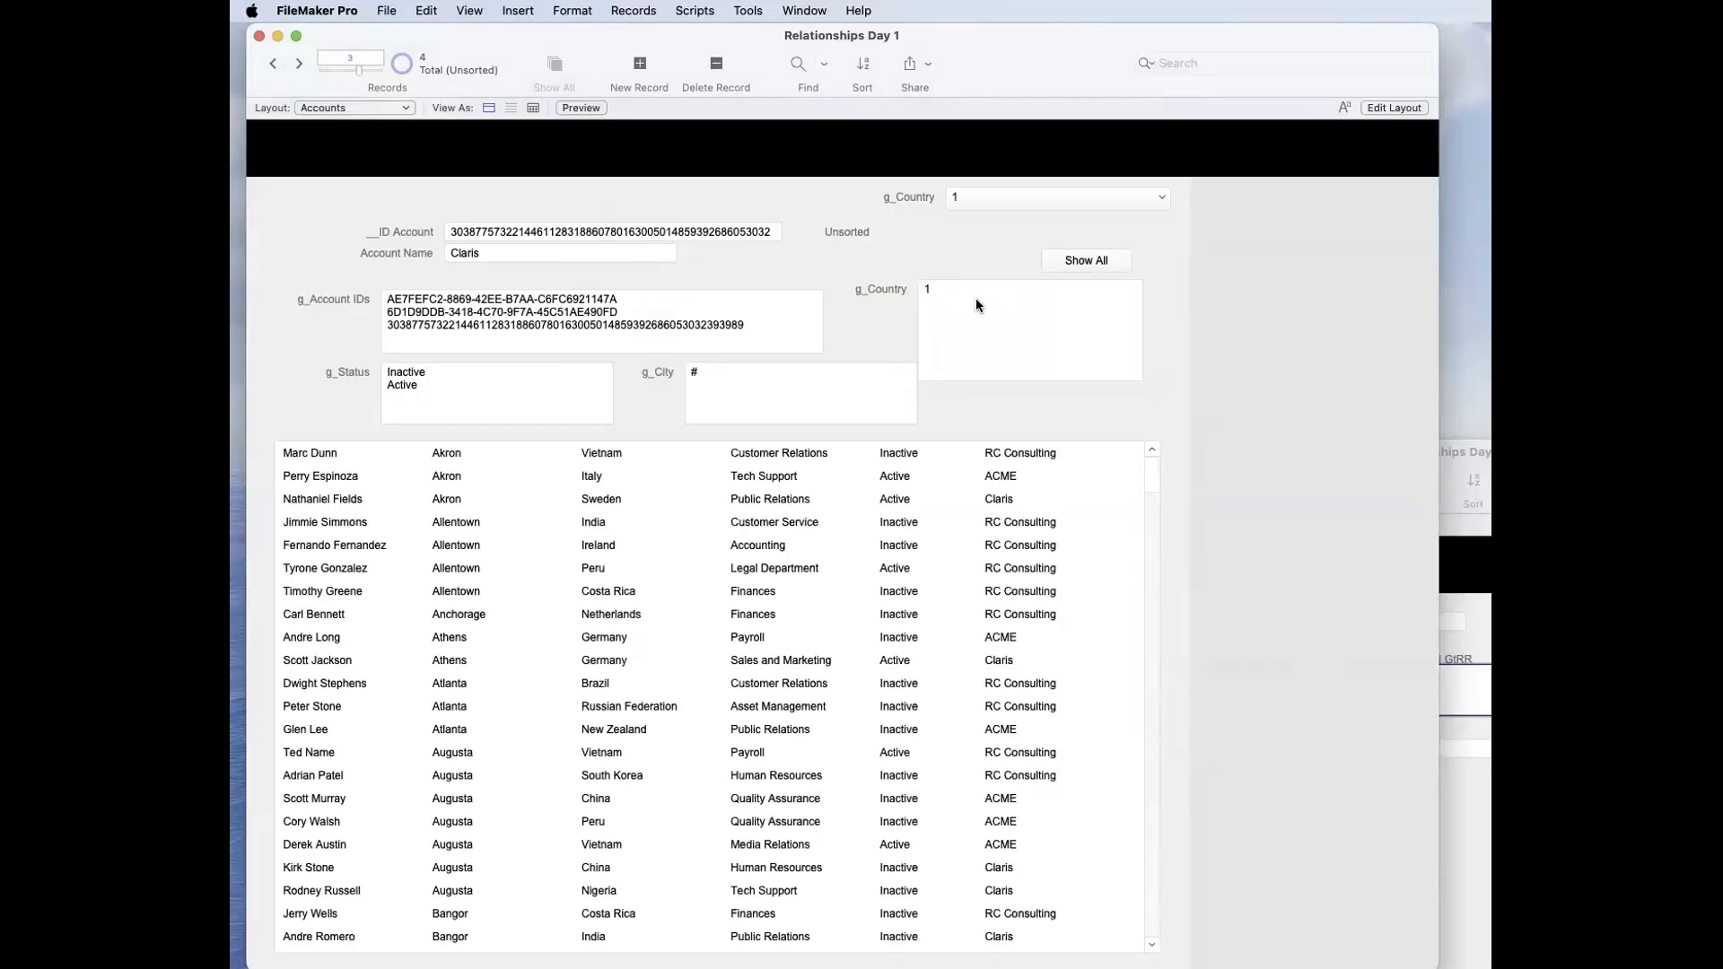
Step: Add the auto-enter calculation IsEmpty ( Self ) to the g_Country field of the Accounts table
key(shift+super+d)
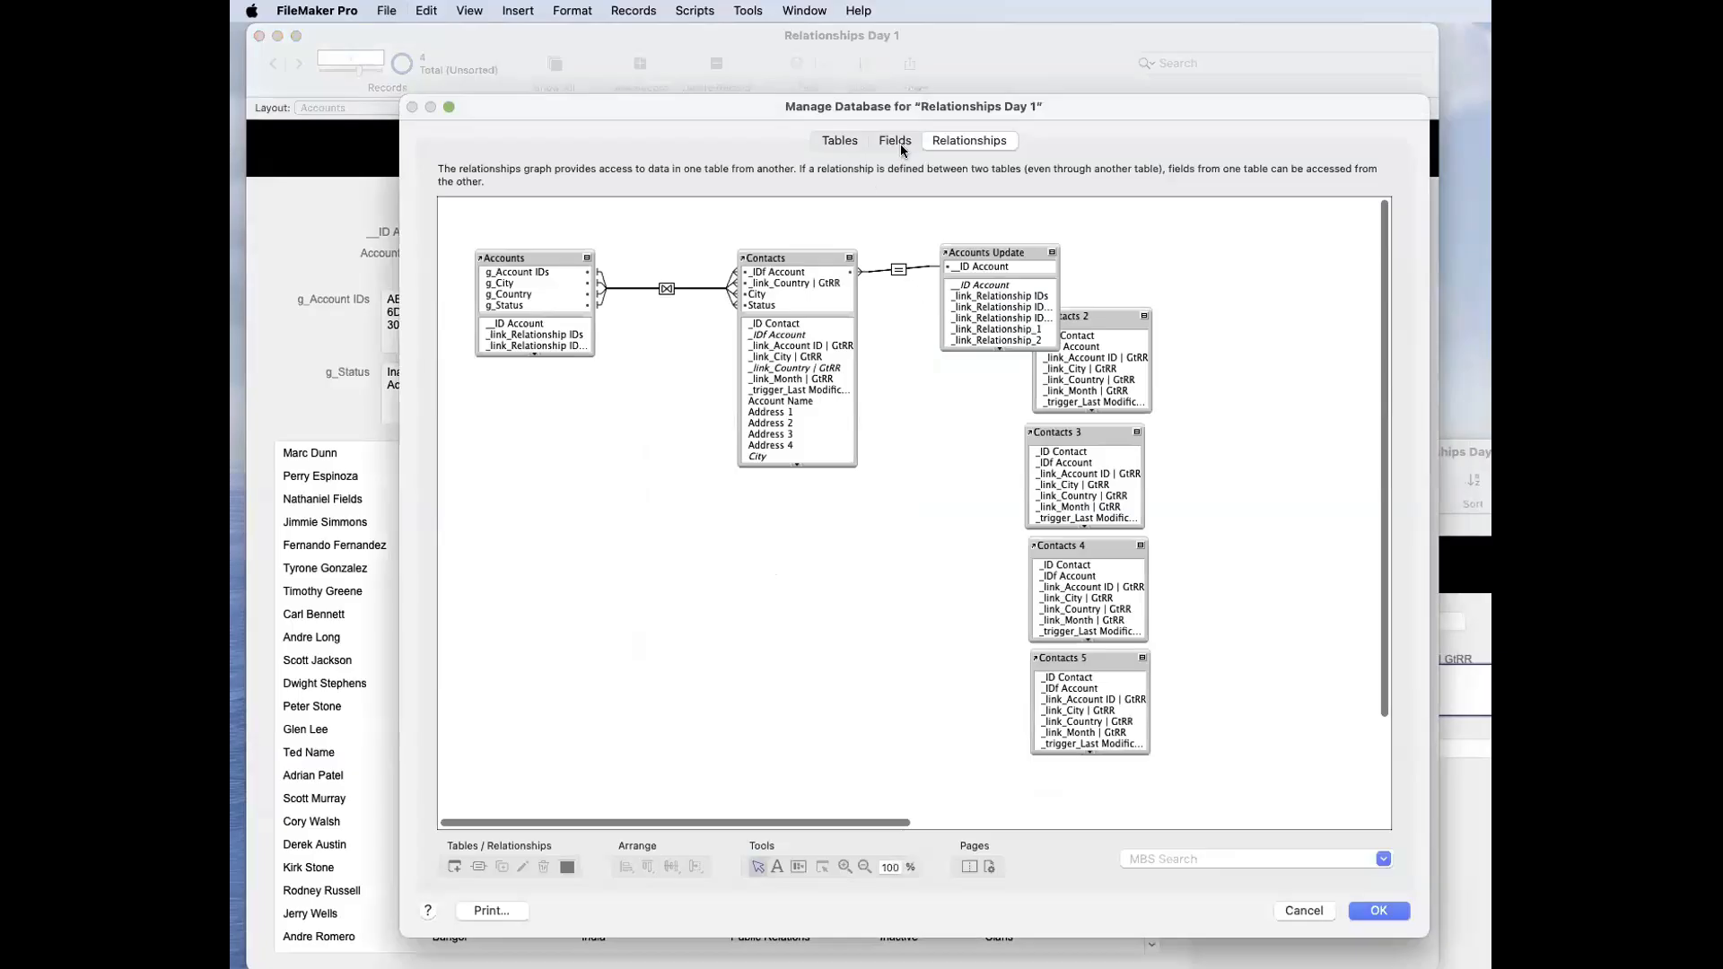
click(895, 141)
double_click(510, 425)
click(1117, 610)
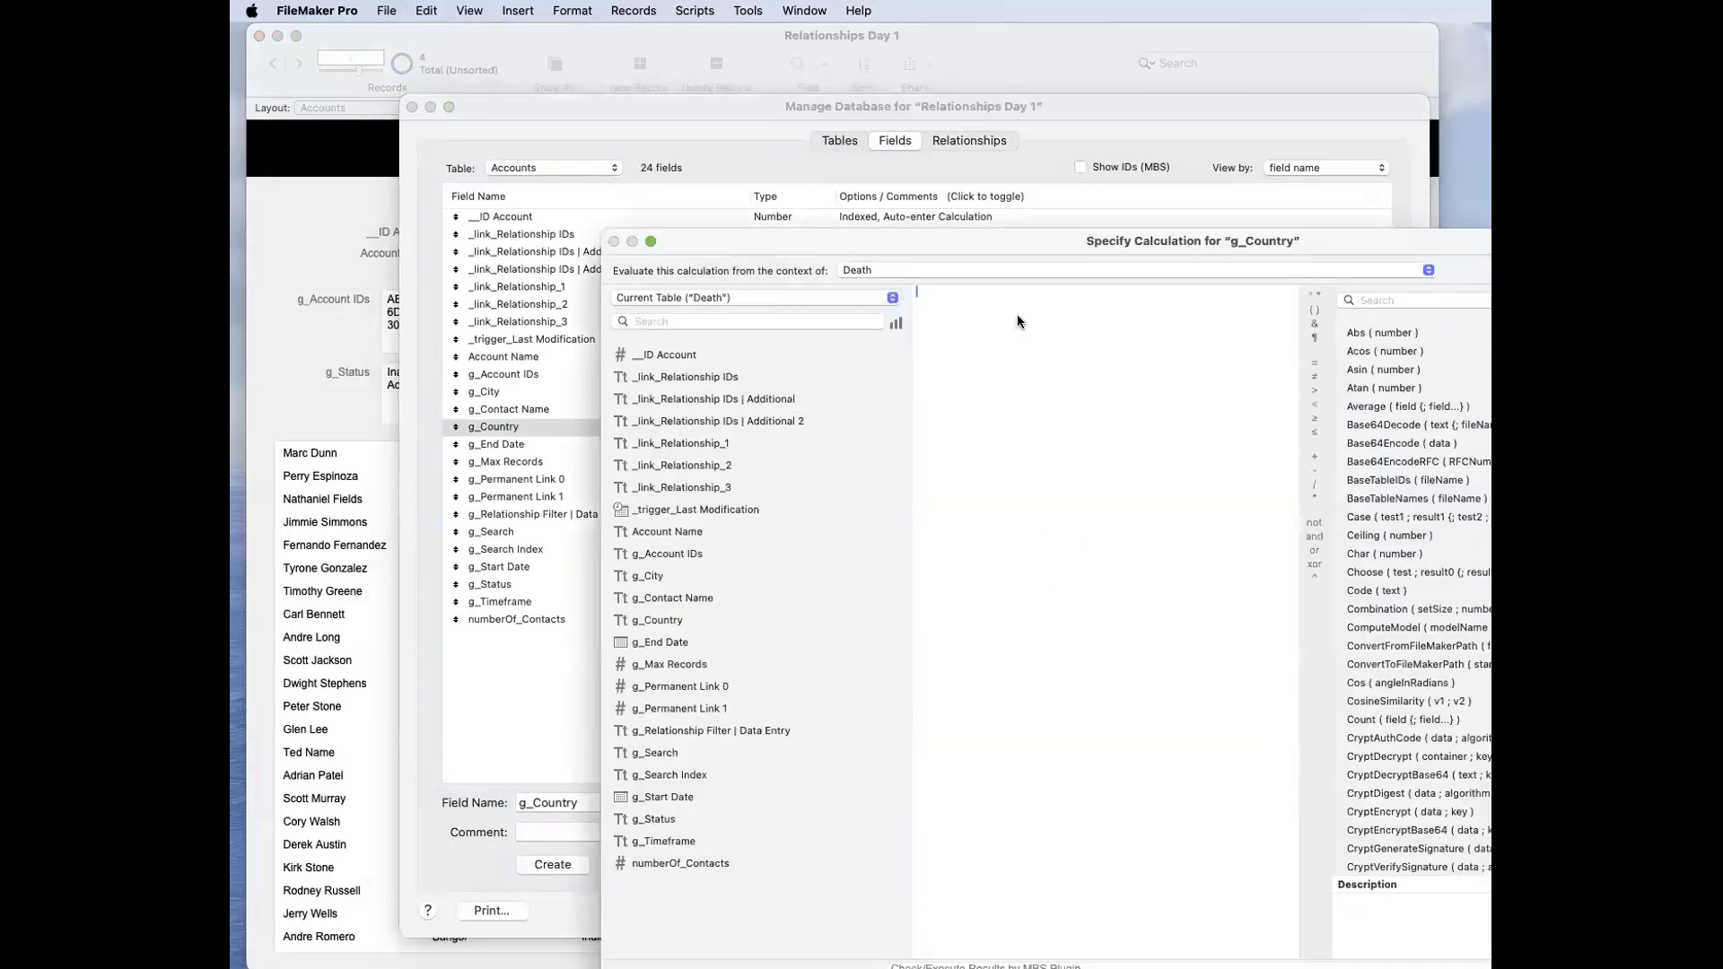
drag(982, 239, 838, 190)
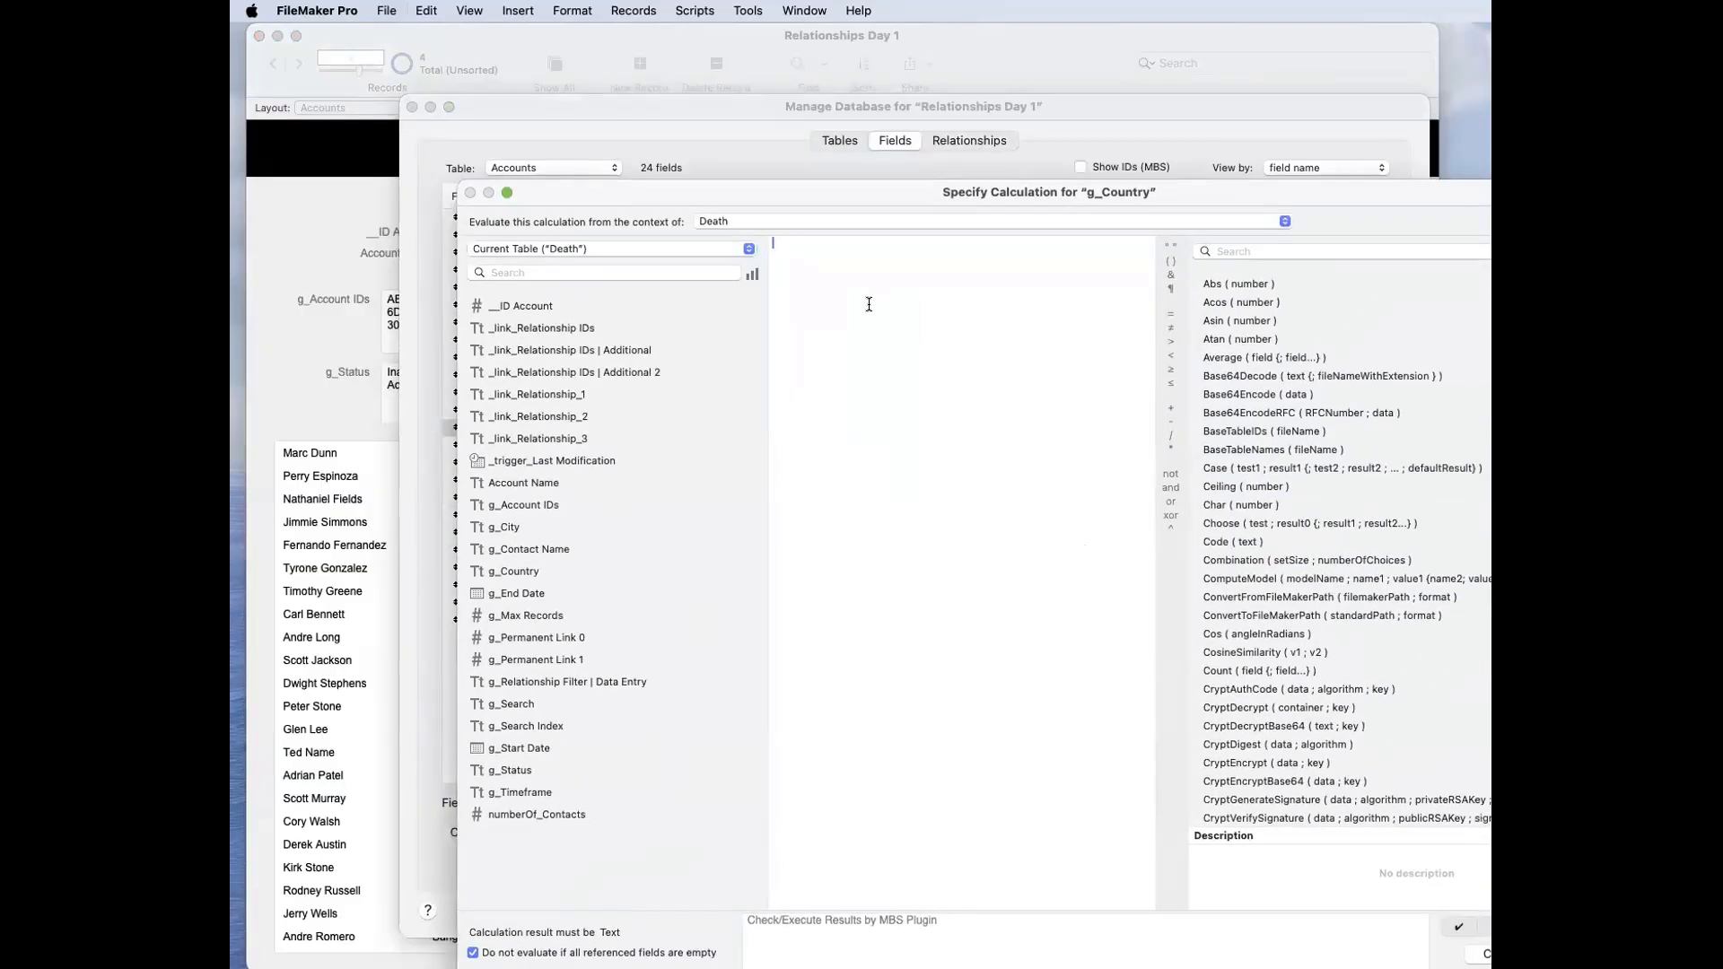
text(isempty)
key(Return)
text(self)
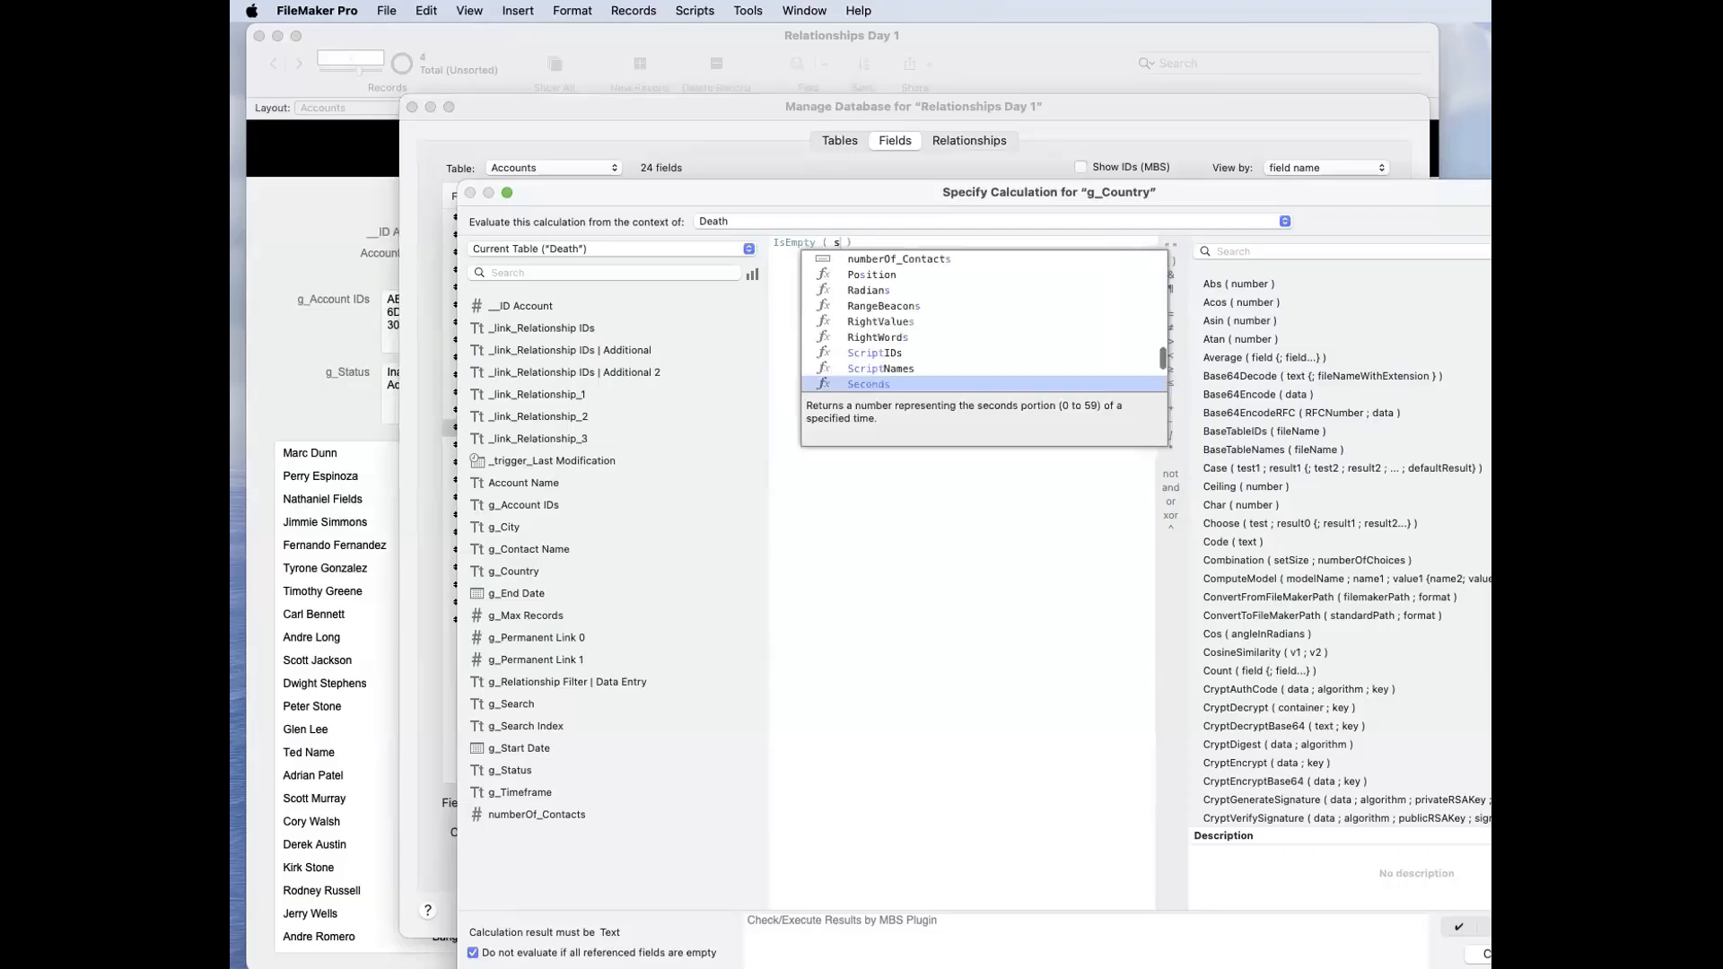
key(Return)
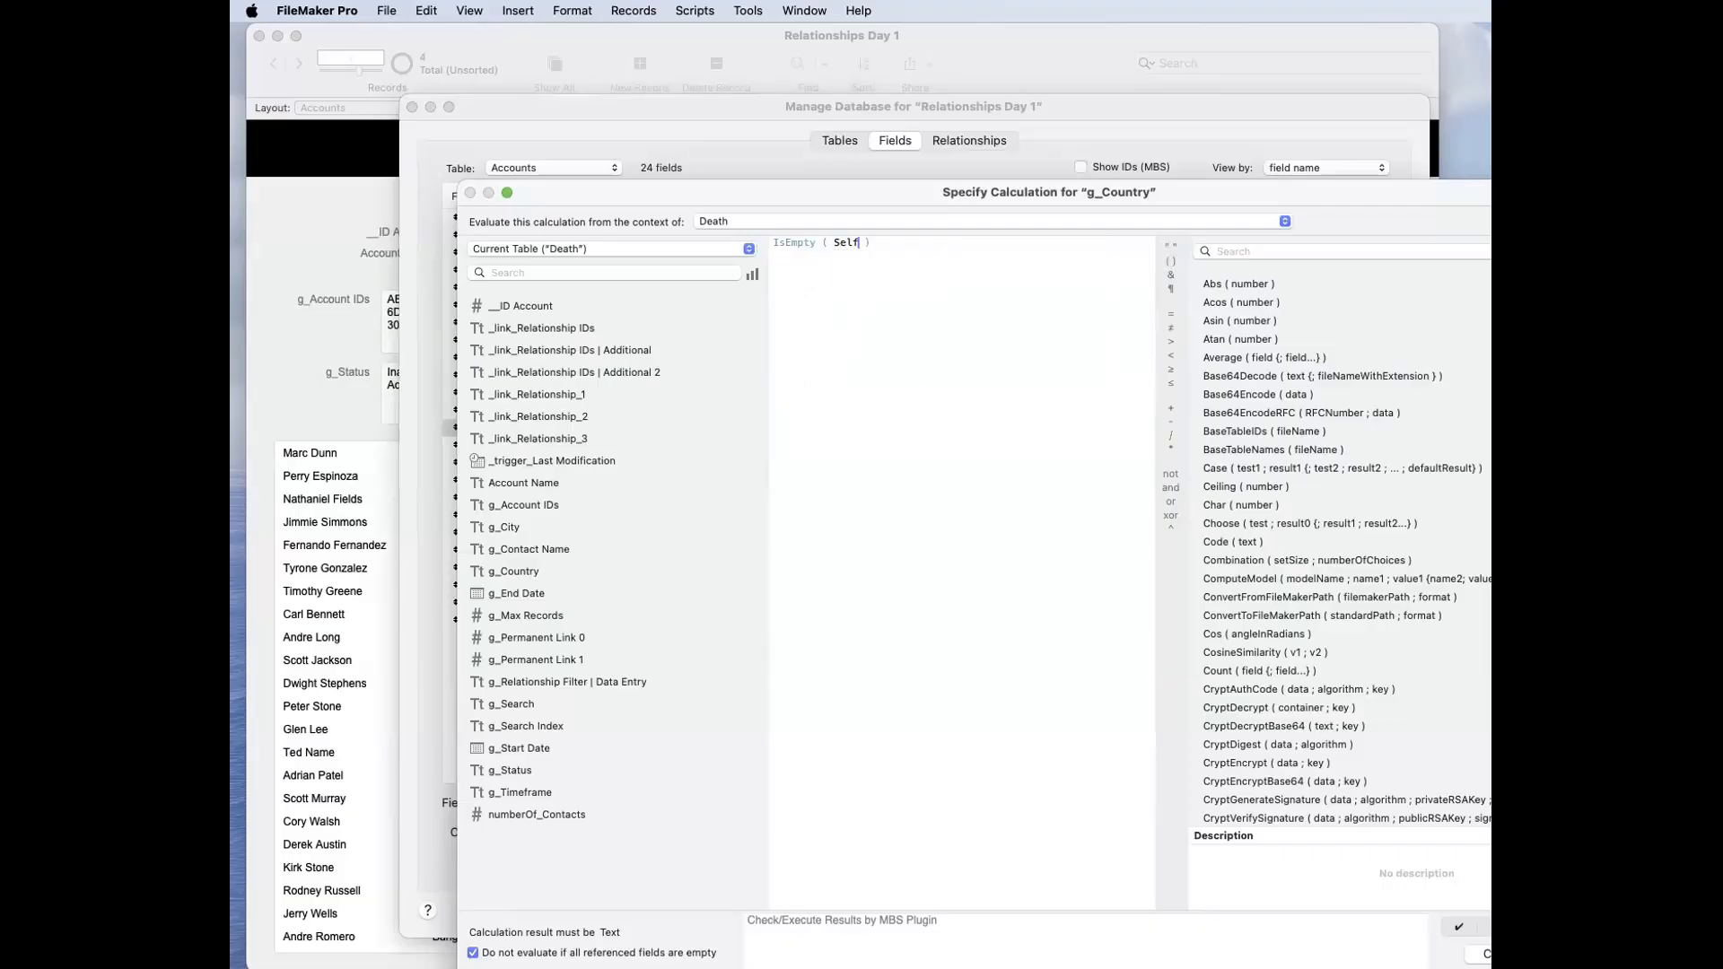
key(Return)
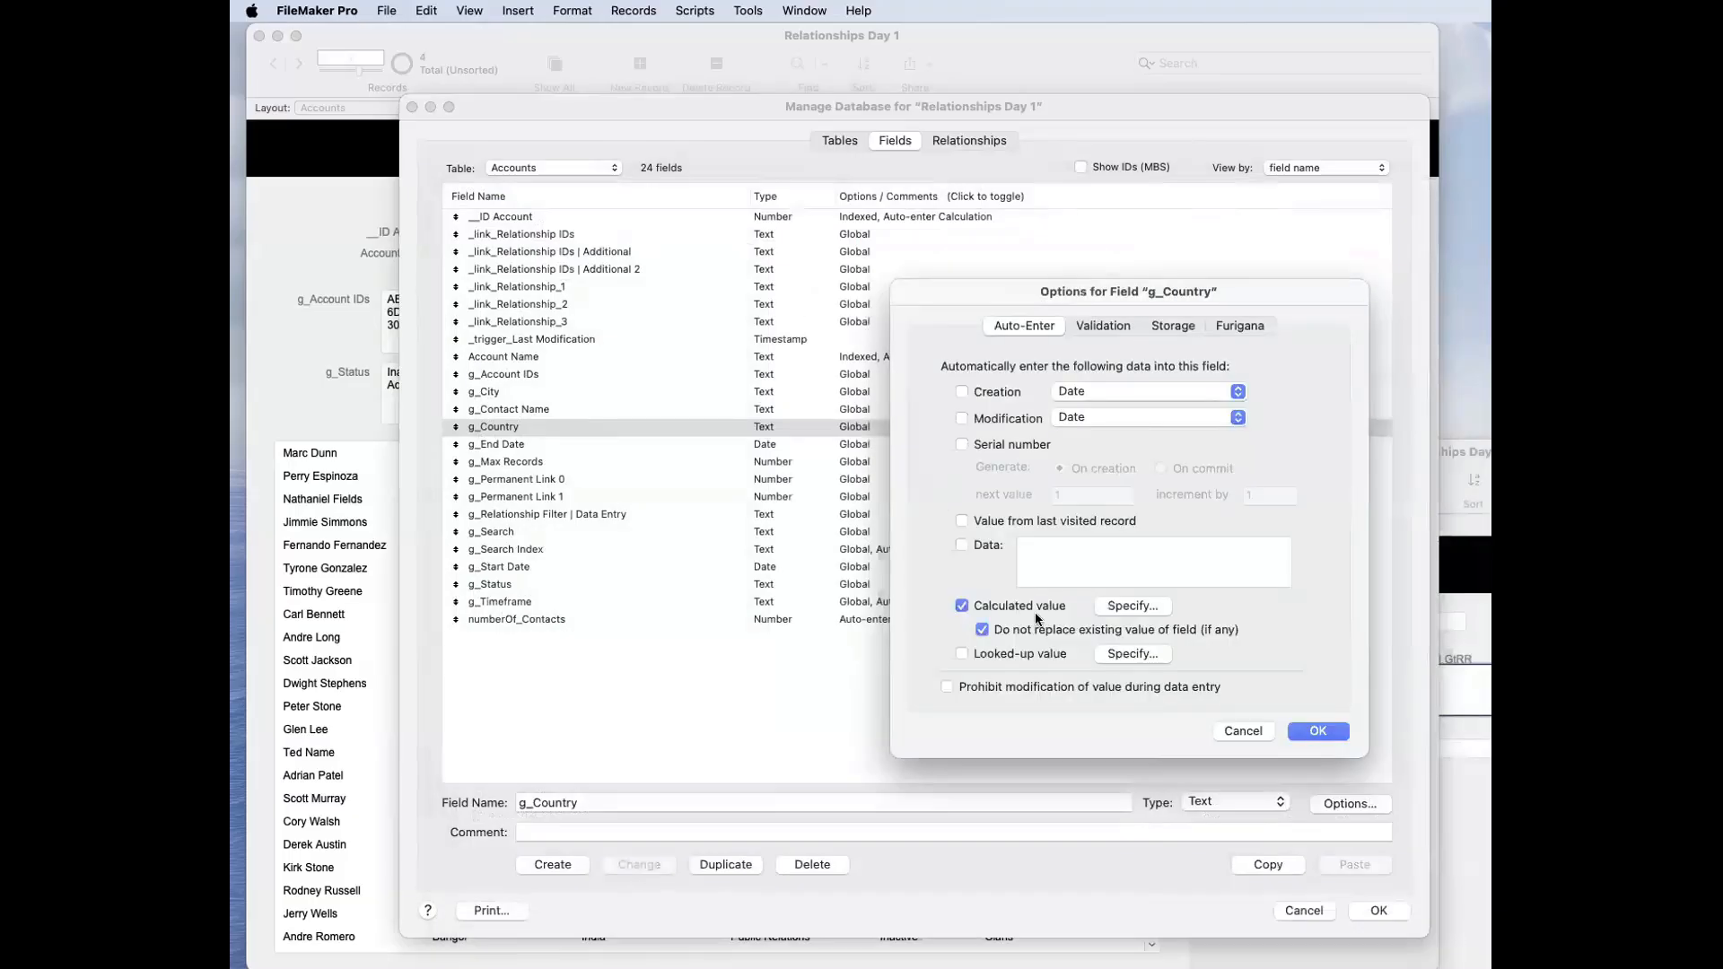
Step: Allow g_Country's calculated value to replace existing values and save the database changes
click(981, 629)
click(1337, 730)
click(1384, 913)
Step: Test the g_Country calculation by clearing the field and pasting in a value, committing each change
click(1043, 335)
key(BackSpace)
click(996, 270)
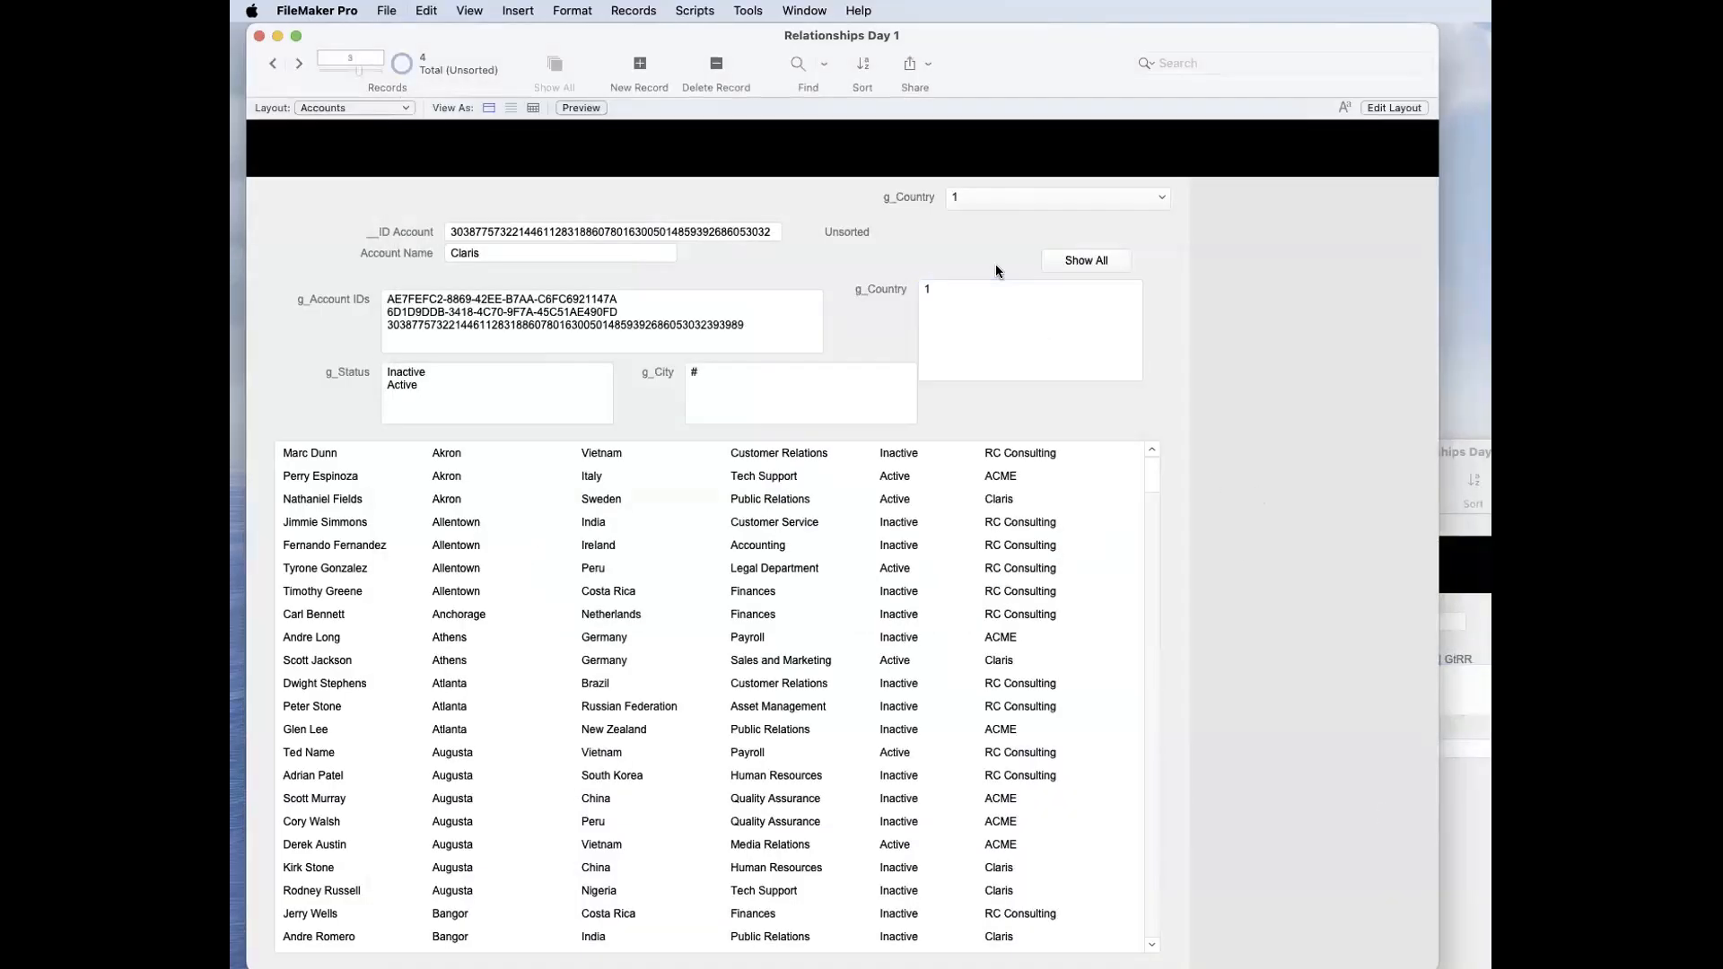
click(1060, 287)
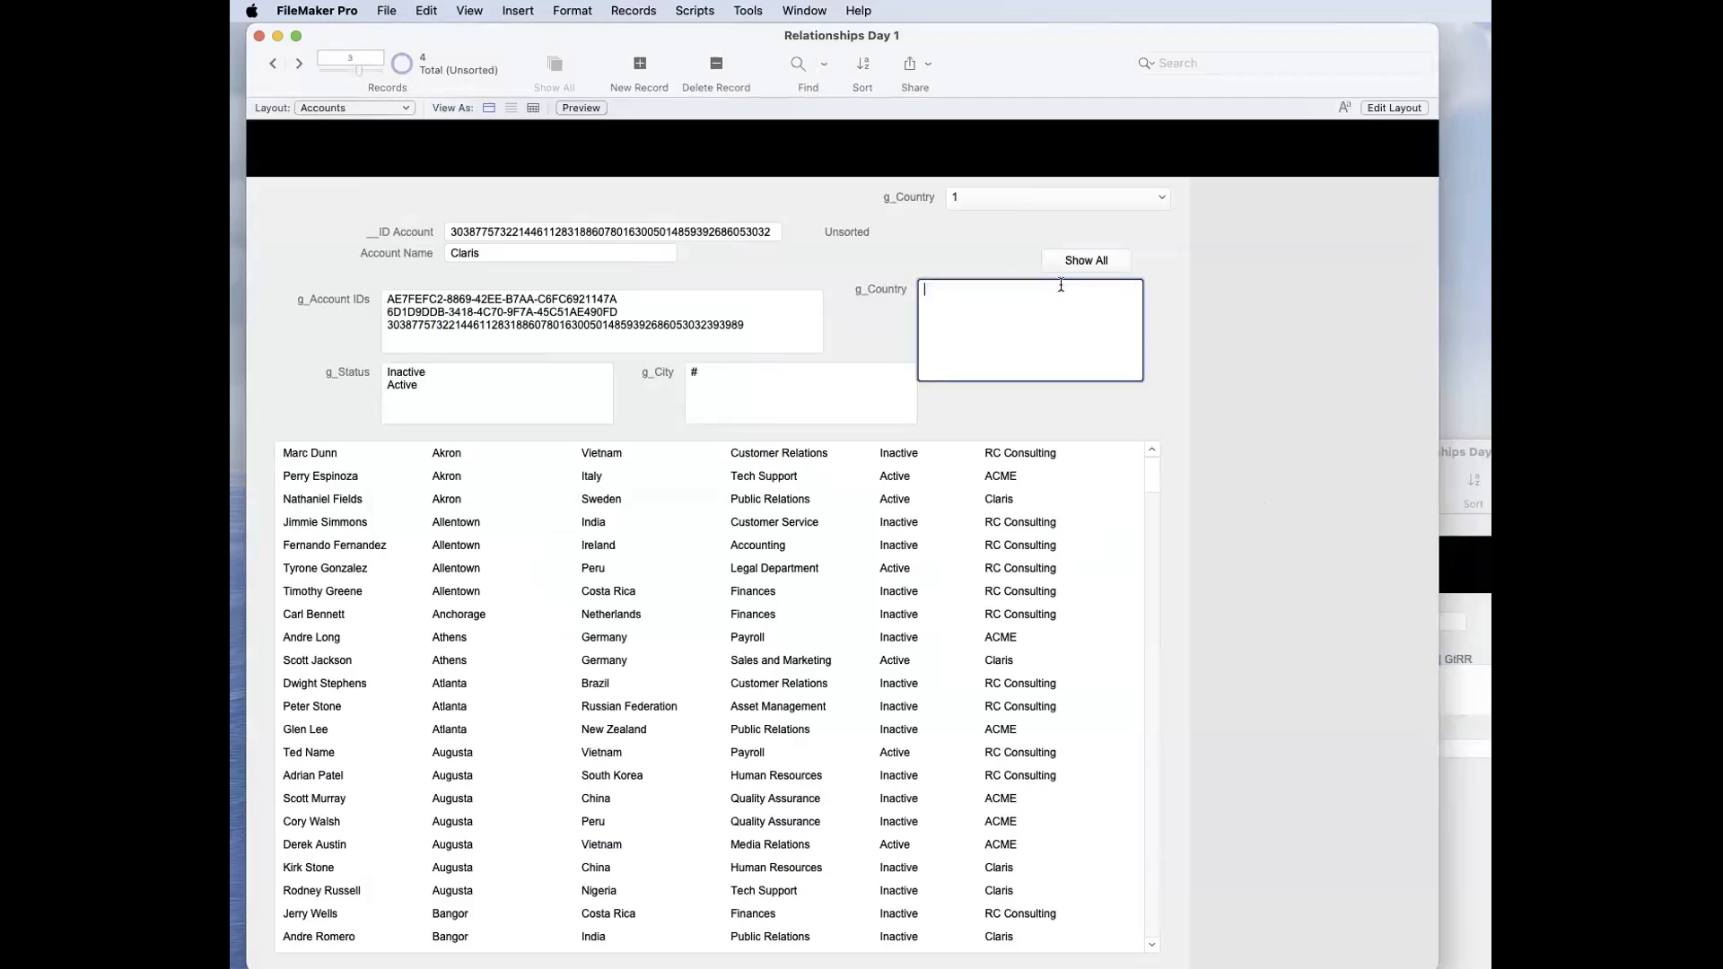
click(972, 254)
click(978, 338)
text(New Zealand)
click(947, 243)
click(958, 292)
click(949, 265)
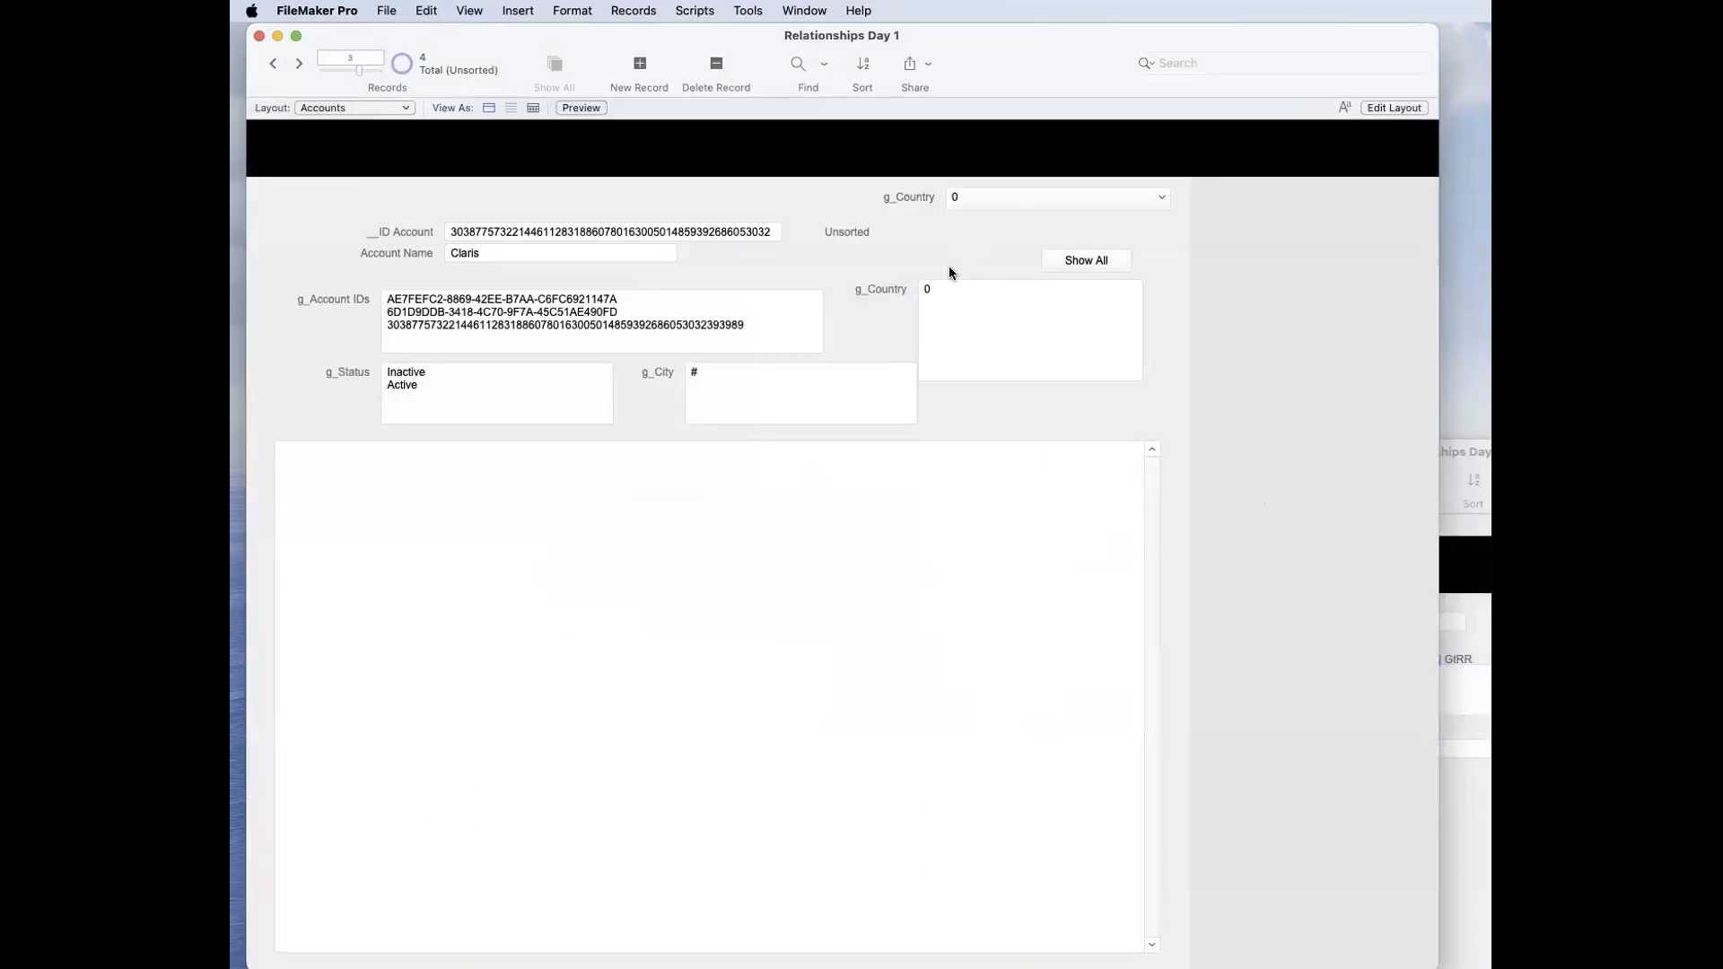
Step: Rewrite g_Country's auto-enter calculation as an If function with IsEmpty ( Self ) as its test
key(super+shift+d)
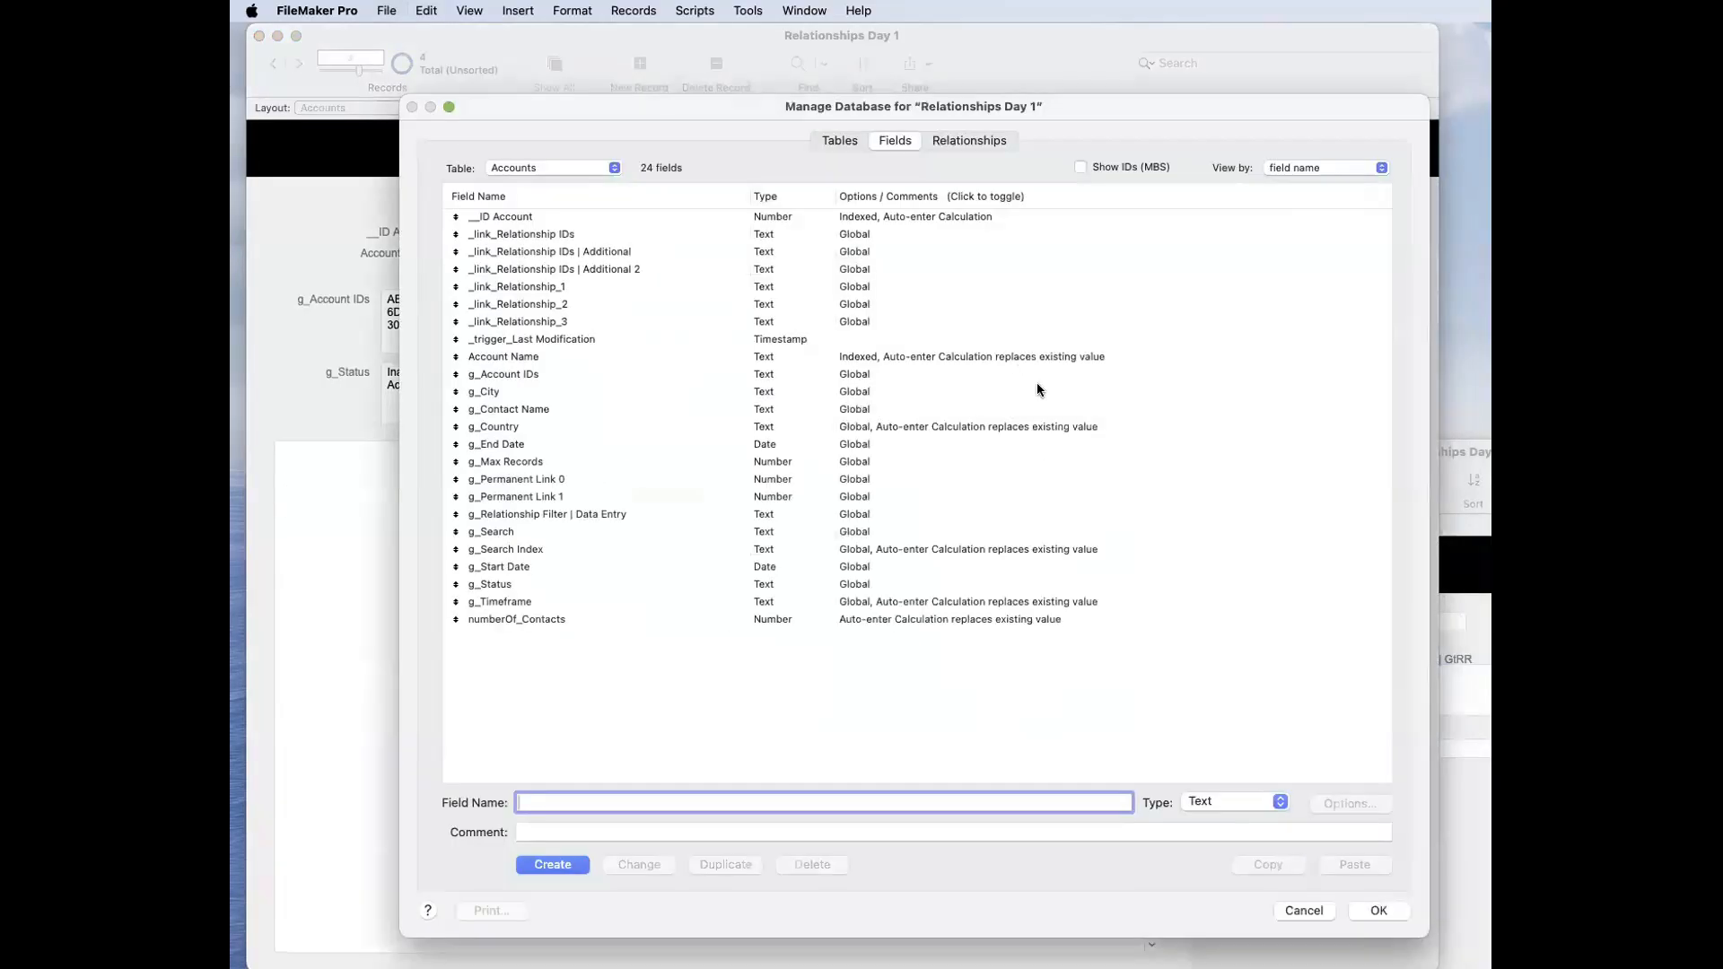
click(522, 430)
double_click(523, 431)
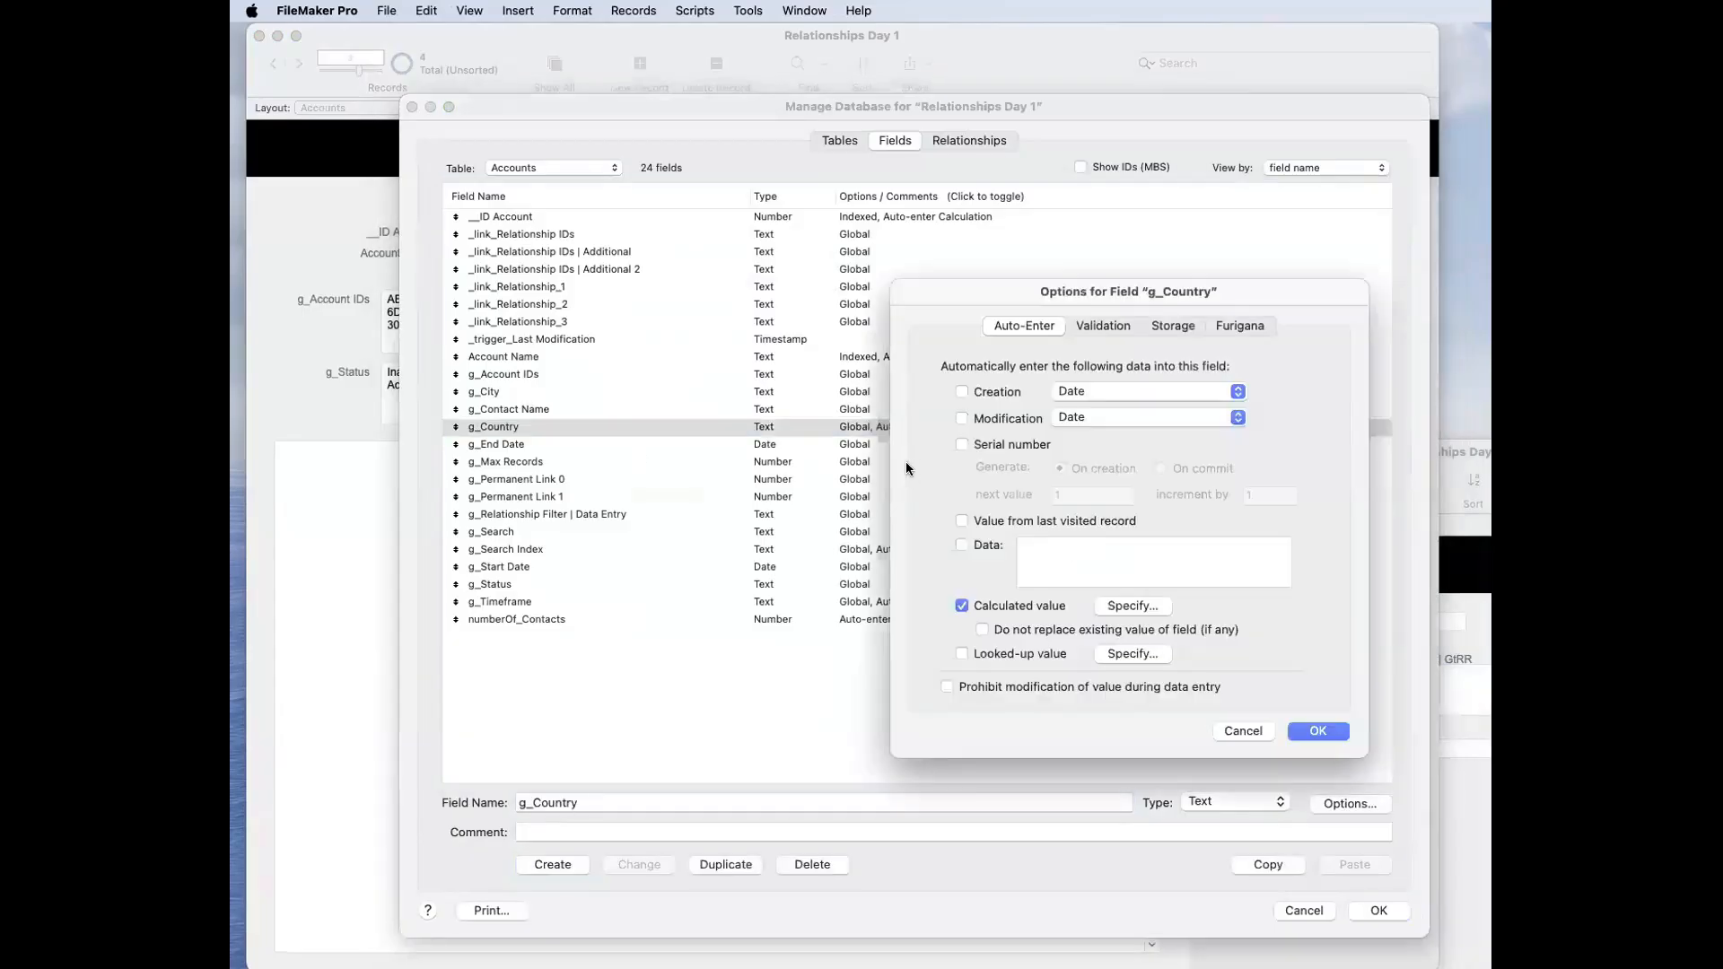
click(1133, 607)
key(super+a)
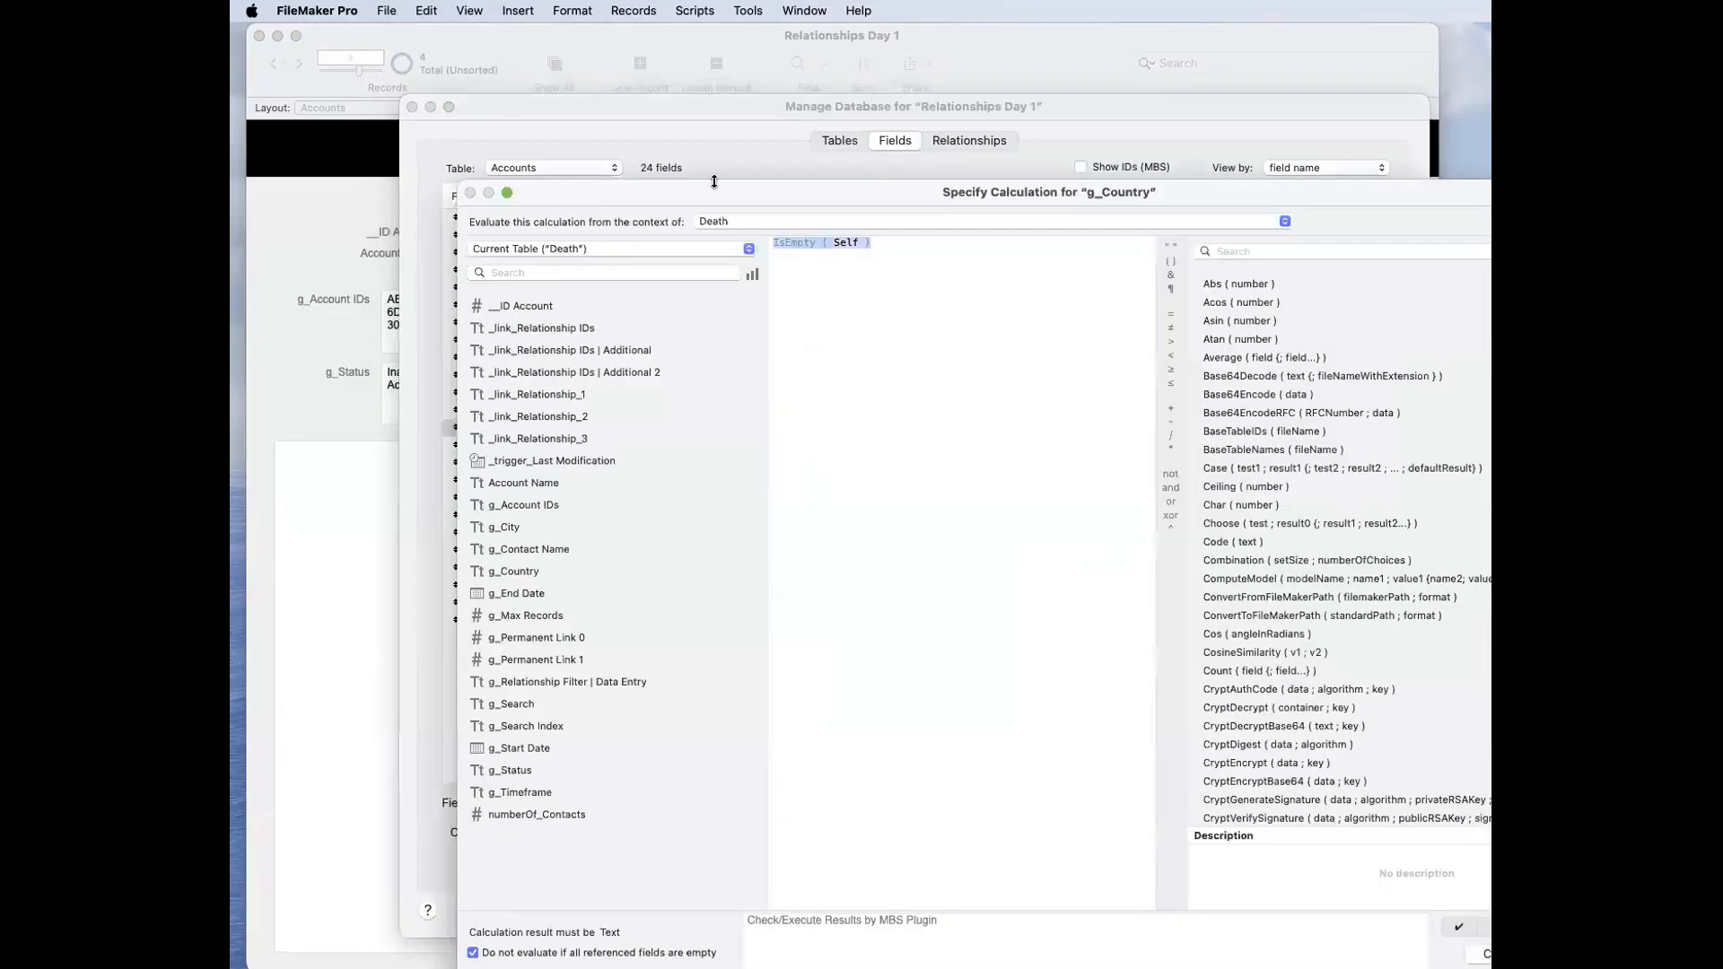
text(is)
key(BackSpace)
key(BackSpace)
text(if)
key(Return)
click(820, 244)
double_click(822, 242)
text(IsEmpty ( Self ))
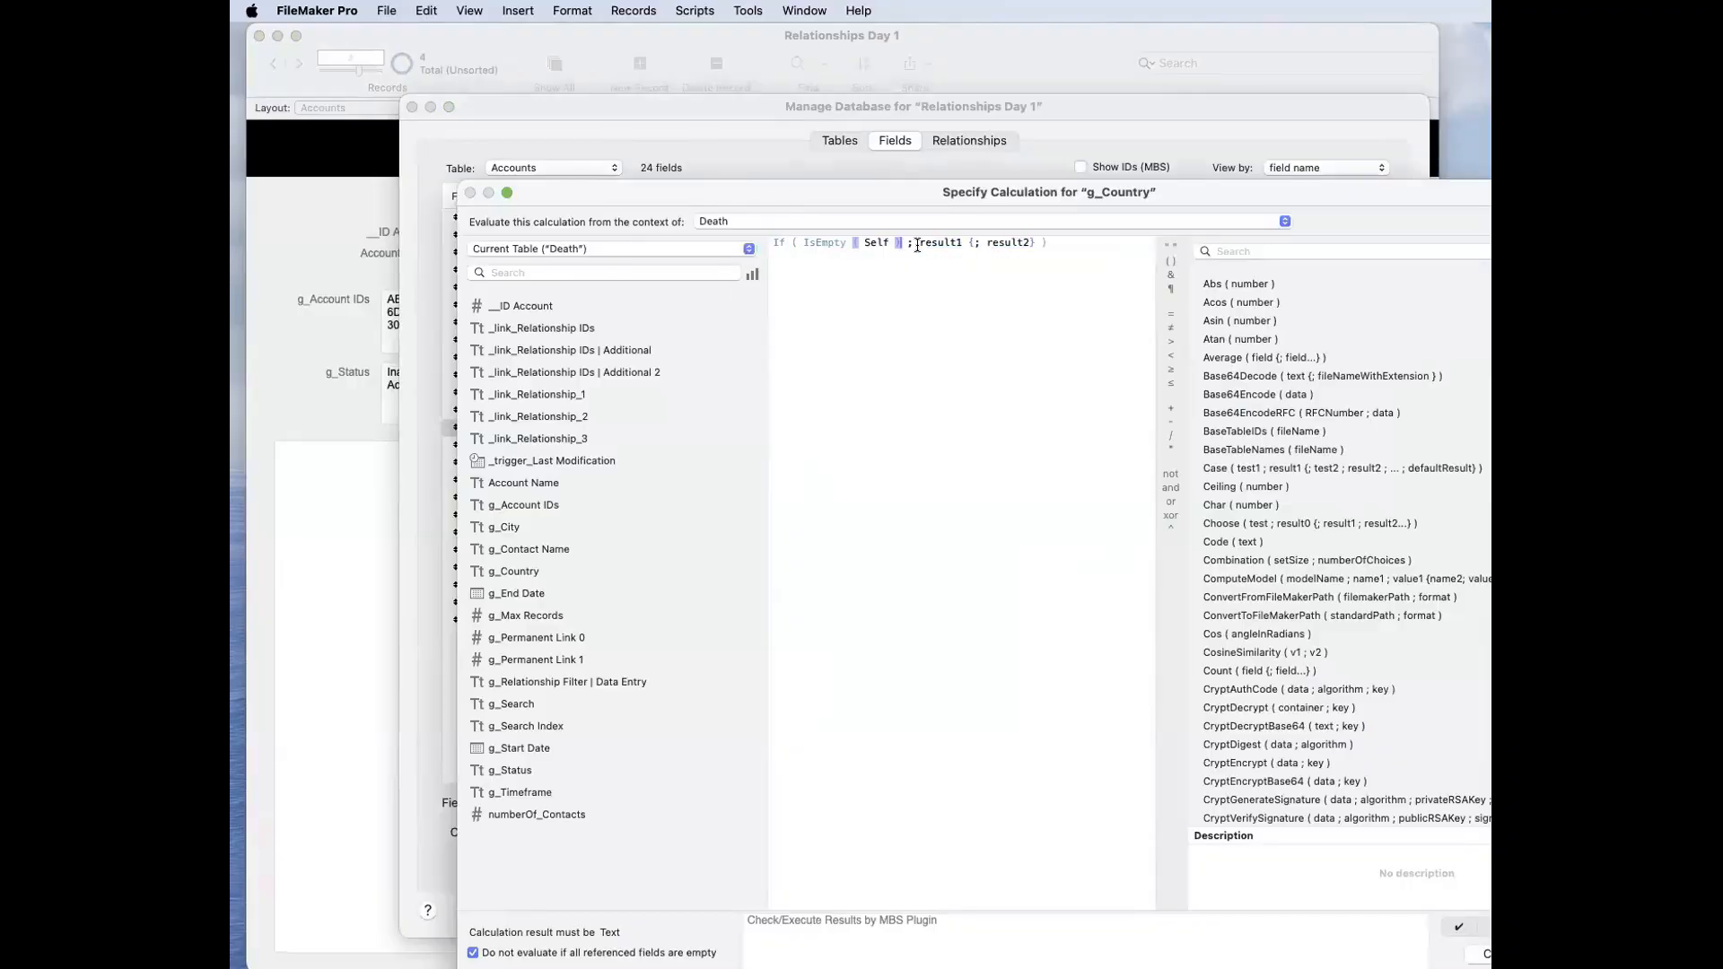
Step: Set the If function's results to 1 and Self and save the g_Country field definition
drag(919, 243, 1032, 240)
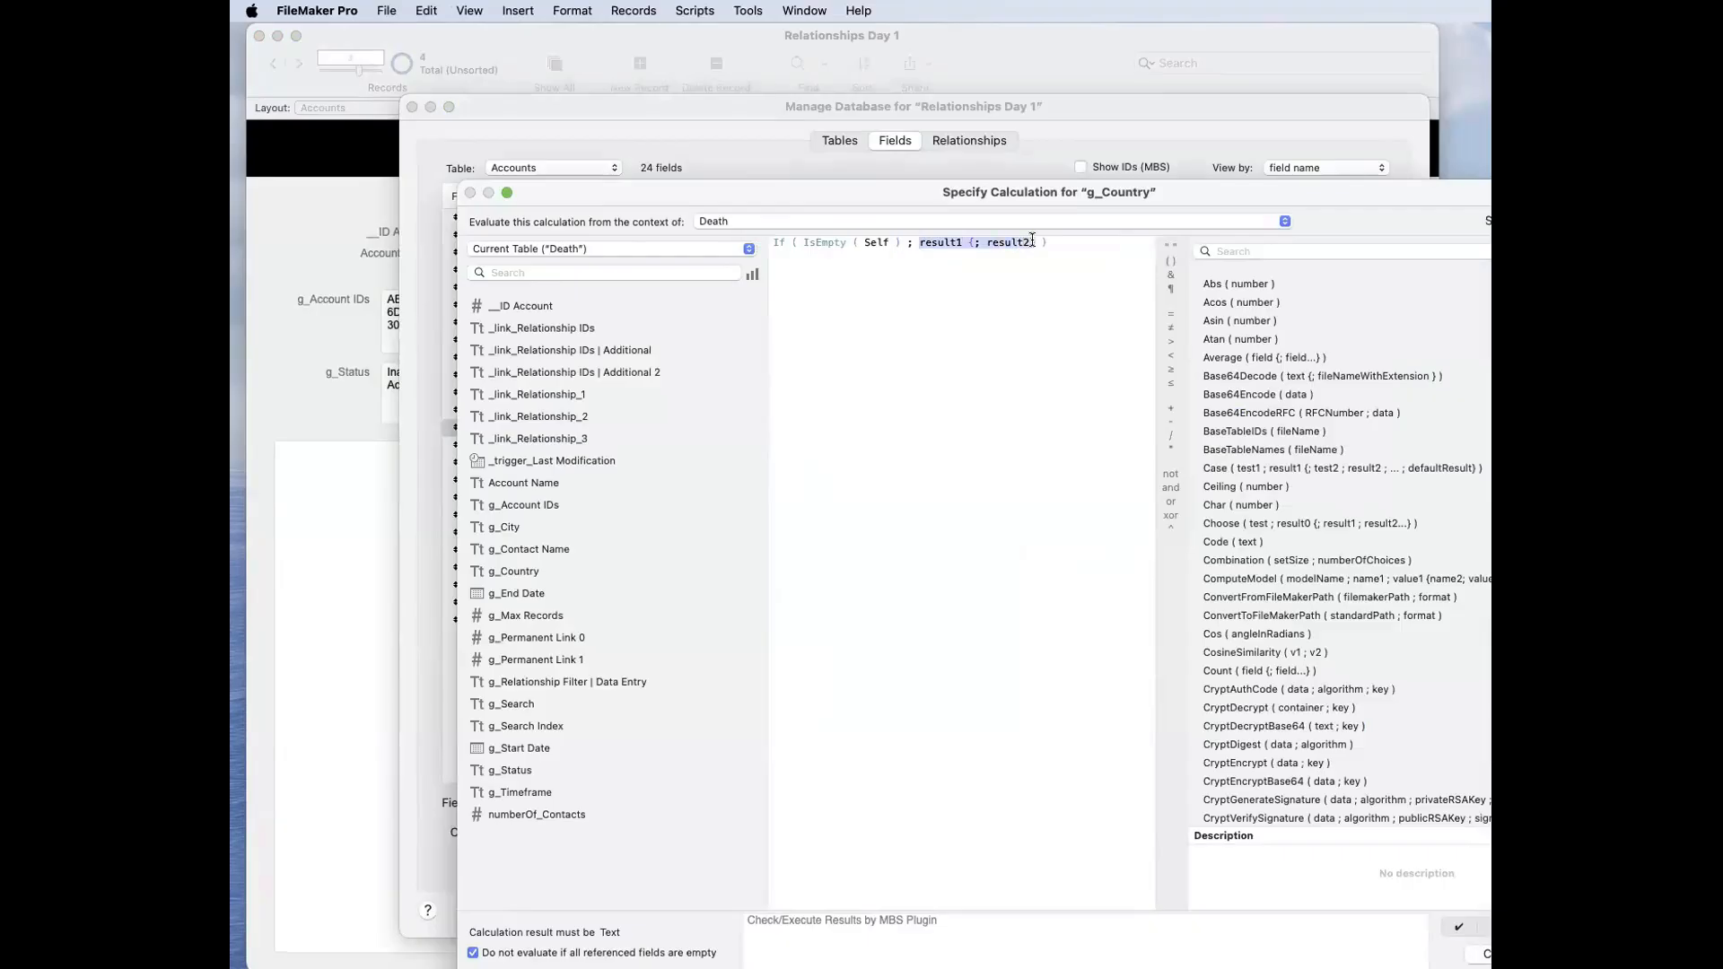
text(1 ; self)
key(Return)
key(Return)
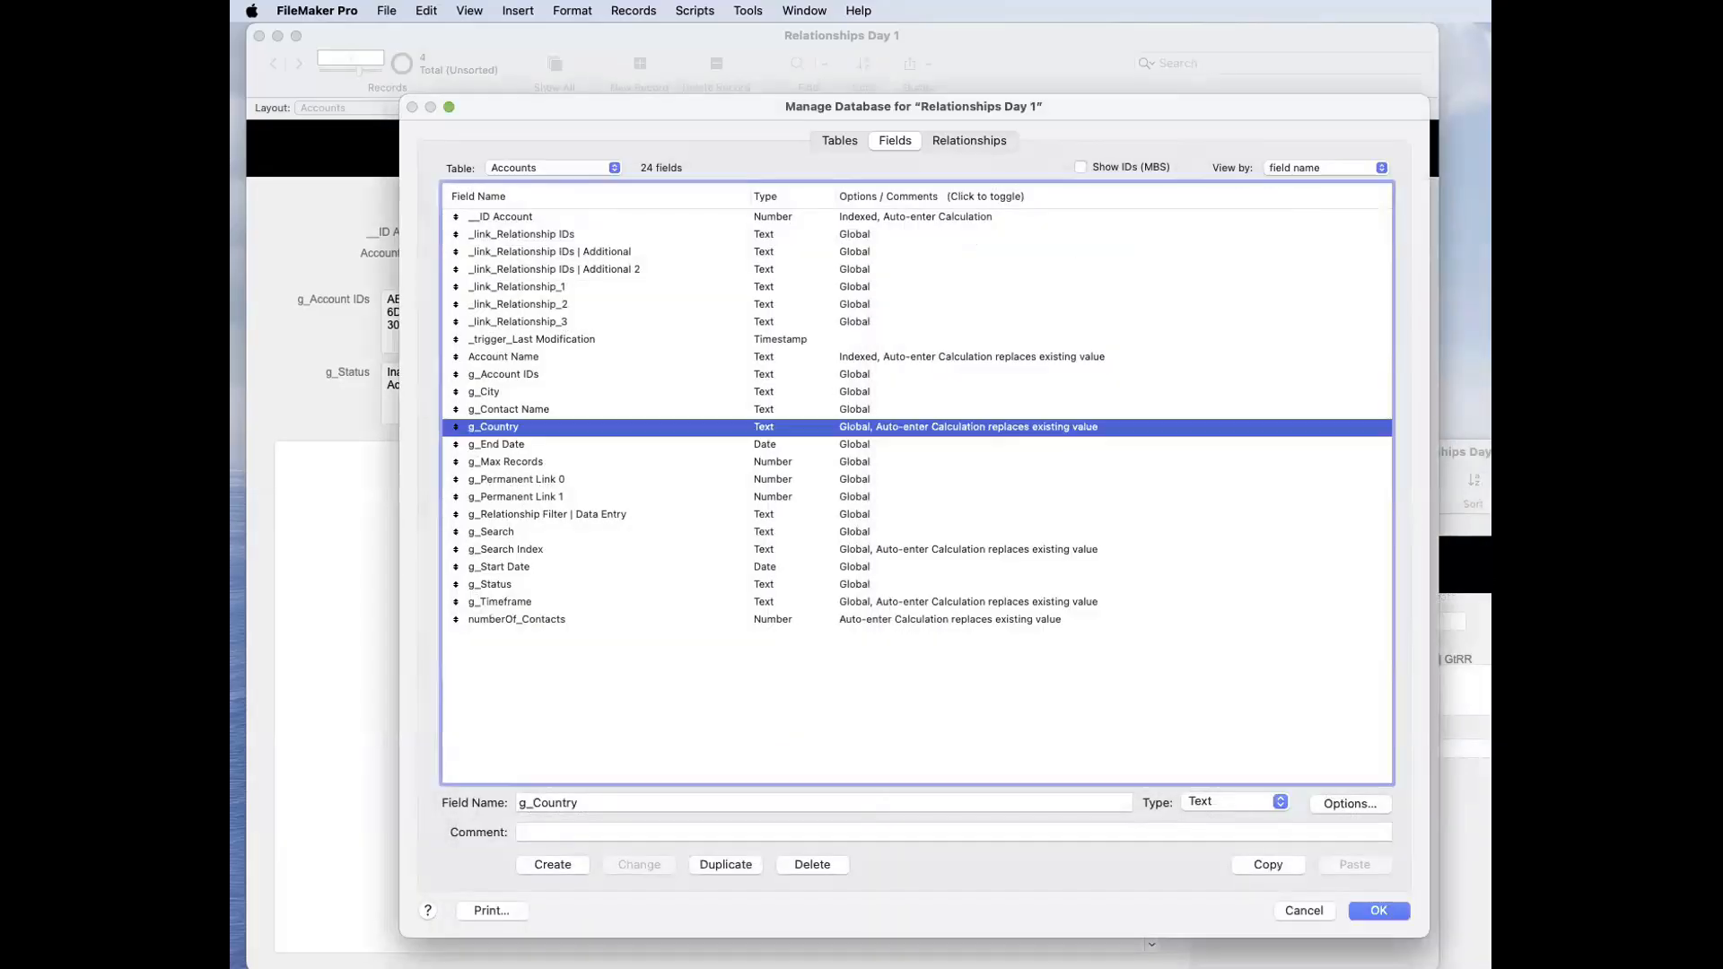
click(1360, 913)
Step: Replace the contents of g_Country with New Zealand and commit the record
click(1045, 353)
key(super+a)
text(IsEmpty ( Self ))
key(super+a)
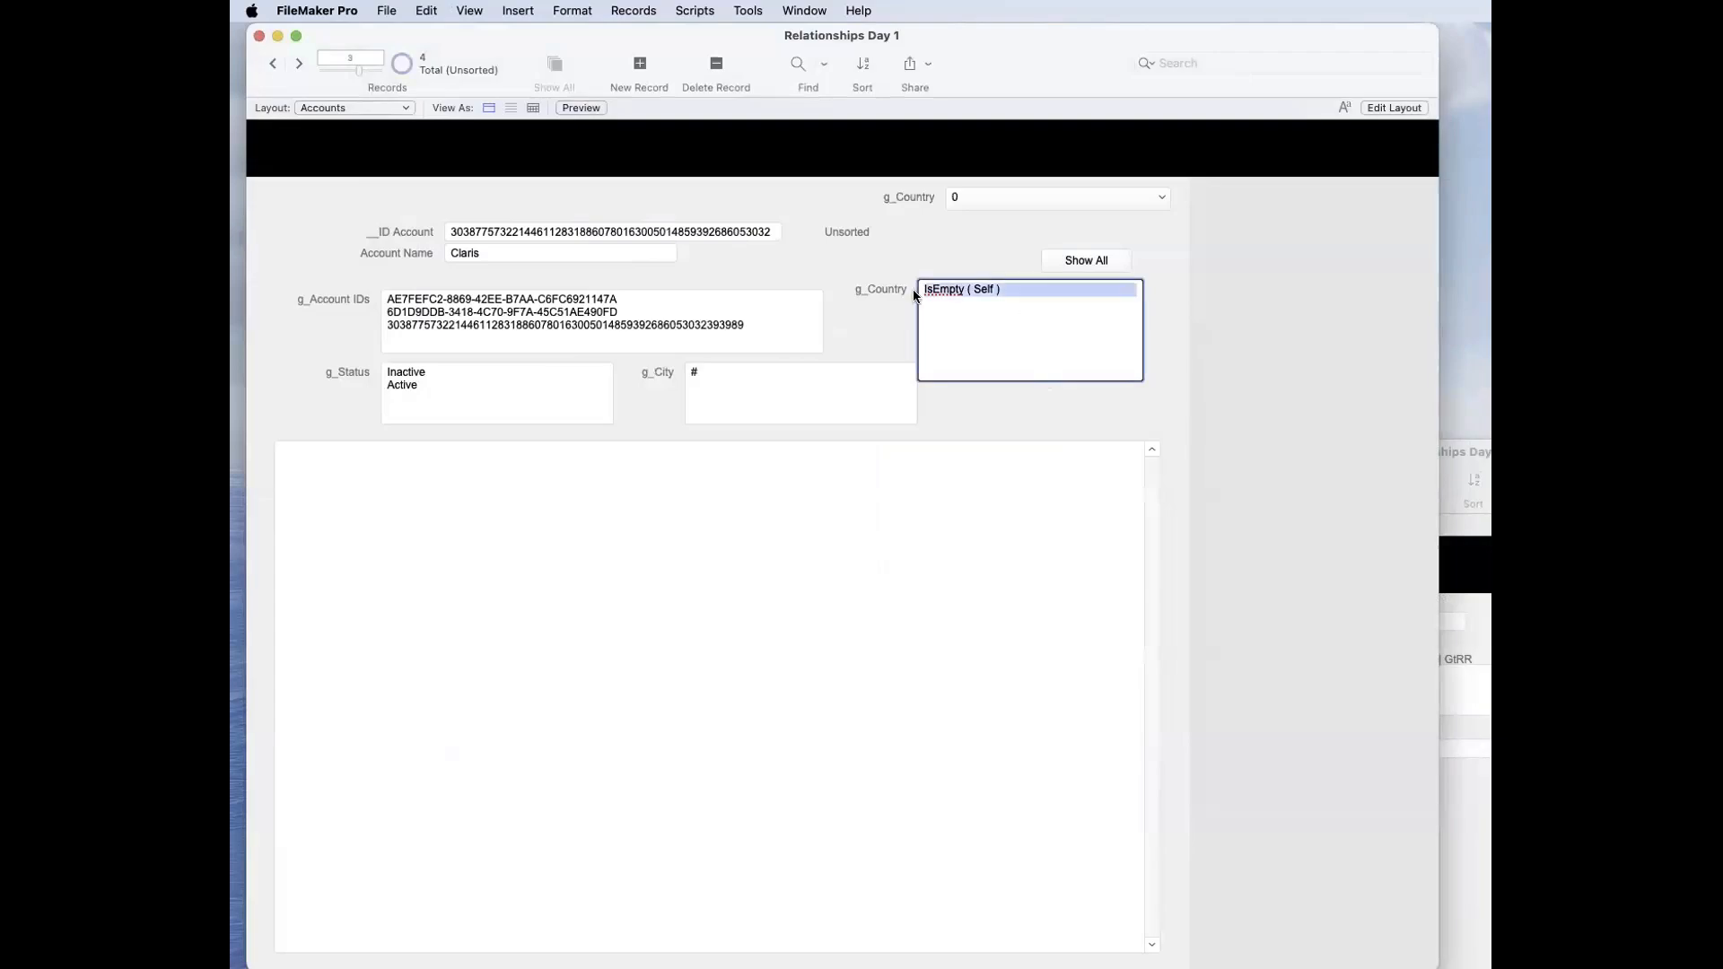
key(BackSpace)
text(New Zealand)
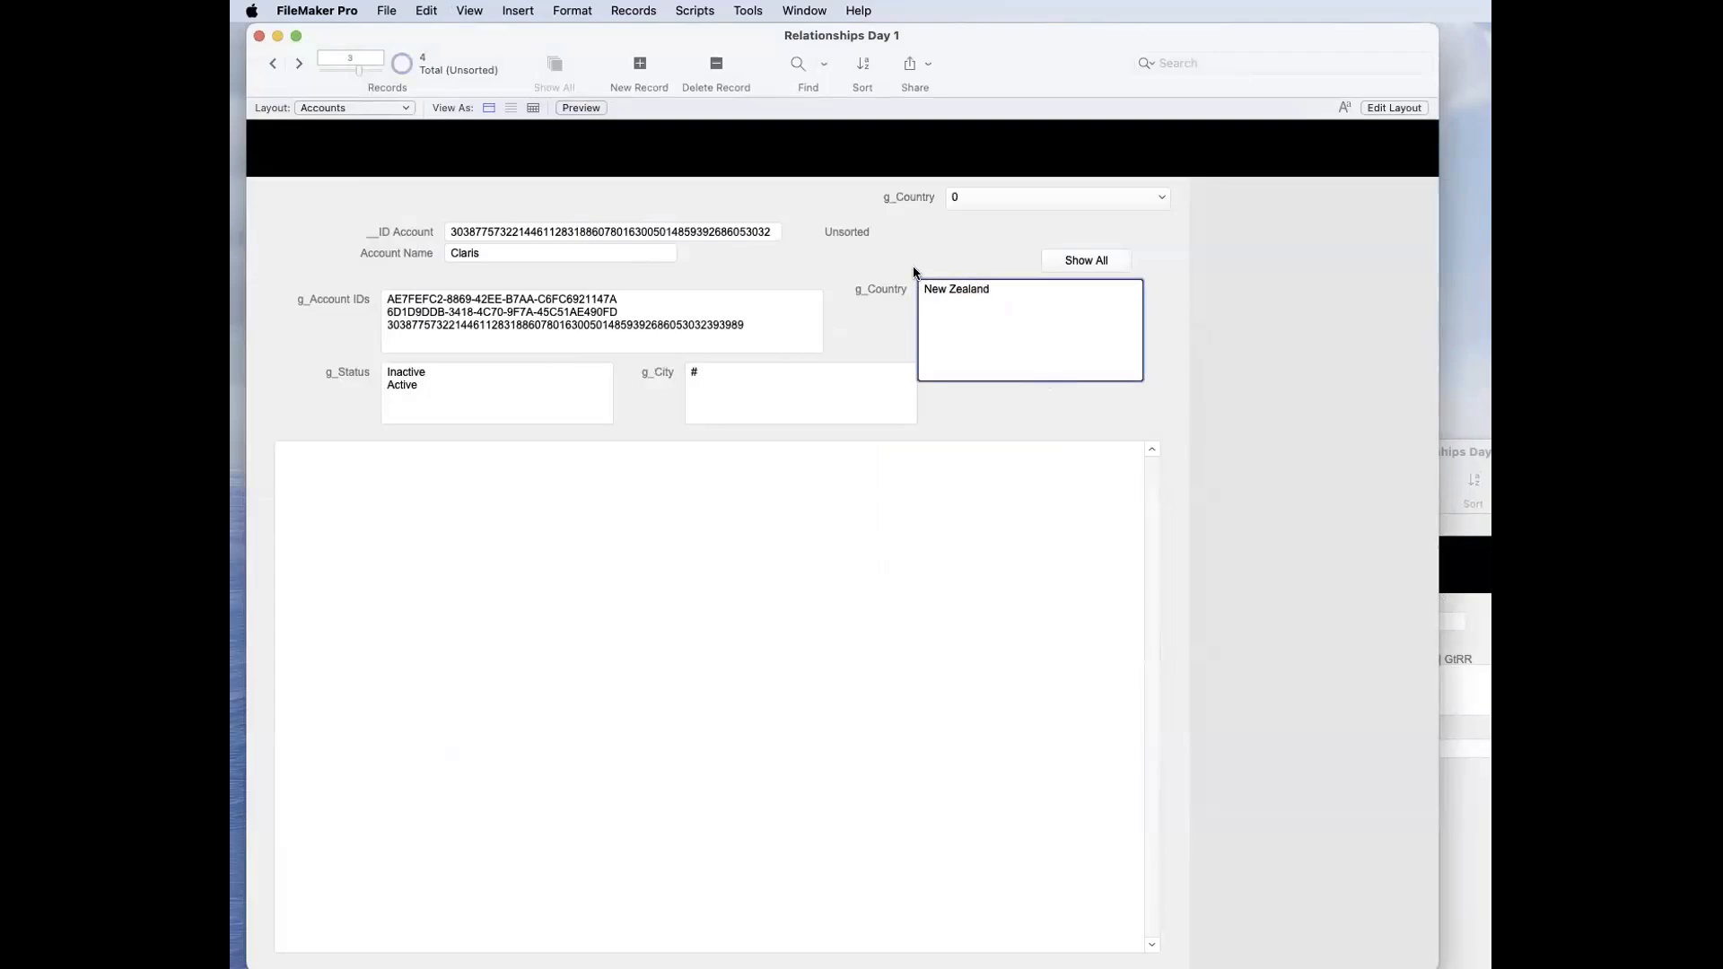
click(912, 265)
Step: Clear New Zealand from g_Country, enter 1 and commit the record
click(993, 291)
key(super+a)
key(BackSpace)
text(1)
click(831, 281)
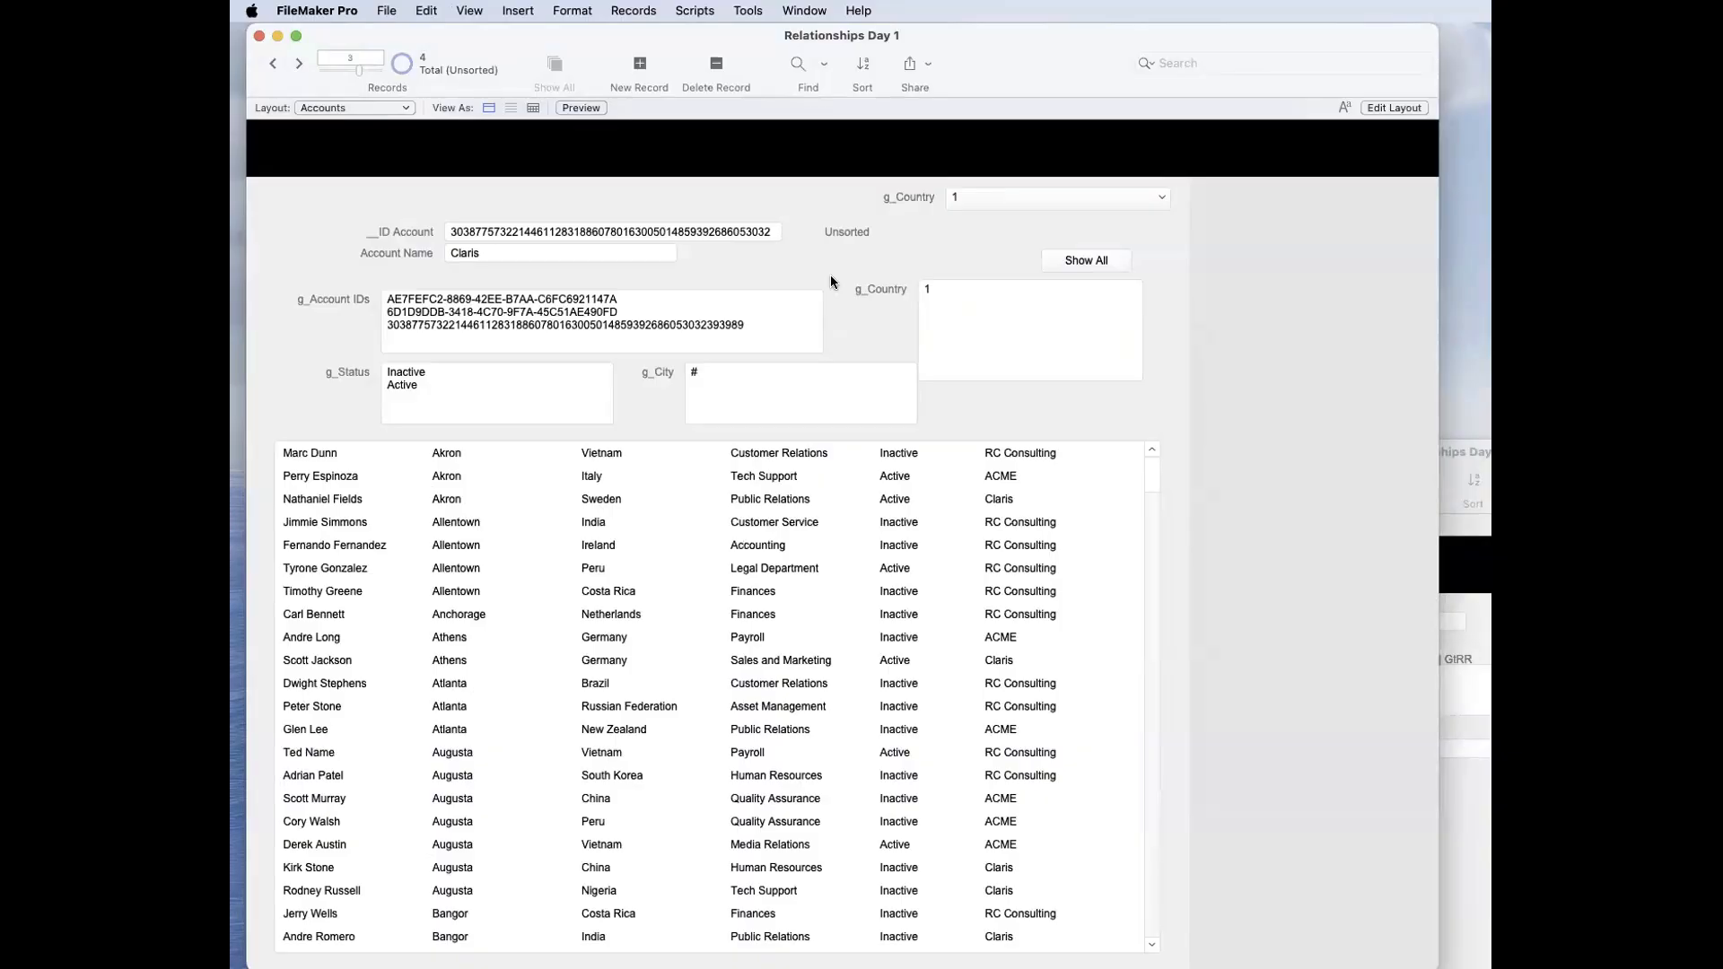
Step: Filter the contacts by New Zealand again through g_Country and commit the record
click(993, 314)
key(super+a)
text(Ne)
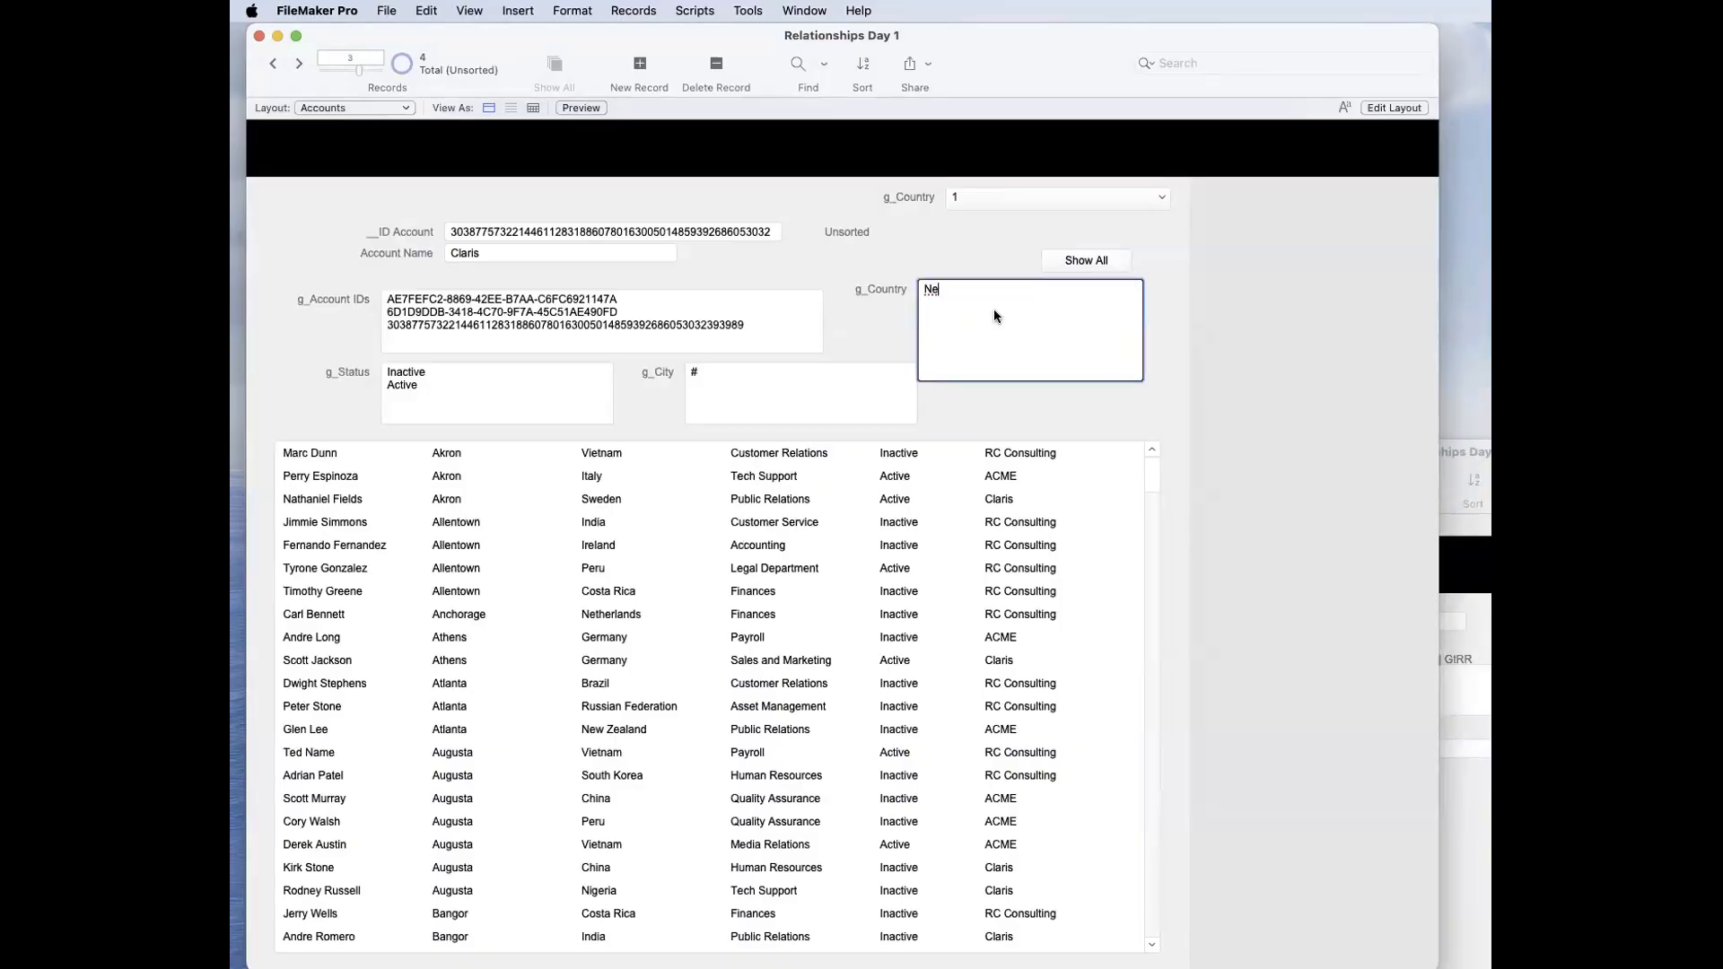
text(w Zealand)
click(957, 233)
Step: Reset g_Country to 1 and commit the record
click(1027, 295)
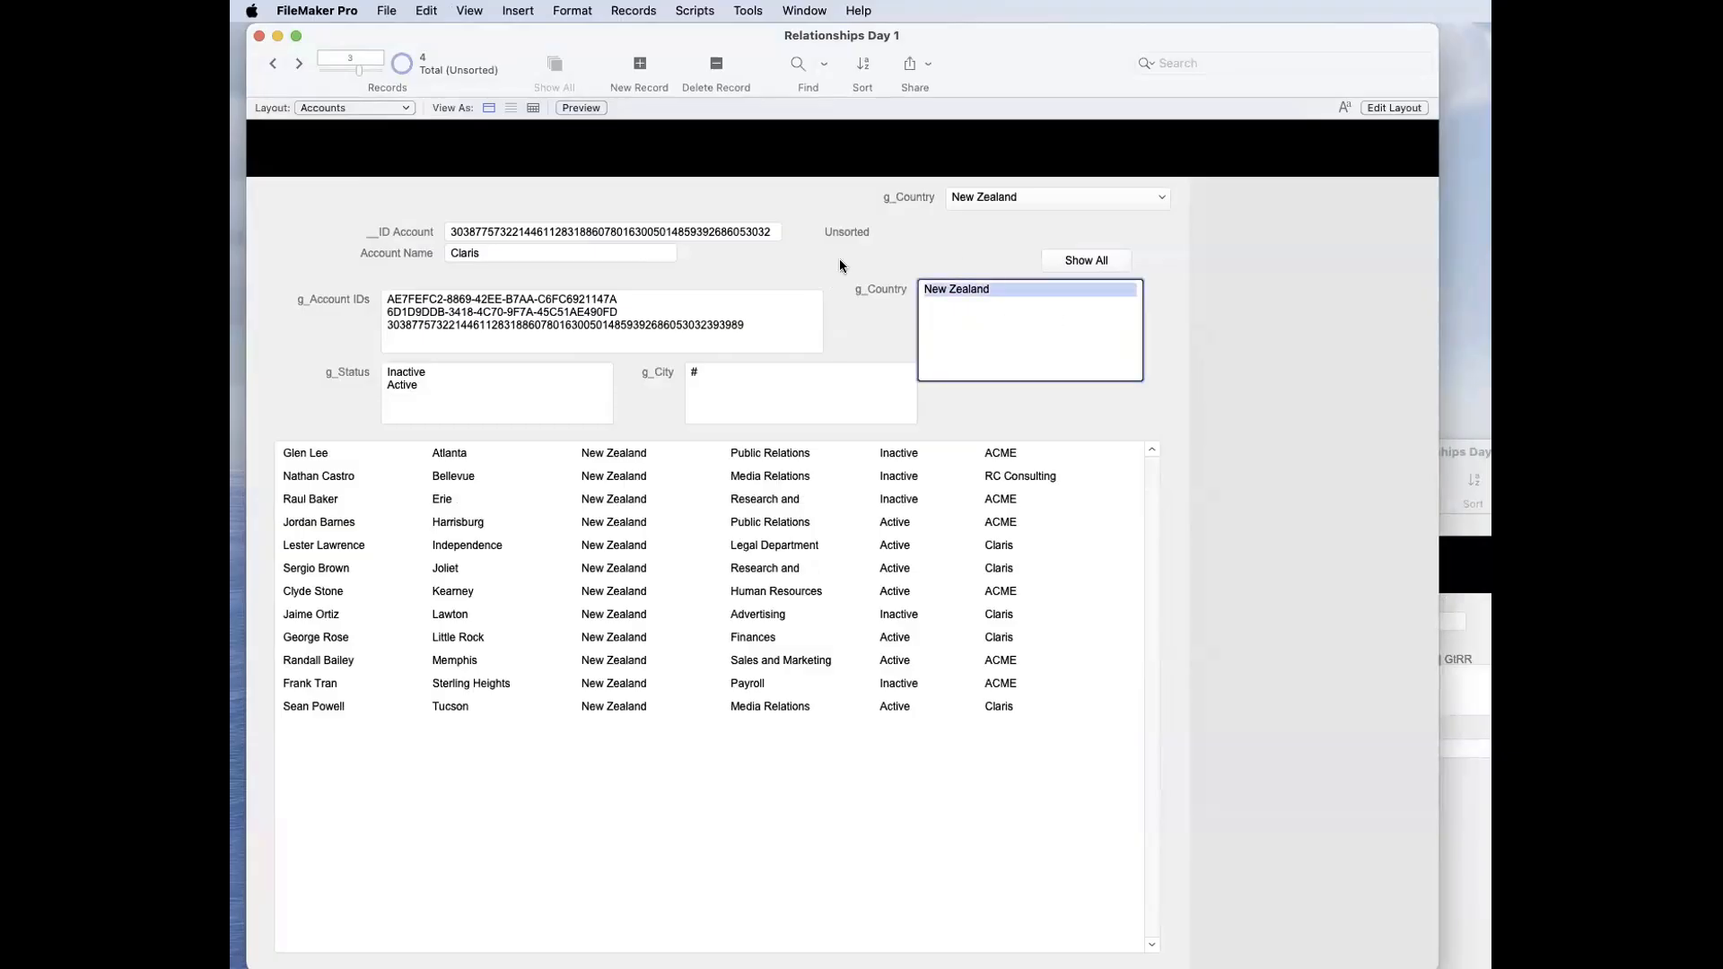
text(1)
key(Return)
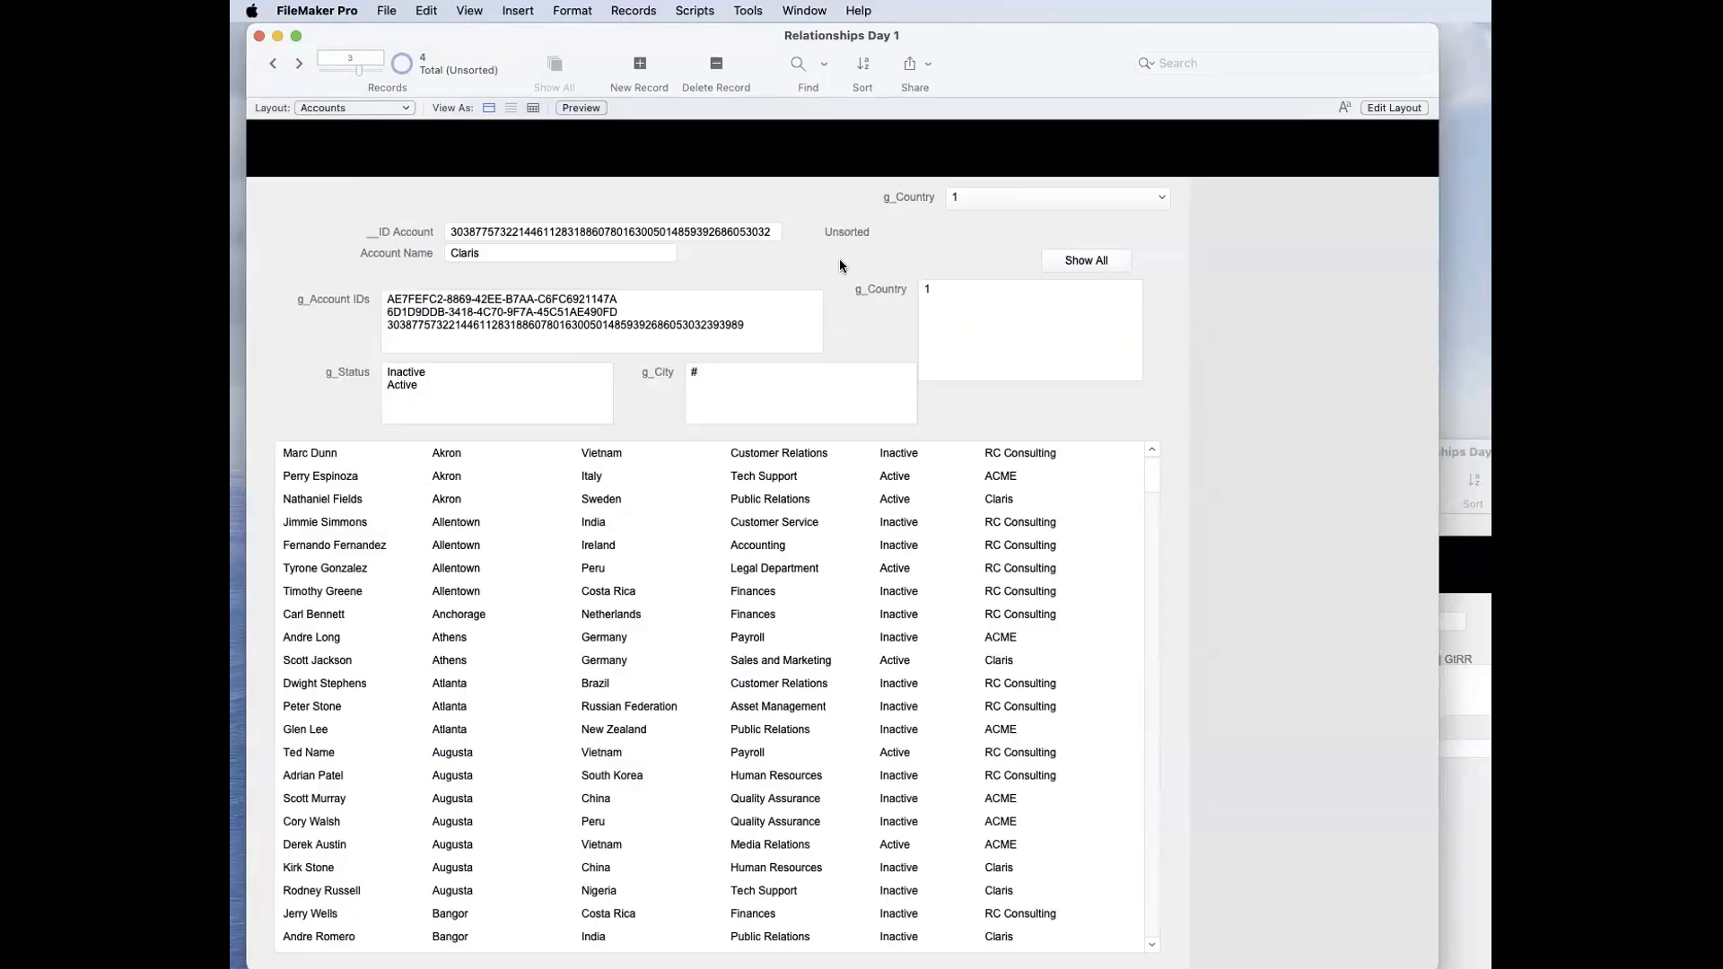
Step: Review the auto-enter options of the g_Country field and close the database definition
key(super+shift+d)
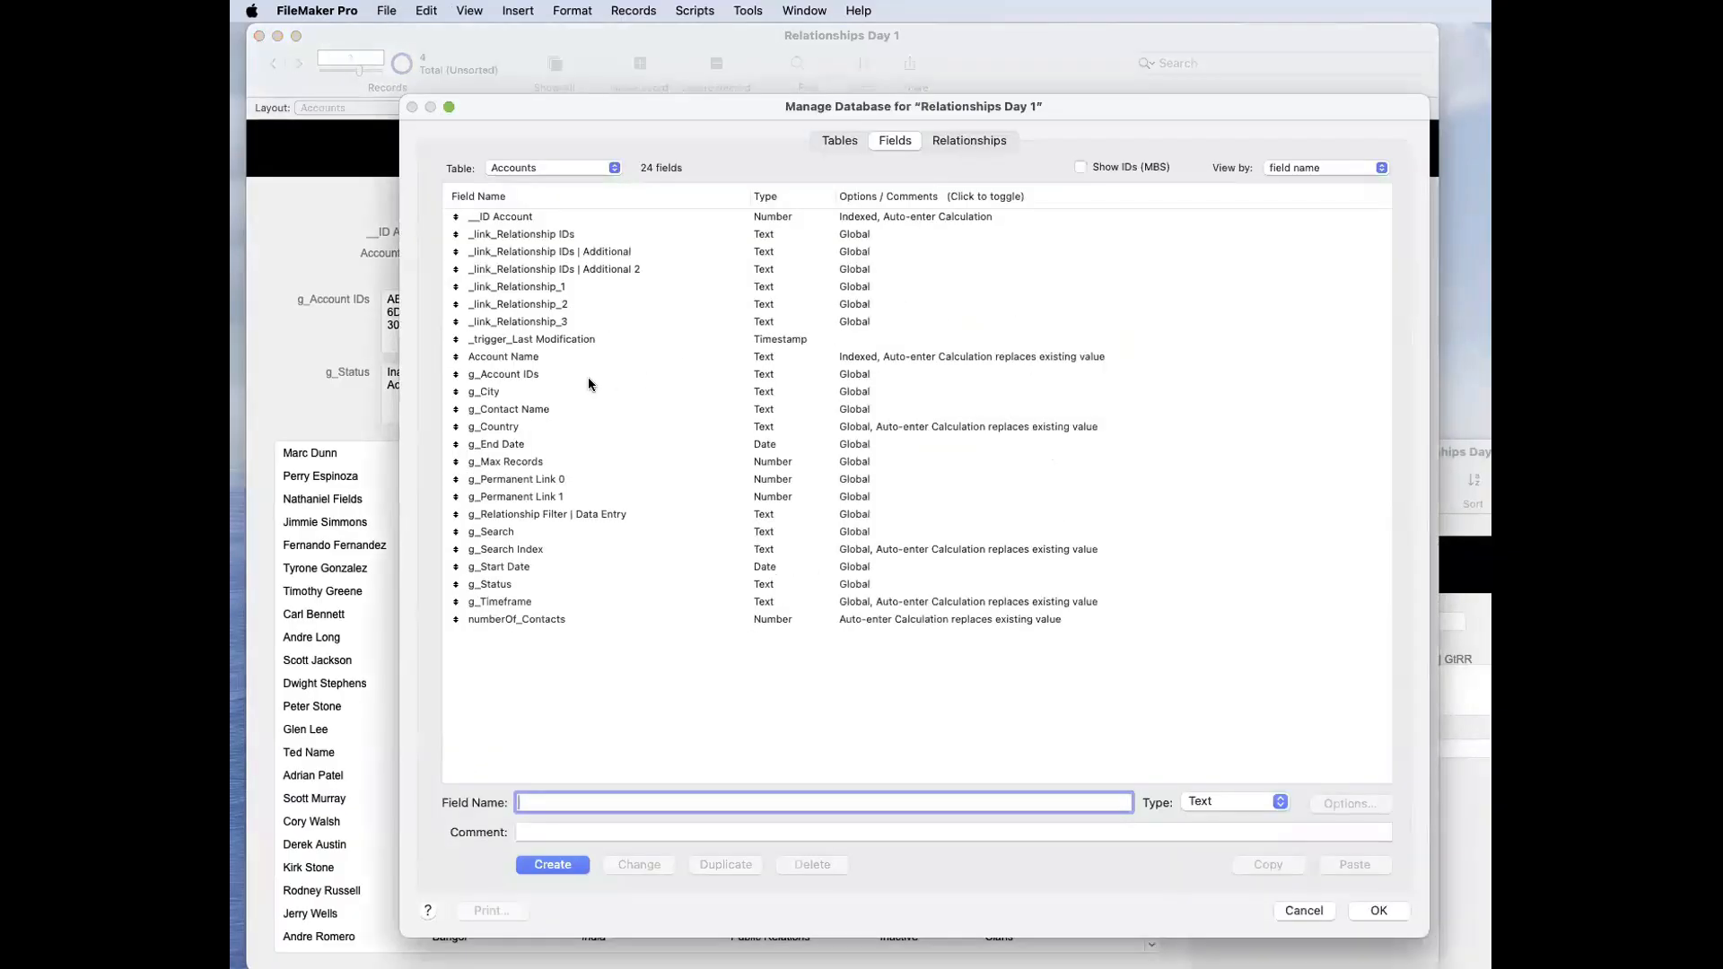
double_click(543, 420)
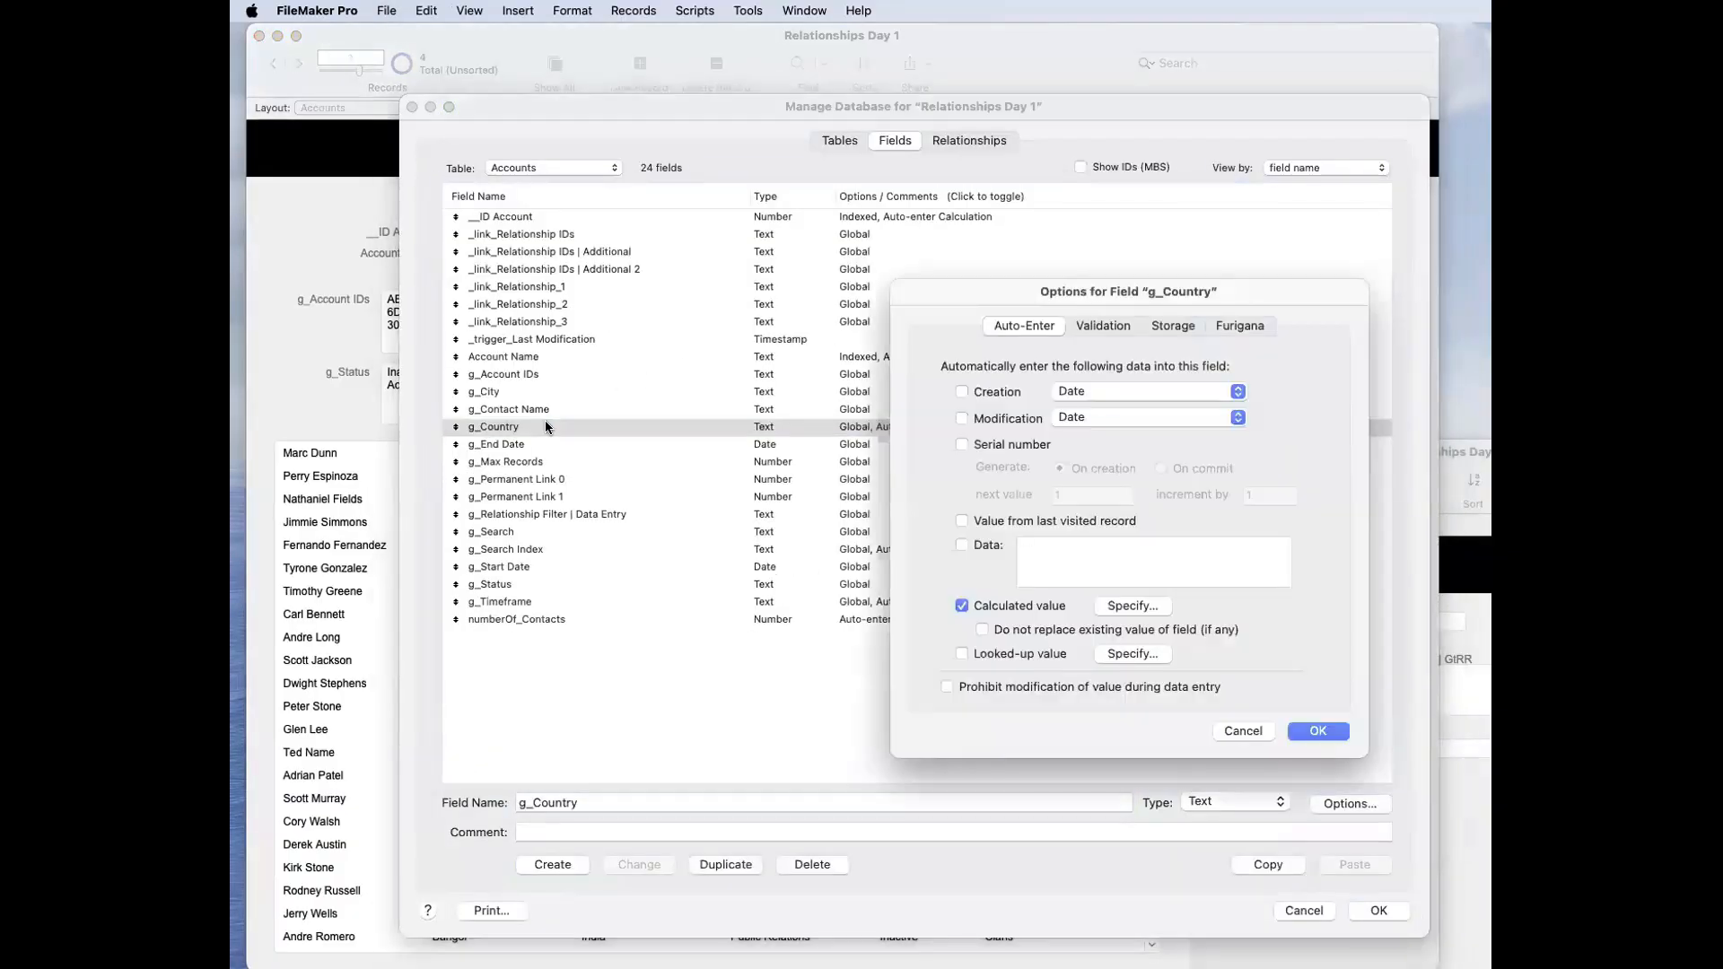
key(Return)
key(Return)
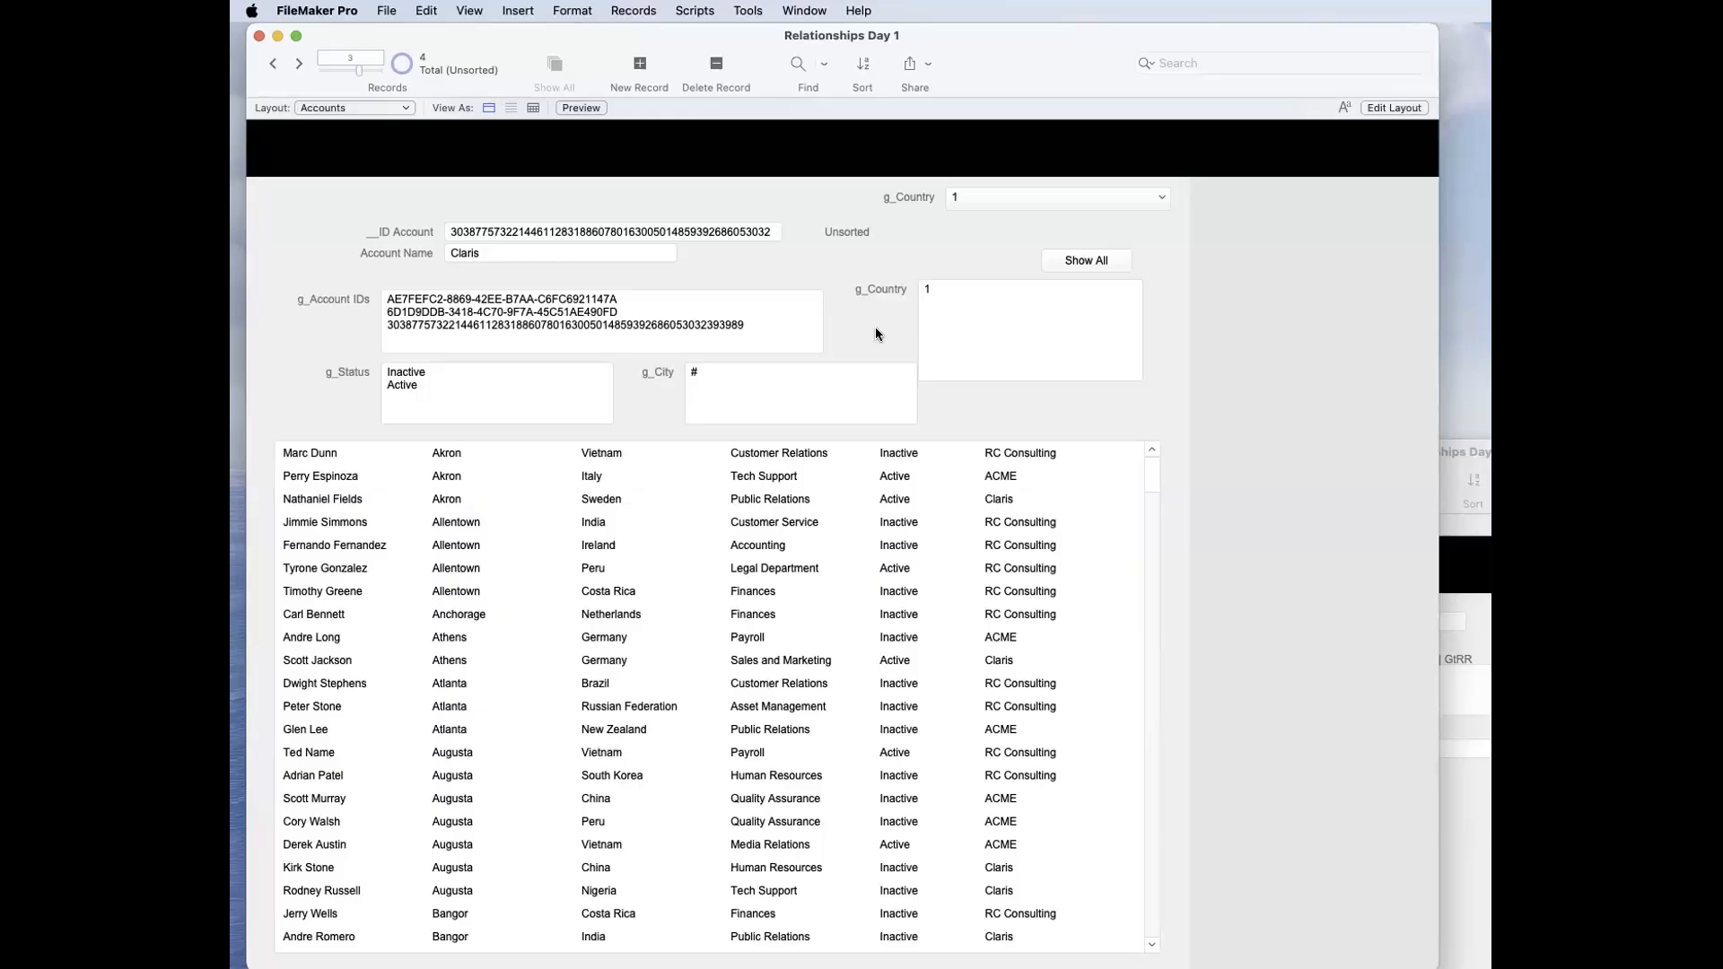
Step: Open g_Country's auto-enter calculation and highlight the Self function inside IsEmpty
key(super+shift+d)
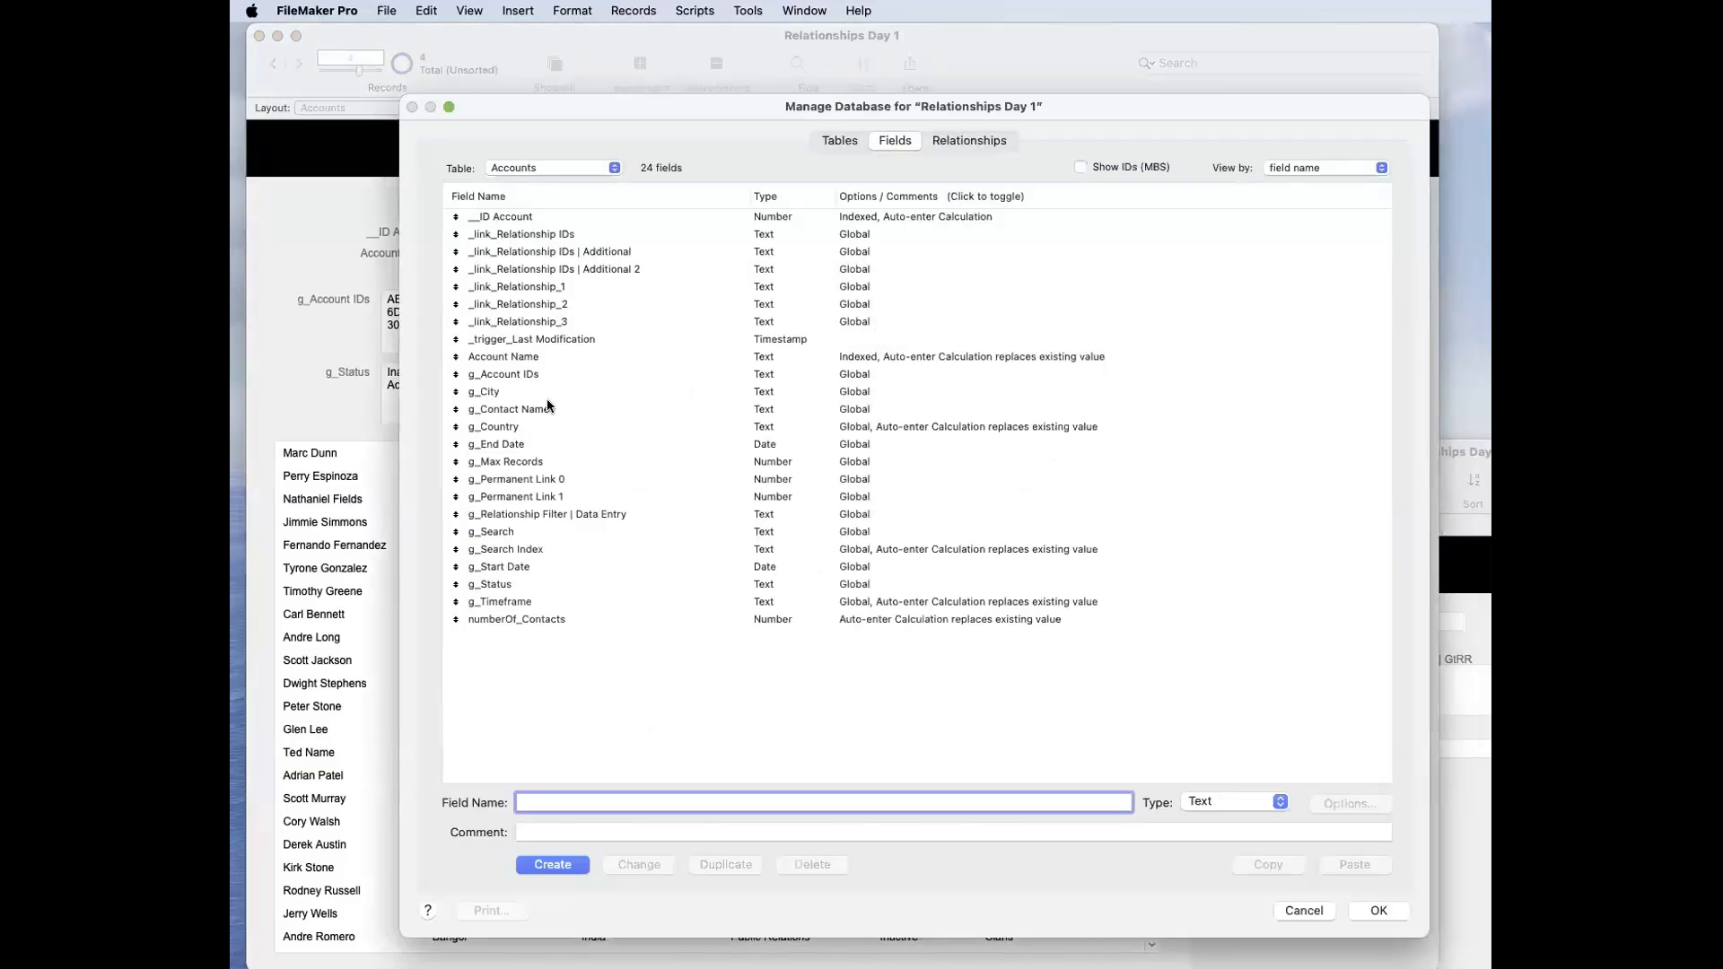
double_click(546, 426)
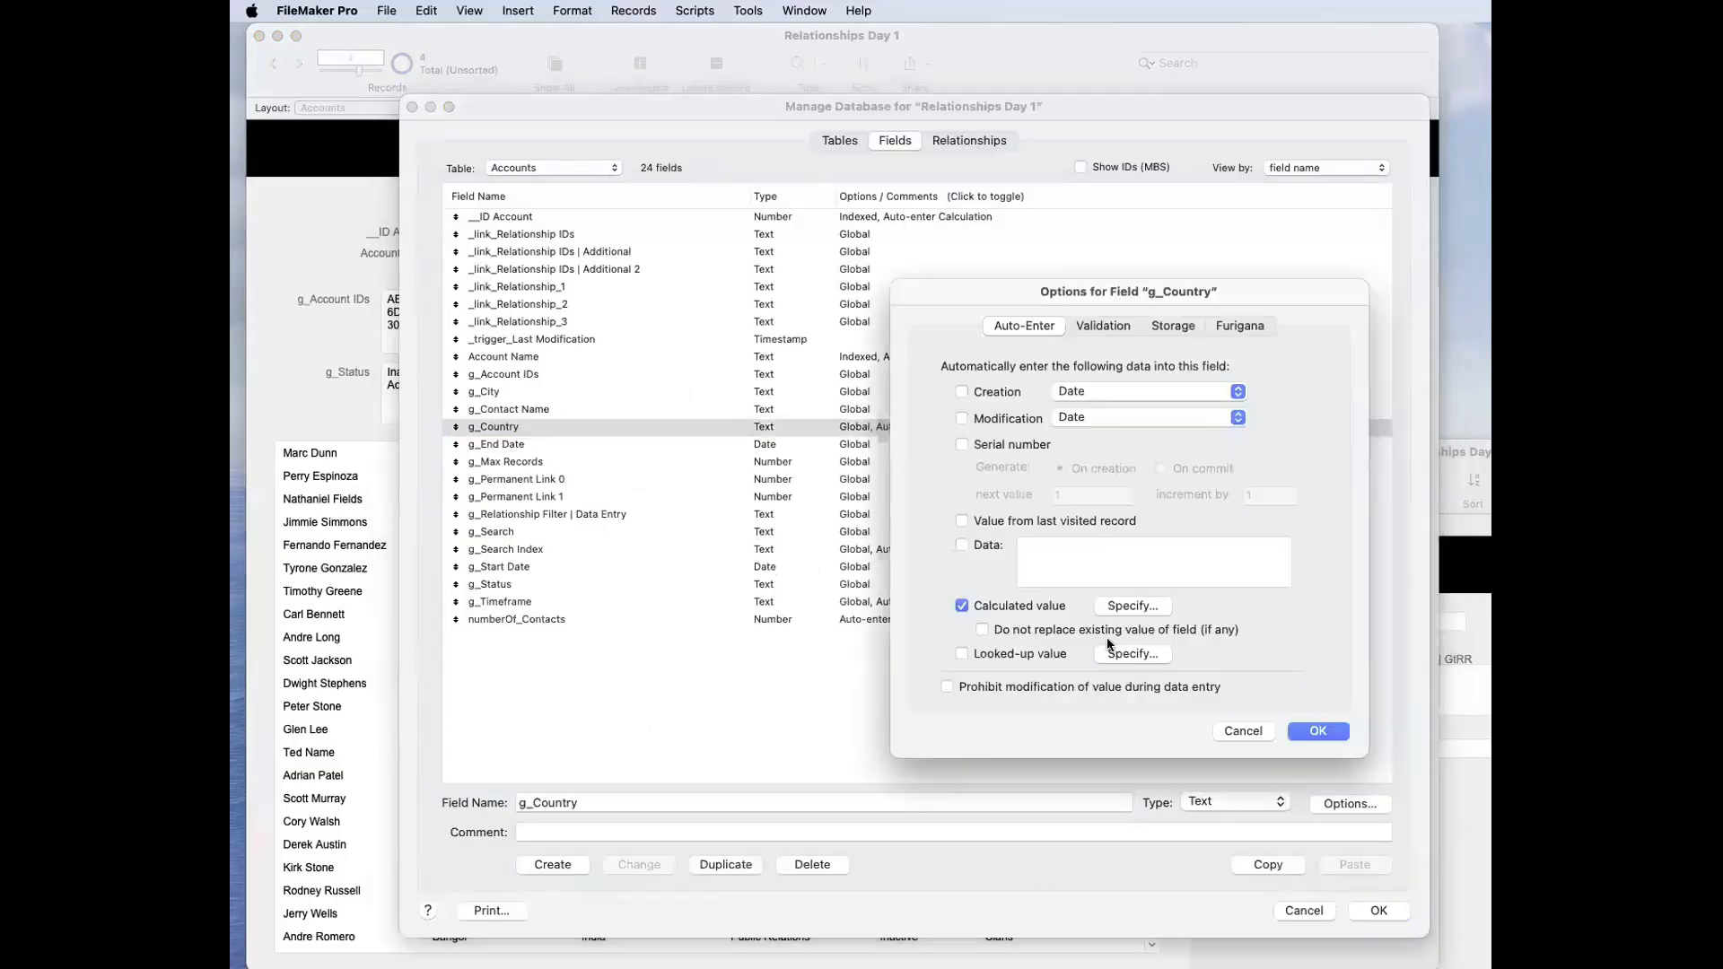
click(1132, 606)
click(908, 347)
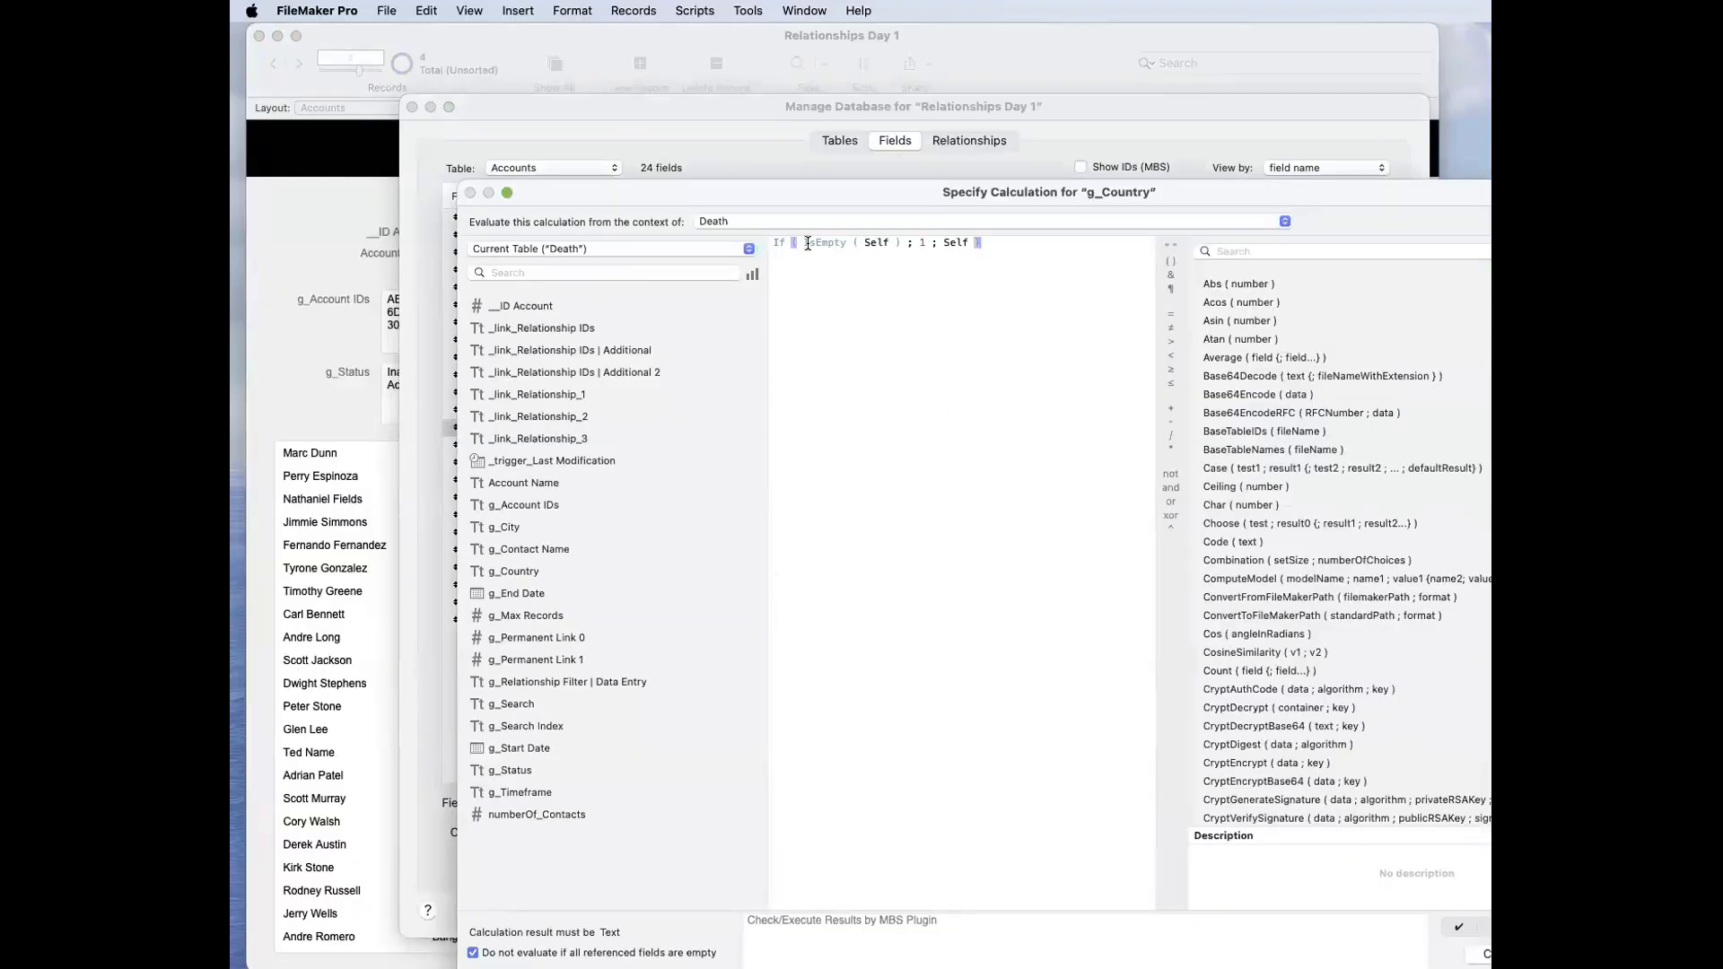
double_click(866, 243)
Step: Search the function list for Self, narrow the calculation window and open the function's online help
click(1376, 251)
text(Self)
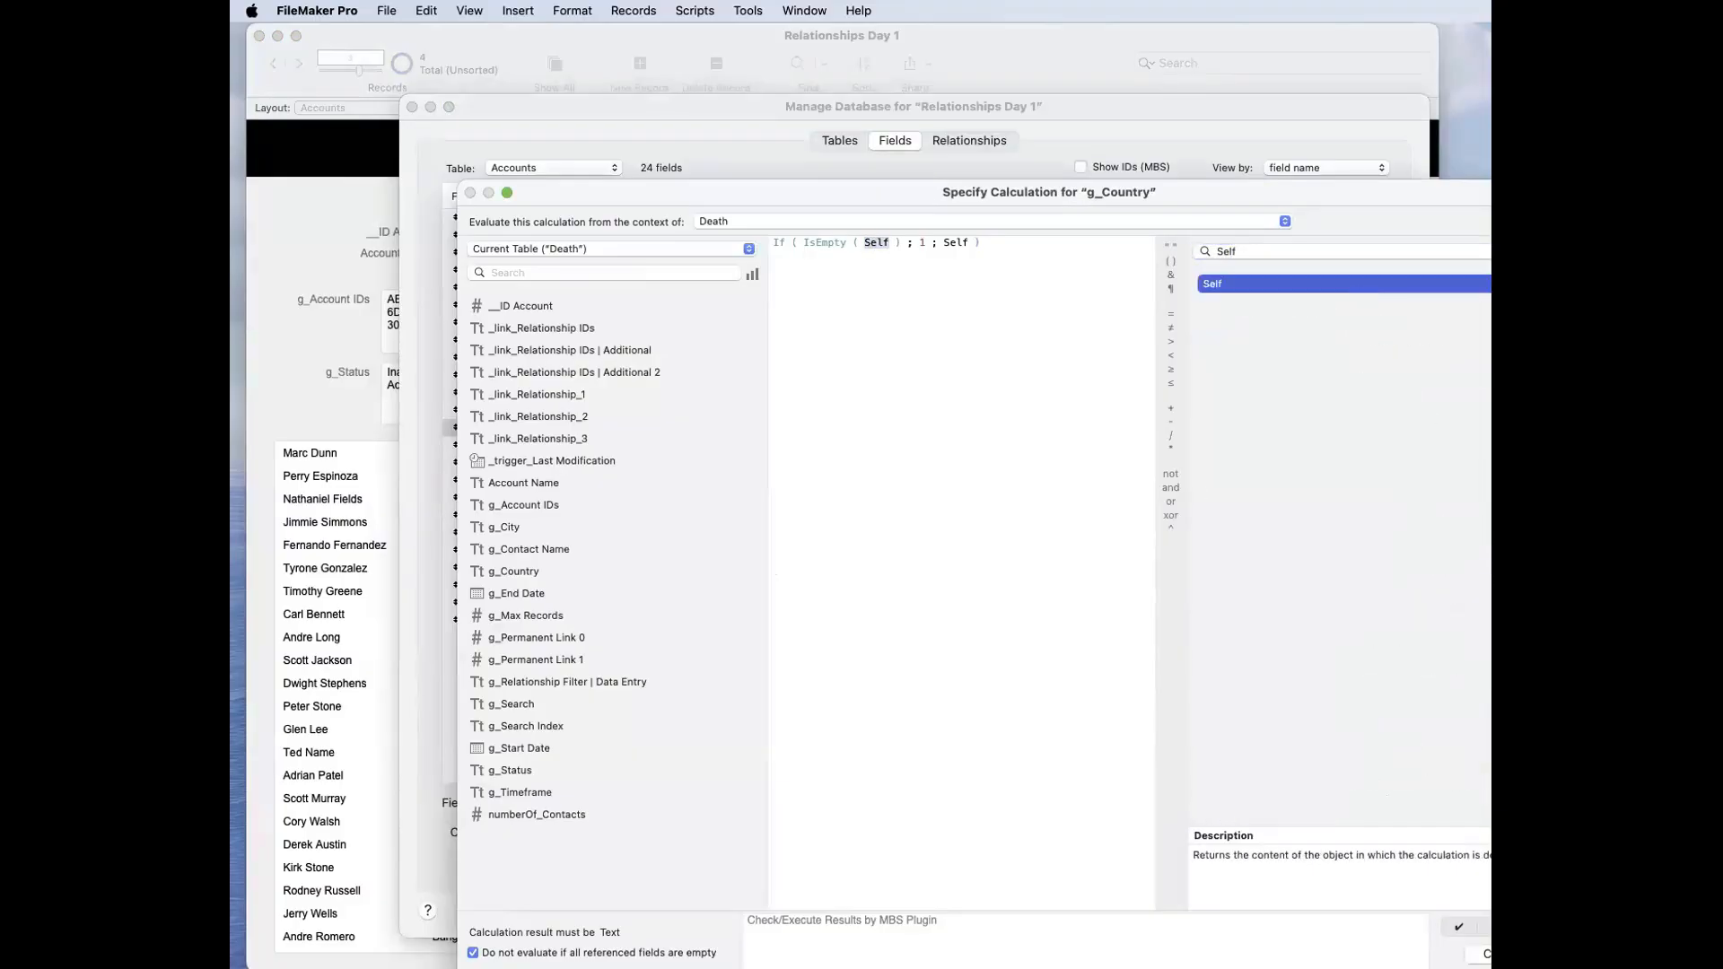
drag(1640, 808, 1353, 808)
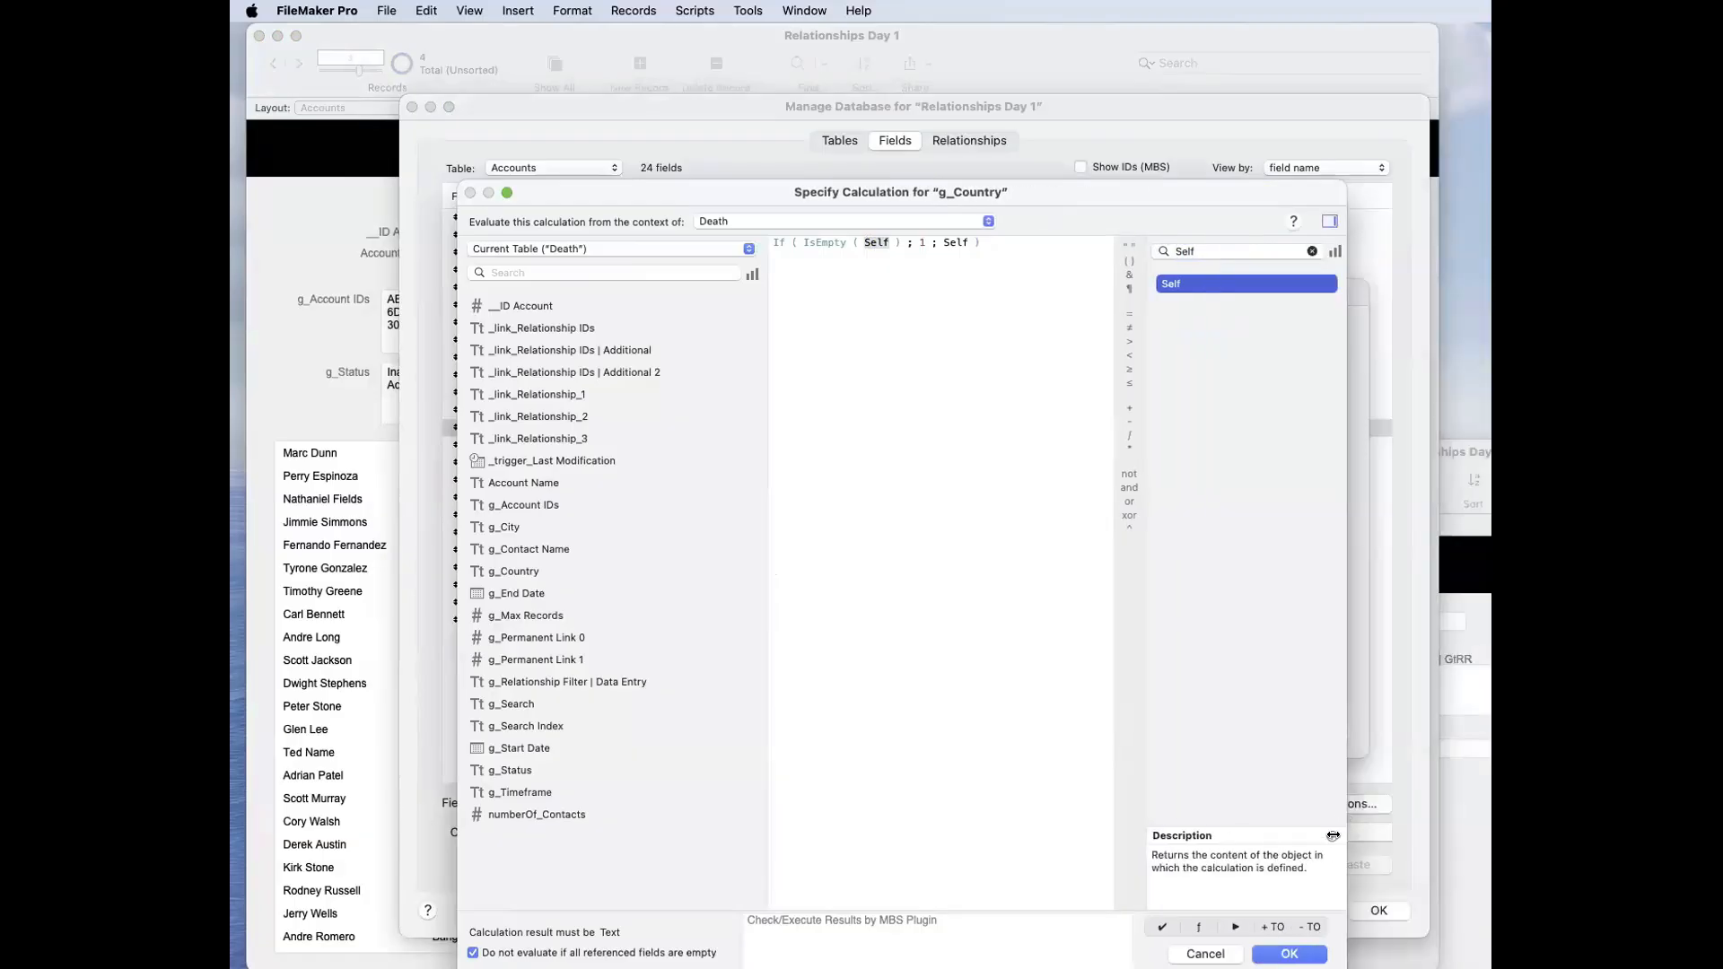
click(1330, 831)
Step: Examine the format, description and examples of the Self function on the Claris help page in Safari
drag(966, 167, 707, 50)
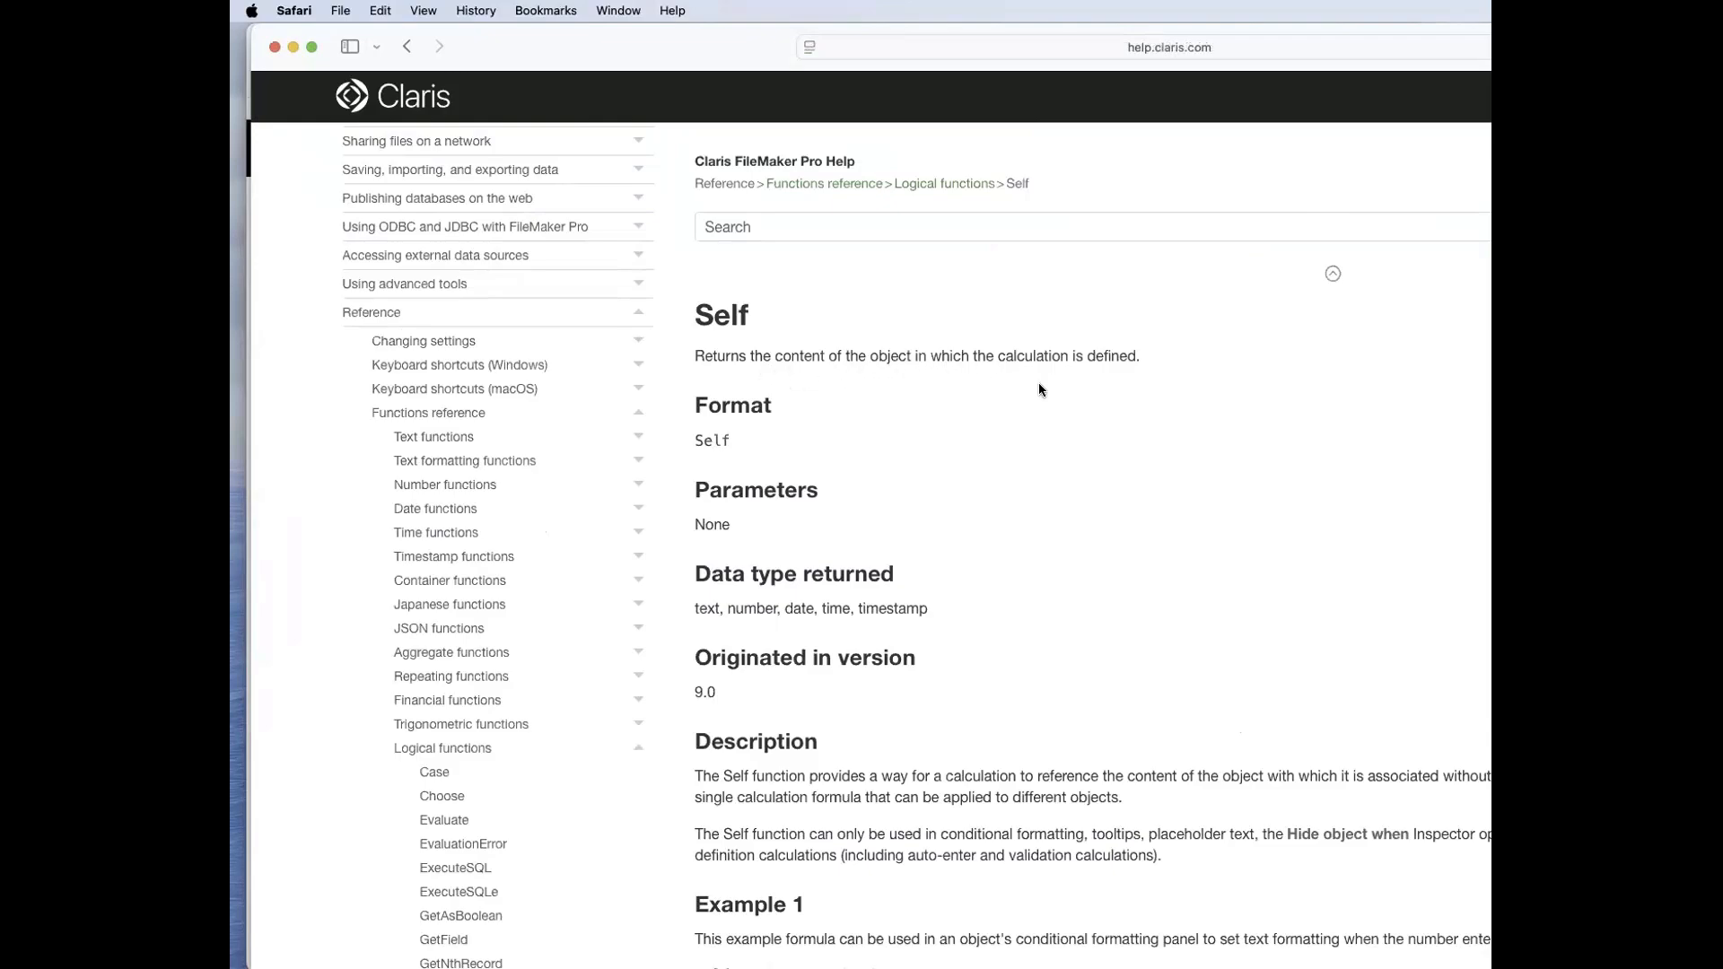
scroll(1027, 388, down, 4)
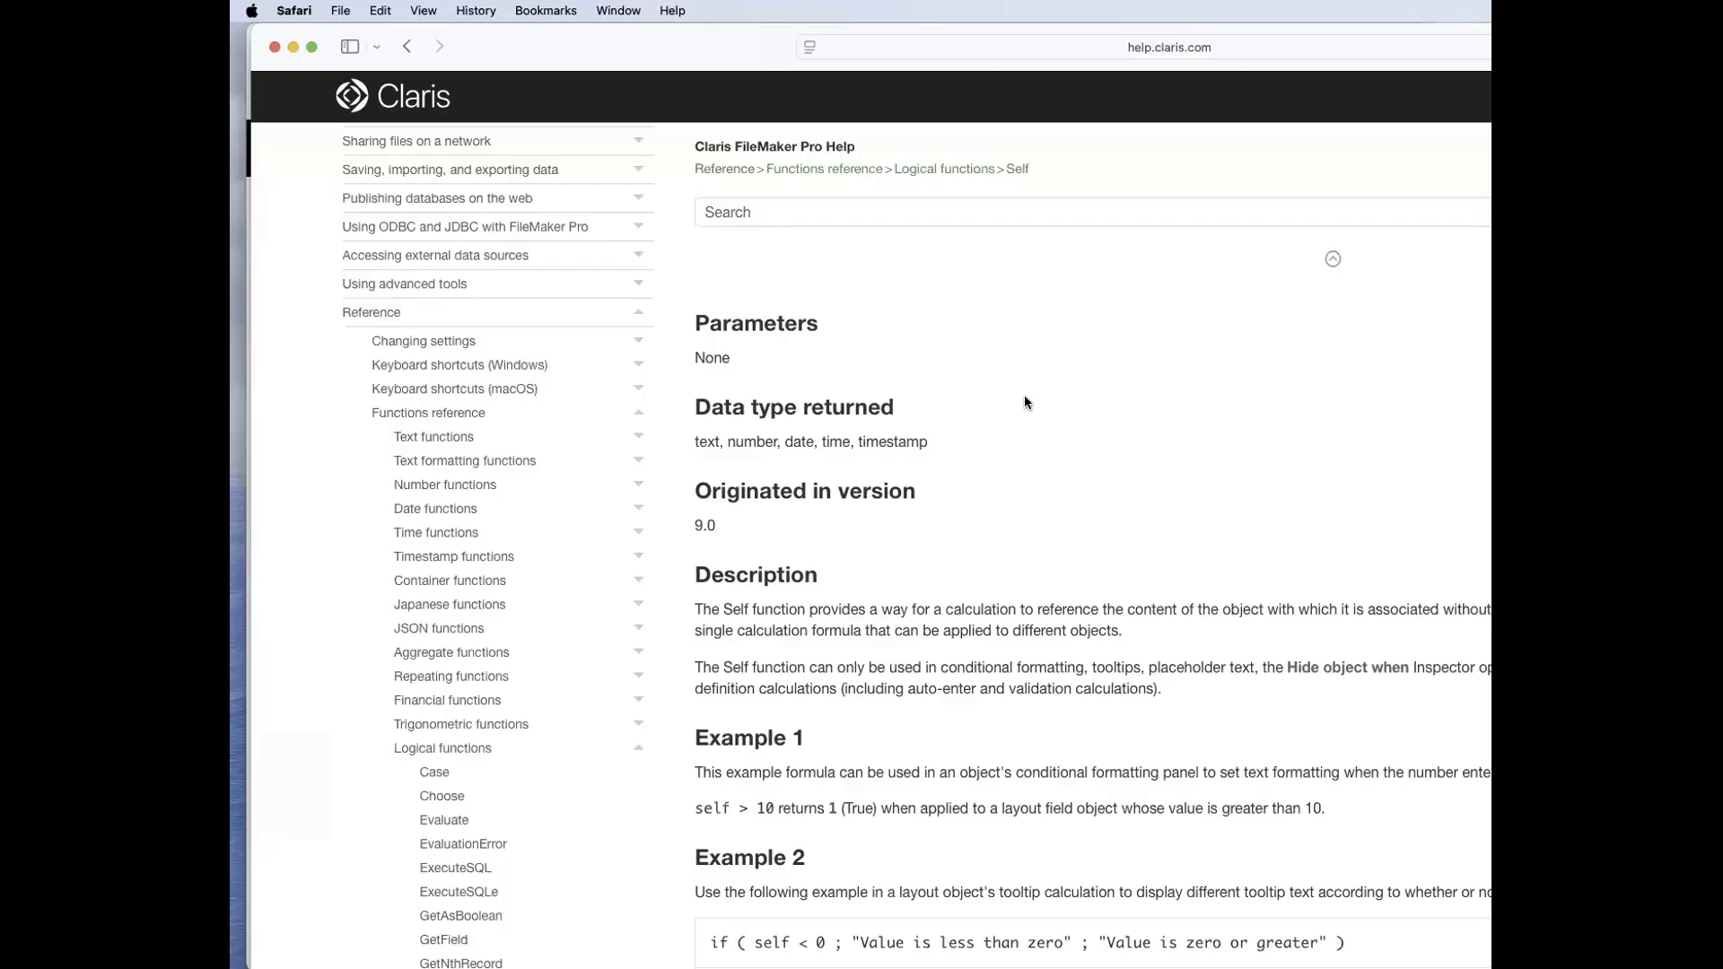
scroll(1025, 396, up, 4)
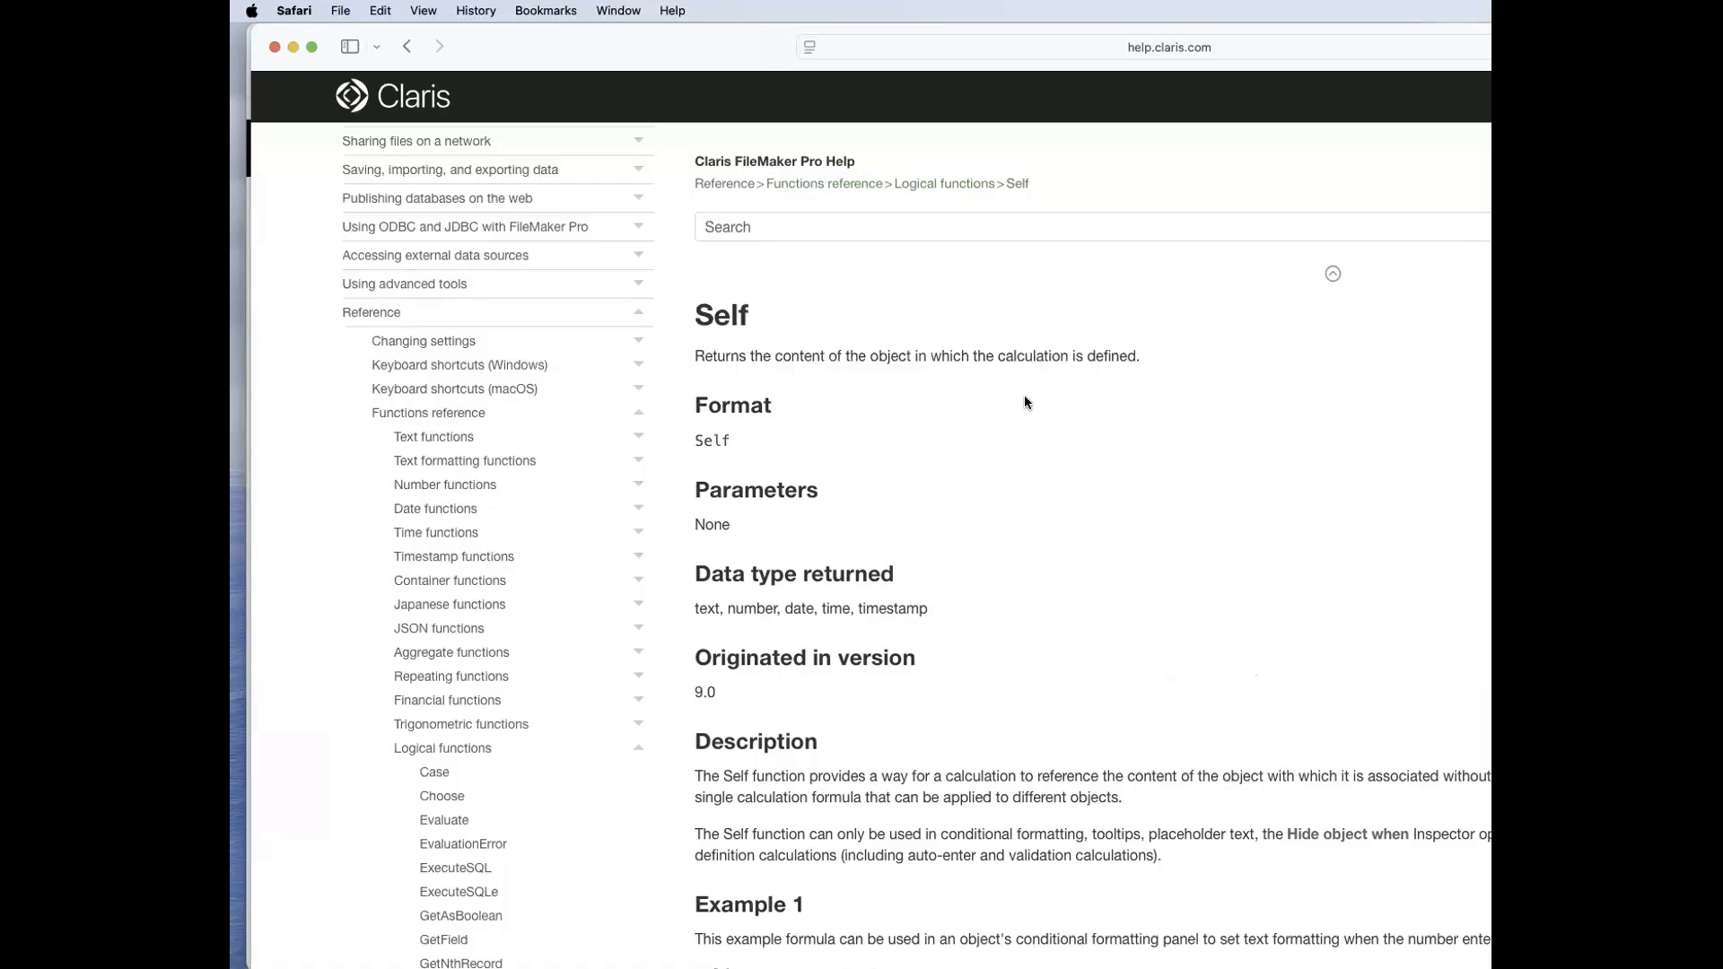
scroll(1008, 420, down, 2)
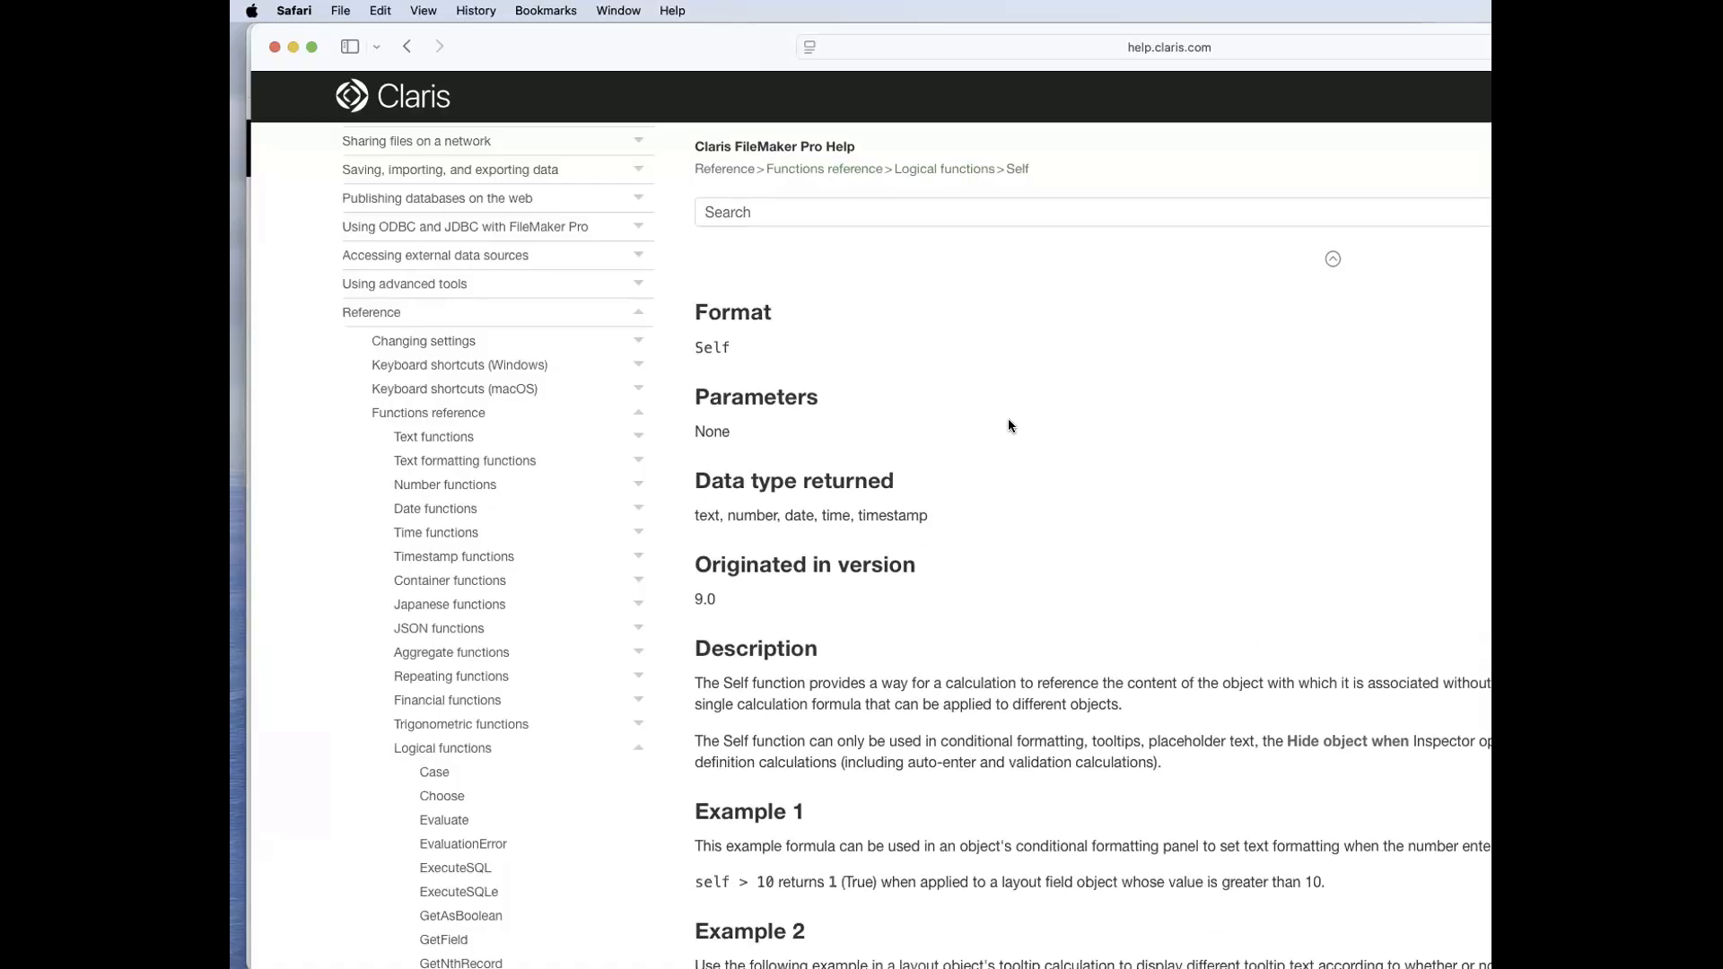
scroll(1008, 422, up, 2)
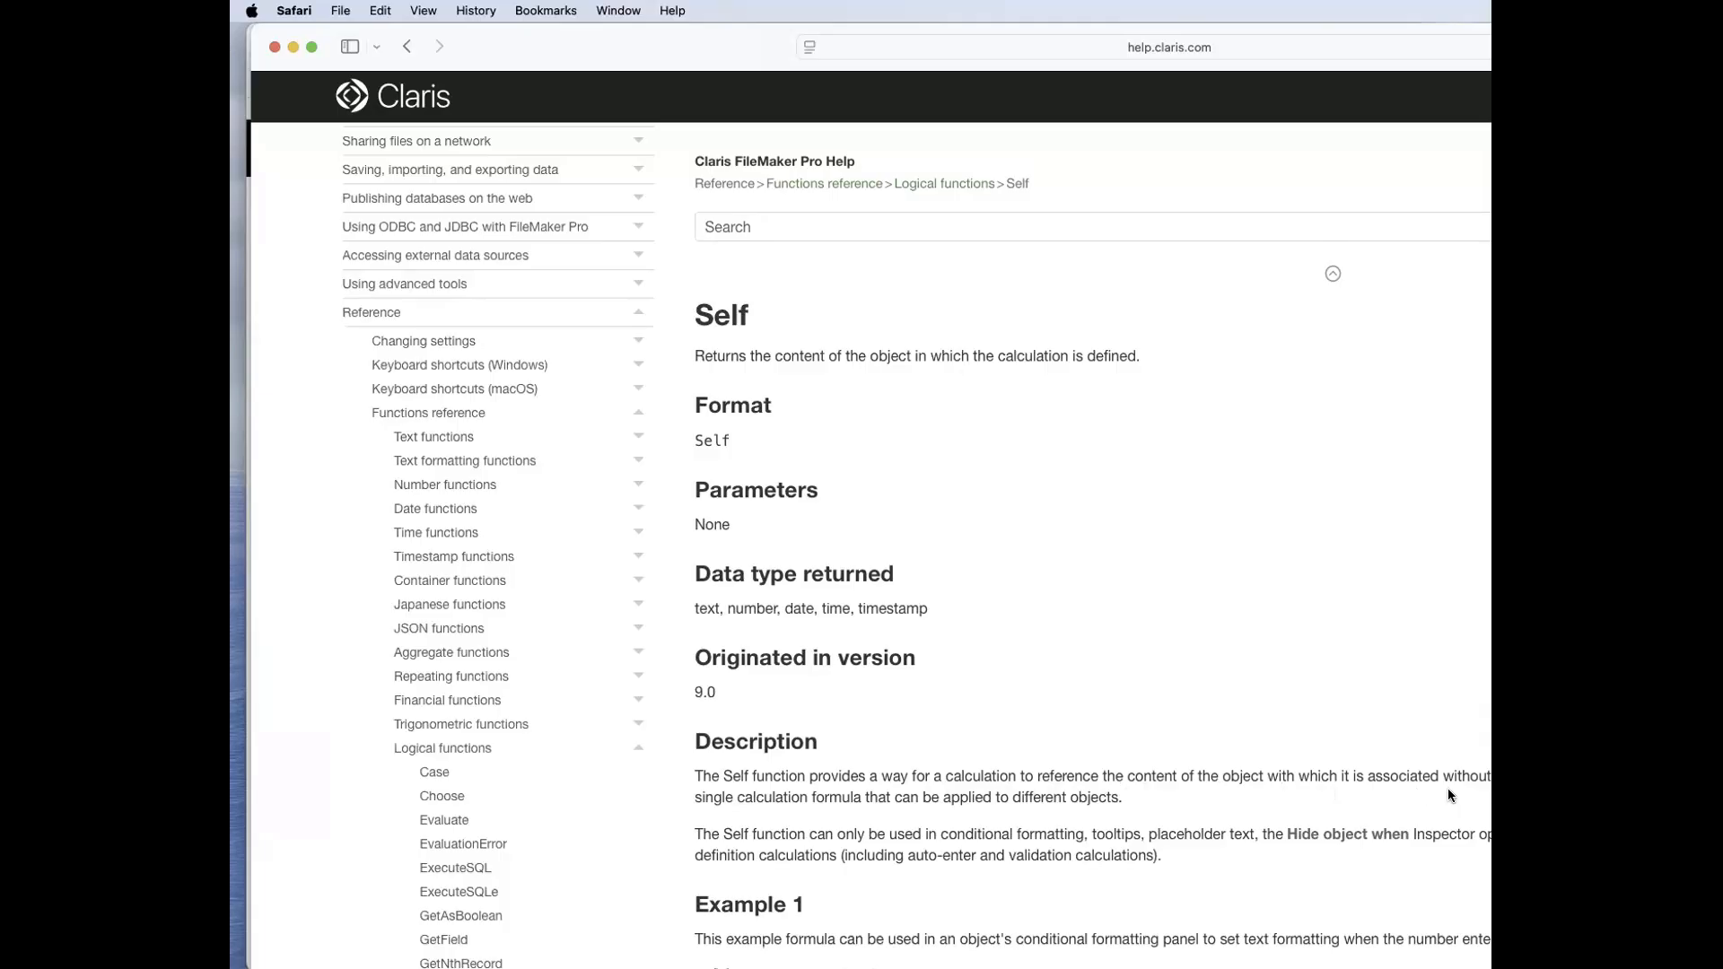
drag(633, 33, 1481, 350)
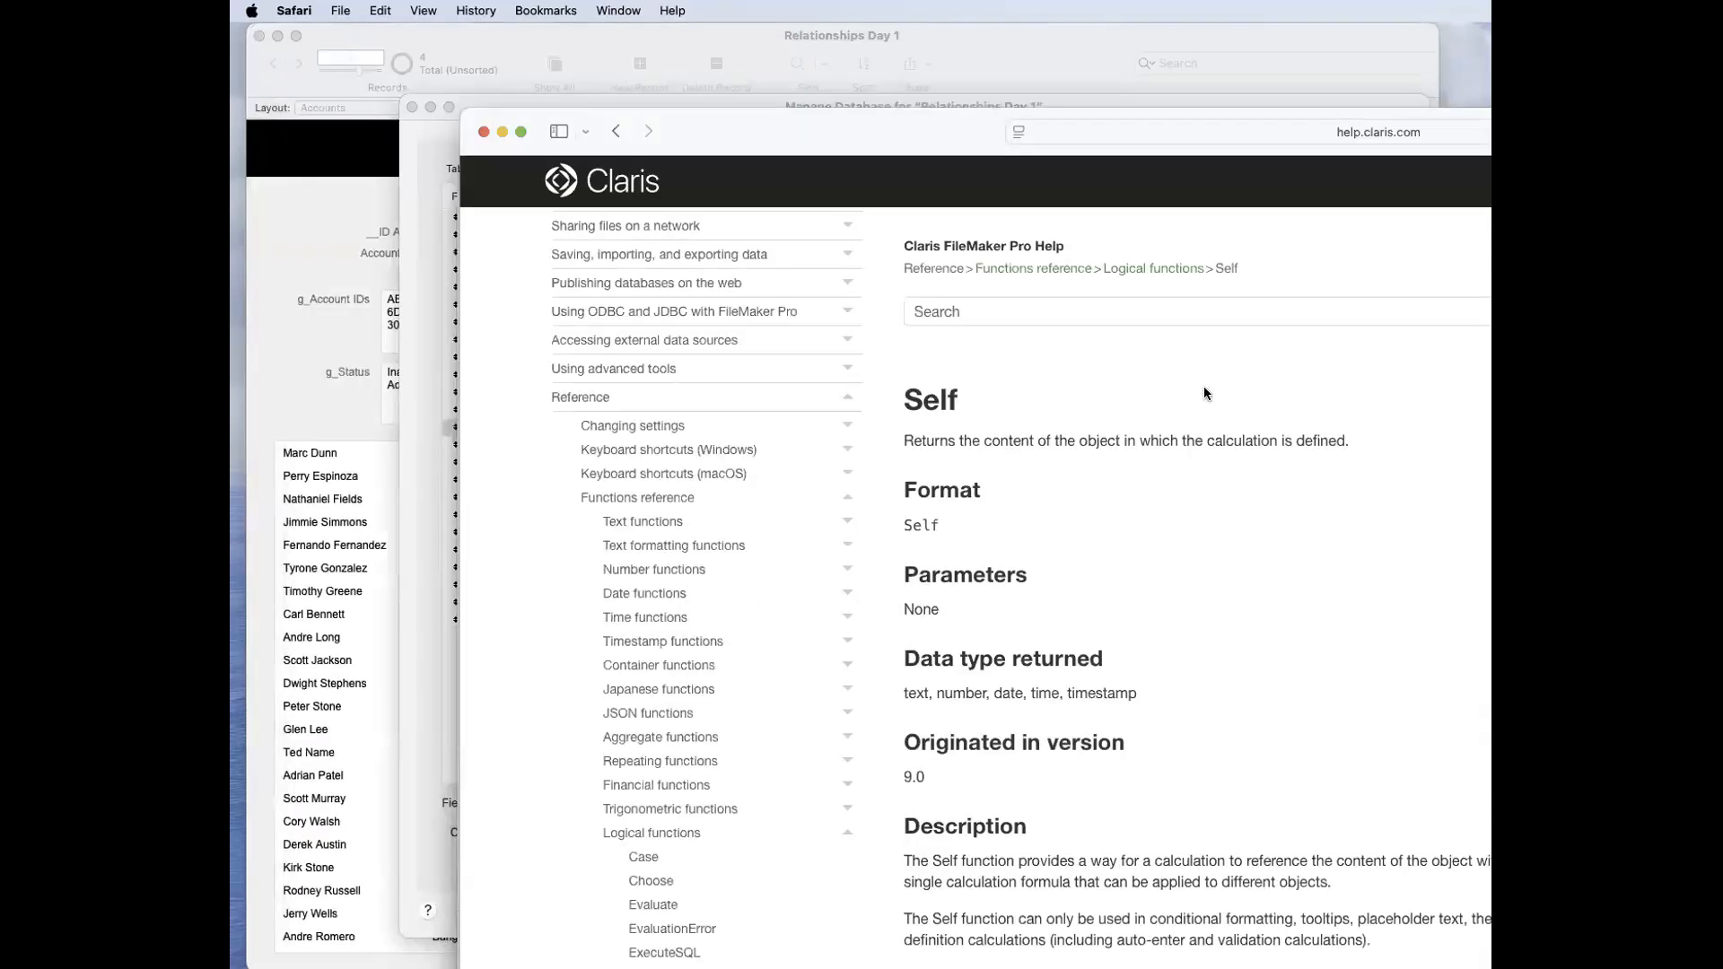
Step: Return to g_Country's auto-enter calculation, highlight Self inside IsEmpty and move the calculation window to reveal the field options behind it
click(1197, 363)
click(965, 376)
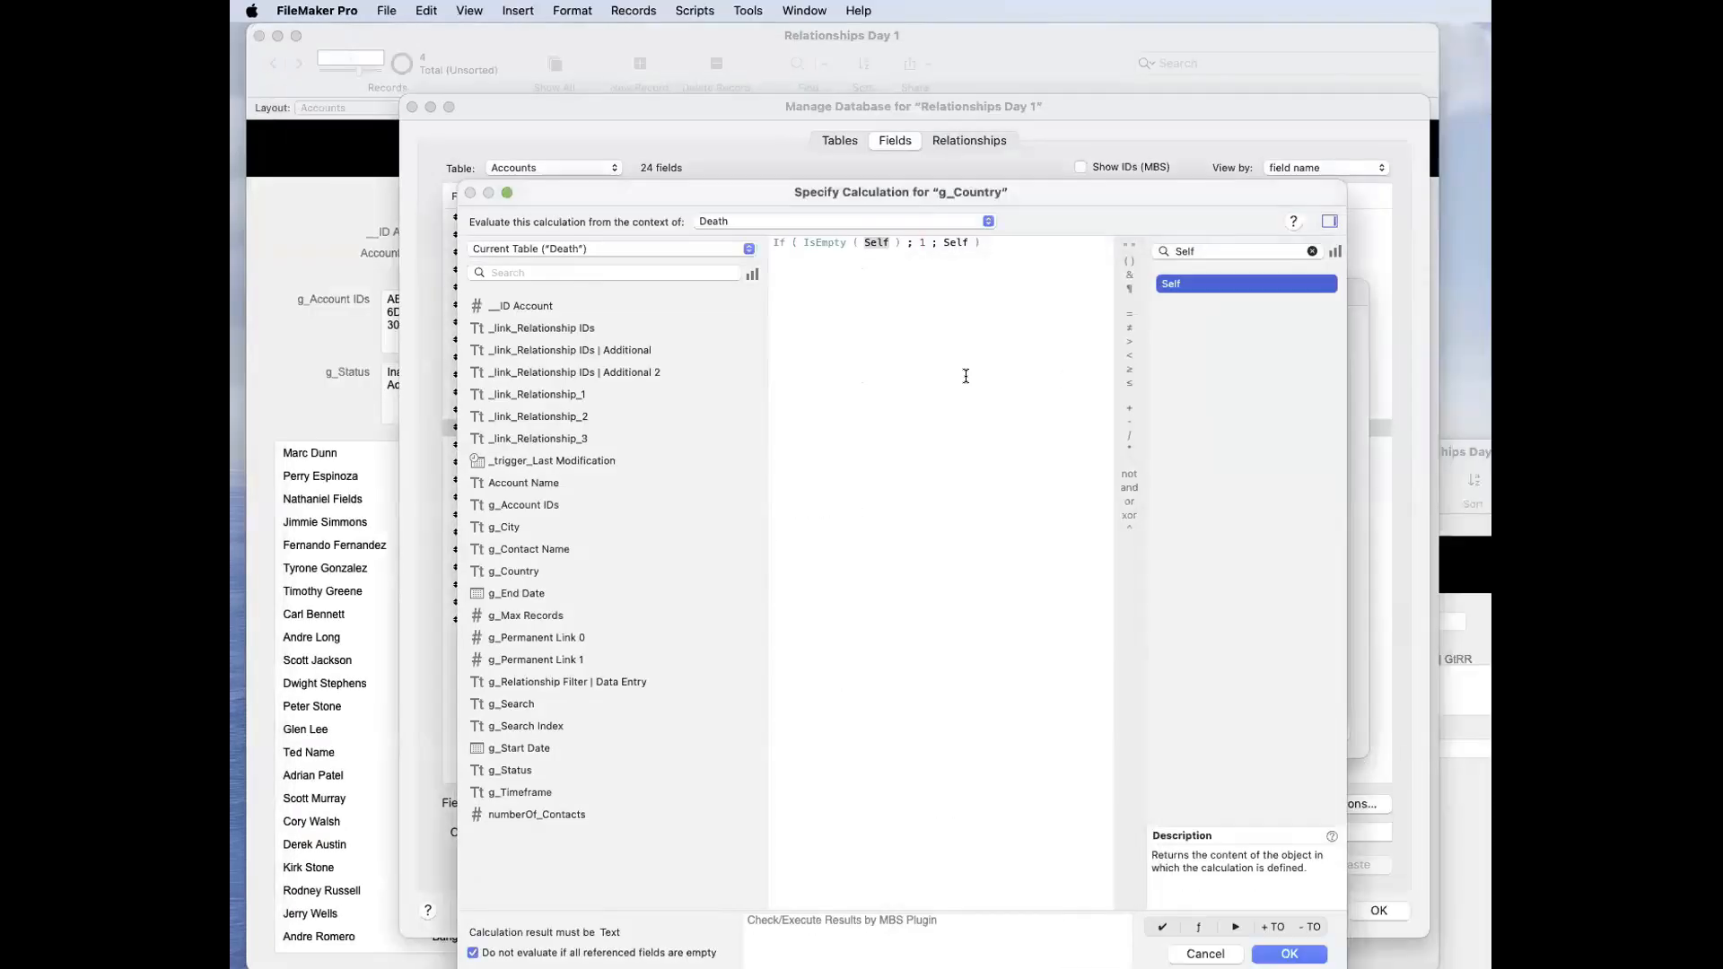
double_click(880, 245)
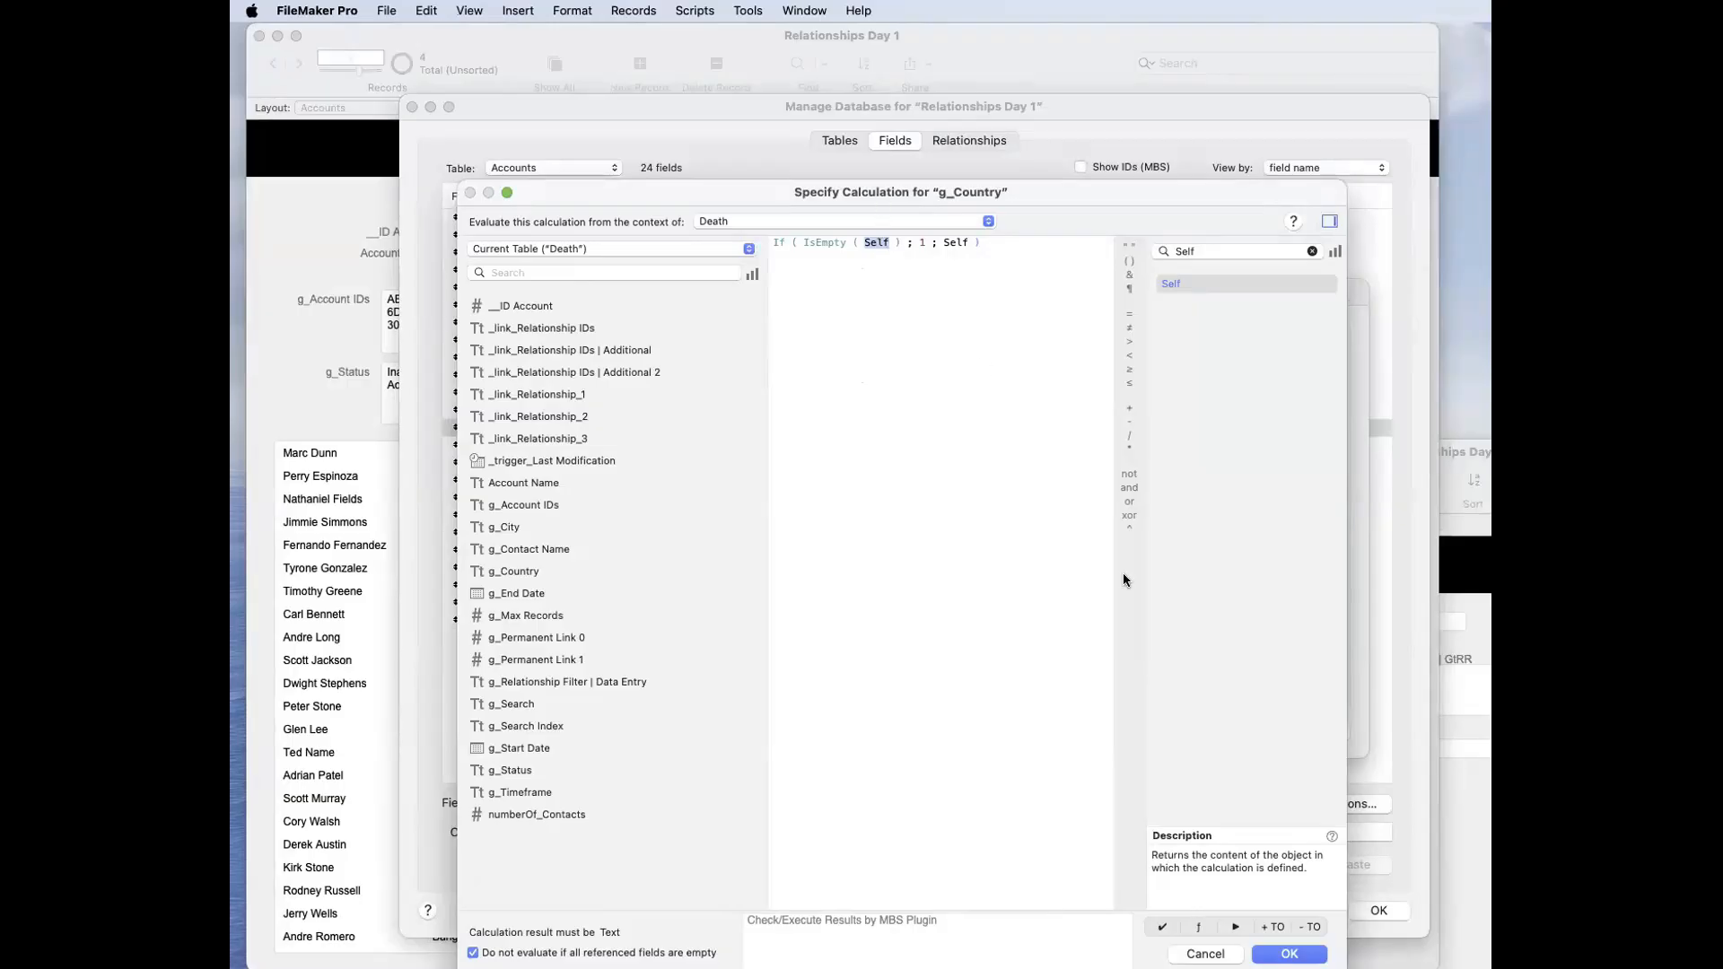
drag(881, 196, 1123, 611)
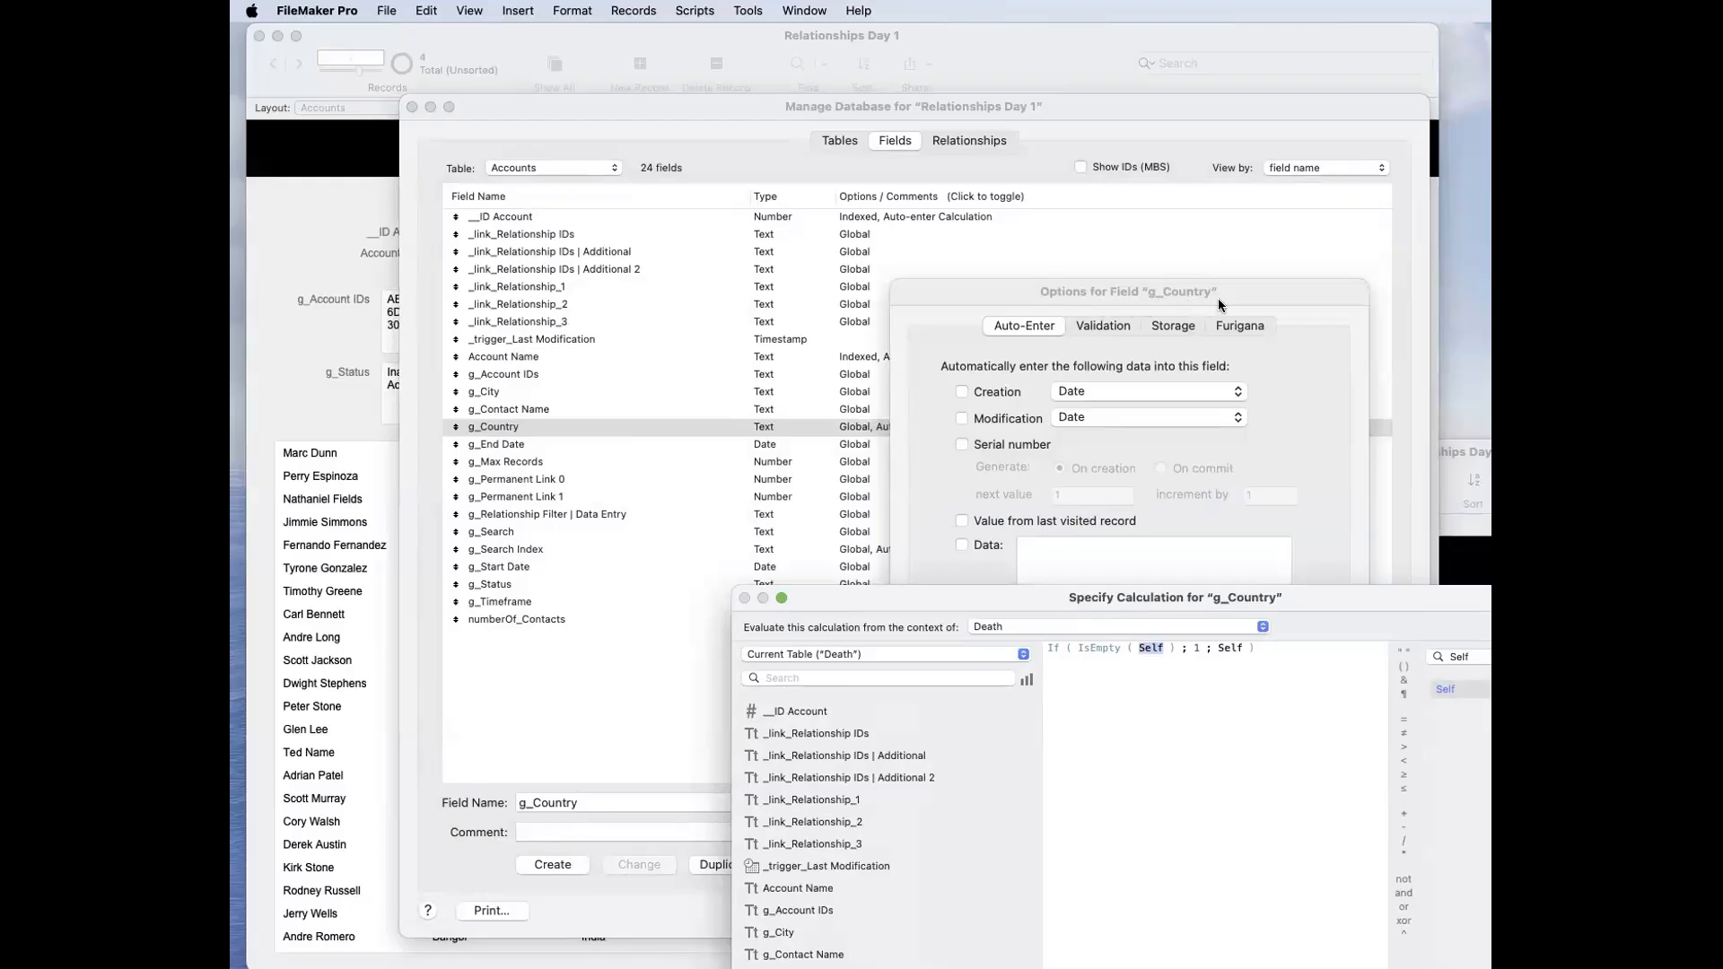
click(1137, 774)
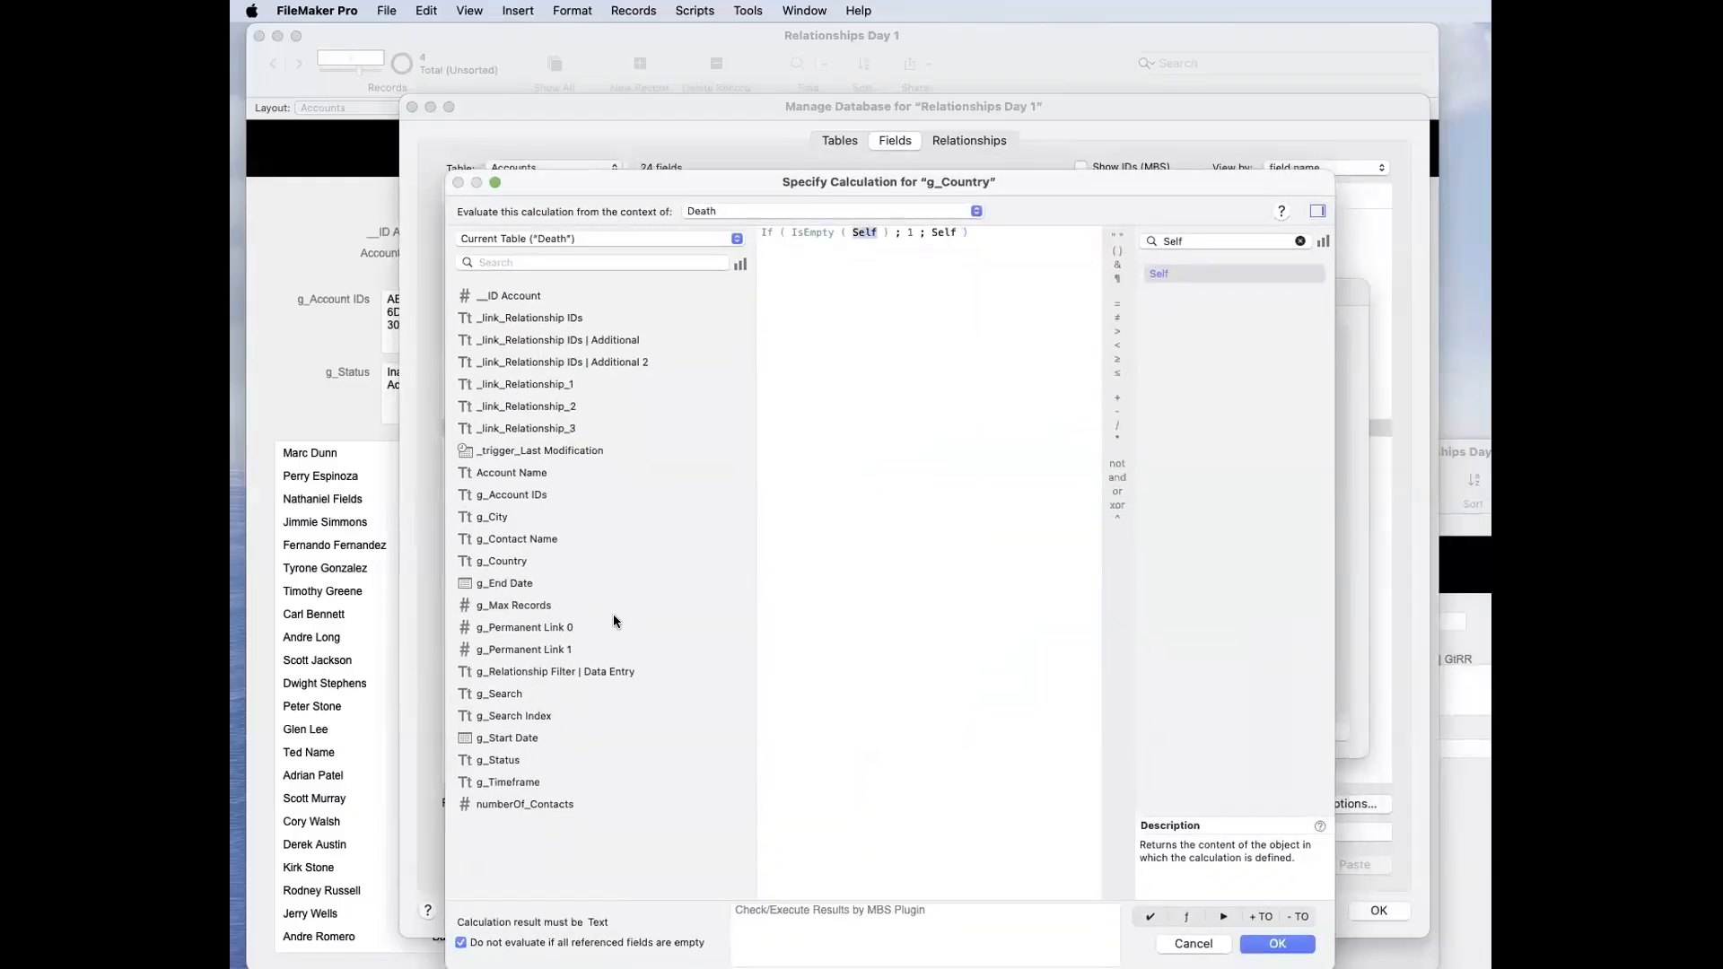
Step: Replace both Self references in the auto-enter calculation with the g_Country field
double_click(530, 562)
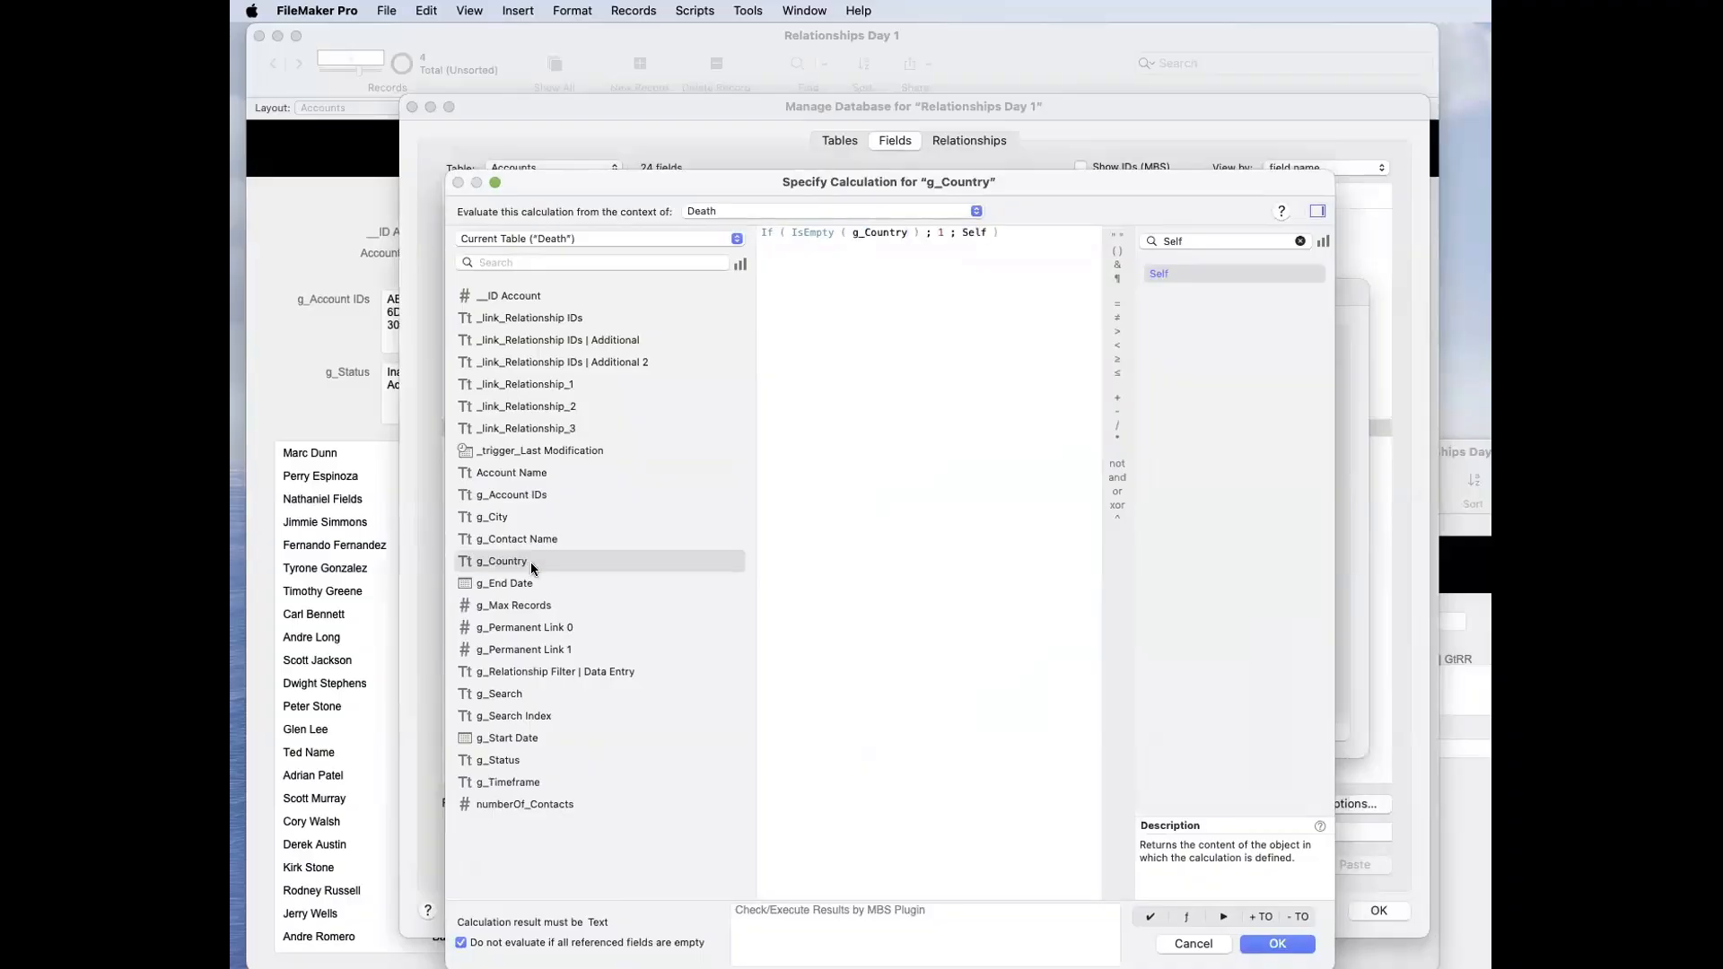
double_click(973, 233)
double_click(535, 560)
Step: Put Self back in place of both g_Country references in the calculation
double_click(873, 232)
text(Self ) ; 1 ;)
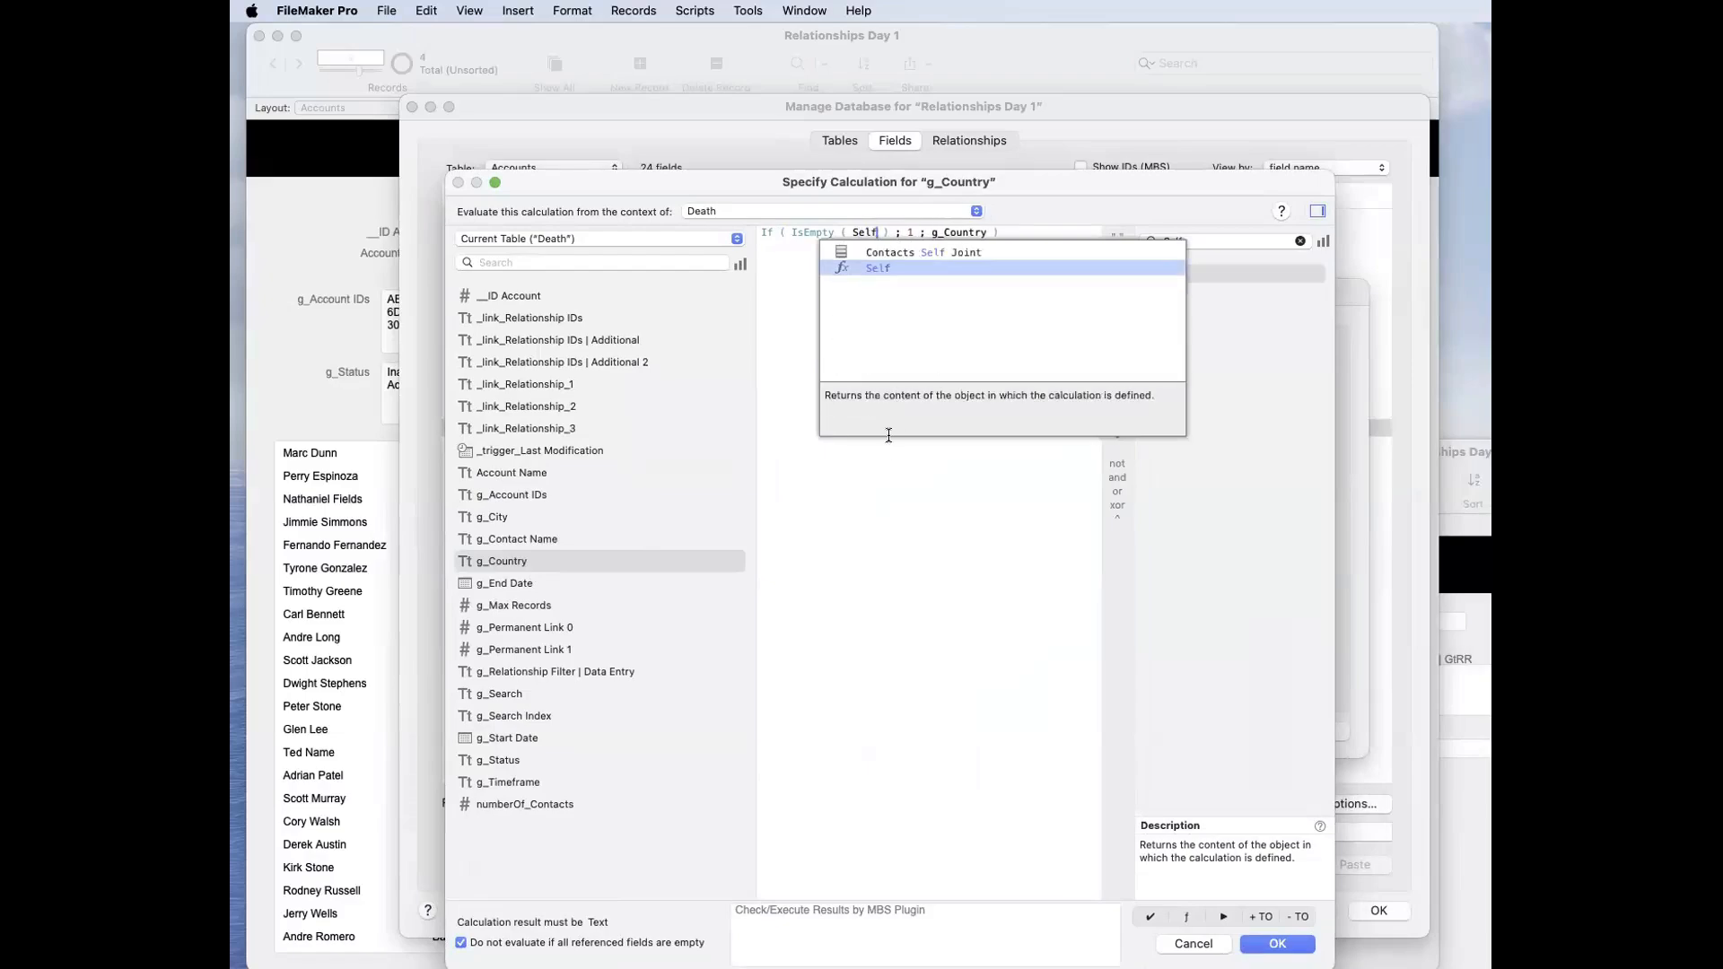
click(897, 308)
double_click(952, 232)
text(Self)
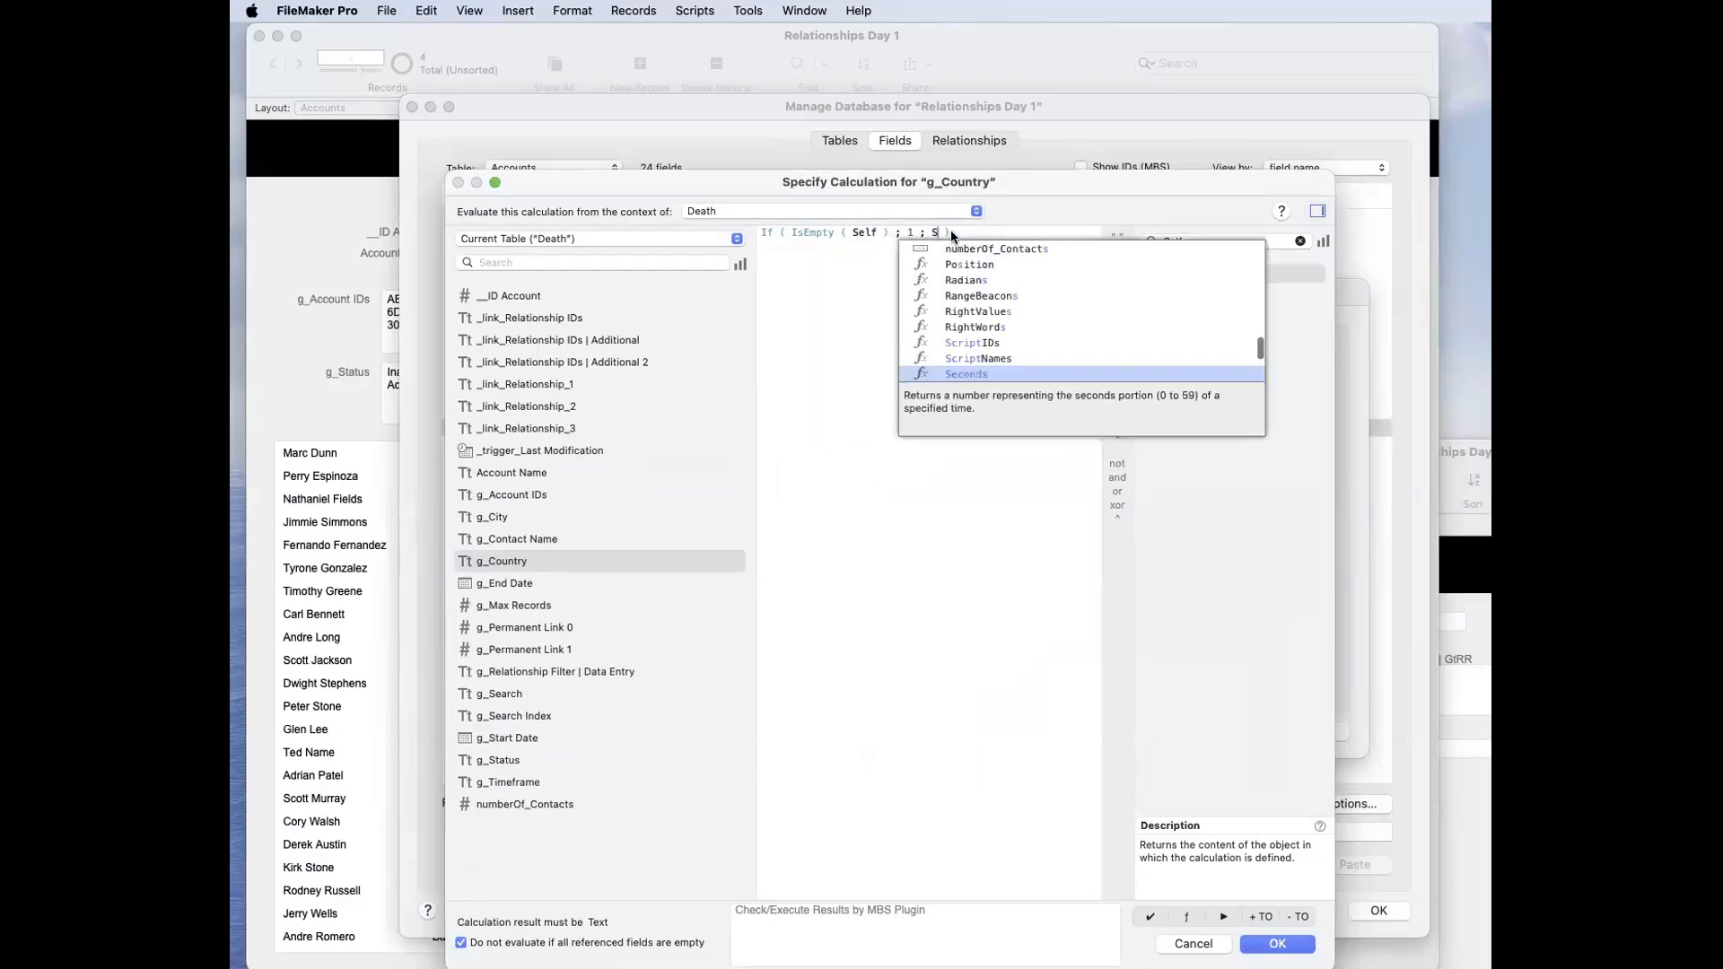
click(856, 353)
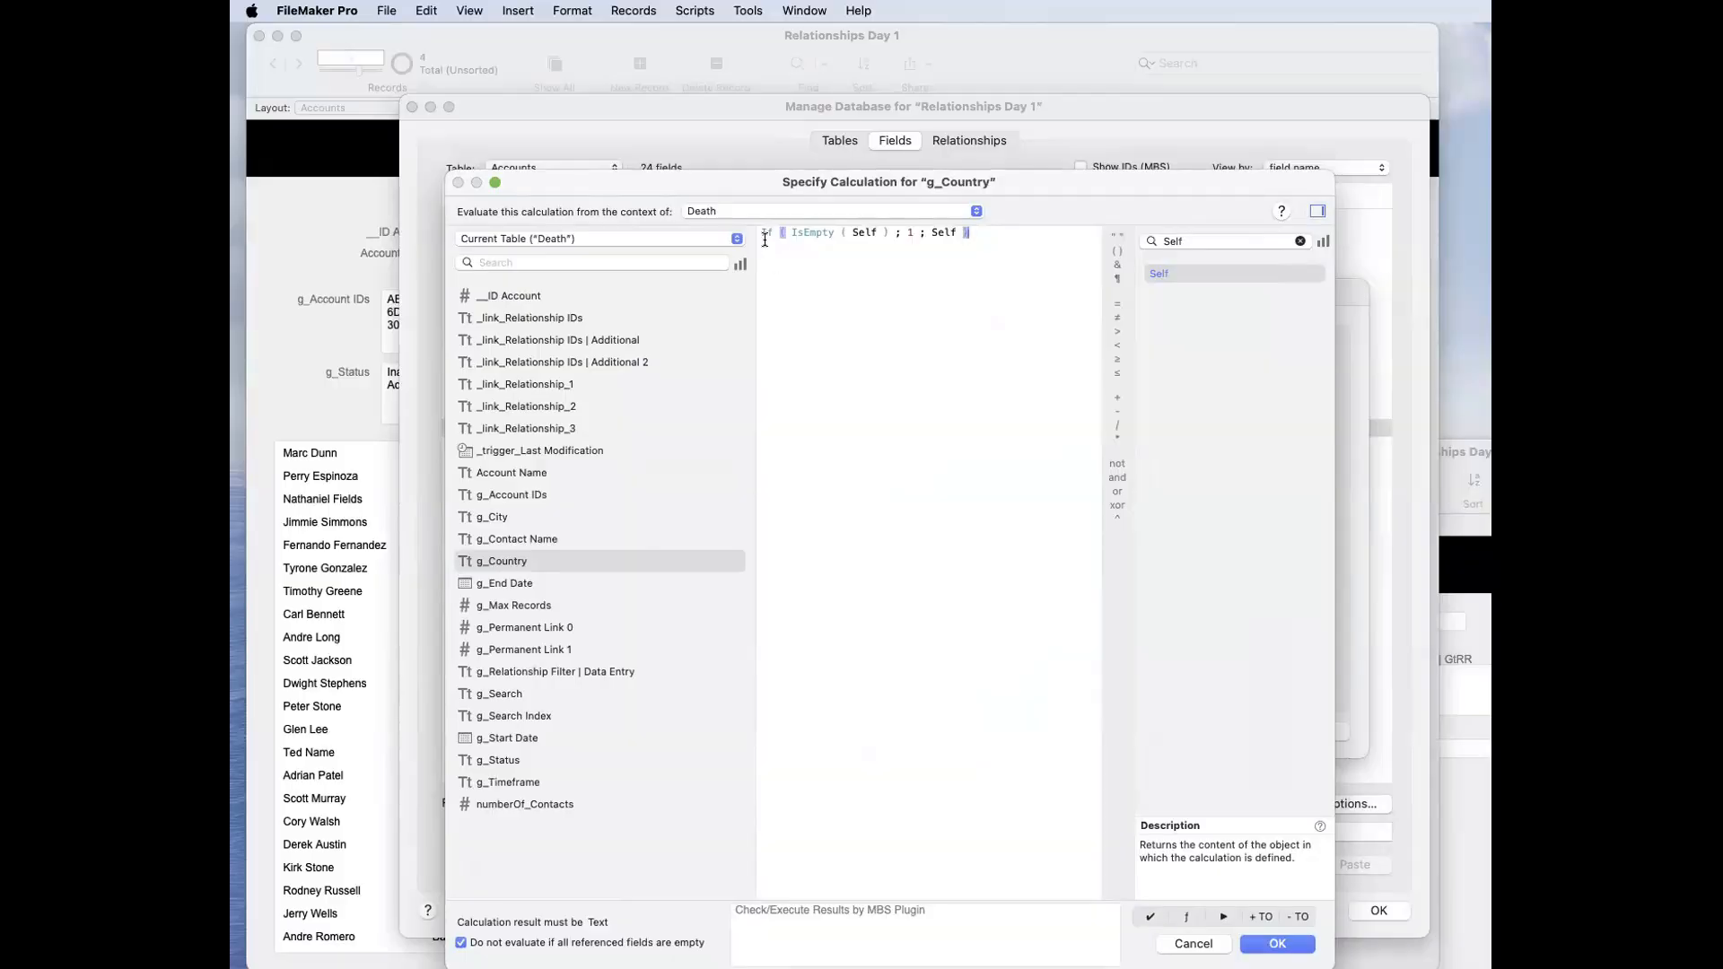
Step: Highlight the Self references, then accept the calculation and g_Country's field options and close the database definition
double_click(863, 233)
drag(827, 185, 958, 349)
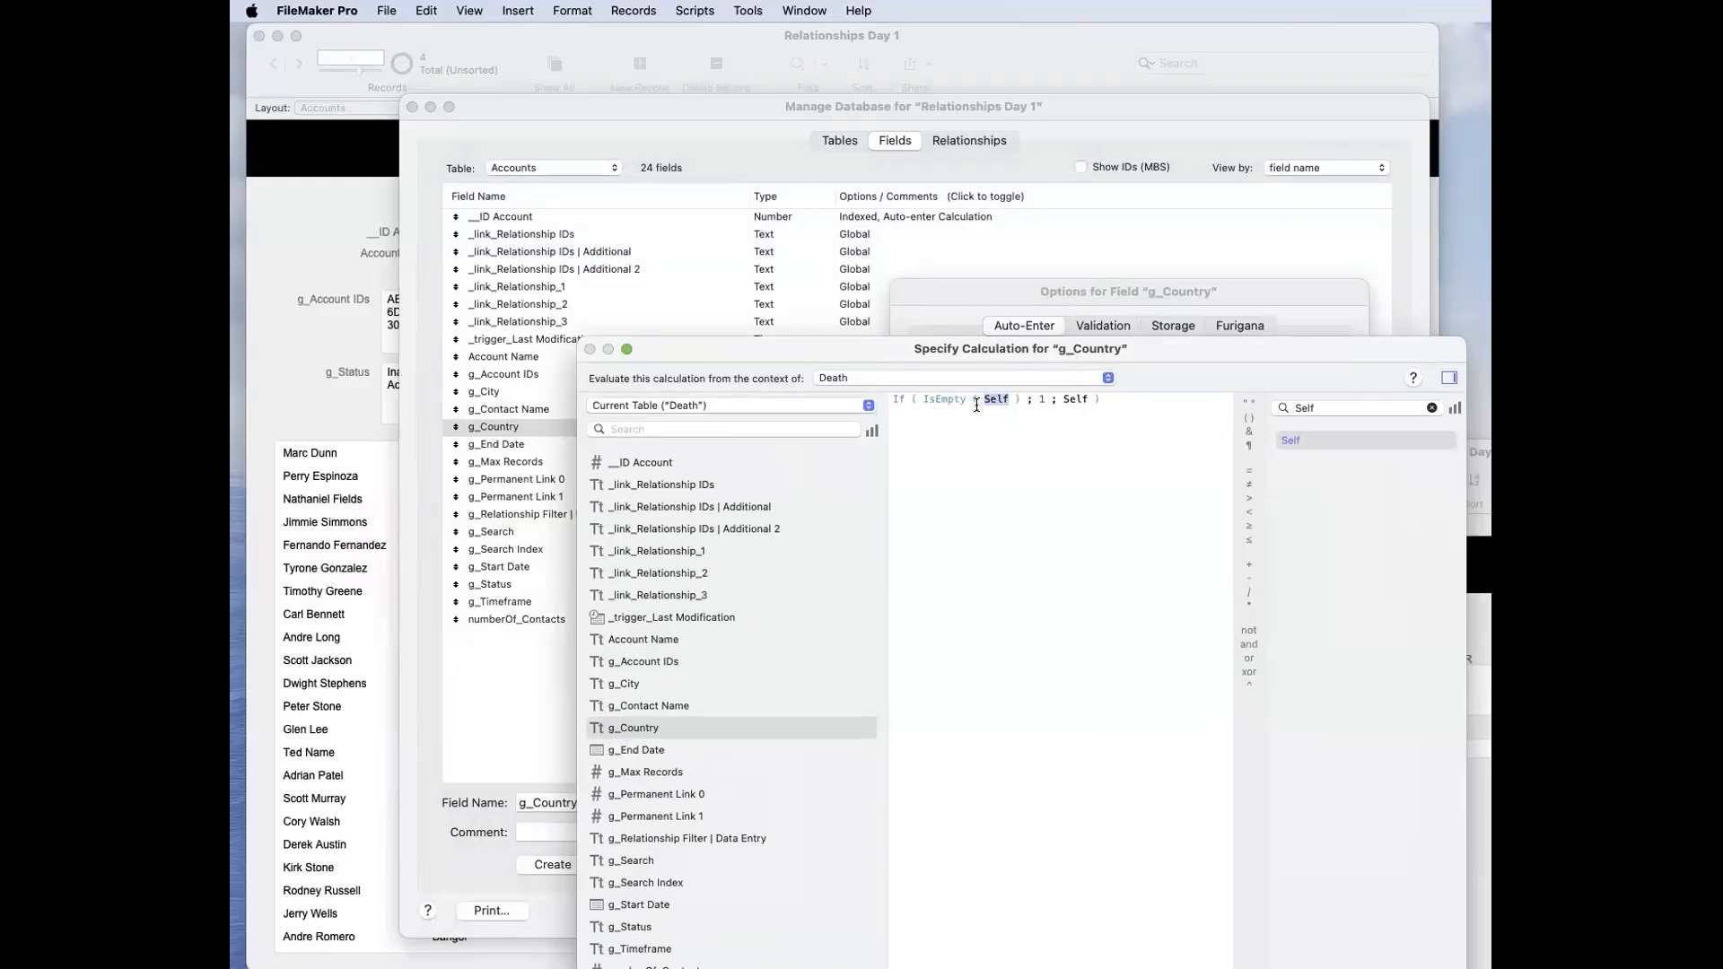
click(1038, 398)
double_click(1065, 398)
key(Return)
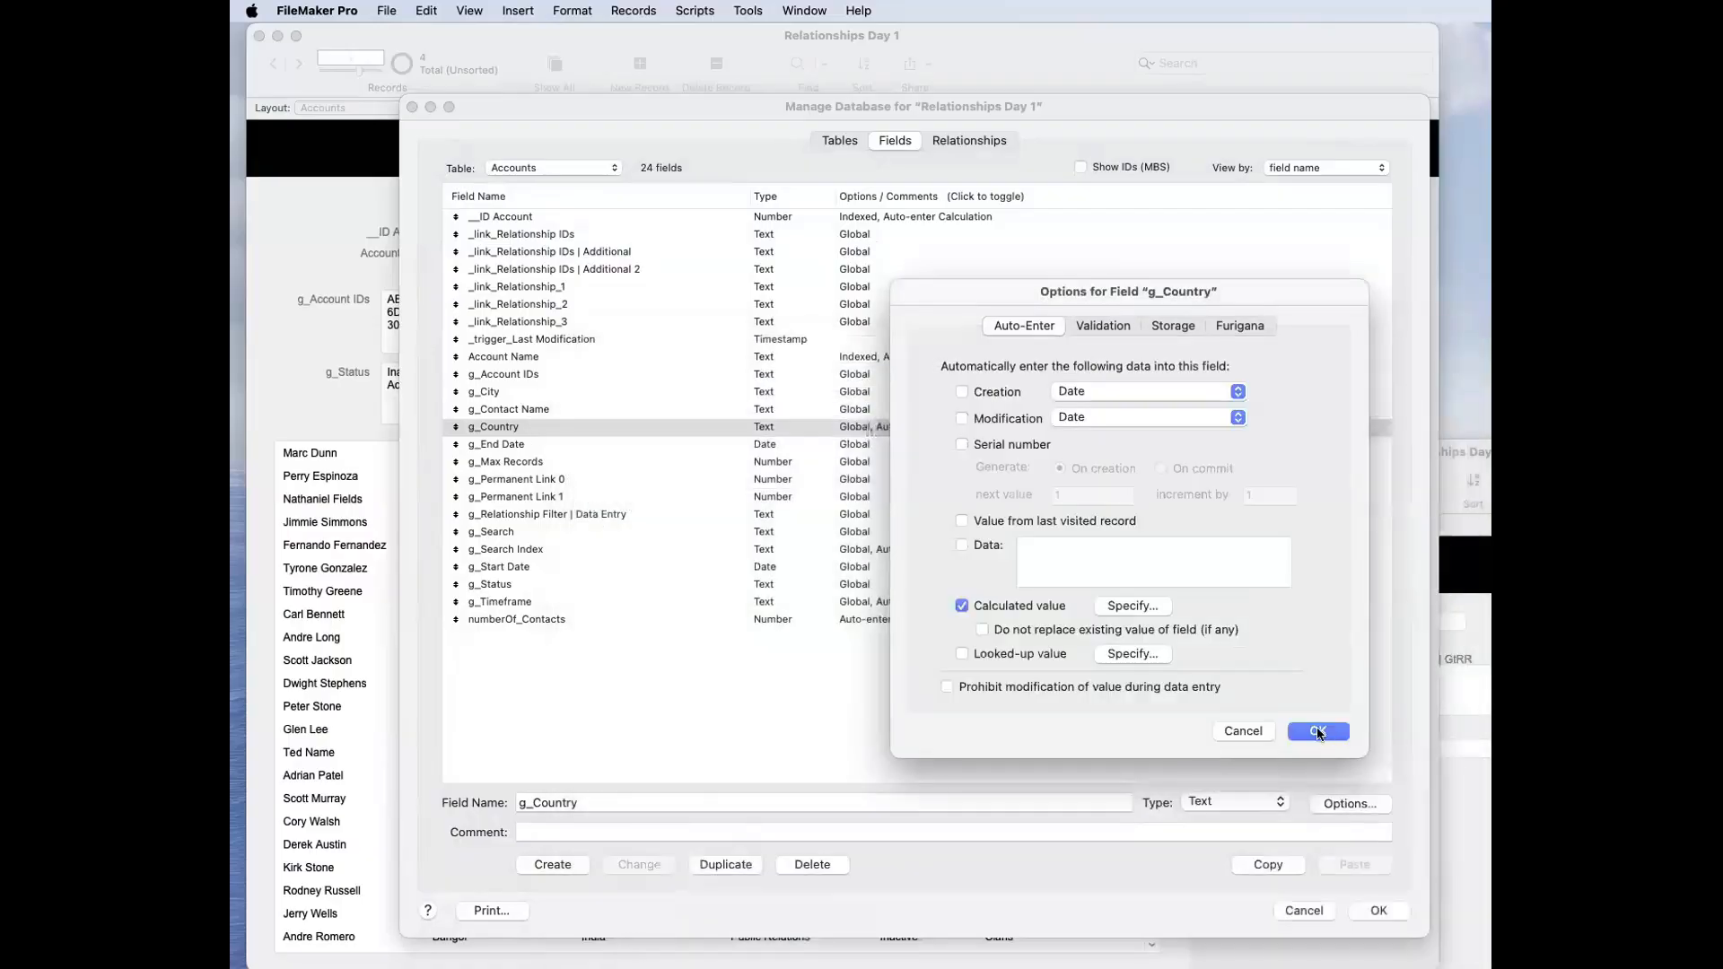
click(1323, 735)
click(1384, 912)
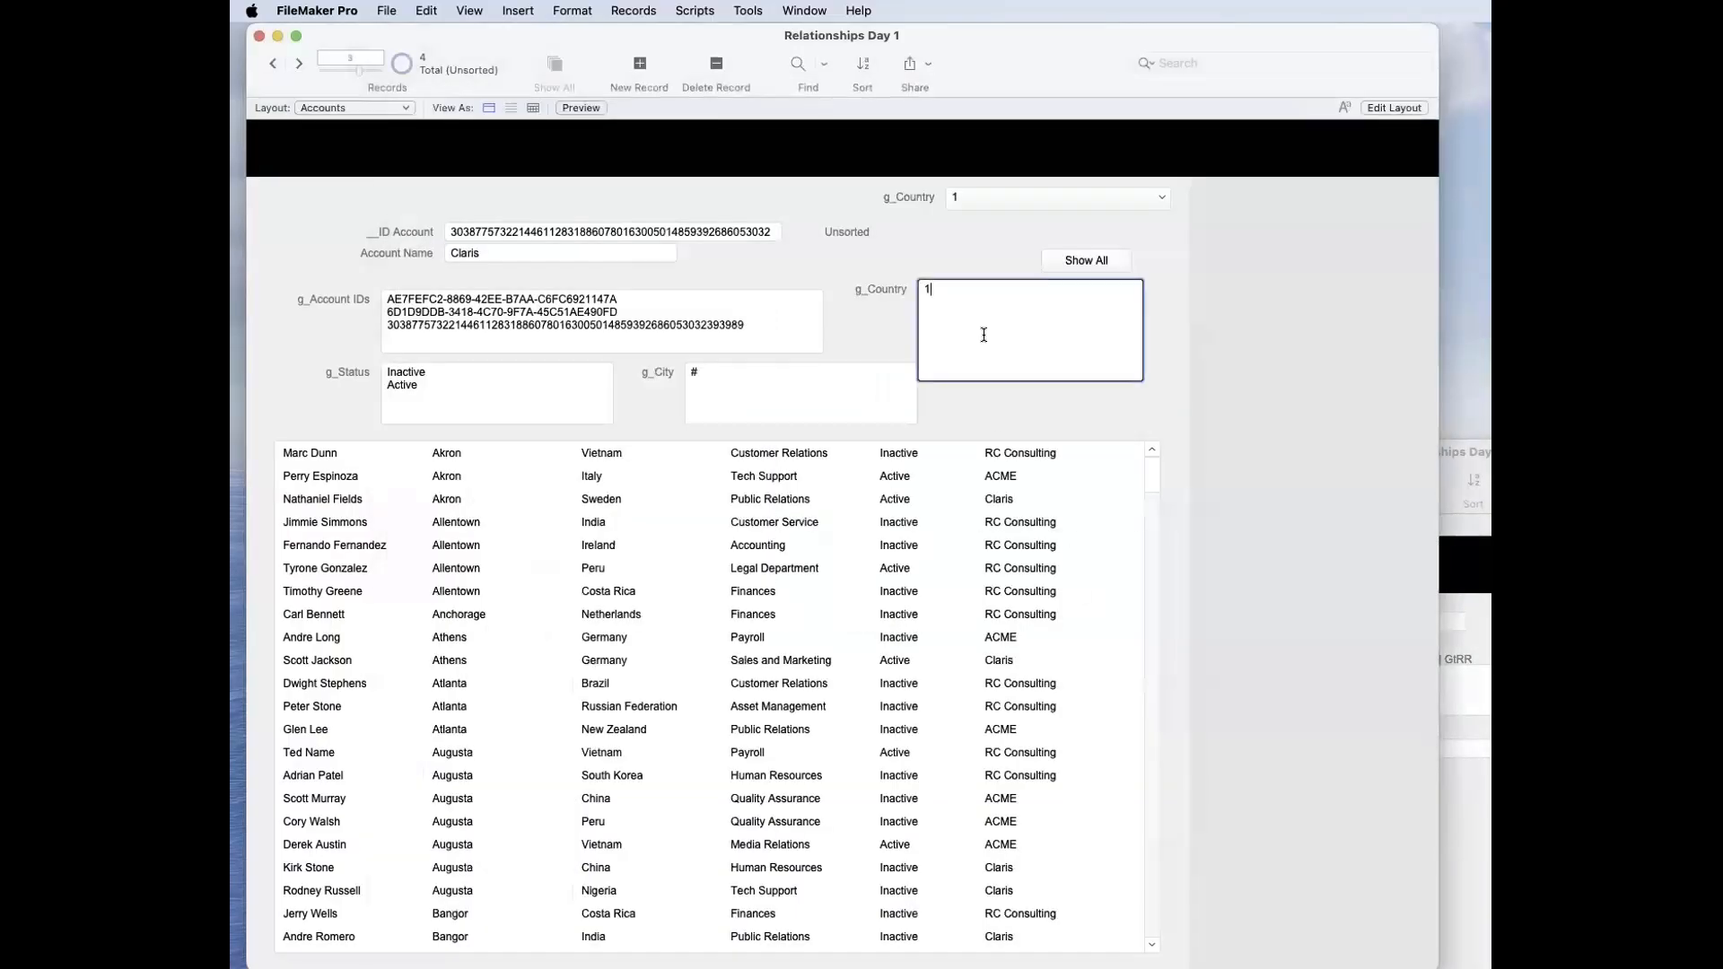
Step: Filter the contacts portal by setting g_Country to France
click(983, 334)
text(Fran)
click(884, 332)
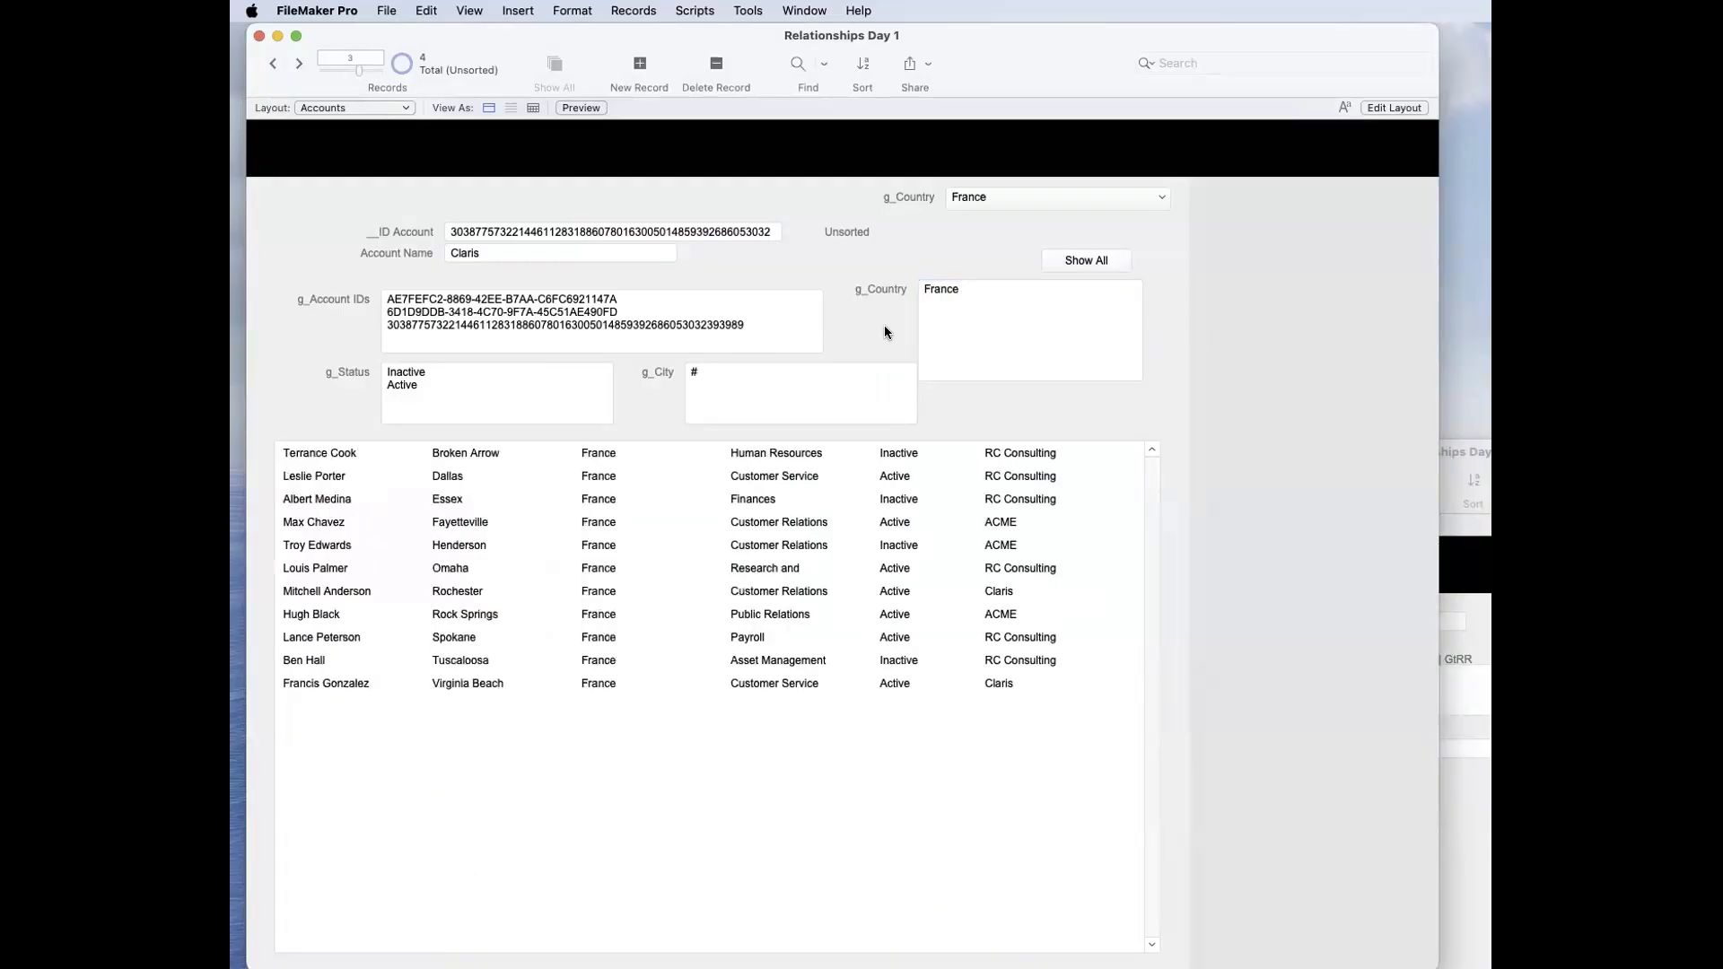
Step: Clear France from g_Country and commit the field so that it resets to 1
click(1008, 305)
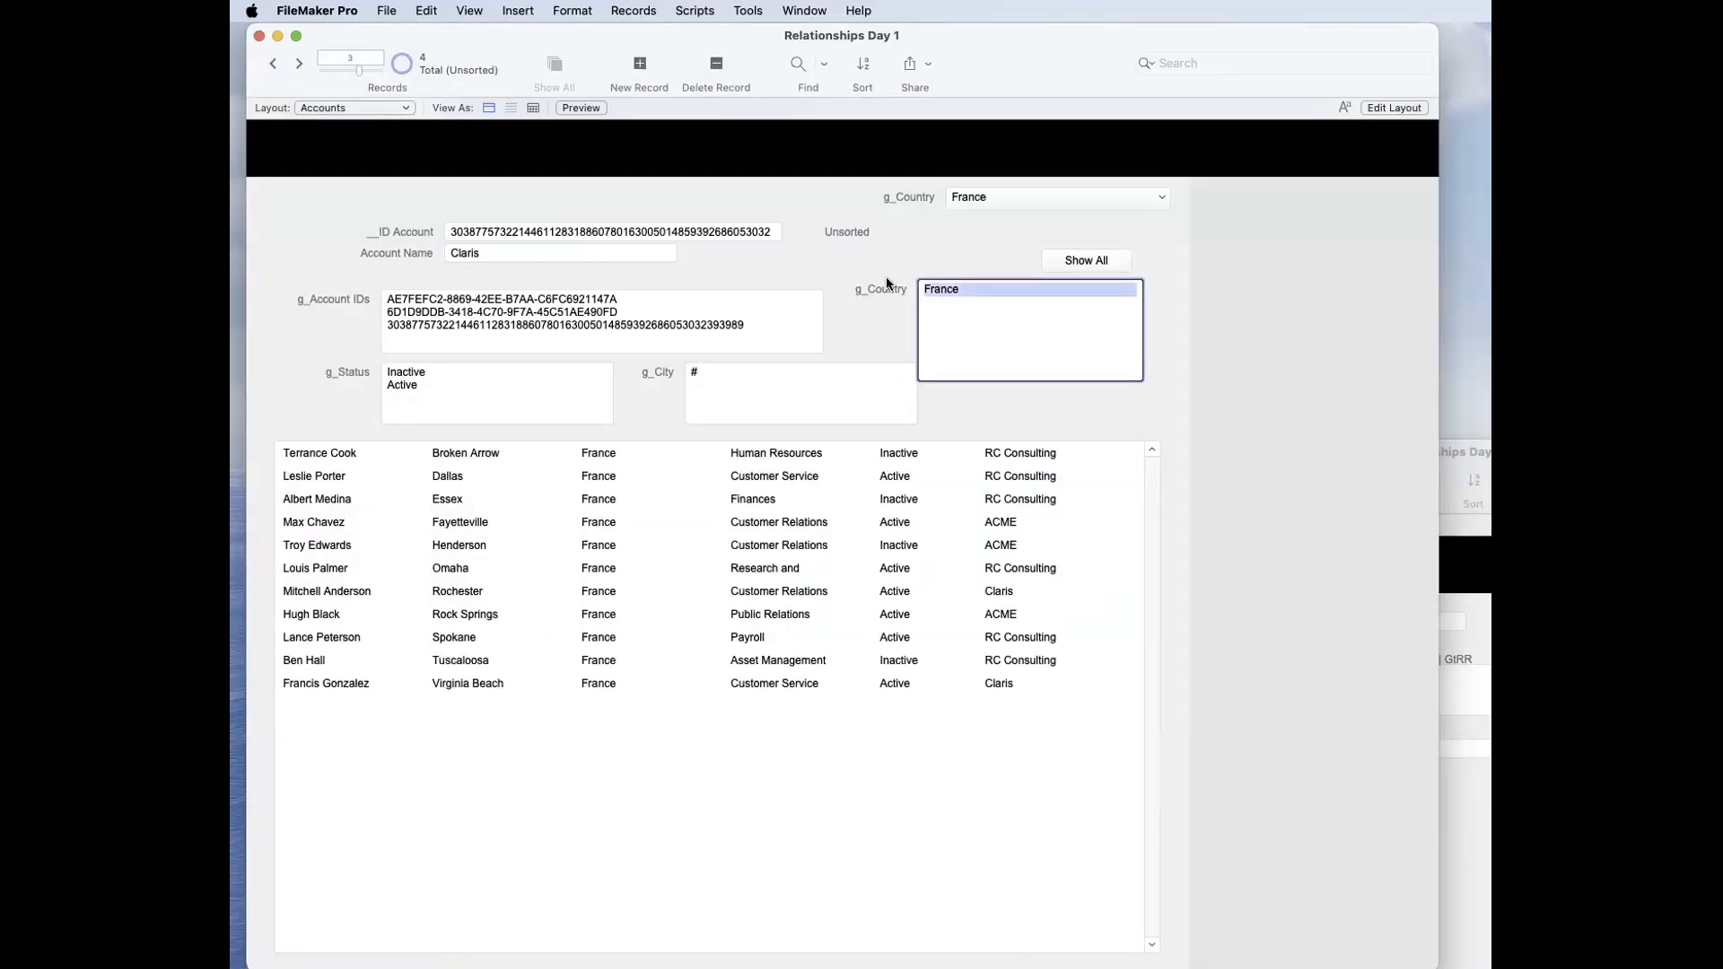
key(BackSpace)
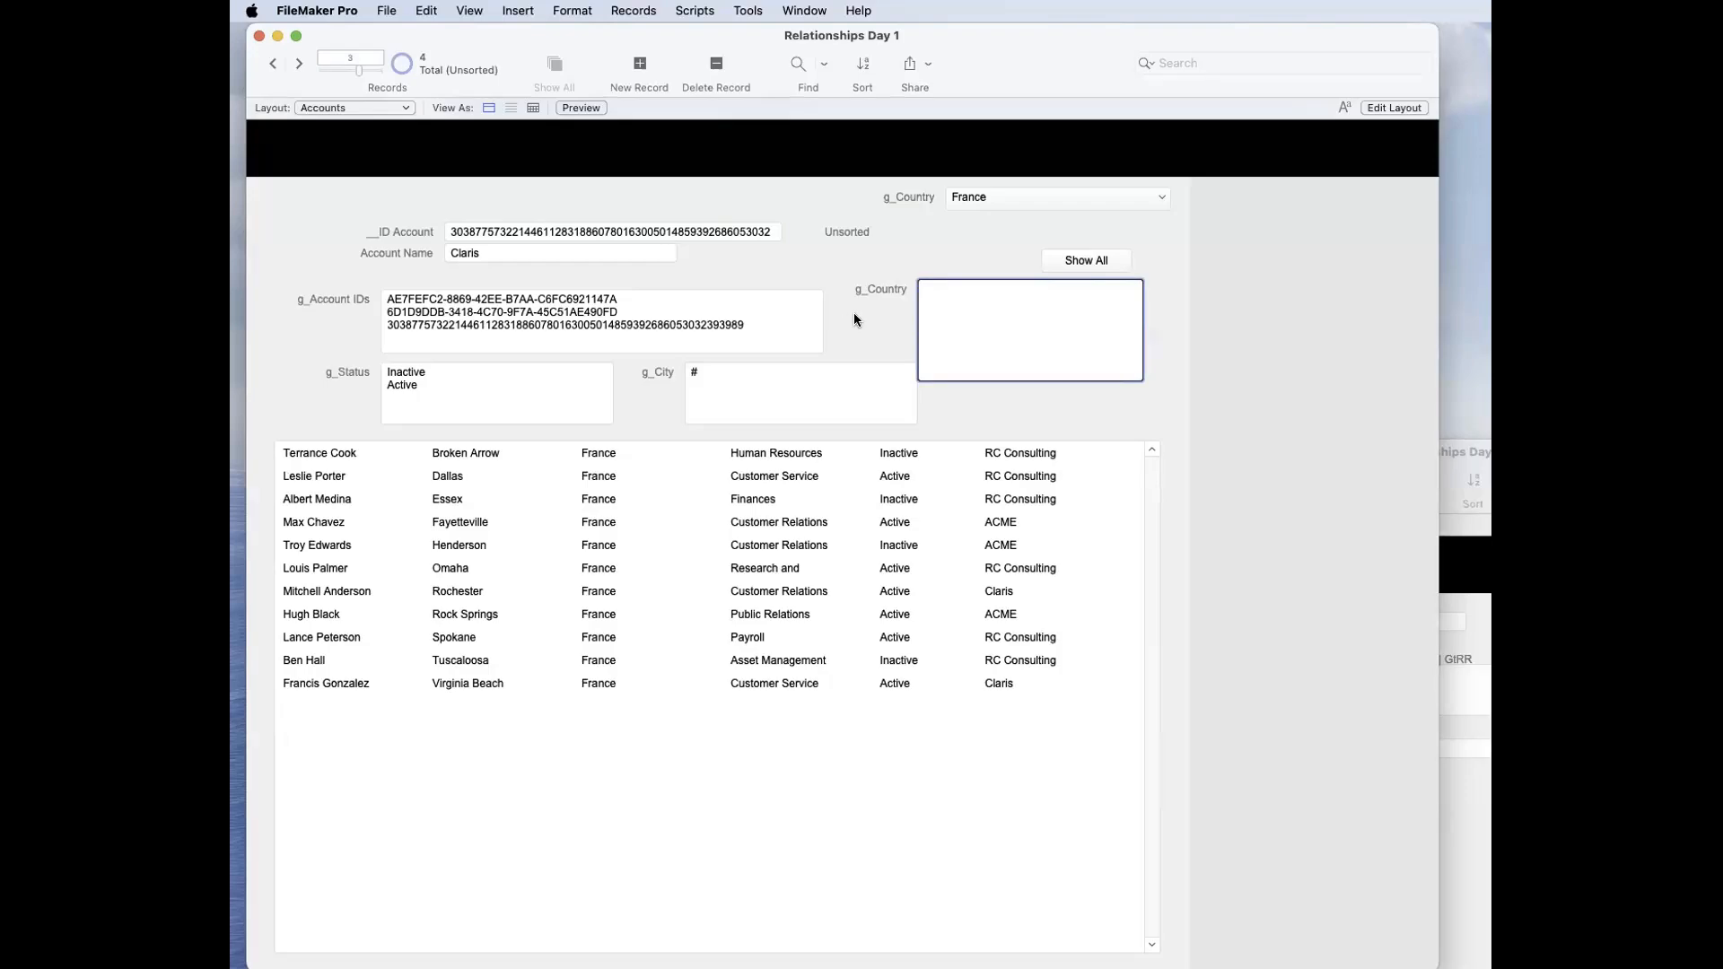
text(1)
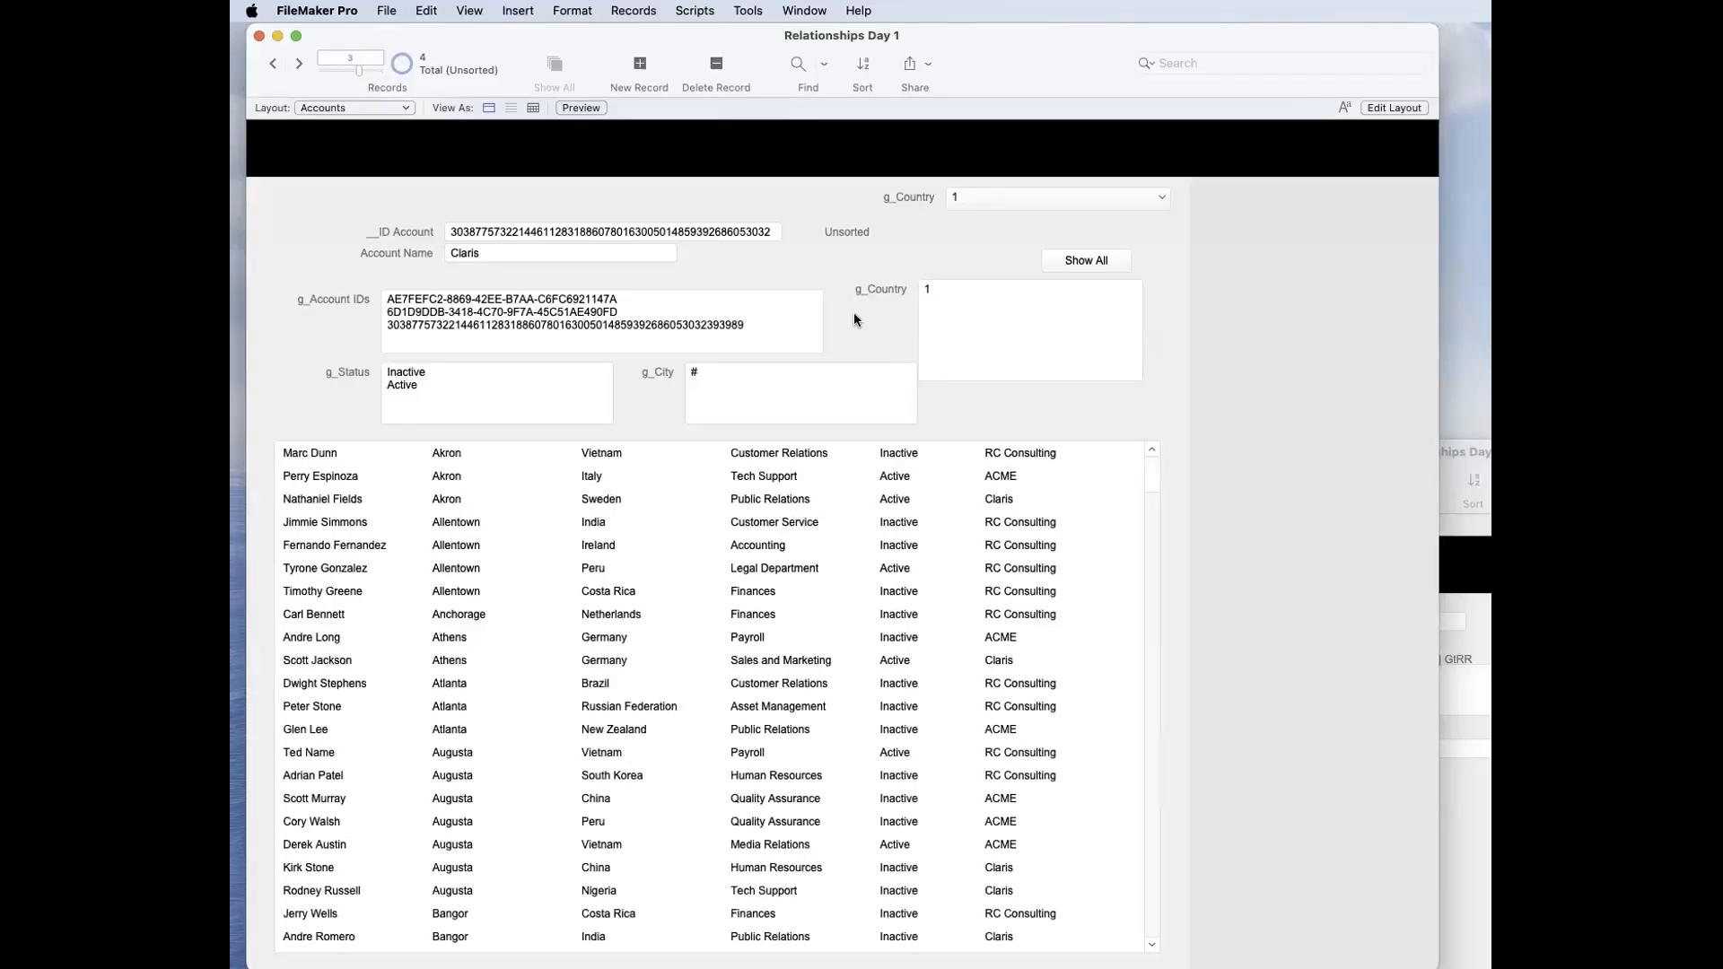
Step: Reopen g_Country's auto-enter calculation, examine the IsEmpty test, the 1 and the Self result, and cancel out of the database definition
key(super+shift+d)
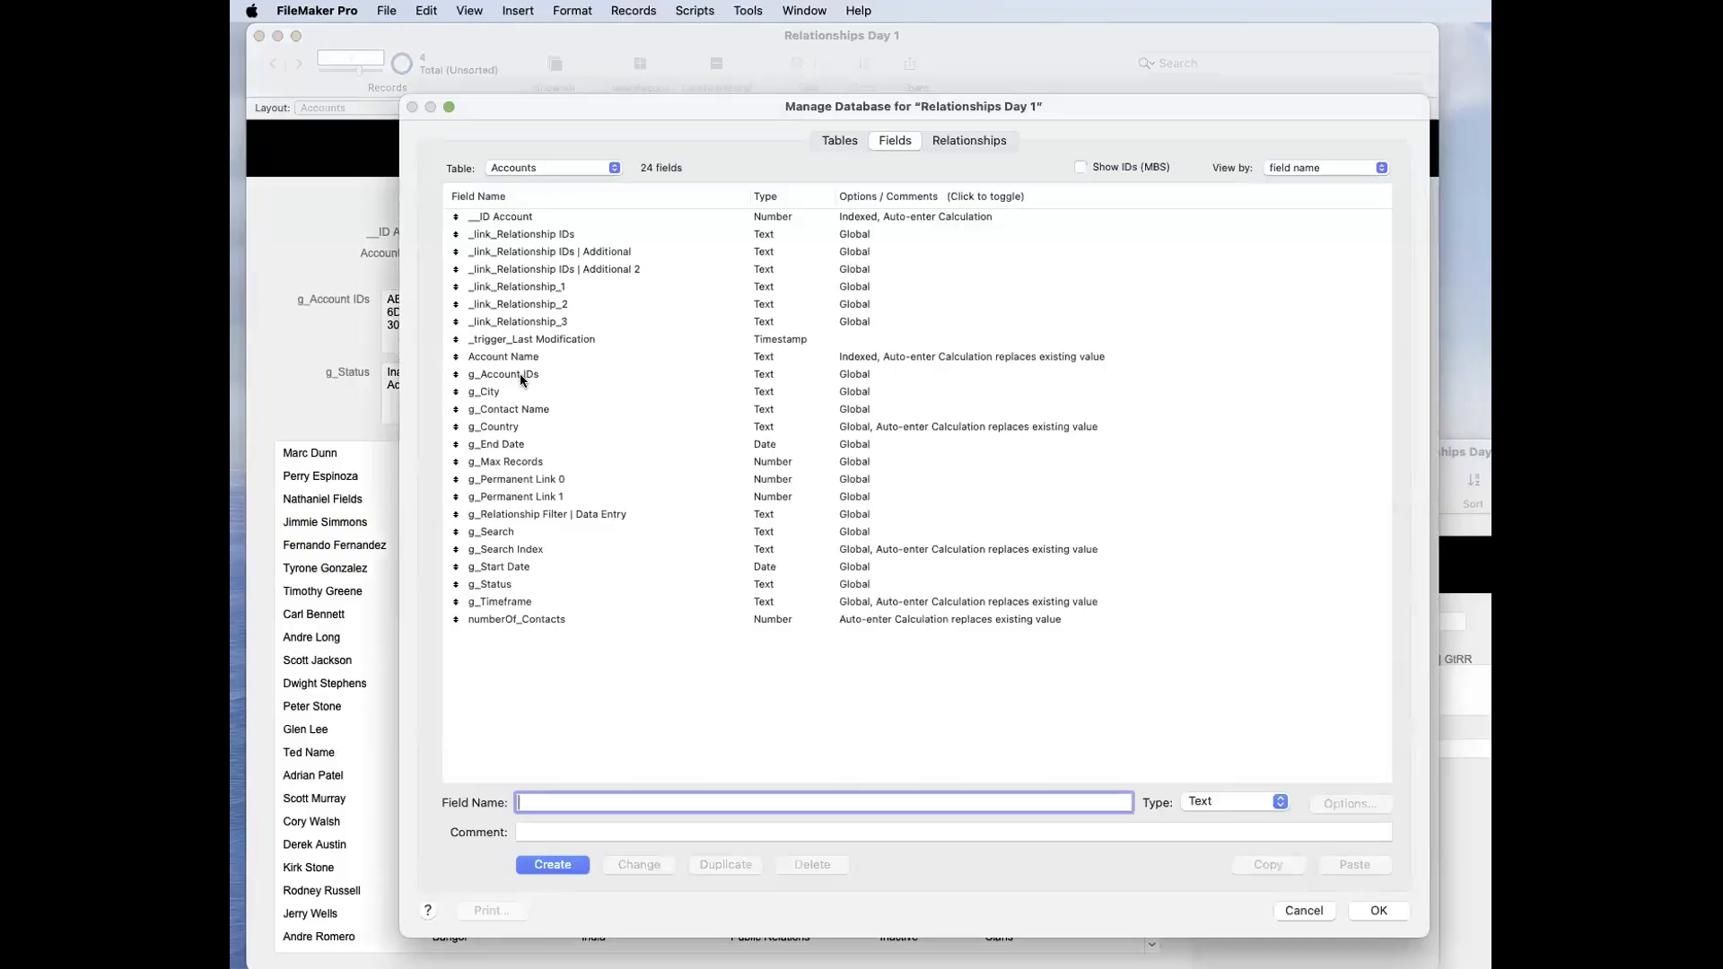
double_click(536, 431)
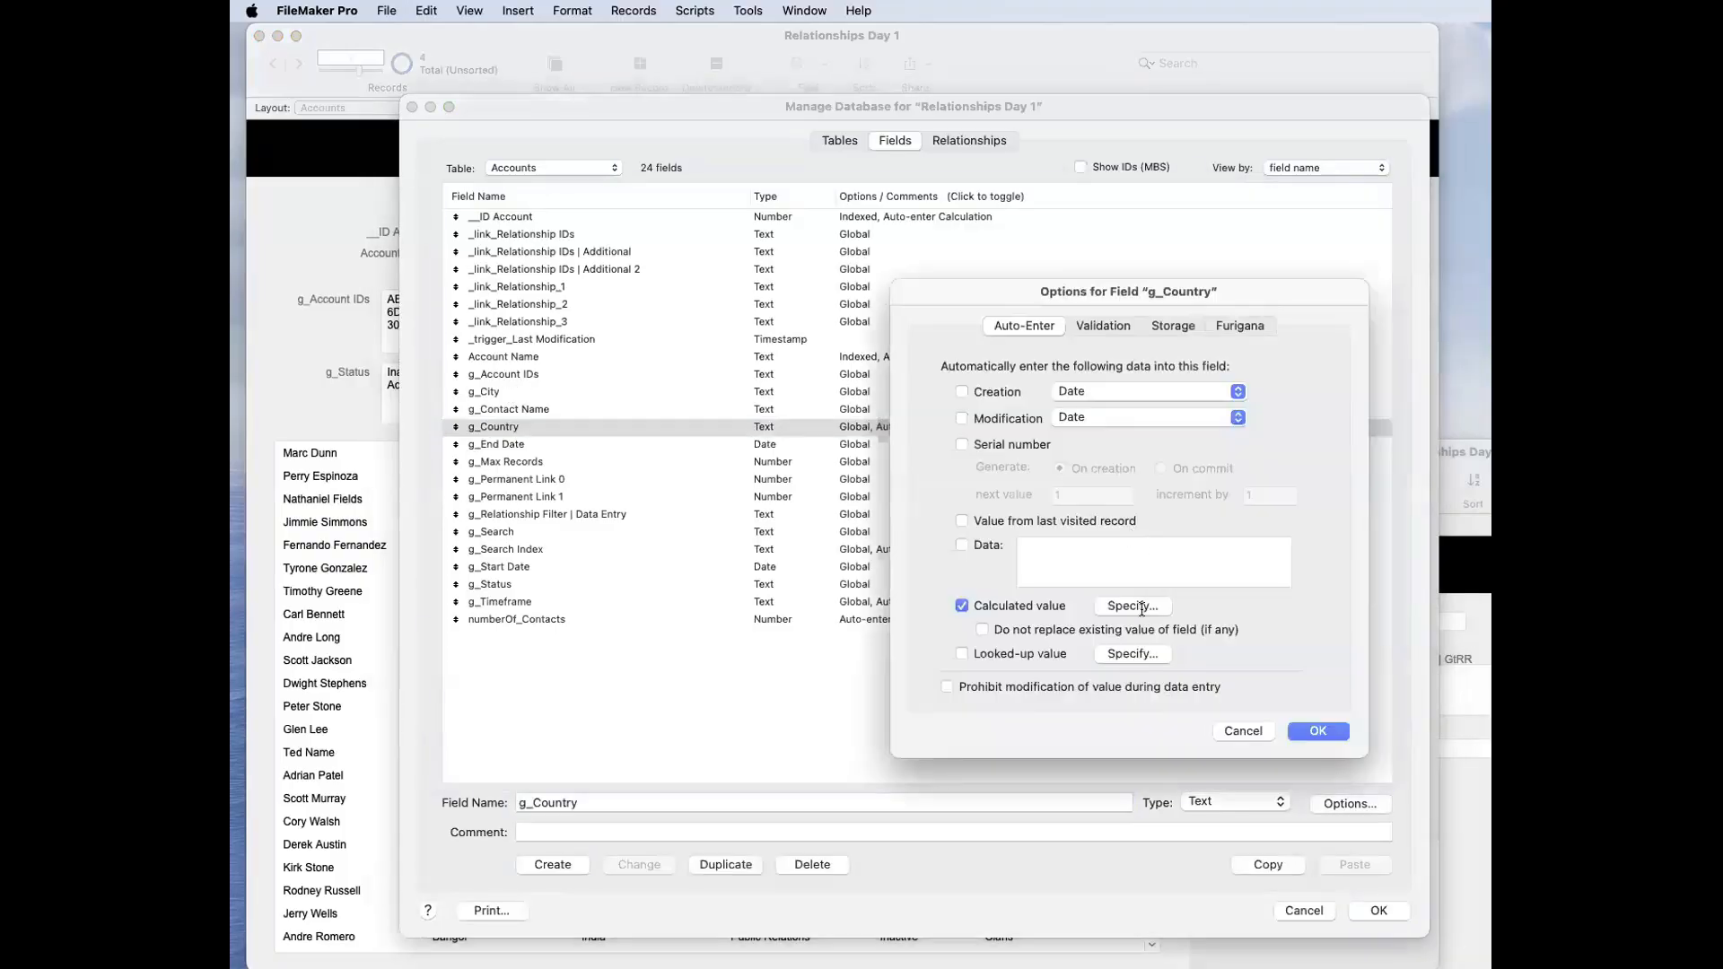
click(1145, 610)
click(891, 439)
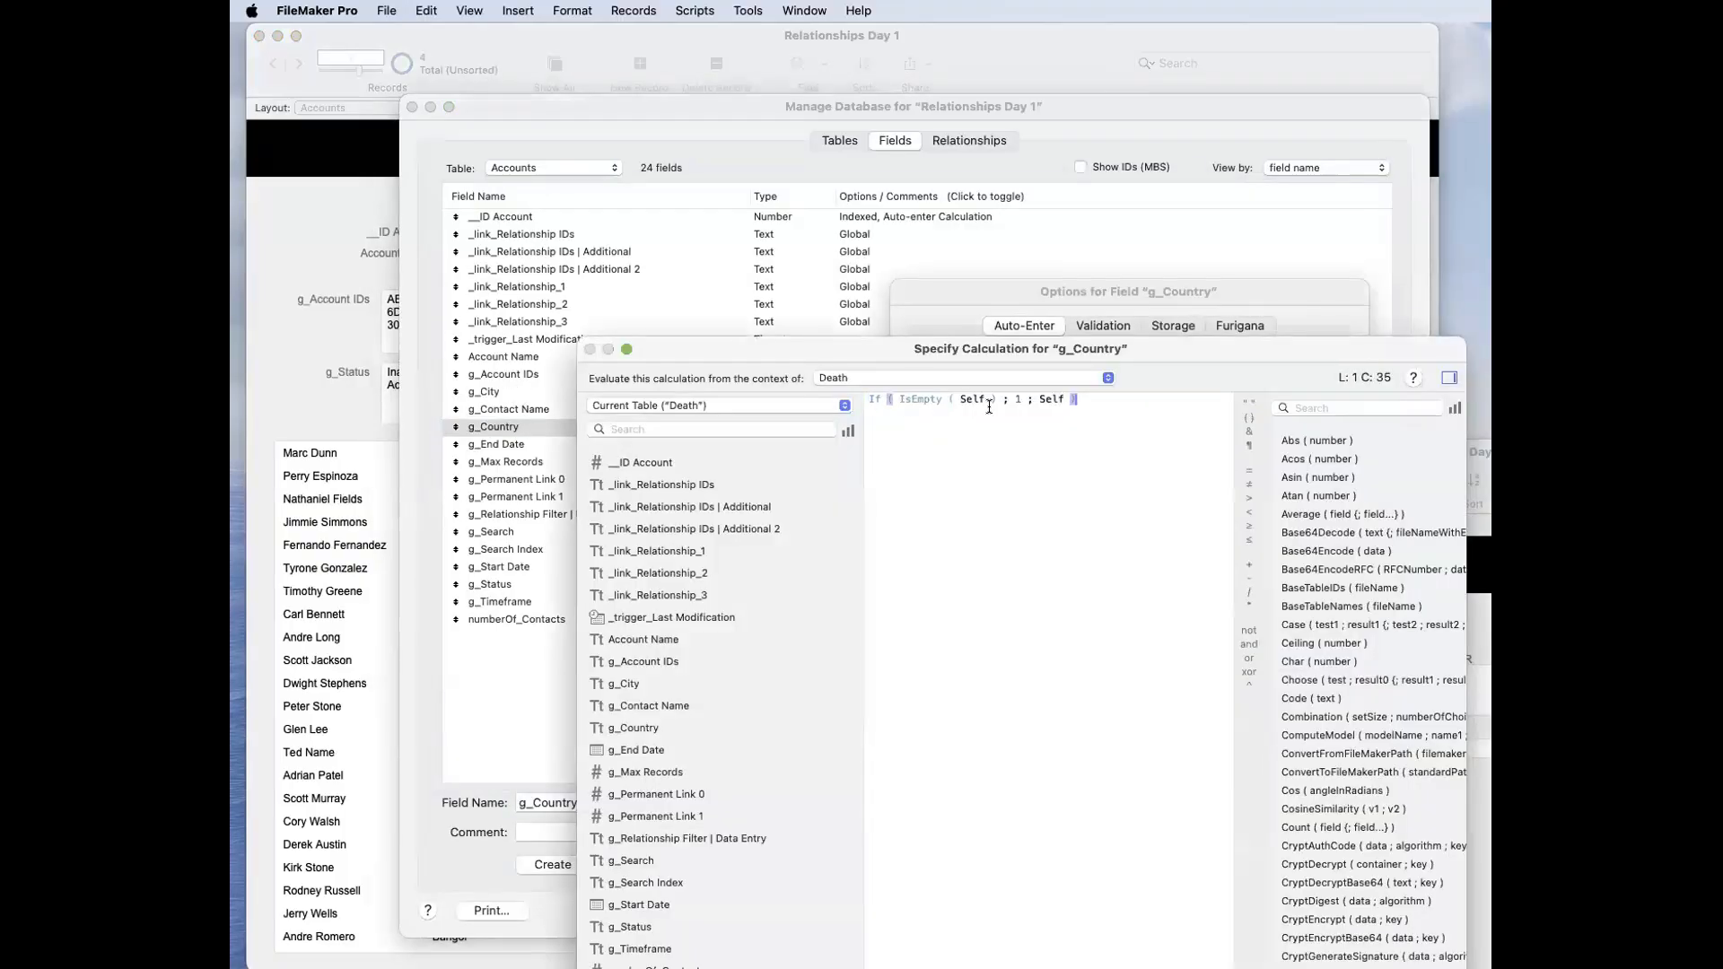
drag(997, 399, 899, 399)
double_click(1018, 399)
click(1060, 398)
double_click(1061, 398)
click(1088, 413)
key(Escape)
key(Escape)
key(Escape)
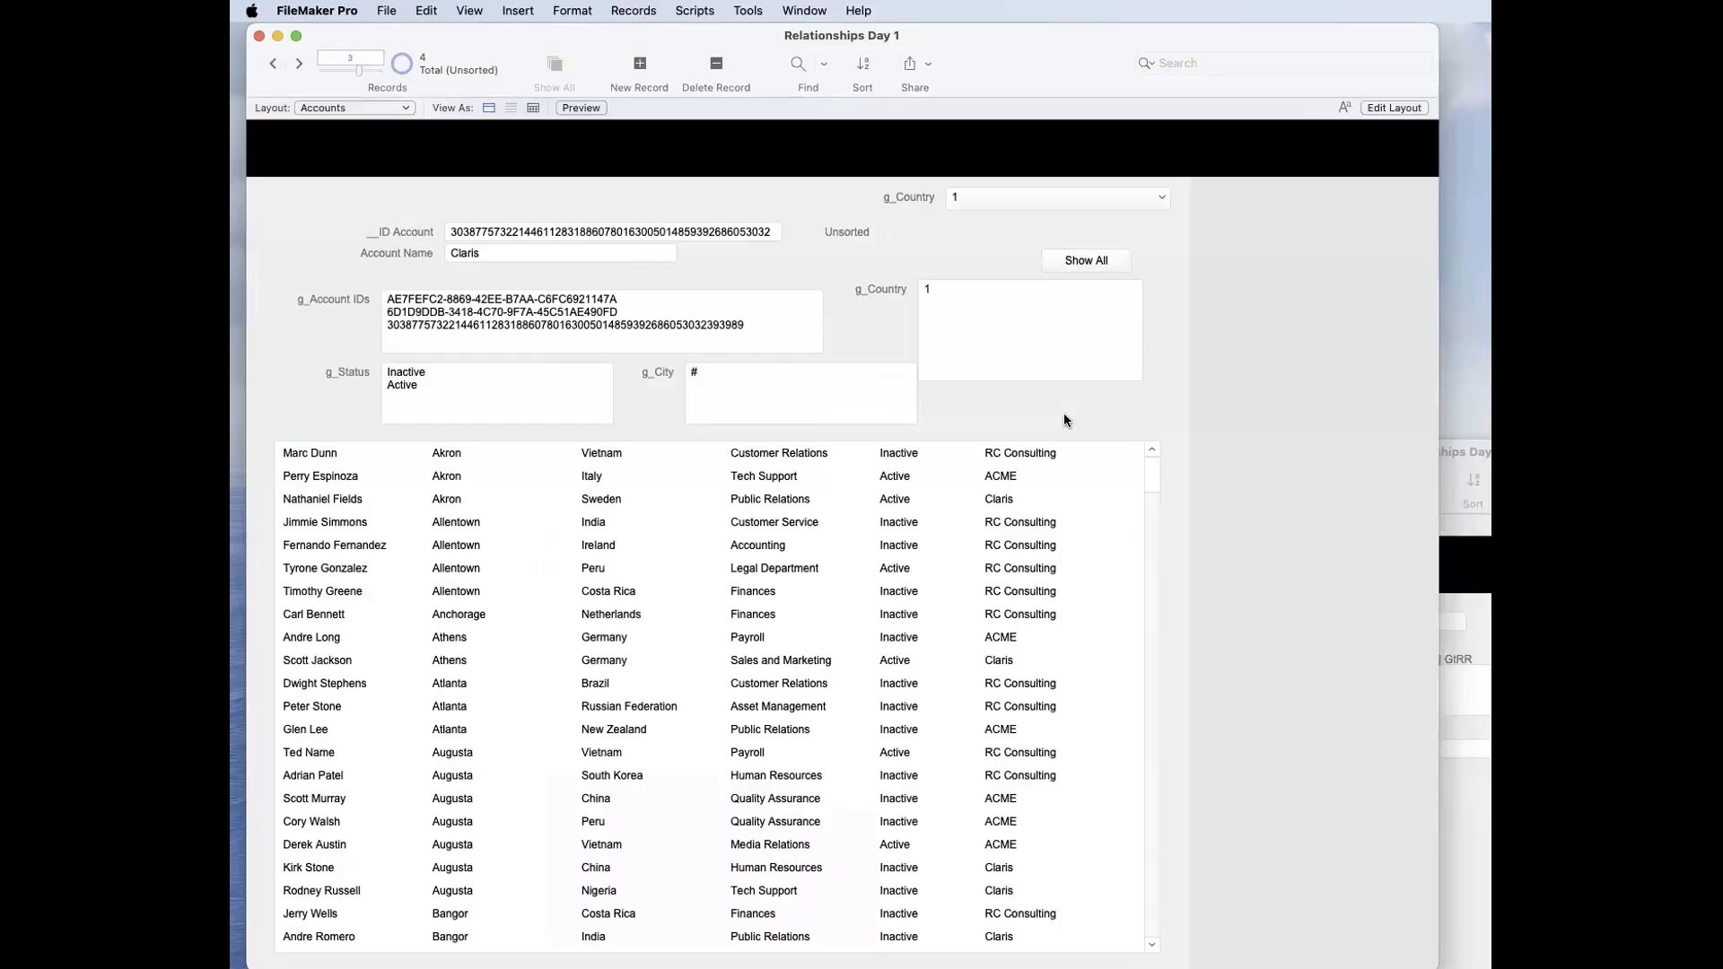
Step: Highlight the value in the g_Country box on the Accounts layout
click(1012, 328)
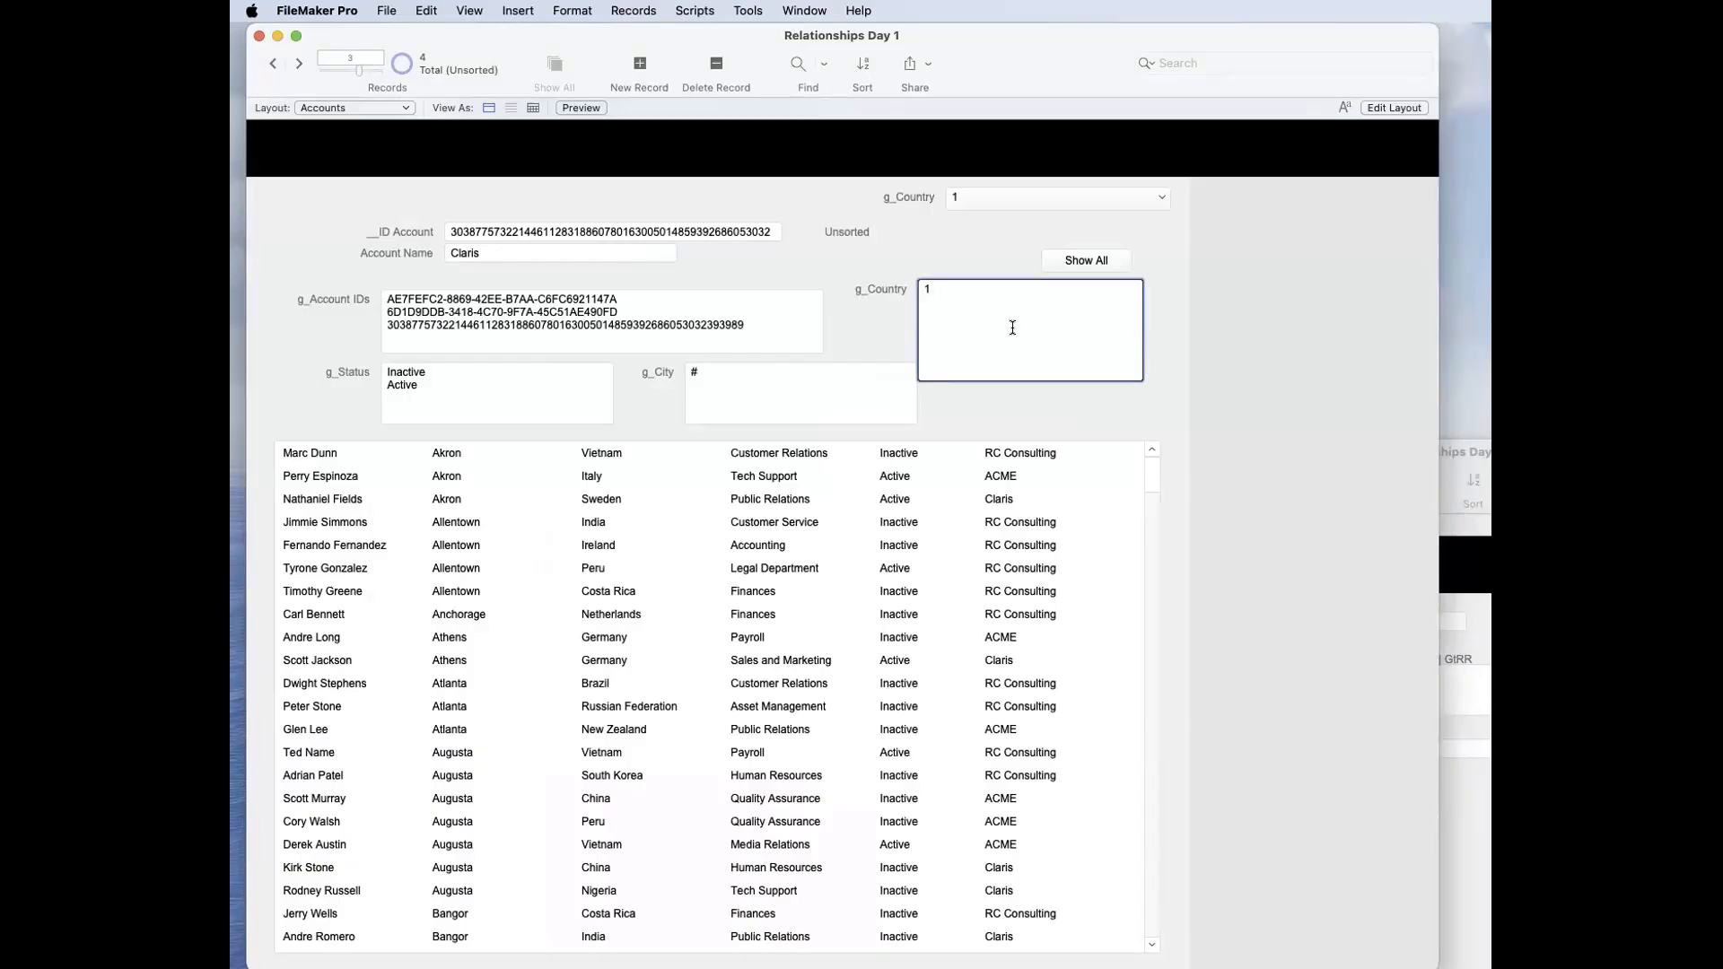
triple_click(981, 293)
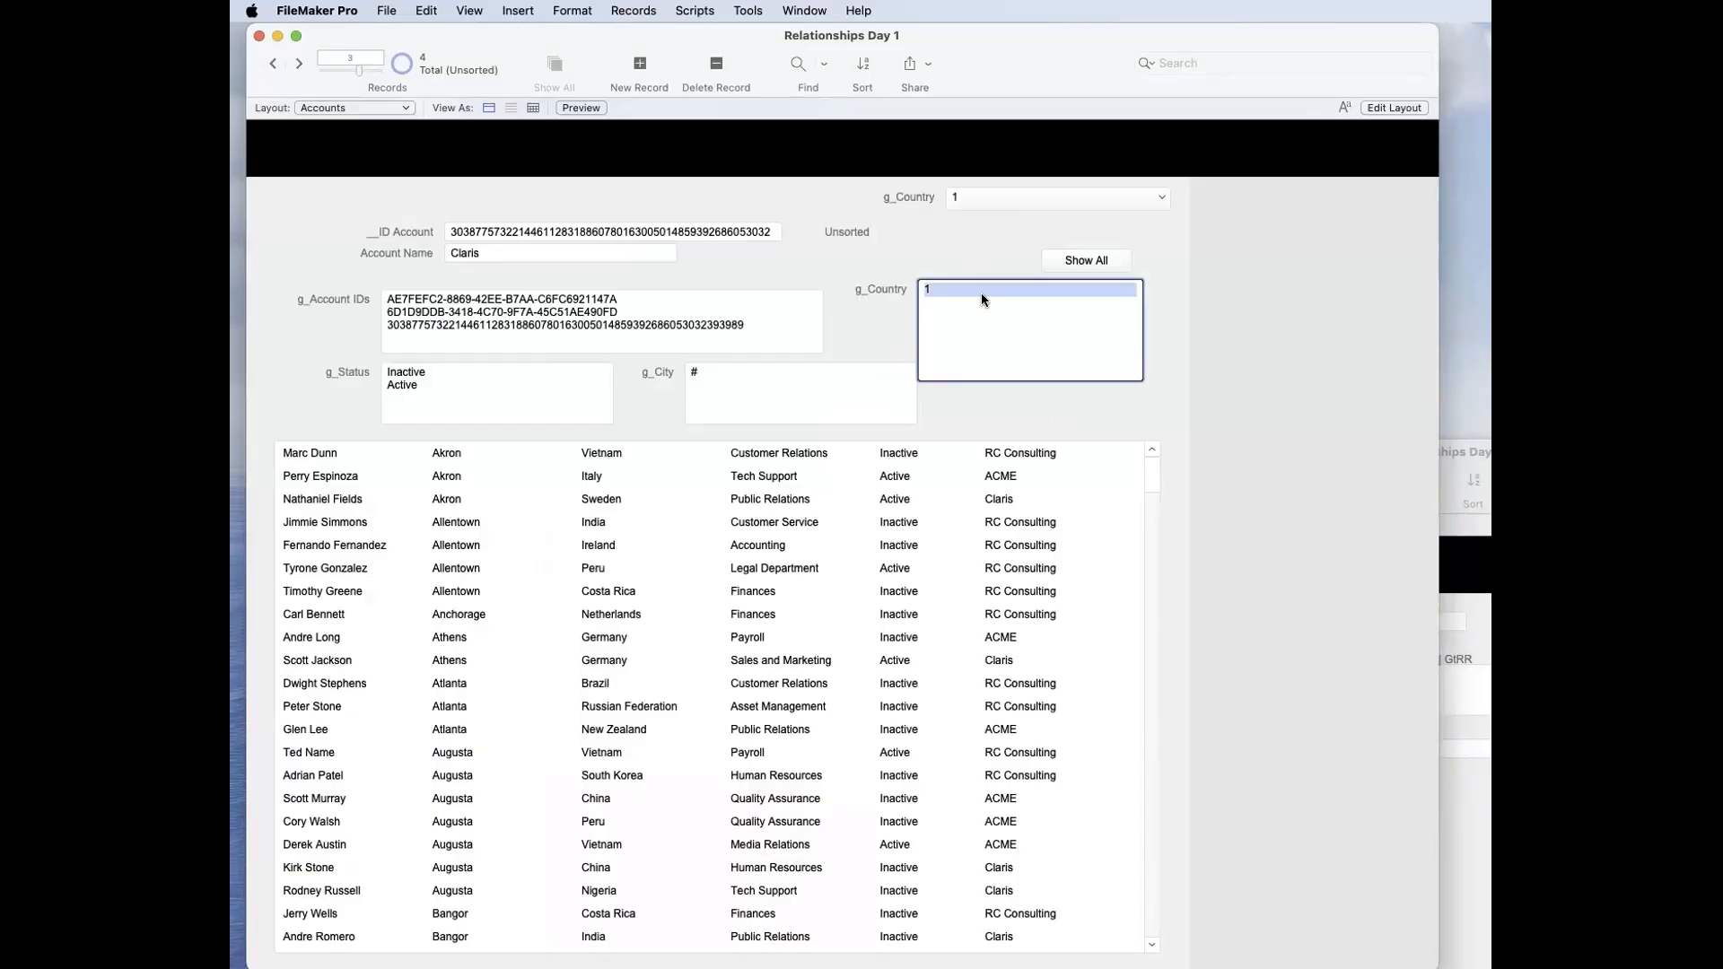
click(976, 385)
click(963, 358)
Step: Open the relationship between Accounts and Contacts, examine the g_Country = _link_Country | GtRR criterion and close the definition
key(super+shift+d)
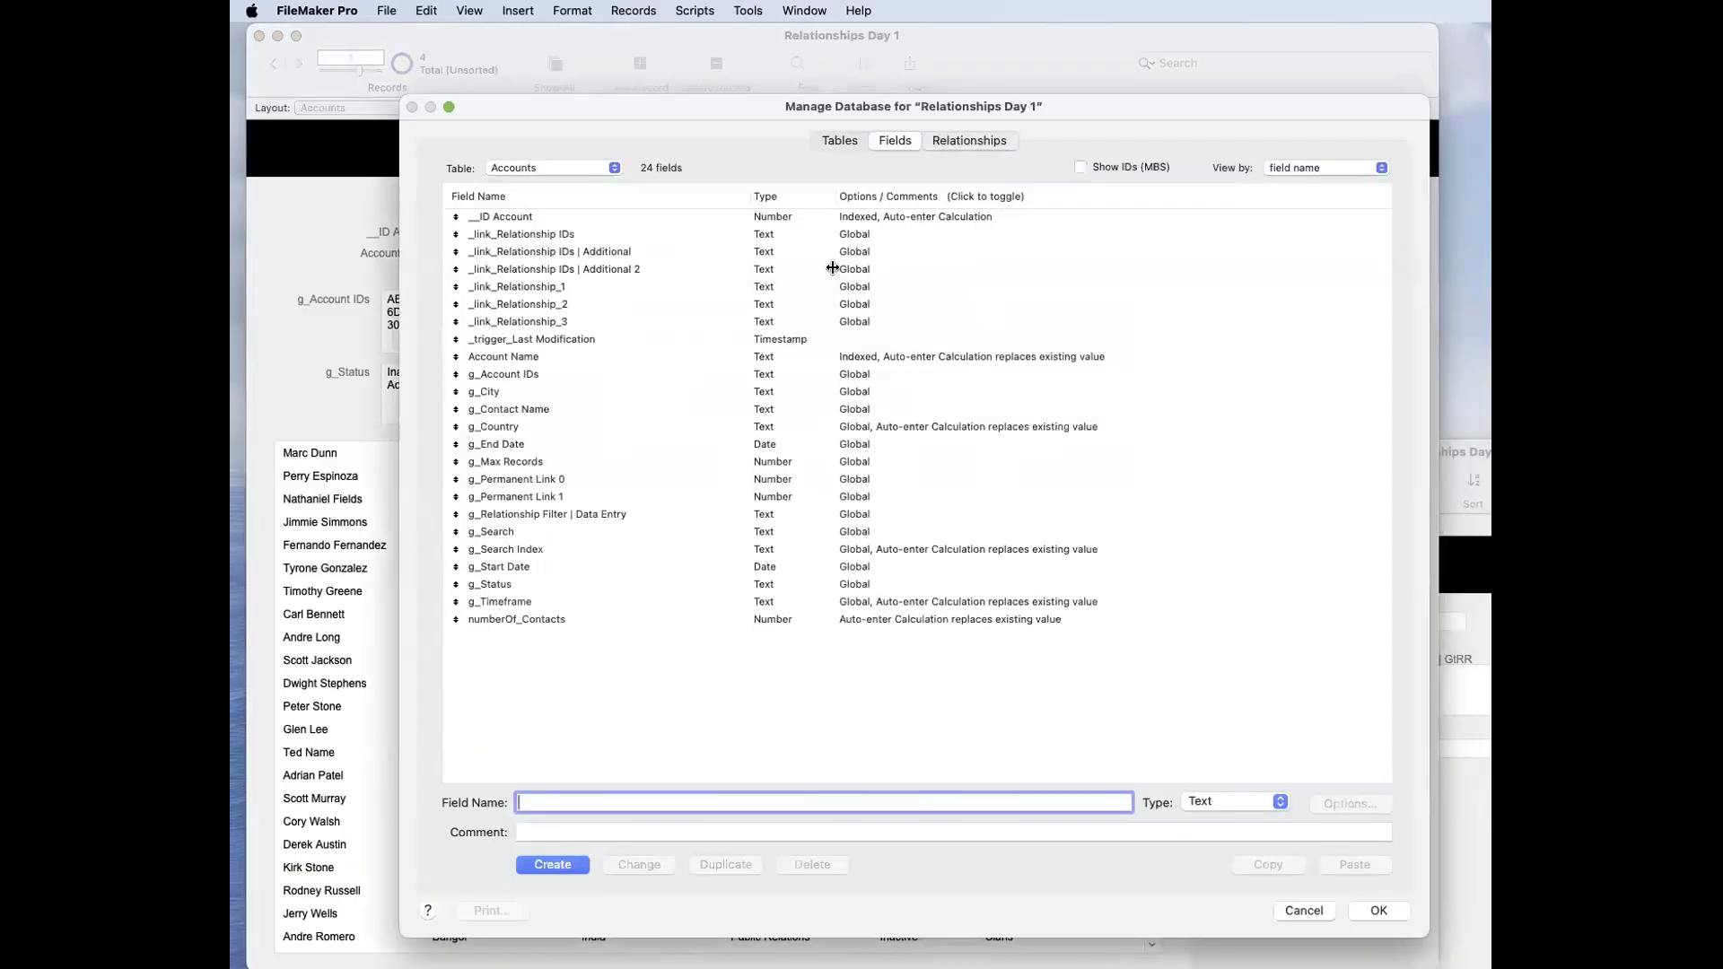
click(969, 140)
double_click(666, 288)
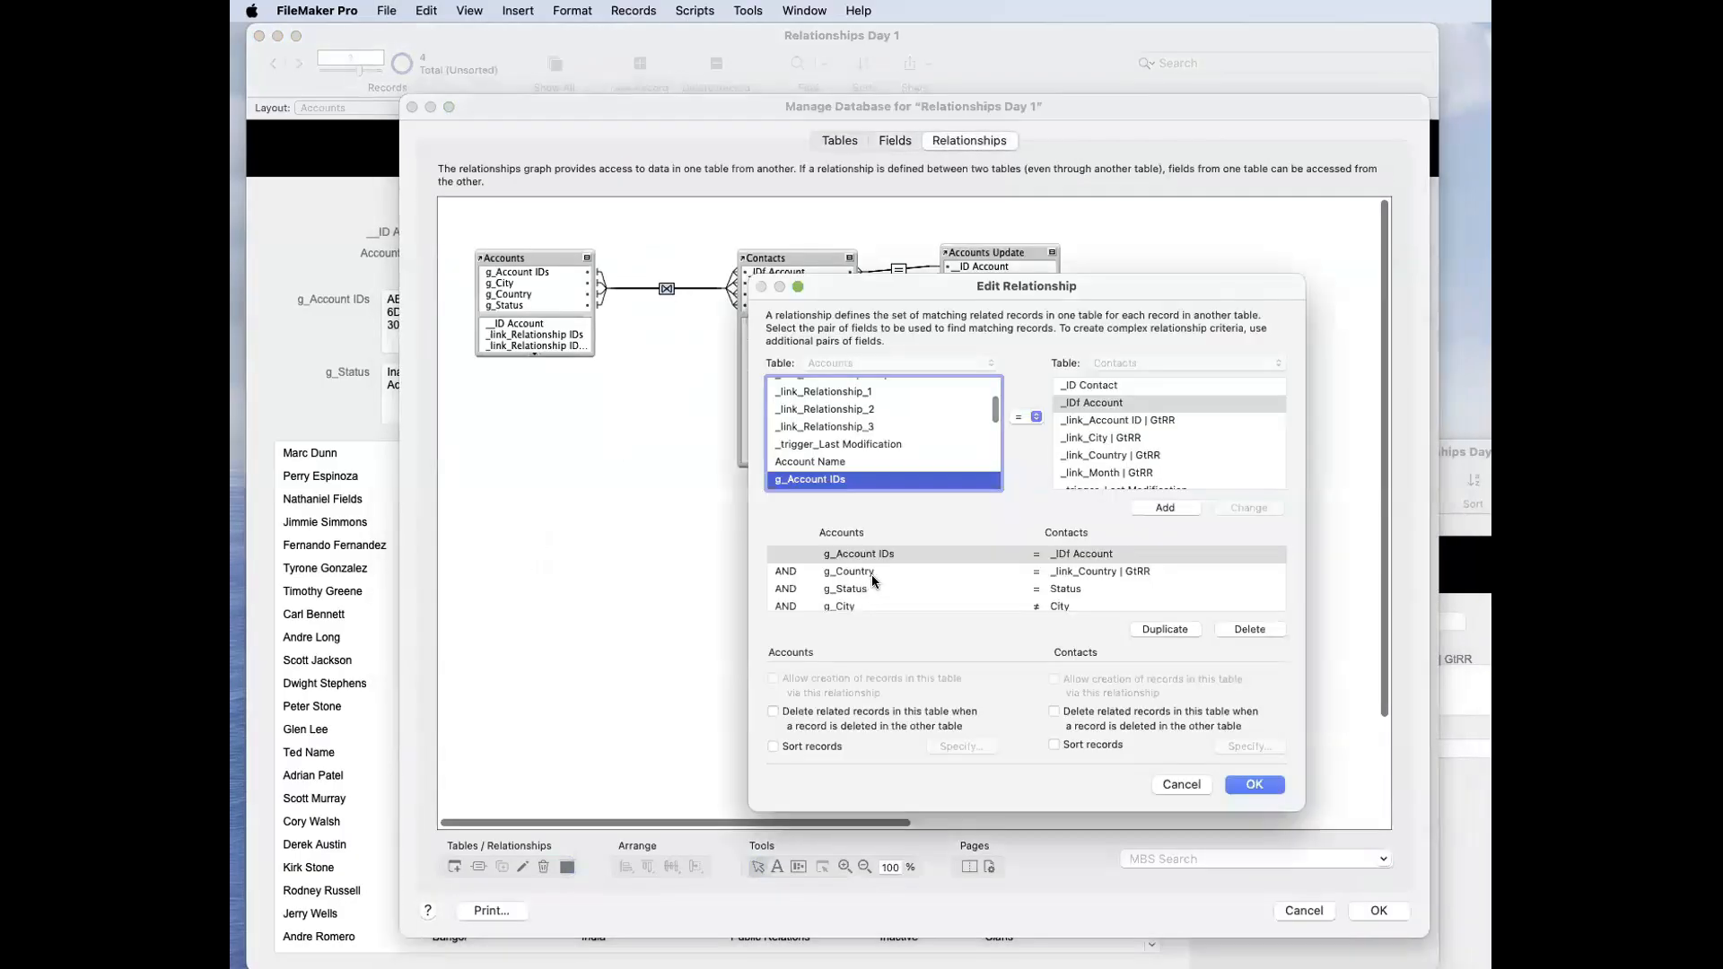
click(872, 574)
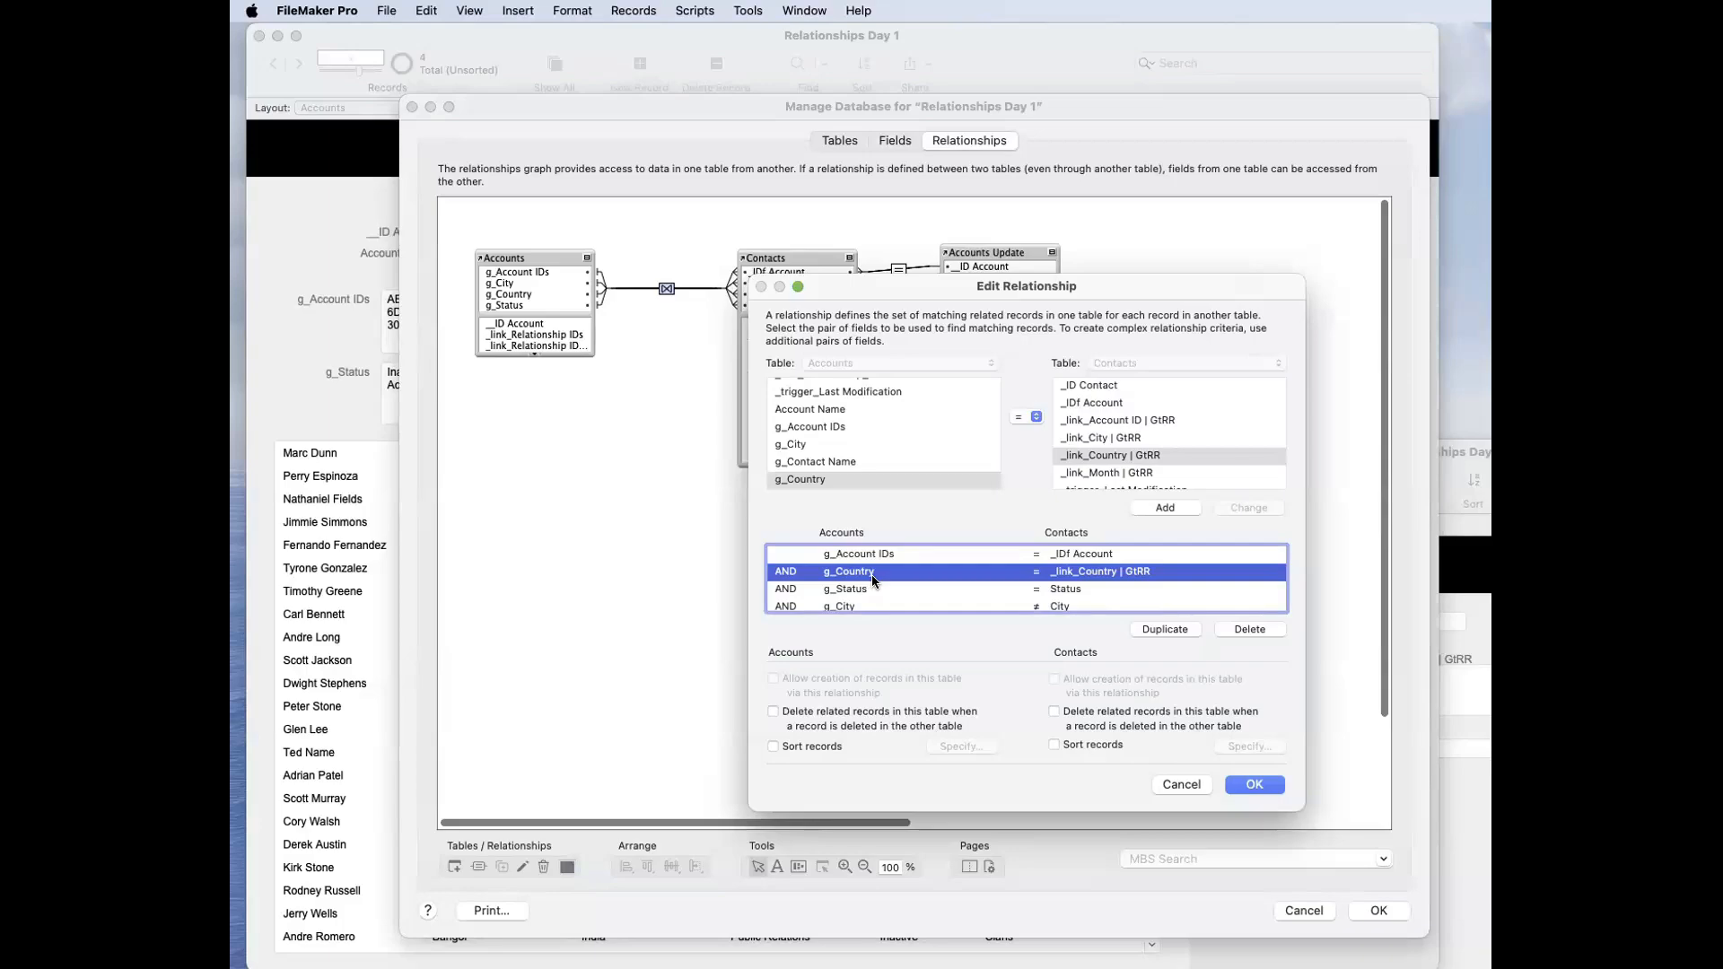
key(Return)
key(Return)
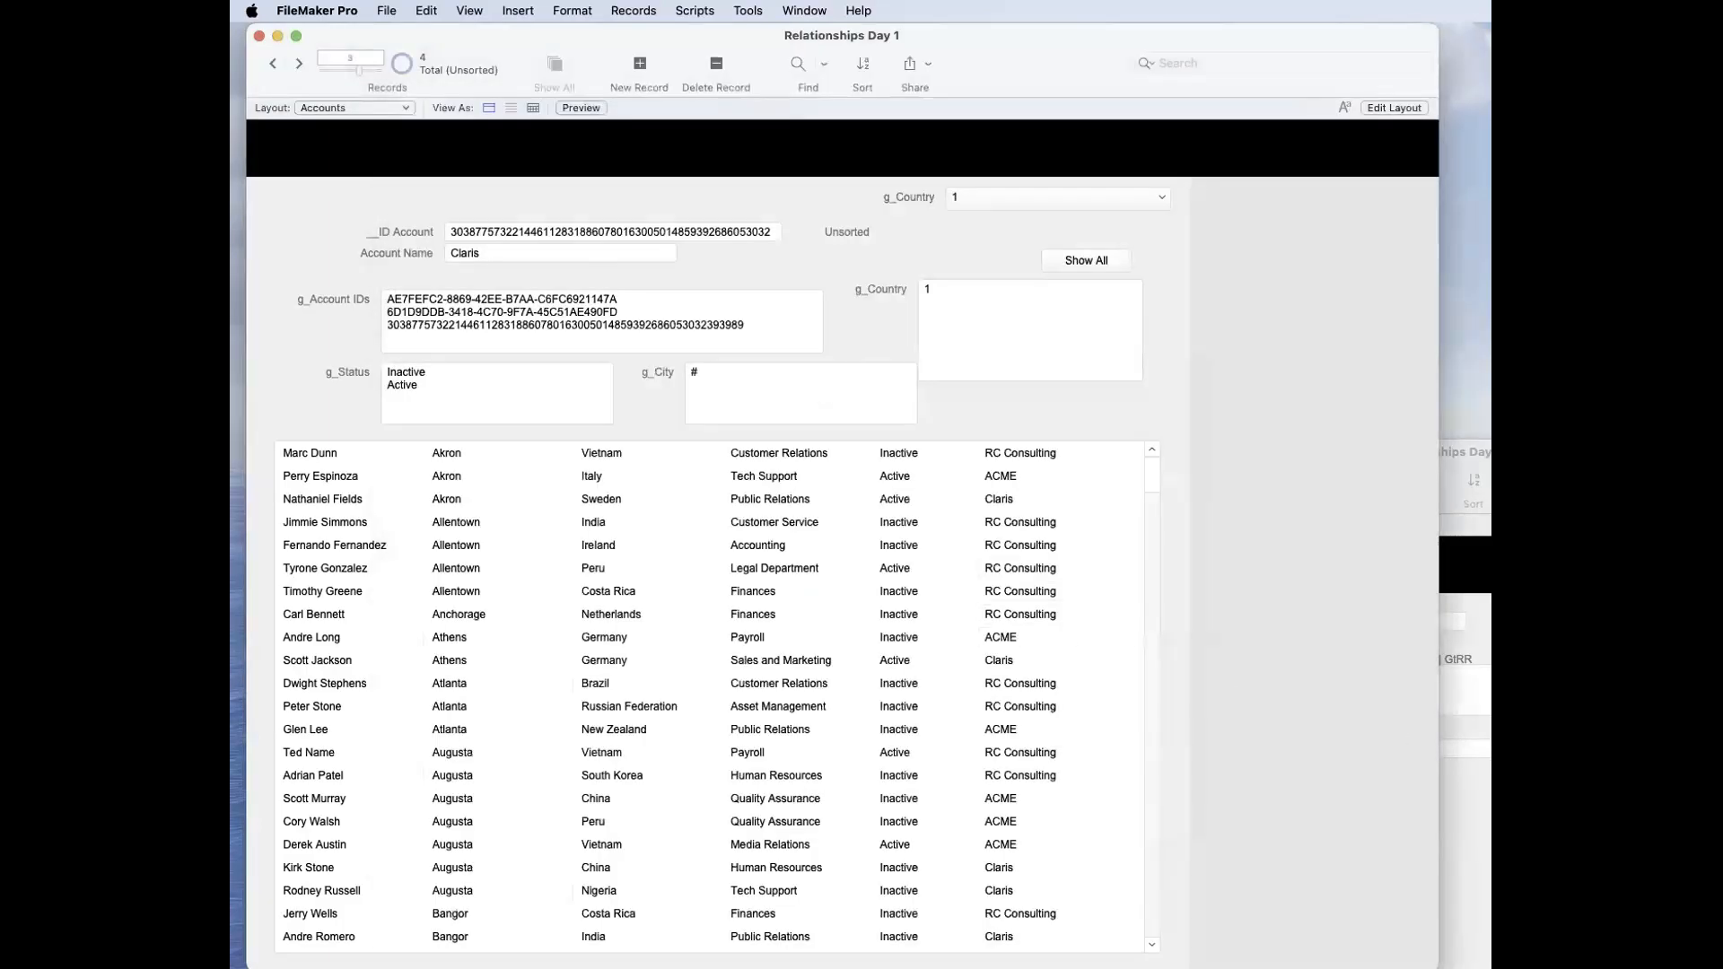
Step: Switch to the Contacts window and highlight the 1 and Poland lines in the contact's _link_Country | GtRR field
click(1440, 725)
drag(1439, 701, 1349, 685)
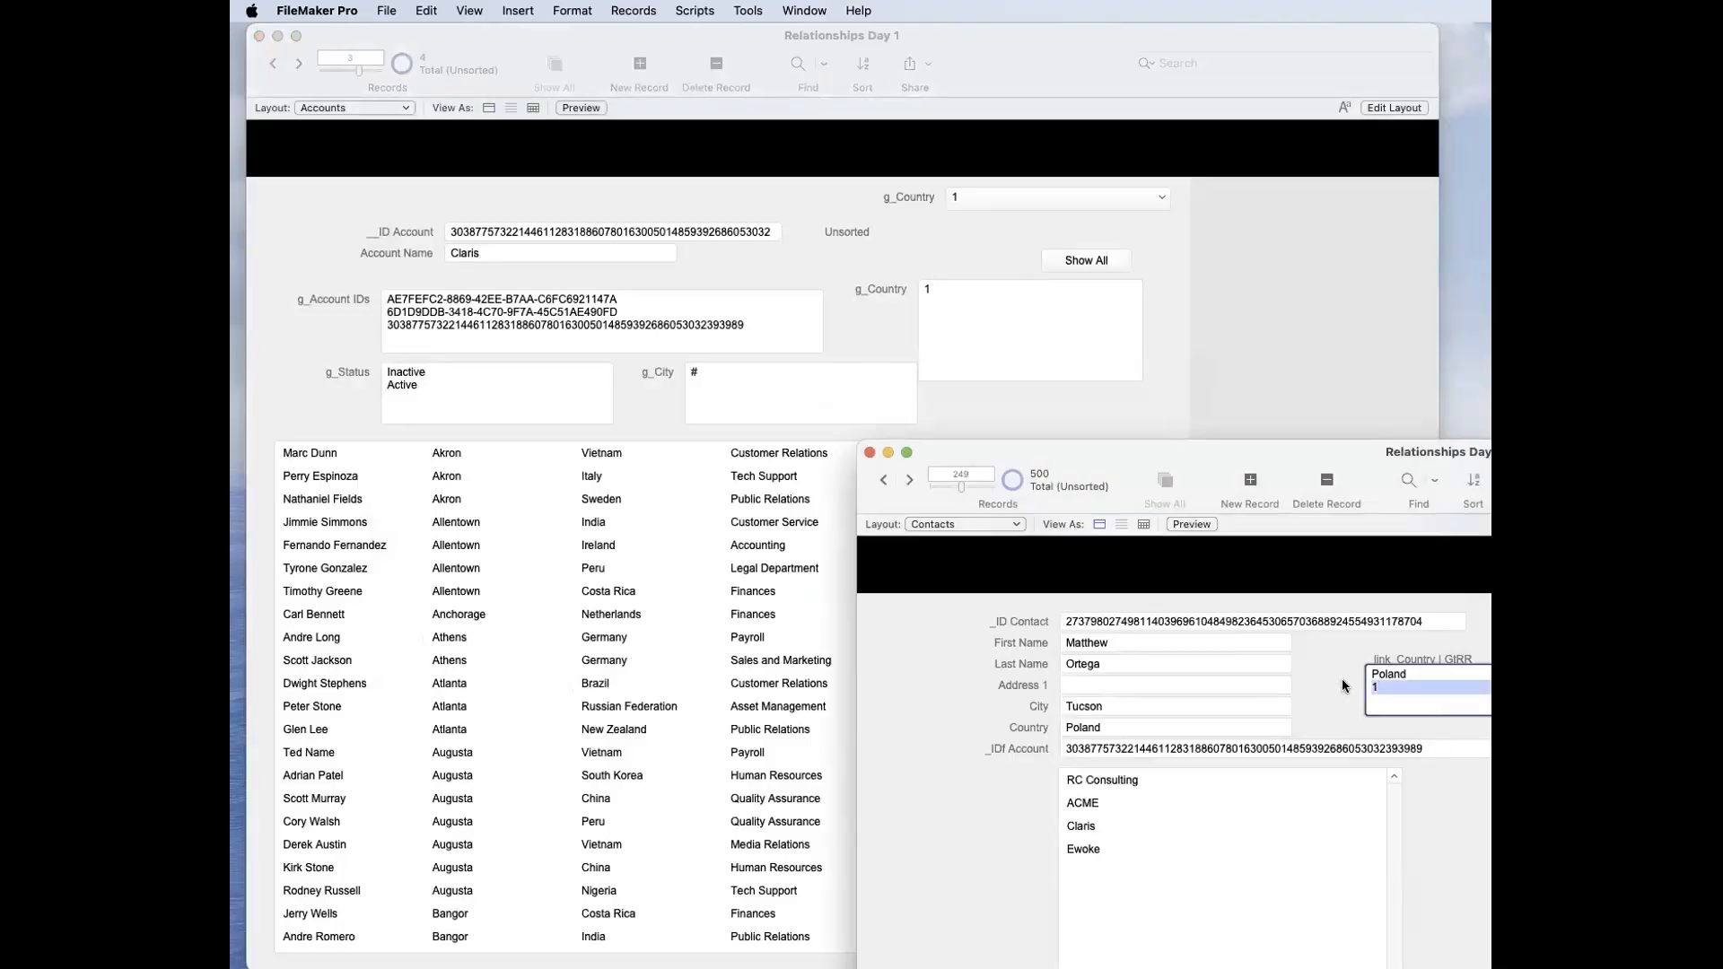
double_click(1407, 673)
Step: Filter the Accounts portal by setting g_Country to poland
click(993, 309)
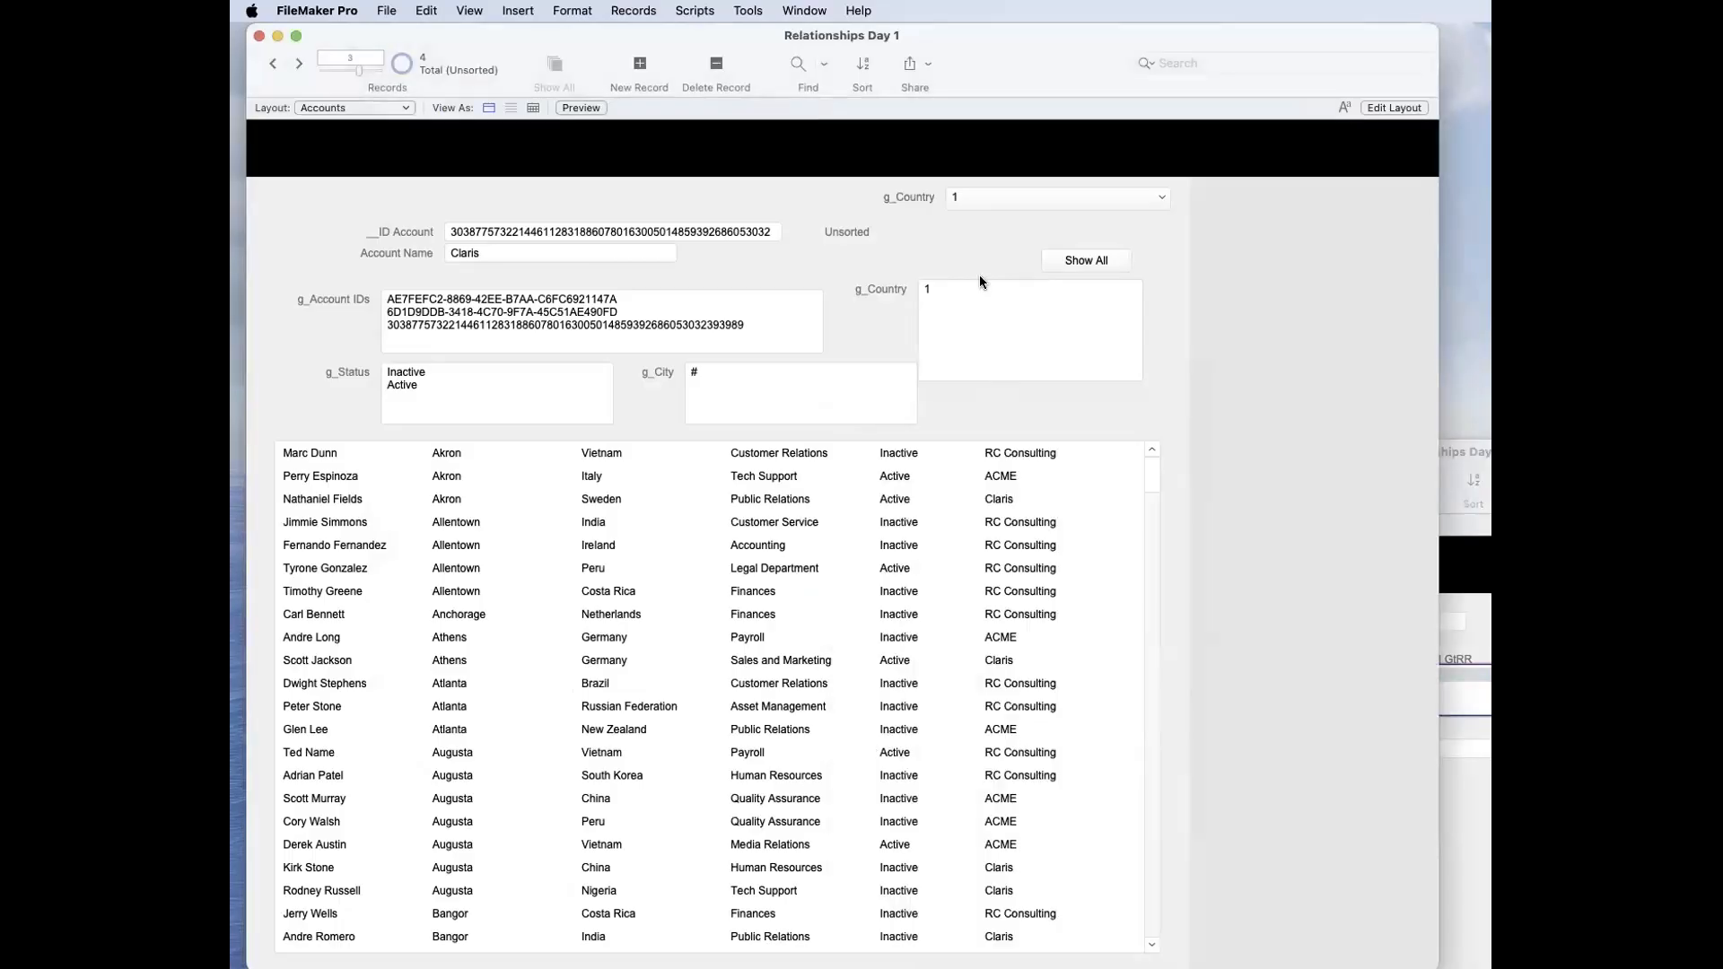
text(polan)
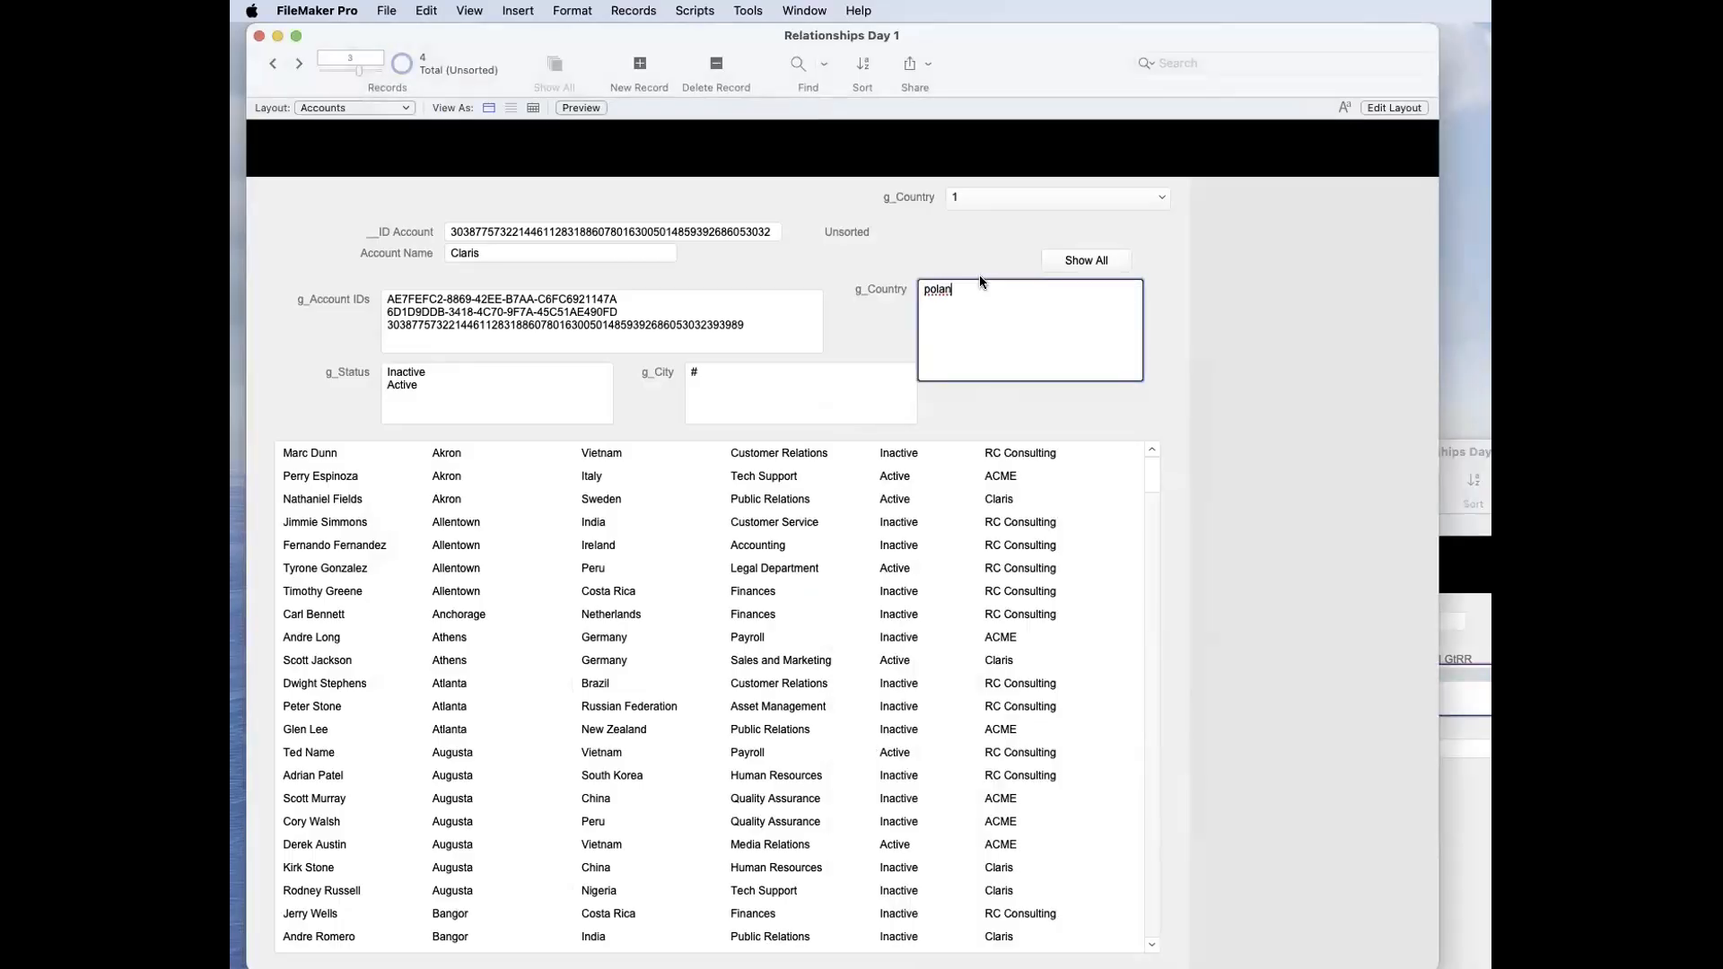
text(d)
click(954, 267)
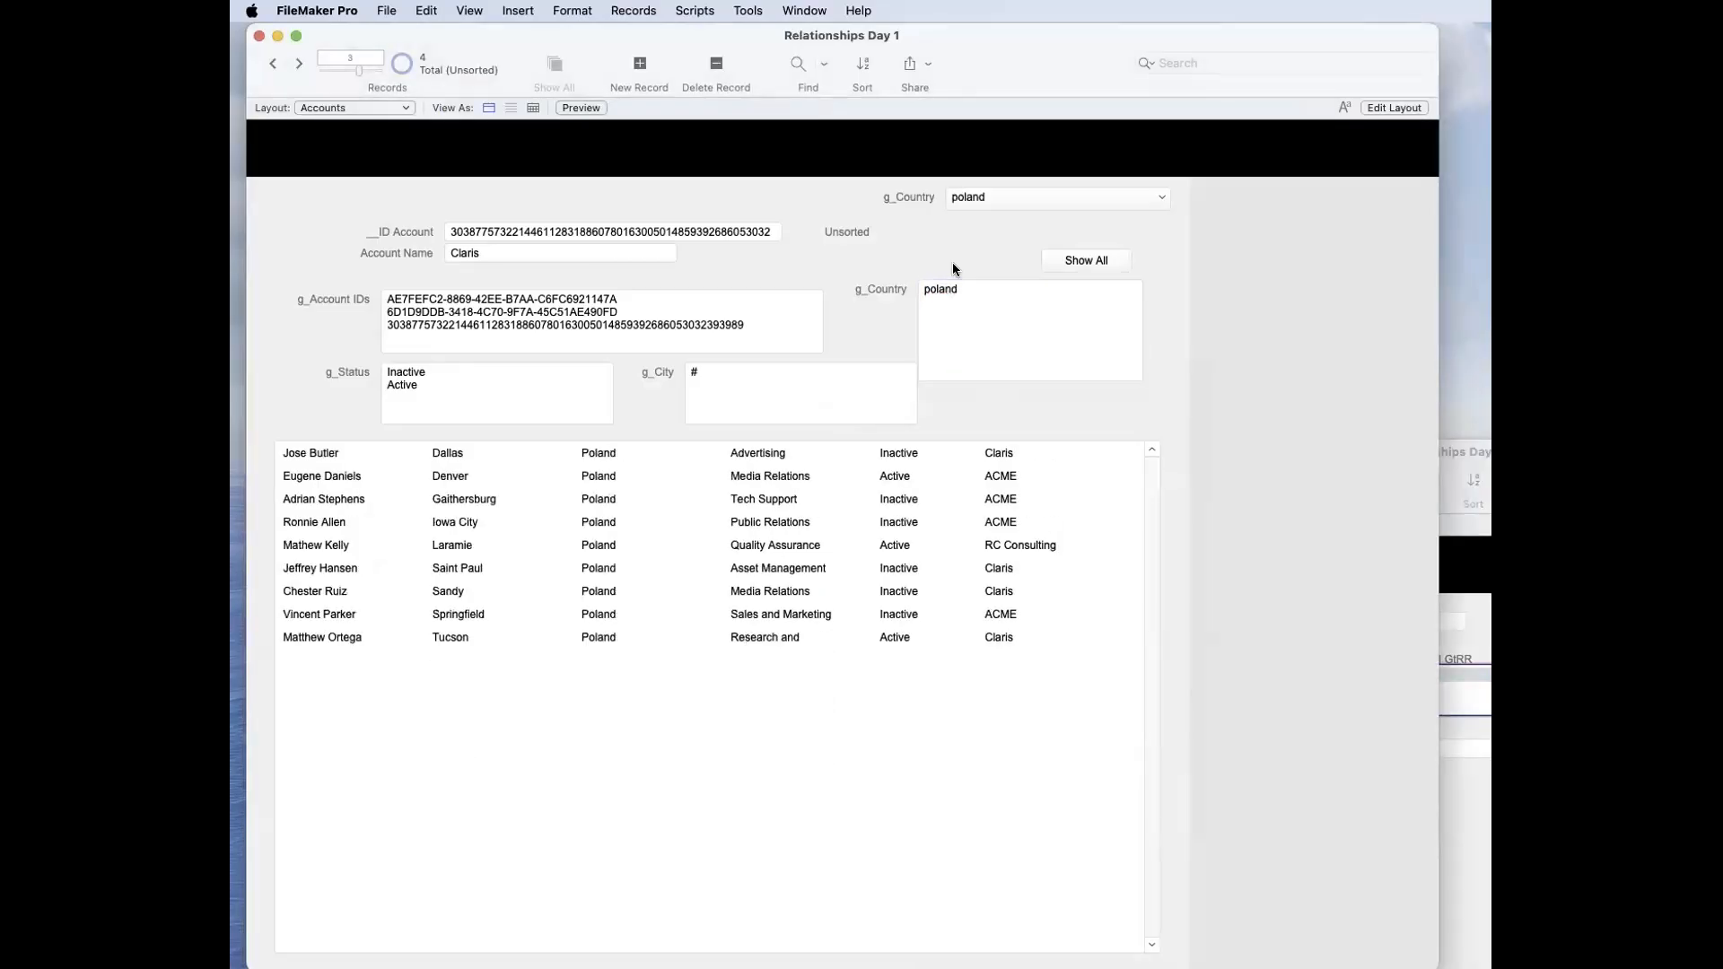
Step: Check the contact's _link_Country | GtRR field, then set g_Country to 1 on the Accounts layout
click(1465, 646)
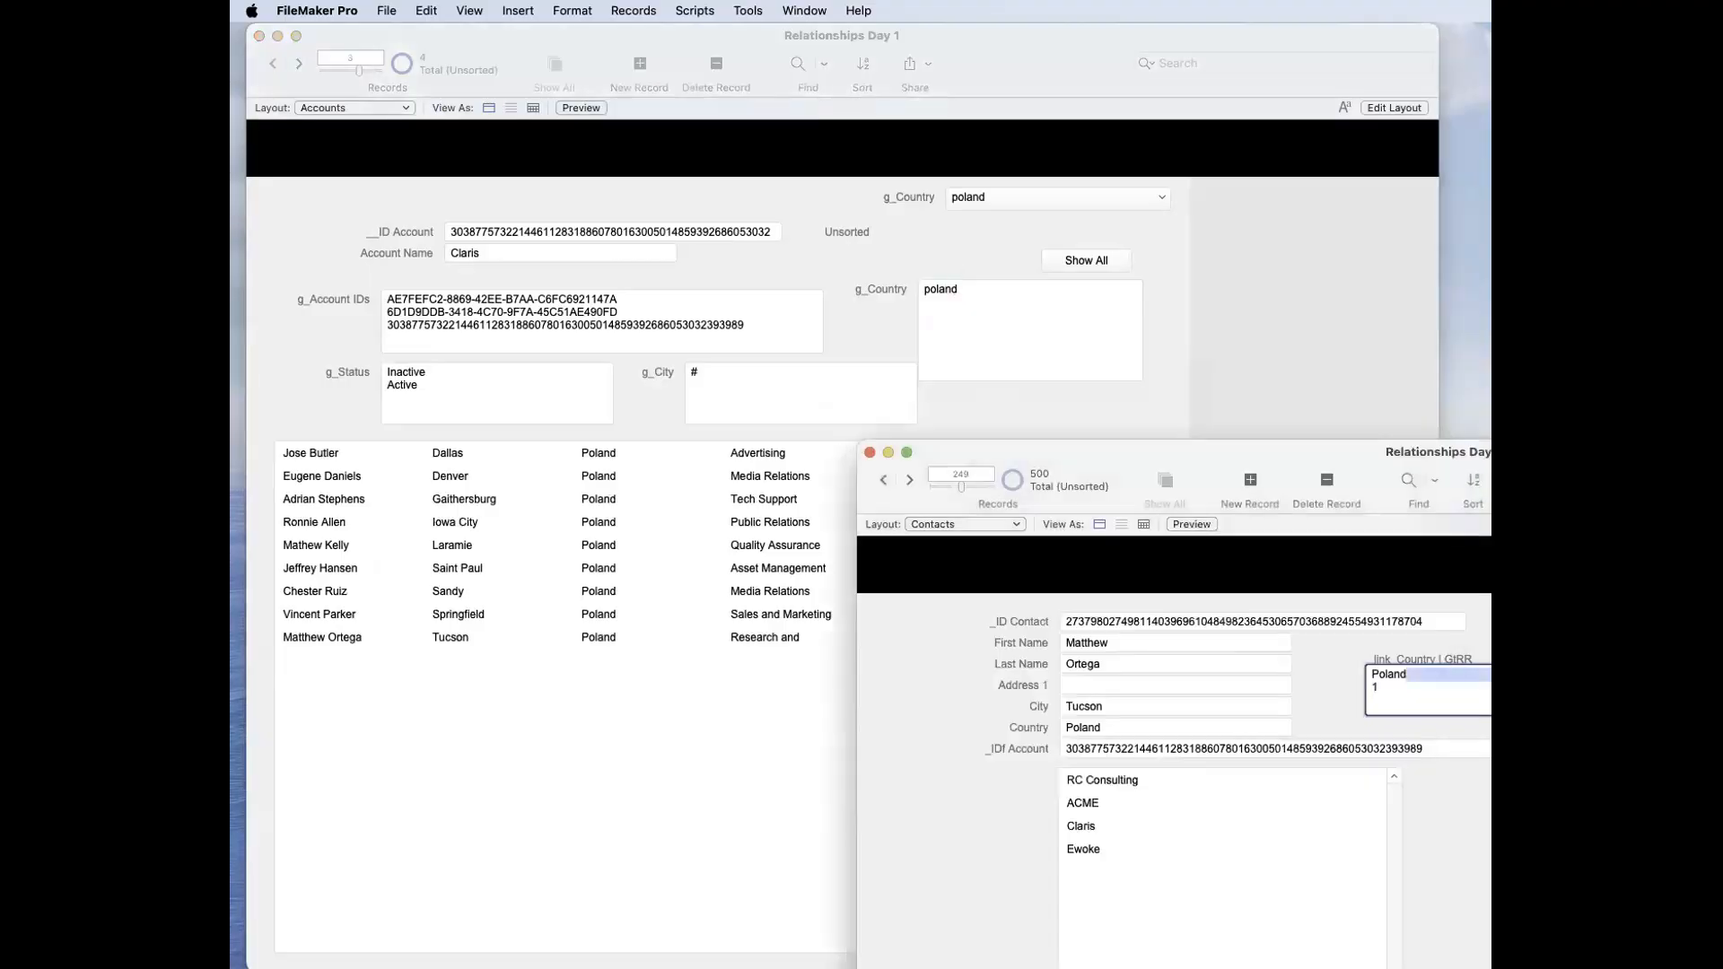
click(1407, 679)
click(1015, 336)
text(1)
click(861, 244)
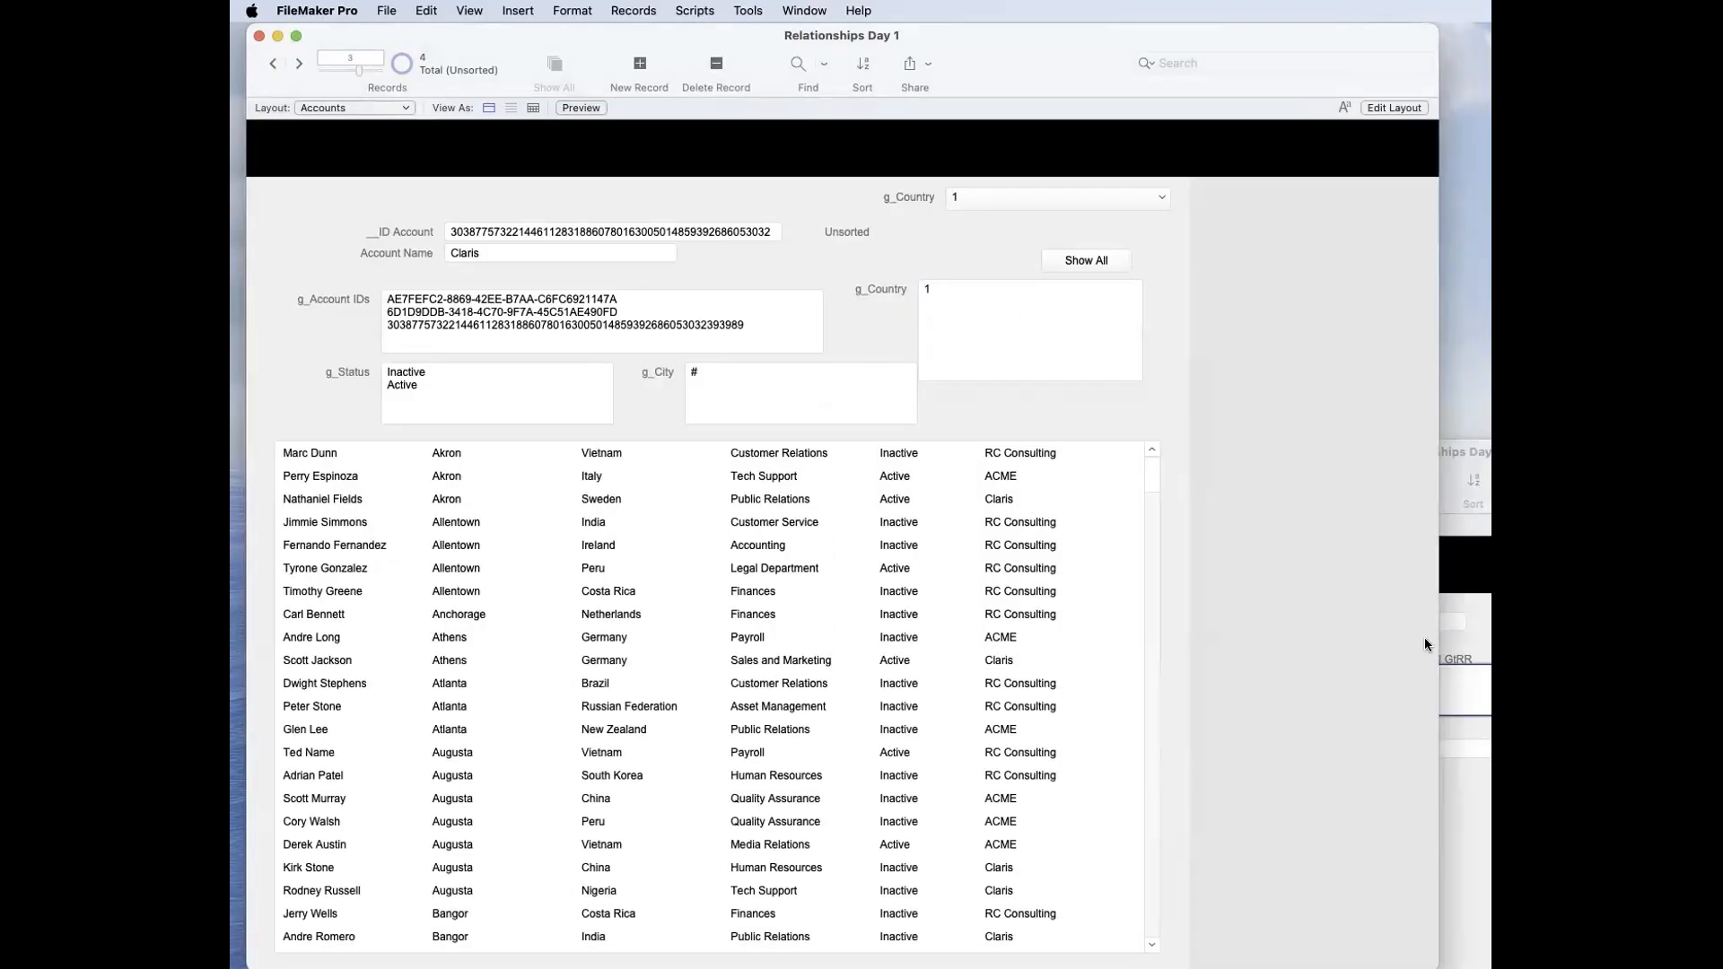
Step: Compare the Poland and 1 lines of the contact's _link_Country | GtRR field with the g_Country value on the Accounts layout
click(1459, 671)
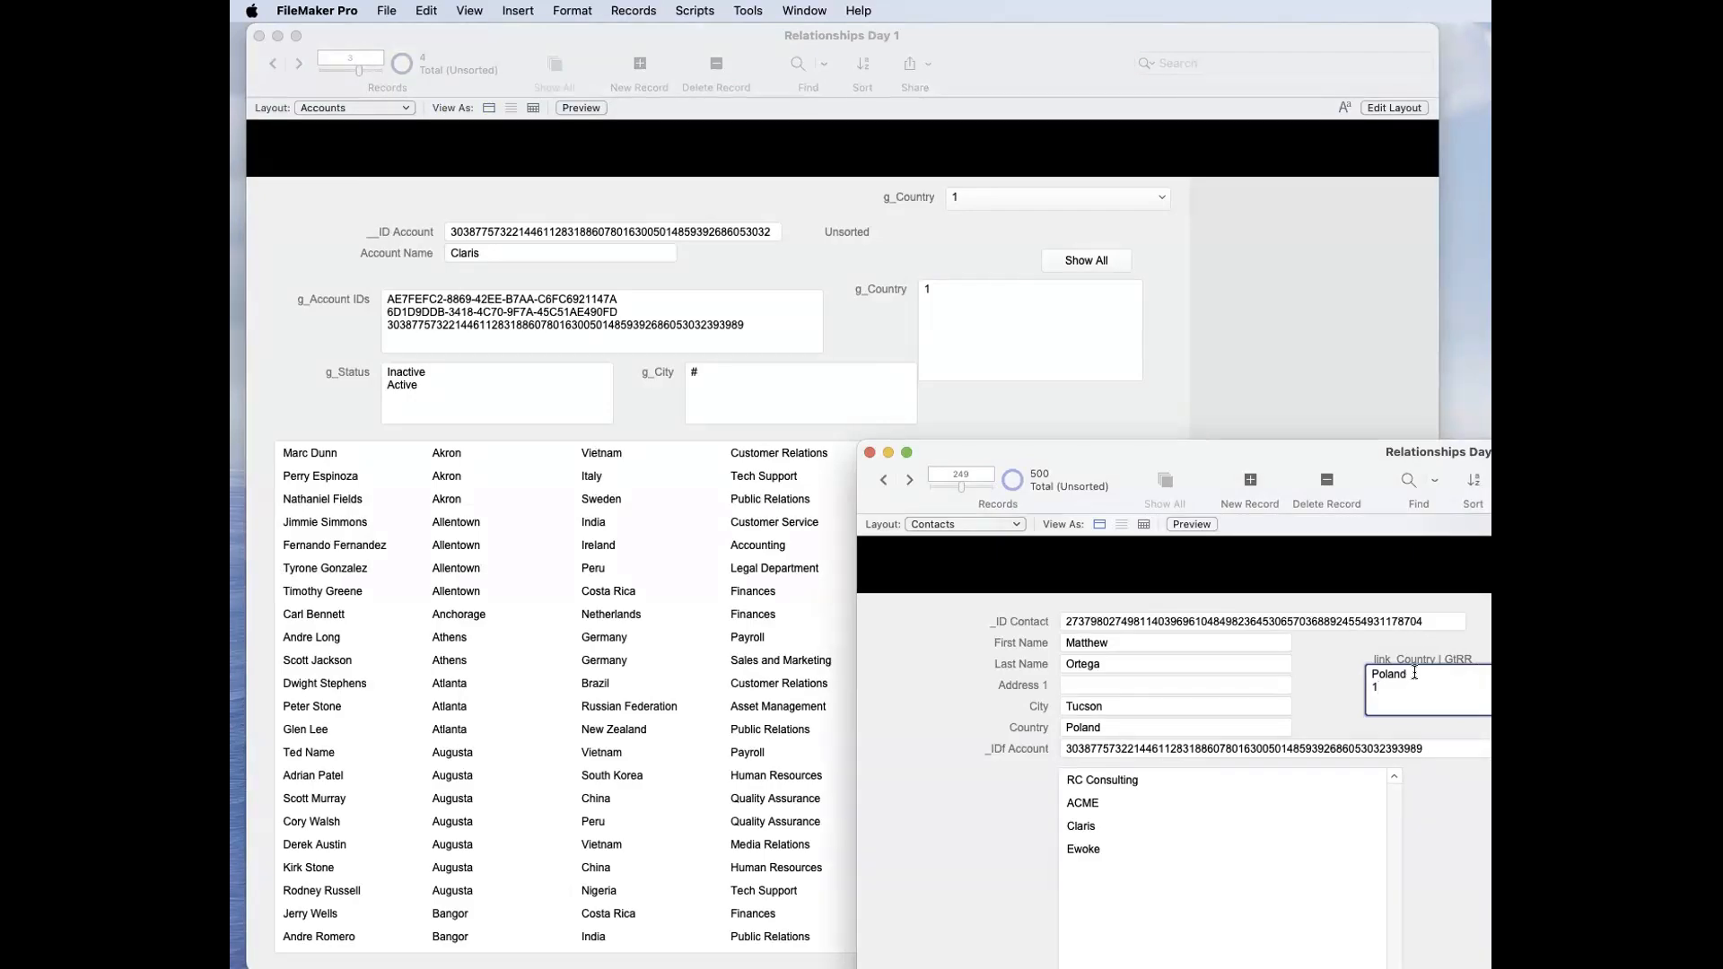
drag(1415, 673, 1359, 677)
drag(1388, 691, 1364, 687)
click(1382, 667)
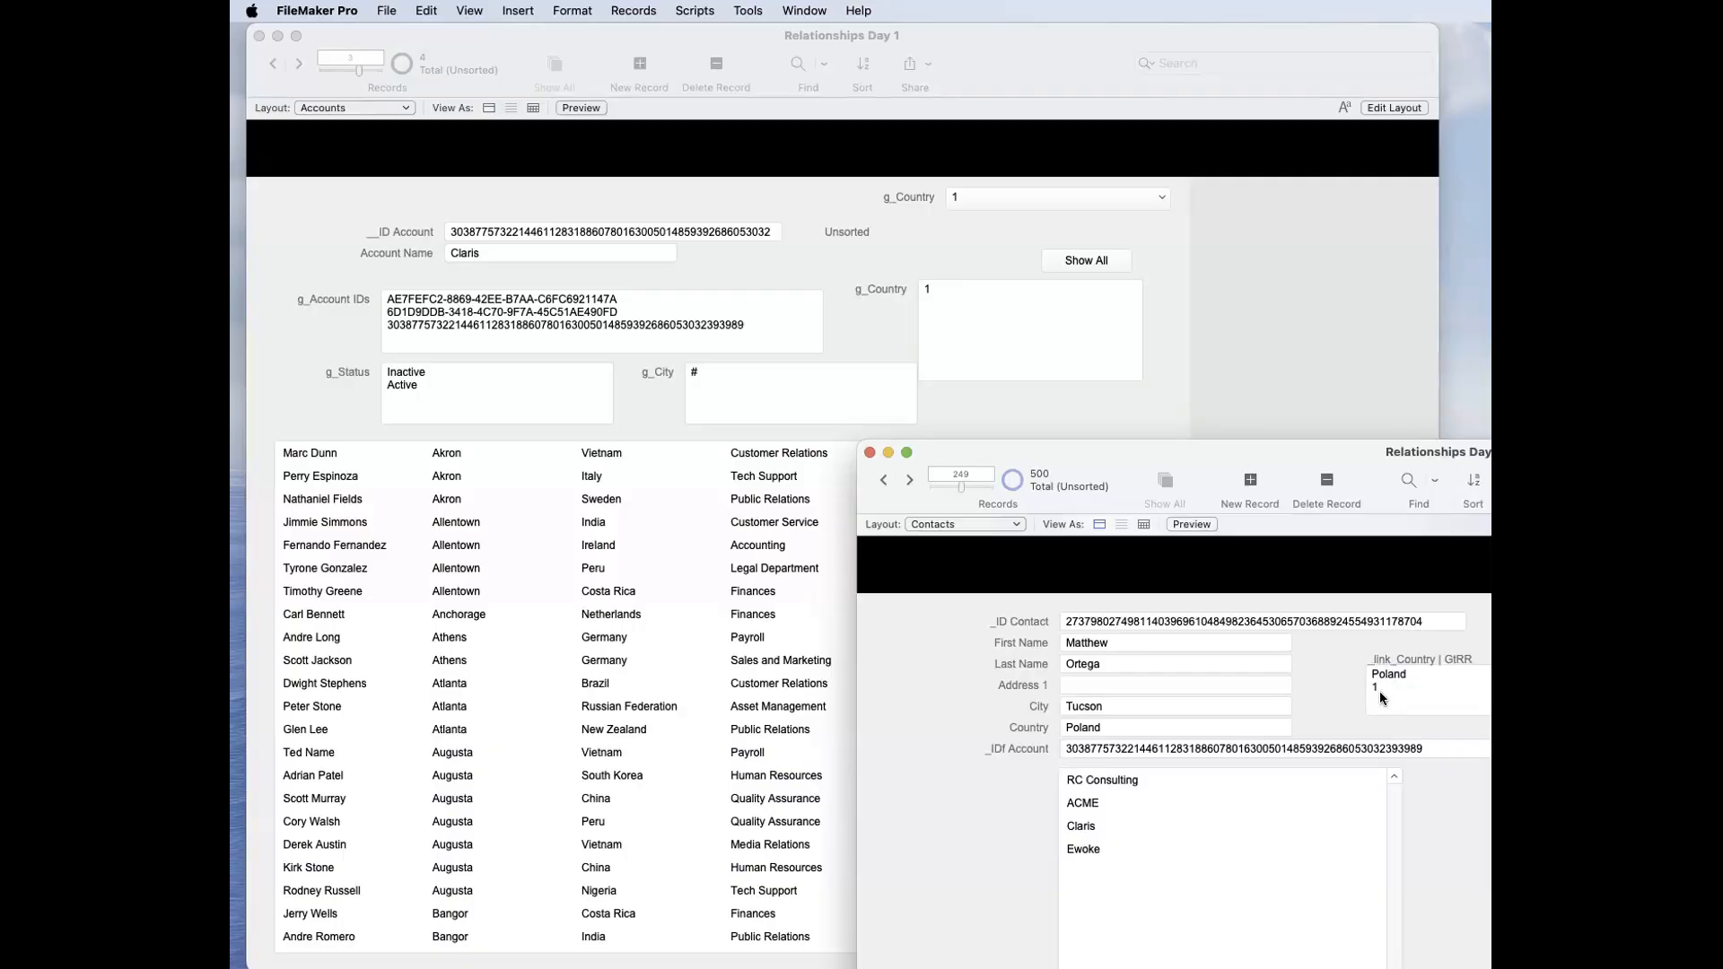
drag(1388, 689, 1352, 684)
click(1351, 649)
click(1397, 669)
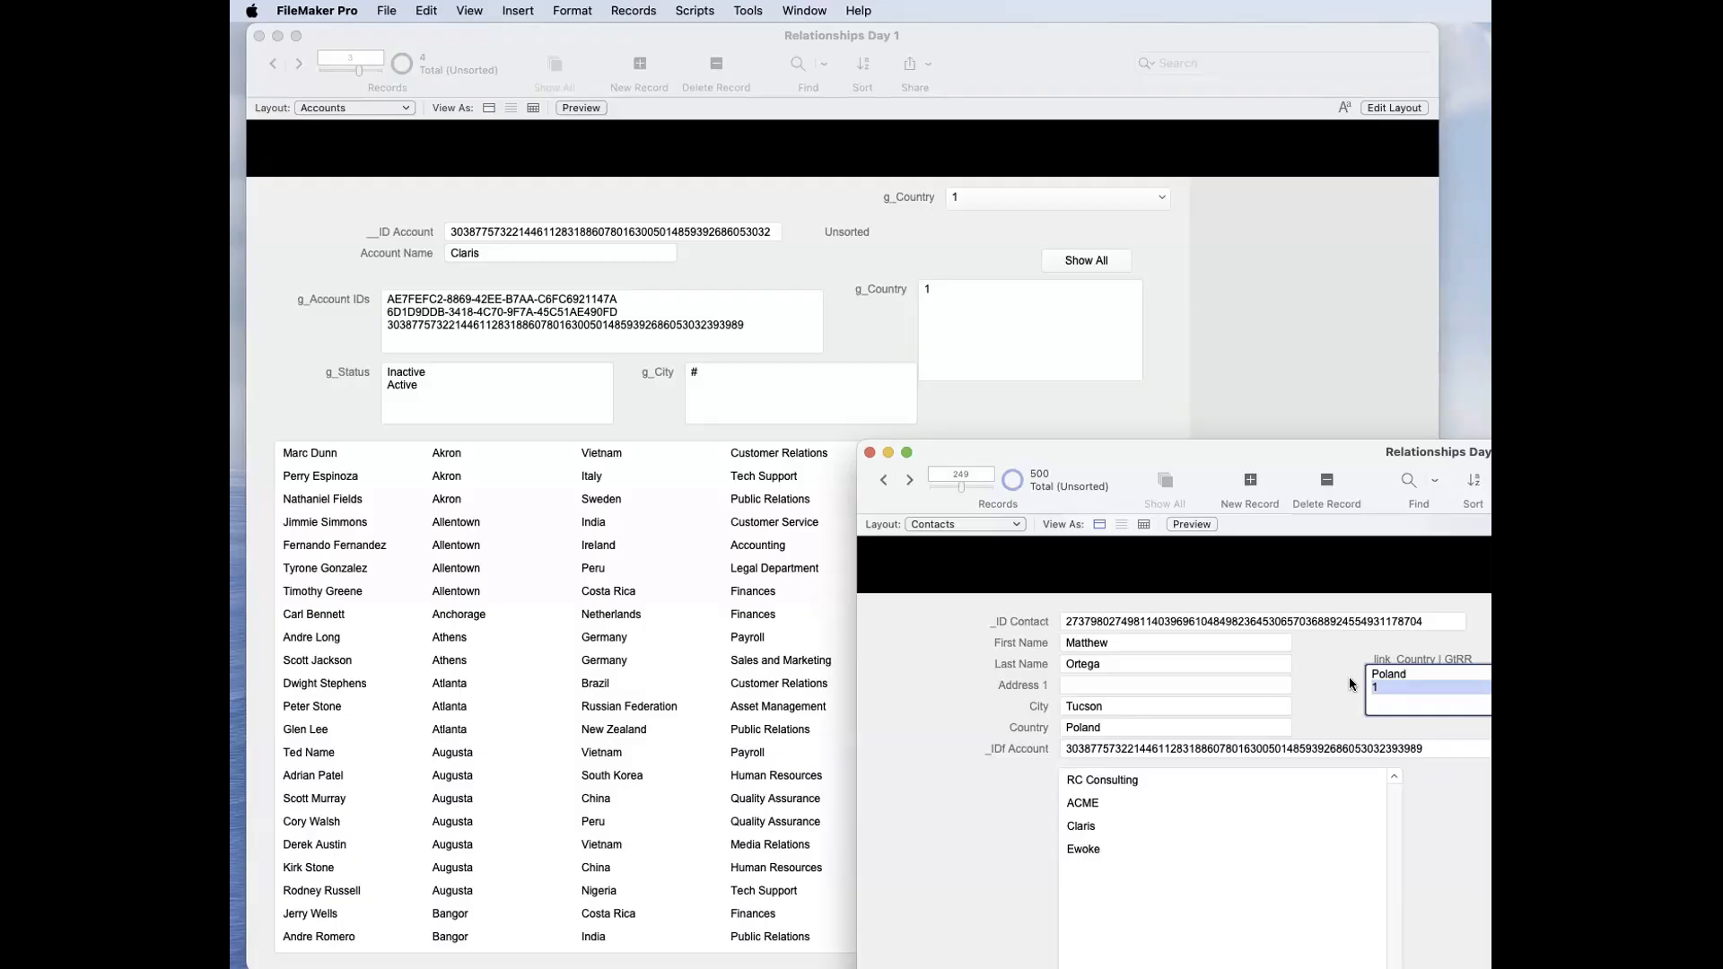
click(1350, 684)
click(898, 285)
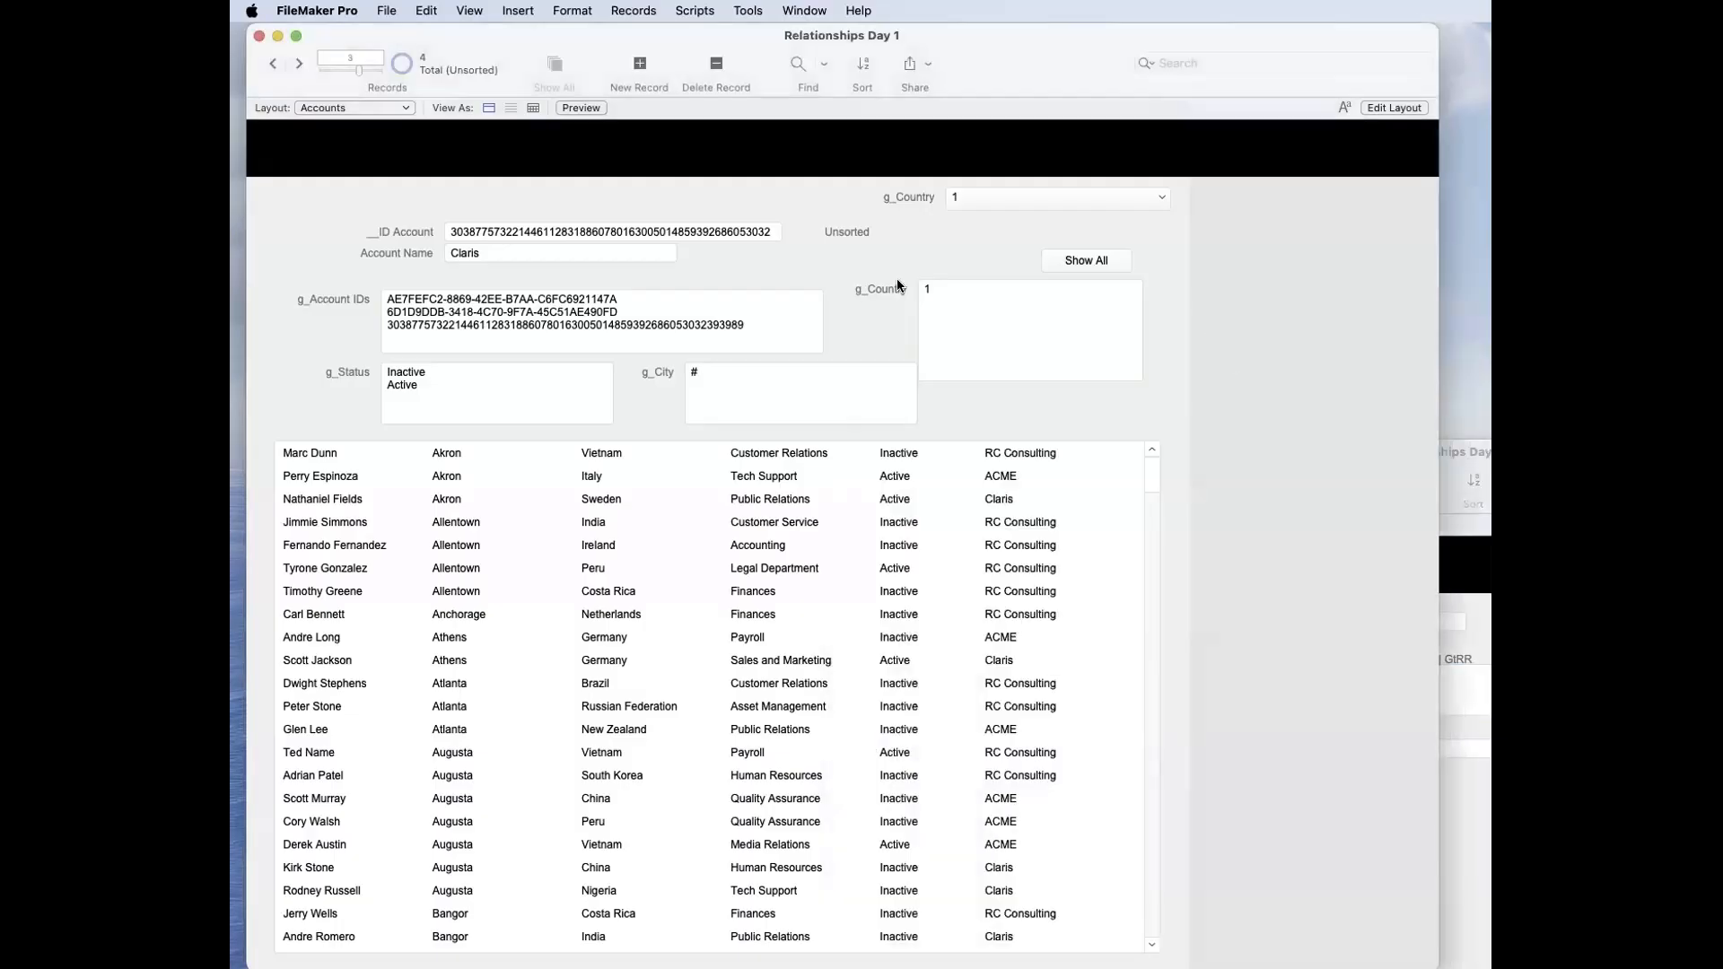
click(930, 288)
click(1488, 612)
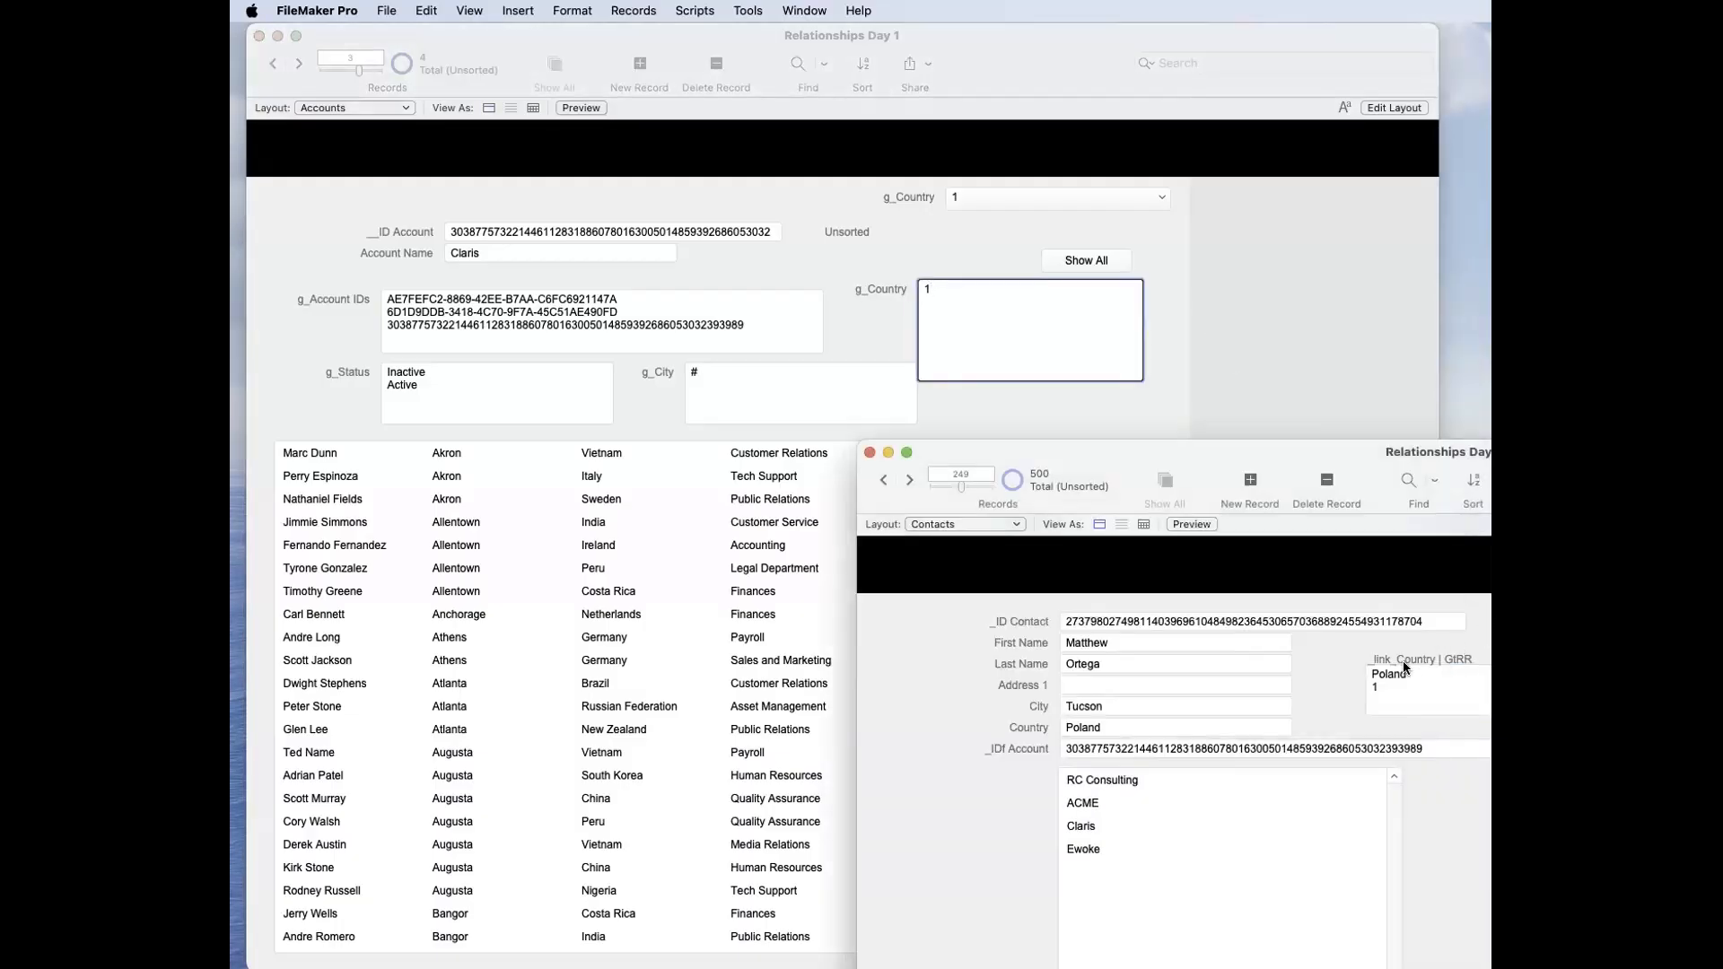
Step: Return to the Accounts layout and filter the contacts portal by setting g_Country to Poland
click(1104, 333)
triple_click(1058, 302)
text(P)
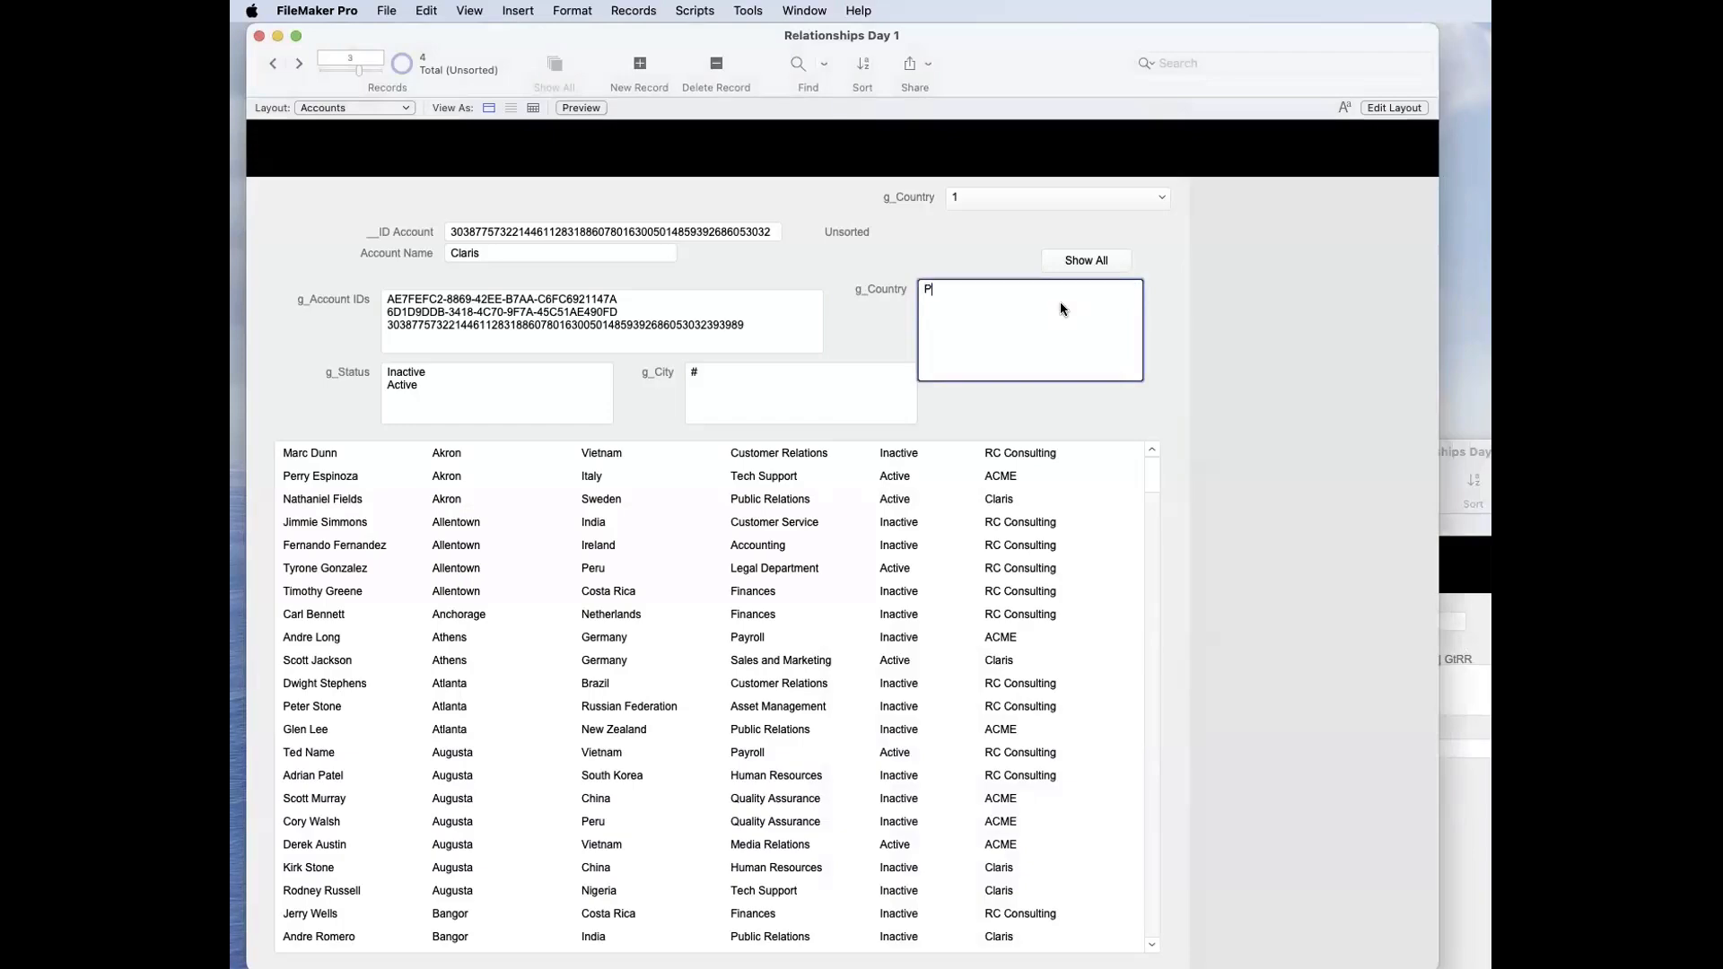
text(oland)
click(1004, 238)
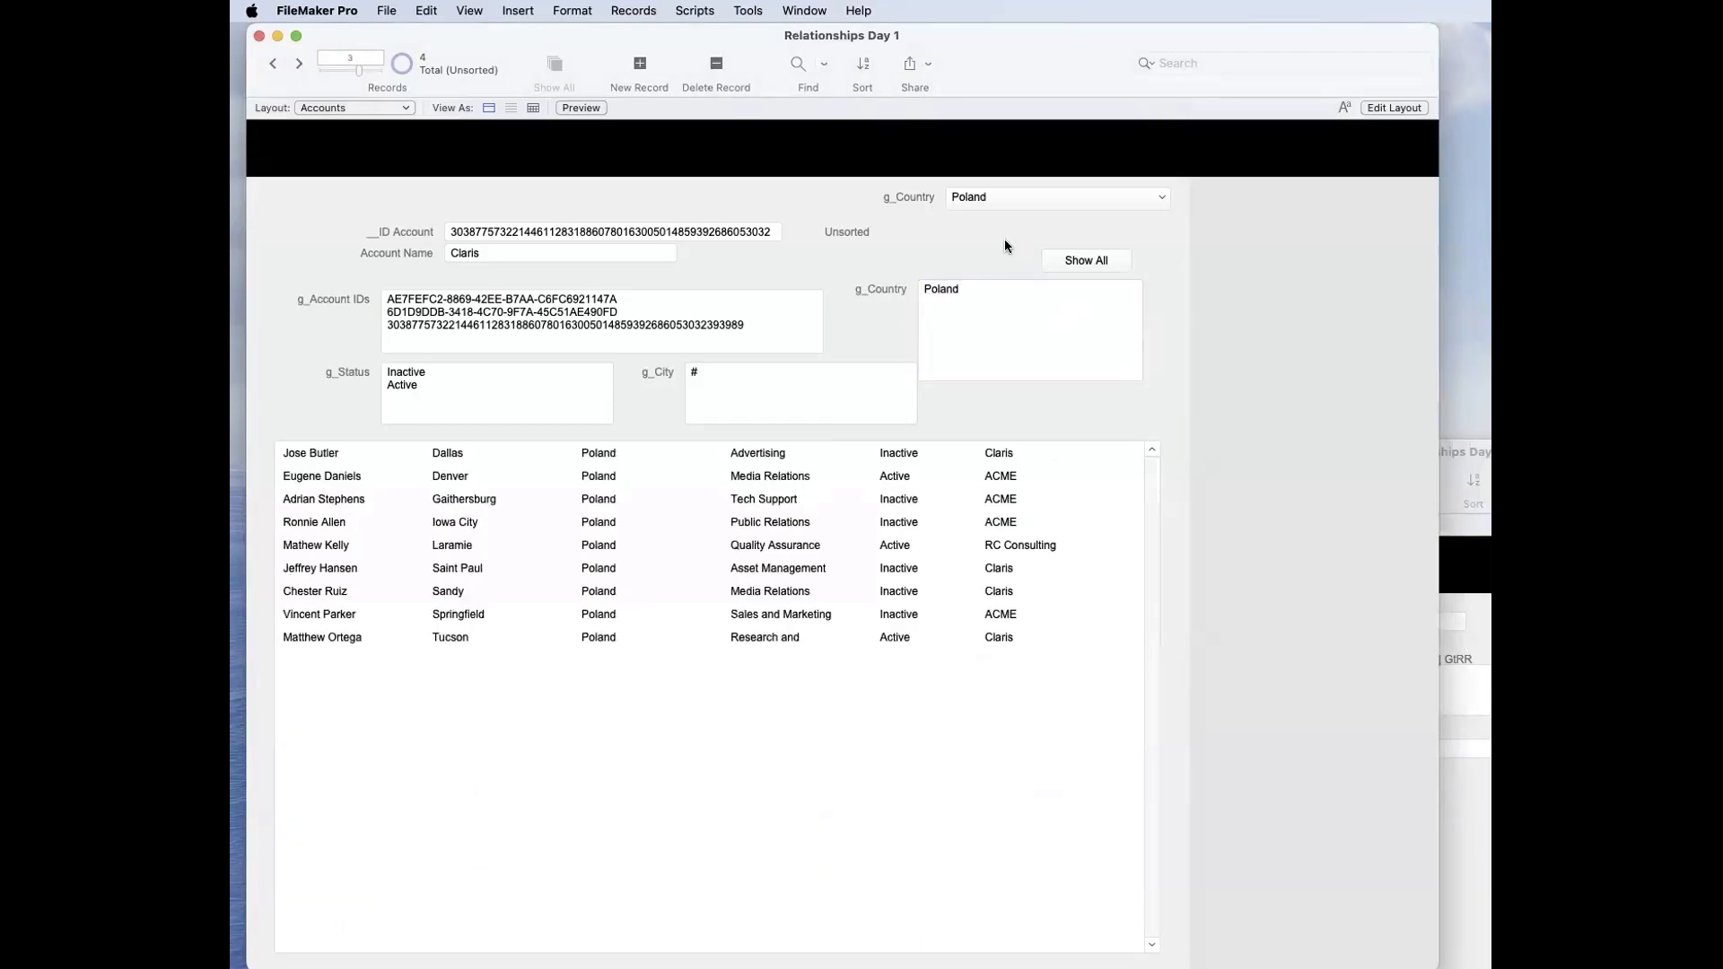
Step: Add France as a second line under Poland in g_Country to filter the portal by both countries
click(1020, 296)
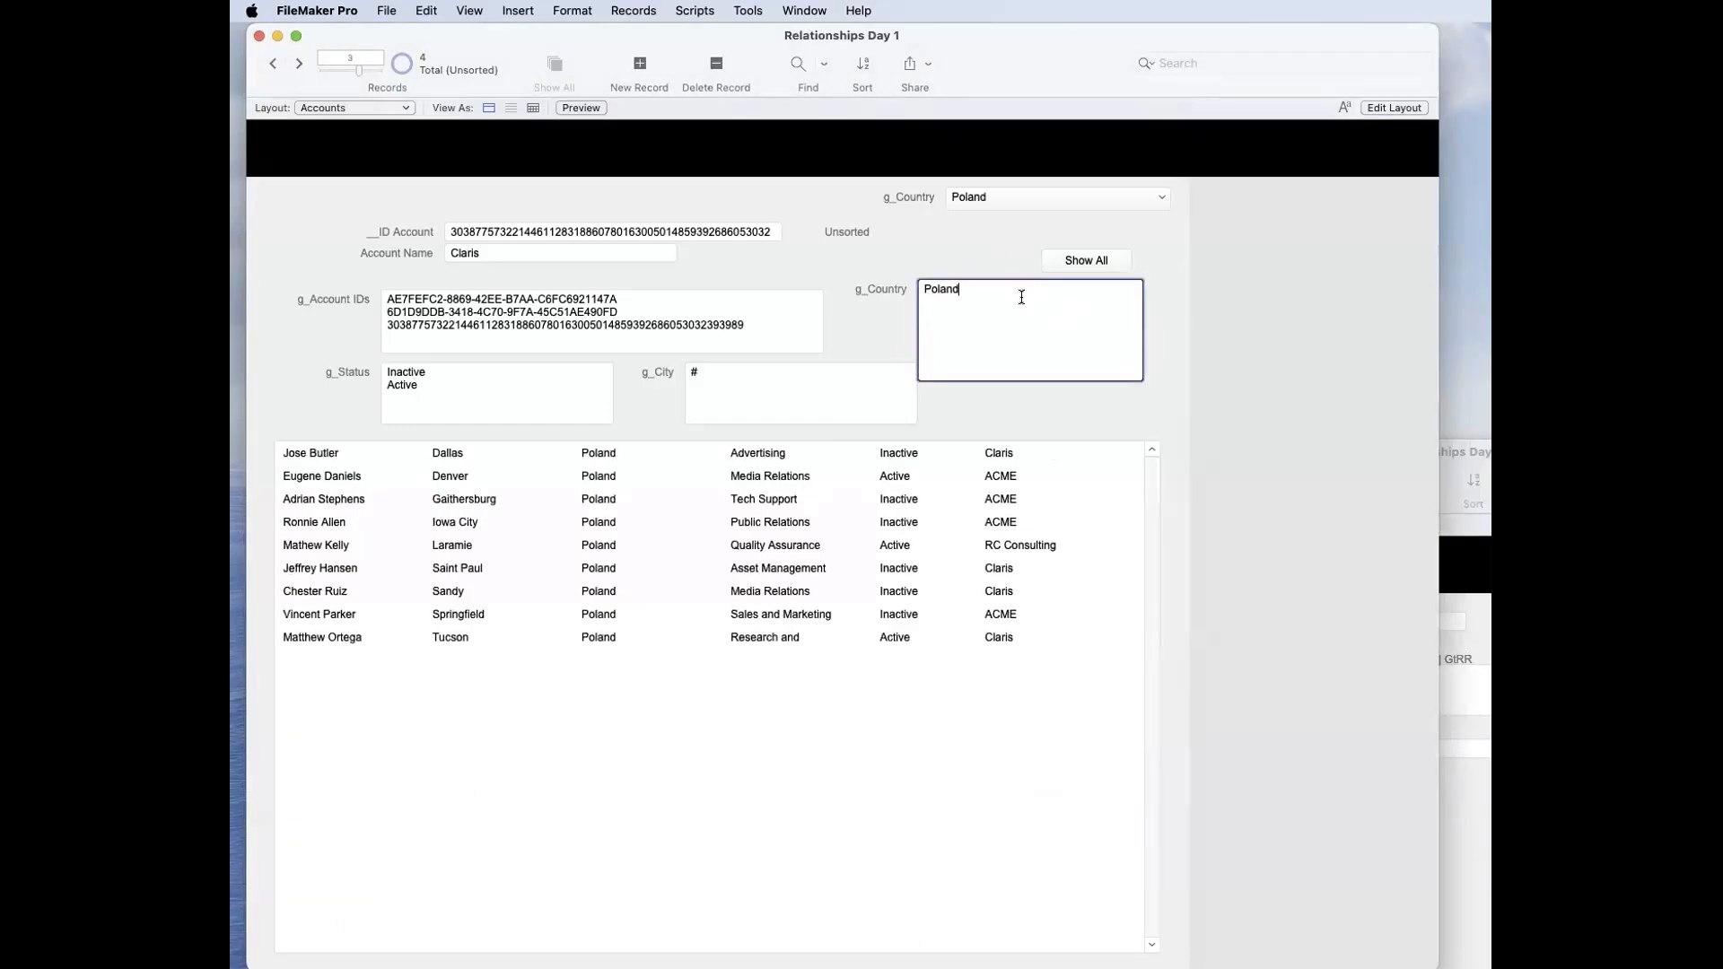
text(France)
click(984, 243)
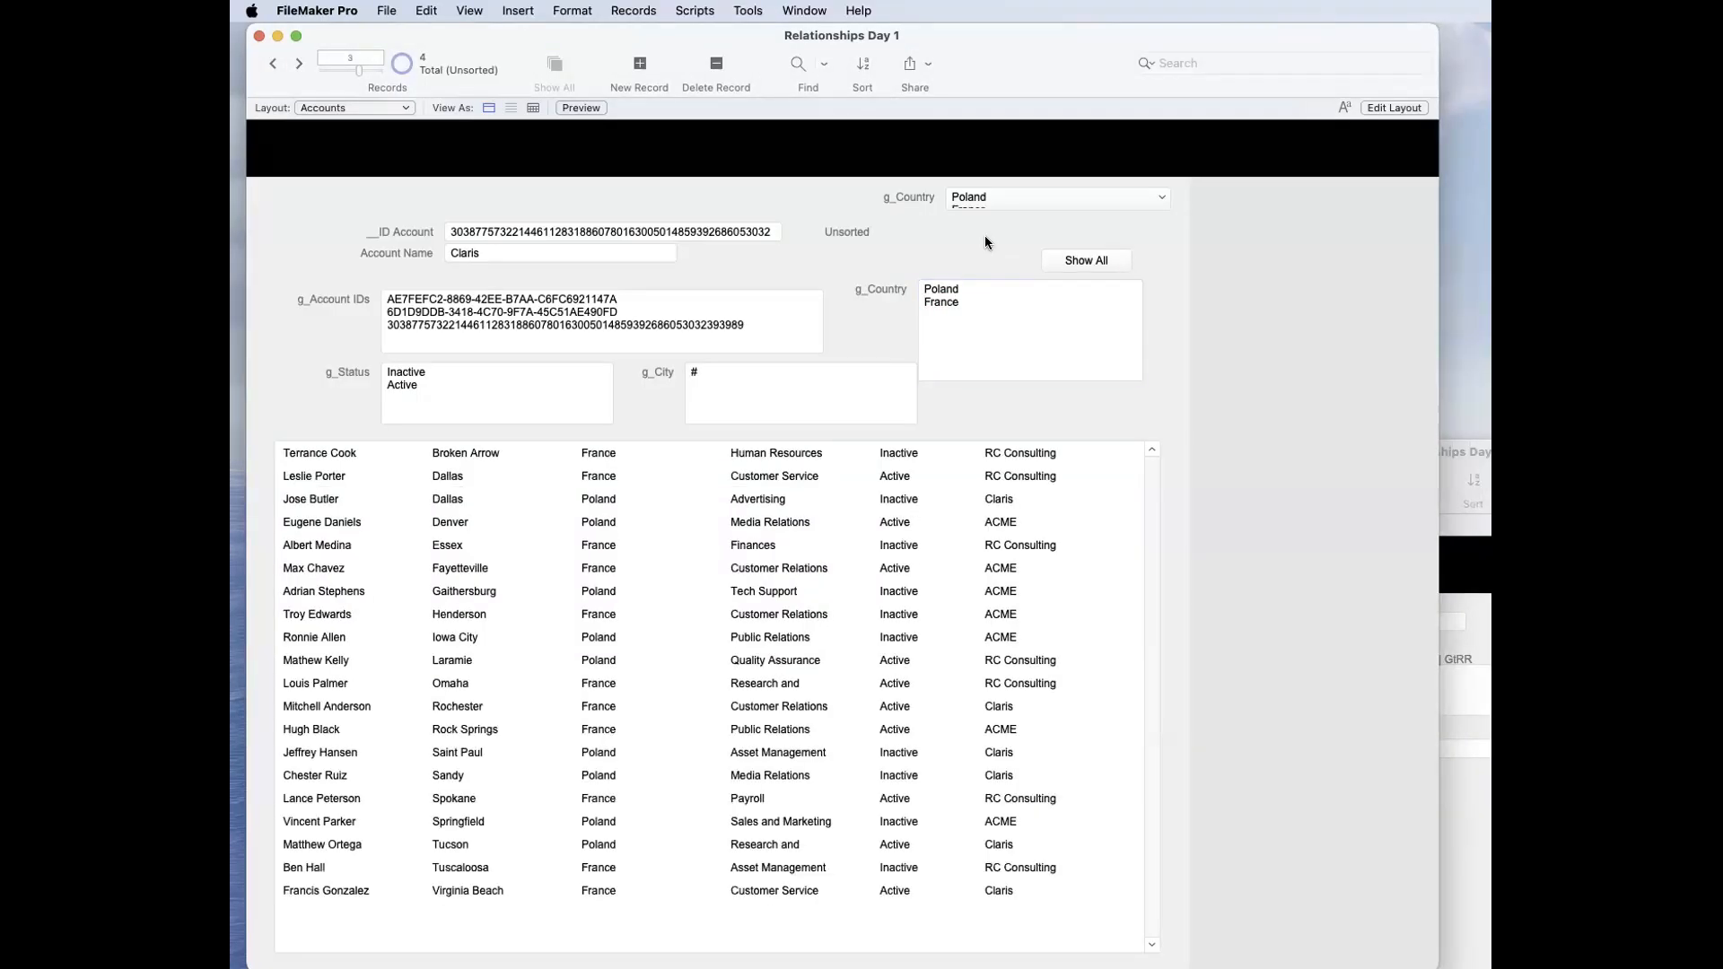
Step: Replace the country list in g_Country with 1 to match contacts from all countries
click(998, 312)
key(super+a)
text(1)
click(888, 253)
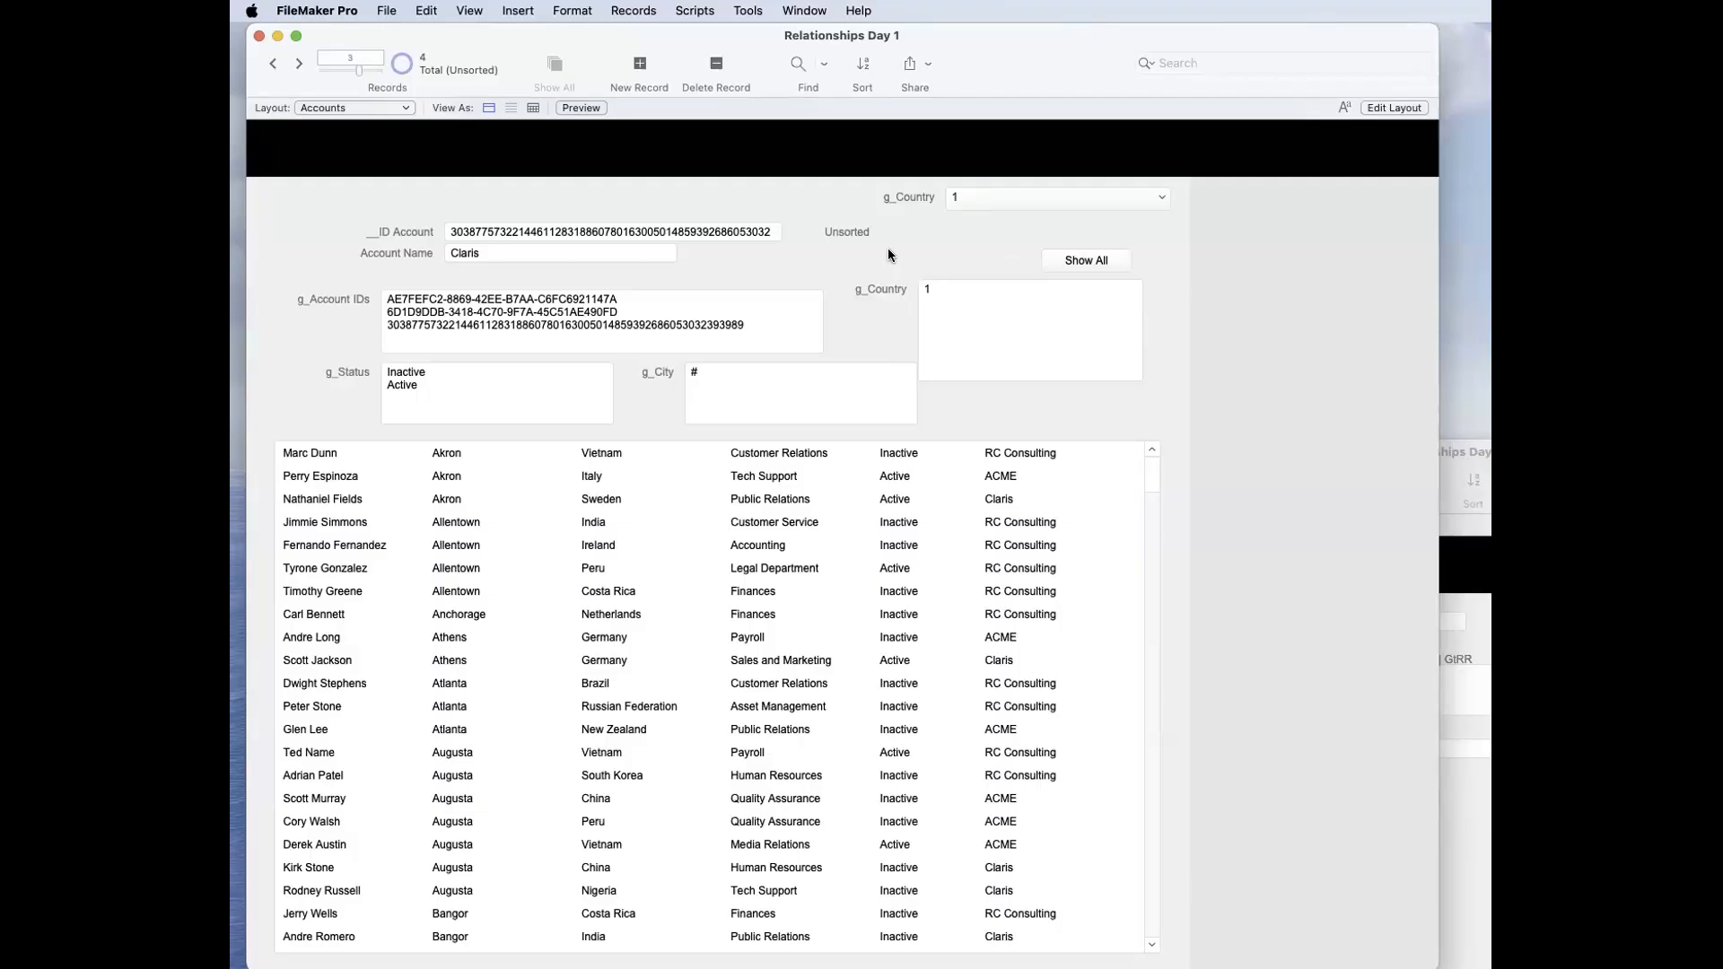
Step: Examine the g_City ≠ City criterion in the relationship between Accounts and Contacts, and close the database definition
click(803, 369)
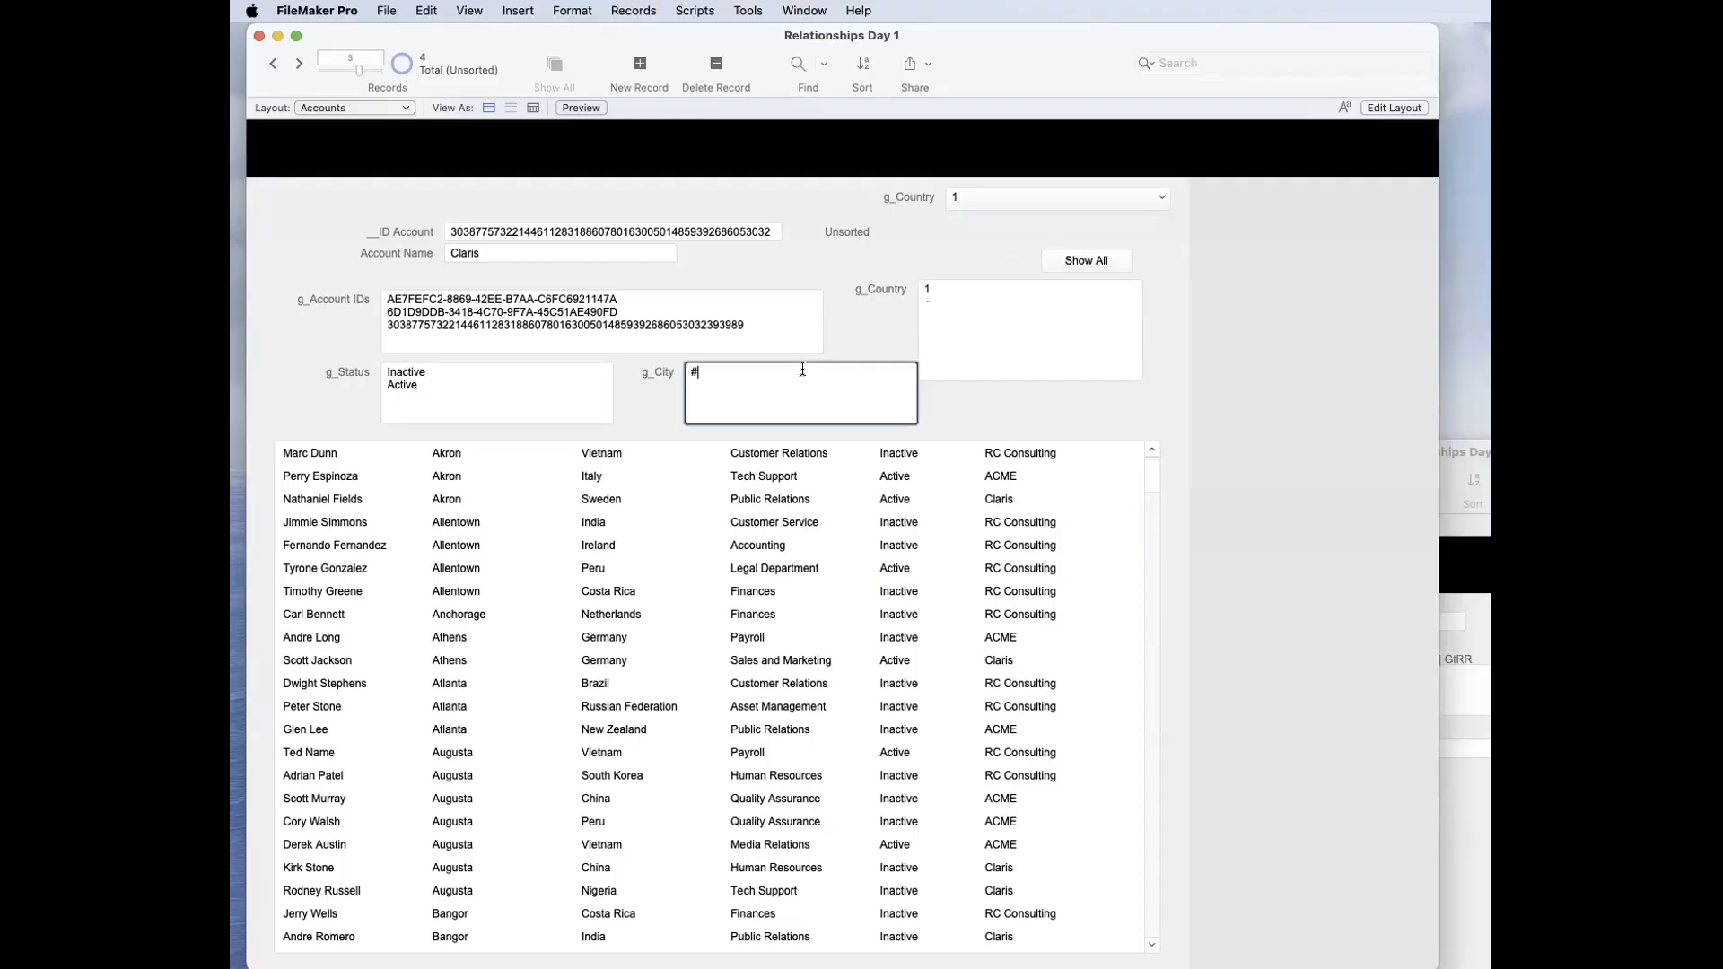
key(super+shift+d)
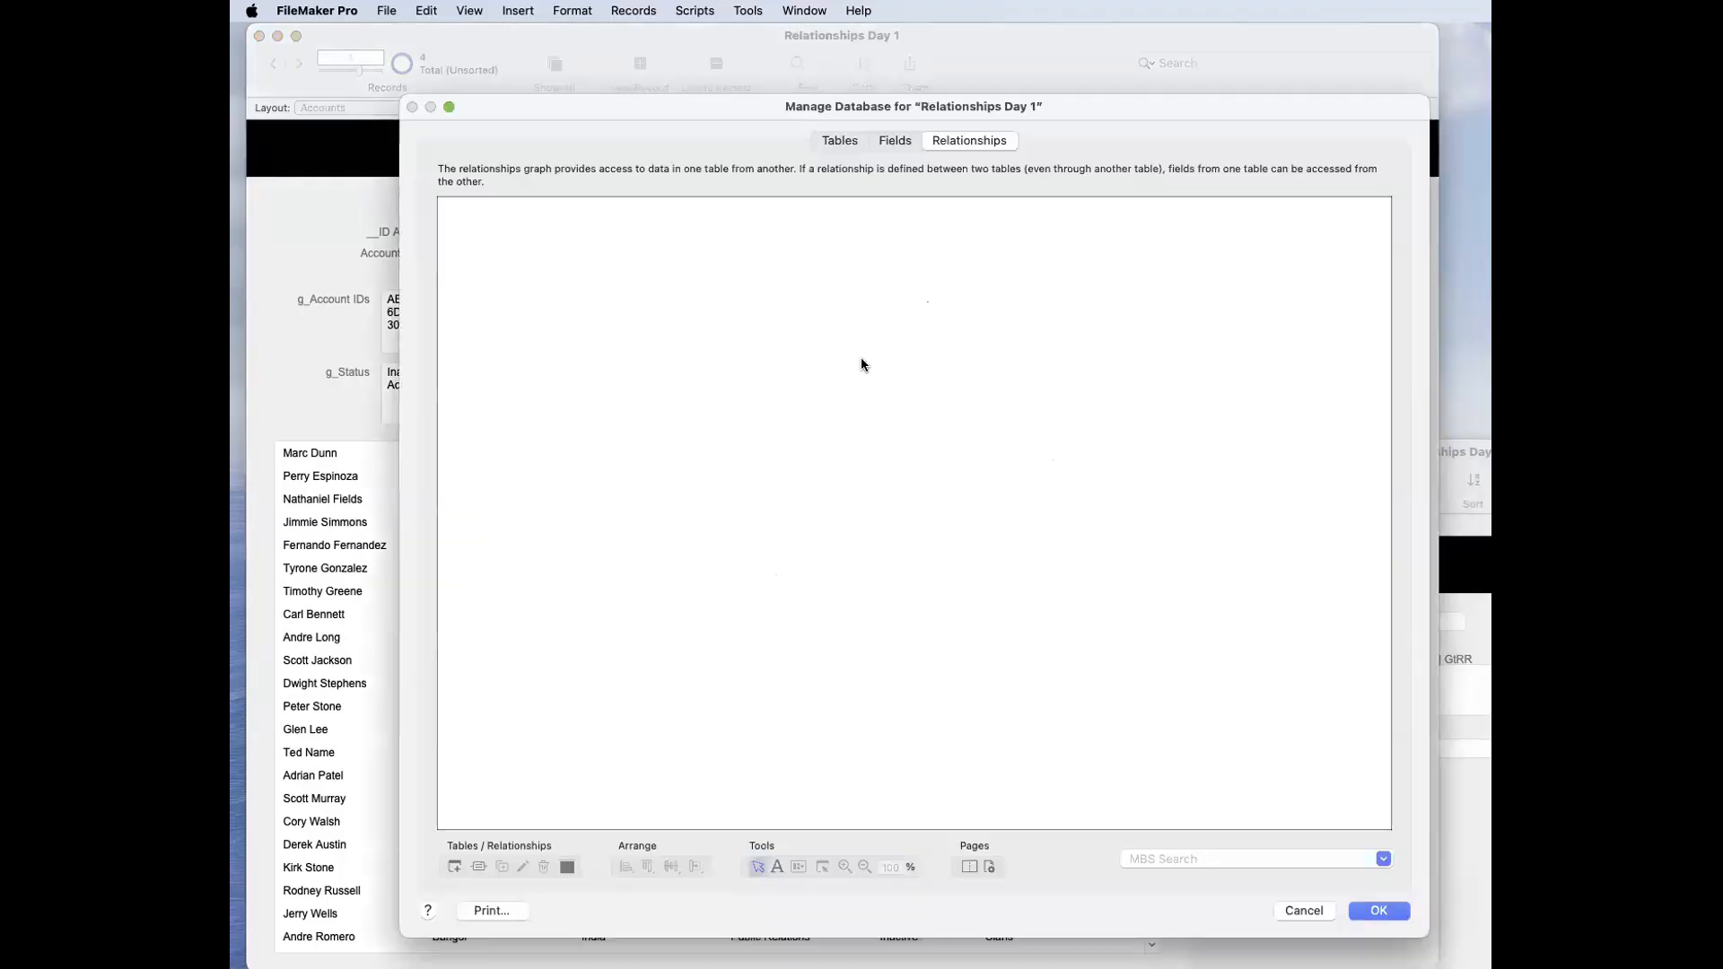
double_click(665, 288)
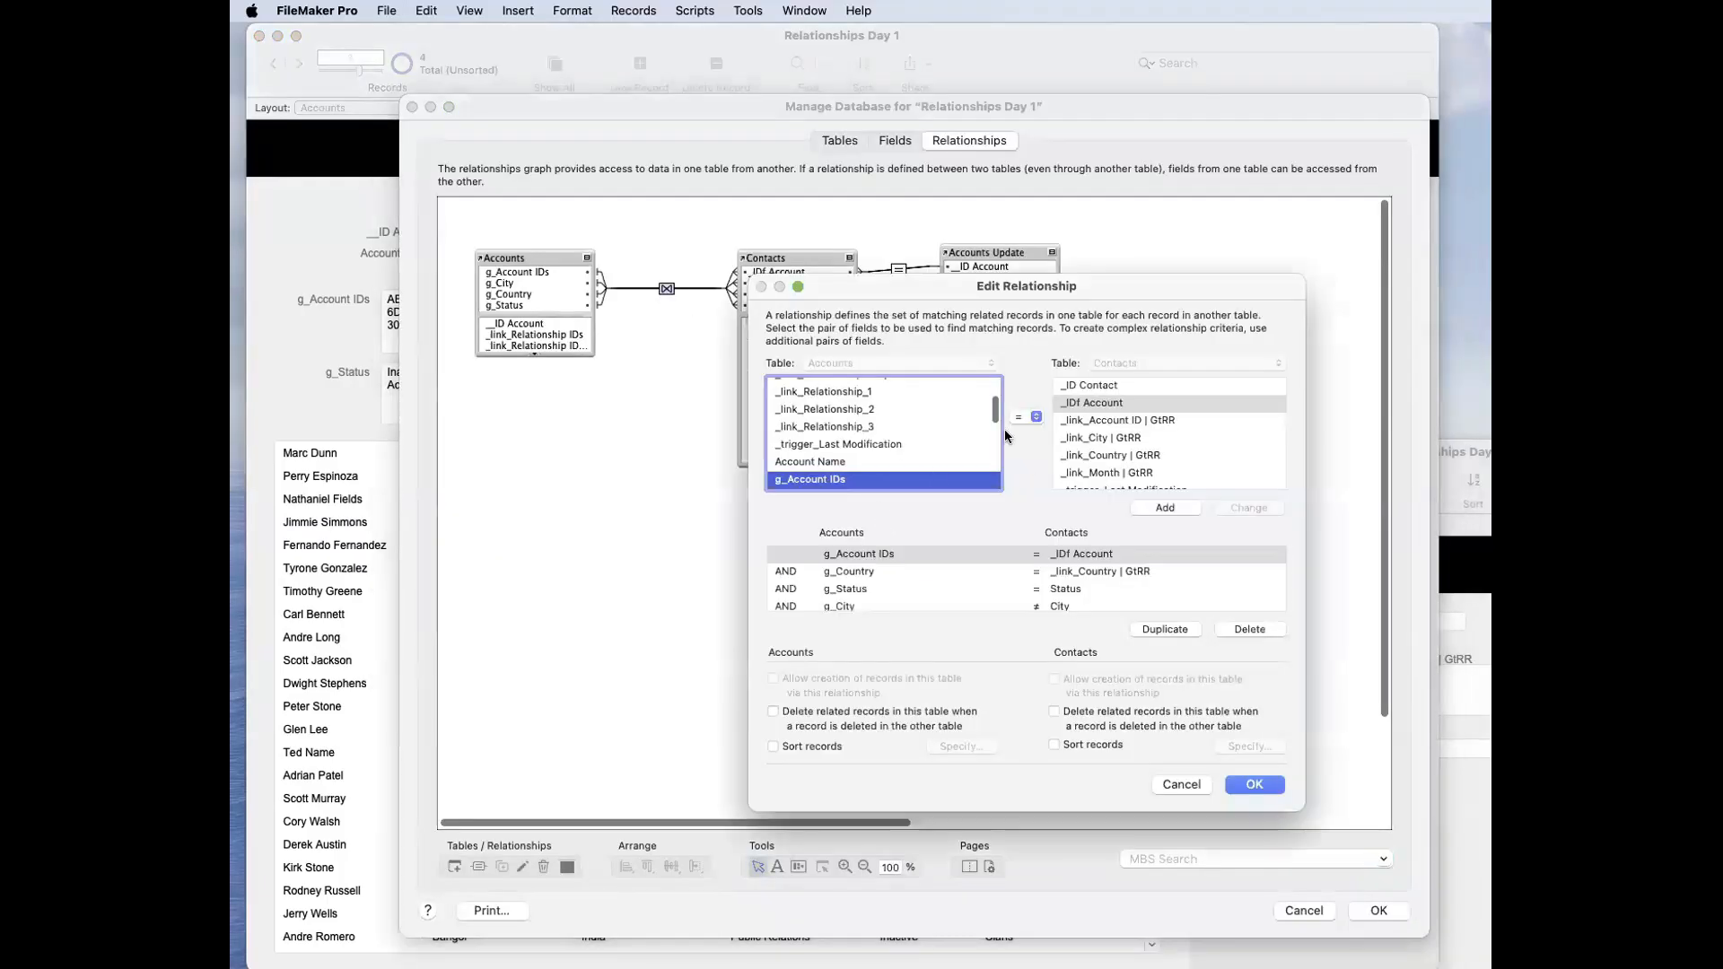
click(1014, 602)
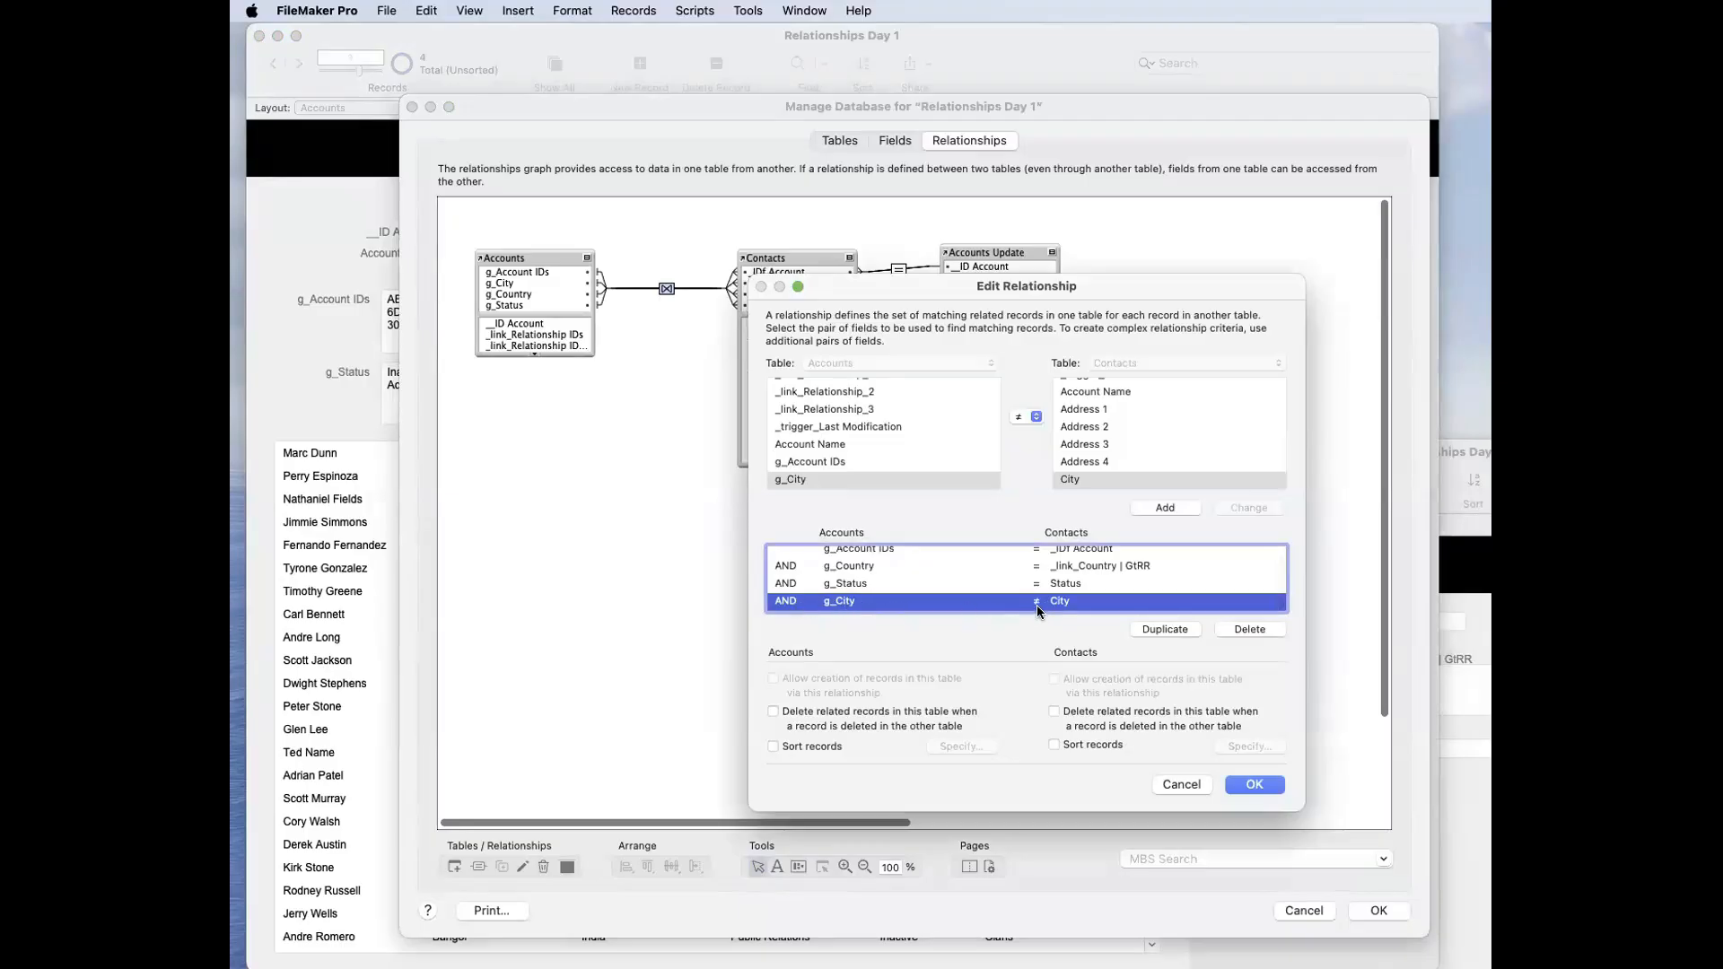
key(Return)
key(Return)
Step: Set g_City to the nonsense text sdsdsdsdsdsdsdz to test the not-equal city criterion on the portal
click(763, 381)
text(sdsdsdsdsdsdsdz)
click(882, 347)
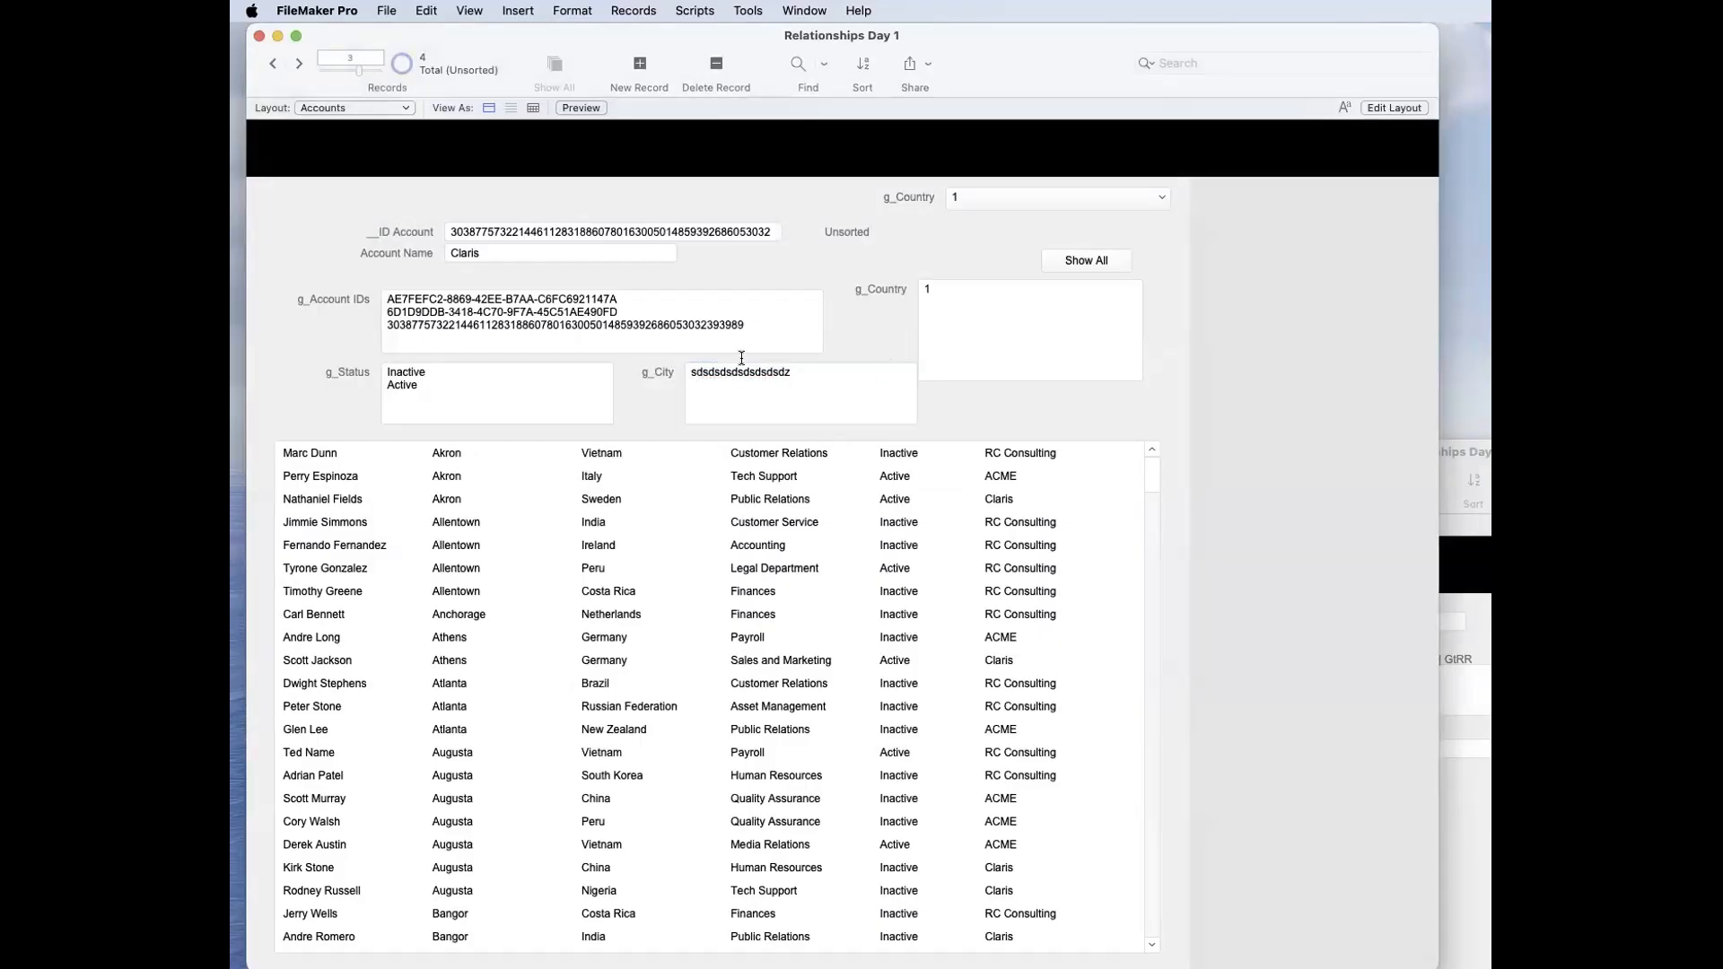
Step: Set g_City back to # and commit the record
drag(834, 374, 653, 339)
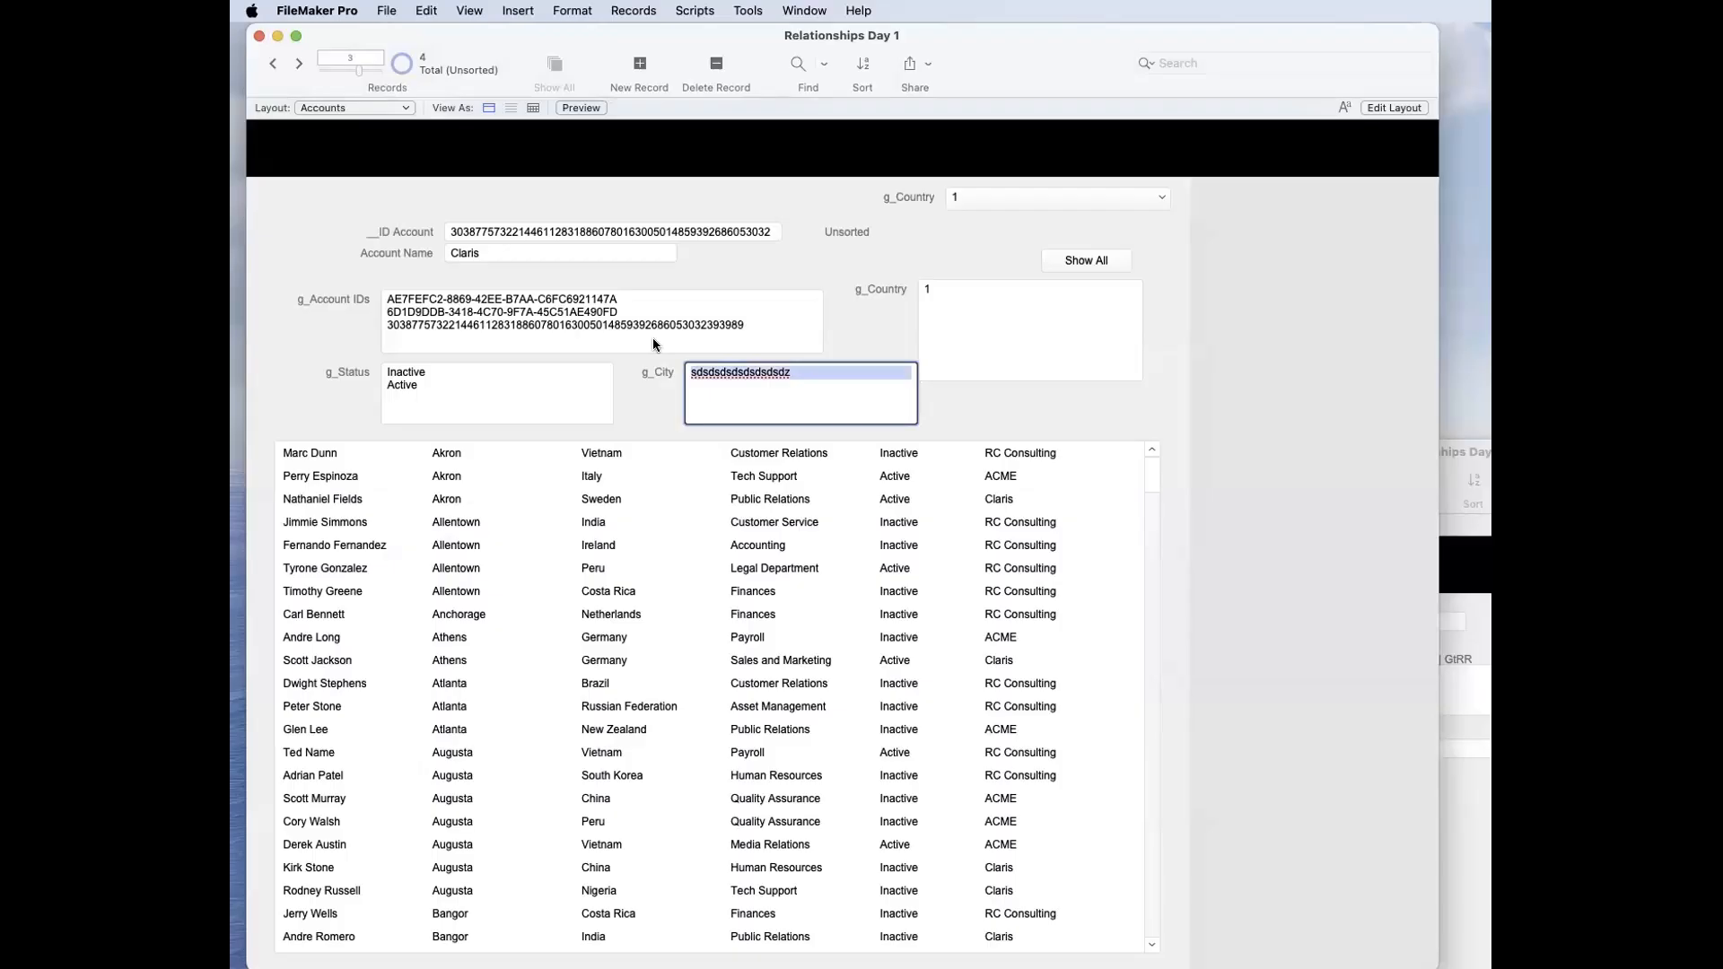
text(#)
click(837, 341)
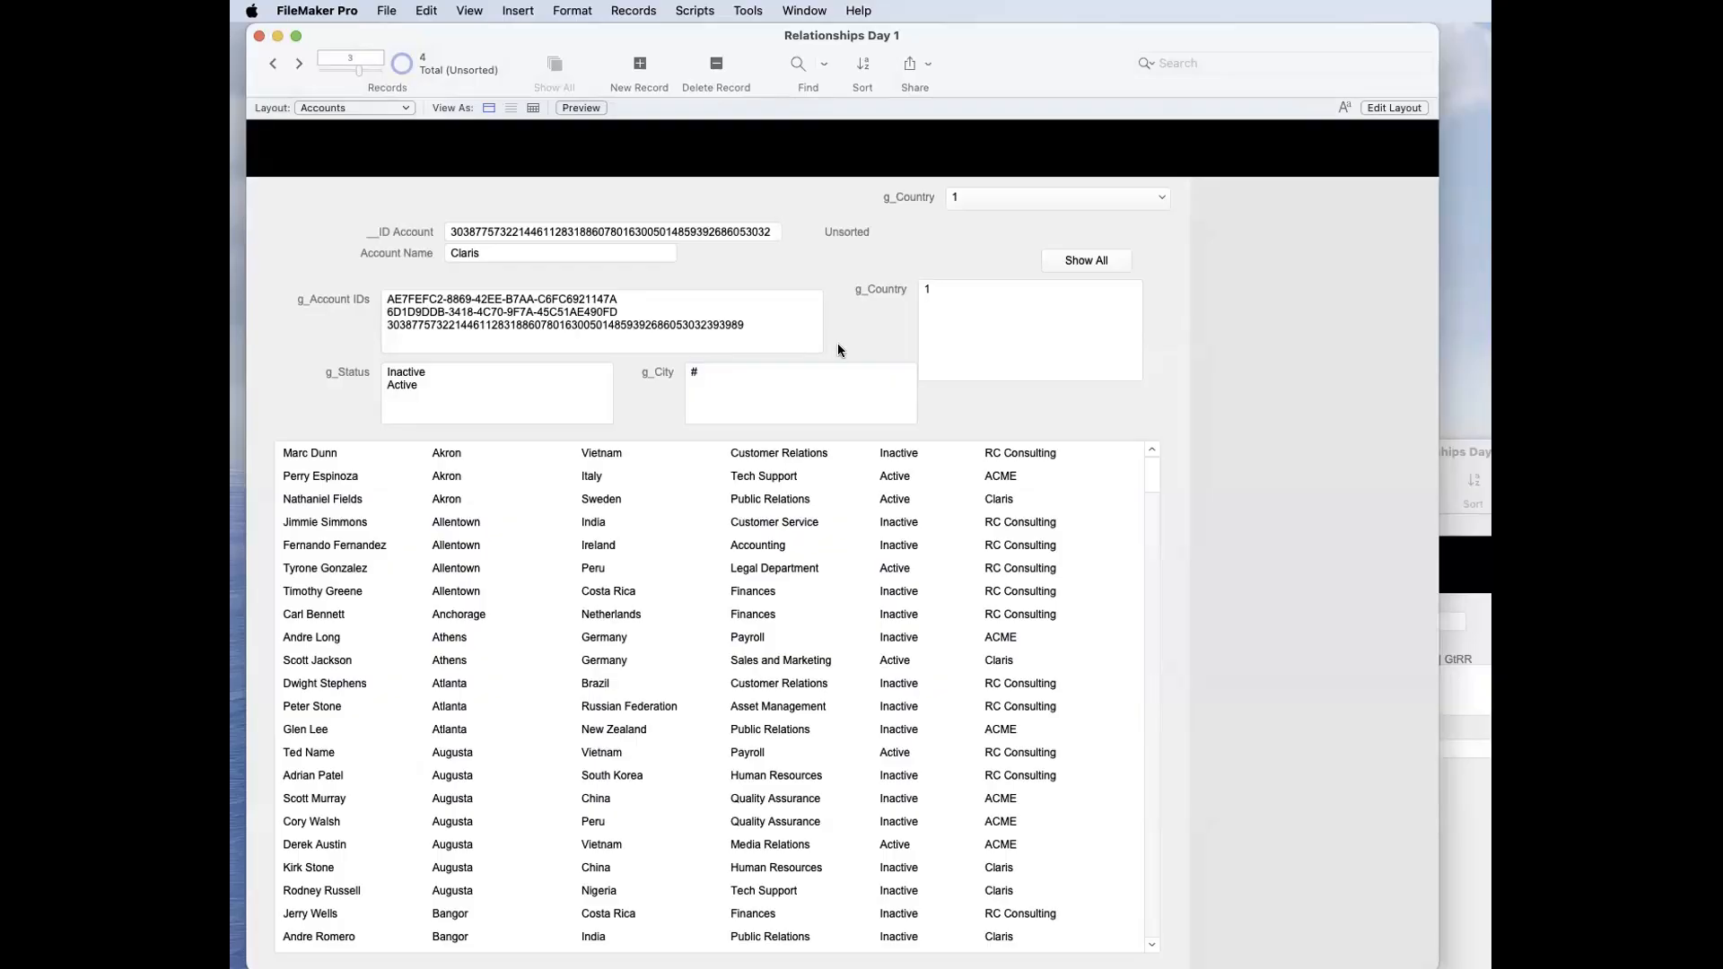
Step: Highlight the g_Country value on Accounts and compare it with the contact's _link_Country | GtRR field in the Contacts window
triple_click(980, 328)
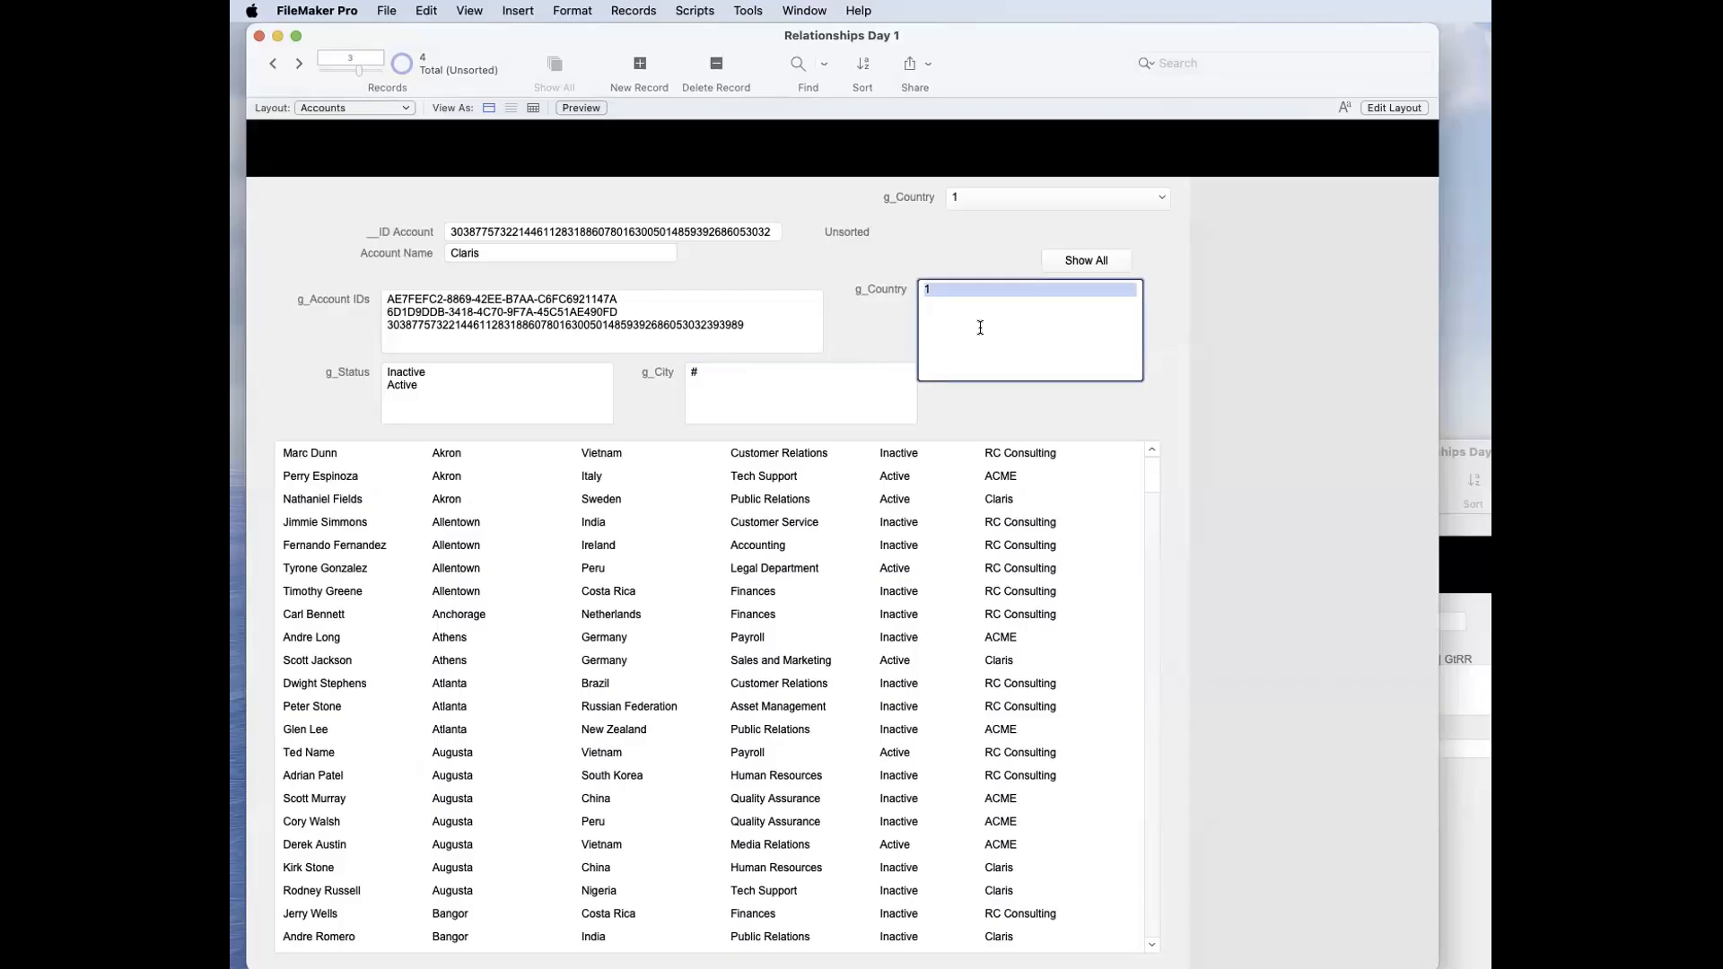
click(1015, 386)
click(1454, 585)
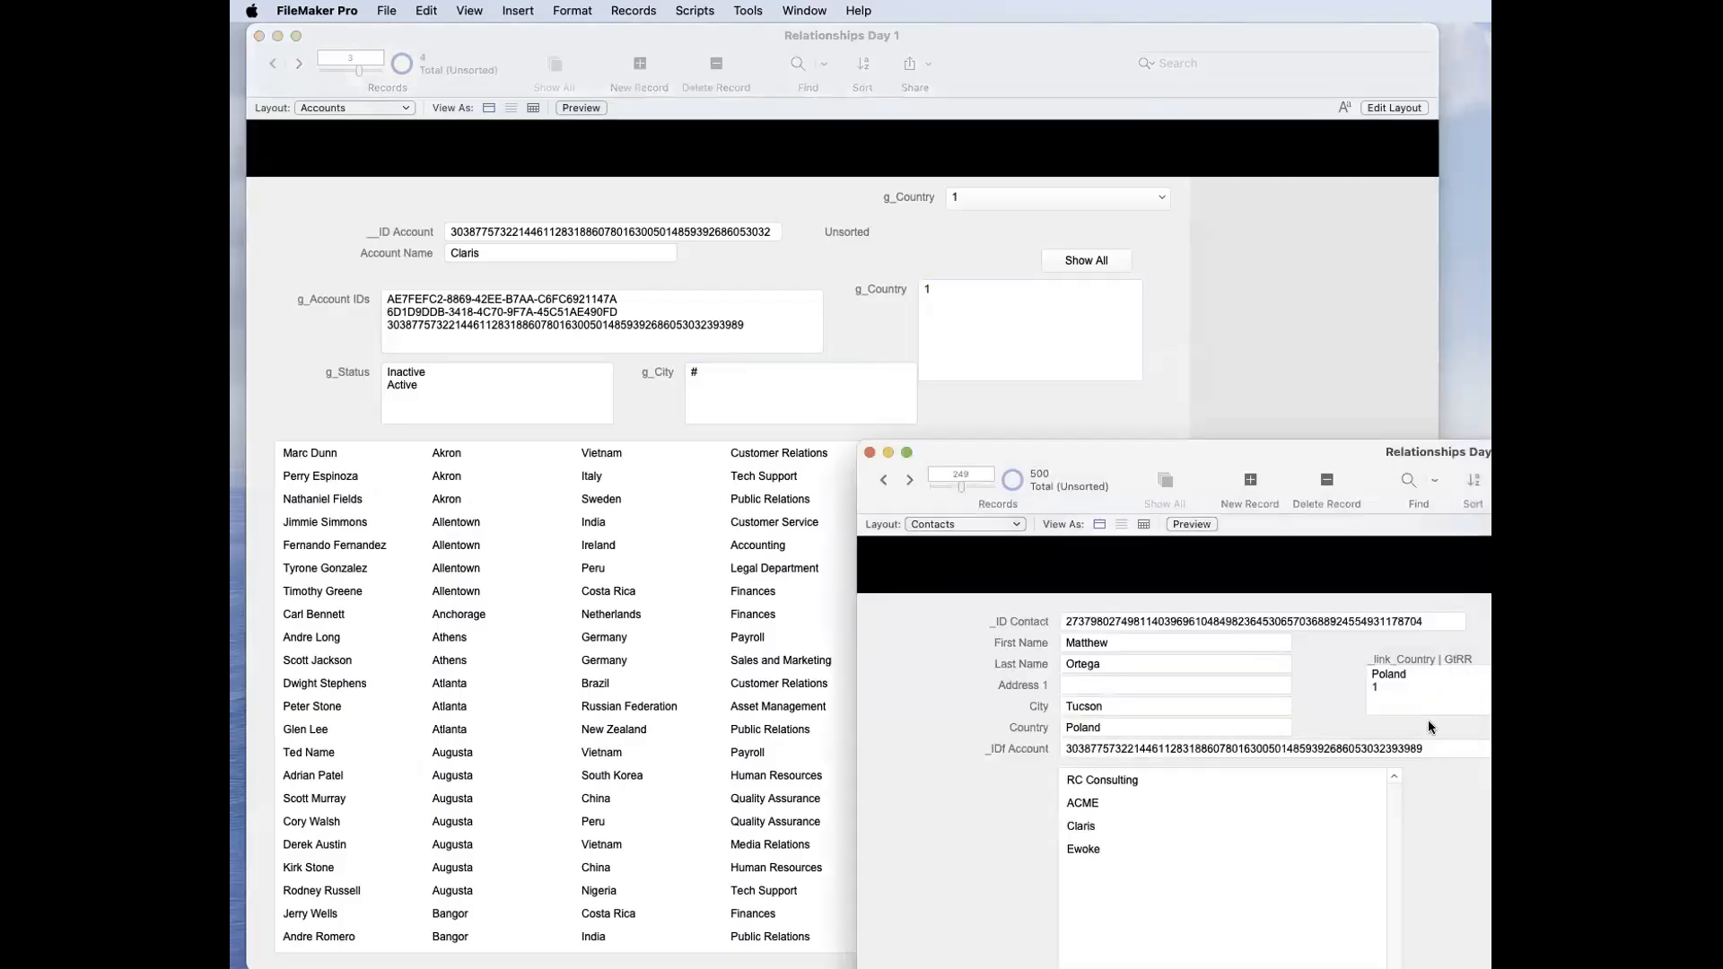
click(1397, 693)
Step: Move the Contacts window so its _link_Country | GtRR field is fully in view, and close that window
mouse_move(1217, 453)
mouse_down()
mouse_move(1268, 451)
mouse_move(1198, 441)
mouse_up()
click(1356, 405)
click(1477, 538)
click(1476, 538)
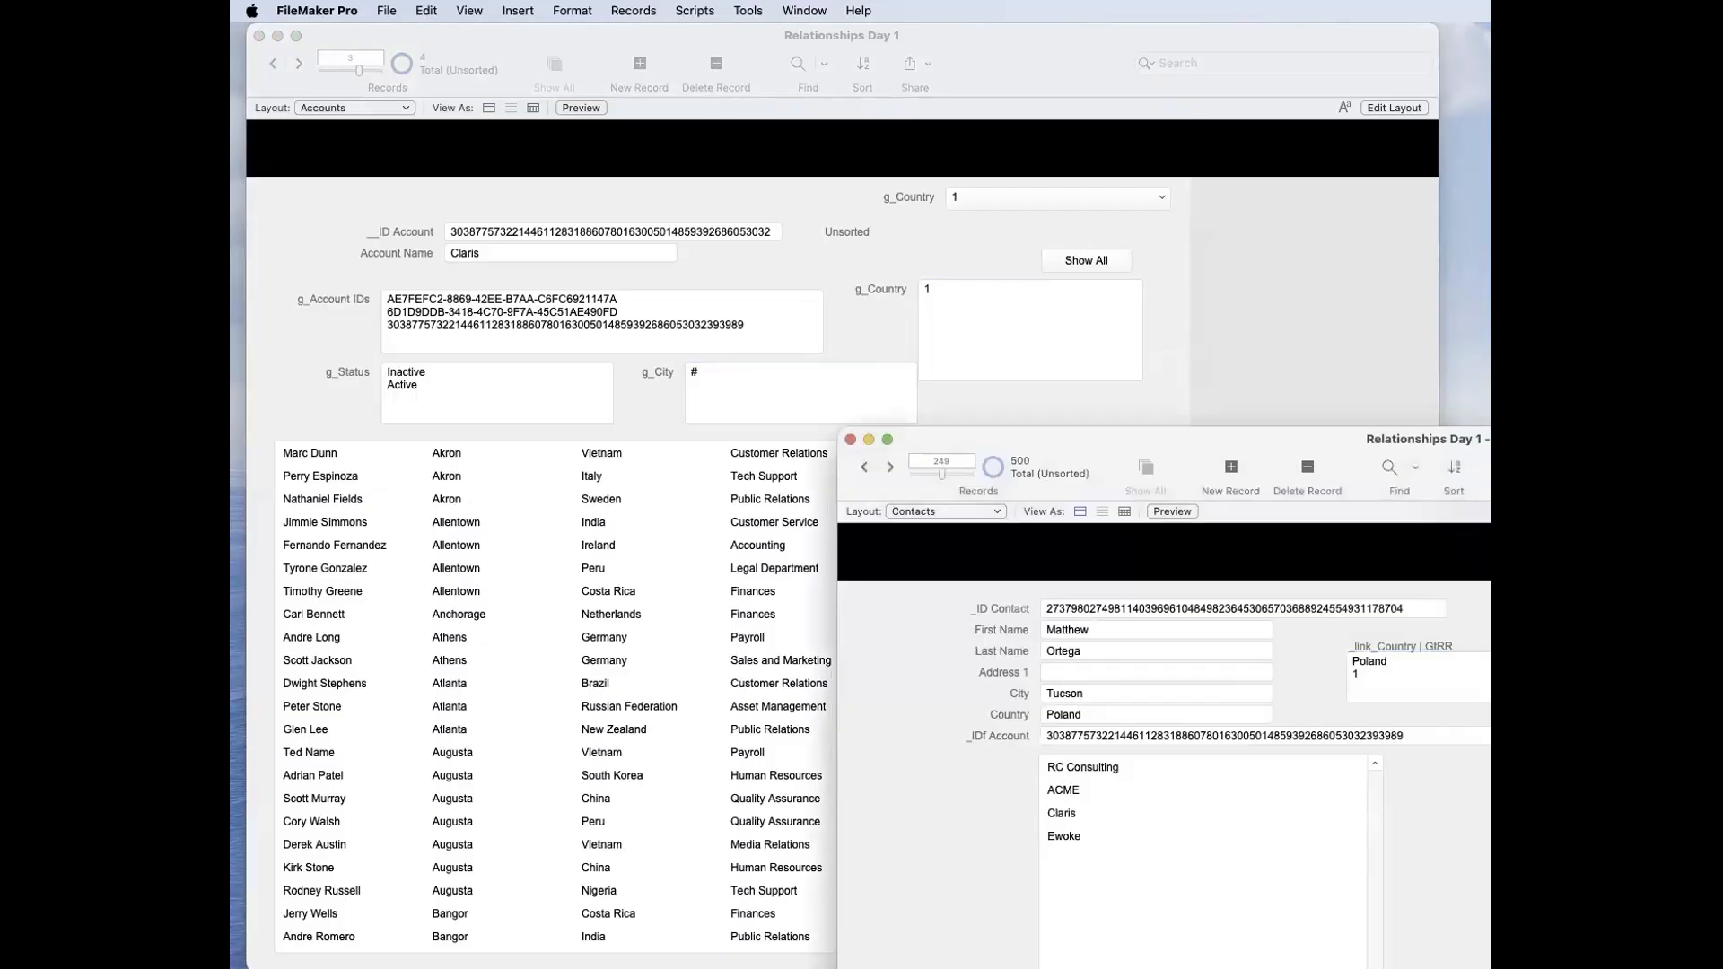
drag(1560, 465, 1434, 281)
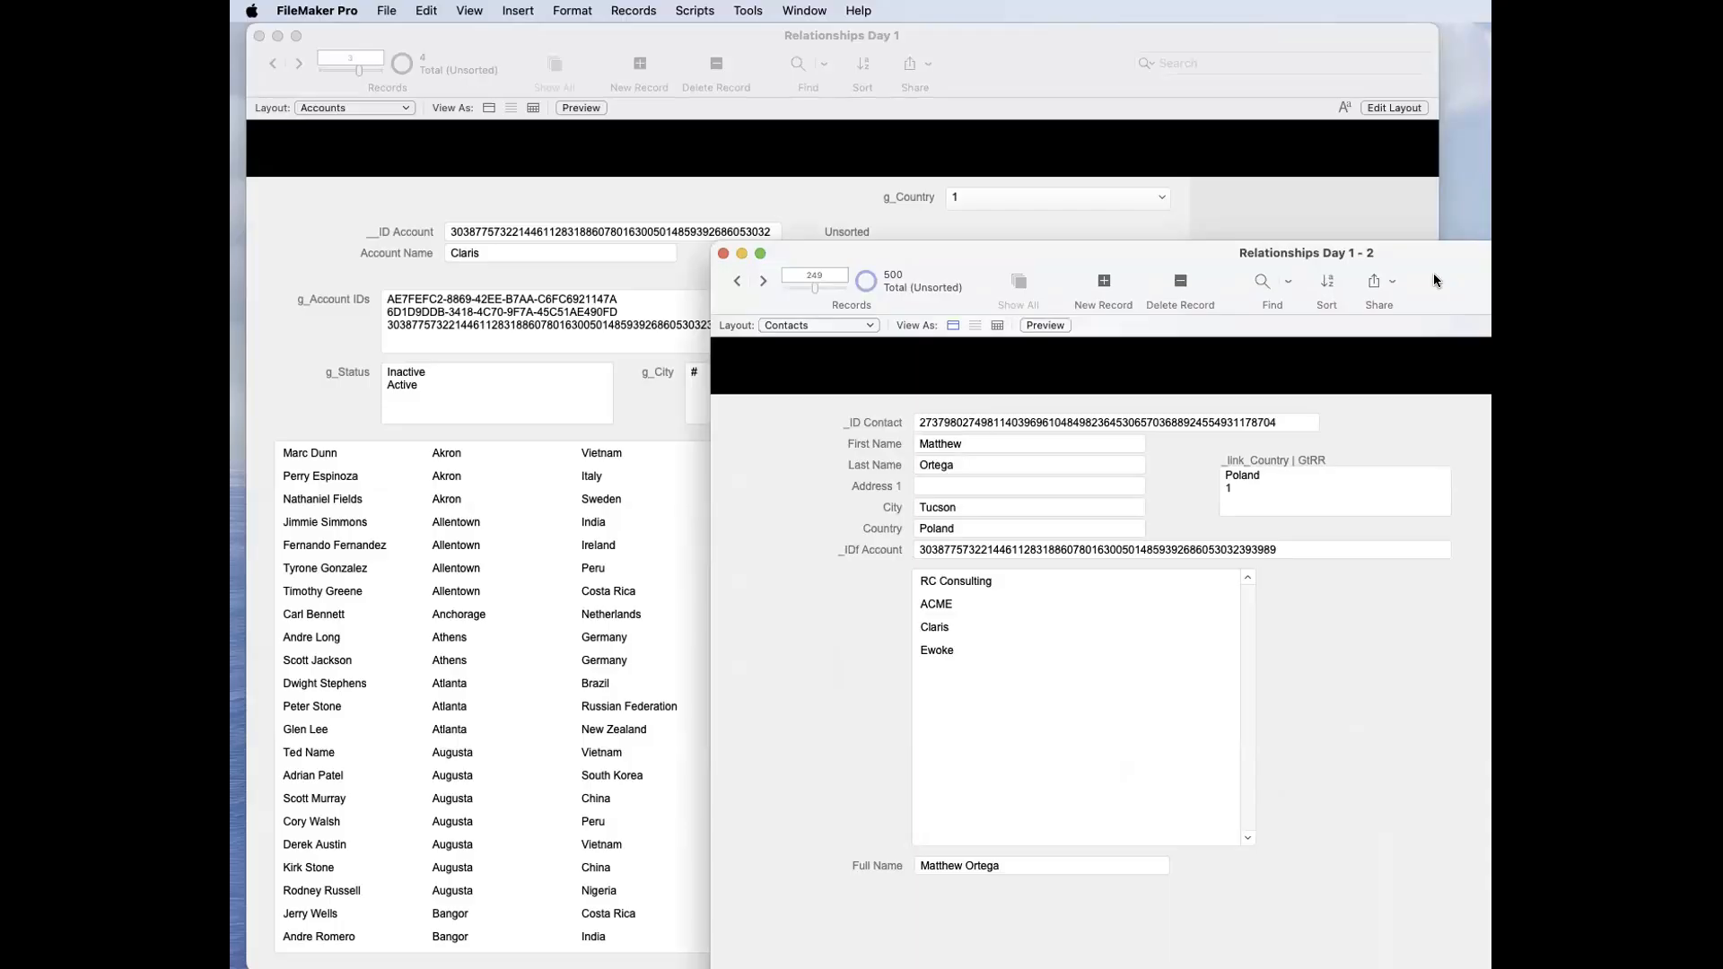
click(723, 254)
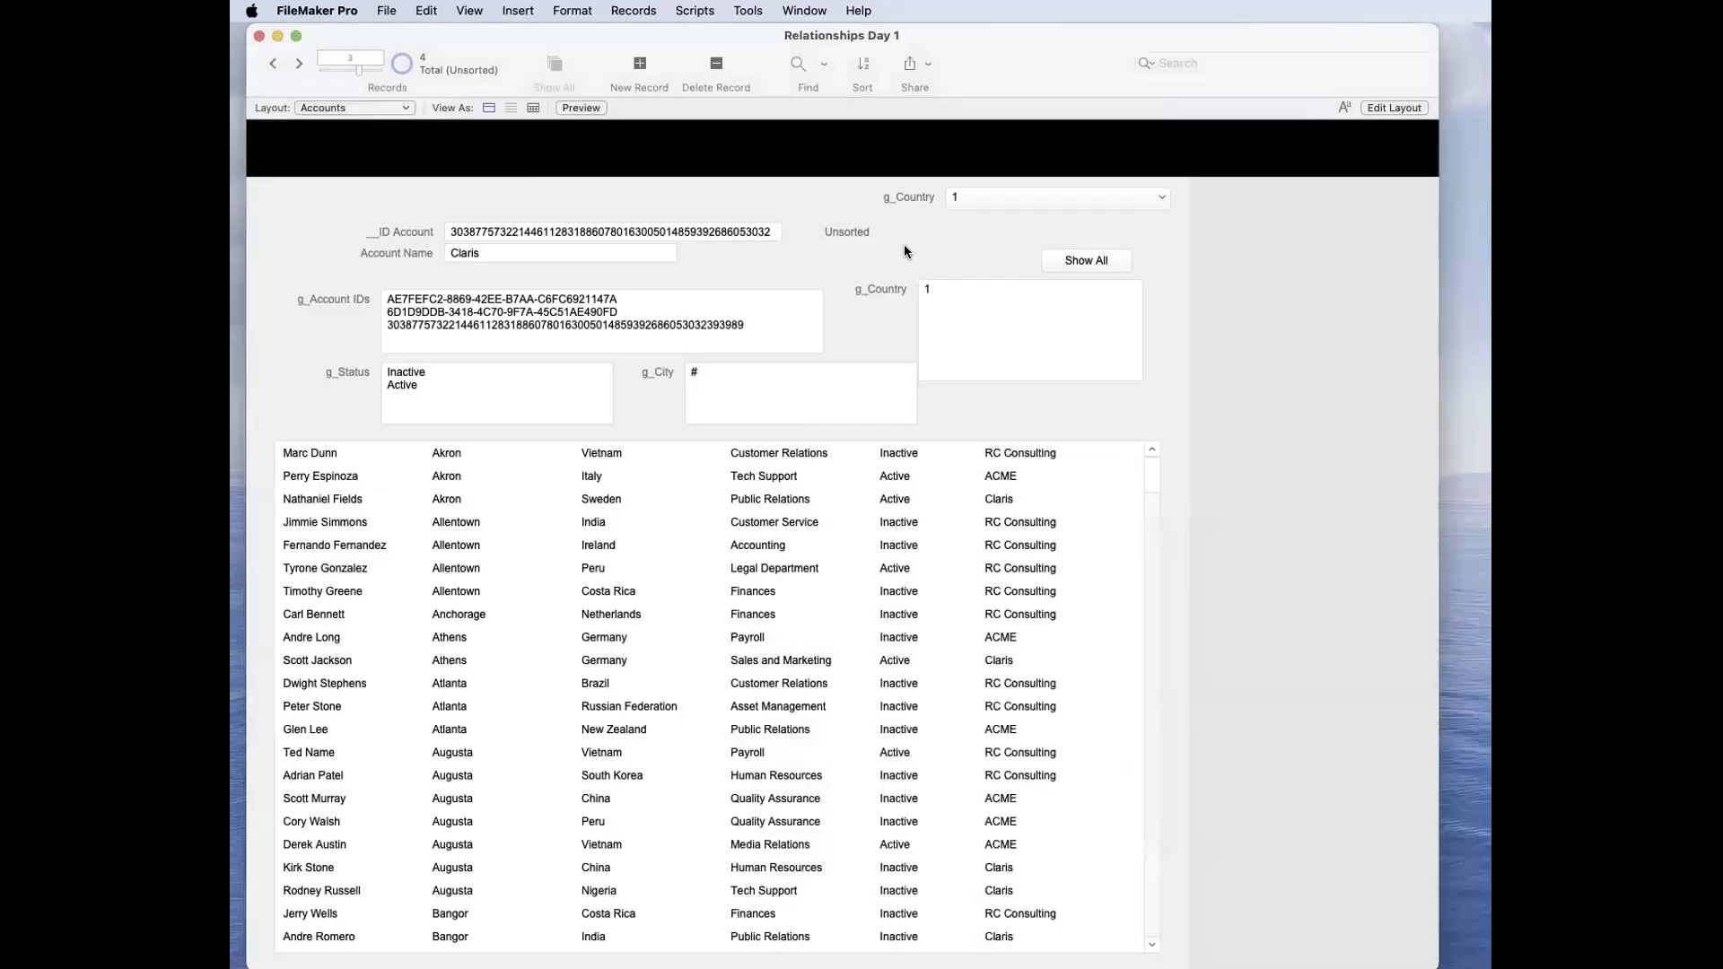